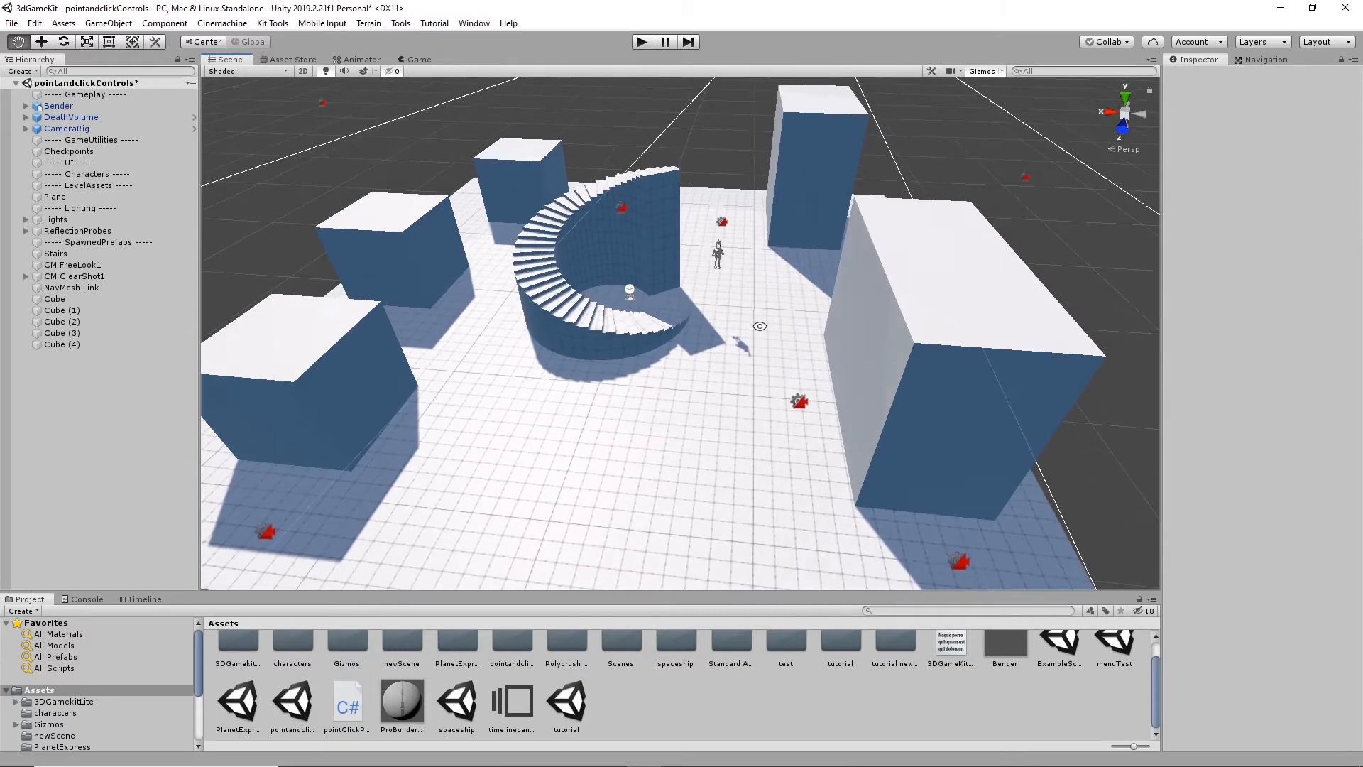
- Examine the level's ground plane, cubes, curved stairs and robot character from several angles
key(r)
alt+drag(656, 266, 500, 377)
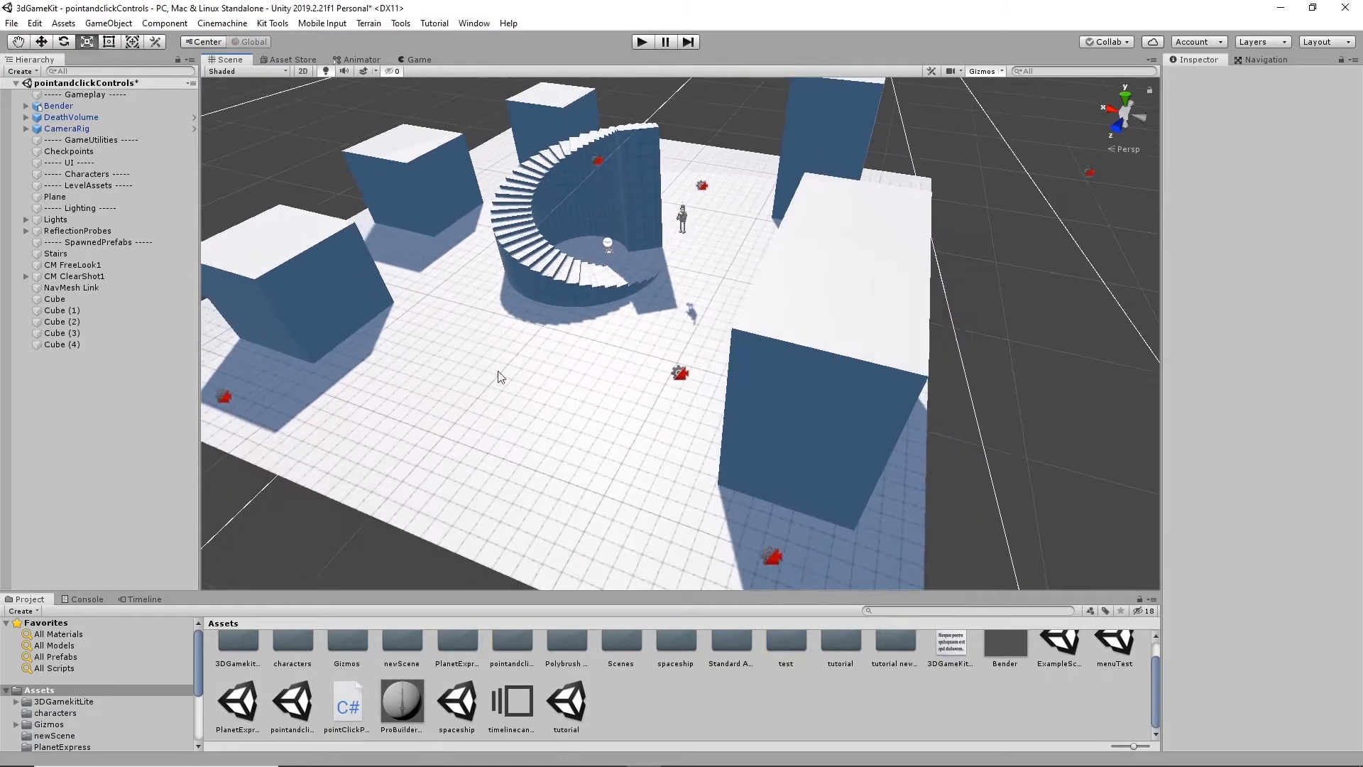
click(595, 380)
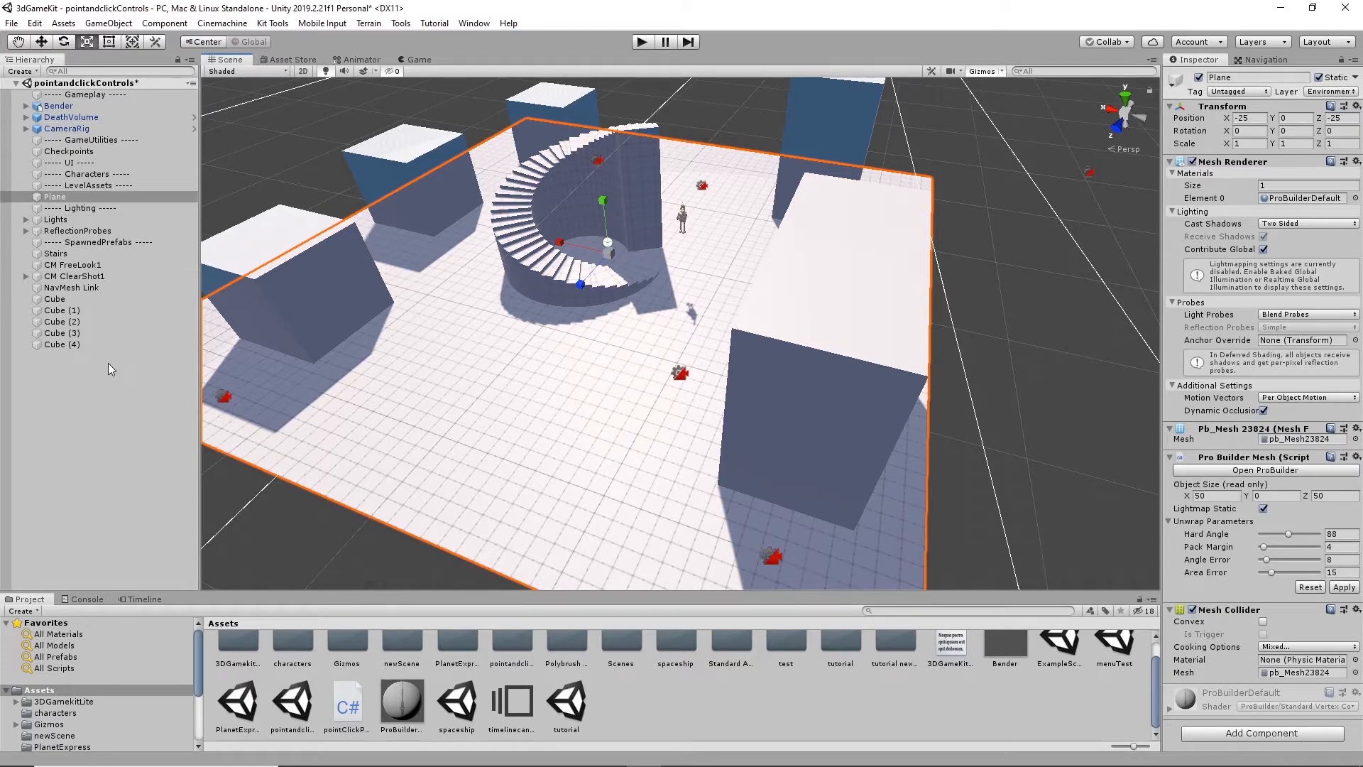
click(272, 23)
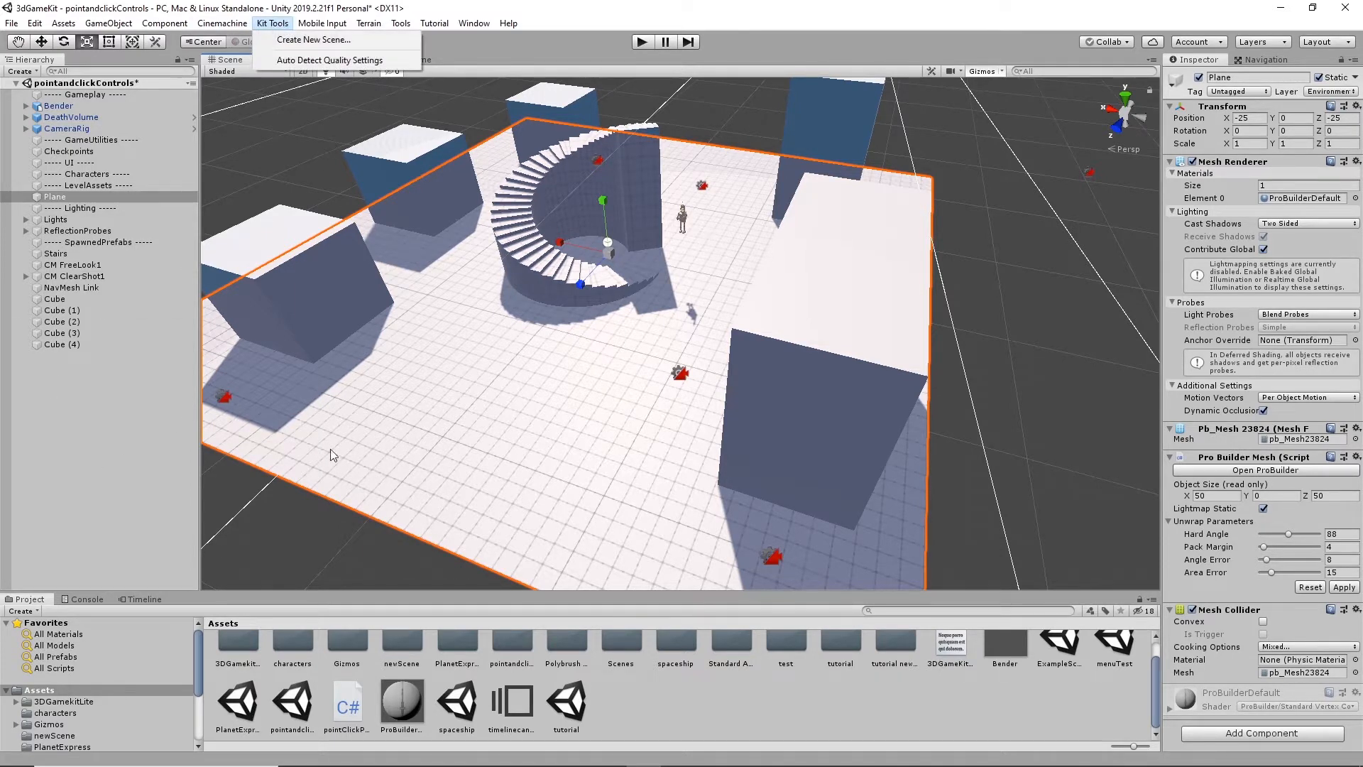
click(333, 539)
click(334, 540)
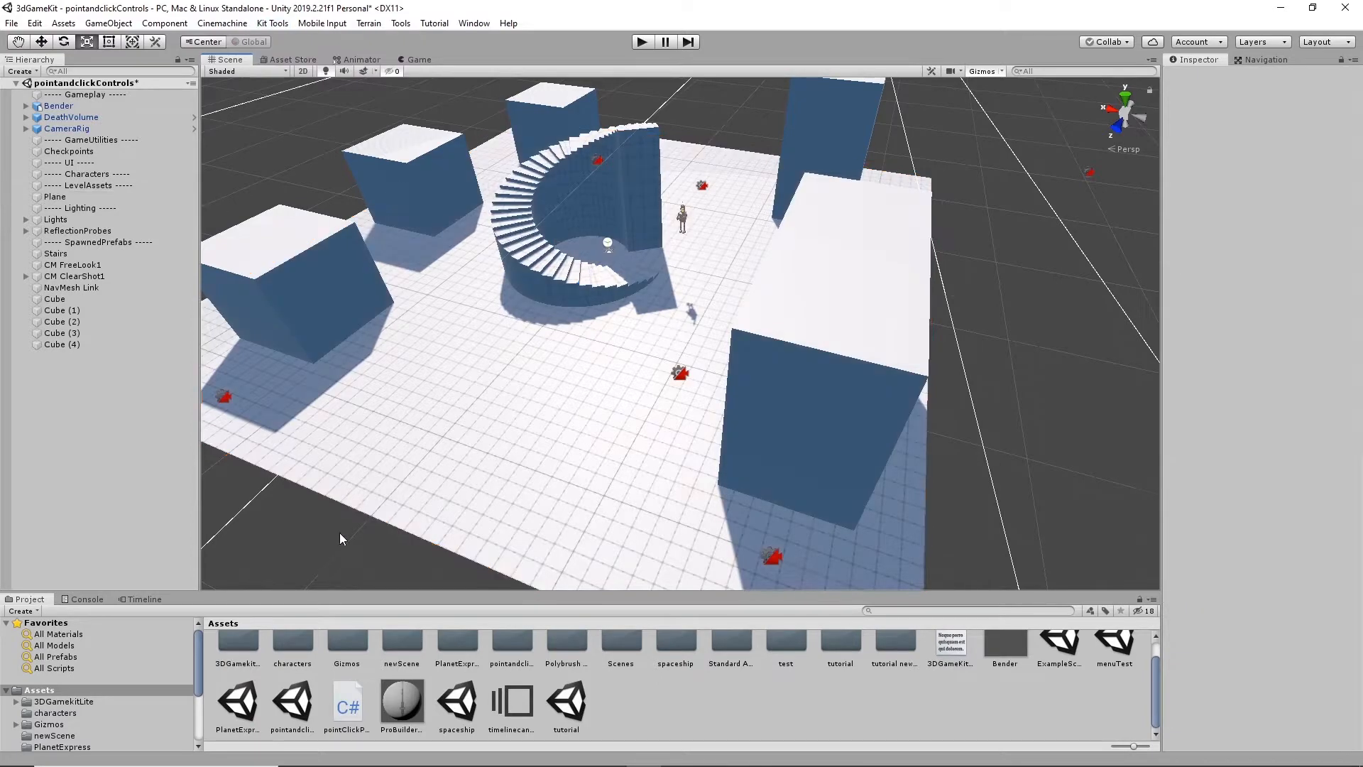
alt+drag(691, 265, 771, 300)
scroll(669, 394, up, 12)
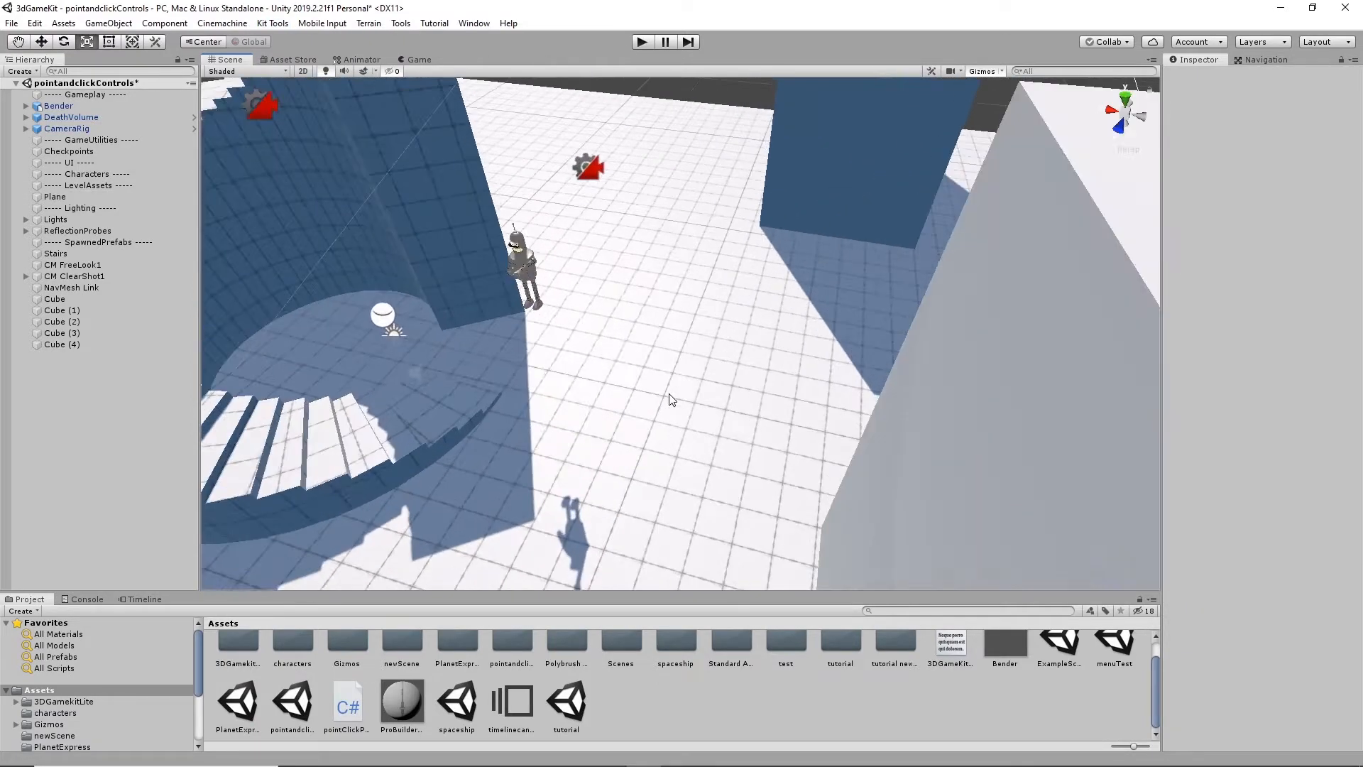
alt+drag(668, 395, 721, 365)
alt+right_drag(694, 276, 734, 320)
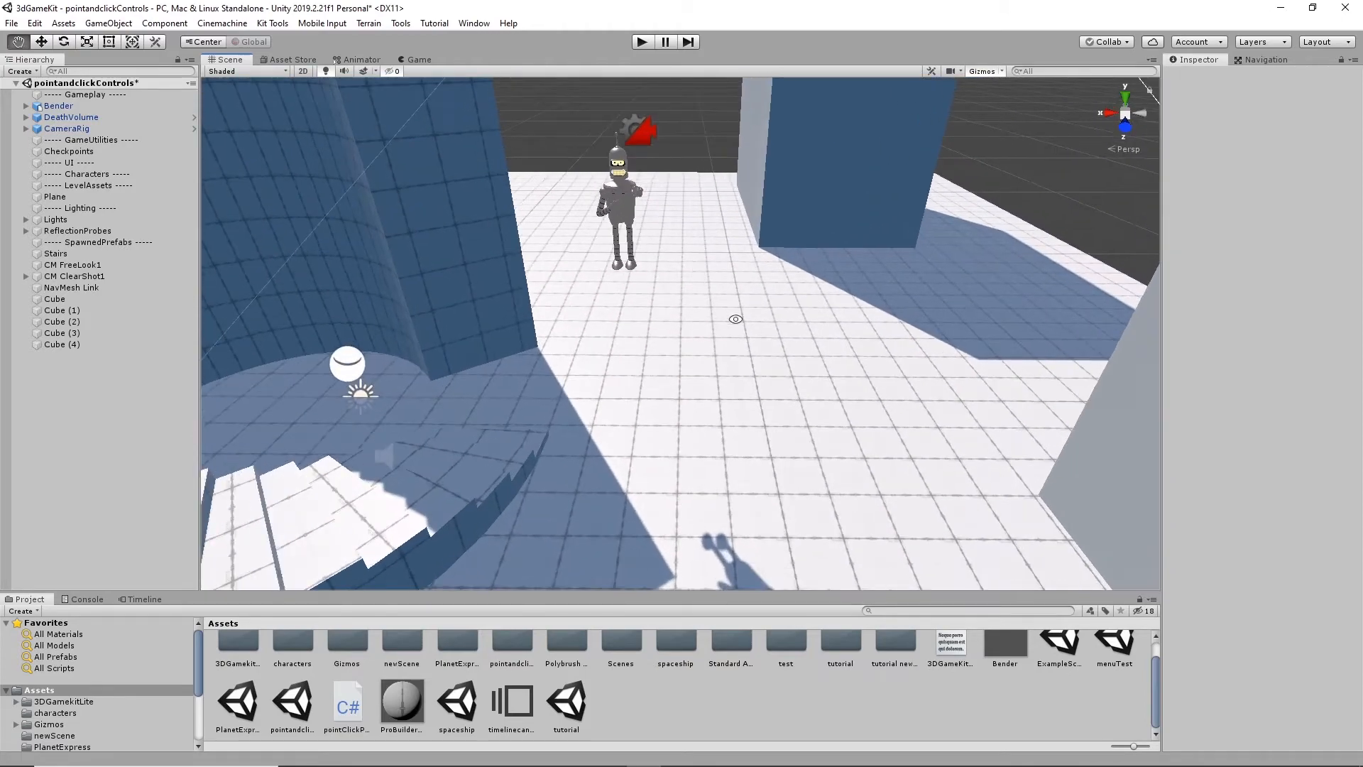
alt+drag(733, 320, 688, 301)
alt+middle_drag(688, 301, 739, 358)
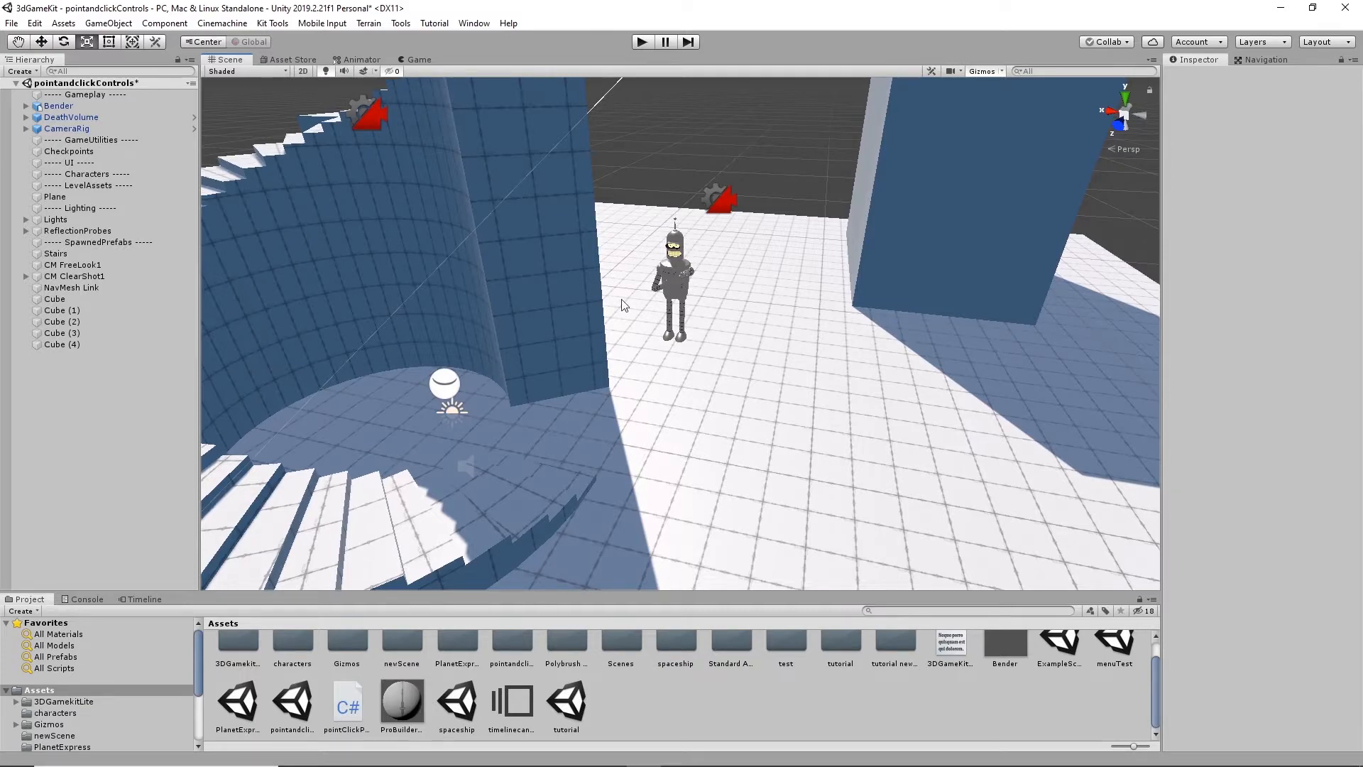
scroll(599, 421, down, 5)
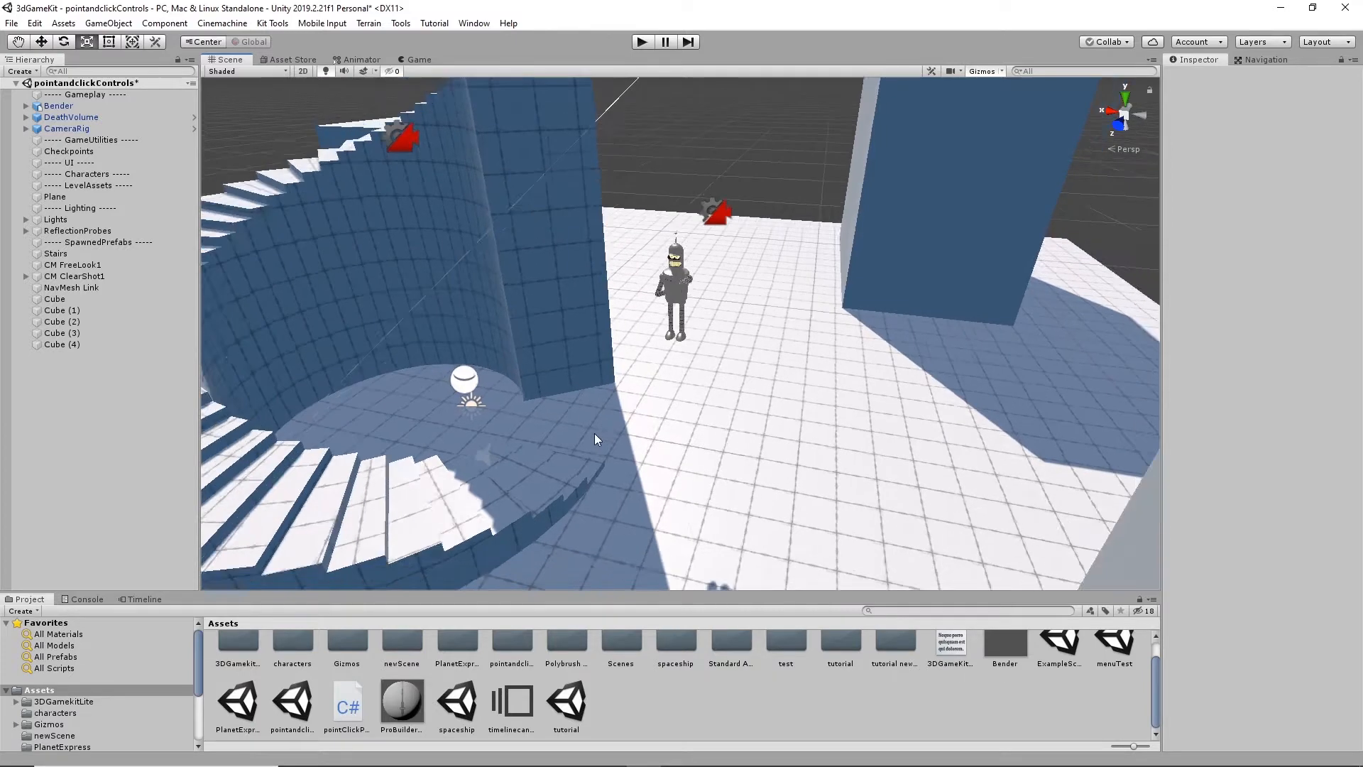
- Select the curved stairs and check the project's packages in the Package Manager before closing it
click(595, 284)
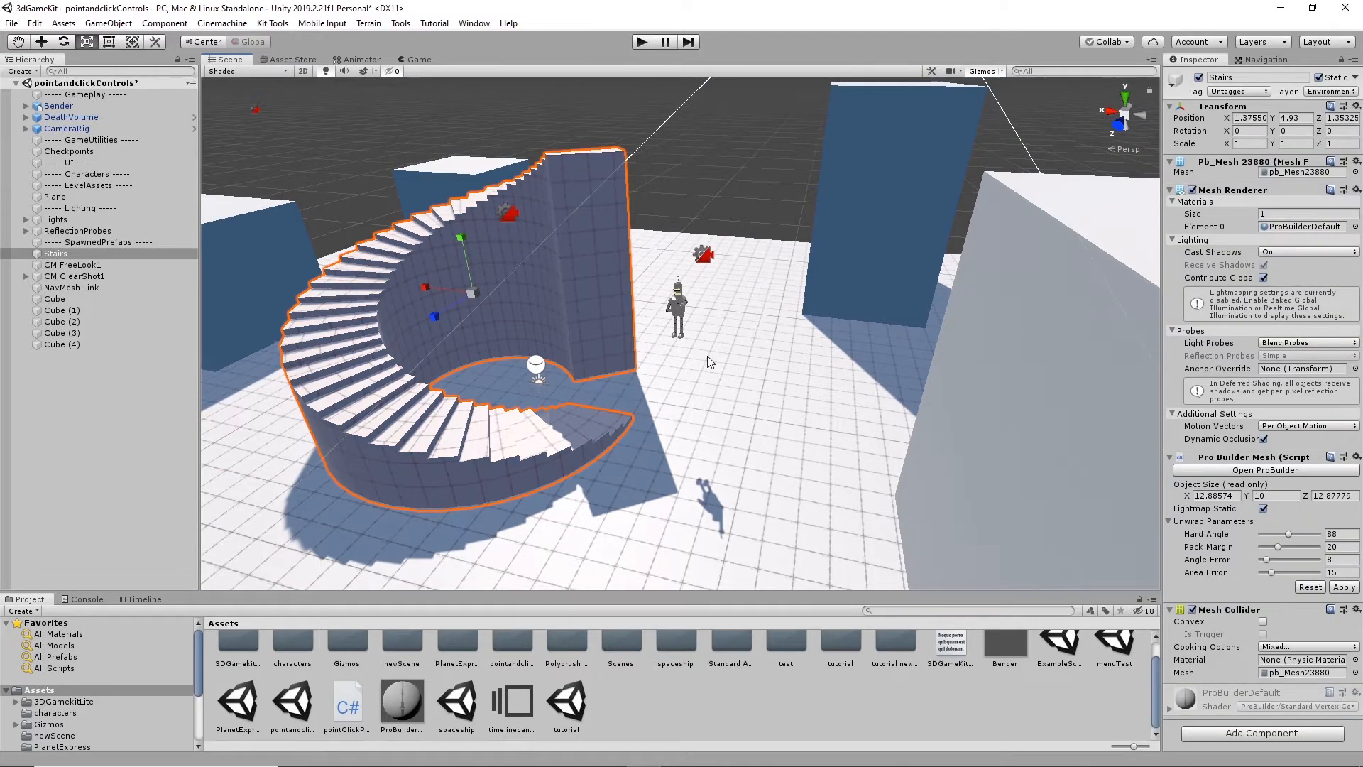
alt+drag(708, 360, 691, 384)
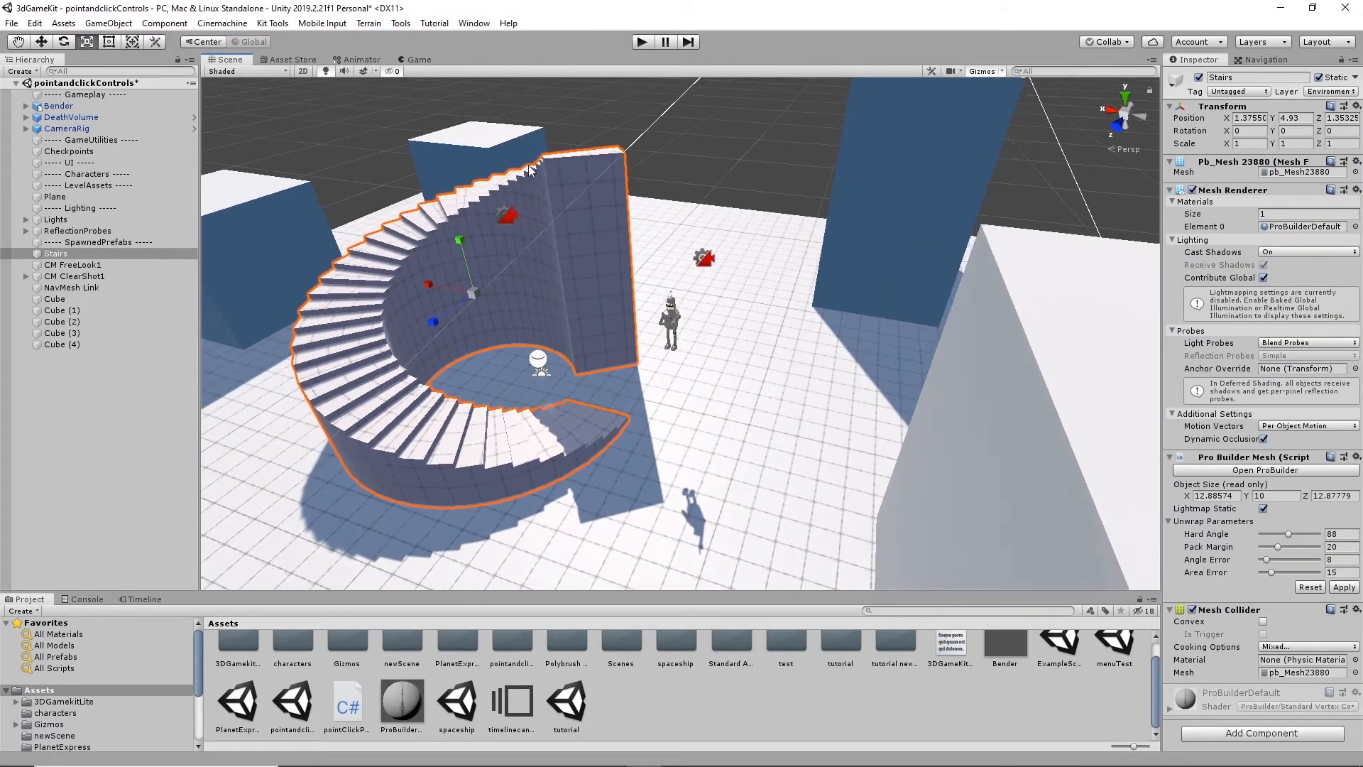
click(474, 23)
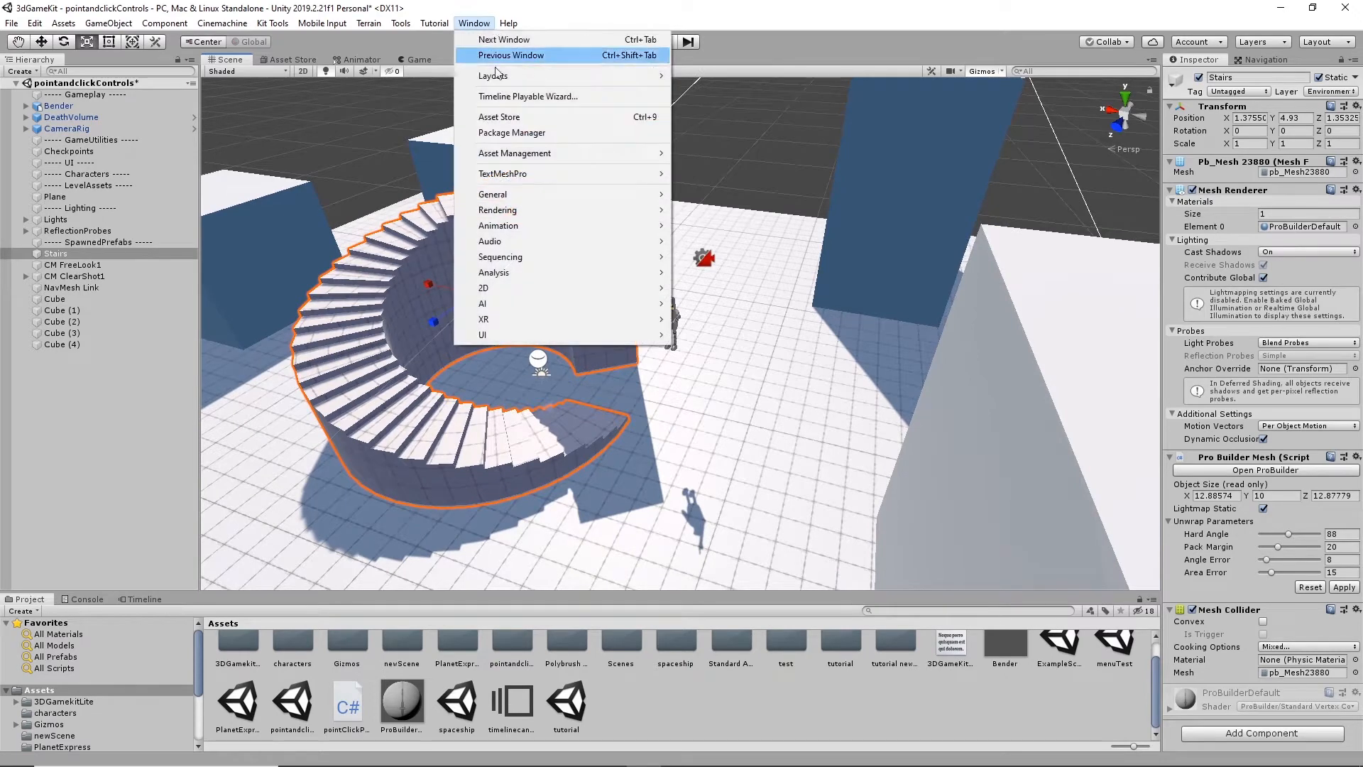
click(524, 135)
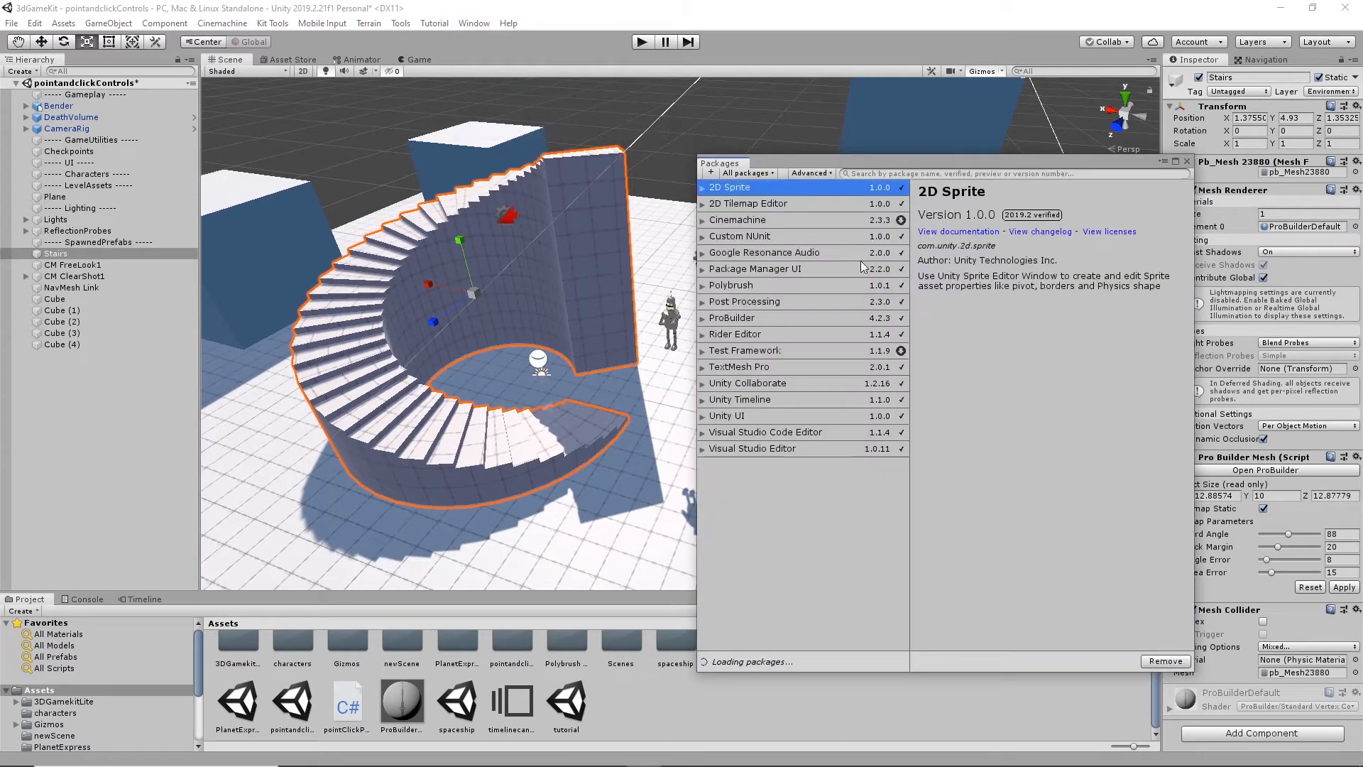
click(1186, 161)
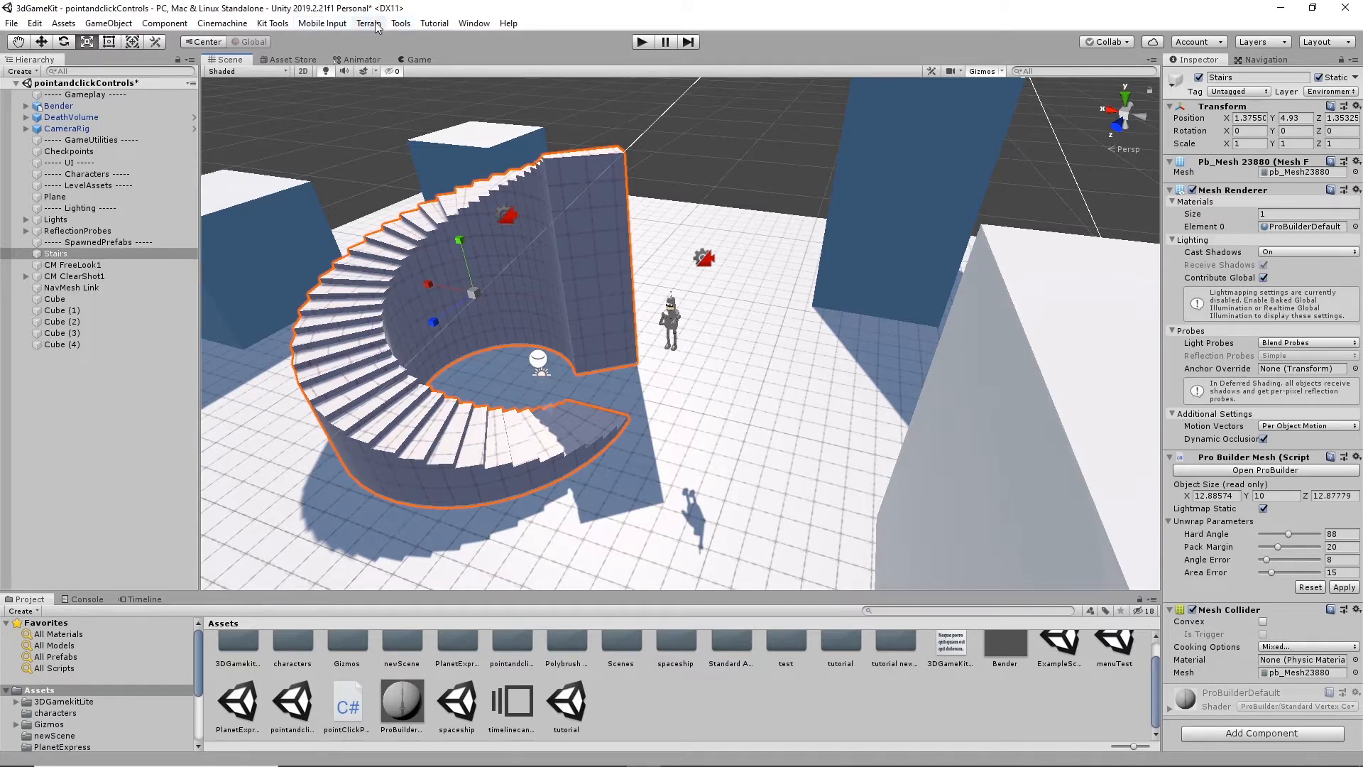
- Check where the ProBuilder tools are found and clear the stairs selection
click(401, 24)
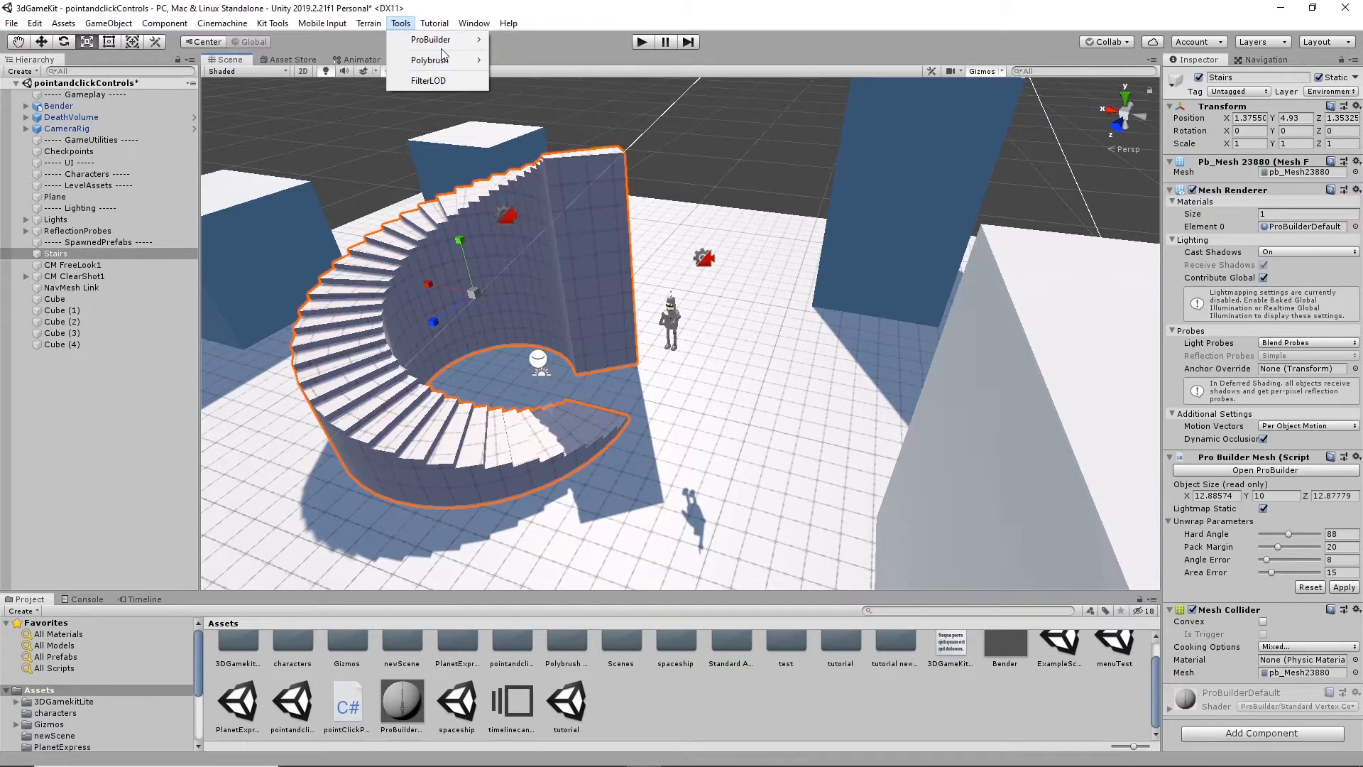
mouse_move(452, 41)
click(777, 142)
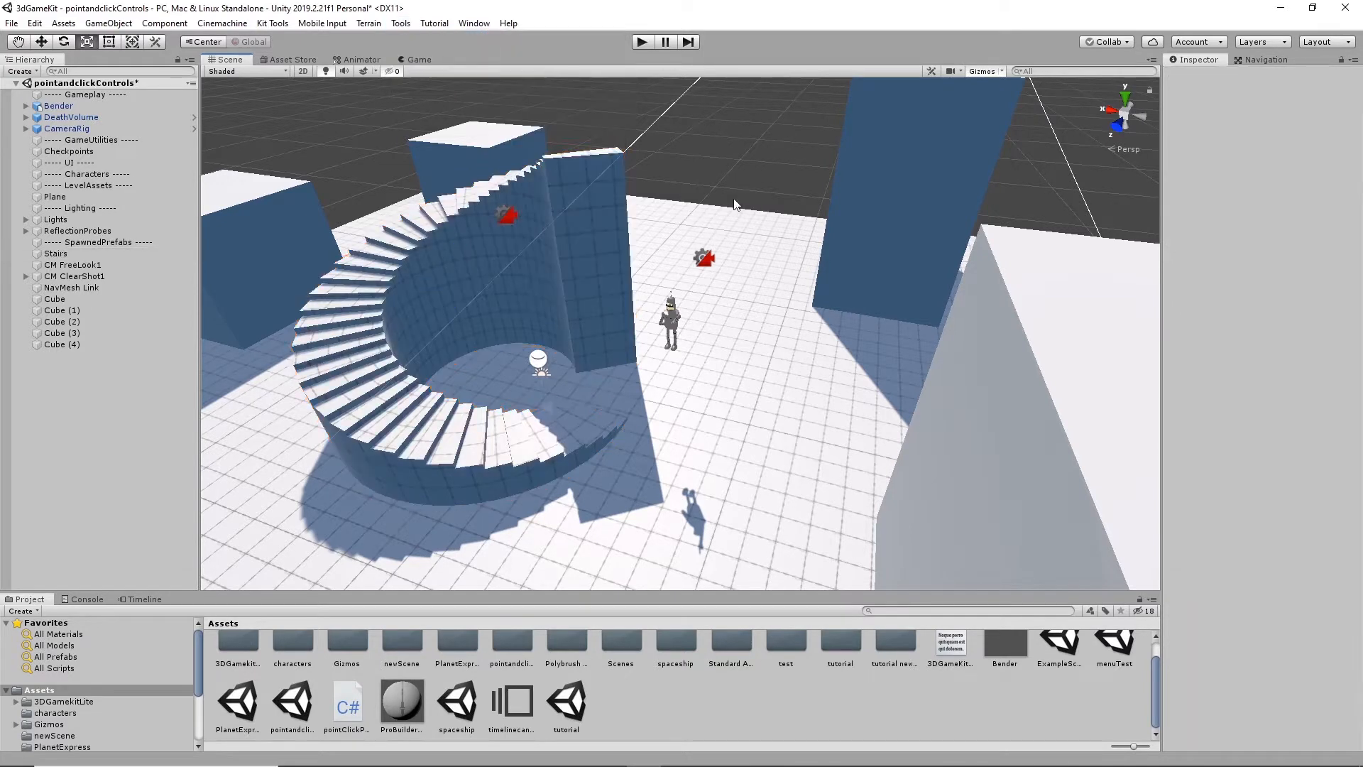
- Select the Bender character and examine its components, from Animator and Rigidbody to Nav Mesh Agent and Third Person Character
alt+drag(751, 251, 810, 357)
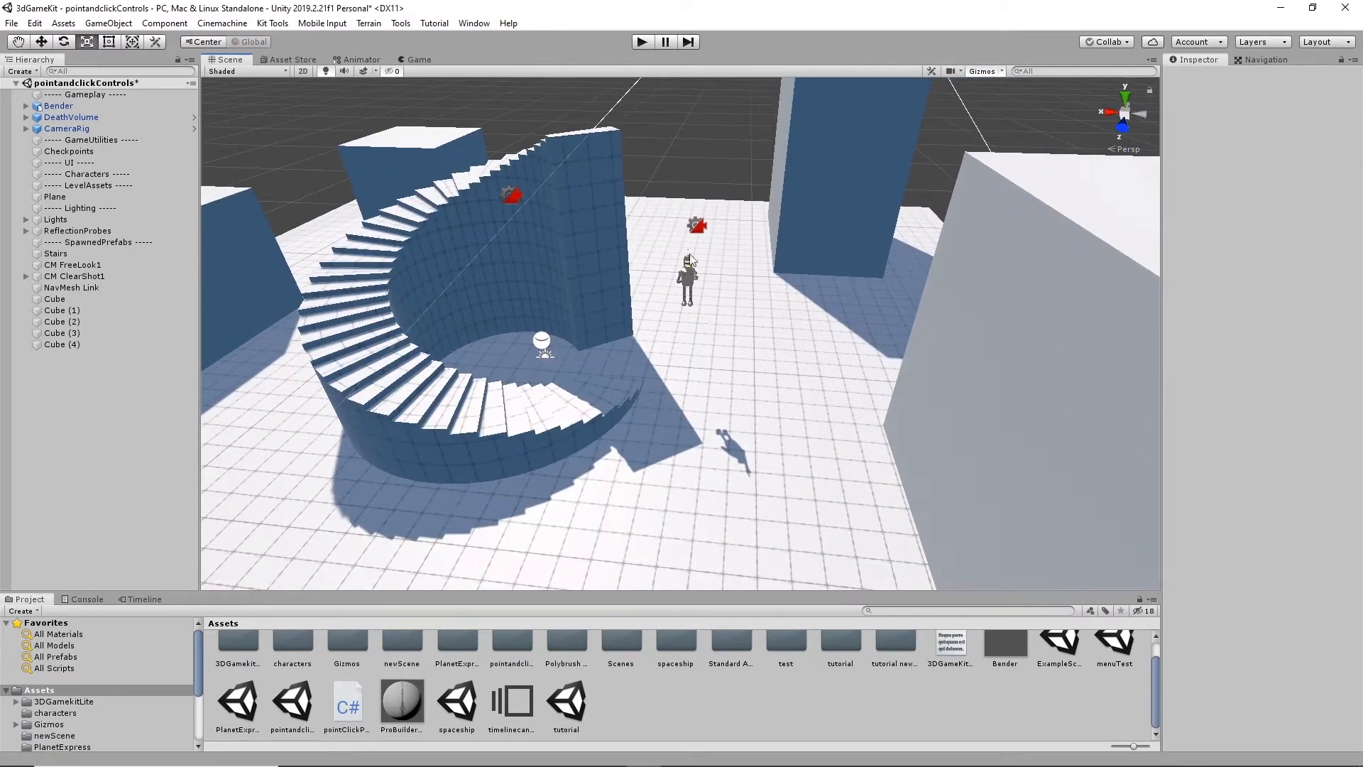
scroll(746, 291, up, 3)
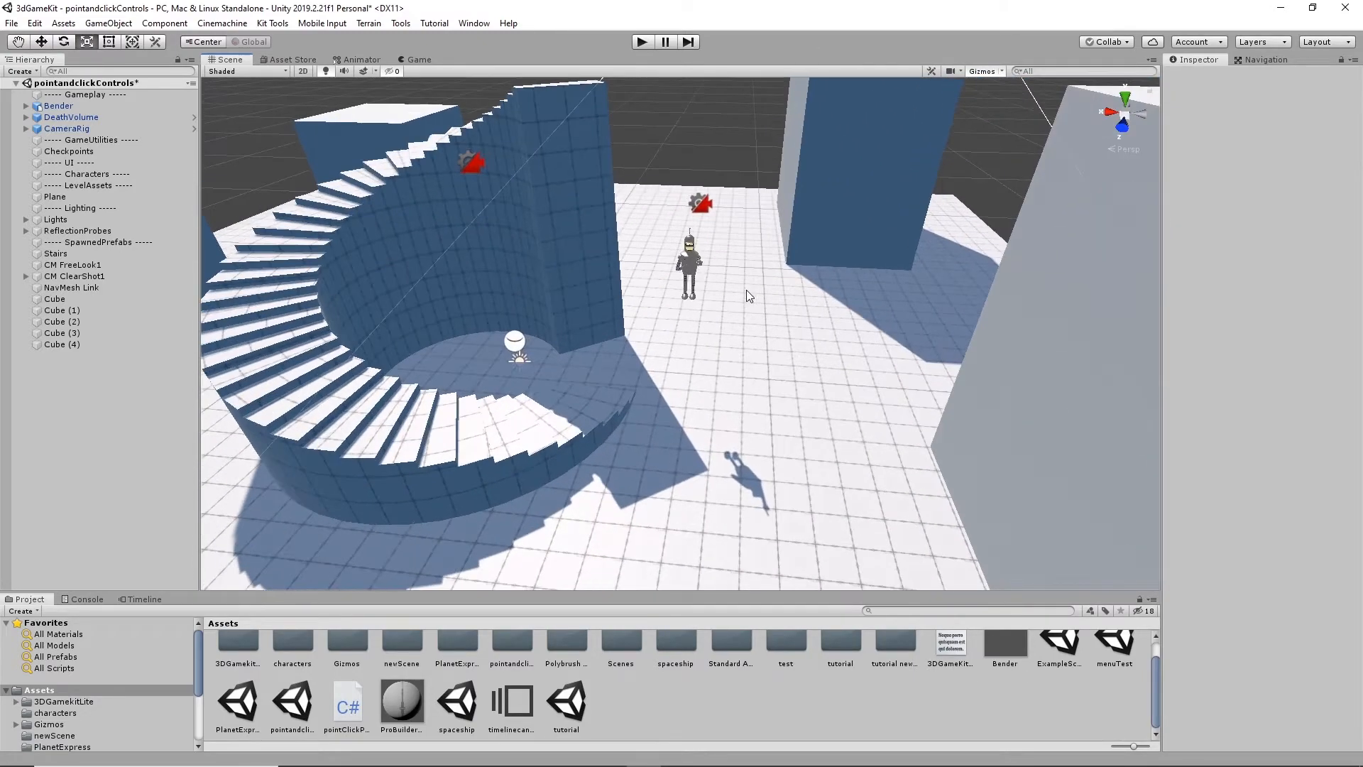
click(694, 264)
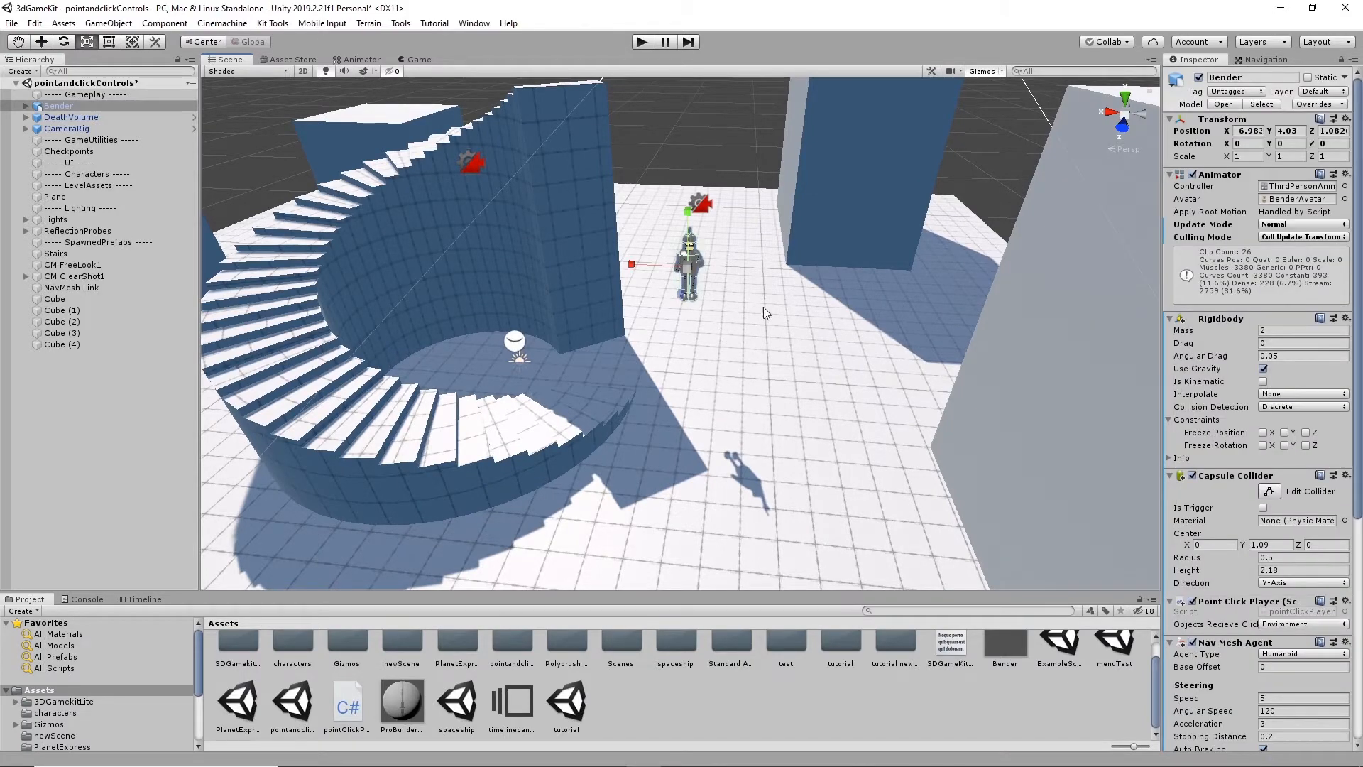
alt+drag(764, 306, 806, 350)
scroll(790, 325, up, 5)
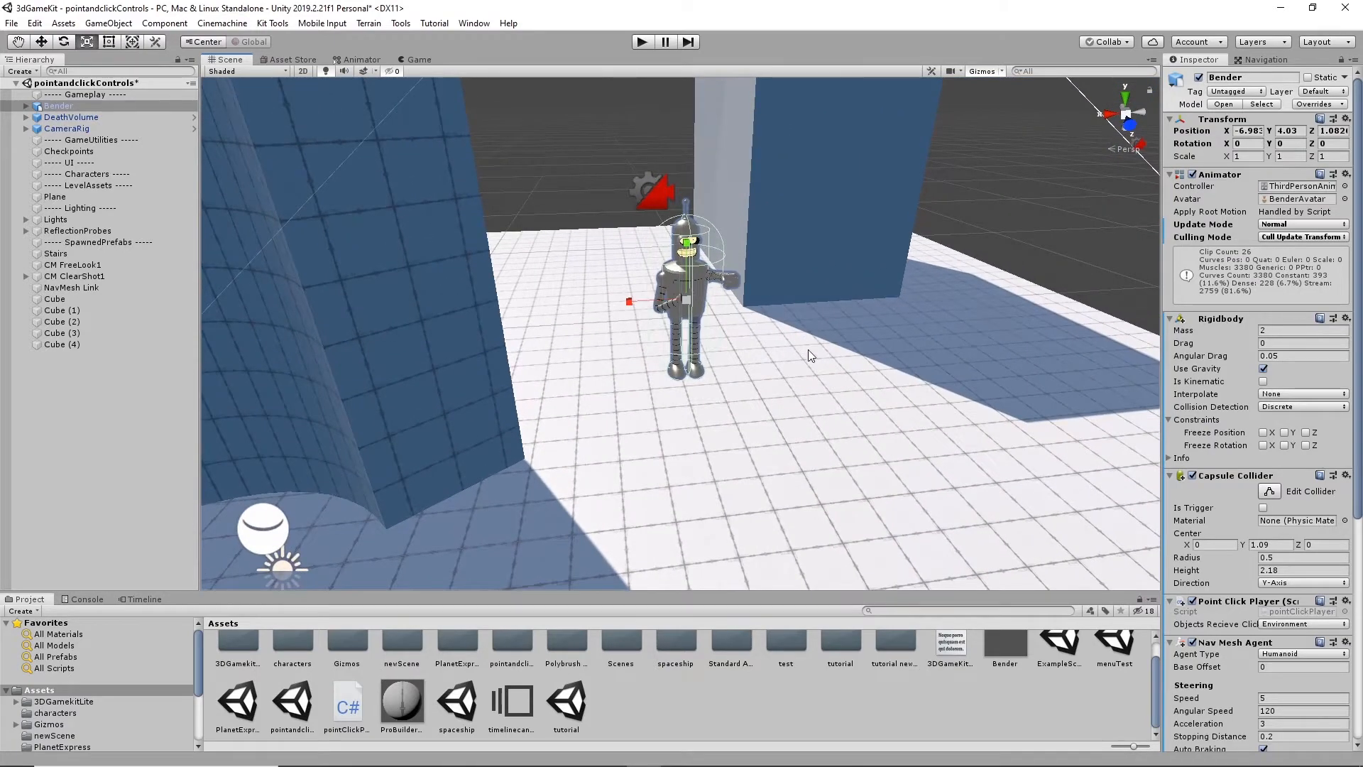
scroll(809, 352, up, 2)
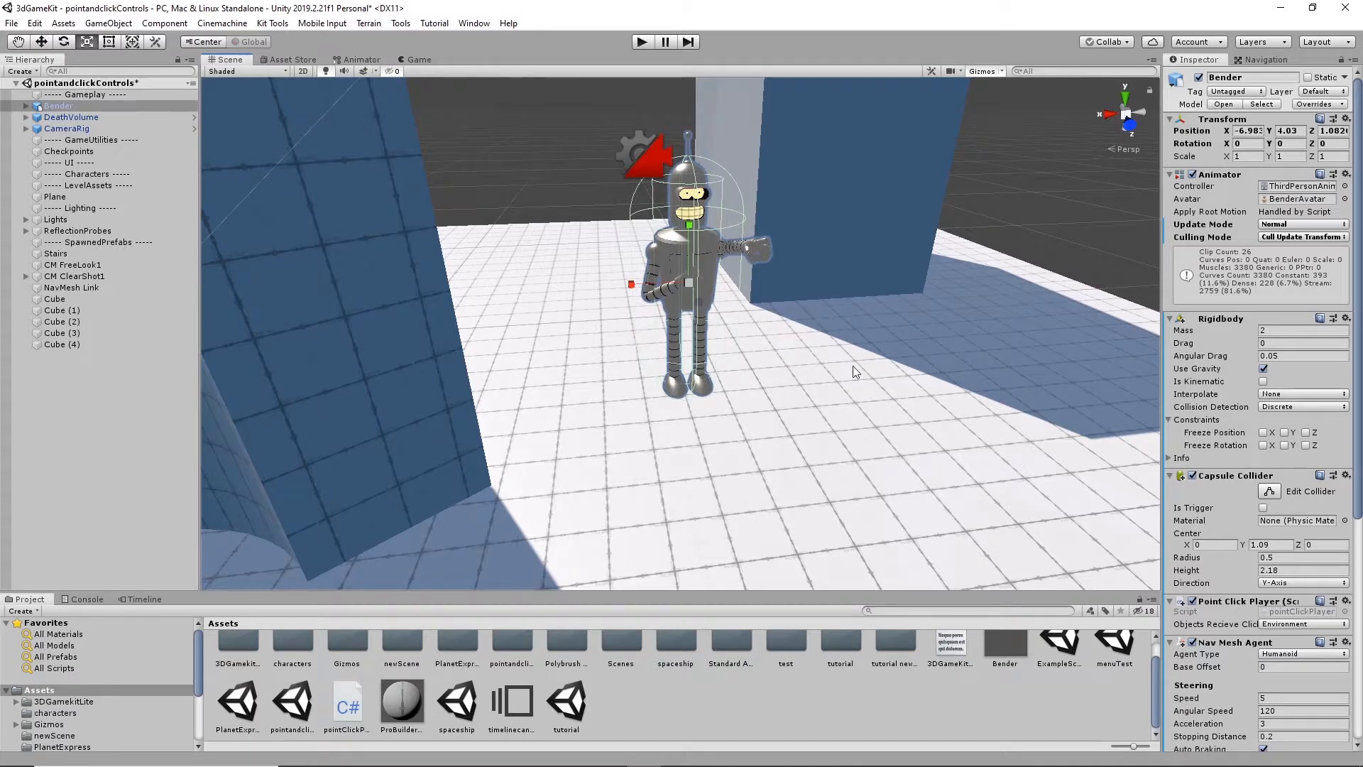
scroll(1221, 624, down, 5)
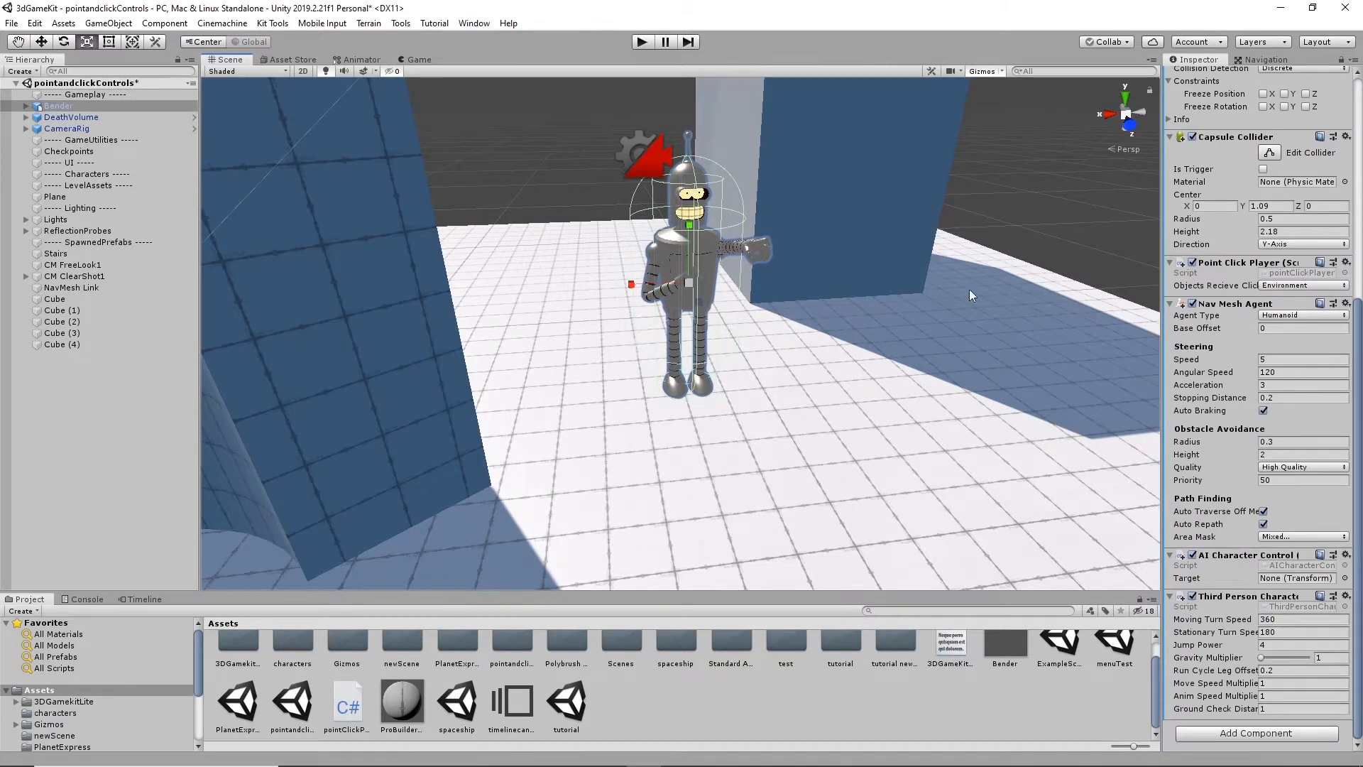
alt+drag(923, 431, 911, 462)
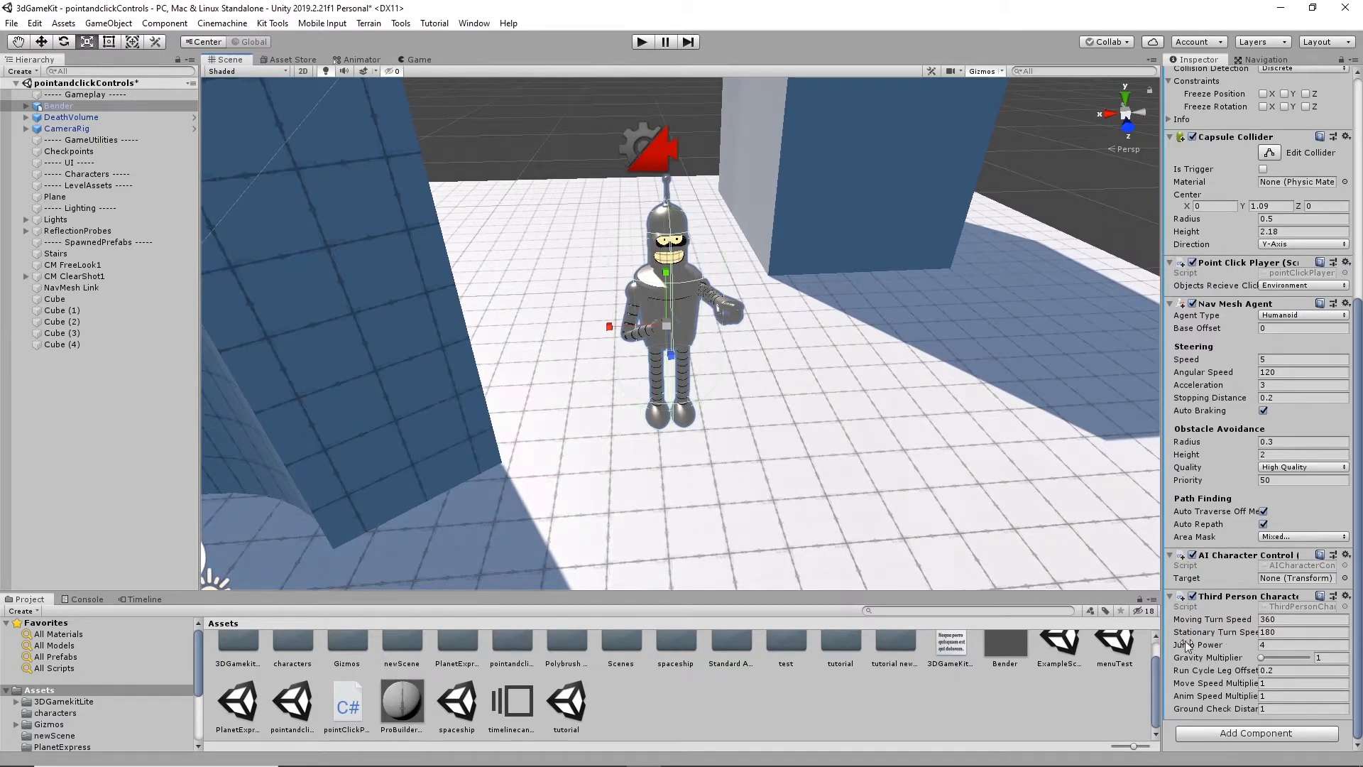
scroll(1317, 330, up, 5)
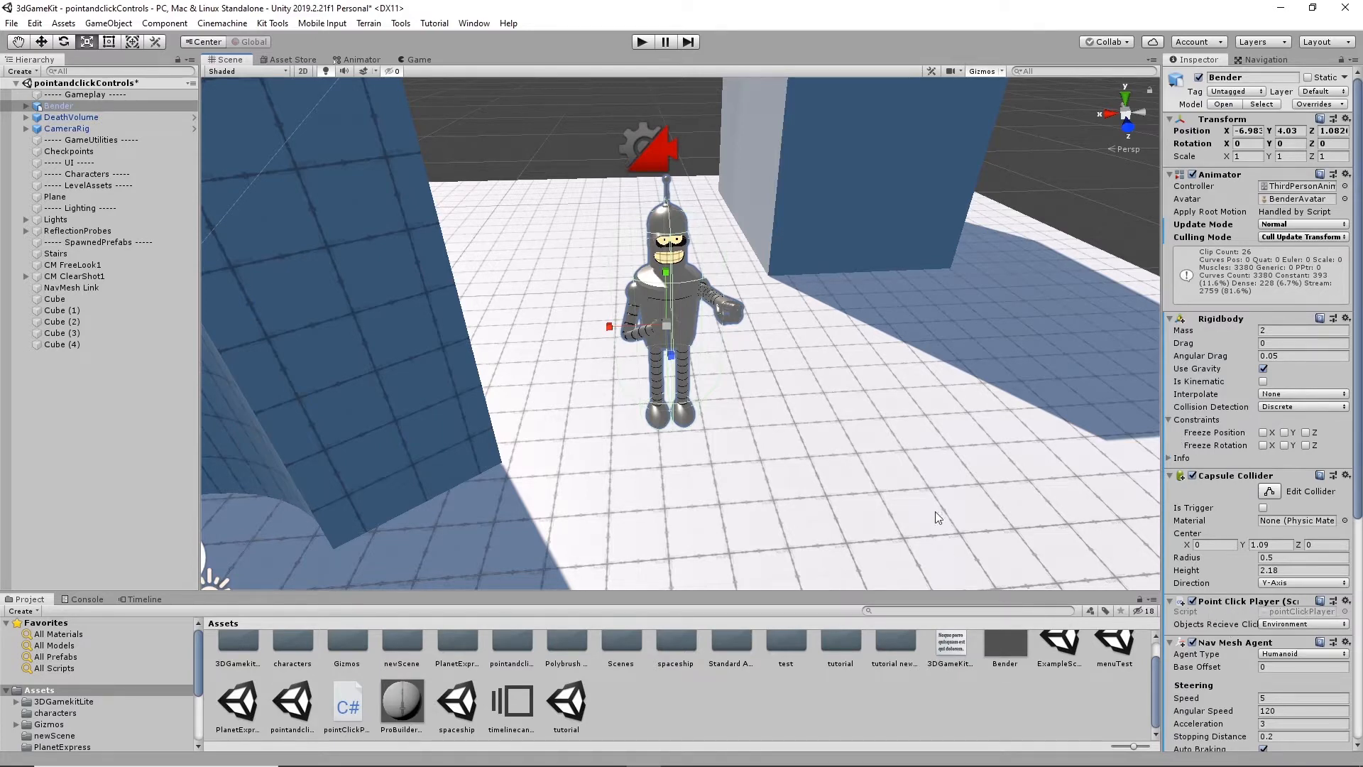
alt+drag(939, 517, 896, 402)
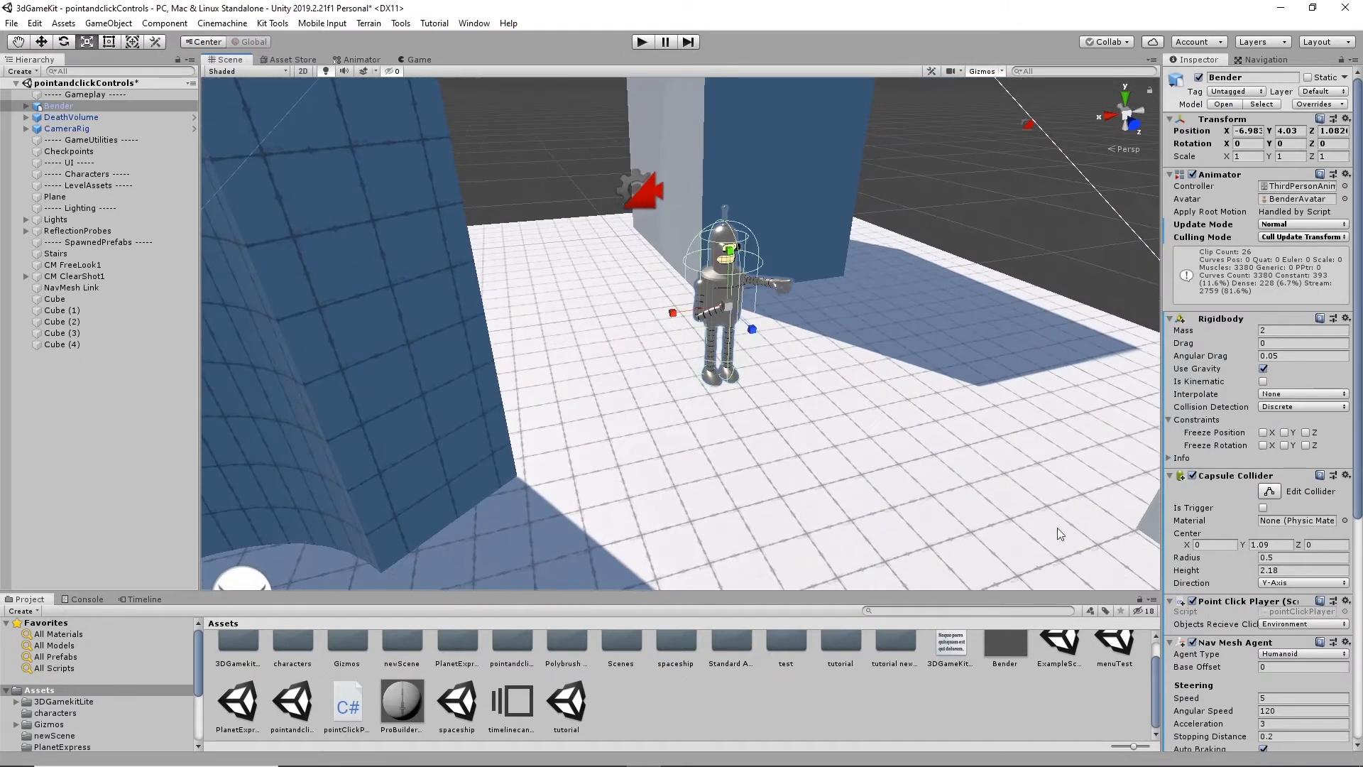
- Collapse Bender's Point Click Player component and preview the pointClickPlayer script's code in a wider Inspector
click(1228, 606)
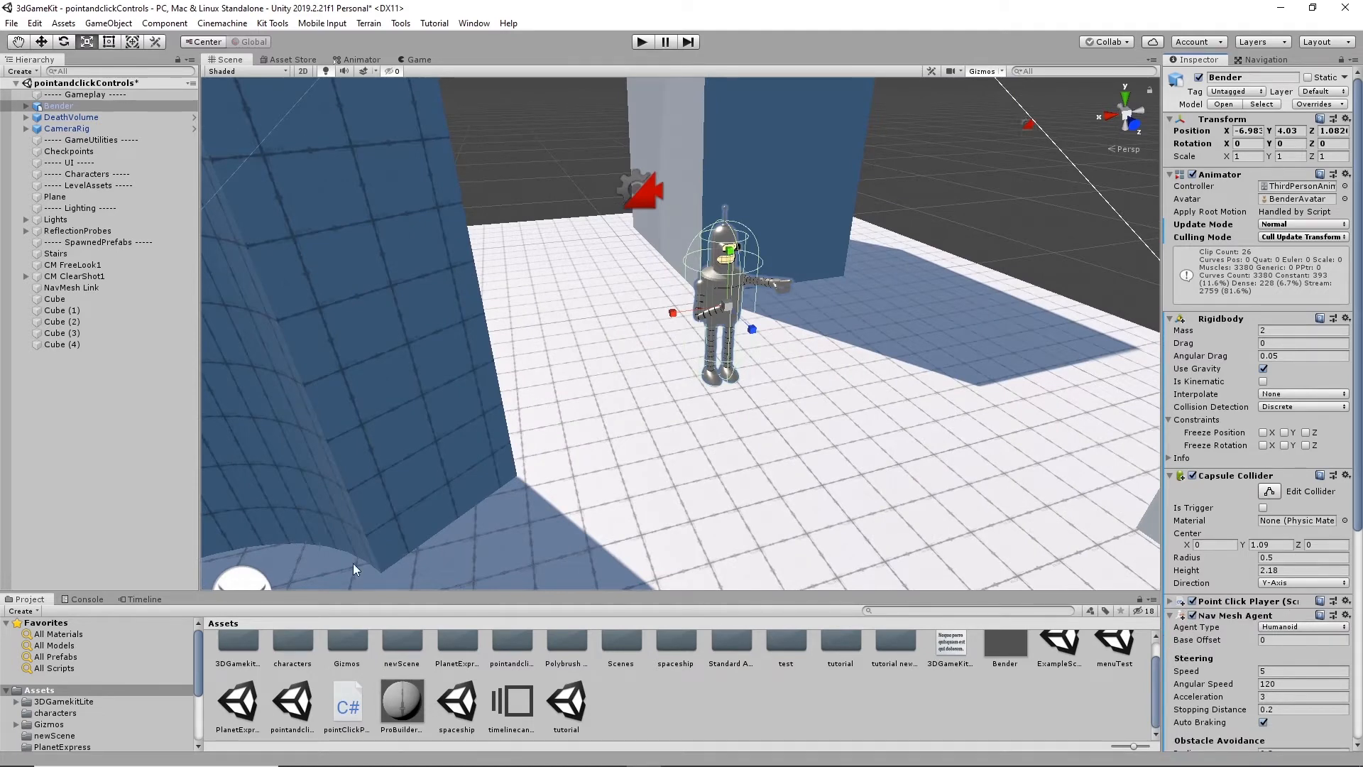
scroll(64, 700, down, 3)
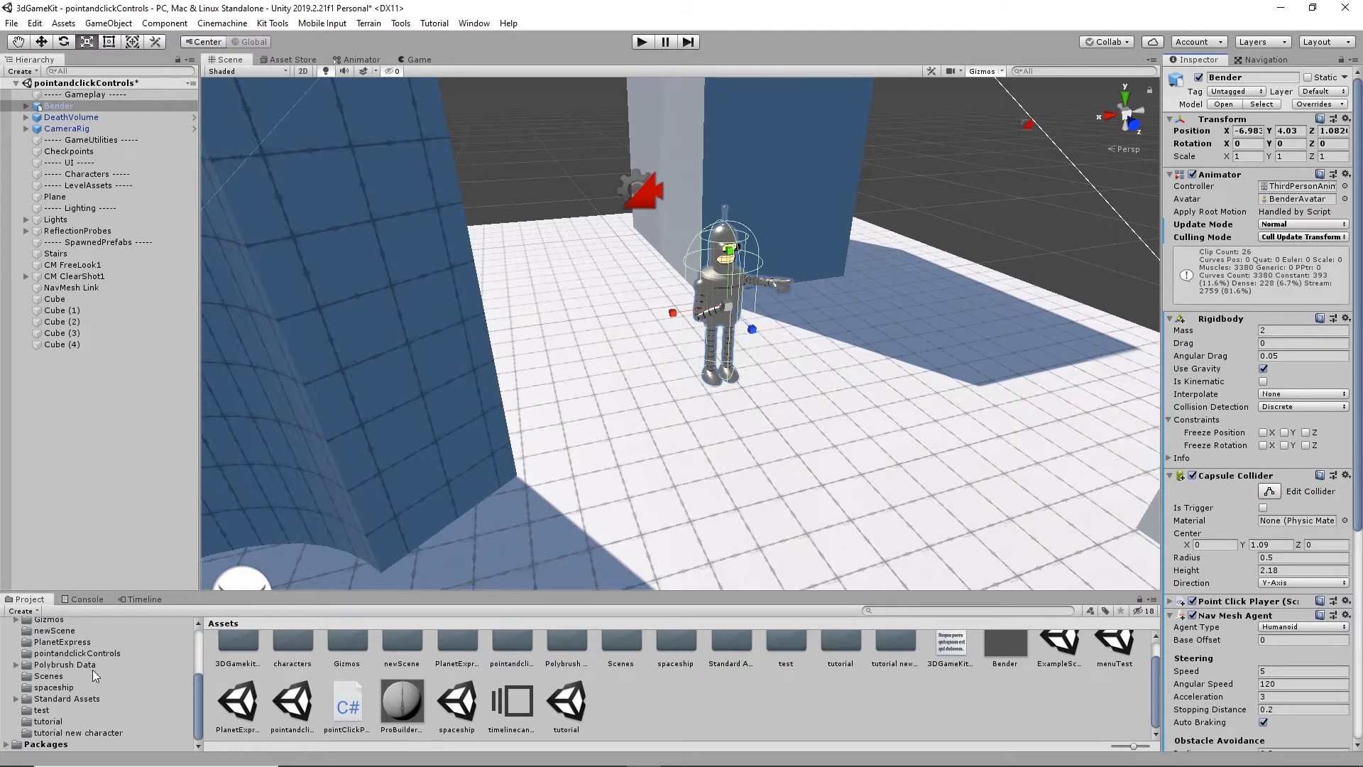
click(347, 705)
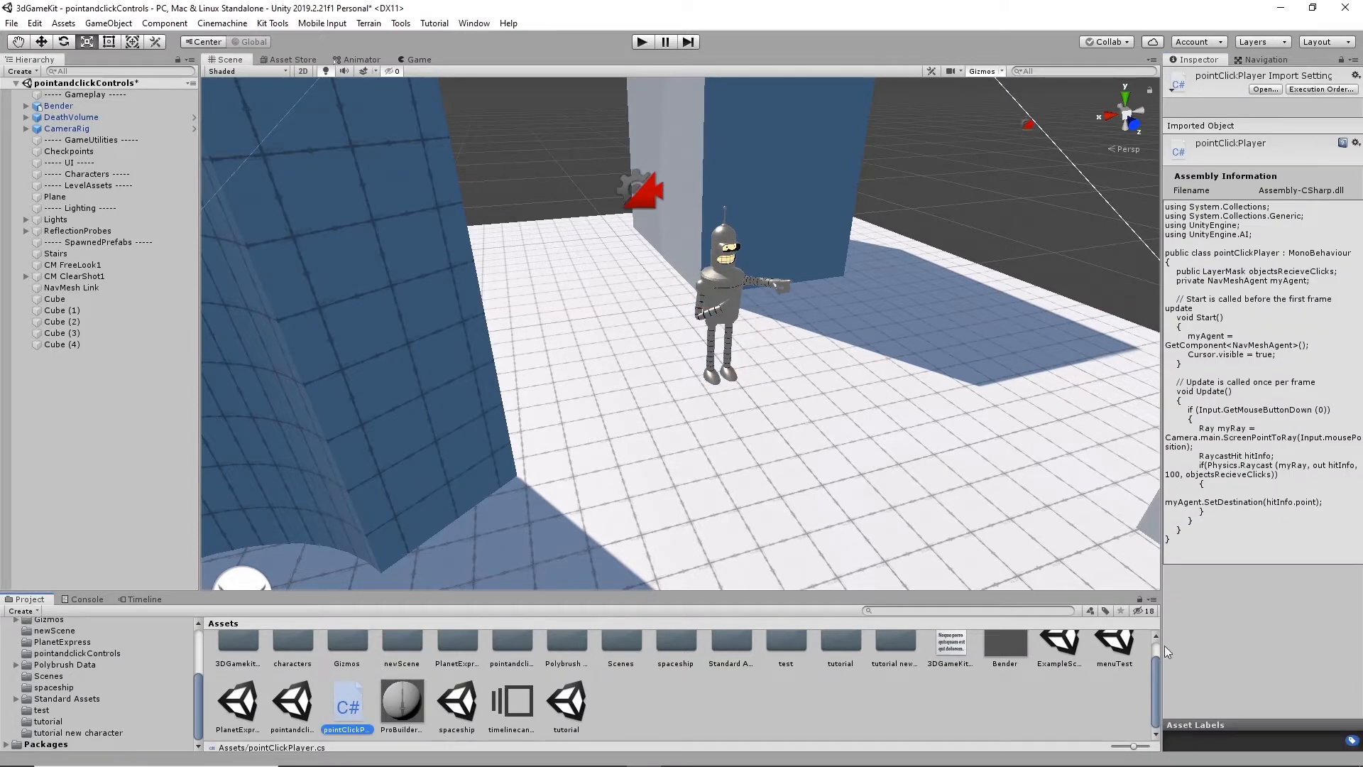
drag(1162, 451, 1065, 454)
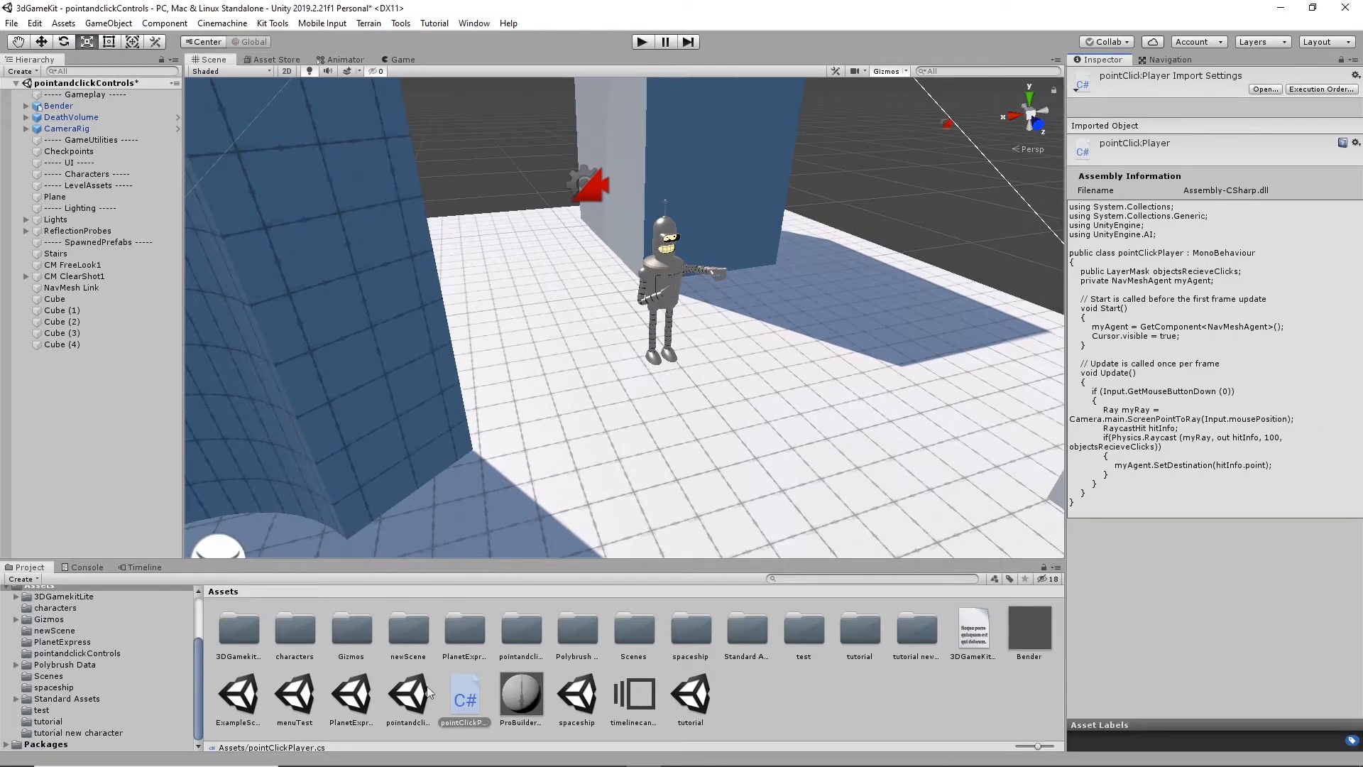
- Open the pointClickPlayer script in Visual Studio and enlarge the code to 177 %
click(469, 695)
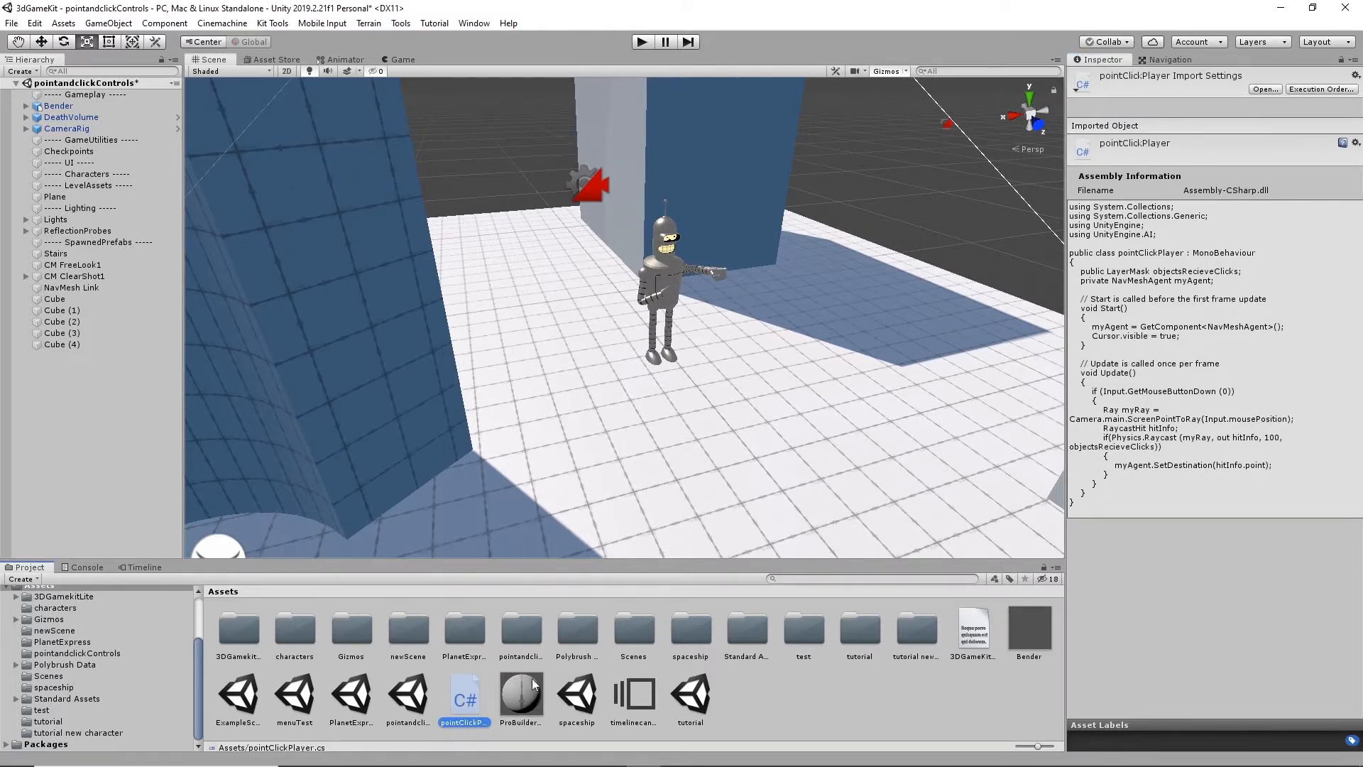
double_click(472, 695)
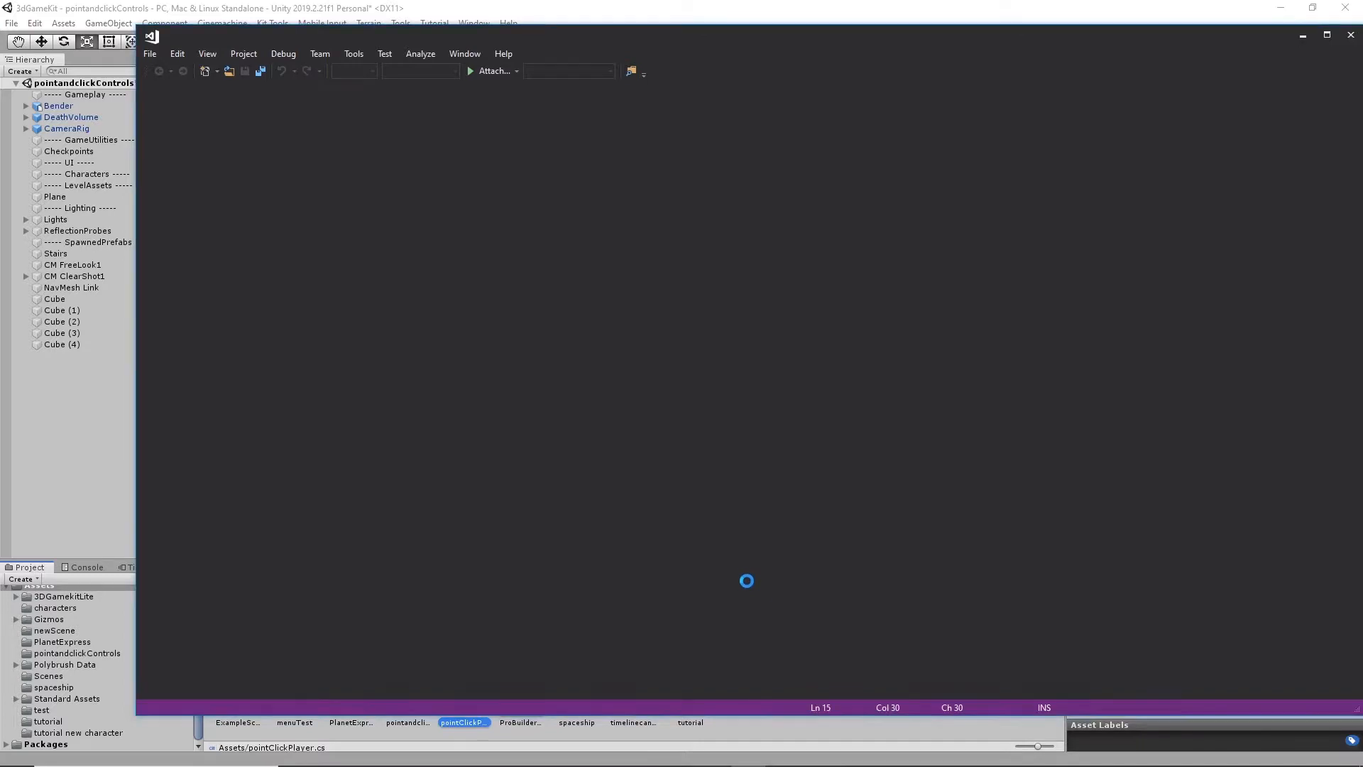
scroll(679, 436, up, 2)
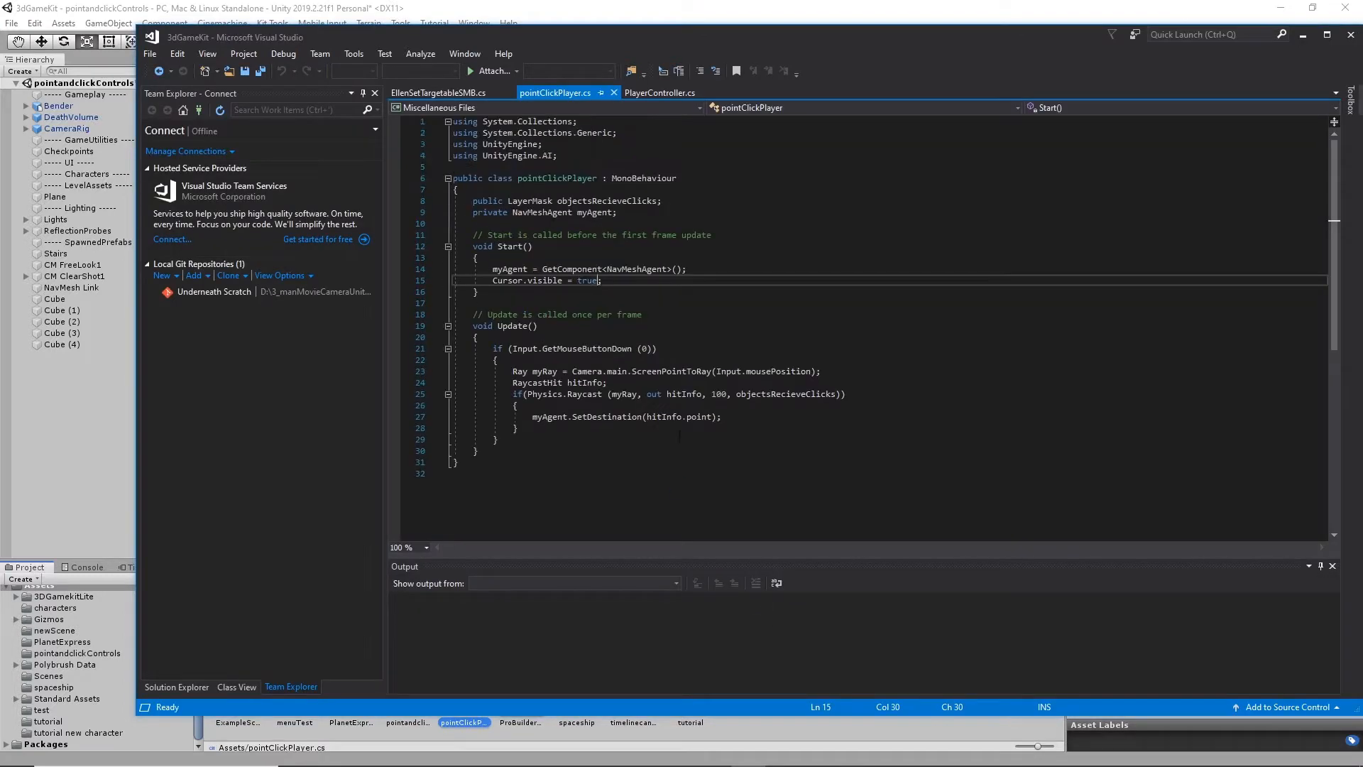
ctrl+scroll(602, 332, up, 6)
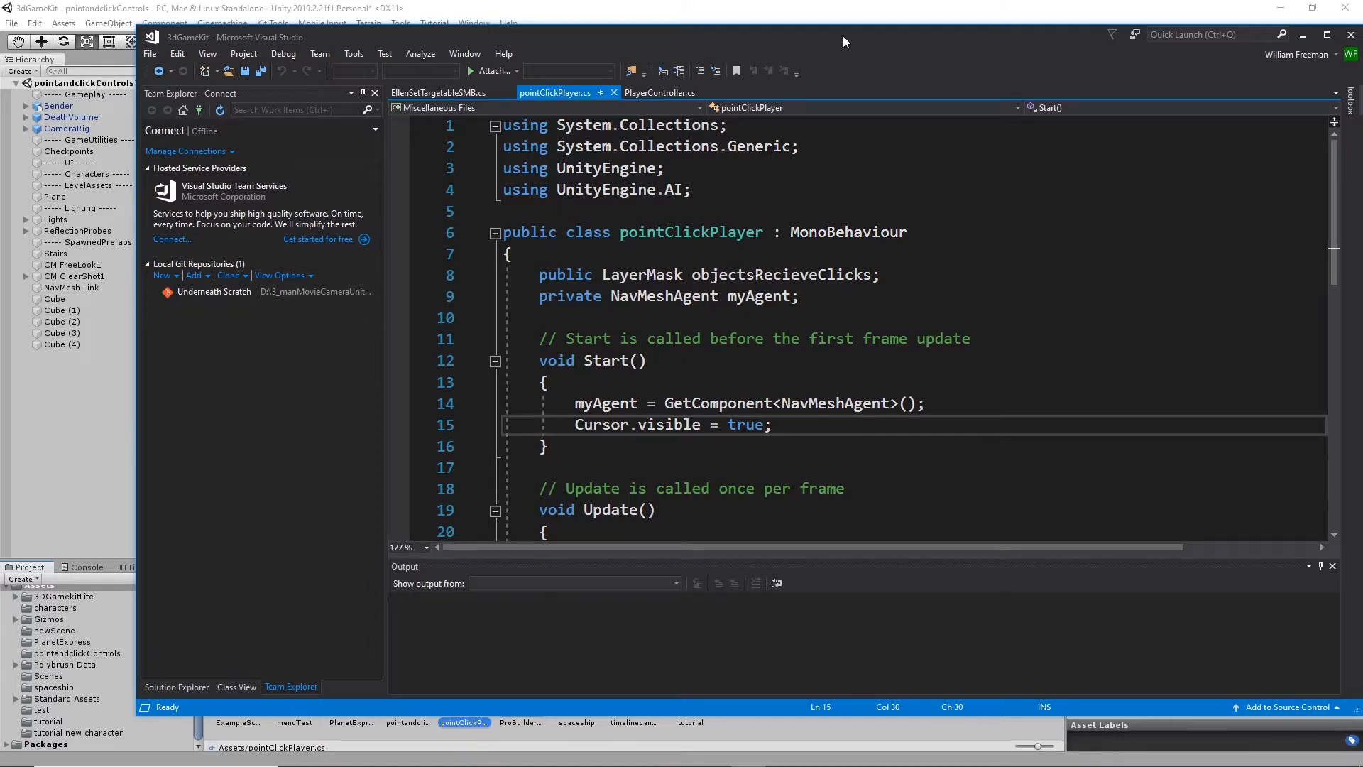
- Read through the pointClickPlayer code, highlighting the uses of the myAgent variable and repositioning the editor window
drag(854, 29, 792, 11)
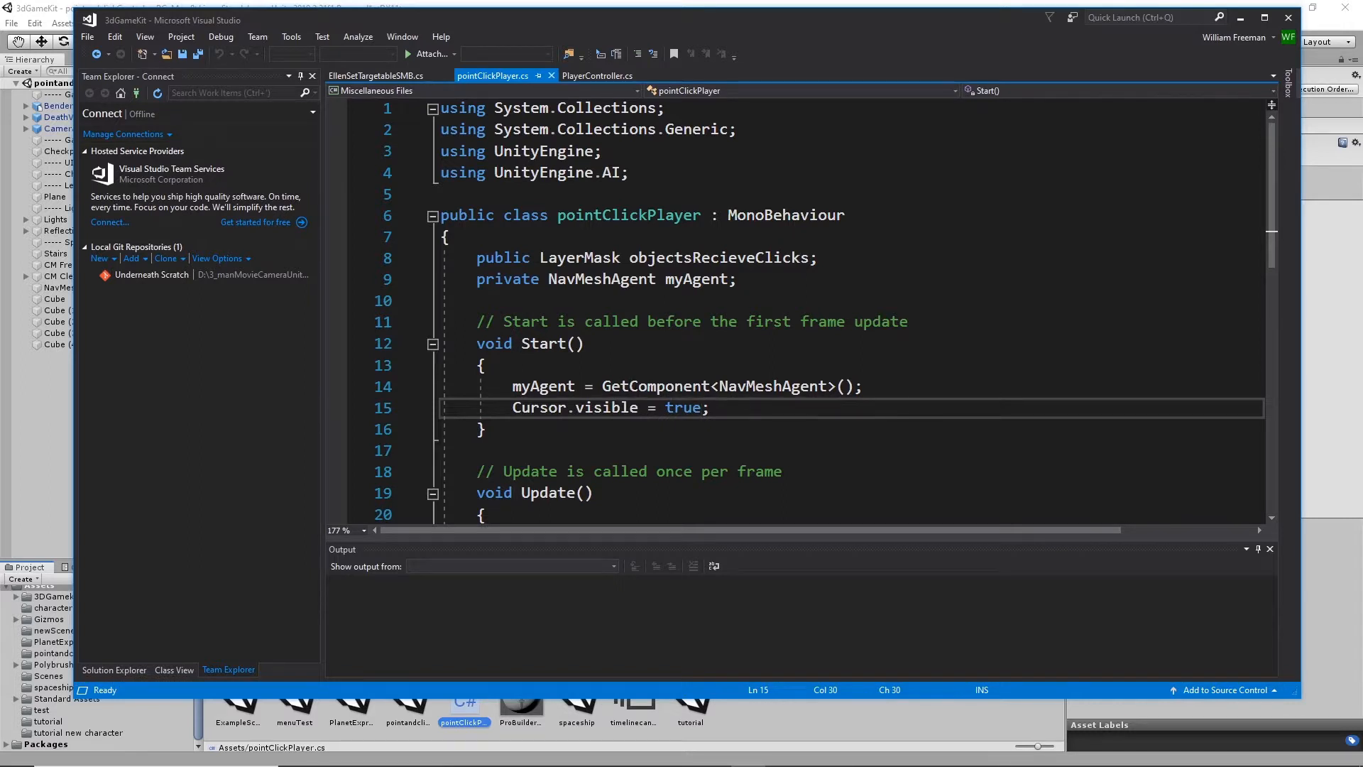
click(726, 285)
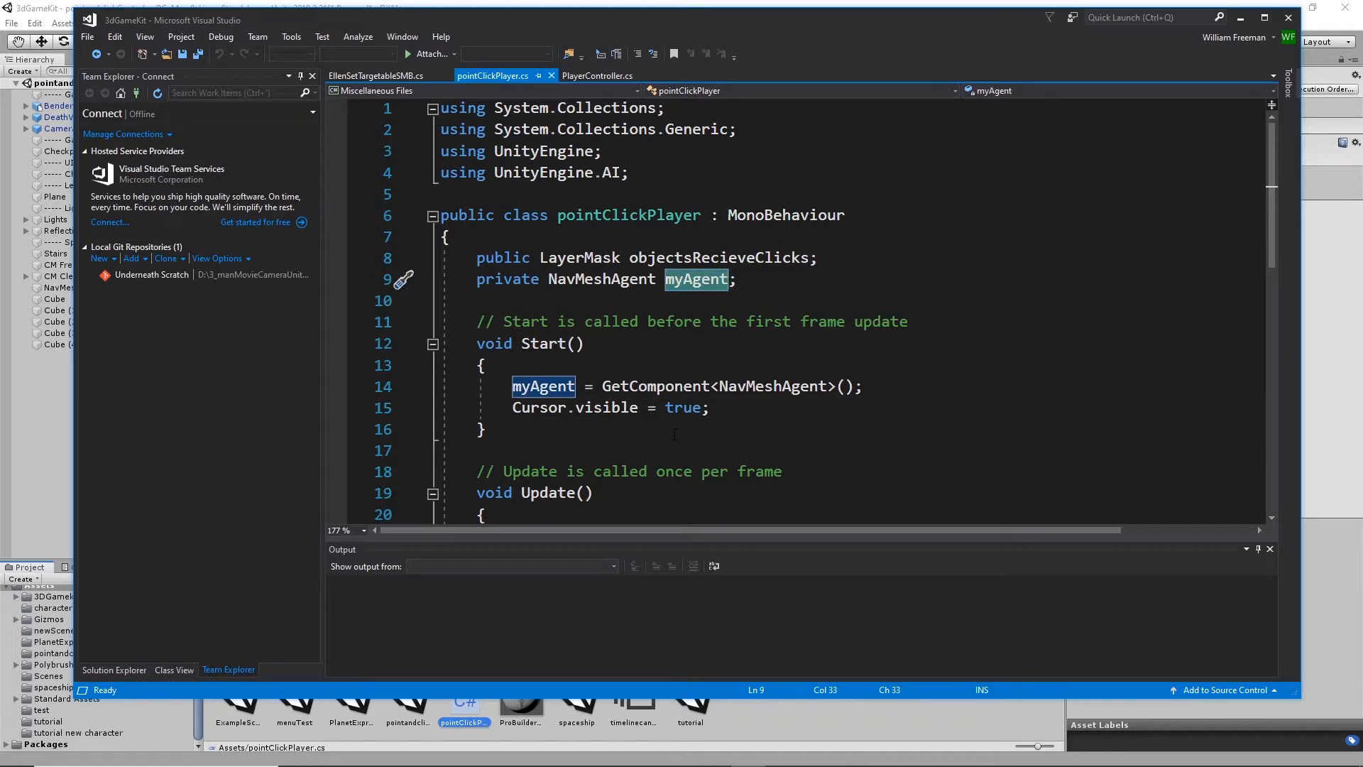
scroll(675, 432, down, 1)
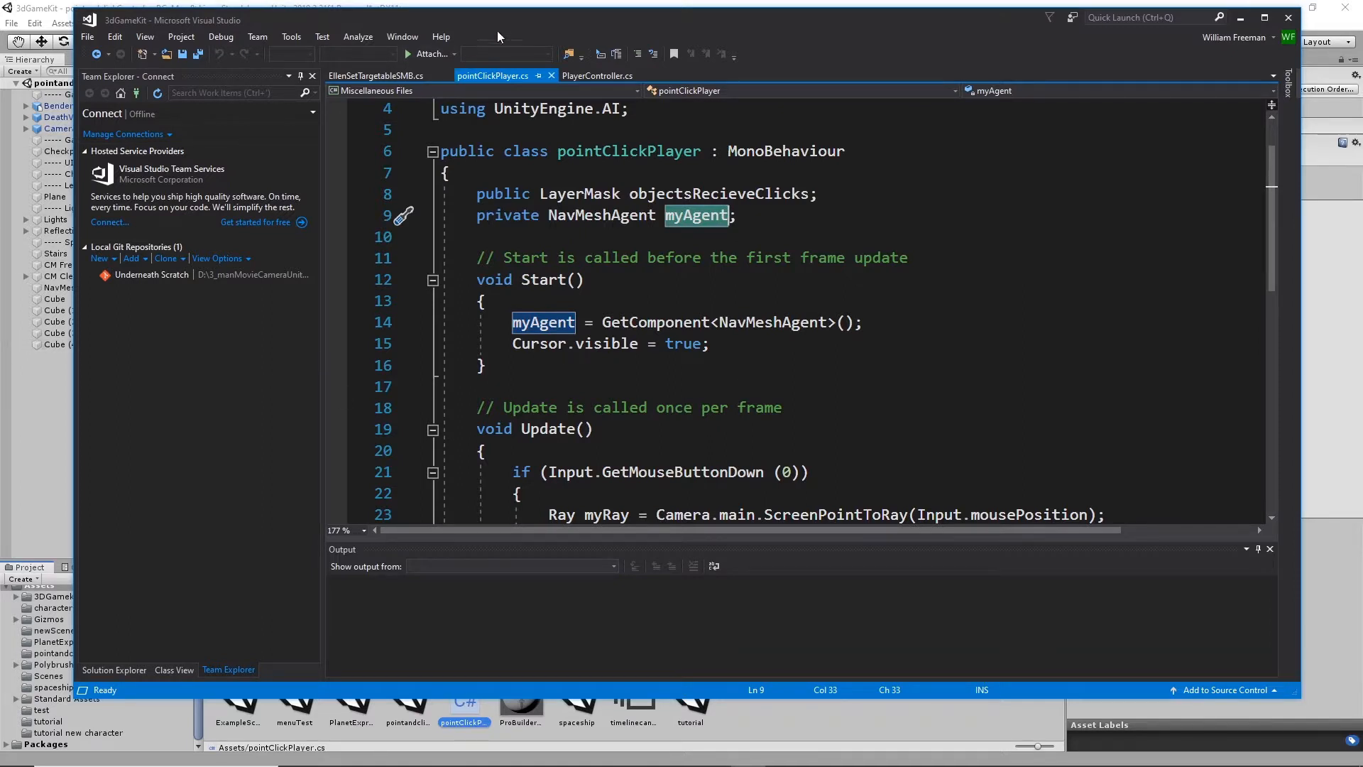
drag(505, 14, 598, 37)
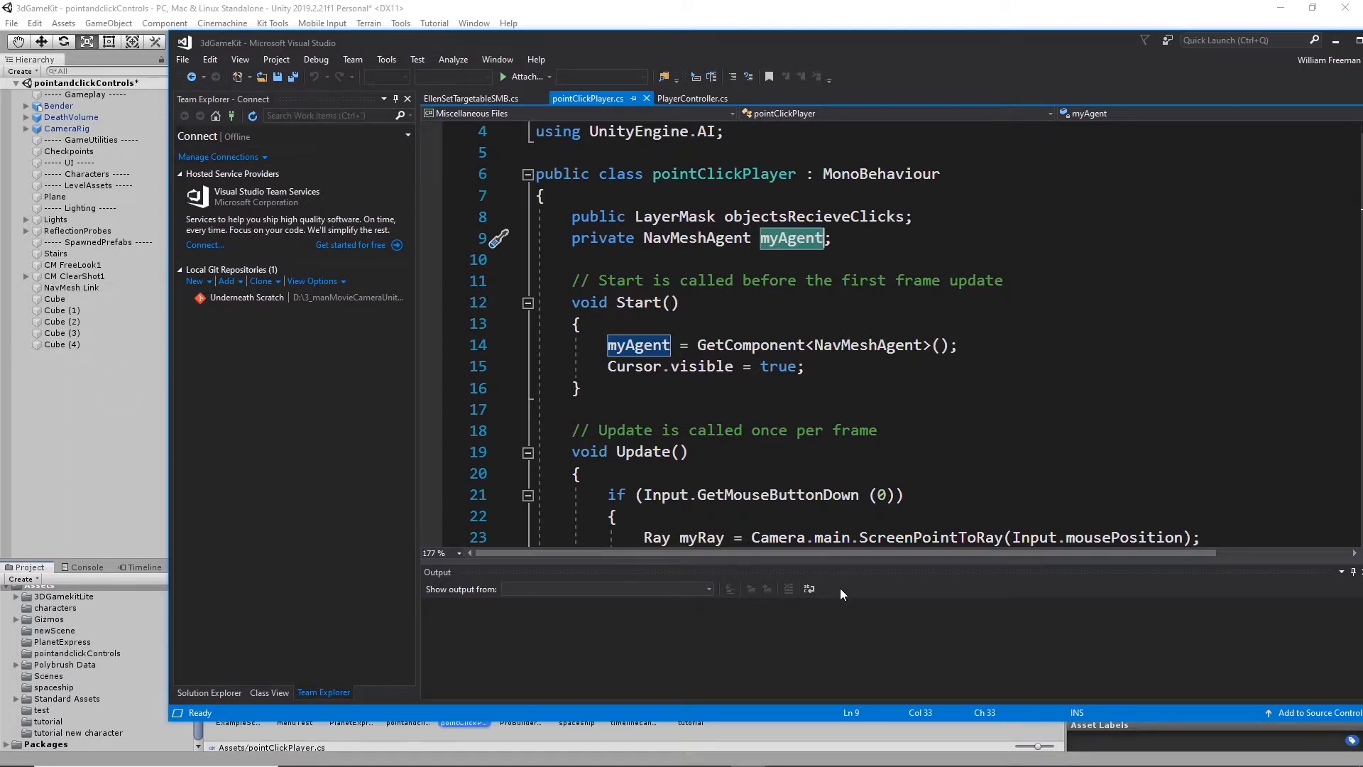
- Read through the Start and Update methods of the pointClickPlayer script, then close Visual Studio to return to Unity
double_click(910, 40)
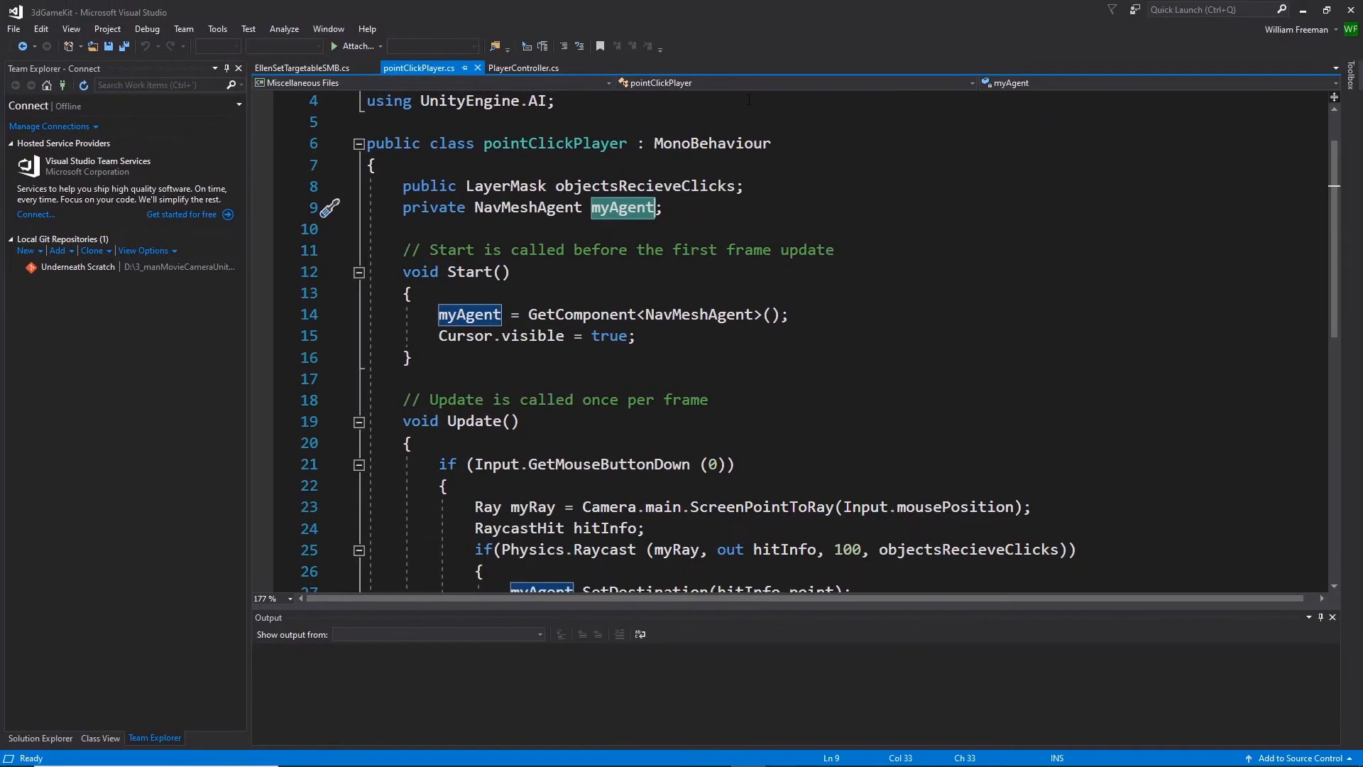
double_click(765, 4)
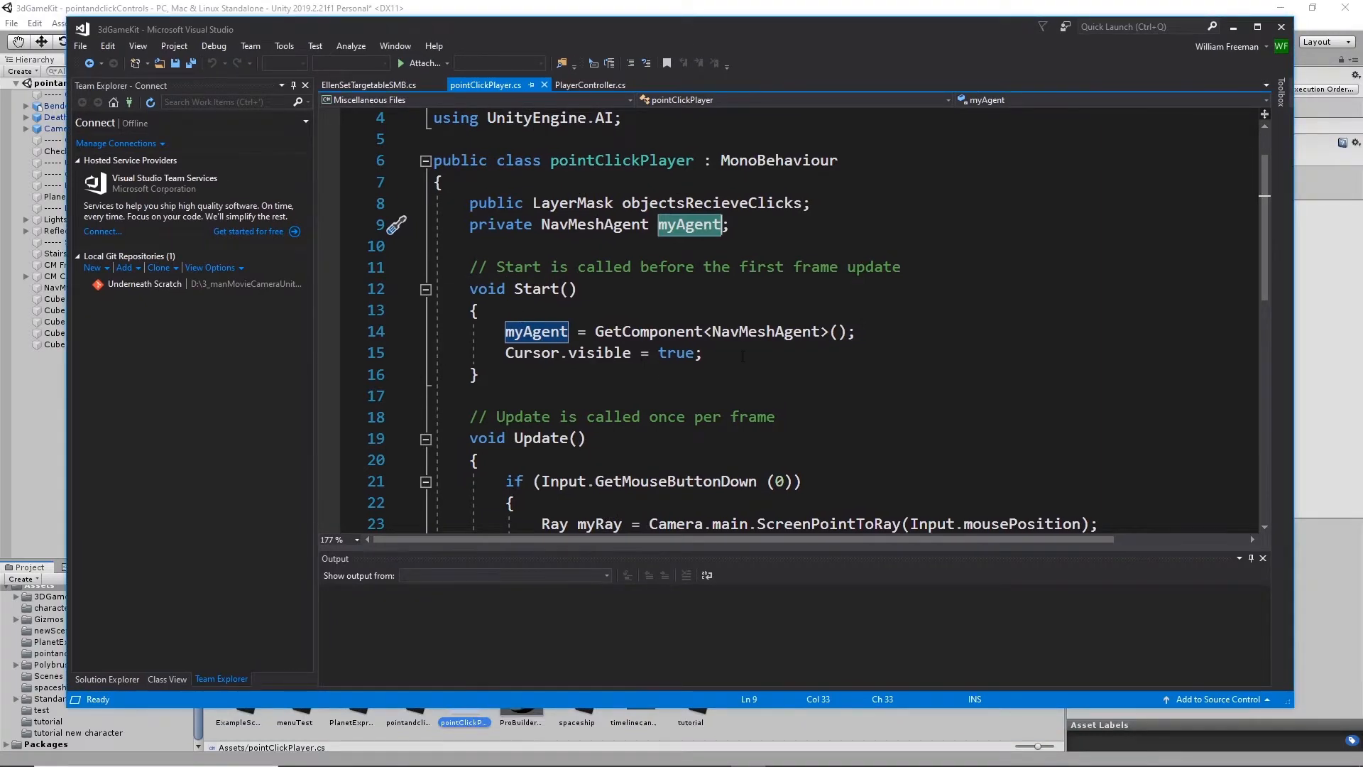
scroll(560, 334, down, 2)
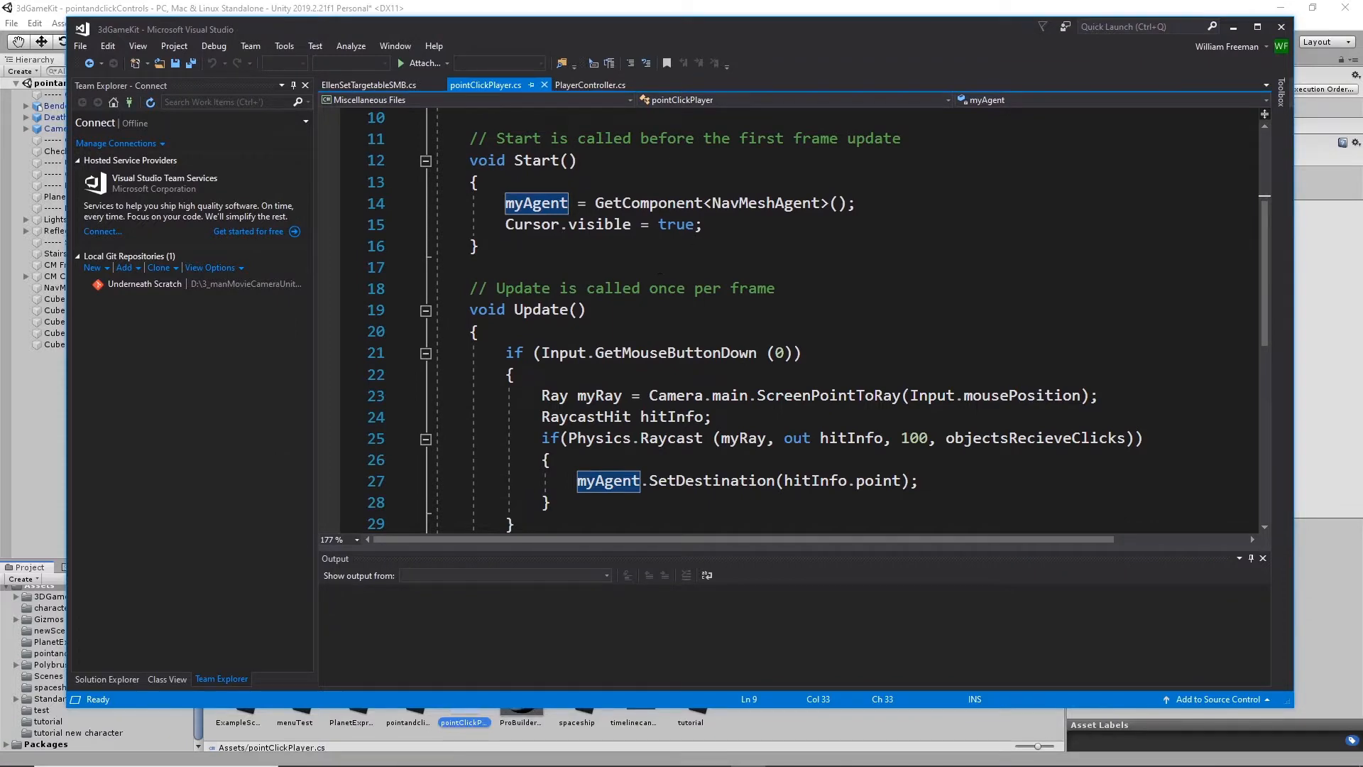
scroll(860, 325, down, 3)
scroll(413, 244, up, 2)
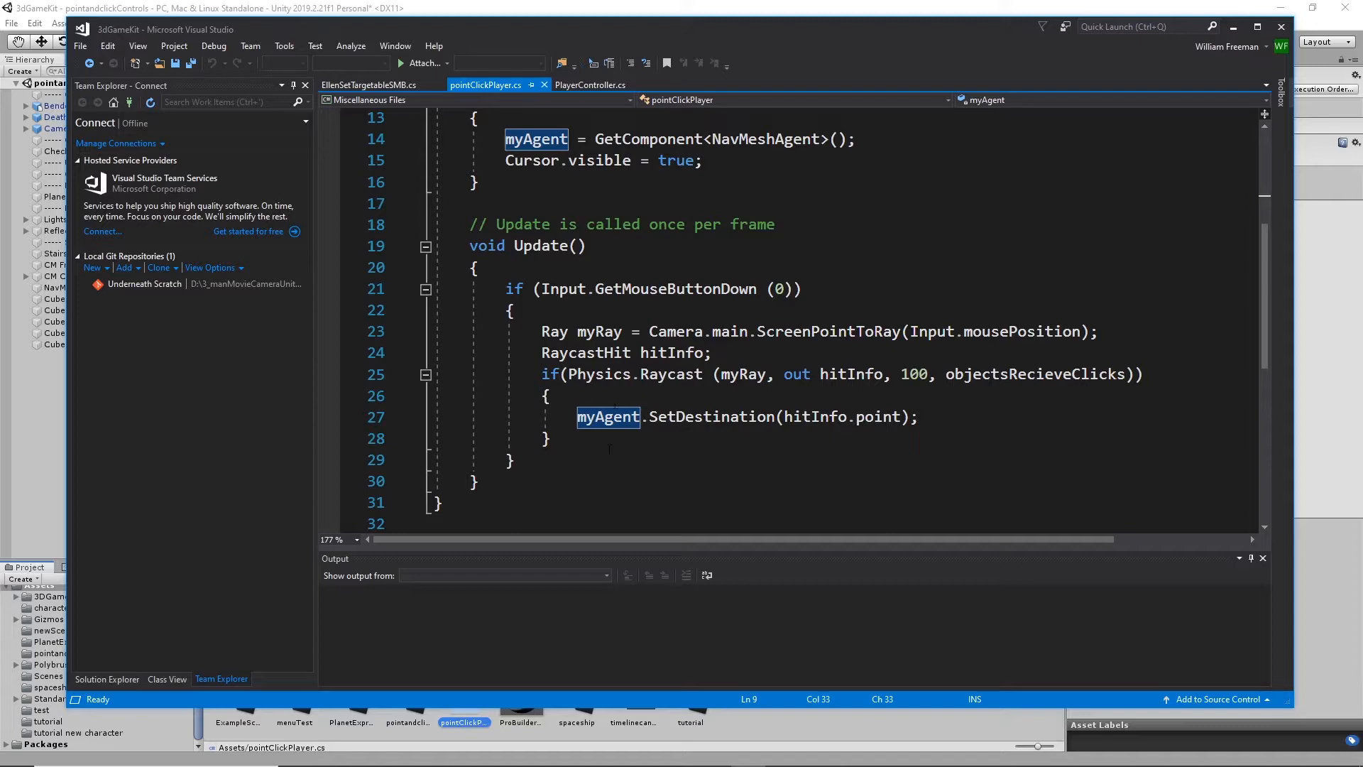
scroll(743, 417, up, 4)
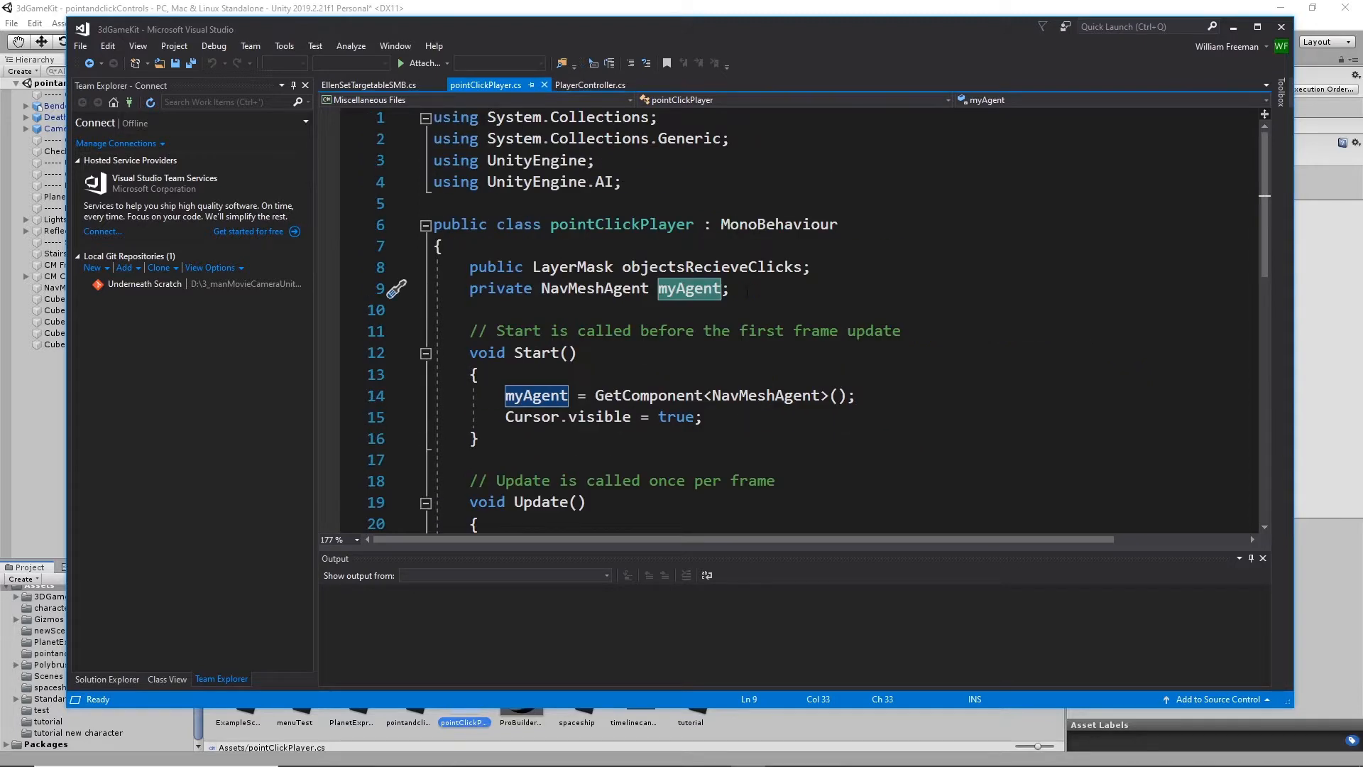
scroll(593, 365, down, 5)
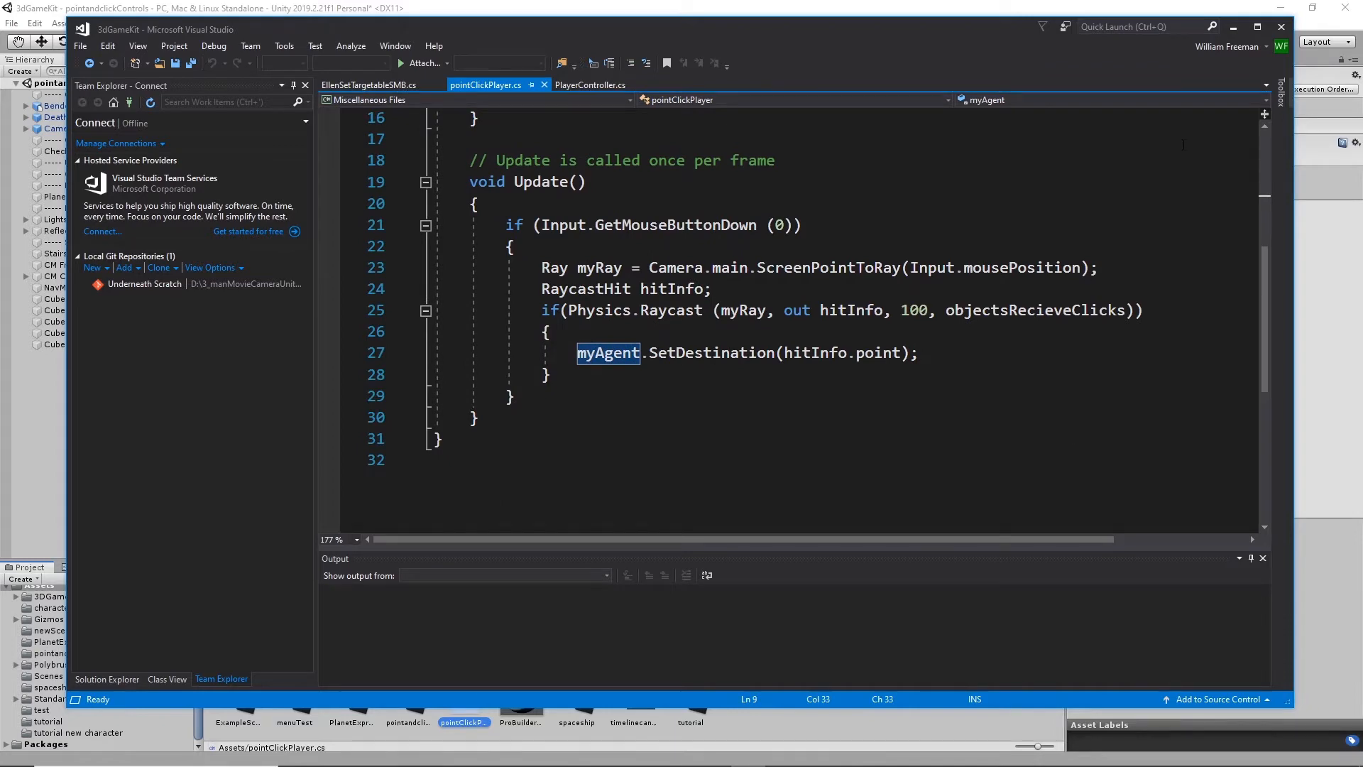
click(1285, 27)
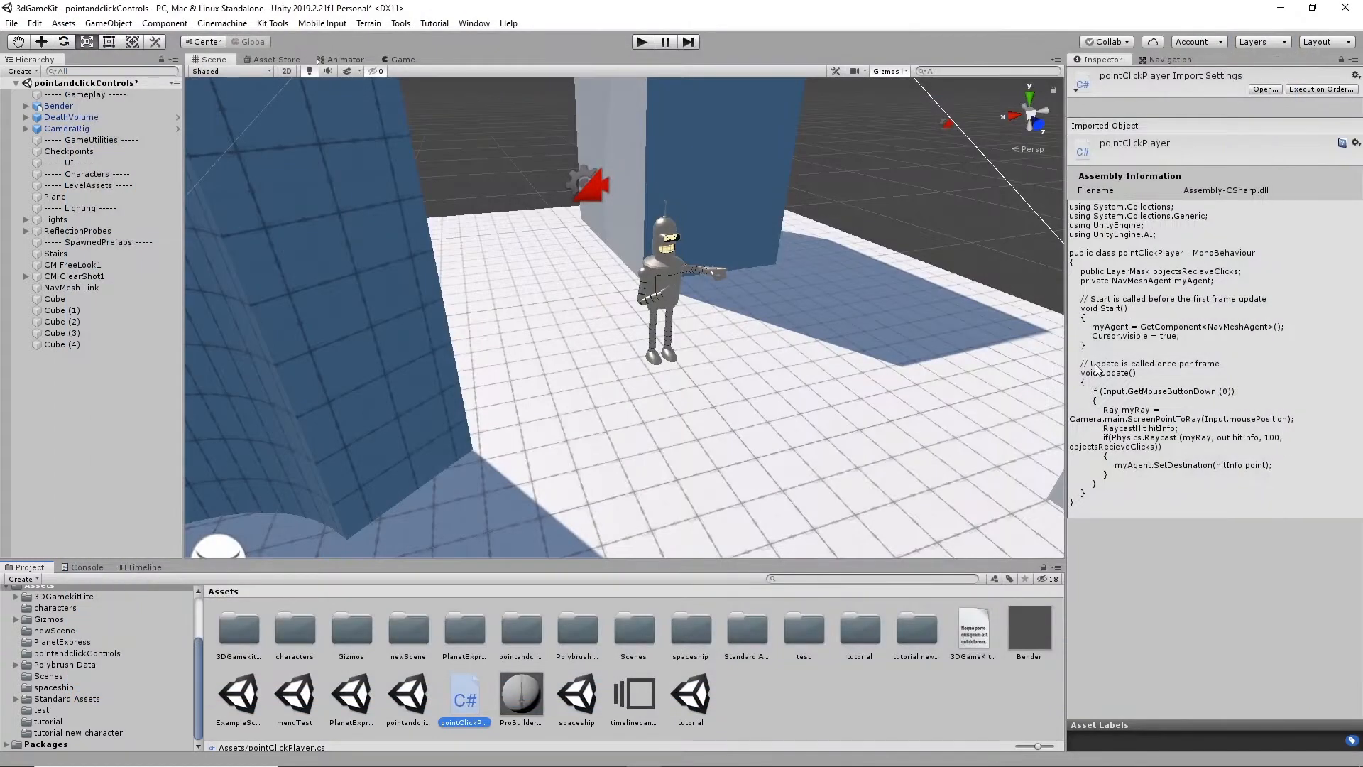
- Run the game and send Bender to several spots on the floor near the spiral stairs, then stop play mode
click(641, 42)
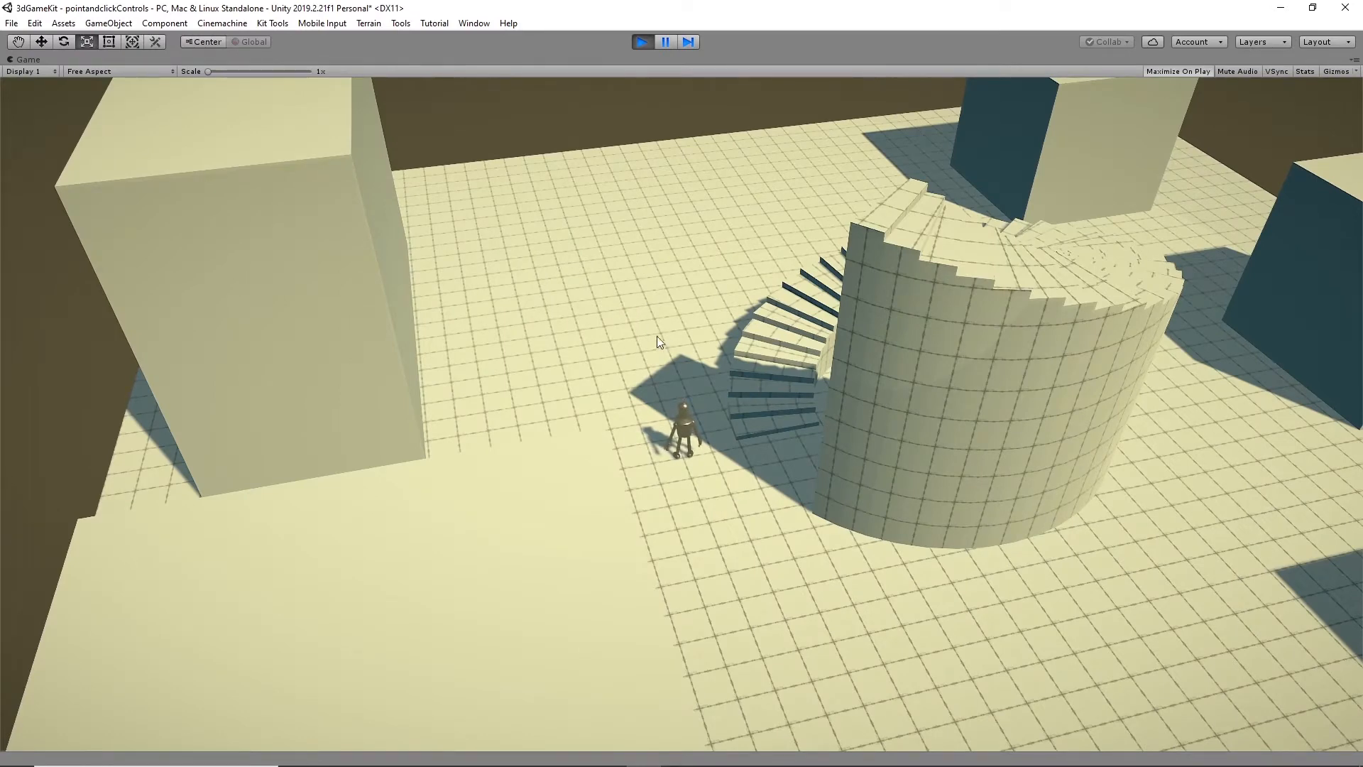
click(619, 311)
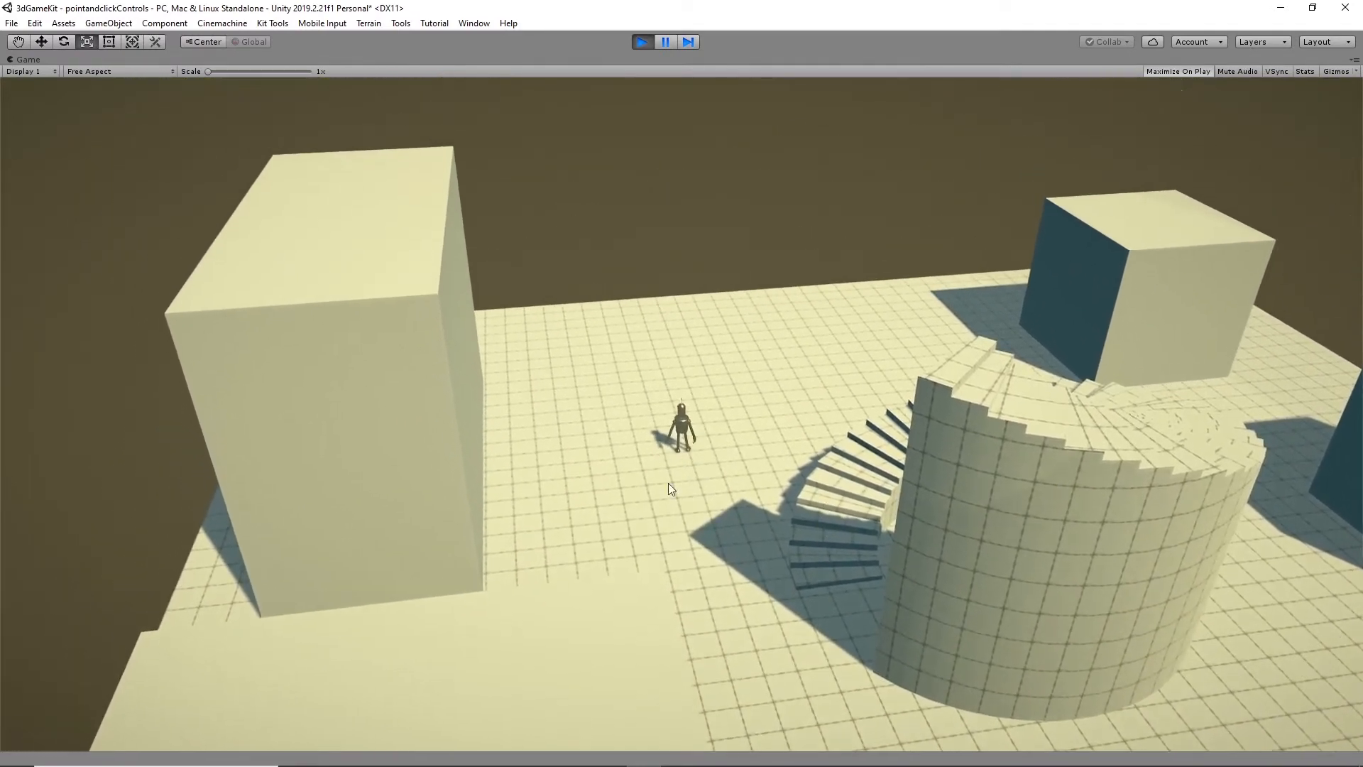
click(657, 508)
click(768, 502)
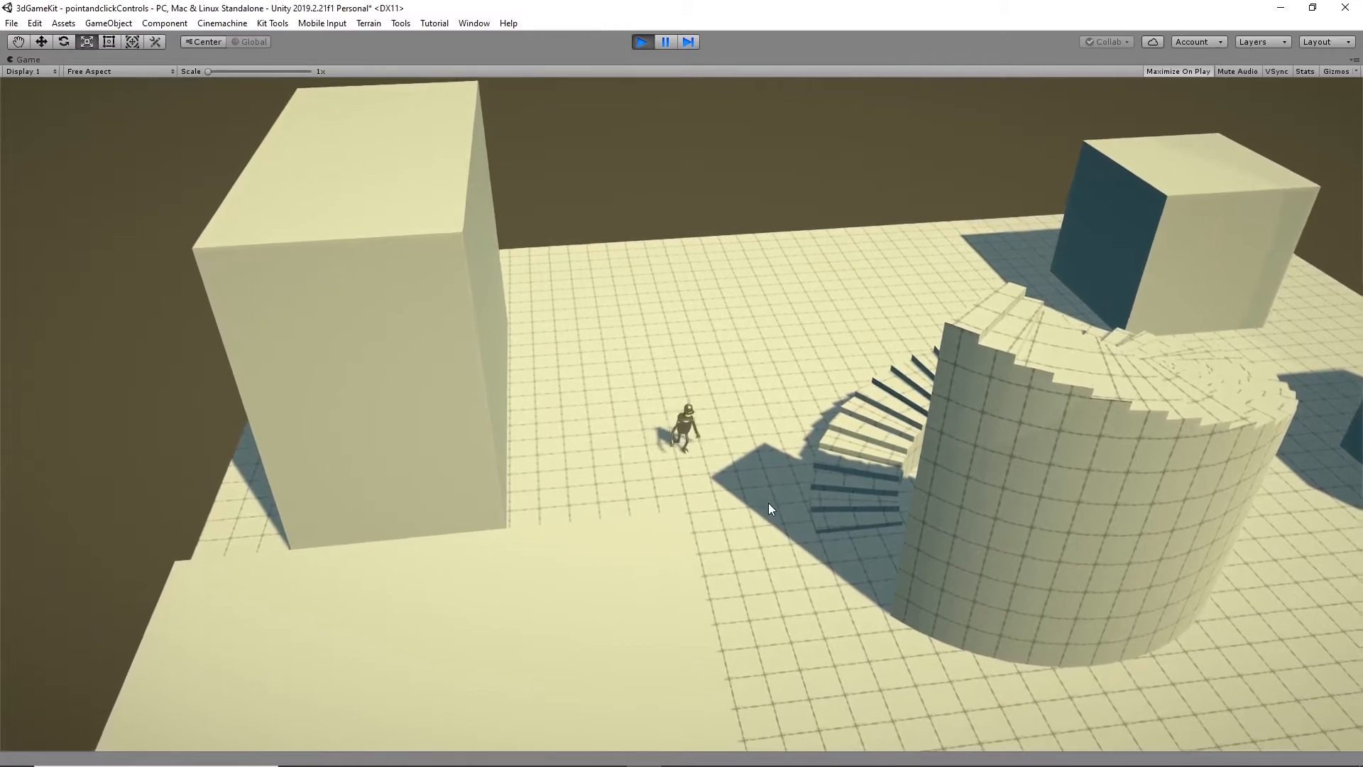
click(585, 408)
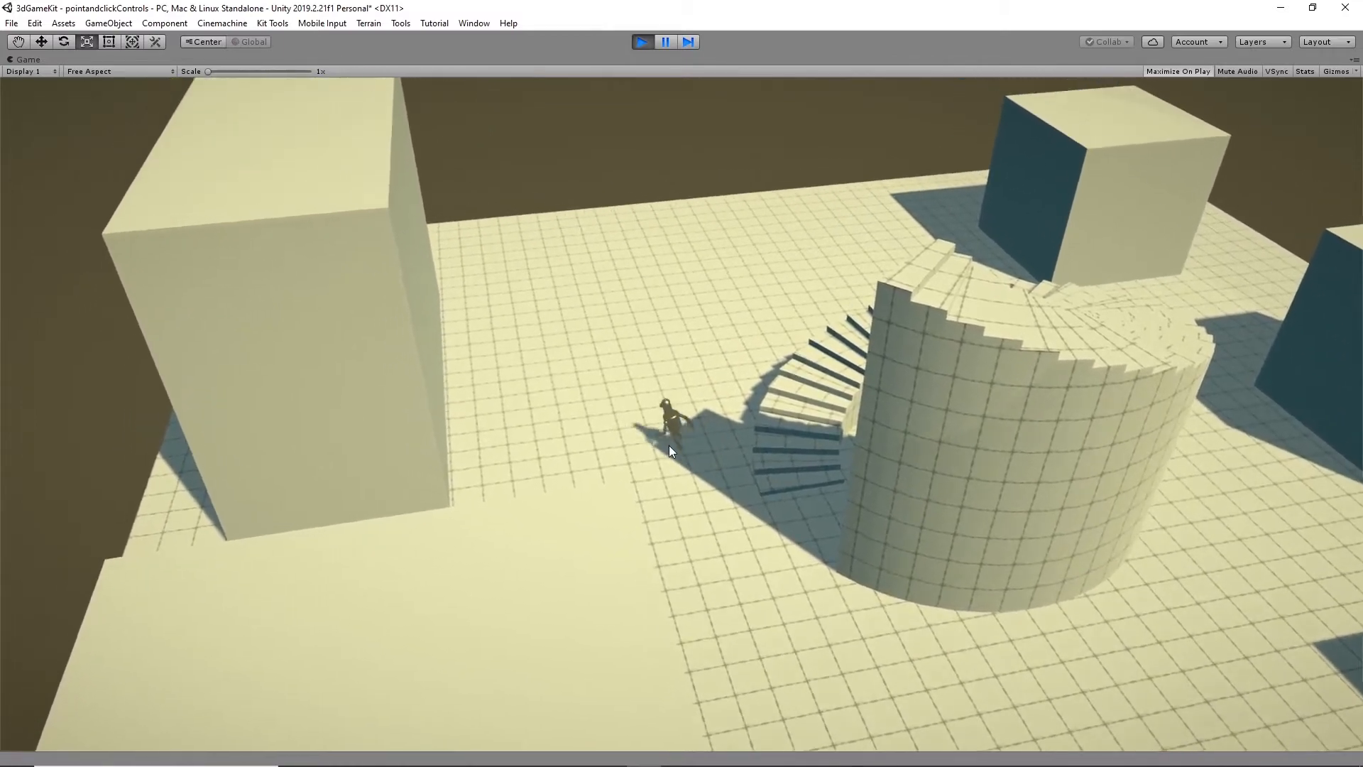
click(721, 431)
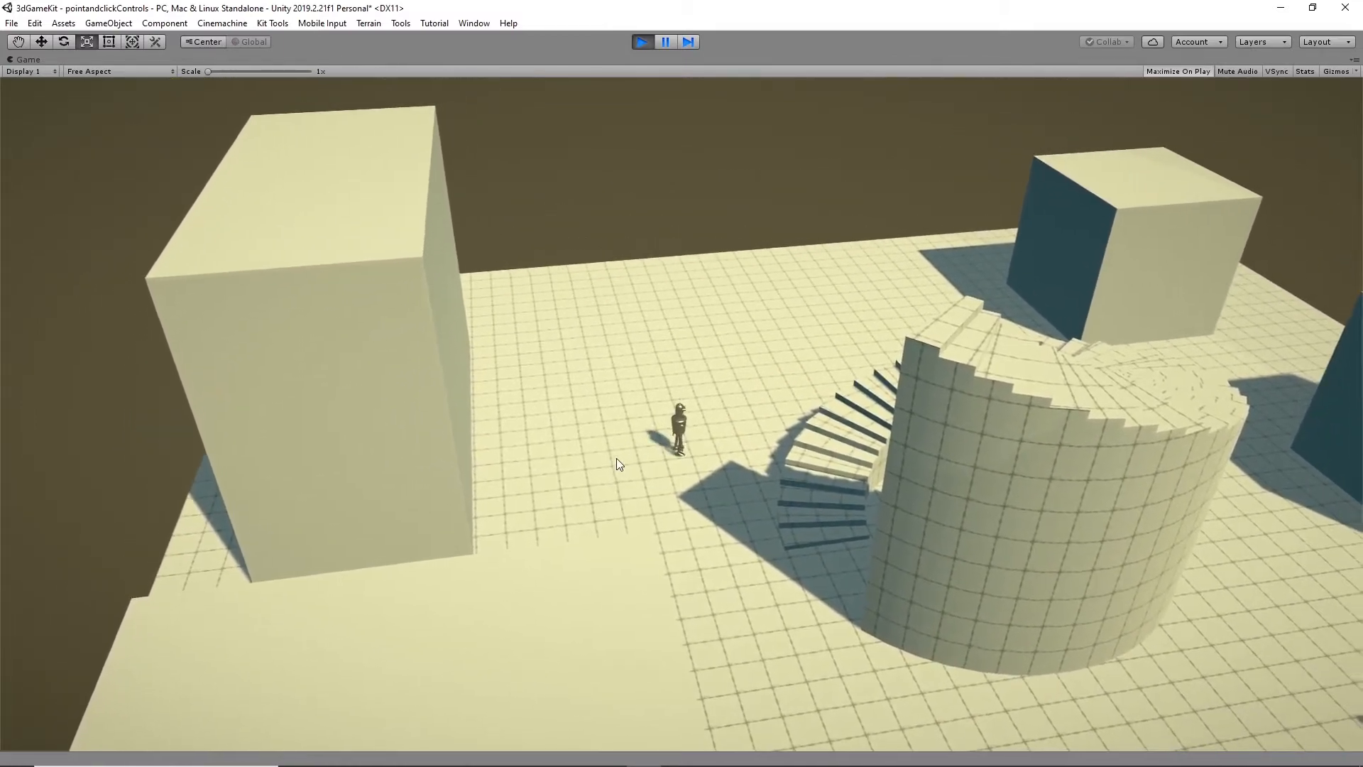
click(617, 458)
click(741, 521)
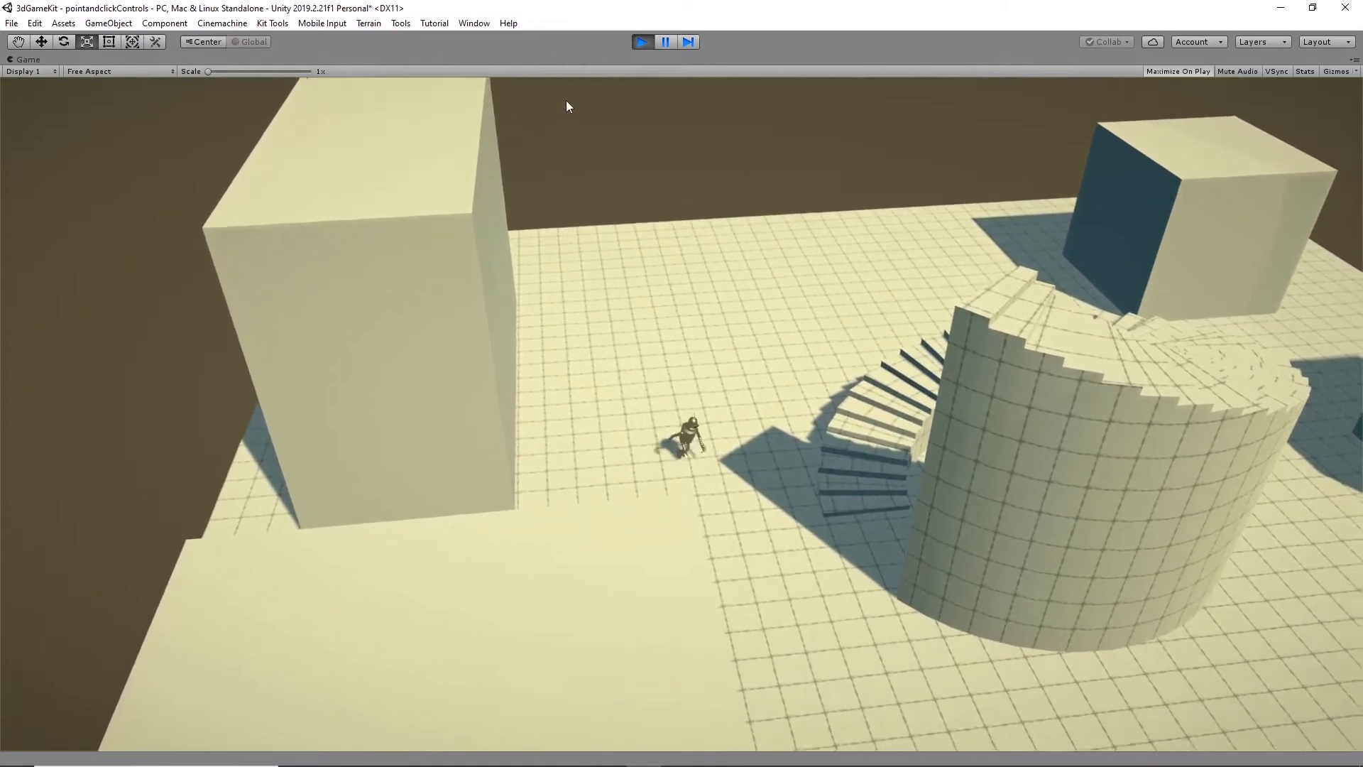
click(642, 43)
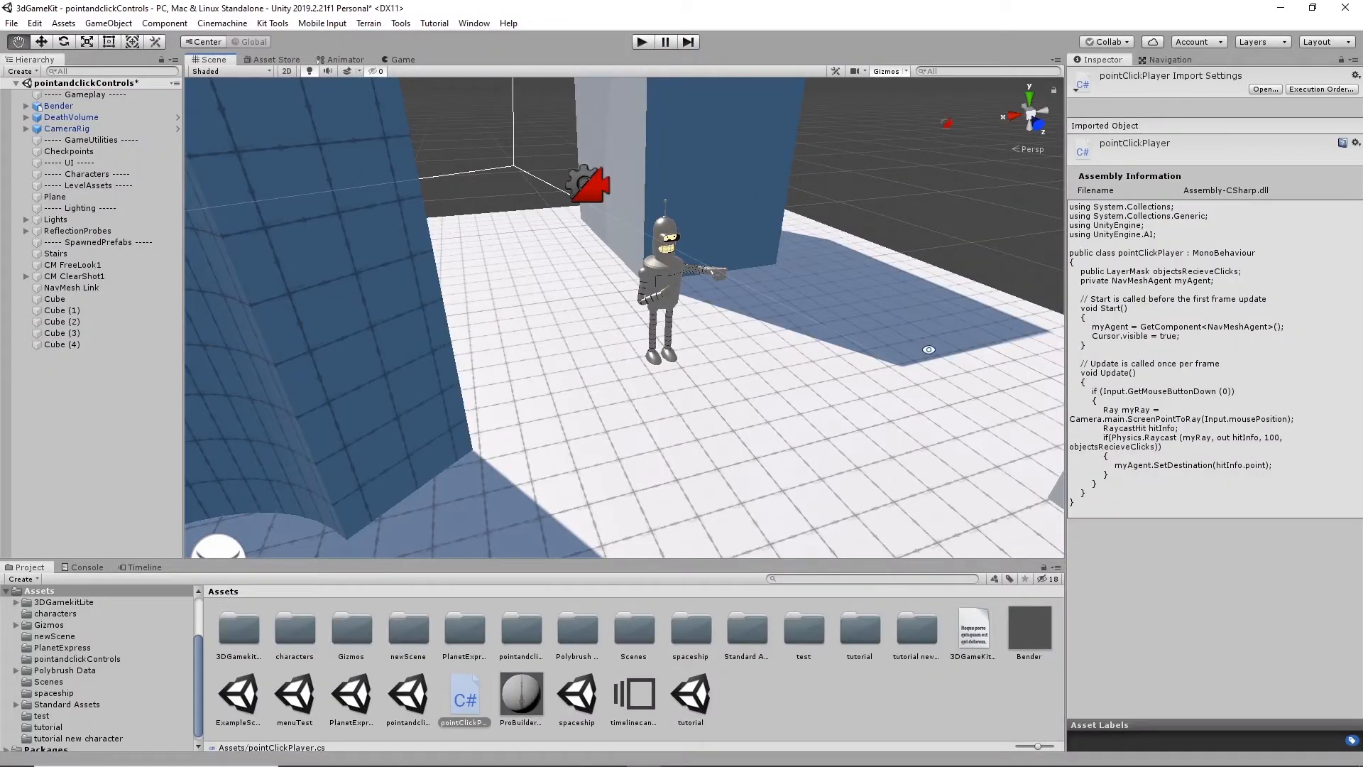
- Select the Plane and examine its Navigation object settings and the NavMesh covering the level
alt+drag(764, 439, 700, 420)
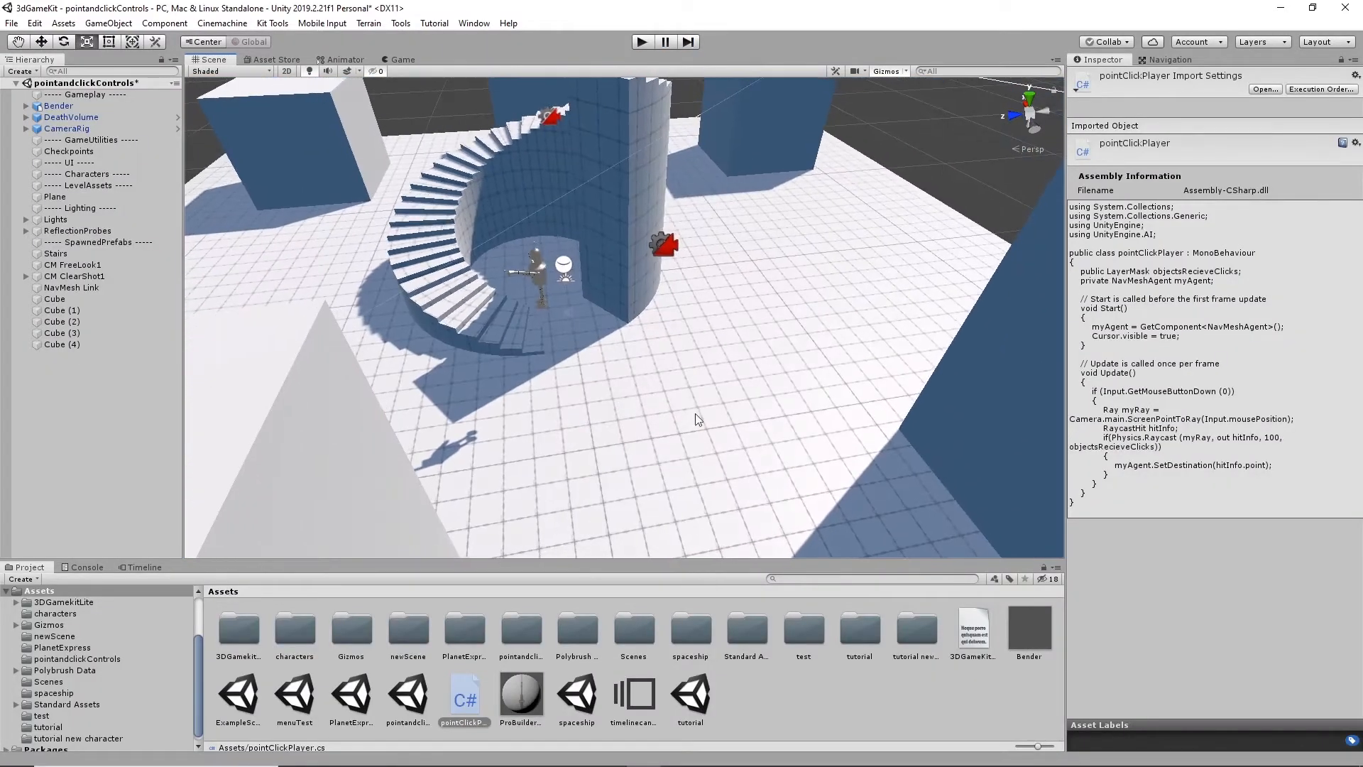
click(759, 386)
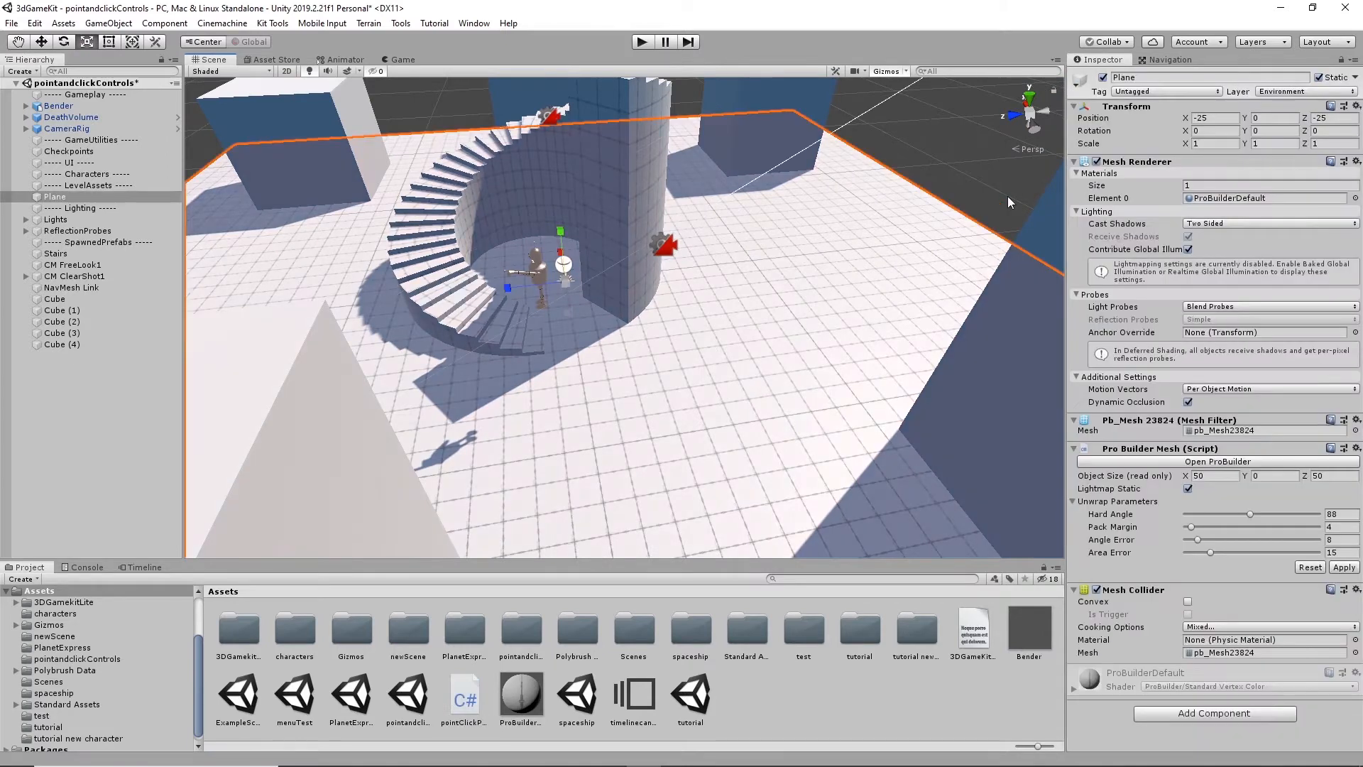
click(1164, 60)
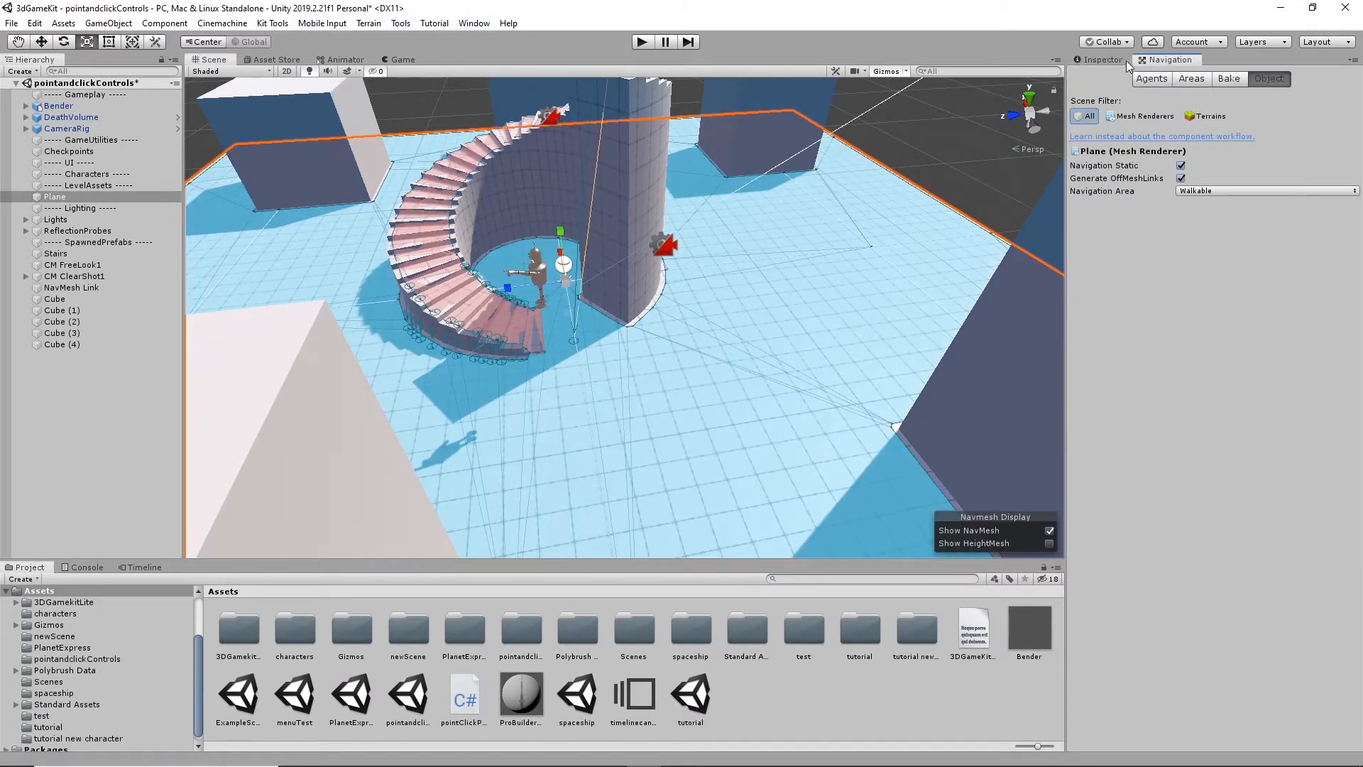
click(473, 23)
mouse_move(527, 199)
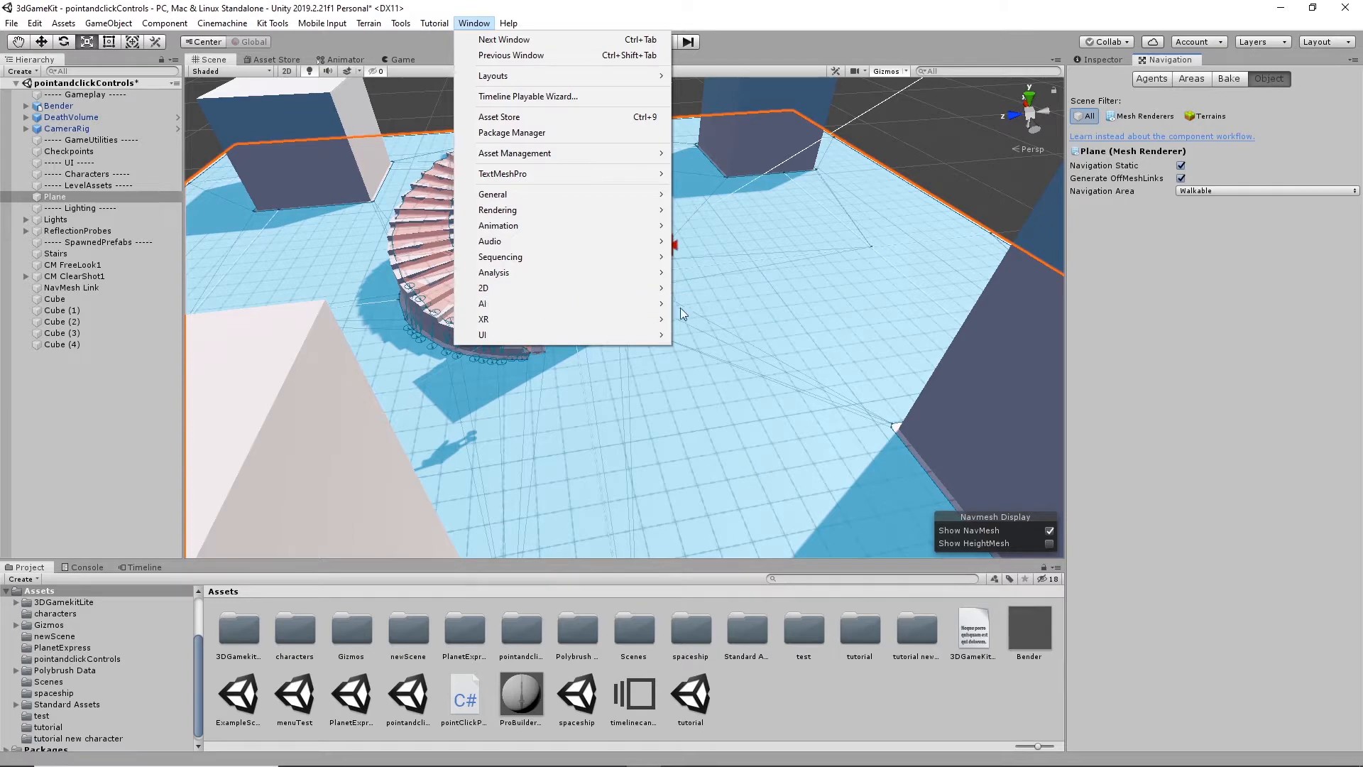
click(768, 6)
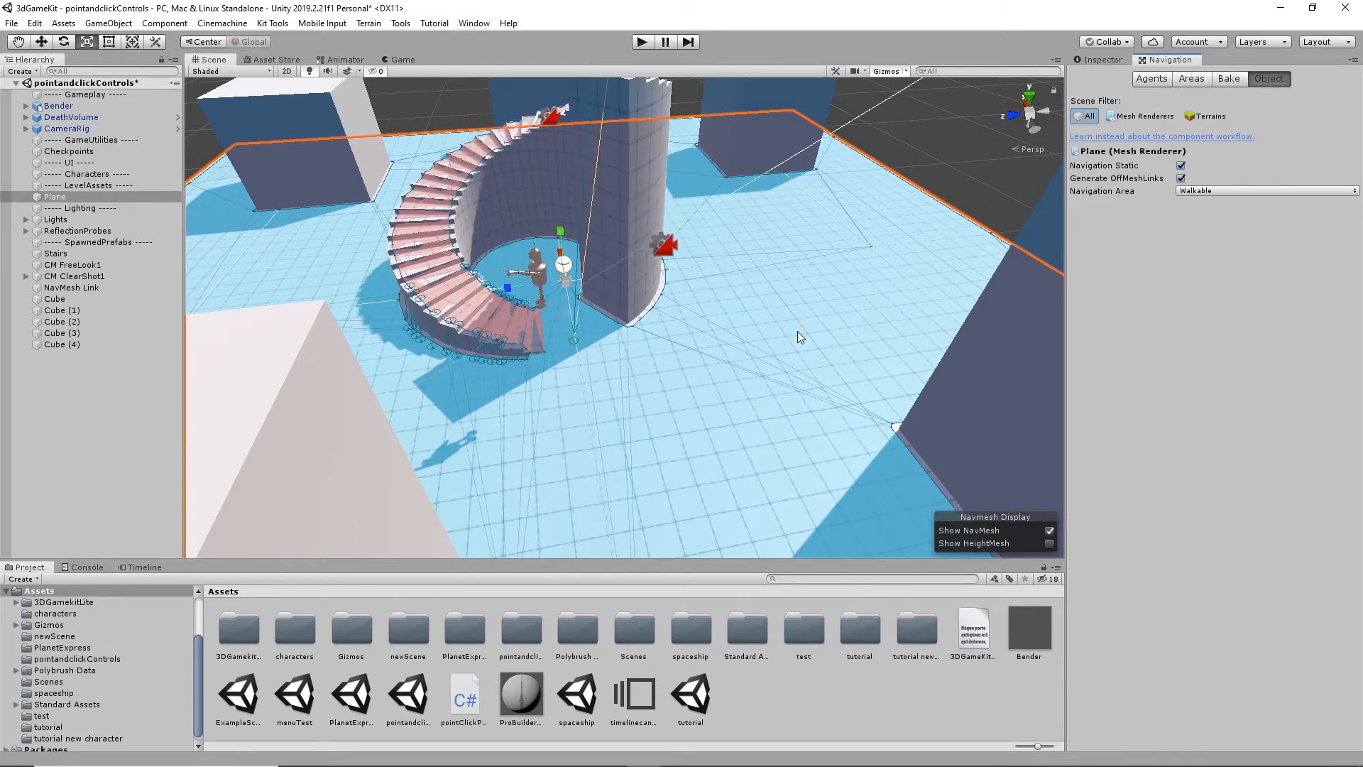
alt+drag(798, 332, 772, 321)
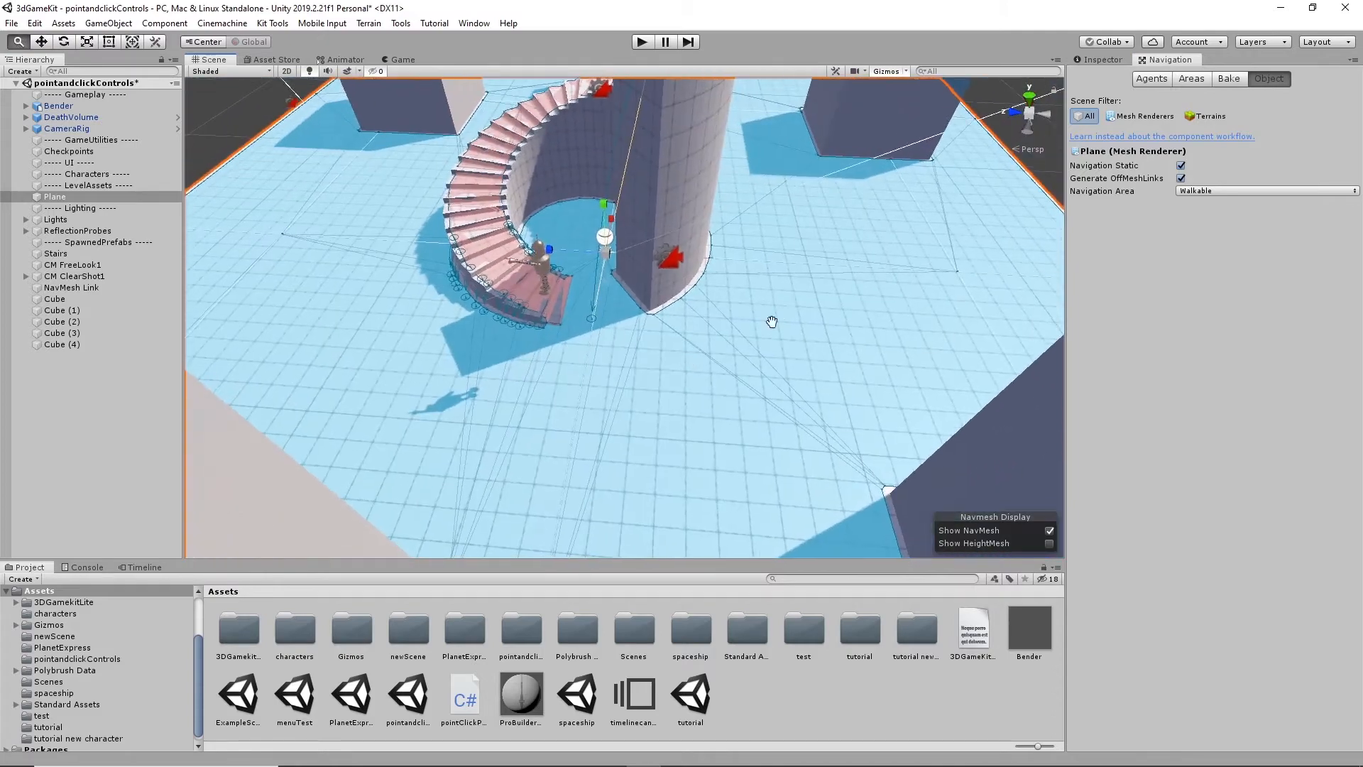
alt+middle_drag(772, 322, 706, 332)
alt+drag(705, 331, 729, 375)
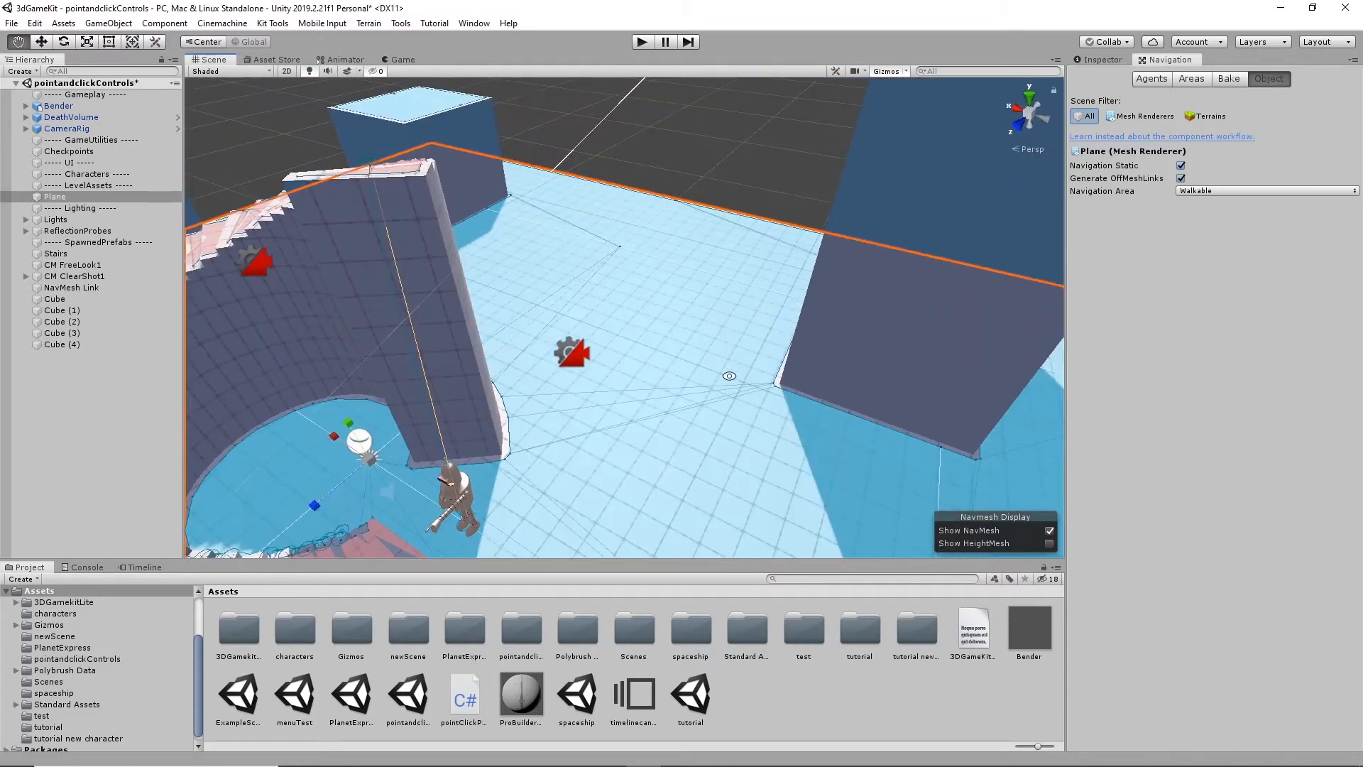
alt+middle_drag(730, 376, 761, 264)
alt+drag(757, 410, 578, 302)
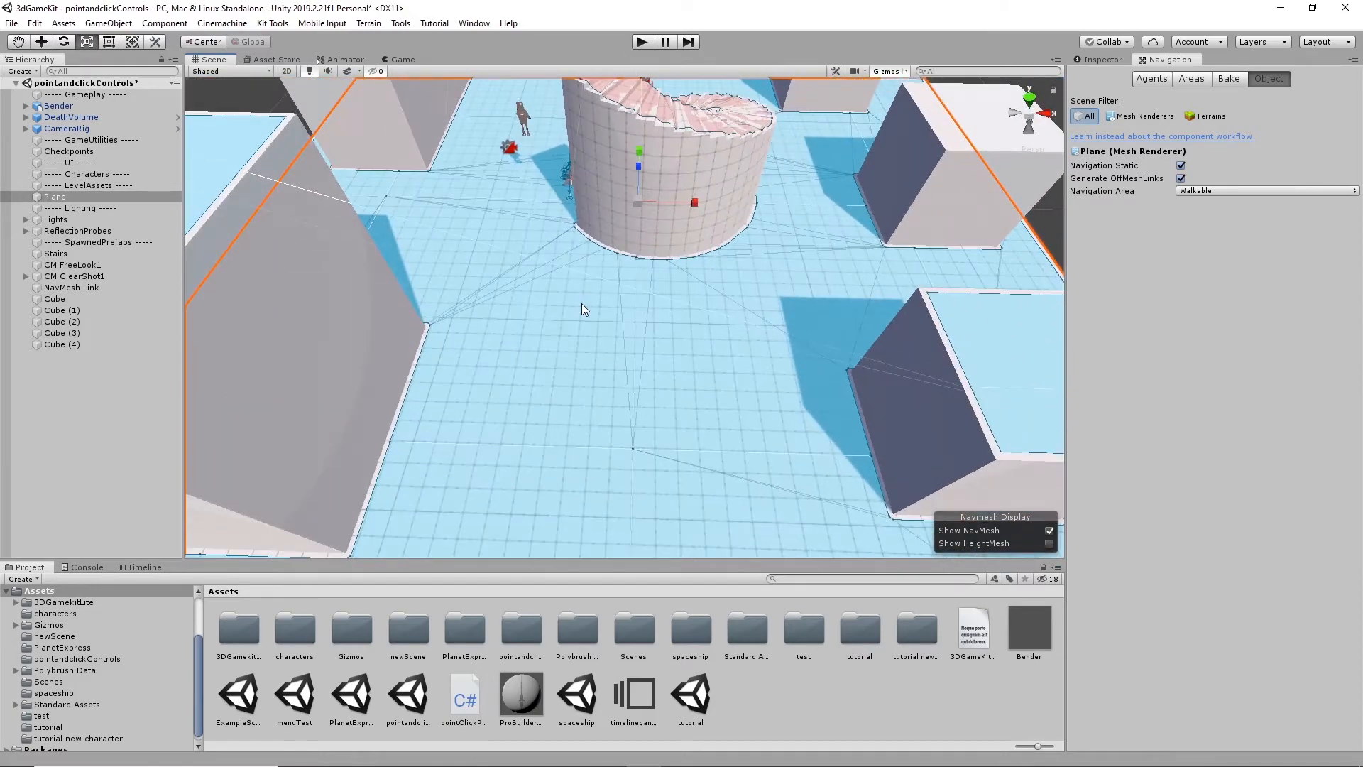
- Select Cube (2) and review its Static flag, its Navigation Area options and the NavMesh on its top face
click(947, 389)
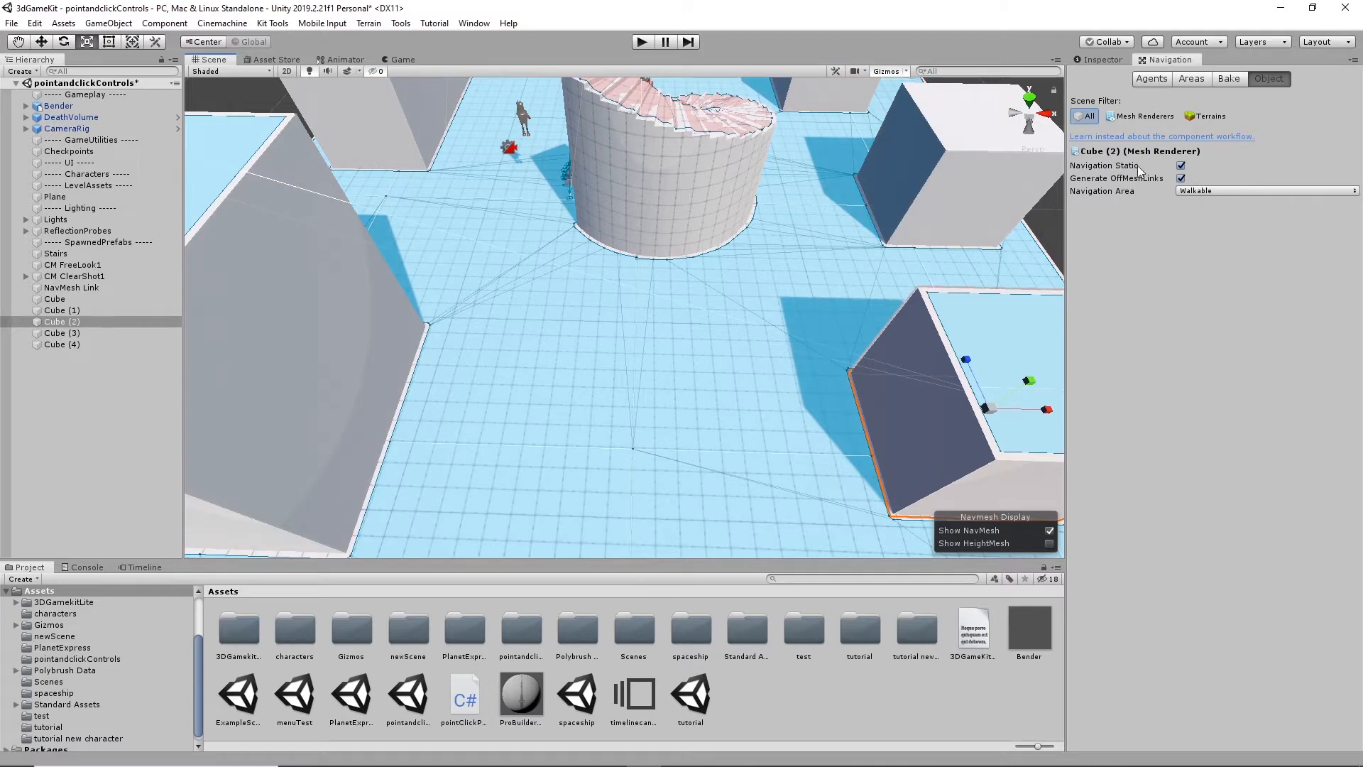
click(1093, 60)
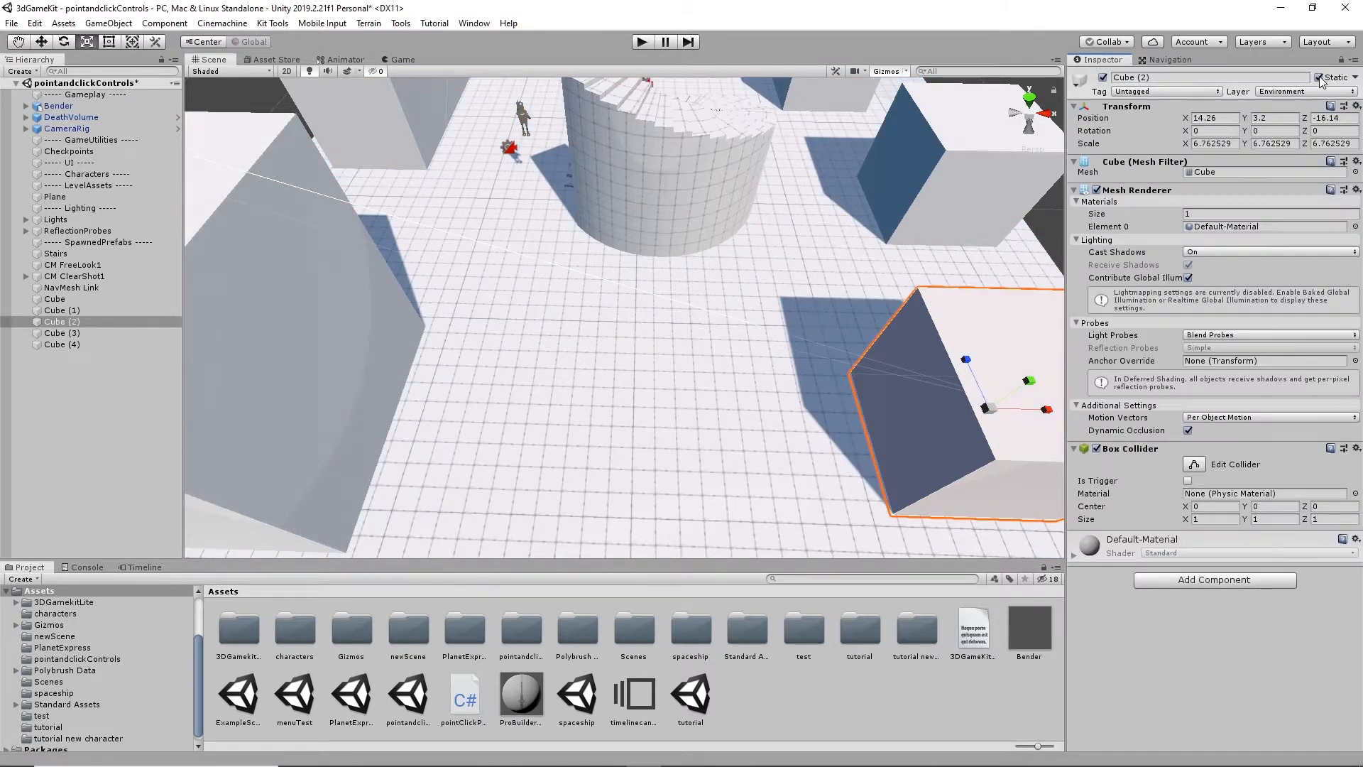
click(1172, 60)
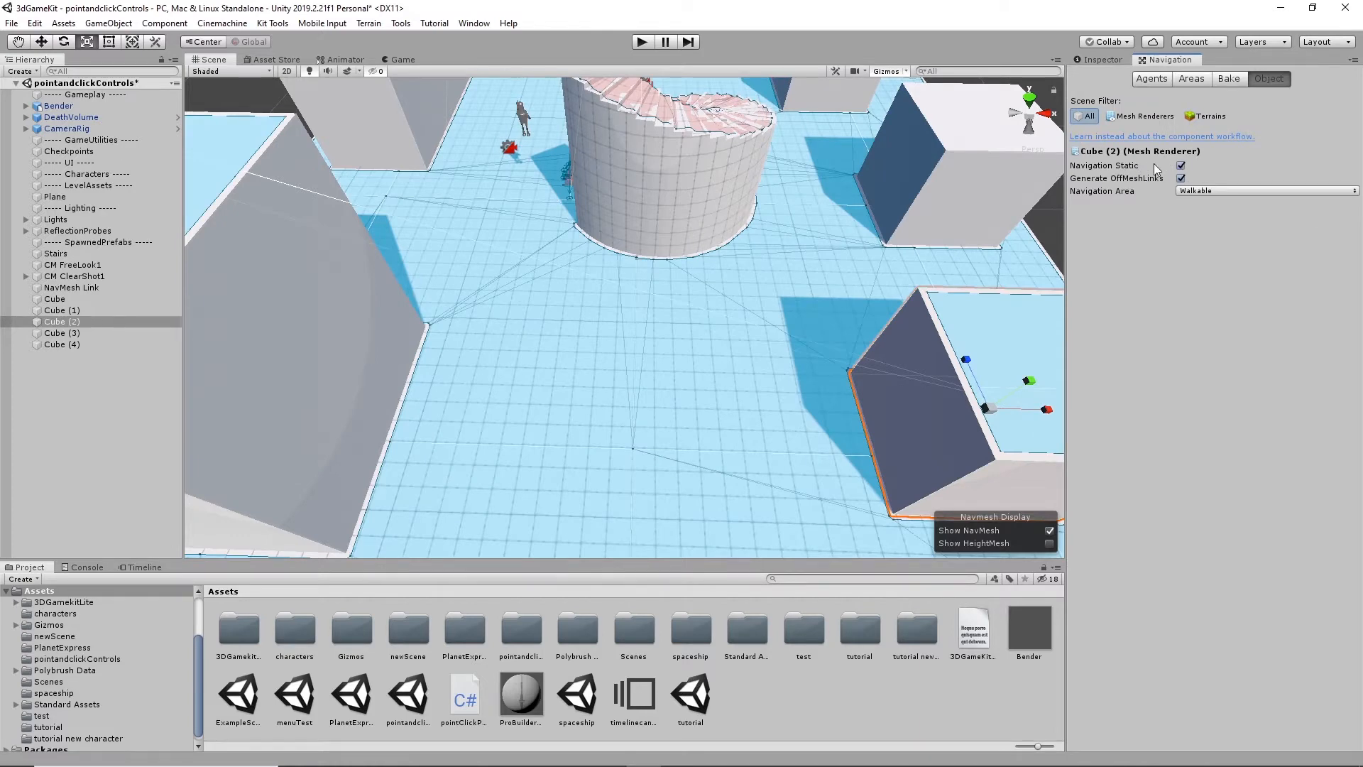
click(1246, 190)
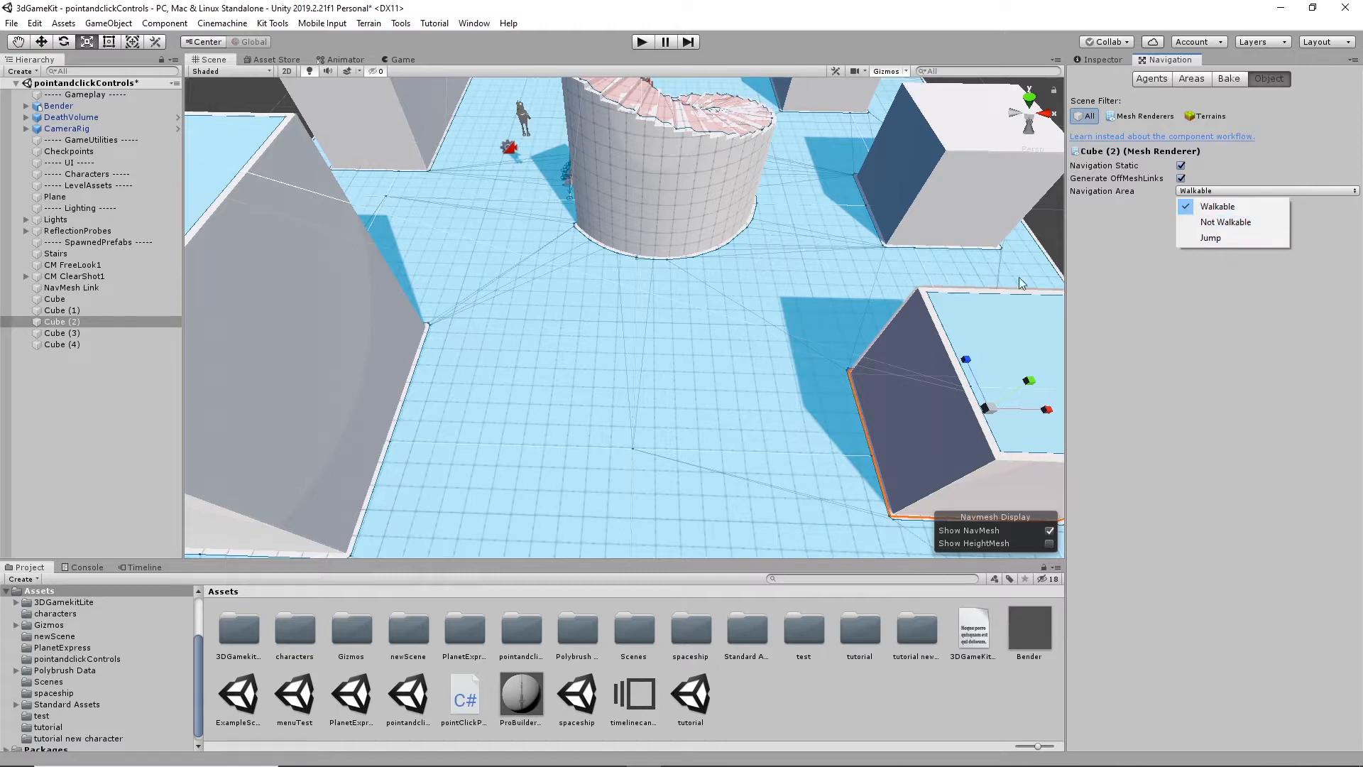
click(796, 307)
middle_drag(813, 257, 715, 269)
alt+drag(715, 269, 705, 228)
alt+drag(785, 355, 646, 347)
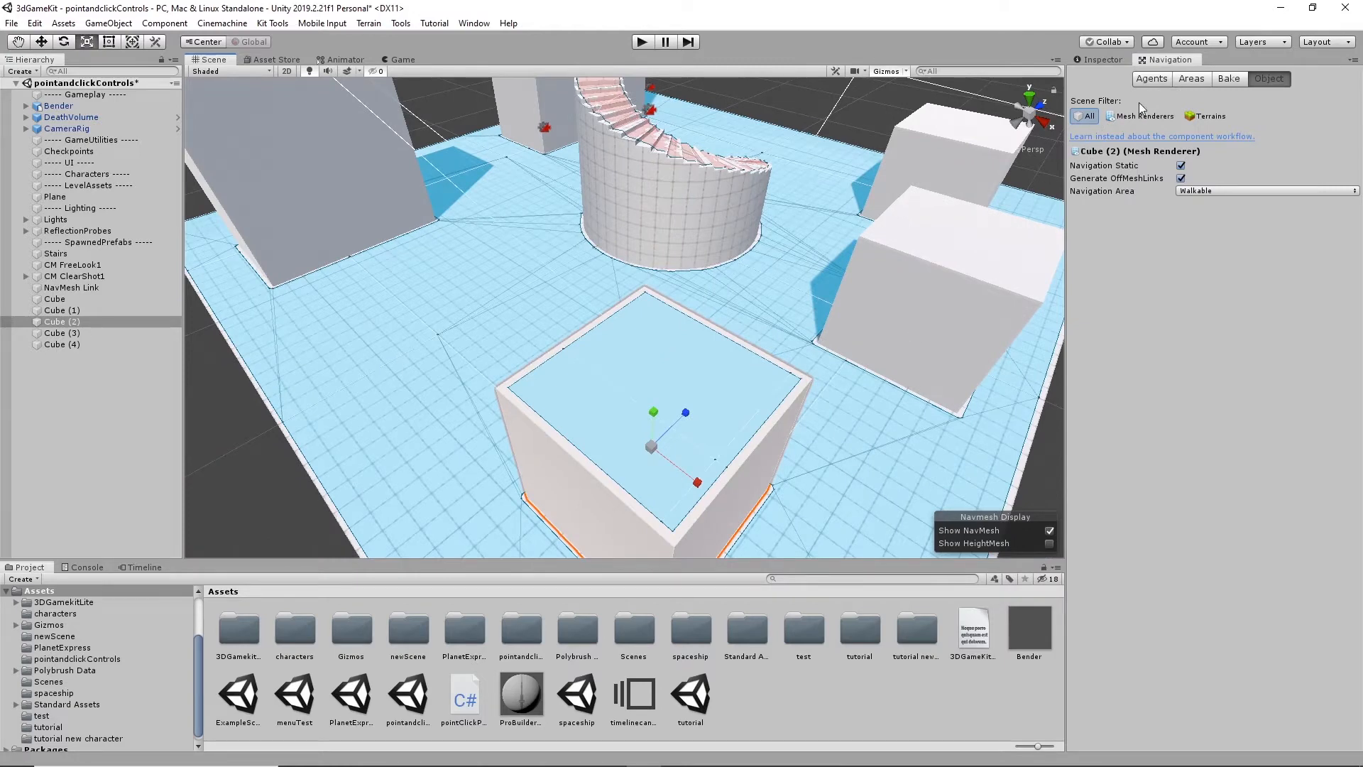
- Review the Agents, Areas and Bake settings of the Navigation window, comparing the bake values with the NavMesh around the cube
click(1160, 79)
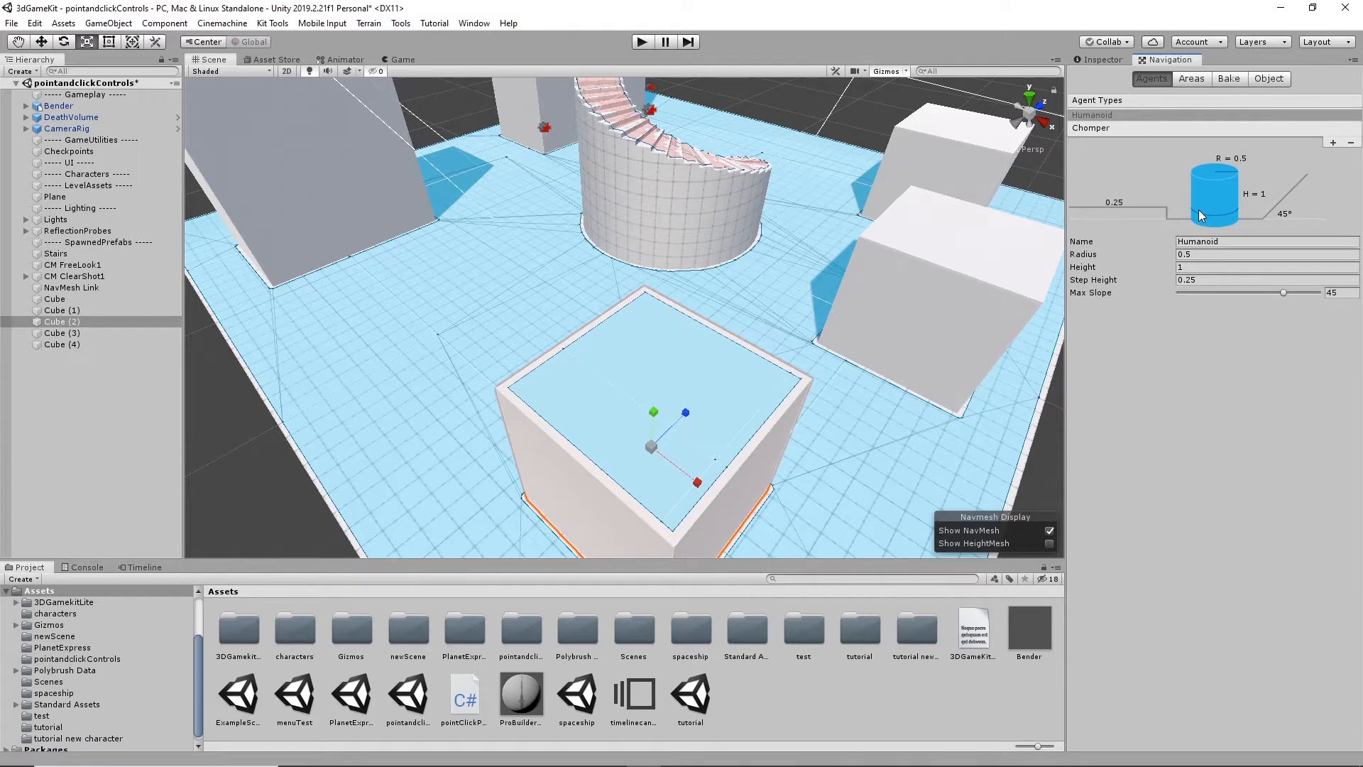
click(1198, 80)
click(1229, 79)
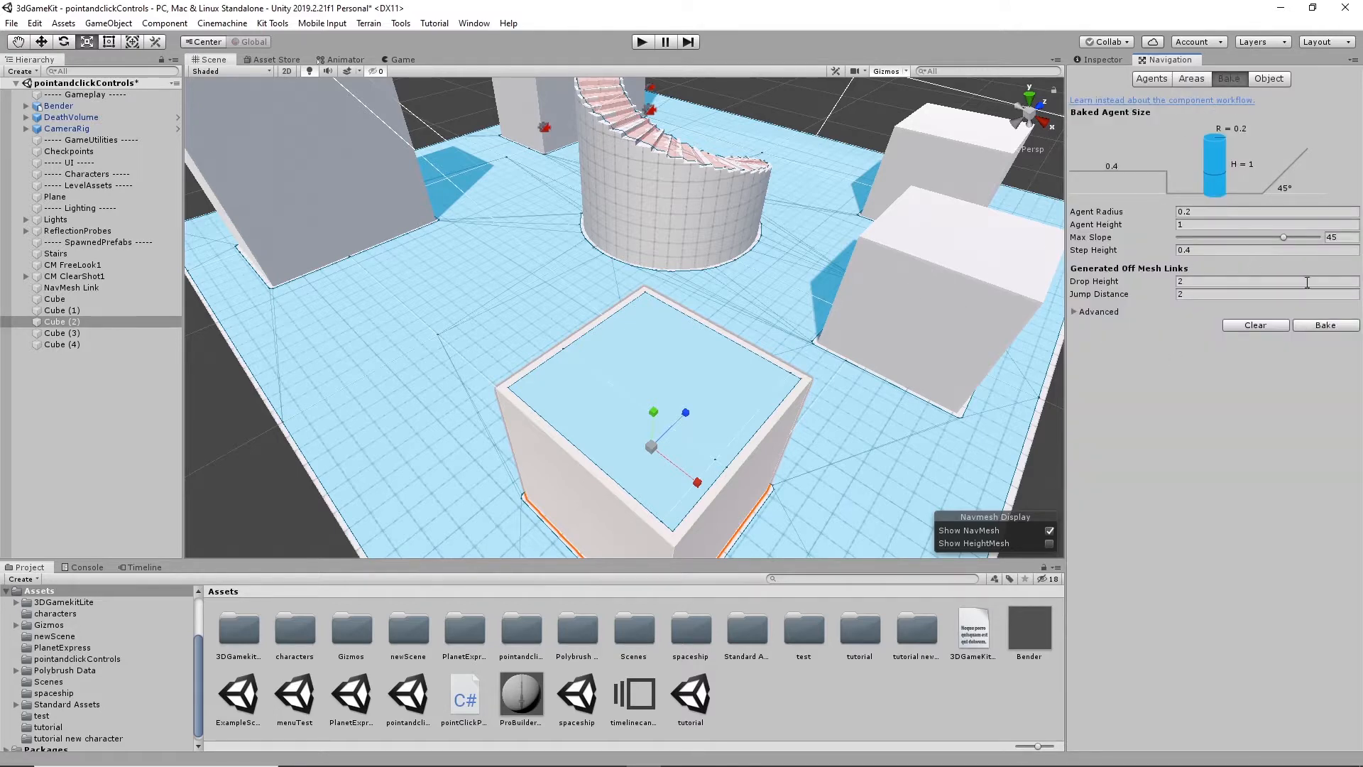
alt+drag(517, 356, 635, 305)
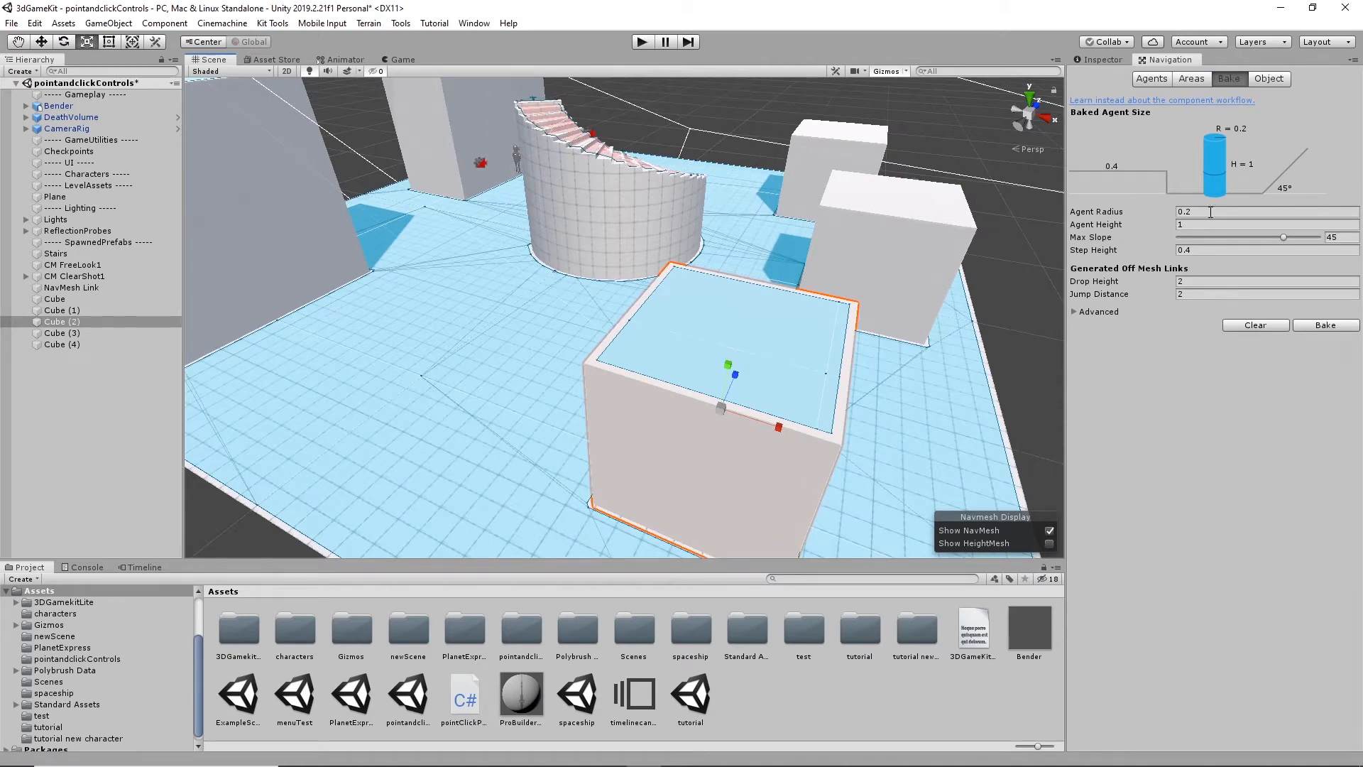
- Check Cube (2)'s Generate OffMeshLinks option, inspect the links along the spiral stairs, and show the Bake settings for generated off-mesh links
click(1271, 79)
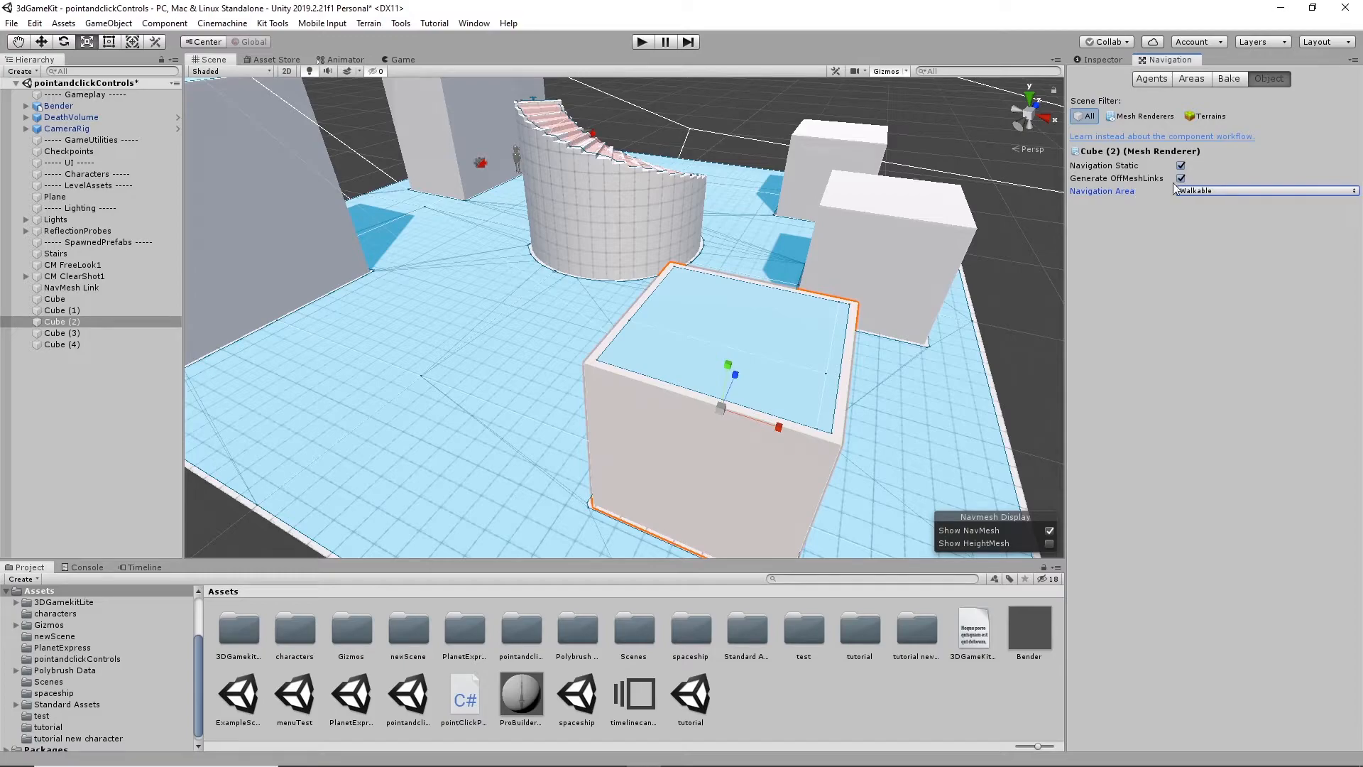
key(alt)
alt+drag(820, 231, 480, 310)
scroll(480, 309, up, 5)
scroll(480, 310, up, 3)
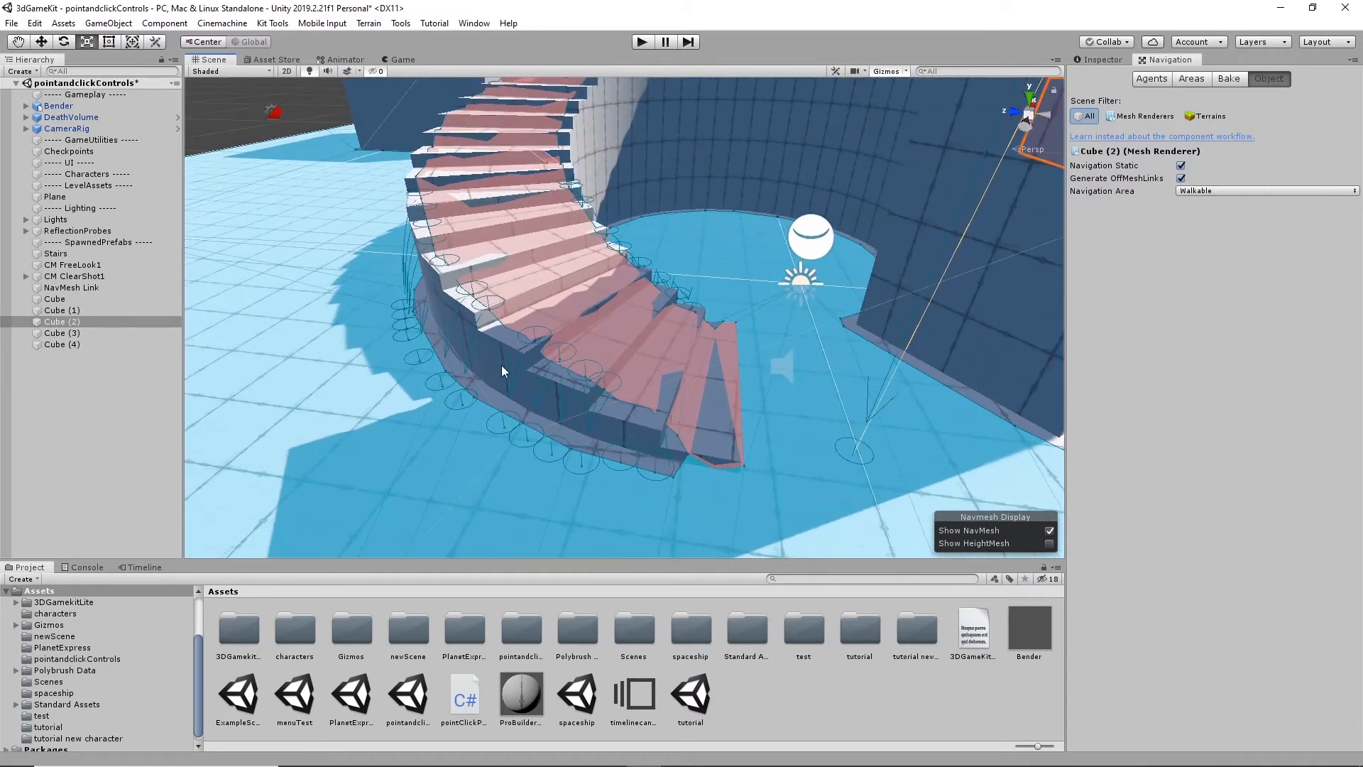
alt+drag(506, 380, 460, 370)
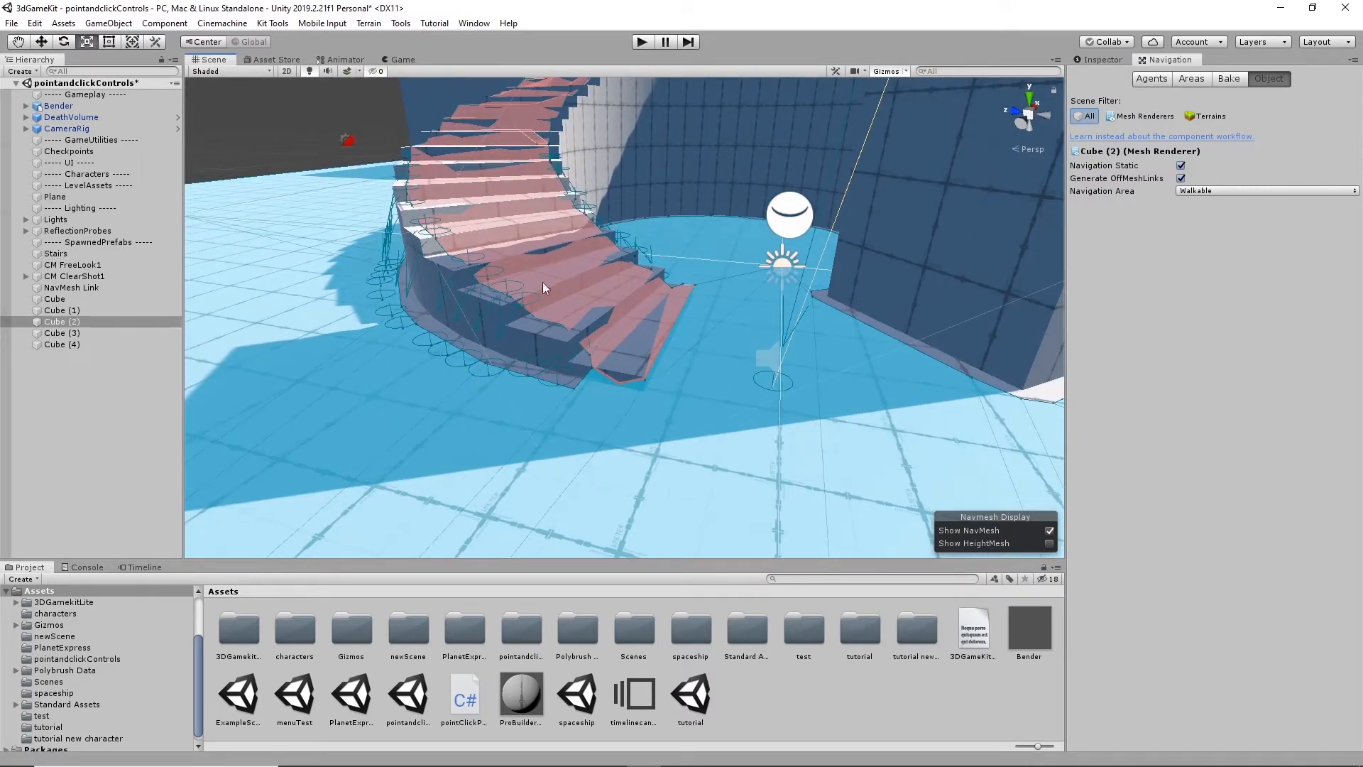
alt+drag(395, 265, 768, 348)
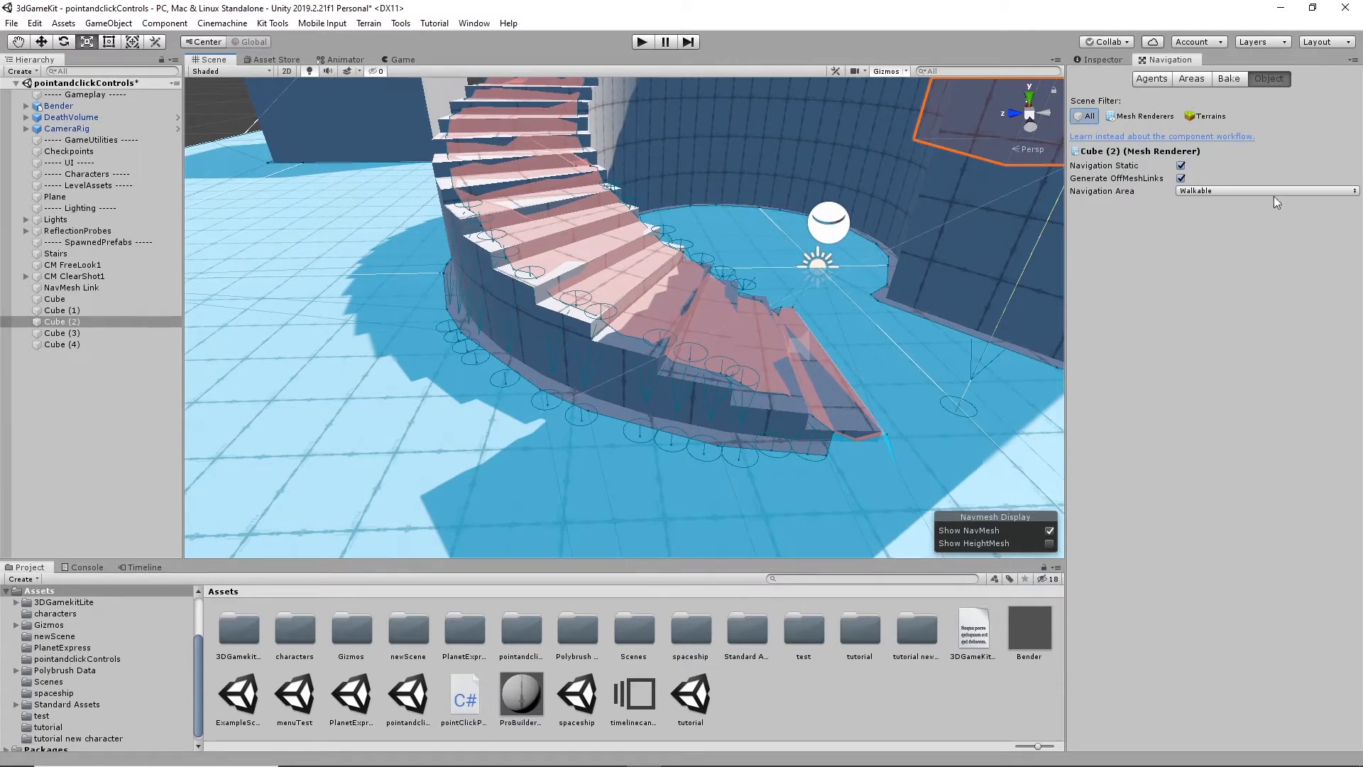
click(1224, 80)
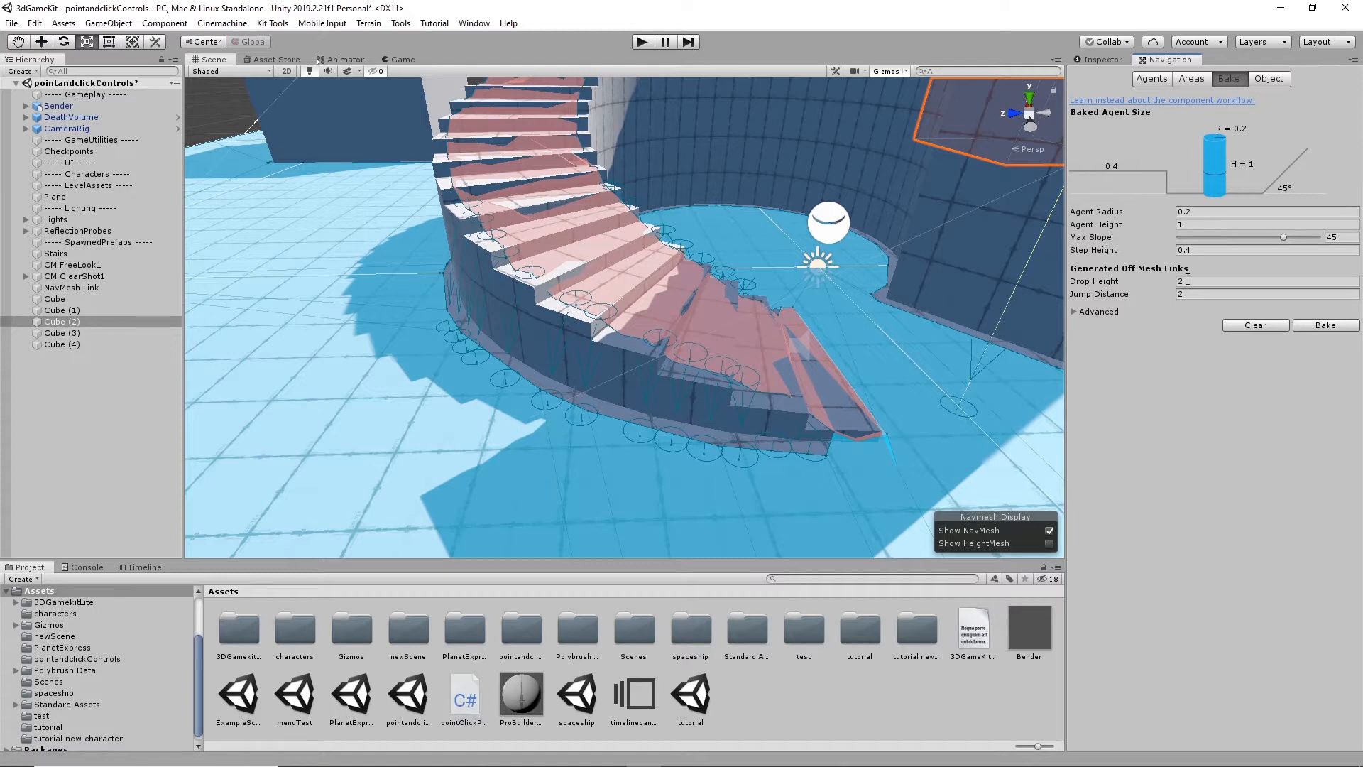
- Set the generated off-mesh links' Drop Height and Jump Distance to 1 and bake the NavMesh, checking the links around the stairs
click(1188, 279)
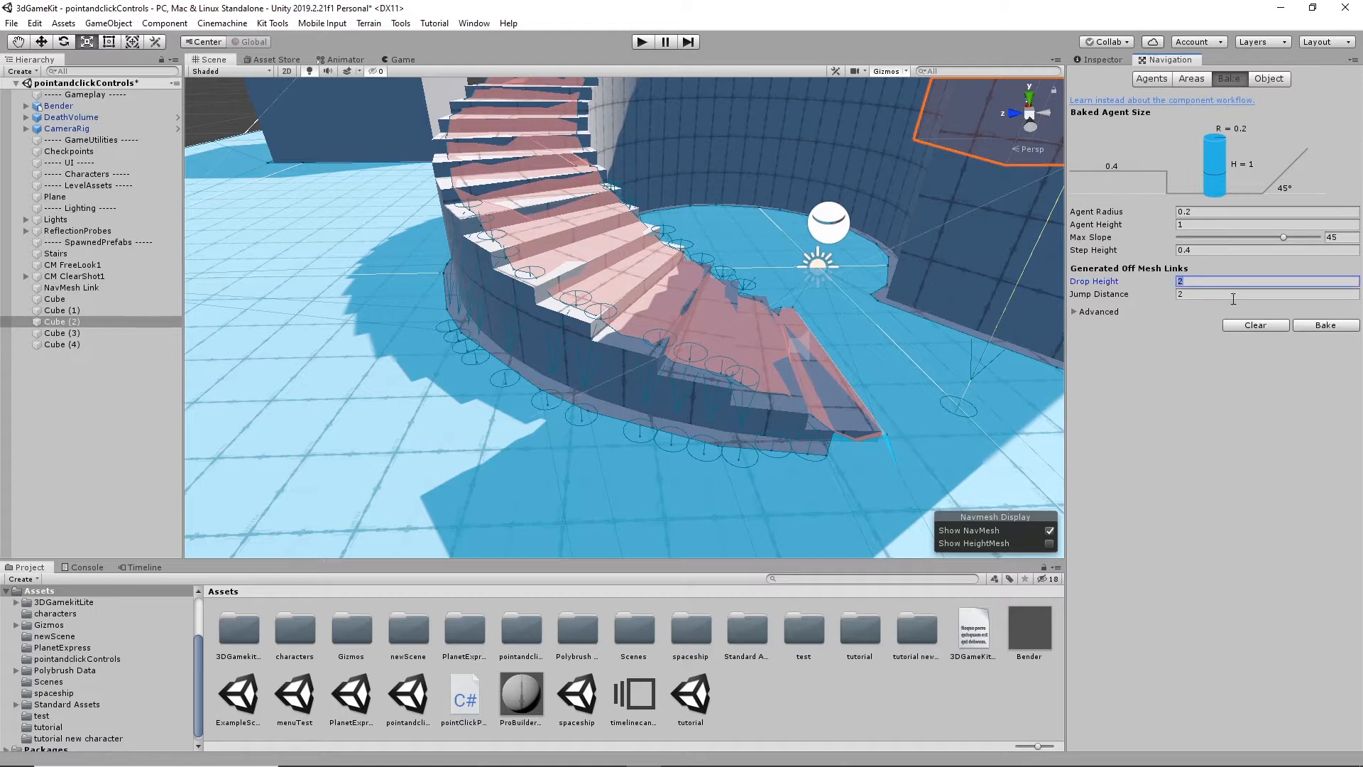
click(1197, 295)
text(1)
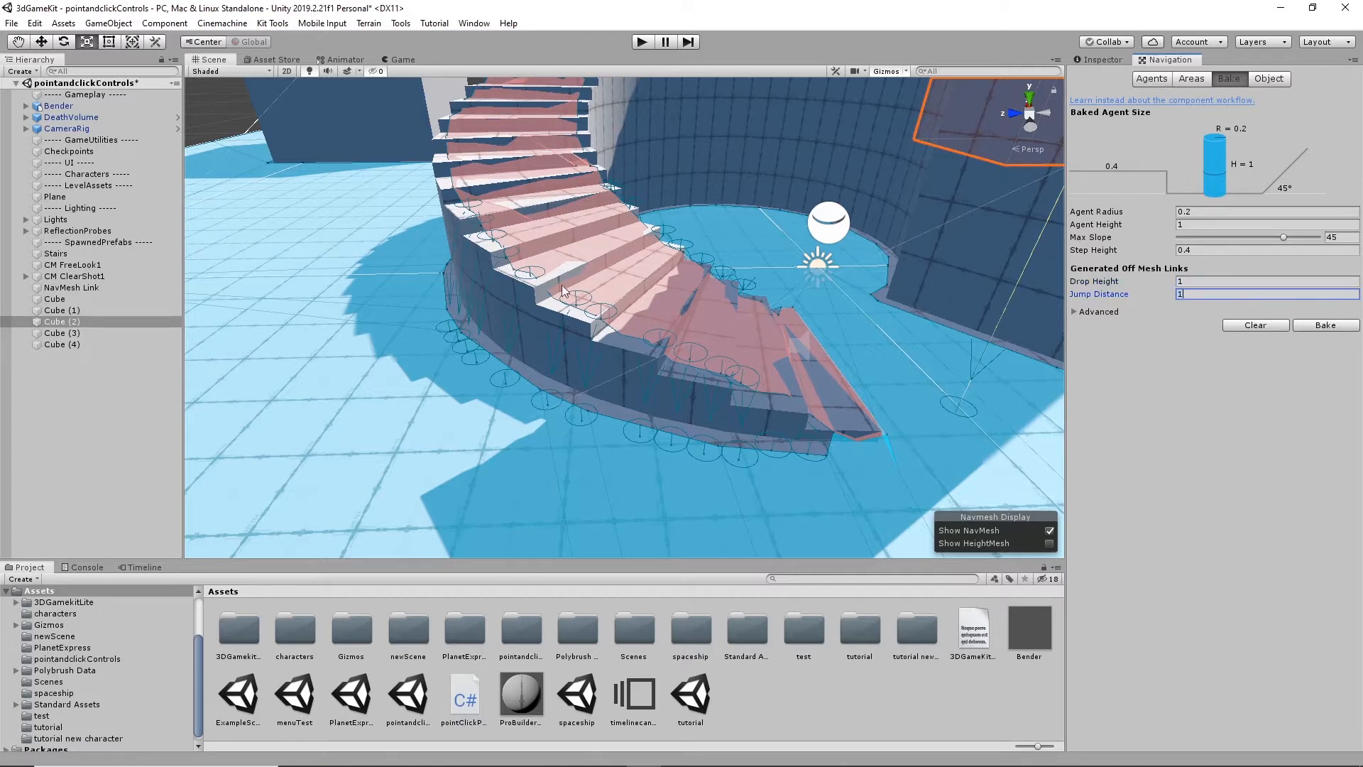
click(1324, 323)
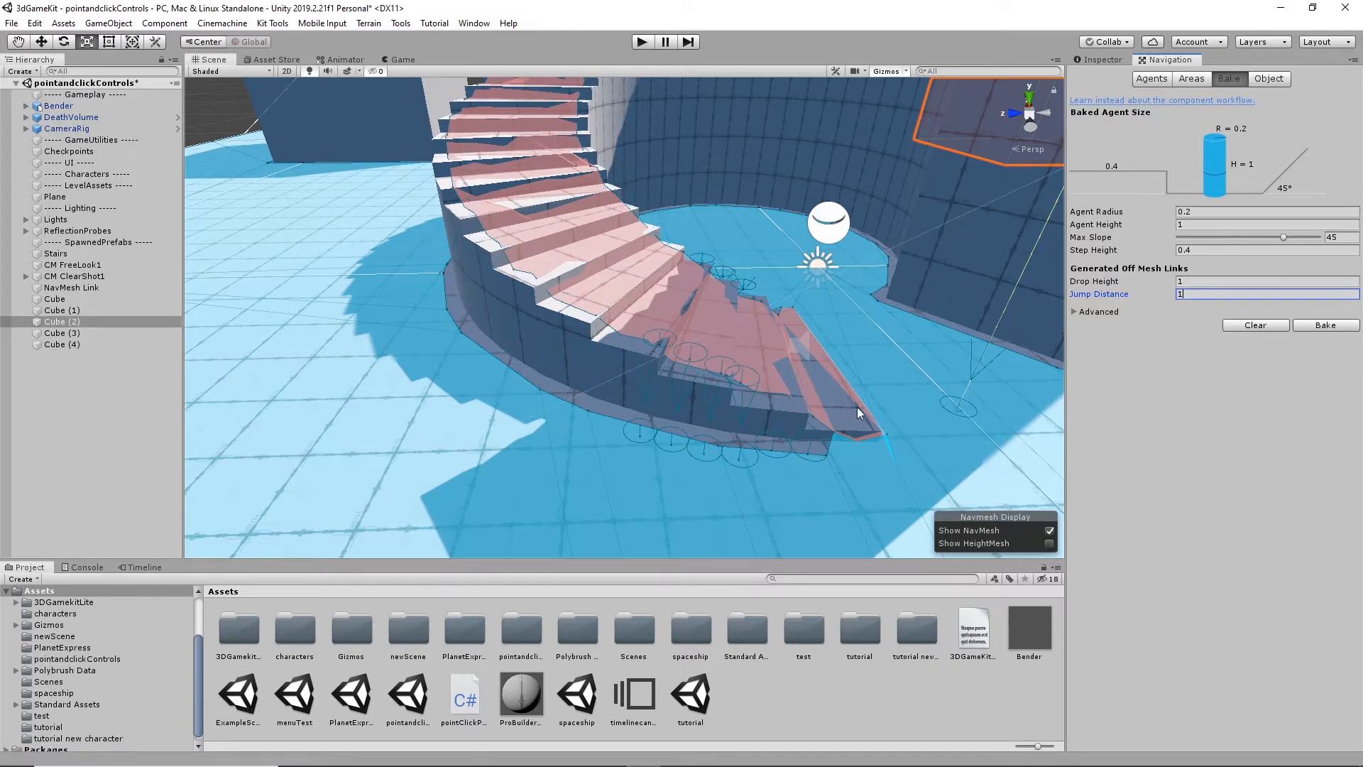
scroll(788, 401, down, 3)
alt+drag(892, 409, 673, 432)
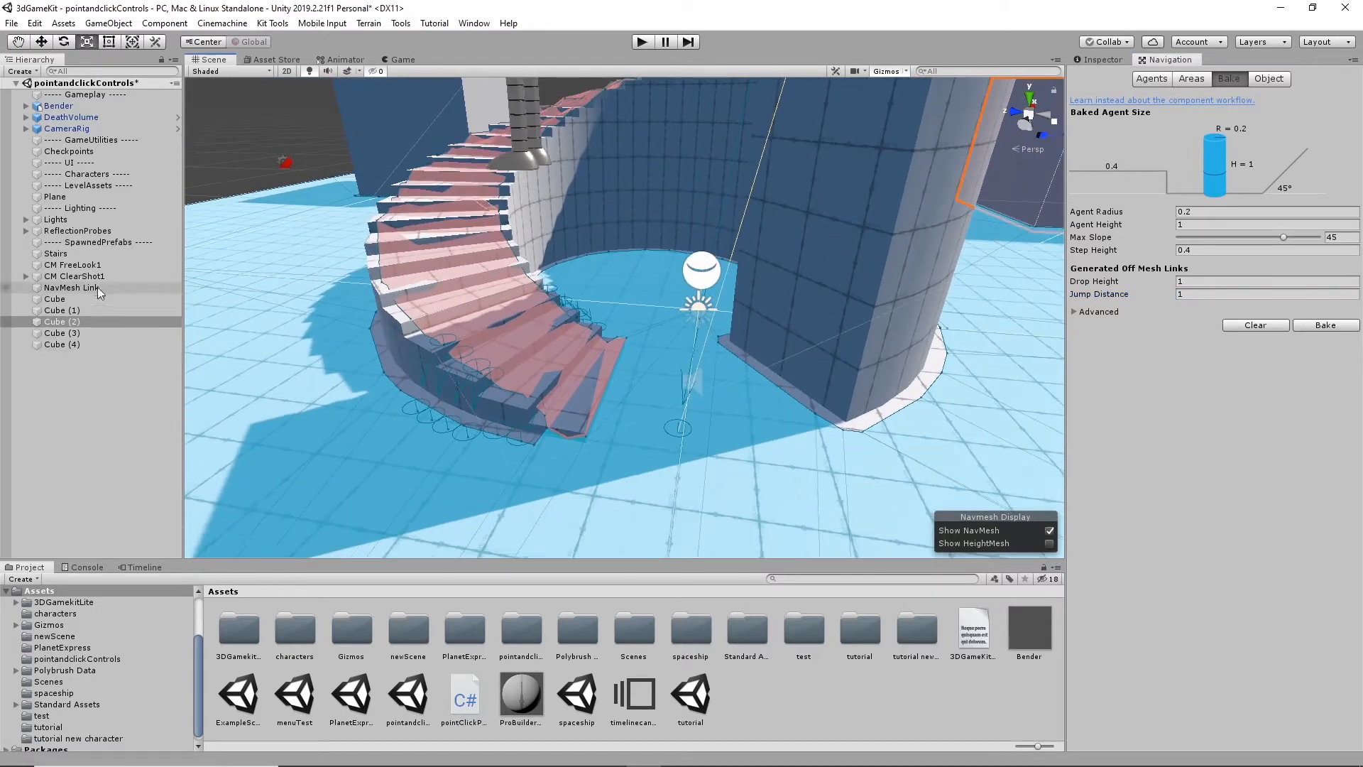
- Select the NavMesh Link object and inspect its connection between the ground and the top of the spiral stairs
click(87, 289)
alt+drag(591, 407, 866, 348)
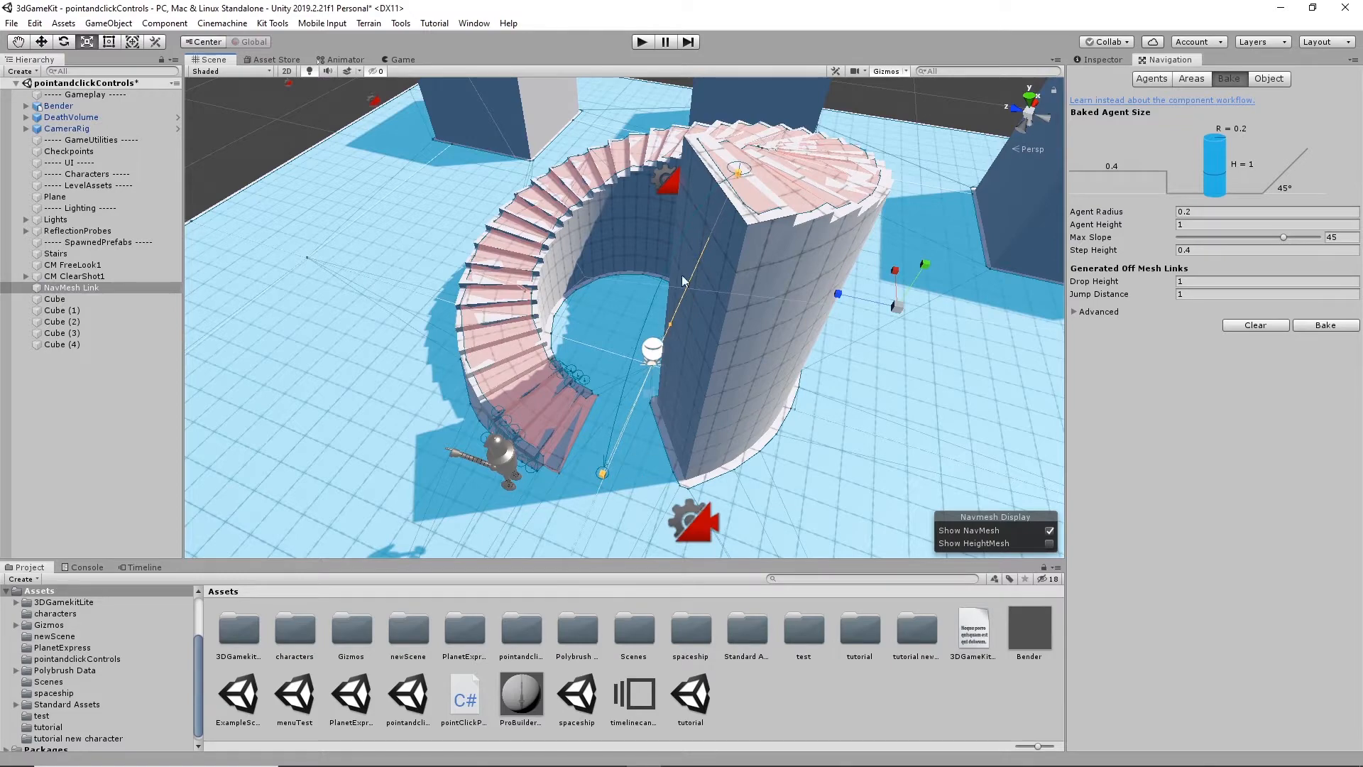
alt+drag(585, 449, 302, 190)
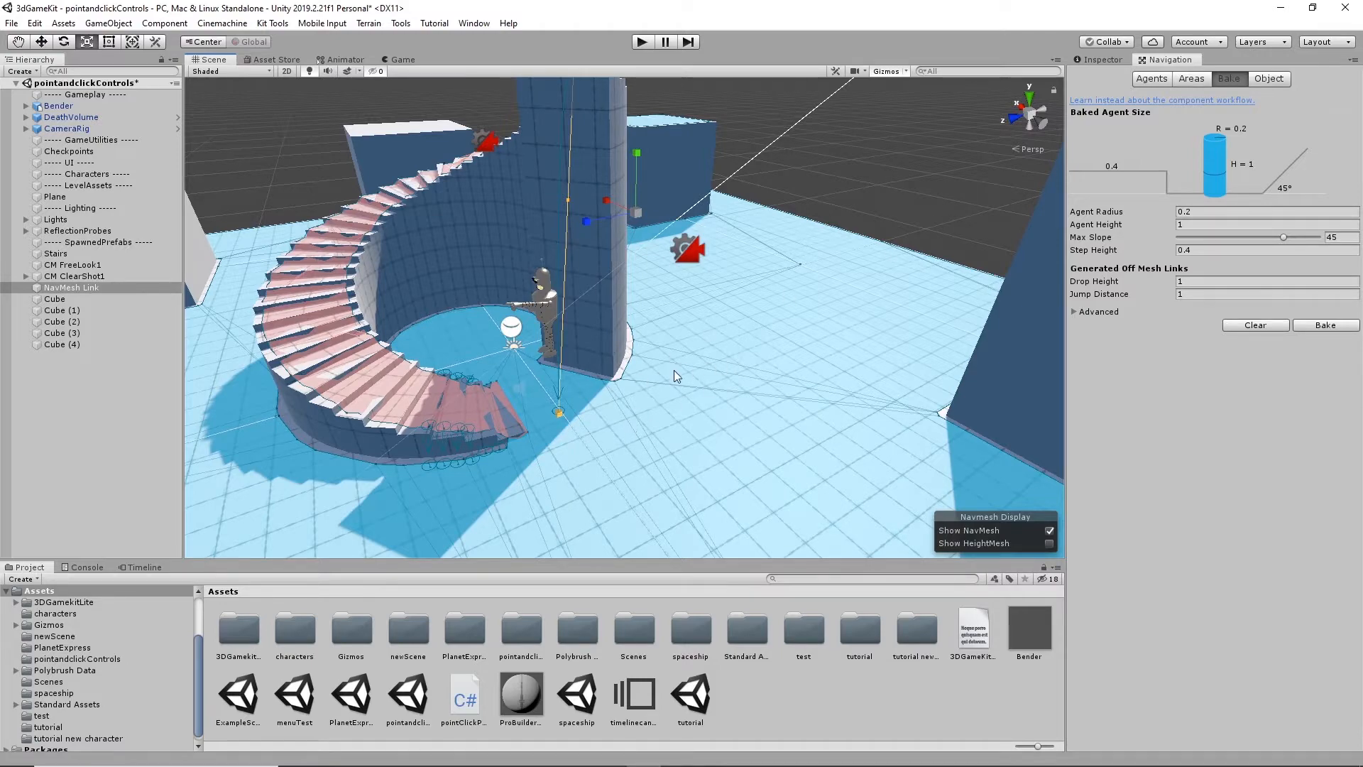
mouse_move(729, 389)
alt+mouse_down()
mouse_move(627, 402)
mouse_move(499, 389)
mouse_move(948, 394)
alt+mouse_up()
mouse_move(632, 435)
alt+mouse_down()
mouse_move(889, 413)
mouse_move(642, 453)
mouse_move(767, 434)
mouse_move(682, 444)
alt+mouse_up()
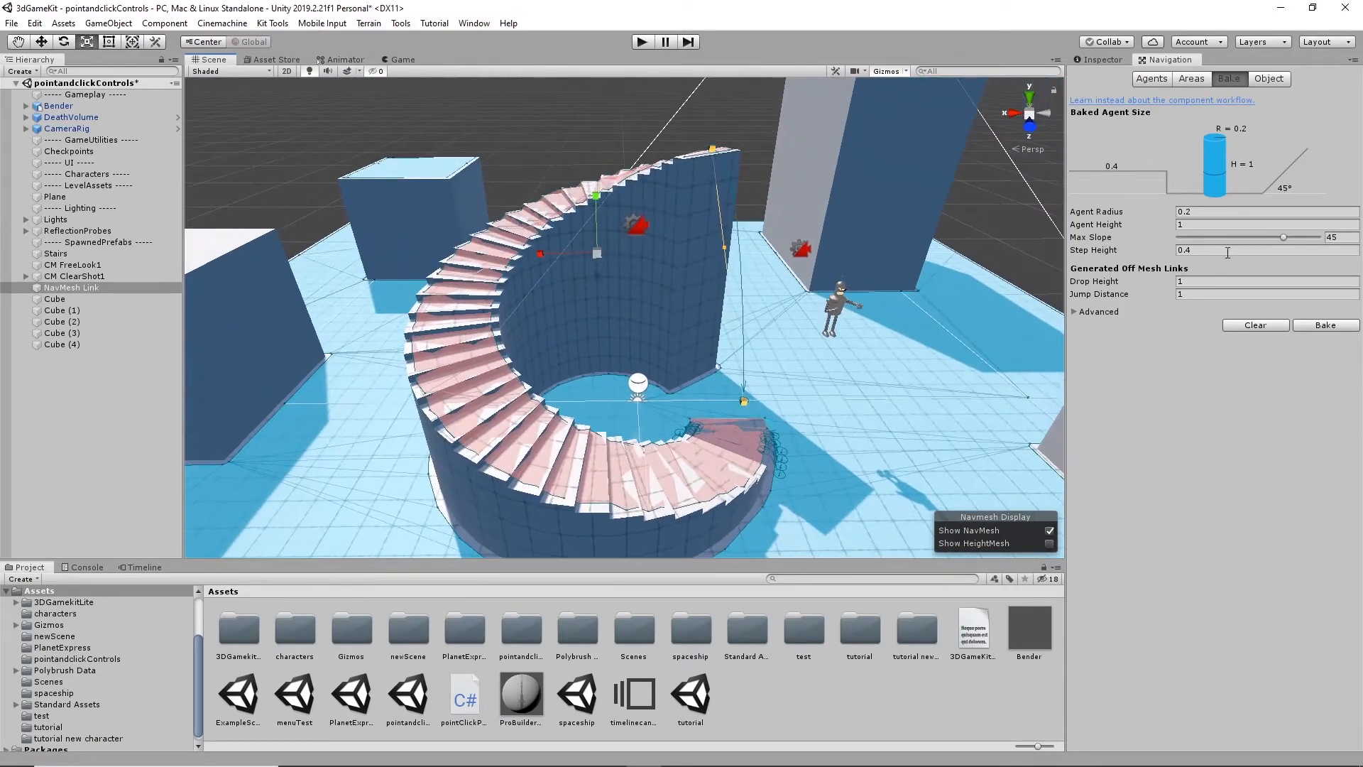
alt+drag(809, 342, 534, 323)
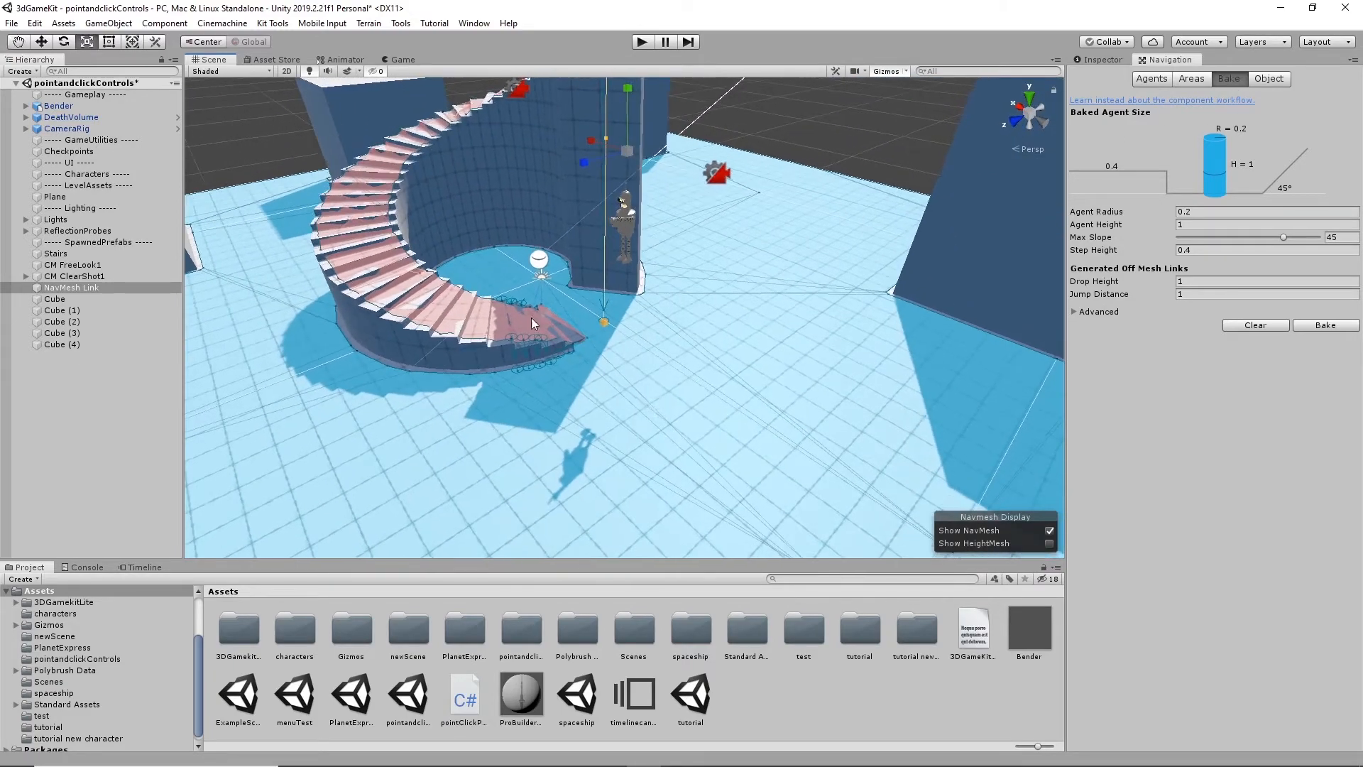
- Set Drop Height and Jump Distance to 5, bake the NavMesh, and inspect the generated links along the stairs
click(1191, 280)
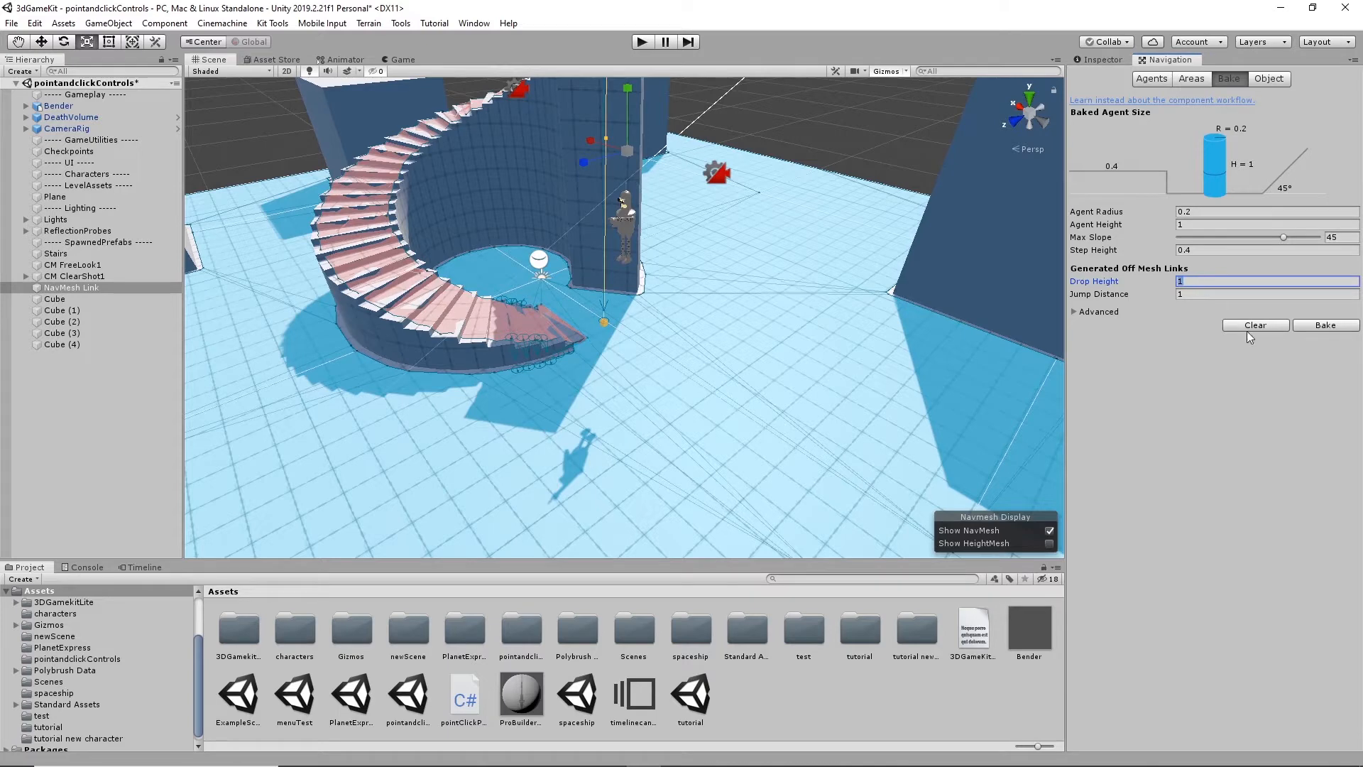
click(1203, 295)
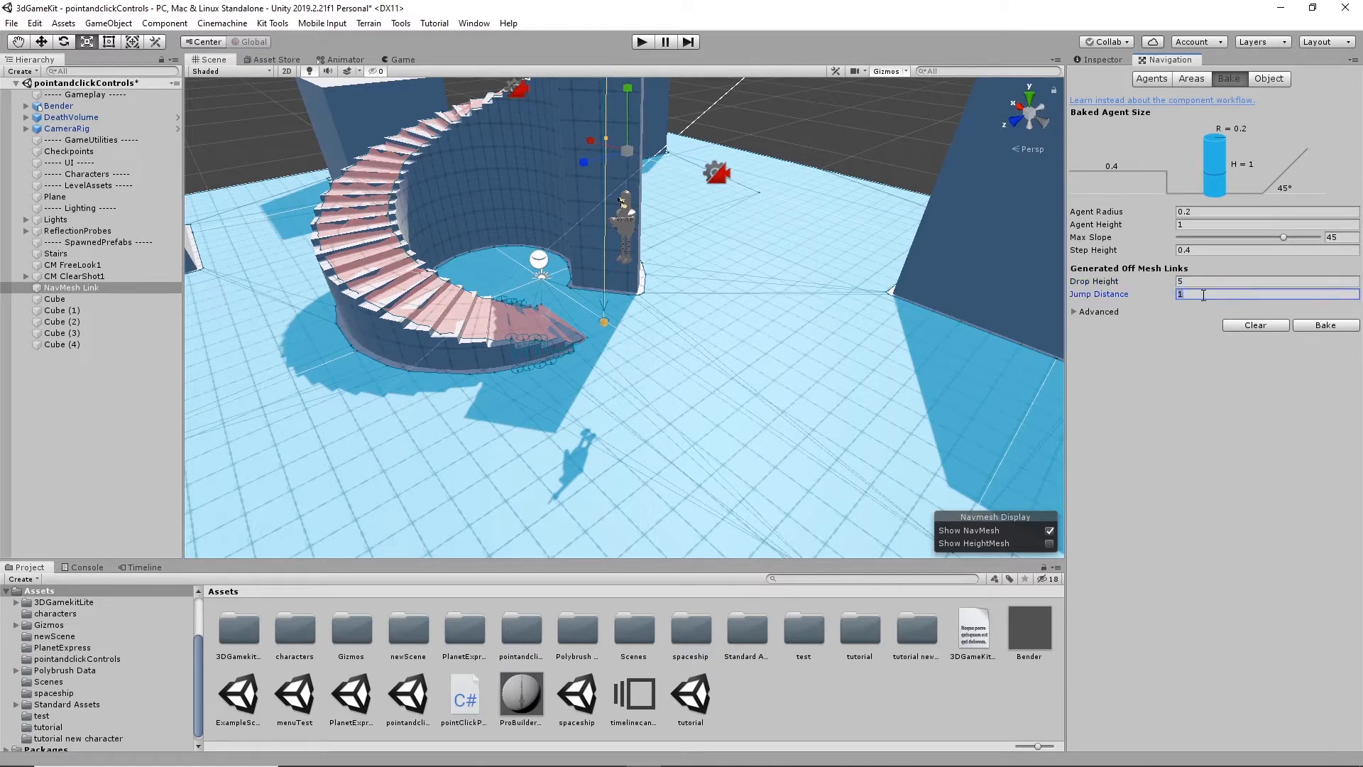
click(1206, 281)
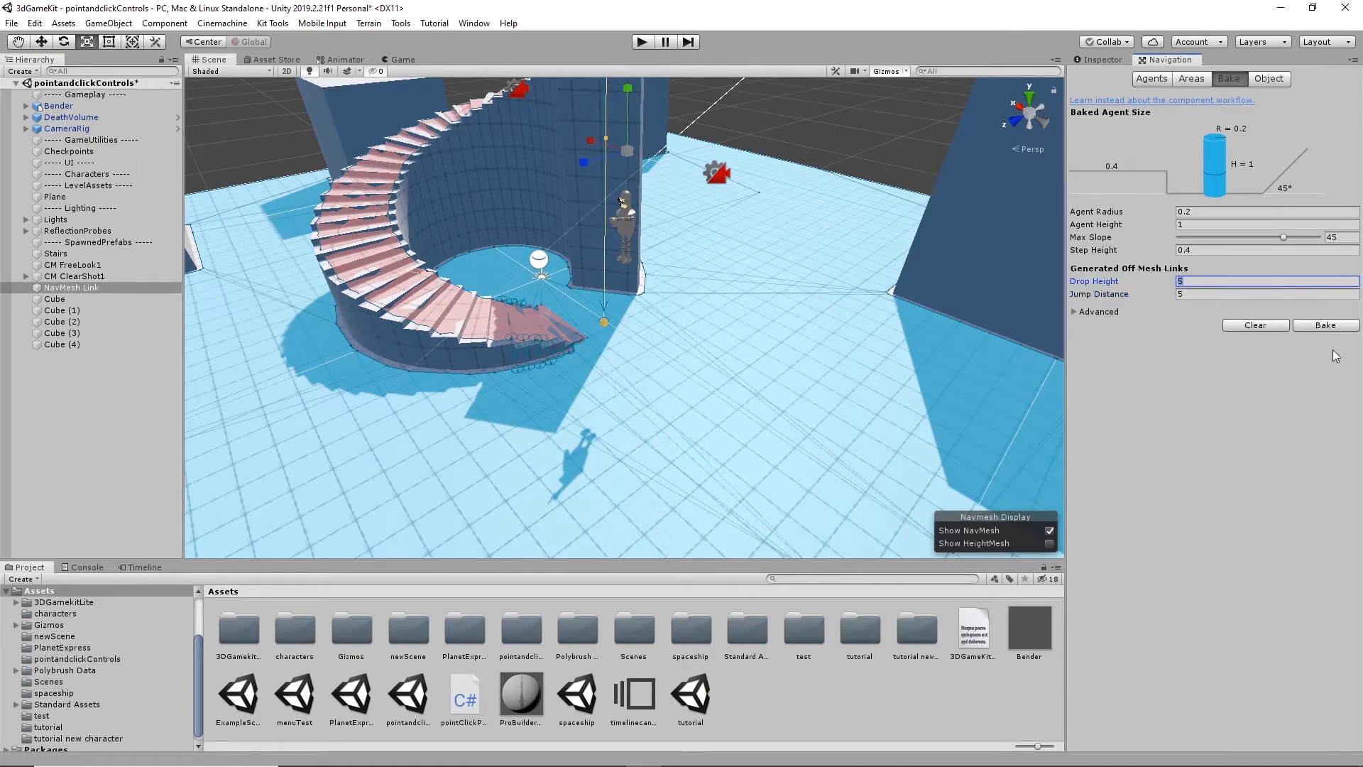
click(1331, 326)
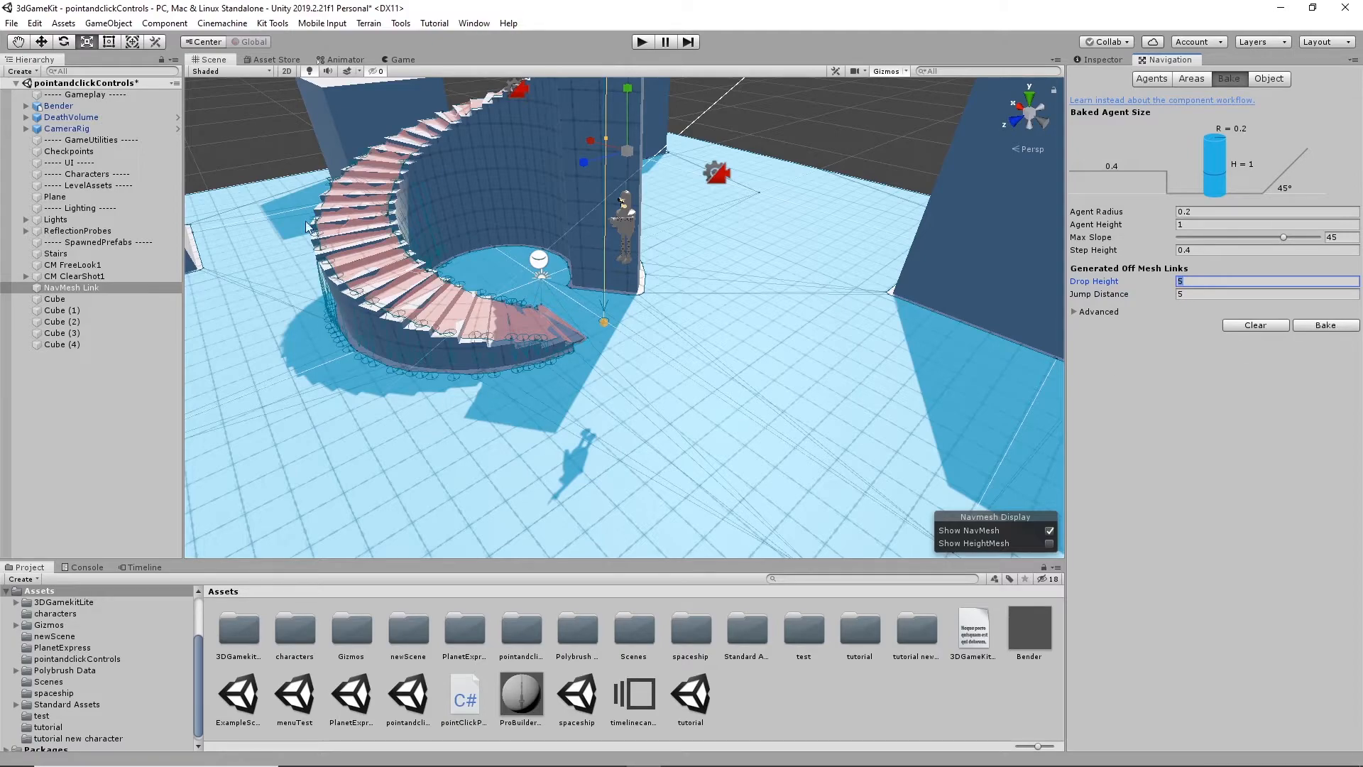
alt+drag(309, 226, 276, 320)
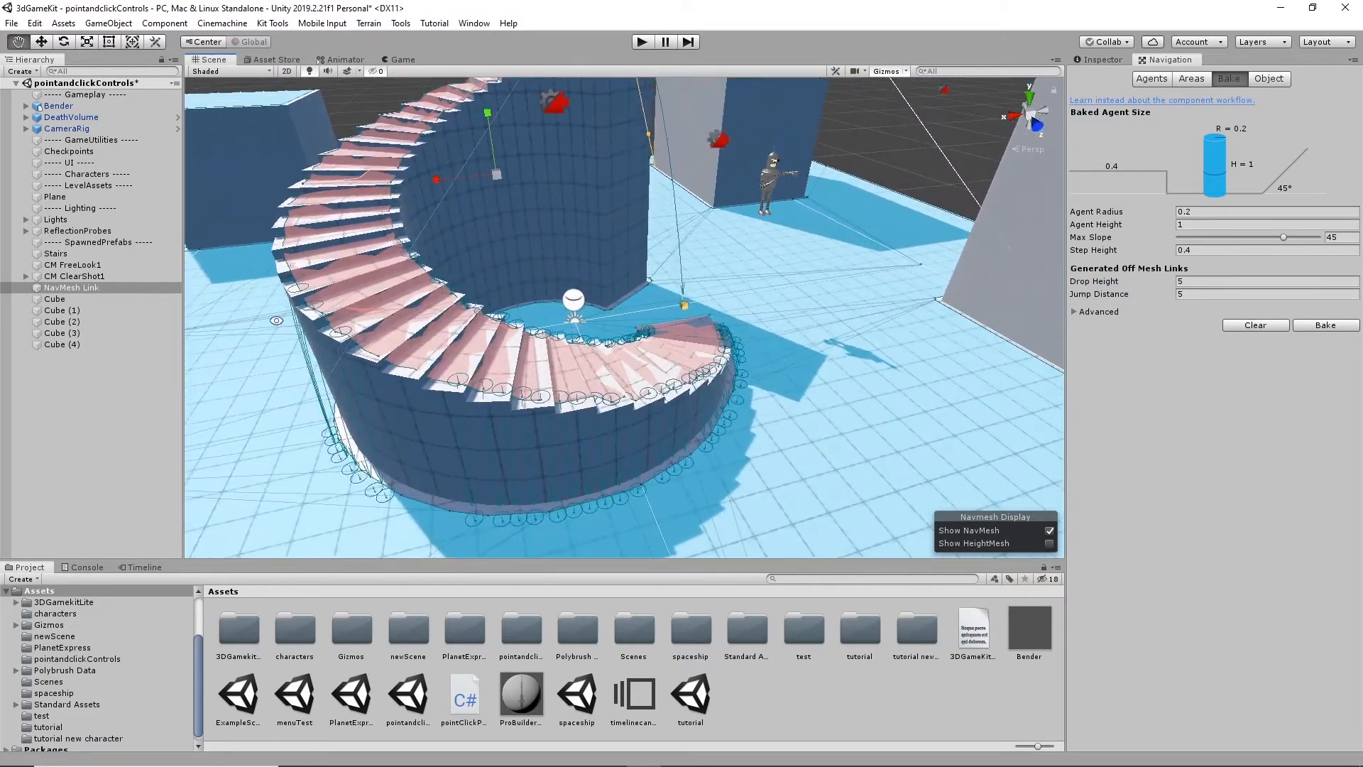
alt+drag(854, 381, 746, 320)
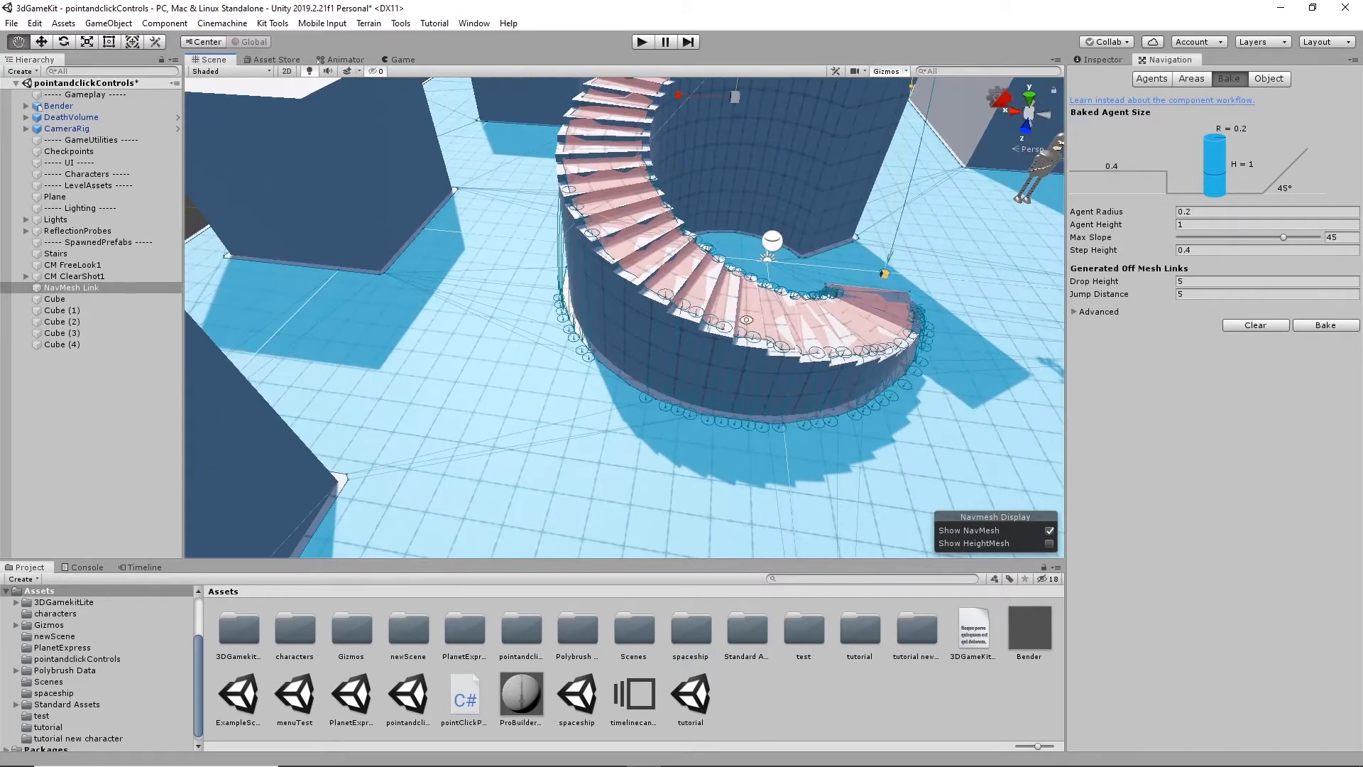
alt+drag(632, 331, 633, 157)
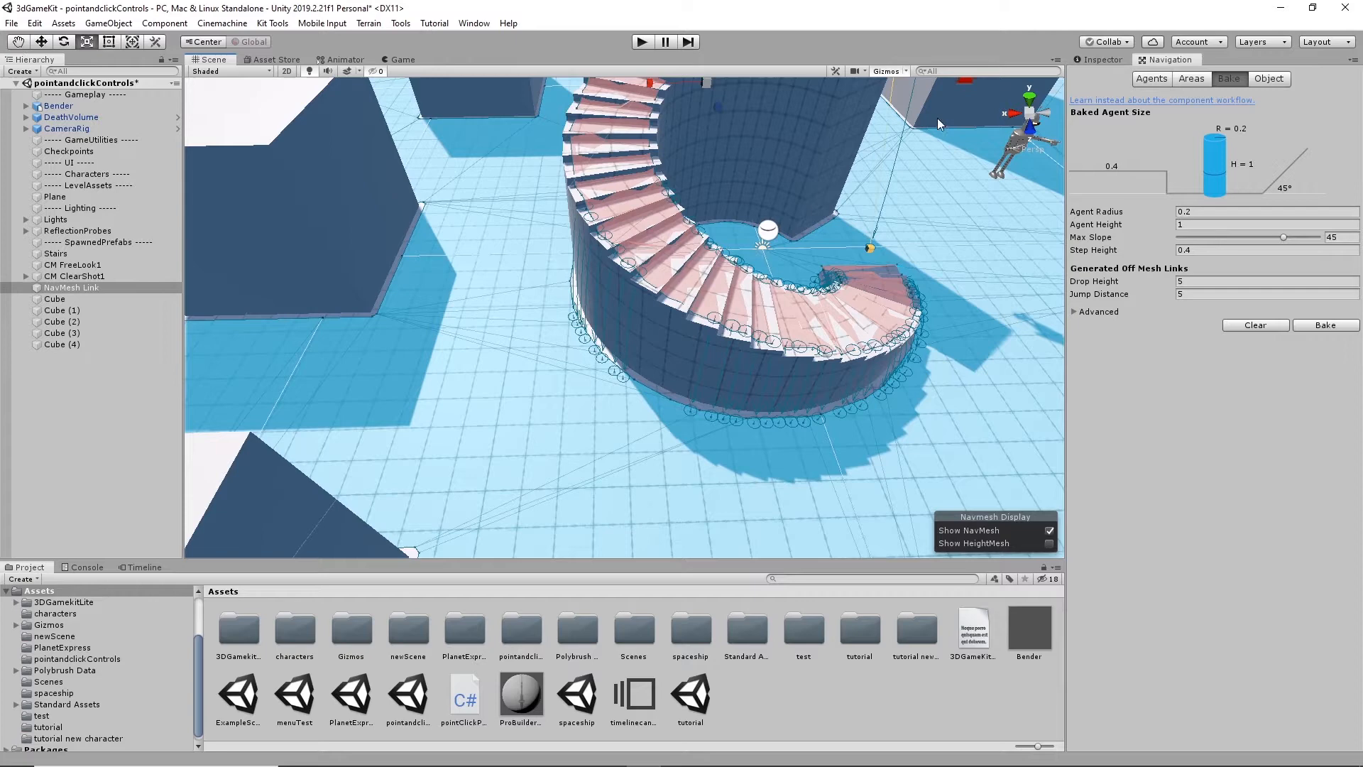
- Play-test the scene by sending Bender up the spiral stairs, across the top and to the ground beyond, and stop playing
click(641, 42)
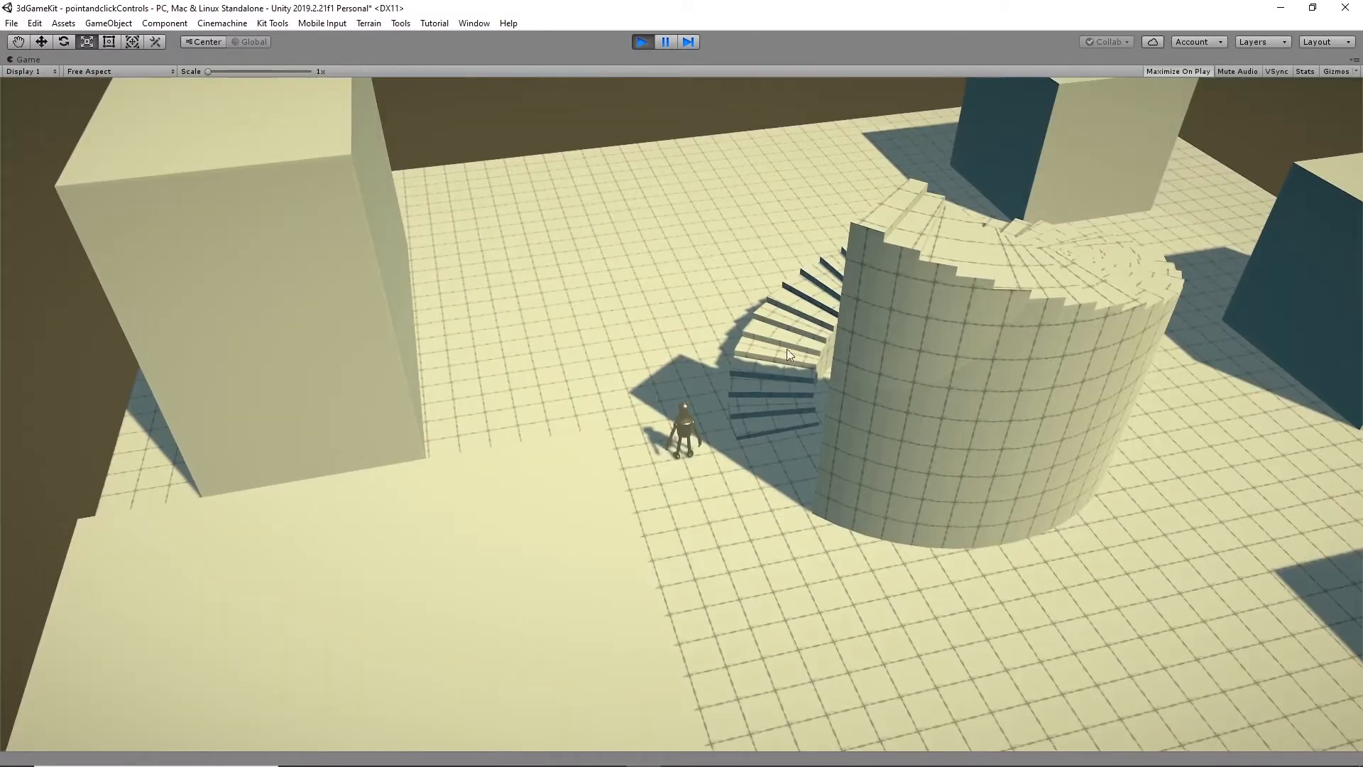
click(825, 276)
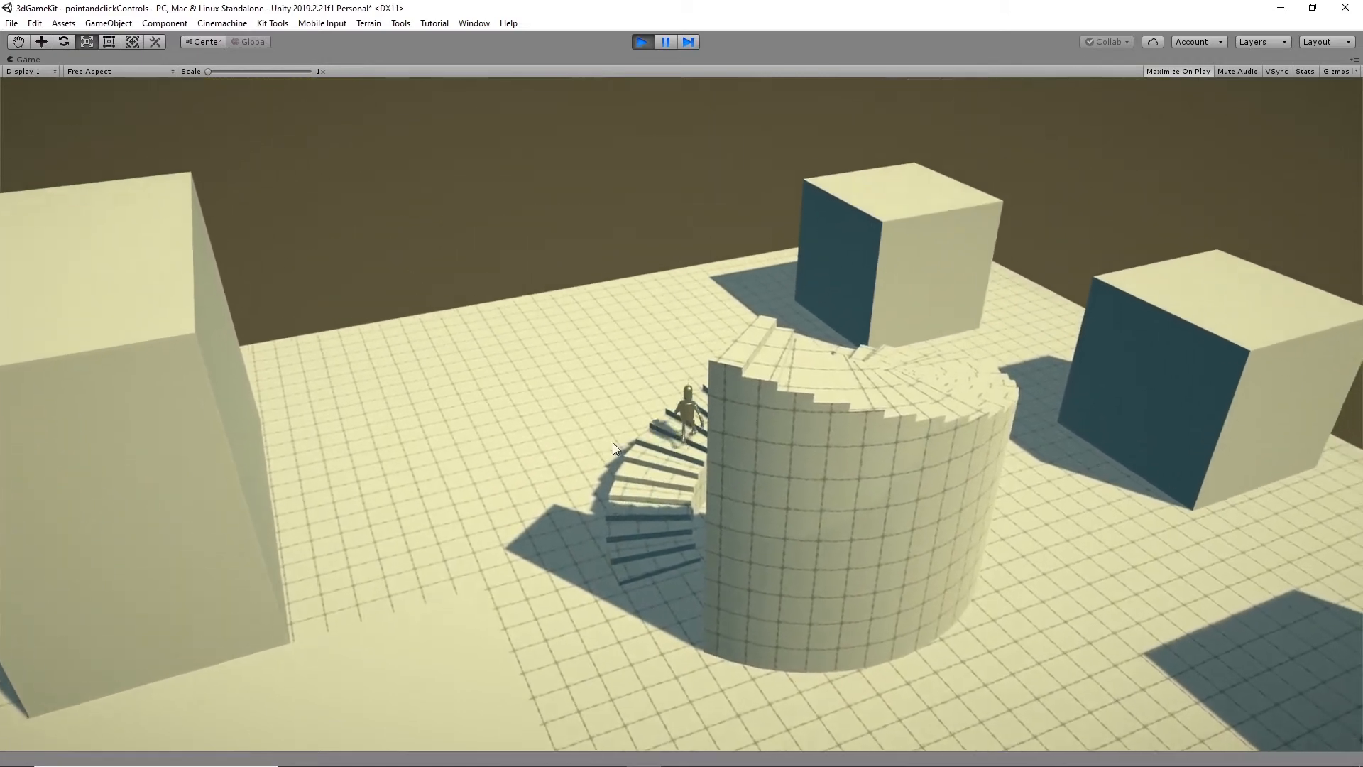
click(897, 402)
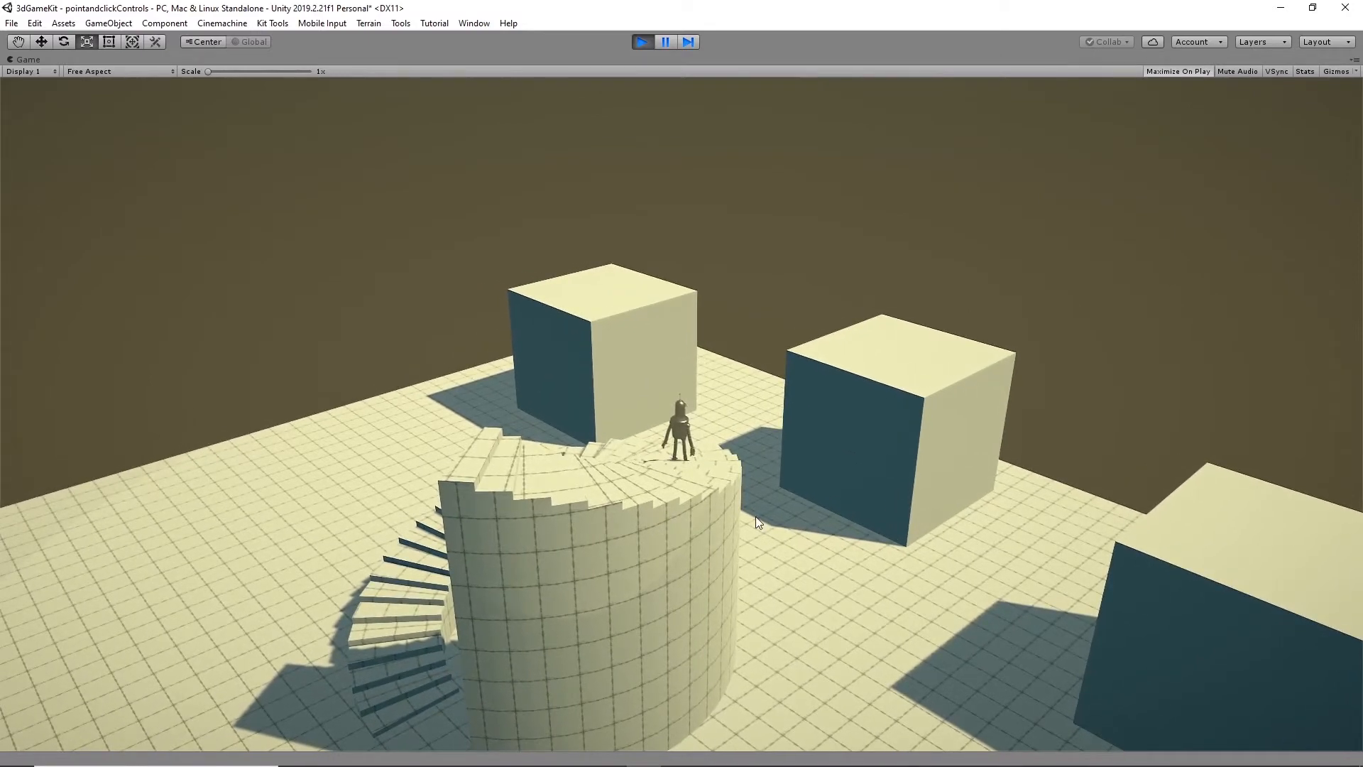
click(791, 536)
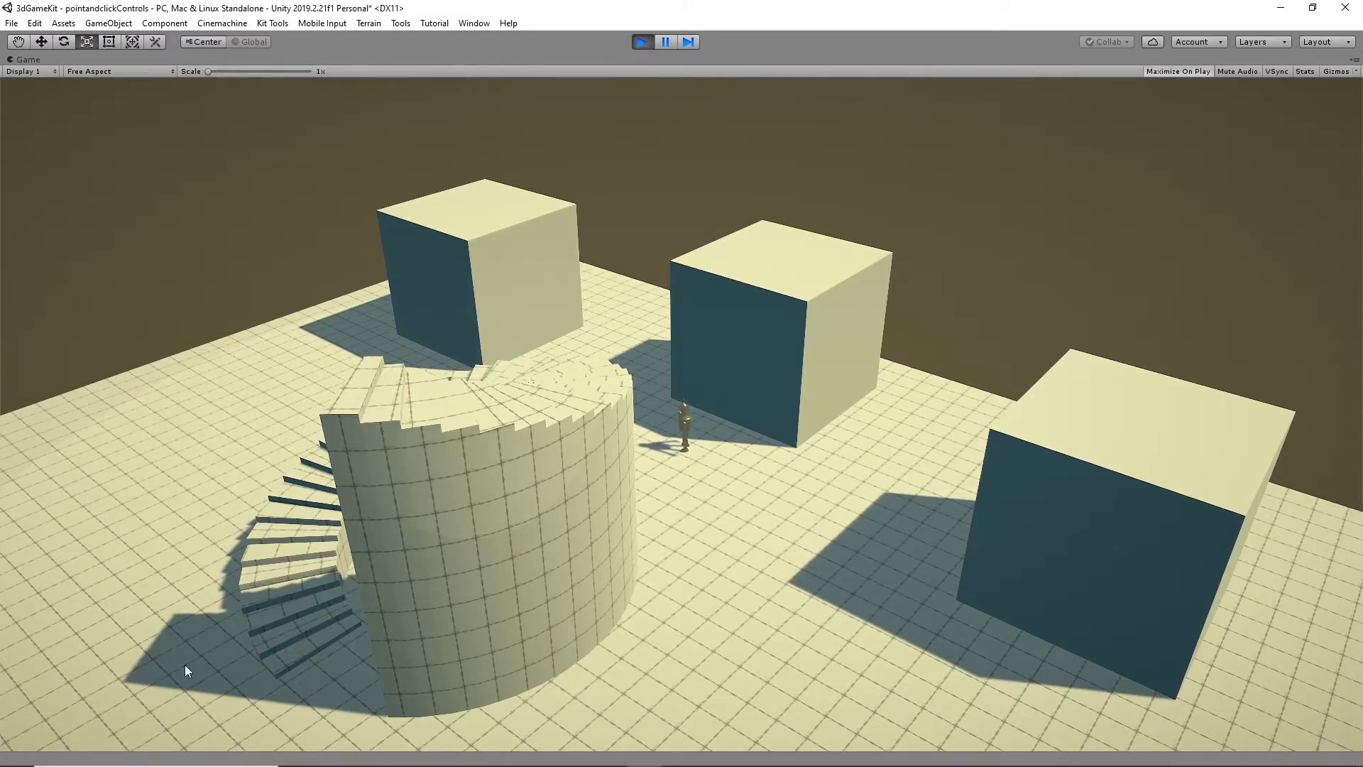
click(639, 41)
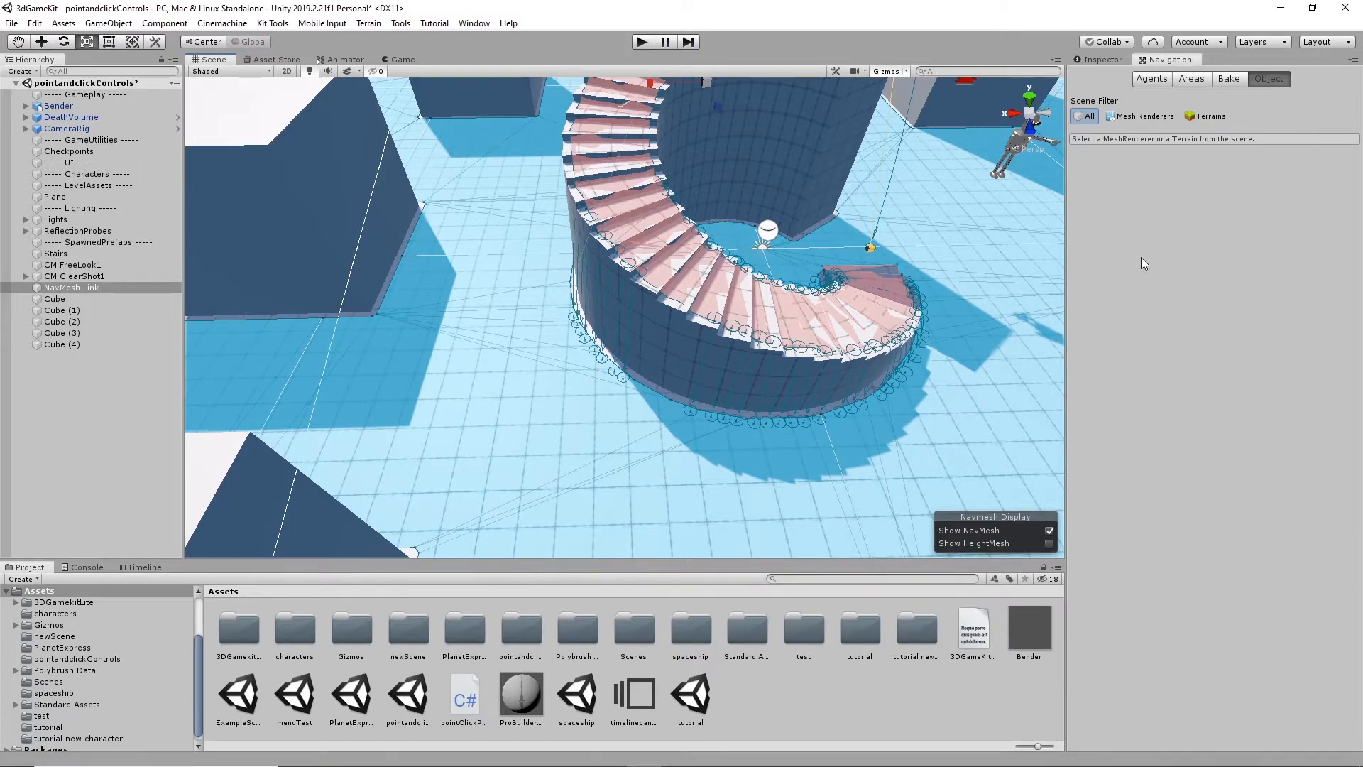
- Examine the generated off-mesh links along the outer edge and lower steps of the spiral stairs up close
alt+drag(807, 319, 731, 337)
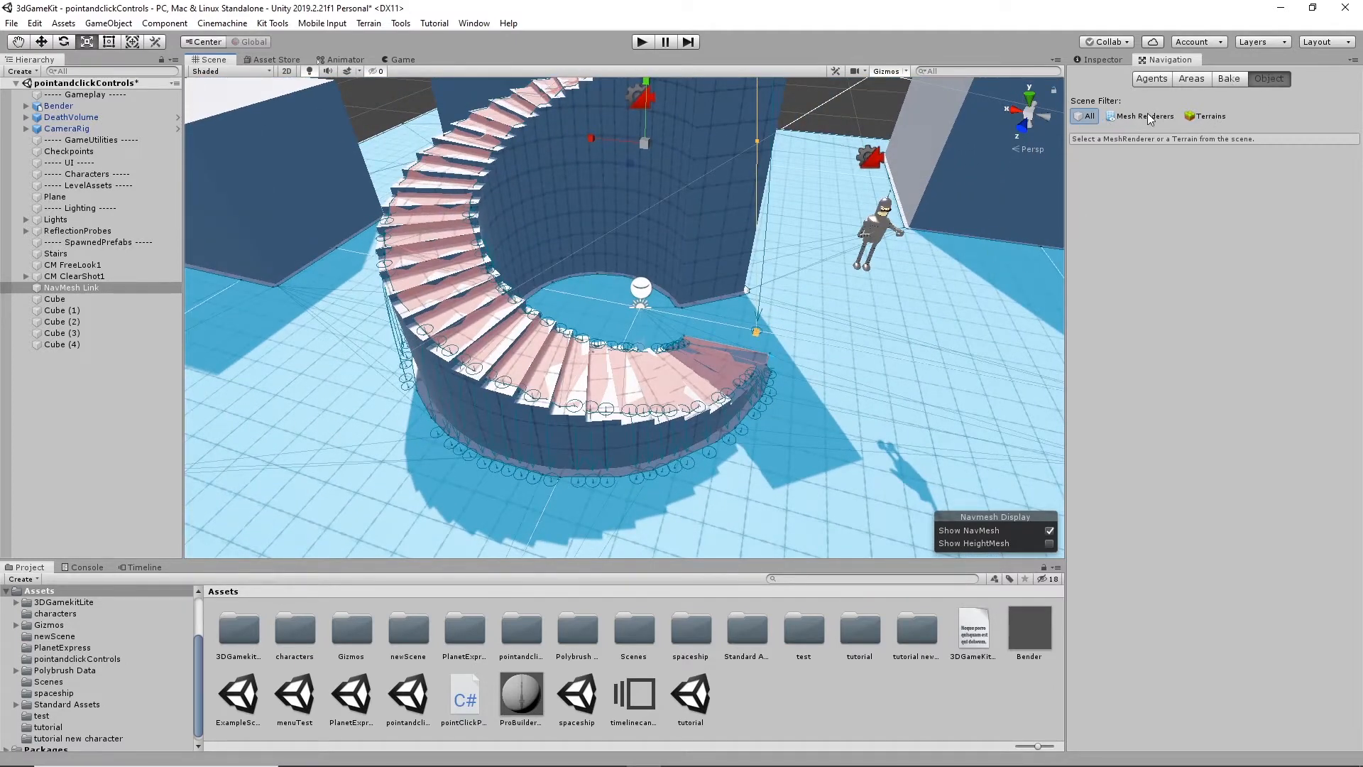
alt+drag(815, 338, 708, 360)
middle_drag(709, 360, 805, 251)
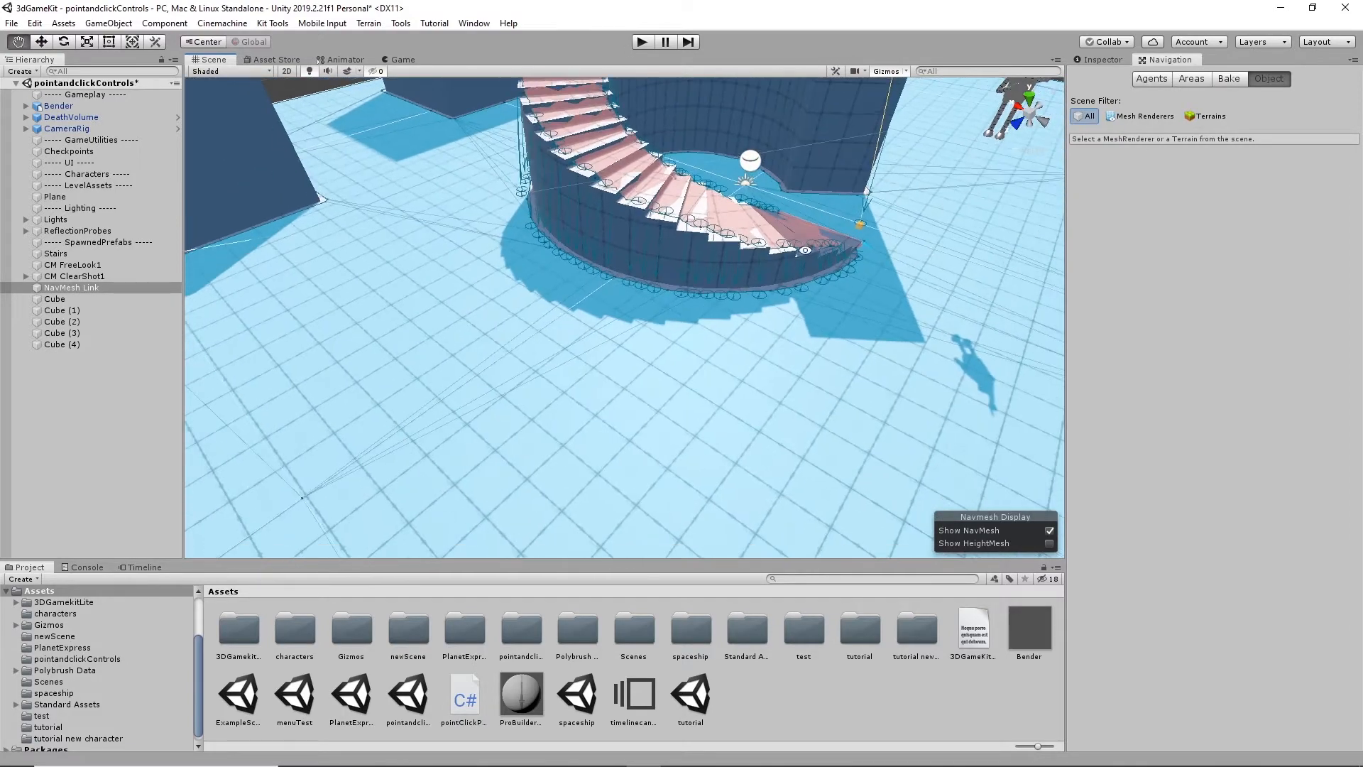
scroll(805, 252, up, 4)
alt+drag(805, 250, 705, 314)
scroll(705, 313, up, 3)
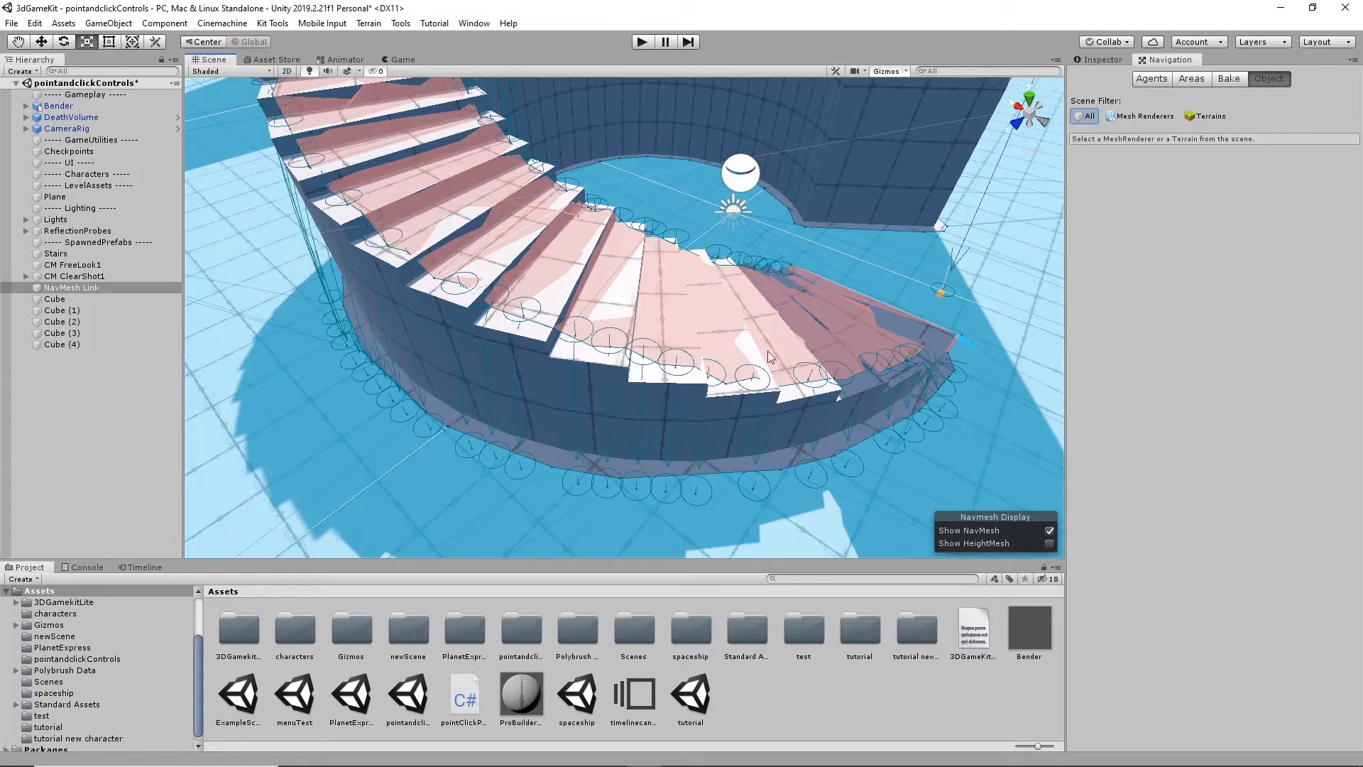
scroll(939, 327, down, 2)
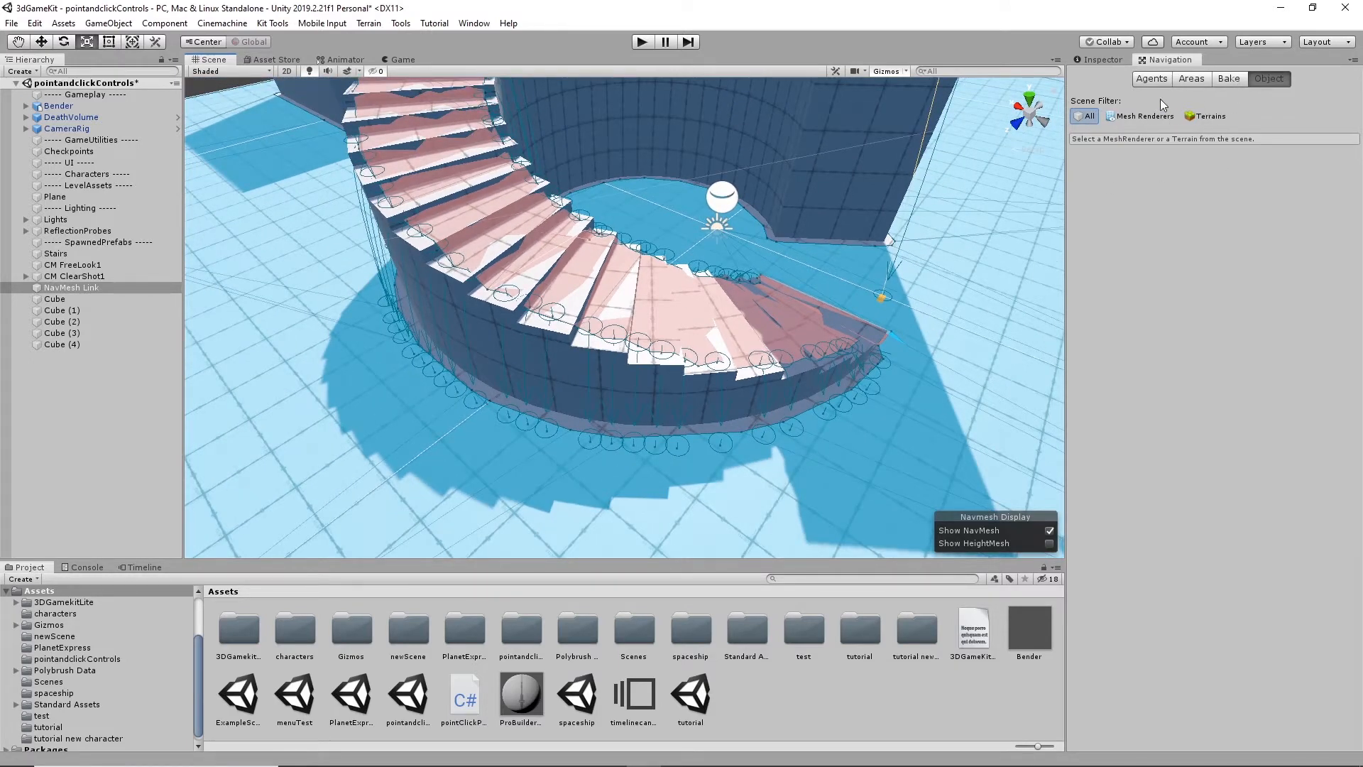
- Set the baked Agent Radius to 0.4 and bake the NavMesh again
click(1229, 80)
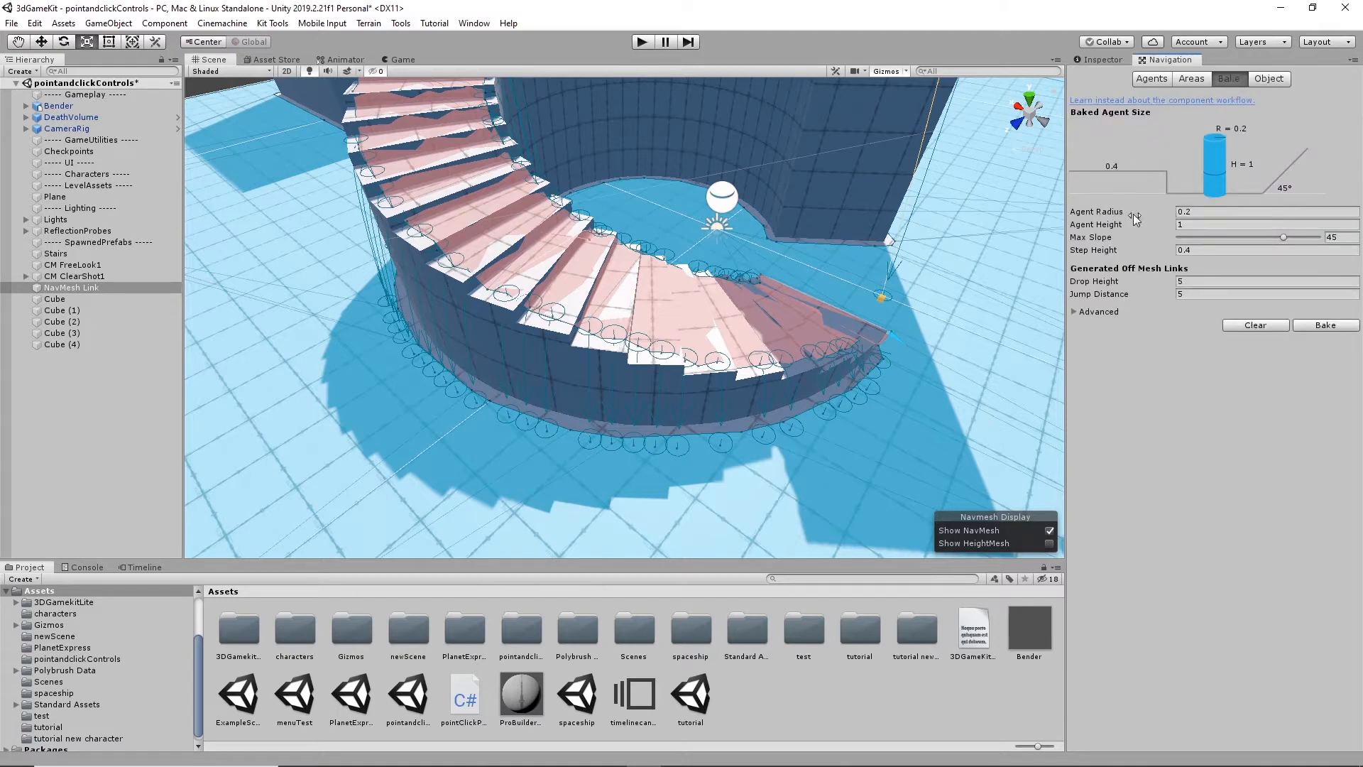
click(1188, 210)
text(0.4)
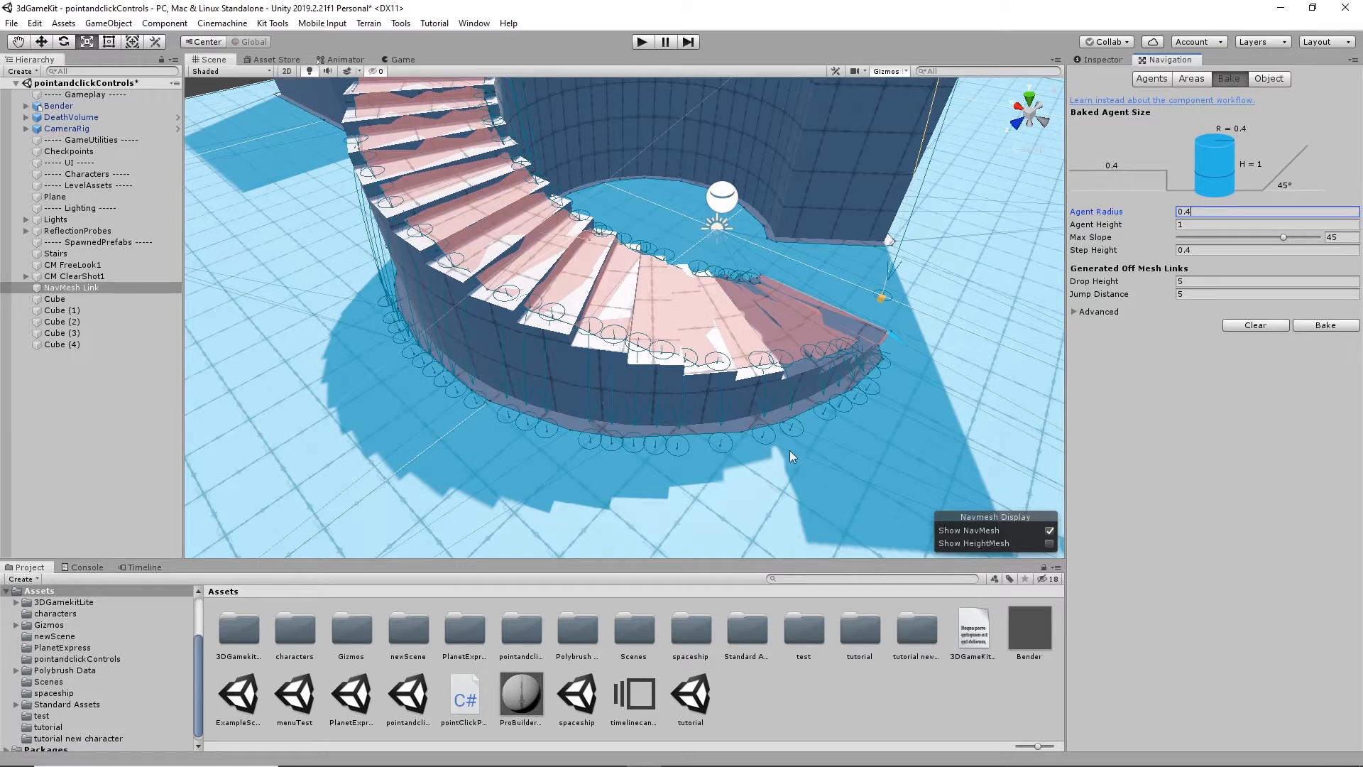
click(1332, 328)
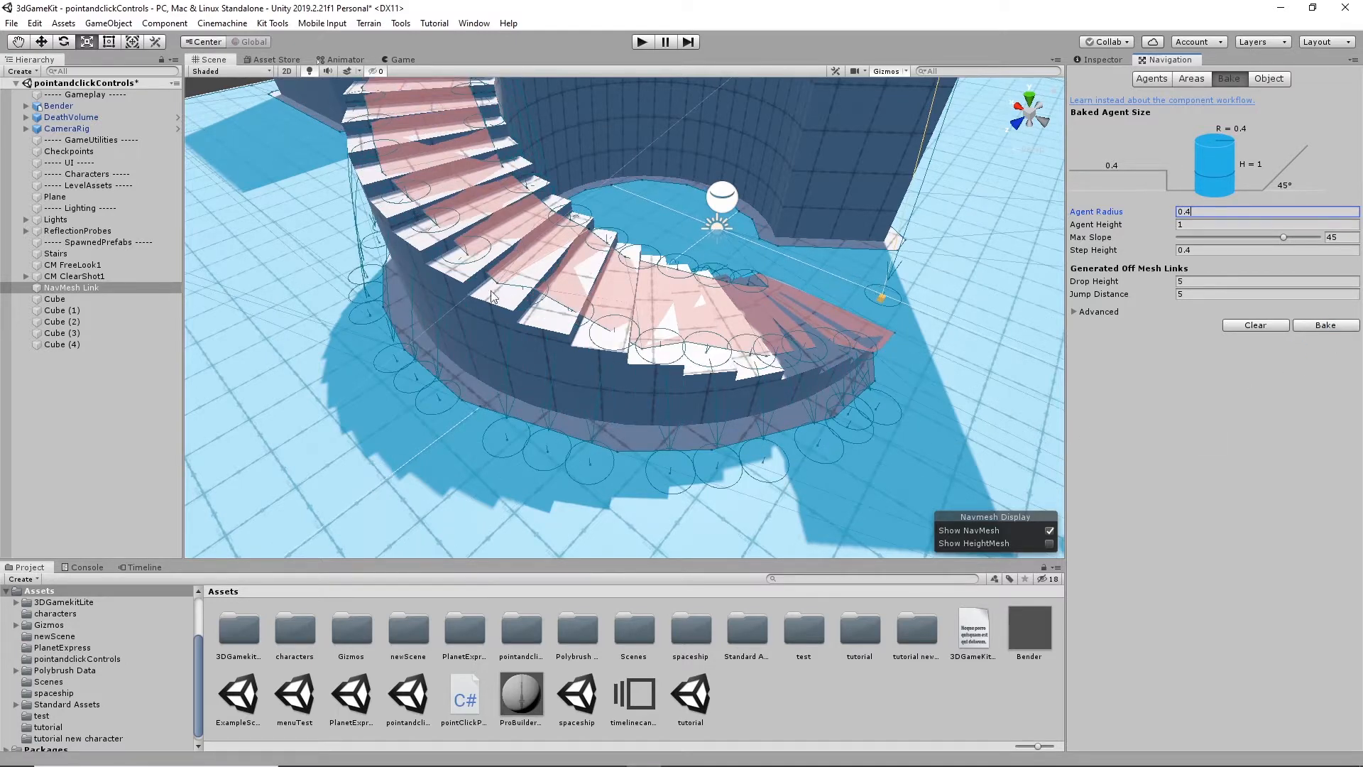
- Examine the rebaked NavMesh margins and link circles along the steps, the stairs' base and the top landing
scroll(422, 312, down, 1)
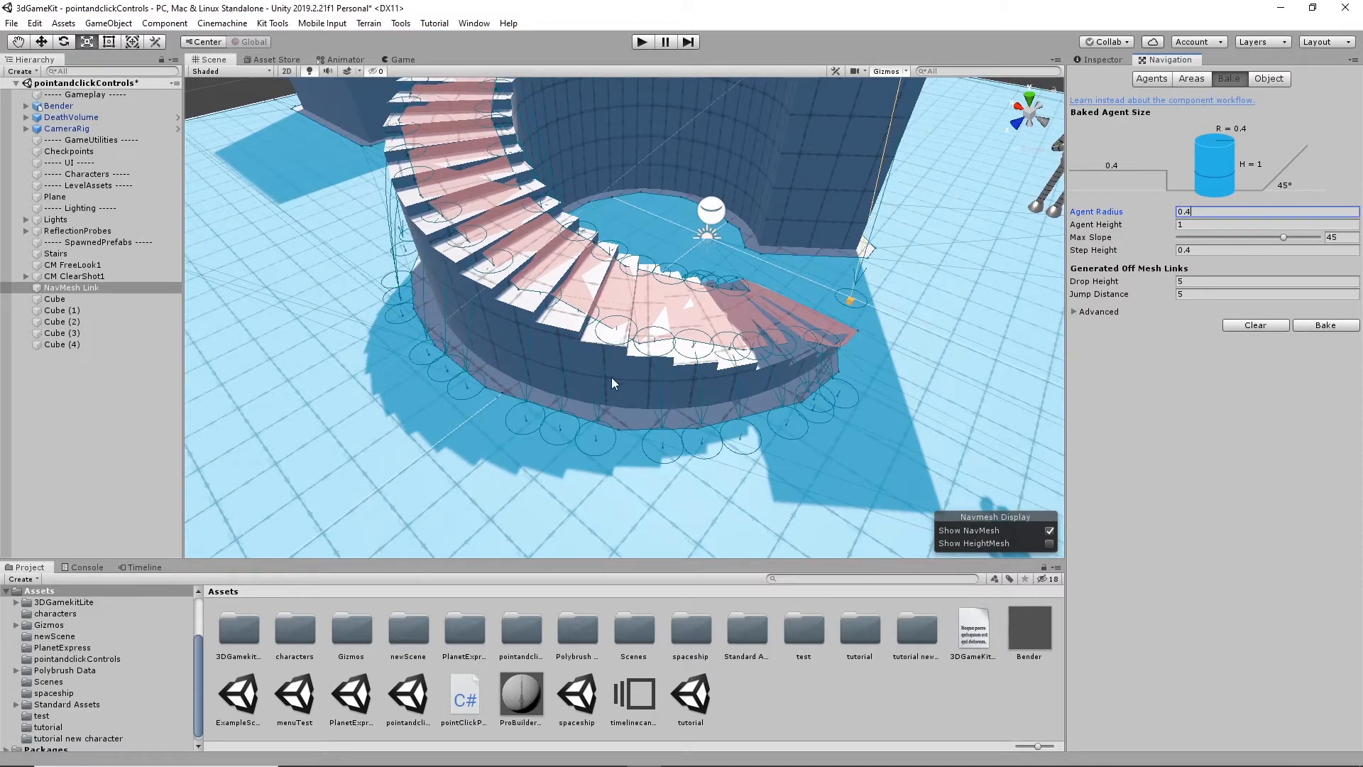
alt+drag(710, 340, 625, 316)
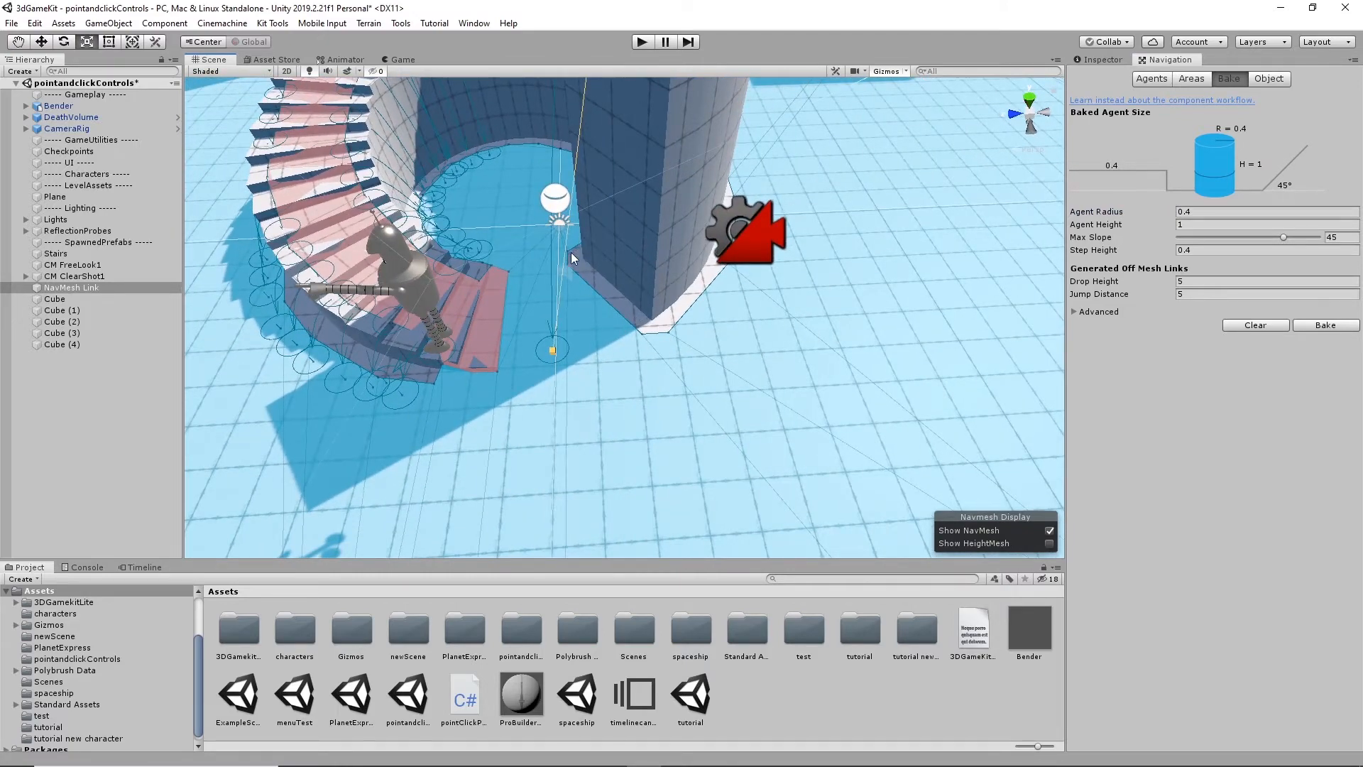
alt+drag(727, 316, 537, 326)
alt+drag(760, 247, 708, 356)
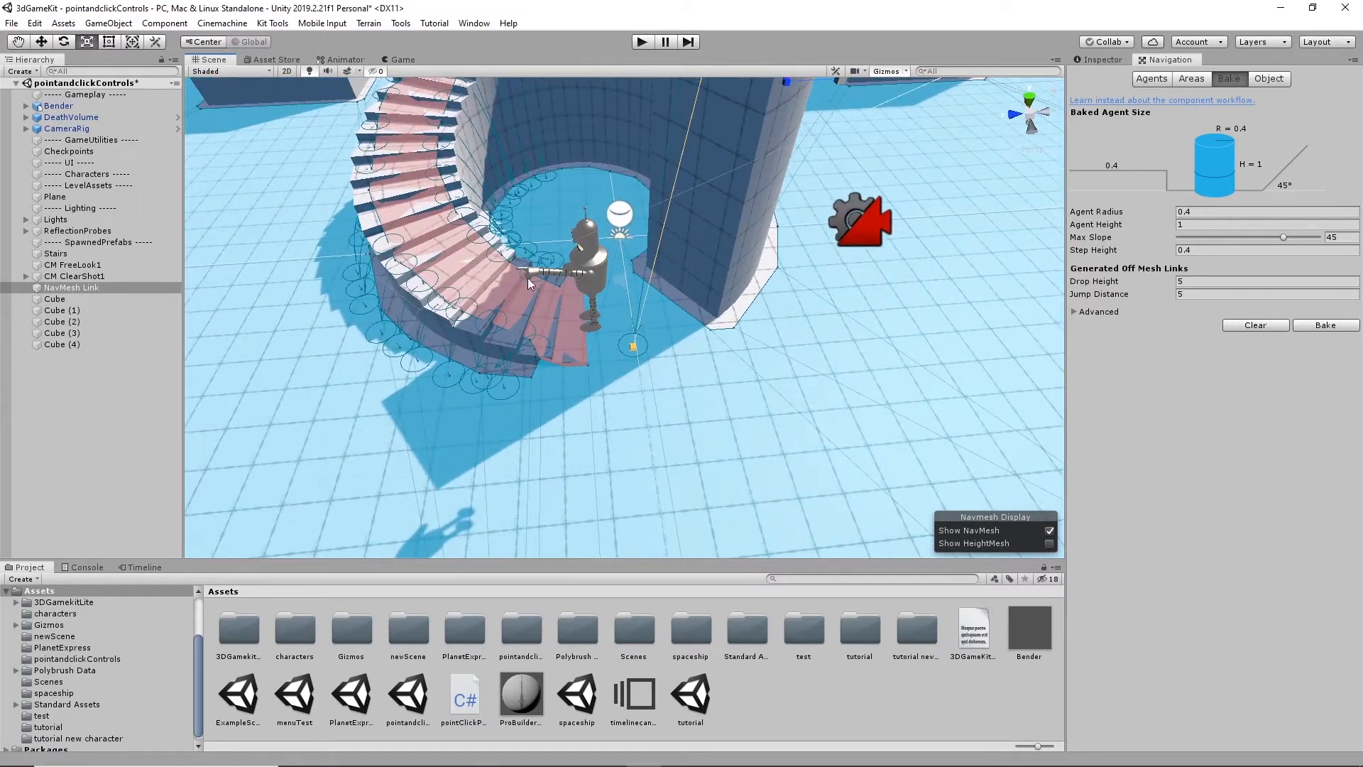
alt+drag(587, 164, 582, 385)
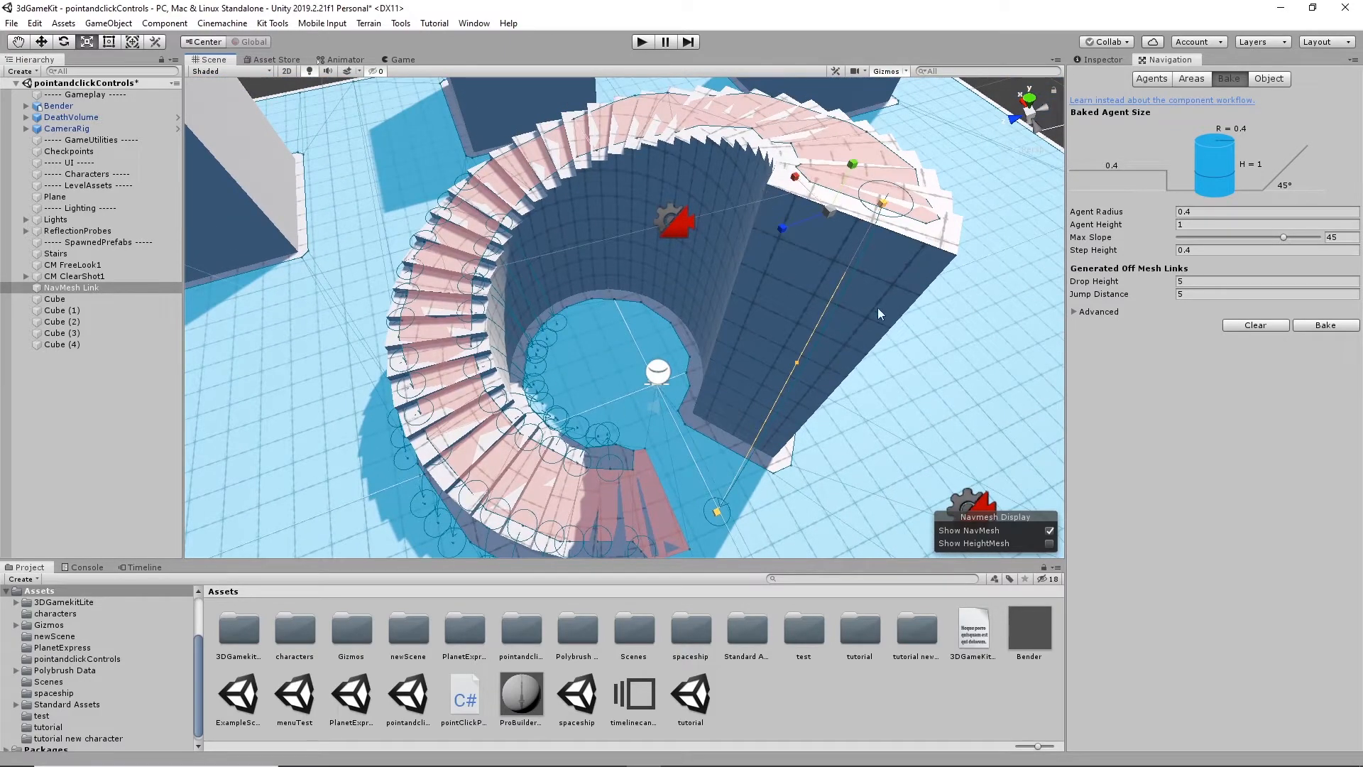
alt+drag(879, 313, 652, 247)
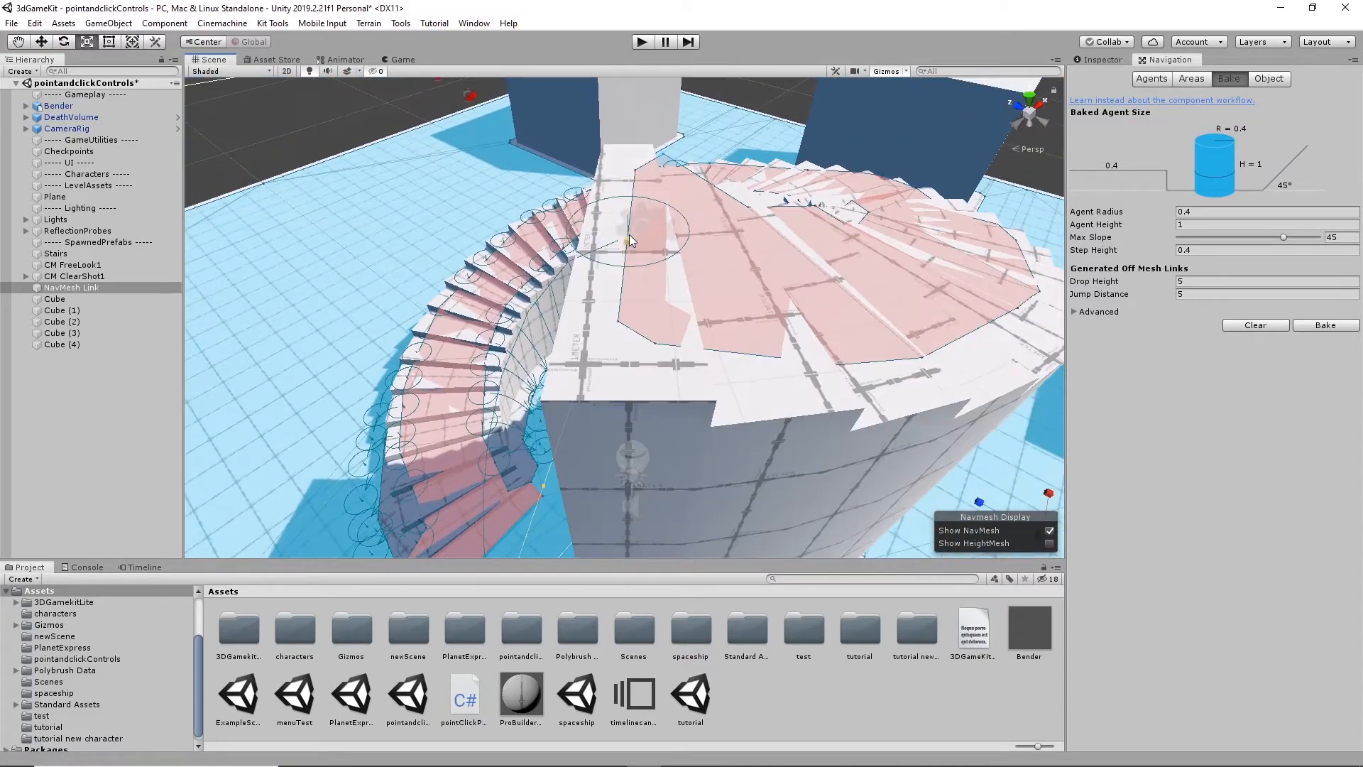
- Select the NavMesh Link's upper end point on the stairs and inspect the walkable area around it
click(627, 240)
scroll(848, 283, down, 6)
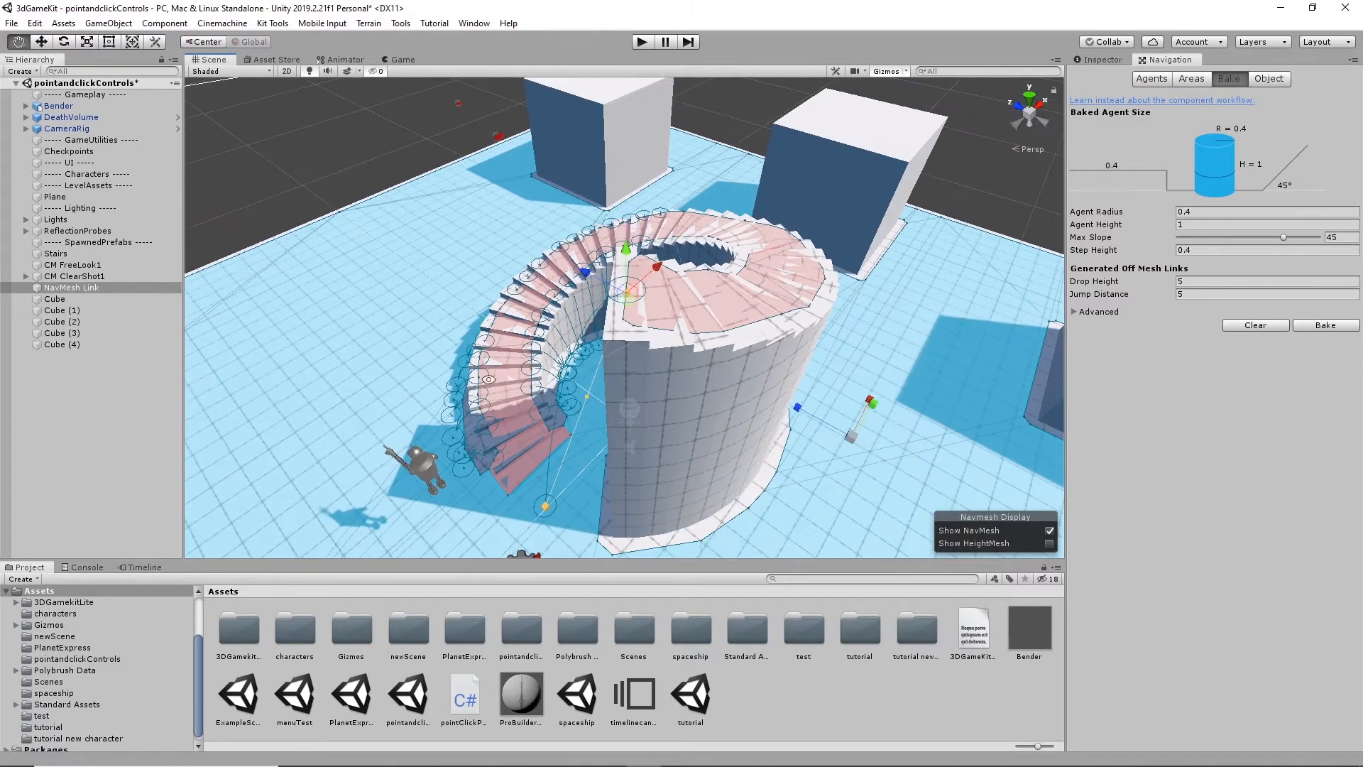
alt+drag(850, 283, 624, 352)
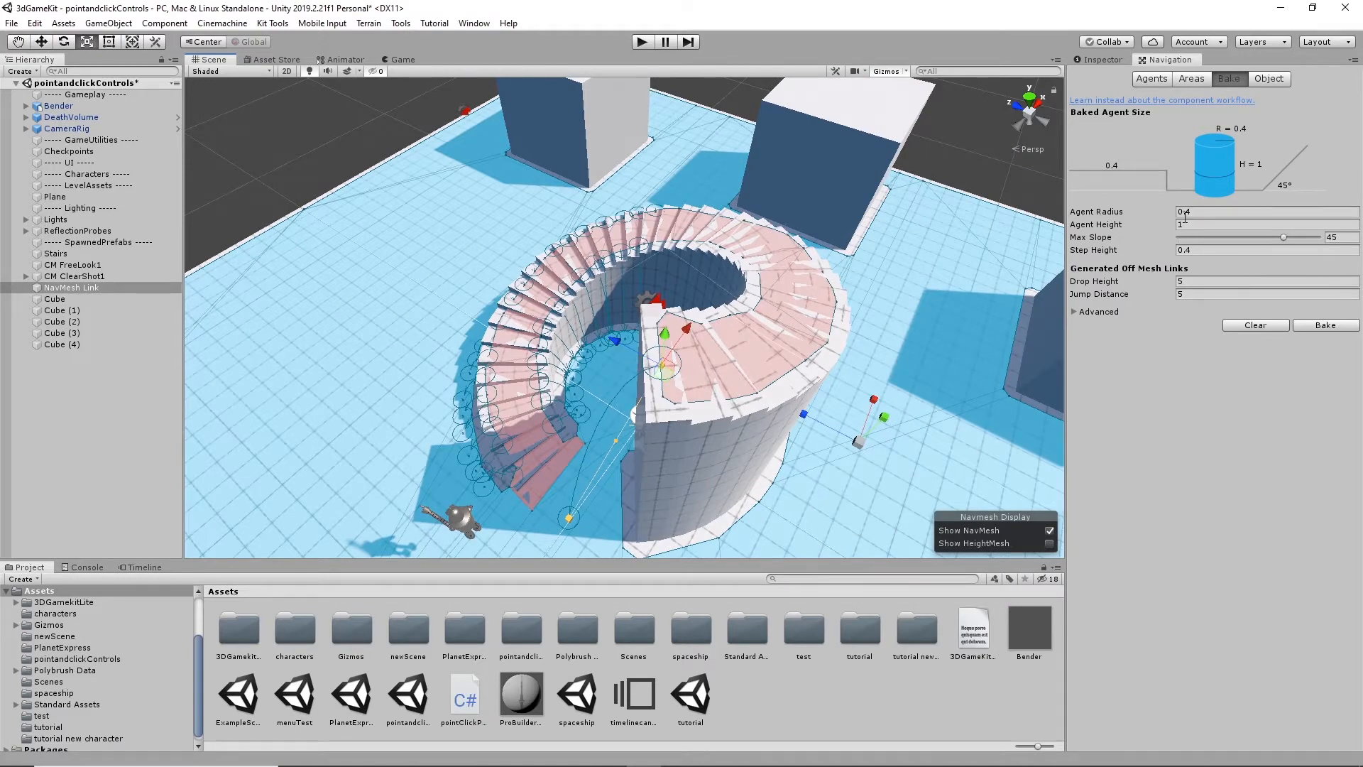
alt+drag(550, 319, 815, 298)
alt+middle_drag(815, 298, 631, 246)
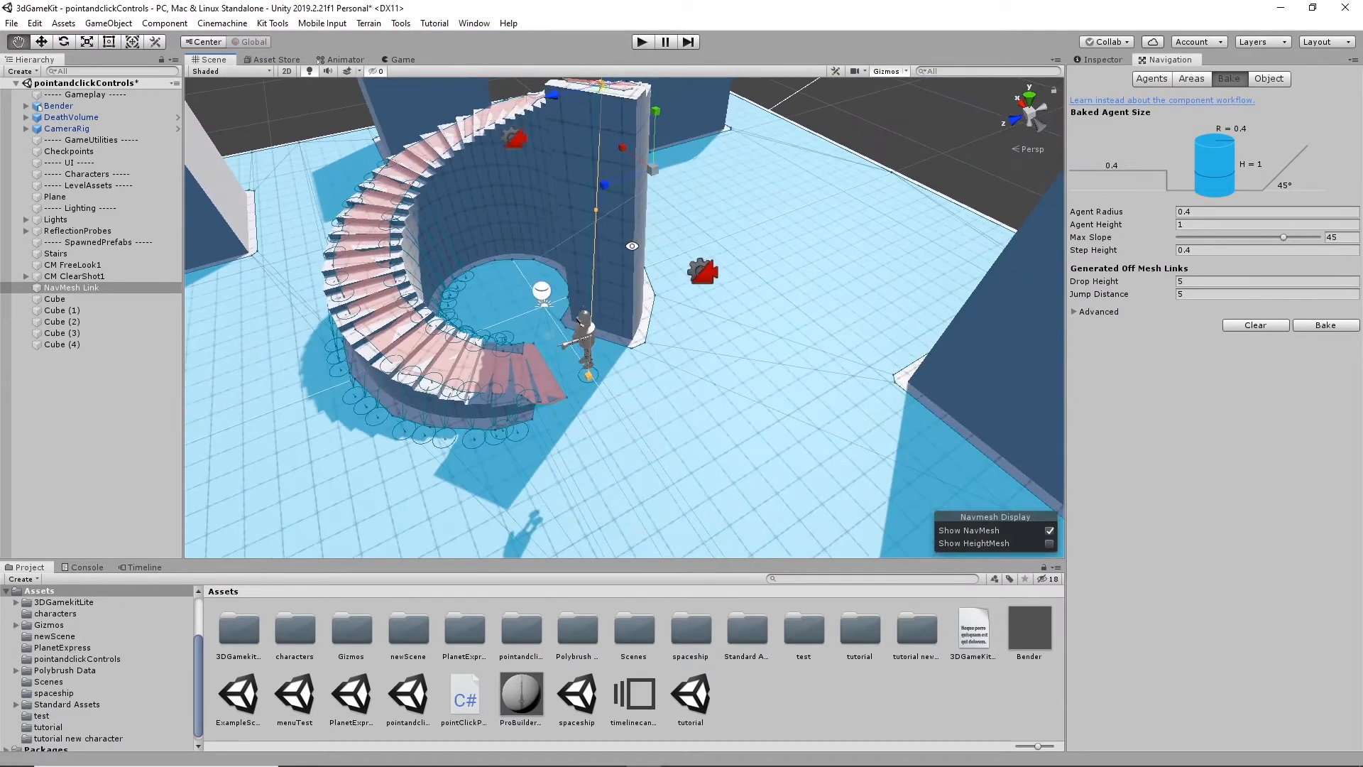
- Select Cube (1) and compare the NavMesh on top of and around the cubes across the level
alt+drag(632, 246, 816, 316)
alt+middle_drag(816, 317, 785, 351)
mouse_move(784, 352)
alt+mouse_down()
mouse_move(855, 335)
mouse_move(787, 350)
alt+mouse_up()
scroll(856, 336, down, 5)
scroll(788, 351, down, 4)
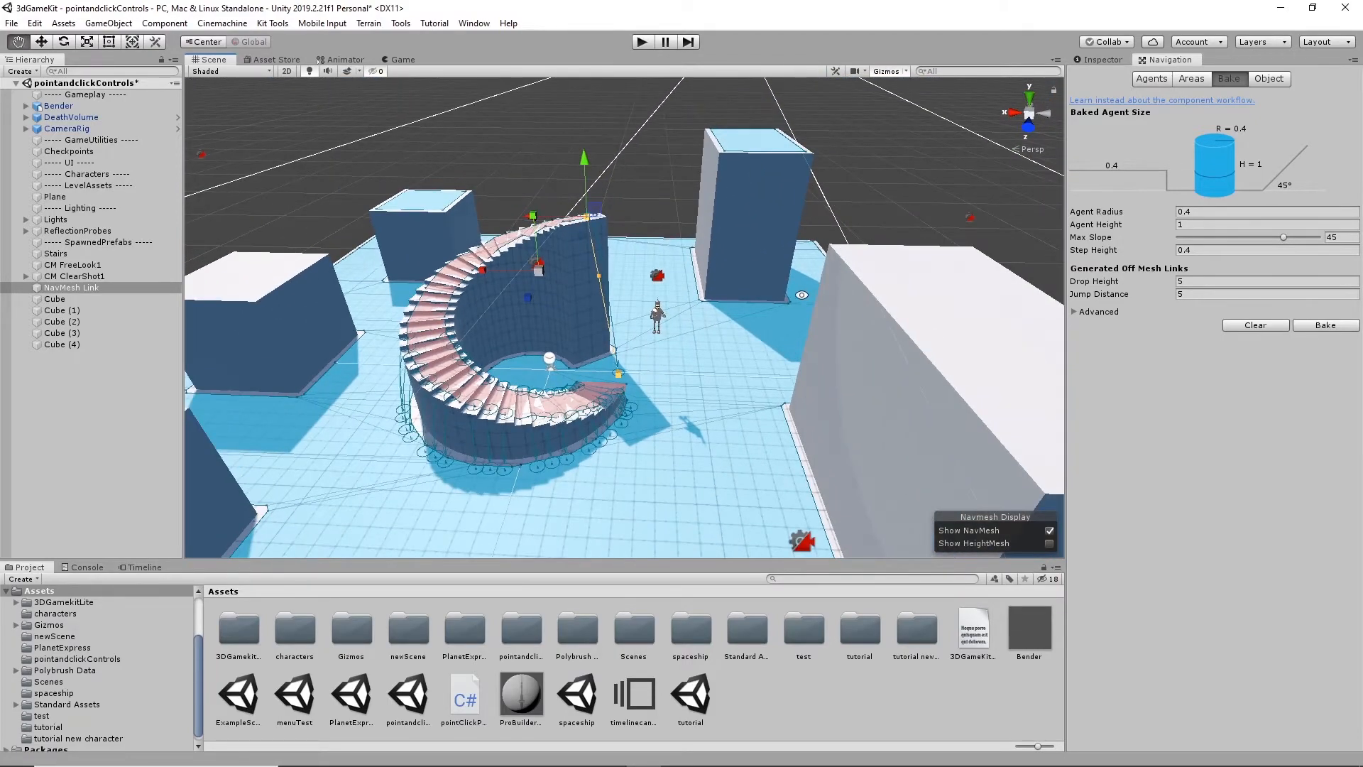
alt+drag(801, 294, 754, 301)
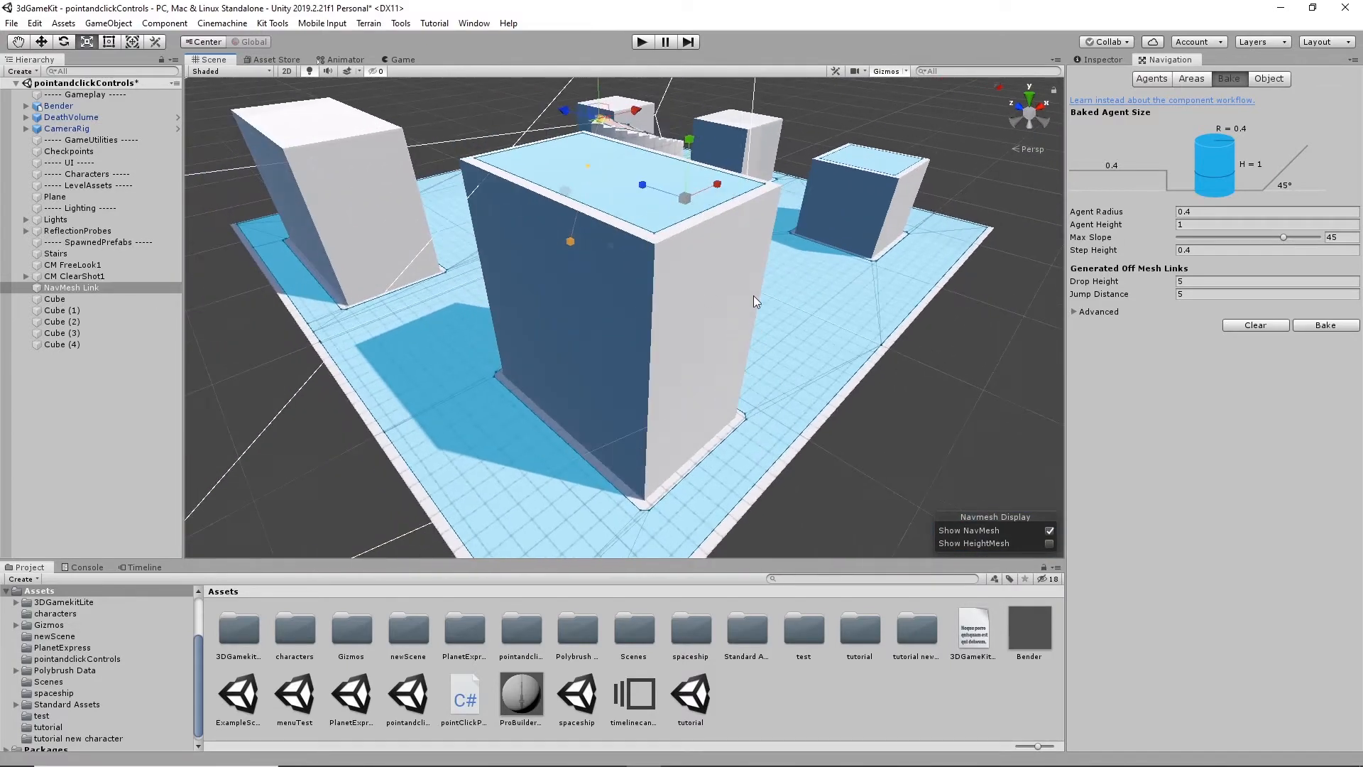
click(700, 278)
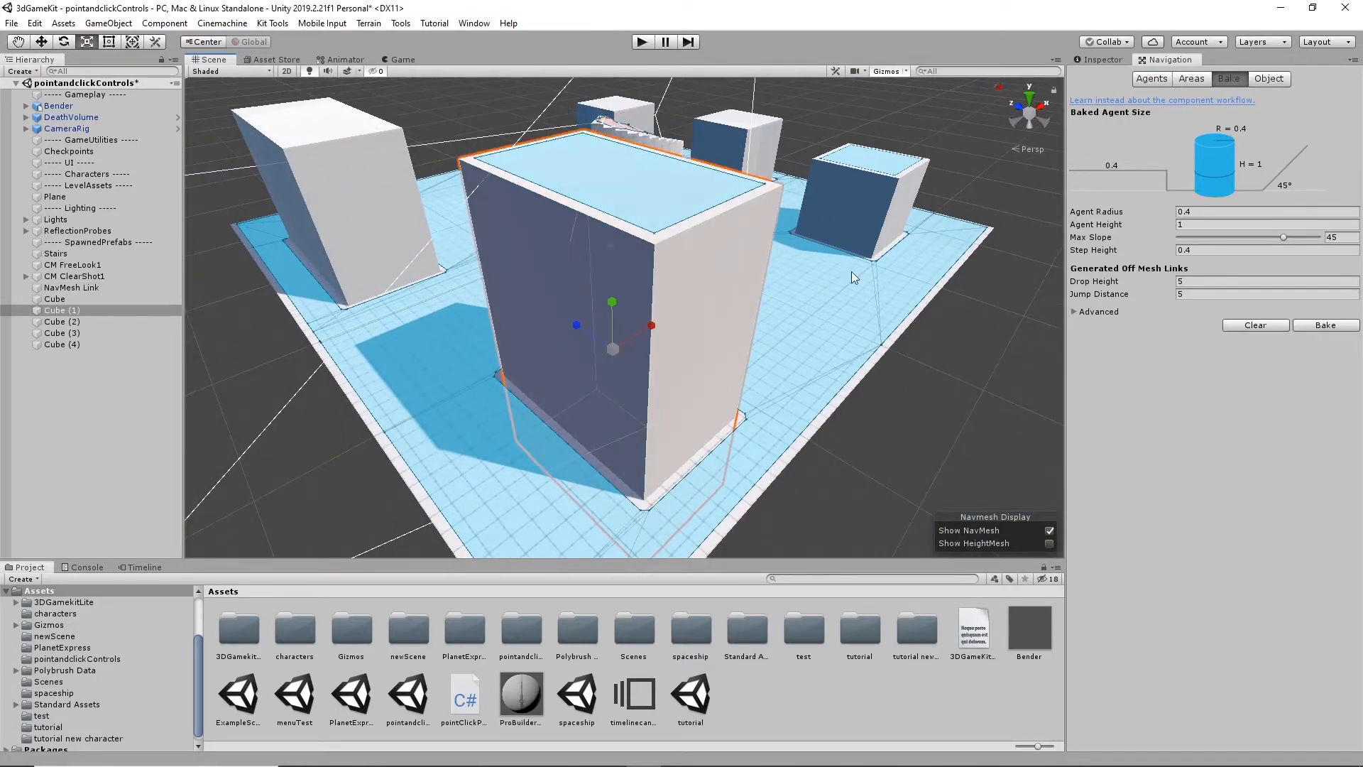
alt+drag(852, 272, 704, 376)
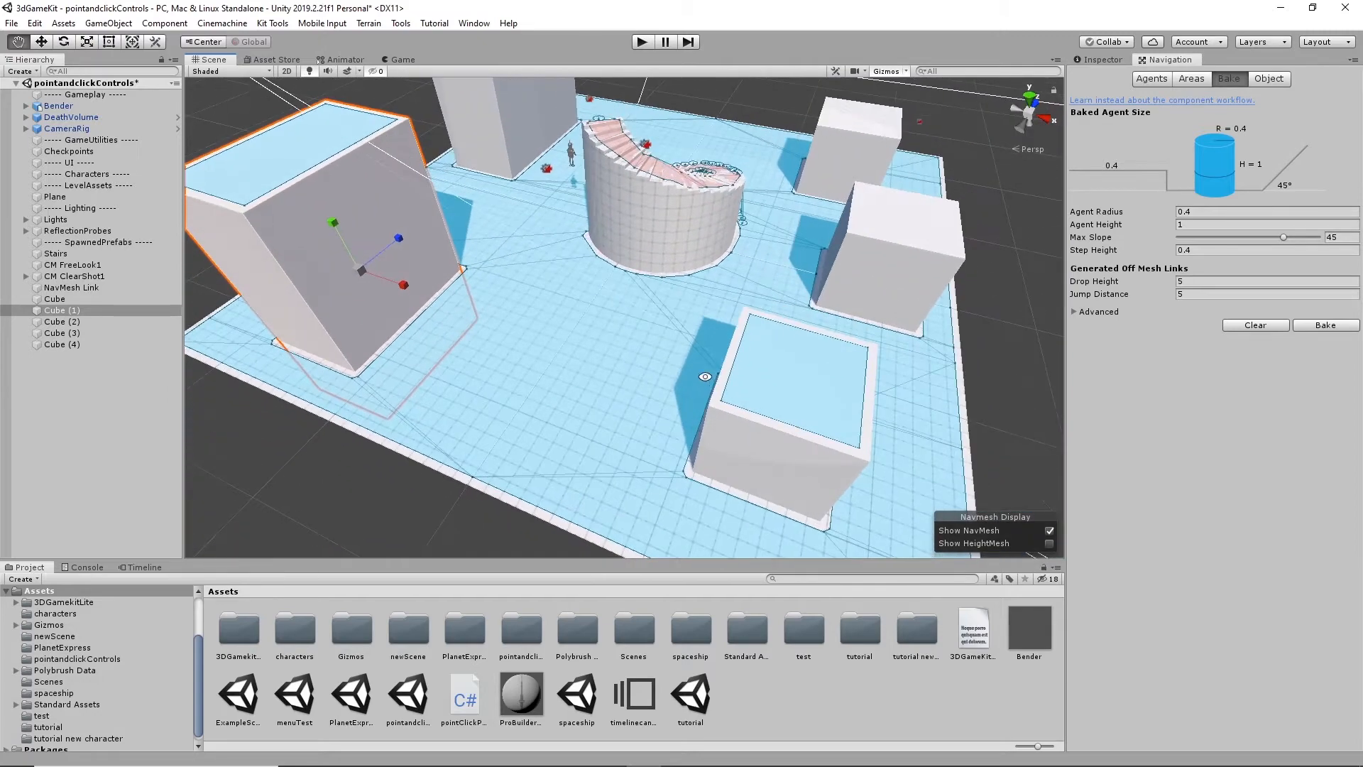
- Select CM ClearShot1, list its child virtual cameras, and view the cubes and stairs from the opposite side of the level
alt+drag(557, 374, 636, 315)
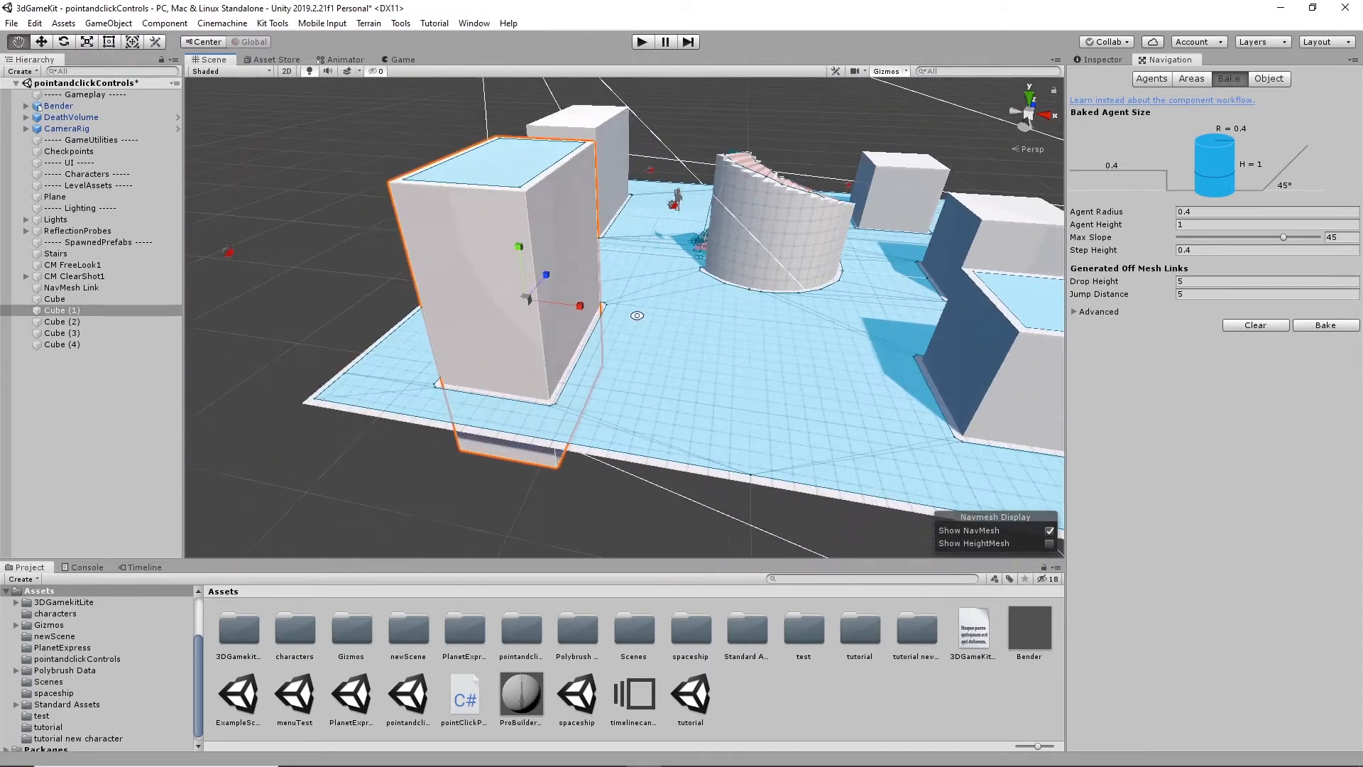
scroll(637, 316, down, 3)
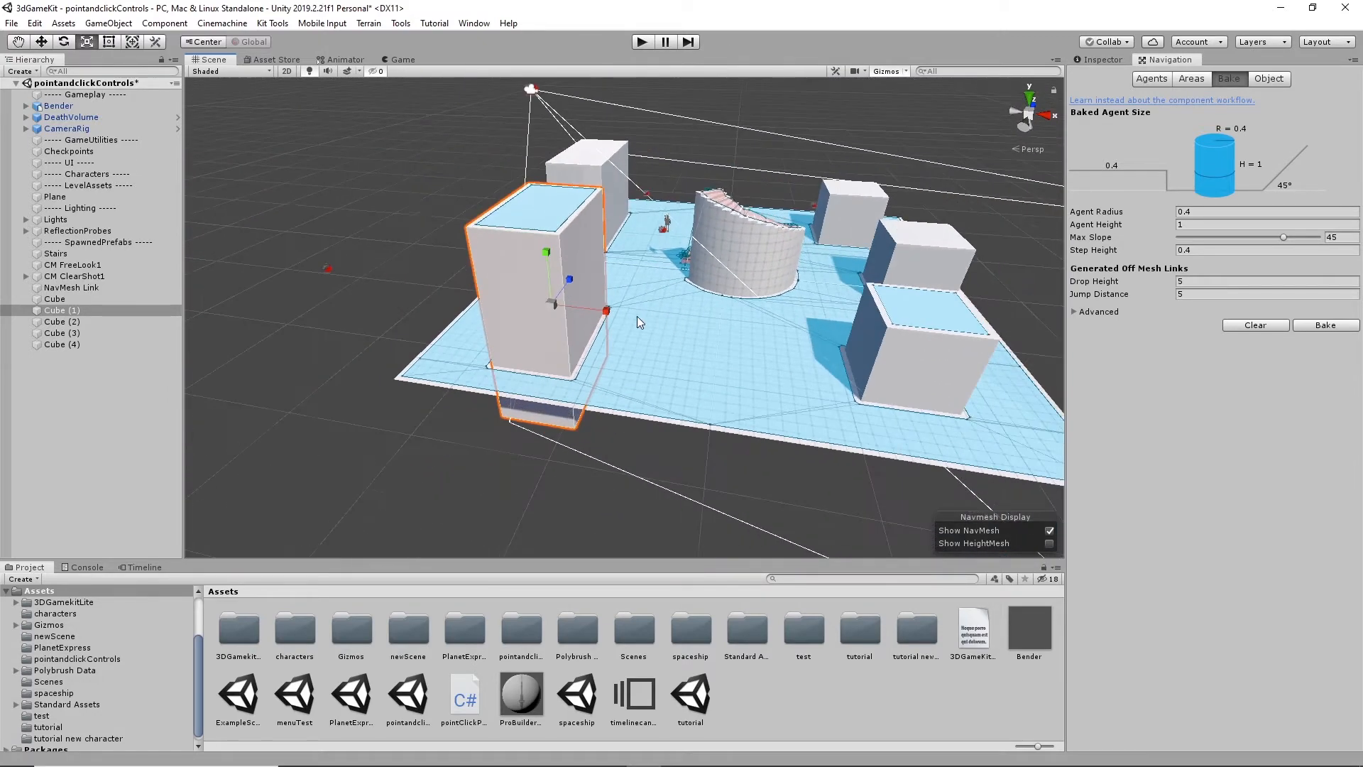
click(71, 276)
click(26, 276)
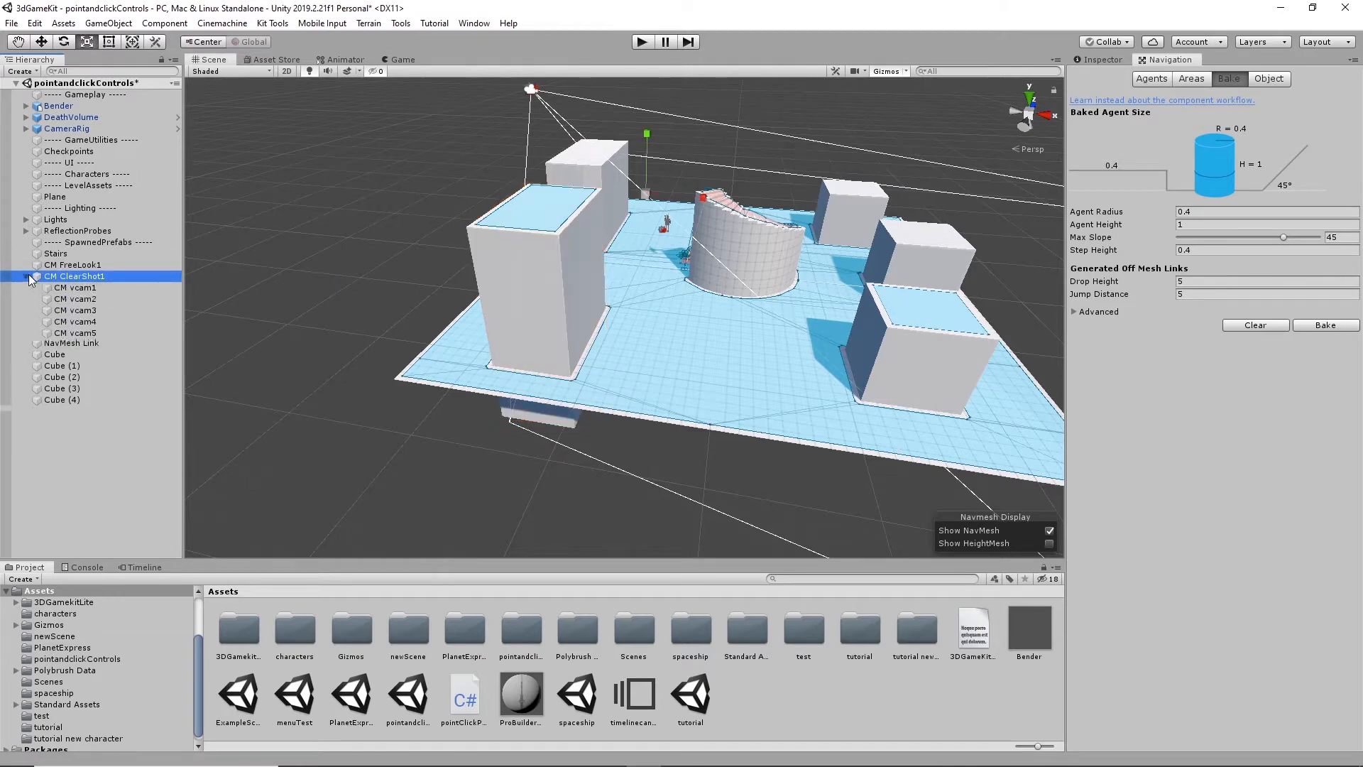
alt+drag(297, 311, 600, 298)
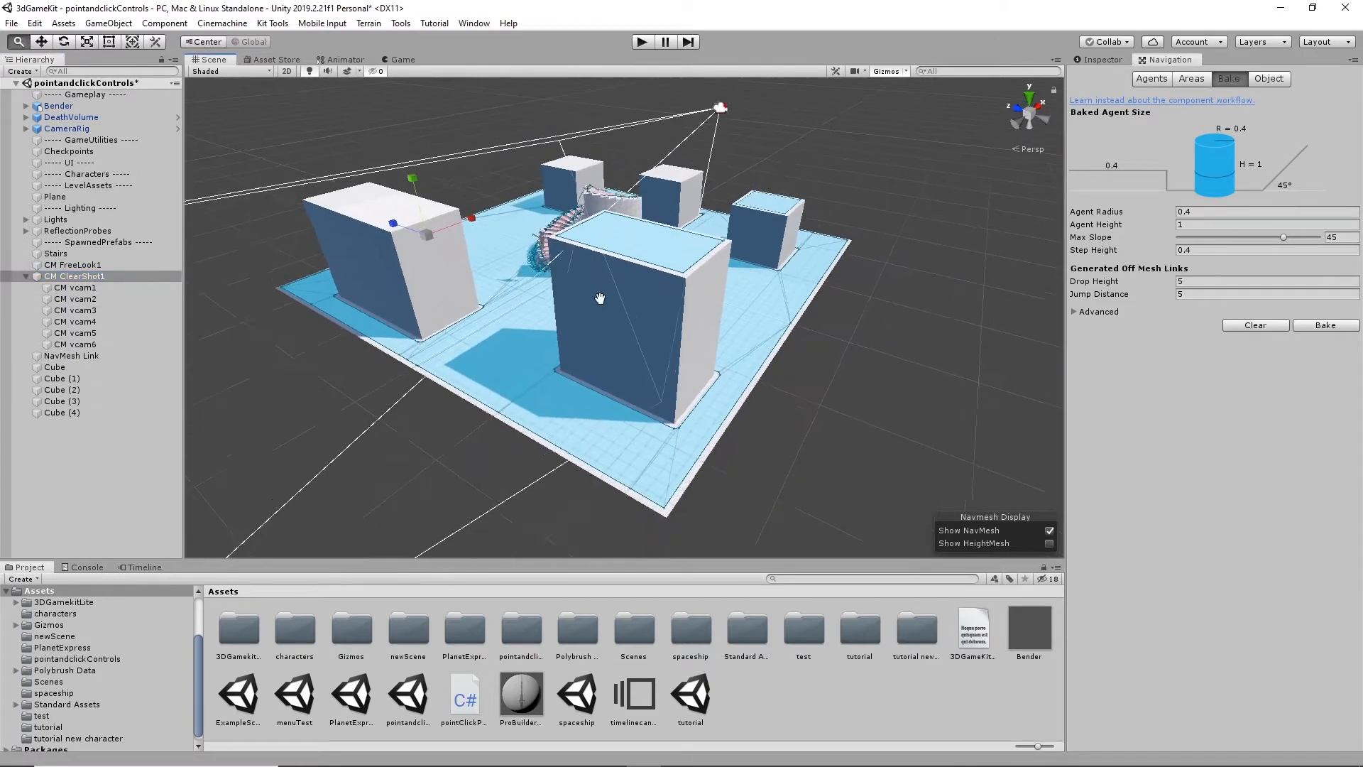
middle_drag(600, 298, 605, 307)
- Select CM vcam1 through CM vcam6 in turn to examine where each camera sits around the level, finishing on the parent CM ClearShot1
click(85, 288)
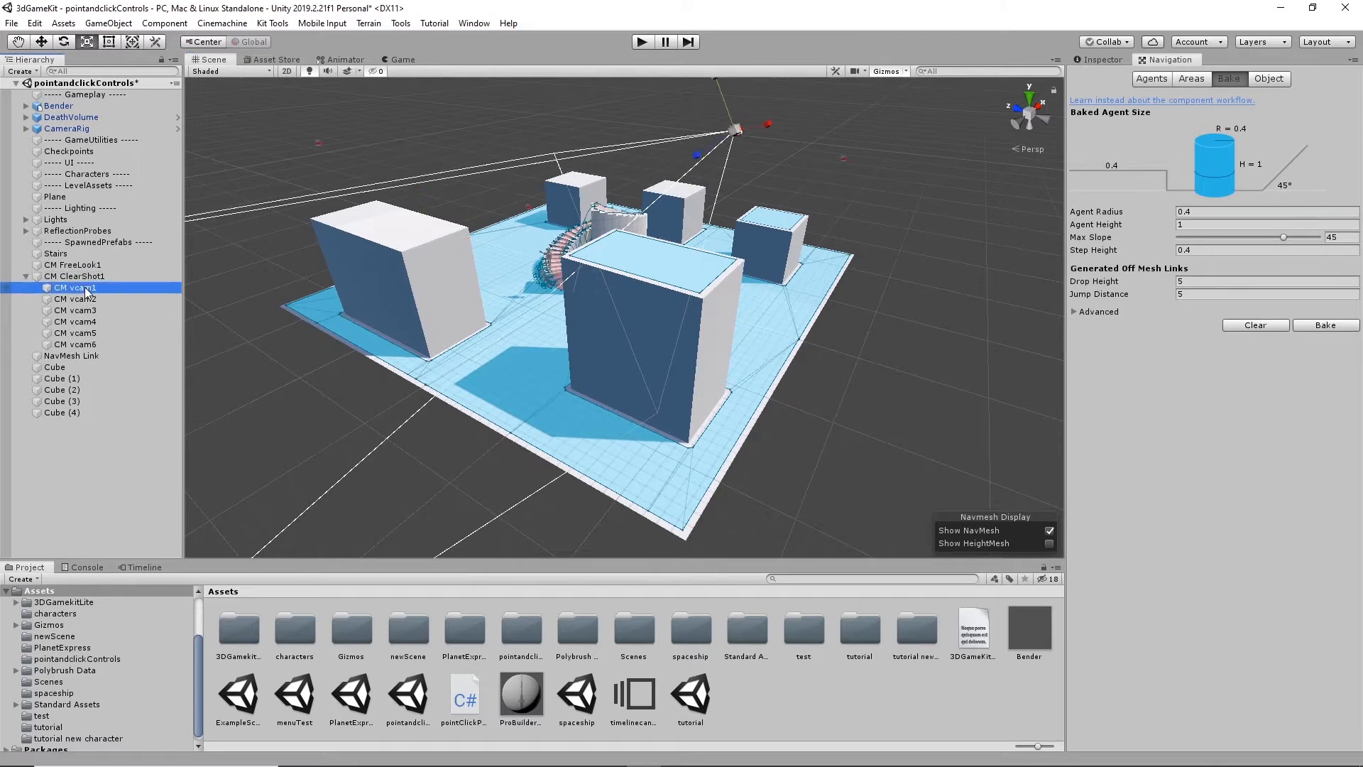
scroll(657, 359, down, 3)
alt+drag(657, 360, 566, 359)
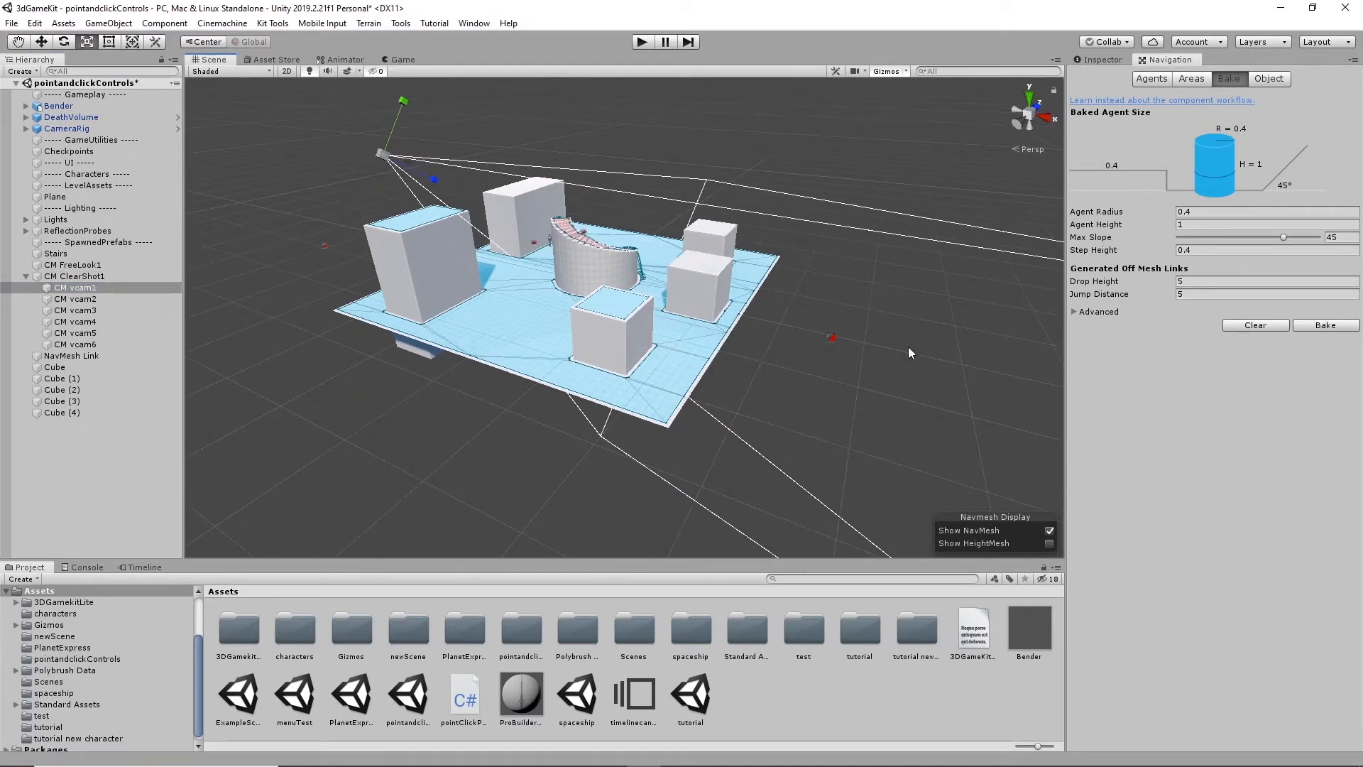
click(78, 299)
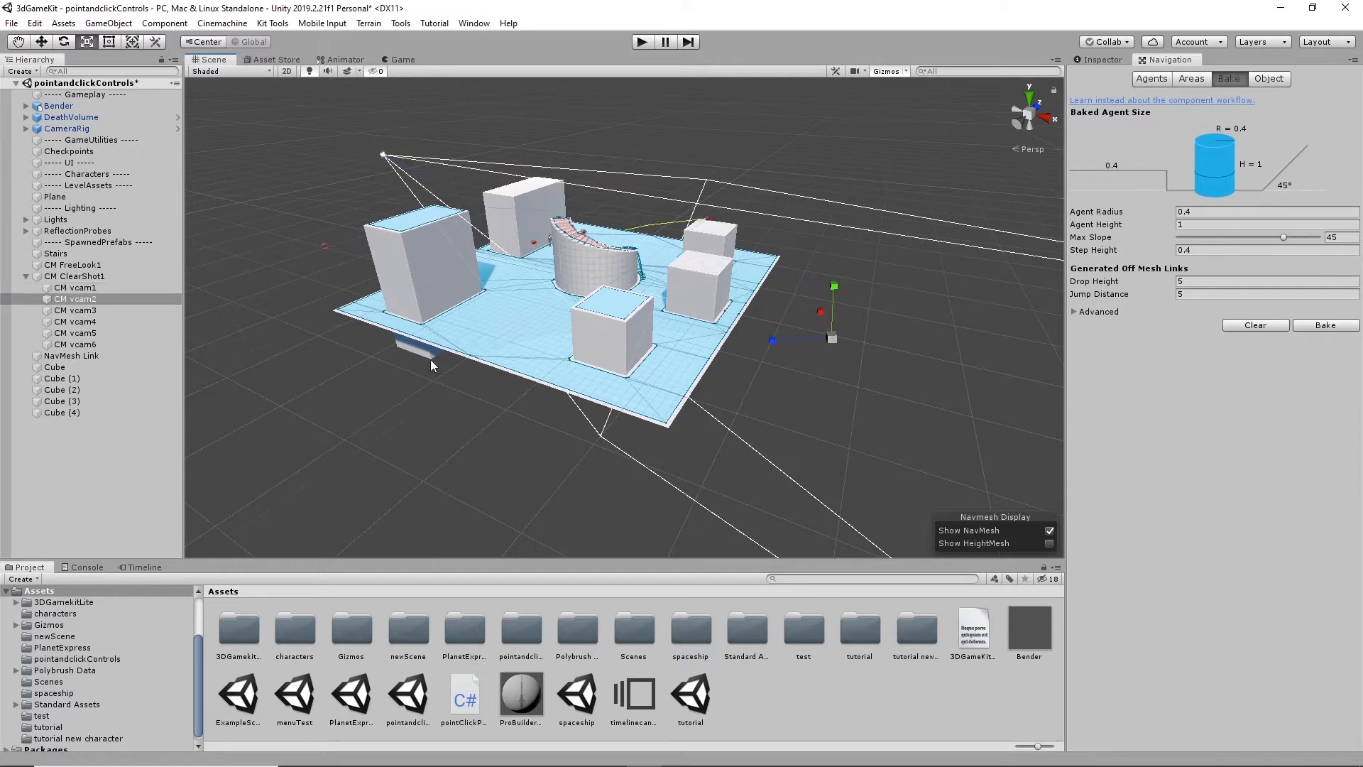
click(96, 311)
click(86, 323)
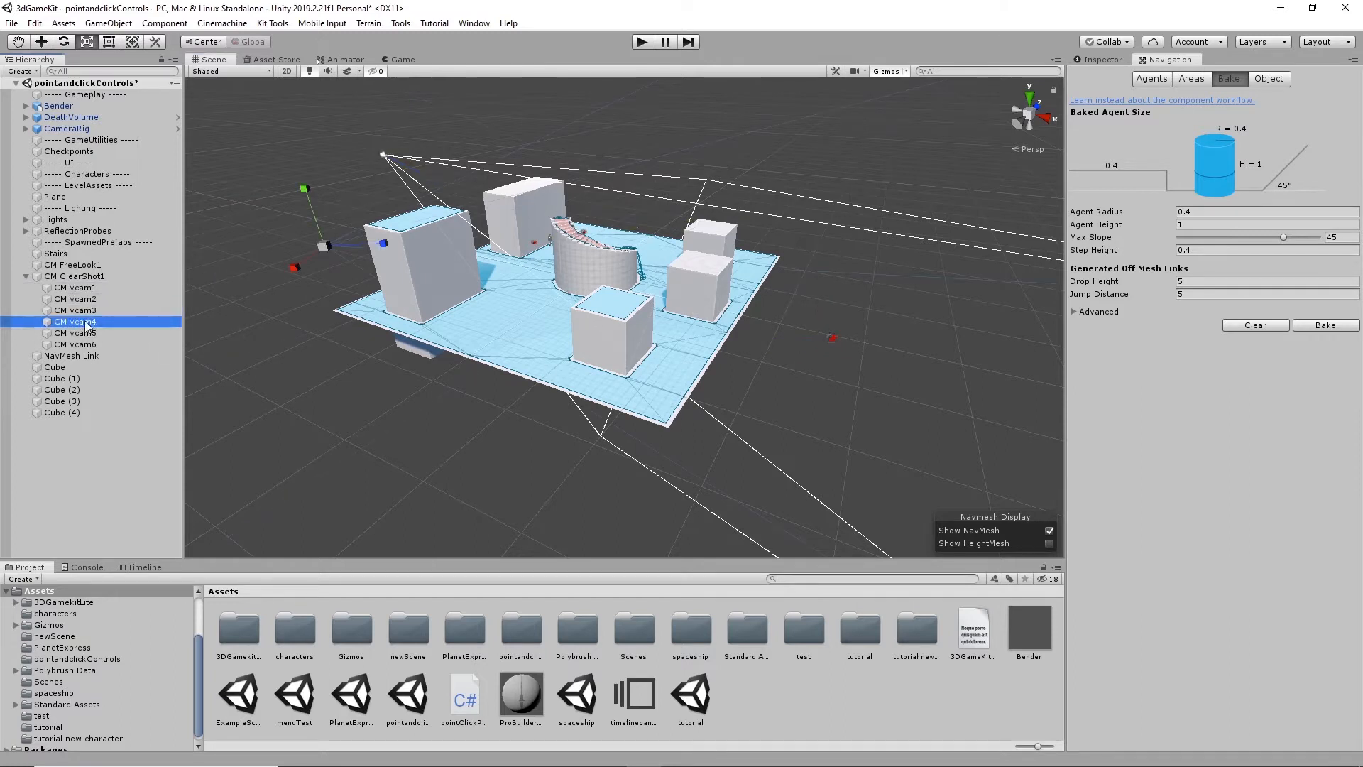
click(86, 334)
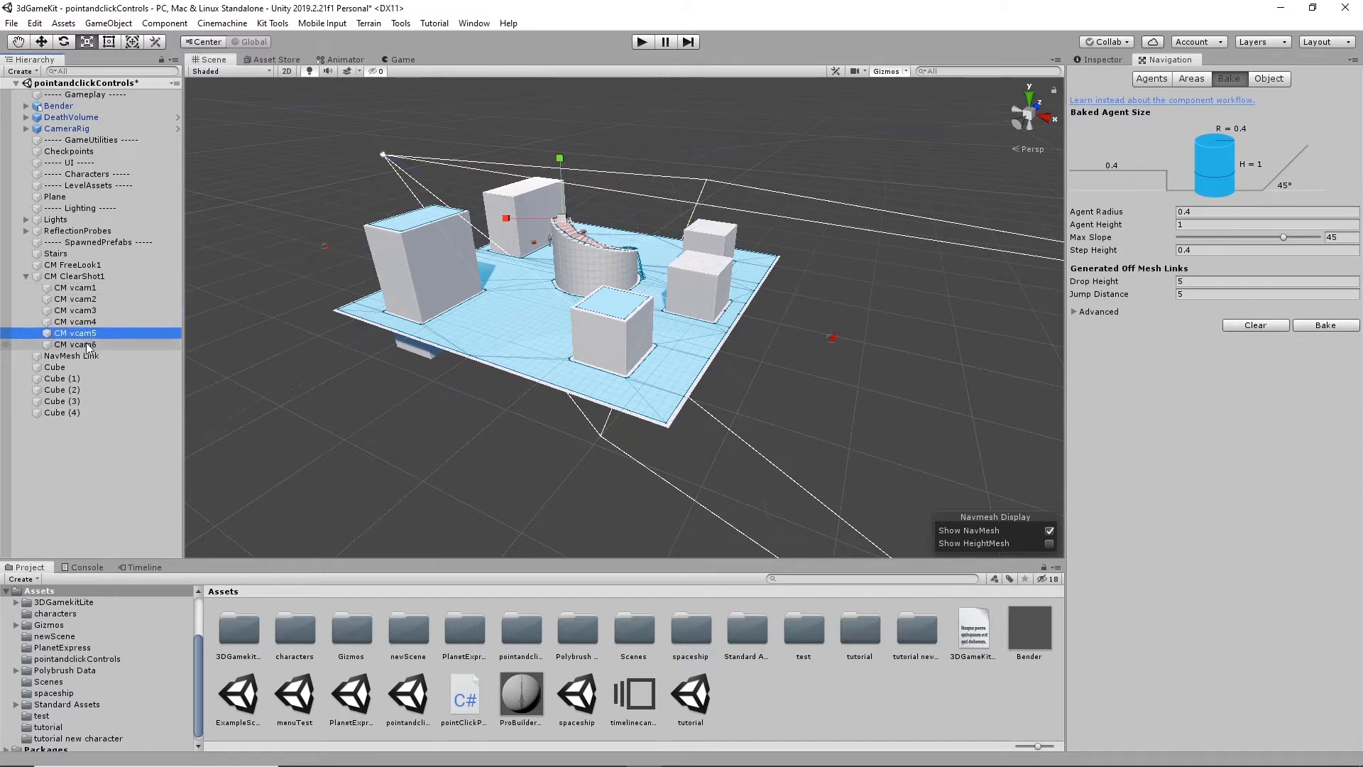
click(88, 345)
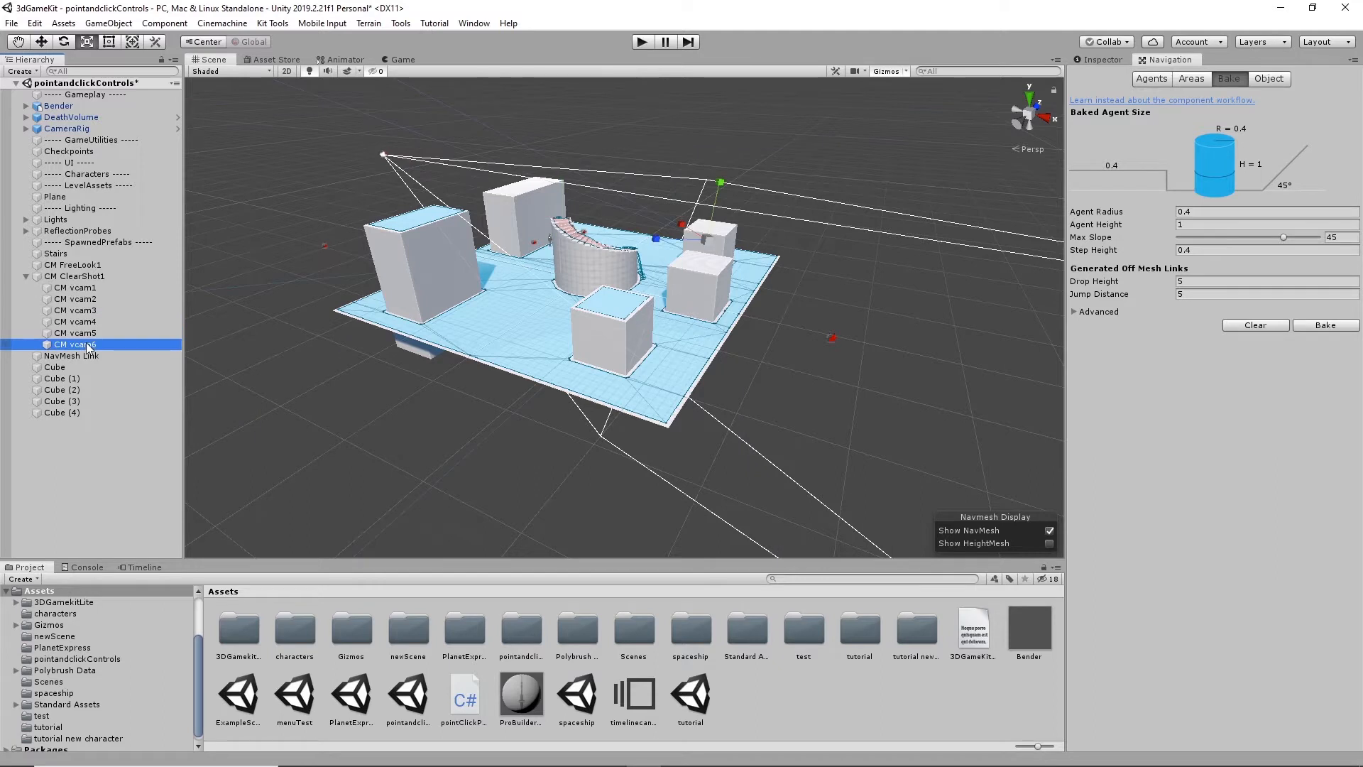
click(75, 275)
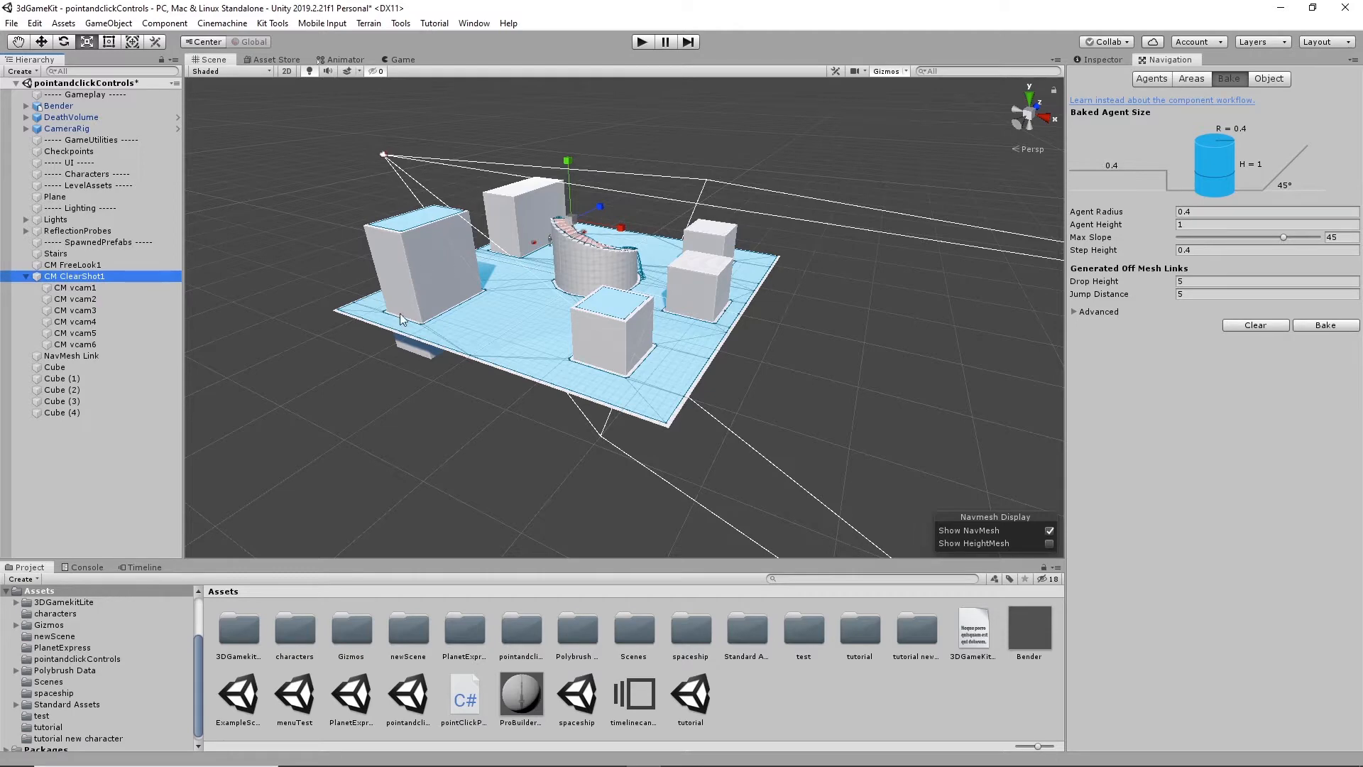
alt+drag(479, 258, 508, 257)
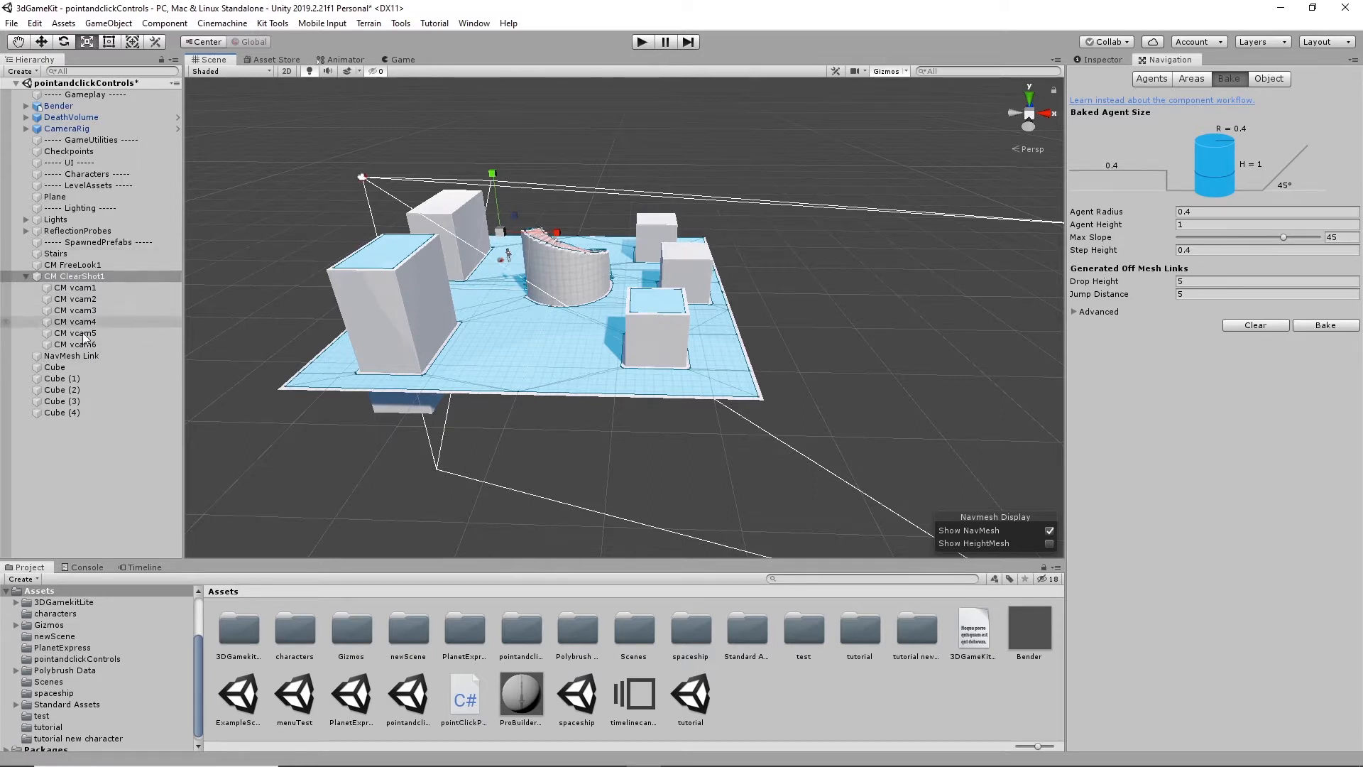
- Play the scene and send Bender across the open floor and along the level's edge to test the ClearShot camera switching
click(646, 43)
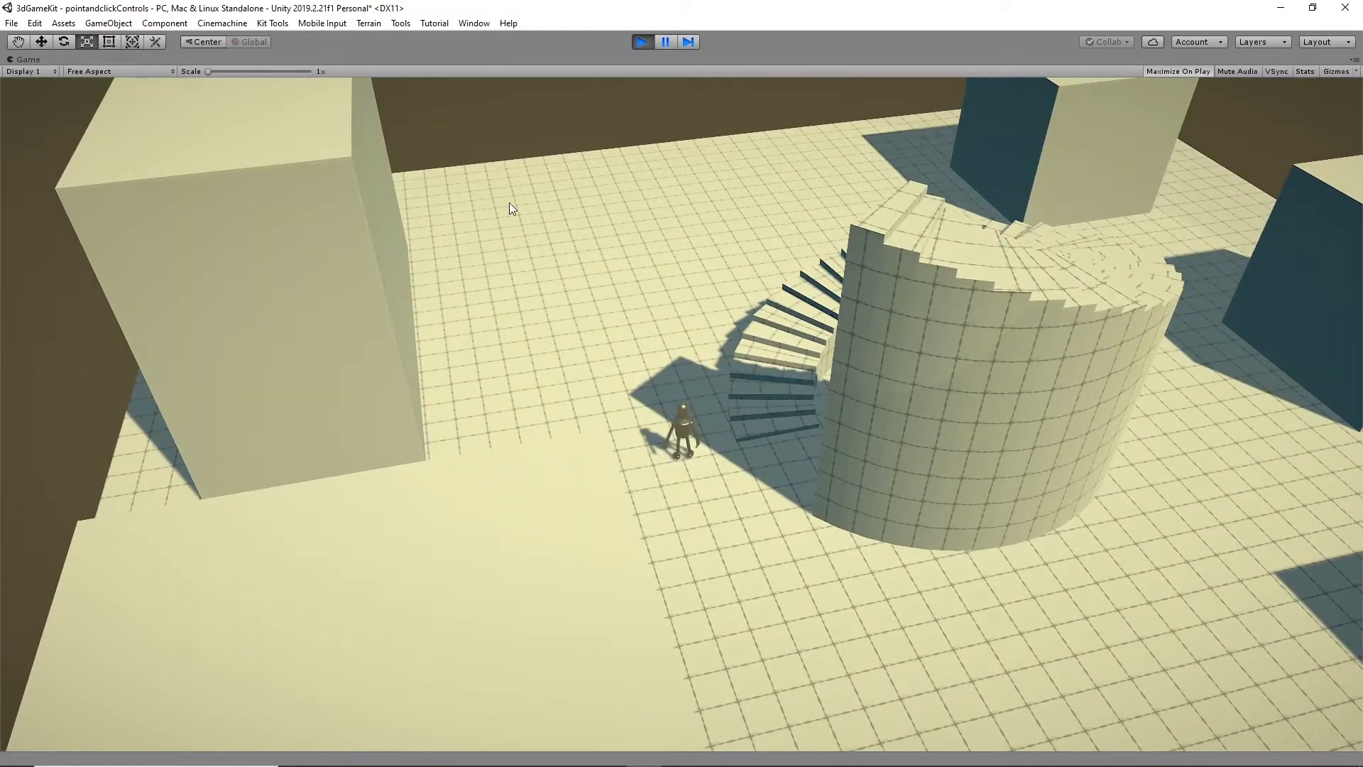
click(509, 202)
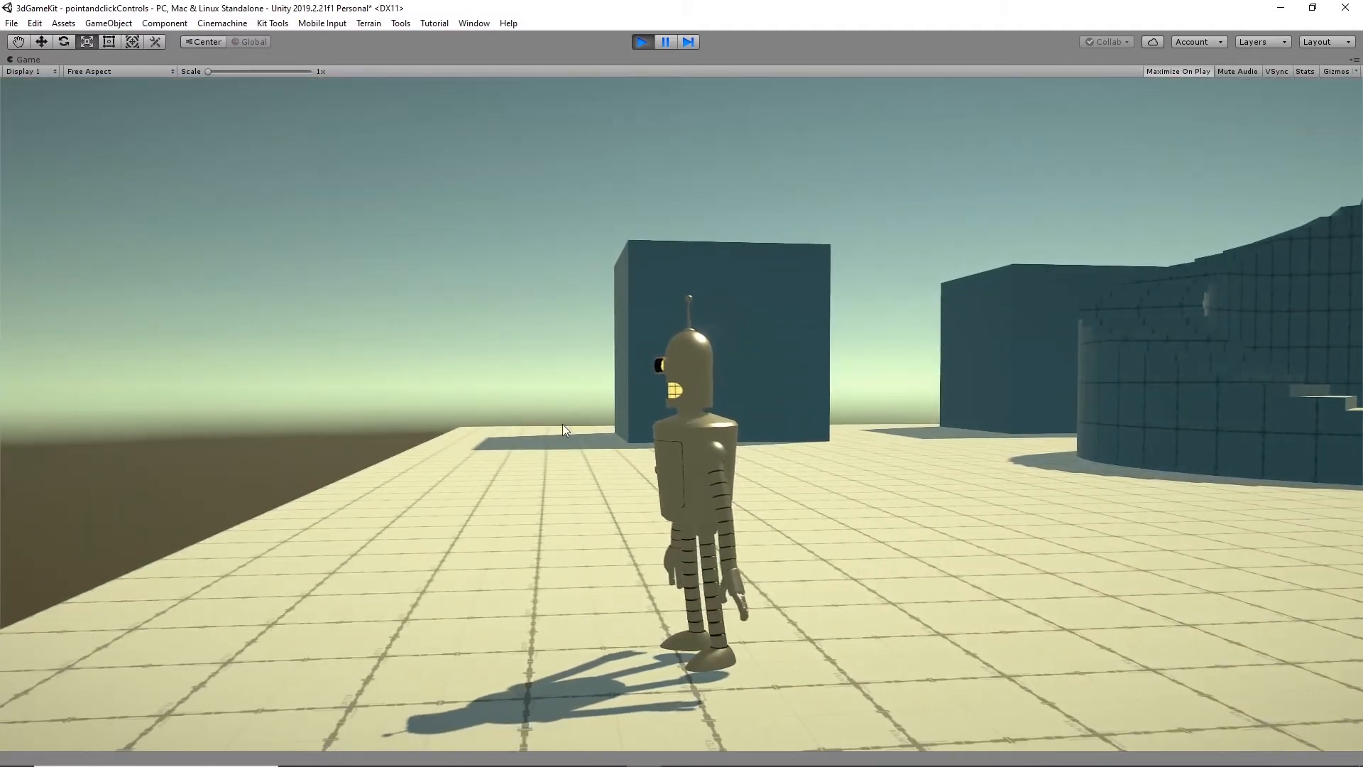
click(559, 437)
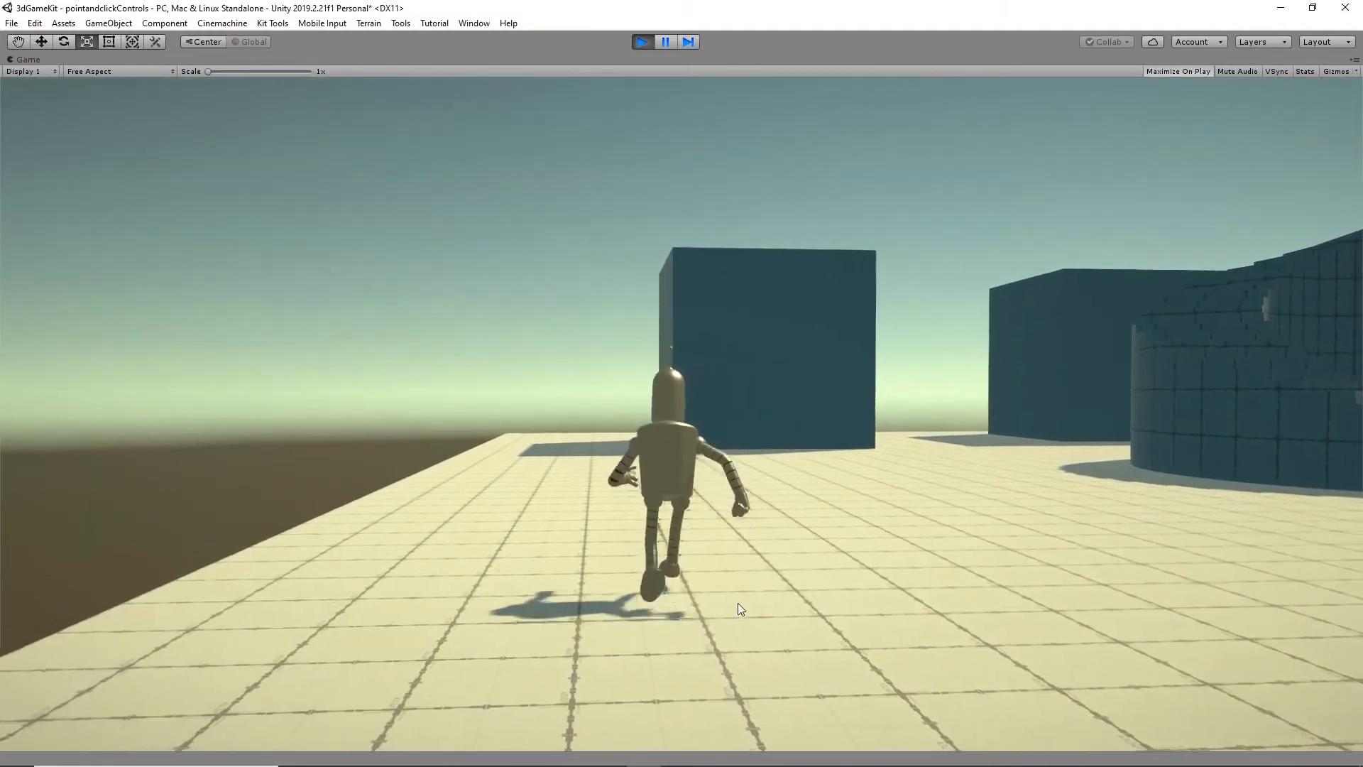
click(788, 579)
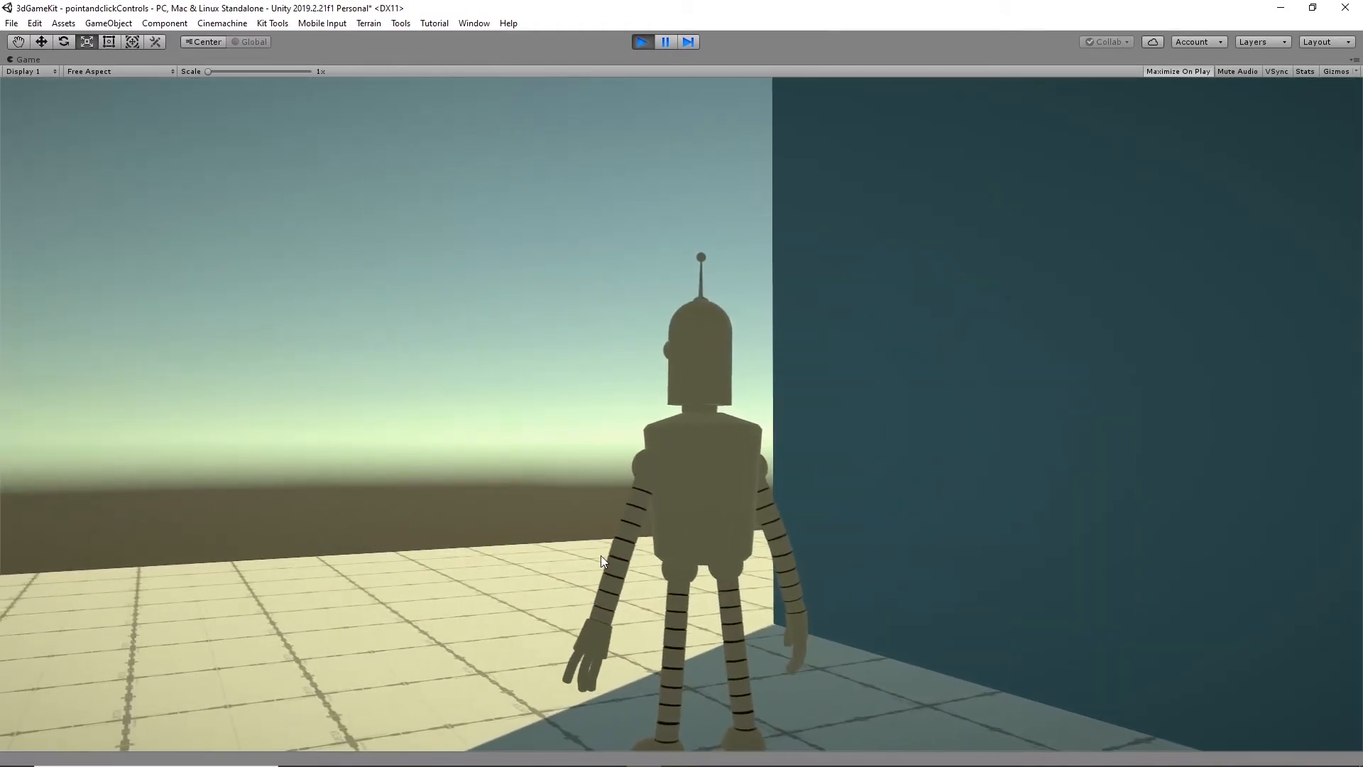
click(601, 556)
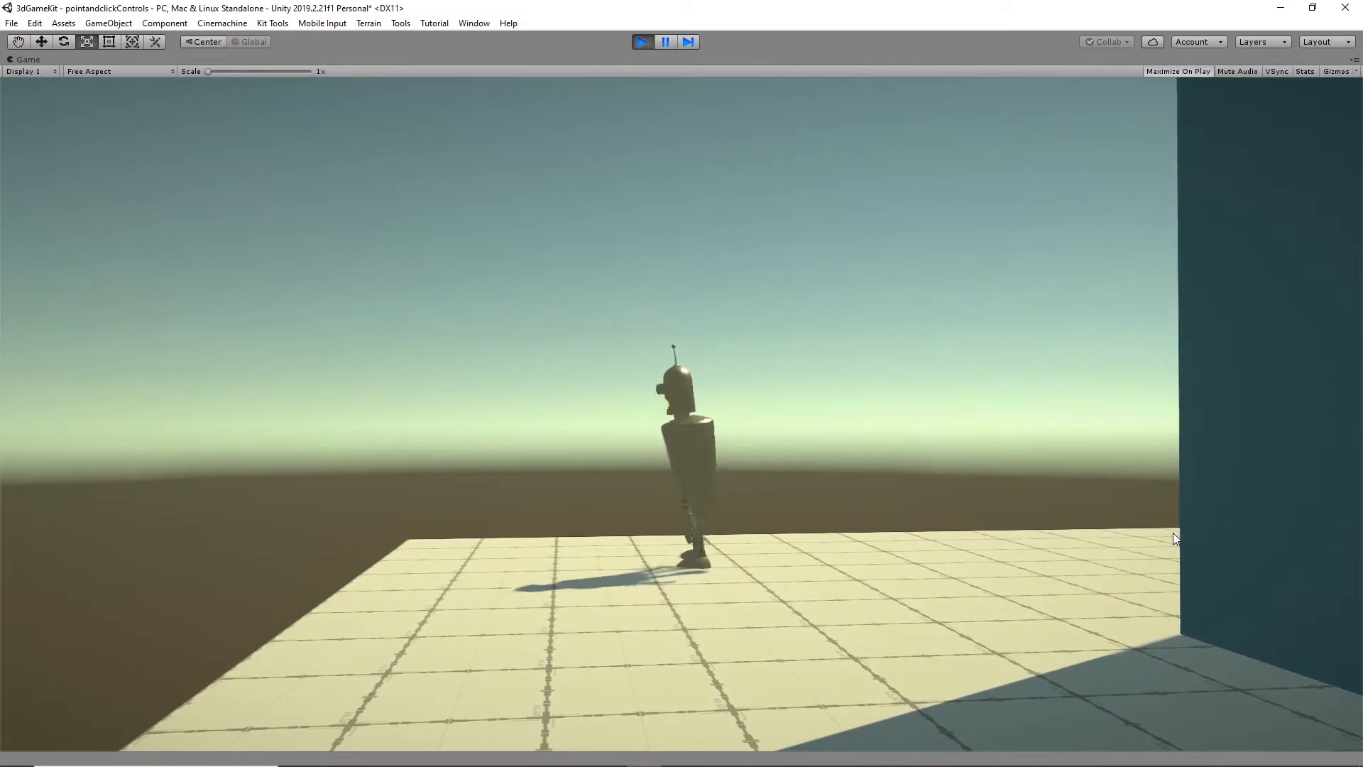
click(1172, 533)
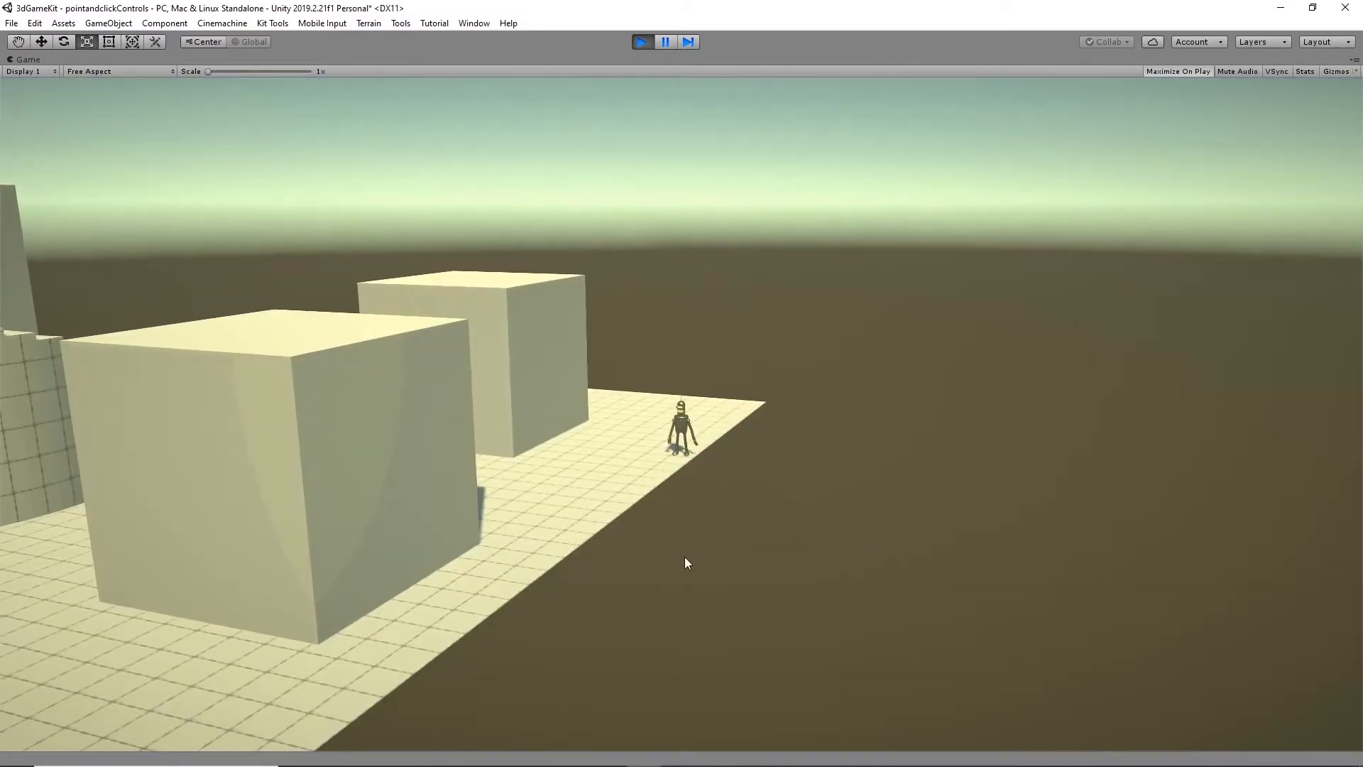
- Send Bender around the smaller cubes and to the tall cube to test how the cameras handle obstacles, and stop the game
click(556, 520)
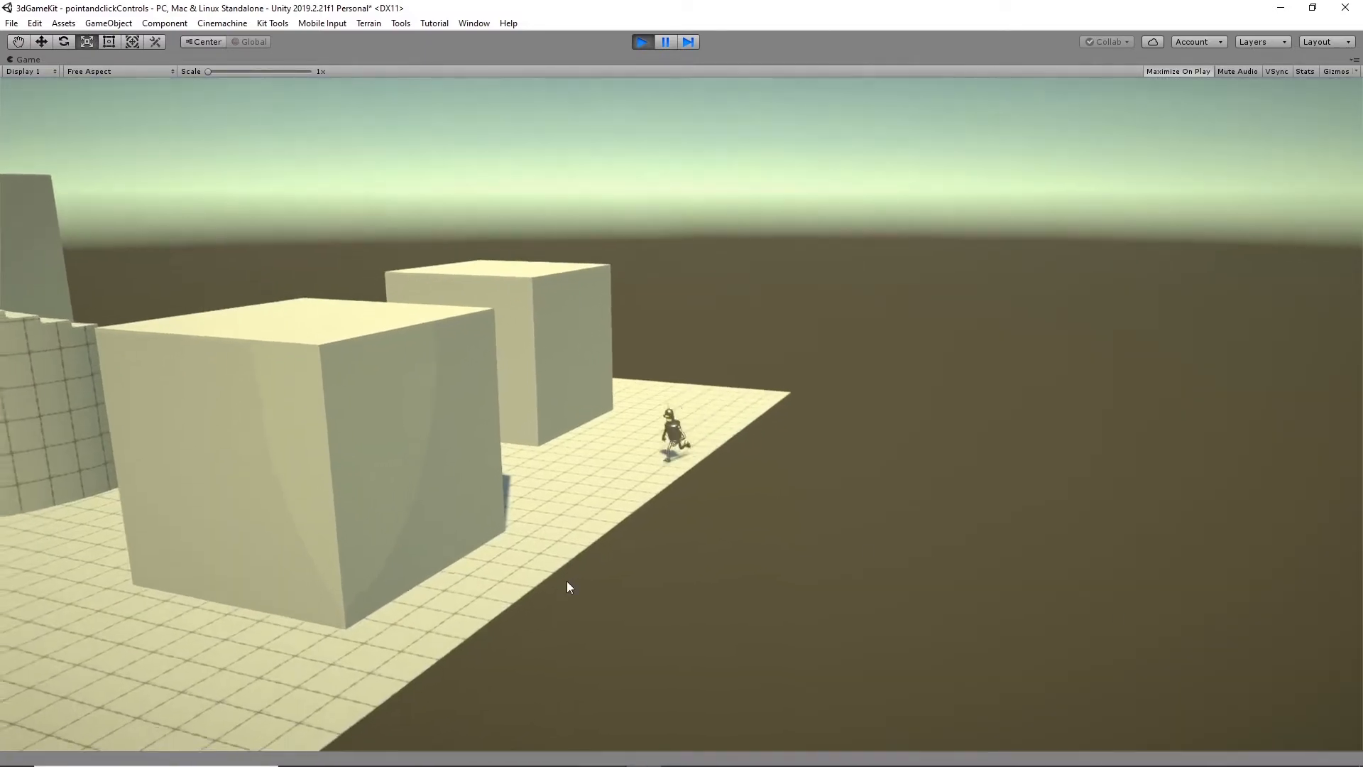
click(296, 655)
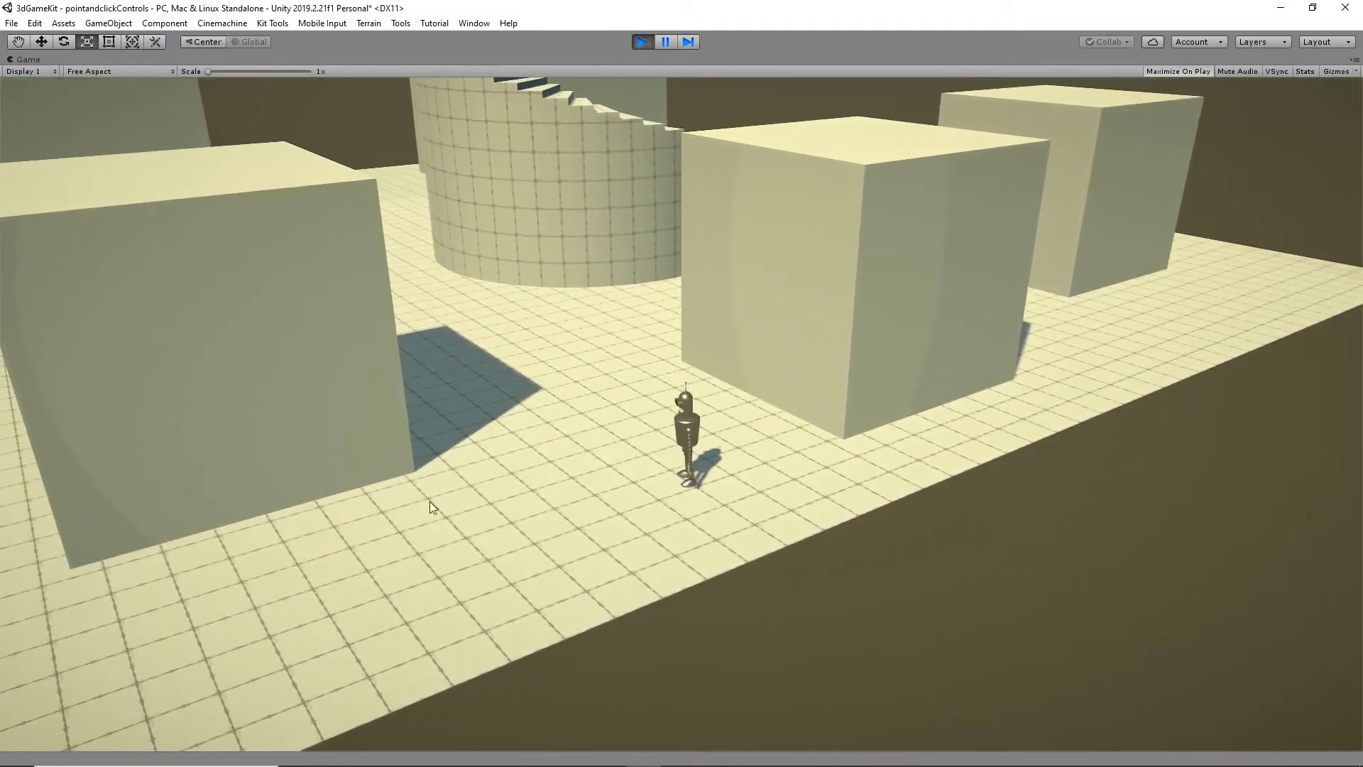
click(428, 413)
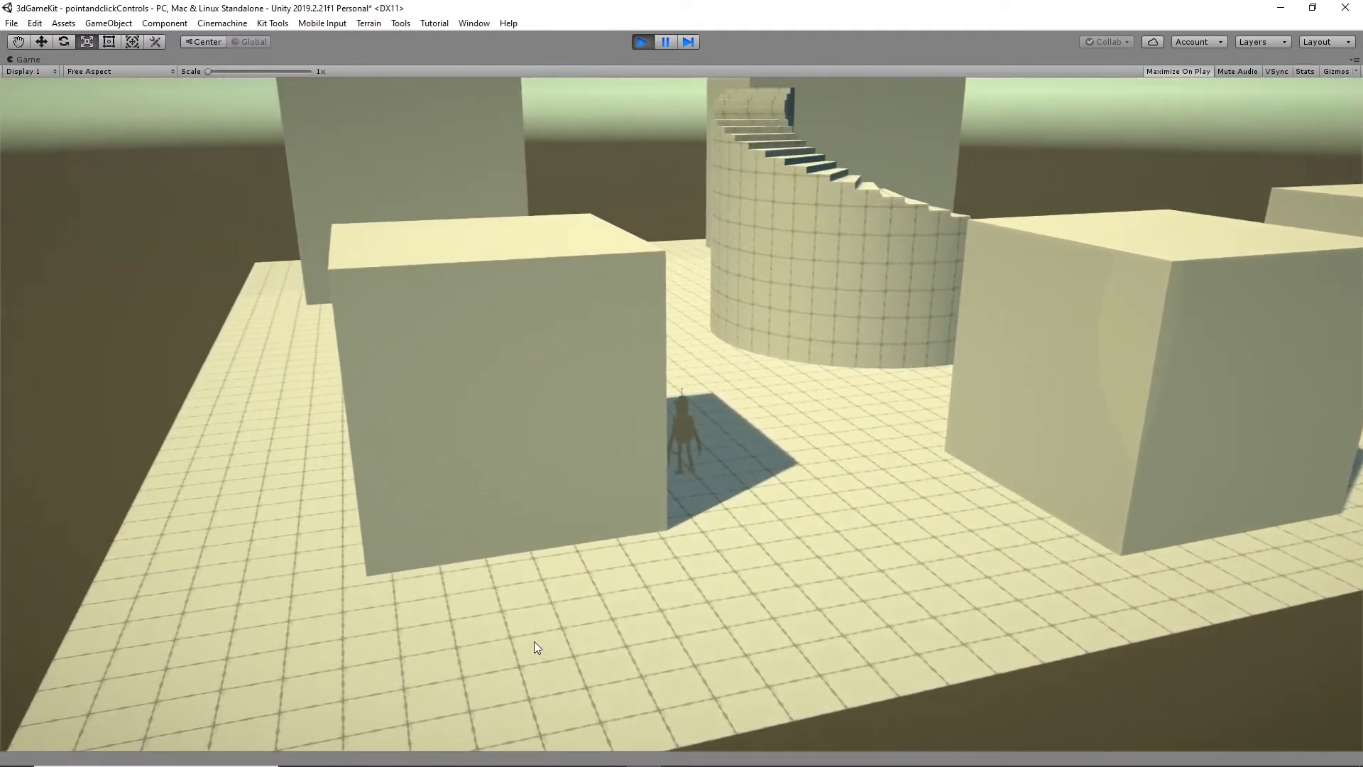
click(318, 497)
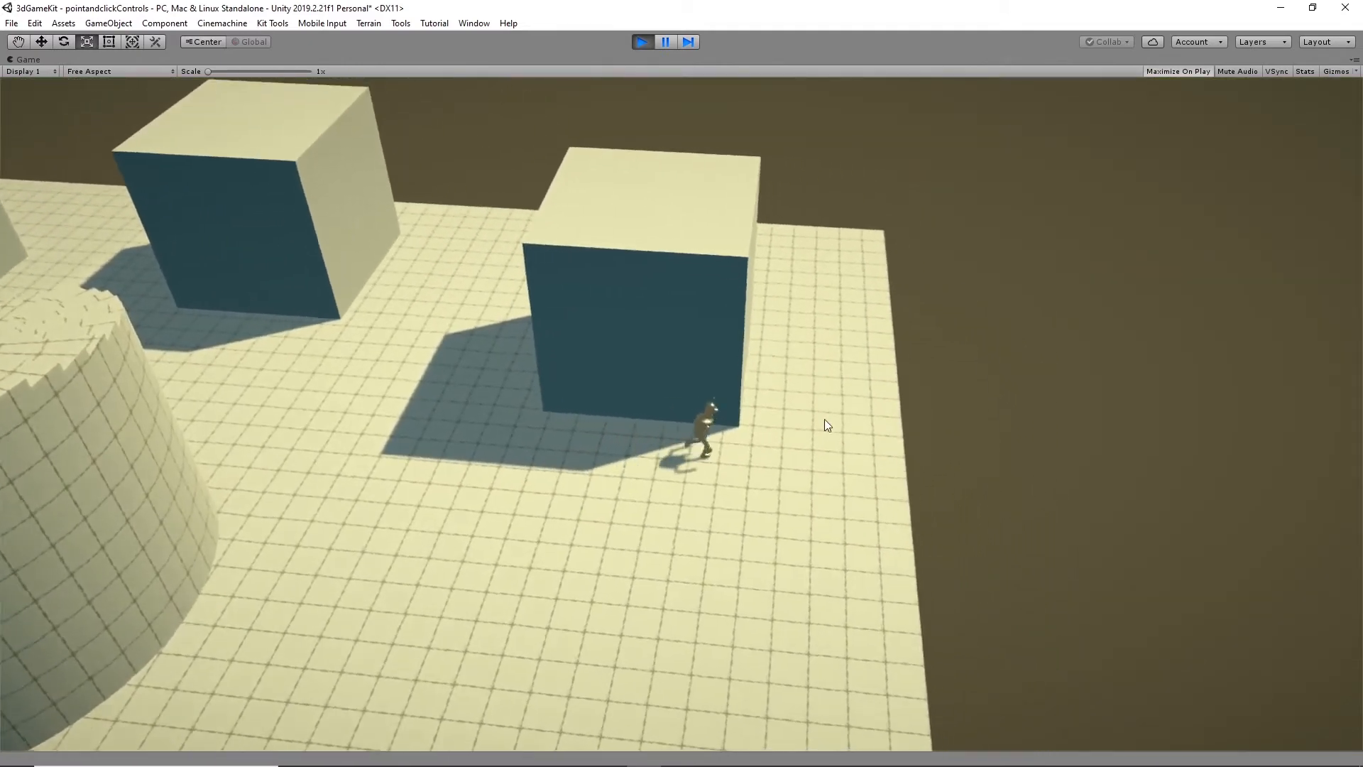
click(824, 419)
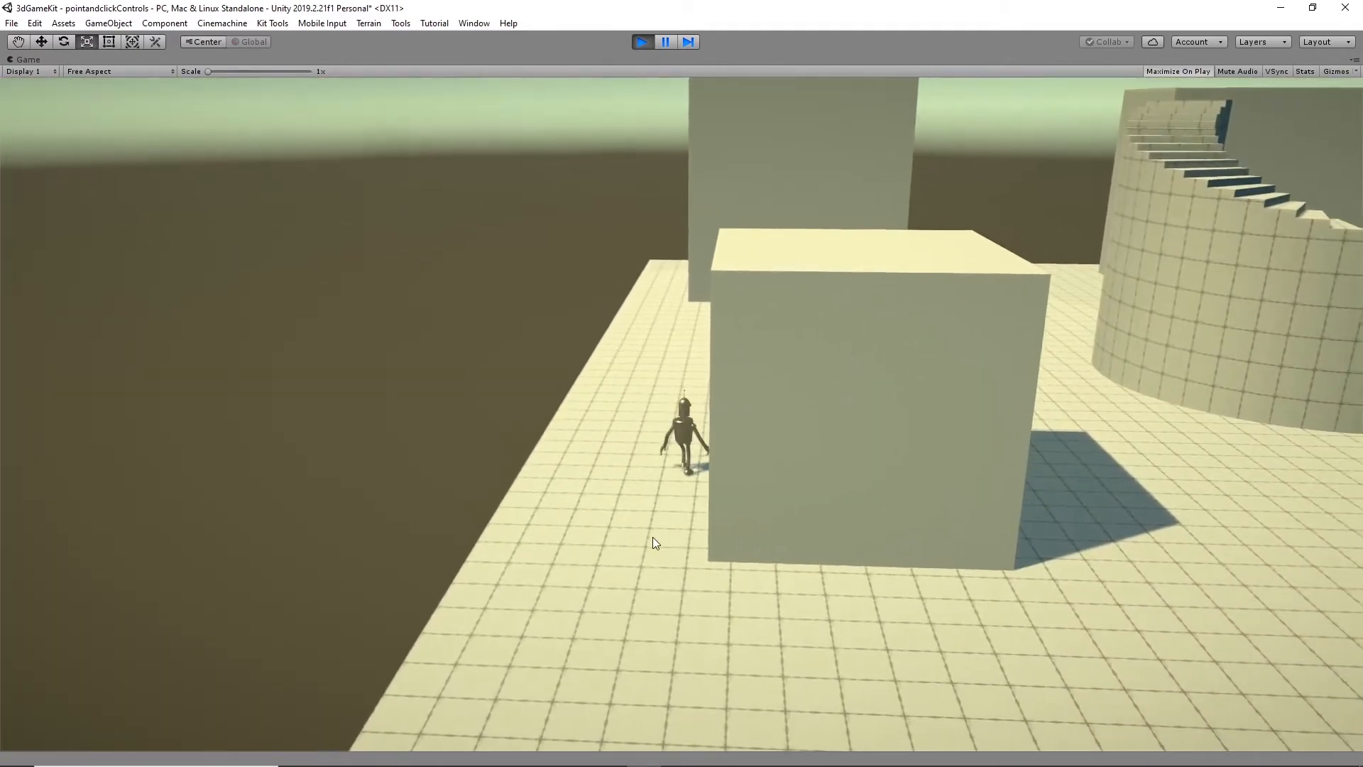
click(669, 292)
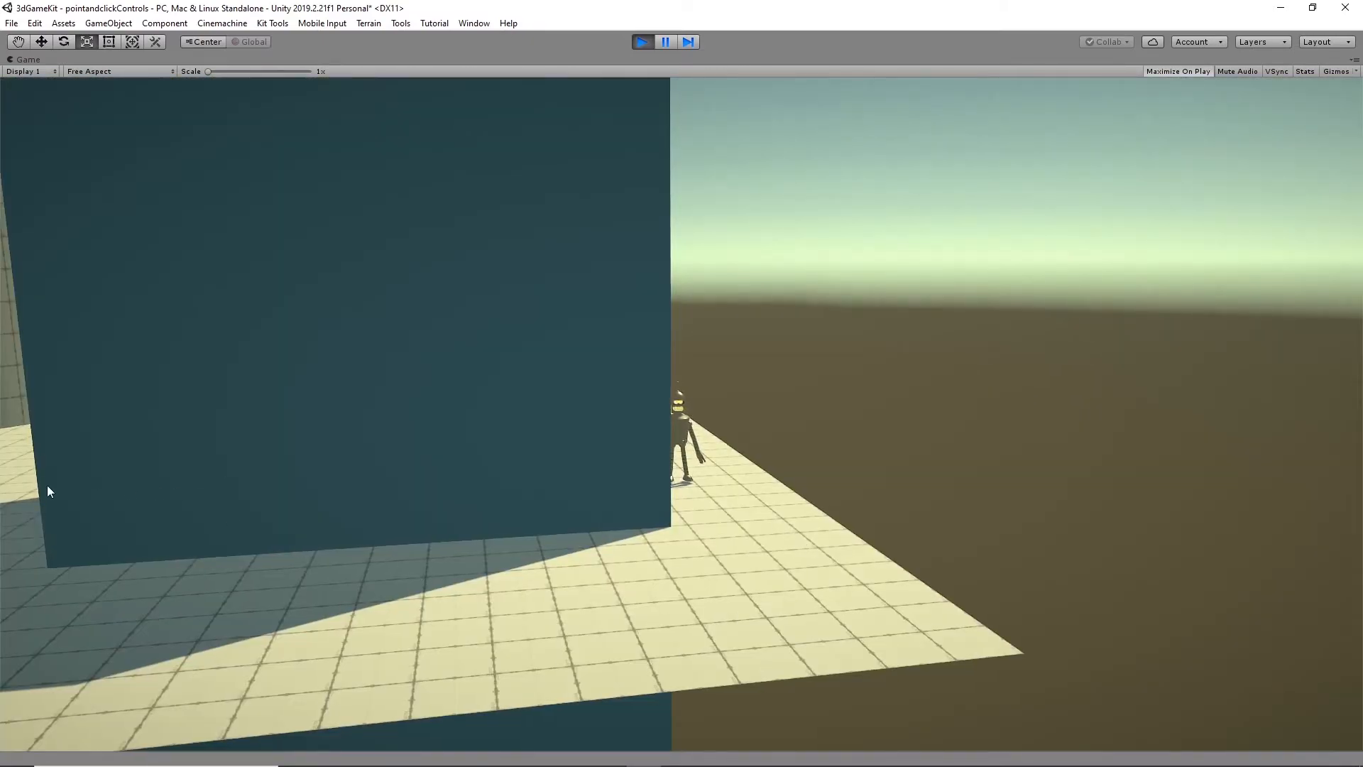
click(378, 324)
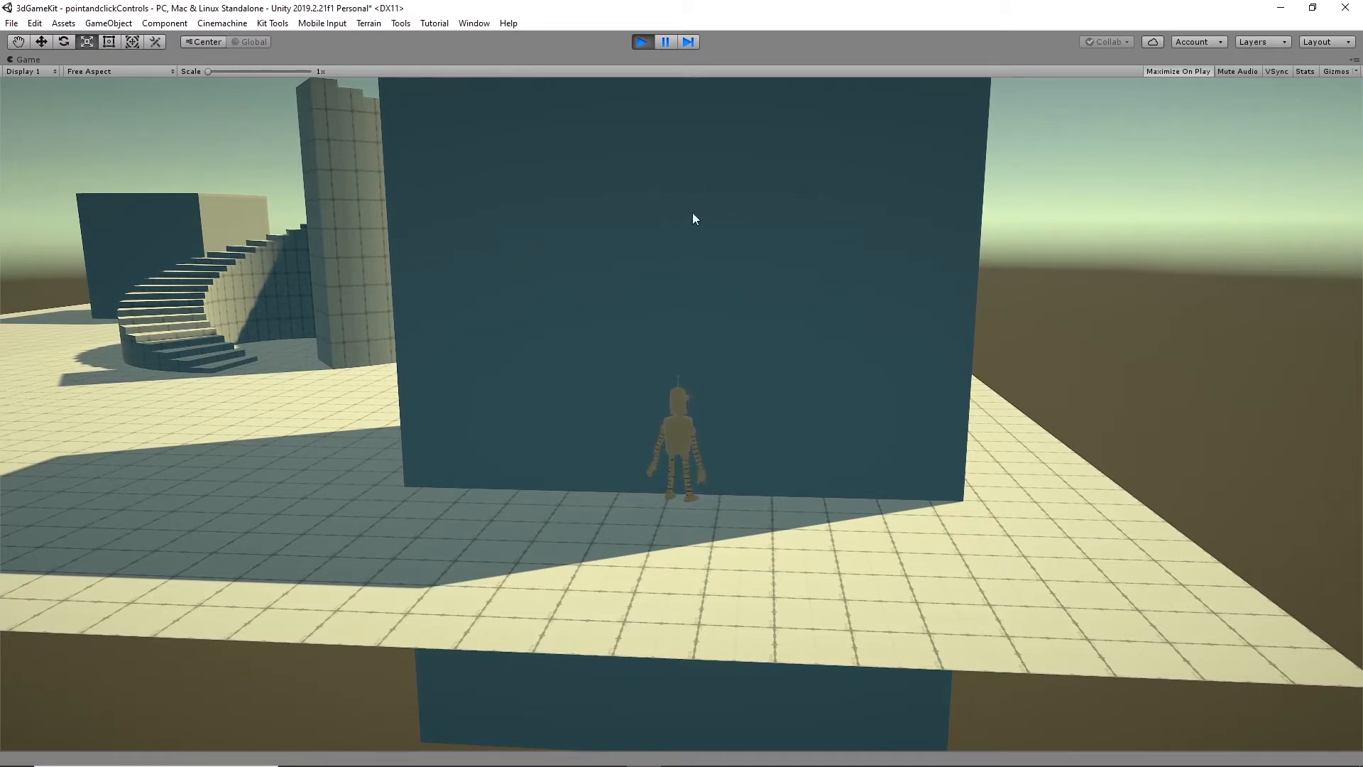
click(643, 41)
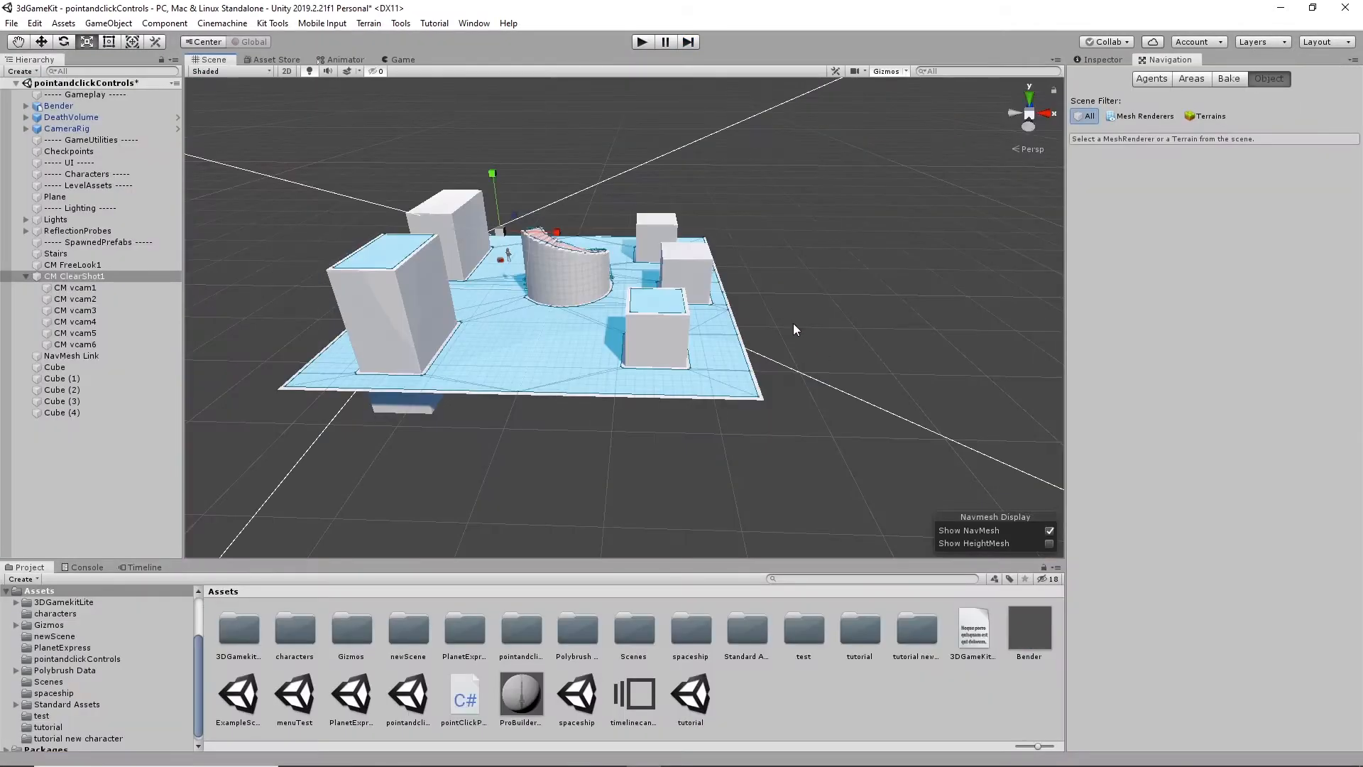
- Select all five cubes in the level and assign them to the Level layer
click(649, 334)
shift+click(707, 269)
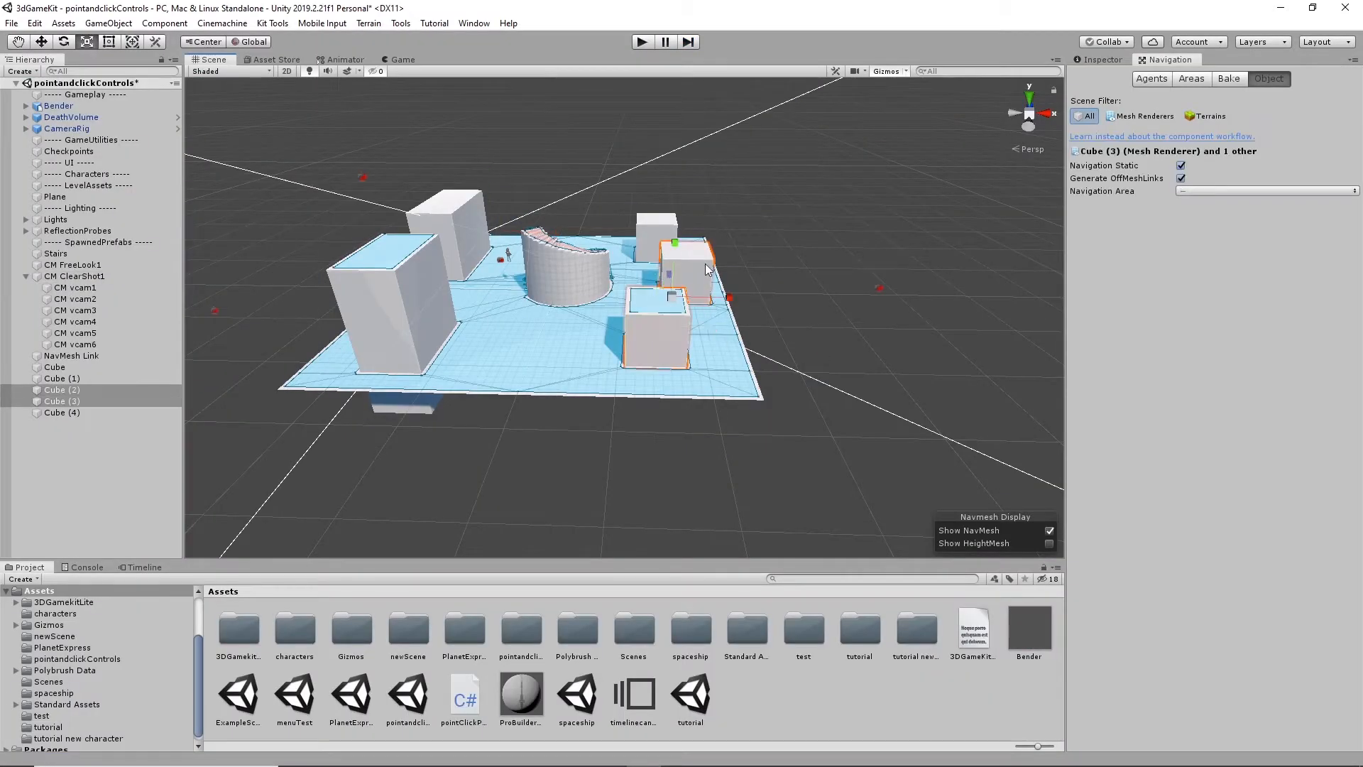
shift+click(650, 235)
shift+click(453, 237)
shift+click(402, 309)
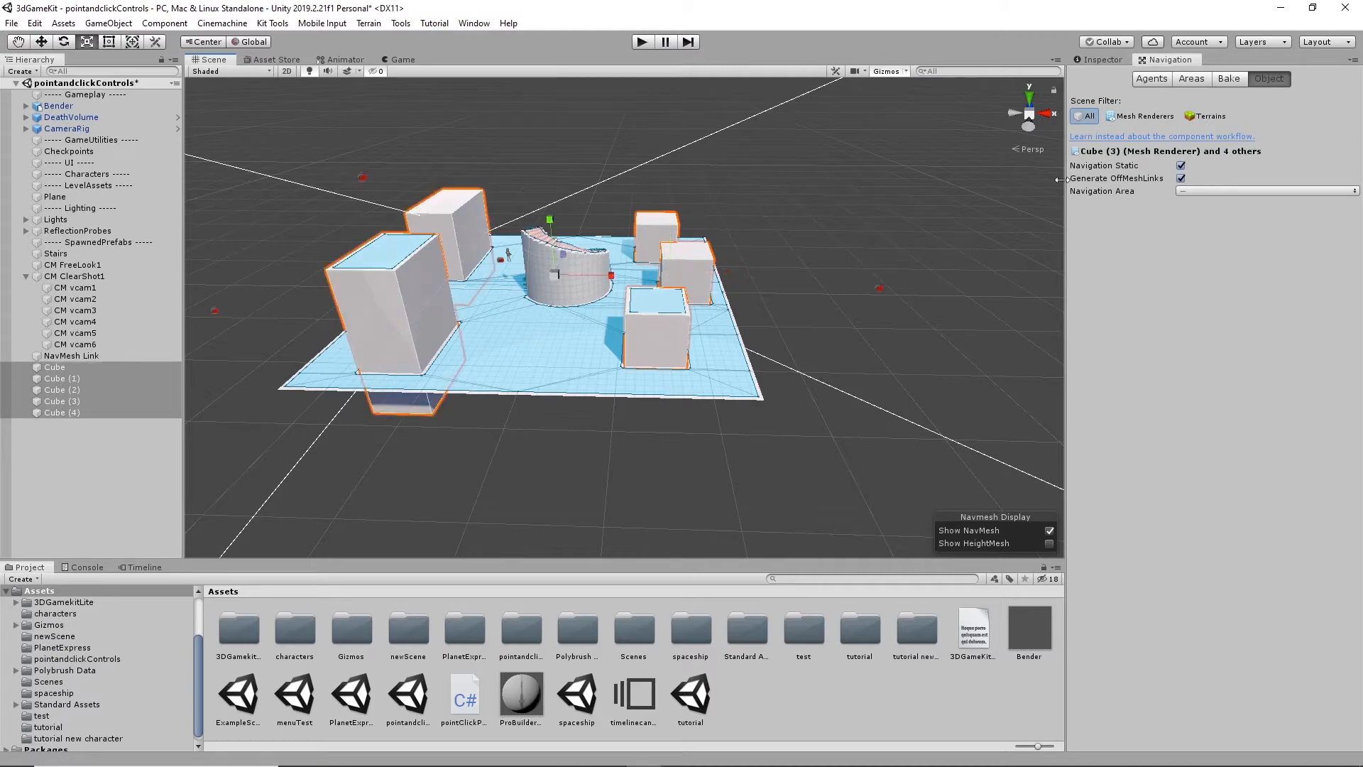
click(1093, 60)
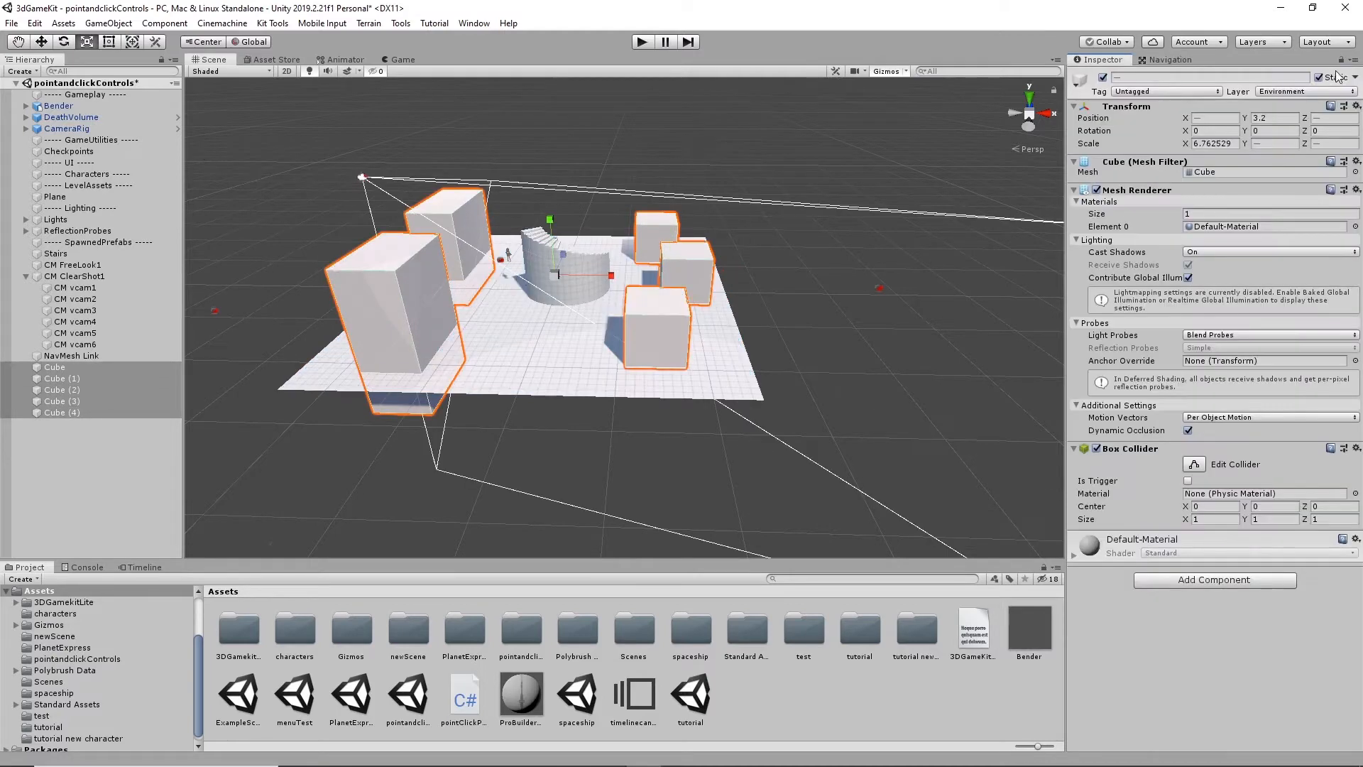
click(1289, 92)
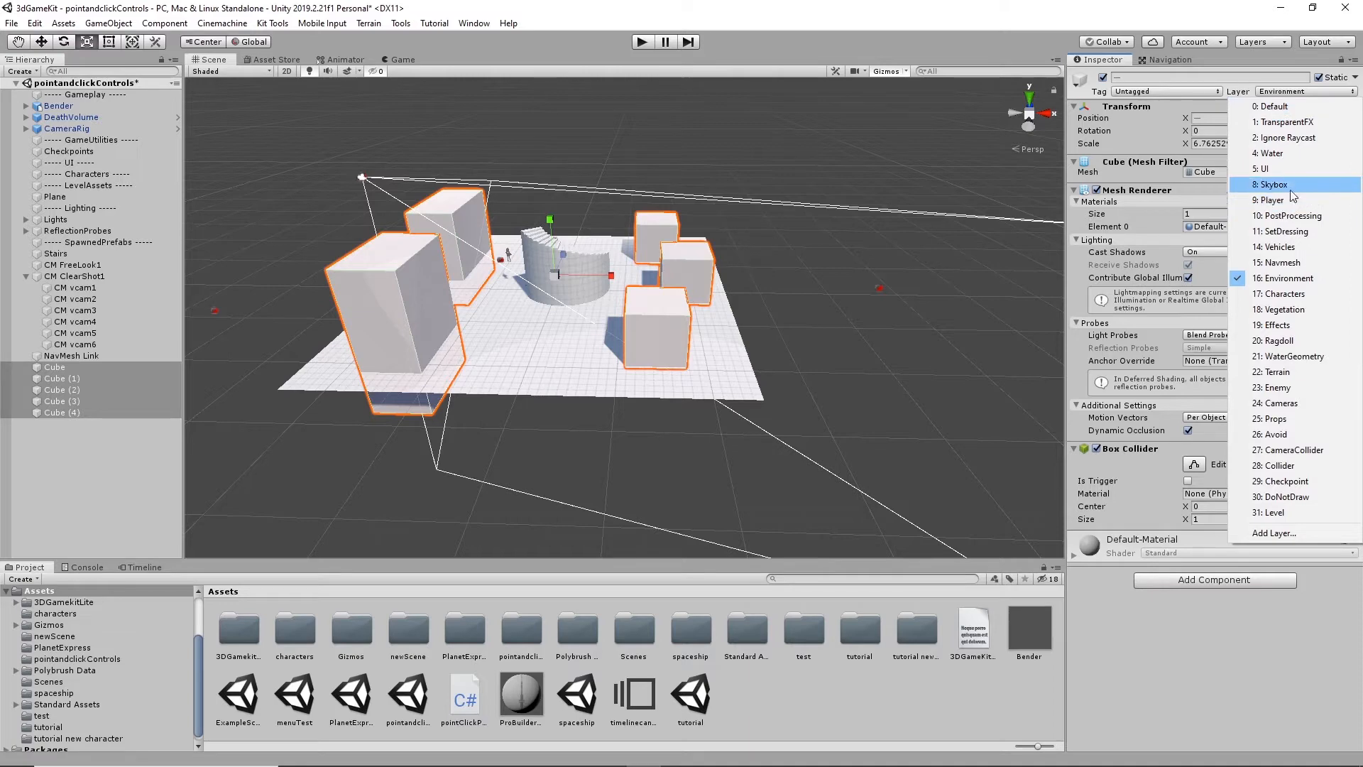
click(1289, 513)
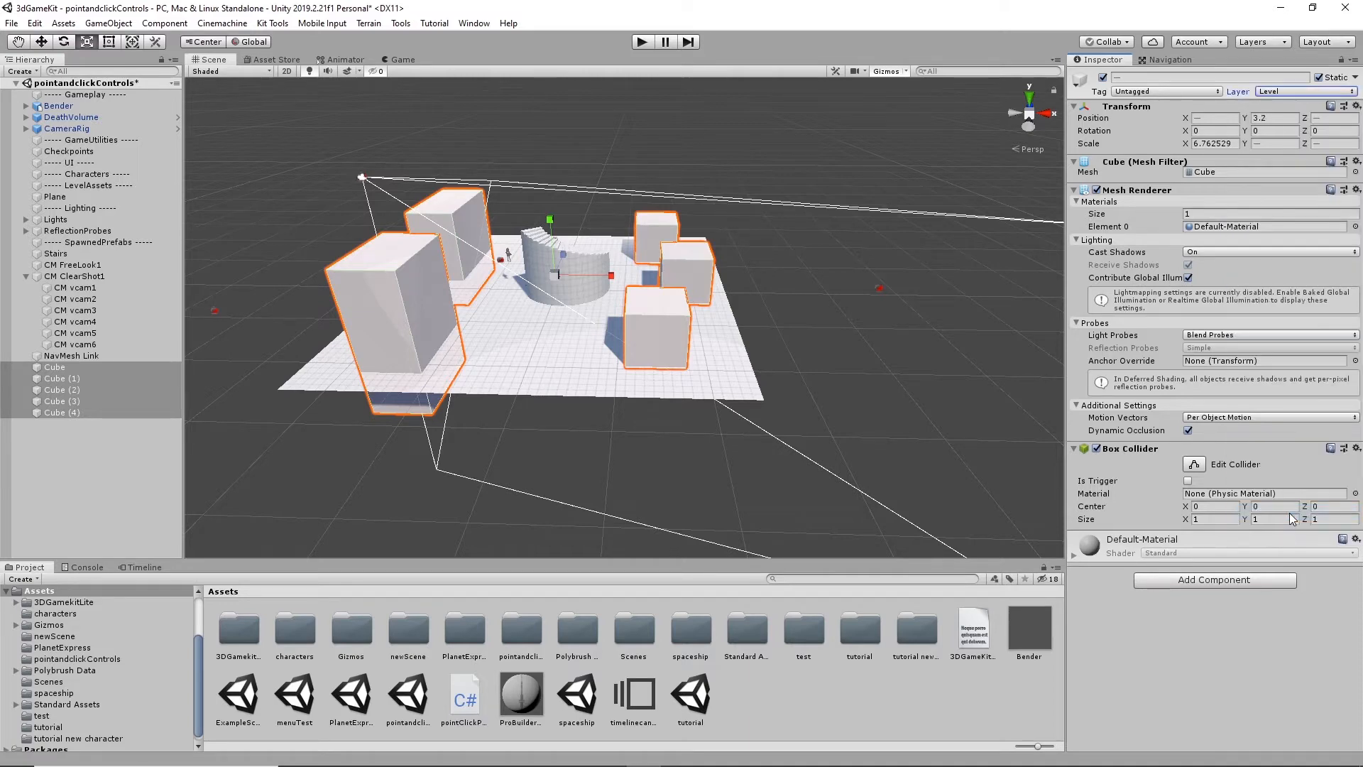
- Play the scene and send Bender past the tall cubes, along the level's edge and toward the smaller cubes to test the cameras
click(641, 42)
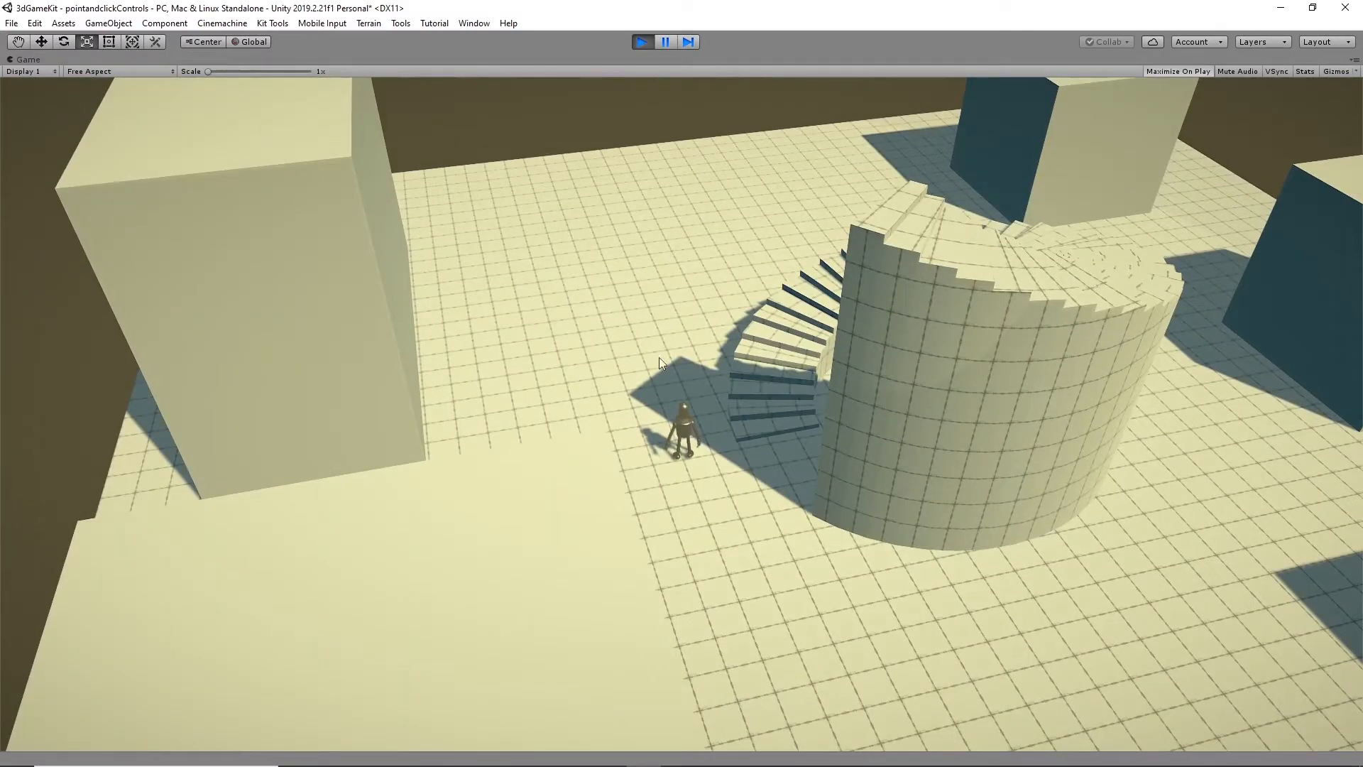
click(493, 265)
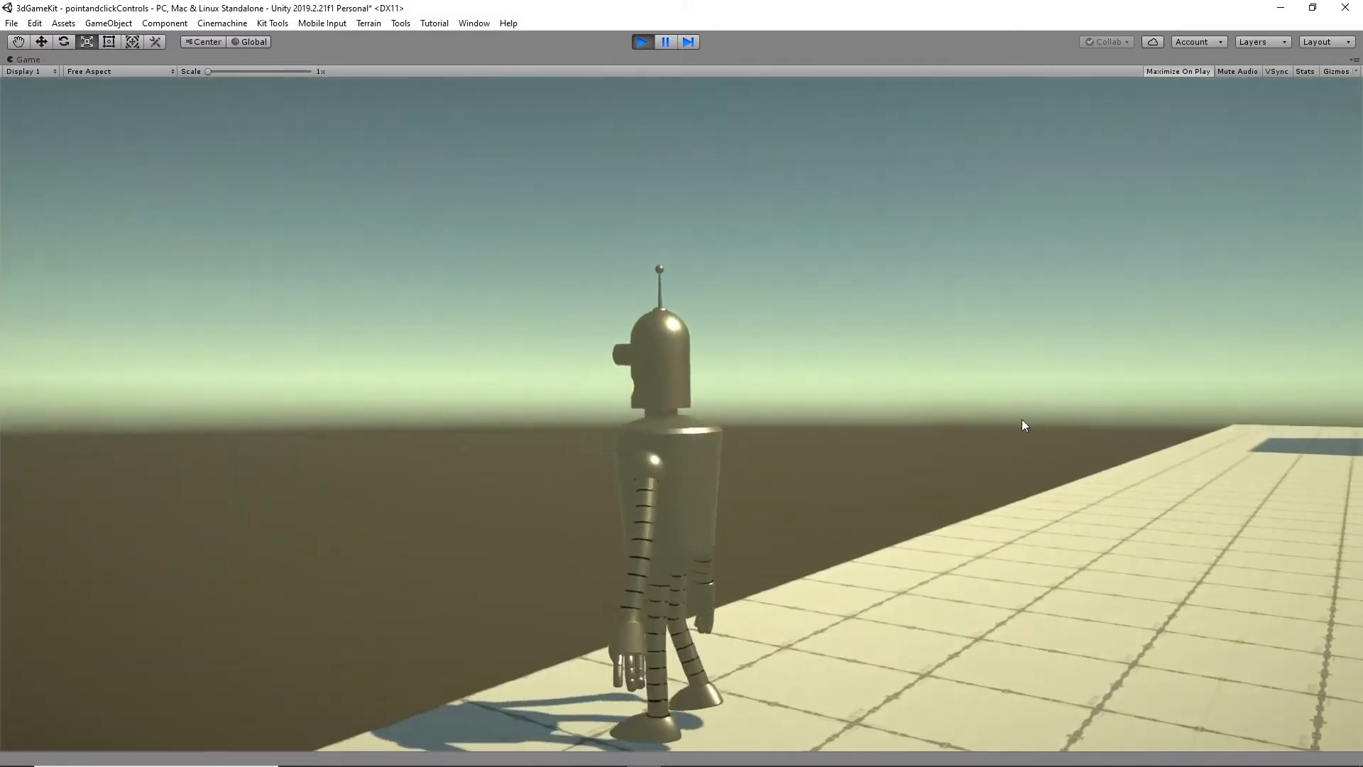
click(1234, 520)
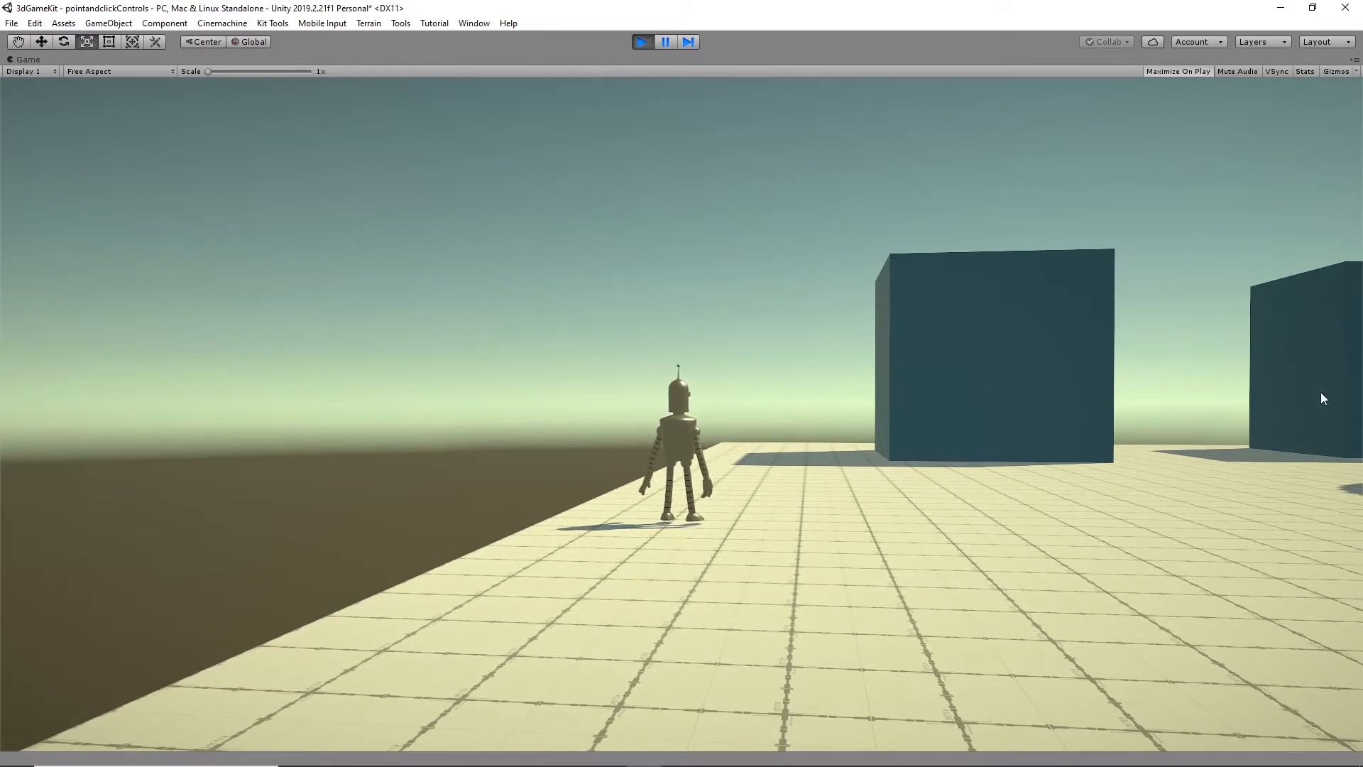
click(1119, 480)
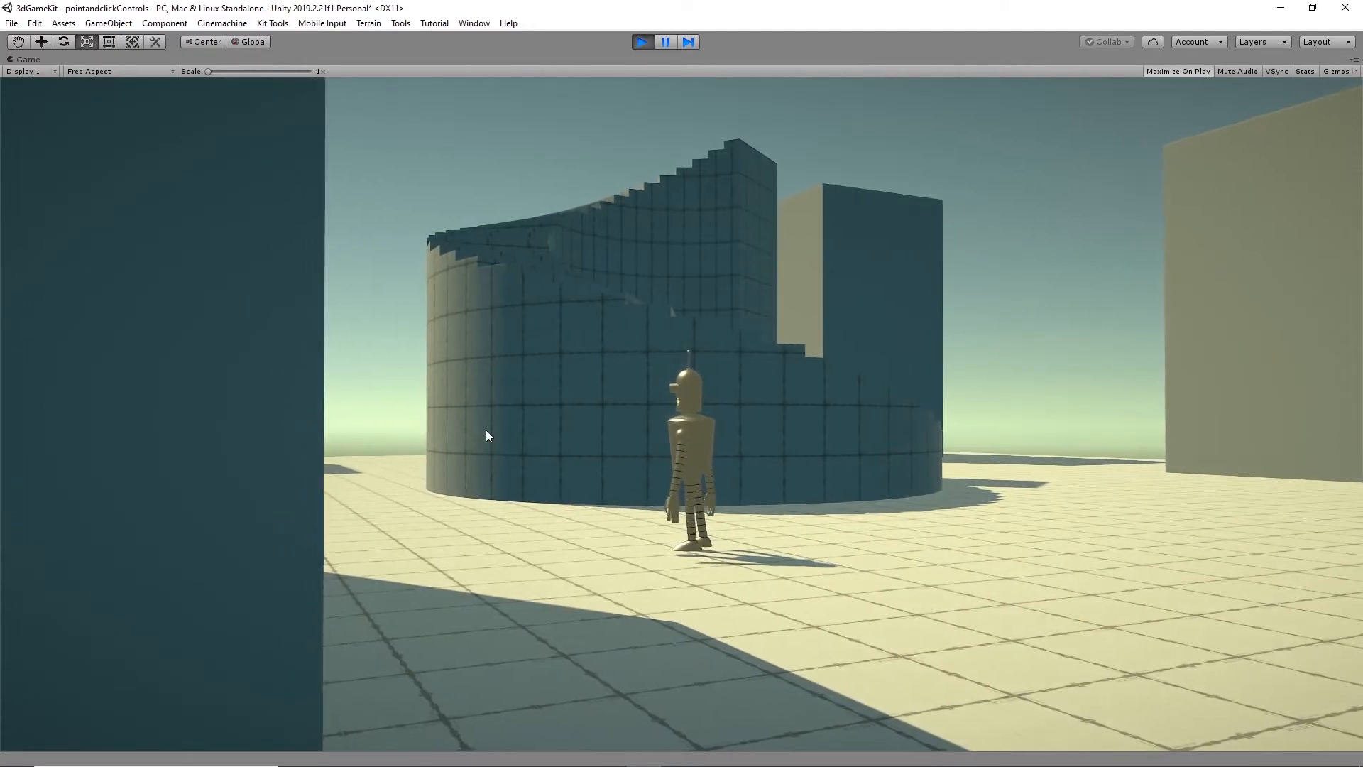
click(1018, 459)
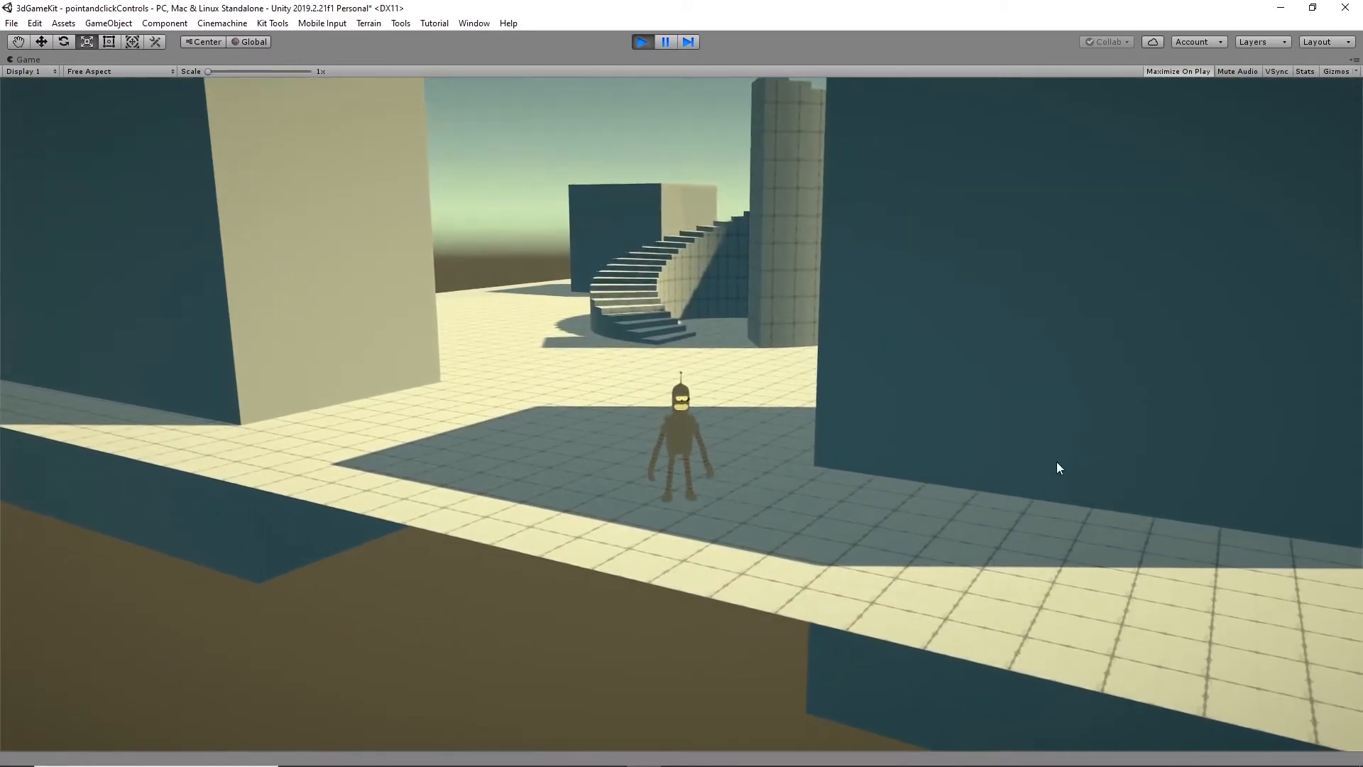
- Send Bender around the tall cube at the level's corner and back across the open floor, and stop the game
click(1297, 562)
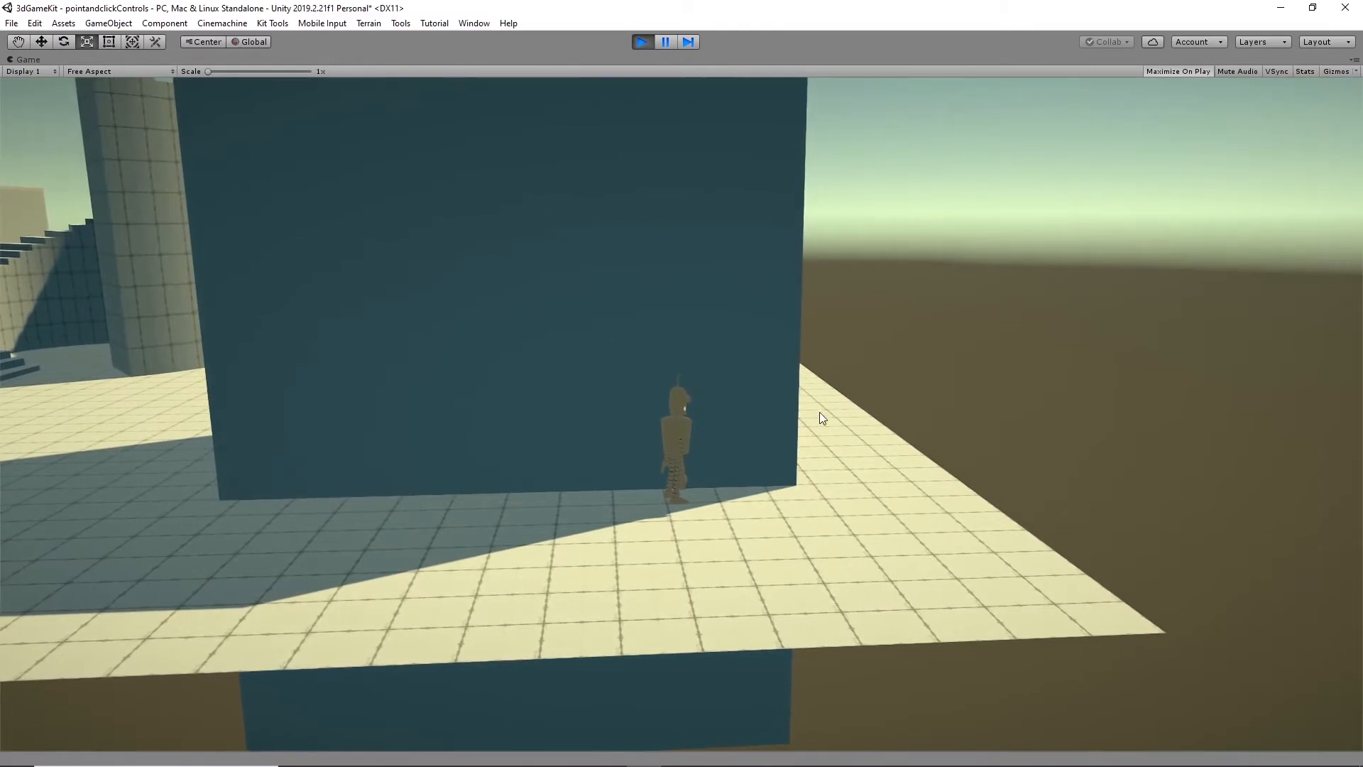
click(819, 411)
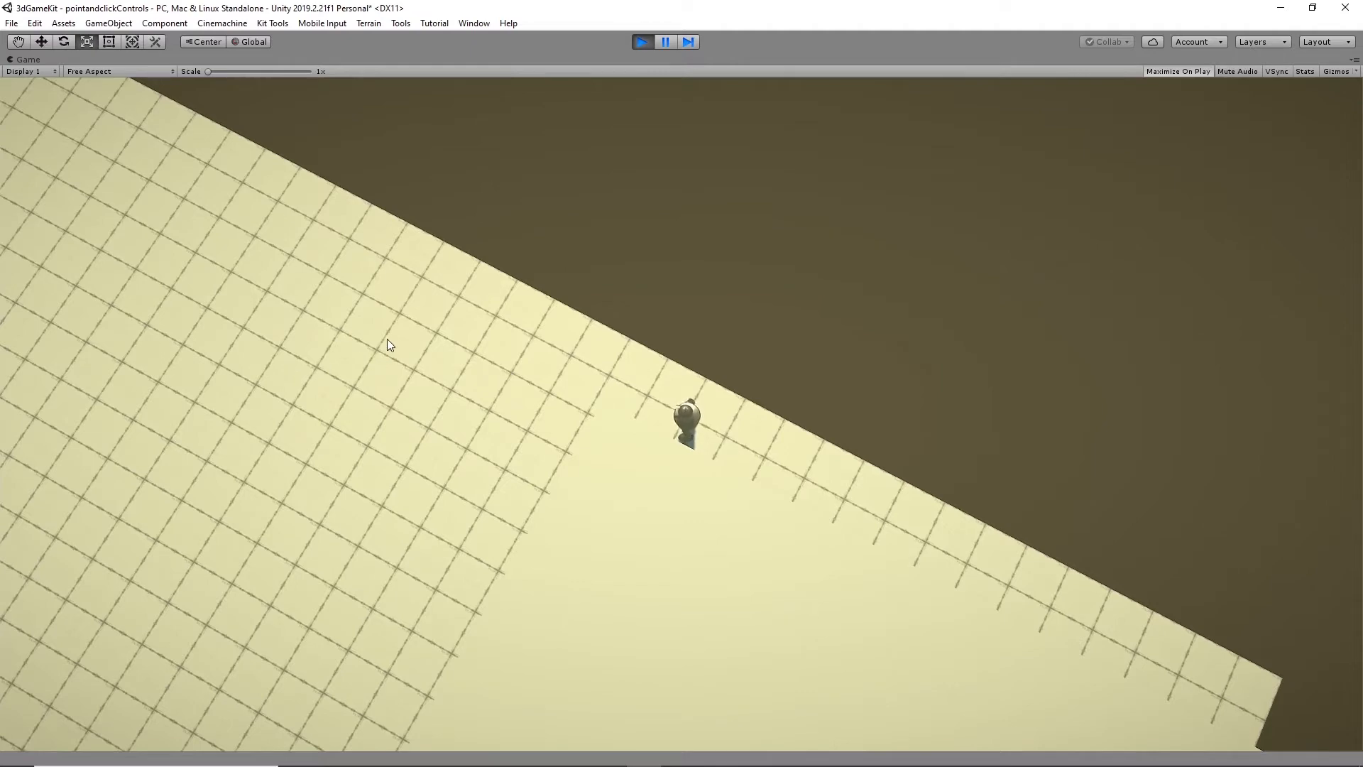
click(288, 361)
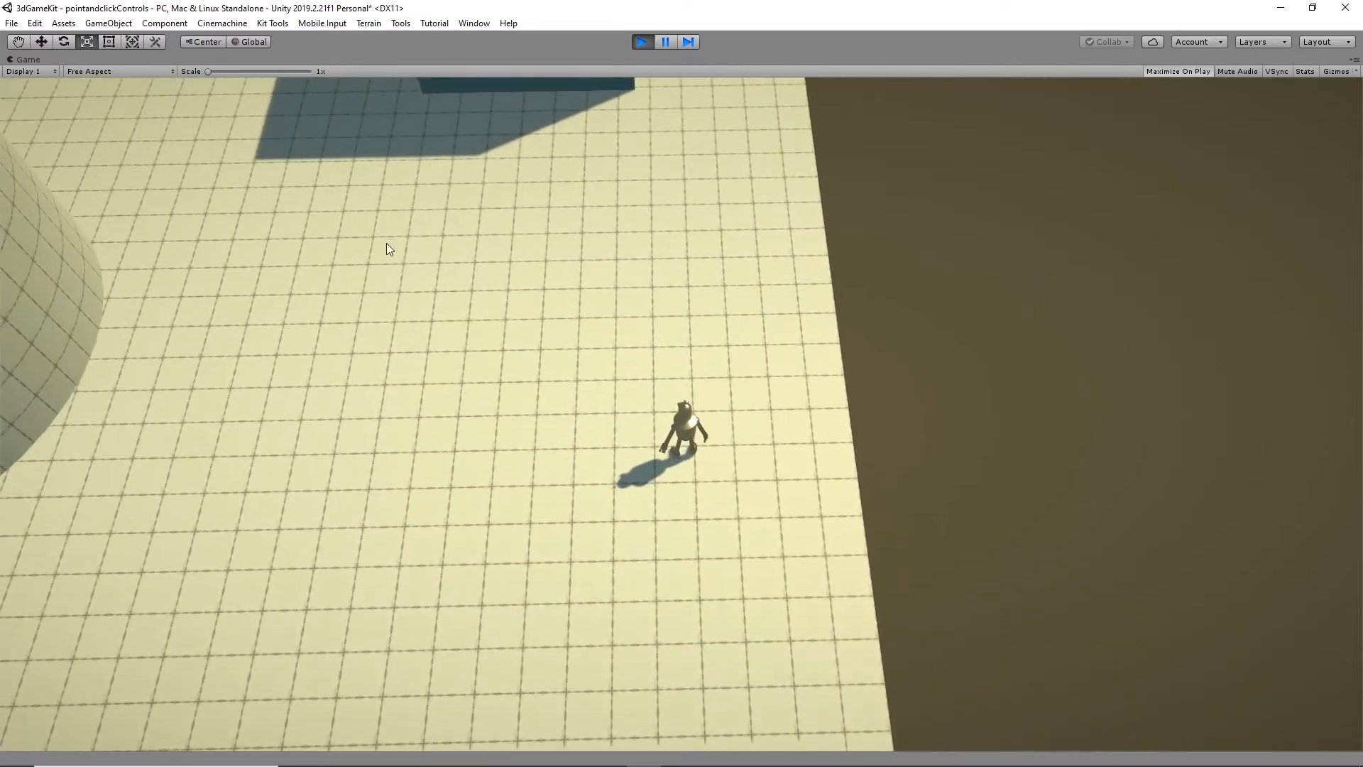
click(387, 245)
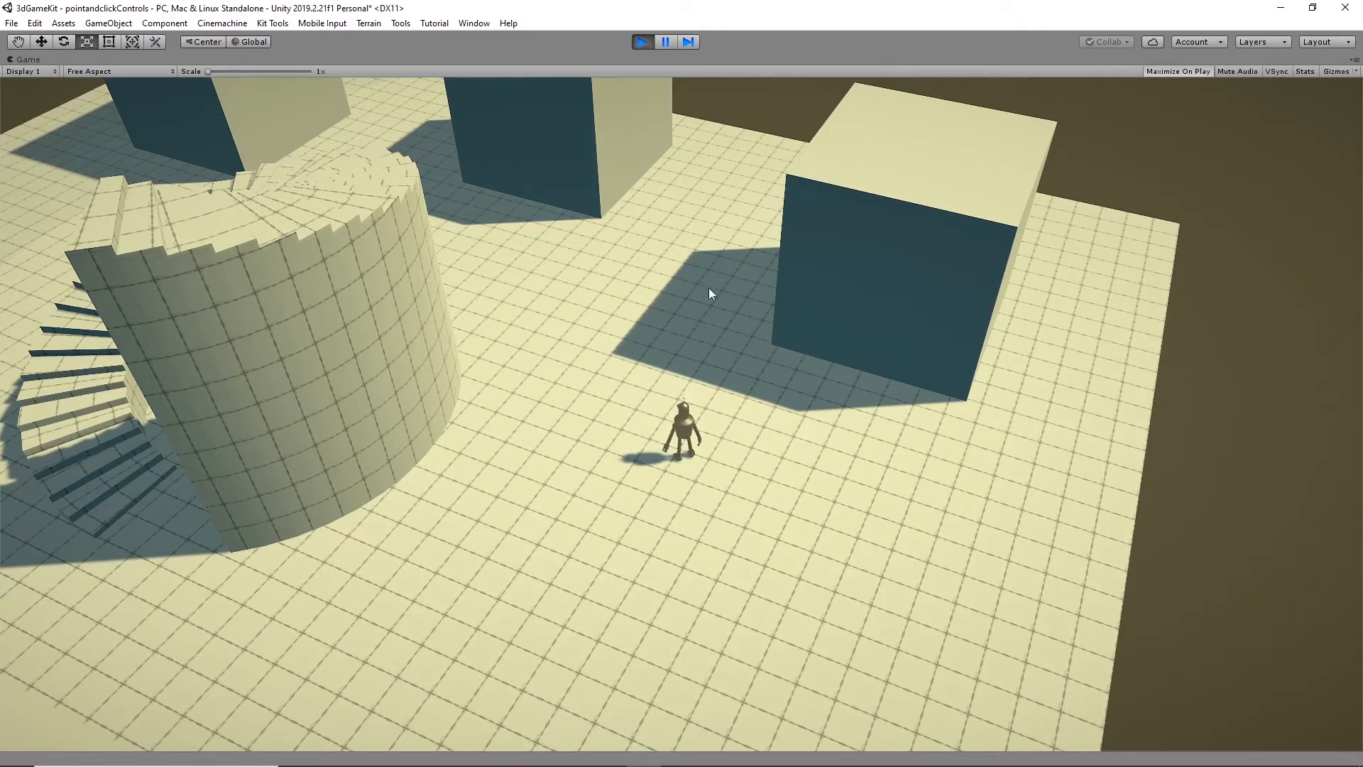
click(641, 42)
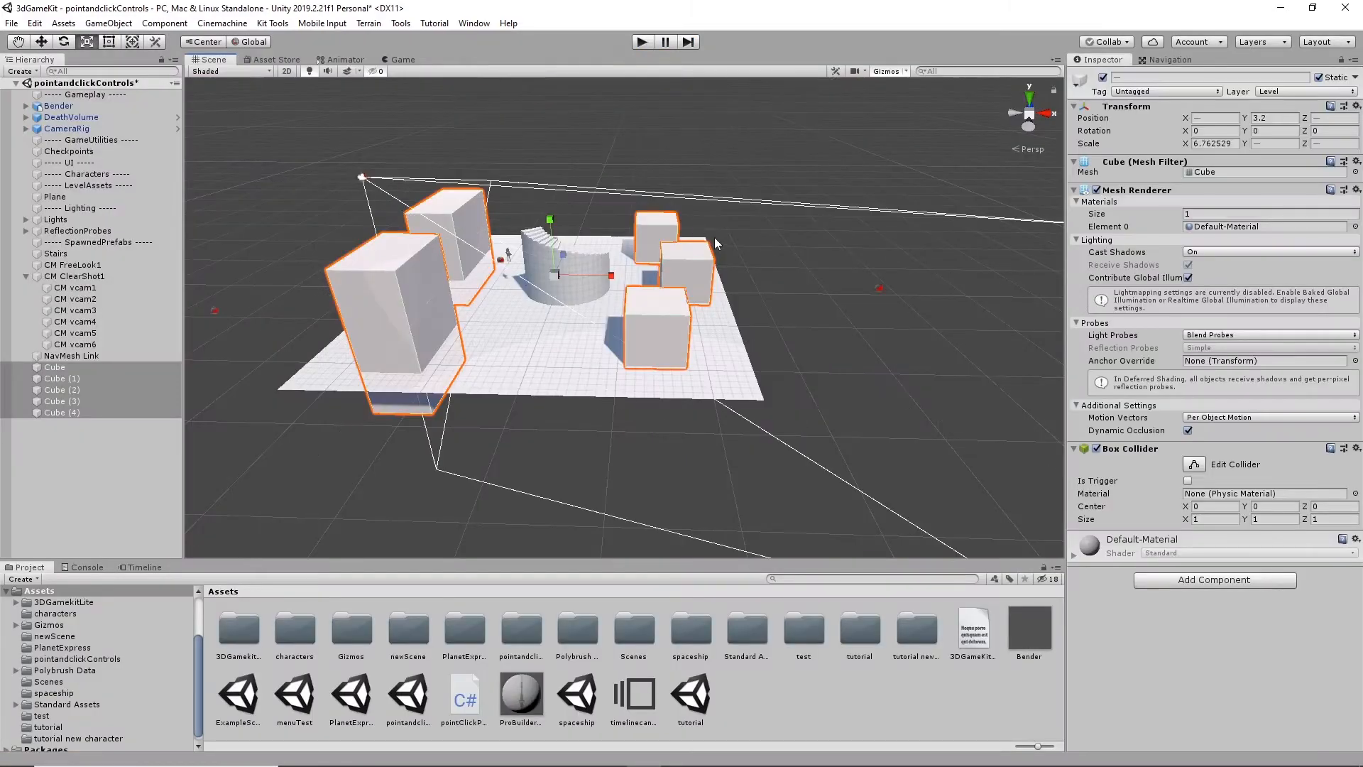
- Examine the level from several angles, looking at the five cubes, the spiral stairs and the cameras around Bender
alt+drag(798, 299, 657, 337)
alt+drag(769, 354, 697, 333)
scroll(697, 333, up, 8)
scroll(698, 336, up, 7)
middle_drag(790, 301, 717, 426)
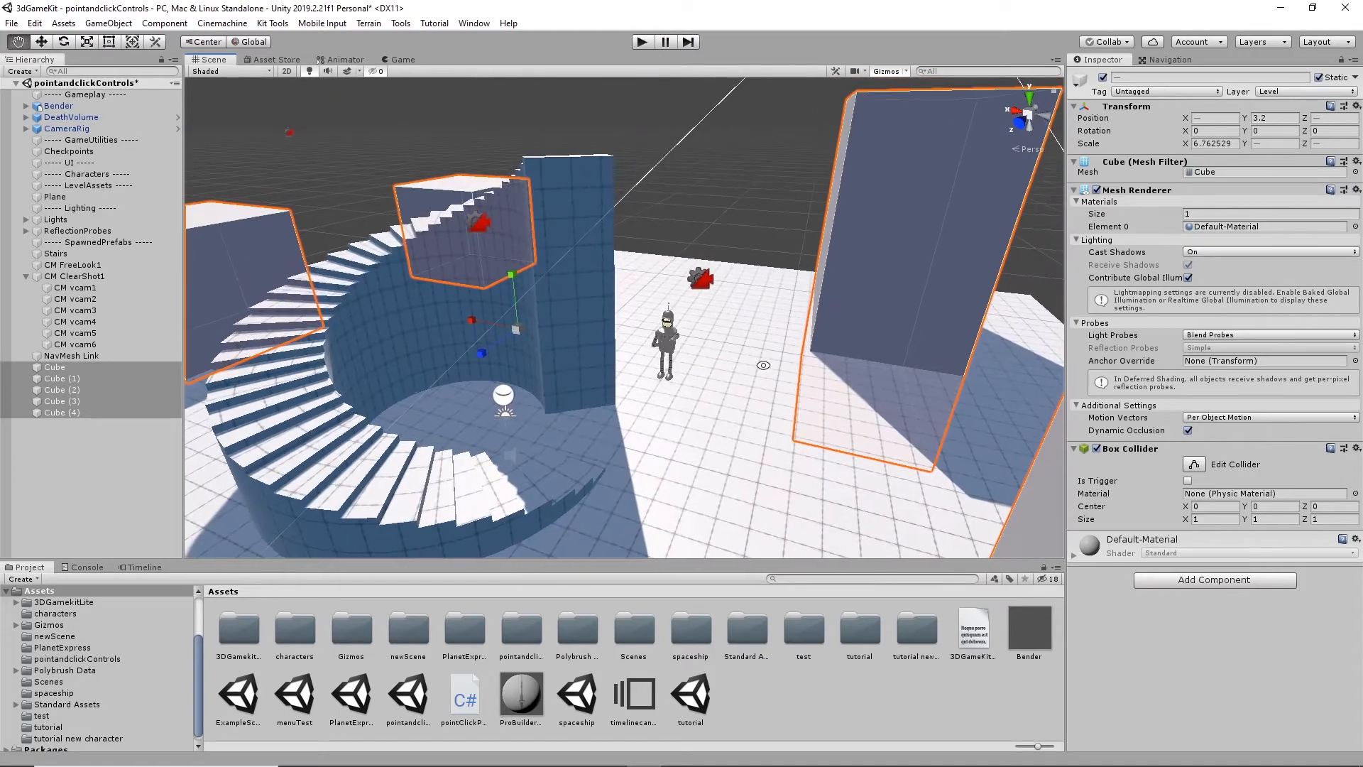
alt+drag(717, 426, 726, 374)
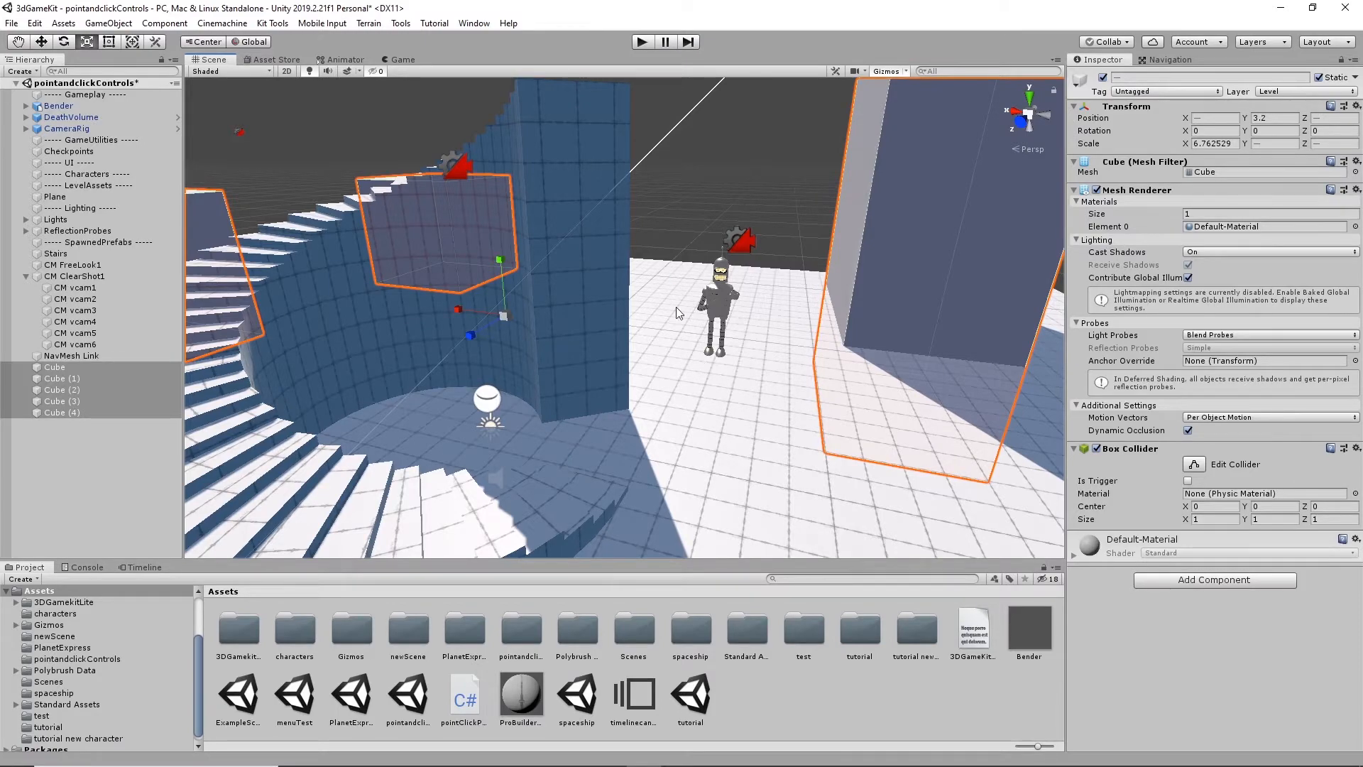
scroll(764, 411, down, 5)
scroll(764, 330, down, 3)
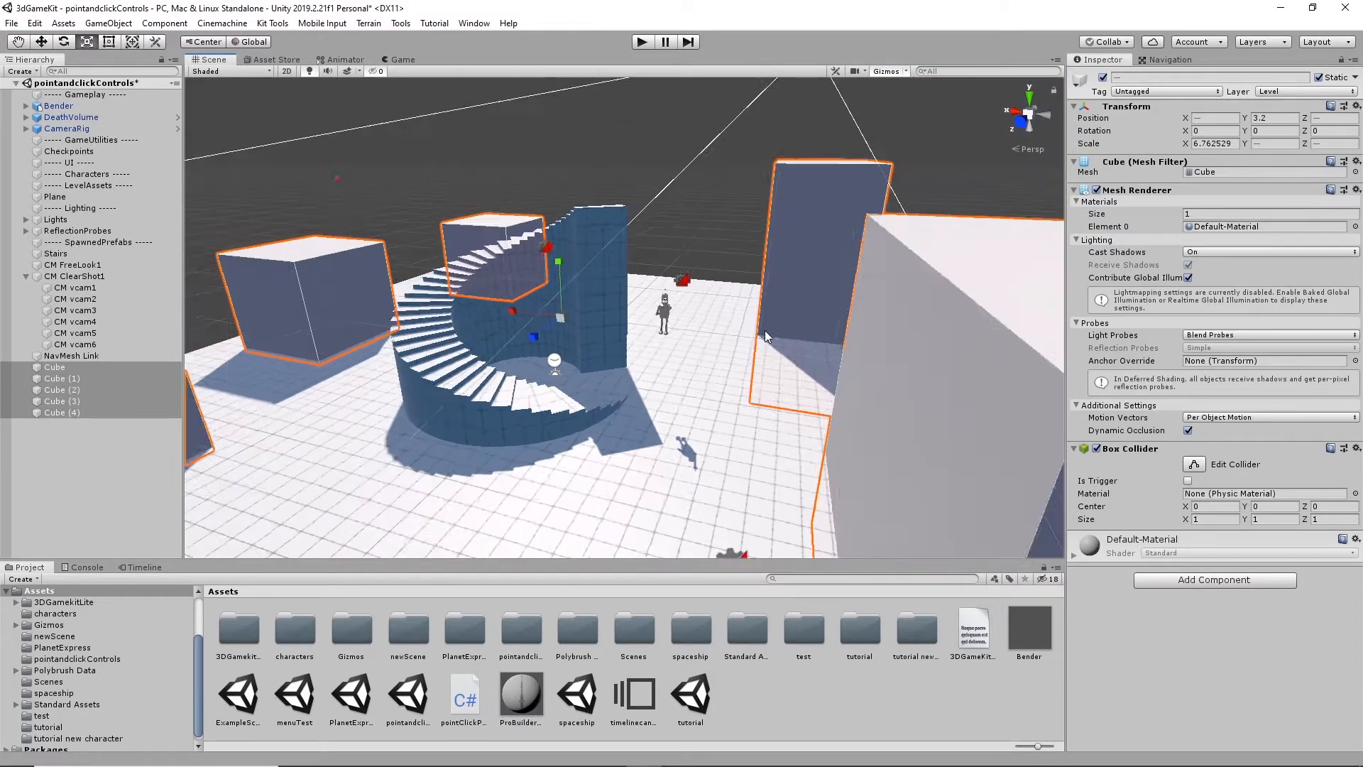
alt+drag(730, 312, 564, 338)
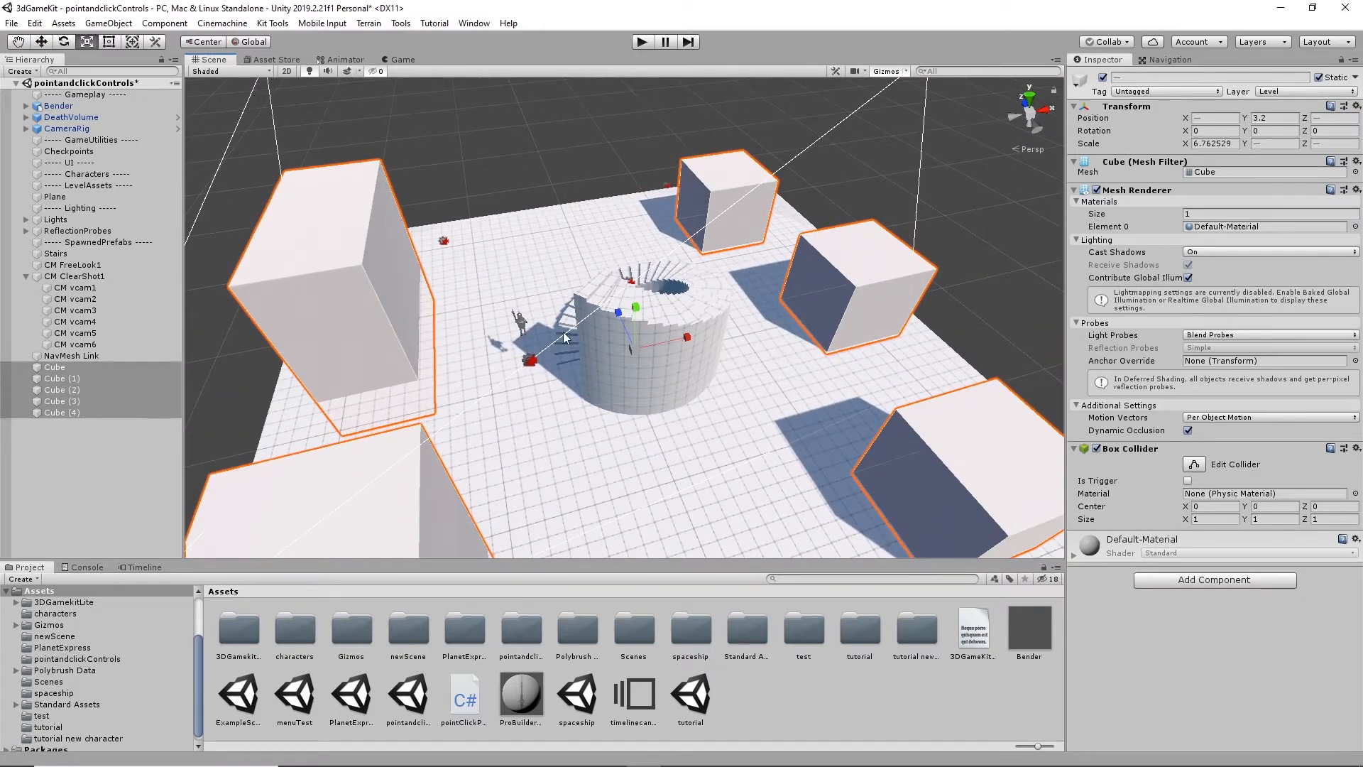
alt+drag(424, 282, 547, 361)
scroll(749, 423, up, 10)
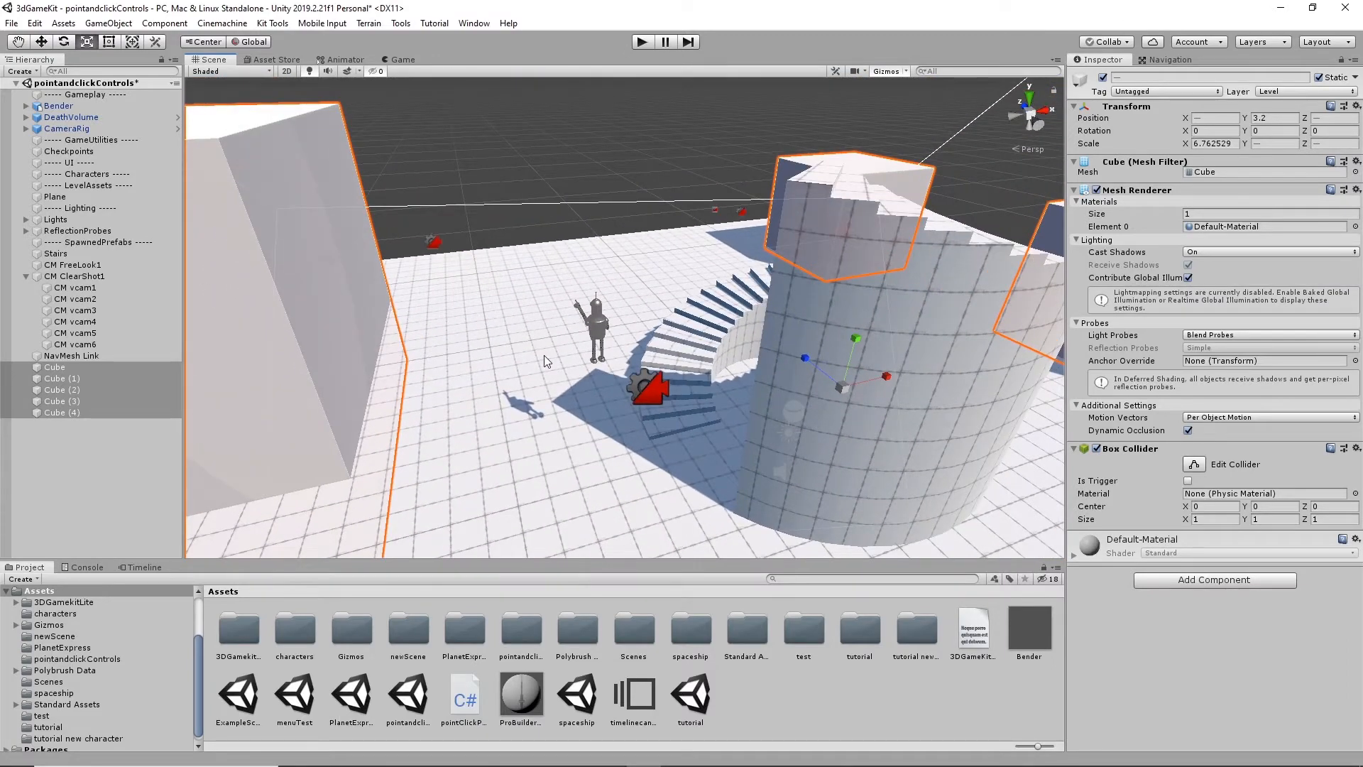
- Select Bender and the Stairs in turn and inspect them and the nearby cameras up close
click(598, 322)
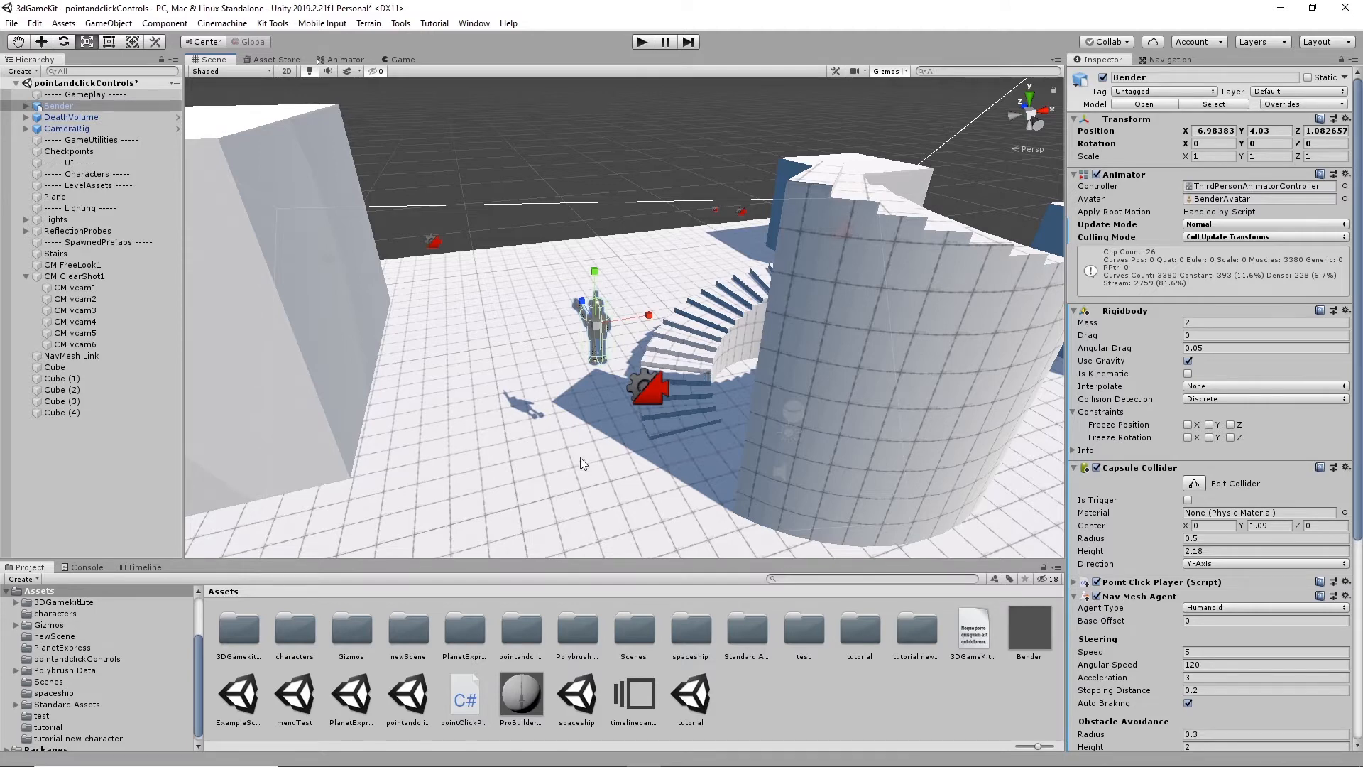
click(592, 145)
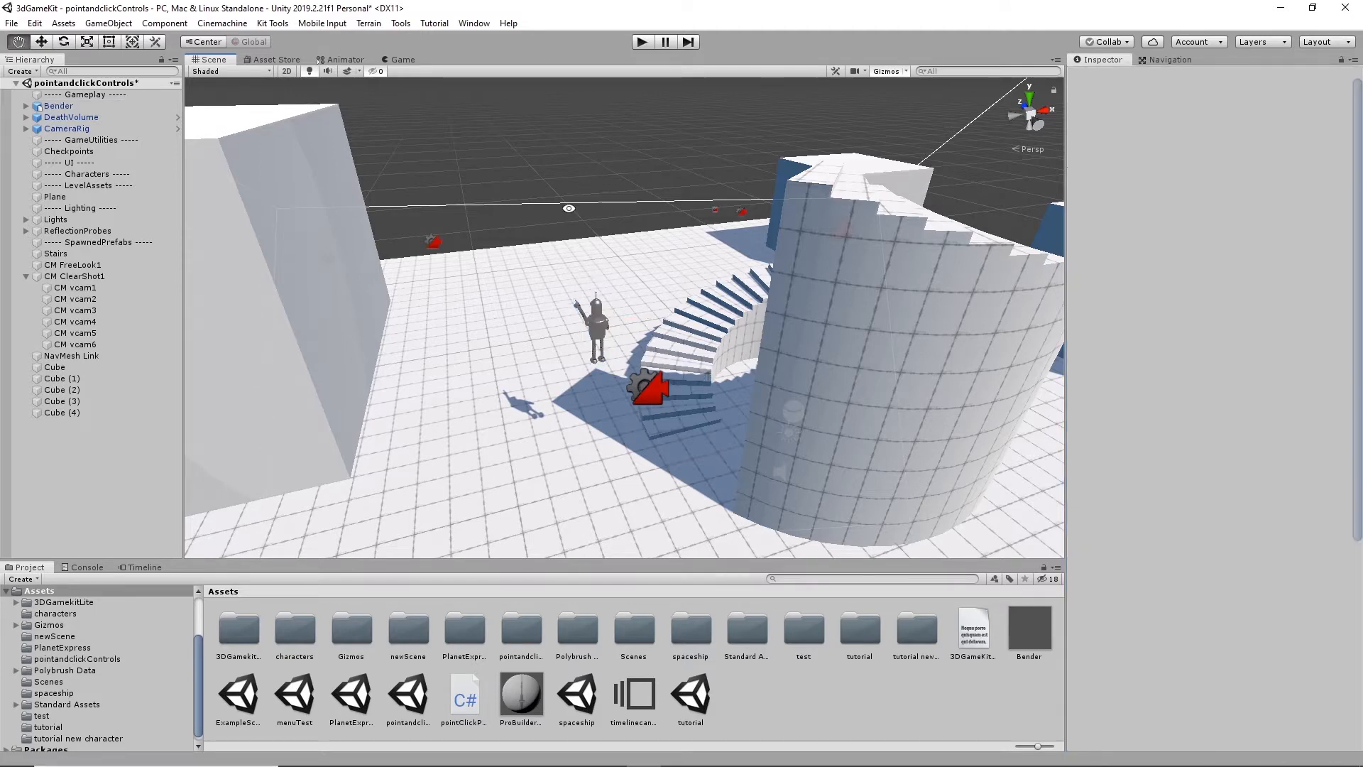
alt+drag(586, 261, 867, 279)
click(793, 257)
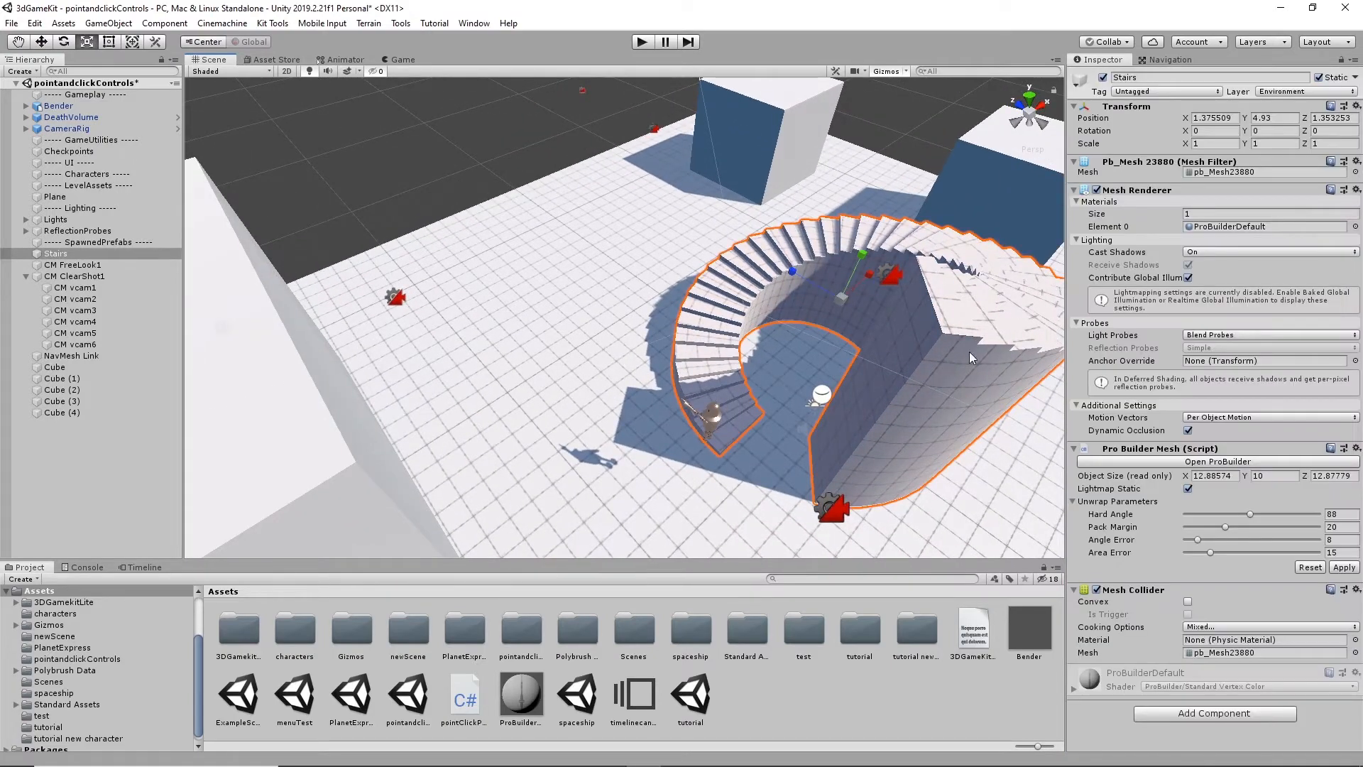
alt+drag(717, 339, 581, 266)
middle_drag(605, 284, 625, 274)
alt+drag(626, 275, 622, 239)
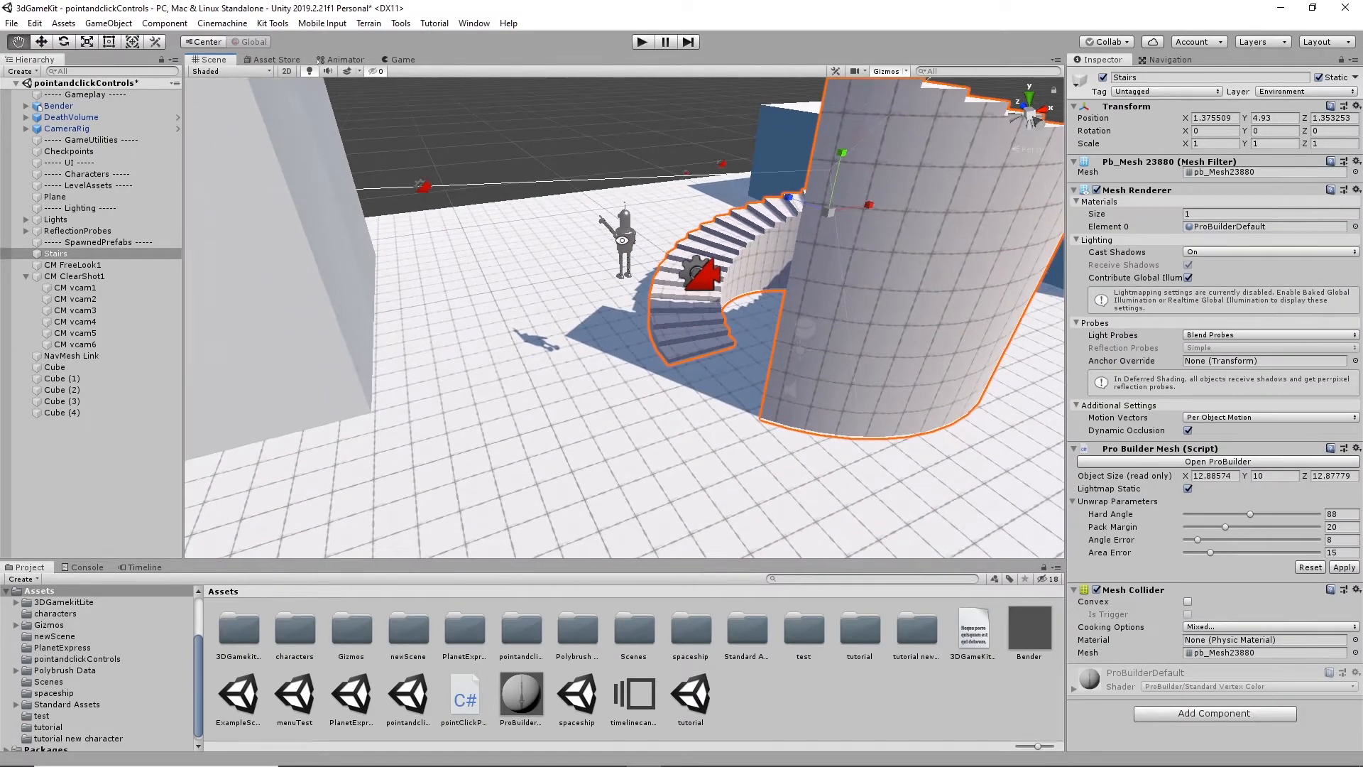
mouse_move(684, 275)
alt+mouse_down()
mouse_move(625, 369)
mouse_move(646, 299)
mouse_move(672, 299)
alt+mouse_up()
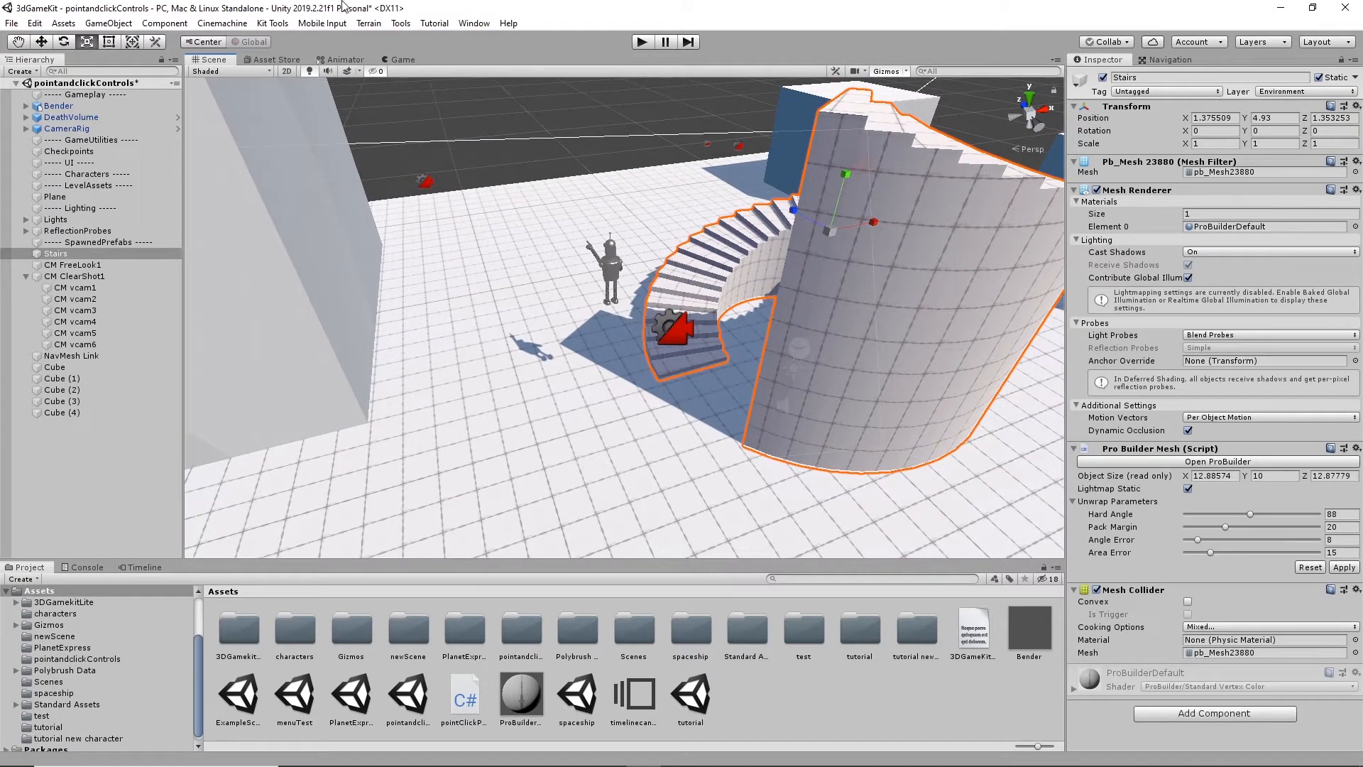
click(270, 23)
alt+drag(614, 325, 504, 388)
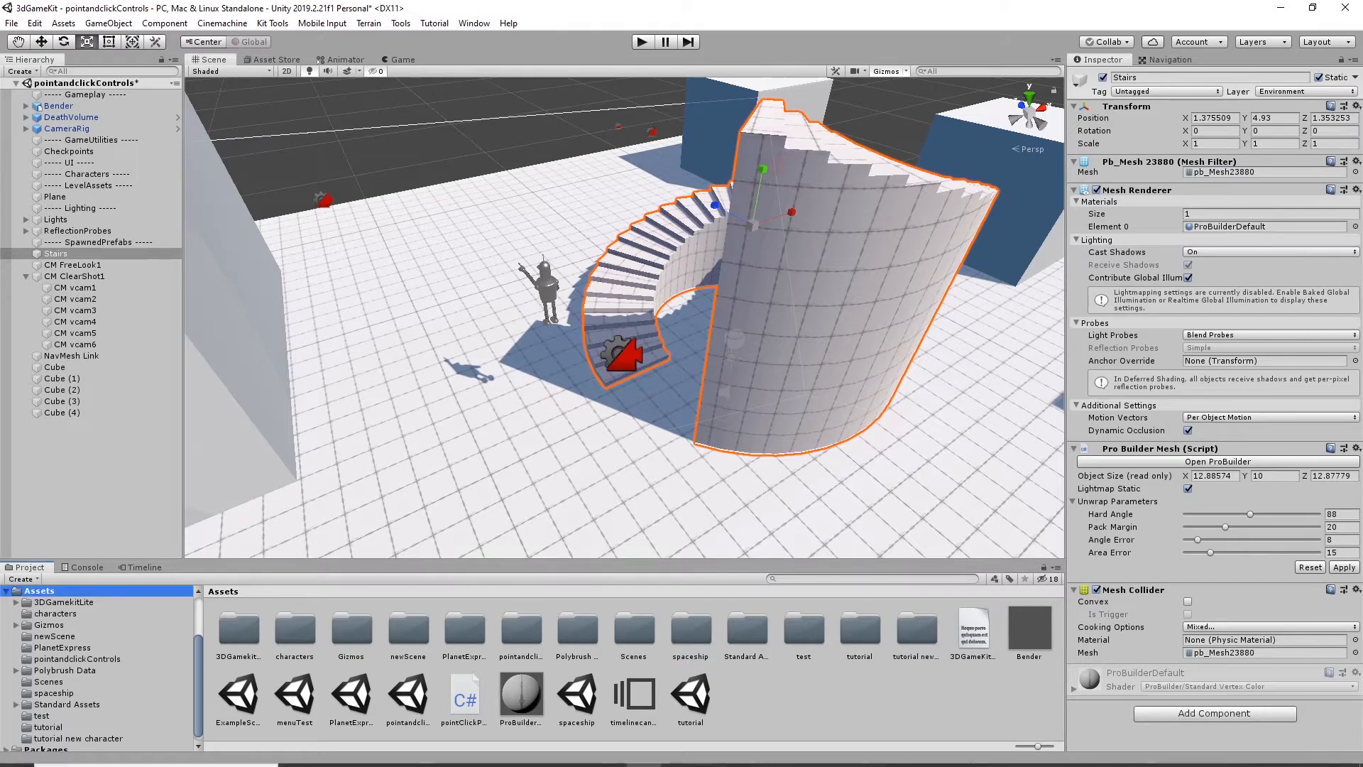
- Create a new scene named PointAndClick in the Assets folder and open it without saving the changes to pointandclickControls
right_click(810, 690)
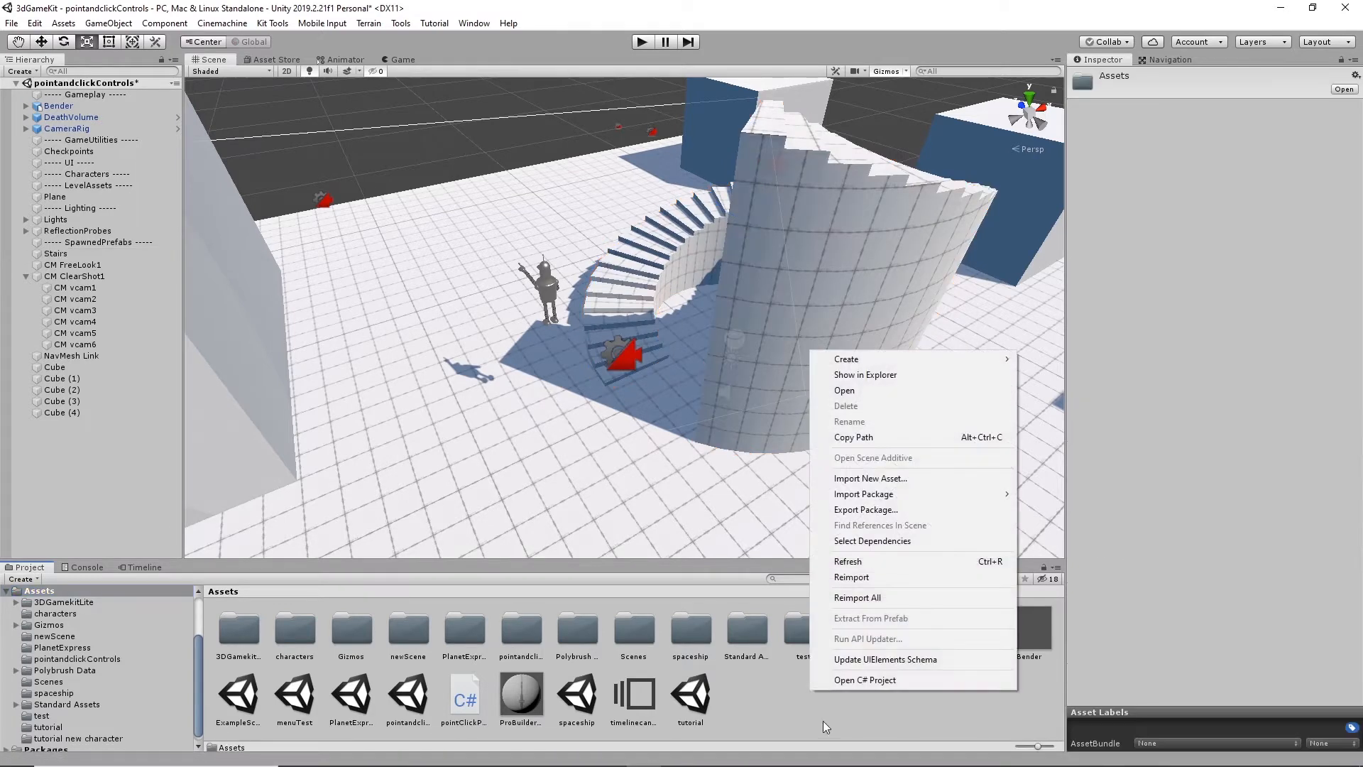
mouse_move(868, 364)
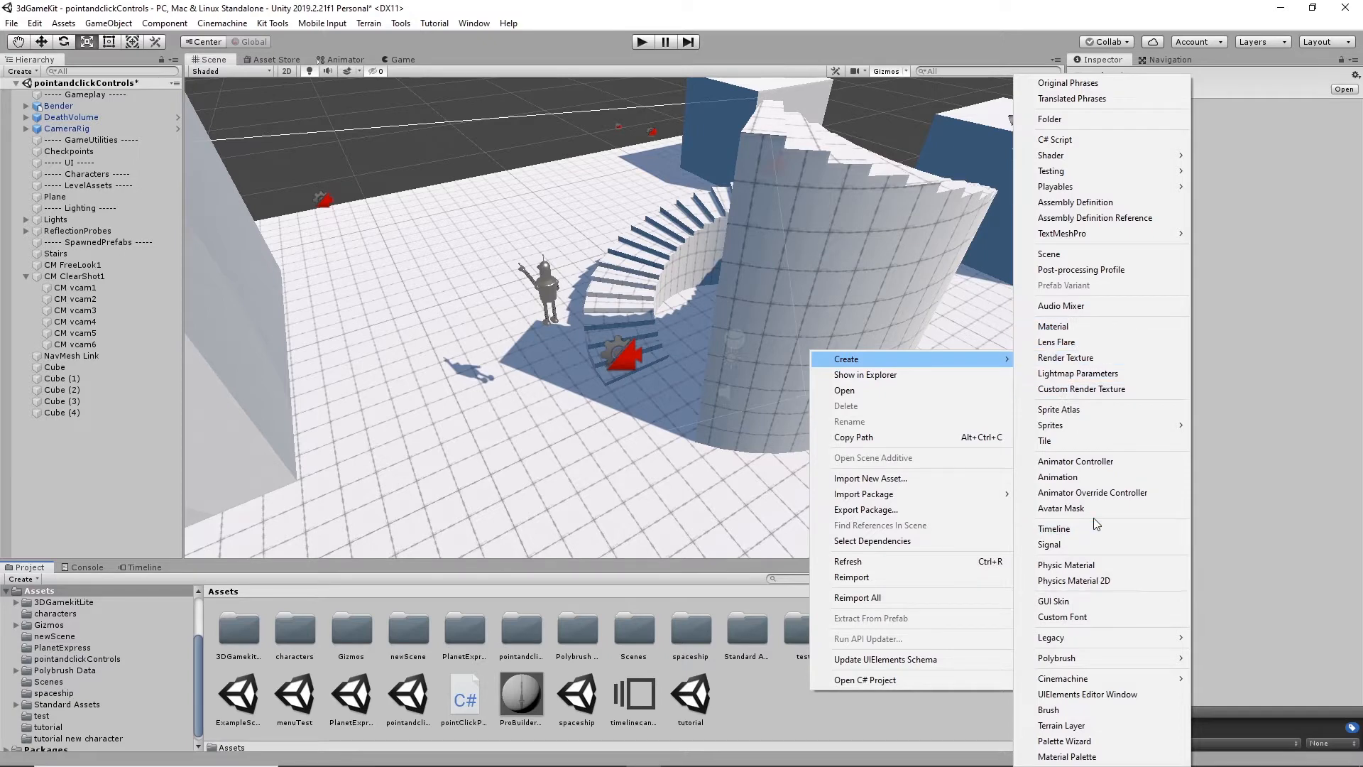
mouse_move(1066, 637)
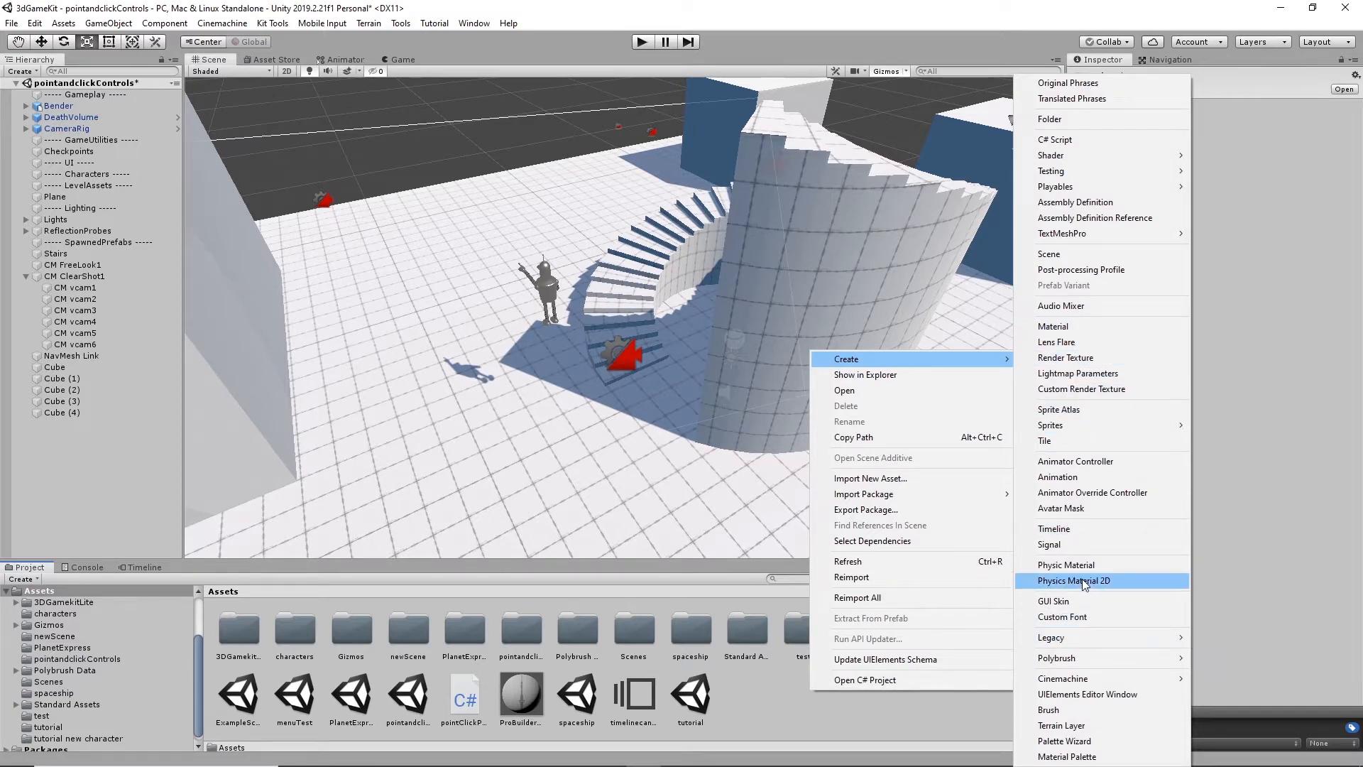
click(1069, 252)
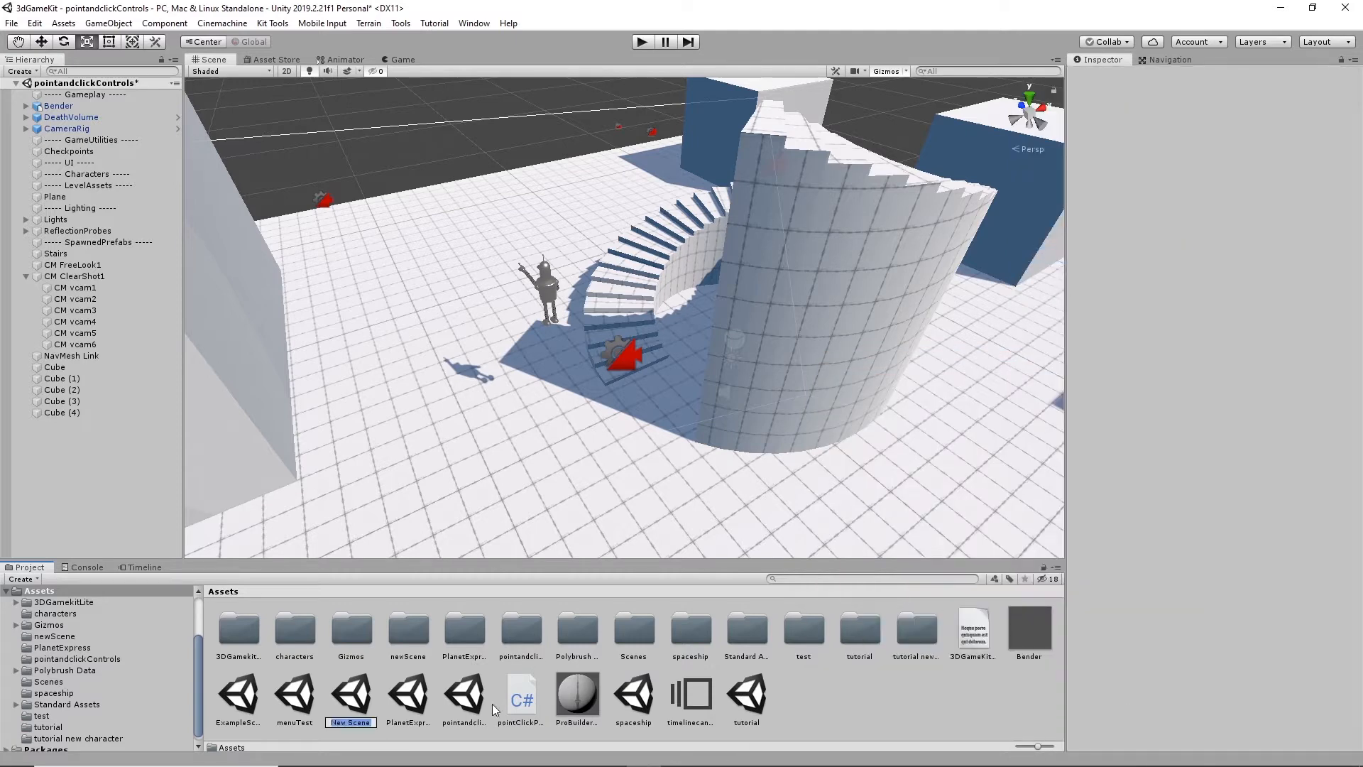
key(BackSpace)
text(PointAndClick)
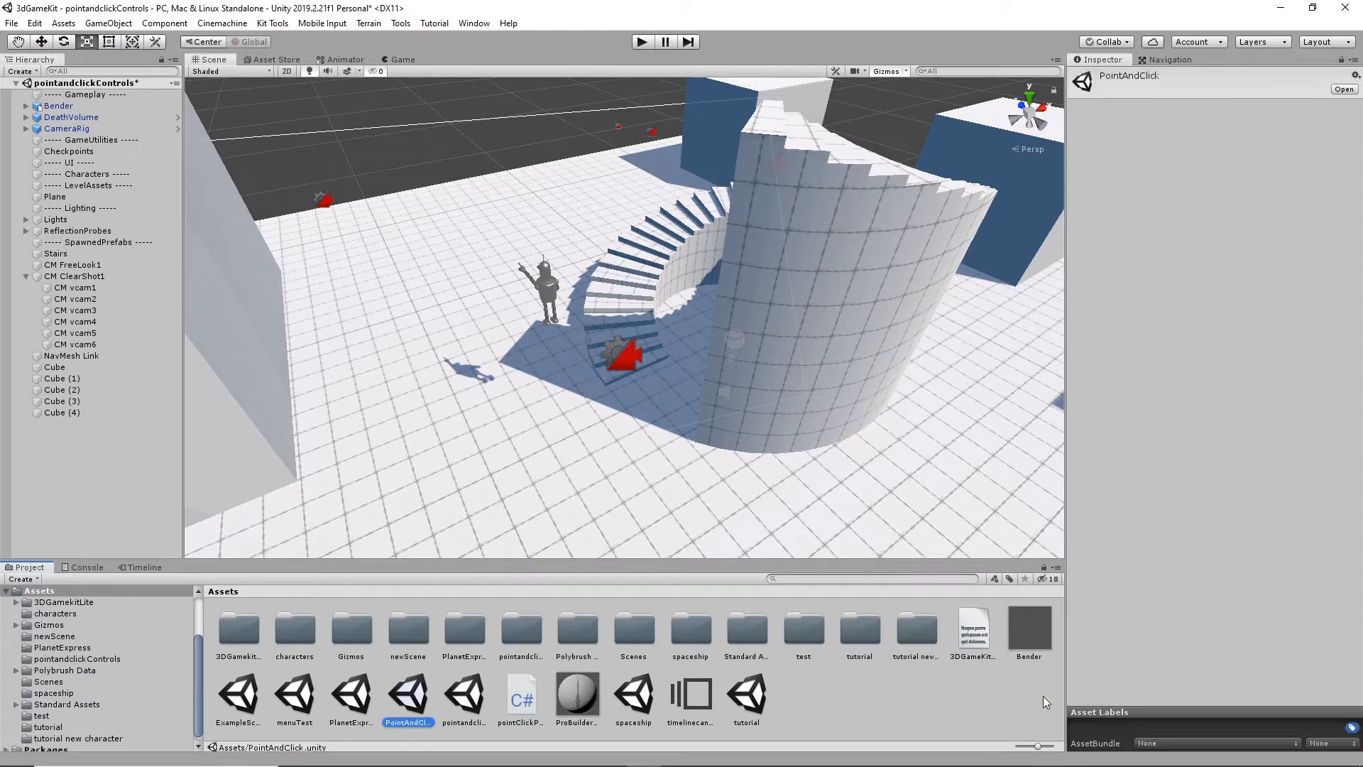
double_click(403, 698)
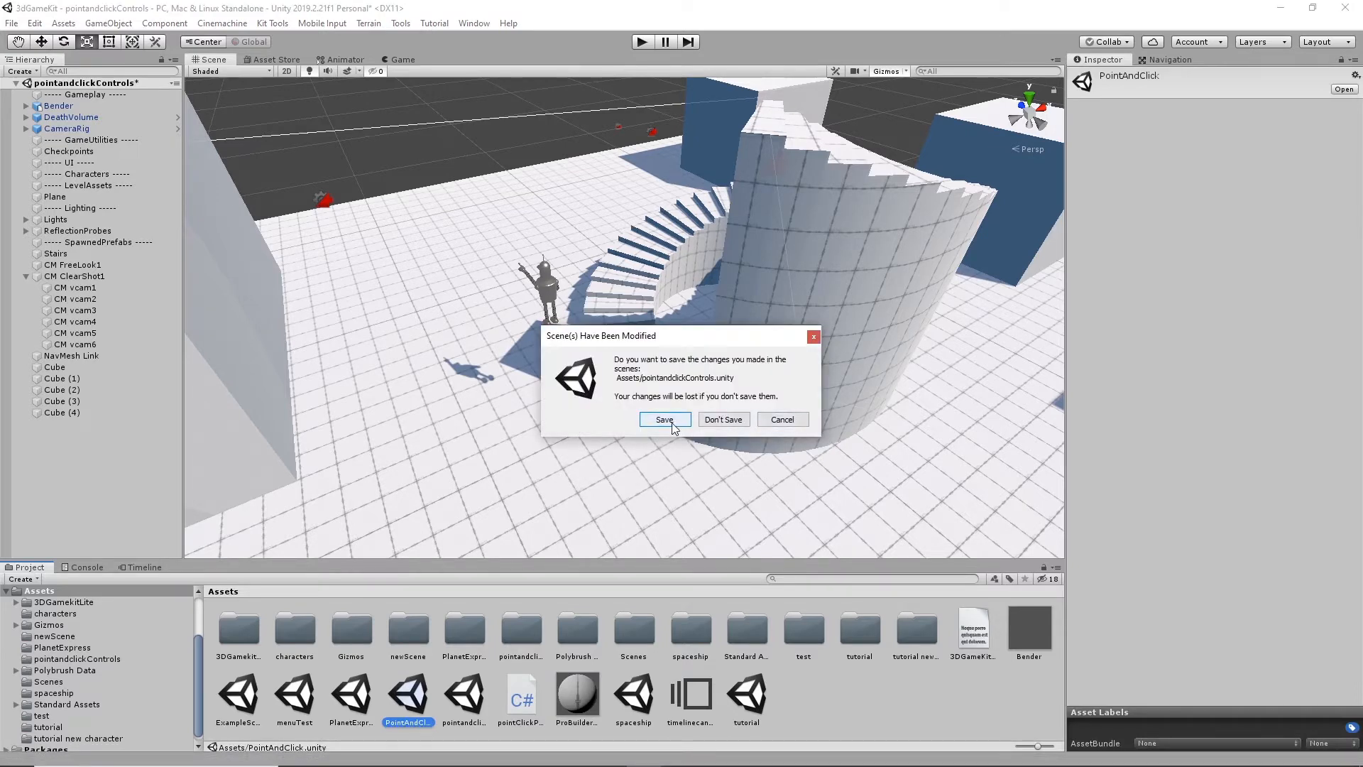
click(722, 419)
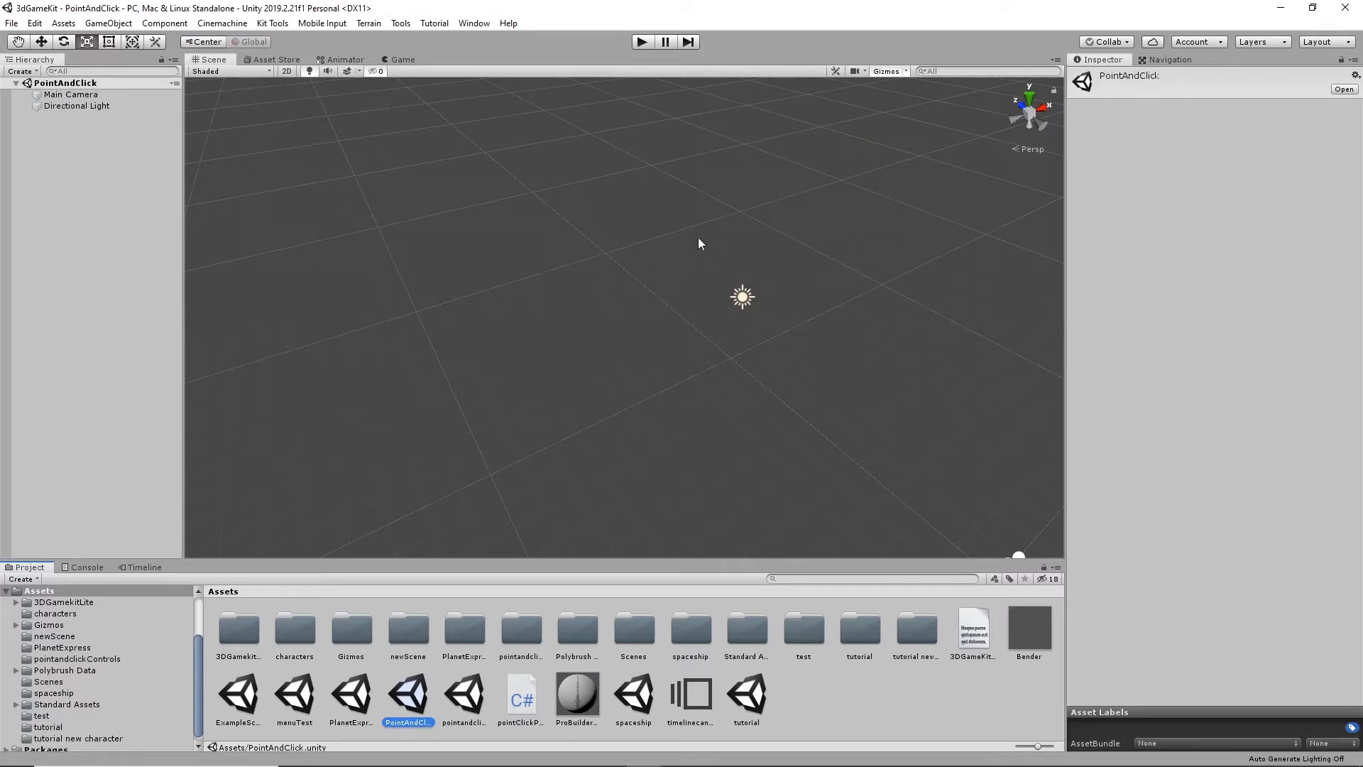
- Add a 3D Plane object to the empty PointAndClick scene and activate the Scale tool
alt+drag(630, 343, 486, 275)
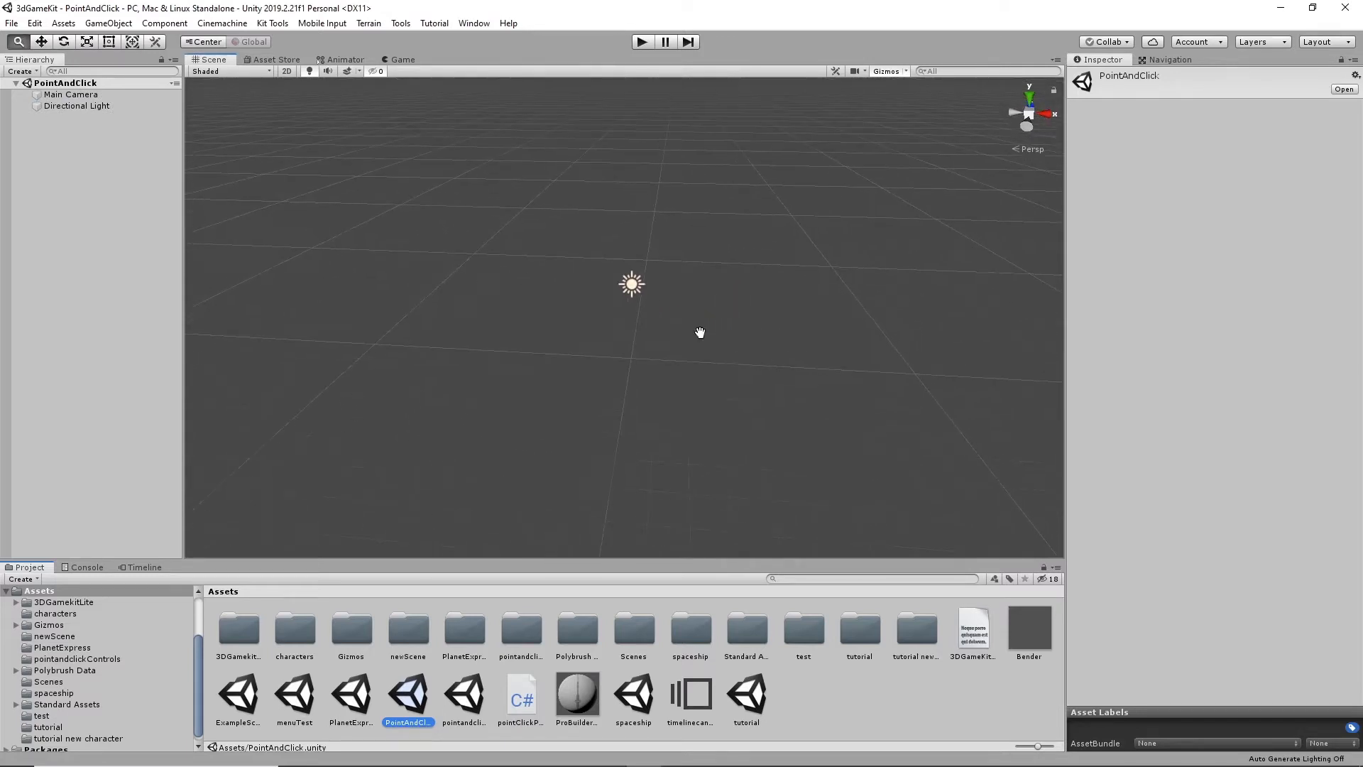
alt+drag(700, 332, 595, 342)
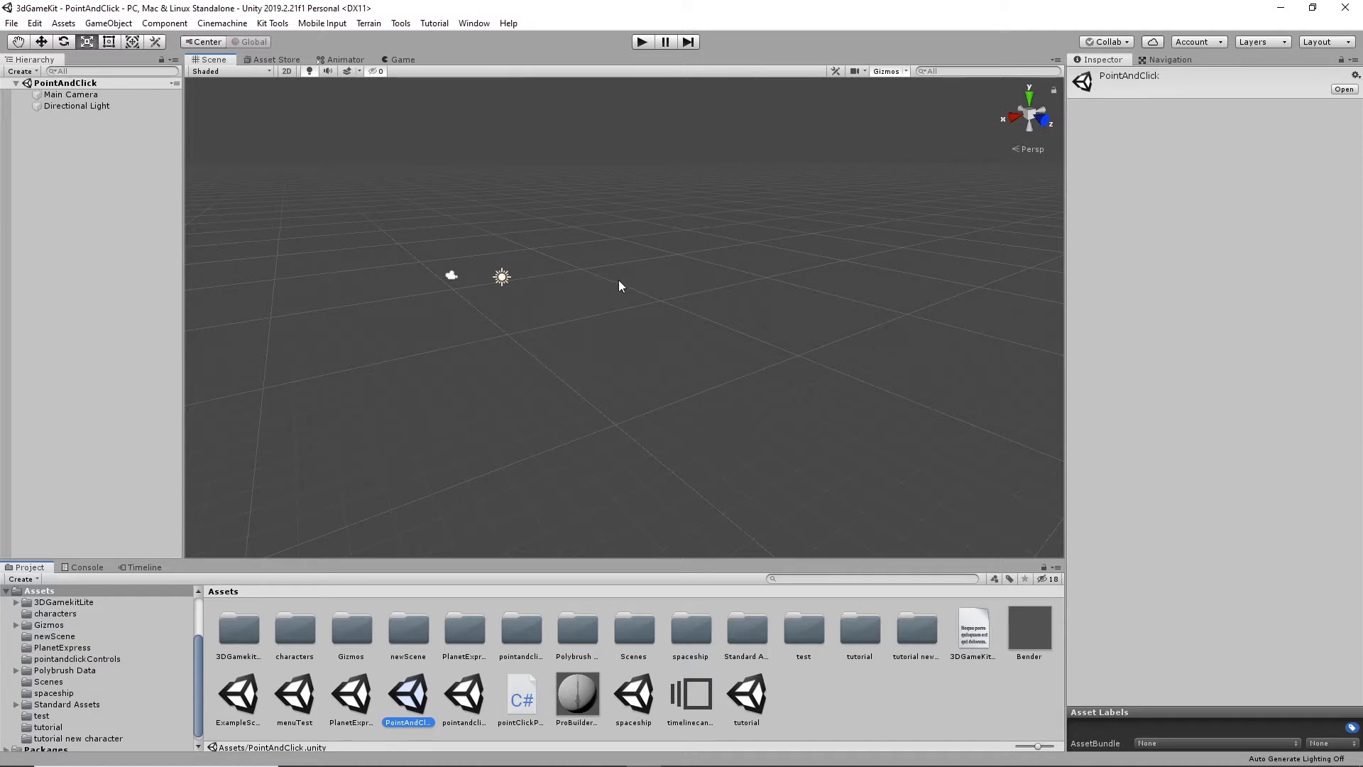
alt+drag(619, 281, 703, 283)
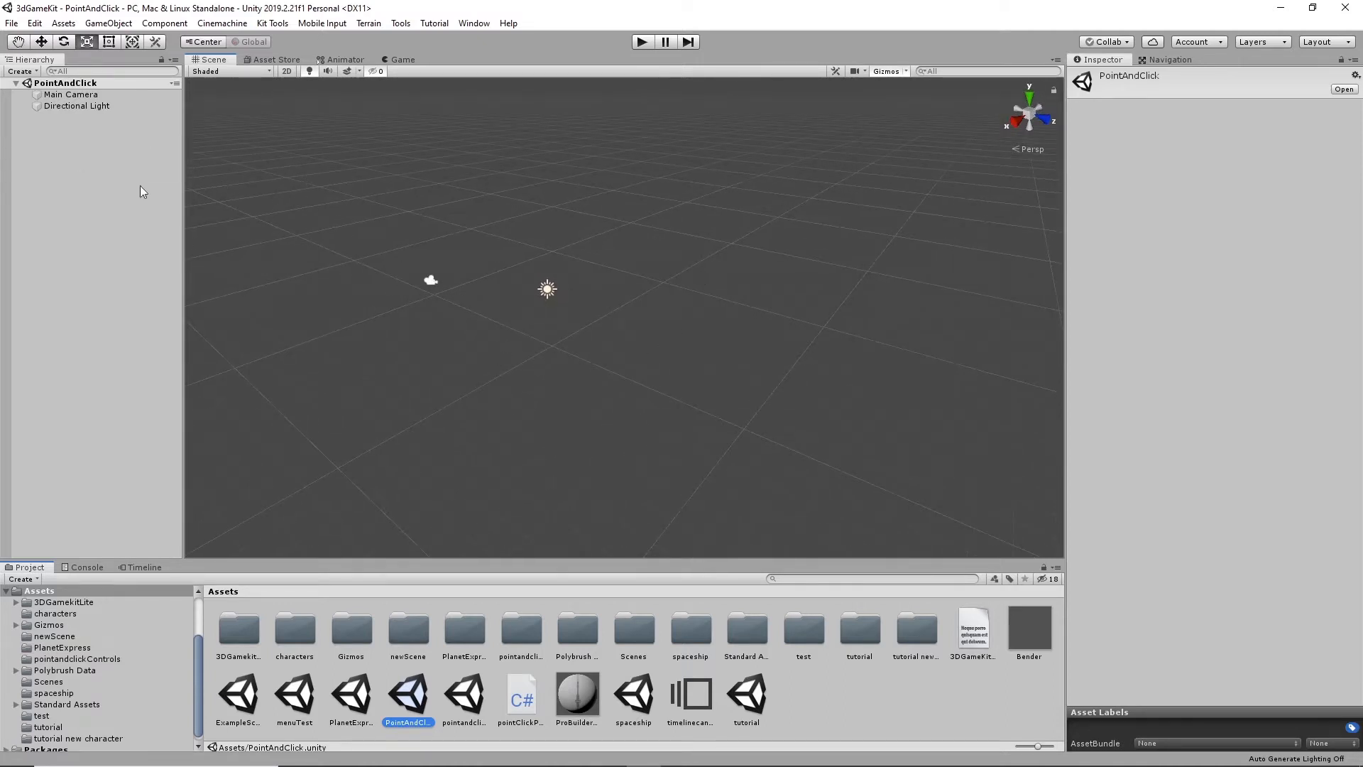
click(161, 26)
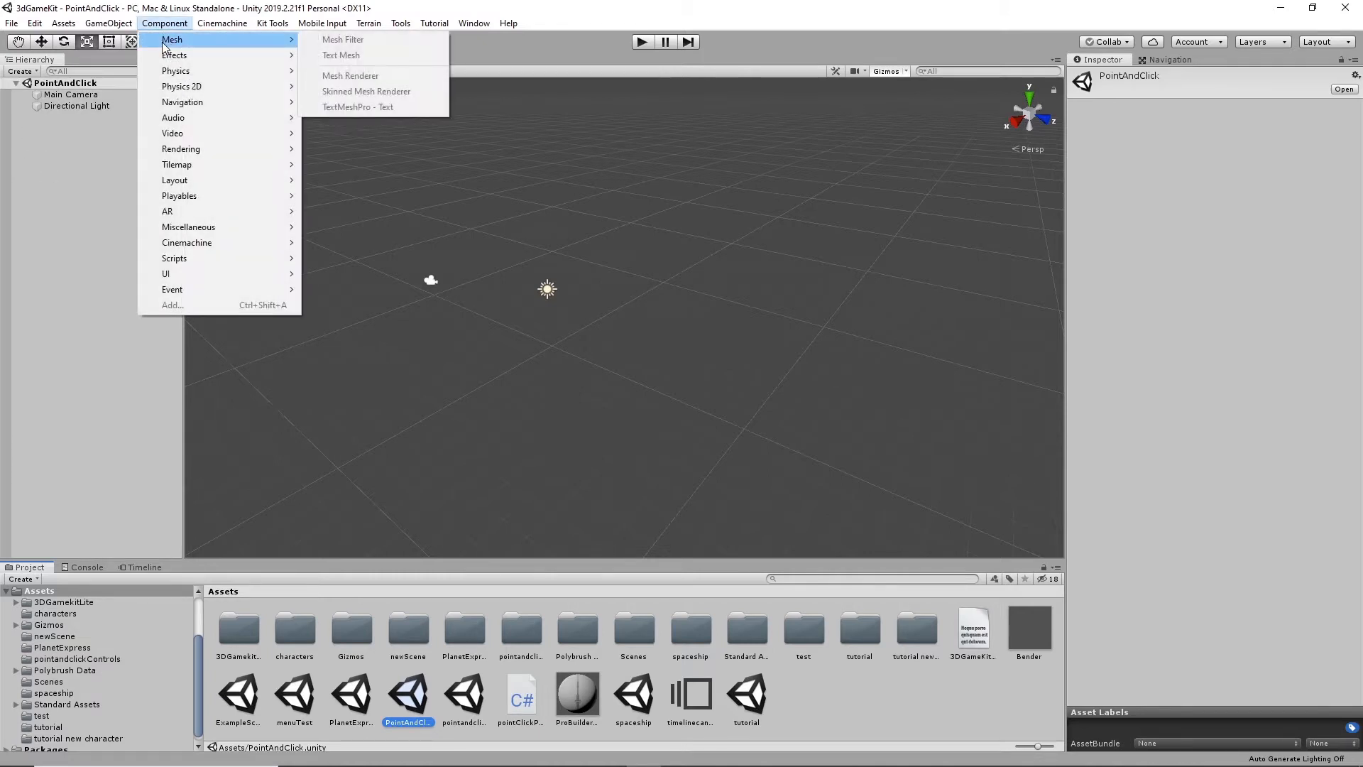
click(118, 25)
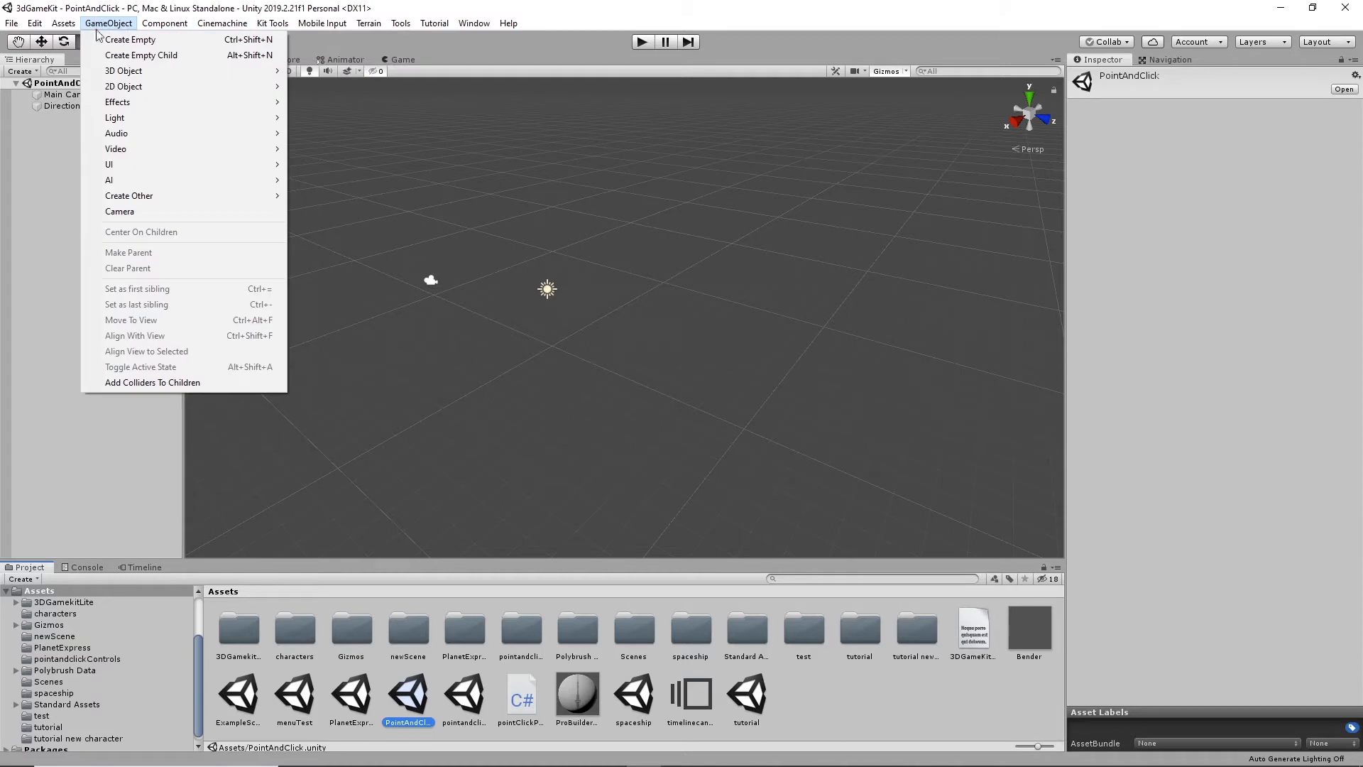
mouse_move(142, 71)
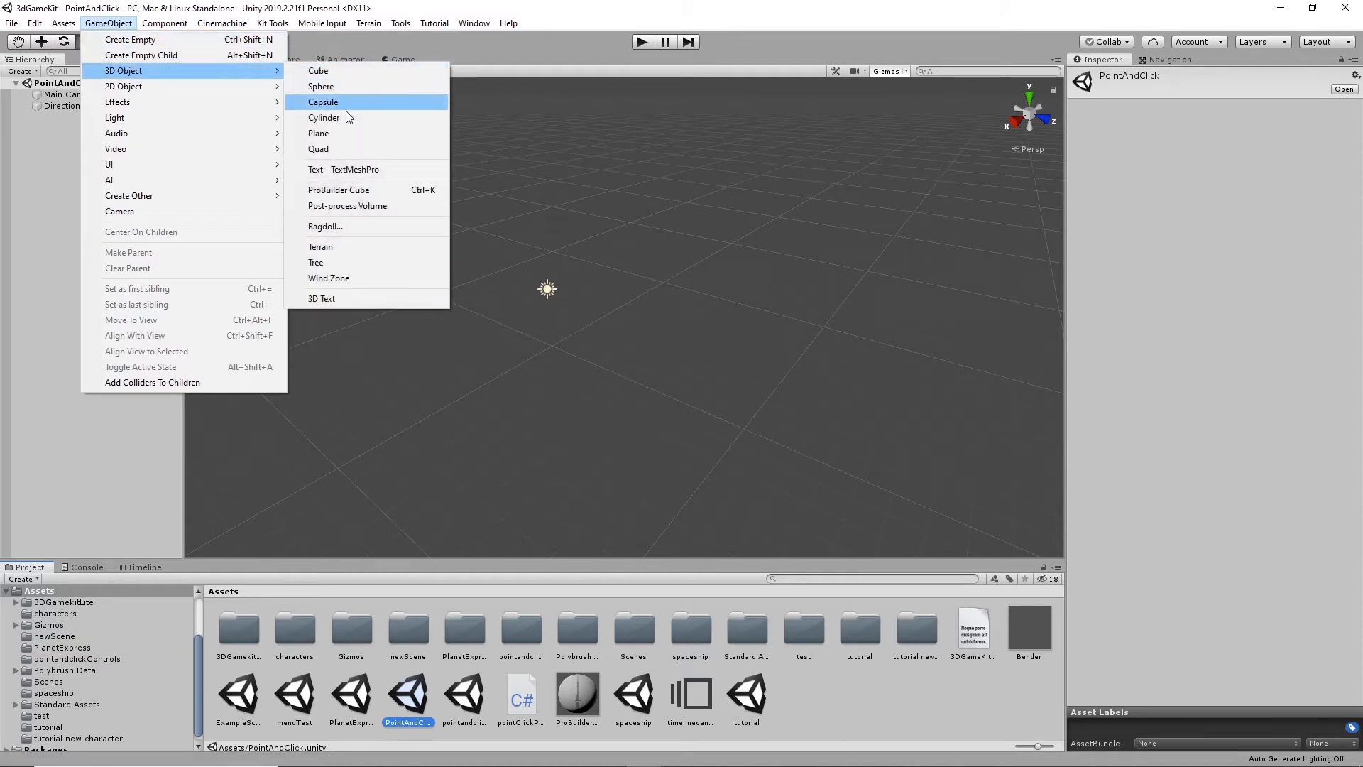
click(338, 134)
key(r)
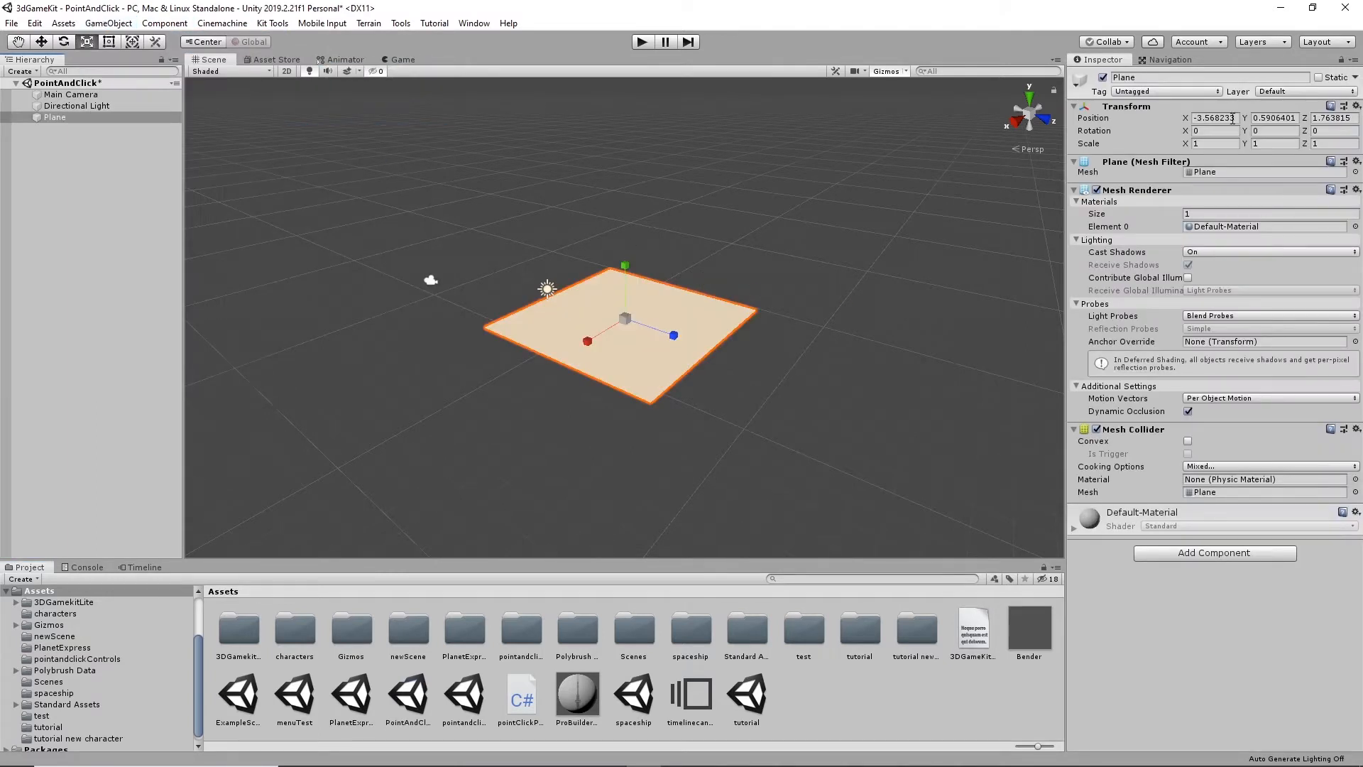
- Set the plane's position to 0 on the X, Y and Z axes
click(1221, 118)
text(0)
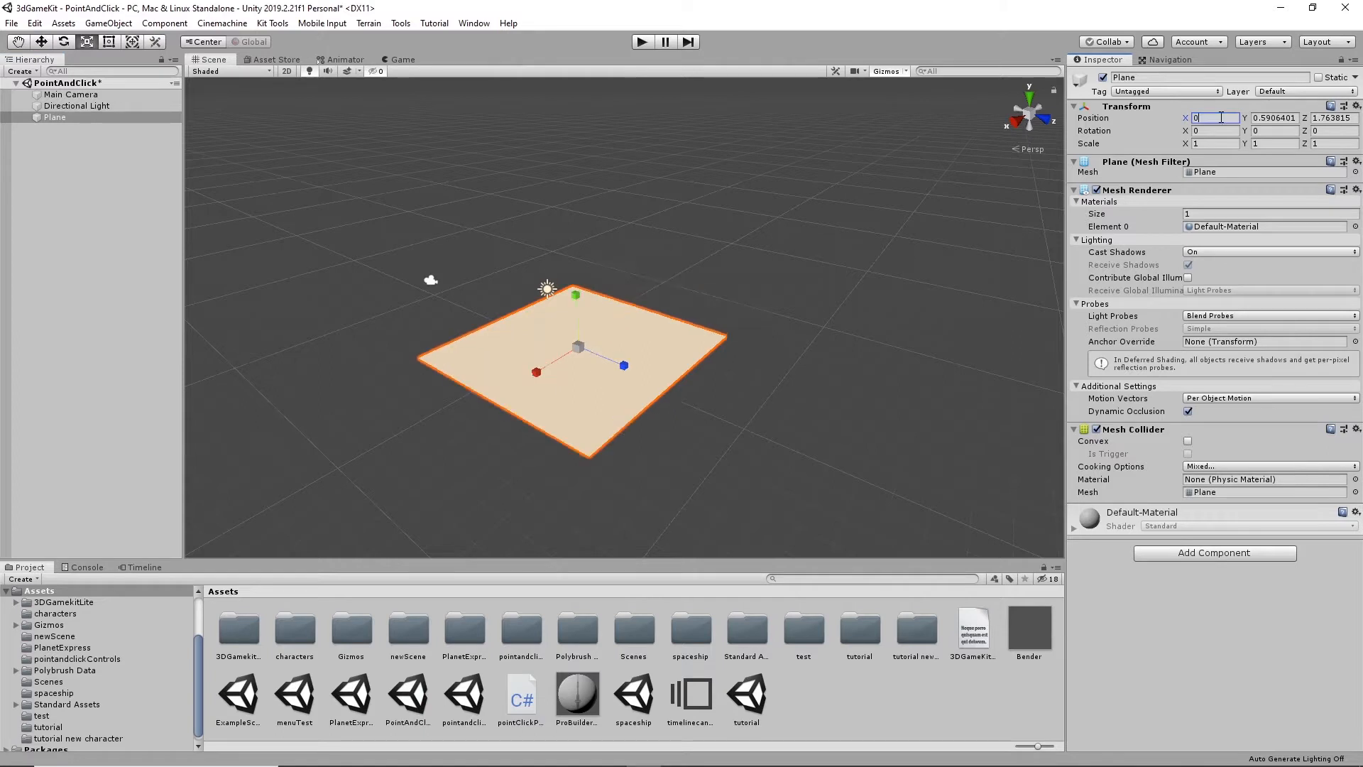
click(1285, 117)
text(0)
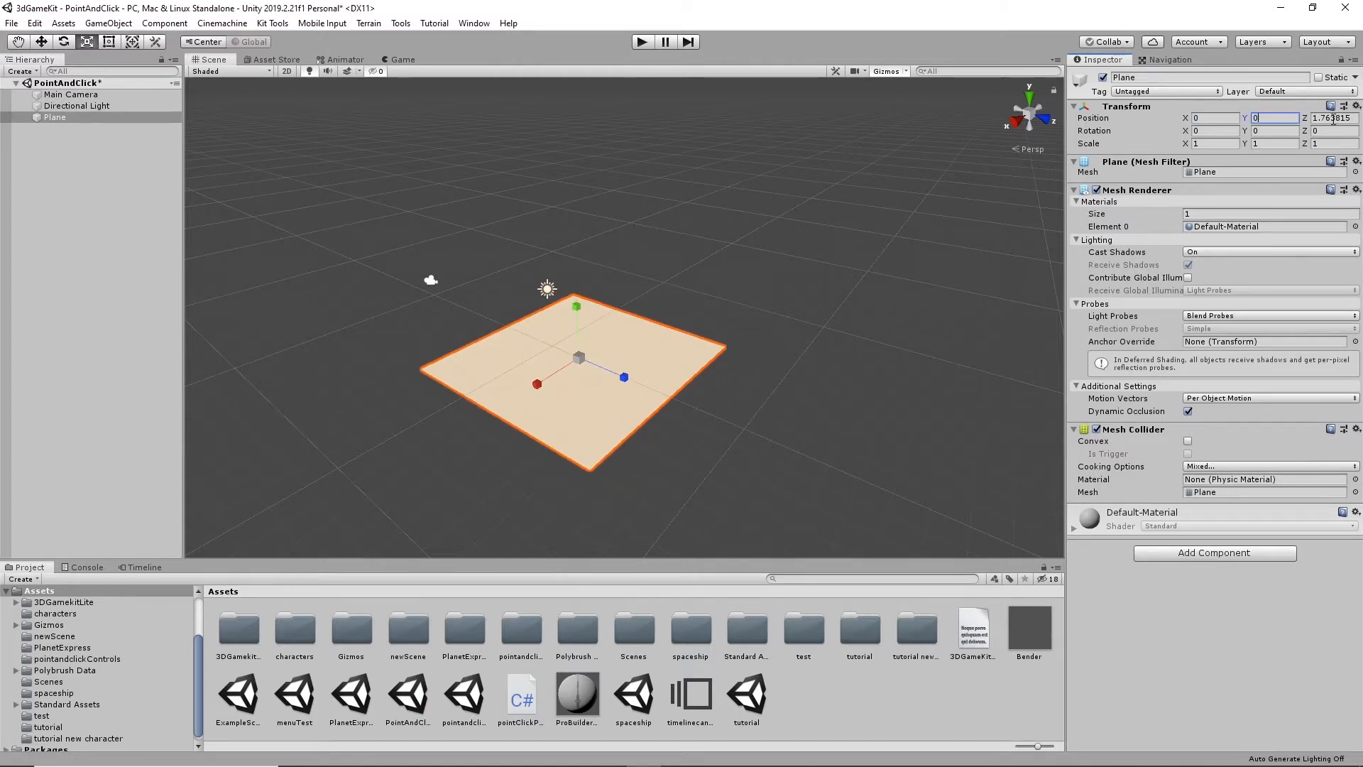
click(1332, 118)
text(0)
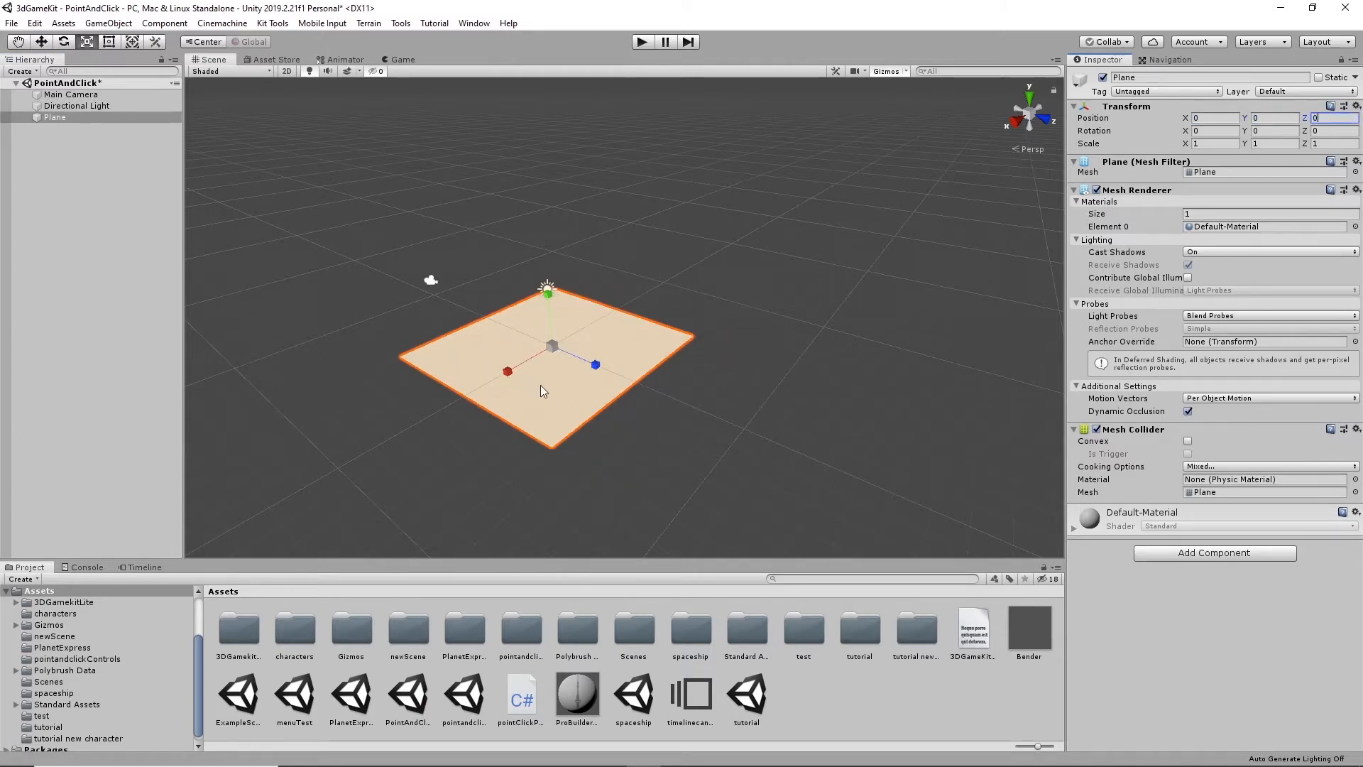
- Scale the plane up uniformly to about 5.24 on all three axes
drag(556, 347, 491, 301)
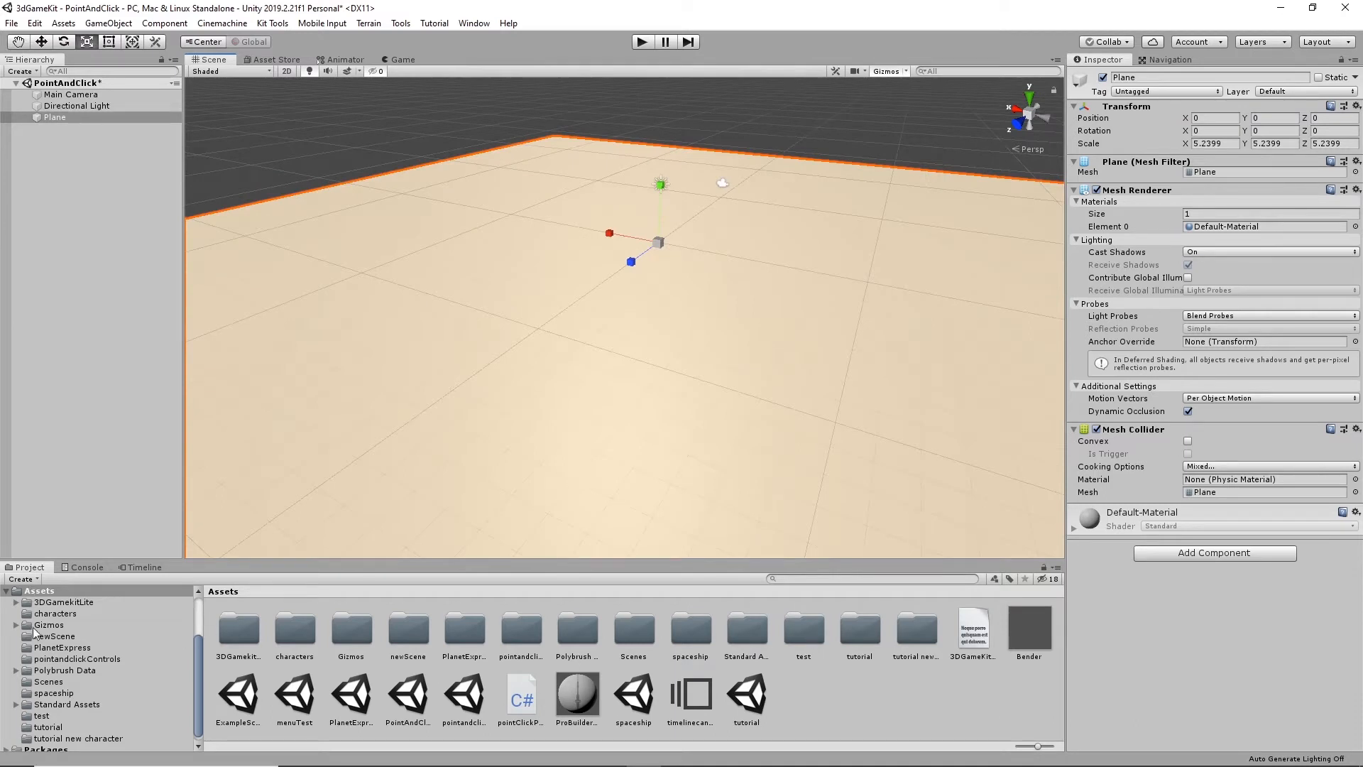
alt+drag(625, 383, 639, 313)
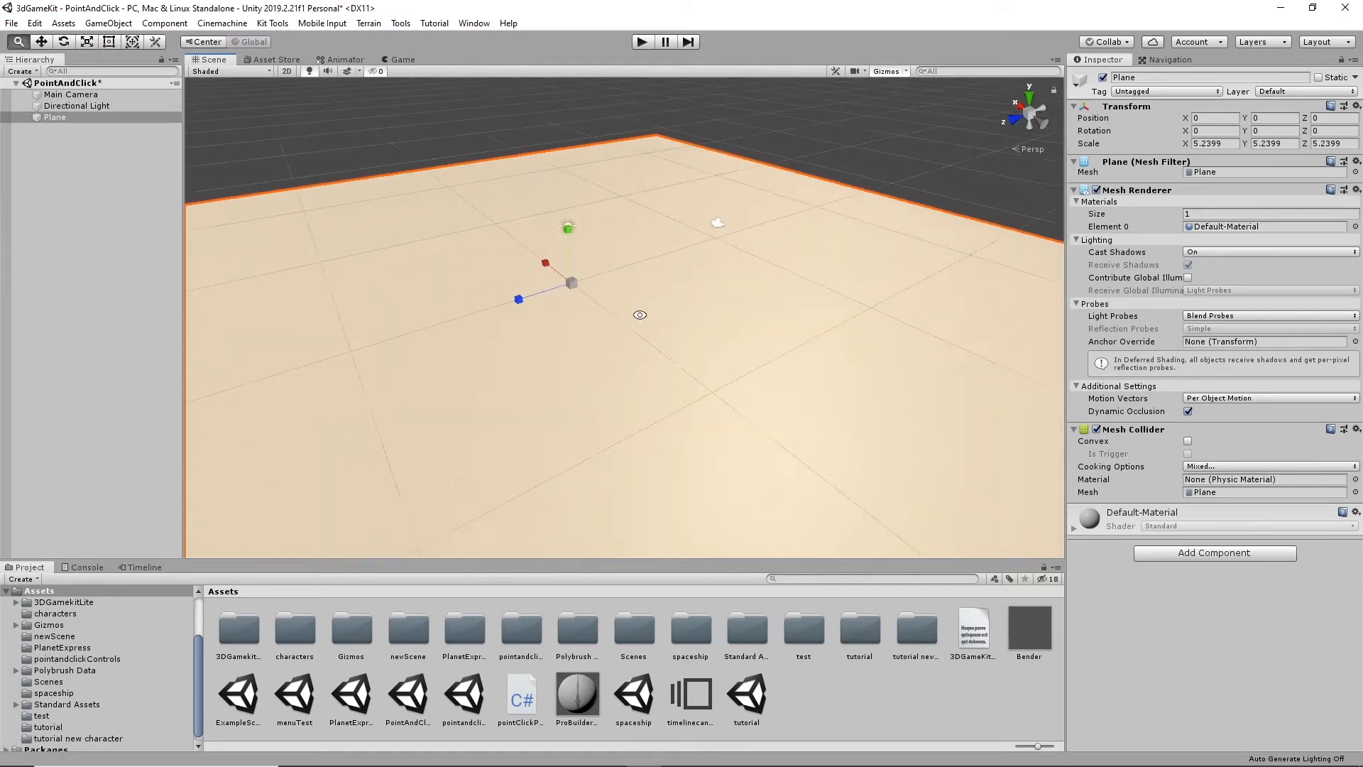
scroll(640, 315, up, 5)
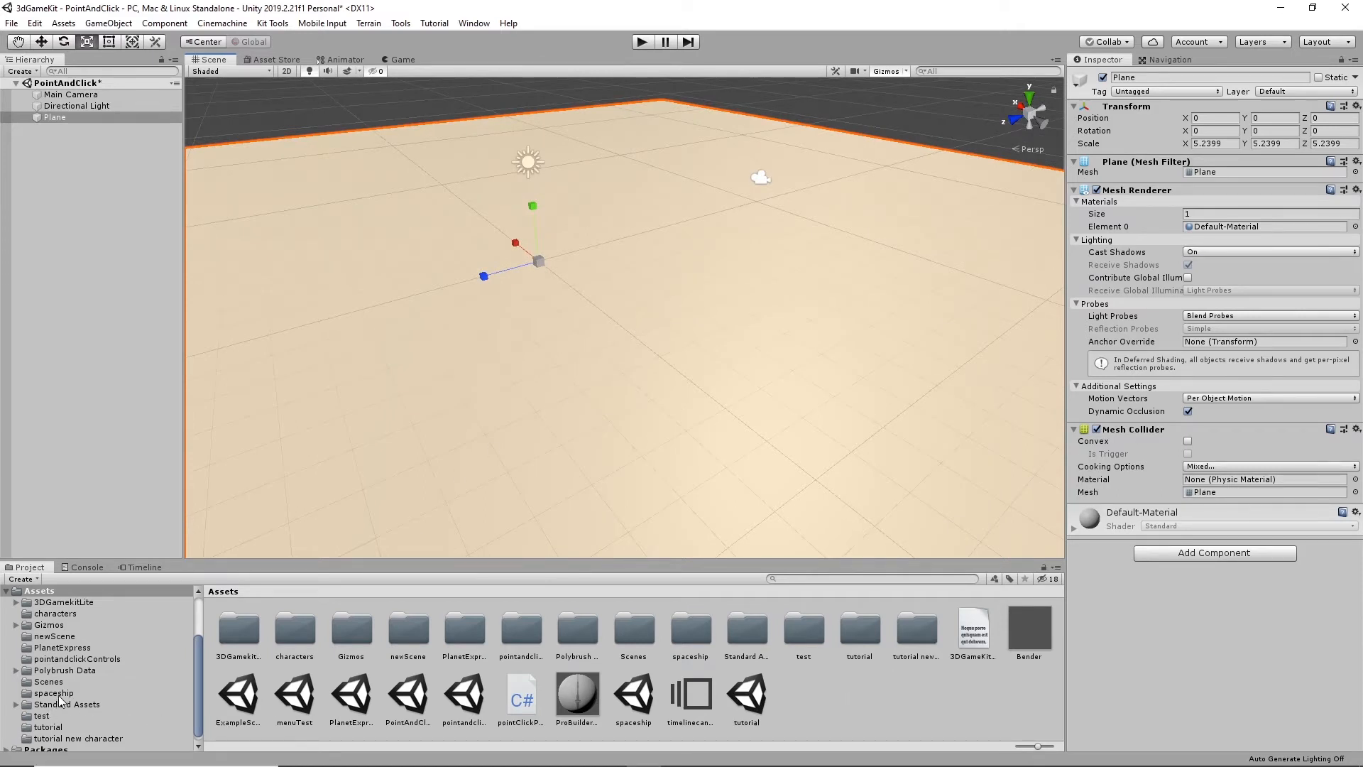
- Create a new material named check in the Assets folder
scroll(61, 650, up, 2)
scroll(61, 653, down, 2)
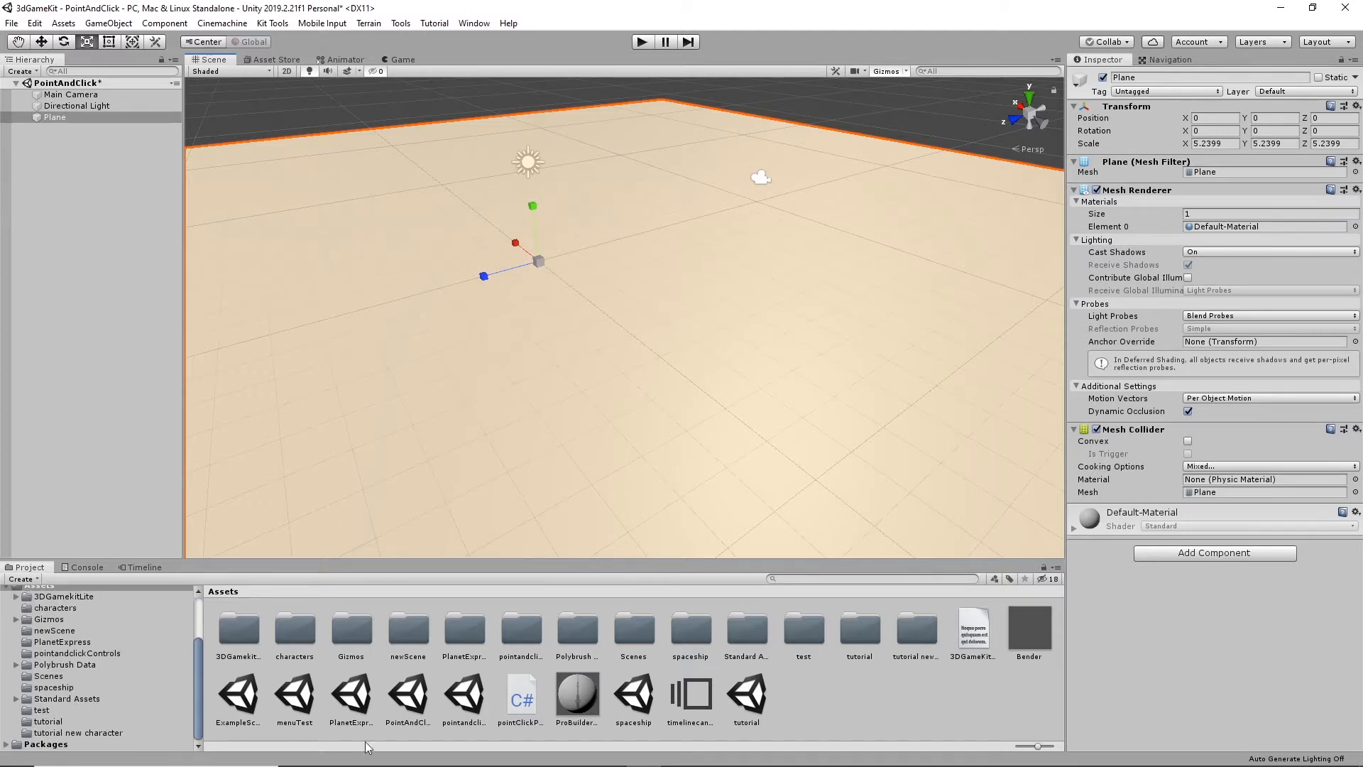
right_click(852, 704)
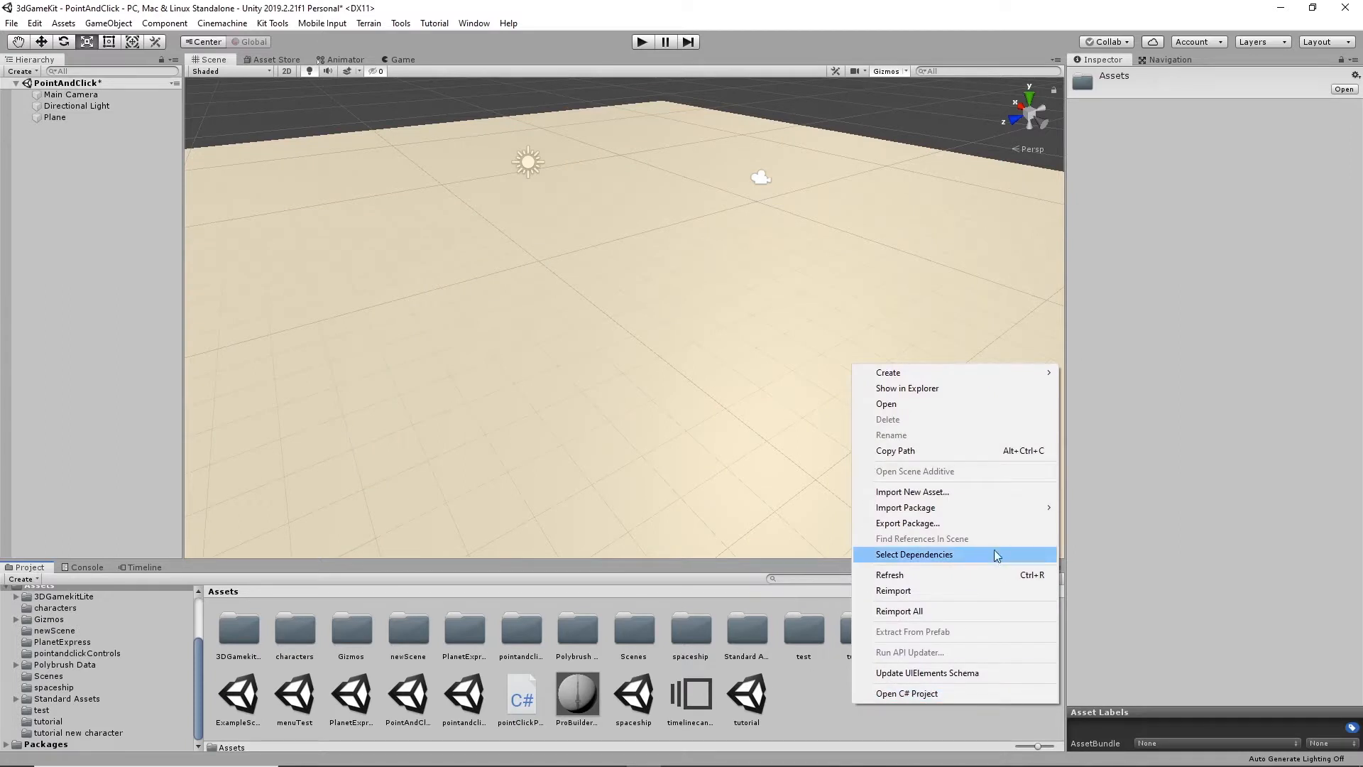
mouse_move(914, 374)
click(1093, 329)
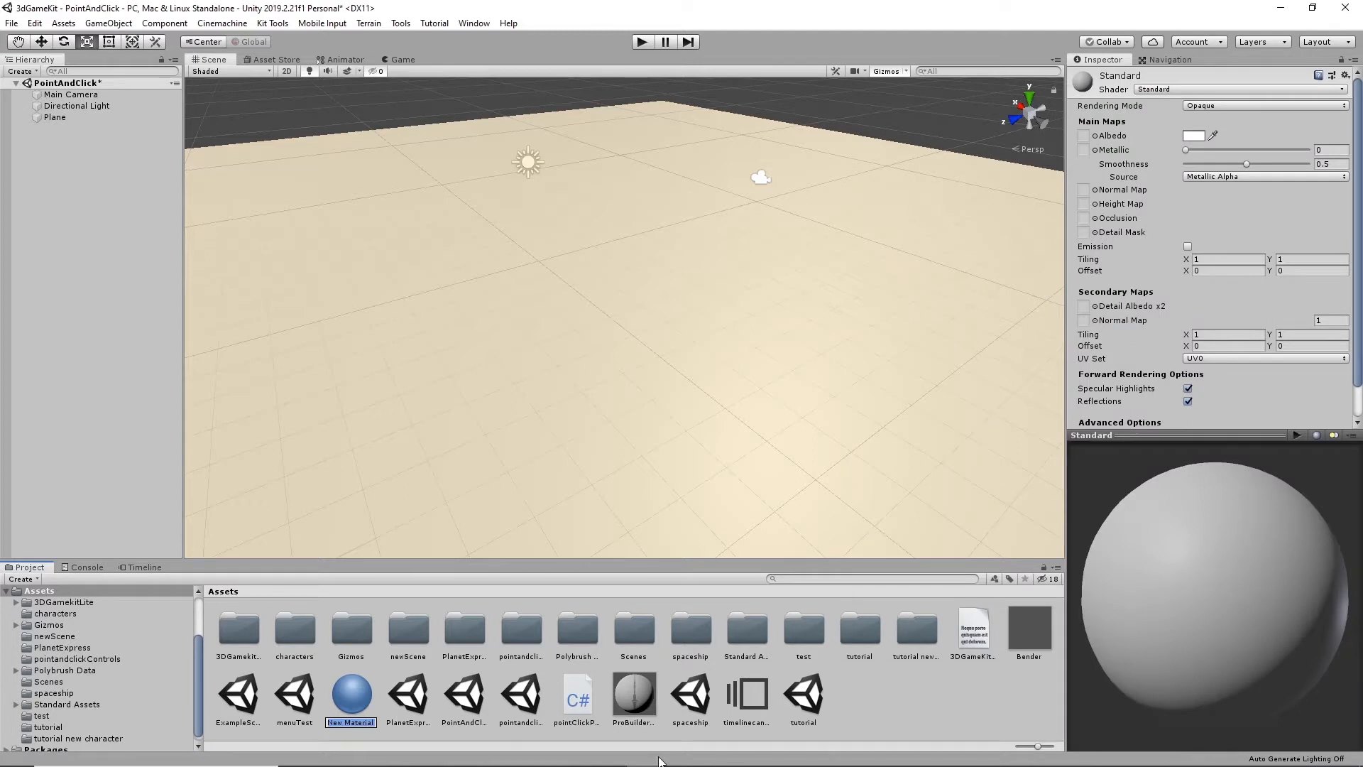
text(check)
key(Return)
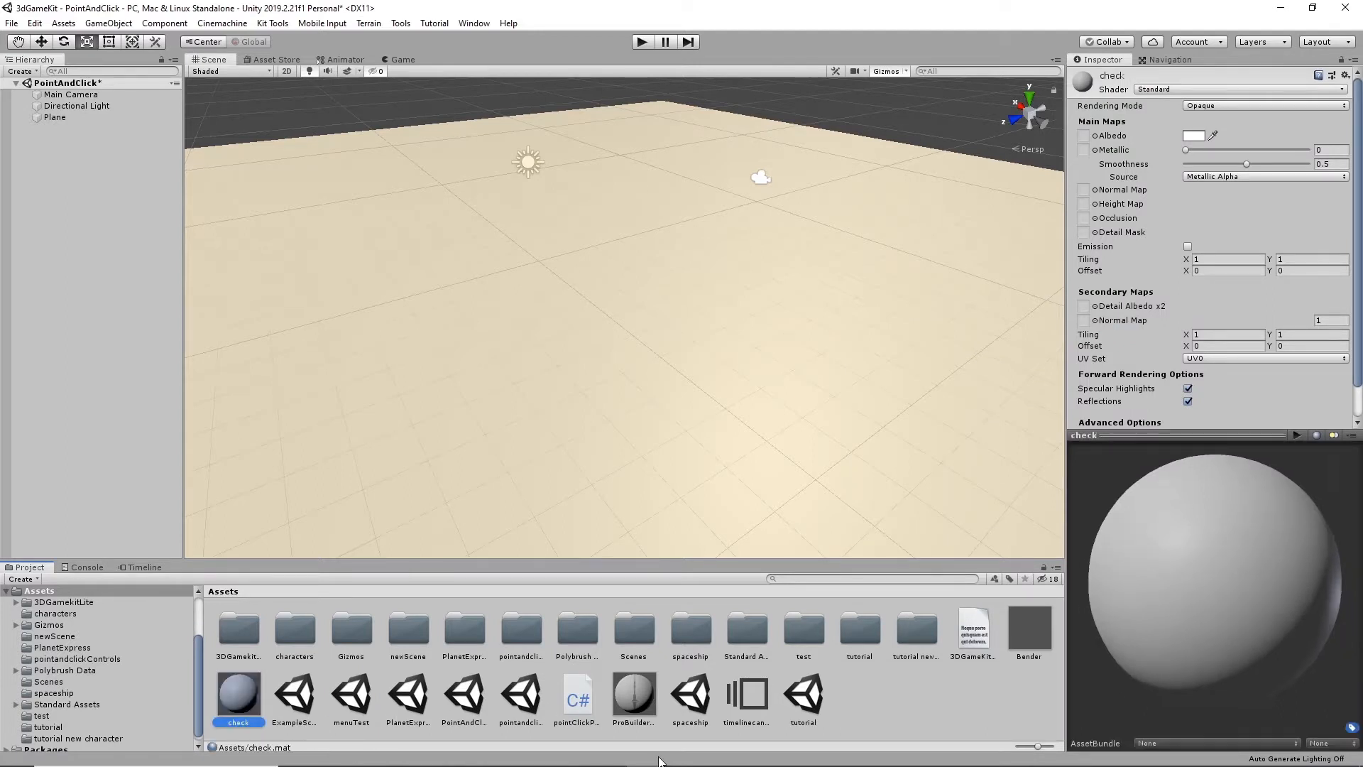
- Apply the check material to the plane and set its Albedo texture to Default-Checker-Gray
drag(239, 700, 675, 387)
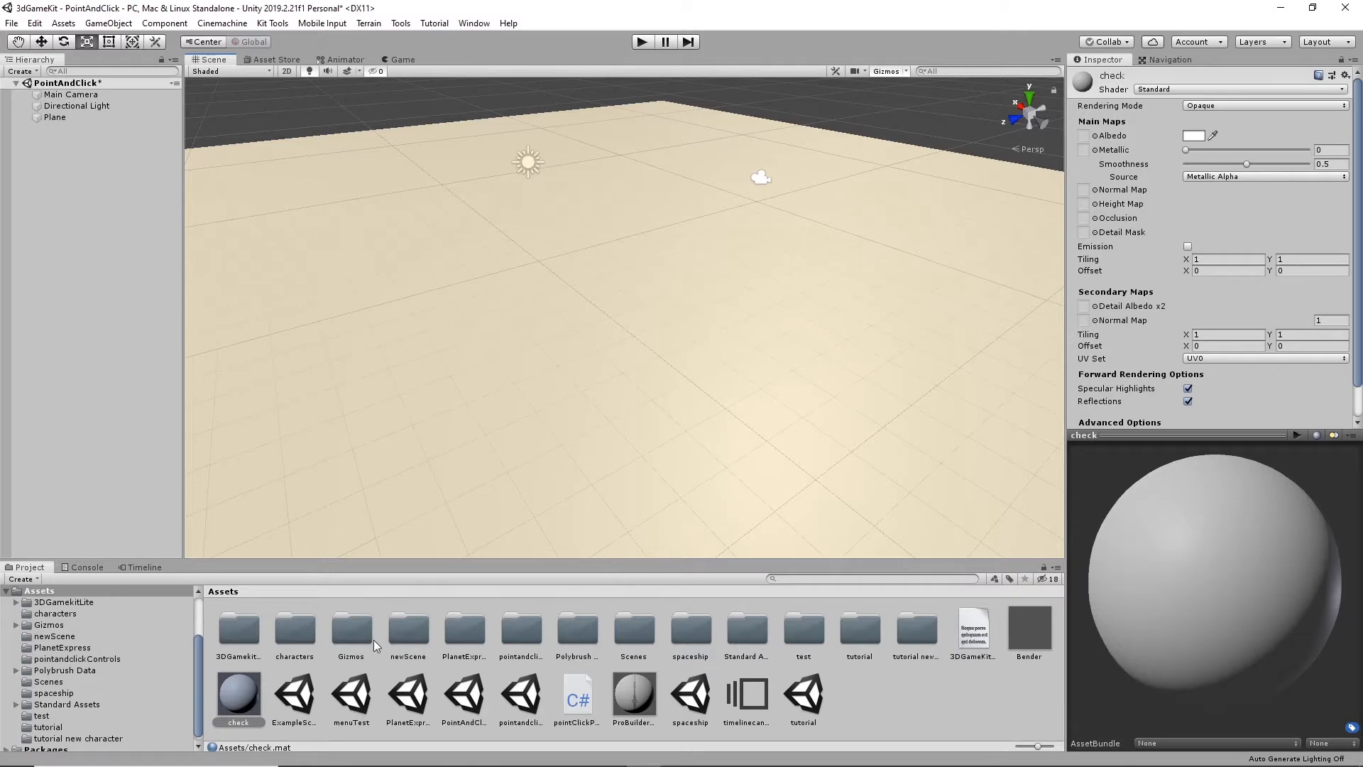
click(698, 450)
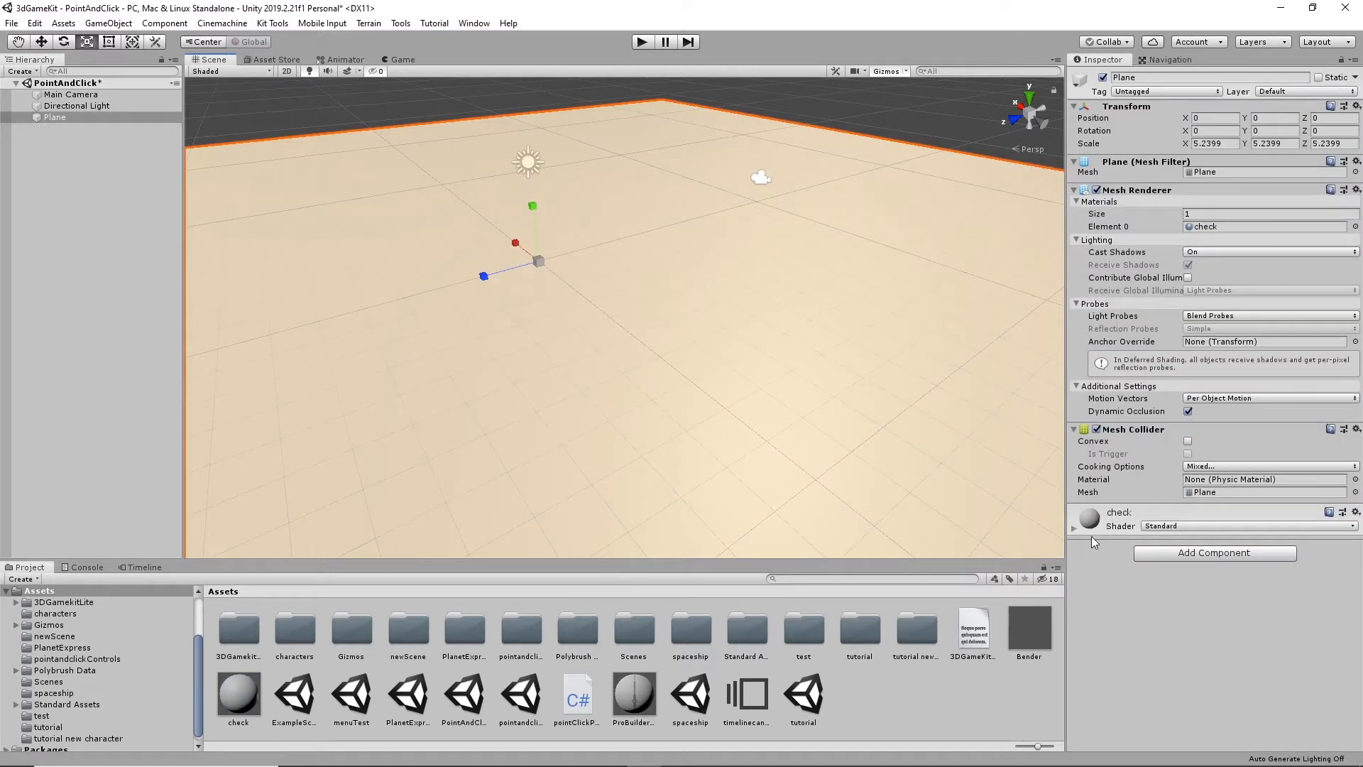
click(1072, 529)
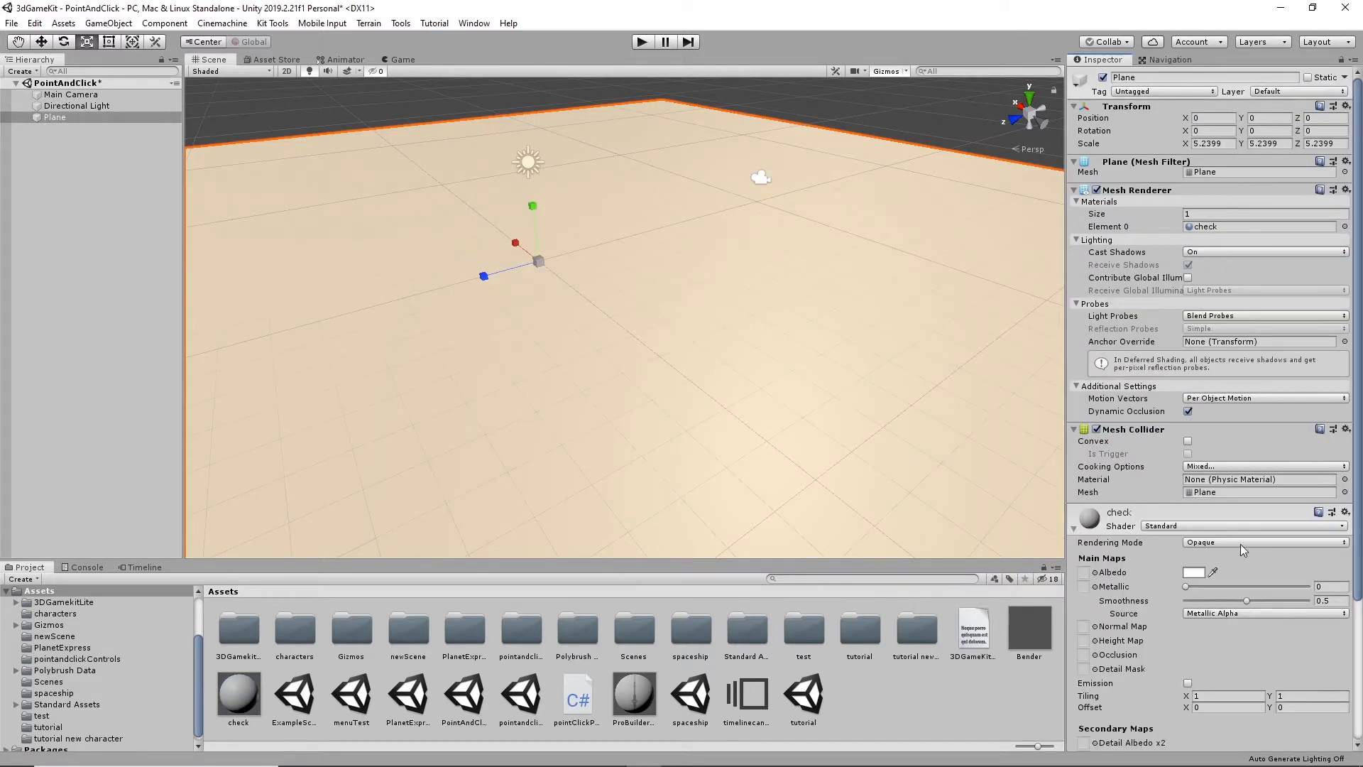
click(1095, 572)
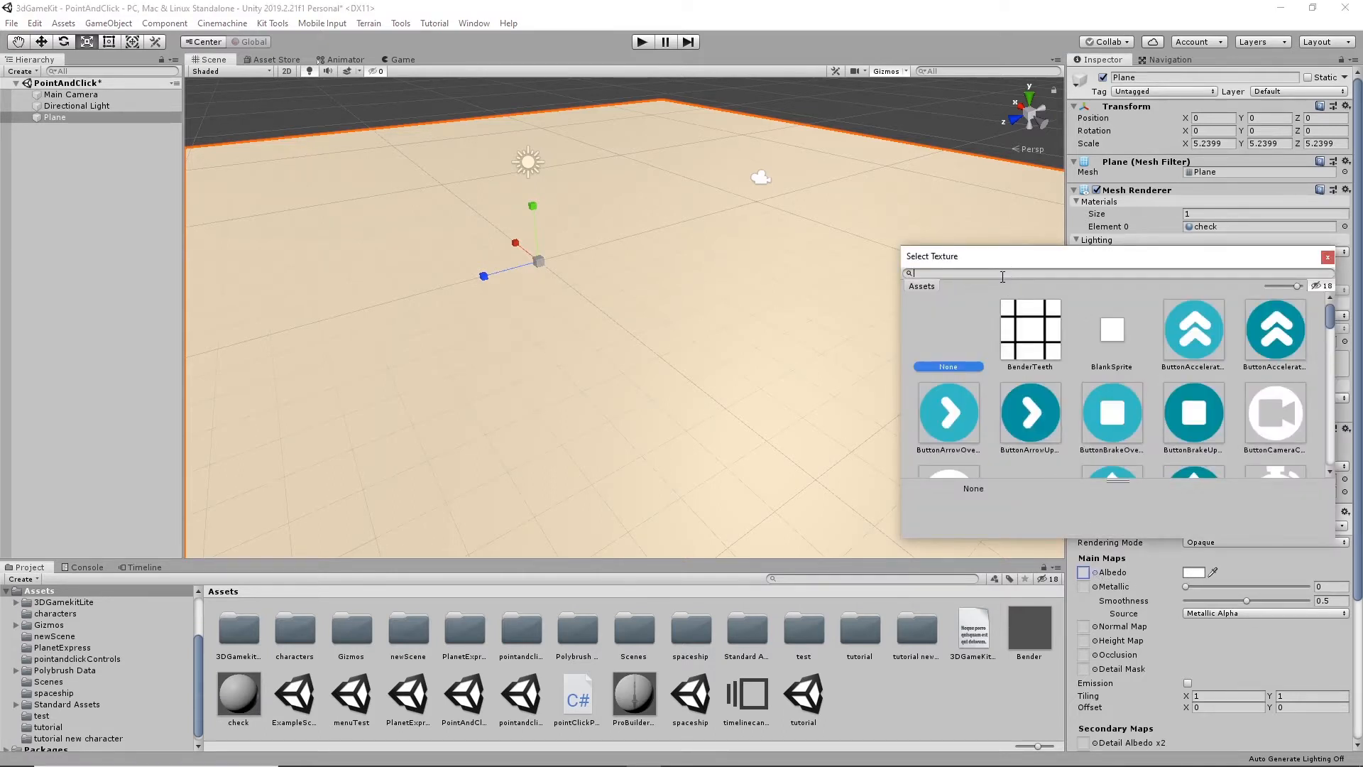
text(check)
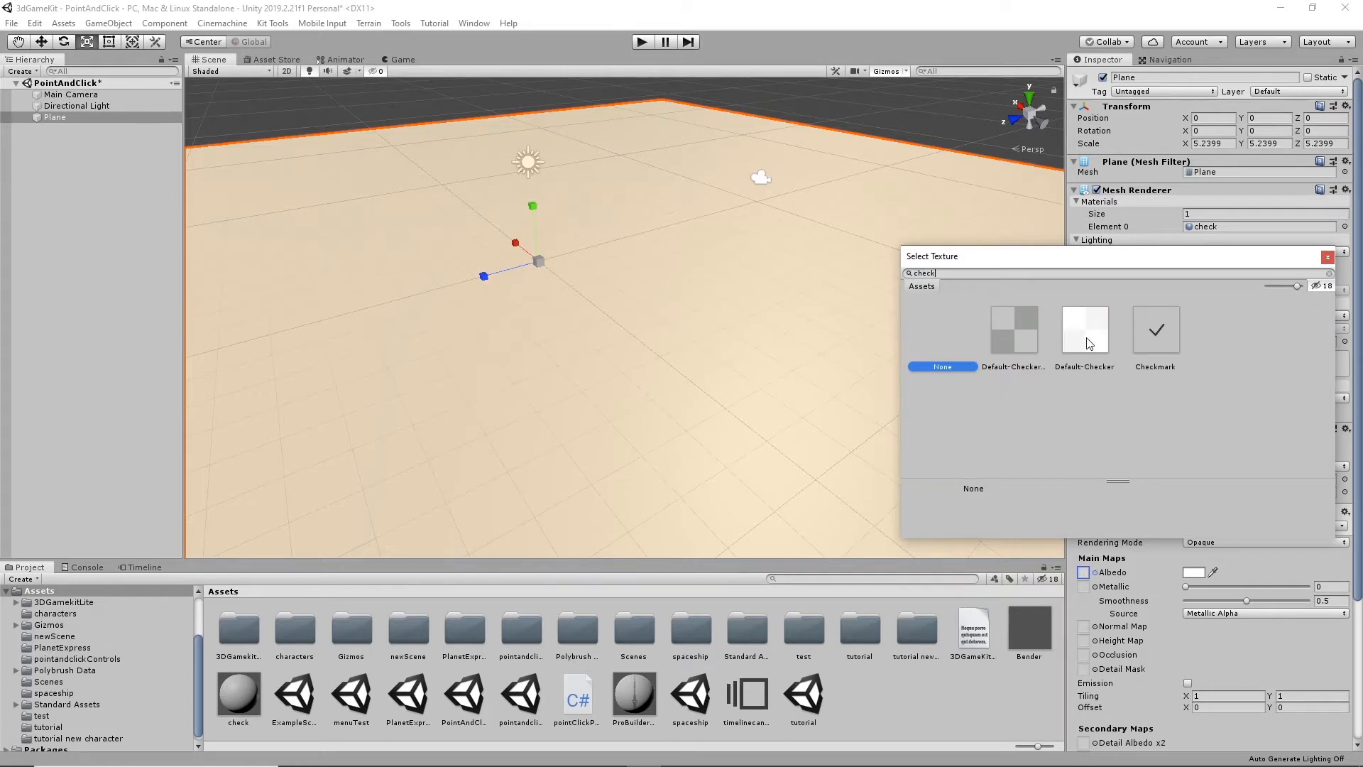
click(1026, 334)
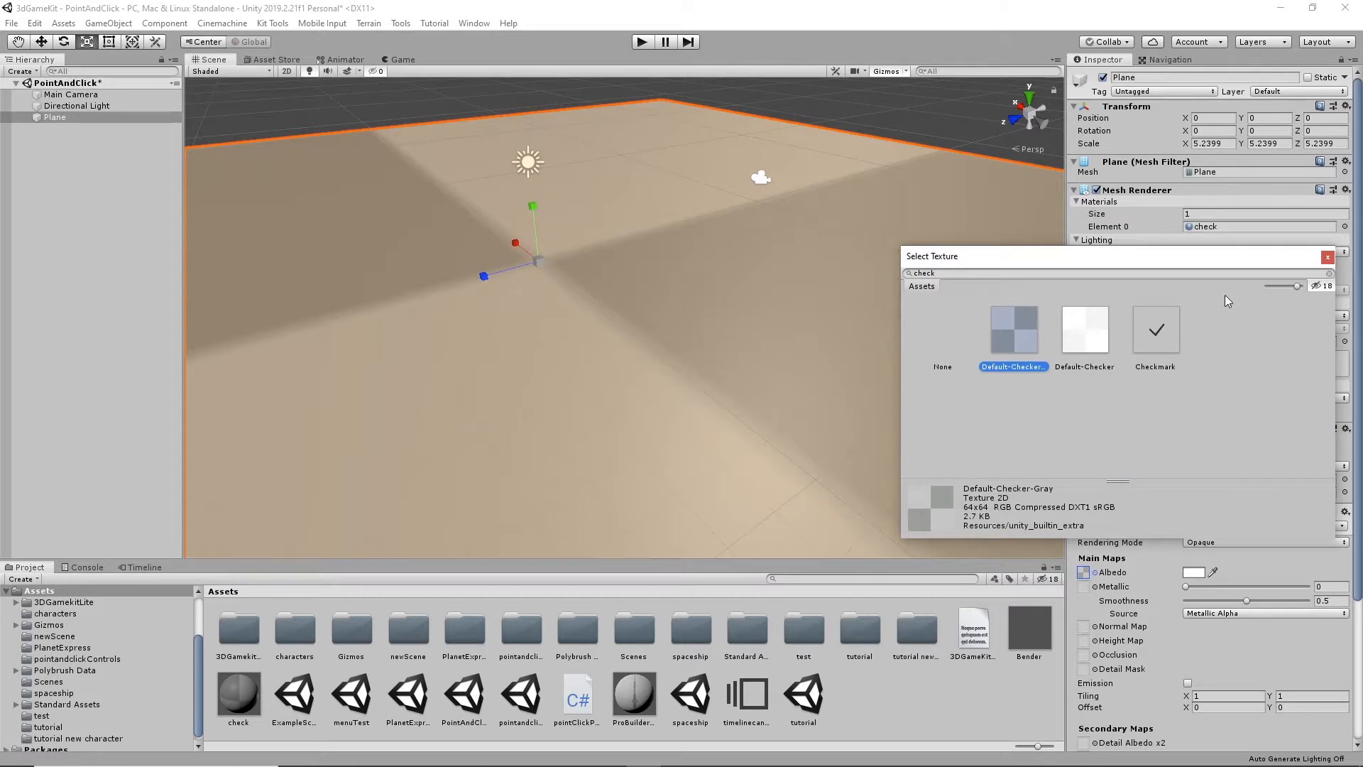
click(1326, 257)
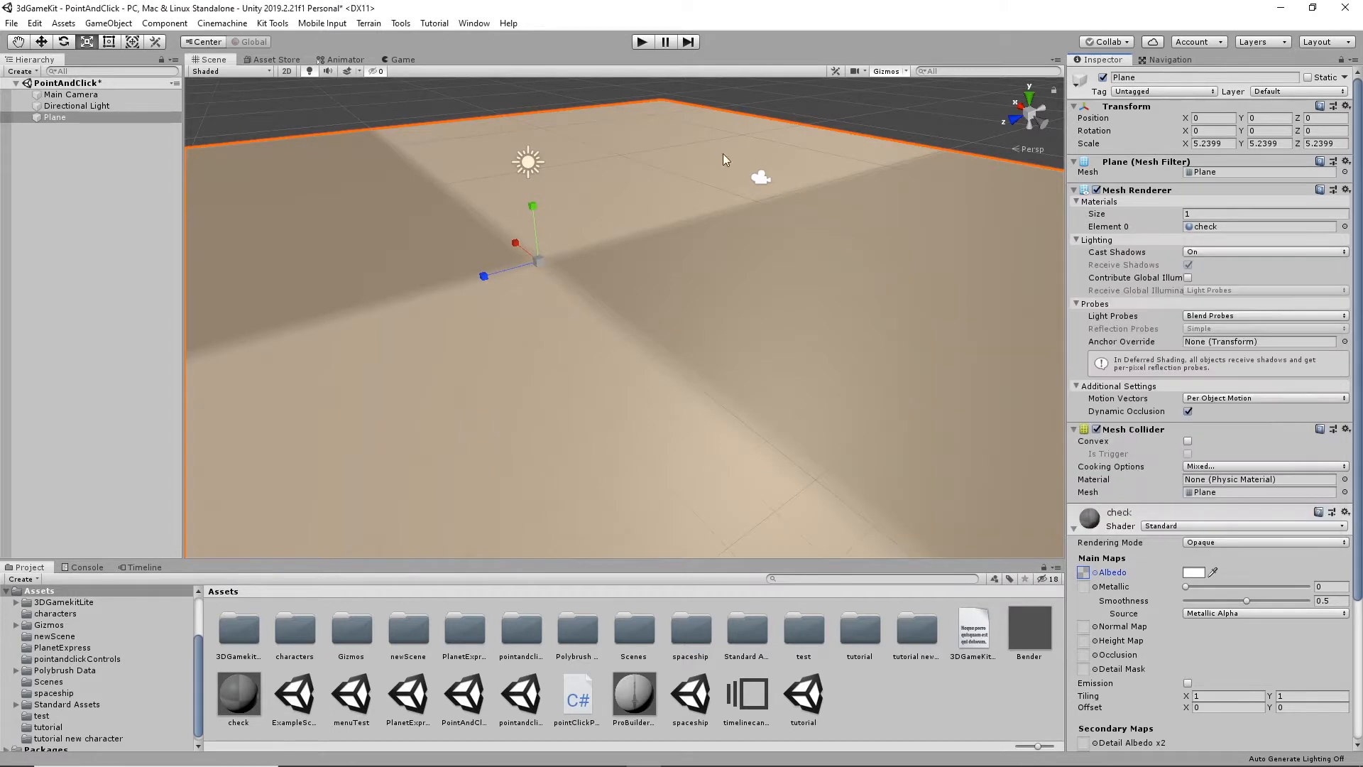
- Set the plane's scale to 1 on the X, Y and Z axes
scroll(768, 437, down, 5)
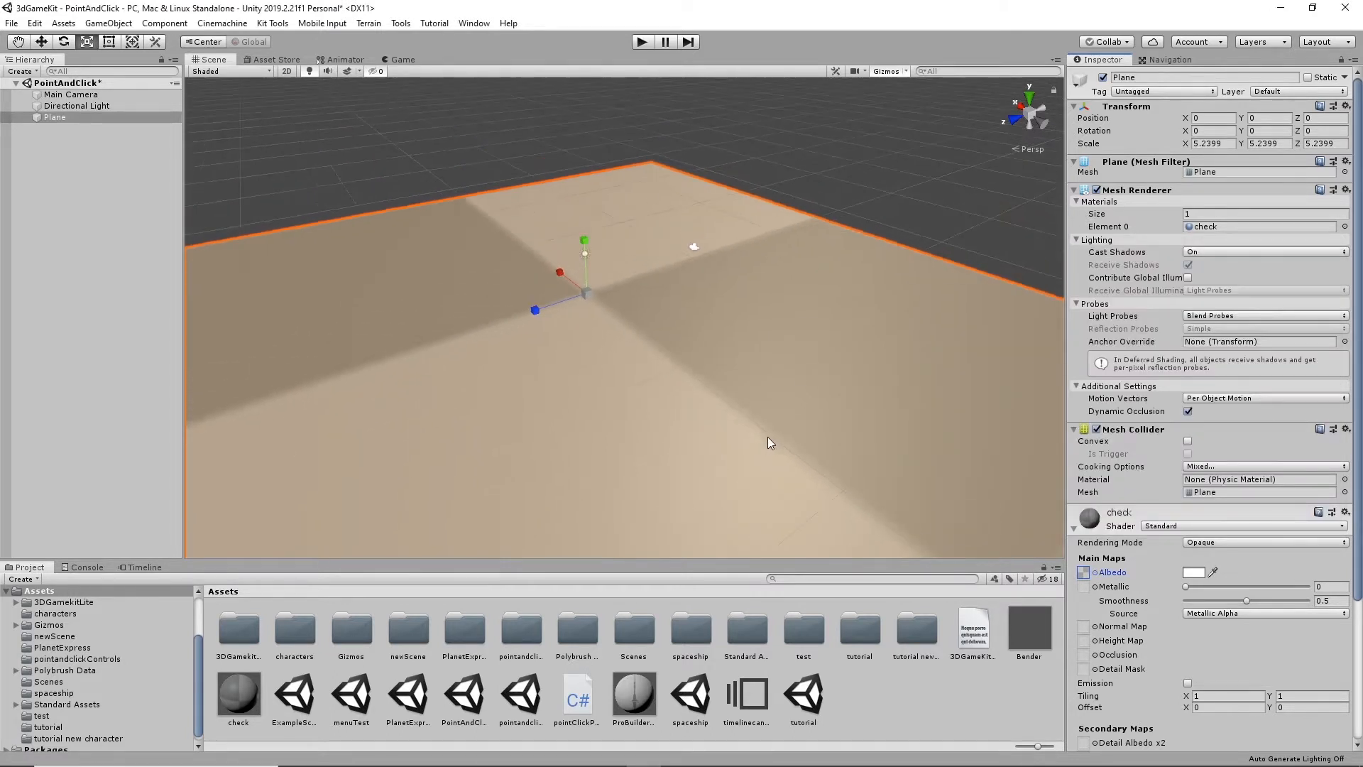
scroll(896, 357, down, 3)
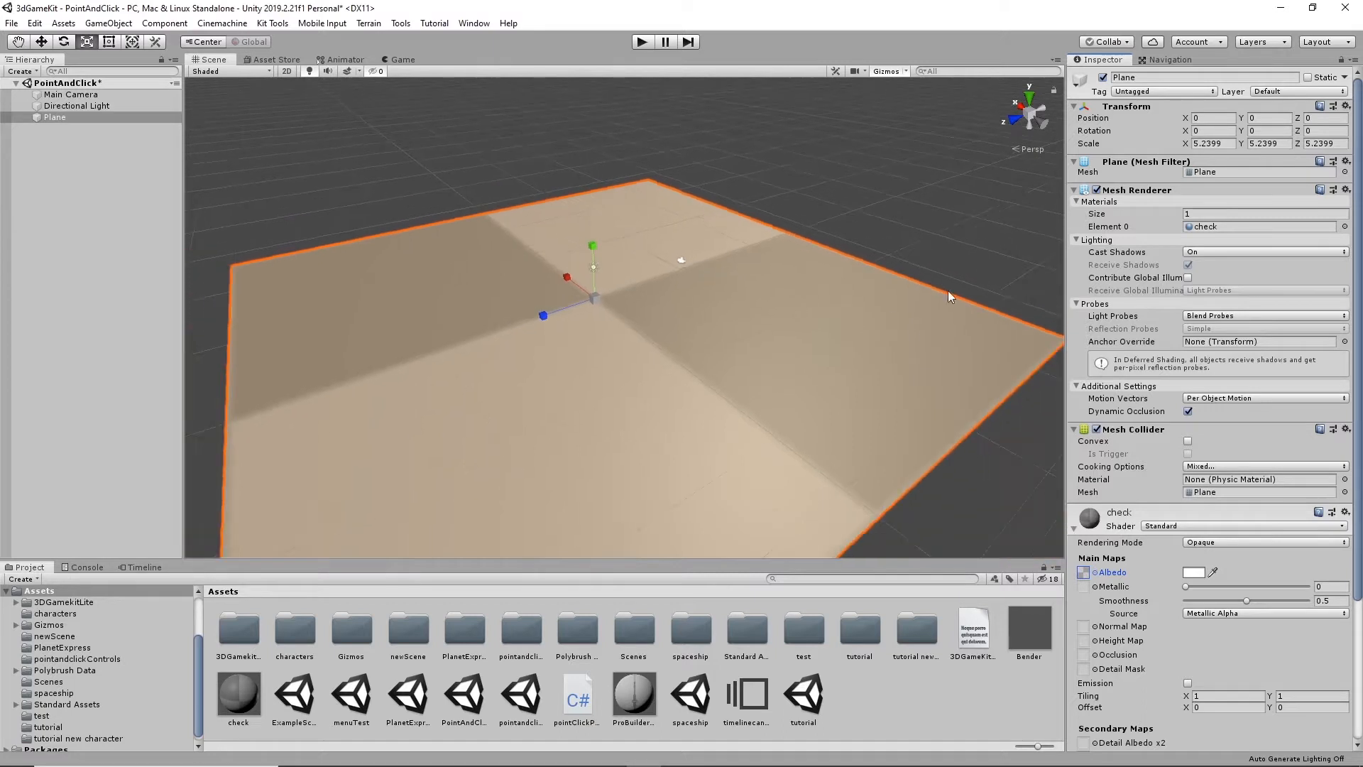
alt+drag(858, 378, 783, 406)
scroll(784, 405, down, 2)
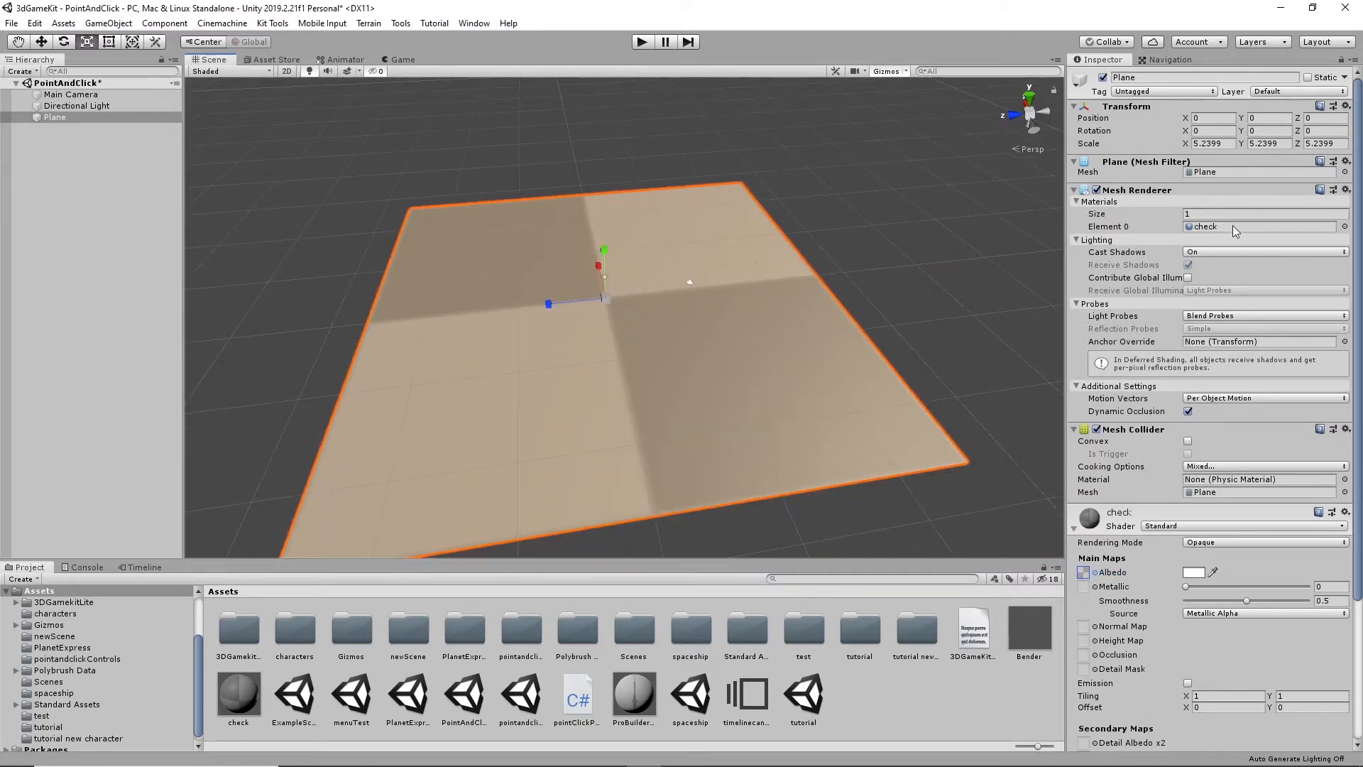
click(1223, 145)
text(1)
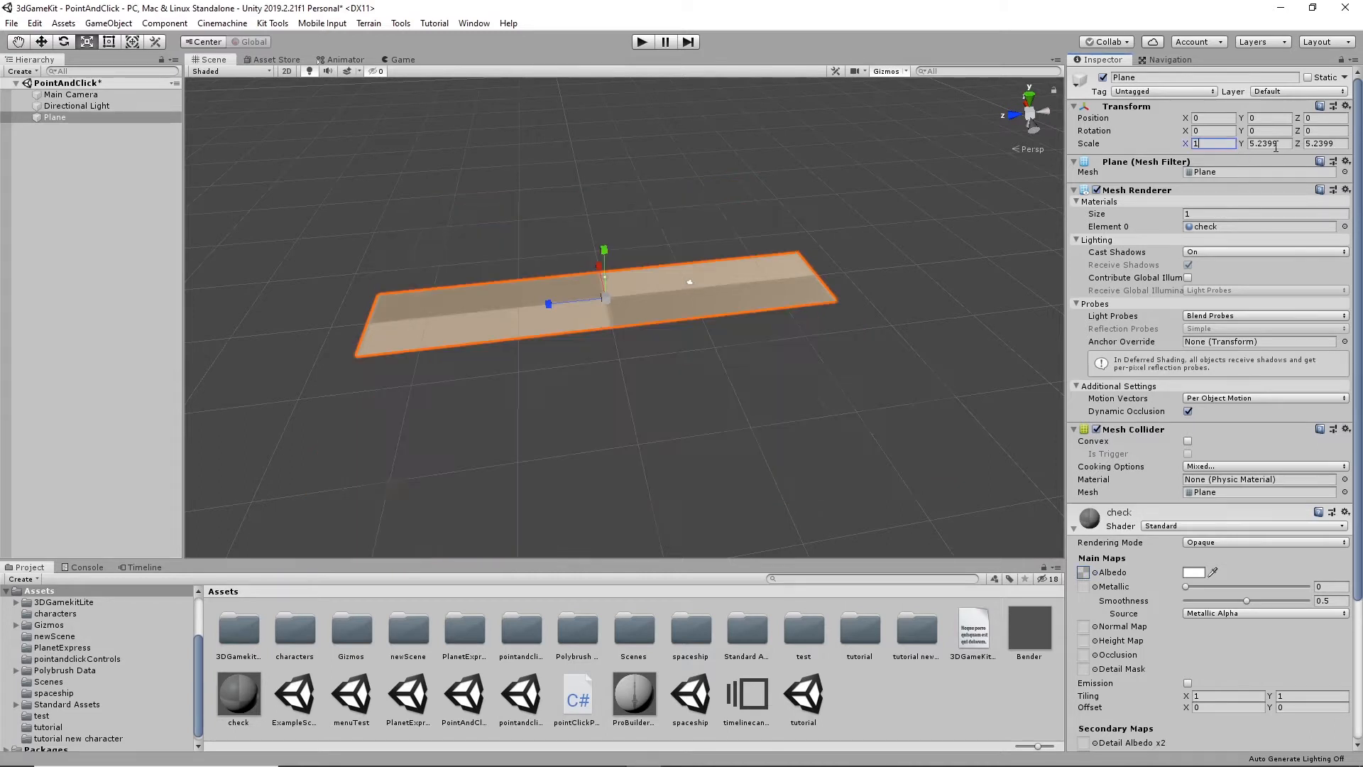
key(Tab)
key(Tab)
text(1)
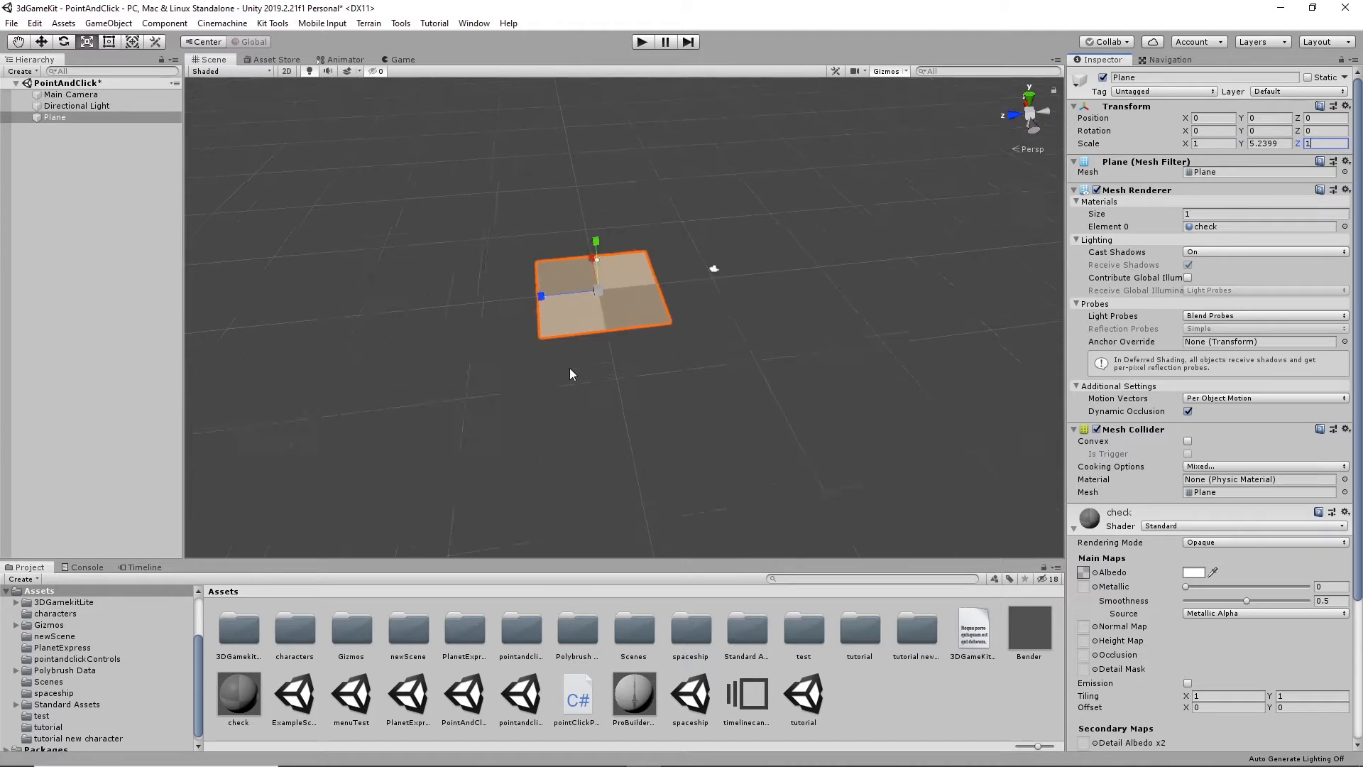
scroll(569, 369, up, 2)
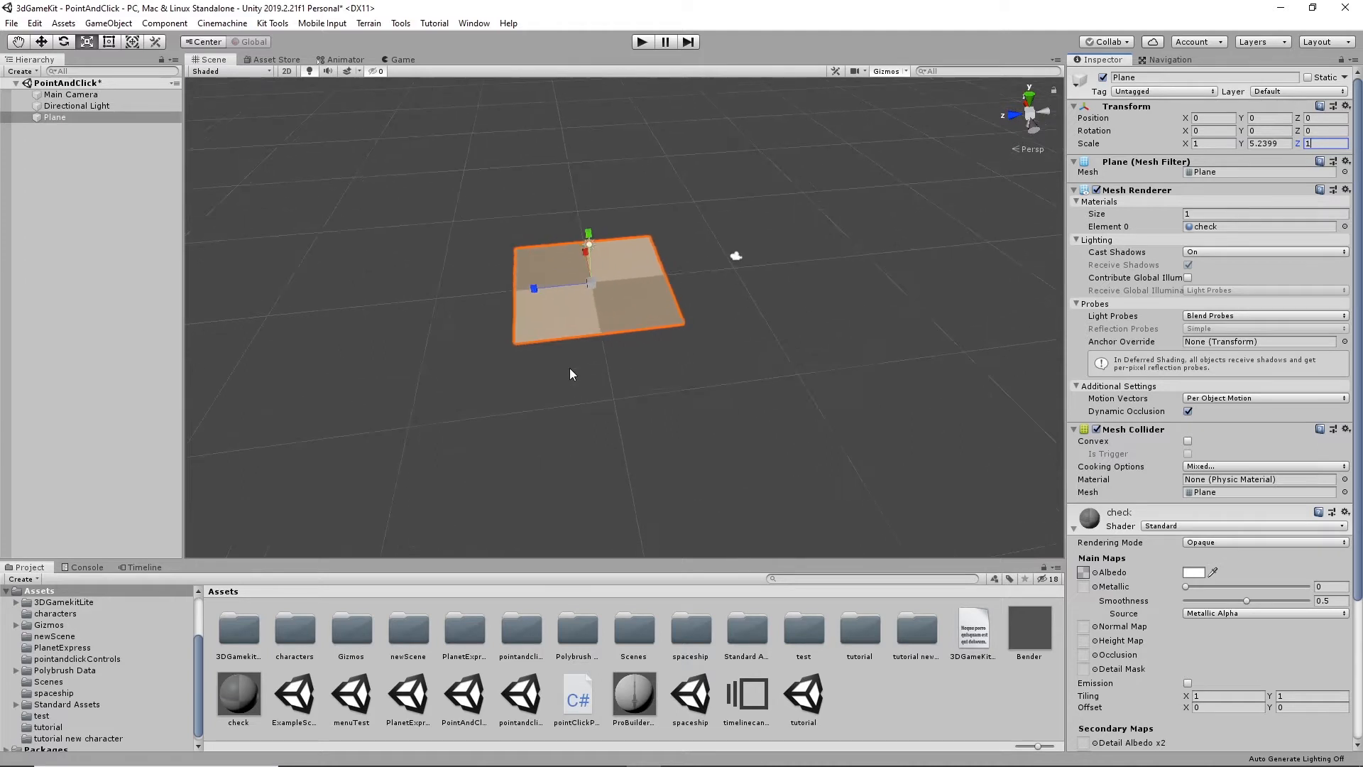
click(1289, 144)
text(2)
key(BackSpace)
text(1)
click(1330, 143)
alt+drag(405, 308, 591, 301)
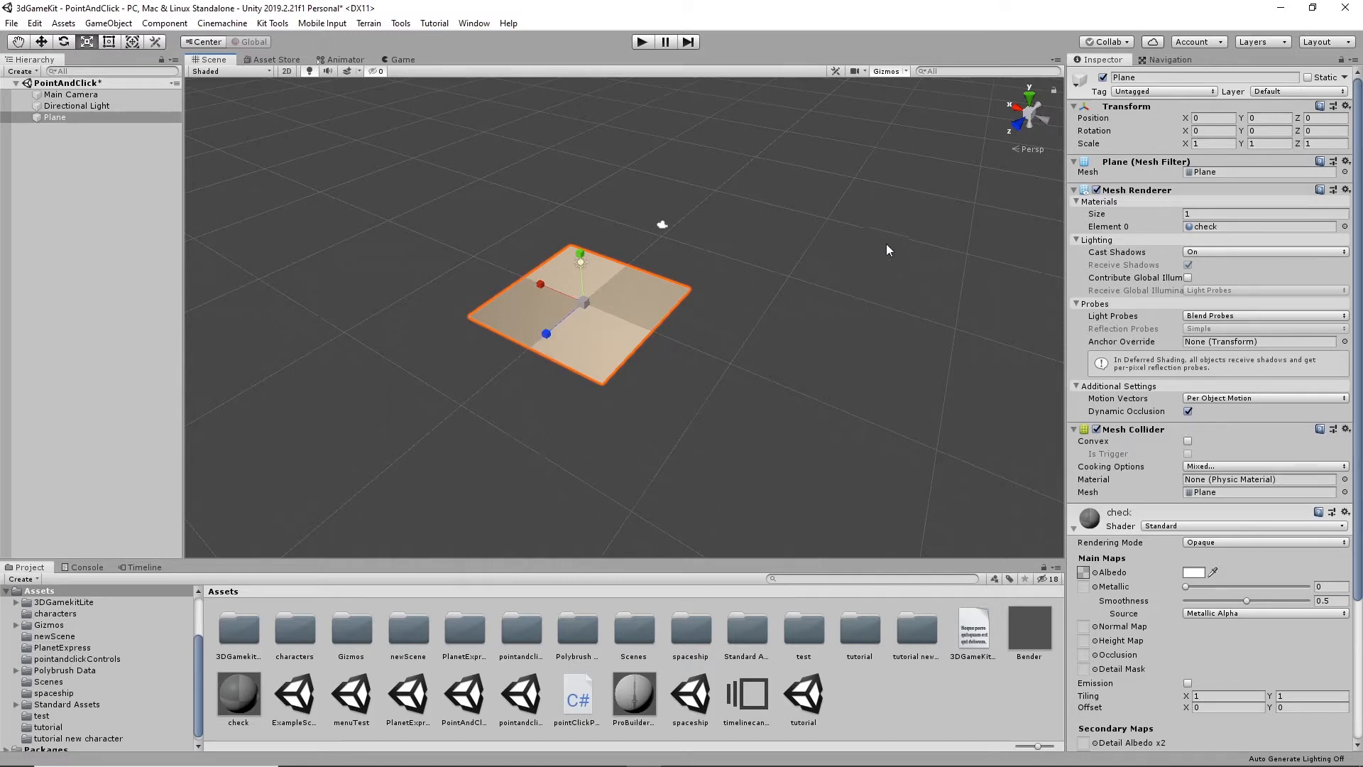
- Set the plane's scale to 2 on the X, Y and Z axes
click(1211, 143)
text(2)
click(1263, 144)
text(2)
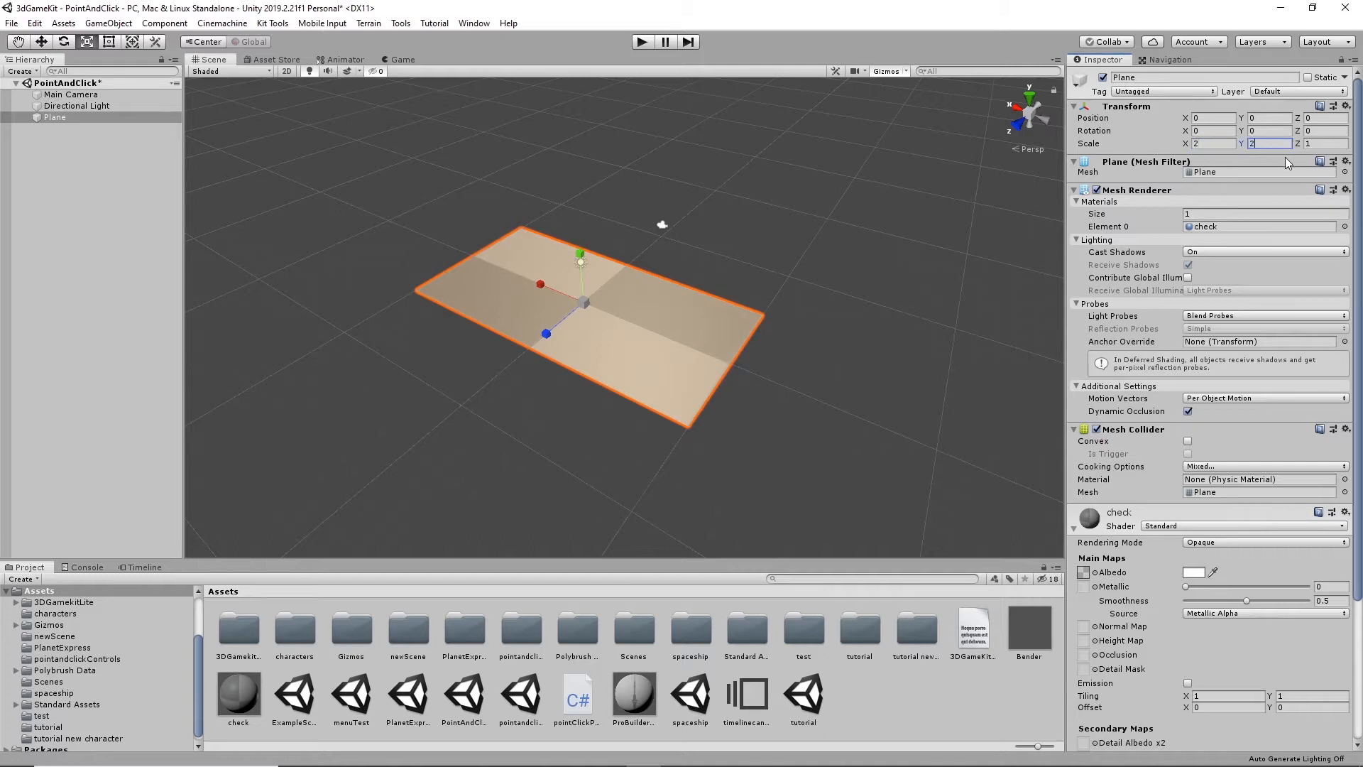
click(1322, 144)
text(2)
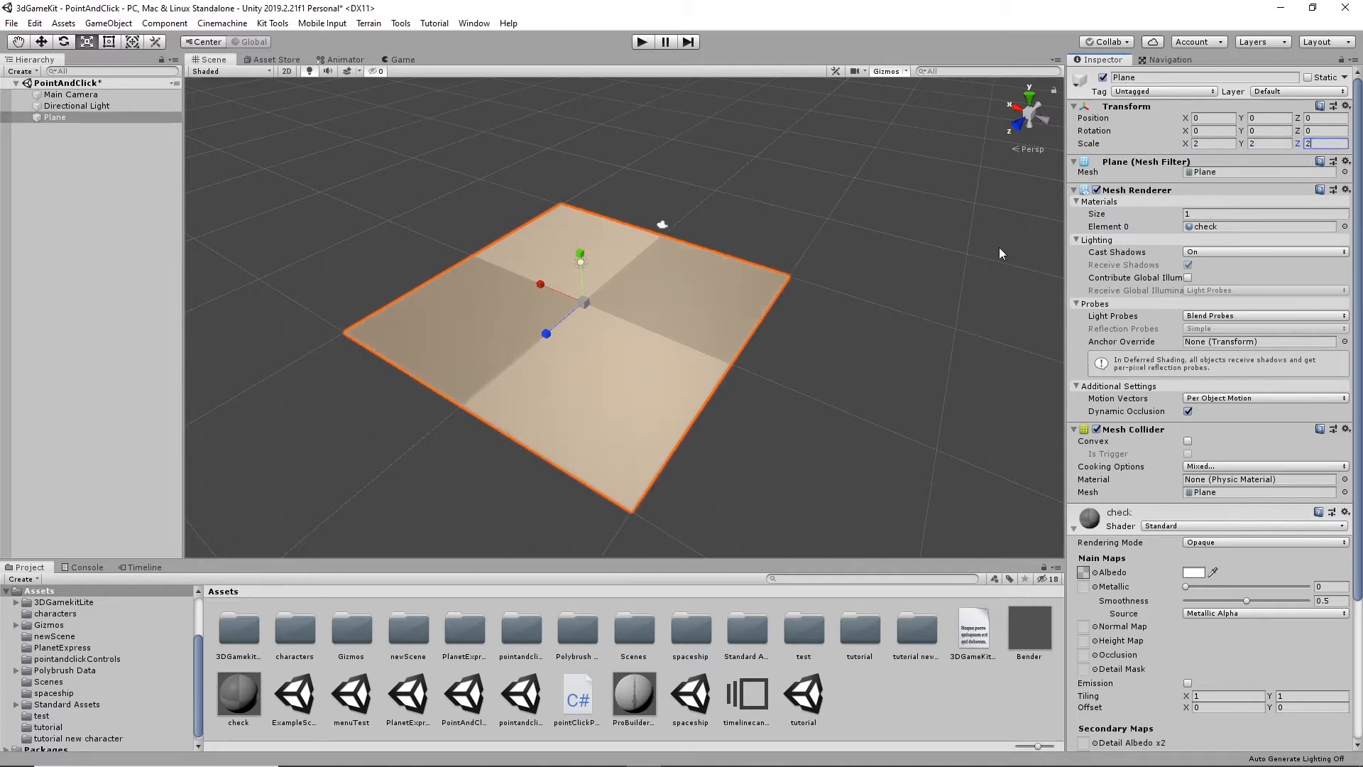
- Enlarge the plane by setting its X and Z scale to 200
scroll(867, 331, down, 4)
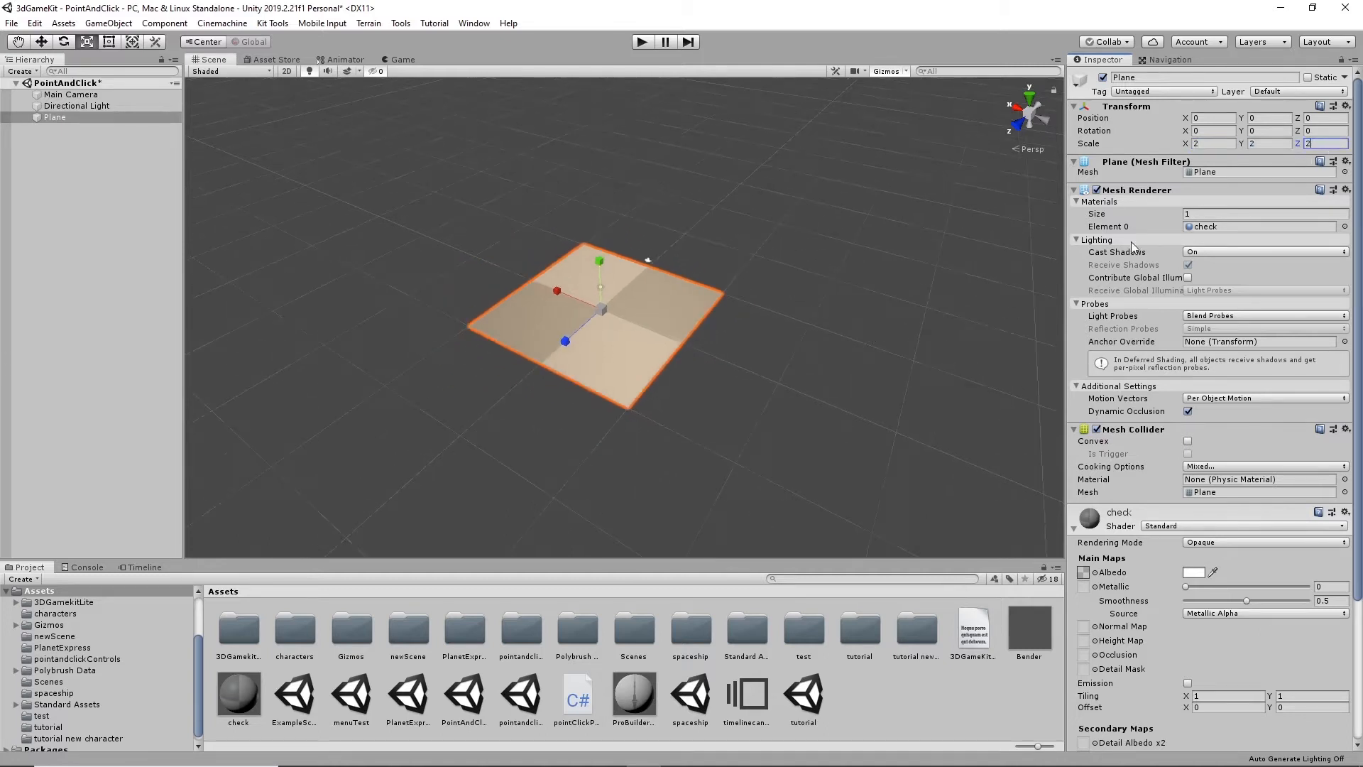
click(1212, 144)
text(200)
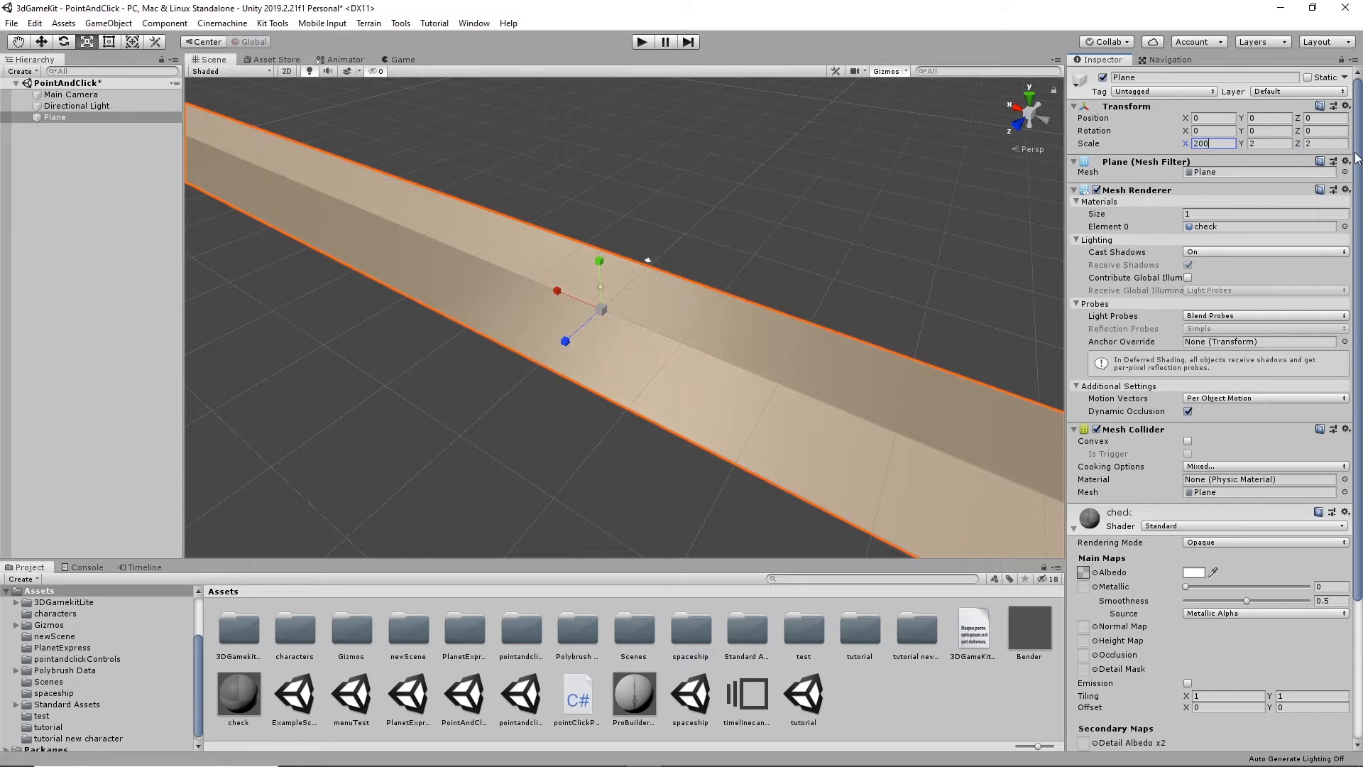
click(1319, 145)
text(200)
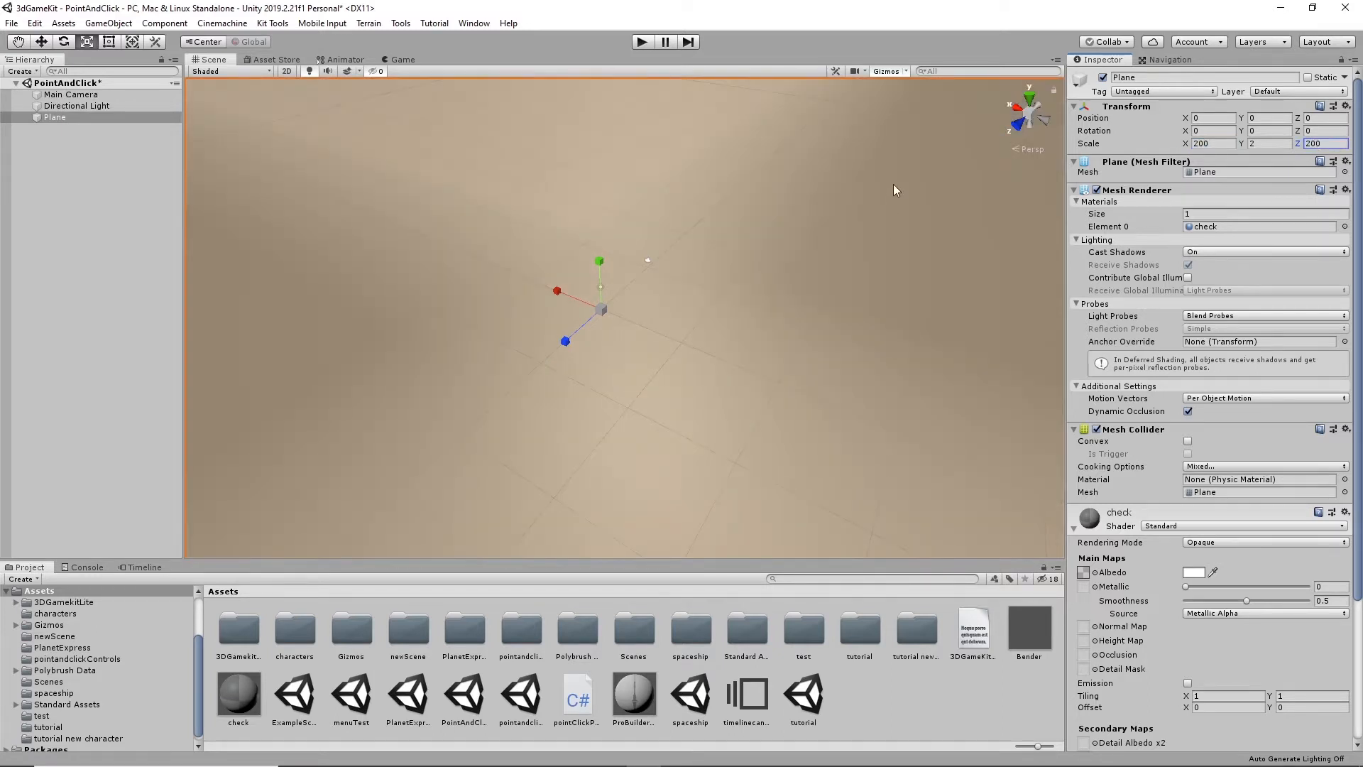
scroll(824, 287, down, 5)
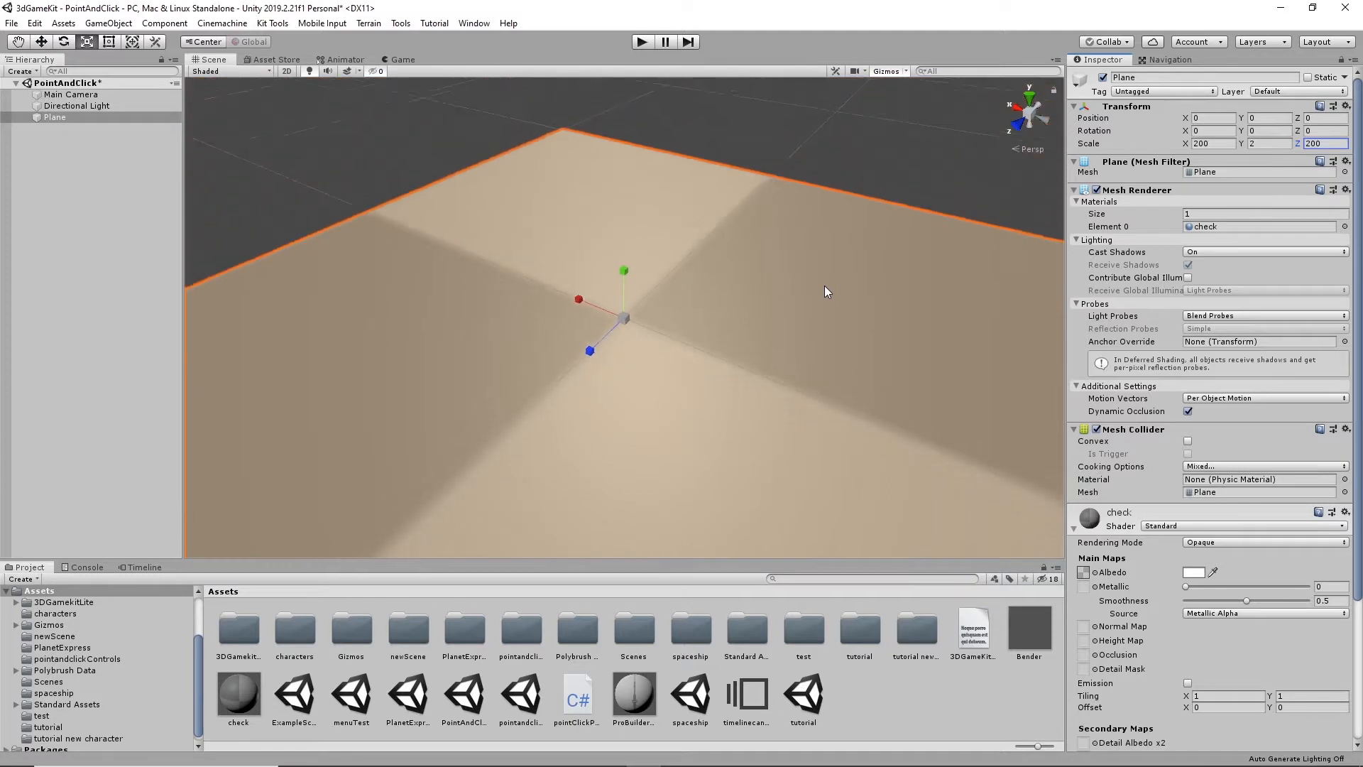
scroll(824, 287, down, 1)
- Set the check material's main map tiling to 100 on both X and Y
middle_drag(783, 411, 706, 296)
right_drag(706, 295, 632, 359)
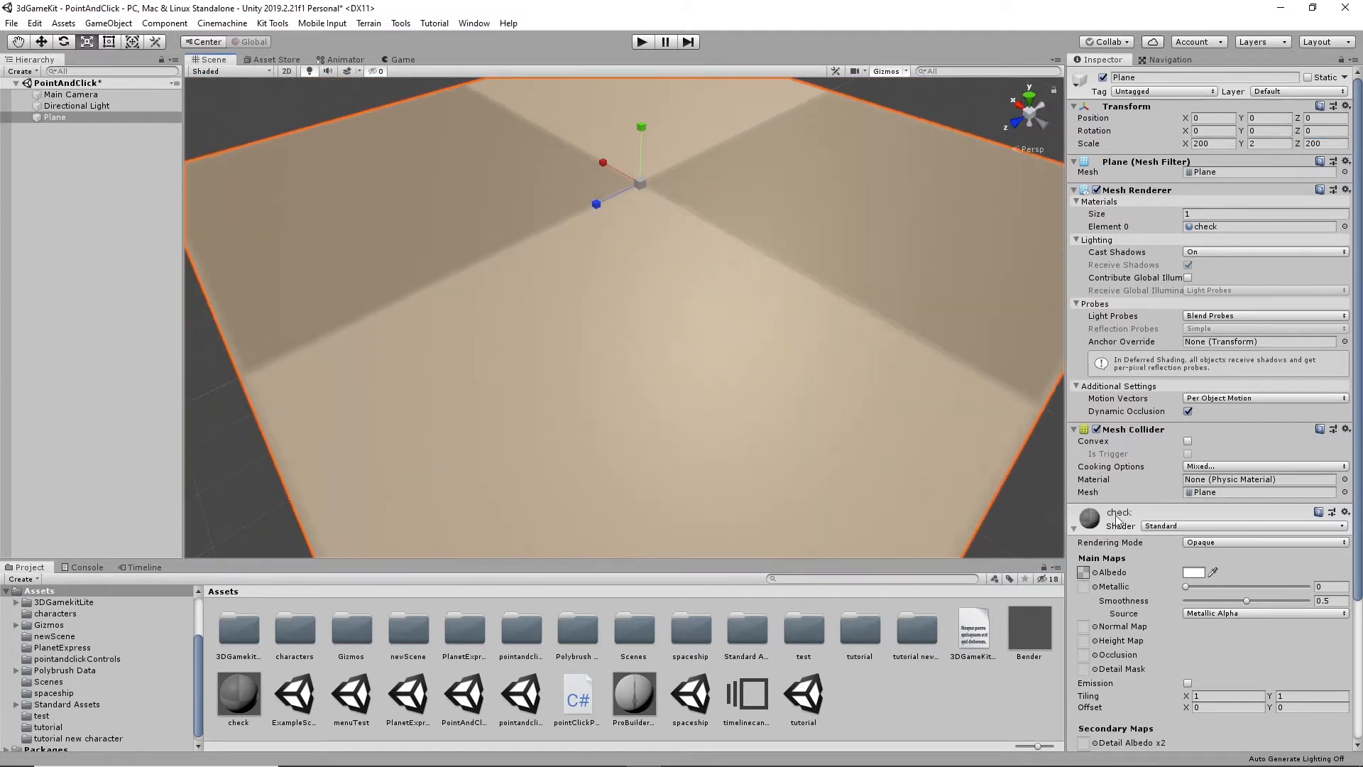
click(1222, 696)
text(100)
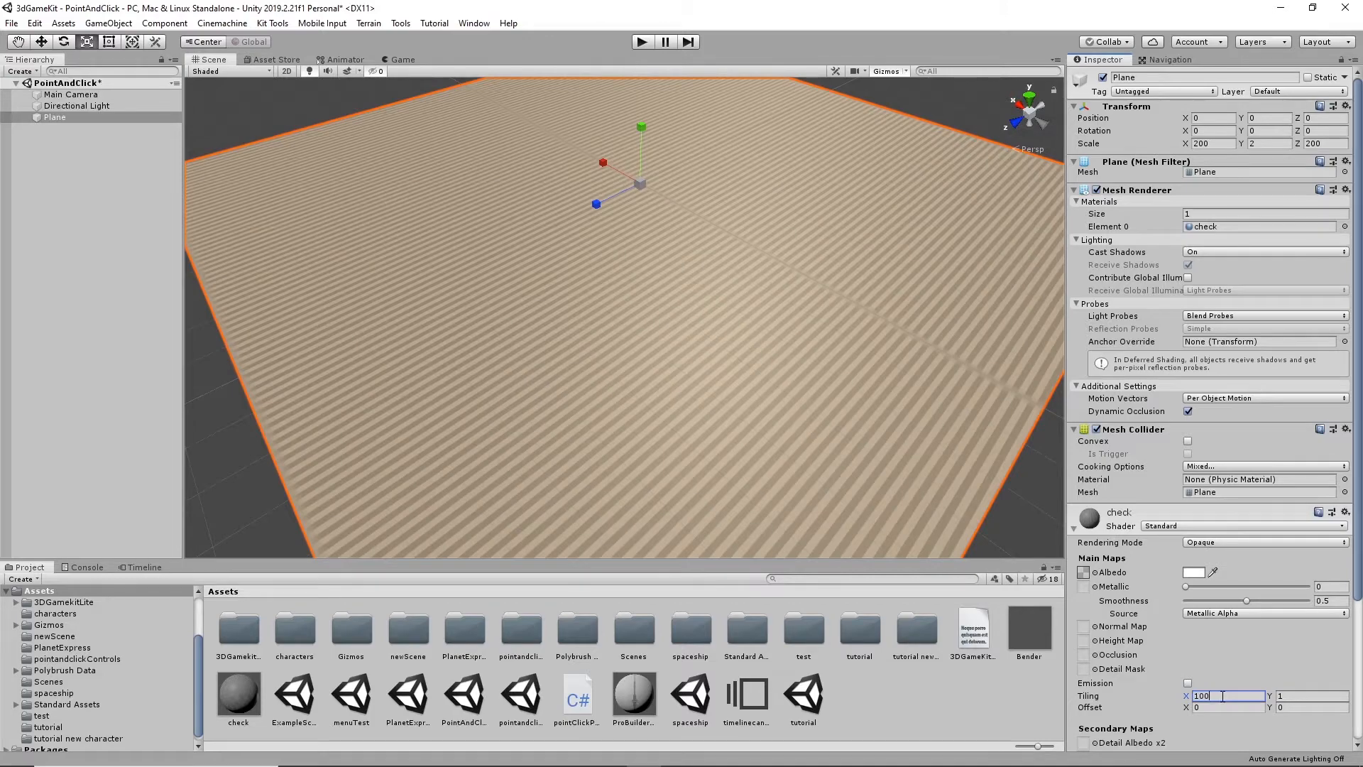
key(Tab)
text(100)
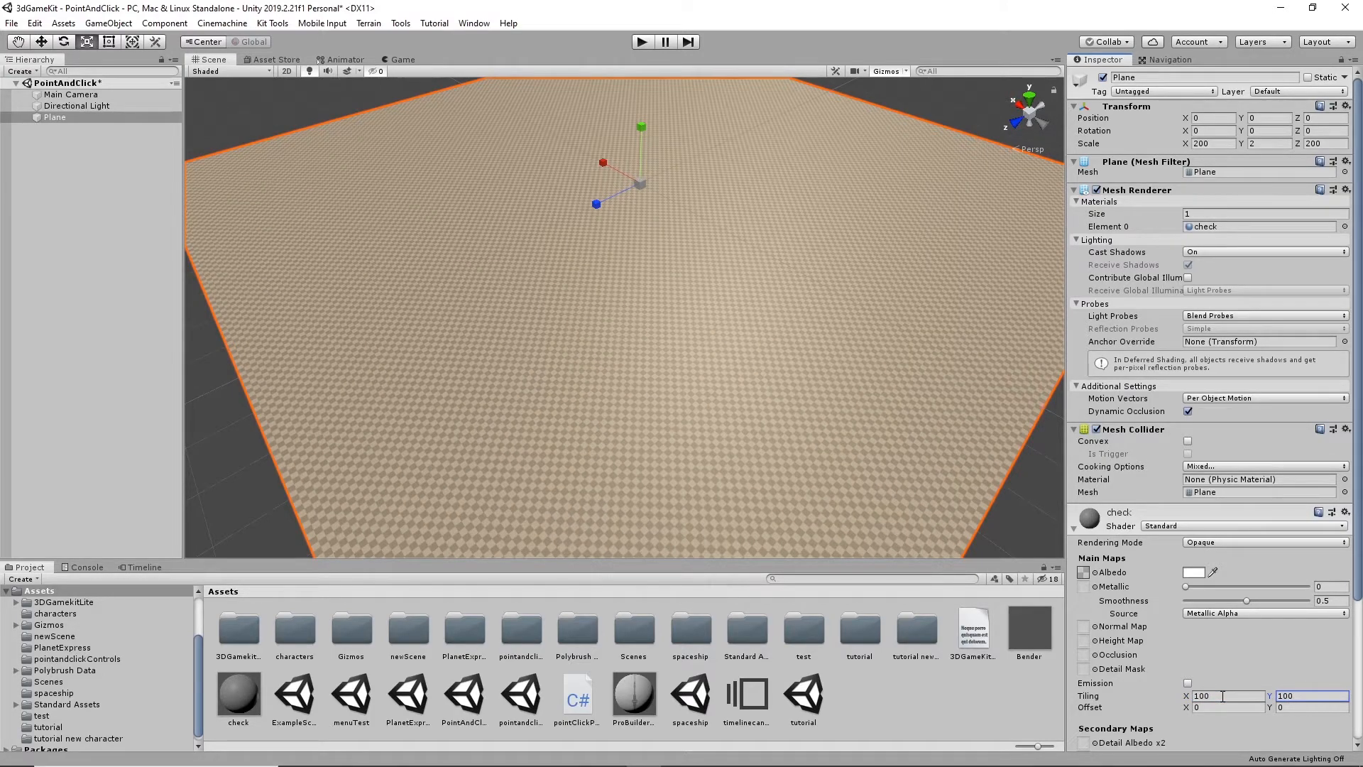
click(1238, 696)
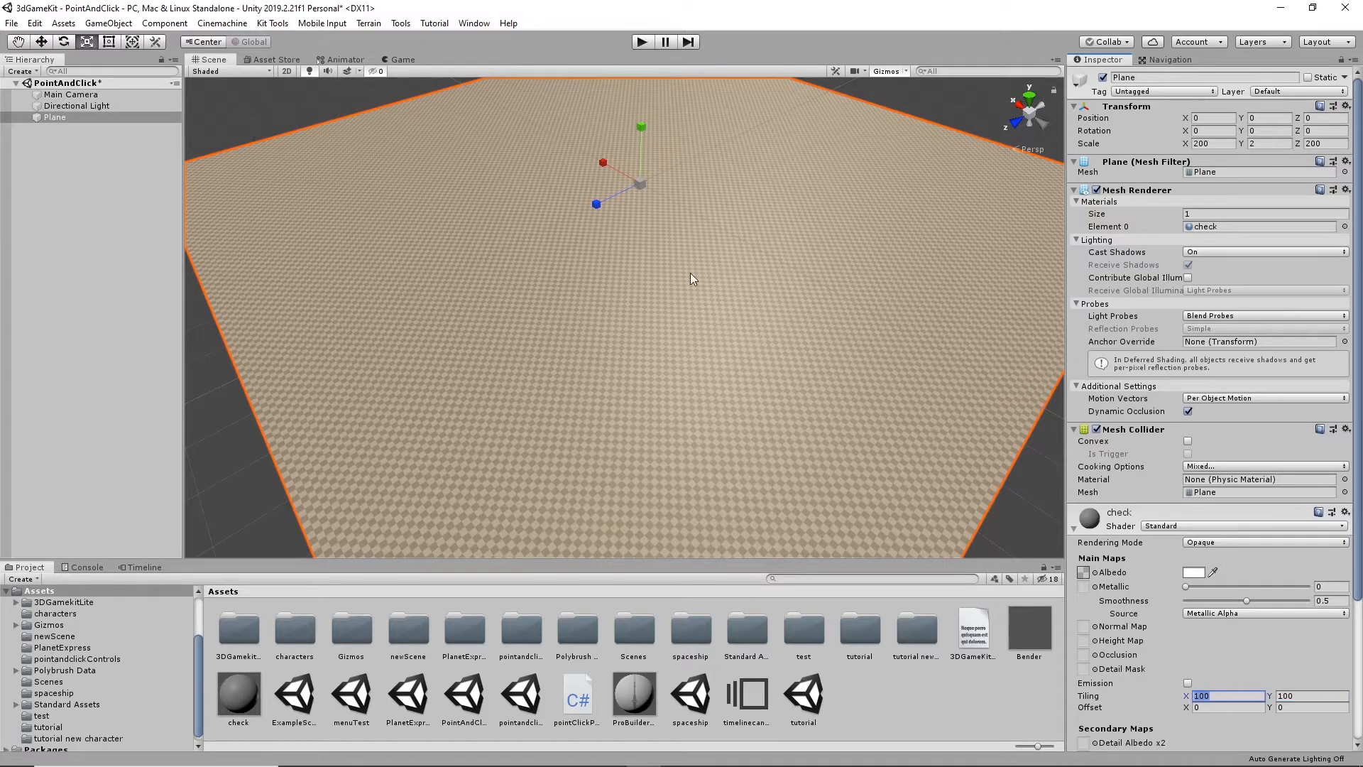
scroll(690, 272, up, 8)
scroll(690, 274, down, 8)
alt+drag(693, 277, 748, 334)
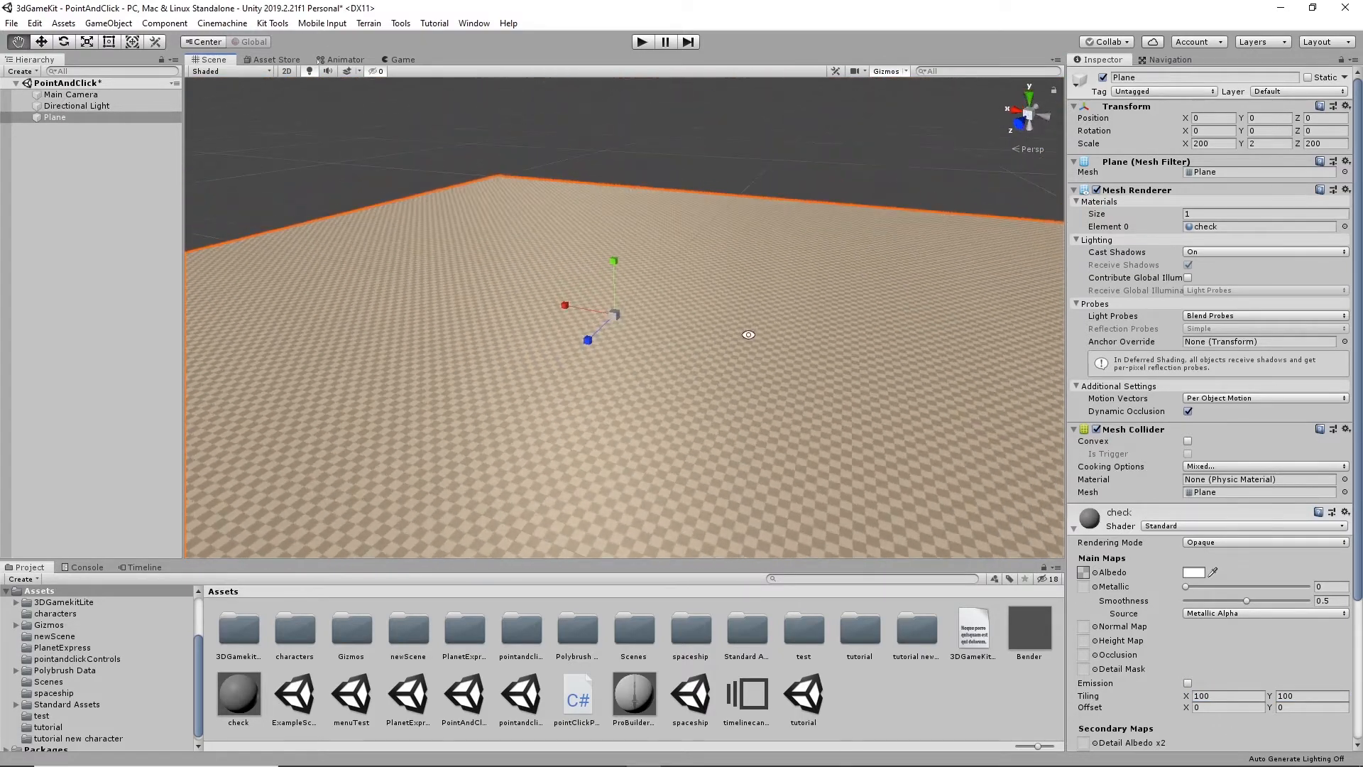
- Inspect the tiling of the checkered ground plane from several angles and collapse the check material's settings
scroll(748, 339, up, 5)
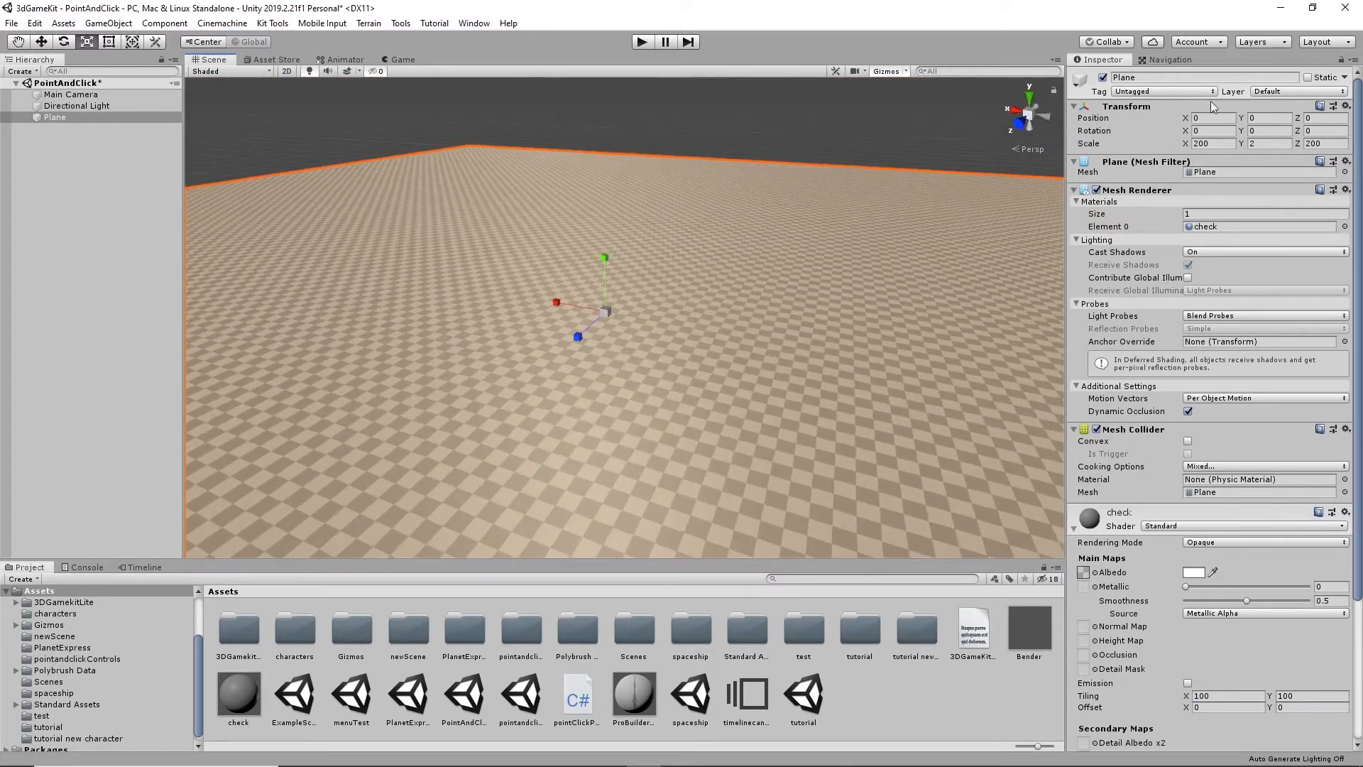
alt+drag(576, 253, 764, 397)
scroll(739, 326, up, 6)
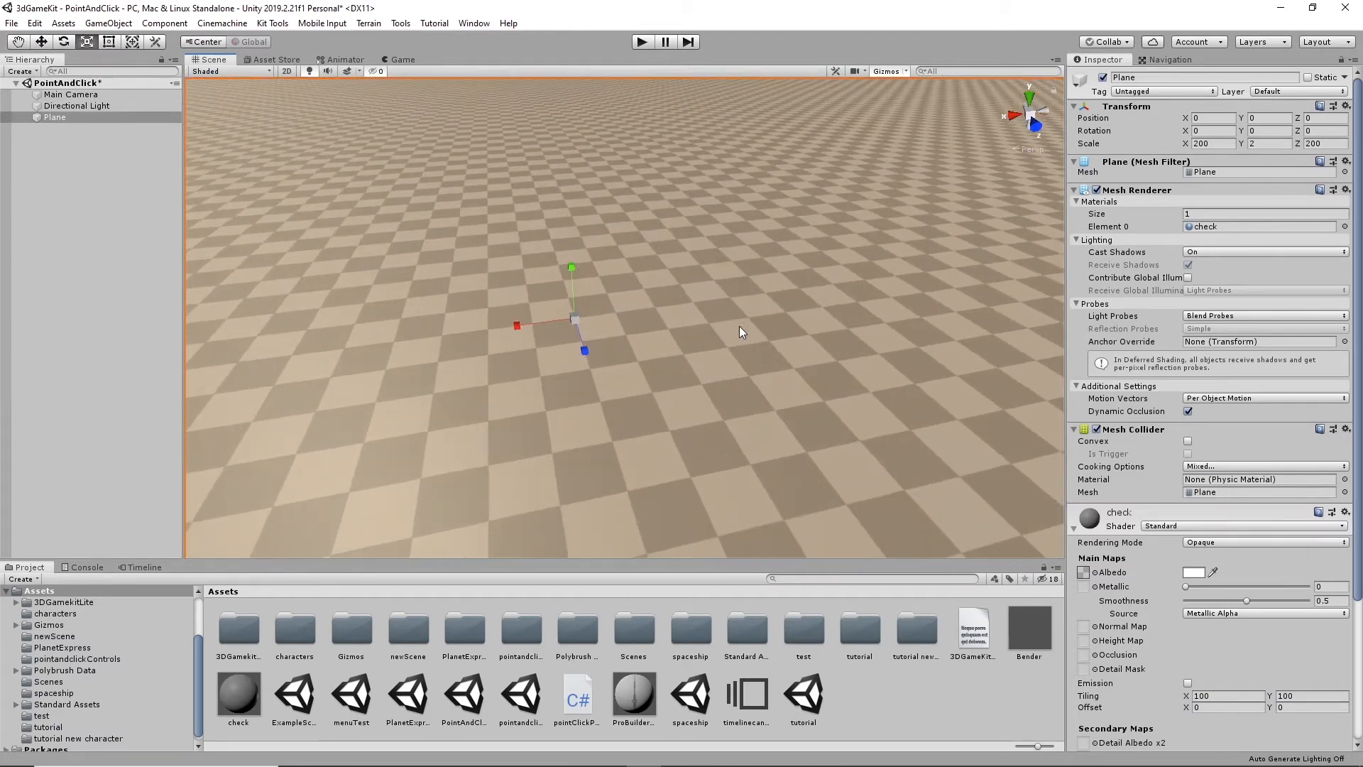
alt+drag(739, 325, 519, 343)
alt+drag(637, 444, 954, 359)
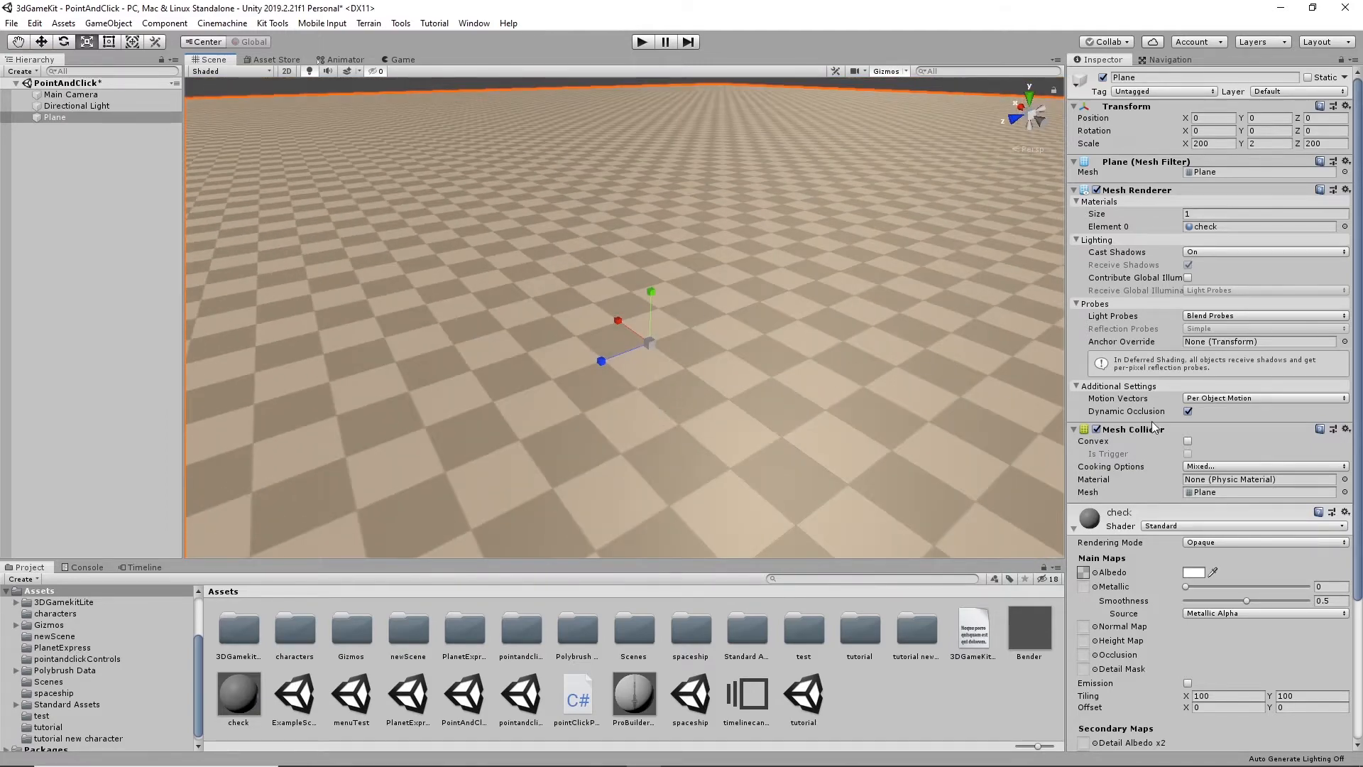
click(1226, 144)
alt+drag(795, 355, 848, 364)
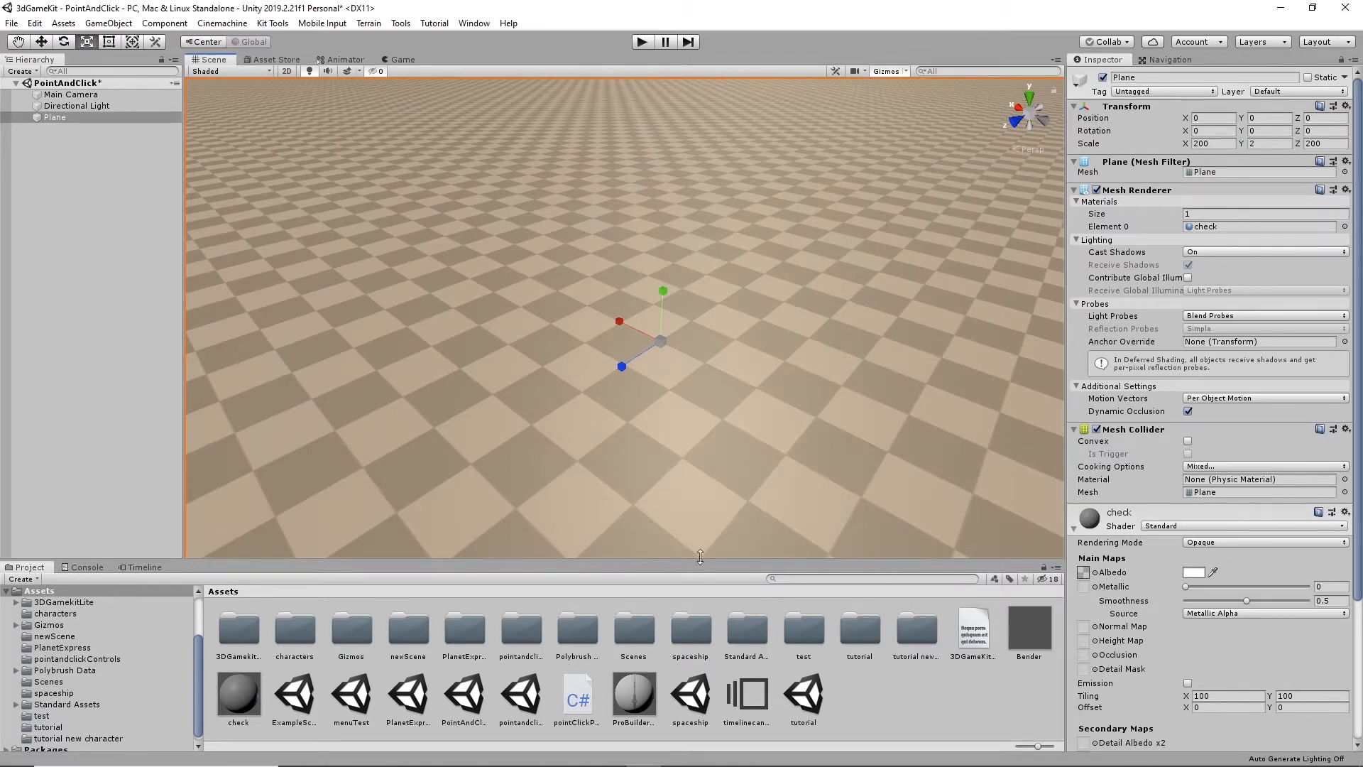
alt+drag(649, 351, 810, 359)
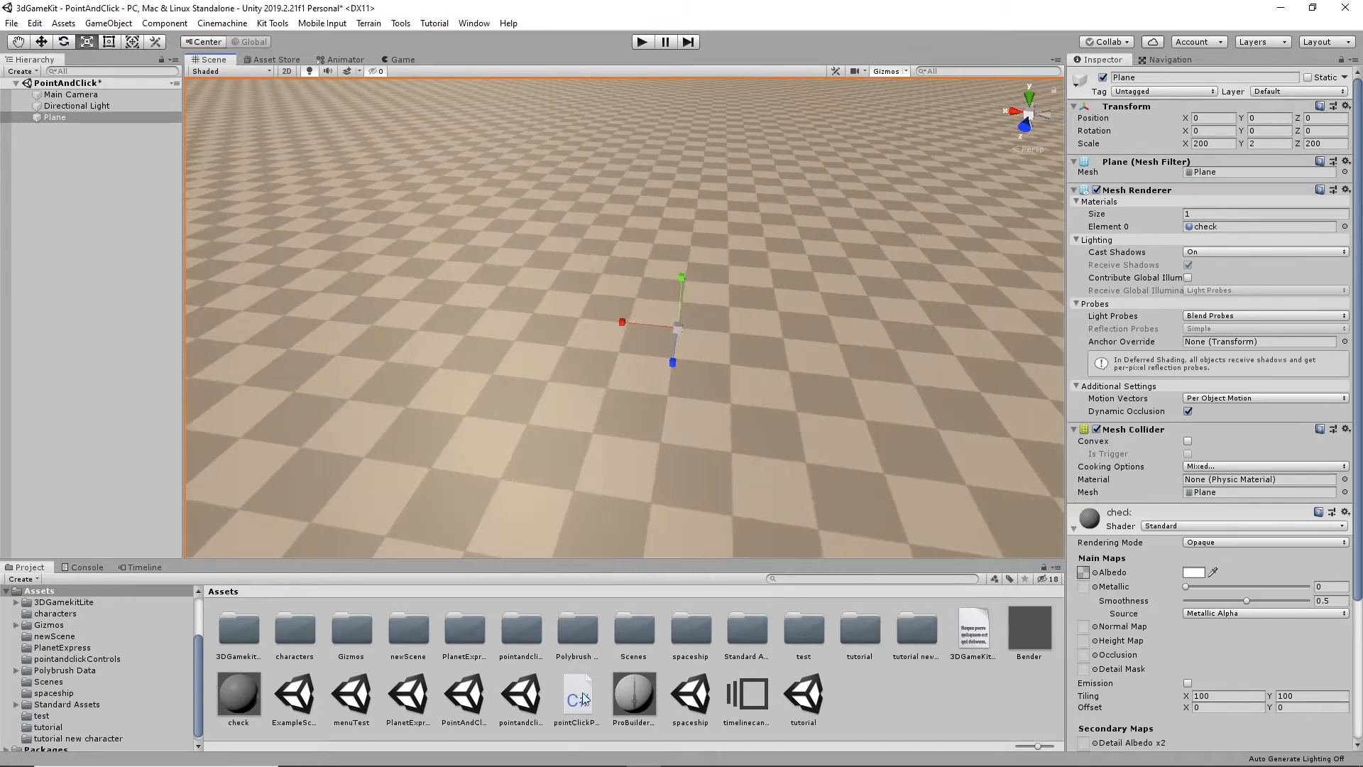
alt+drag(748, 406, 758, 96)
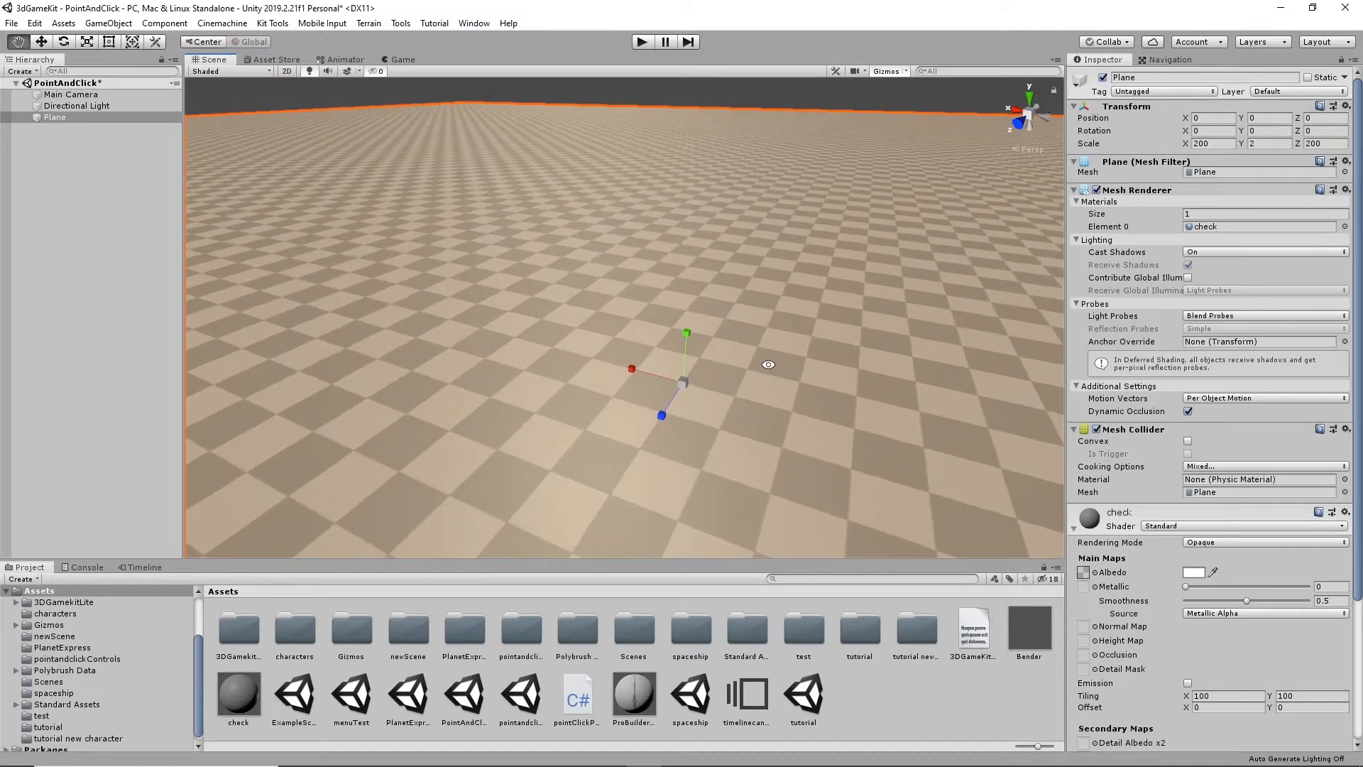
click(760, 91)
alt+drag(773, 174, 780, 389)
click(780, 384)
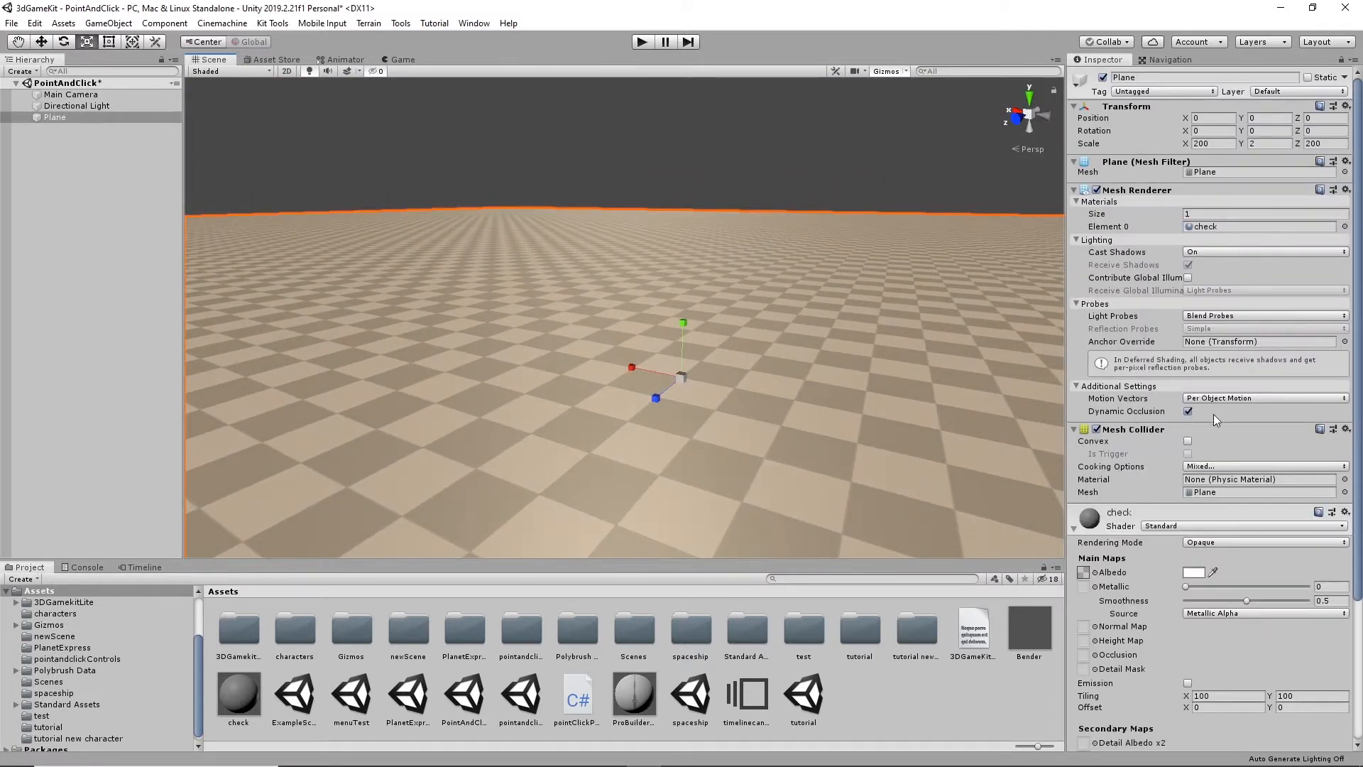
click(1074, 526)
click(753, 149)
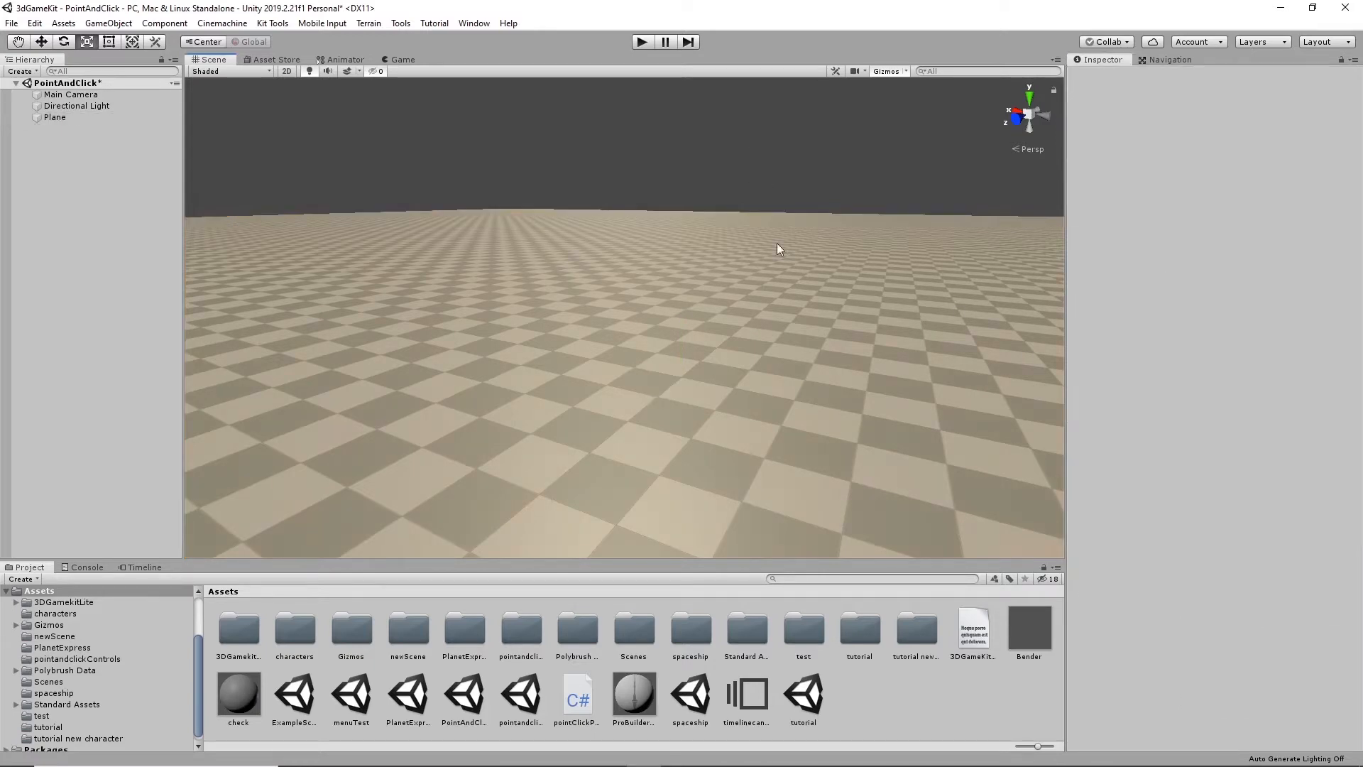
- Place the Bender model from the characters folder onto the checkered ground plane
alt+drag(779, 249, 757, 326)
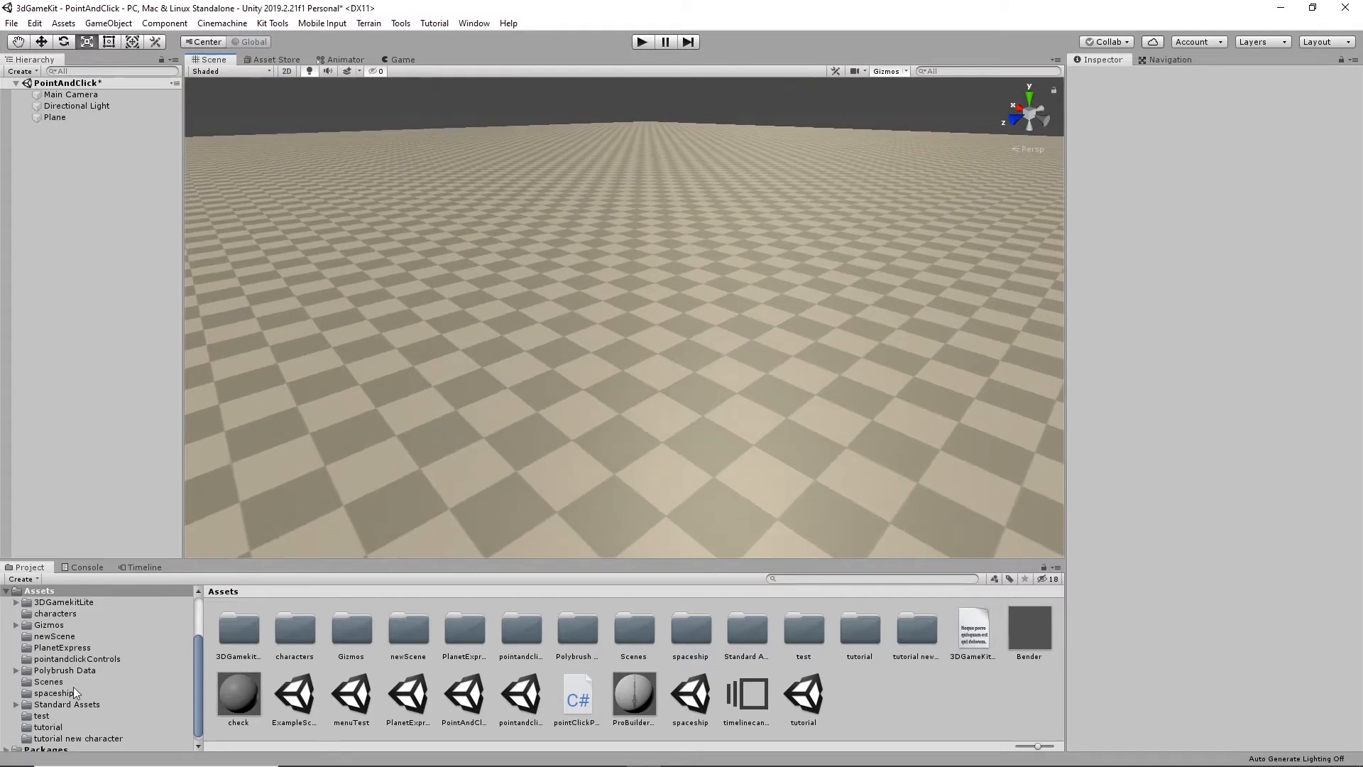
scroll(84, 690, up, 3)
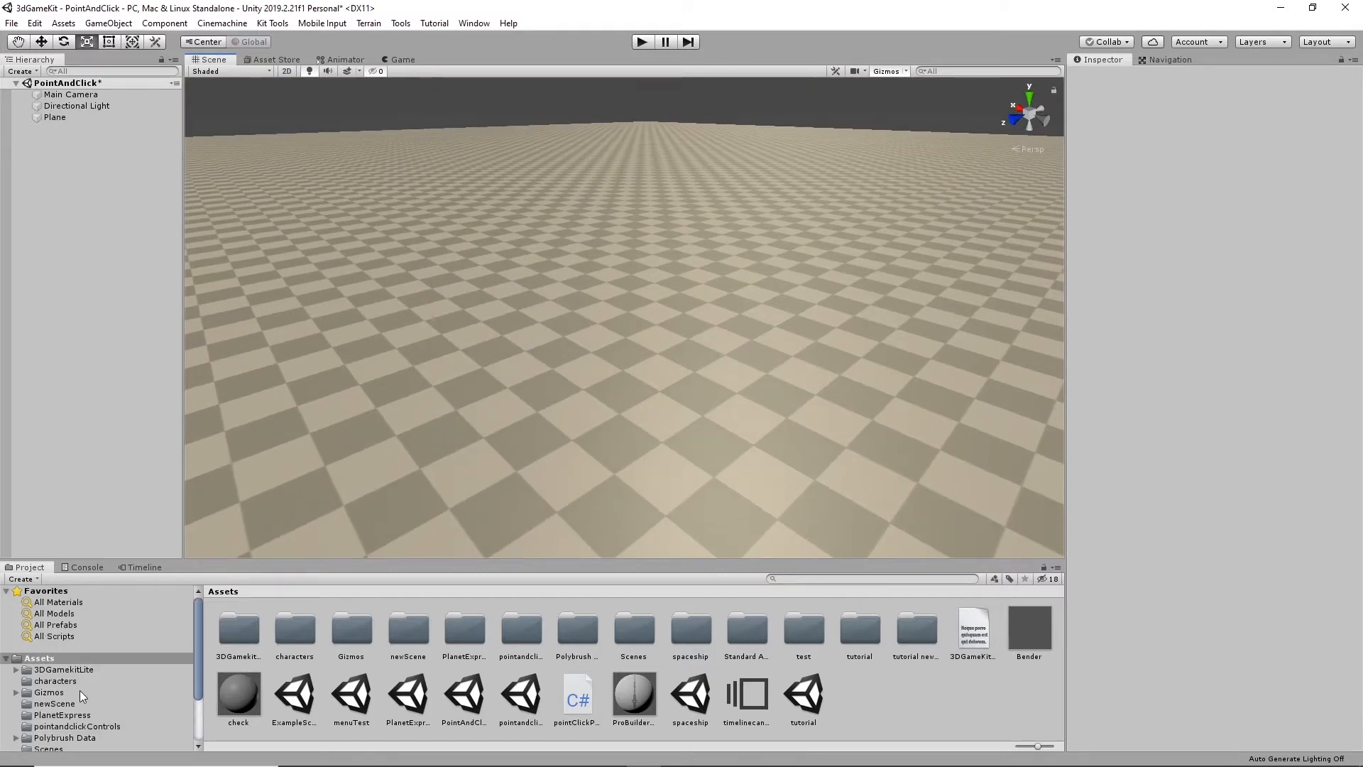
click(54, 683)
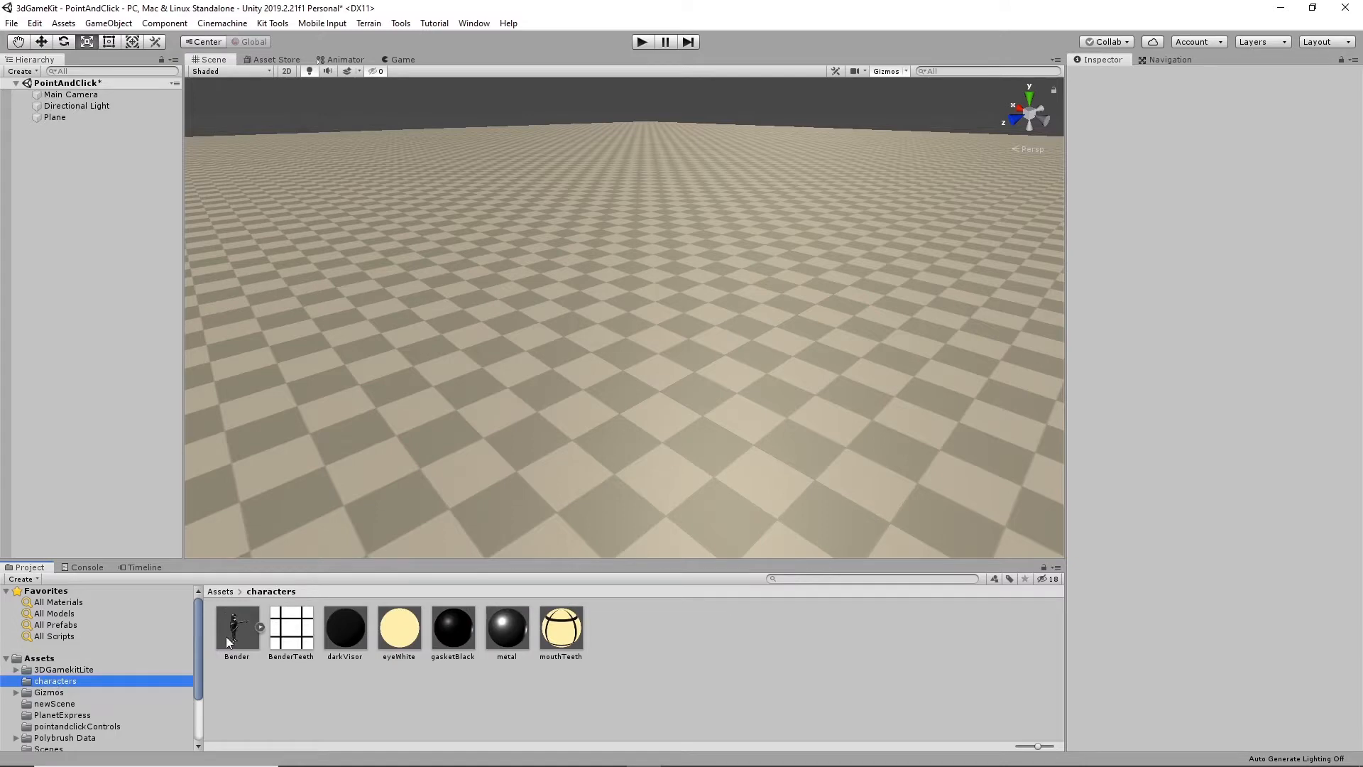
drag(236, 633, 637, 389)
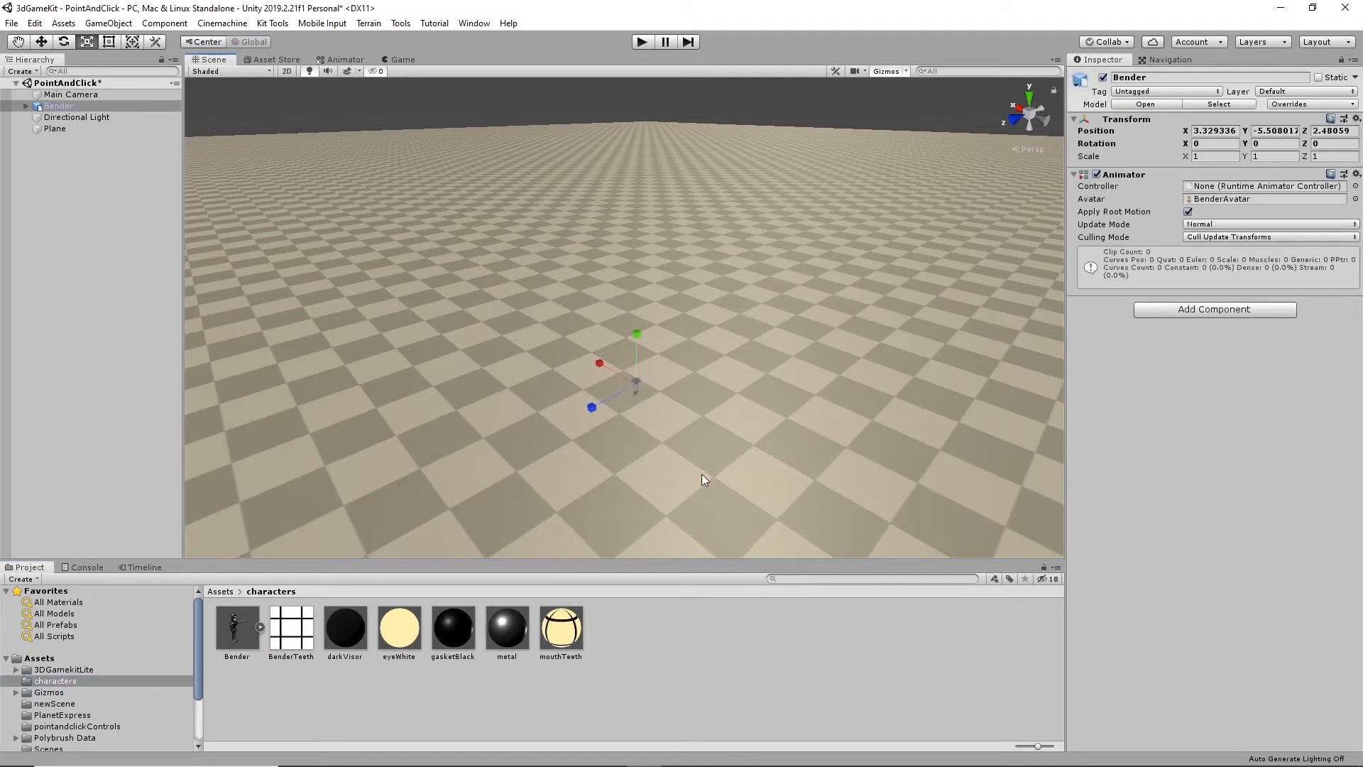
scroll(731, 476, up, 5)
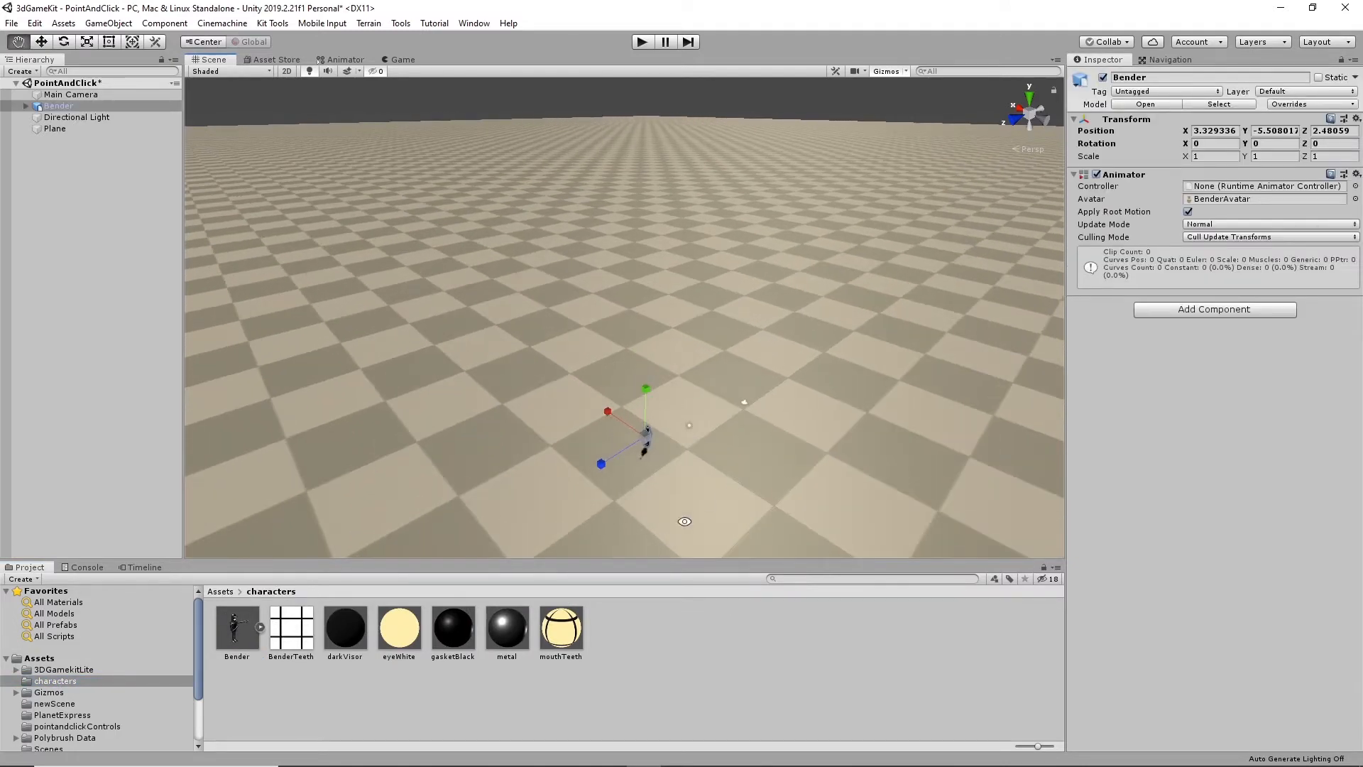
alt+drag(685, 519, 610, 478)
scroll(649, 478, up, 5)
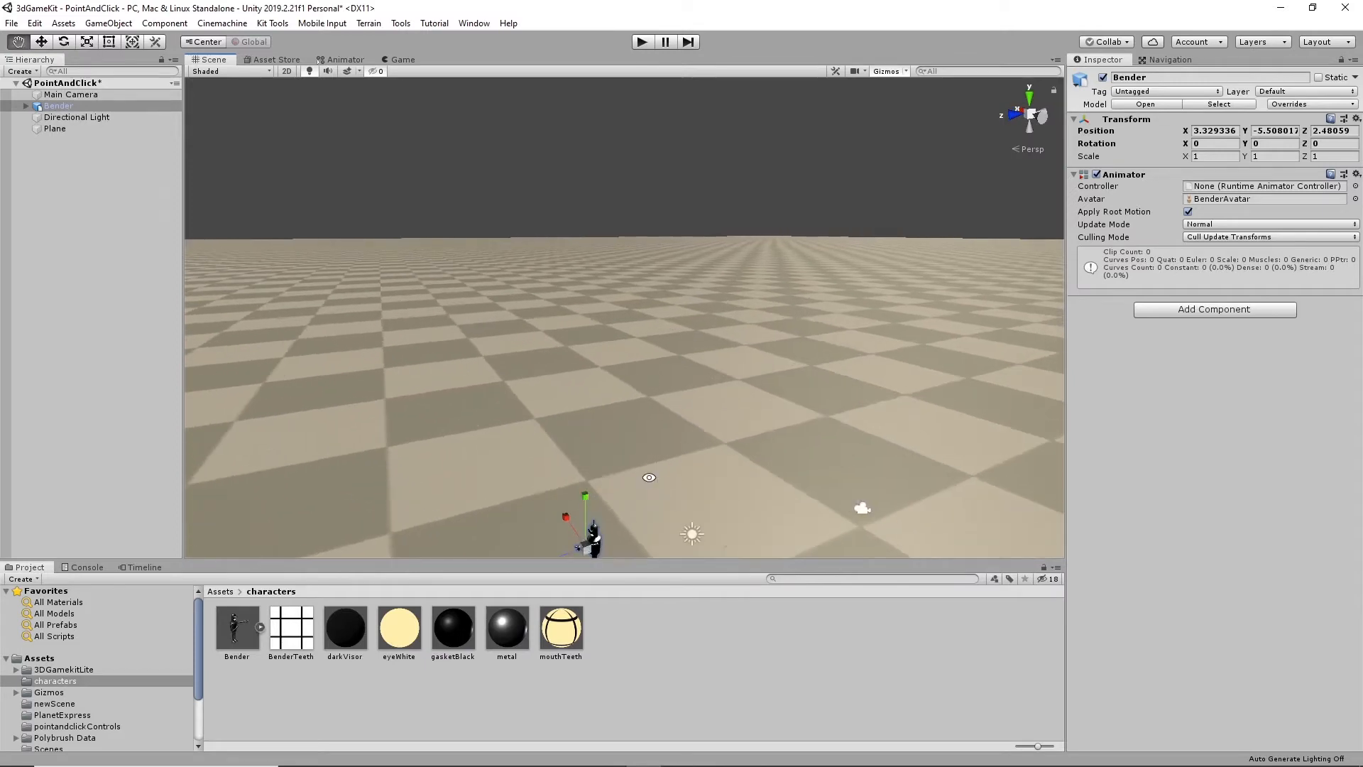
alt+middle_drag(649, 478, 690, 334)
alt+drag(689, 335, 840, 487)
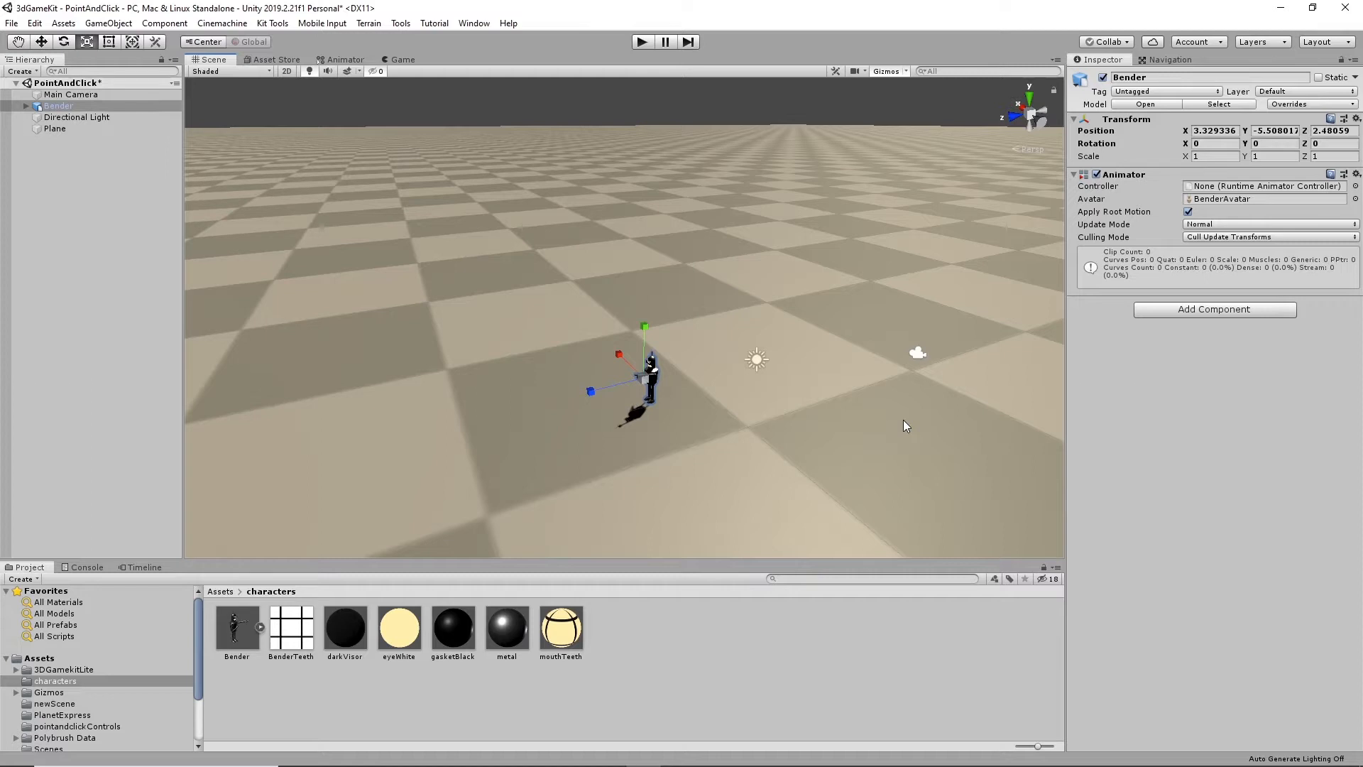
- Add a 3D cube to the scene
click(879, 411)
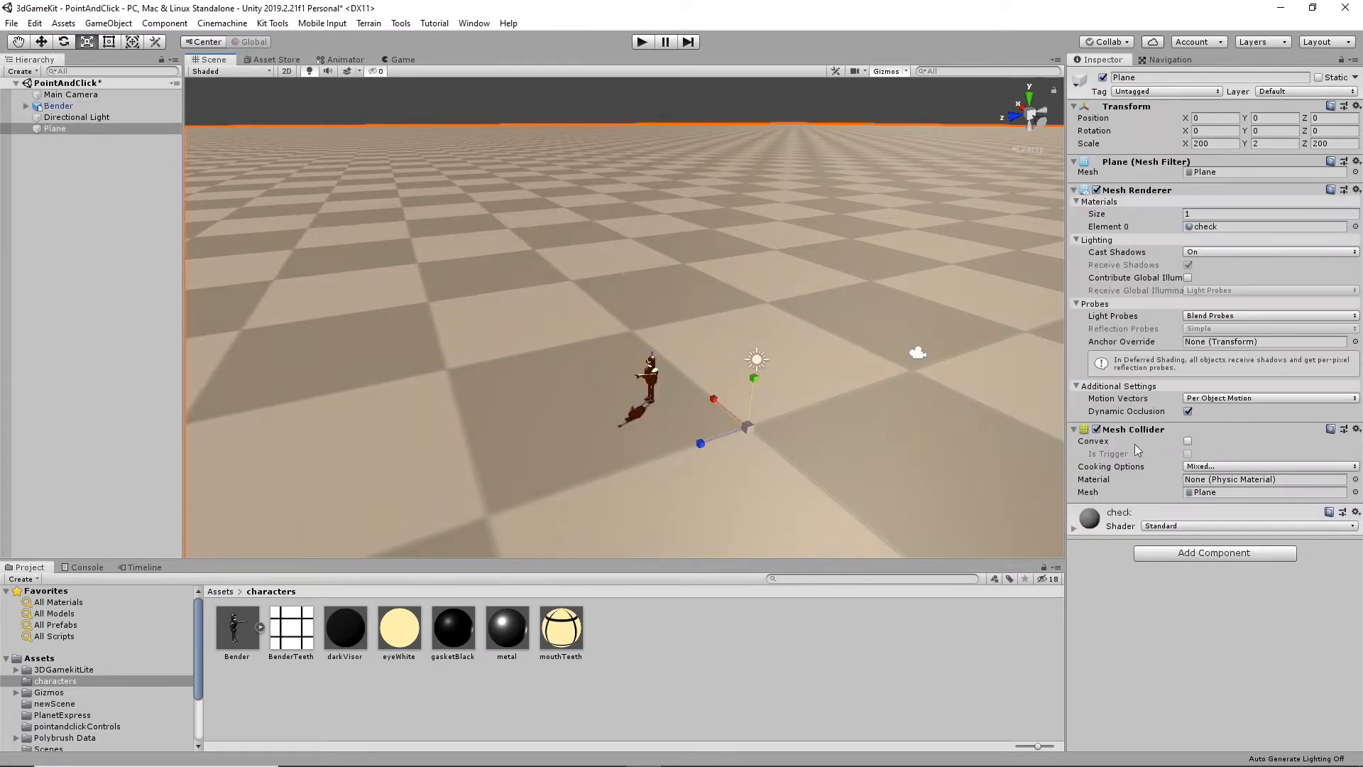
click(1220, 145)
click(109, 23)
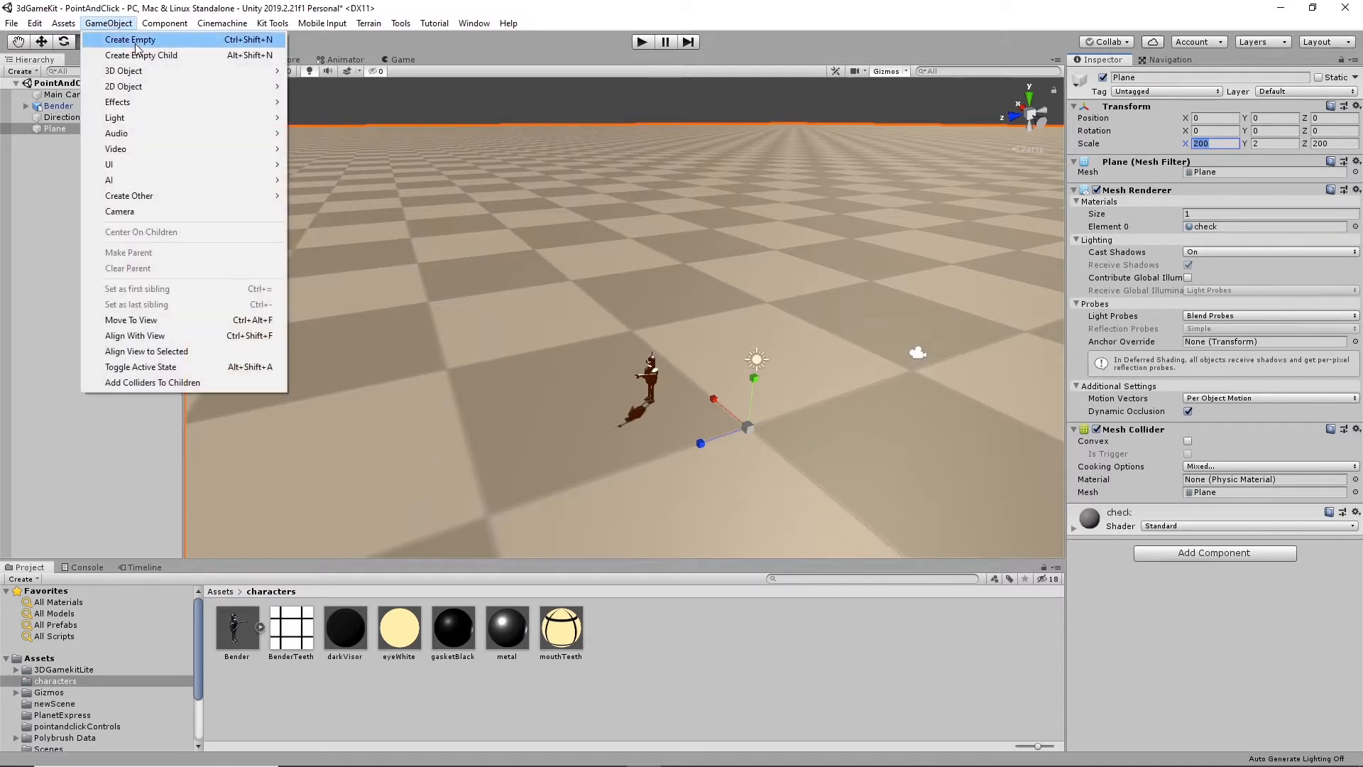
mouse_move(137, 76)
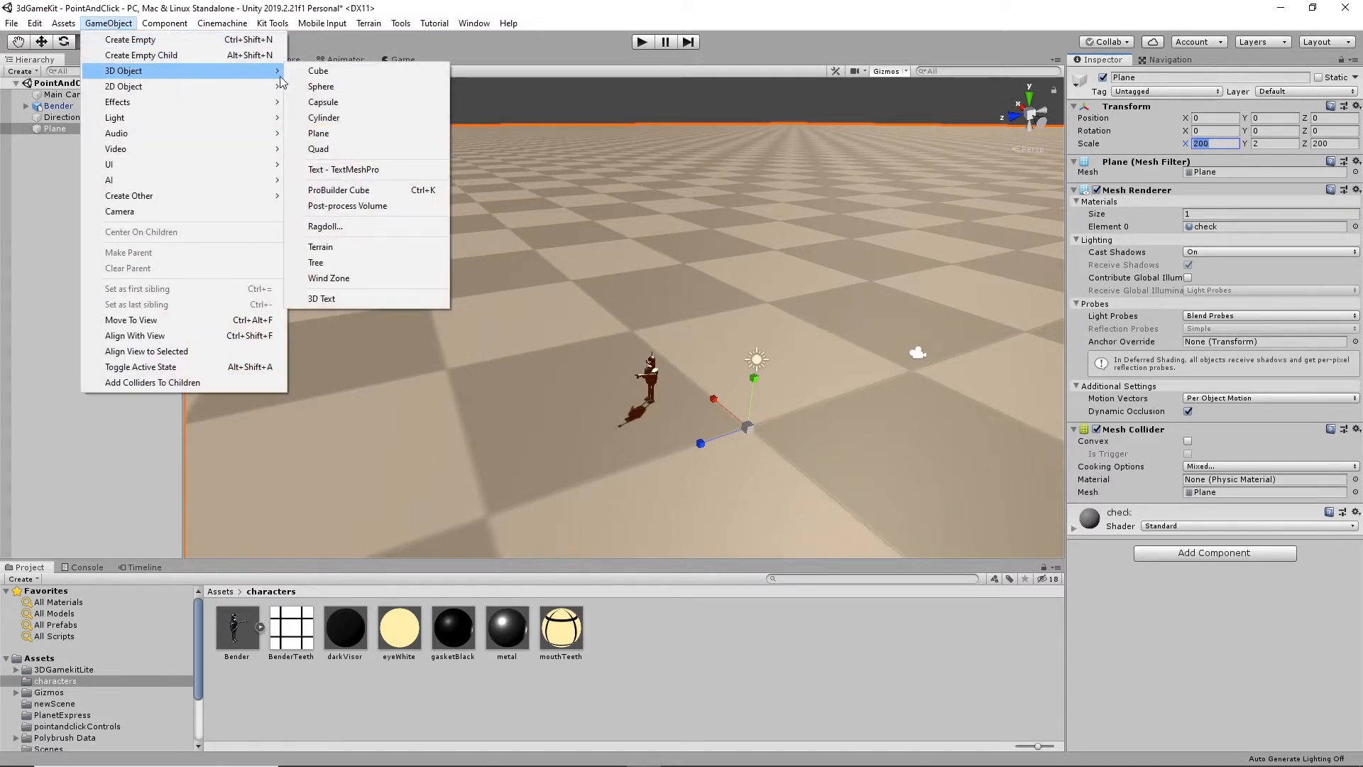
click(316, 76)
- Set the cube's position to 0 on the X, Y and Z axes
alt+drag(586, 426, 752, 483)
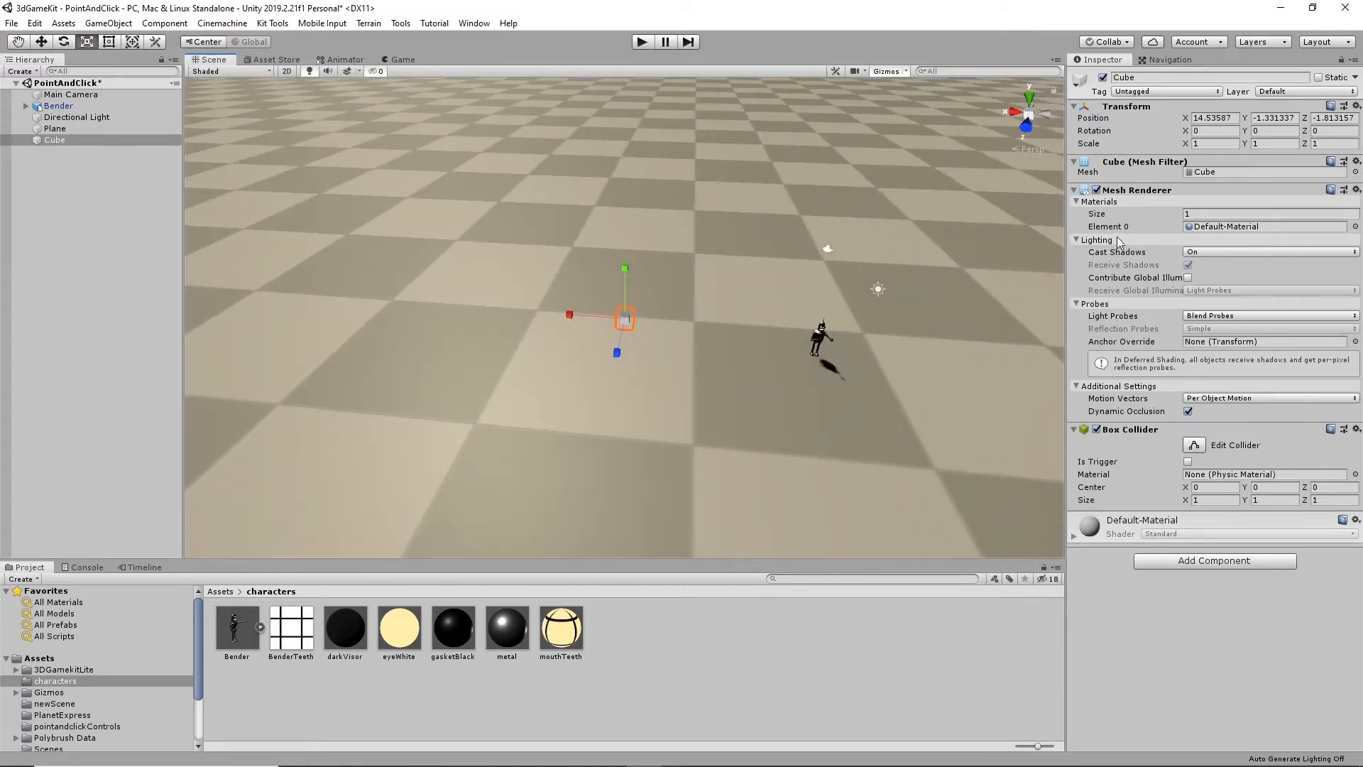
click(1236, 119)
text(0)
click(1268, 118)
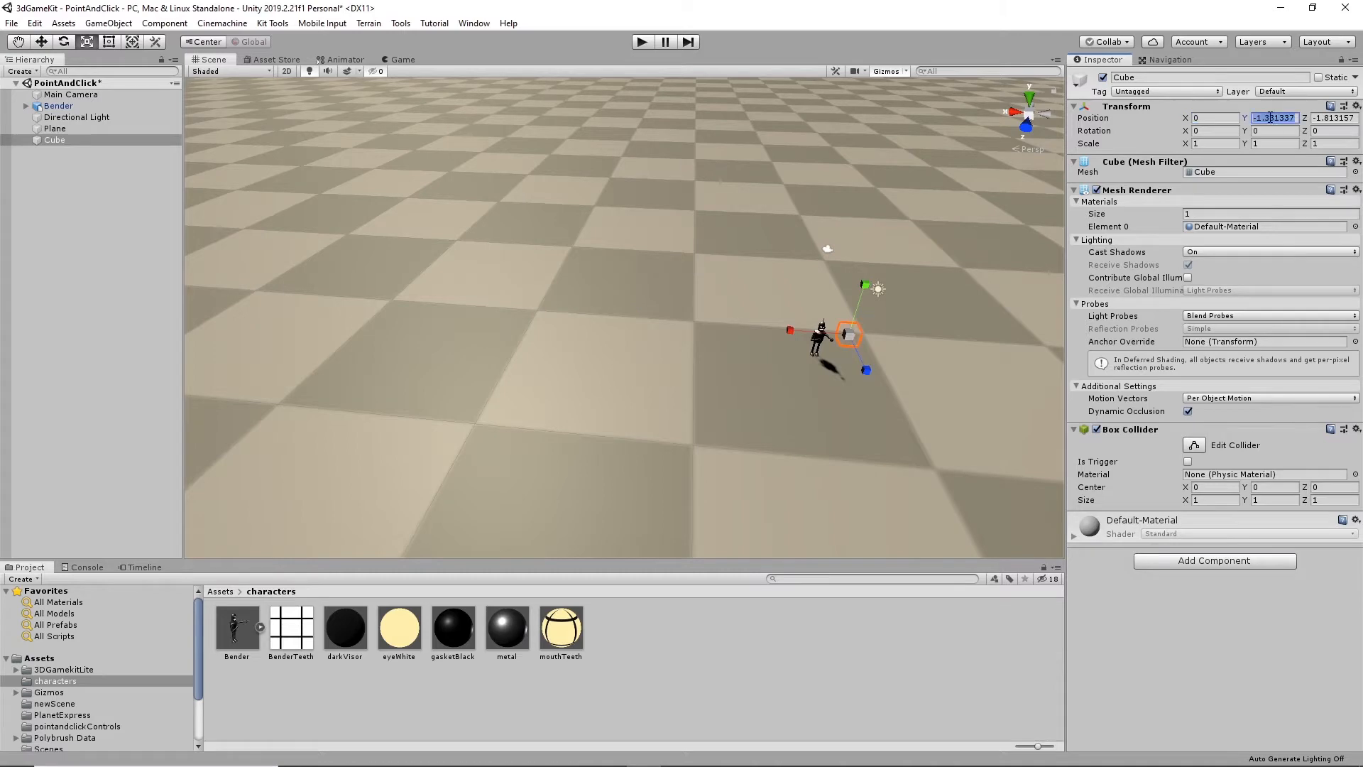
text(0)
click(1341, 120)
text(0)
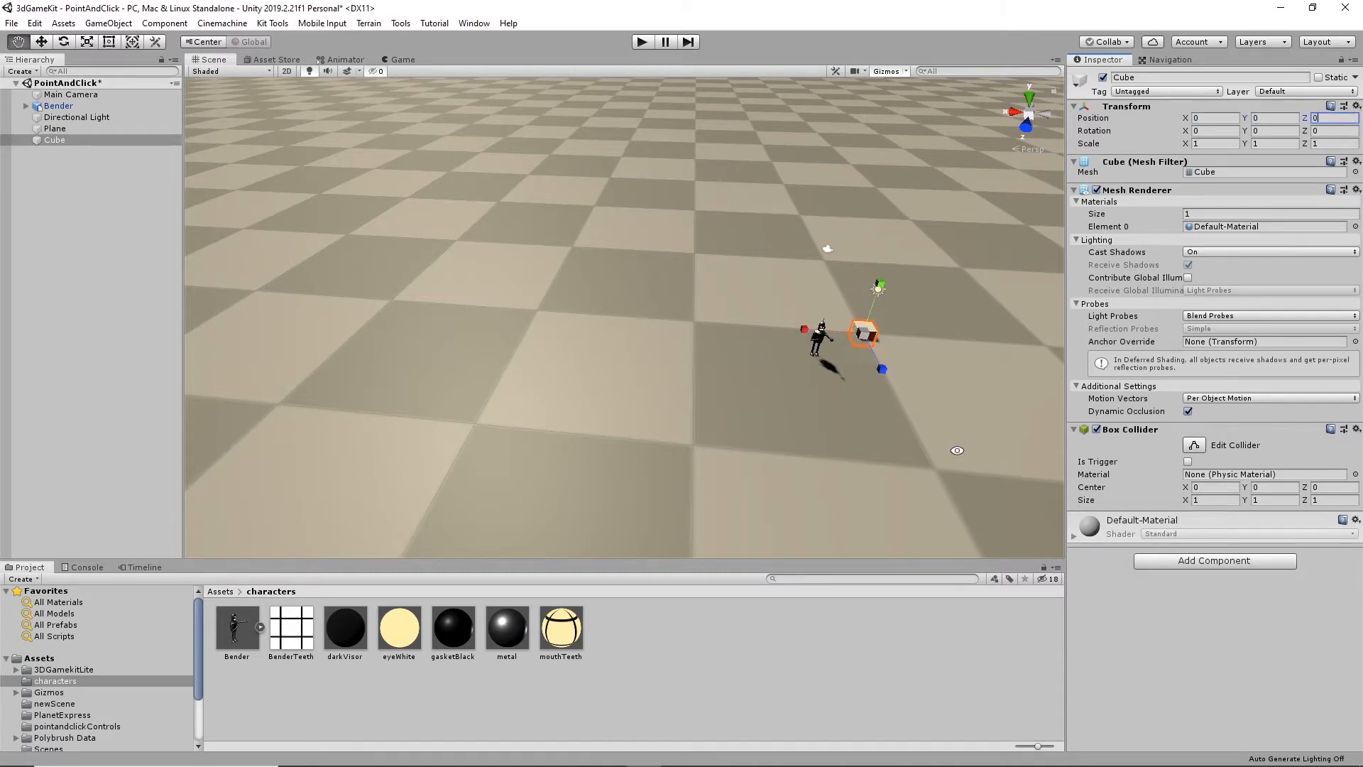
- Reduce the plane's X and Z scale to 60
alt+drag(955, 450, 756, 322)
alt+scroll(698, 412, up, 4)
click(857, 348)
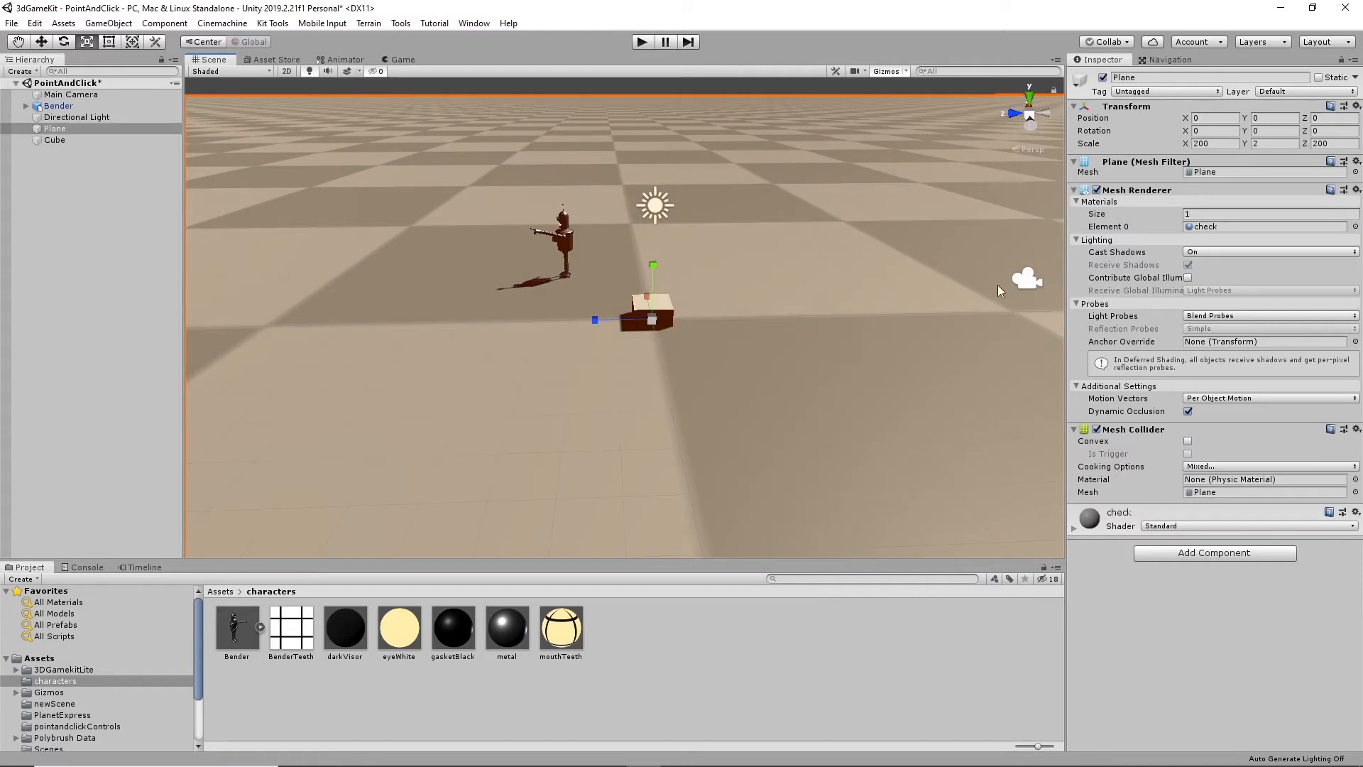
click(1221, 144)
text(60)
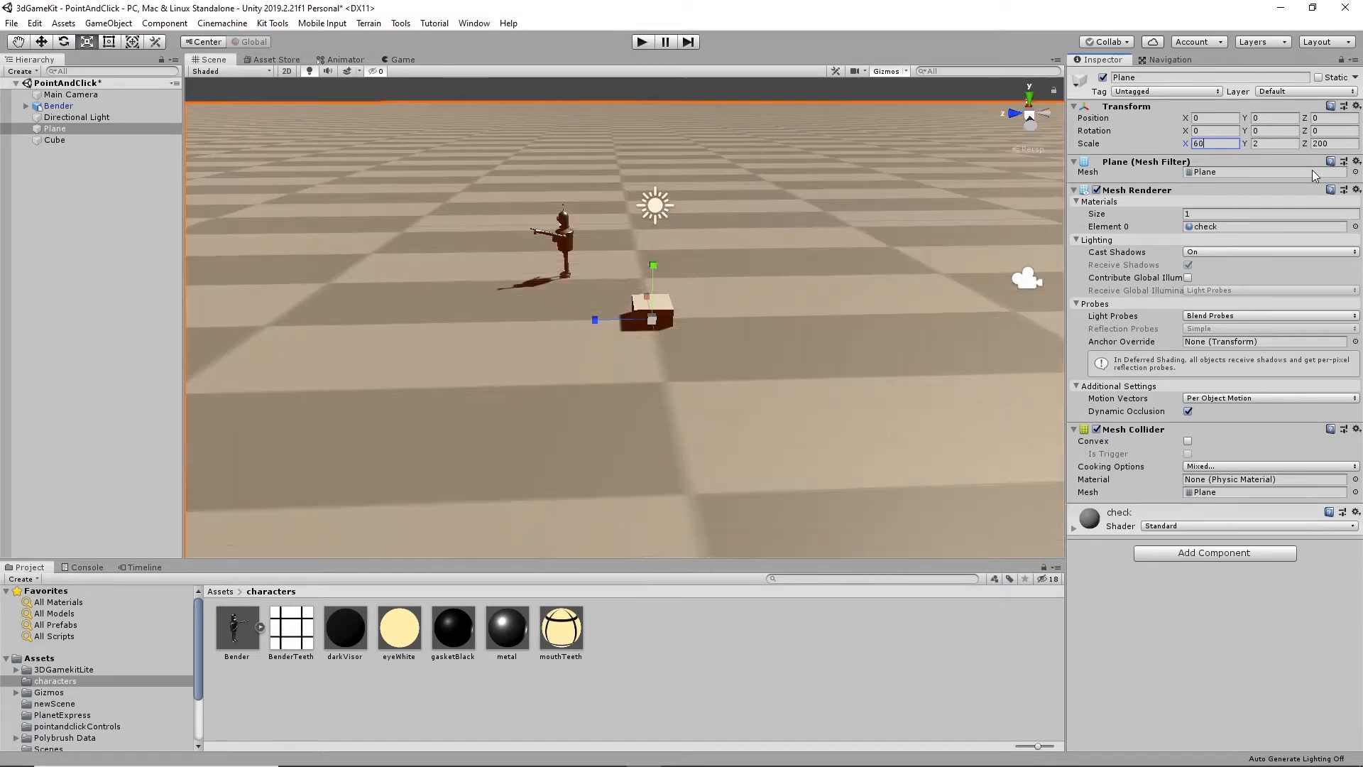
key(Tab)
key(Tab)
text(60)
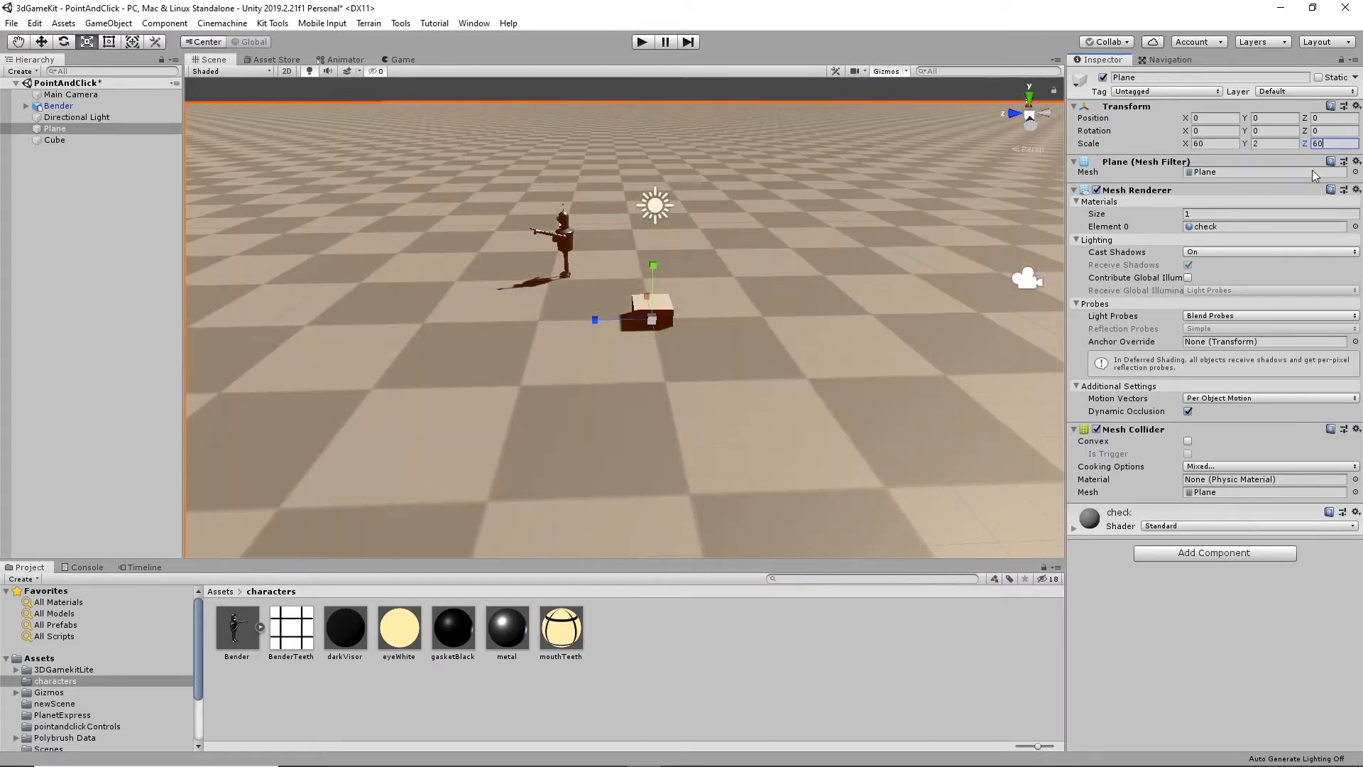
- Reduce the plane's Z and X scale to 30
key(BackSpace)
key(BackSpace)
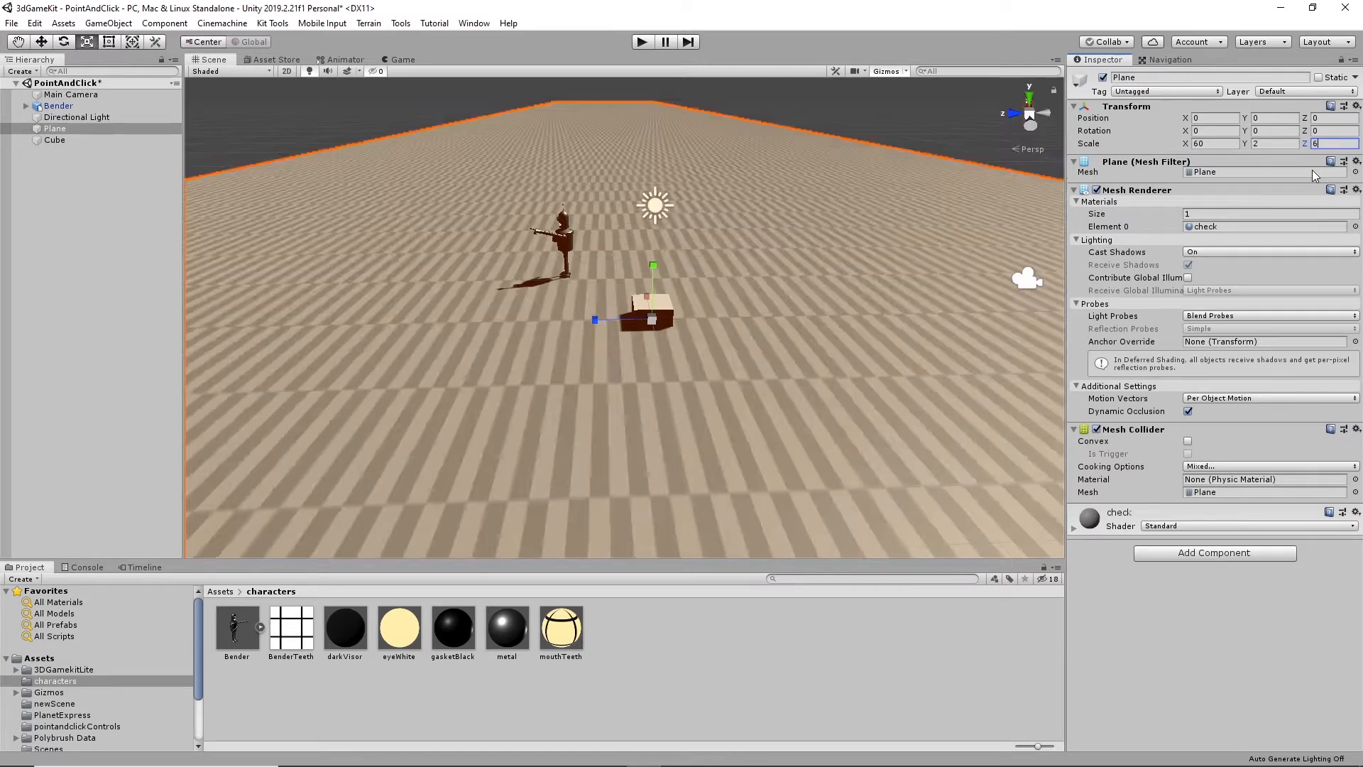
text(30)
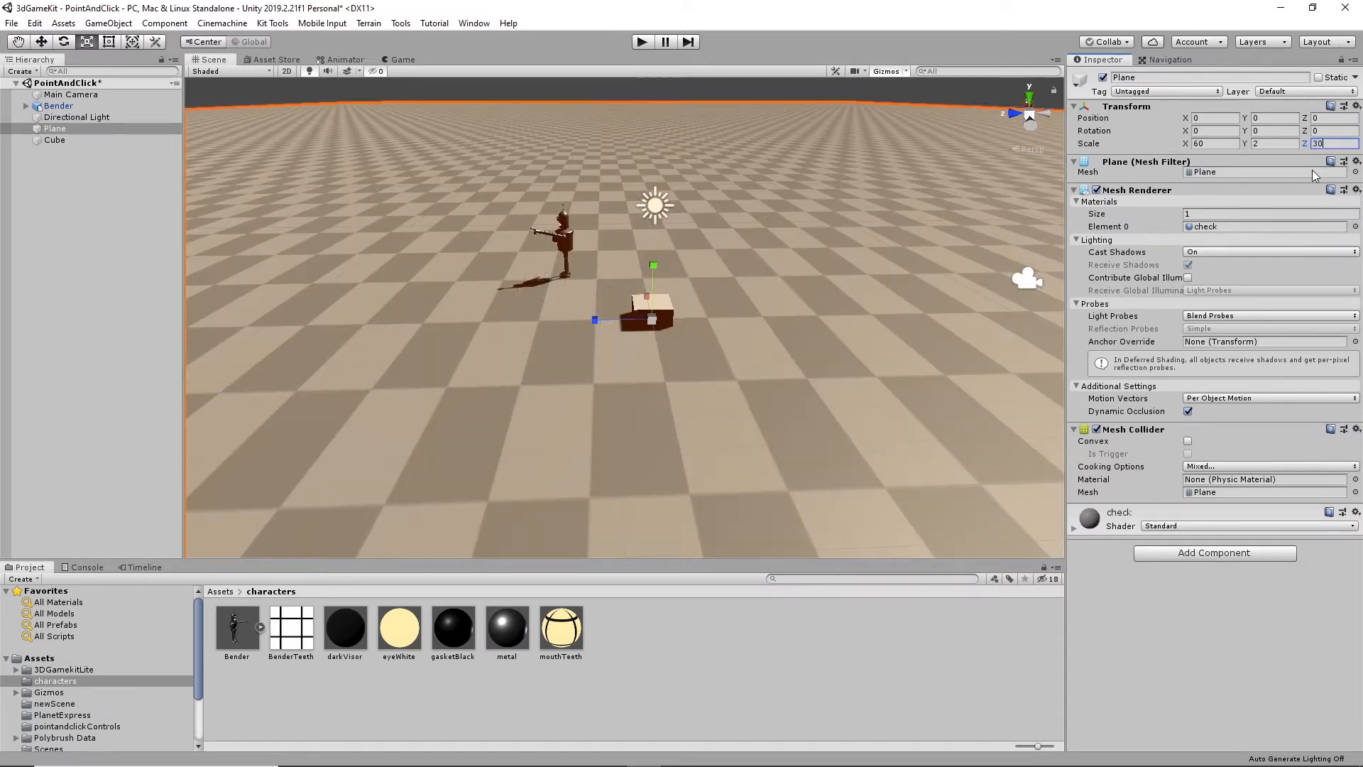
click(1216, 142)
text(30)
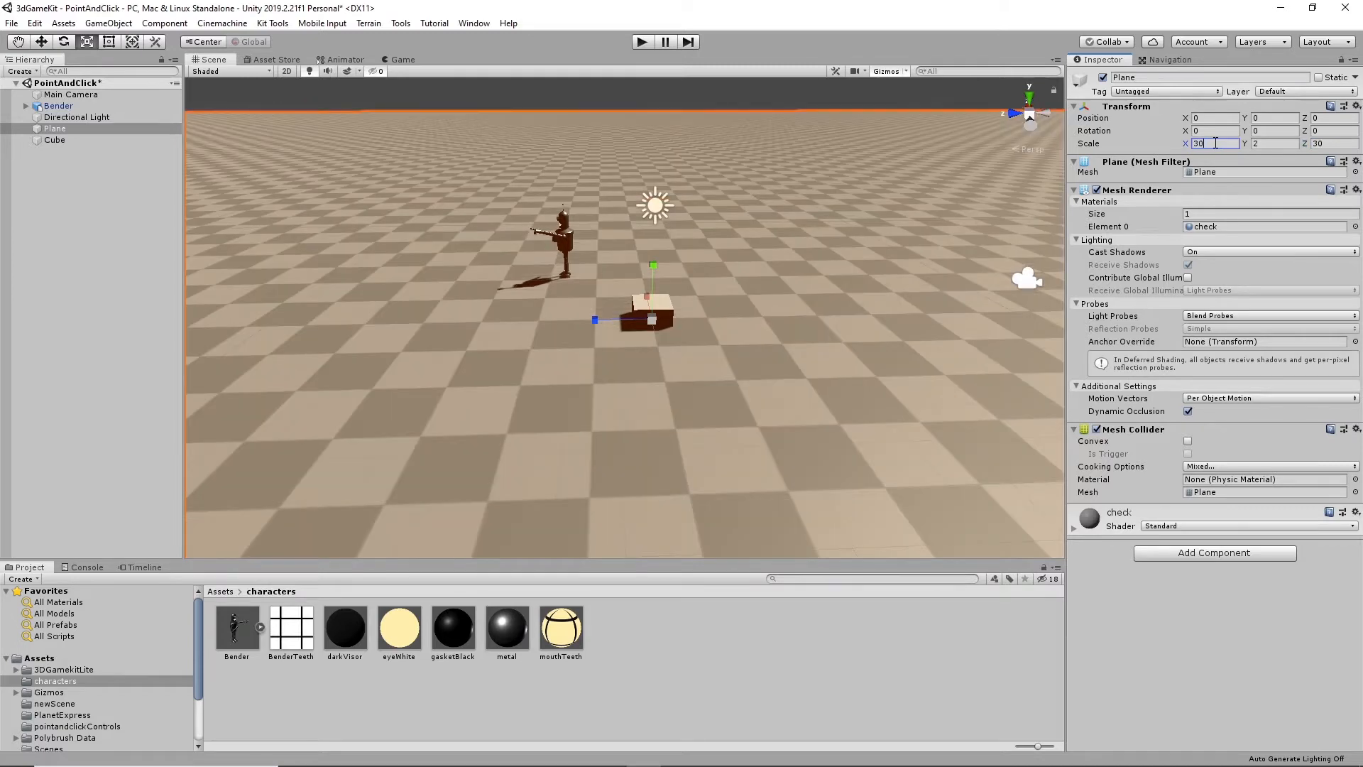
- Set the plane's X and Z scale to 20
key(BackSpace)
key(BackSpace)
text(2)
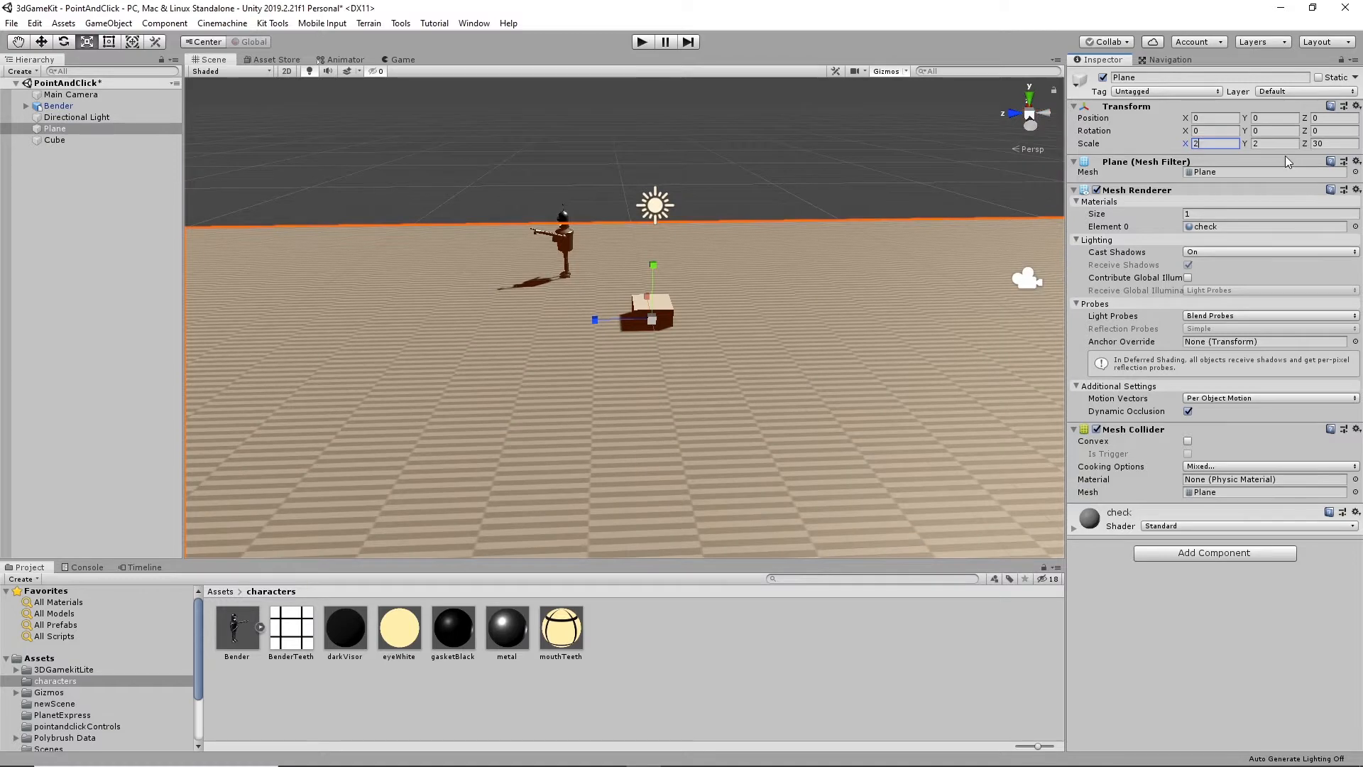
text(0)
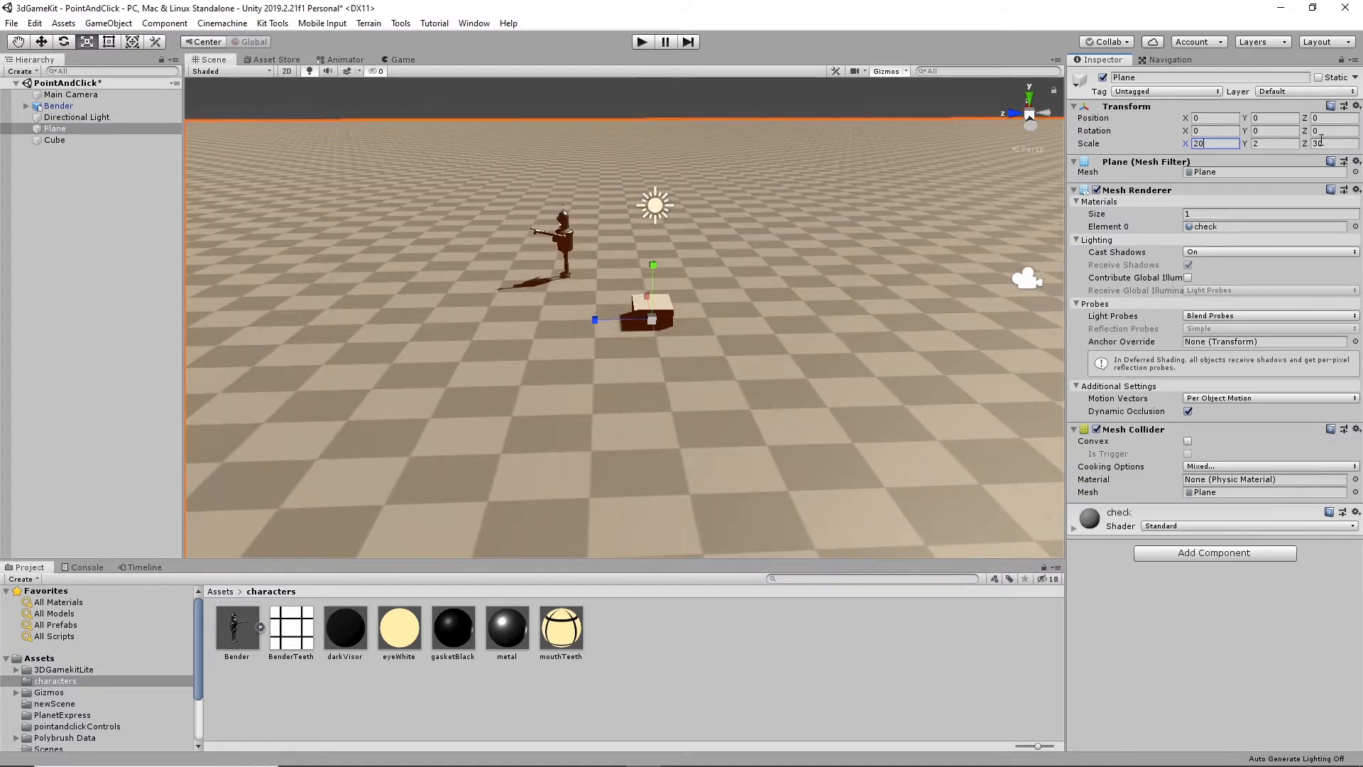
click(1327, 144)
text(20)
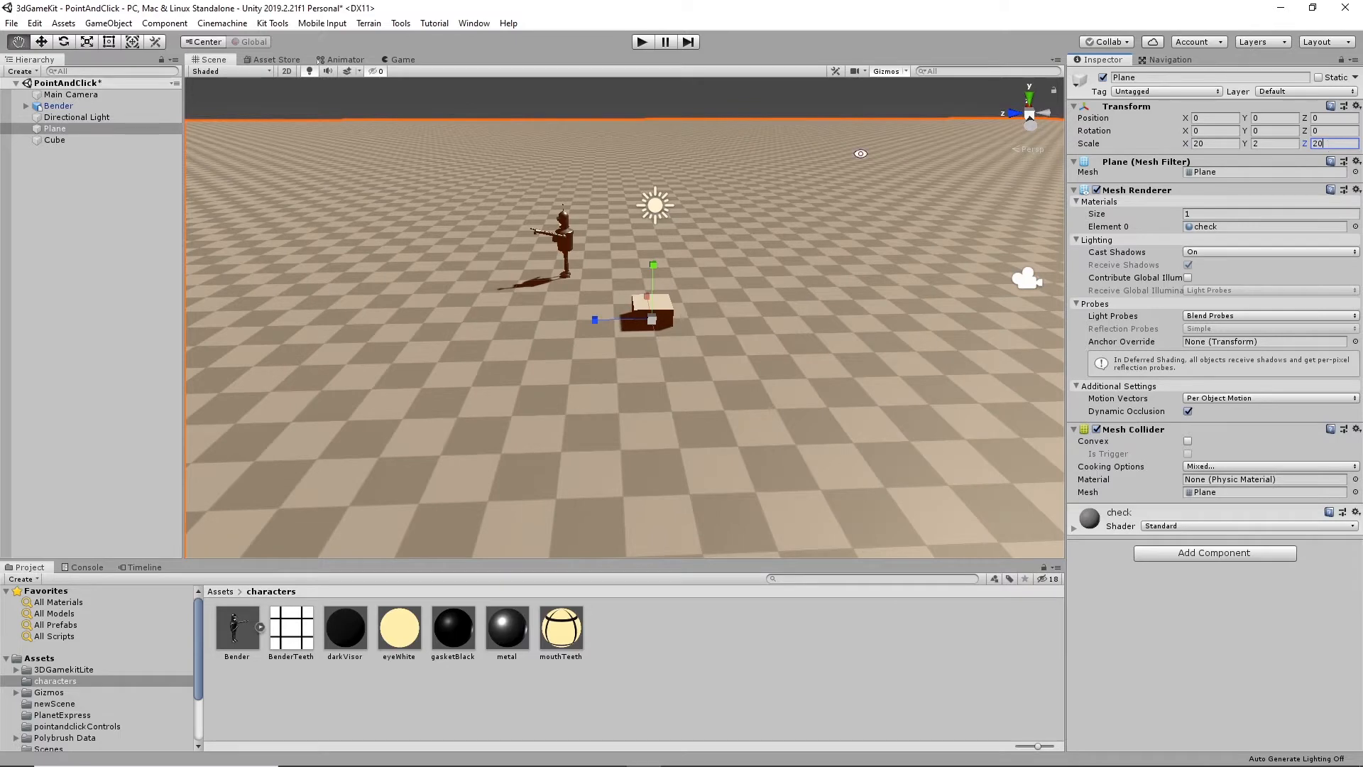
- Try to shift the ground plane along the Z axis to about 3.09
alt+drag(810, 265, 797, 376)
alt+middle_drag(752, 452, 767, 316)
alt+drag(767, 316, 755, 433)
alt+drag(659, 432, 748, 365)
scroll(749, 365, up, 5)
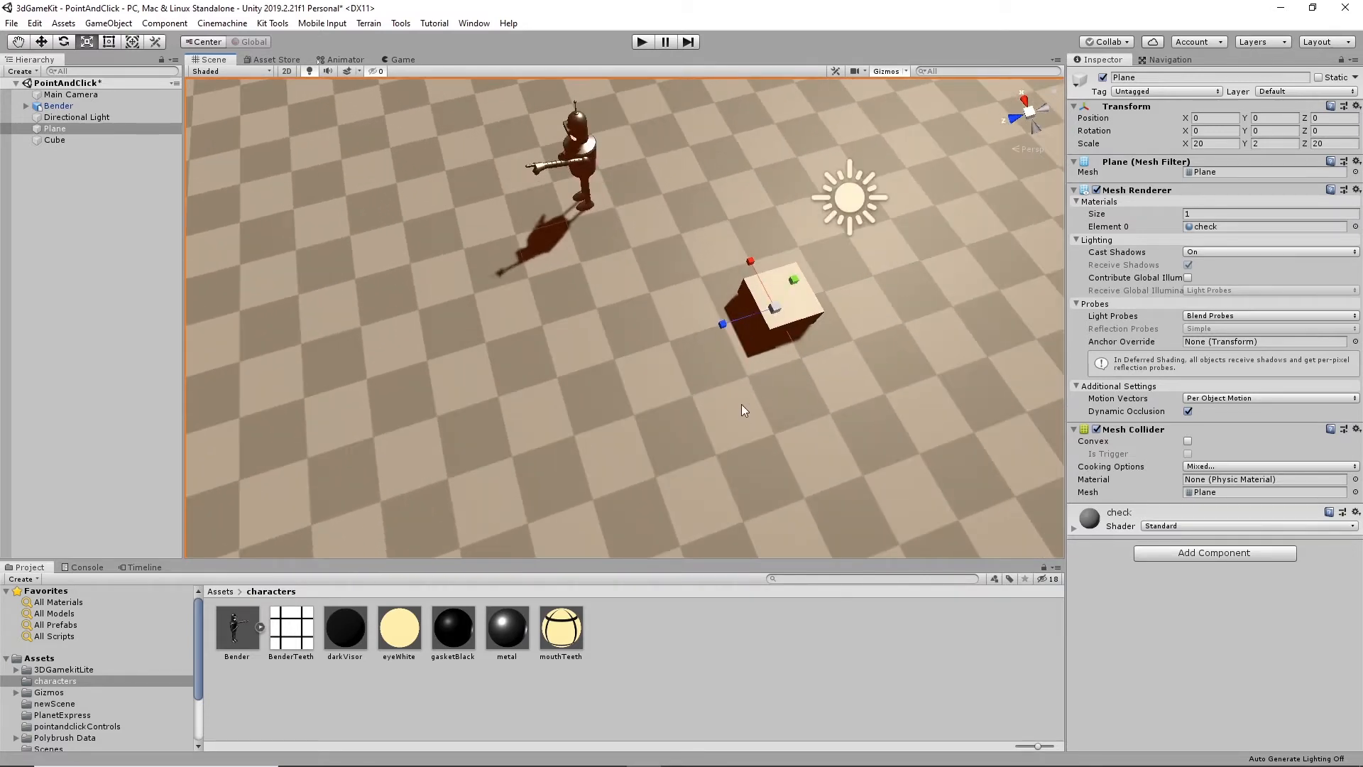
key(w)
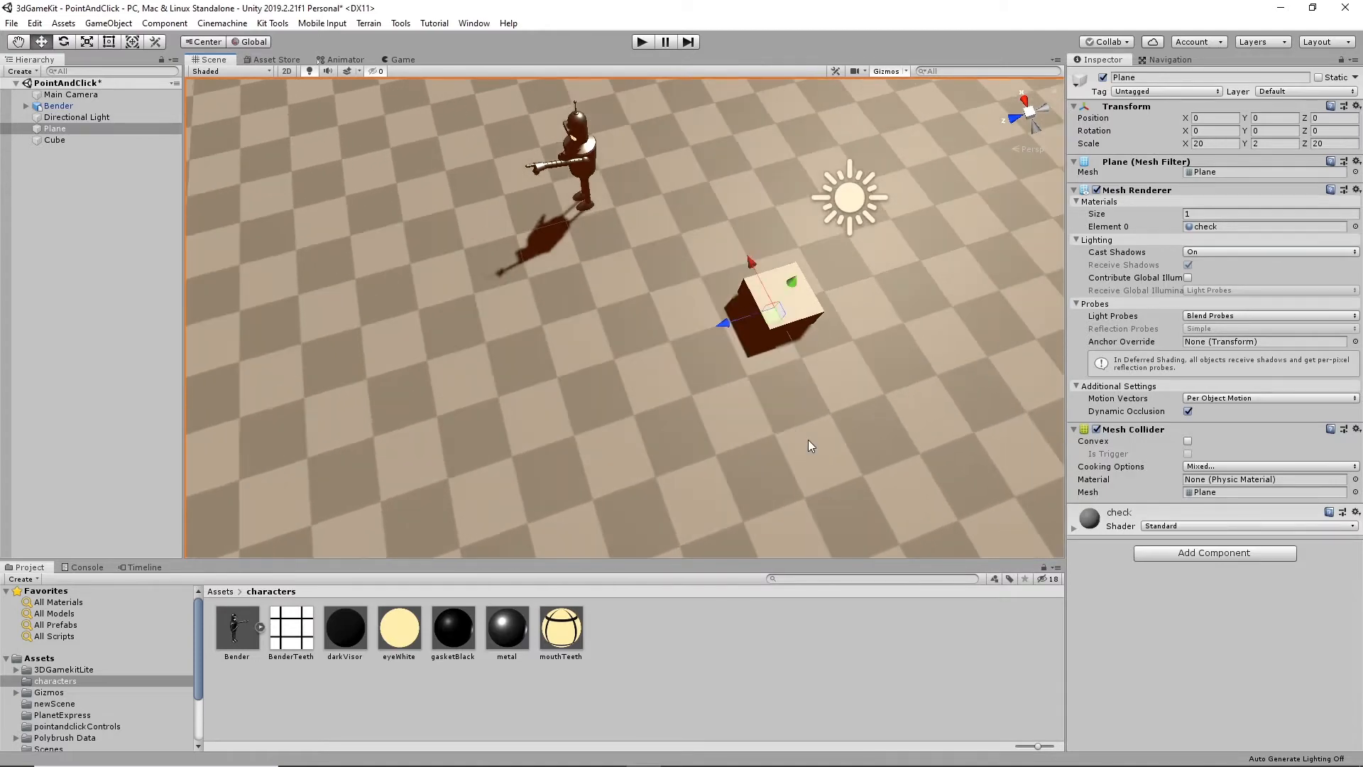
alt+drag(808, 440, 851, 355)
- Raise the cube onto the ground and shift it along Z beside Bender, to about Y 0.46 and Z 2.81
click(704, 423)
middle_drag(824, 362, 838, 403)
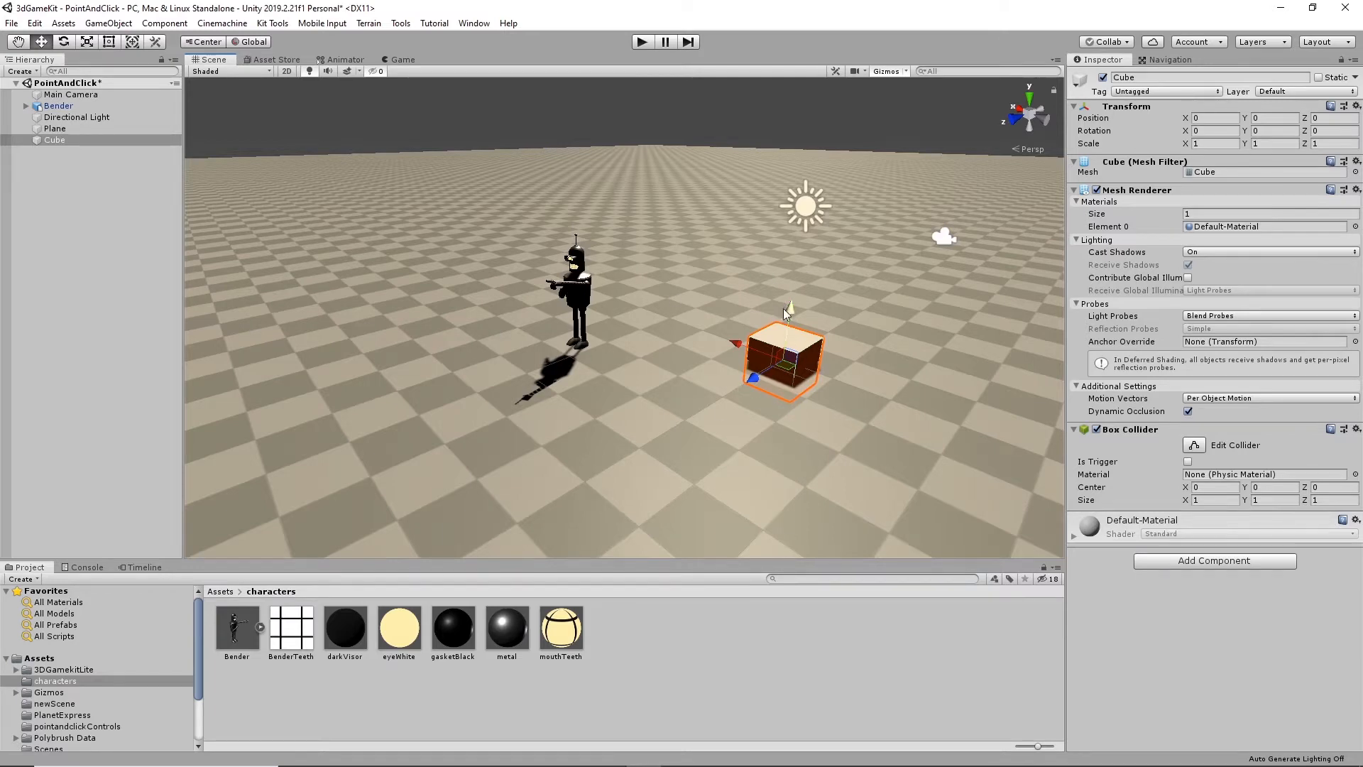
mouse_move(784, 309)
mouse_down()
mouse_move(795, 292)
mouse_move(801, 308)
mouse_up()
drag(764, 364, 652, 430)
alt+drag(617, 365, 807, 220)
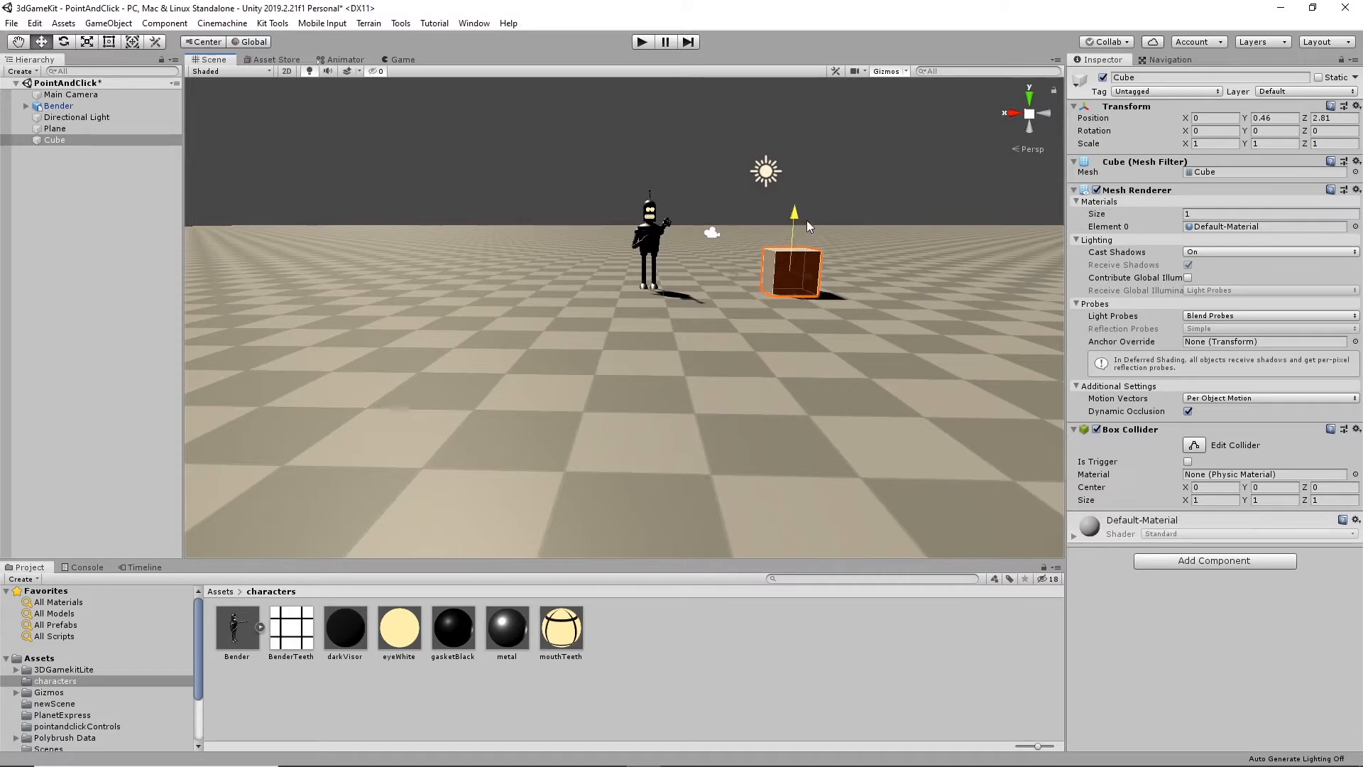
- Move the cube in front of Bender, to about X 2.51, Y 0.48 and Z 2.51
drag(725, 274, 771, 399)
scroll(876, 369, up, 5)
click(812, 459)
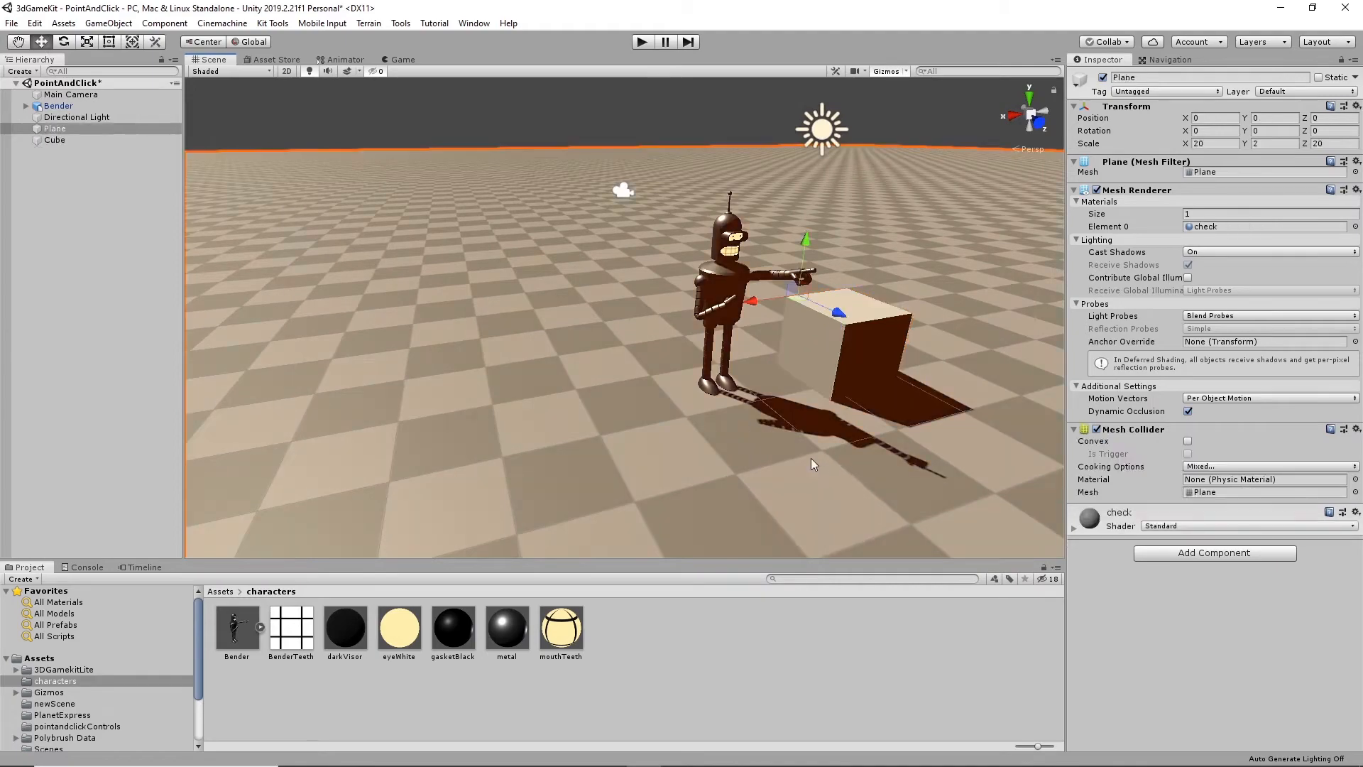
alt+drag(768, 454, 744, 338)
scroll(719, 328, up, 7)
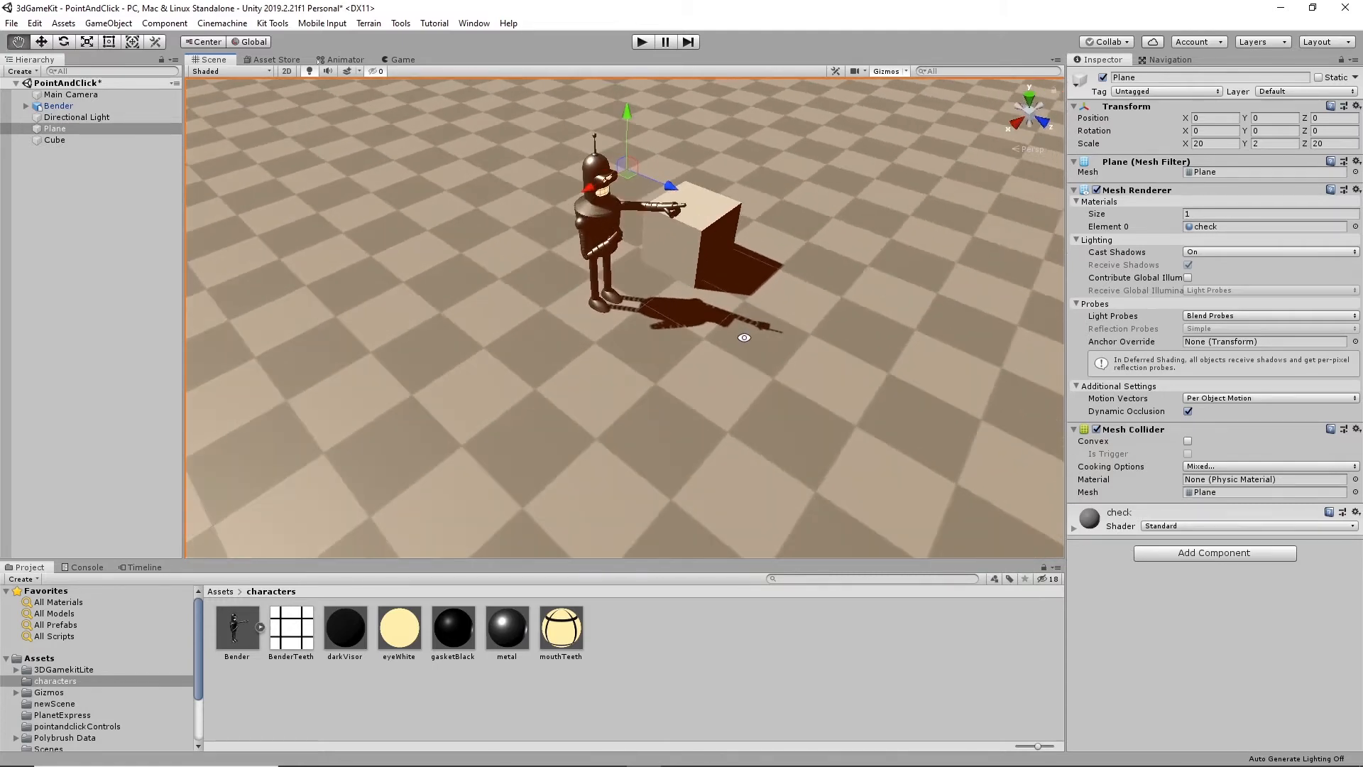
key(w)
click(683, 258)
drag(719, 249, 582, 280)
scroll(527, 249, up, 3)
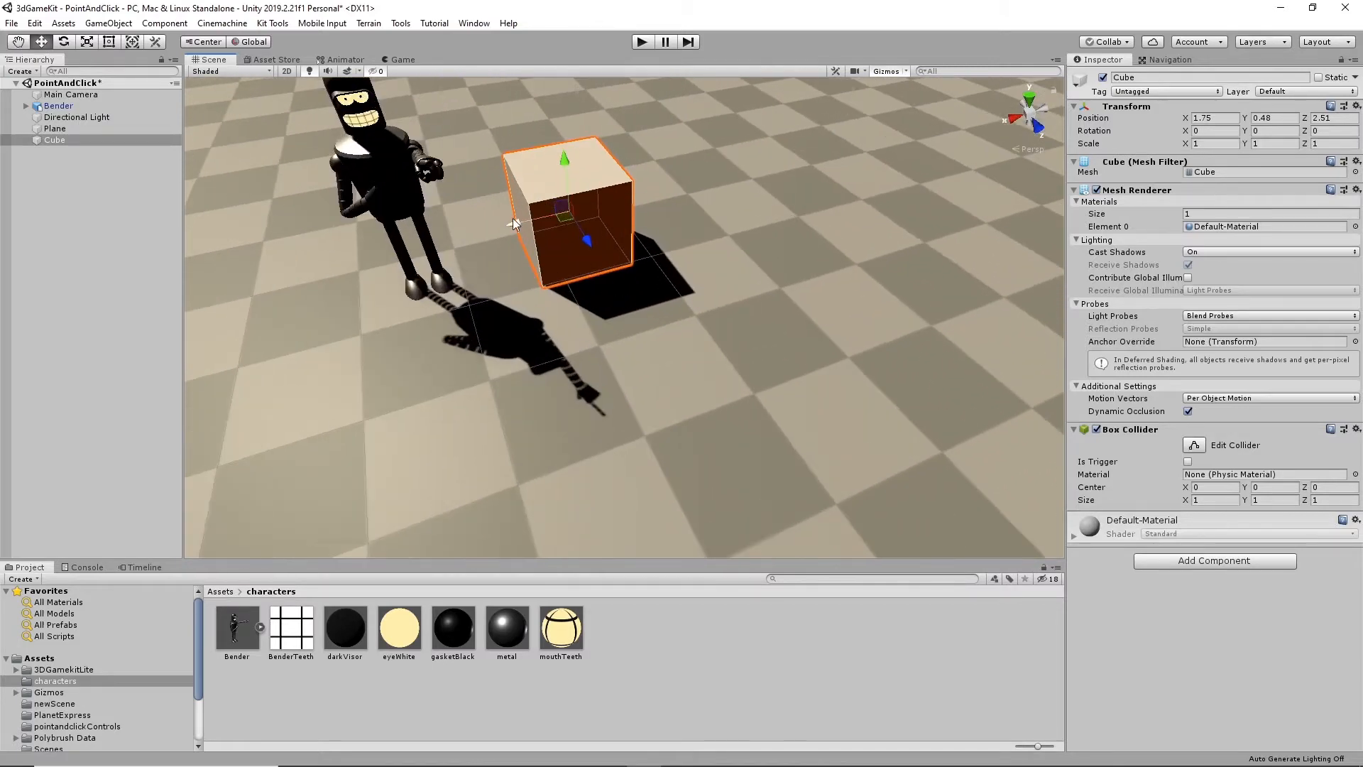
drag(513, 222, 450, 244)
alt+drag(499, 285, 473, 265)
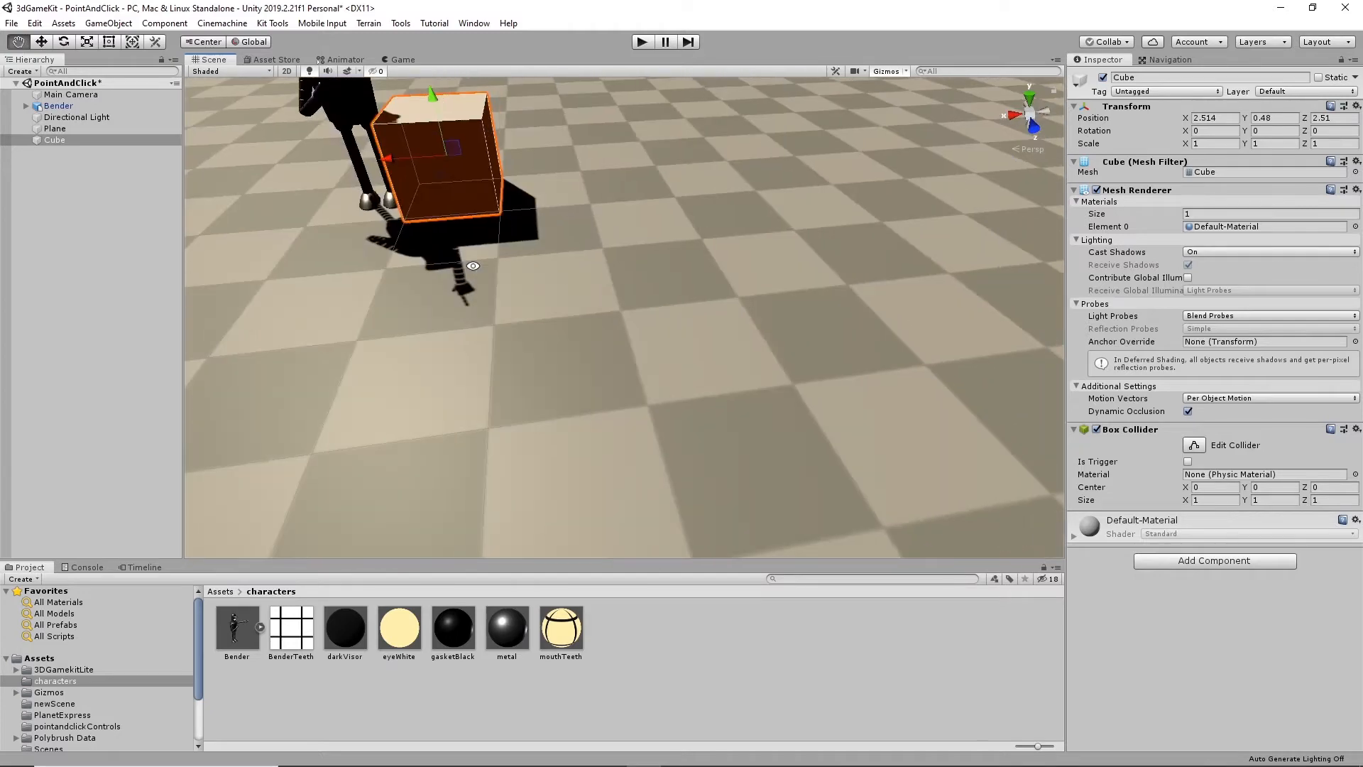
- Examine the extent of the checkered ground plane around Bender and the cube from several angles
click(600, 191)
scroll(602, 192, down, 3)
click(519, 211)
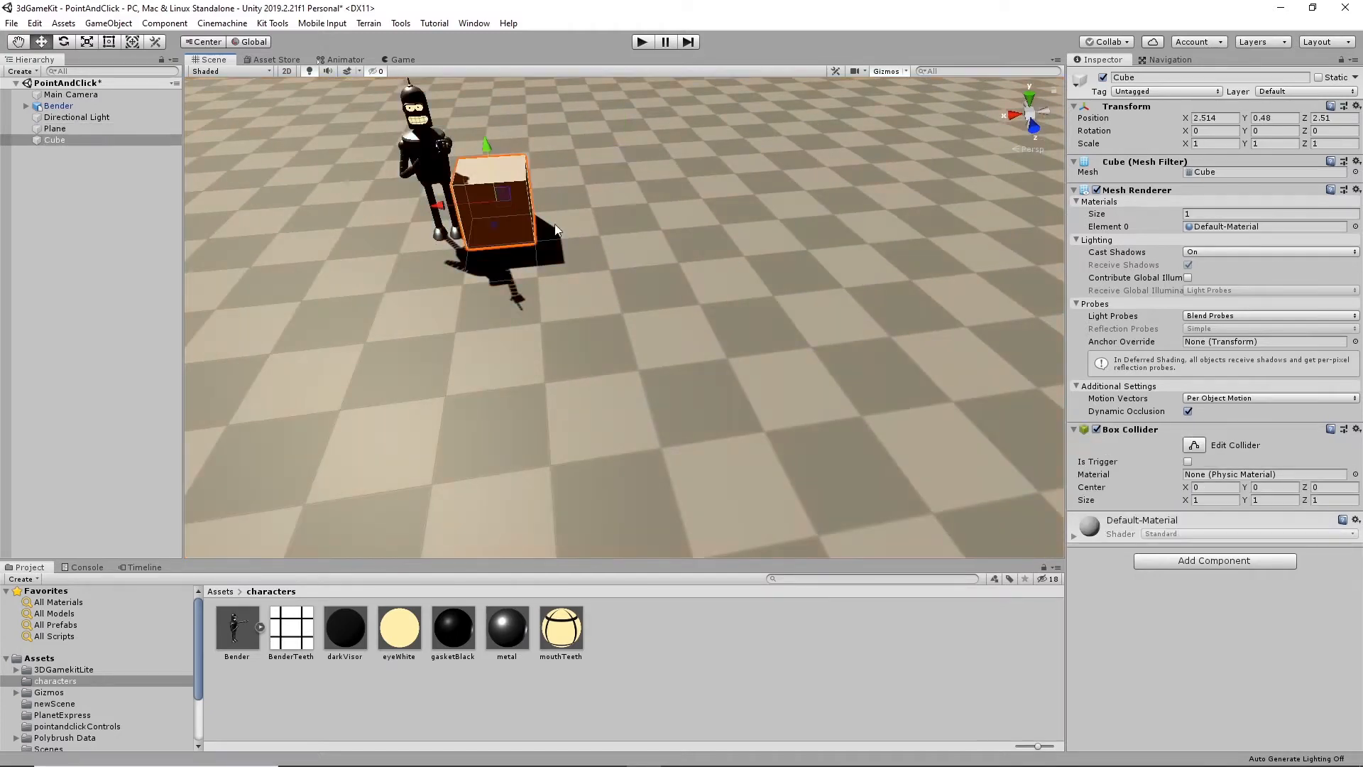
middle_drag(556, 229, 728, 296)
alt+drag(728, 297, 636, 267)
middle_drag(635, 267, 738, 346)
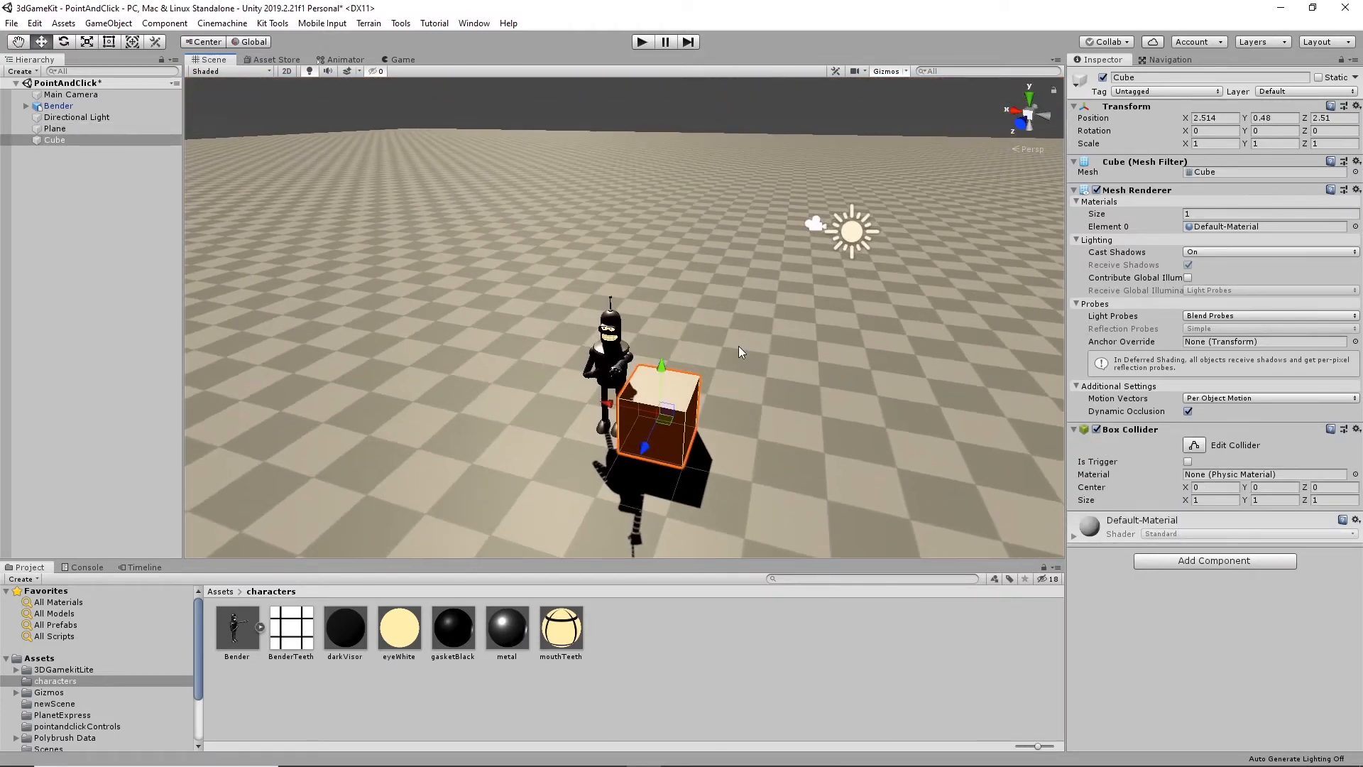
scroll(738, 347, down, 10)
alt+drag(738, 346, 916, 461)
click(917, 335)
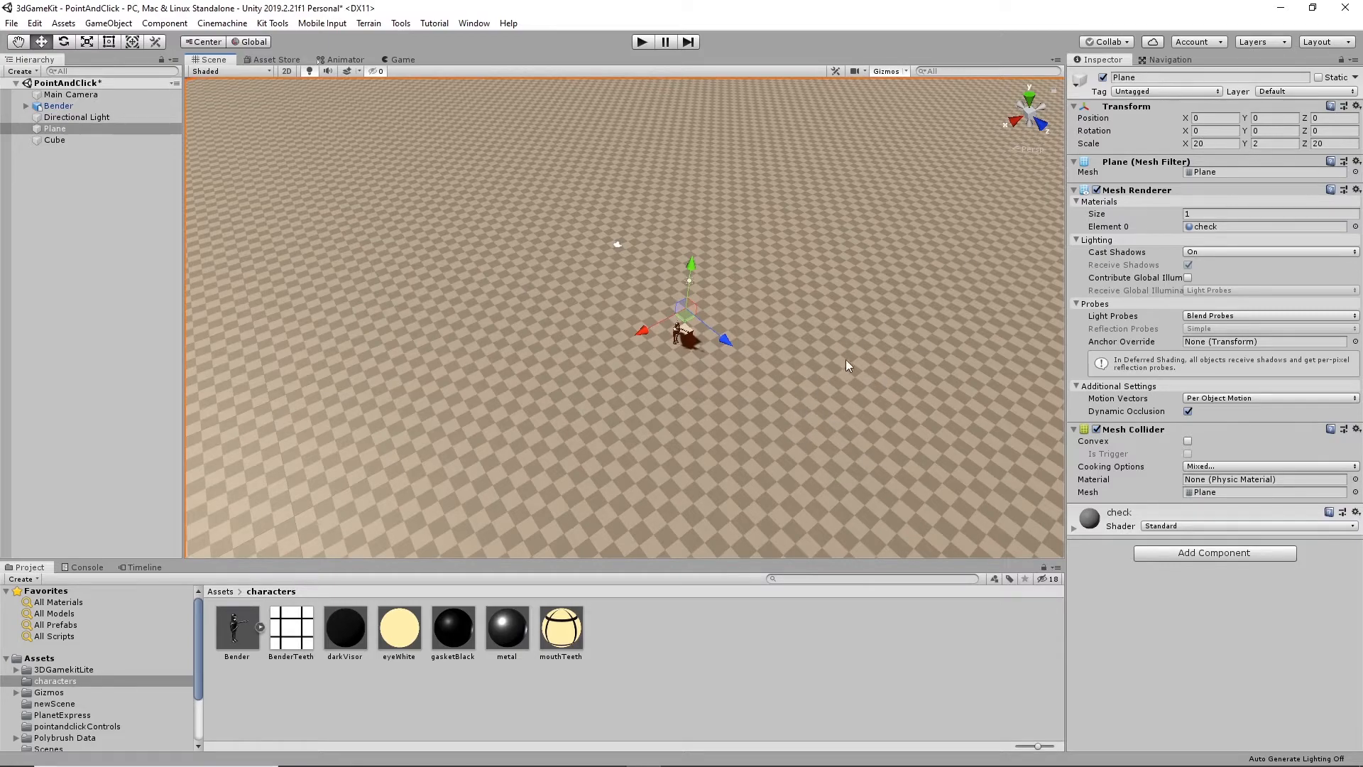
alt+drag(823, 367, 859, 302)
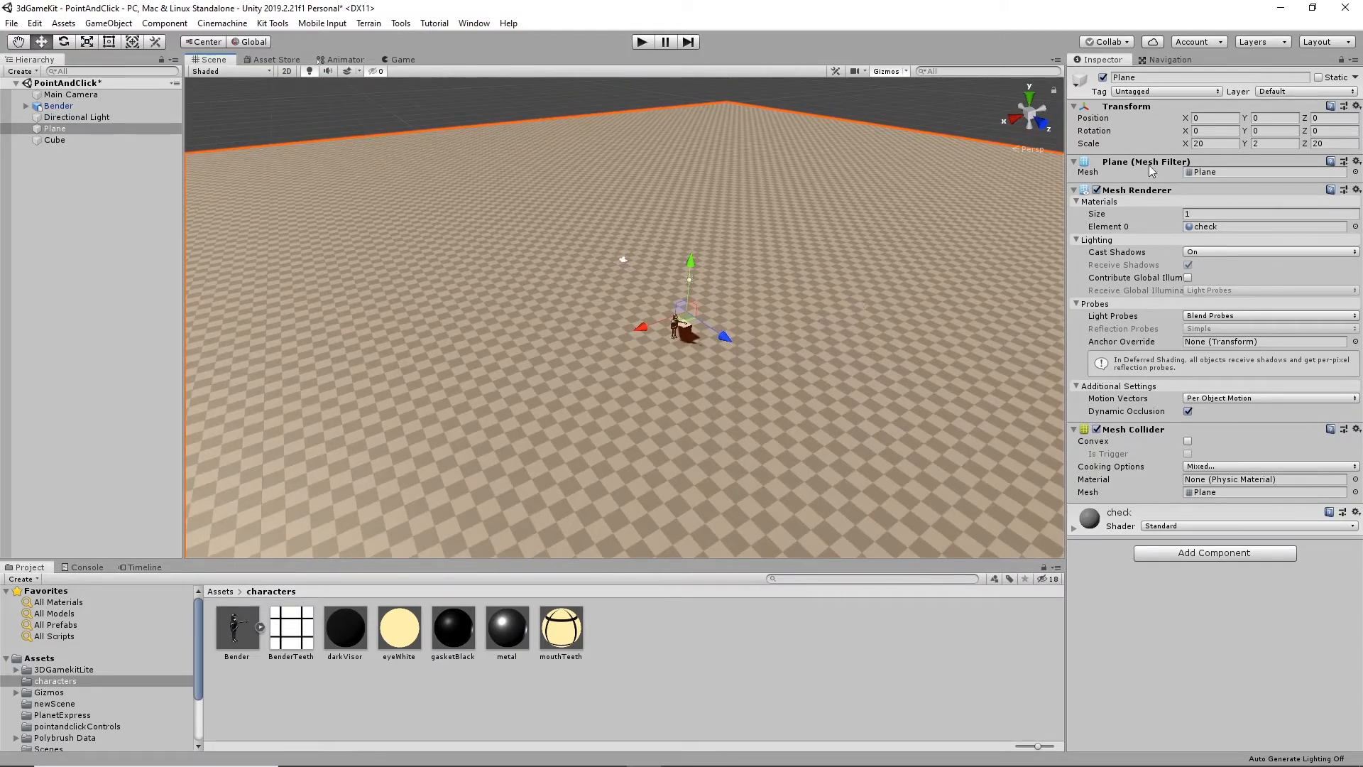
- Delete the cube beside Bender from the scene
scroll(851, 338, up, 5)
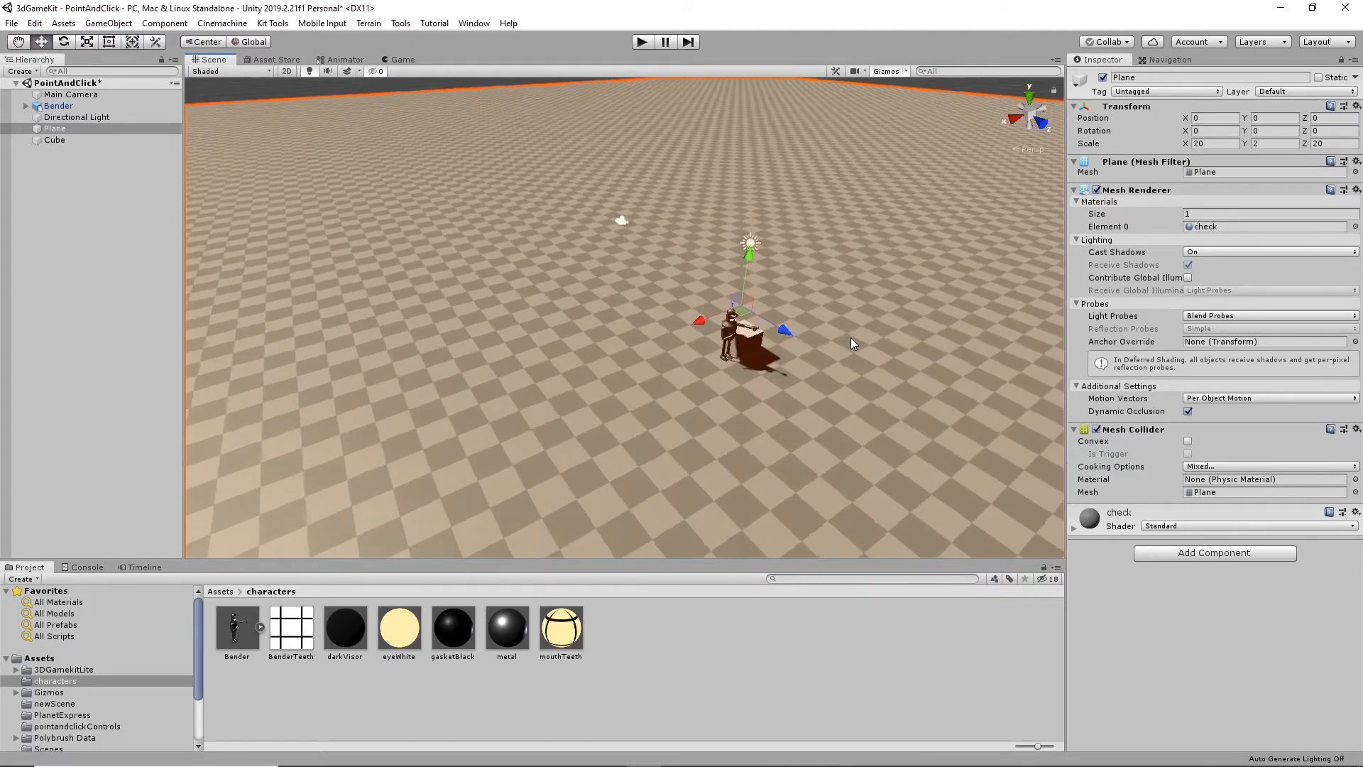
click(791, 351)
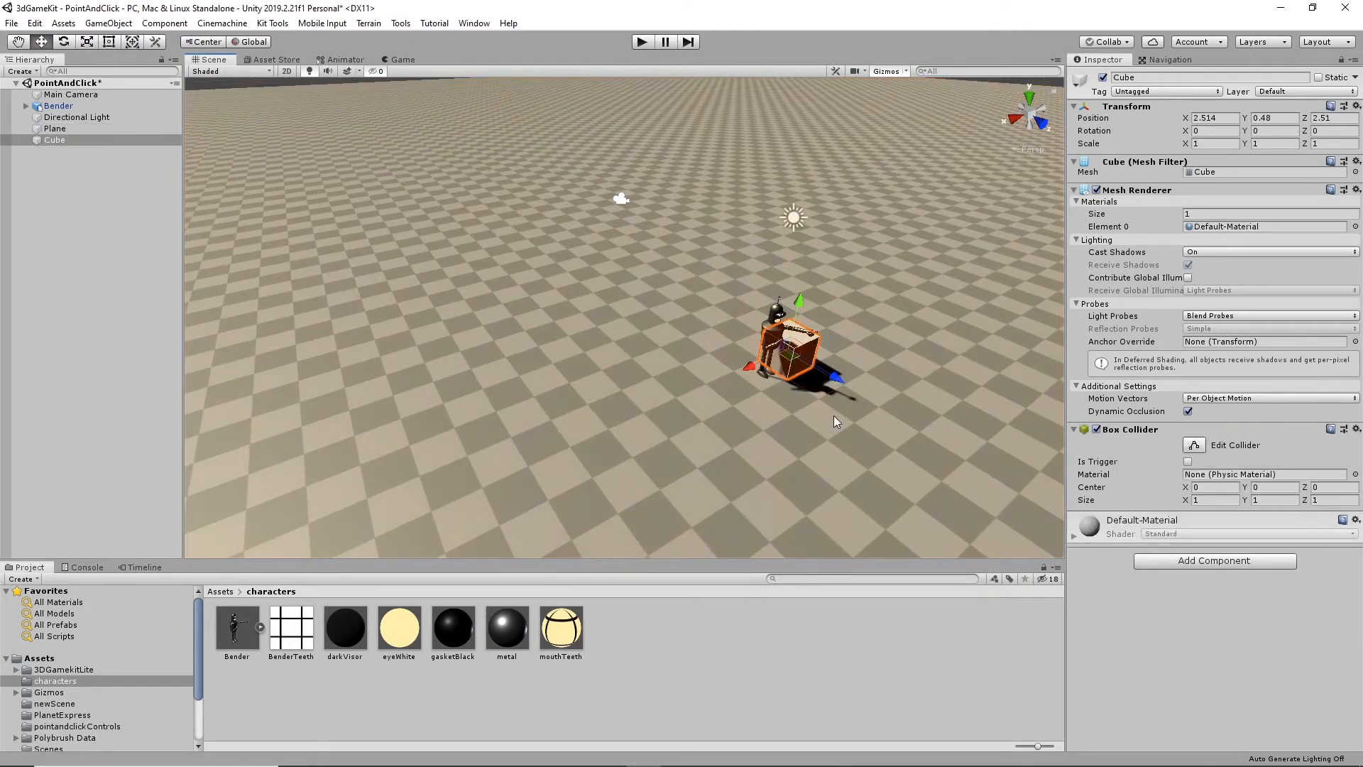
key(Delete)
- Select the parent Bender object, not its mesh child, and open its layer choices
alt+drag(904, 359, 636, 389)
click(691, 422)
middle_drag(568, 438, 657, 390)
mouse_move(657, 390)
alt+mouse_down()
mouse_move(561, 407)
mouse_move(640, 406)
alt+mouse_up()
scroll(641, 407, up, 6)
click(612, 286)
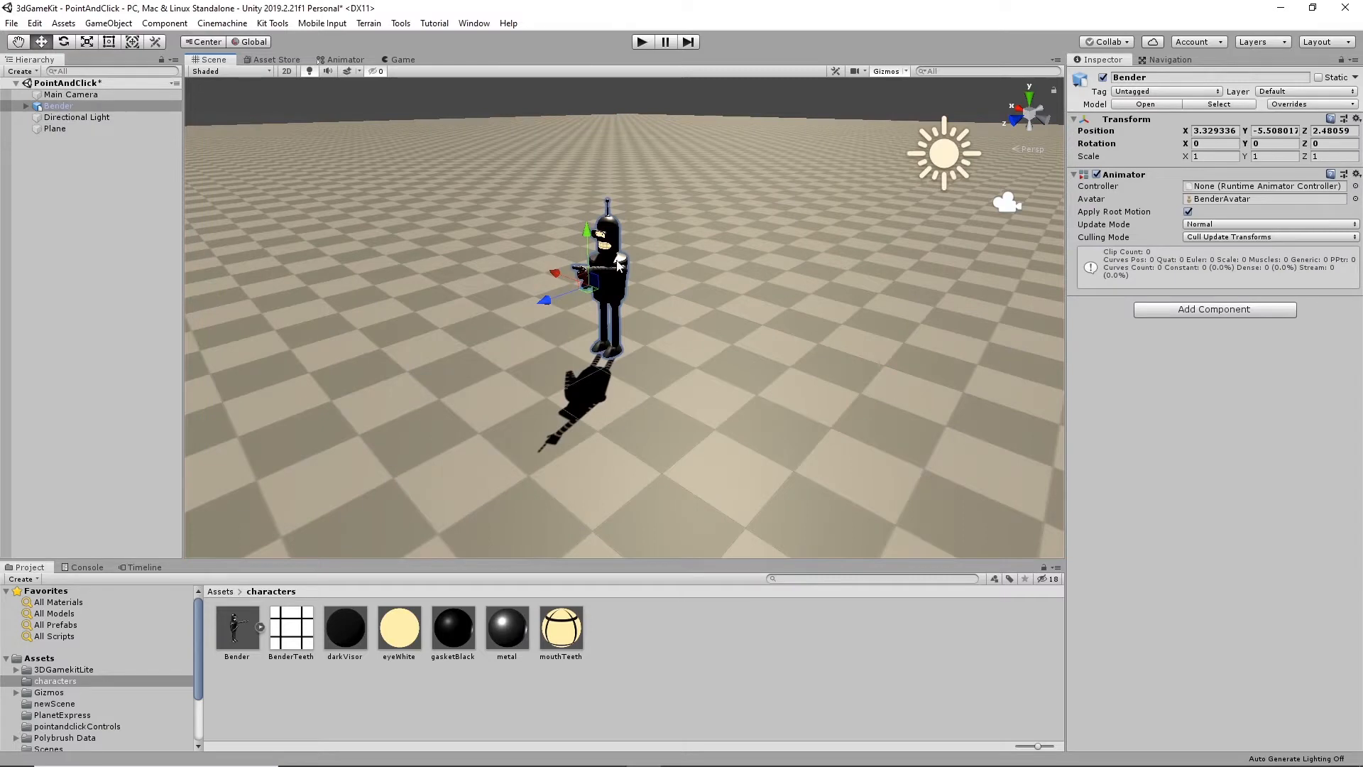
click(619, 266)
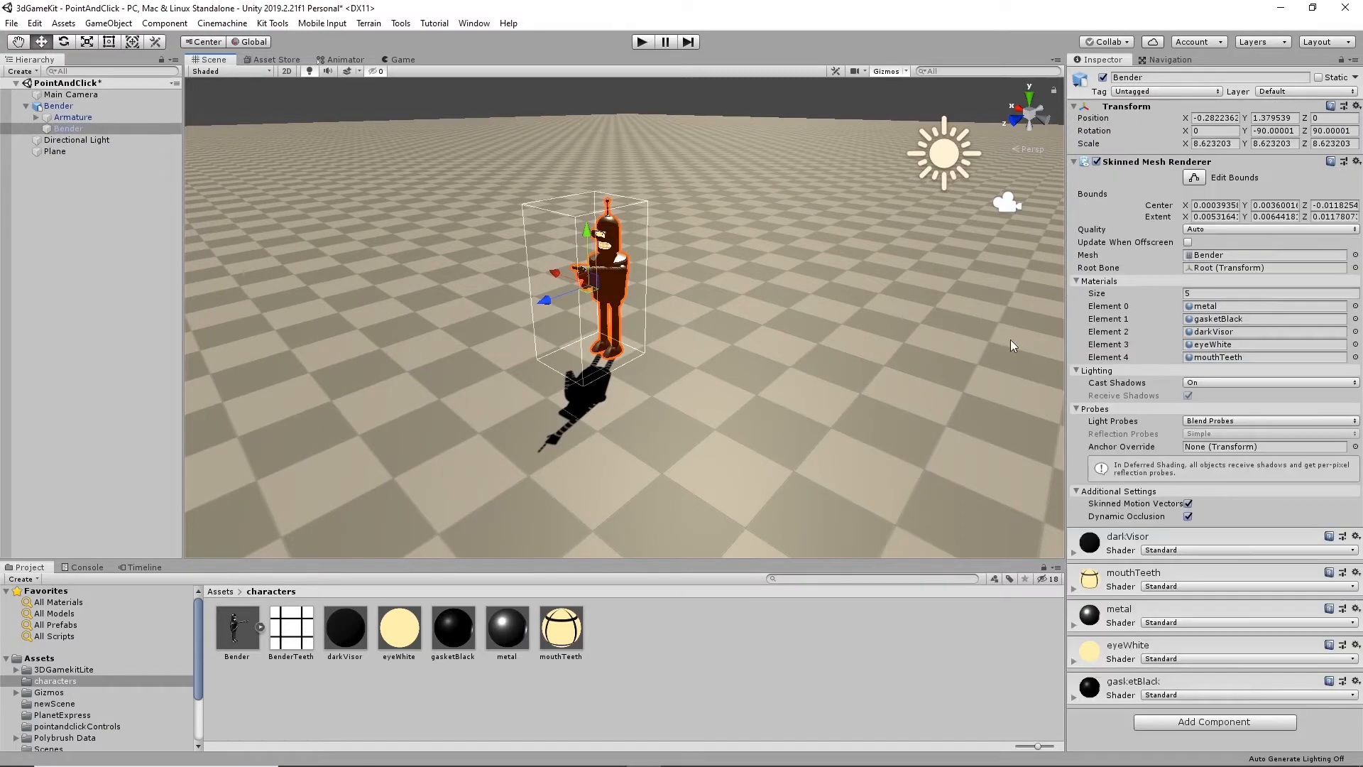
click(58, 105)
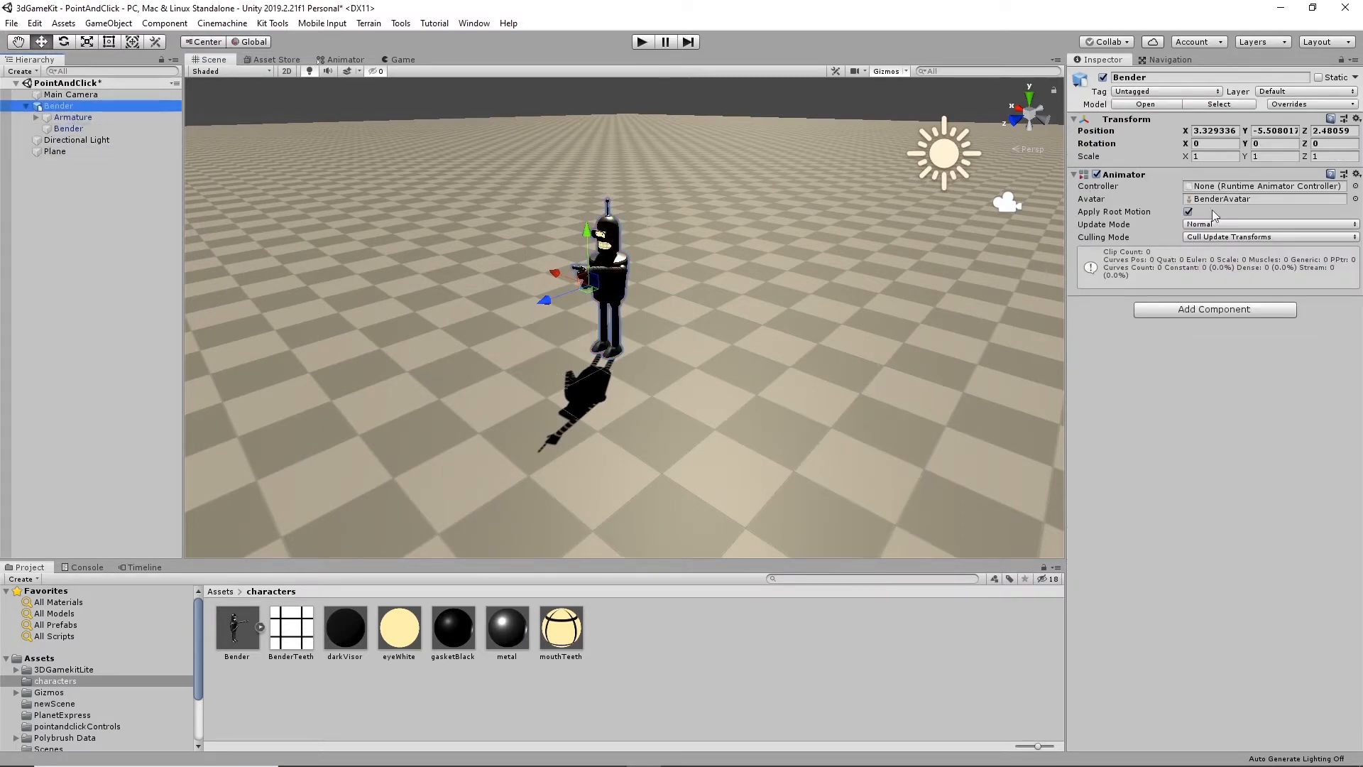
alt+drag(671, 307, 715, 389)
mouse_move(707, 390)
alt+mouse_down()
mouse_move(642, 383)
mouse_move(816, 363)
mouse_move(715, 356)
mouse_move(718, 368)
alt+mouse_up()
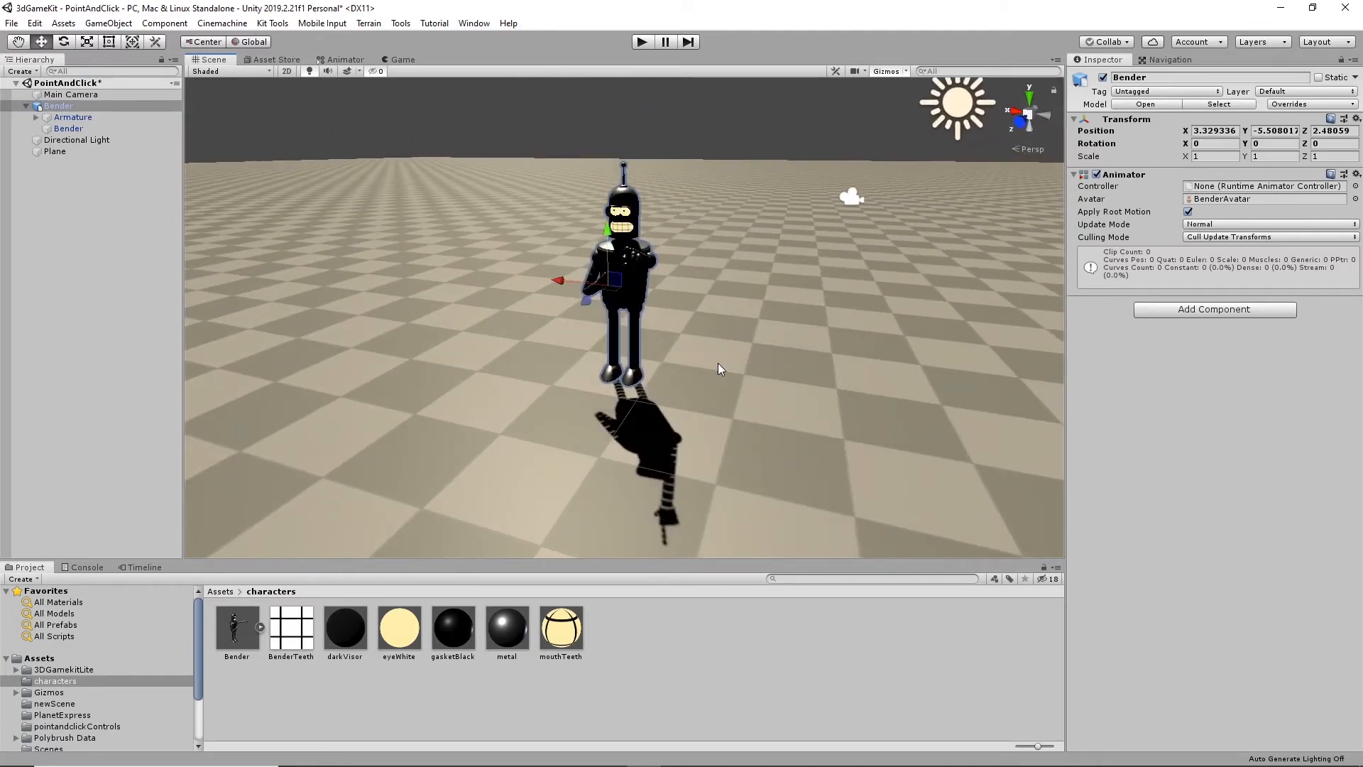
click(1344, 90)
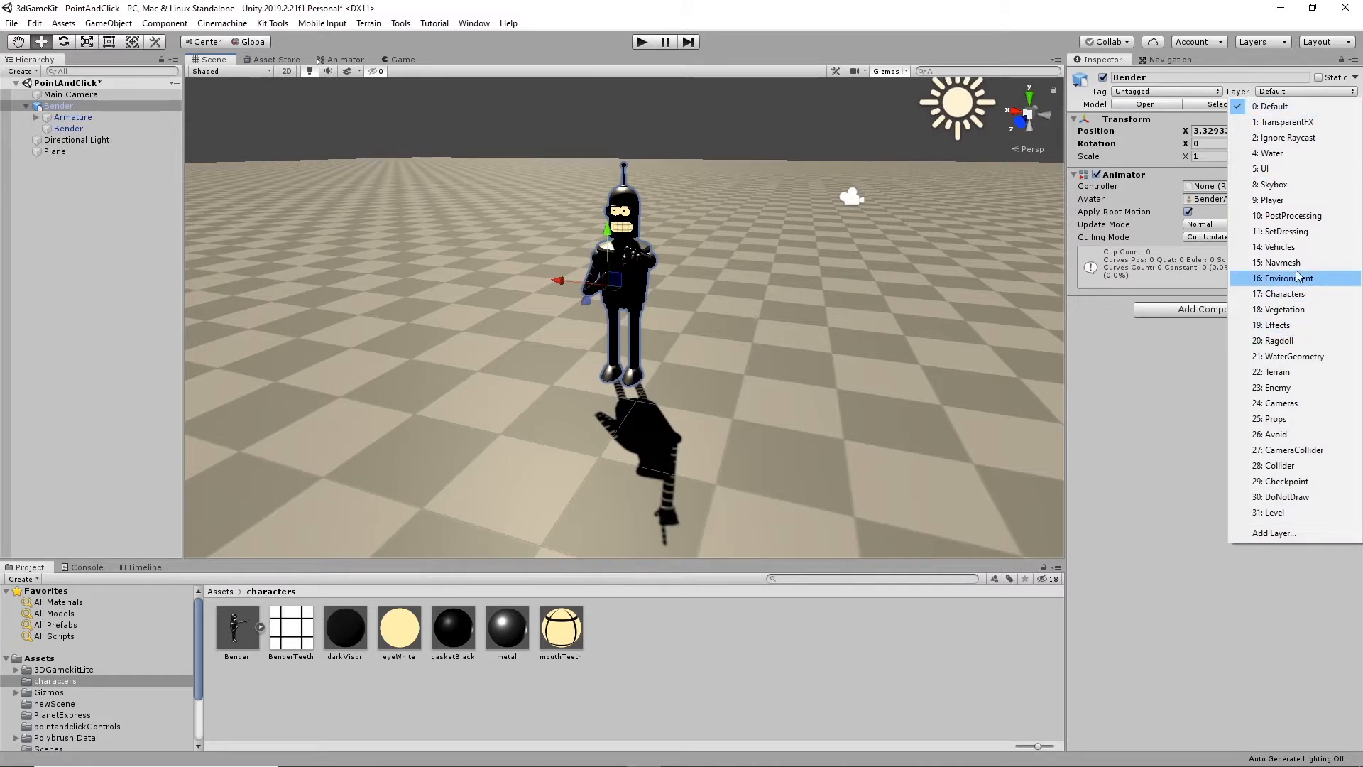
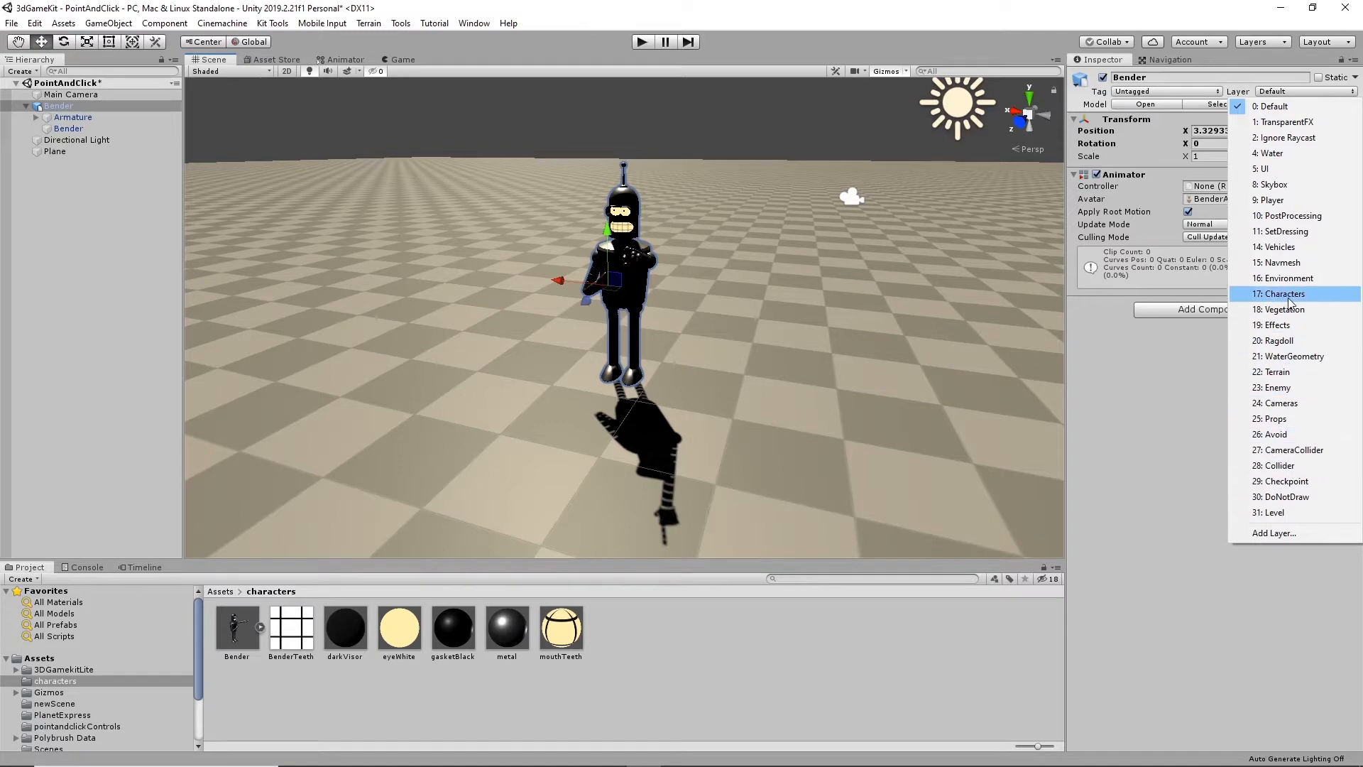
- Assign the Player layer to the parent Bender object and all of its children
click(1272, 201)
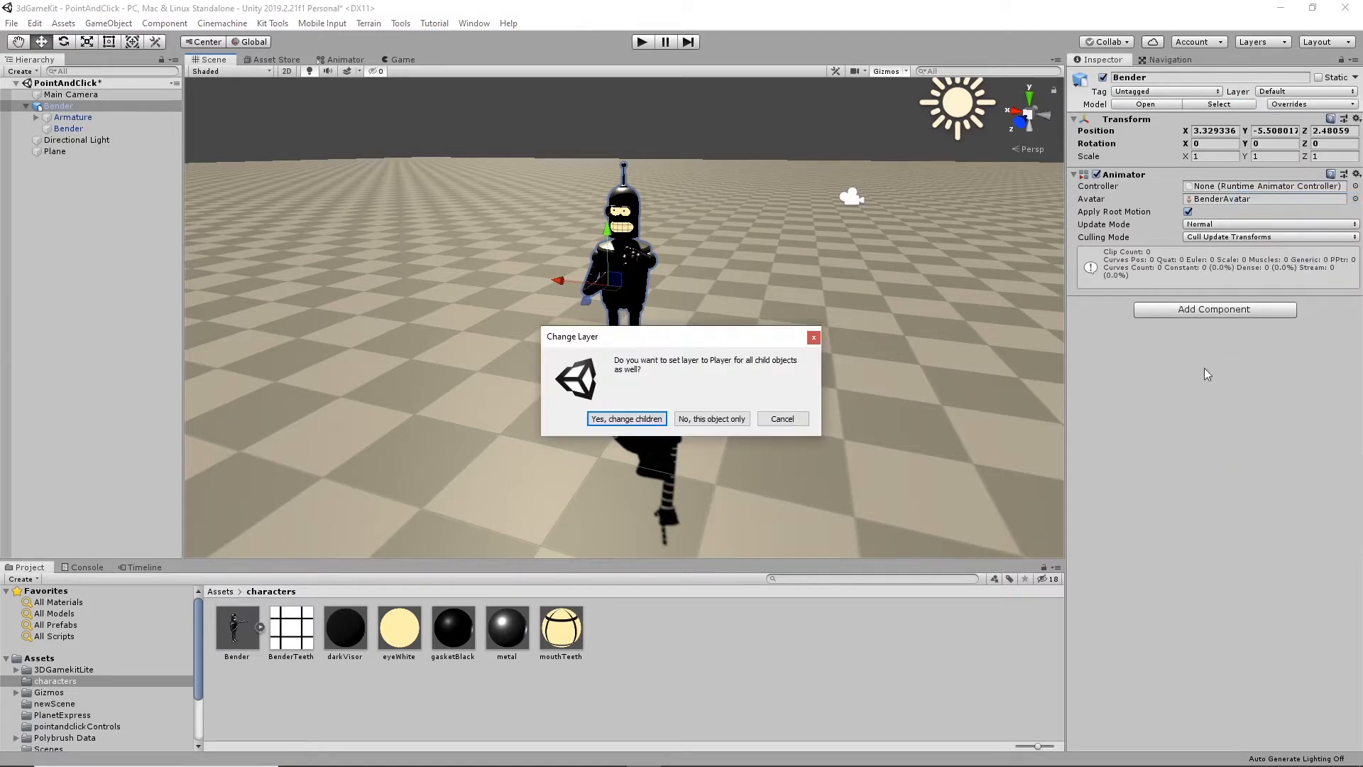
click(616, 420)
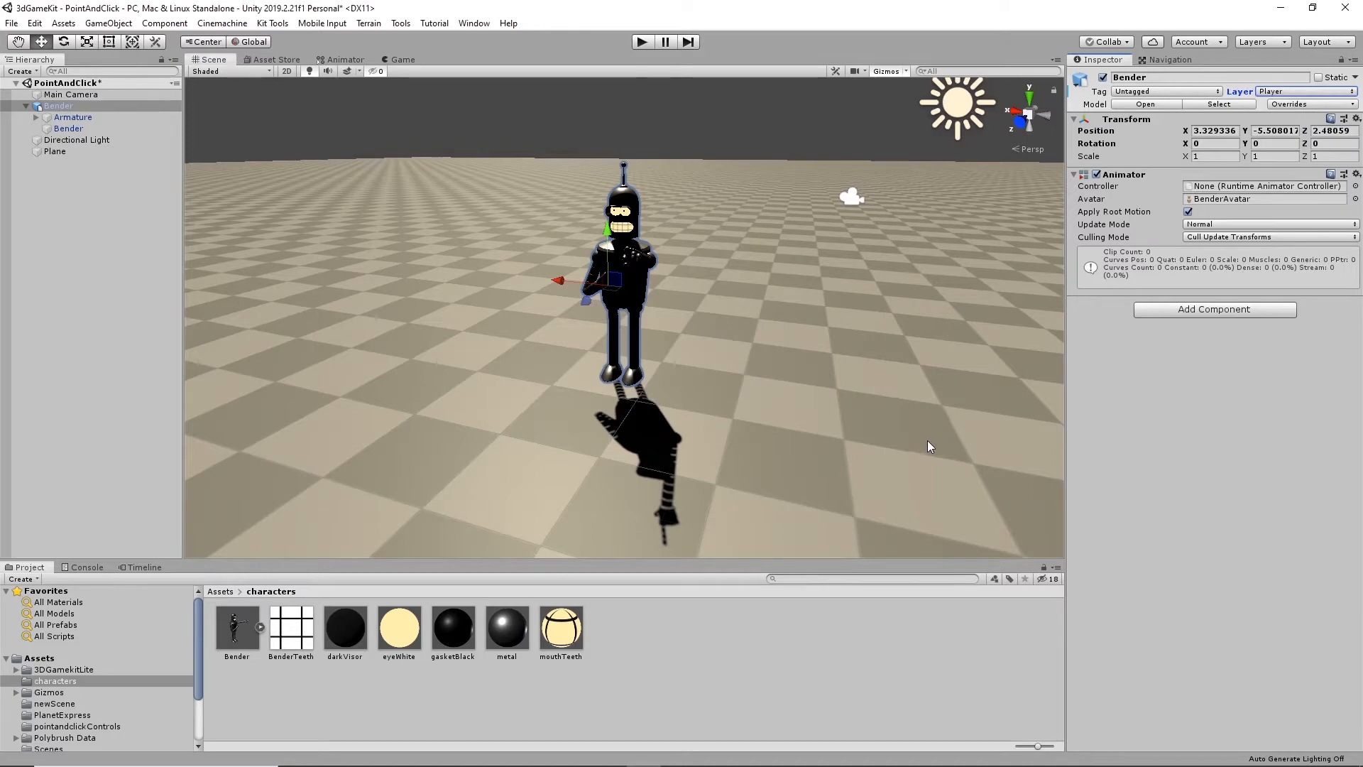
mouse_move(595, 432)
alt+mouse_down()
mouse_move(569, 447)
mouse_move(587, 418)
alt+mouse_up()
middle_drag(587, 418, 745, 424)
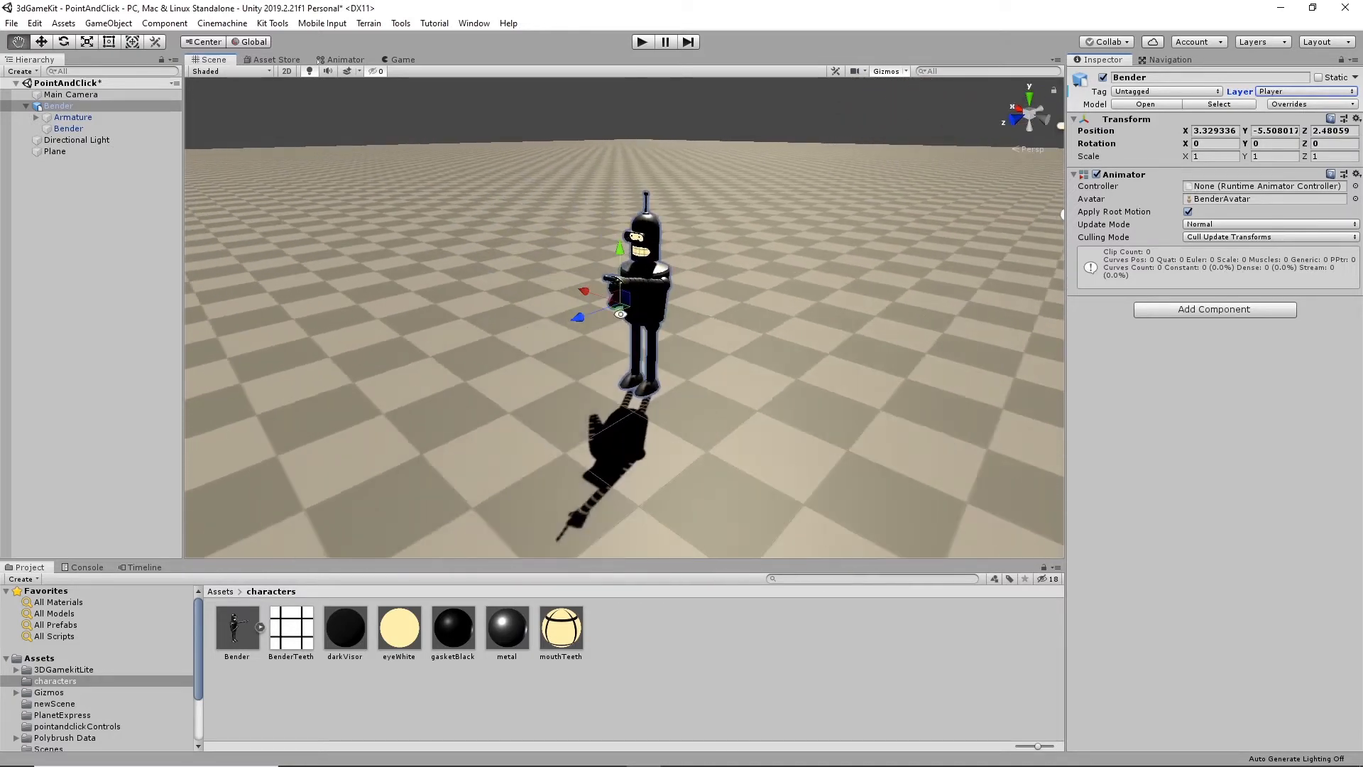
- Review the Layer Collision Matrix in the project's Physics settings, checking the Player layer, and close the settings
click(35, 23)
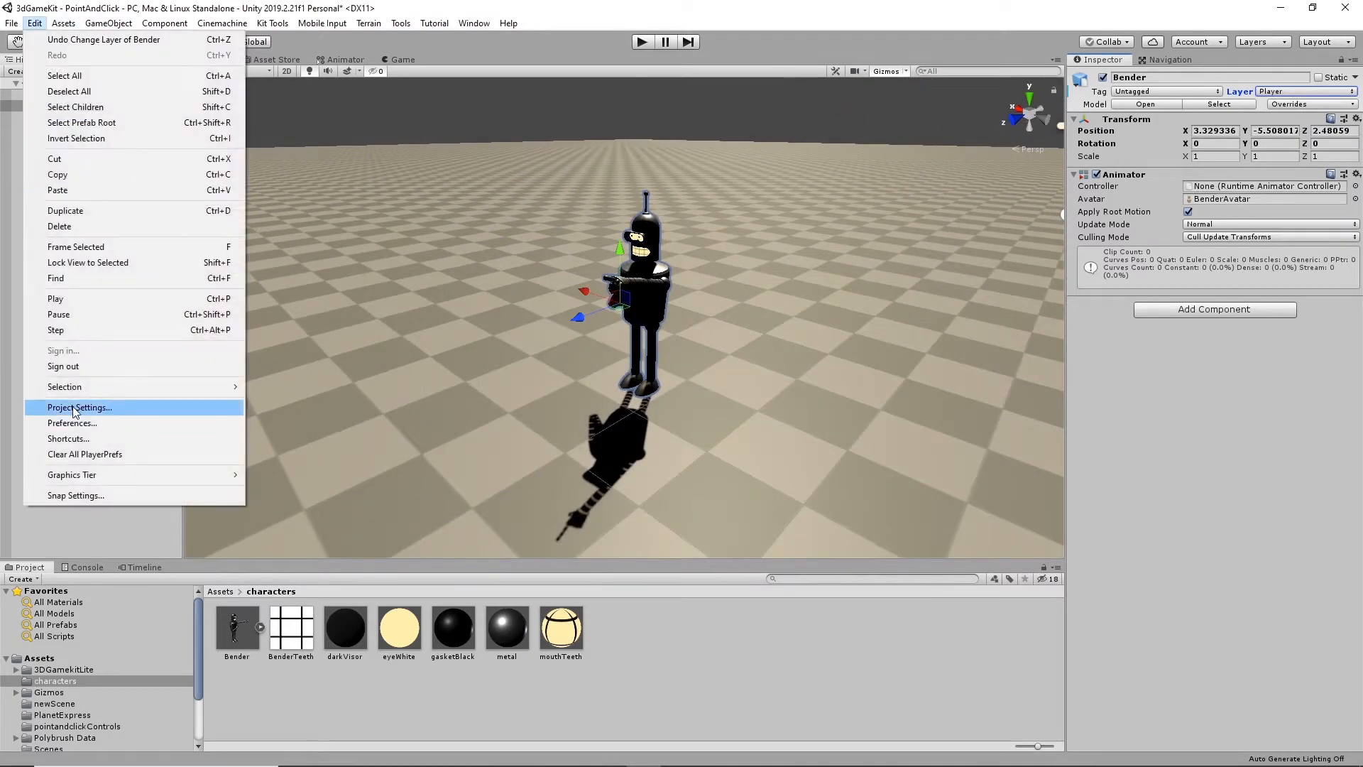
click(107, 406)
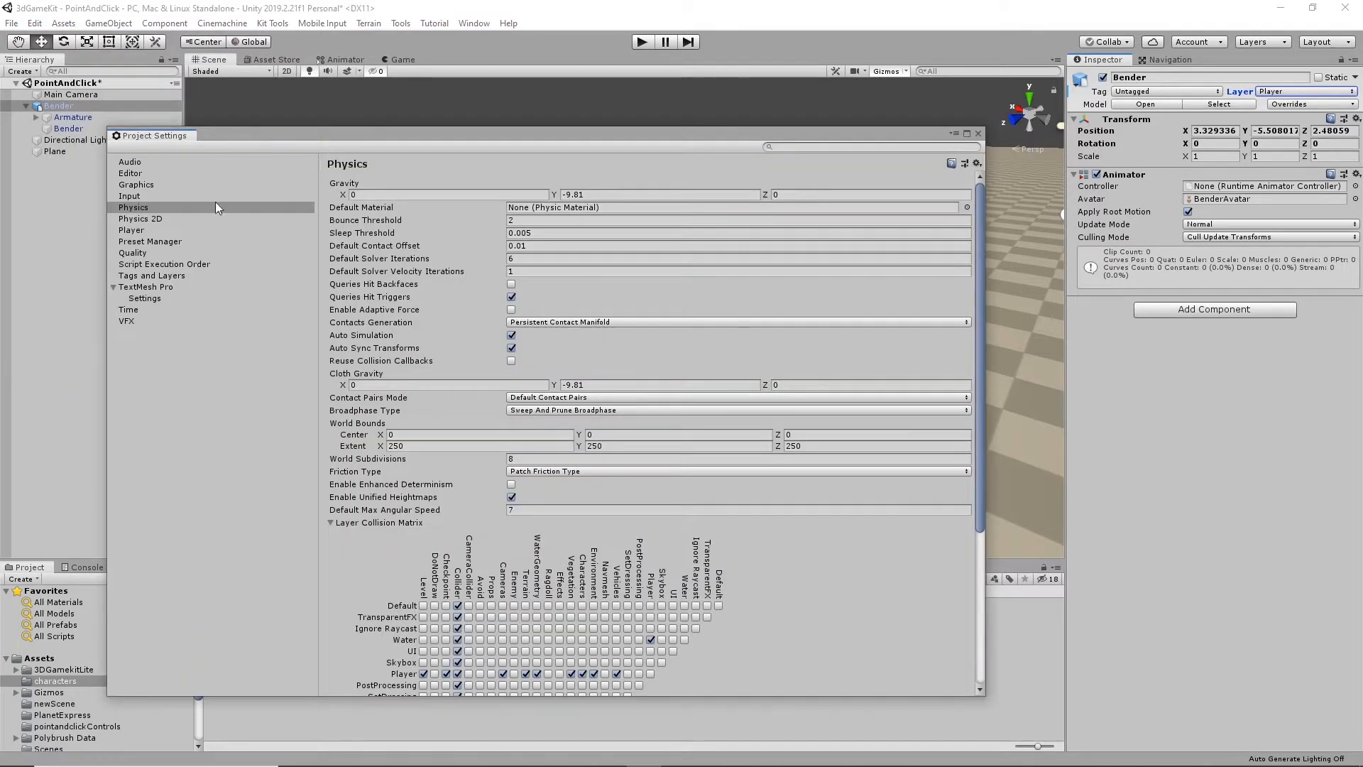
scroll(612, 628, down, 5)
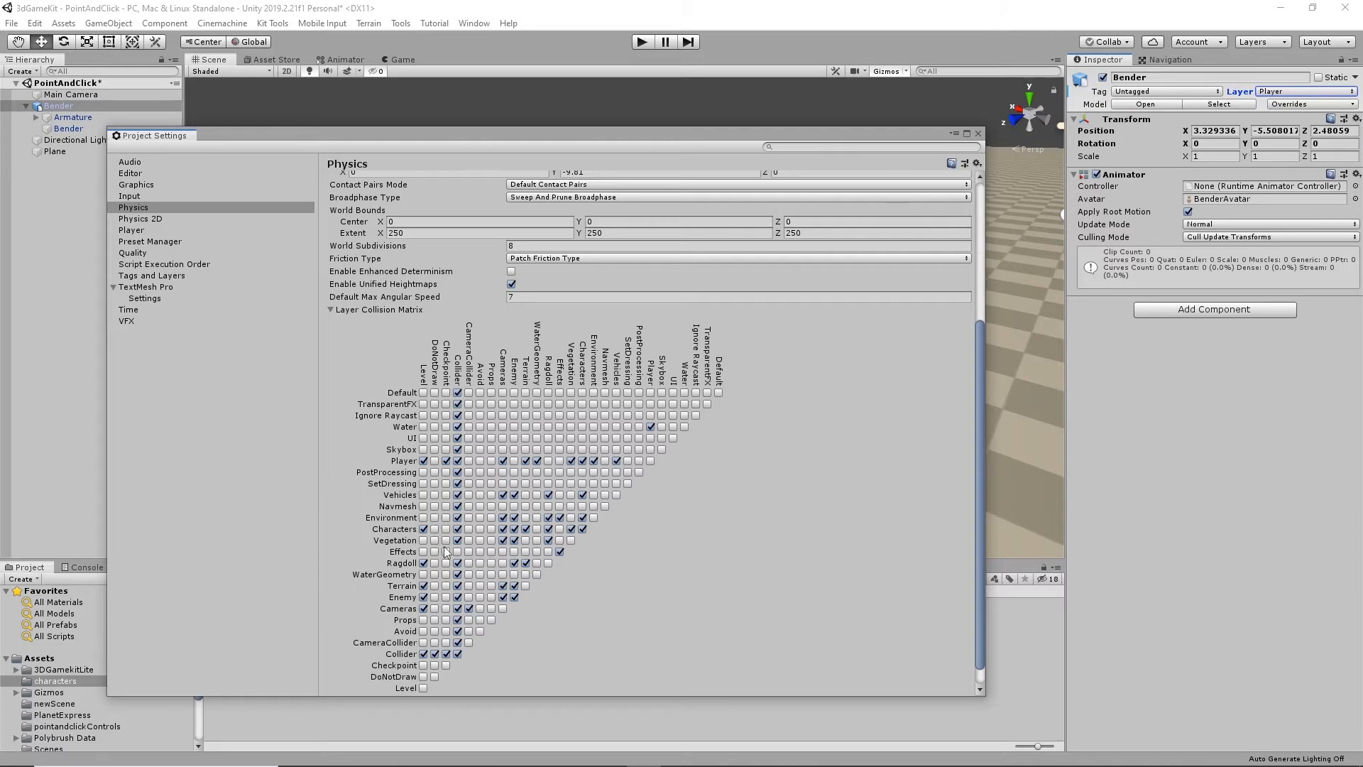
click(978, 132)
alt+drag(843, 318, 779, 289)
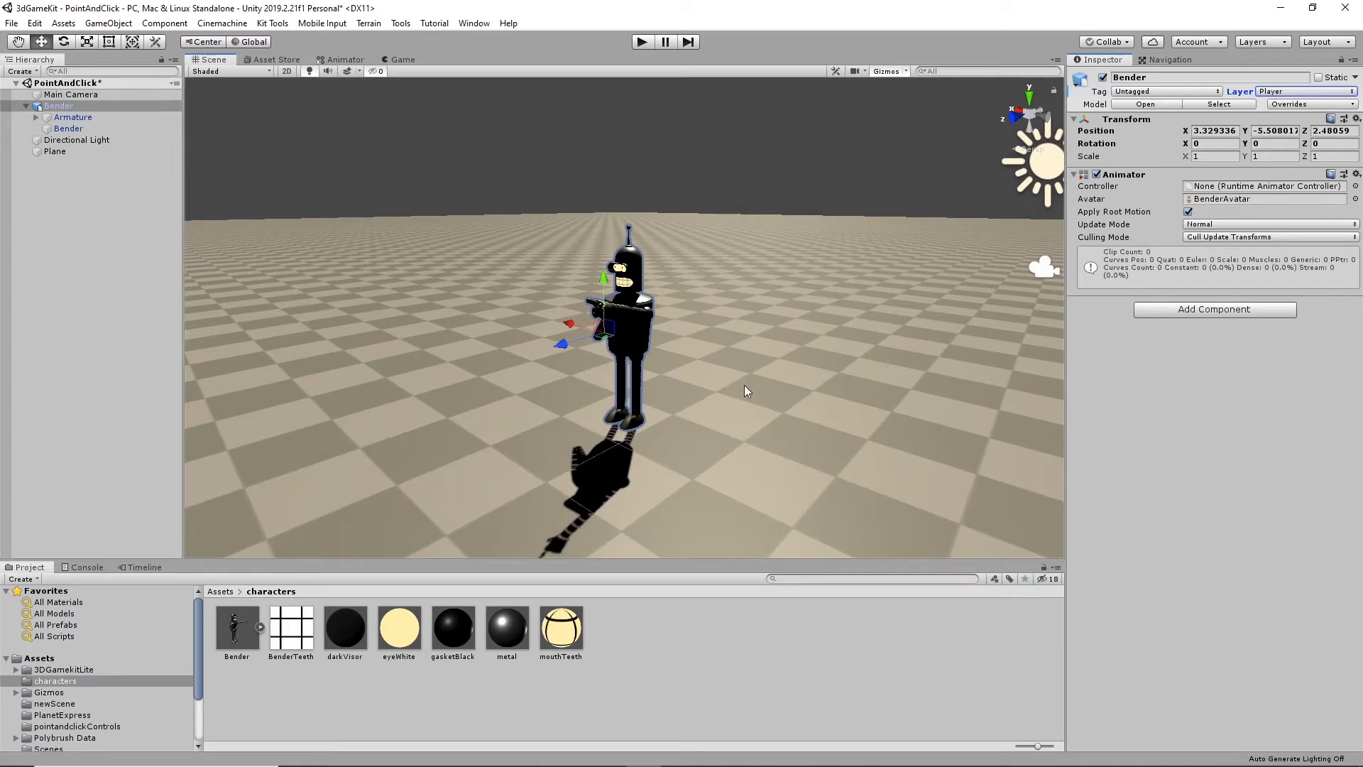
- Open the scene's lighting settings and assign the Directional Light as the Sun Source
click(727, 191)
alt+drag(803, 253, 703, 387)
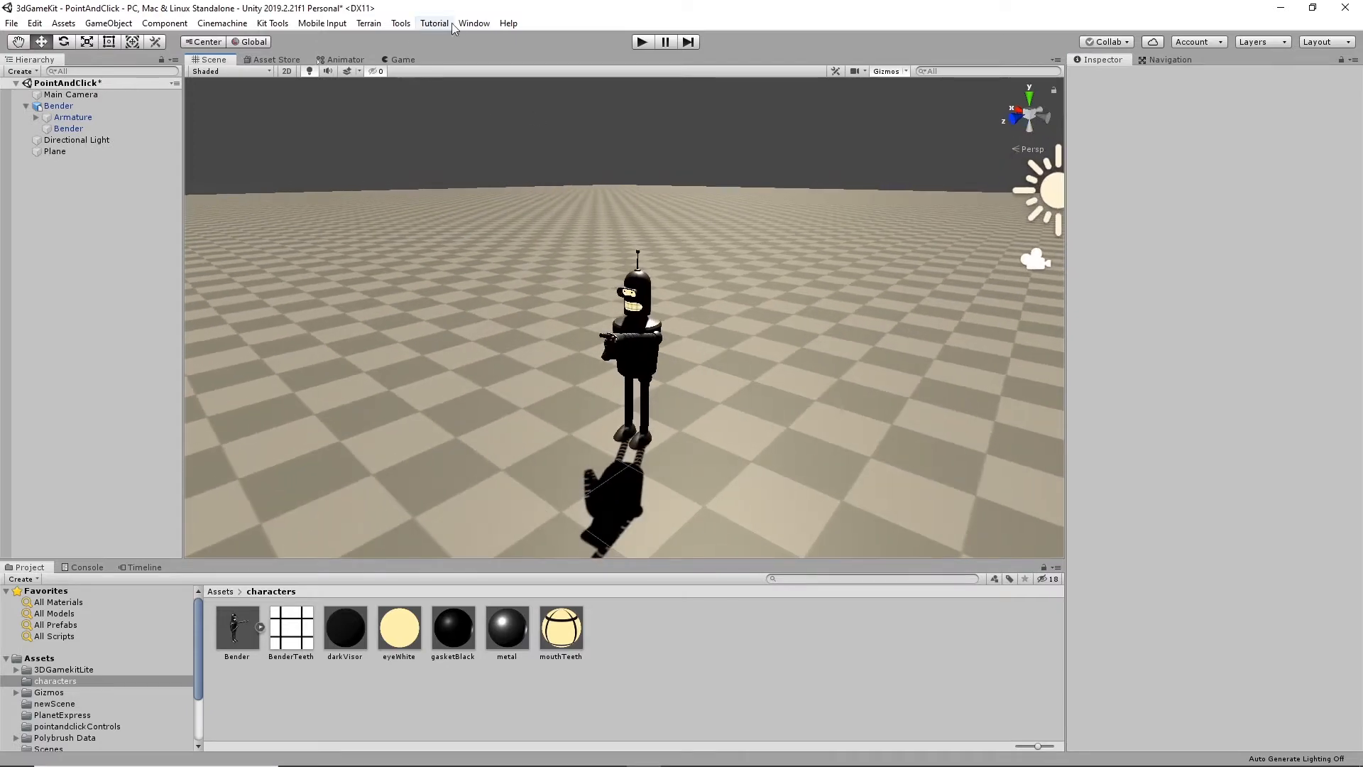
click(474, 23)
mouse_move(625, 210)
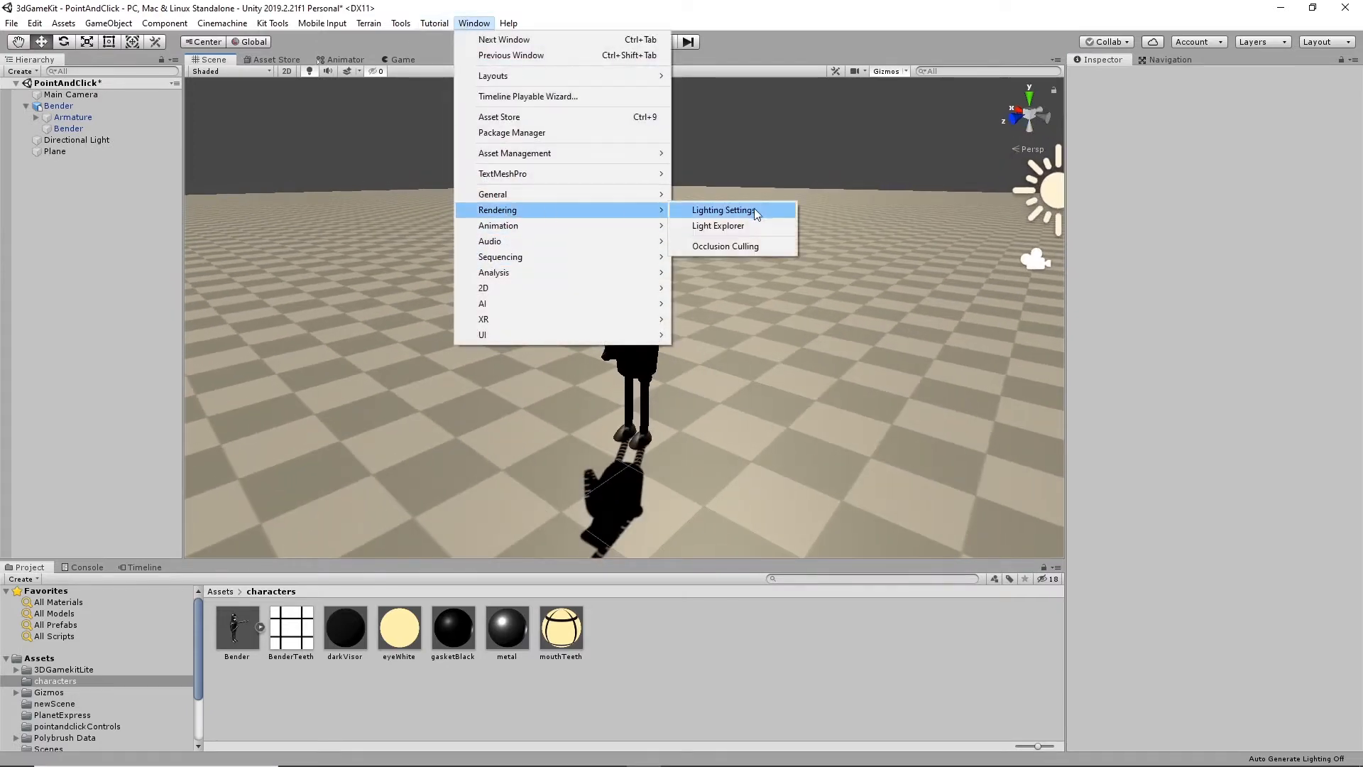
click(754, 211)
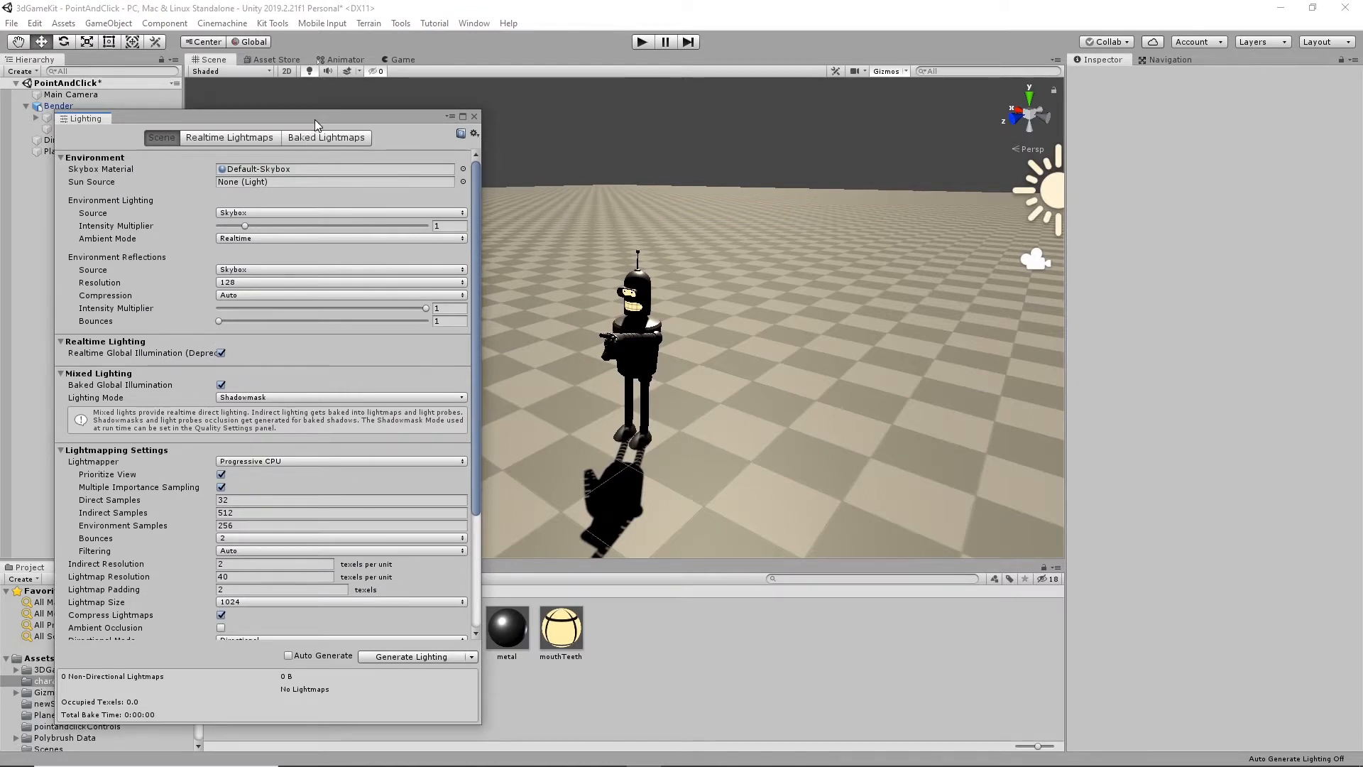
drag(314, 119, 938, 130)
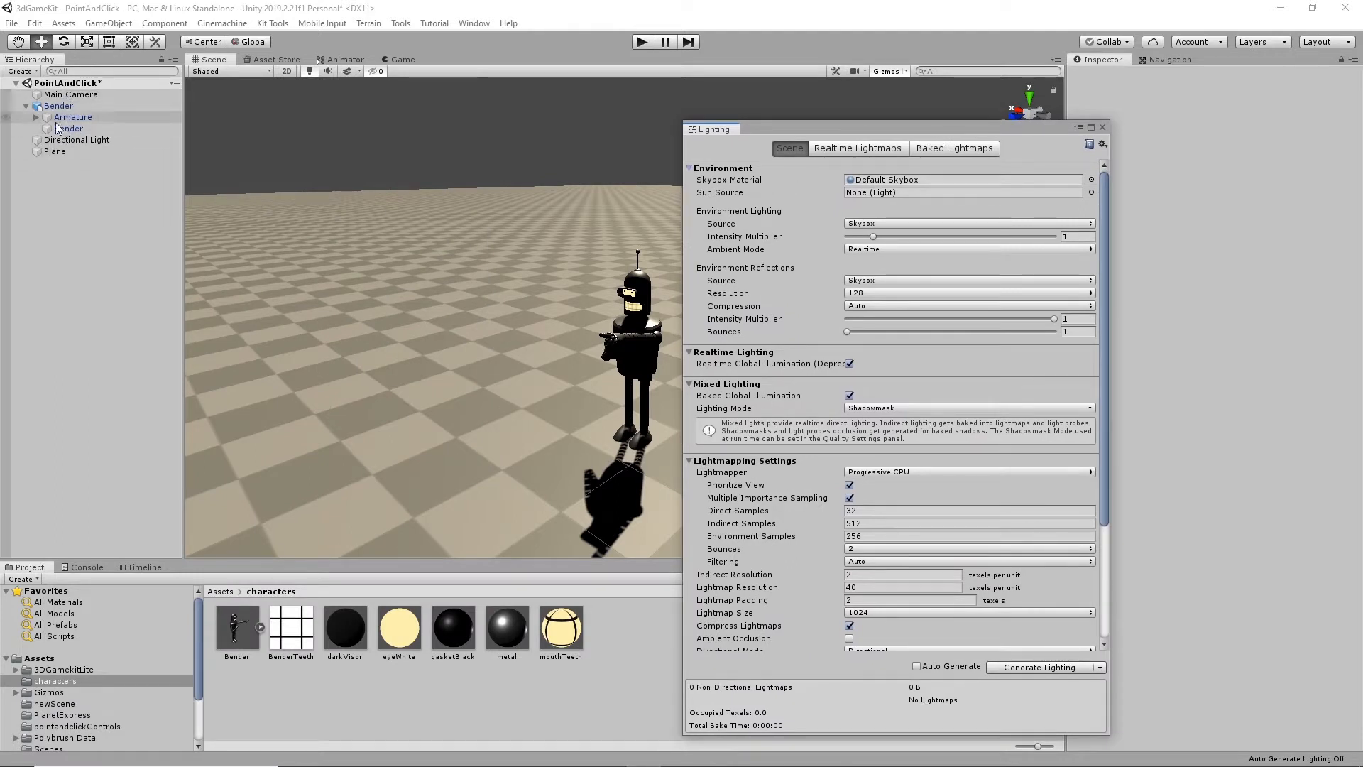
drag(70, 141, 938, 193)
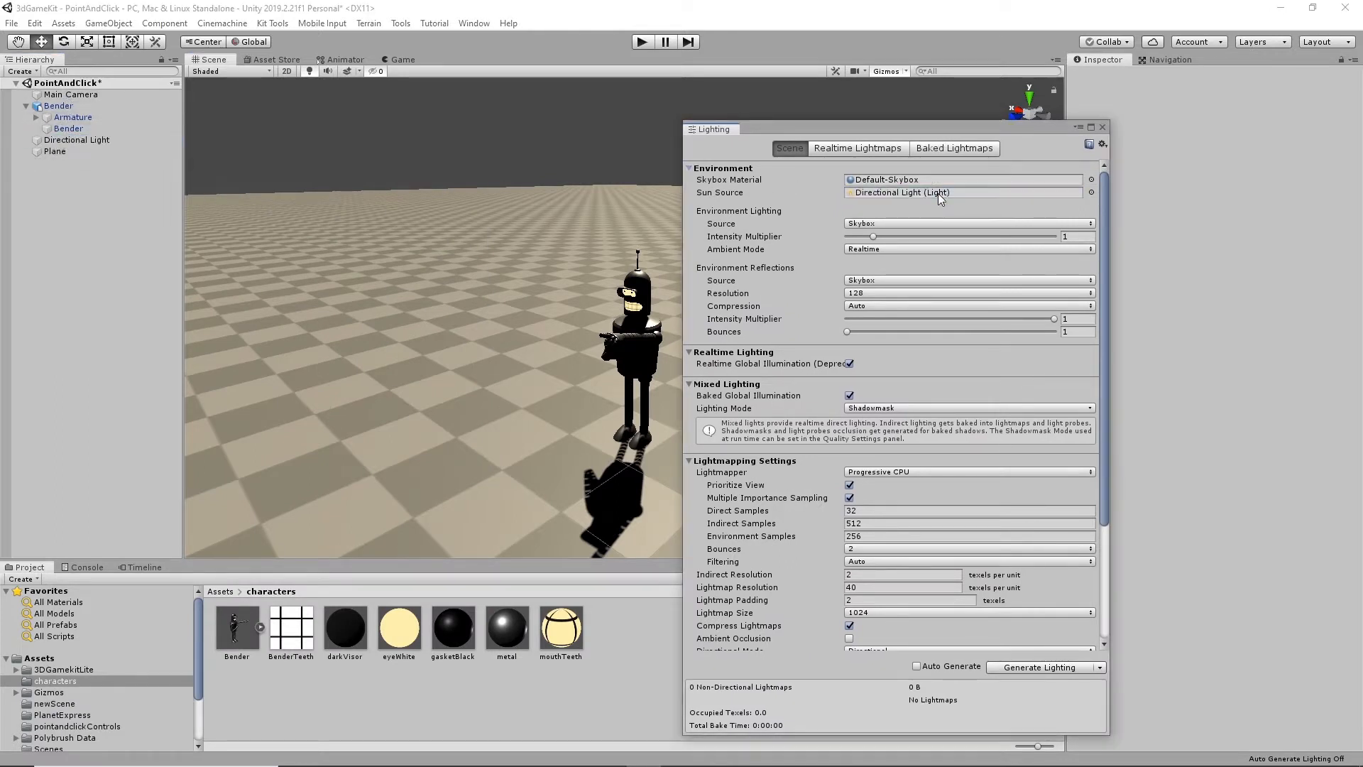
- Generate the scene's lighting, close the lighting settings and check how Bender is lit
click(1075, 668)
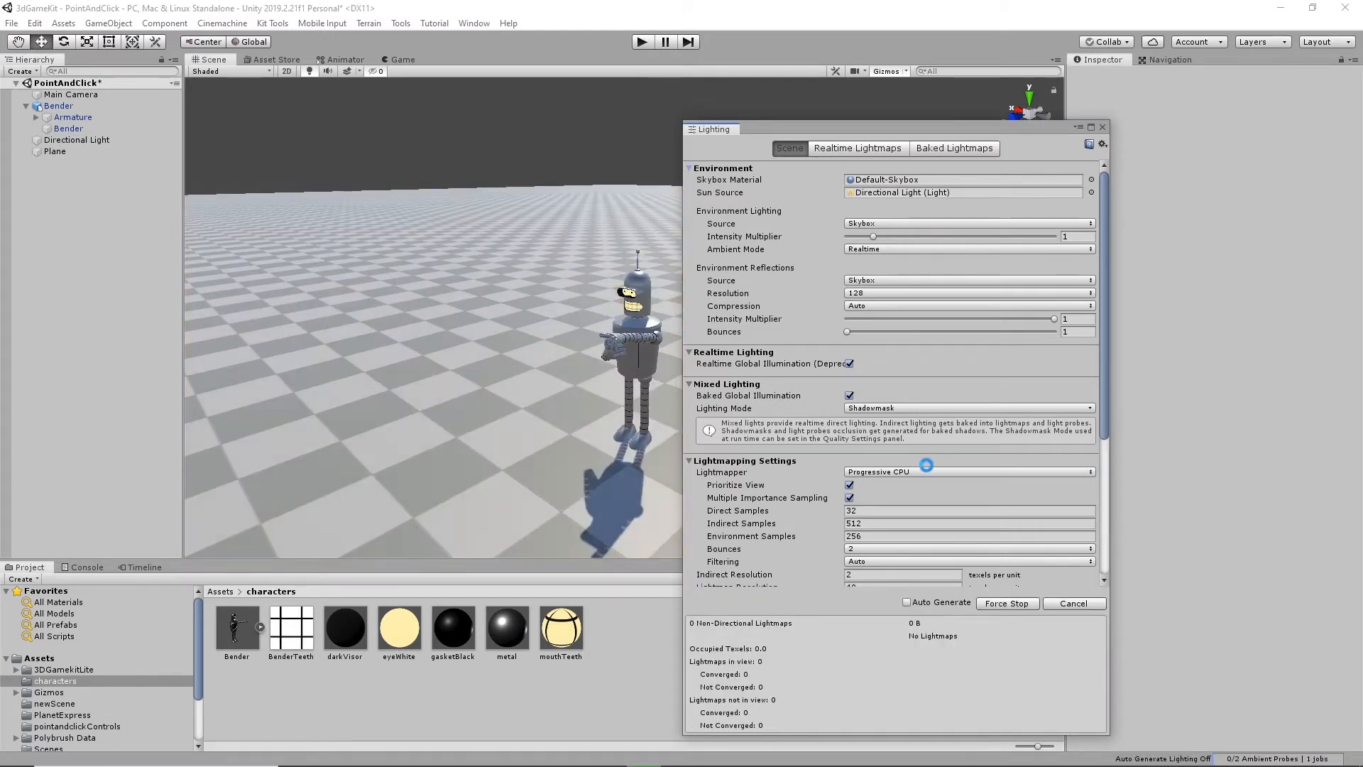
click(1103, 127)
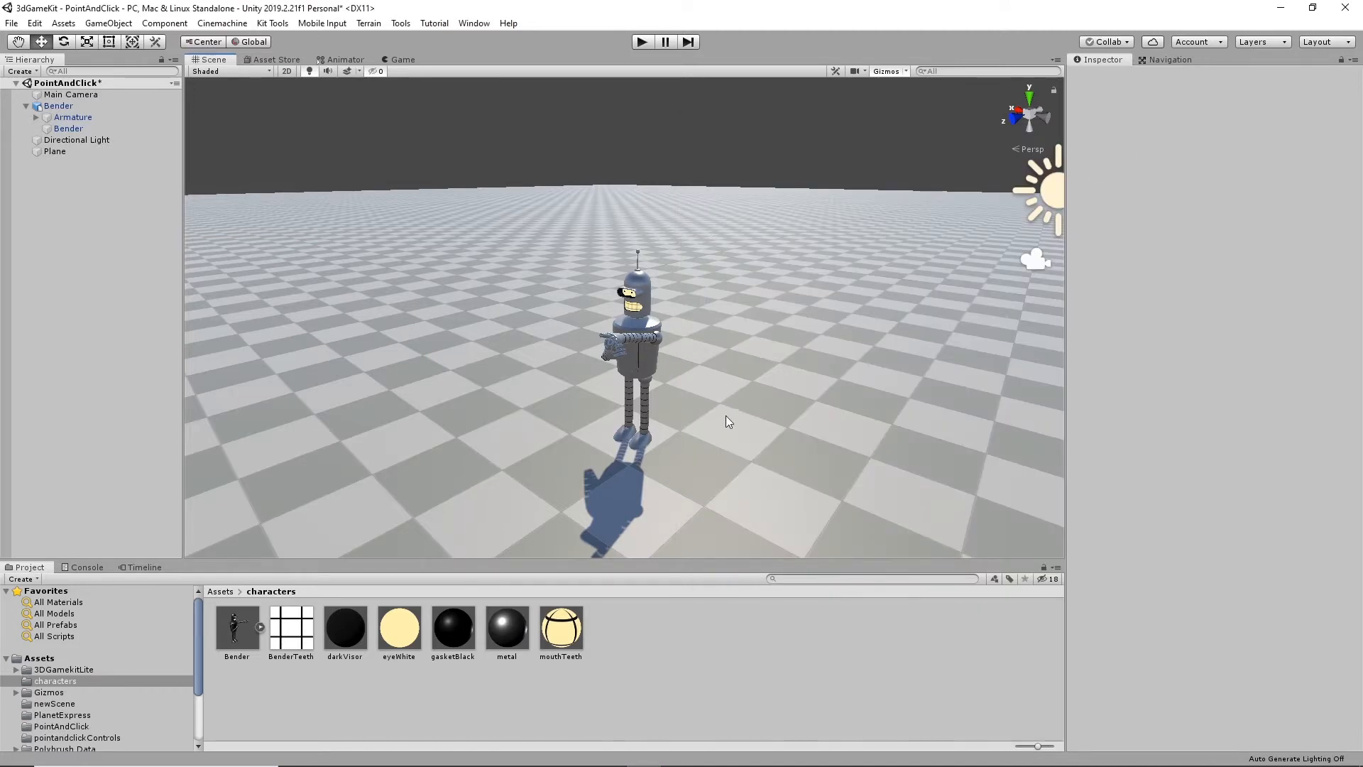
alt+drag(724, 420, 654, 399)
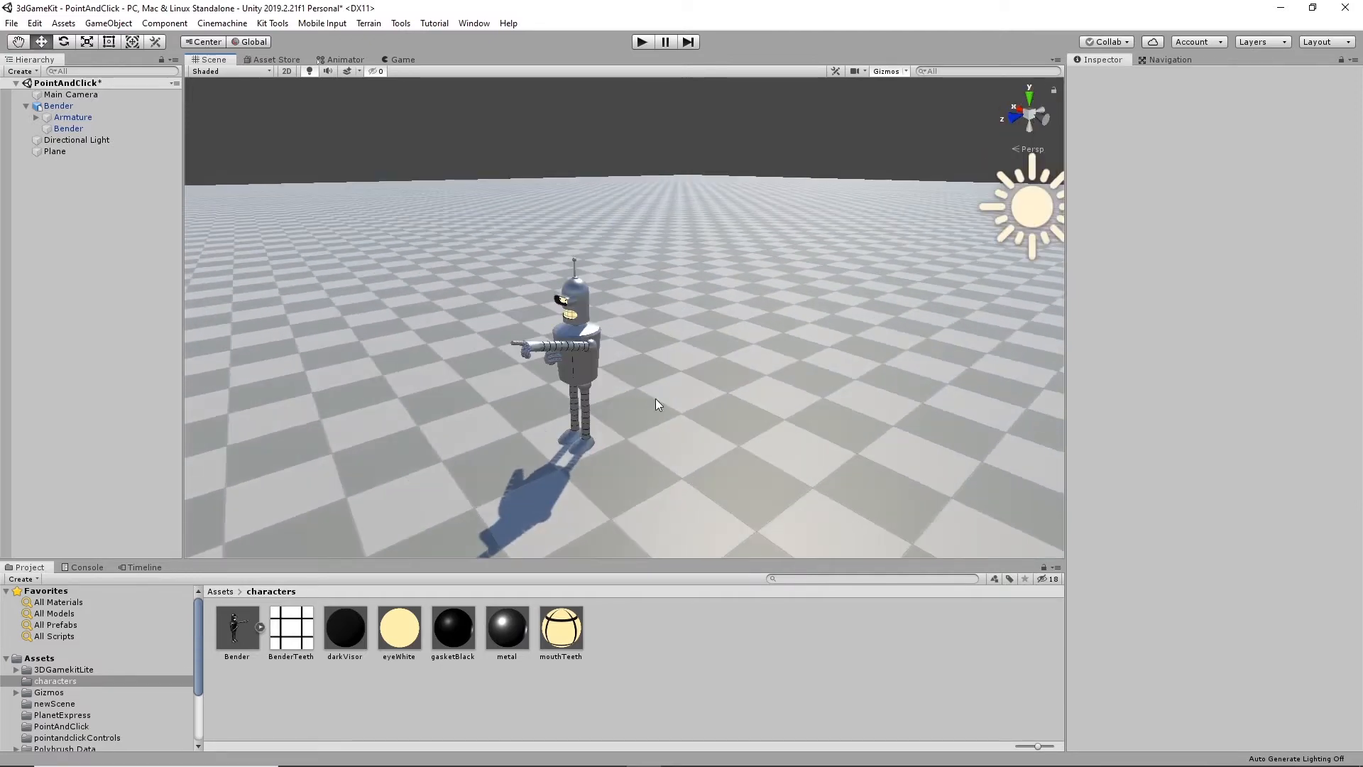
scroll(655, 398, up, 5)
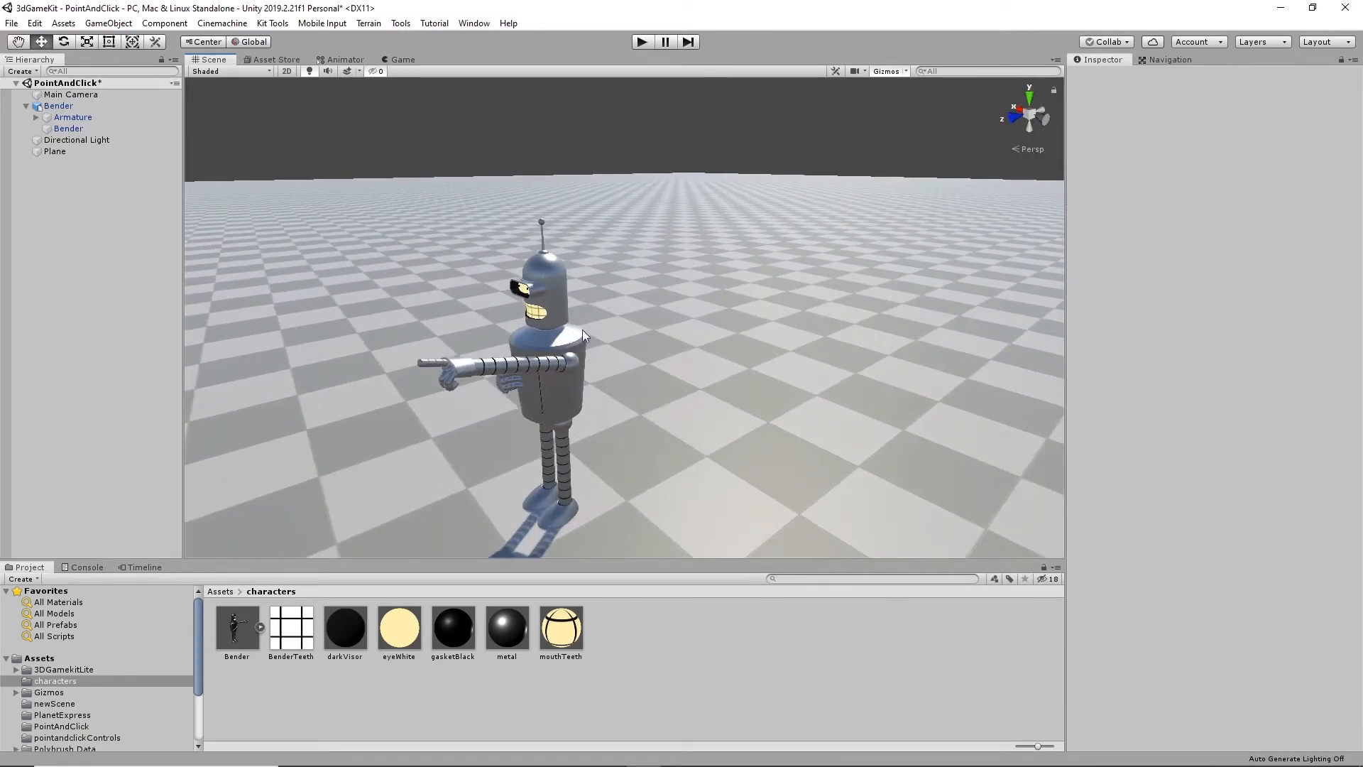
alt+drag(611, 495, 700, 444)
scroll(765, 427, down, 3)
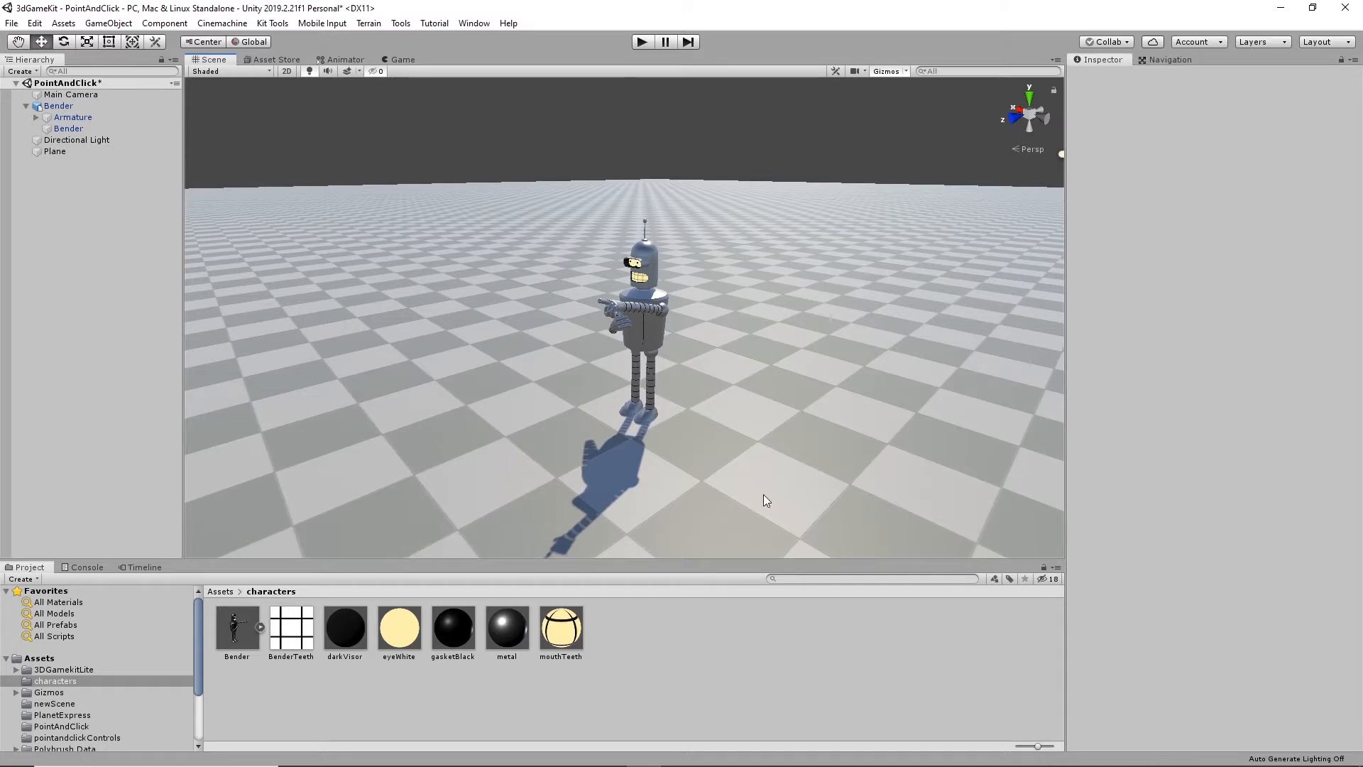
- Open the Prefabs folder of ThirdPersonCharacter, under Characters in Standard Assets
click(798, 399)
alt+drag(829, 457, 809, 475)
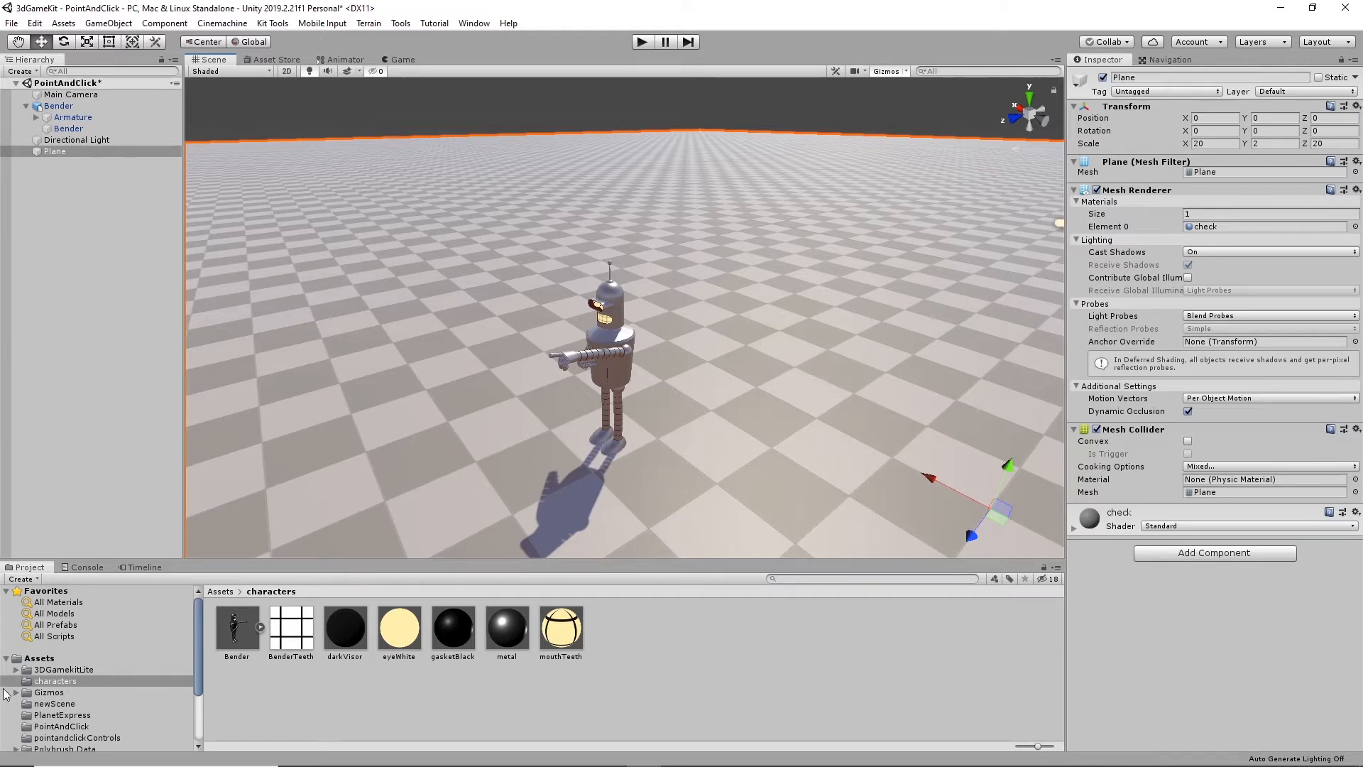
scroll(146, 666, down, 3)
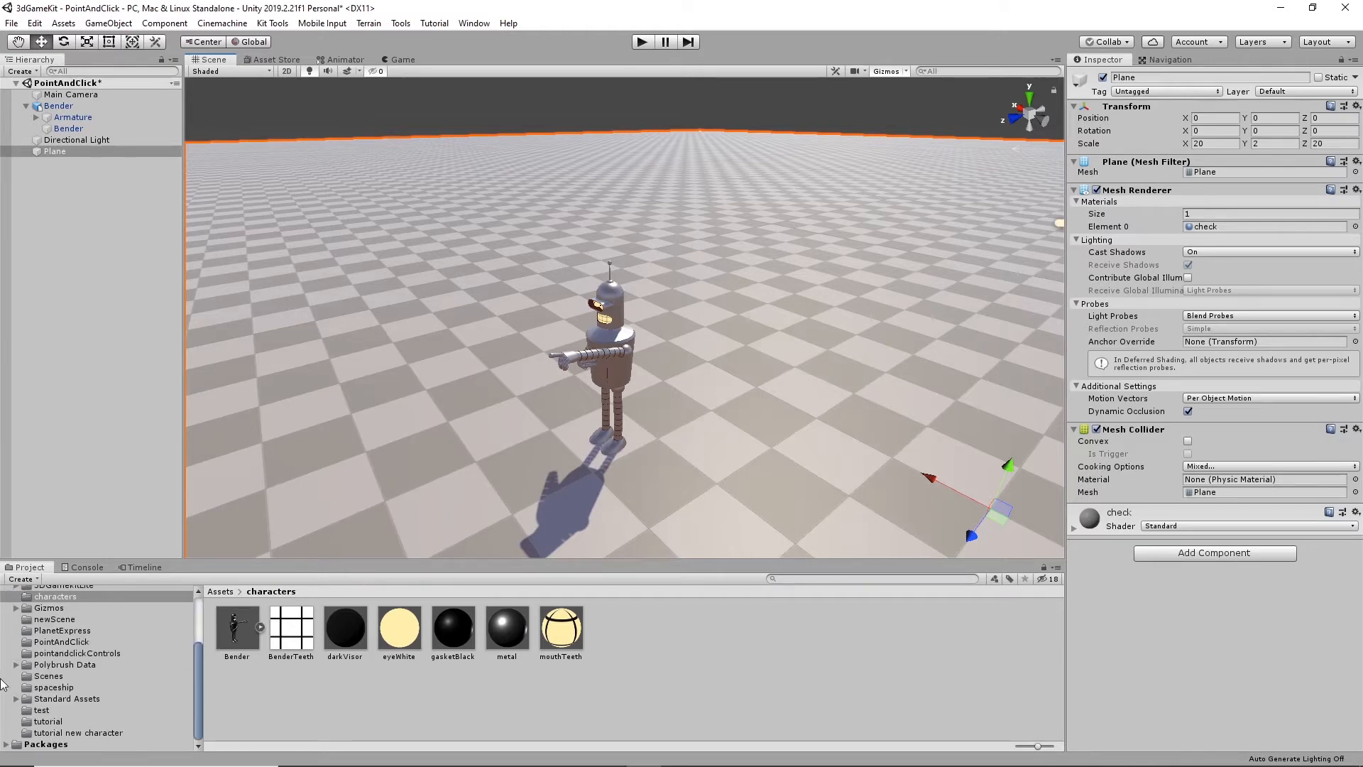
click(30, 703)
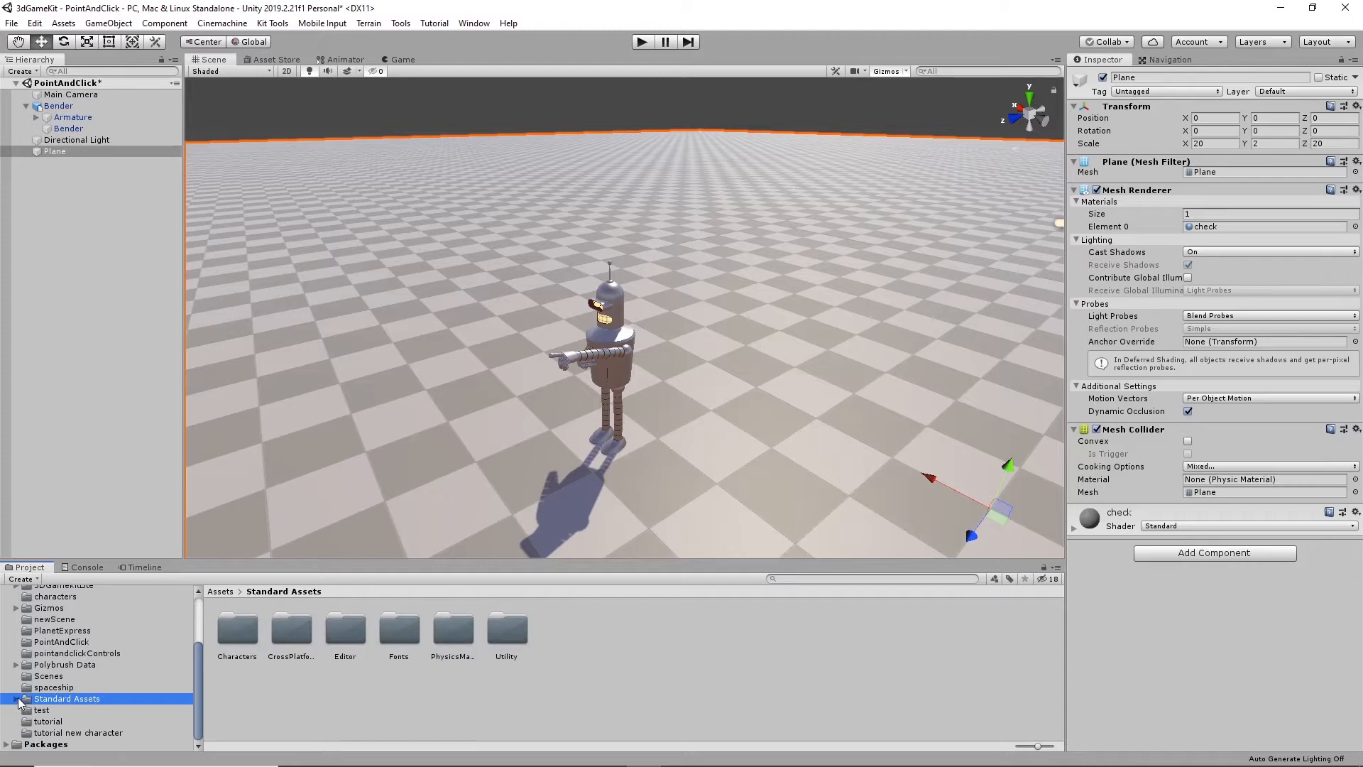
click(16, 700)
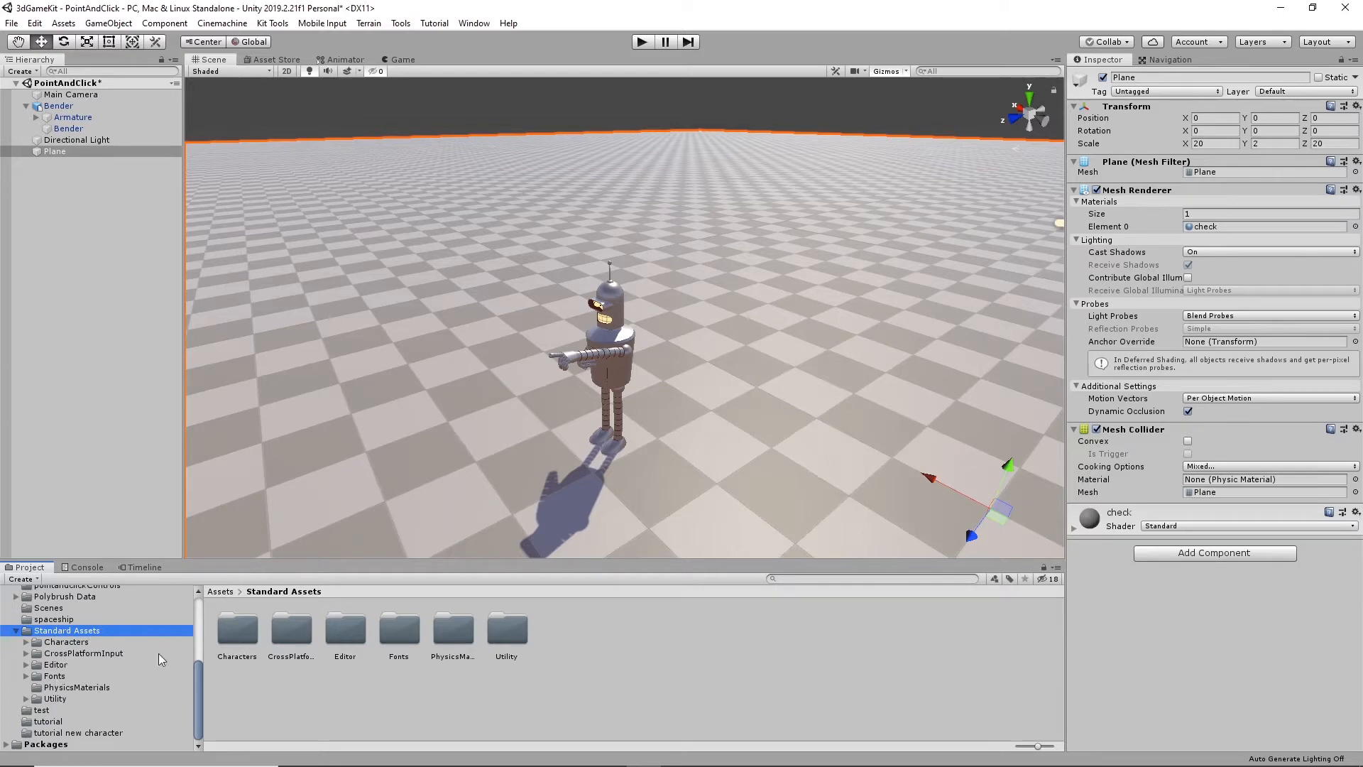
click(64, 642)
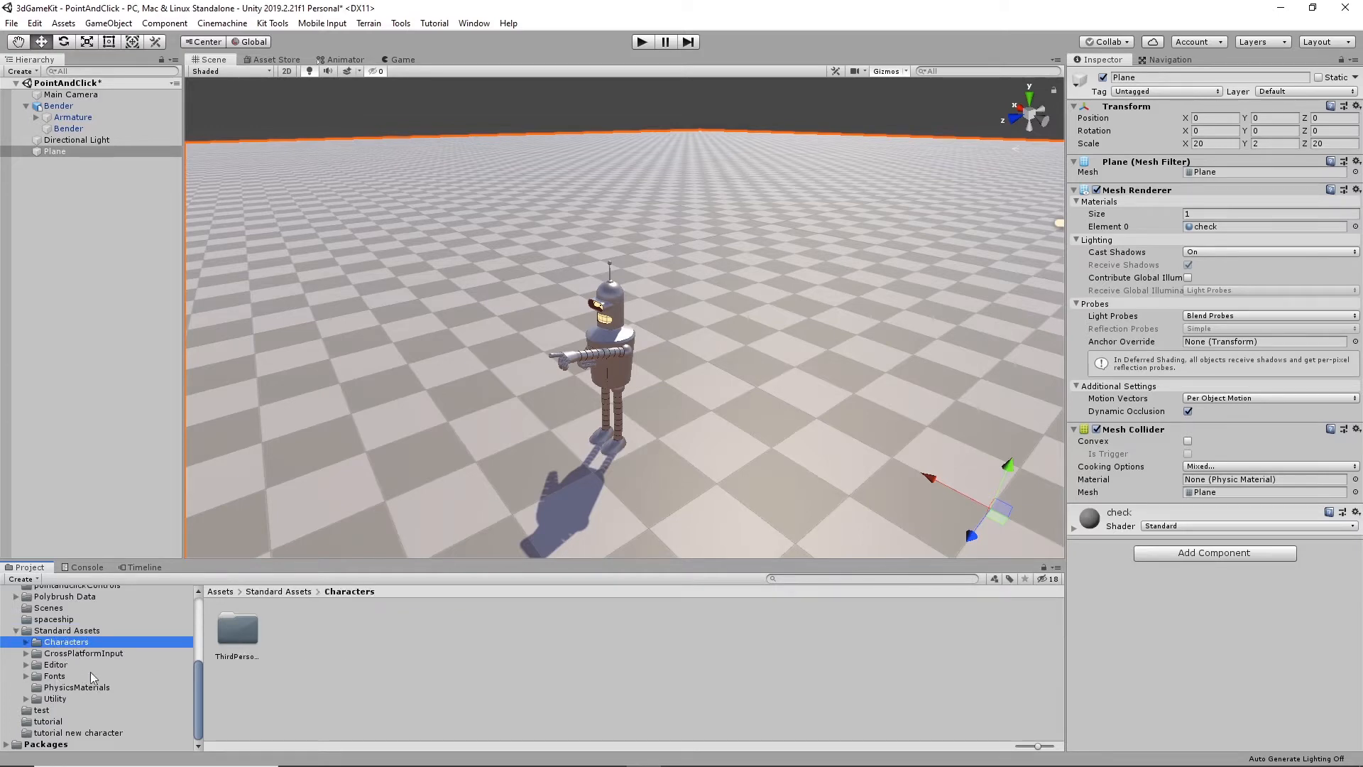
click(27, 642)
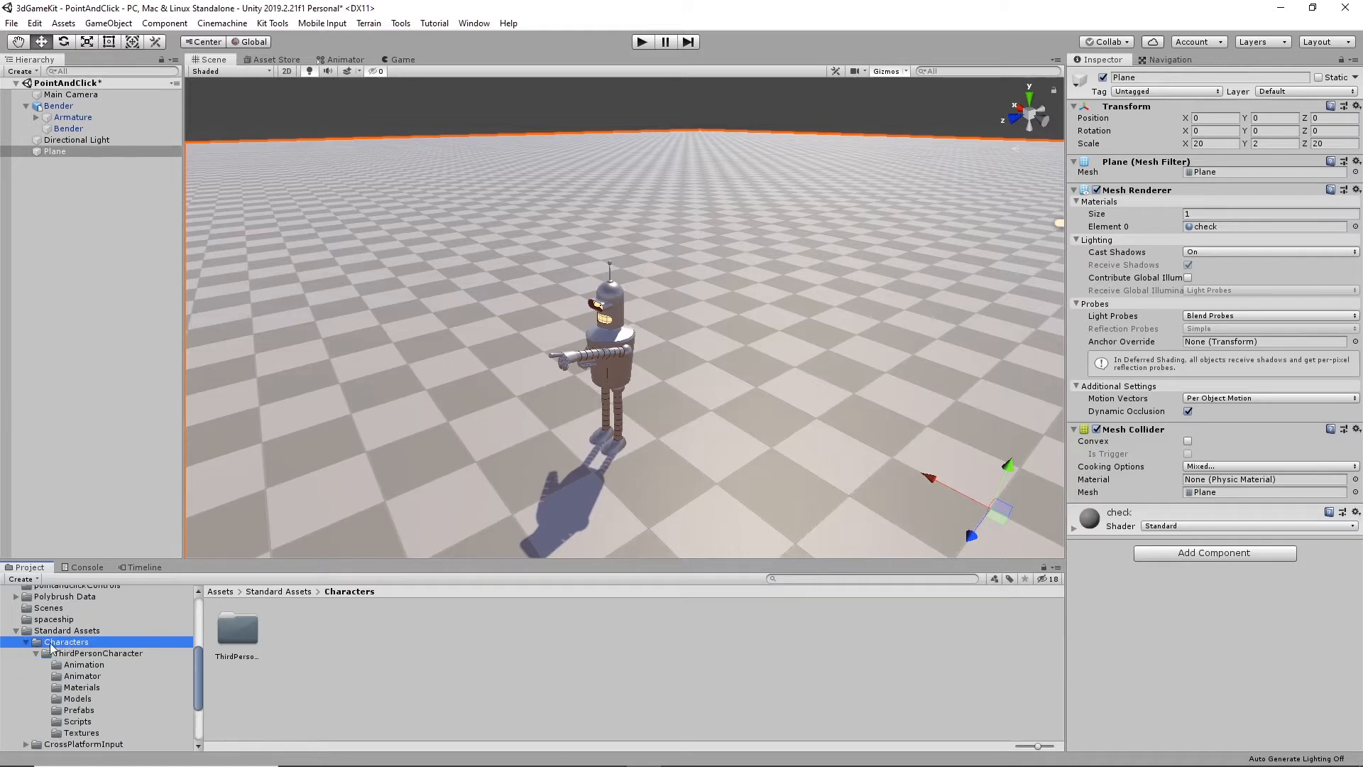
click(41, 652)
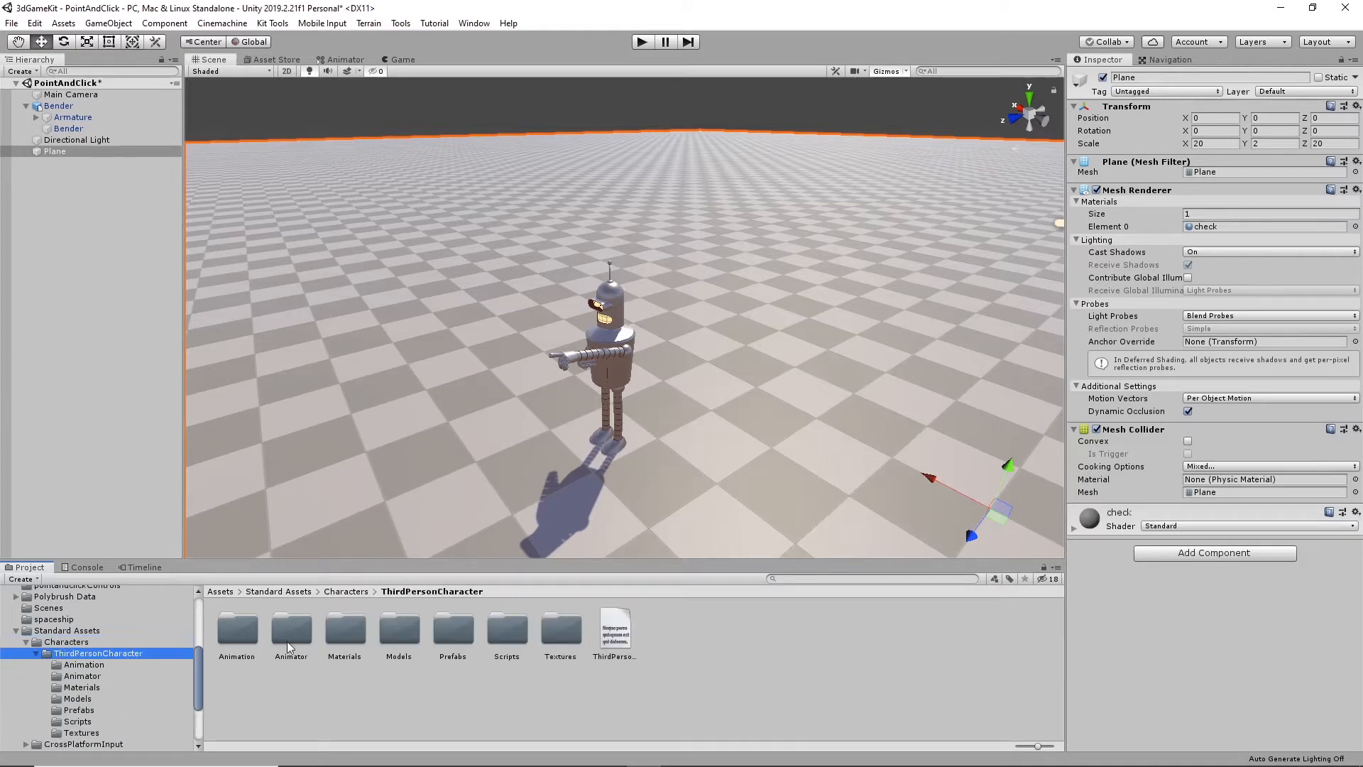
click(80, 711)
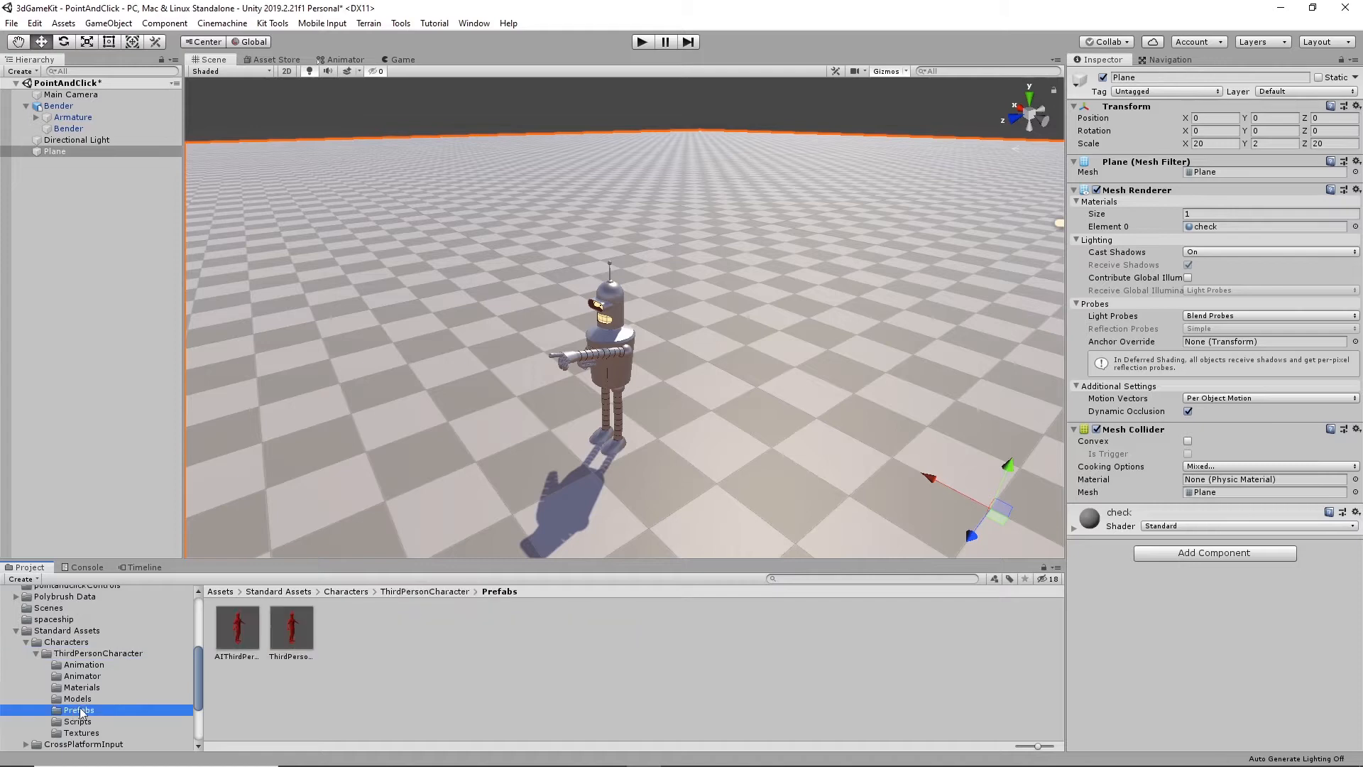
- Place the AIThirdPersonController prefab on the ground near Bender, at about X 5.28 and Z 3.71, and compare their sizes
drag(237, 628, 462, 418)
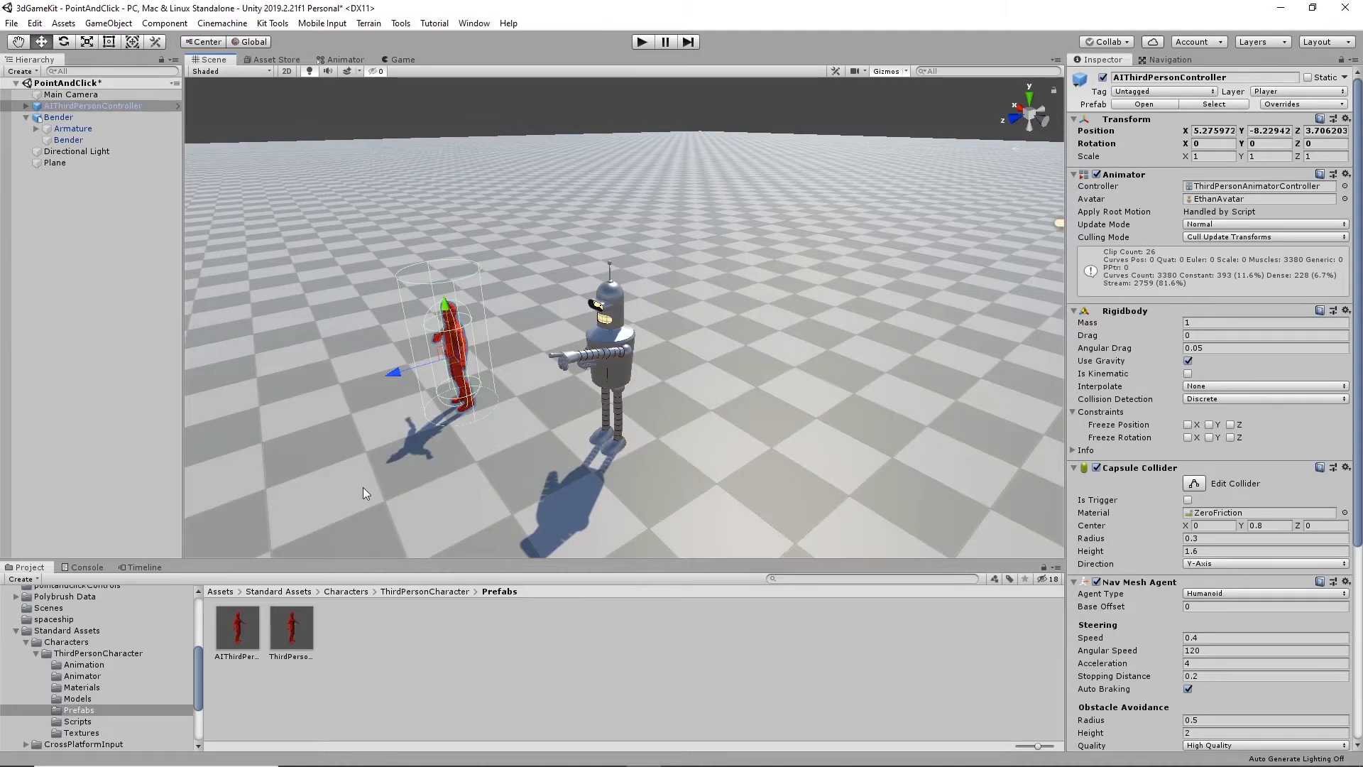
alt+drag(432, 441, 677, 455)
scroll(603, 453, up, 1)
scroll(603, 453, up, 2)
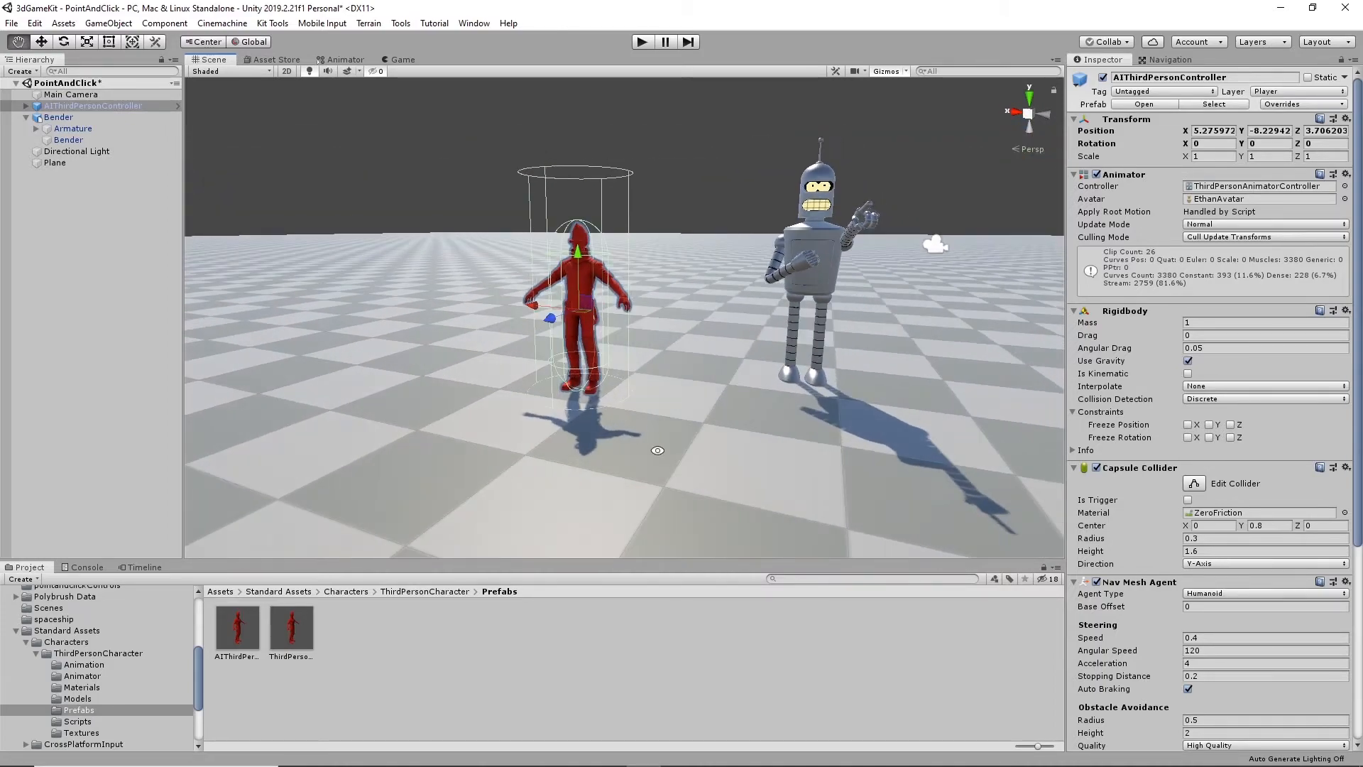
middle_drag(677, 454, 656, 473)
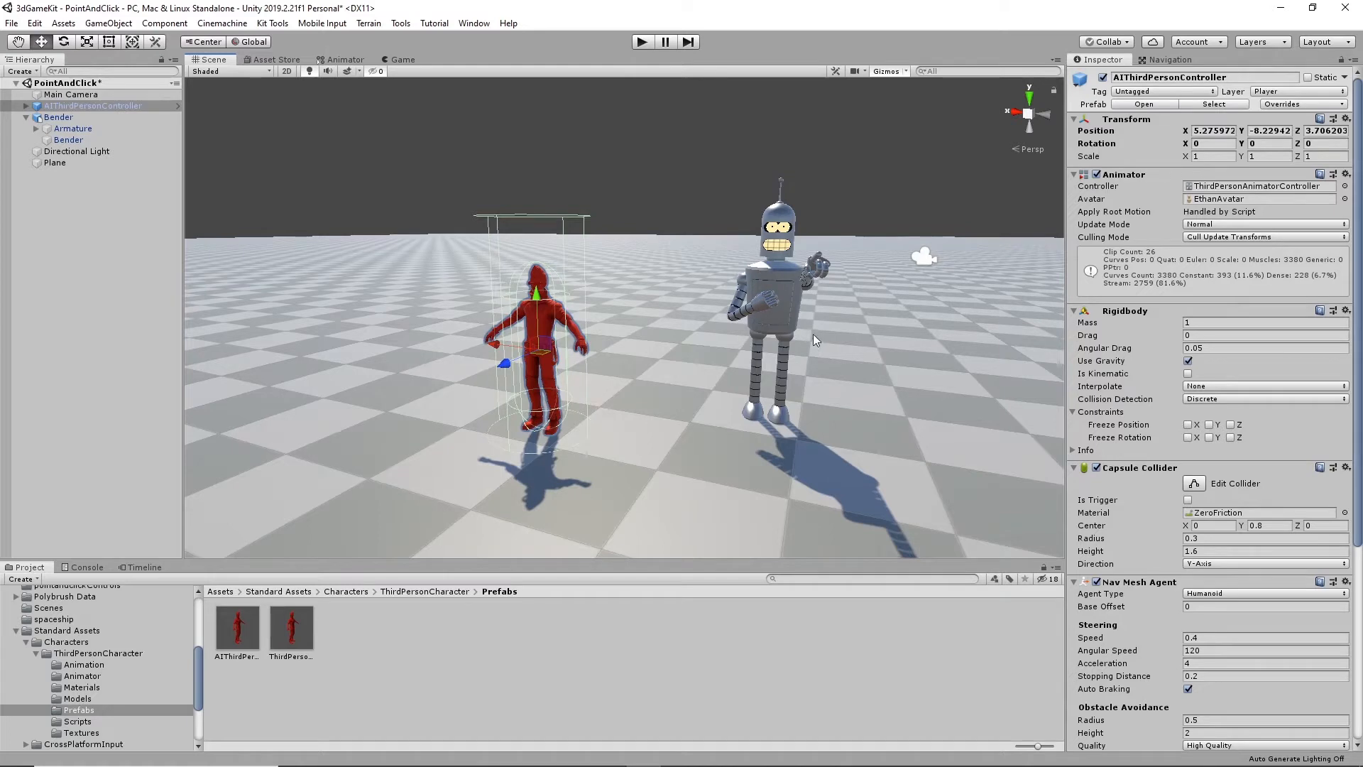
- Scale the parent Bender object down uniformly to 0.88 to bring it closer to the red character's height
click(779, 313)
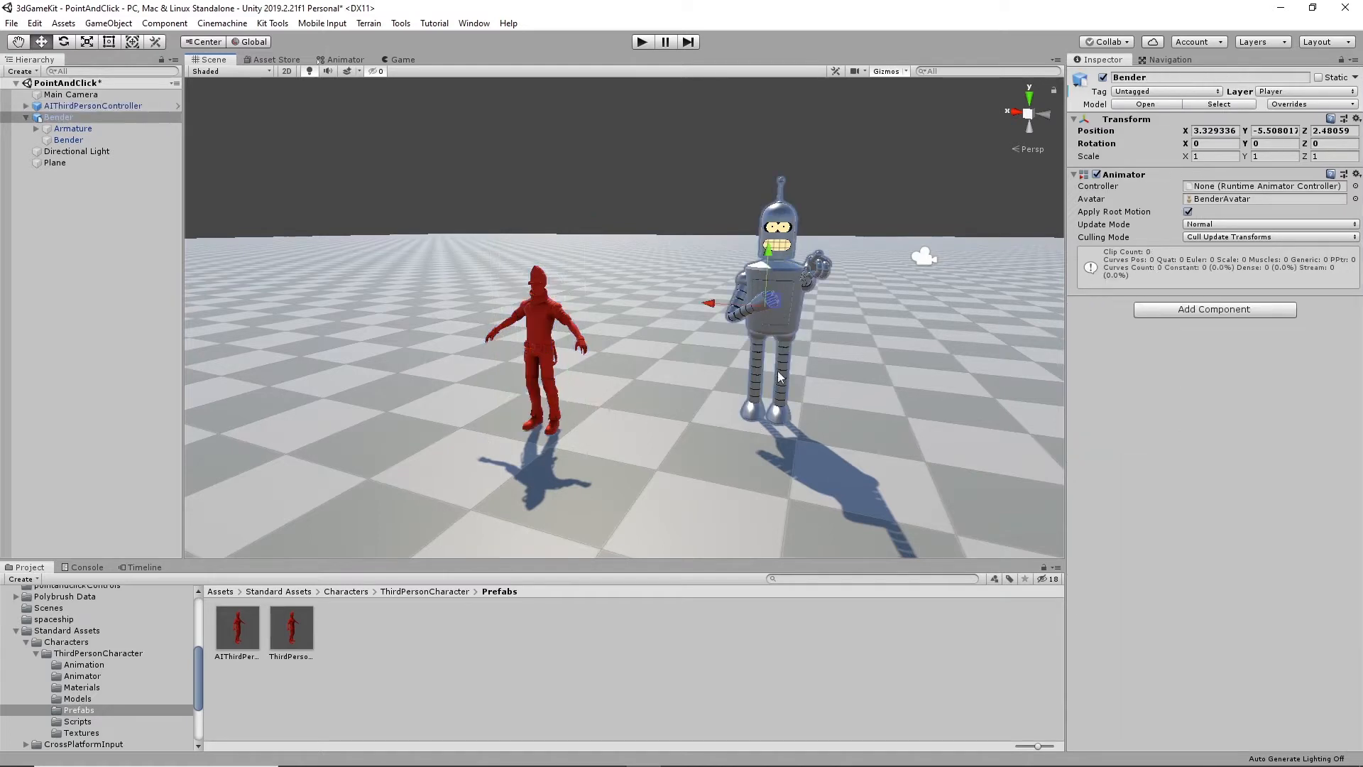
key(r)
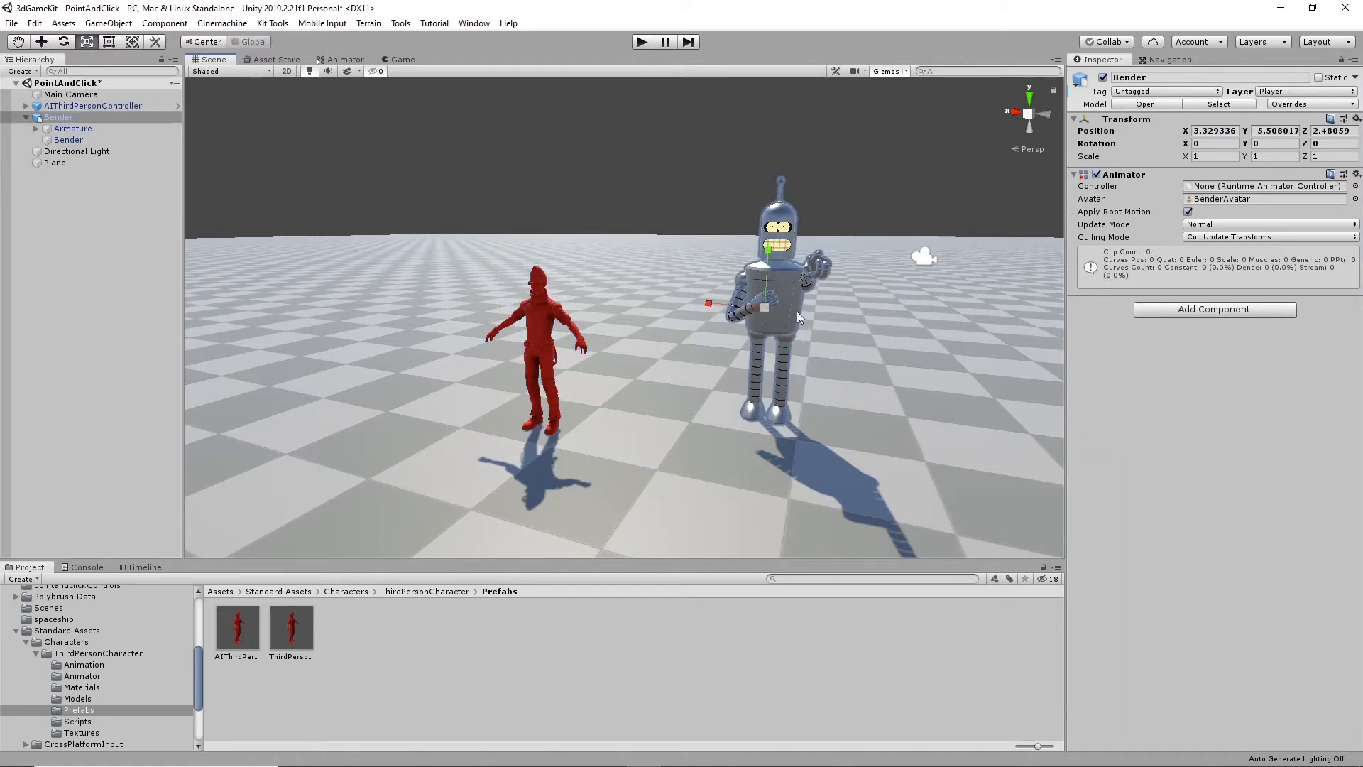
drag(764, 312, 756, 308)
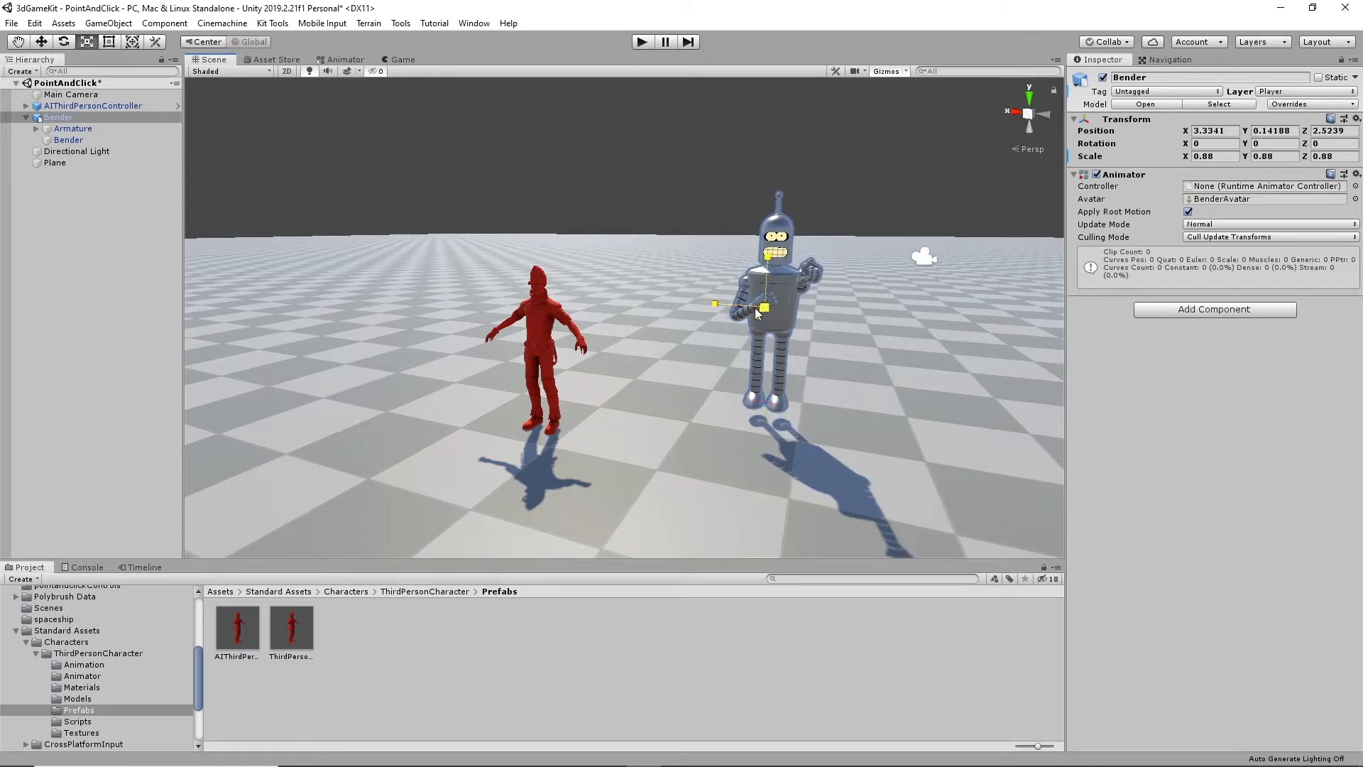
key(w)
- Copy the Rigidbody component from the red AIThirdPersonController character
alt+drag(824, 340, 736, 424)
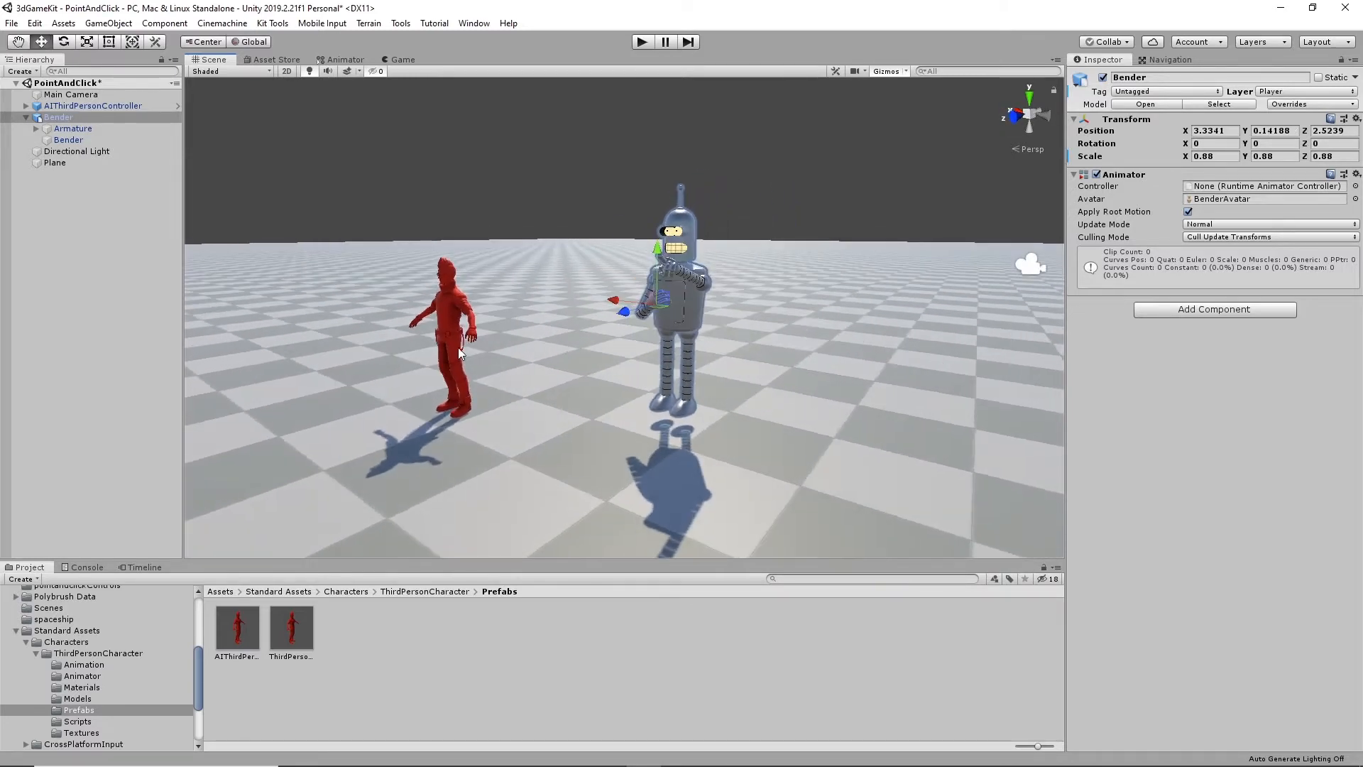
click(462, 302)
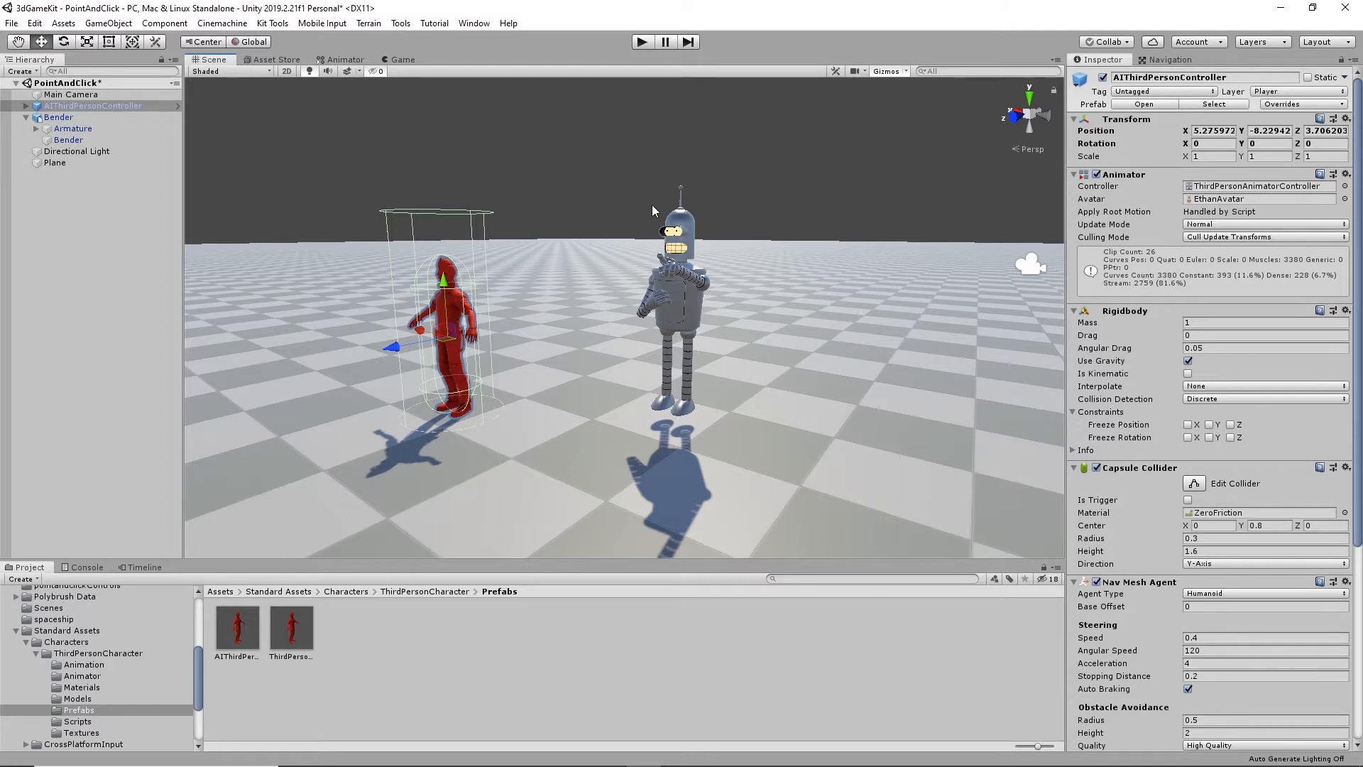
right_click(1134, 313)
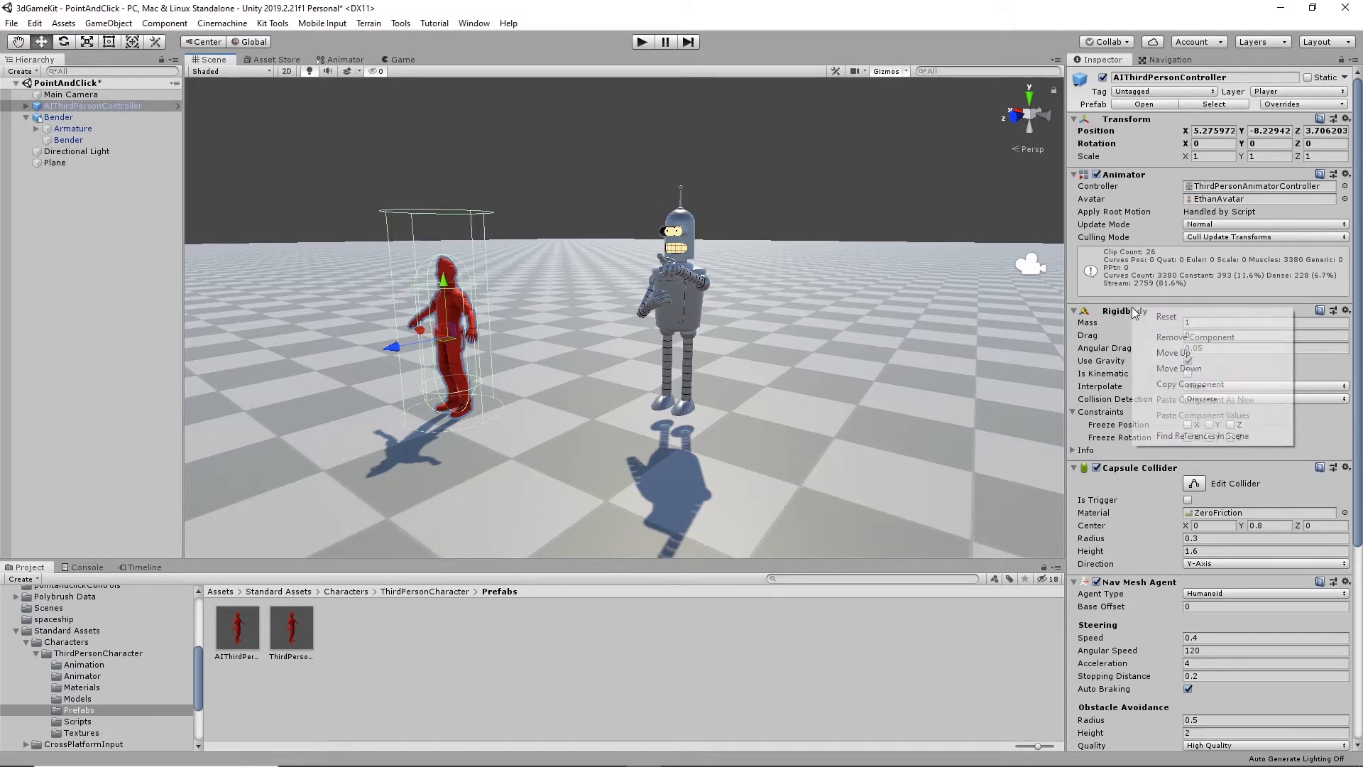
click(1192, 385)
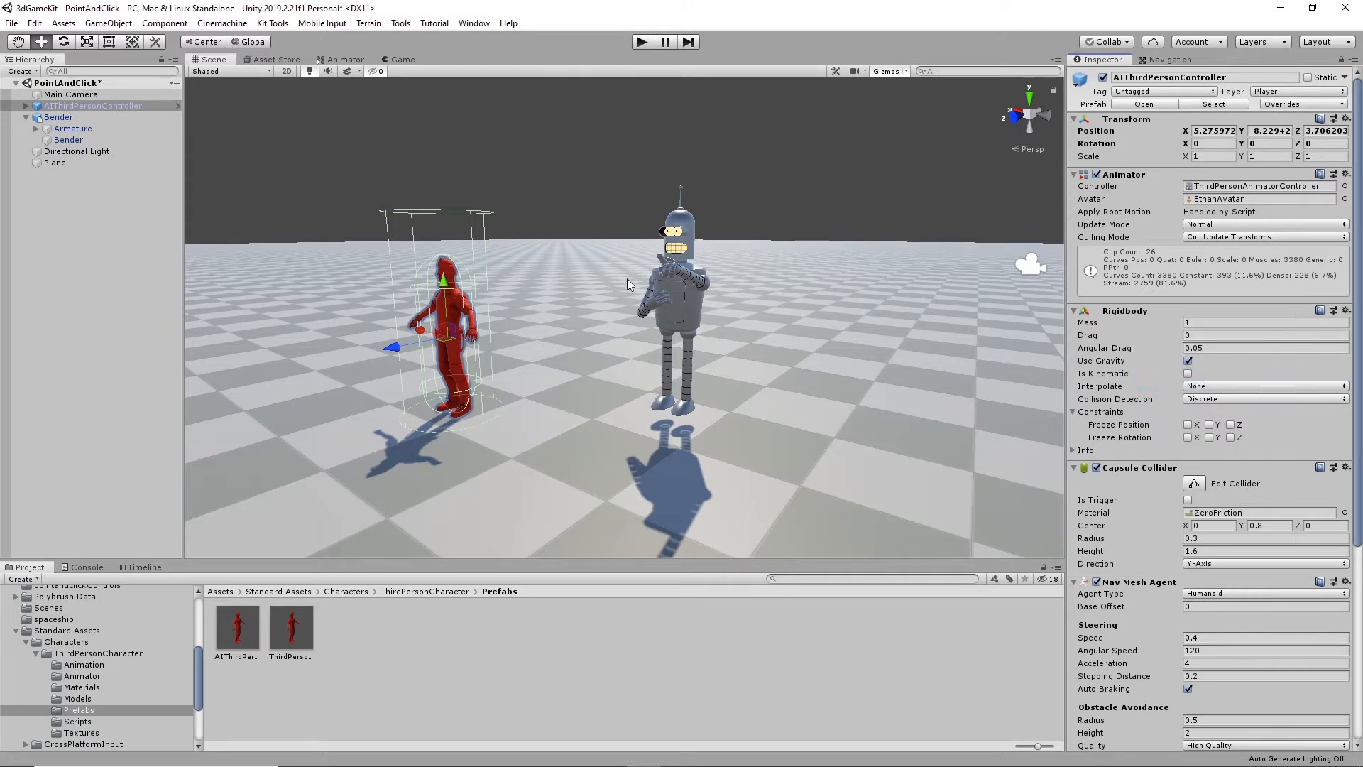
- Paste the copied Rigidbody onto the parent Bender object as a new component
click(685, 300)
right_click(1152, 176)
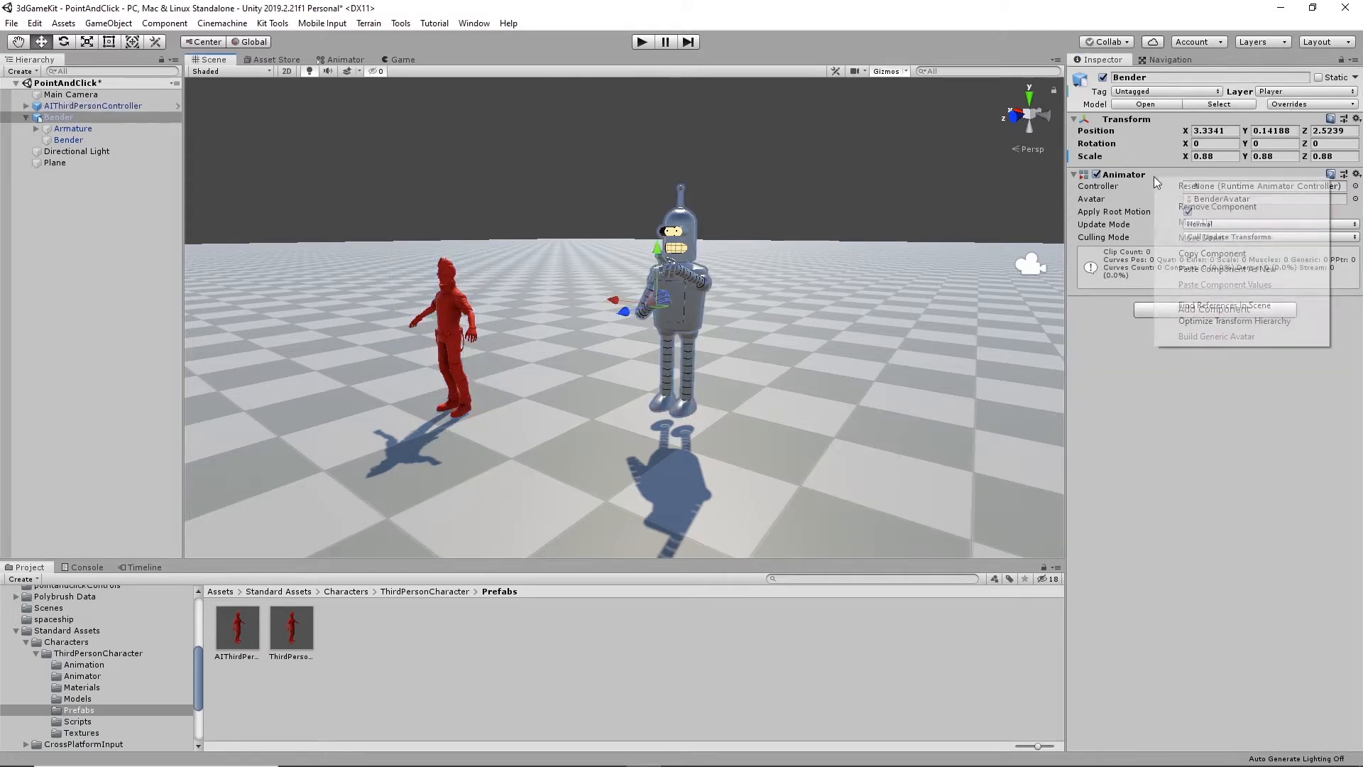
click(1212, 270)
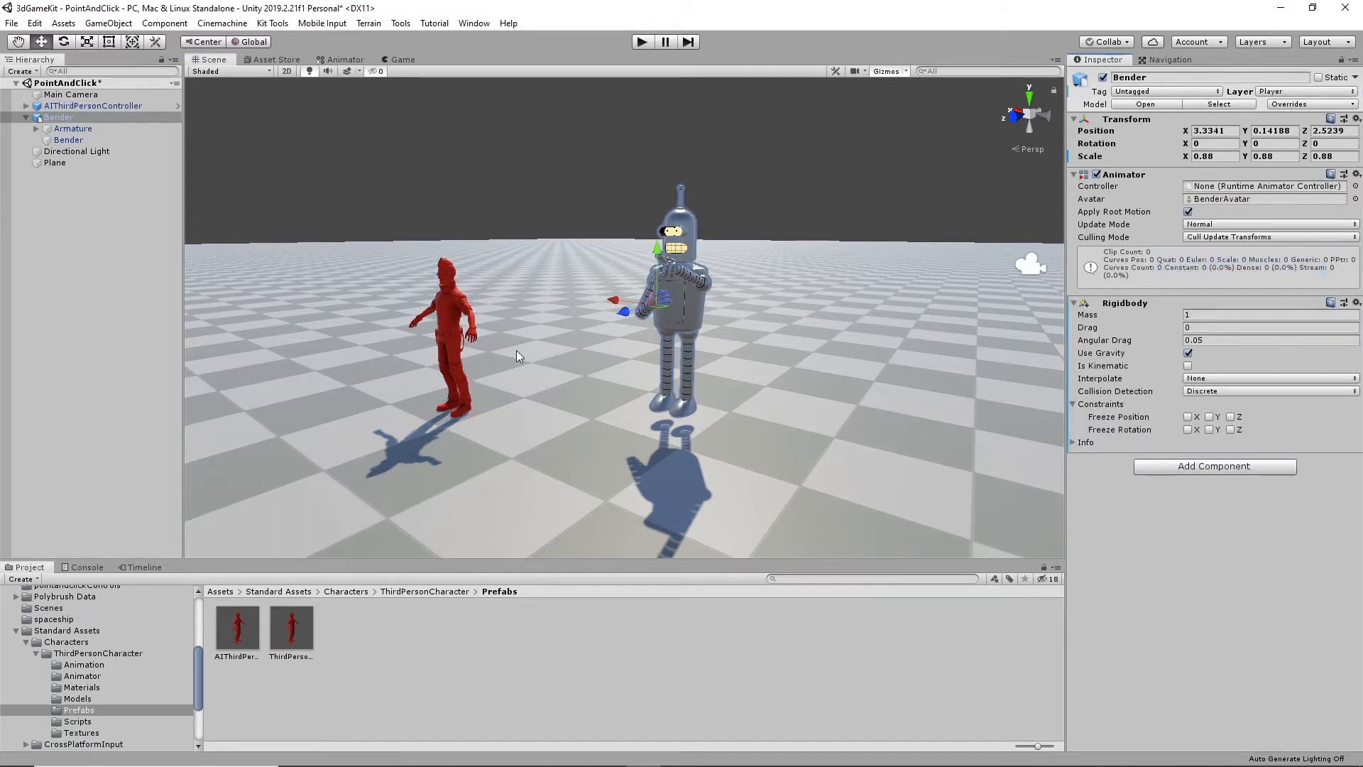
- Copy the Capsule Collider from the red AIThirdPersonController character and paste it onto Bender as a new component
click(448, 316)
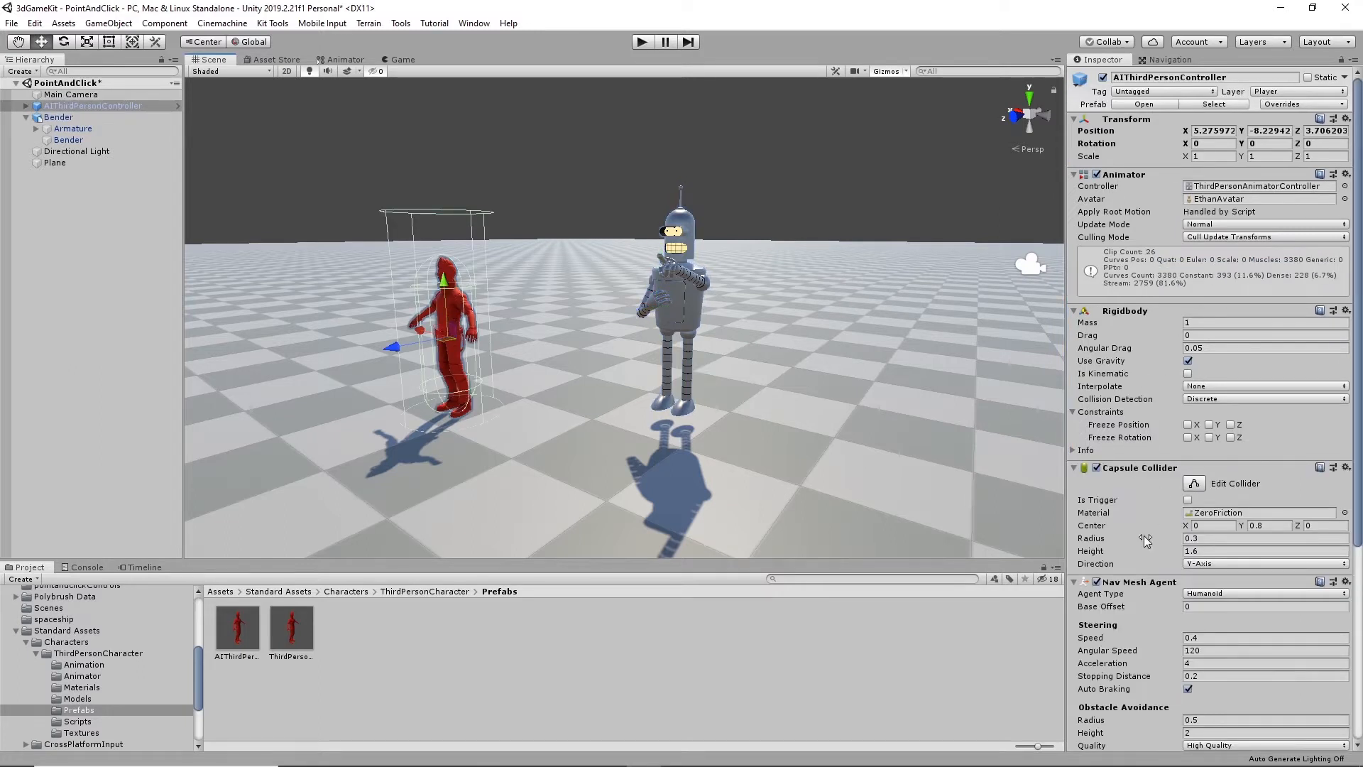
right_click(1136, 469)
click(1182, 541)
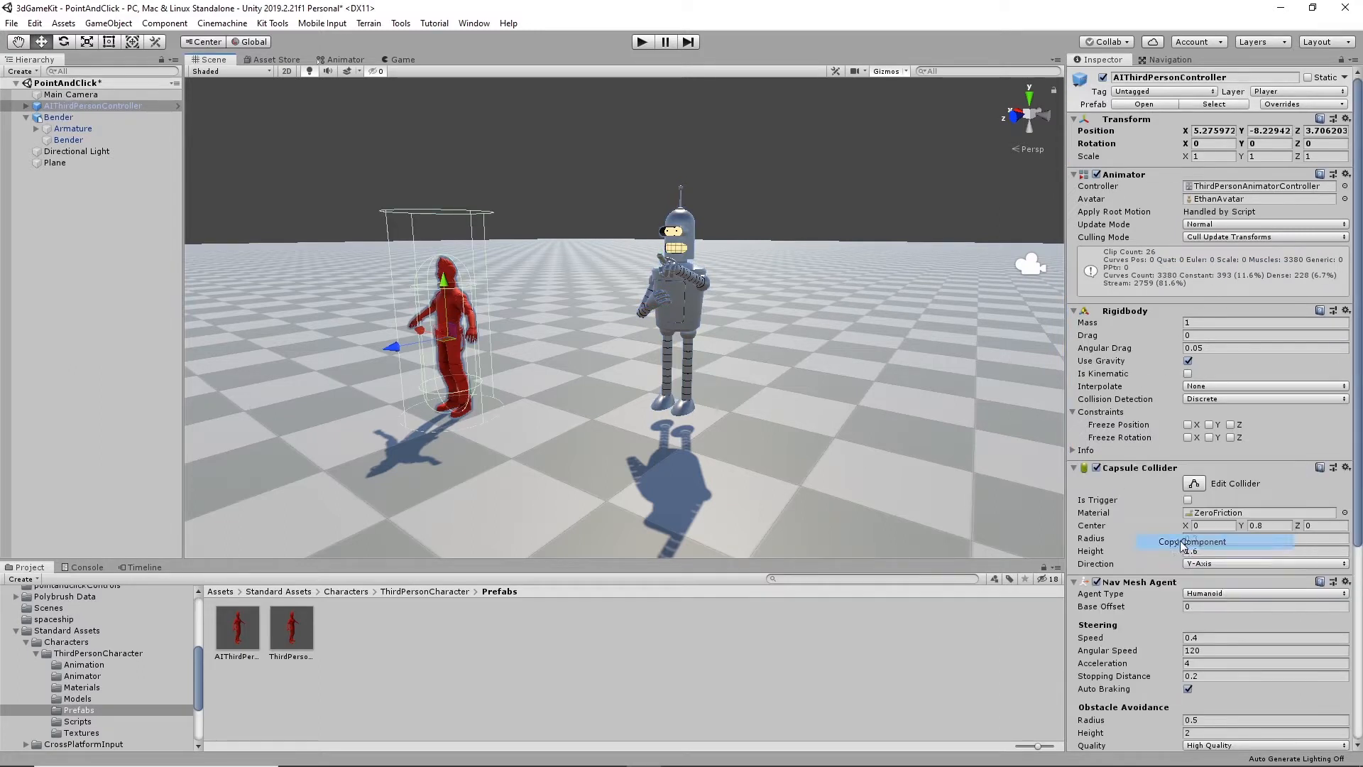
click(688, 314)
right_click(1123, 304)
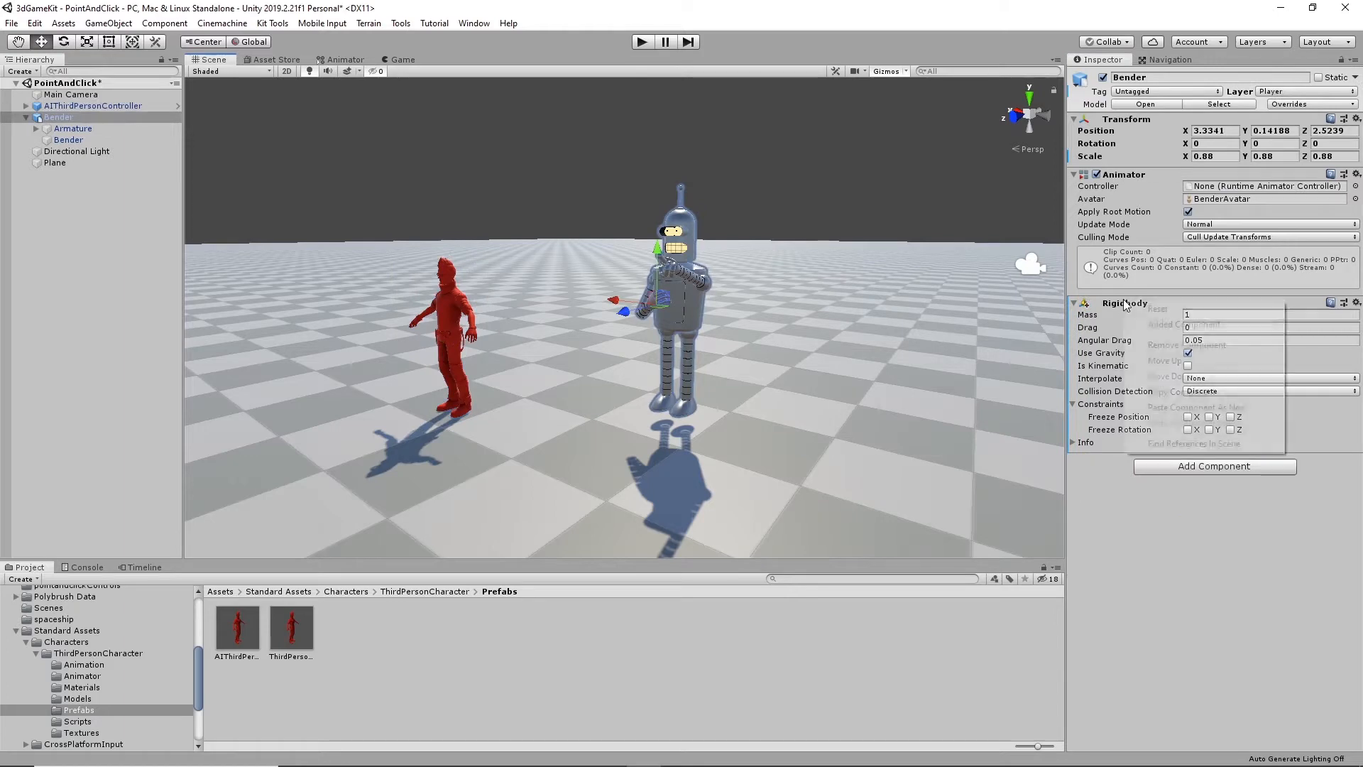
click(1191, 407)
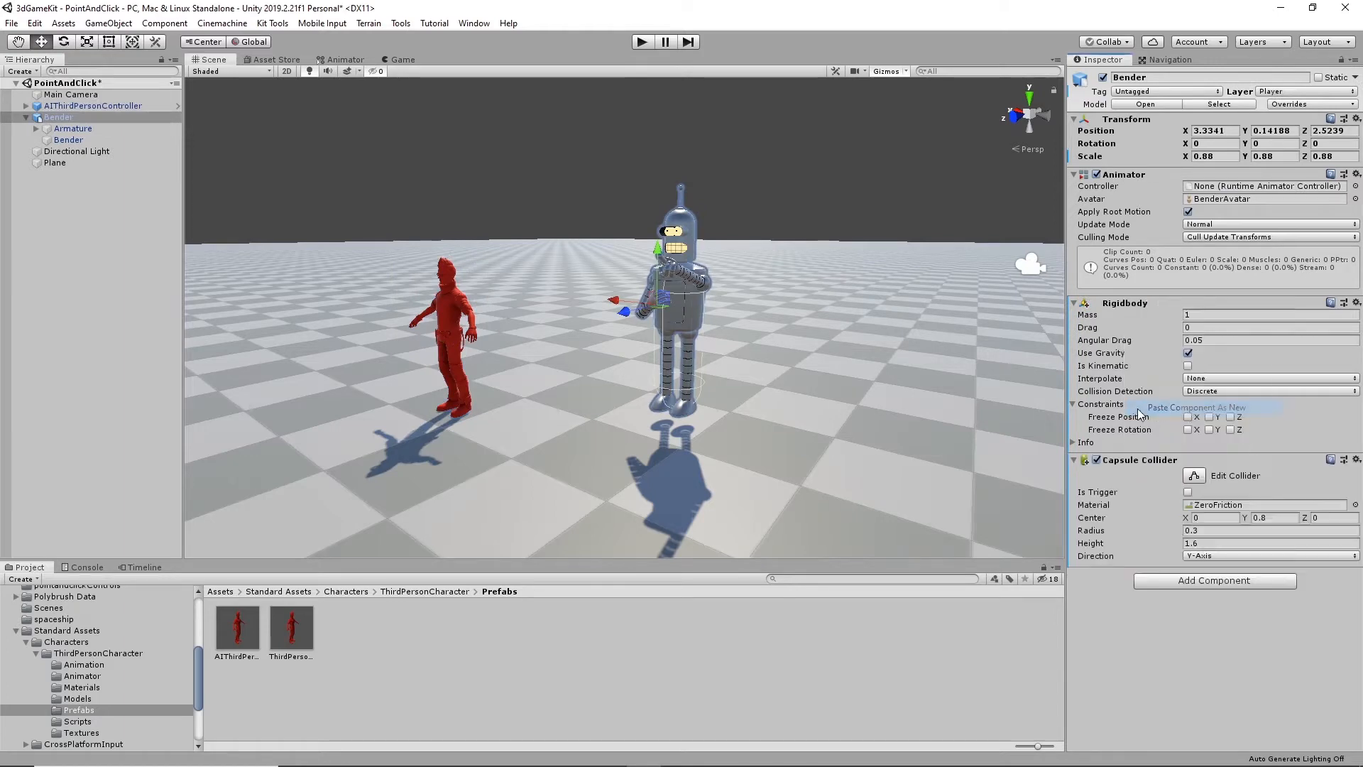
- Copy the Nav Mesh Agent from the red AIThirdPersonController character and paste it onto Bender as a new component
alt+drag(749, 360, 762, 349)
click(470, 307)
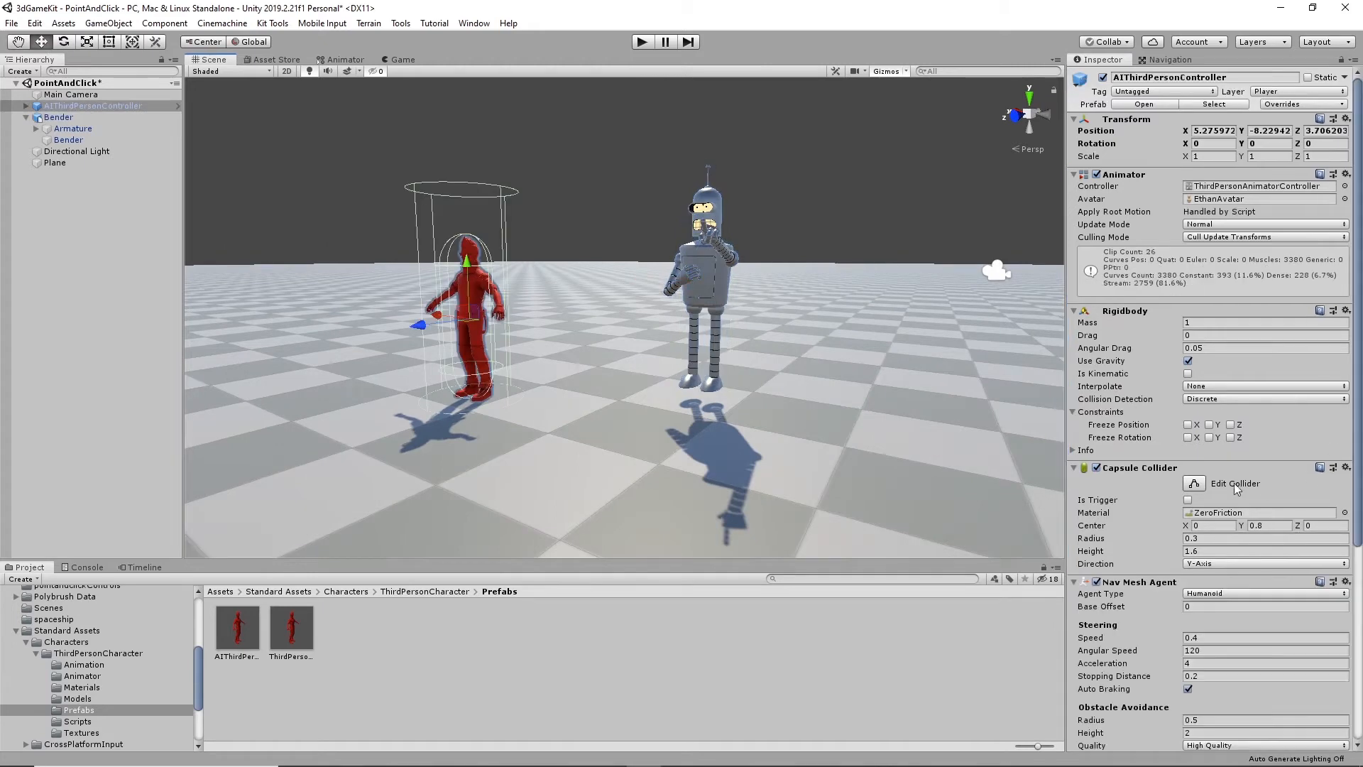
scroll(1117, 582, down, 3)
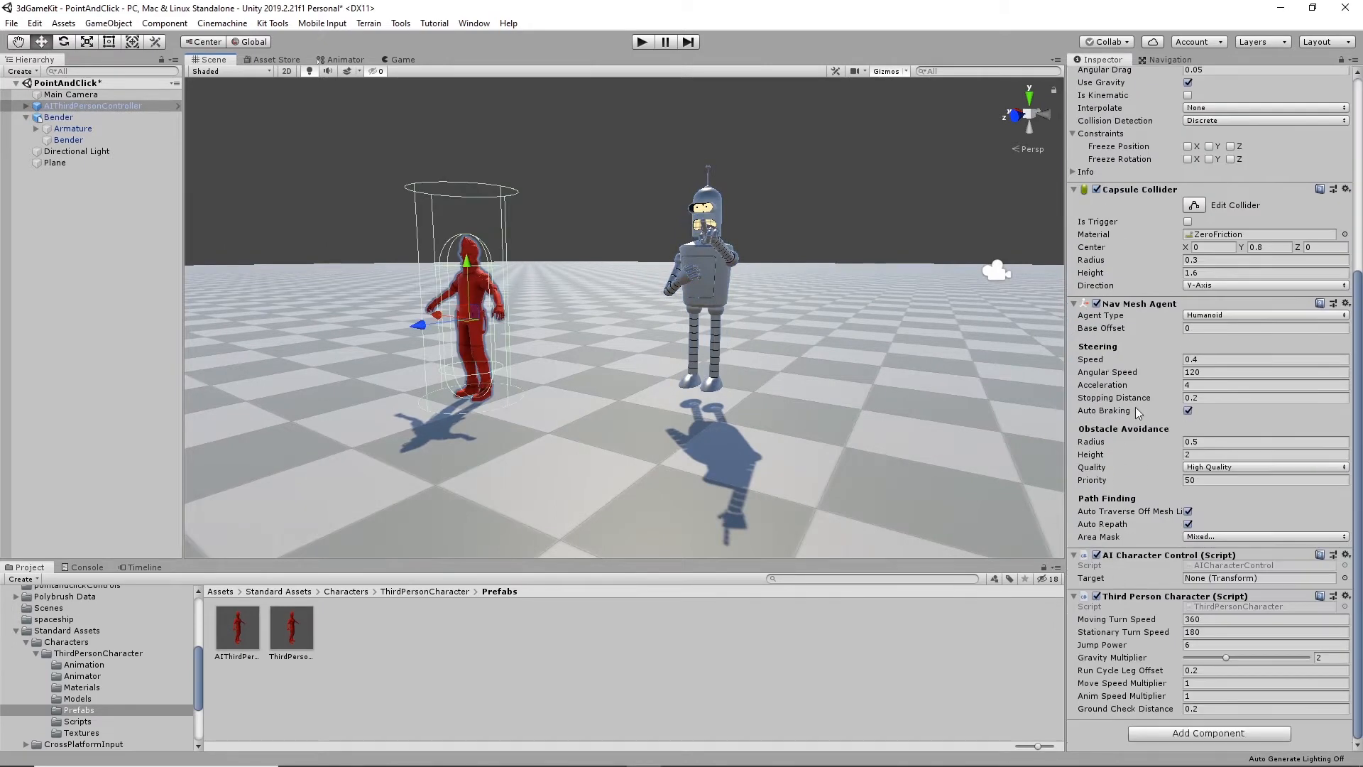
right_click(1152, 308)
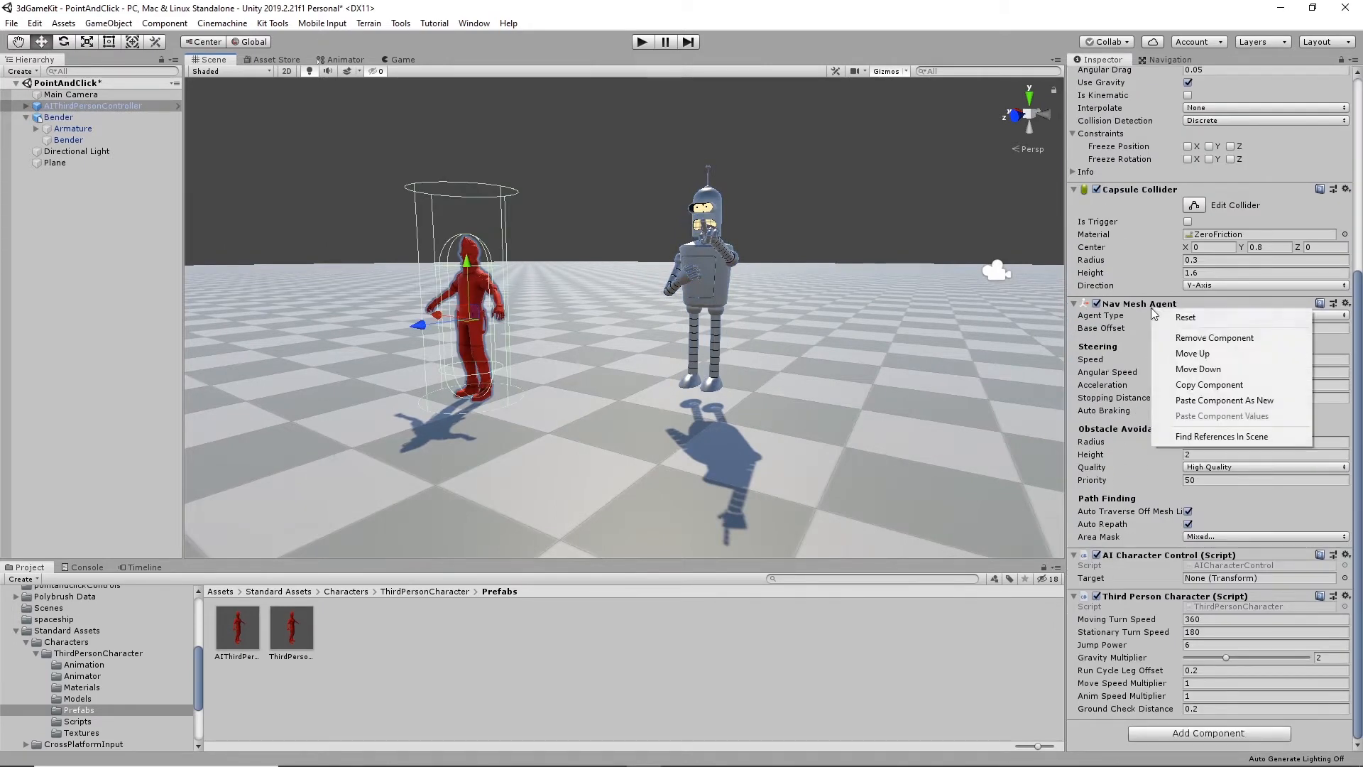
click(1203, 385)
click(711, 263)
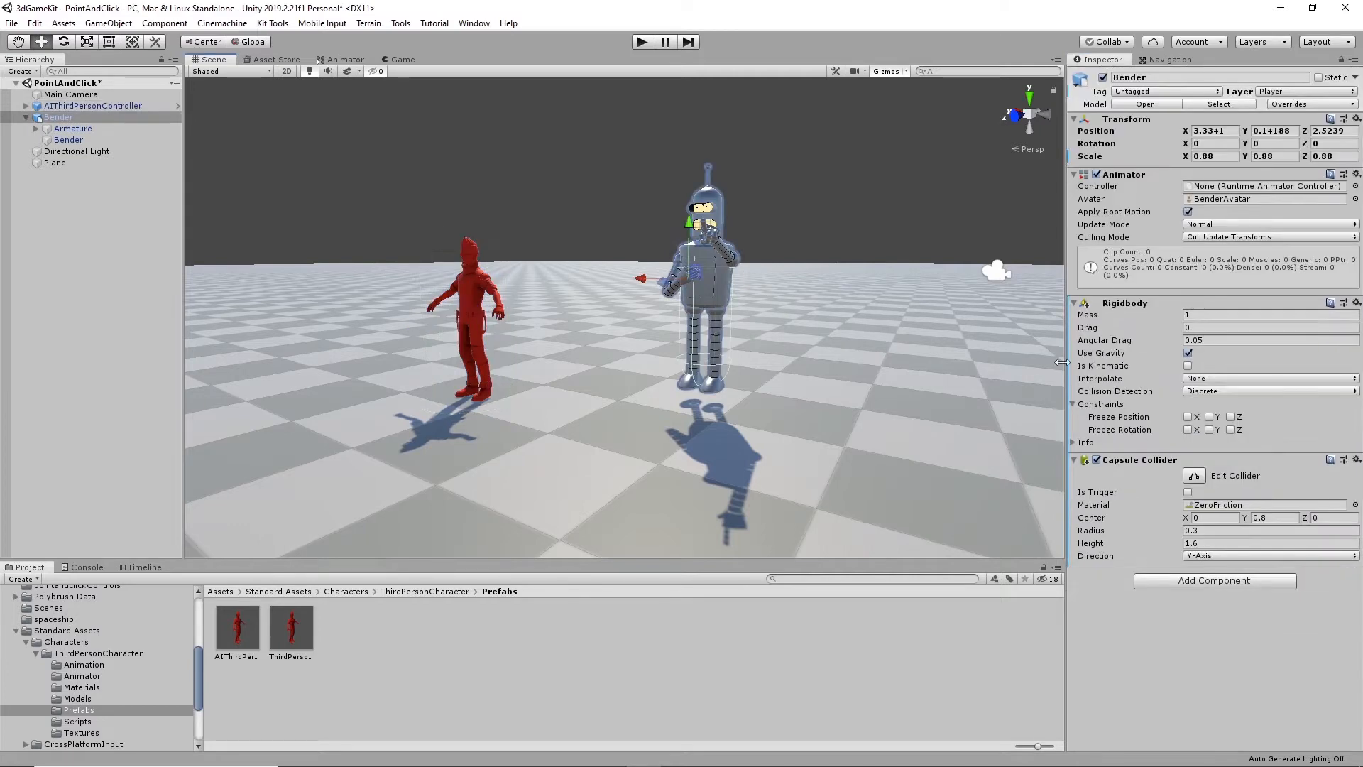
right_click(1102, 463)
click(1174, 570)
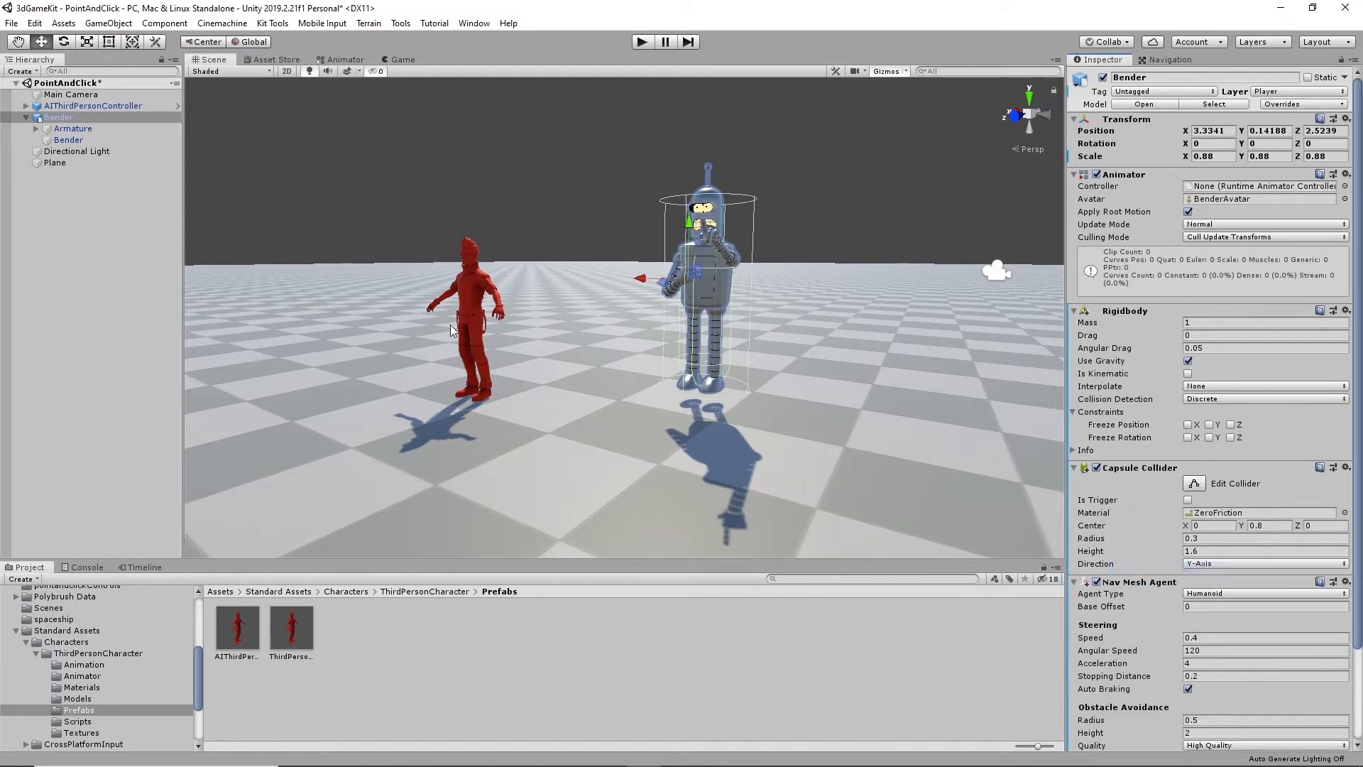
- Copy the AI Character Control script from the red character and paste it onto Bender as a new component
click(469, 306)
scroll(1186, 533, down, 8)
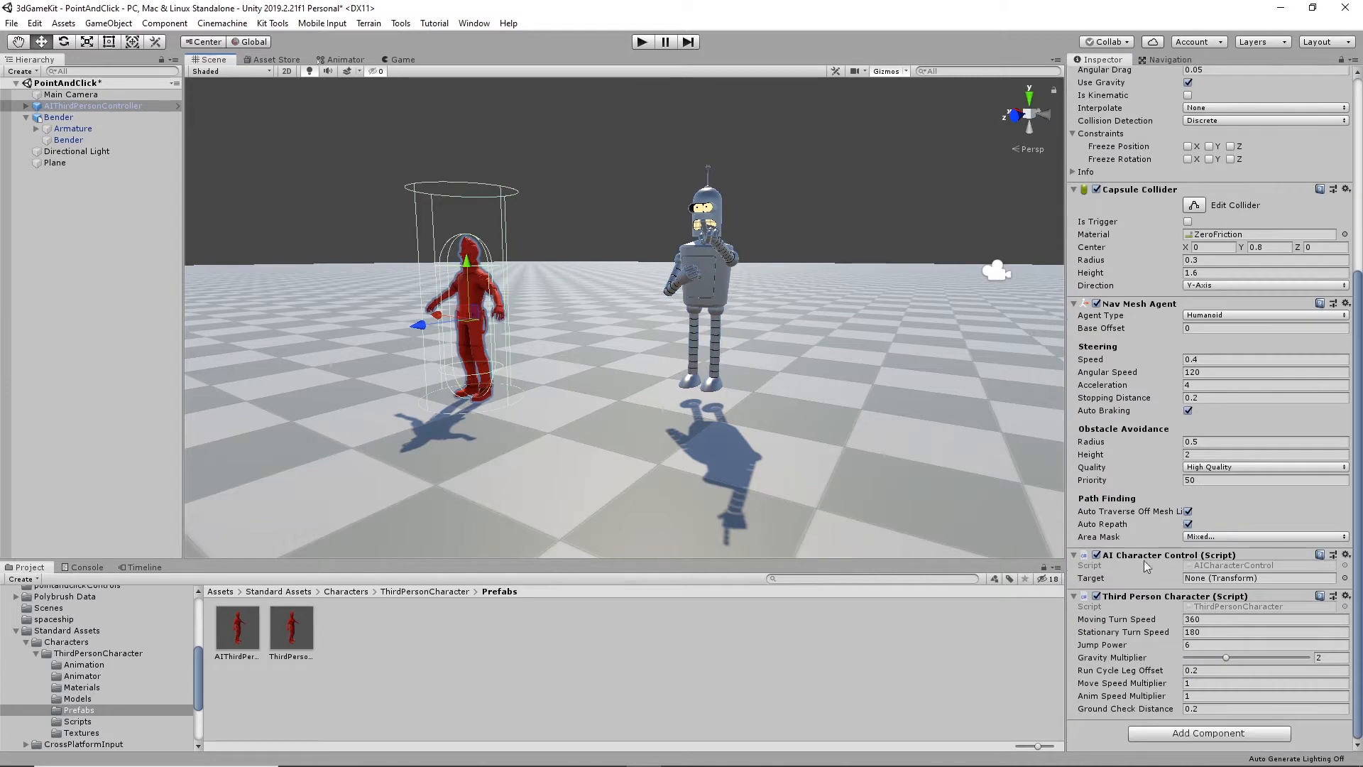
right_click(1155, 564)
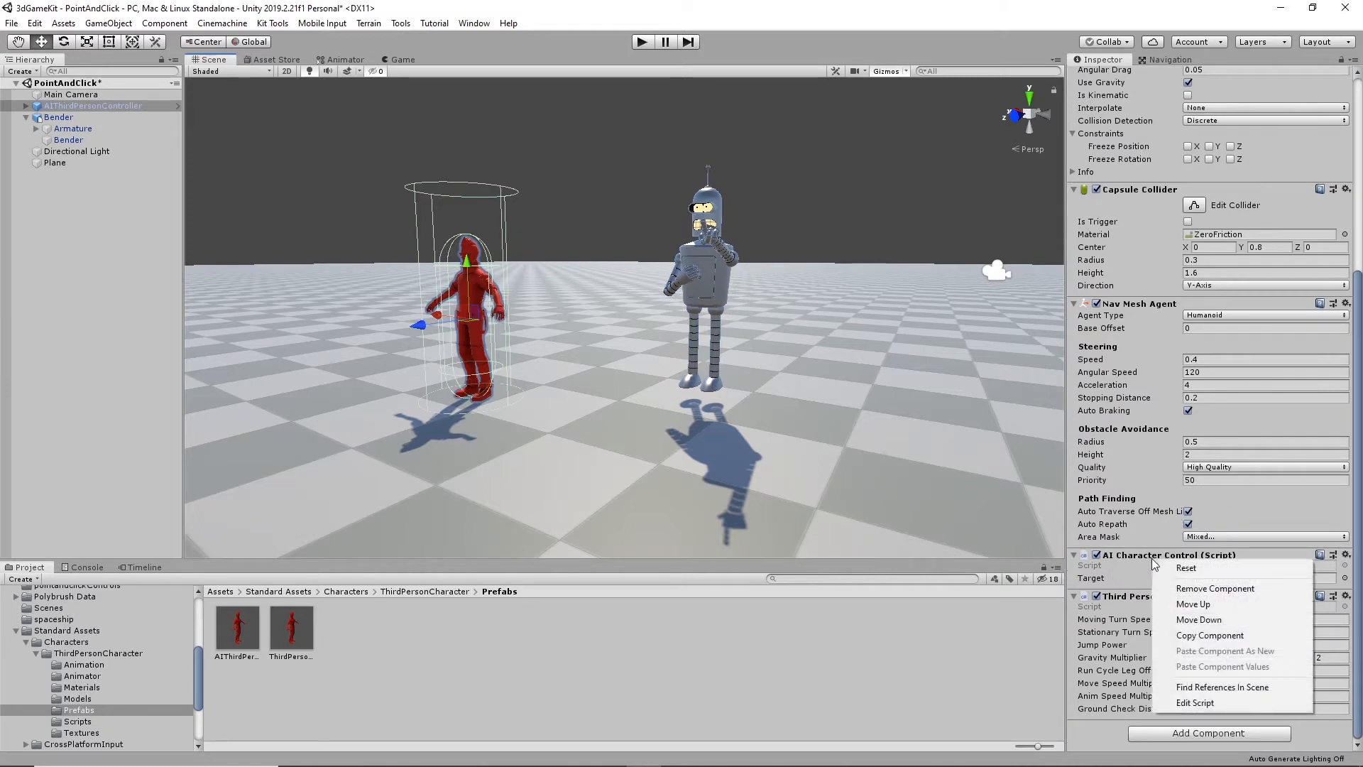
click(1206, 635)
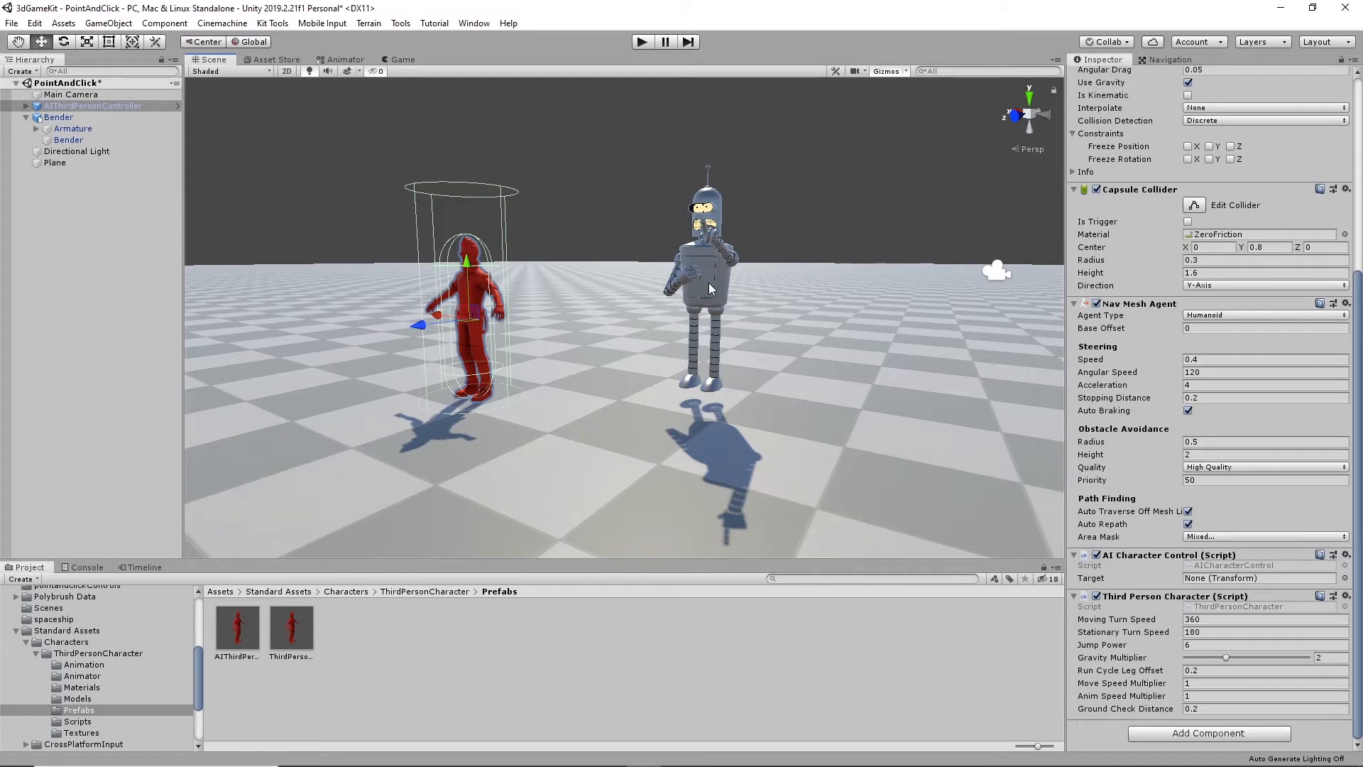
click(703, 262)
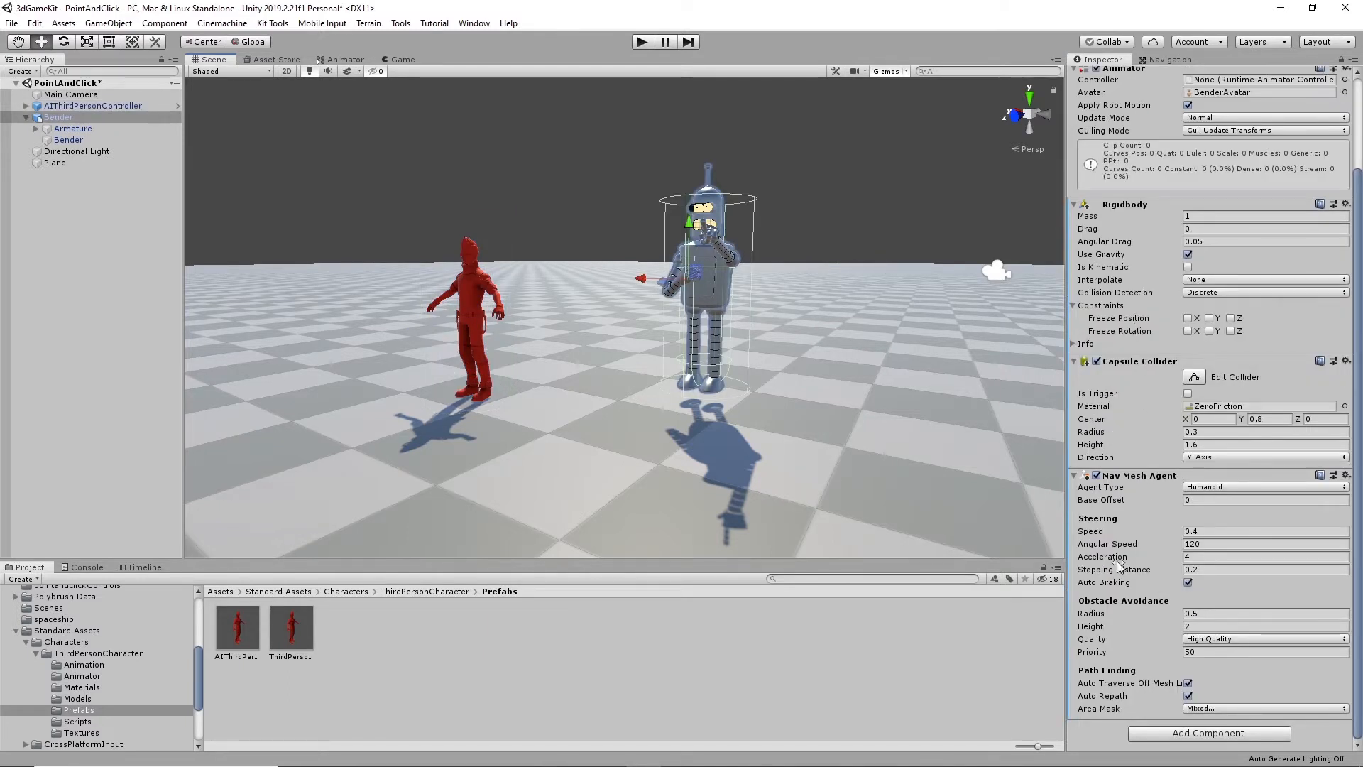
right_click(1130, 476)
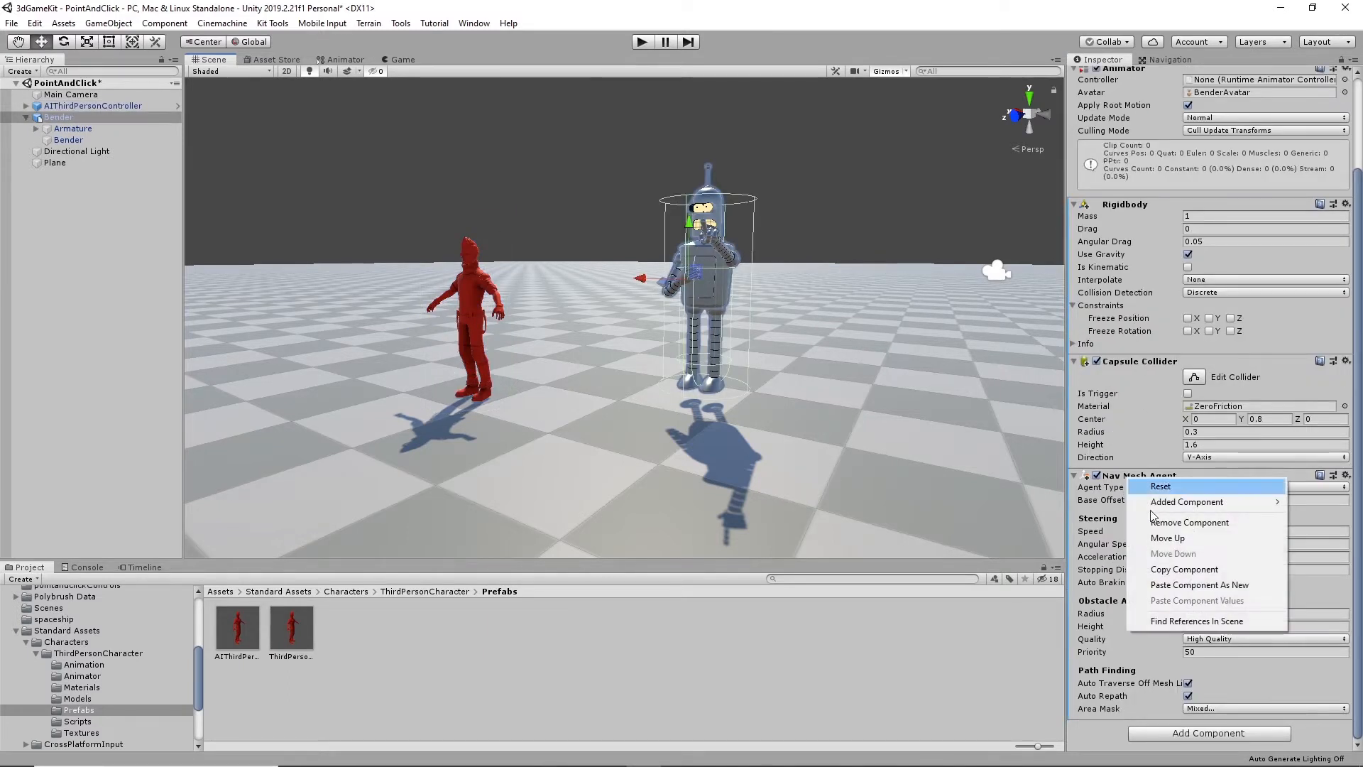
click(1178, 587)
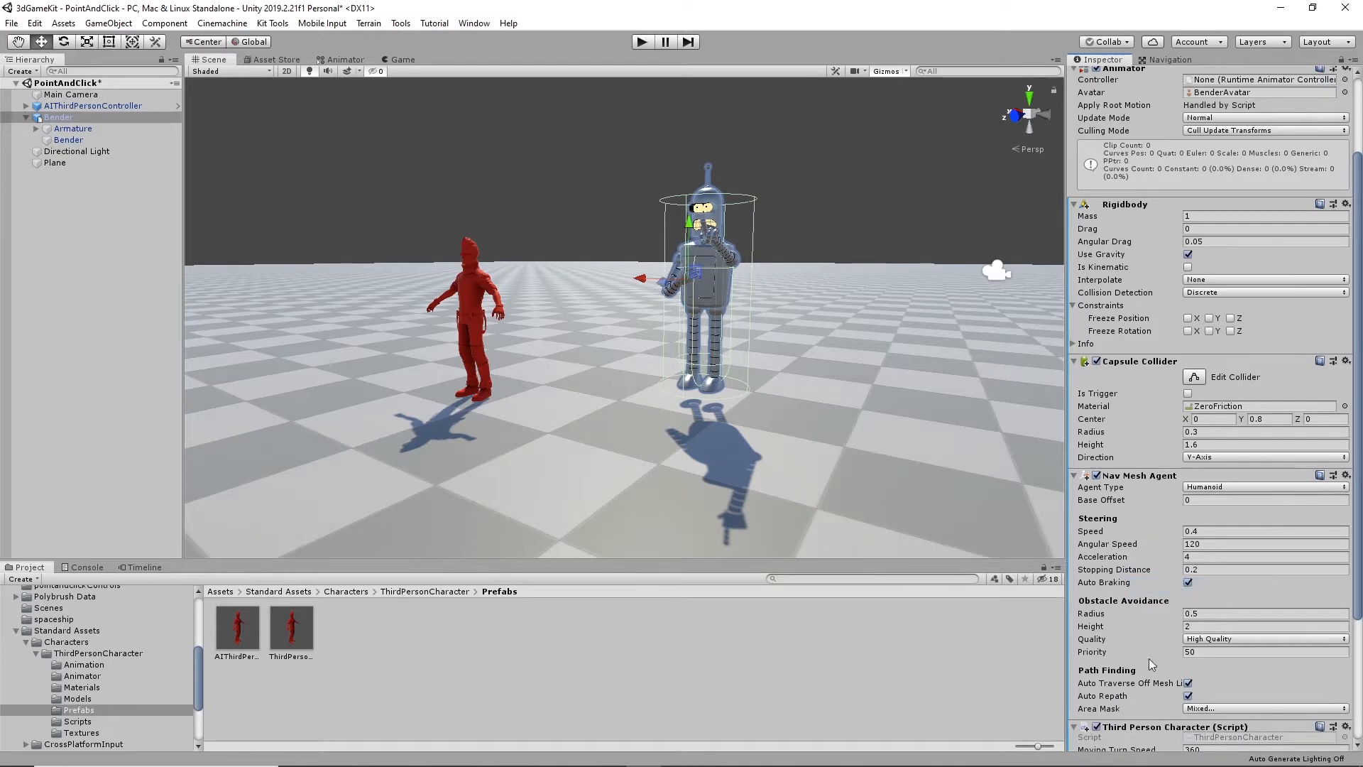
scroll(1175, 593, down, 4)
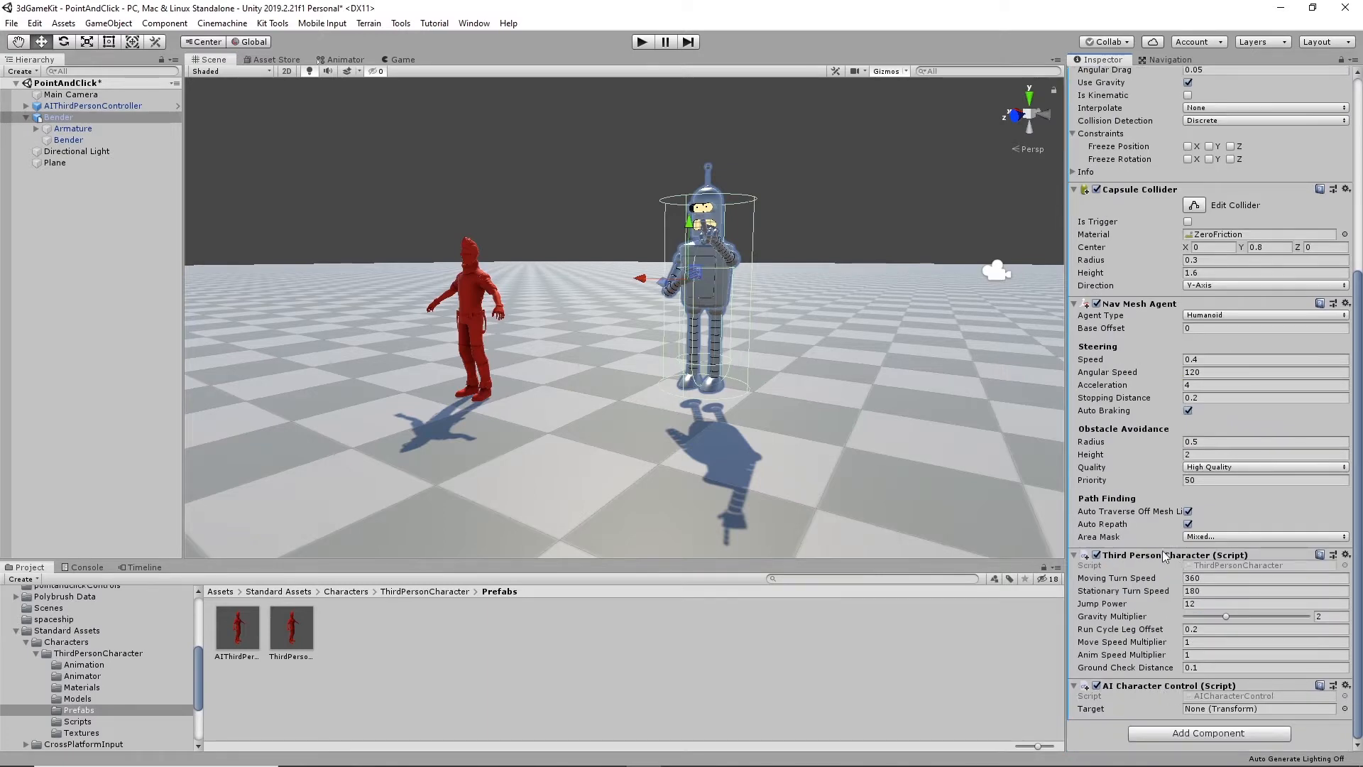
- Assign ThirdPersonAnimatorController as the controller of Bender's Animator component
scroll(1241, 489, up, 5)
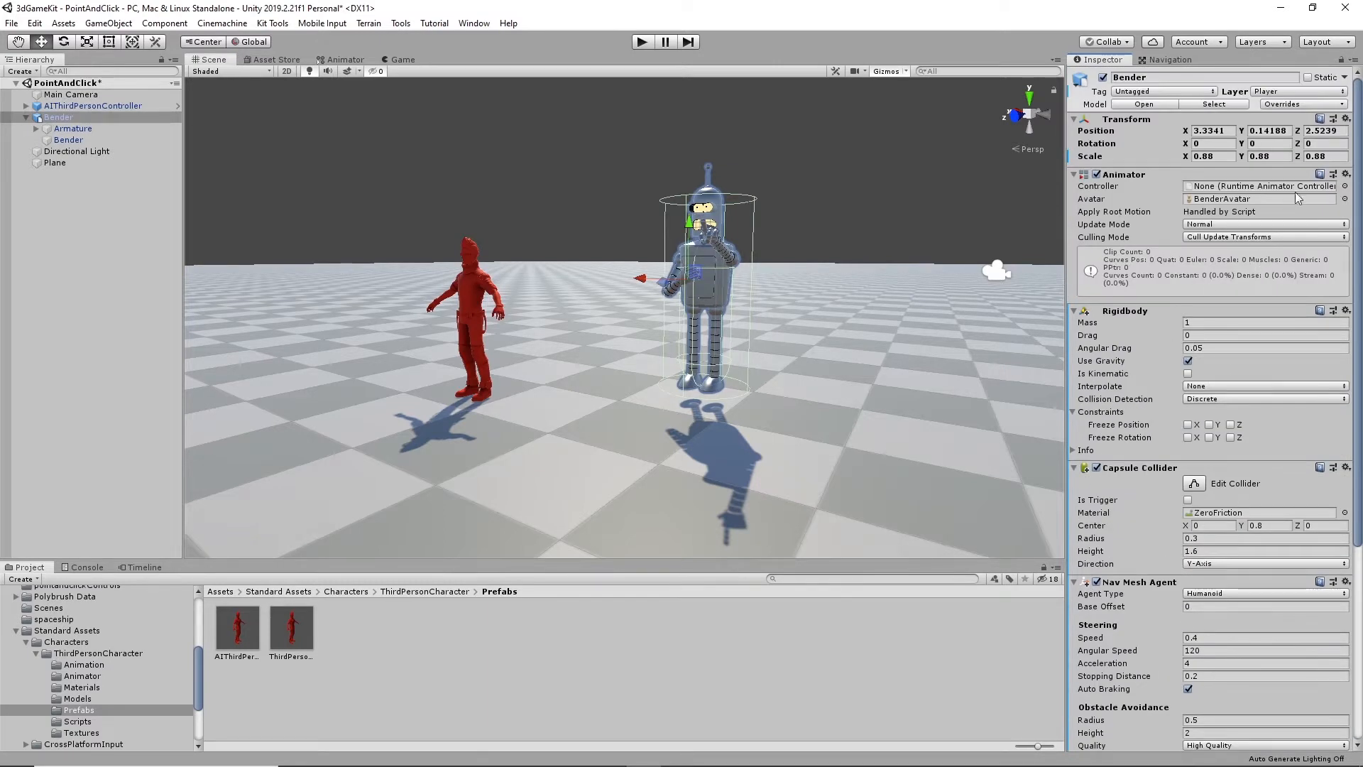
click(1345, 186)
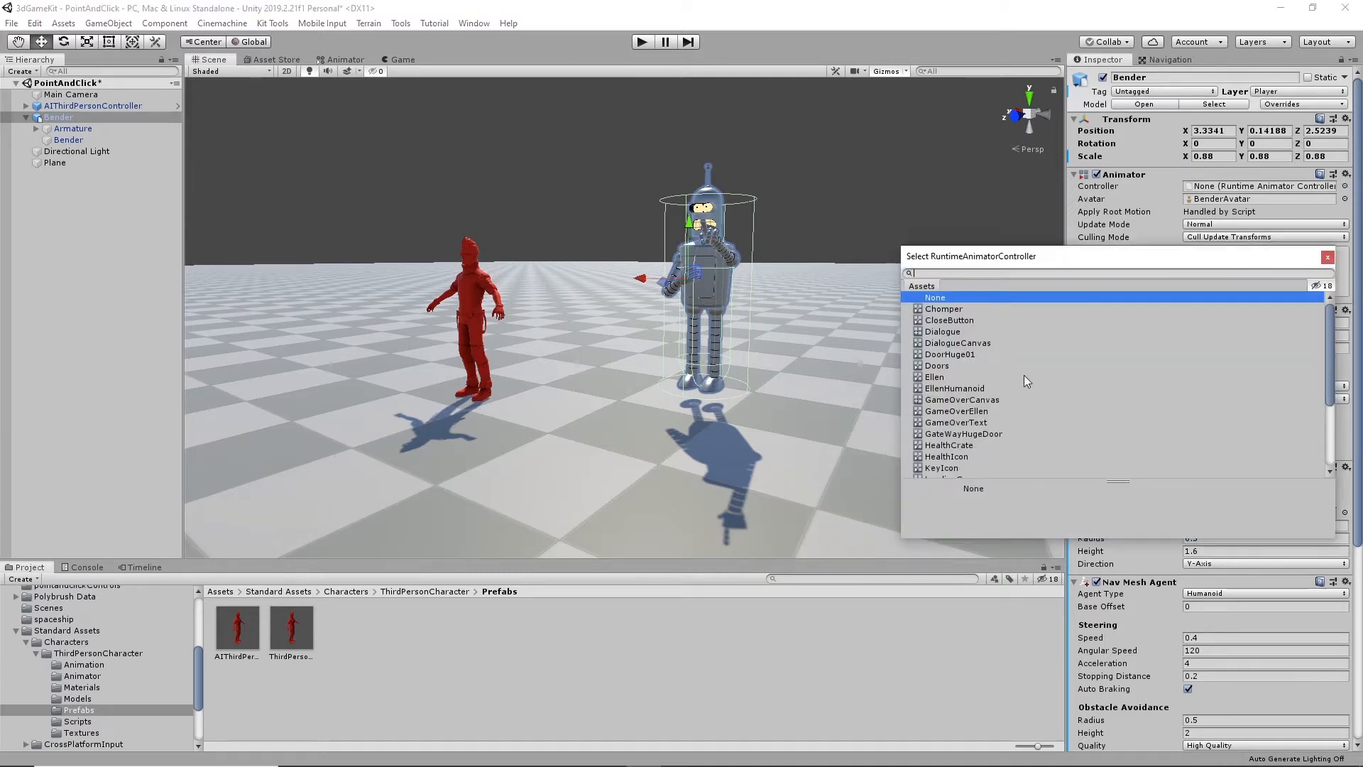
scroll(1023, 374, down, 3)
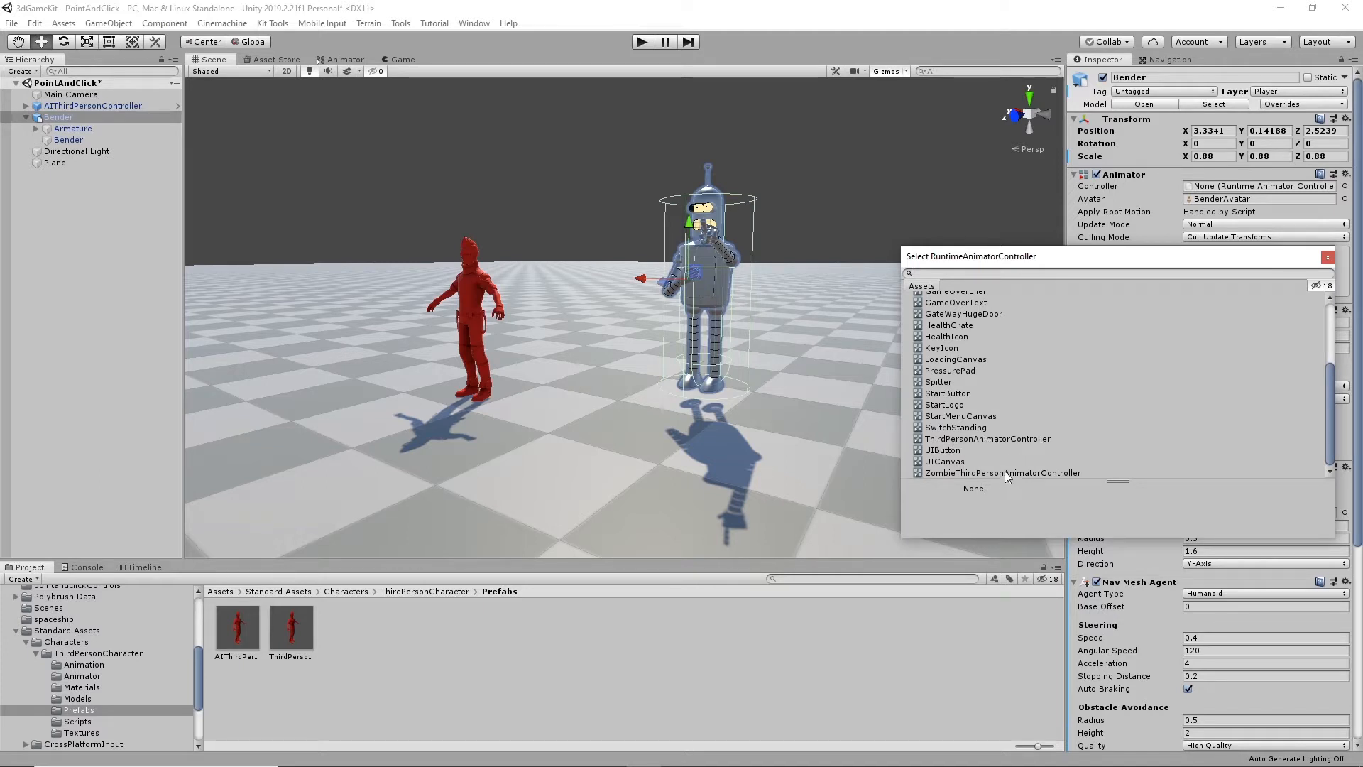
click(993, 439)
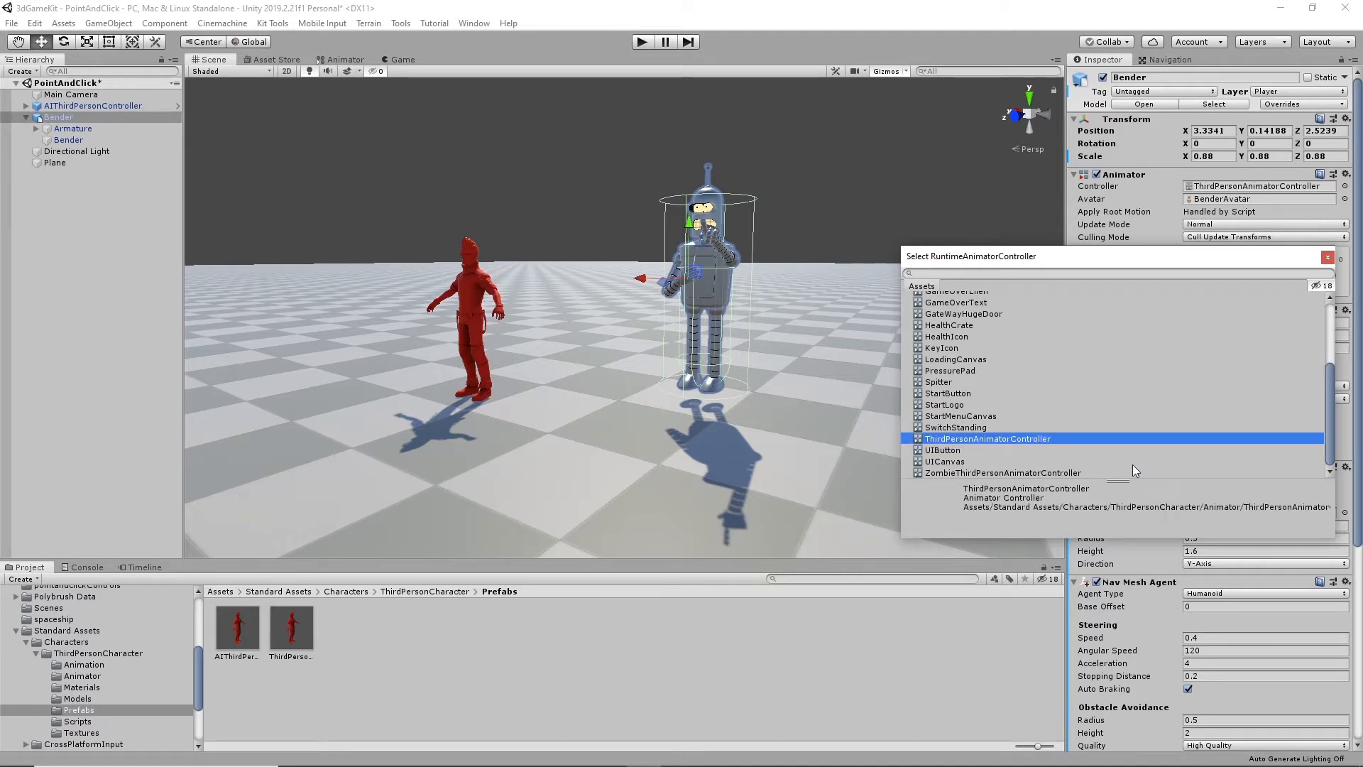
click(1326, 257)
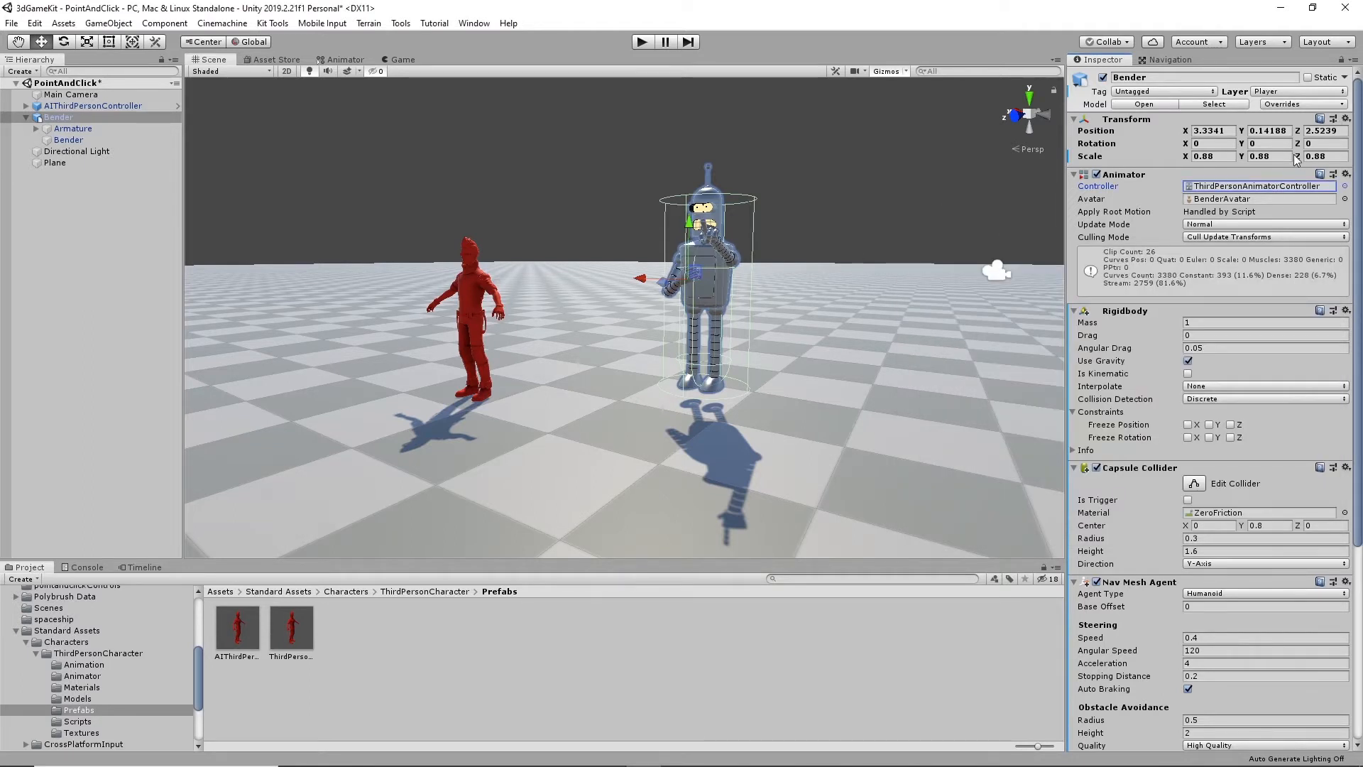
- Examine the layers, parameters and Grounded state of ThirdPersonAnimatorController, and return to the scene view
click(1287, 189)
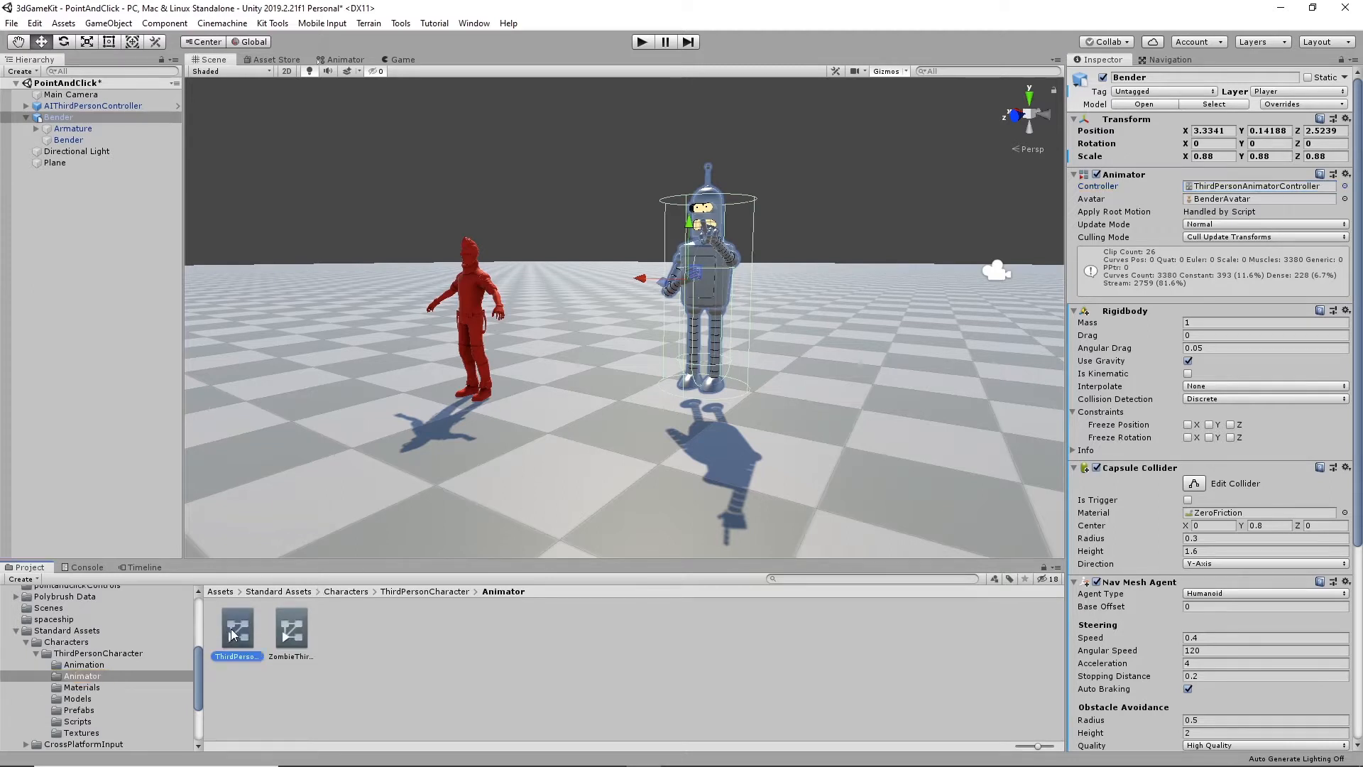
double_click(232, 628)
scroll(714, 365, down, 8)
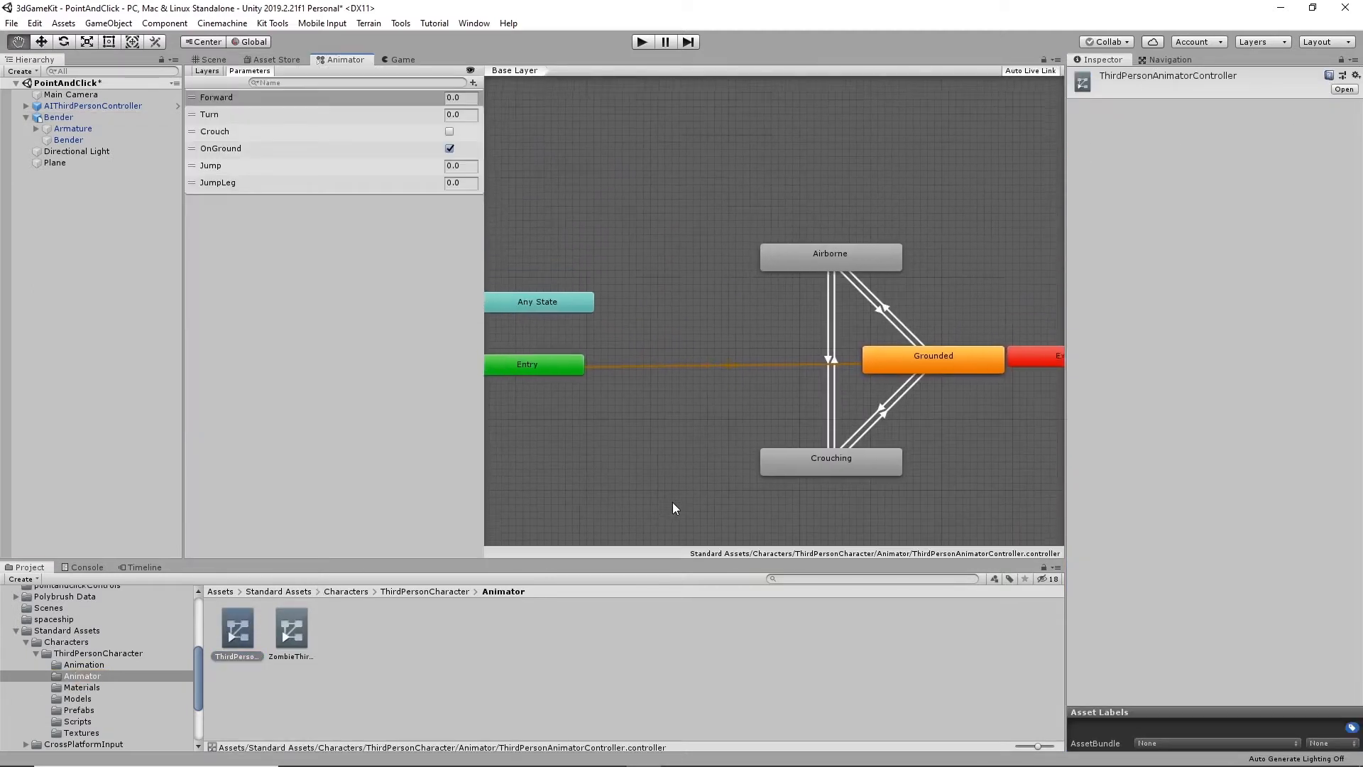
scroll(617, 368, up, 4)
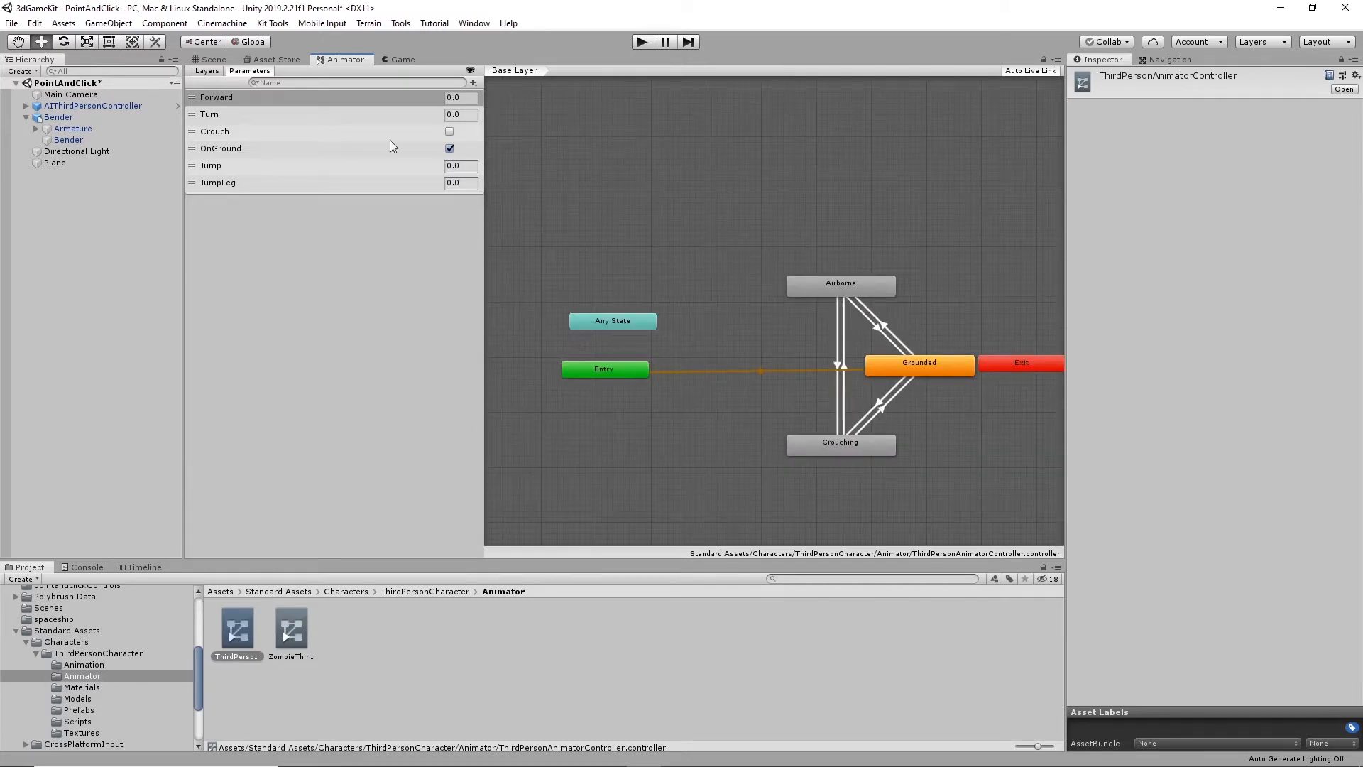
click(206, 71)
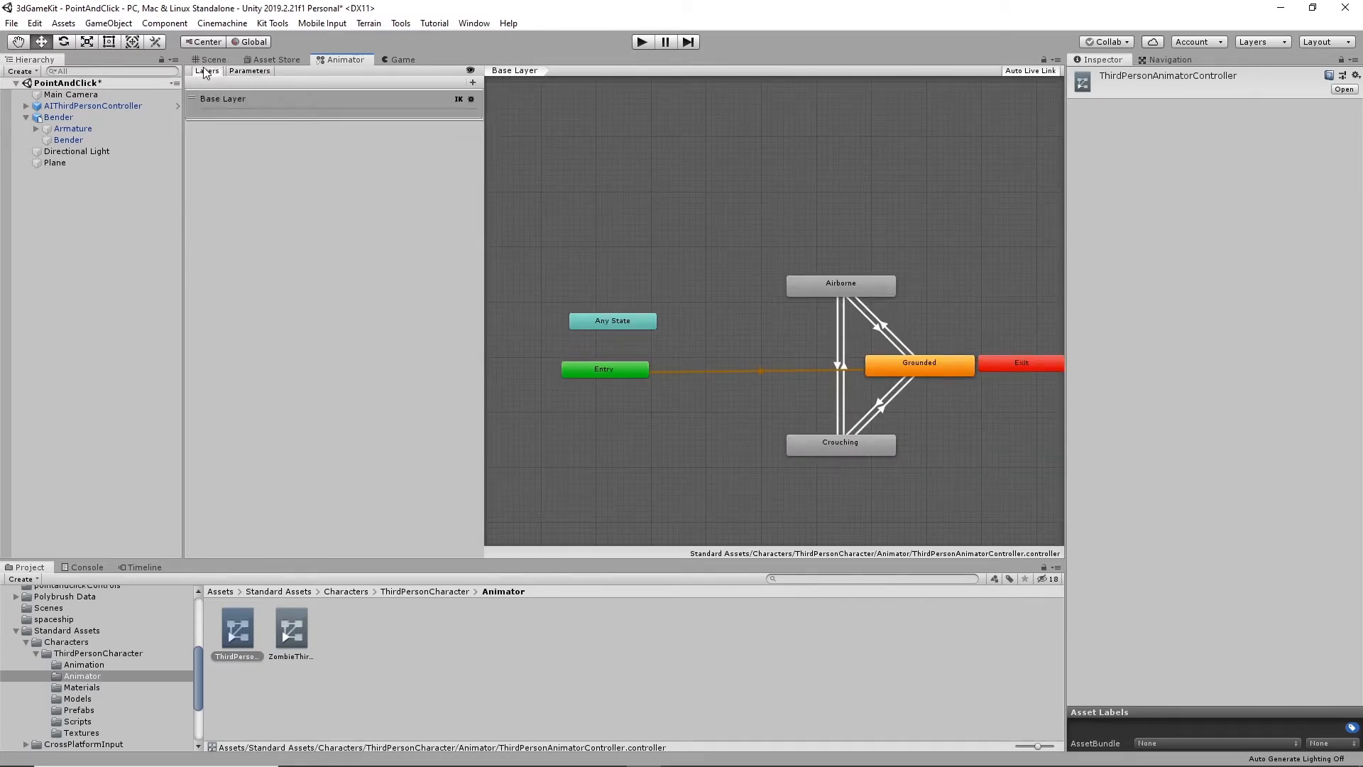
click(259, 71)
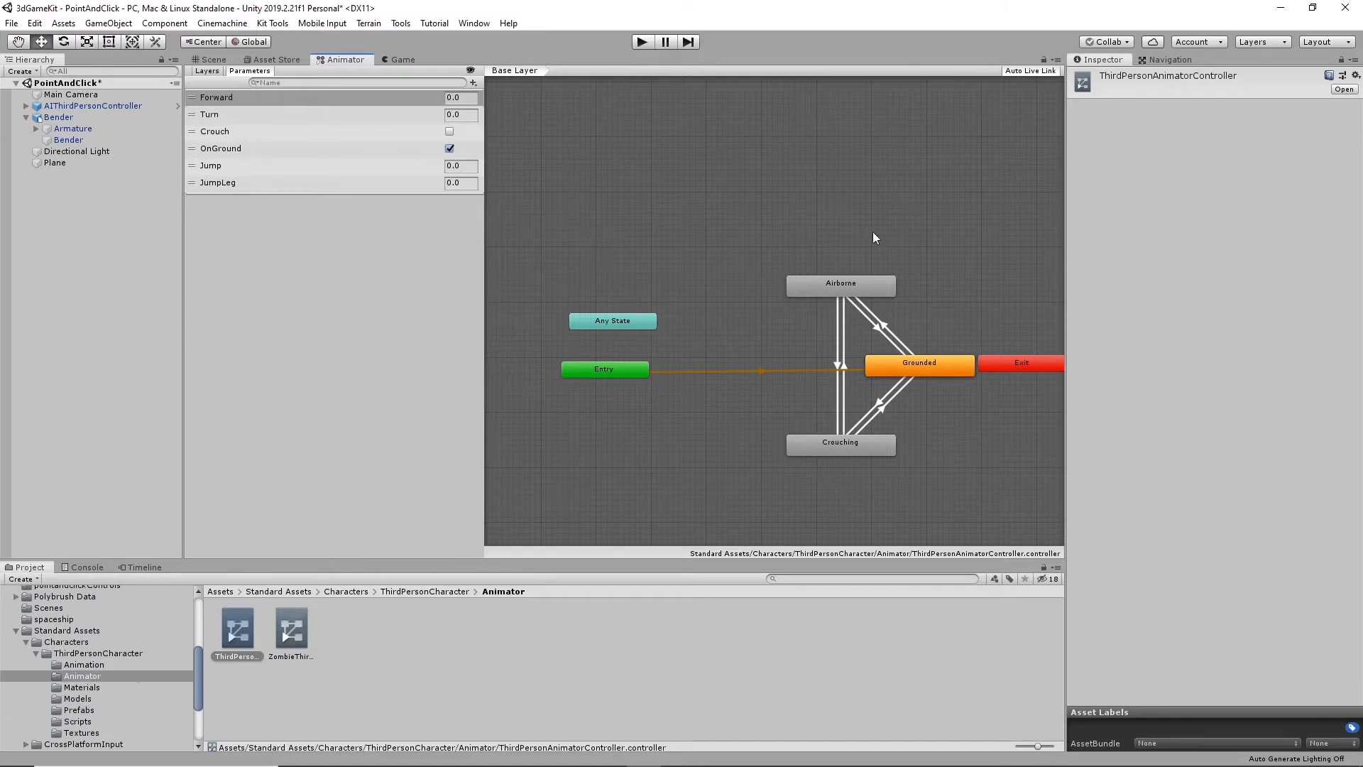
click(932, 366)
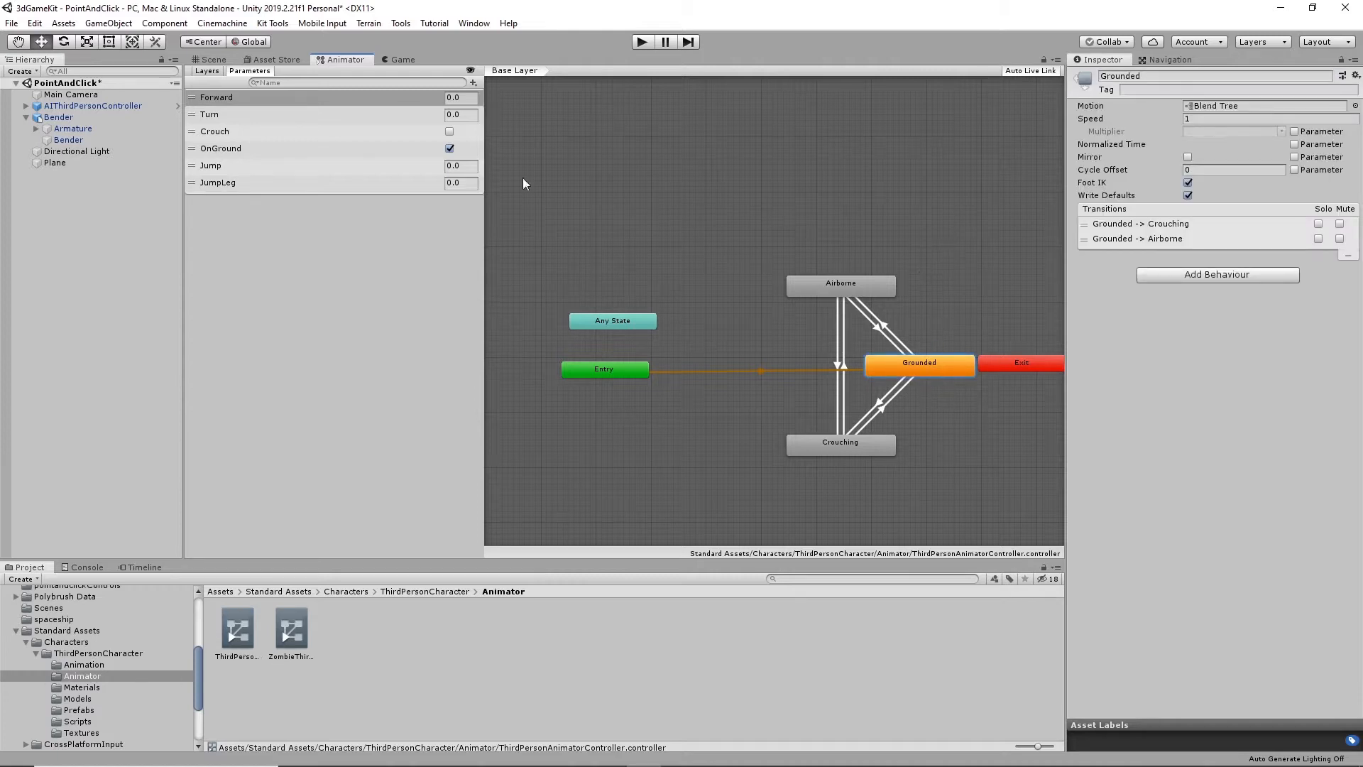
click(213, 59)
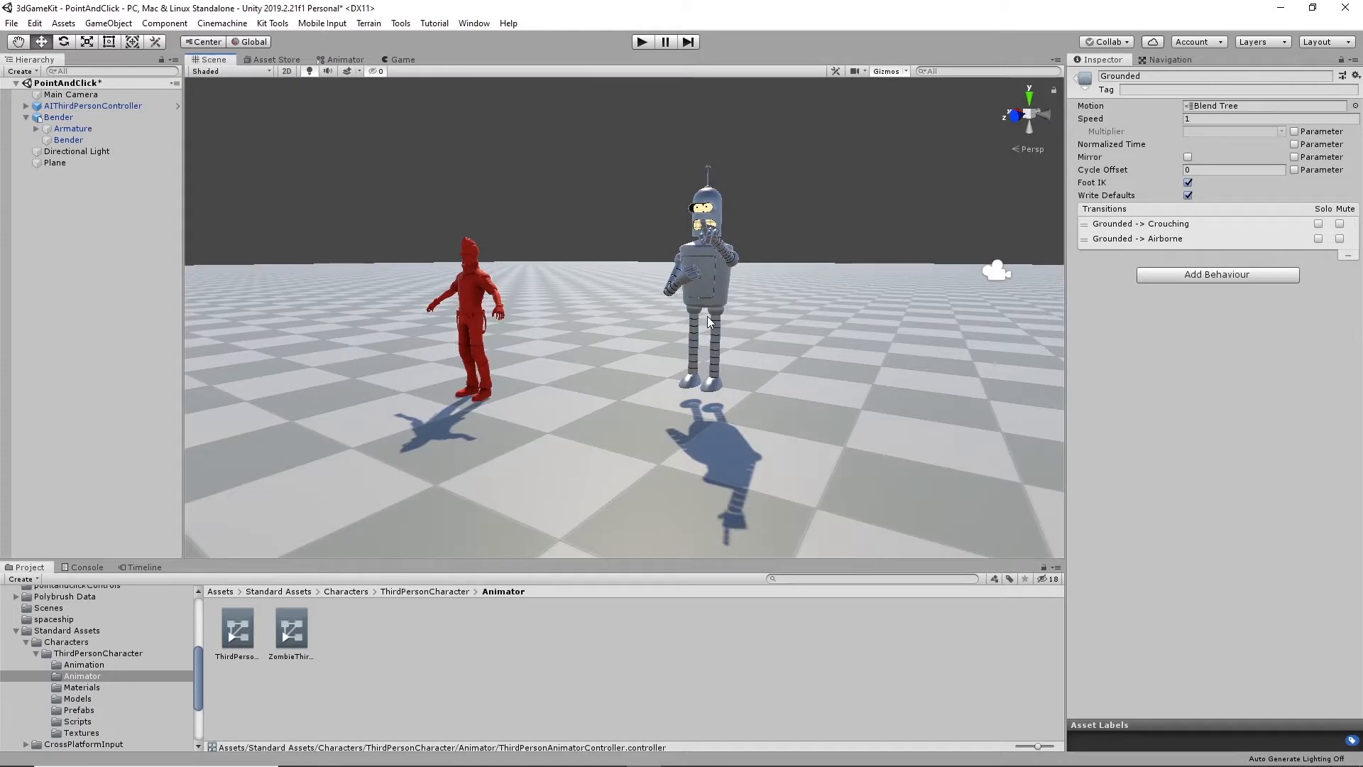
- Delete the red AIThirdPersonController character from the scene
click(710, 262)
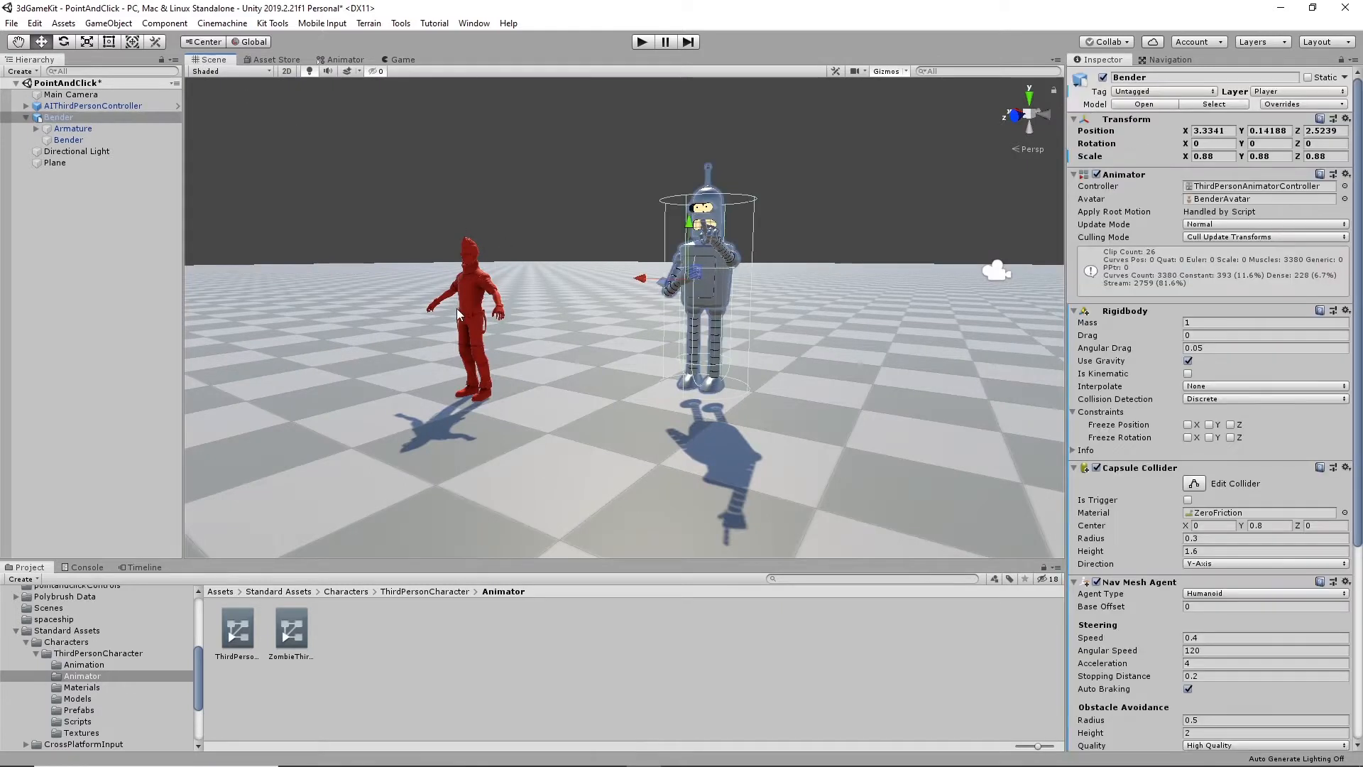
click(476, 302)
key(Delete)
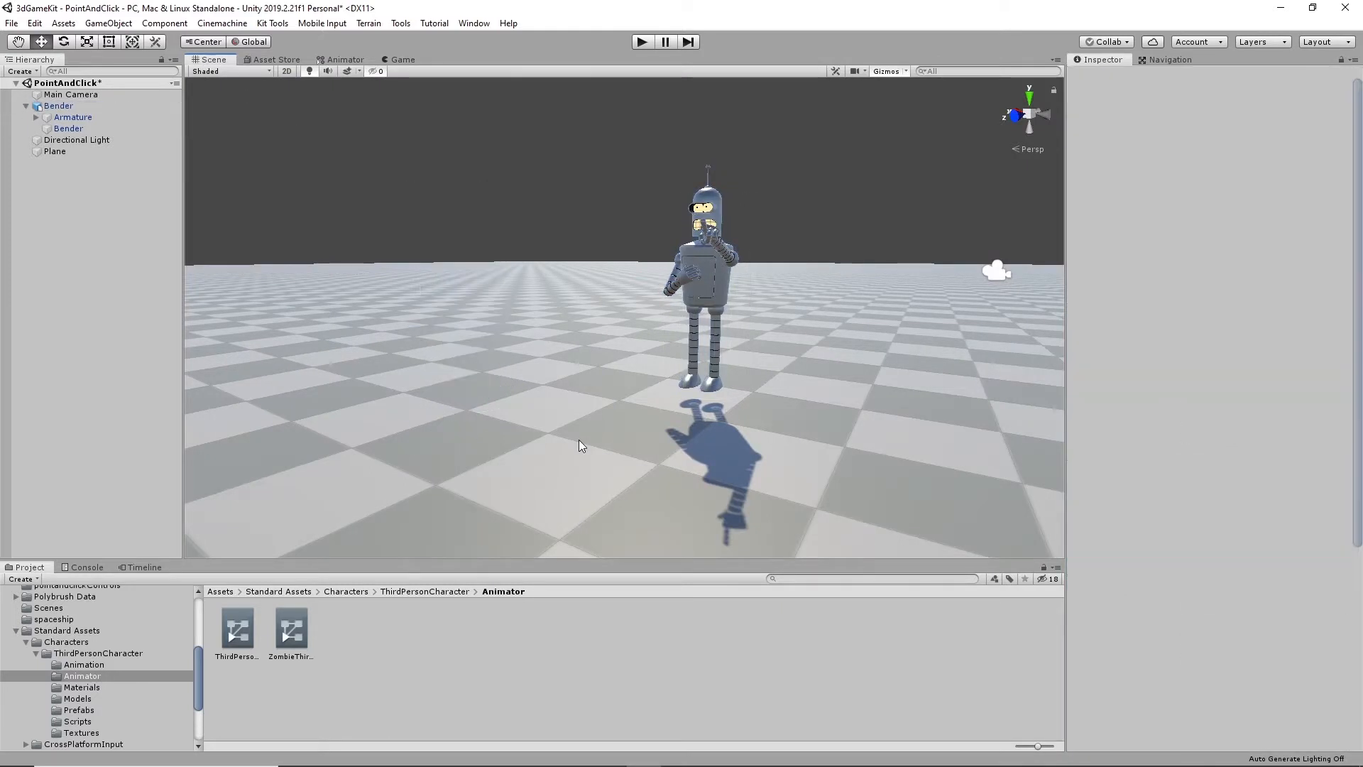
- Select Bender and review the agent type options of its Nav Mesh Agent without changing the Humanoid type
click(714, 274)
alt+drag(714, 275, 701, 386)
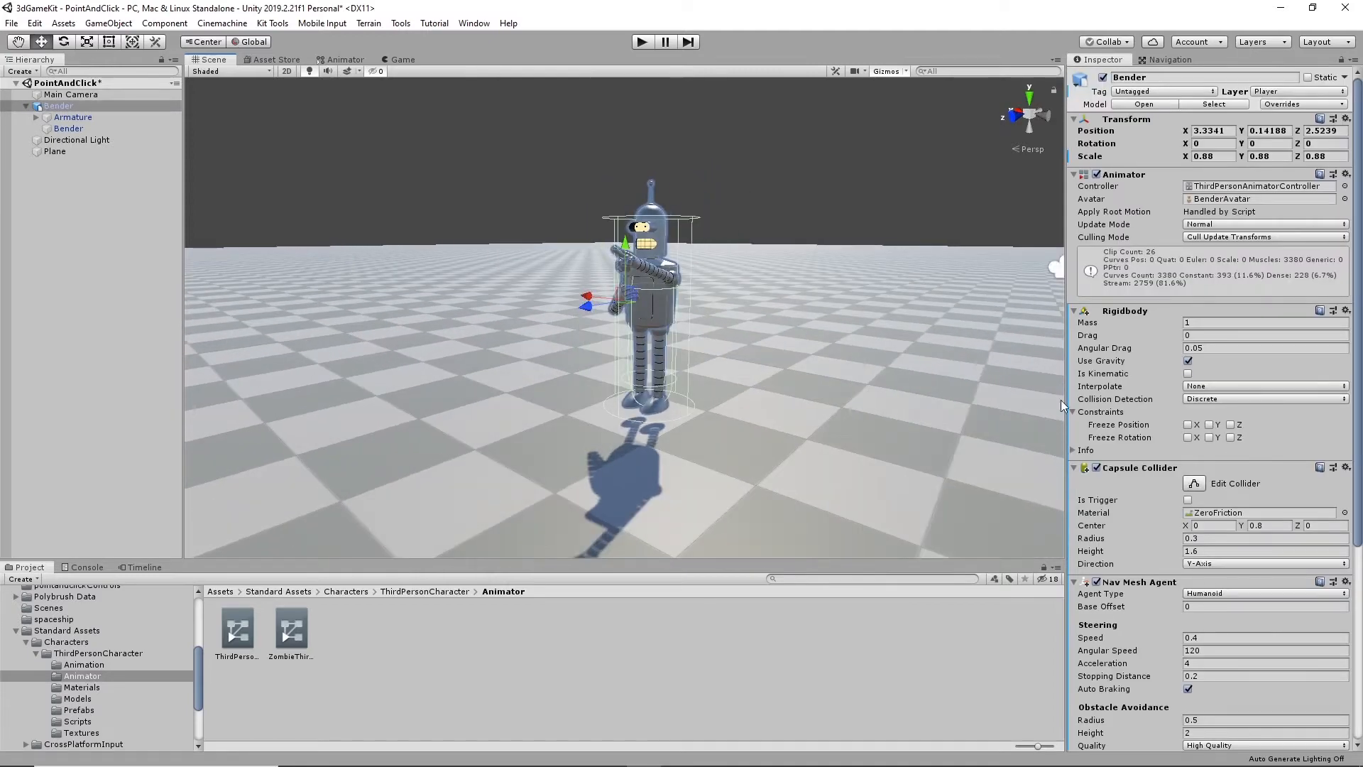
click(1256, 594)
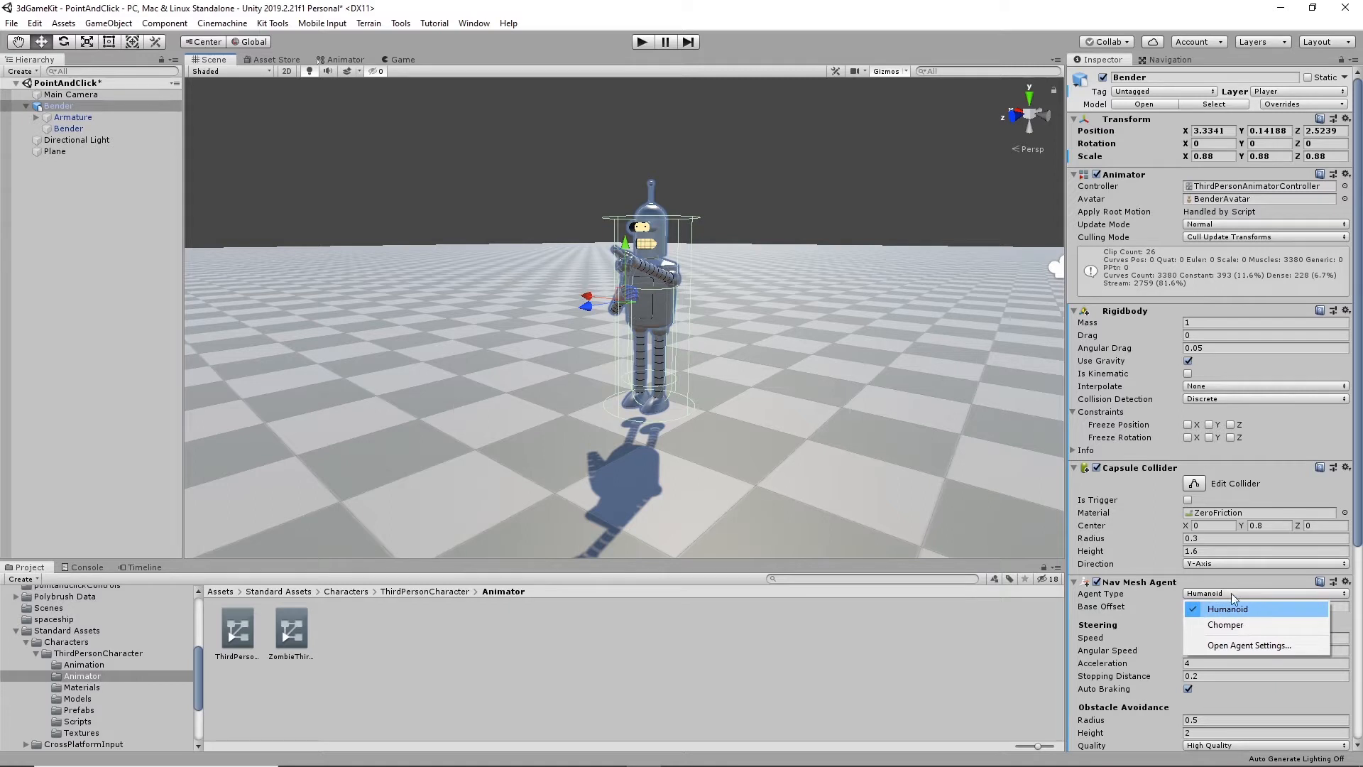
click(847, 183)
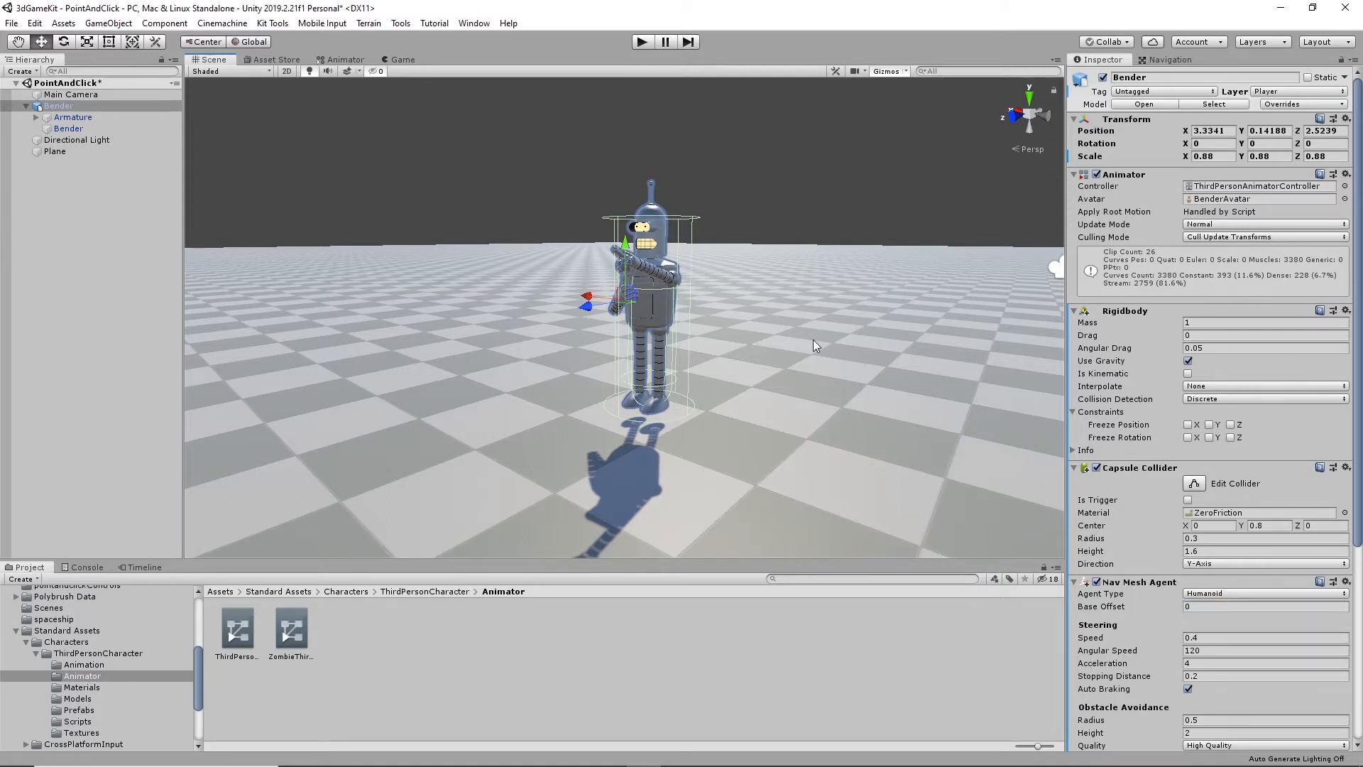
- Mark the Plane as Navigation Static and check its static flag among the object's properties
click(1164, 61)
alt+drag(861, 284, 714, 331)
click(711, 300)
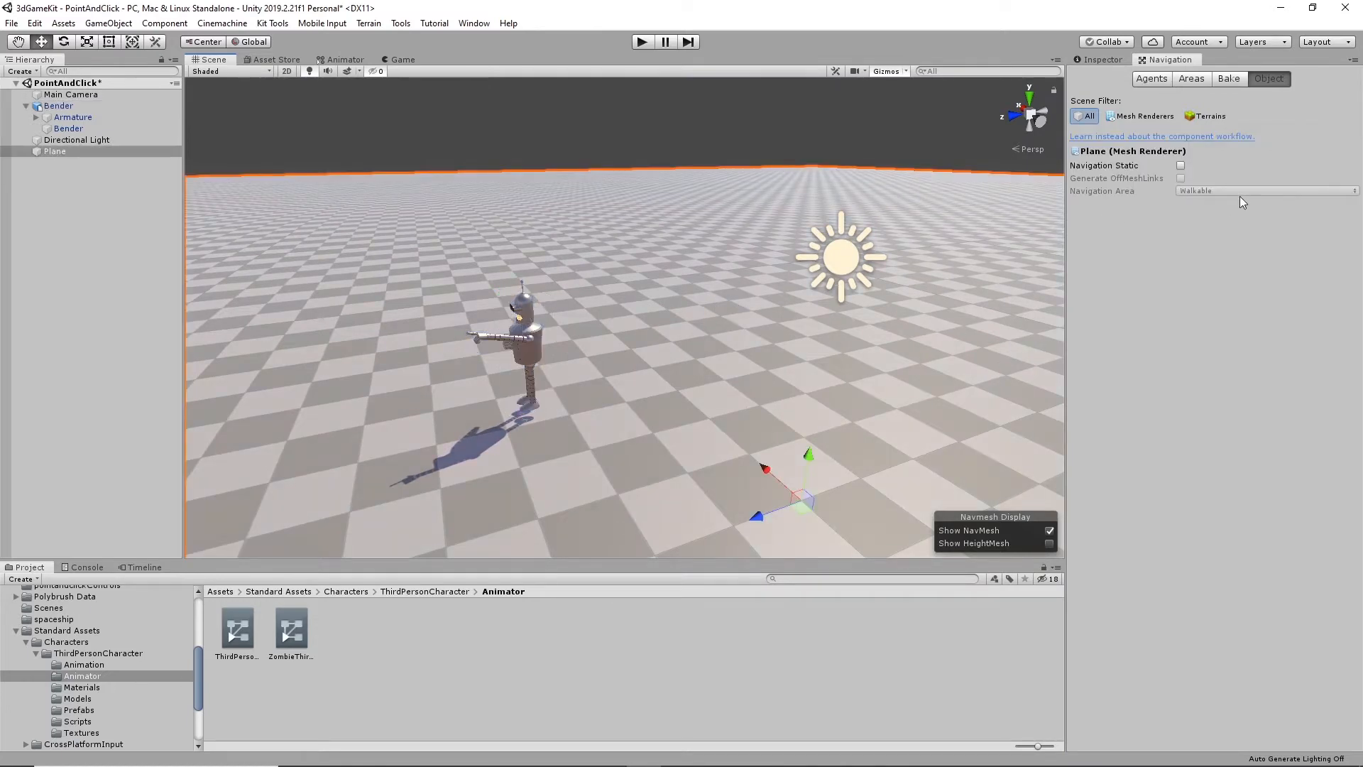
click(1181, 165)
click(1099, 61)
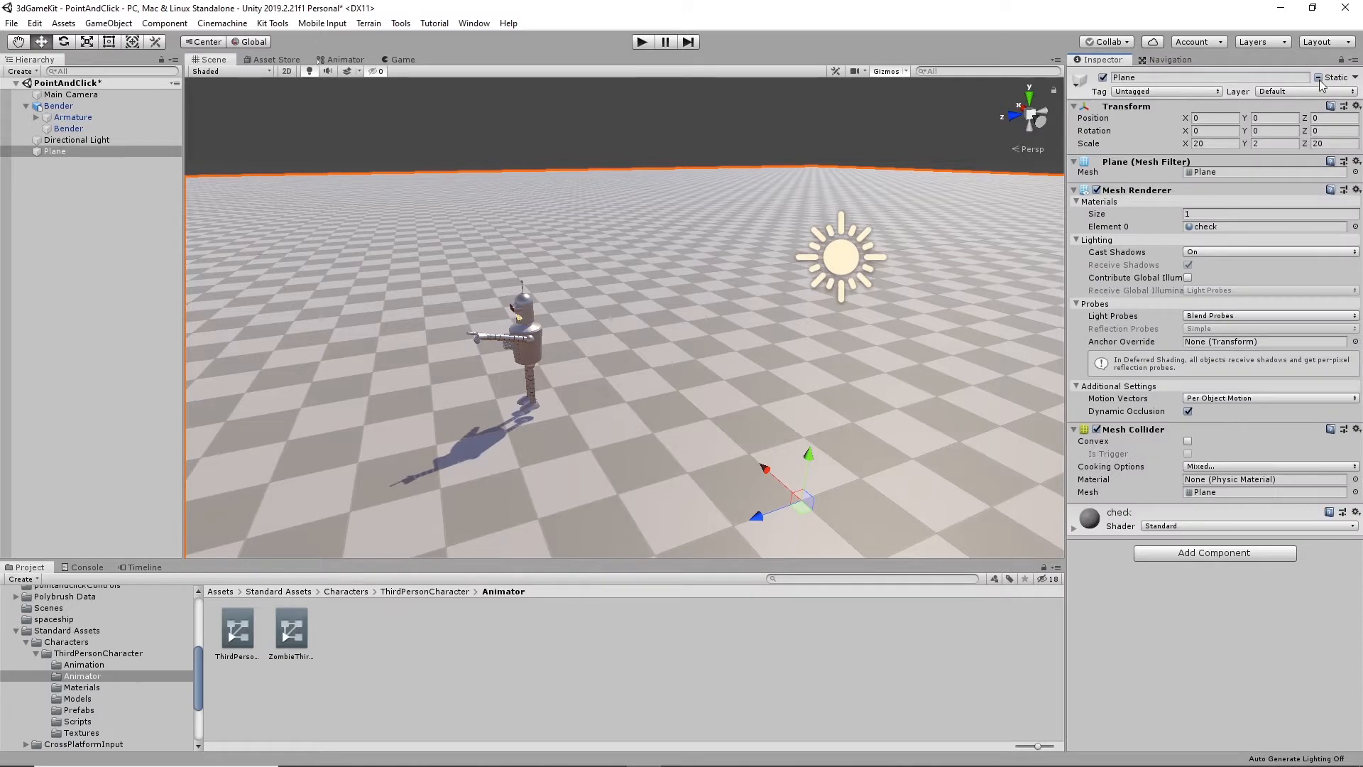
click(1172, 60)
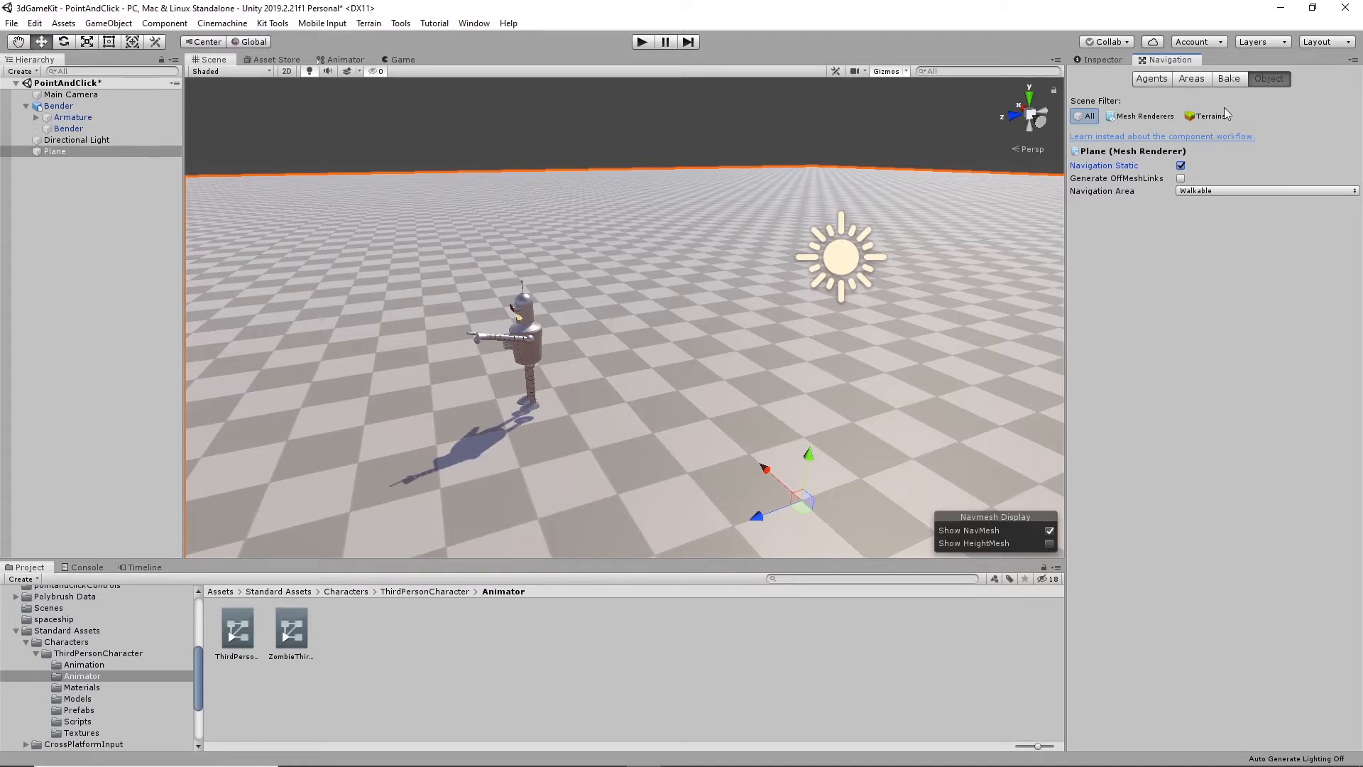
- Bake the navigation mesh with the default agent size and inspect its coverage over the plane
click(1229, 78)
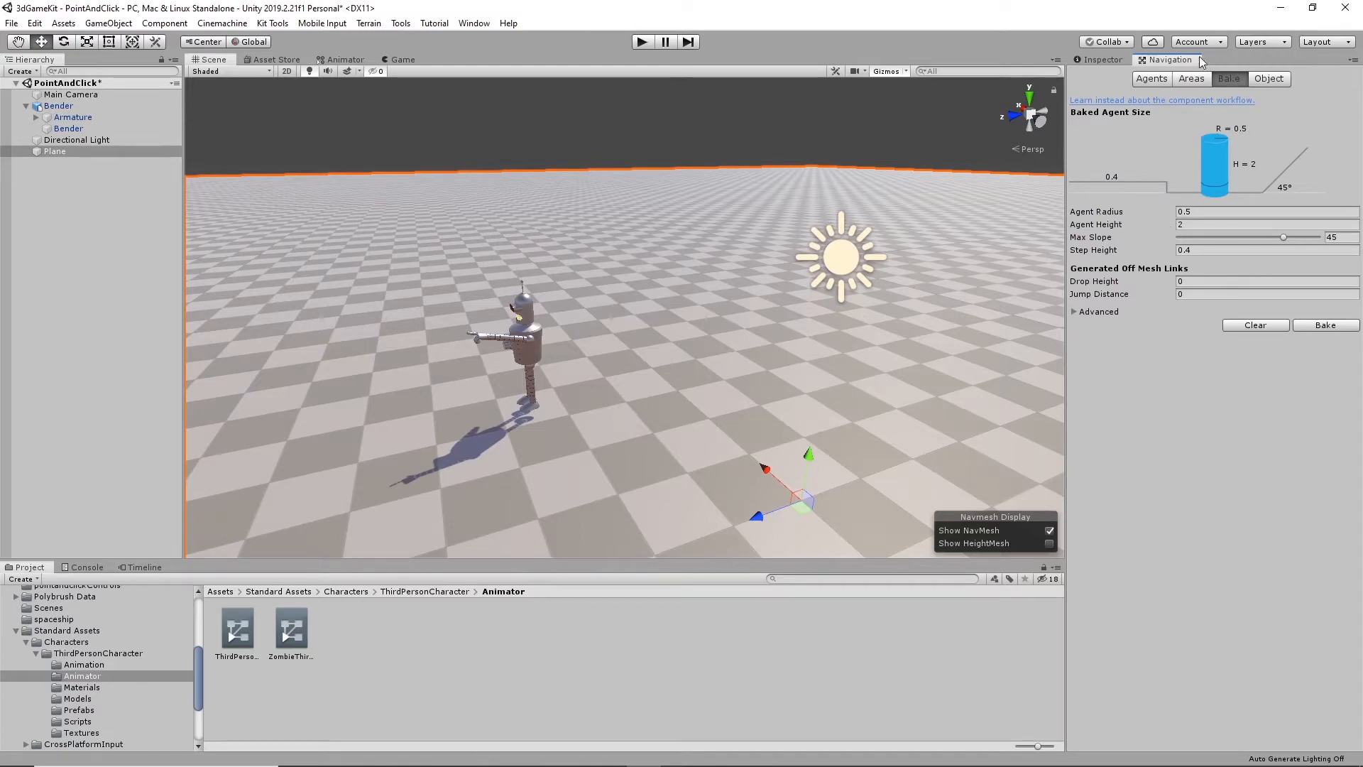
click(1324, 324)
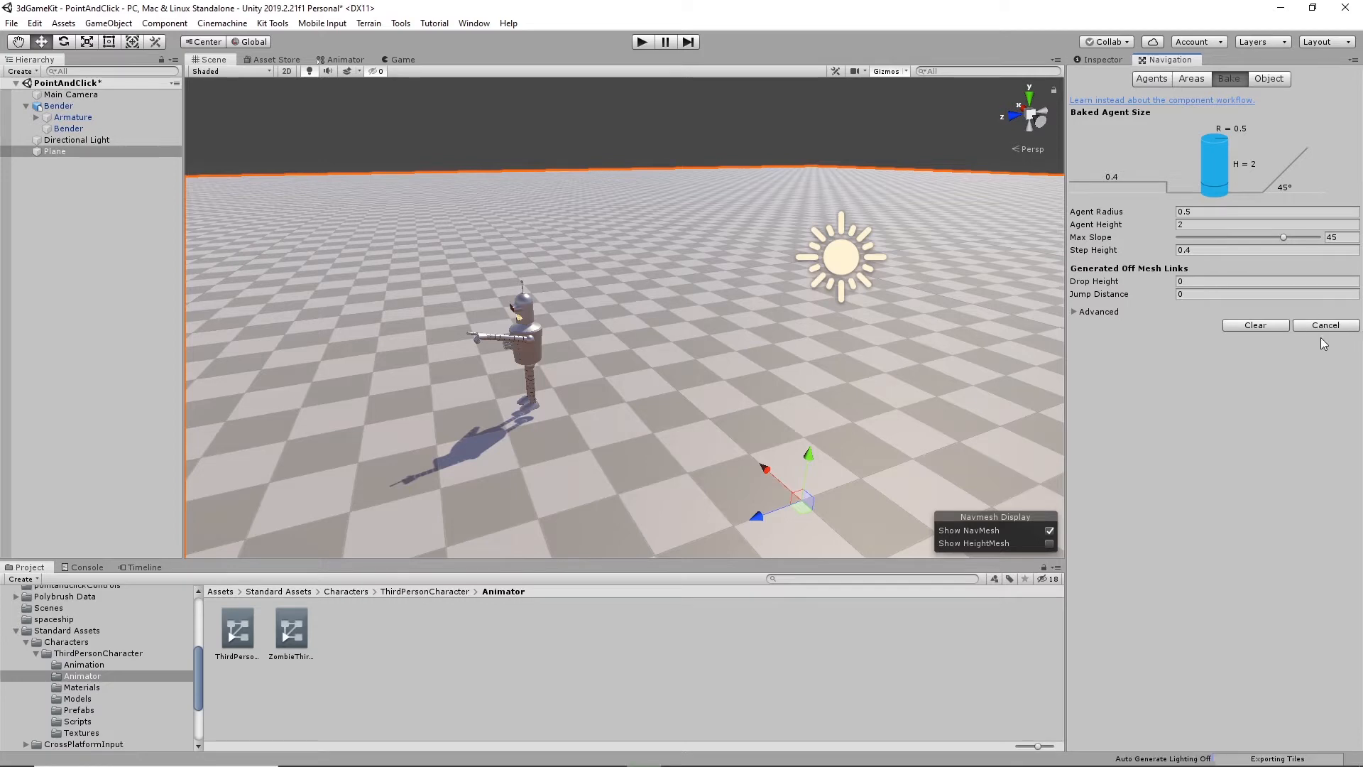
scroll(925, 317, down, 2)
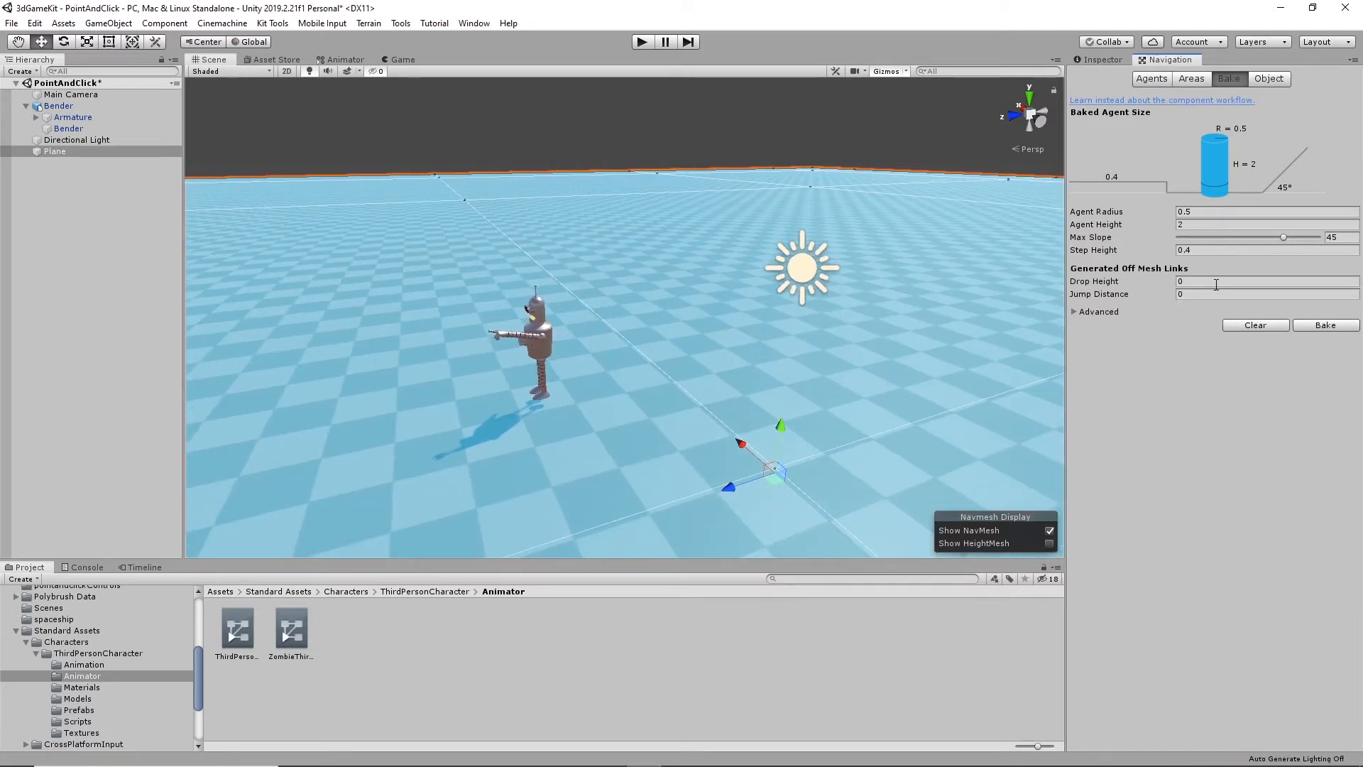
click(1270, 80)
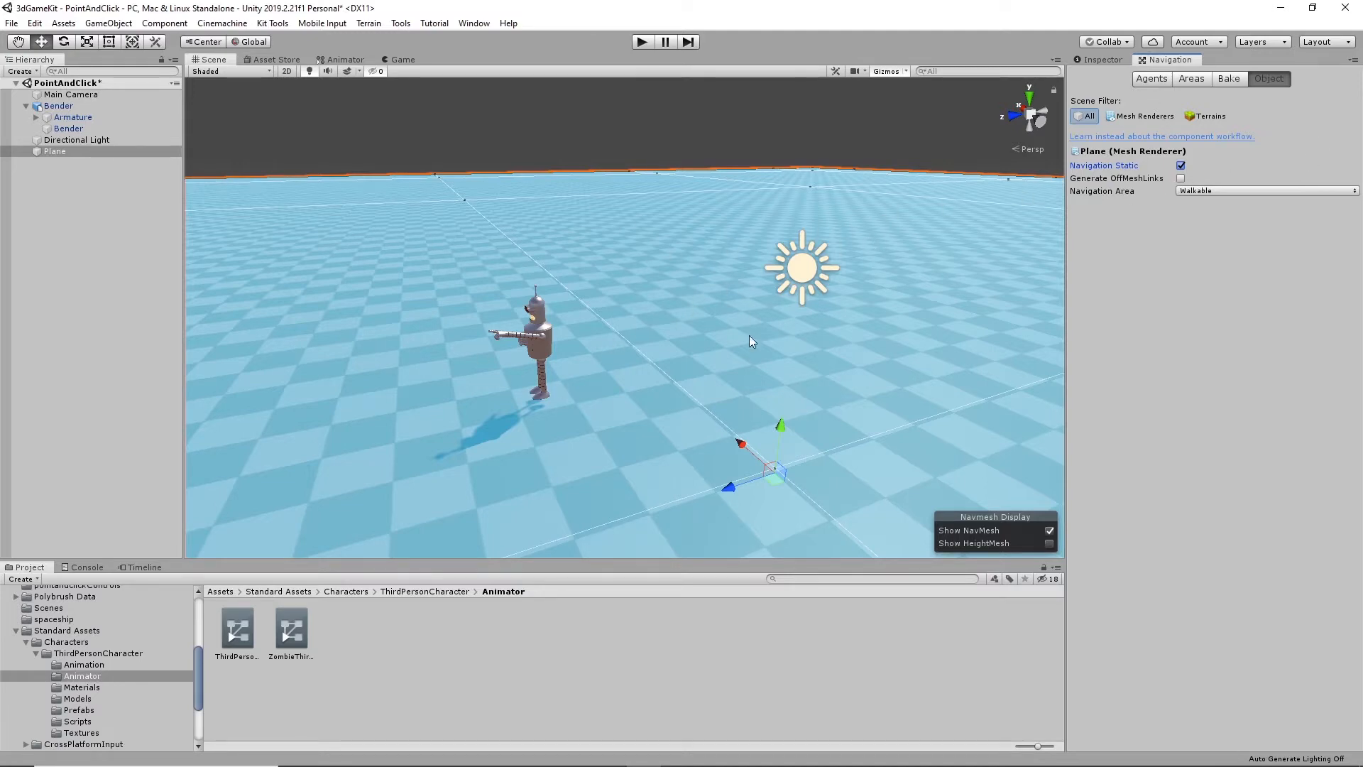
scroll(759, 330, down, 6)
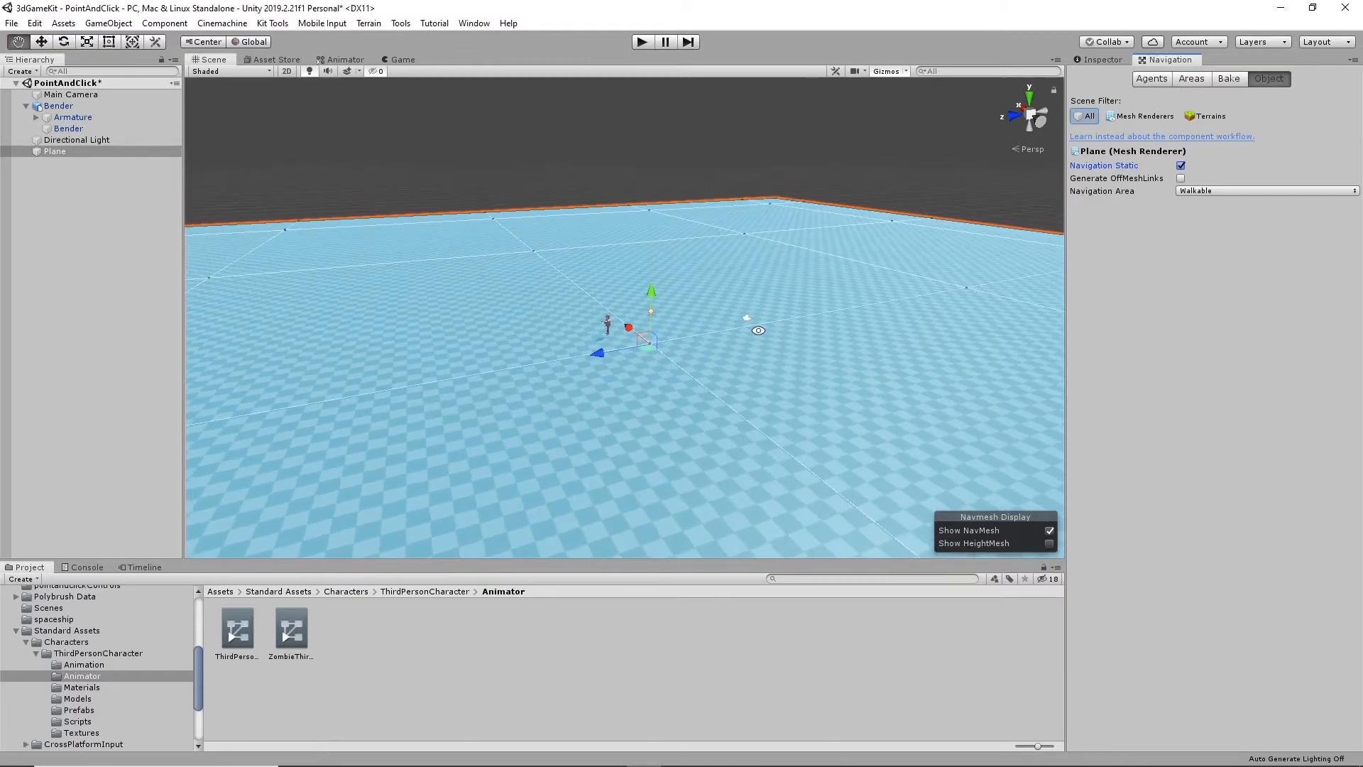
alt+drag(758, 330, 759, 362)
scroll(758, 362, up, 4)
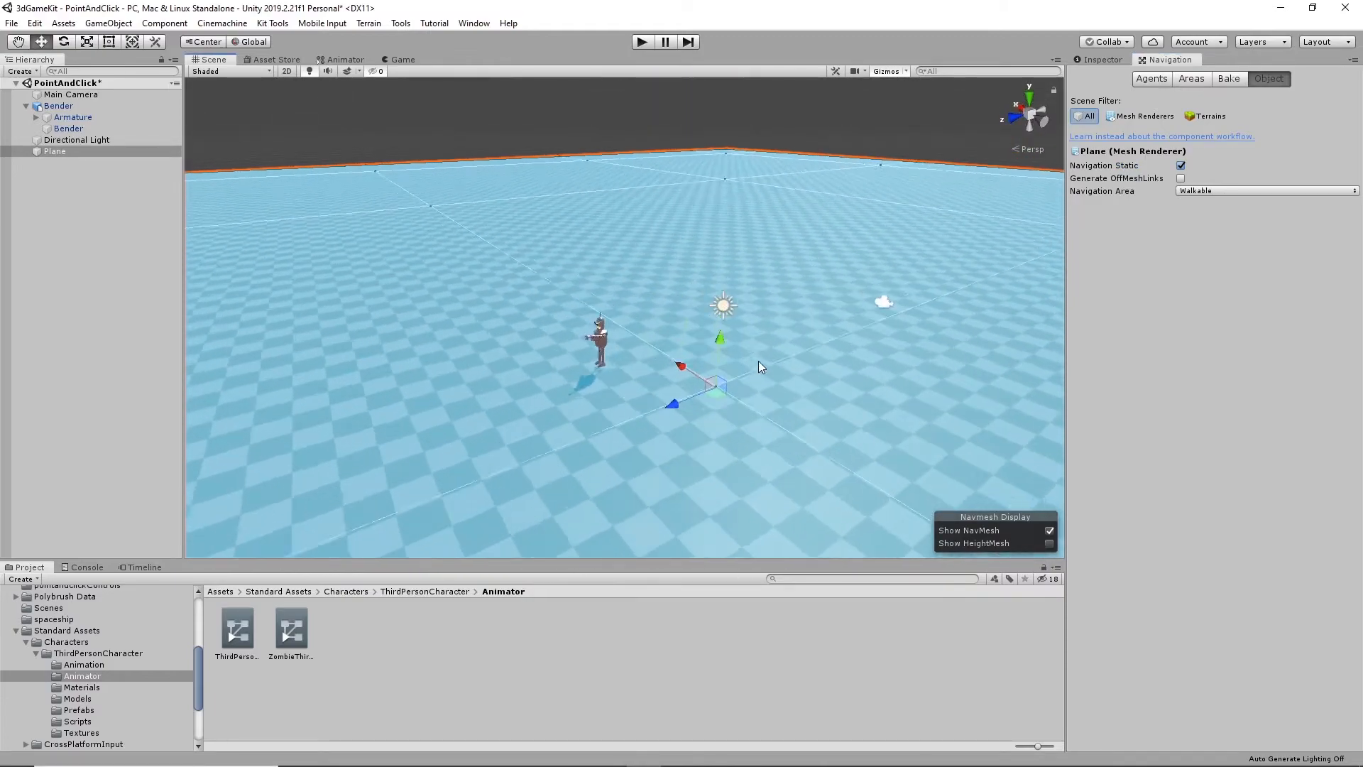
scroll(758, 363, up, 2)
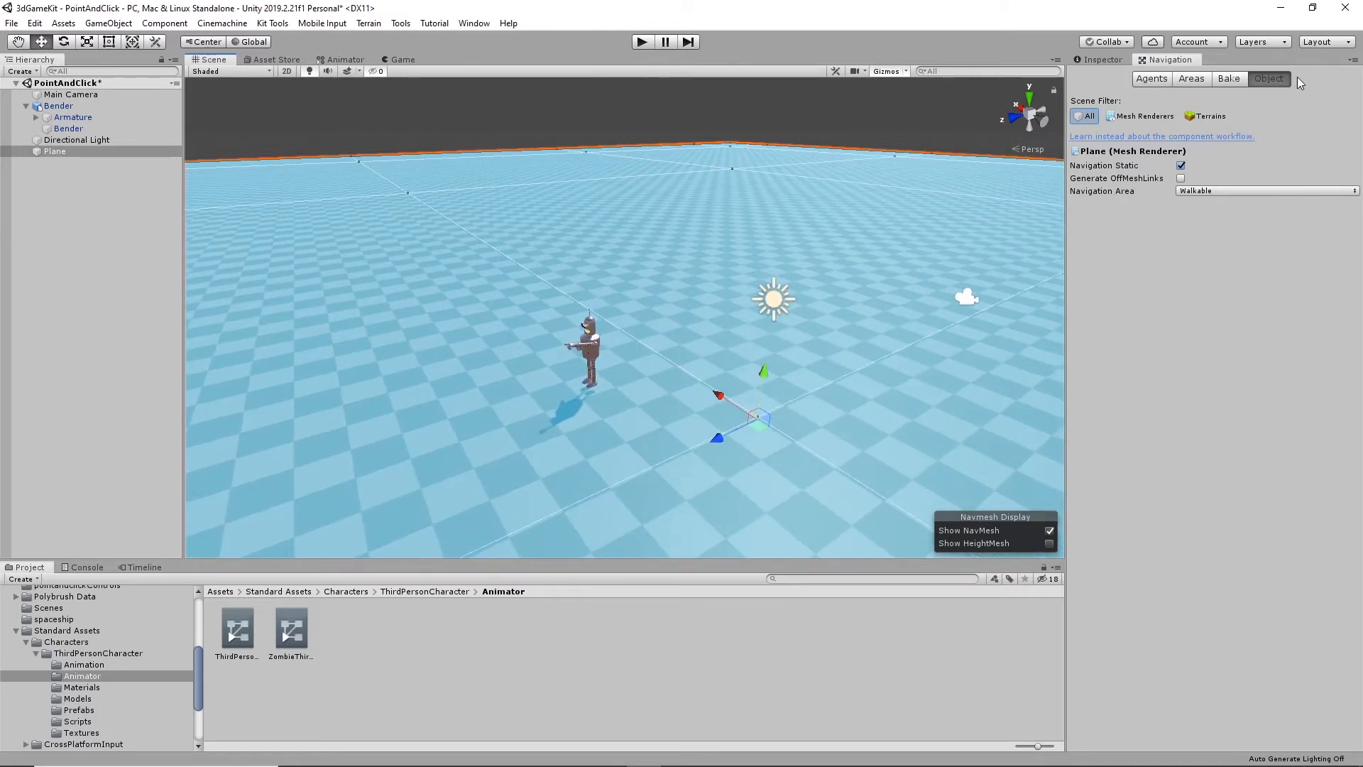
- Run the scene briefly to check Bender's behaviour on the baked navigation mesh, and stop it
click(1111, 61)
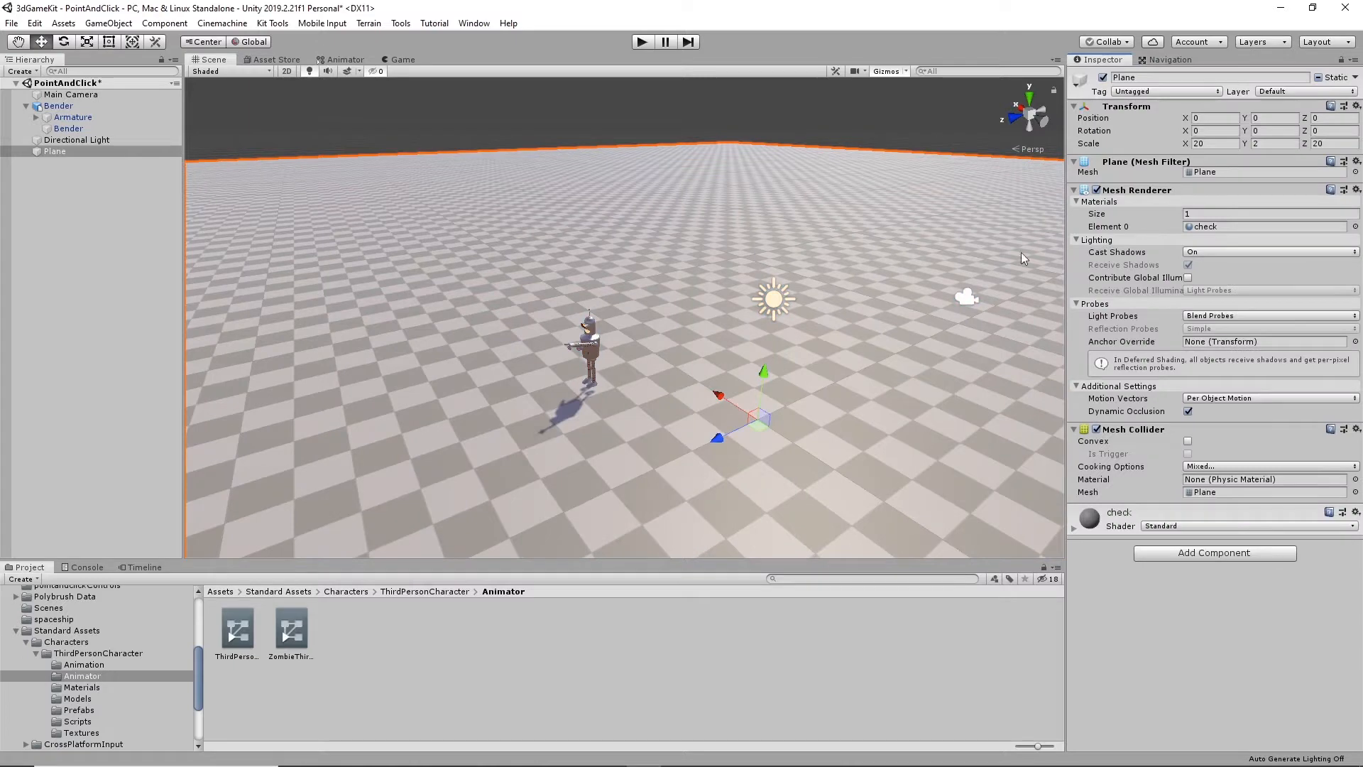
click(643, 43)
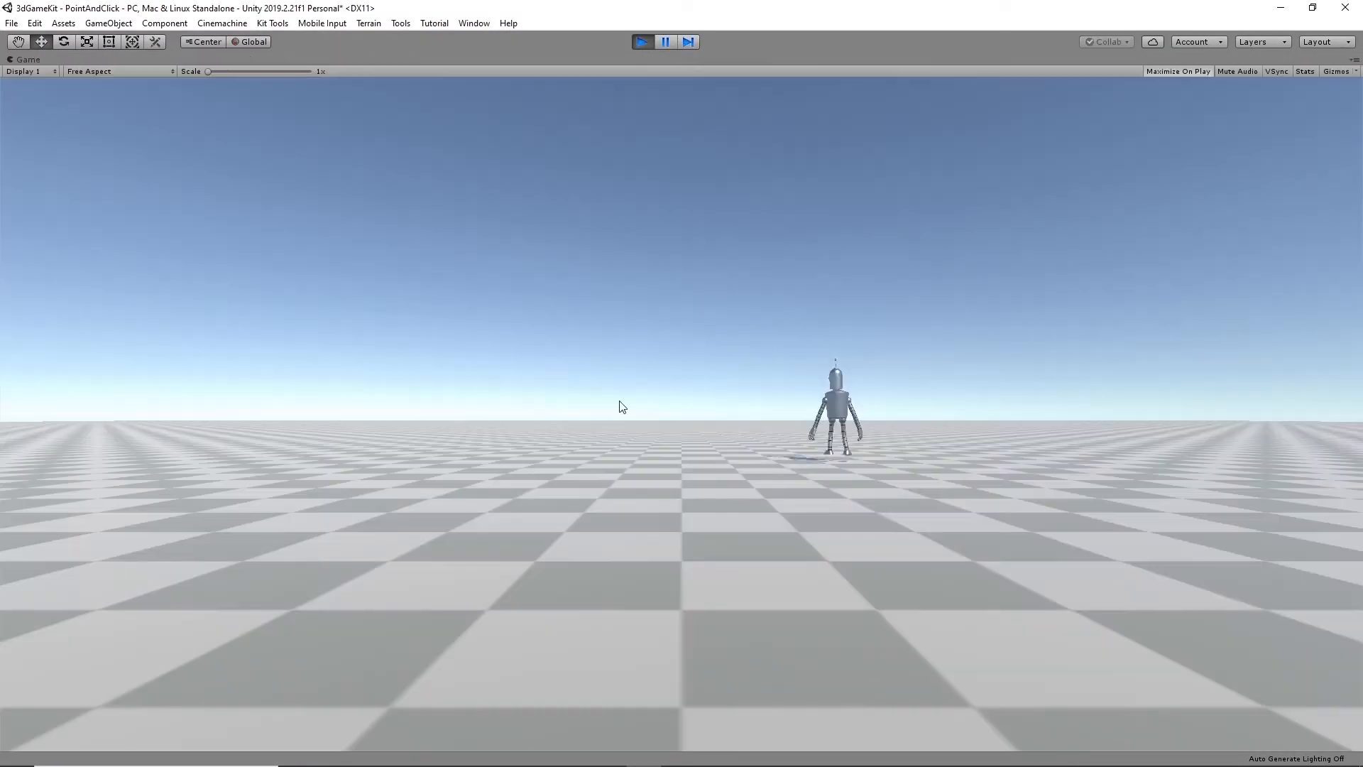
click(641, 42)
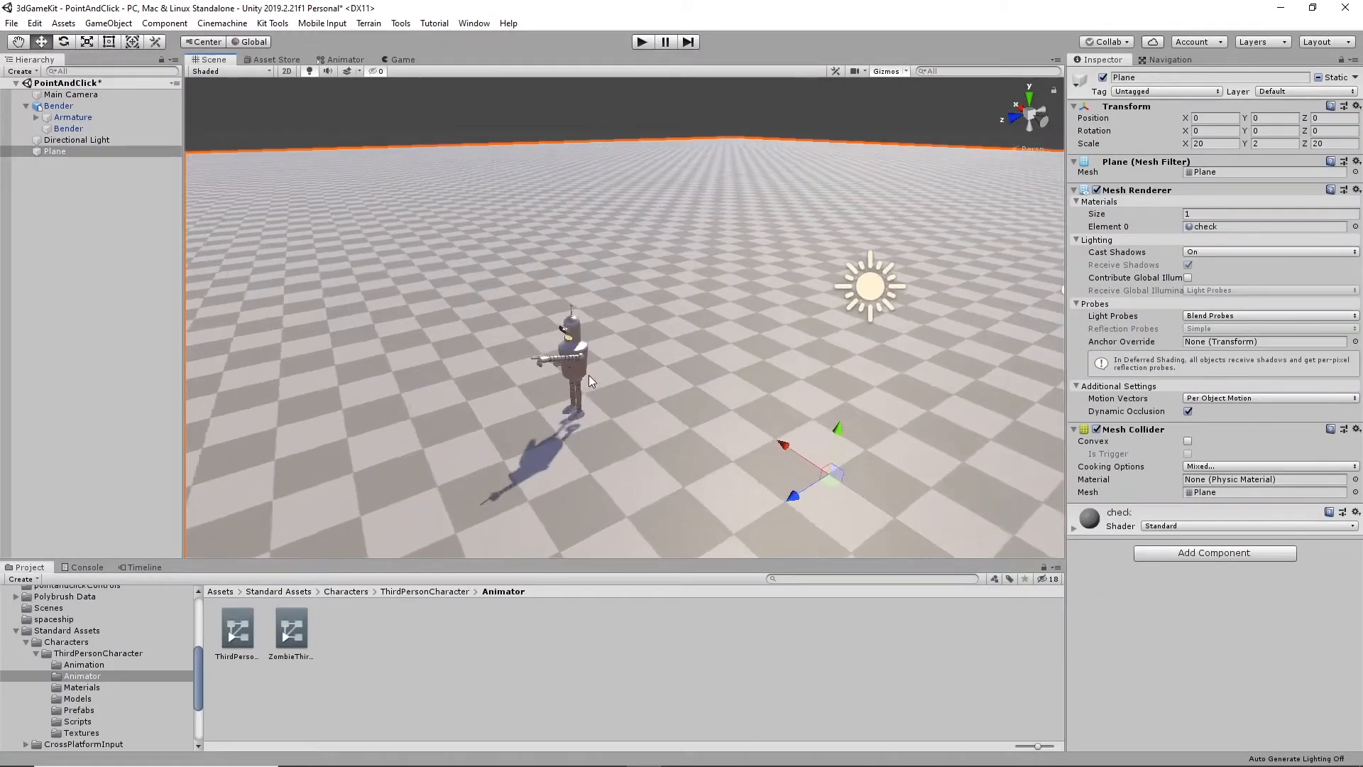
- Set the Ground Check Distance of Bender's Third Person Character script to 0.3 and test-run the scene
scroll(590, 374, up, 3)
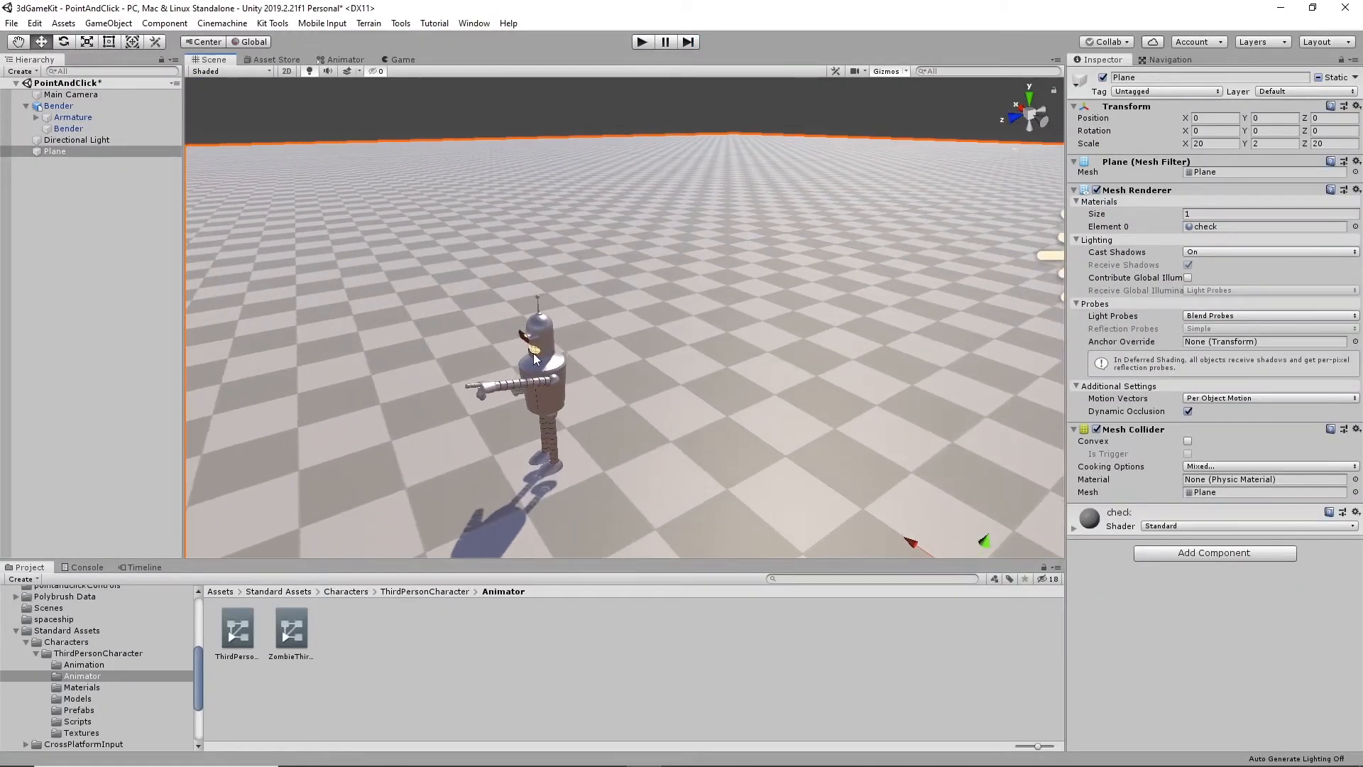
click(535, 359)
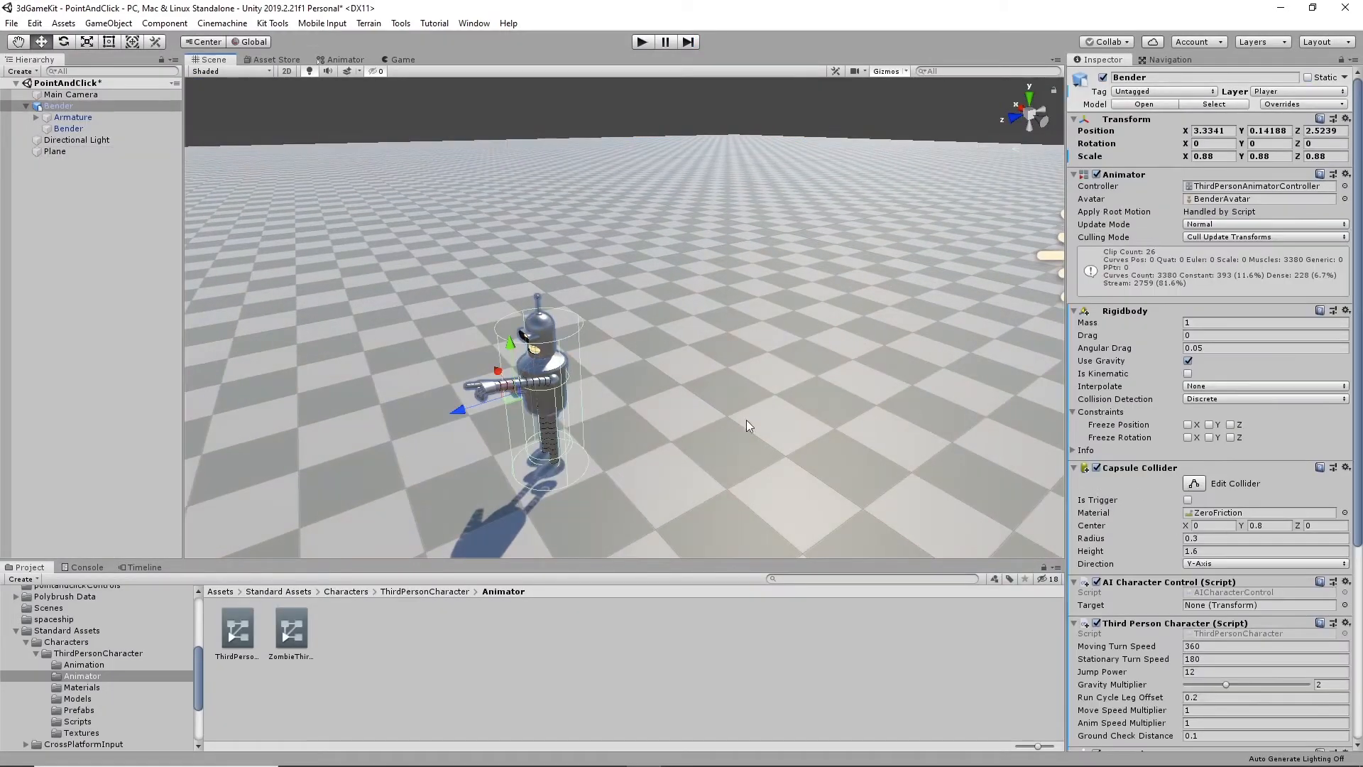
scroll(1074, 534, down, 10)
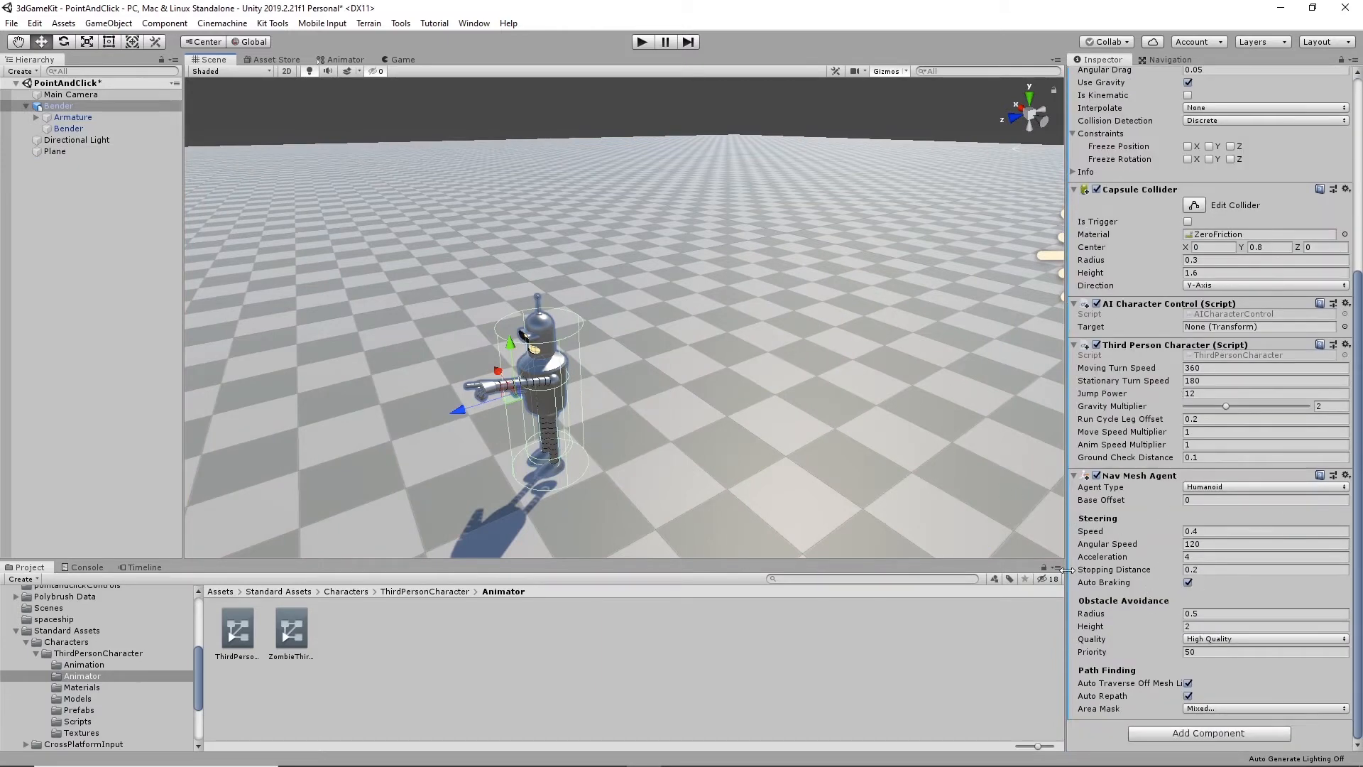
click(1208, 458)
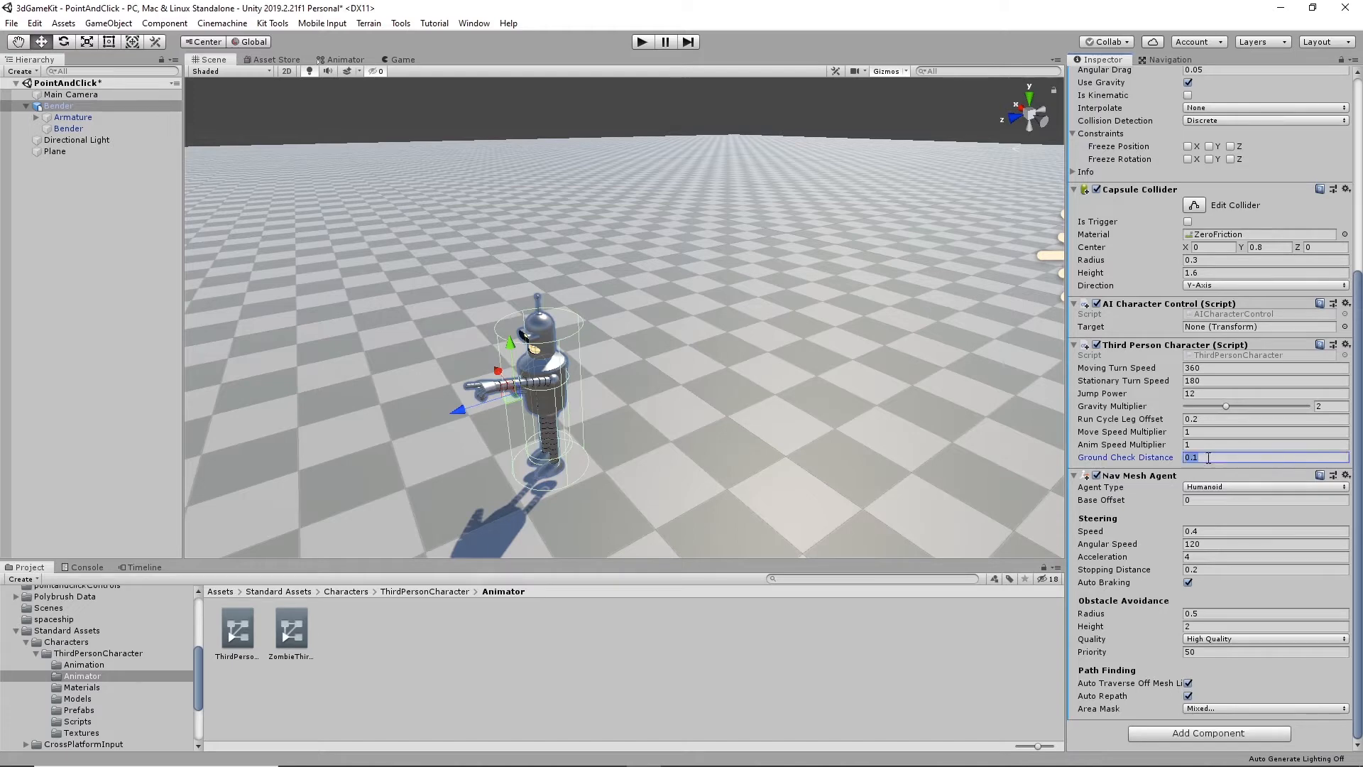
click(1197, 461)
click(1214, 445)
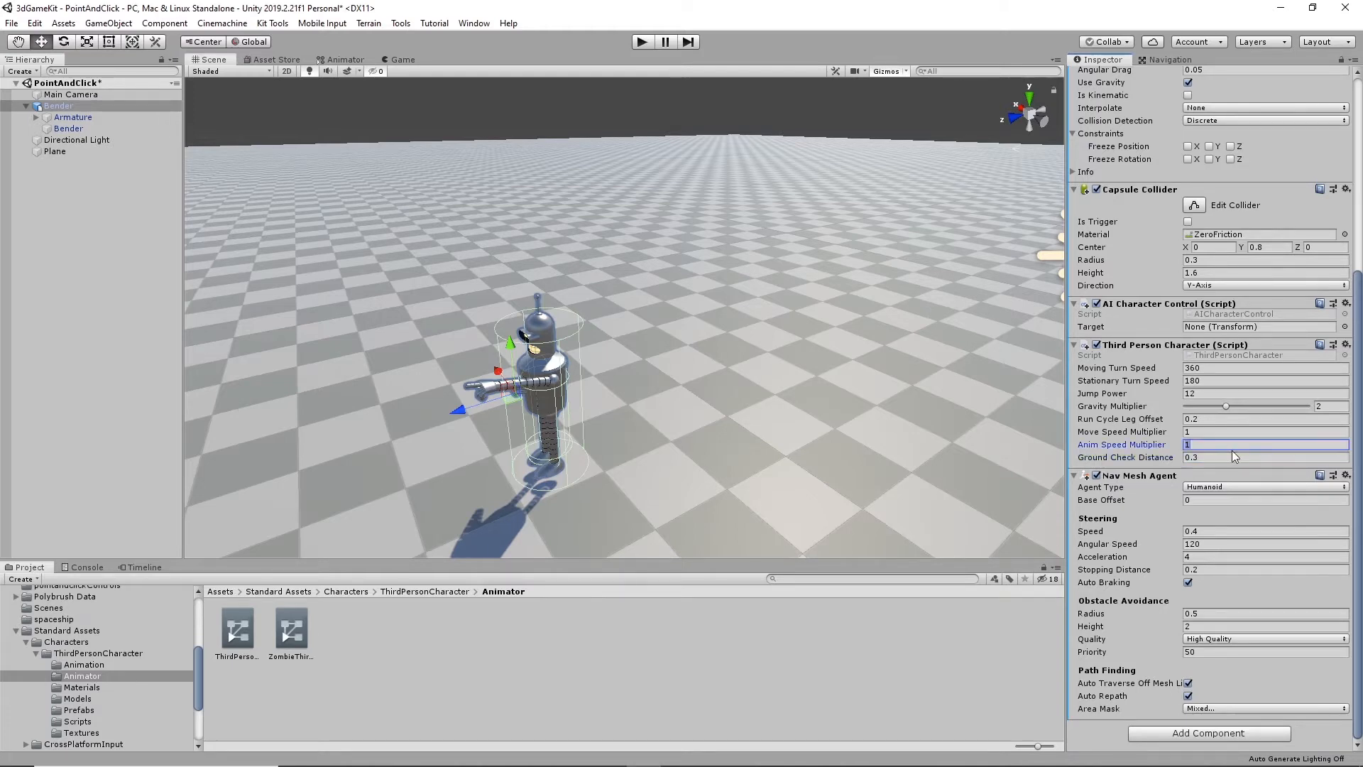
click(1196, 458)
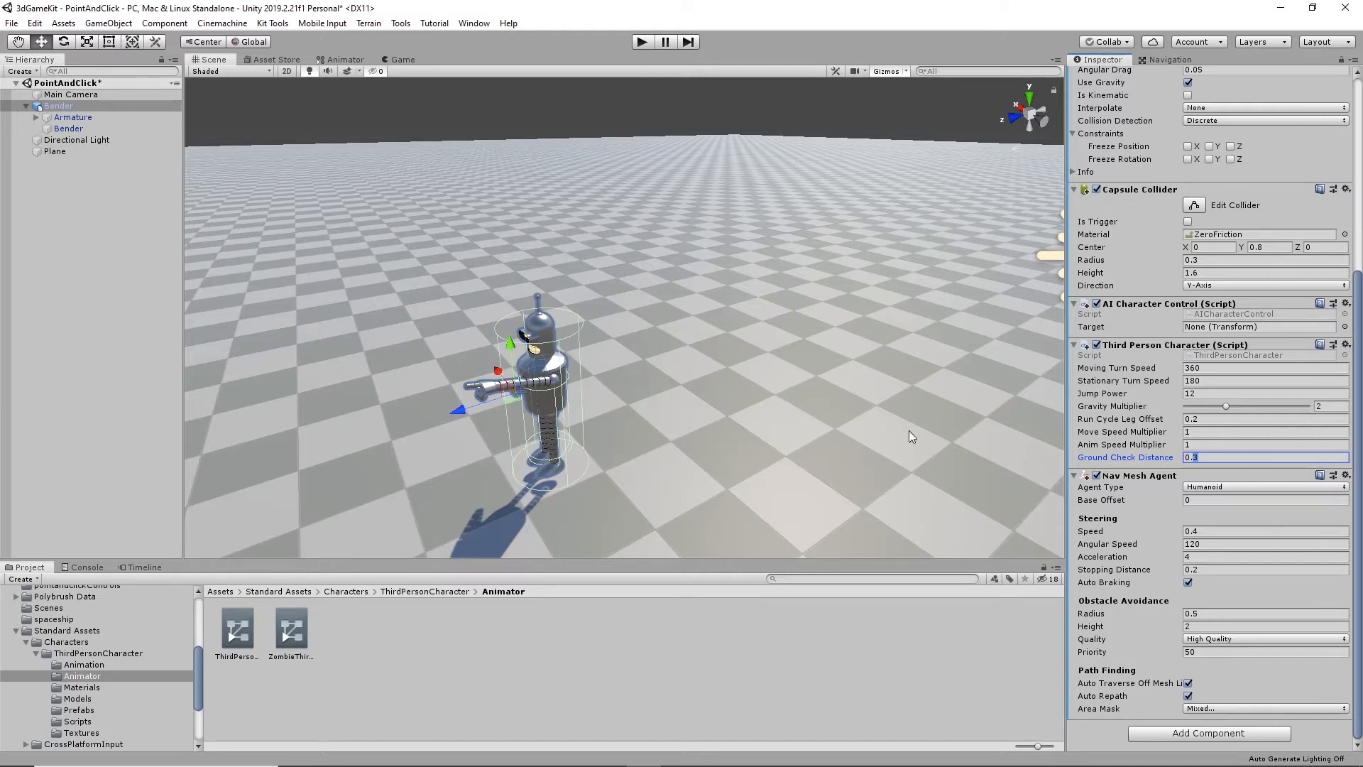
click(641, 41)
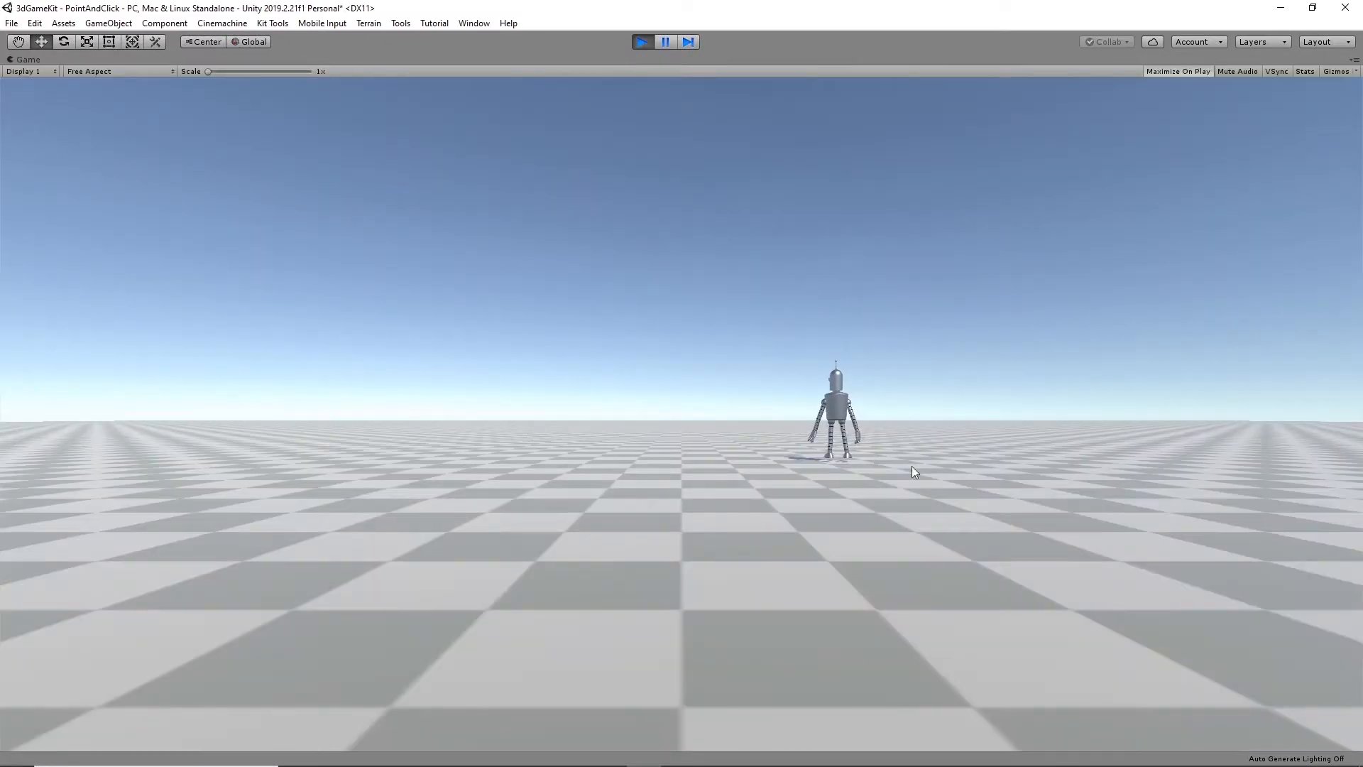
click(642, 42)
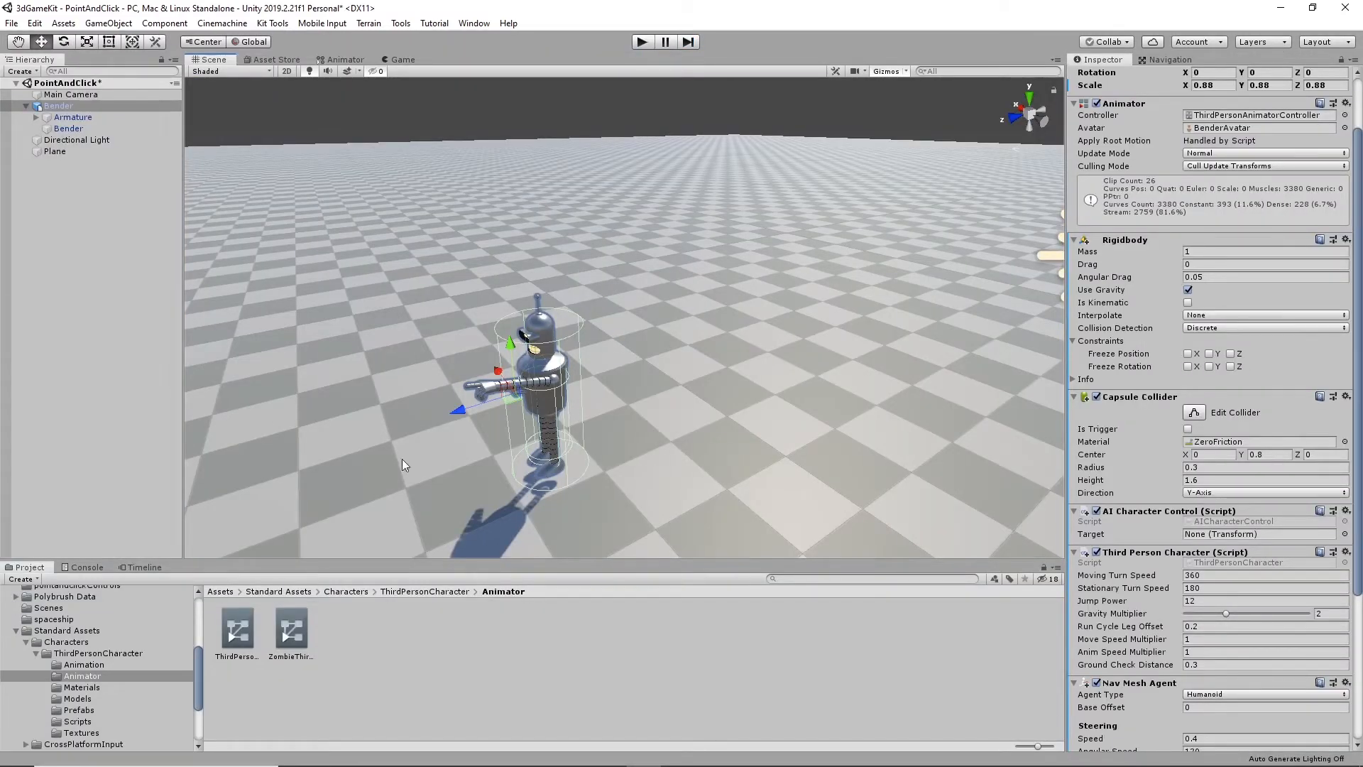
- Try to attach the pointClickPlayer script from the Assets folder directly onto Bender
scroll(43, 653, up, 5)
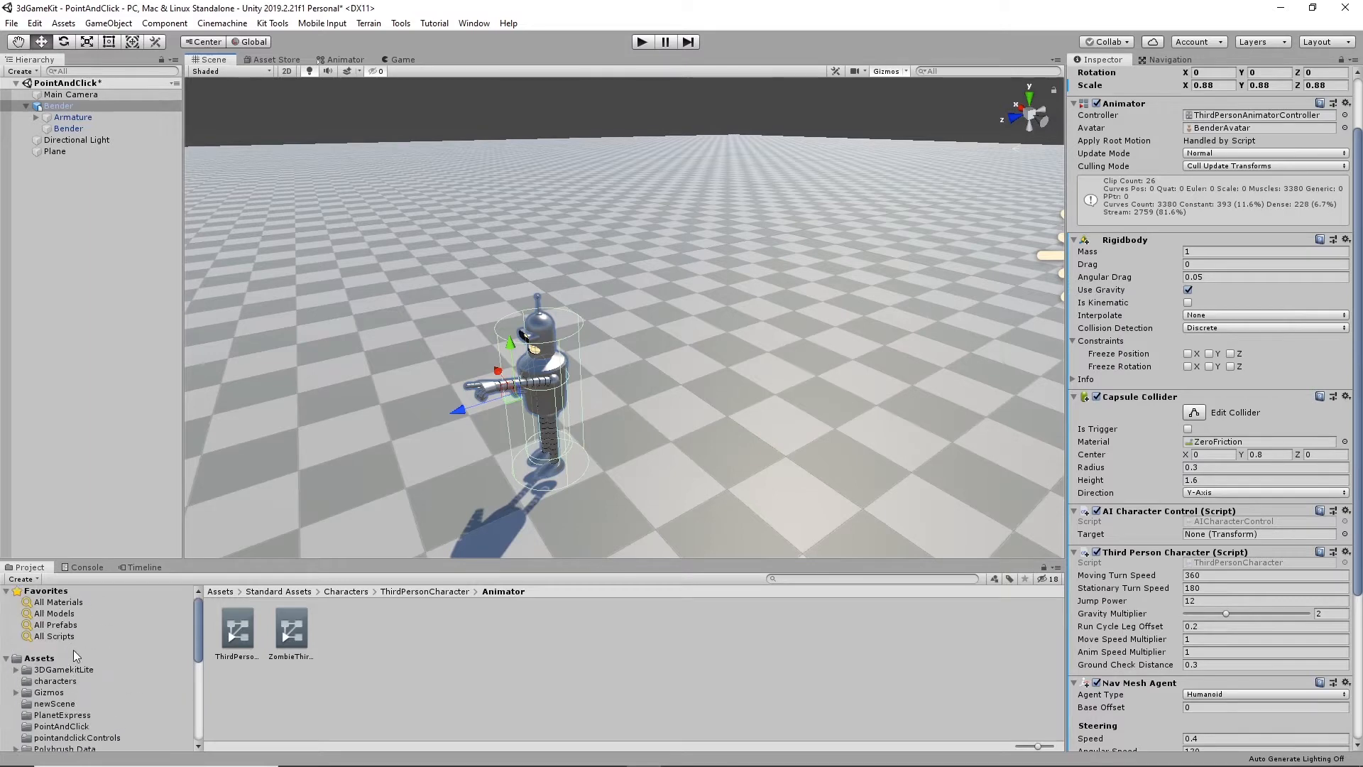
click(29, 662)
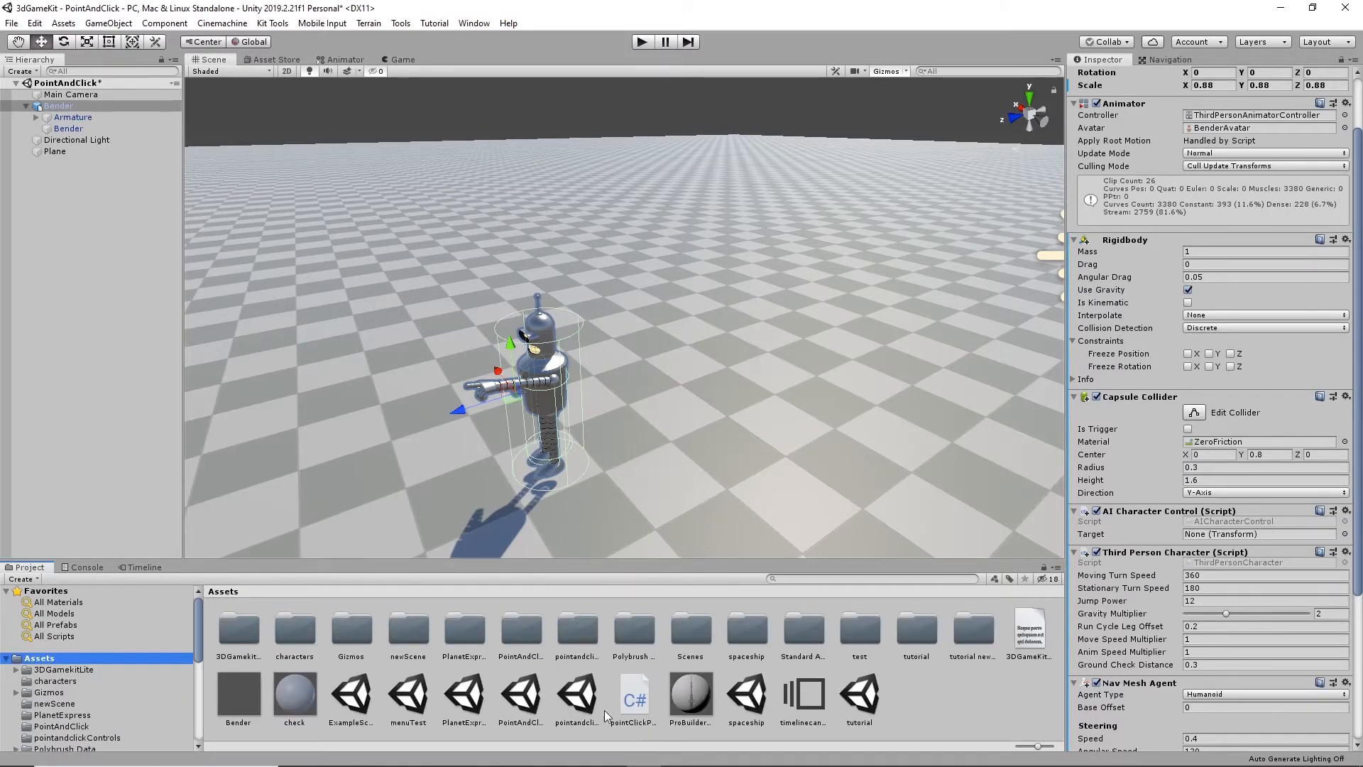
drag(634, 700, 1172, 481)
scroll(1357, 589, down, 5)
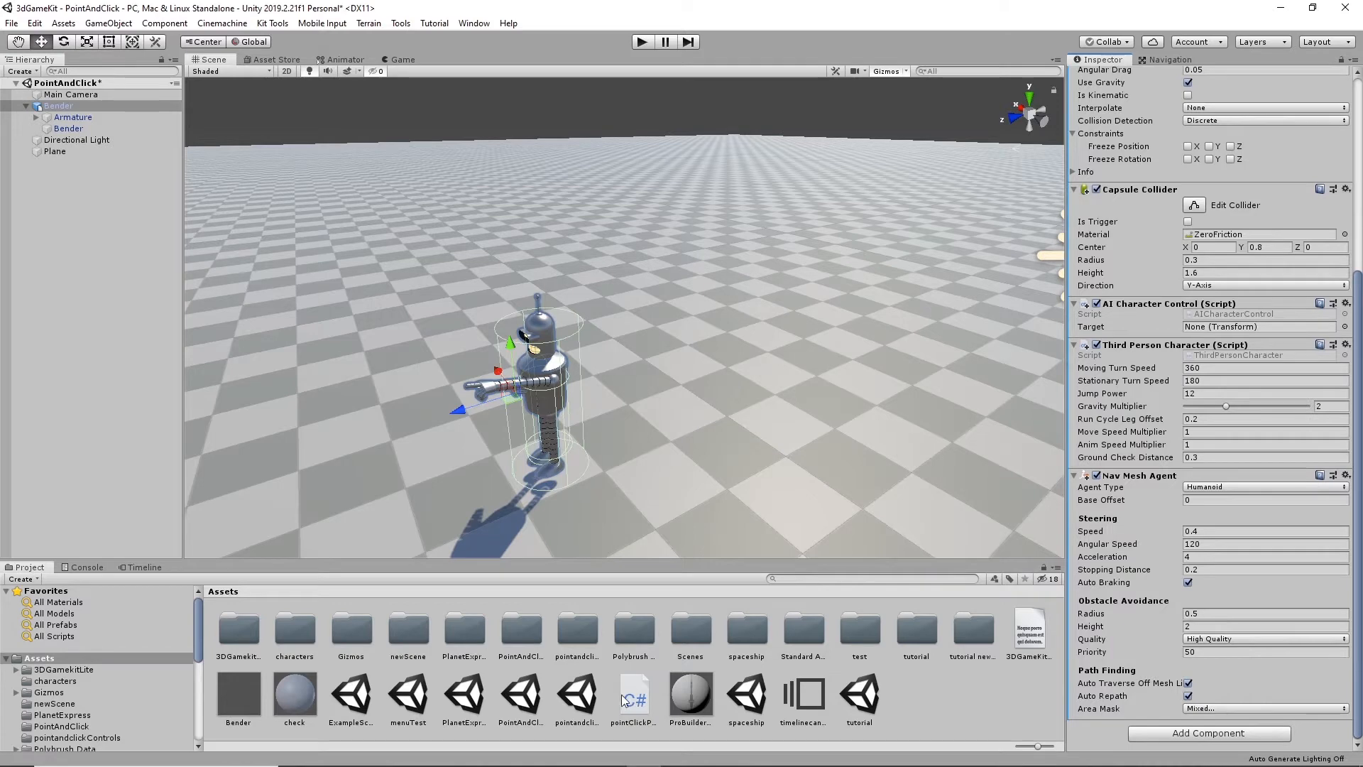
drag(631, 702, 1198, 605)
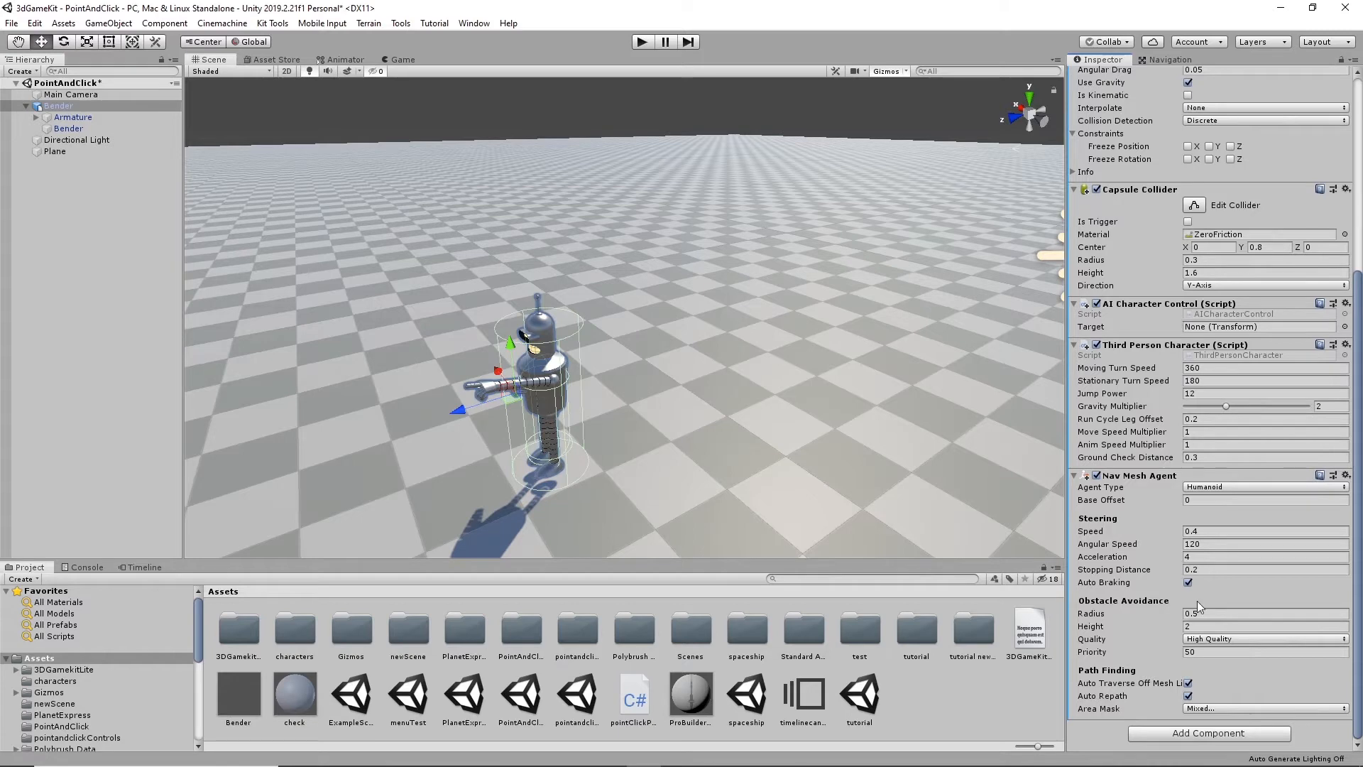
- Add the Point Click Player script to Bender as a new component and expand its settings
click(1213, 733)
scroll(1175, 731, down, 3)
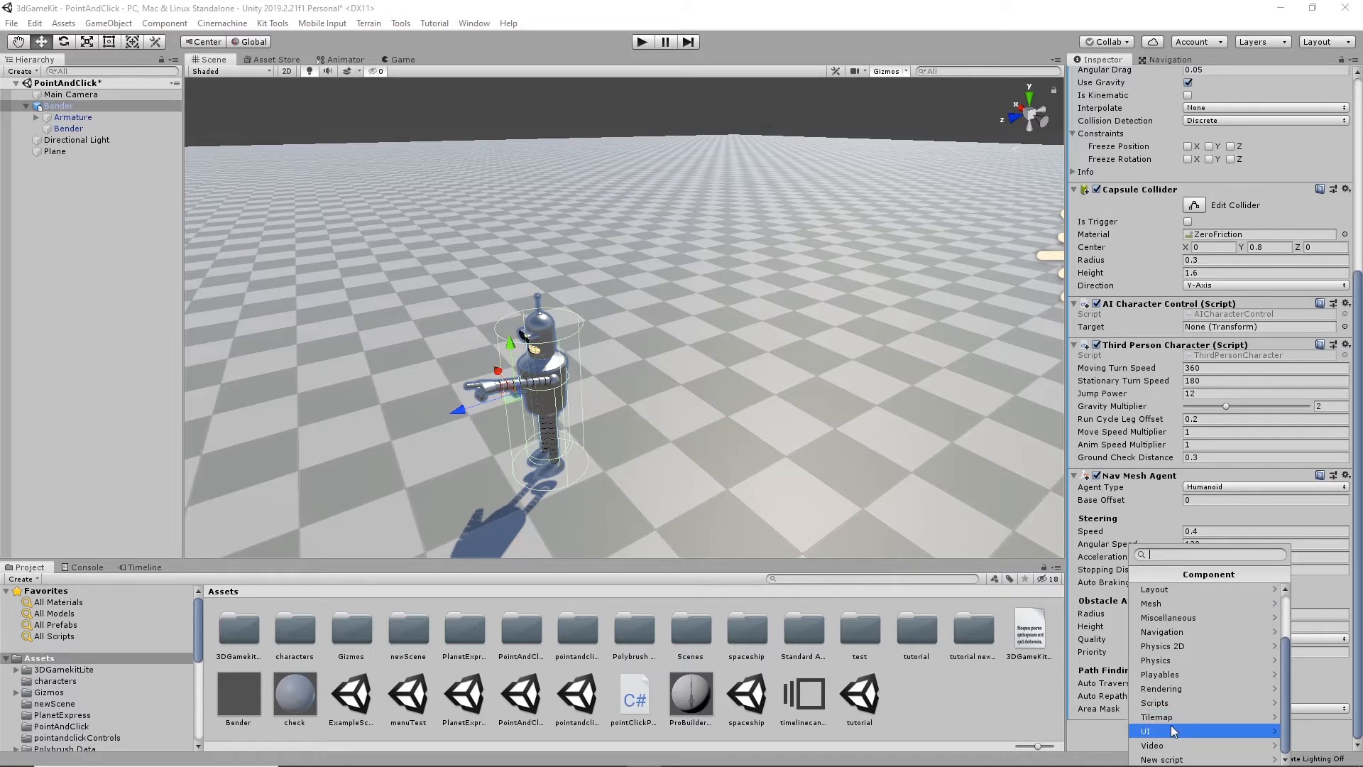
click(1189, 702)
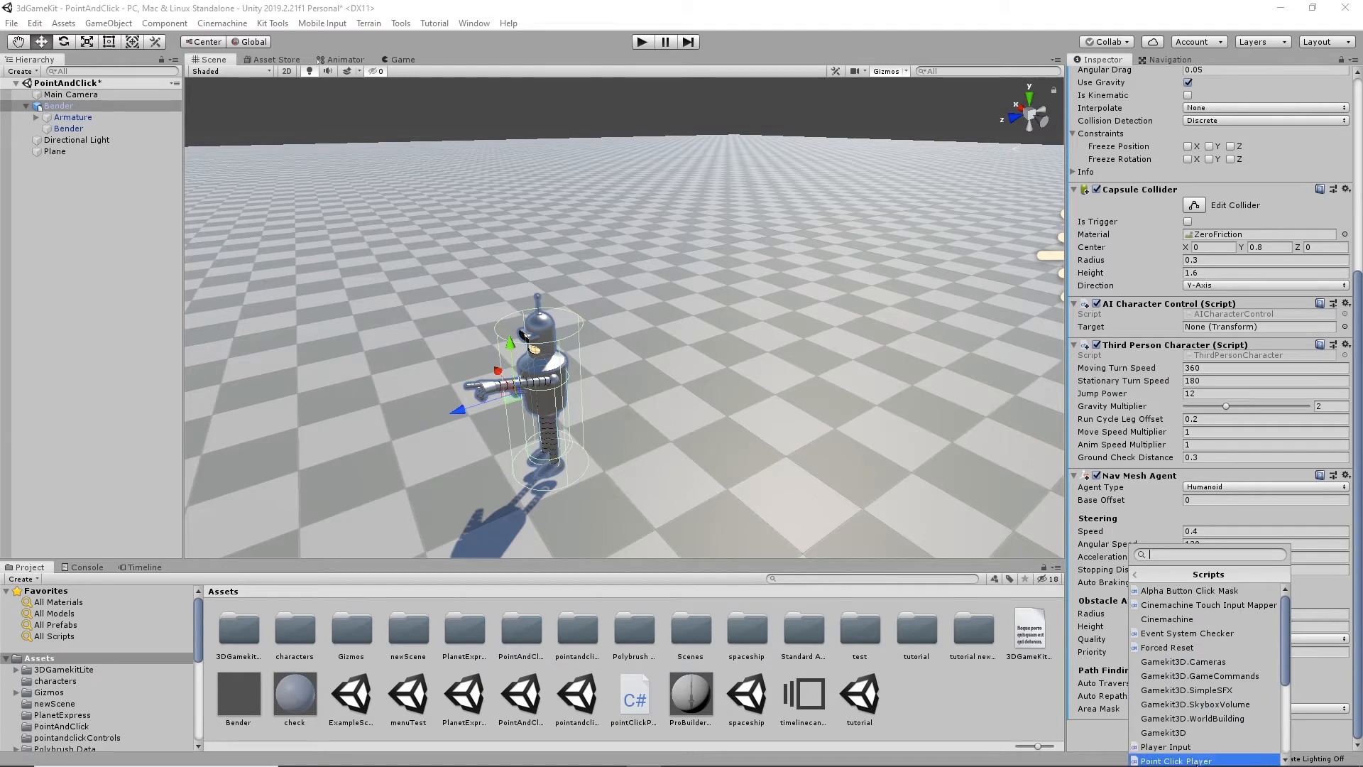
click(1201, 760)
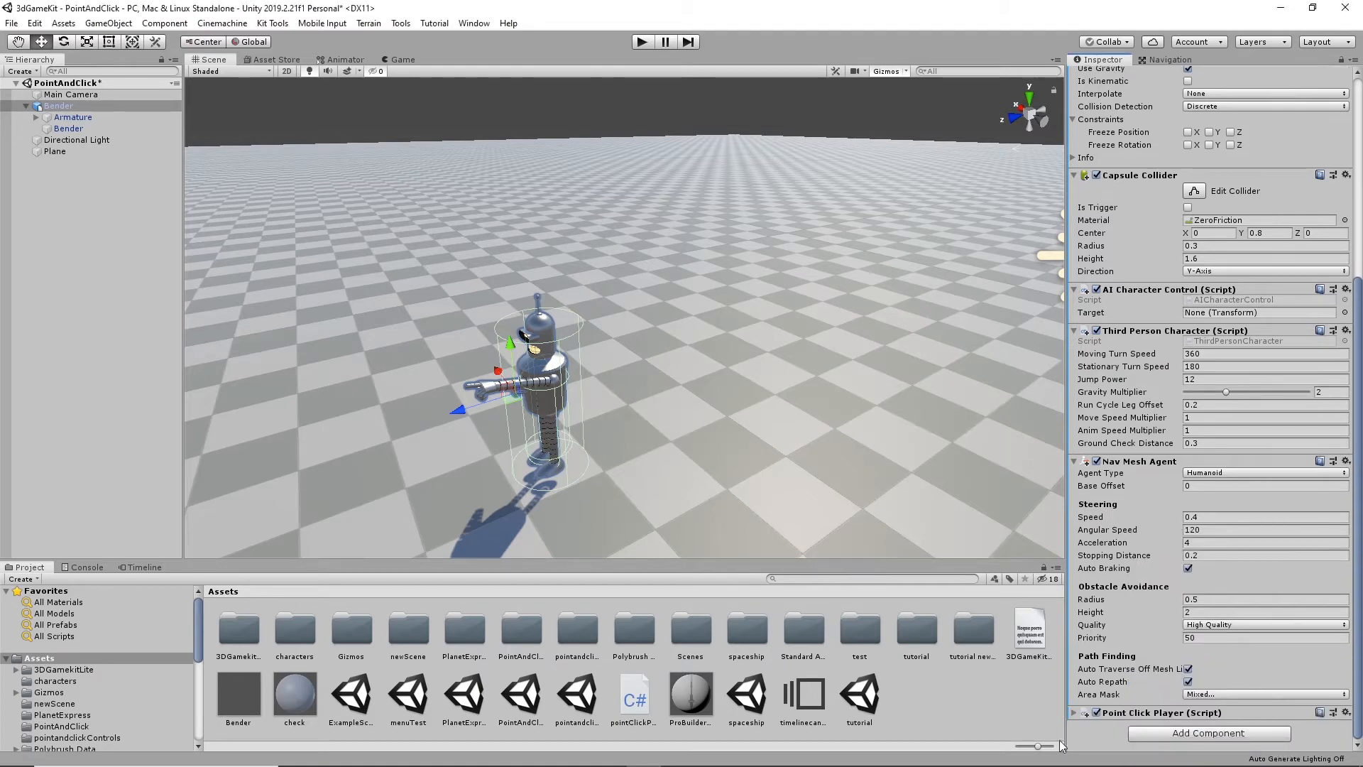
click(1073, 713)
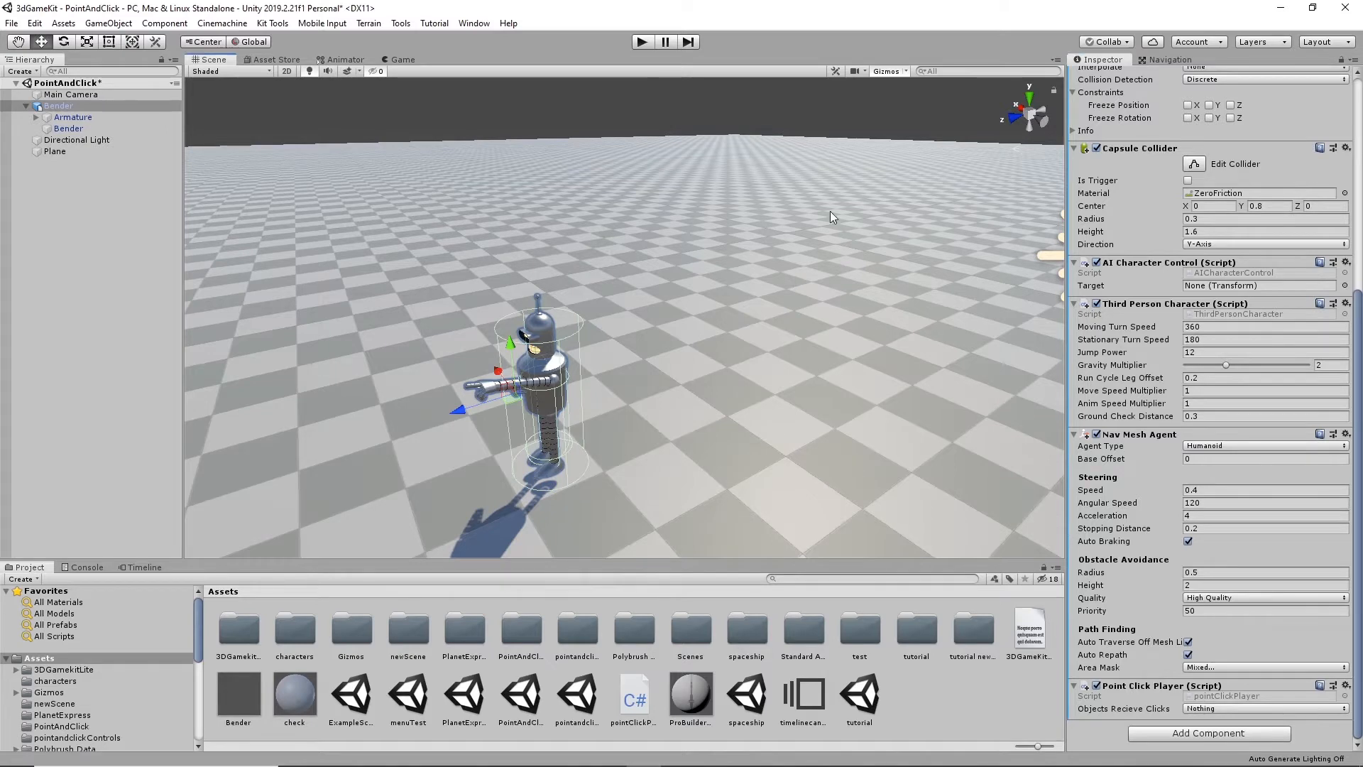
- Check the Plane's layer and material, and set Objects Recieve Clicks in Bender's Point Click Player to Everything
click(857, 357)
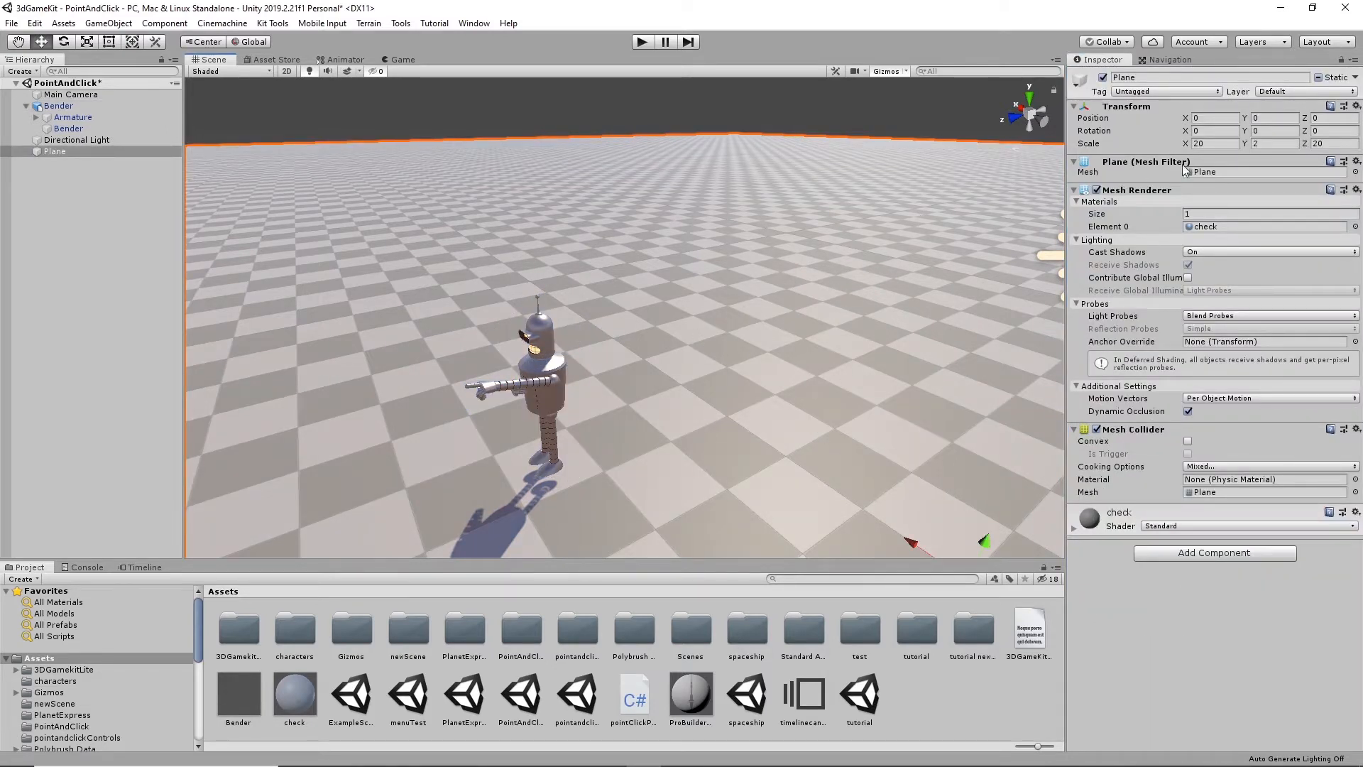
click(1074, 528)
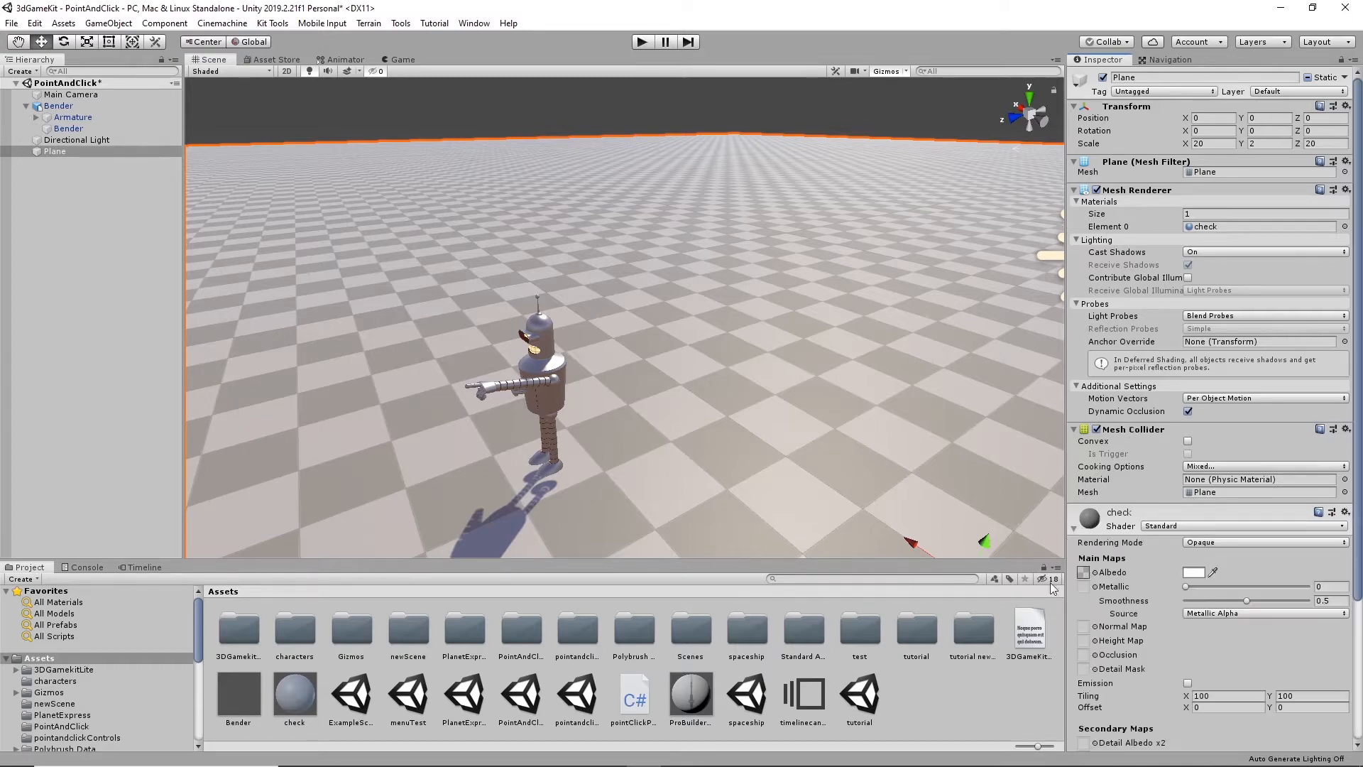
click(552, 365)
scroll(1199, 692, down, 5)
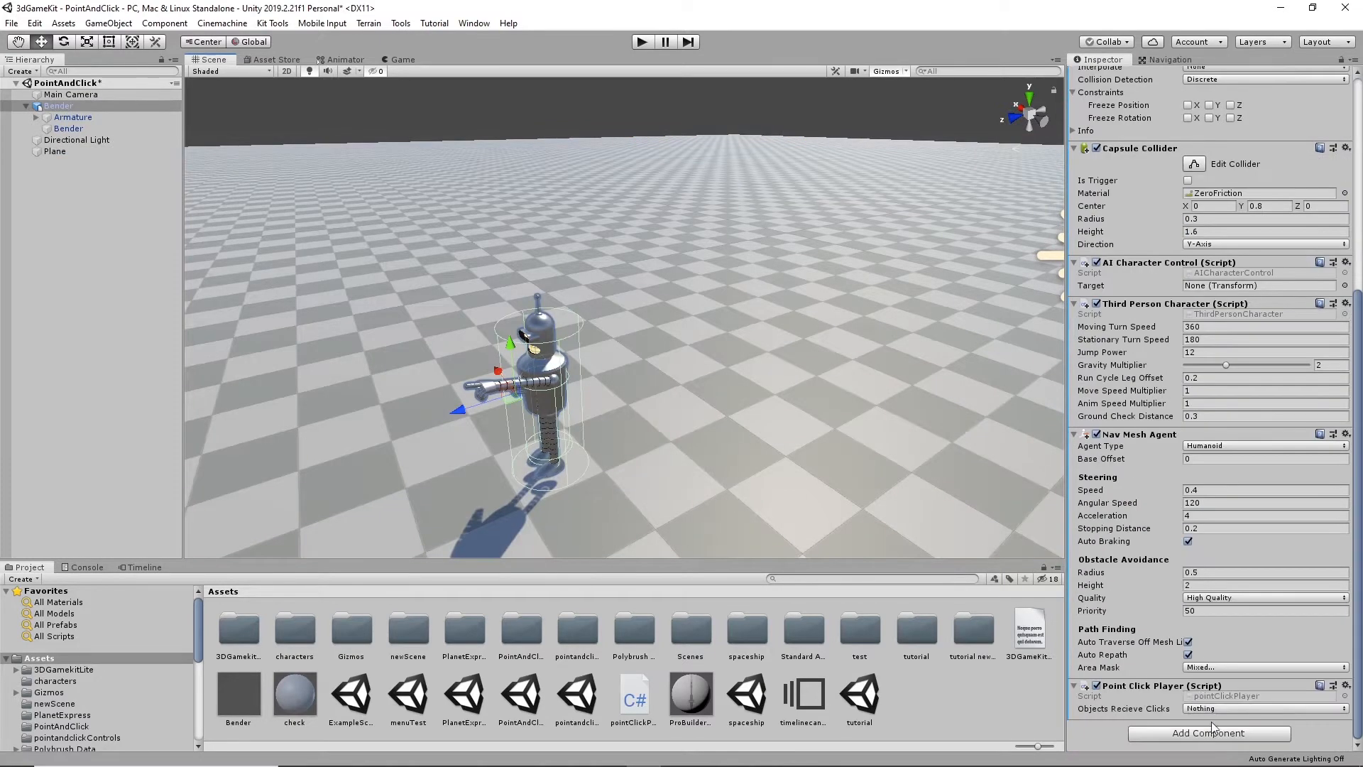
click(1216, 709)
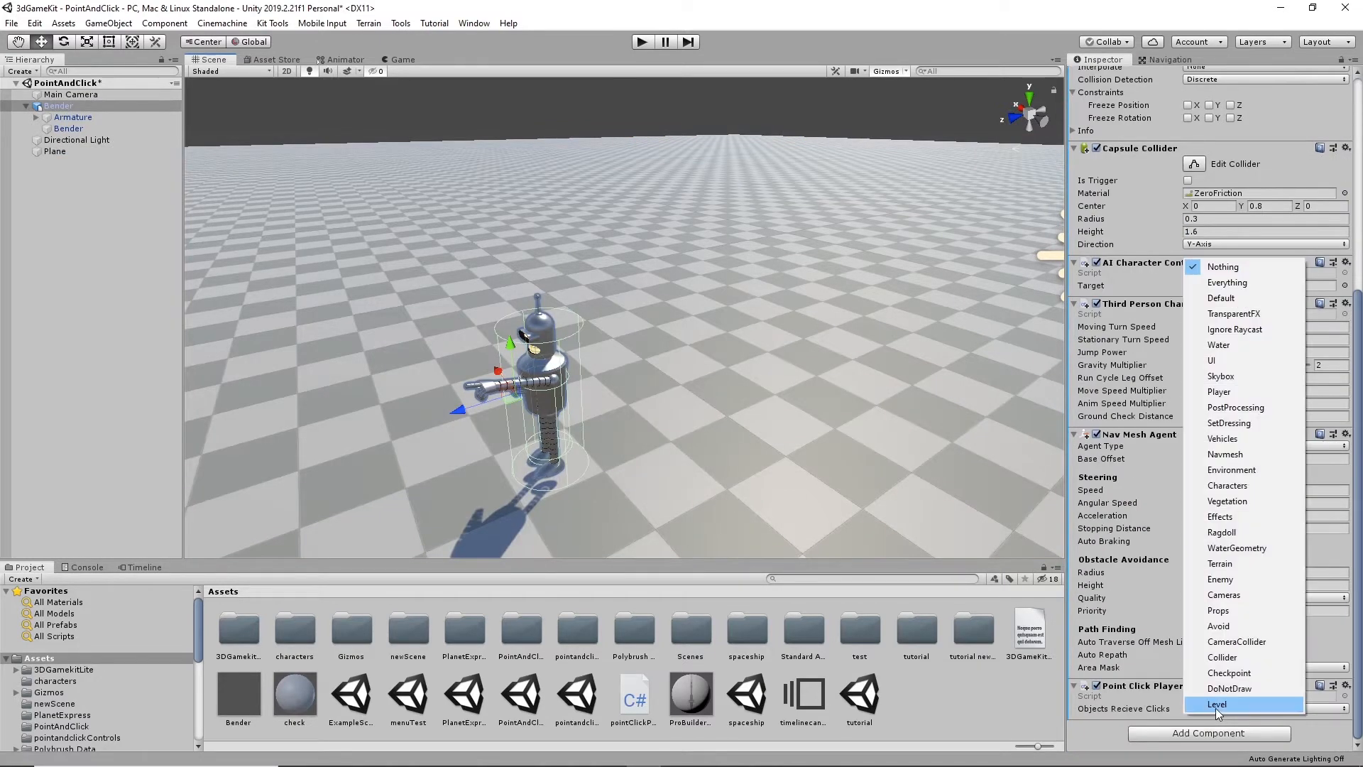
click(1240, 287)
- Run the scene and test point-and-click movement by sending Bender to several spots on the plane
click(641, 42)
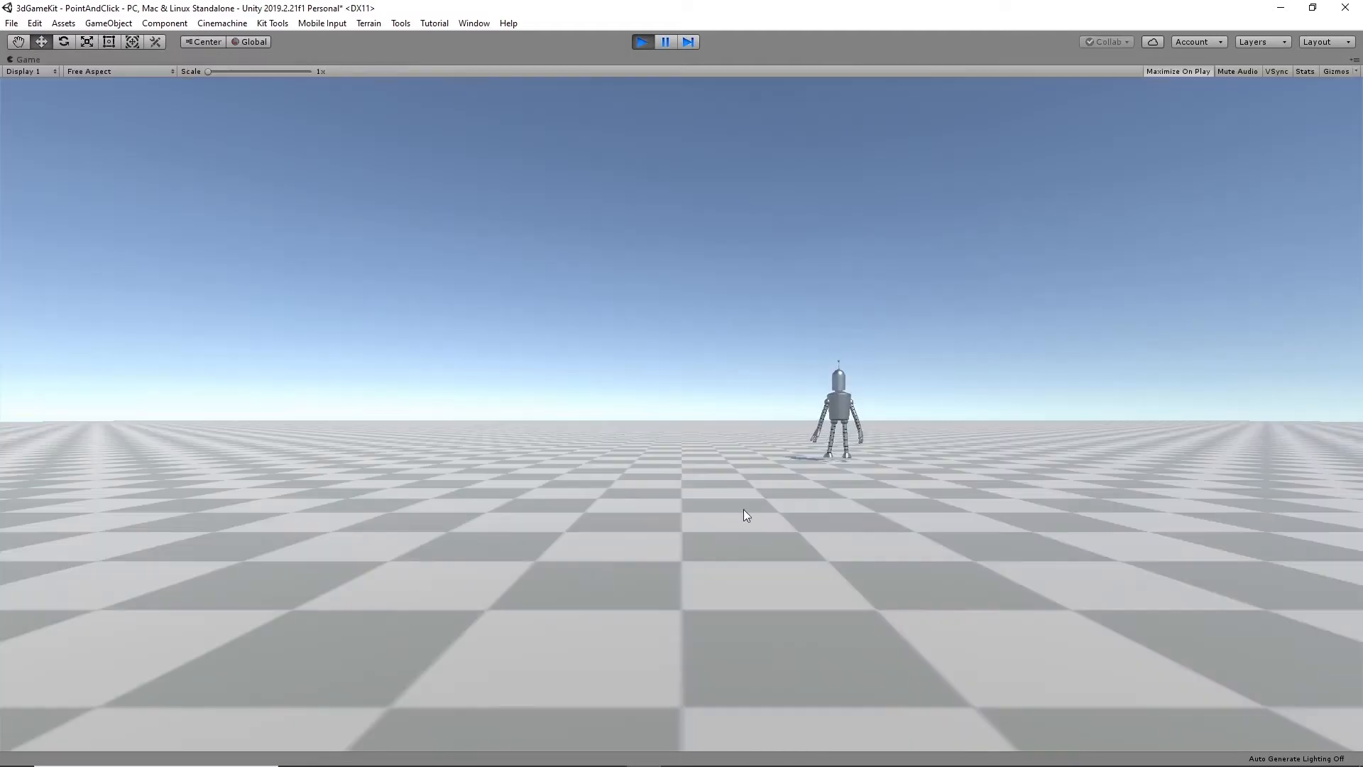
click(662, 504)
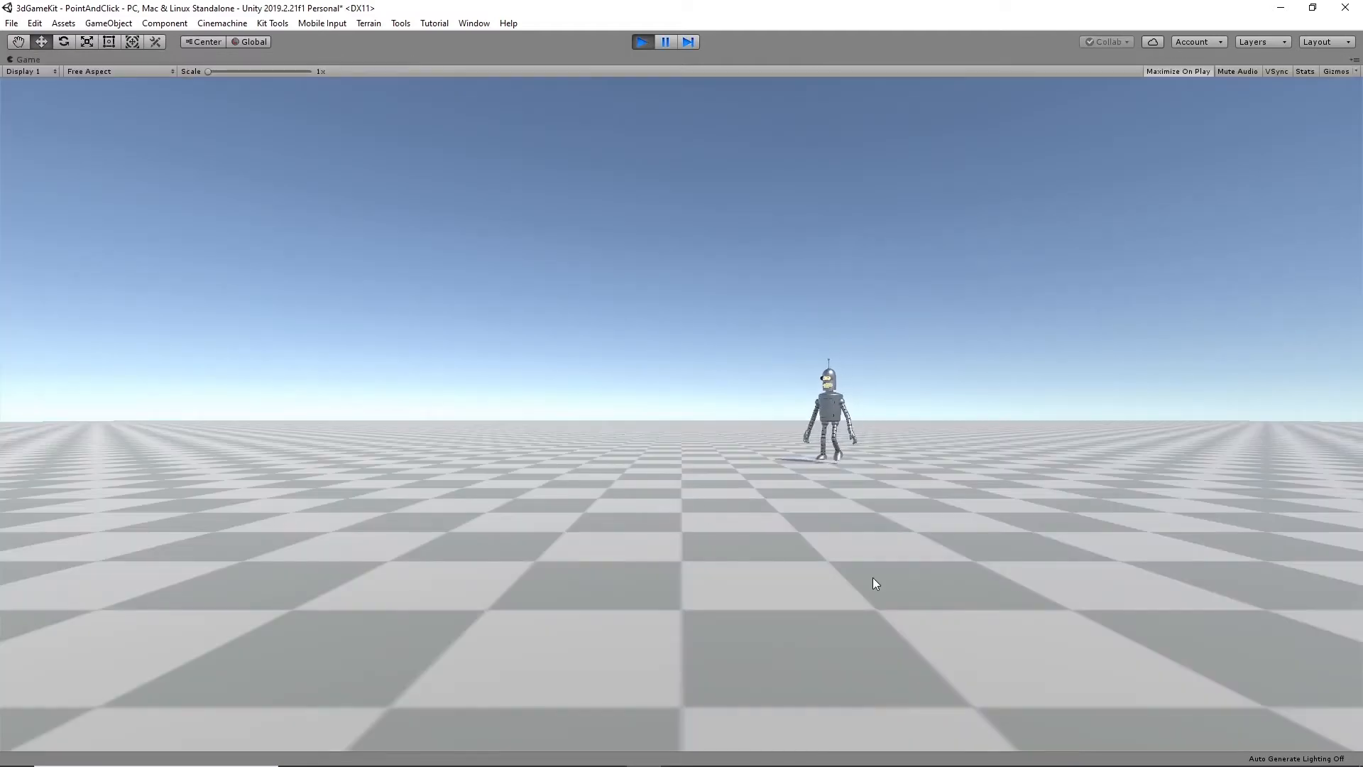
click(365, 464)
click(932, 504)
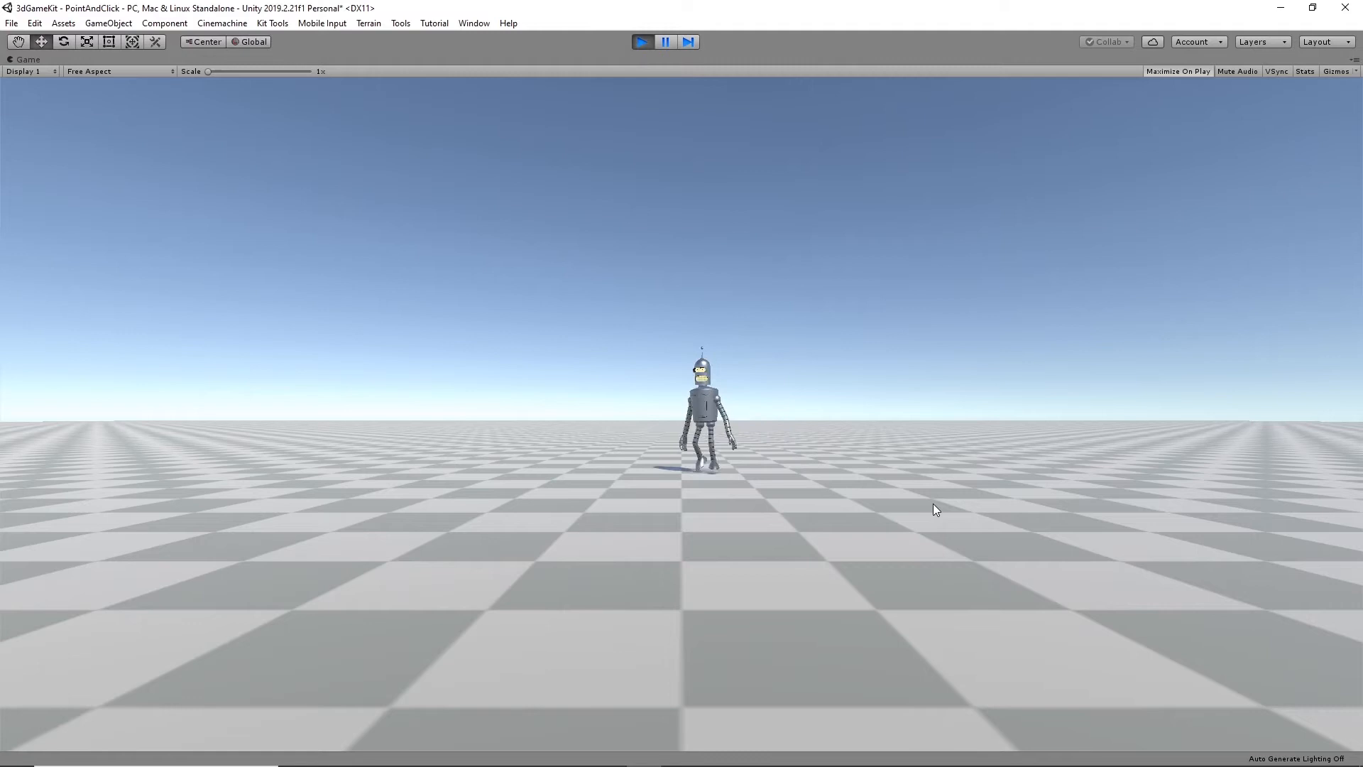
click(1110, 474)
click(650, 557)
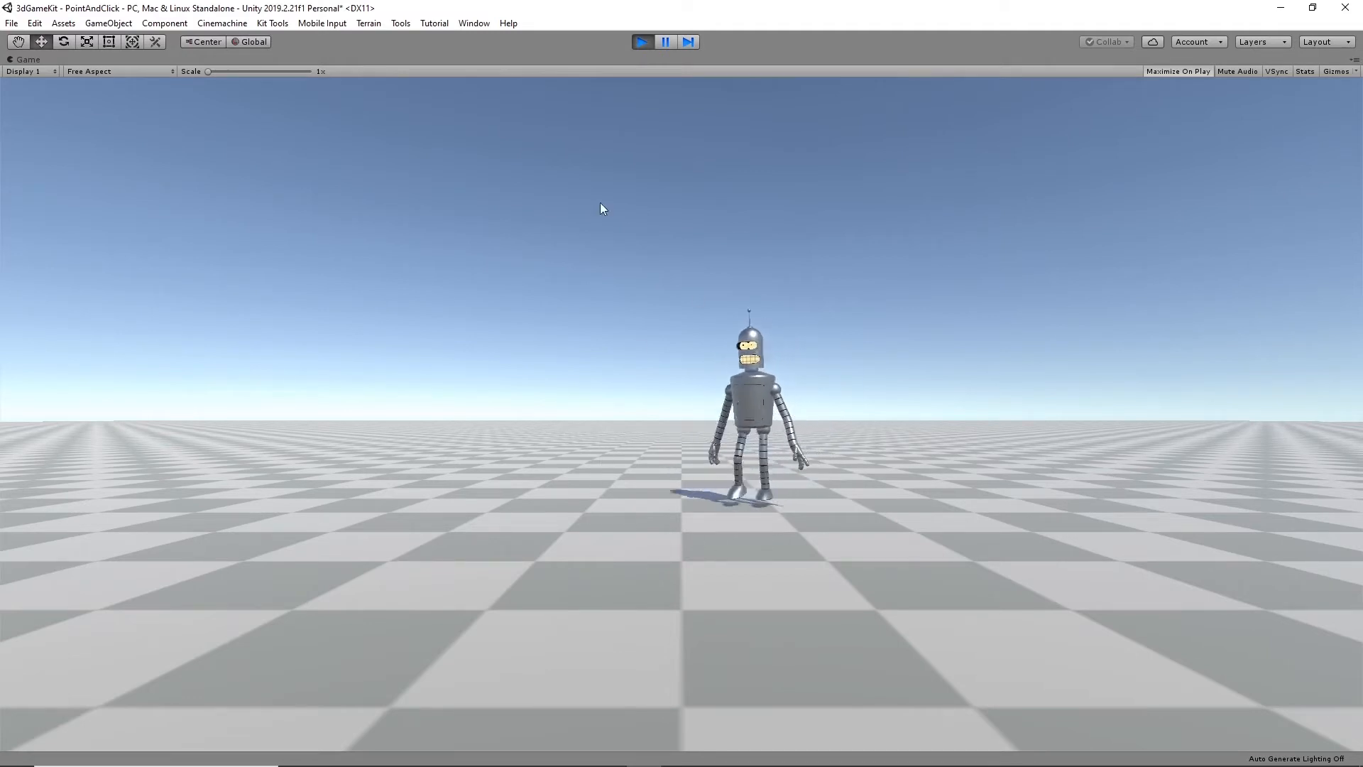
- Stop the running scene and assign the Plane to the Environment layer
click(638, 44)
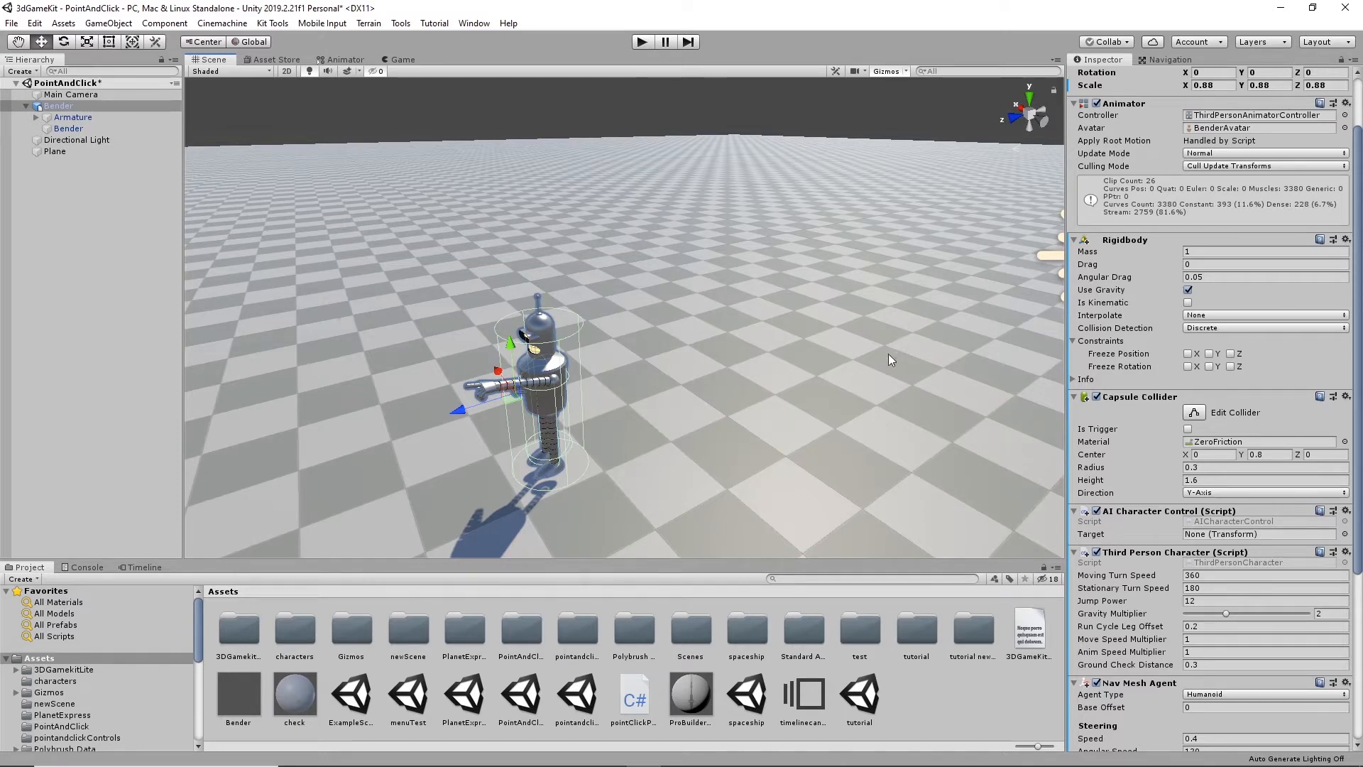
click(850, 365)
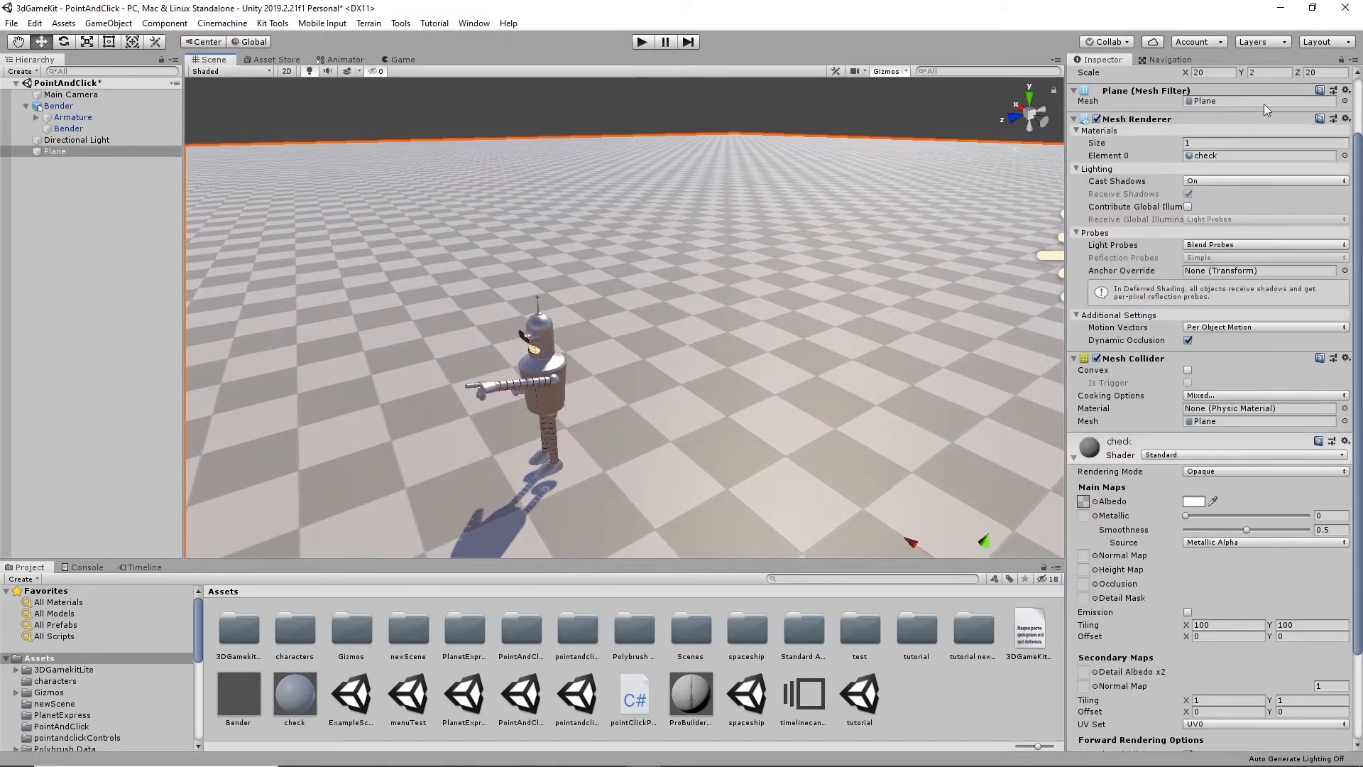
scroll(1137, 395, up, 3)
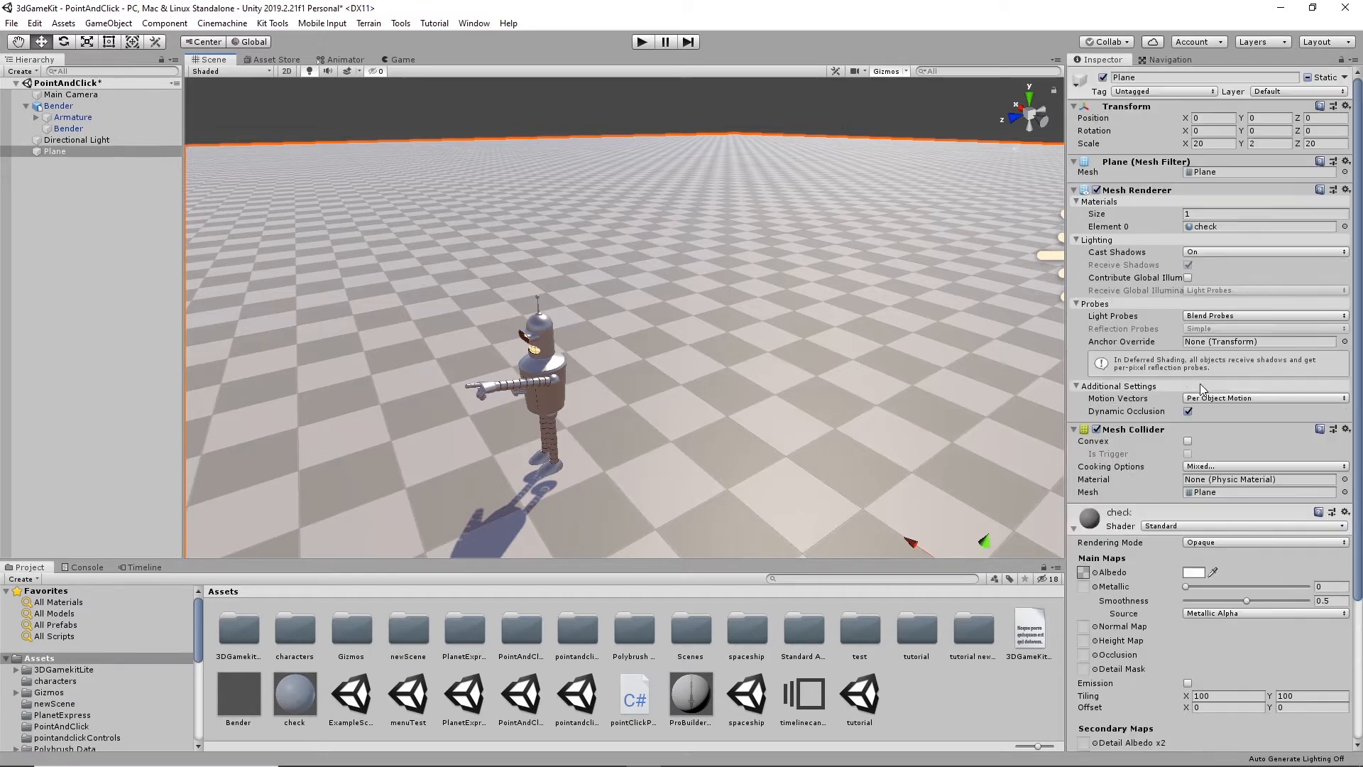
click(1287, 92)
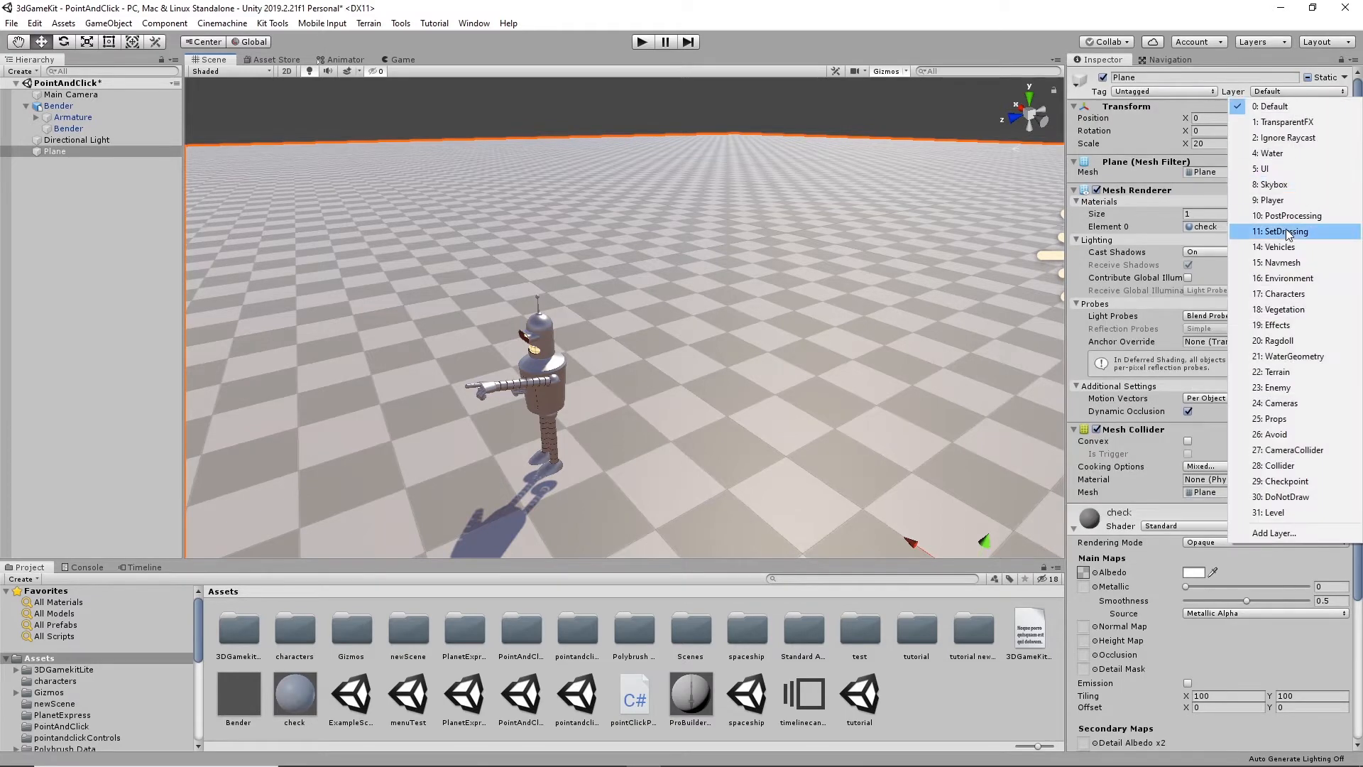
click(1288, 278)
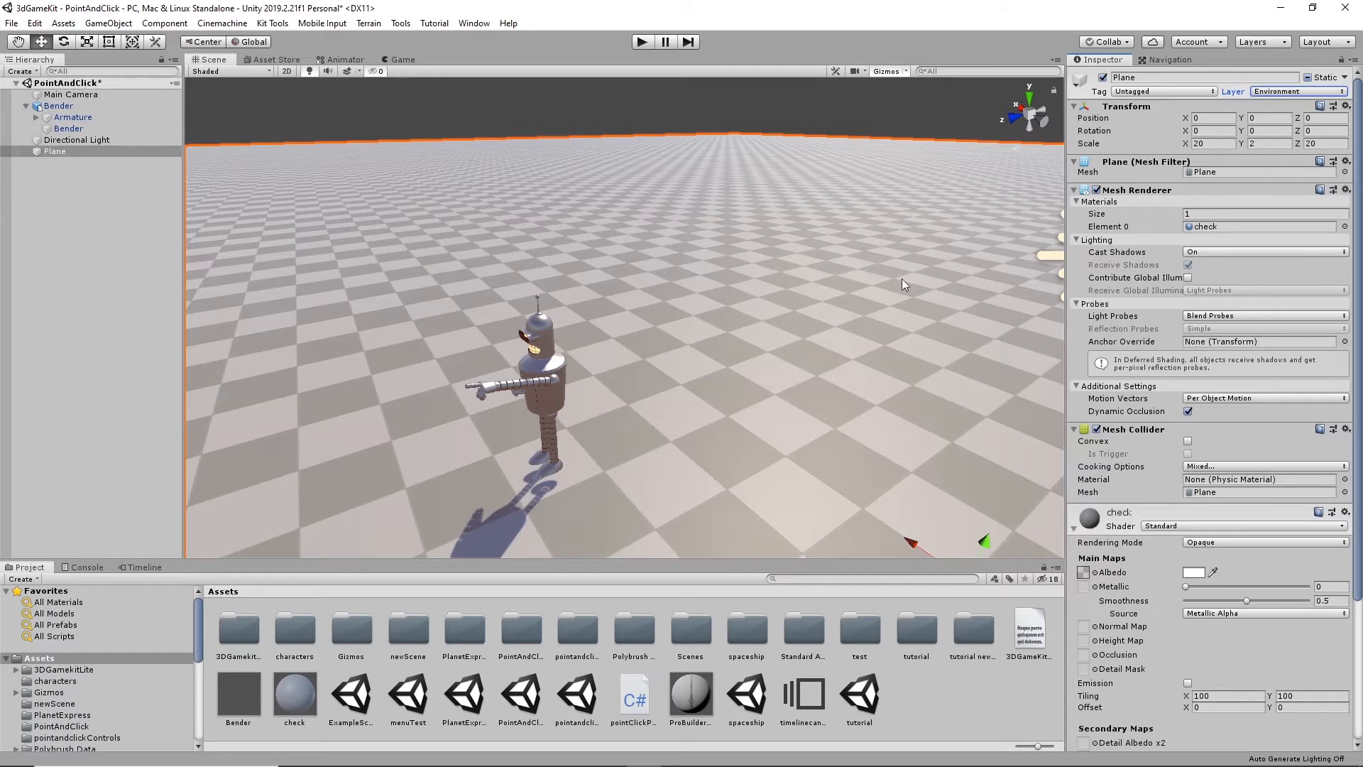
- Switch the Plane's layer to Level and run the scene briefly to test Bender's movement
click(1302, 88)
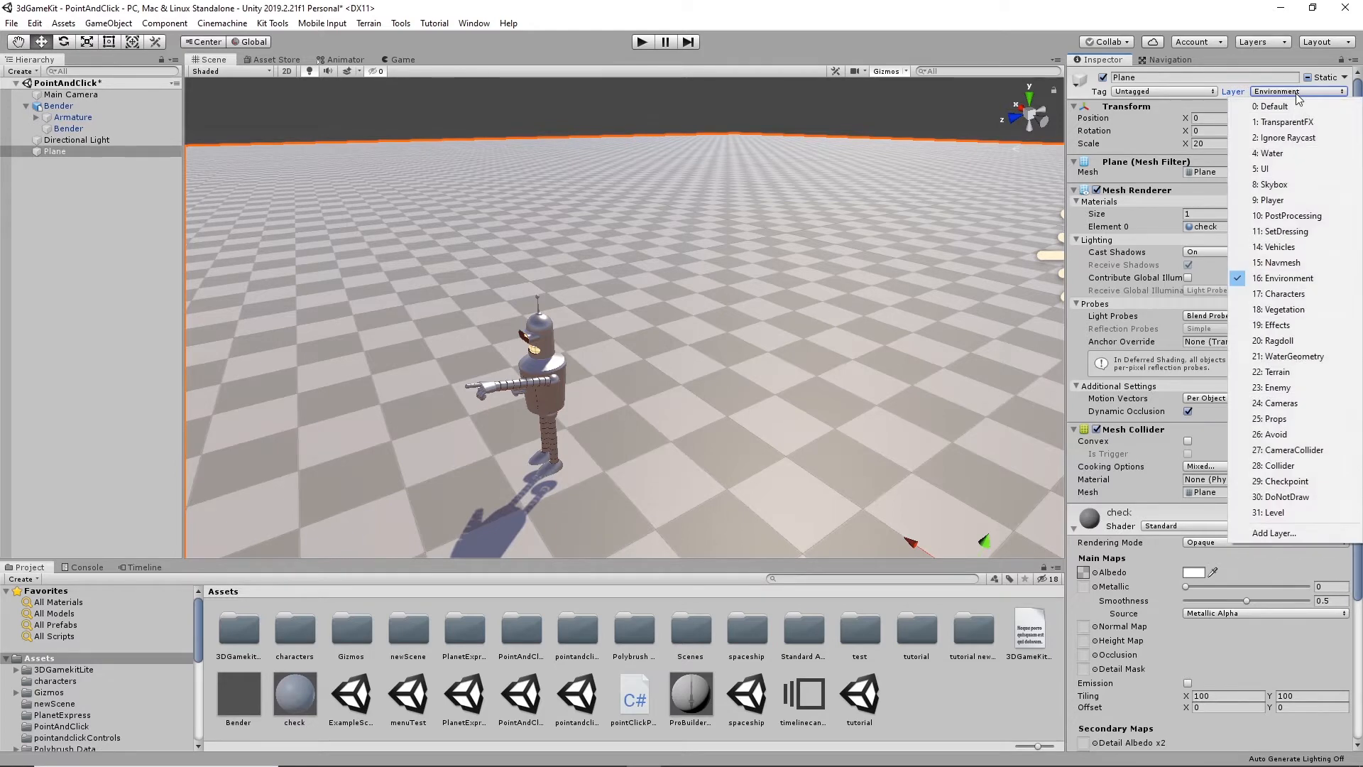
click(1277, 512)
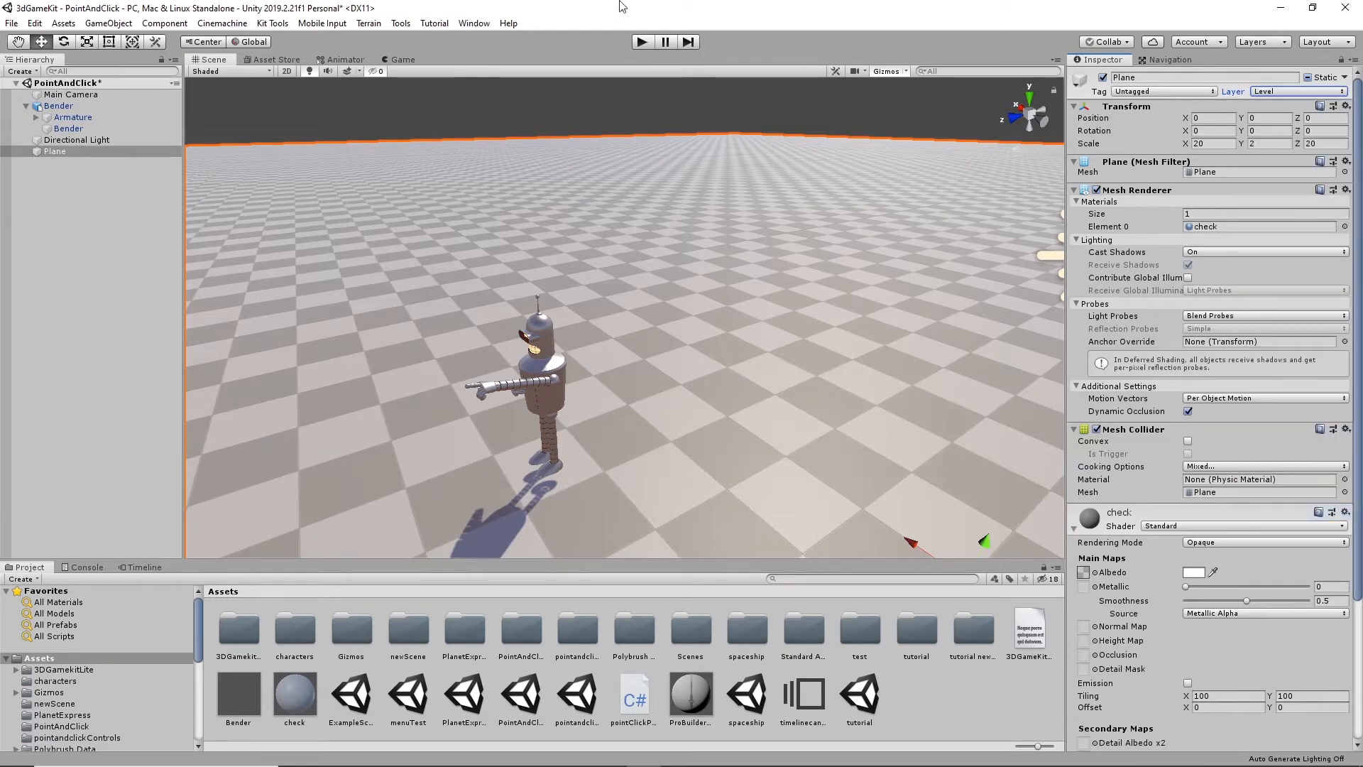
click(648, 43)
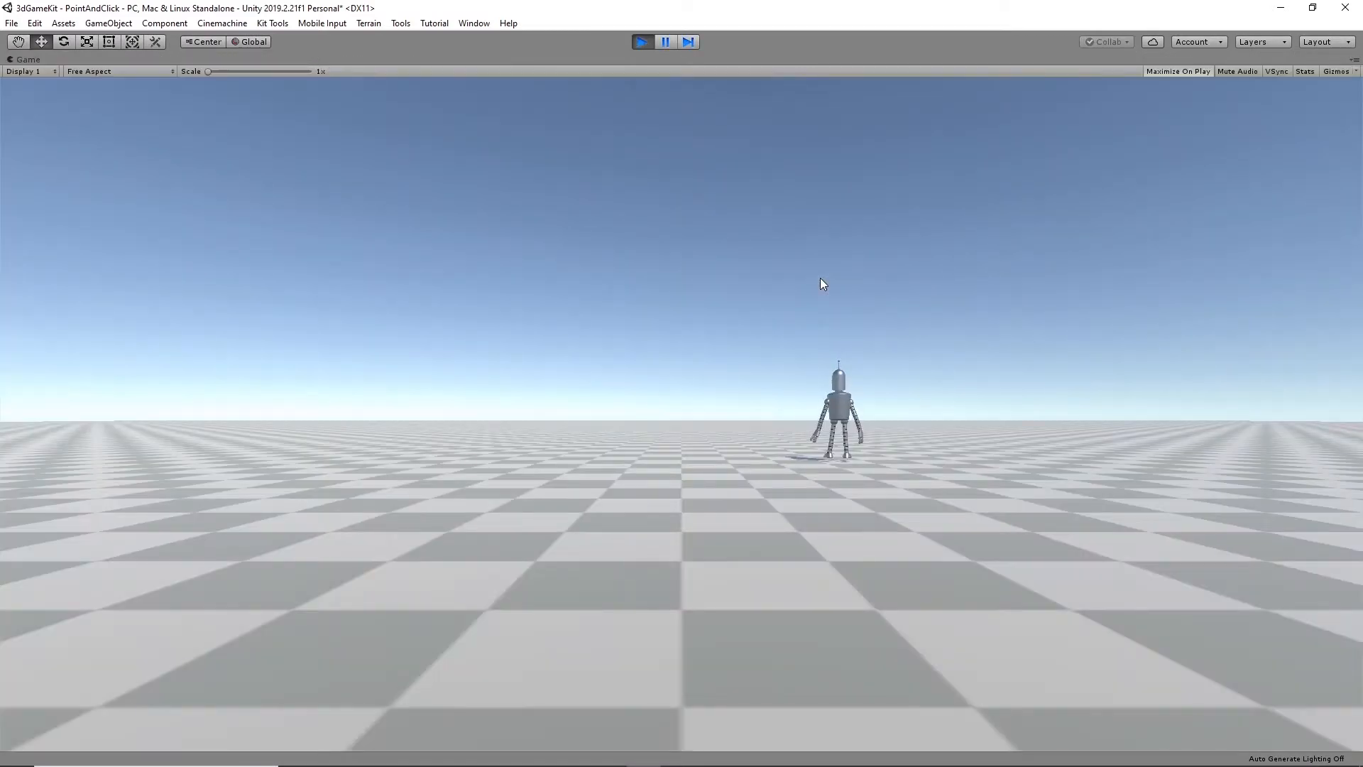
click(643, 42)
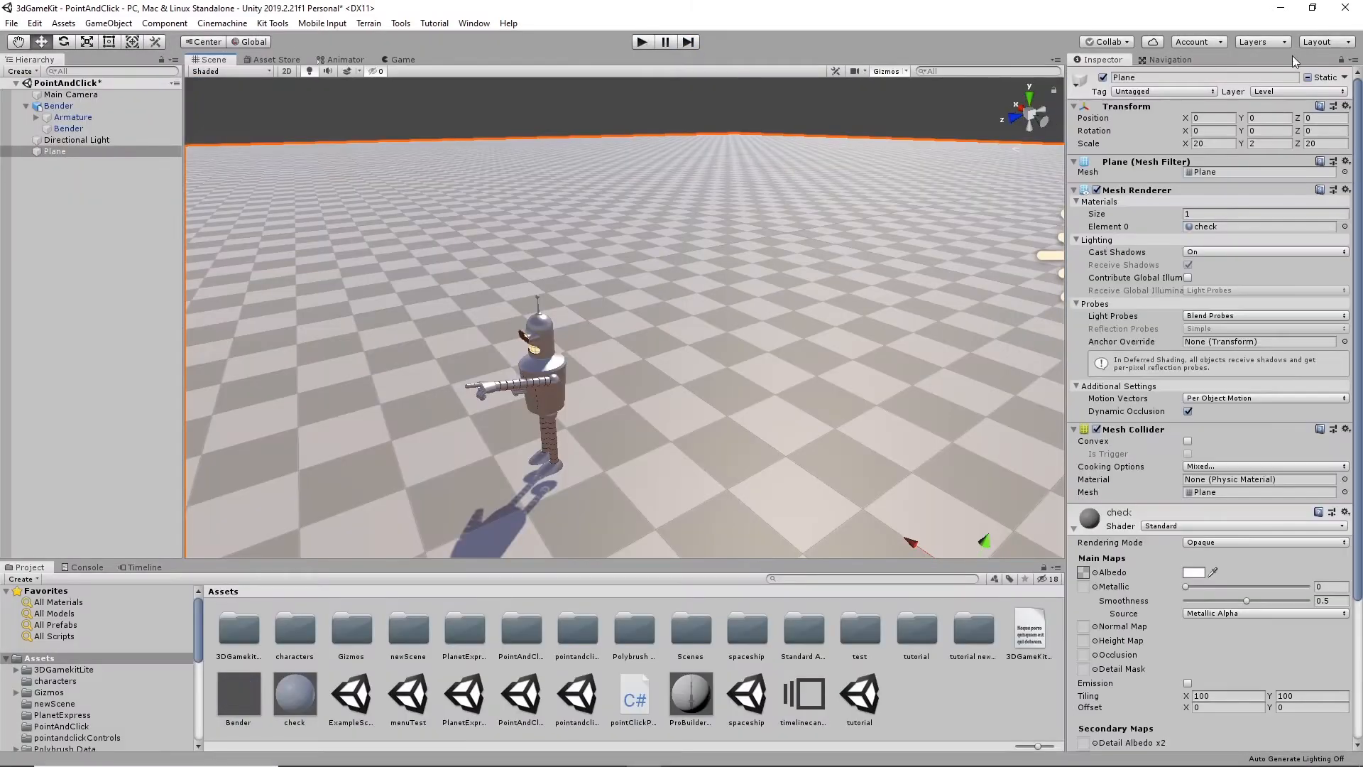
- Change the Plane's layer to Props, test the scene in play mode, and stop it
click(1317, 91)
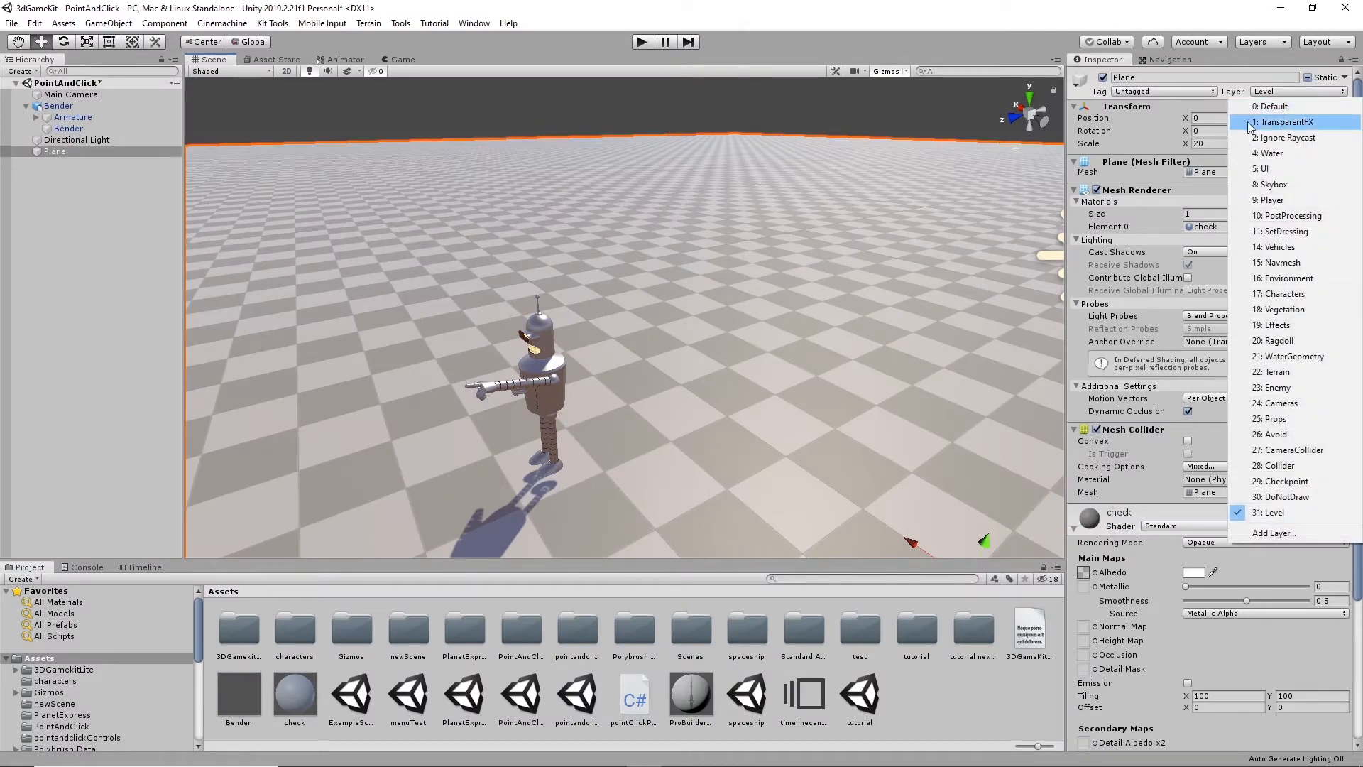
click(1285, 419)
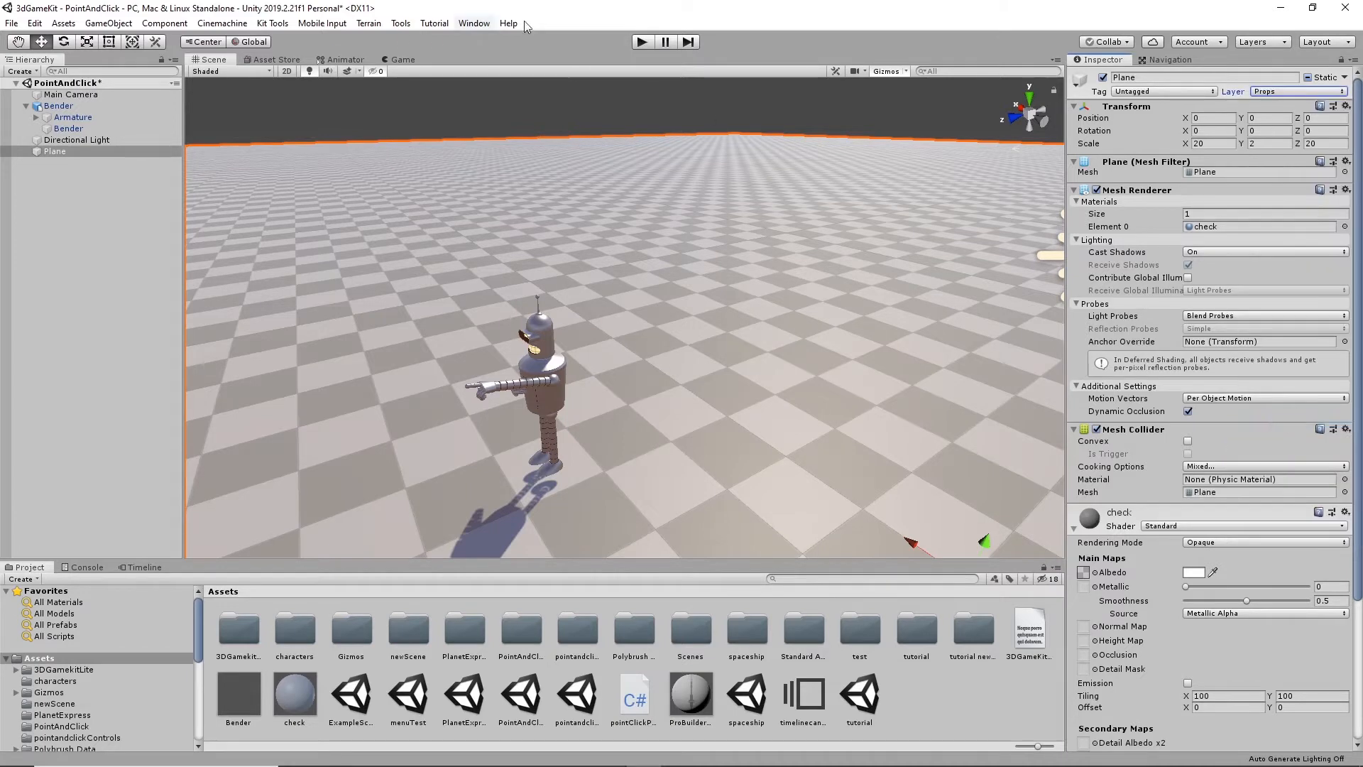
click(645, 42)
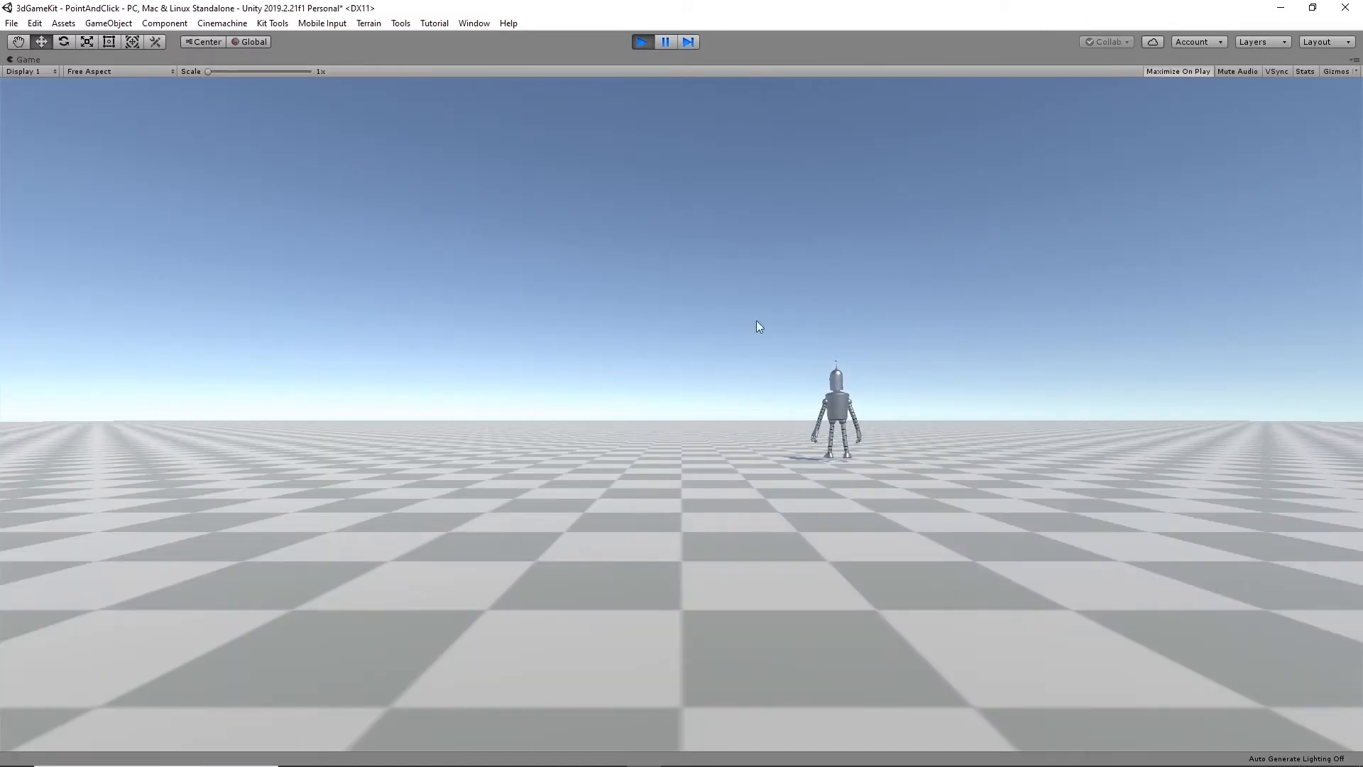
click(642, 41)
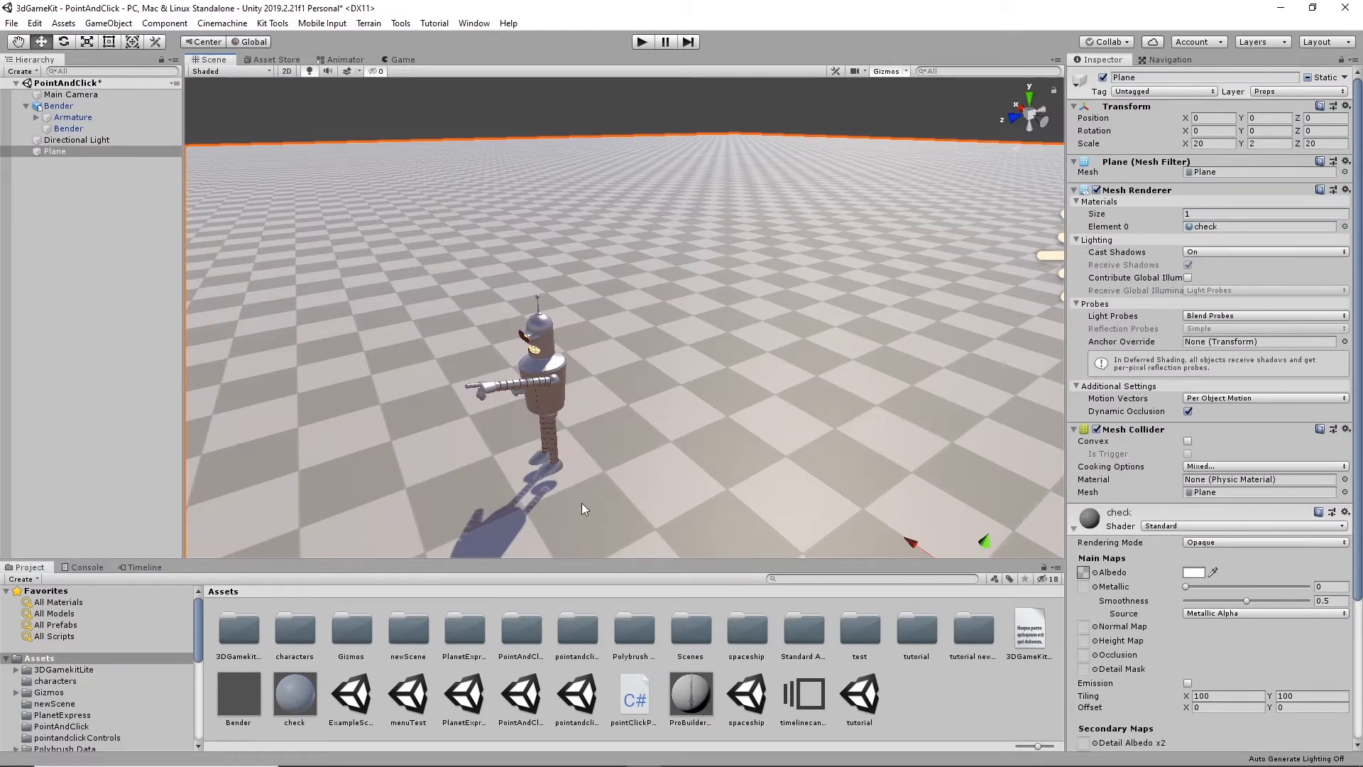
- Set the Plane's layer back to Environment and run a short play test
click(1280, 91)
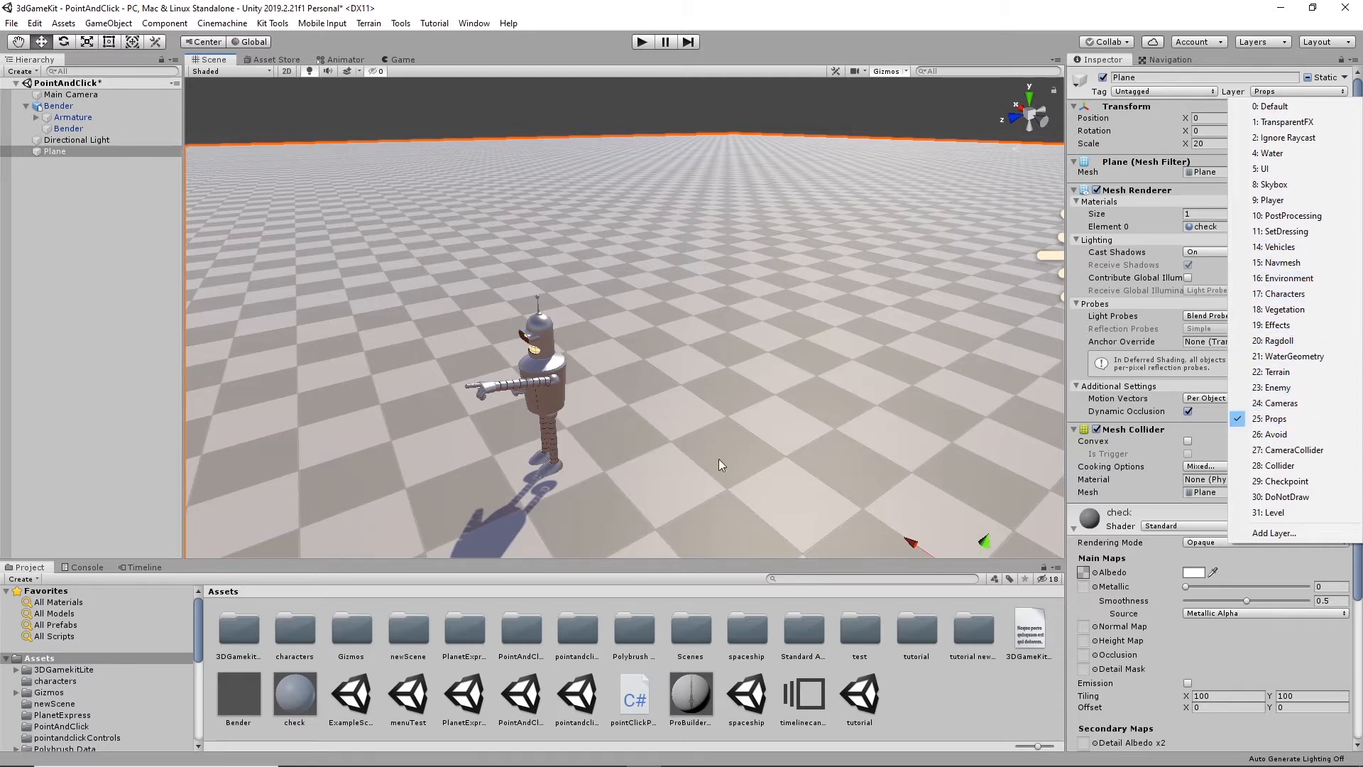
click(1290, 279)
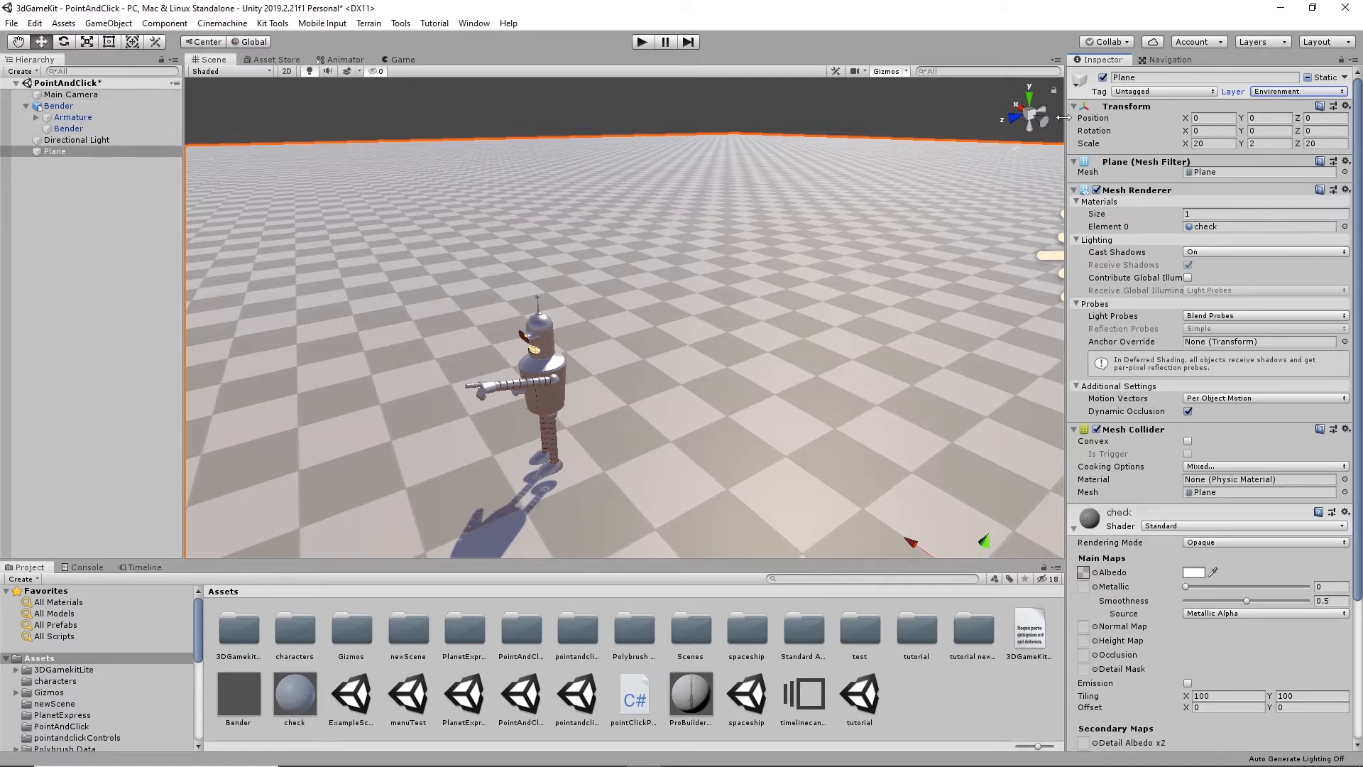
click(641, 42)
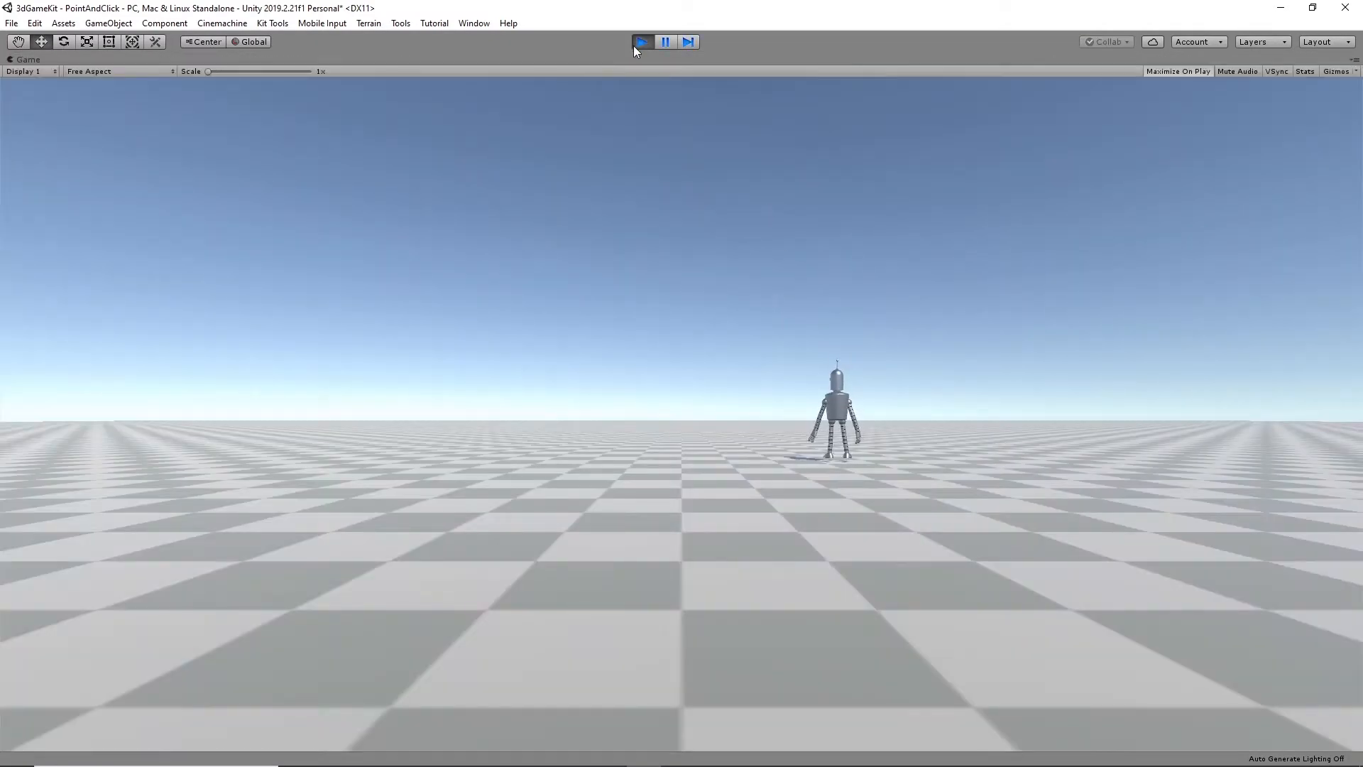
click(641, 42)
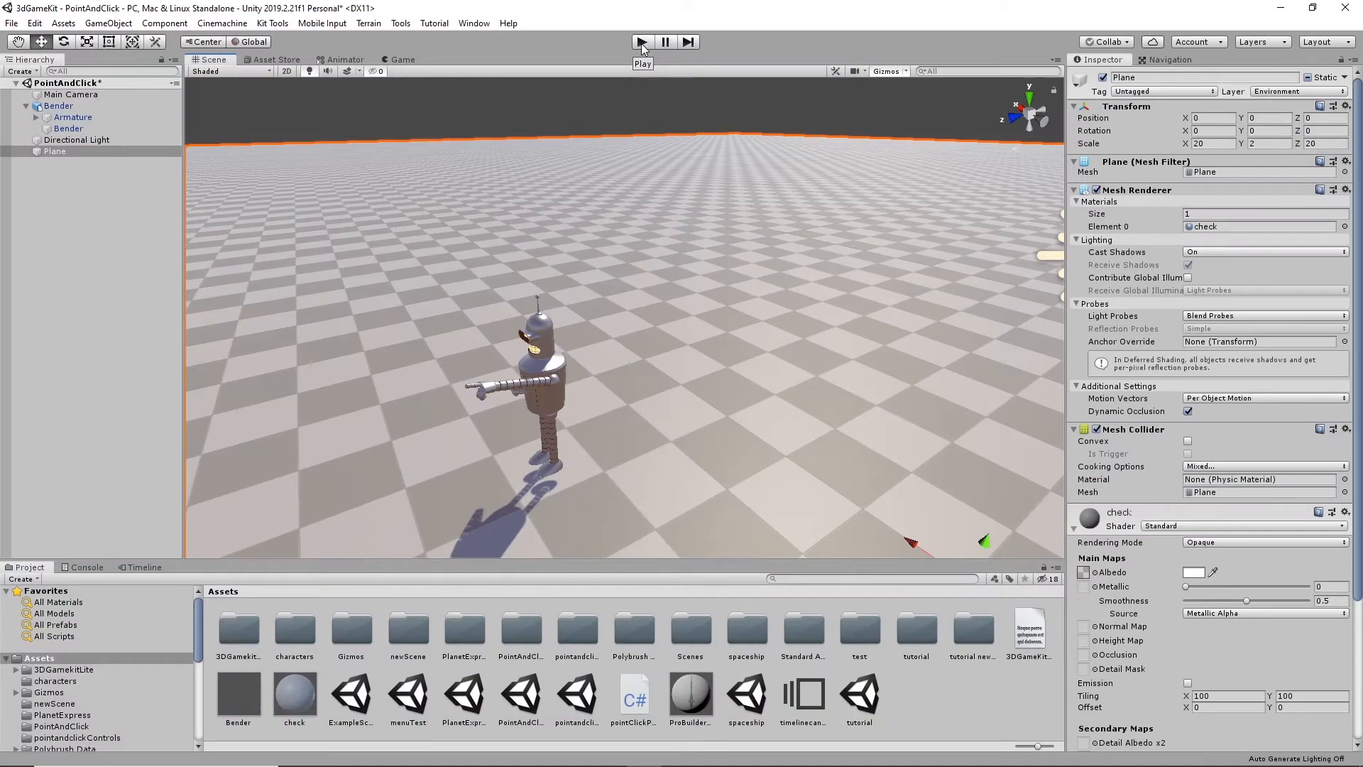
- Select Bender and review its component settings from the Rigidbody through Point Click Player
alt+drag(637, 260, 642, 363)
middle_drag(642, 362, 725, 271)
scroll(734, 290, down, 5)
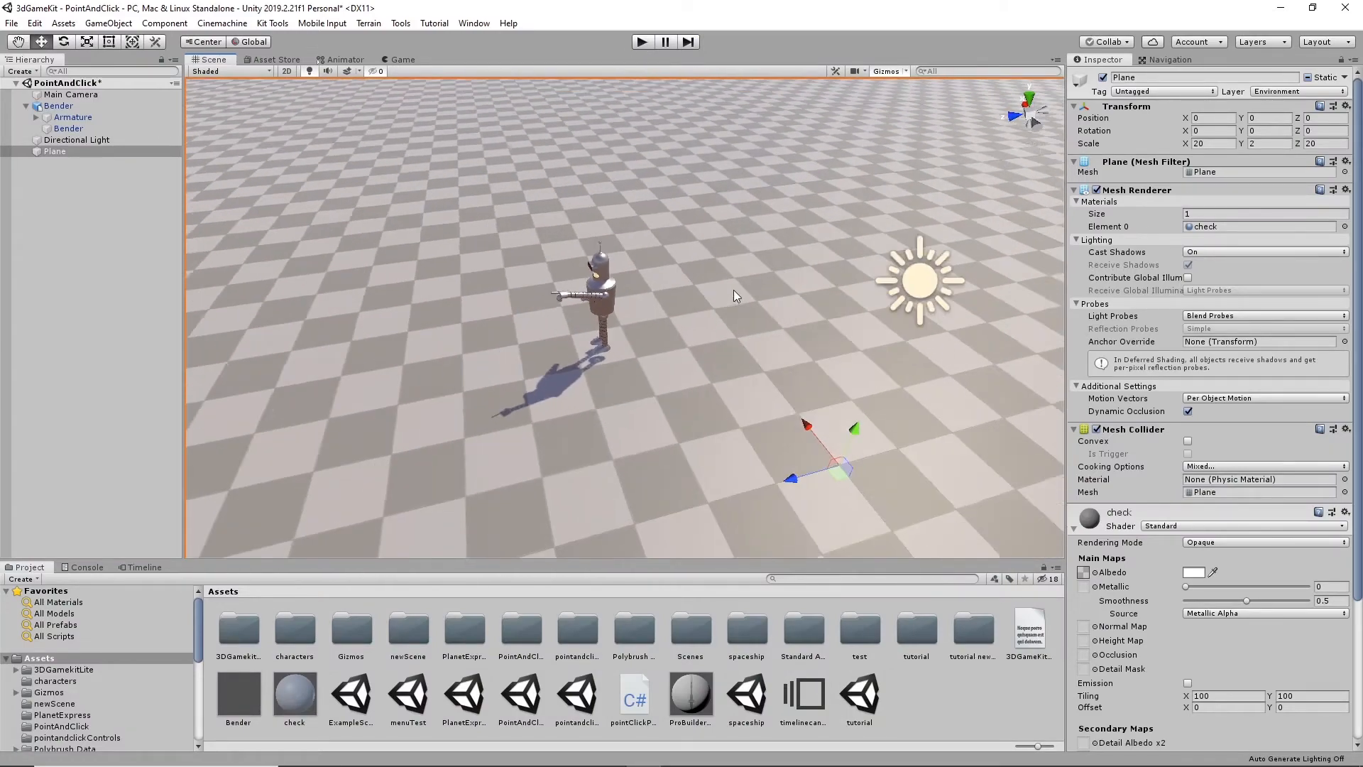
alt+drag(734, 289, 659, 250)
scroll(659, 251, up, 8)
click(657, 206)
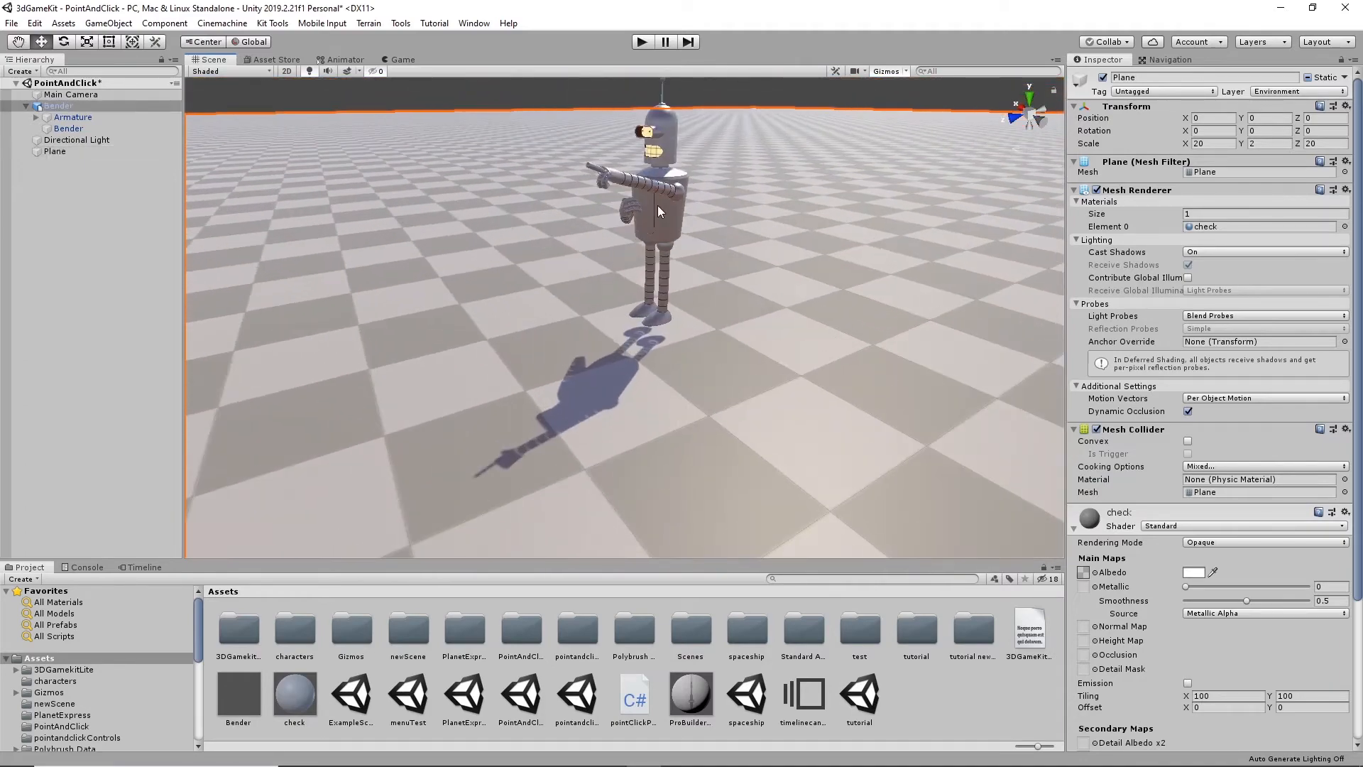
scroll(817, 276, up, 3)
alt+drag(815, 258, 804, 301)
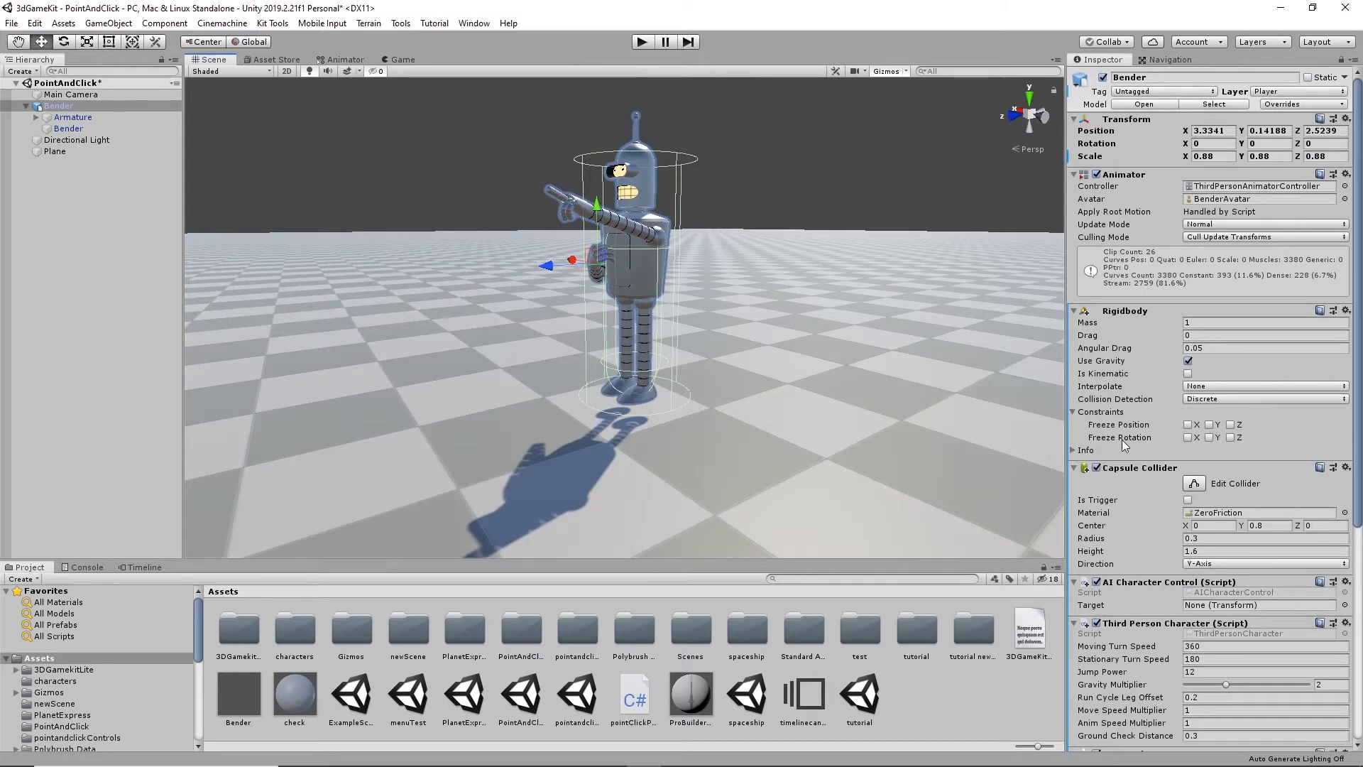
scroll(1215, 538, down, 5)
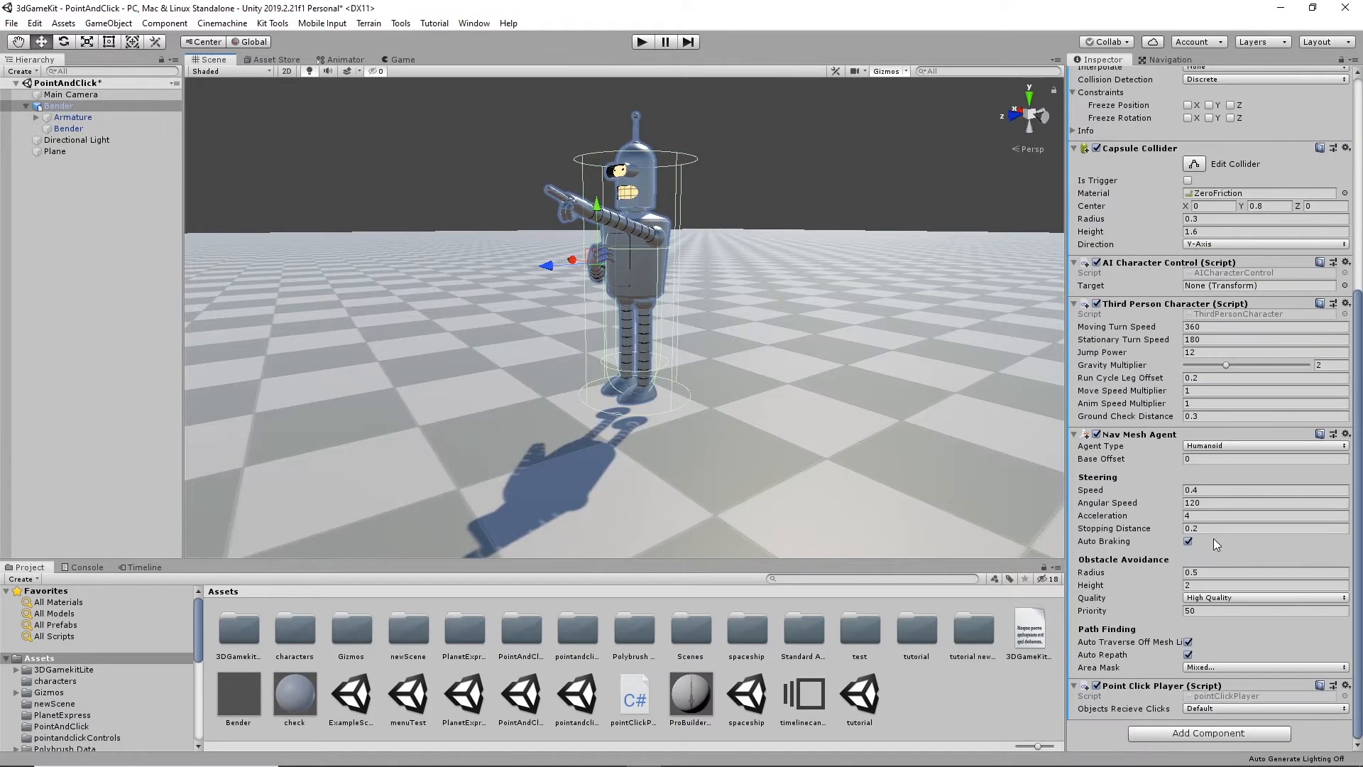
scroll(1175, 231, up, 2)
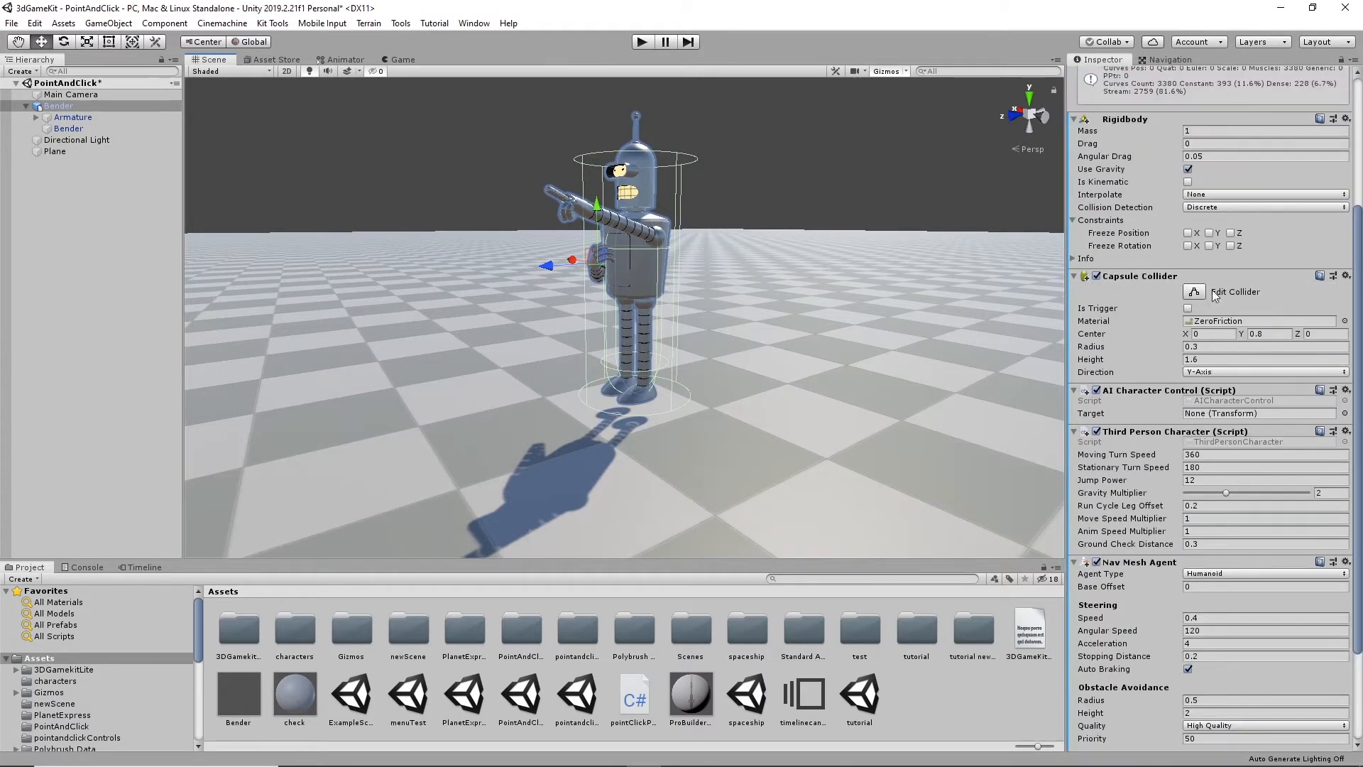
- Set the Center Y of Bender's Capsule Collider to 0.9 and test the scene in play mode
click(1266, 334)
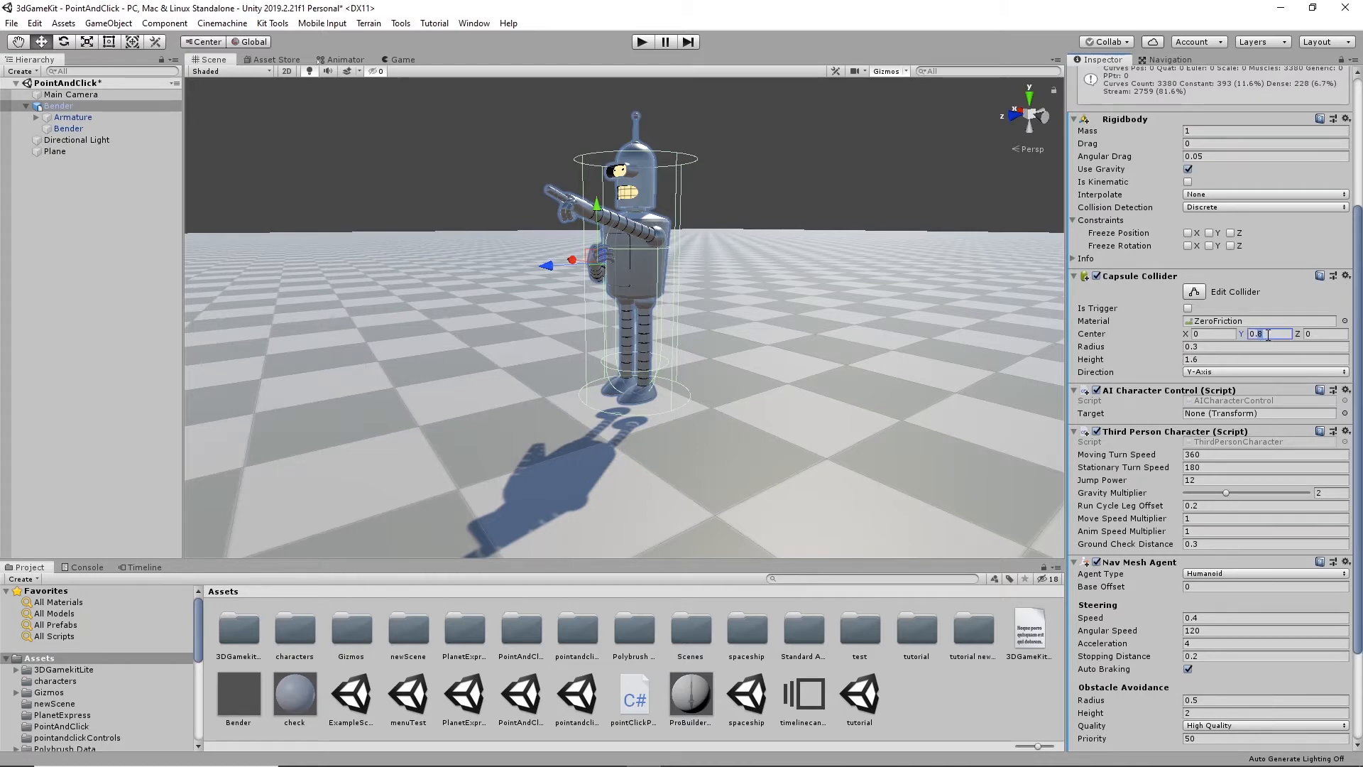
text(0.9)
click(641, 41)
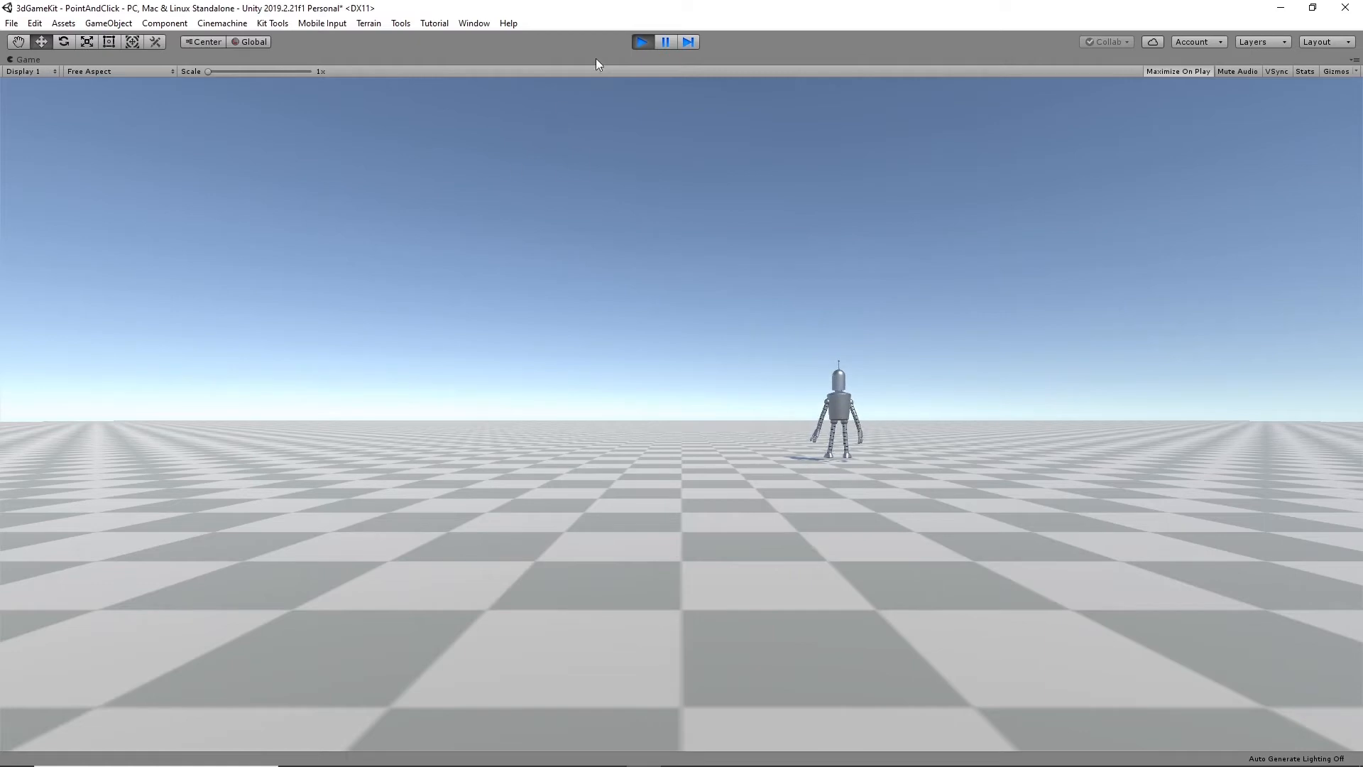
click(641, 42)
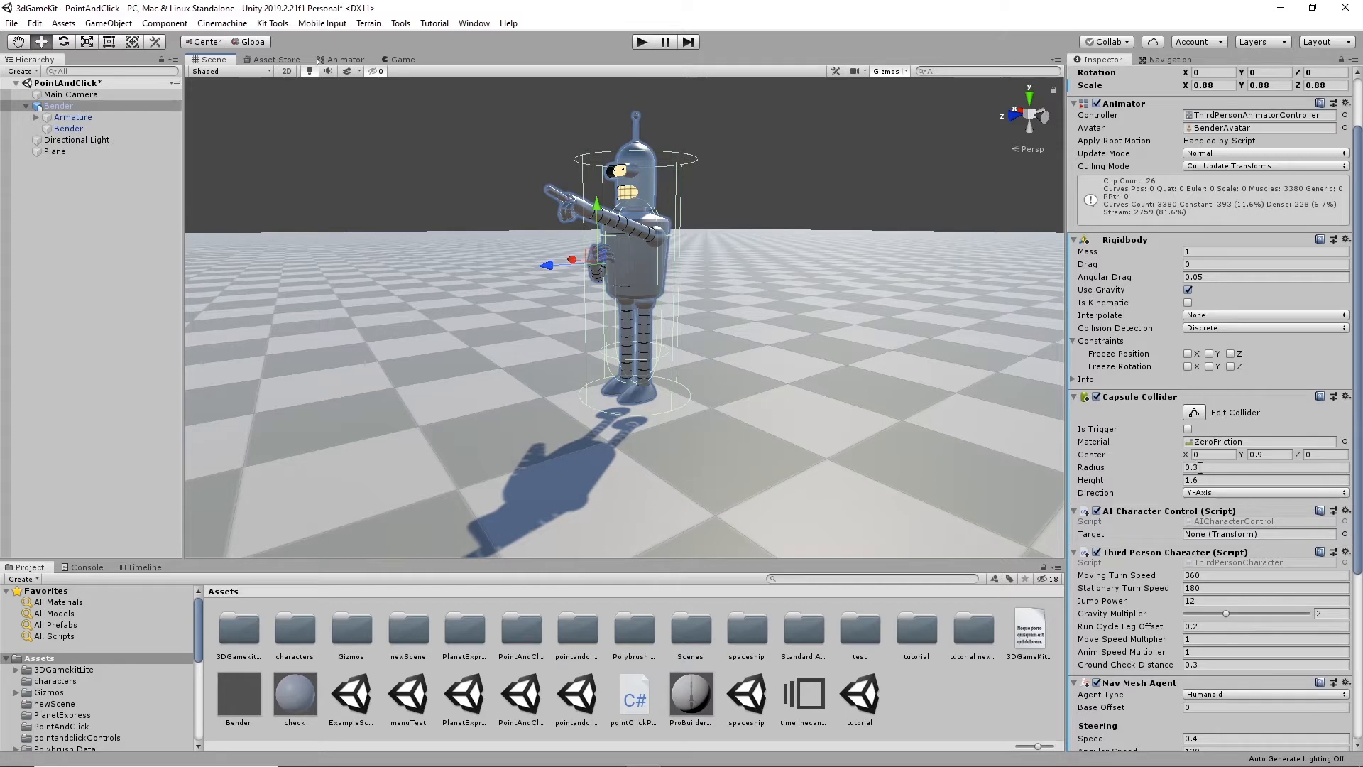
- Restore the Center Y of Bender's Capsule Collider to 0.8
click(1261, 455)
text(0.8)
click(1121, 252)
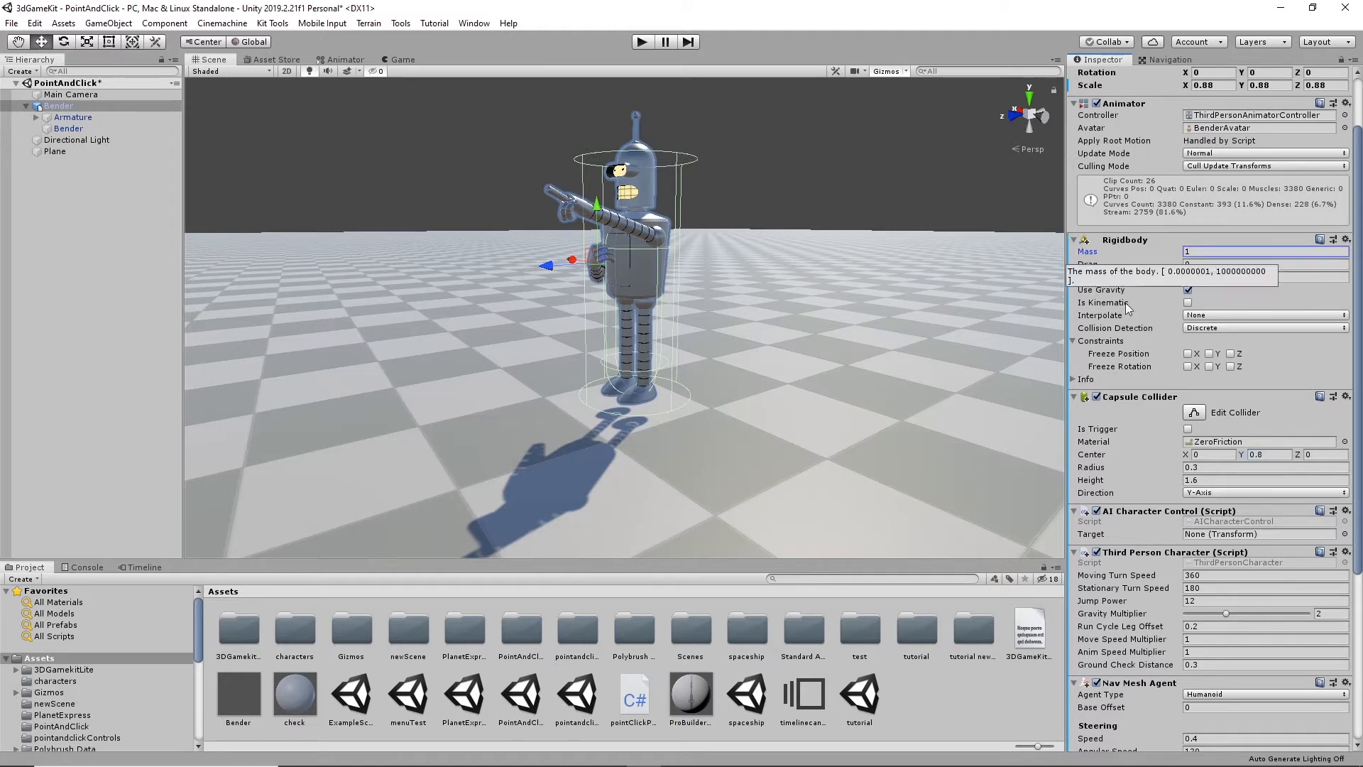
- Disable Bender's Capsule Collider and run the scene briefly to test the character without it
scroll(1131, 403, up, 2)
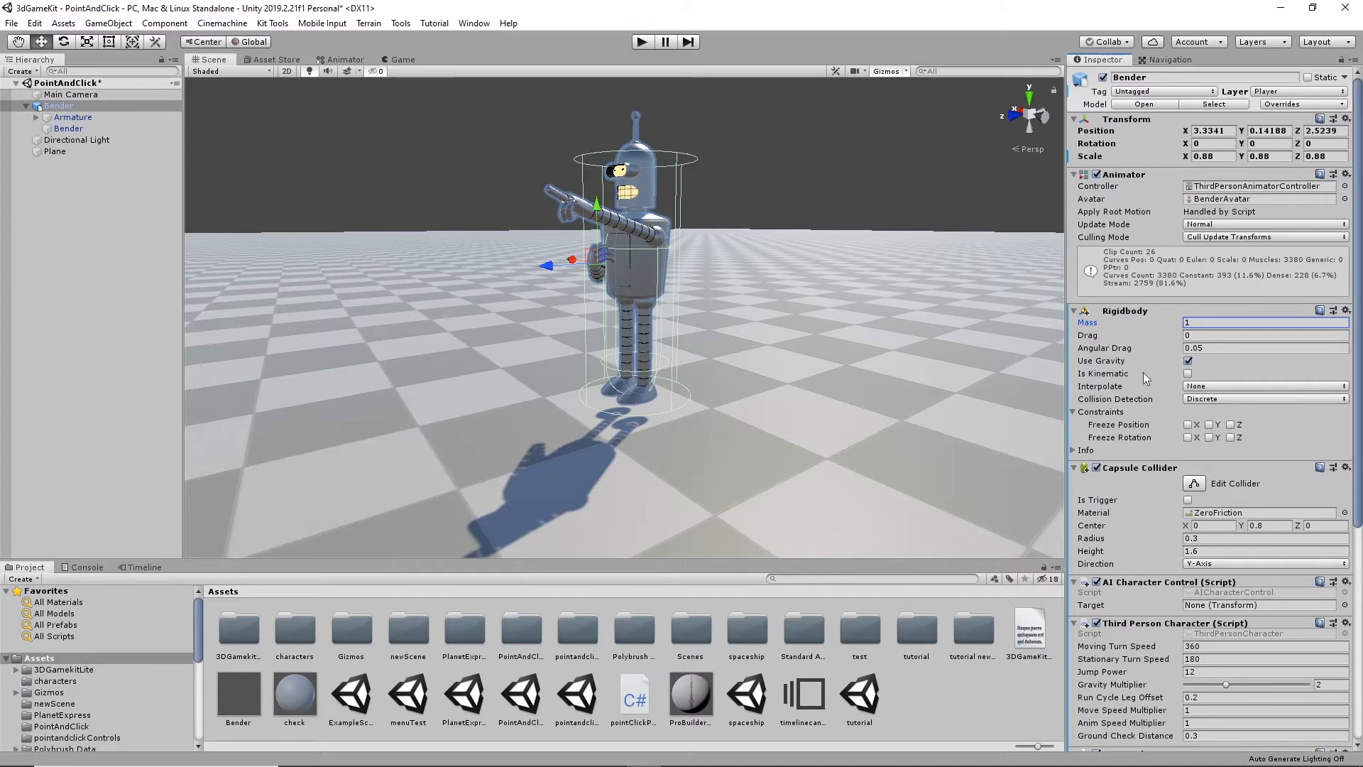
click(1096, 468)
click(641, 42)
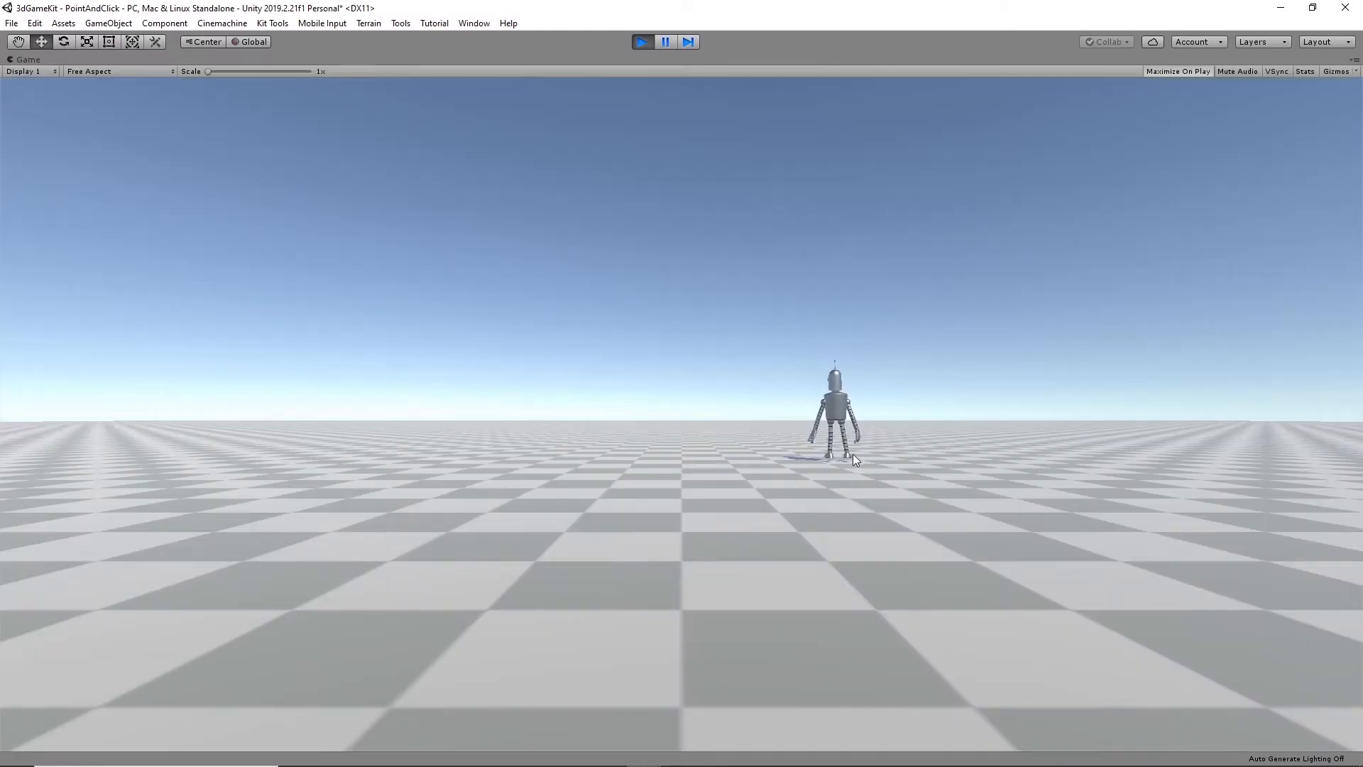
click(641, 42)
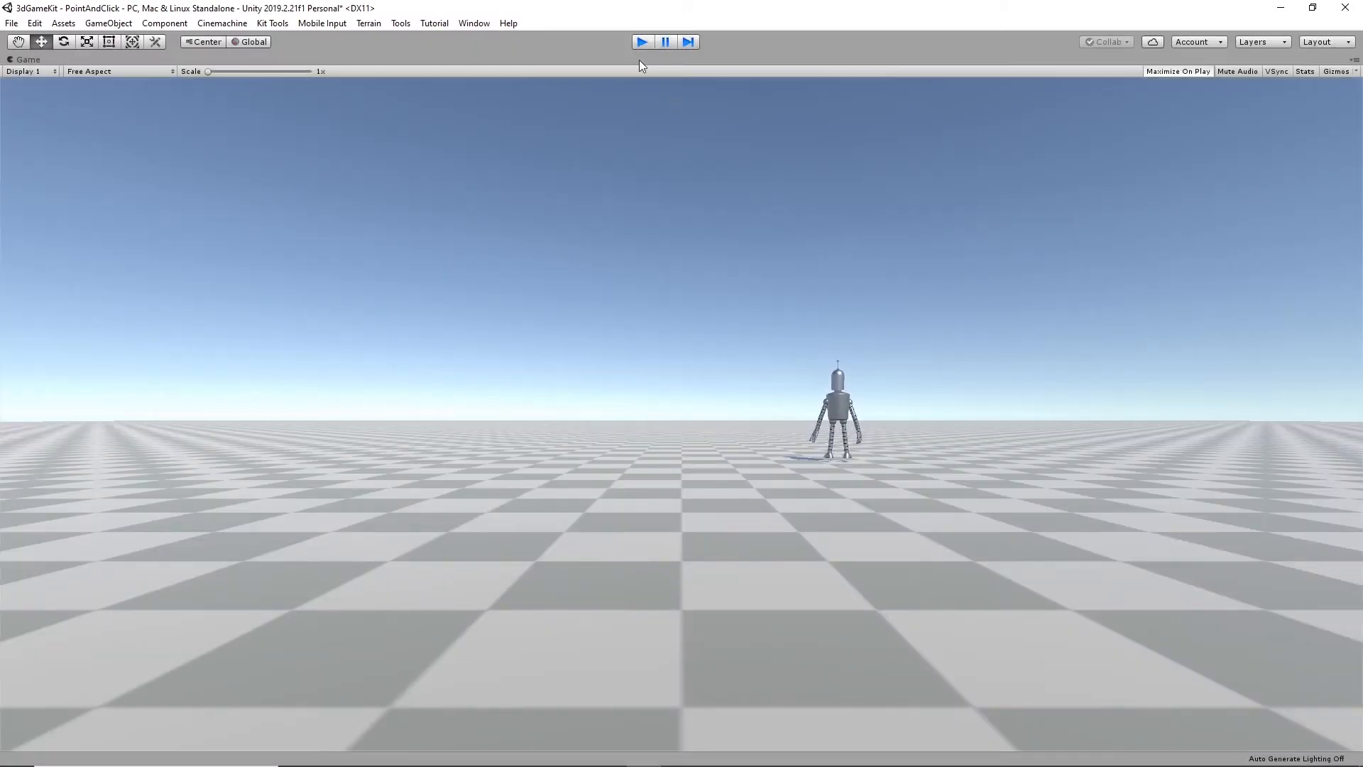
- Check the Plane's navigation settings and the agent size values used for baking the NavMesh
scroll(1107, 469, down, 10)
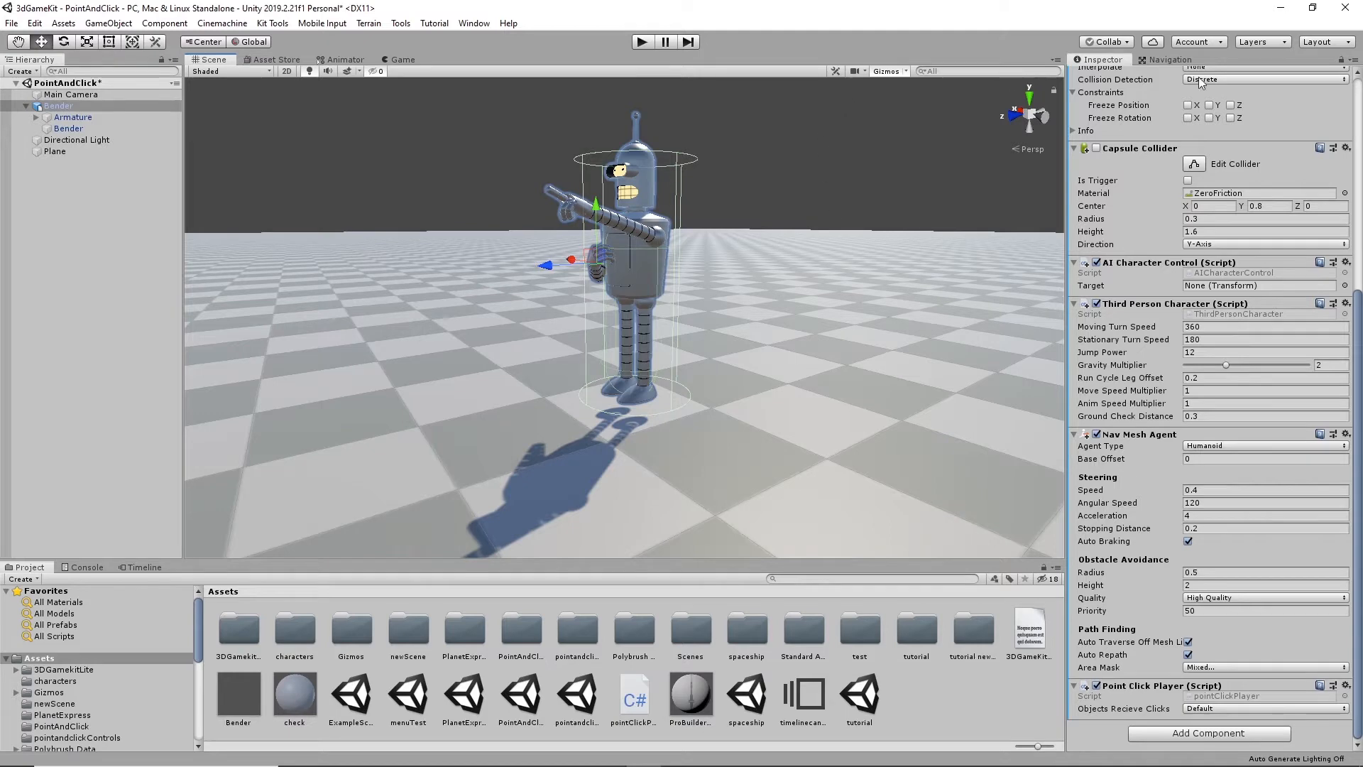
click(1173, 56)
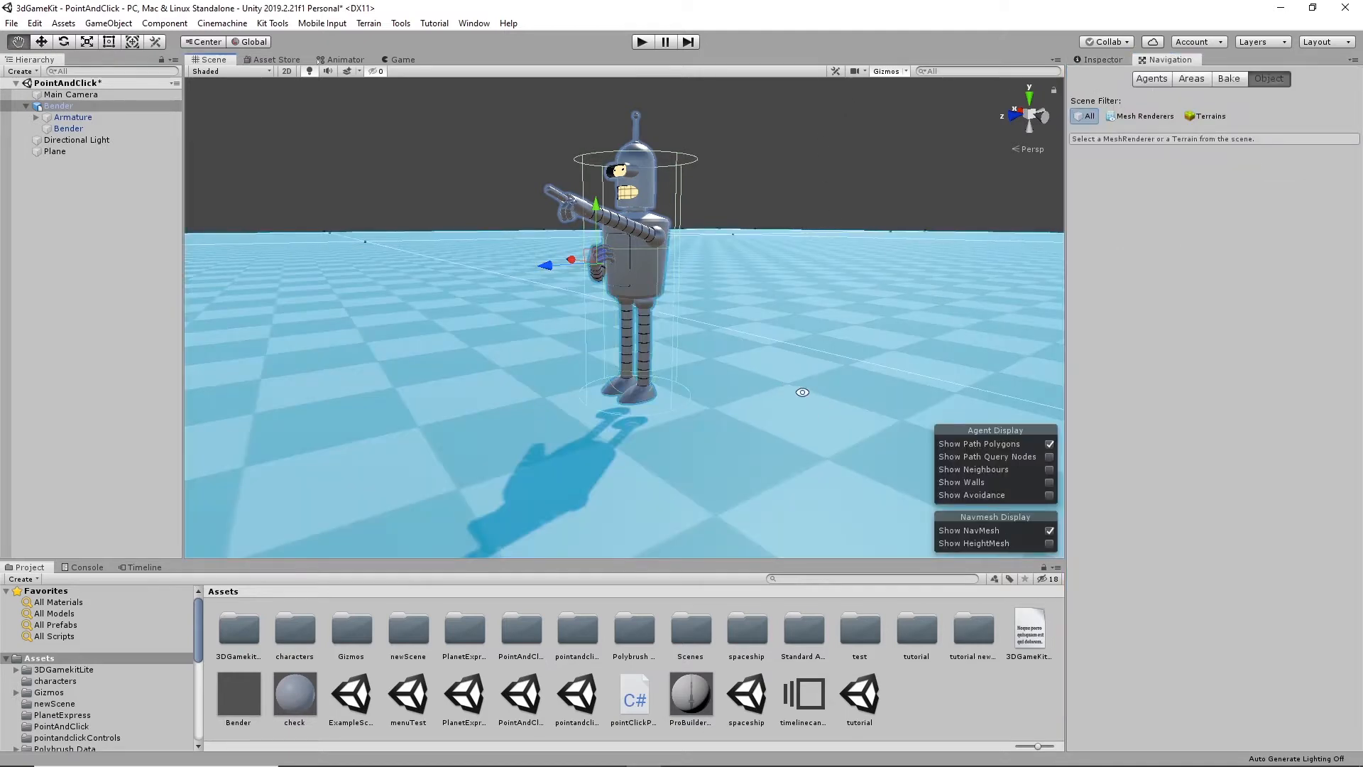
alt+drag(768, 381, 800, 346)
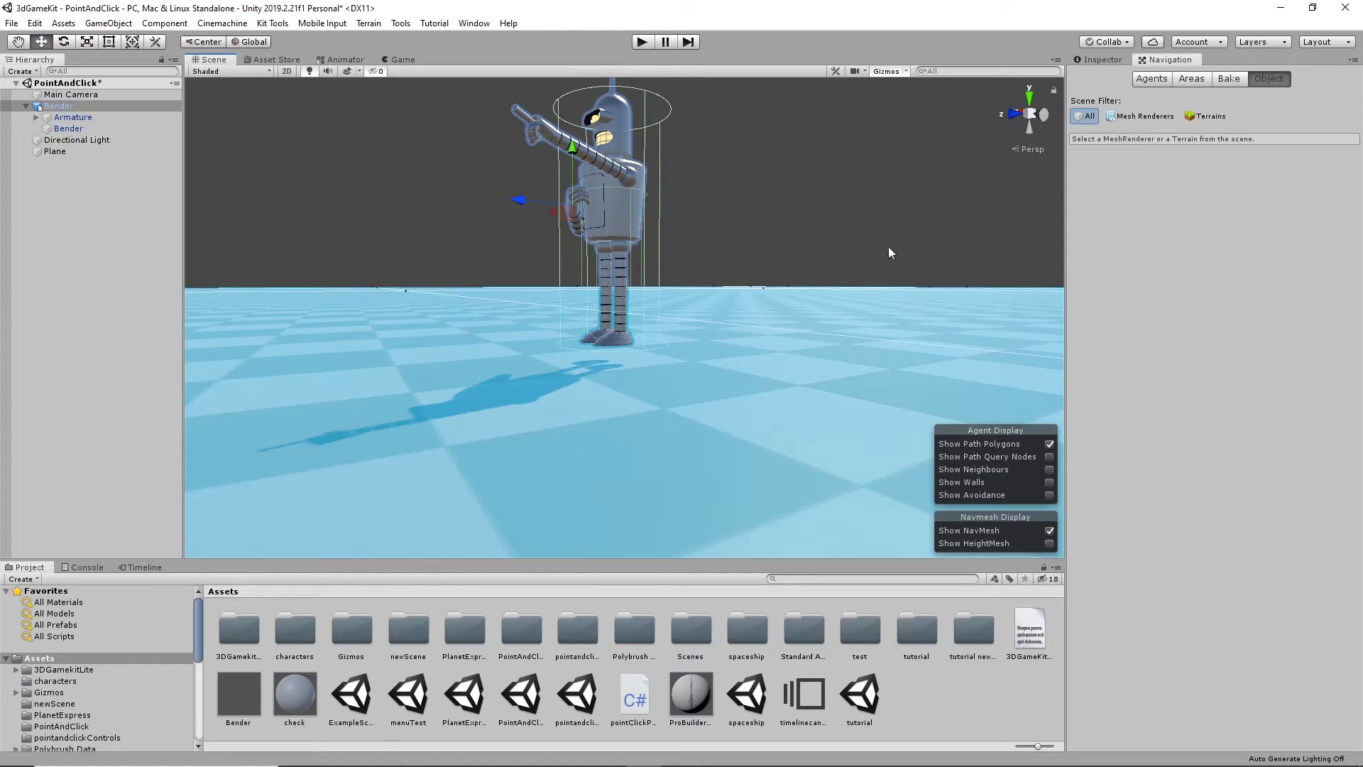
click(904, 326)
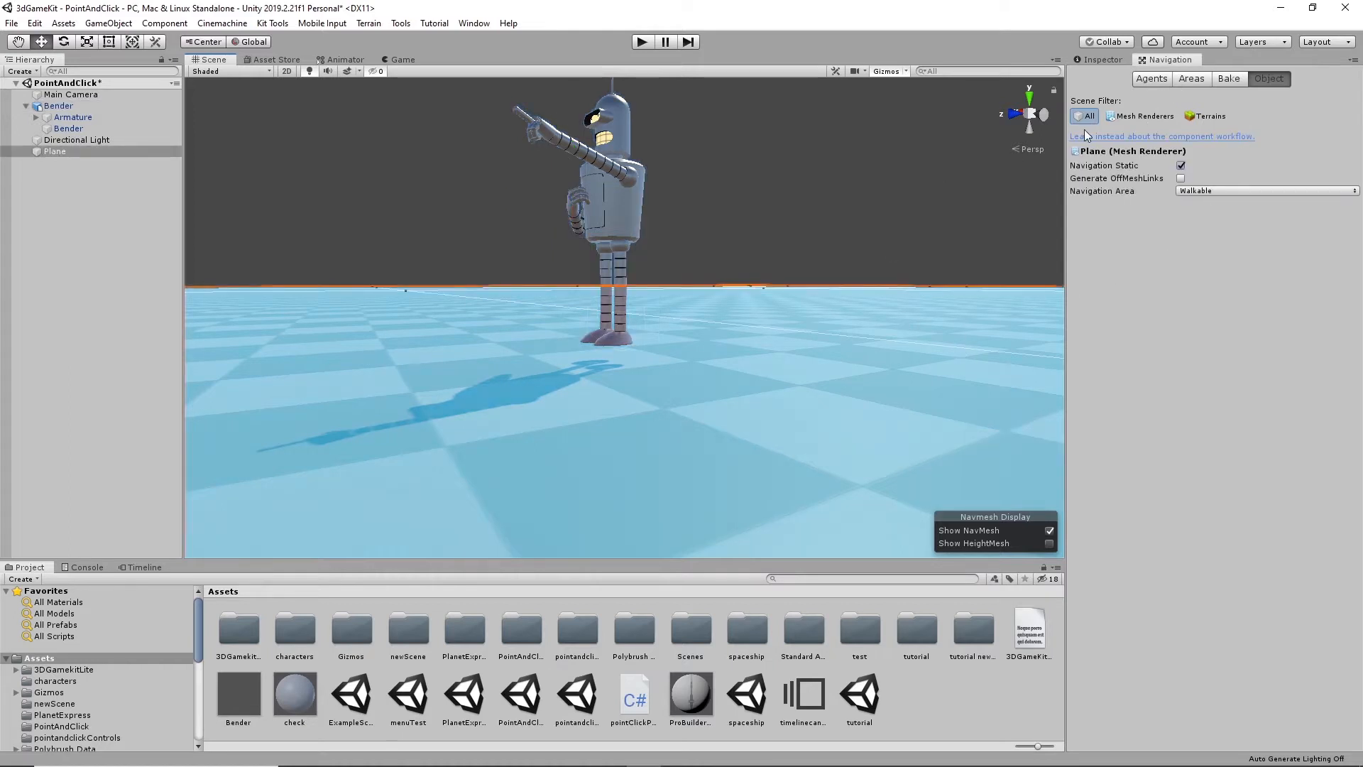
click(1225, 78)
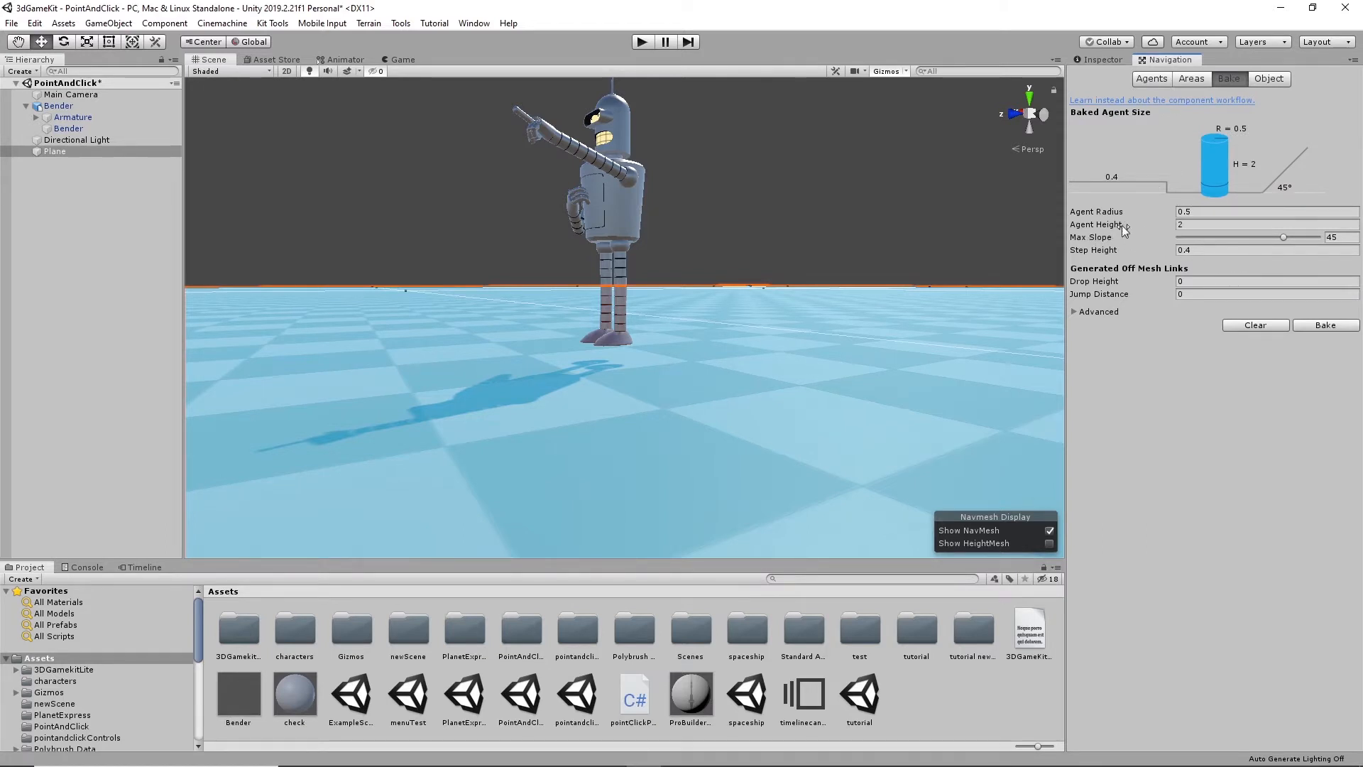
- Set the baked Agent Height to 1 and the Step Height to 0.3 in the NavMesh bake settings
click(1191, 224)
text(1)
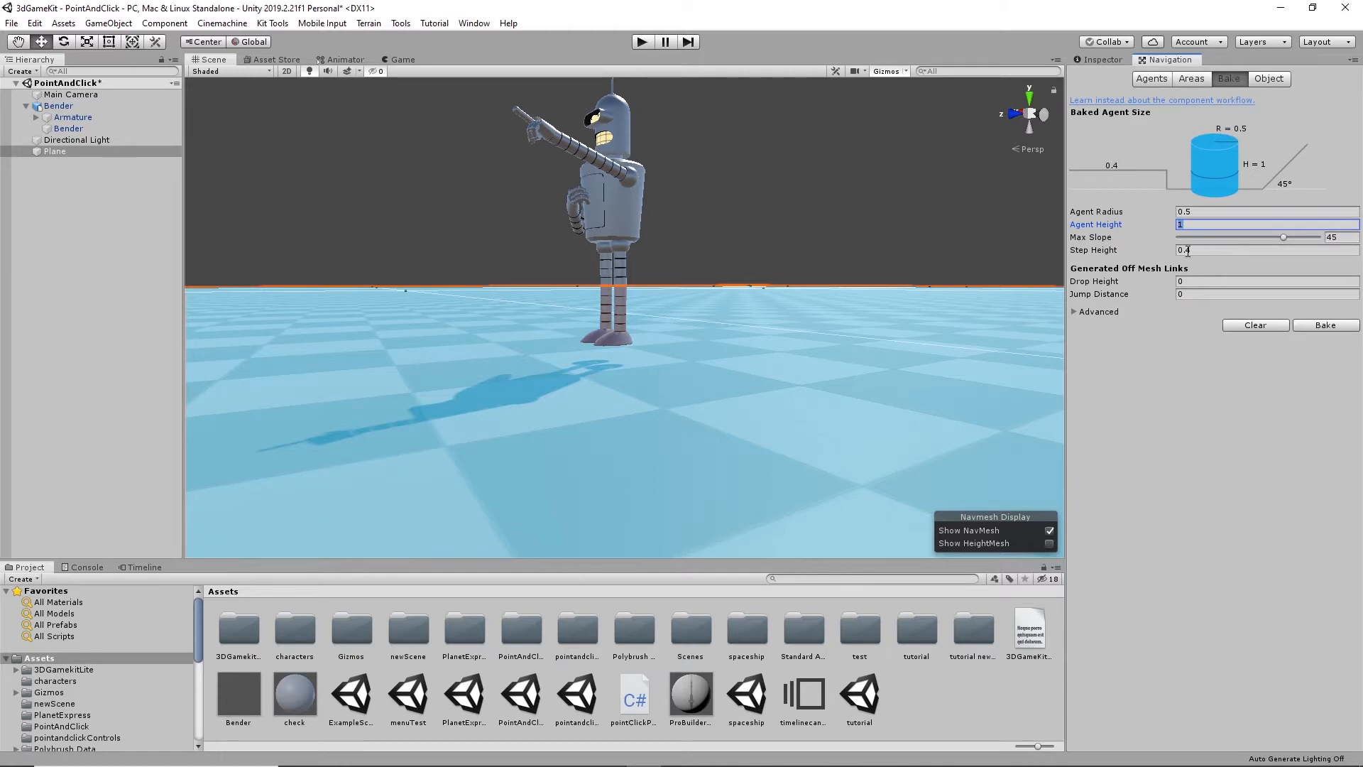
click(1193, 251)
text(0.2)
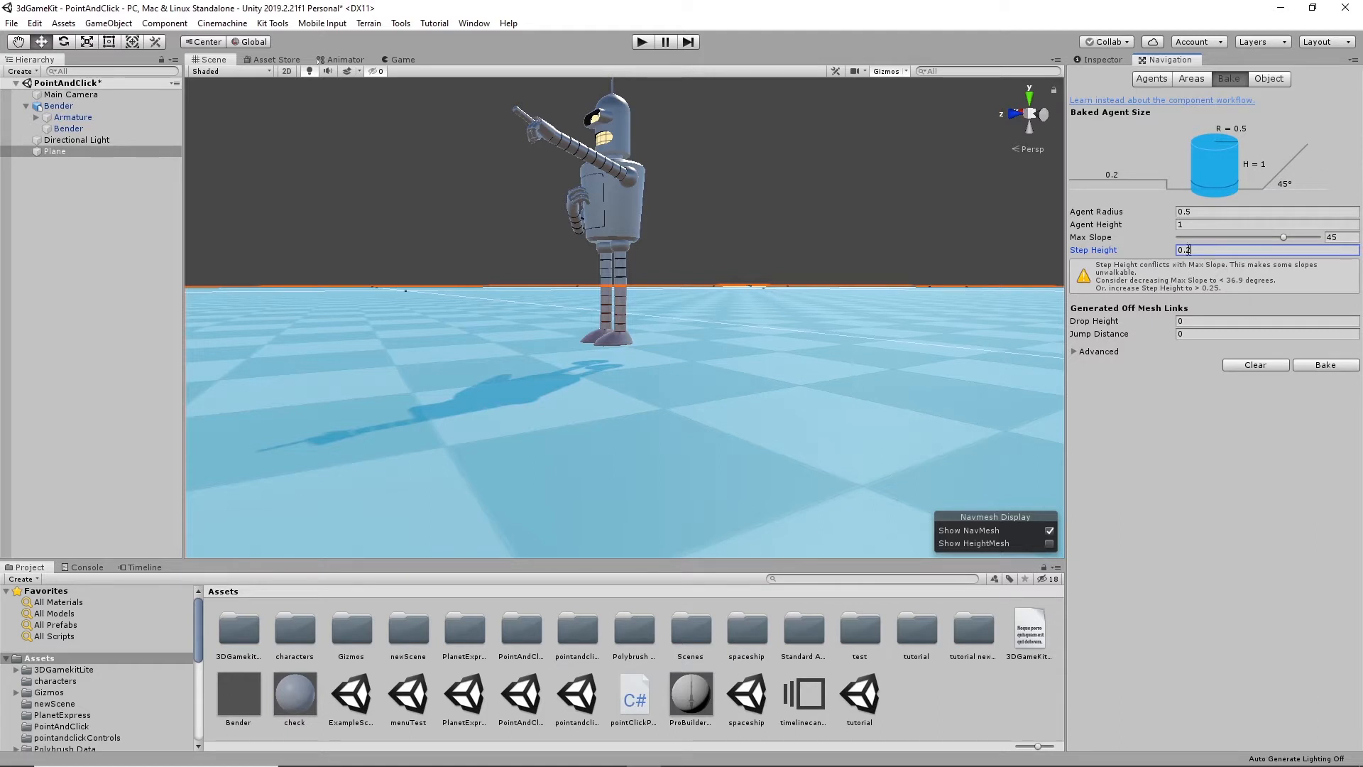
right_click(1188, 250)
click(1190, 251)
click(1190, 251)
key(BackSpace)
text(3)
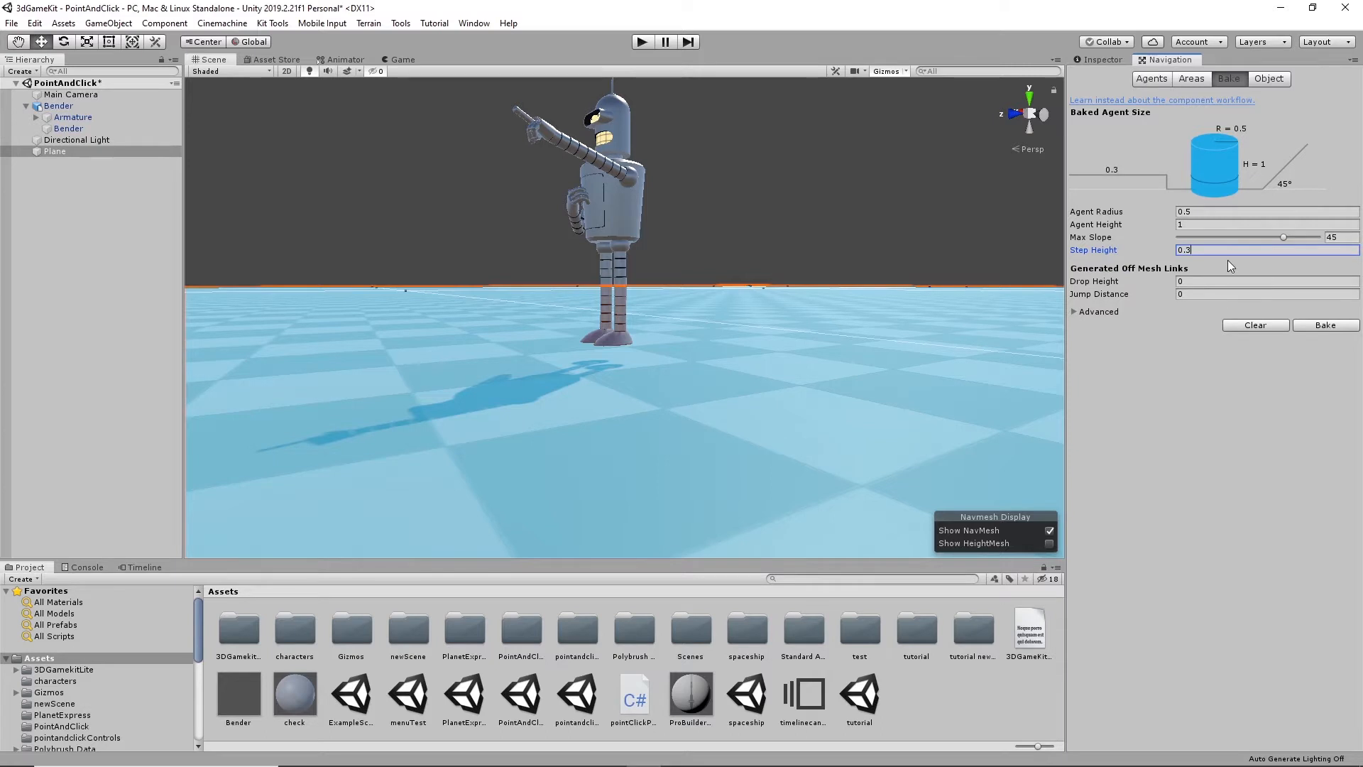
- Set Drop Height and Jump Distance to 1 and Agent Radius to 0.25, and bake the NavMesh
click(1194, 282)
click(1199, 293)
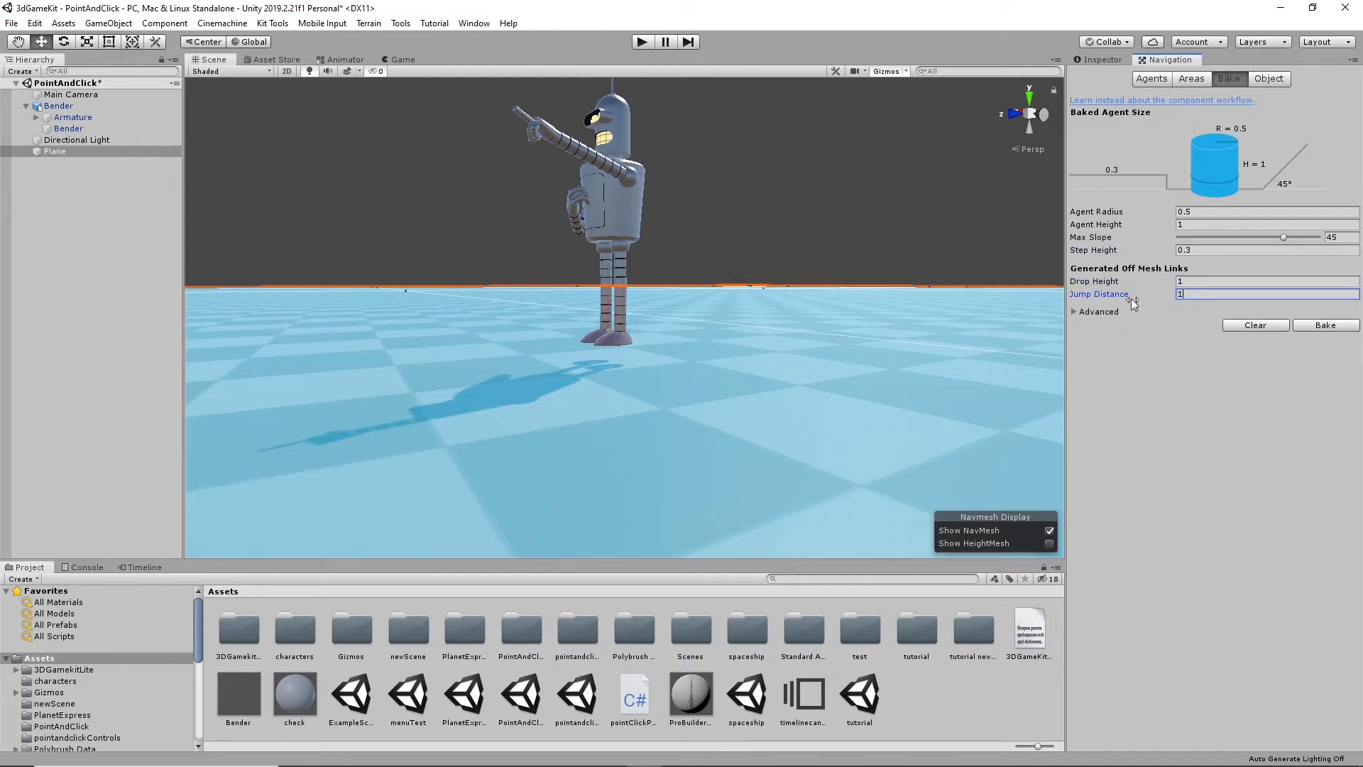
click(1188, 212)
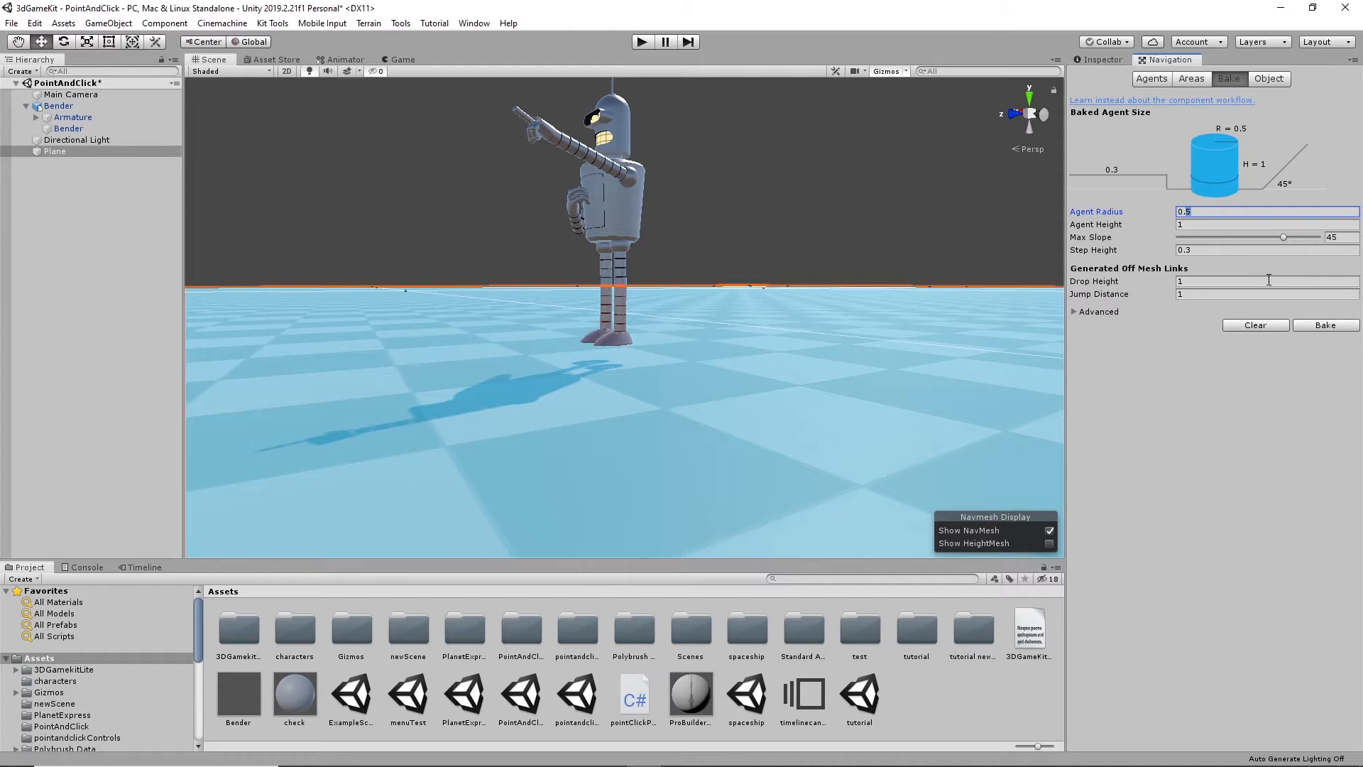
text(25)
key(Tab)
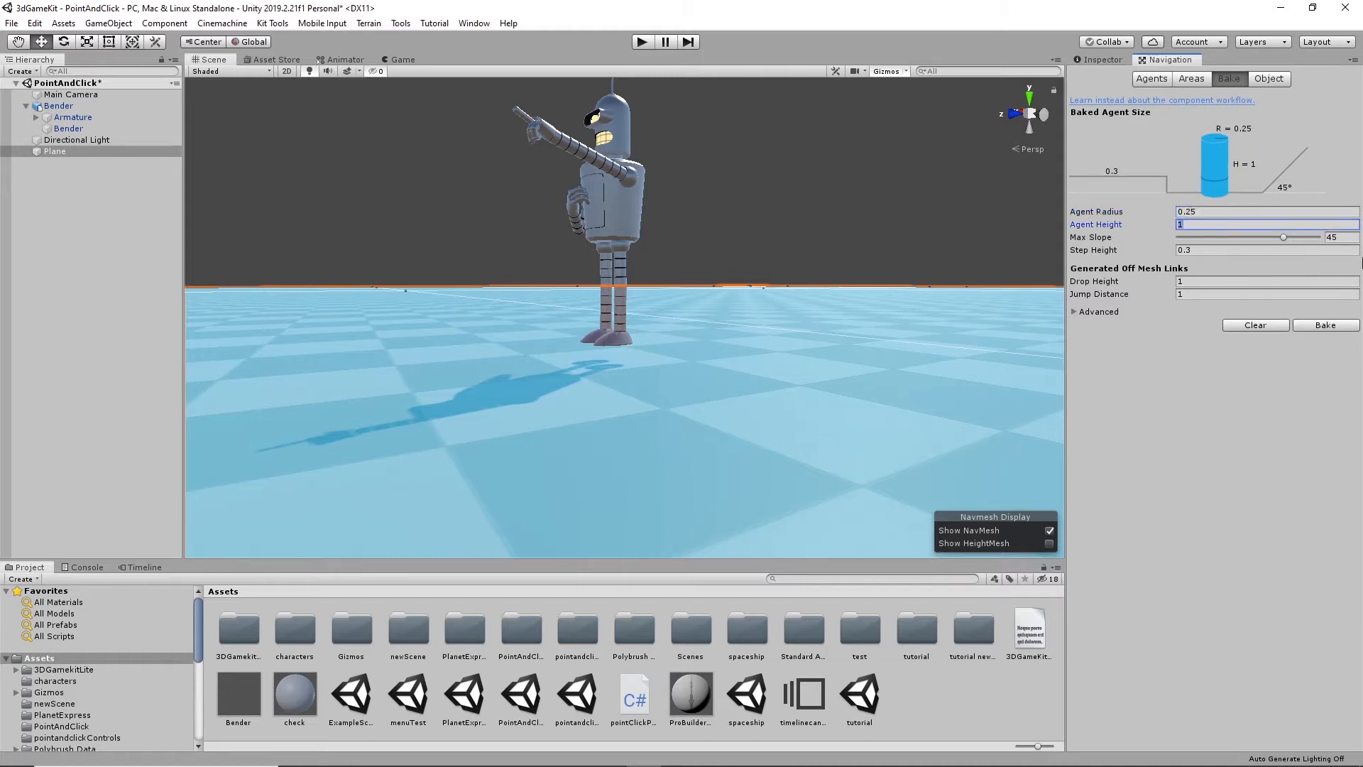
click(1333, 326)
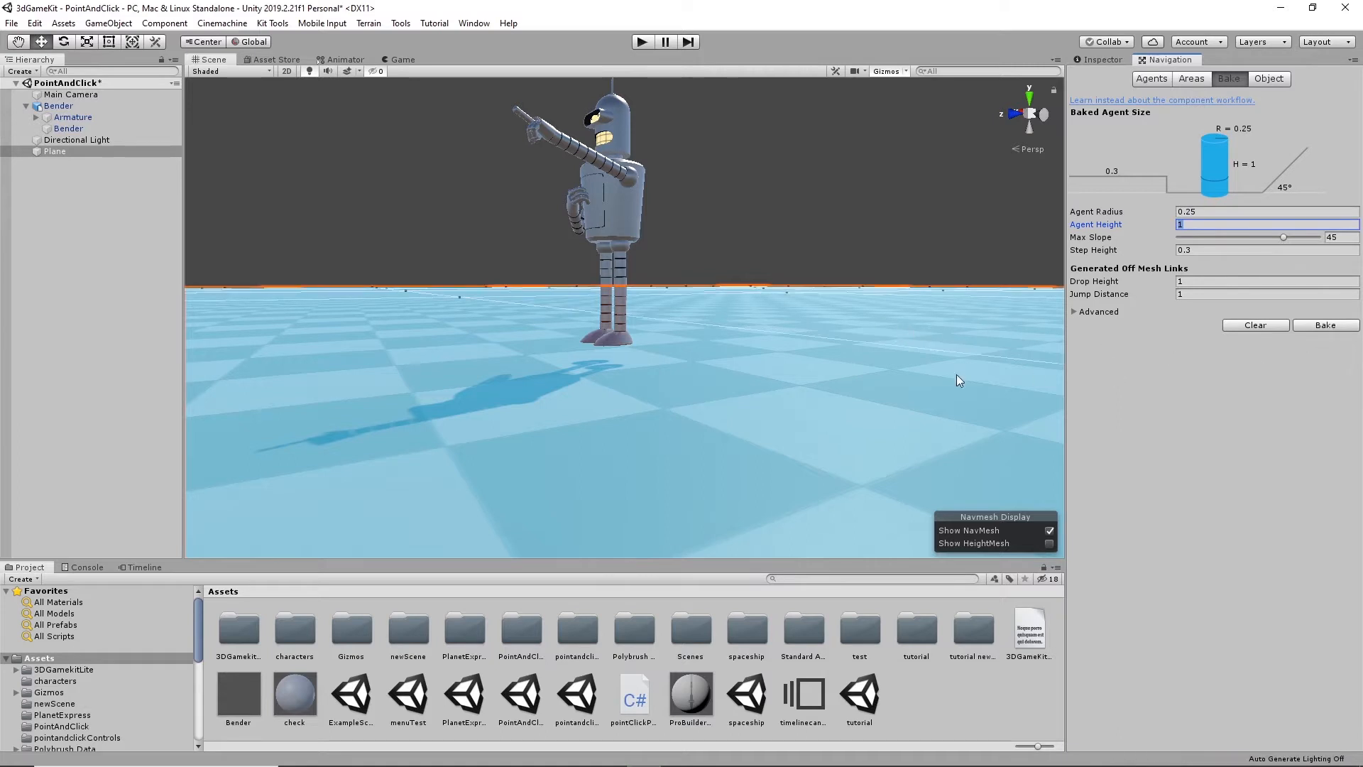
right_drag(957, 373, 808, 359)
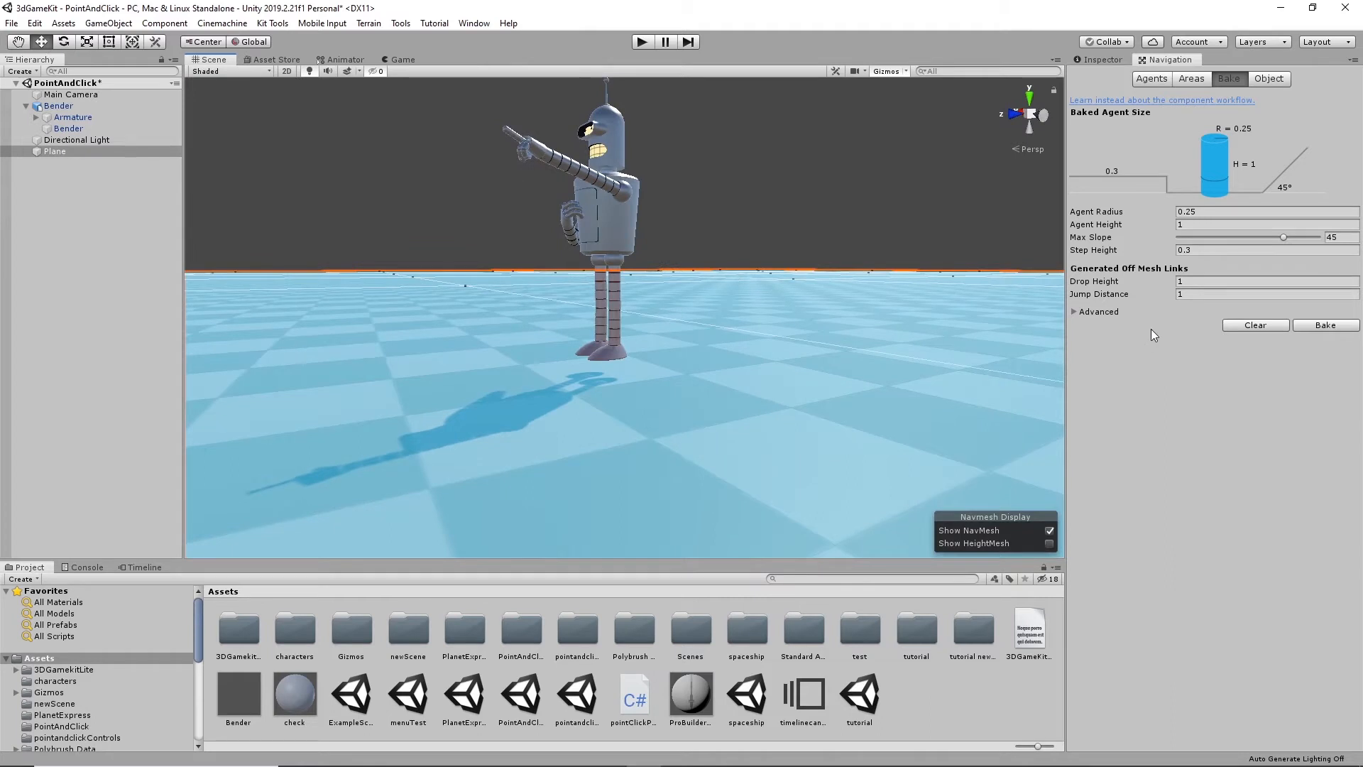
- Return the baked Agent Radius to 0.5 and rebake the NavMesh
click(1186, 213)
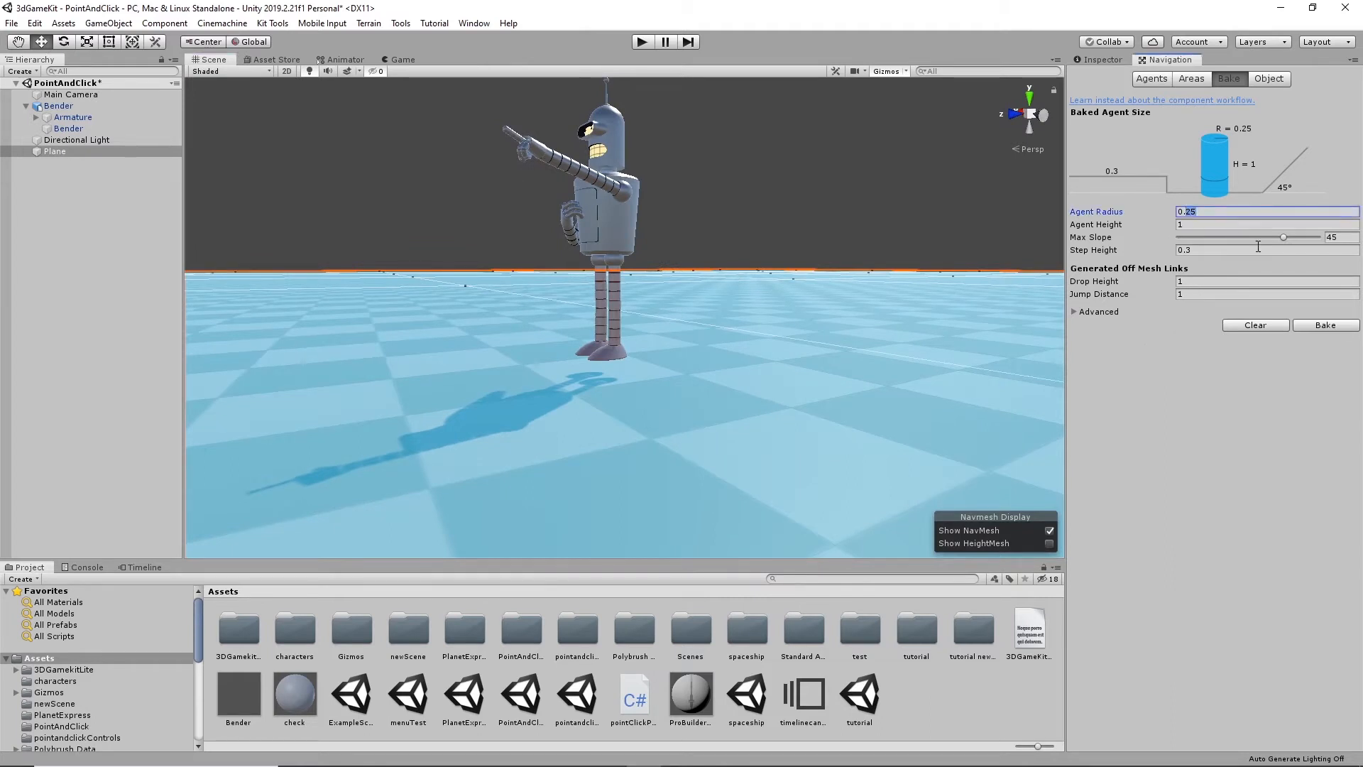
text(5)
click(1317, 324)
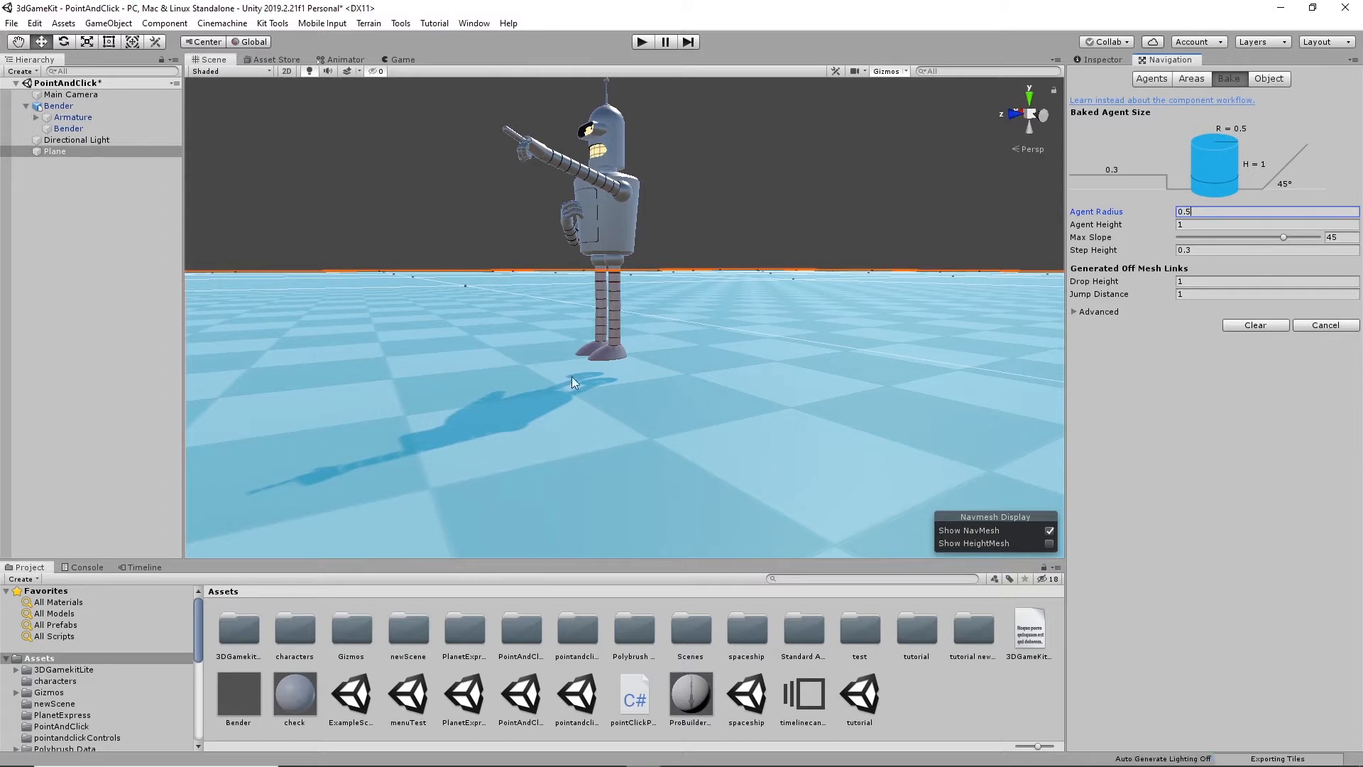
mouse_move(702, 369)
alt+mouse_down()
mouse_move(691, 336)
mouse_move(699, 373)
alt+mouse_up()
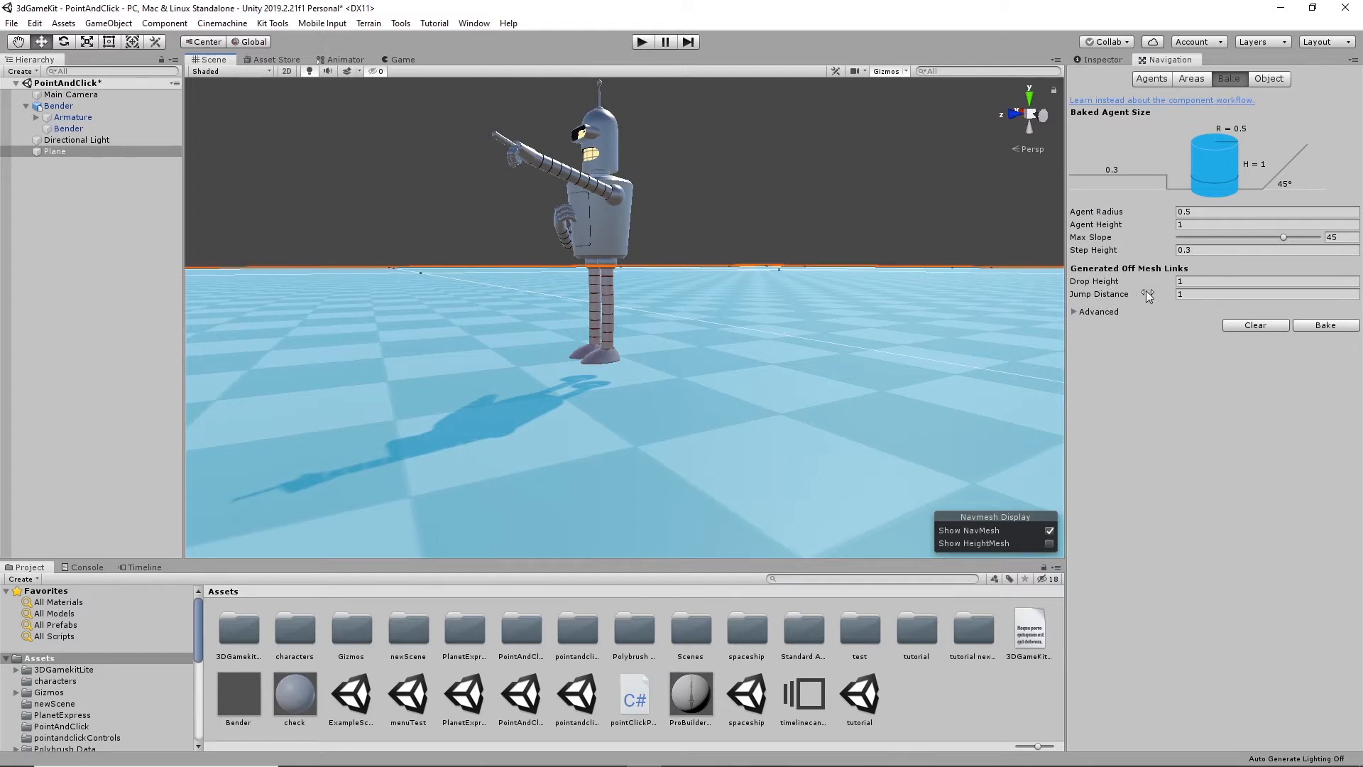
- Reset the Drop Height and Jump Distance of the generated off-mesh links to 0
click(1192, 282)
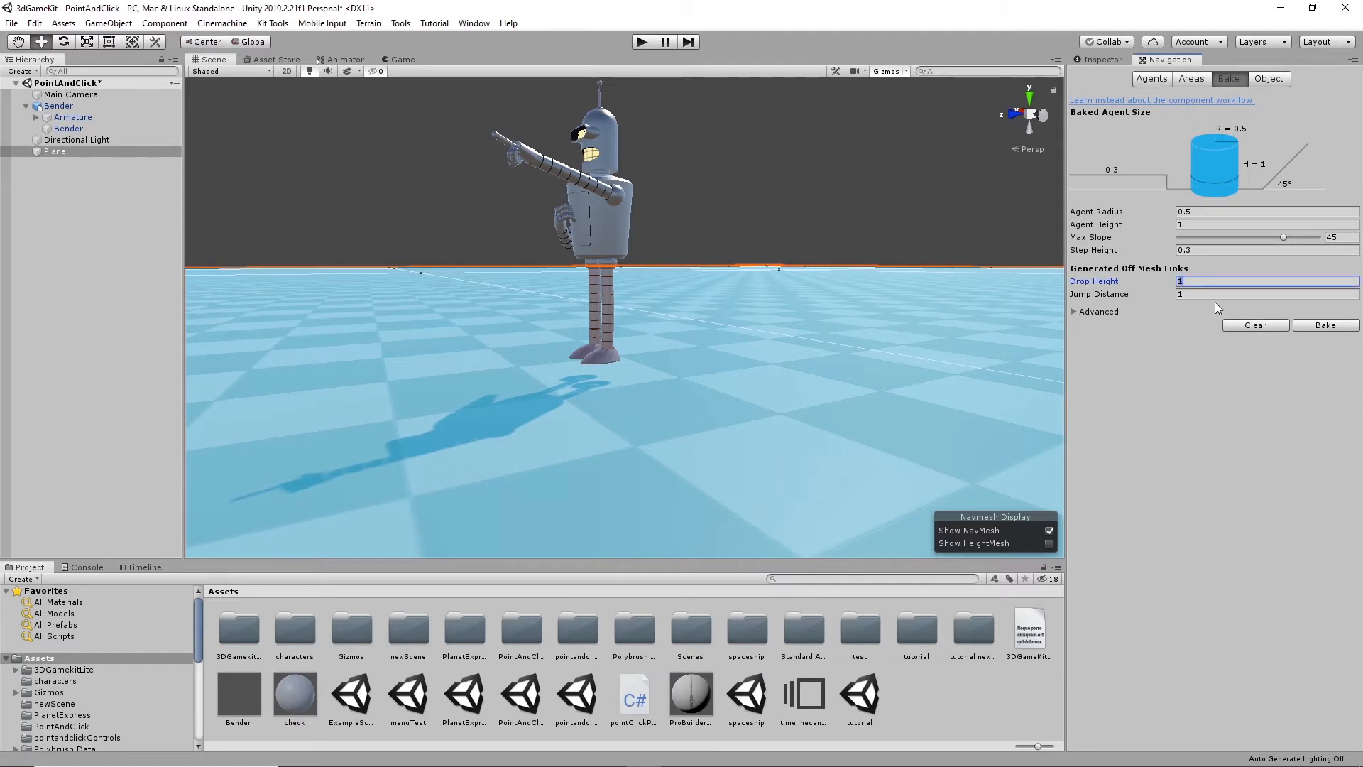
text(0)
click(1190, 295)
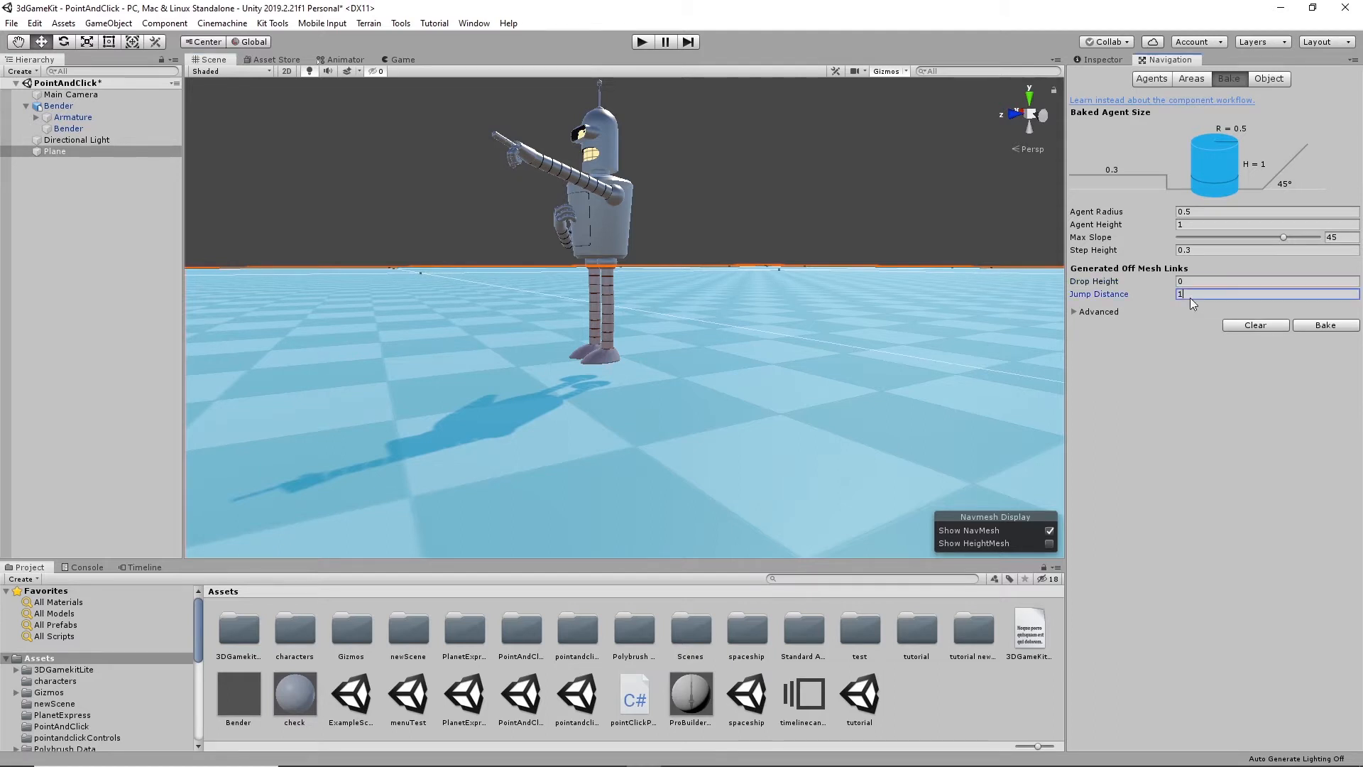
- Rebake the NavMesh with the current settings and test the character briefly in play mode
click(1325, 328)
click(1326, 330)
mouse_move(740, 404)
alt+mouse_down()
mouse_move(733, 371)
mouse_move(737, 387)
alt+mouse_up()
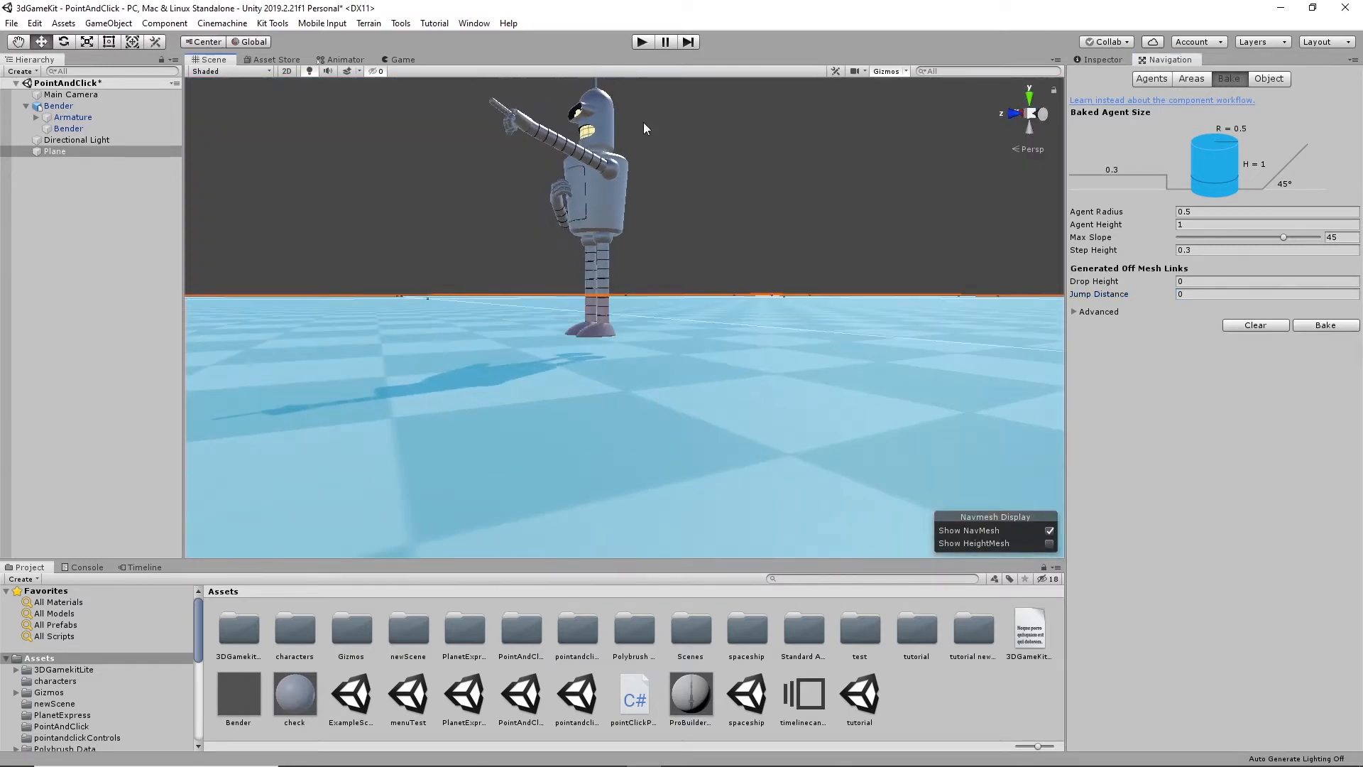
click(644, 42)
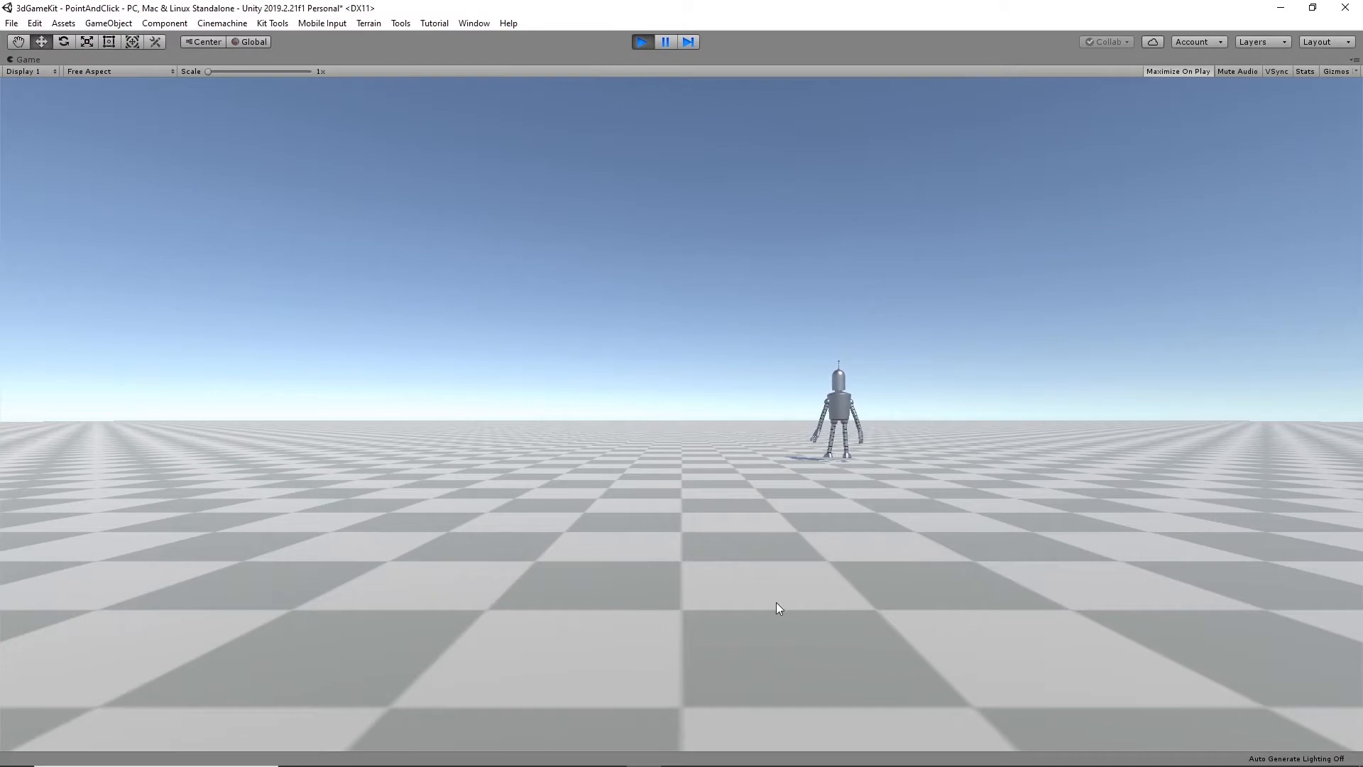
click(641, 42)
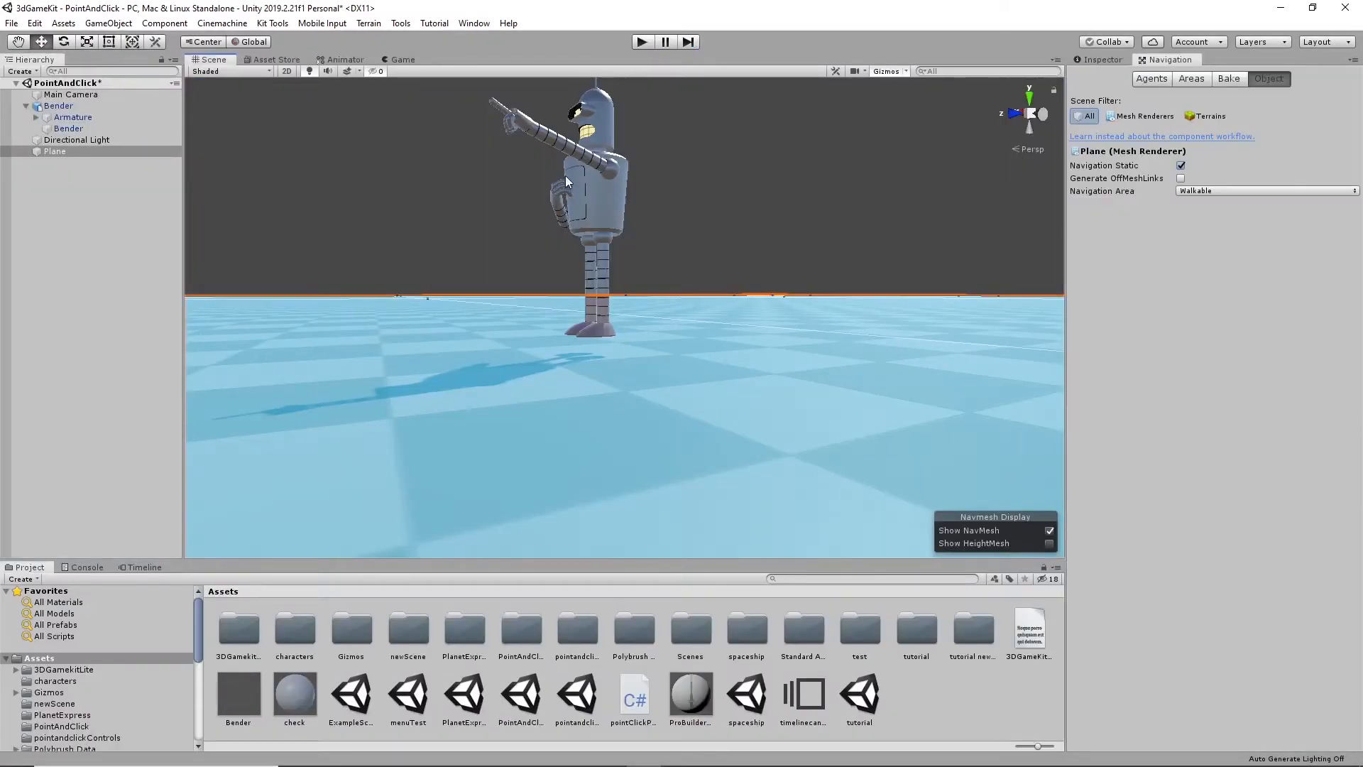
- Add the Environment and Navmesh layers to Objects Recieve Clicks in Bender's Point Click Player script
click(586, 203)
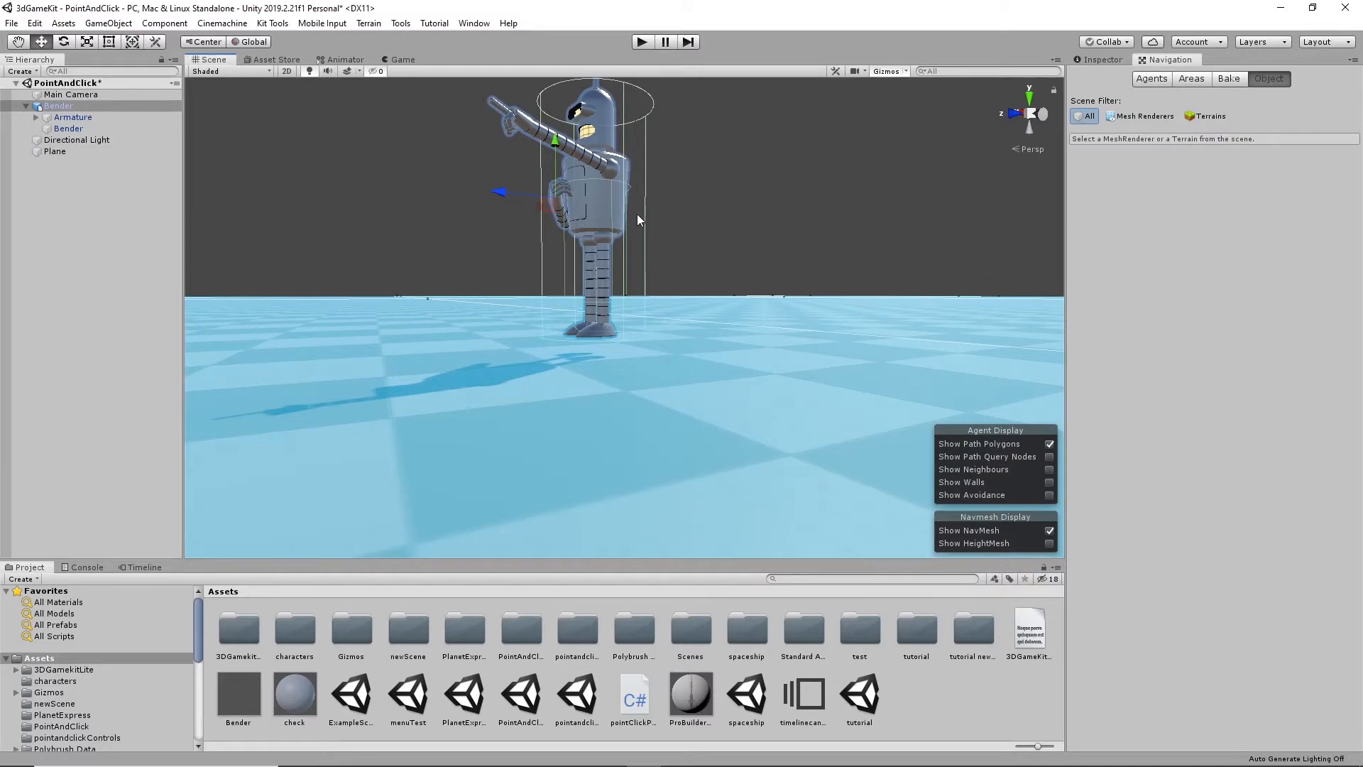
click(1103, 60)
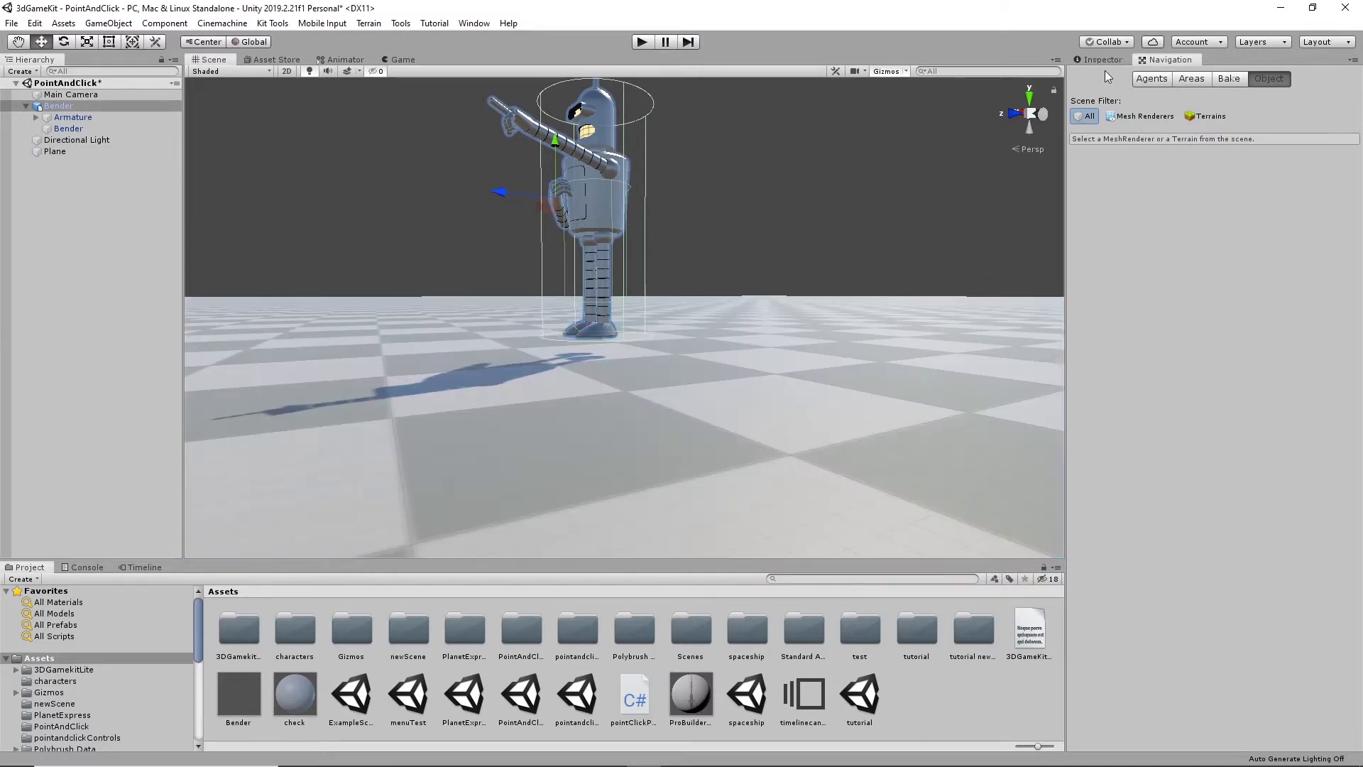
scroll(1189, 531, down, 5)
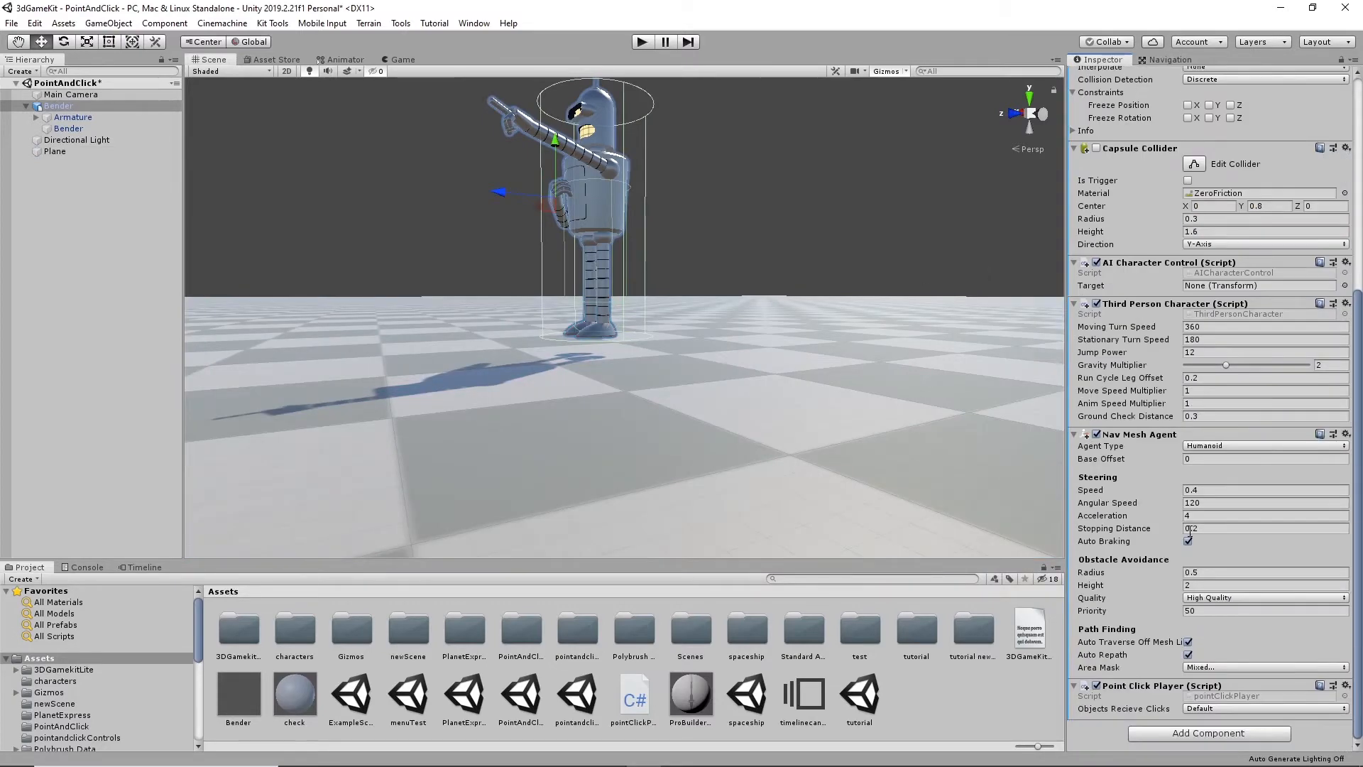
click(1249, 709)
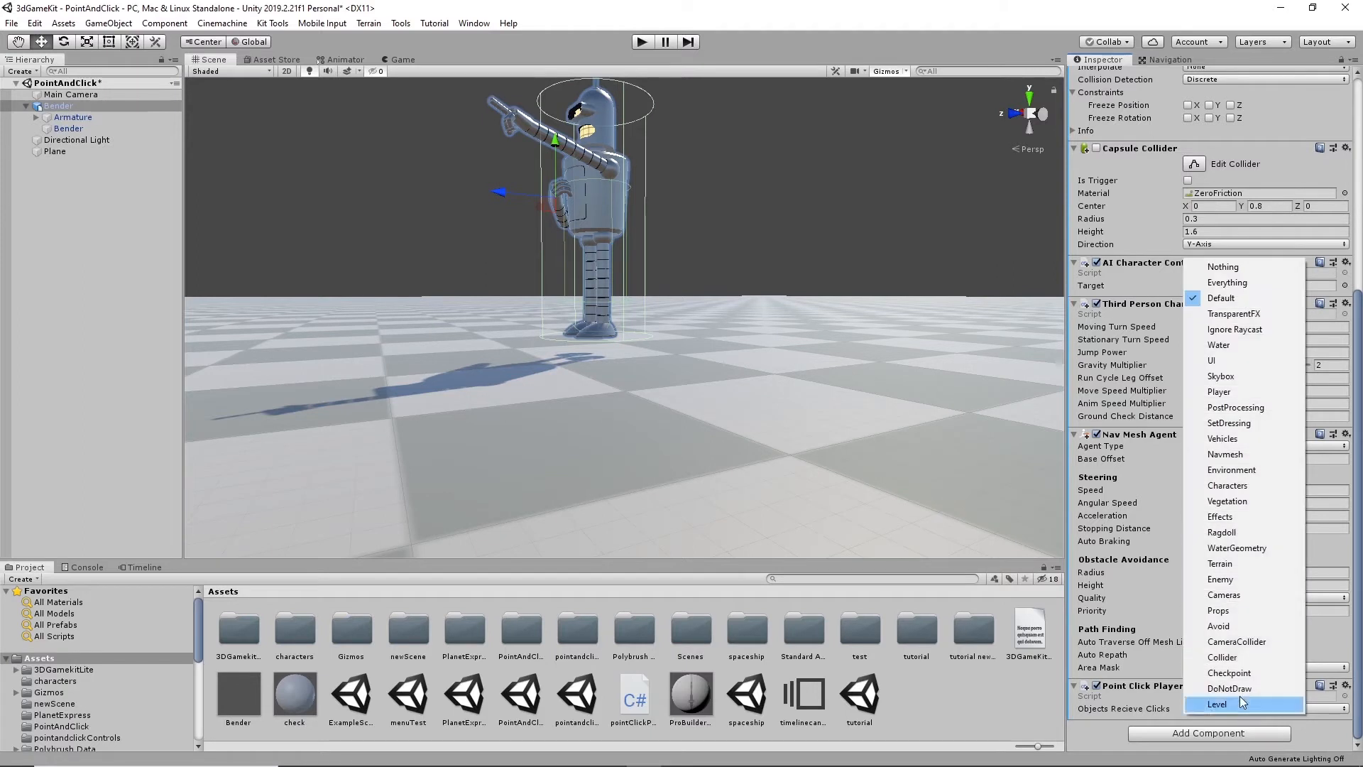
click(1235, 470)
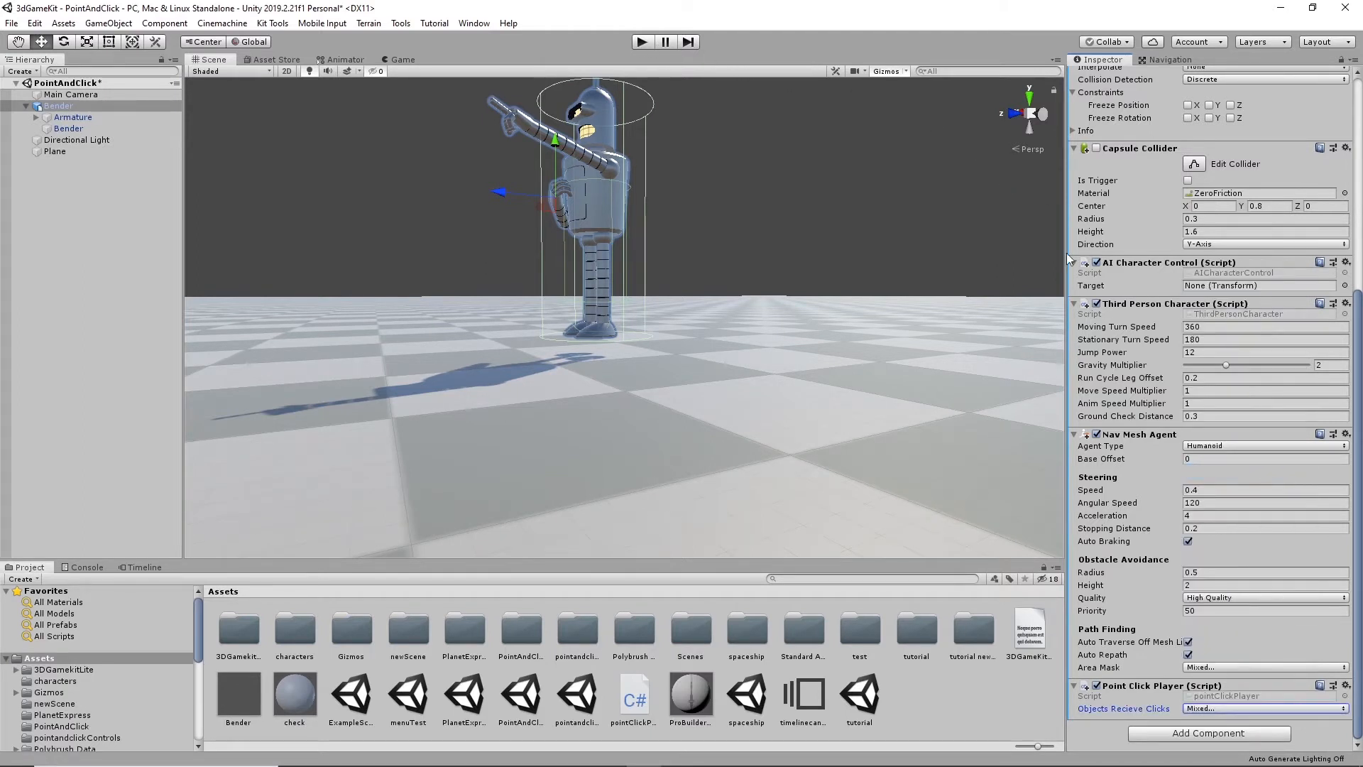
click(1267, 709)
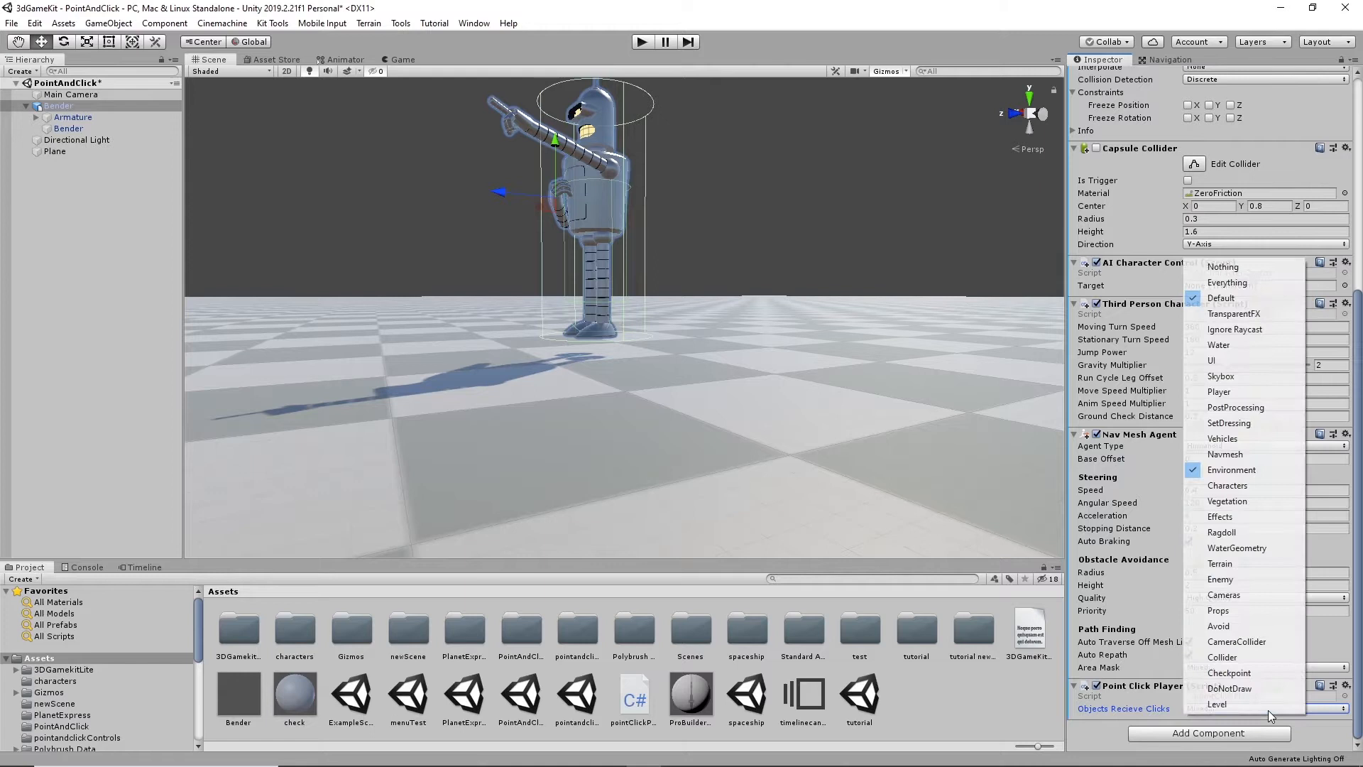
click(1222, 453)
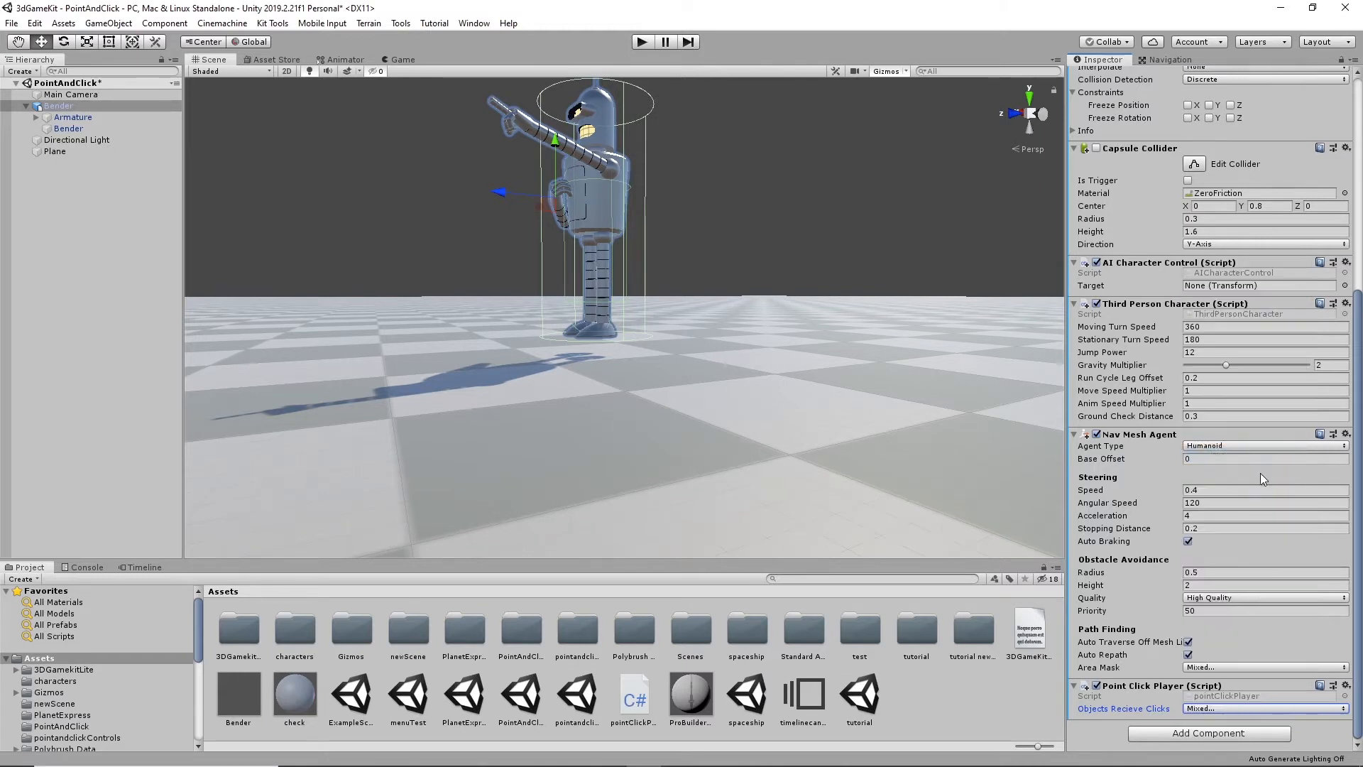
- Remove the Navmesh layer from Bender's Objects Recieve Clicks and test the scene in play mode
click(1241, 708)
click(1242, 701)
click(1242, 710)
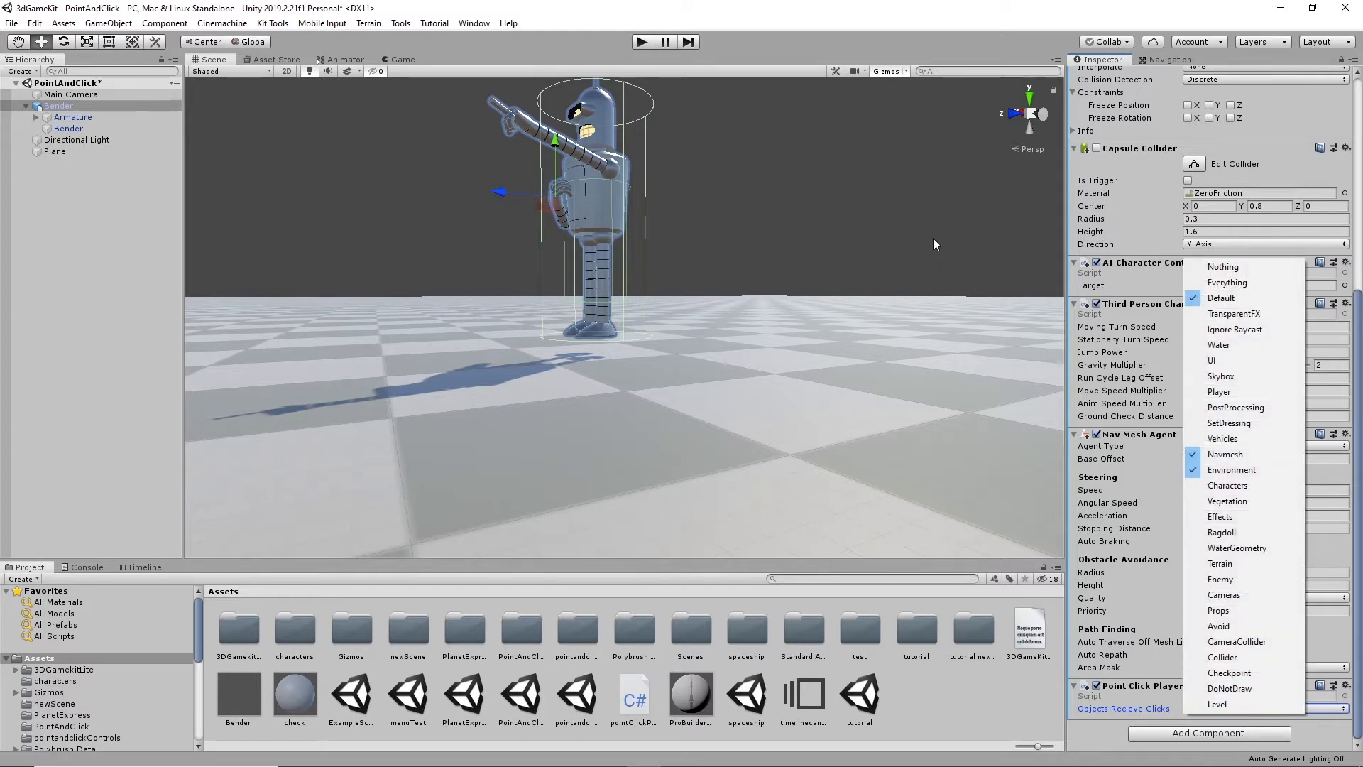
click(933, 239)
click(1255, 710)
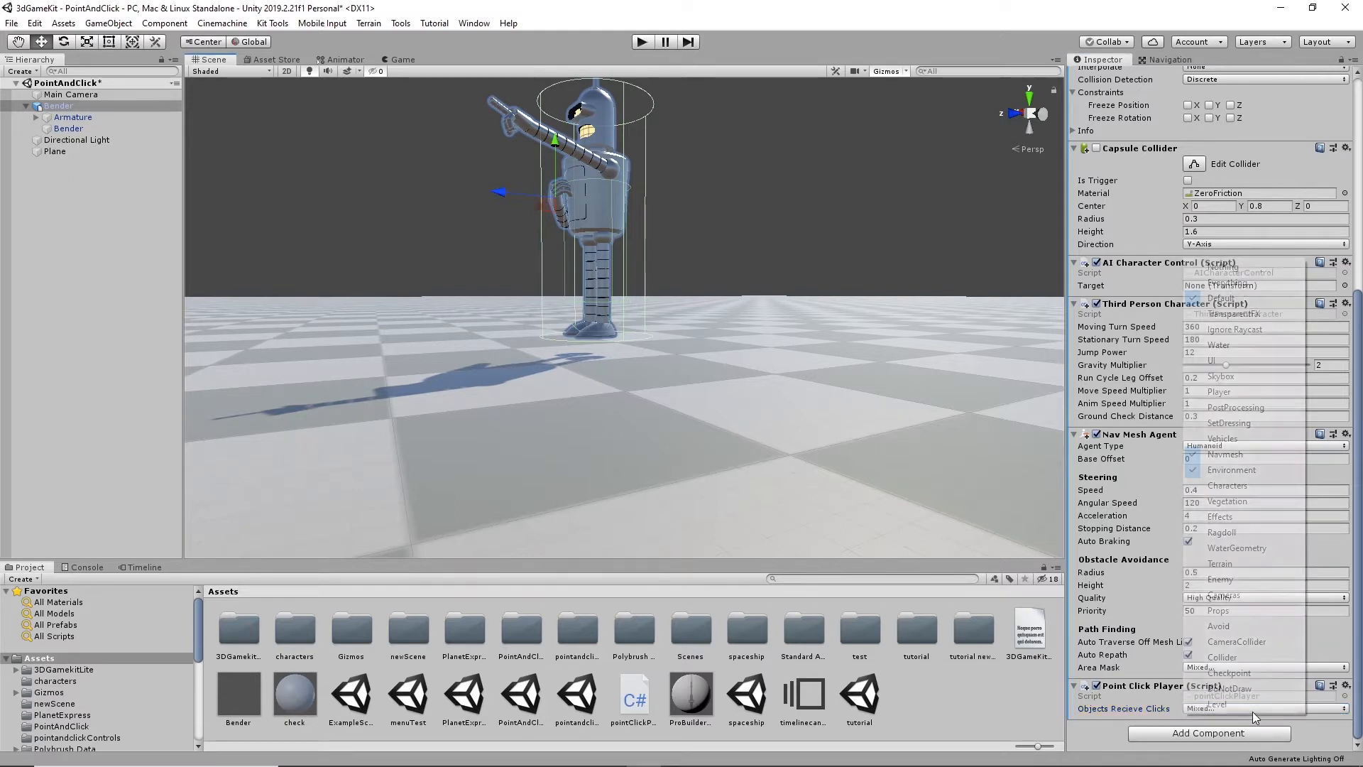
click(1213, 460)
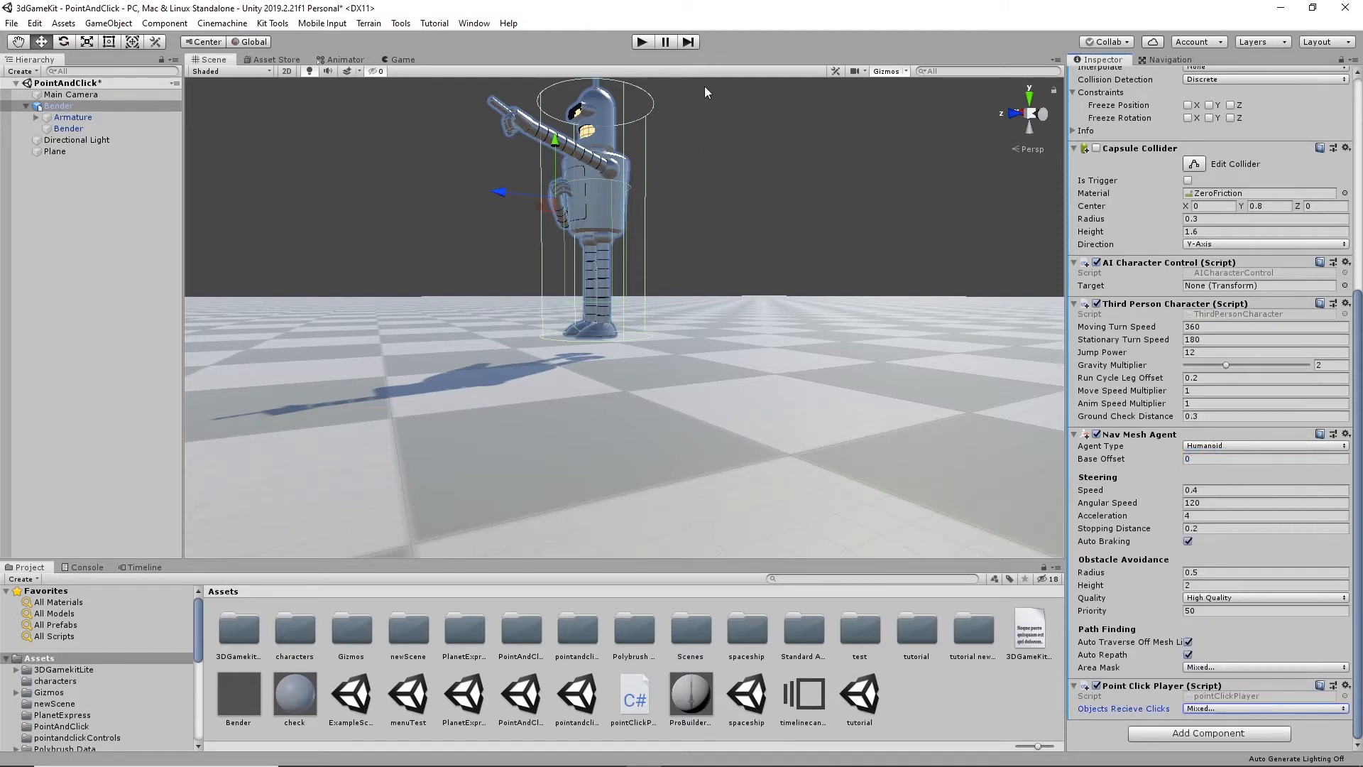
click(639, 43)
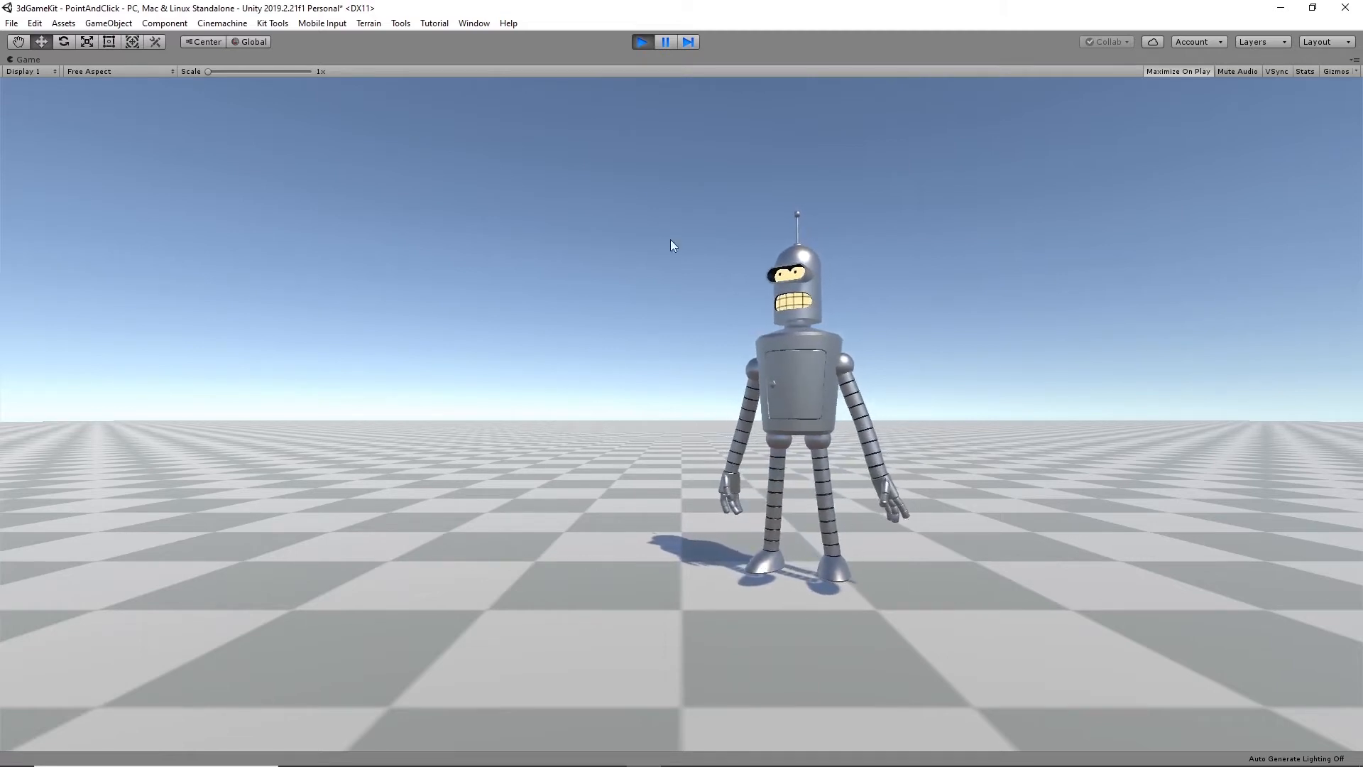
click(641, 41)
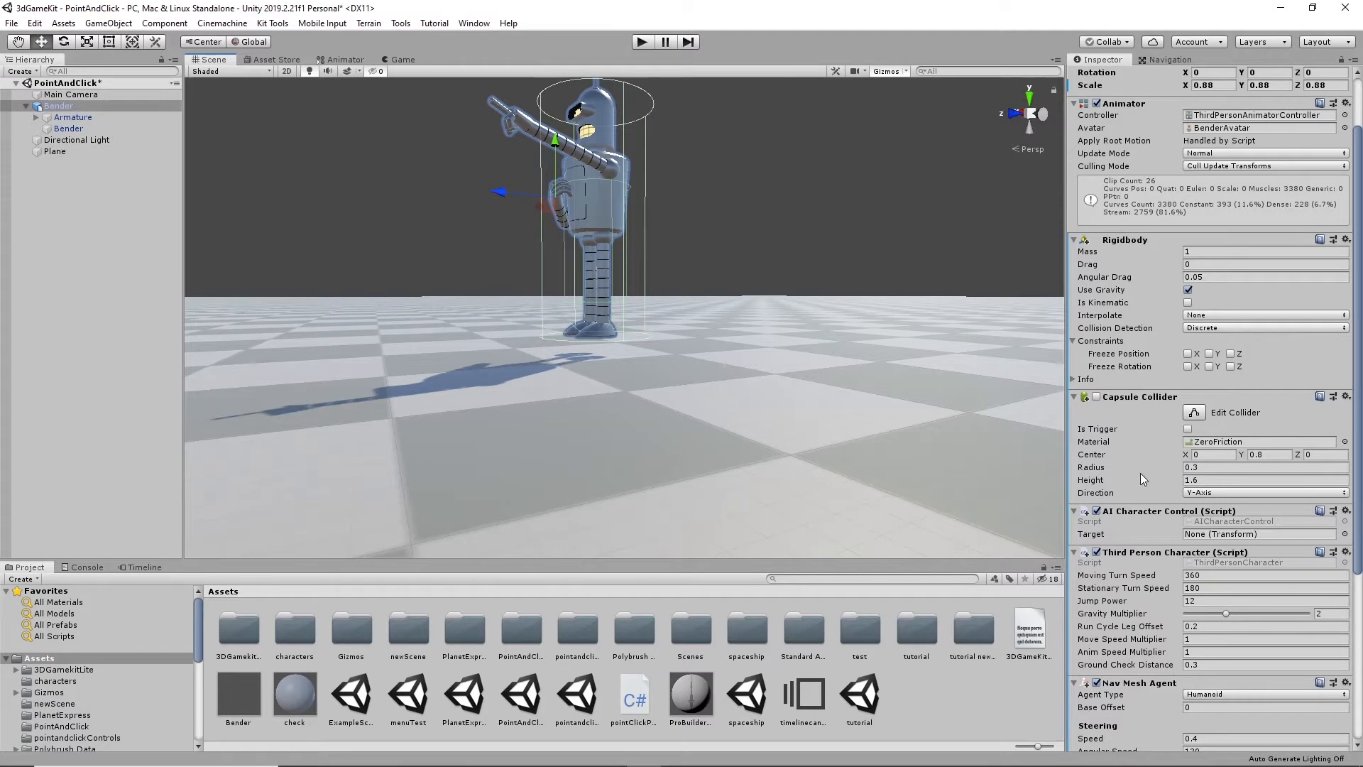
- Try obstacle avoidance heights of 1 and 3 on Bender's Nav Mesh Agent and return the height to 2
scroll(1144, 578, down, 6)
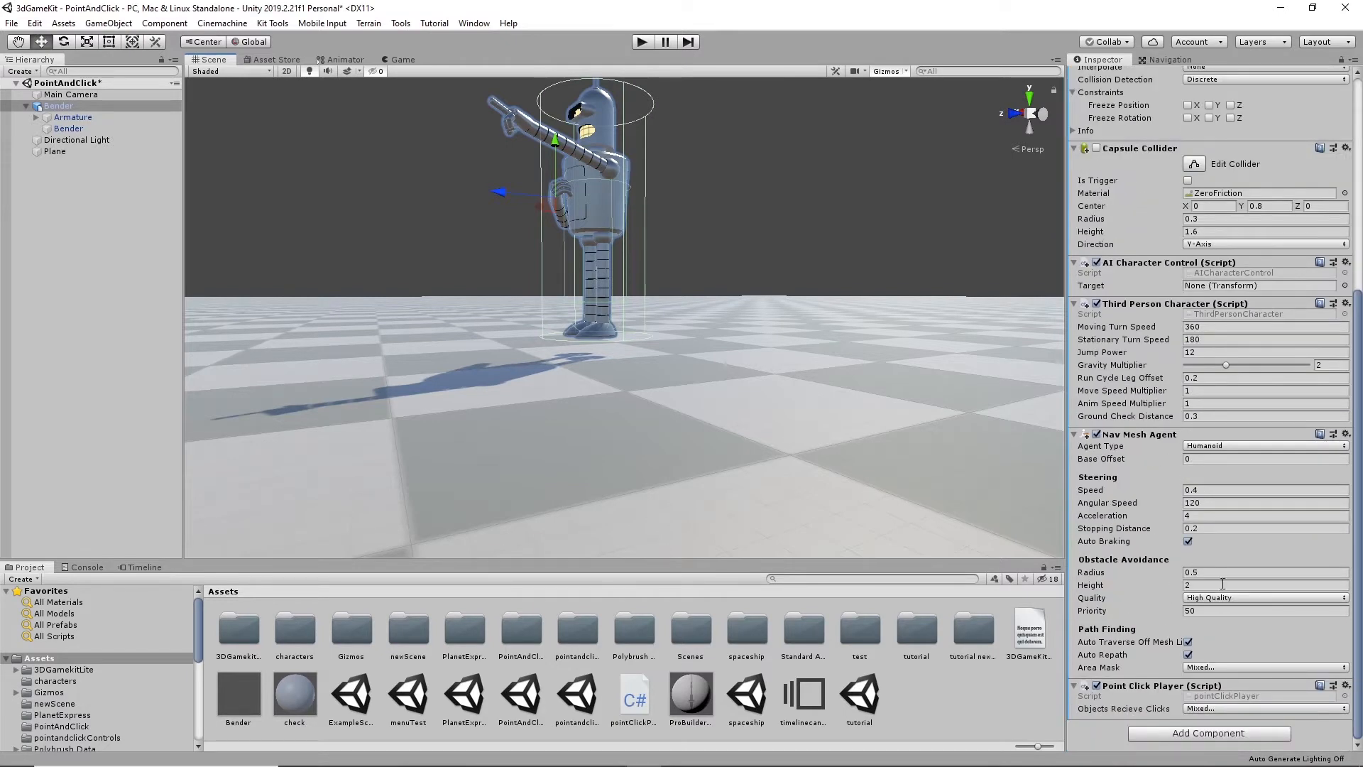
click(1199, 585)
text(1)
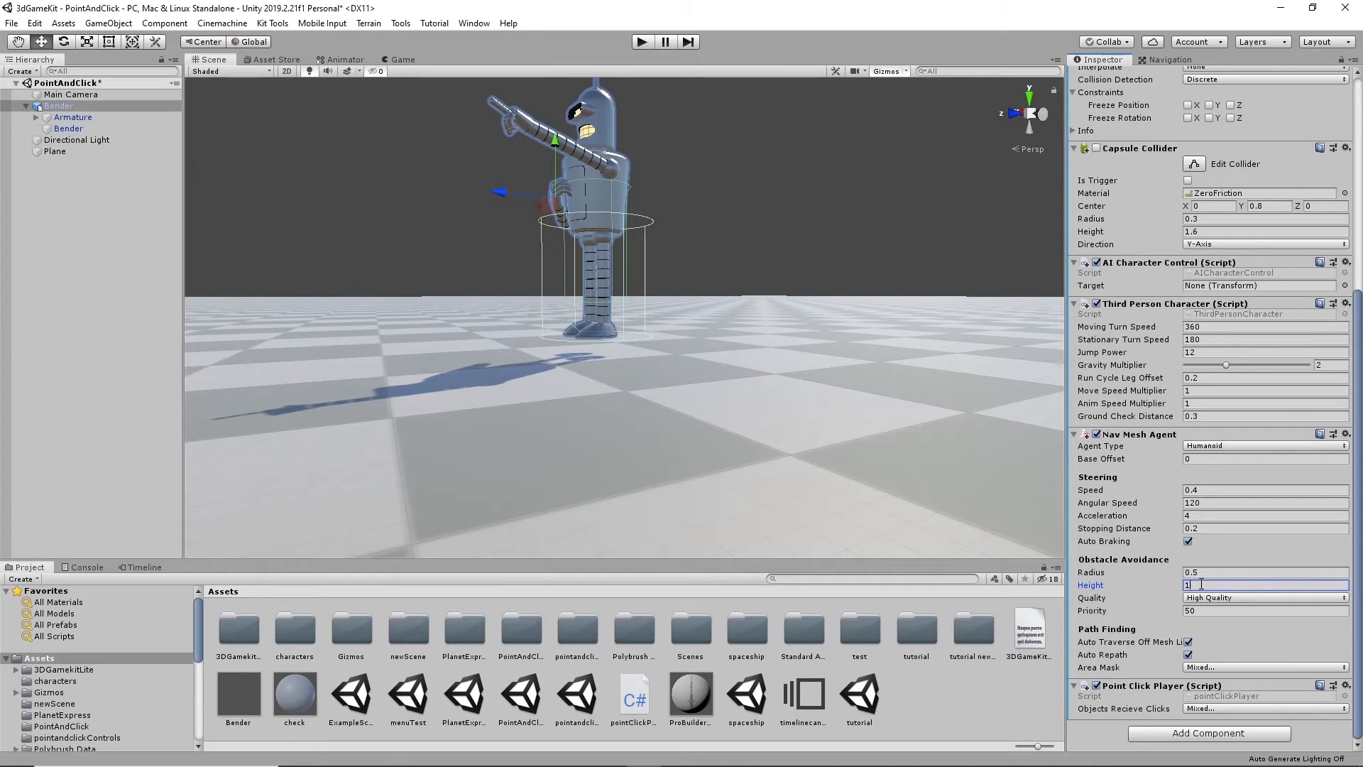
key(BackSpace)
text(3)
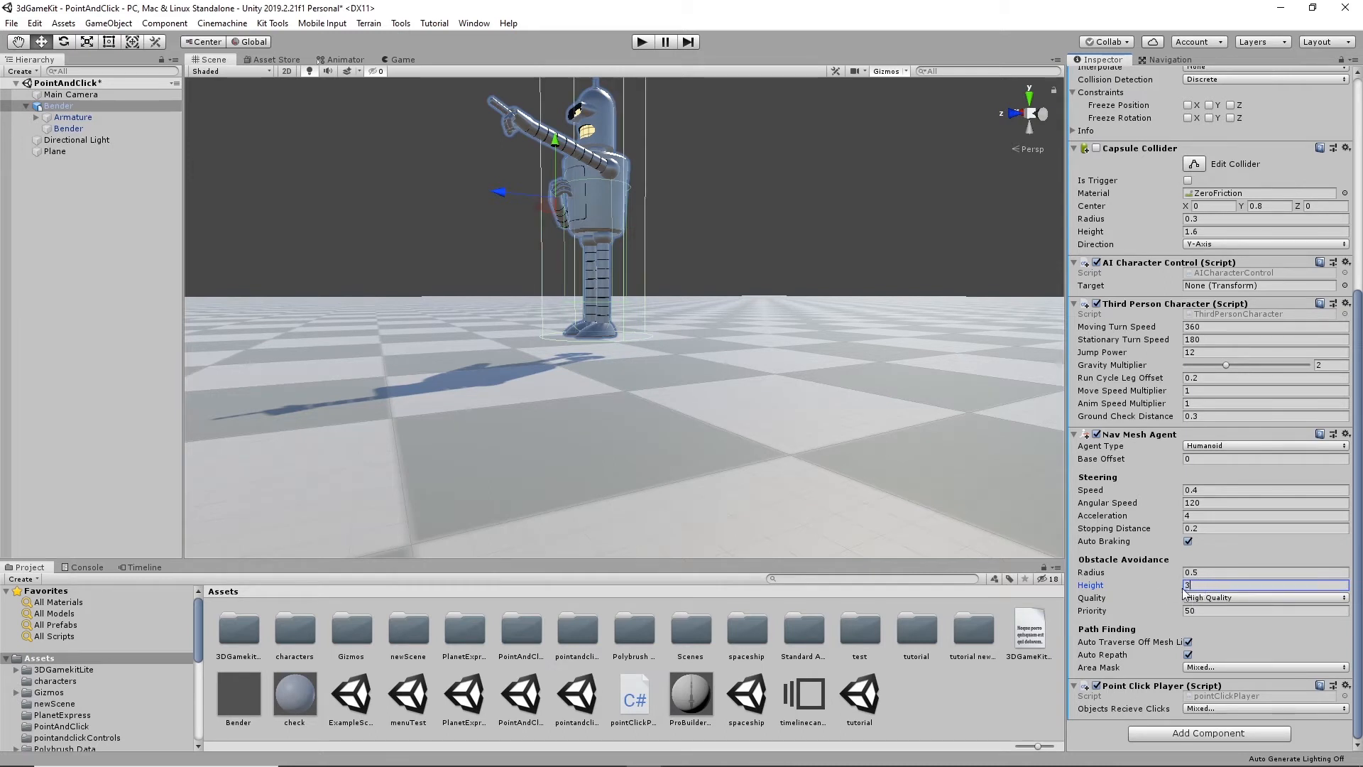
key(BackSpace)
text(2)
- Try an obstacle avoidance radius of 0.25 on Bender's Nav Mesh Agent and return it to 0.5
click(1198, 573)
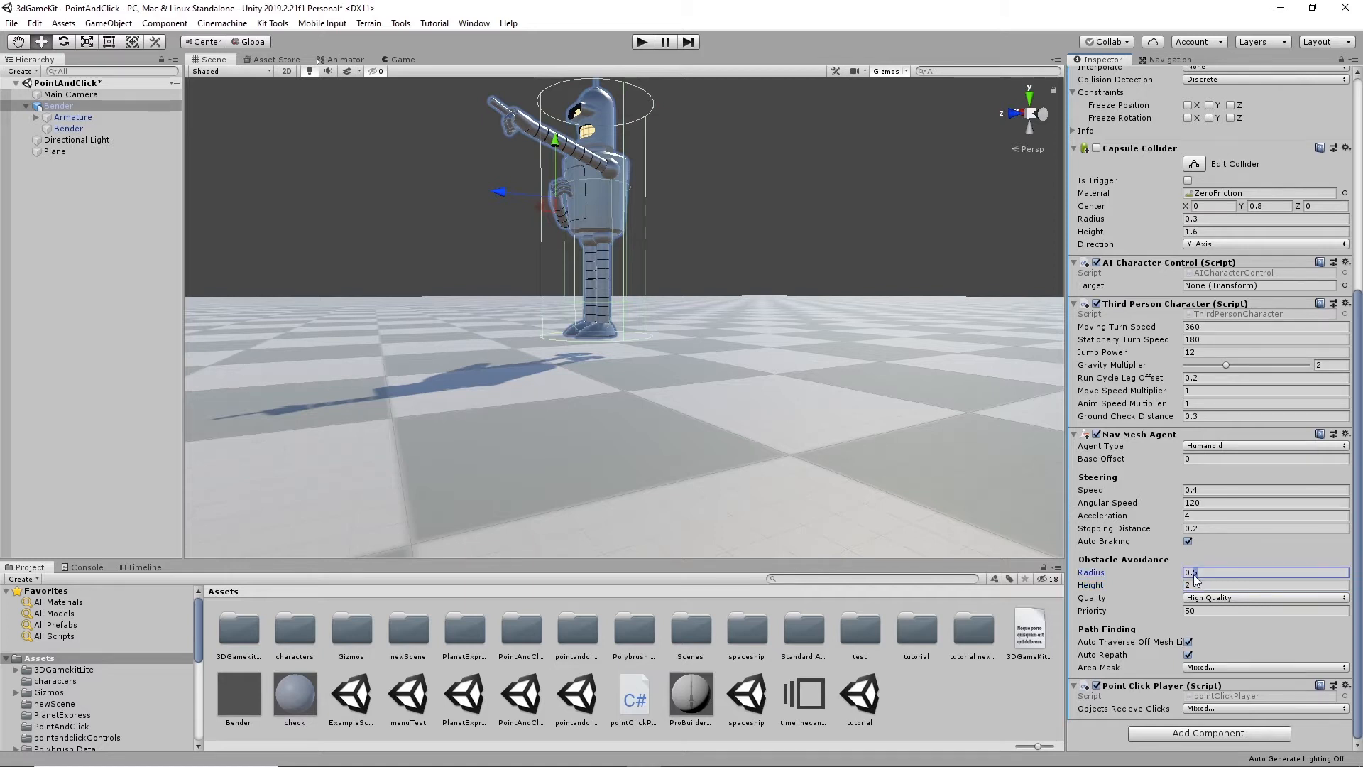
text(2)
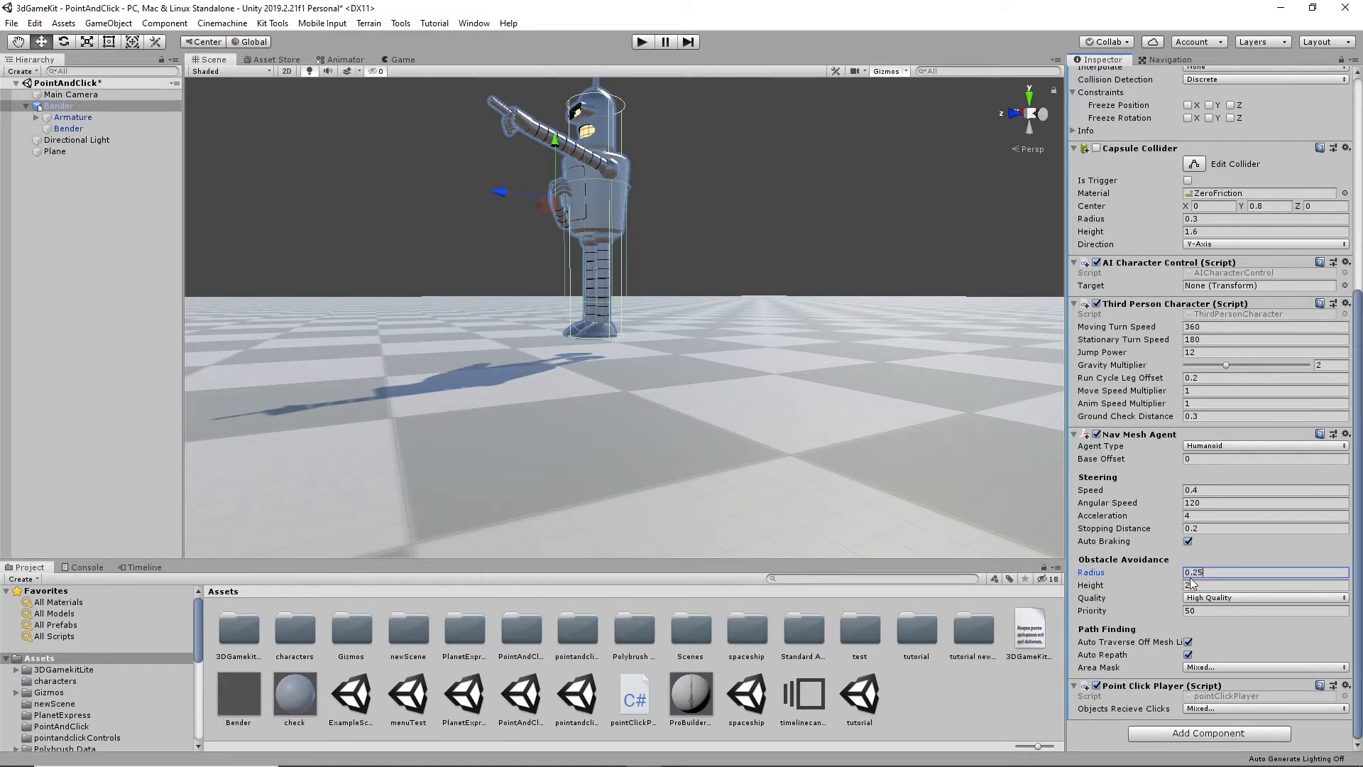
drag(1194, 573, 1191, 576)
text(5)
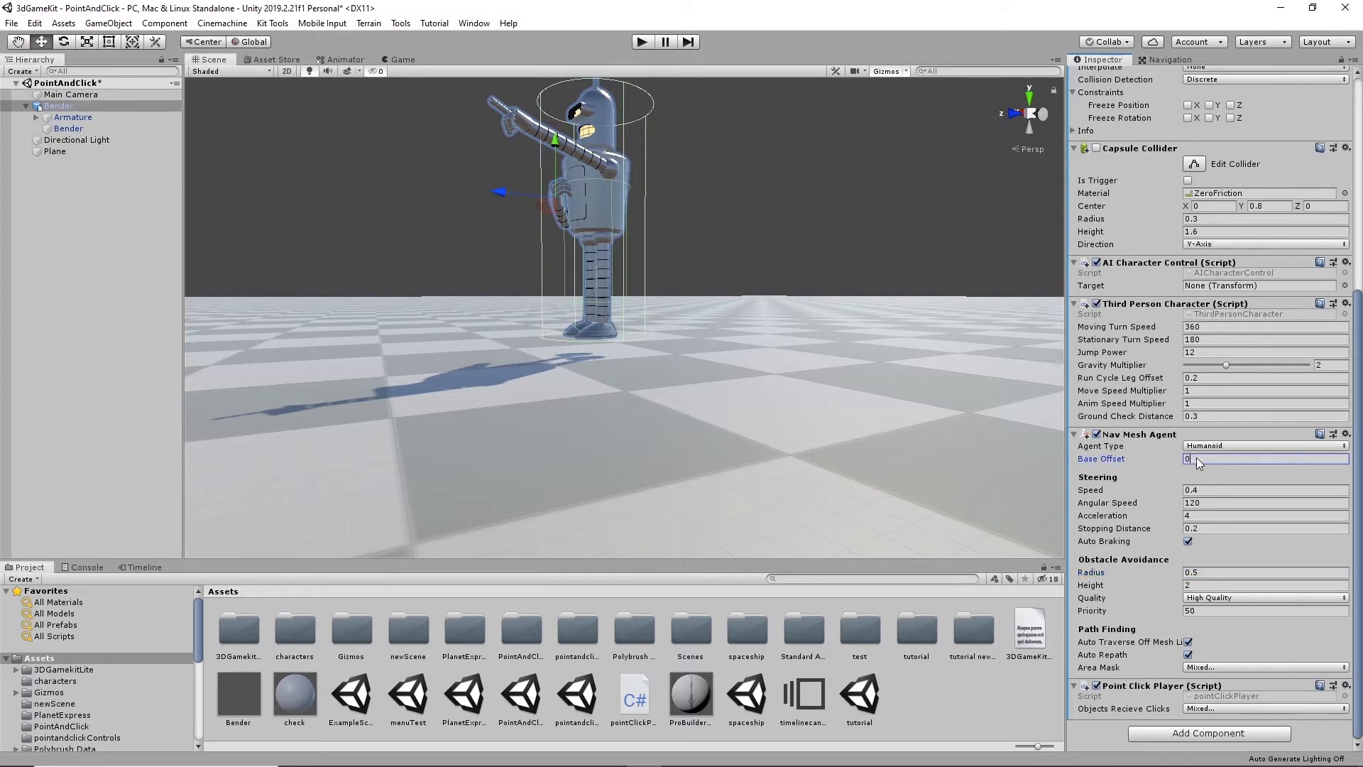
- Set the Base Offset of Bender's Nav Mesh Agent to -0.1 and run the scene to test it
click(1194, 459)
text(-0.1)
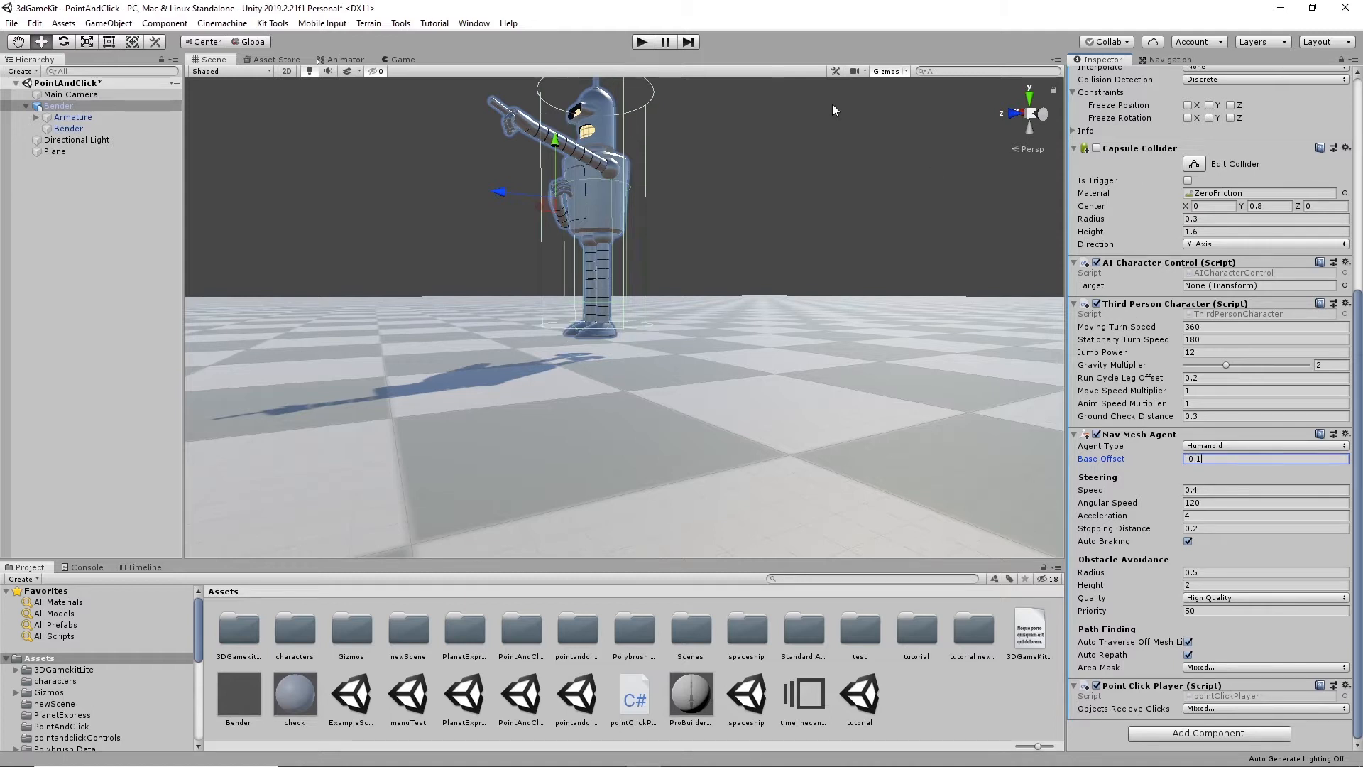
click(641, 43)
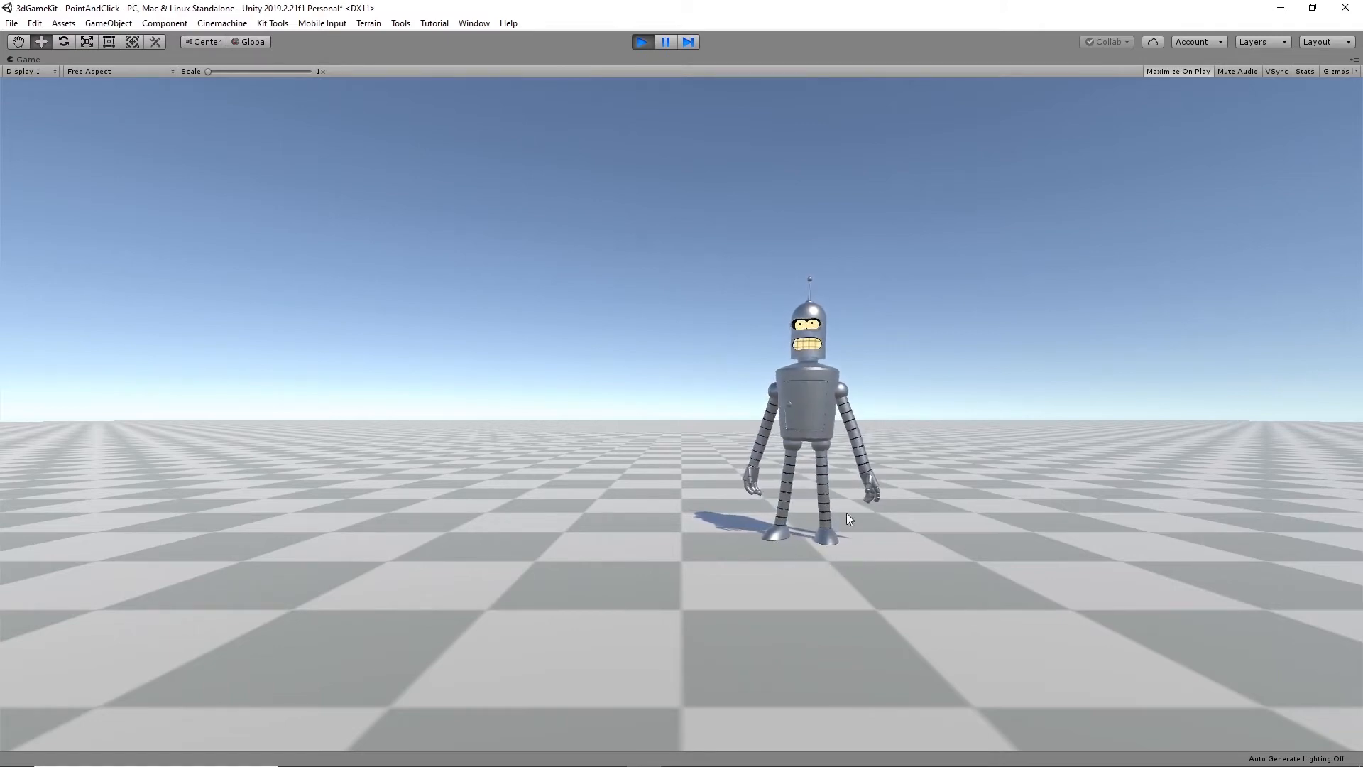
- Stop the running scene and set the Speed of Bender's Nav Mesh Agent to 0.8
key(ctrl+p)
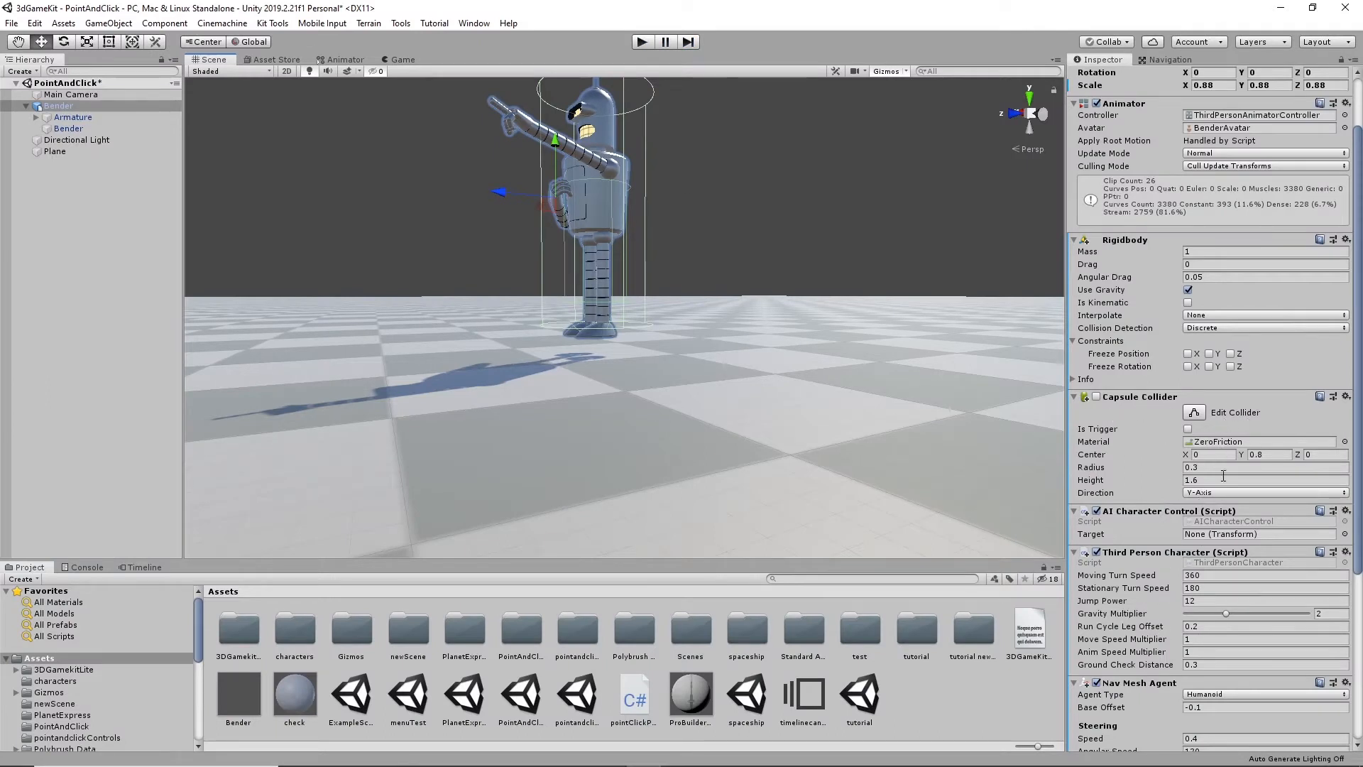
scroll(1177, 612, down, 5)
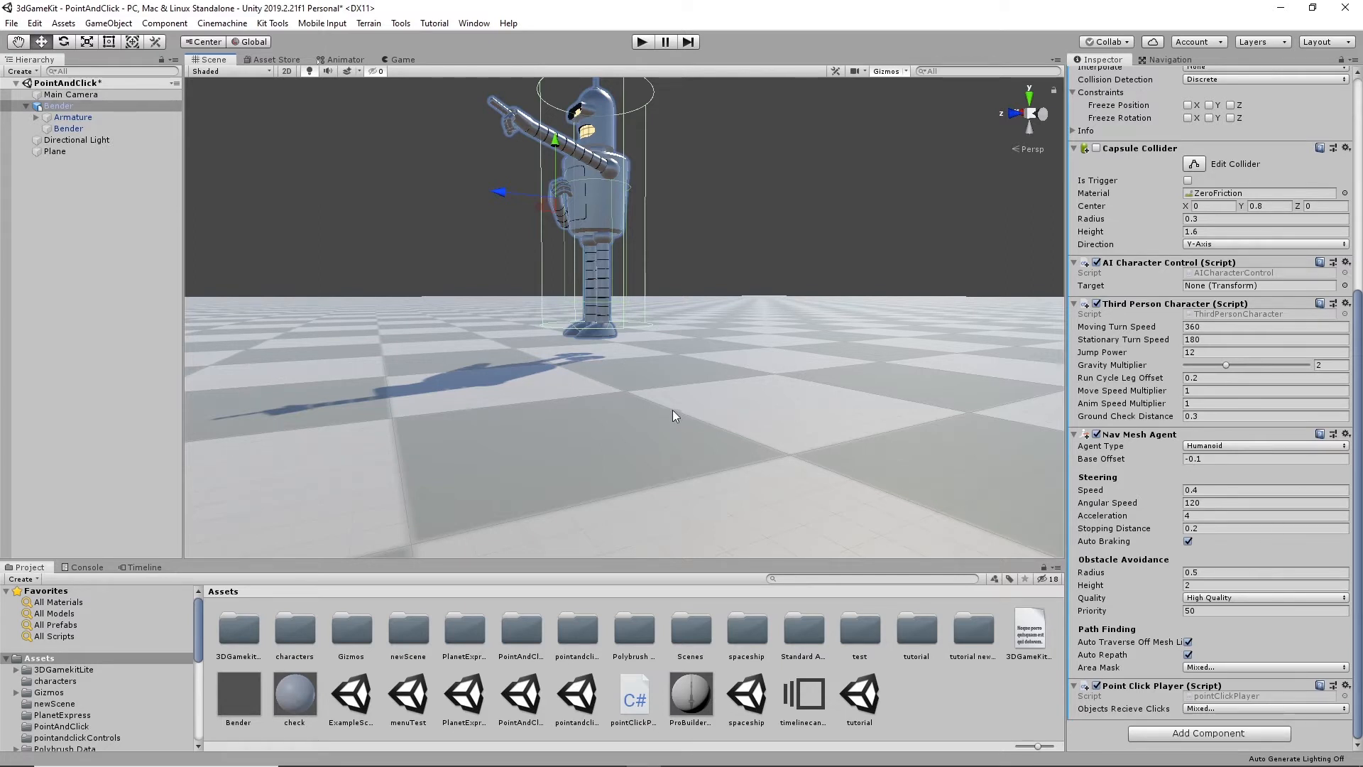
click(1198, 488)
text(0.8)
key(Tab)
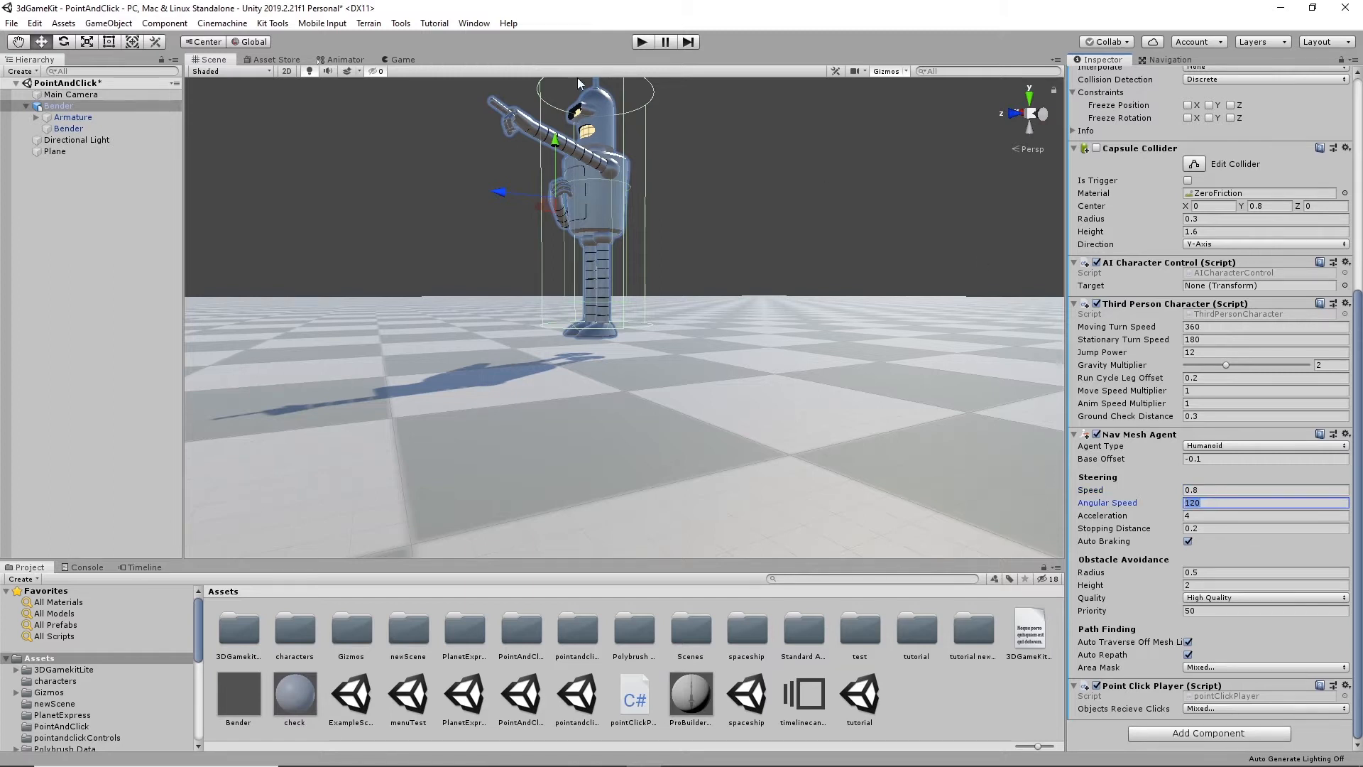
- Test Bender's walking speed in play mode by sending him to several floor points, and stop the scene
click(643, 42)
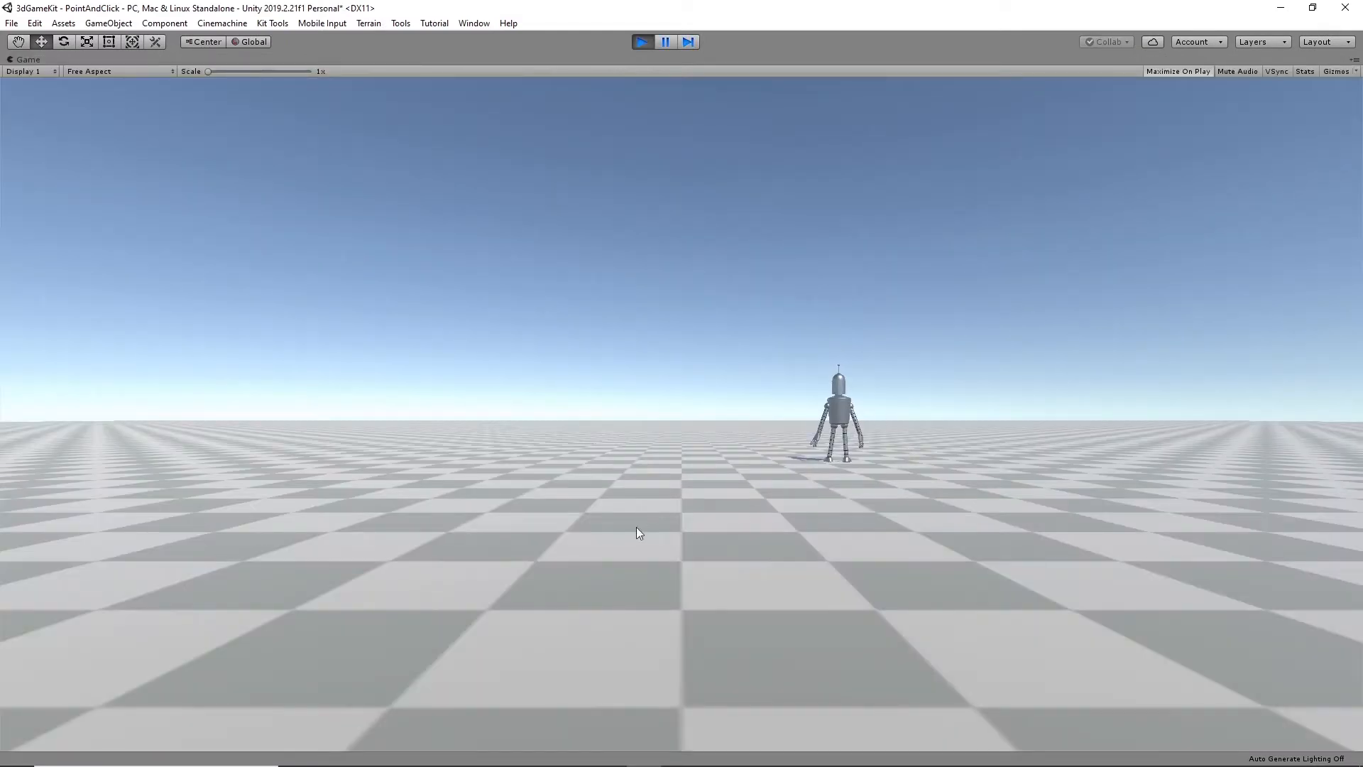
click(562, 551)
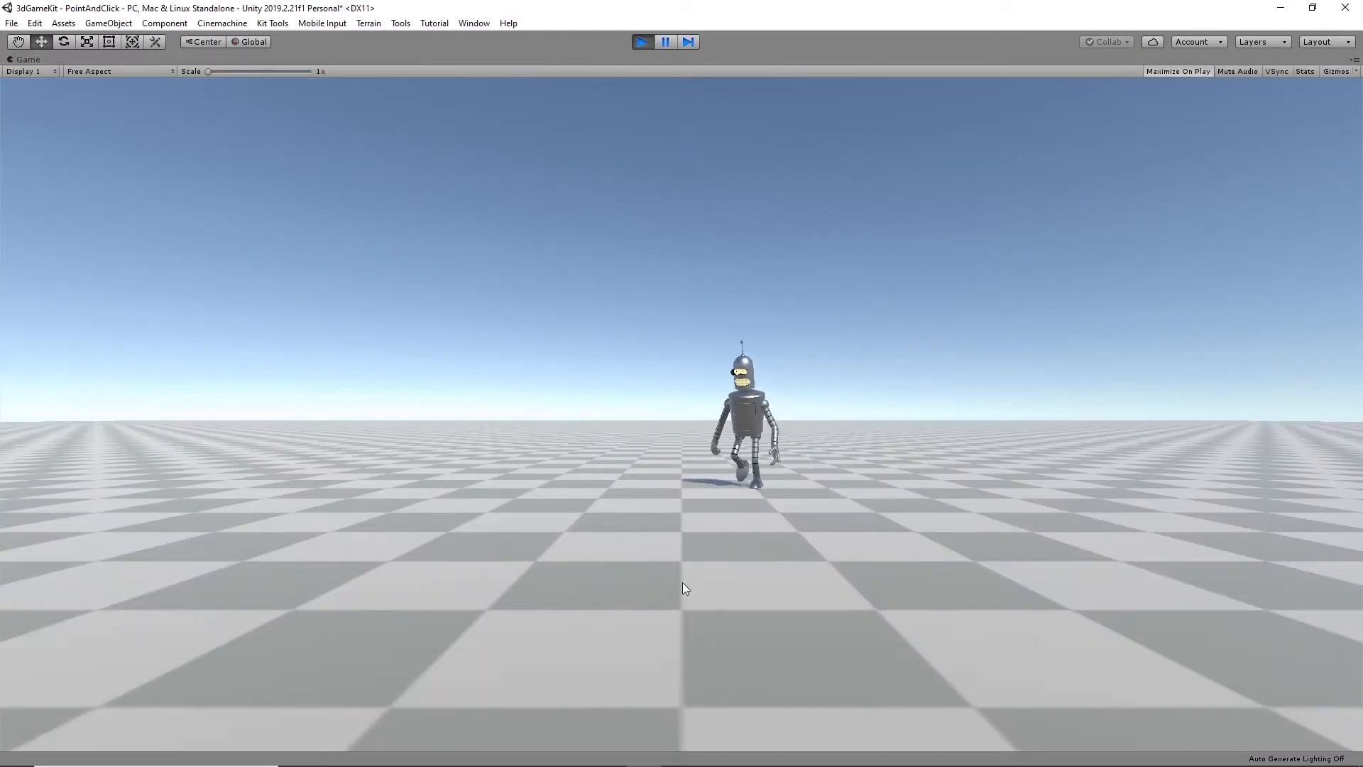
click(923, 509)
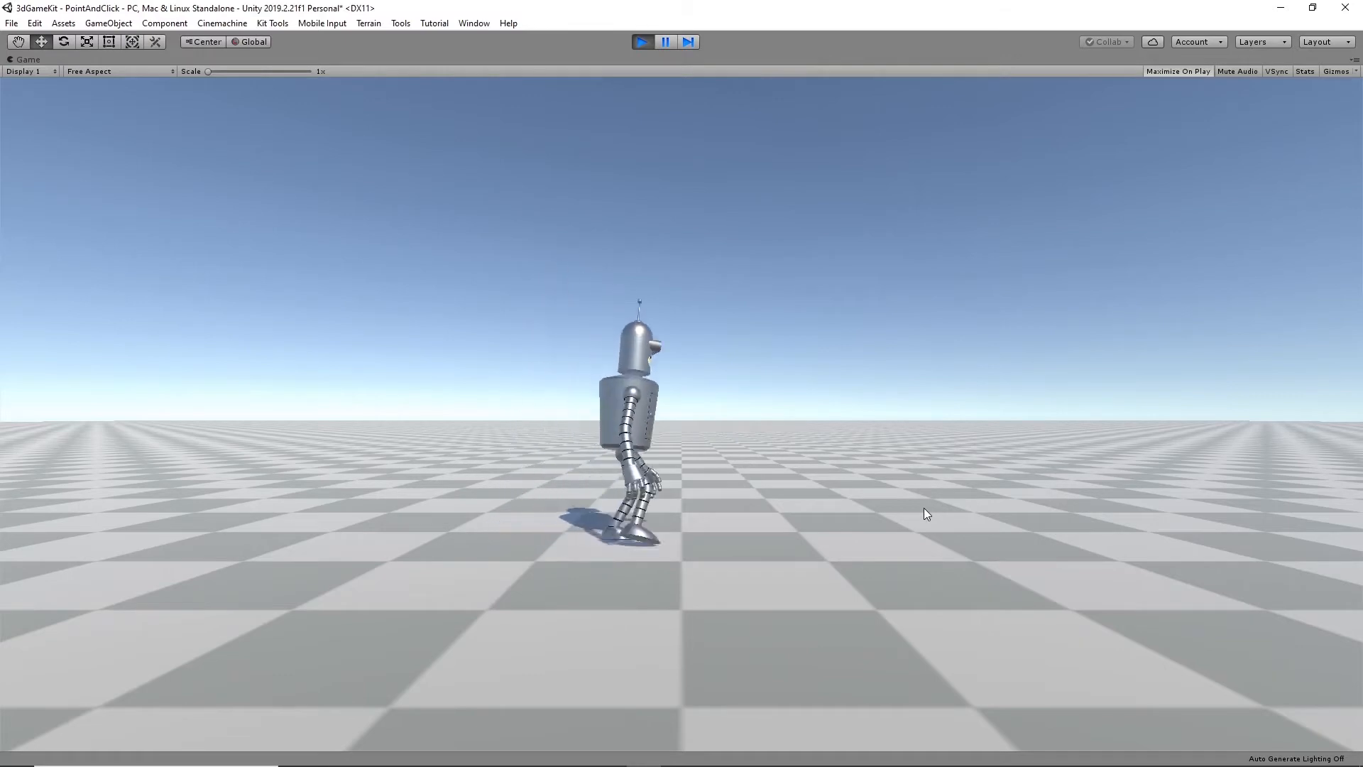
click(370, 468)
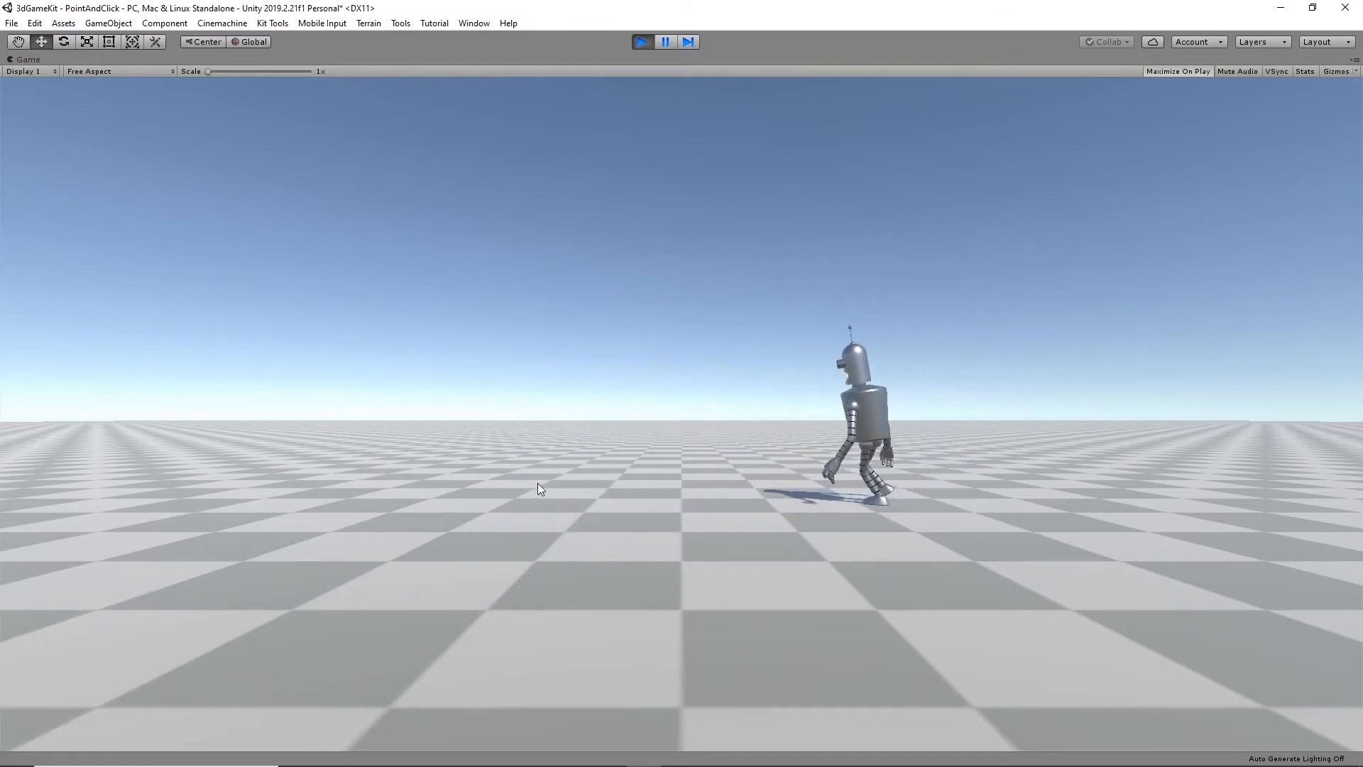
click(634, 42)
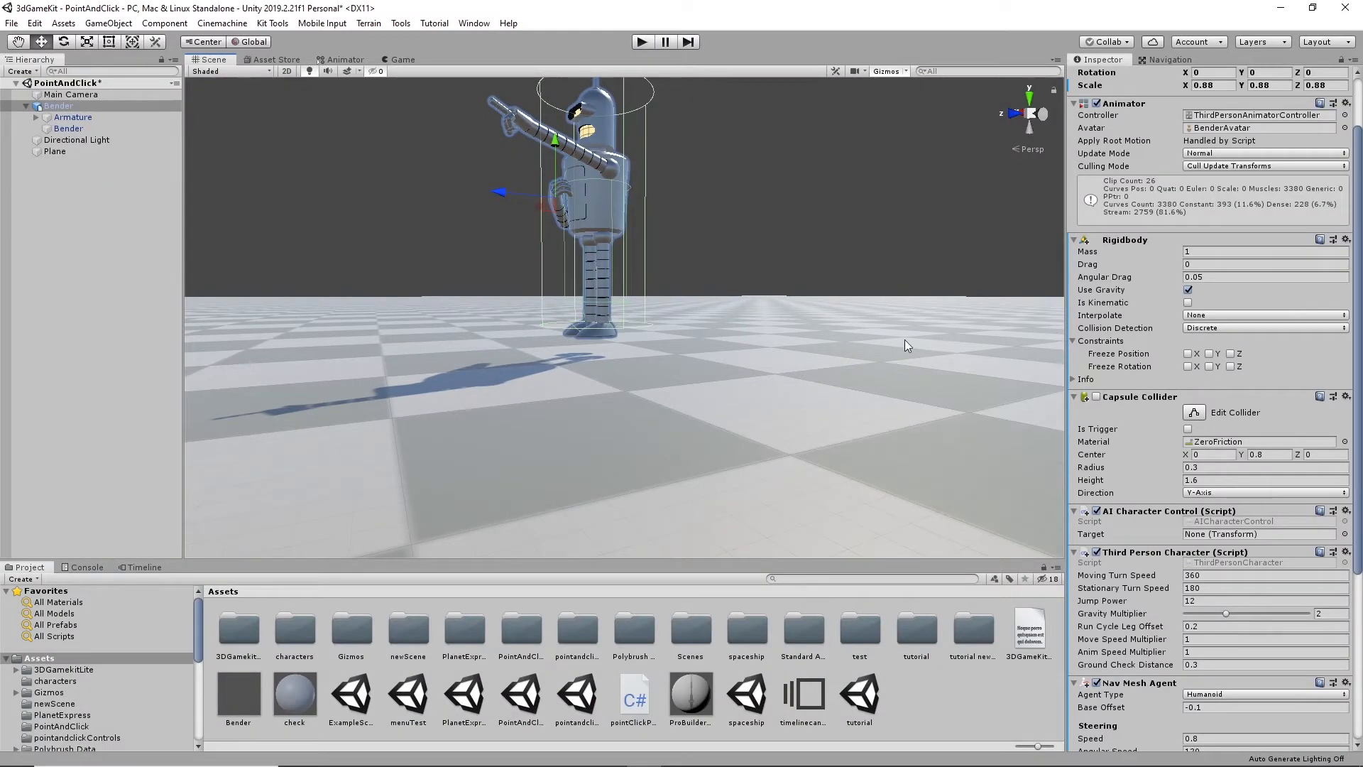
- Add a Cinemachine ClearShot camera to the scene
alt+drag(775, 214, 751, 287)
scroll(751, 288, down, 7)
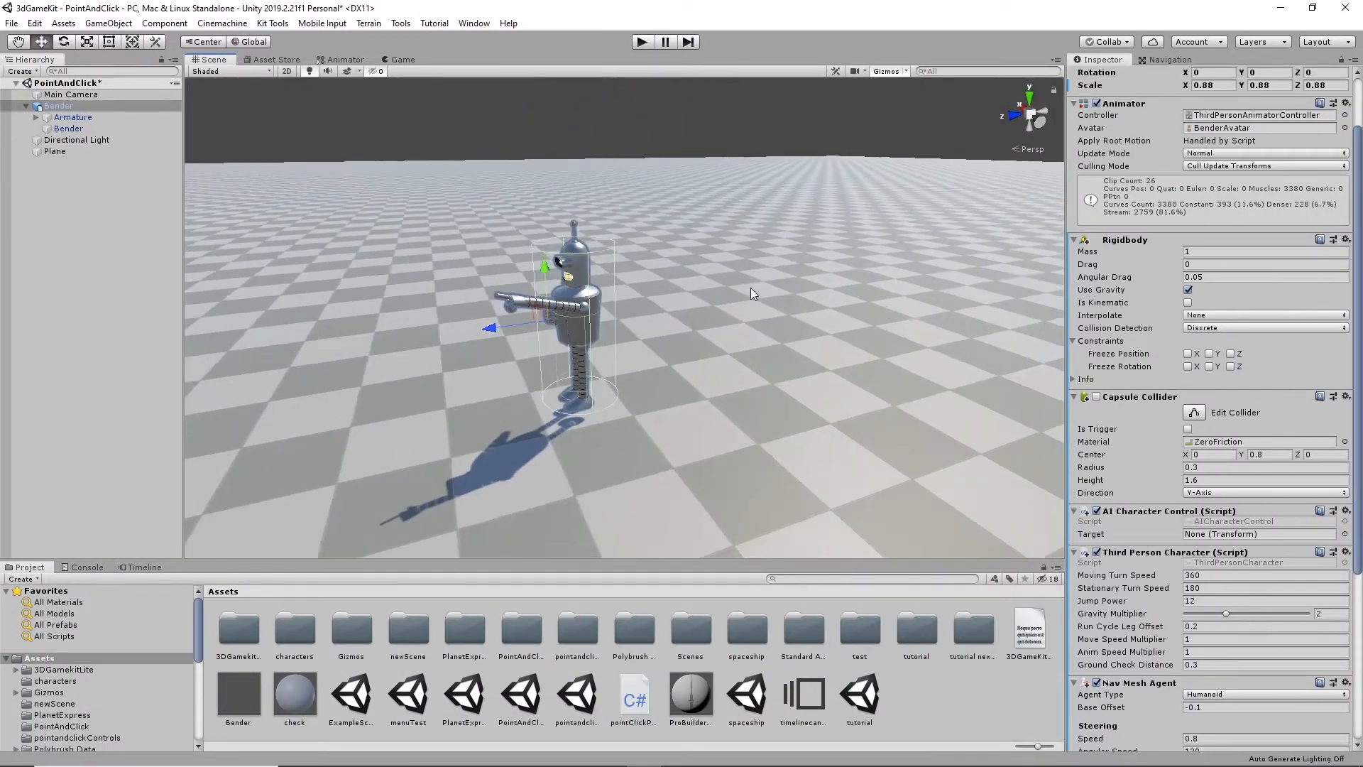
scroll(751, 287, down, 5)
scroll(756, 308, down, 4)
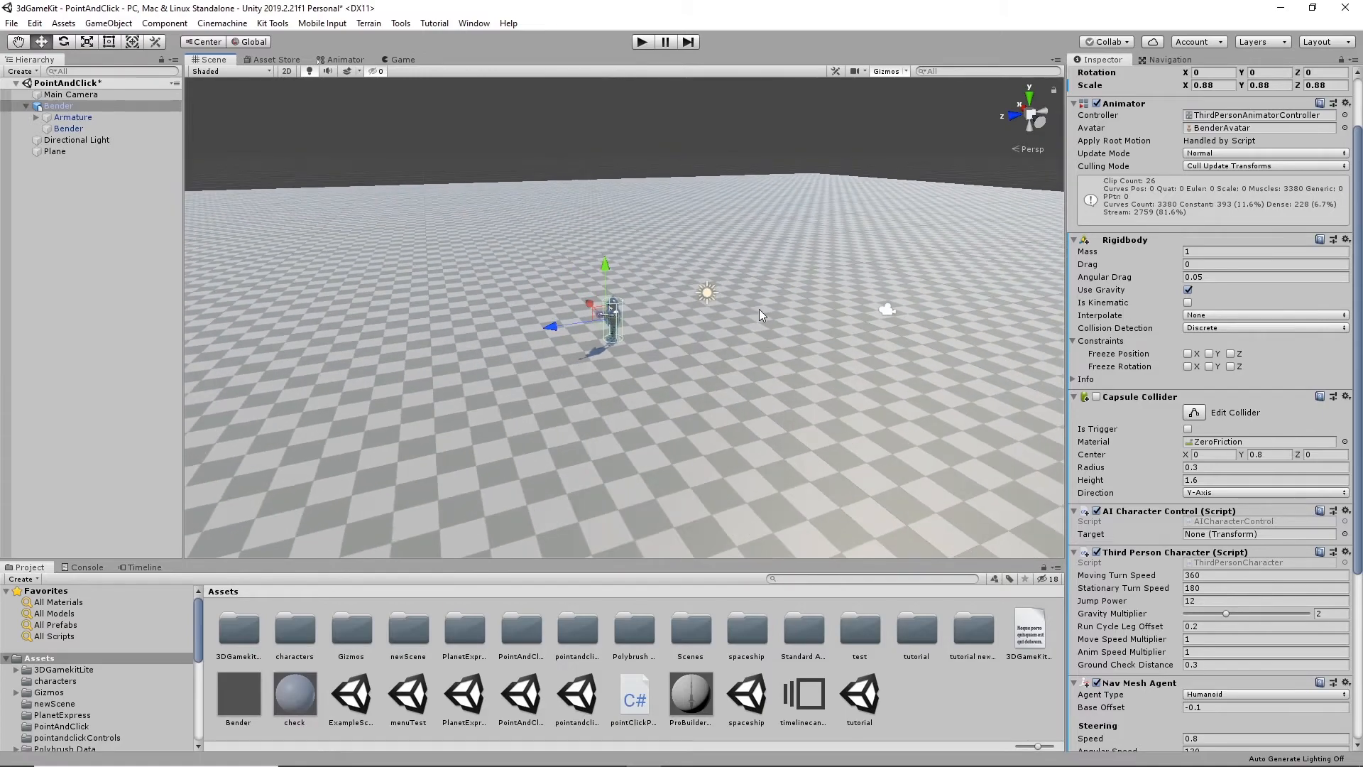
alt+drag(760, 309, 806, 369)
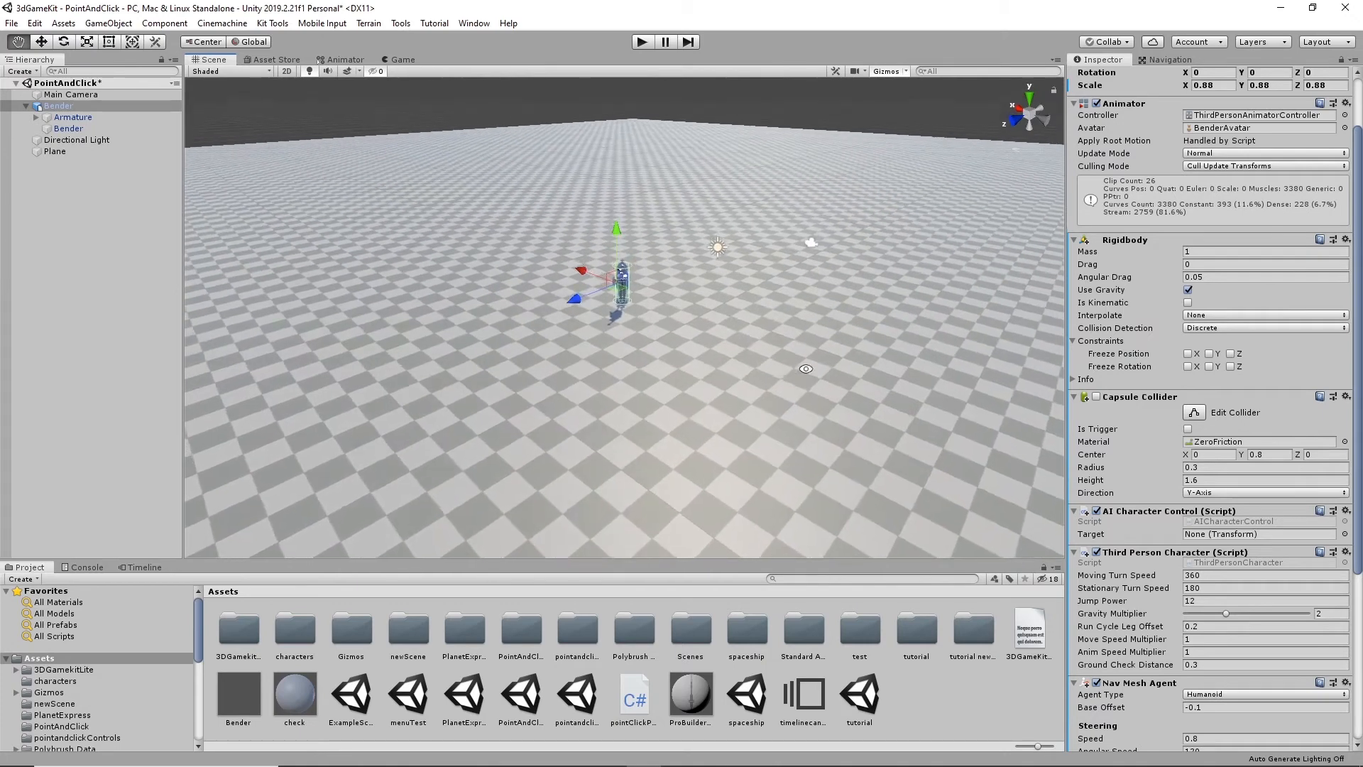
click(222, 23)
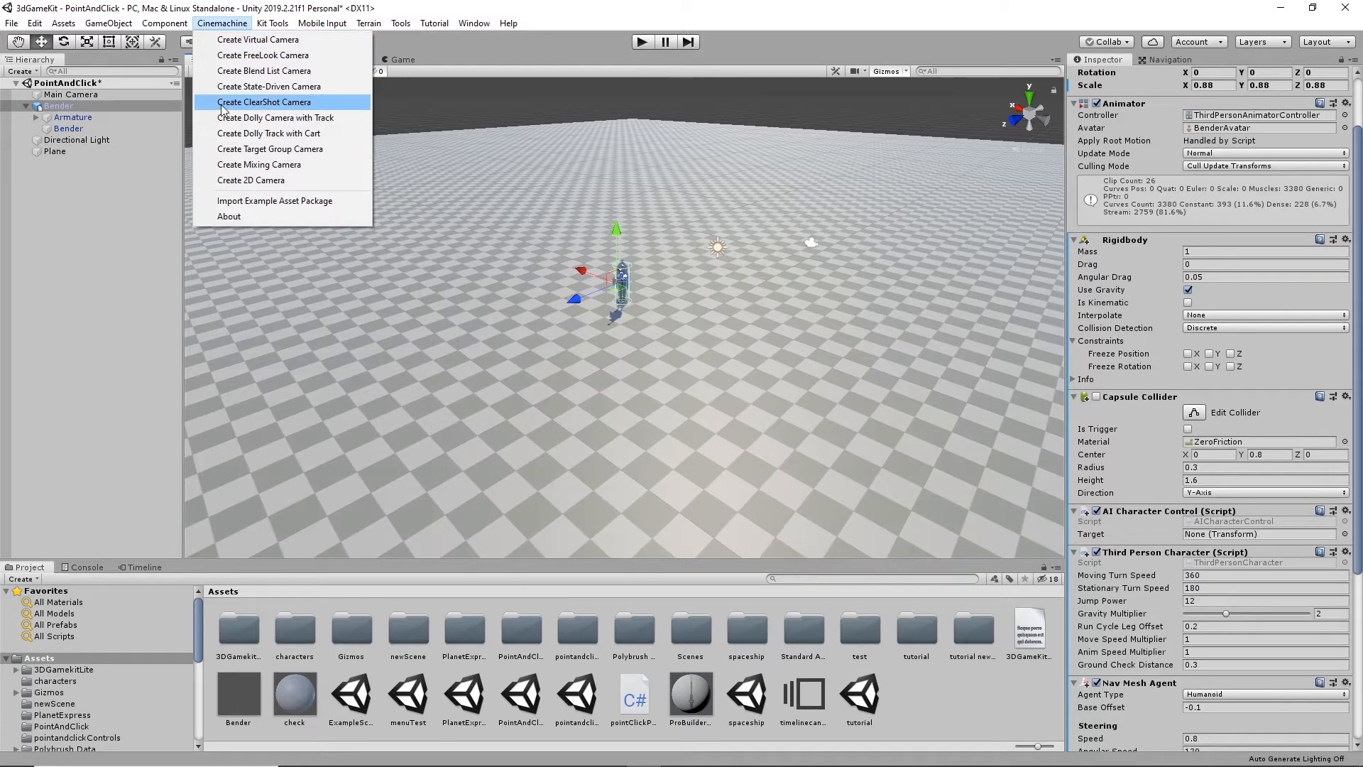
click(283, 105)
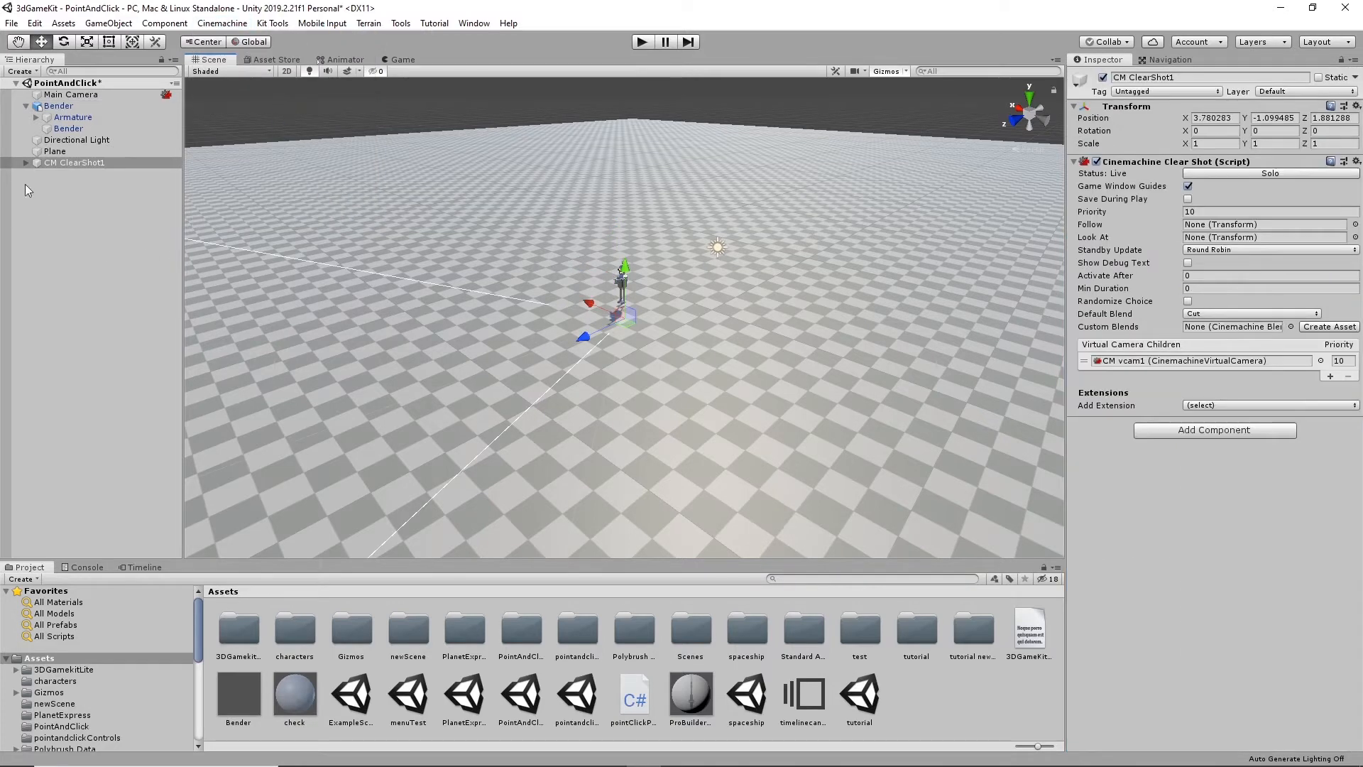
- Raise the ClearShot's child camera CM vcam1 to Y 2.87 and move it back to Z -11.76
click(26, 162)
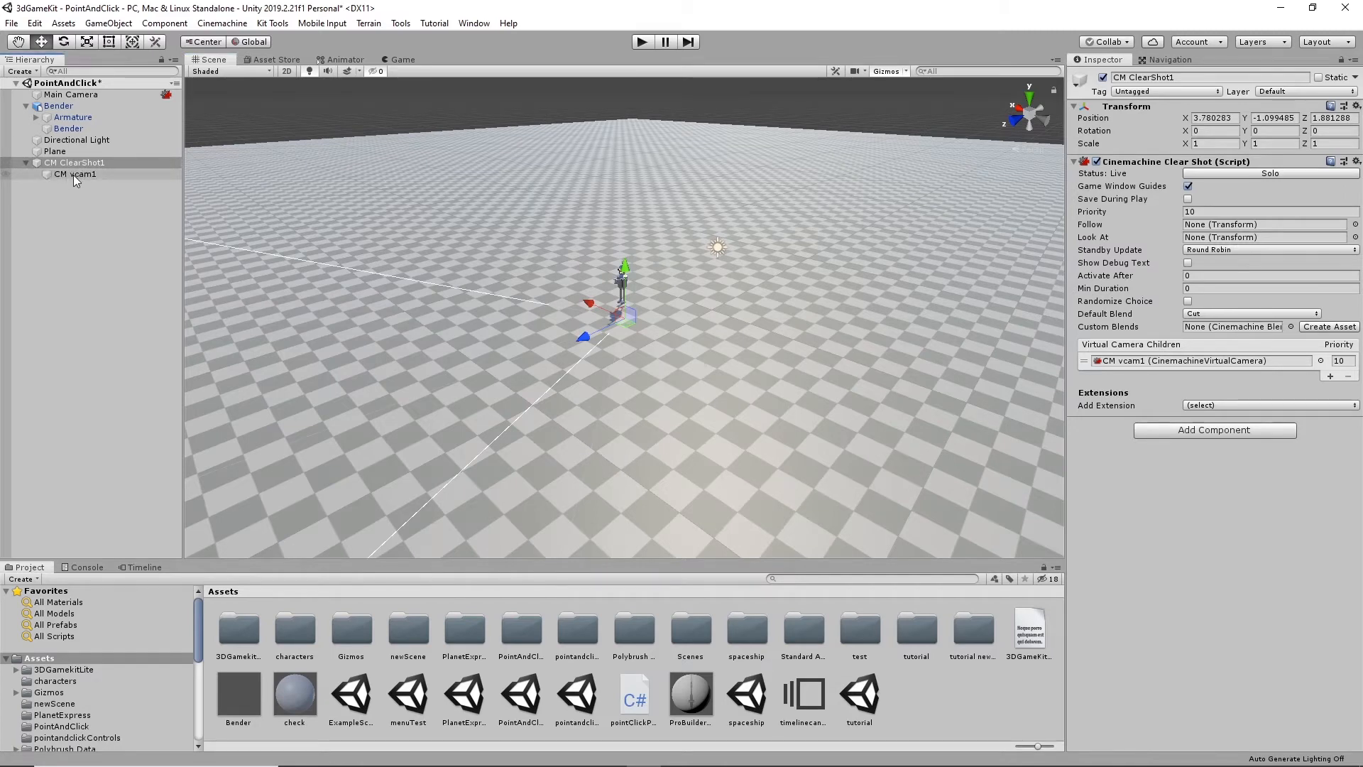
click(74, 175)
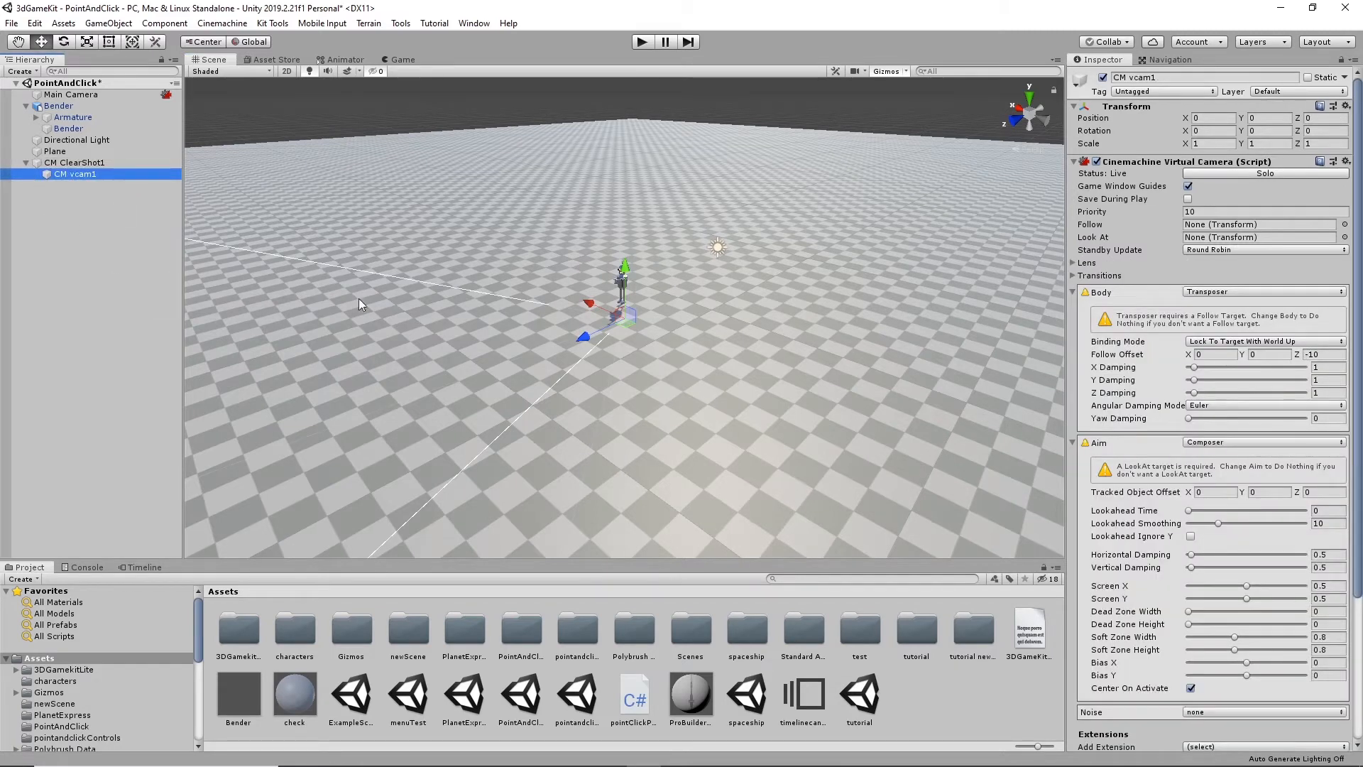
click(91, 164)
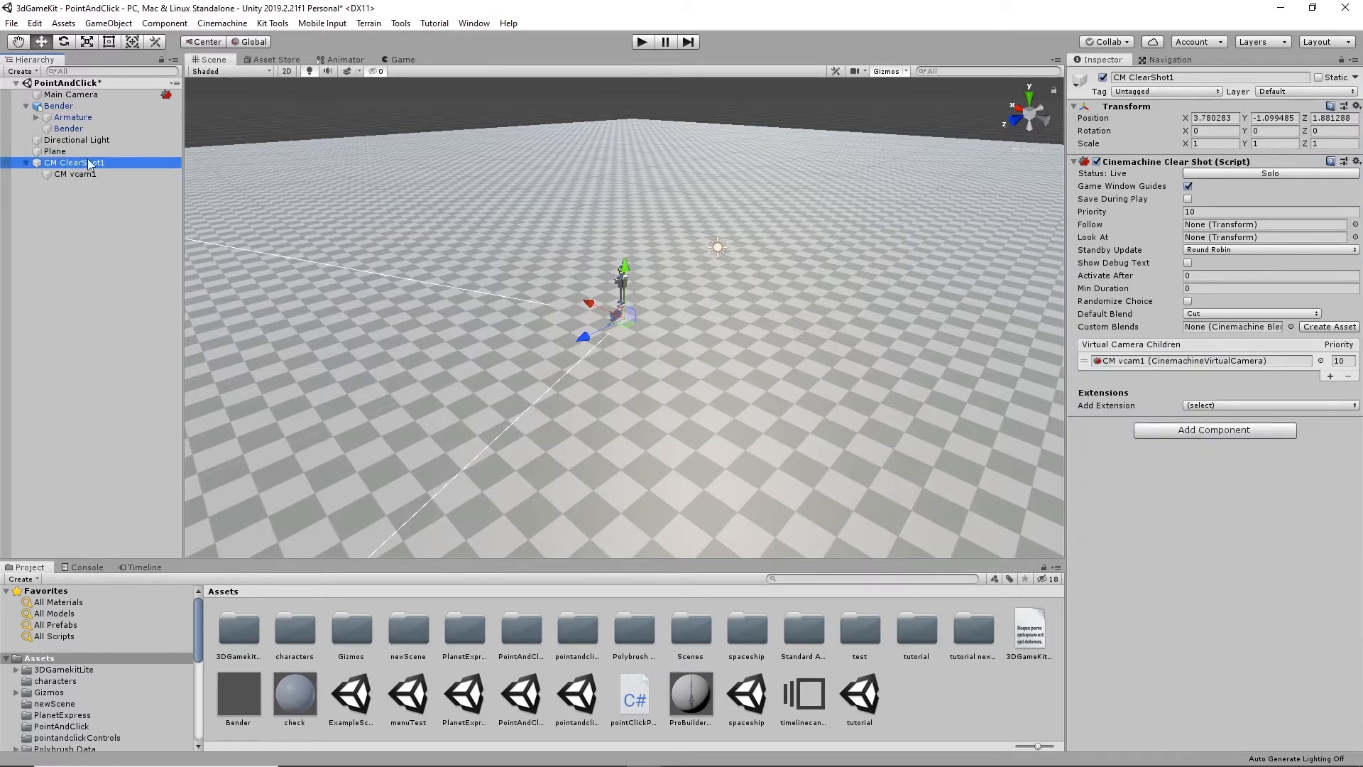
click(74, 174)
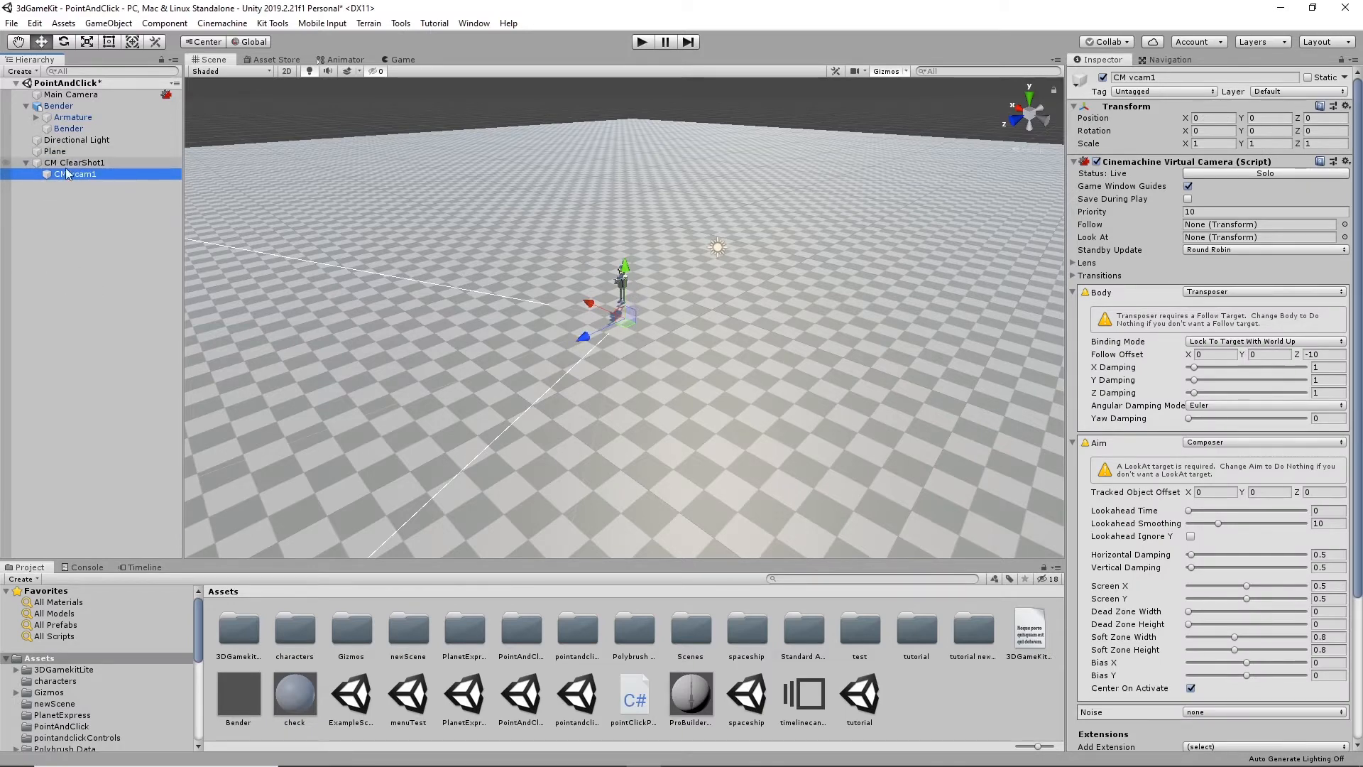
drag(624, 272, 633, 218)
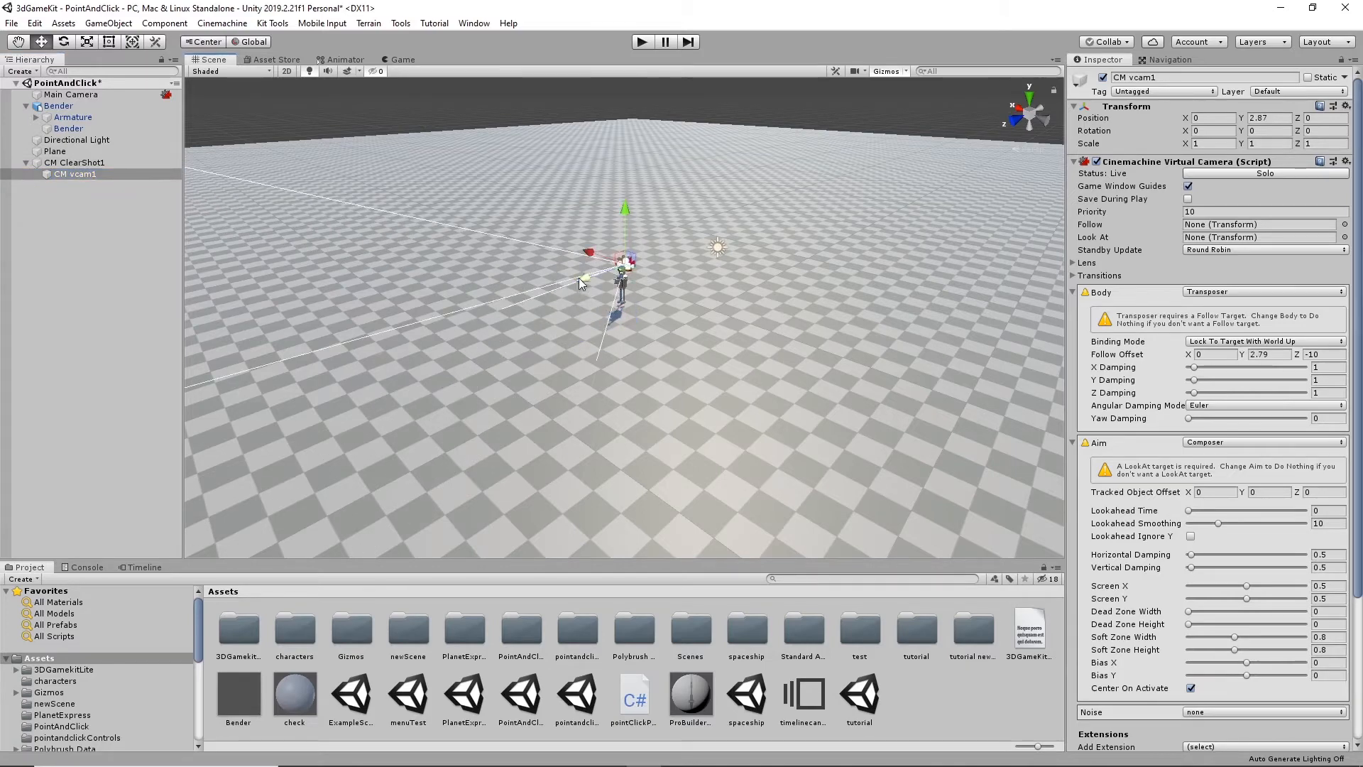
drag(579, 279, 825, 260)
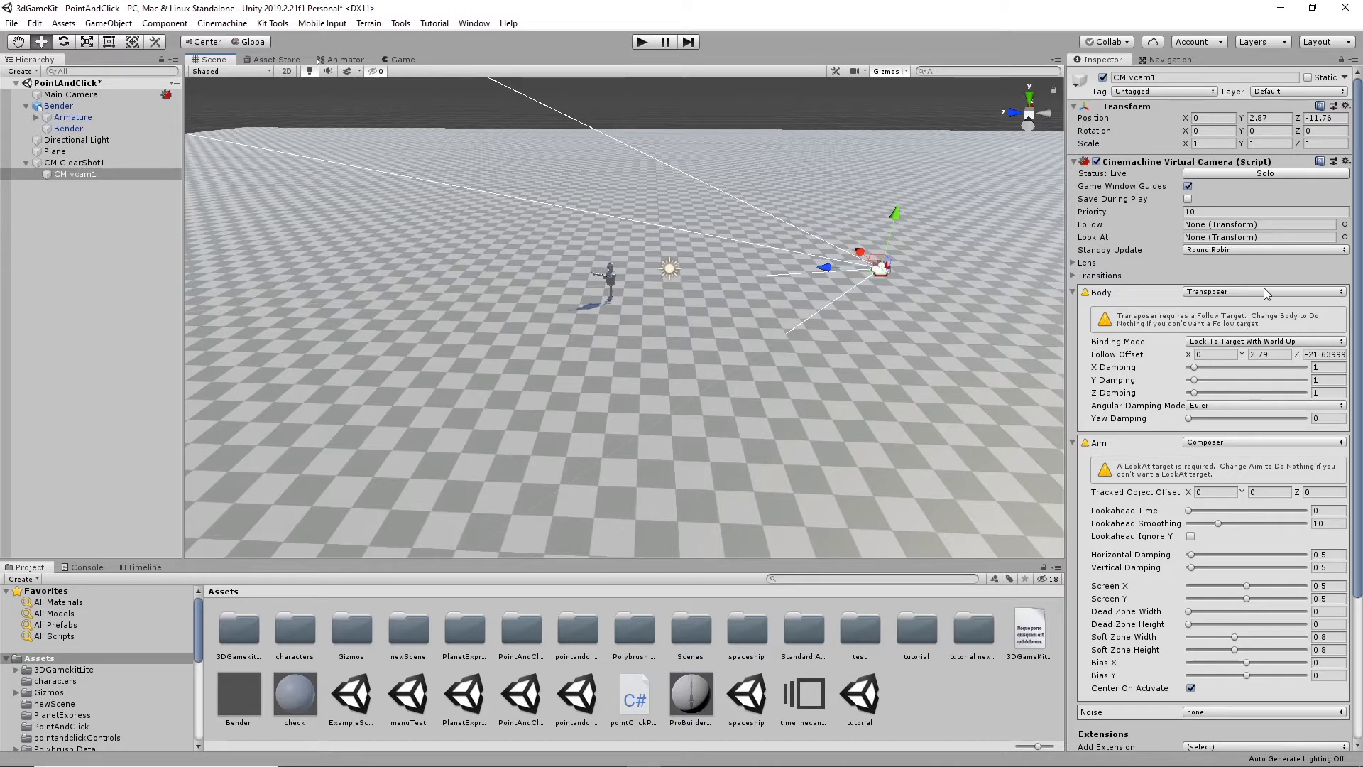
click(75, 163)
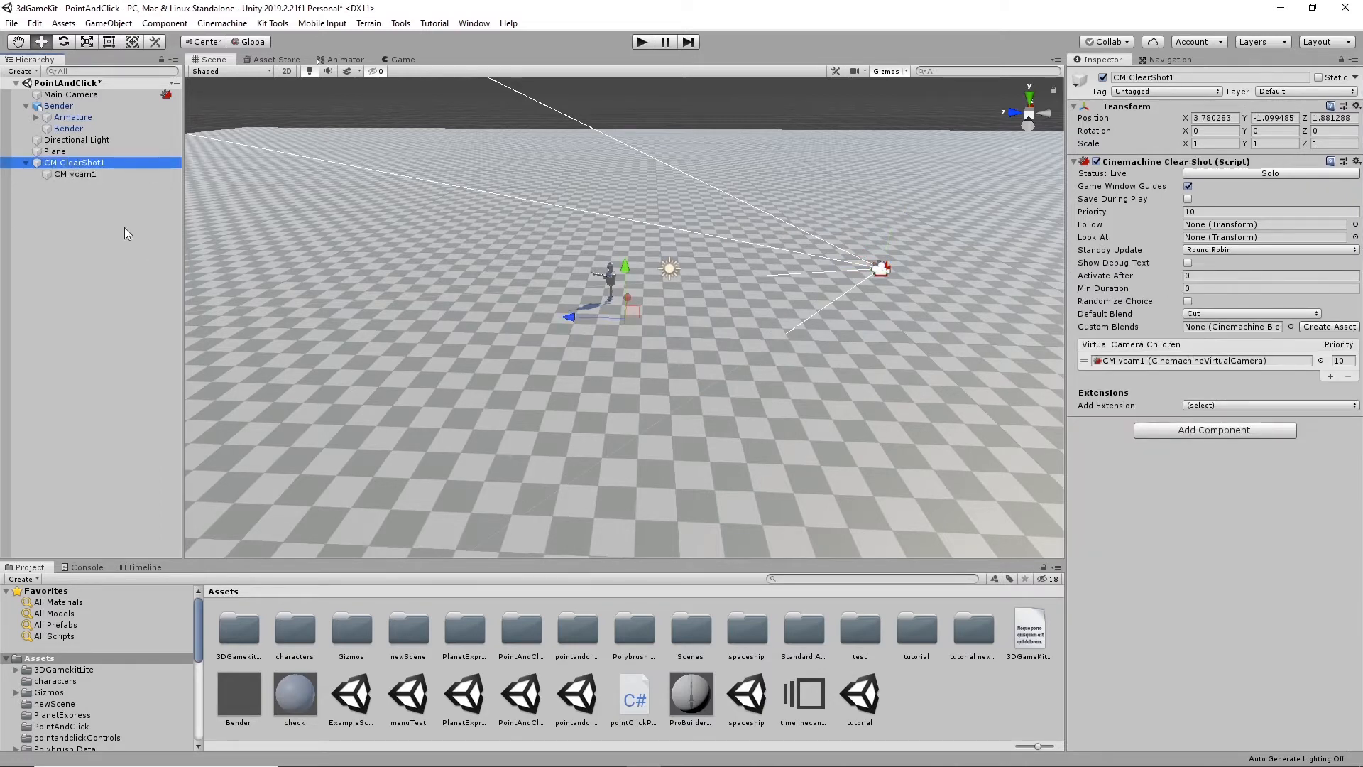
click(72, 174)
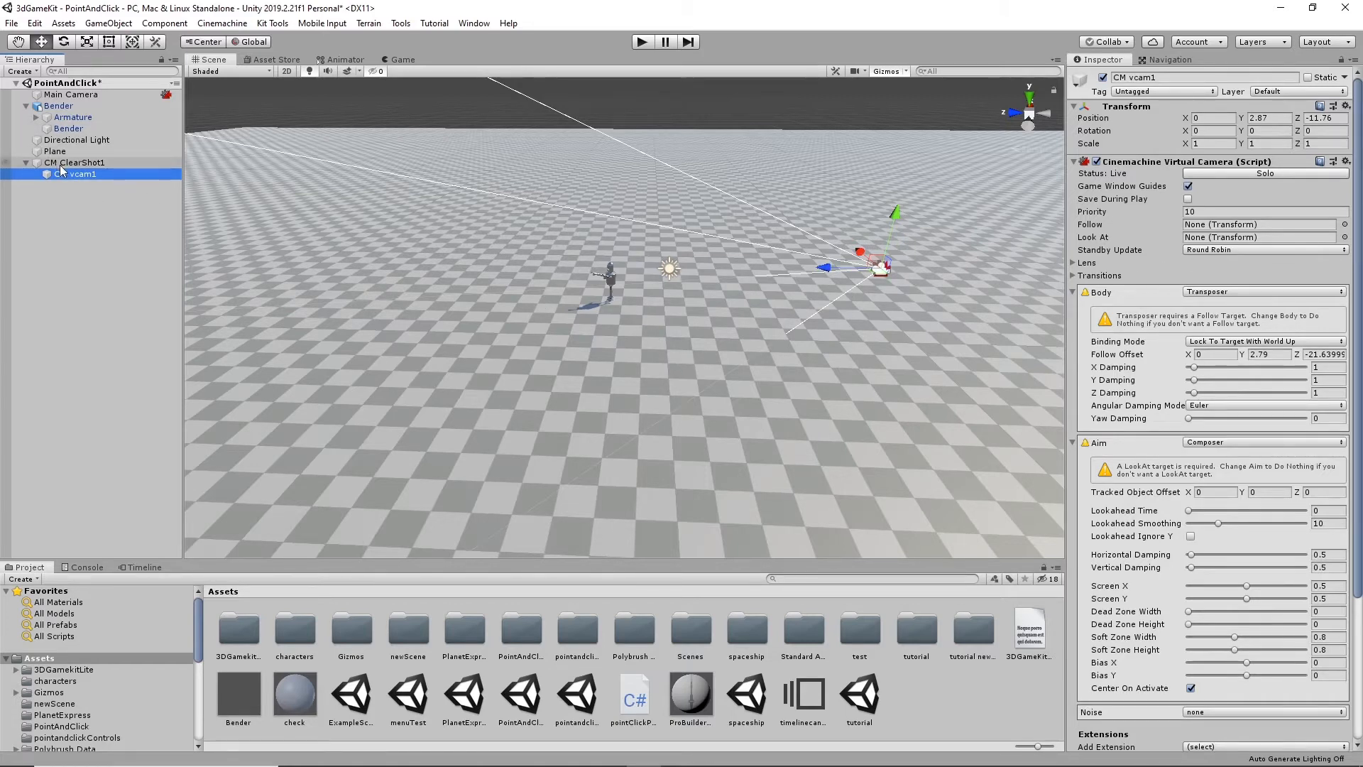
click(106, 162)
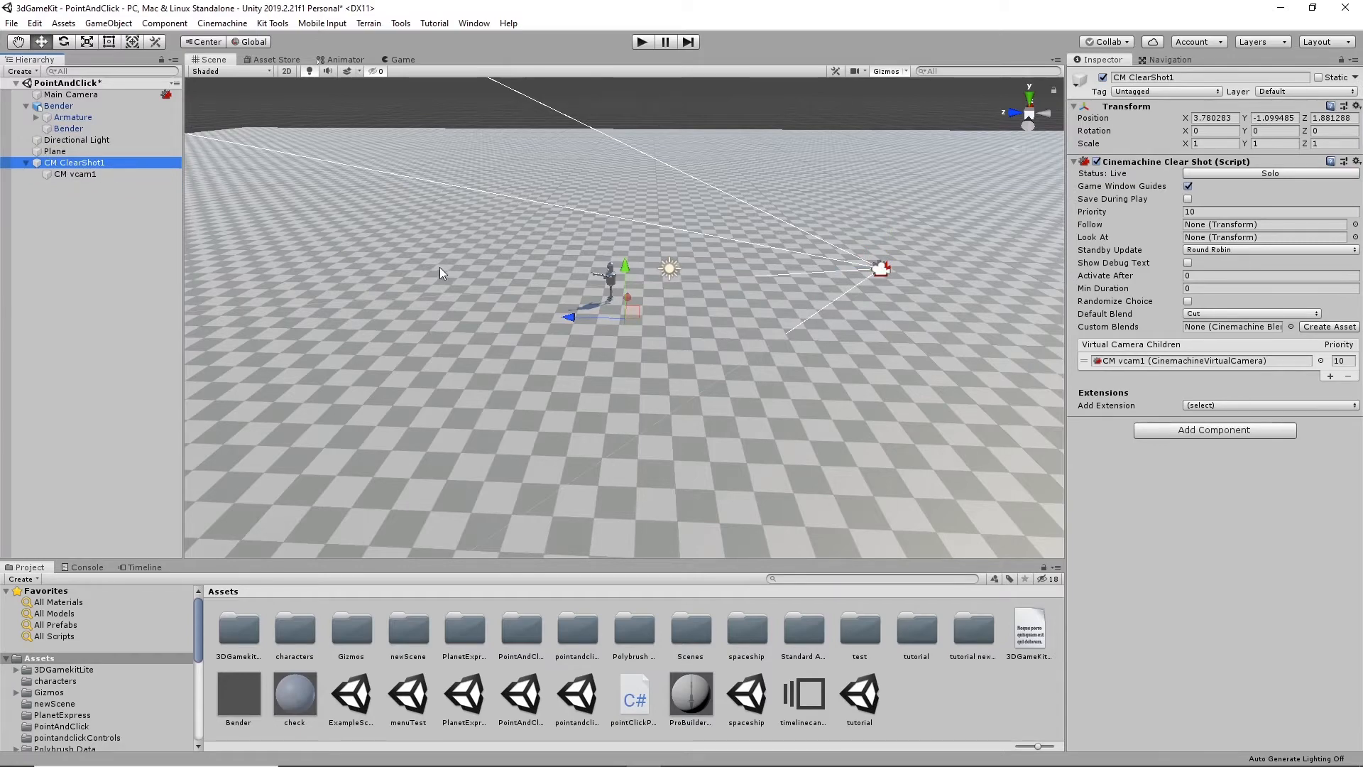
- Create an empty object, raise it to Bender's head height at Y 1.69 and name it cameraTarget
alt+drag(490, 227, 675, 251)
scroll(675, 252, up, 6)
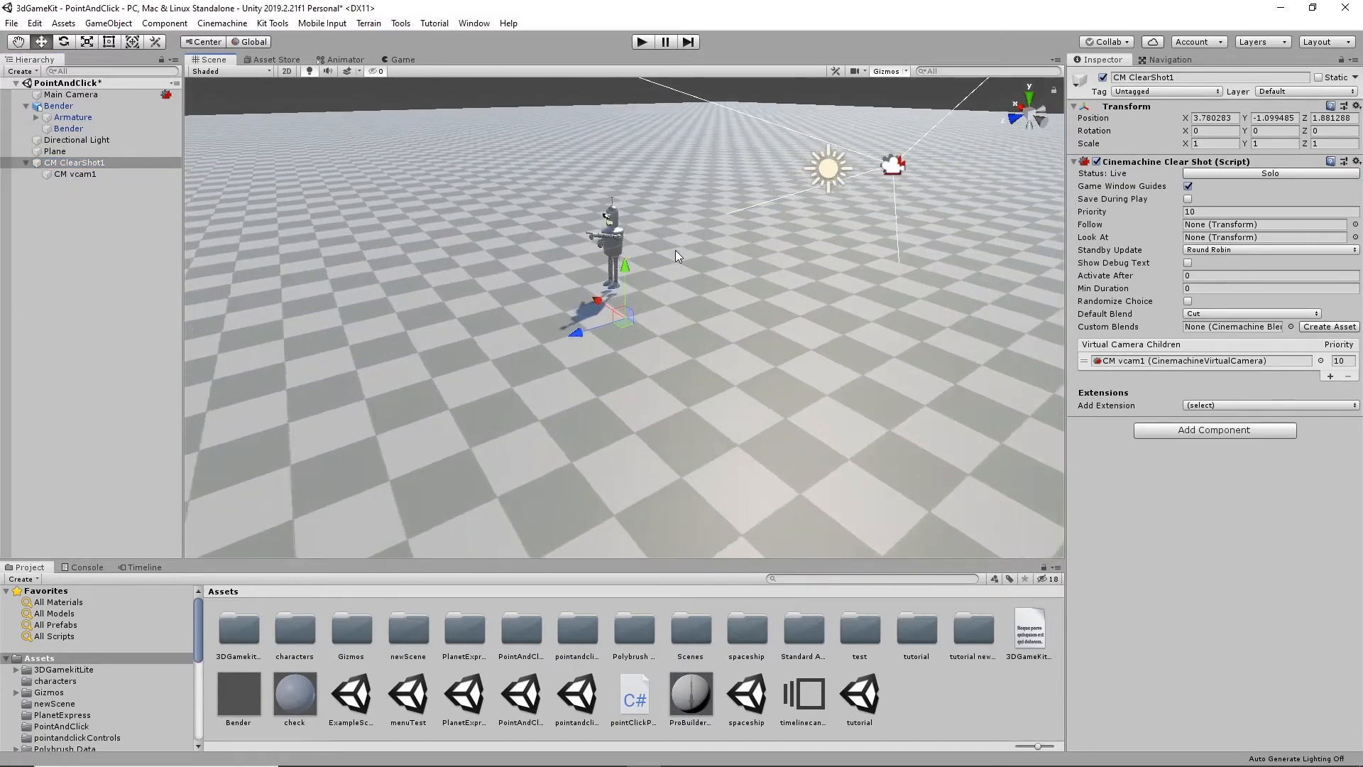
scroll(675, 251, up, 5)
alt+drag(597, 229, 635, 238)
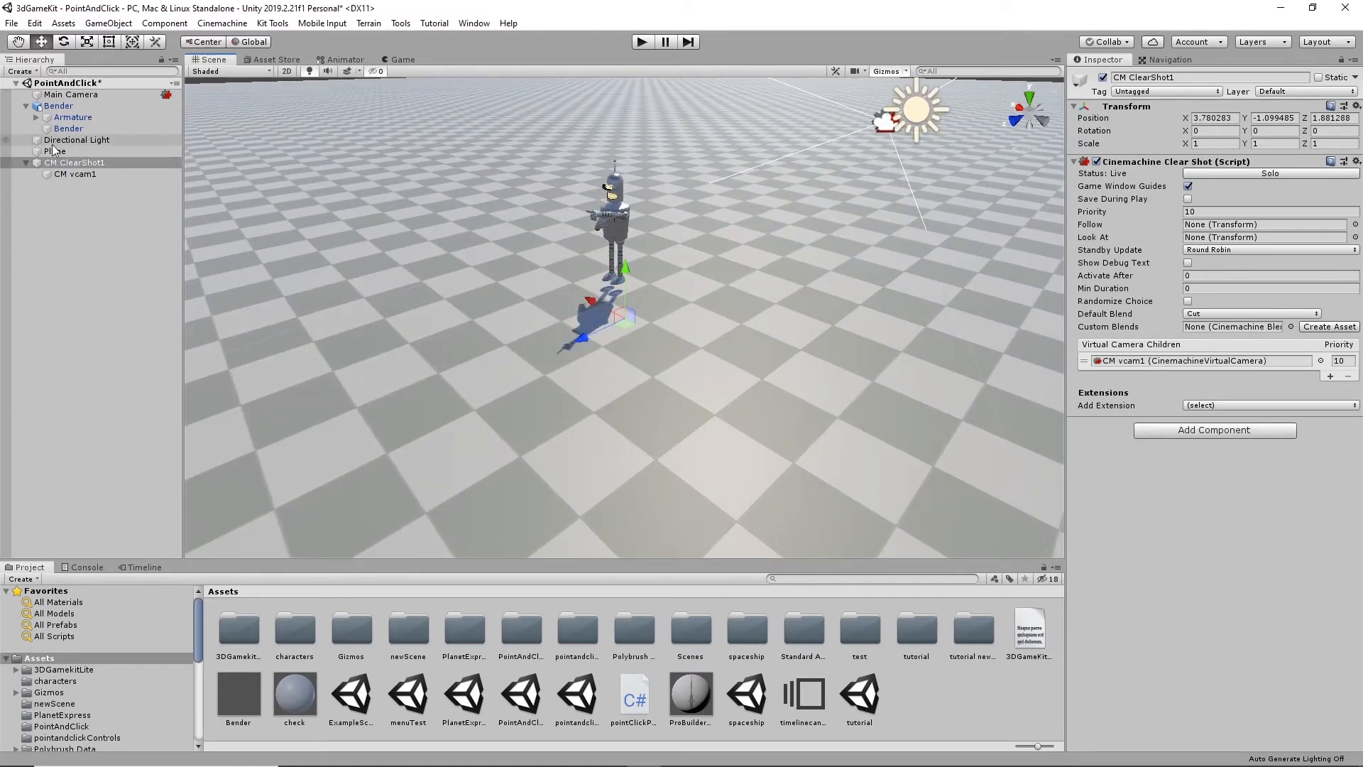
click(48, 106)
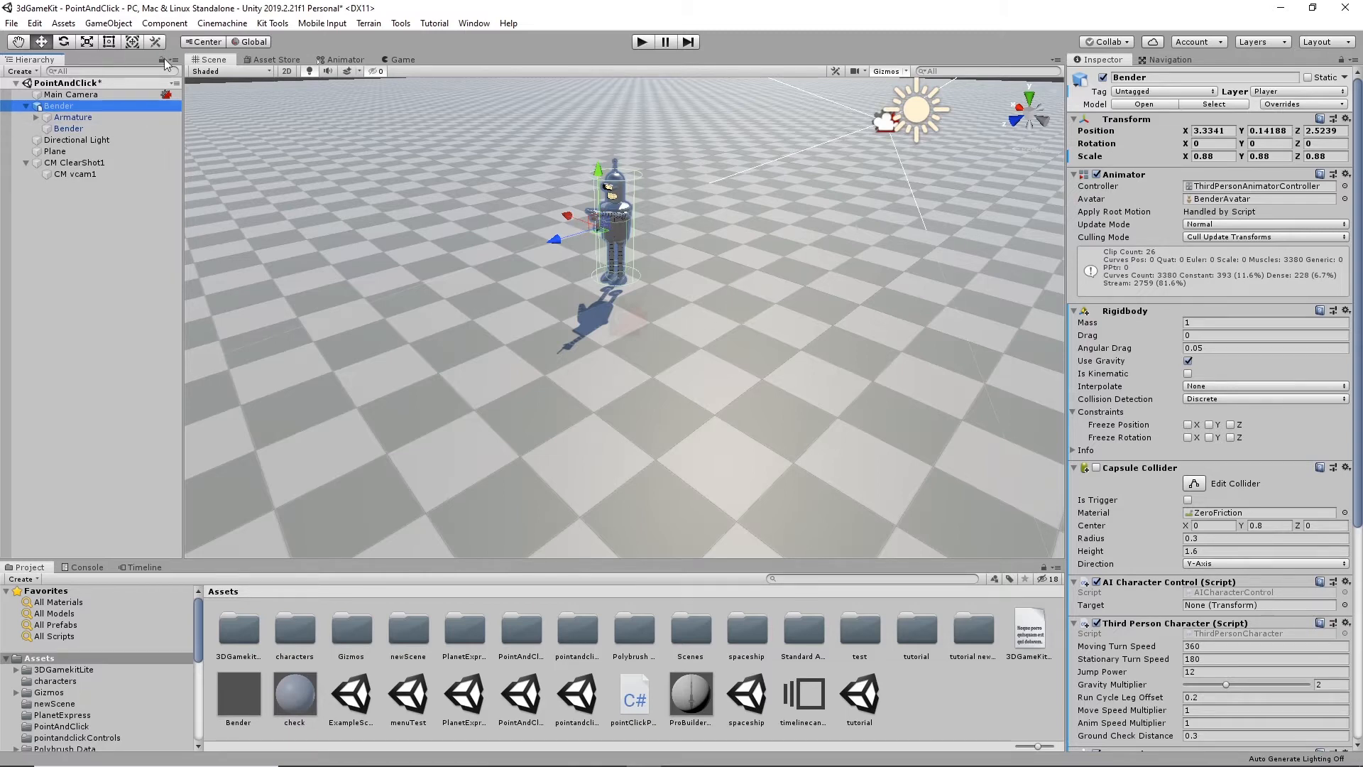
click(110, 24)
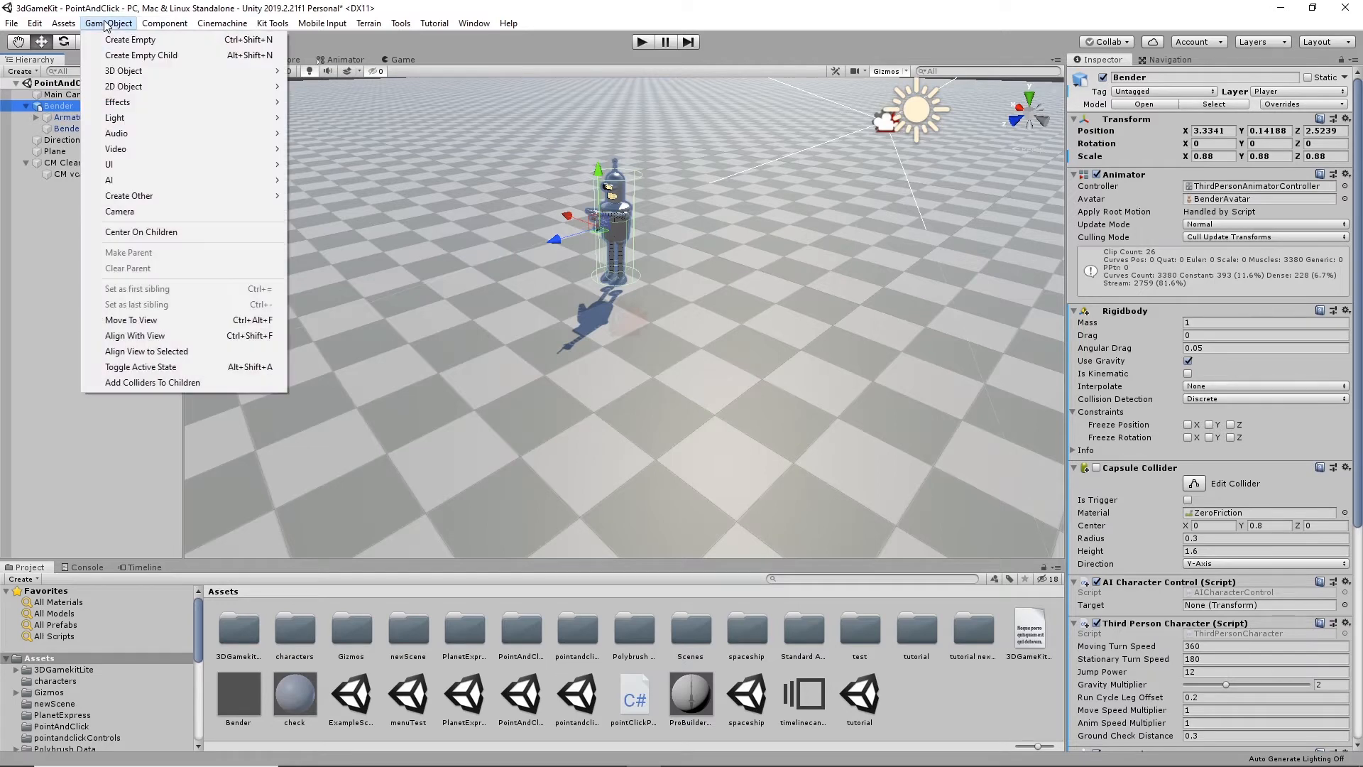
click(139, 41)
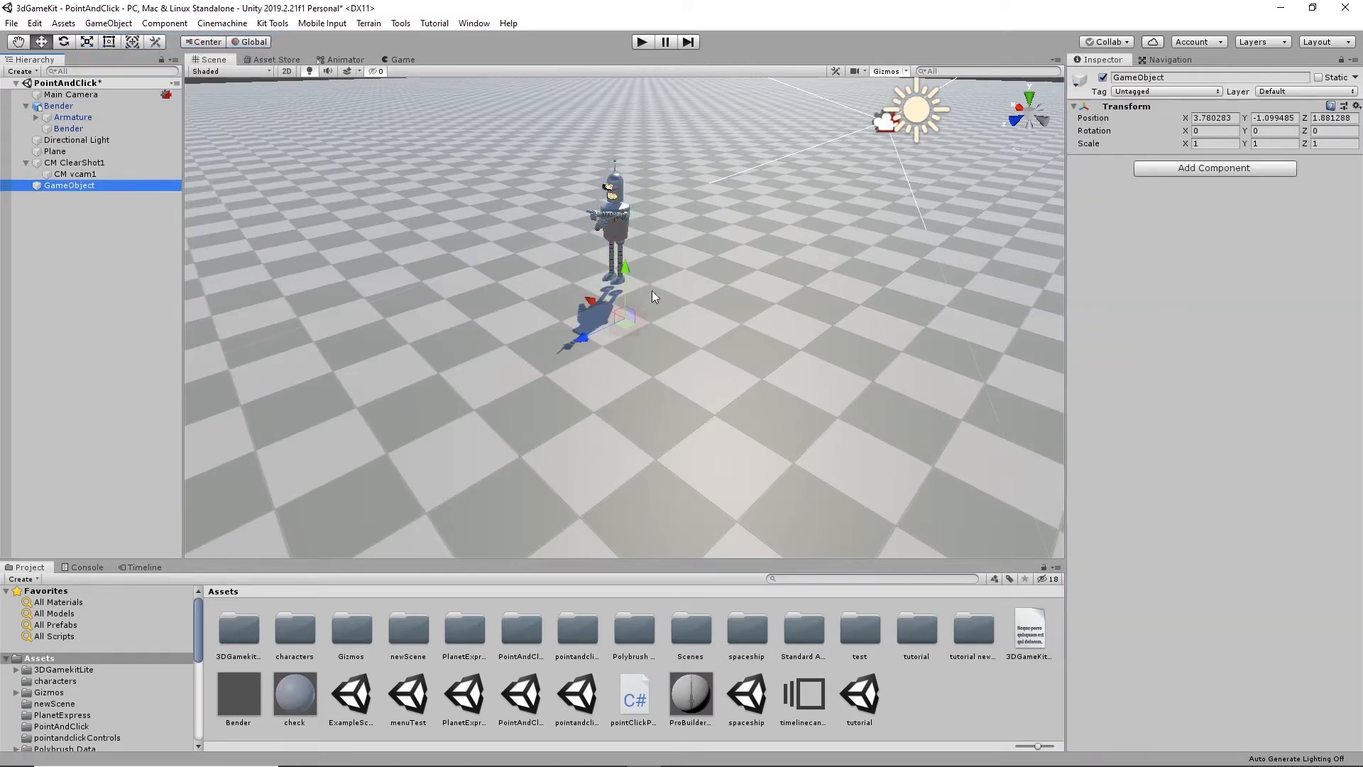
drag(631, 270, 633, 150)
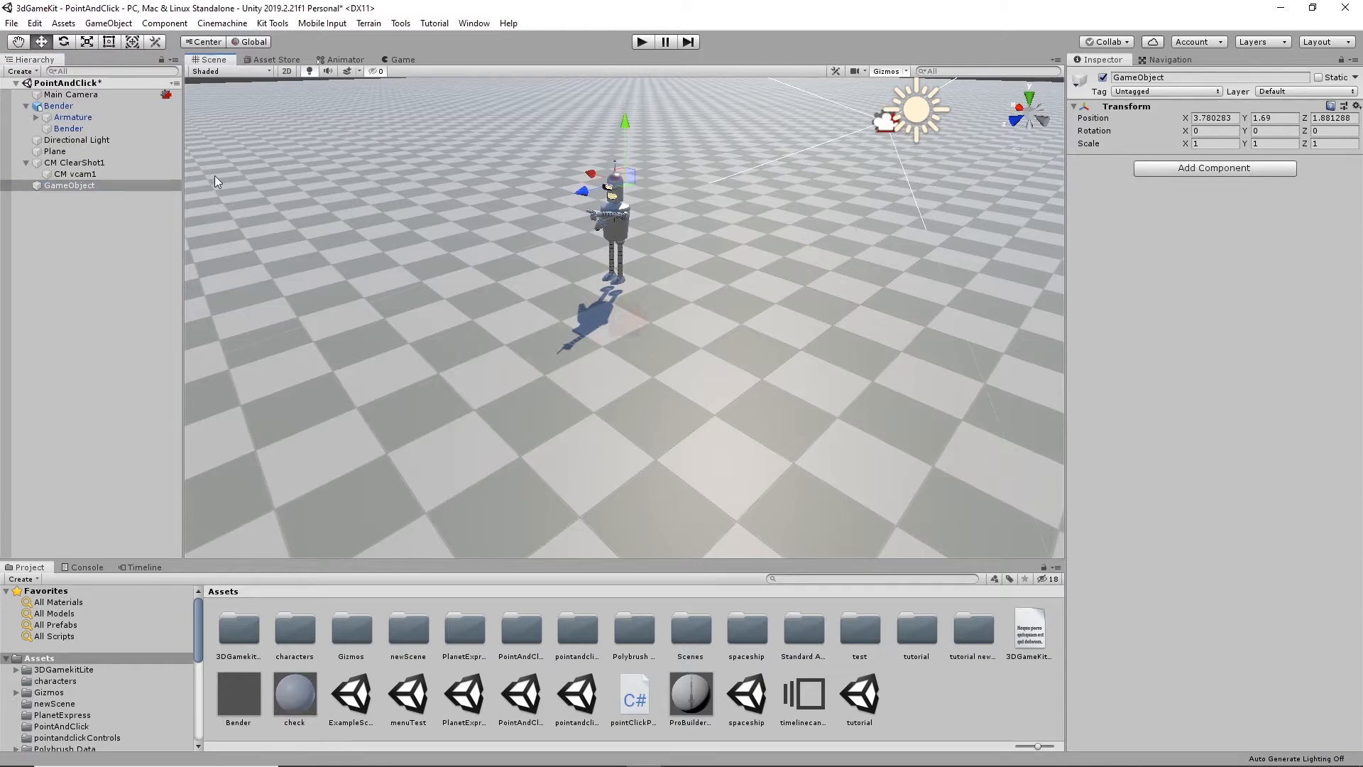
click(1173, 77)
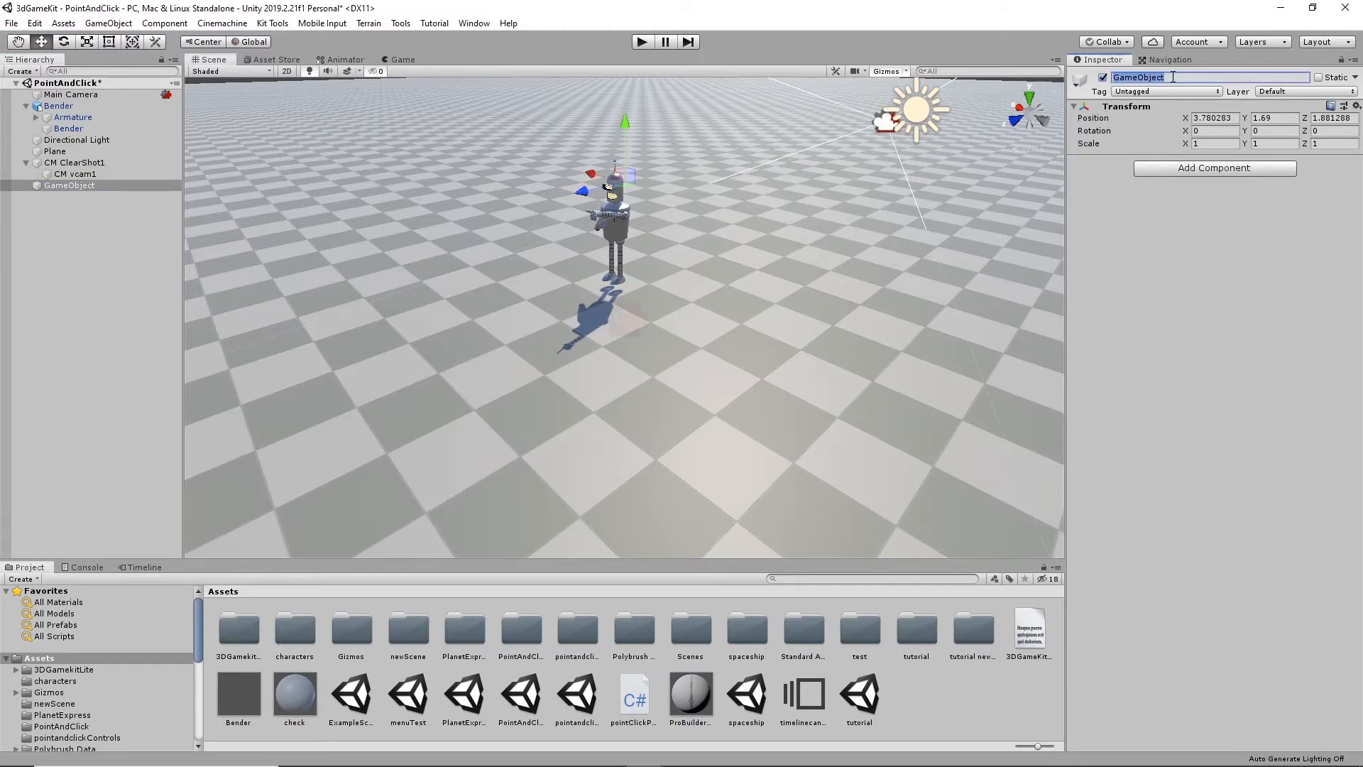
text(c)
- Align cameraTarget with Bender's head at X 3.313, Z 2.5 and make it a child of Bender
alt+drag(697, 147, 792, 304)
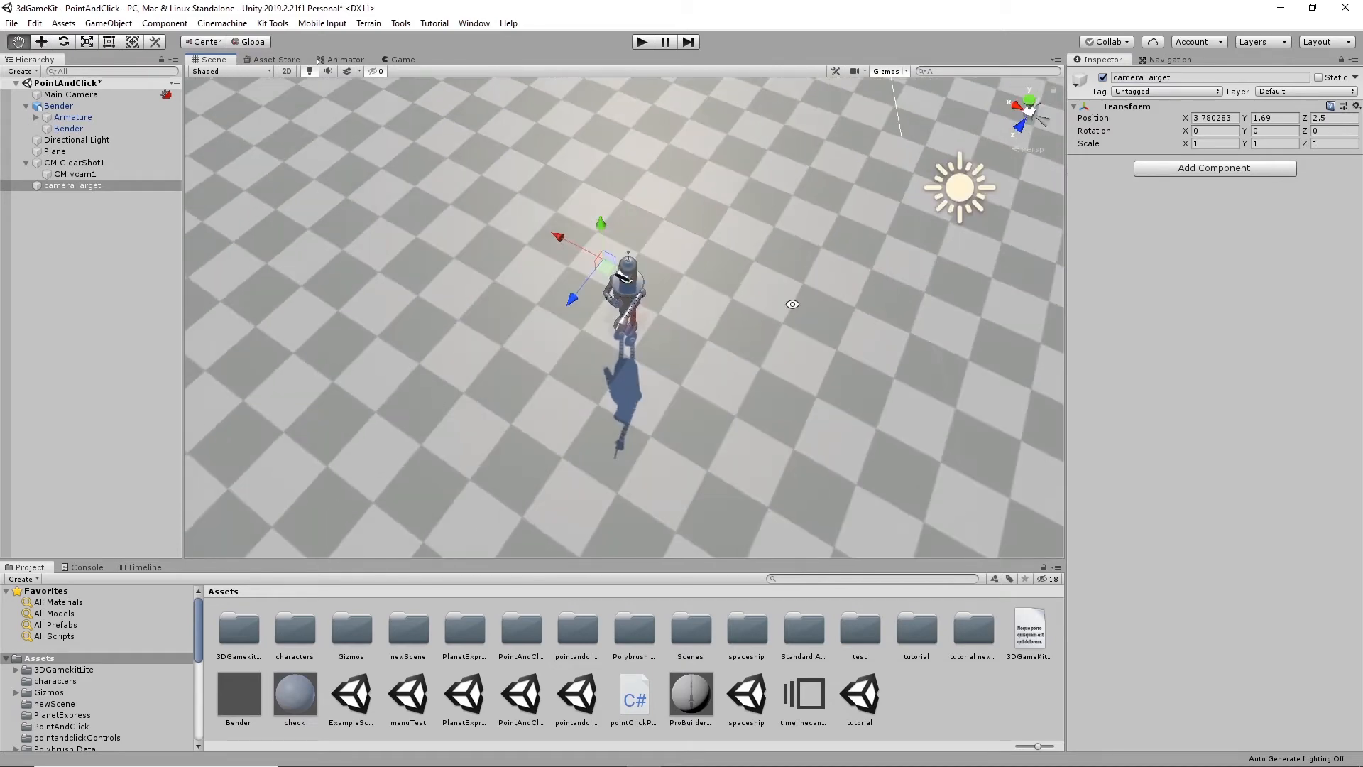
scroll(790, 309, up, 3)
drag(523, 164, 546, 200)
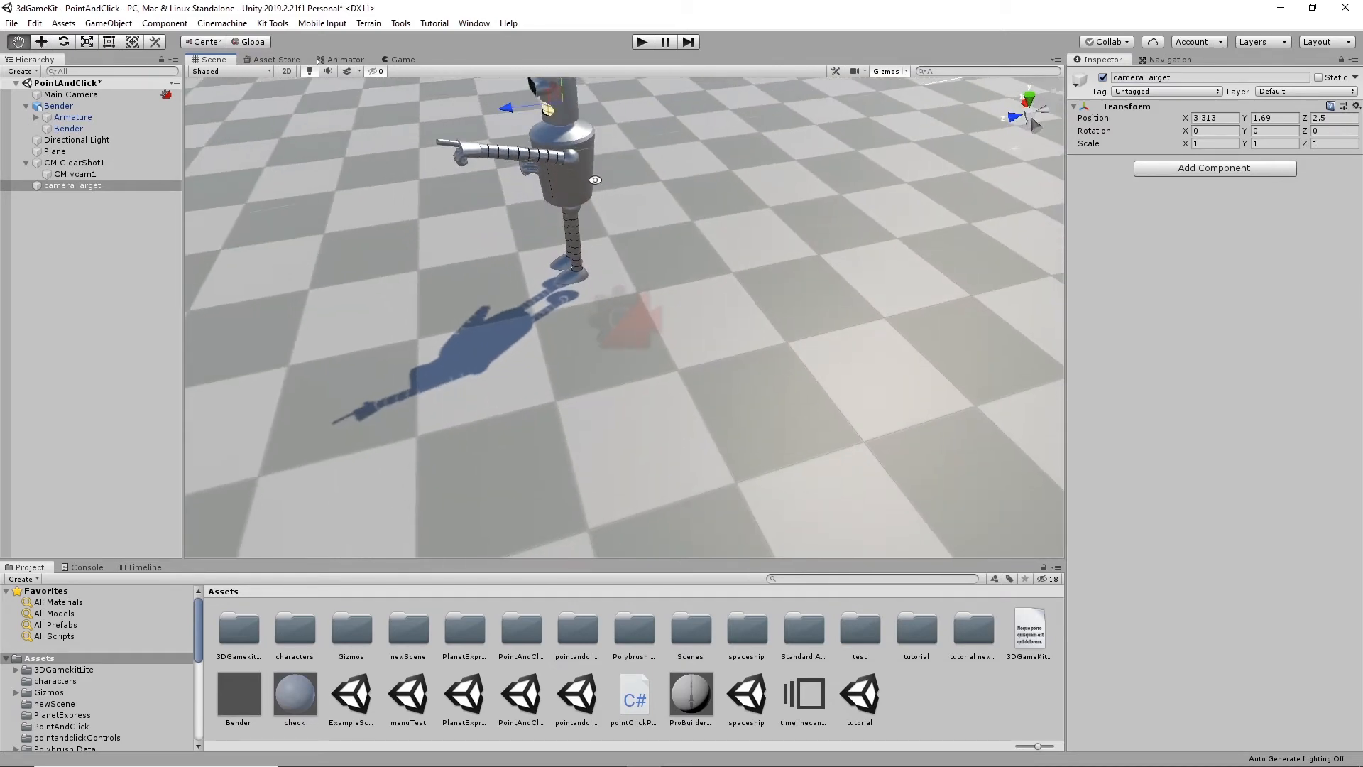
middle_drag(546, 200, 605, 310)
alt+drag(605, 310, 517, 176)
drag(455, 135, 463, 139)
drag(64, 186, 59, 106)
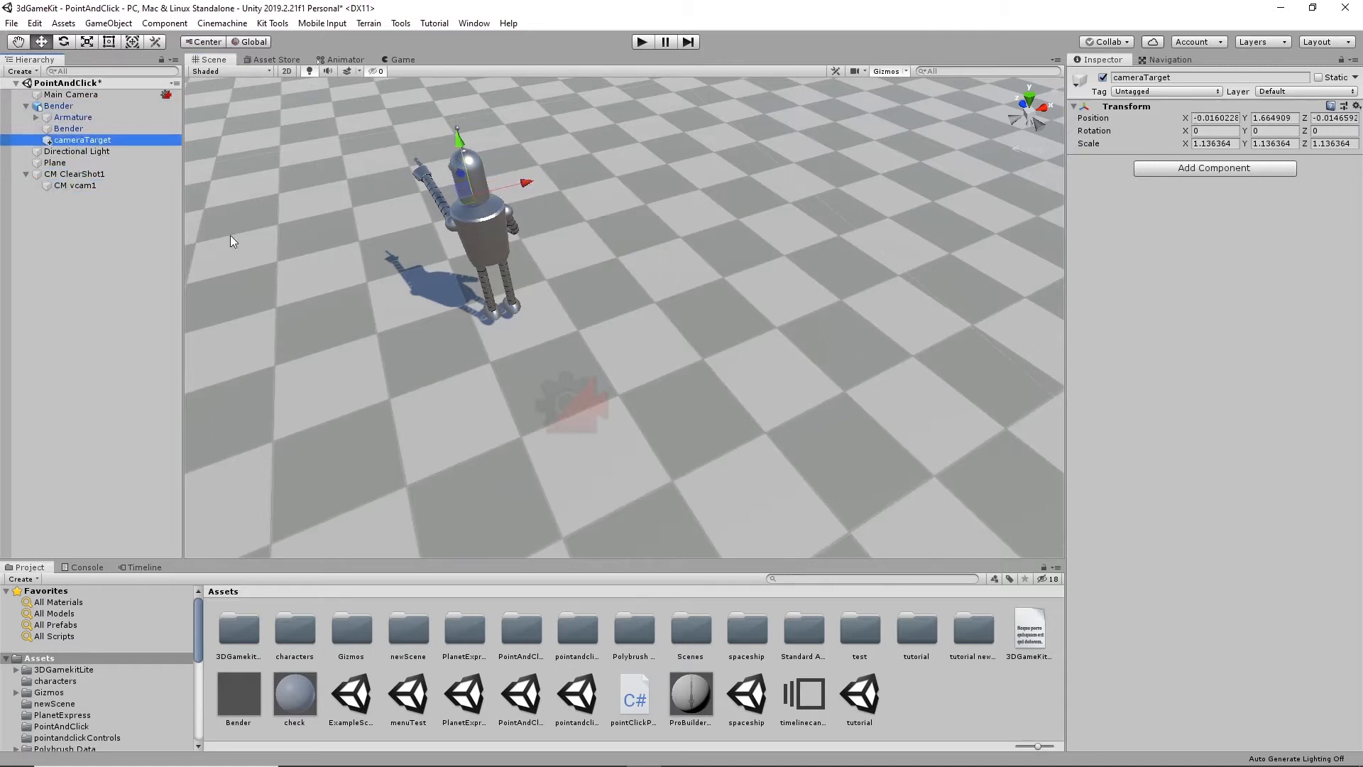
- Set cameraTarget as the Look At target of CM vcam1
alt+drag(556, 227, 737, 260)
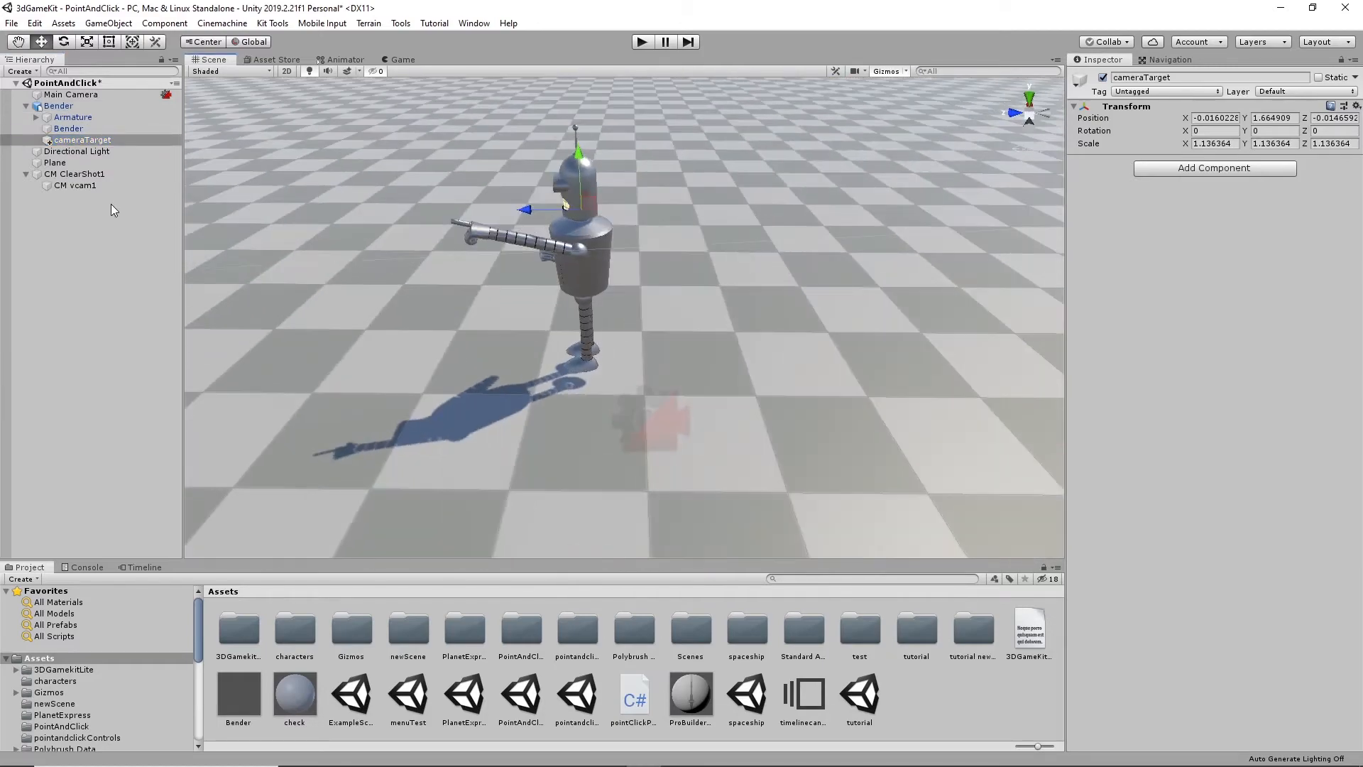
click(83, 186)
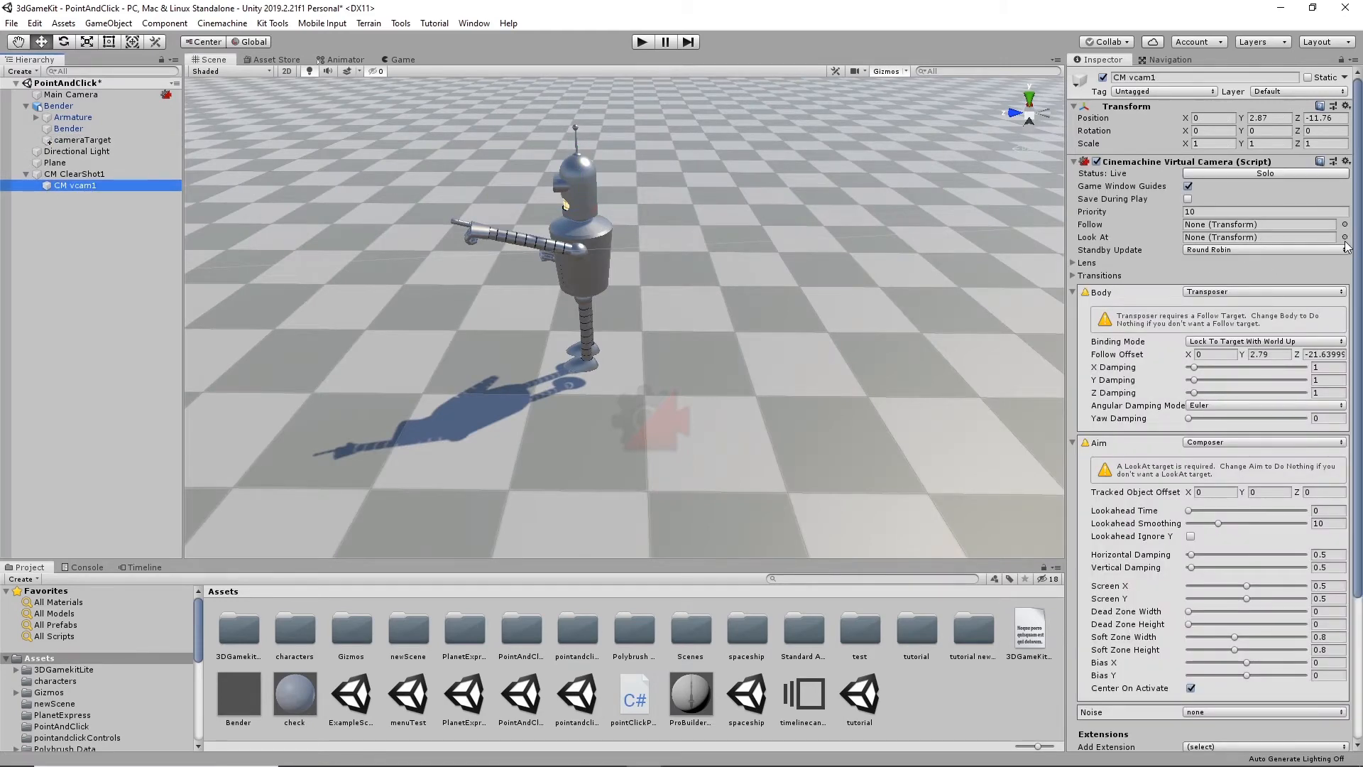
click(1344, 237)
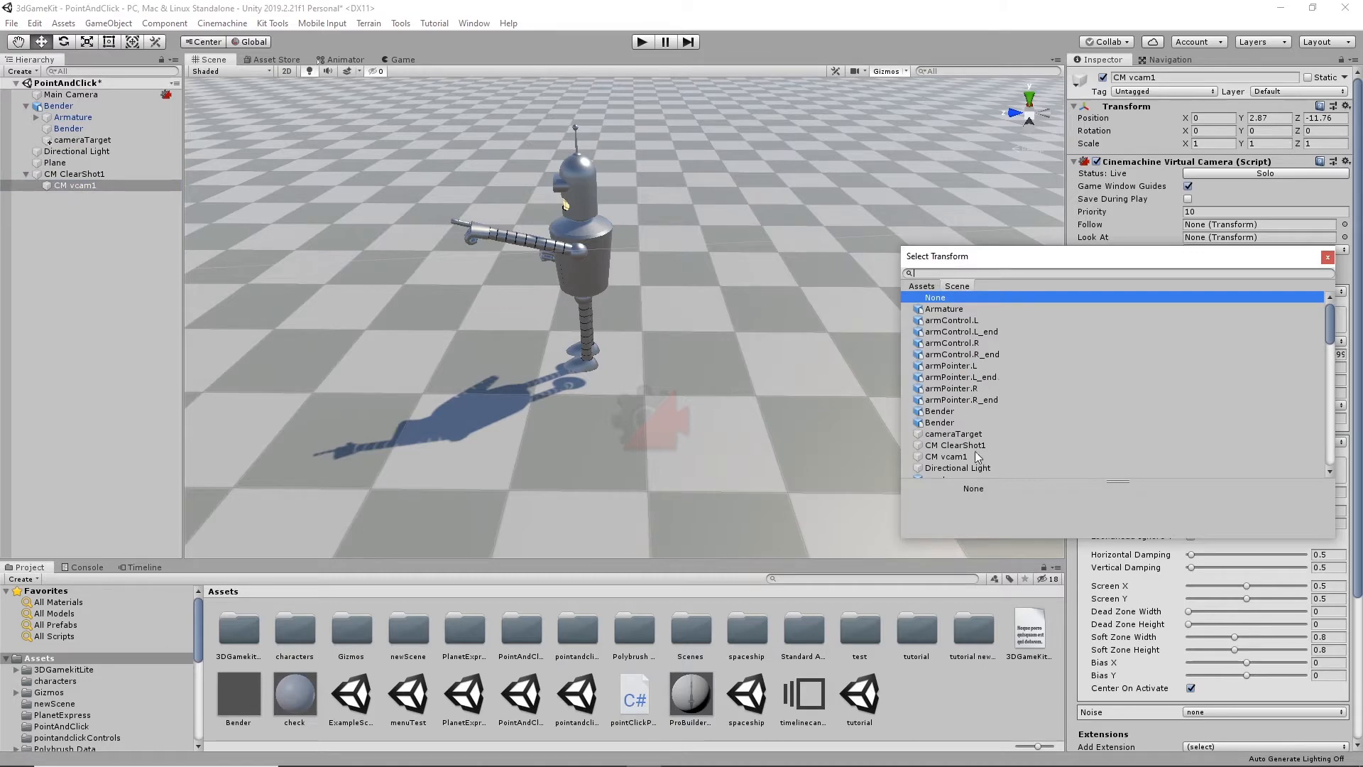
click(957, 434)
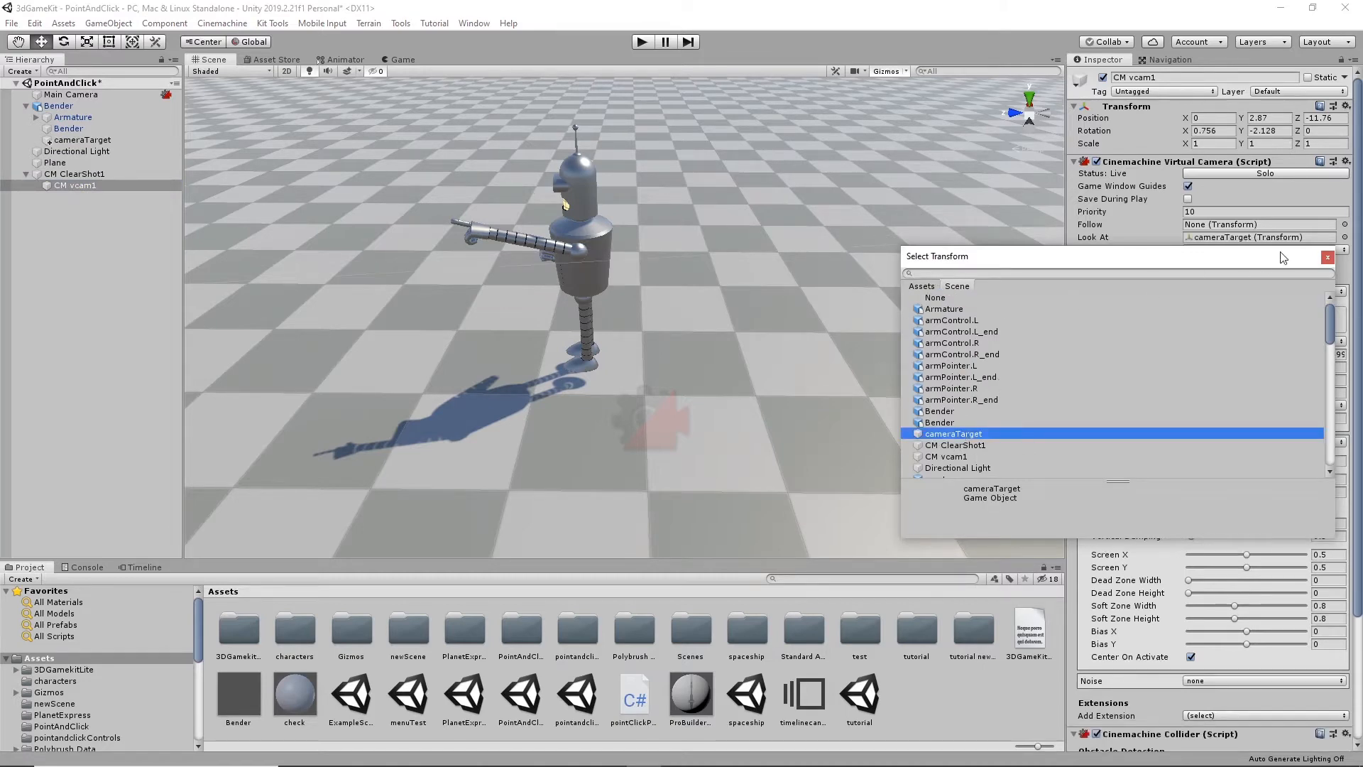
click(1327, 257)
scroll(781, 291, down, 6)
alt+drag(770, 351, 829, 348)
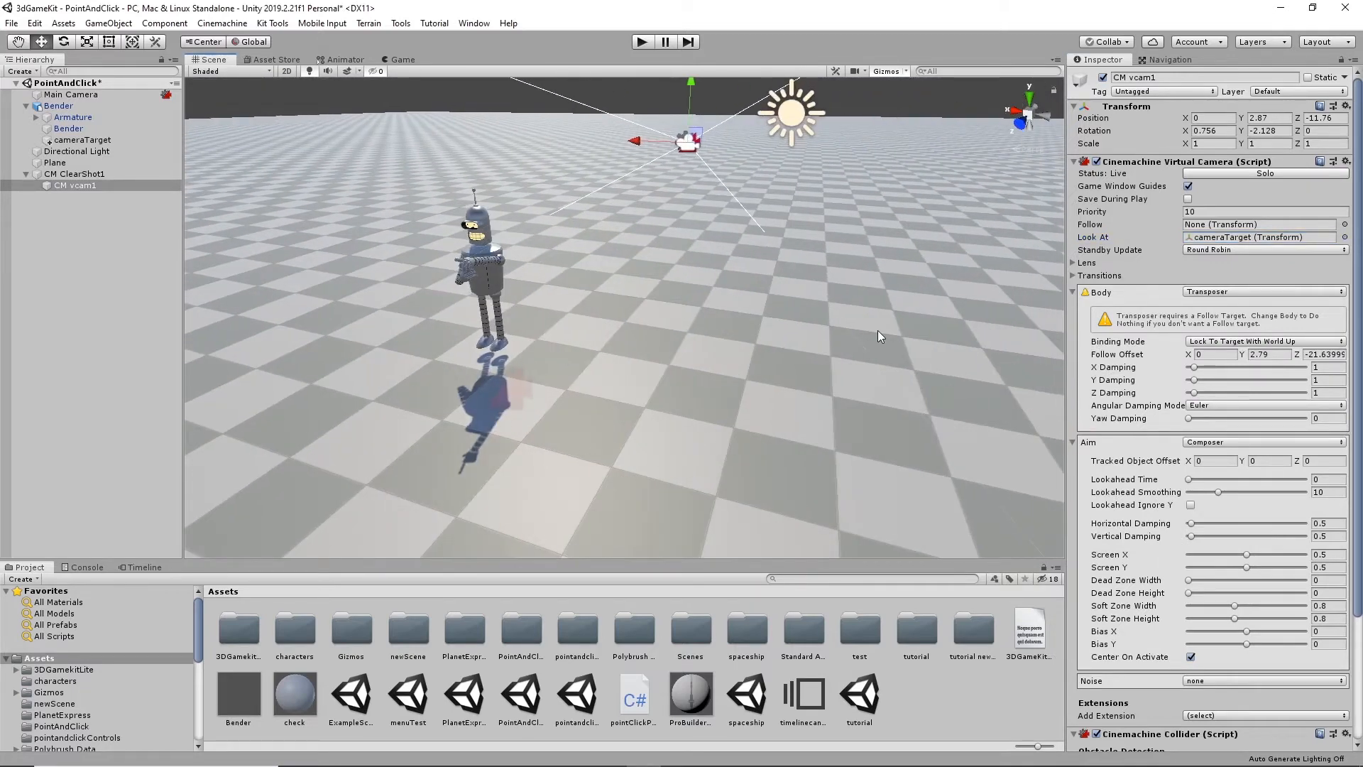
- Review the Cinemachine extensions available for CM vcam1, including CinemachineCollider, without adding one
scroll(1257, 335, down, 4)
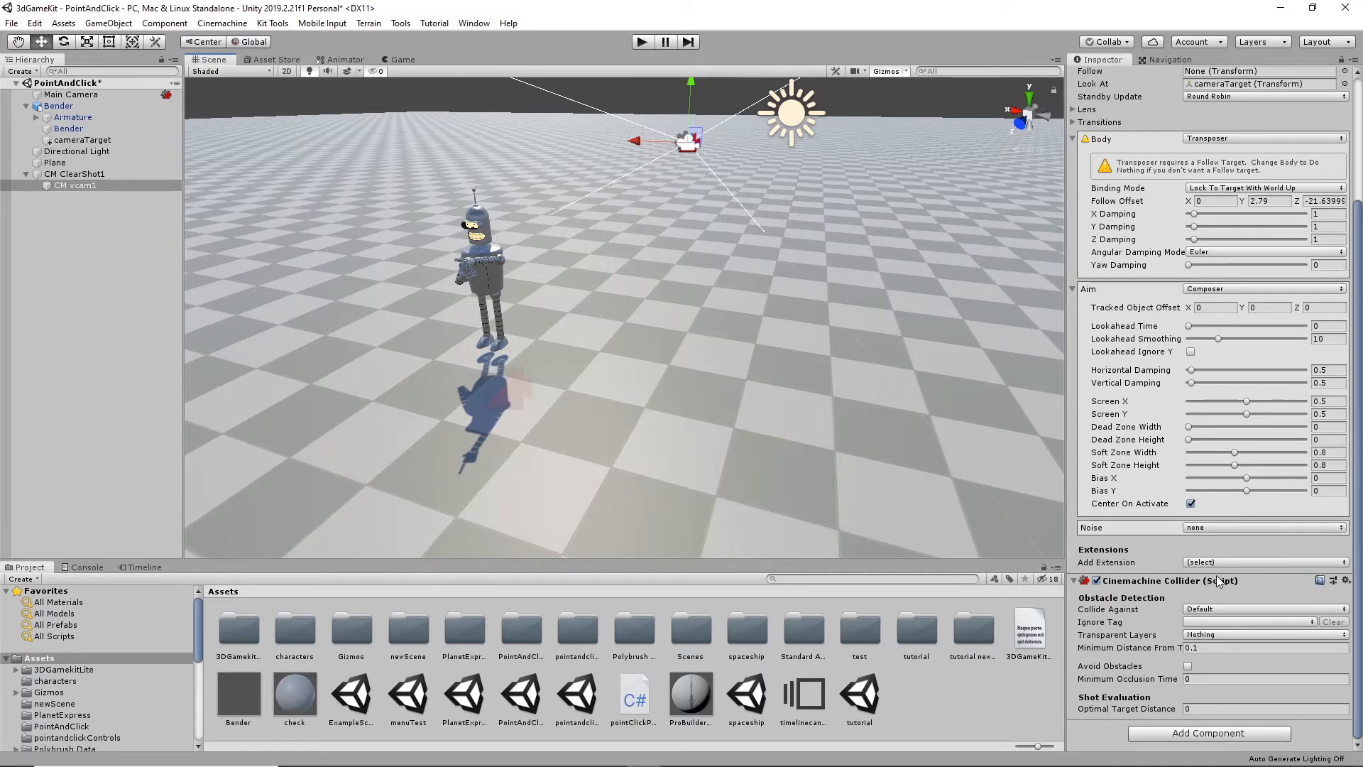
click(1289, 564)
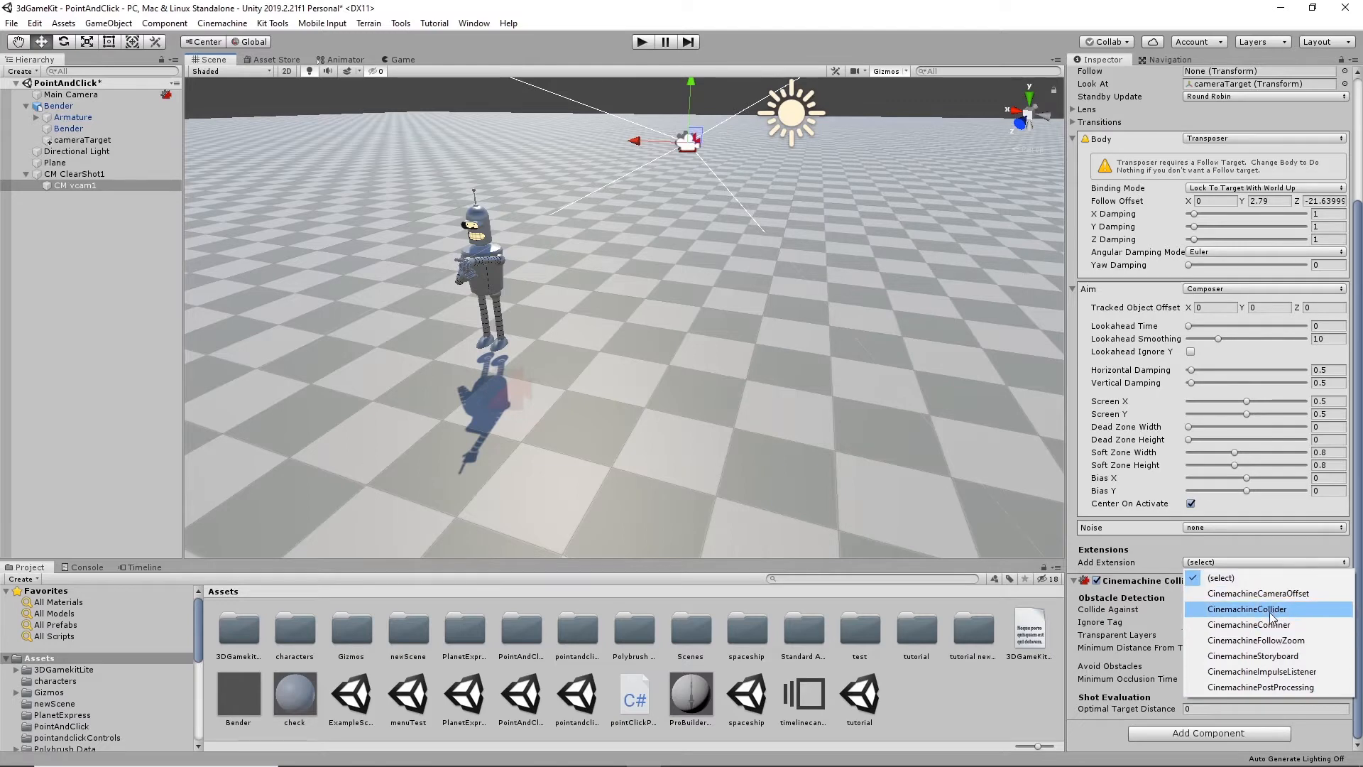
click(1144, 564)
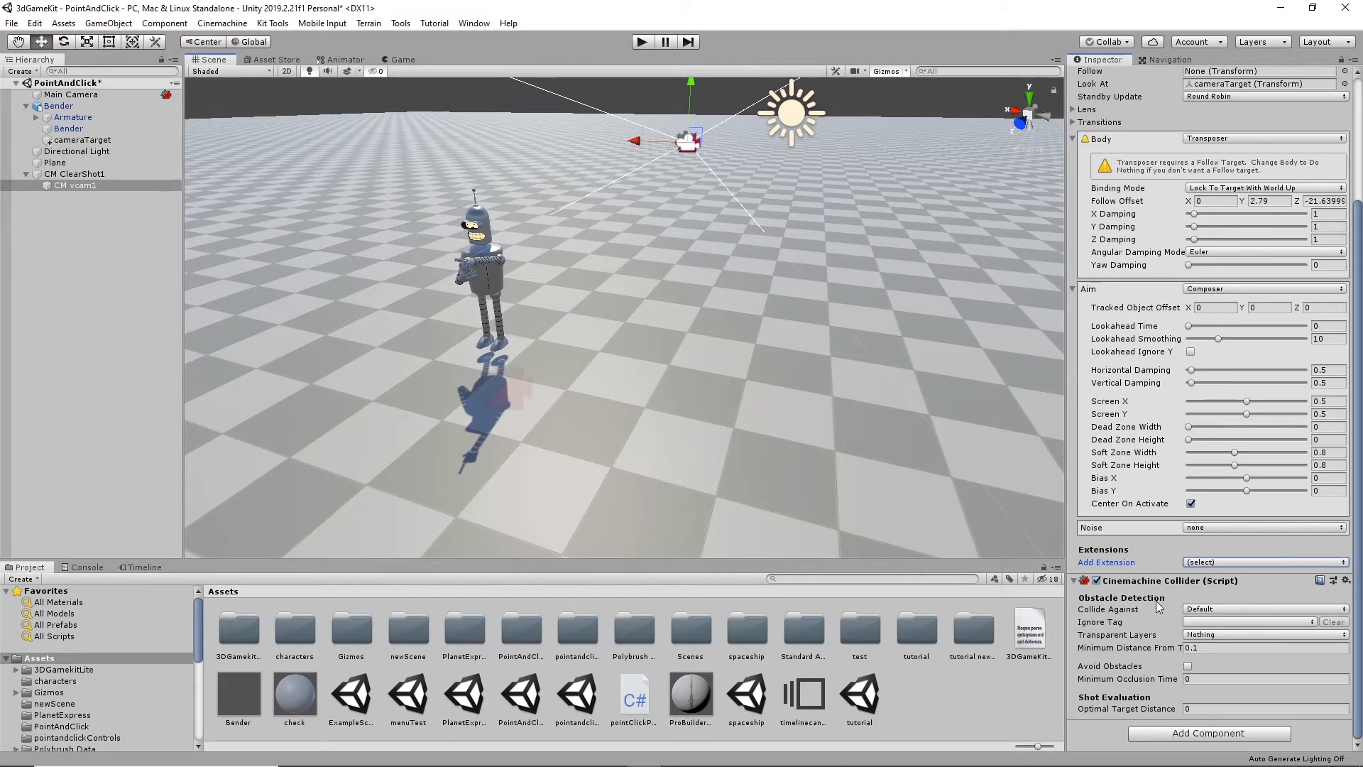
- Show the layer choices for Collide Against in the Cinemachine Collider of CM vcam1
click(1338, 609)
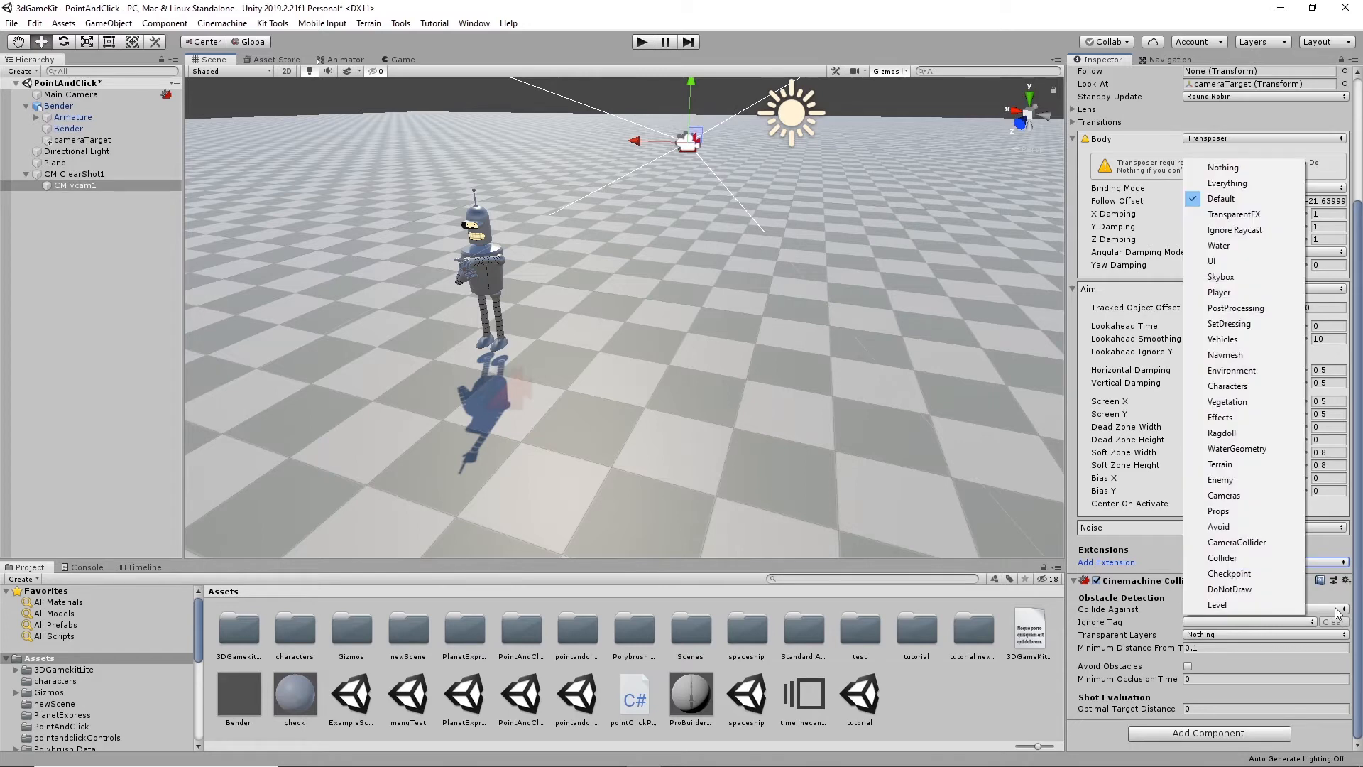
click(1338, 610)
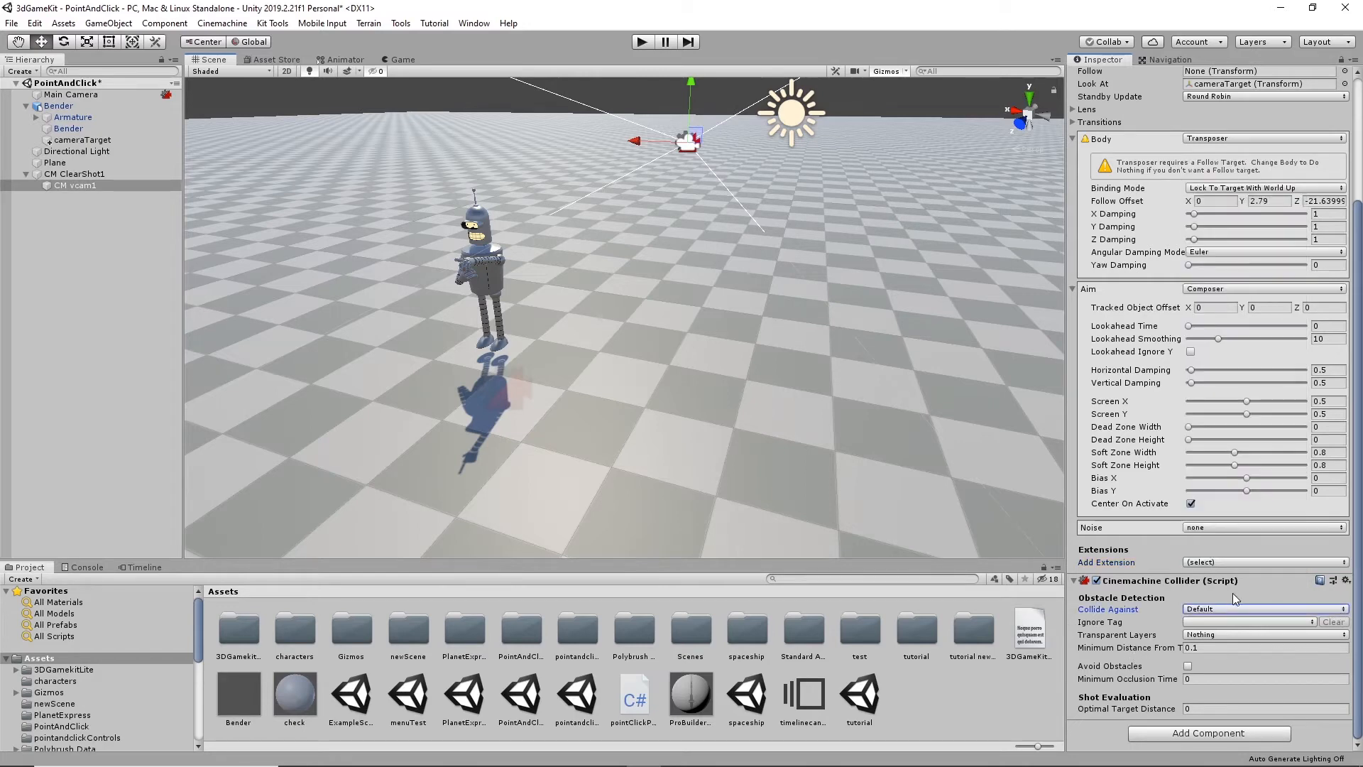
click(1217, 607)
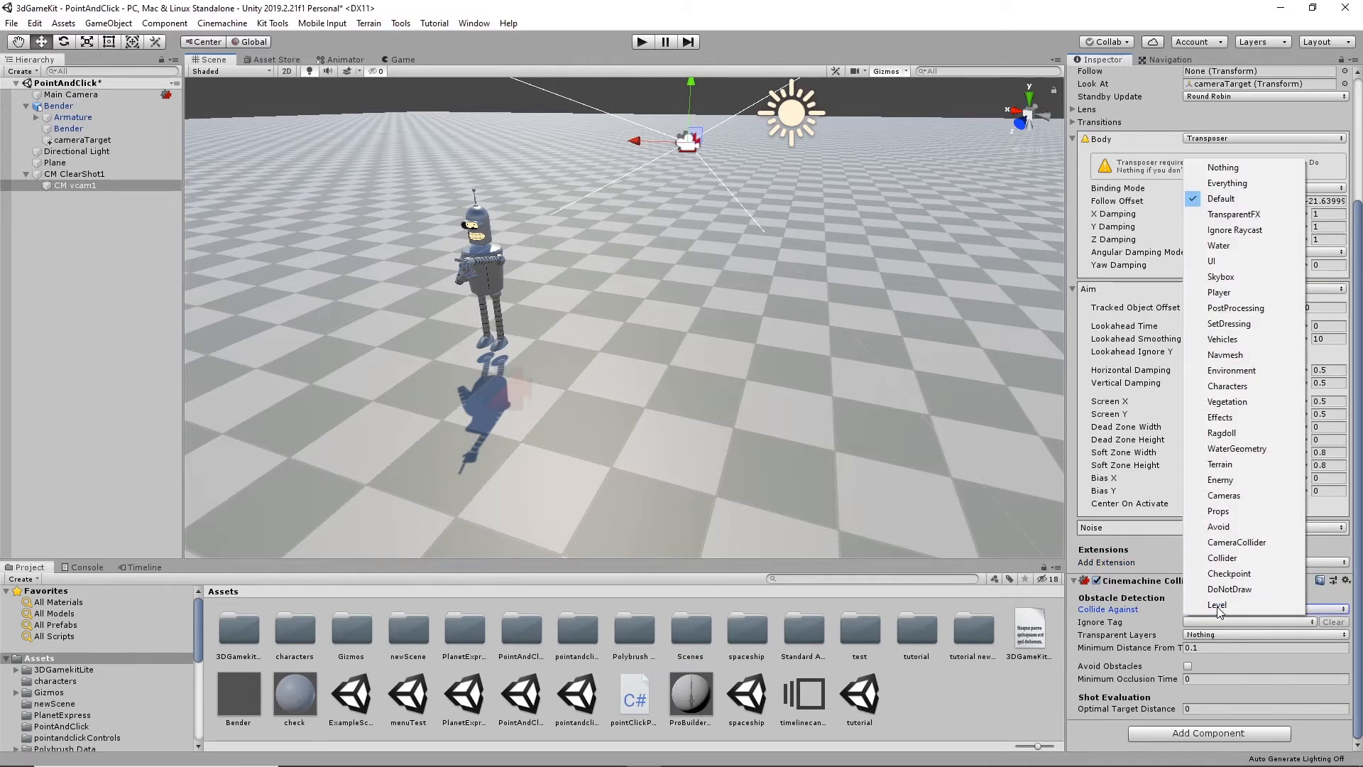
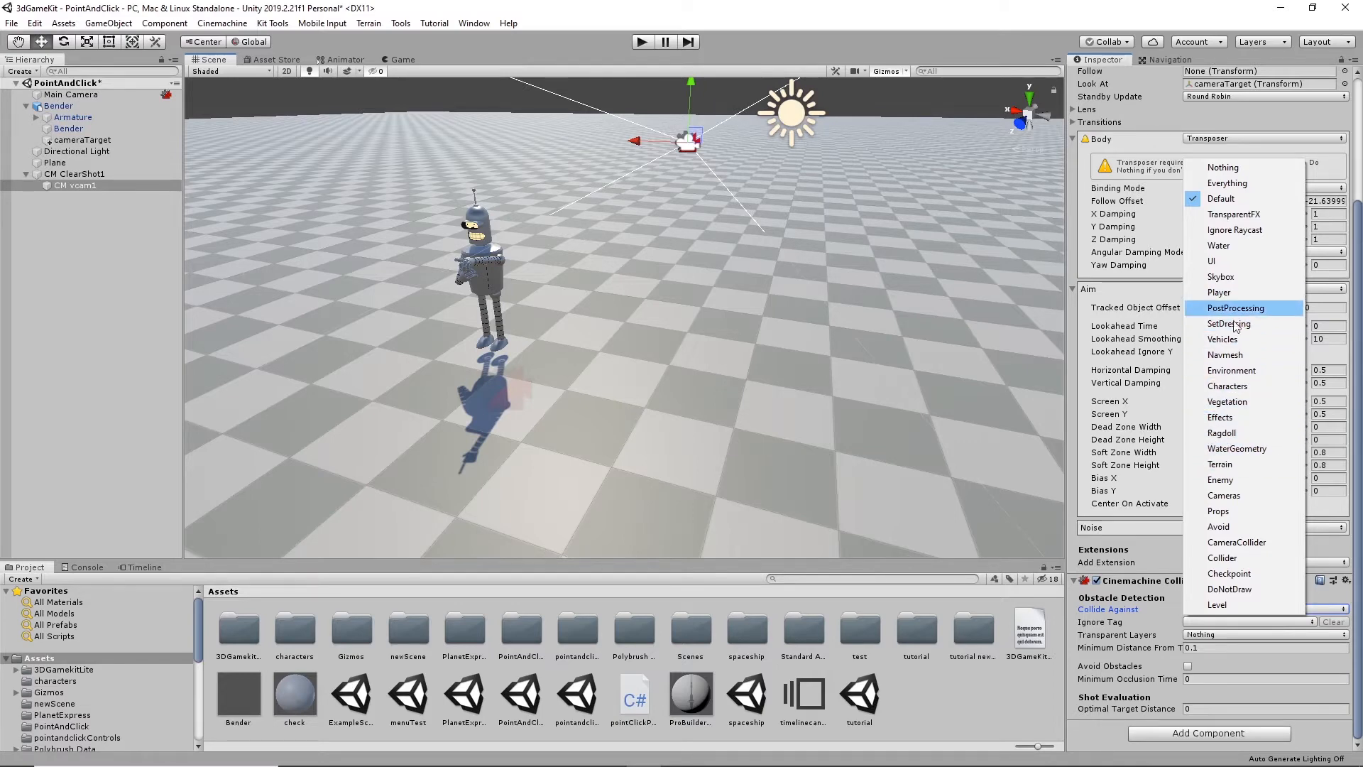
- Add the DoNotDraw layer to Collide Against and enable Avoid Obstacles in the Cinemachine Collider of CM vcam1
click(1200, 586)
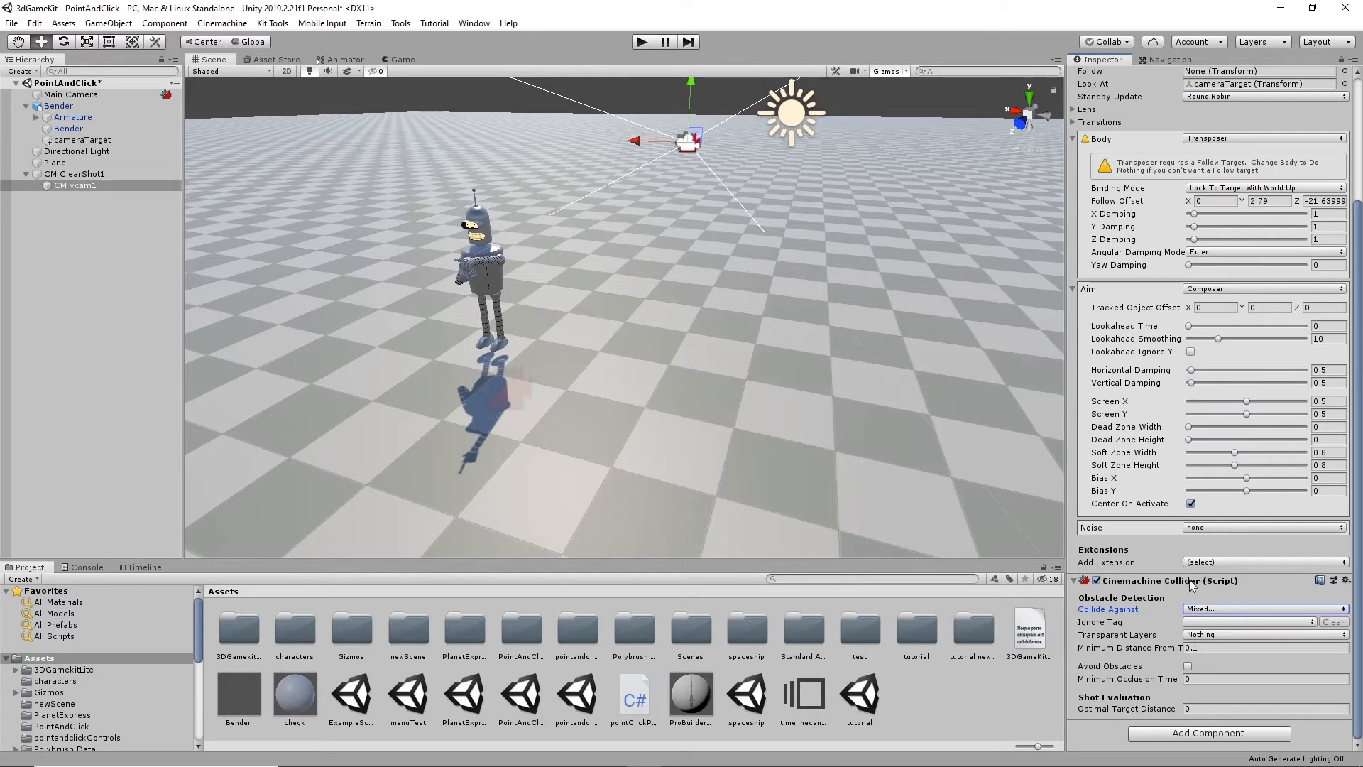
click(1188, 667)
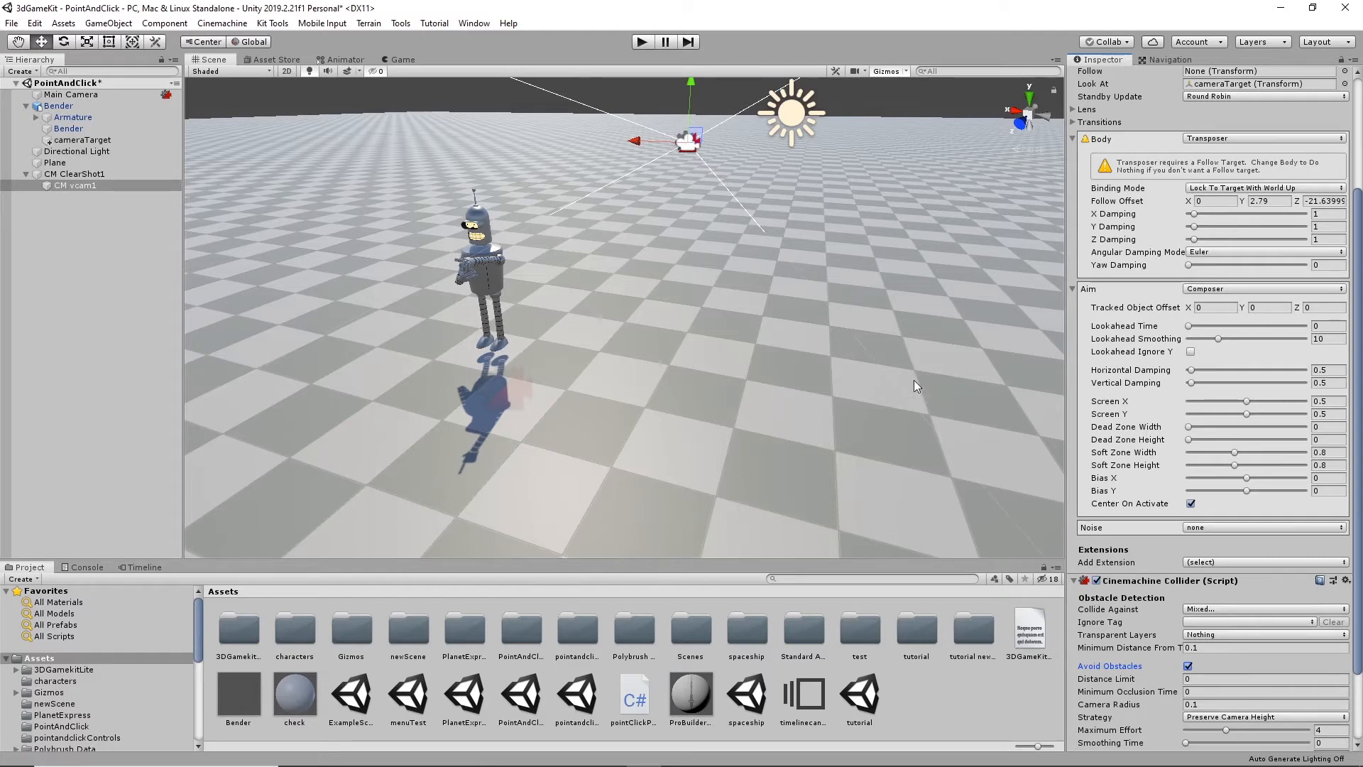
scroll(1276, 707, down, 3)
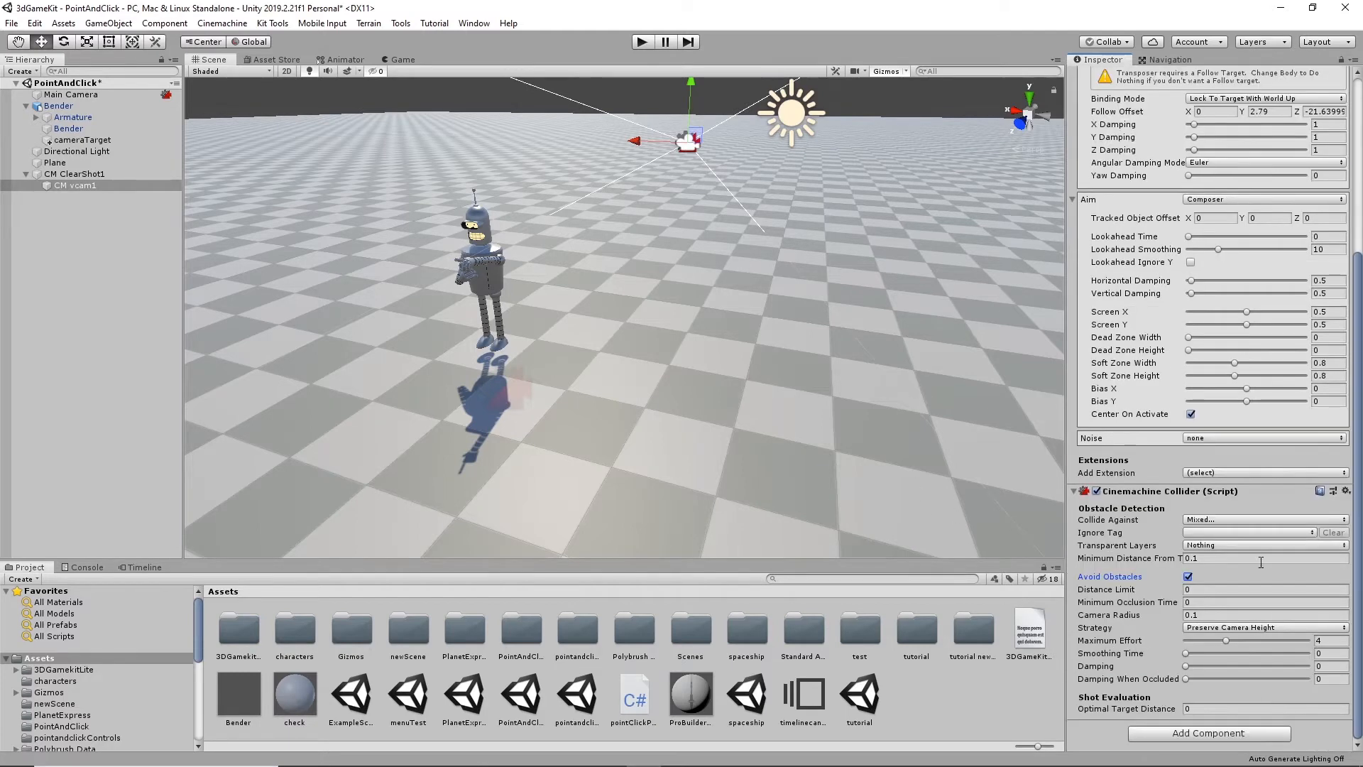
- Play-test the scene by sending Bender to several floor points and check how the camera tracks him
click(641, 42)
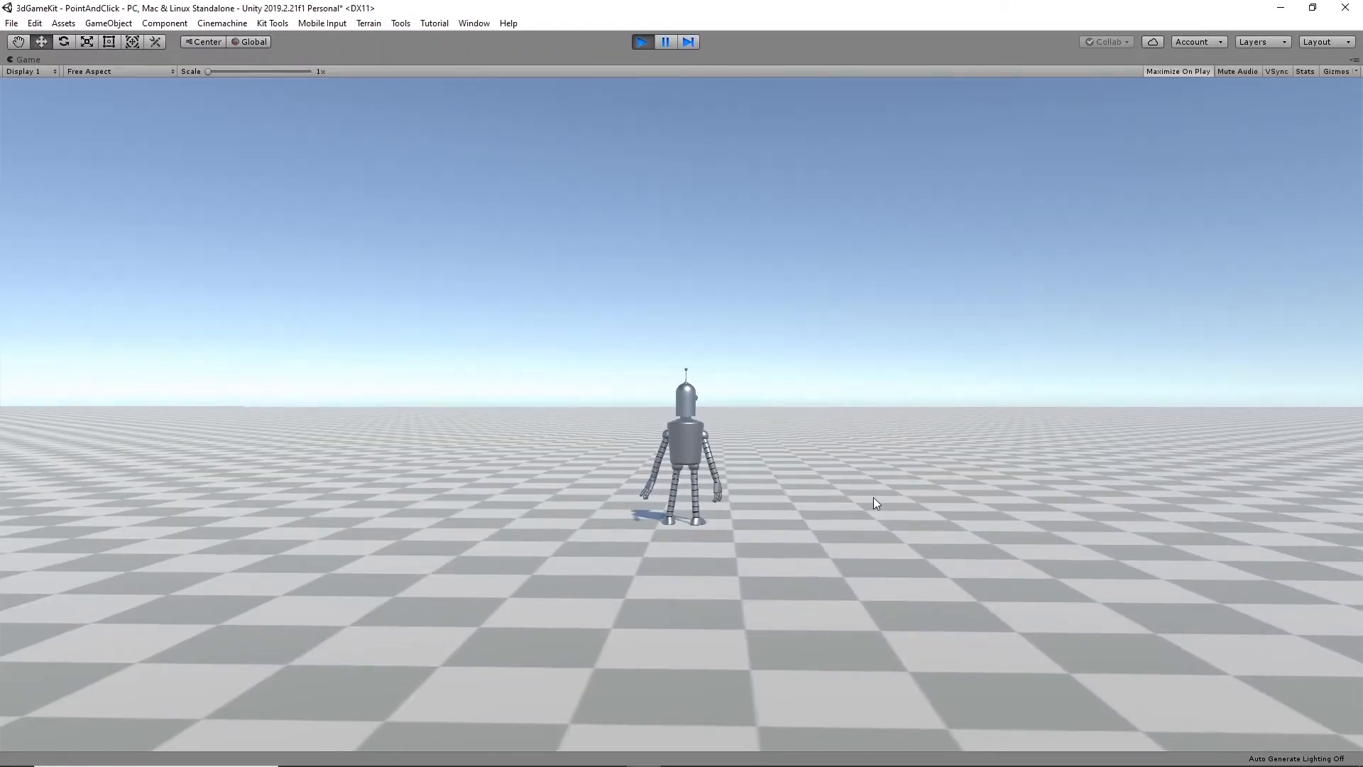
click(194, 492)
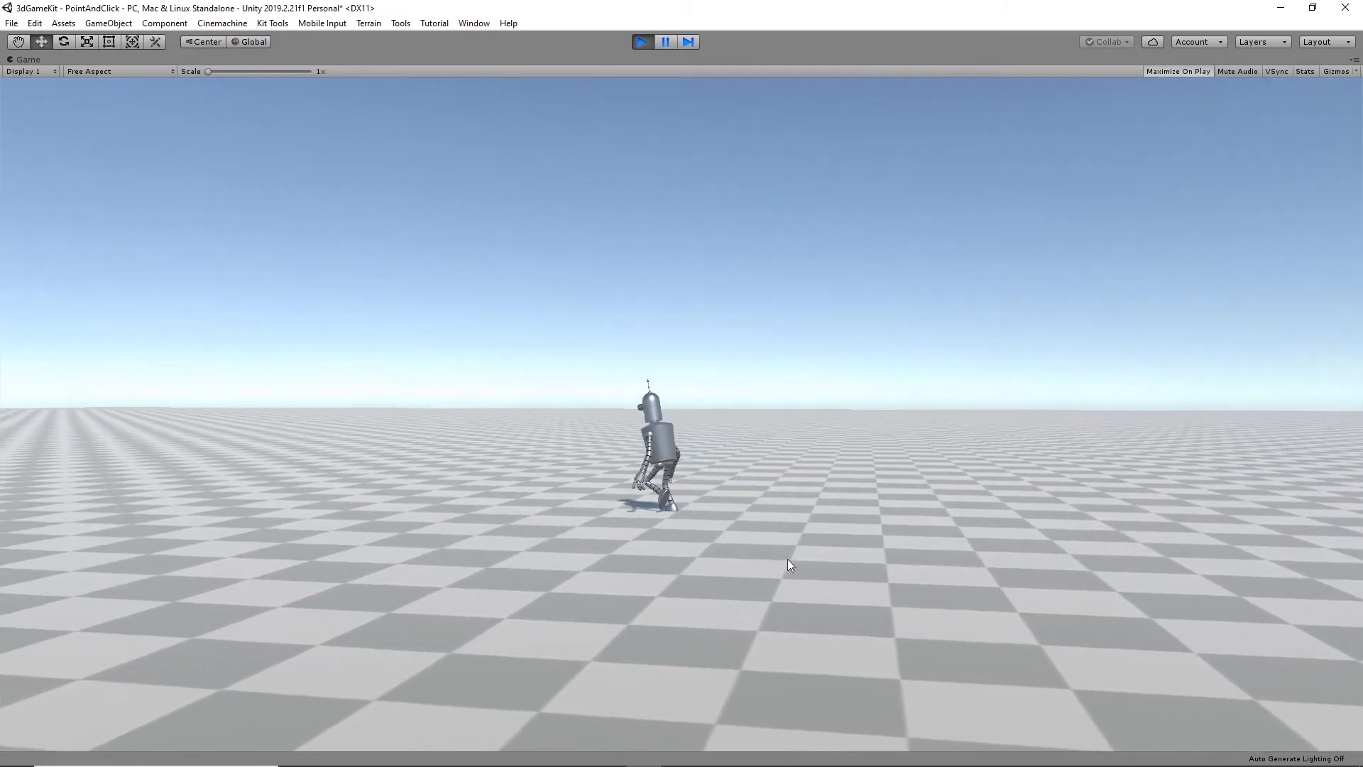
click(208, 510)
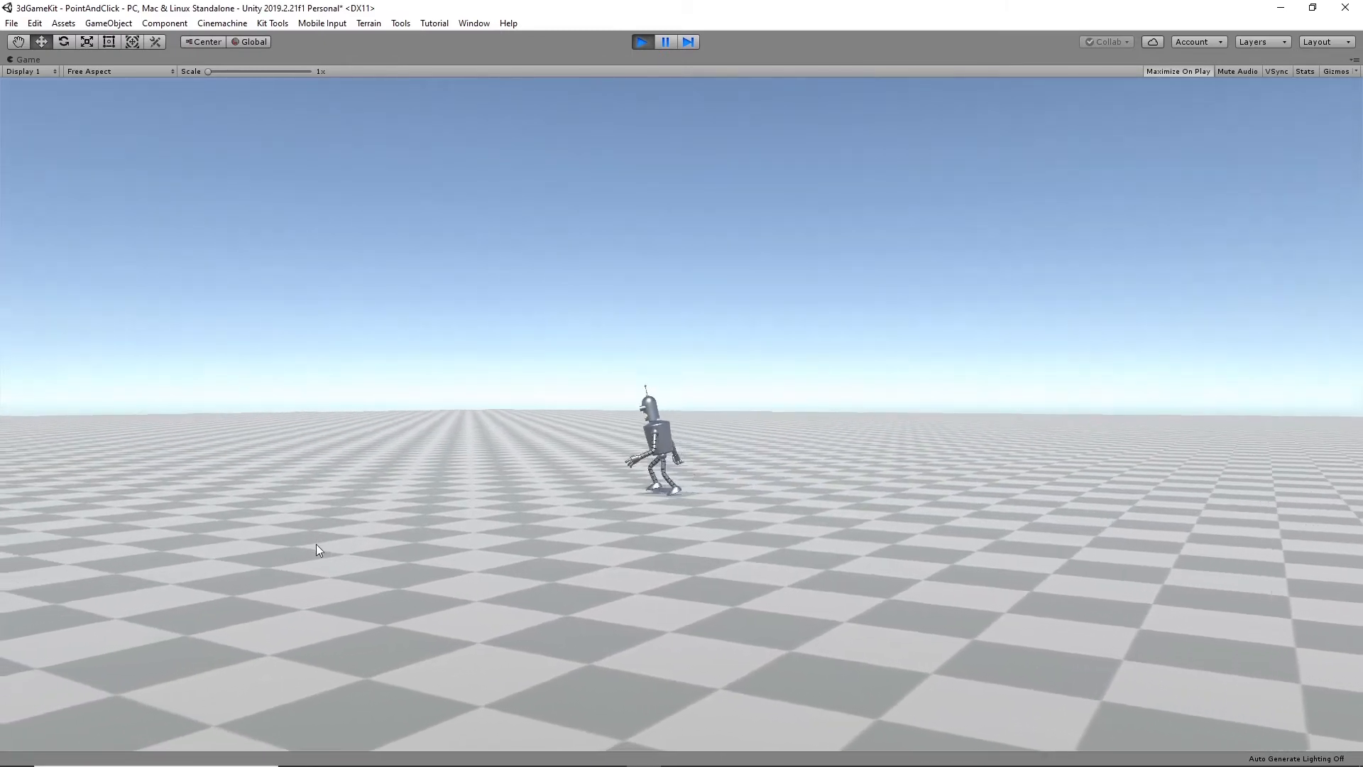
click(326, 585)
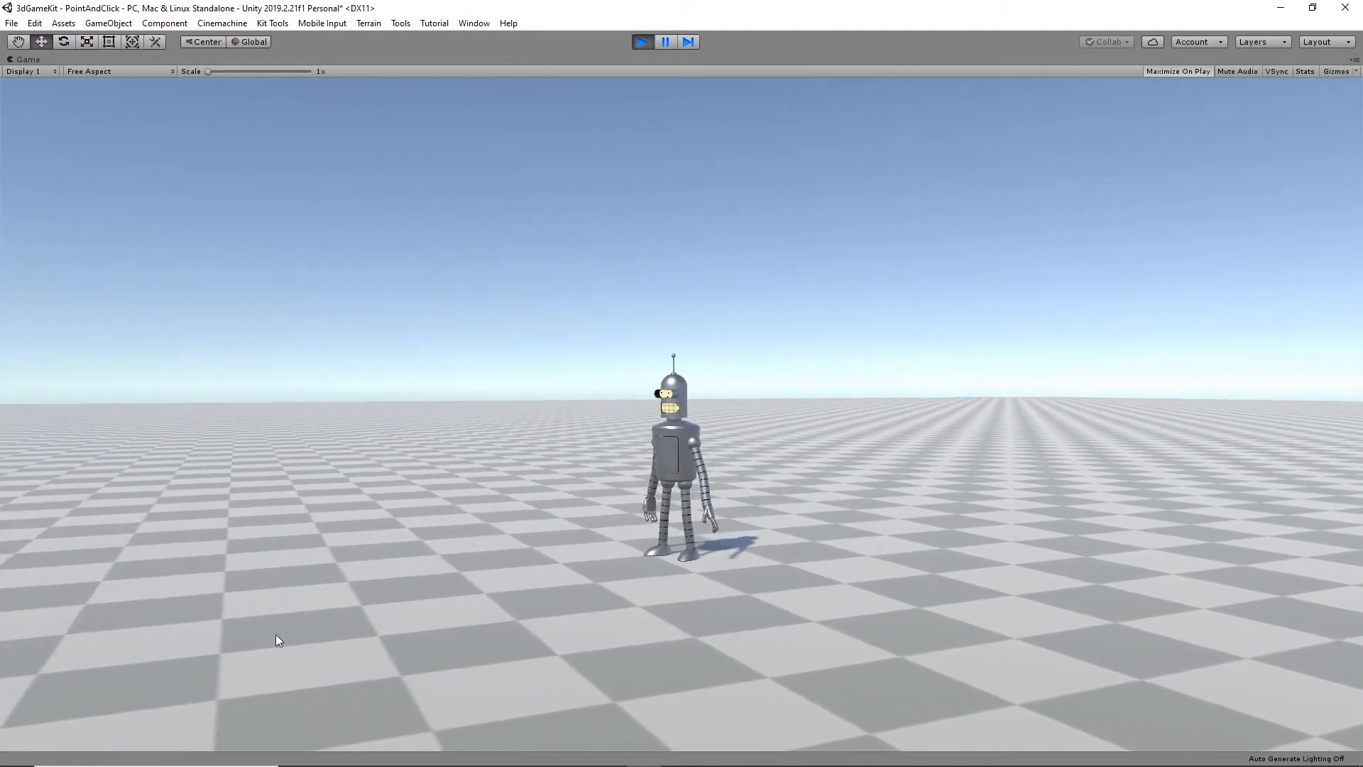
click(218, 572)
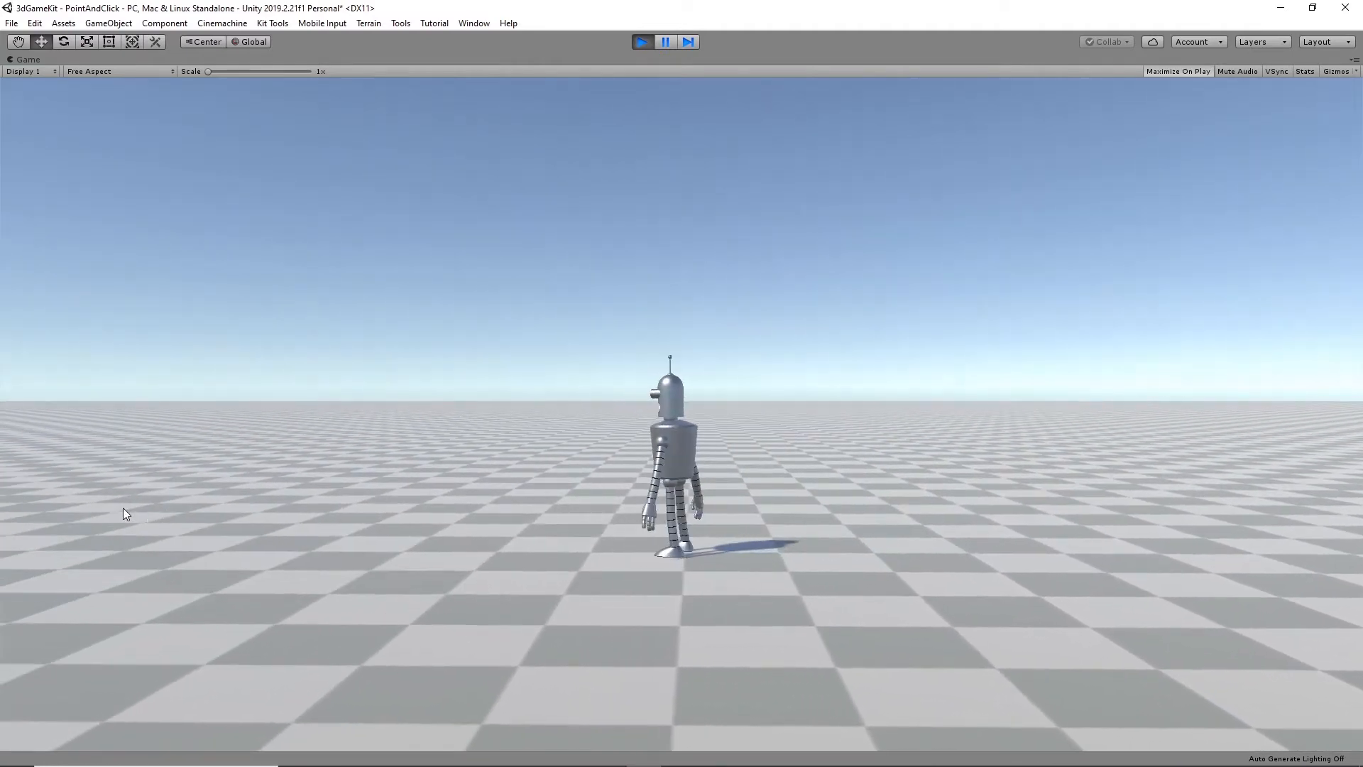
click(122, 509)
click(232, 429)
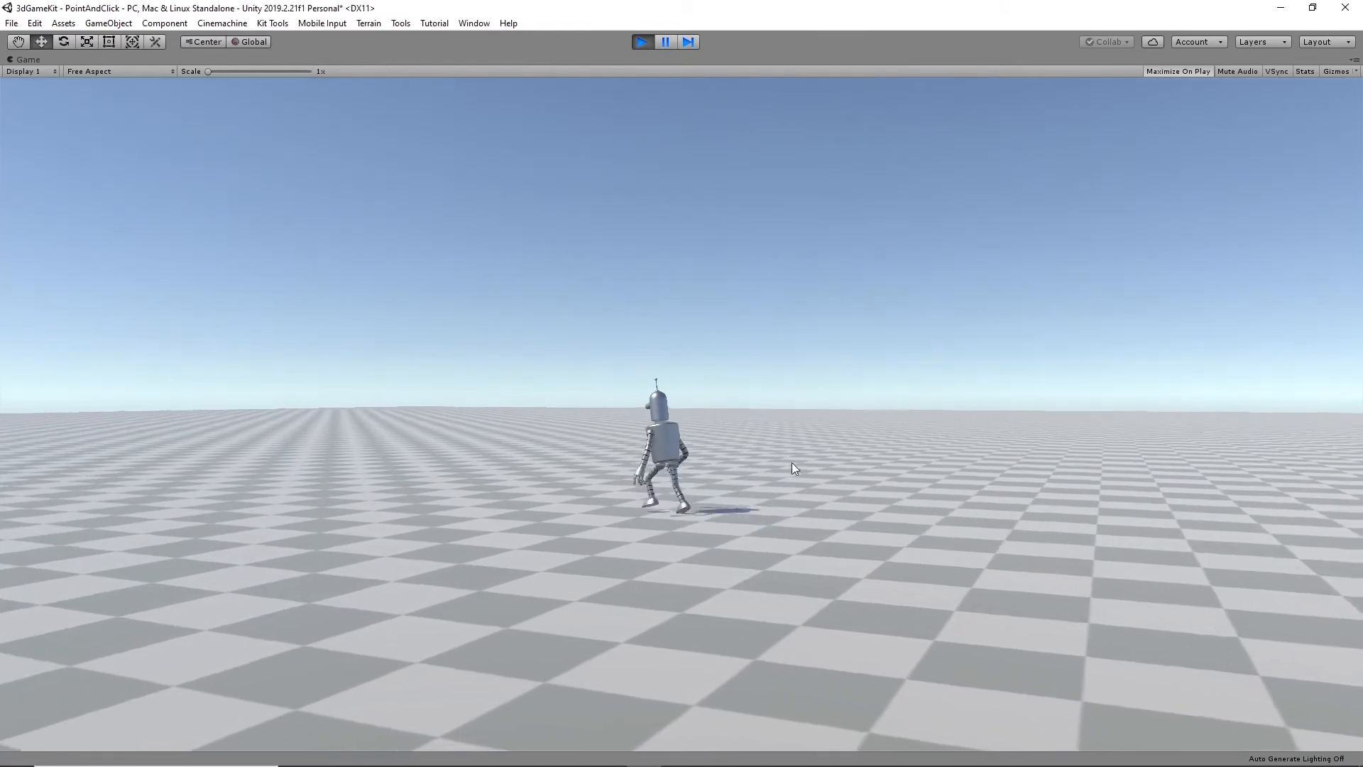
click(861, 425)
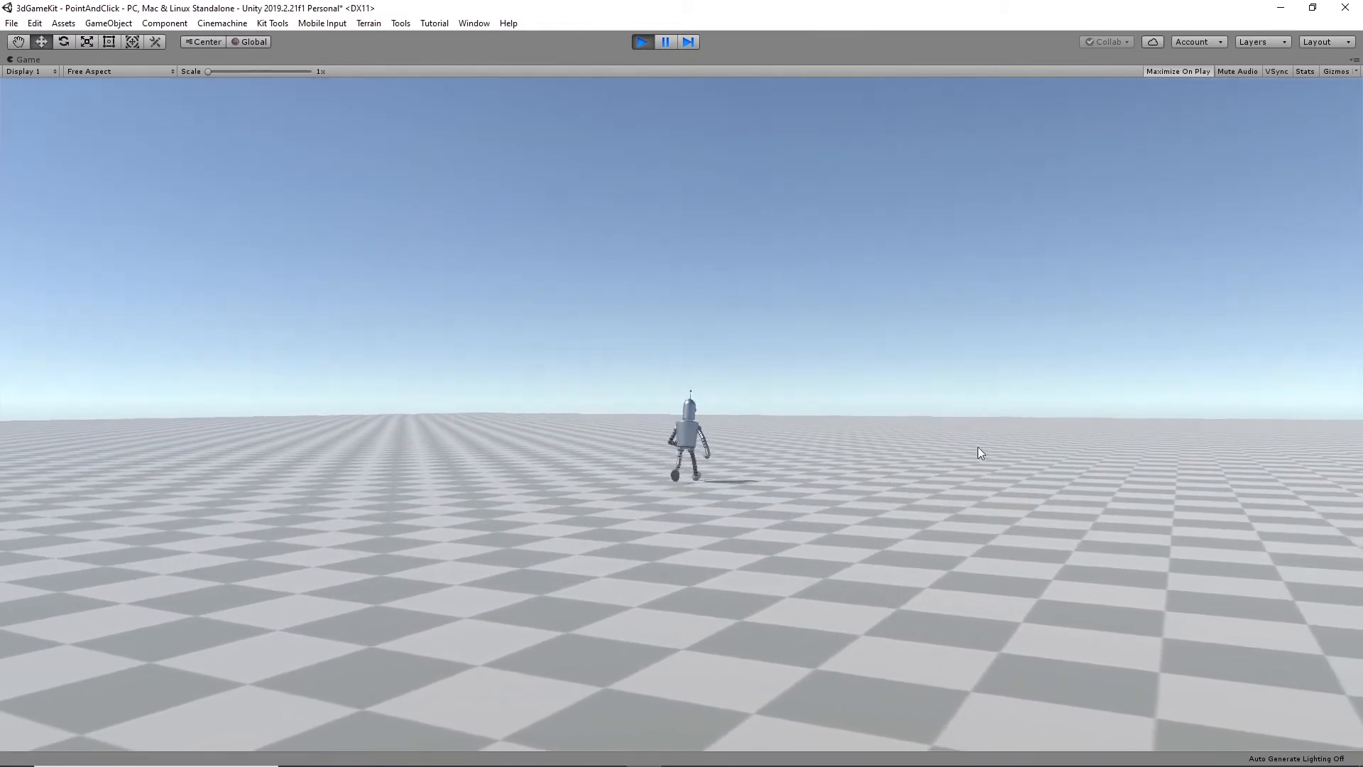
click(406, 629)
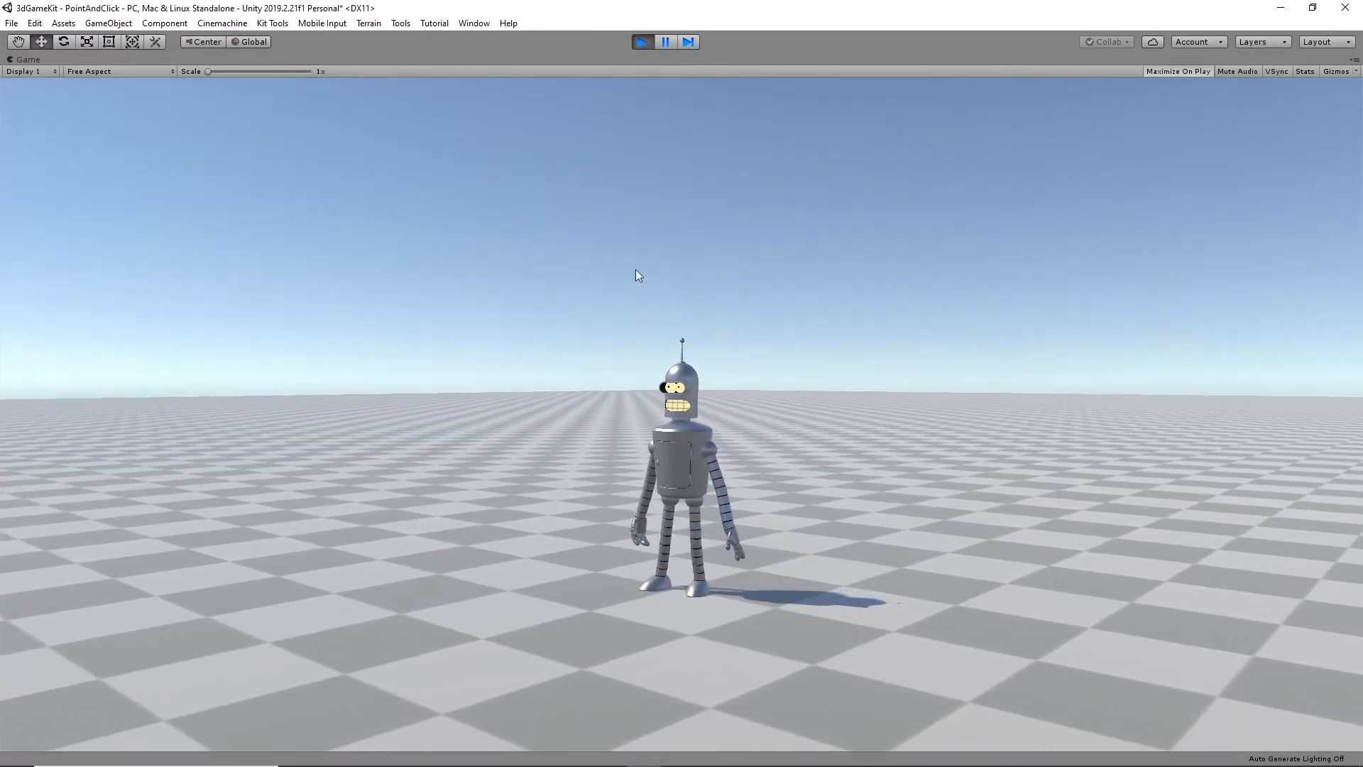
click(641, 41)
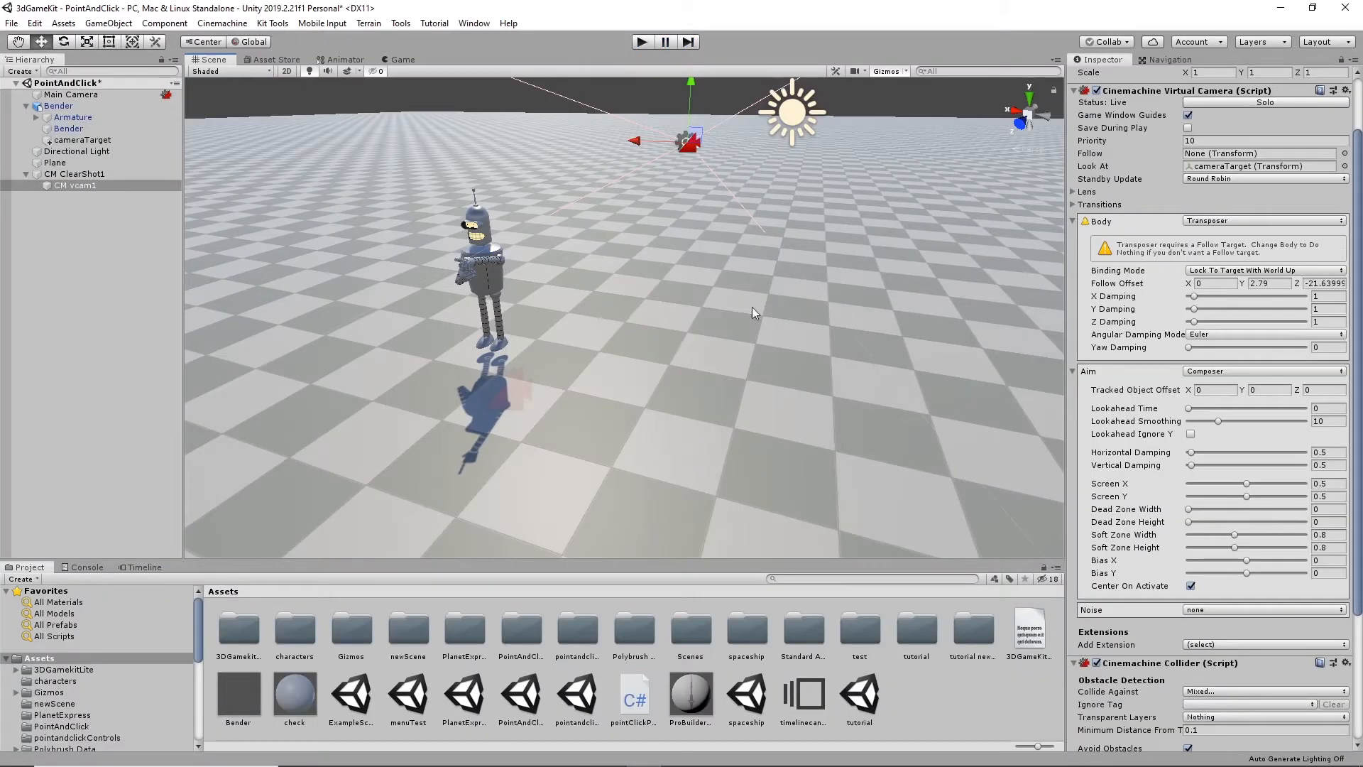
- Open the ProBuilder window and dock it beside Timeline
scroll(727, 305, down, 10)
alt+drag(727, 304, 713, 360)
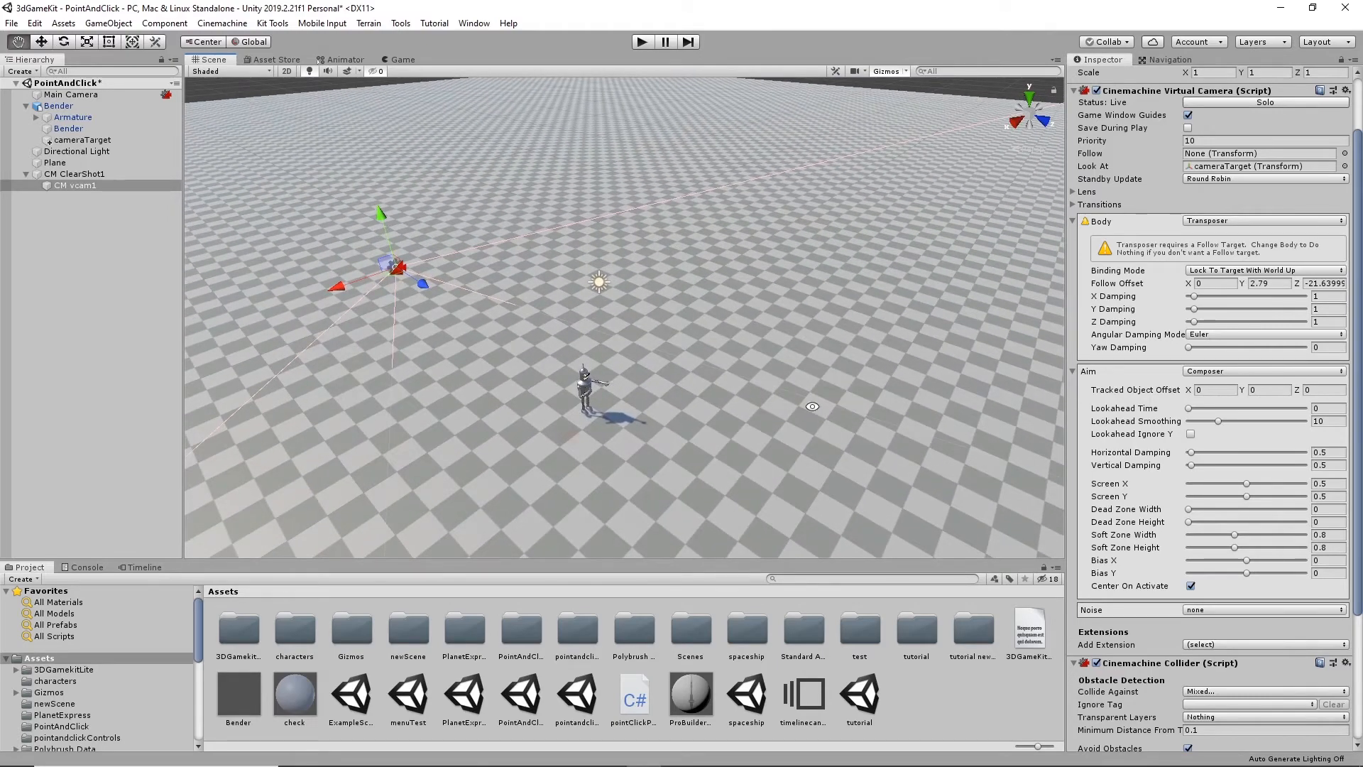
alt+drag(851, 402, 873, 264)
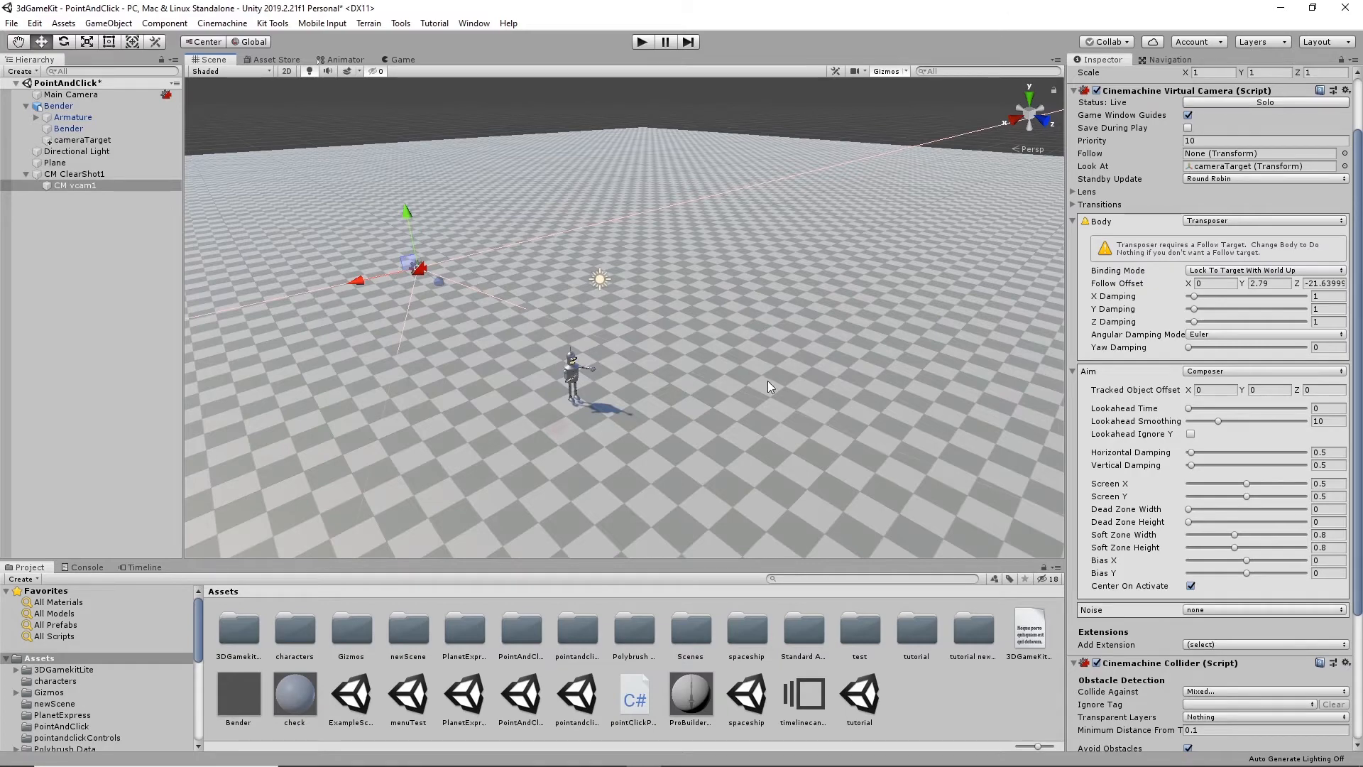
alt+drag(768, 381, 849, 266)
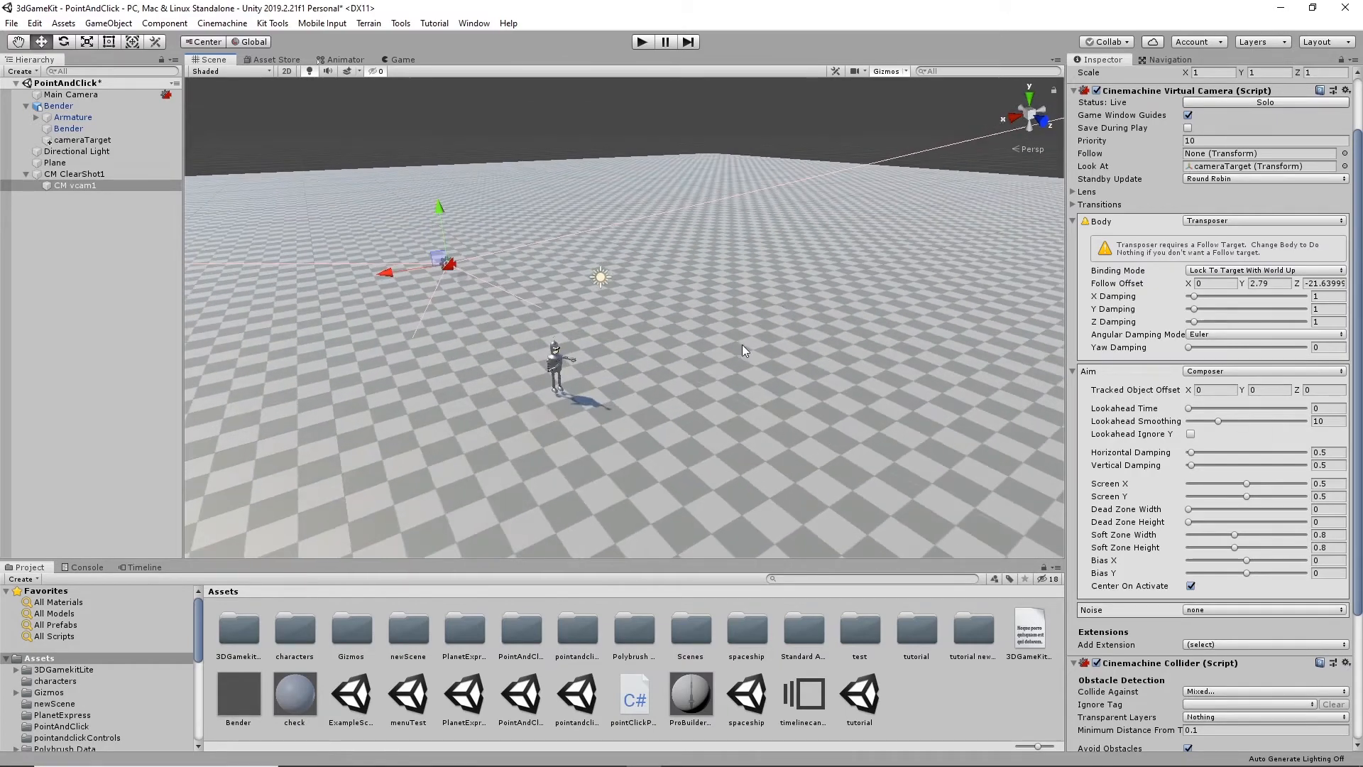
alt+drag(743, 343, 717, 254)
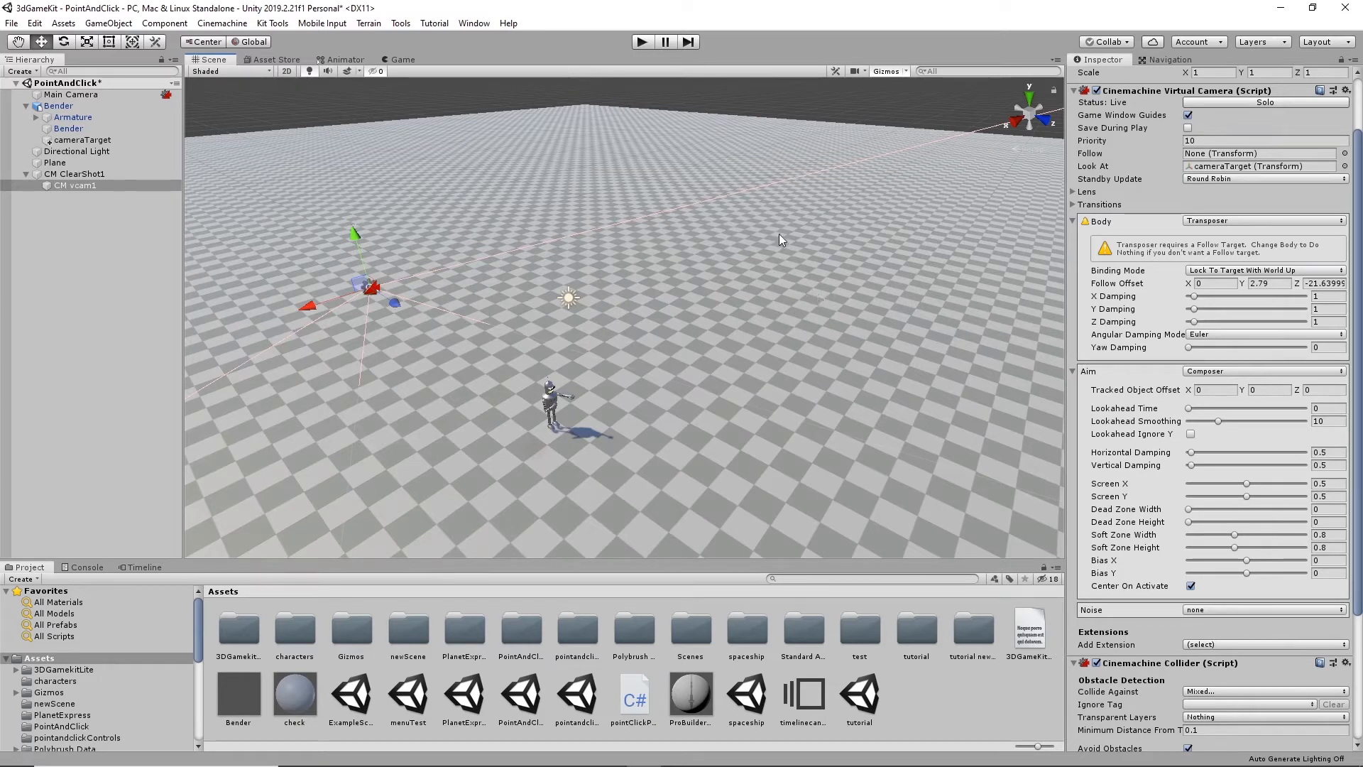
alt+drag(839, 327, 594, 312)
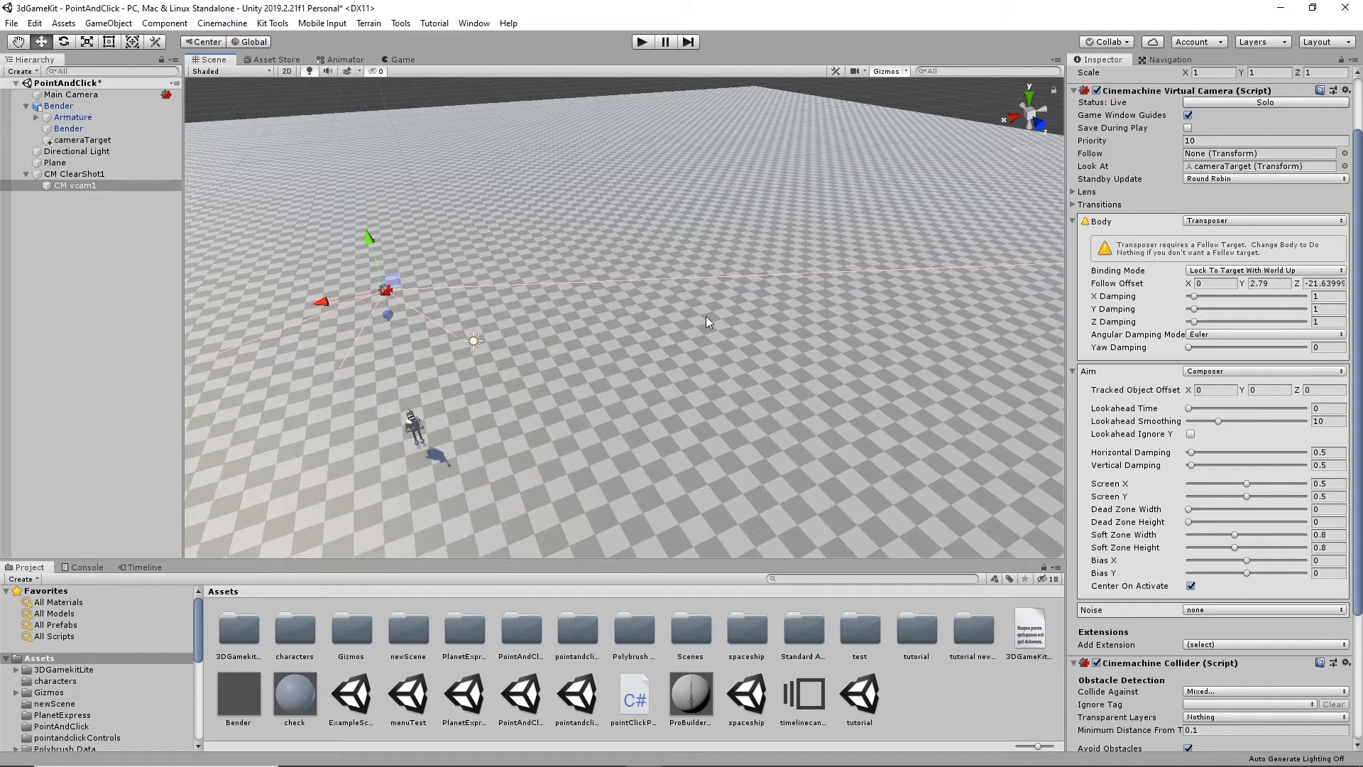
alt+drag(705, 321, 647, 294)
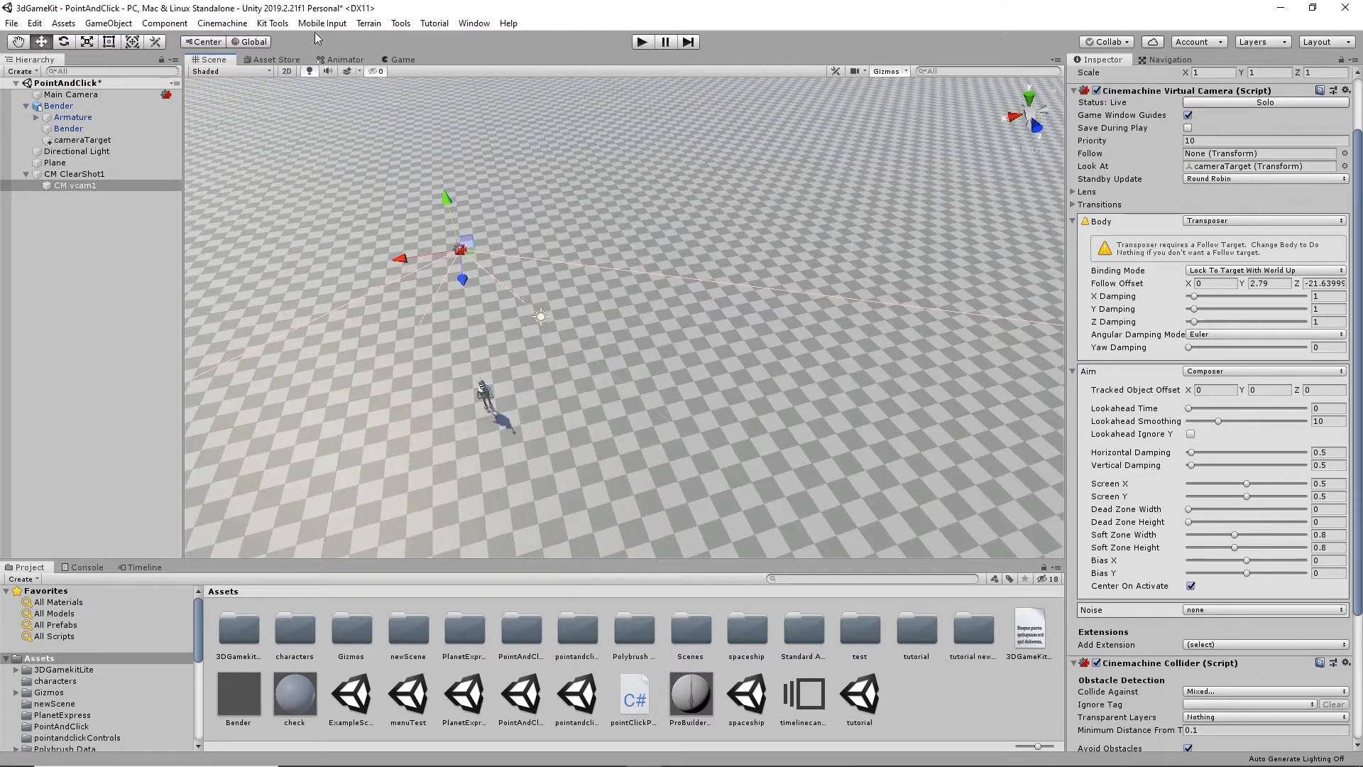
click(400, 22)
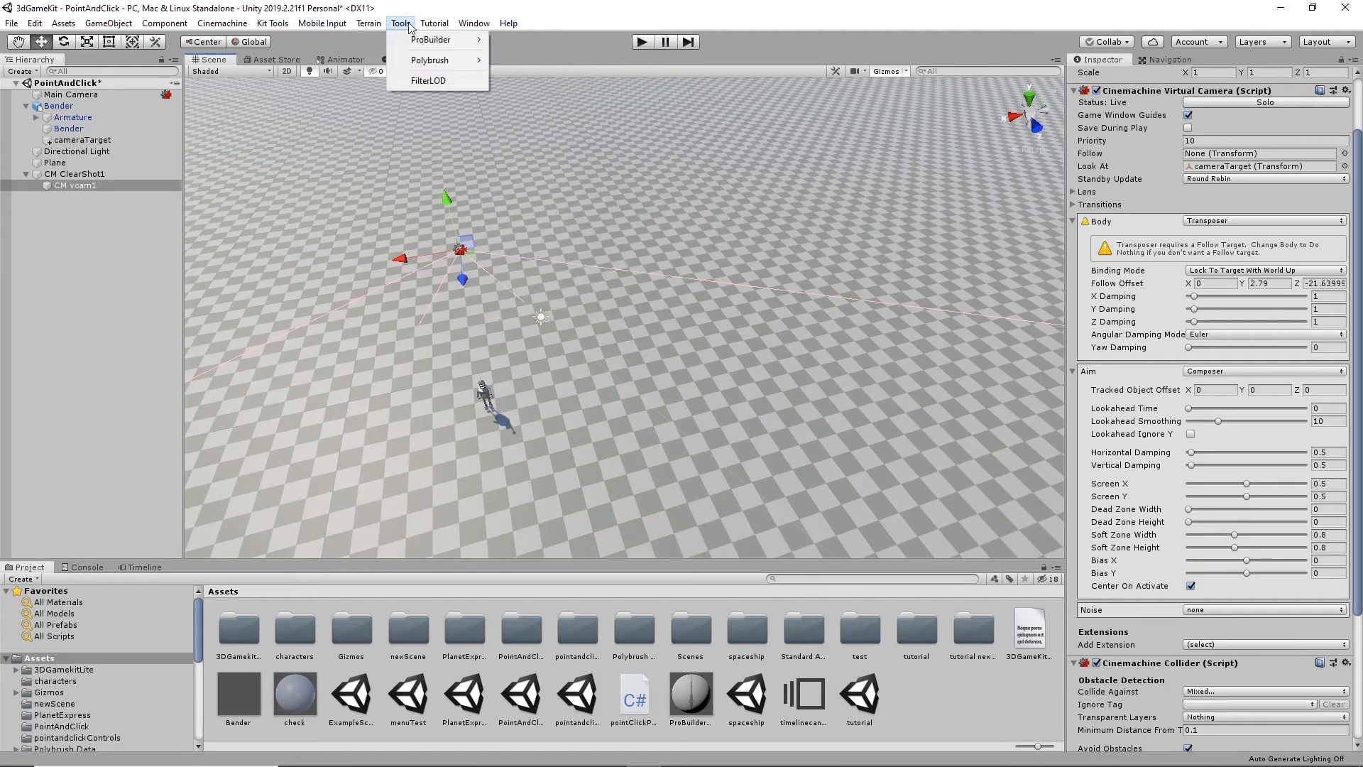
mouse_move(416, 49)
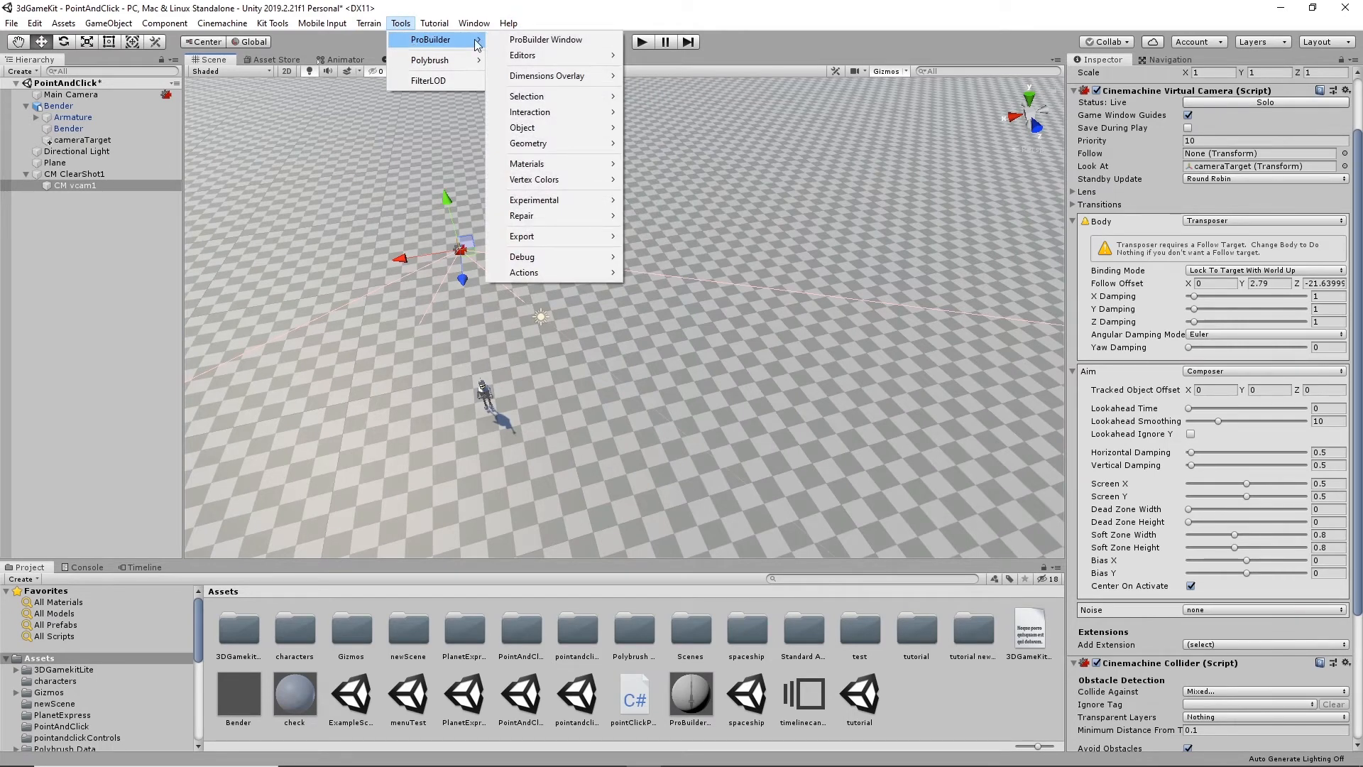
click(553, 45)
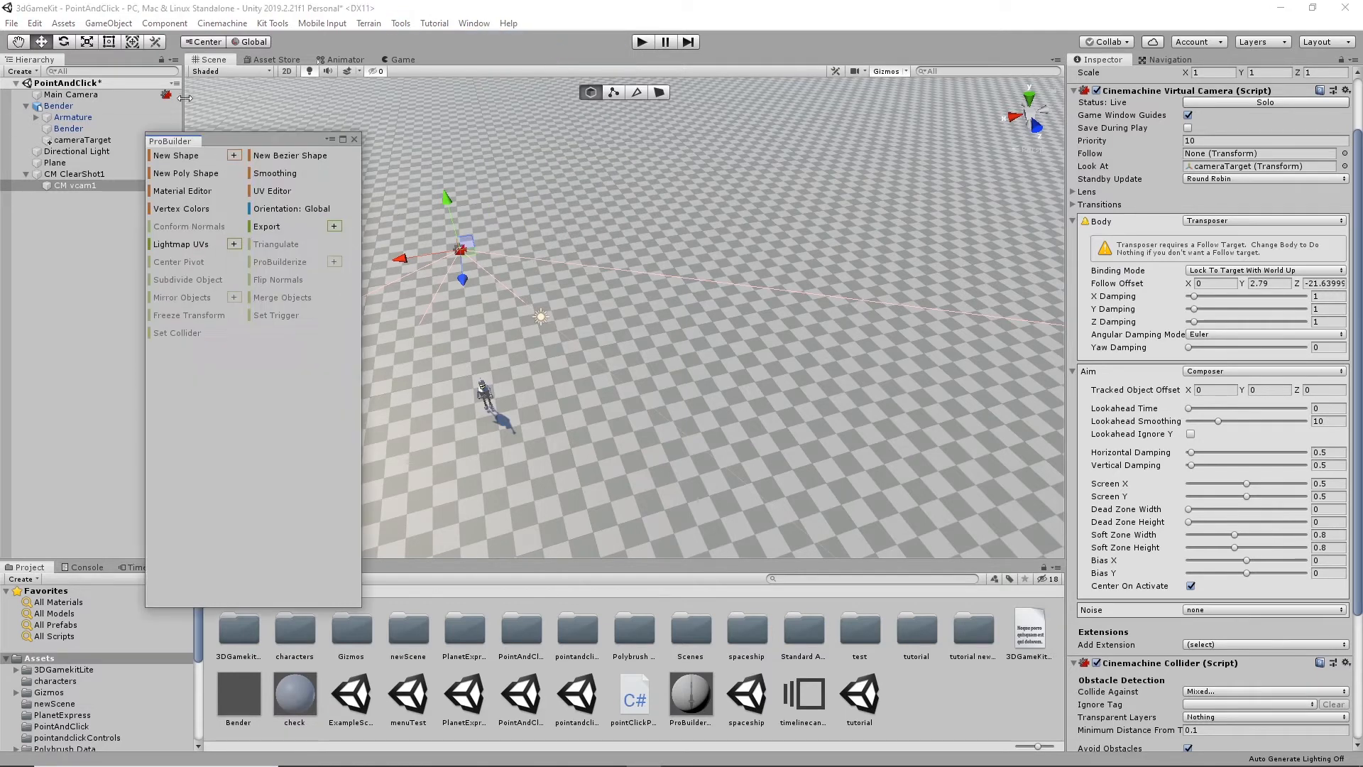
drag(211, 349, 386, 575)
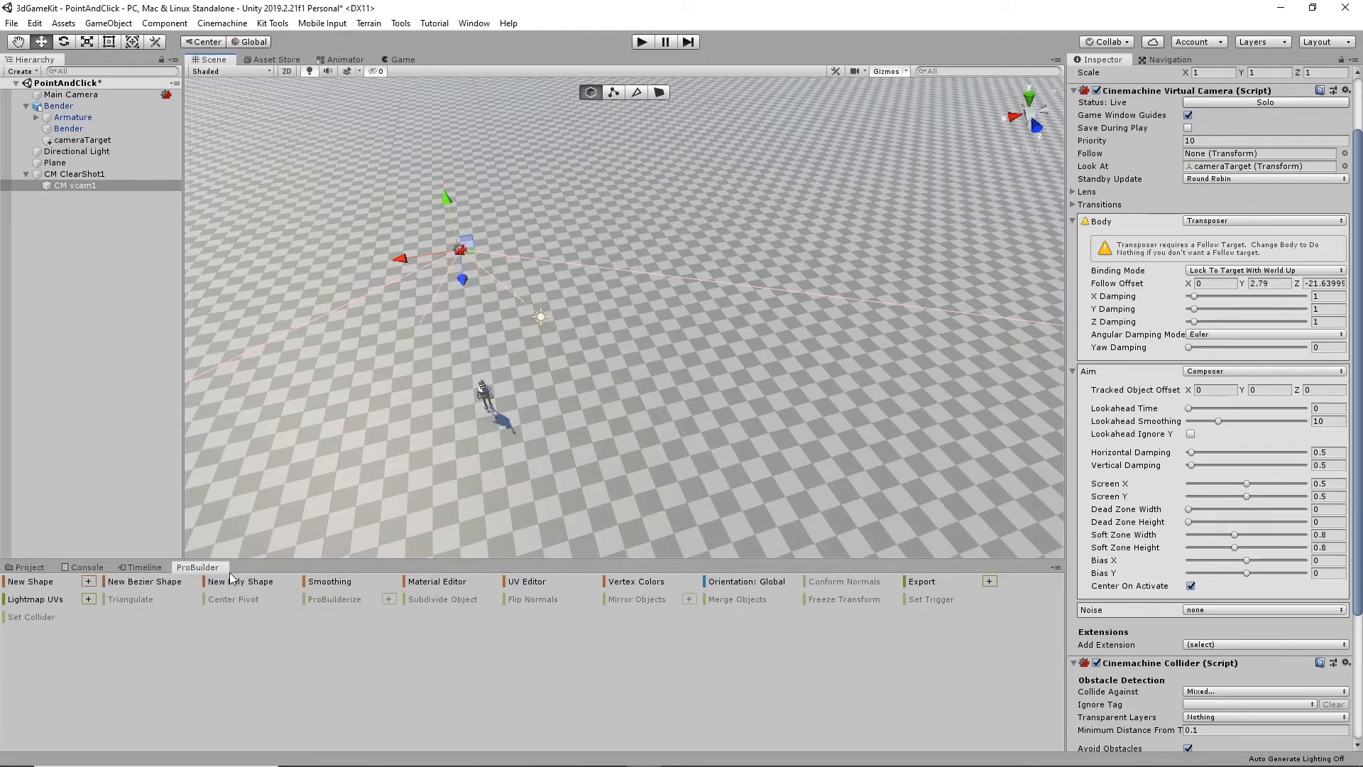
- Draw a closed, curved ProBuilder poly shape outline about 33.8 by 17.9 units on the plane near Bender
click(232, 581)
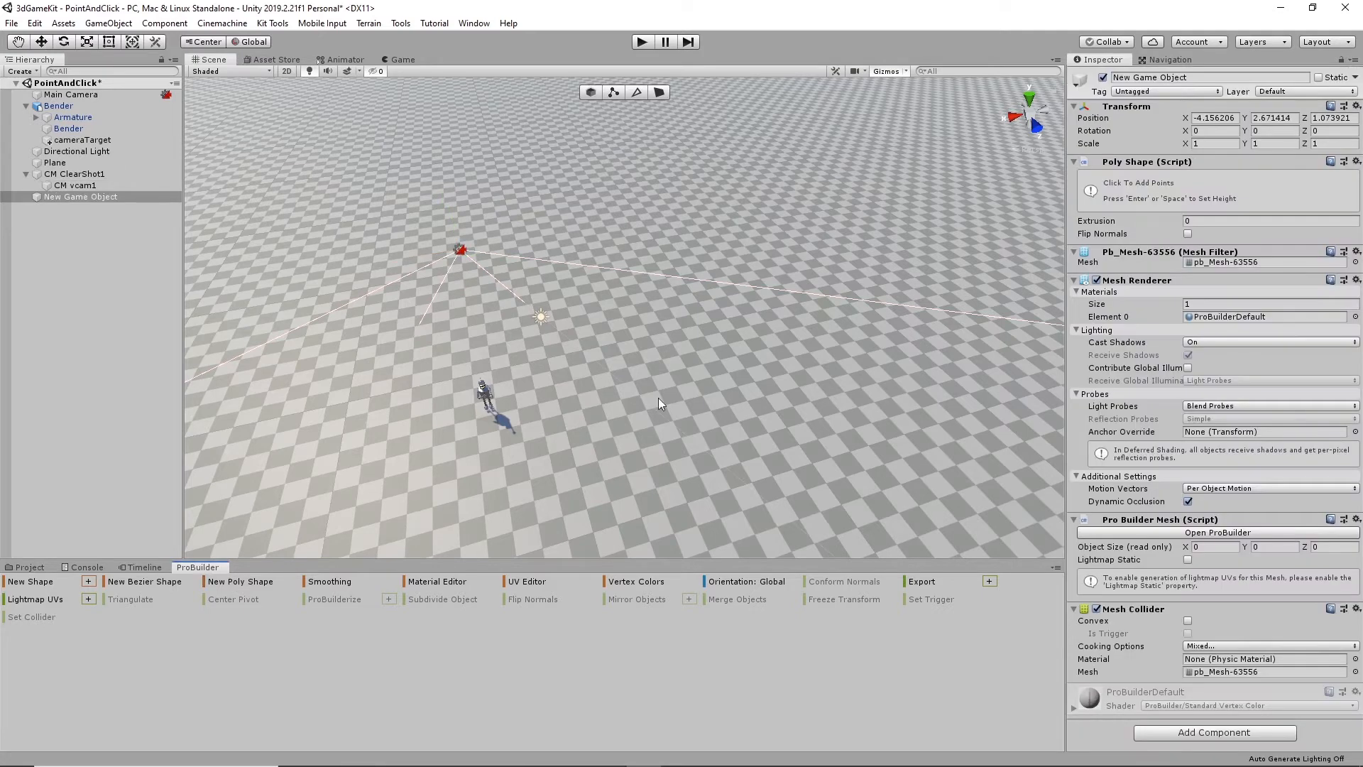
click(650, 377)
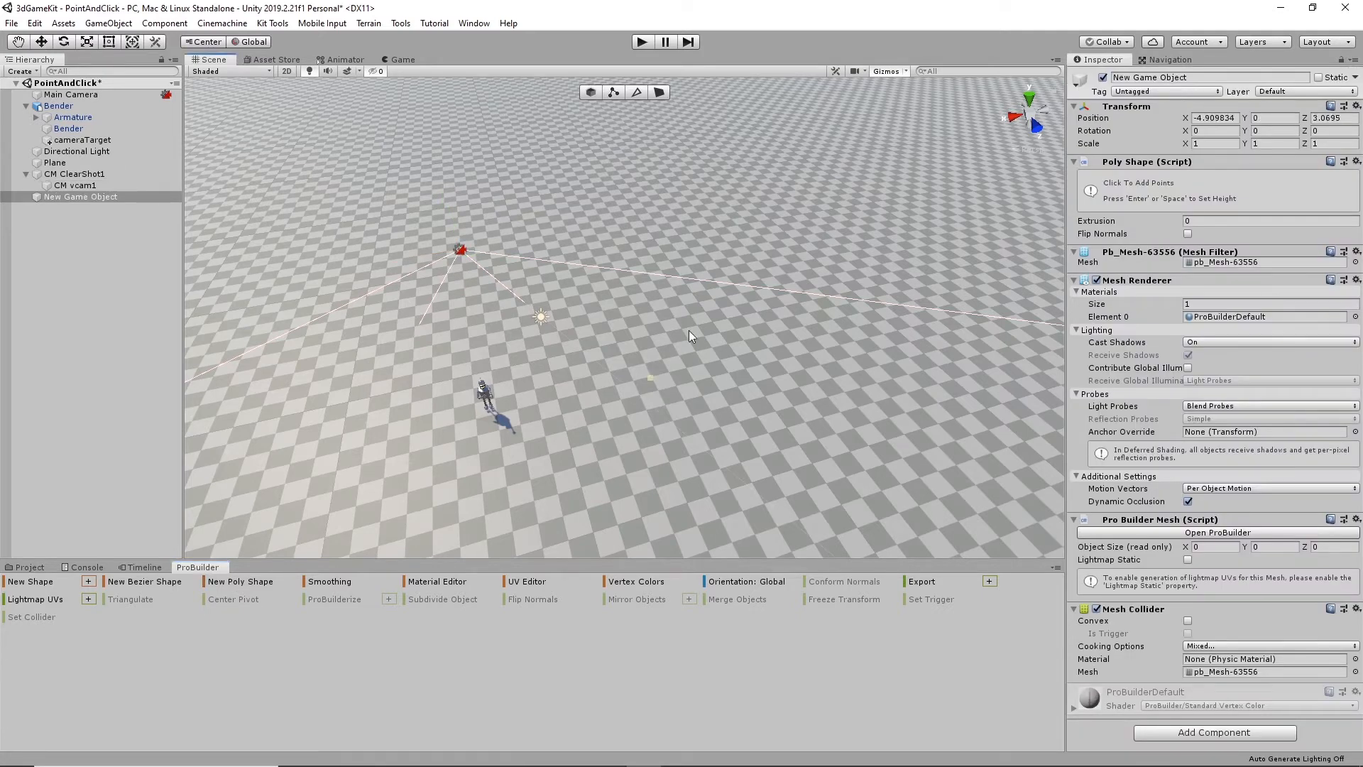
click(769, 338)
click(842, 309)
click(978, 210)
click(1031, 289)
click(920, 405)
click(722, 467)
click(649, 427)
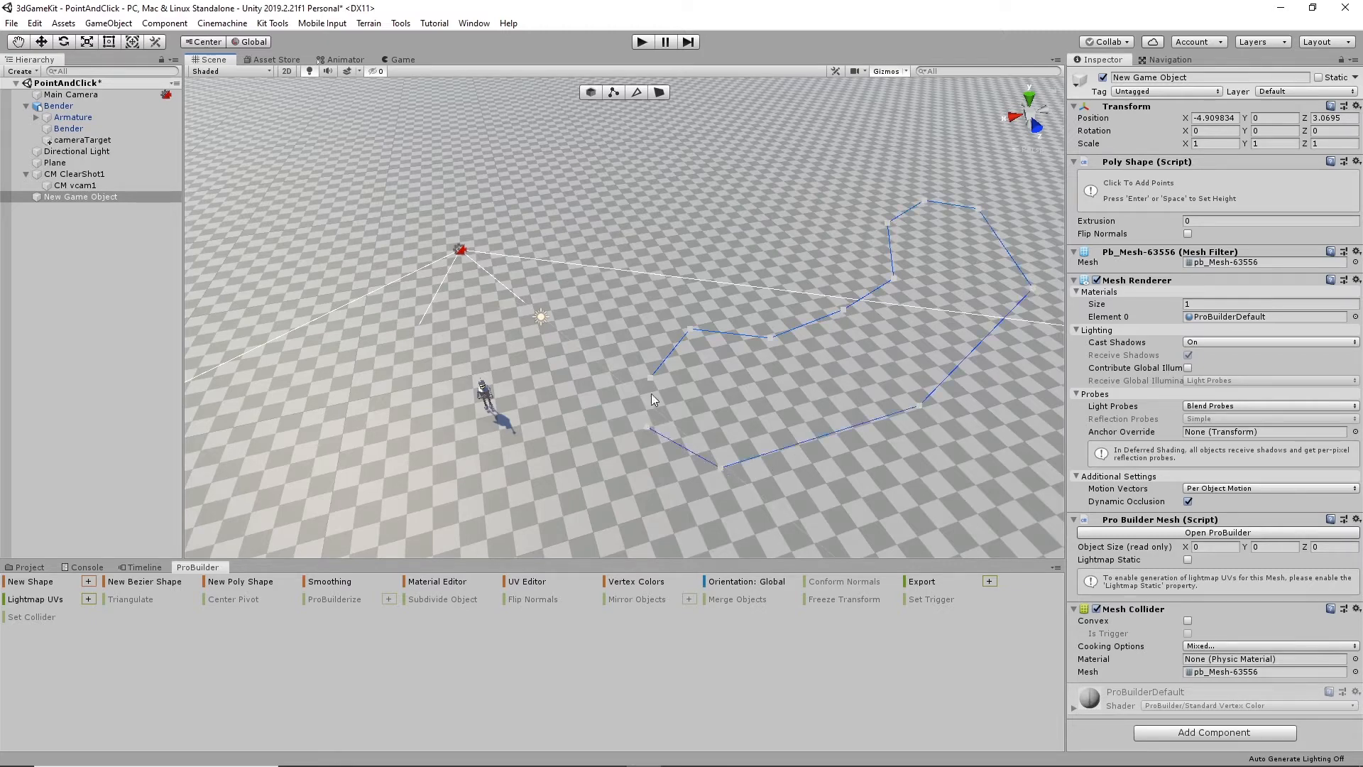
click(651, 377)
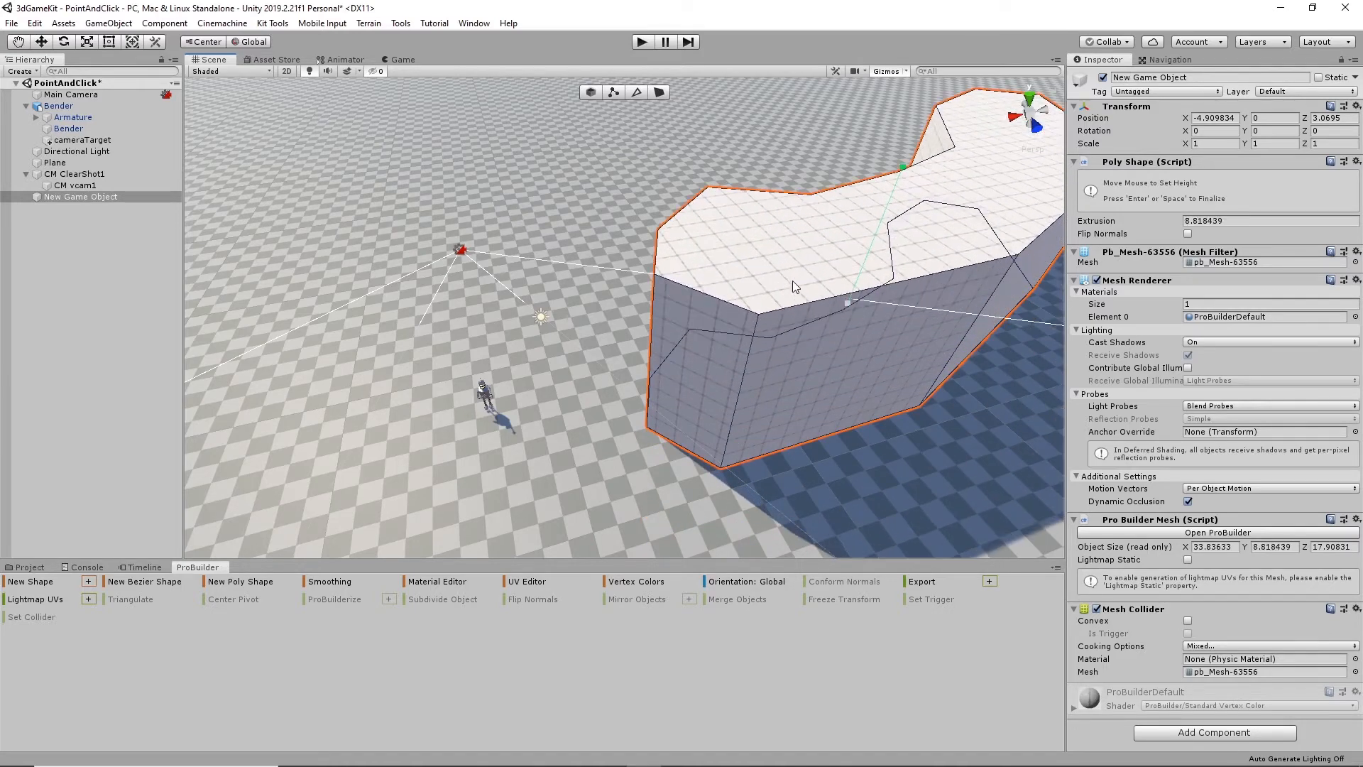
- Extrude the poly shape outline to a height of about 8.8 units and finish editing it
click(792, 281)
alt+drag(798, 306, 934, 311)
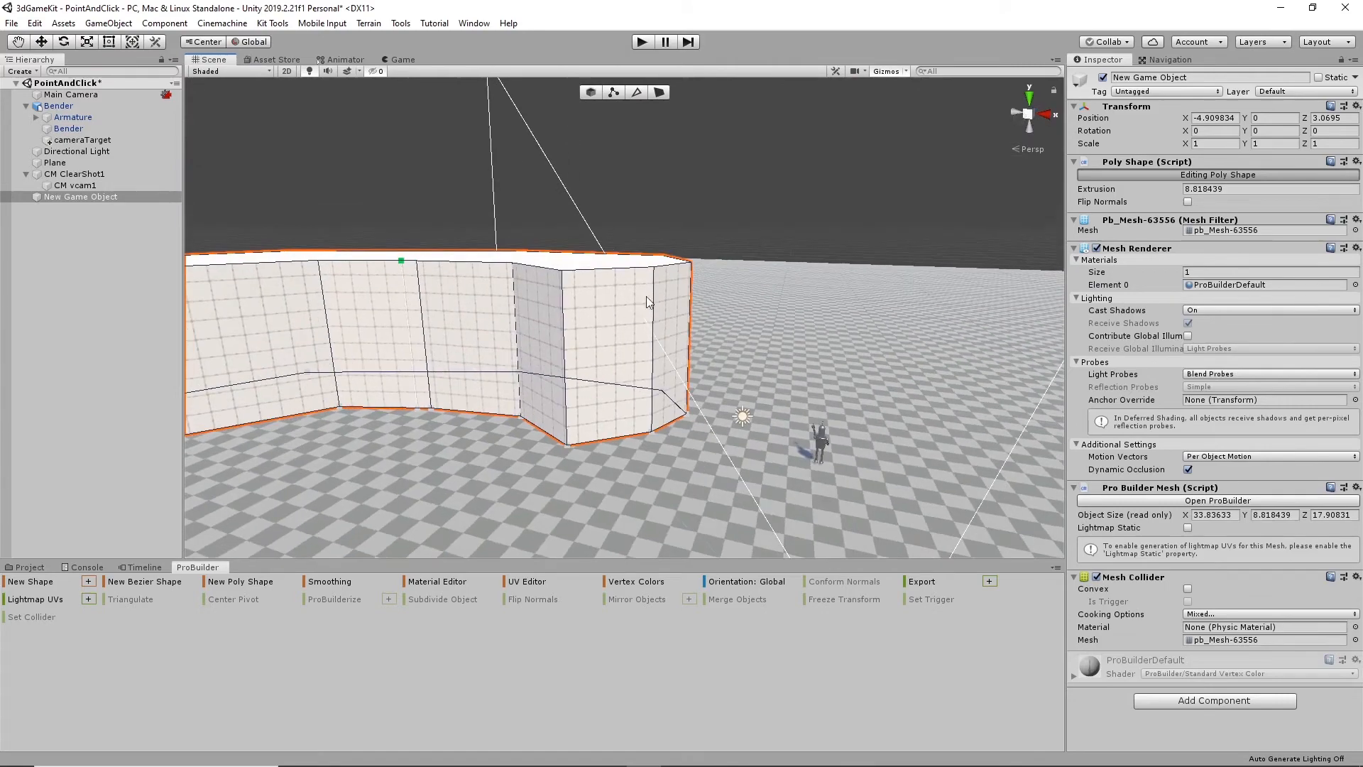
alt+drag(959, 391, 744, 418)
scroll(726, 388, up, 2)
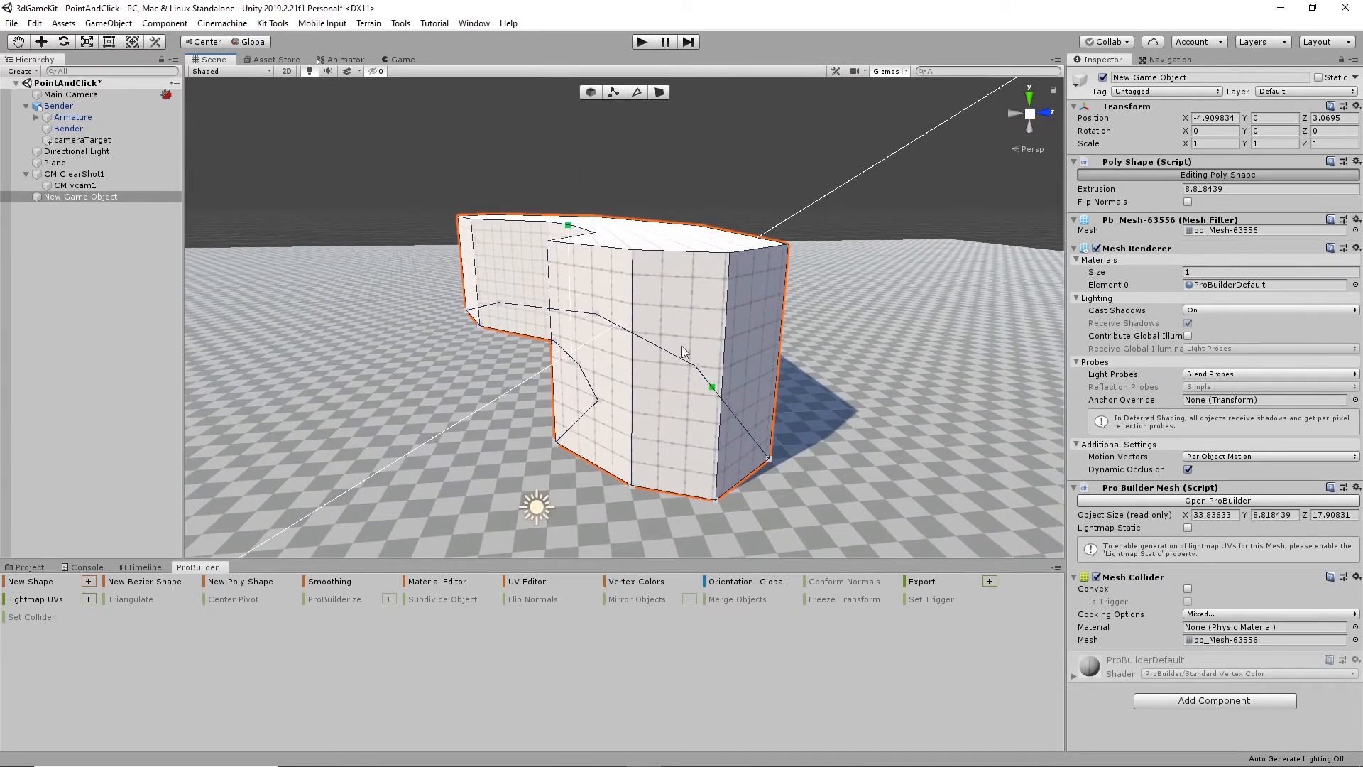
alt+drag(501, 371, 662, 443)
click(398, 142)
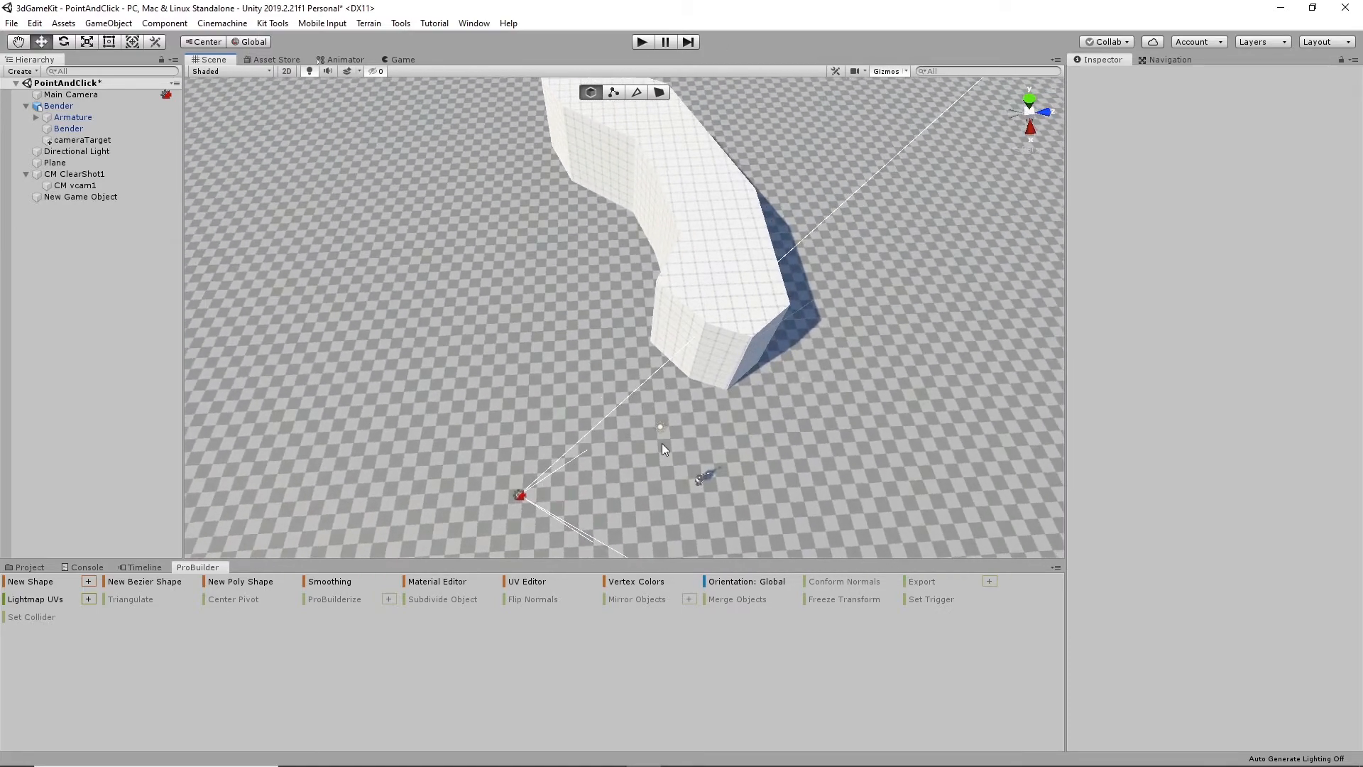
- Outline a second irregular poly shape about 21.9 by 37.9 units on the plane, across the gap from the first block
click(253, 582)
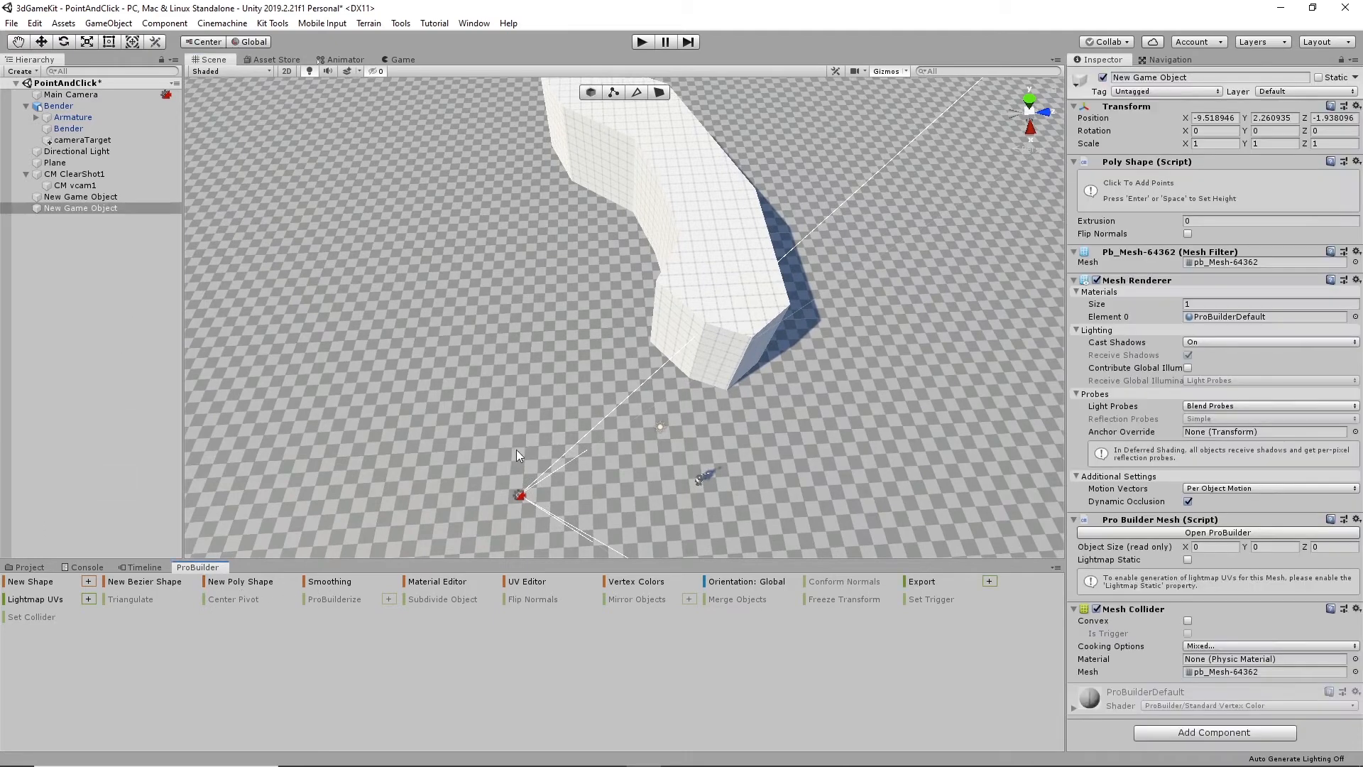
click(548, 448)
click(615, 422)
click(491, 359)
click(353, 365)
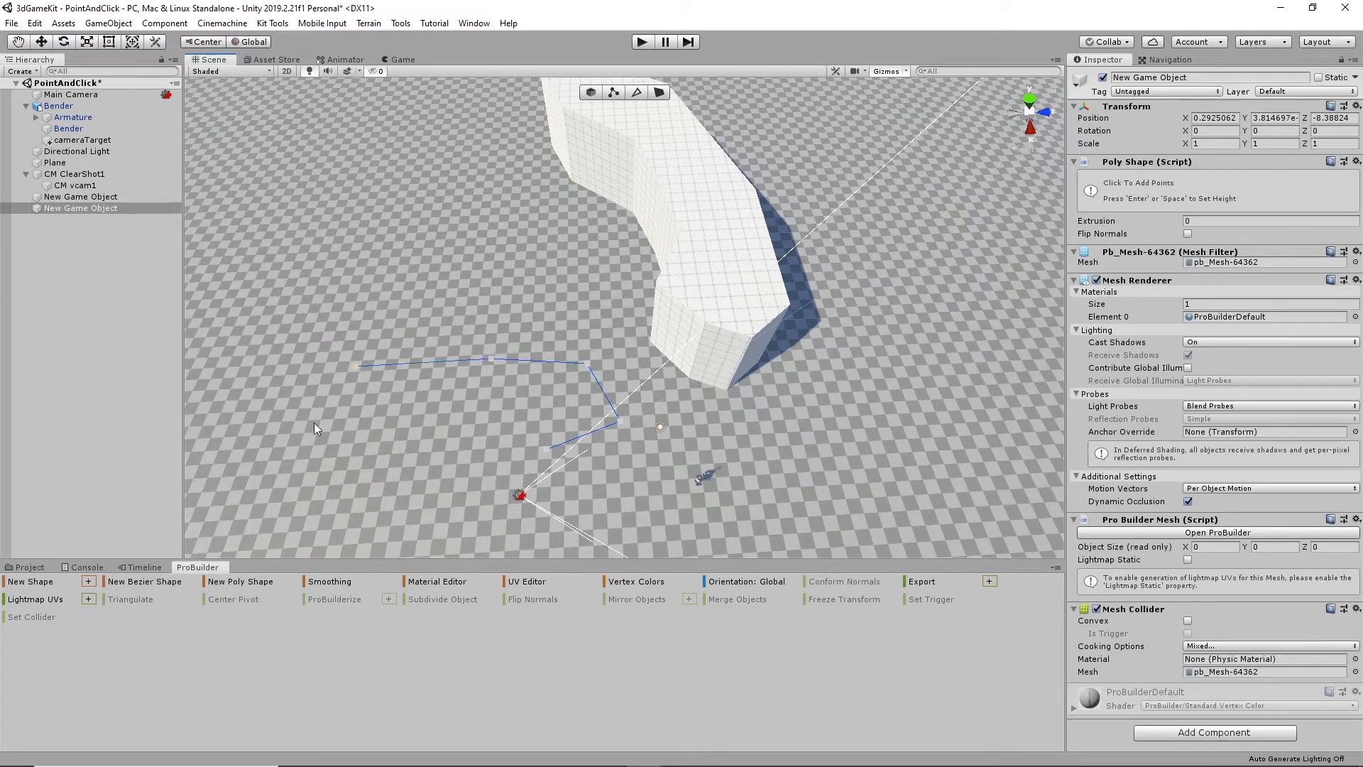
click(258, 329)
click(215, 262)
click(198, 426)
click(245, 494)
click(394, 485)
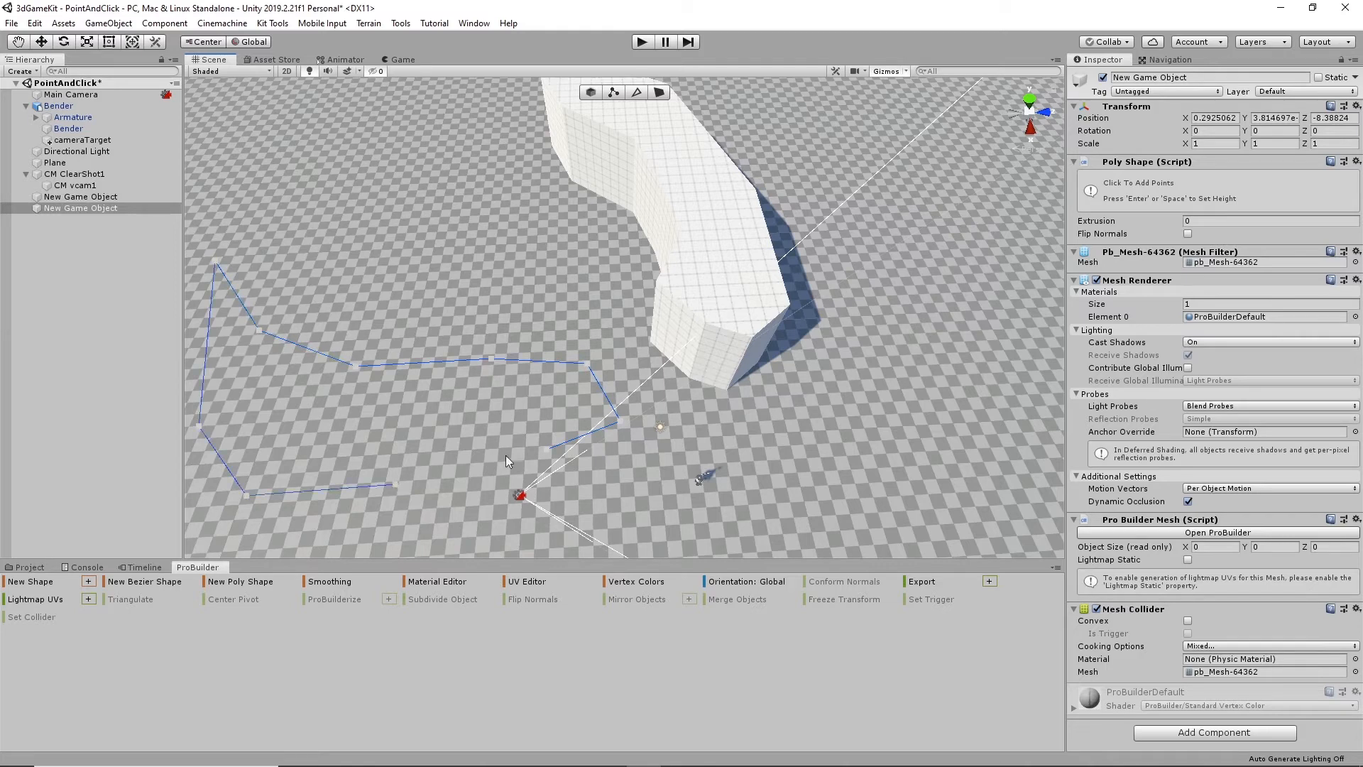
click(548, 450)
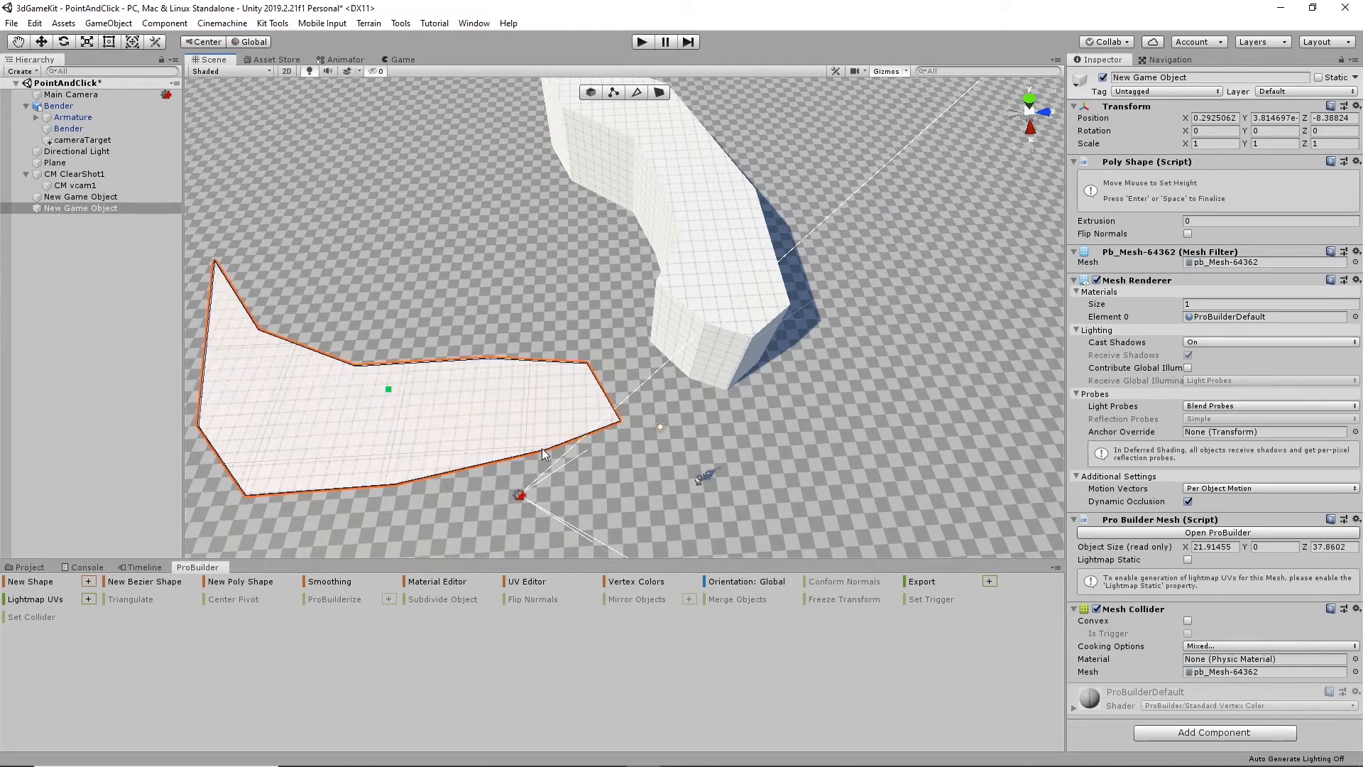
- Extrude the second poly shape to a height of about 16.8 units and finish editing it
click(531, 410)
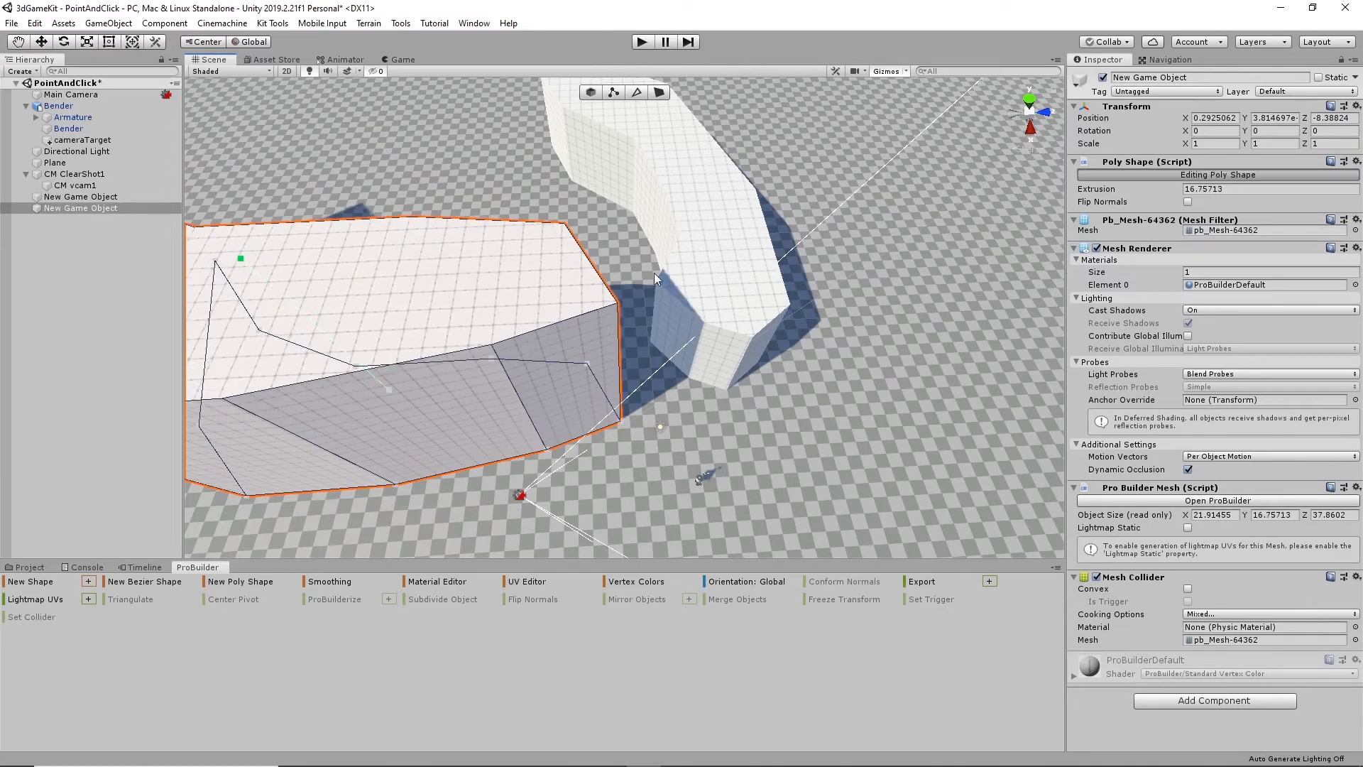
alt+drag(584, 204, 158, 240)
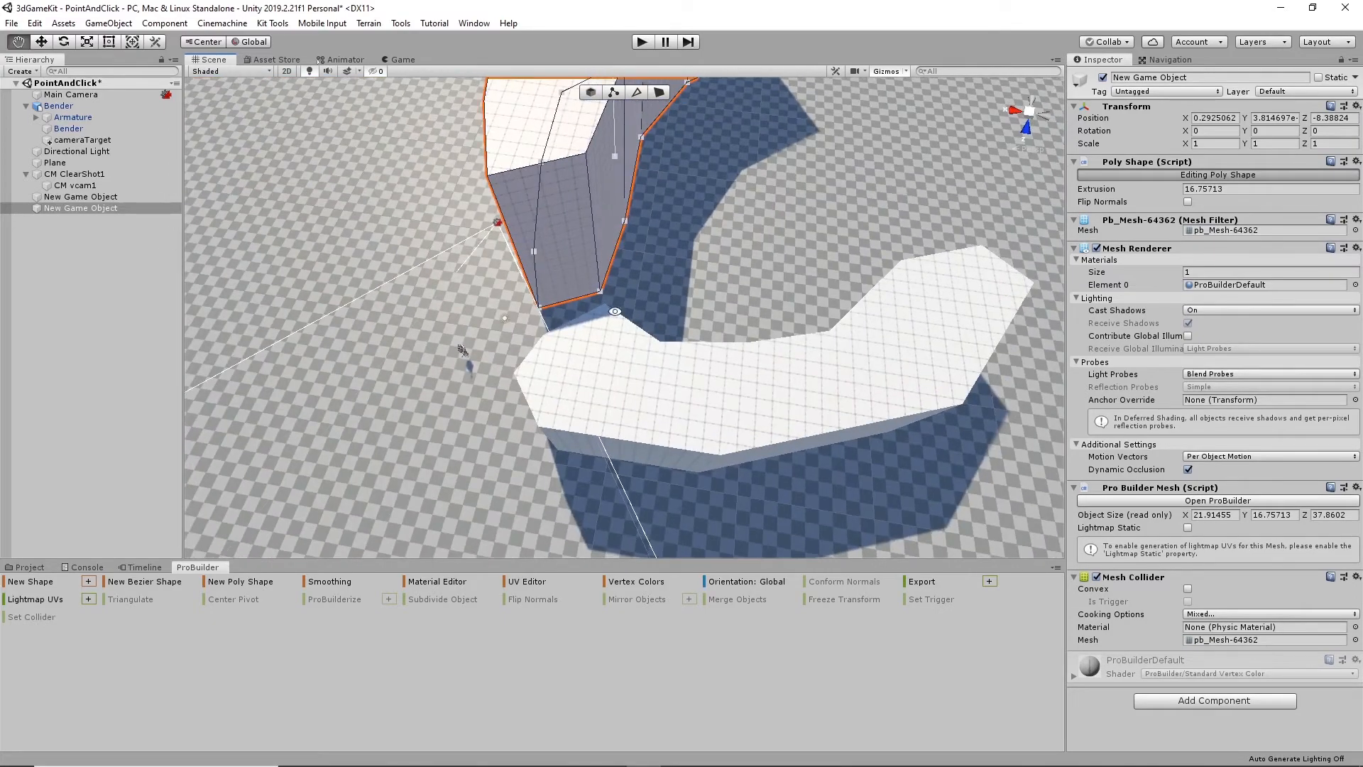
alt+drag(615, 313, 429, 269)
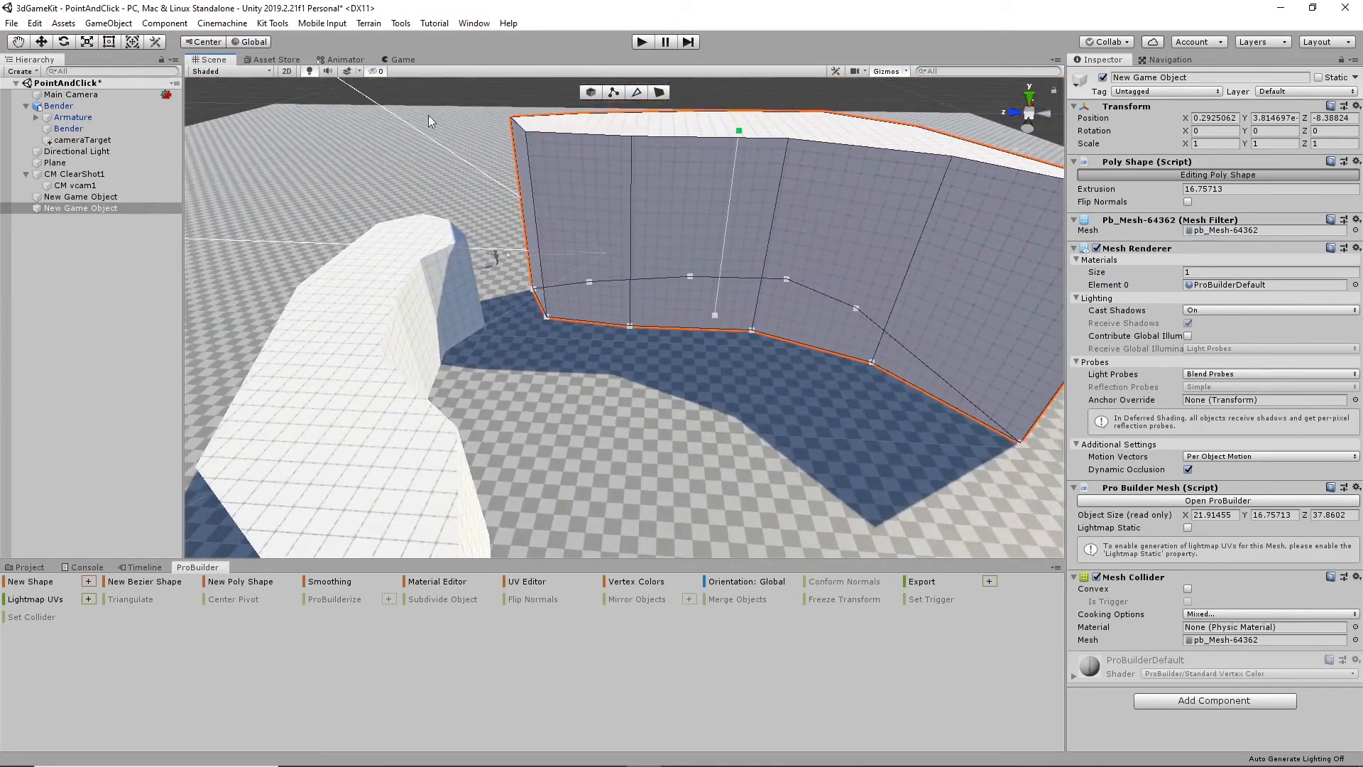
click(552, 211)
alt+drag(608, 305, 574, 342)
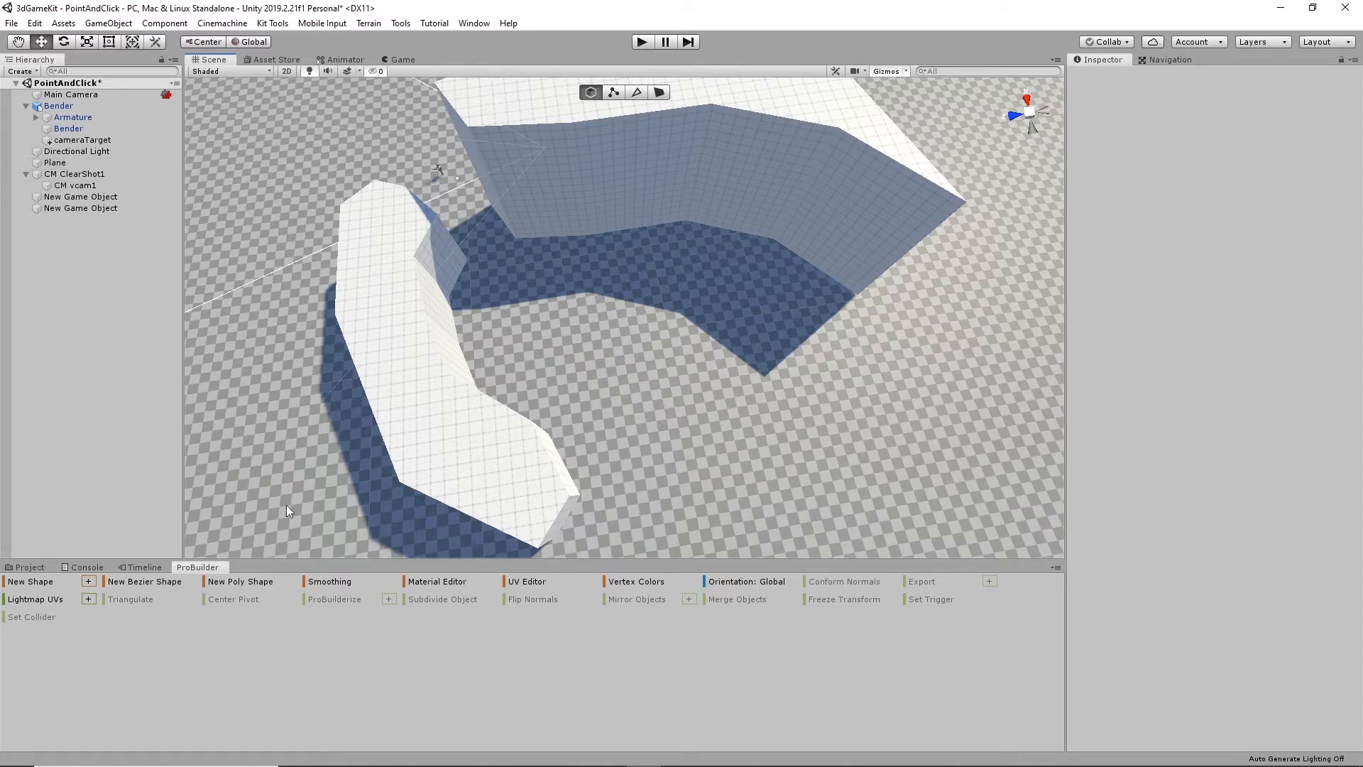
- Outline a third irregular, closed poly shape about 36.9 by 43.2 units on the plane, curving past the two existing blocks
click(240, 580)
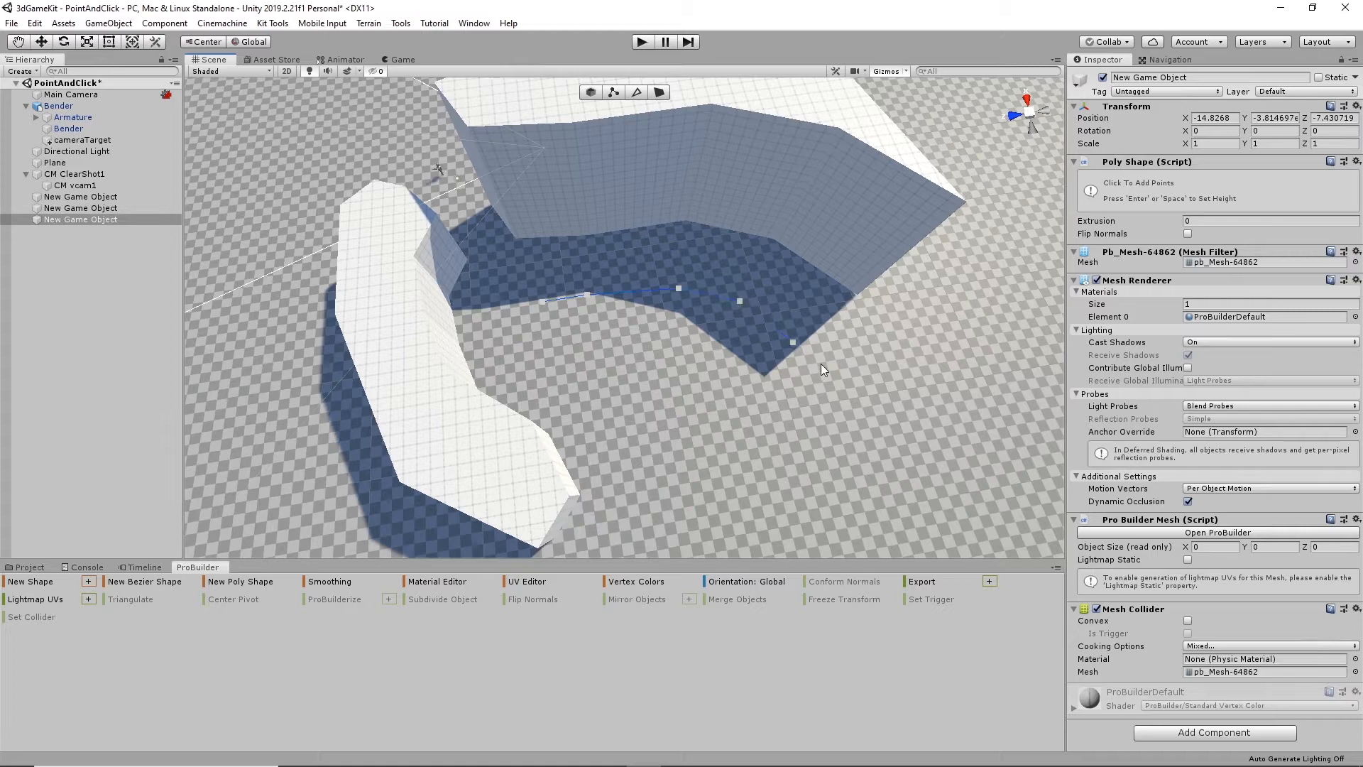
click(869, 376)
click(955, 387)
scroll(954, 539, down, 5)
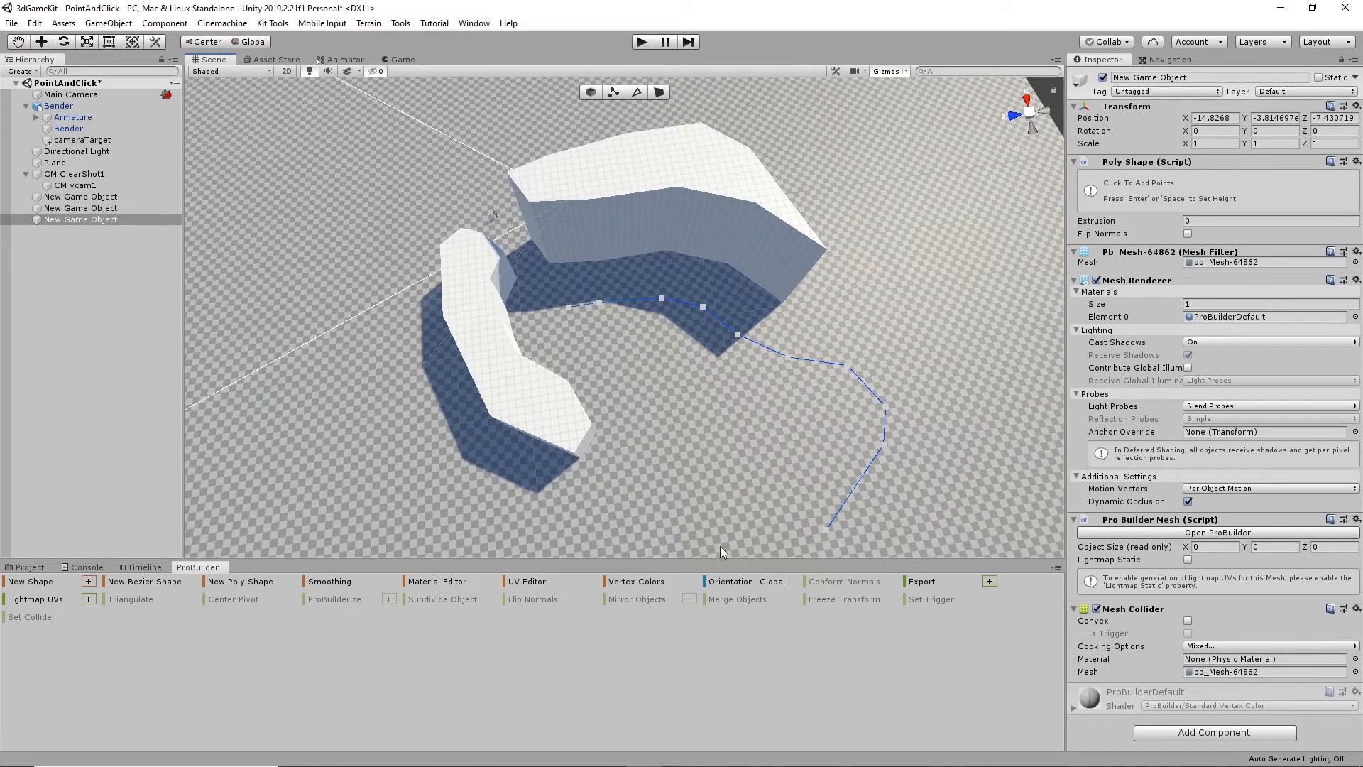
click(724, 545)
click(613, 551)
click(572, 338)
click(570, 308)
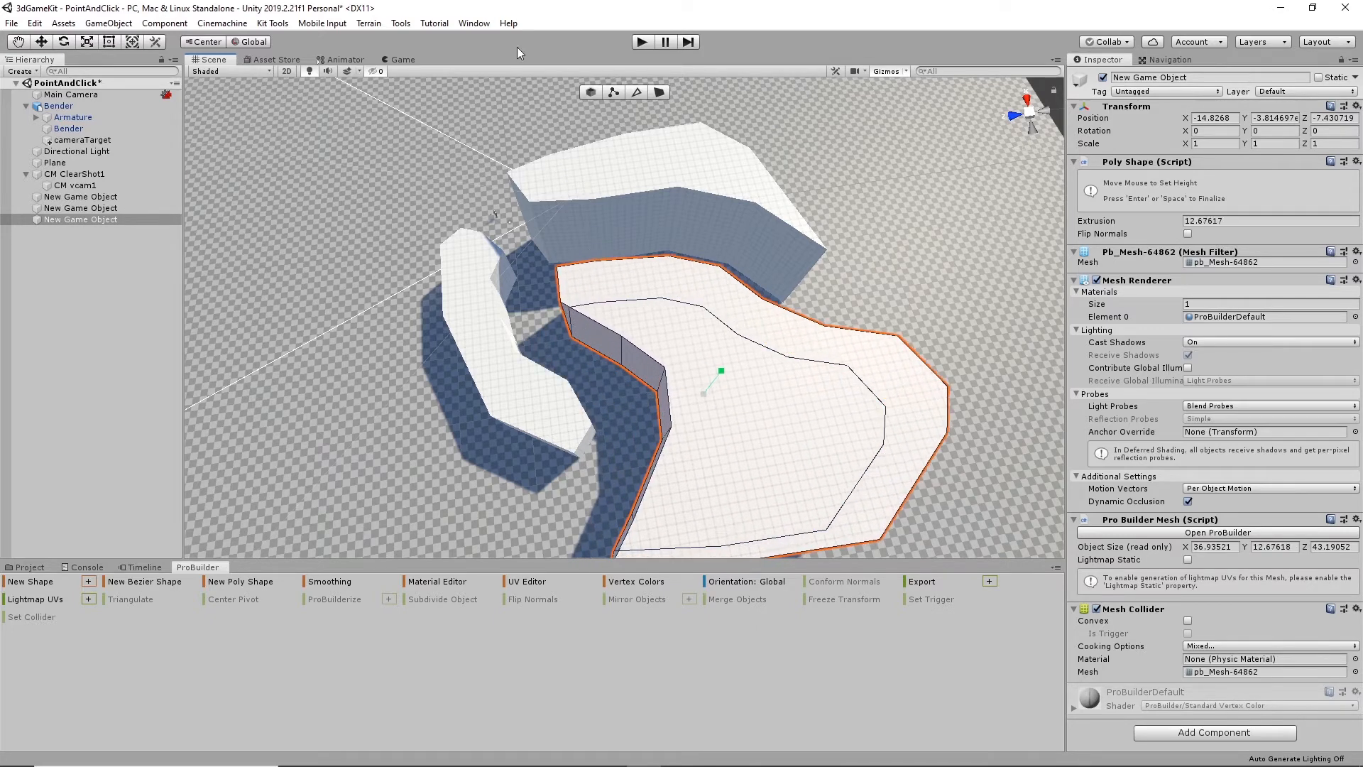
- Extrude the third poly shape to a height of about 12.7 units and finish editing it
key(Return)
alt+drag(705, 267, 558, 249)
click(474, 134)
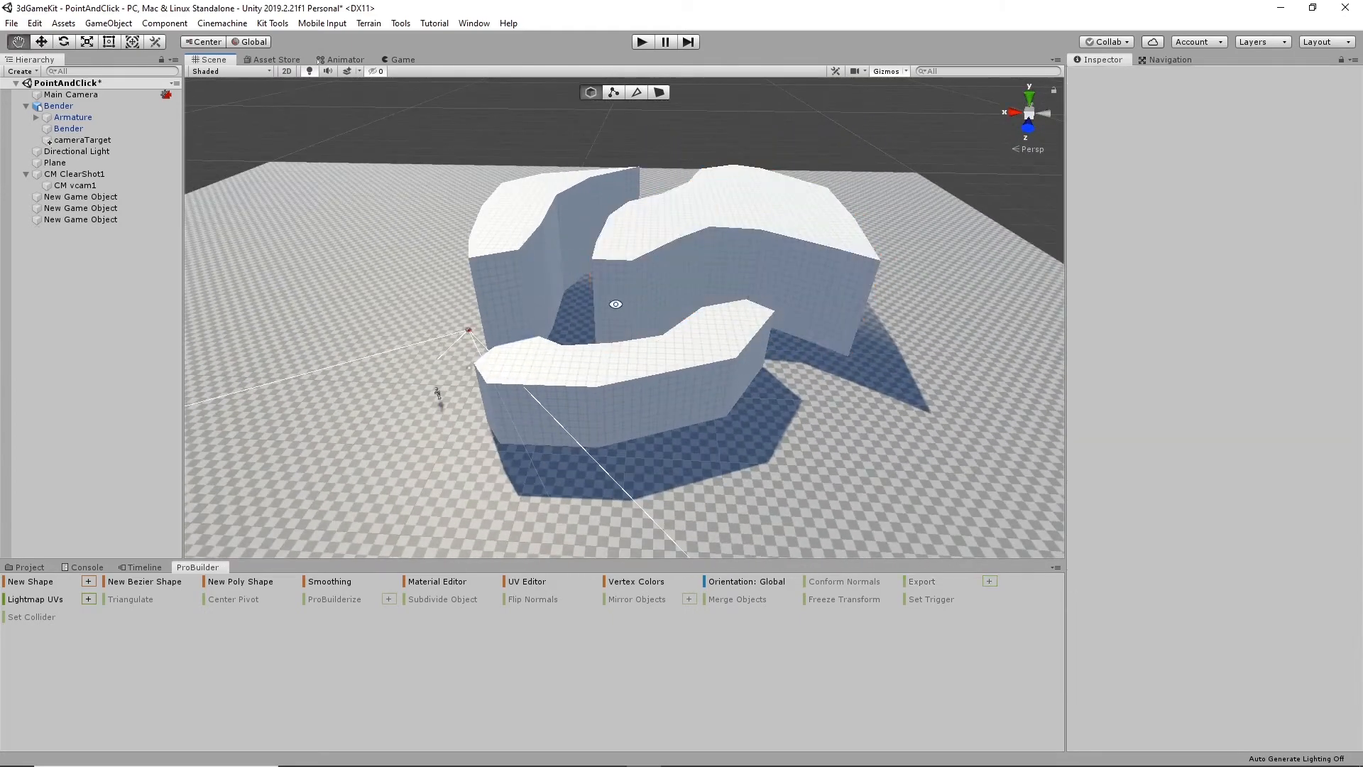
- Draw a small poly shape profile on the tall block's end wall and extrude it about 9.8 units across the gap as a beam
alt+drag(617, 303, 934, 371)
scroll(700, 291, up, 8)
scroll(728, 338, up, 8)
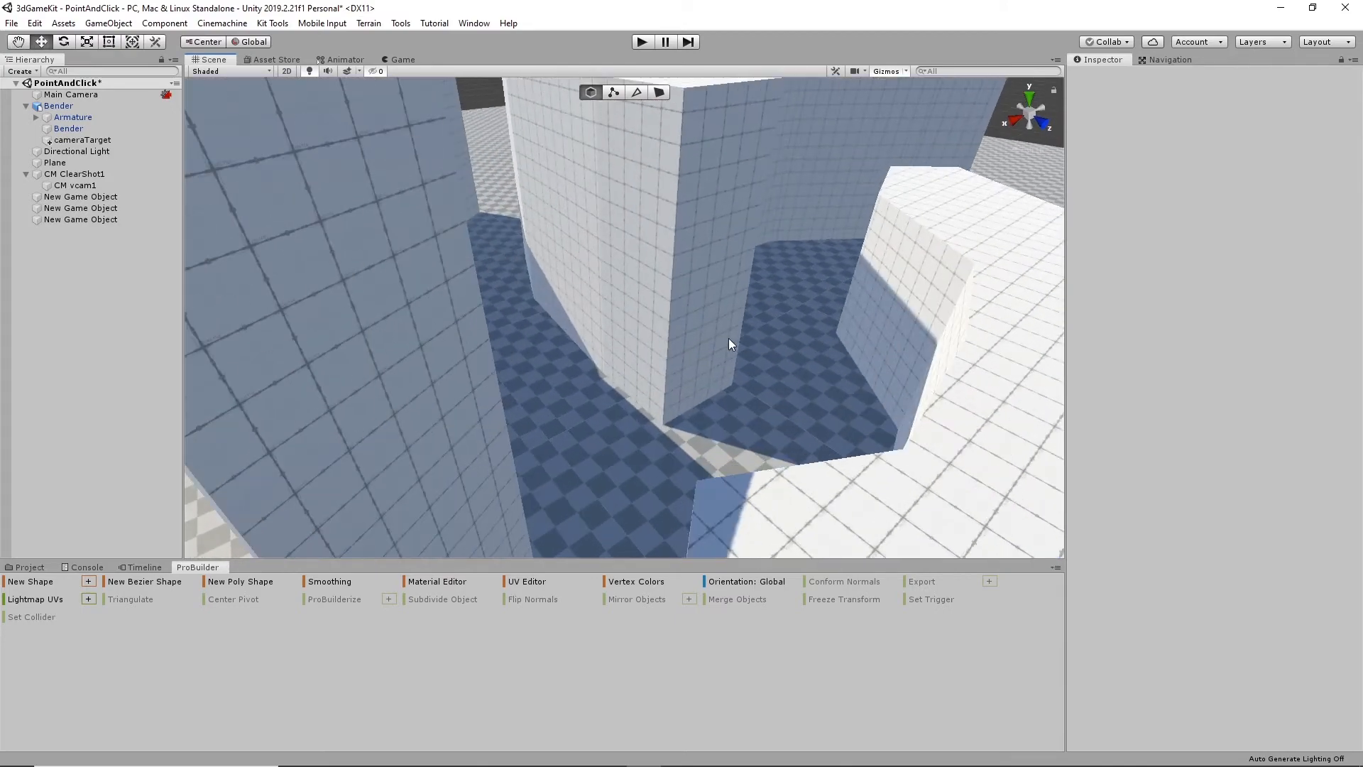
alt+drag(729, 338, 575, 367)
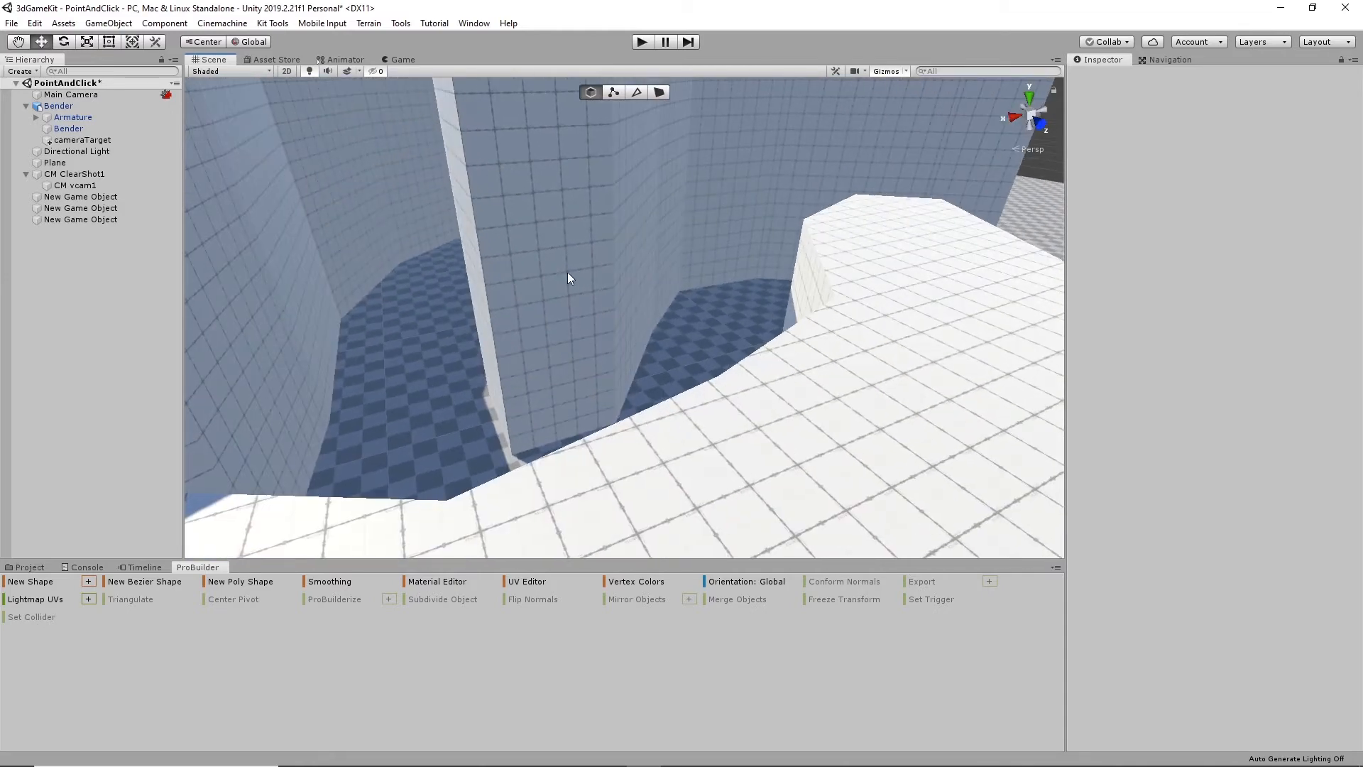
mouse_move(560, 343)
alt+mouse_down()
mouse_move(621, 356)
mouse_move(533, 355)
mouse_move(587, 344)
alt+mouse_up()
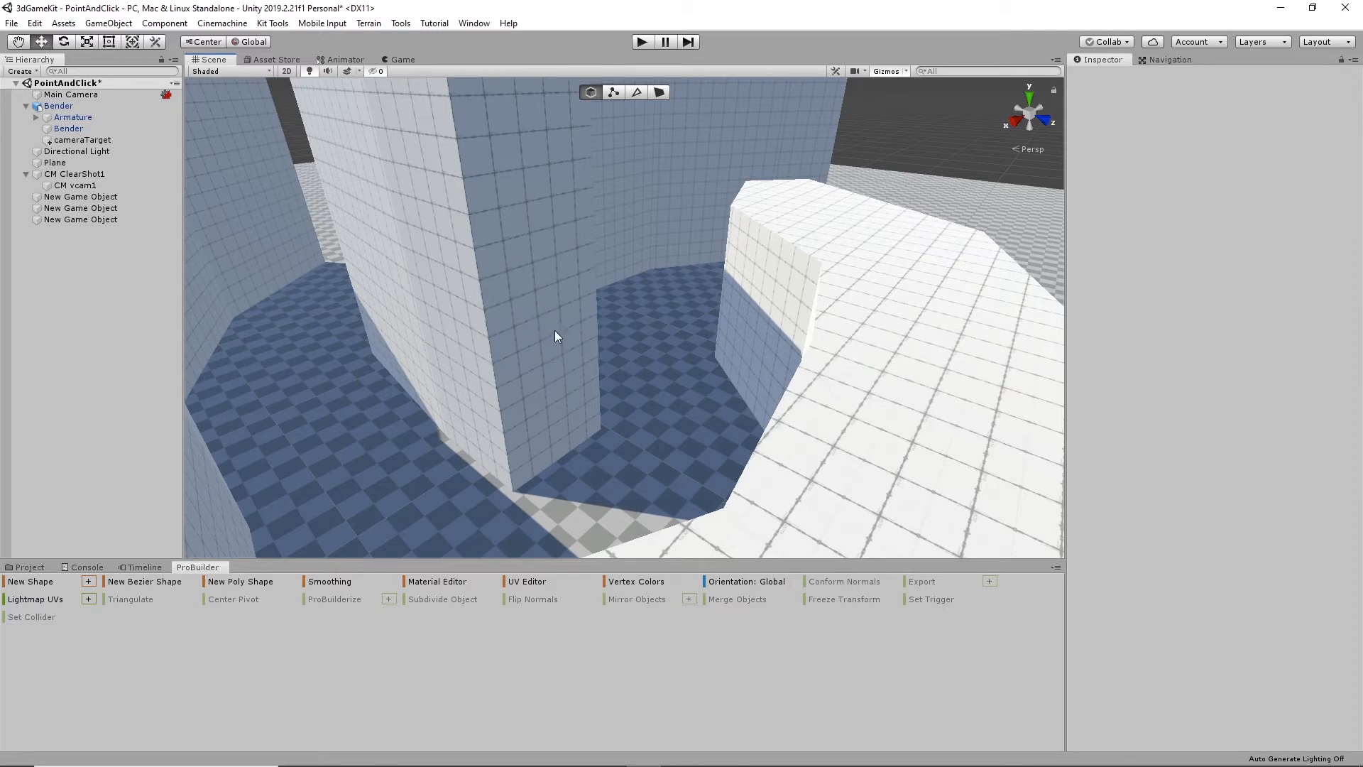
middle_drag(549, 348, 641, 326)
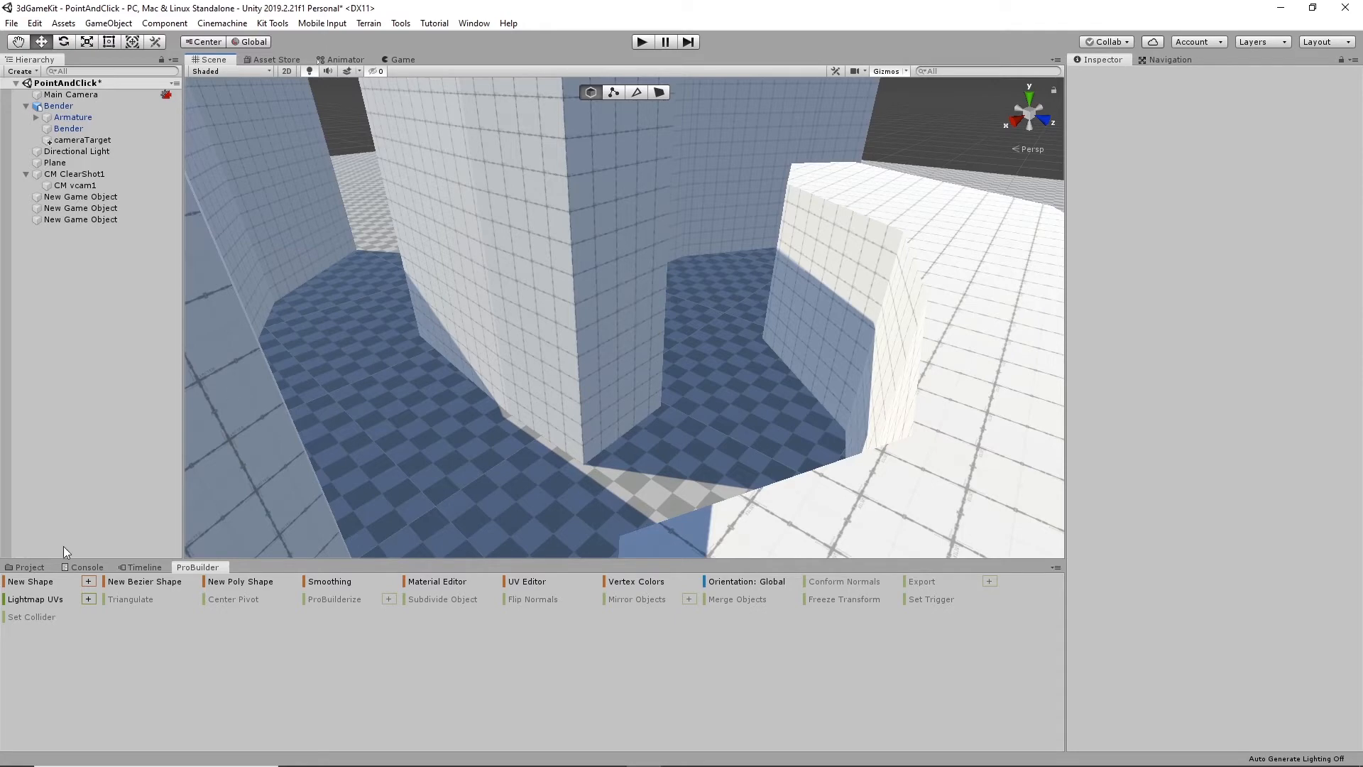
click(238, 585)
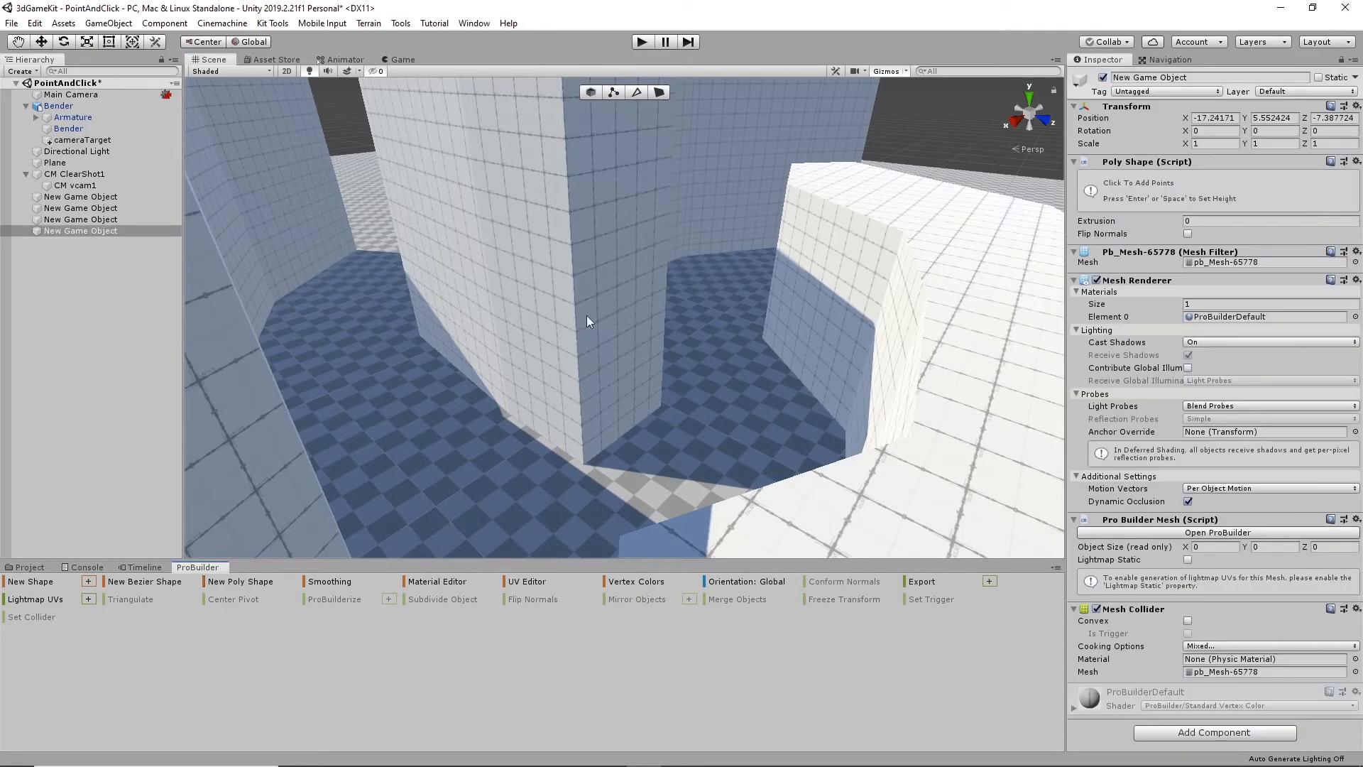
click(615, 302)
click(615, 299)
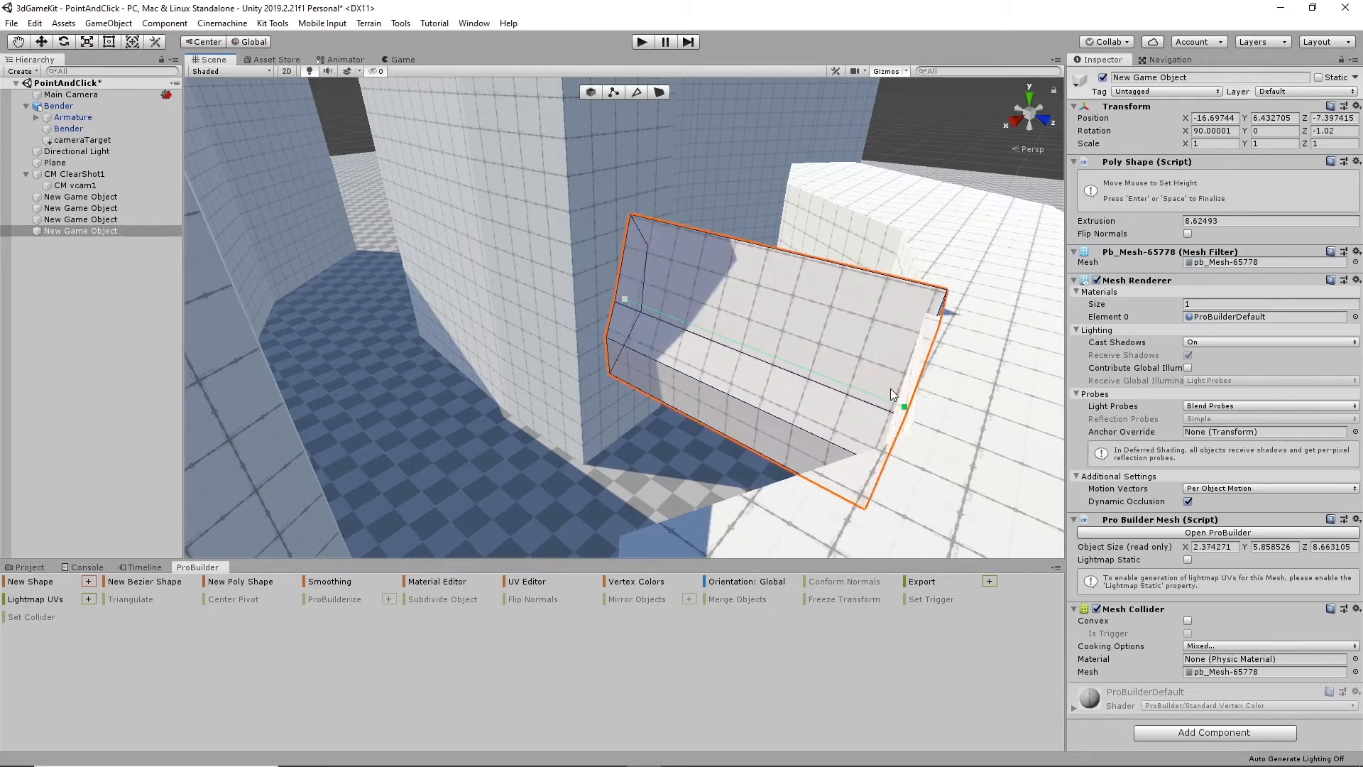
click(908, 408)
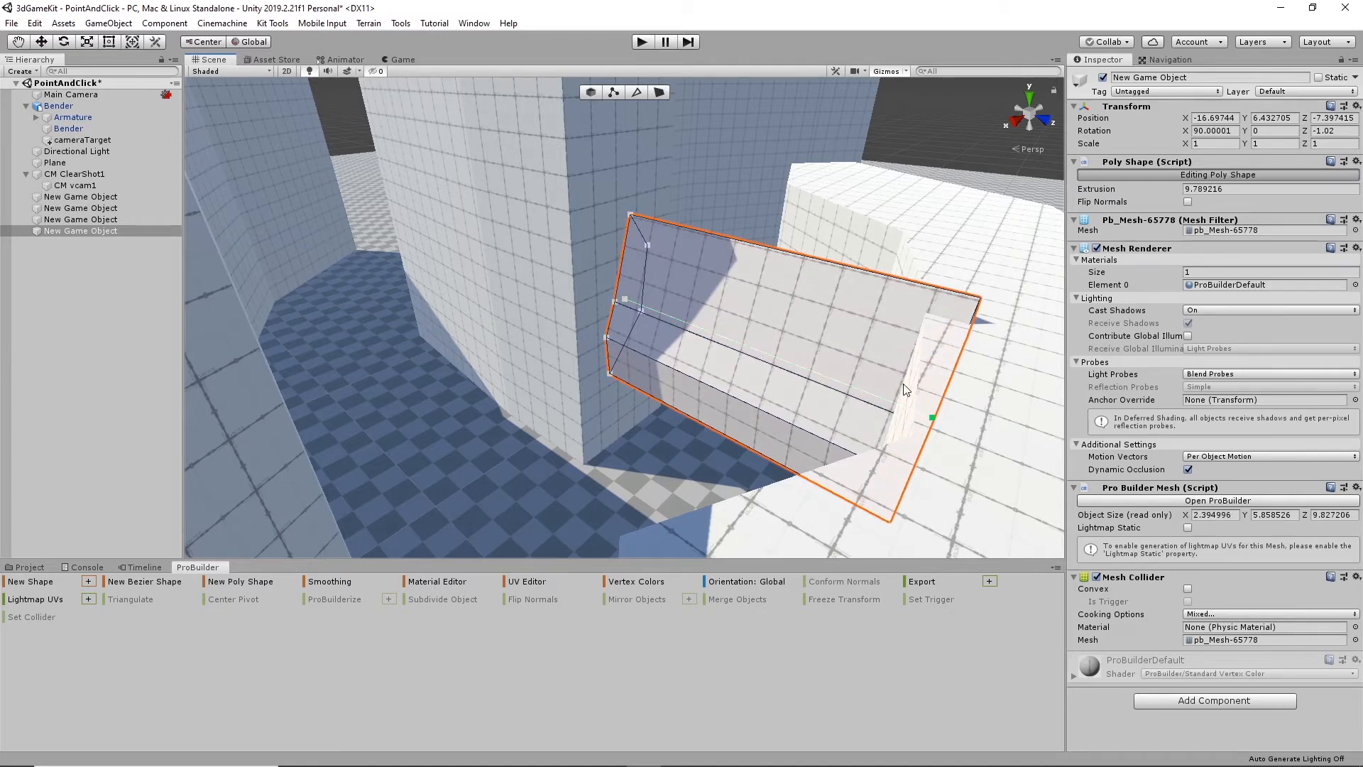
- Lower the top edge of the bridging beam until the beam is about 4.3 units high
alt+drag(901, 353, 827, 332)
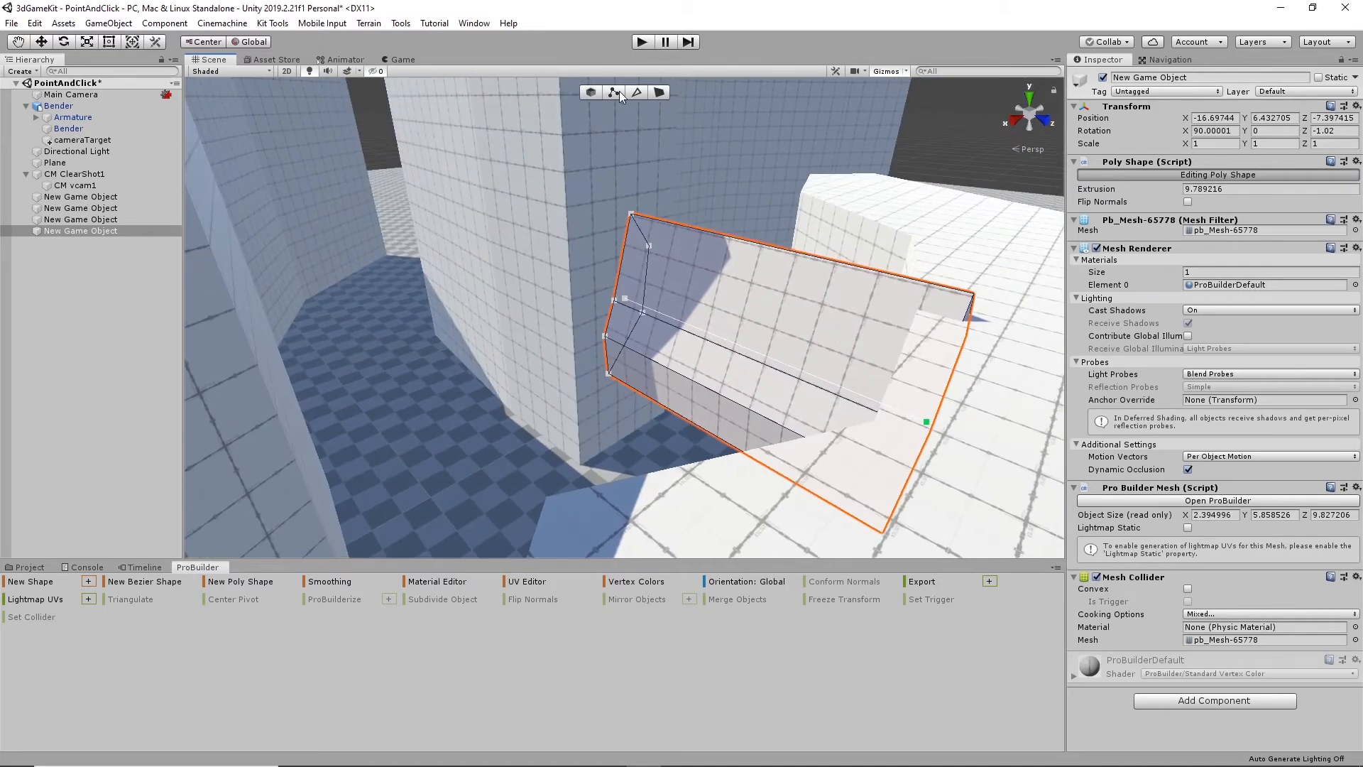
click(639, 93)
click(764, 248)
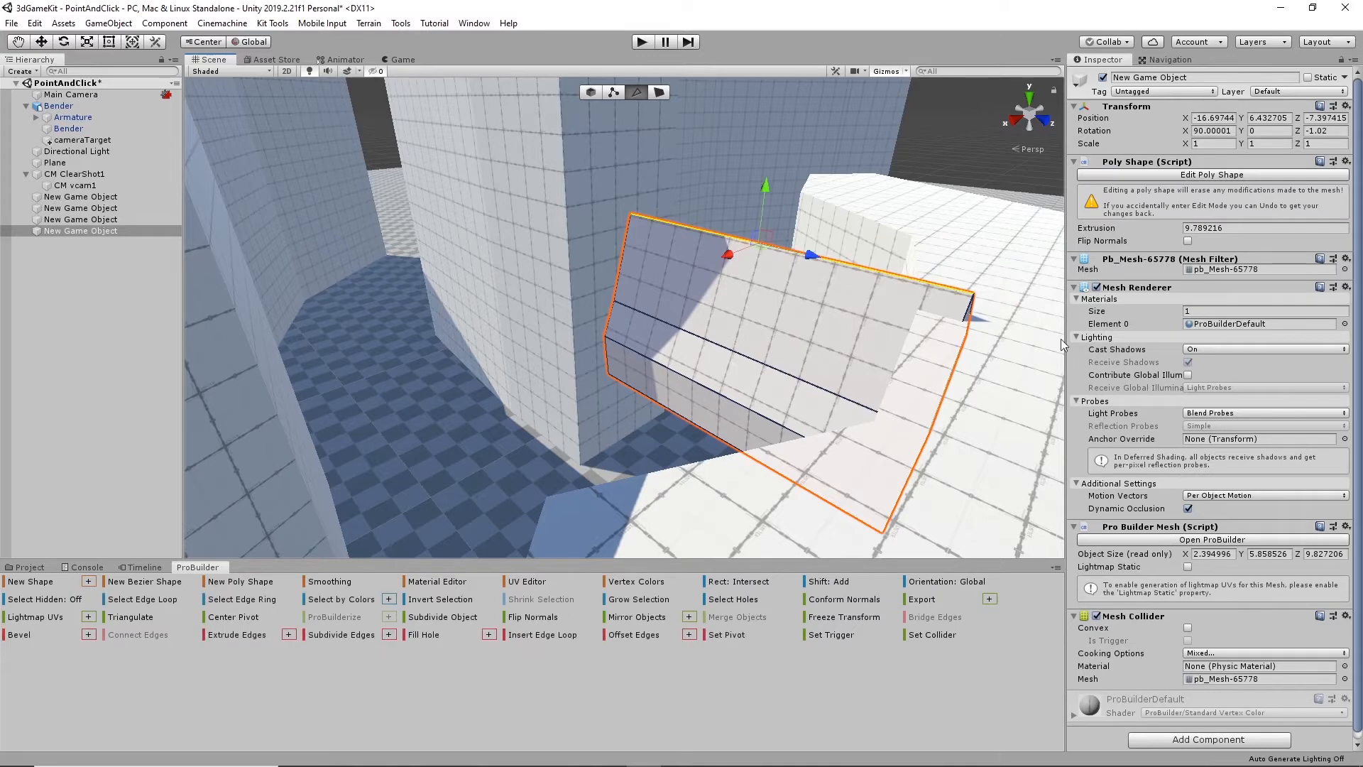
drag(772, 203, 776, 253)
click(730, 266)
- Raise the beam's middle and underside edges until the beam is about 2.3 units high
click(728, 347)
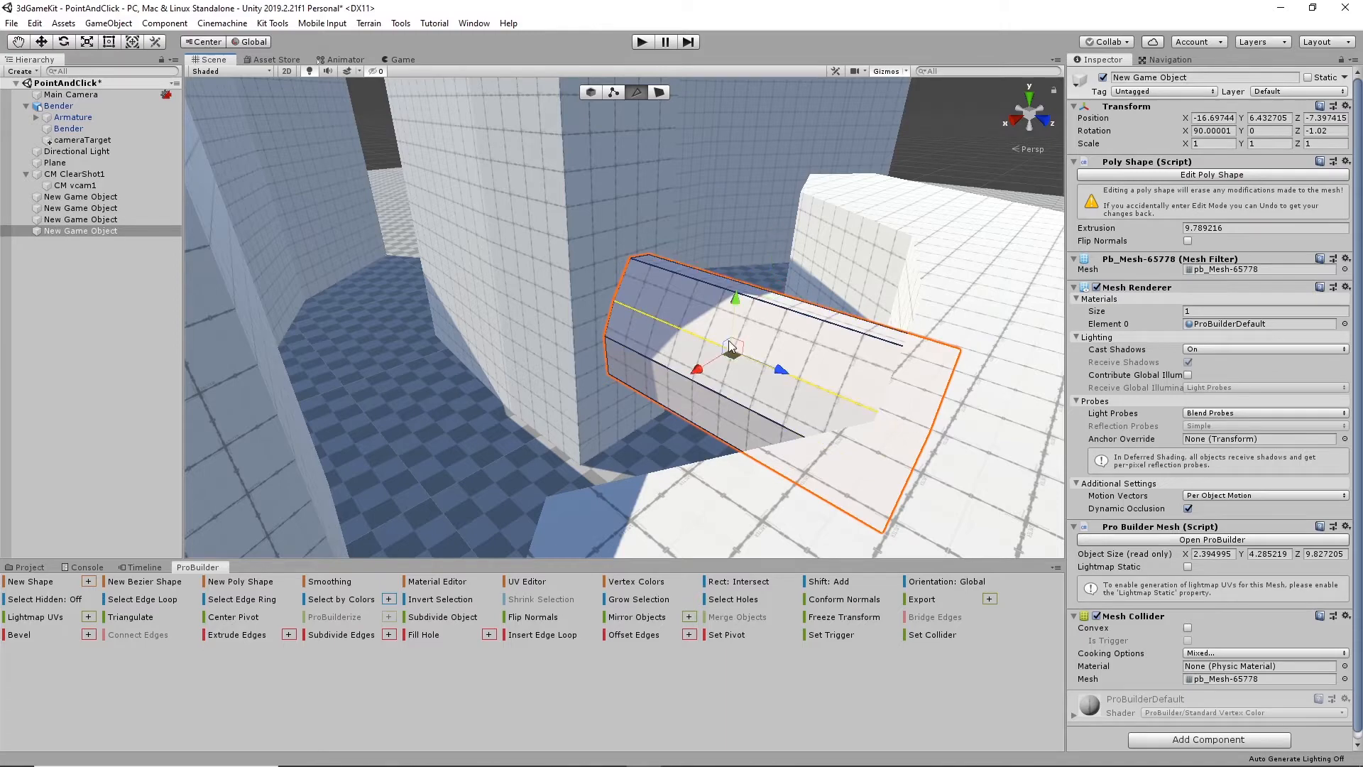
drag(731, 296, 733, 284)
alt+drag(741, 330, 708, 252)
scroll(784, 412, up, 6)
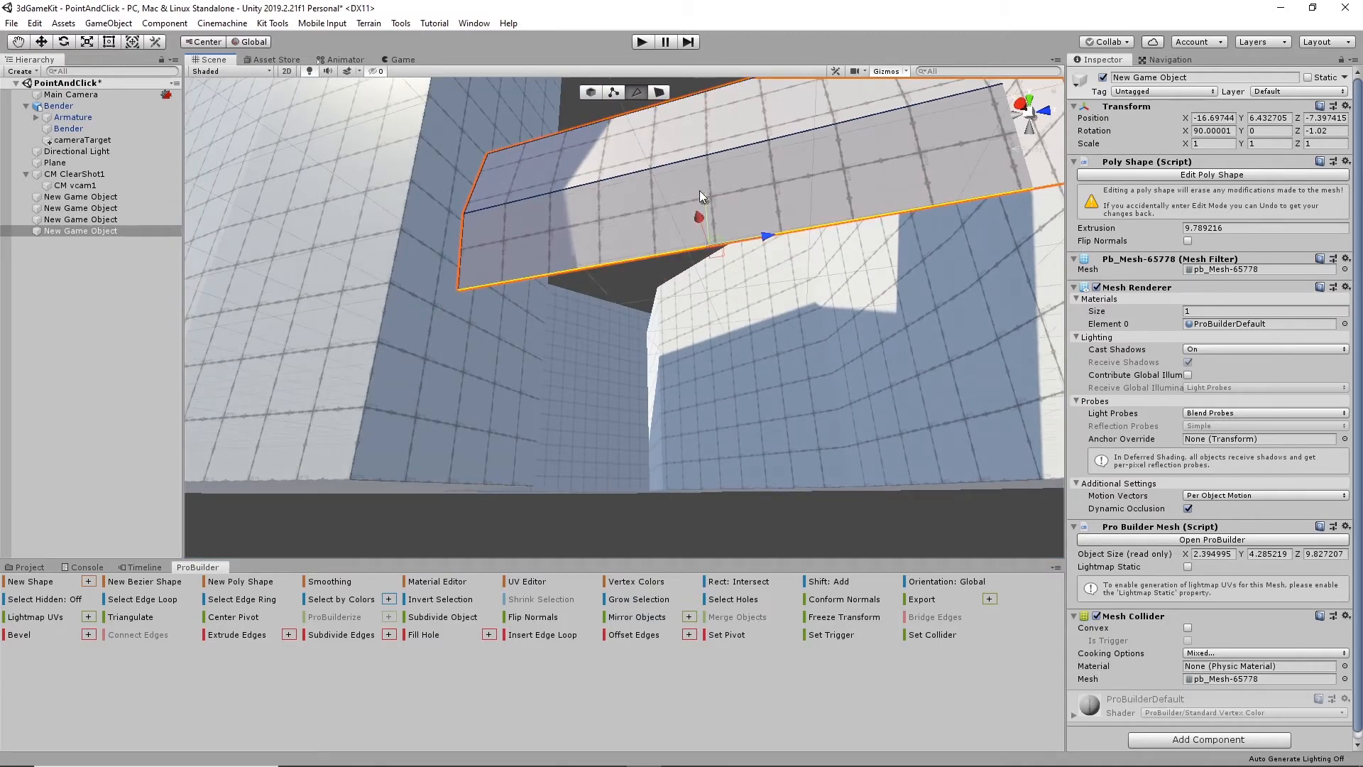
alt+drag(700, 192, 734, 292)
click(756, 184)
scroll(756, 184, down, 3)
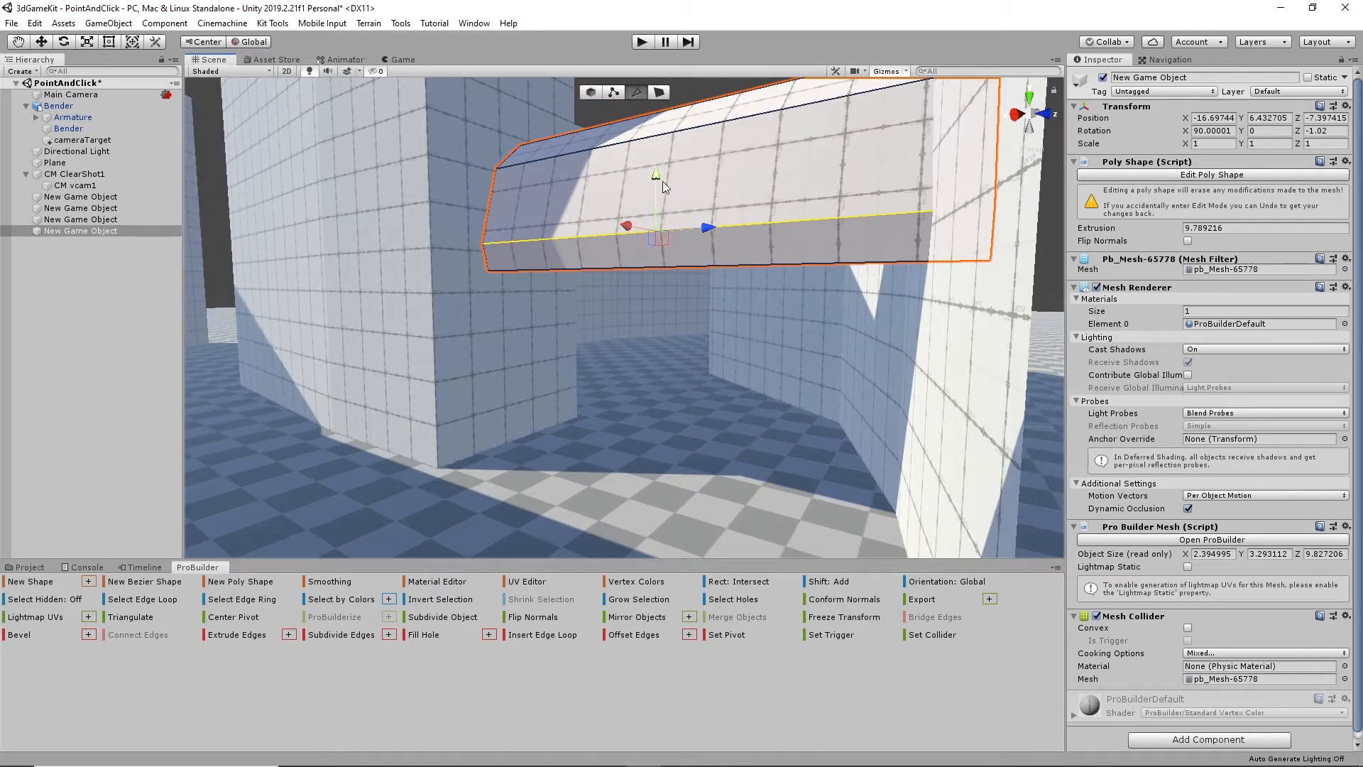
drag(663, 181, 660, 146)
click(716, 262)
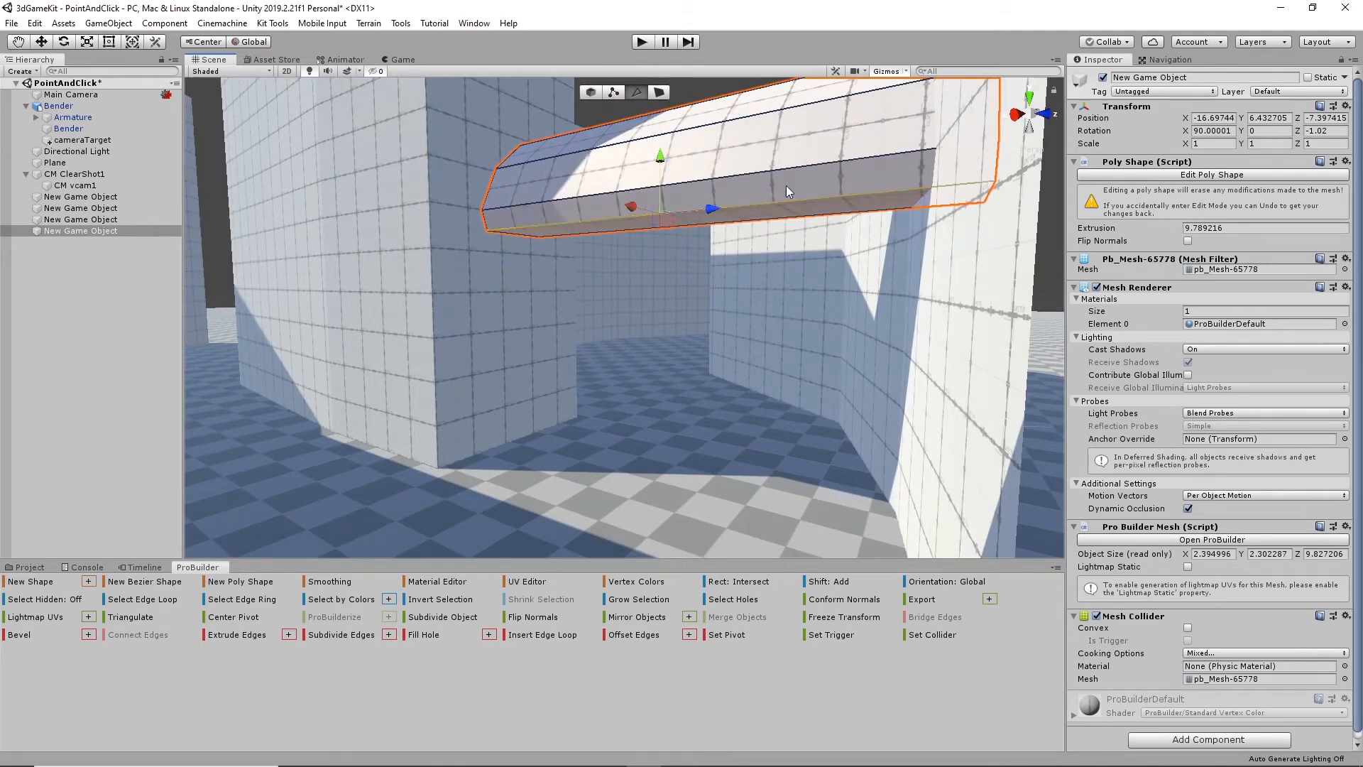
- Move edges of the bridging beam outward so that it becomes about 3.4 units wide
scroll(784, 185, down, 3)
alt+drag(764, 199, 366, 370)
scroll(828, 304, down, 3)
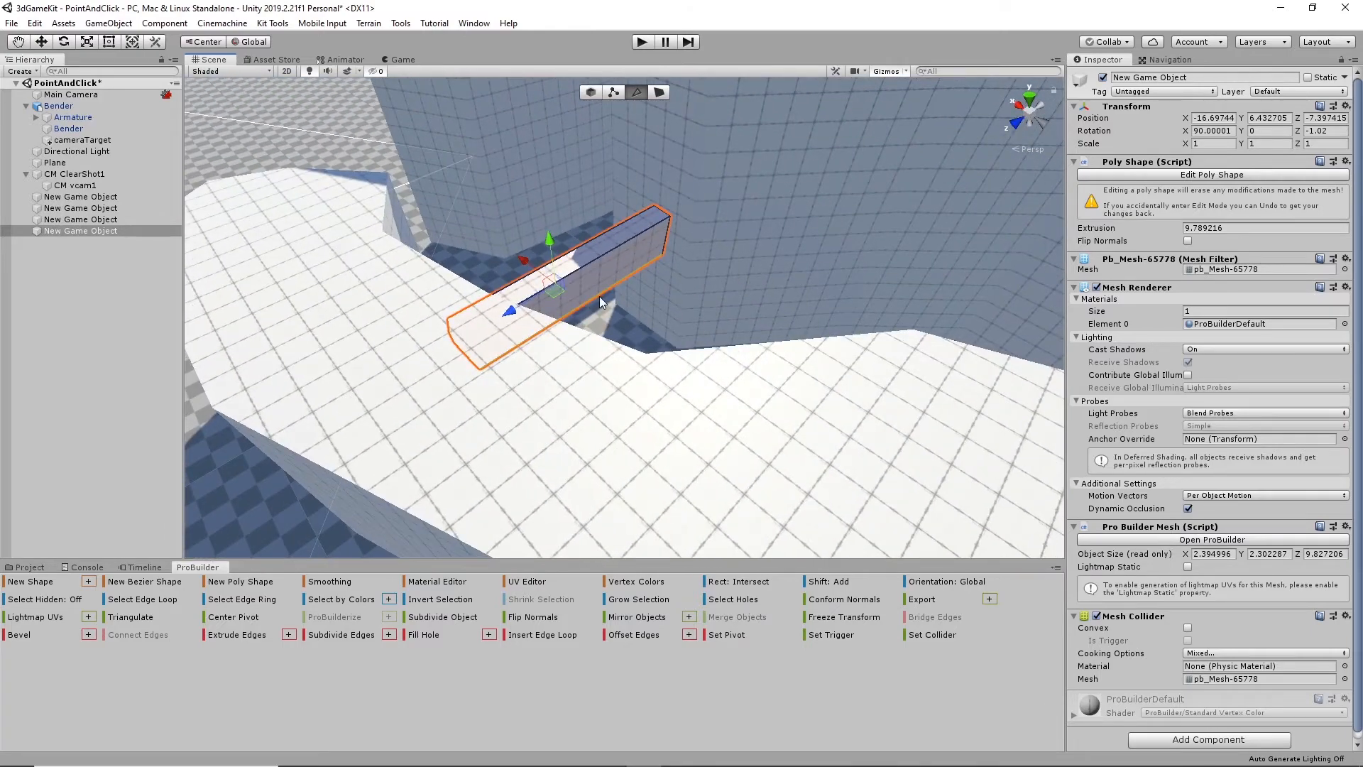
shift+click(616, 247)
drag(547, 258, 564, 271)
alt+drag(677, 279, 862, 317)
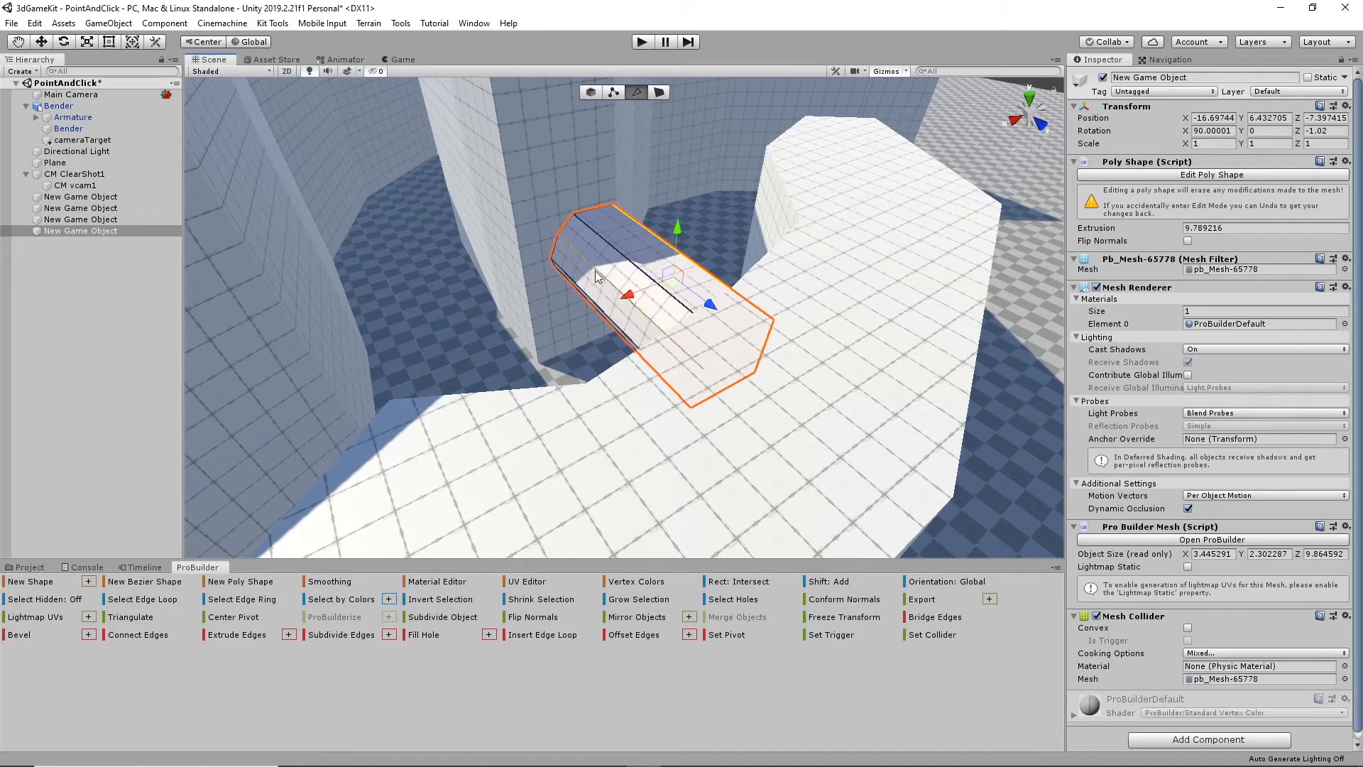
- Reshape the beam's upper edges to make it about 3.2 units high and deselect it
click(608, 243)
shift+click(588, 263)
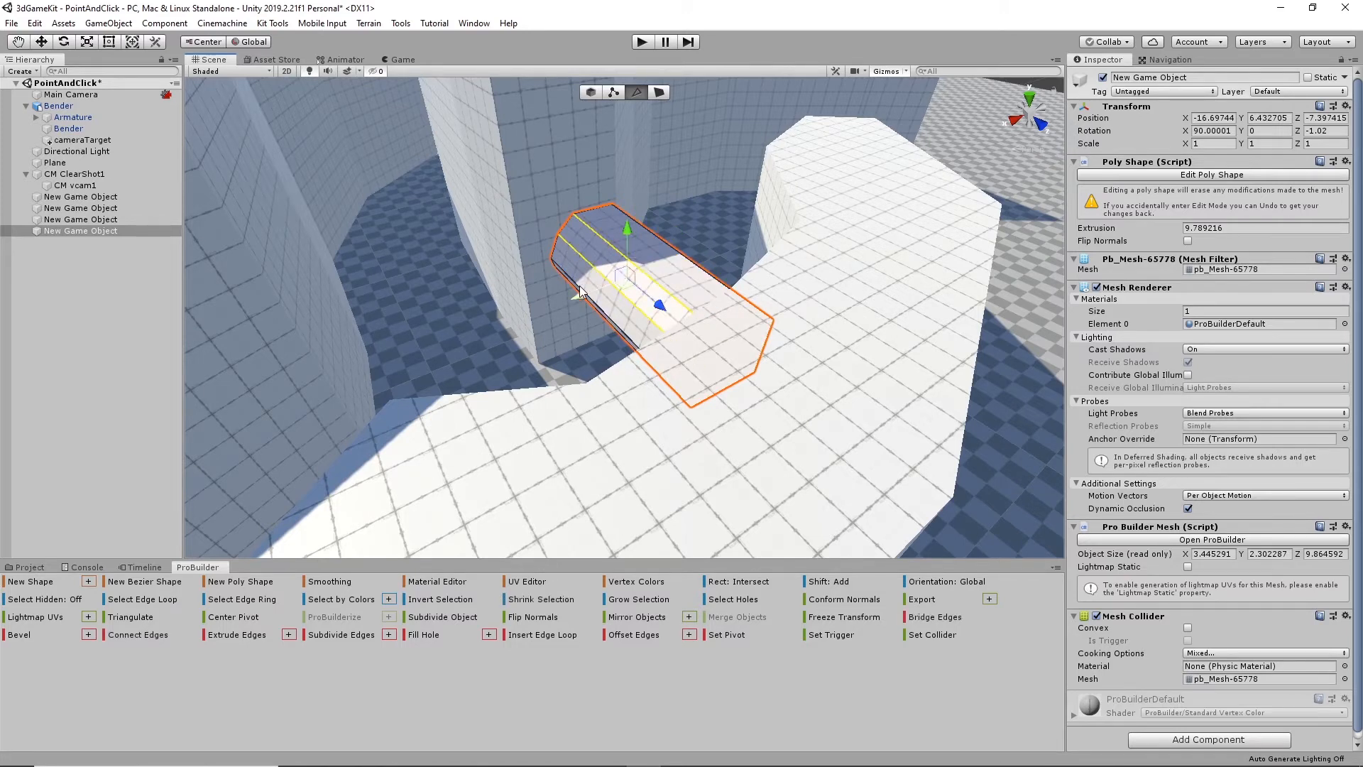
drag(580, 291, 580, 276)
drag(607, 232, 753, 216)
alt+drag(744, 370, 911, 301)
click(814, 357)
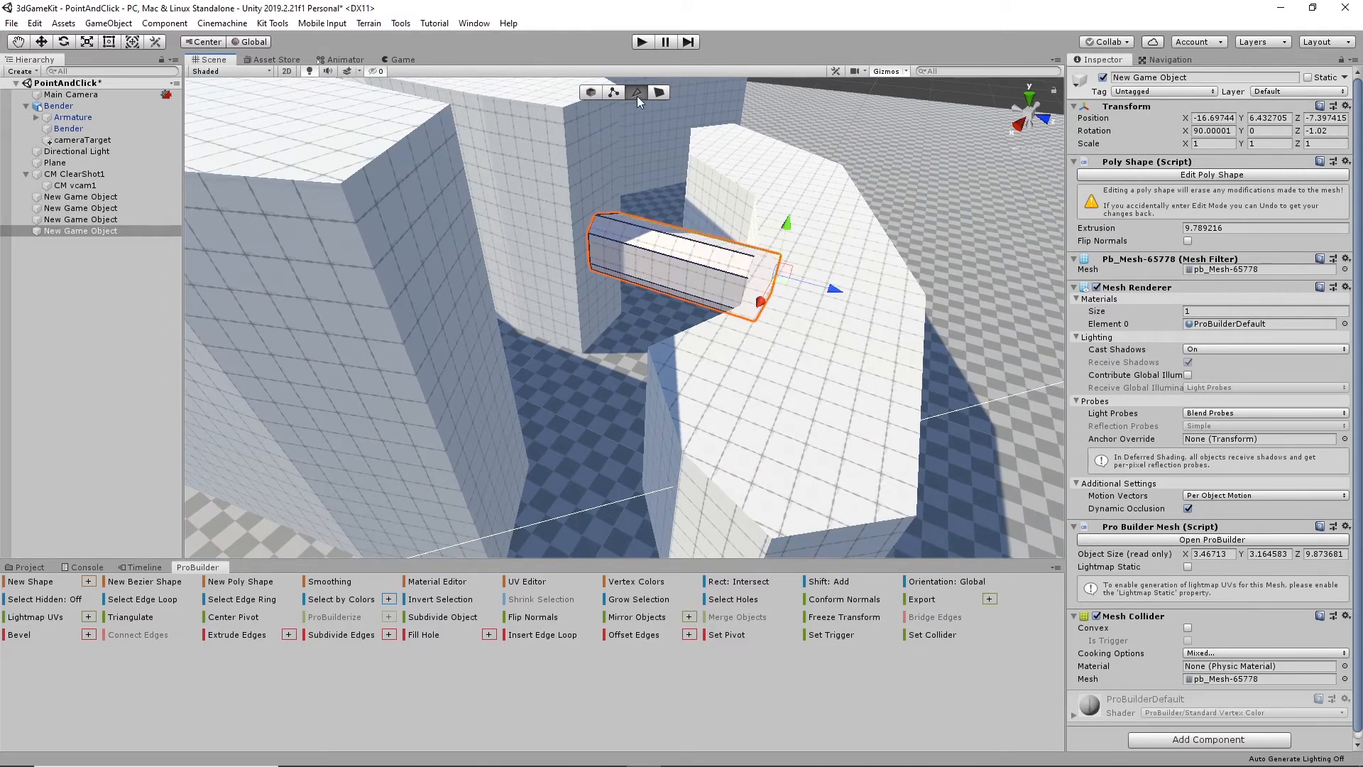
alt+drag(681, 134, 918, 79)
click(918, 80)
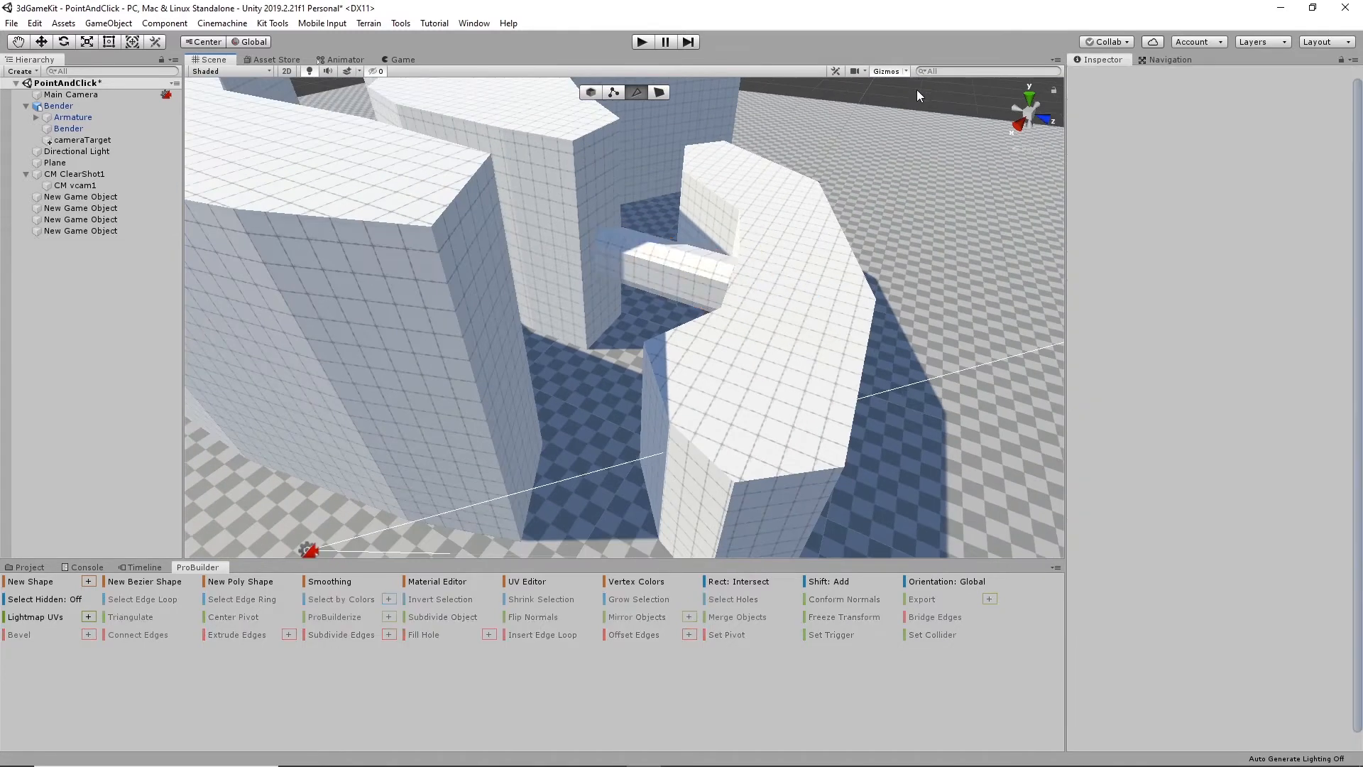
- Raise the top face of the lowest curved block until the block is about 13.5 units high
click(774, 277)
click(659, 93)
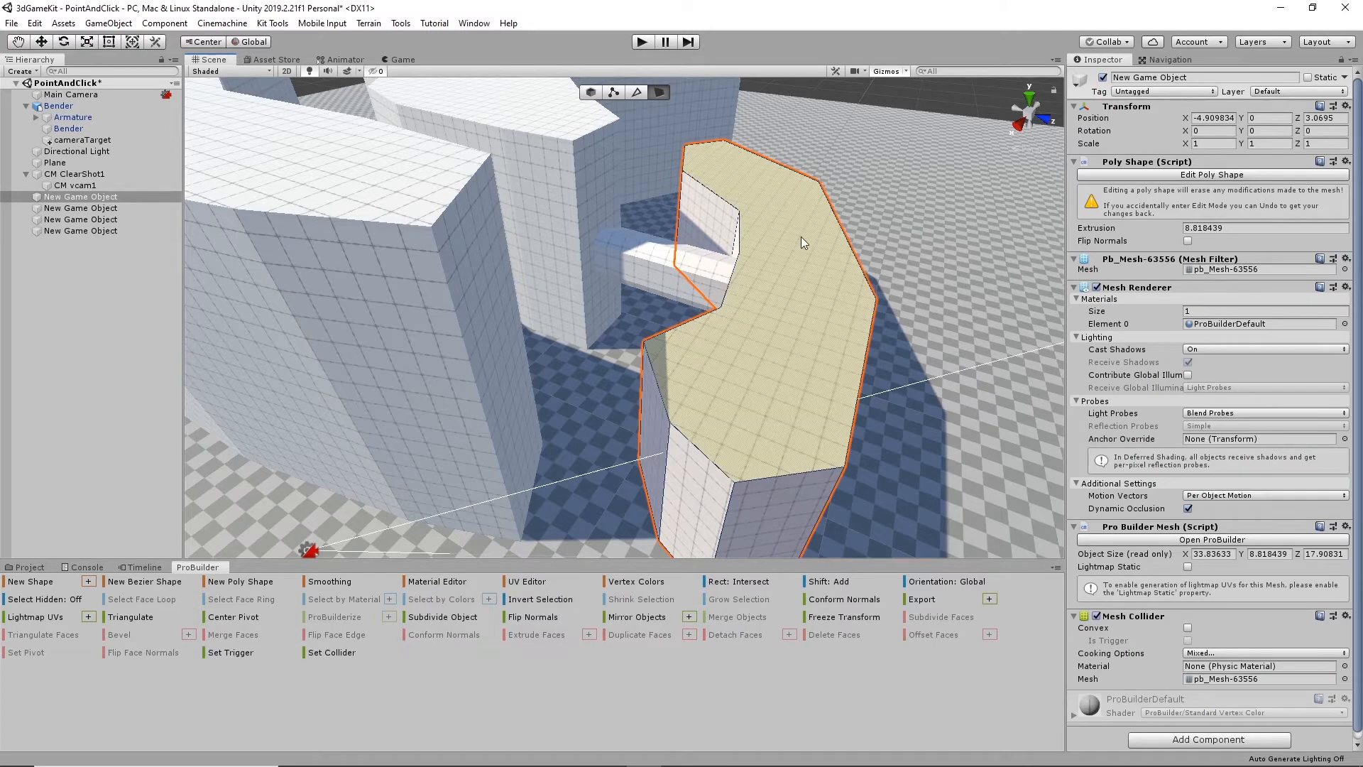
click(744, 173)
drag(735, 170, 724, 114)
- Draw a rectangular poly shape about 6.3 by 11.1 units on the raised block's outer wall near Bender and extrude it about 9.6 units outward
alt+drag(774, 203, 531, 381)
scroll(531, 380, up, 5)
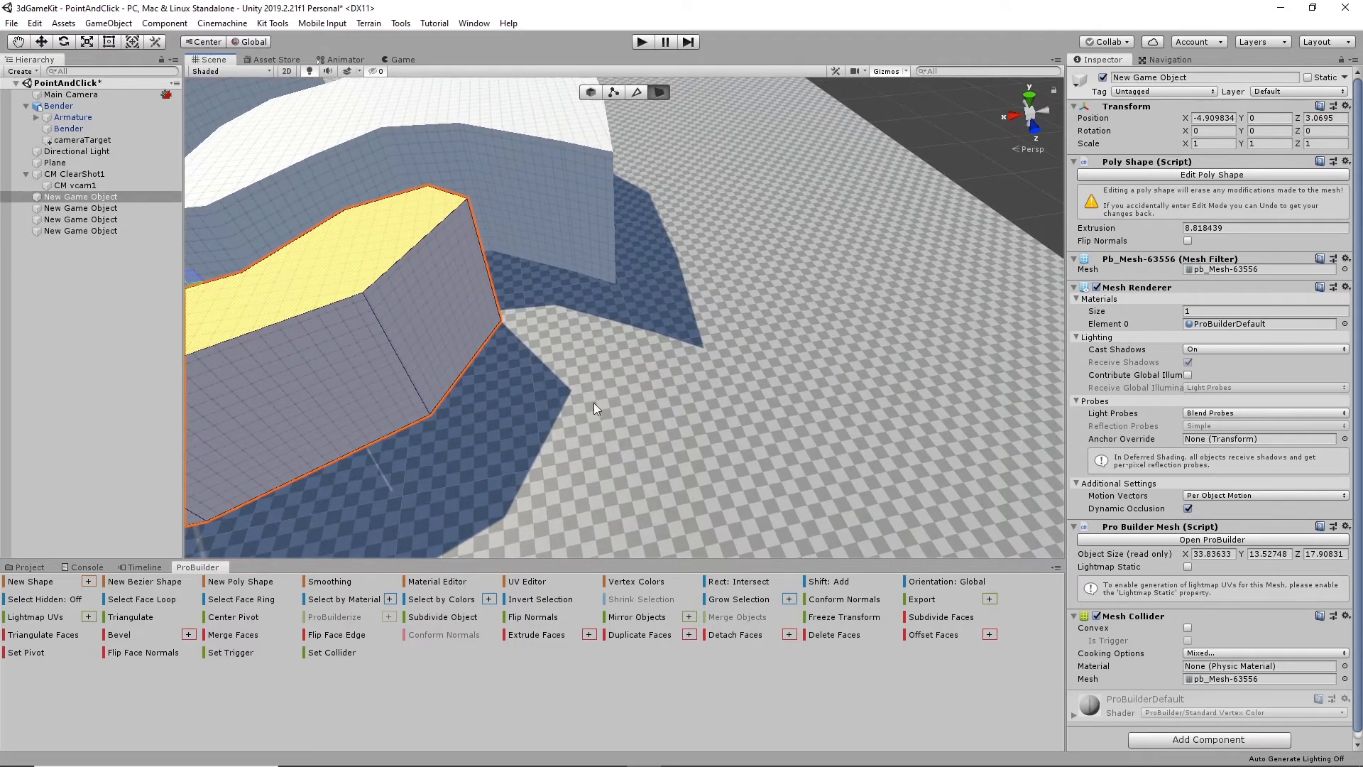
mouse_move(549, 327)
alt+mouse_down()
mouse_move(450, 356)
mouse_move(650, 375)
mouse_move(487, 350)
mouse_move(546, 311)
alt+mouse_up()
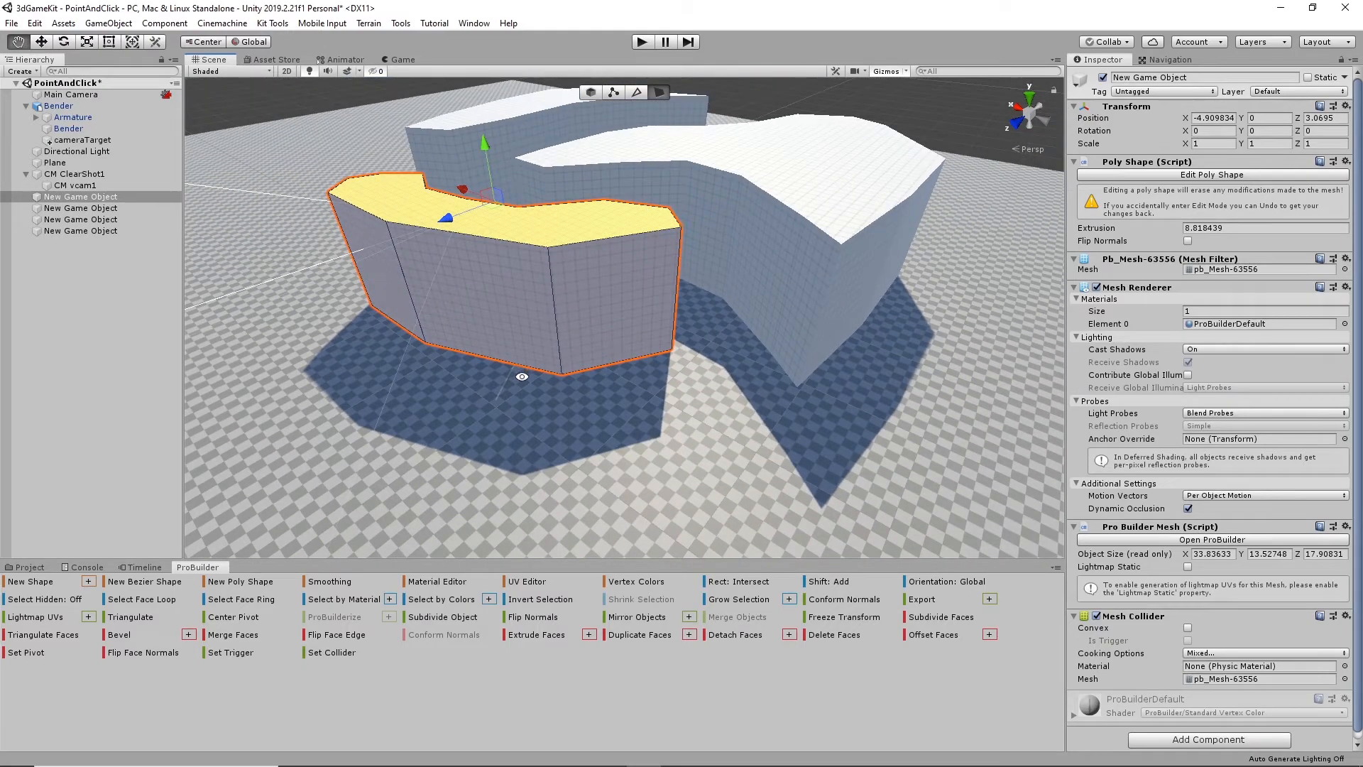
alt+drag(402, 390, 518, 295)
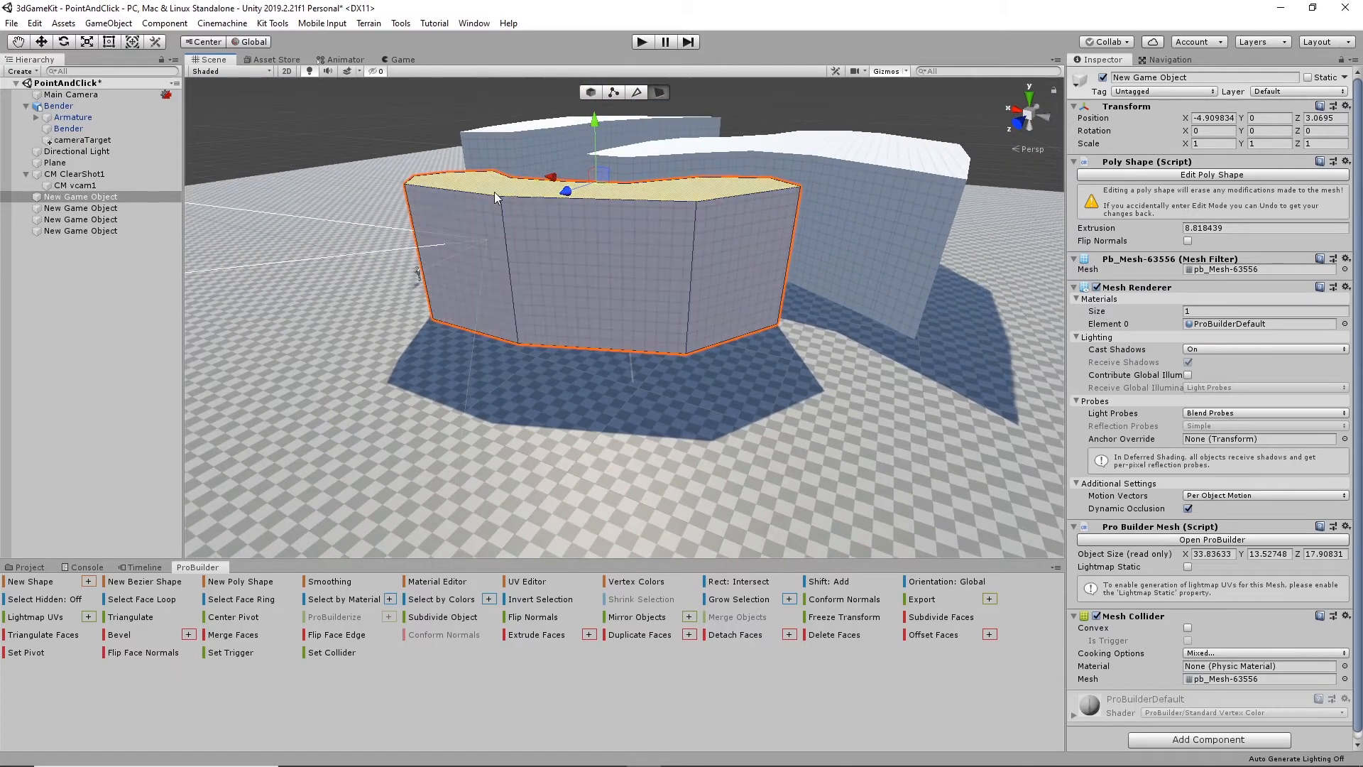
alt+drag(530, 353, 494, 382)
mouse_move(440, 318)
alt+mouse_down()
mouse_move(438, 297)
mouse_move(433, 321)
alt+mouse_up()
key(a)
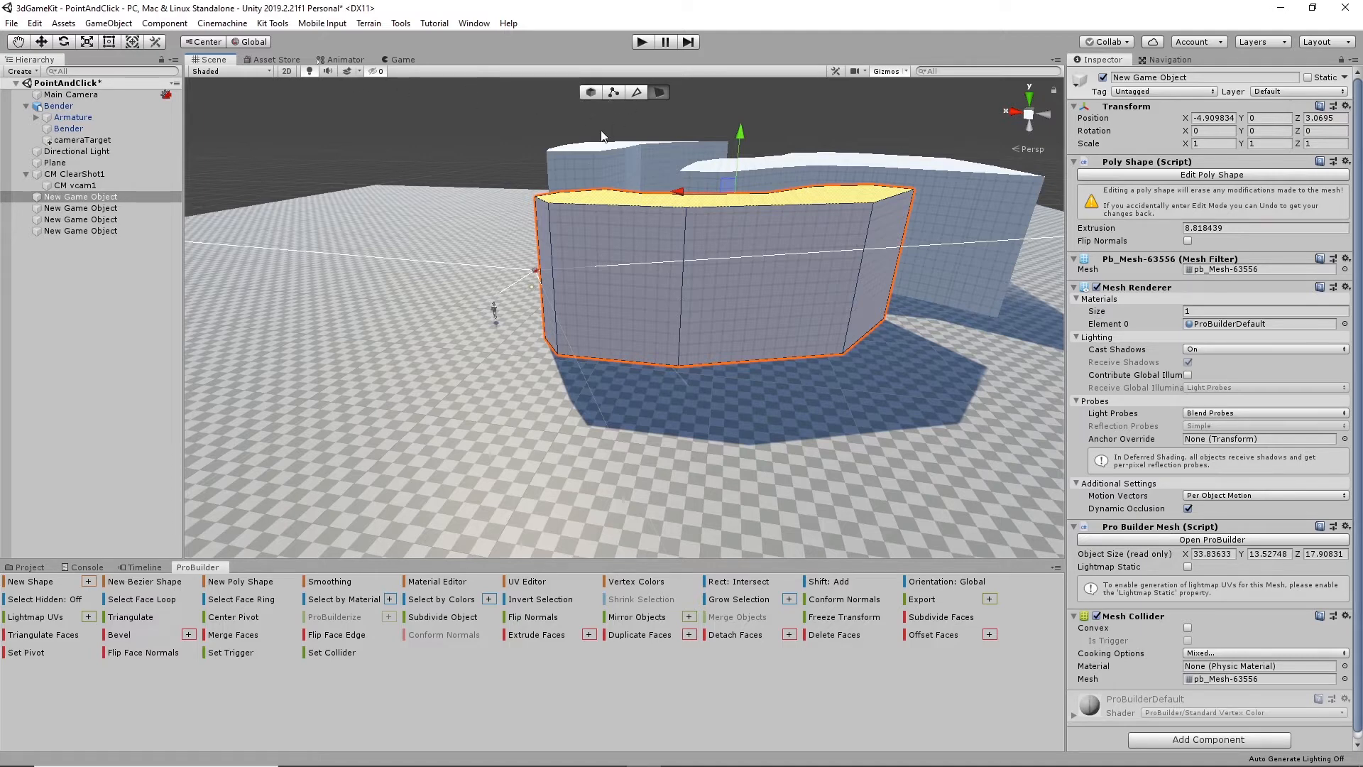
click(260, 583)
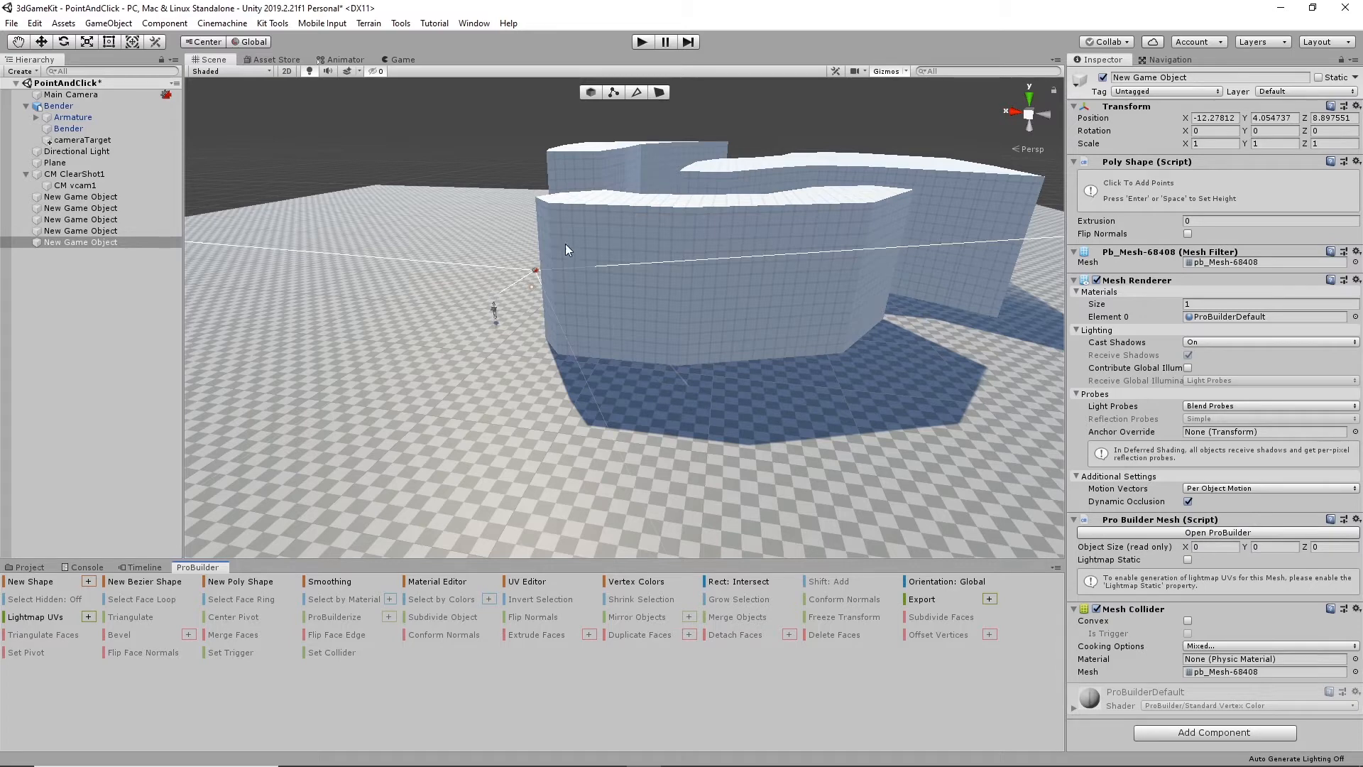
click(571, 352)
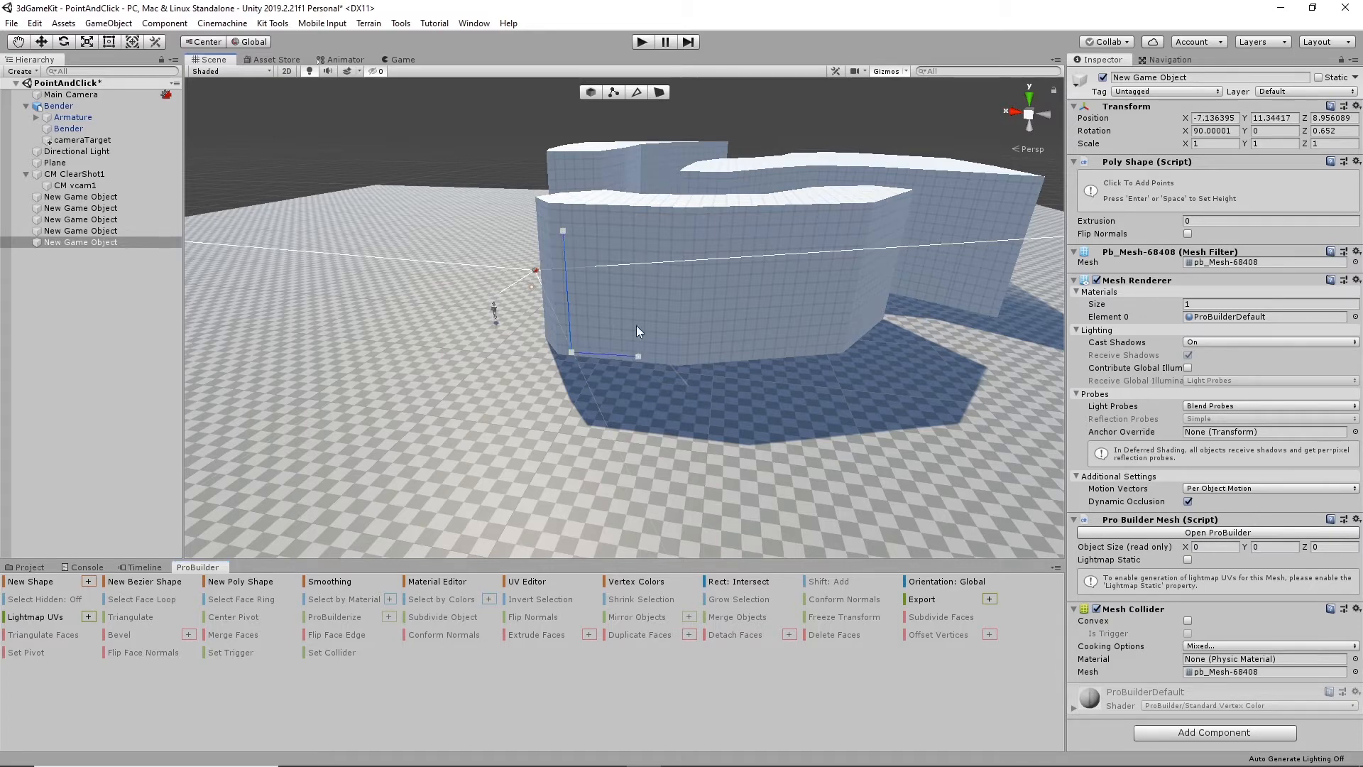
click(629, 234)
click(564, 232)
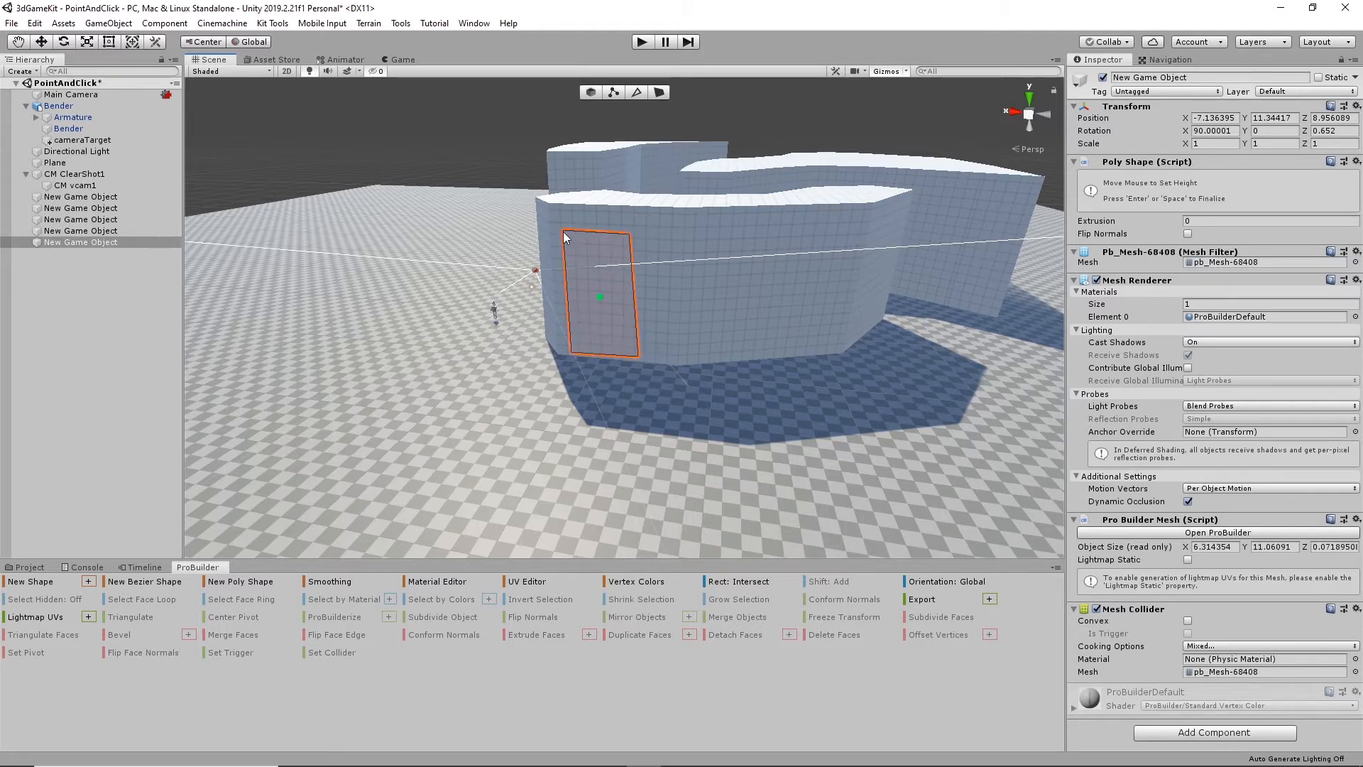
click(532, 295)
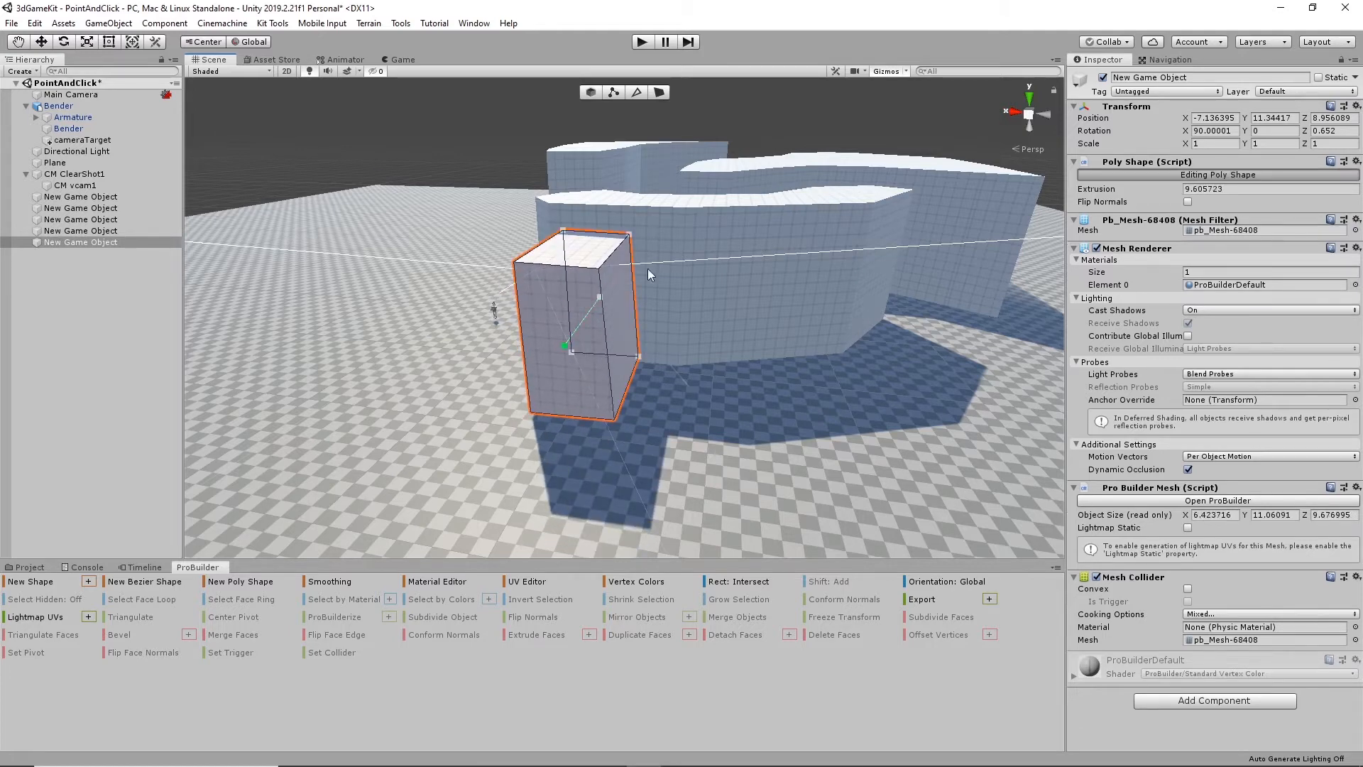
- Extrude the new box's side face along the wall in two sections until the box is about 15.3 units long
click(659, 92)
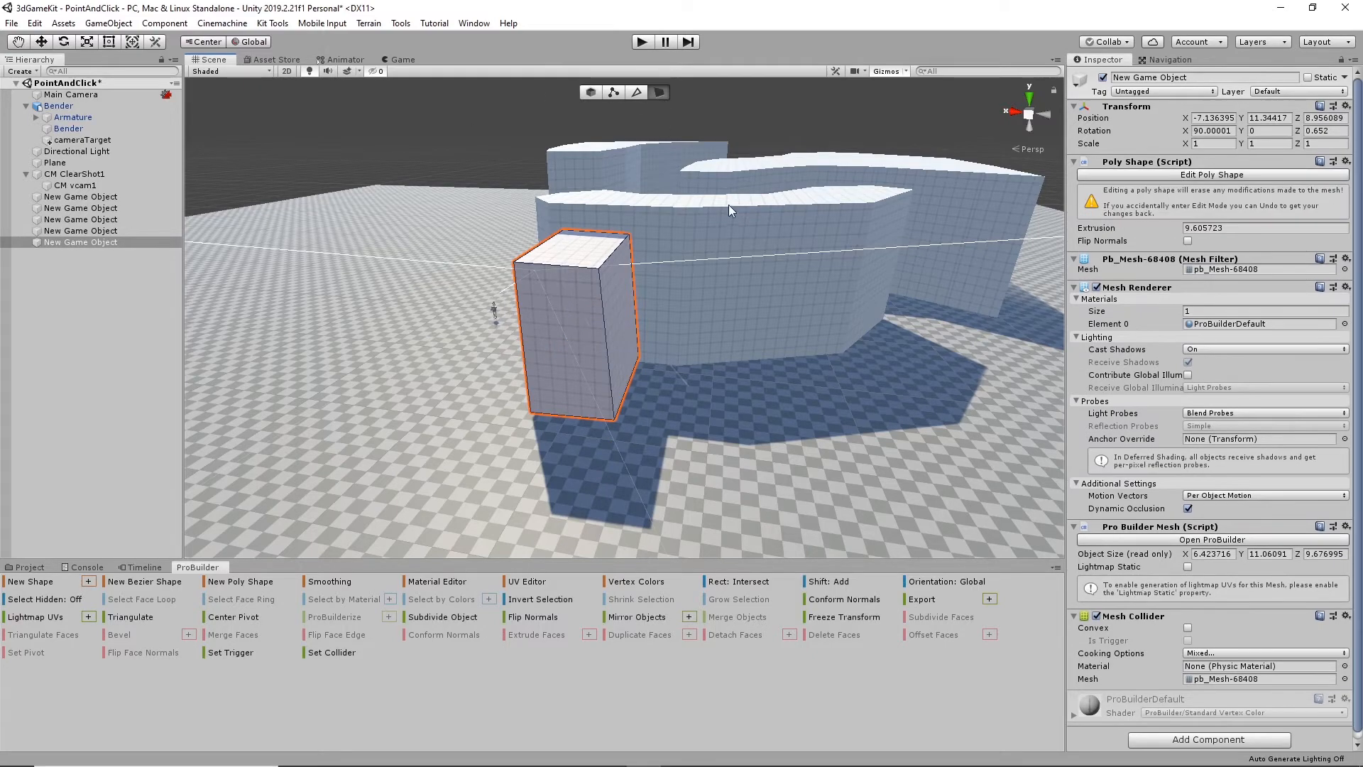
alt+drag(731, 206, 623, 246)
scroll(626, 263, up, 6)
click(615, 285)
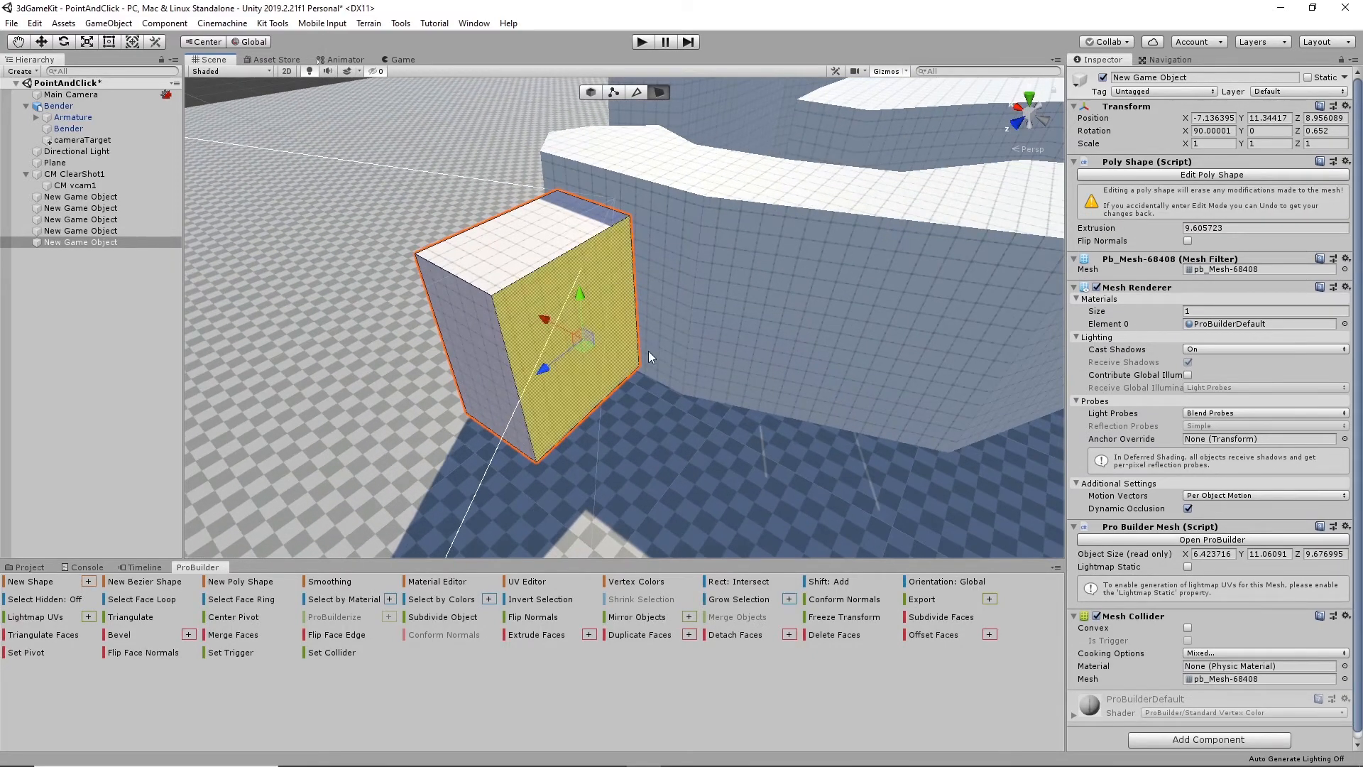
shift+drag(544, 321, 599, 343)
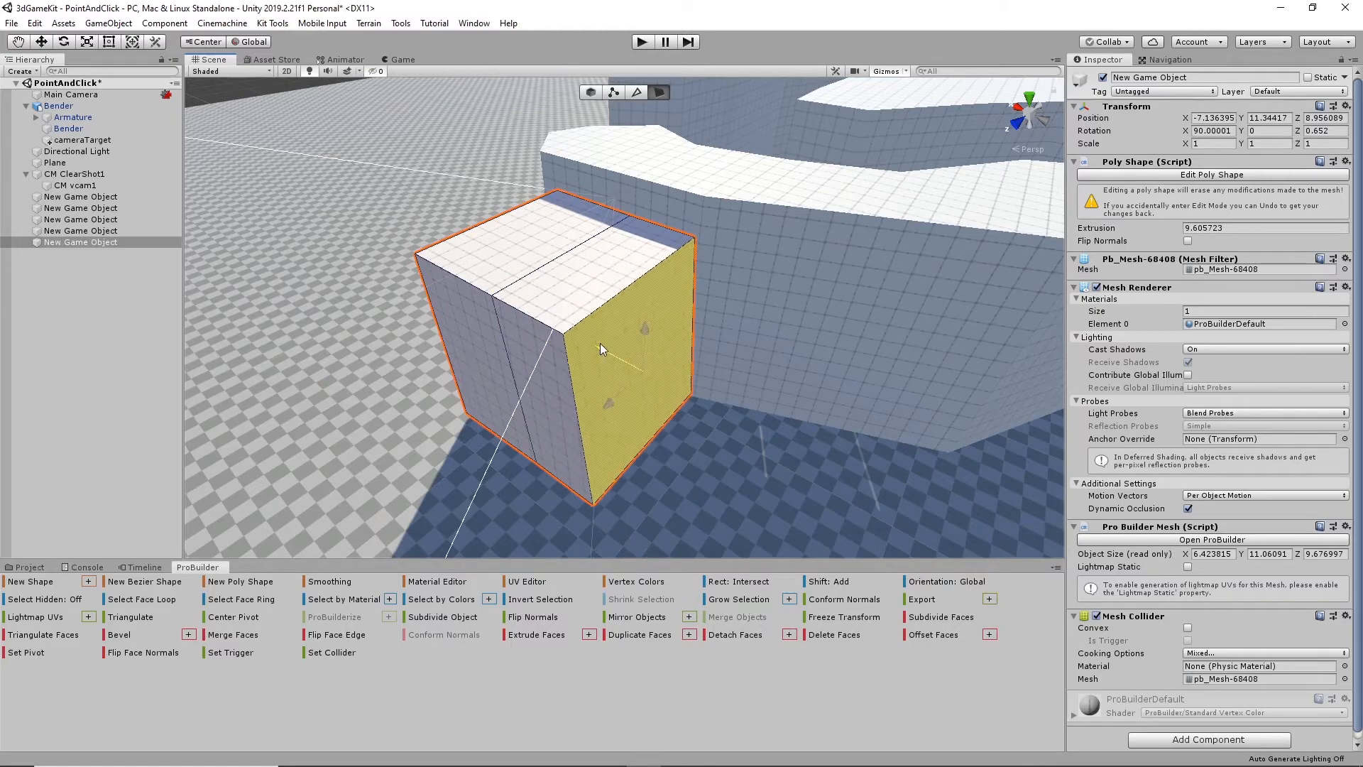
alt+drag(649, 399, 556, 391)
shift+drag(568, 336, 673, 330)
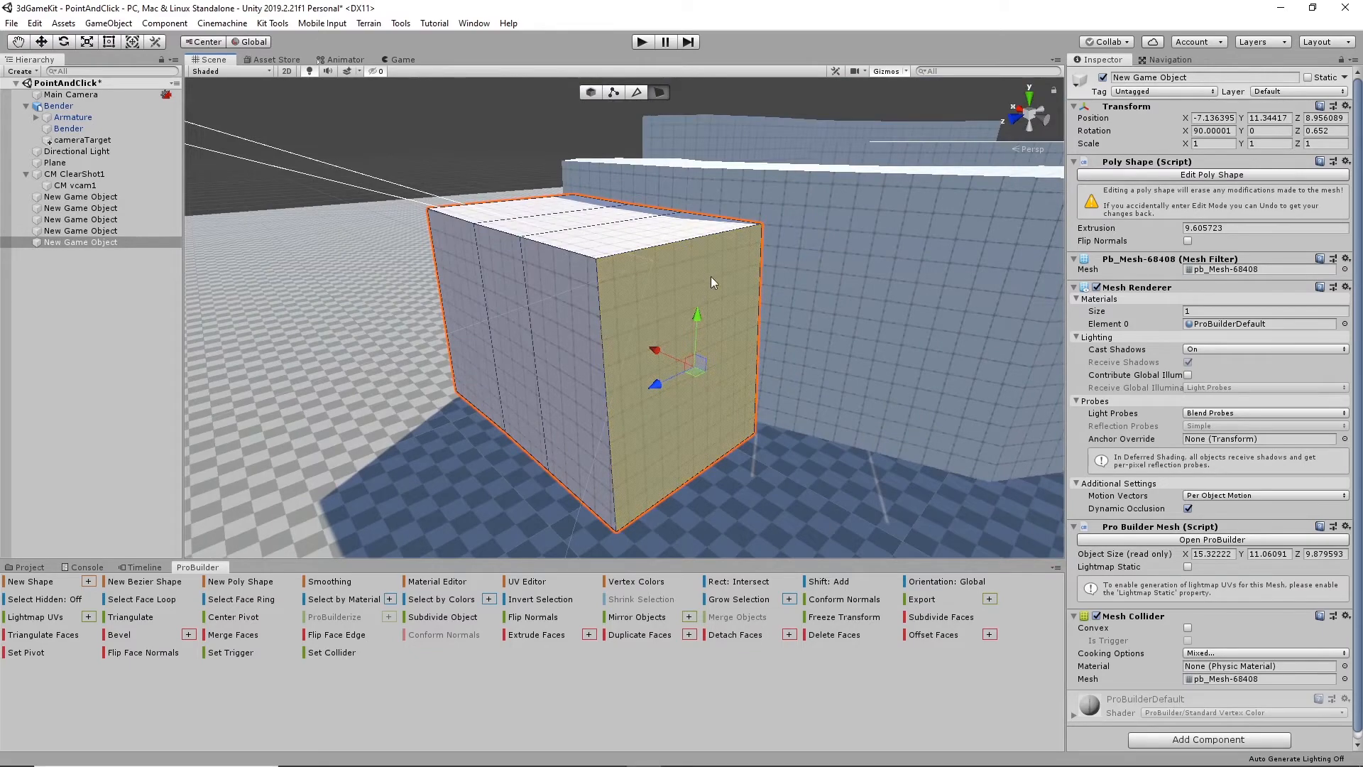
- Lower the box's end face and extrude it farther along the wall until the shape is about 21.4 units long and 15.7 units tall
alt+drag(722, 393, 502, 417)
alt+drag(534, 465, 675, 398)
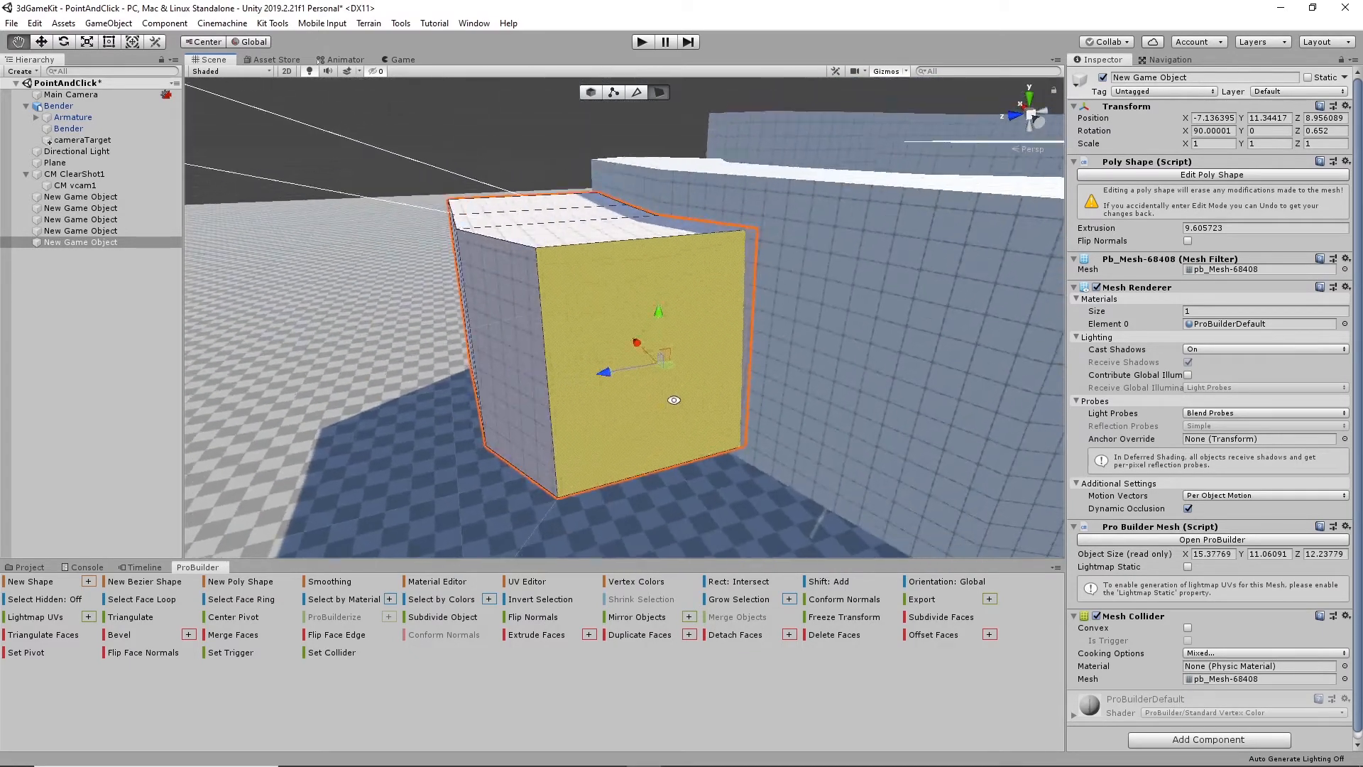
drag(648, 310, 676, 339)
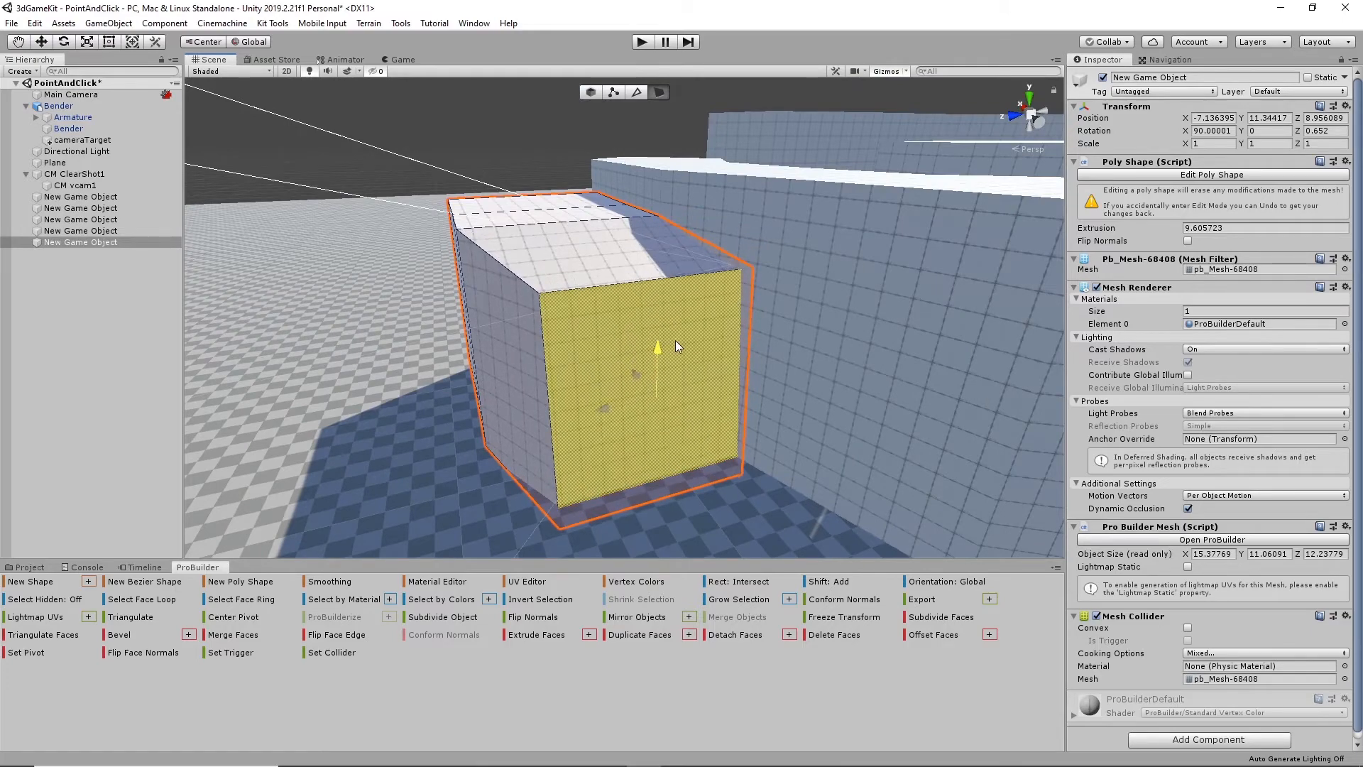
alt+drag(687, 391, 765, 353)
shift+drag(622, 337, 725, 410)
drag(816, 378, 835, 465)
alt+drag(753, 392, 641, 317)
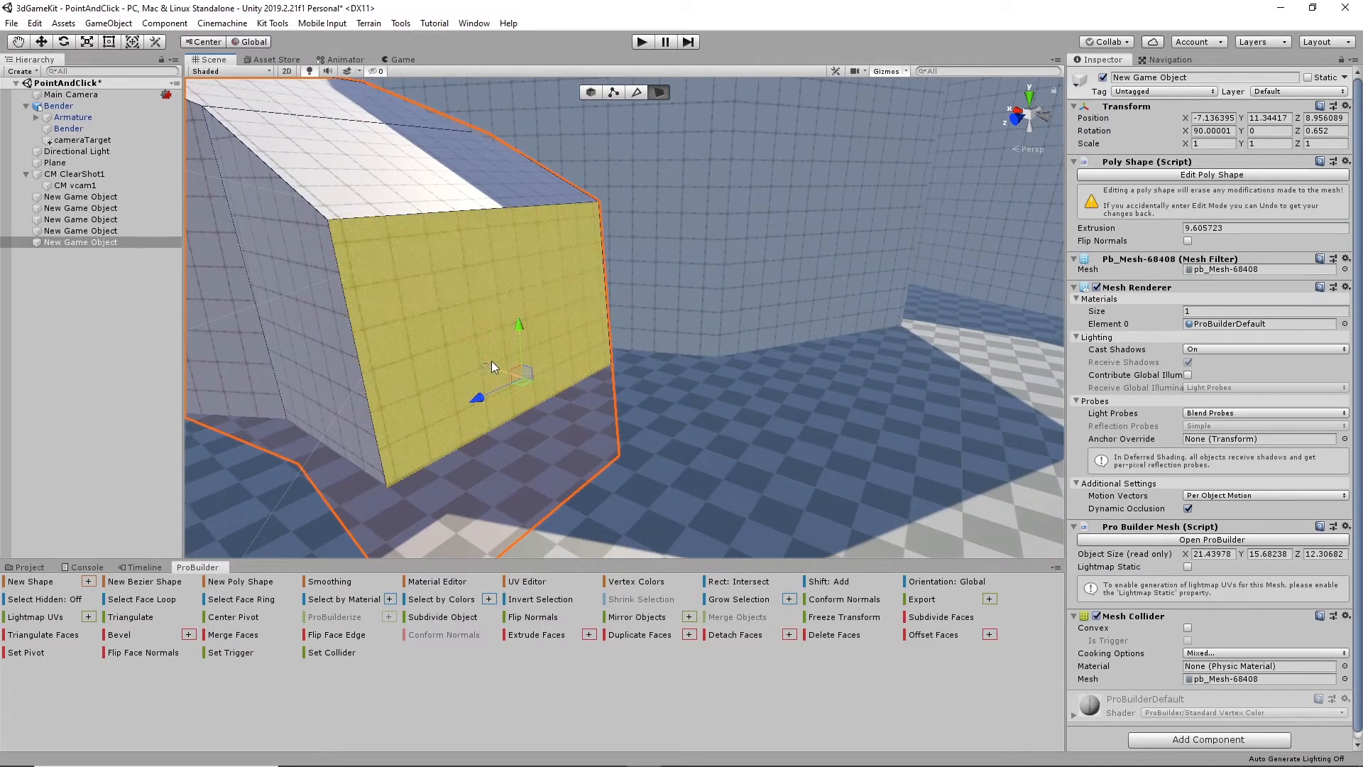
- Extrude the end face beside the block and rotate it to angle around the wall, for a footprint about 27.7 by 16.2 units
drag(490, 361, 480, 469)
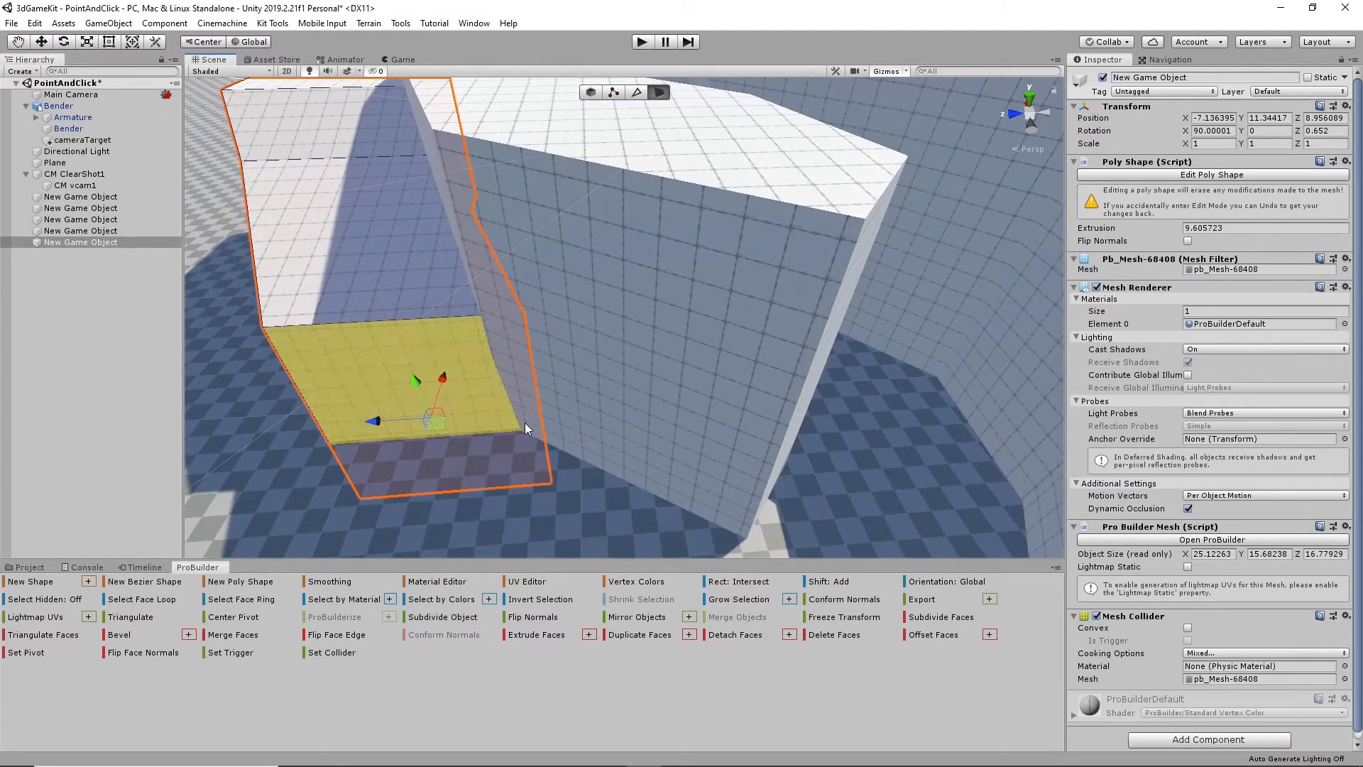
alt+drag(484, 469, 629, 418)
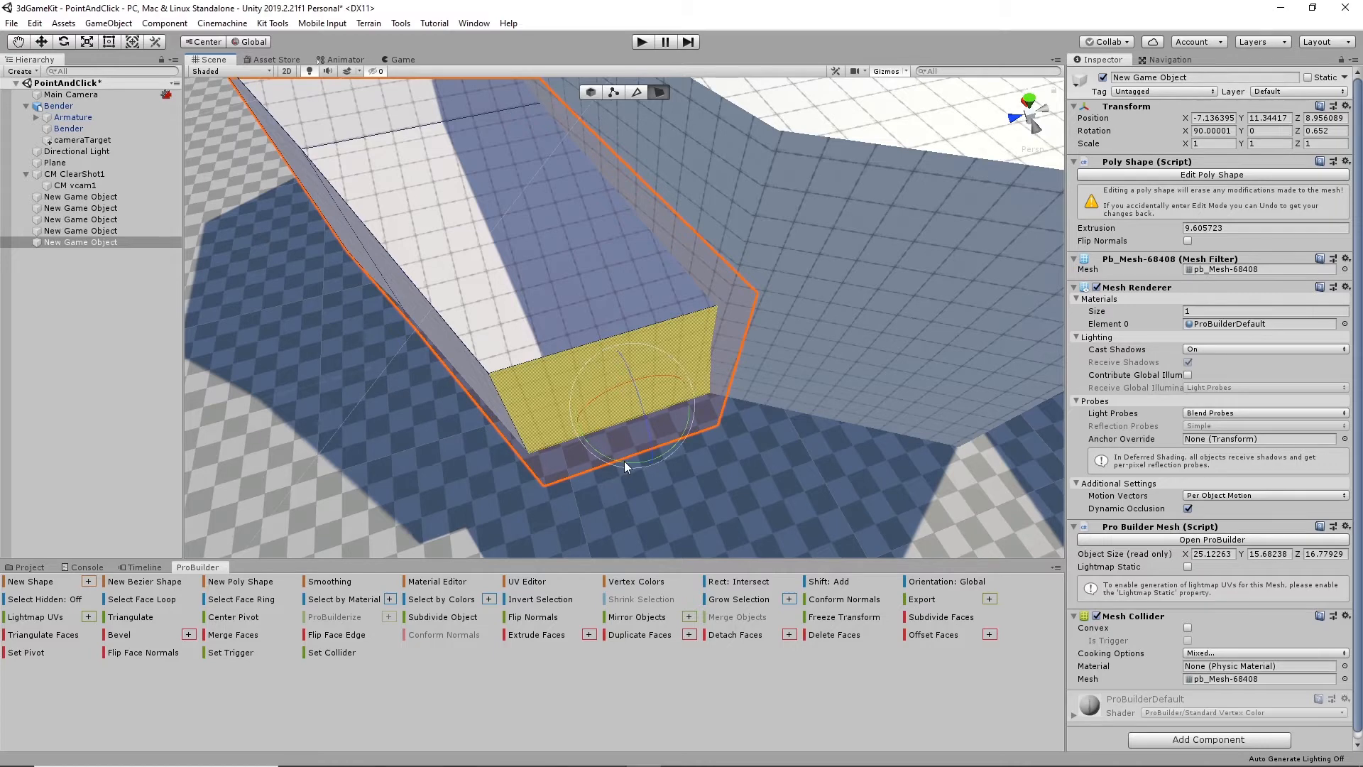
drag(624, 461, 632, 423)
key(ctrl+z)
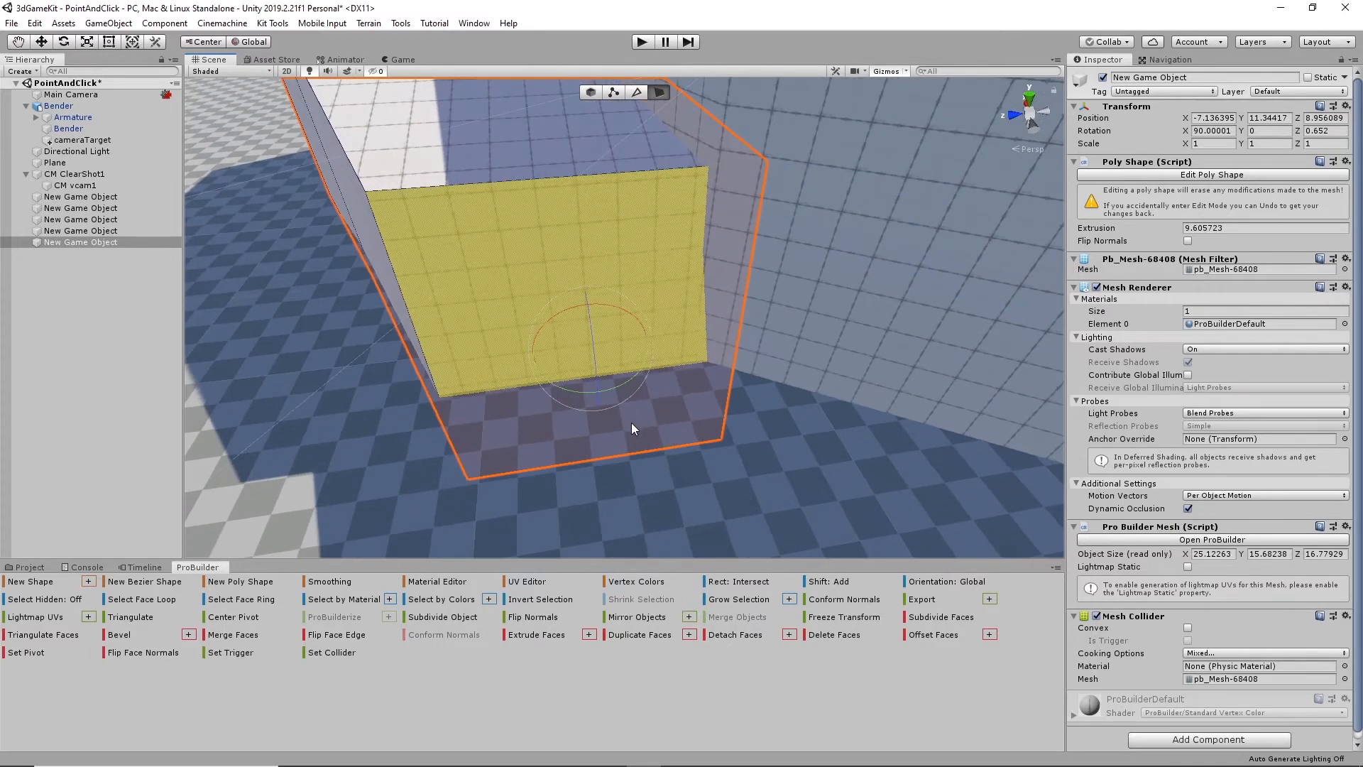
click(564, 384)
click(556, 322)
click(556, 322)
drag(577, 392, 729, 404)
scroll(648, 374, down, 3)
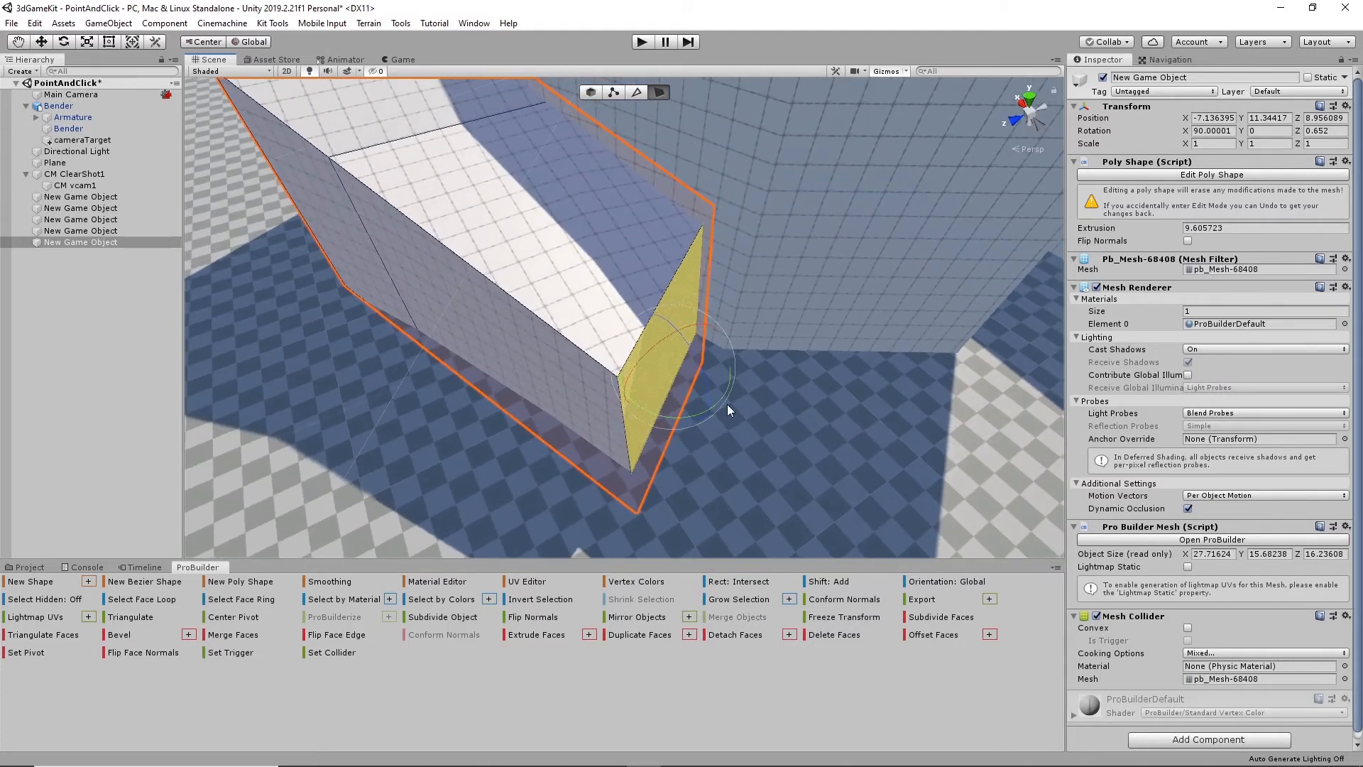
- Extrude the rotated end face around the block in descending sections until the ramp's footprint is about 33.4 by 23.2 units
key(w)
shift+drag(629, 392, 754, 392)
alt+drag(836, 429, 578, 479)
drag(473, 418, 544, 394)
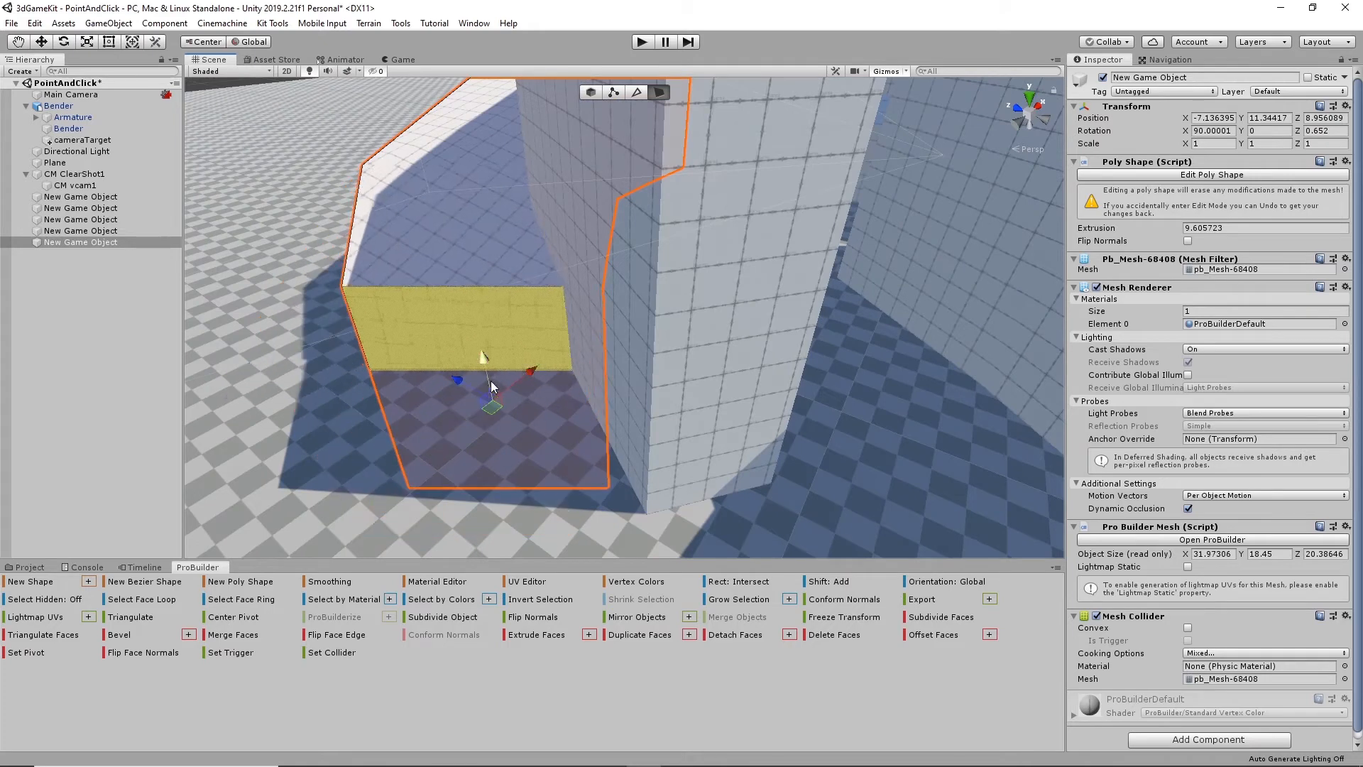
drag(459, 381, 597, 433)
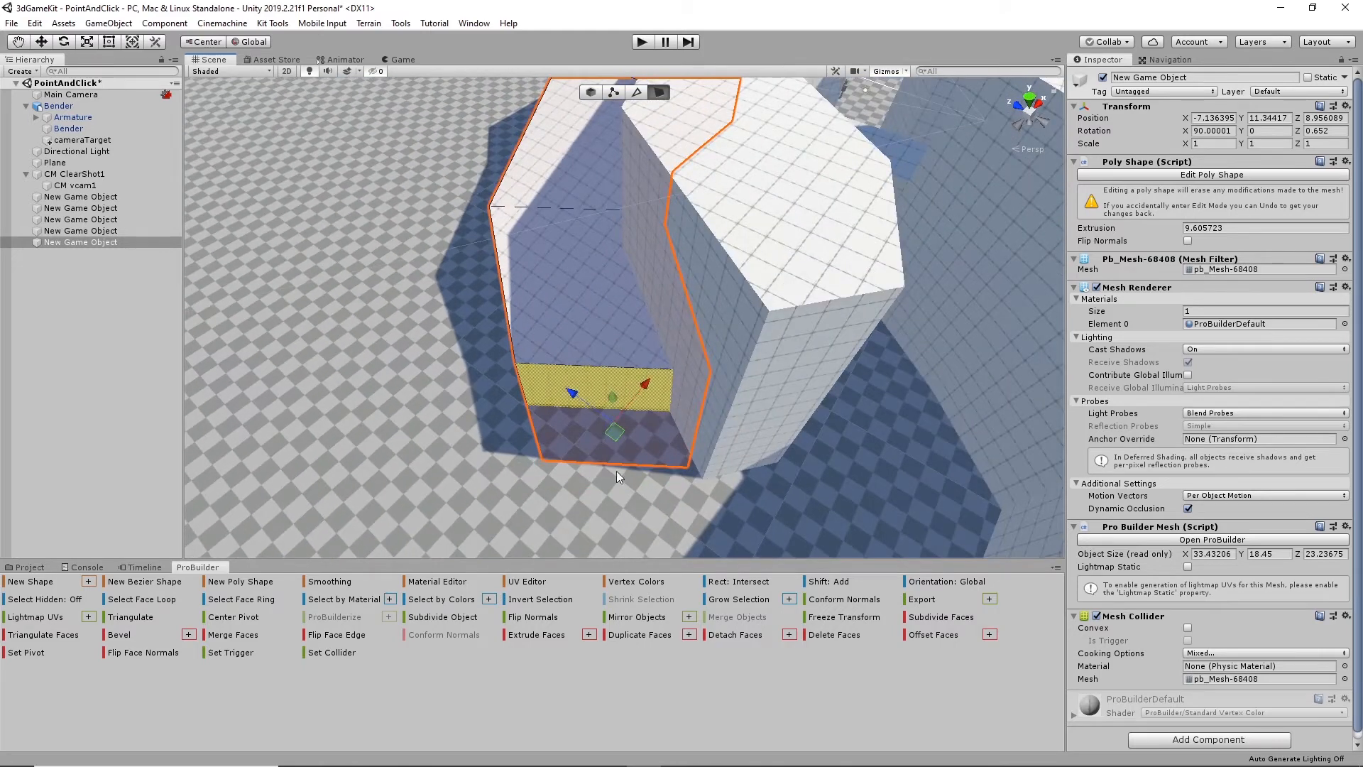
- Adjust the height of the outer vertical edge on the ramp's end face
key(e)
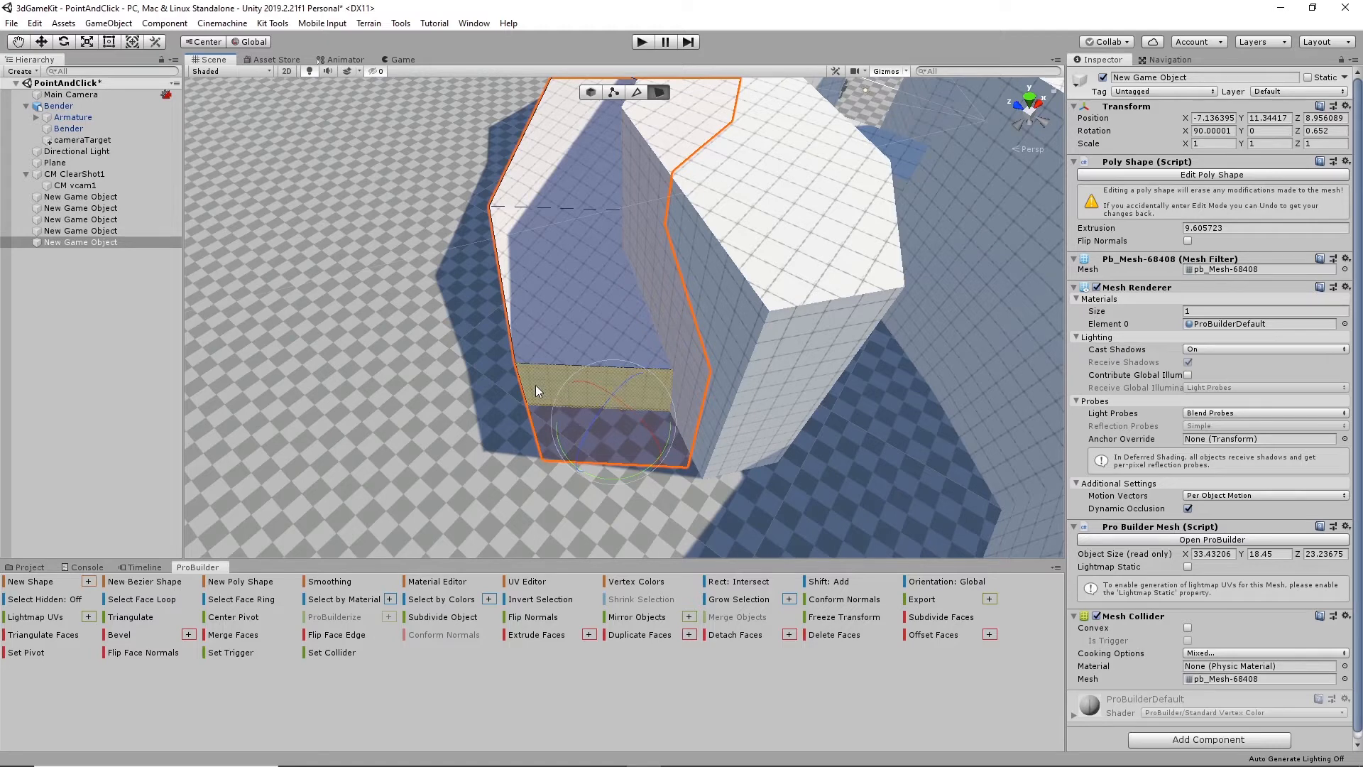
click(637, 93)
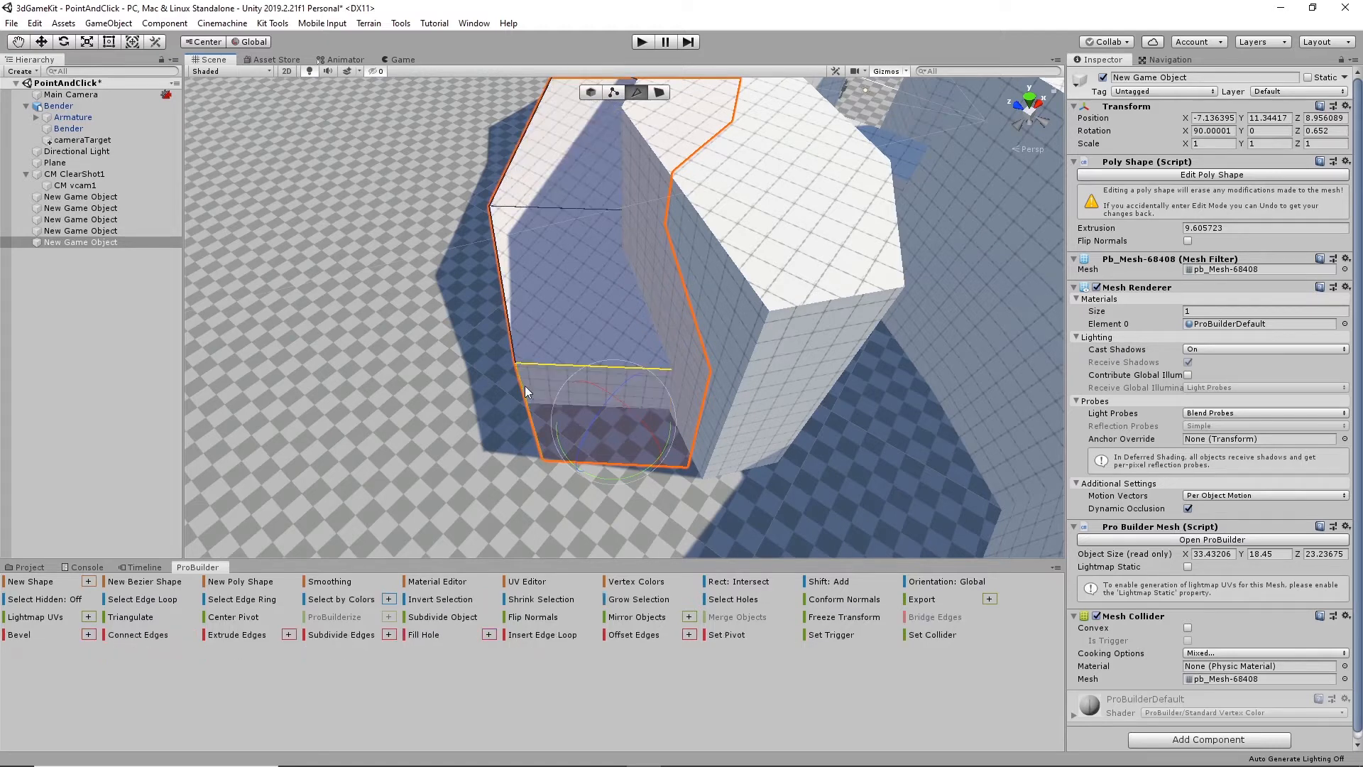
click(528, 400)
alt+drag(531, 403, 634, 365)
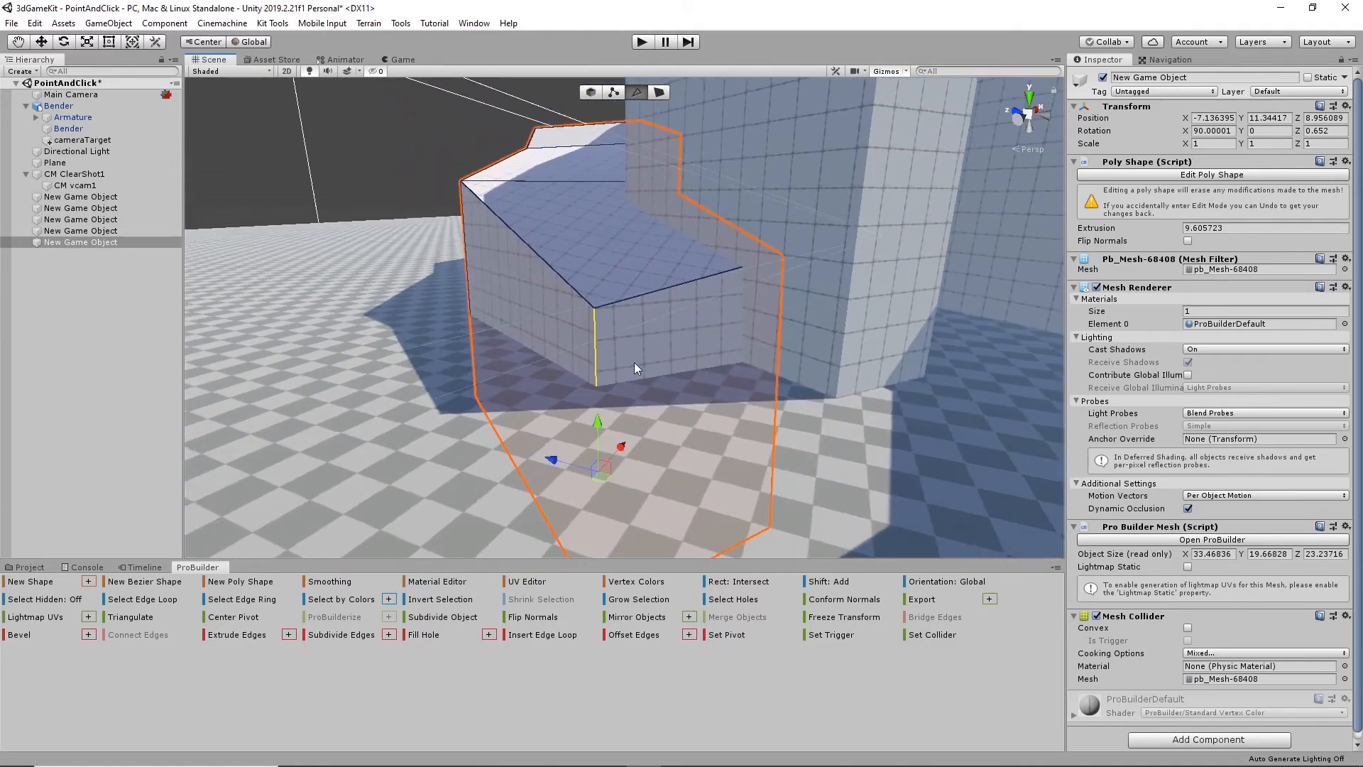
drag(600, 428, 823, 551)
- Extrude the ramp's end face in two further sections, lowering the first, until the footprint is about 33.9 by 40.4 units
click(660, 92)
click(750, 363)
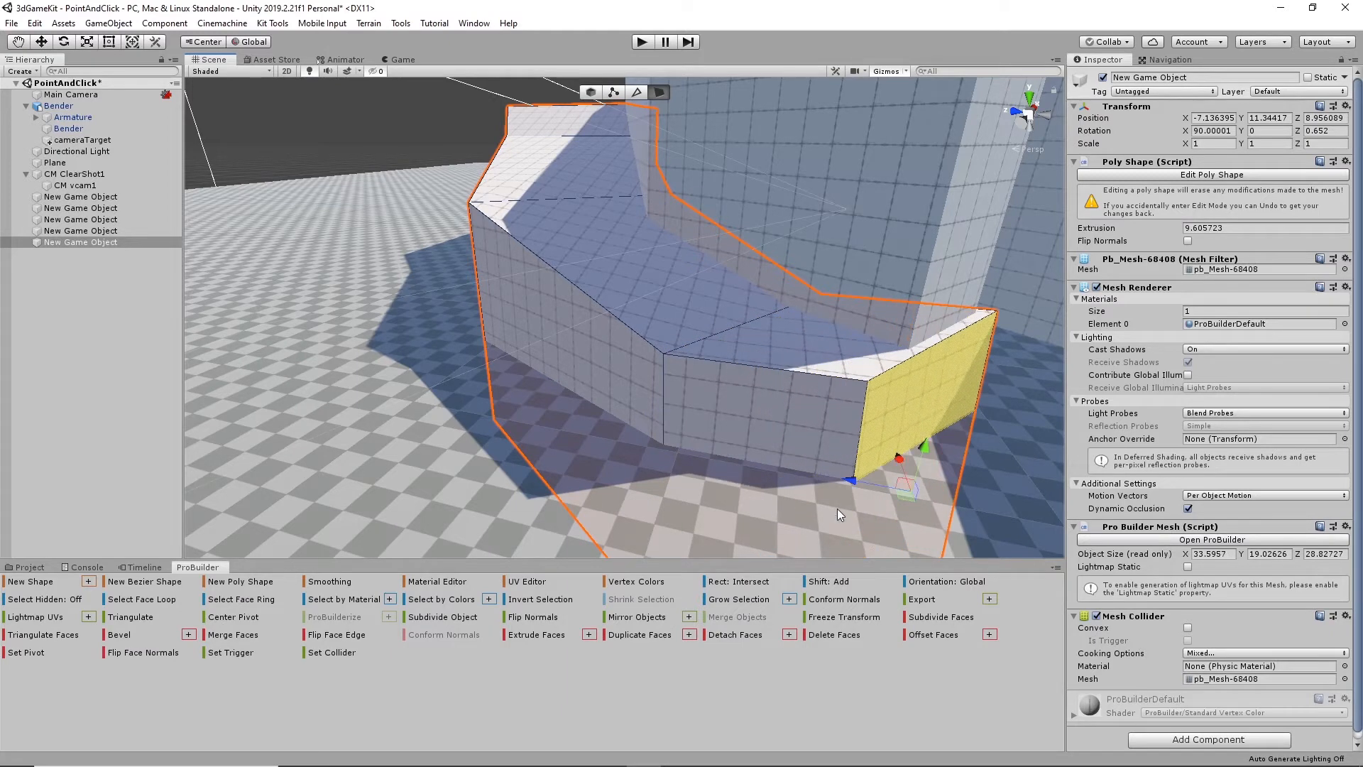
drag(924, 448, 925, 470)
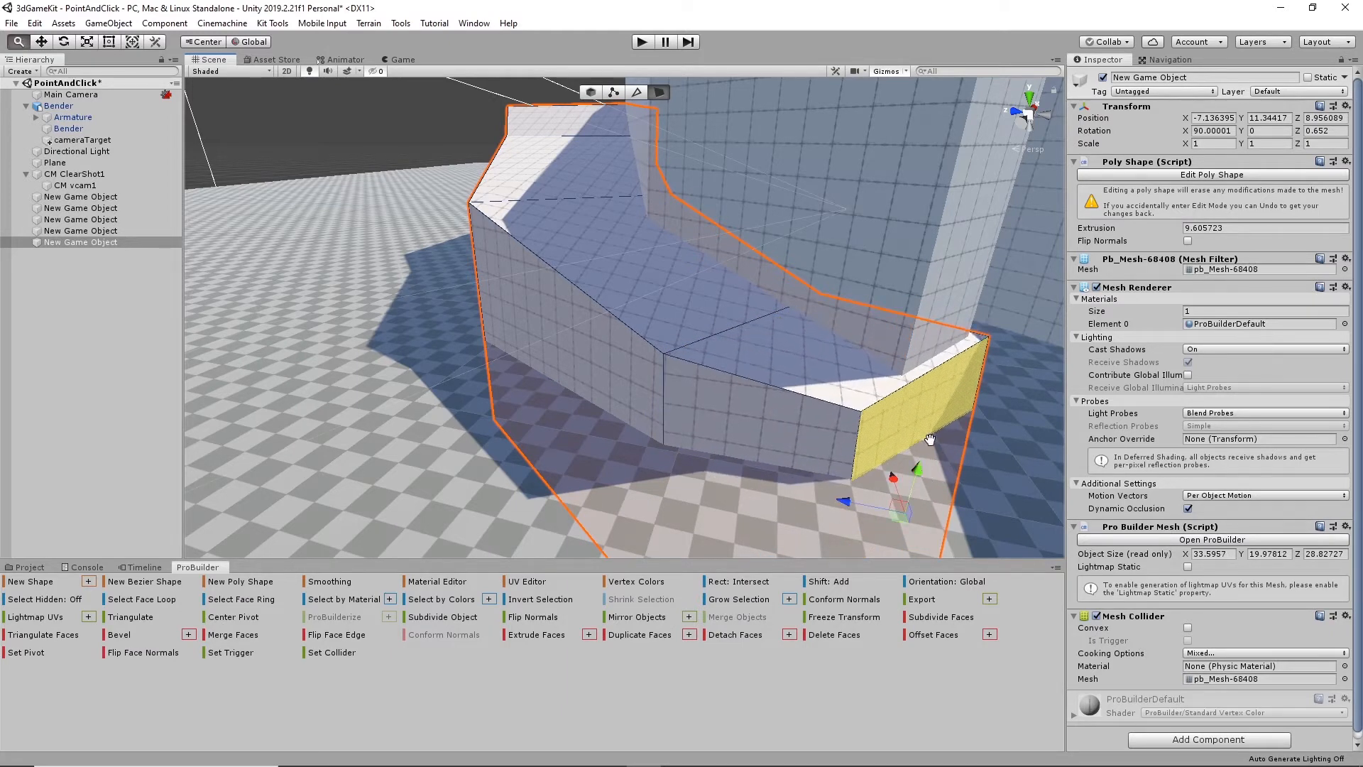
middle_drag(931, 439, 809, 419)
alt+drag(744, 463, 785, 414)
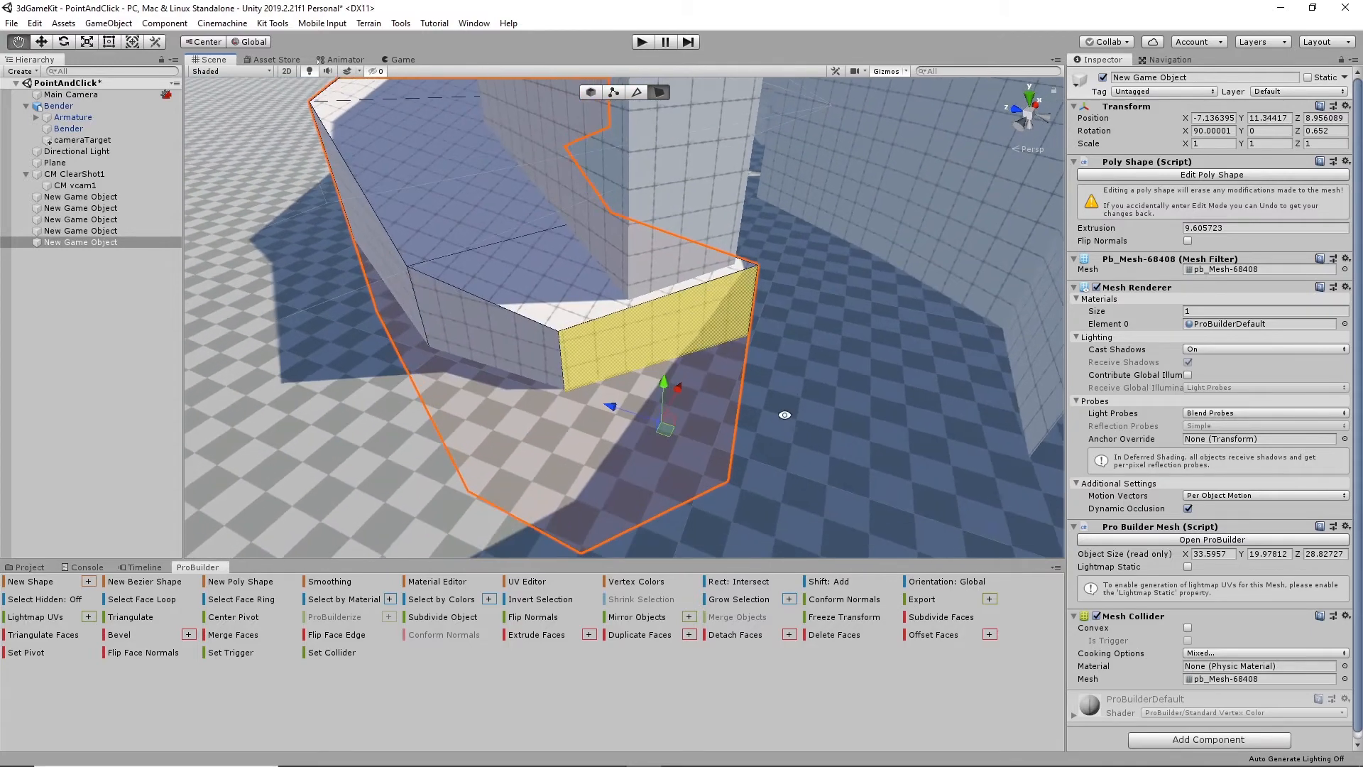
shift+drag(611, 406, 878, 602)
alt+drag(735, 417, 928, 459)
middle_drag(928, 459, 652, 428)
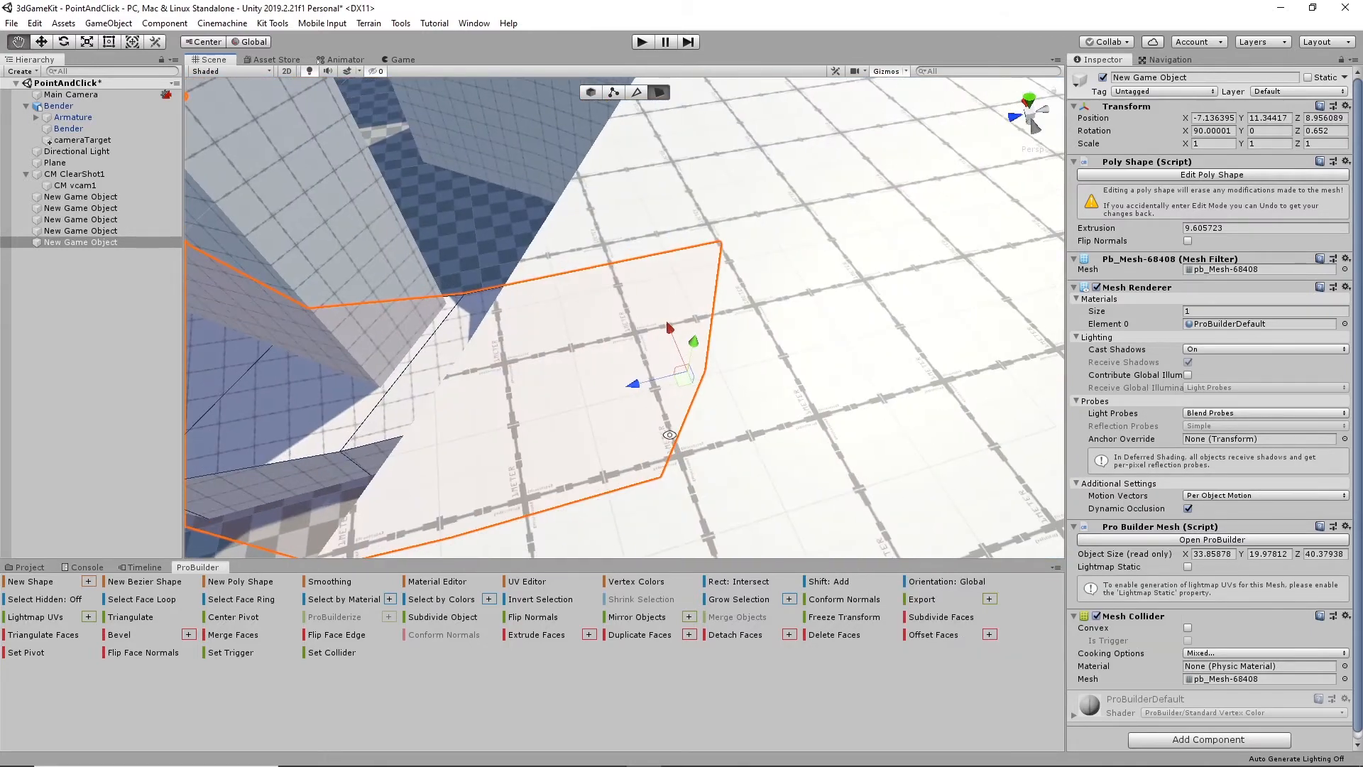
- Extrude the side face of the ramp's last section around the corner into the passage between the walls
alt+drag(669, 435, 681, 440)
alt+drag(703, 381, 736, 334)
click(775, 306)
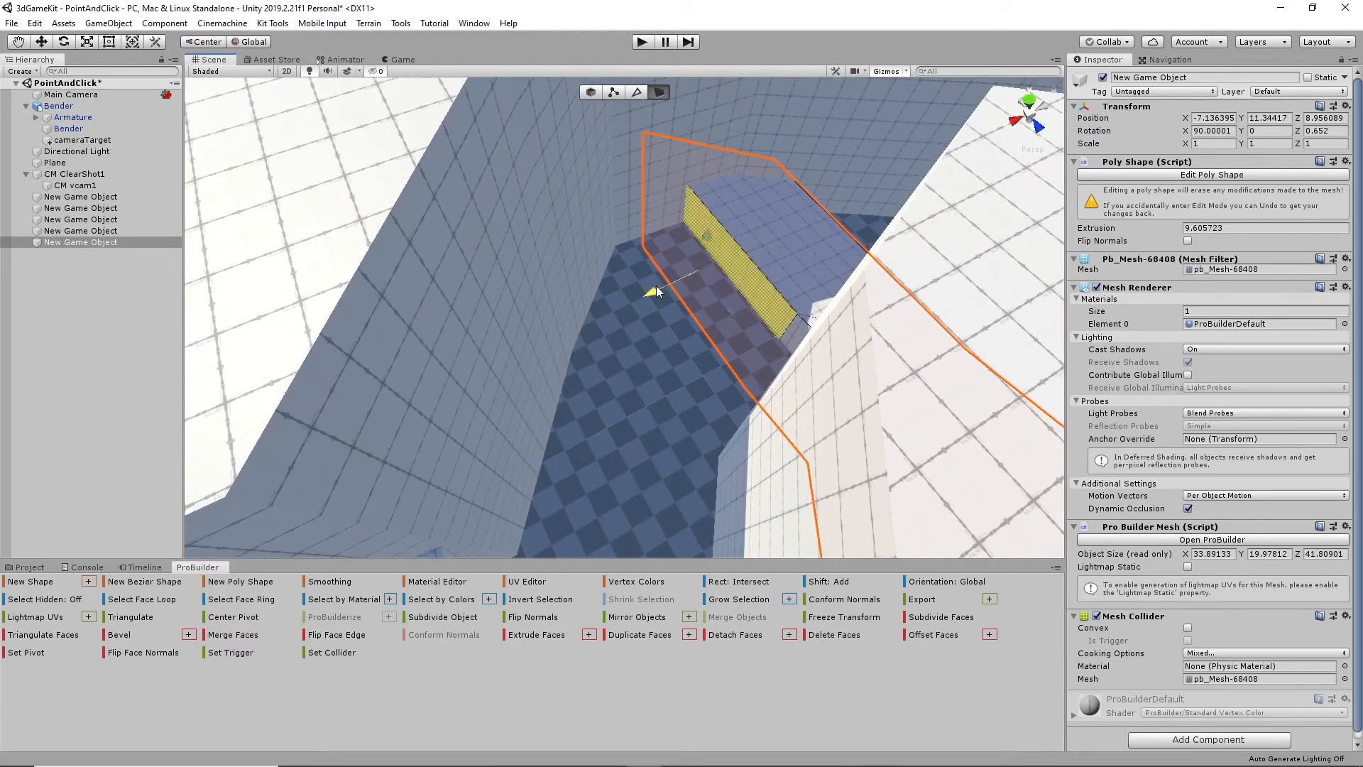
shift+drag(656, 287, 586, 346)
alt+drag(655, 328, 680, 267)
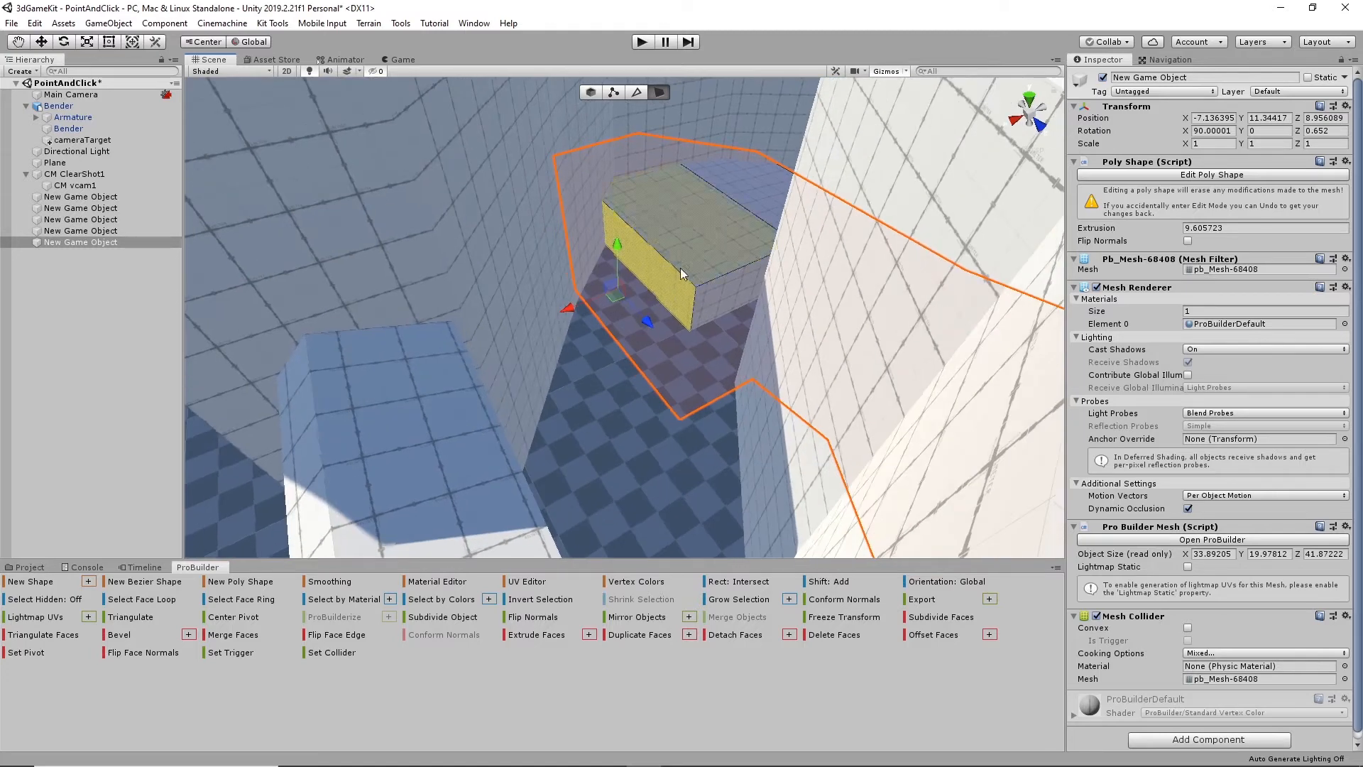
- Lower the upper front edge of the new passage section so its top slopes down toward the floor
click(636, 93)
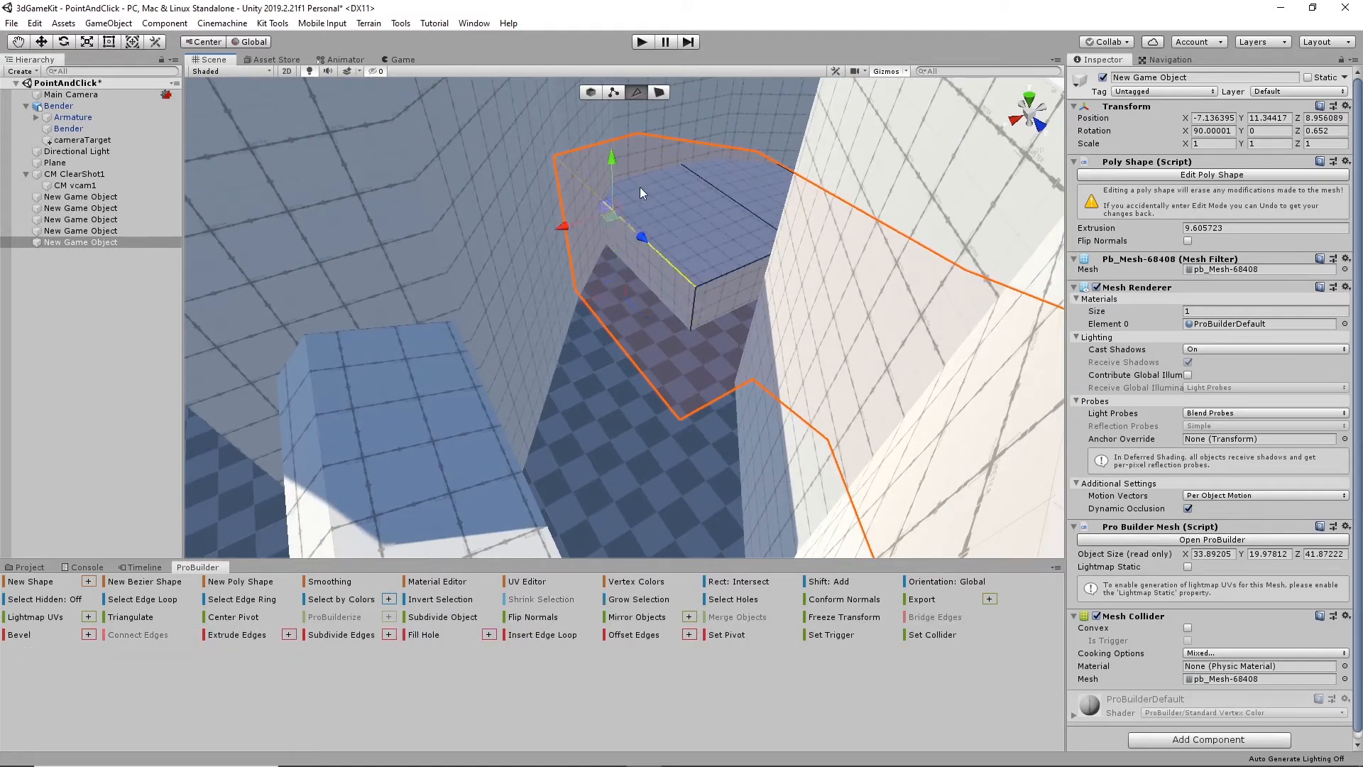
drag(614, 187, 614, 211)
alt+drag(824, 359, 788, 284)
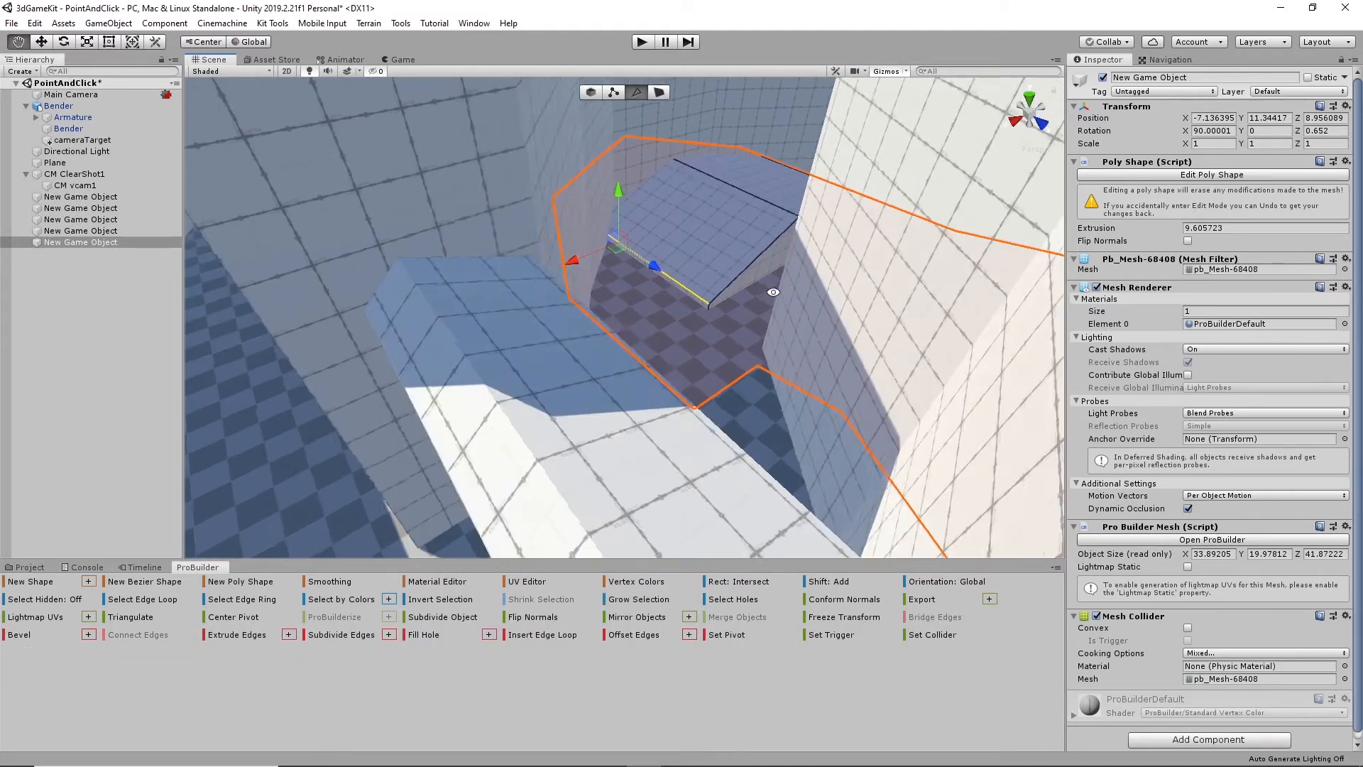
middle_drag(788, 284, 699, 344)
alt+drag(698, 344, 786, 348)
scroll(789, 363, down, 2)
scroll(790, 370, up, 4)
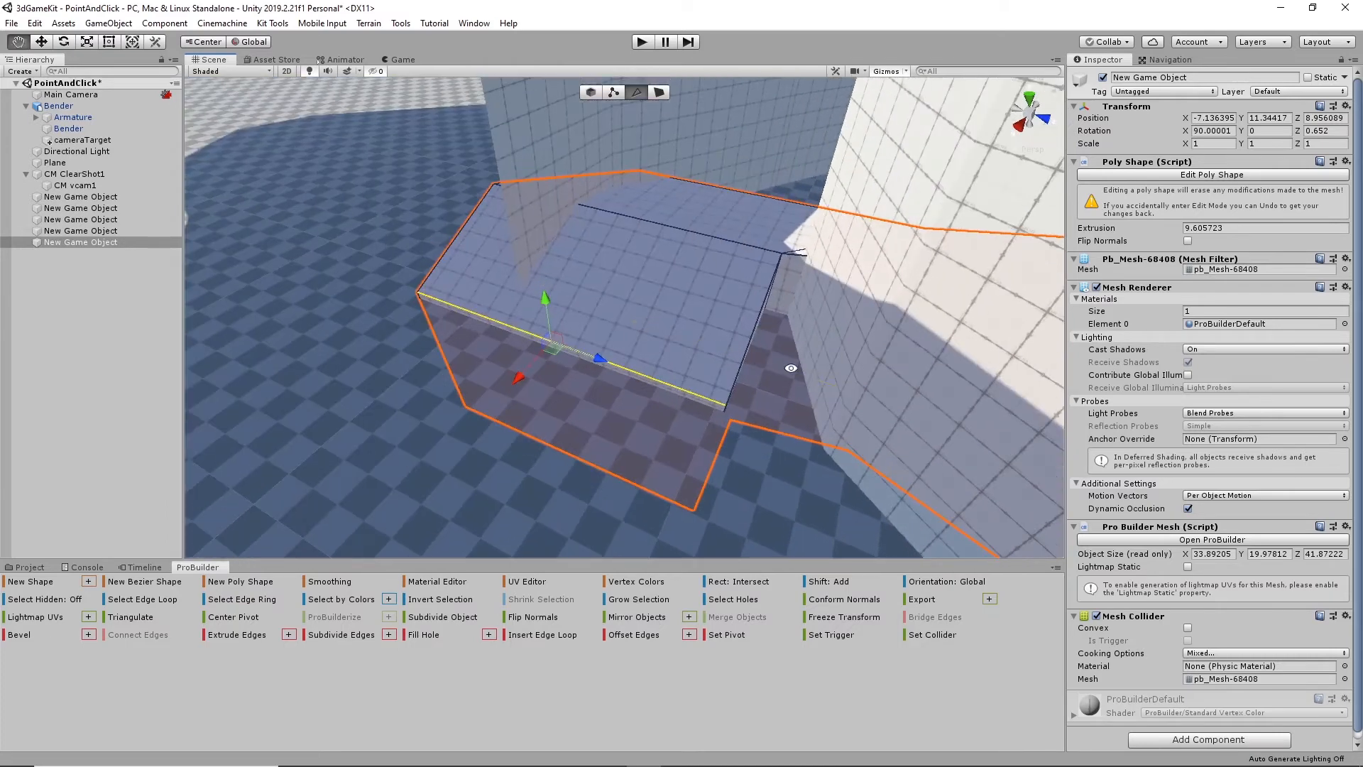
scroll(786, 371, down, 3)
middle_drag(786, 371, 637, 336)
scroll(637, 336, up, 2)
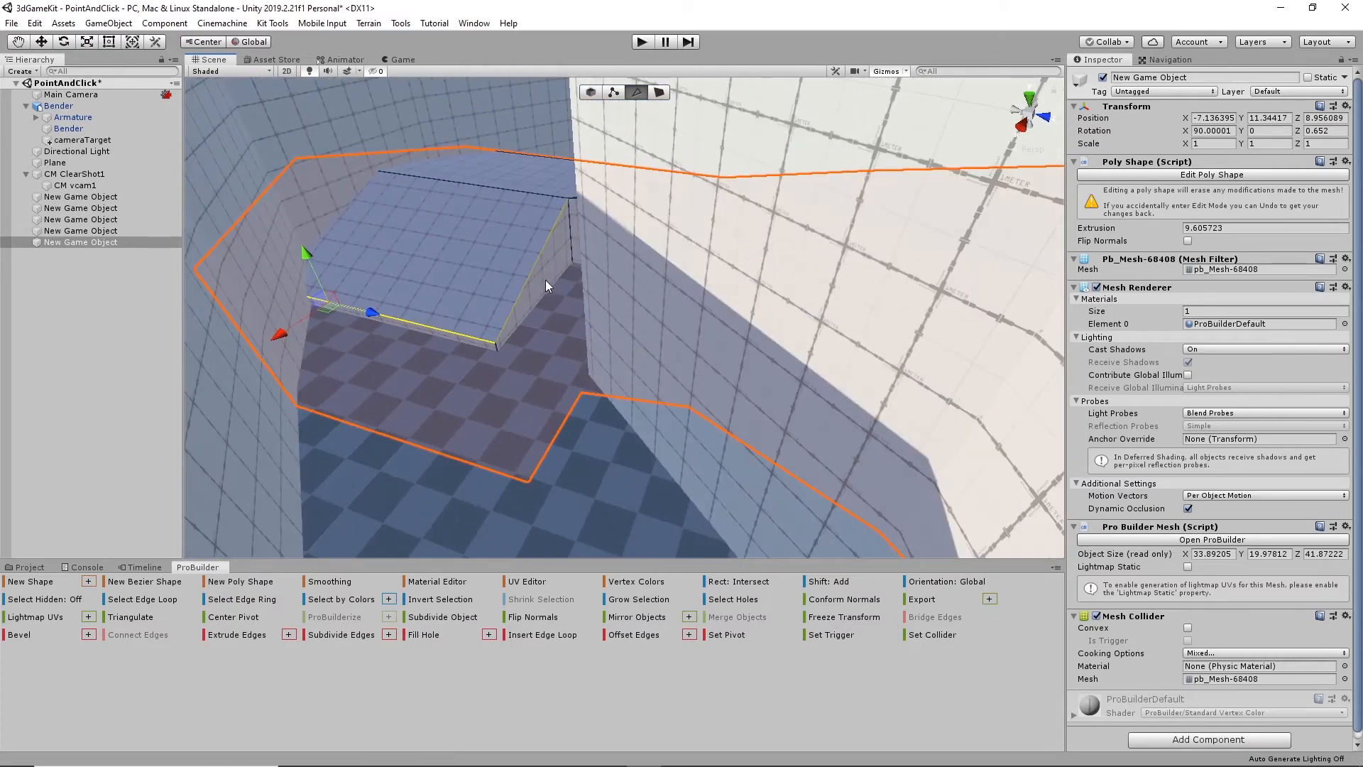
- Slide the sloped section's side edge out to the adjacent wall and adjust the height of its front edge
click(542, 251)
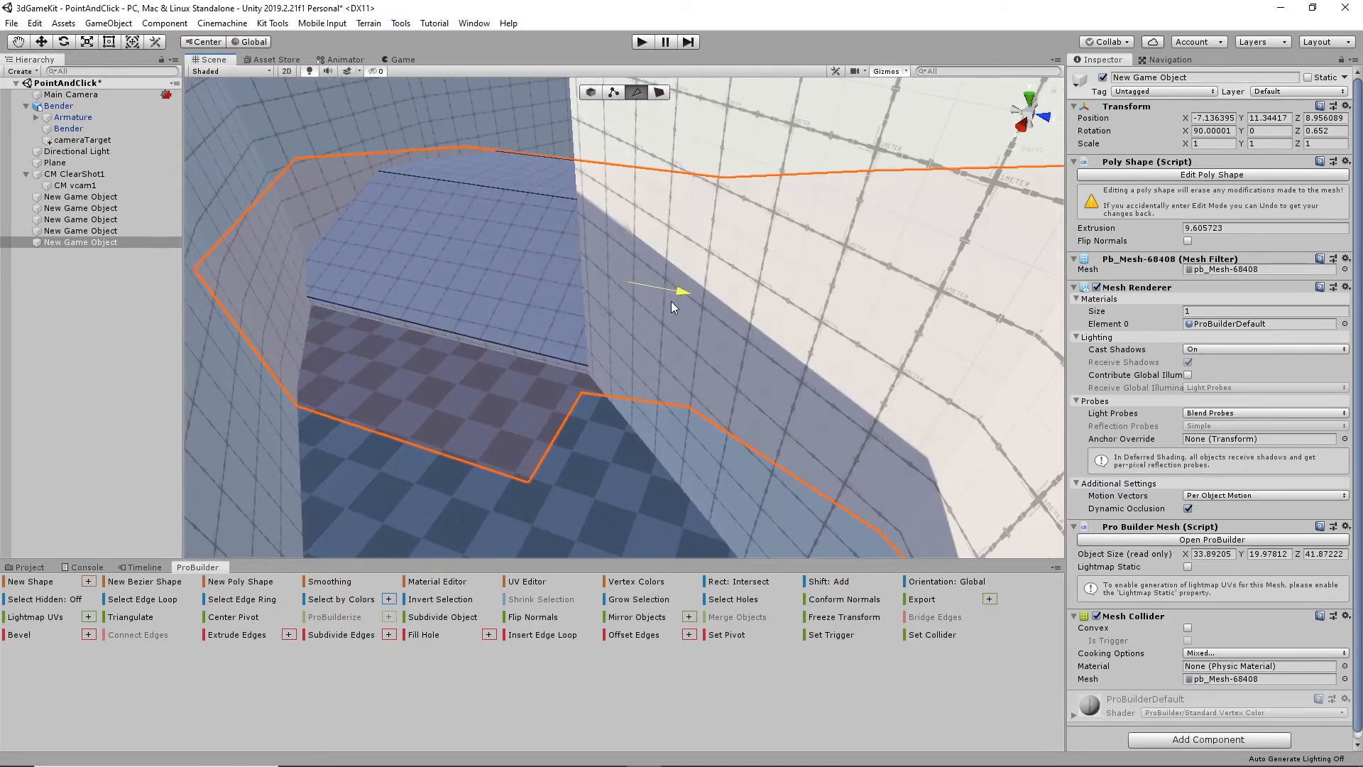
alt+drag(685, 304, 542, 321)
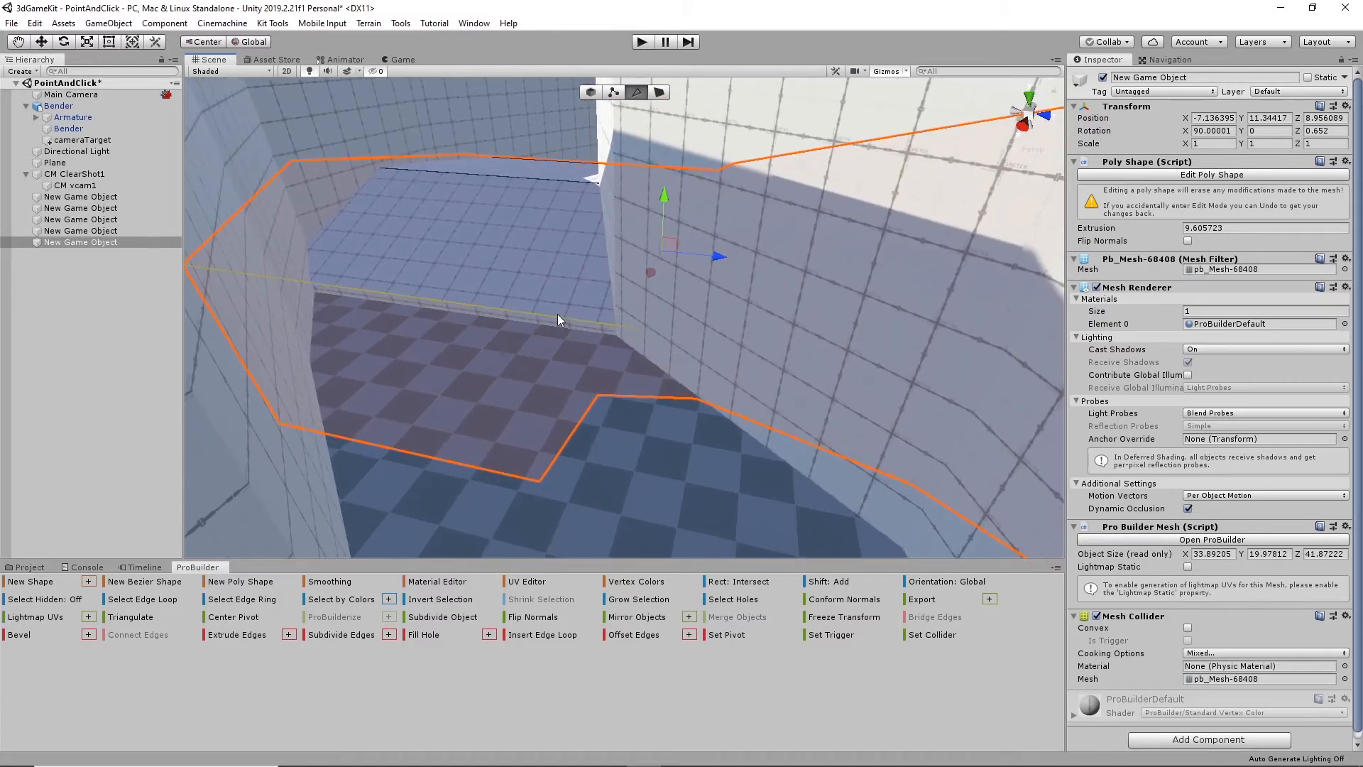
click(557, 321)
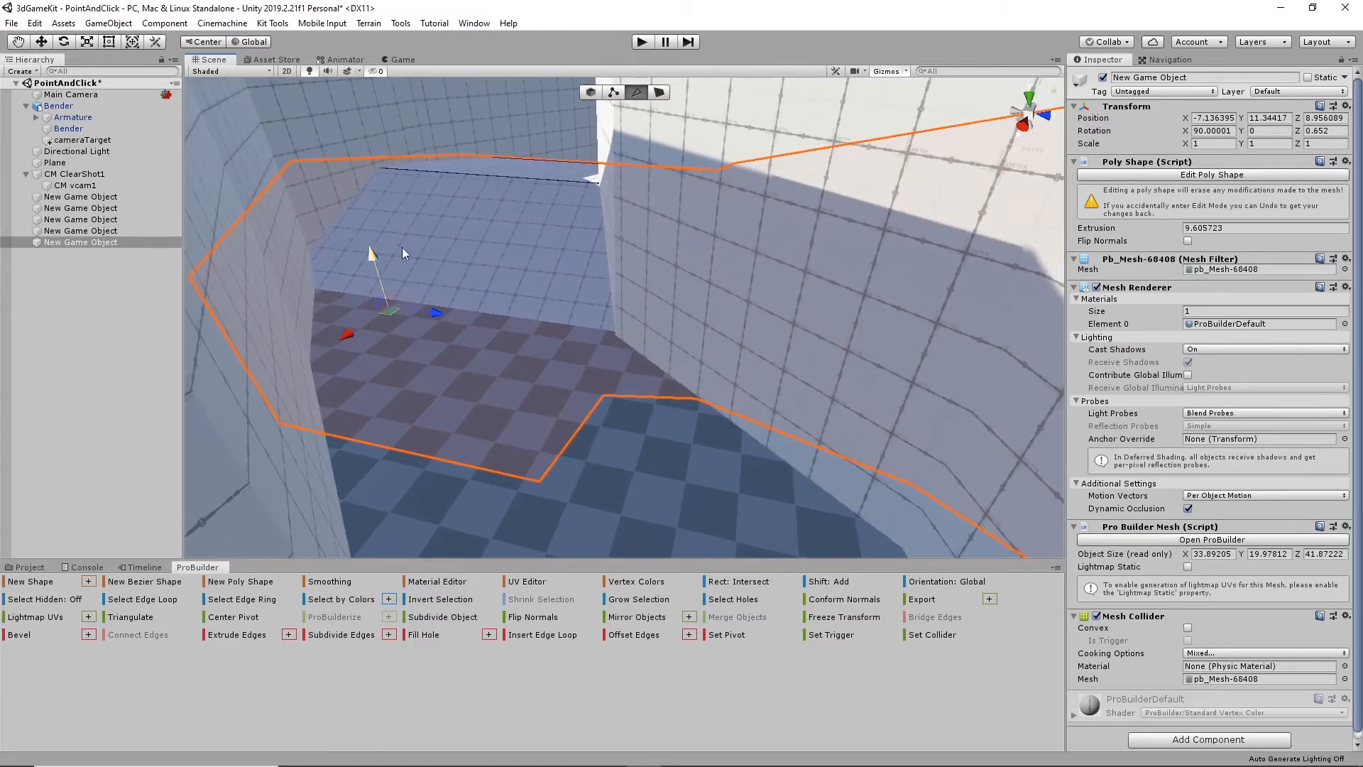
alt+drag(402, 249, 355, 307)
middle_drag(356, 308, 558, 382)
- Extrude the ramp's side face on the far side of the corner outward until the footprint is about 41.4 by 42 units
click(659, 93)
click(660, 313)
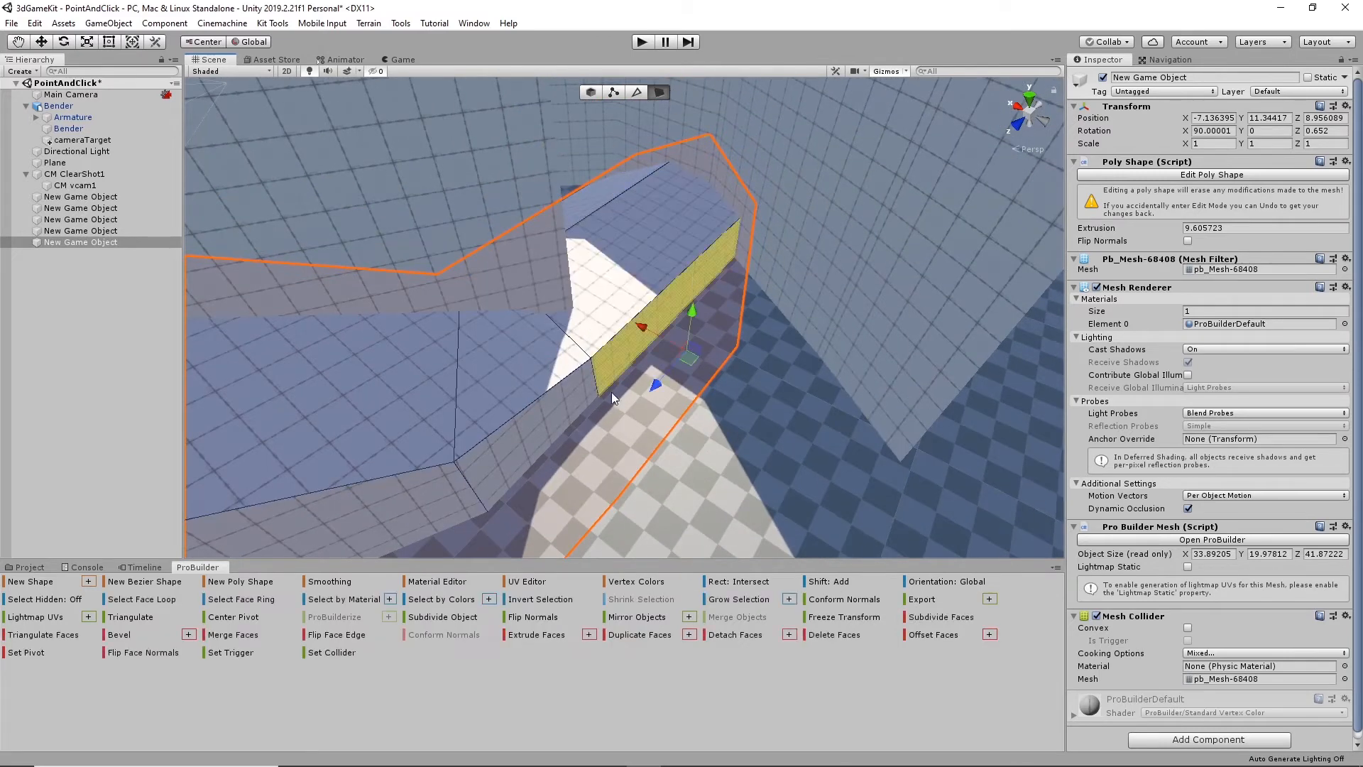
drag(611, 355, 724, 470)
- Lower the inner vertex of the ramp's top edge where it bends beside the block
alt+drag(763, 331, 566, 283)
scroll(567, 283, up, 3)
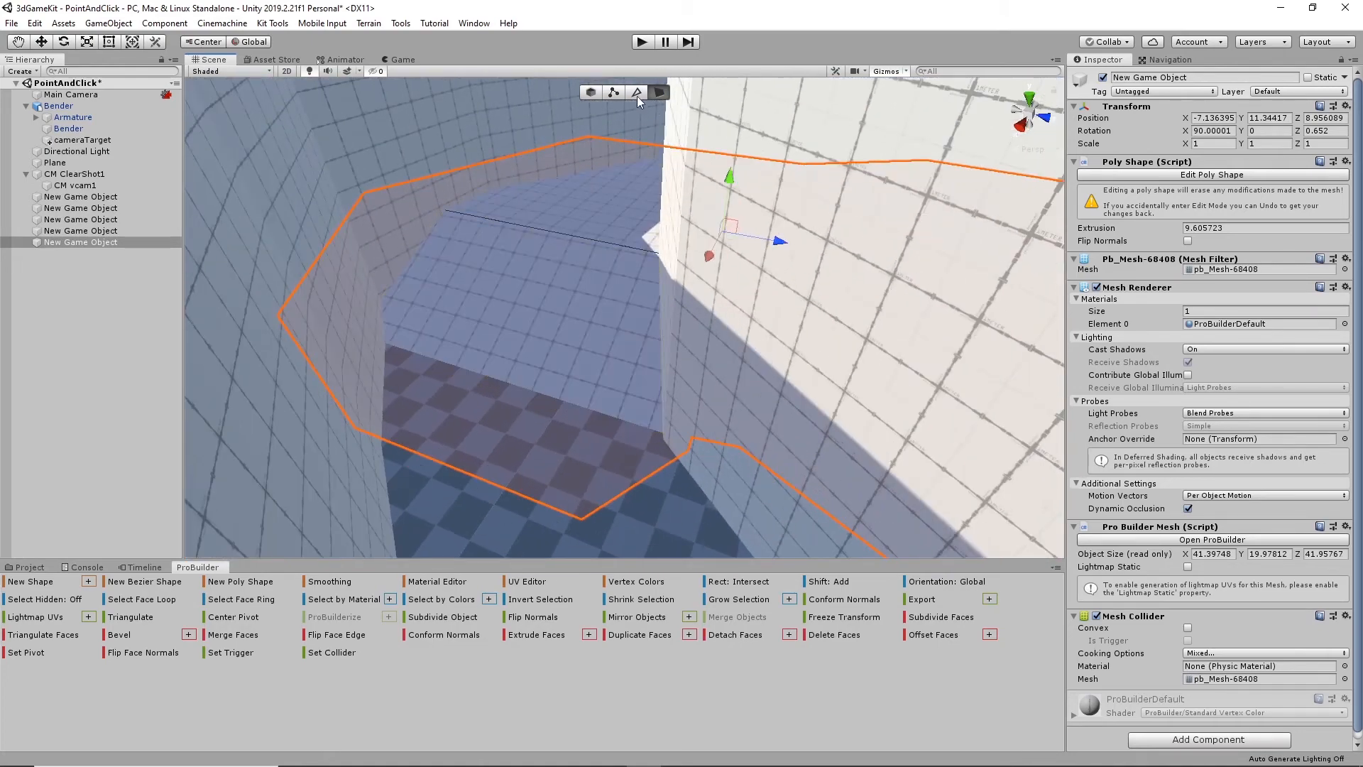
key(k)
click(571, 231)
drag(521, 171, 424, 285)
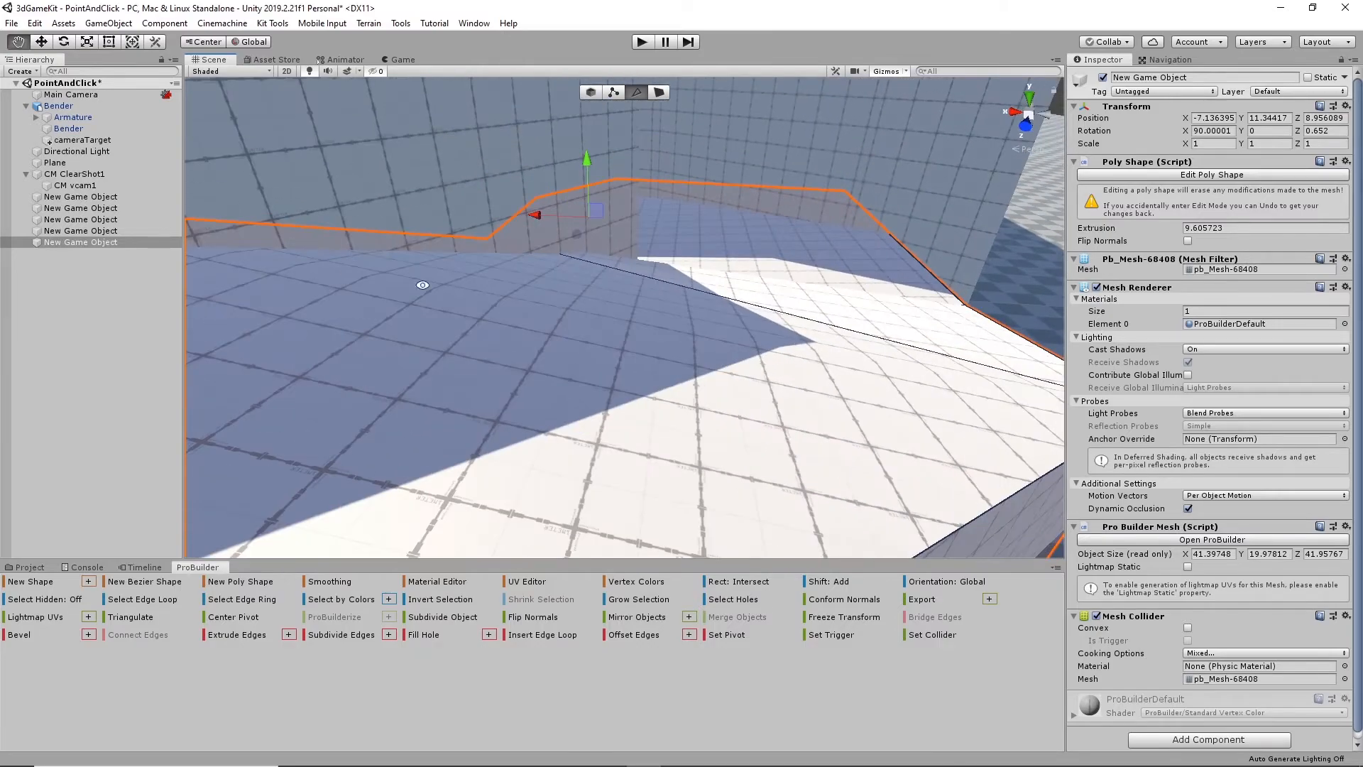
scroll(650, 327, down, 3)
alt+drag(649, 326, 500, 323)
scroll(562, 350, up, 2)
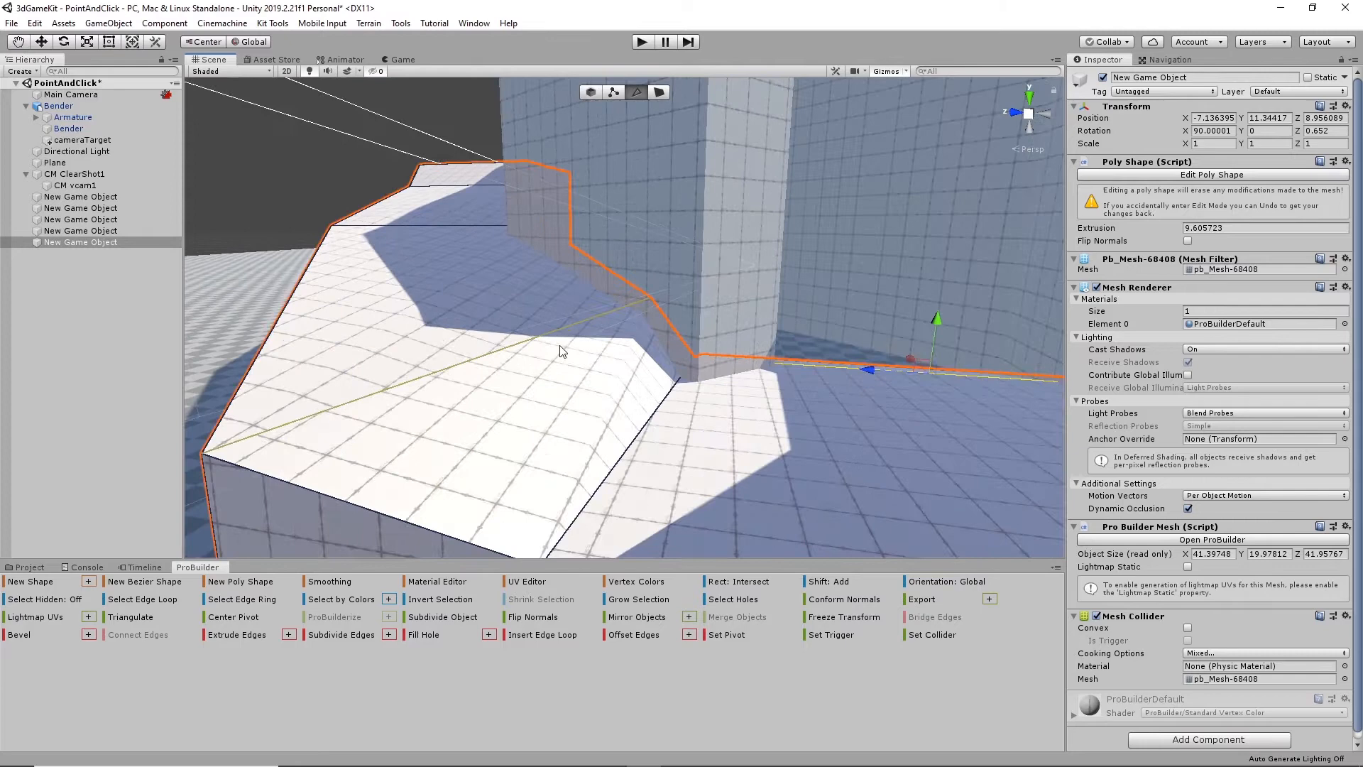
click(622, 310)
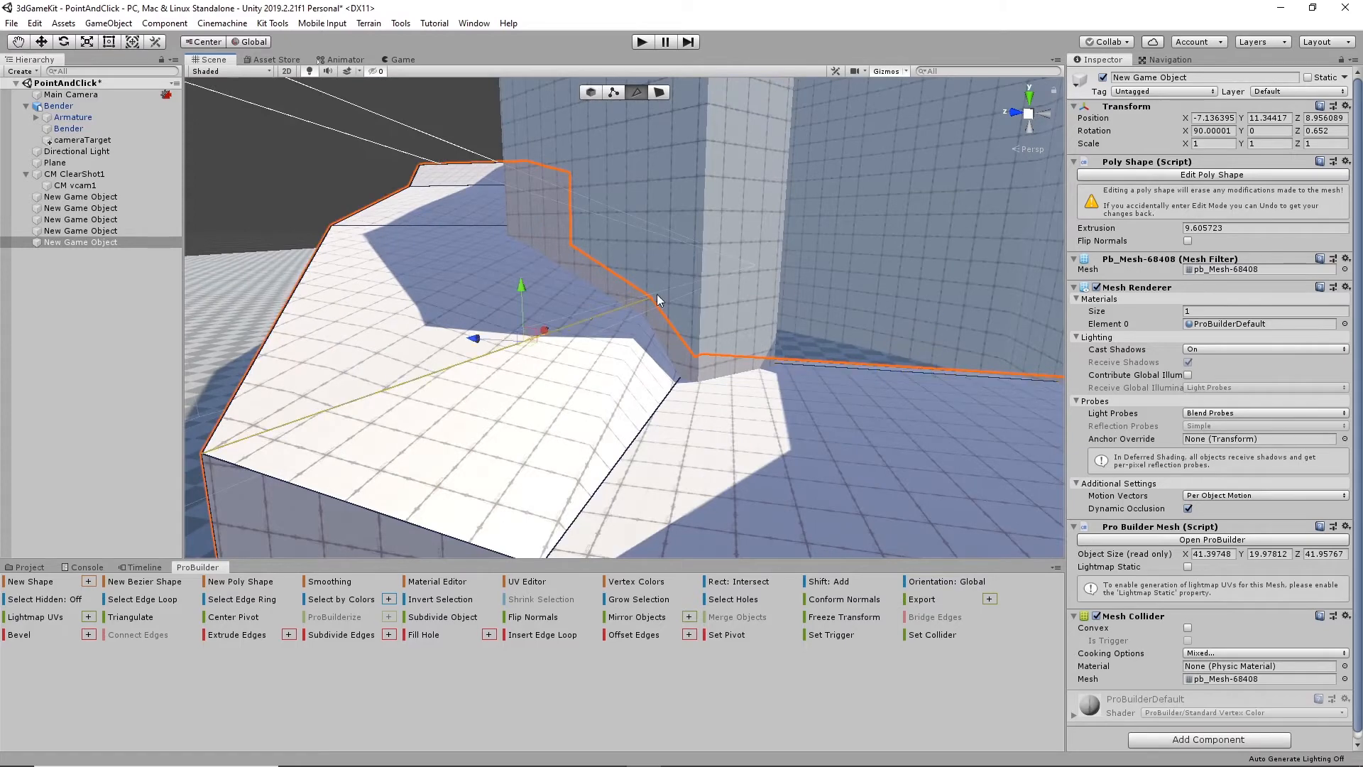
click(614, 92)
drag(648, 246, 649, 275)
- Raise the top corner vertices at the ramp's high end, first the wall side and then the outer side, to about 22 units overall height
alt+drag(433, 271, 560, 344)
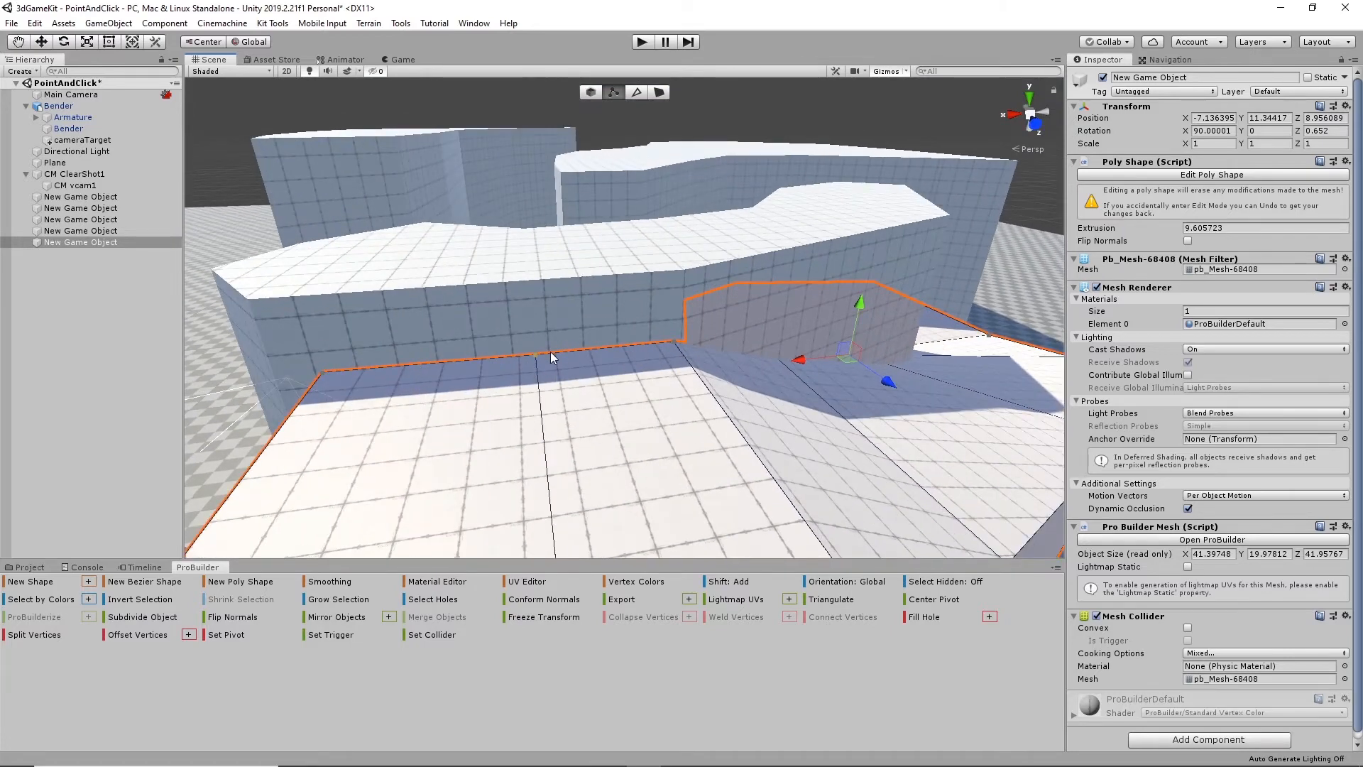
click(323, 370)
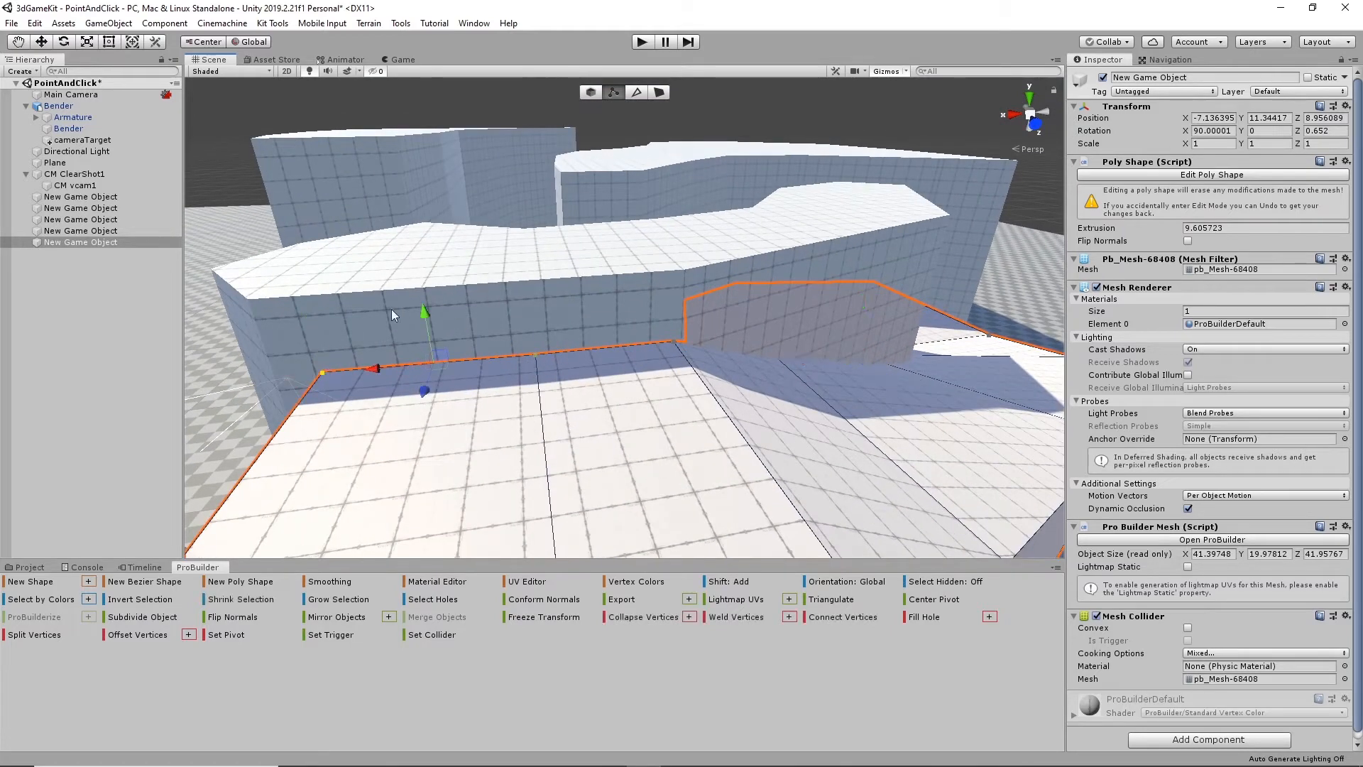
drag(429, 313, 400, 252)
alt+drag(680, 353, 525, 355)
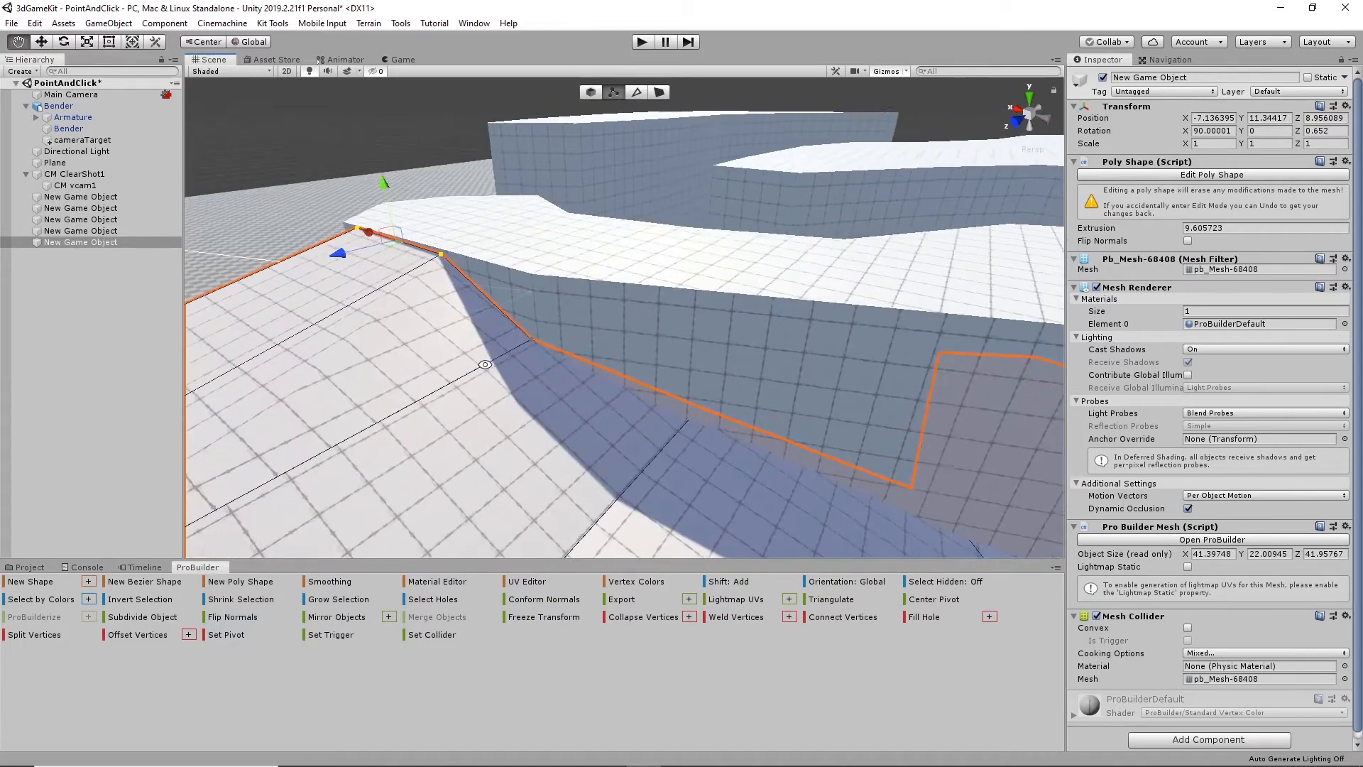
middle_drag(526, 355, 699, 352)
alt+drag(700, 352, 505, 306)
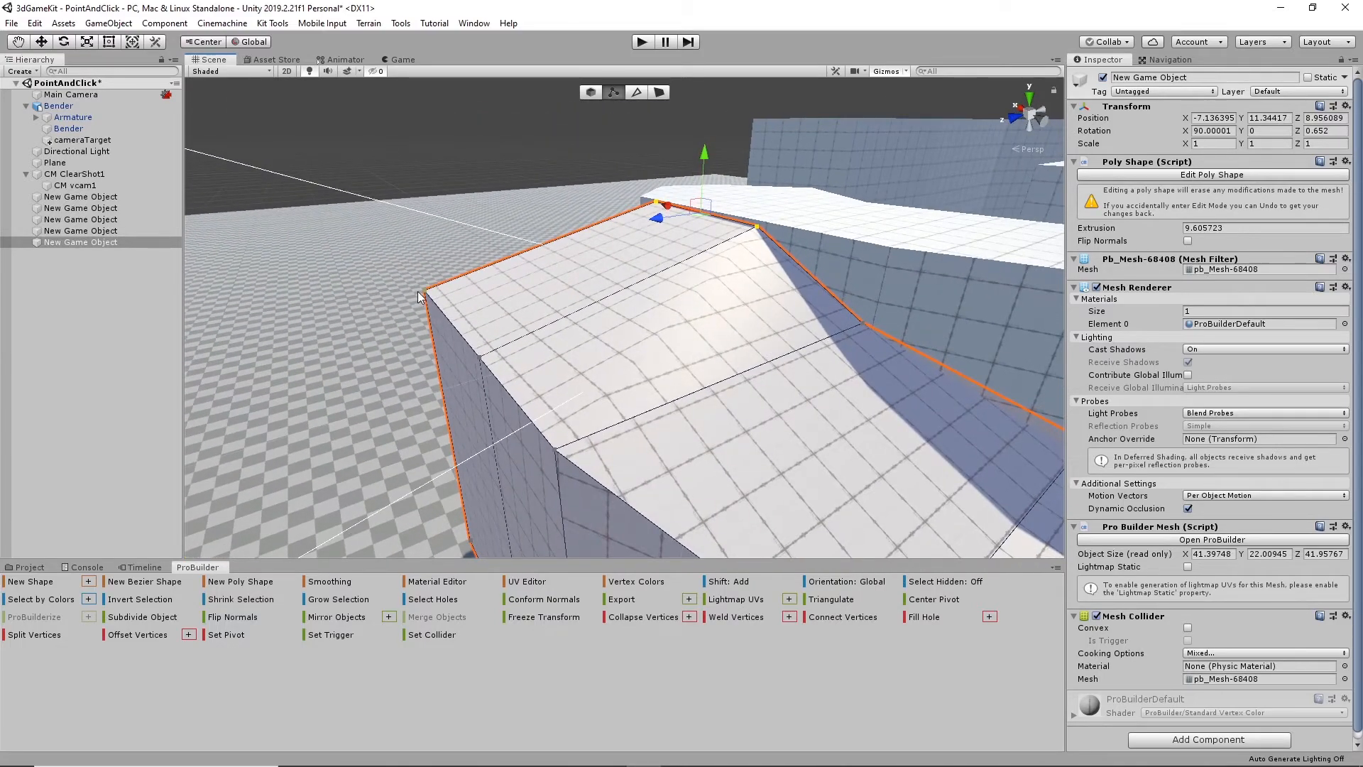
drag(437, 269, 438, 226)
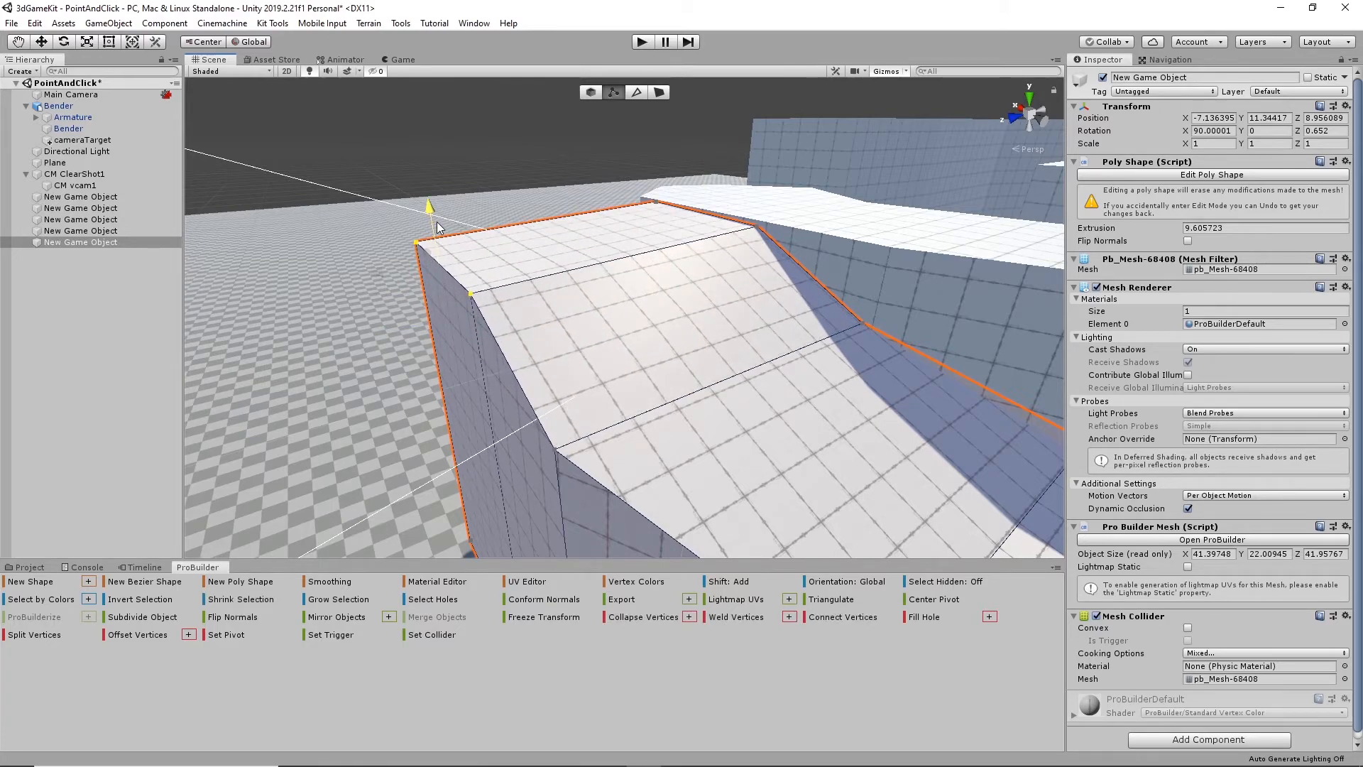
- Review the reshaped ramp from several sides, leave vertex editing and deselect the ramp
alt+drag(659, 353, 677, 403)
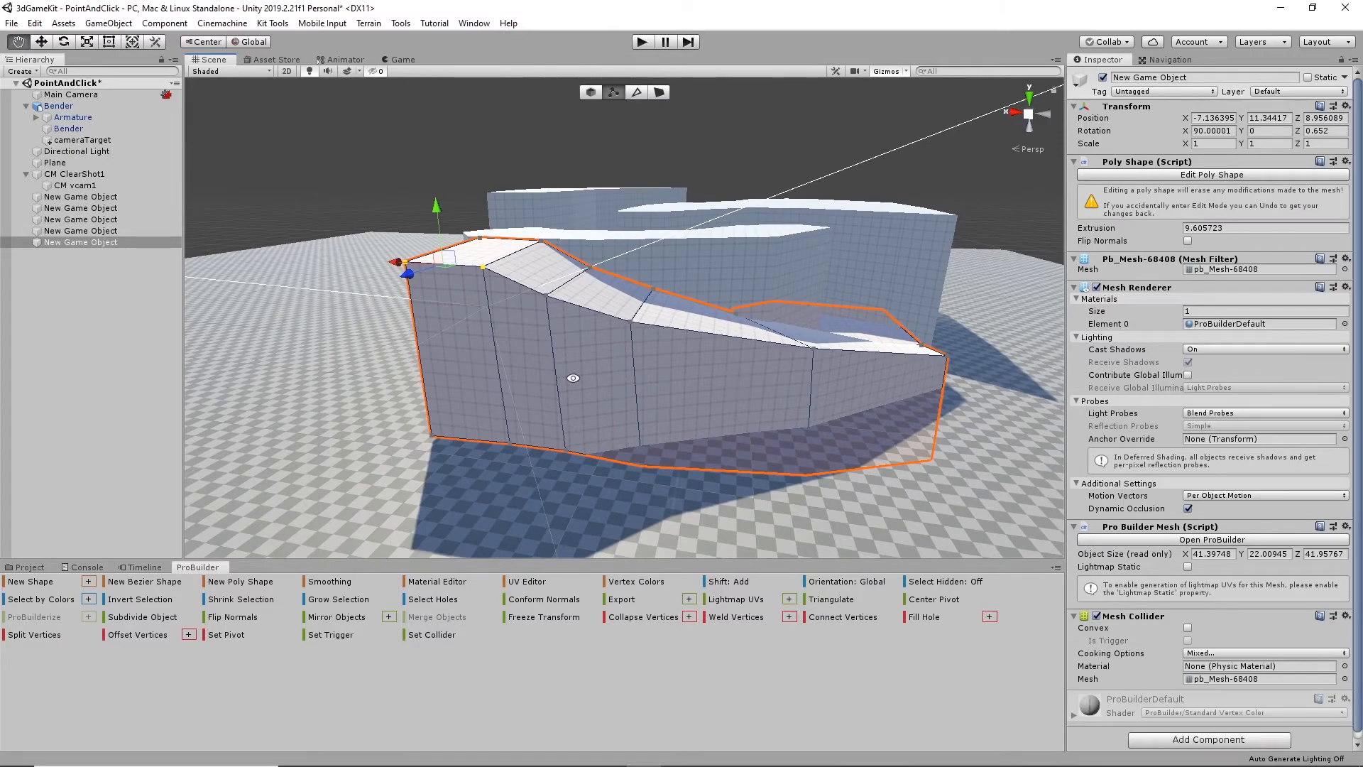
alt+drag(573, 378, 593, 438)
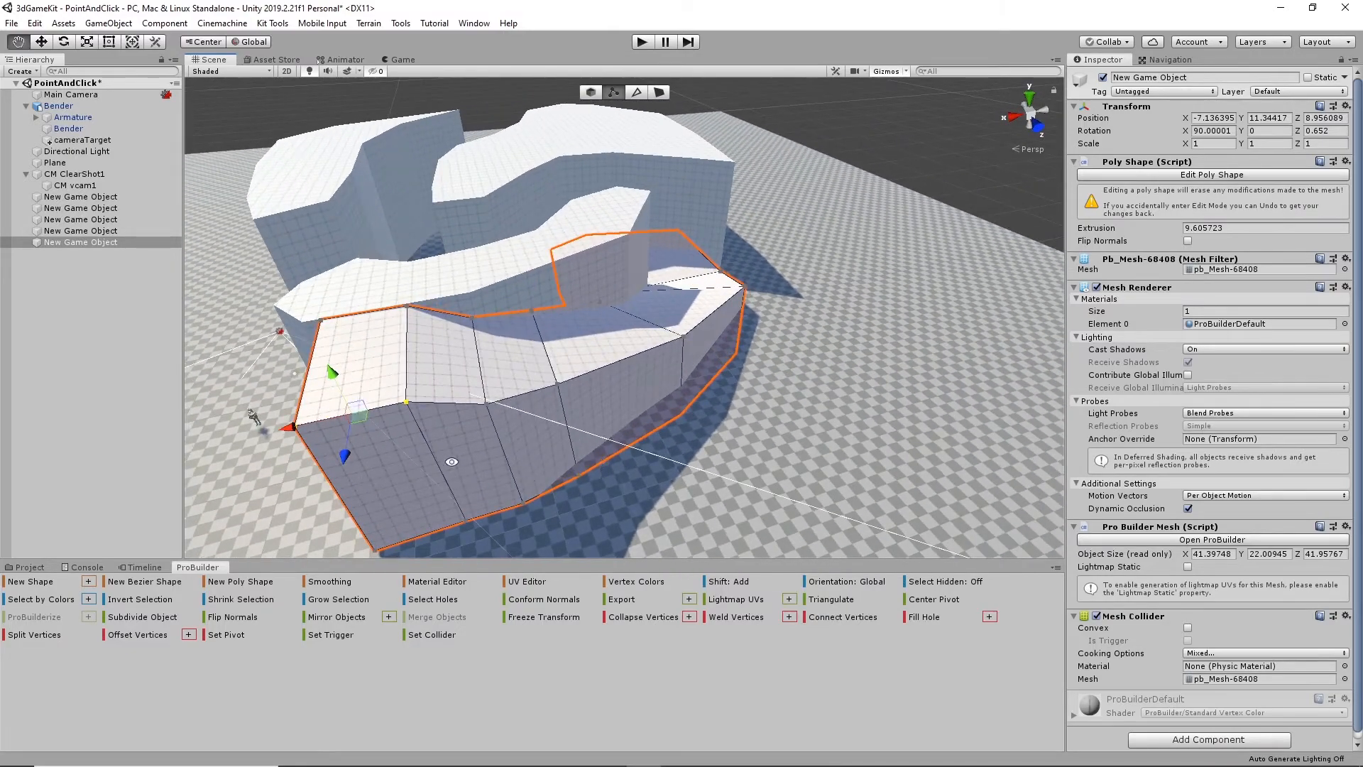
alt+drag(452, 461, 636, 514)
alt+drag(854, 259, 749, 237)
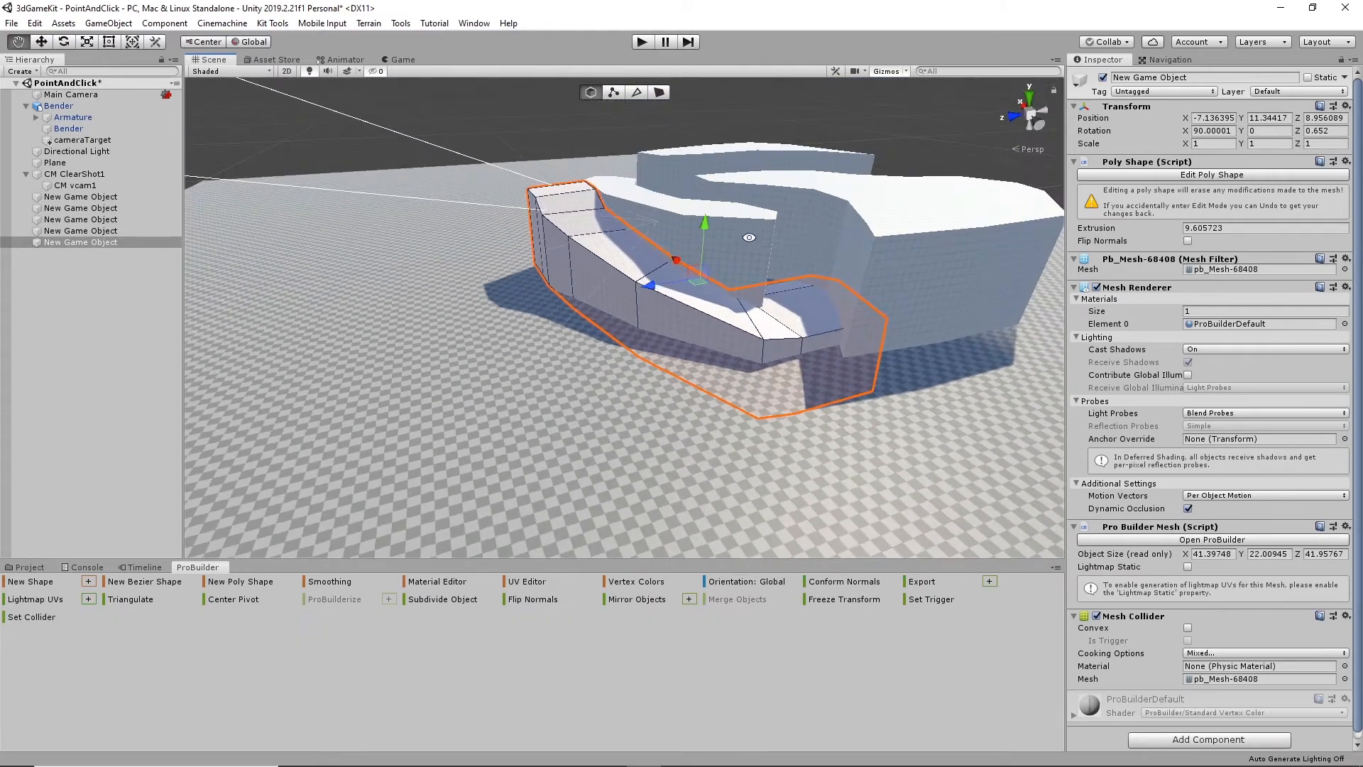
click(581, 143)
alt+drag(581, 143, 658, 437)
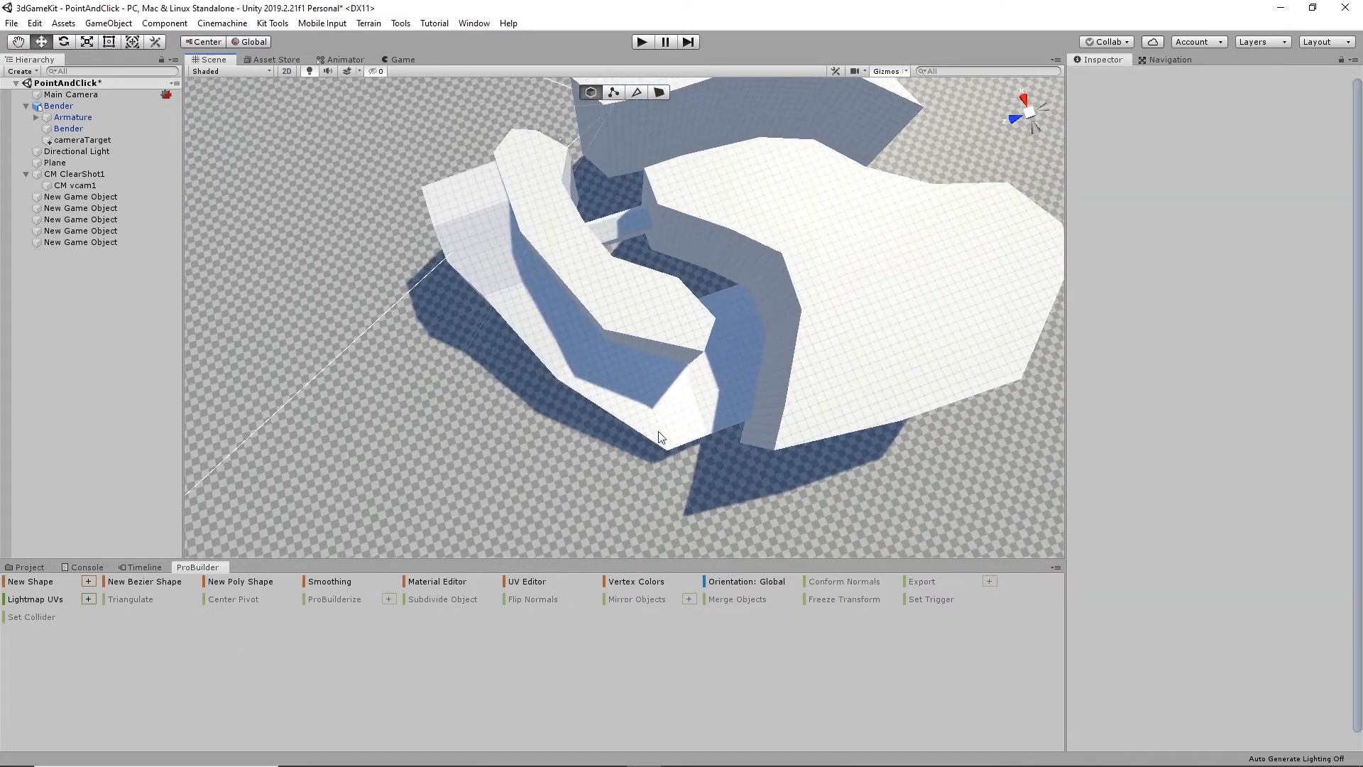
- Outline a new poly shape that follows the ramp's outer side, sweeps widely around its high end and closes near the ramp's low end
click(237, 582)
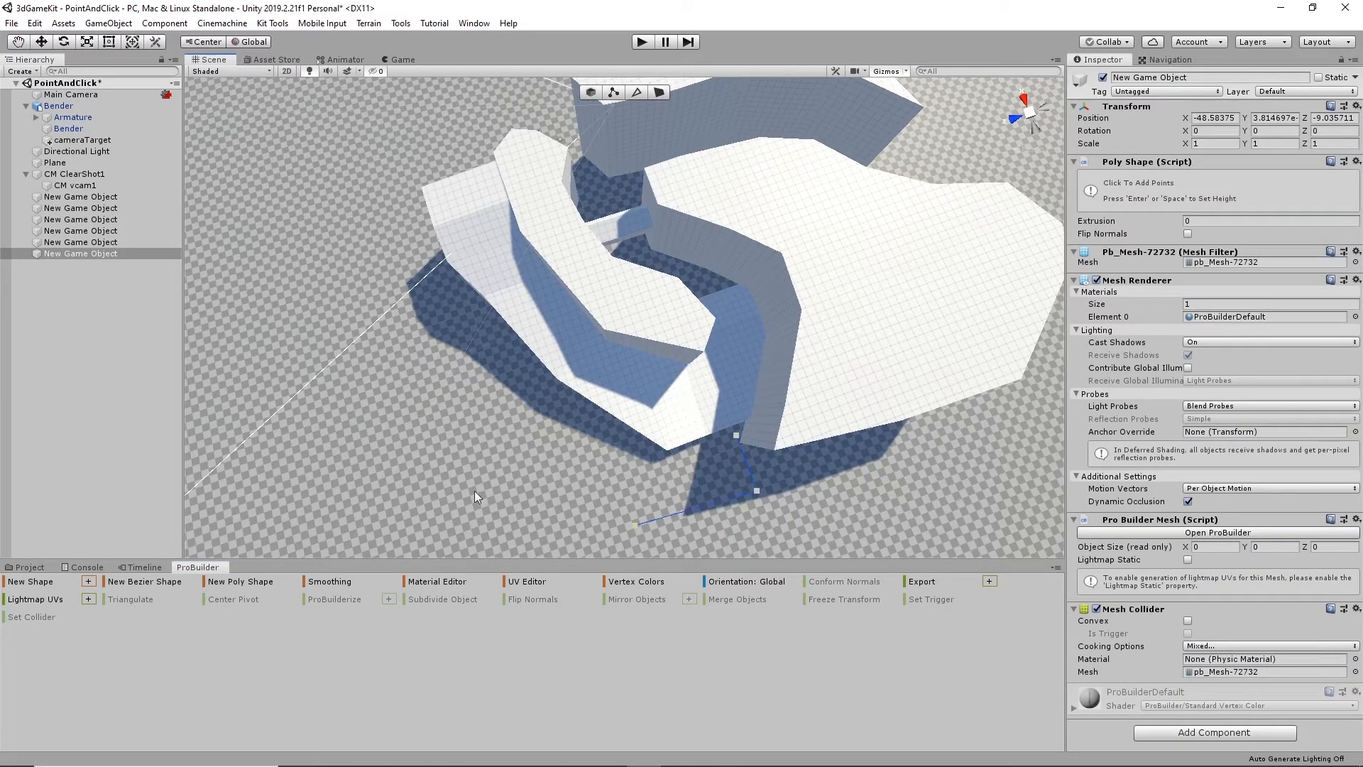
click(285, 289)
click(315, 231)
alt+drag(381, 196, 778, 357)
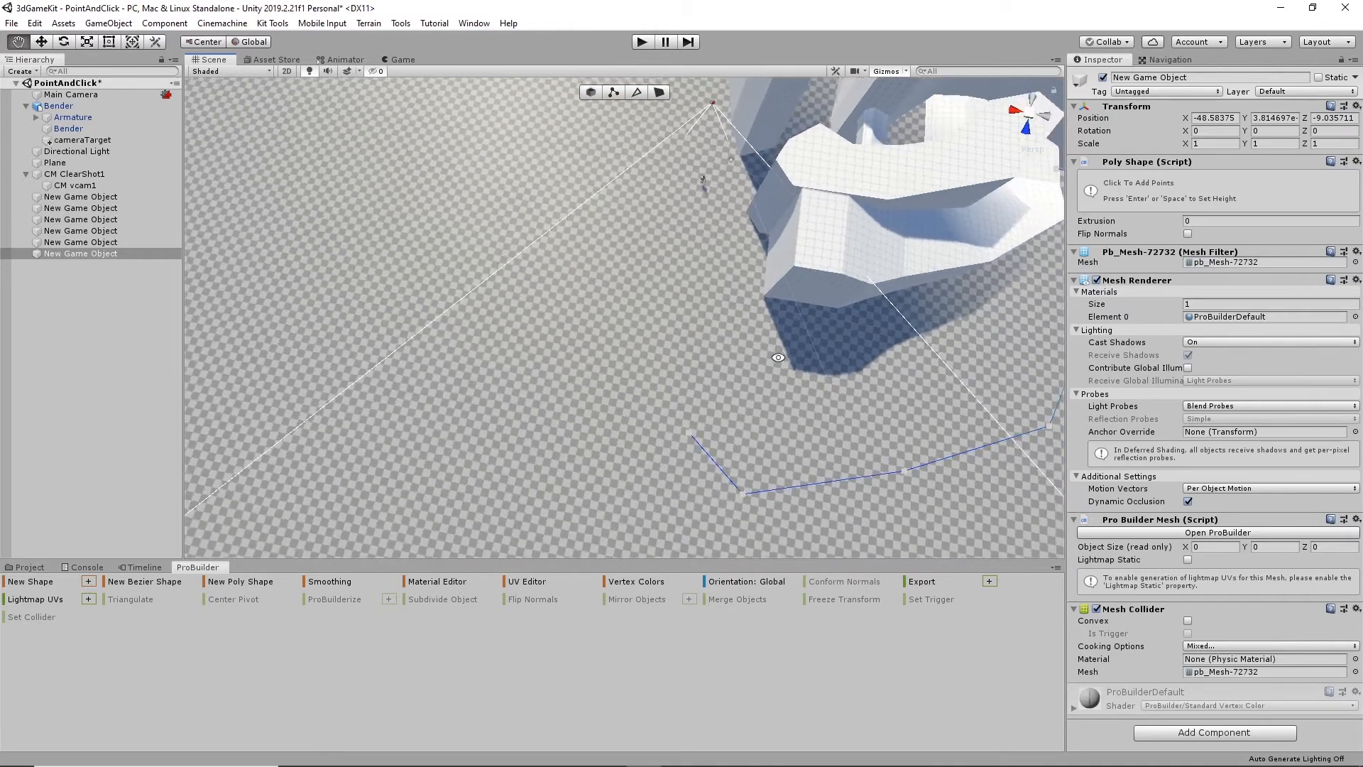
click(689, 296)
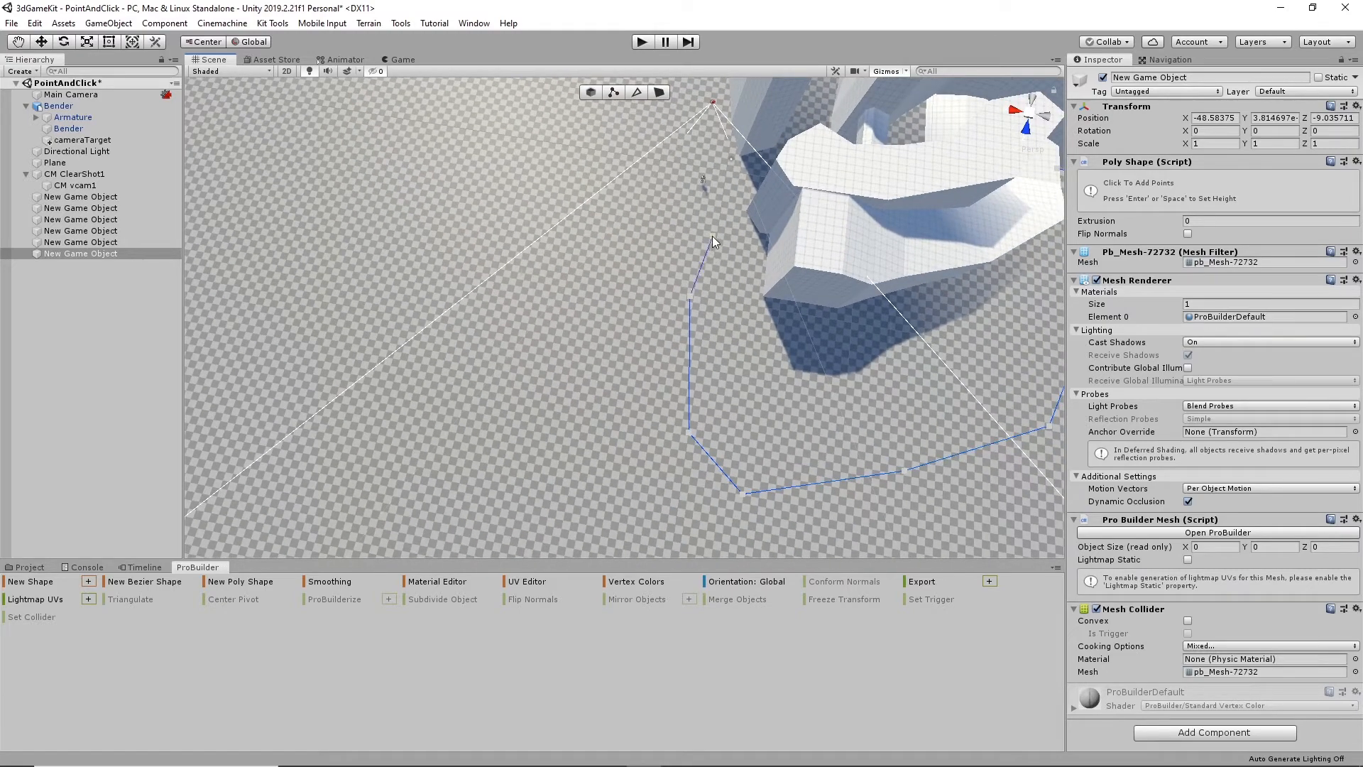
click(741, 220)
click(855, 310)
alt+drag(930, 342, 608, 358)
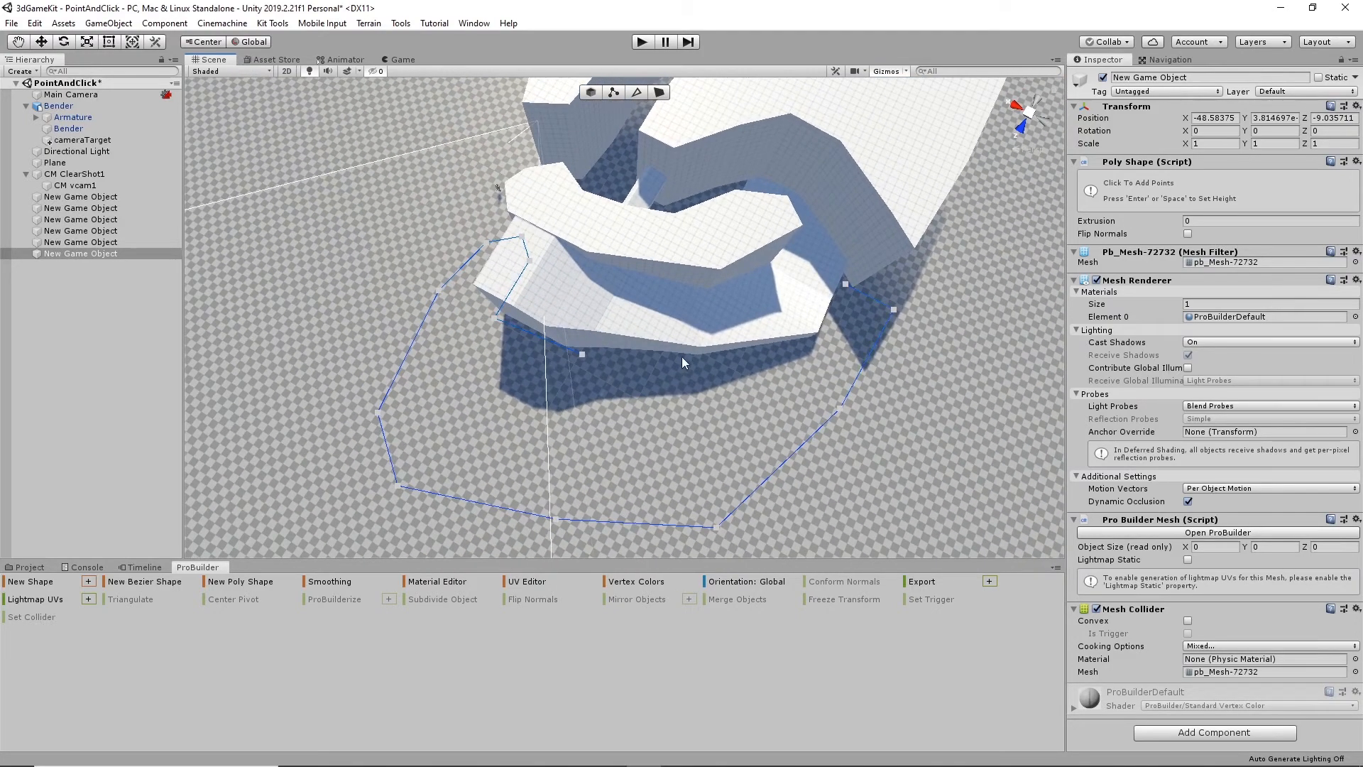
alt+drag(832, 335, 866, 368)
click(854, 375)
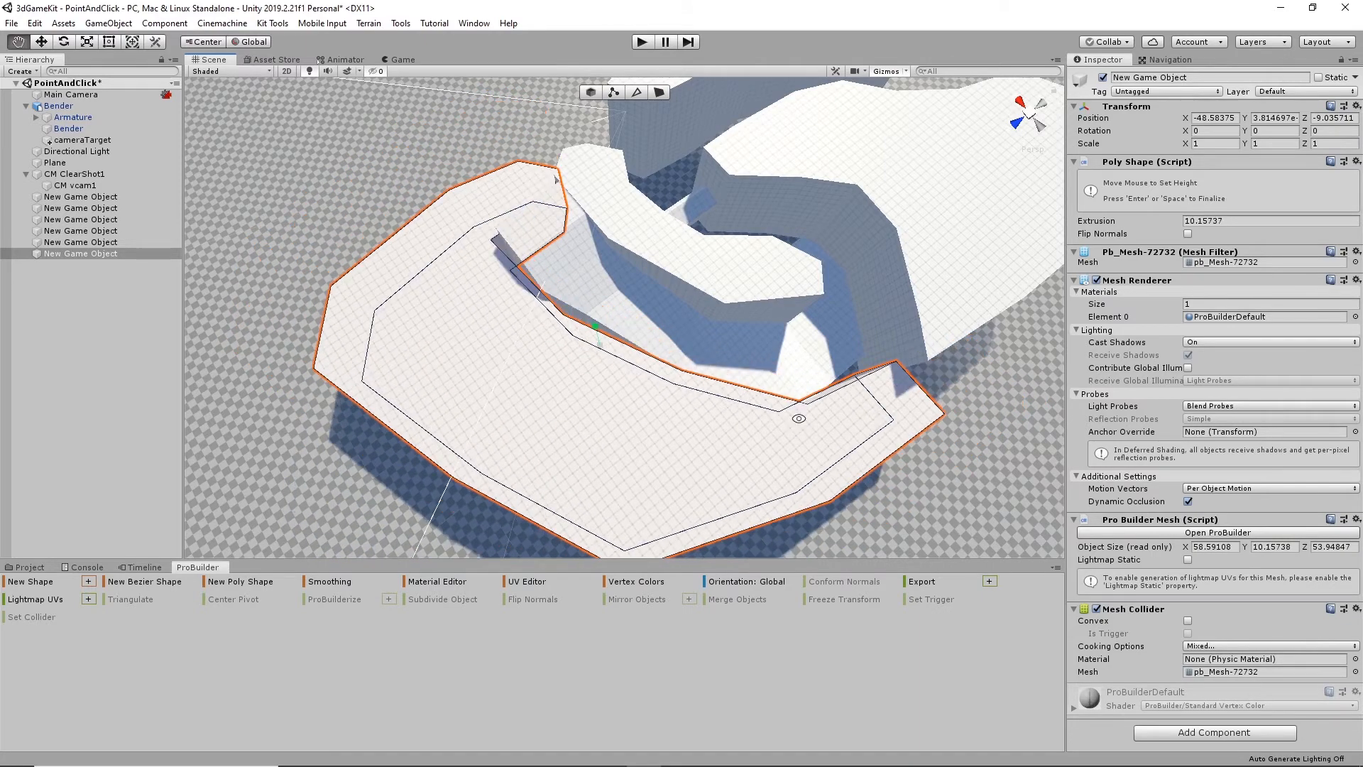
- Extrude the outlined poly shape about 50.5 units below the ground and finalize it
alt+drag(797, 417, 594, 296)
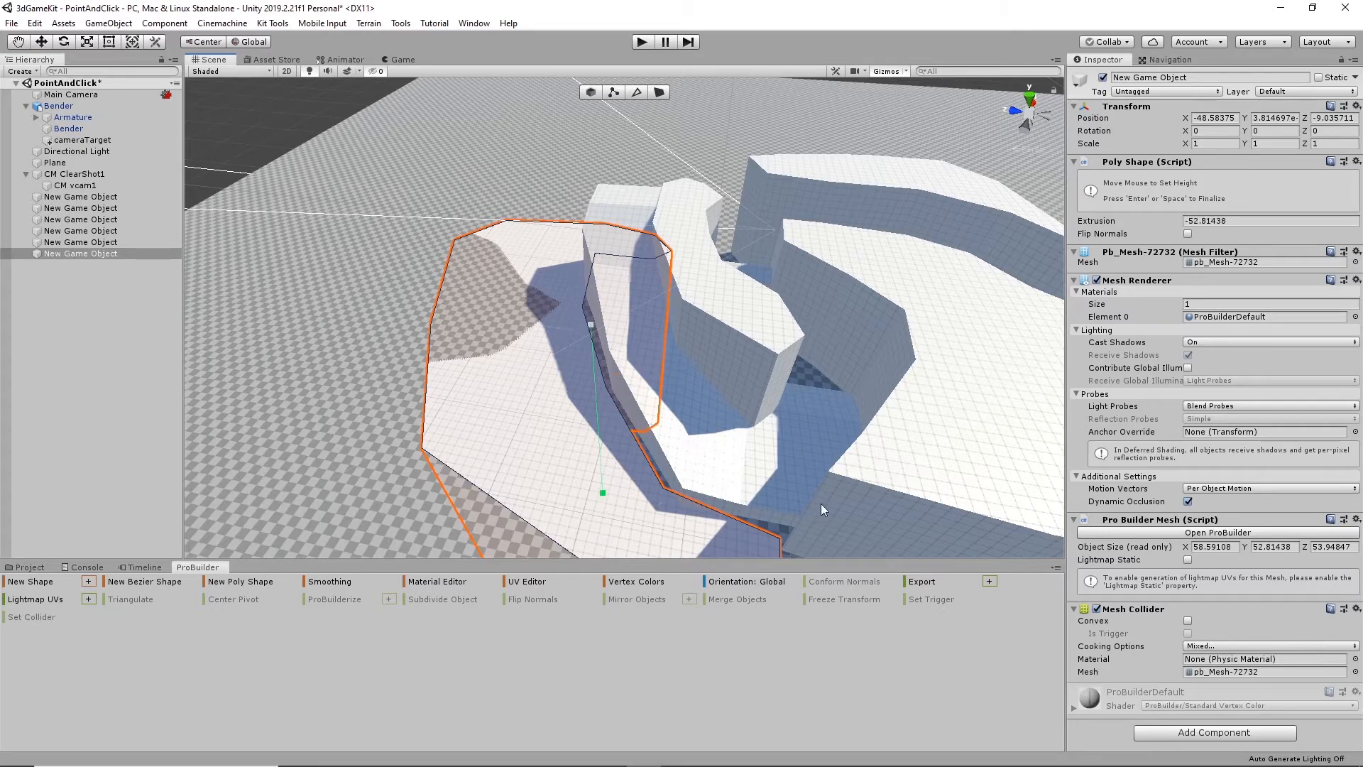
scroll(523, 346, down, 3)
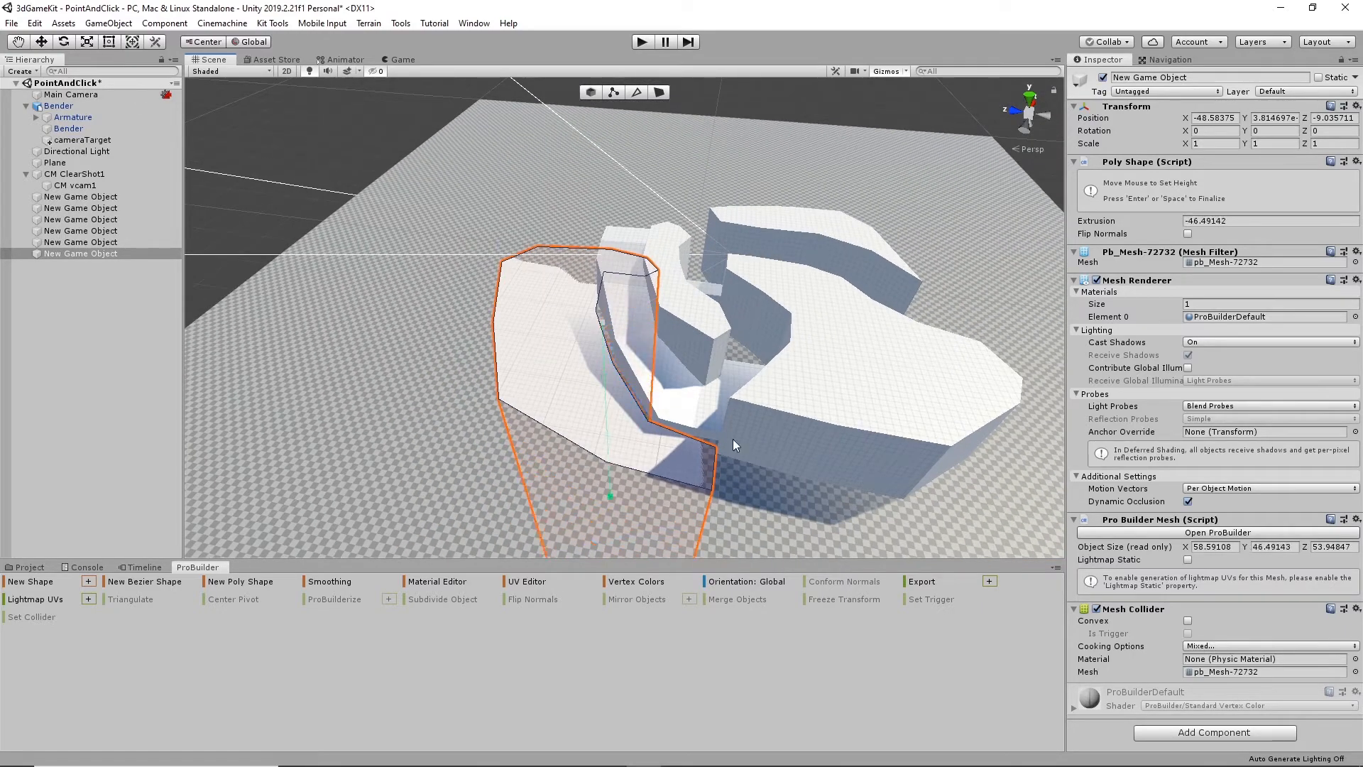
click(472, 321)
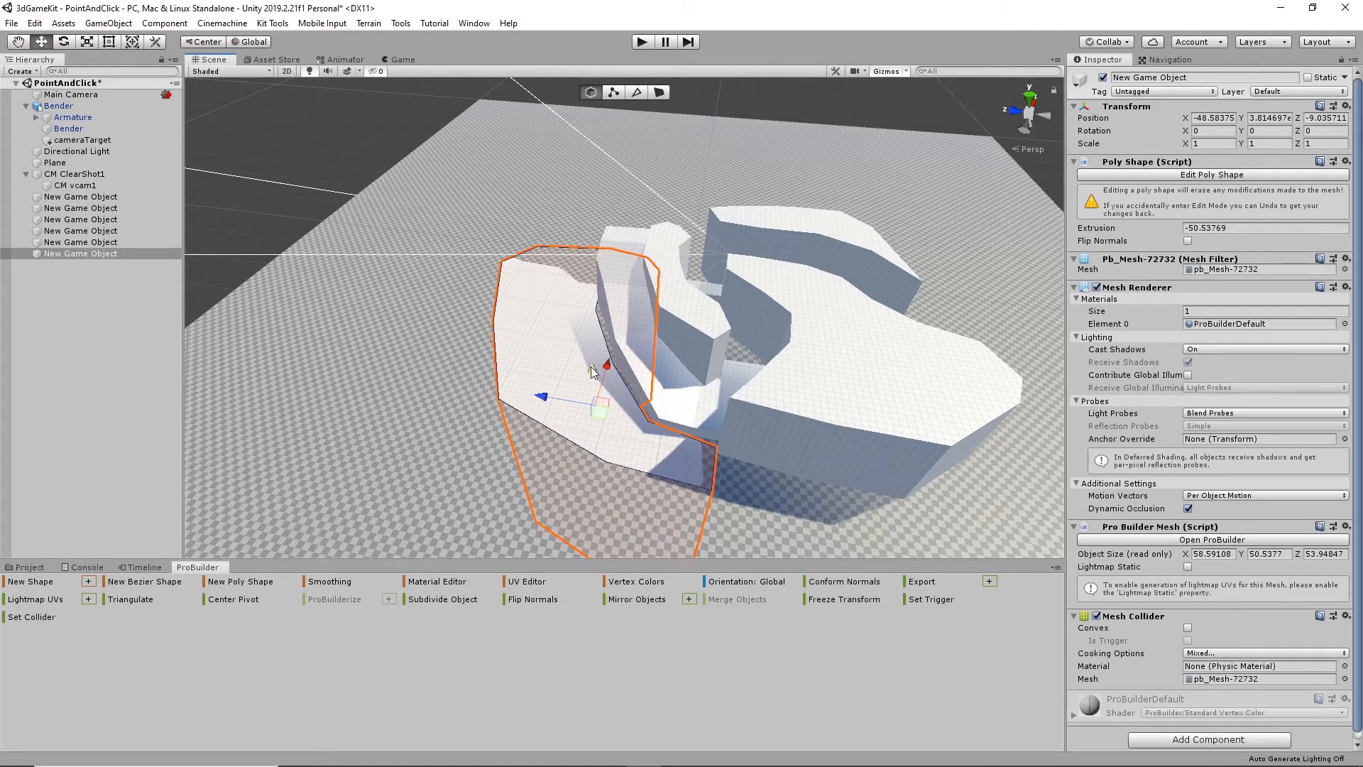
- In face editing, raise the new block's buried horizontal face above the ground until the block is about 23 units tall
alt+drag(595, 375, 613, 130)
click(659, 96)
click(649, 253)
scroll(649, 234, down, 6)
middle_drag(650, 233, 583, 342)
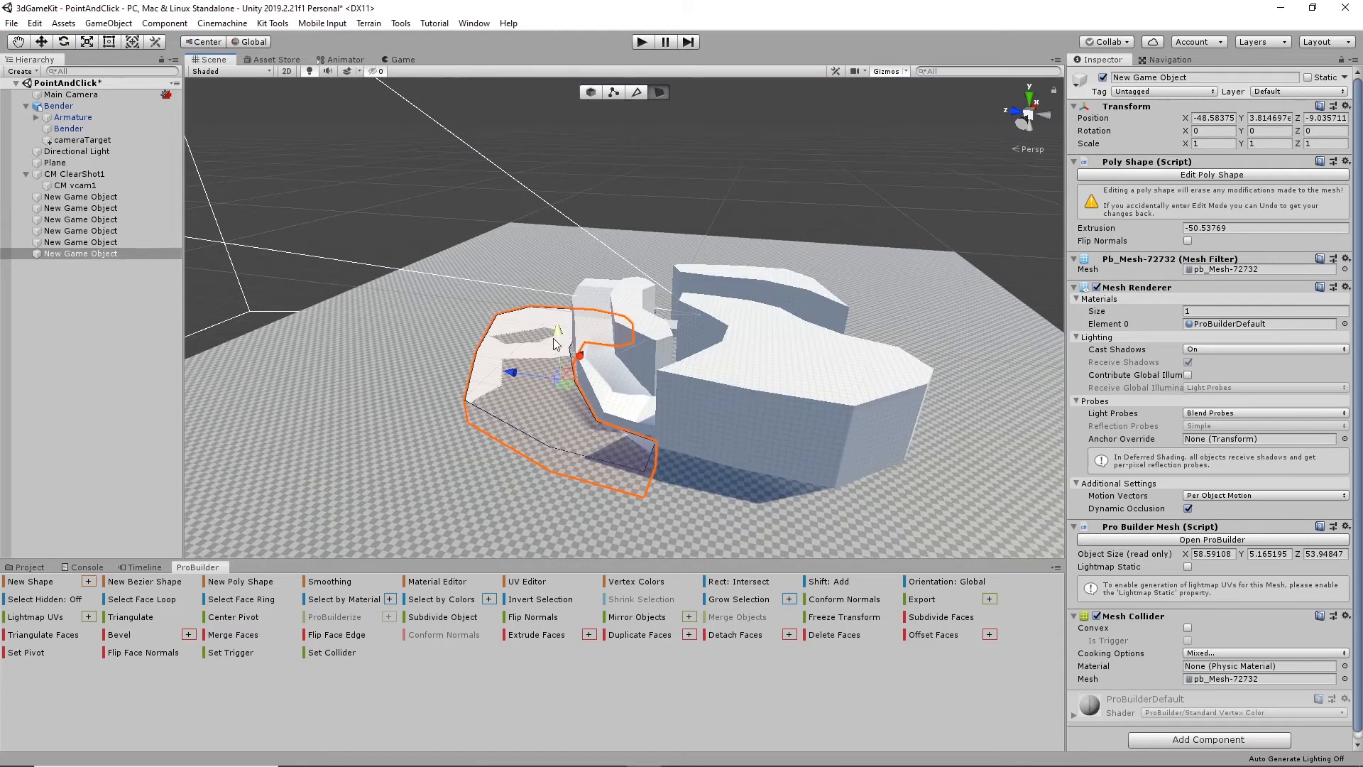
drag(554, 338, 578, 232)
alt+drag(540, 385, 680, 445)
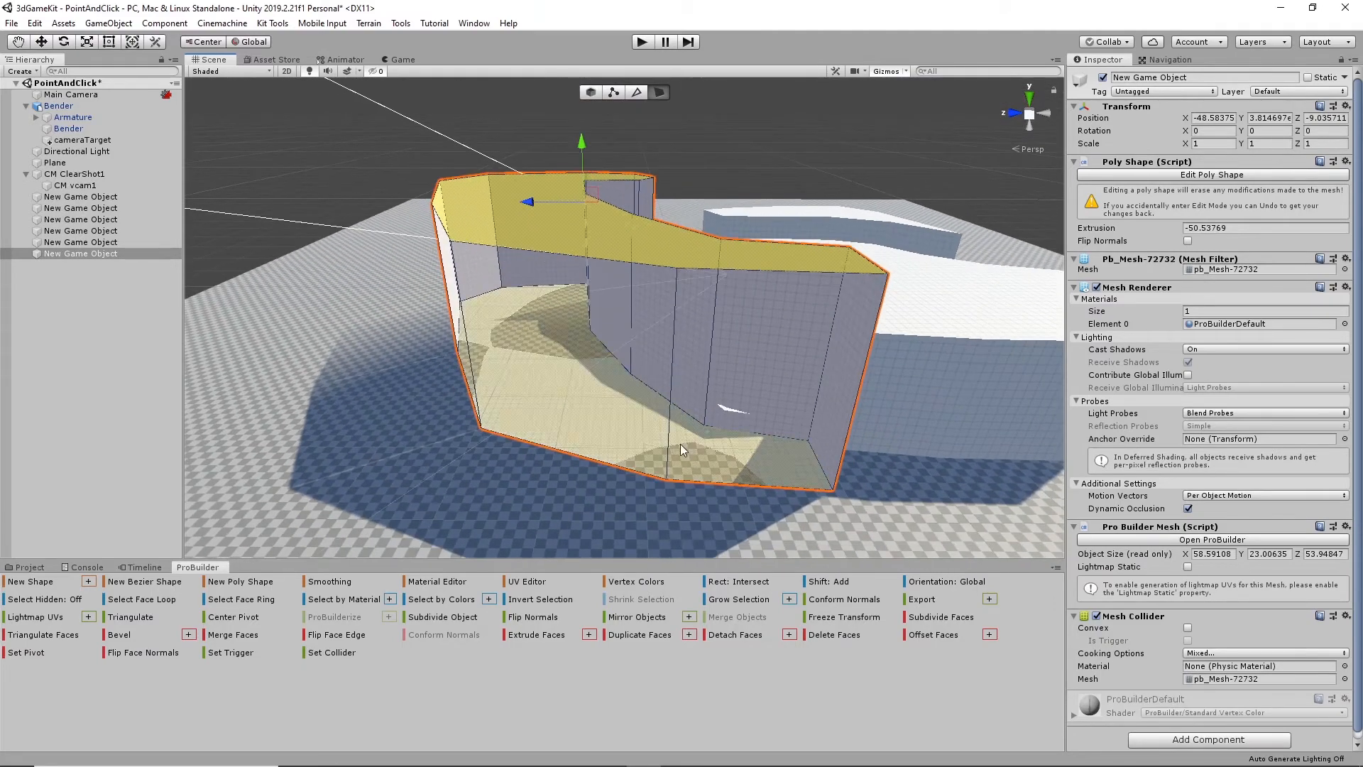
- Return to object editing and flip the normals of the new block
click(588, 93)
alt+drag(651, 416, 712, 395)
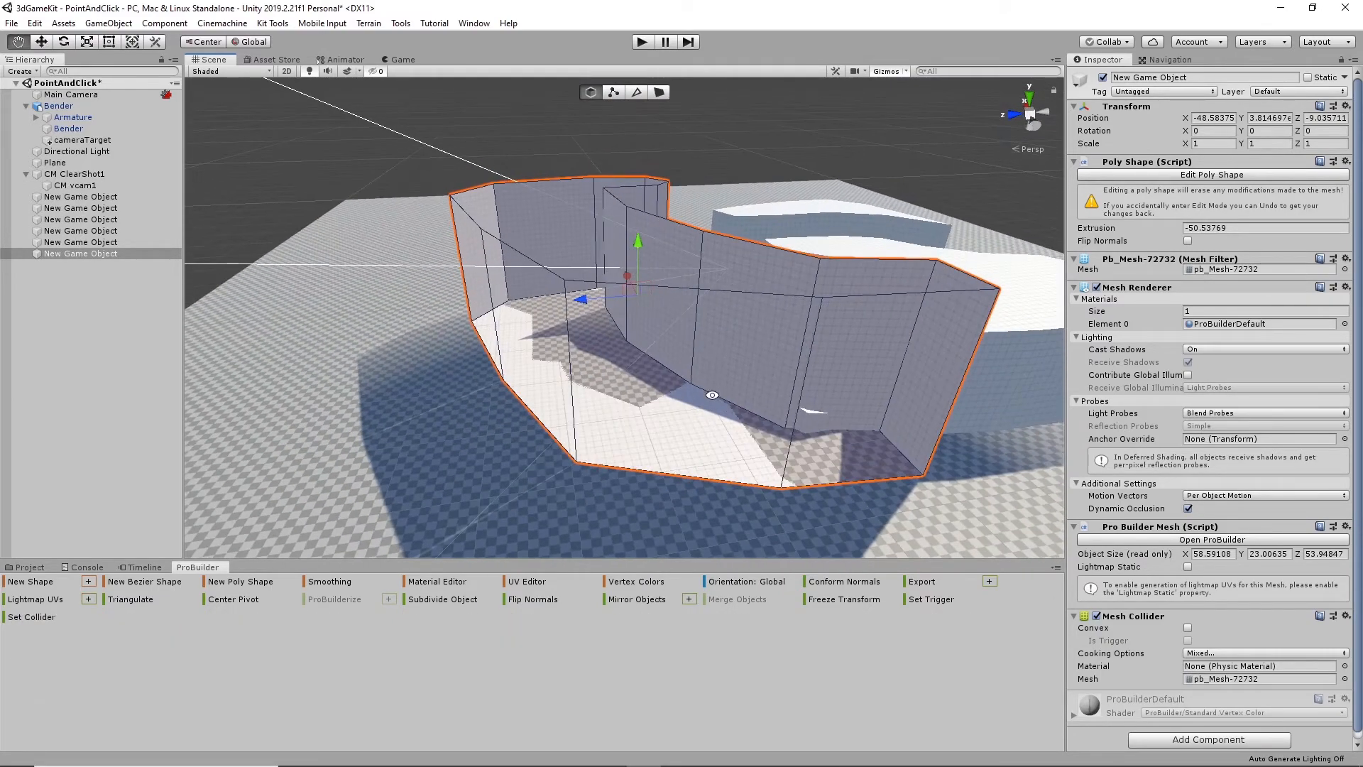
click(531, 599)
- Select the new block's inner side face beside the ramp's high end and move it sideways toward the ramp
alt+drag(750, 416, 661, 429)
scroll(574, 409, up, 6)
click(658, 92)
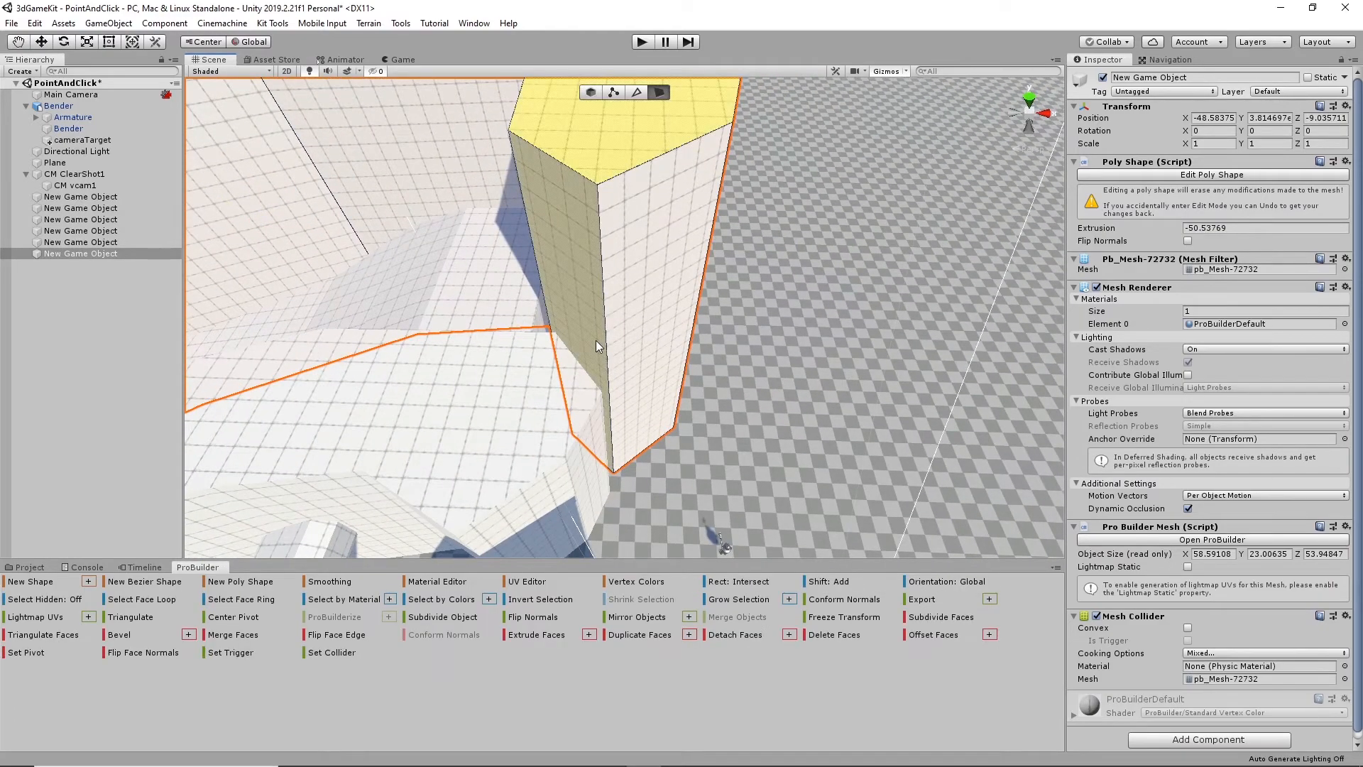
click(595, 340)
alt+drag(595, 339, 671, 349)
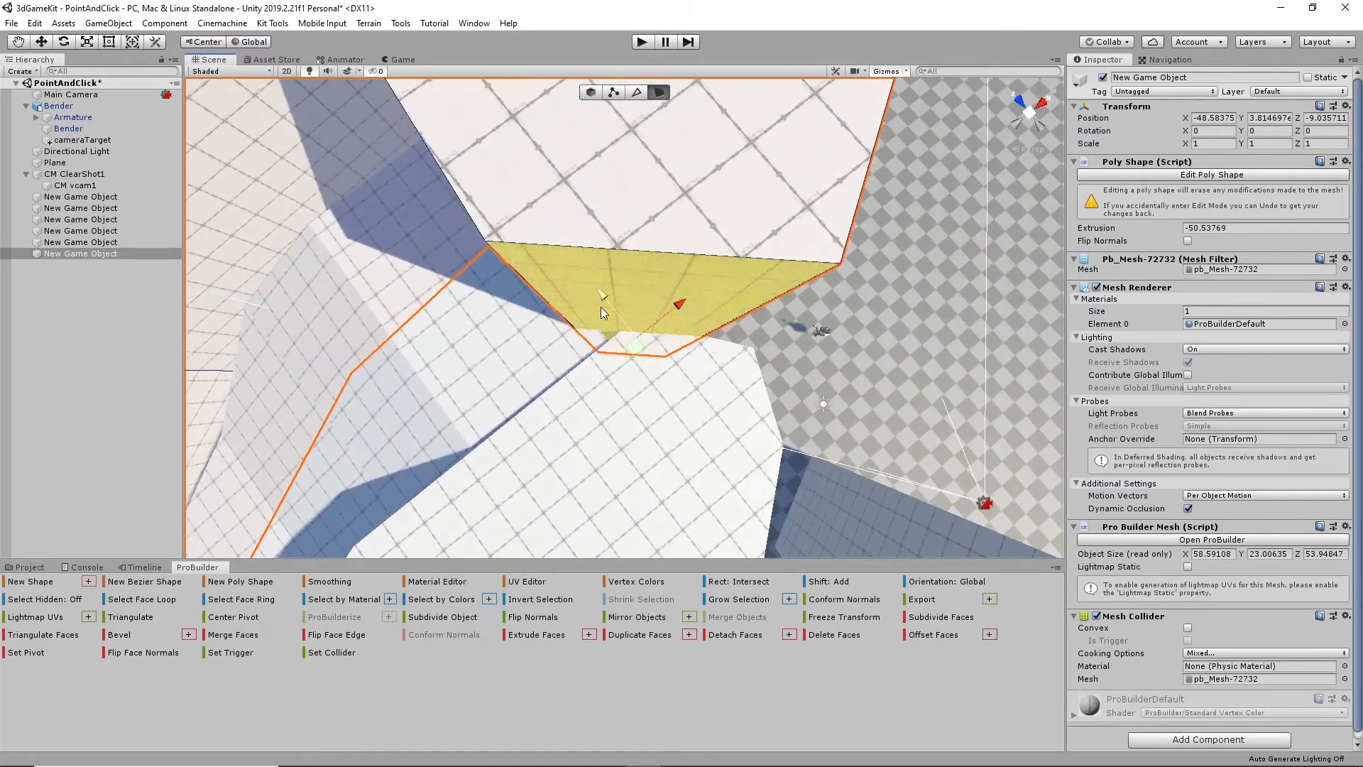
alt+drag(601, 308, 687, 314)
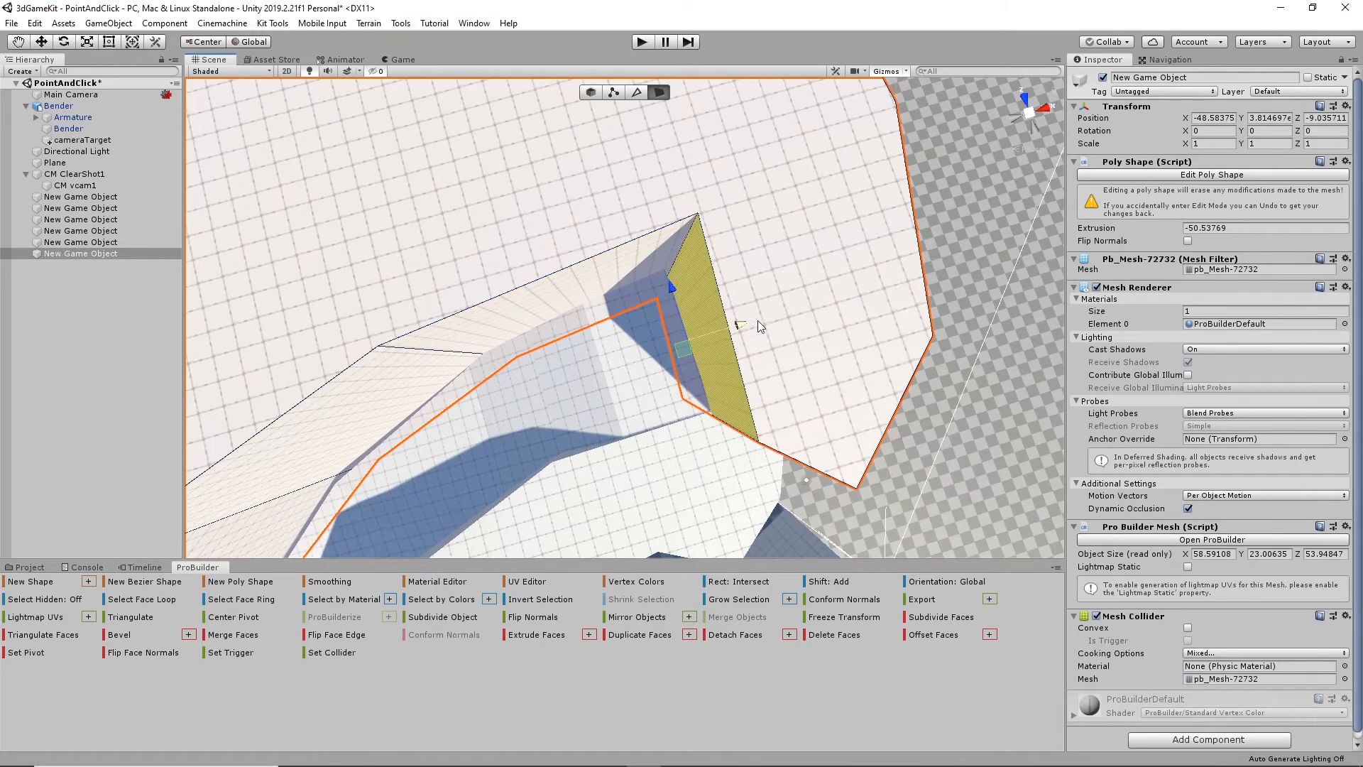
click(722, 325)
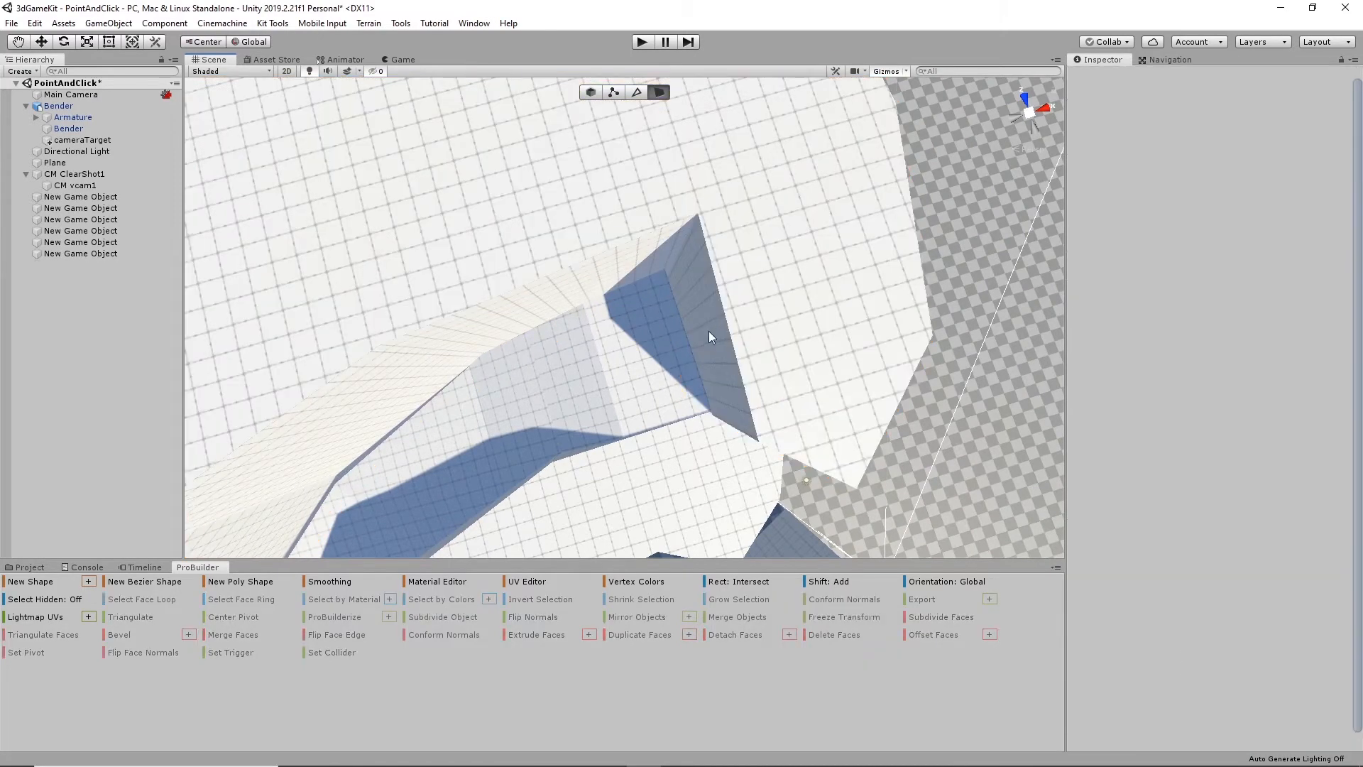
click(709, 331)
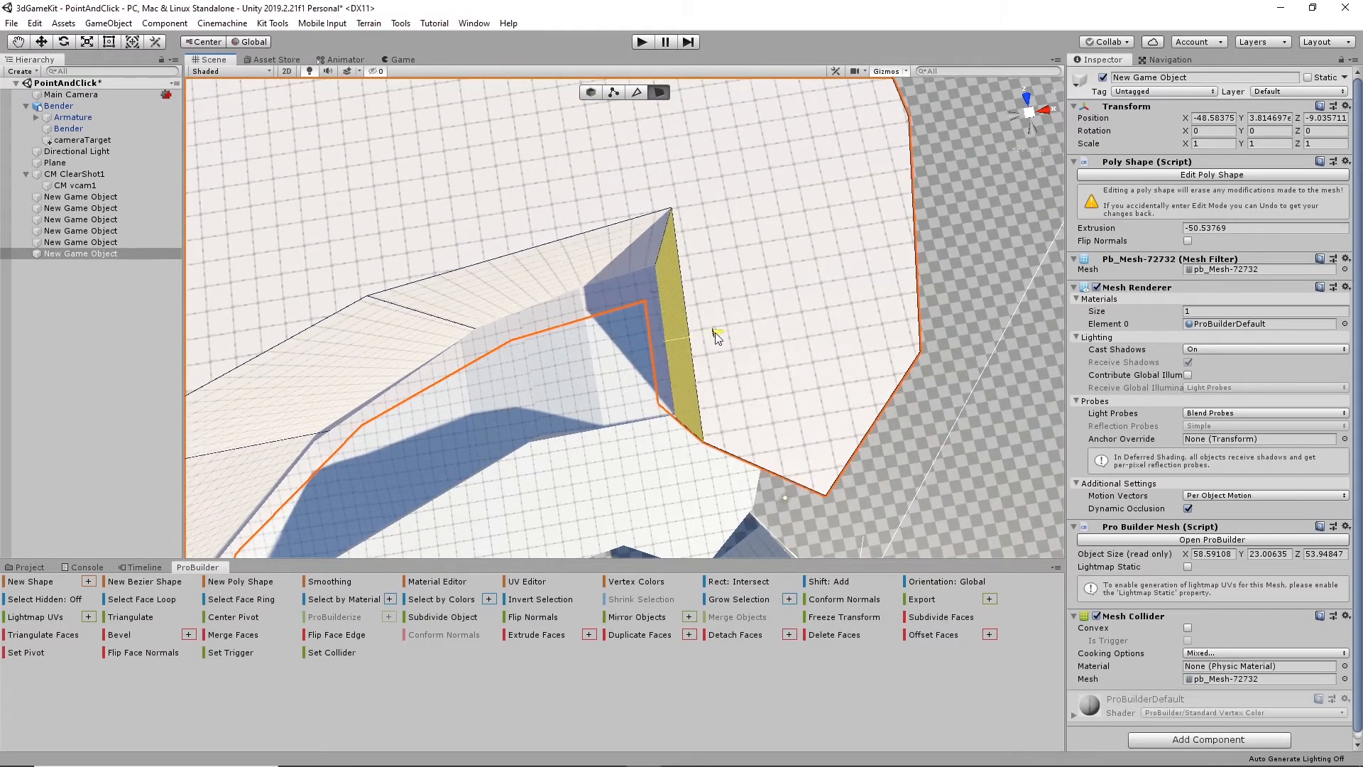
alt+drag(716, 334, 644, 292)
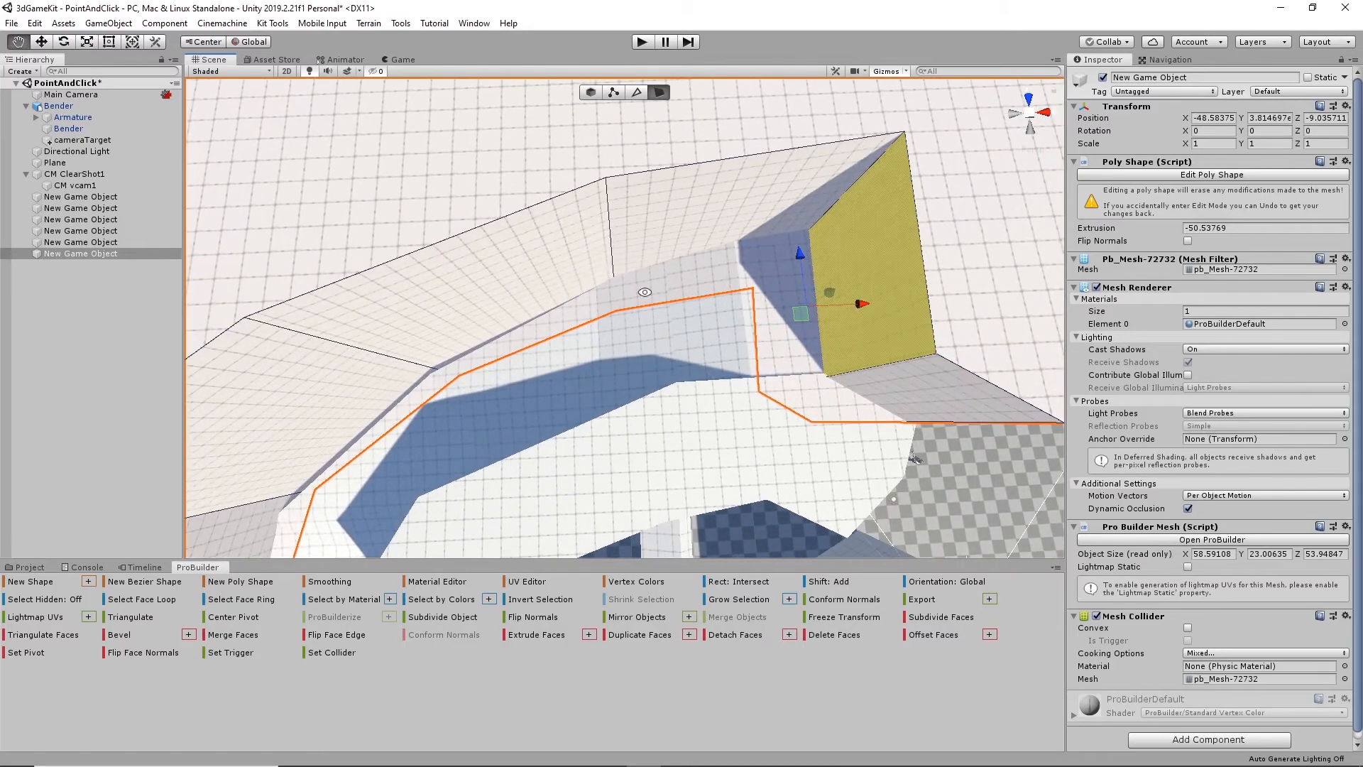
- Move the block's inner face along the ramp closer to it, extend the block to about 58.1 units in Z, and leave face editing
click(538, 287)
drag(516, 257, 556, 305)
click(477, 301)
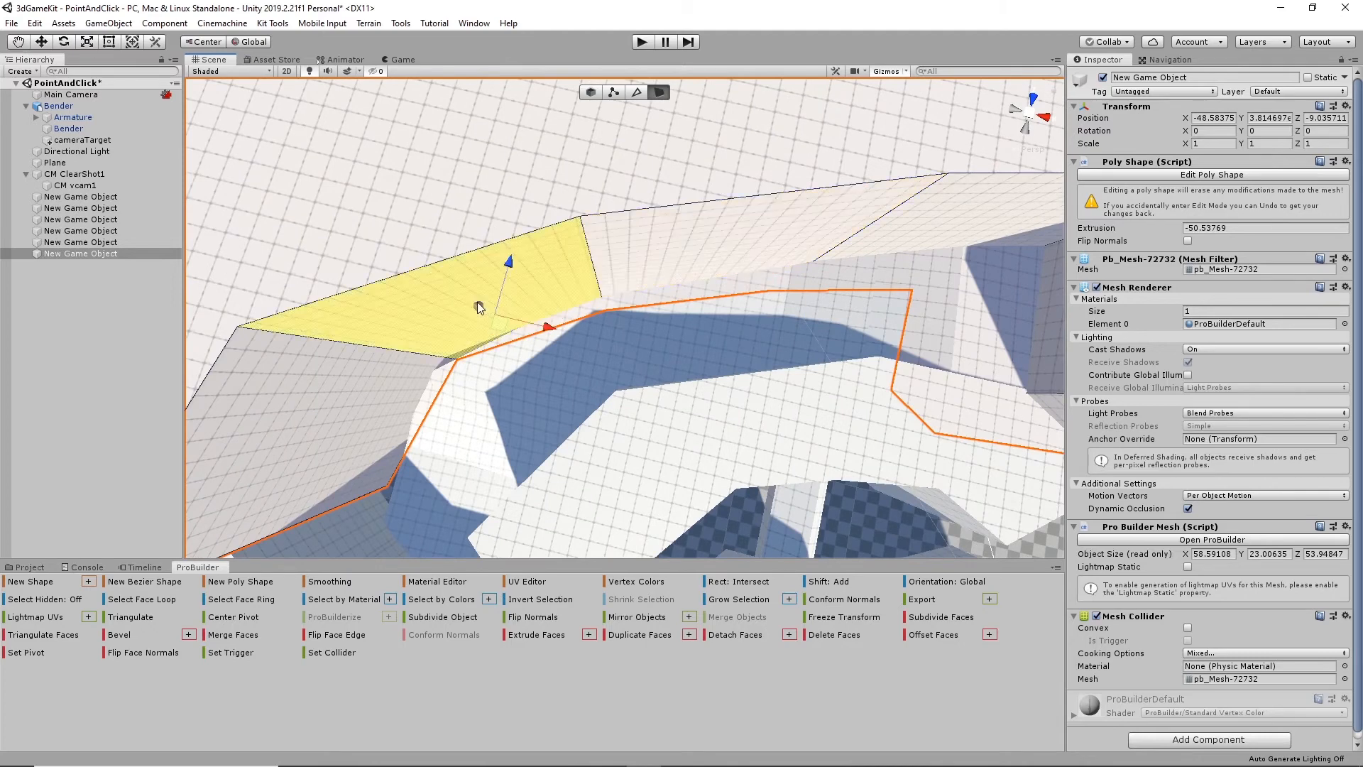
drag(506, 262, 510, 291)
alt+drag(506, 406, 220, 426)
middle_drag(492, 369, 642, 470)
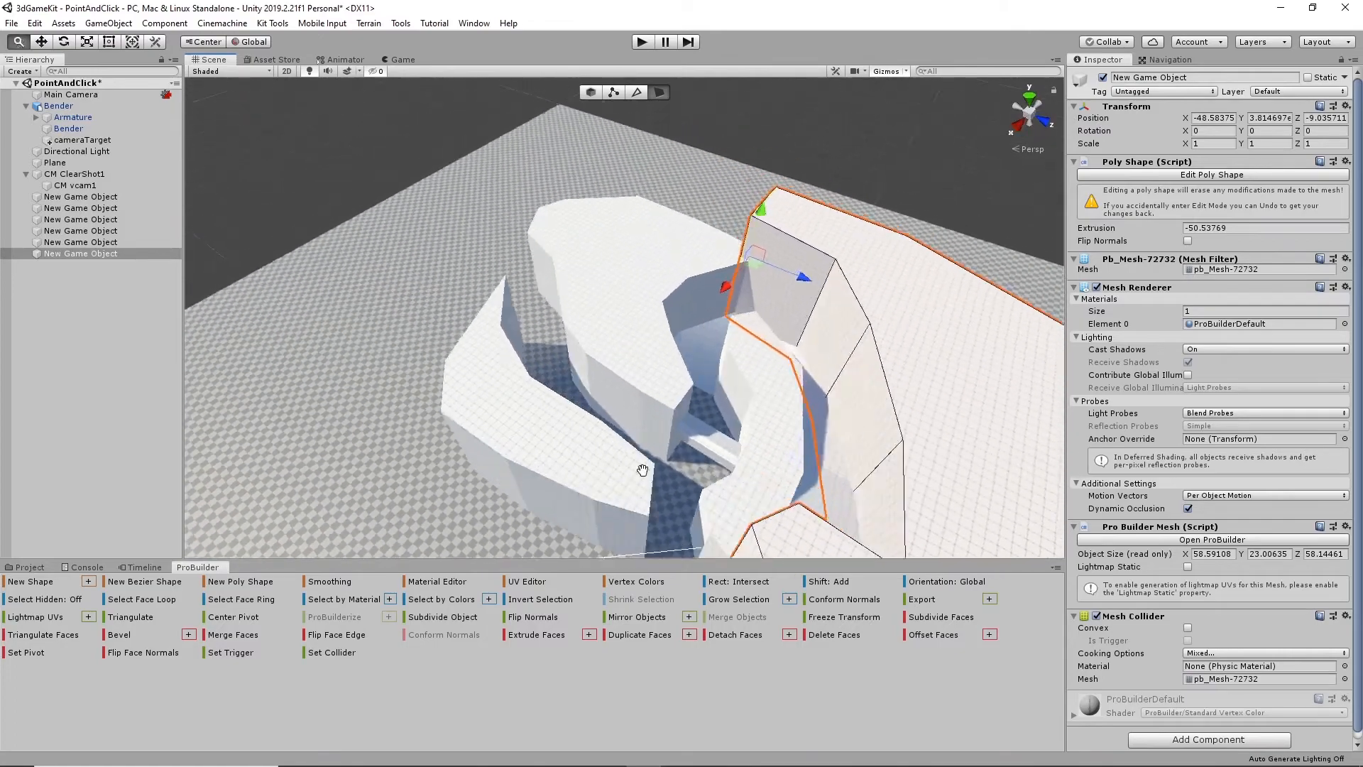
alt+drag(643, 469, 505, 504)
mouse_move(696, 409)
alt+mouse_down()
mouse_move(616, 444)
mouse_move(646, 447)
mouse_move(819, 307)
mouse_move(704, 372)
mouse_move(715, 406)
alt+mouse_up()
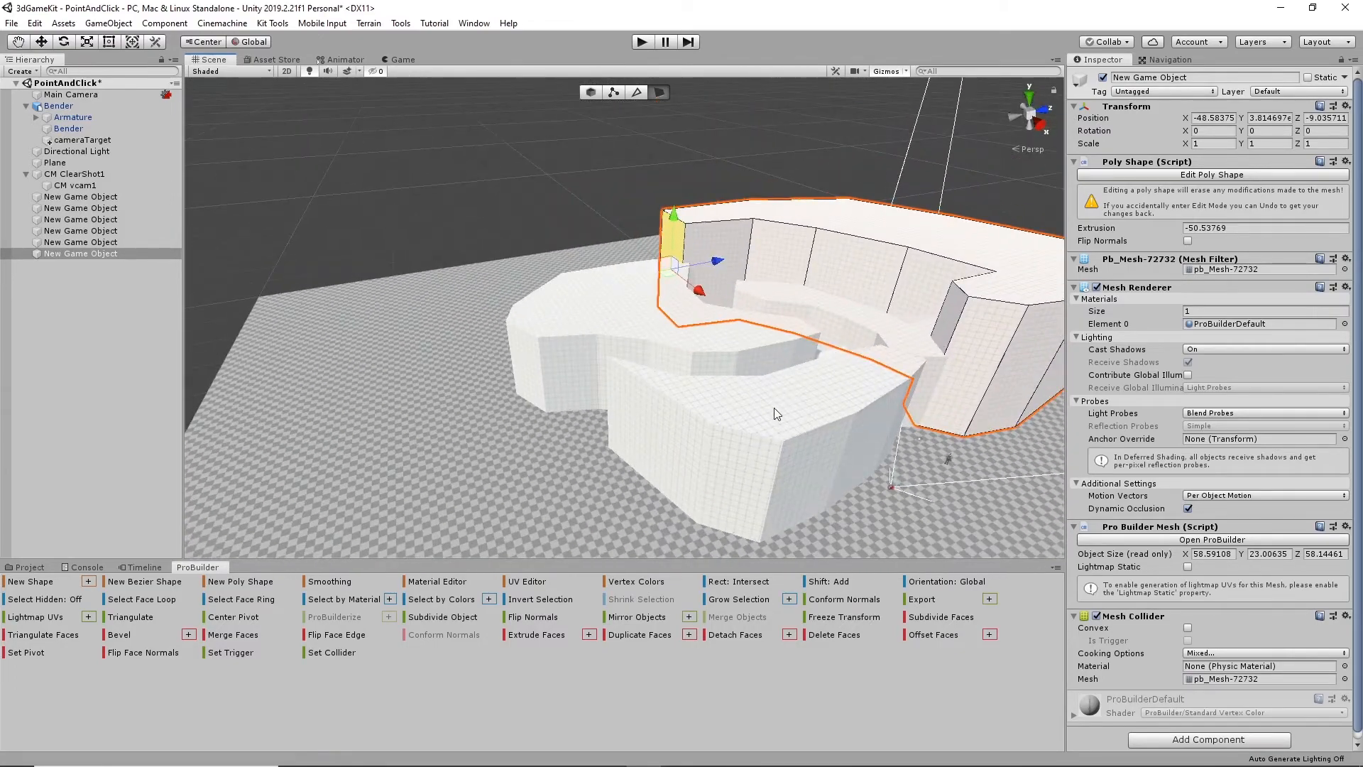
alt+drag(908, 344, 671, 390)
scroll(493, 404, up, 5)
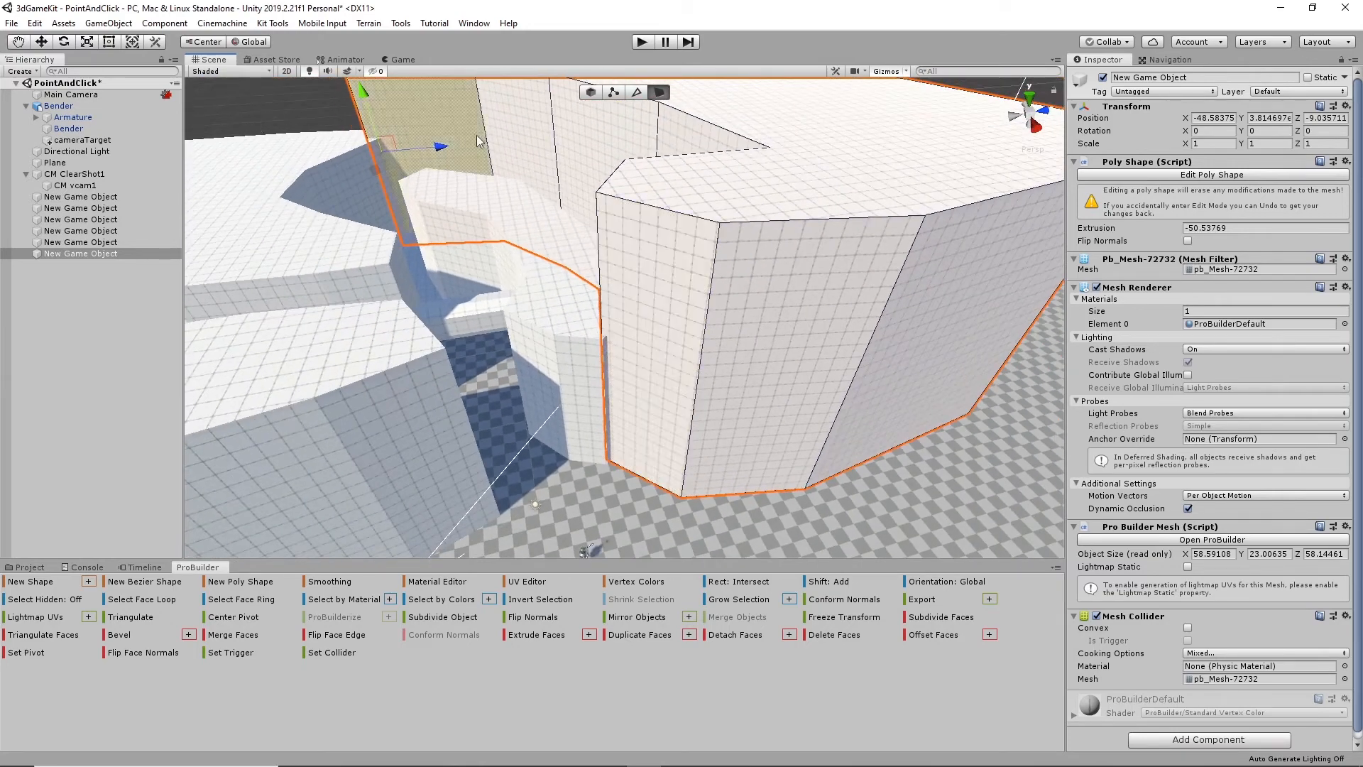
click(590, 91)
- Select the new block together with the walls and the connecting bridge, and assign them to the Environment layer
scroll(682, 376, down, 5)
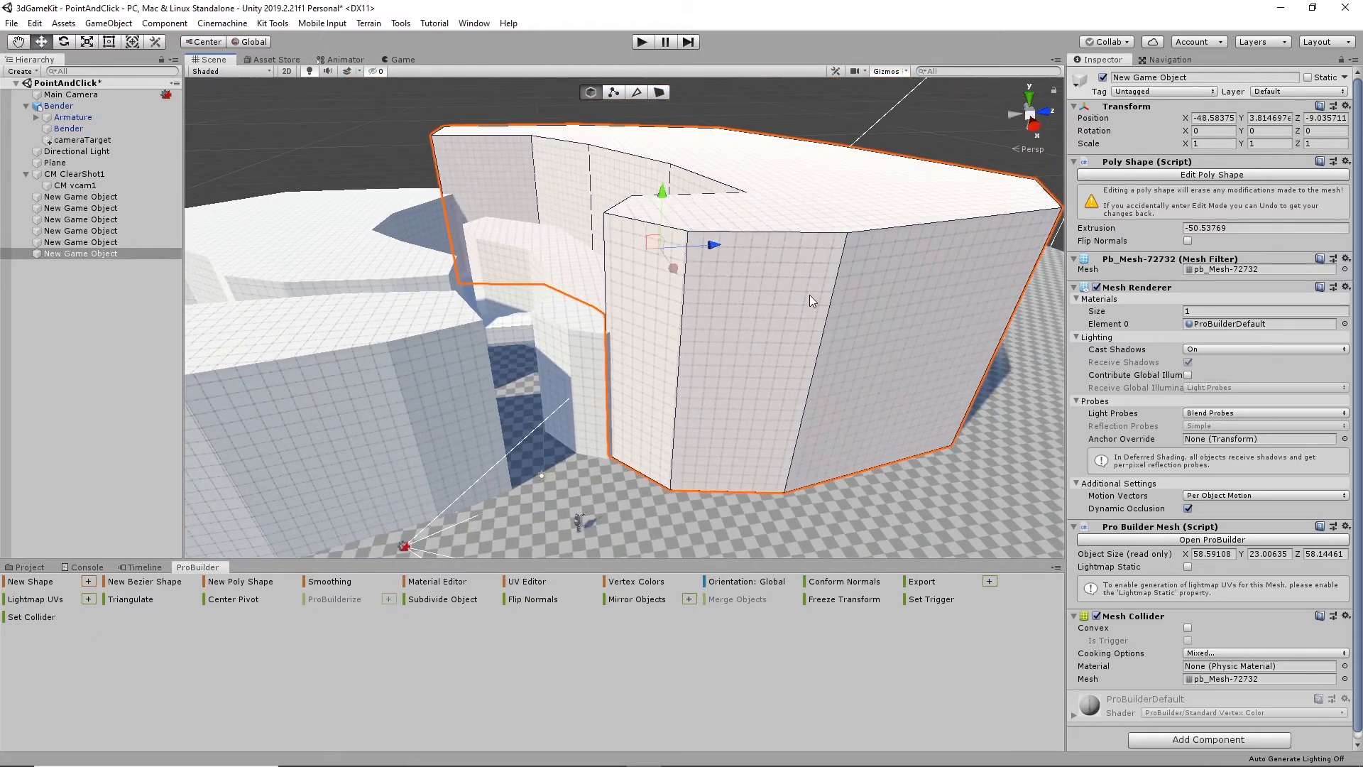
shift+click(565, 310)
alt+drag(590, 252, 528, 281)
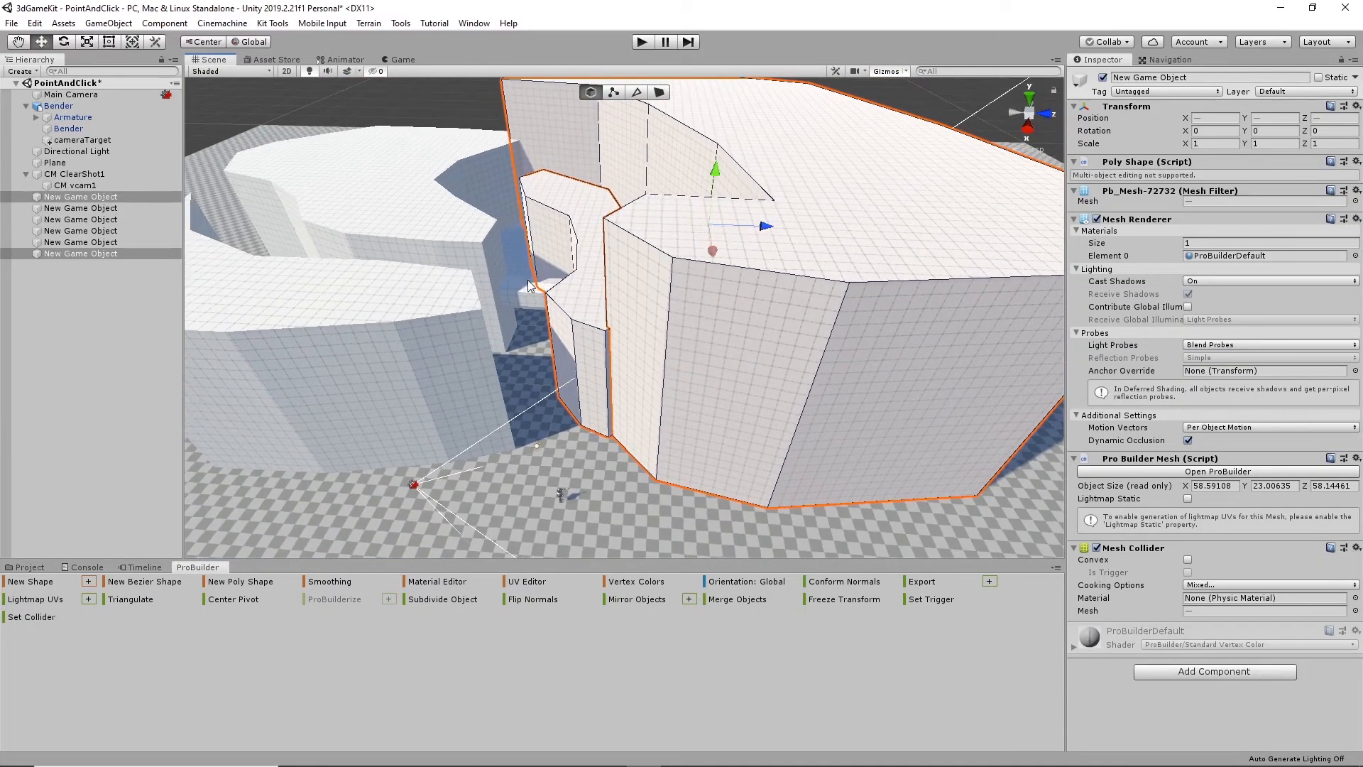
shift+click(523, 291)
shift+click(448, 235)
shift+click(385, 352)
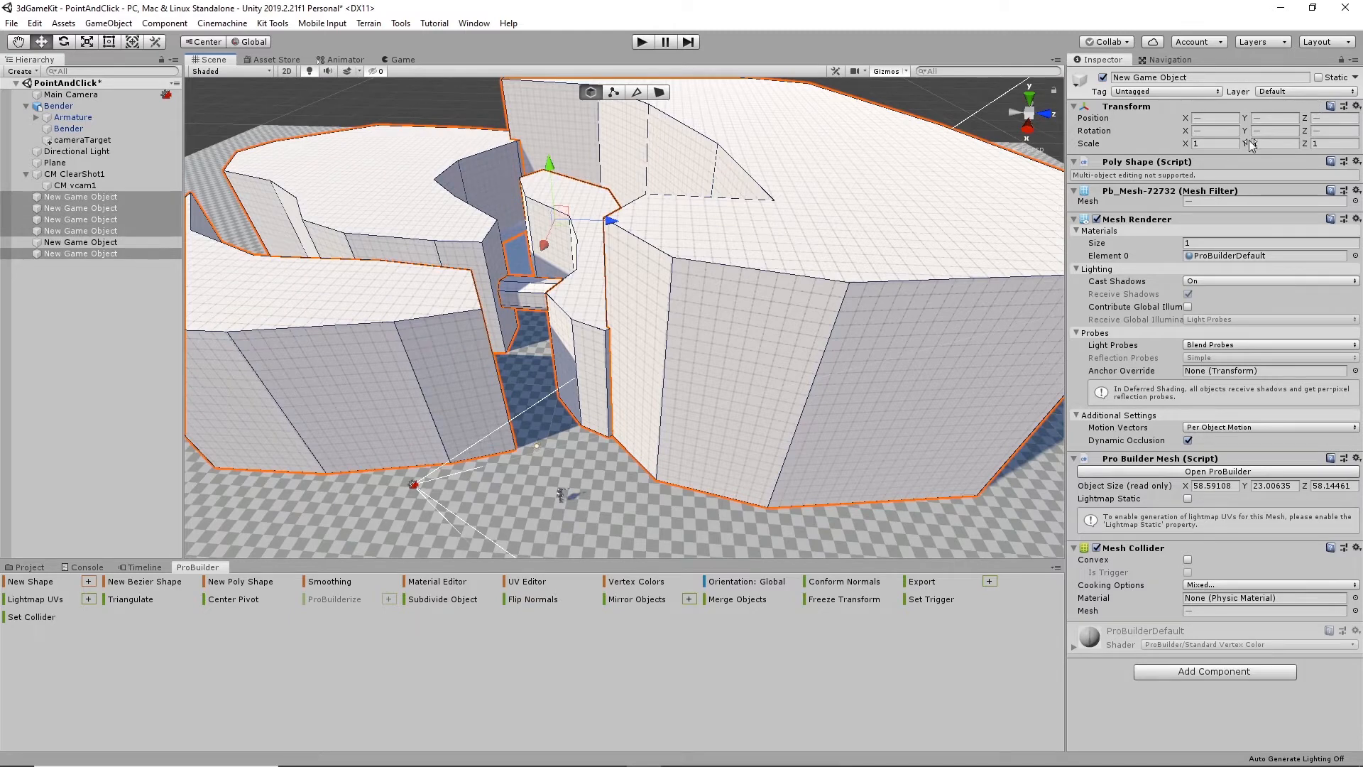
click(1310, 91)
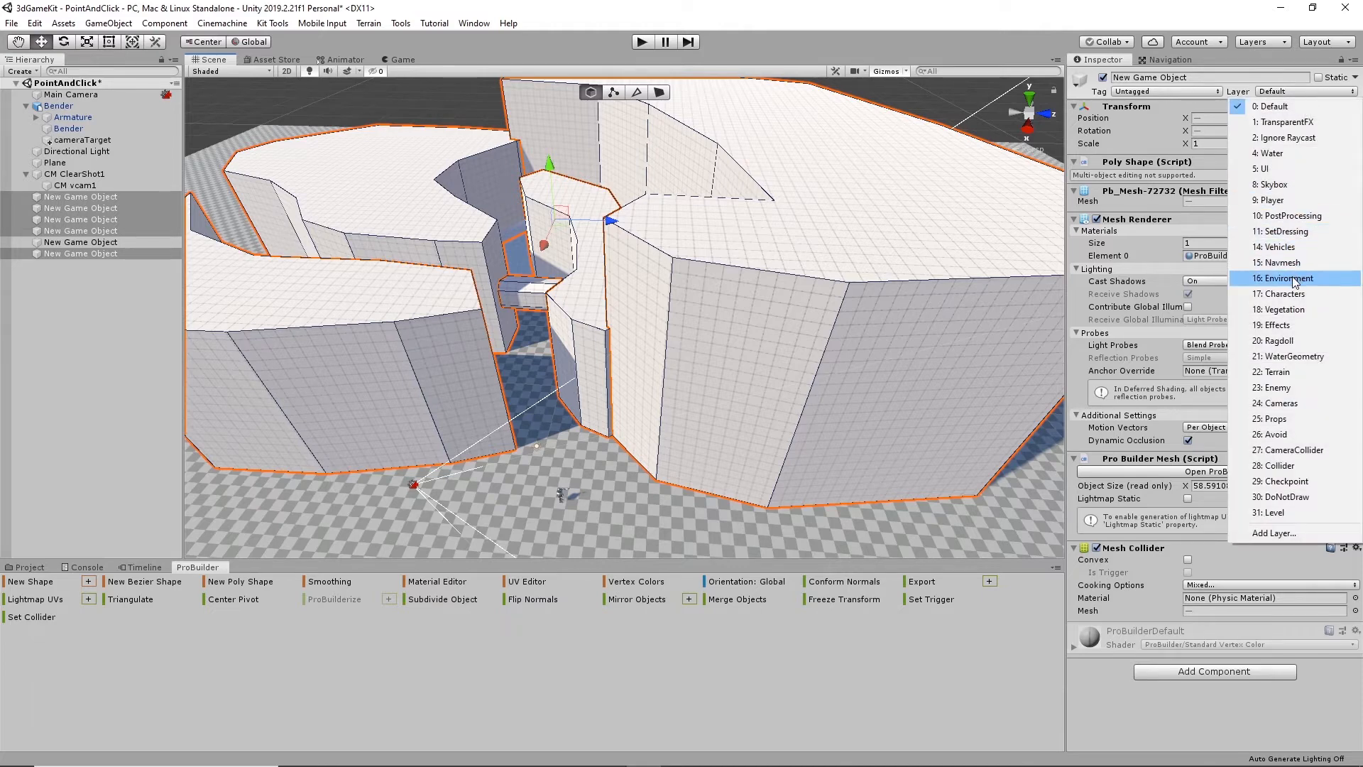
click(1294, 277)
- Select all six ProBuilder shapes, including the ramp, and make them Navigation Static
click(1168, 61)
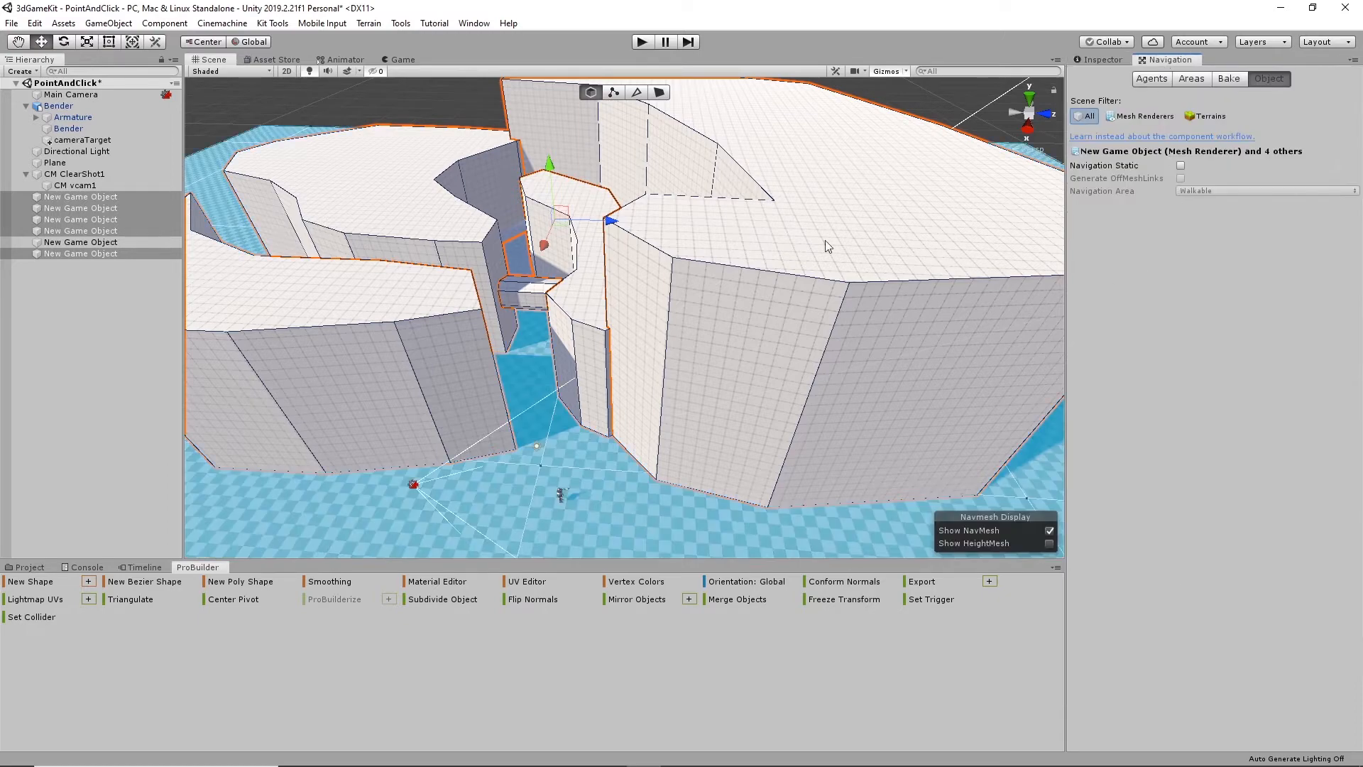
alt+drag(773, 249, 628, 249)
click(816, 202)
shift+click(556, 182)
shift+click(409, 207)
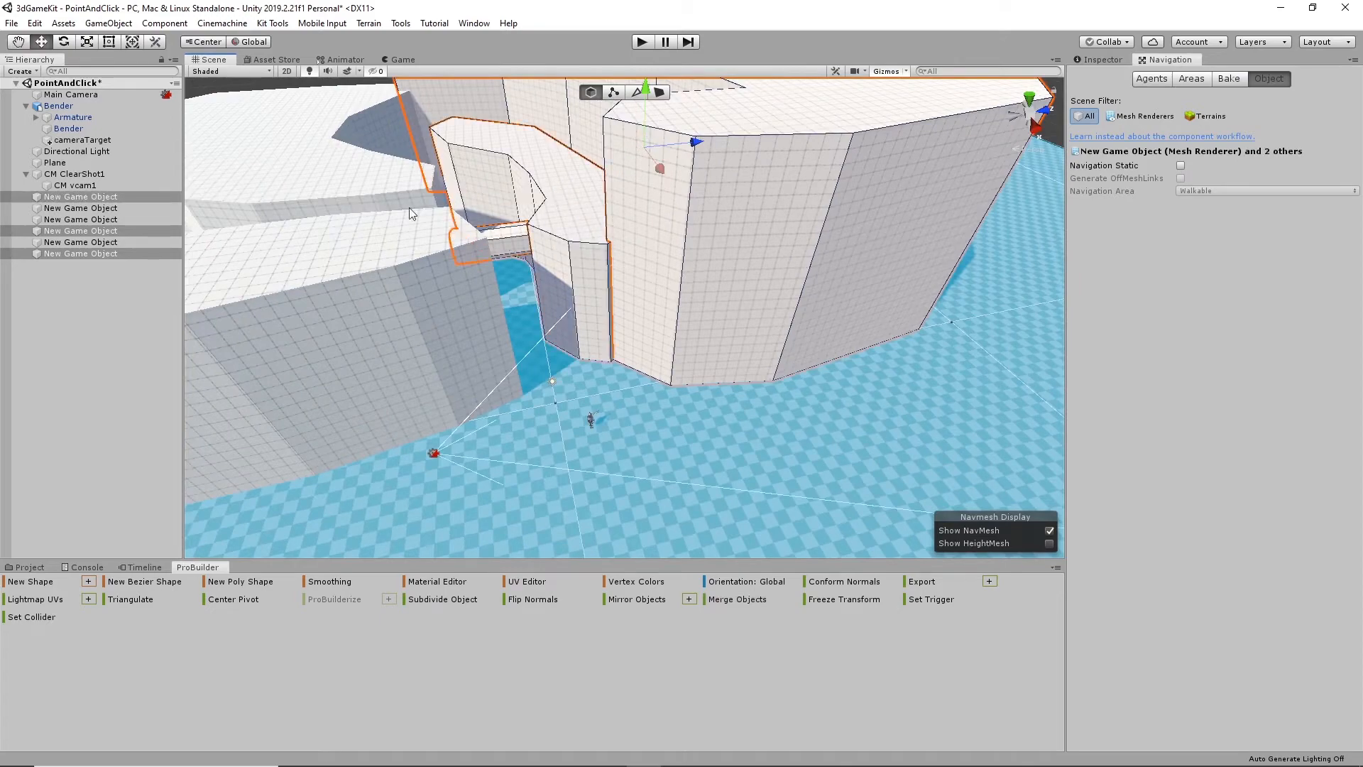
shift+click(352, 211)
shift+click(417, 297)
alt+drag(418, 296, 598, 250)
shift+click(599, 250)
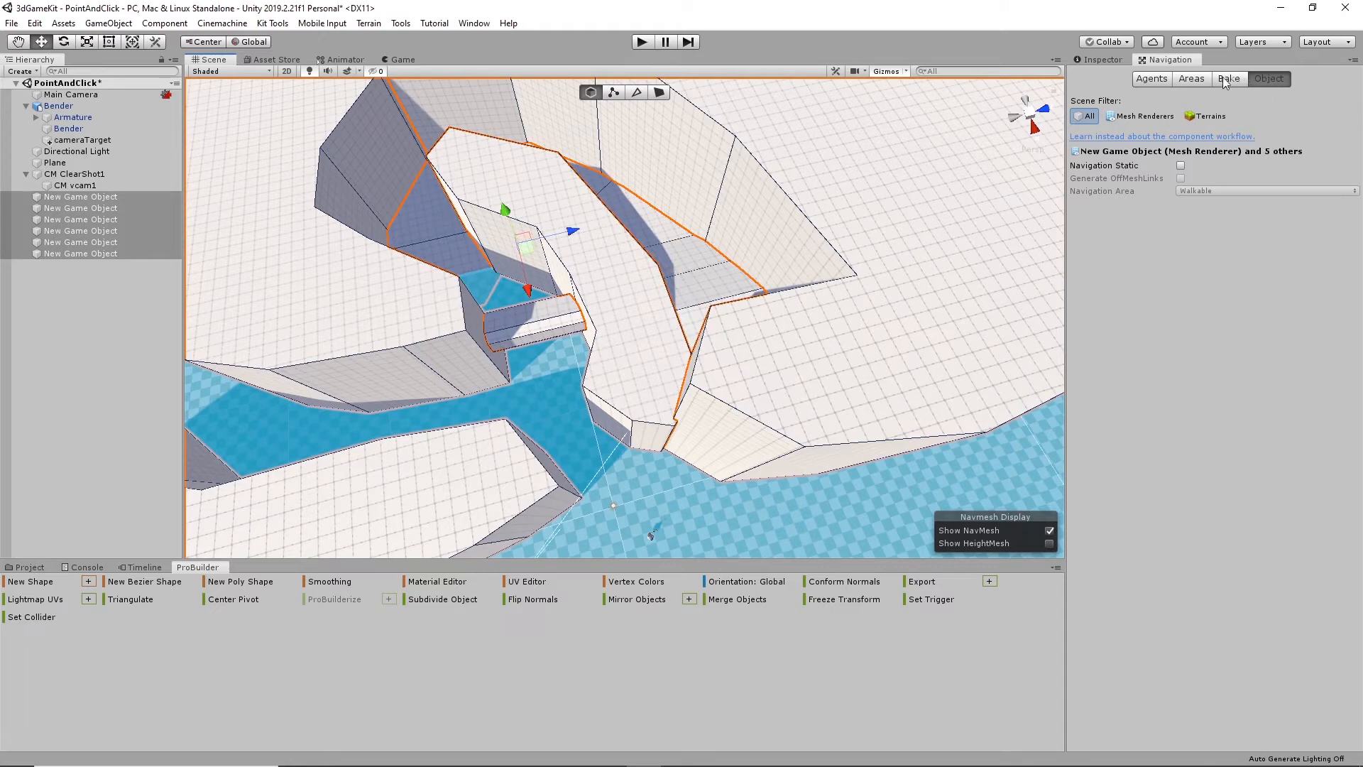
click(1181, 165)
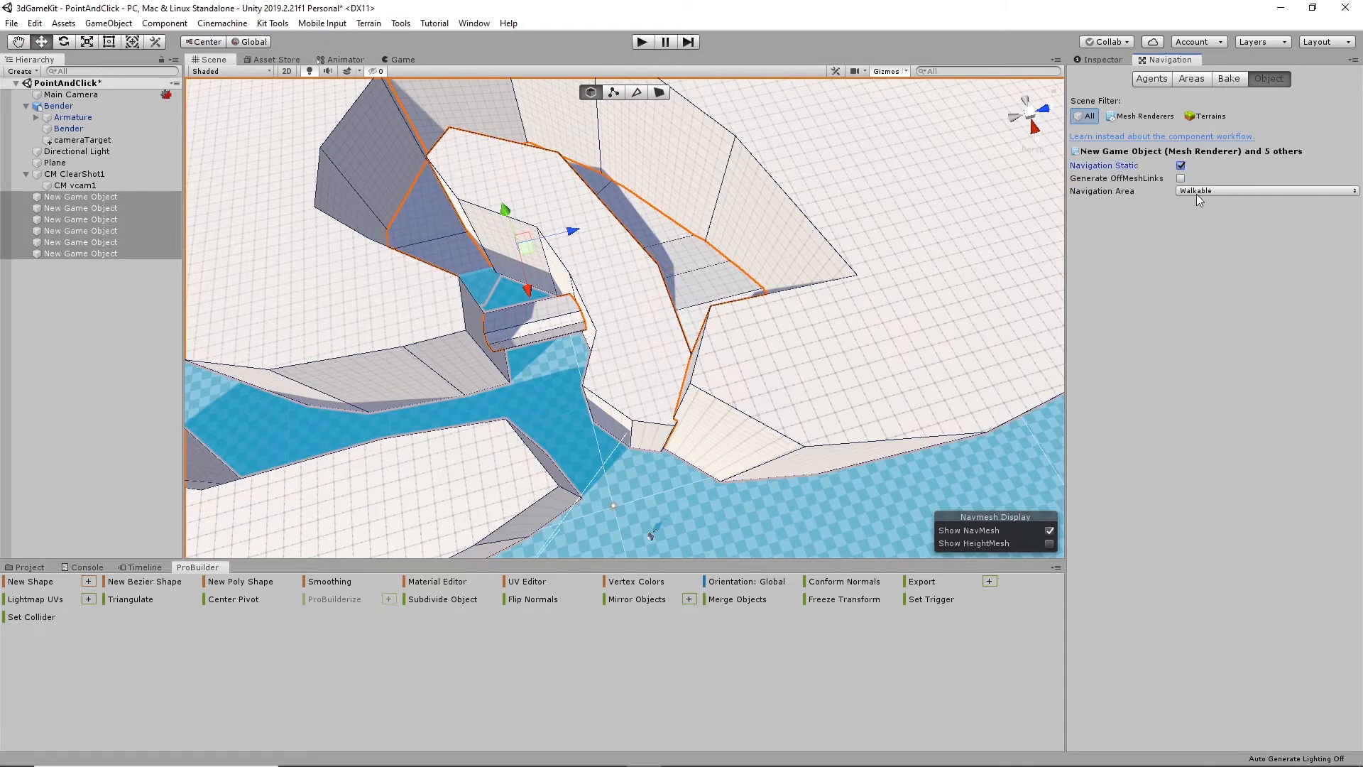
- Reapply the Environment layer to the six selected ProBuilder shapes
alt+drag(936, 254, 902, 280)
click(1225, 79)
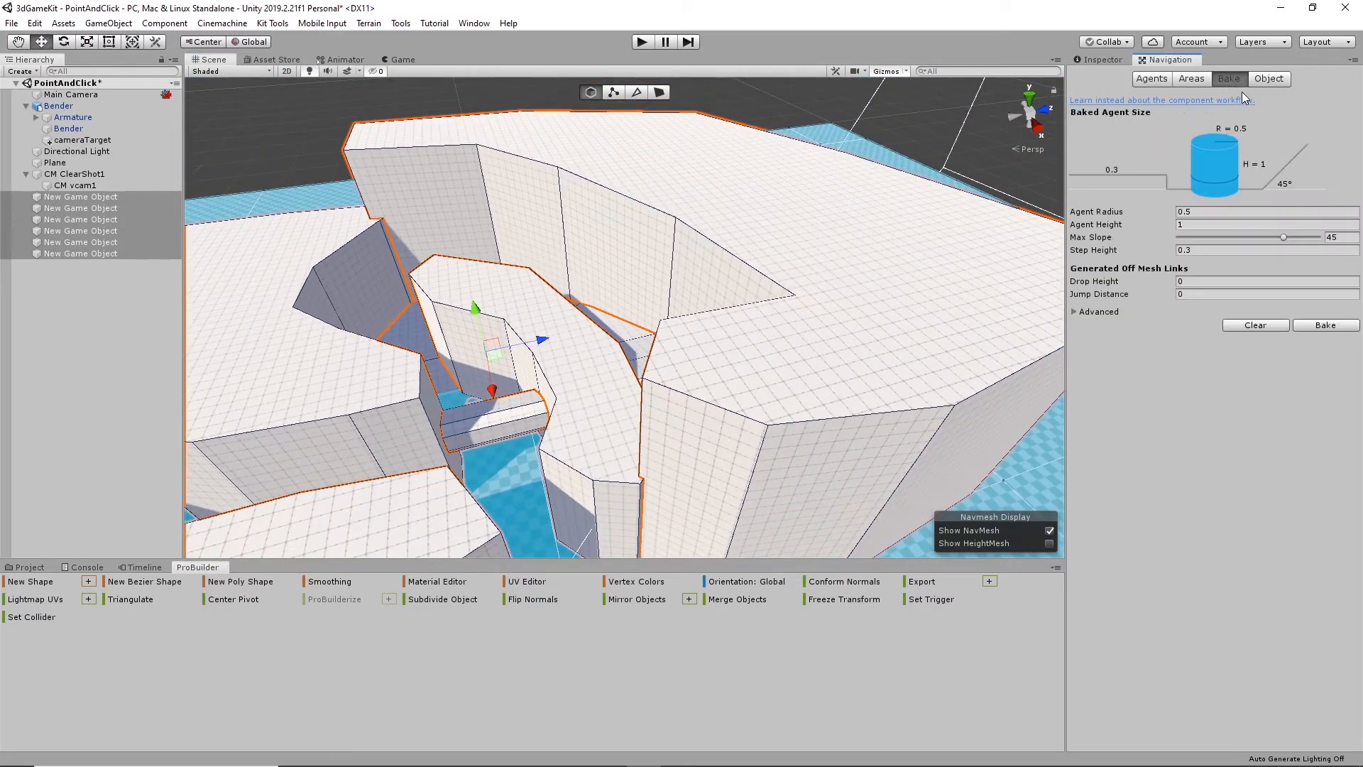
click(1128, 59)
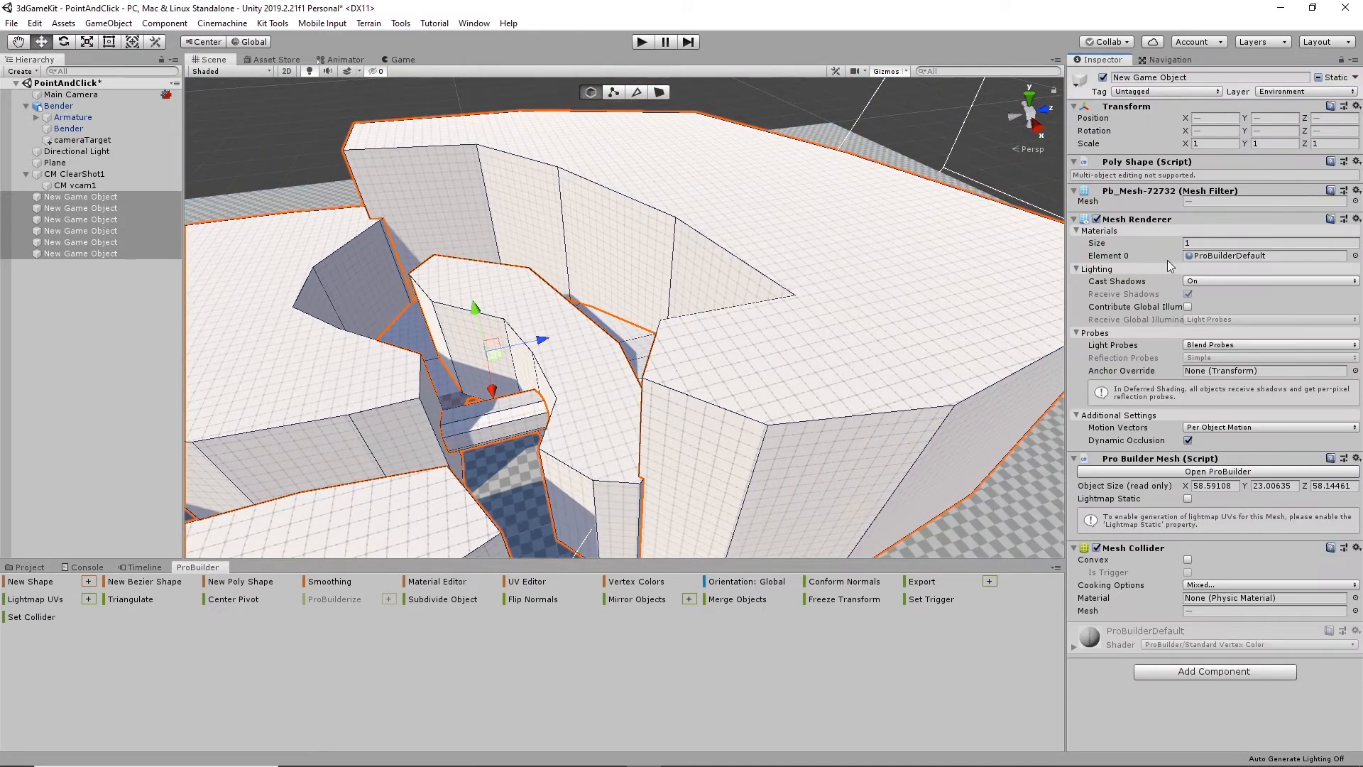
click(1284, 92)
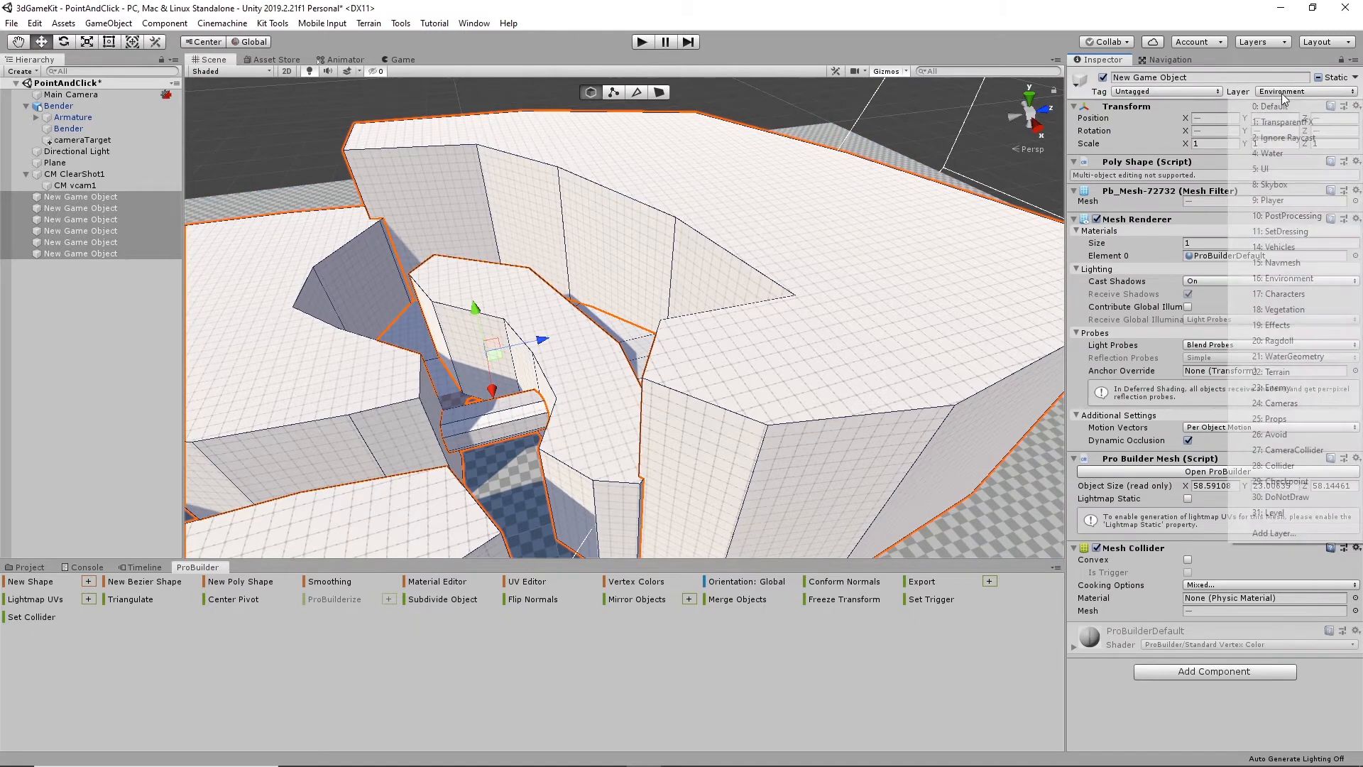
click(1281, 280)
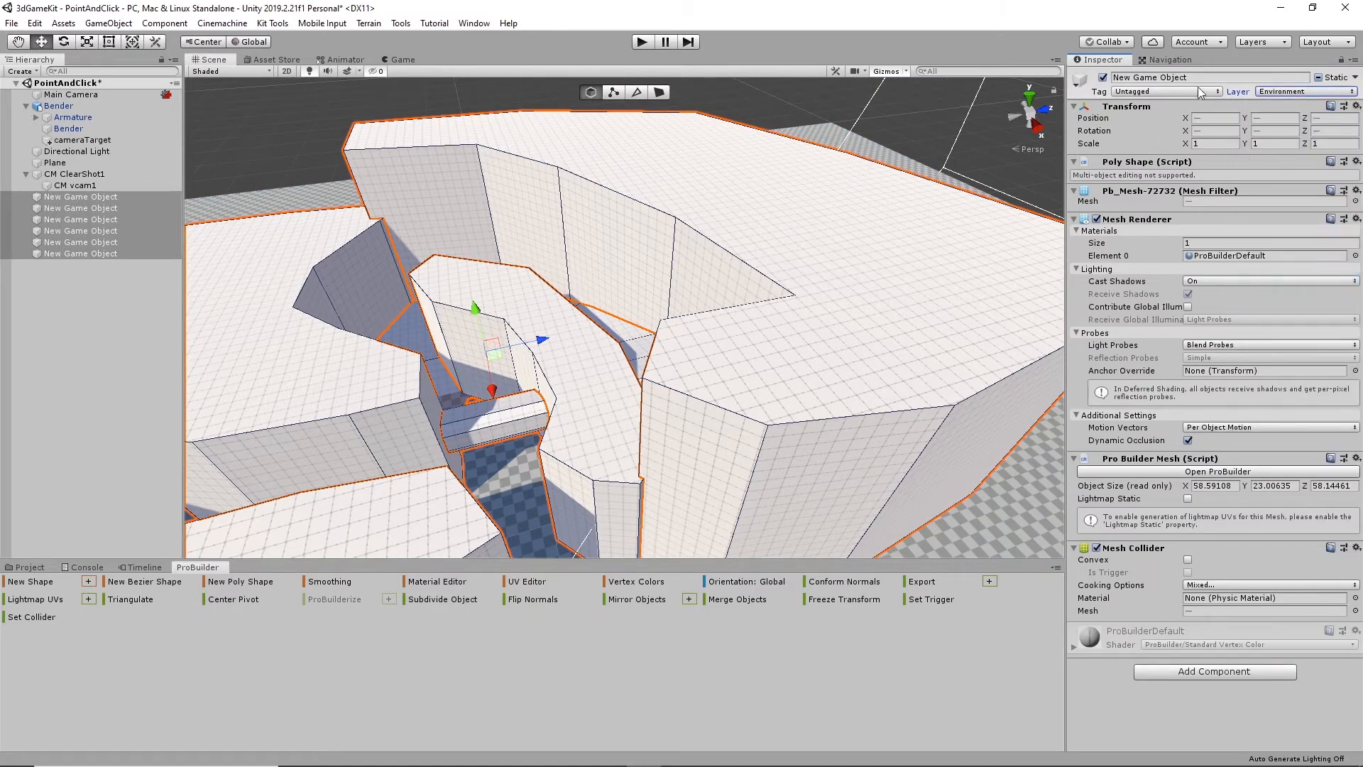
- Bake the navigation mesh for the plane and the ProBuilder walls, bridge and ramp using the existing agent settings
click(1174, 62)
alt+drag(757, 323, 710, 274)
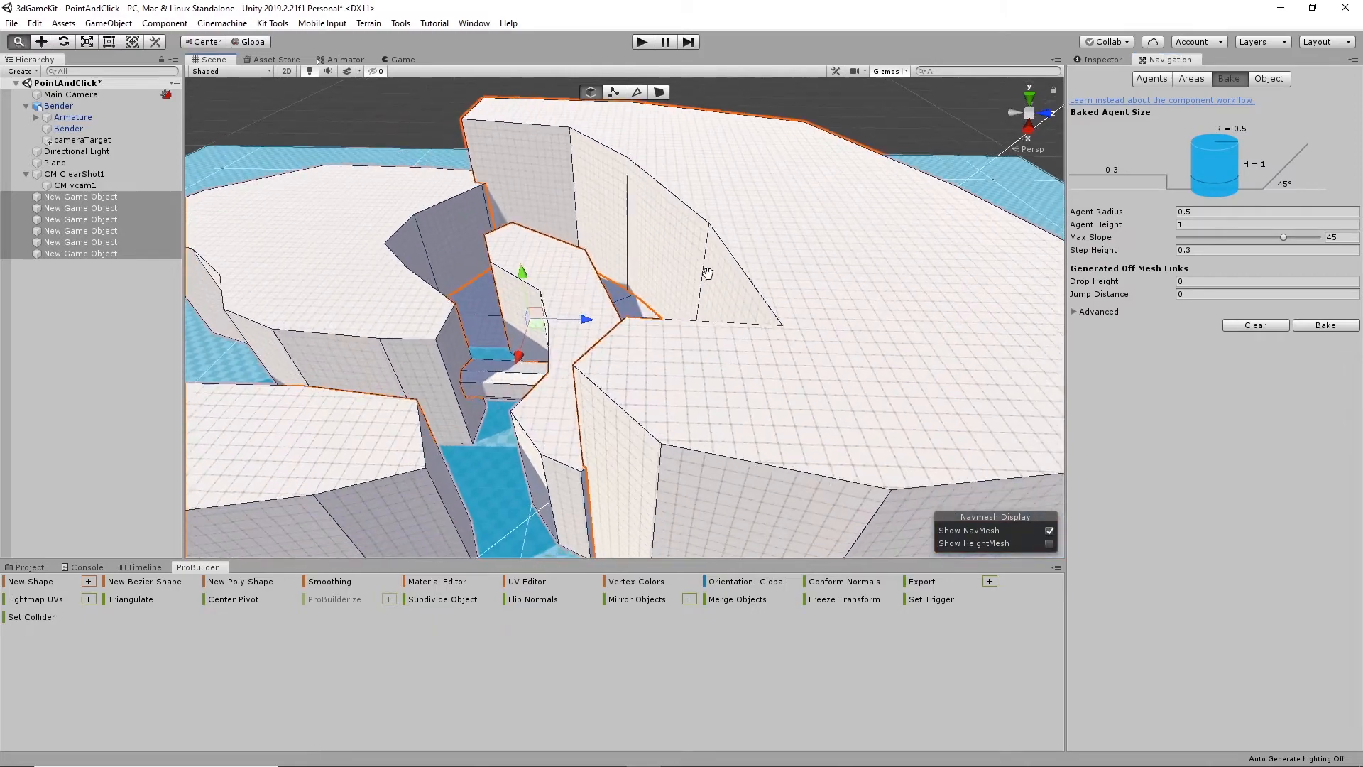
alt+middle_drag(709, 274, 761, 182)
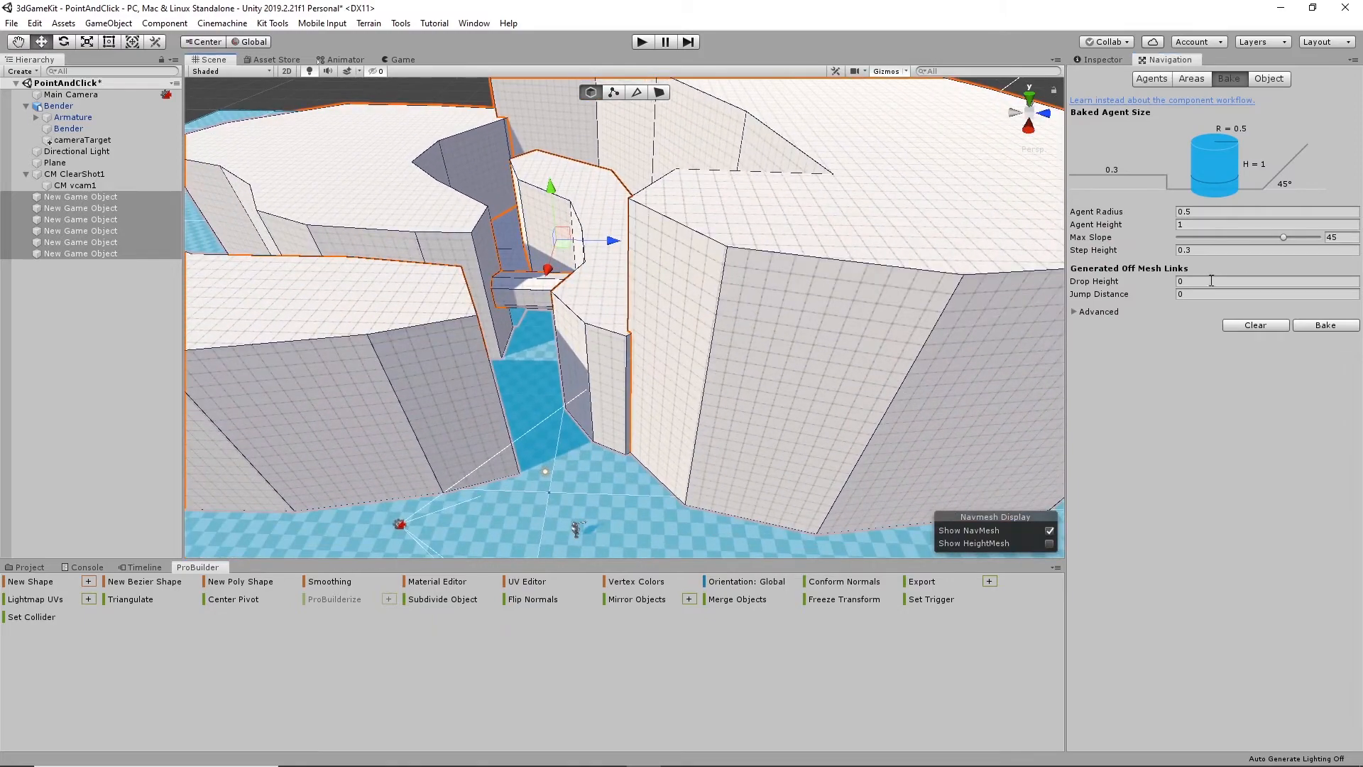
click(1325, 326)
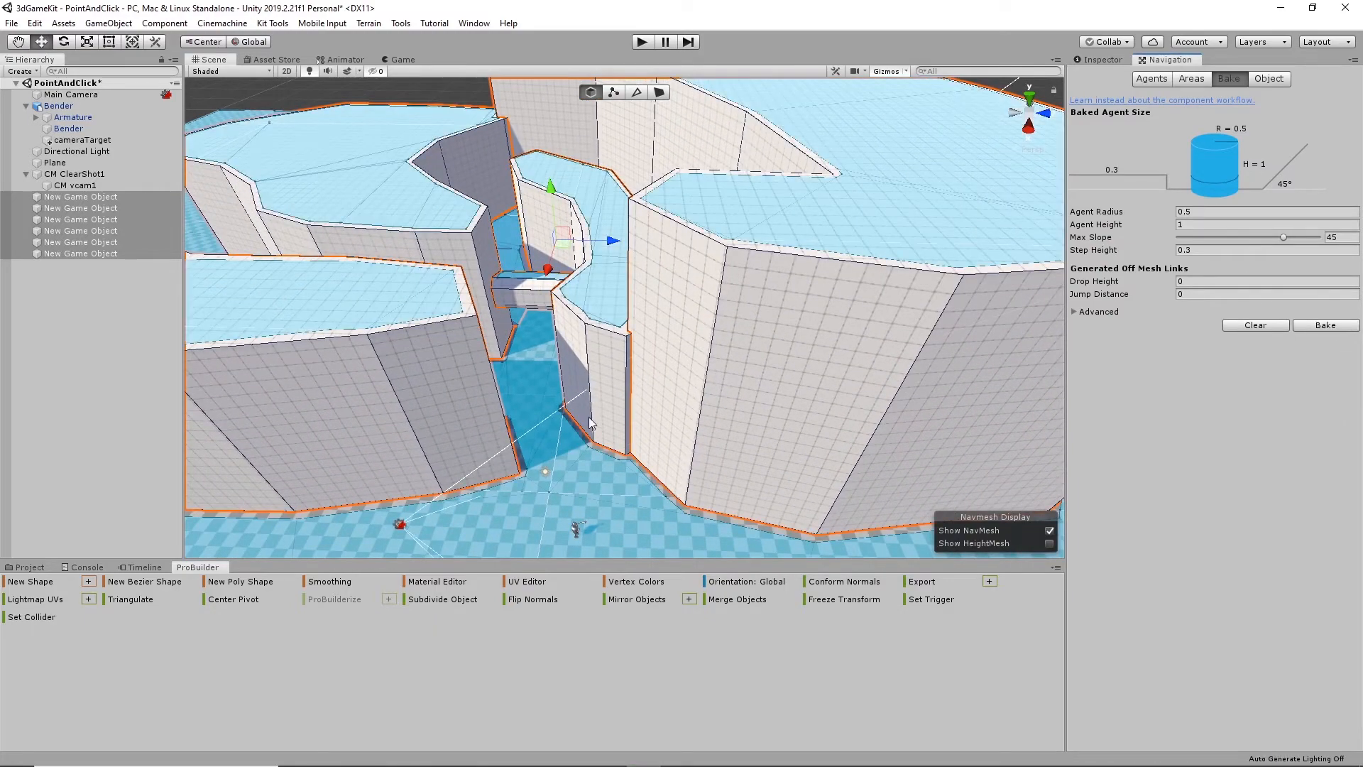
alt+drag(589, 424, 633, 355)
middle_drag(633, 387, 748, 350)
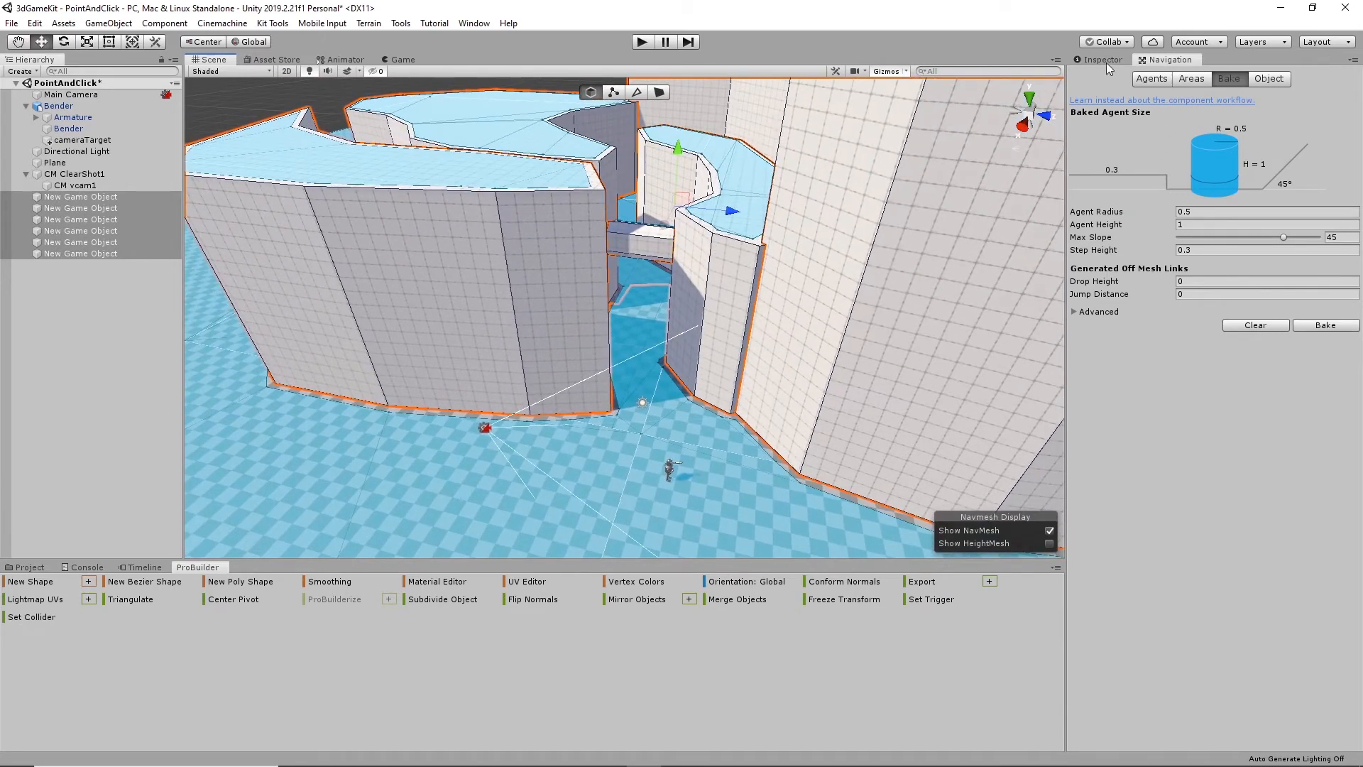
- Playtest the scene by sending the robot toward the gap, behind the wall corner and back out, and leave play mode
click(1106, 63)
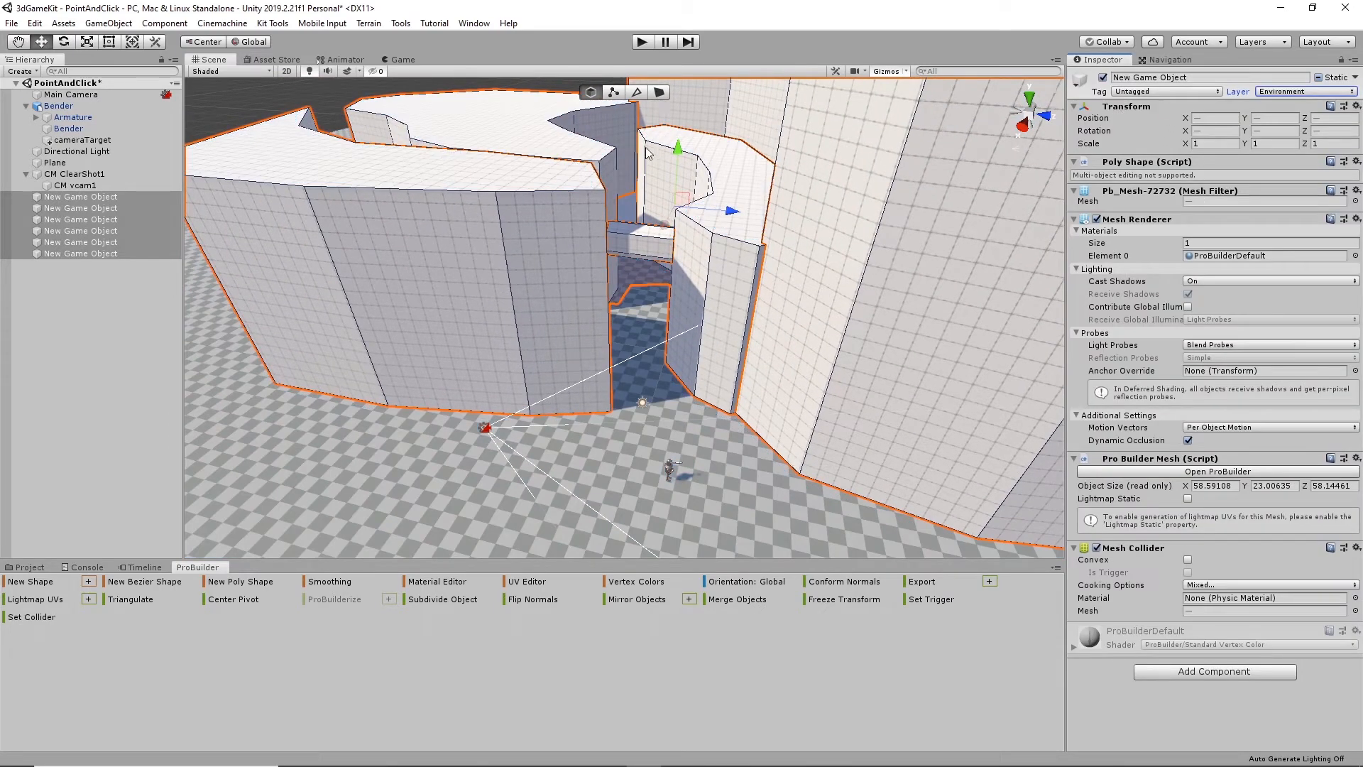
alt+drag(484, 425, 836, 172)
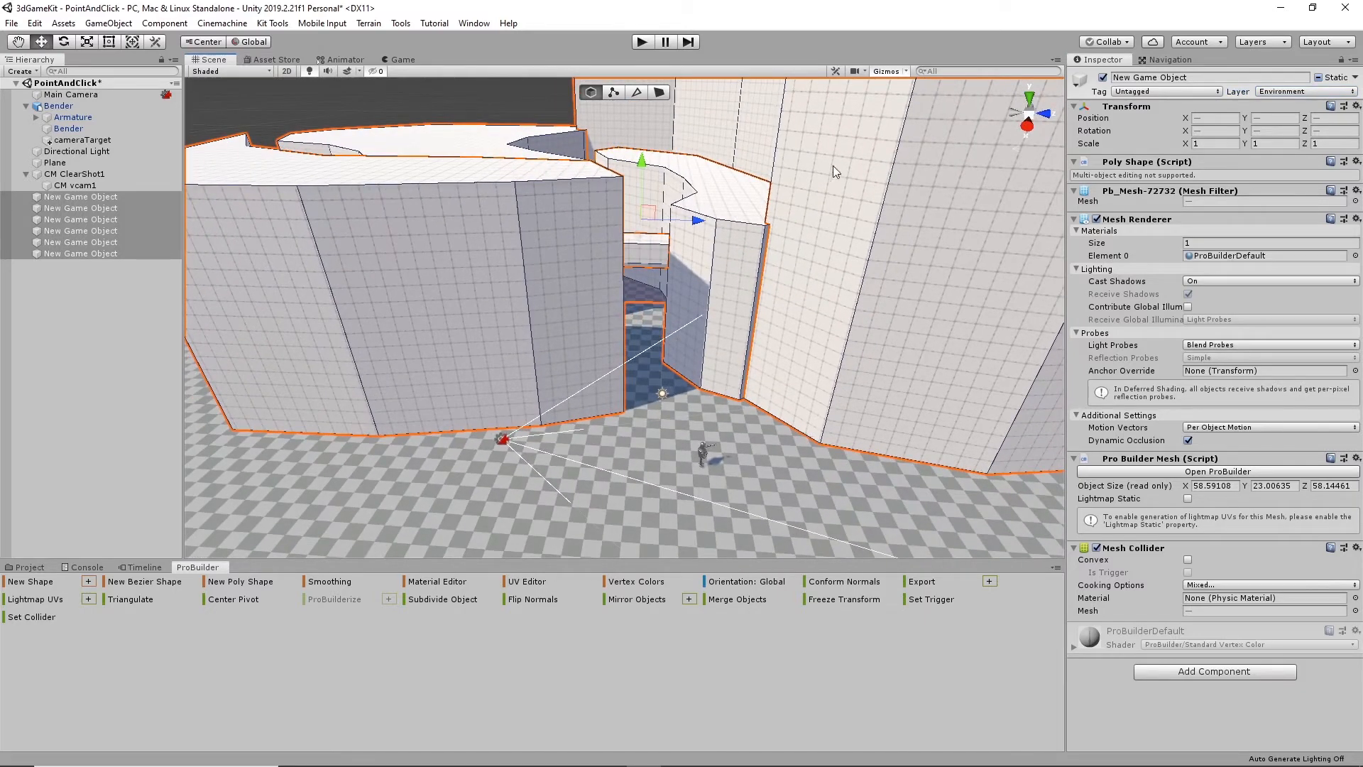
click(638, 45)
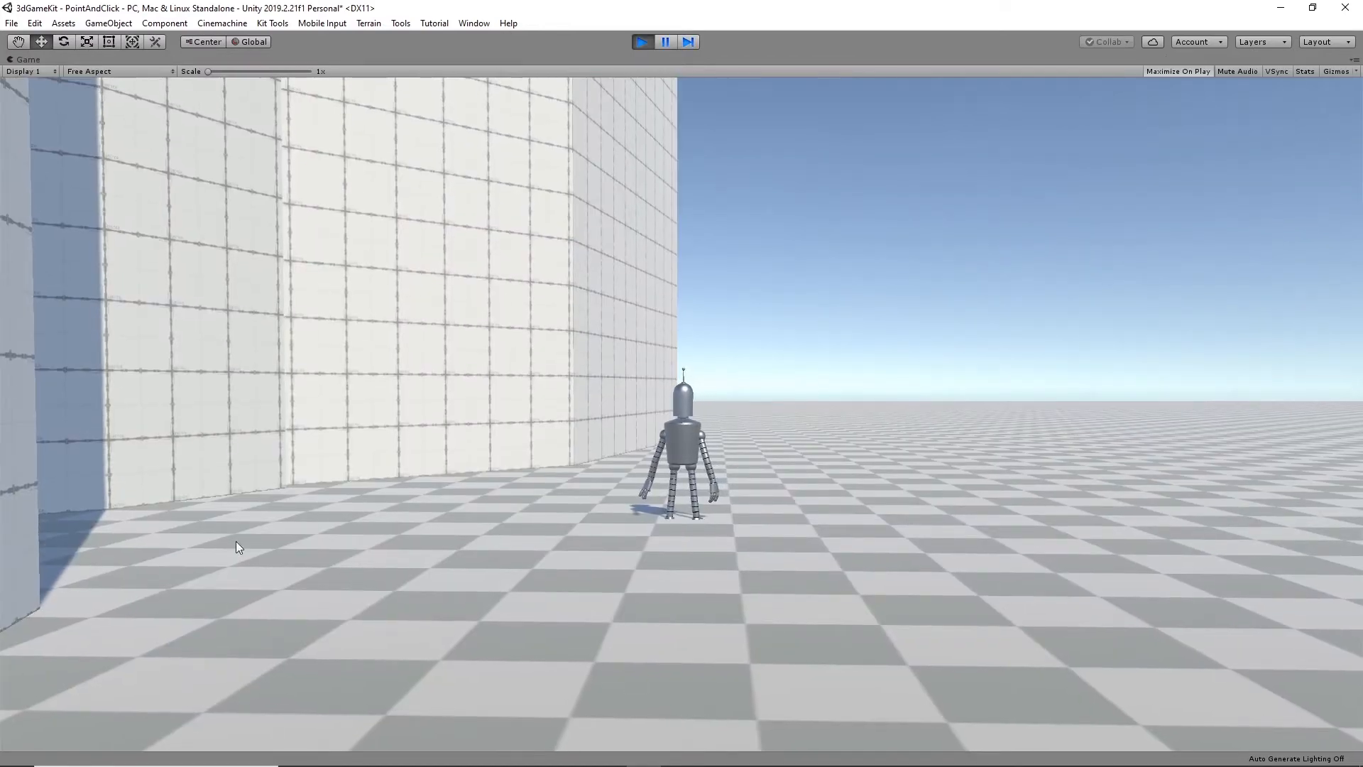
click(235, 541)
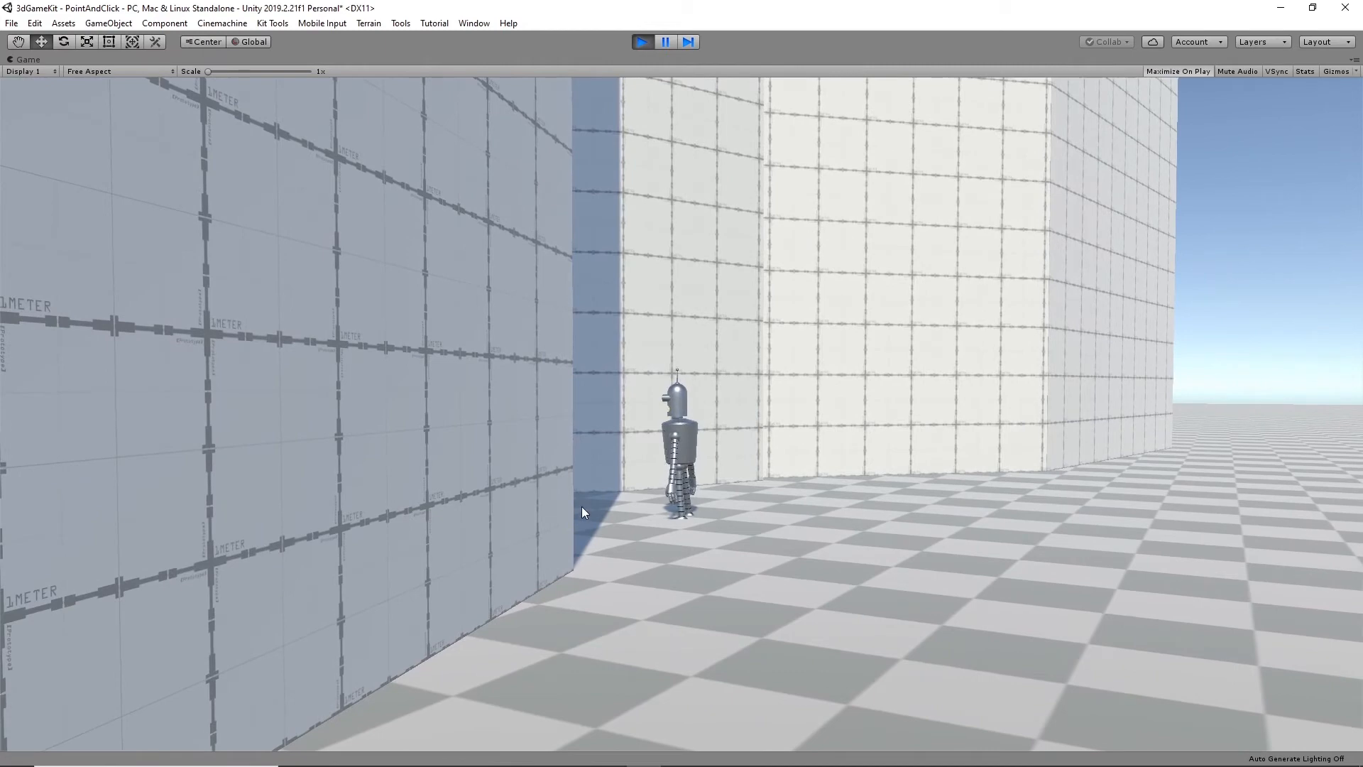
click(581, 506)
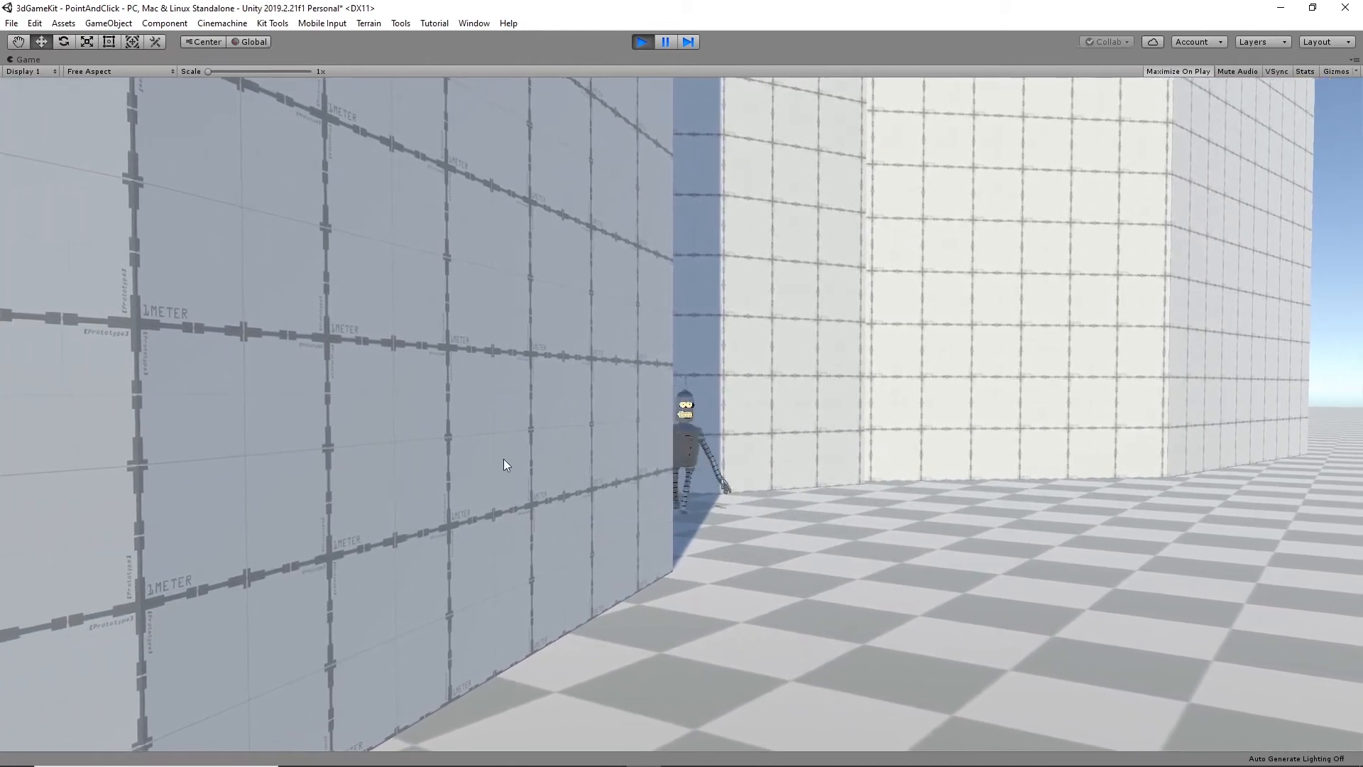
click(1054, 442)
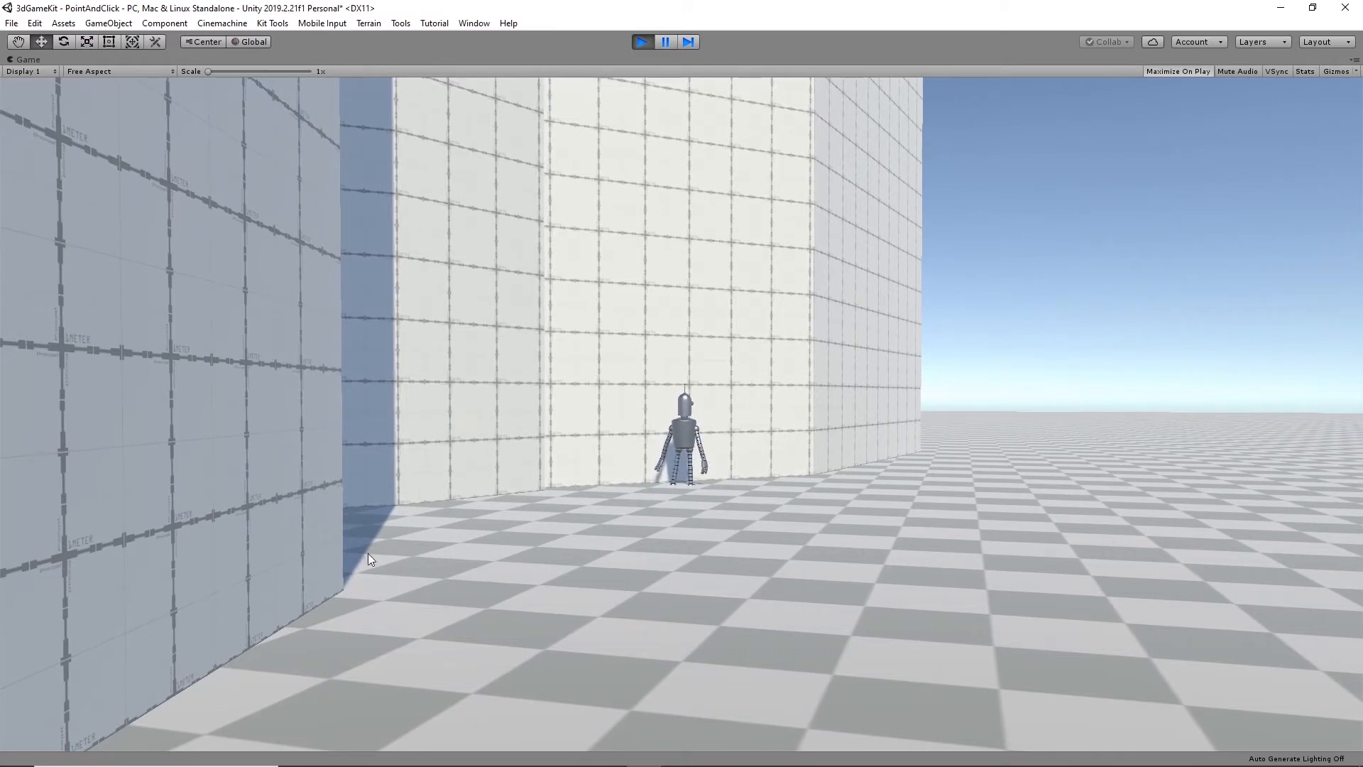
click(641, 42)
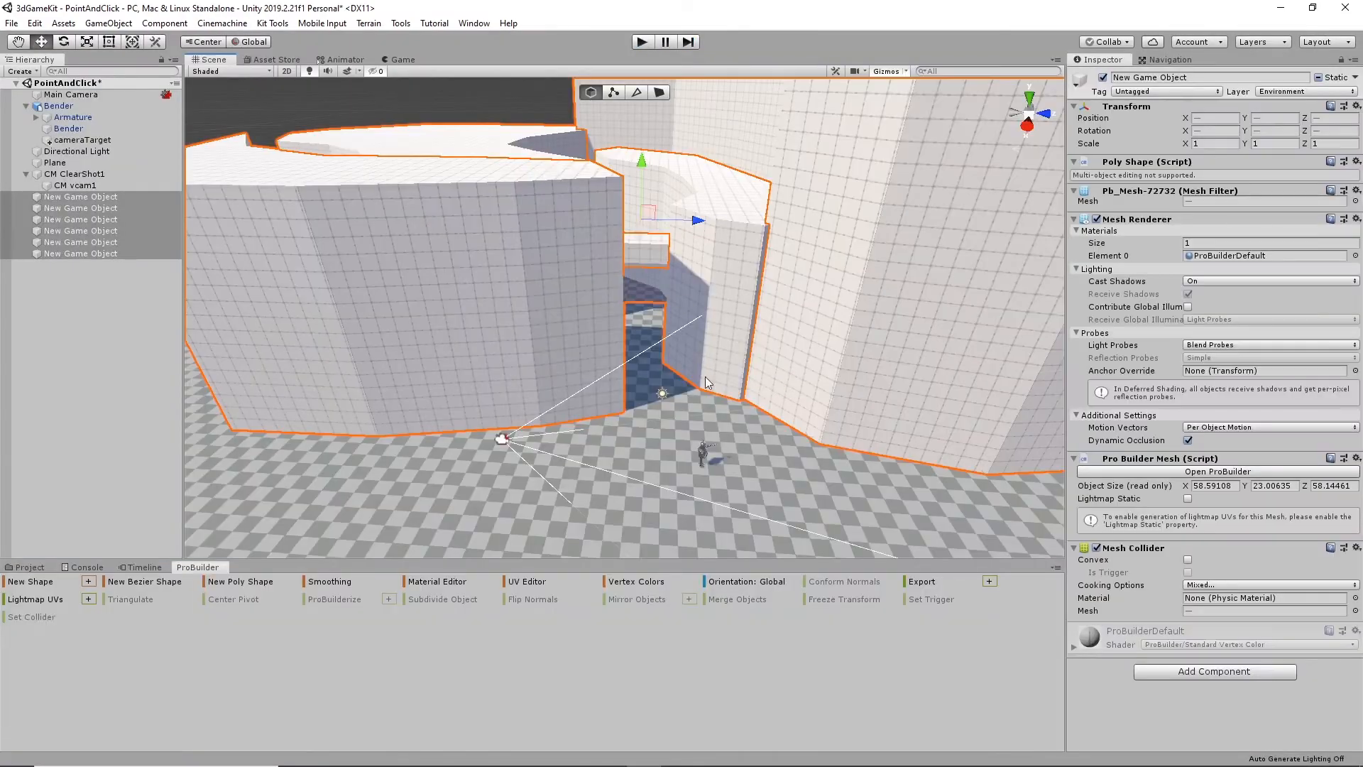
- Add a second virtual camera child to CM ClearShot1
alt+drag(678, 301, 697, 448)
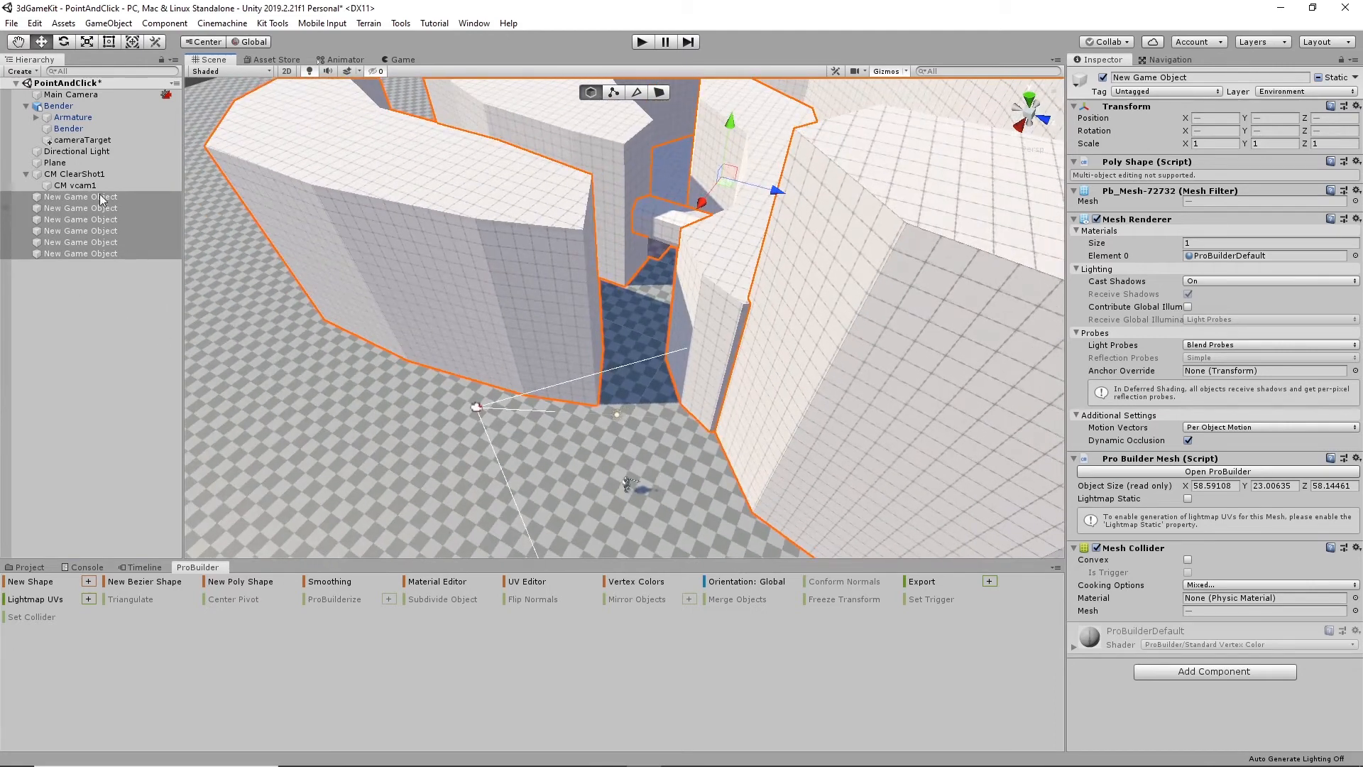
click(77, 174)
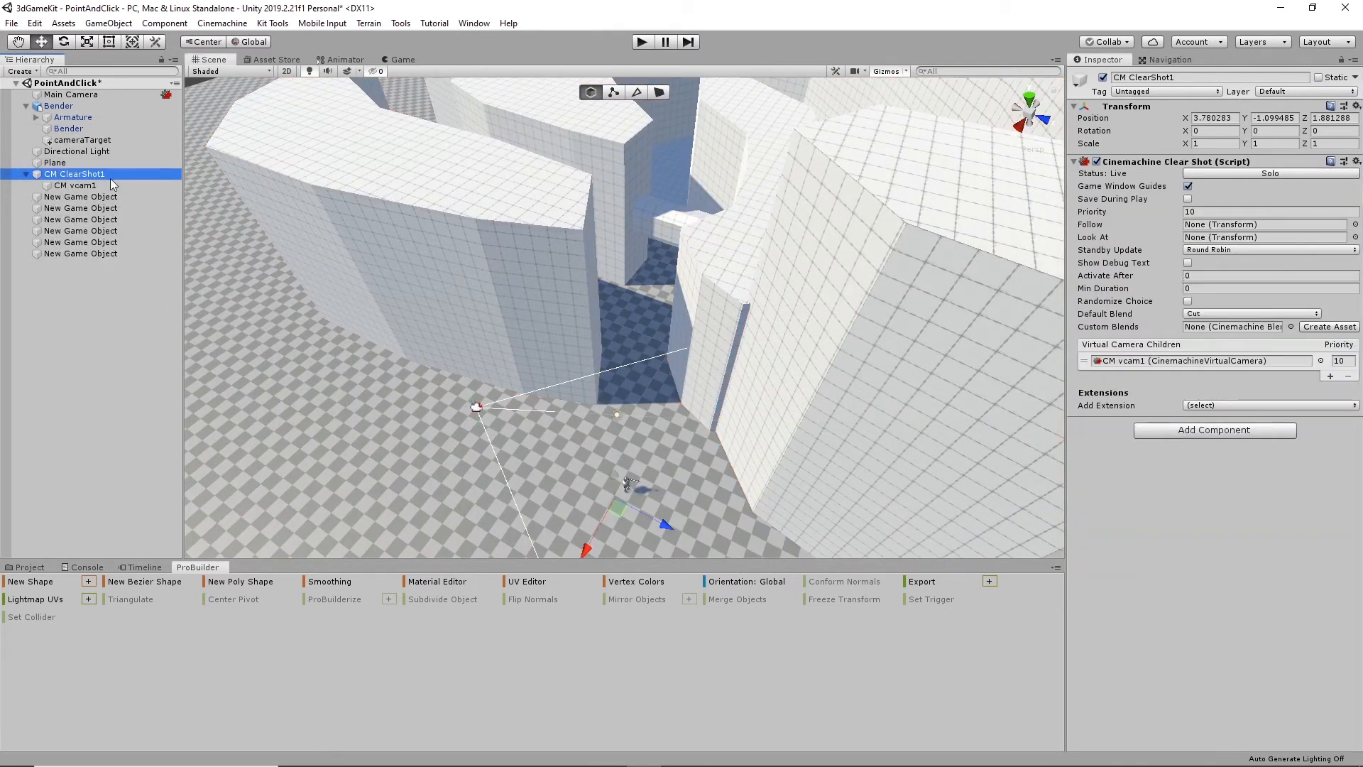
click(1330, 376)
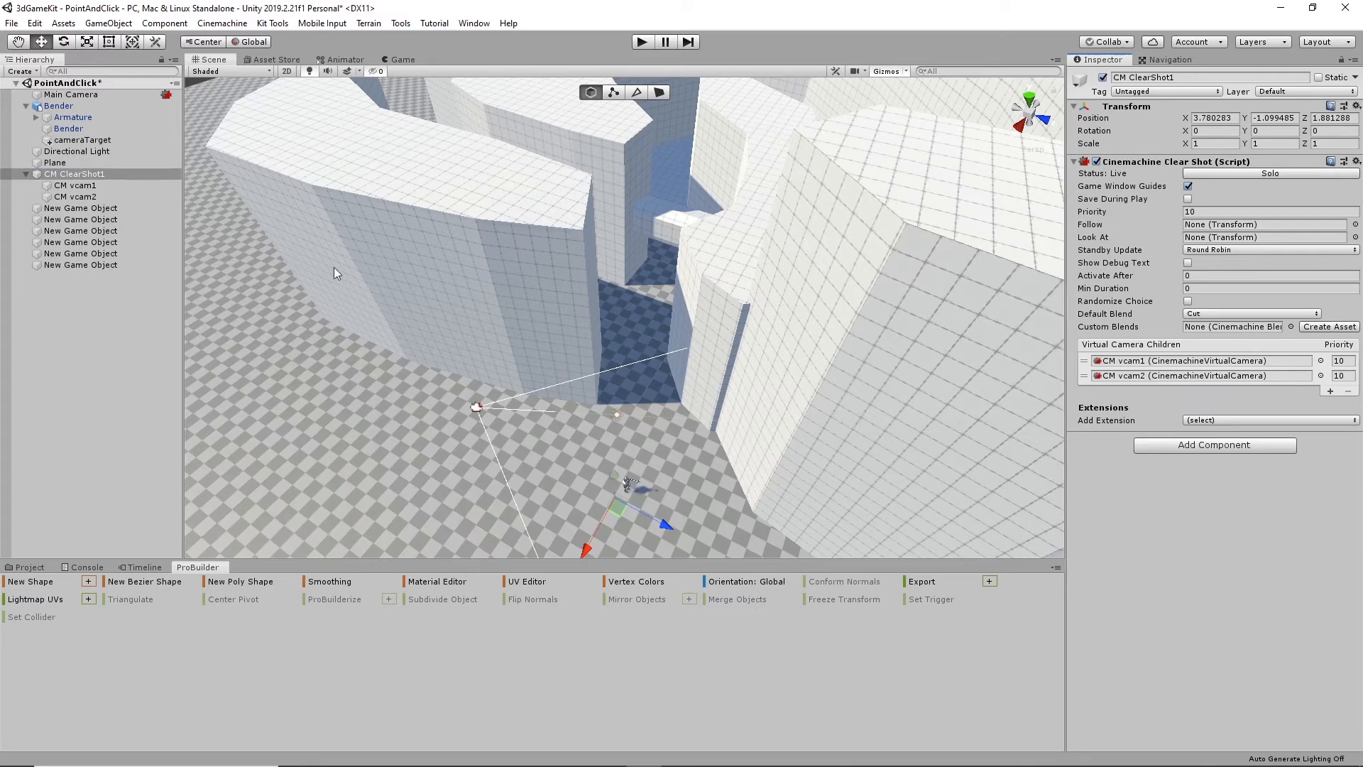
- Lower the CM vcam2 camera to a height of 4.55 in Y
click(76, 196)
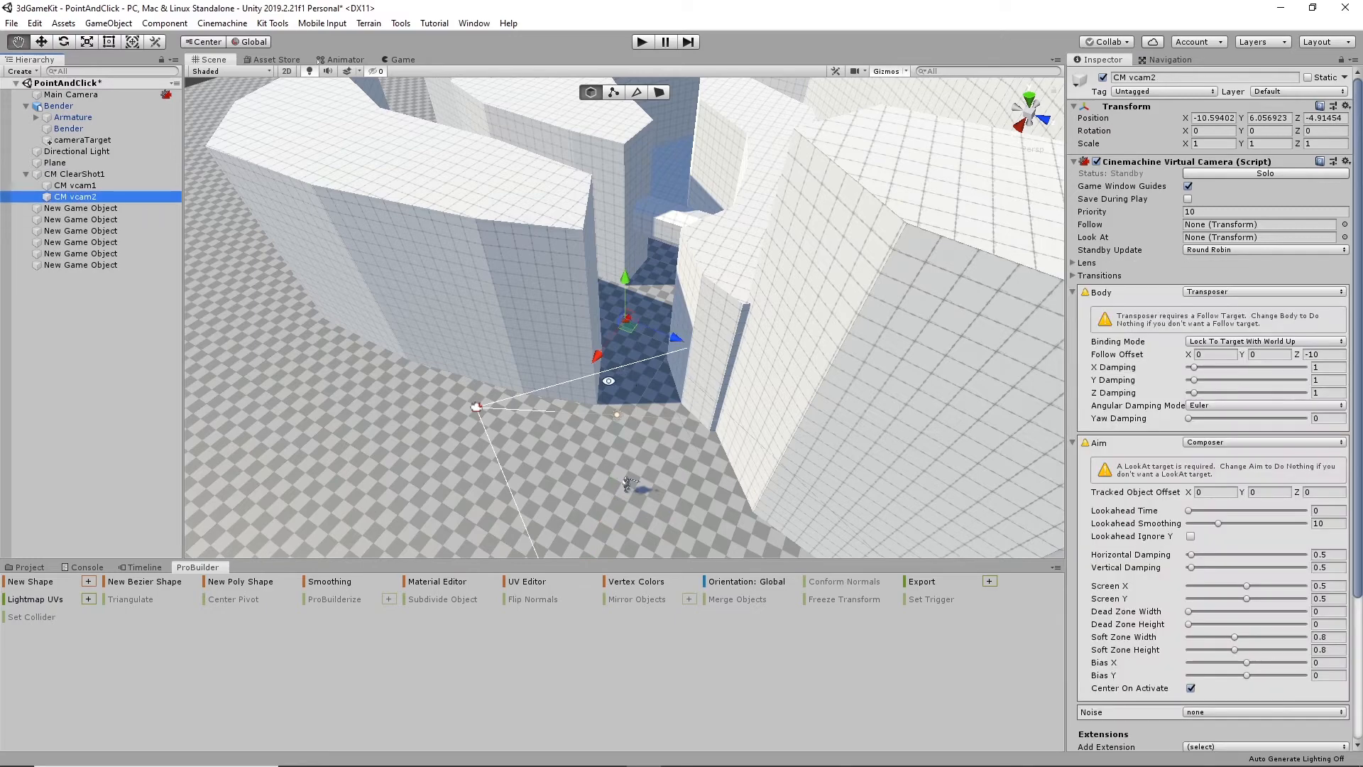
alt+drag(609, 382, 602, 352)
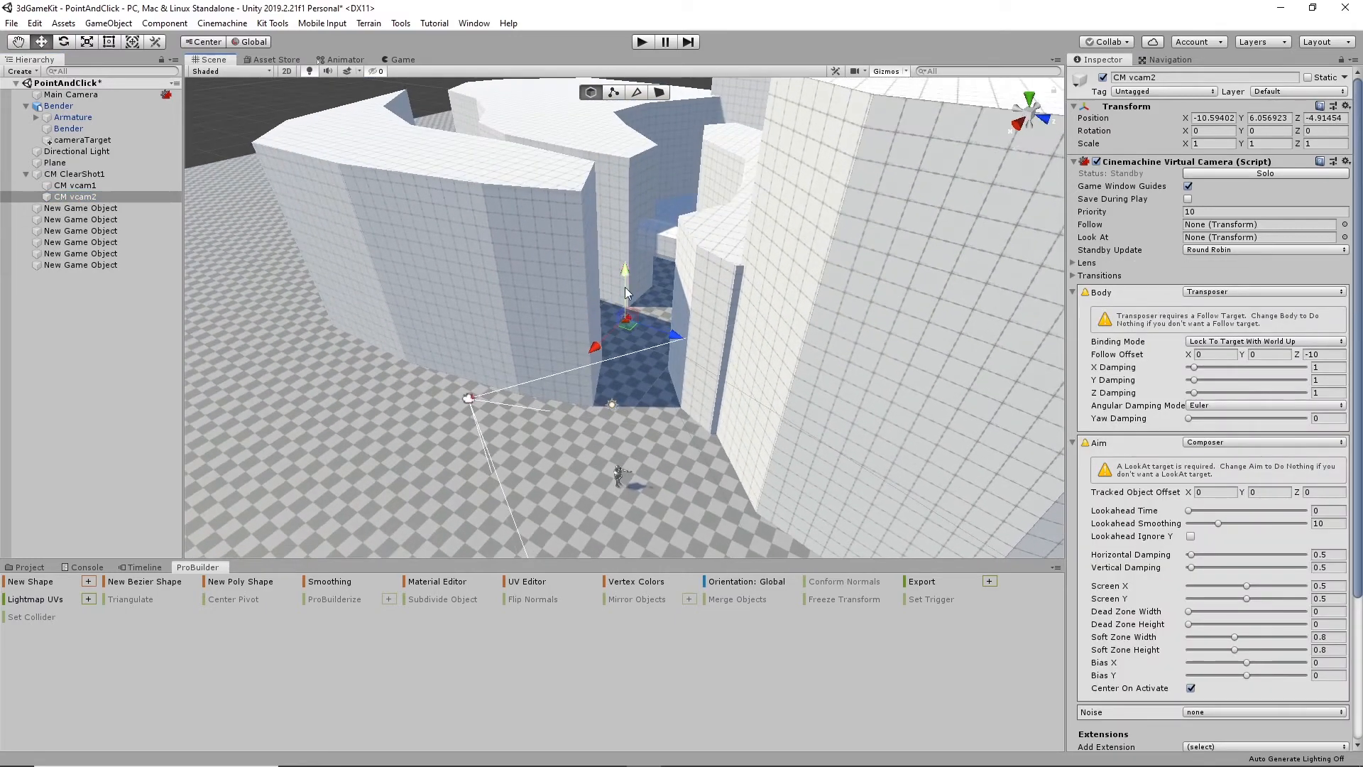
drag(626, 292, 565, 441)
scroll(680, 269, up, 6)
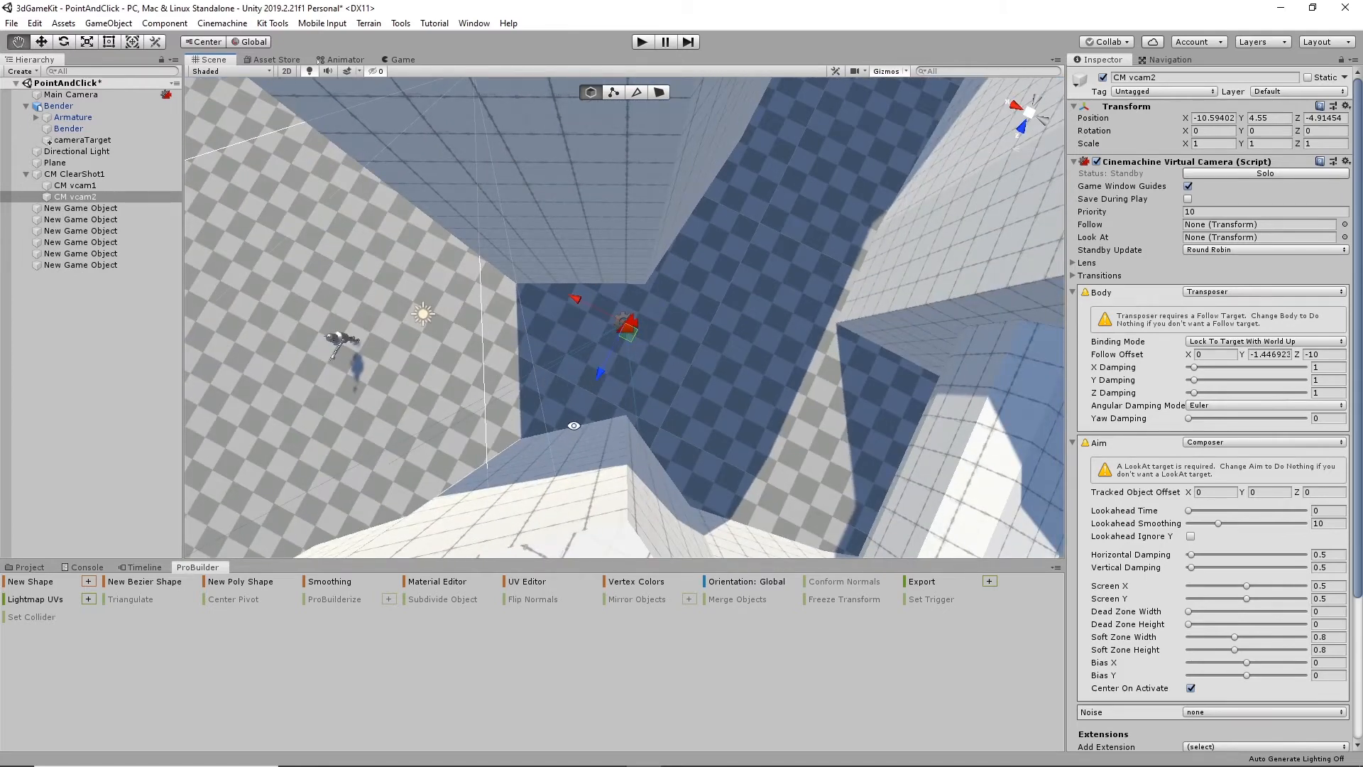
- Move CM vcam2 horizontally toward the mouth of the gap, to about X -6.89 and Z -1.41
alt+drag(572, 424, 723, 377)
middle_drag(722, 377, 698, 299)
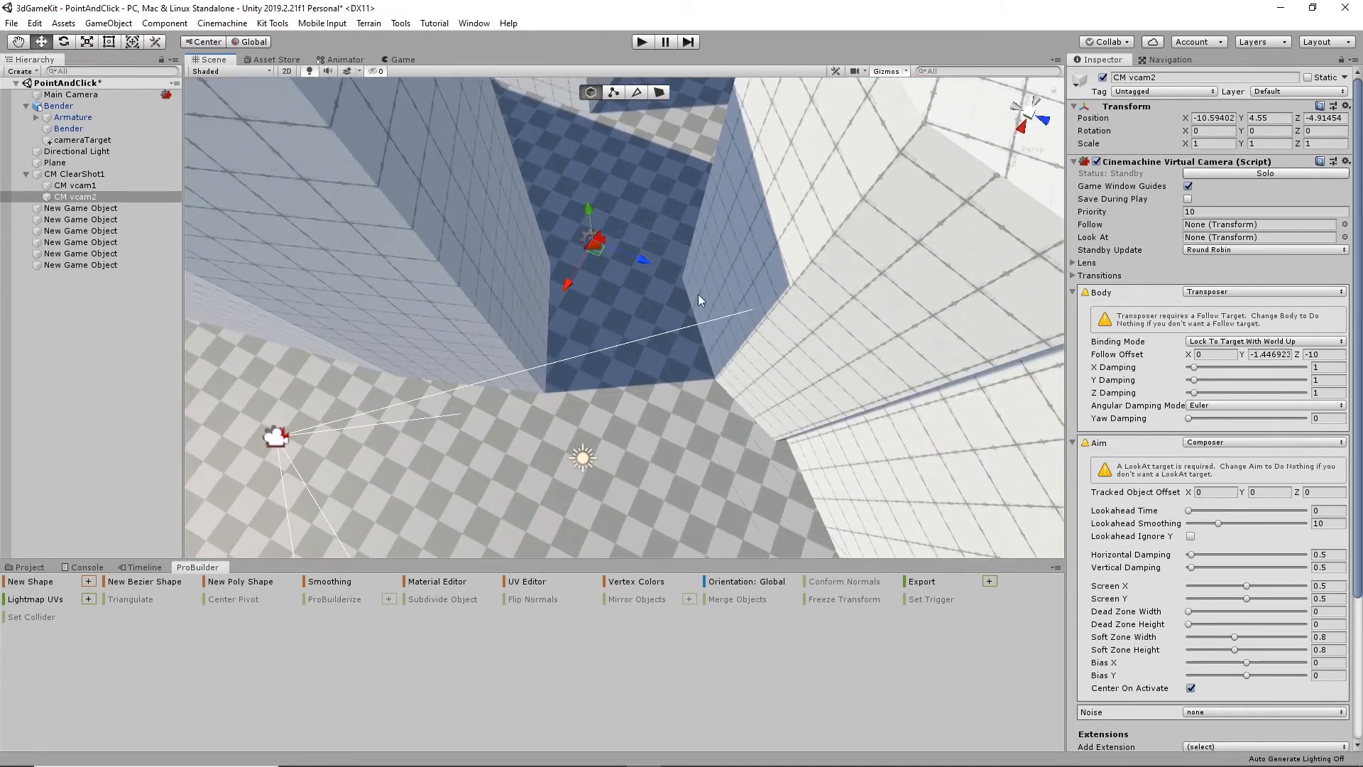
drag(640, 262, 699, 323)
middle_drag(505, 323, 585, 279)
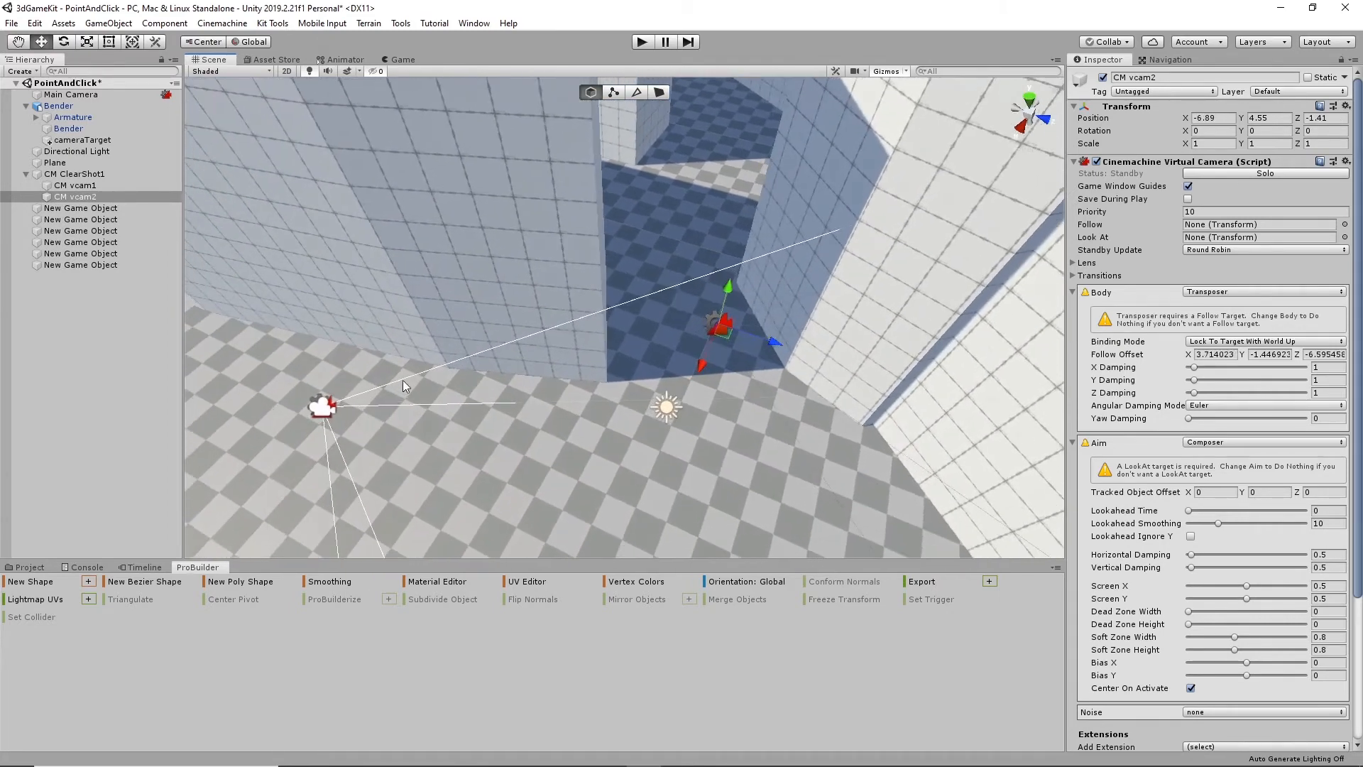
scroll(402, 381, down, 2)
click(85, 175)
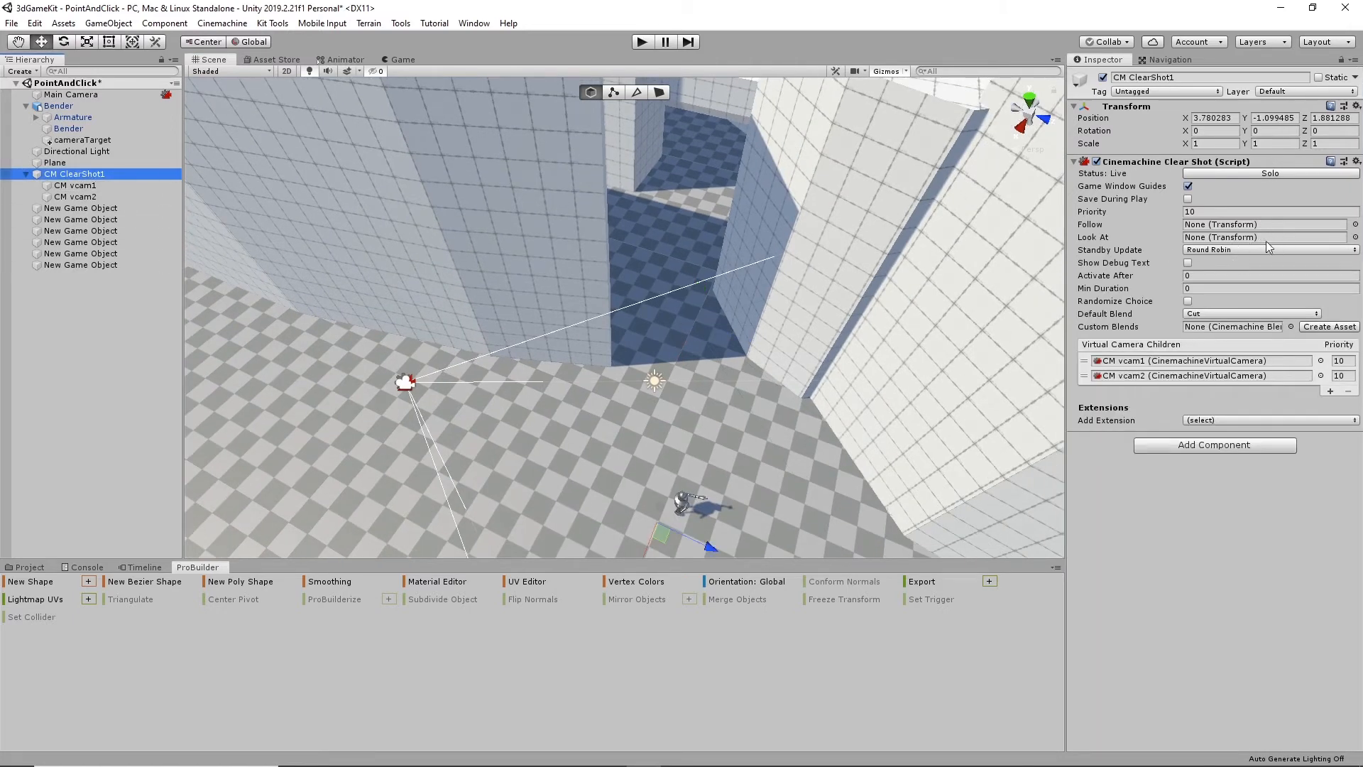
click(74, 185)
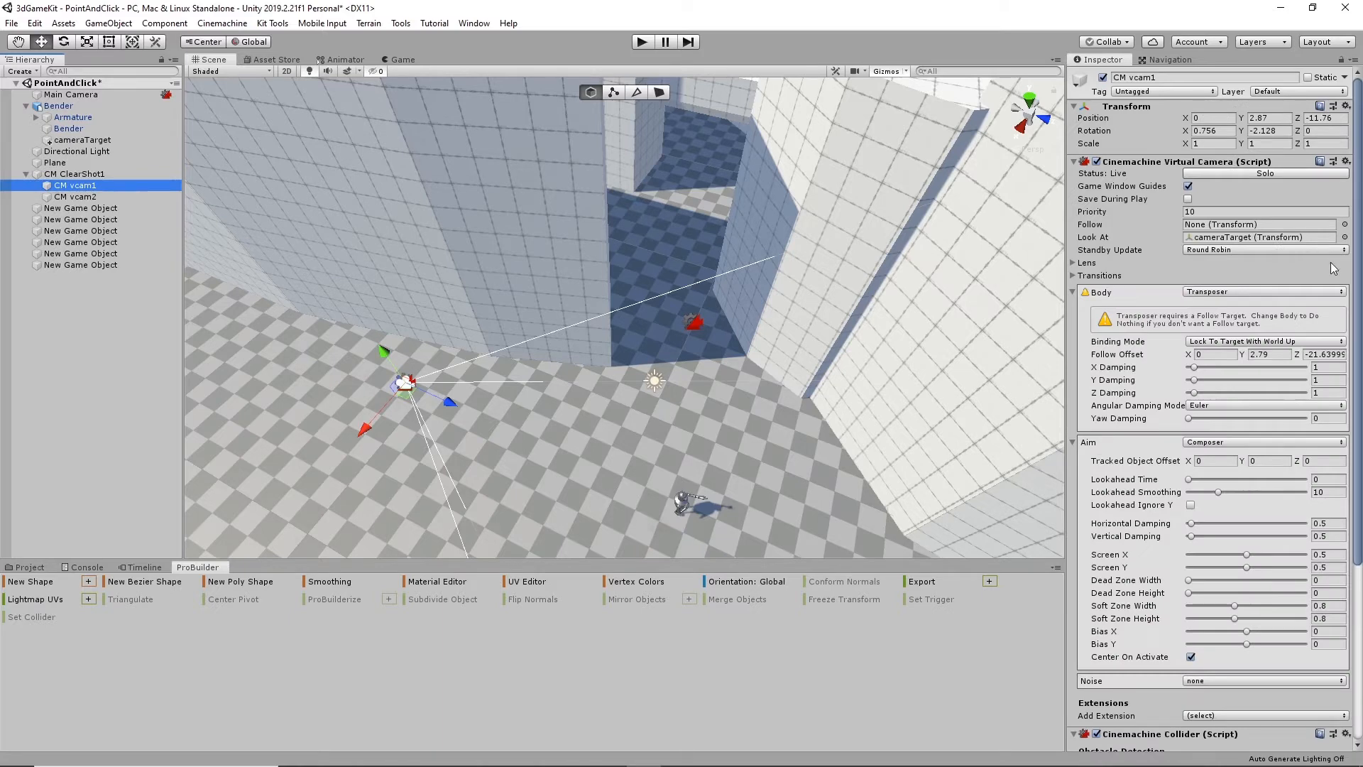
click(1344, 237)
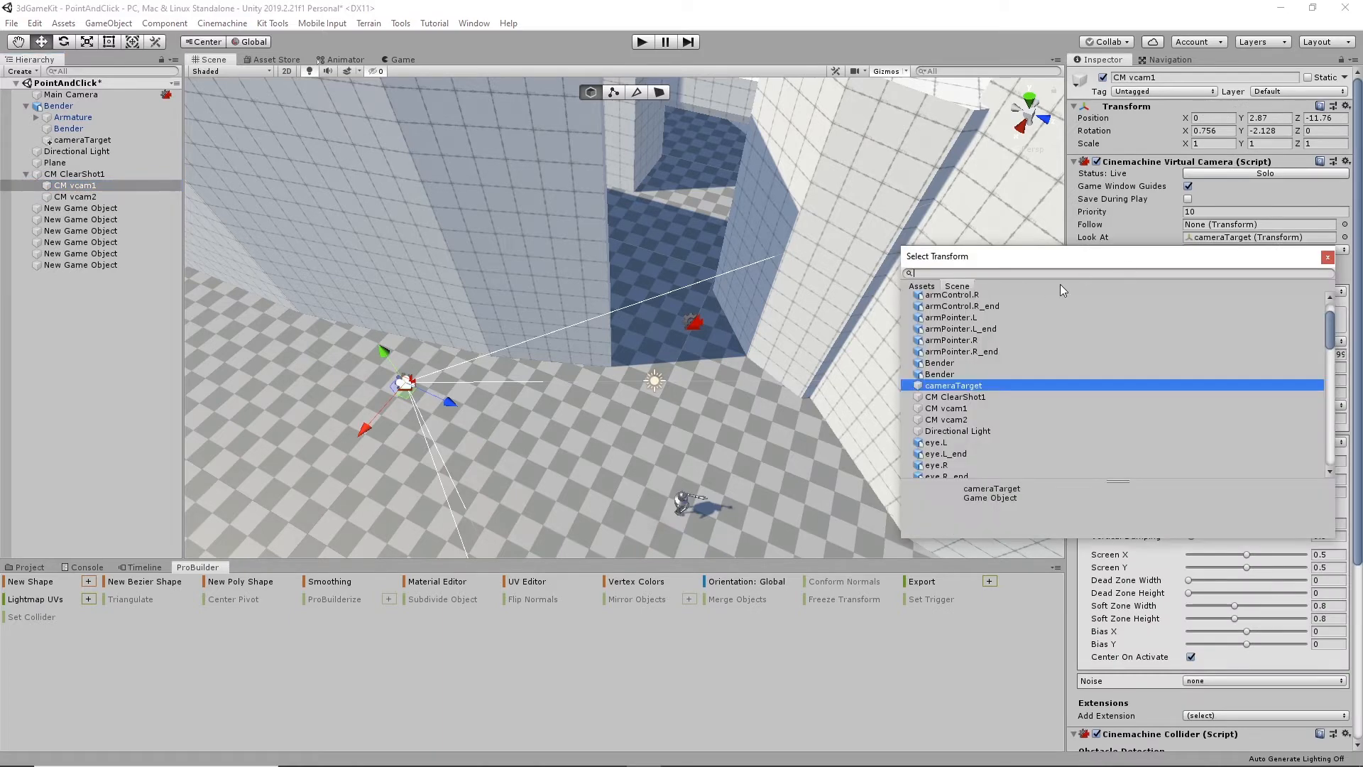
scroll(1005, 322, up, 2)
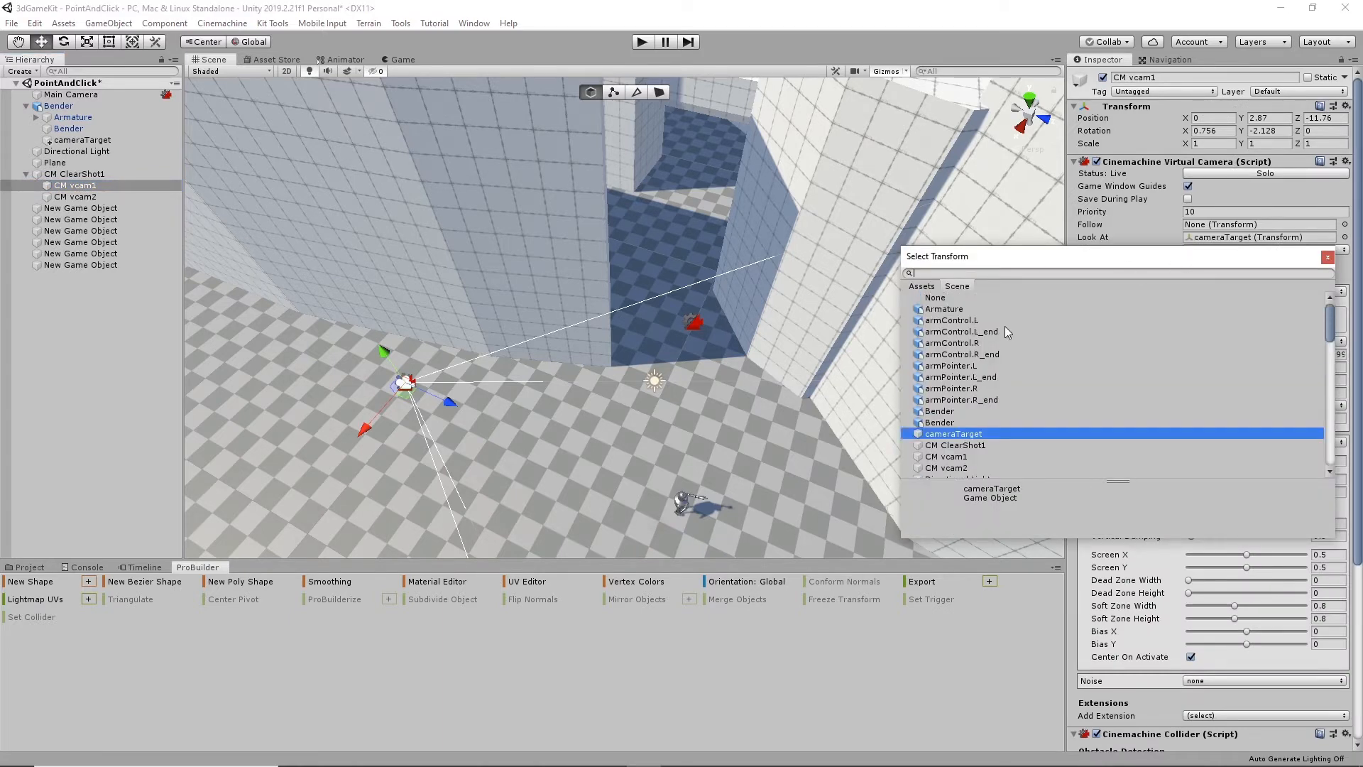
click(937, 297)
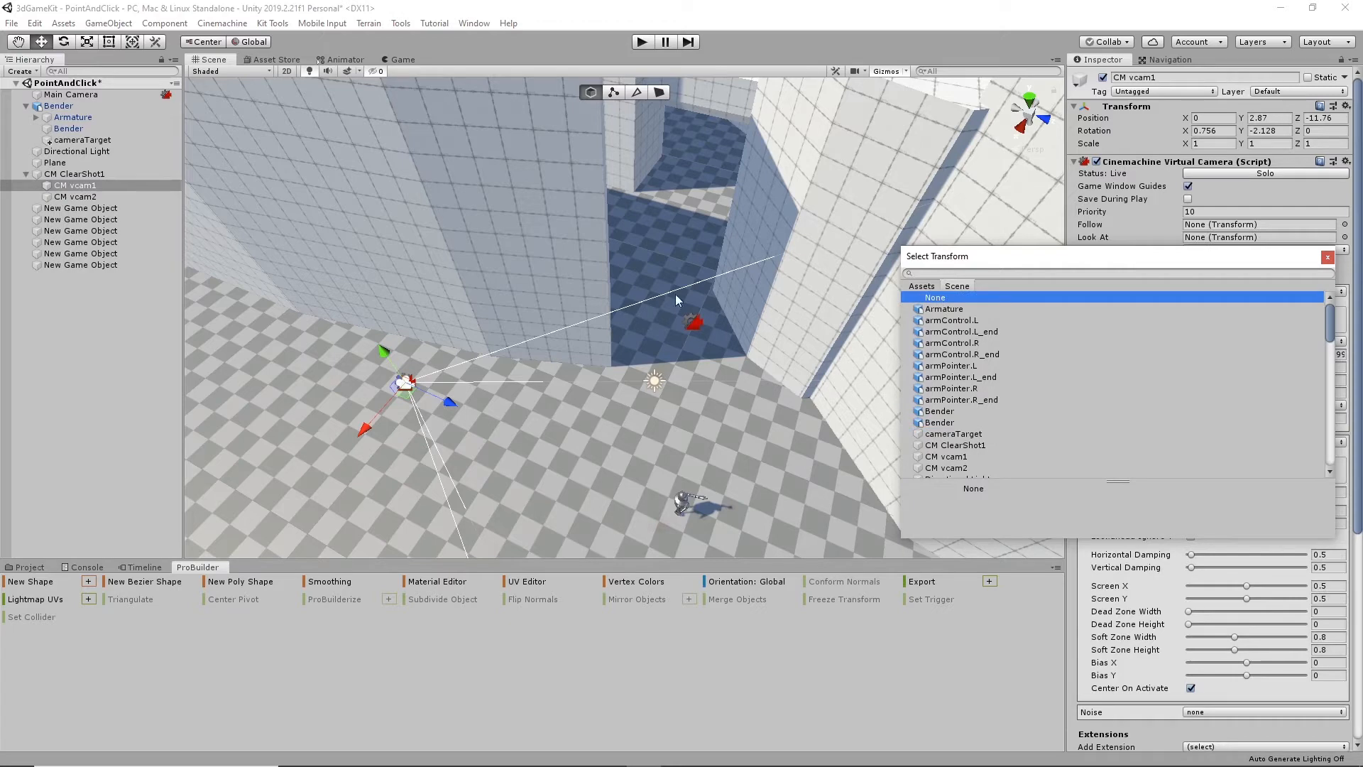
click(75, 186)
click(1344, 237)
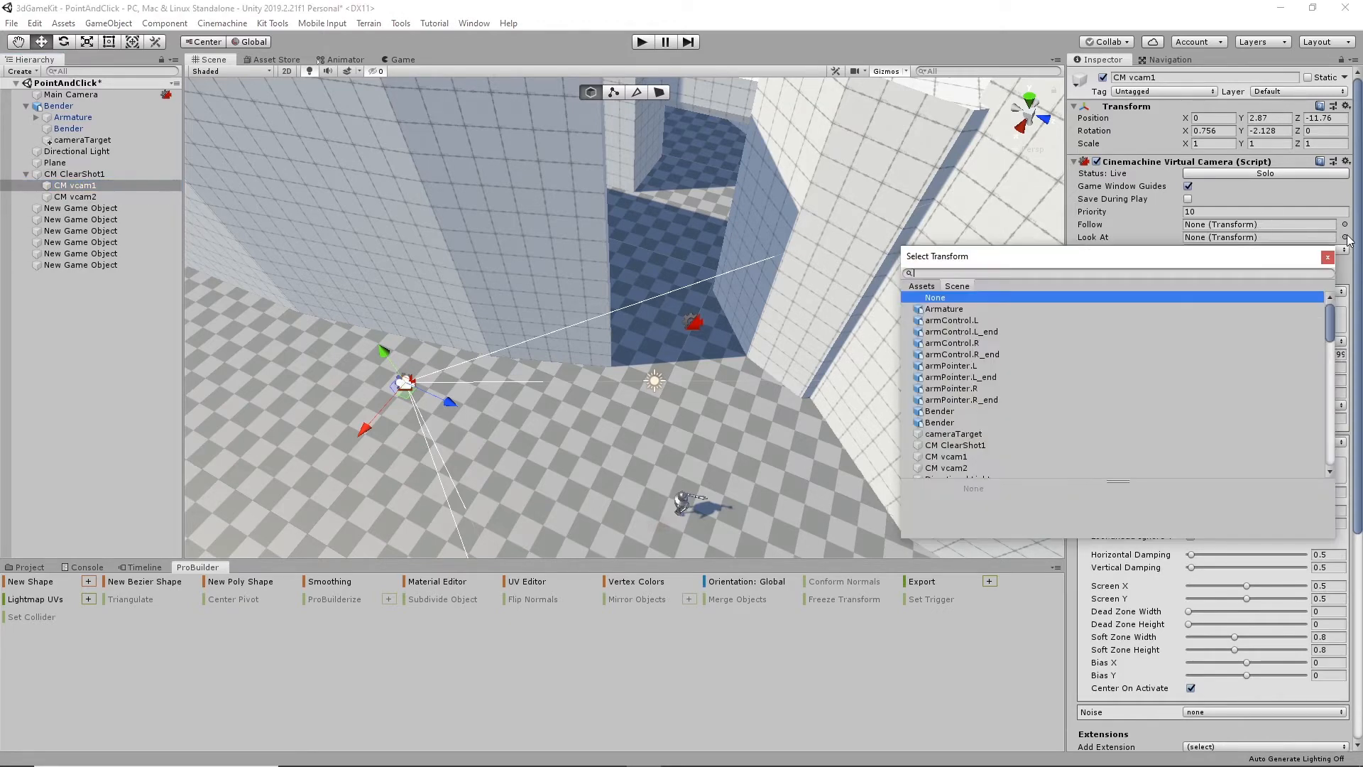
click(966, 434)
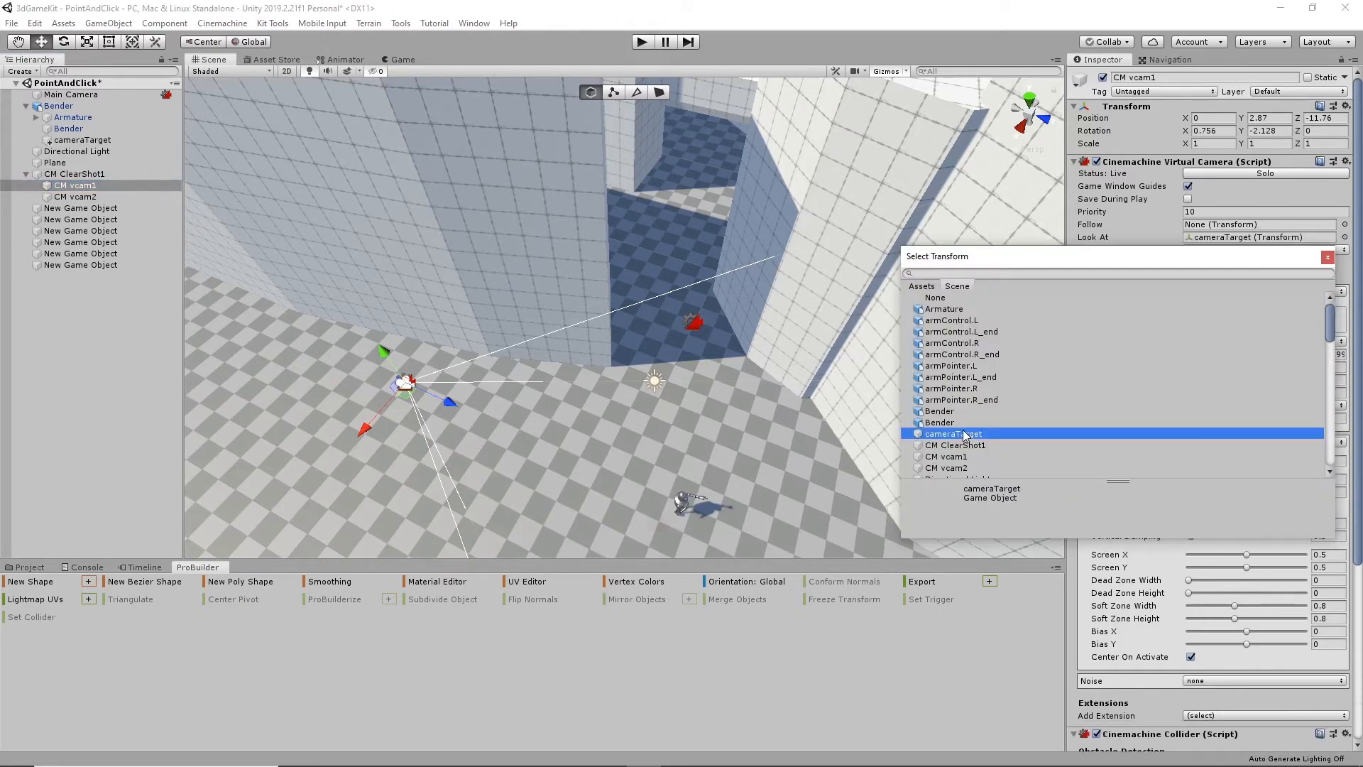
click(1330, 259)
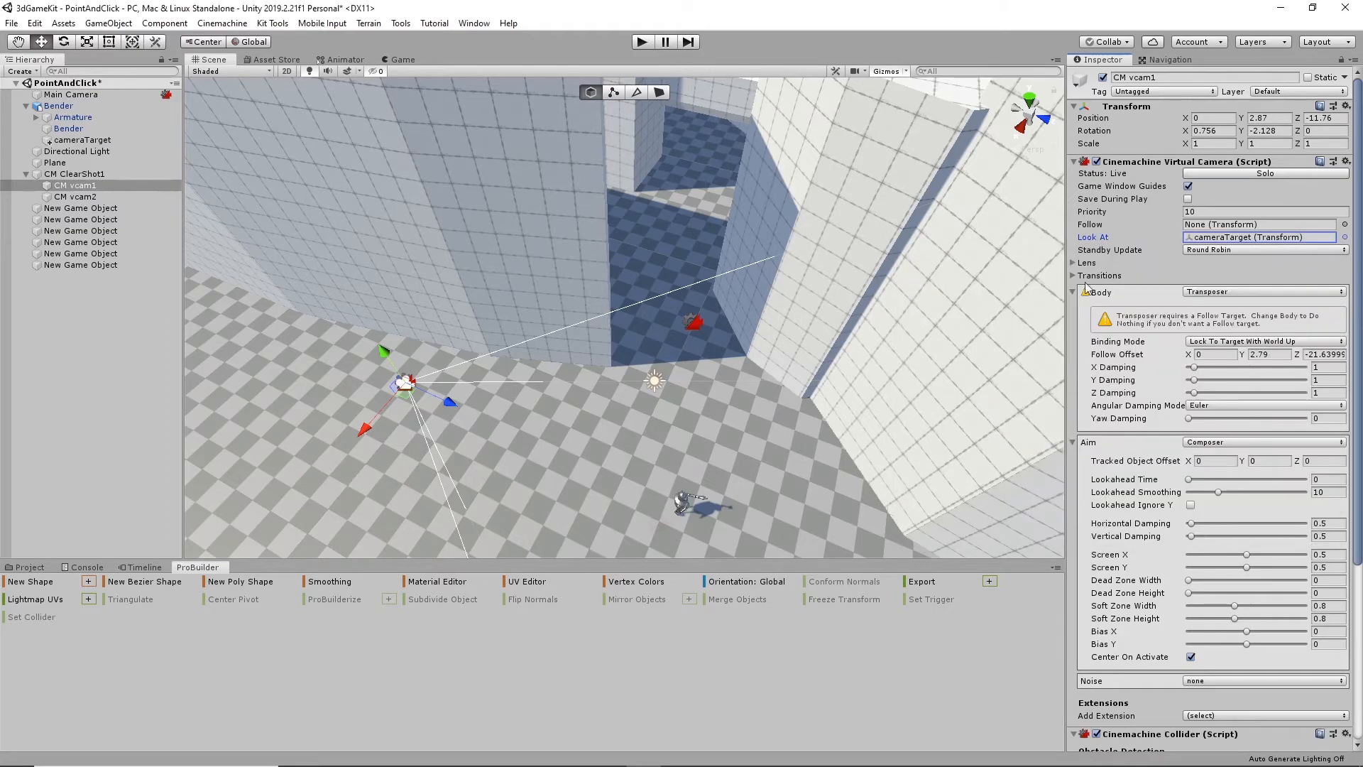
- Move CM vcam2 farther into the gap between the walls, to about X -10.06, and shift it slightly along Z
alt+drag(830, 278, 679, 354)
click(678, 357)
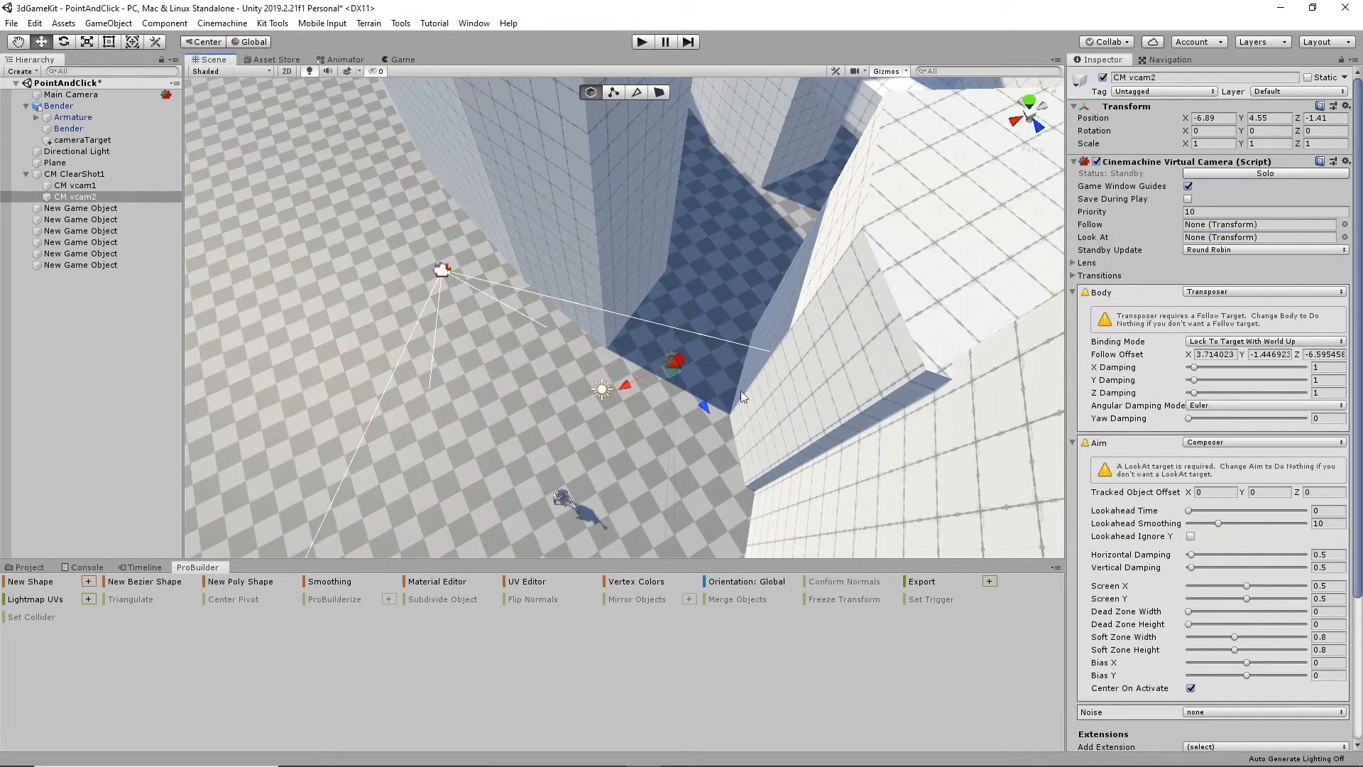
alt+drag(742, 396, 618, 465)
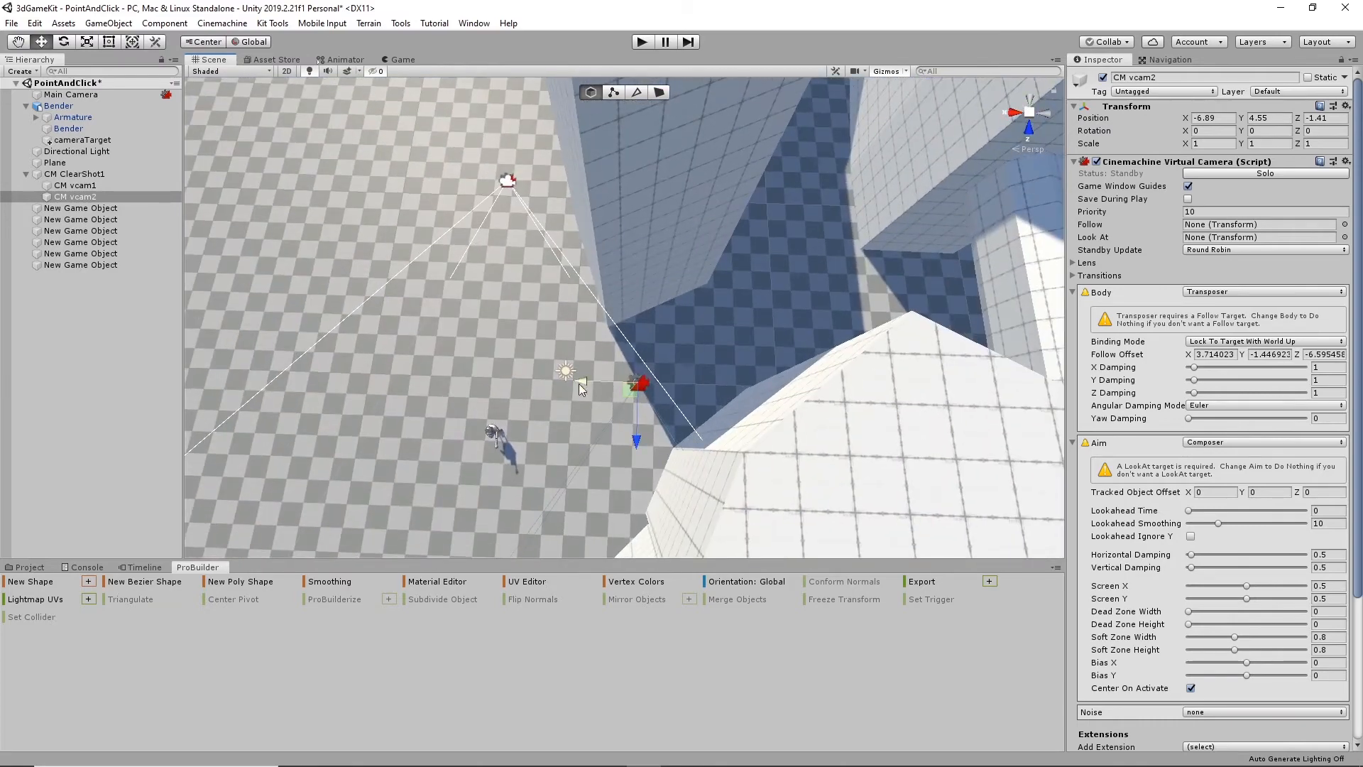
drag(580, 384, 660, 375)
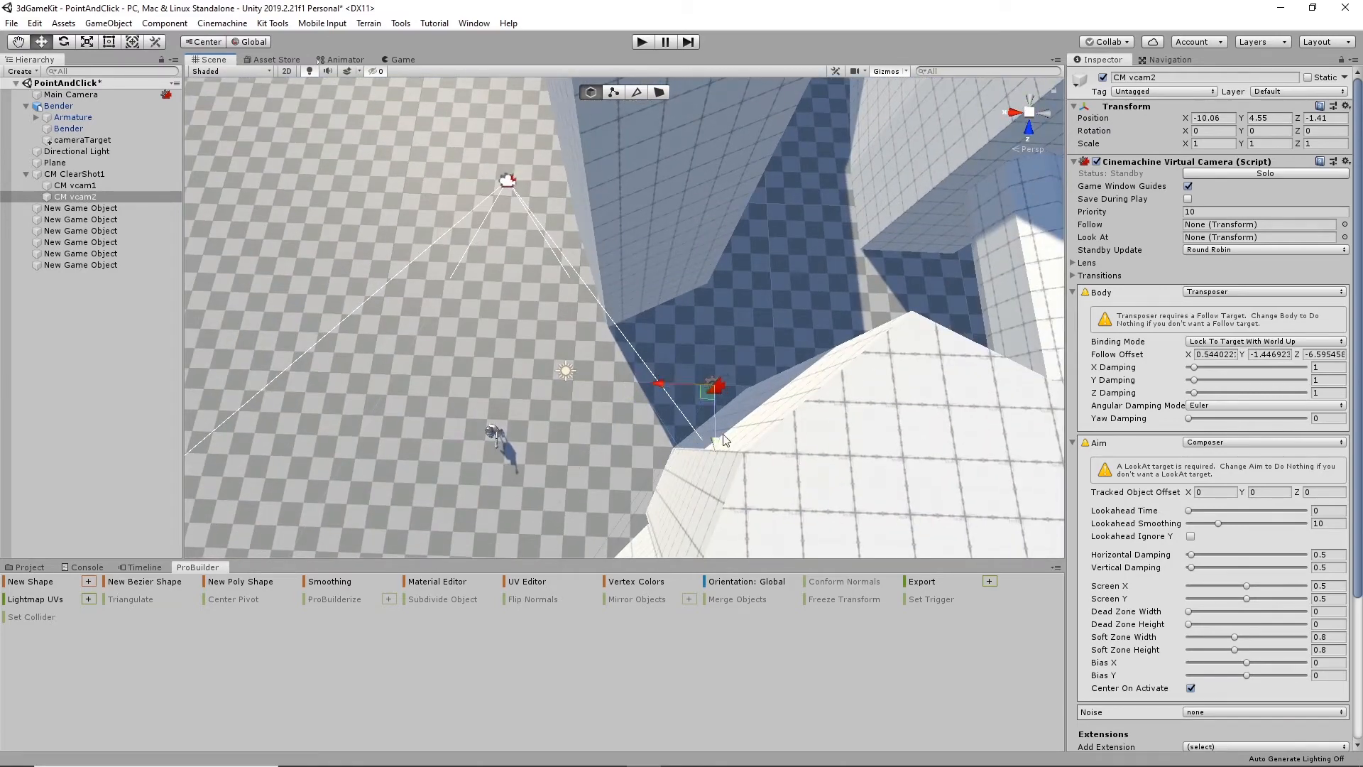
drag(715, 439, 715, 423)
- Shift CM vcam2 along Z to -2.04 and test the rig in play mode by sending the robot toward the gap between the walls
alt+drag(717, 423, 827, 281)
click(642, 43)
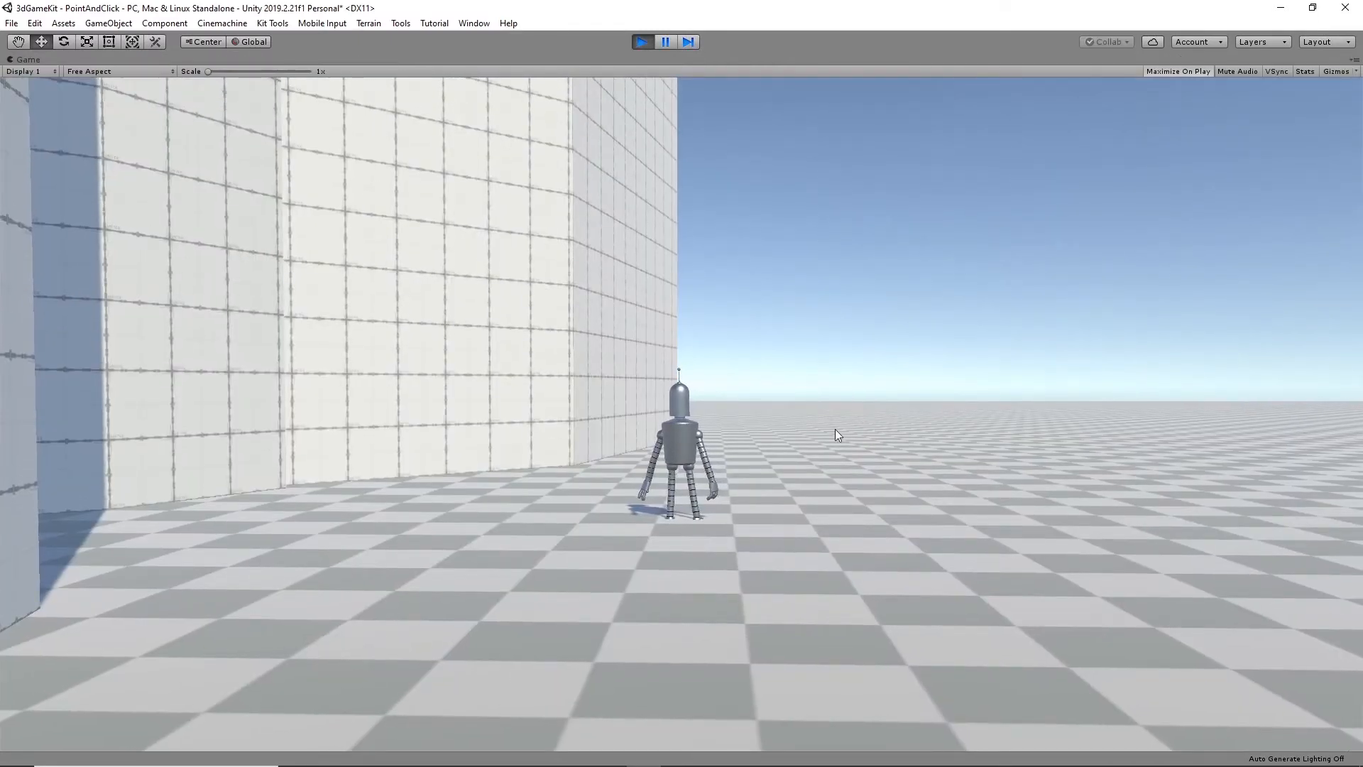
click(93, 526)
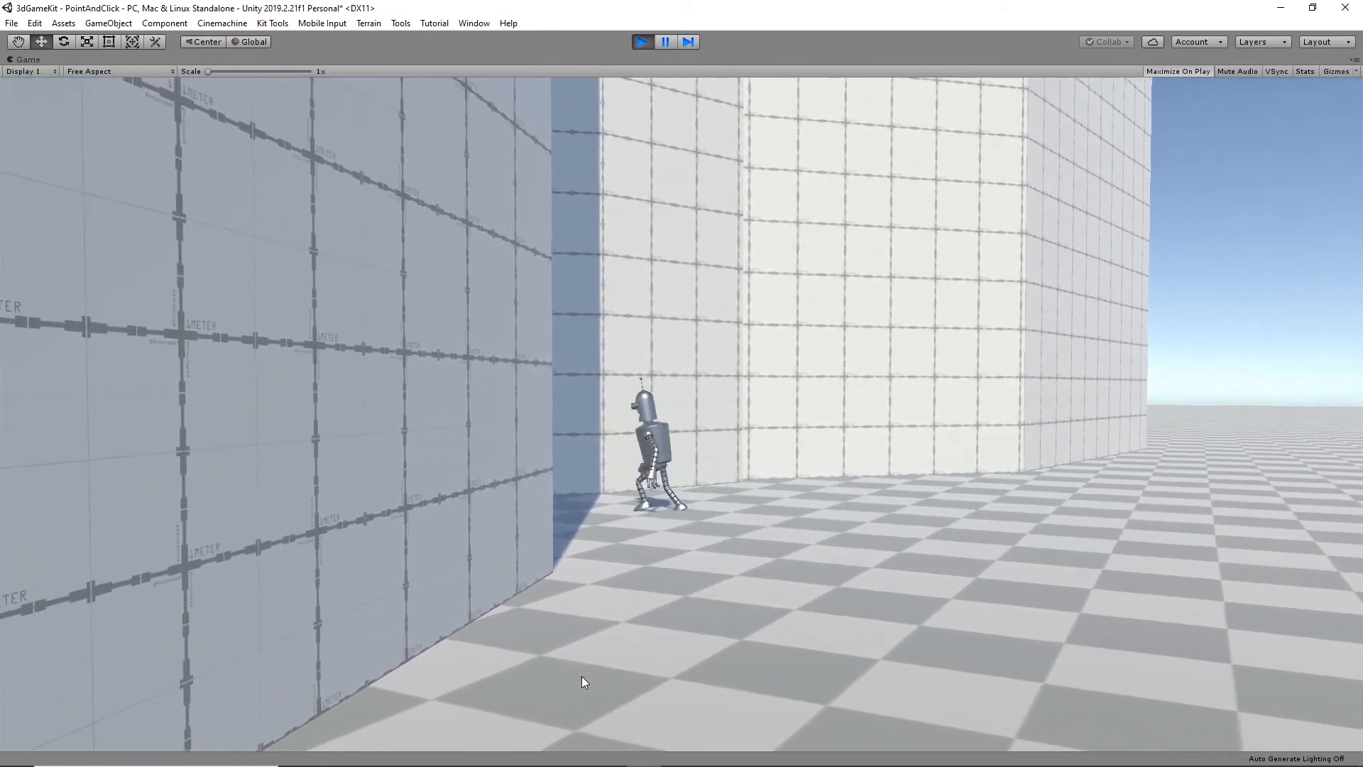
click(642, 42)
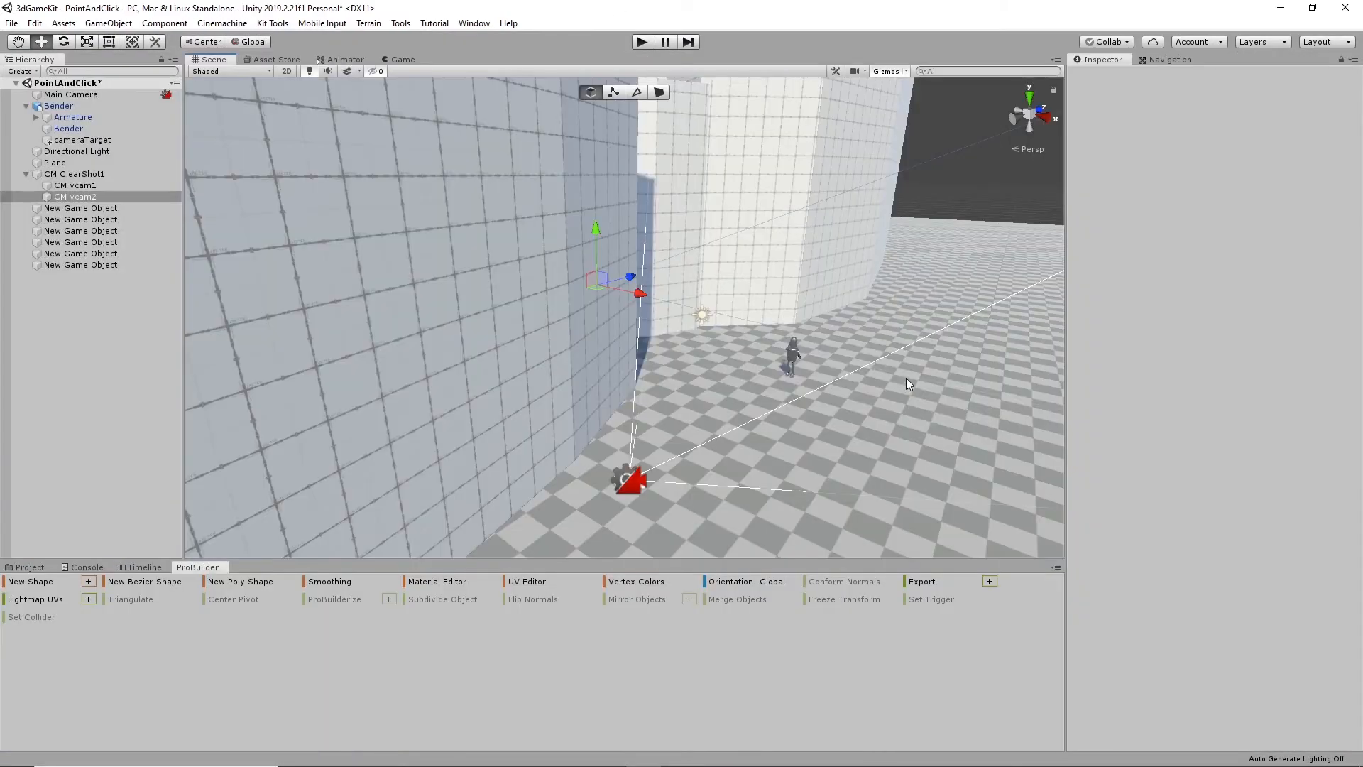
- In CM vcam2's Cinemachine Collider, add the Environment layer to Collide Against and enable Avoid Obstacles
alt+drag(906, 378, 727, 301)
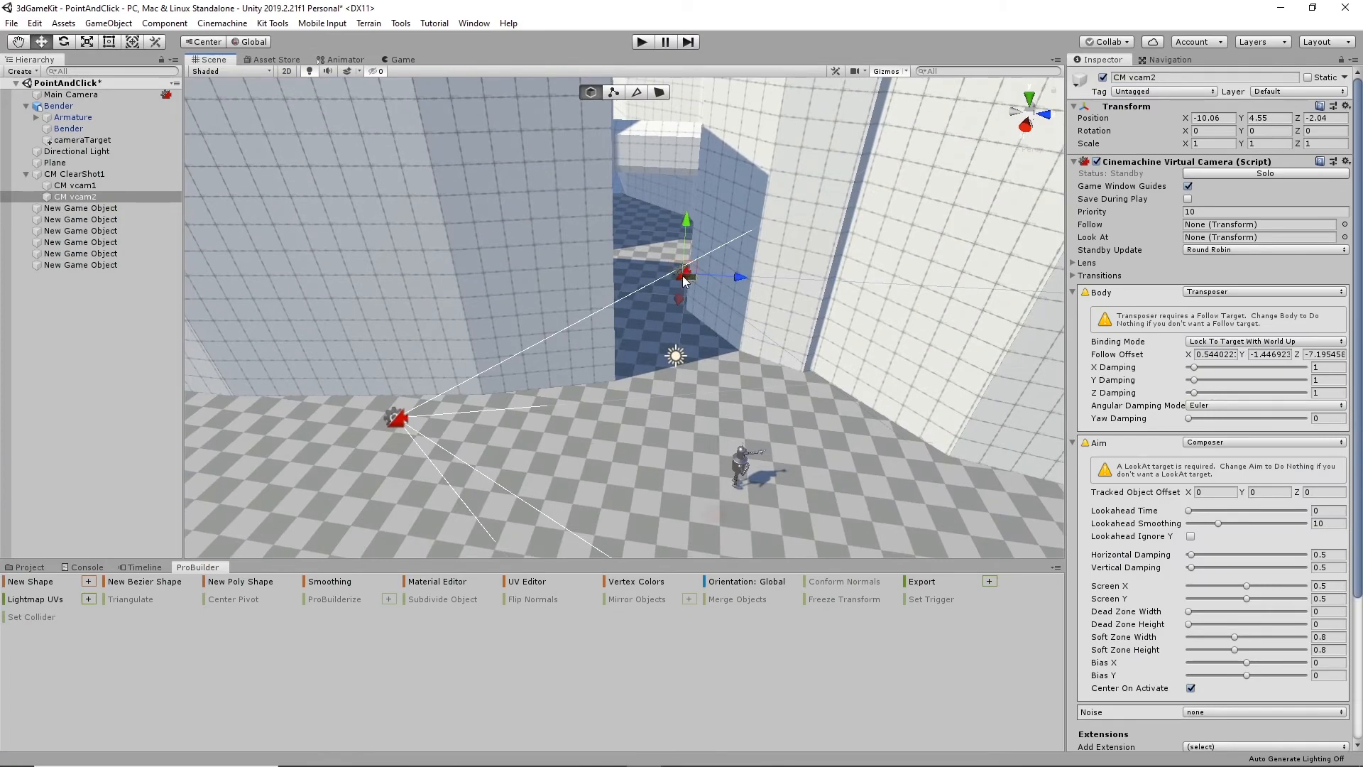
click(75, 196)
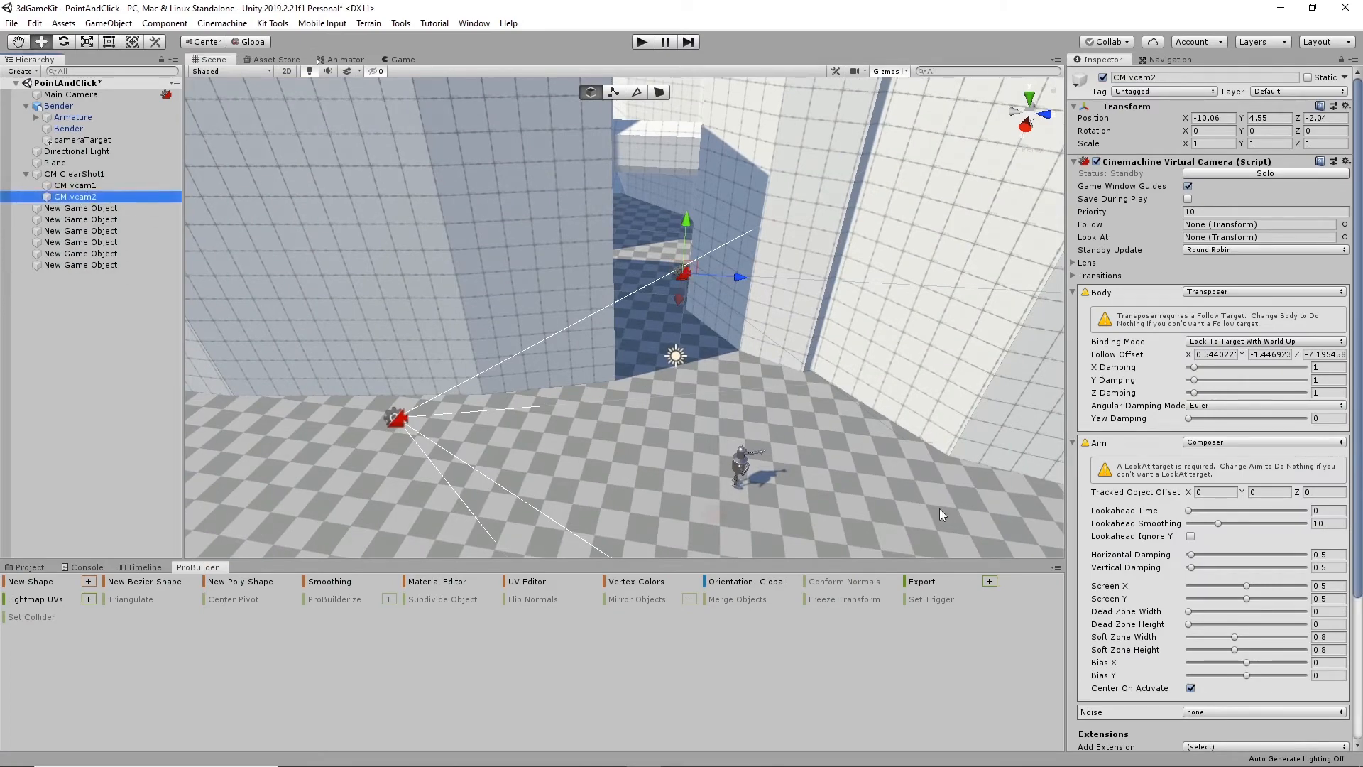
scroll(1230, 658, down, 5)
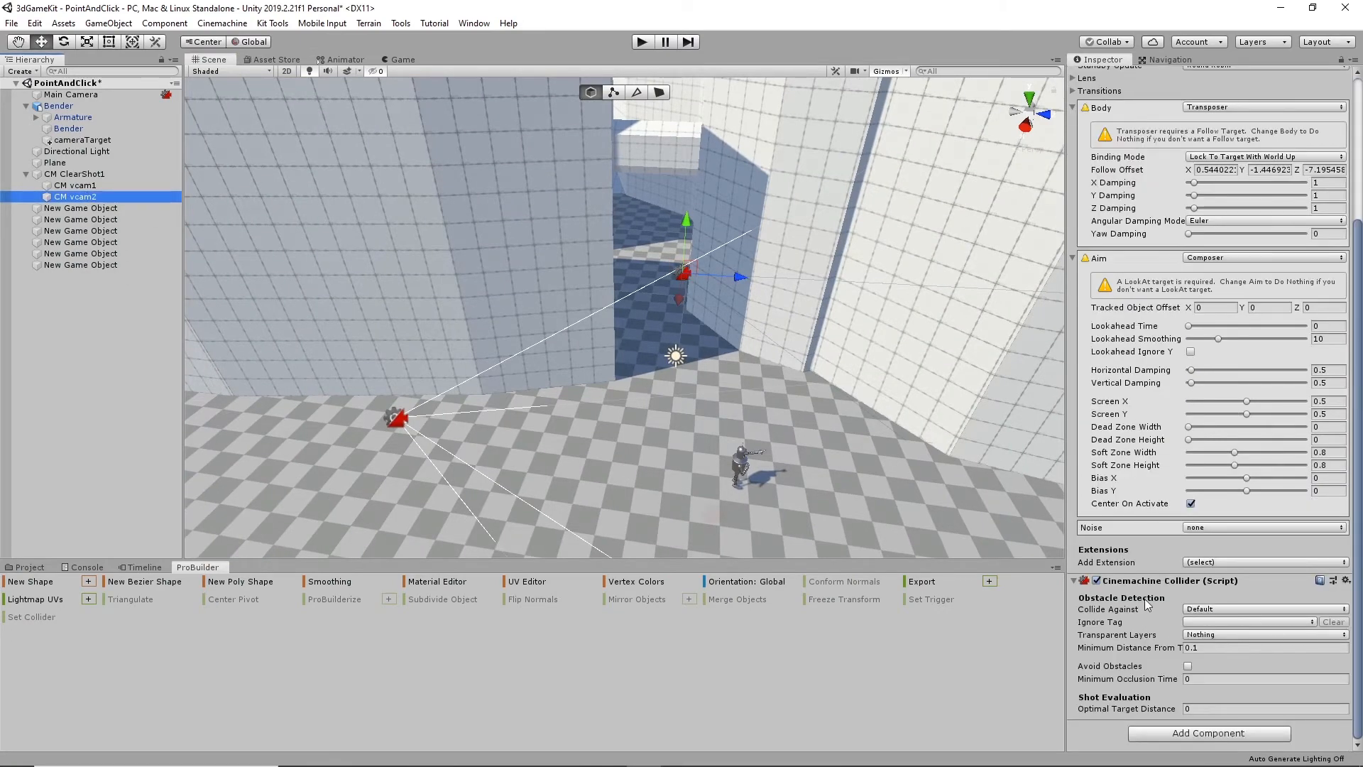
click(1242, 610)
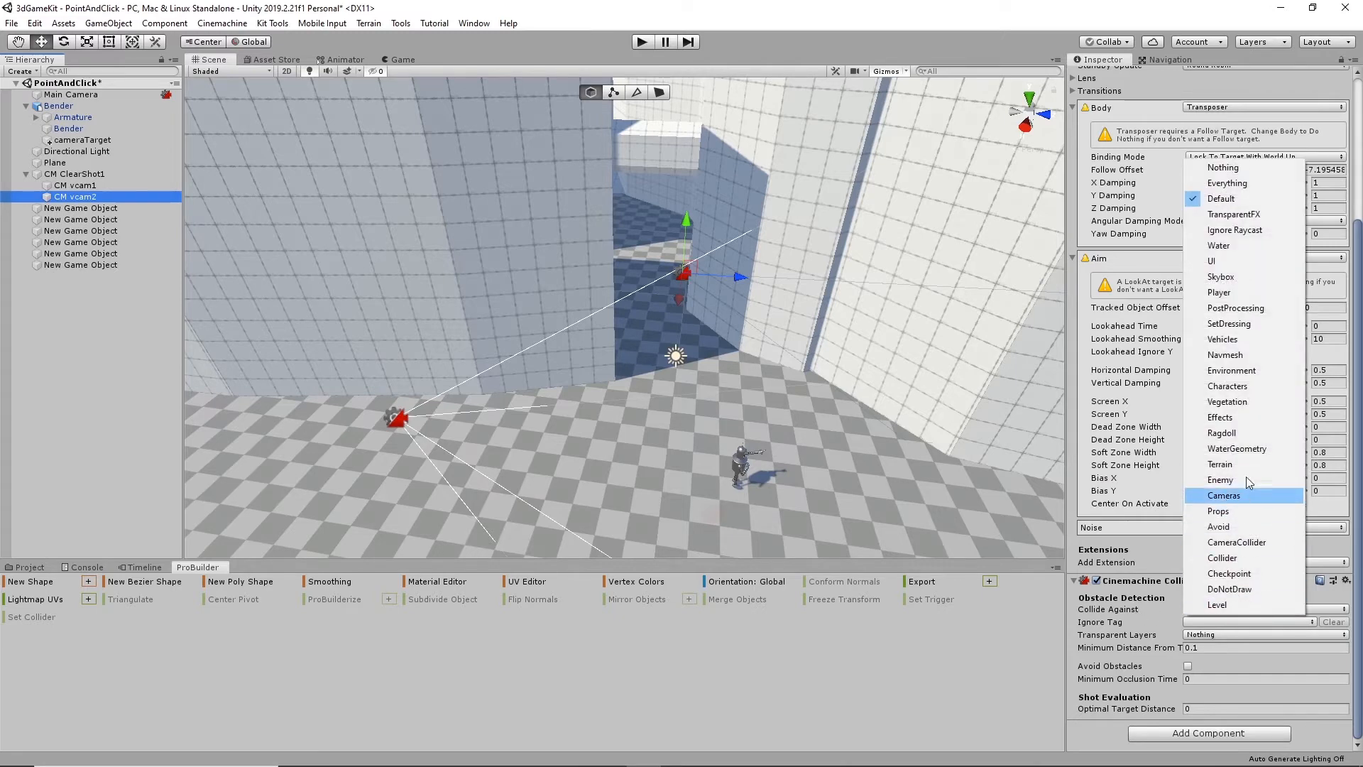
click(1242, 374)
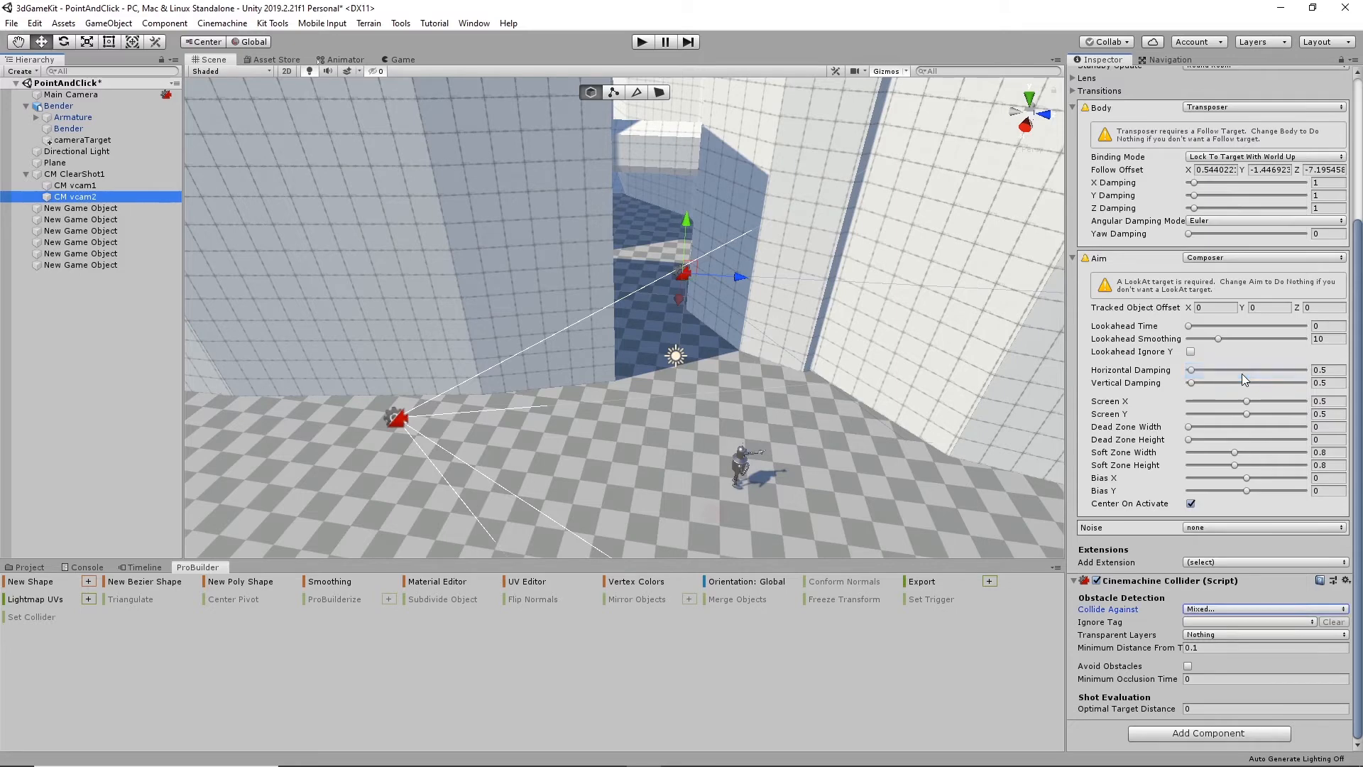
click(1188, 667)
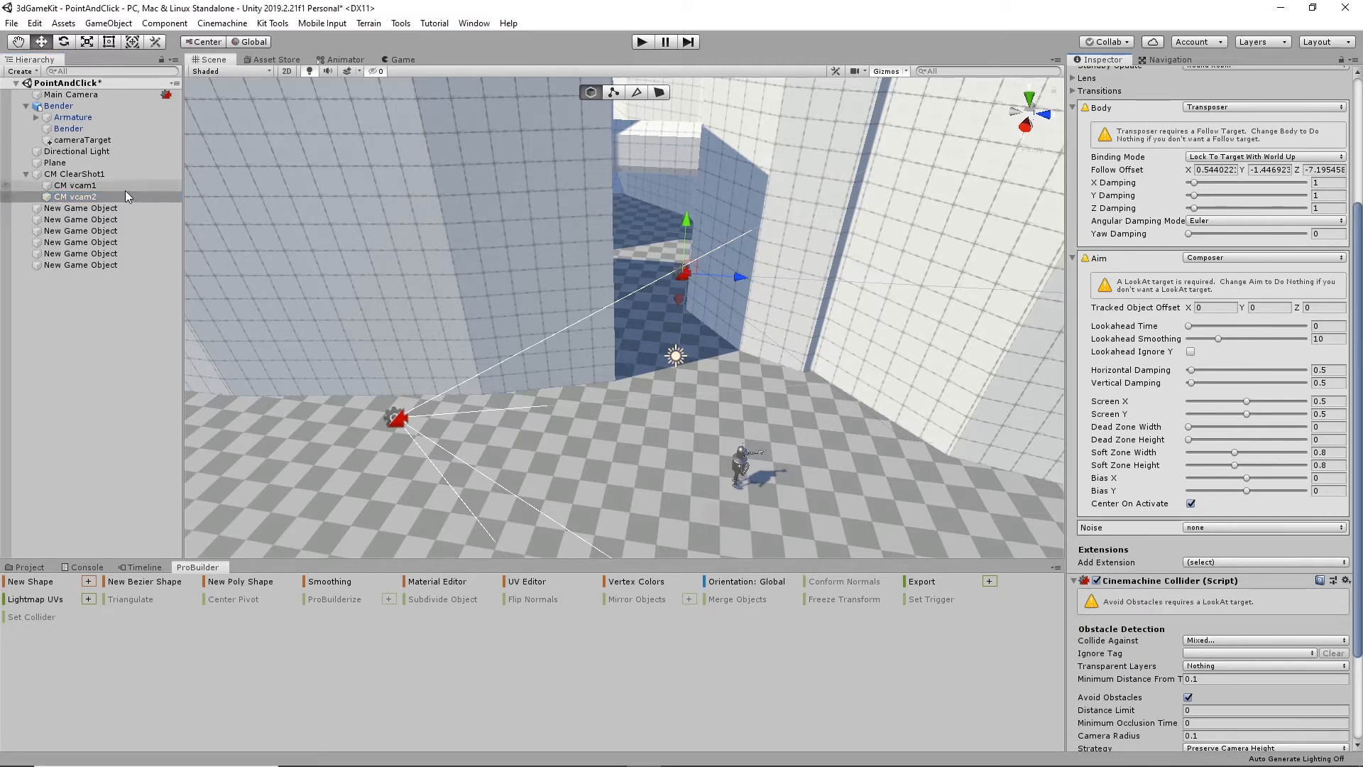
- Check CM vcam1's collider settings against CM vcam2's and set the Look At target of CM ClearShot1 to cameraTarget
click(68, 186)
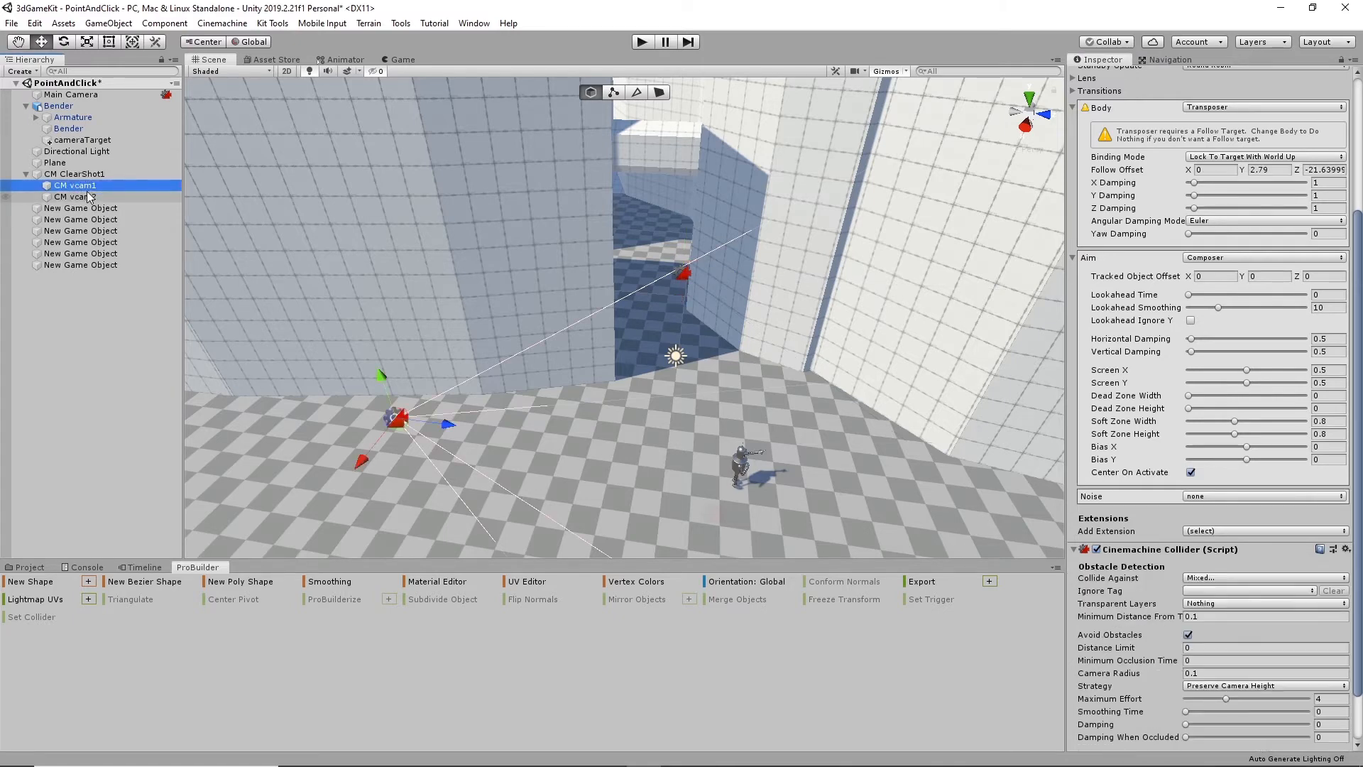
click(88, 196)
click(89, 175)
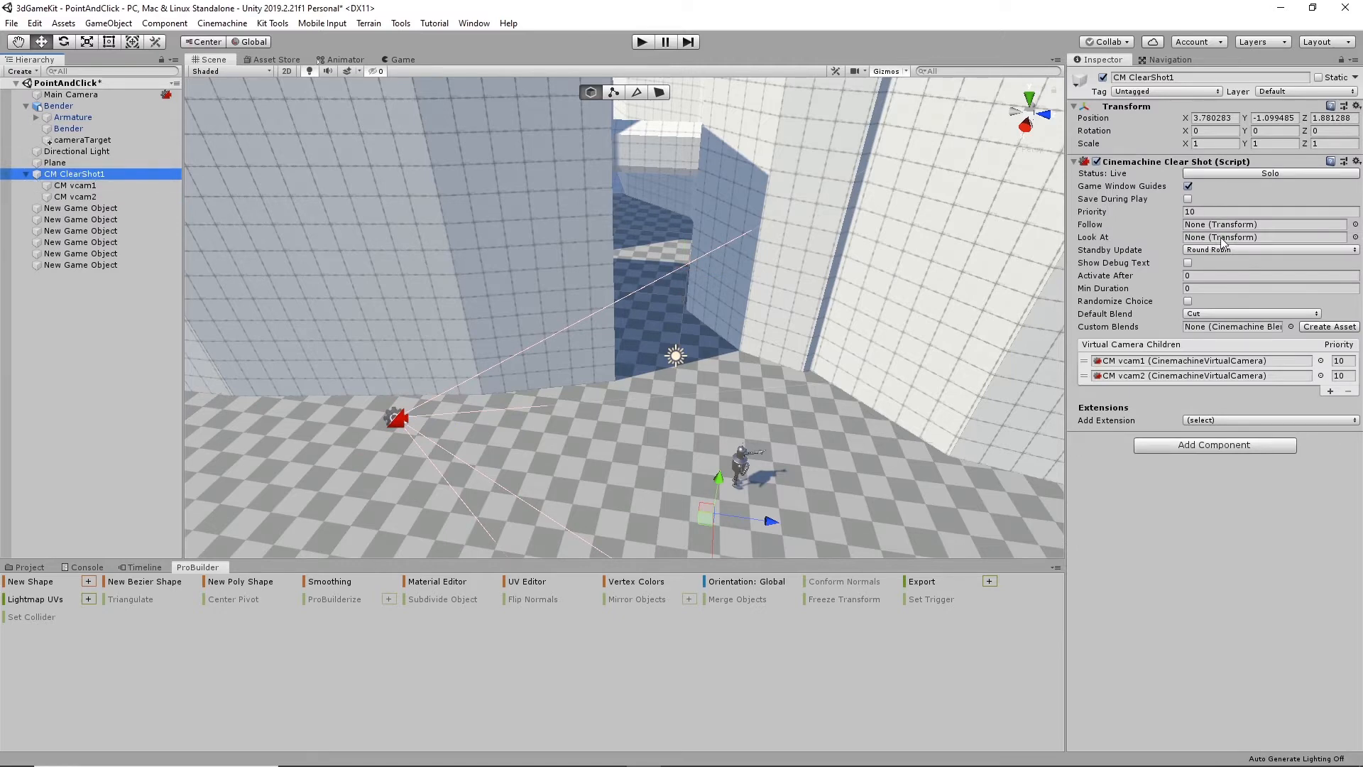
click(1356, 237)
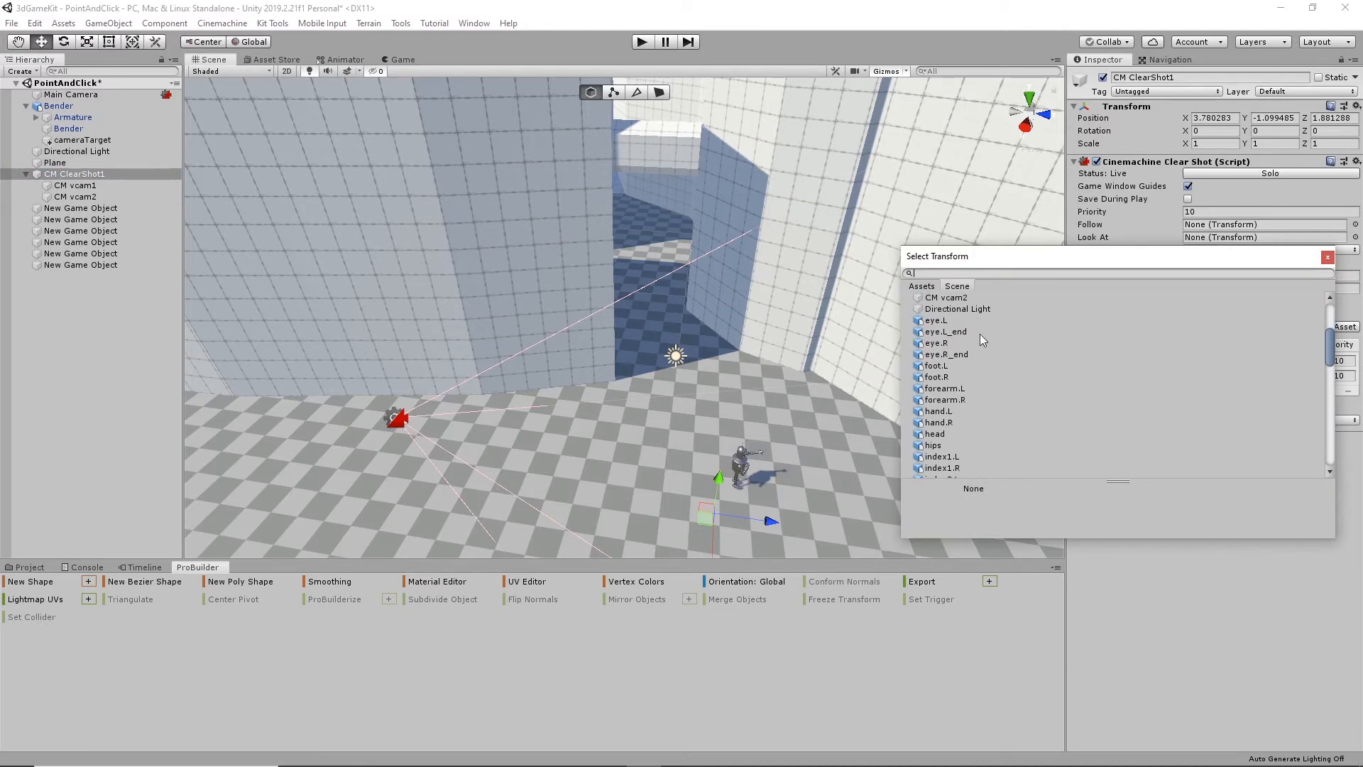
scroll(934, 355, down, 3)
click(934, 351)
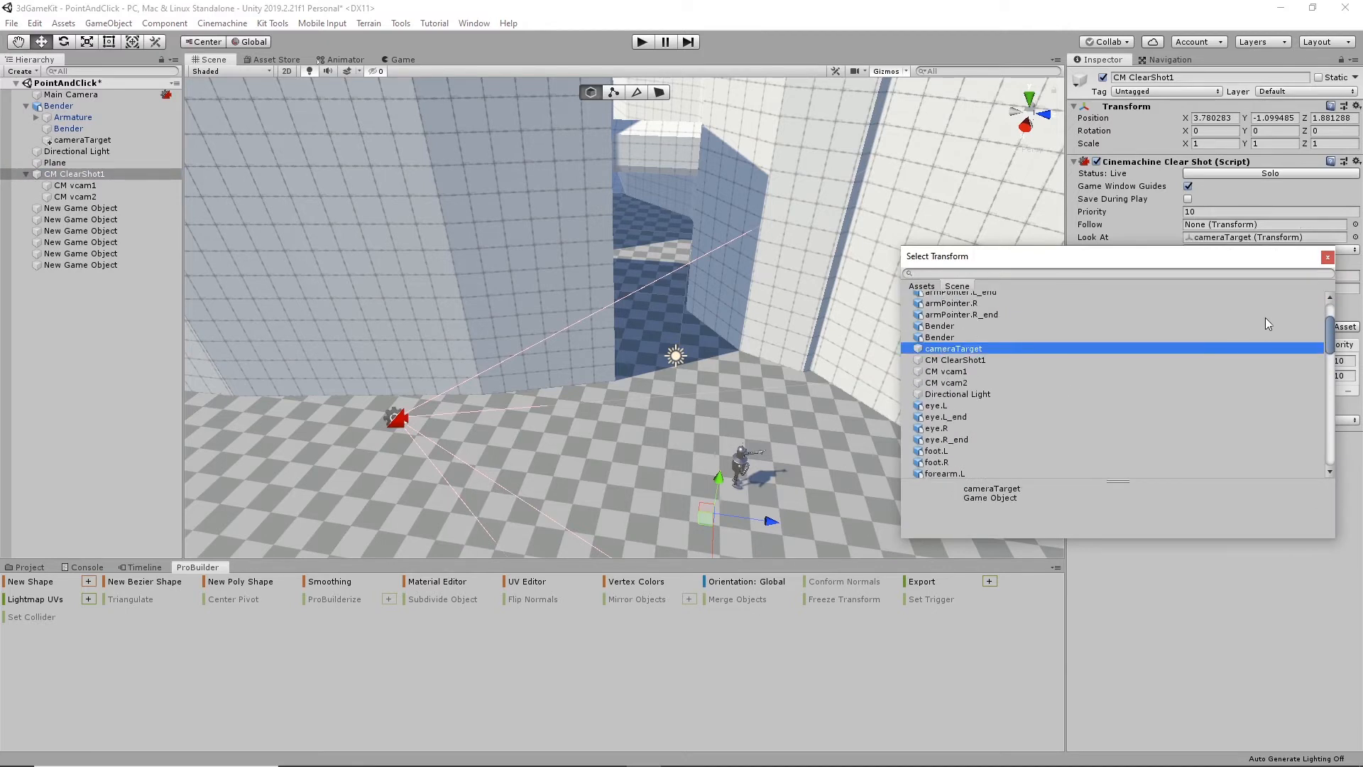
click(1326, 257)
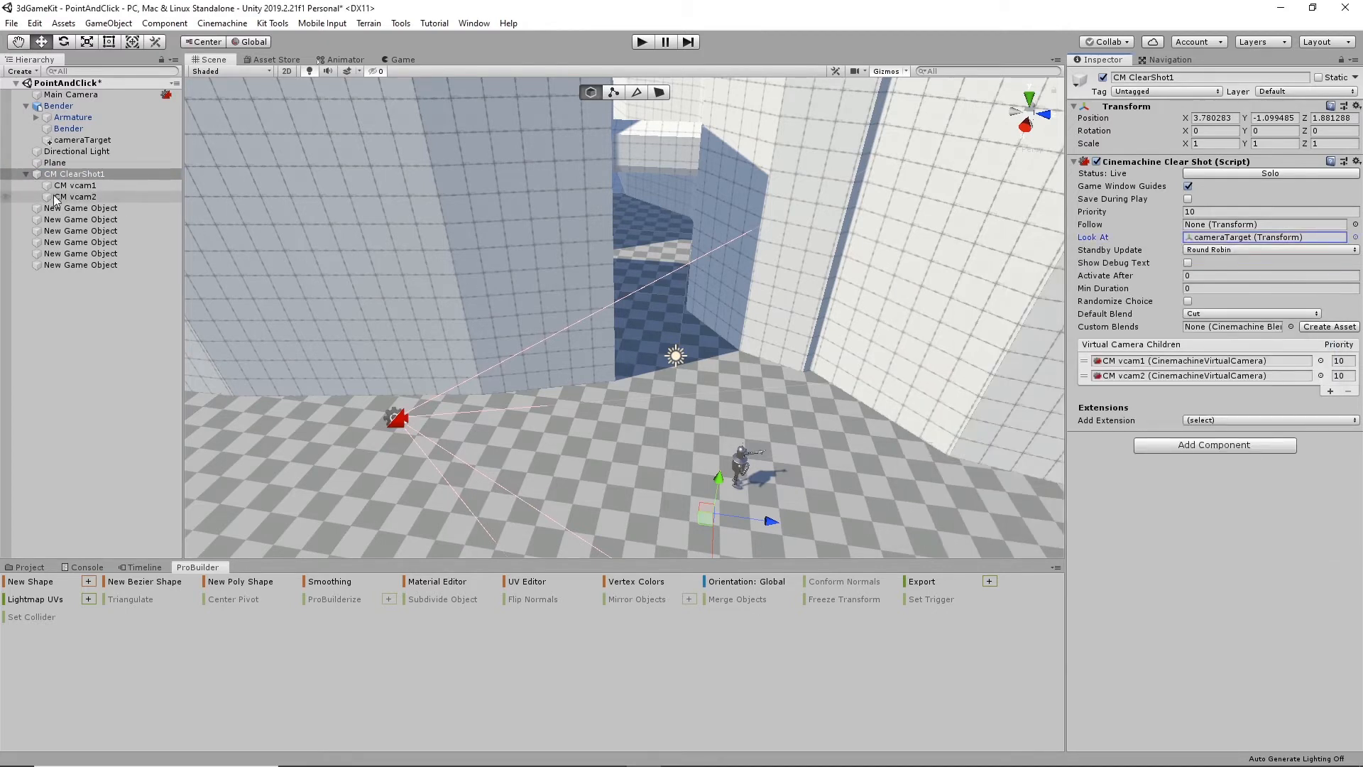
- Review CM vcam2's collider settings and play the scene, sending the robot into the wall gap to test the camera switch
click(80, 194)
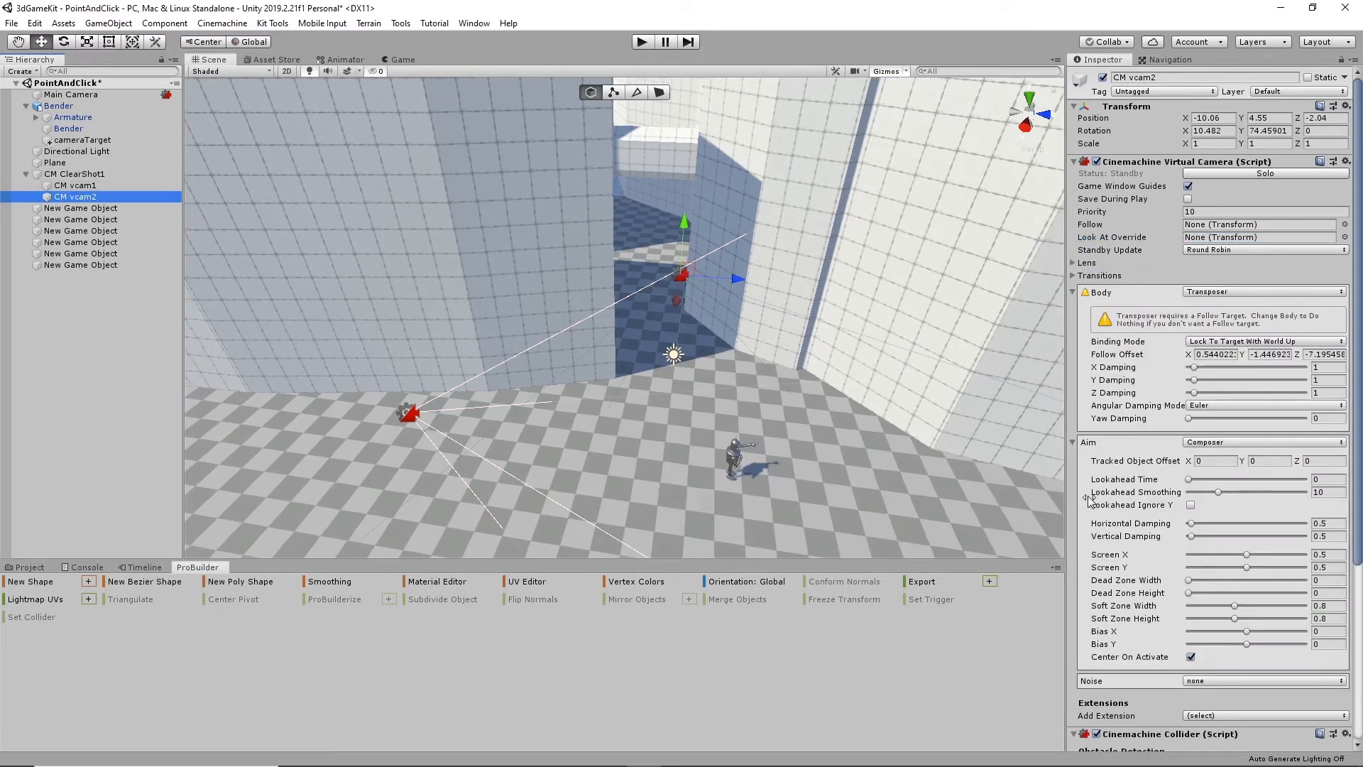
scroll(1233, 540, down, 4)
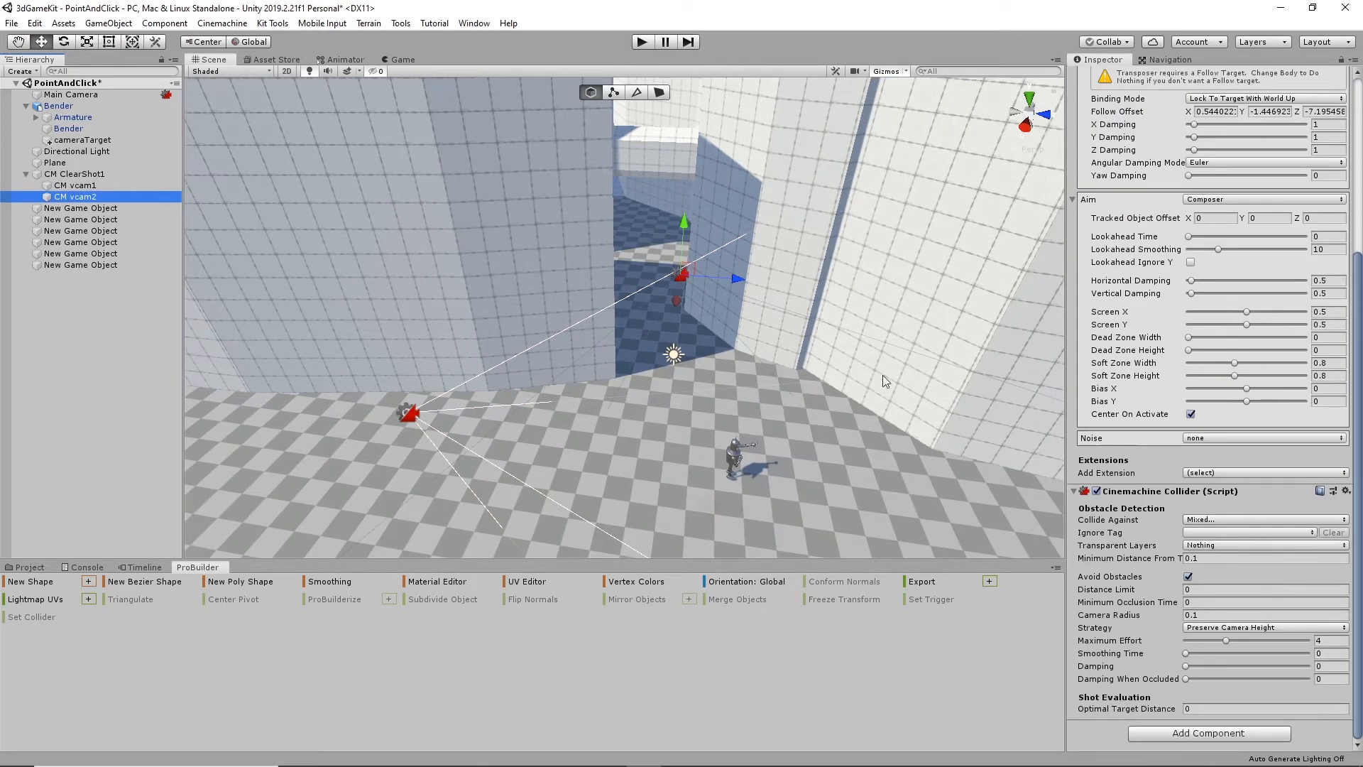
click(74, 174)
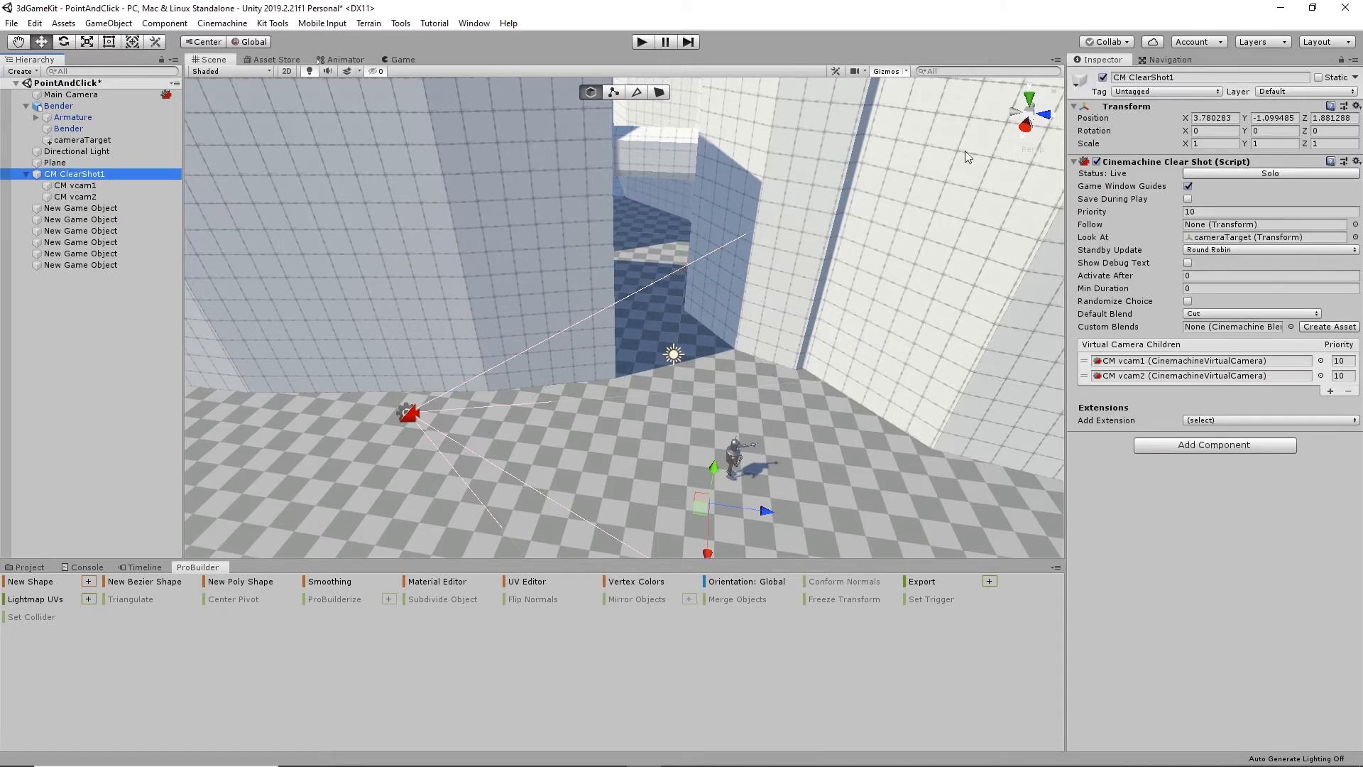
click(638, 44)
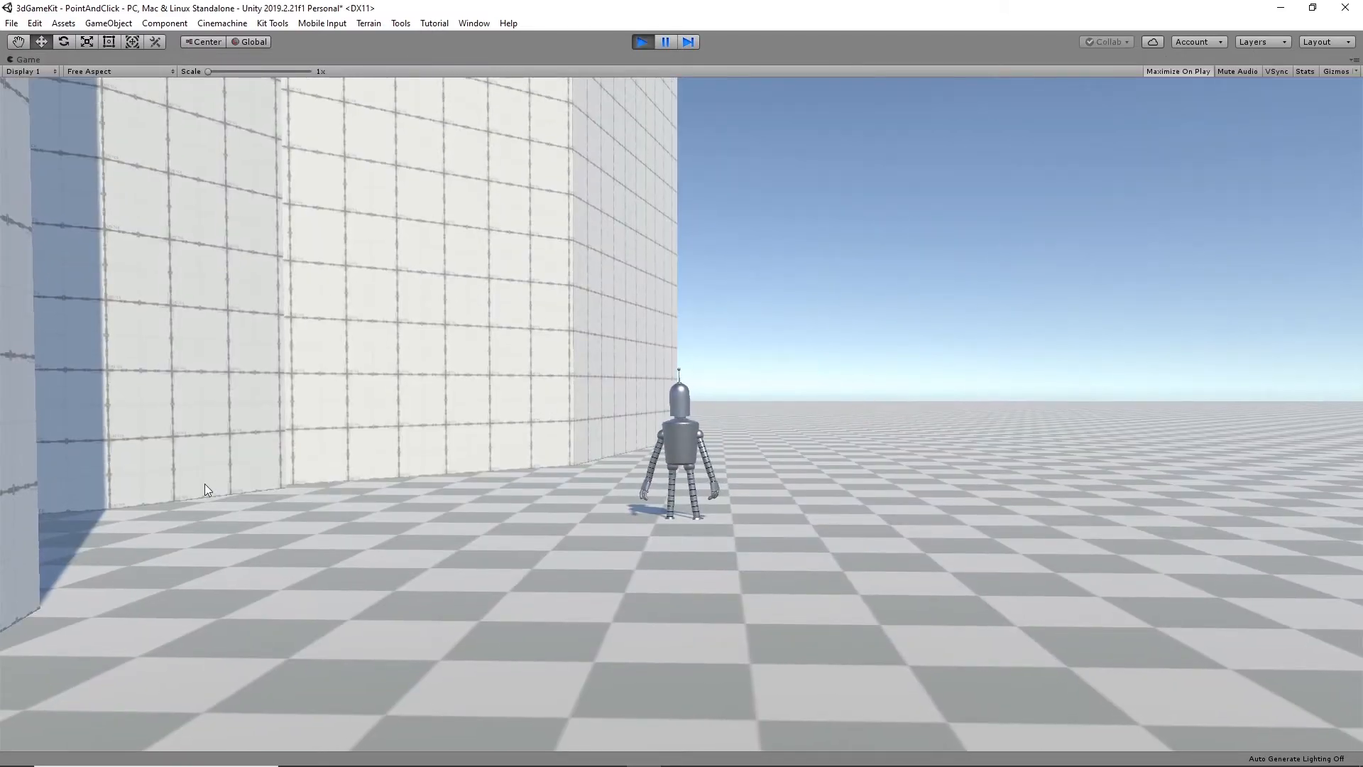
click(89, 541)
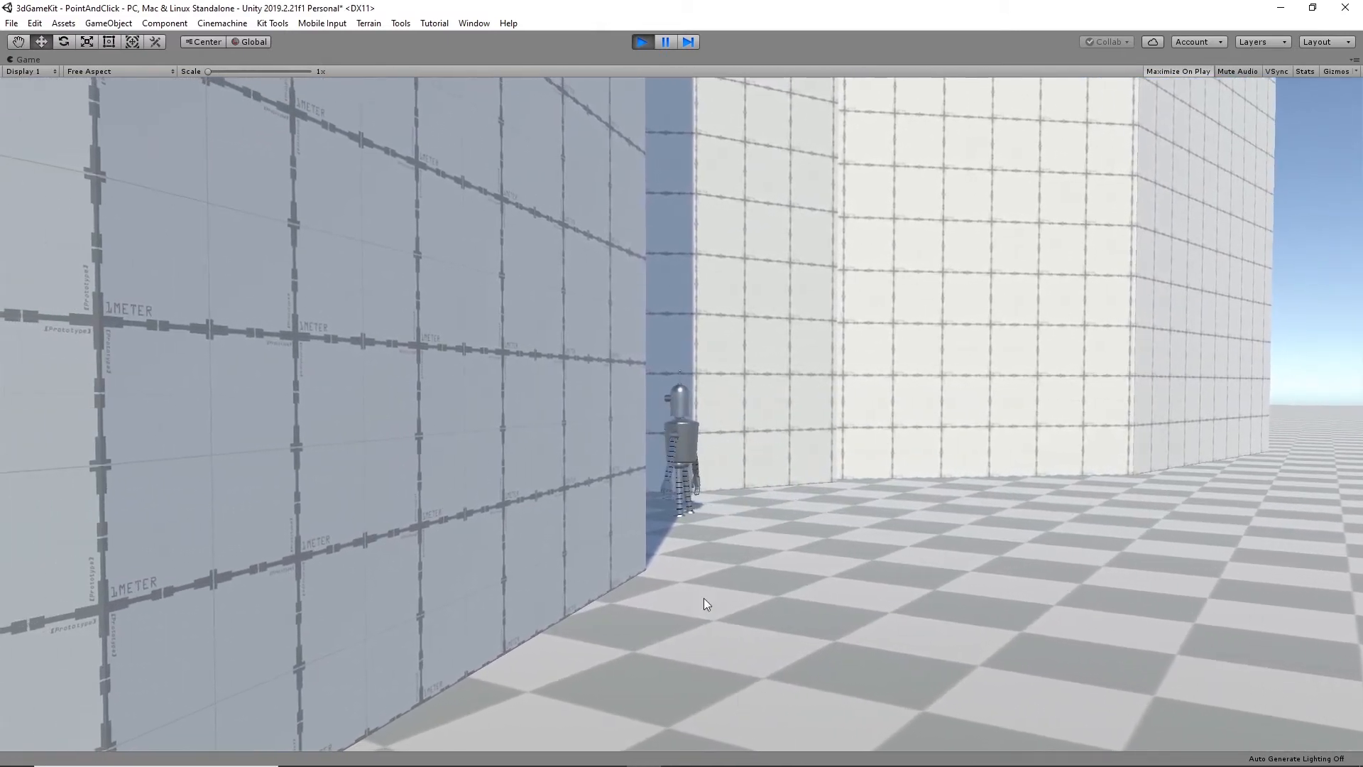
click(640, 43)
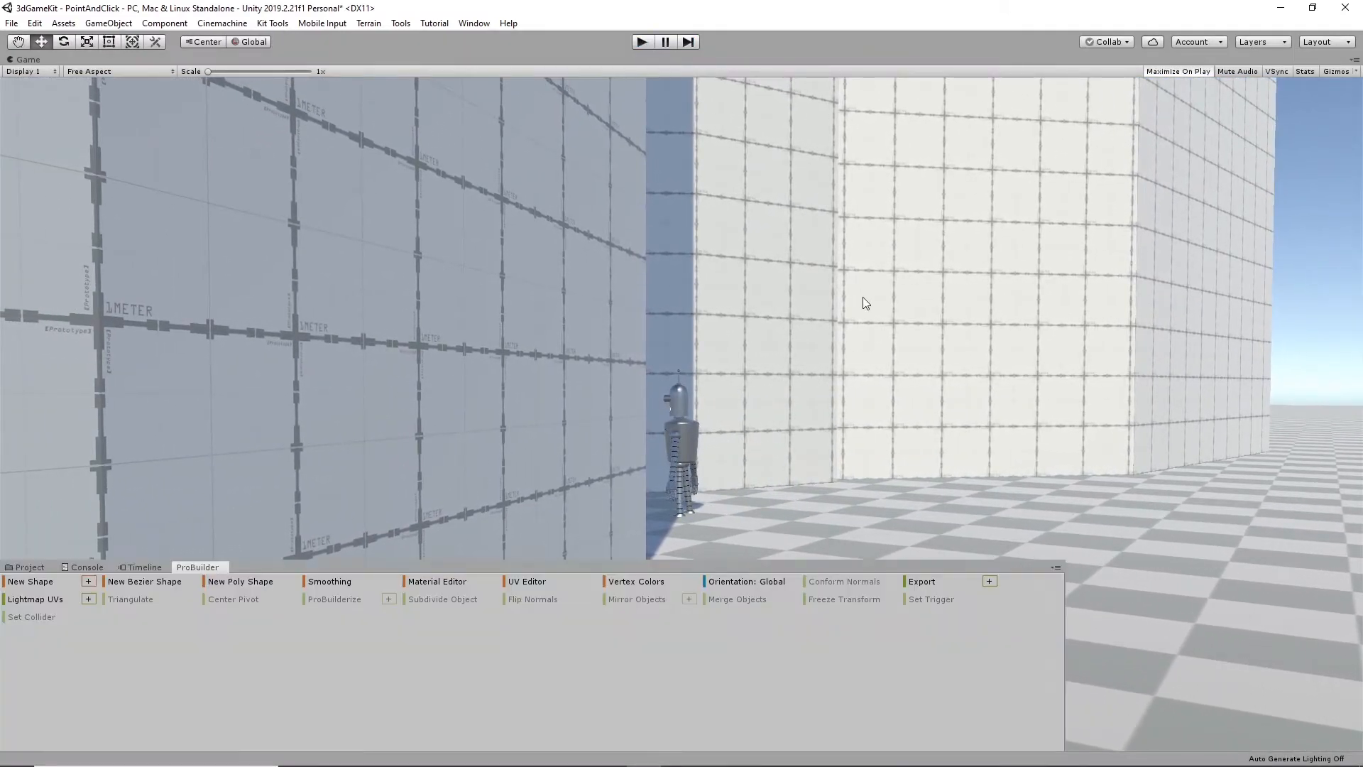
- Examine CM vcam2's placement between the walls and its collider's Collide Against layers and Strategy options
alt+drag(801, 391, 670, 324)
click(109, 195)
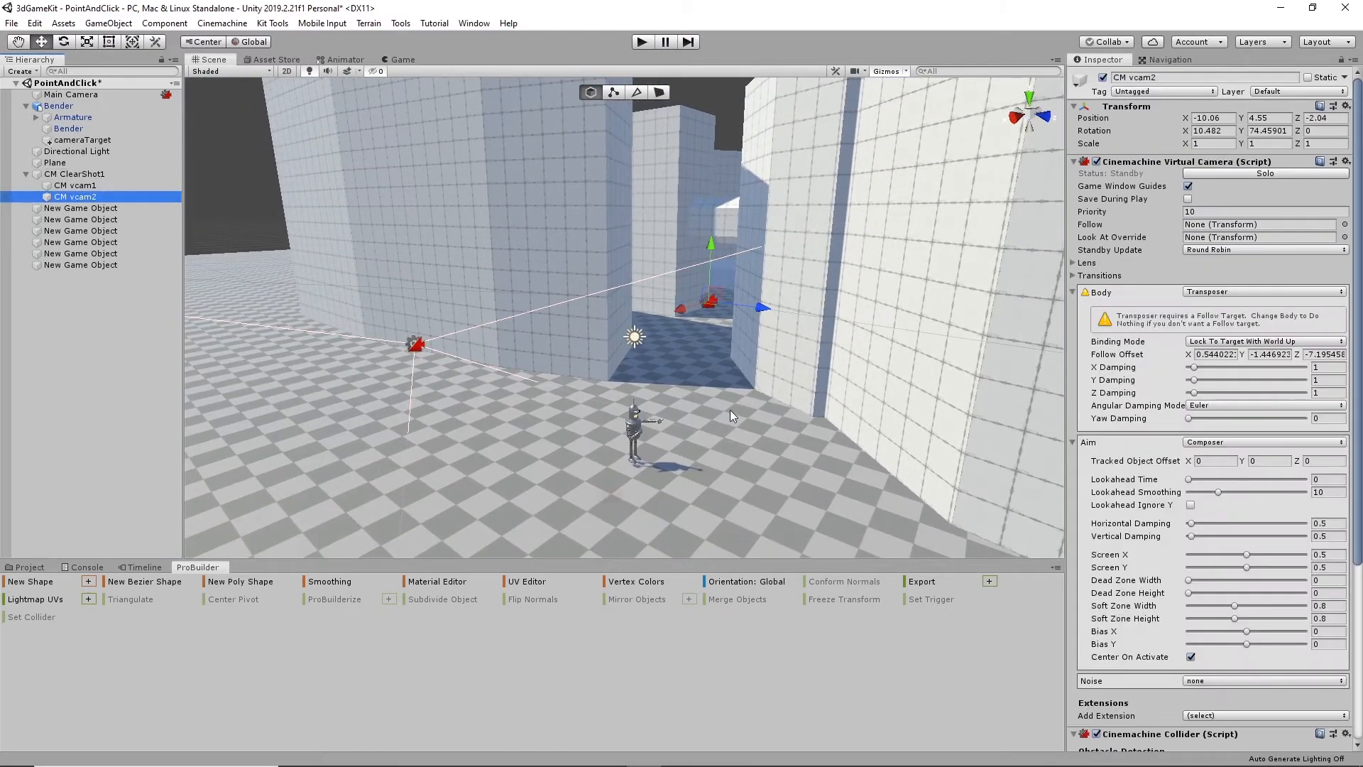
alt+drag(730, 410, 667, 573)
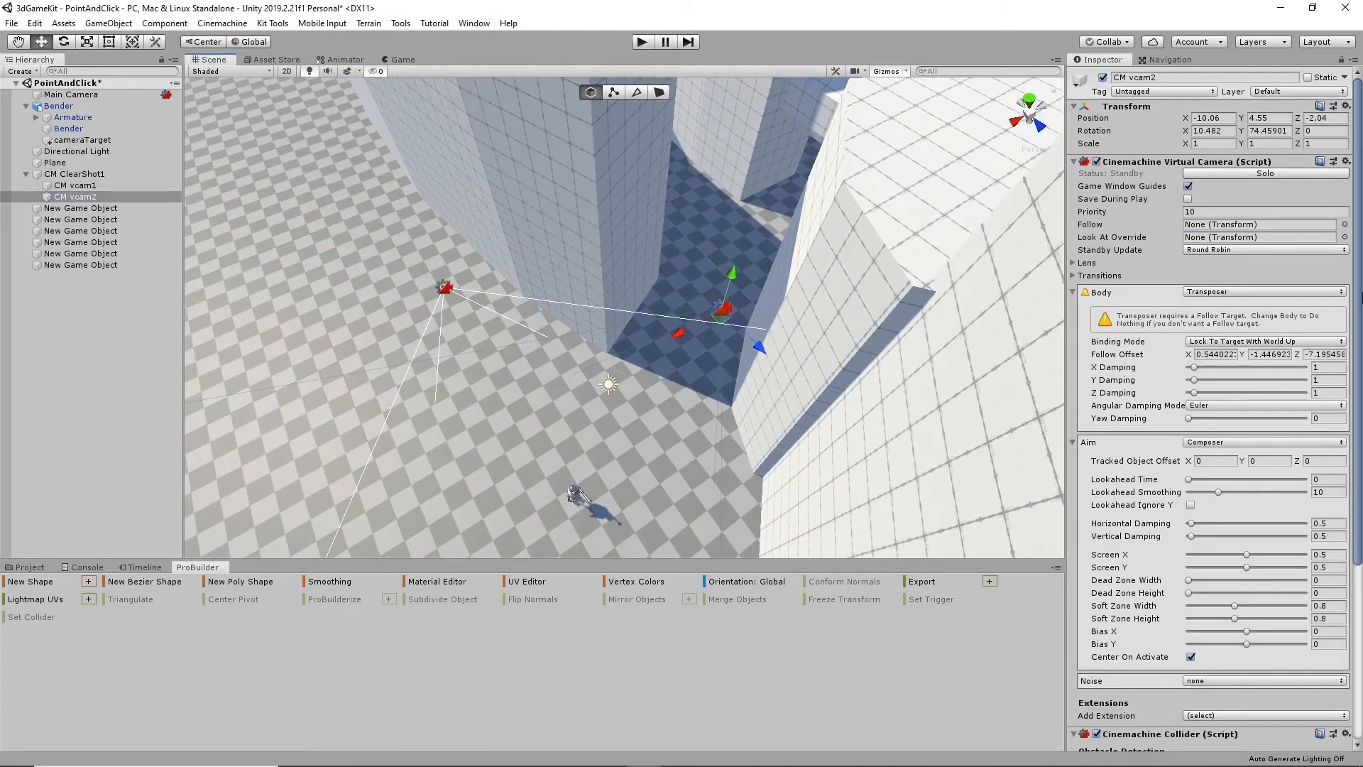
scroll(1273, 509, down, 5)
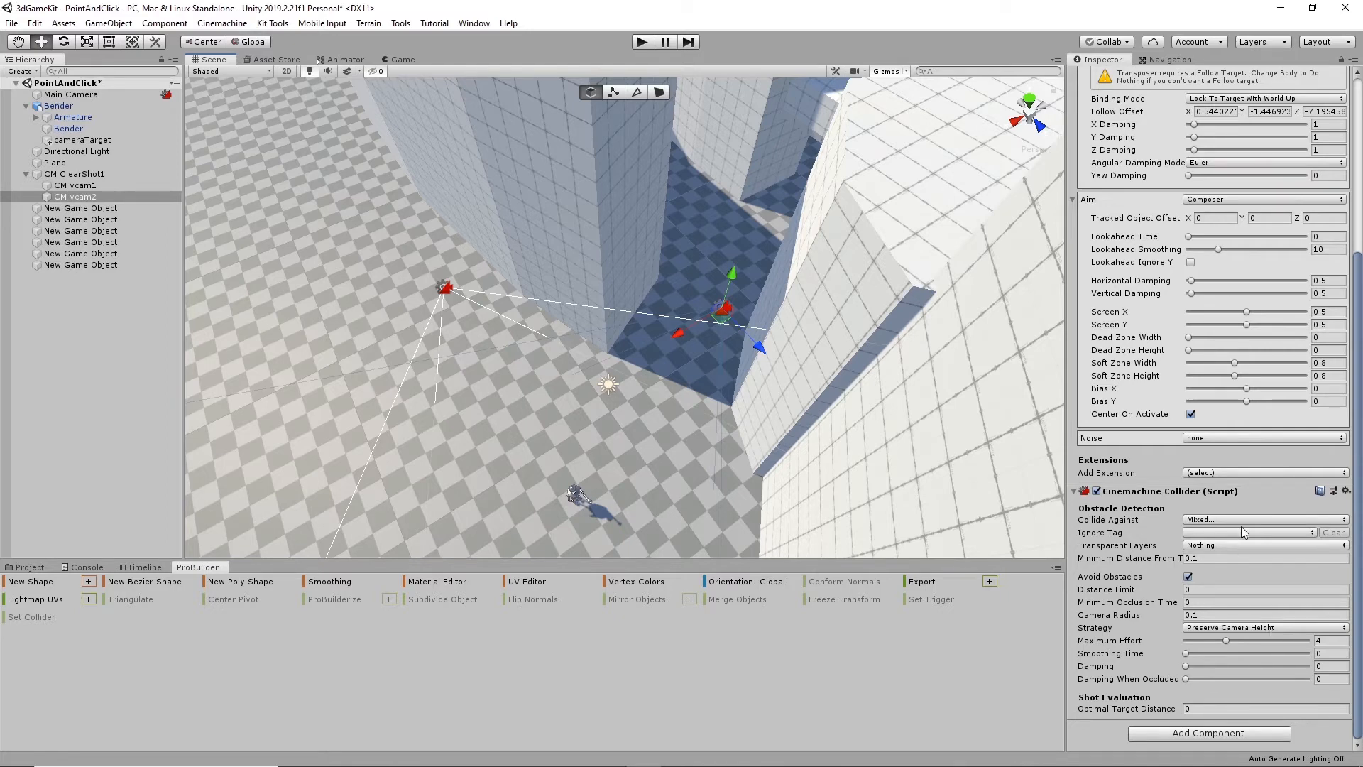
click(1216, 521)
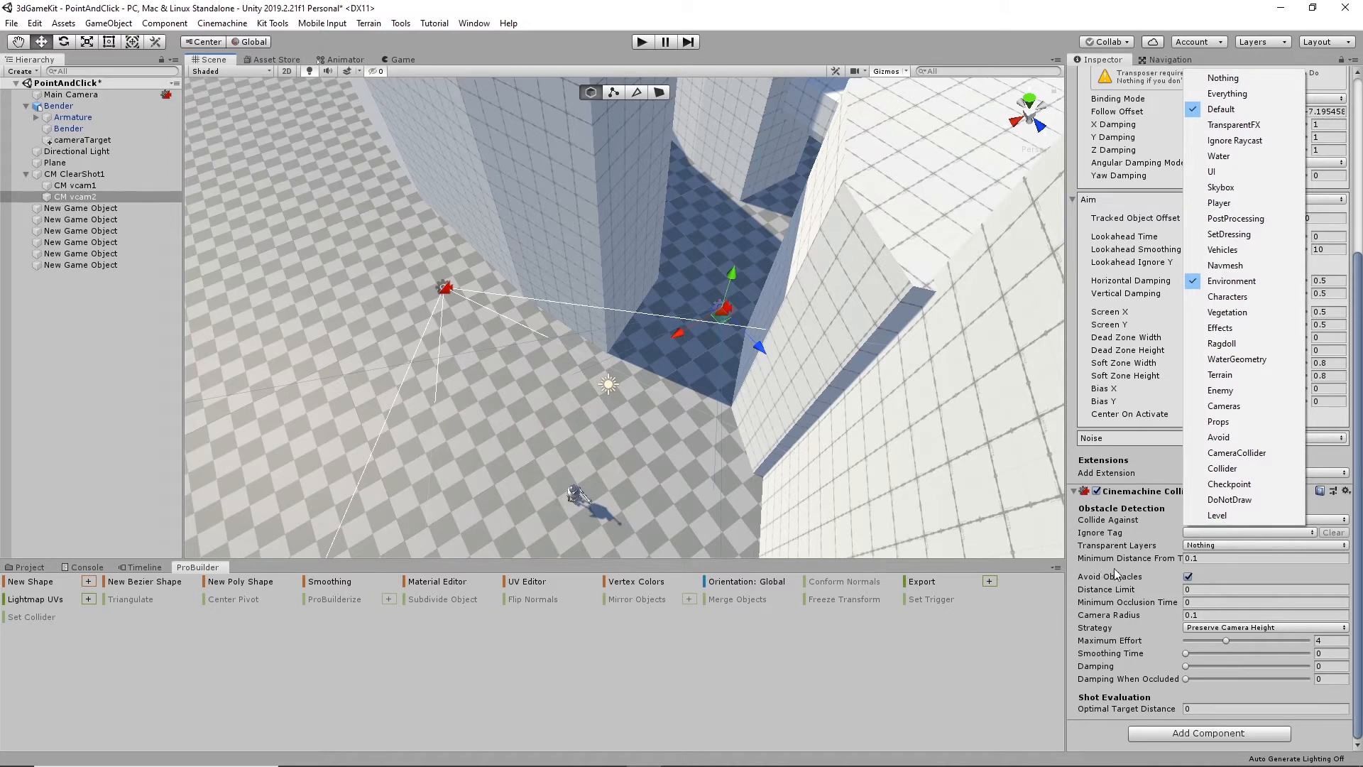
click(1140, 572)
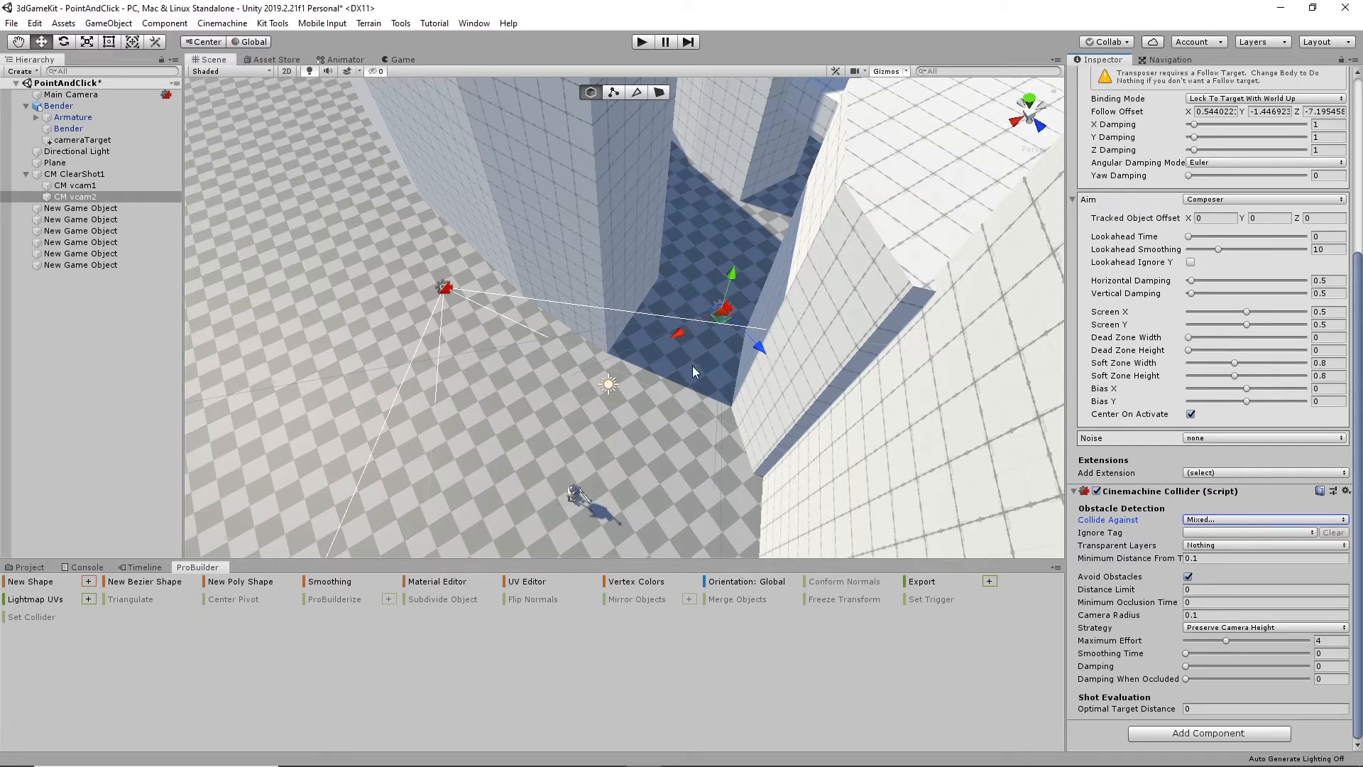
click(1259, 632)
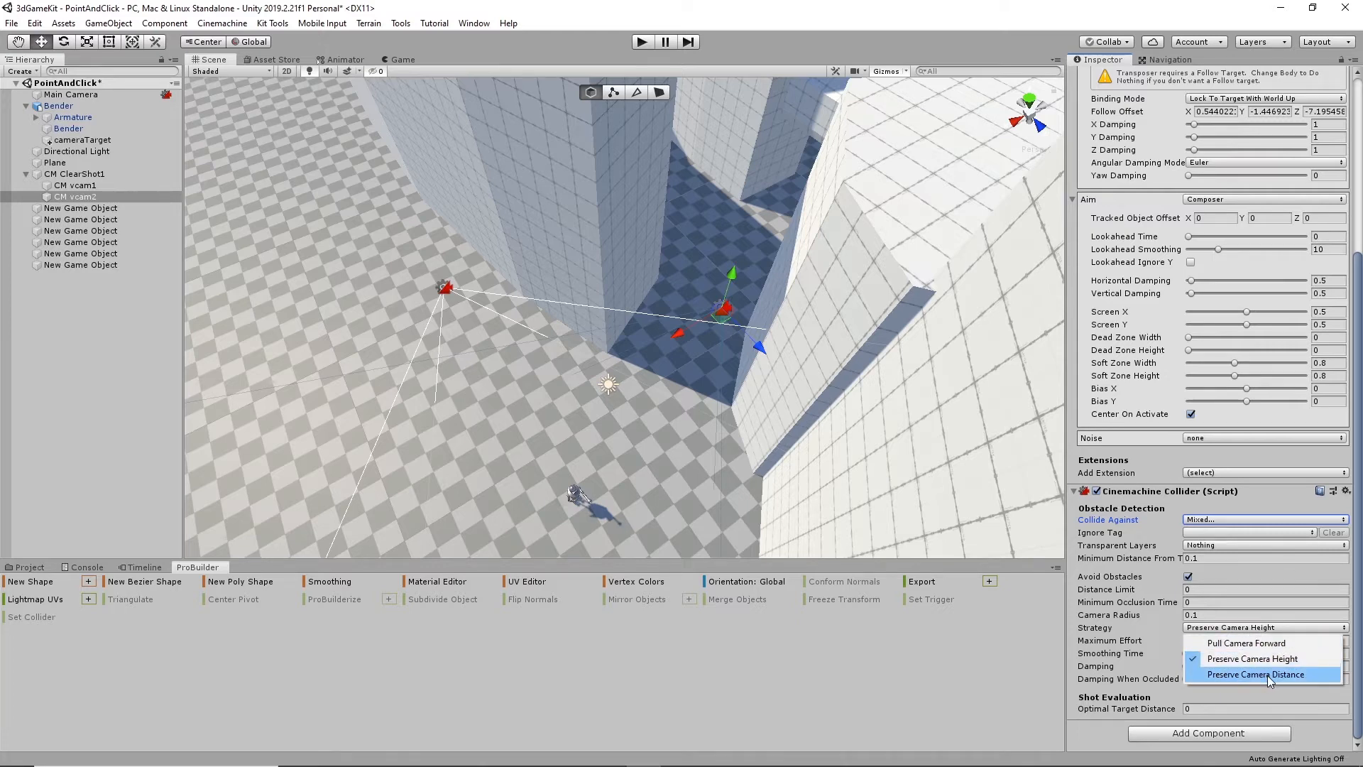
click(1154, 627)
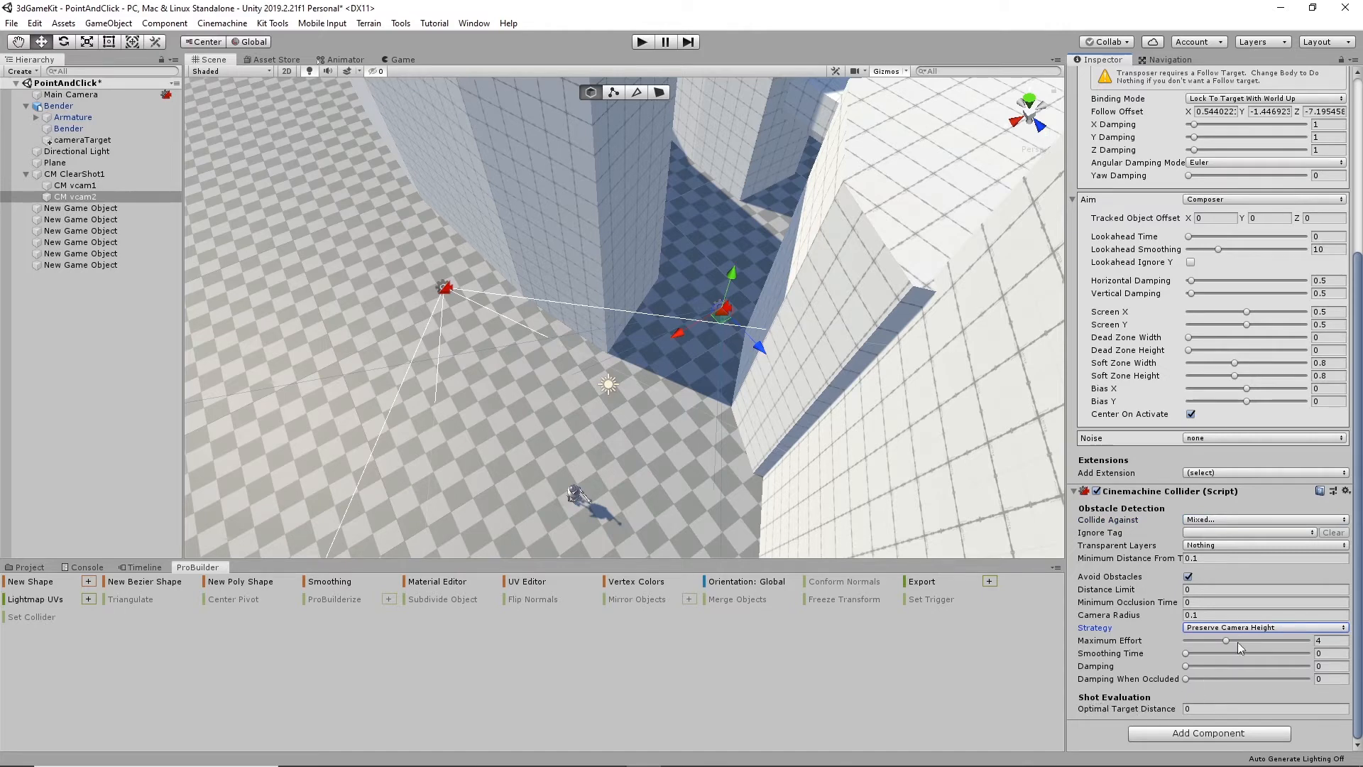
- Set the collider's Optimal Target Distance to 10 on CM vcam1 and to 5 on CM vcam2
click(445, 292)
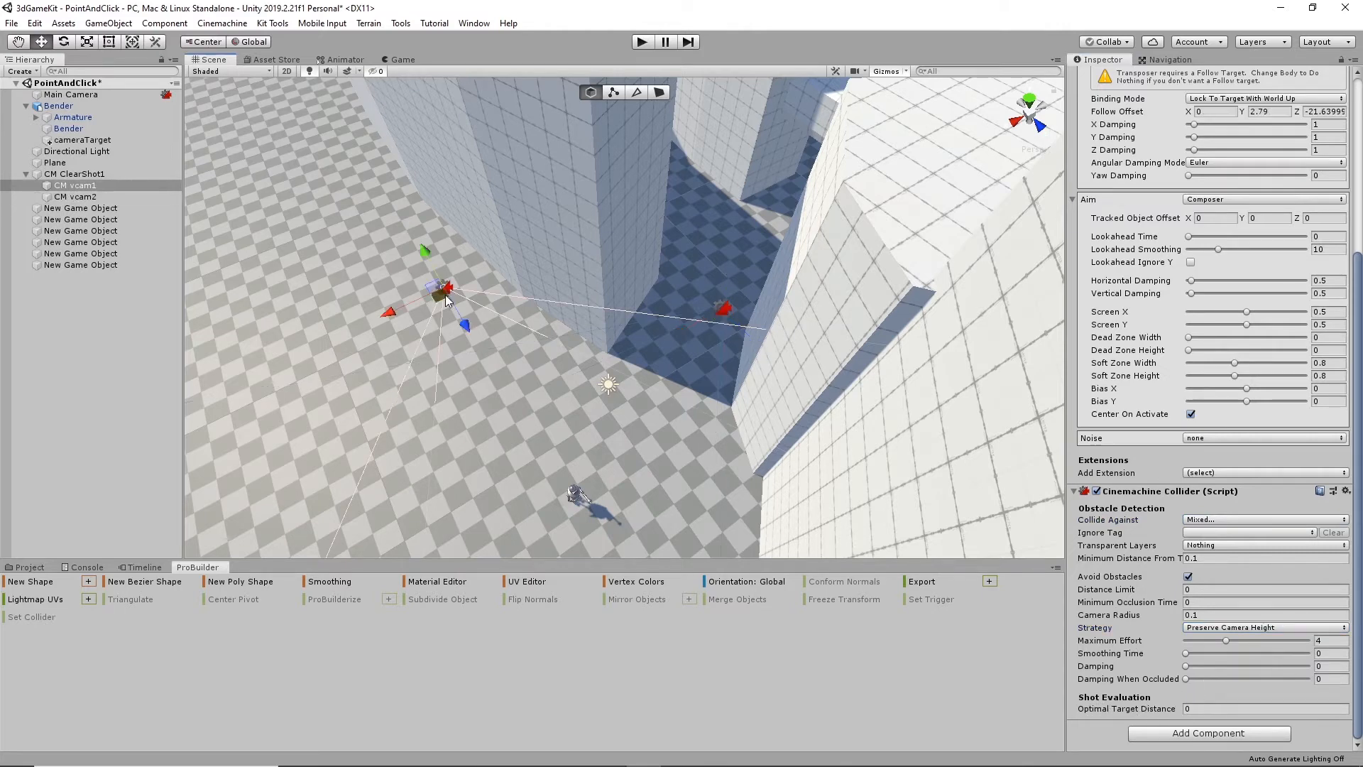
click(1264, 708)
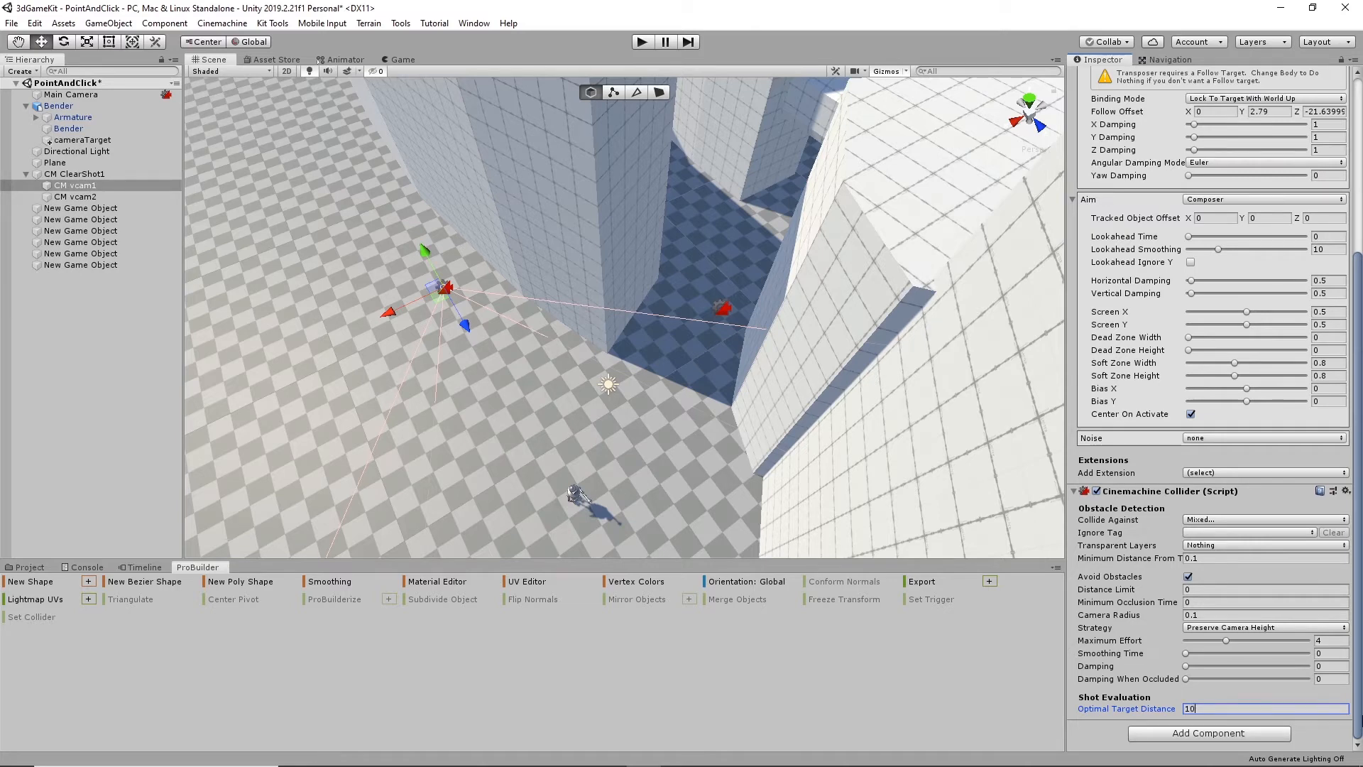
click(721, 306)
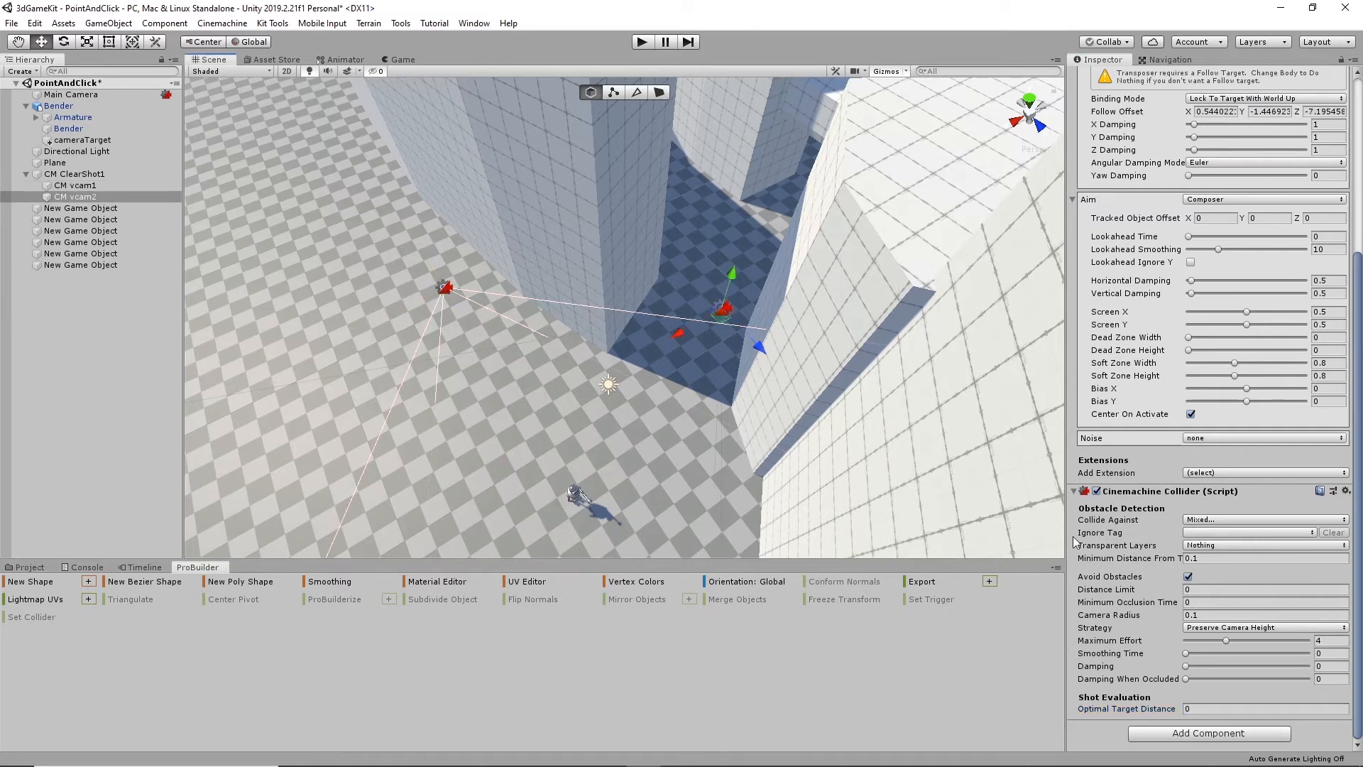
click(1218, 709)
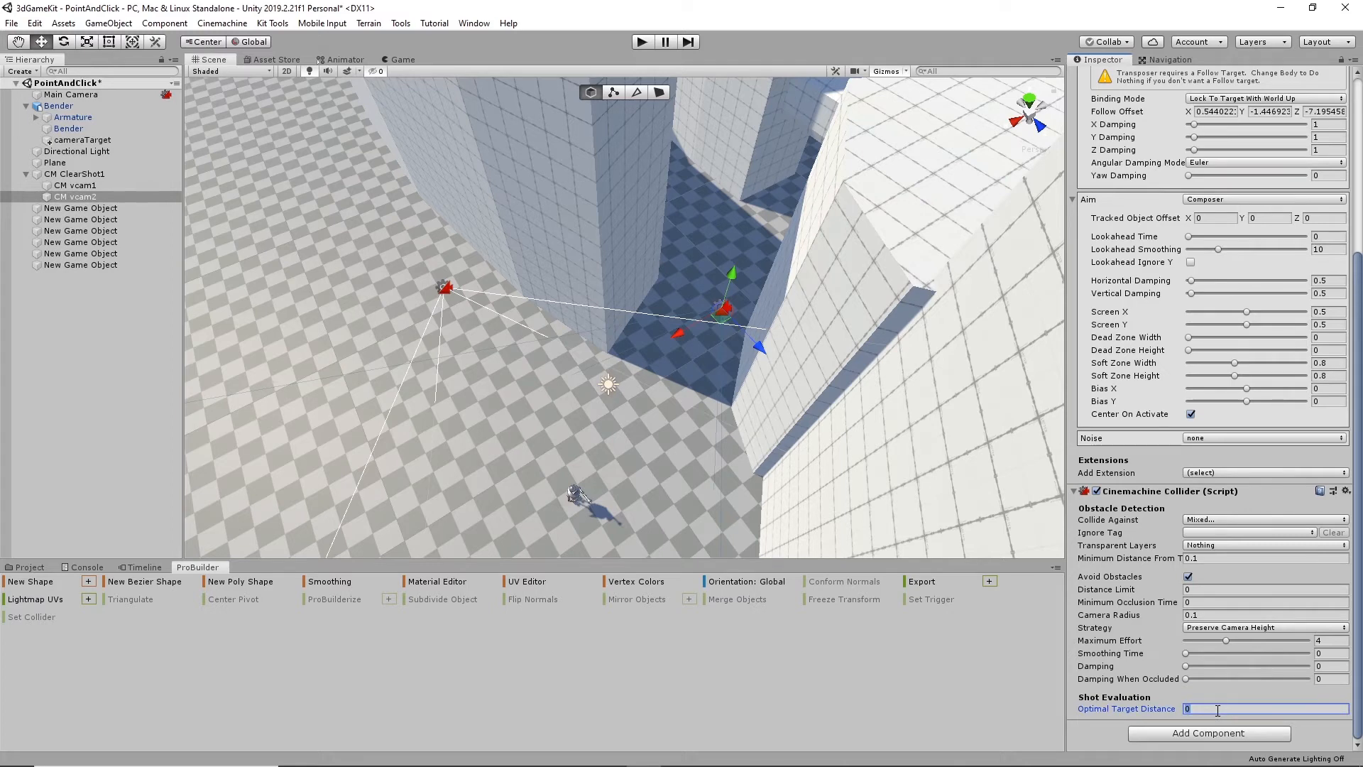
click(1231, 588)
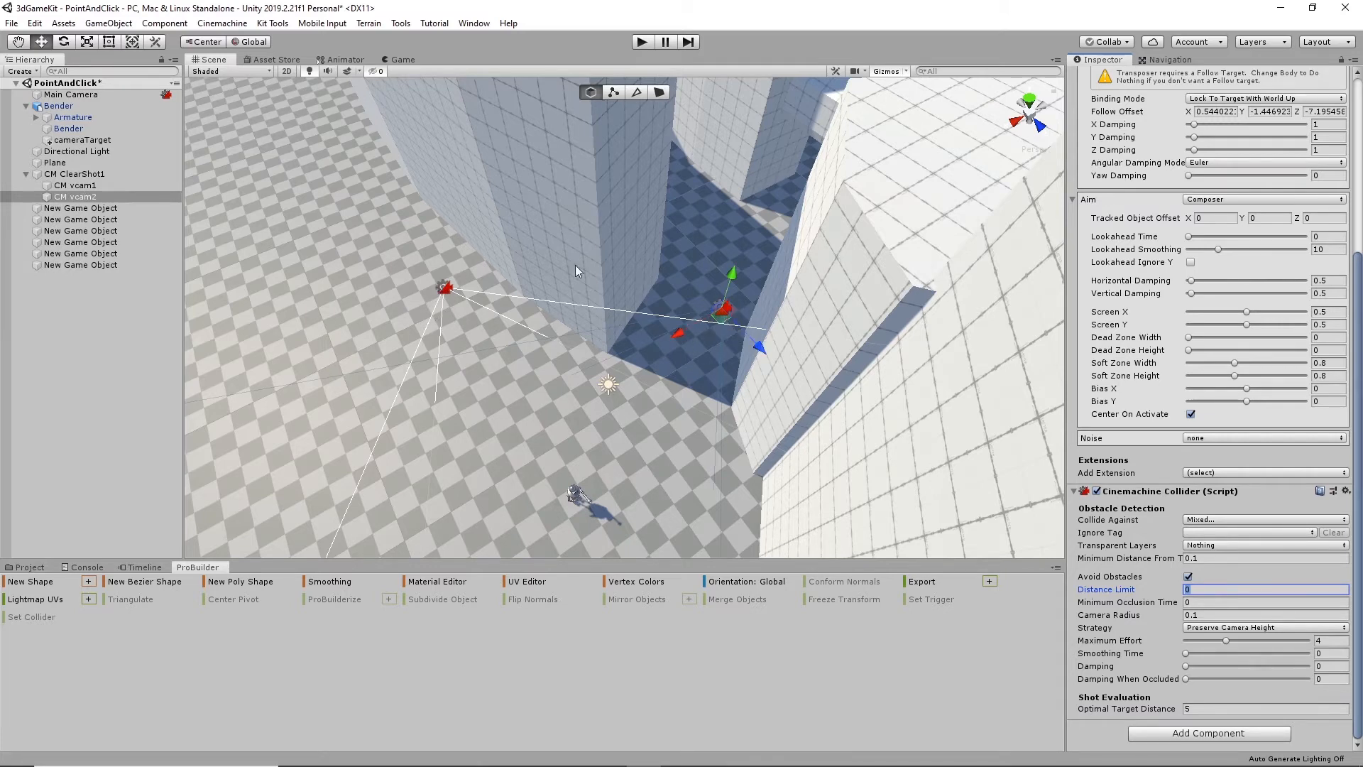
- Play the scene with the new target distances, sending the robot to the gap to retest ClearShot switching, and stop playback
click(642, 41)
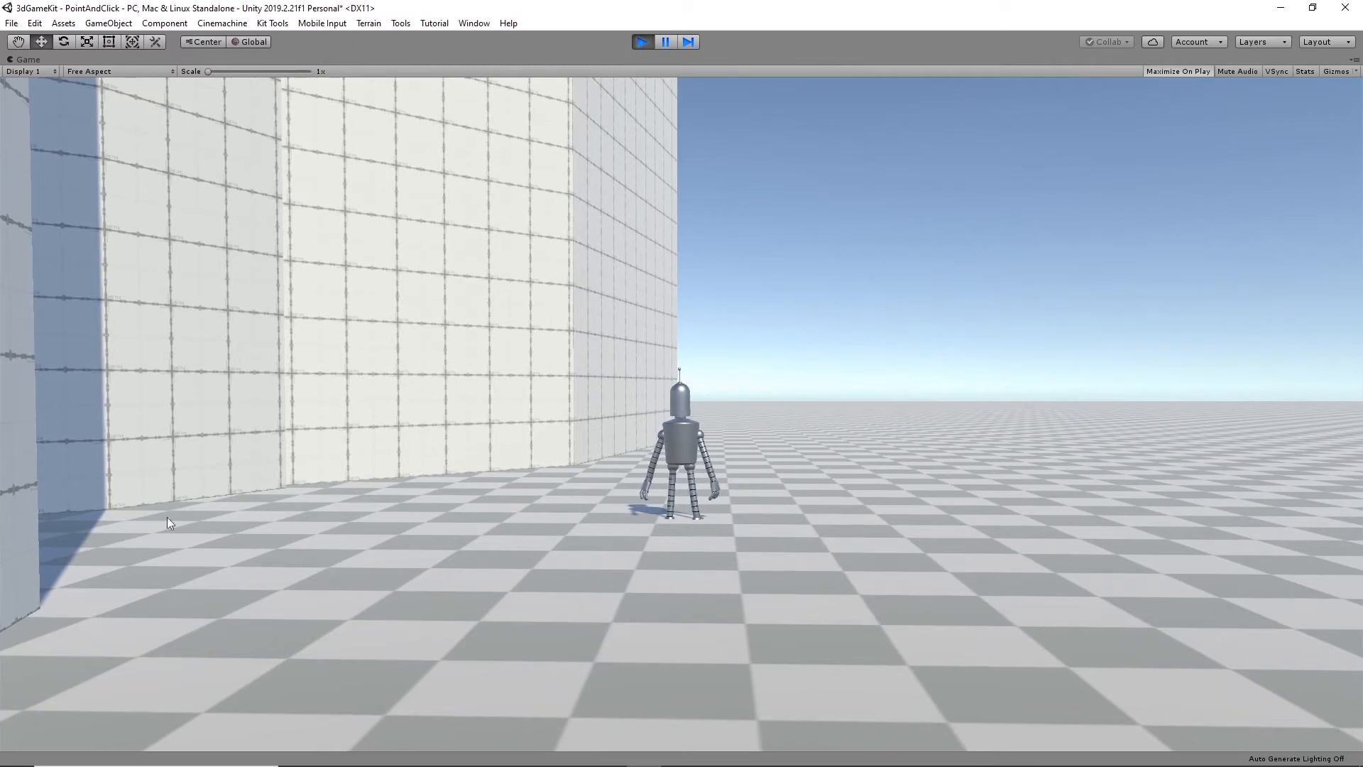
click(114, 534)
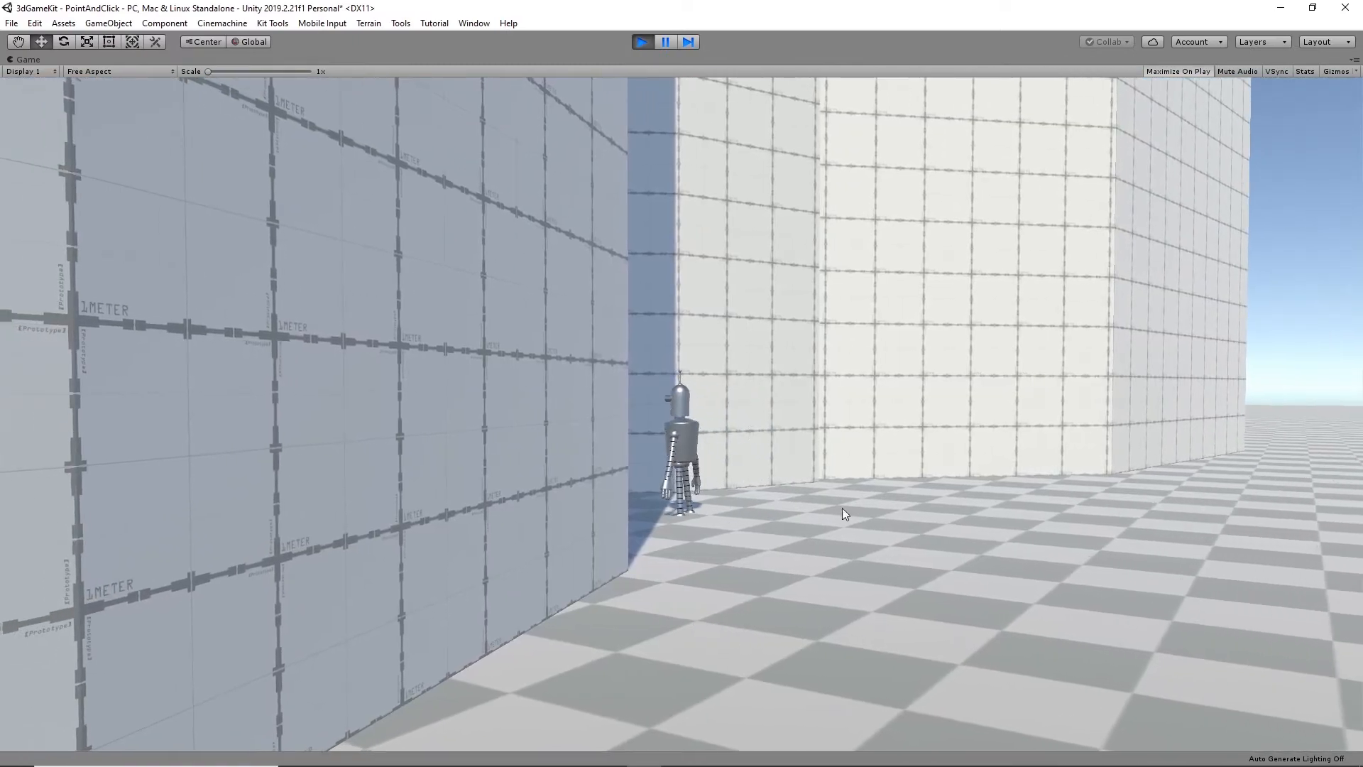
click(641, 41)
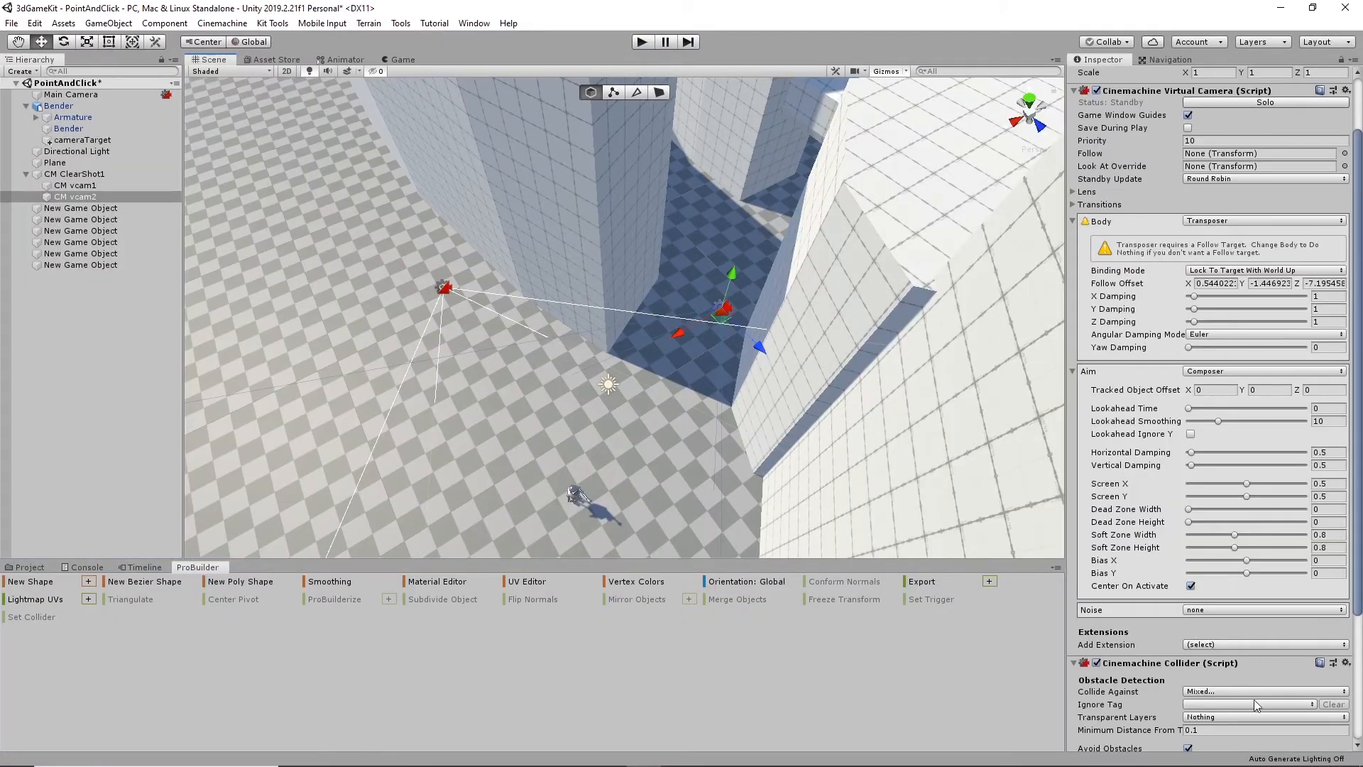
- Set the obstacle avoidance Strategy of CM vcam2's Cinemachine Collider to Preserve Camera Distance
scroll(1264, 654, down, 5)
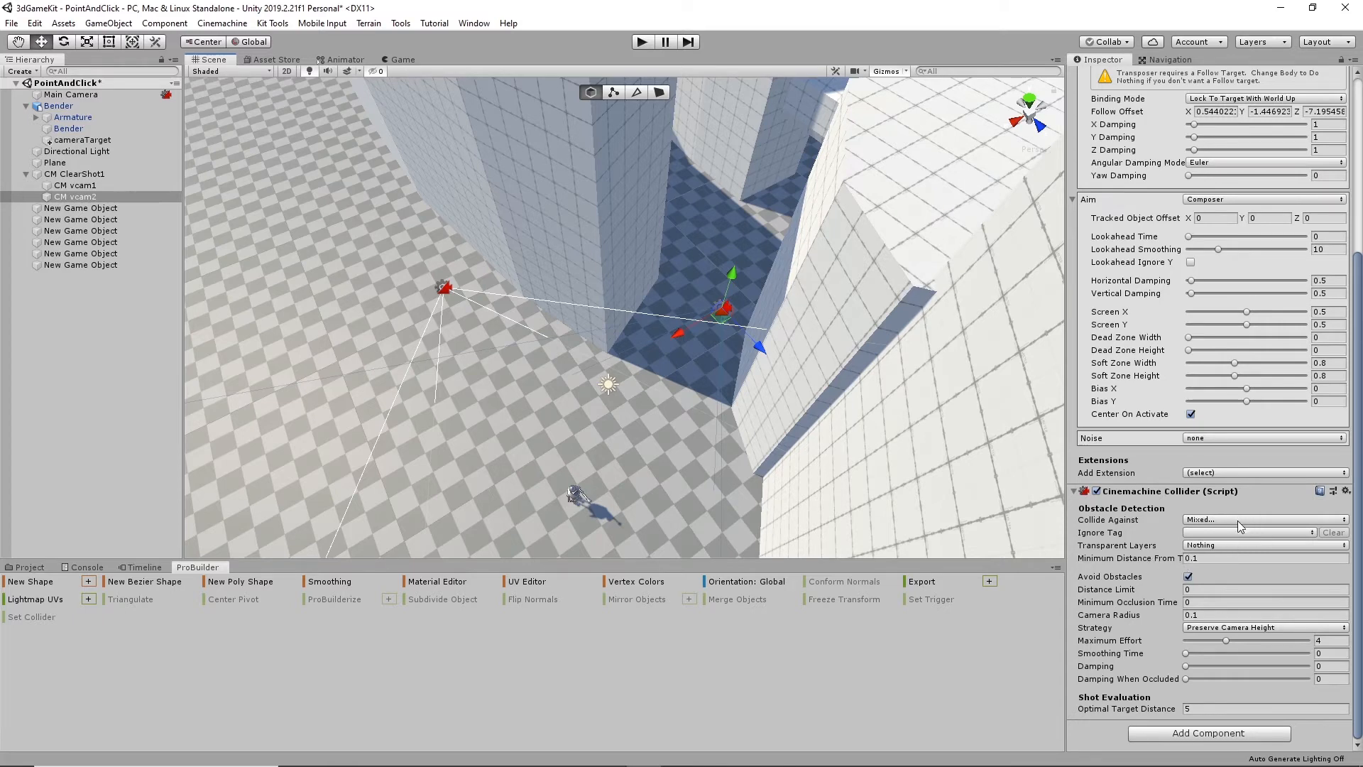
click(1258, 627)
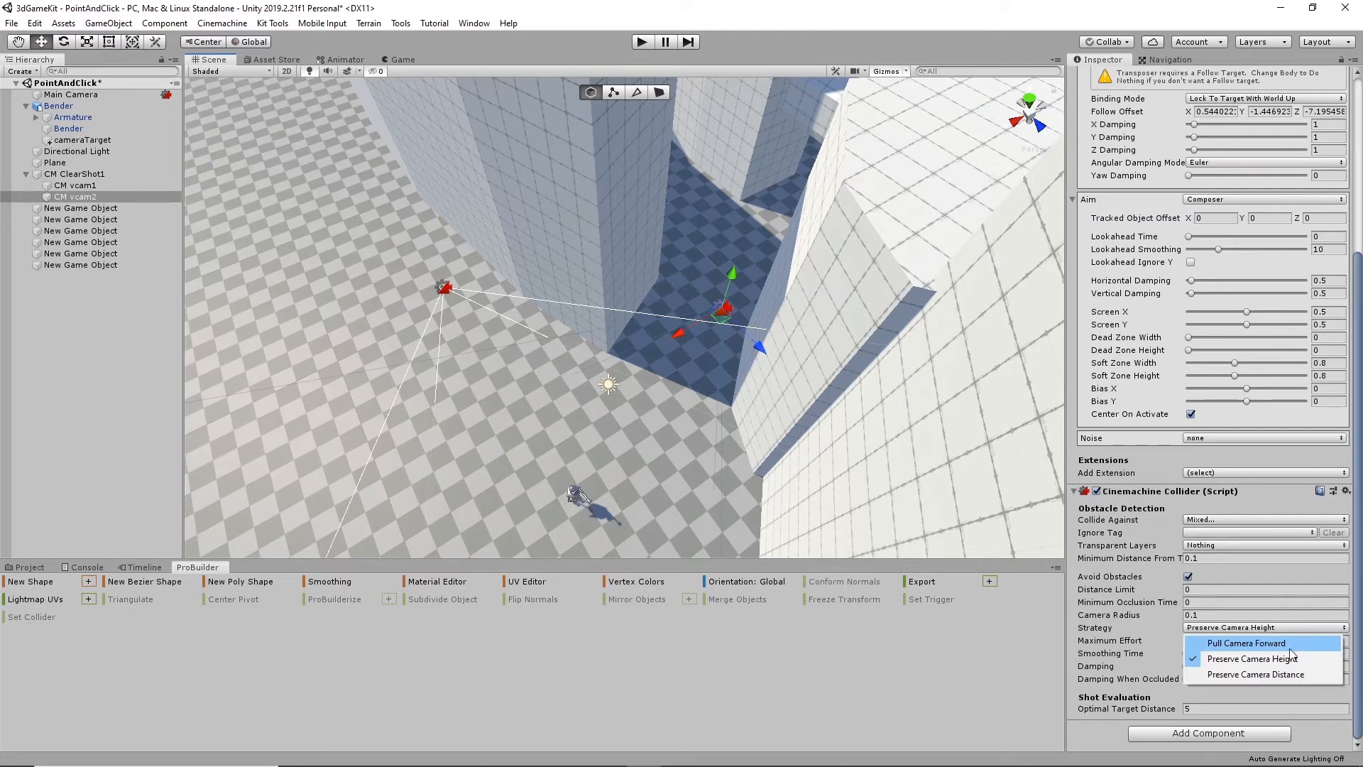
click(1290, 674)
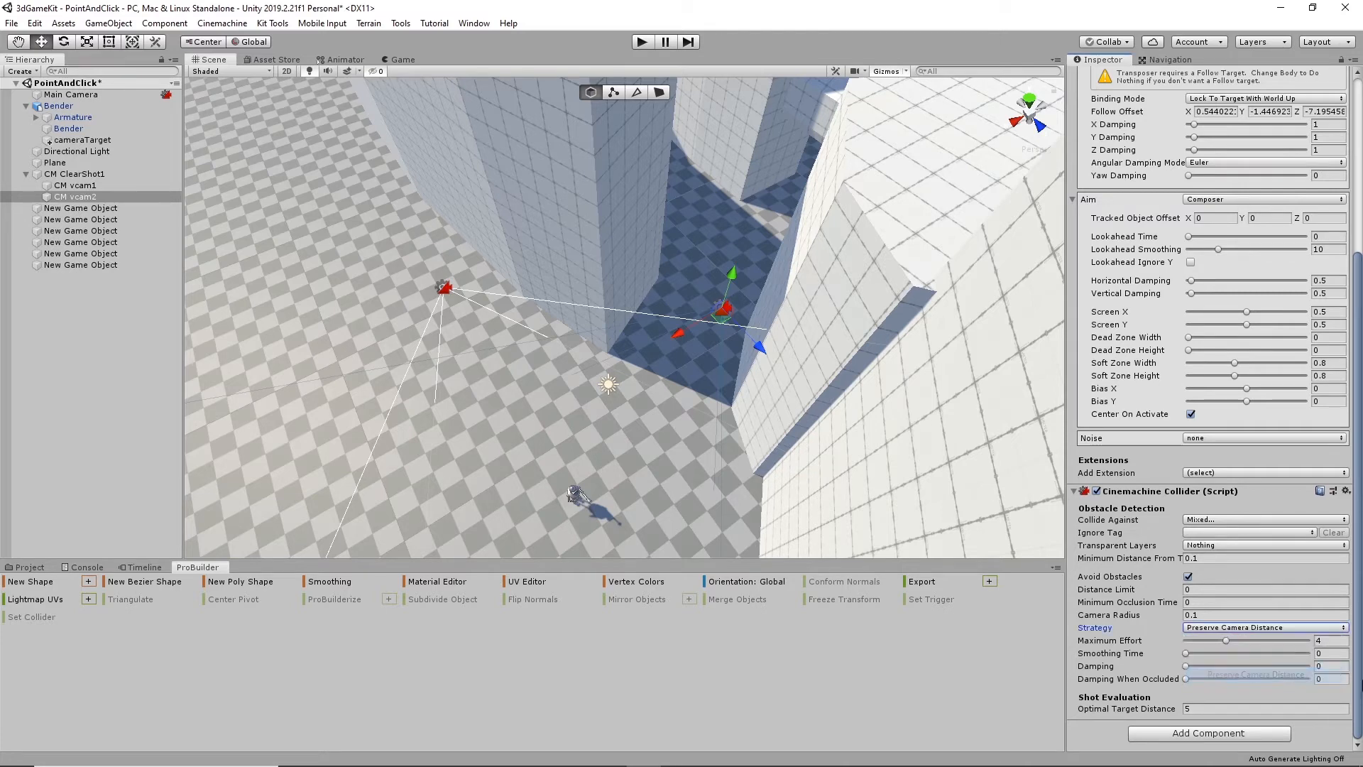
- Play the scene with the new collider strategy, walk the robot toward the gap behind the wall to test camera switching, and stop playback
click(642, 42)
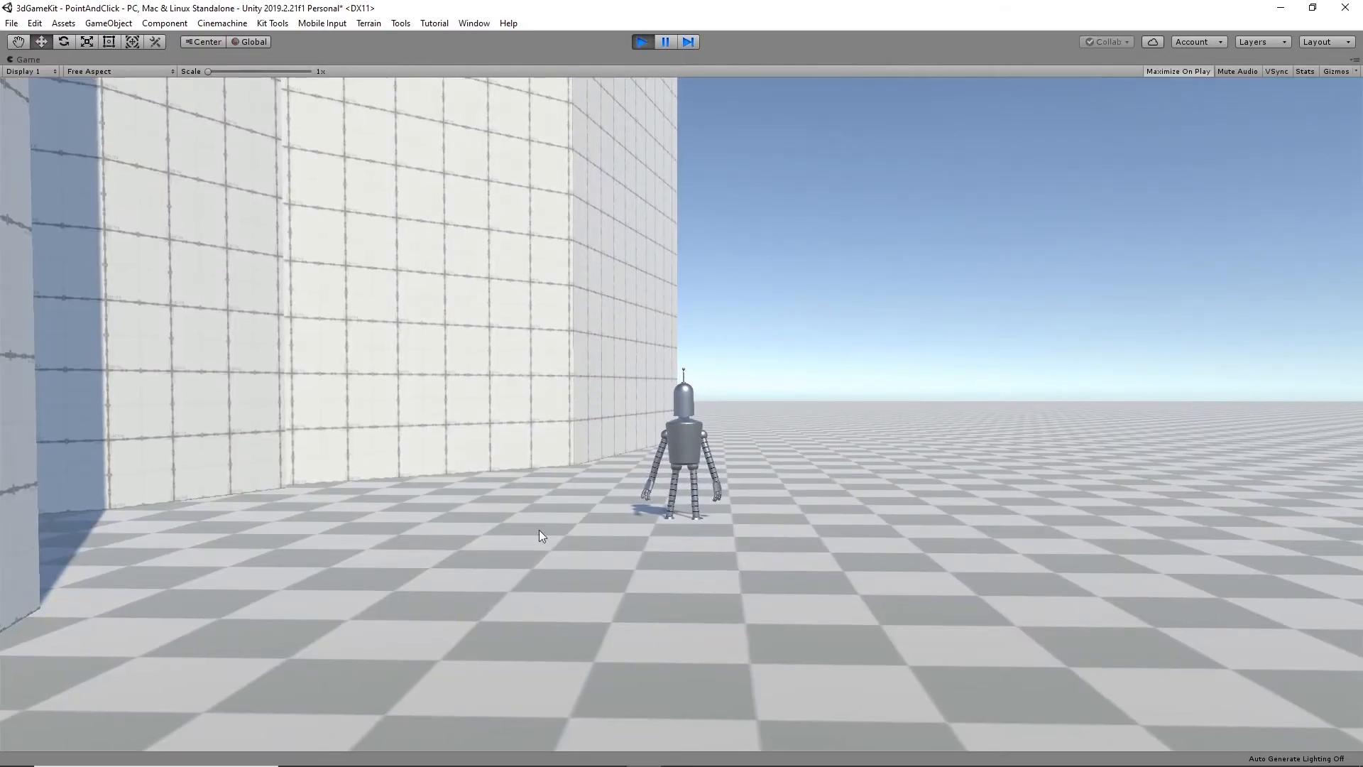
click(112, 538)
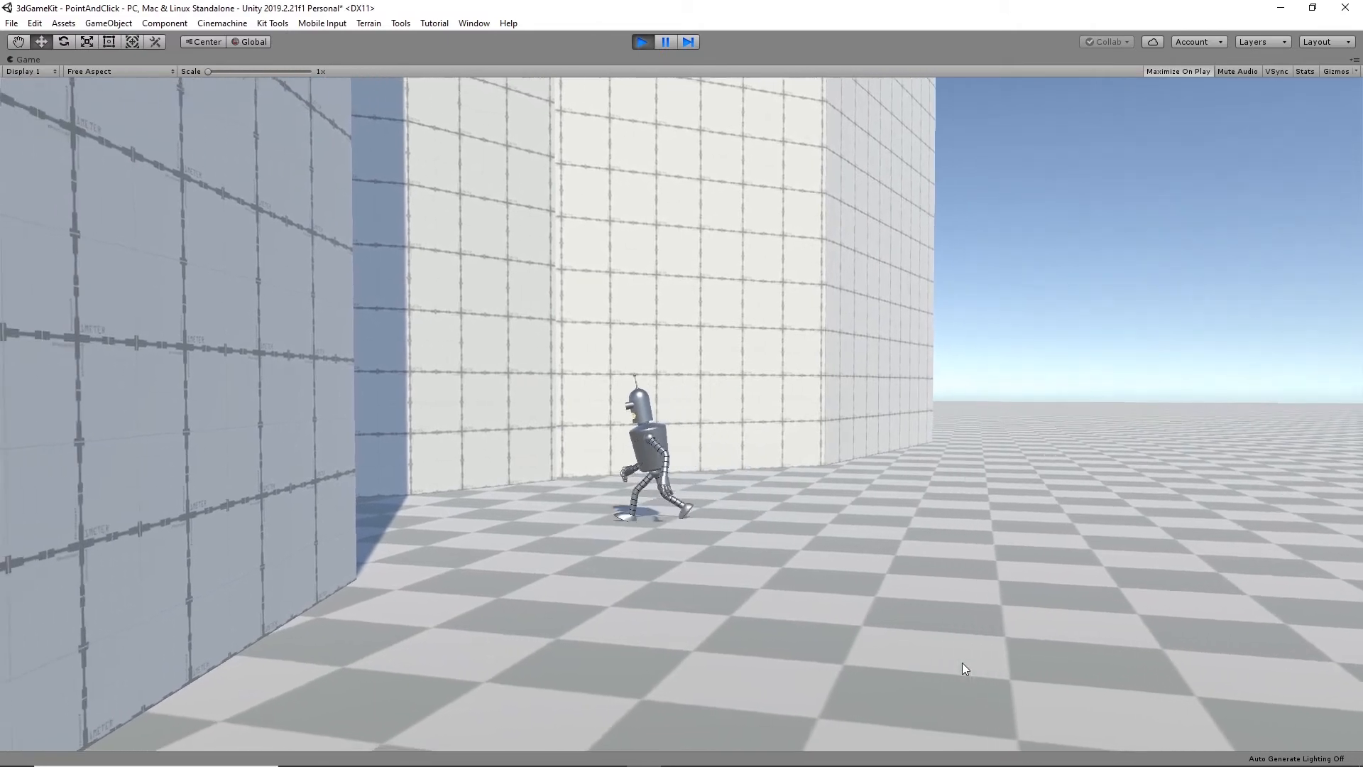
click(962, 663)
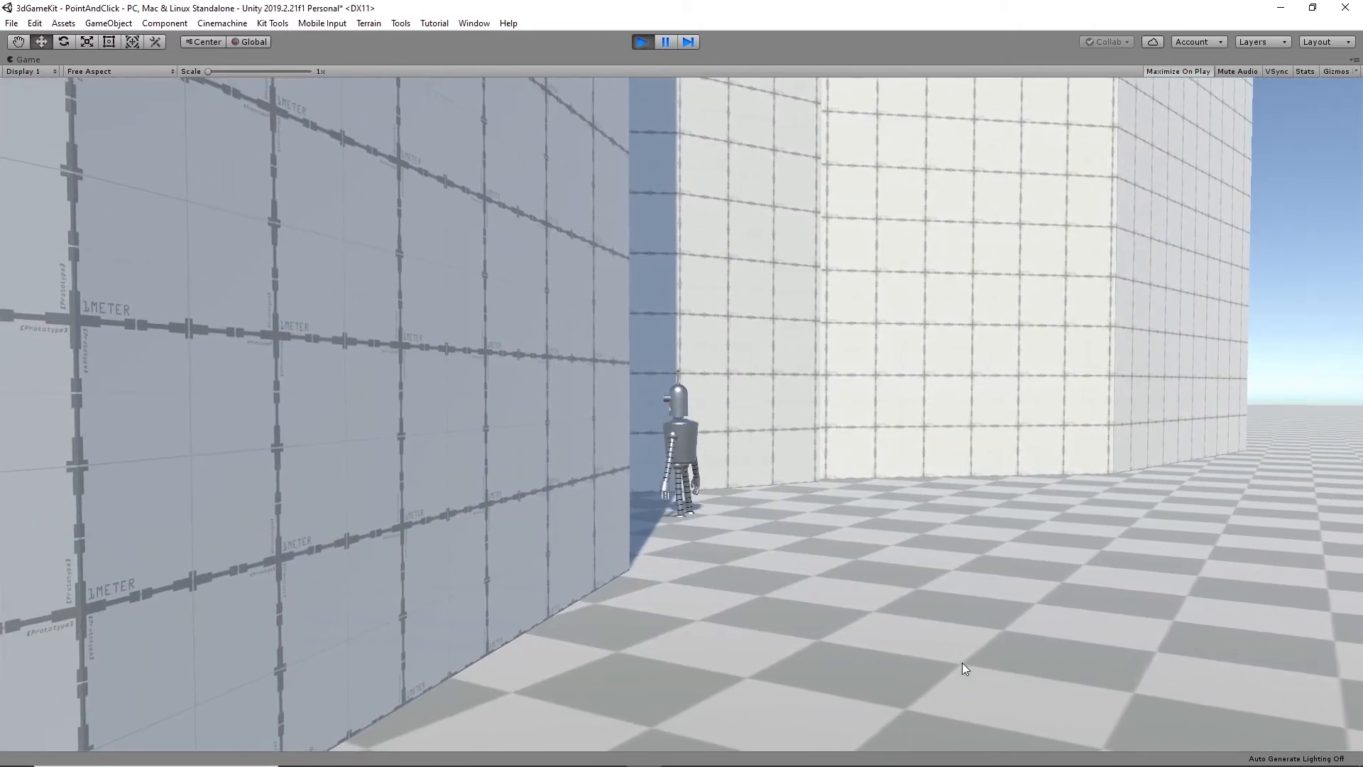
click(633, 518)
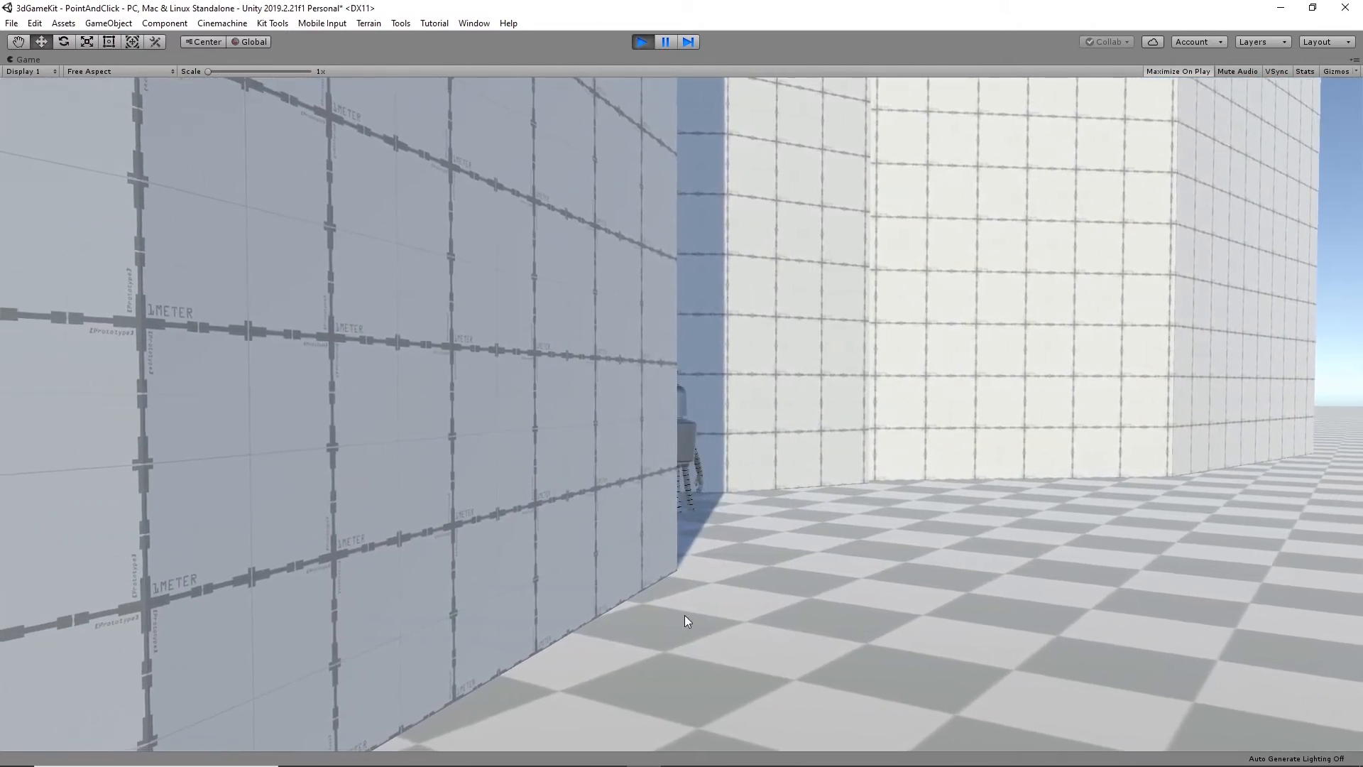
click(642, 44)
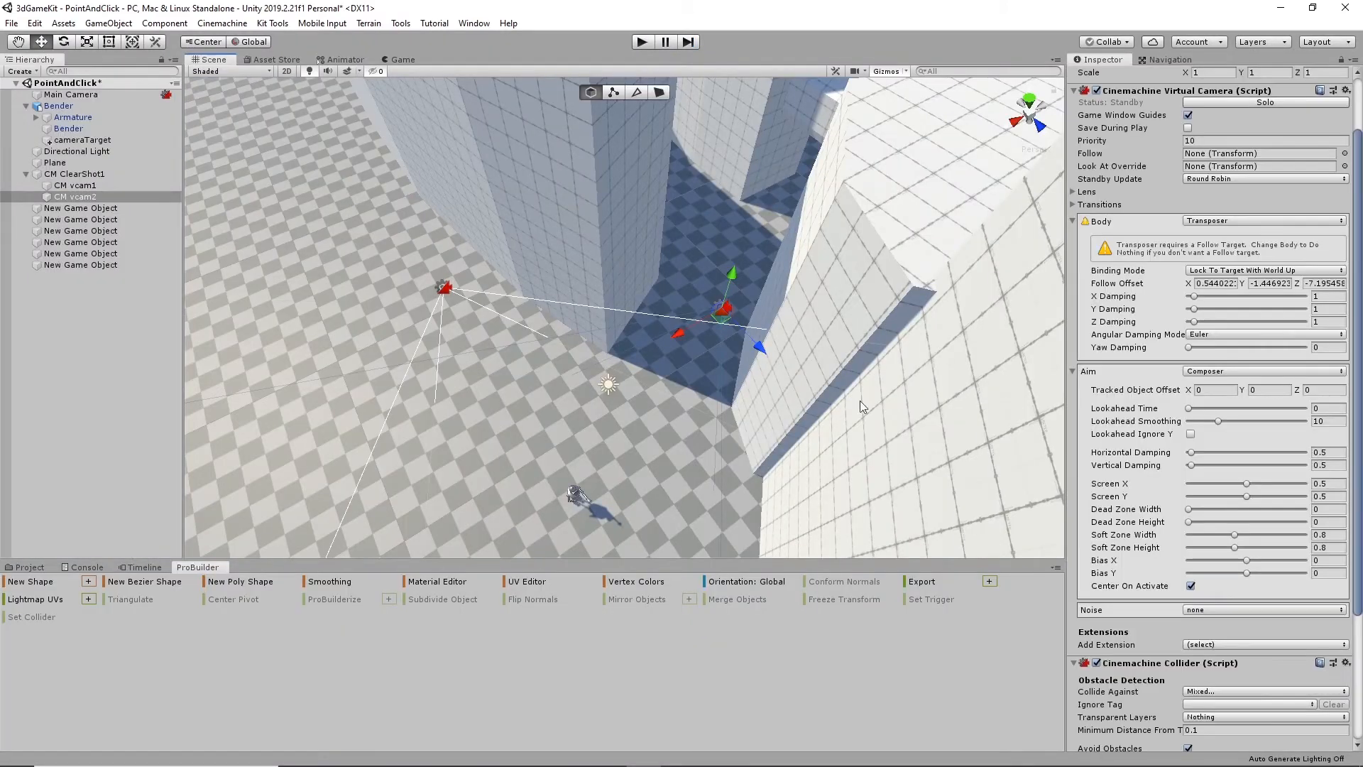
- Move CM vcam2 deeper between the walls to about X -14, Z -4.92, and shift CM vcam1 along X to 1.5
drag(688, 332, 765, 294)
click(754, 246)
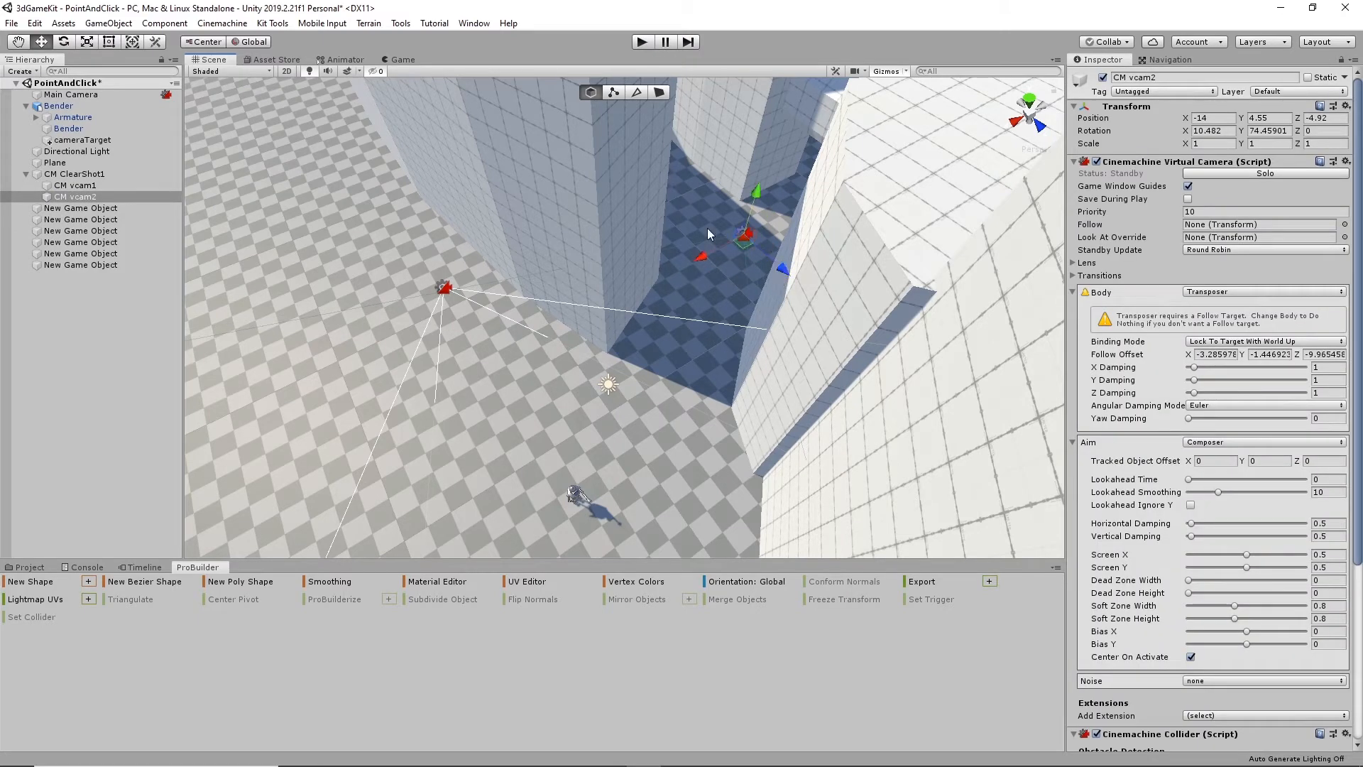
click(440, 289)
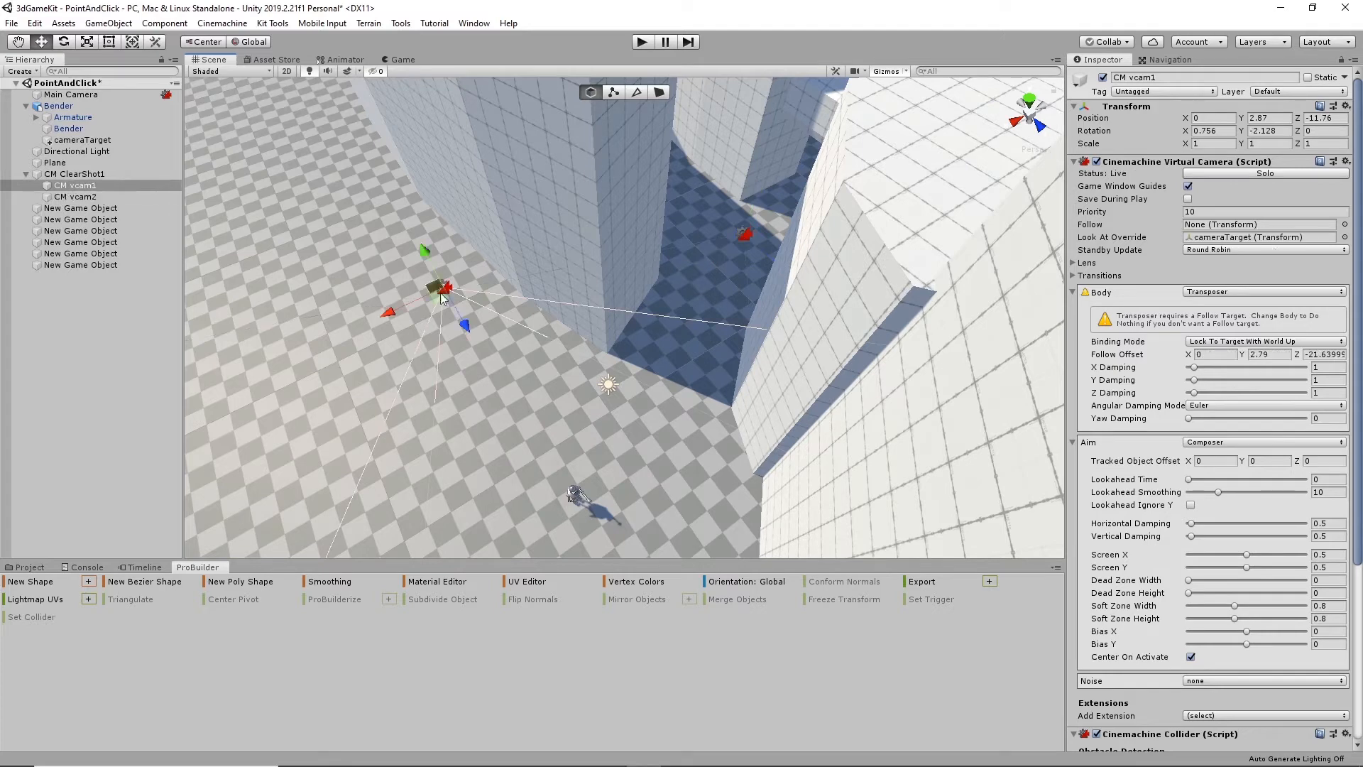
drag(398, 311, 366, 317)
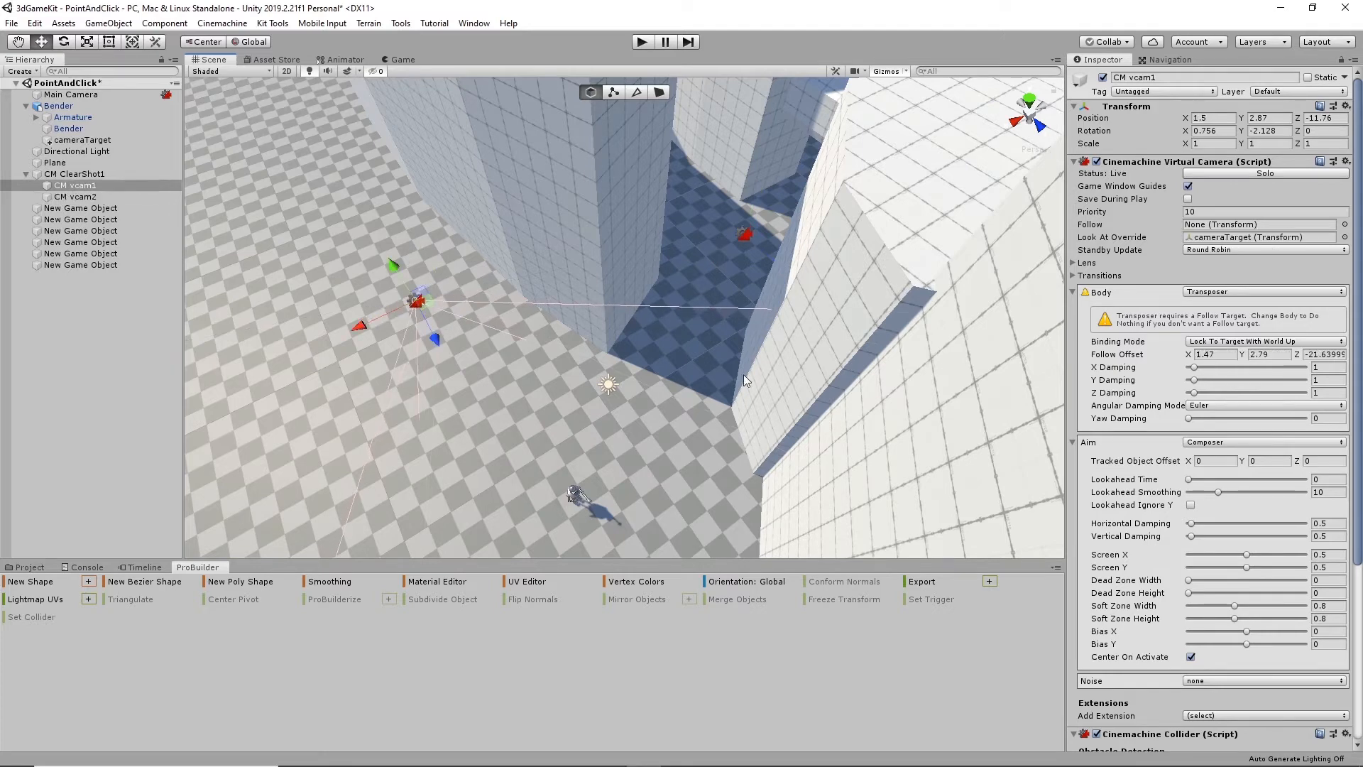
- Select CM vcam2 and play the scene with the repositioned cameras, sending the robot toward the shaded wall gap
click(747, 235)
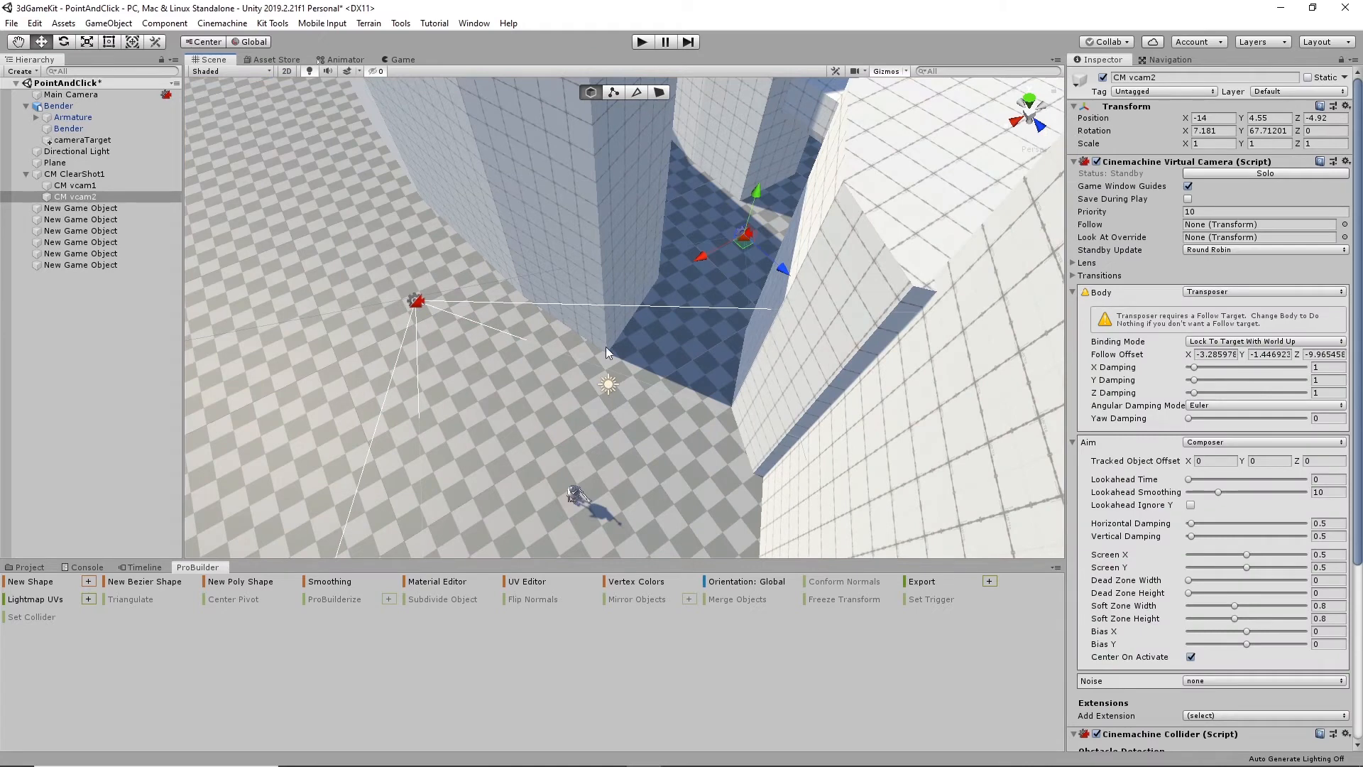
click(649, 43)
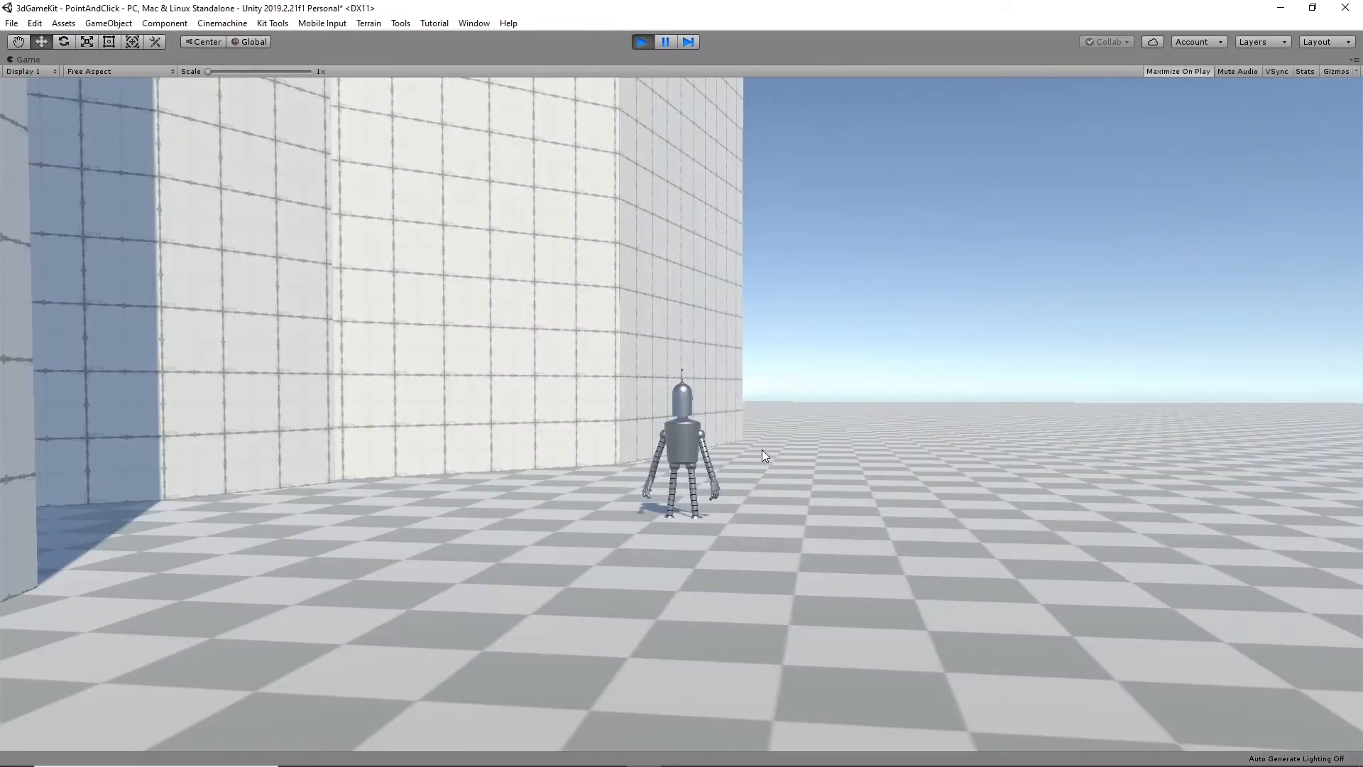
click(48, 518)
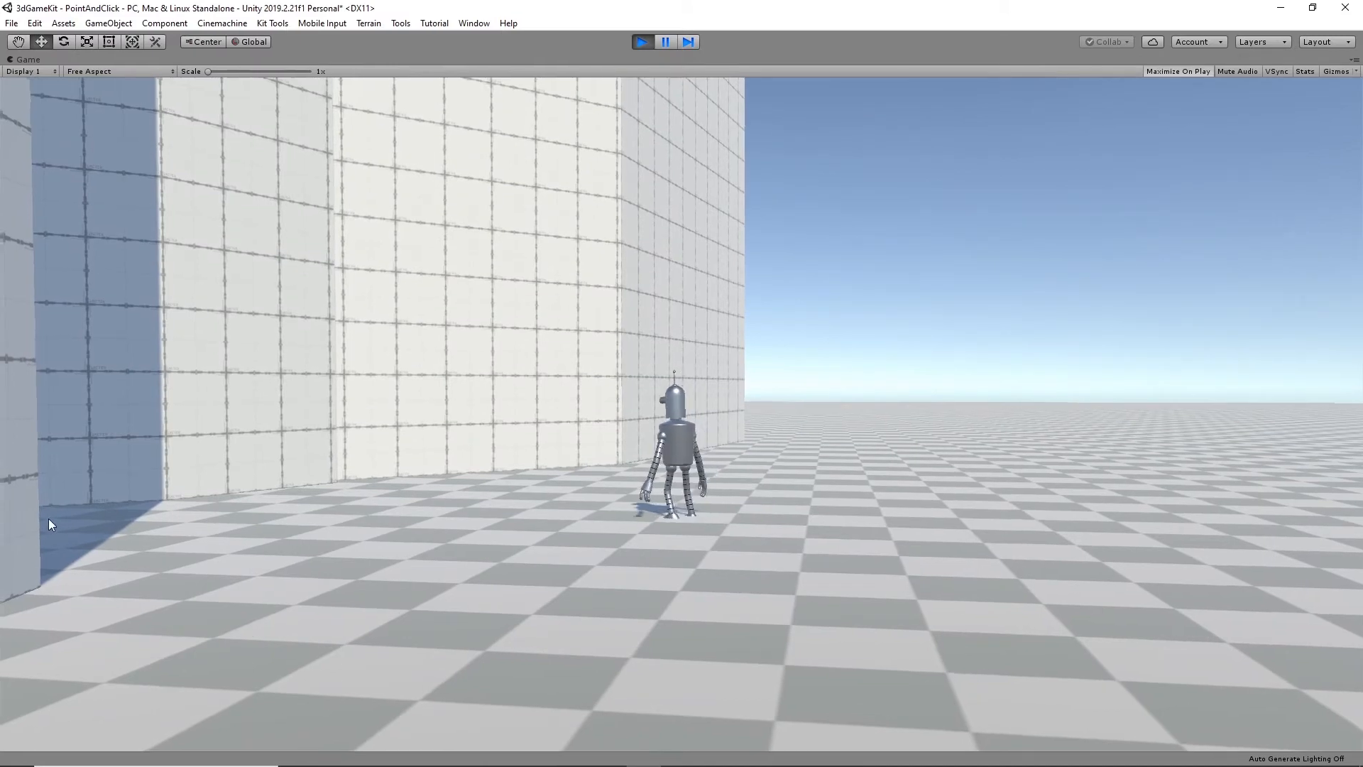
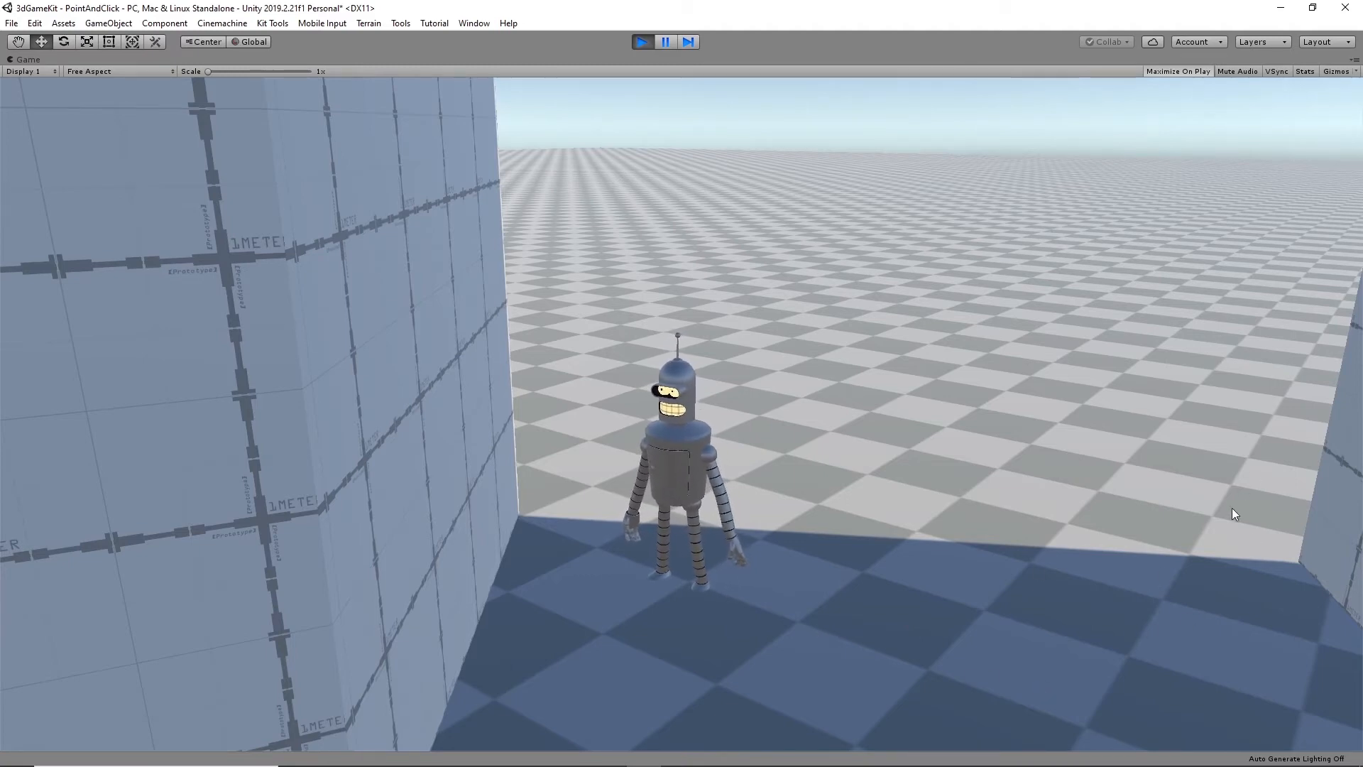
- Walk the robot between the walls and around the shaded corridor to test camera switching, and stop playback
click(1057, 695)
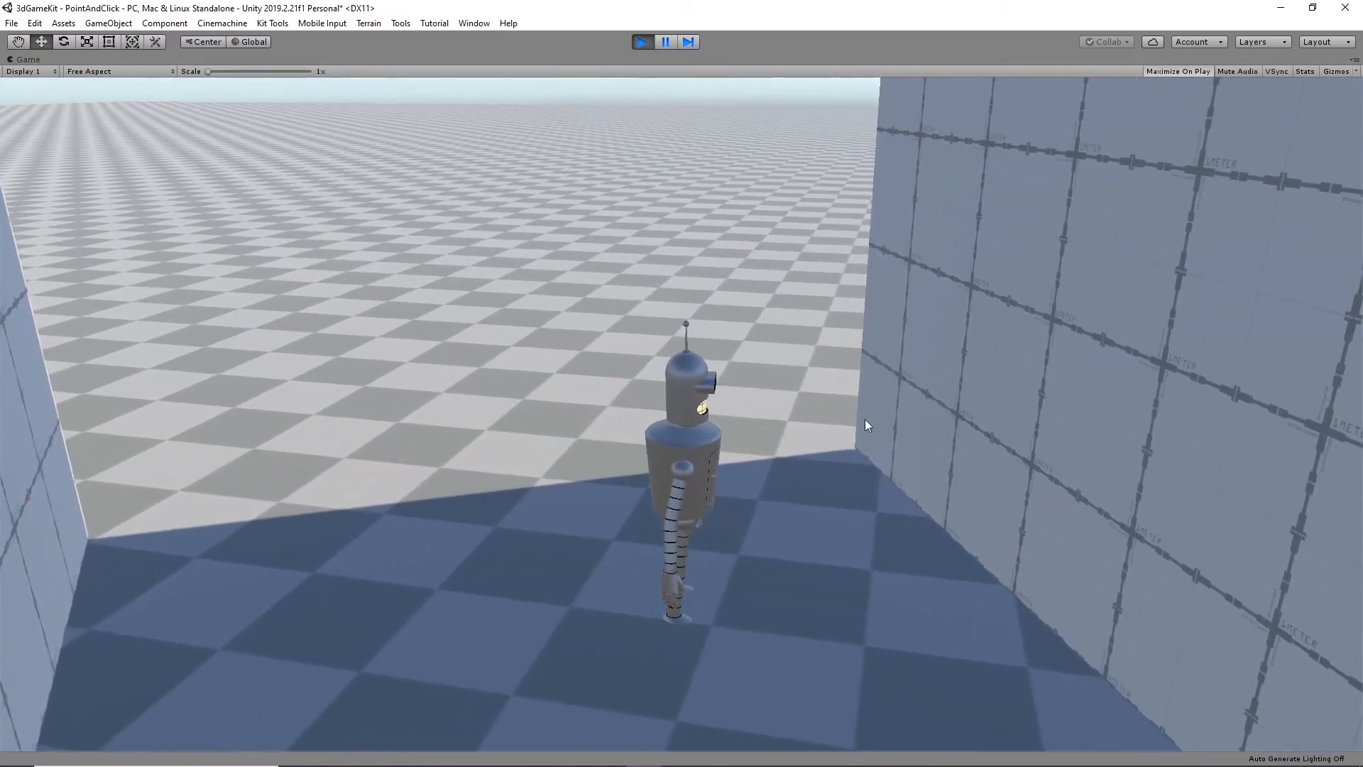
click(676, 688)
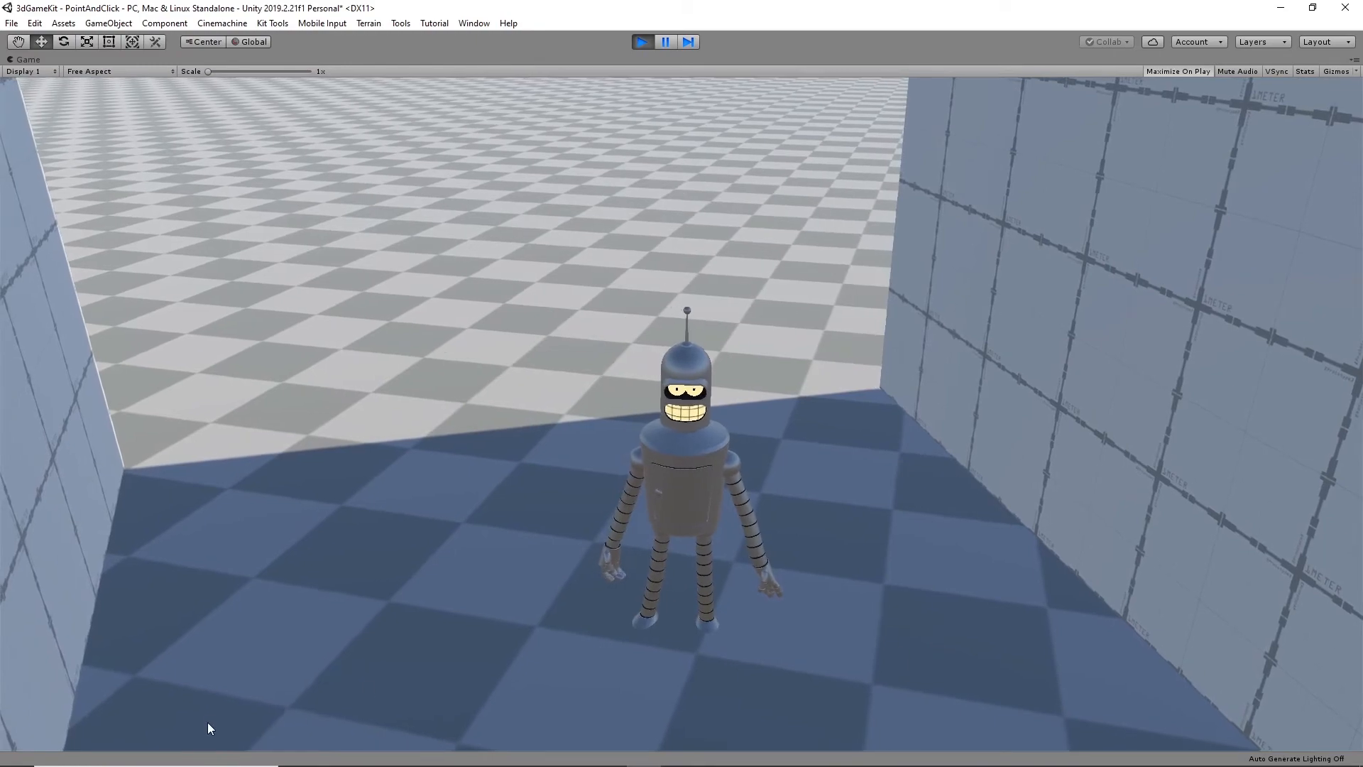
click(207, 724)
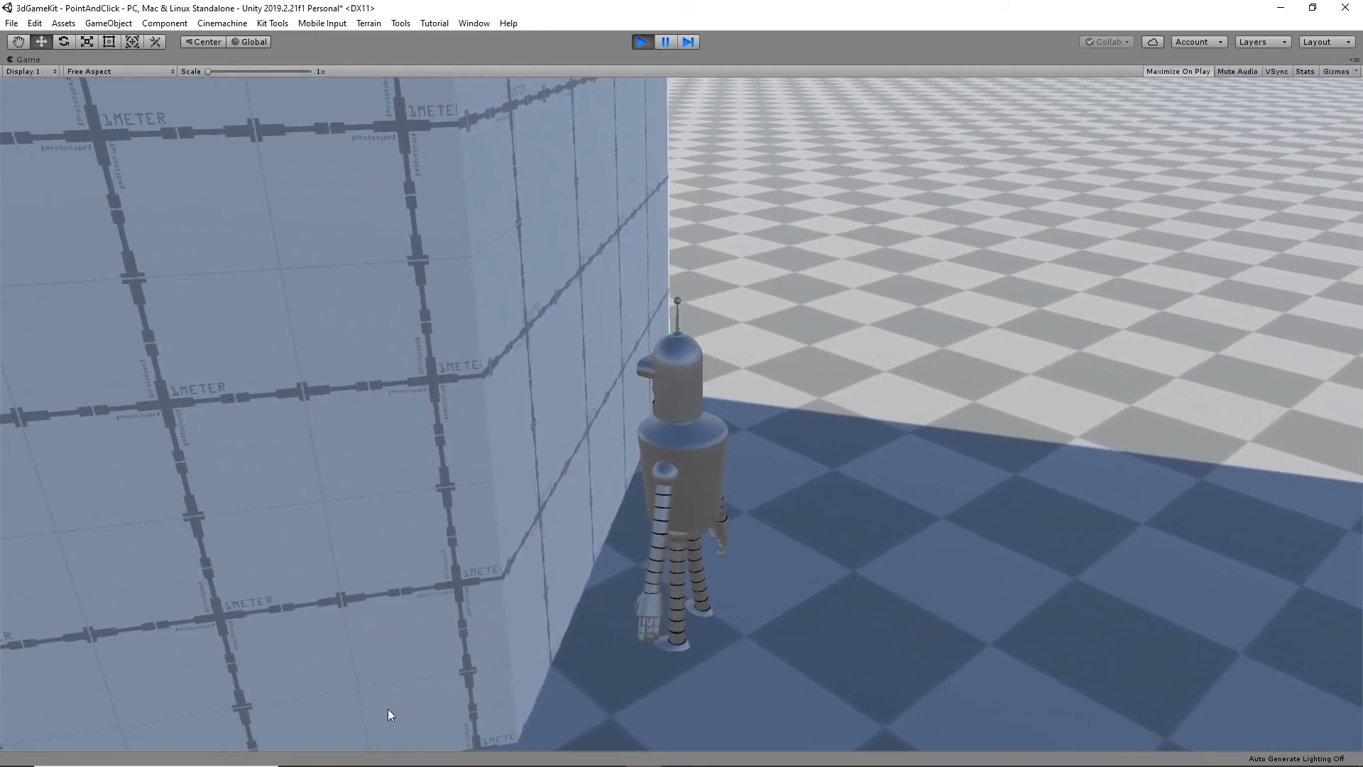
click(61, 608)
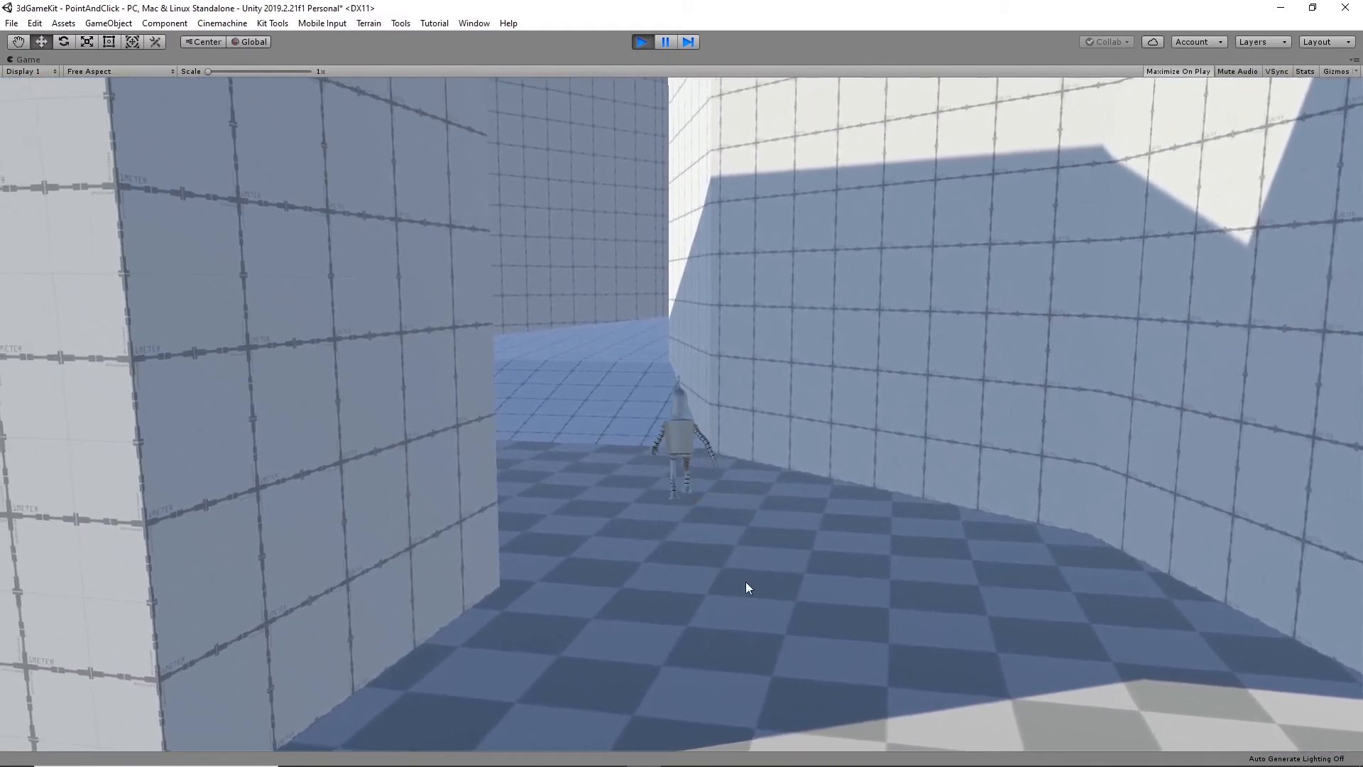
click(773, 672)
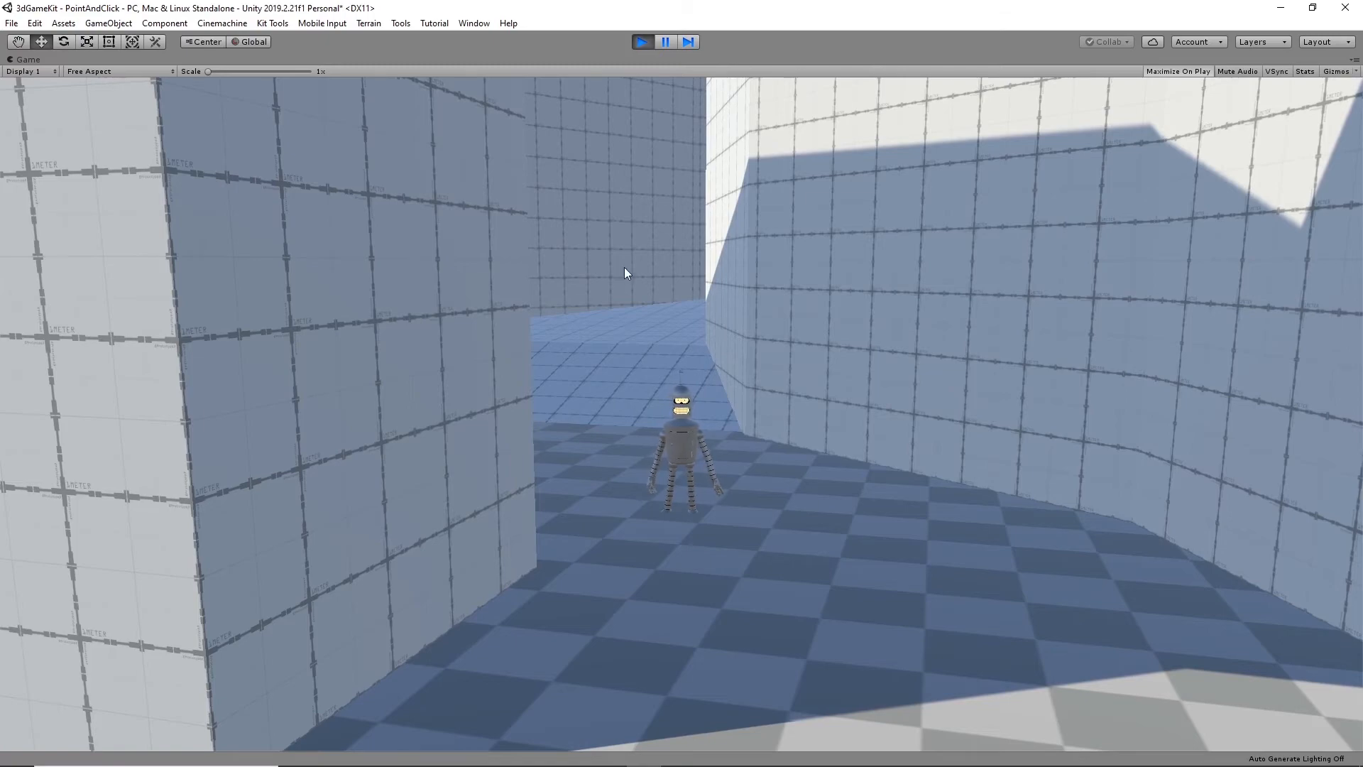
click(643, 42)
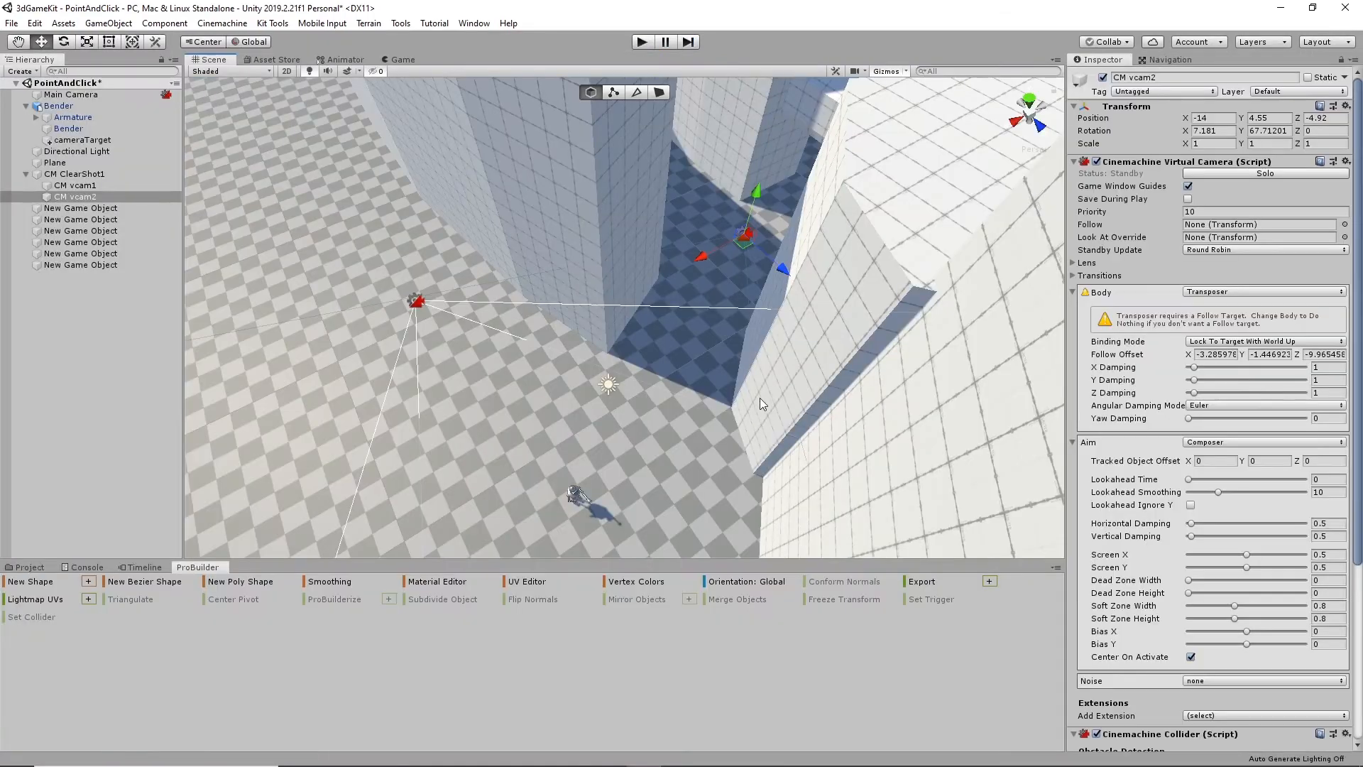
- Move CM vcam2 further into the corridor and higher, to about X -17.95, Y 8.26, Z -8.46
alt+drag(783, 329, 676, 404)
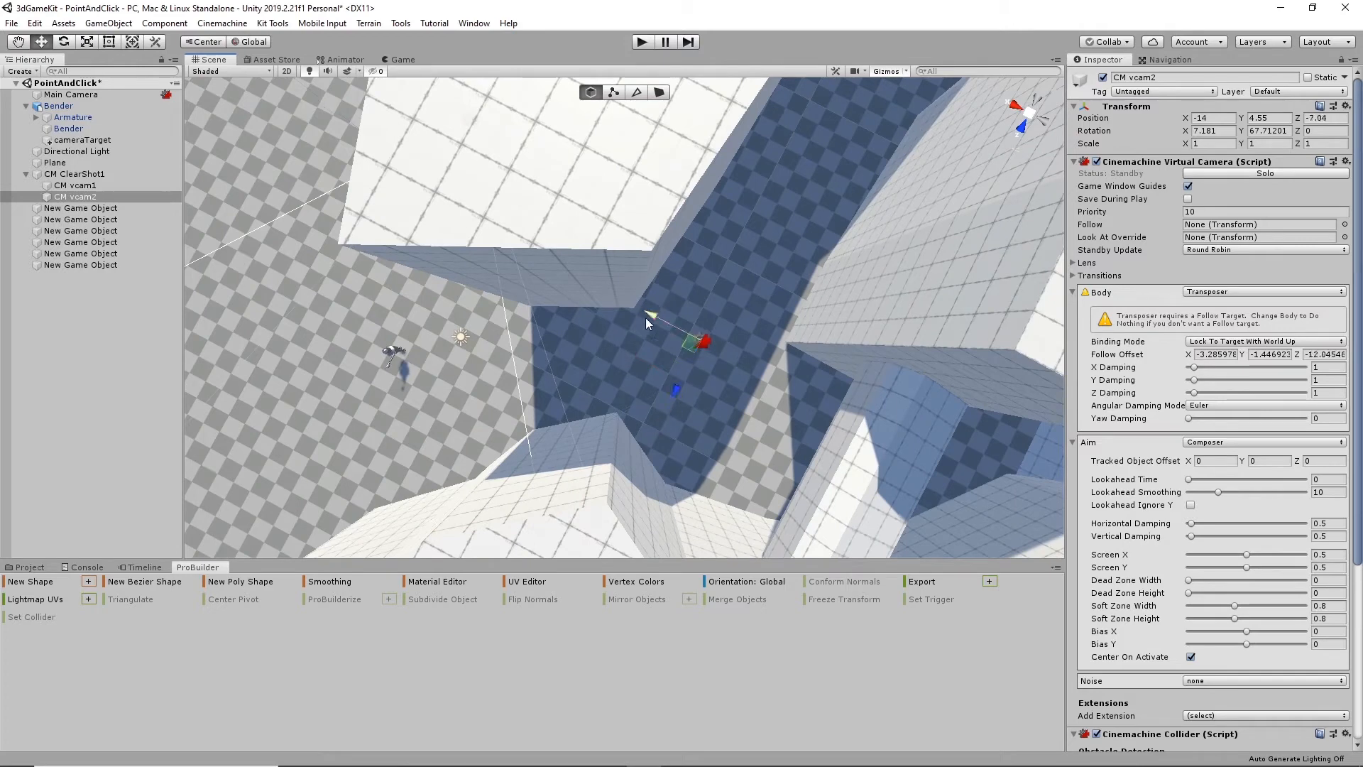
drag(728, 339, 755, 408)
drag(746, 339, 736, 336)
drag(758, 396, 732, 304)
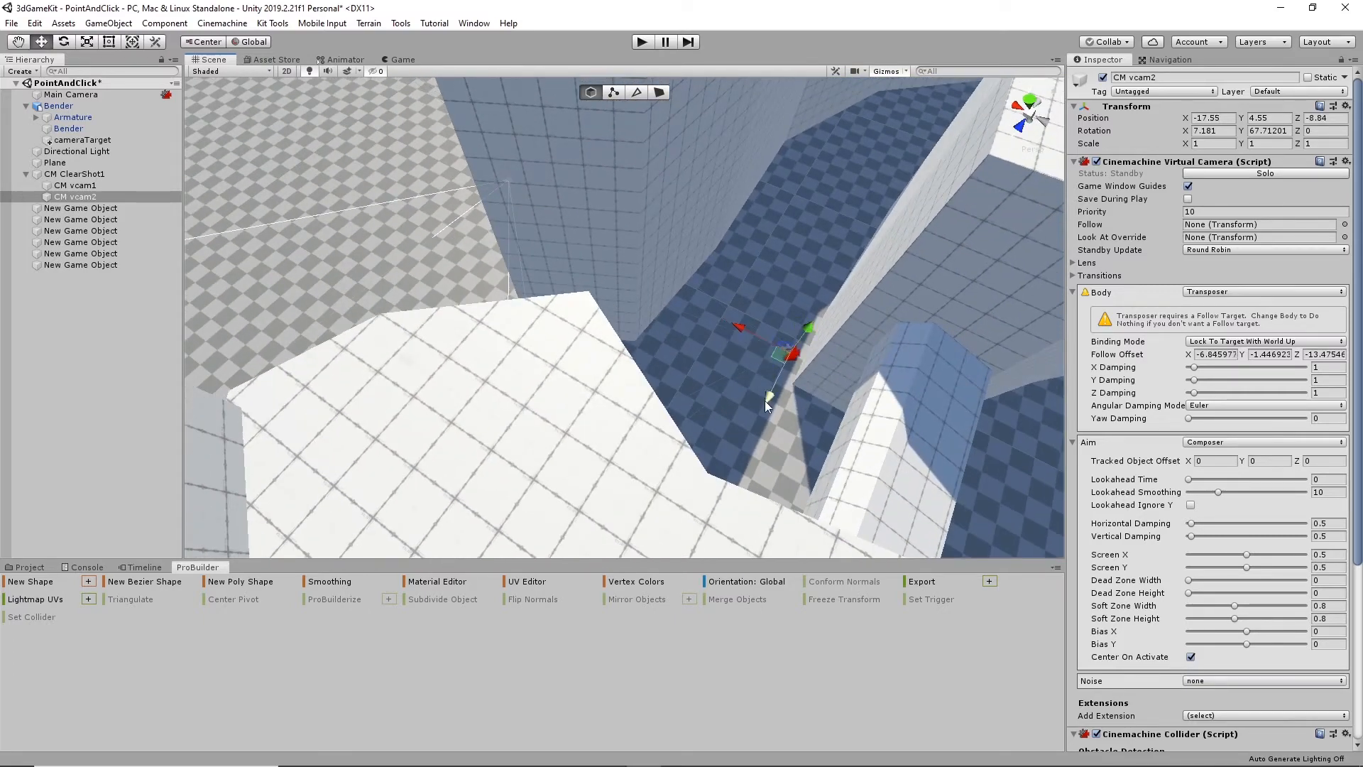
alt+drag(791, 386, 695, 415)
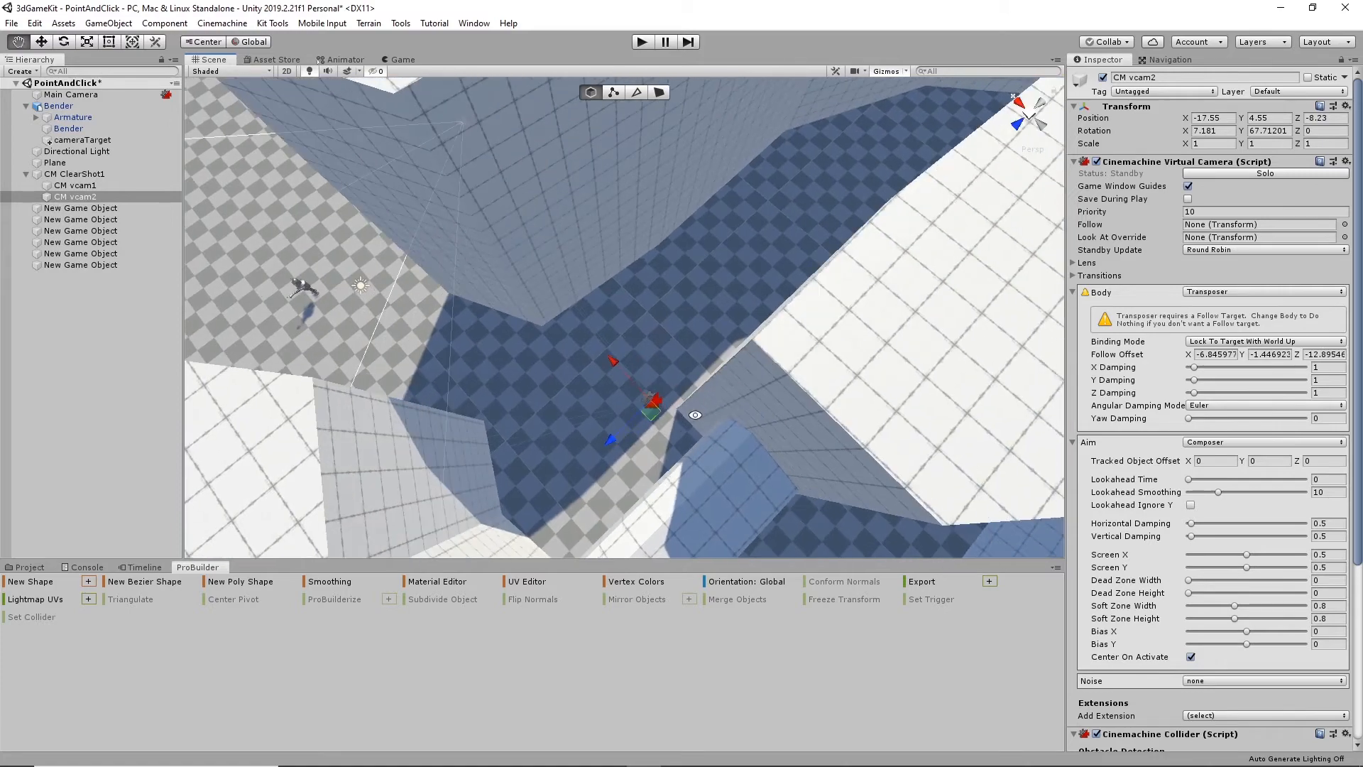
drag(616, 368, 621, 372)
alt+drag(603, 454, 671, 244)
alt+drag(780, 255, 770, 330)
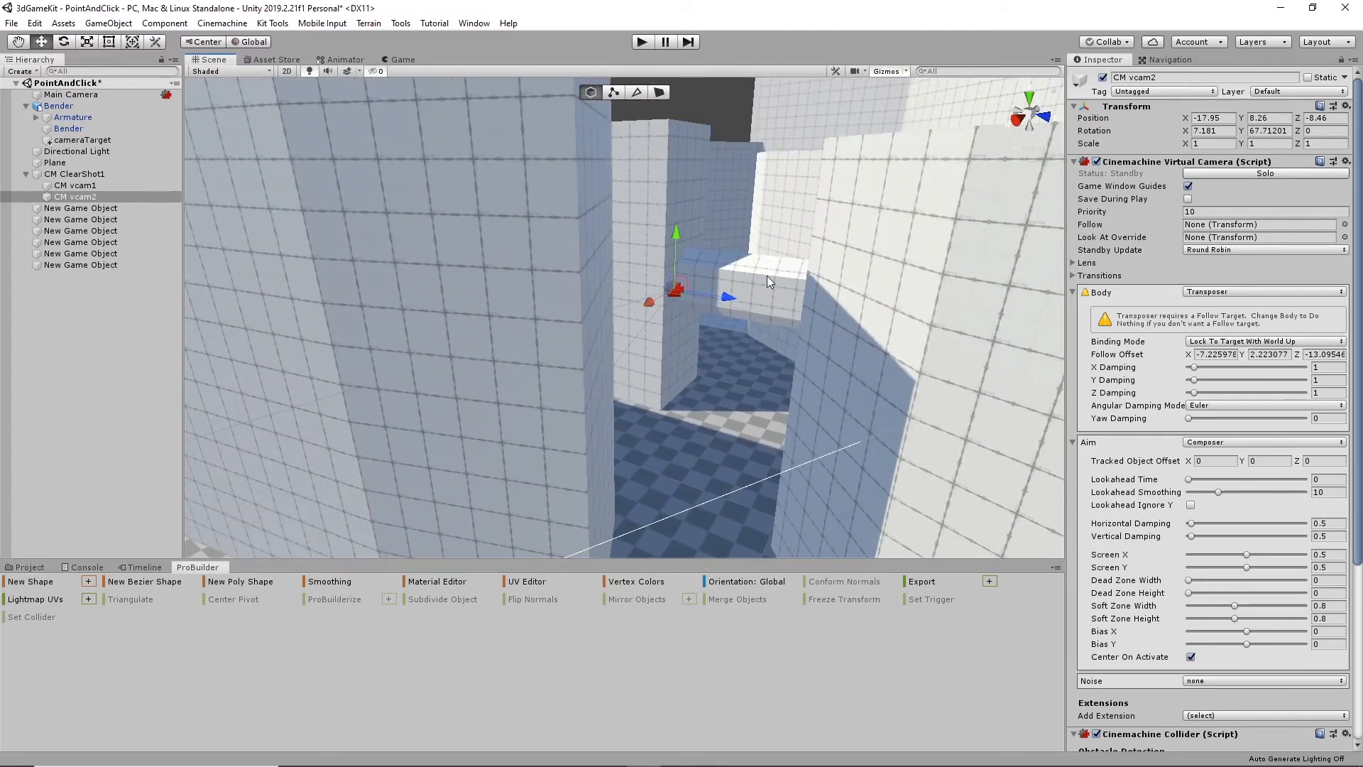
- Add a third virtual camera to CM ClearShot1 and shift it along X to about -30.98, past the arch
alt+drag(852, 202, 898, 414)
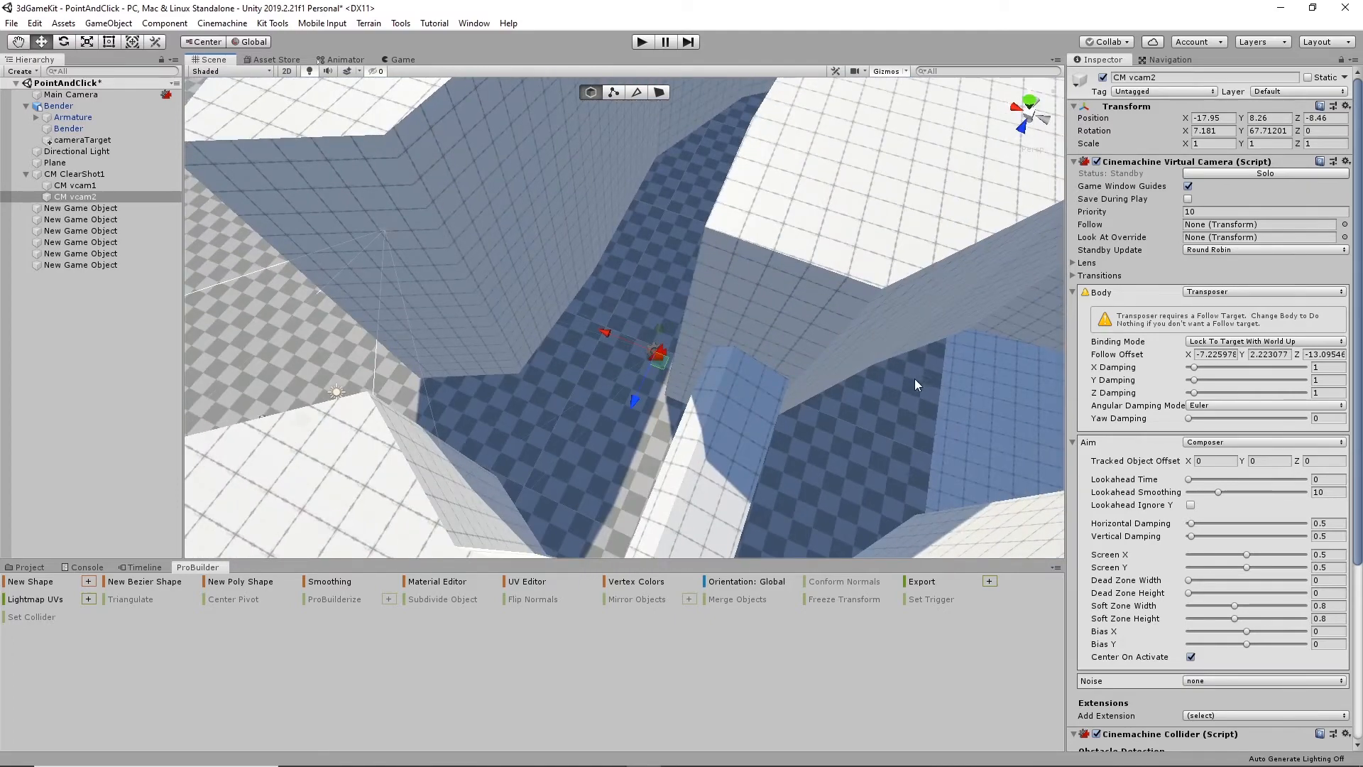
click(74, 174)
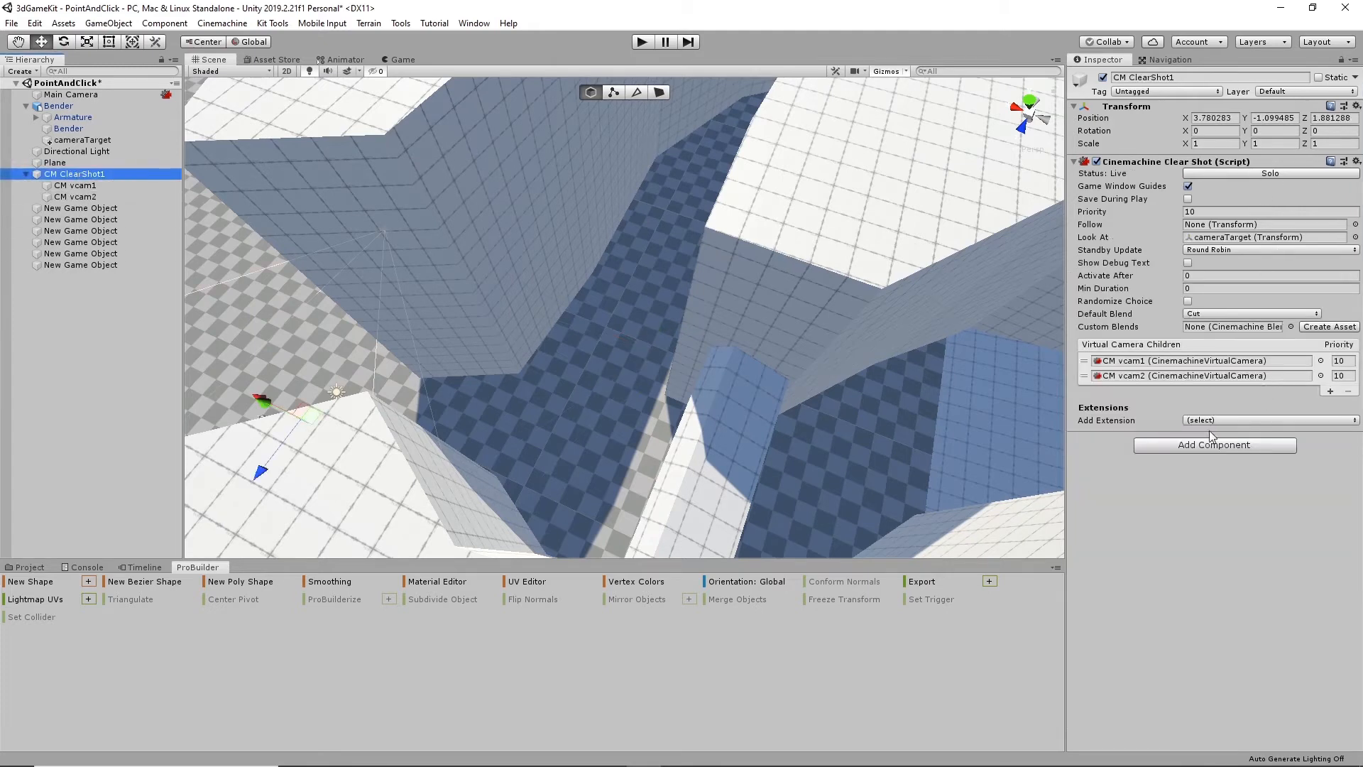
click(1331, 392)
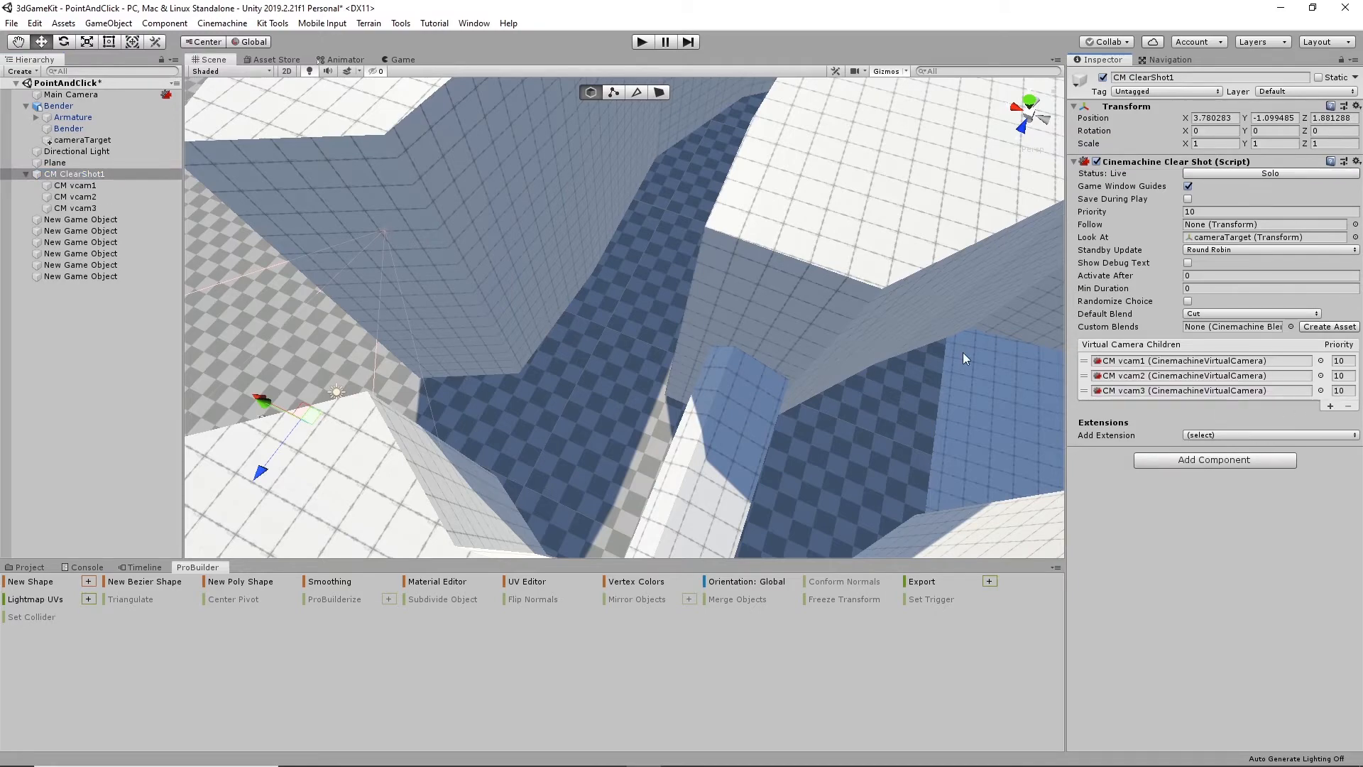
alt+drag(508, 350, 657, 309)
click(92, 208)
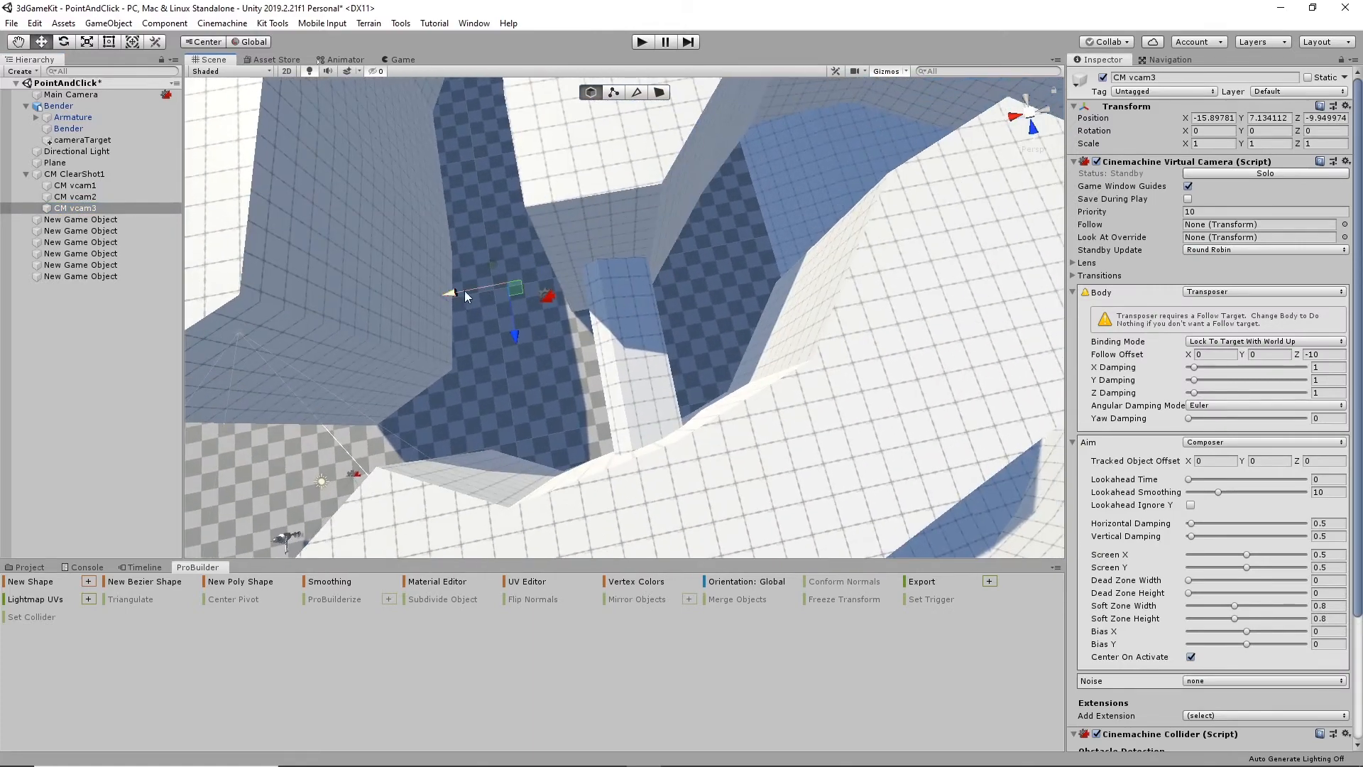
drag(449, 293, 608, 277)
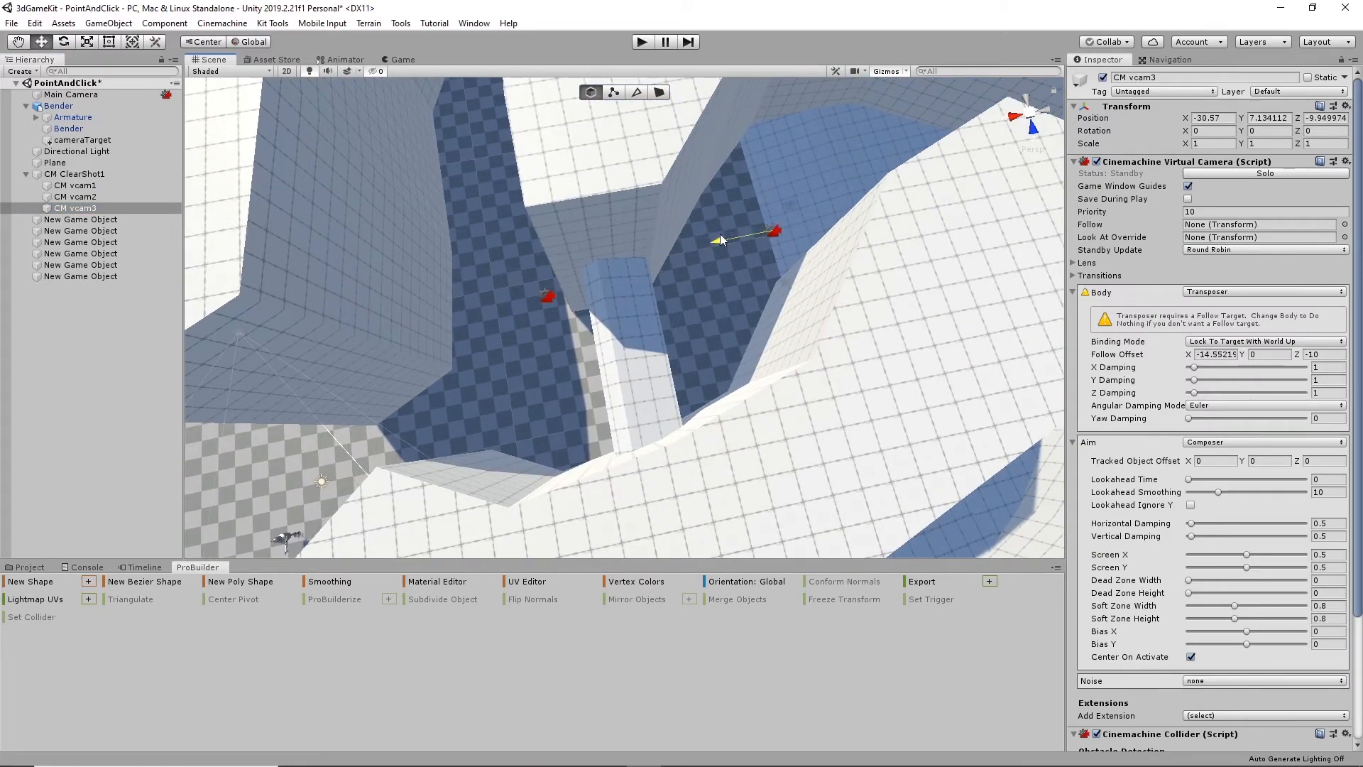
drag(721, 239, 299, 262)
- Lower CM vcam3 to about Y 5.24 and move it along Z to -15 between the far walls
alt+drag(447, 367, 539, 245)
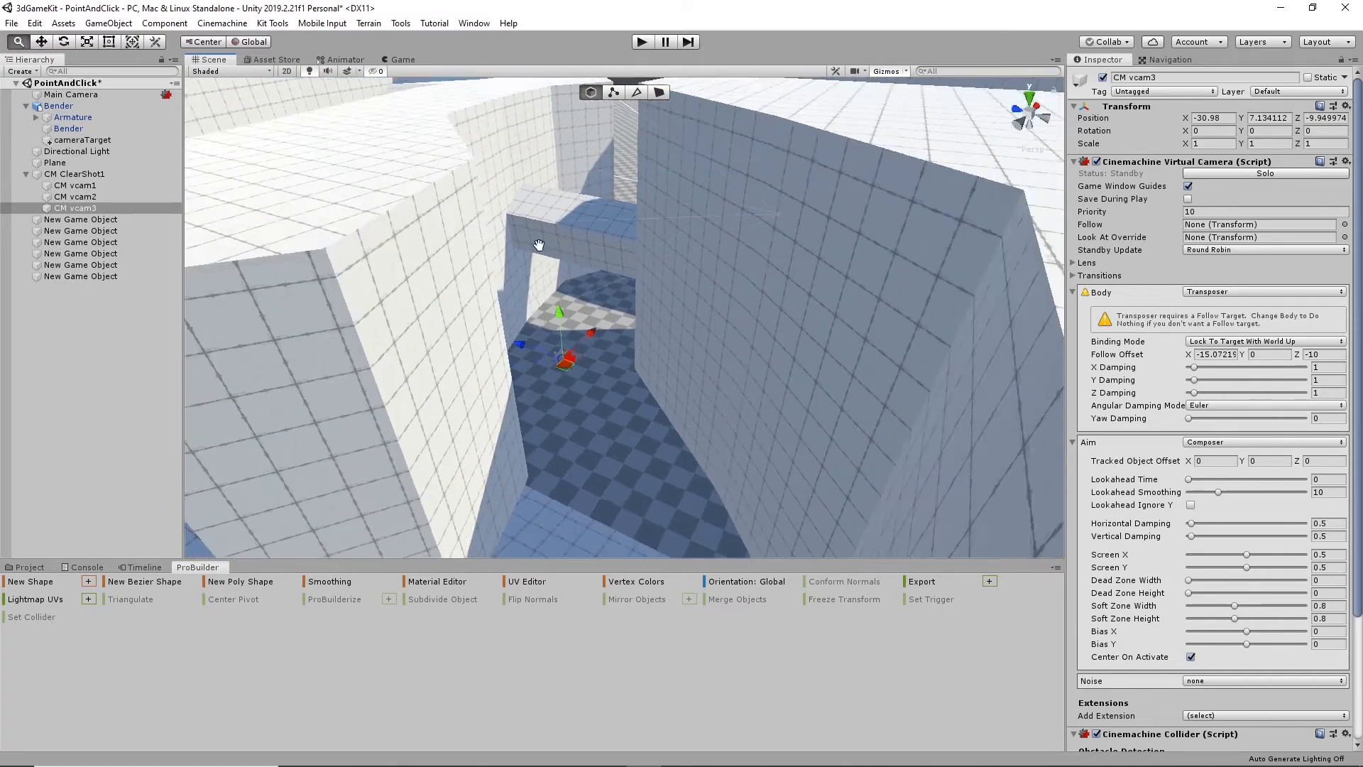
middle_drag(539, 245, 547, 153)
alt+drag(547, 153, 616, 154)
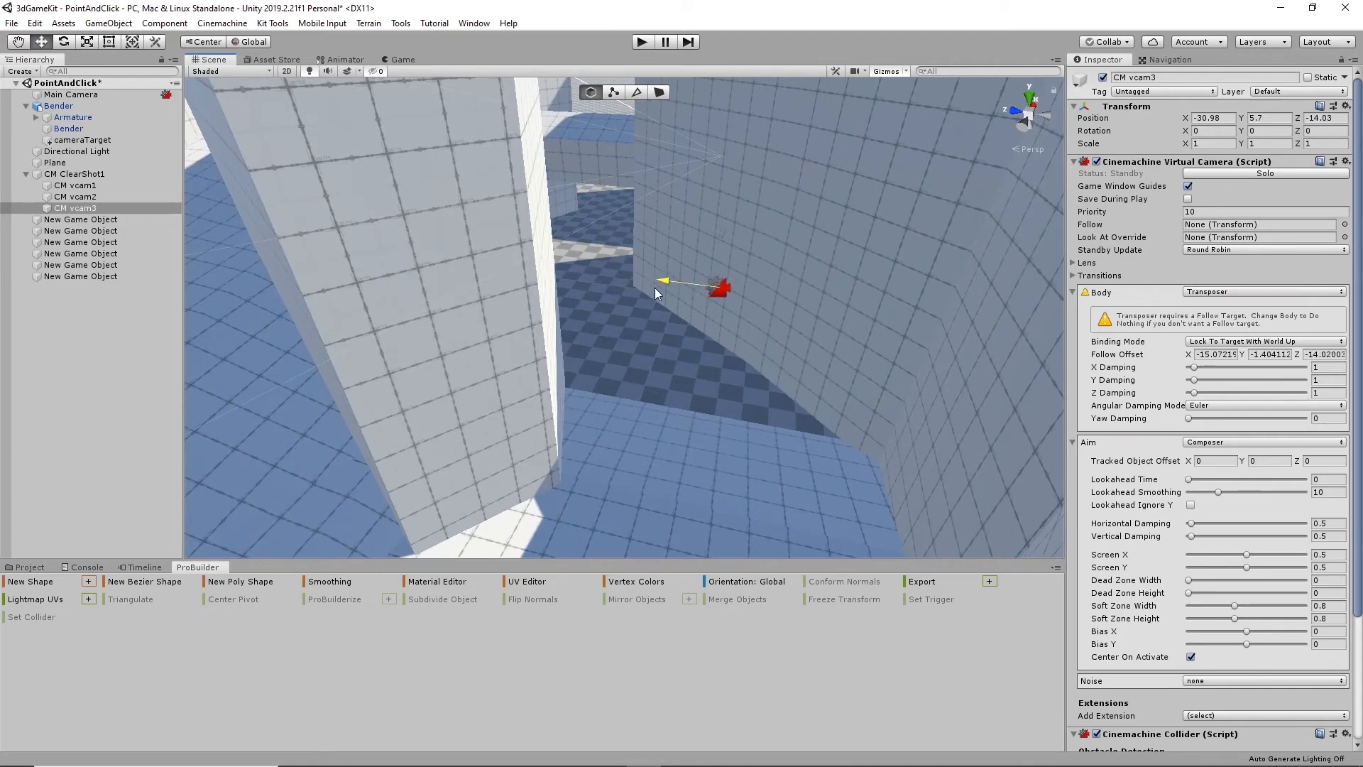
drag(654, 287, 578, 436)
alt+drag(578, 440, 776, 274)
drag(724, 212, 567, 165)
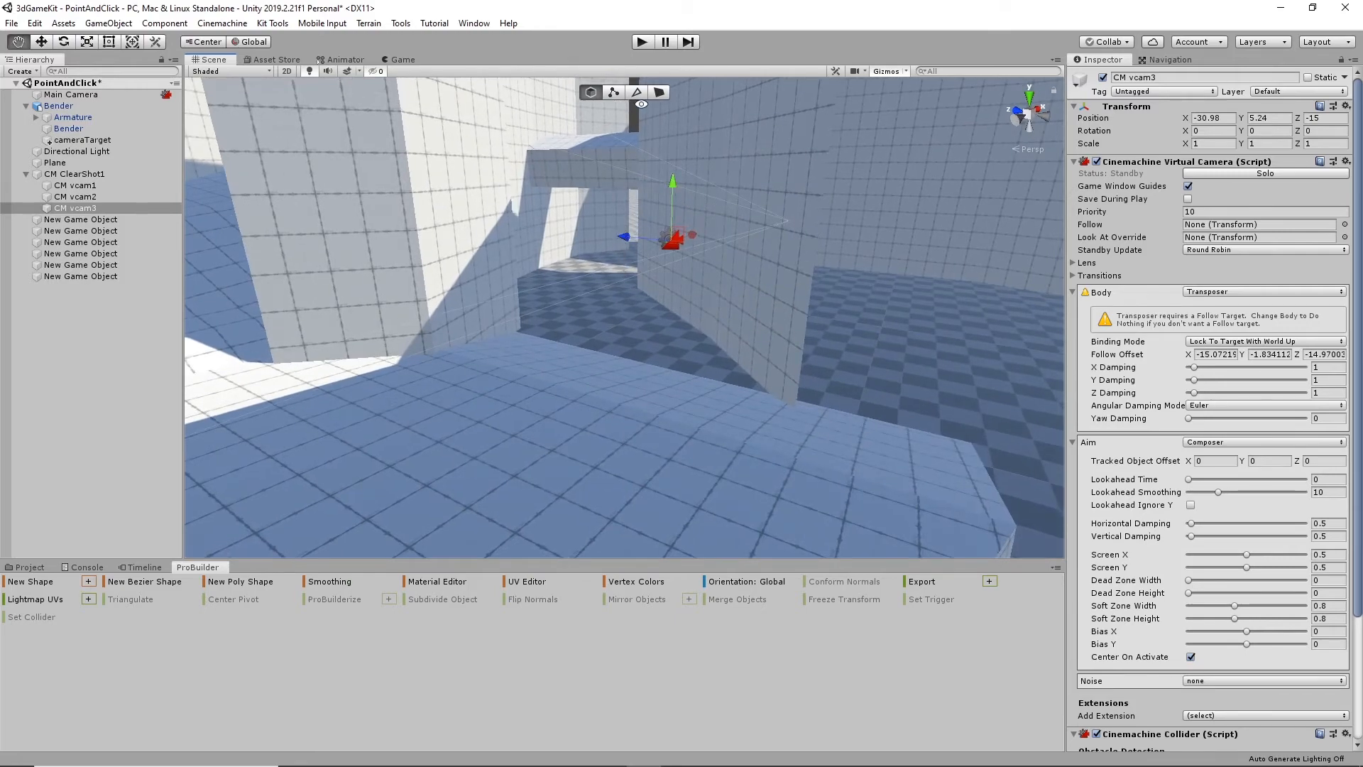
mouse_move(620, 254)
alt+mouse_down()
mouse_move(648, 222)
mouse_move(326, 326)
mouse_move(639, 298)
mouse_move(557, 291)
mouse_move(606, 292)
mouse_move(590, 317)
mouse_move(626, 257)
alt+mouse_up()
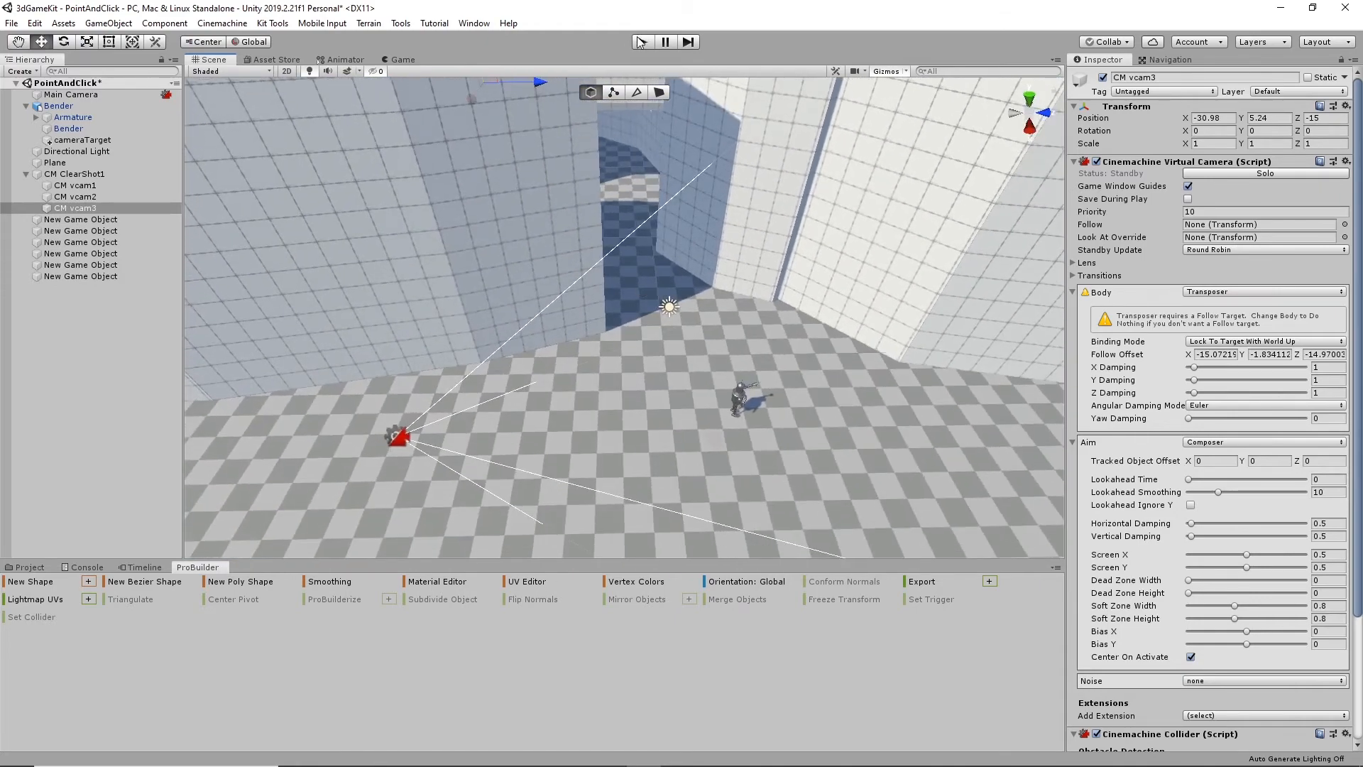
- Play the scene with three cameras, walk the robot behind the wall and back out, and stop playback
click(641, 42)
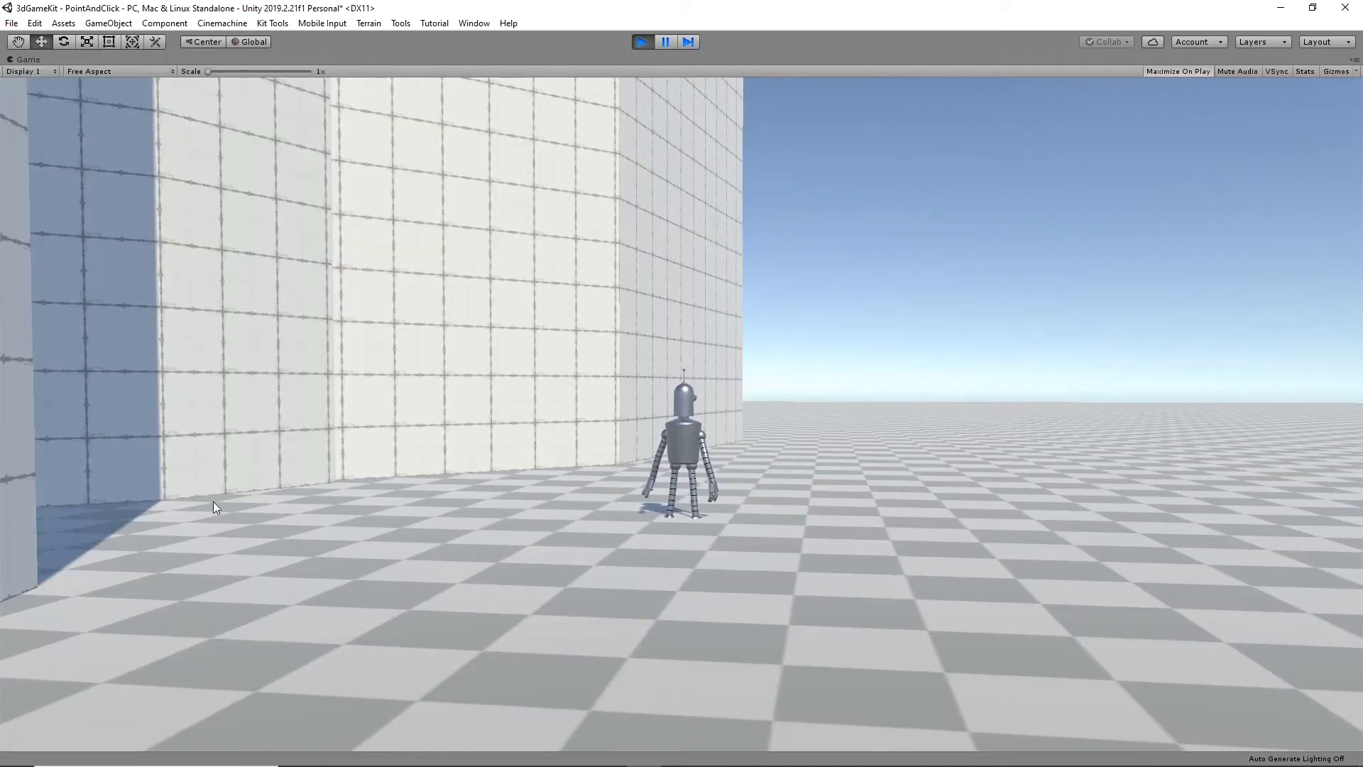
click(85, 524)
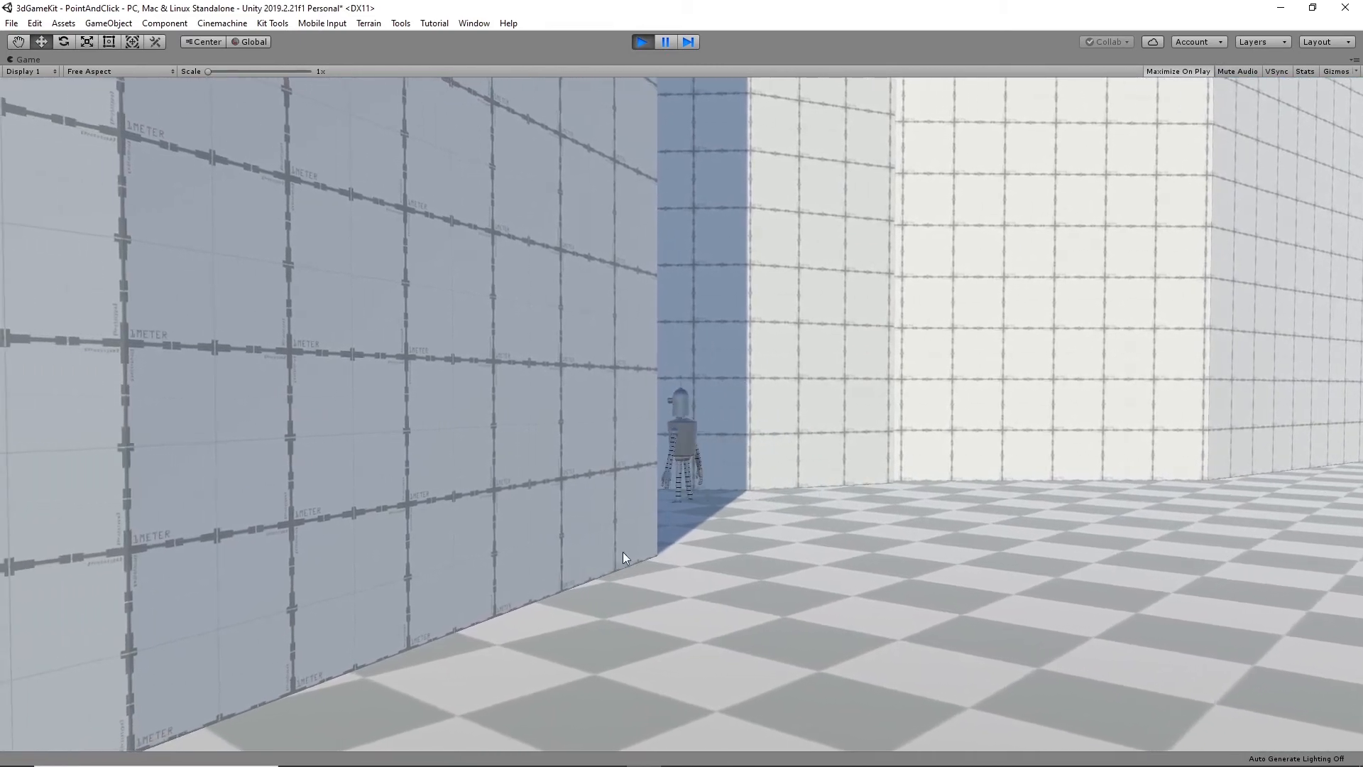
click(658, 496)
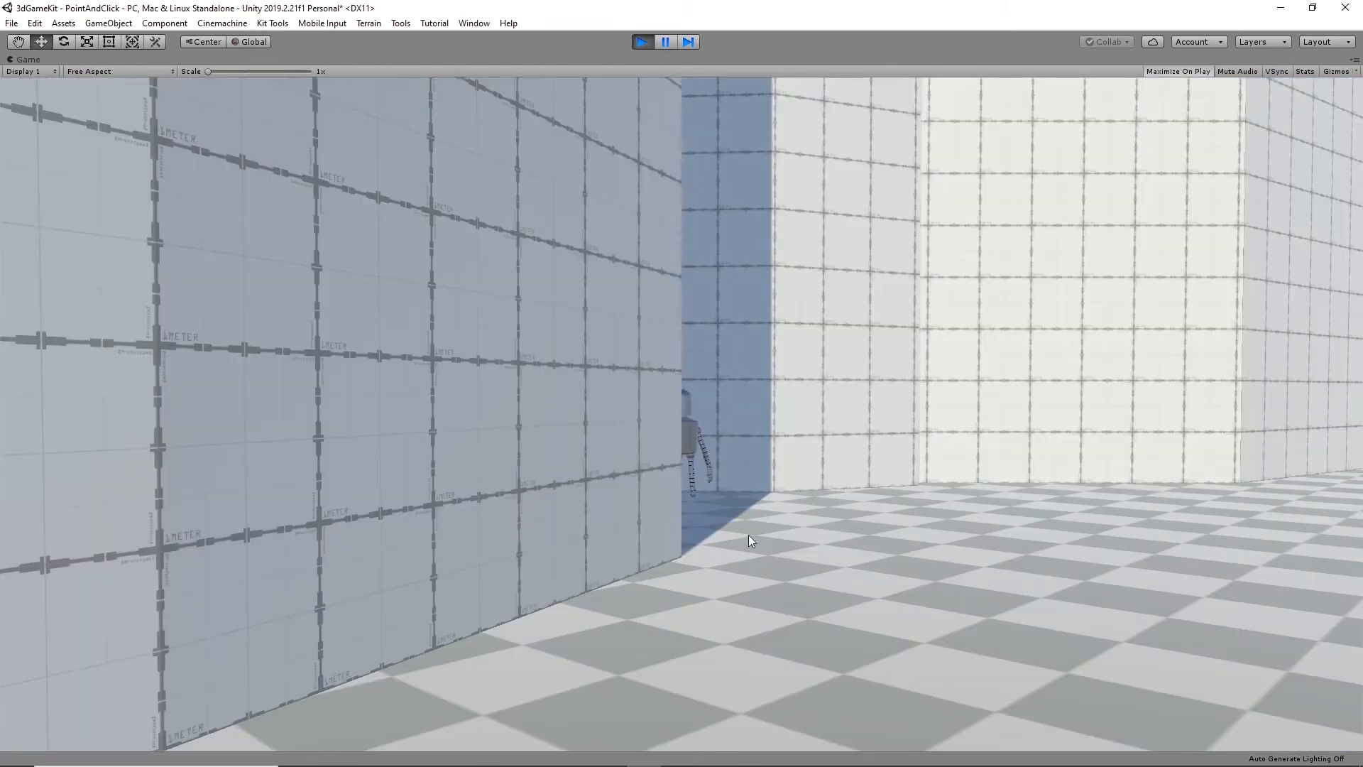
click(684, 511)
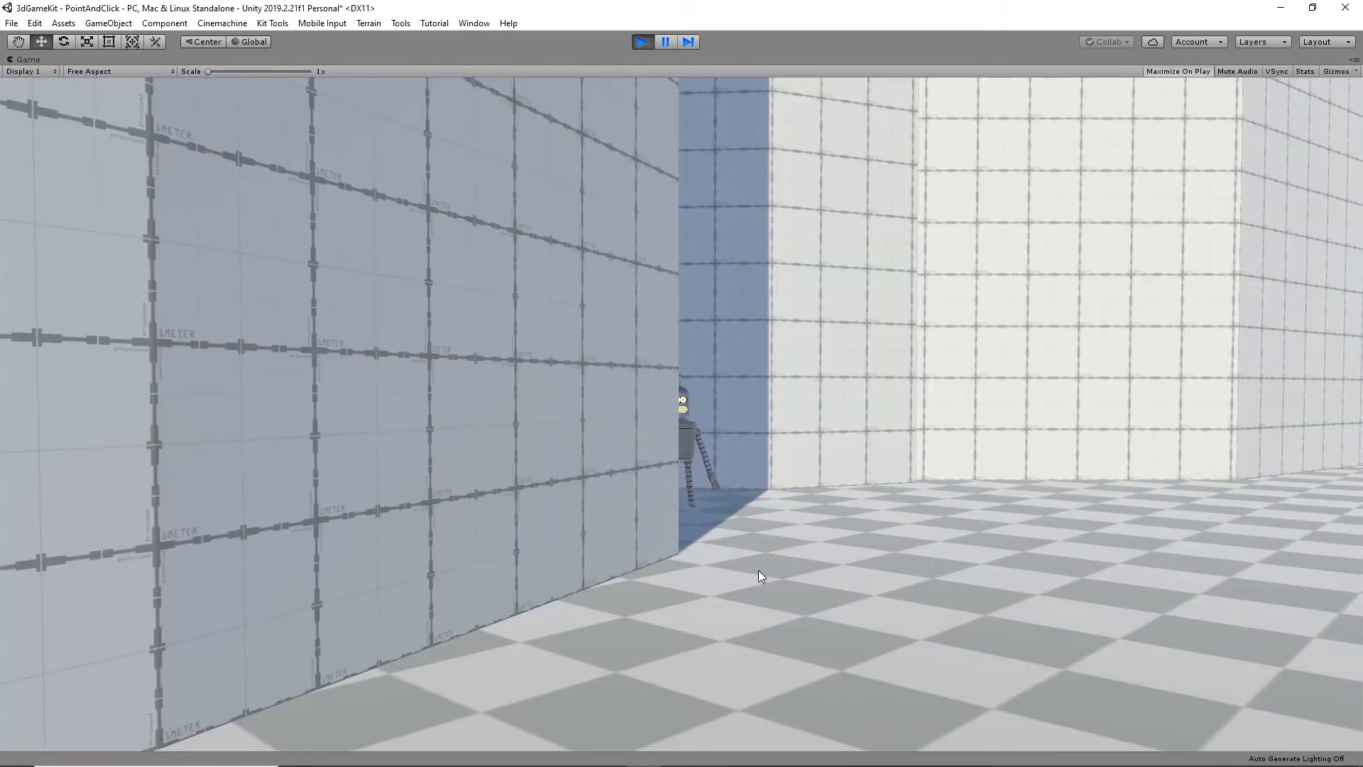
click(1160, 541)
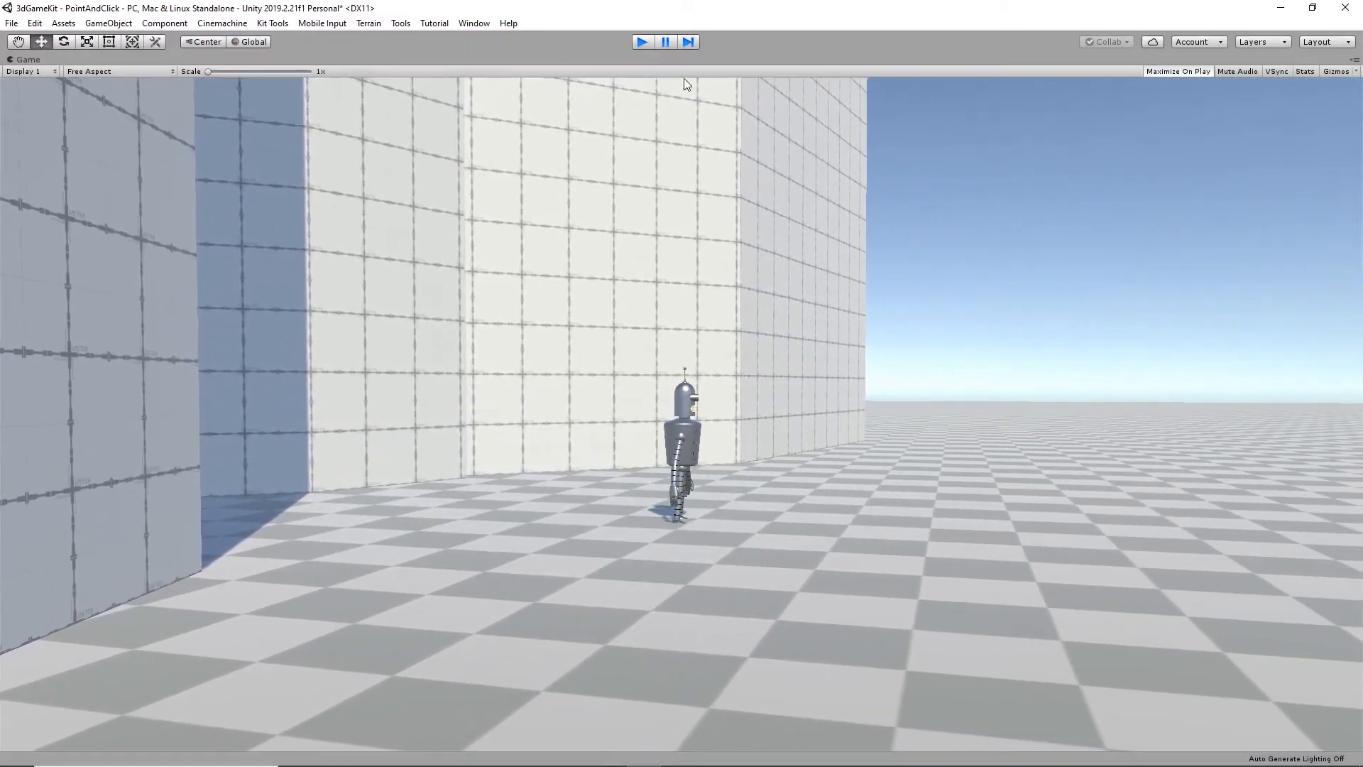
click(642, 42)
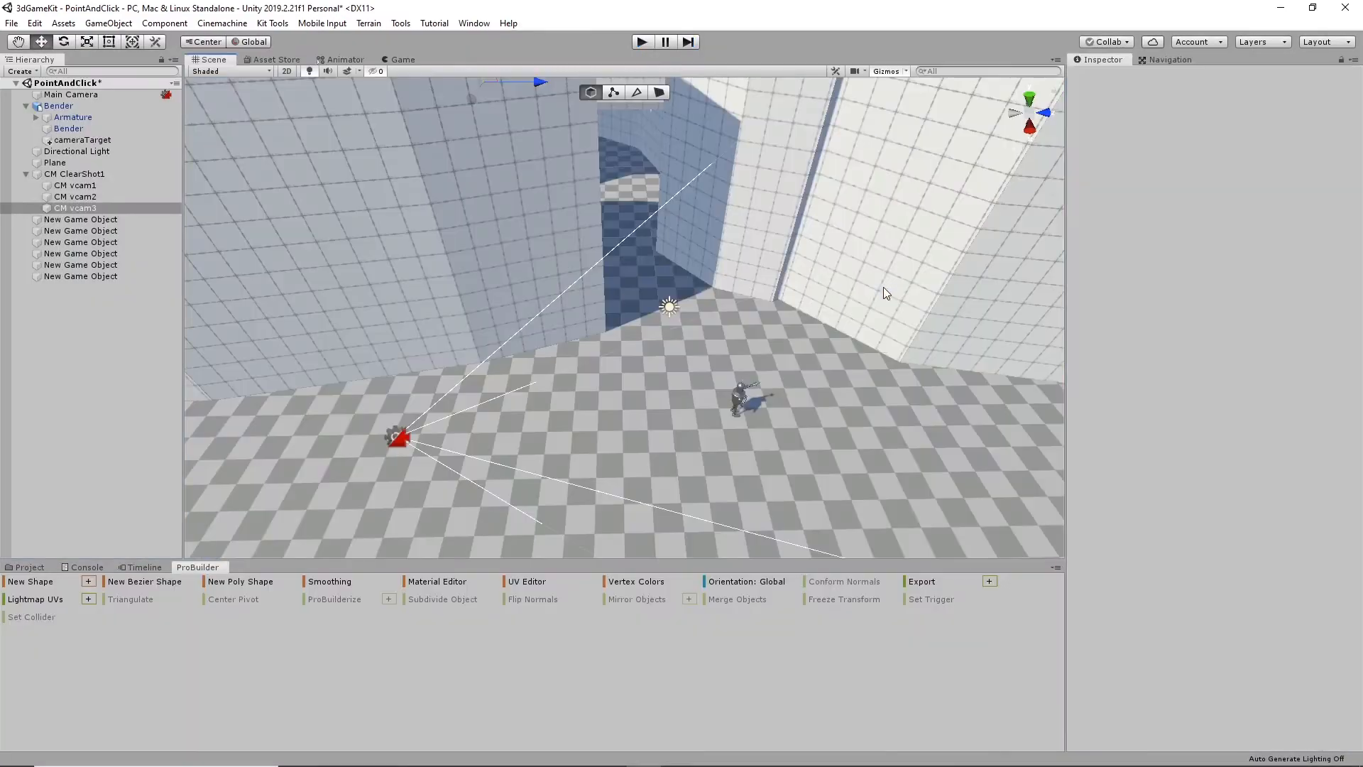
- Set the Optimal Target Distance of CM vcam2's Cinemachine Collider to 10
alt+drag(730, 294, 644, 319)
middle_drag(644, 319, 699, 374)
alt+drag(700, 375, 717, 365)
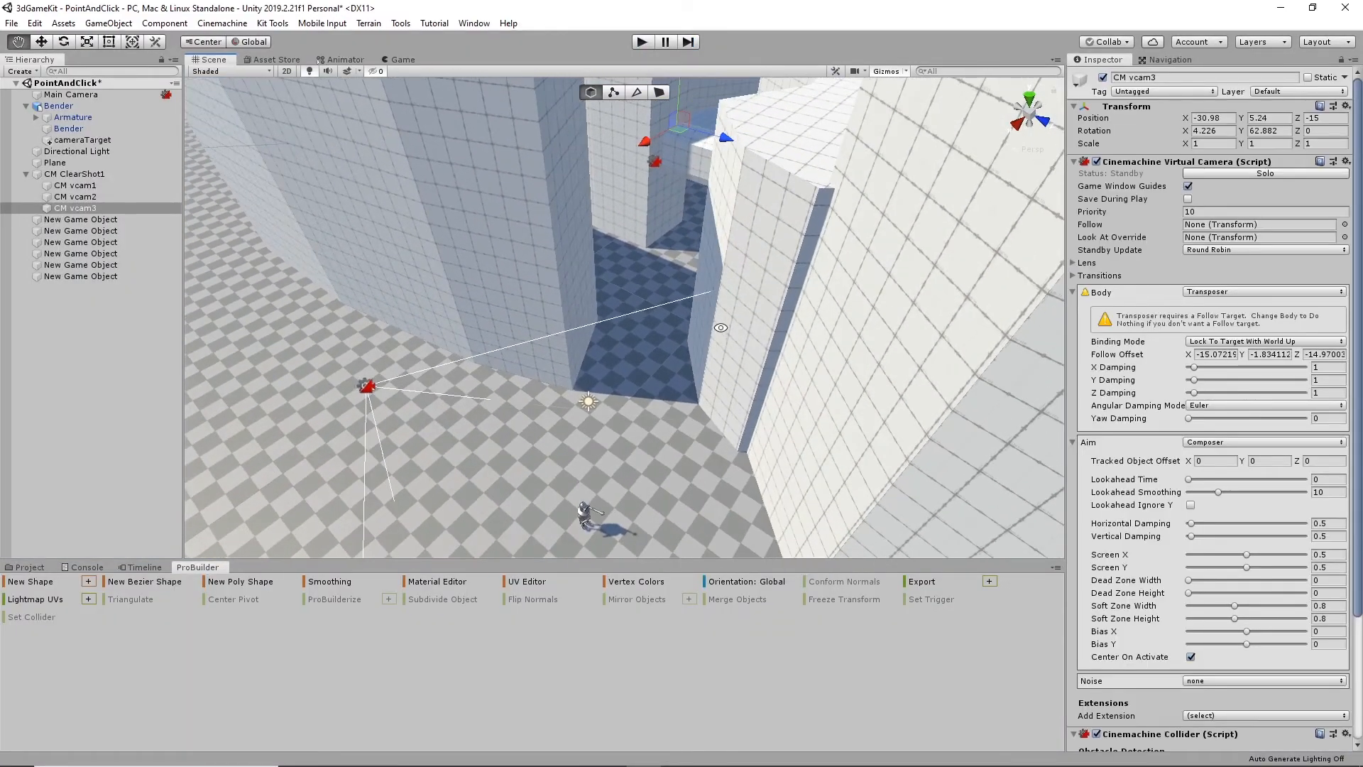
click(655, 166)
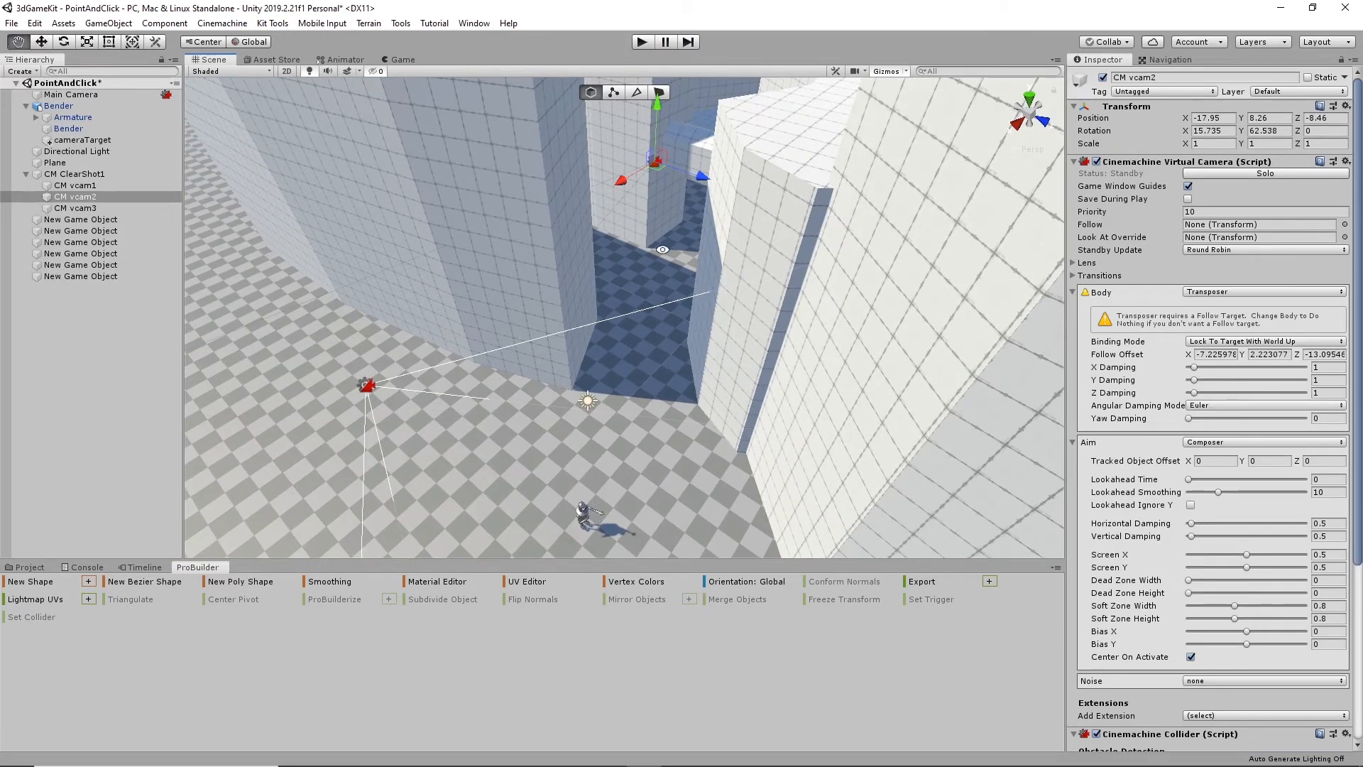
alt+drag(757, 313, 698, 205)
scroll(1252, 602, down, 5)
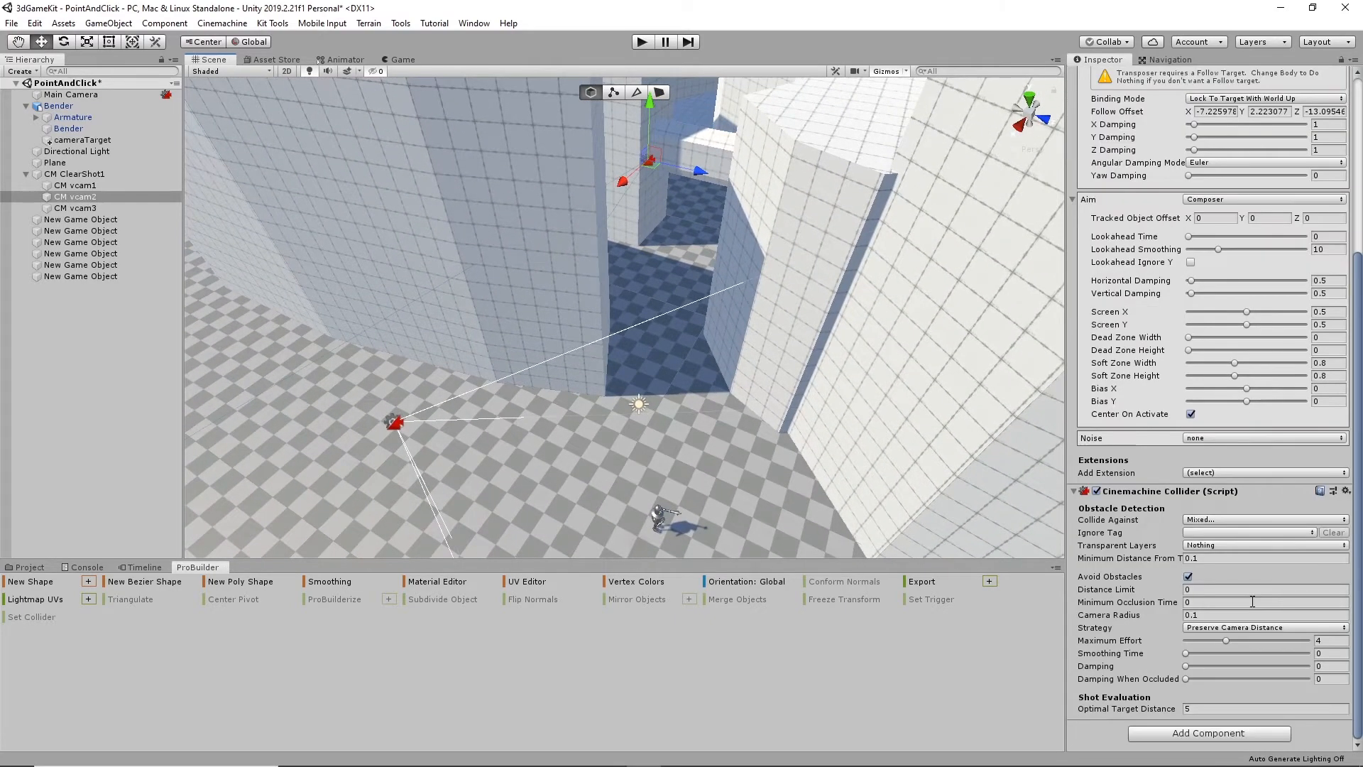
click(1215, 708)
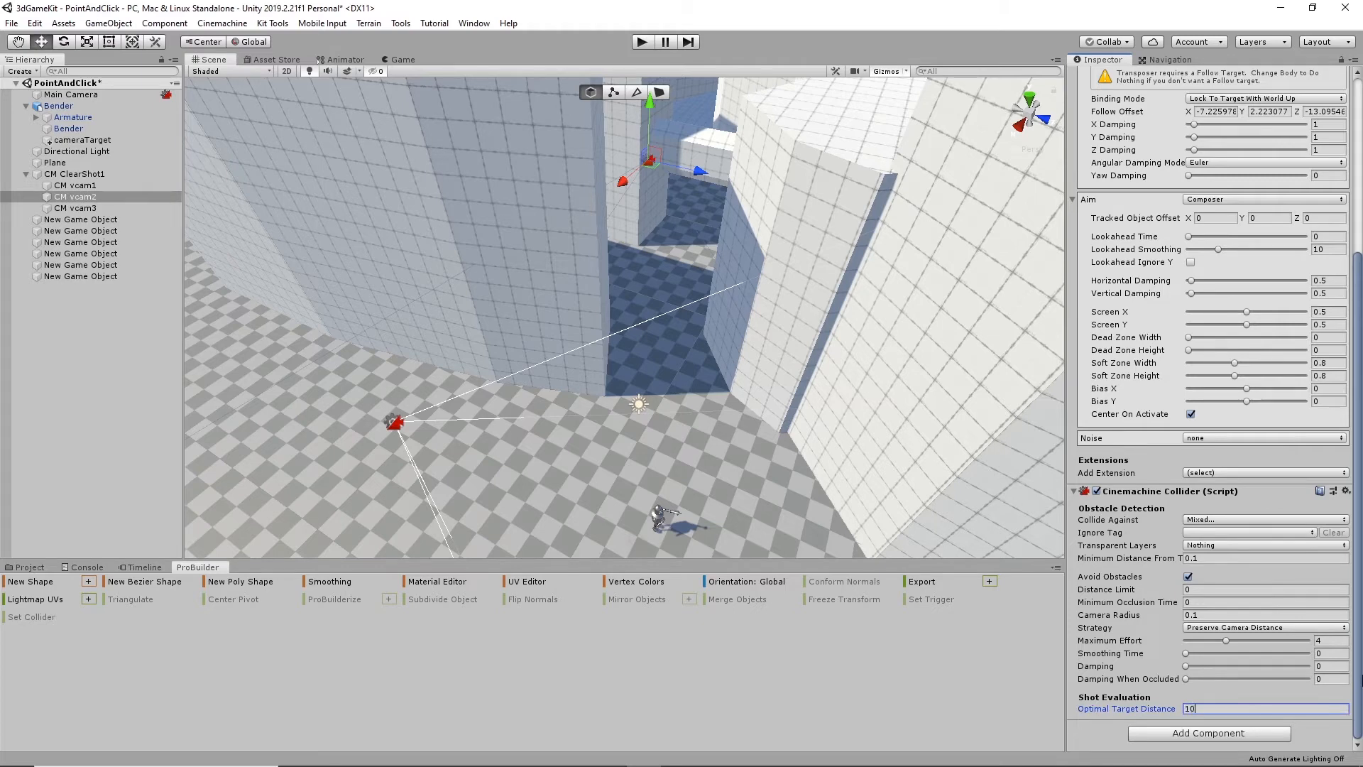
click(1224, 558)
- Play the scene with the new target distance, walk the robot in and out of the wall gap, and stop playback
click(641, 42)
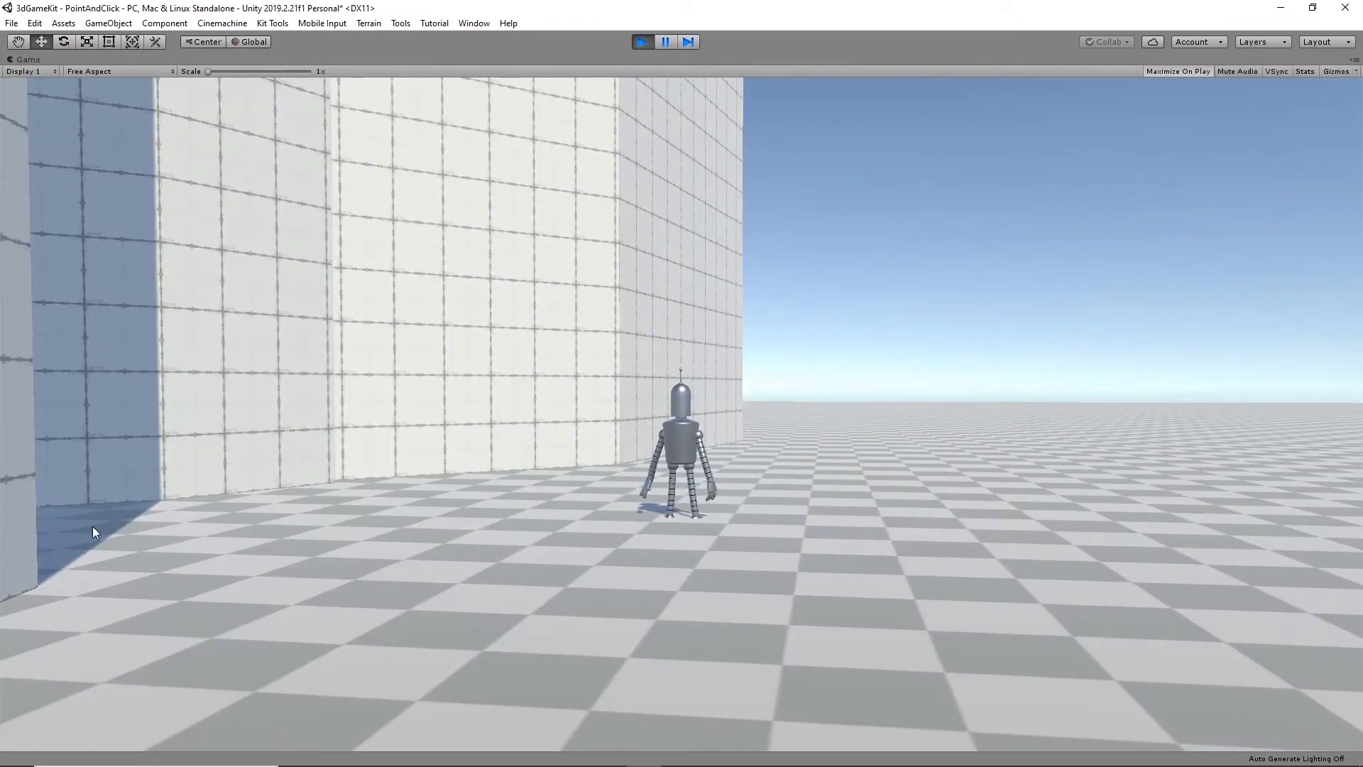
click(41, 523)
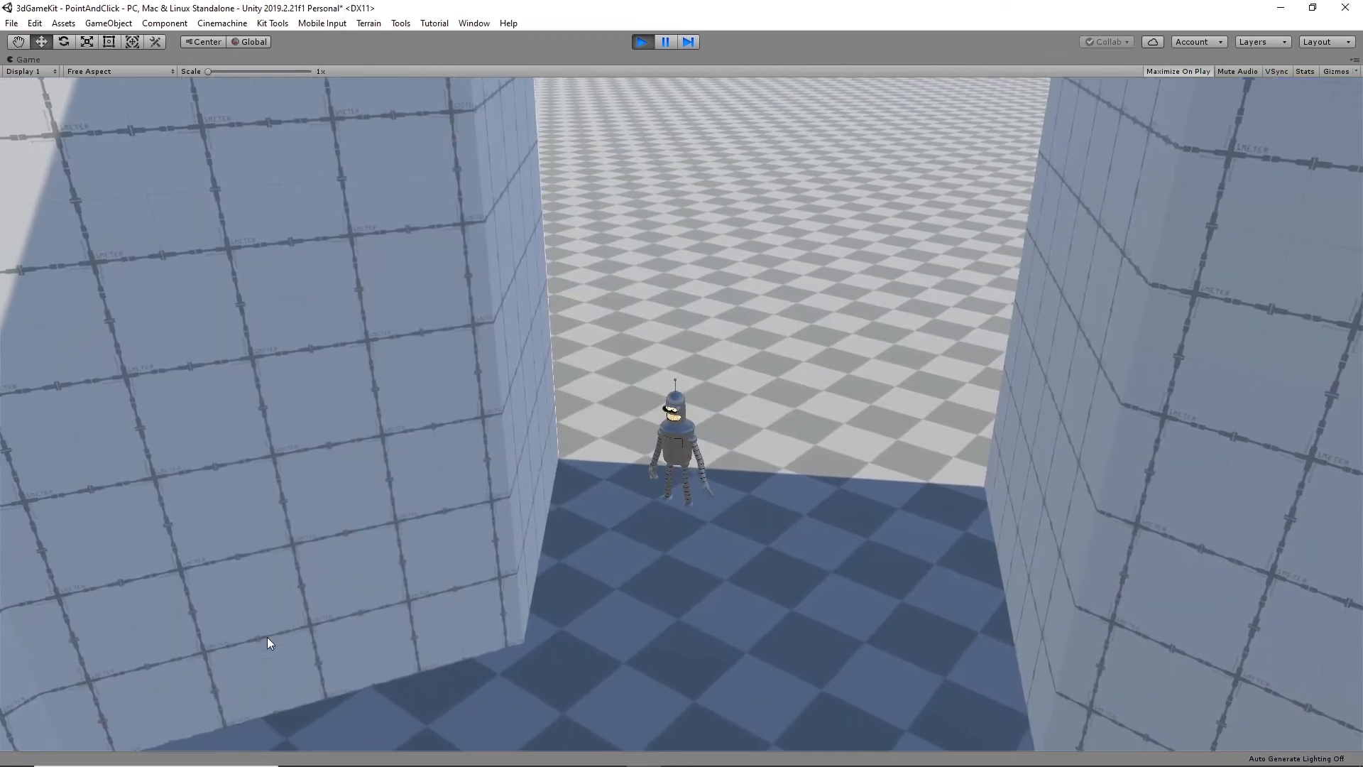
click(885, 305)
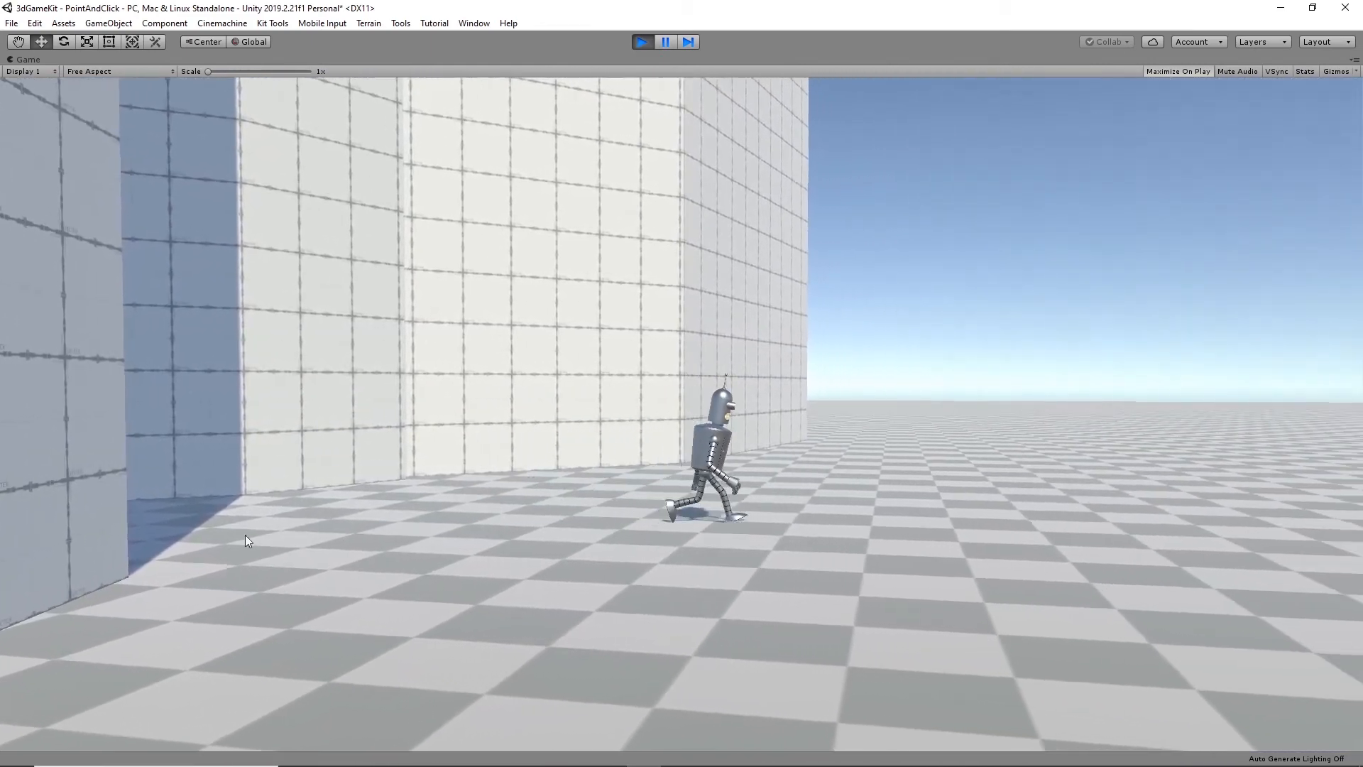
click(45, 533)
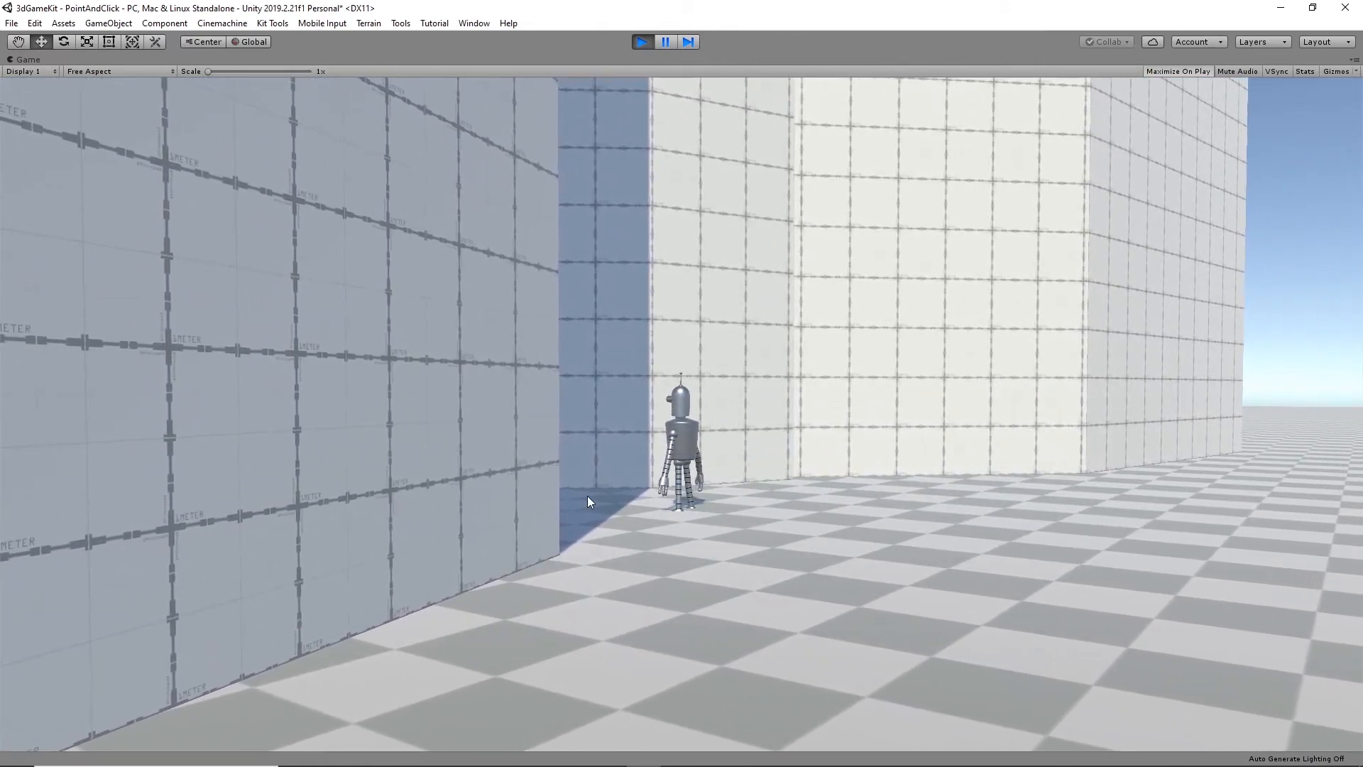
click(588, 500)
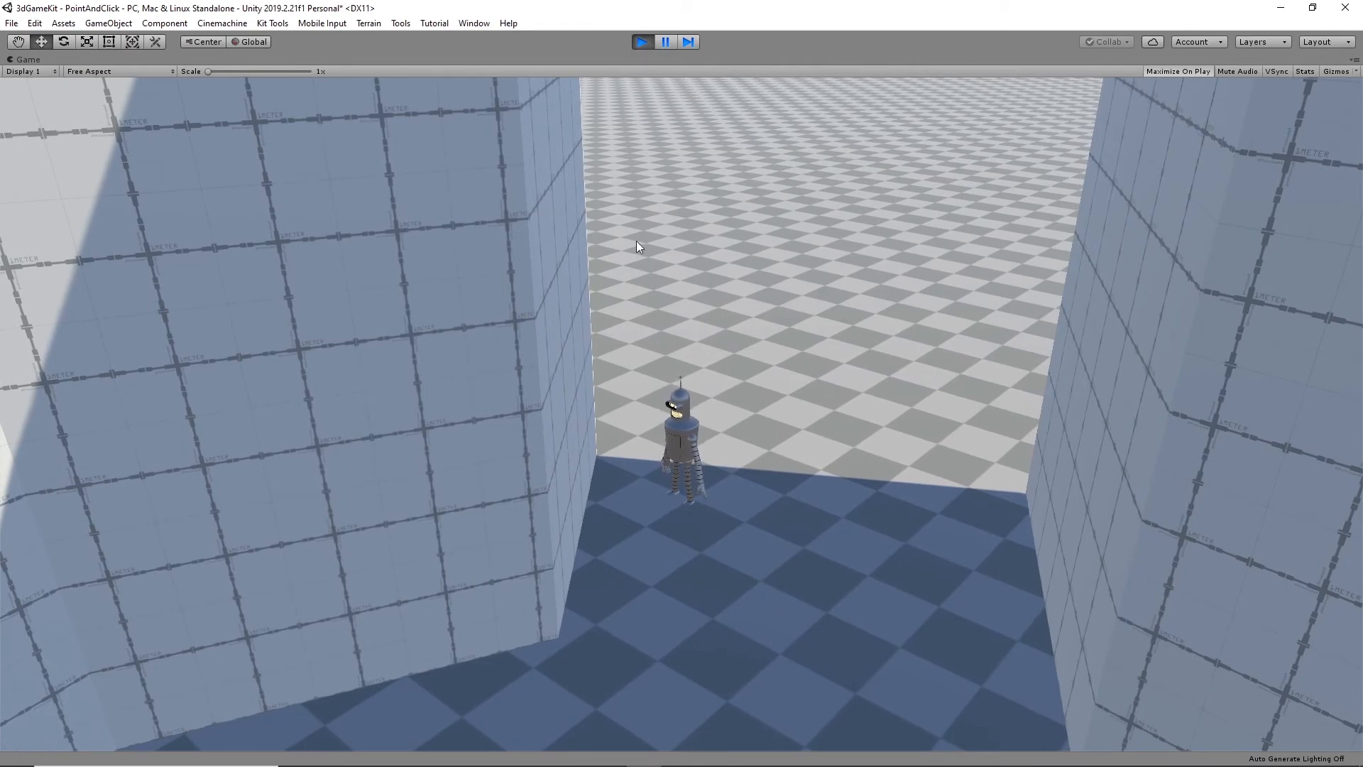
click(641, 42)
alt+drag(523, 335, 666, 381)
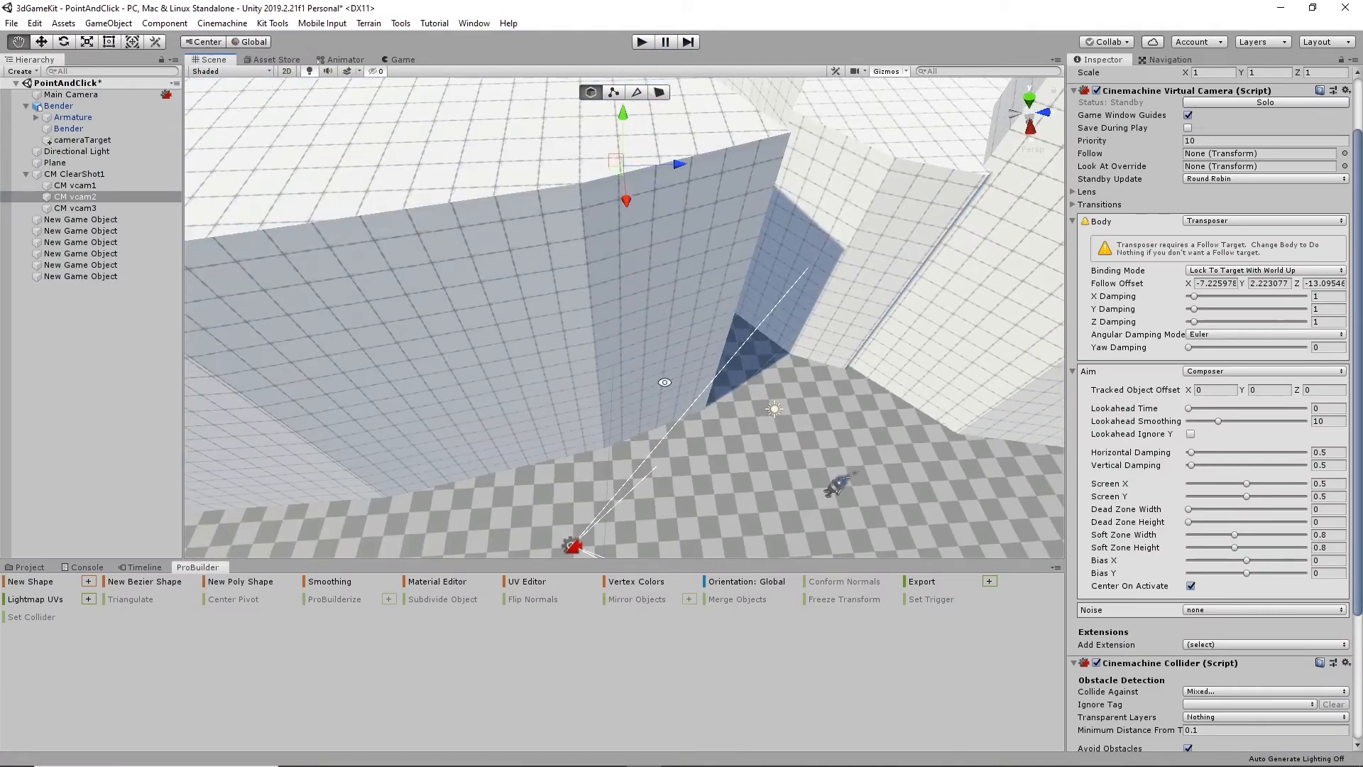
- Move CM vcam1 across the open floor toward the robot and raise it, to about X 5.05, Y 3.67, Z -15.35
middle_drag(533, 519, 480, 377)
click(500, 361)
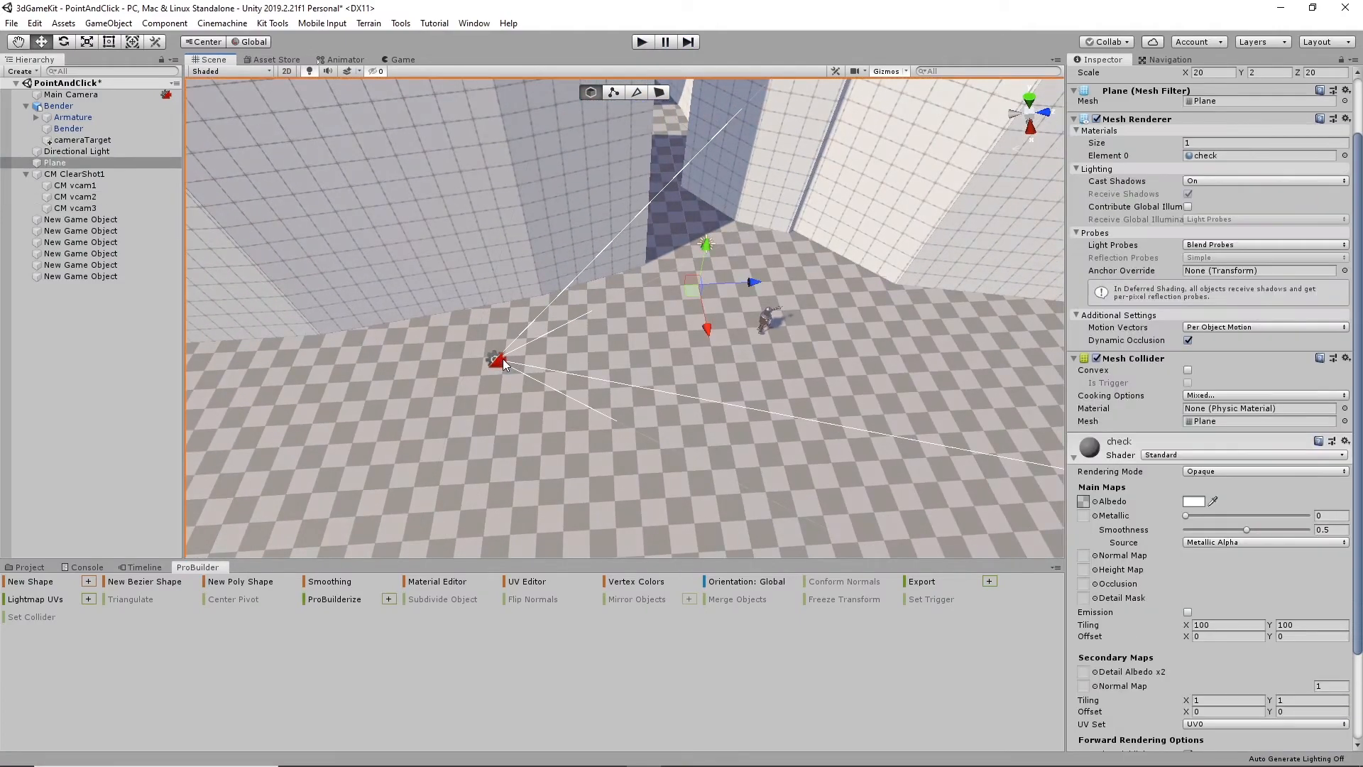
click(503, 364)
drag(556, 355, 697, 355)
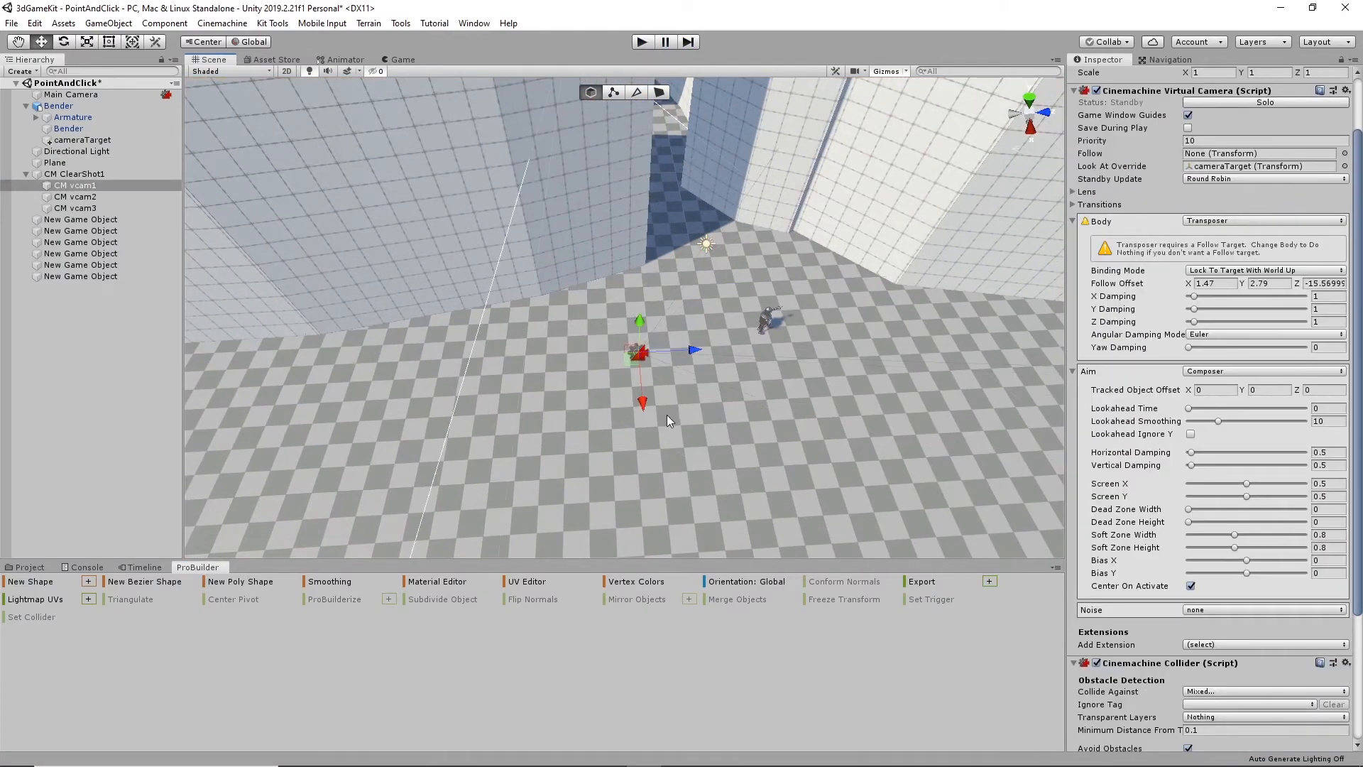
drag(645, 403, 736, 374)
drag(641, 340, 649, 340)
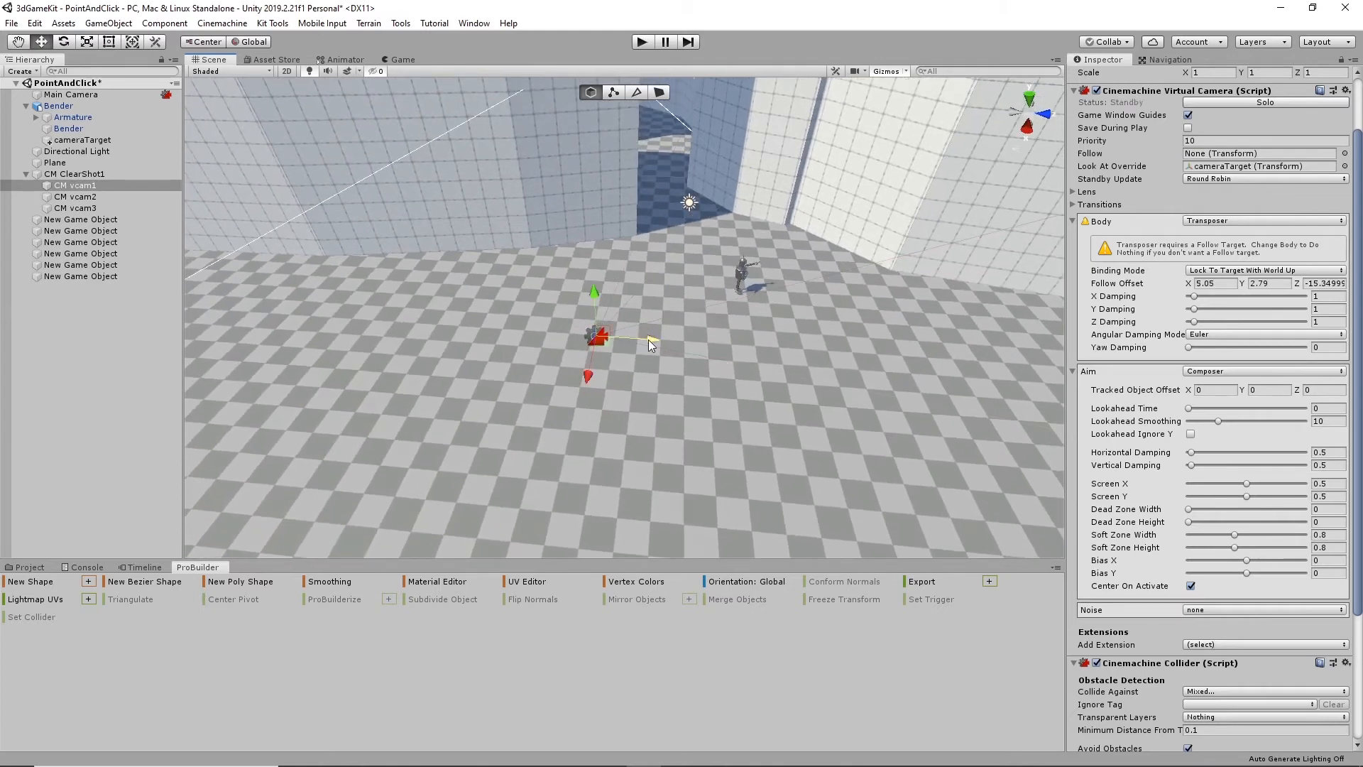
alt+drag(699, 382, 702, 337)
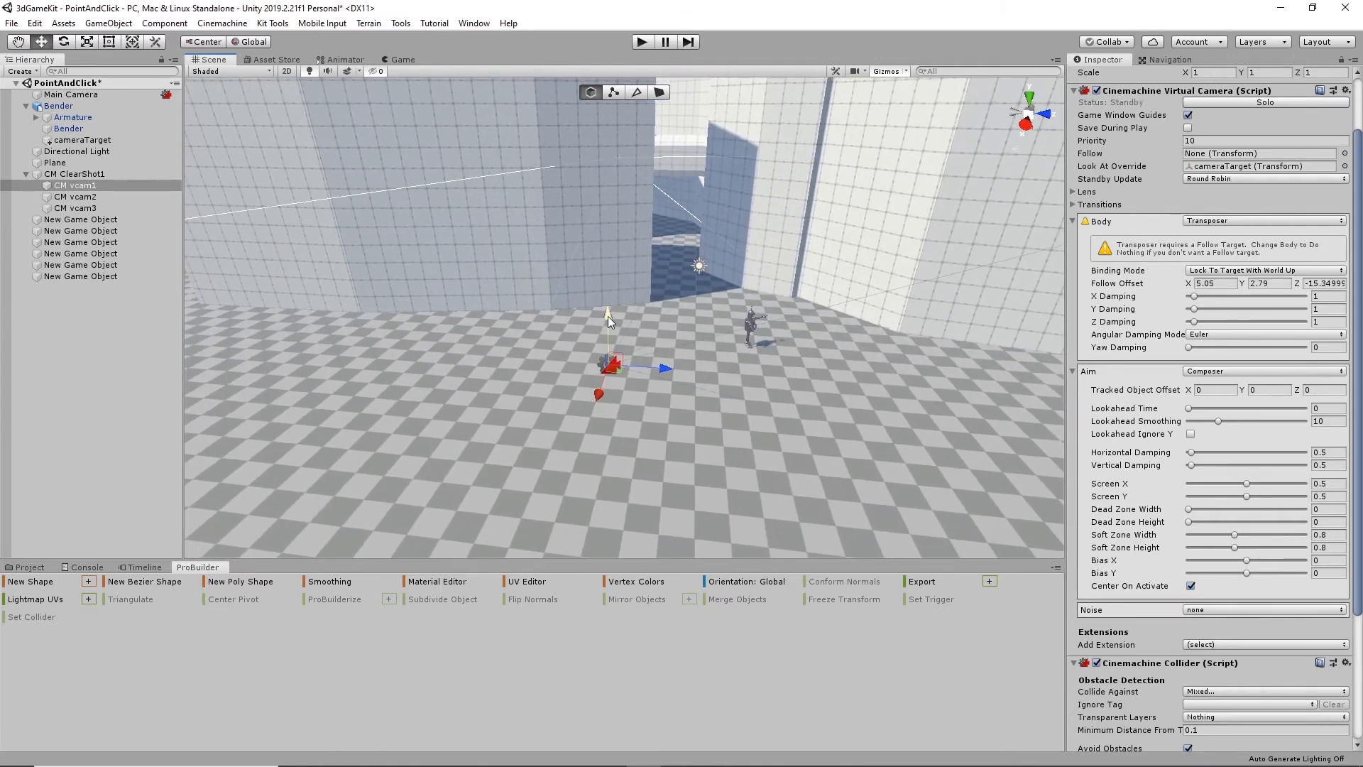
drag(607, 312, 605, 291)
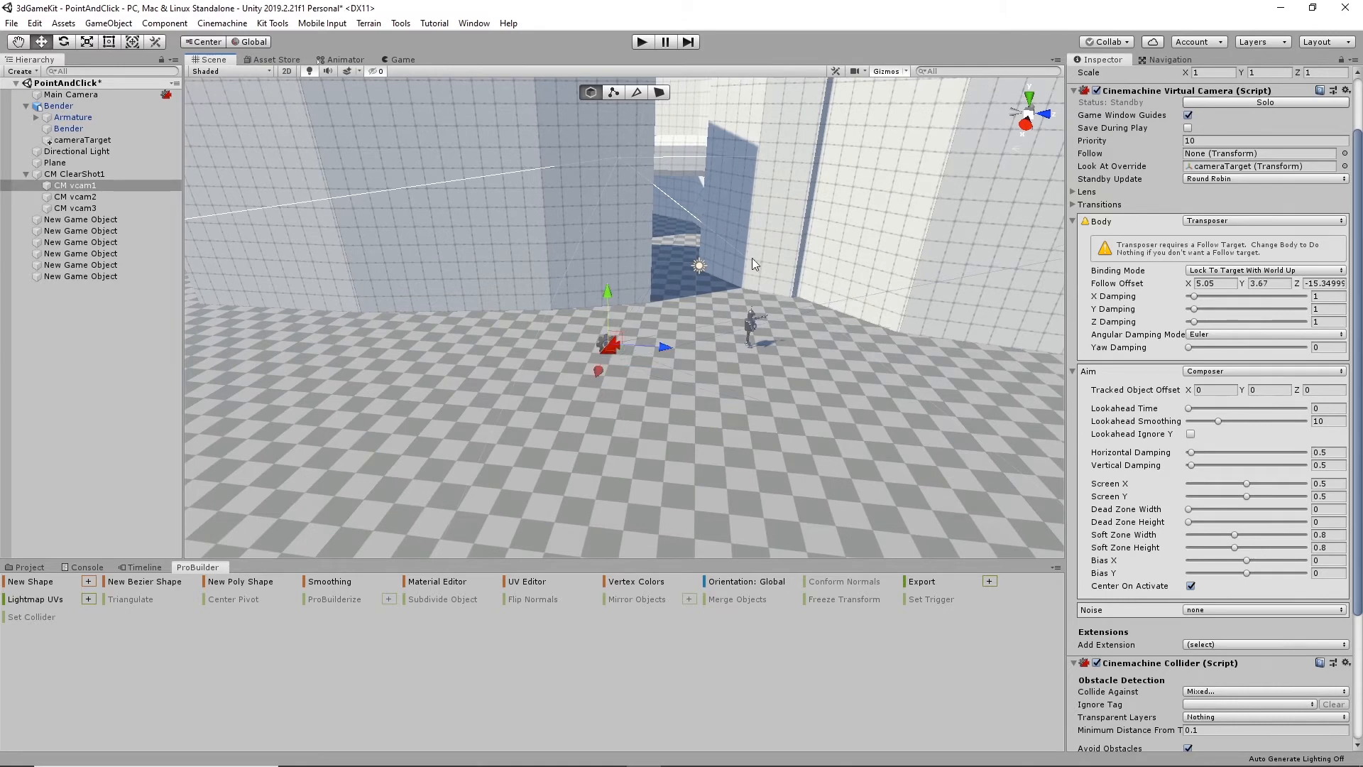
- Play the scene with the repositioned CM vcam1, walk the robot across the open floor and into the wall gap, and stop playback
click(642, 42)
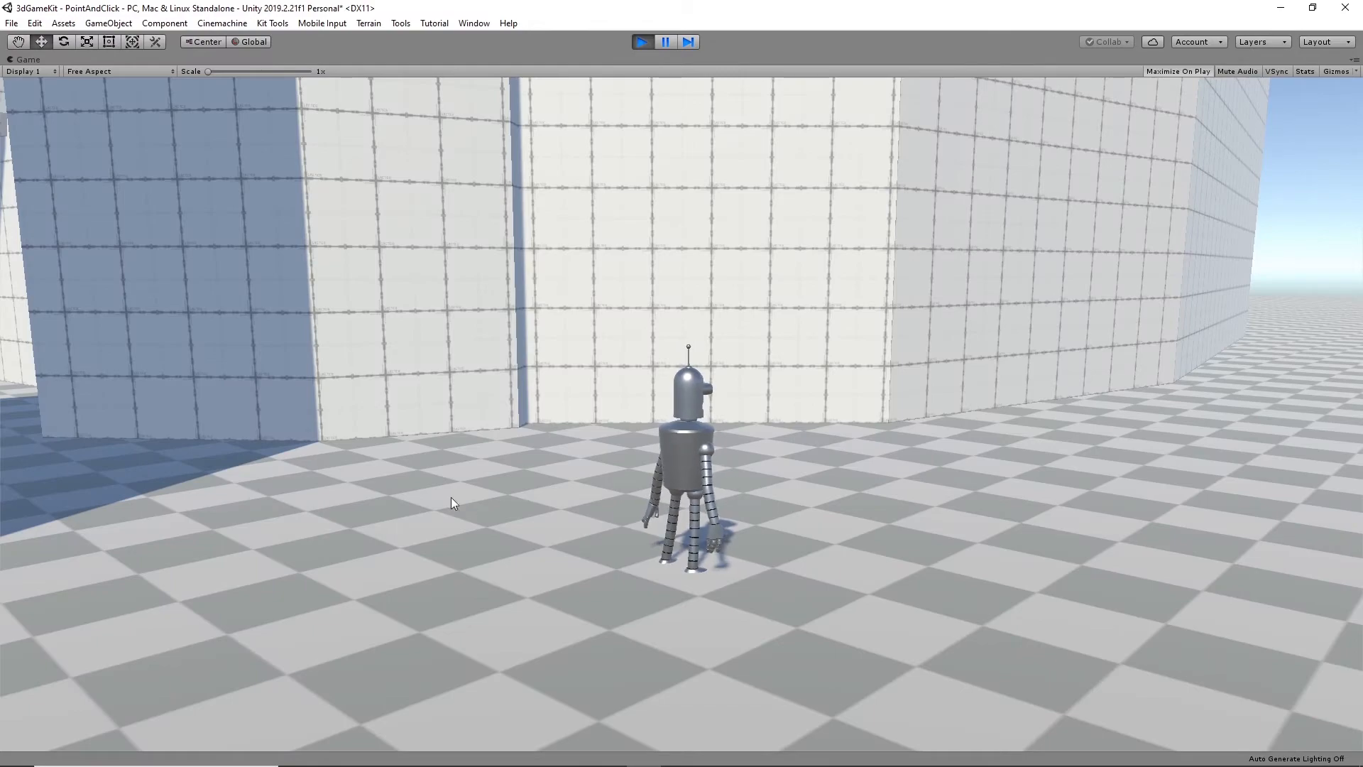
click(1045, 577)
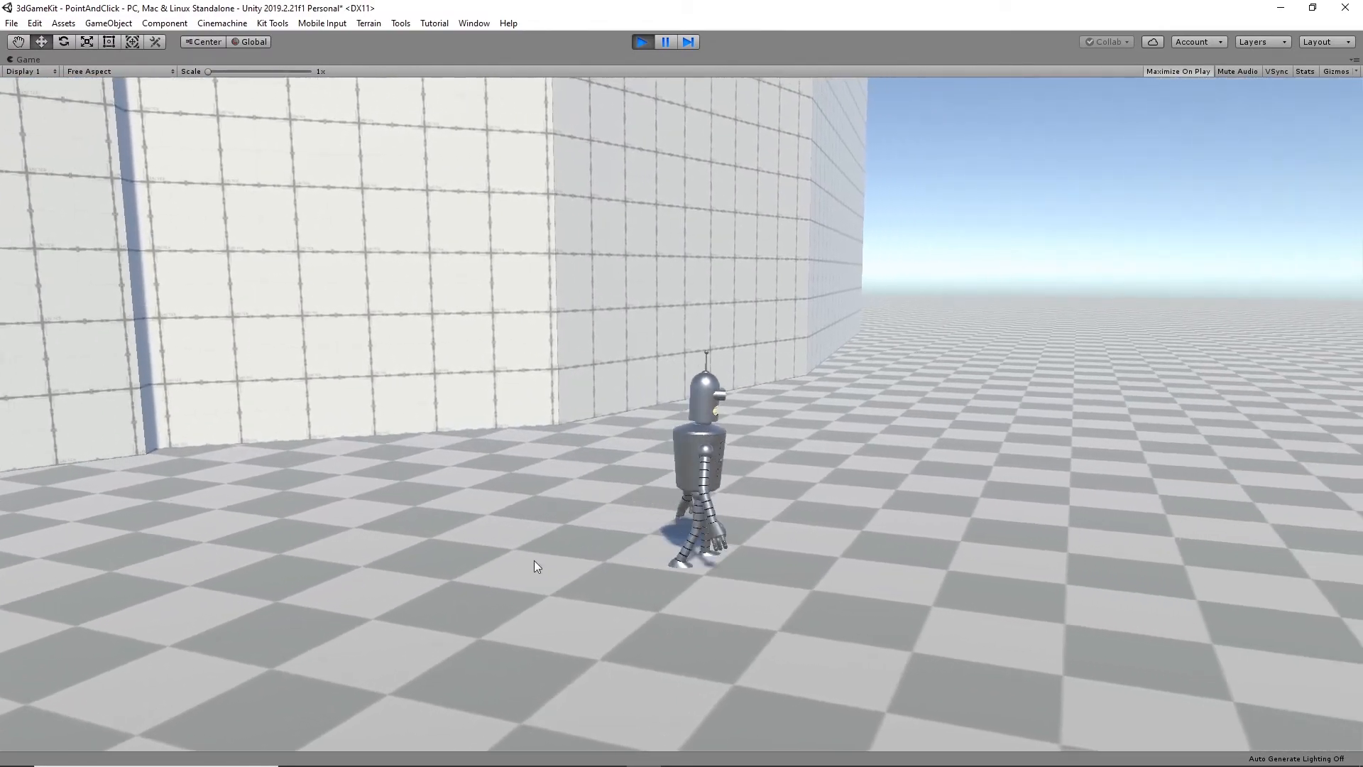
click(921, 603)
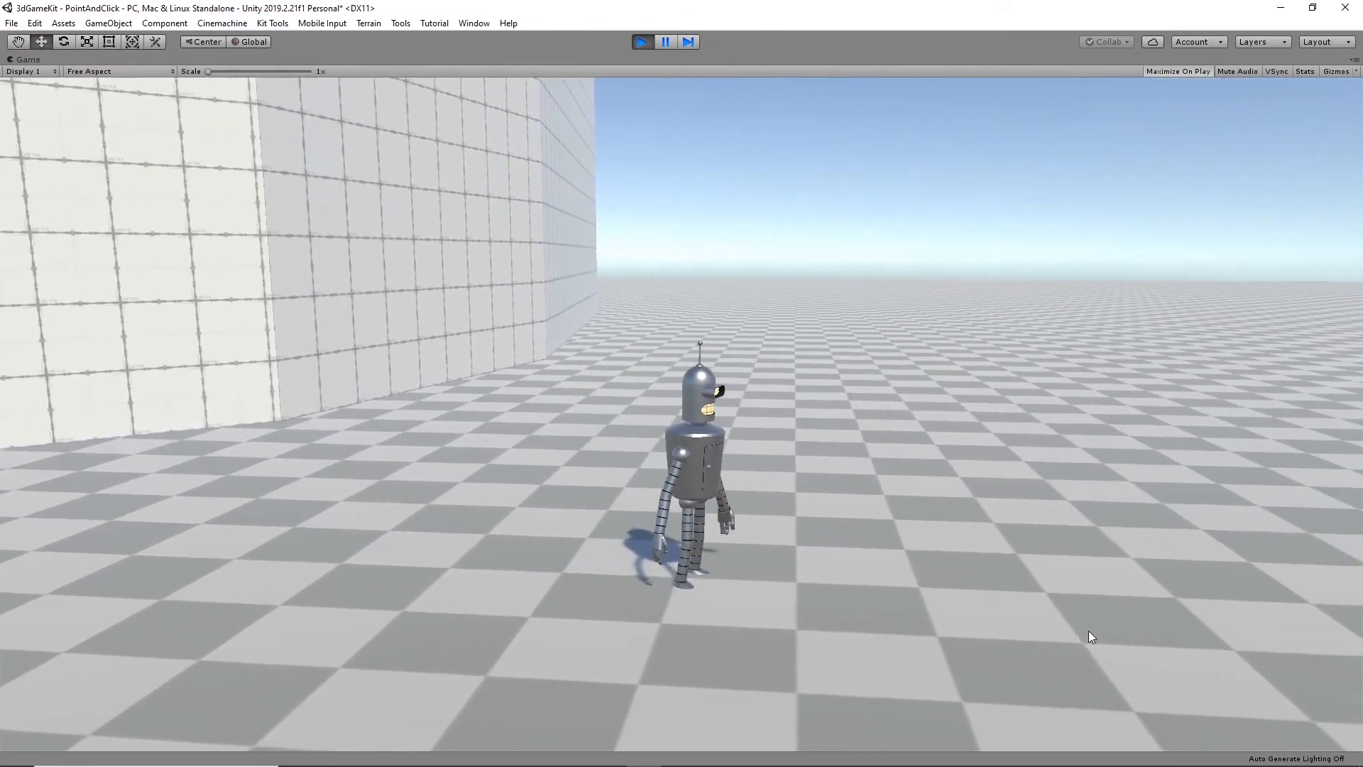
click(1094, 633)
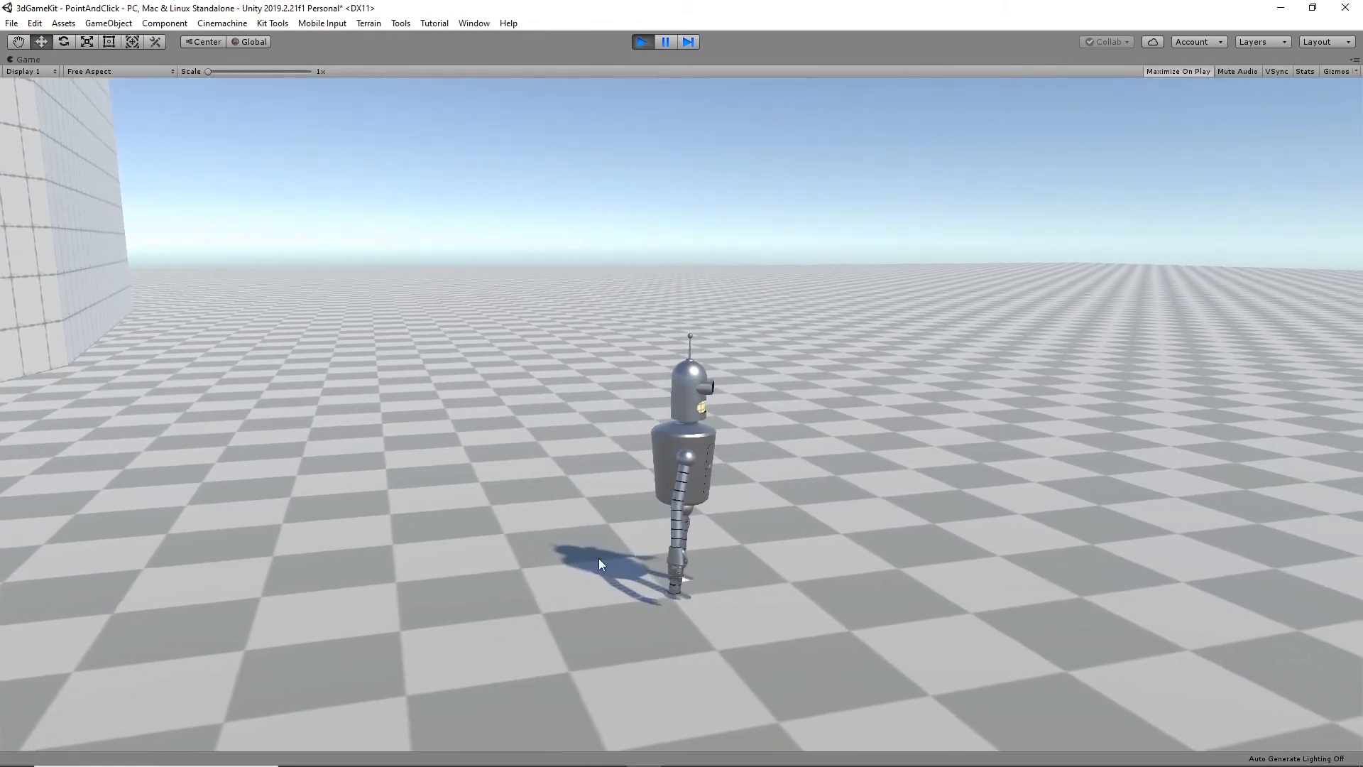
click(296, 531)
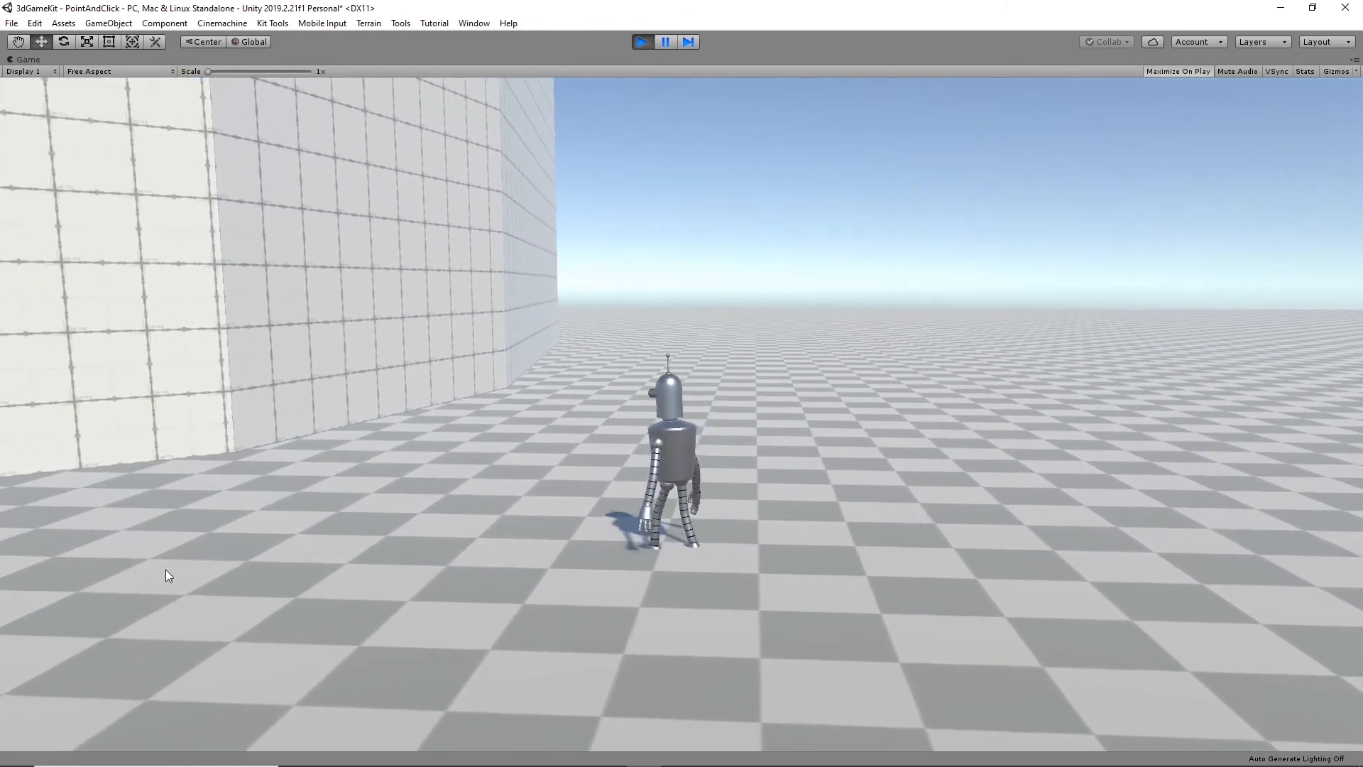
click(123, 560)
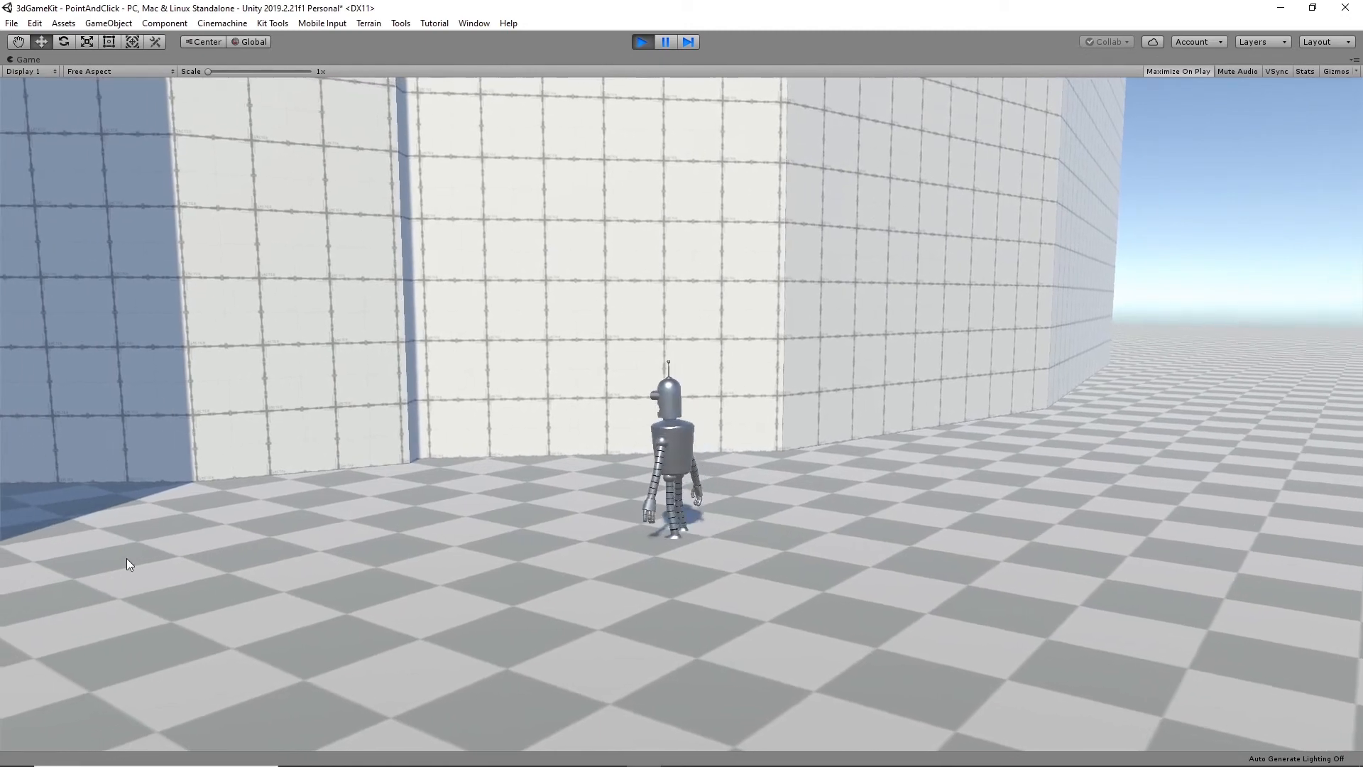
click(127, 558)
click(181, 504)
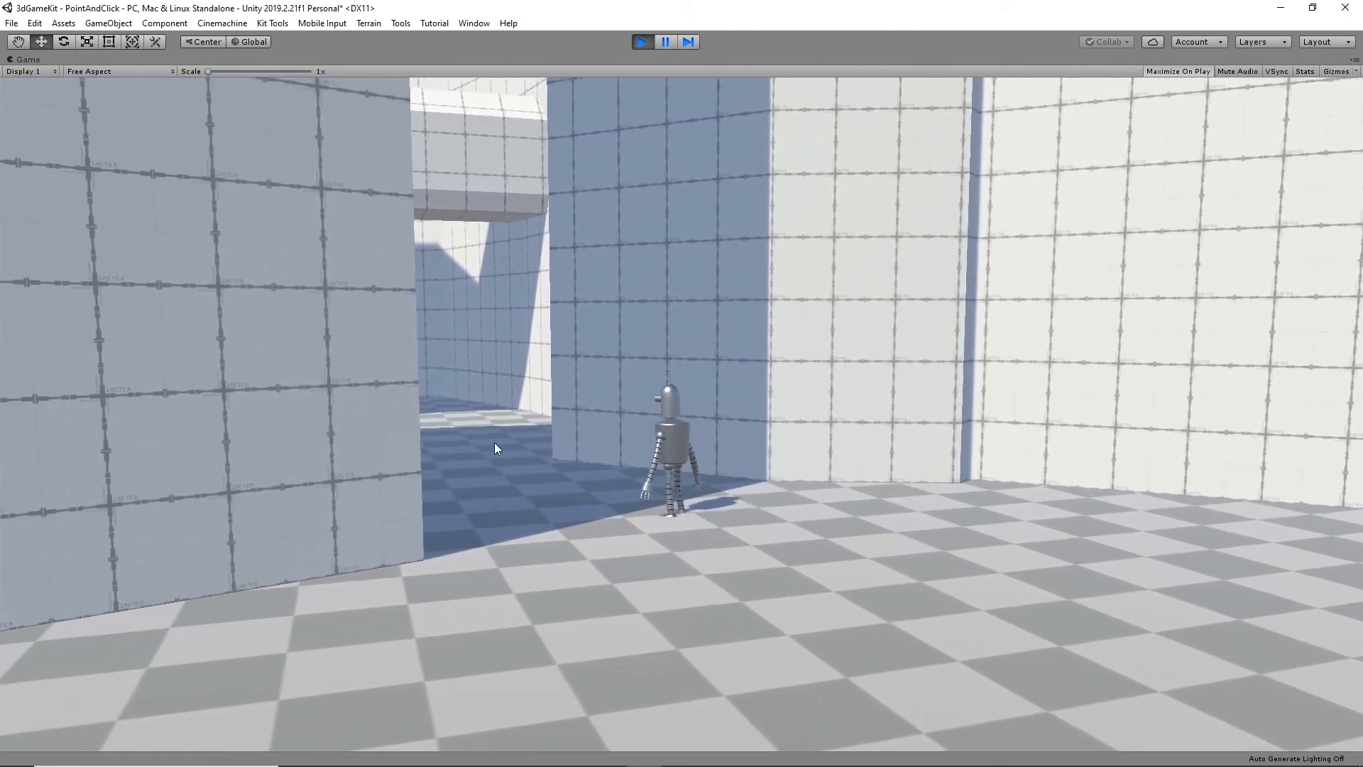
click(453, 433)
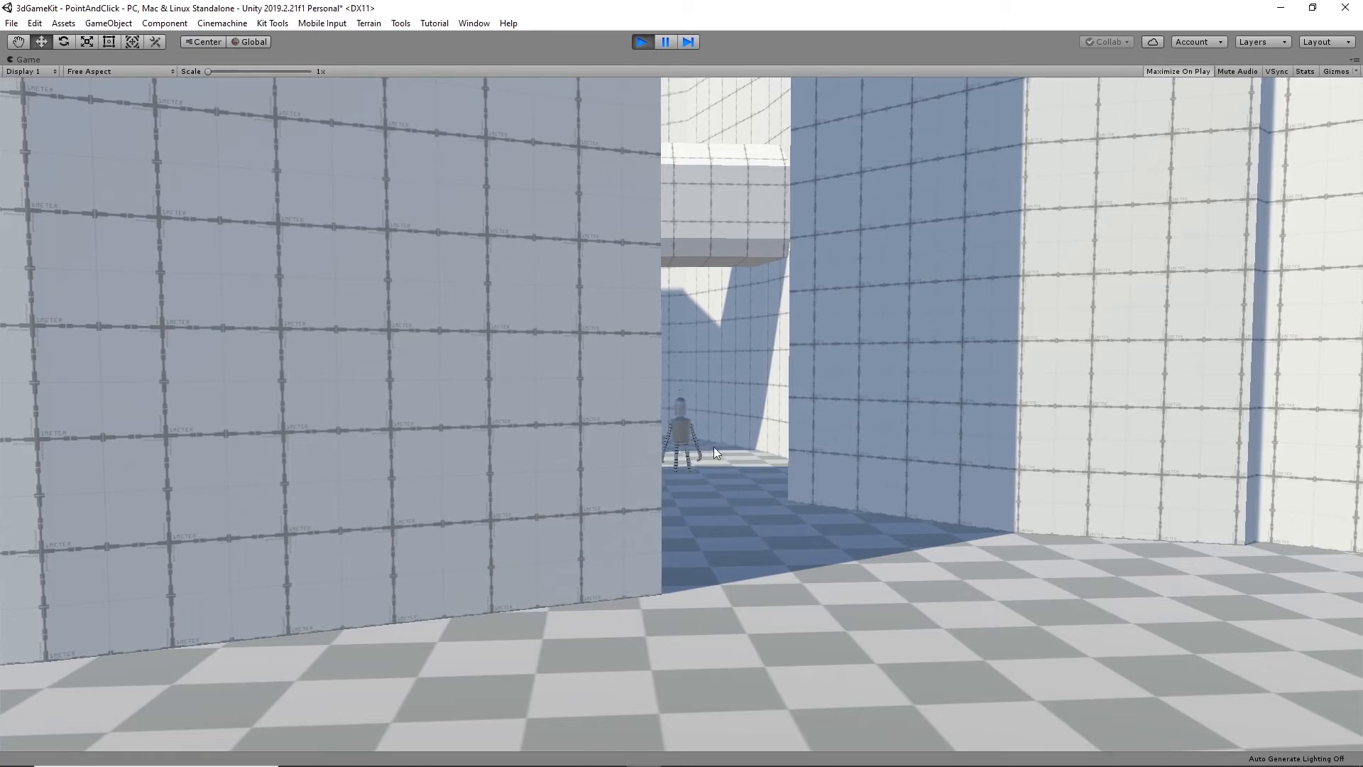
click(641, 43)
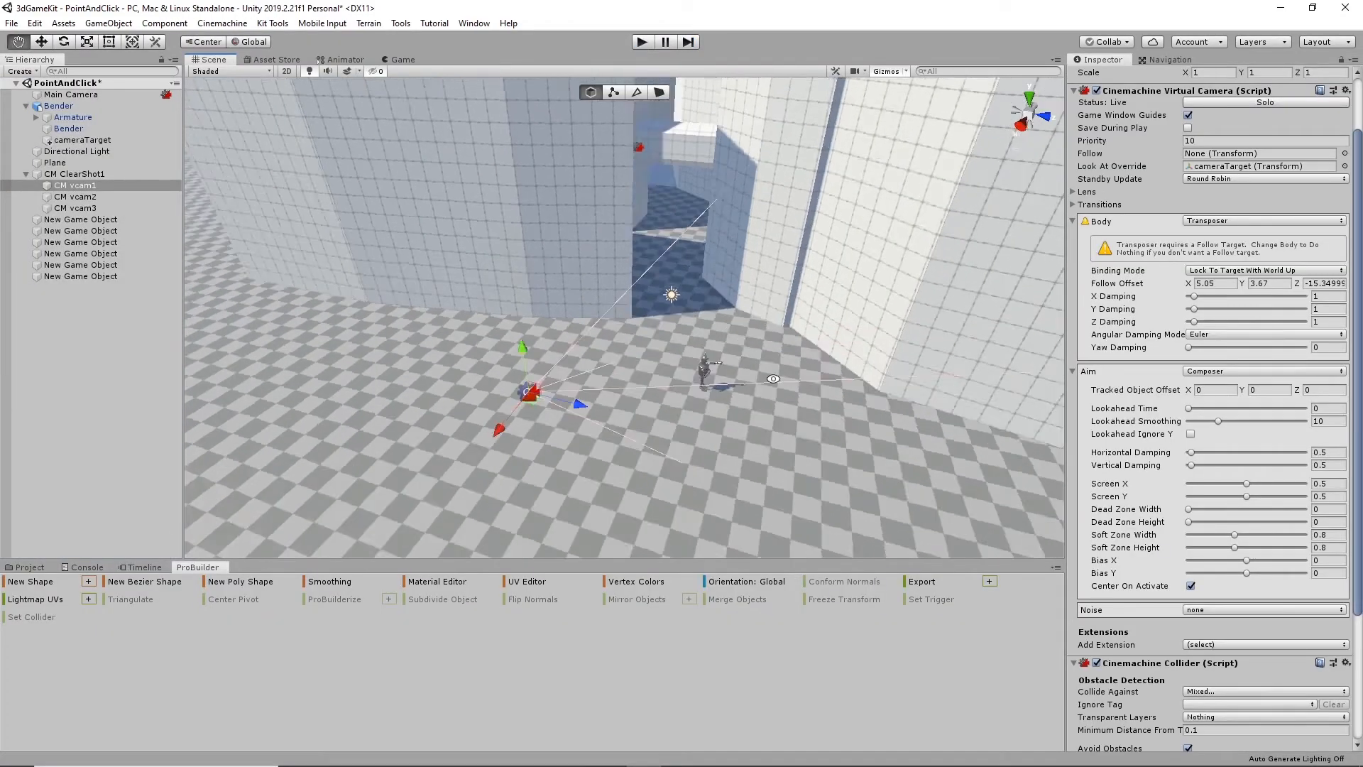
- Set the Optimal Target Distance of CM vcam1's Cinemachine Collider to 5
alt+drag(774, 378, 681, 372)
middle_drag(786, 329, 774, 420)
alt+drag(687, 385, 745, 384)
alt+right_drag(745, 384, 722, 361)
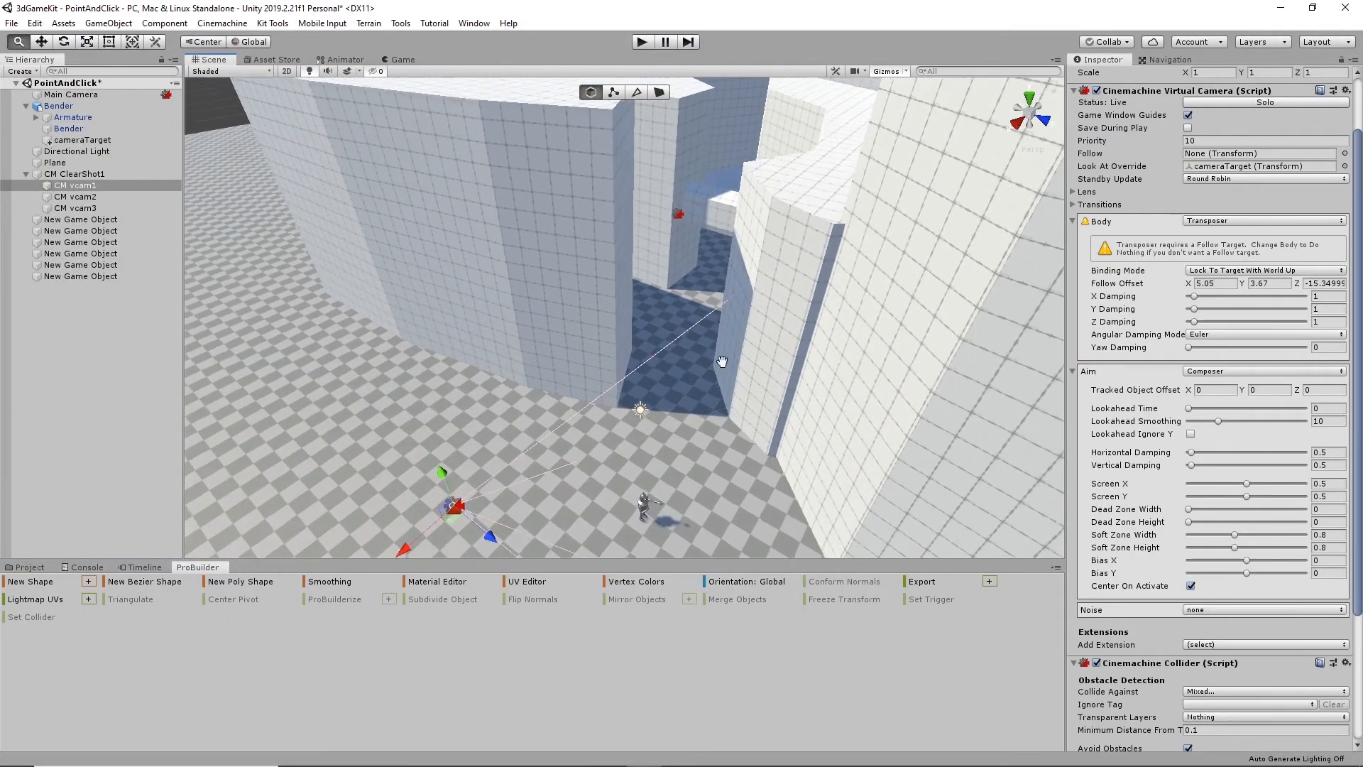
middle_drag(722, 361, 736, 328)
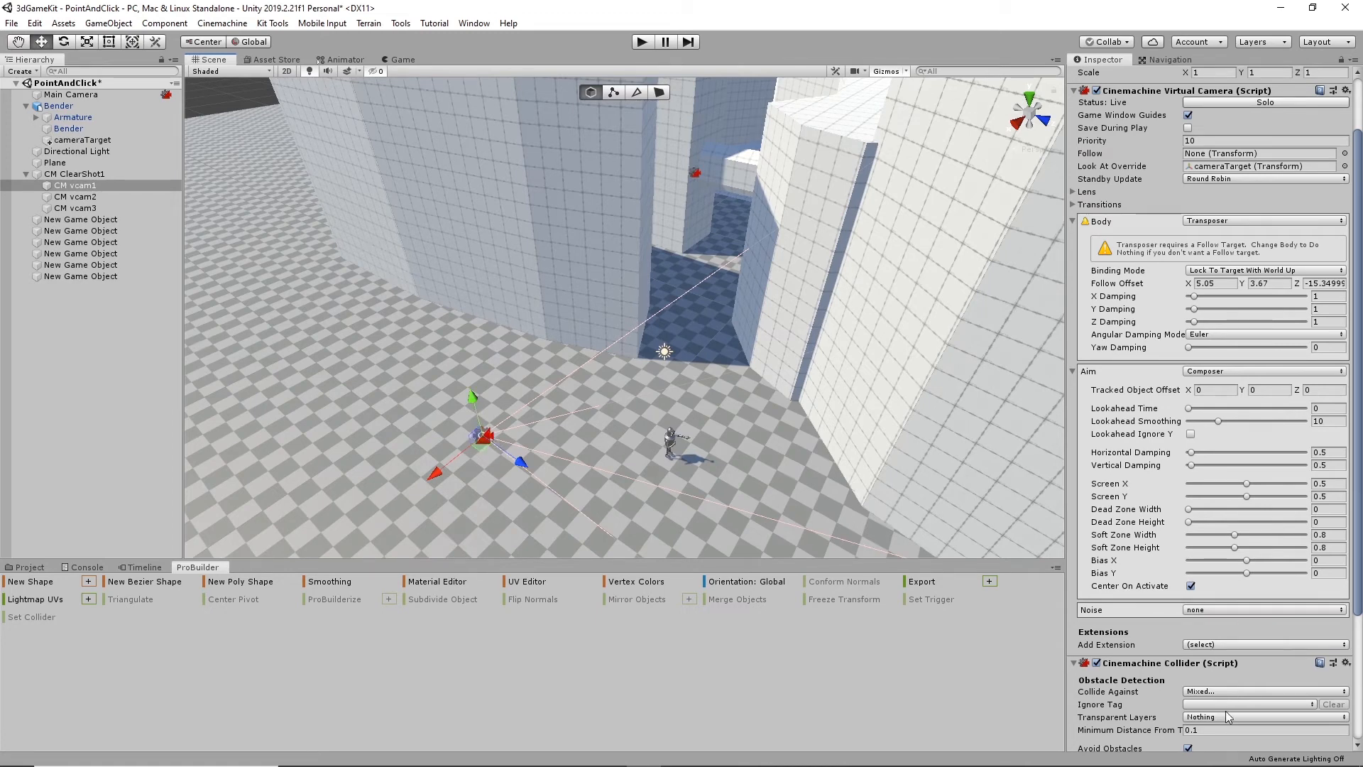
scroll(1232, 681, down, 4)
click(1197, 707)
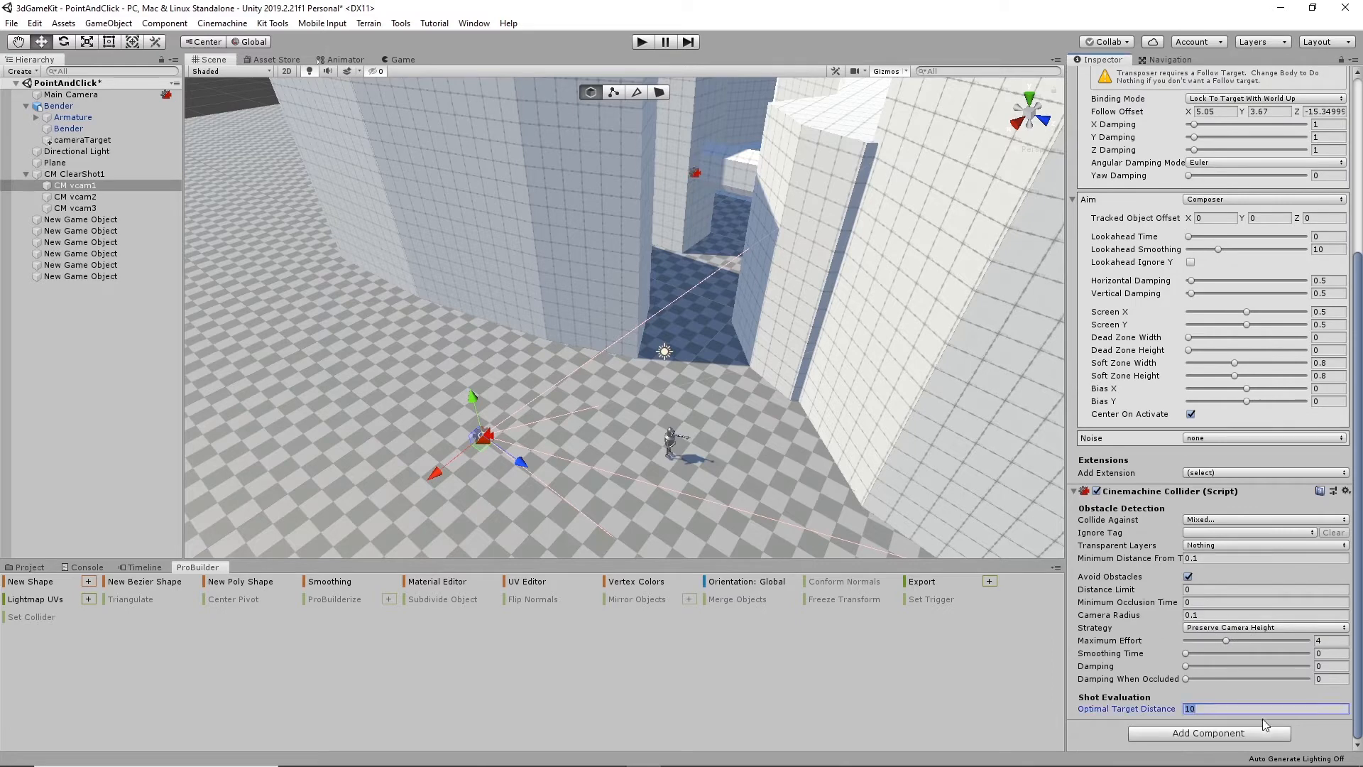
text(5)
click(1227, 604)
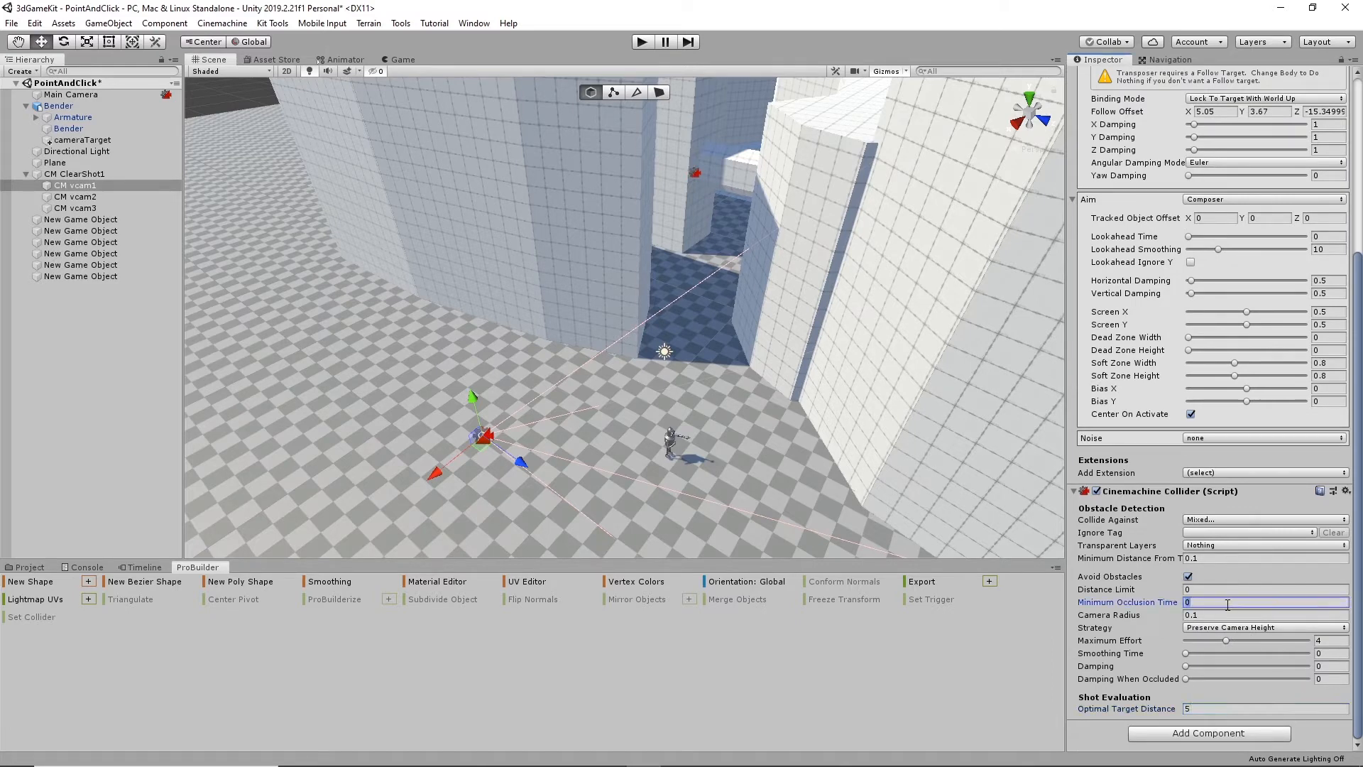
- Set CM vcam2's collider Optimal Target Distance to 5 and its Strategy to Preserve Camera Height, and compare the Strategy with CM vcam1's
click(694, 173)
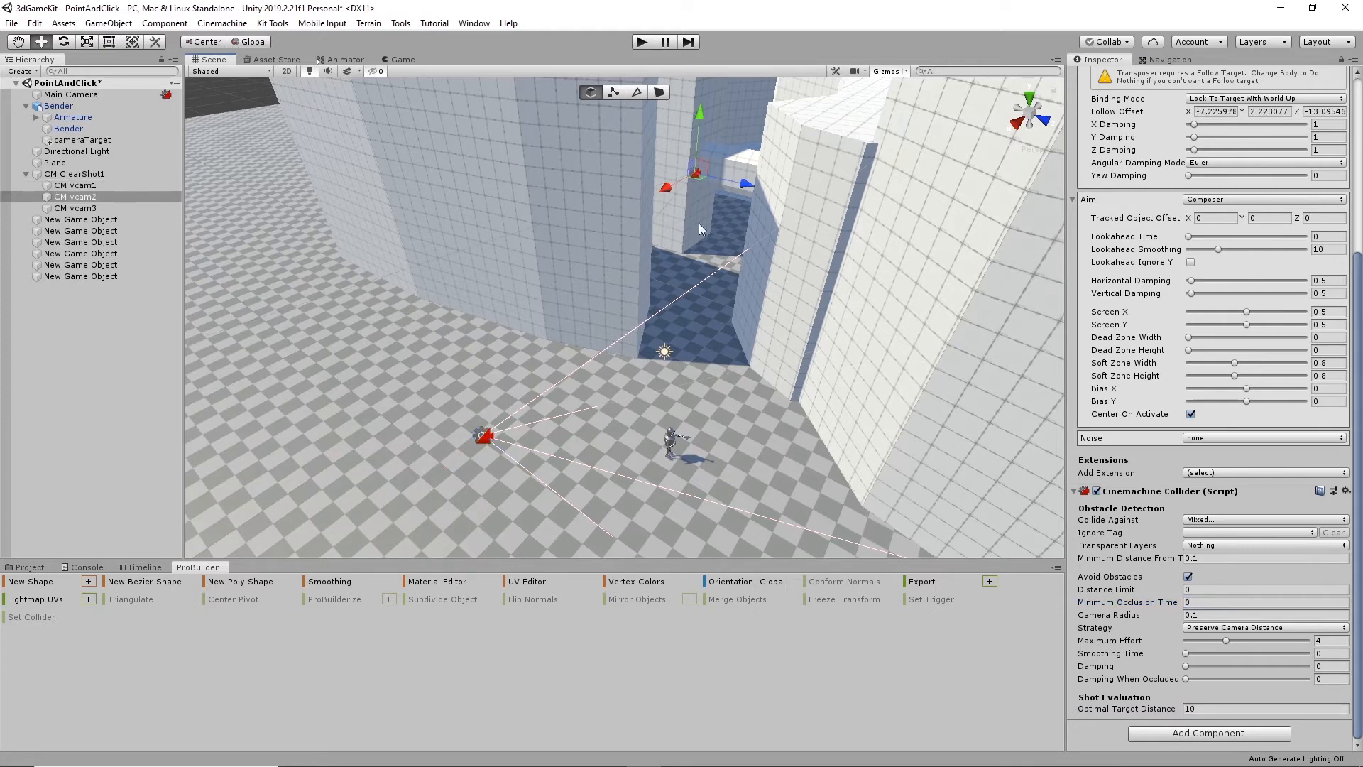
click(1210, 707)
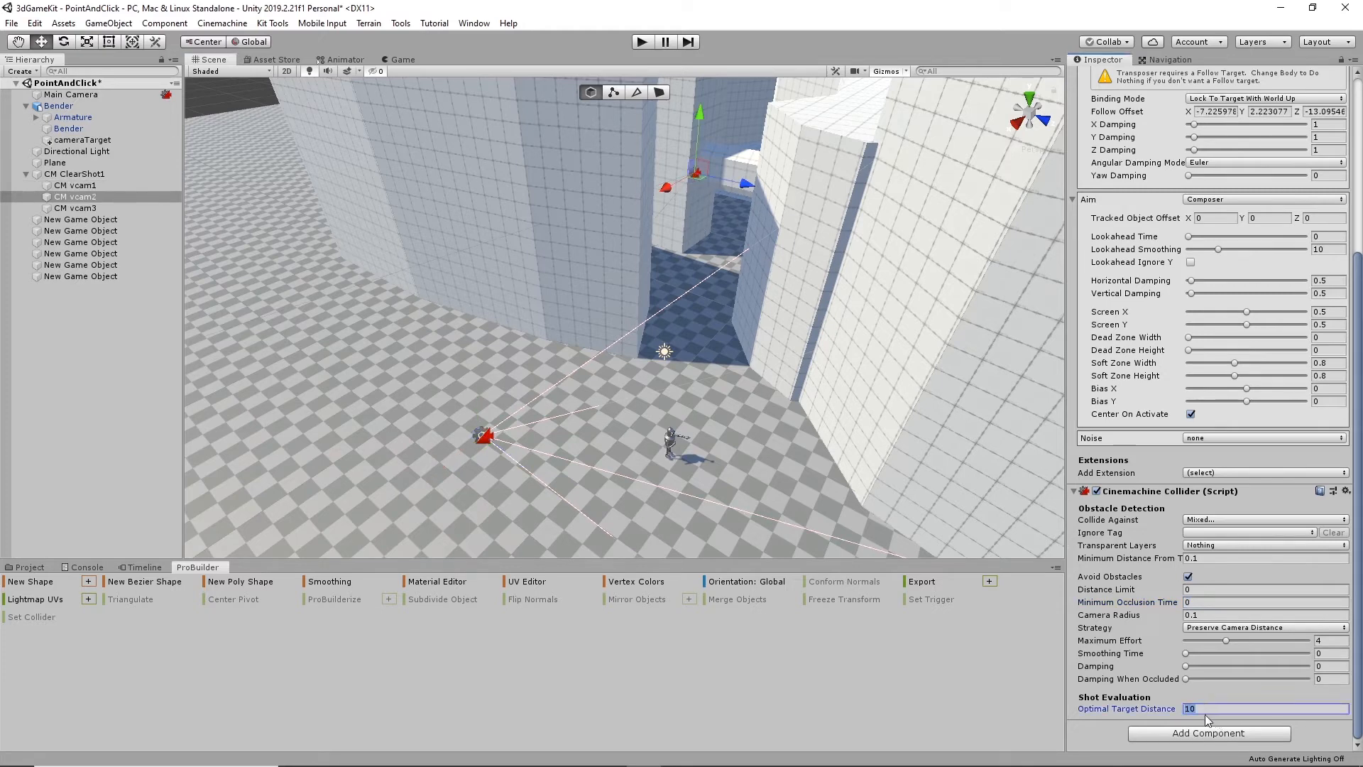
text(5)
click(1215, 471)
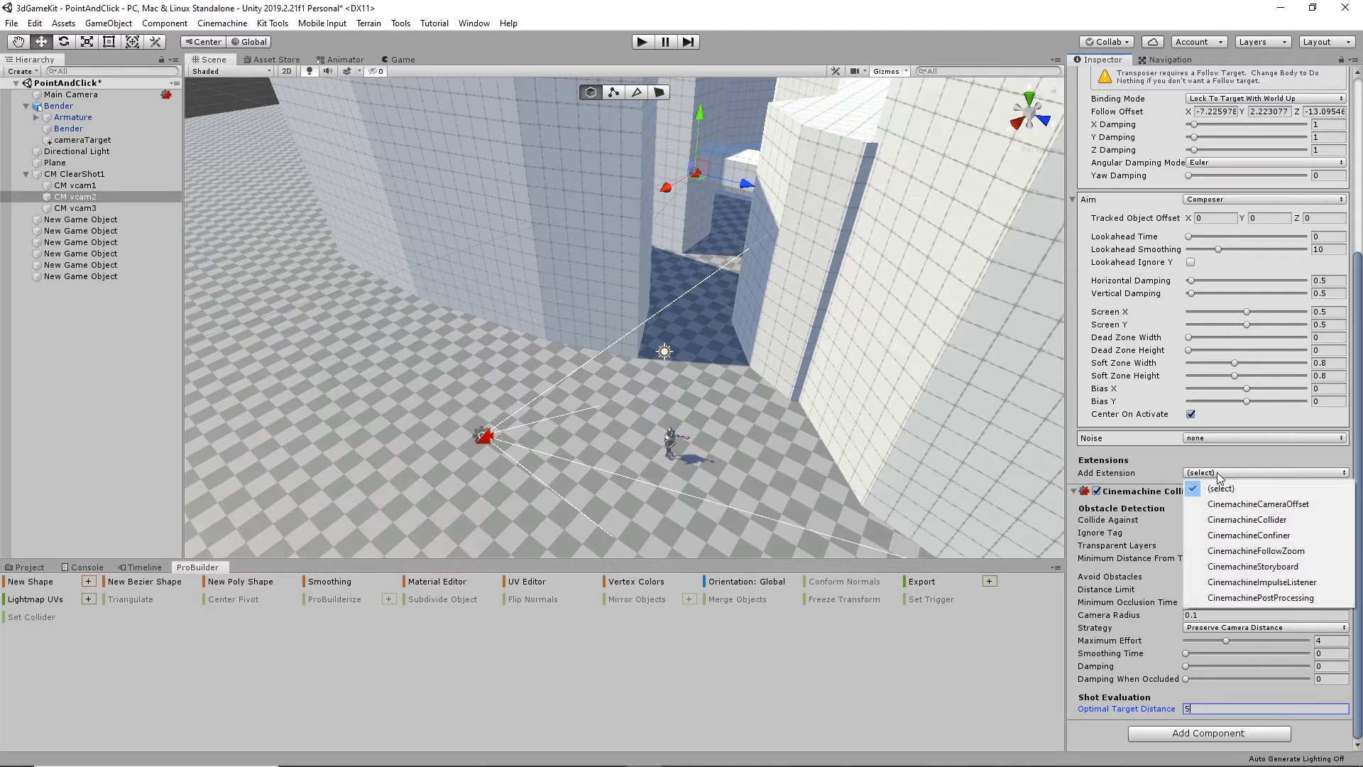
click(1155, 487)
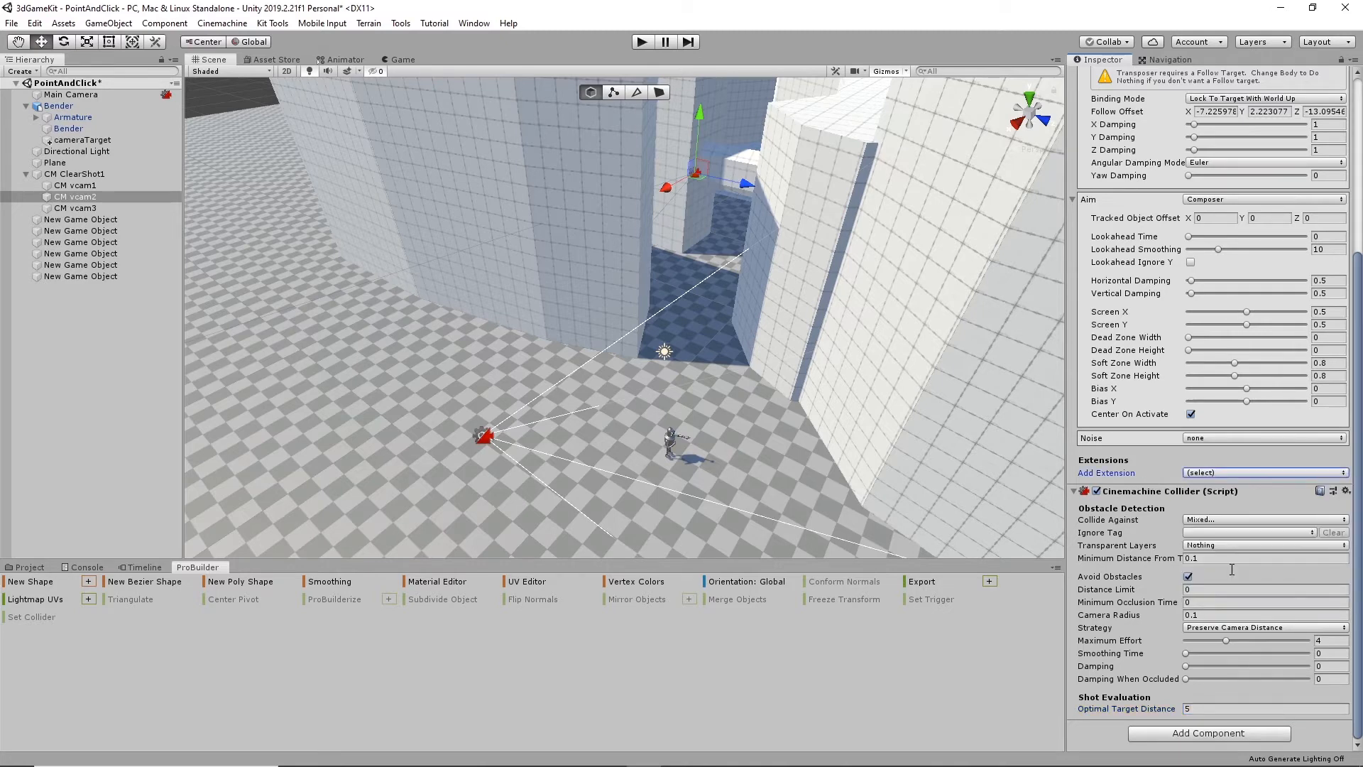
click(1266, 629)
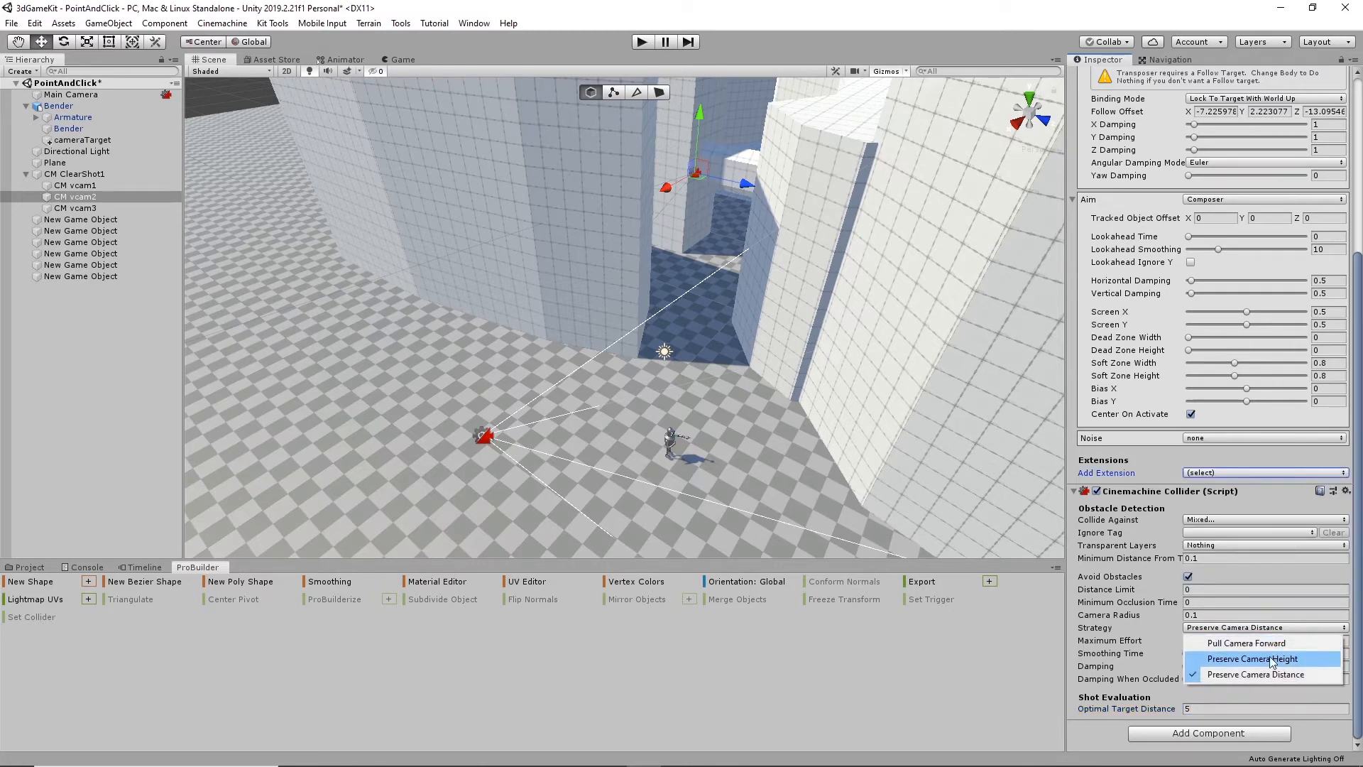
click(1276, 659)
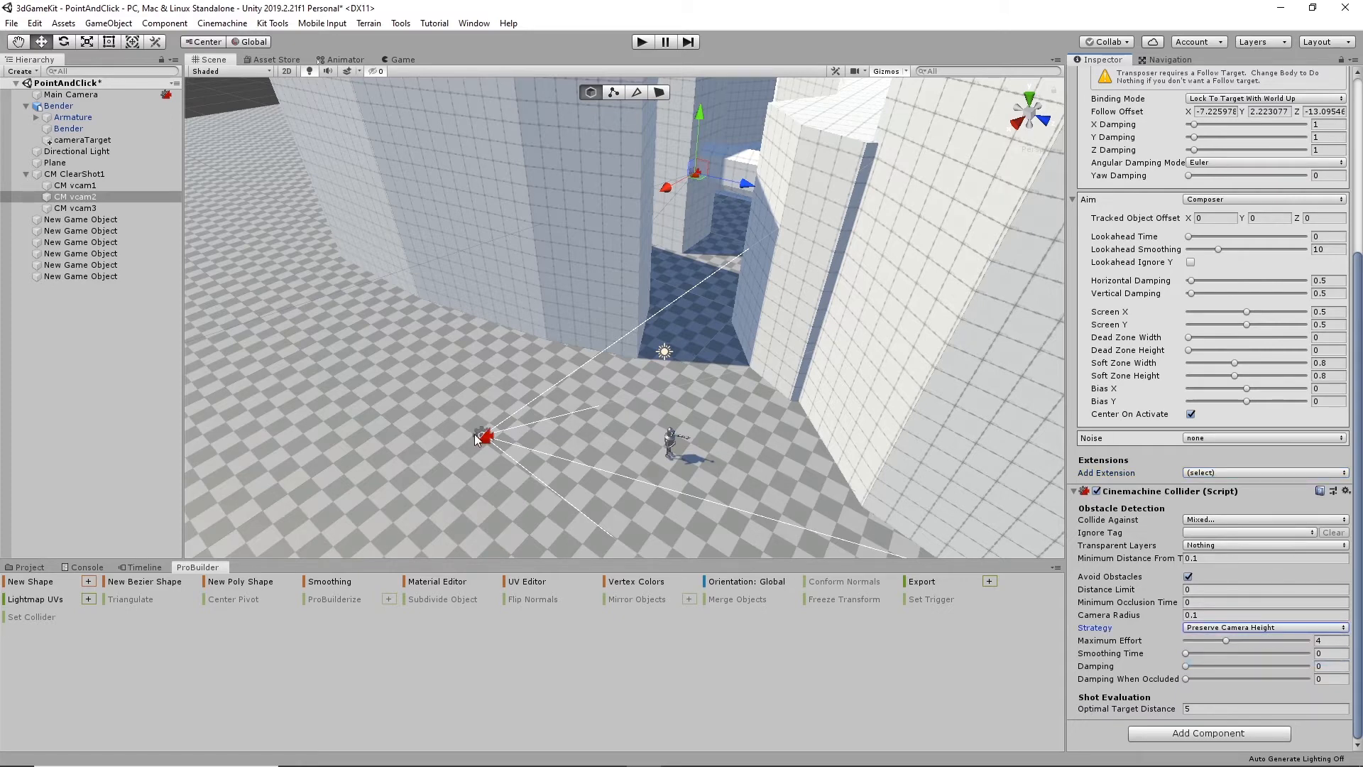
click(475, 433)
click(484, 435)
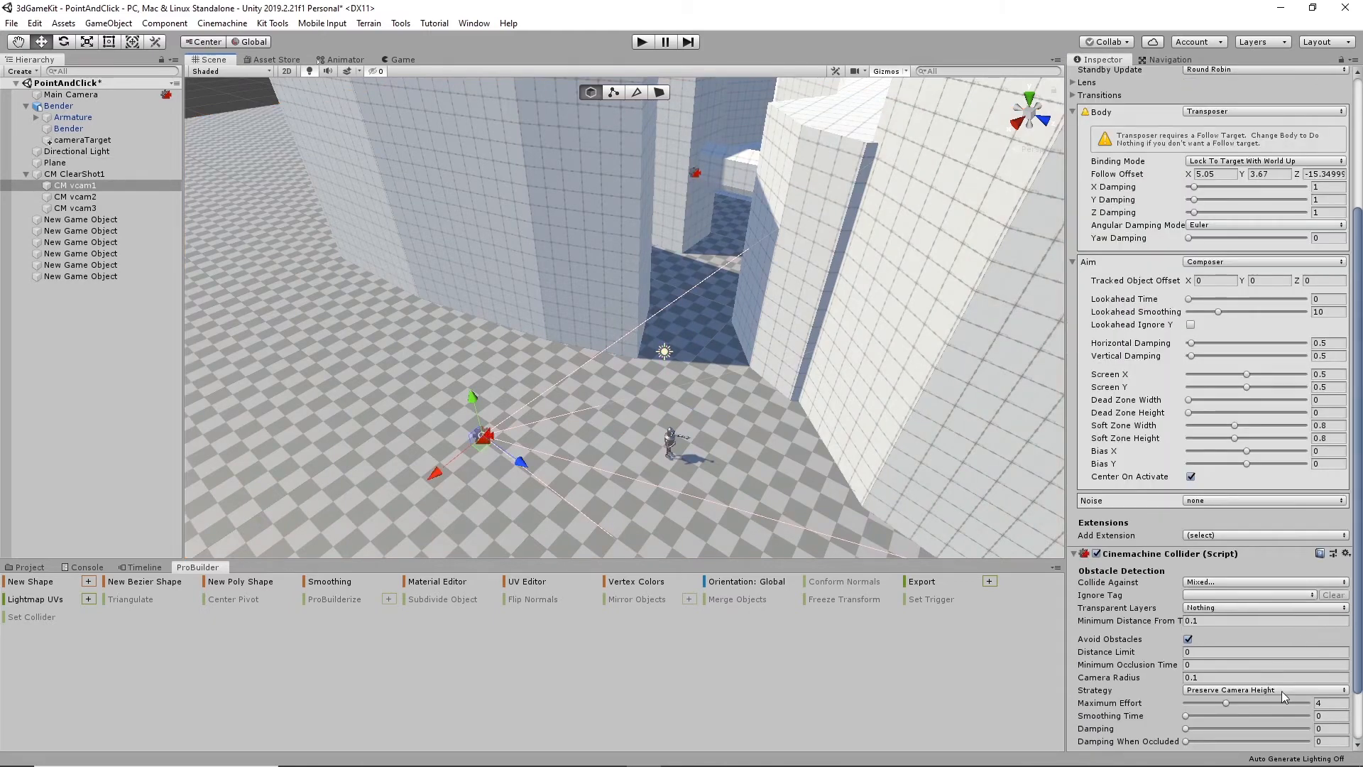
- Play the scene and walk the robot from the open floor through the wall gap and along the shaded corridor
click(641, 42)
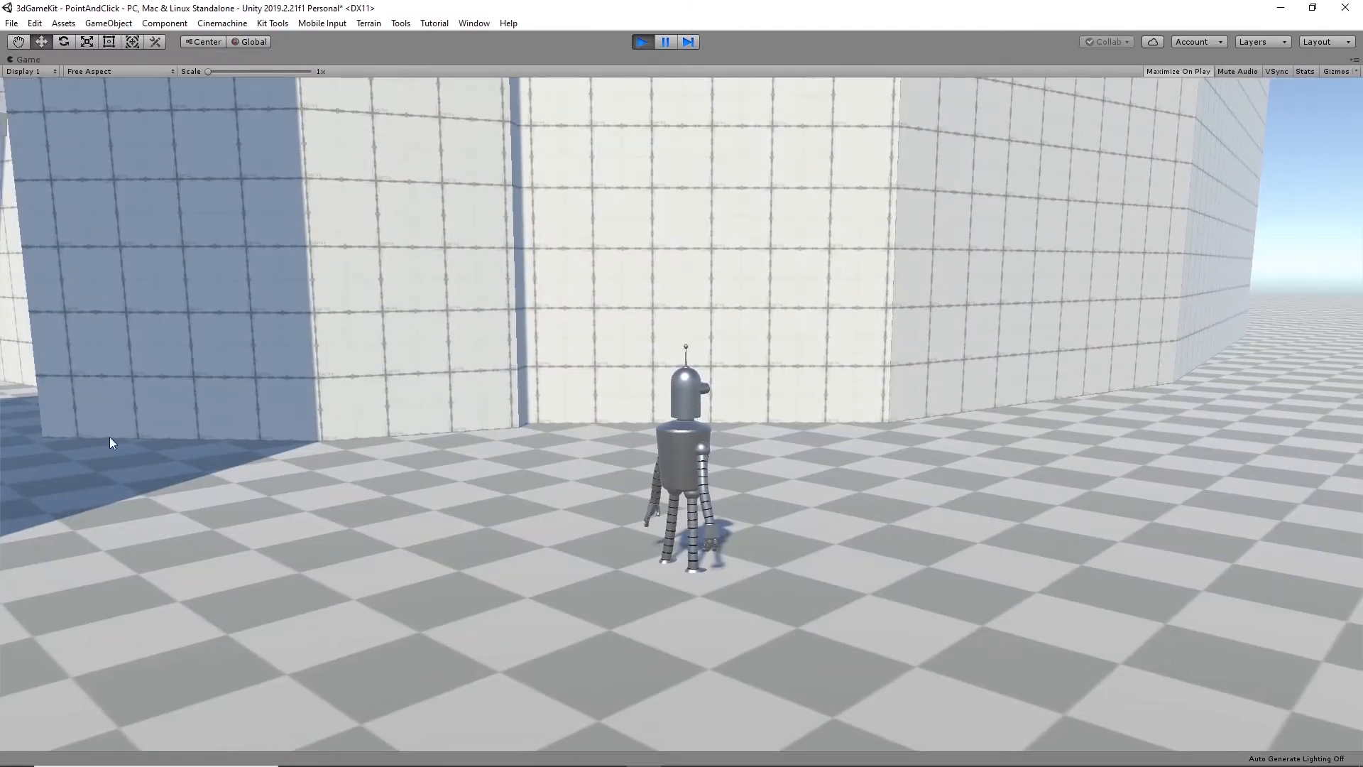
click(52, 458)
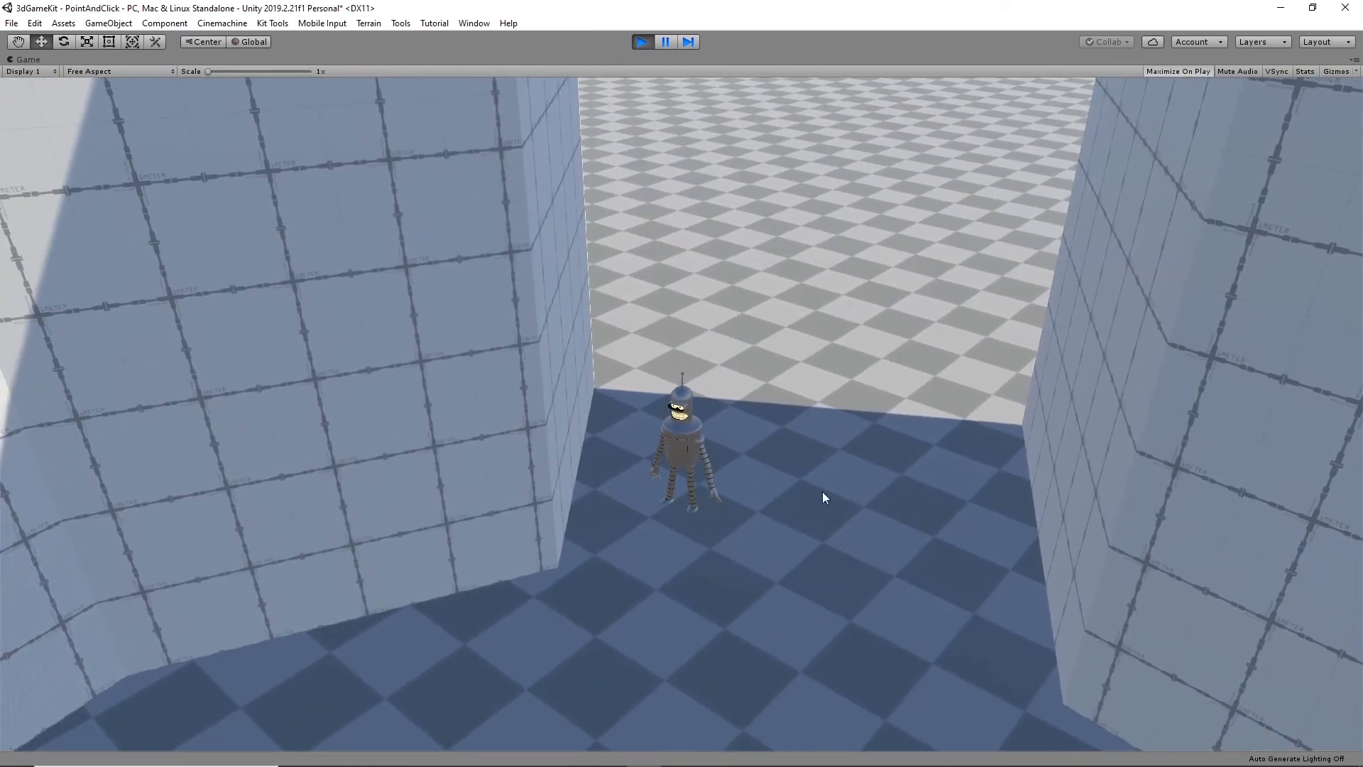
click(582, 488)
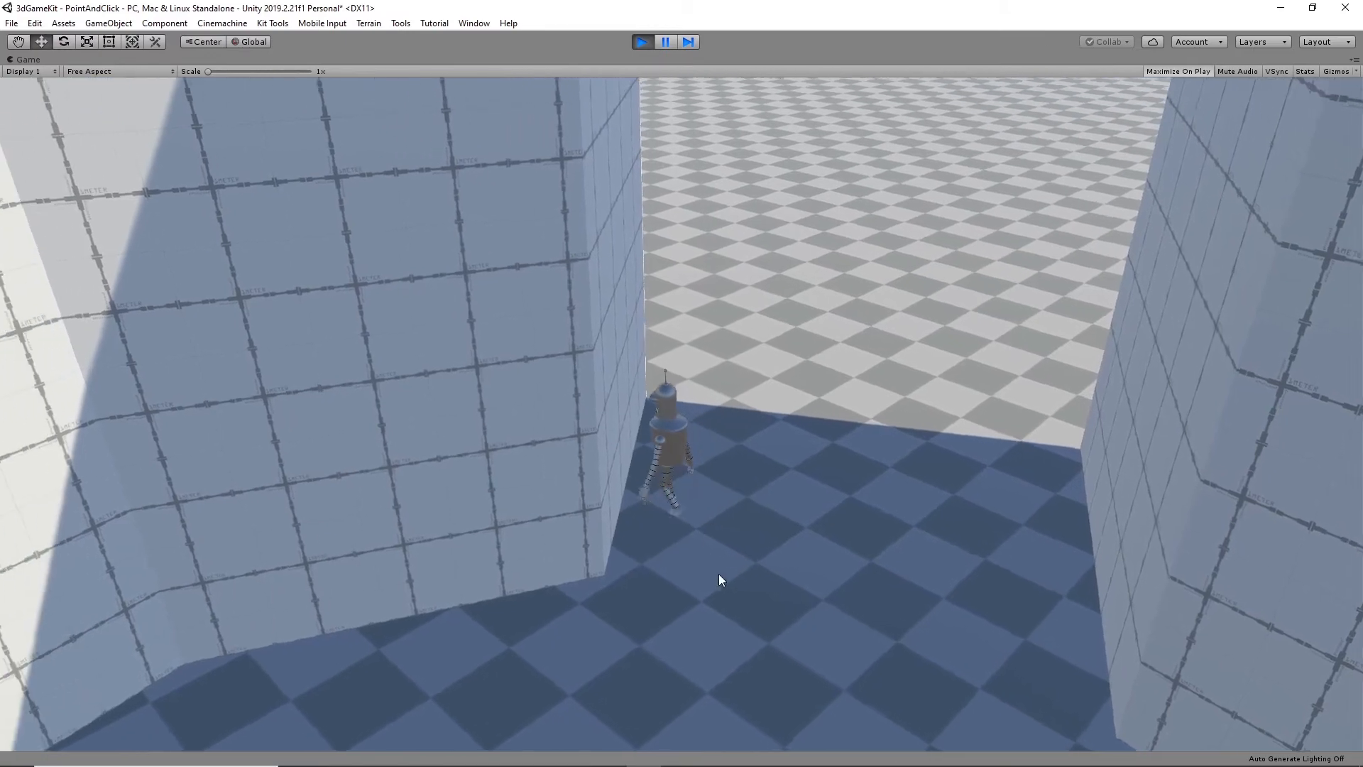
click(1081, 590)
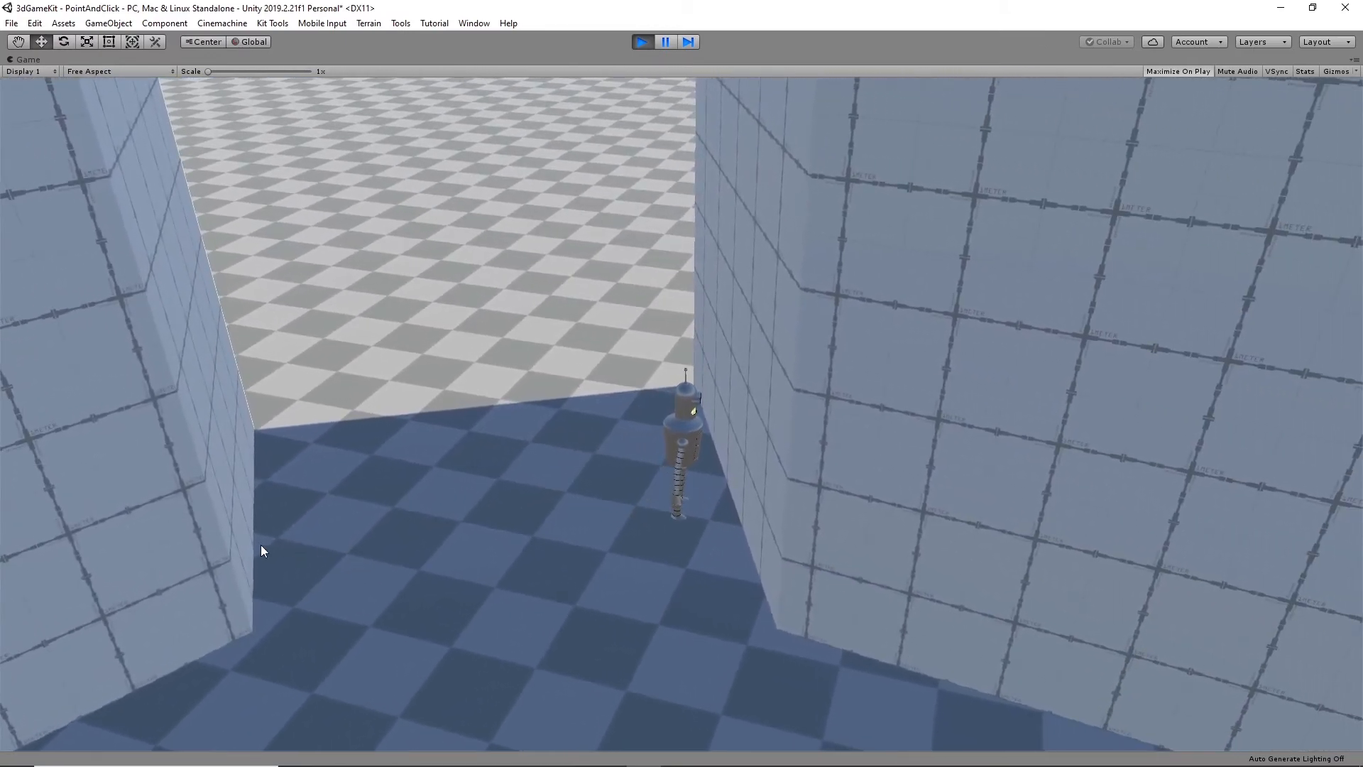
click(262, 547)
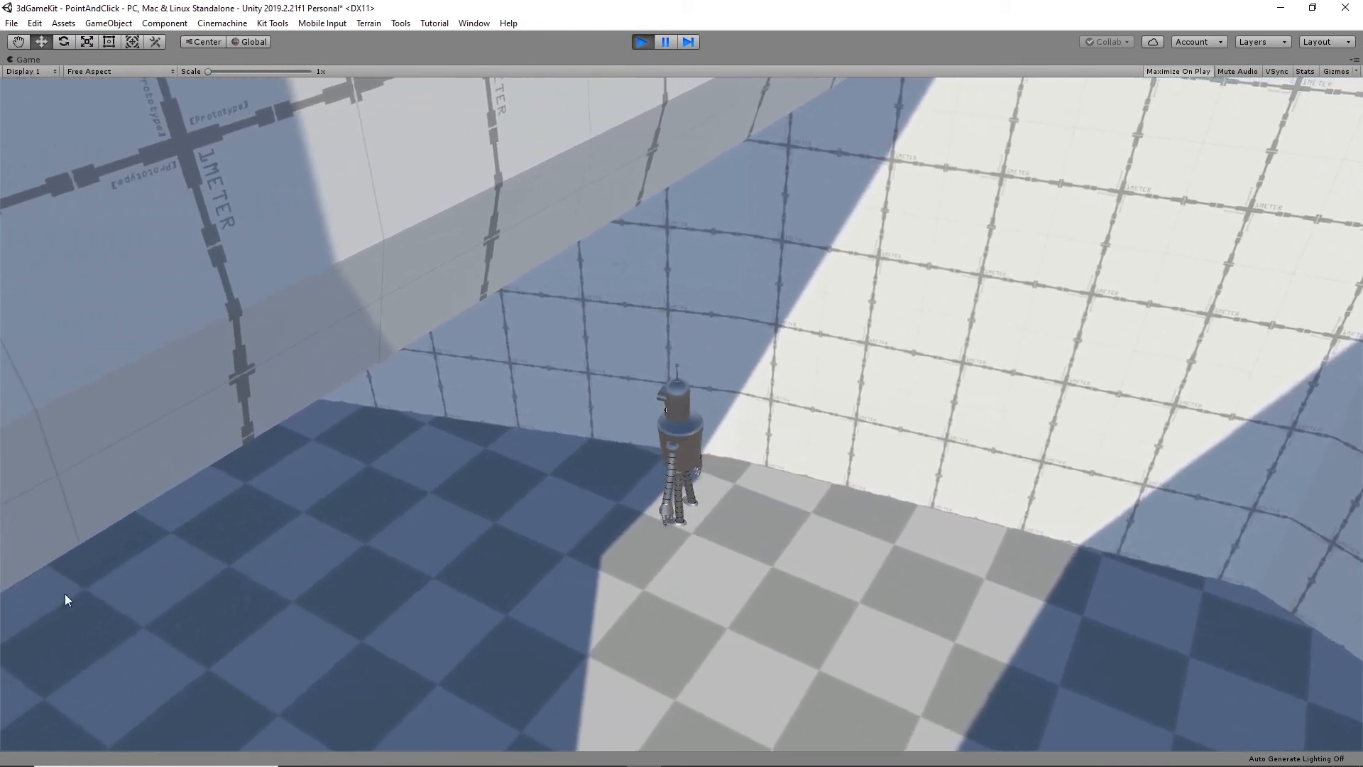
click(27, 597)
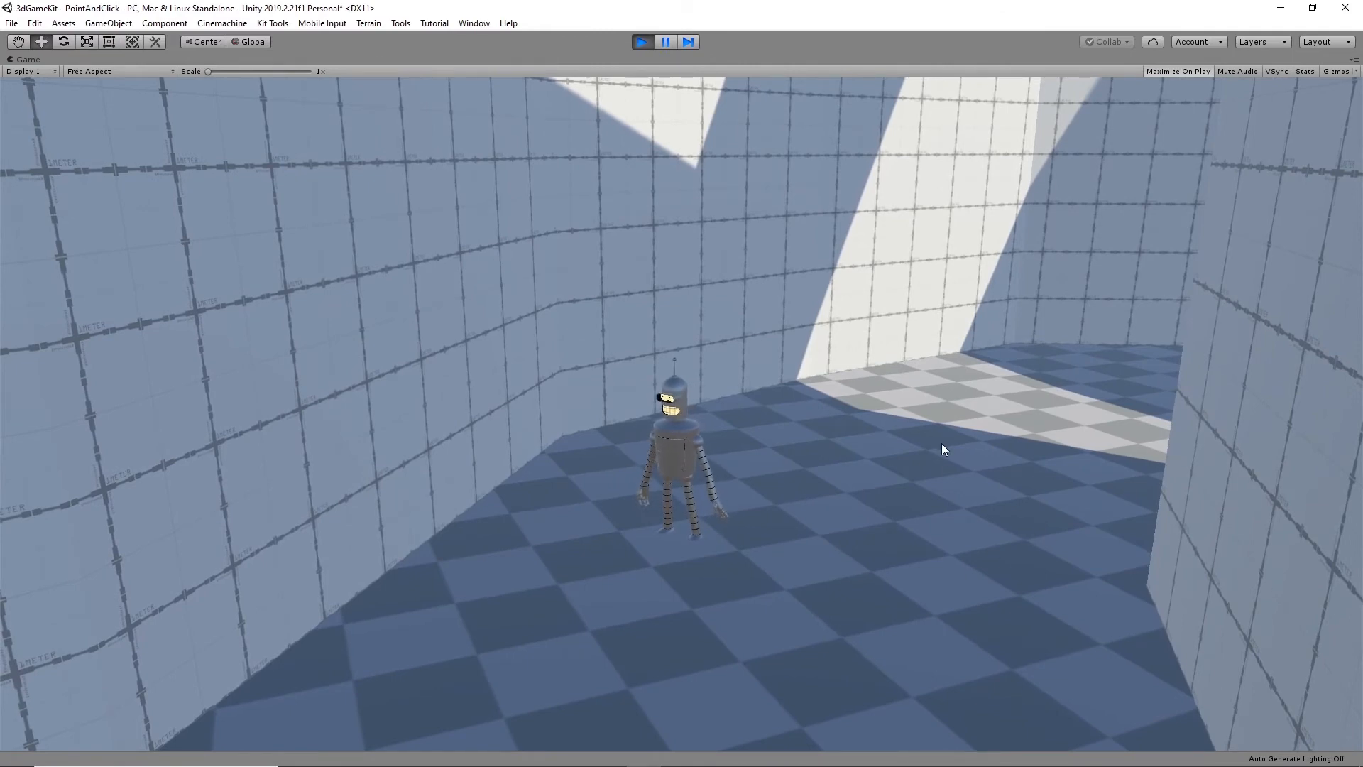
click(953, 581)
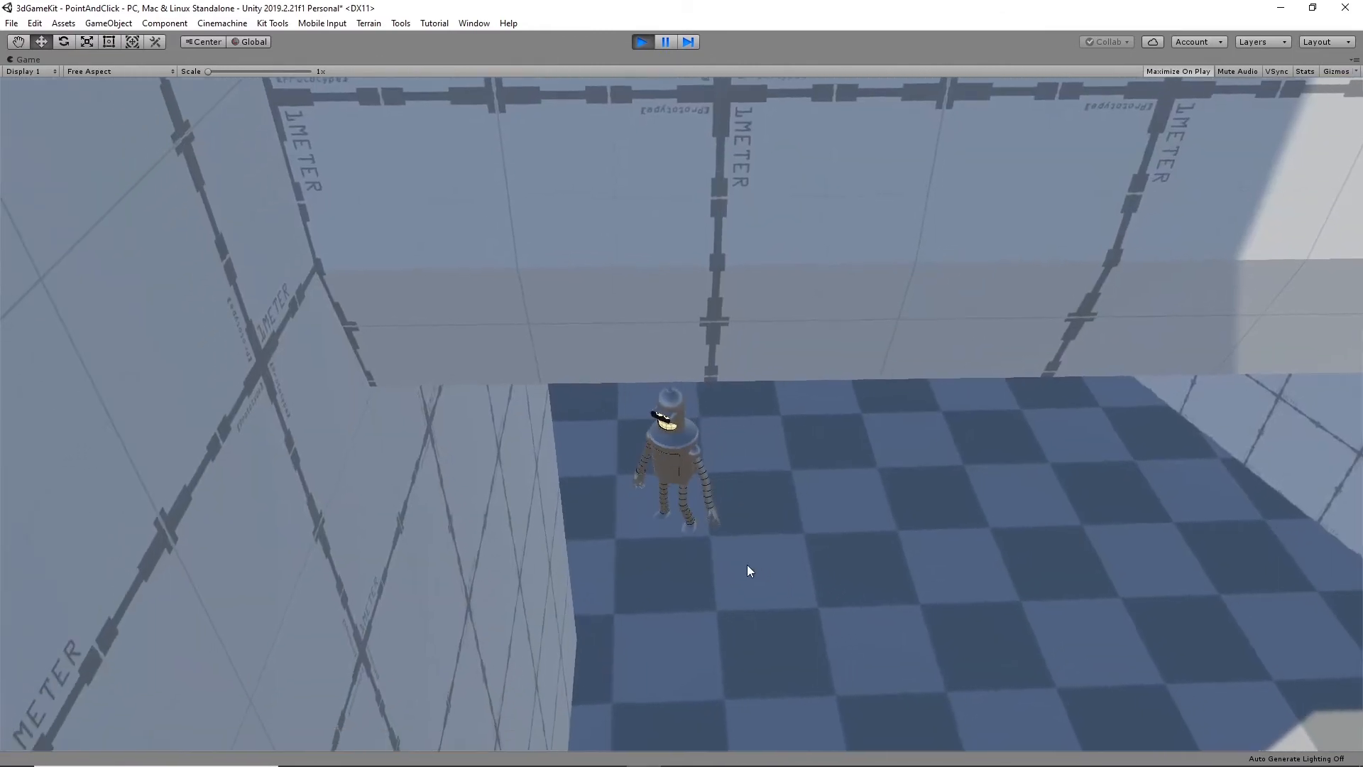
- Walk the robot back out to the open floor and into the corridor again to check shot switching, and stop playback
click(573, 398)
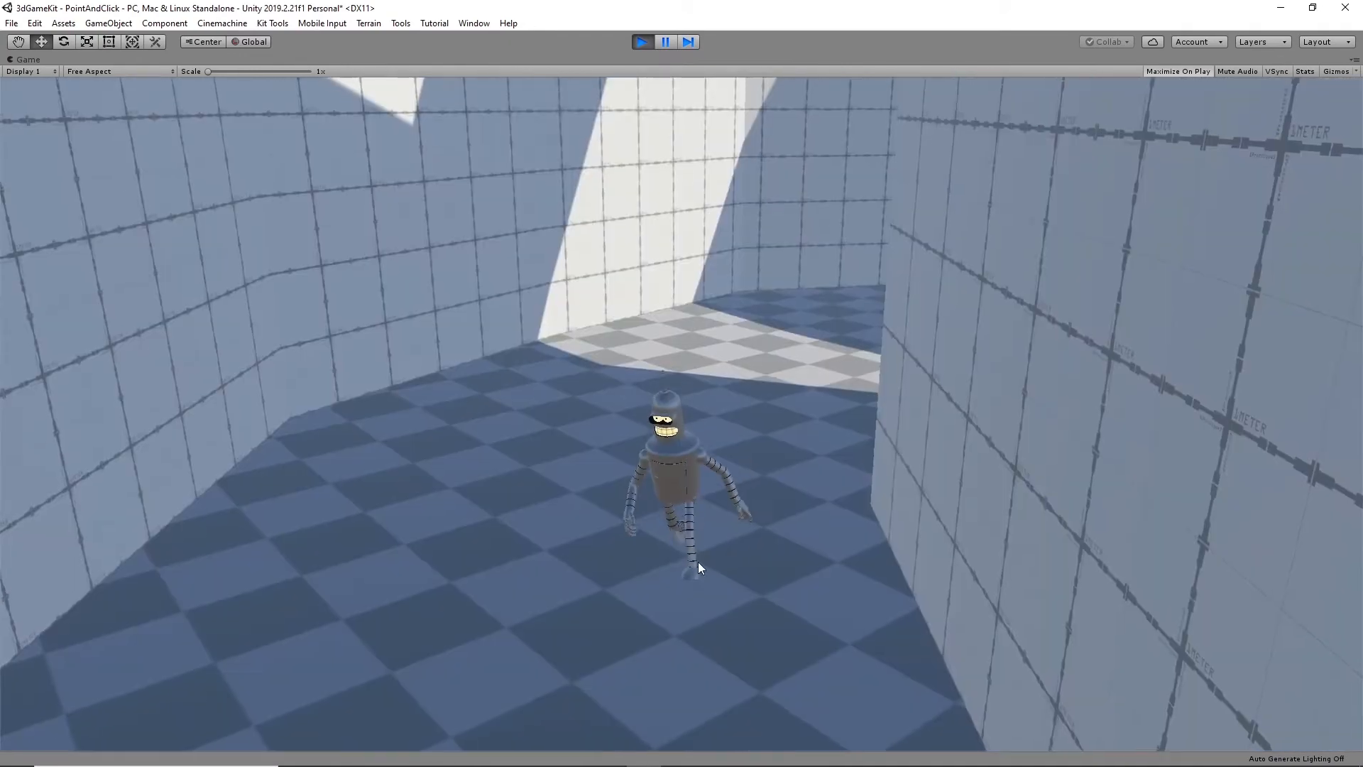
click(863, 253)
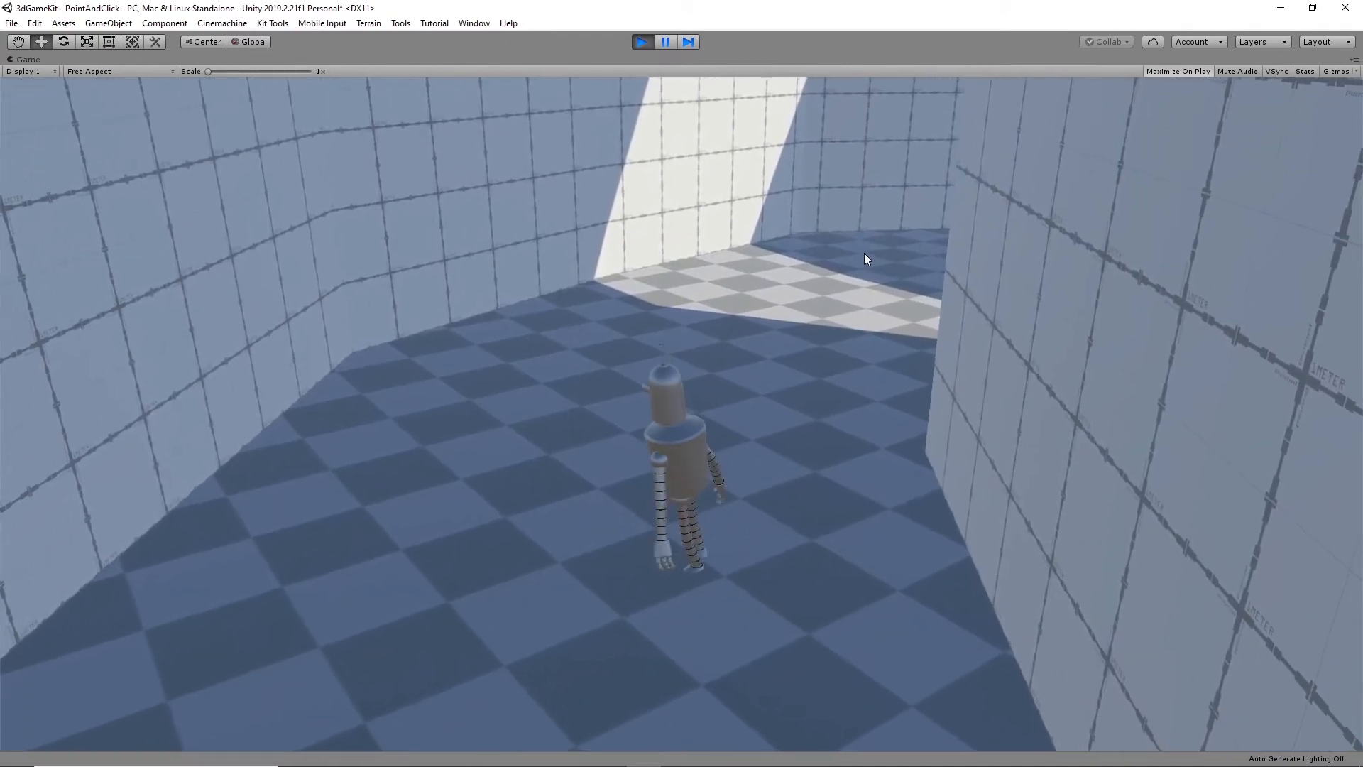
click(911, 351)
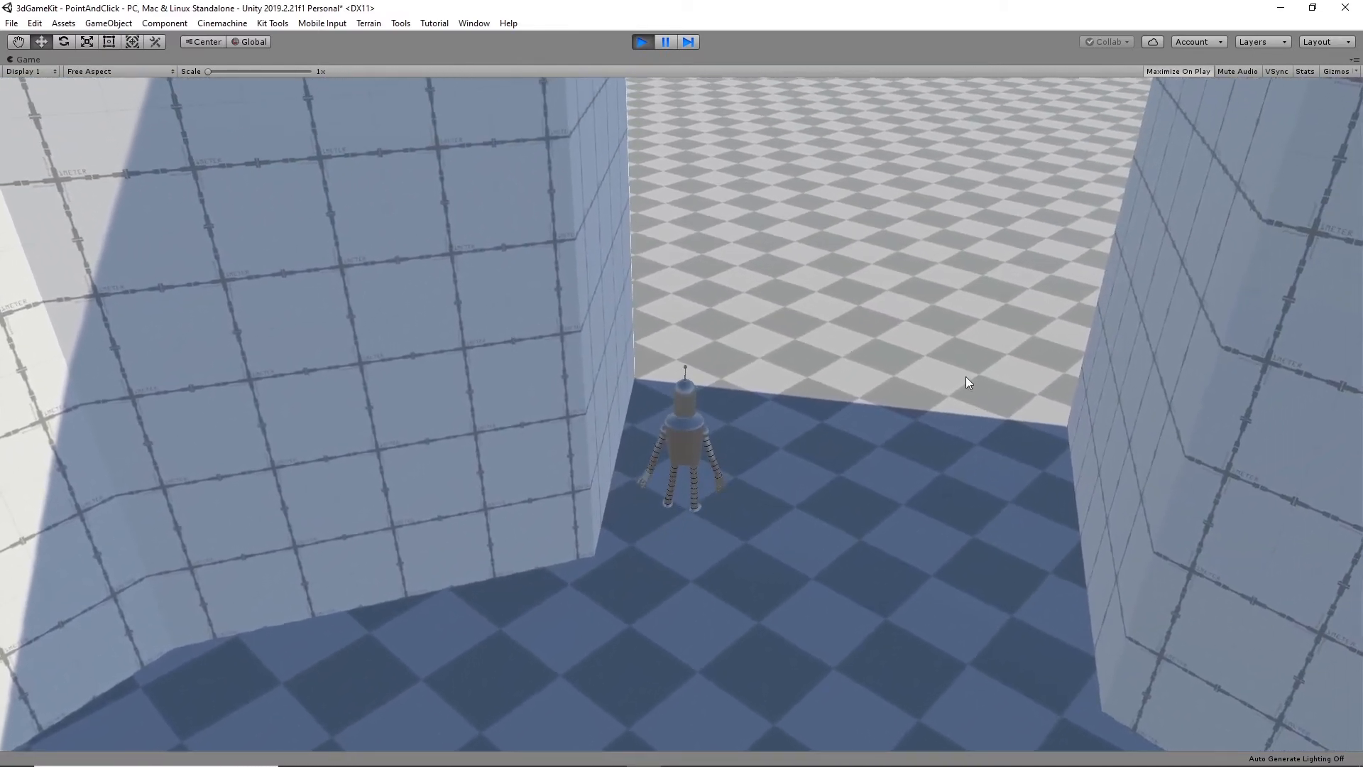
click(991, 339)
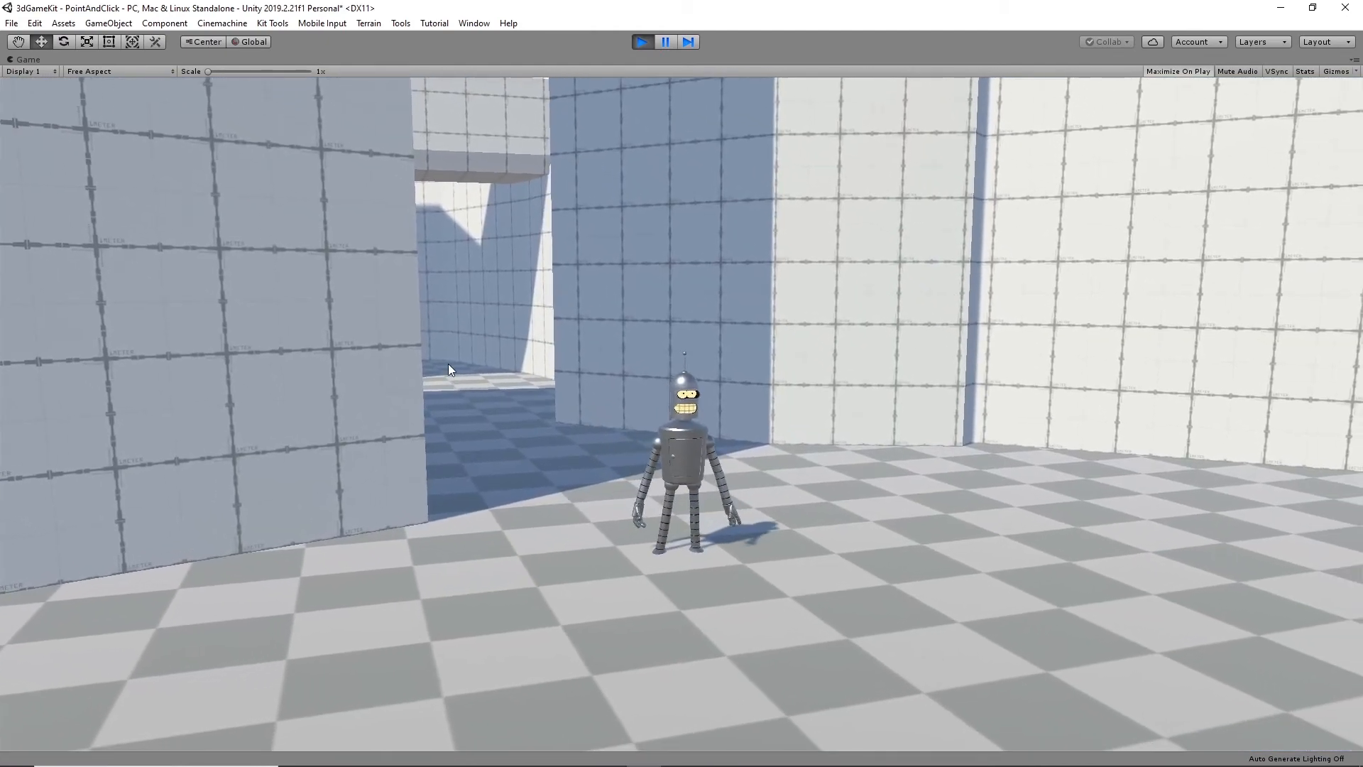
click(448, 364)
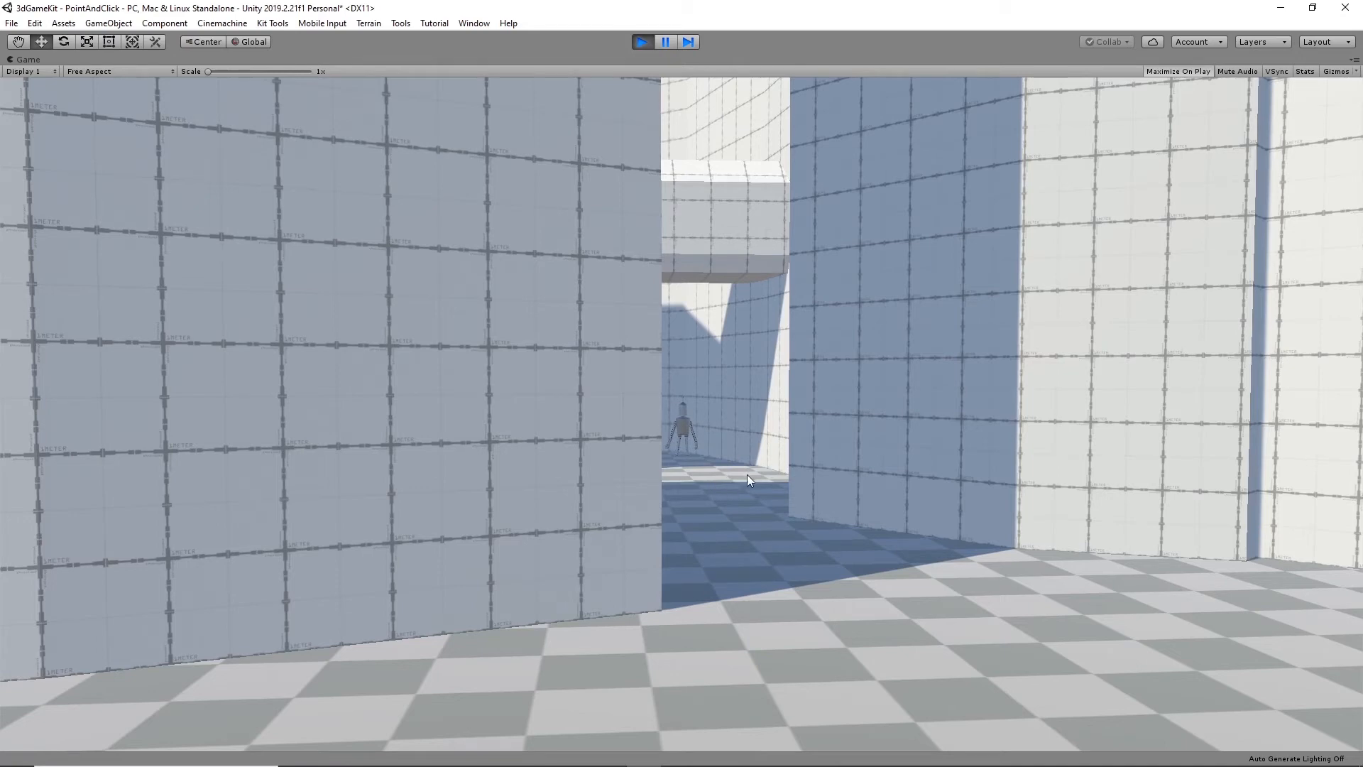
click(729, 471)
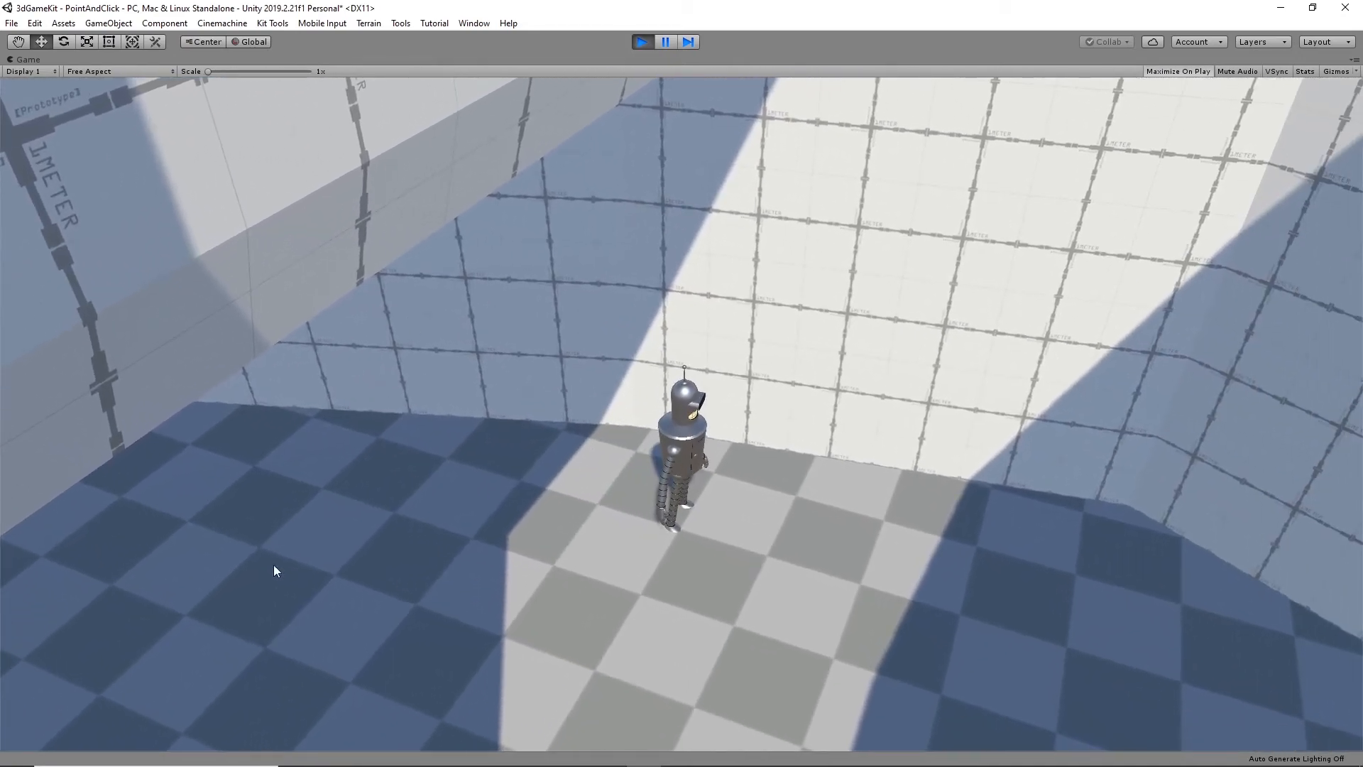
click(642, 42)
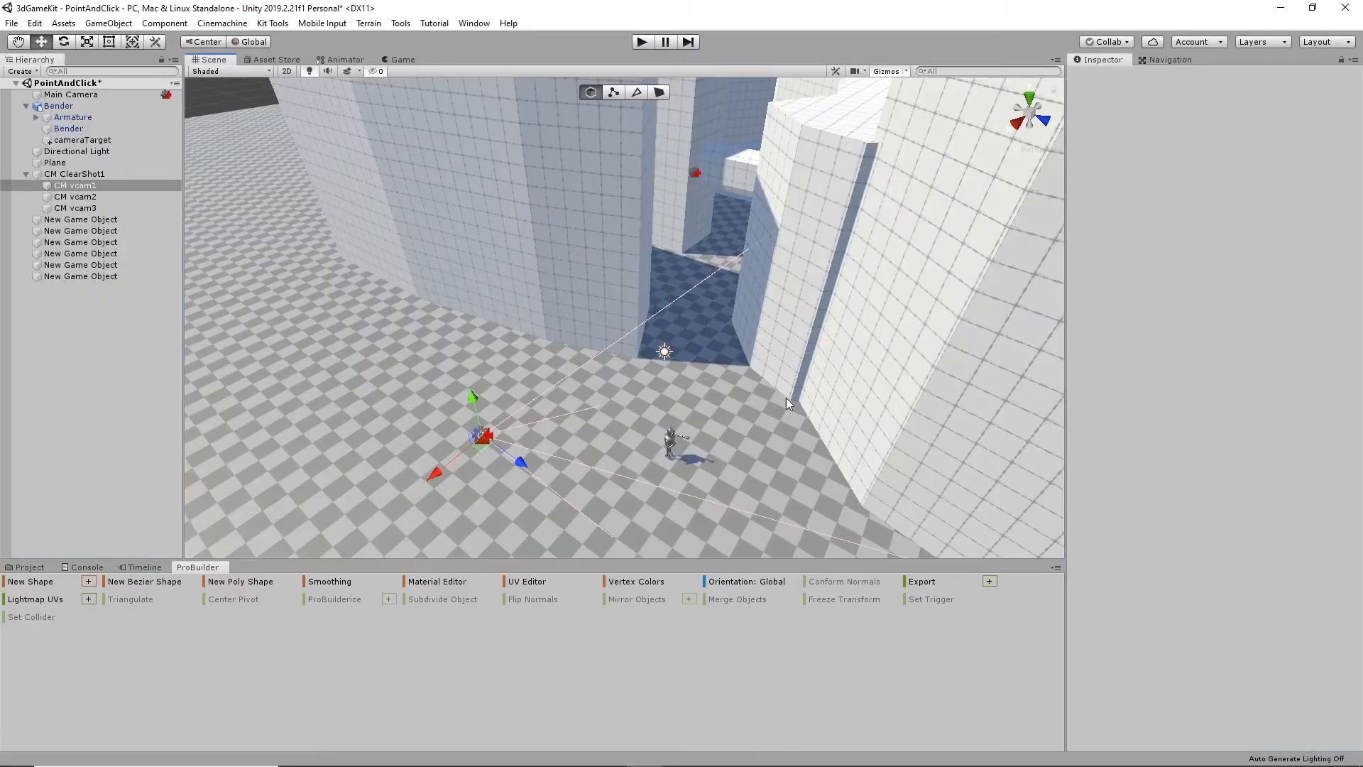
- Move CM vcam3 against the corridor wall and lower it, to about follow offset X -15.07, Y -4.33, Z -7.8
alt+drag(776, 368, 685, 458)
click(679, 440)
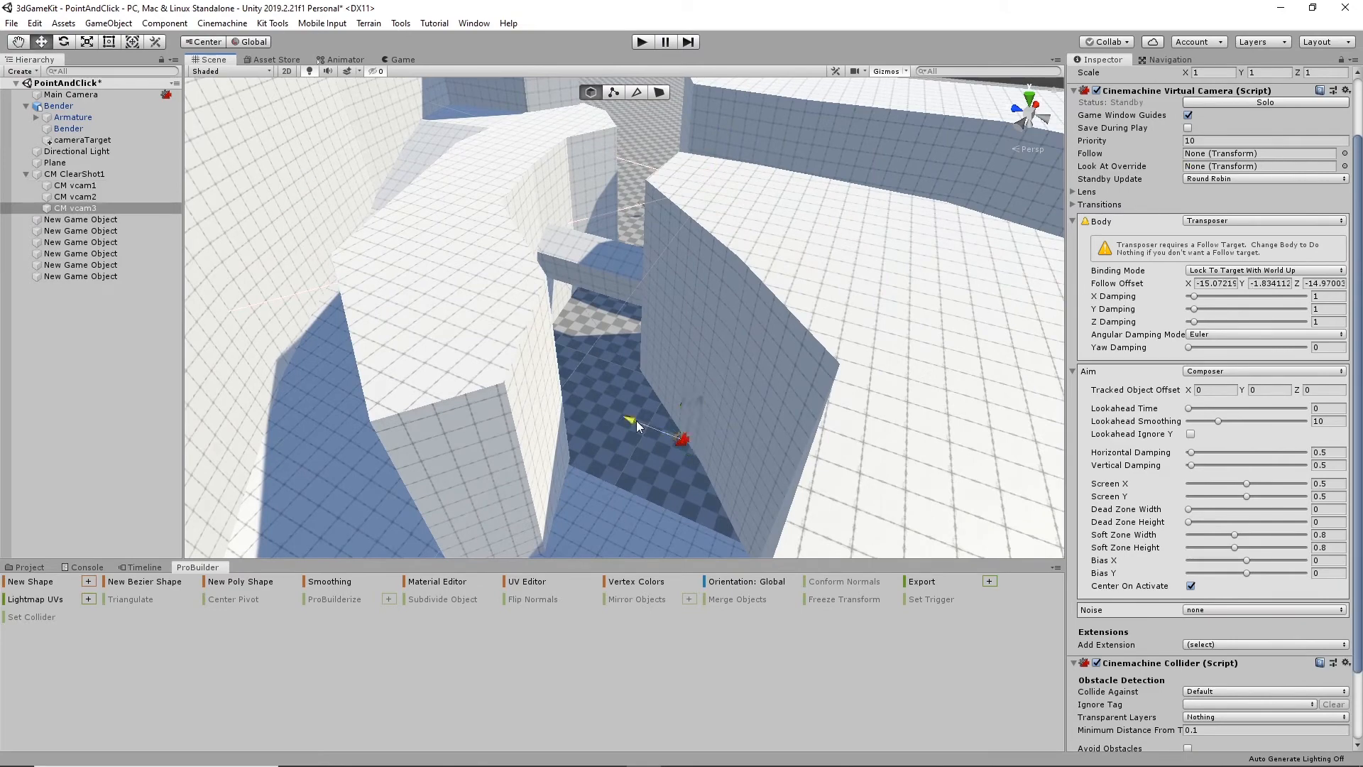
drag(637, 420, 580, 450)
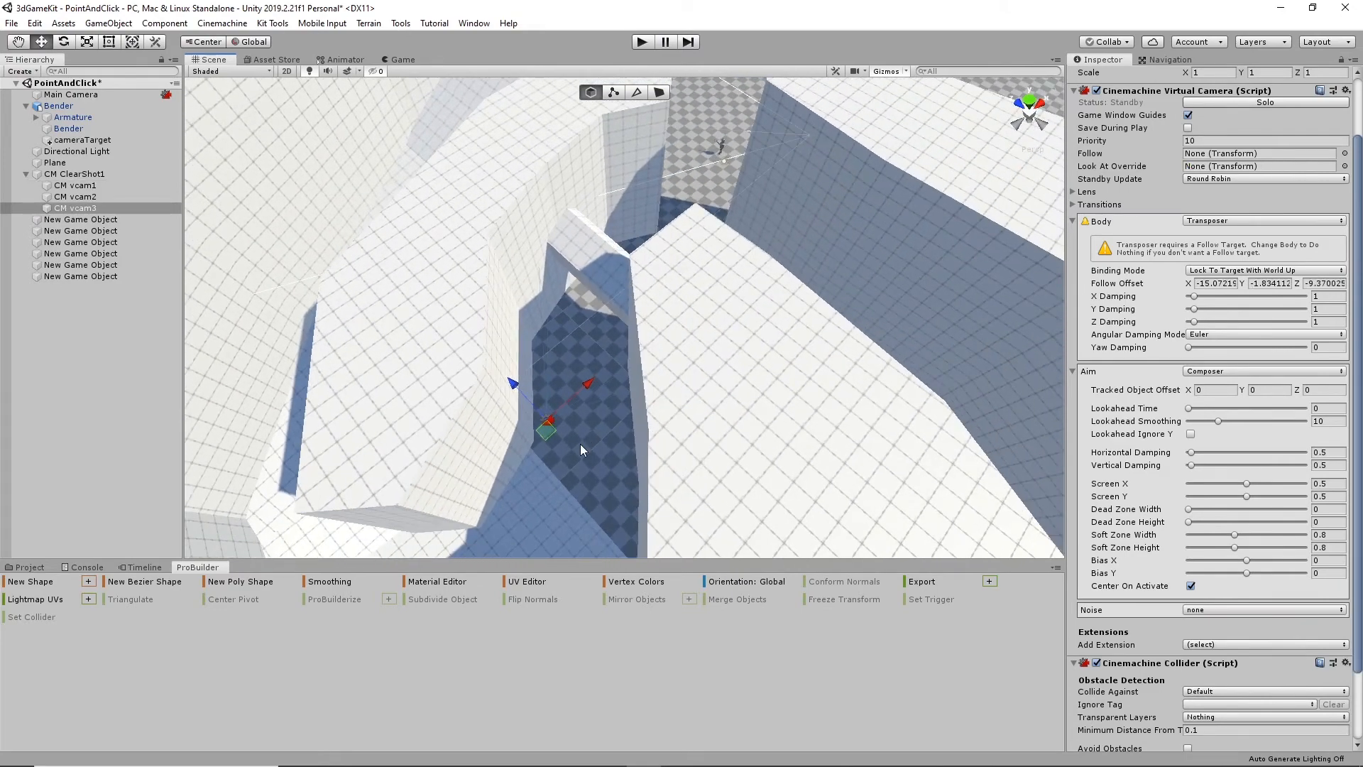
drag(506, 391, 487, 385)
alt+drag(538, 423, 483, 351)
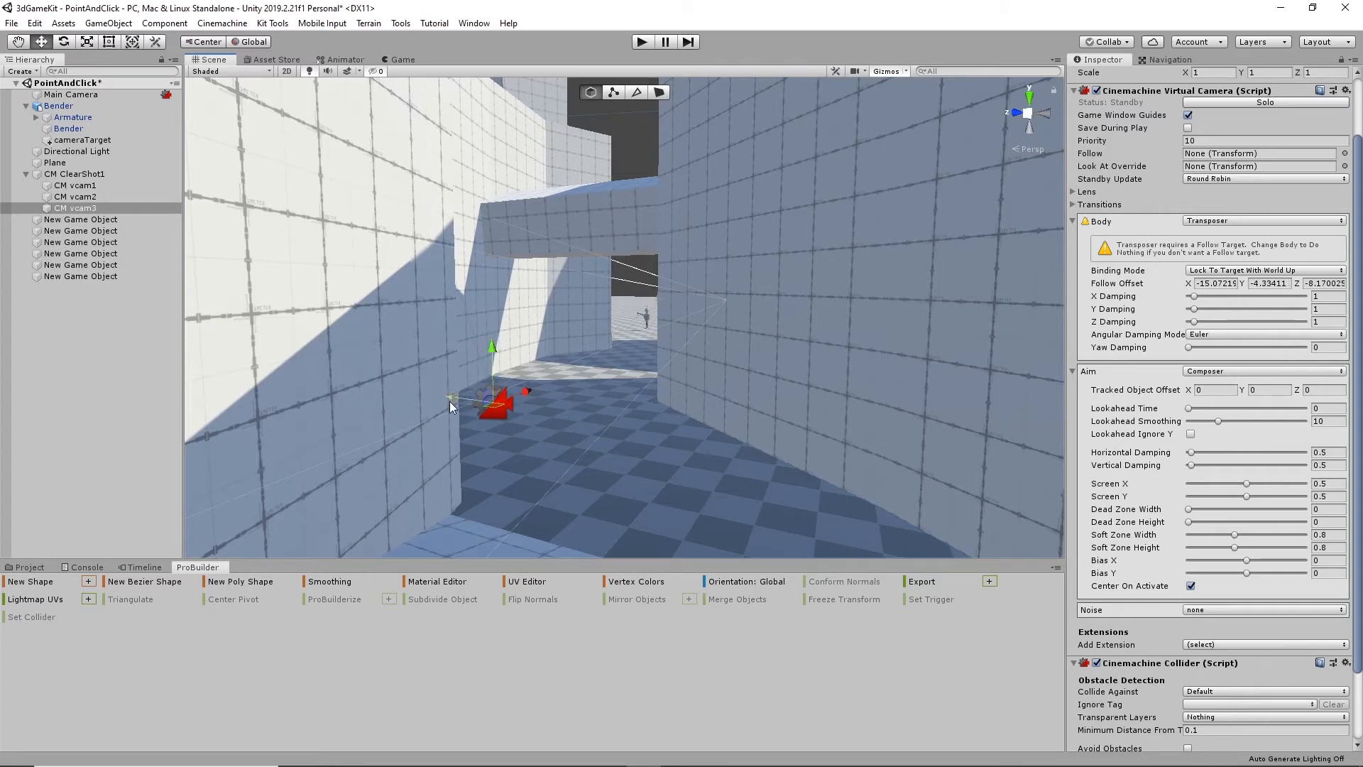
drag(461, 396, 457, 398)
alt+drag(570, 415, 574, 430)
drag(445, 469, 438, 465)
- Add a fourth virtual camera child to CM ClearShot1
alt+drag(454, 326, 634, 375)
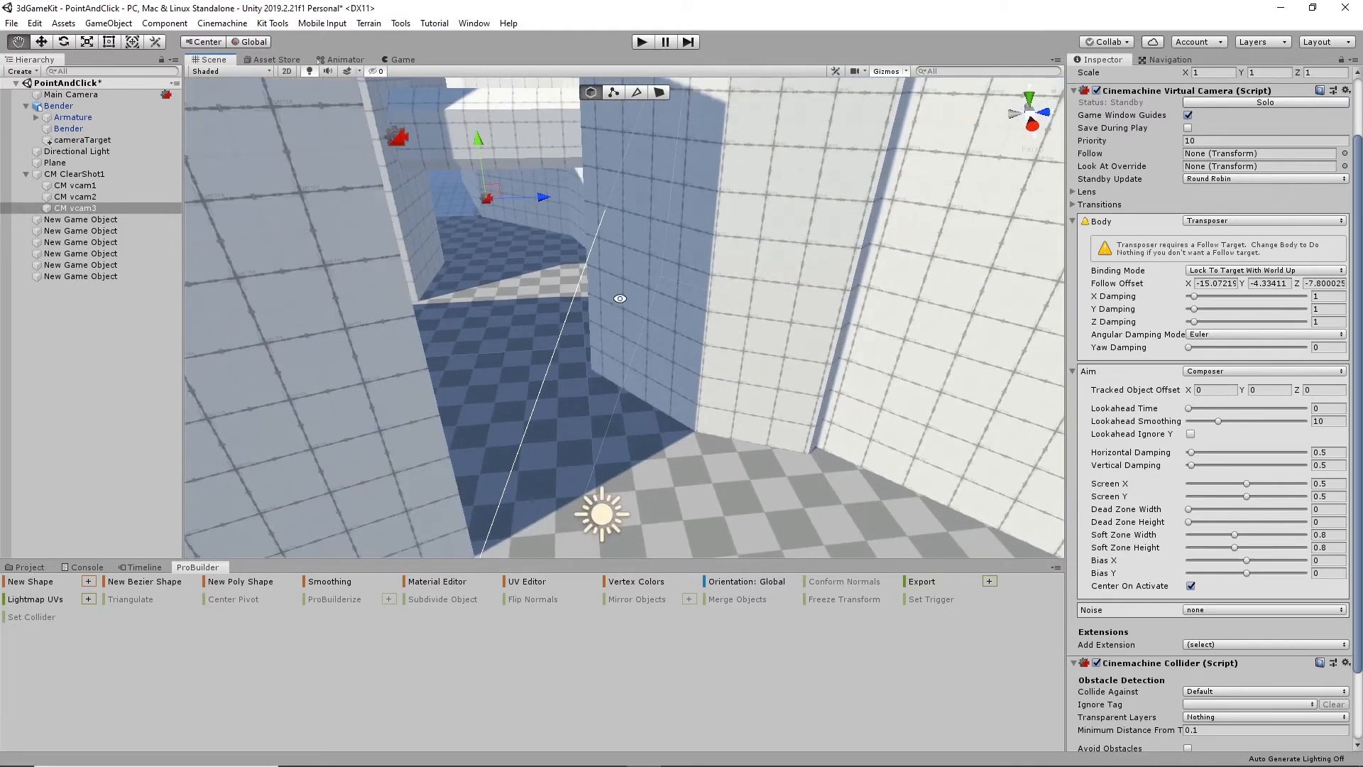
alt+drag(621, 300, 438, 339)
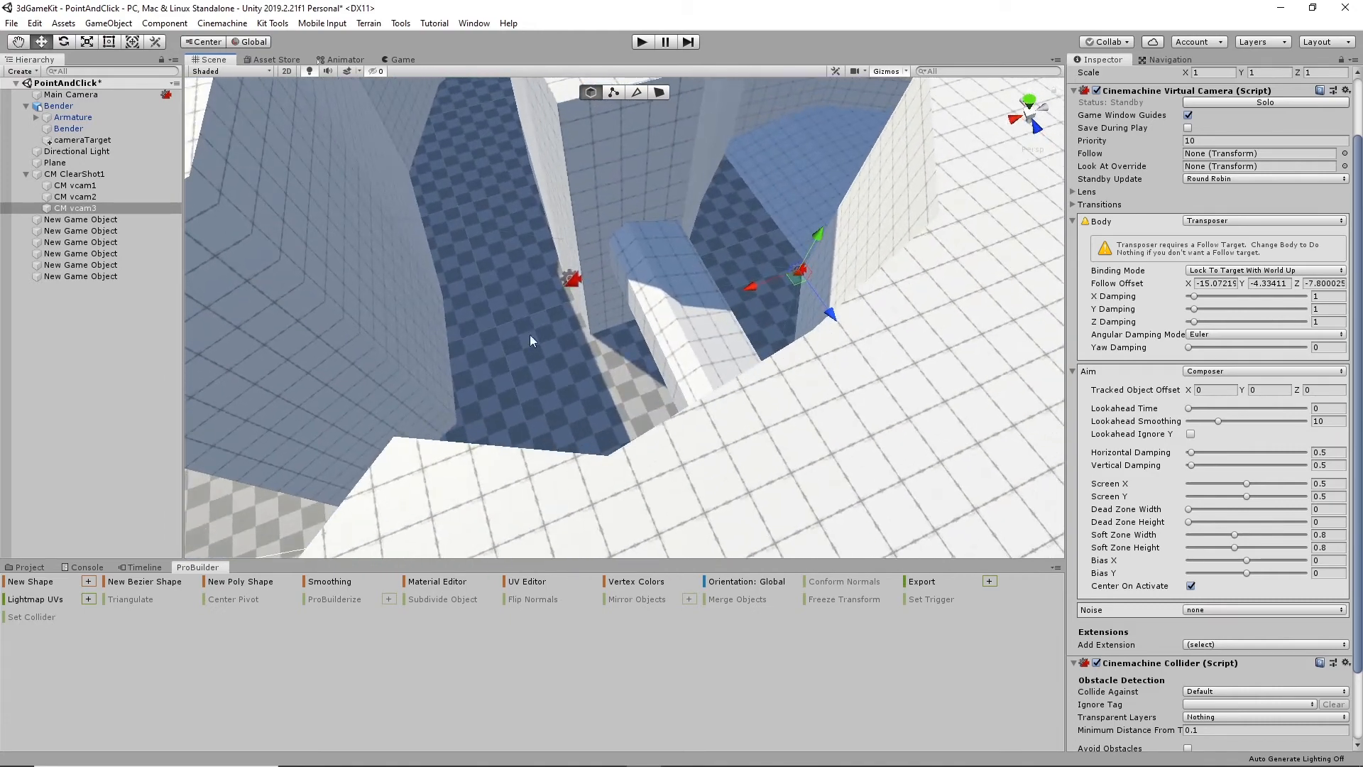
click(86, 178)
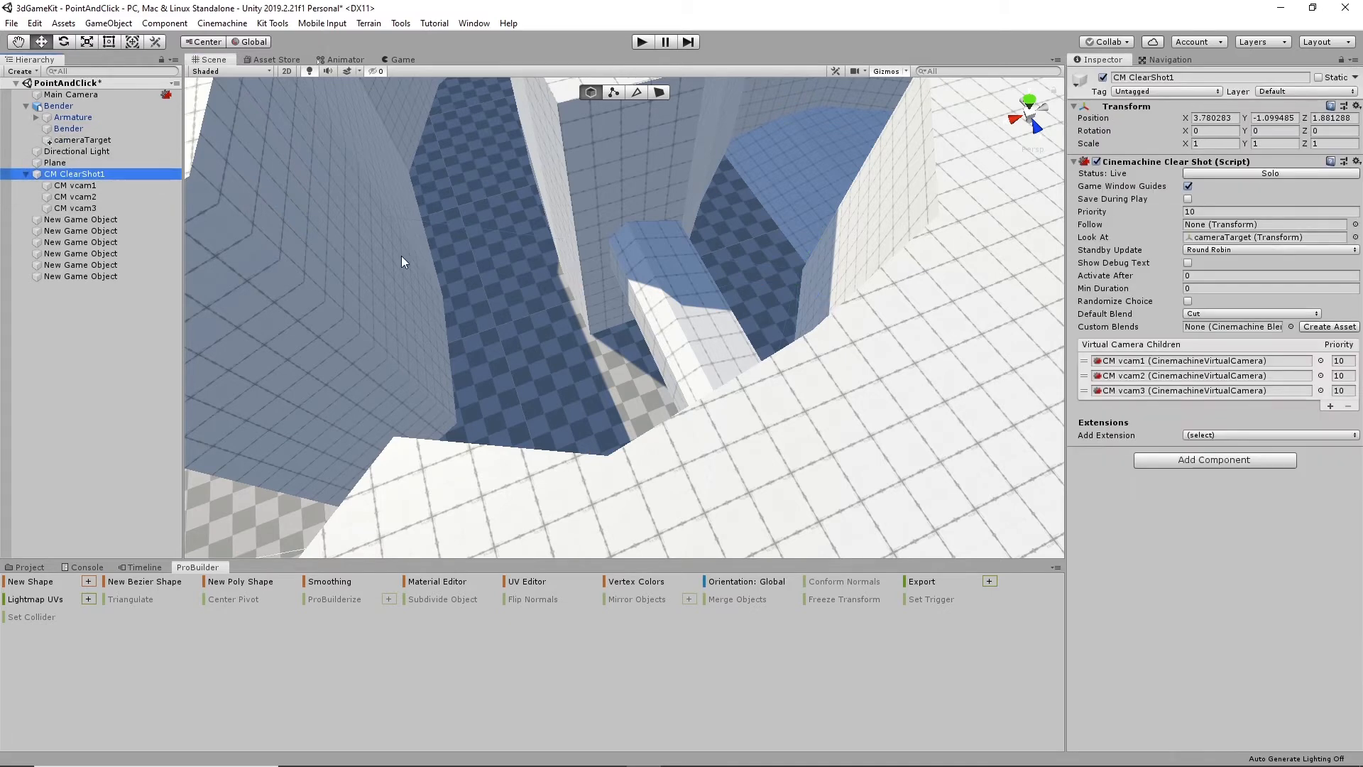
click(1331, 406)
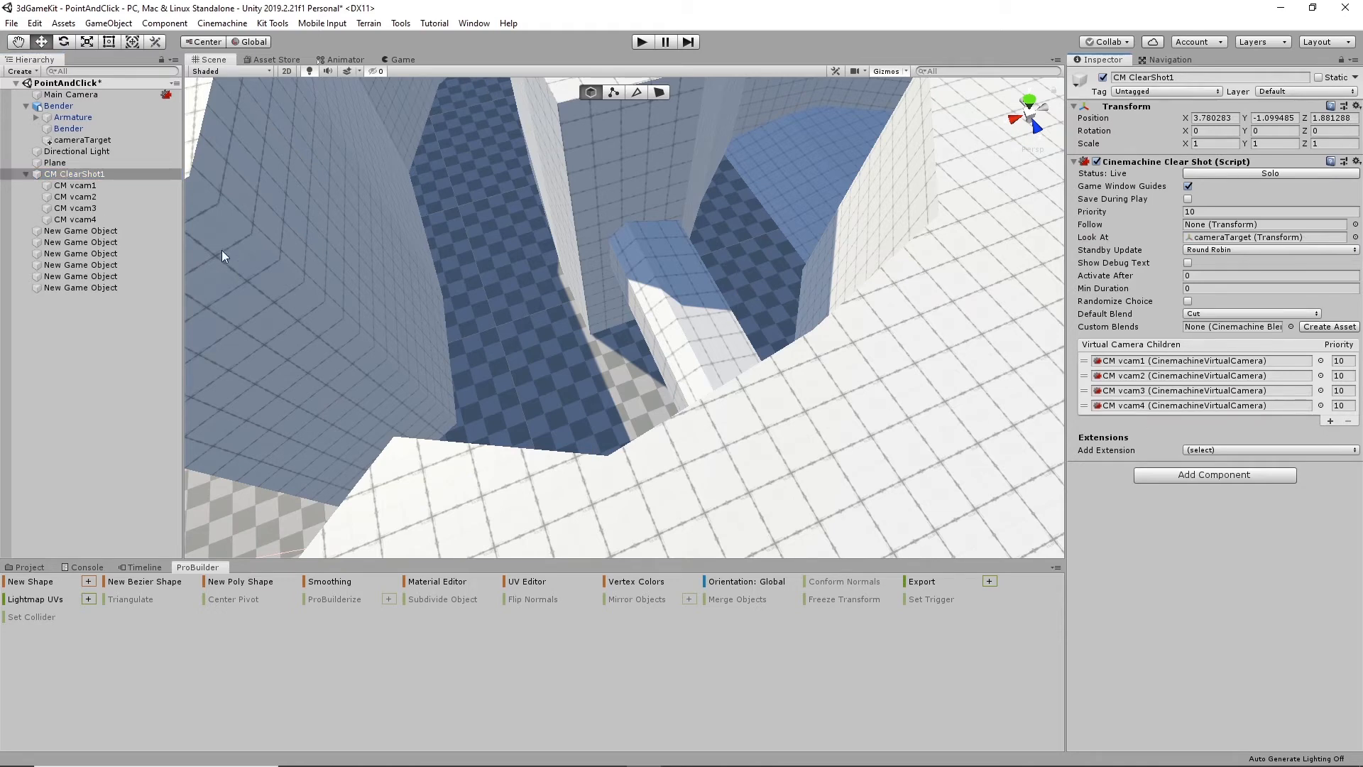
- Position CM vcam4 low beside the corridor wall just inside the gap, at about X -13.13, Y 2.76, Z -12.75
click(74, 219)
alt+drag(523, 331, 527, 364)
drag(574, 409, 665, 355)
scroll(663, 351, up, 5)
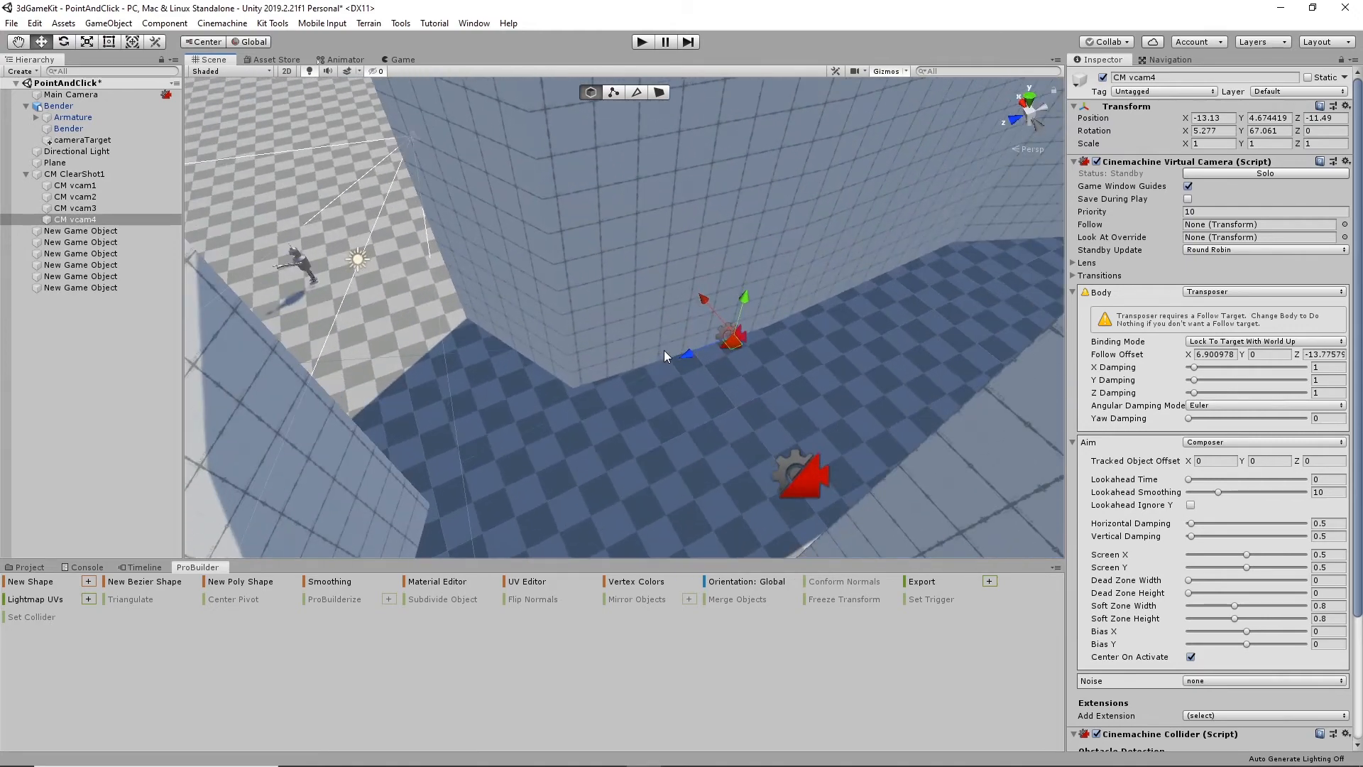
alt+drag(671, 489, 833, 350)
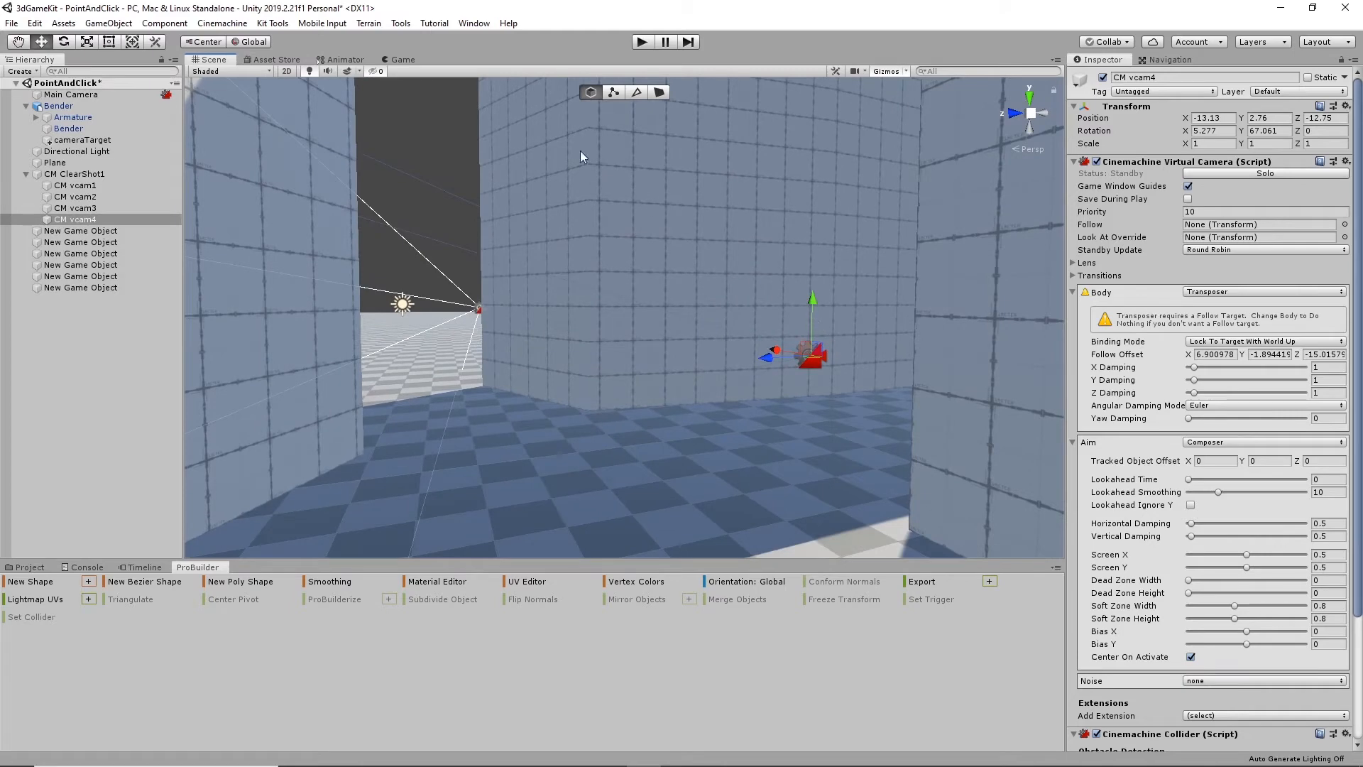
- Play the scene with CM vcam4 in the rig, walk the robot through the gap into the shaded corridor, and stop playback
click(643, 43)
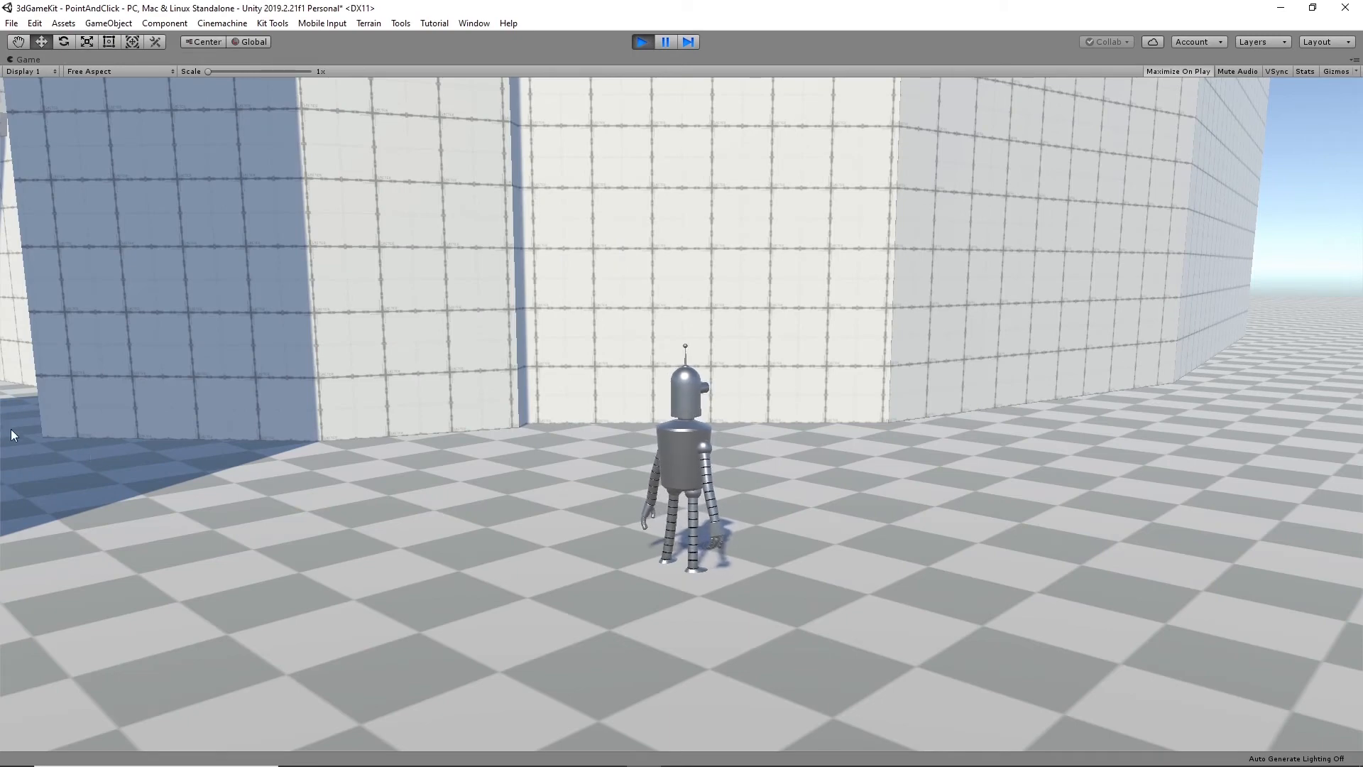
click(28, 481)
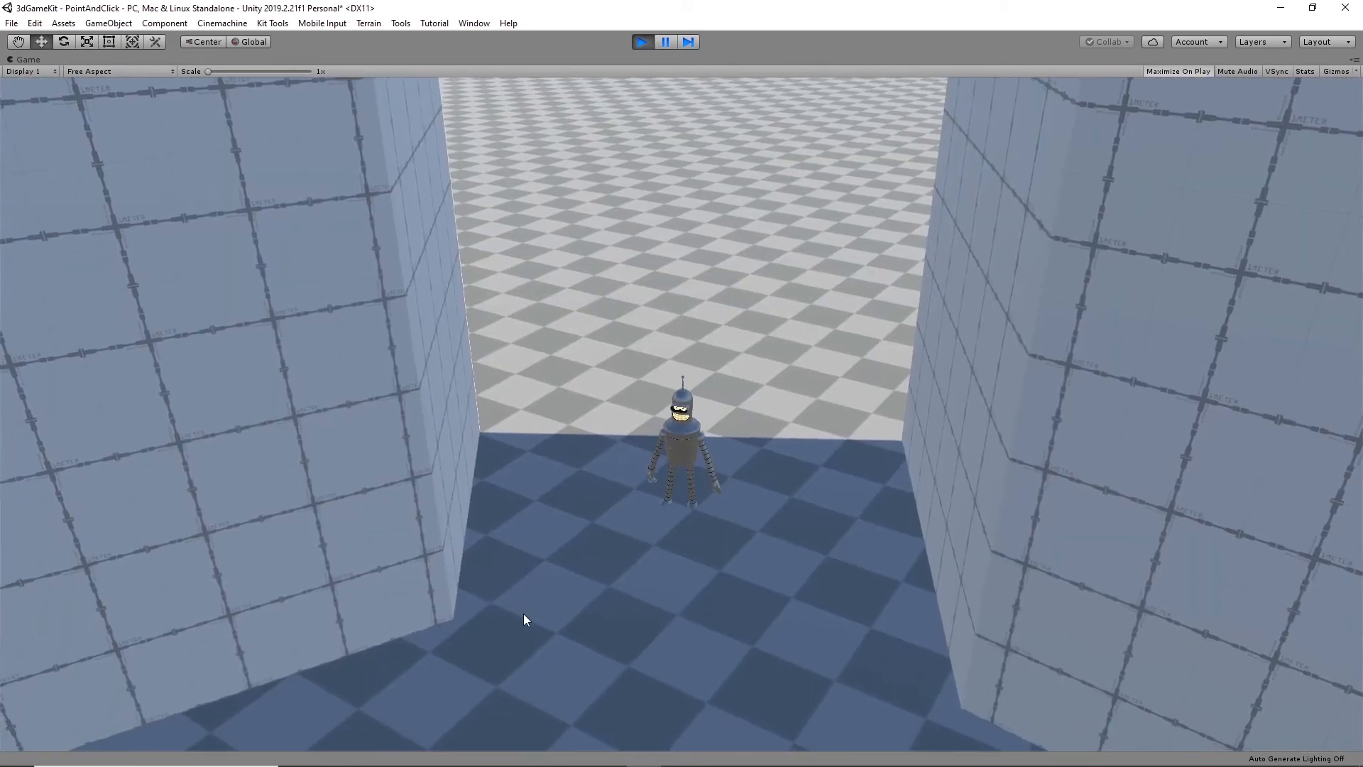
click(470, 680)
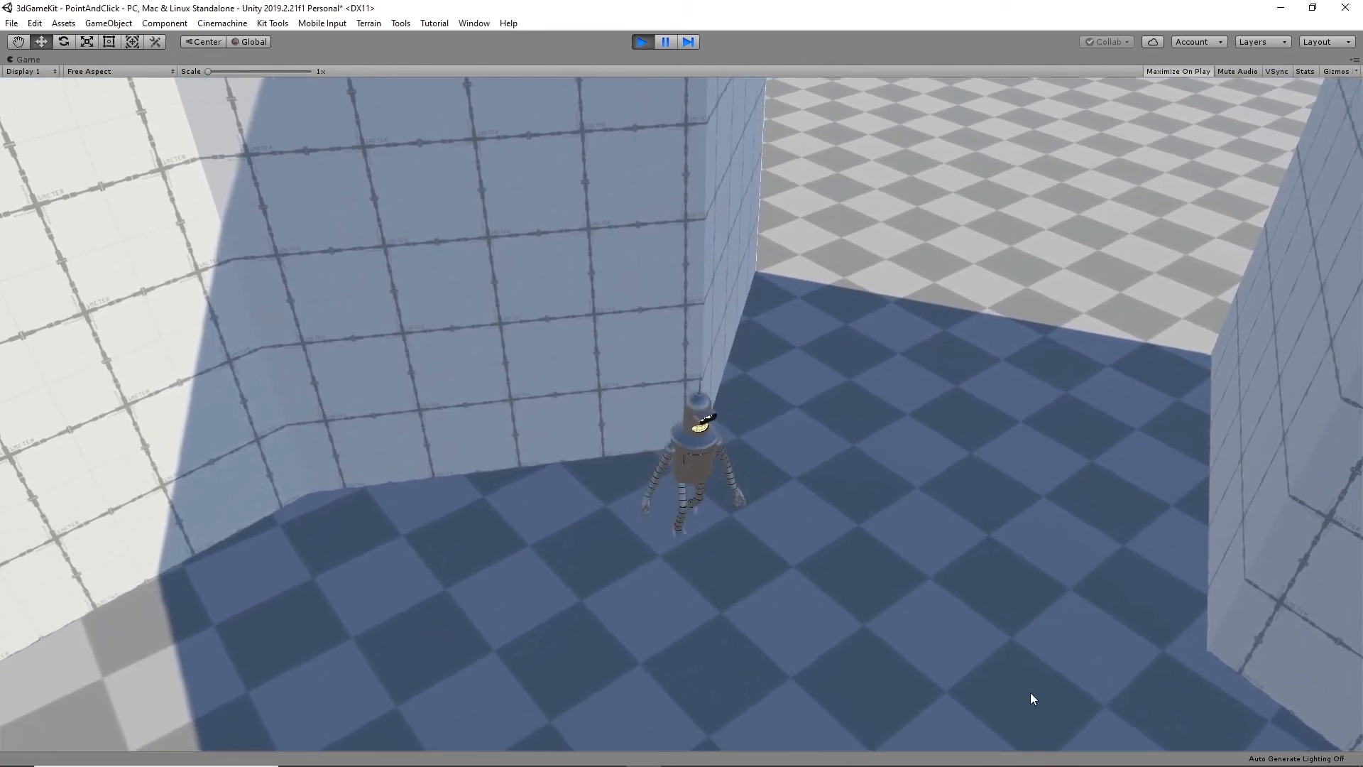
click(1032, 699)
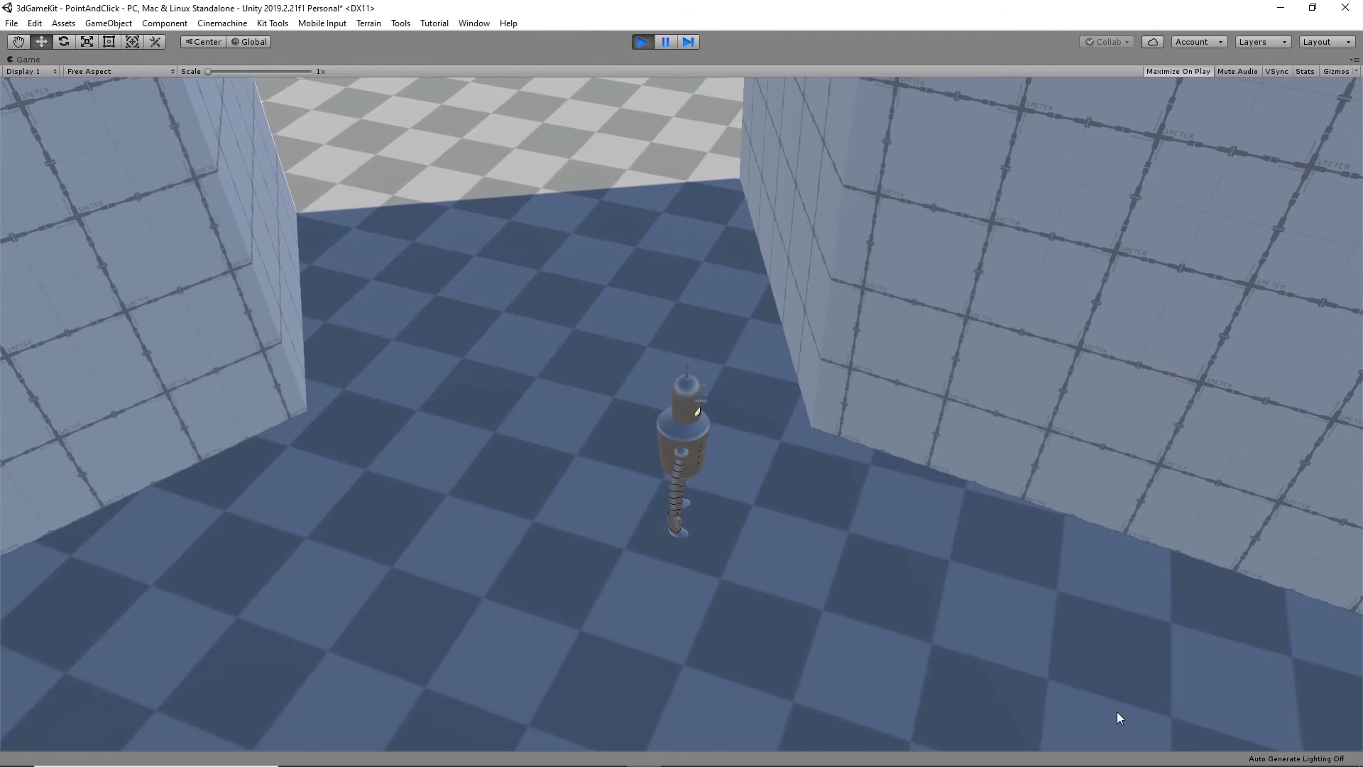
click(1118, 711)
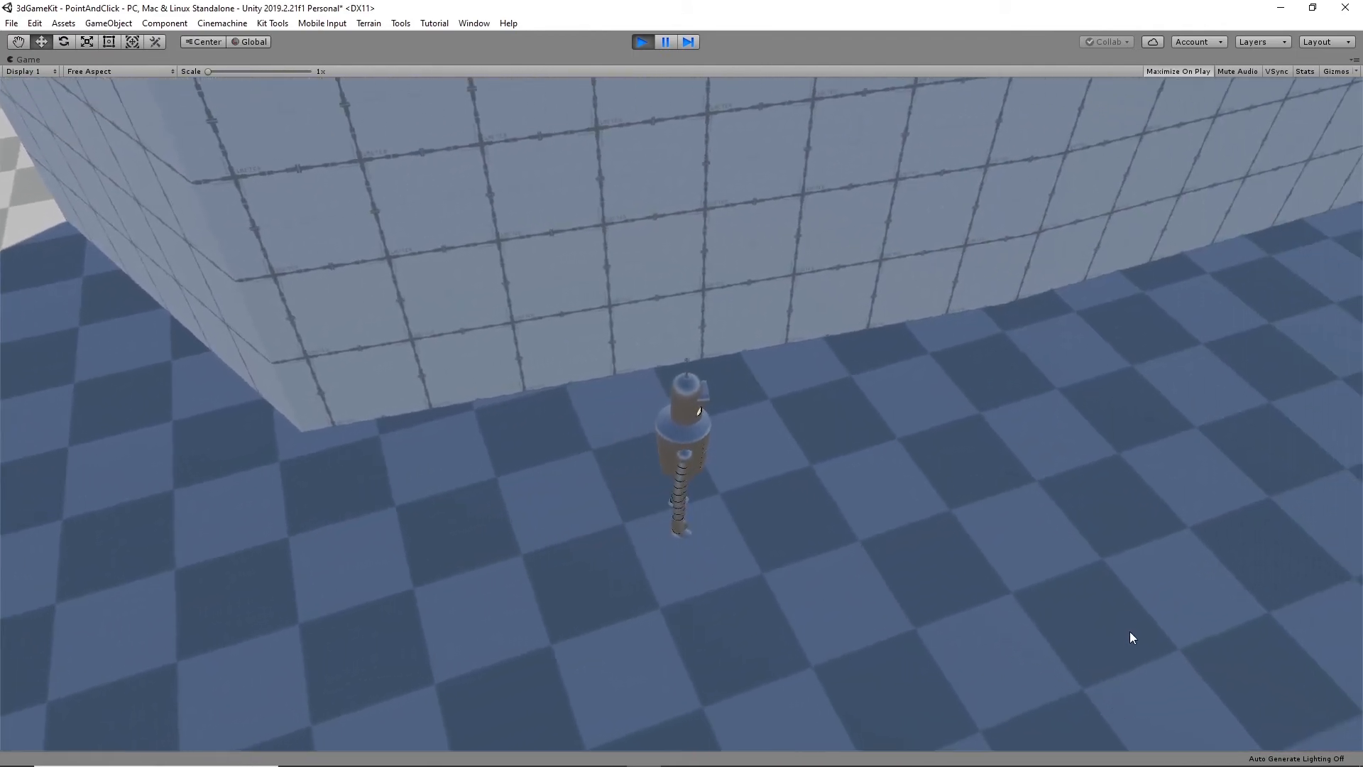
click(1130, 637)
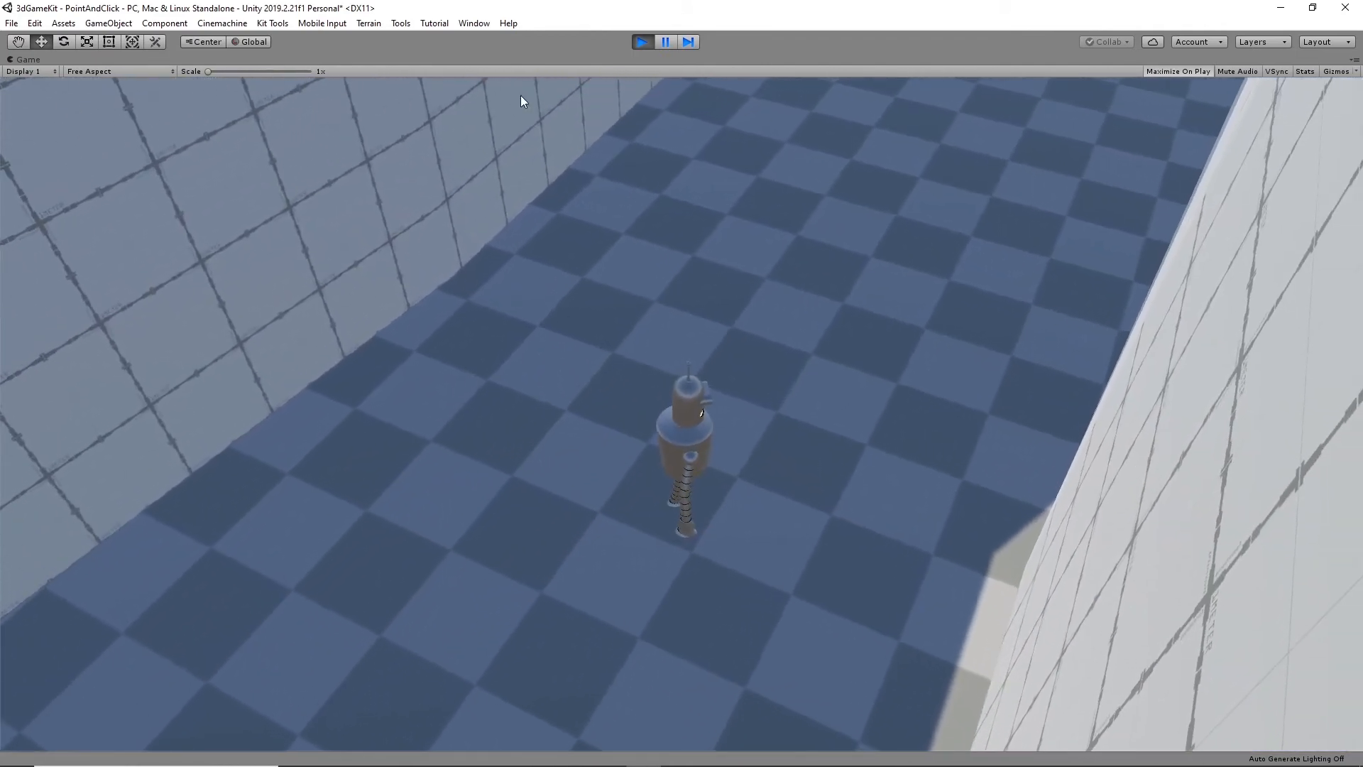
click(642, 42)
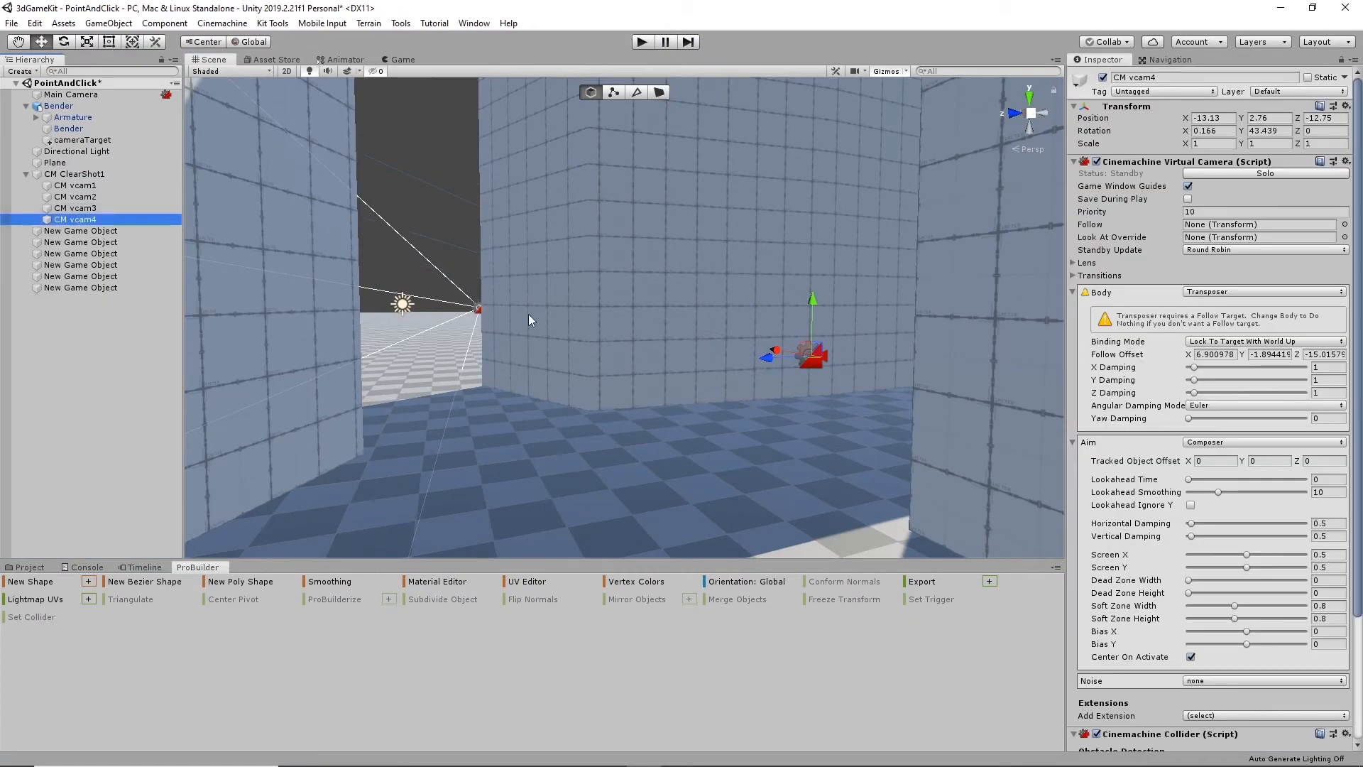
- Add the Environment layer to Collide Against in CM vcam4's Cinemachine Collider and enable Avoid Obstacles
scroll(1238, 599, down, 5)
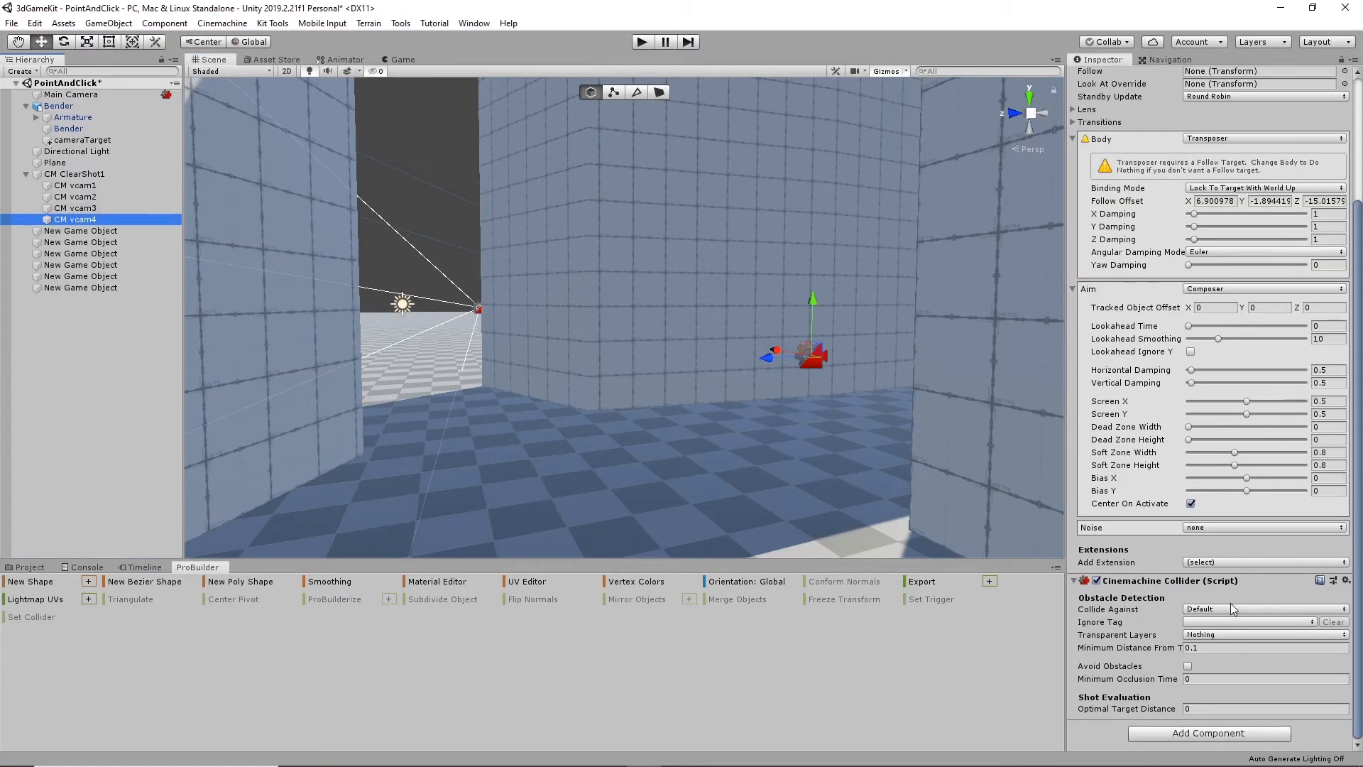
click(1211, 609)
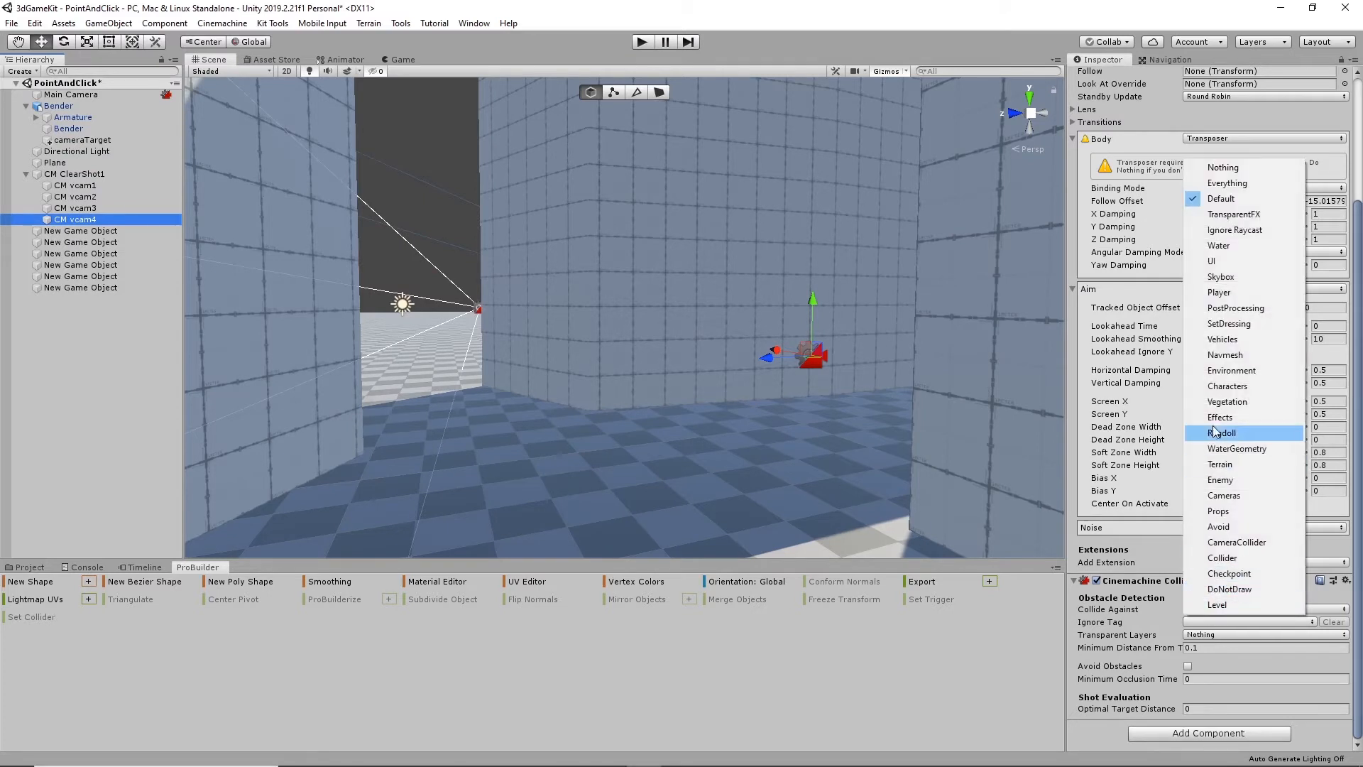
click(1237, 373)
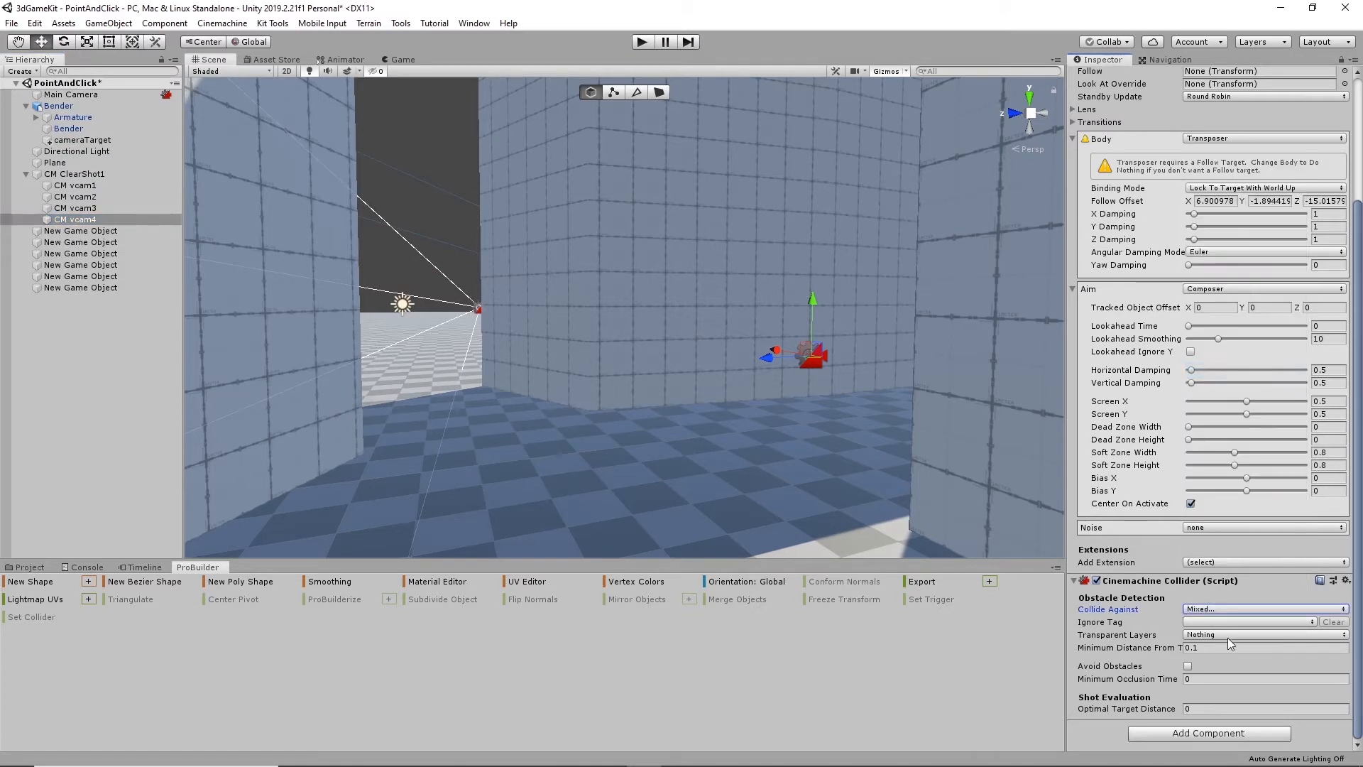
click(1188, 665)
- Add the Environment layer to Collide Against in CM vcam3's Cinemachine Collider and enable Avoid Obstacles
click(74, 208)
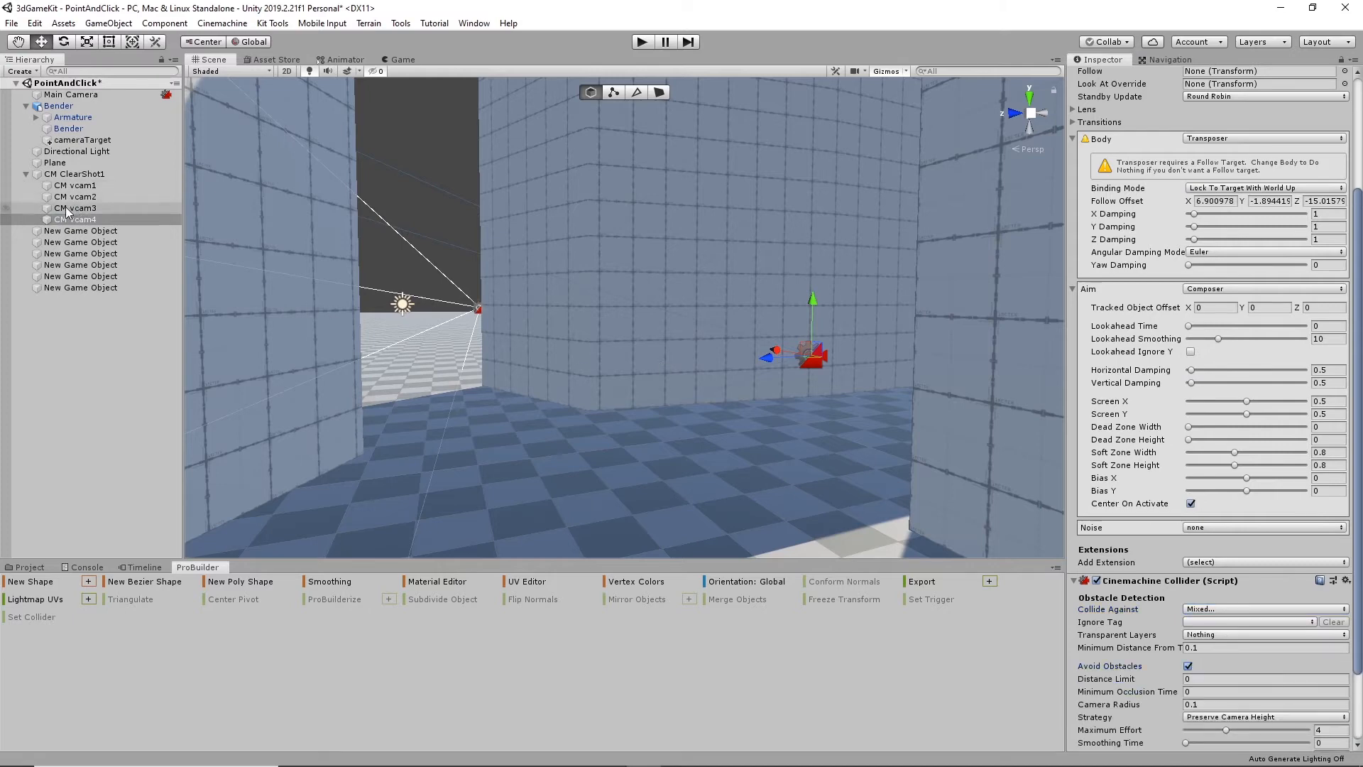
click(1215, 609)
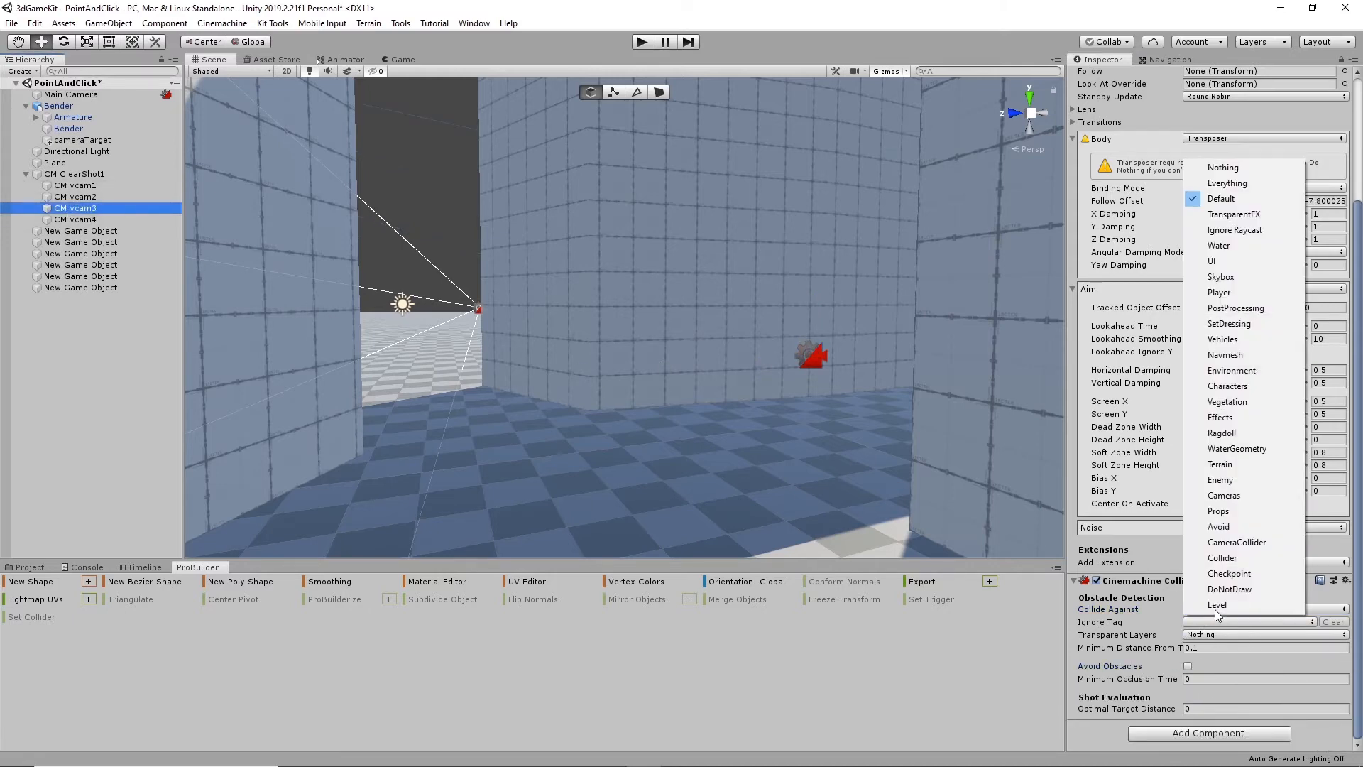
click(1245, 371)
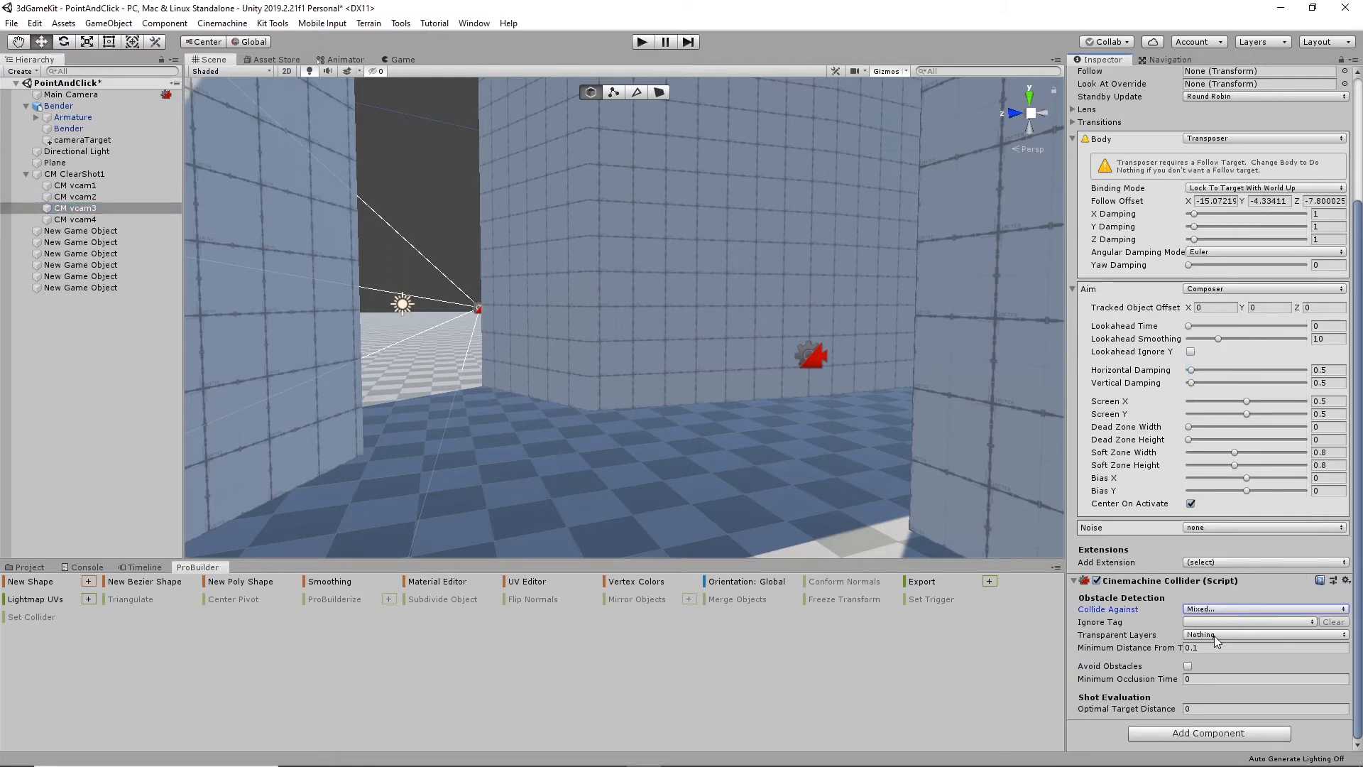
click(1188, 667)
click(81, 201)
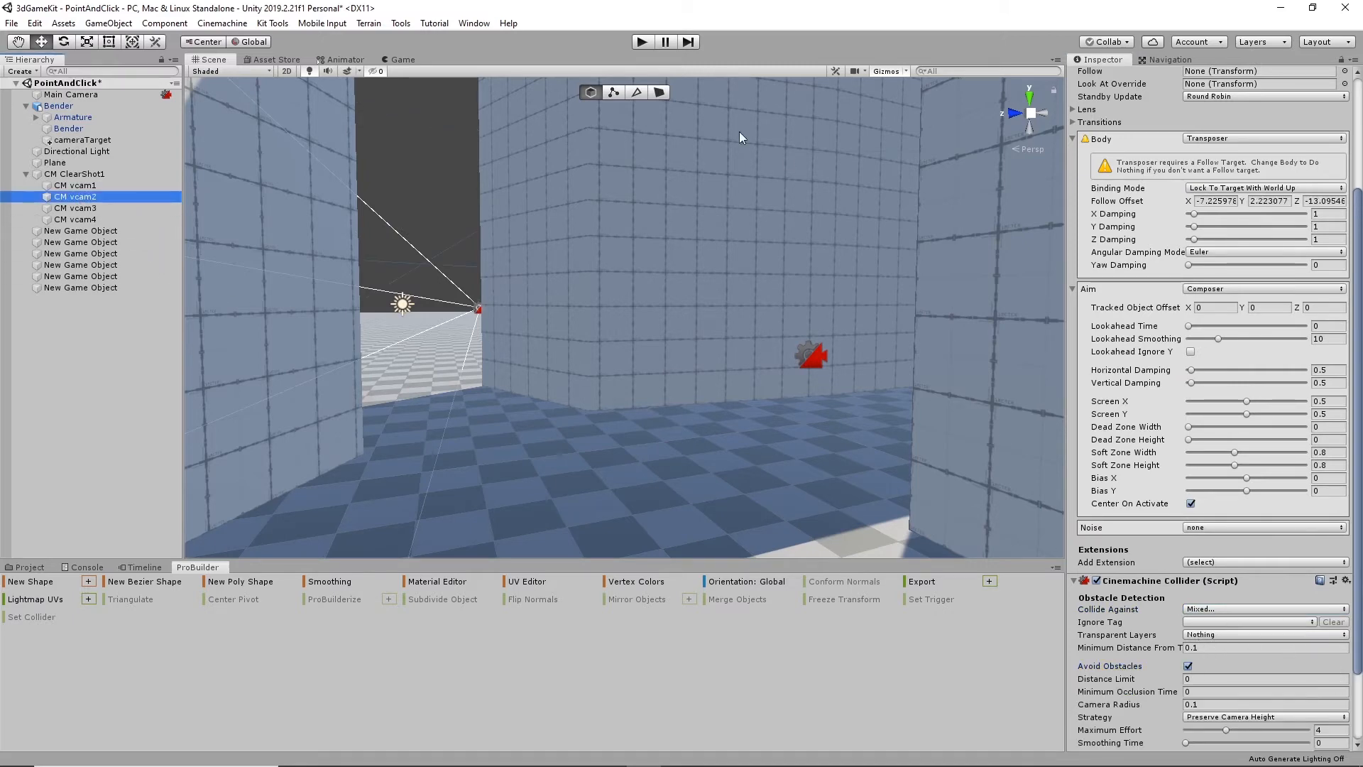
- Play the scene with Avoid Obstacles enabled, walk the robot through the gap and along the shaded corridor, and stop playback
click(642, 41)
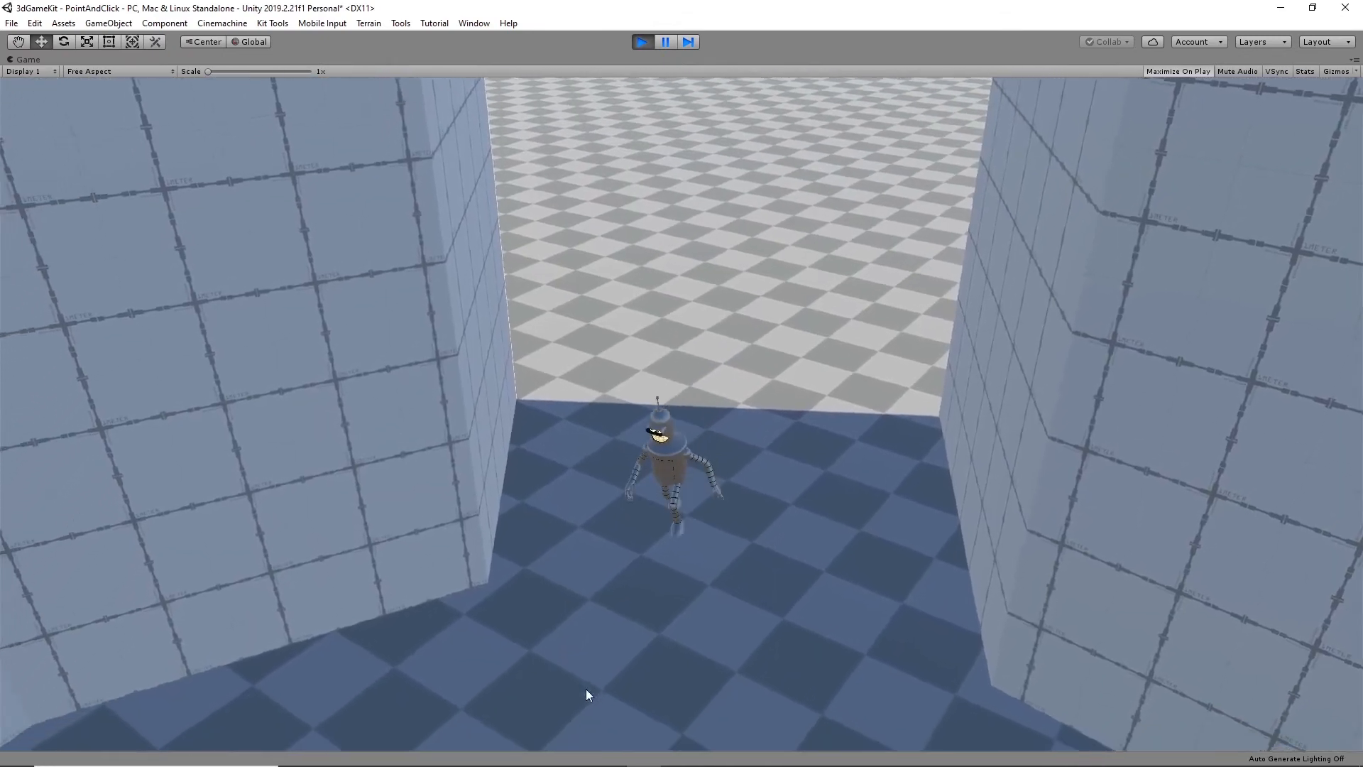
click(258, 653)
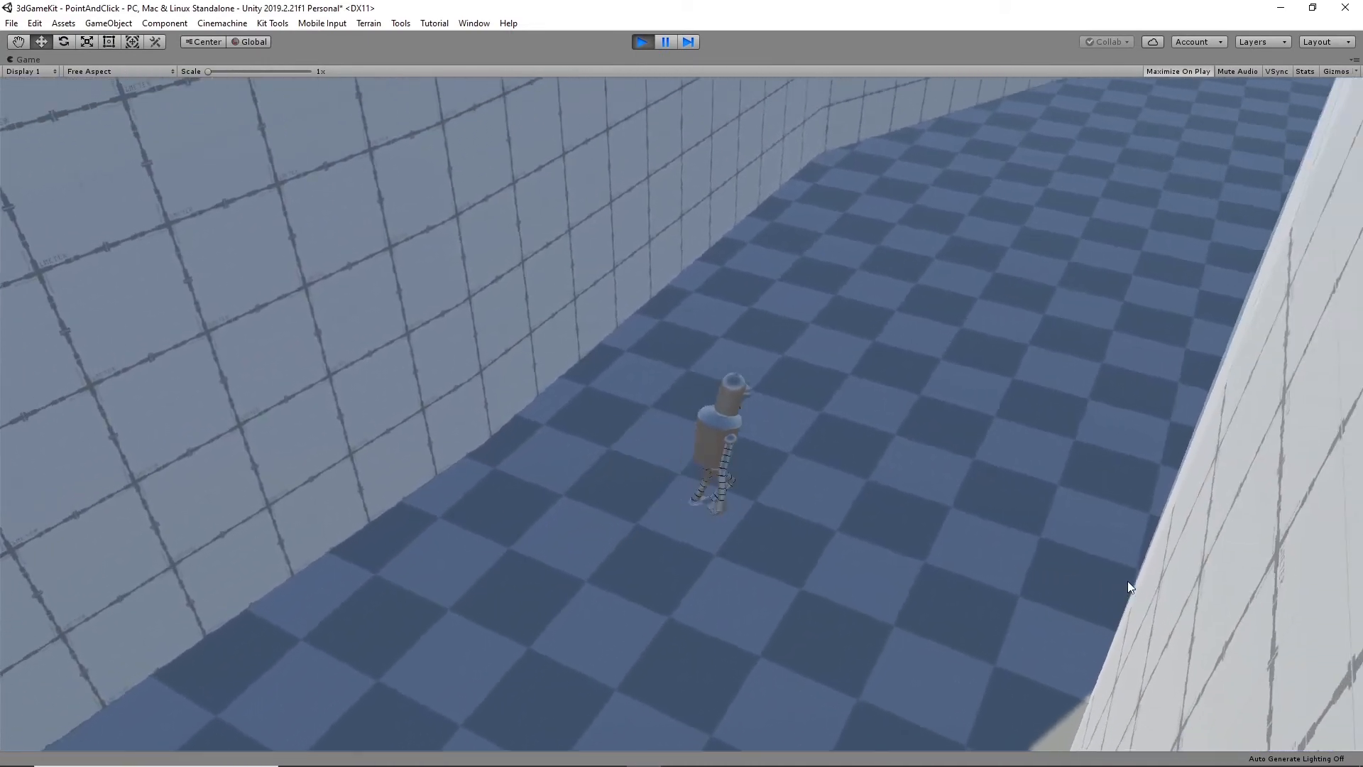
click(849, 386)
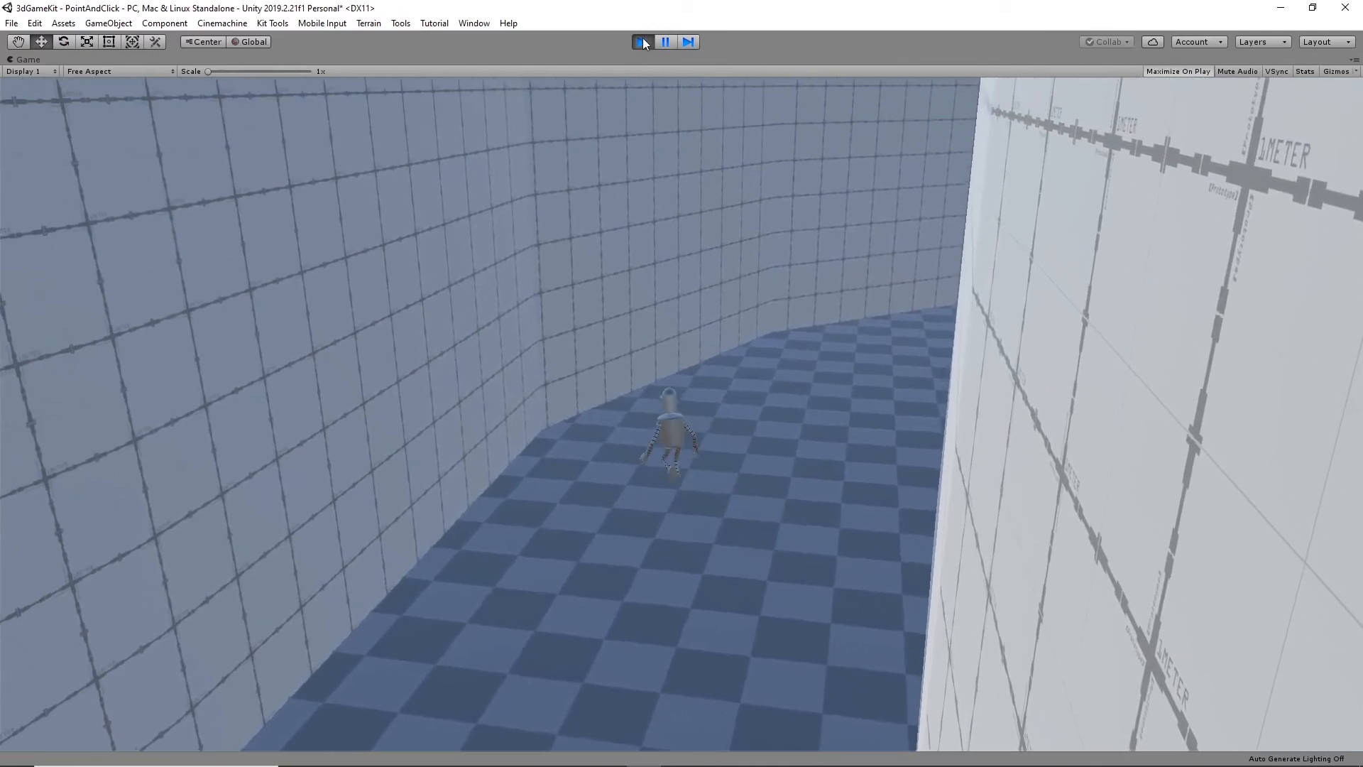
click(642, 42)
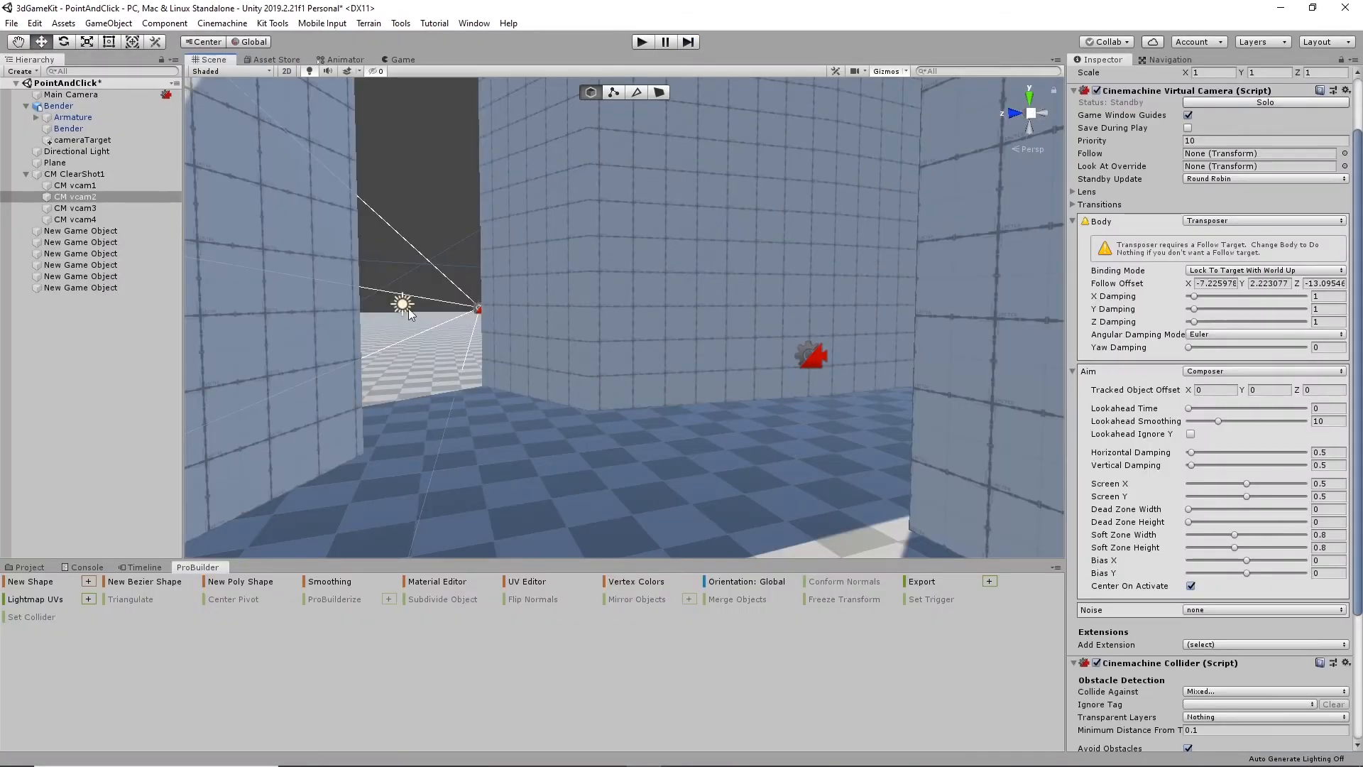
- Set CM vcam4's Look At Override to the cameraTarget transform
click(69, 220)
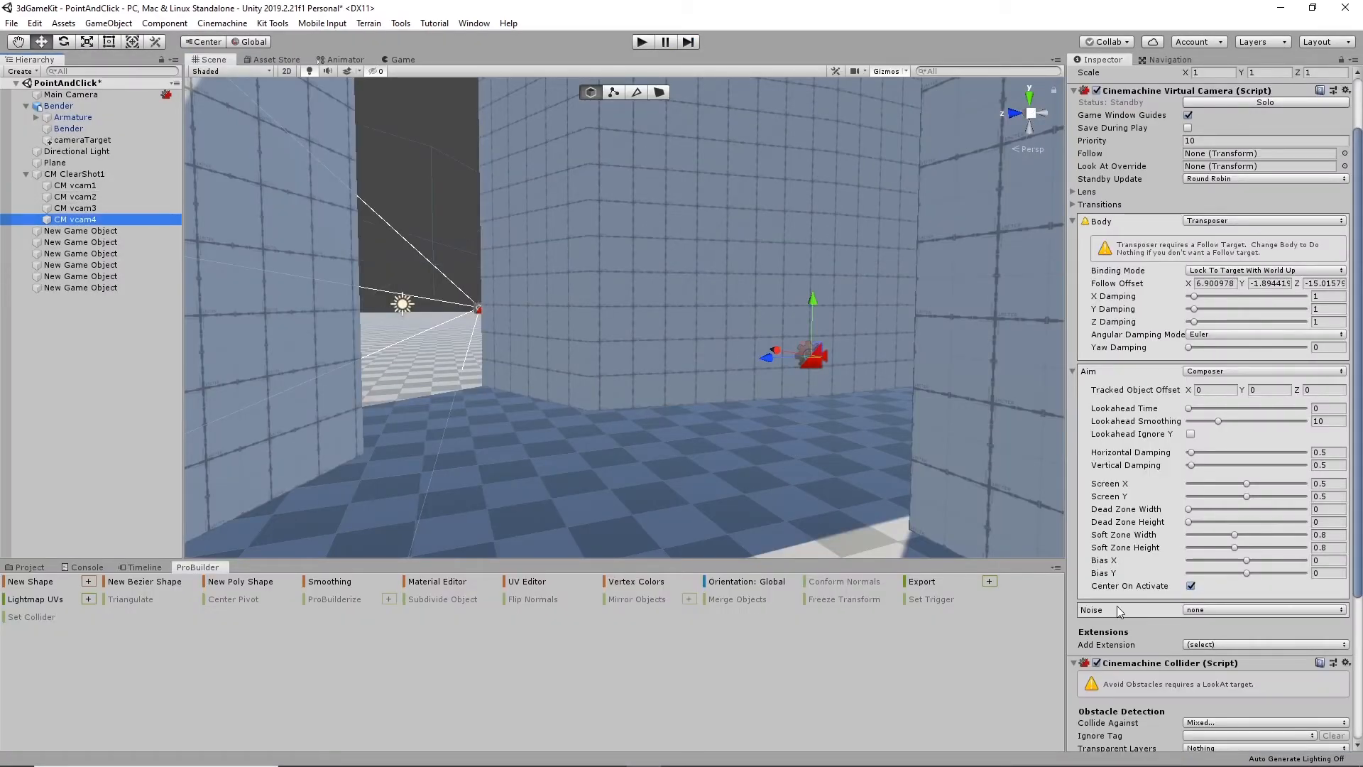
scroll(1117, 606, down, 5)
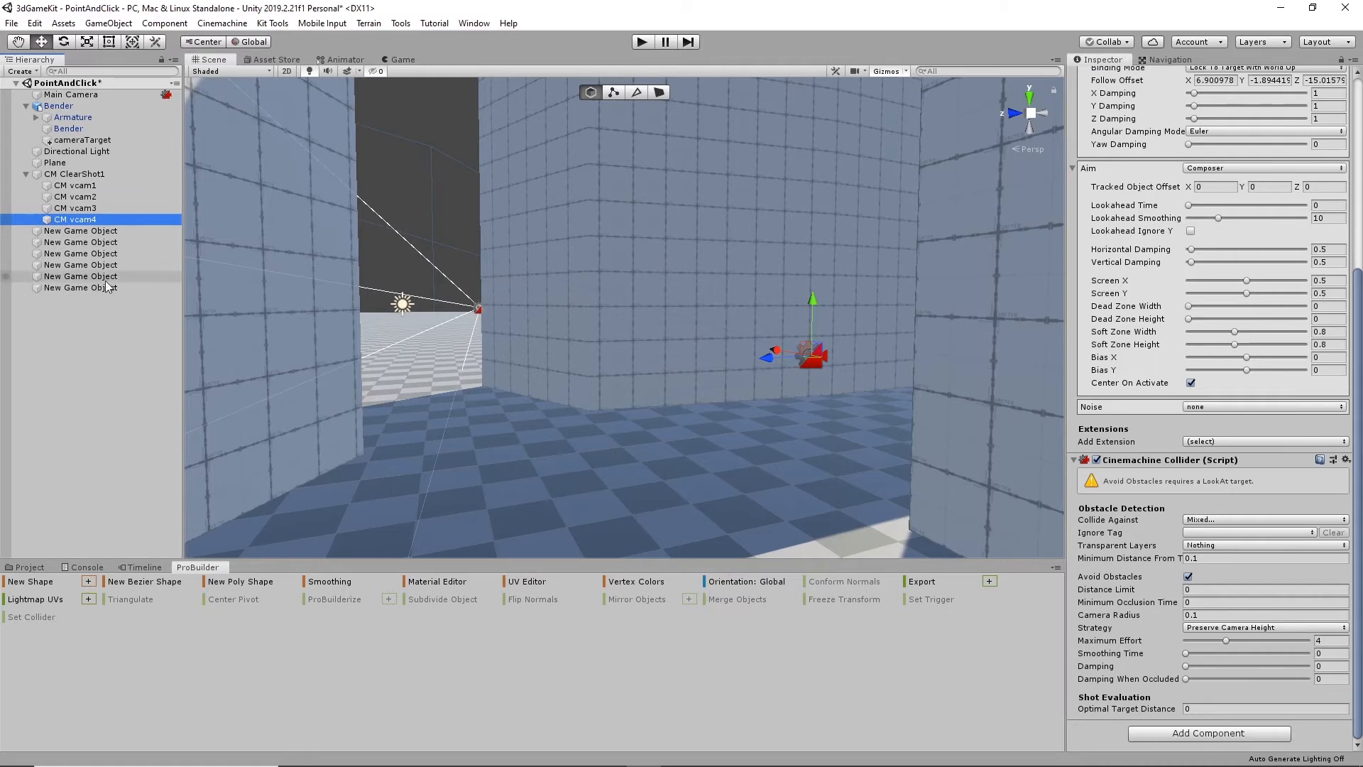
click(74, 174)
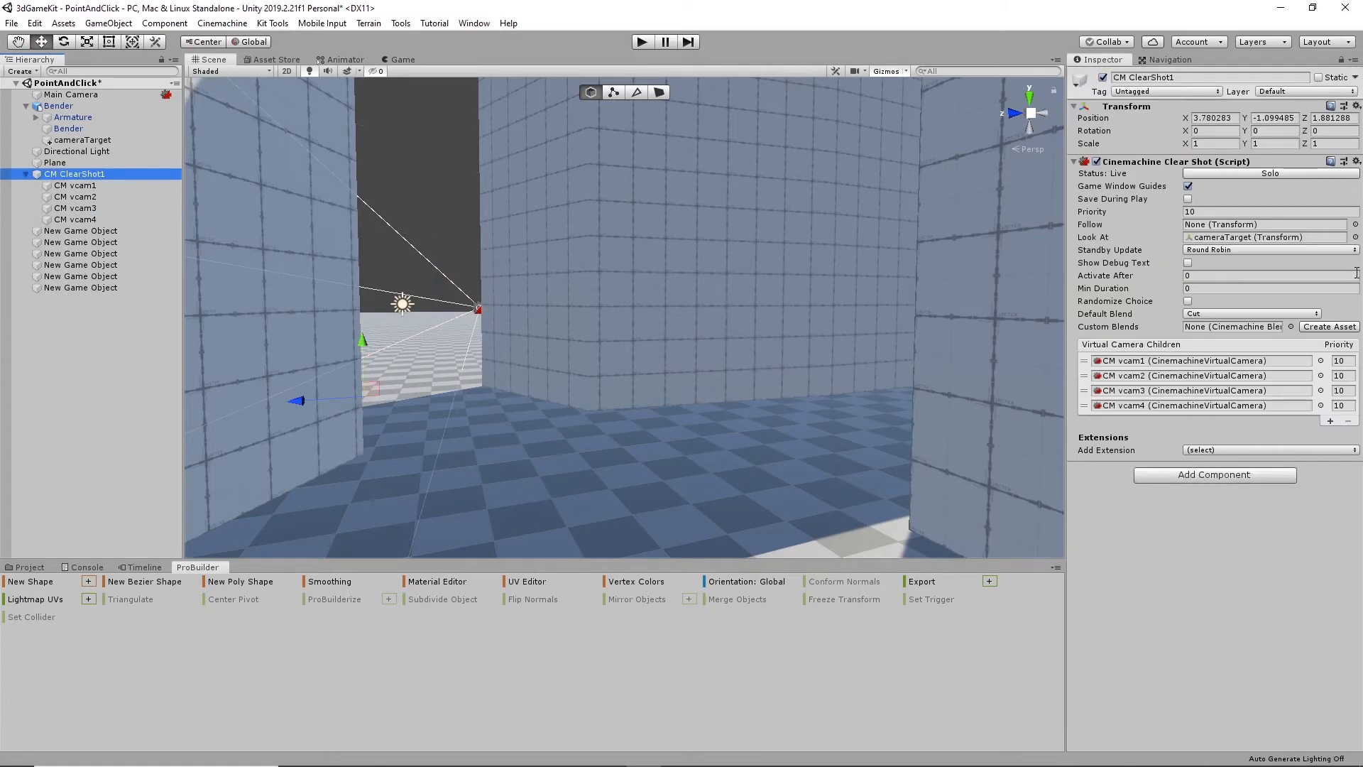
click(74, 220)
scroll(1235, 556, down, 5)
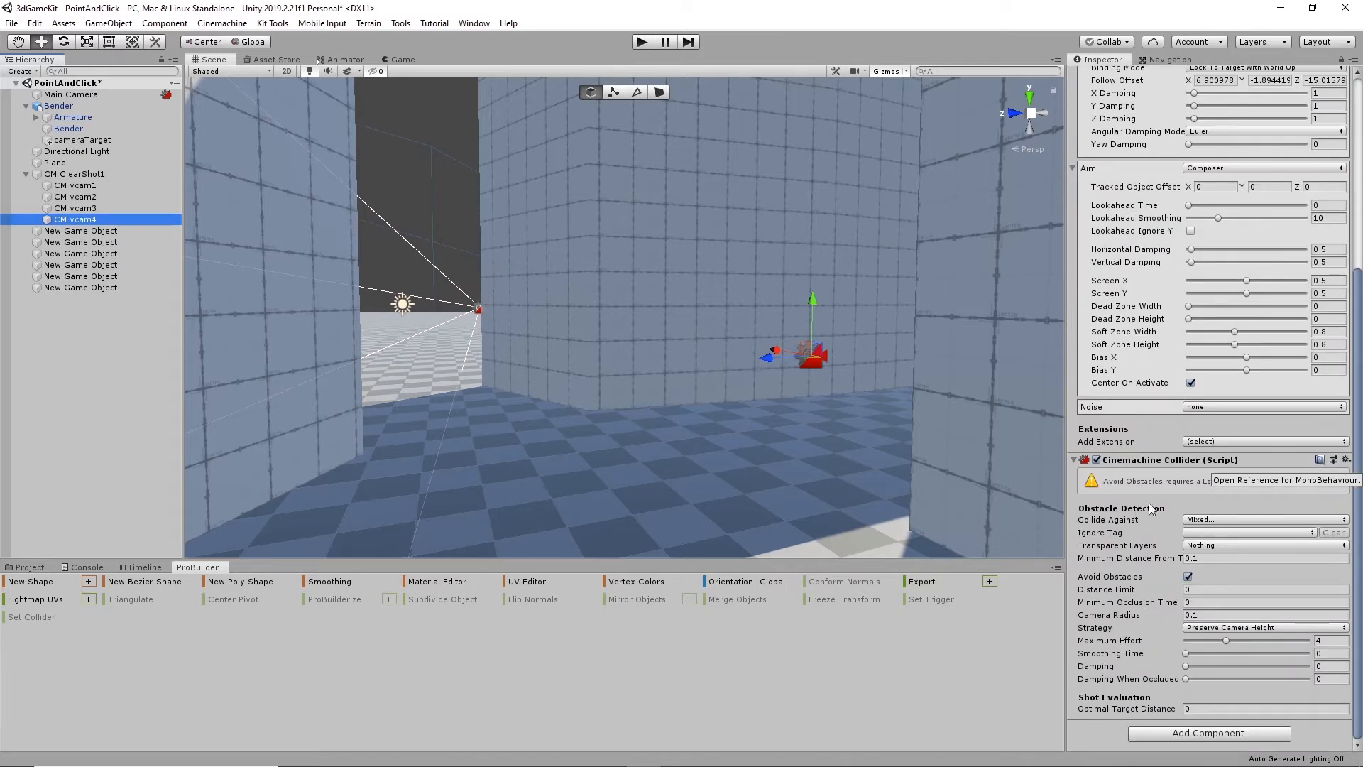
scroll(1263, 424, up, 5)
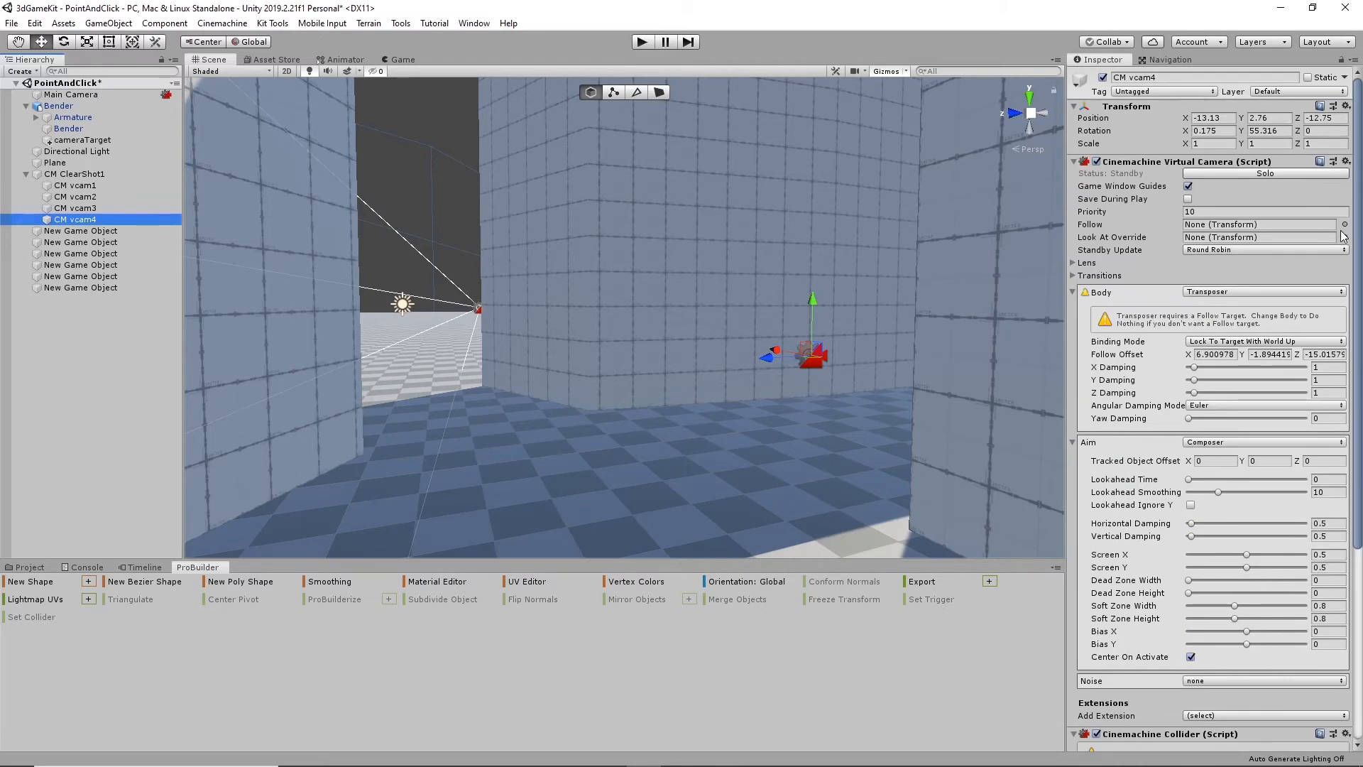
click(1344, 237)
scroll(979, 409, down, 3)
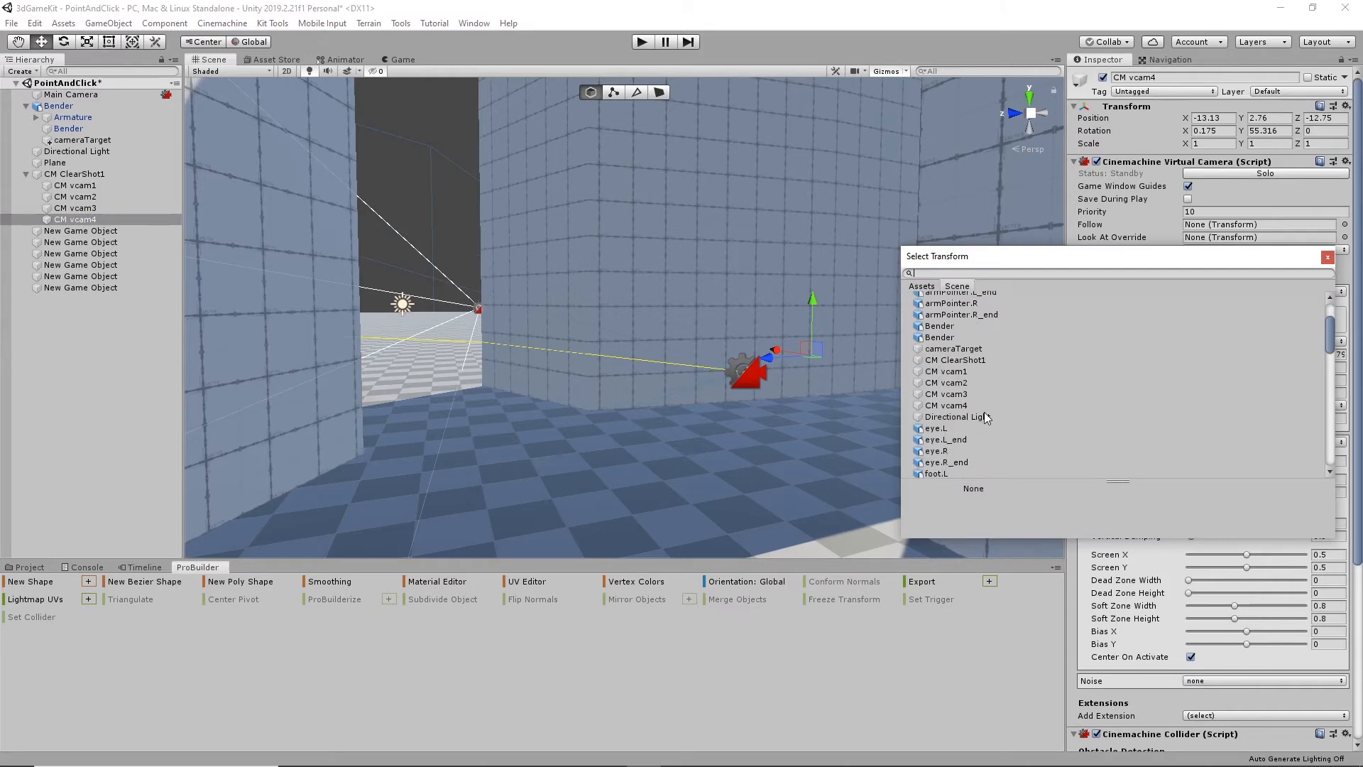
click(972, 349)
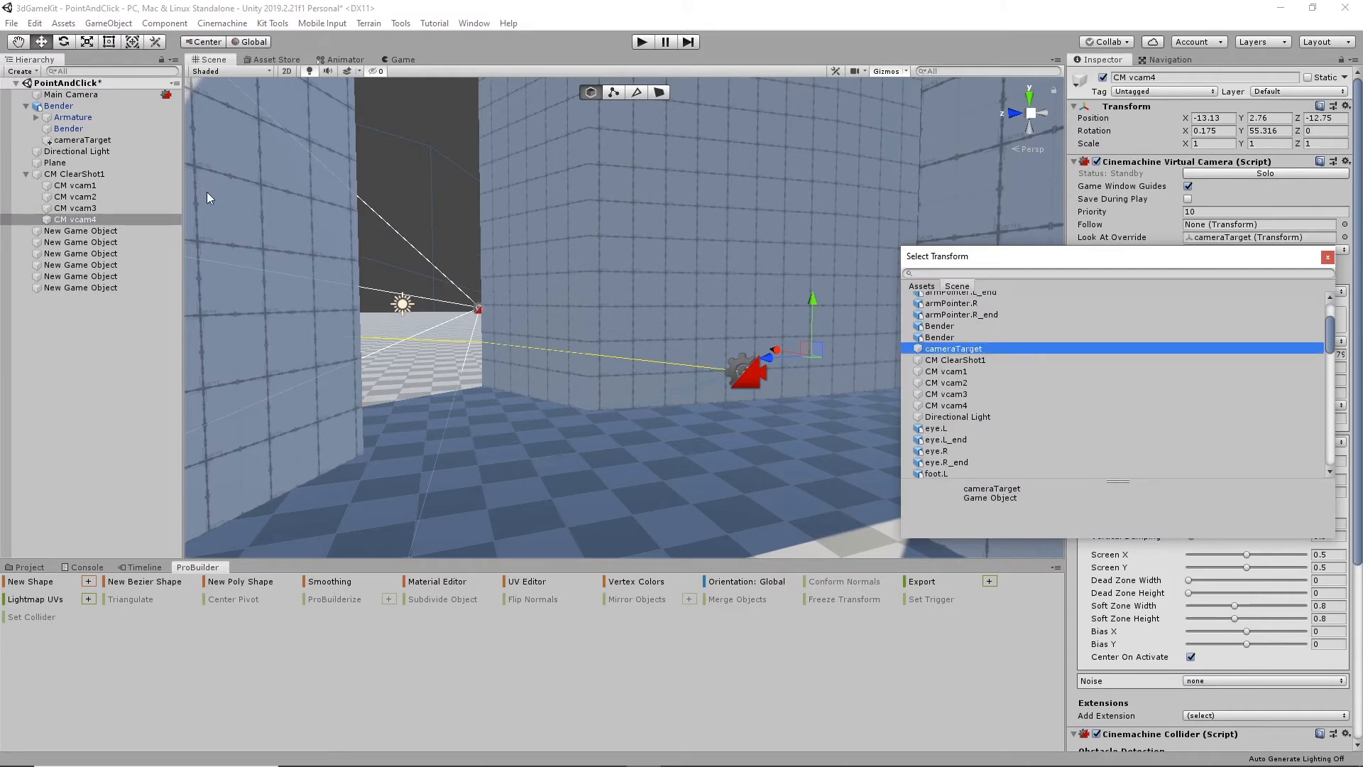
click(96, 219)
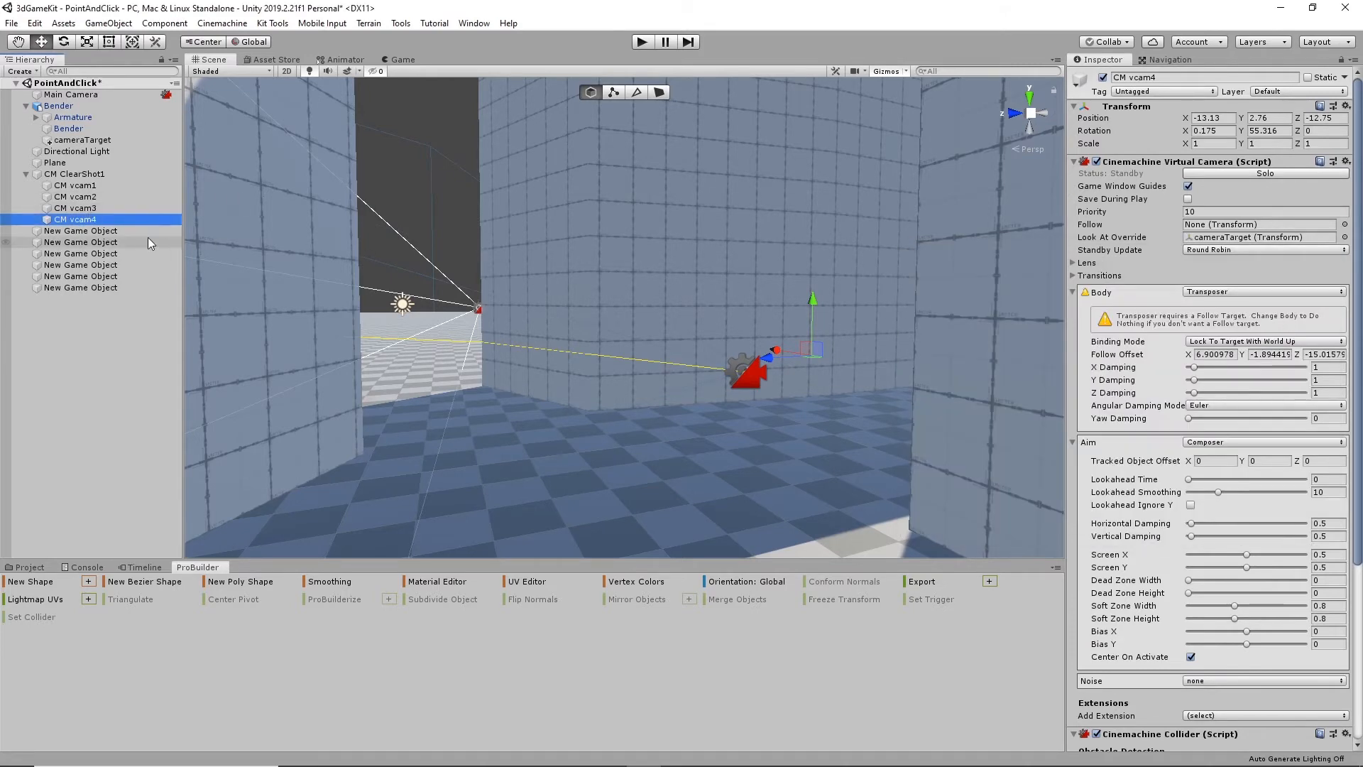
- Set CM vcam3's Look At Override to the cameraTarget transform
key(Up)
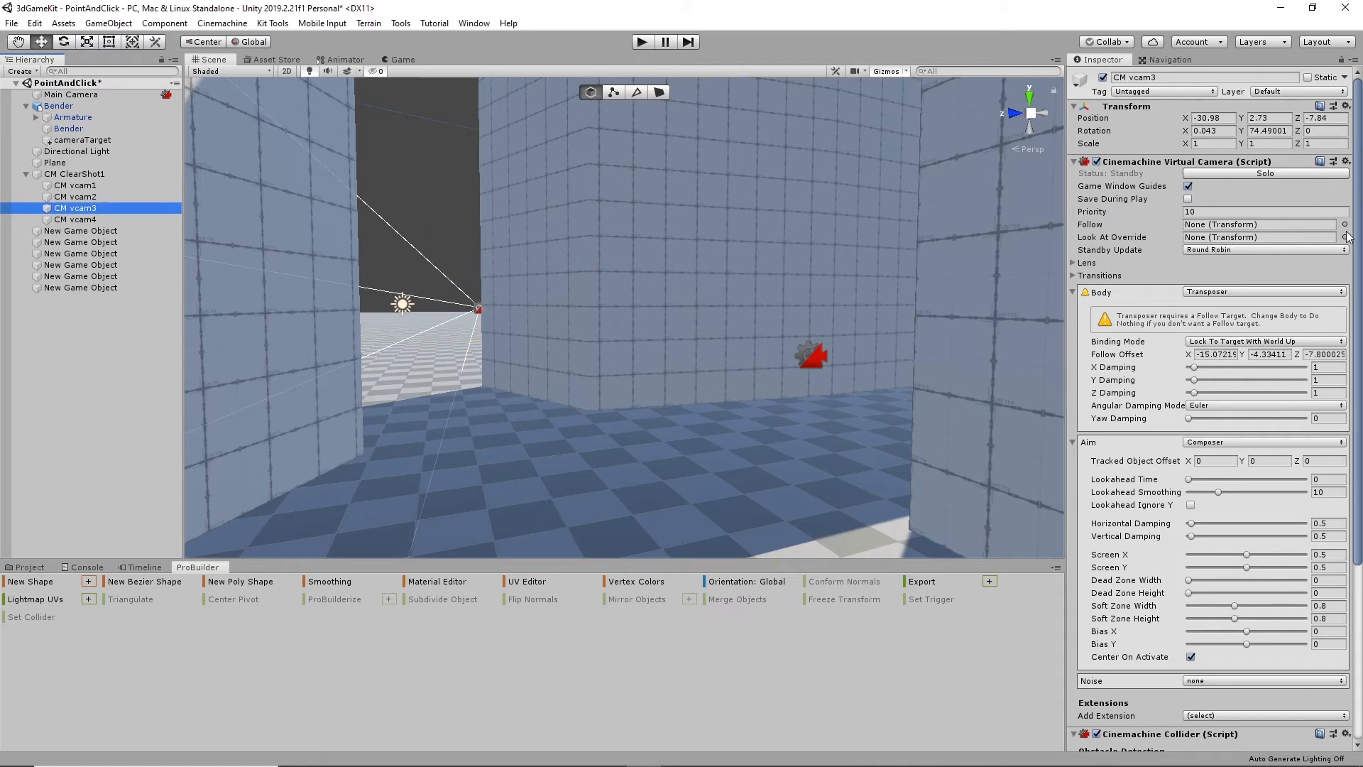
click(1345, 237)
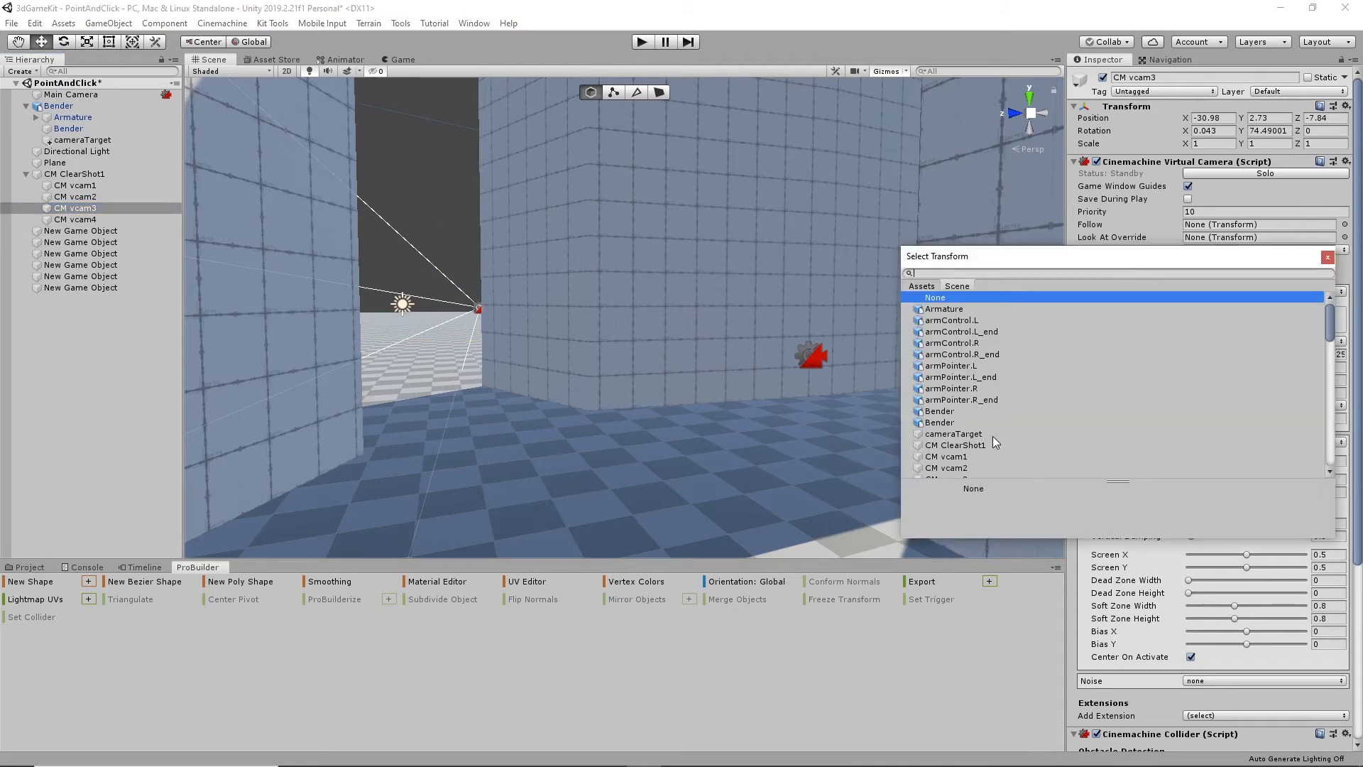
click(969, 435)
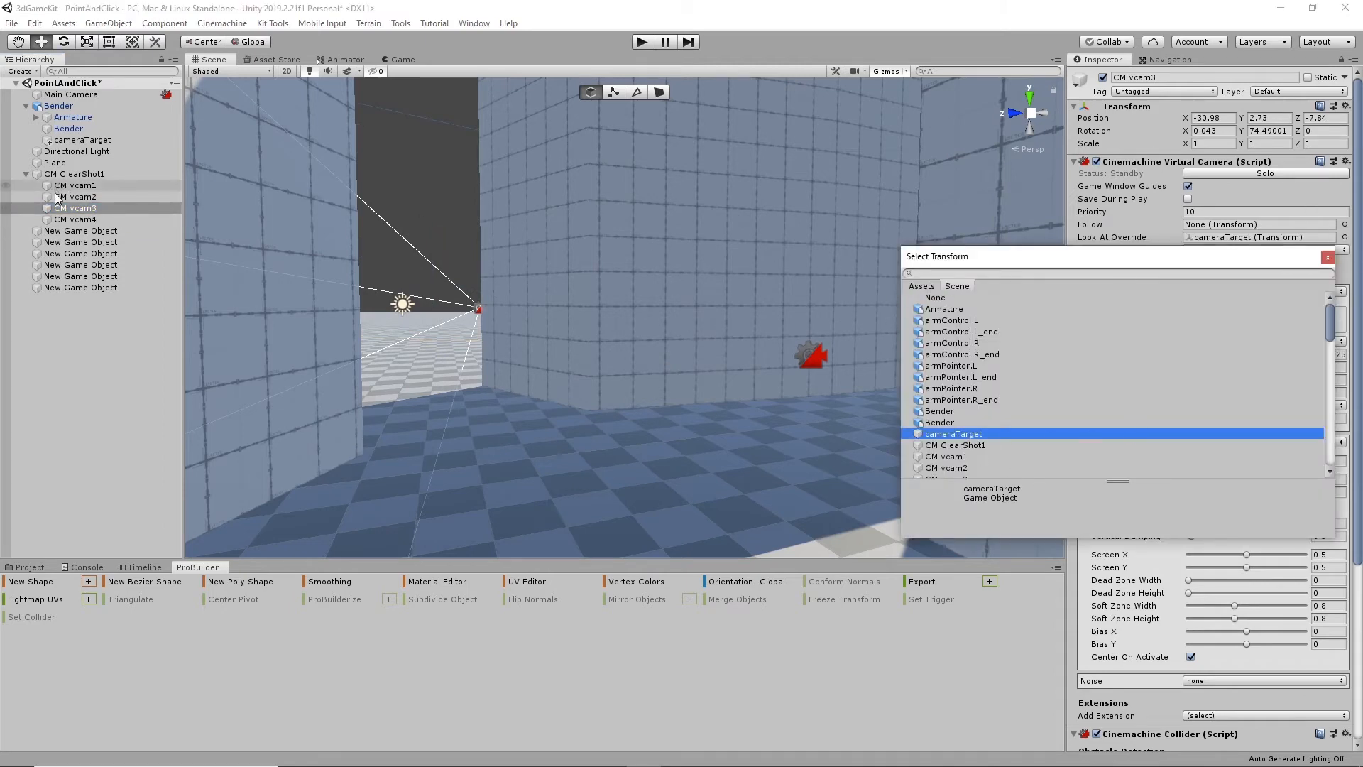
click(107, 207)
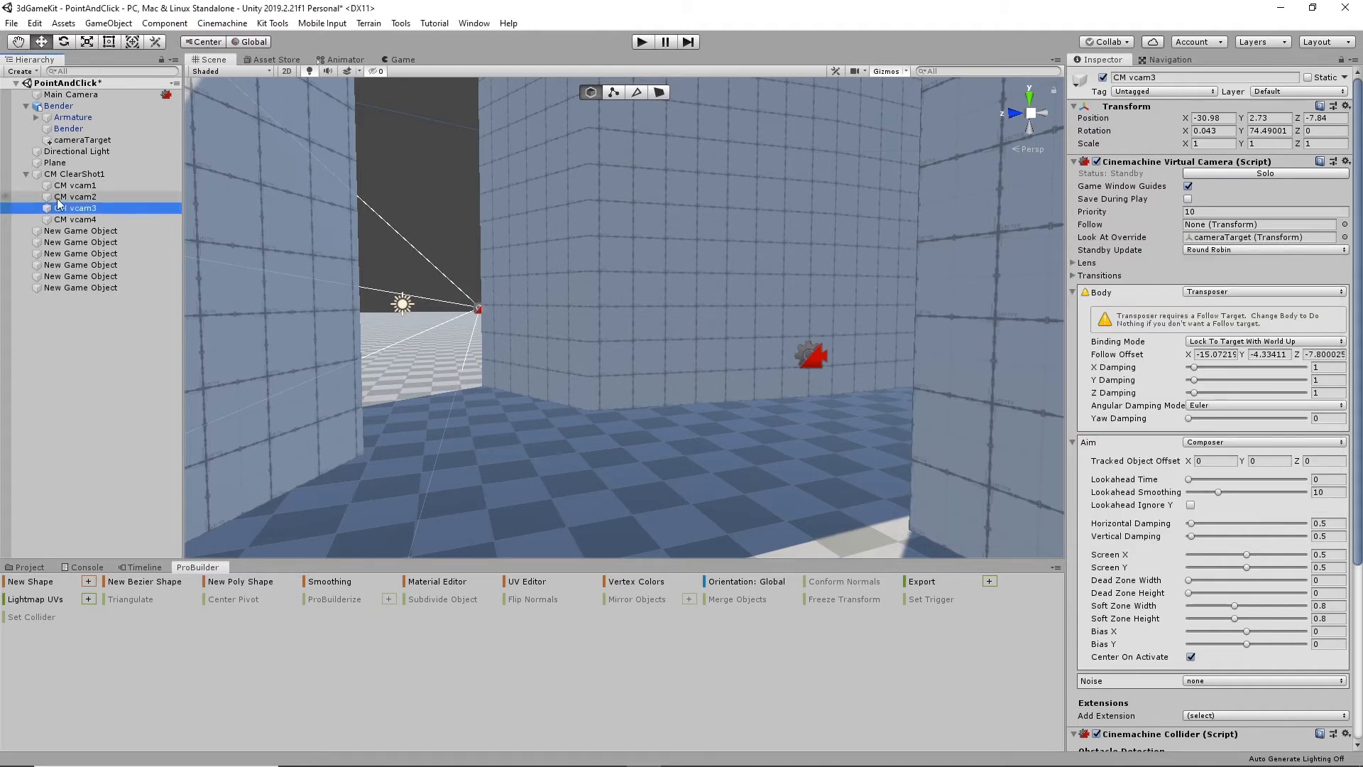
- Set CM vcam2's Look At Override to the cameraTarget transform
key(Up)
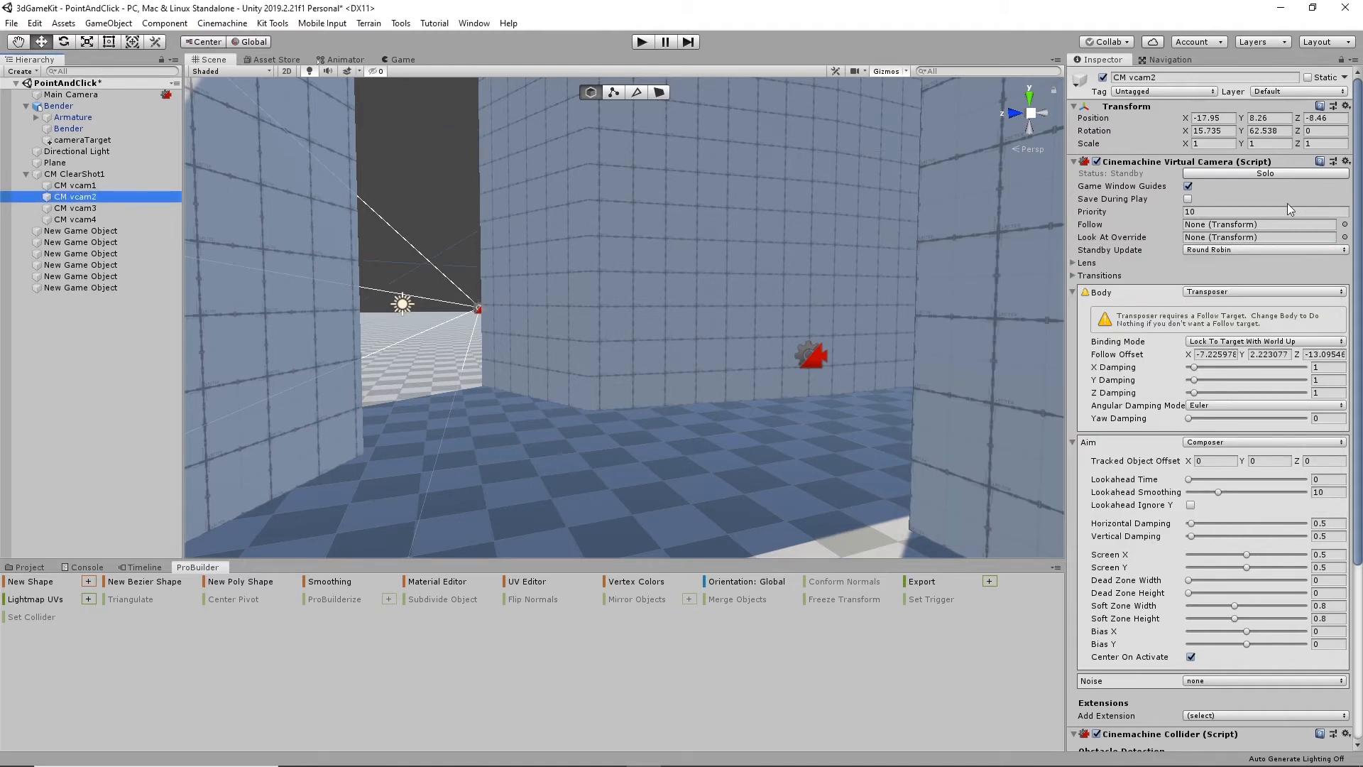
click(1345, 238)
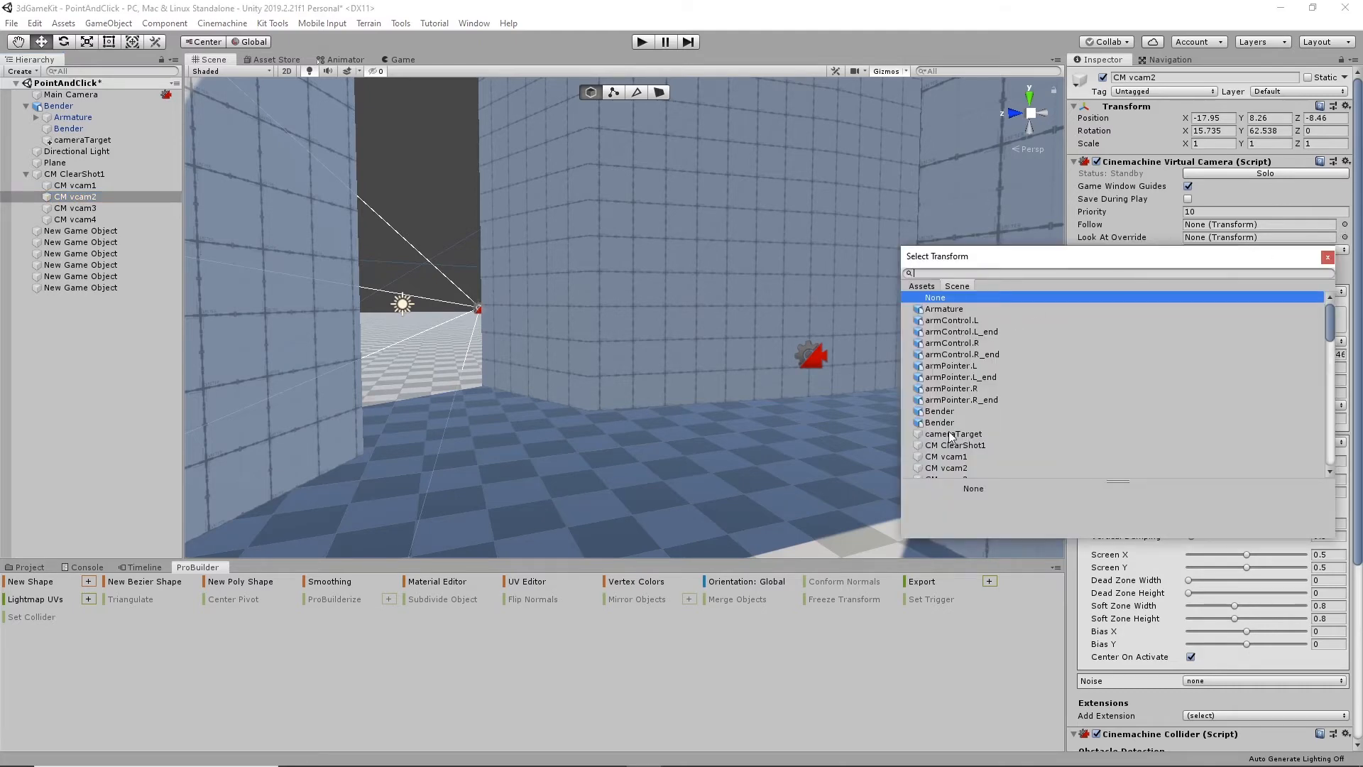
click(994, 434)
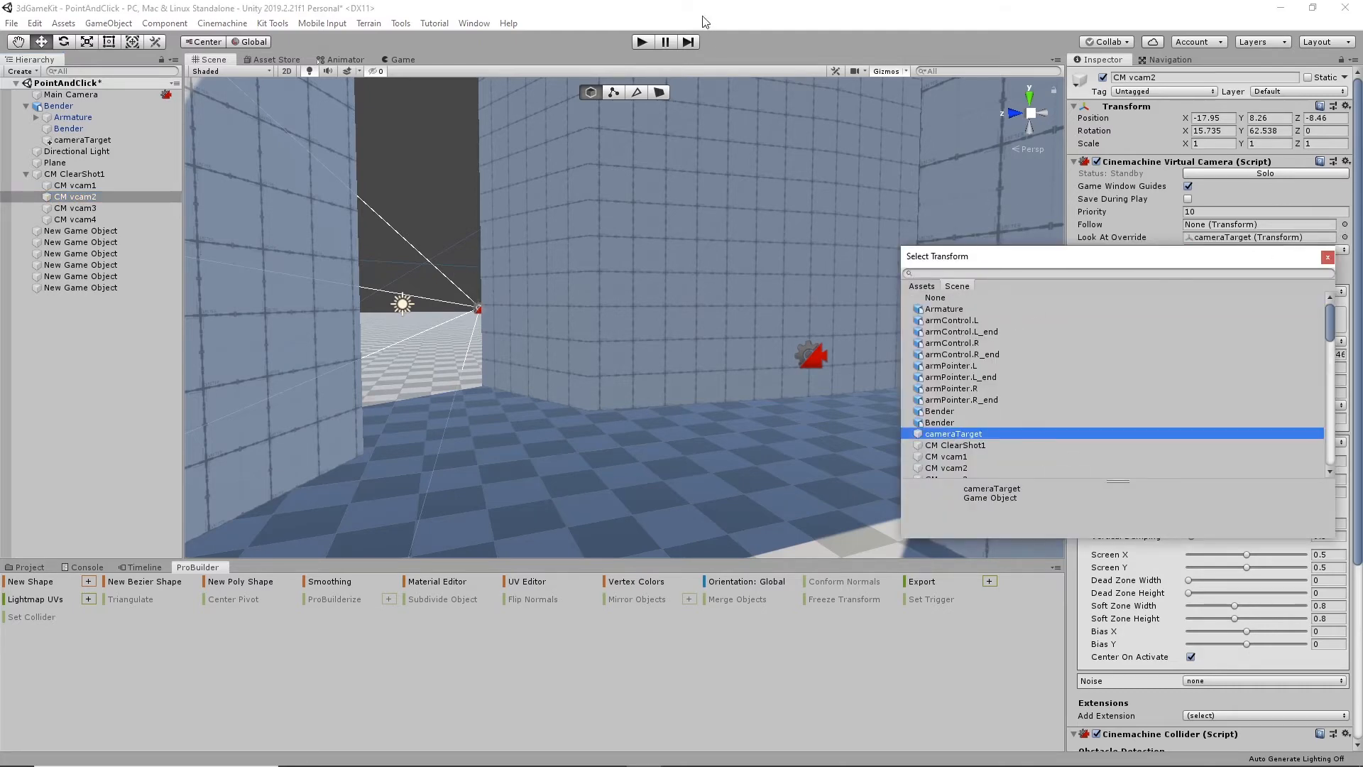
click(64, 196)
- Check the Look At Override target on each of the four virtual cameras under CM ClearShot1
click(74, 185)
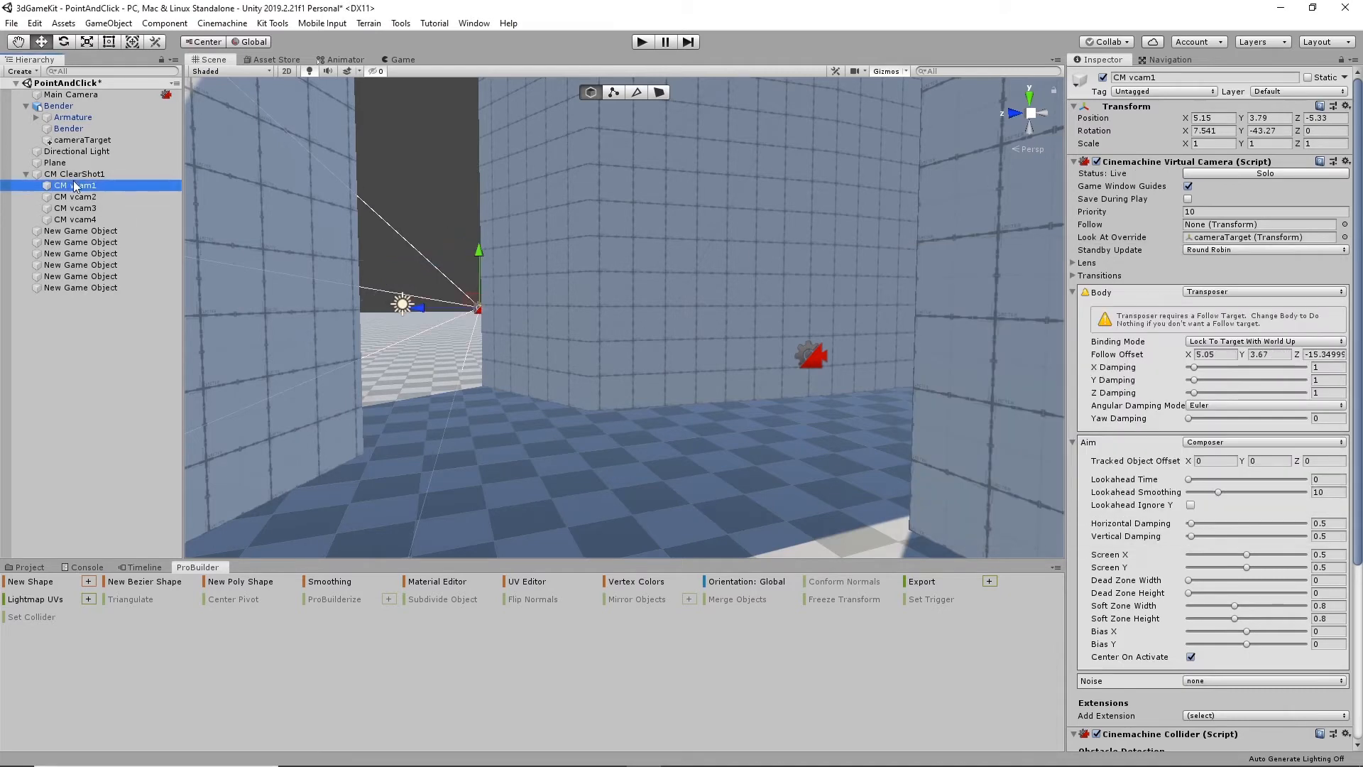
click(1345, 237)
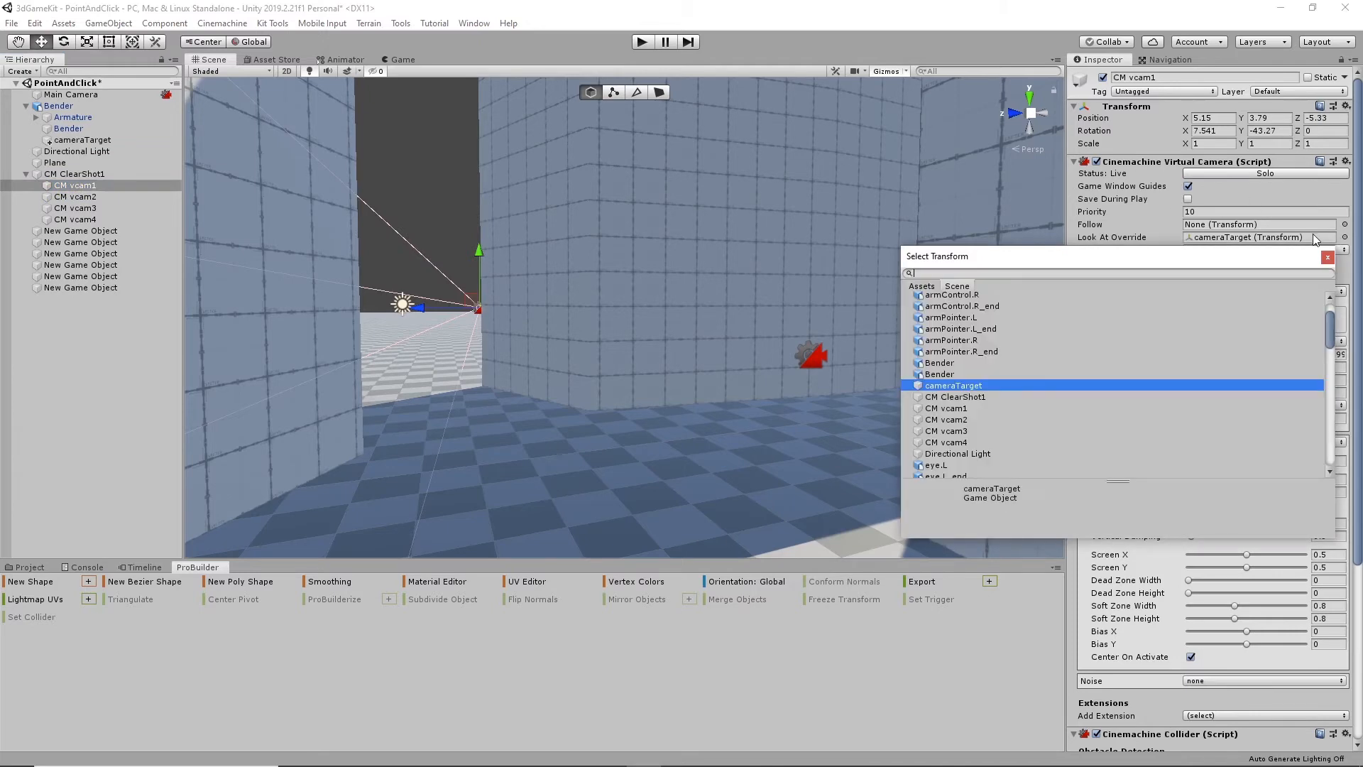
click(1327, 257)
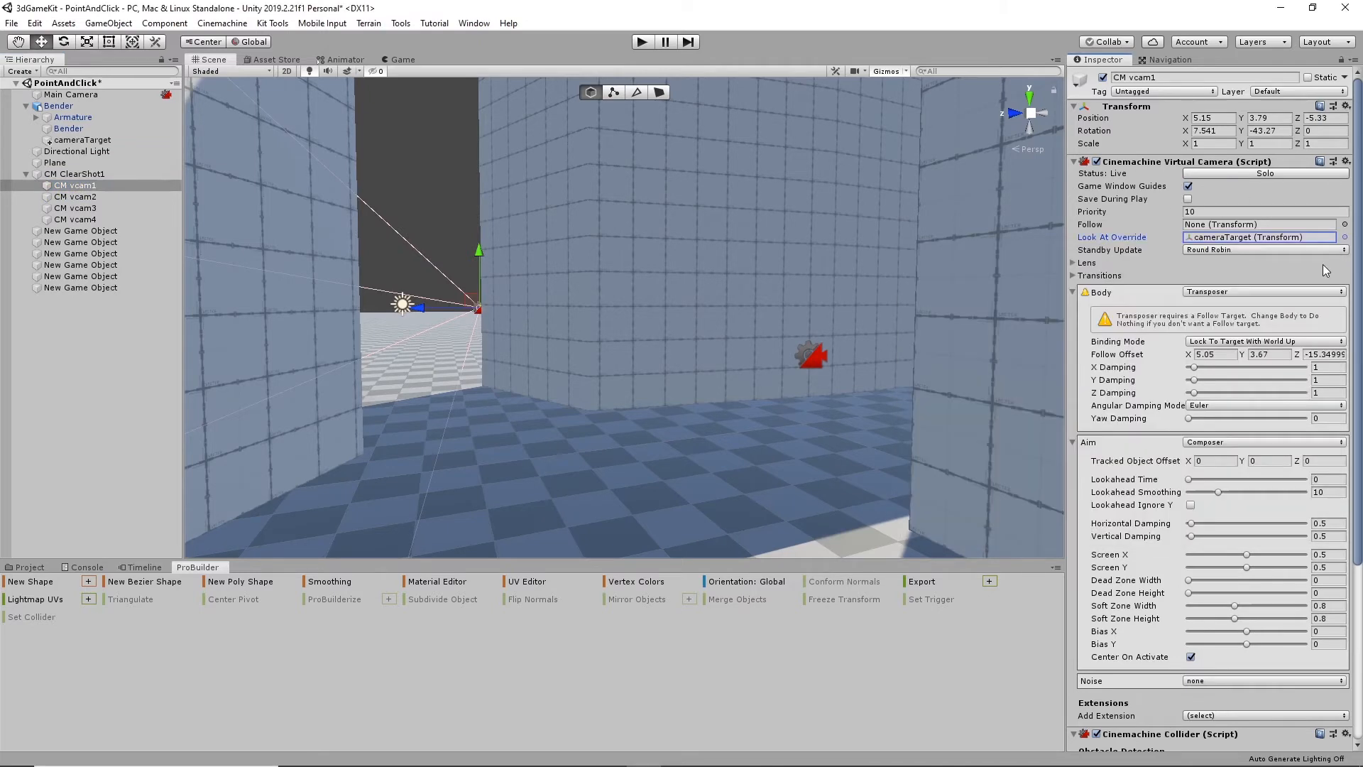
click(96, 199)
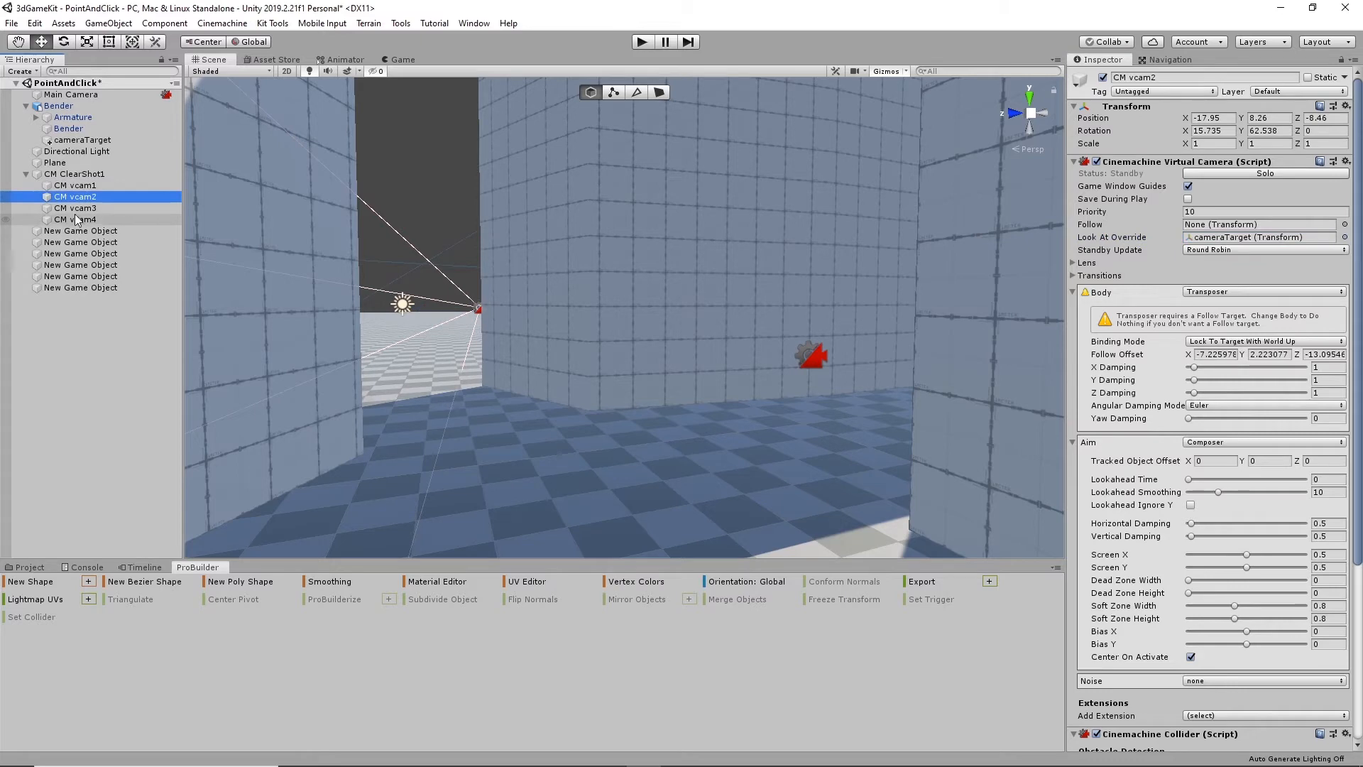
click(79, 219)
click(80, 208)
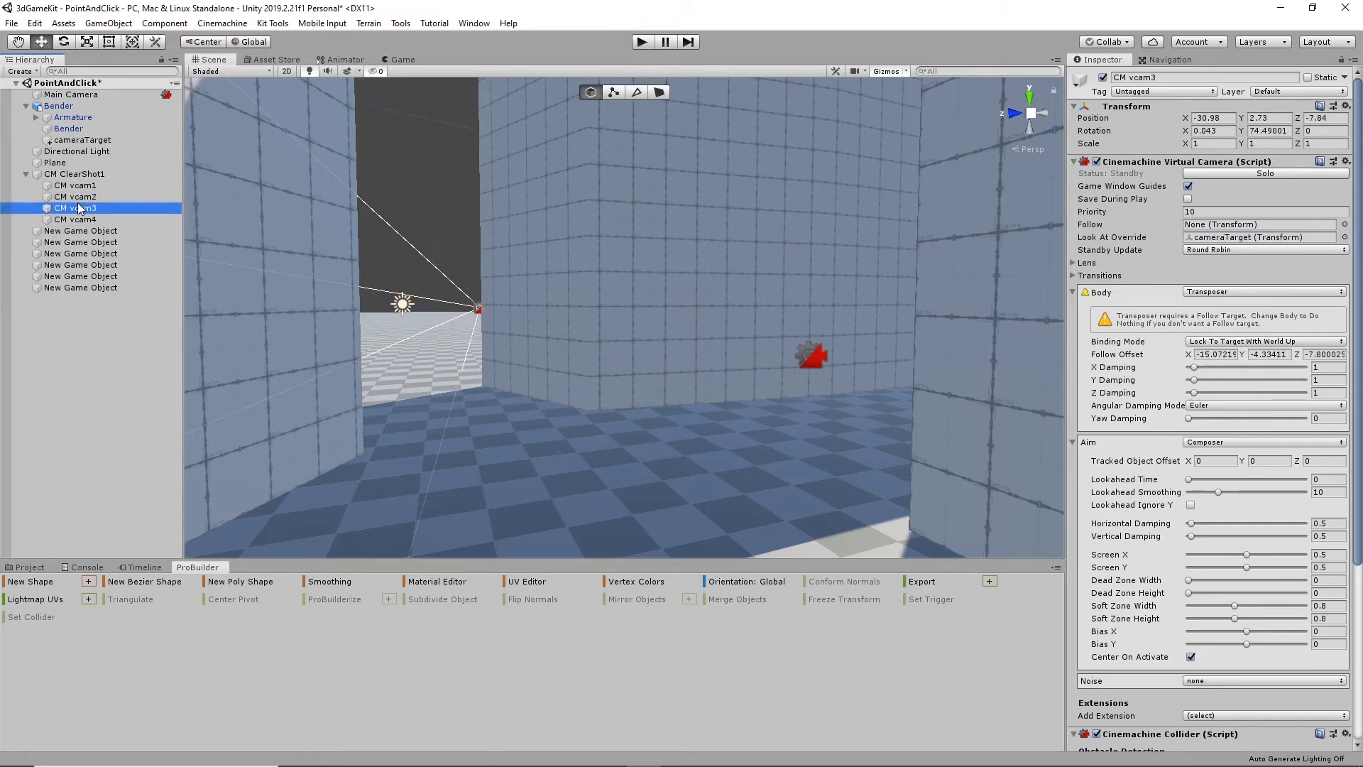
click(80, 186)
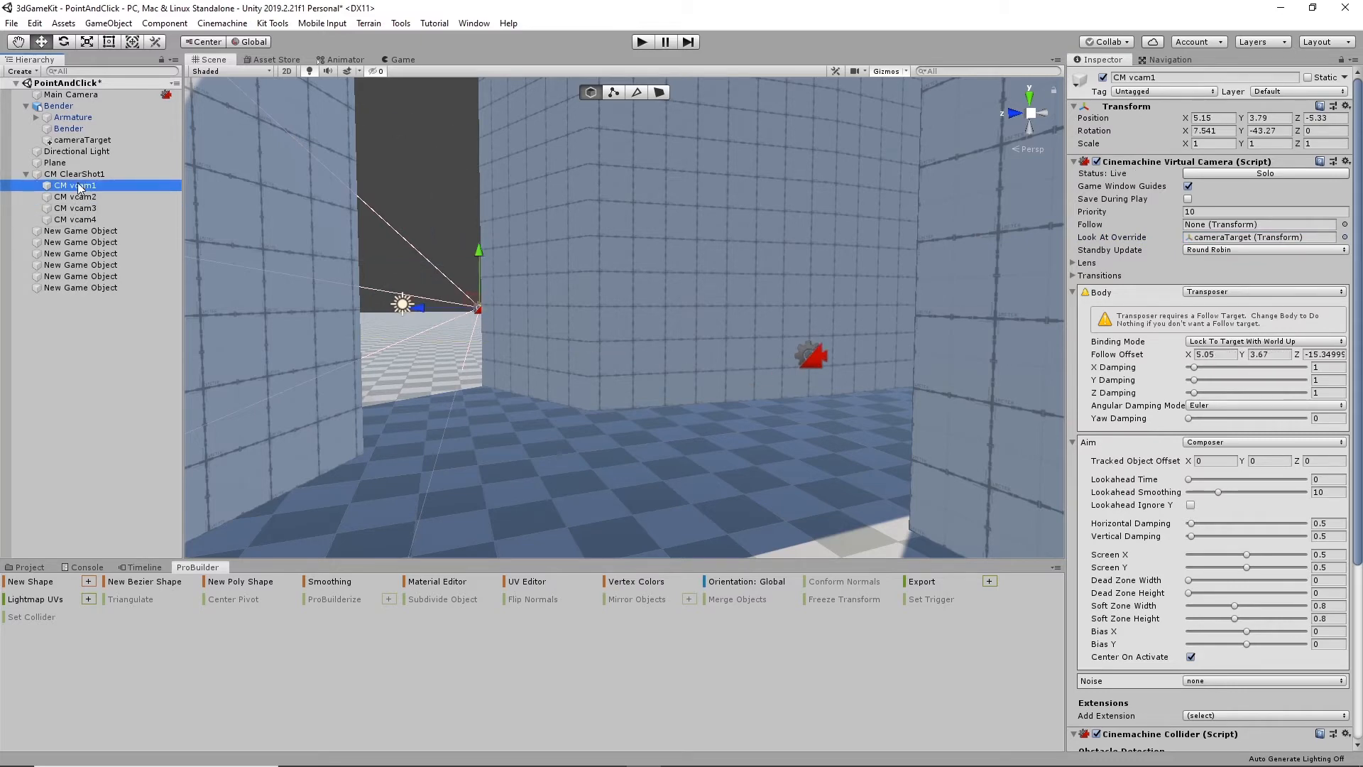
- Play the scene with the Look At Override targets assigned, walk the robot through the gap into the corridor, and stop playback
click(642, 42)
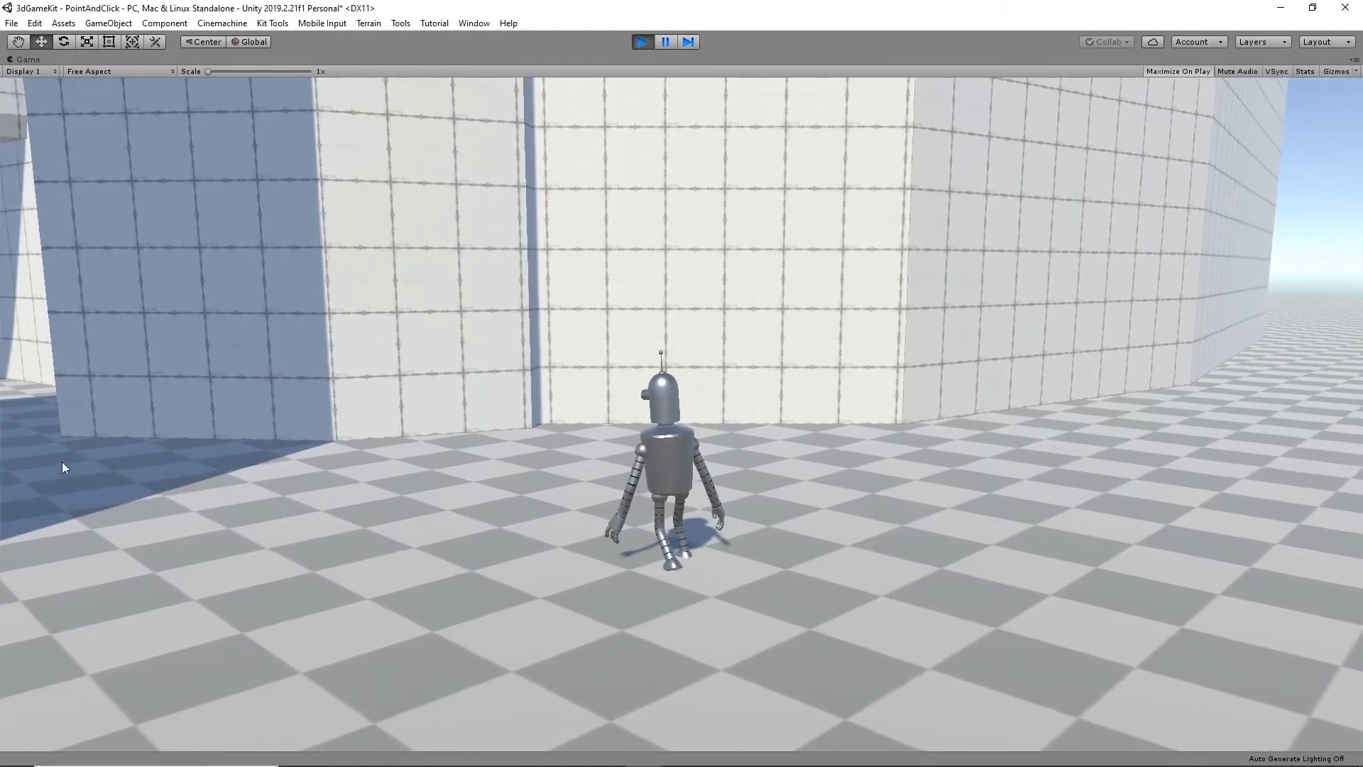
click(61, 462)
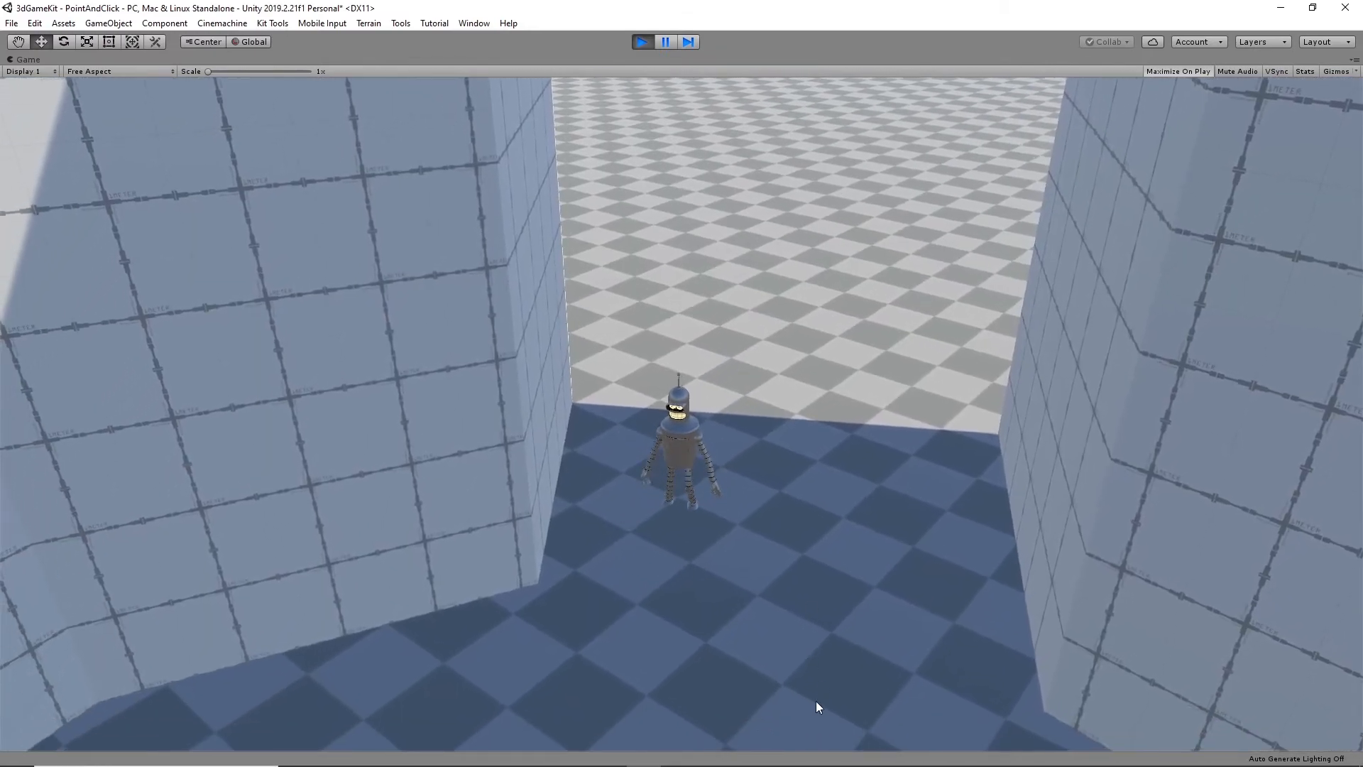
click(815, 701)
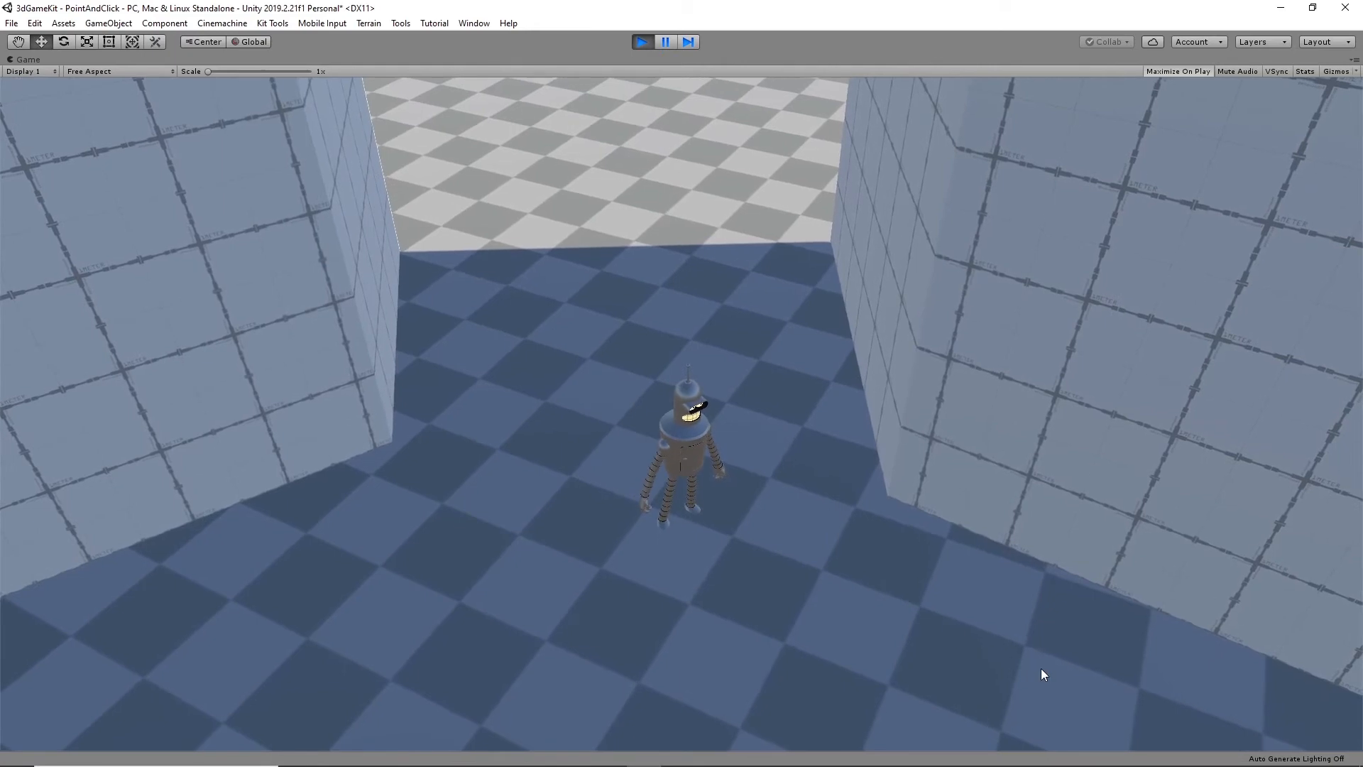
click(1041, 673)
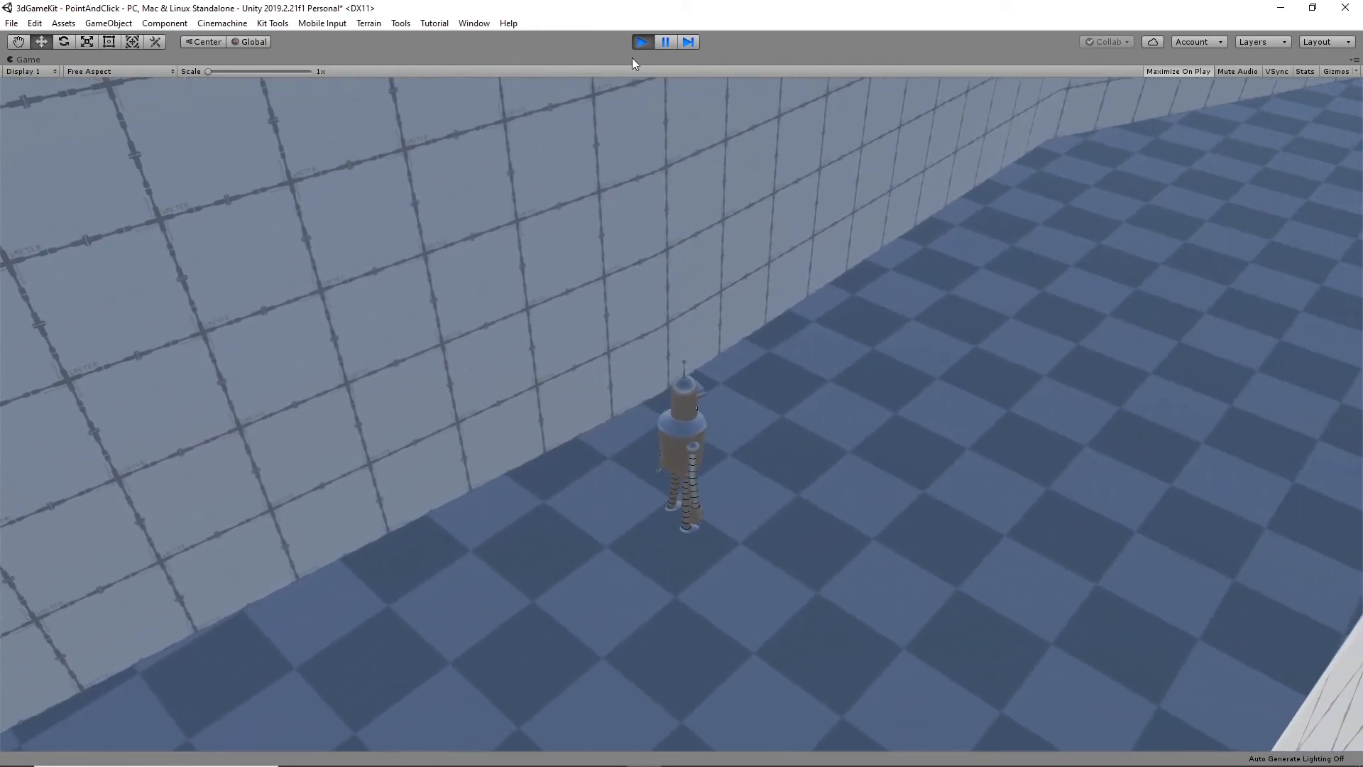
click(641, 42)
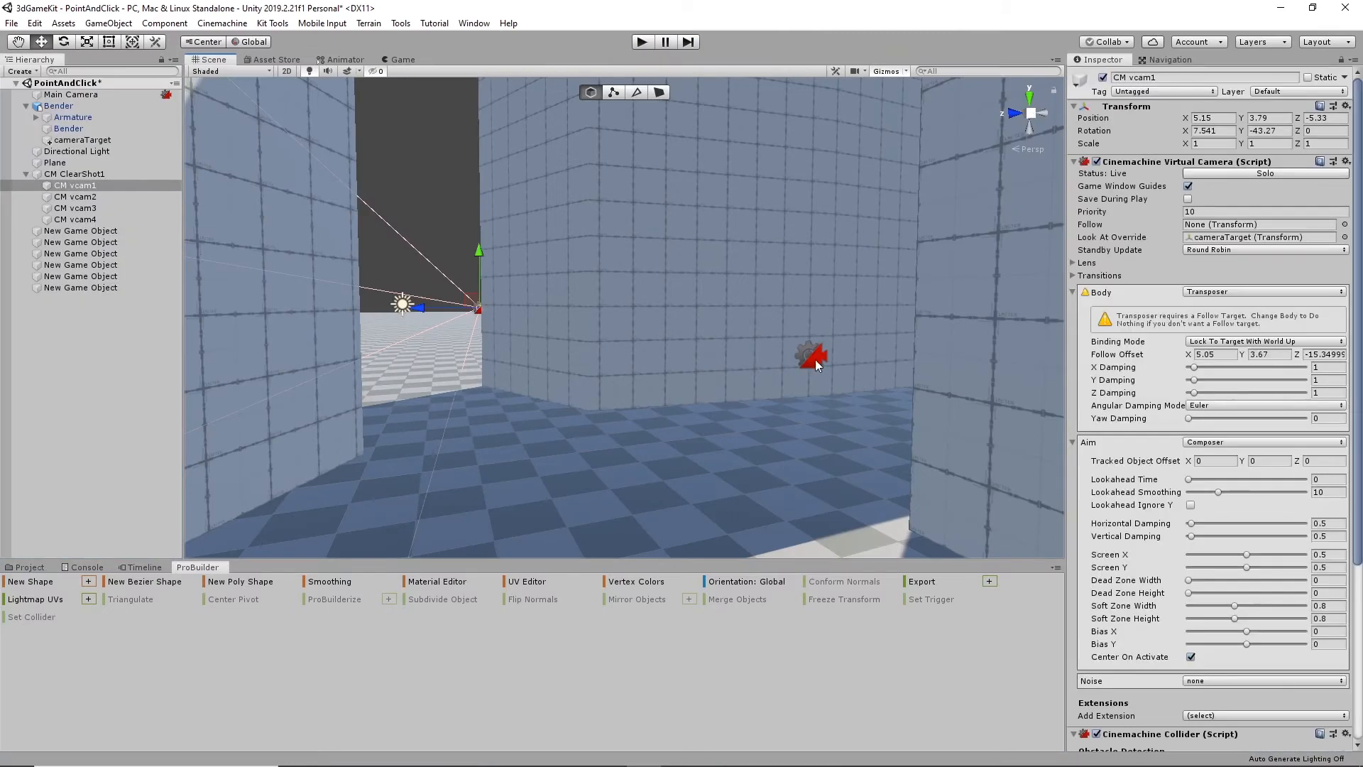
- Move CM vcam4 slightly within the corridor, to about X -13.45, Z -12.84
click(815, 351)
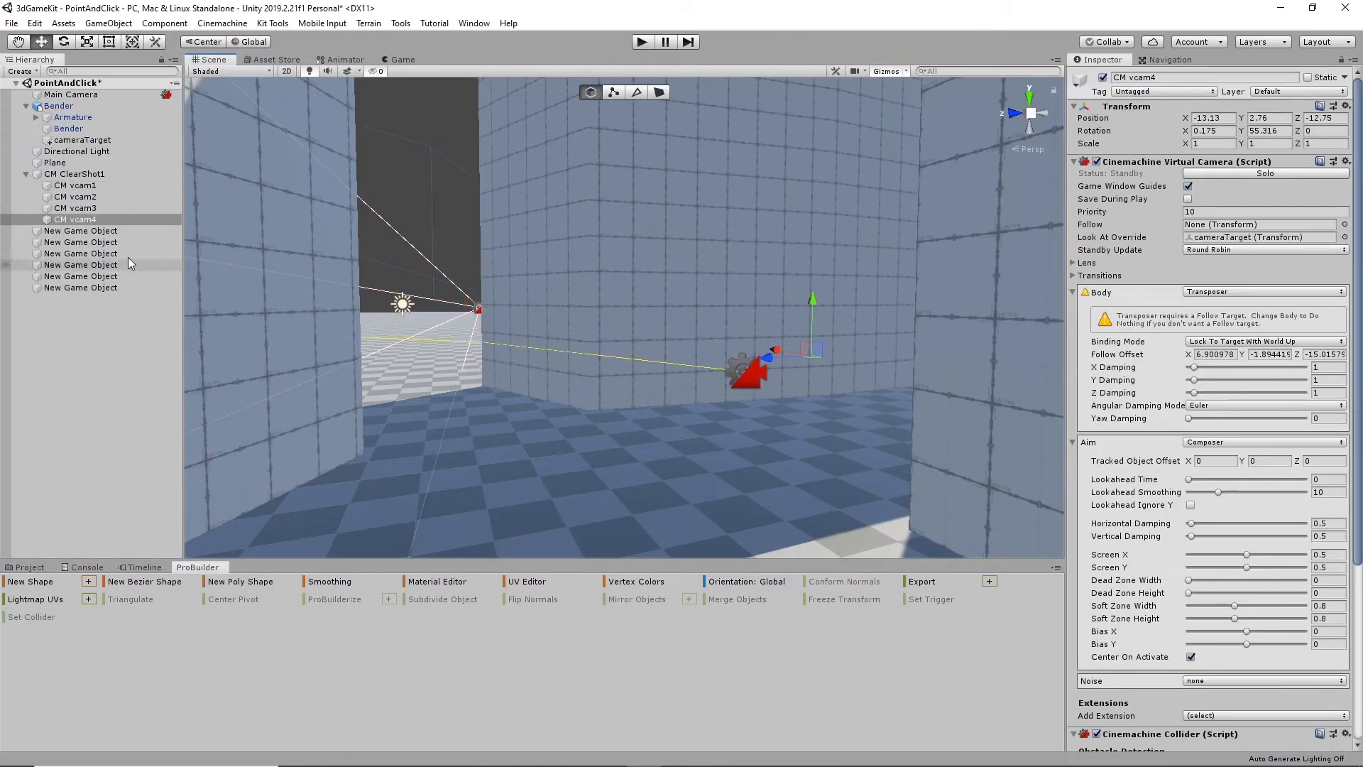
click(83, 220)
alt+drag(668, 233, 710, 295)
drag(759, 362, 875, 364)
drag(735, 316, 746, 317)
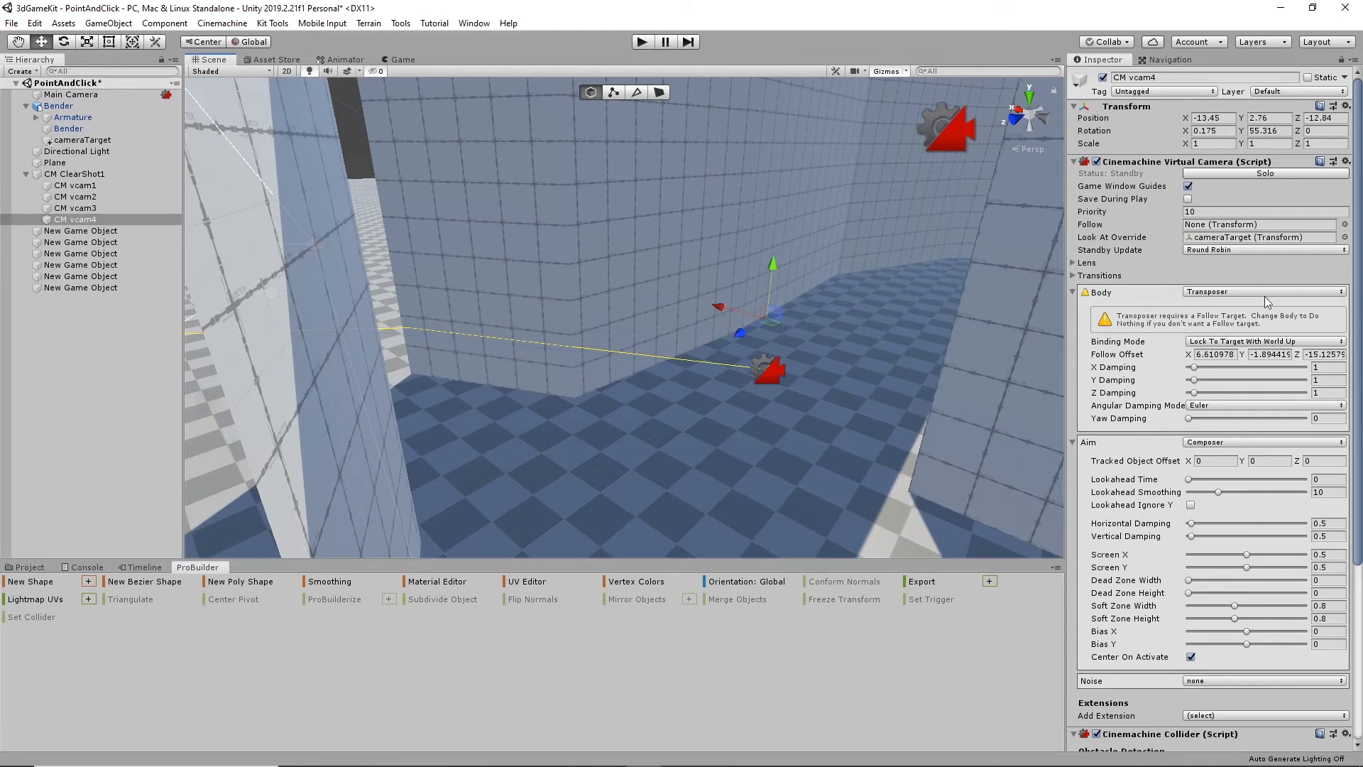
- Set CM vcam4's collider Strategy to Preserve Camera Distance and its Optimal Target Distance to 5
scroll(1244, 393, down, 5)
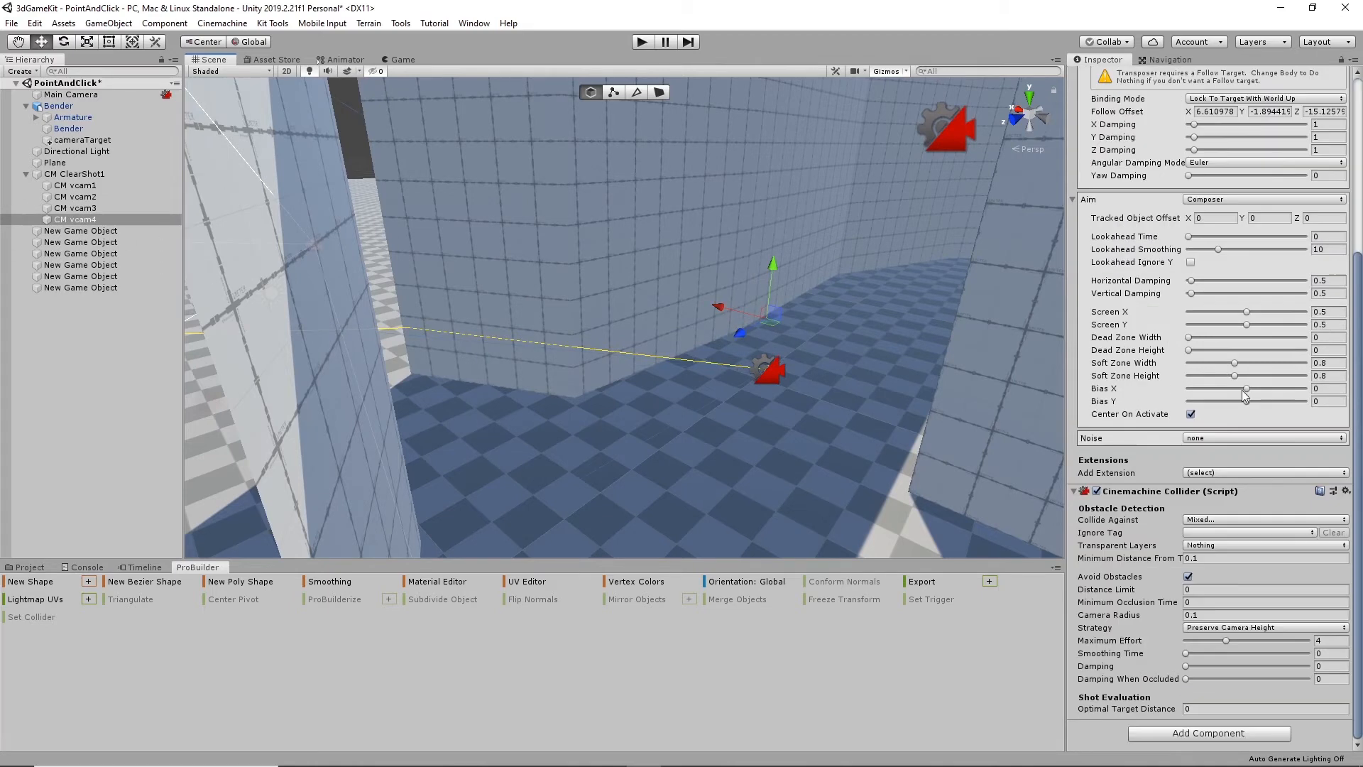
click(1231, 519)
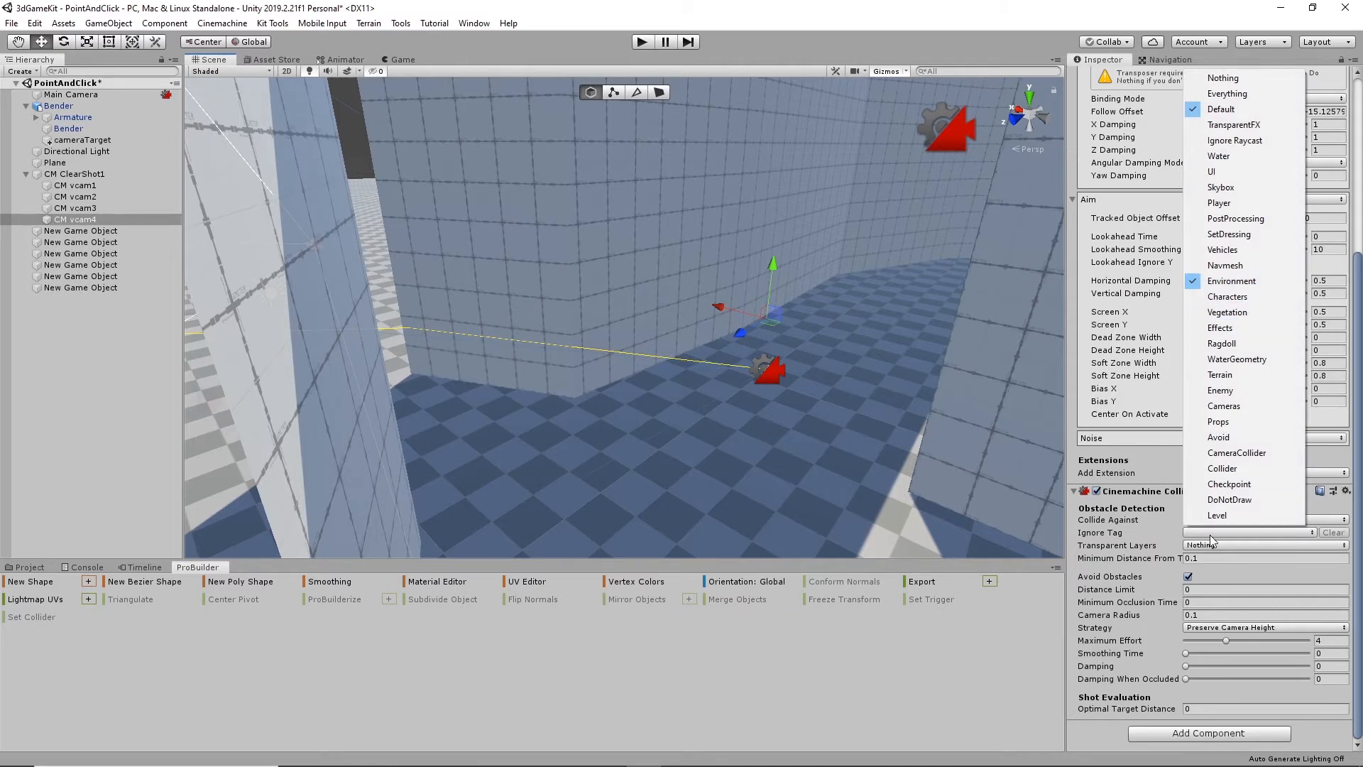
click(1253, 626)
click(1253, 630)
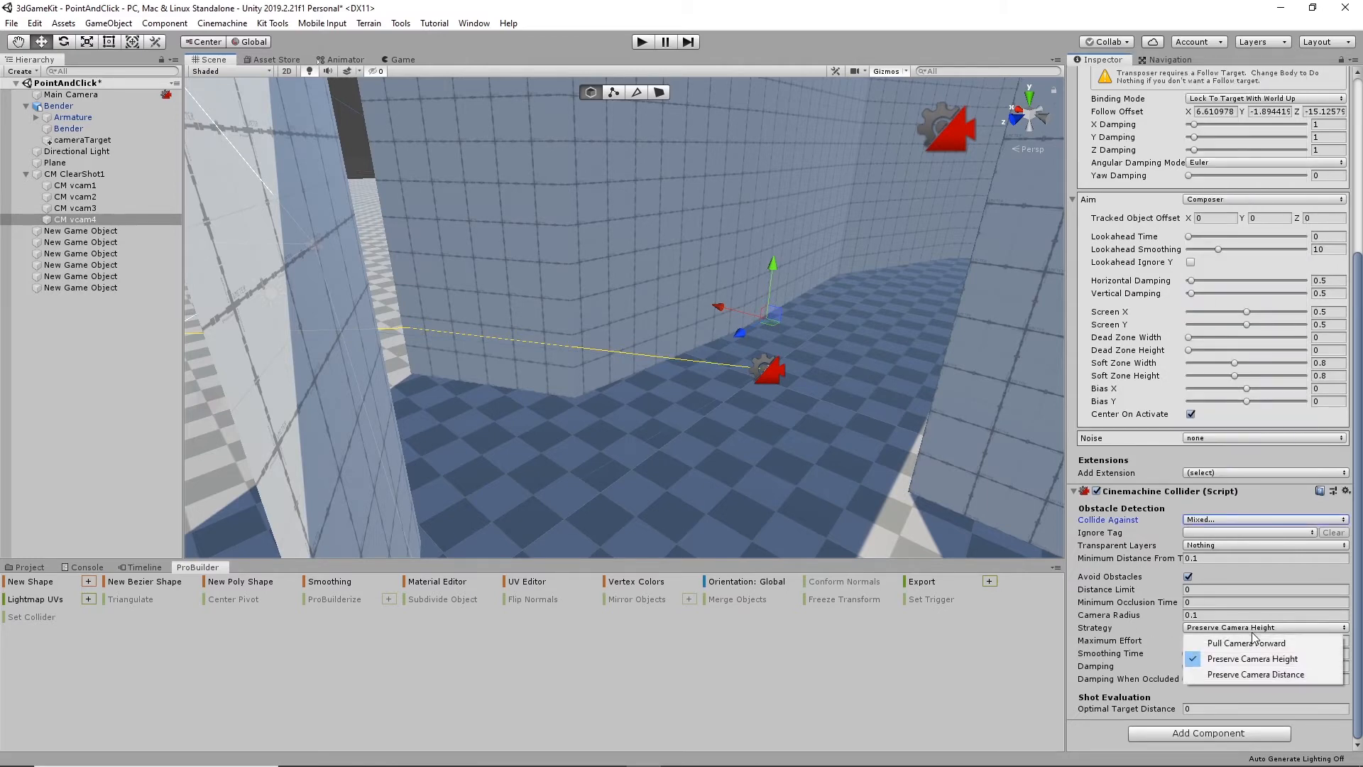
click(1263, 675)
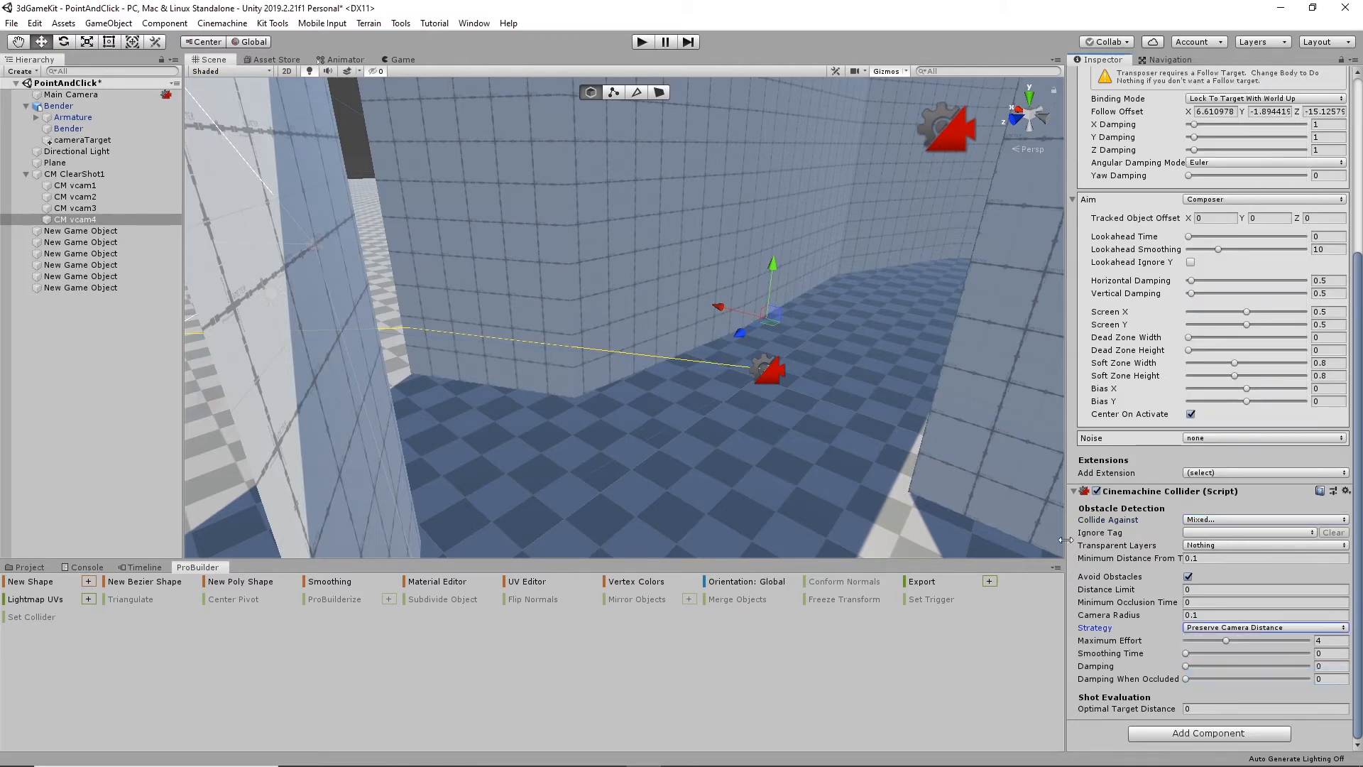
click(1191, 709)
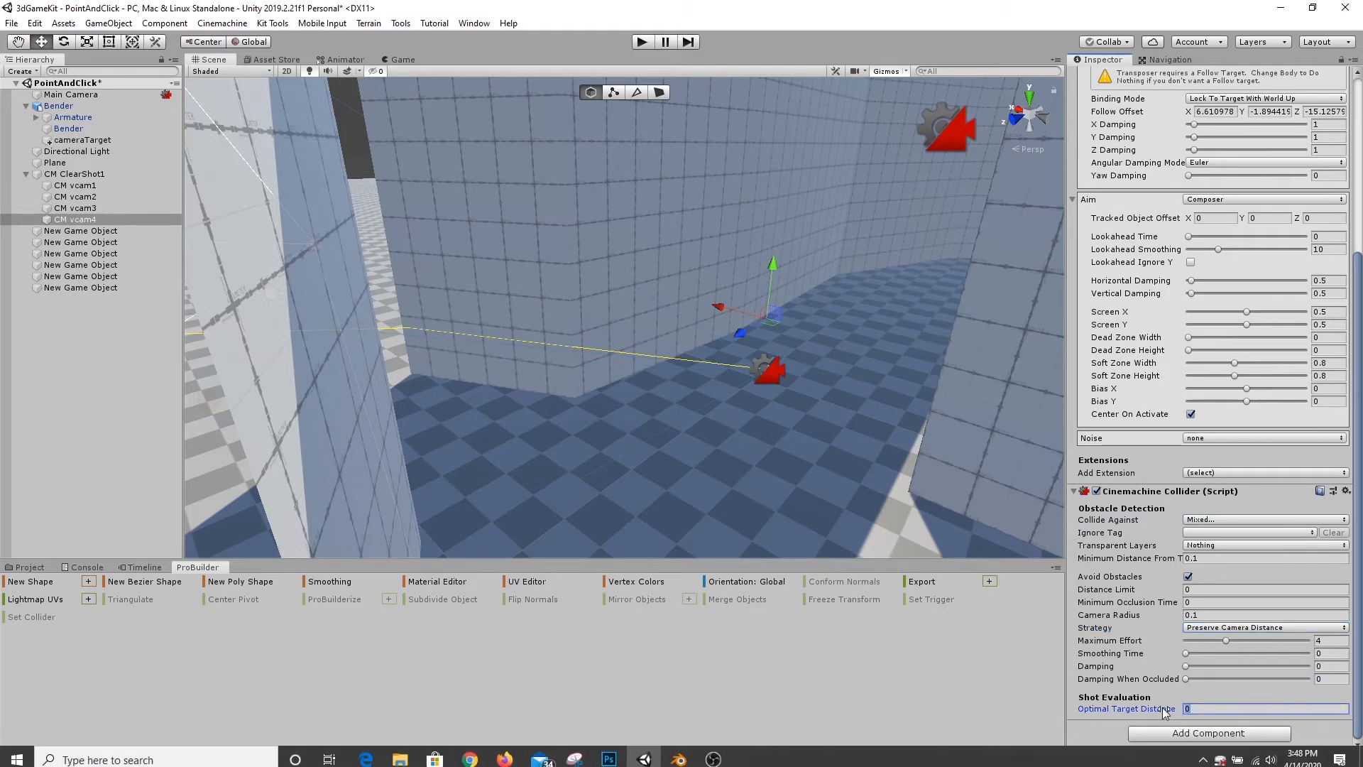
click(1211, 592)
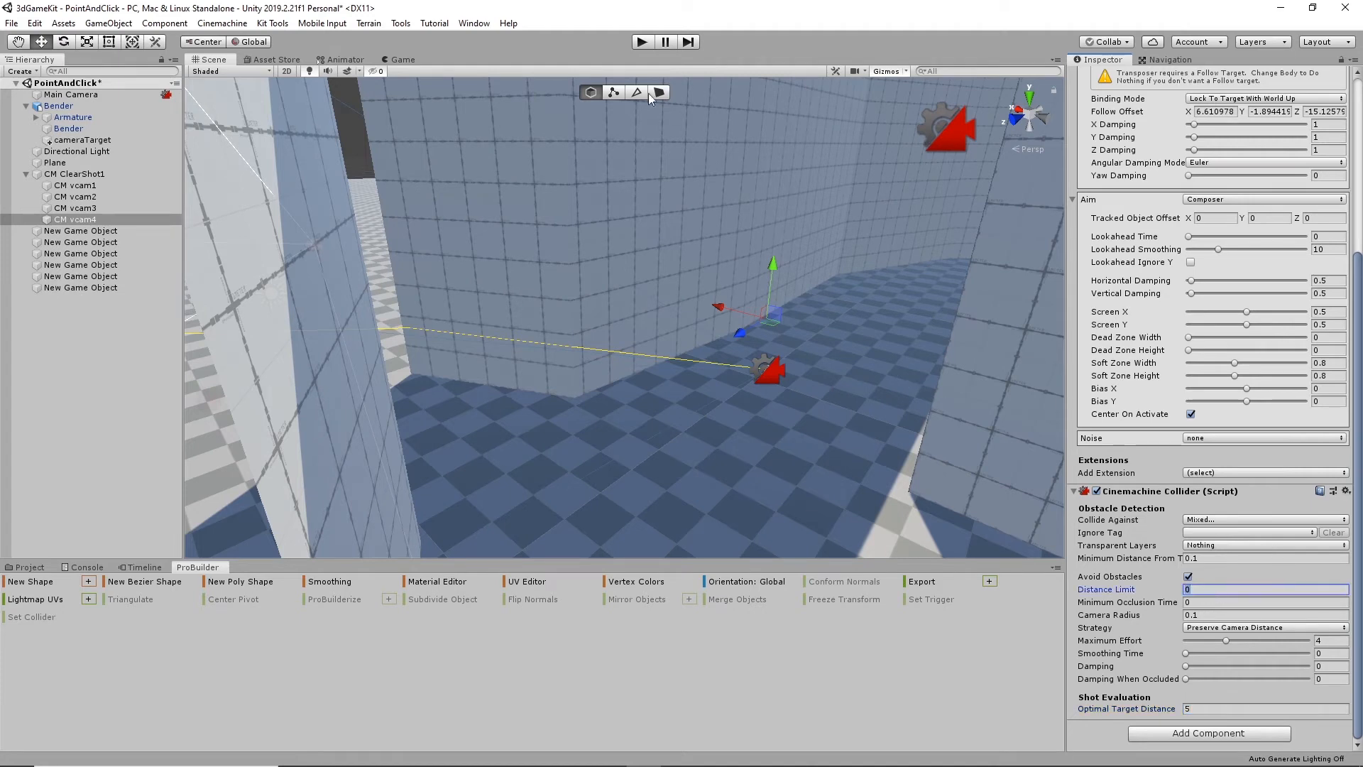
- Play the scene, walk the robot through the gap and along the corridor to test the camera switching, and stop playback
click(641, 43)
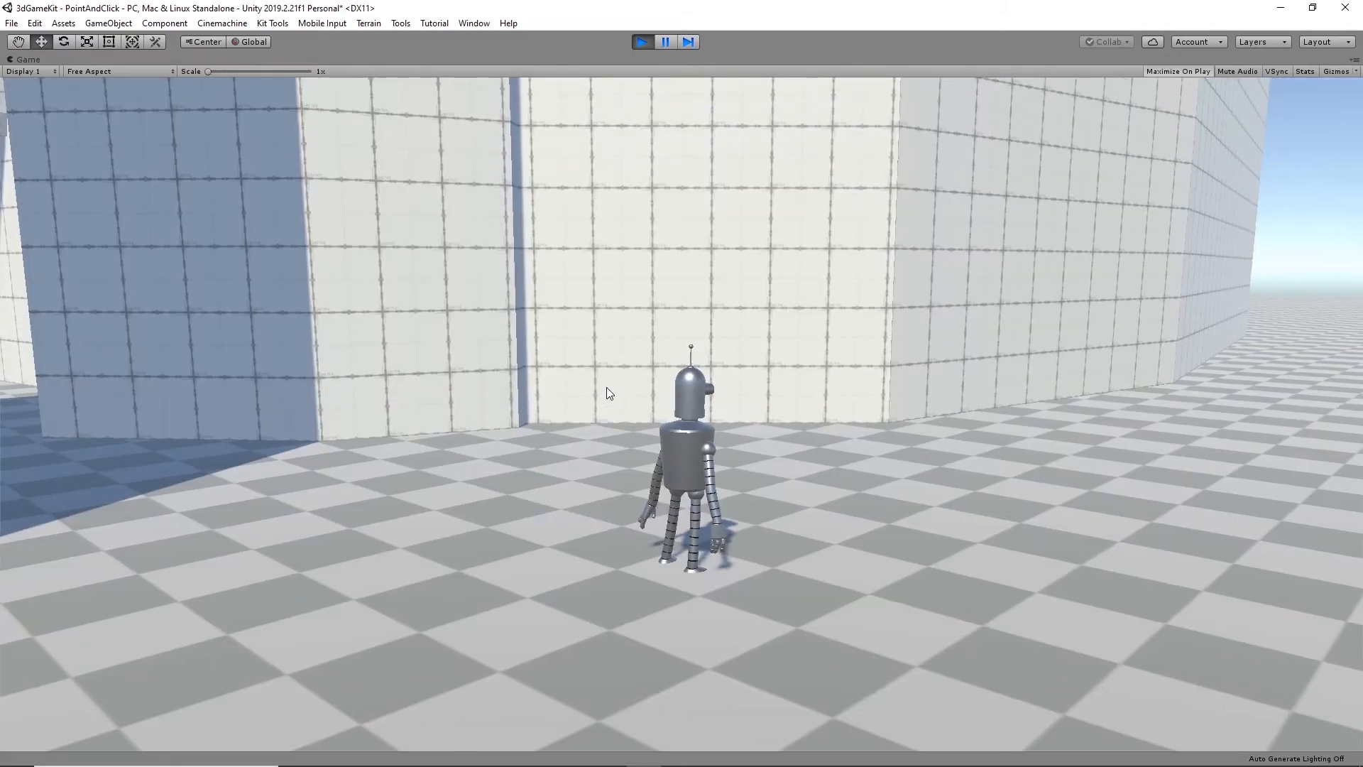
click(167, 465)
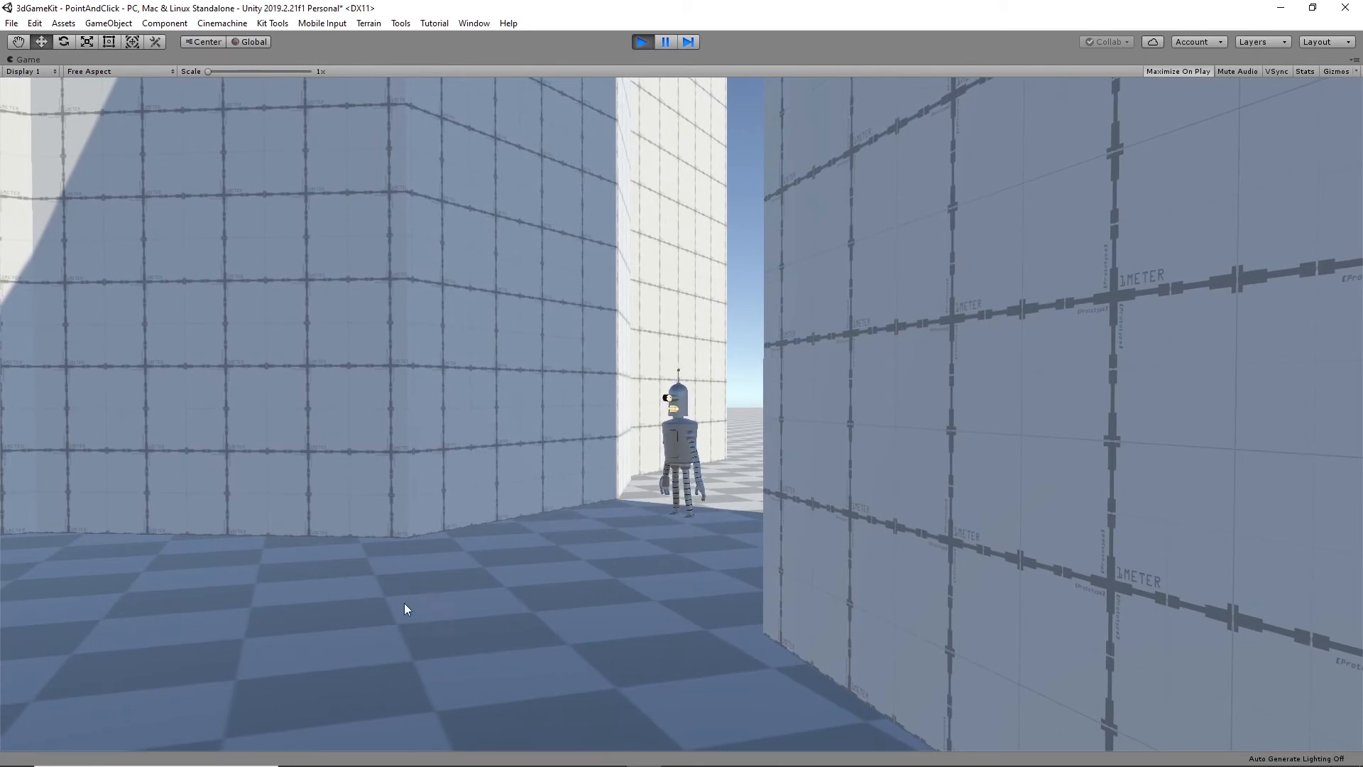
click(274, 578)
click(514, 679)
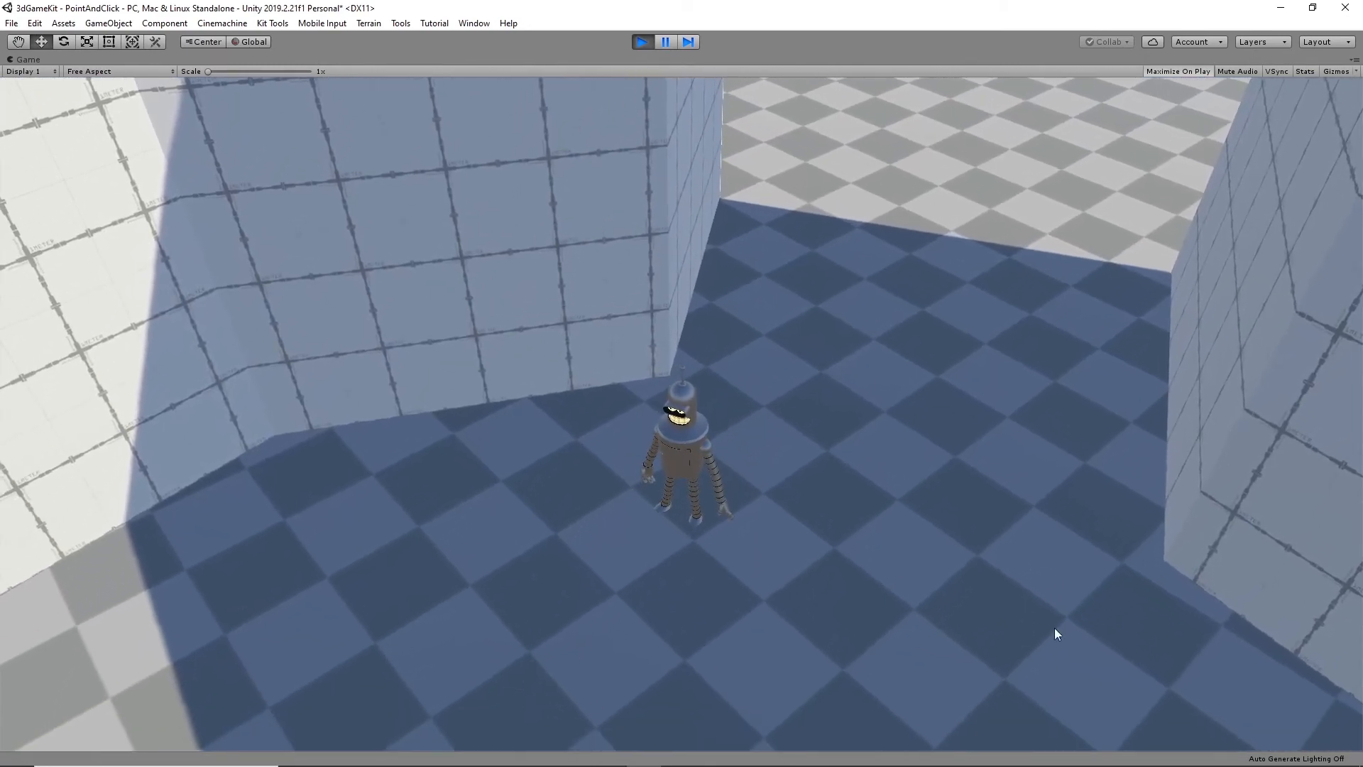
click(1187, 700)
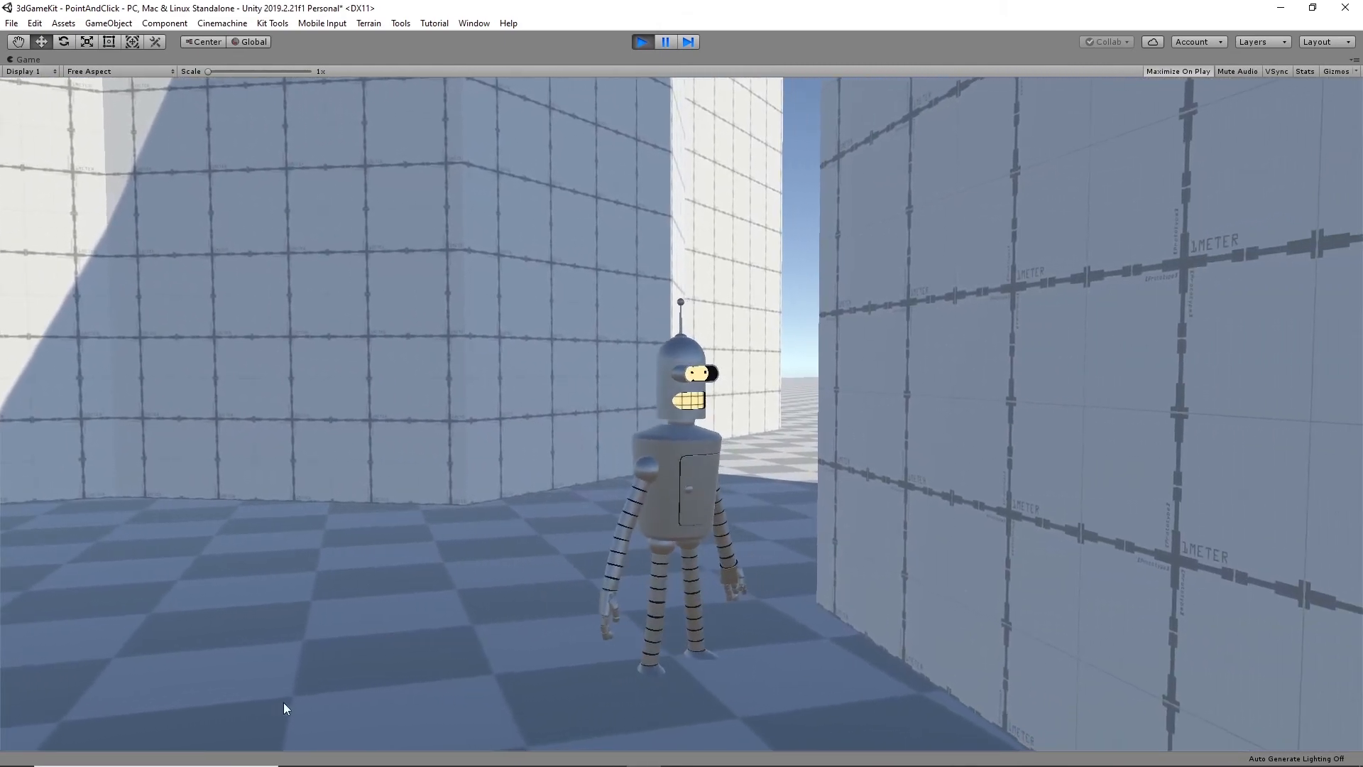
click(277, 704)
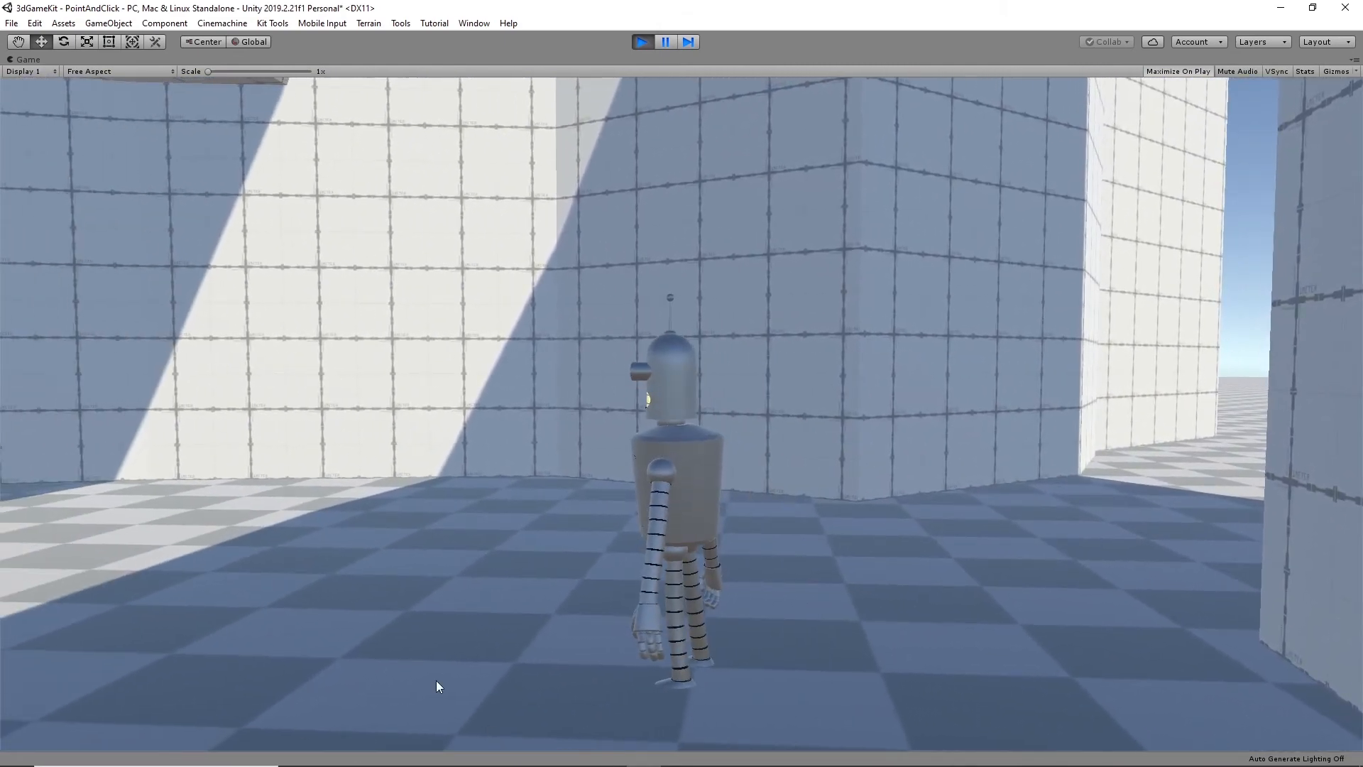
click(244, 721)
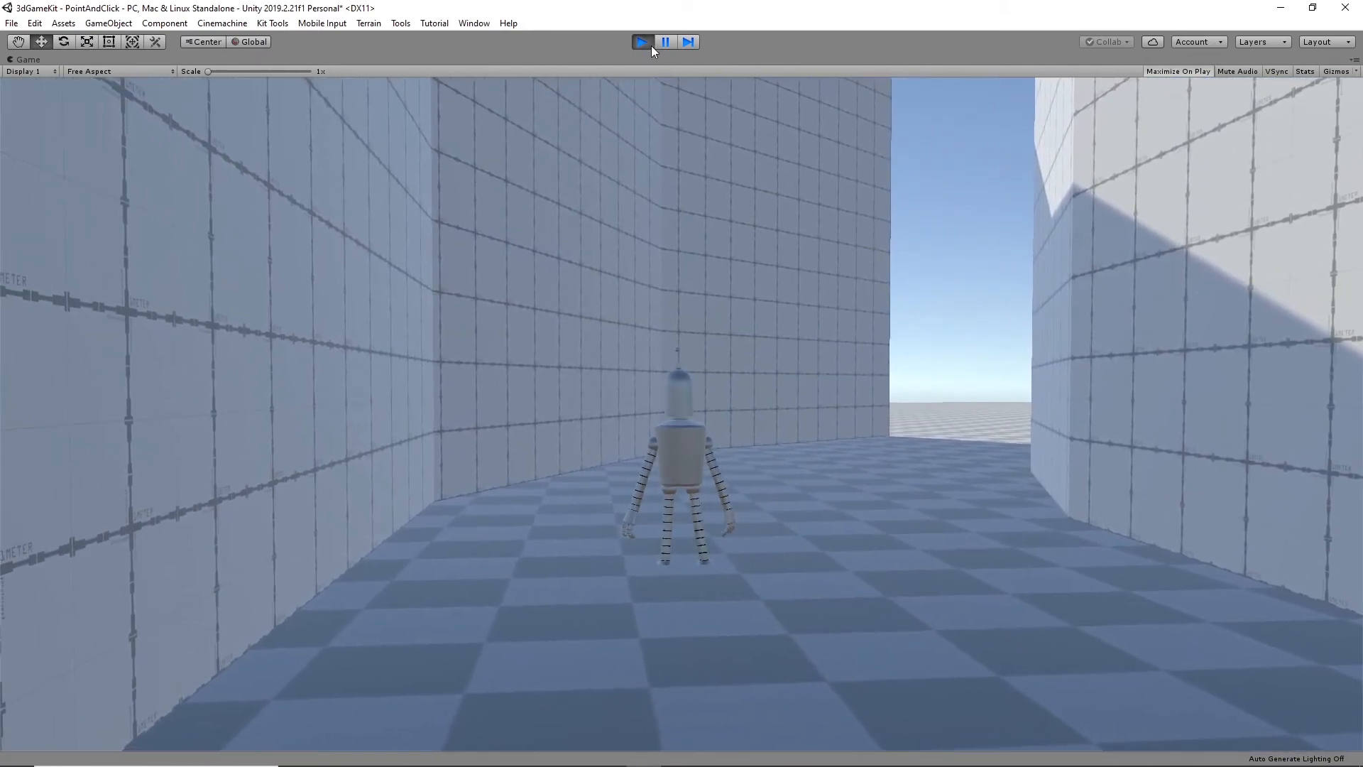
click(645, 42)
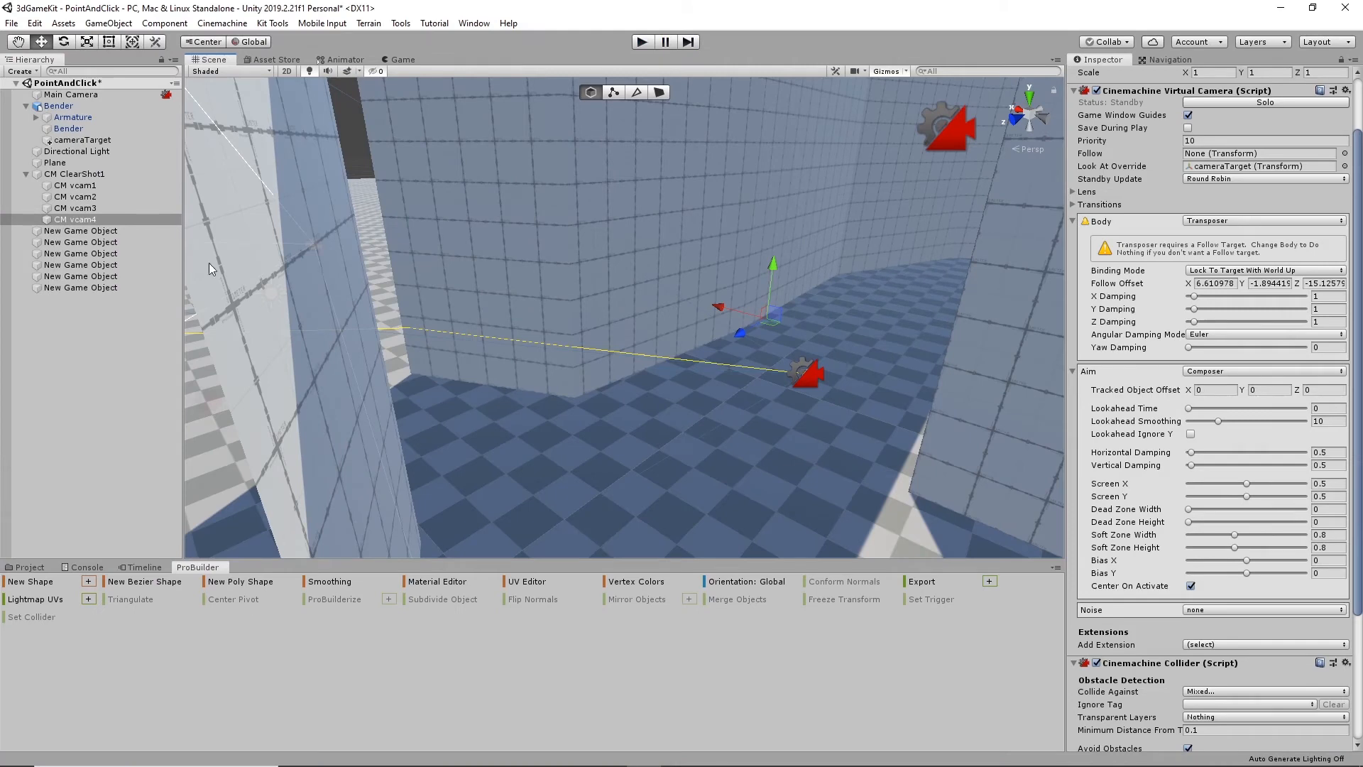
- Set the Optimal Target Distance of CM vcam4's collider to 3
click(103, 220)
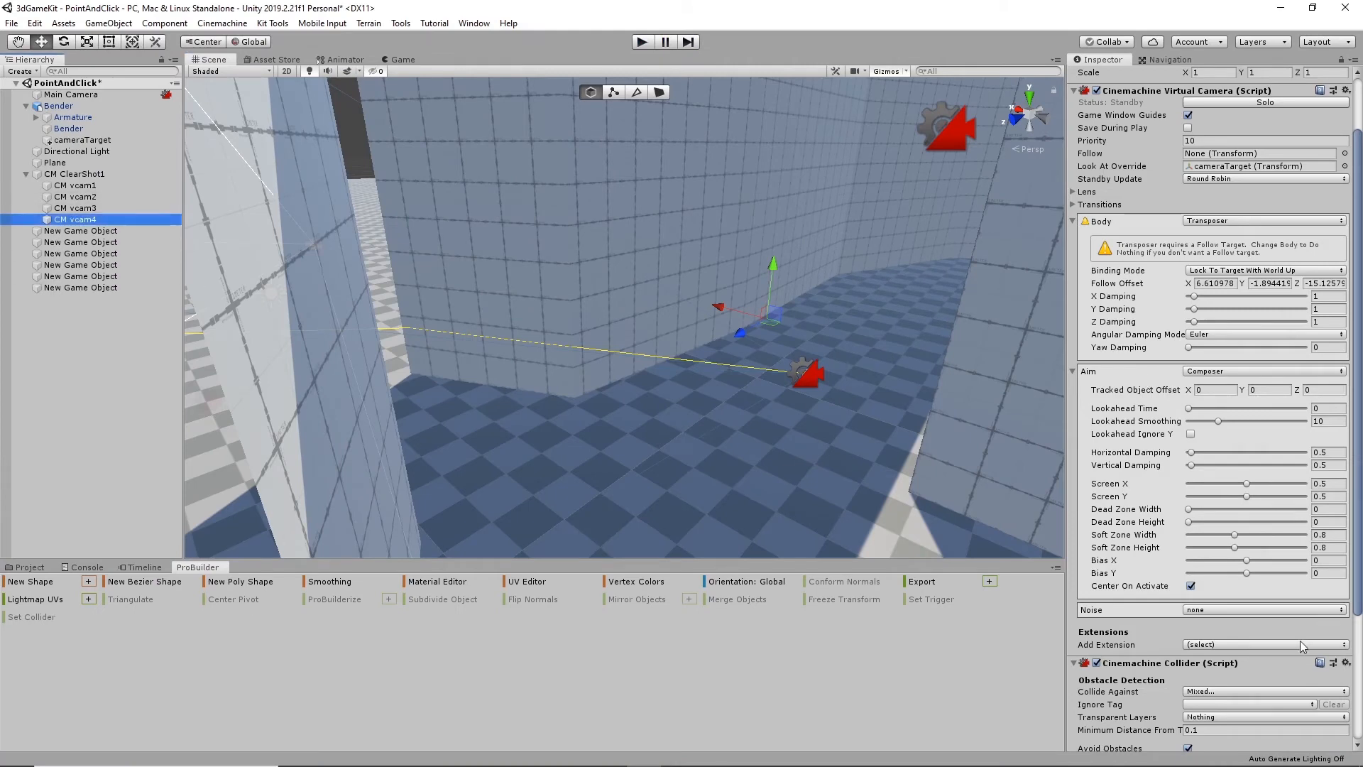
scroll(1246, 594, down, 5)
click(1191, 708)
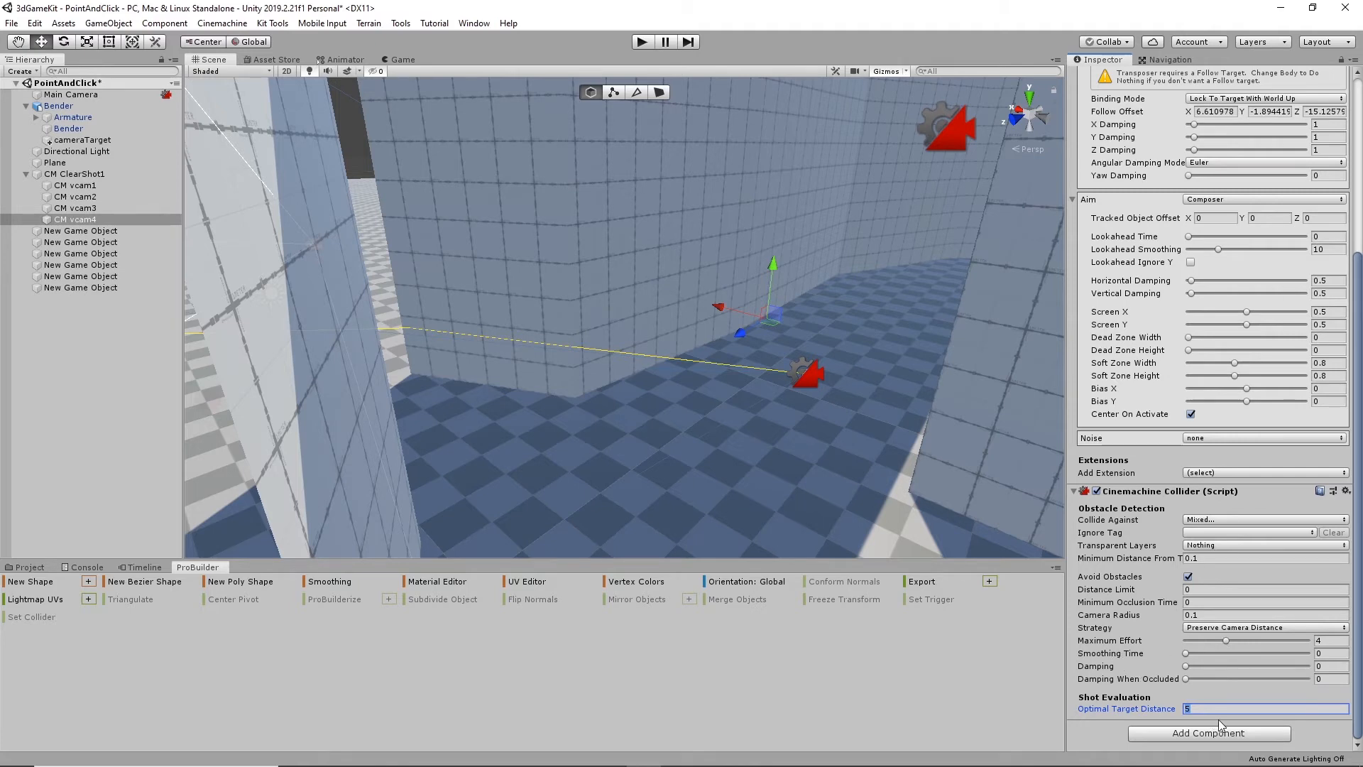
text(43)
drag(1204, 712, 1177, 712)
text(3)
click(1229, 598)
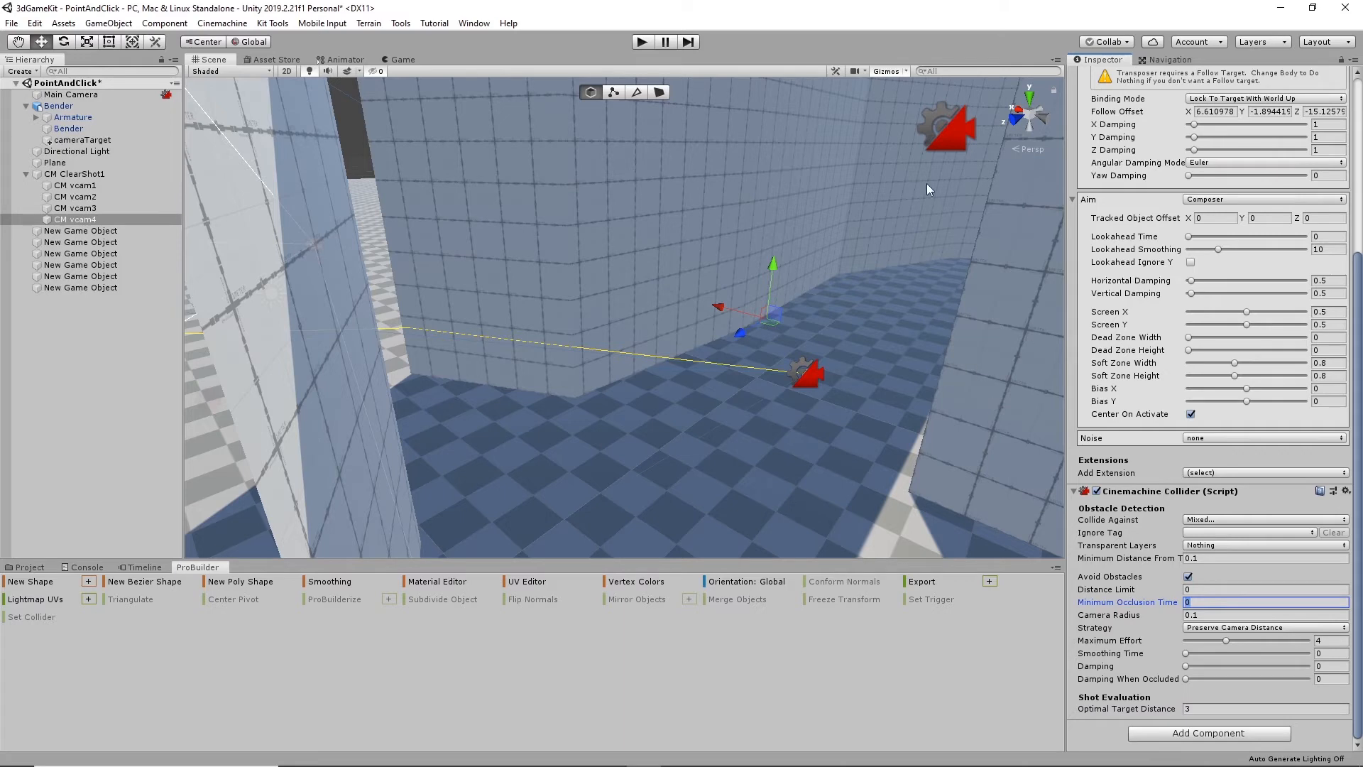
- Compare the placement and collider settings of CM vcam2 and CM vcam4 around the corridor
click(941, 123)
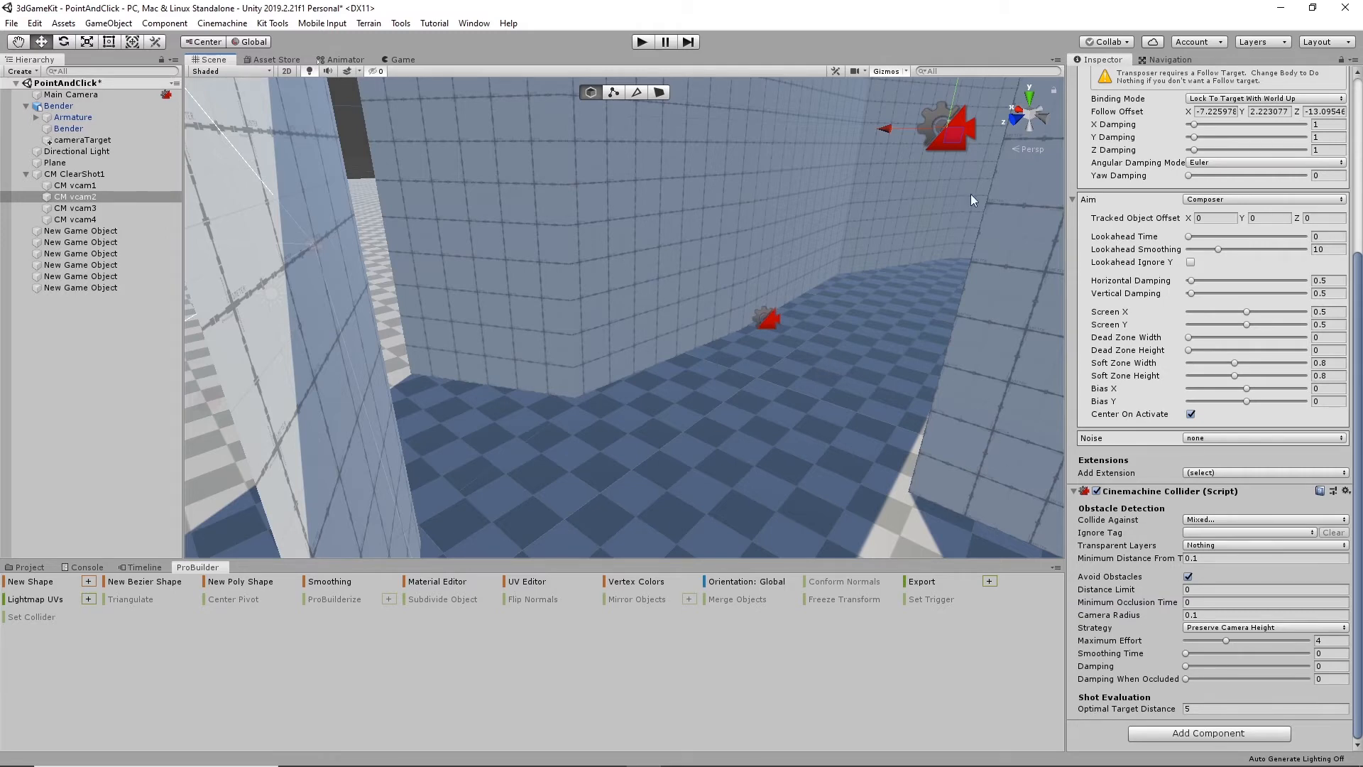
alt+drag(824, 278, 804, 357)
middle_drag(803, 356, 792, 378)
alt+drag(792, 379, 913, 407)
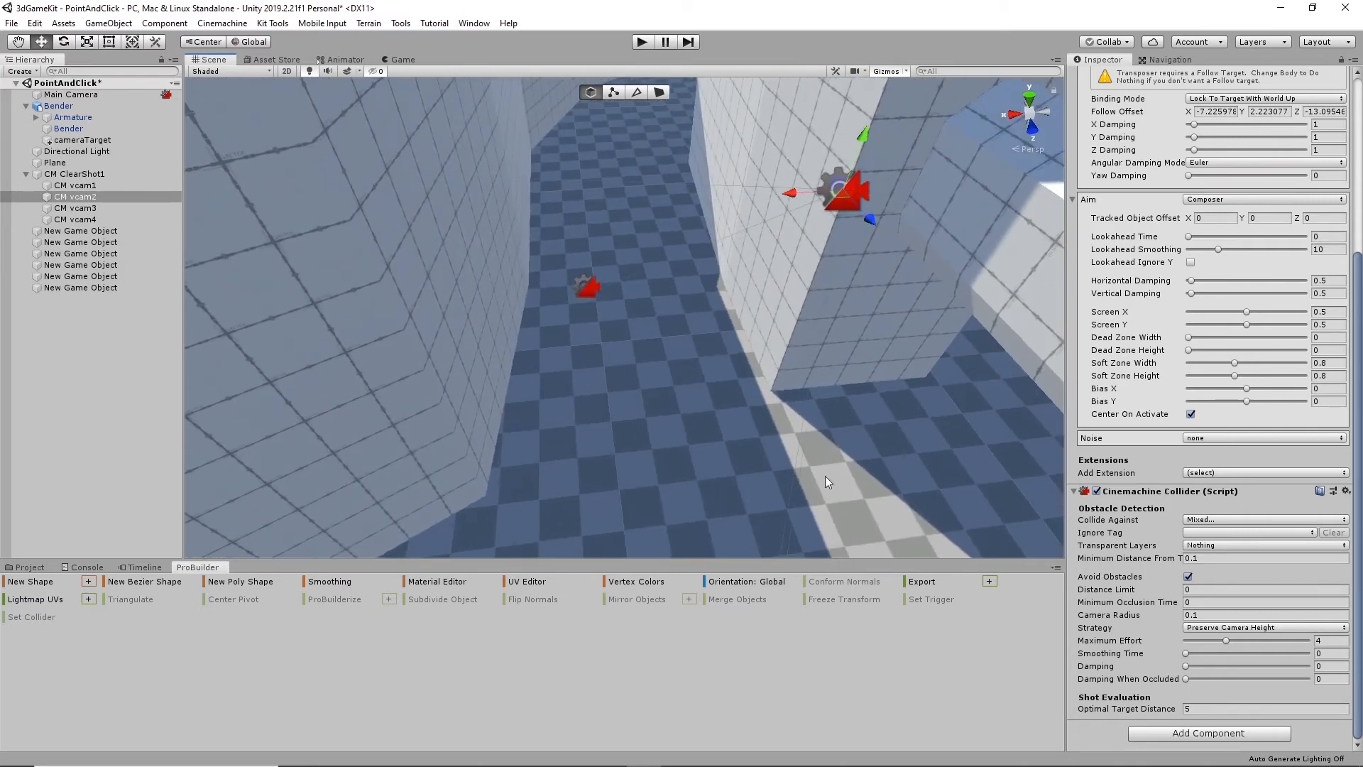
alt+drag(478, 362, 714, 176)
alt+drag(868, 266, 670, 428)
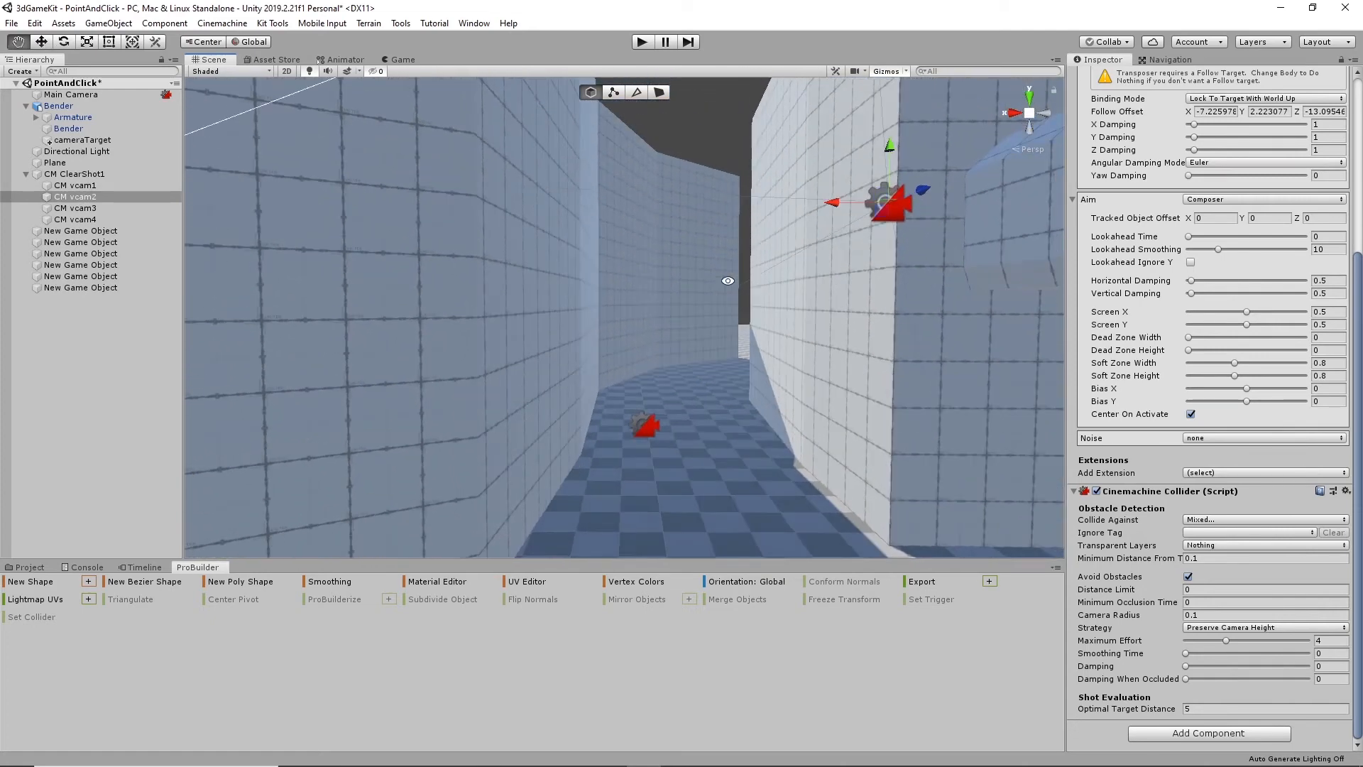
click(644, 425)
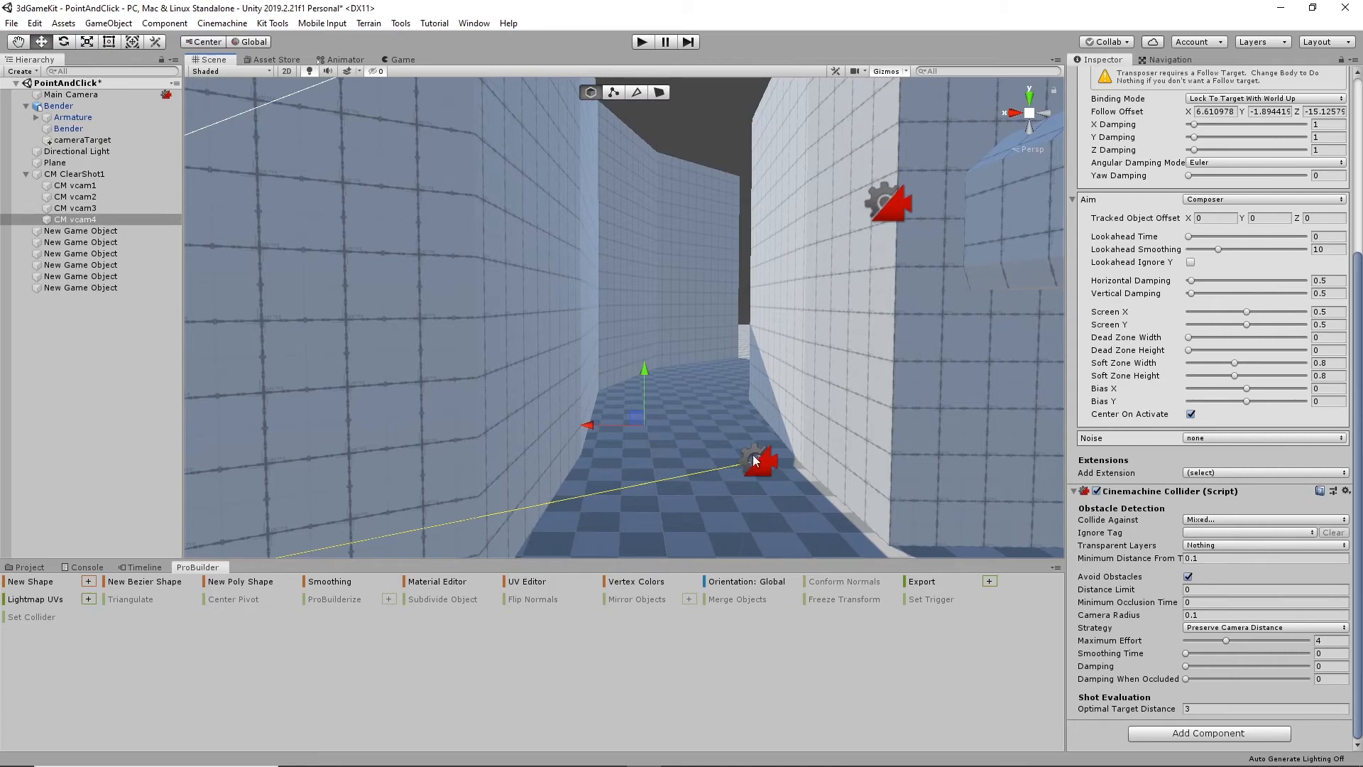
alt+drag(866, 273, 646, 384)
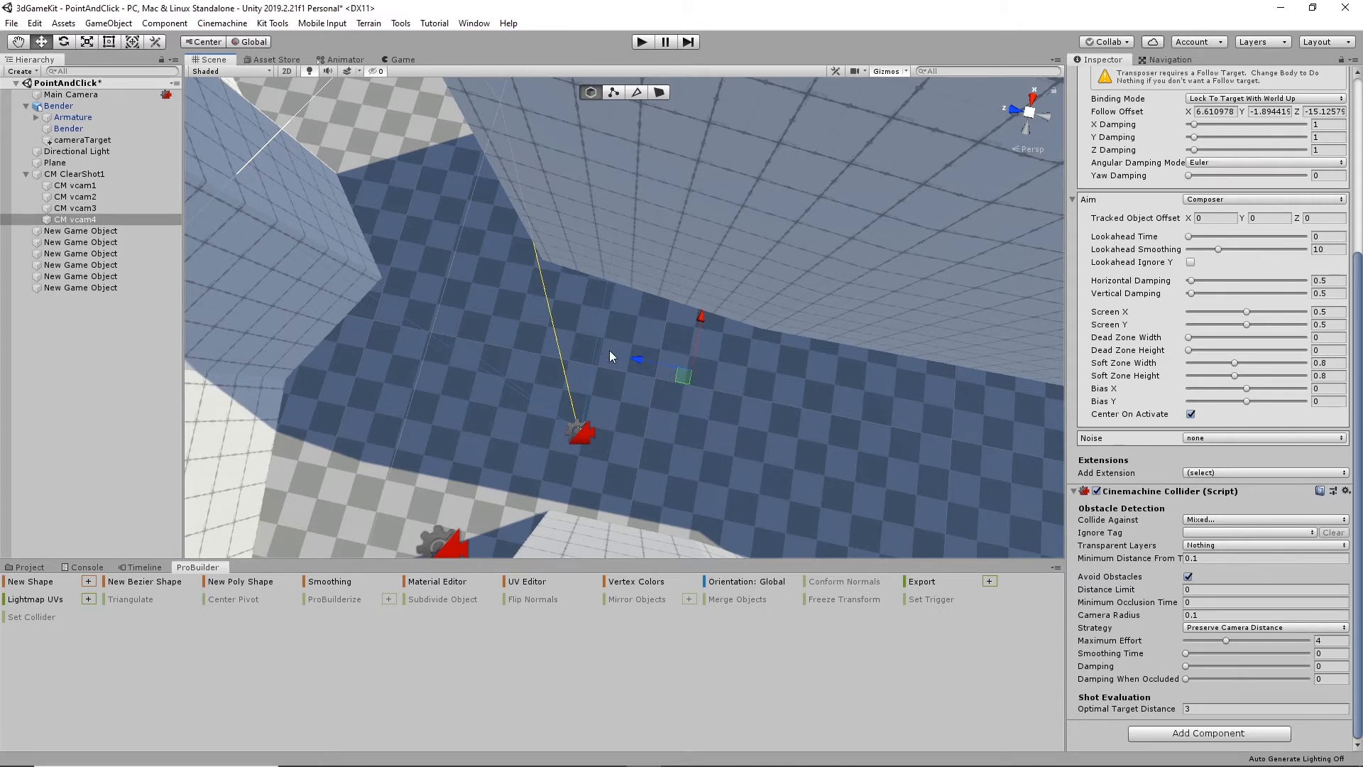
right_drag(609, 350, 588, 326)
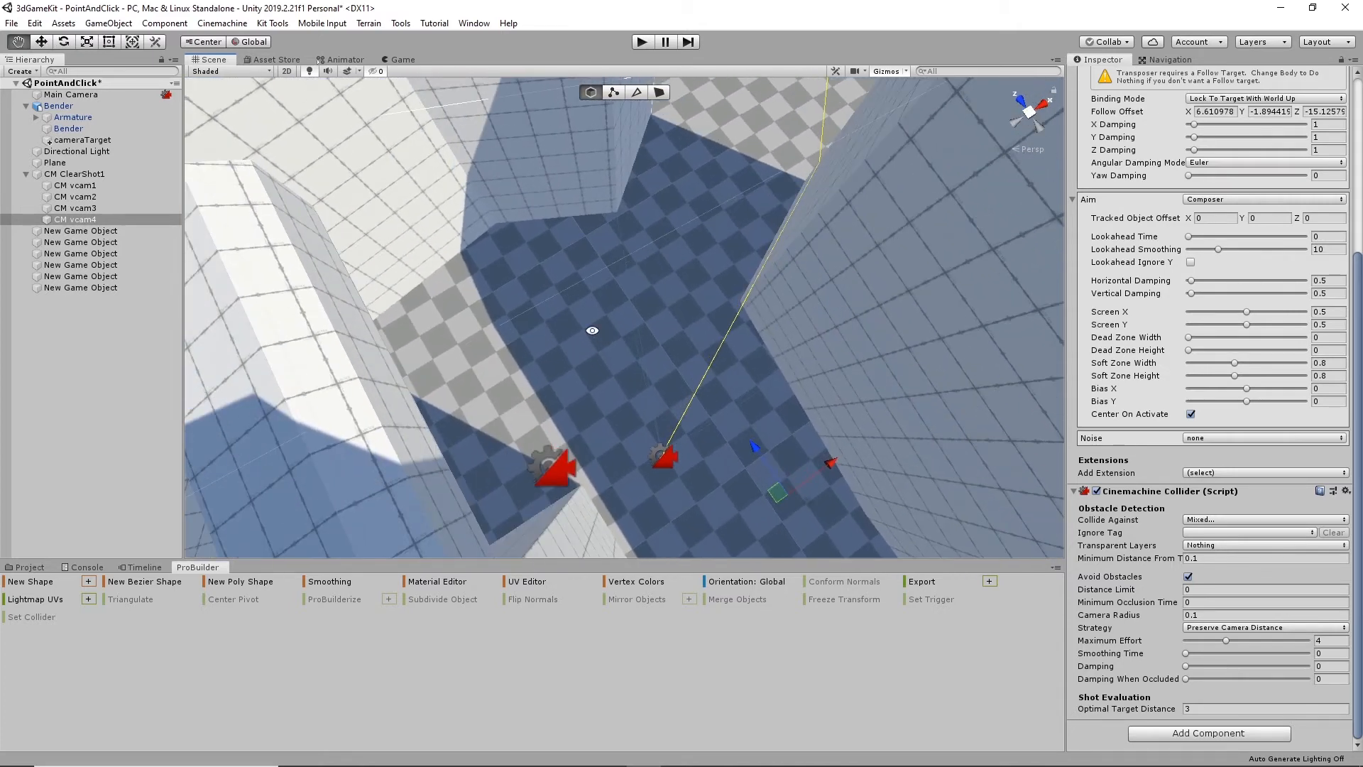
- Add a fifth virtual camera to CM ClearShot1 and set its Look At Override to the cameraTarget transform
click(74, 174)
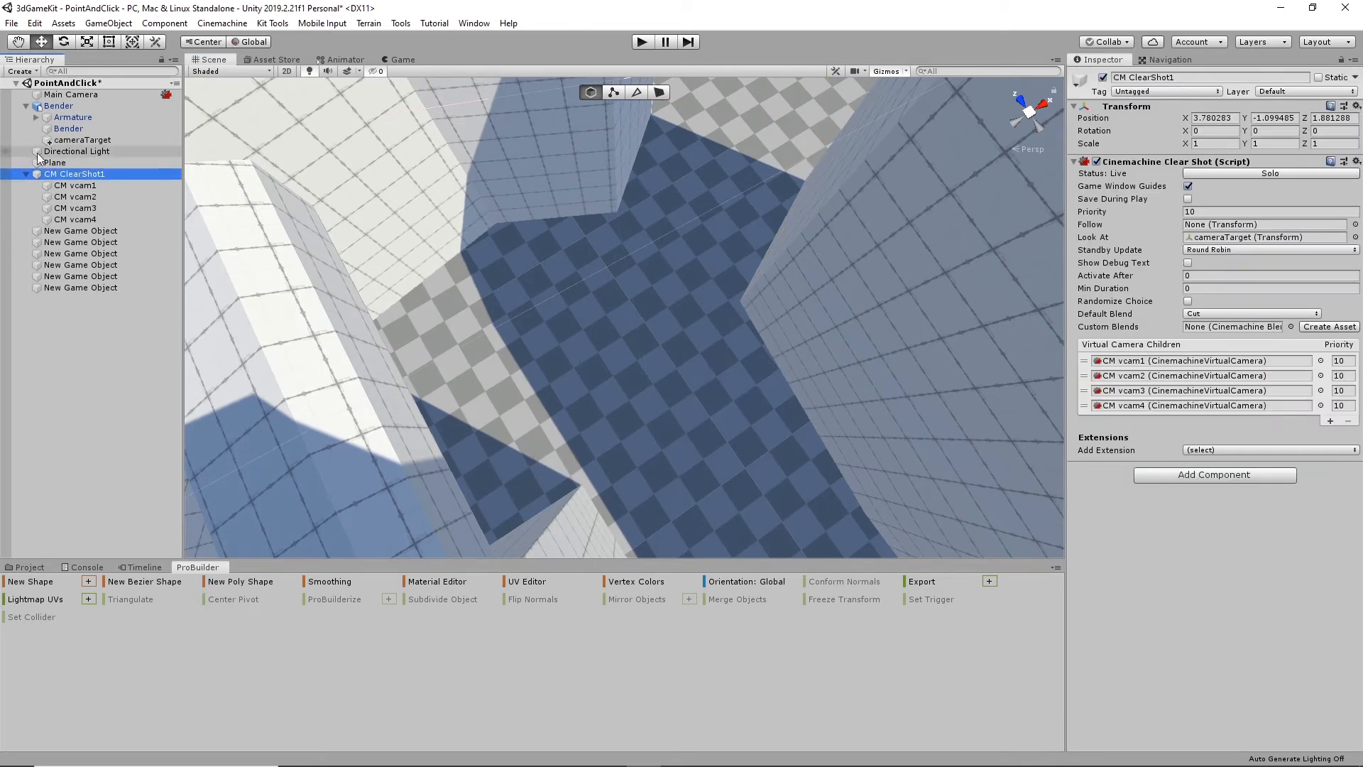
click(1329, 422)
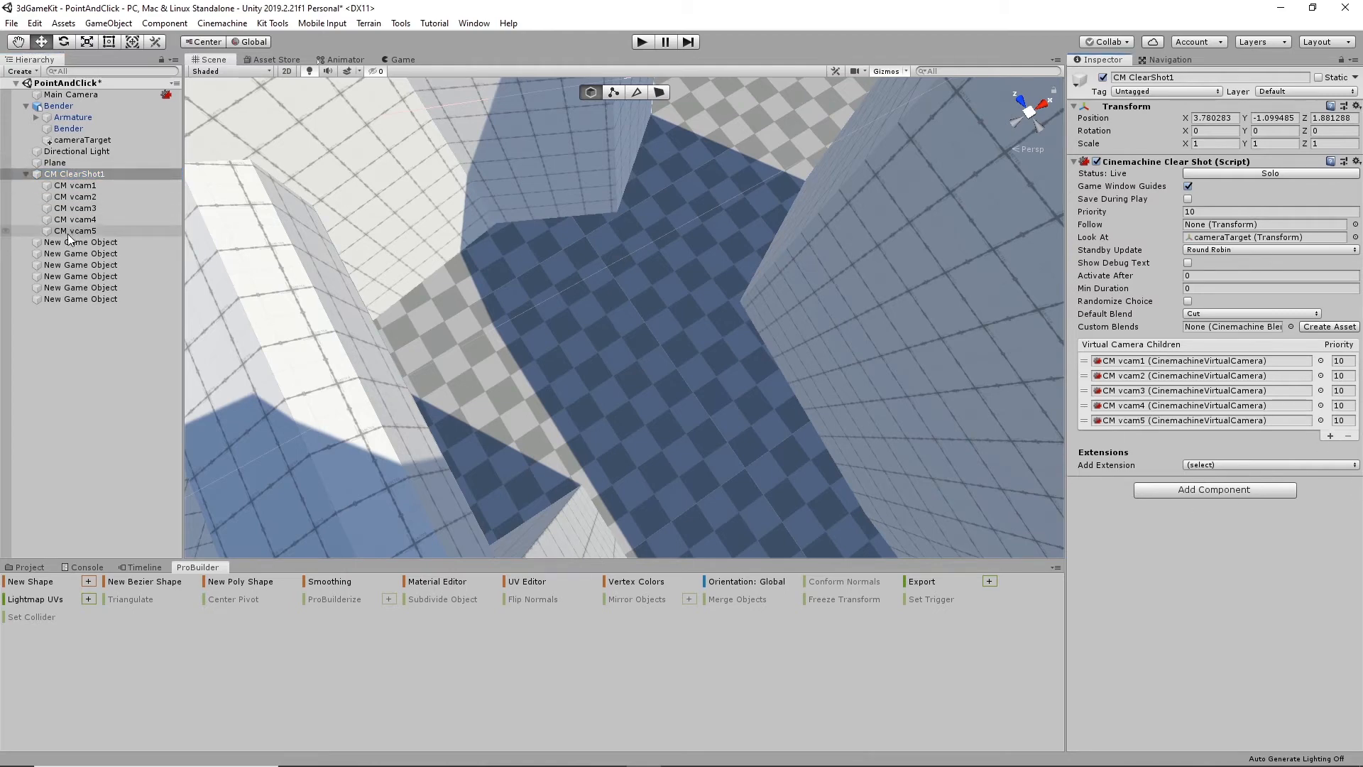
click(70, 231)
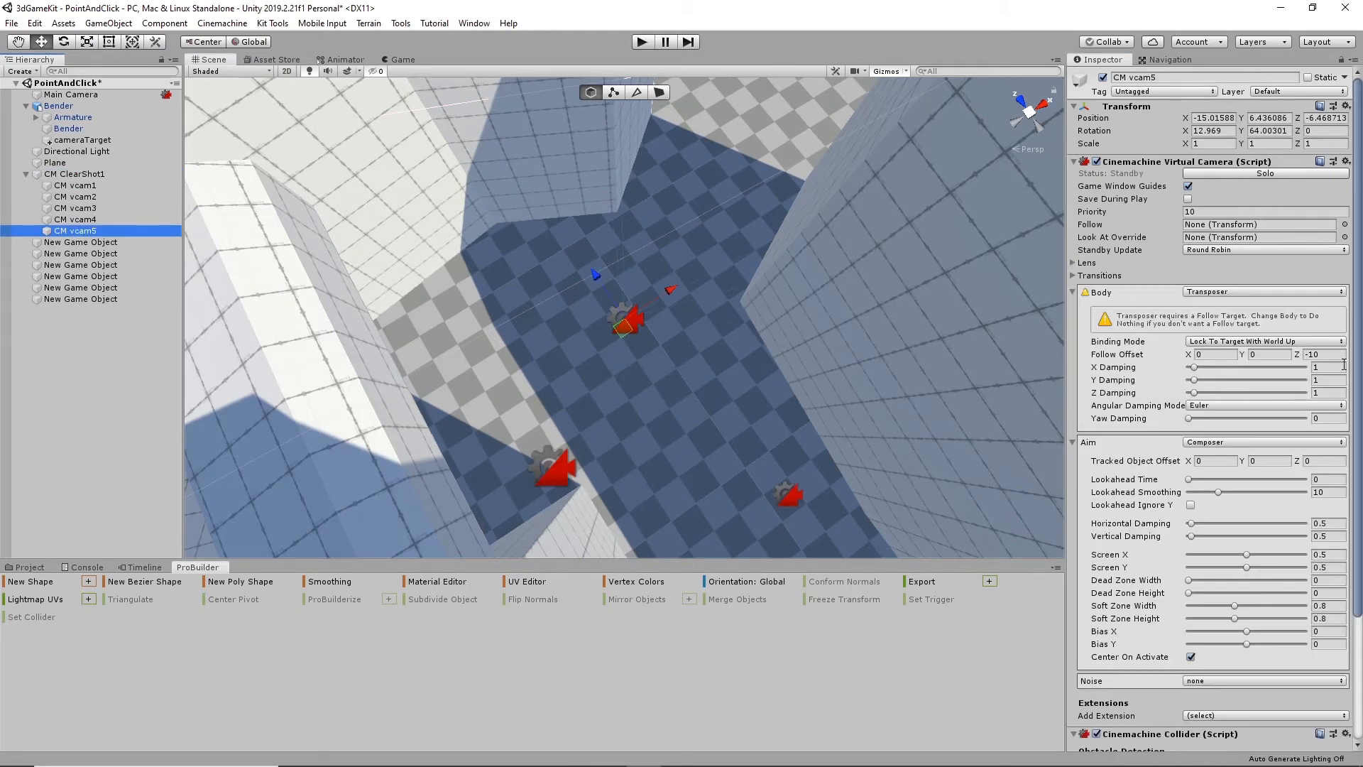
click(1344, 237)
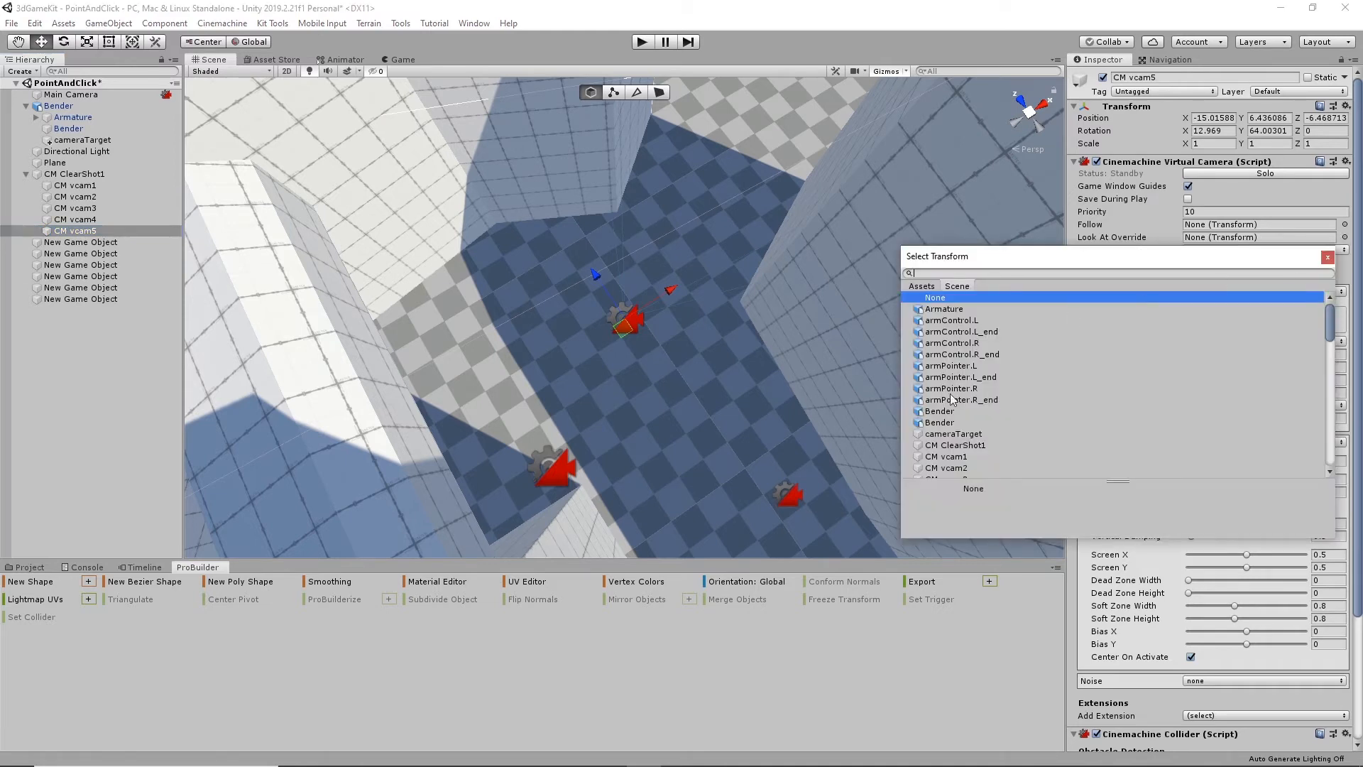
click(967, 435)
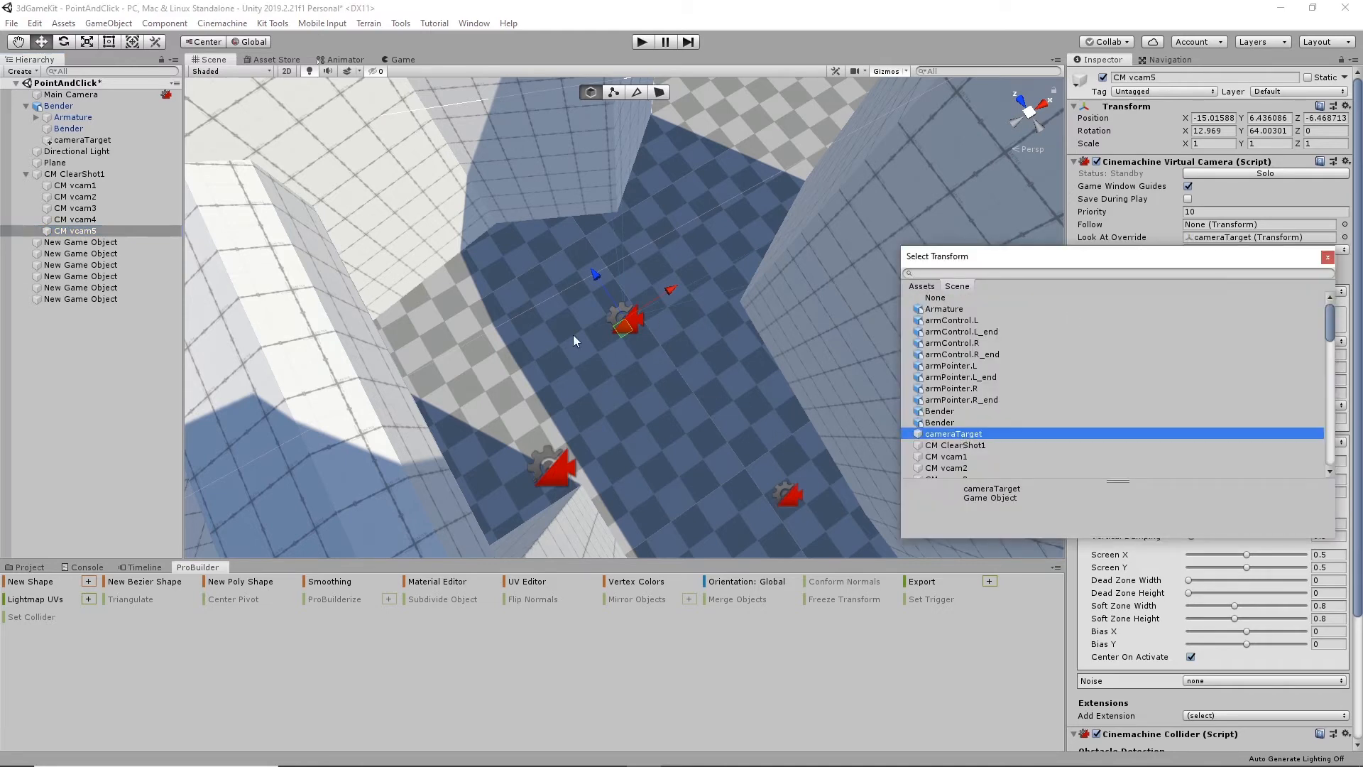
- Lower CM vcam5 and shift it beside the corridor wall, to a Follow Offset of about Y -4.24, Z -5.6
alt+click(545, 394)
alt+drag(781, 423, 508, 376)
alt+drag(526, 419, 518, 230)
alt+middle_drag(529, 463, 584, 276)
drag(564, 245, 446, 331)
- Set CM vcam5's Optimal Target Distance to 10 and add the Environment layer to its Collide Against mask
scroll(1196, 639, down, 4)
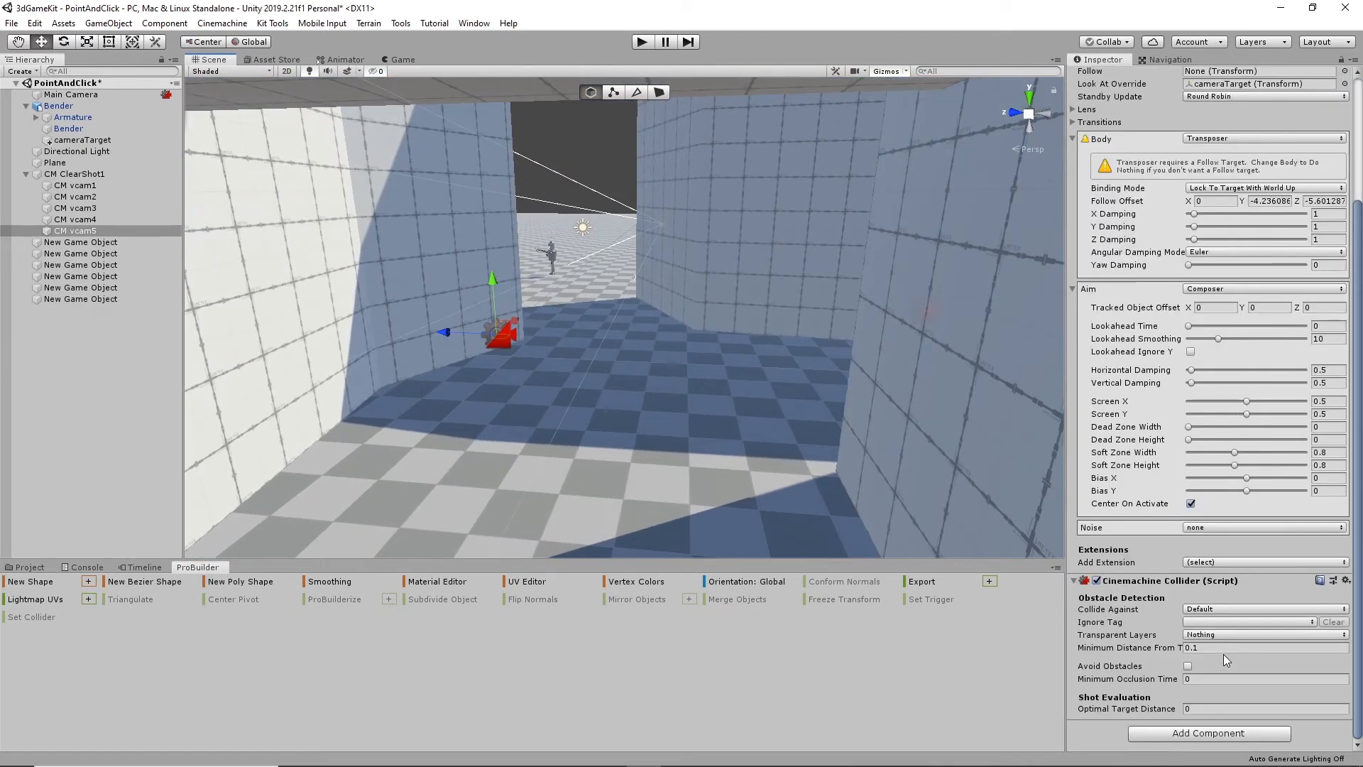
click(1211, 708)
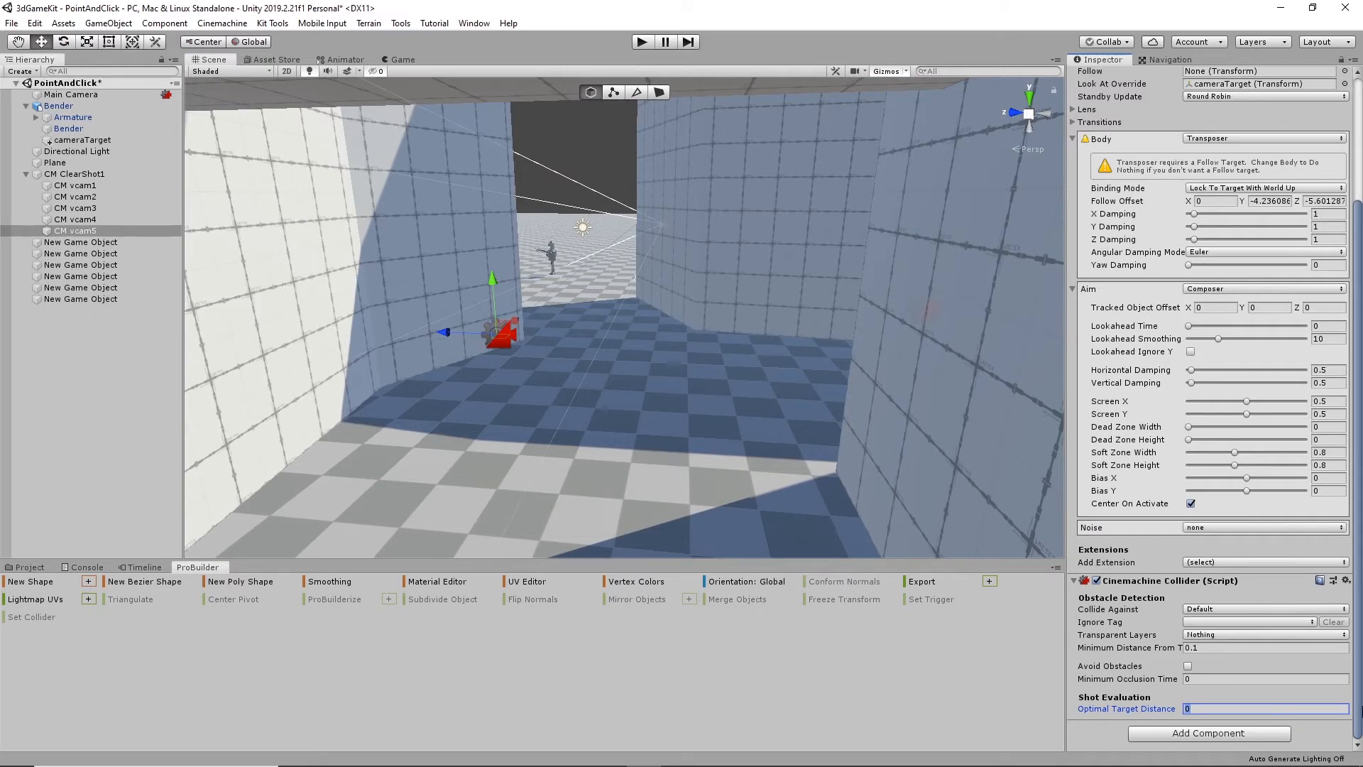
click(1302, 609)
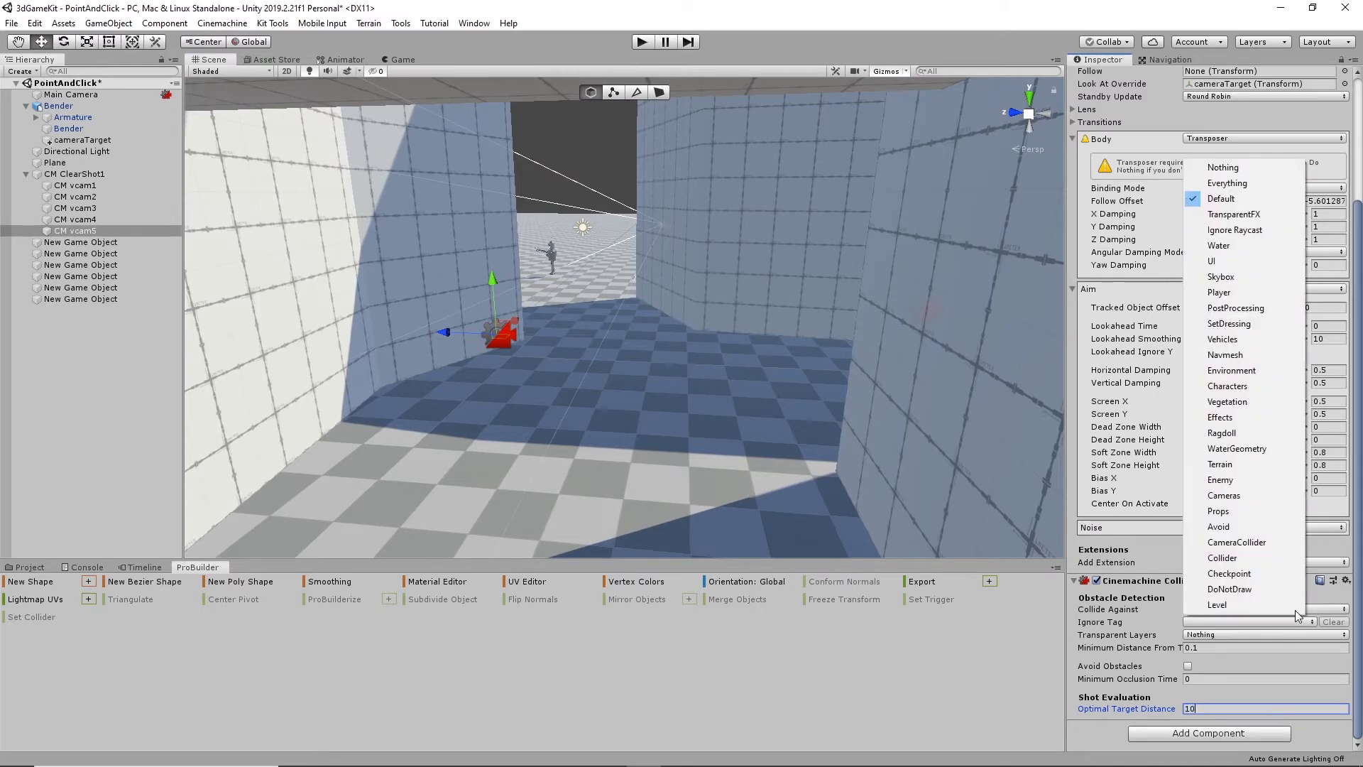
click(1233, 370)
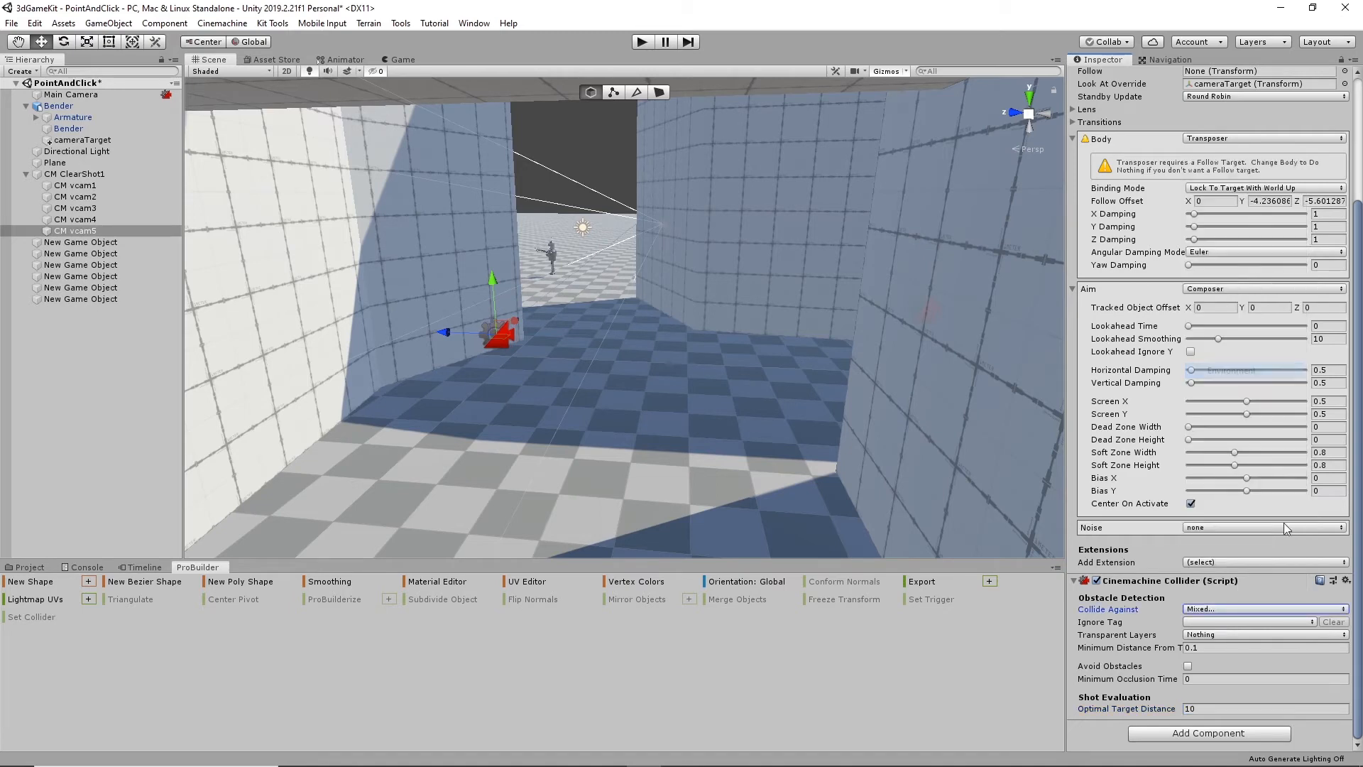
- Enable Avoid Obstacles on CM vcam5's collider, leaving Transparent Layers at Nothing
click(1209, 635)
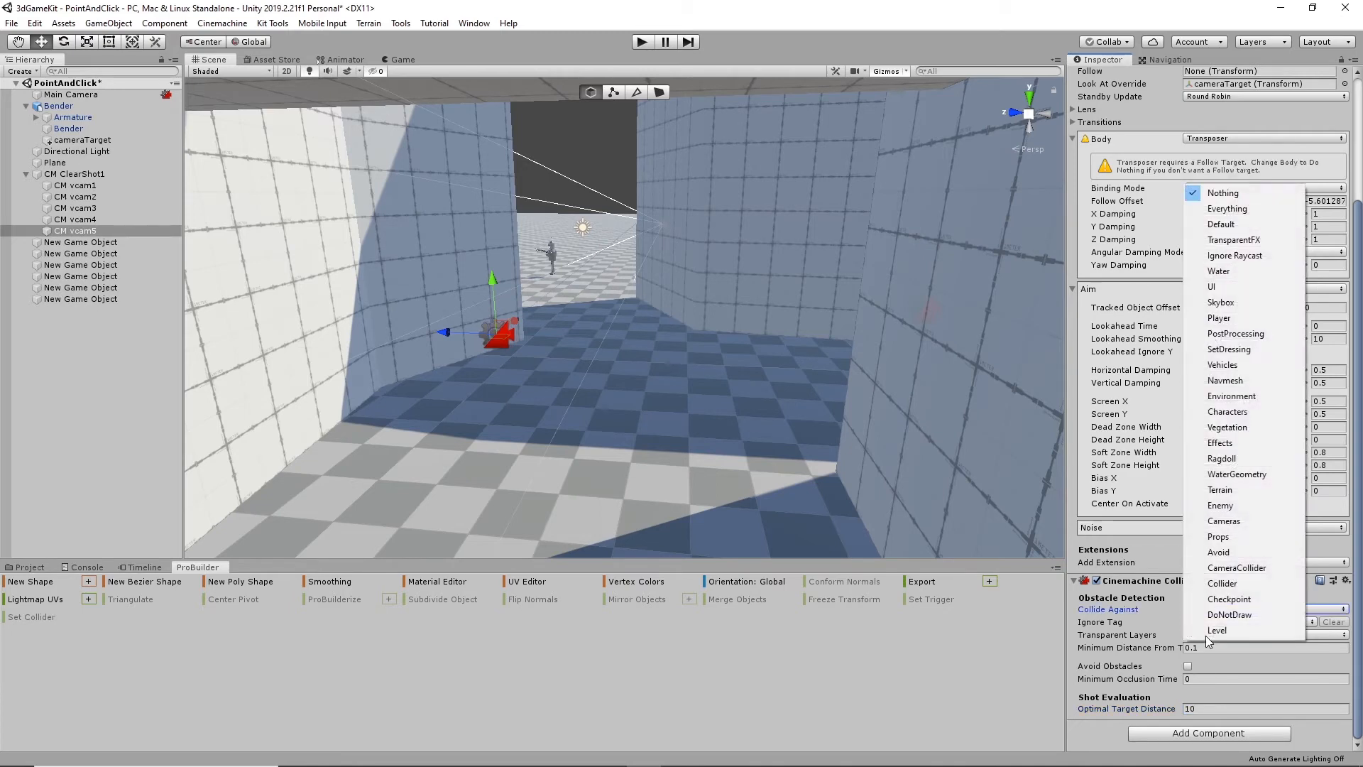
click(1098, 648)
click(1188, 665)
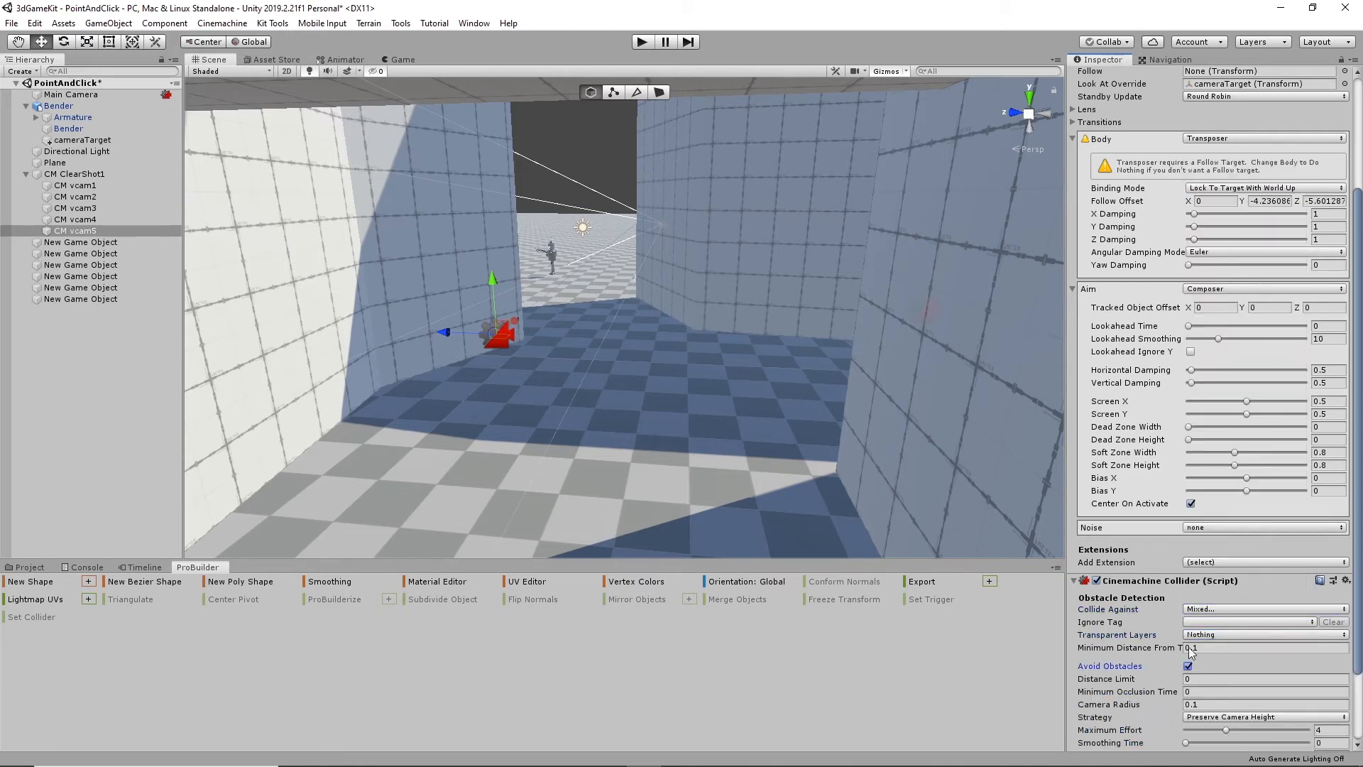
- Review CM vcam4's collider settings and play-test the shot switching by walking Bender into and along the walled corridor
click(107, 220)
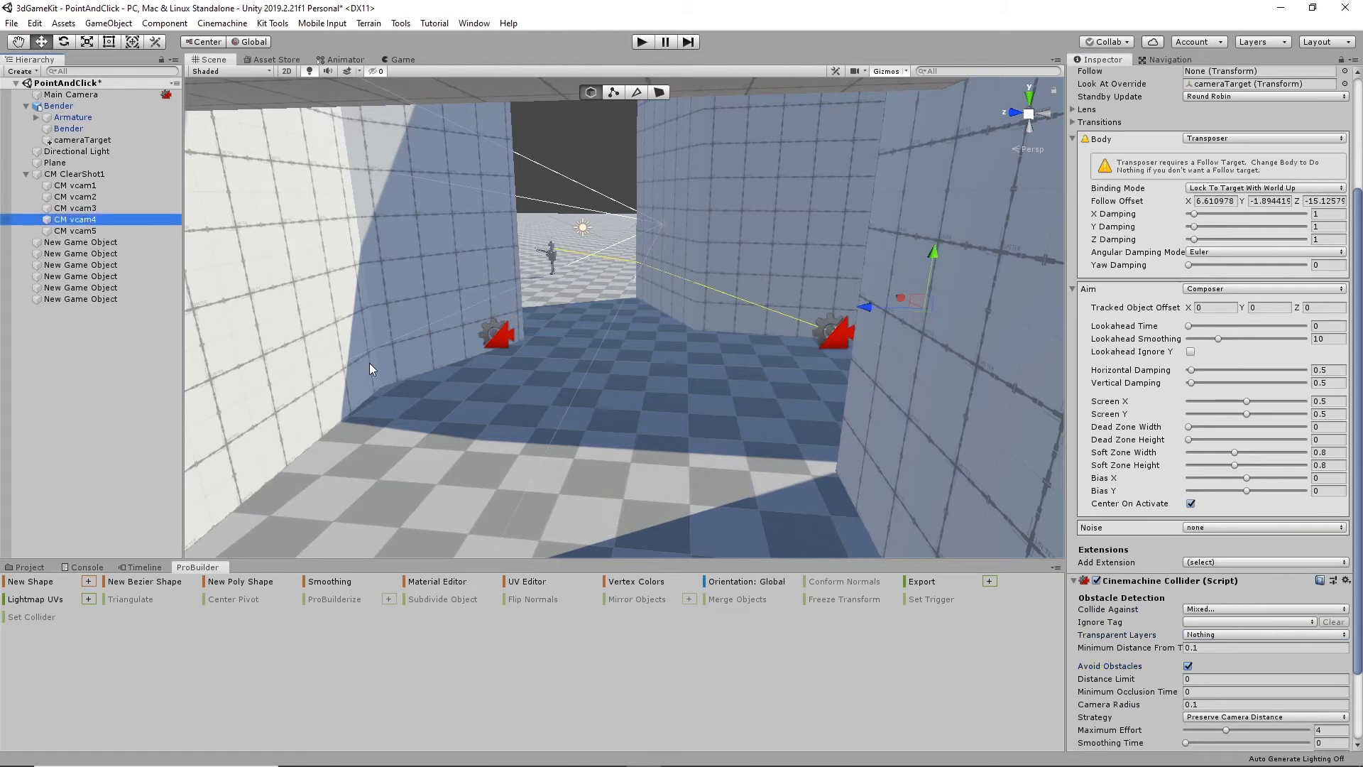
scroll(1191, 634, down, 3)
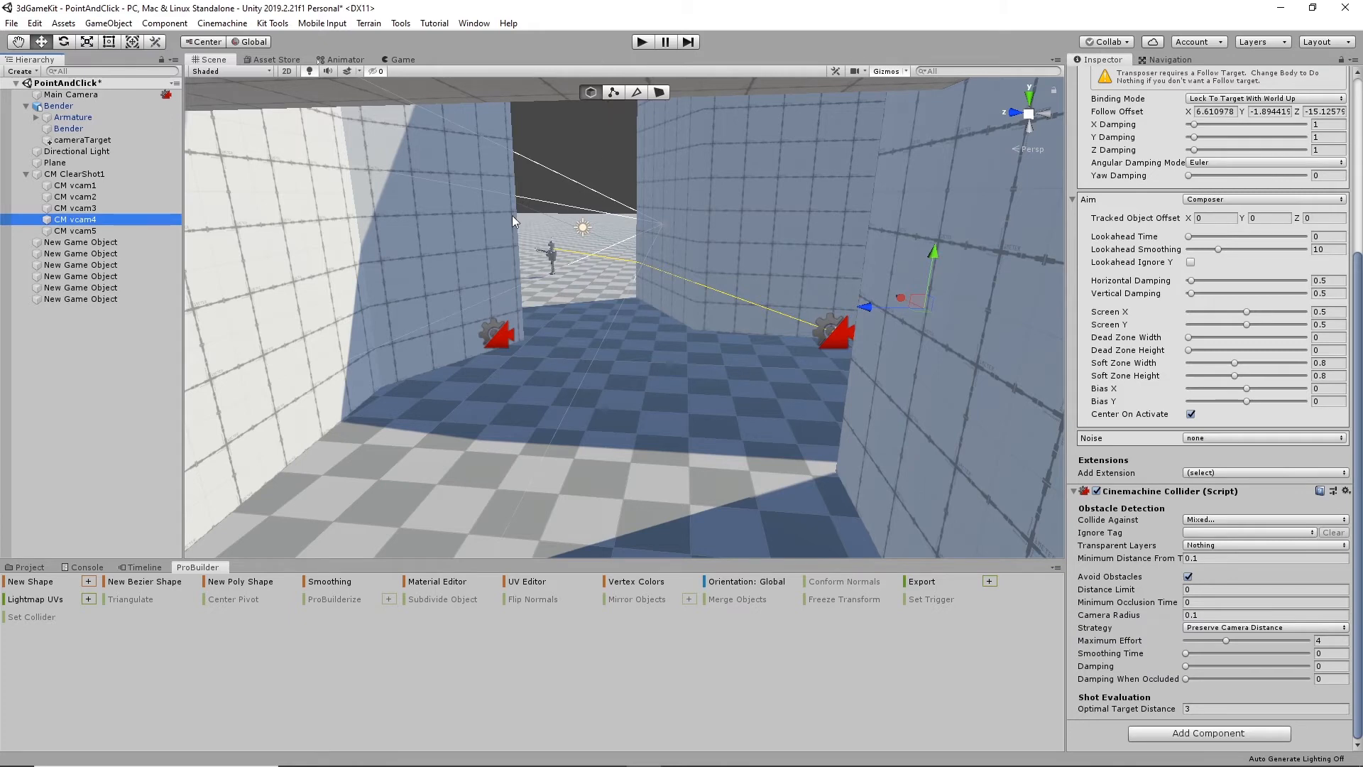
click(641, 43)
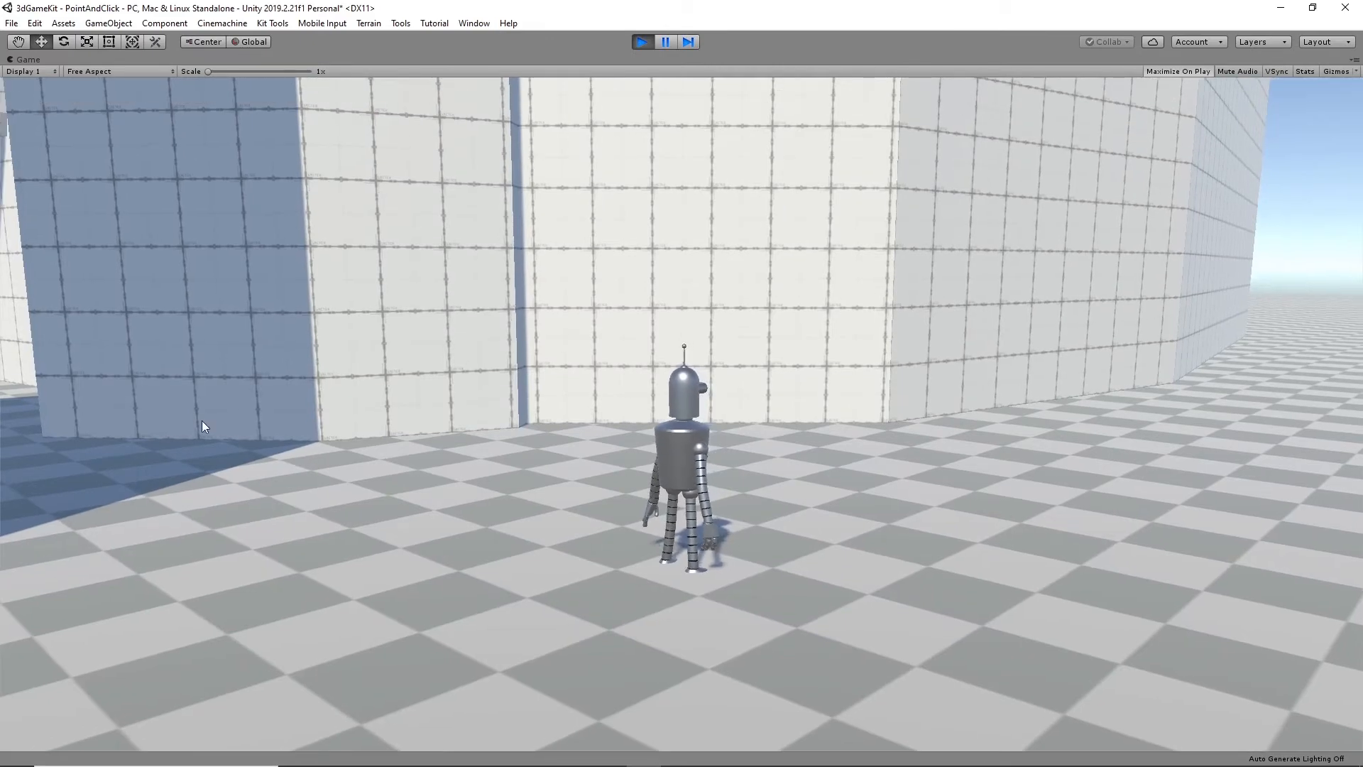
click(98, 463)
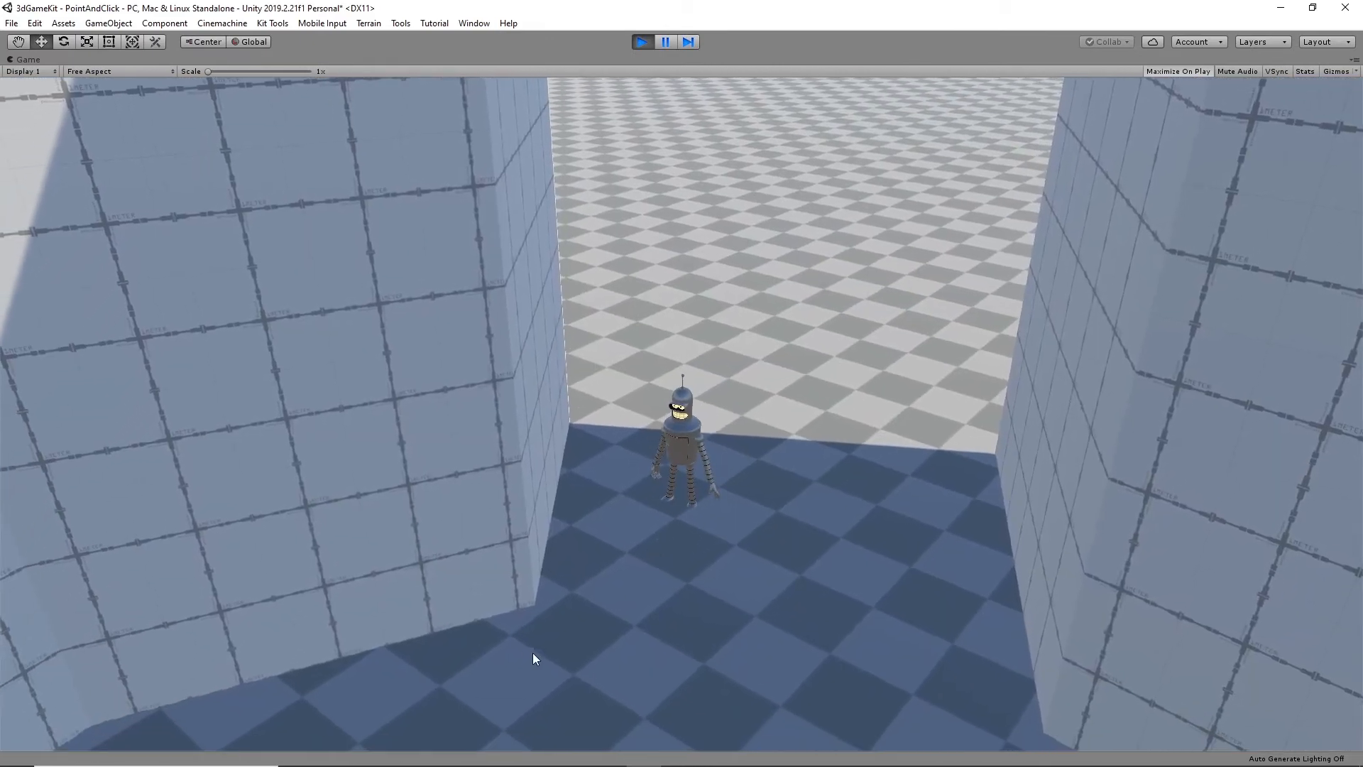
click(724, 636)
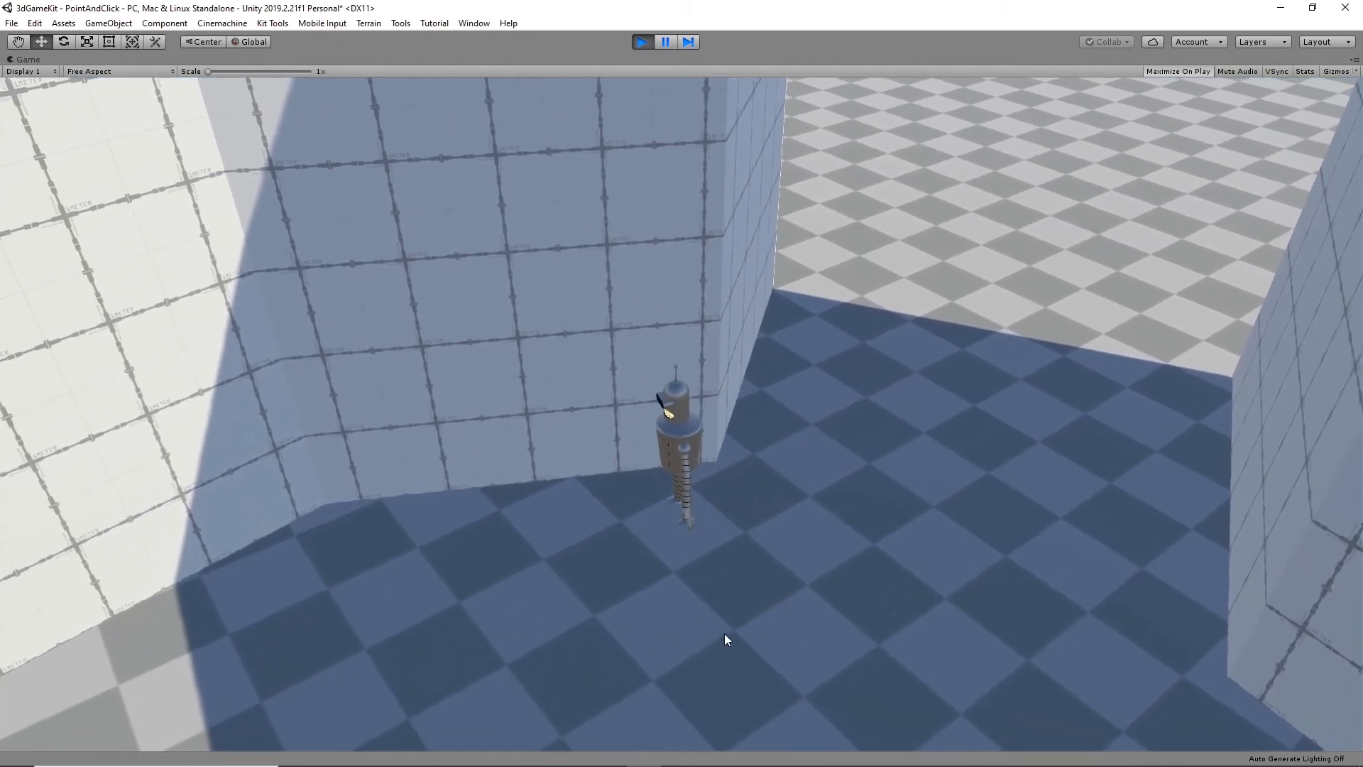
click(1135, 708)
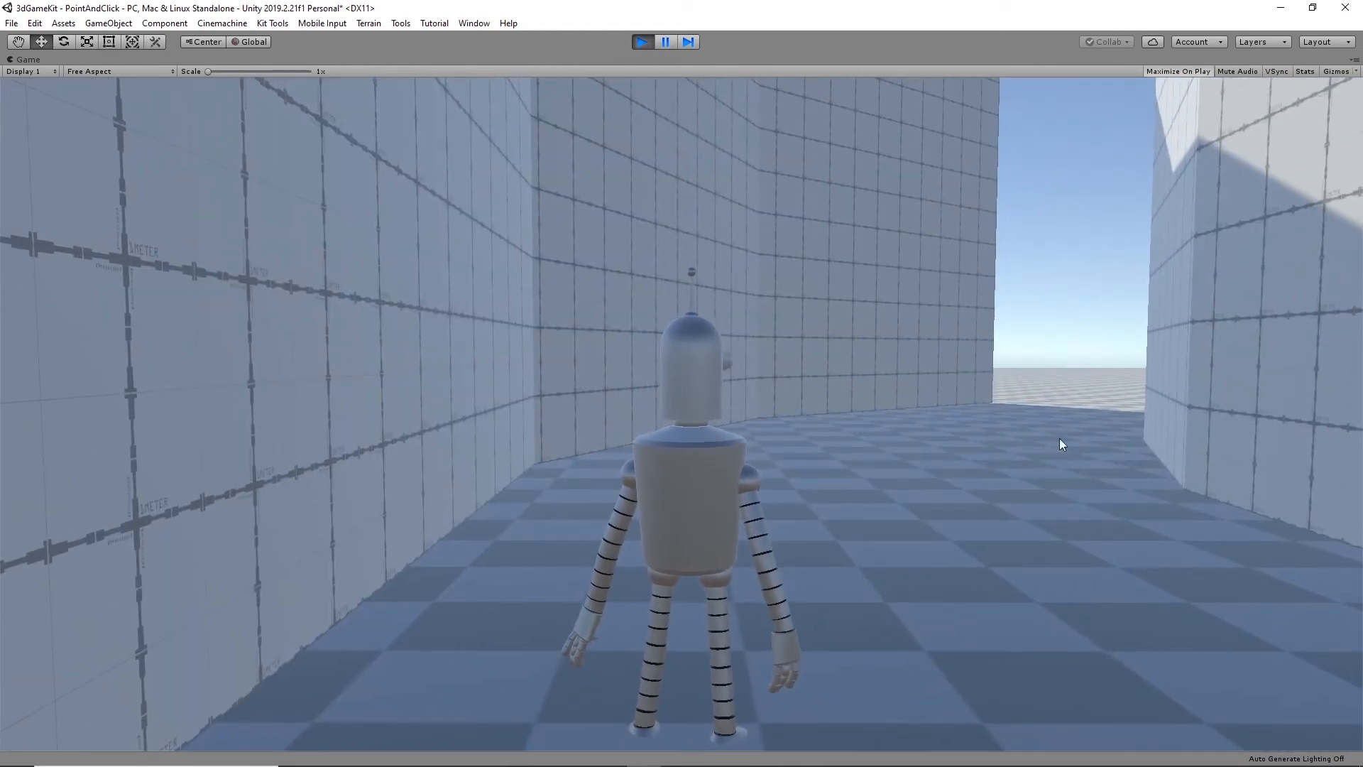
click(637, 41)
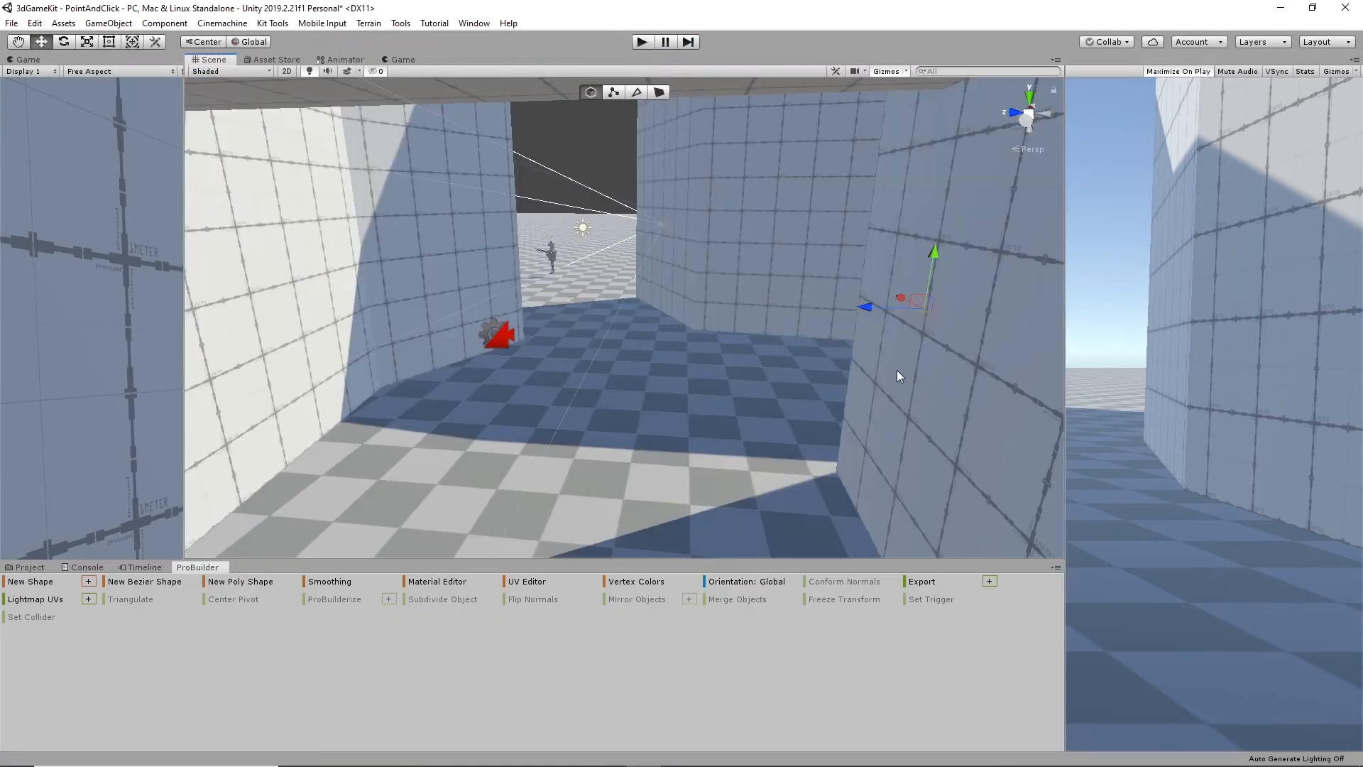
- Move CM vcam4 across and farther down the corridor, to a Follow Offset of about X 3.29, Z -21.84
click(496, 336)
alt+drag(695, 370, 785, 264)
click(817, 284)
alt+drag(767, 344, 828, 332)
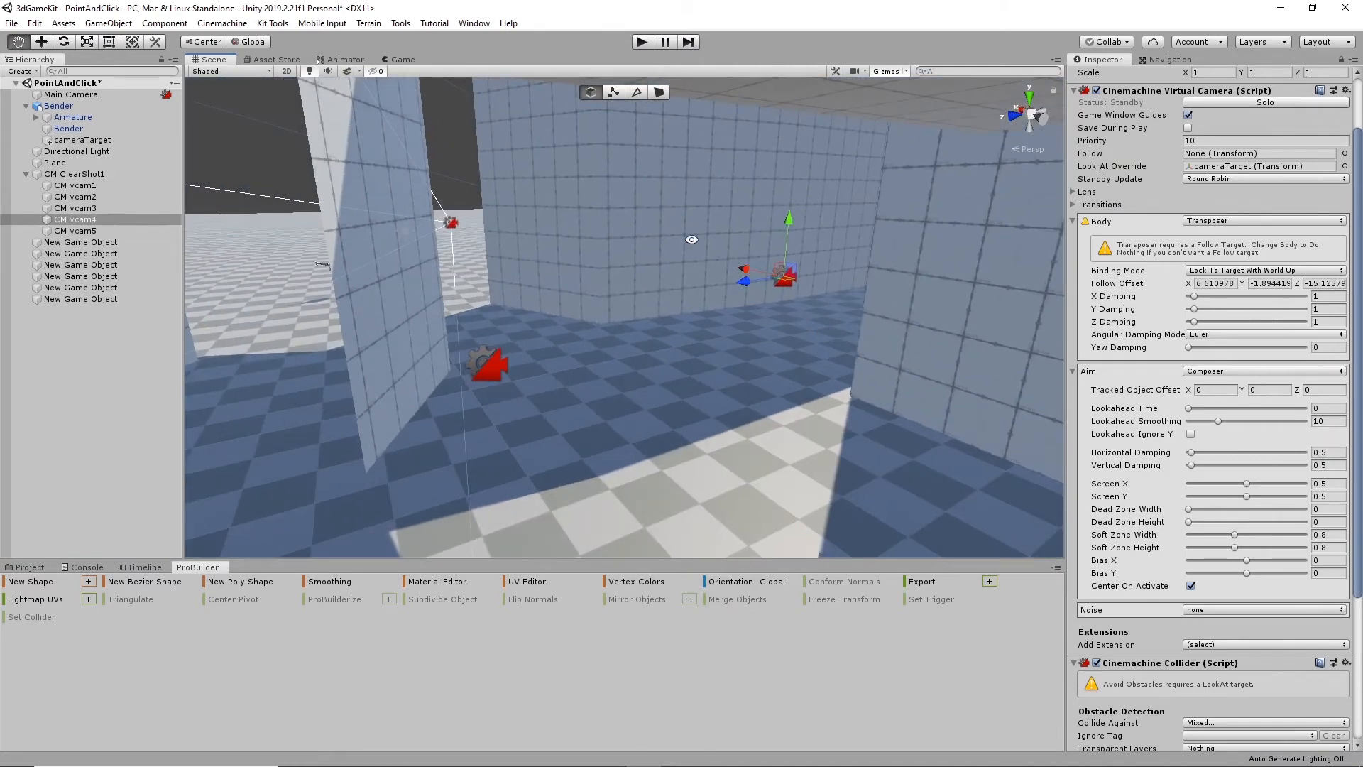
alt+drag(747, 275, 703, 345)
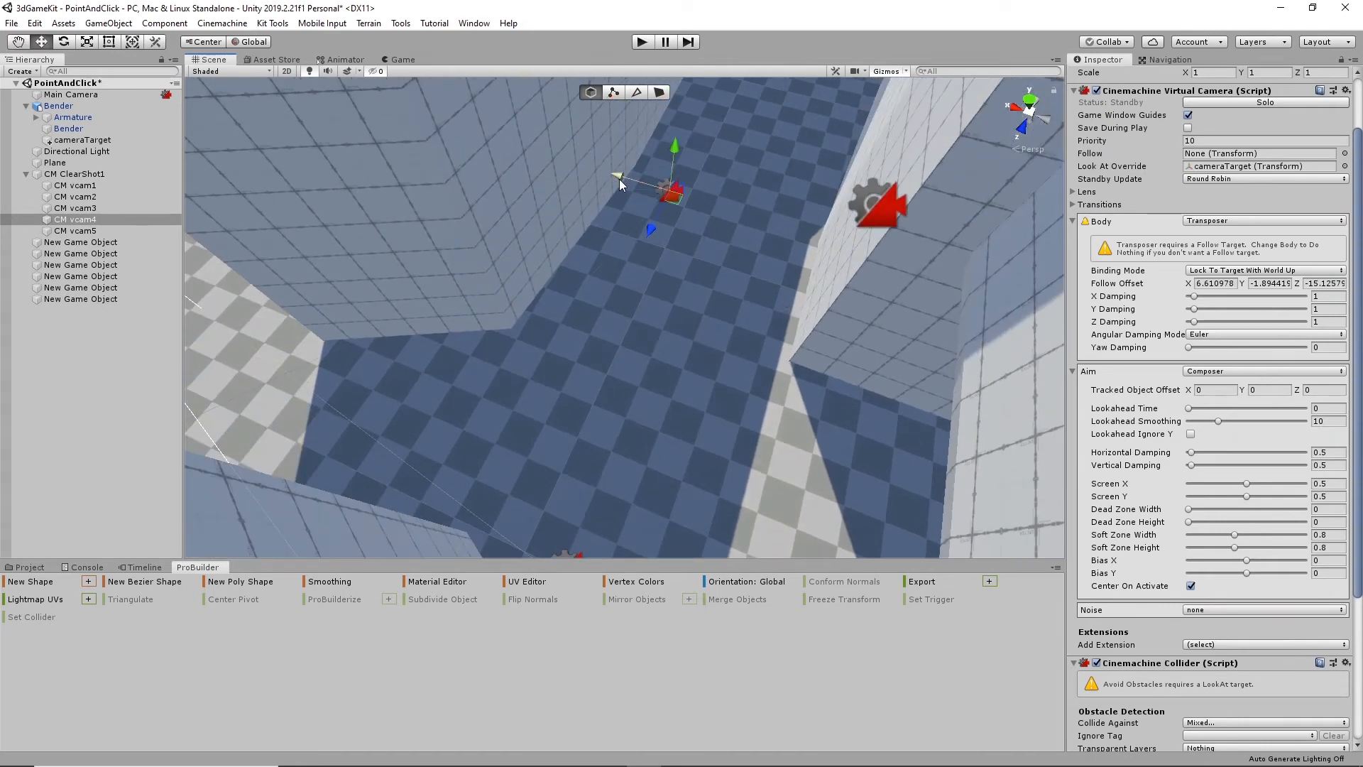
drag(616, 174, 724, 196)
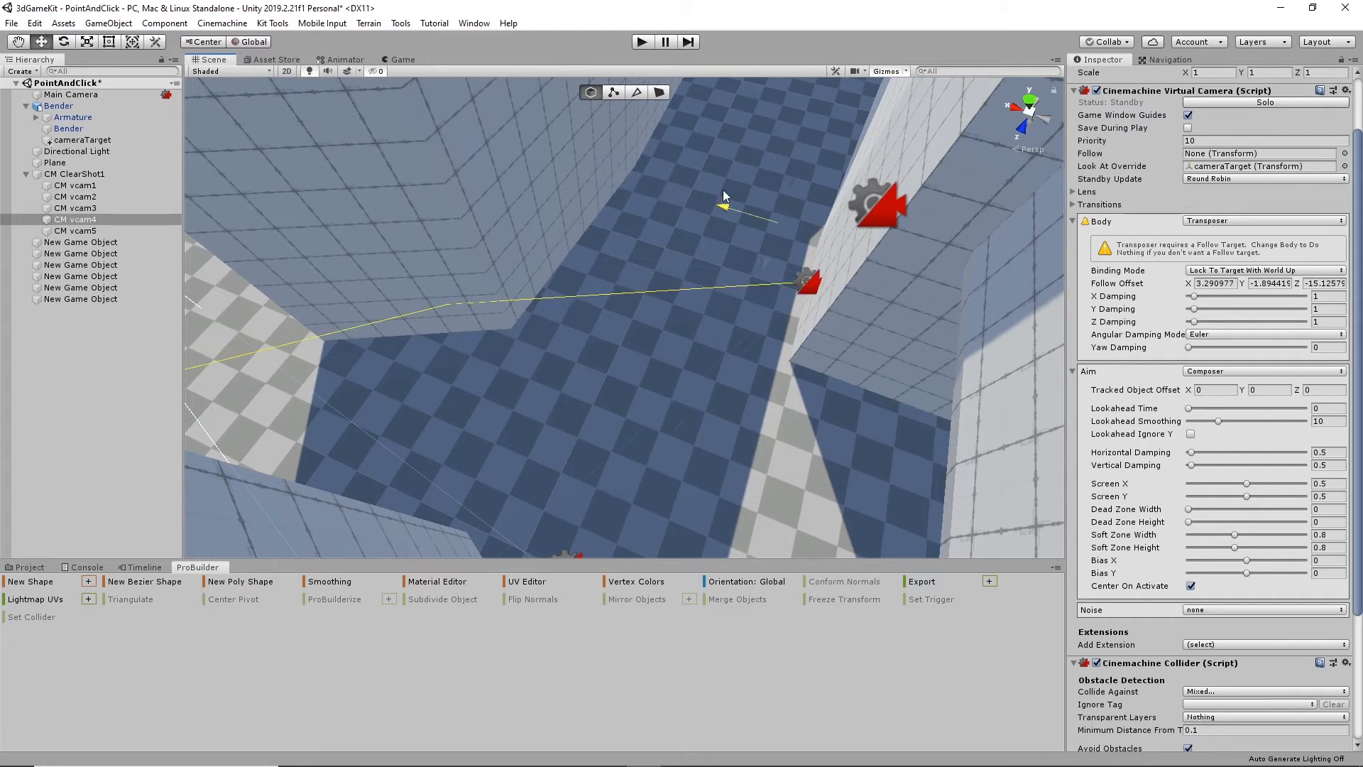
alt+drag(812, 307, 790, 355)
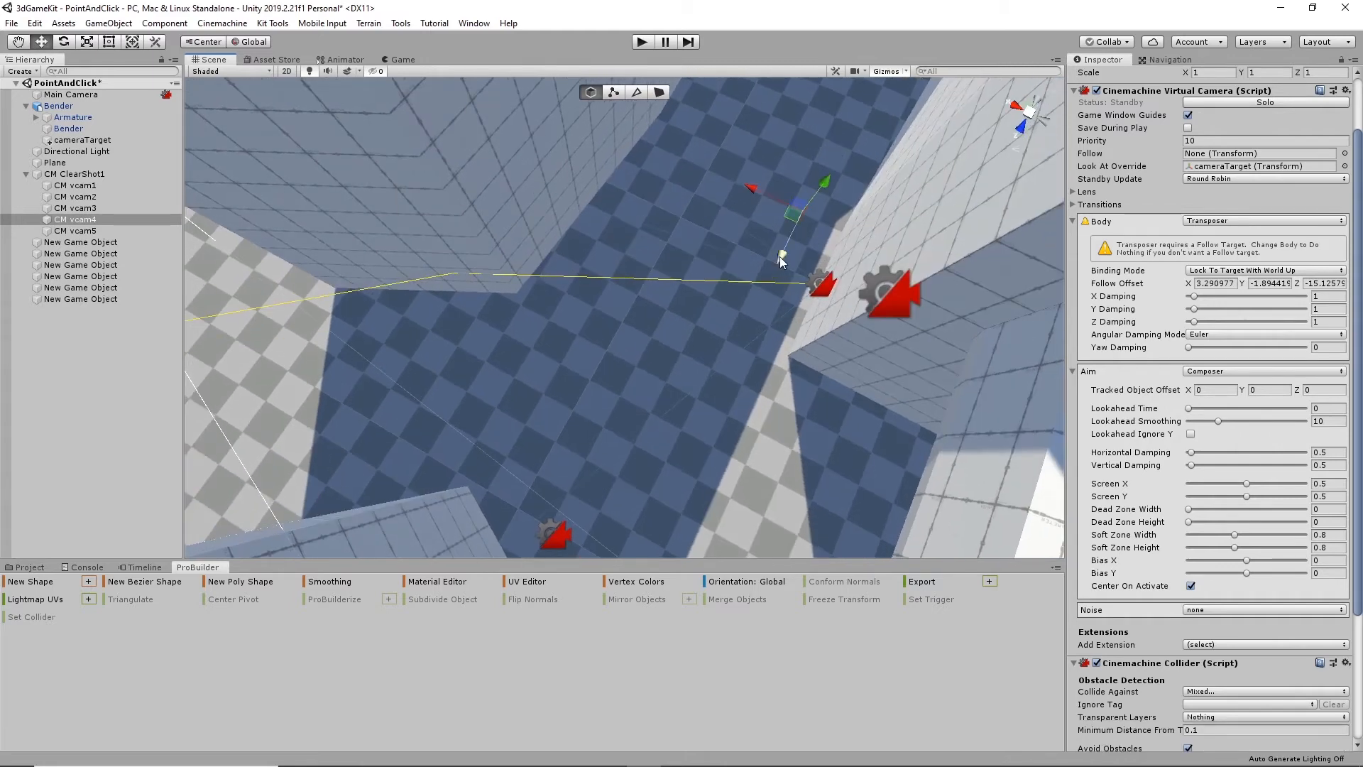
drag(781, 260, 874, 104)
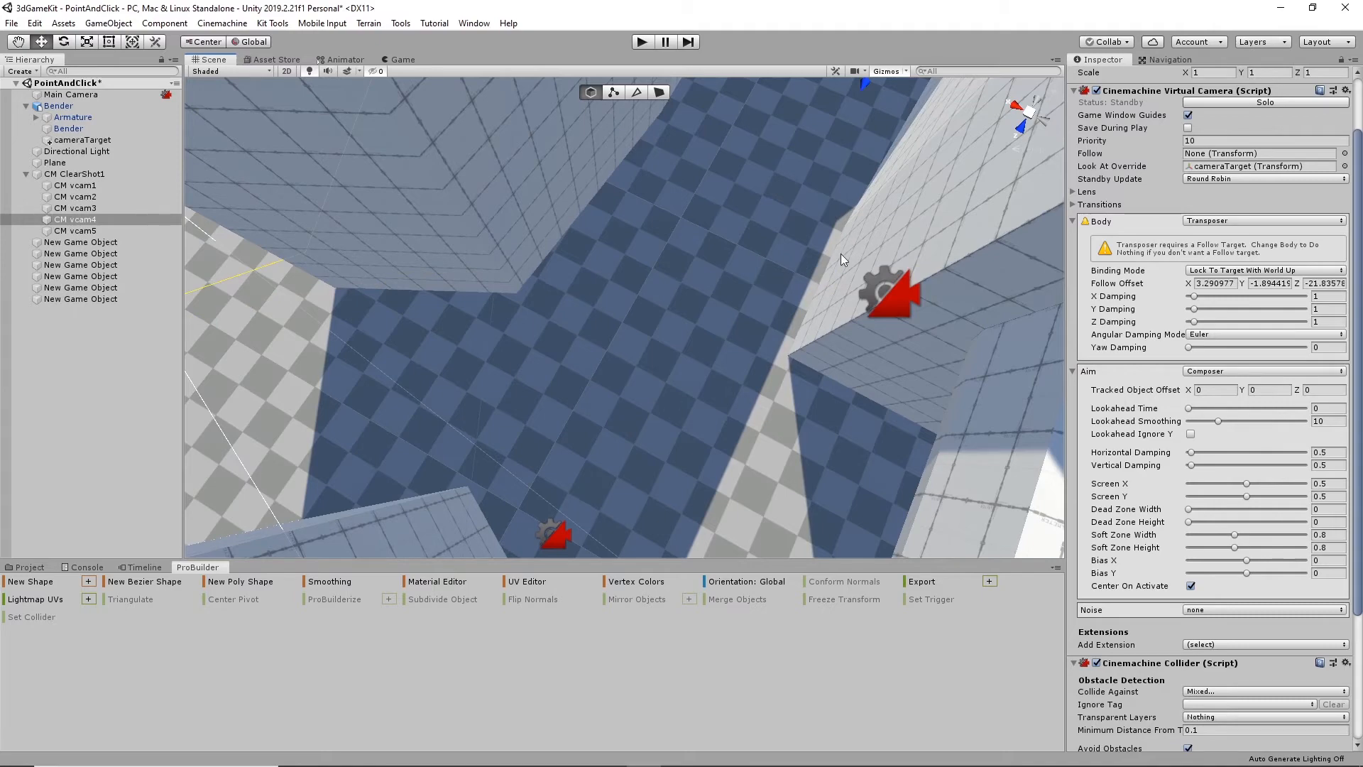
- Shift CM vcam4 deeper into the corridor and raise it slightly, to a Follow Offset of about X 5.4, Y -1.57, Z -24.73
click(91, 219)
scroll(823, 235, down, 3)
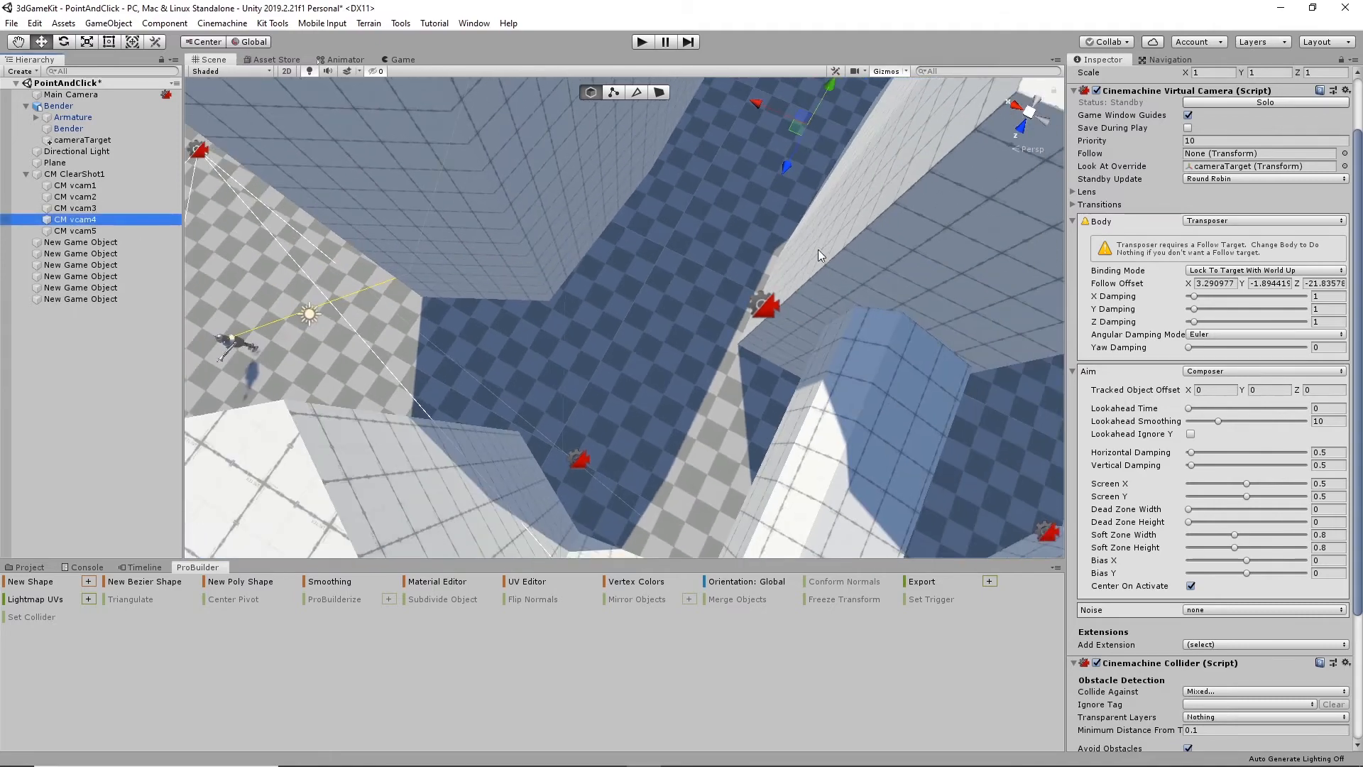
alt+drag(817, 249, 783, 408)
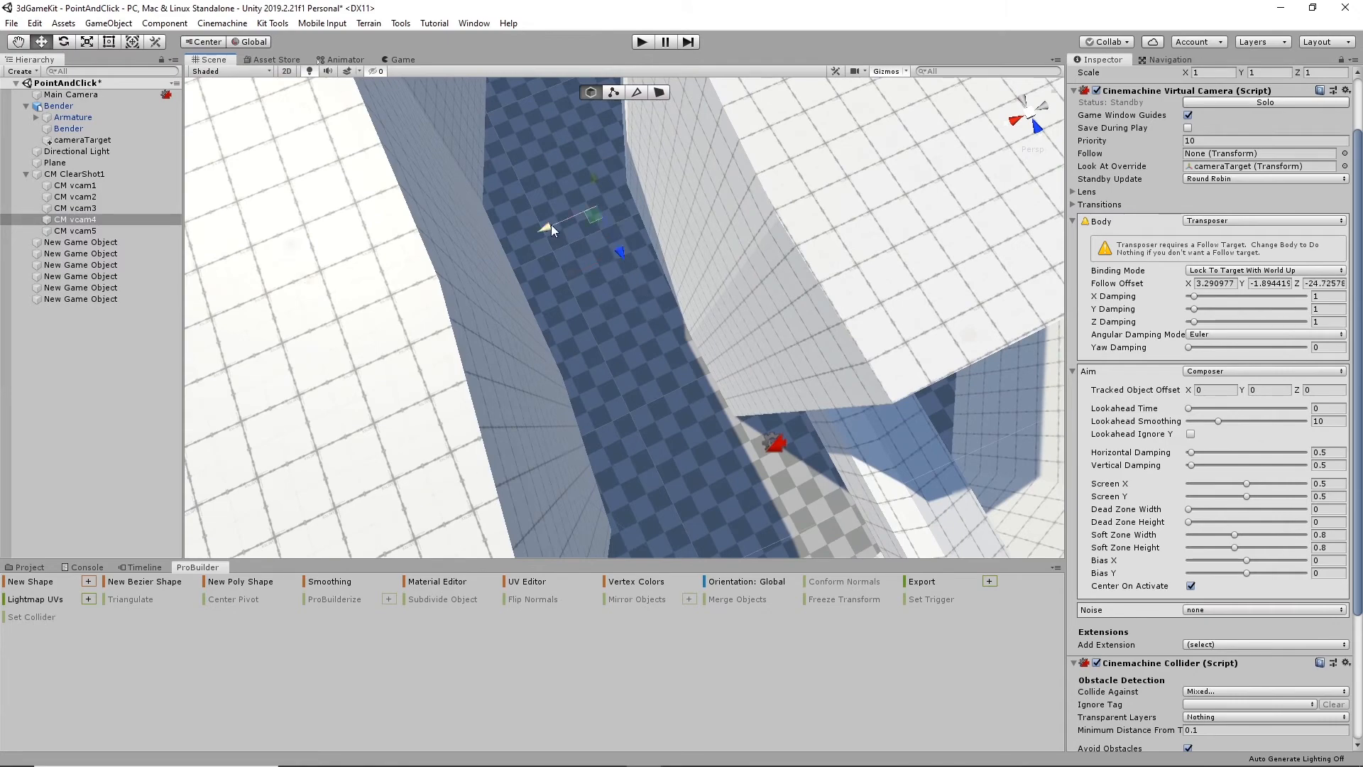
drag(551, 224, 515, 239)
alt+drag(599, 225, 633, 272)
alt+drag(694, 227, 717, 135)
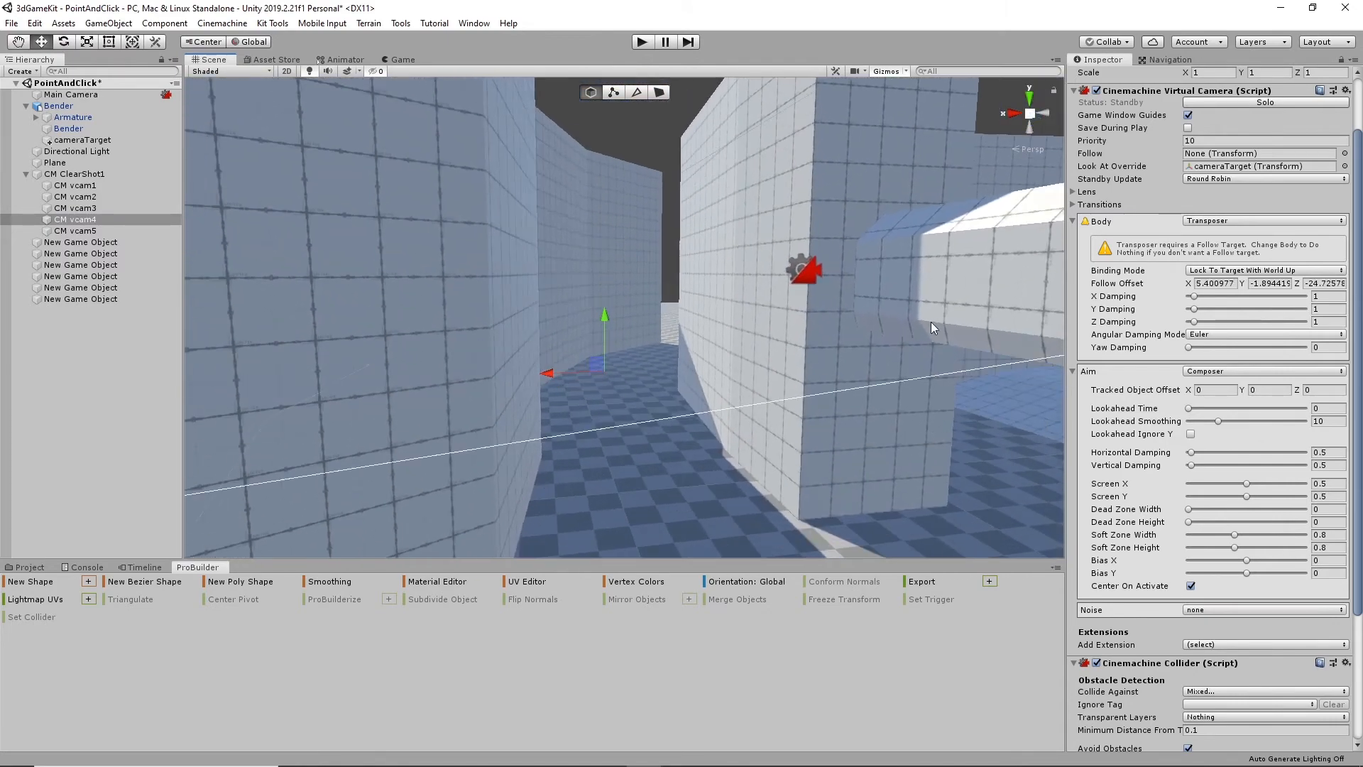
scroll(1198, 426, down, 5)
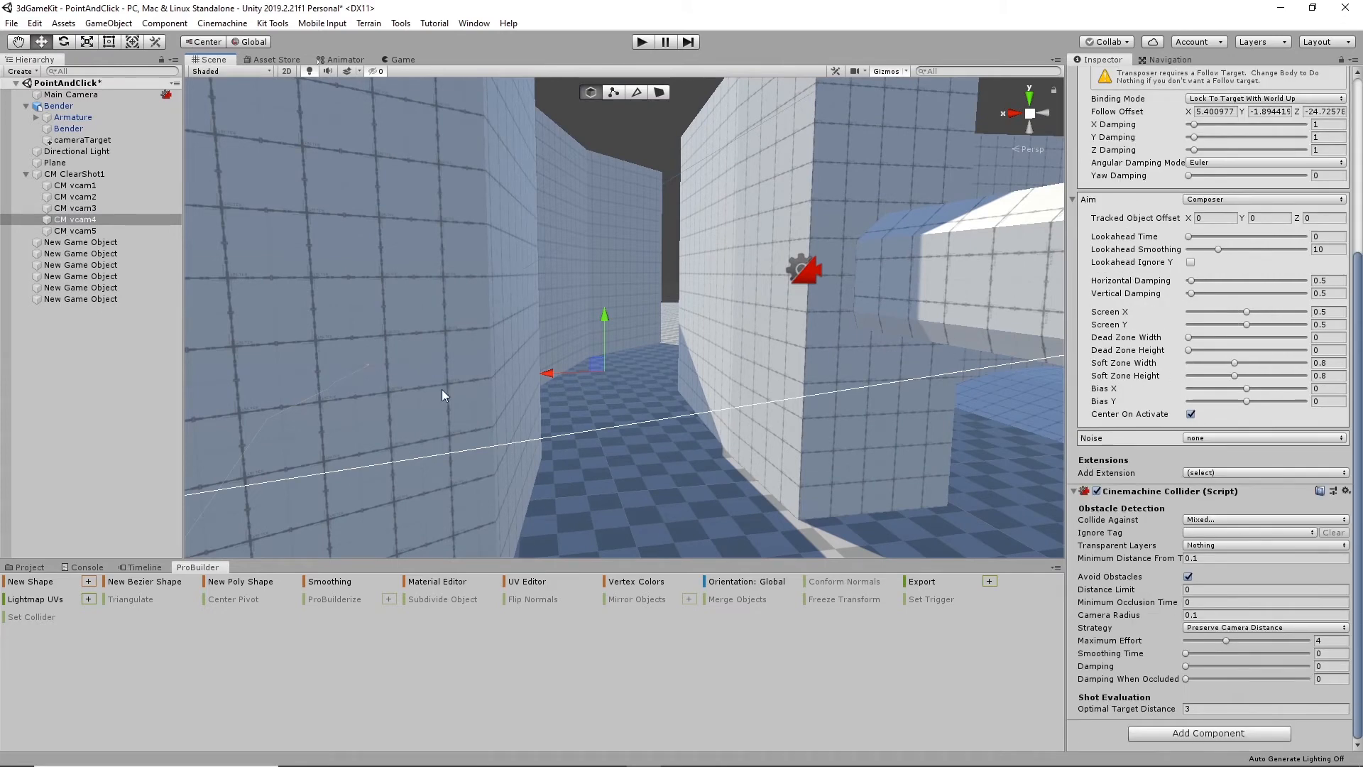
scroll(1194, 270, up, 7)
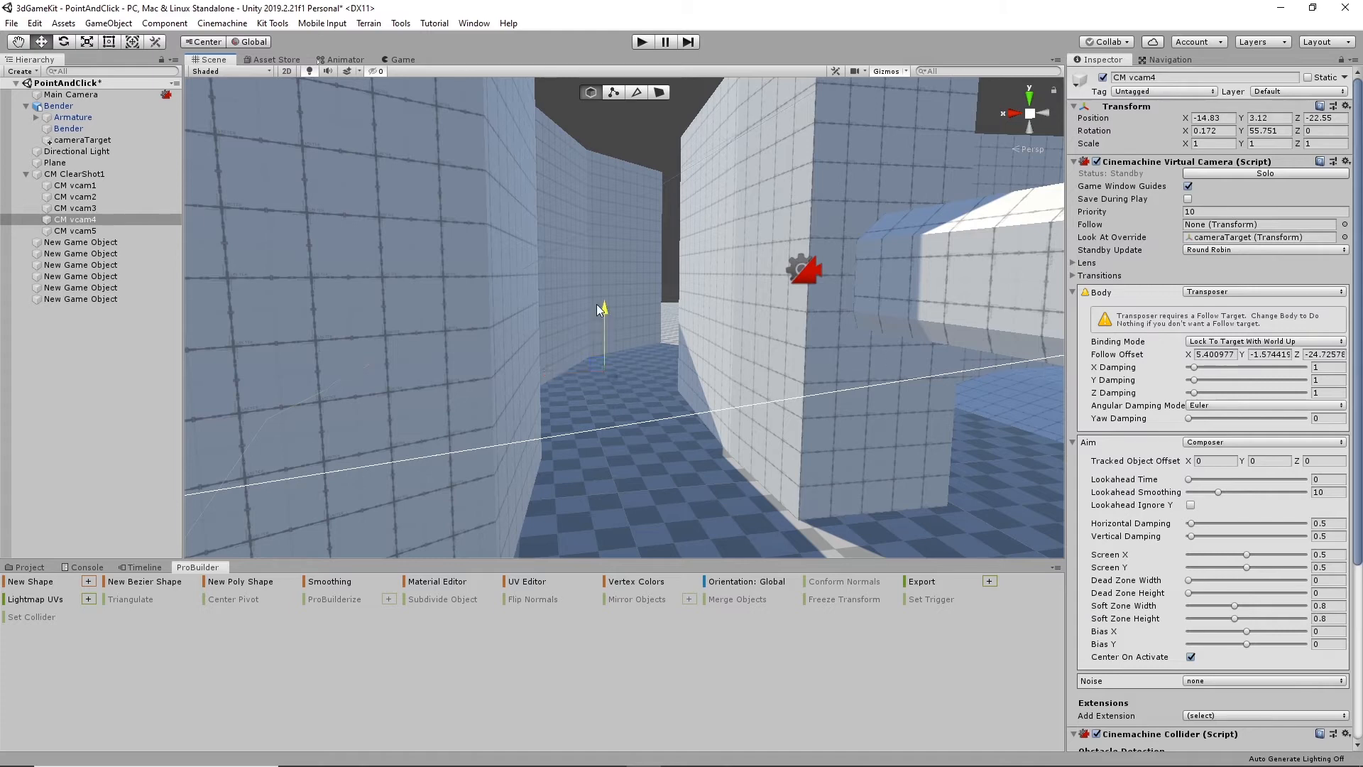
- Inspect CM vcam2's placement and play-test the camera cuts while walking Bender around the corner and through the corridor
alt+drag(590, 386, 852, 369)
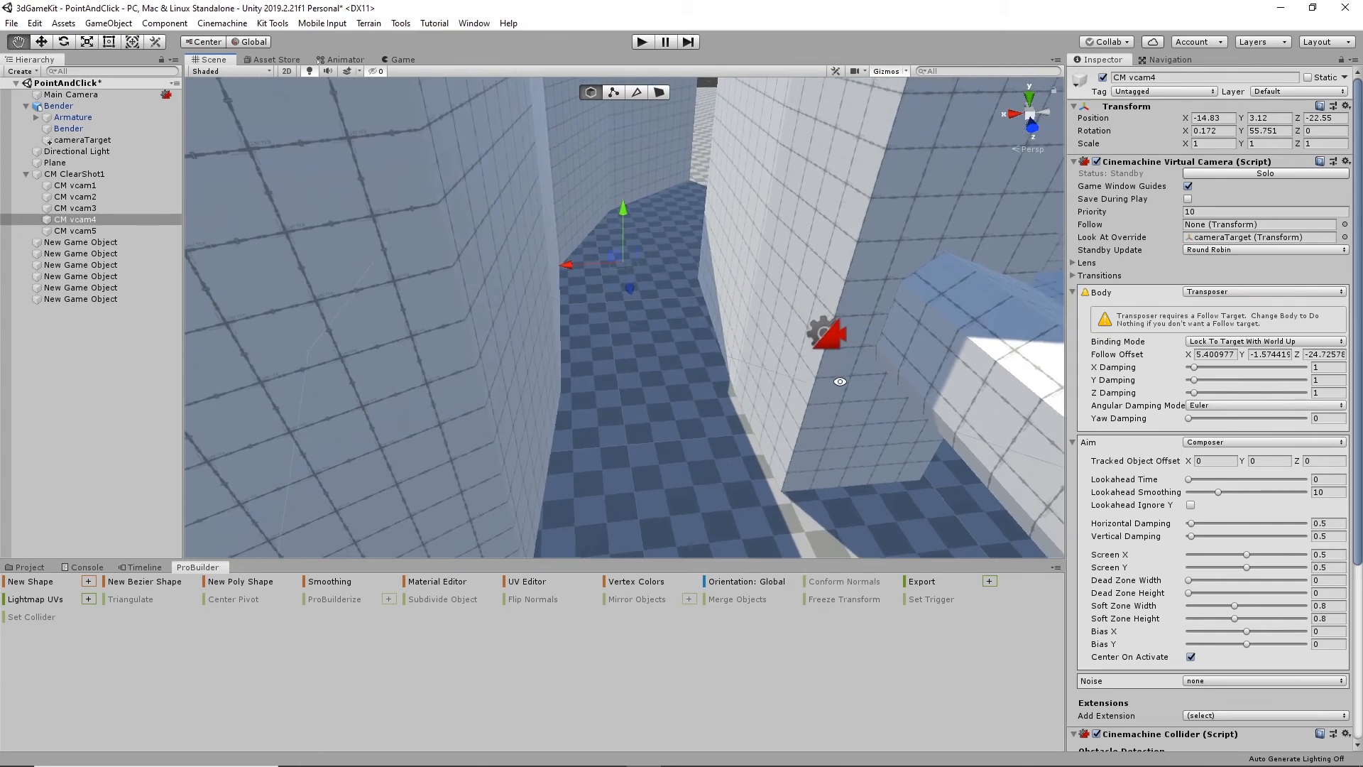
click(818, 334)
alt+drag(925, 295, 632, 145)
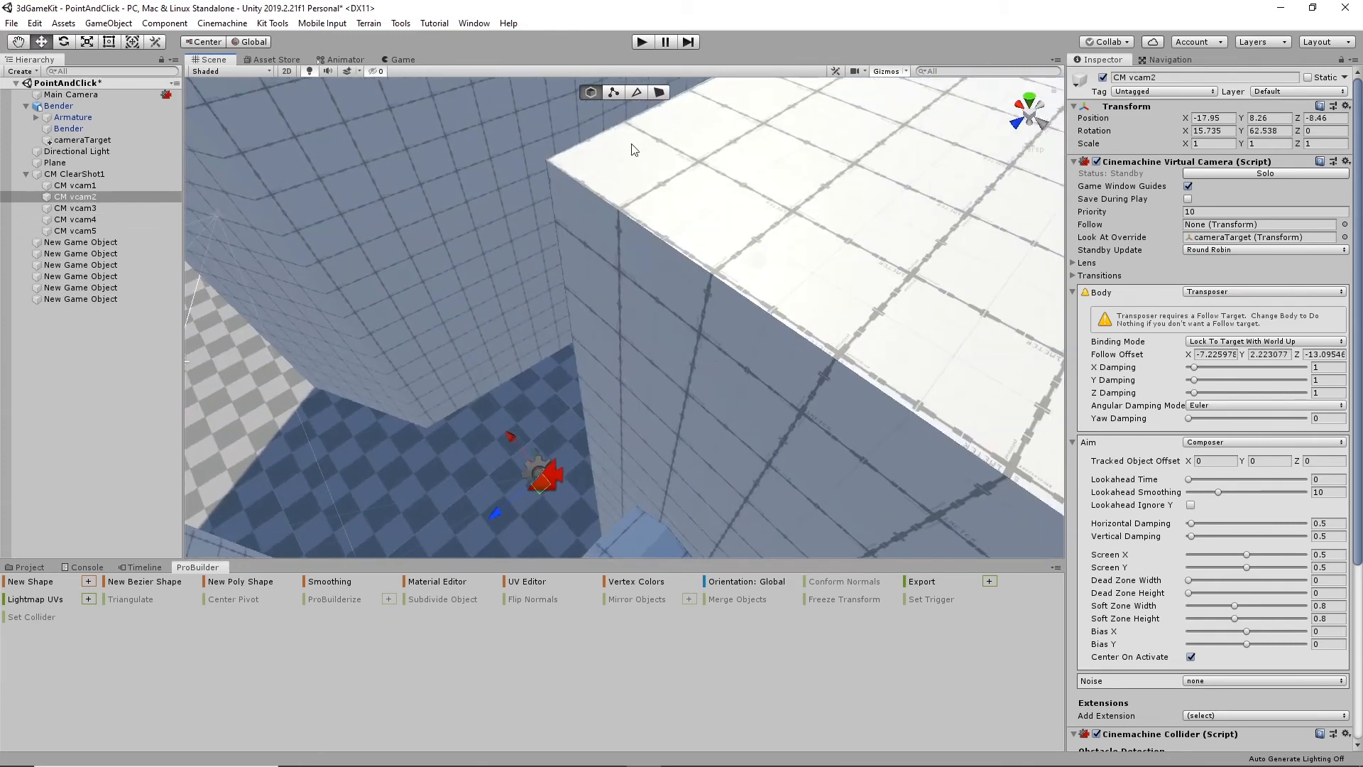
click(636, 43)
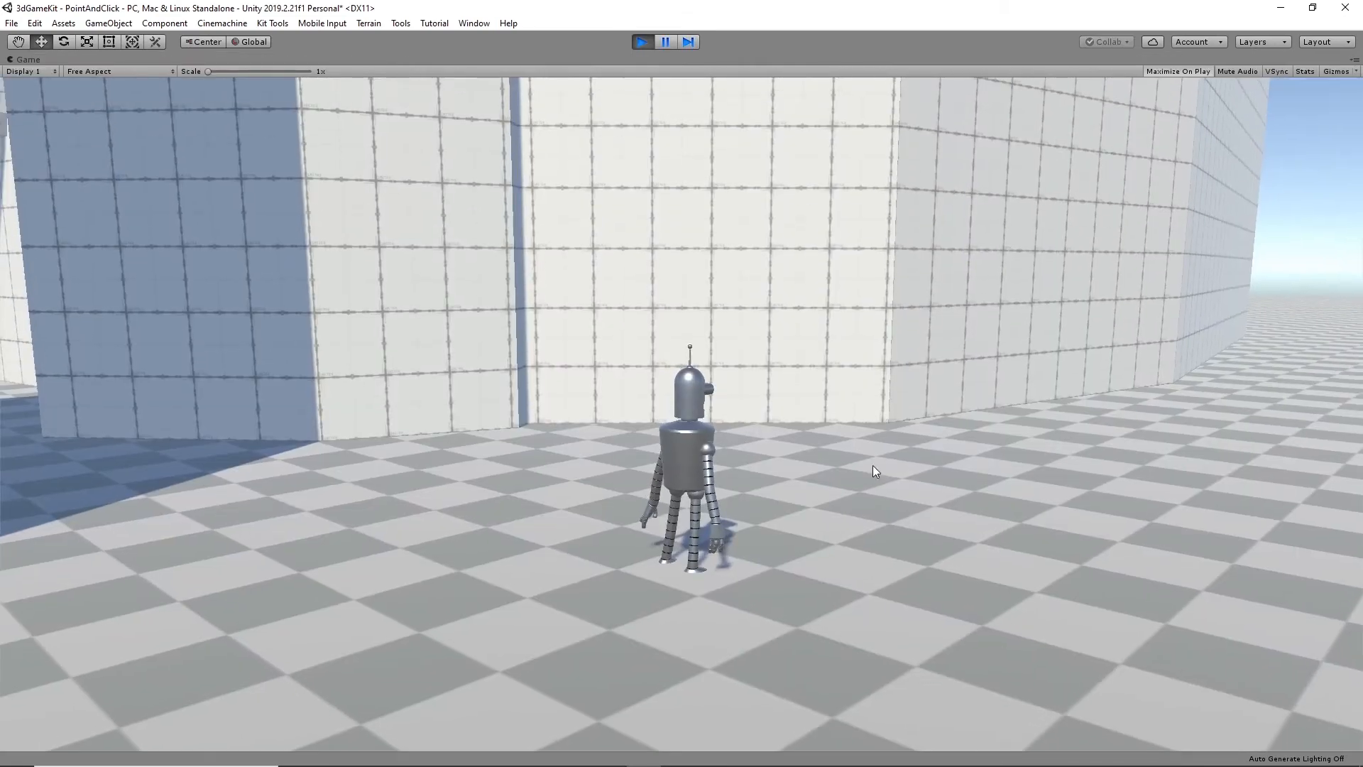
click(142, 446)
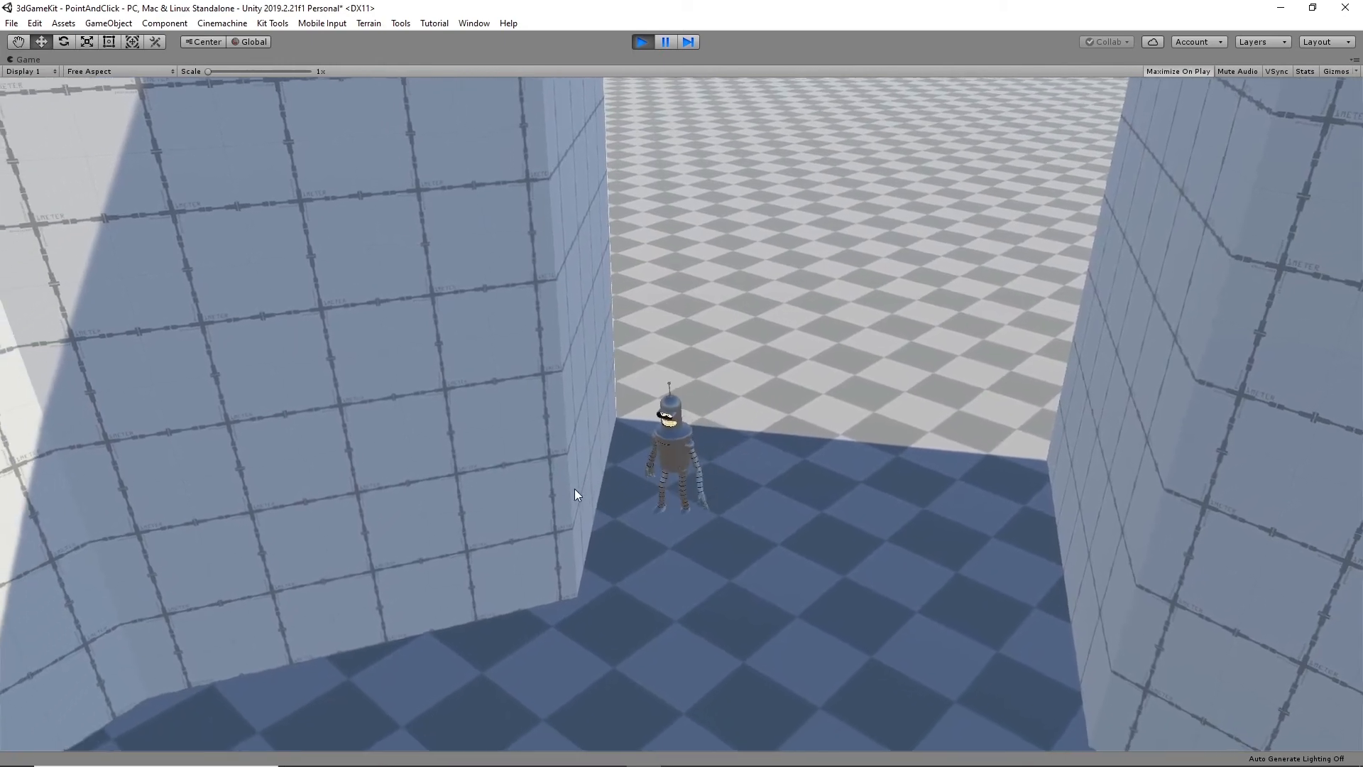
click(471, 629)
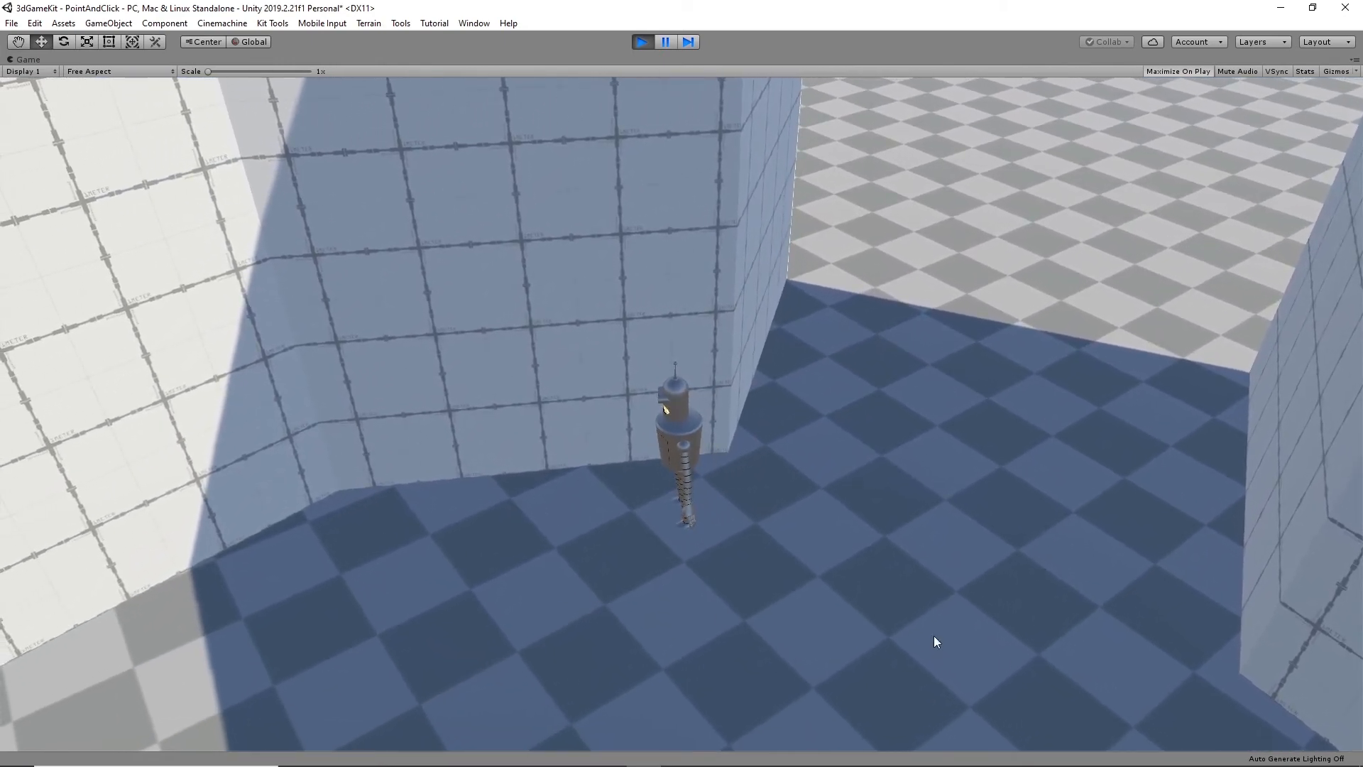
click(1139, 708)
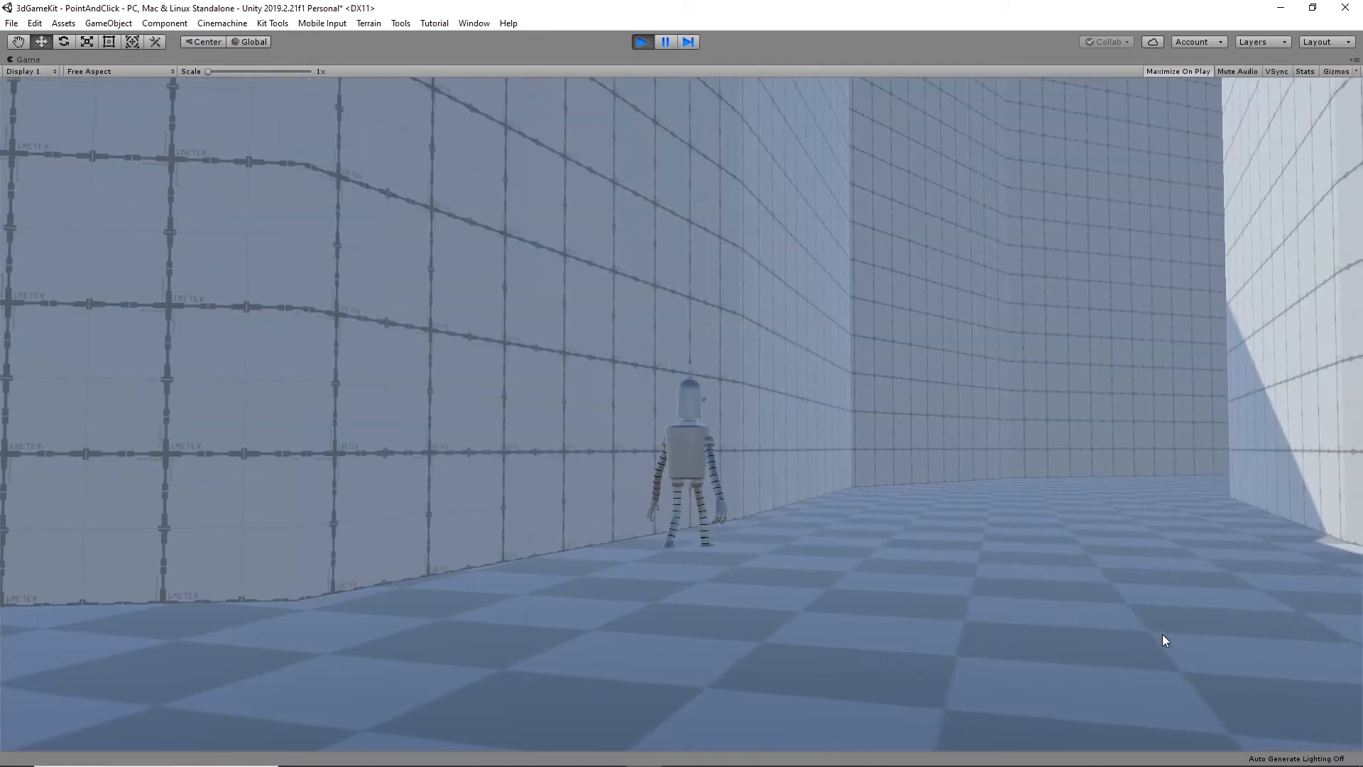
click(1121, 488)
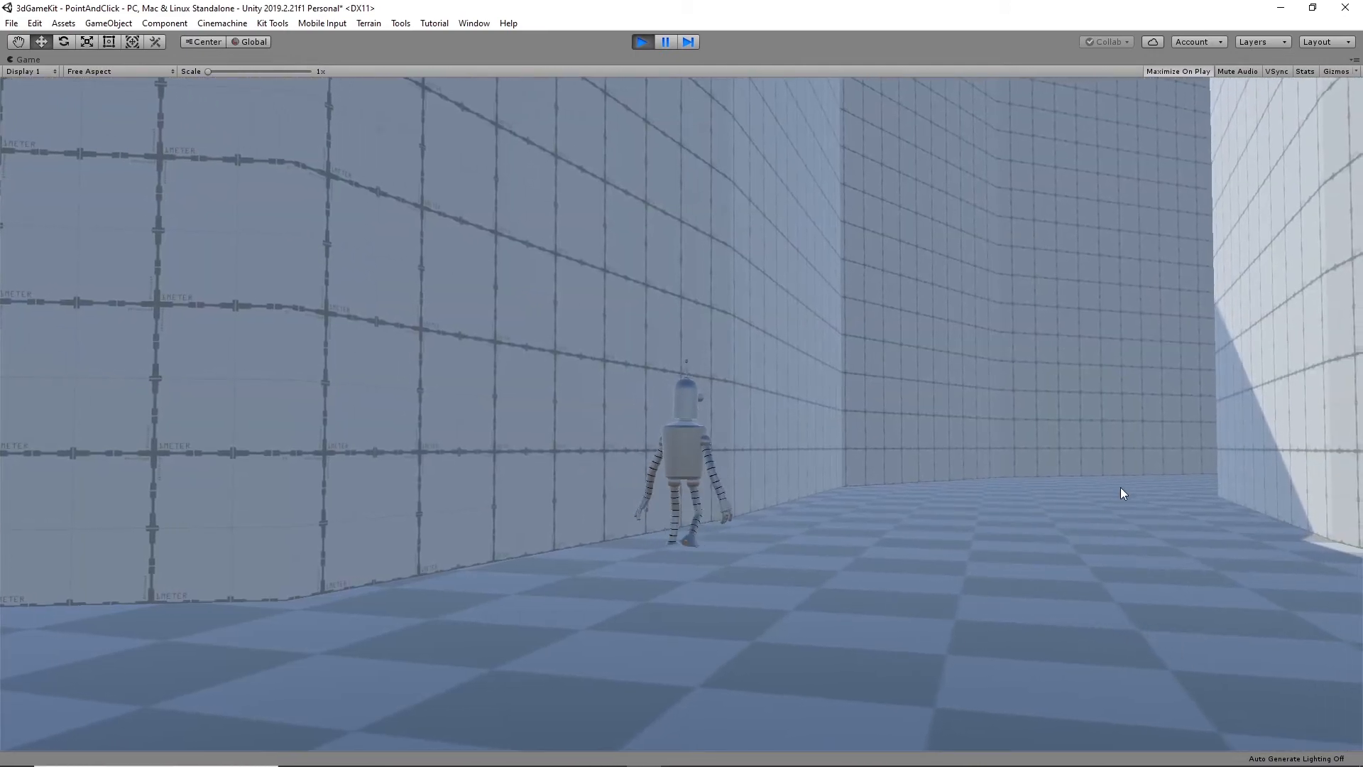
click(860, 575)
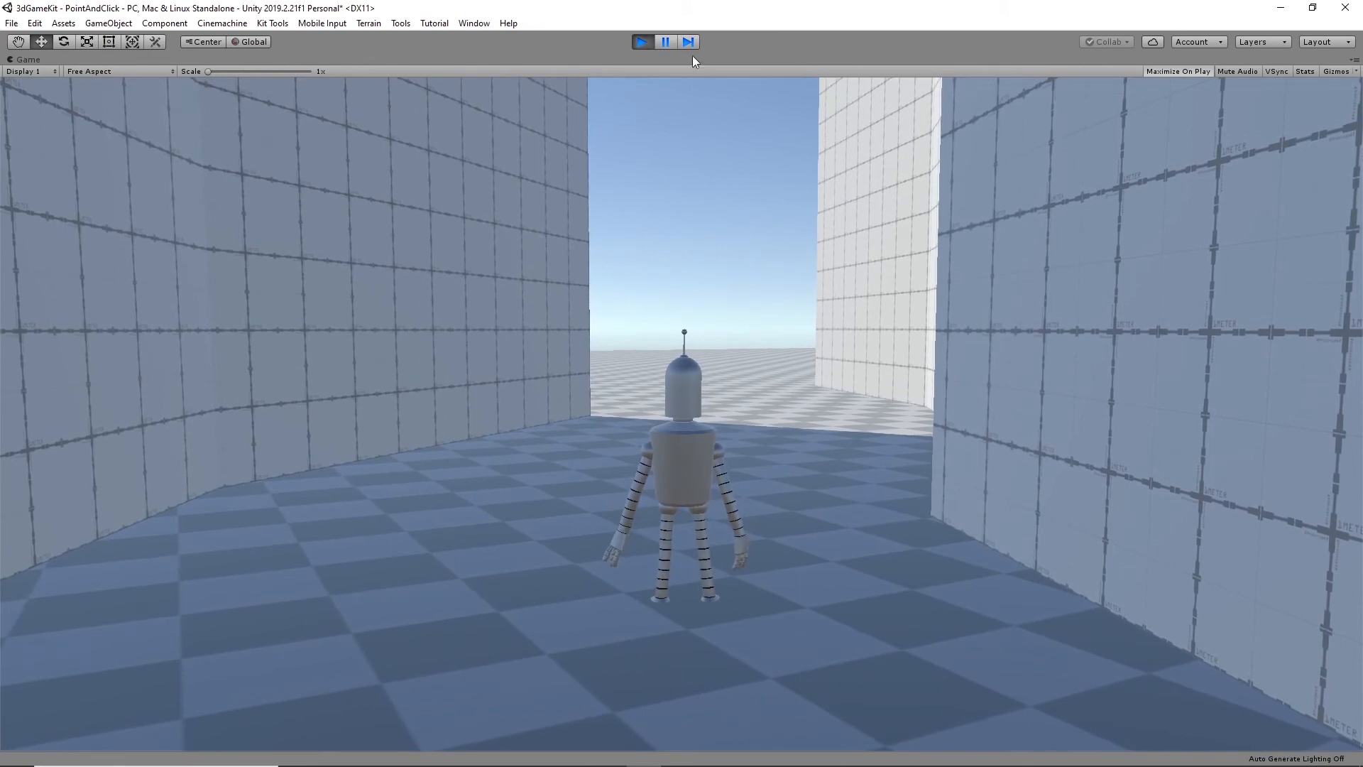
click(639, 43)
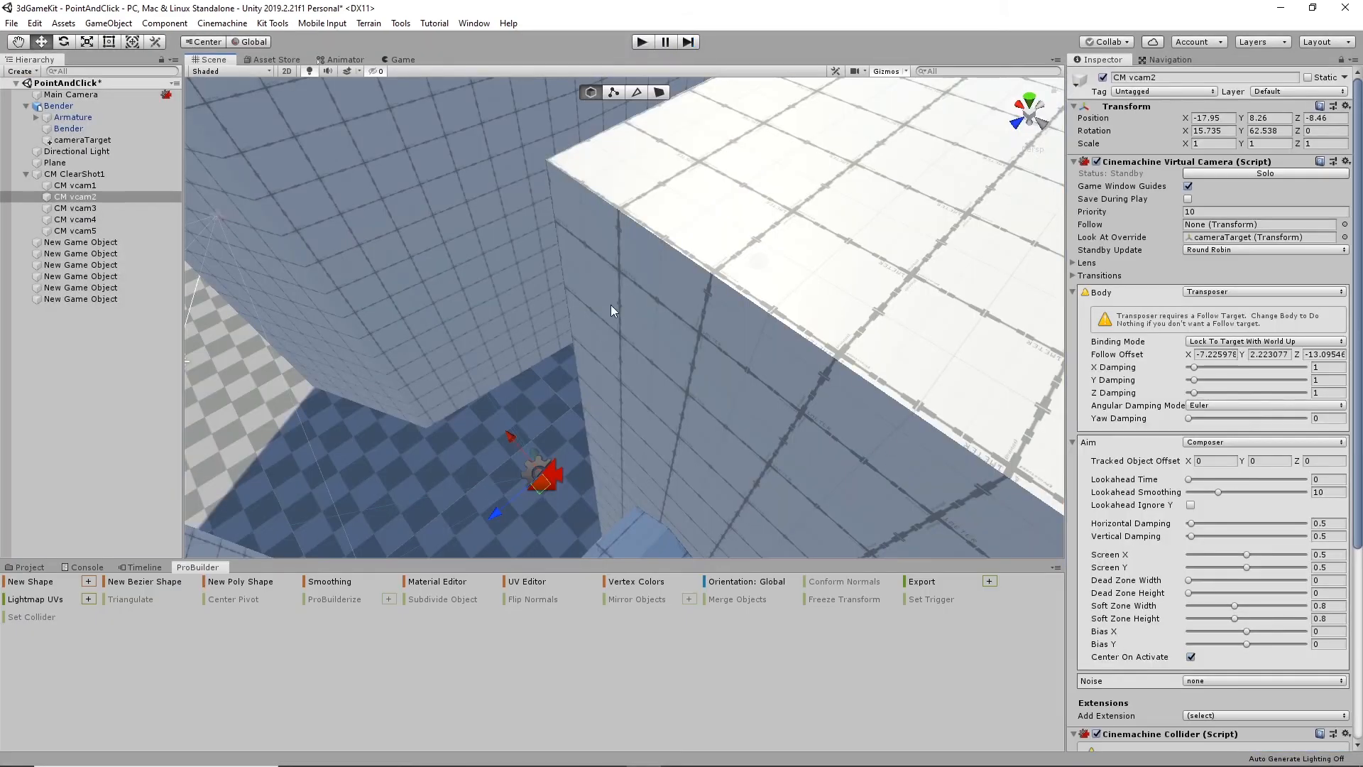
- Set CM vcam4's Optimal Target Distance to 10 in its Cinemachine Collider
right_drag(610, 305, 673, 223)
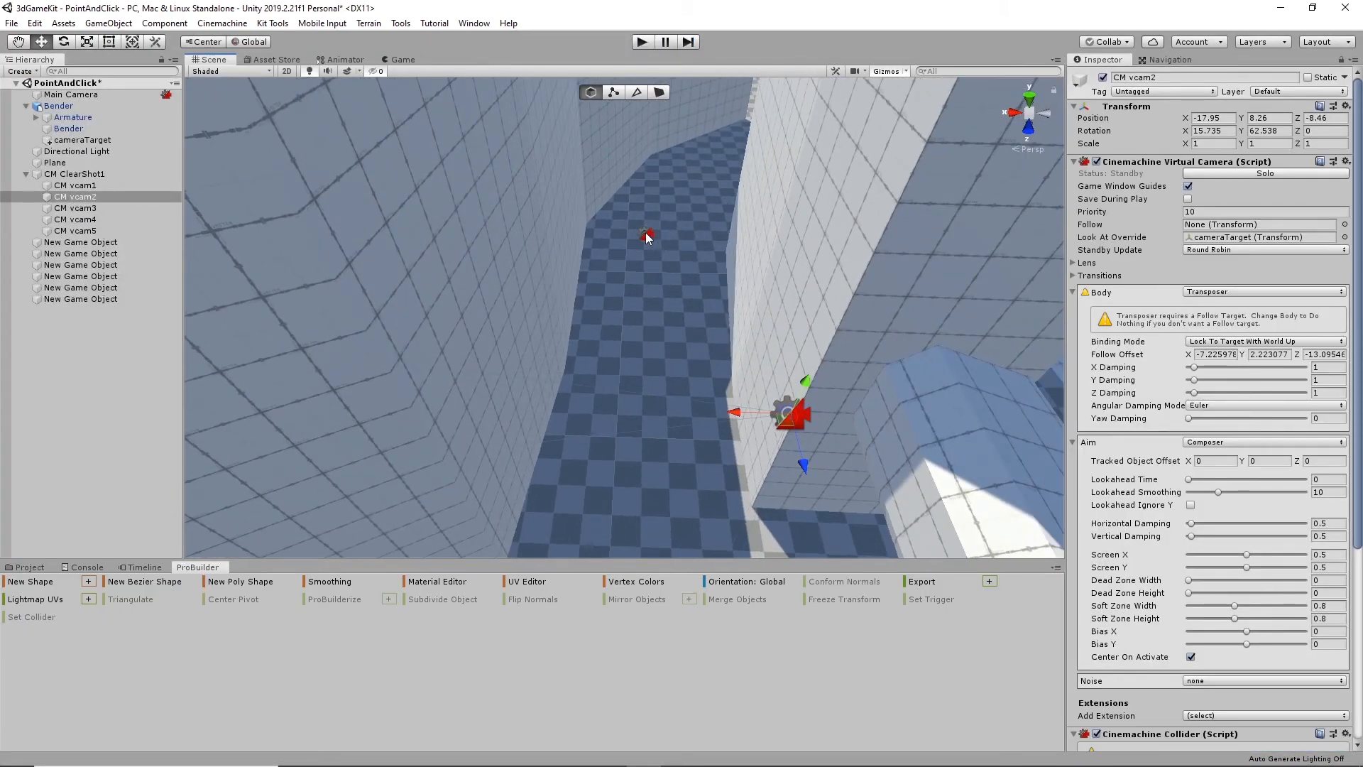
click(648, 237)
scroll(1237, 671, down, 5)
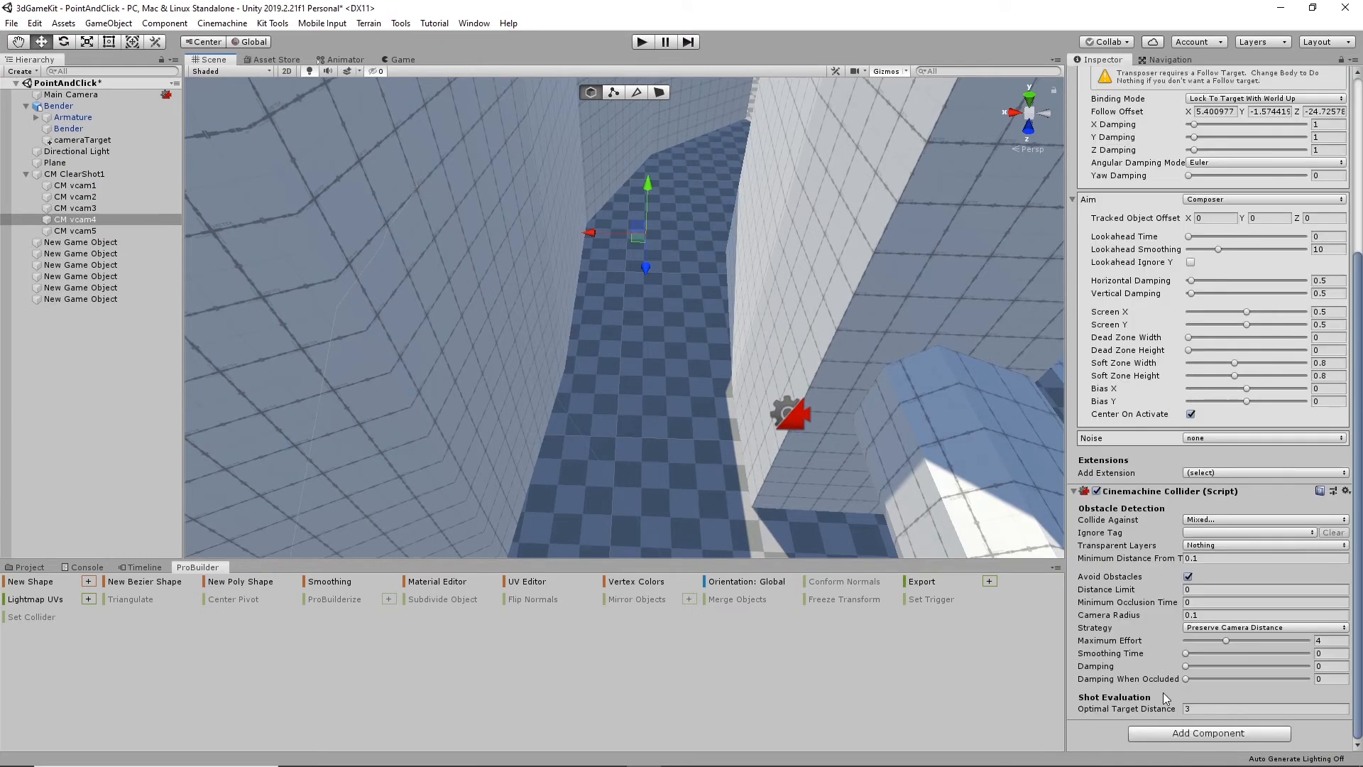
click(1198, 706)
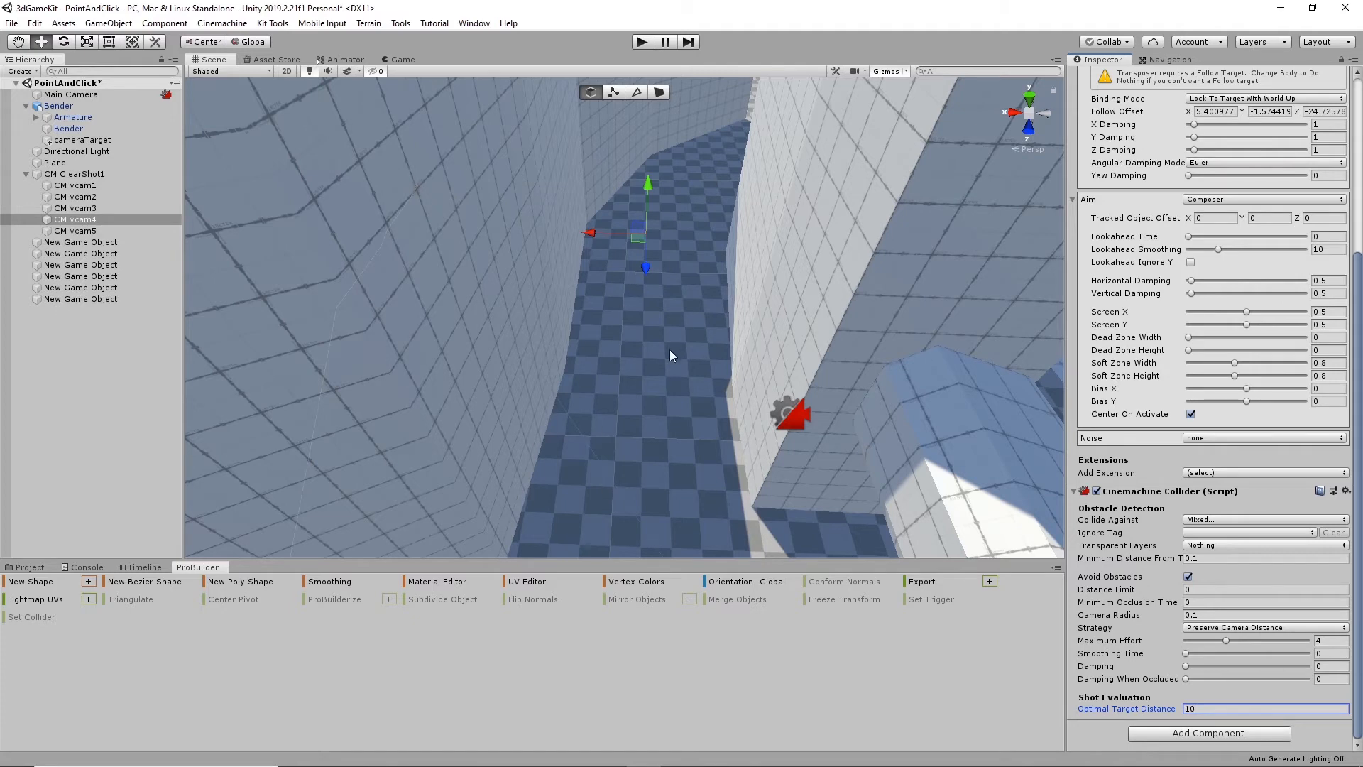
- Move CM vcam4 farther back along the corridor and lower it, to a Follow Offset of about X 7.59, Y -2.92, Z -27.5
scroll(682, 406, down, 3)
alt+drag(660, 340, 720, 487)
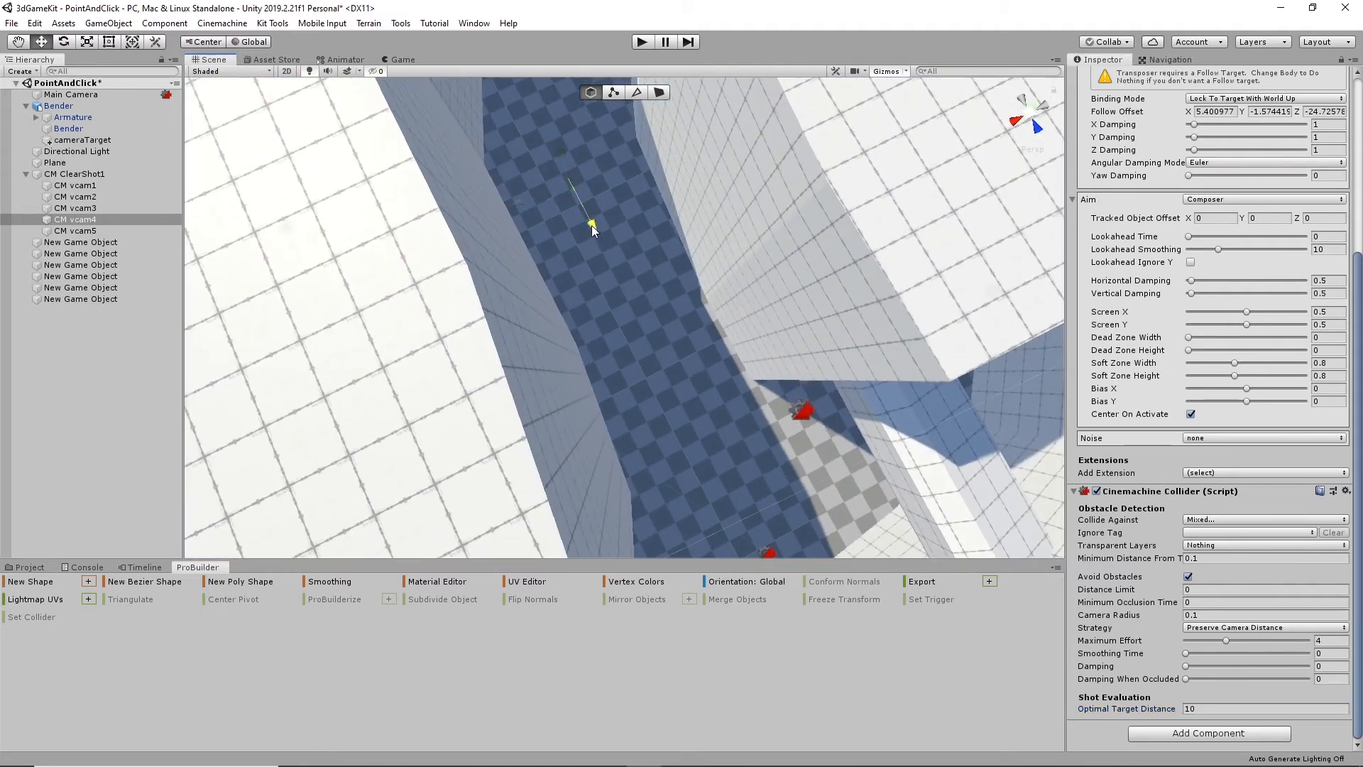
alt+drag(568, 188, 519, 153)
alt+drag(699, 348, 609, 298)
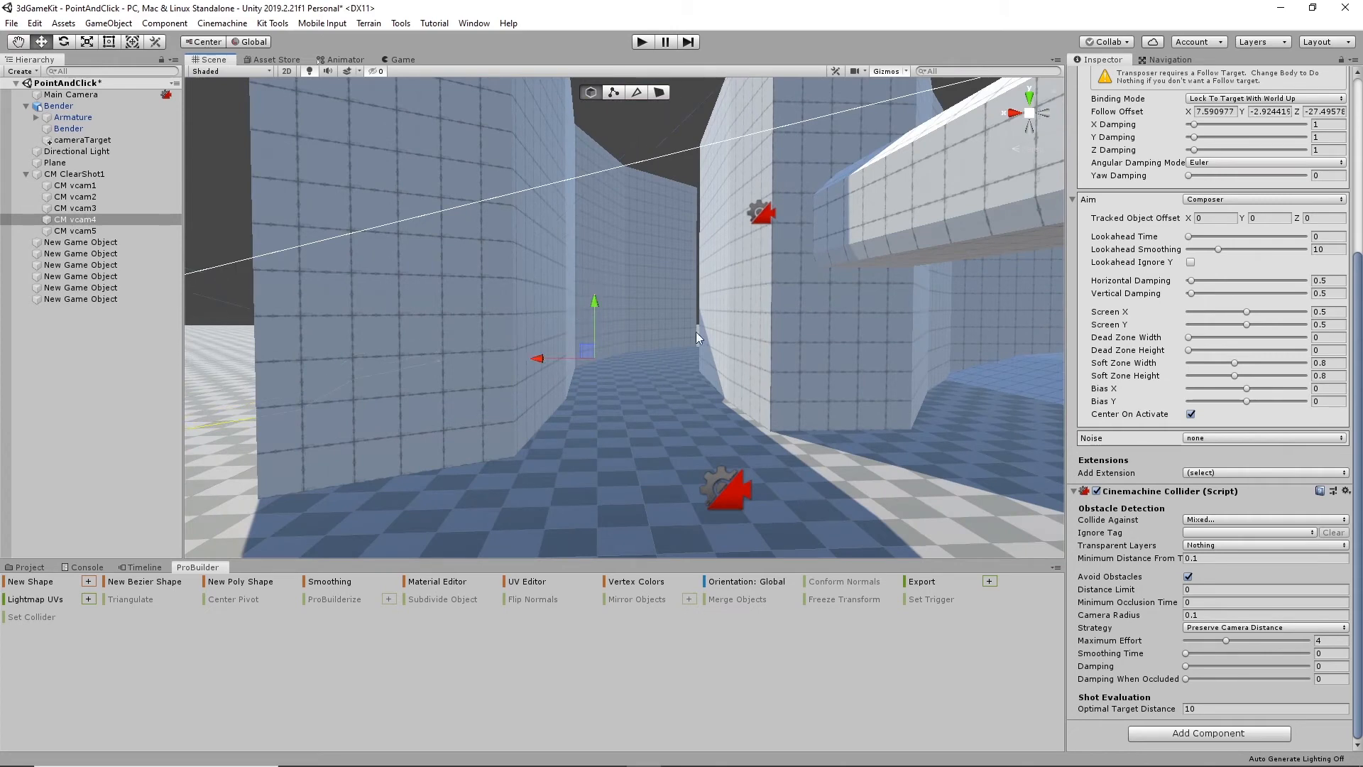
- Play-test the camera cuts while walking Bender around the corner, through the corridor and onto the blue ramp
click(638, 42)
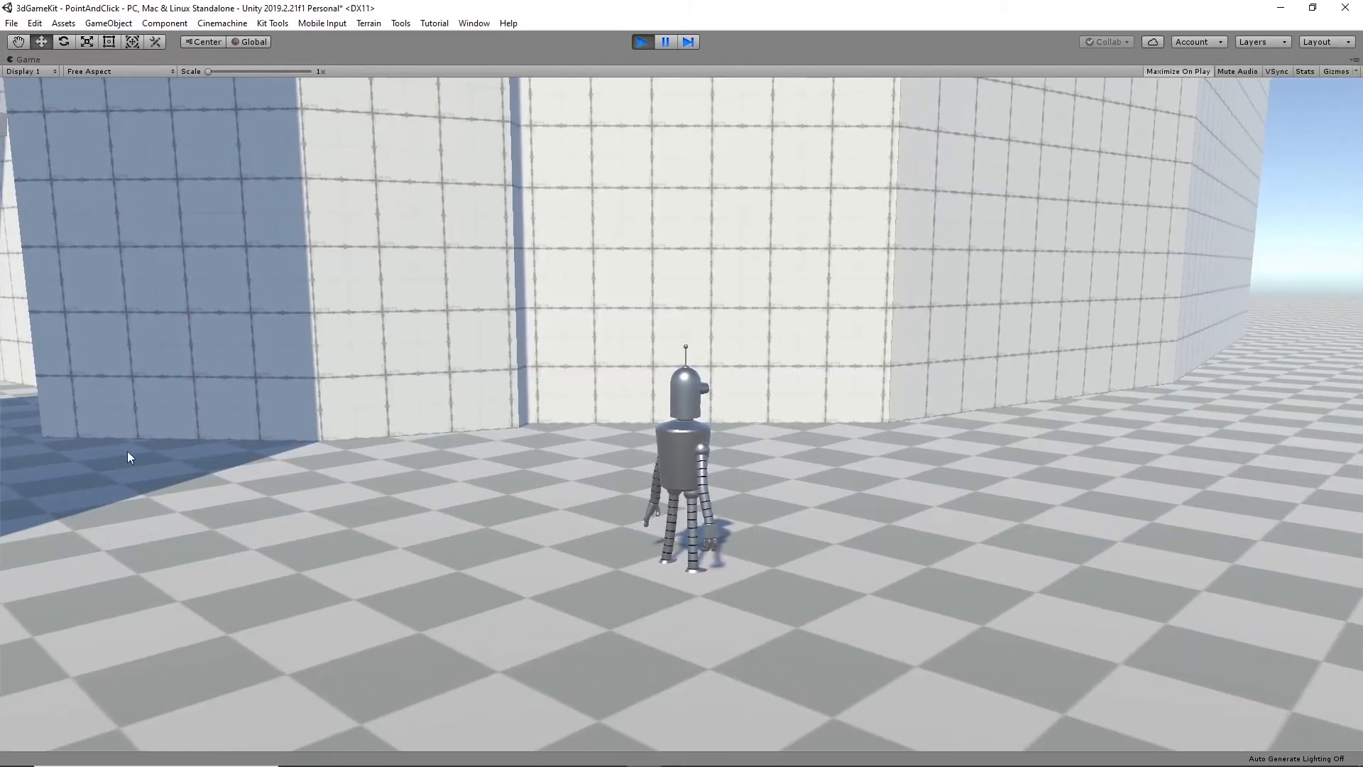
click(126, 450)
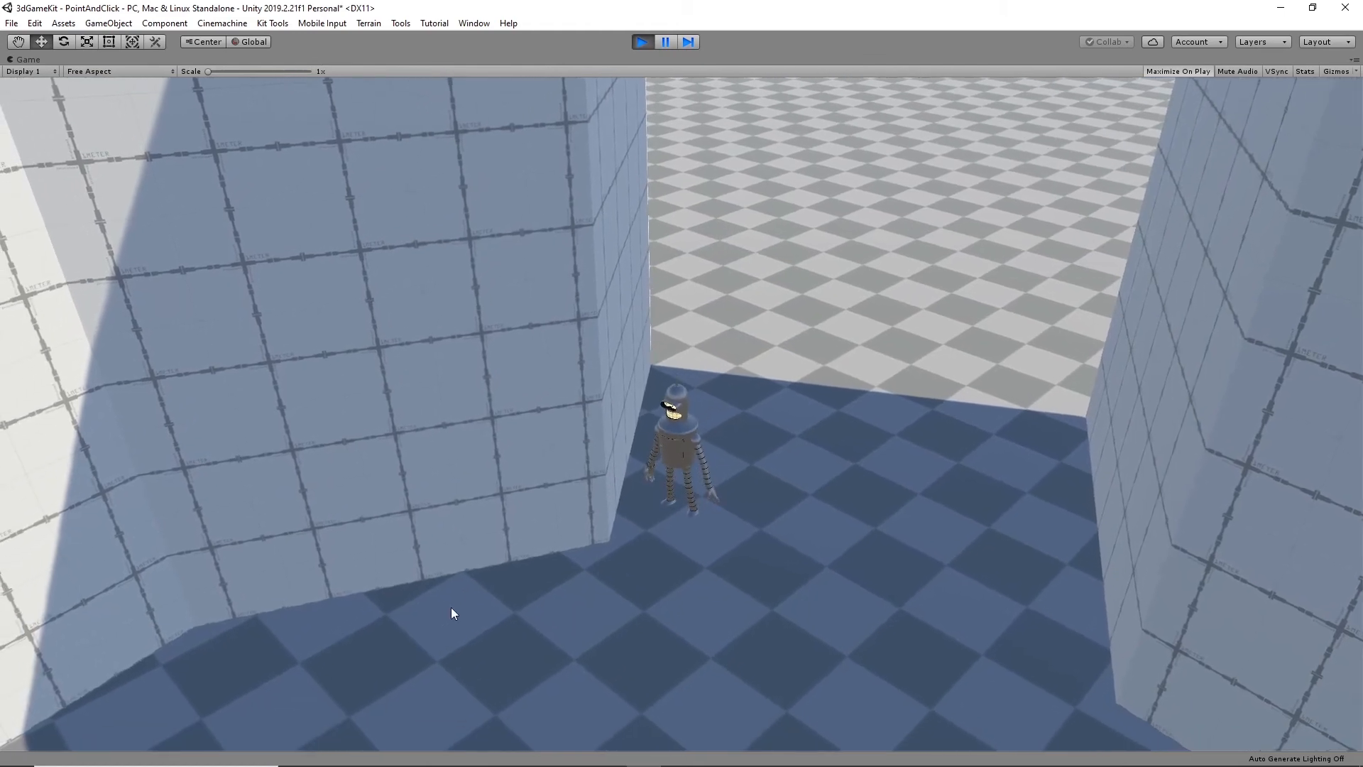
click(464, 648)
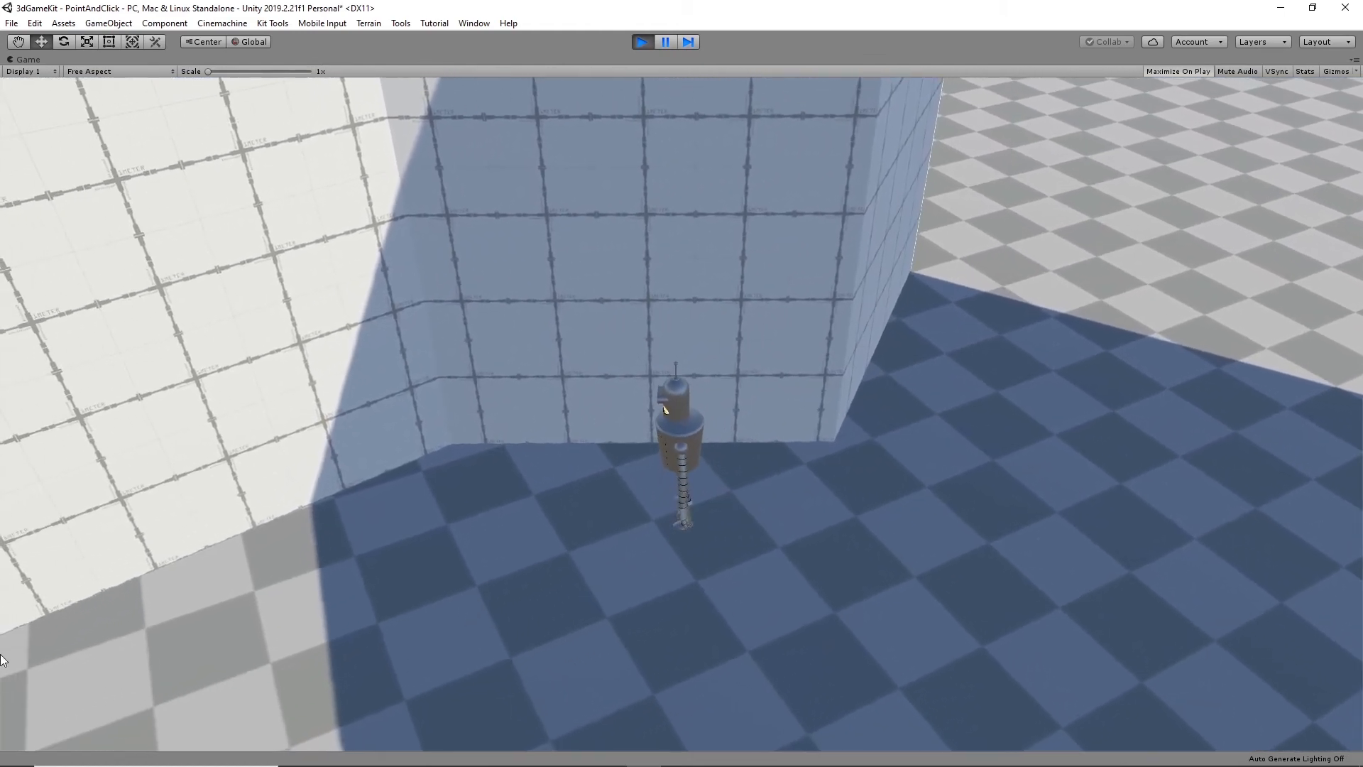
click(49, 676)
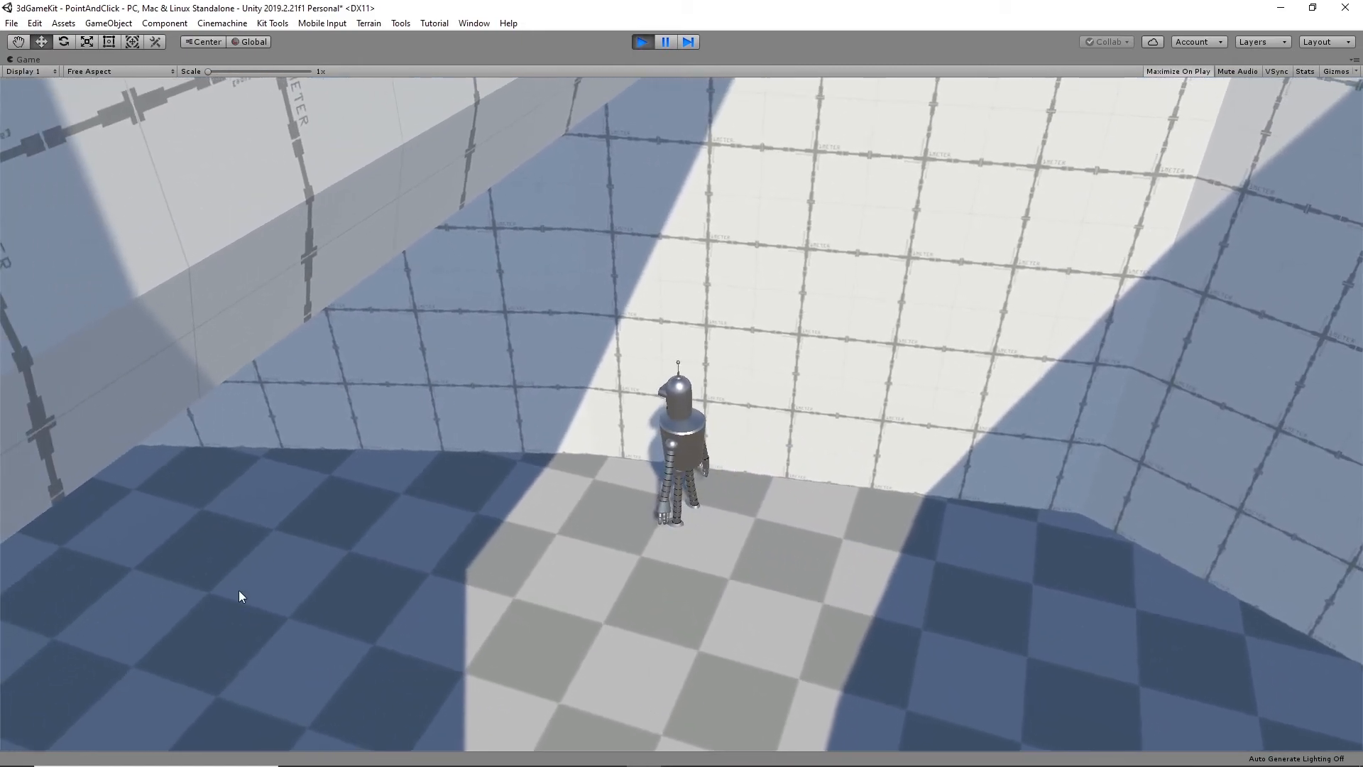
click(239, 590)
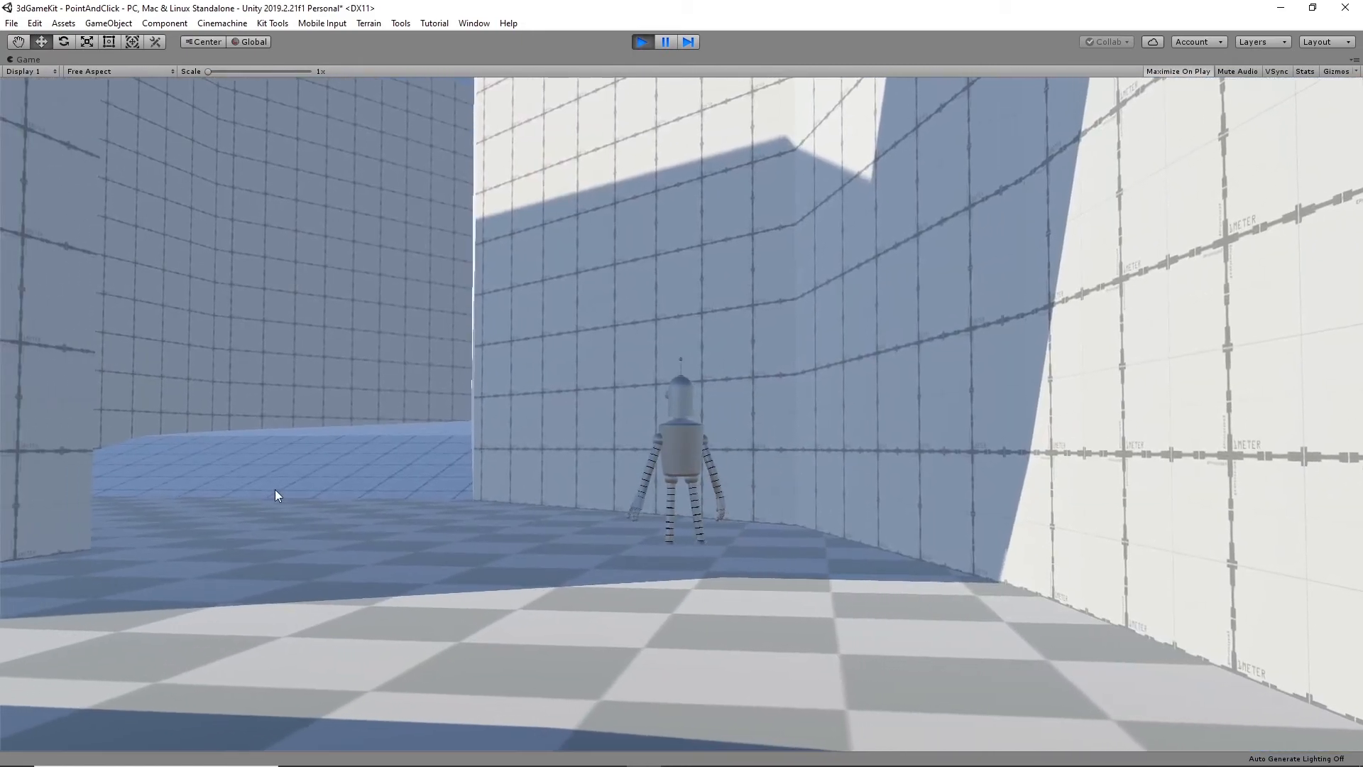
click(299, 505)
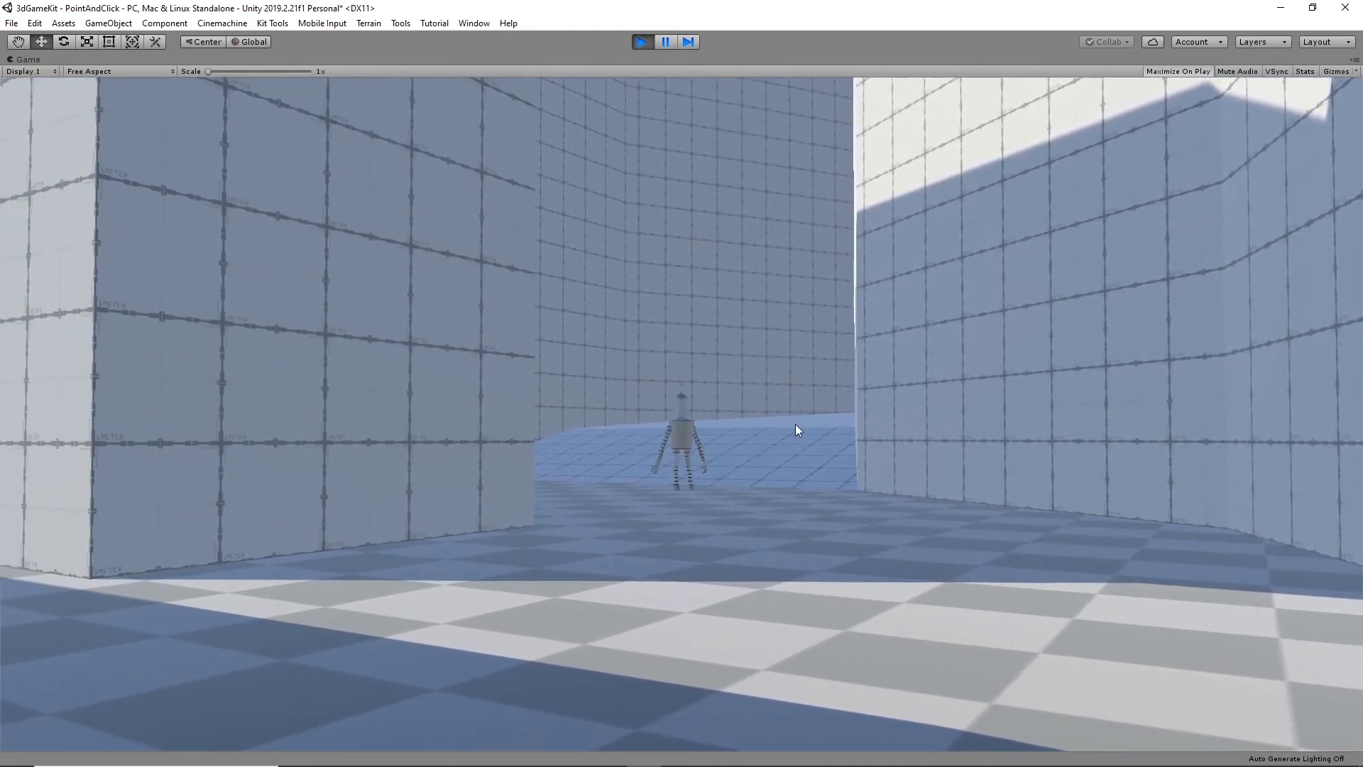
click(795, 426)
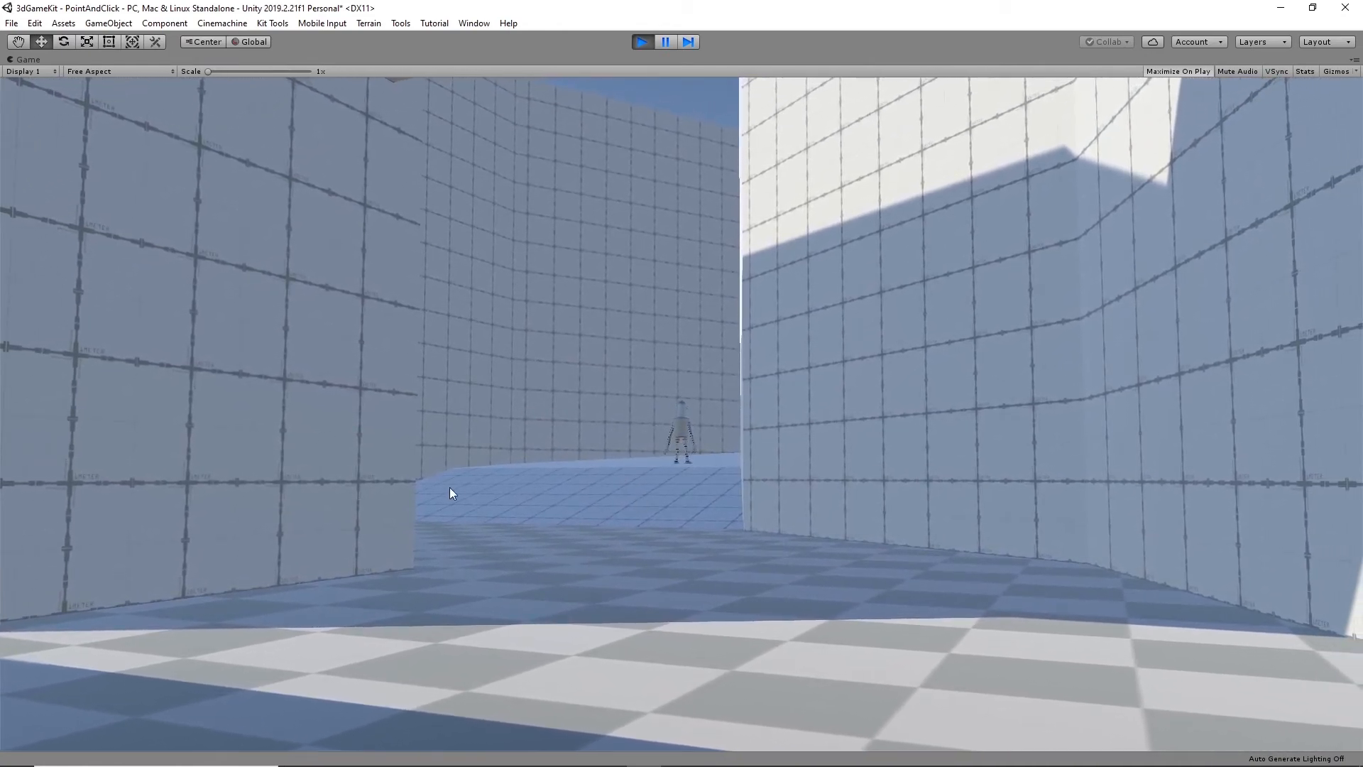
click(450, 487)
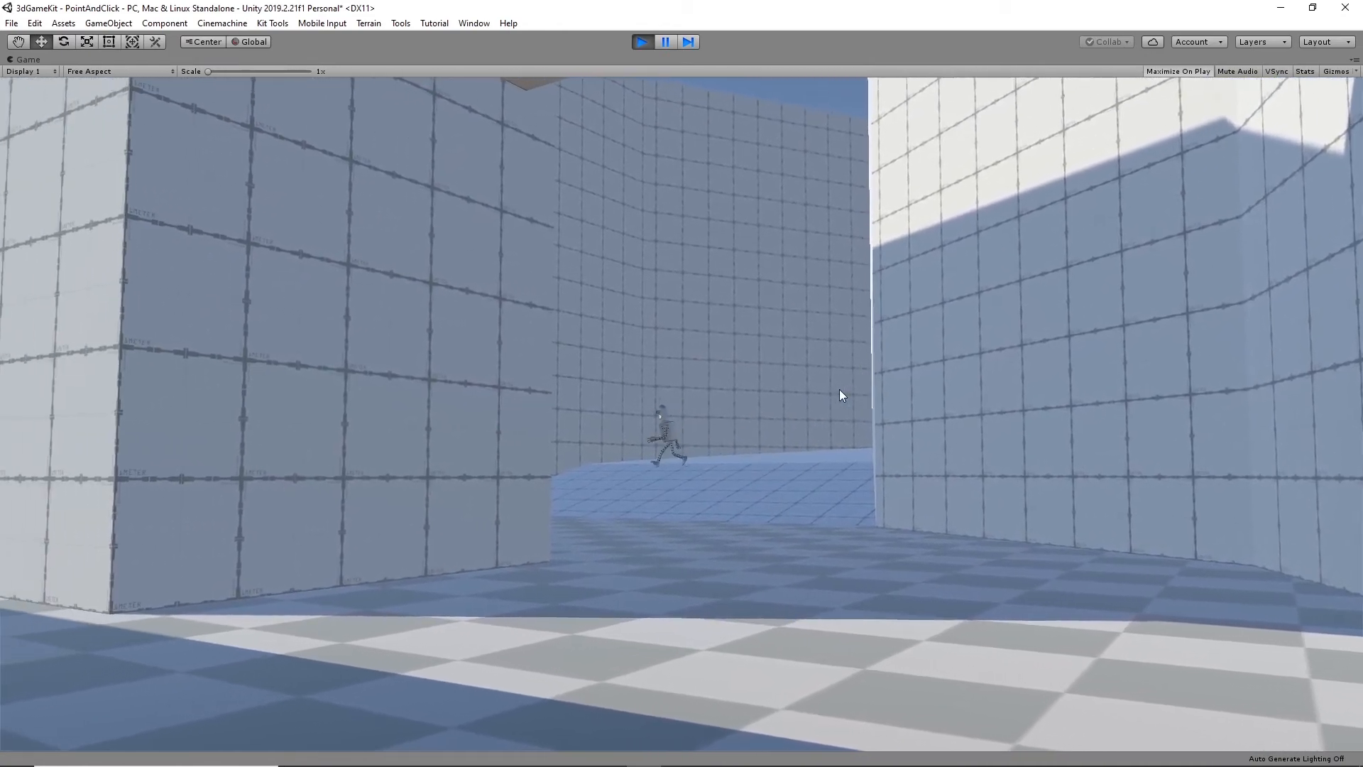
click(642, 42)
- Move CM vcam3 farther back along the corridor toward the ramp, to a Follow Offset of about X -15.07, Y -4.33, Z -16.03
right_drag(884, 355, 752, 423)
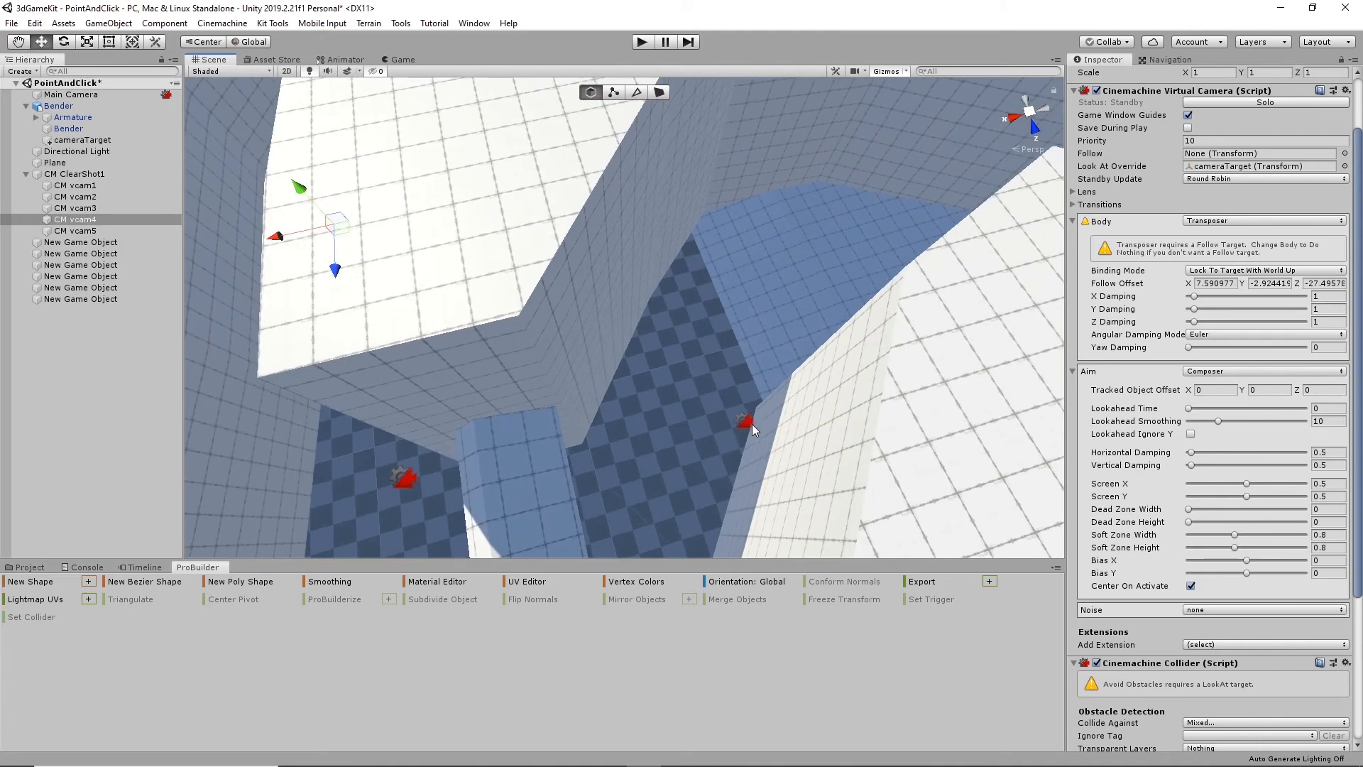
click(746, 424)
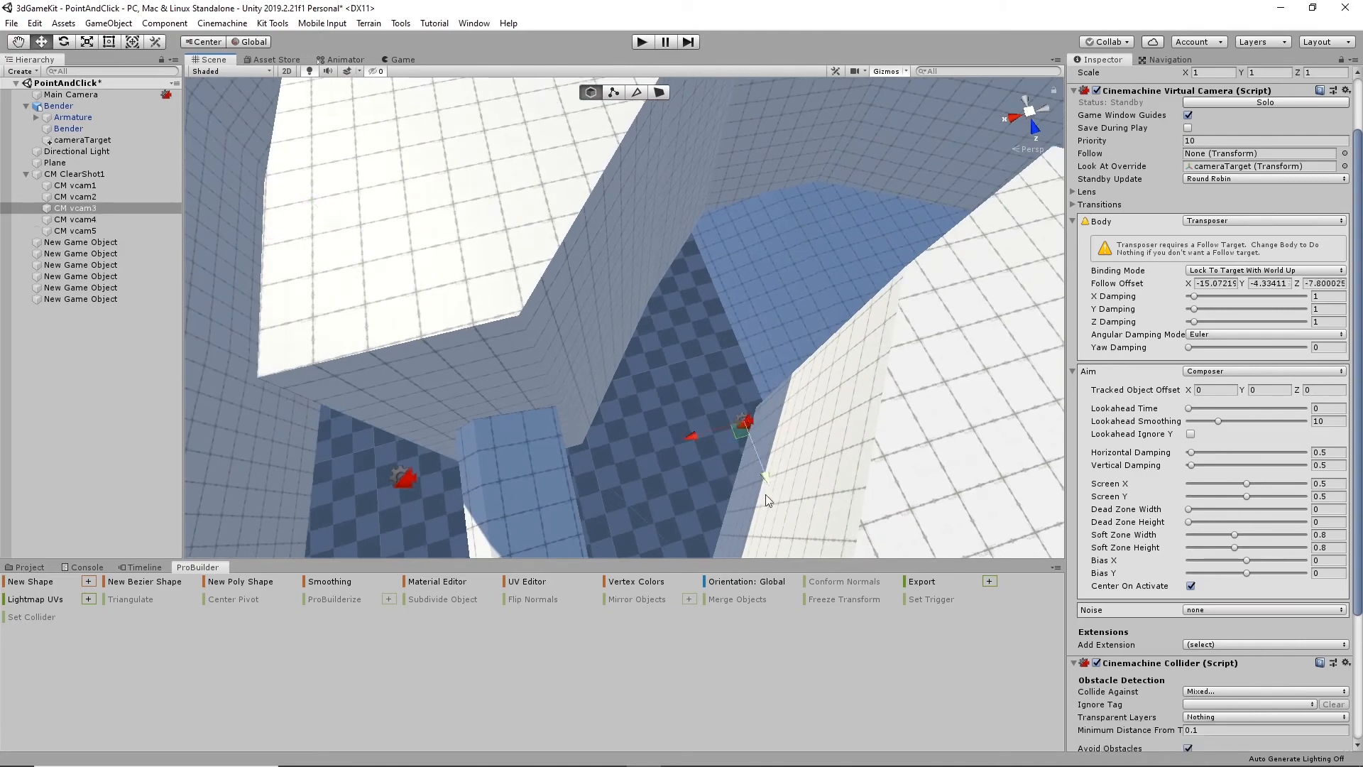
drag(767, 474, 703, 392)
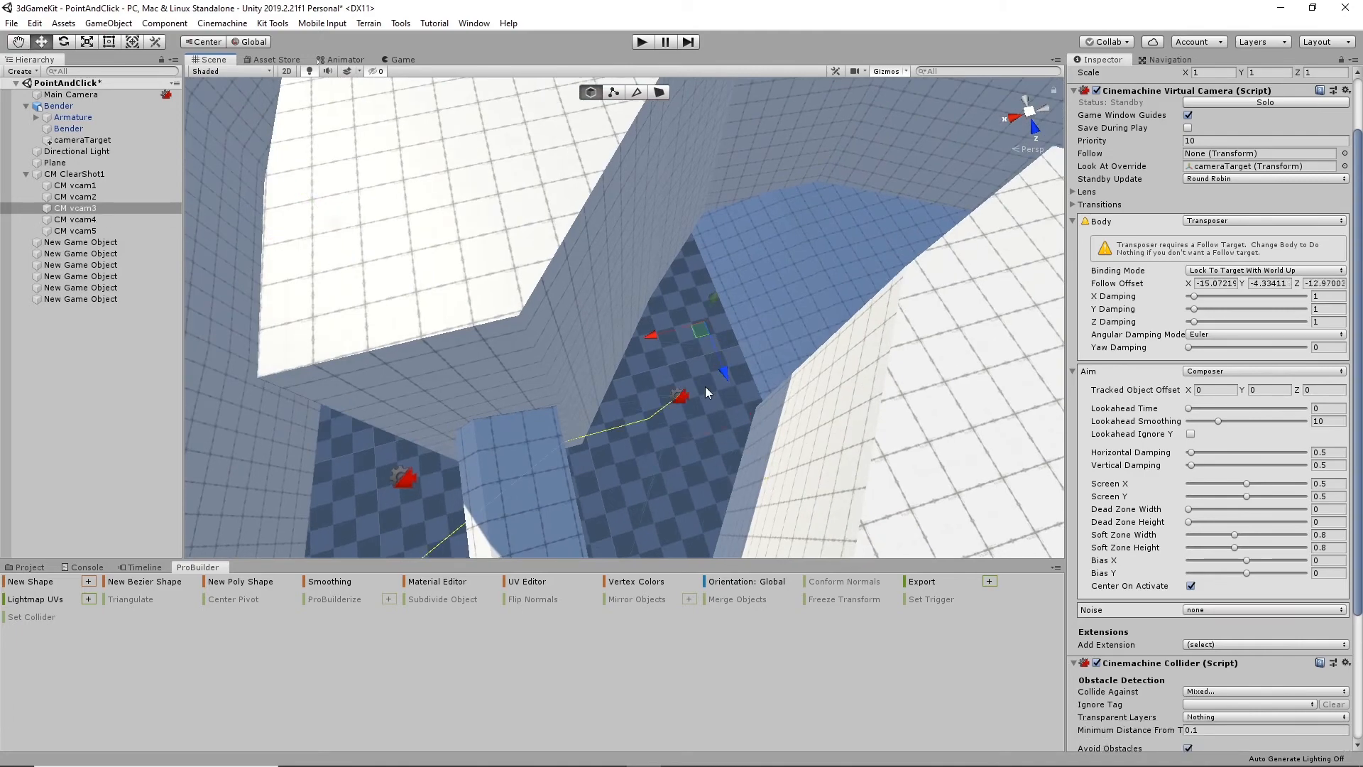
right_drag(705, 386, 381, 402)
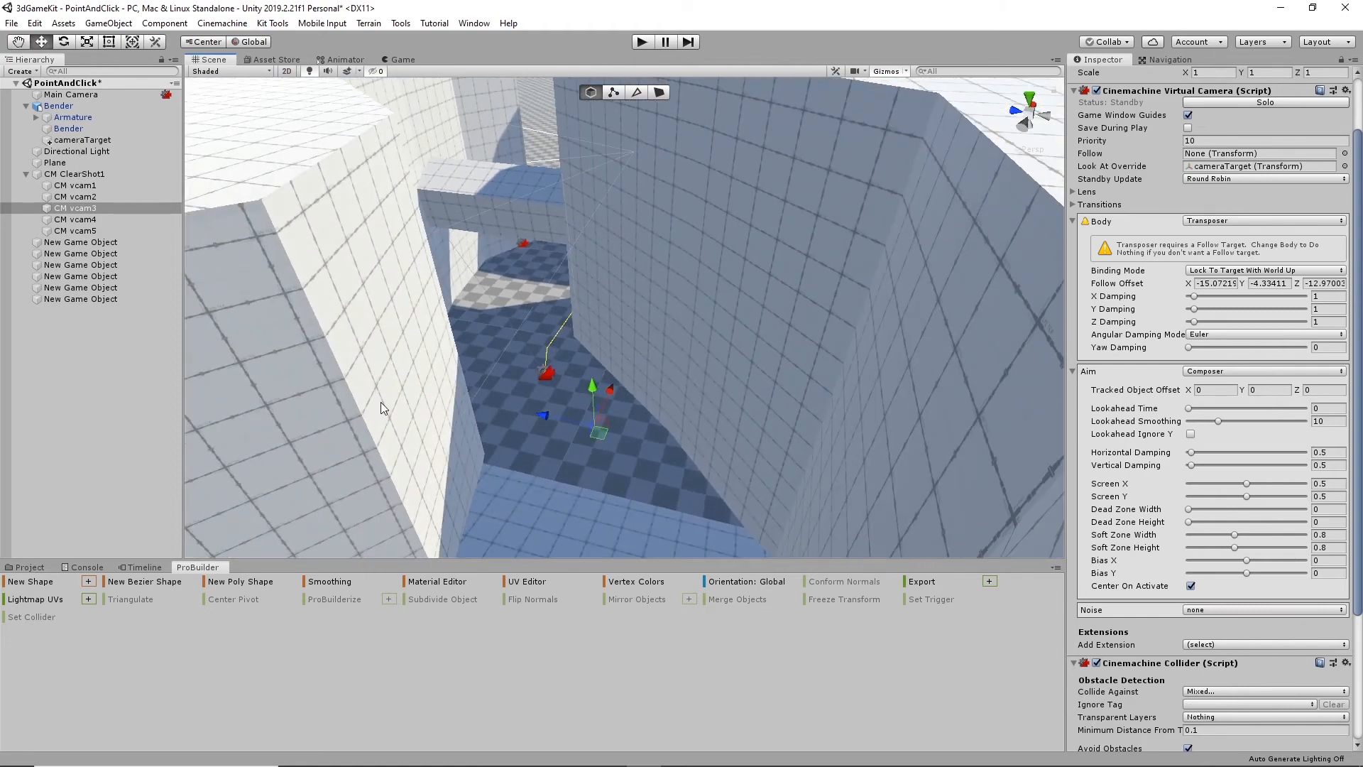
drag(566, 416, 574, 419)
right_drag(573, 419, 673, 314)
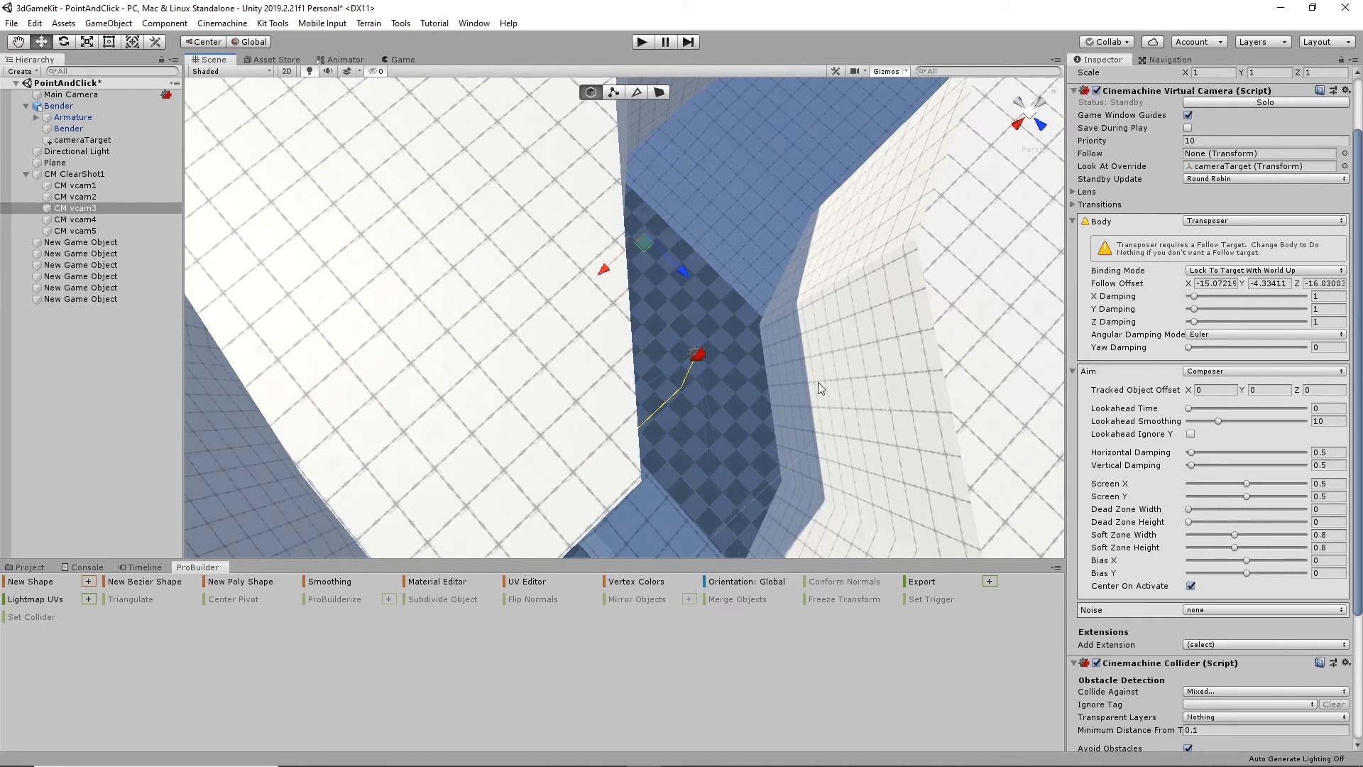
- Set CM vcam3's Optimal Target Distance to 5 in its Cinemachine Collider
scroll(1197, 714, down, 5)
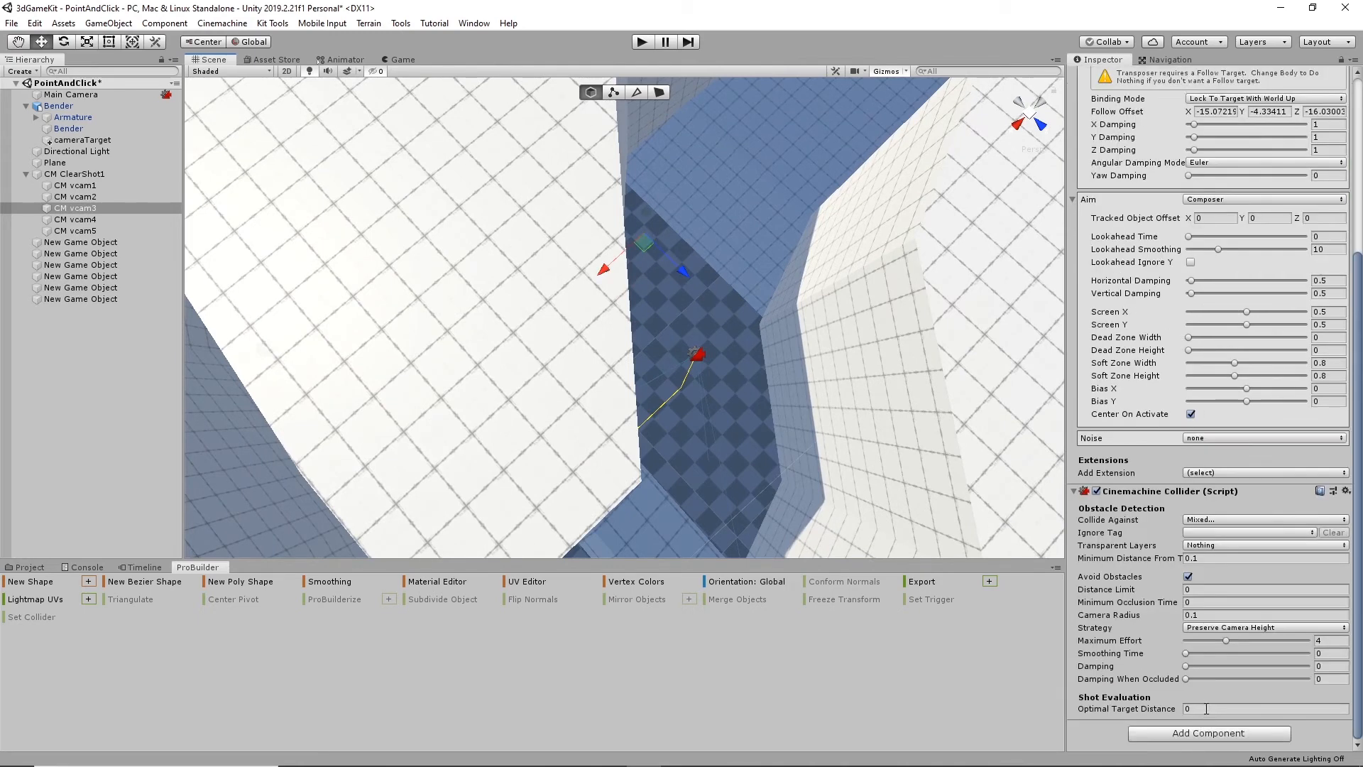
click(1206, 708)
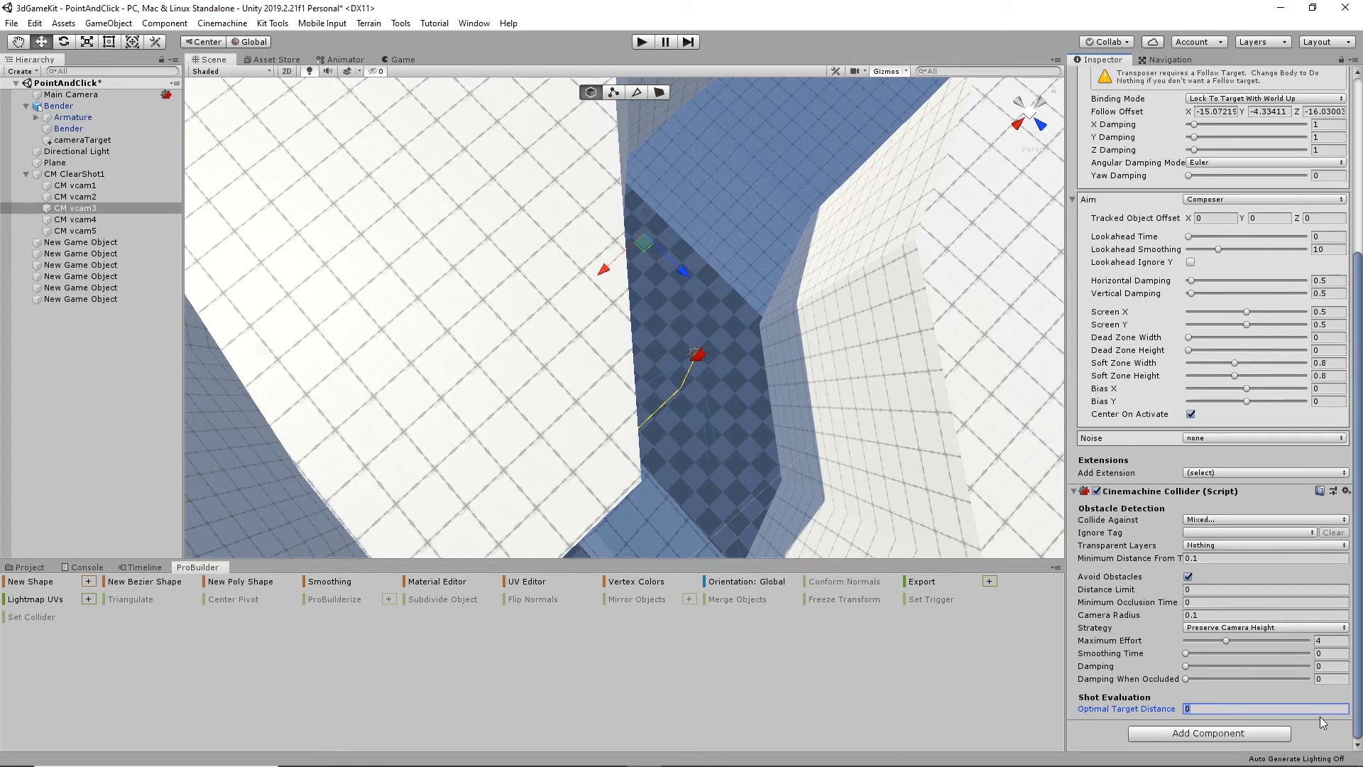
text(5)
- Play-test the camera cuts while walking Bender from the entrance through the corridor and up over the ramp
click(640, 44)
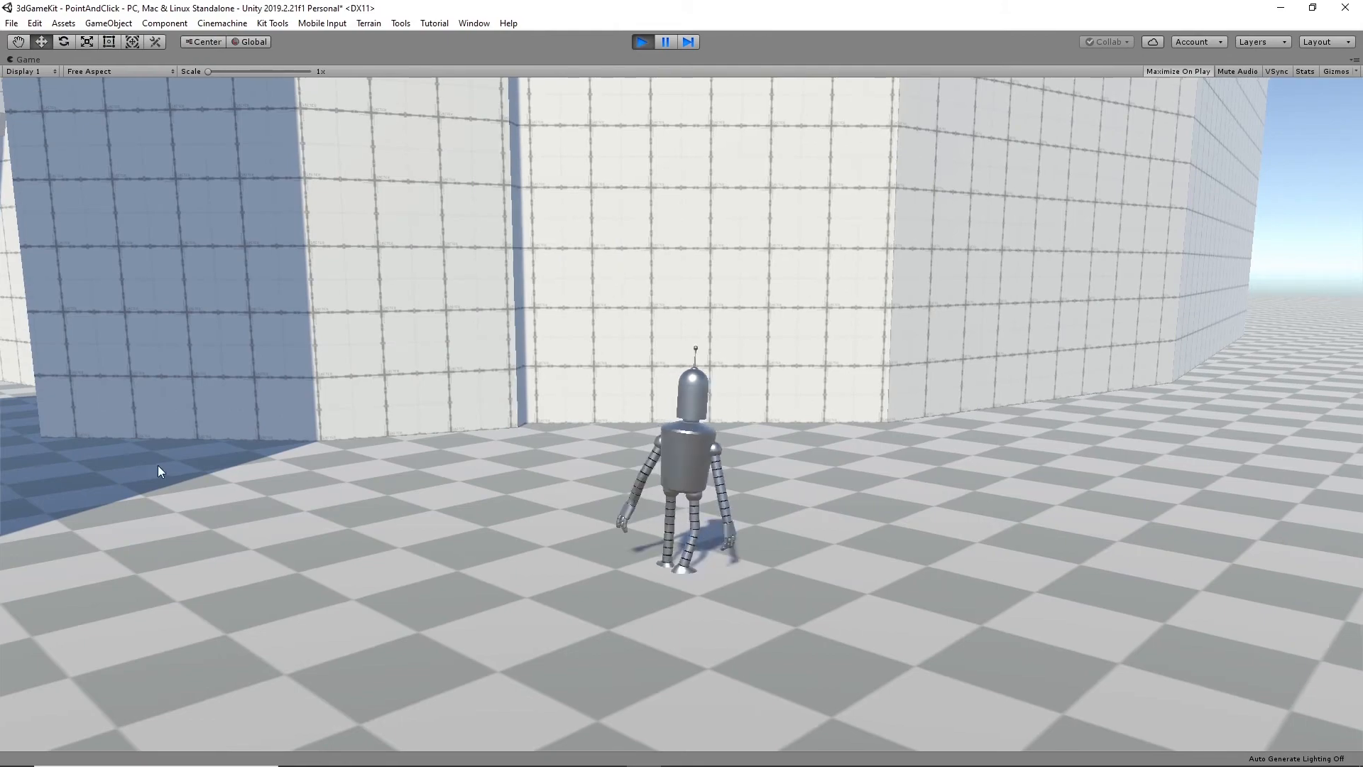
click(157, 465)
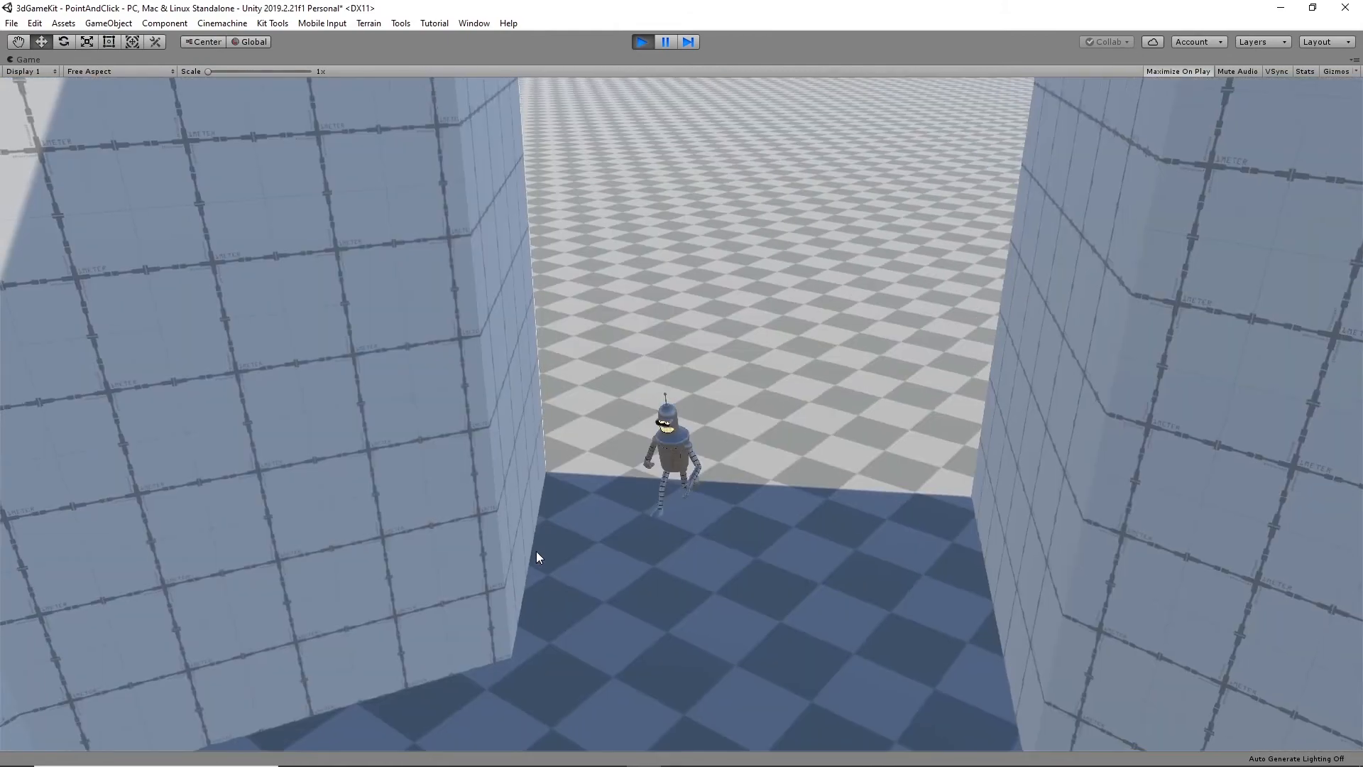
click(633, 625)
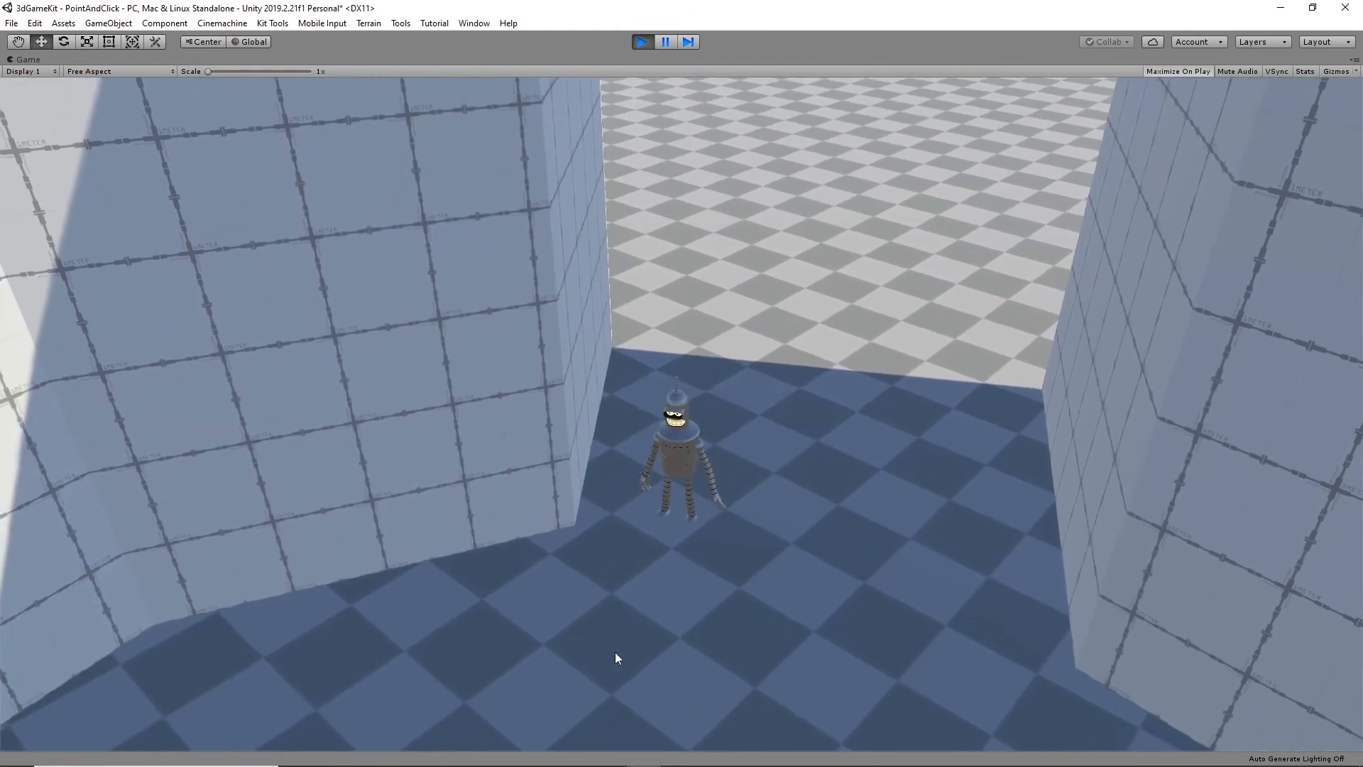
click(362, 629)
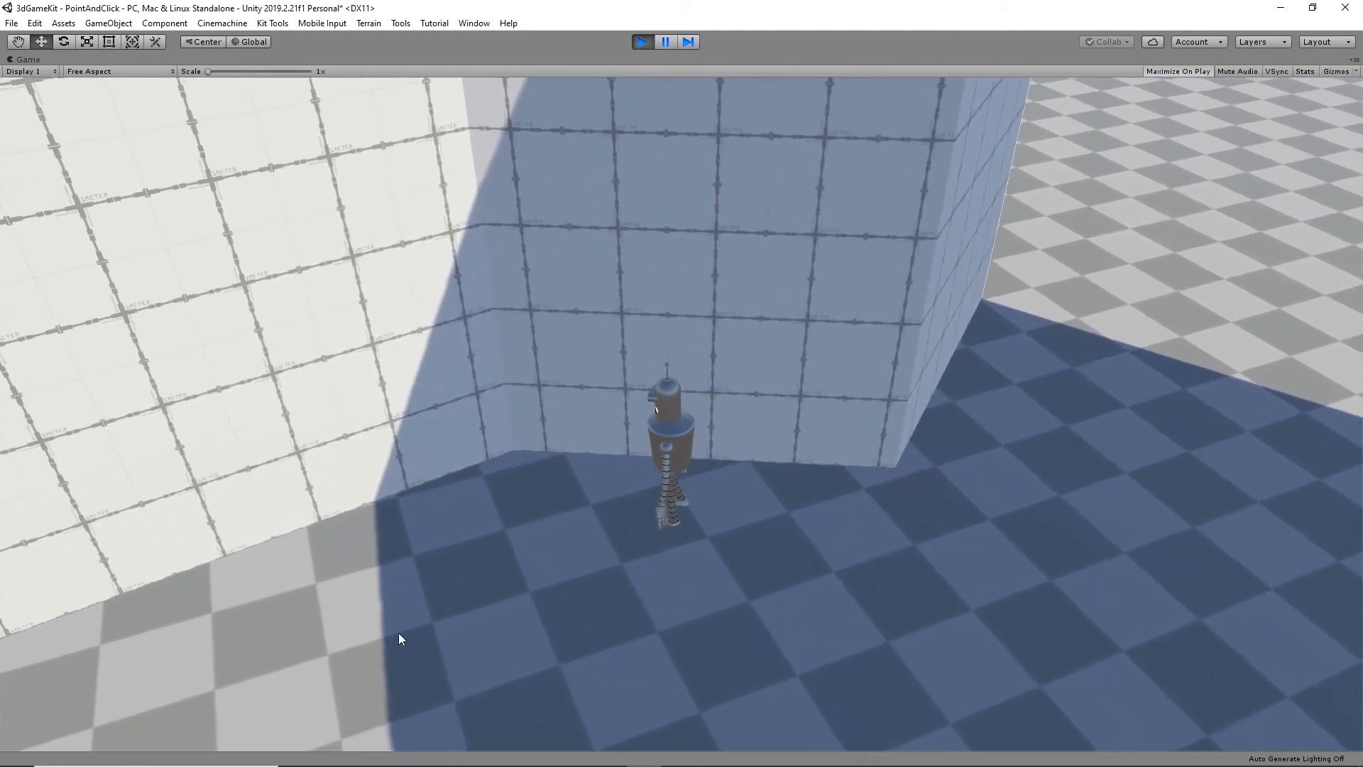
click(415, 617)
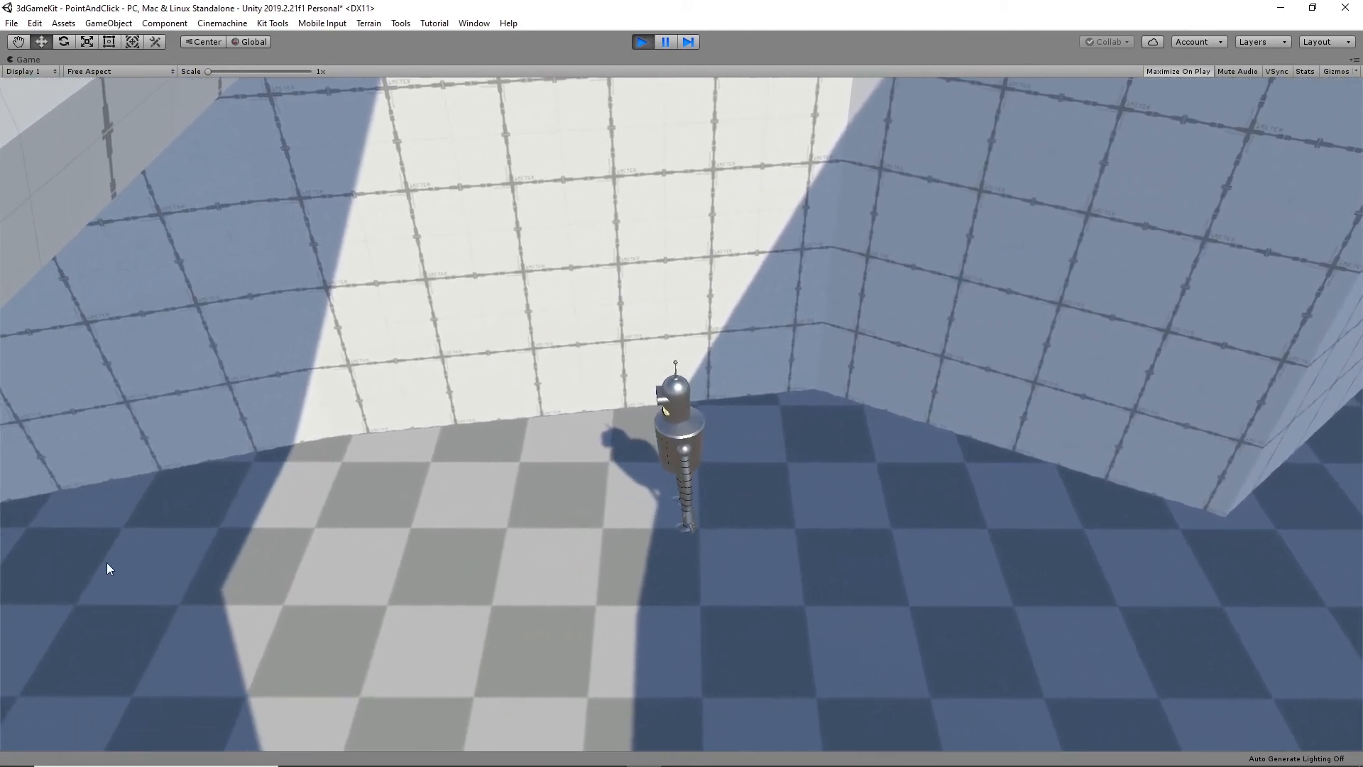
click(107, 564)
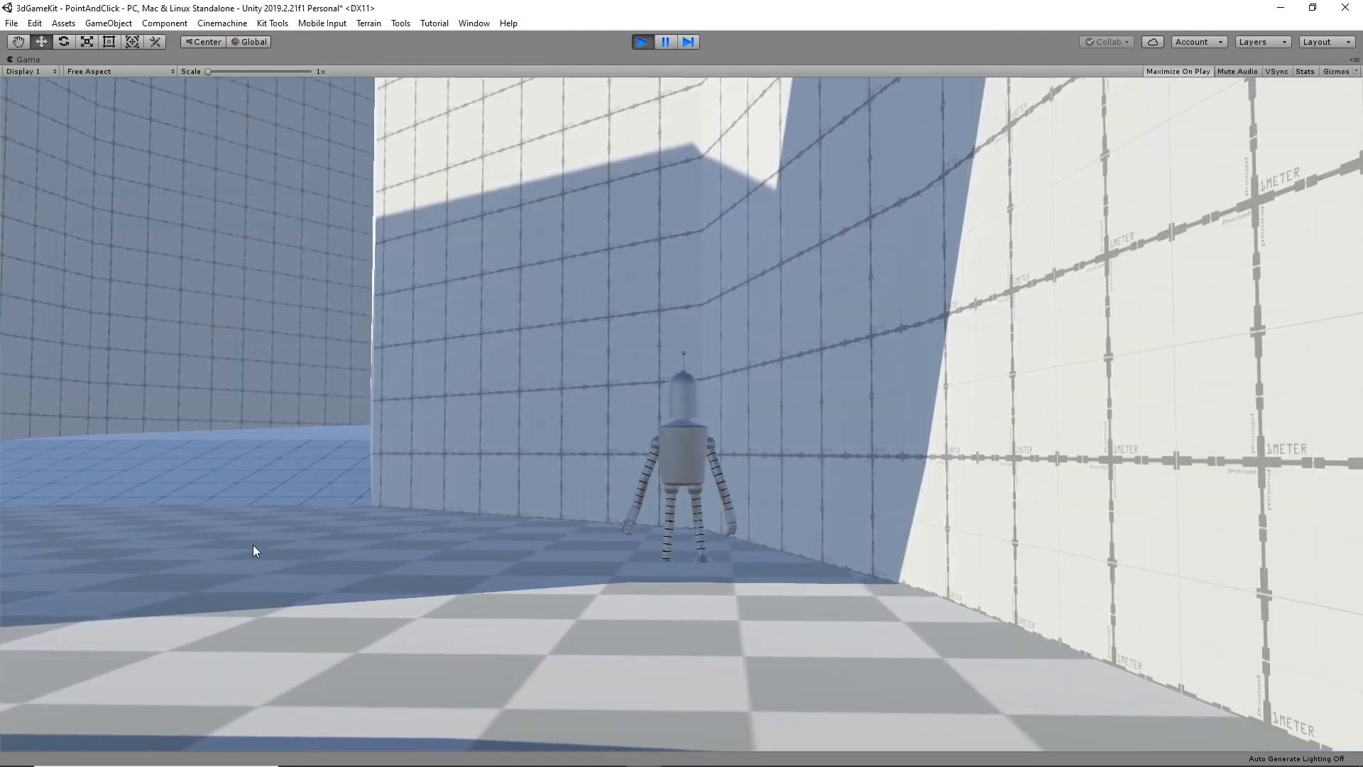
click(160, 470)
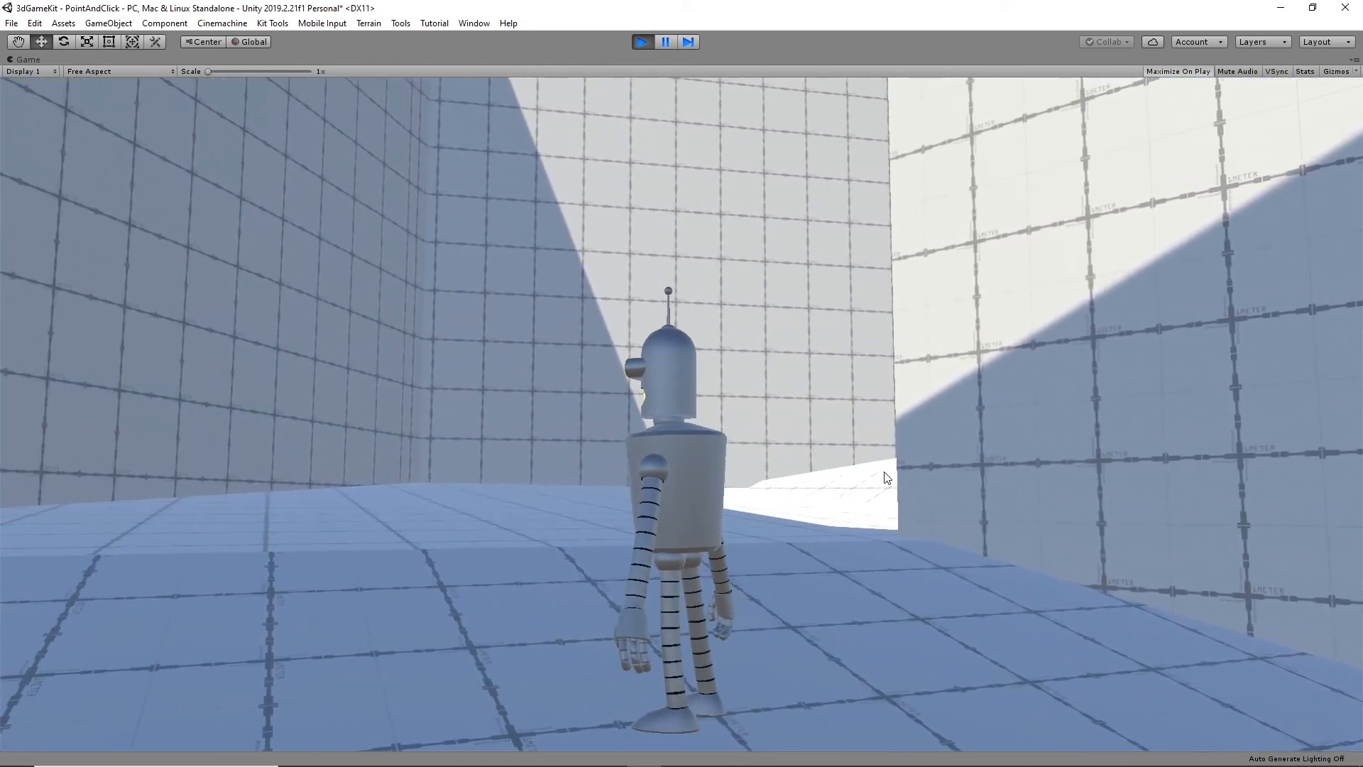
click(887, 477)
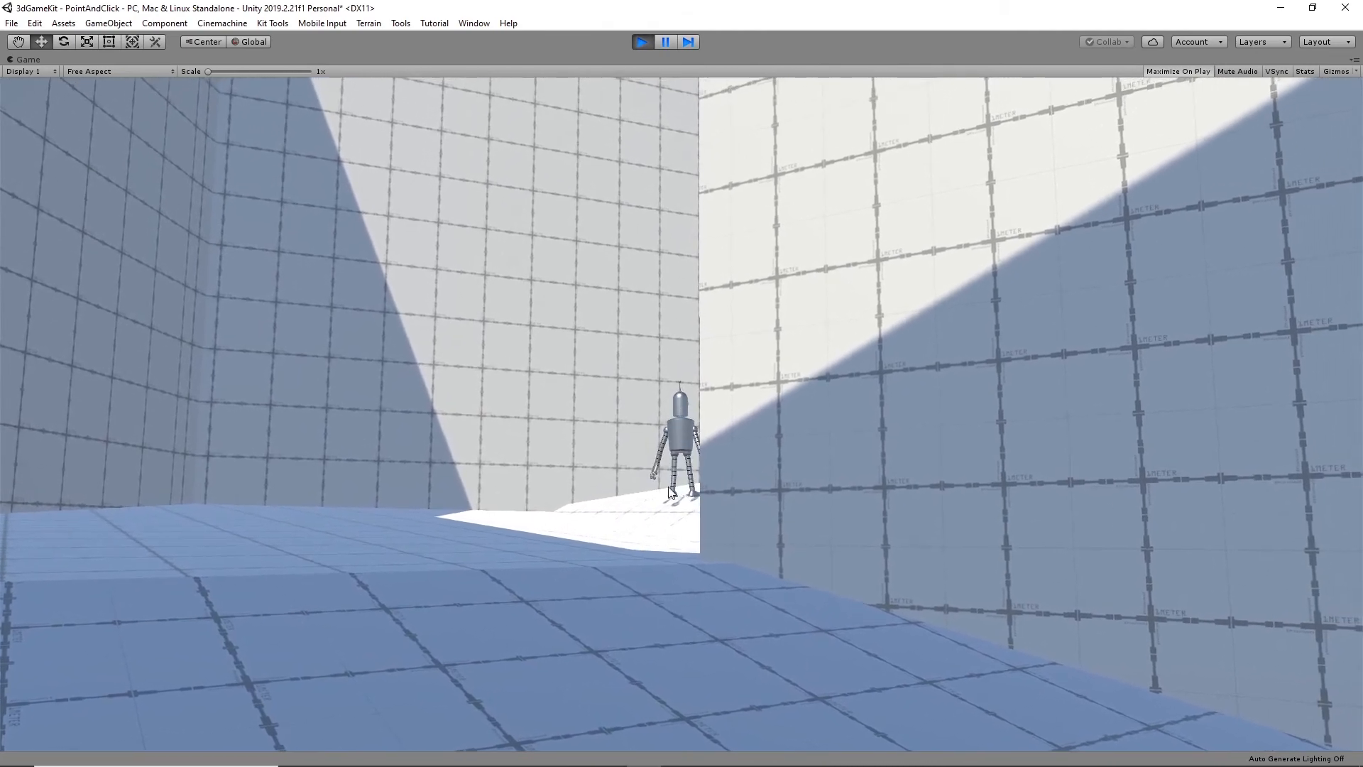
- Check the camera cuts on the return route by walking Bender back down the ramp to the entrance, and end the play test
click(359, 548)
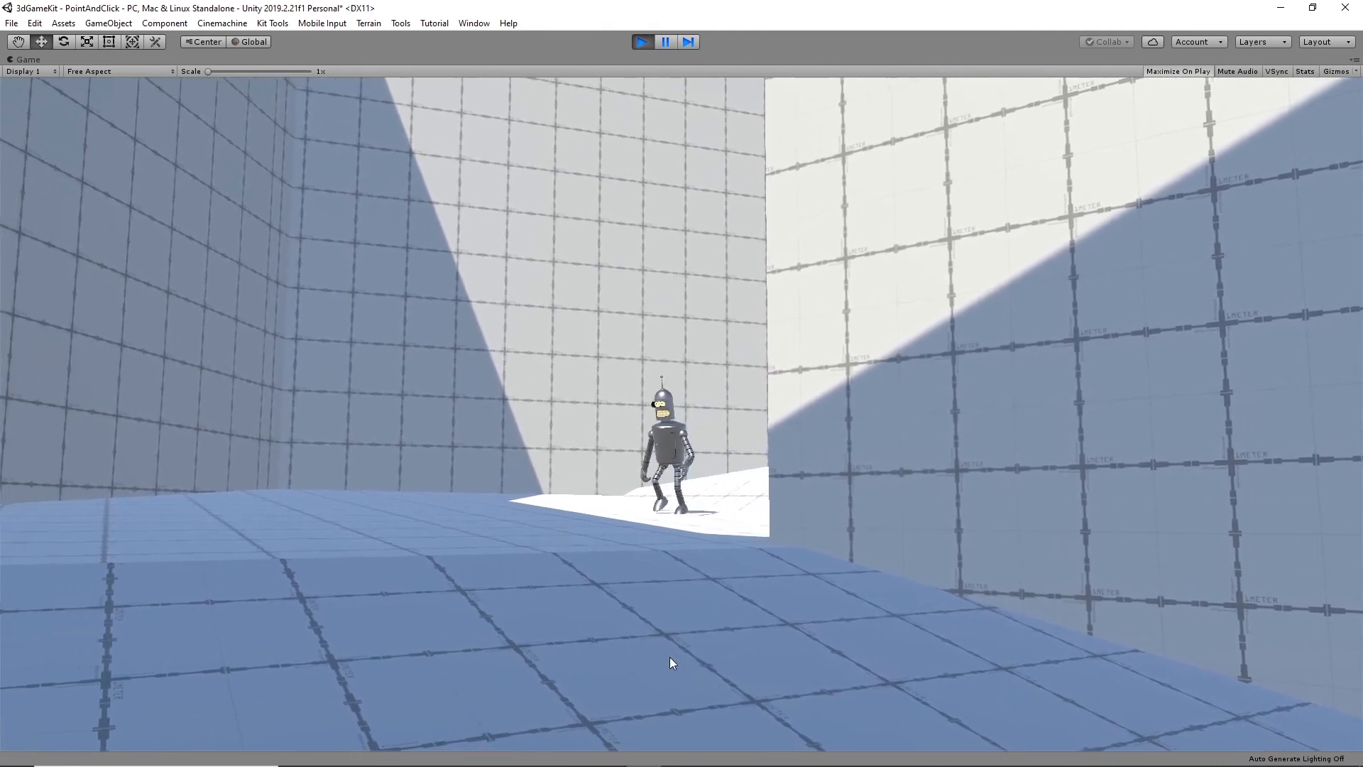
click(1066, 666)
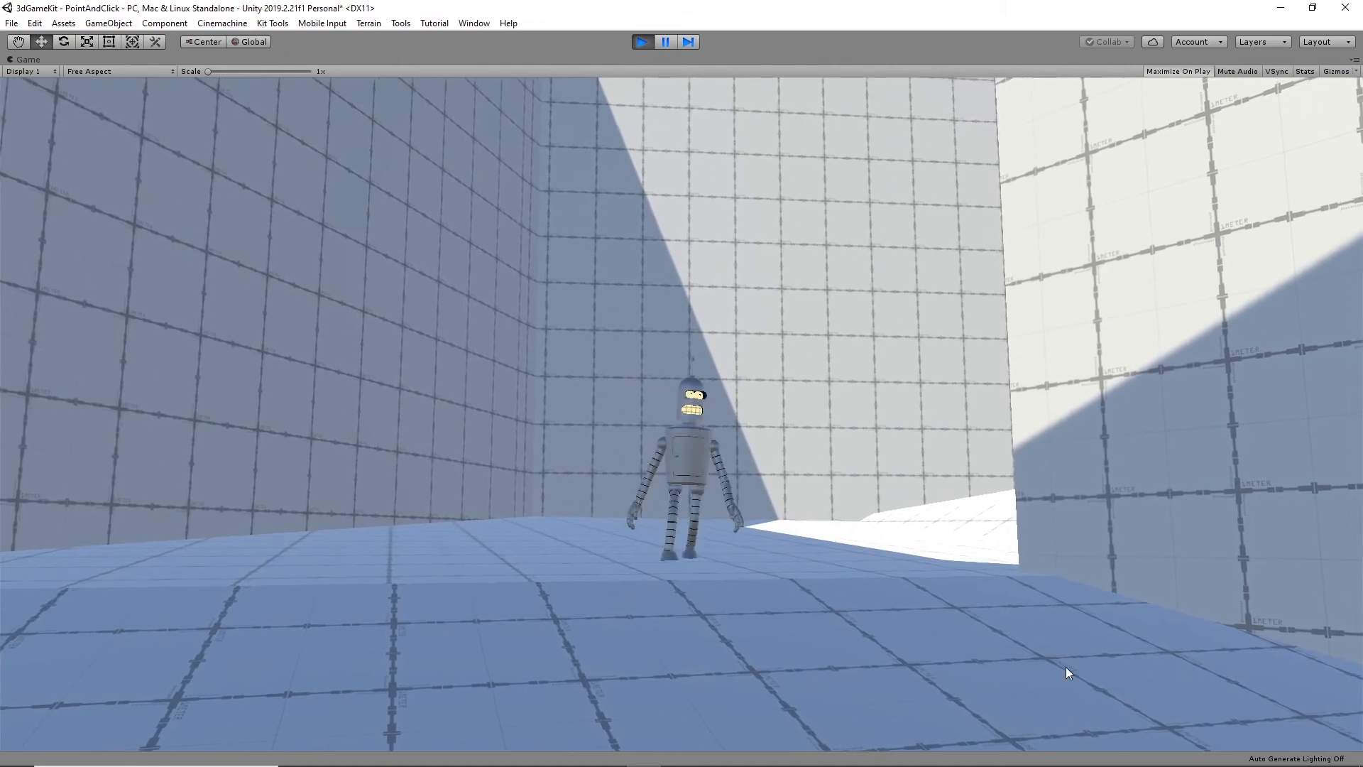
click(1103, 697)
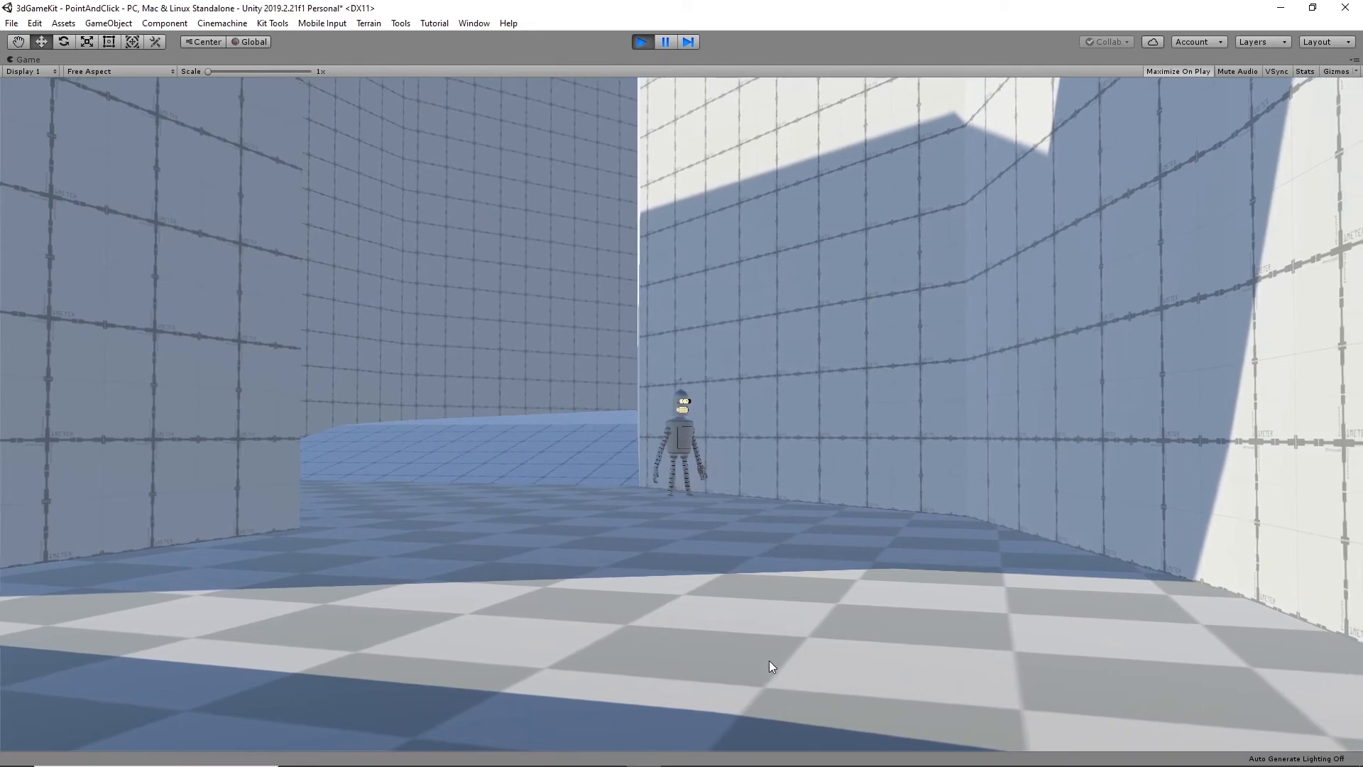
click(768, 661)
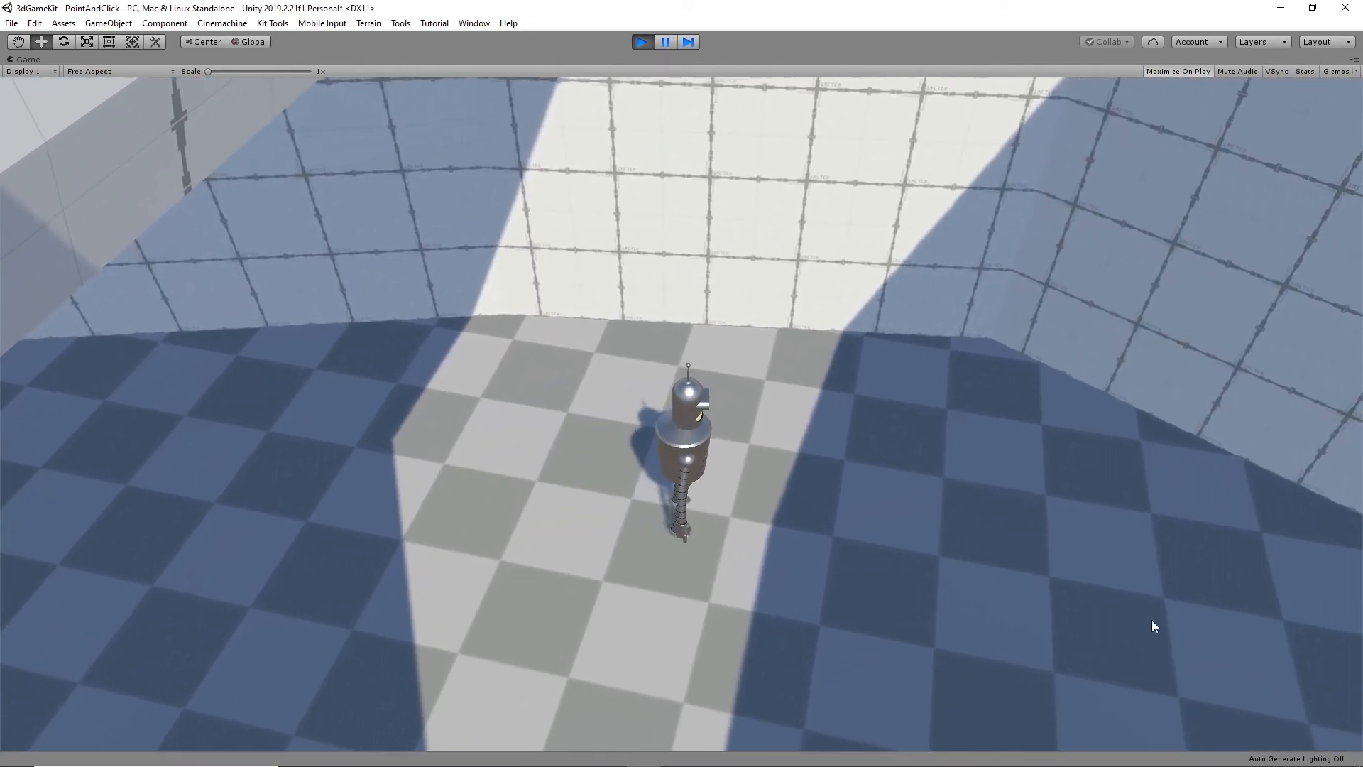
click(1151, 619)
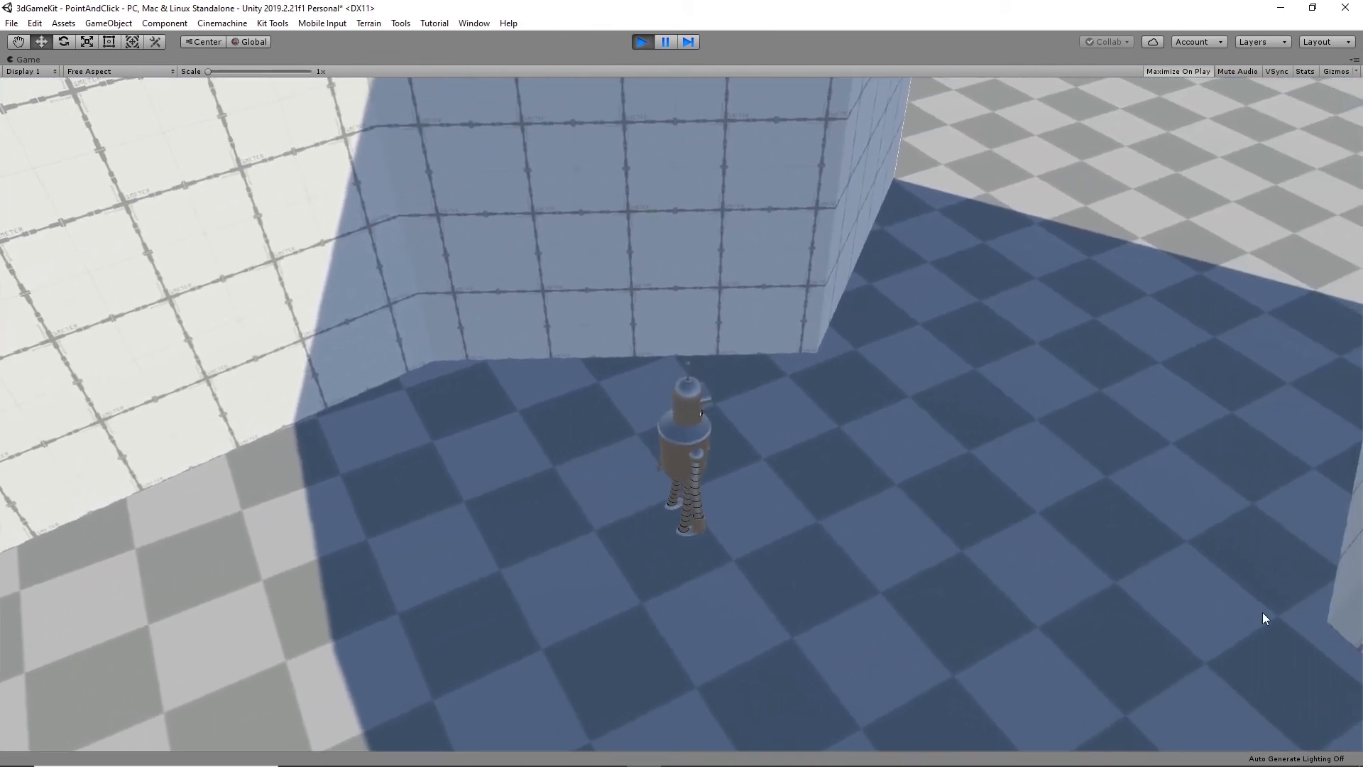
click(1272, 666)
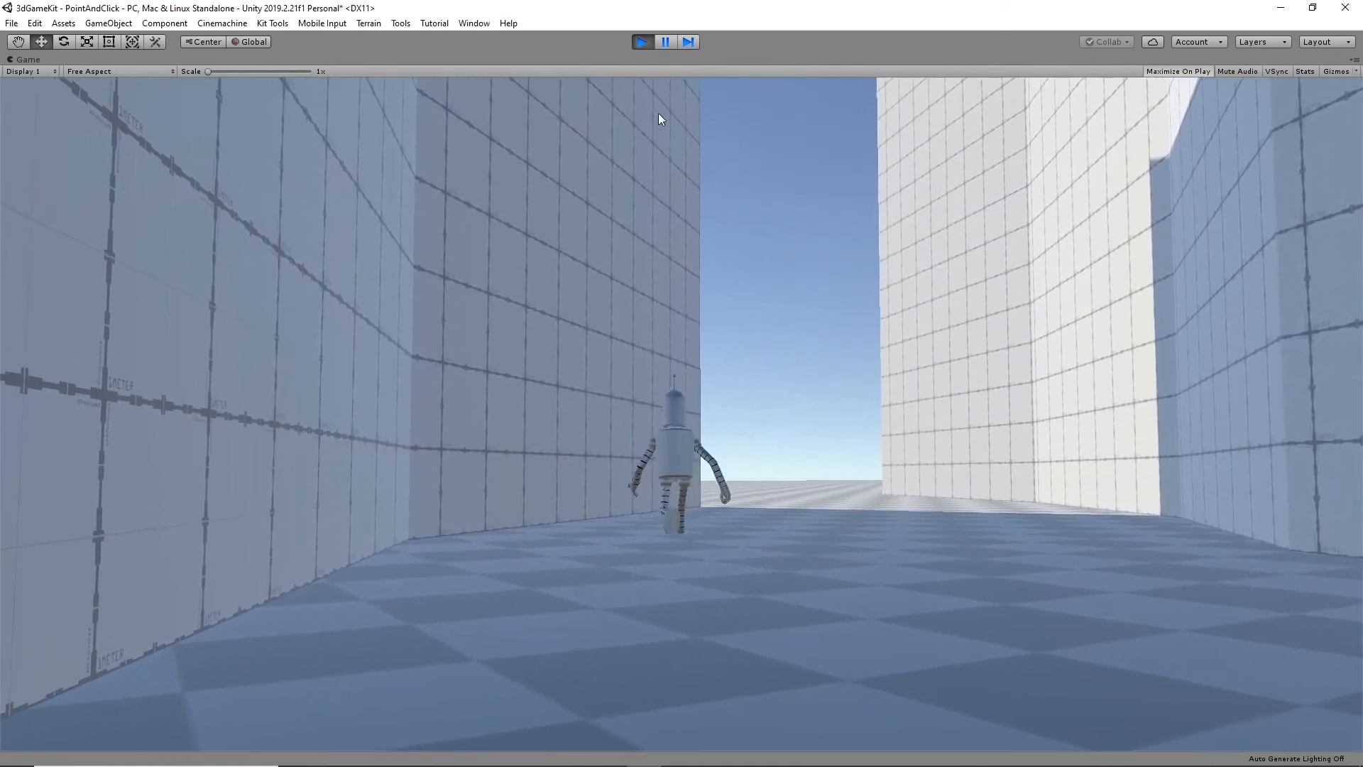
click(641, 43)
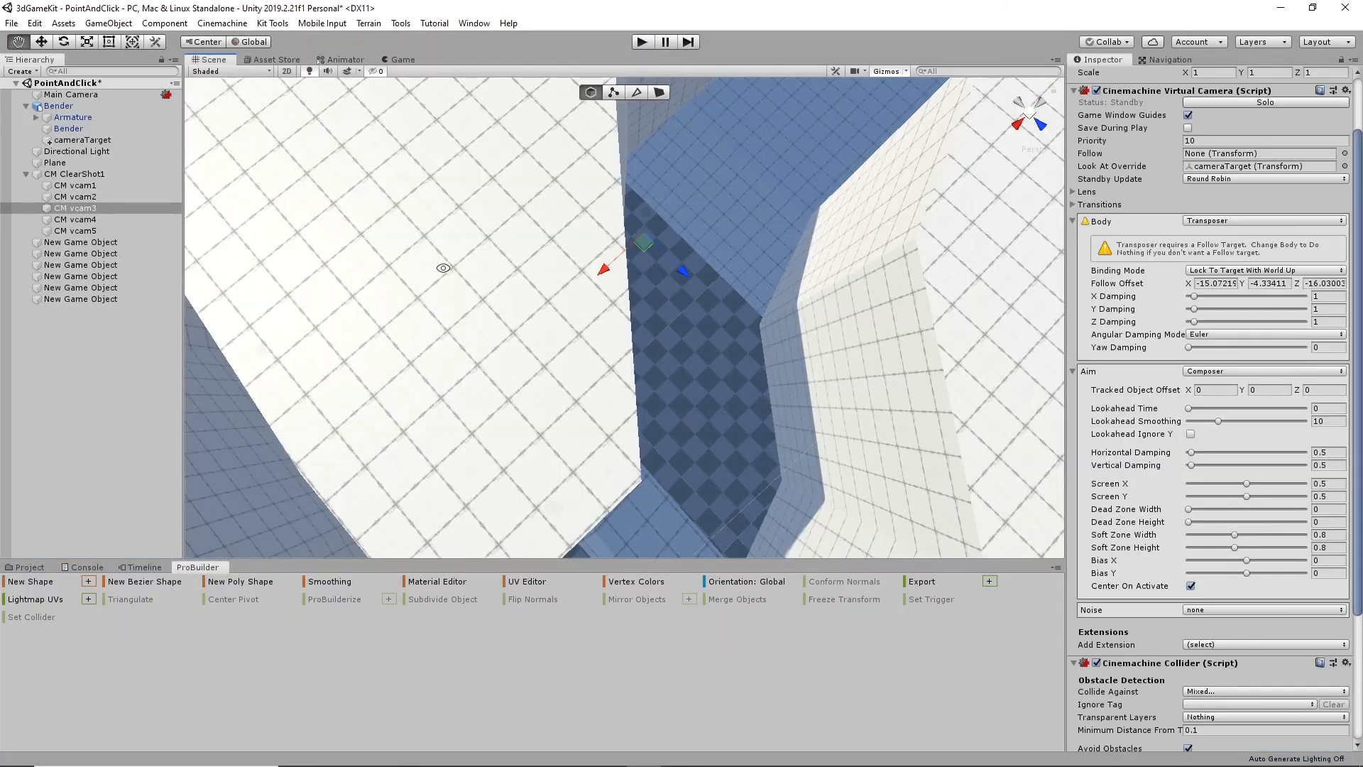
- Set CM vcam4's Optimal Target Distance to 5 in its Cinemachine Collider
alt+drag(630, 258, 526, 190)
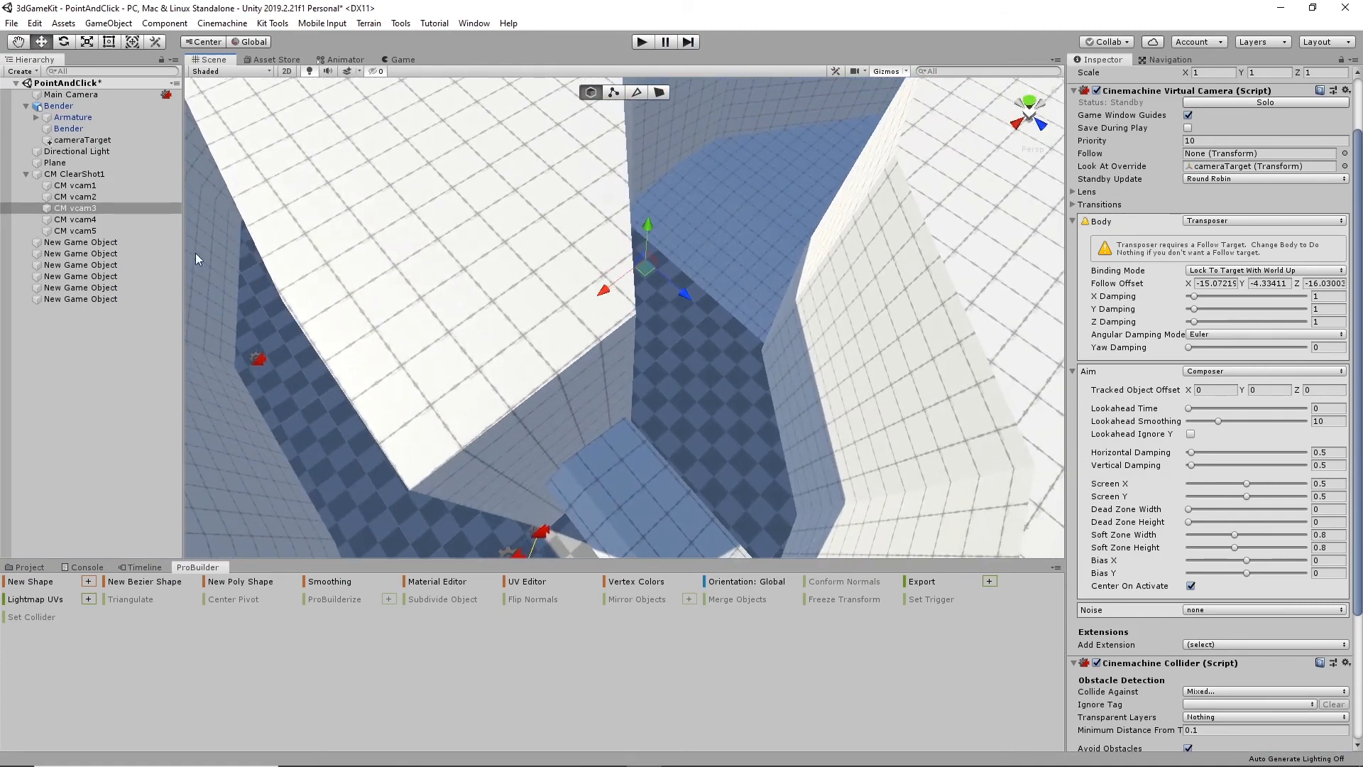
alt+drag(299, 356, 427, 264)
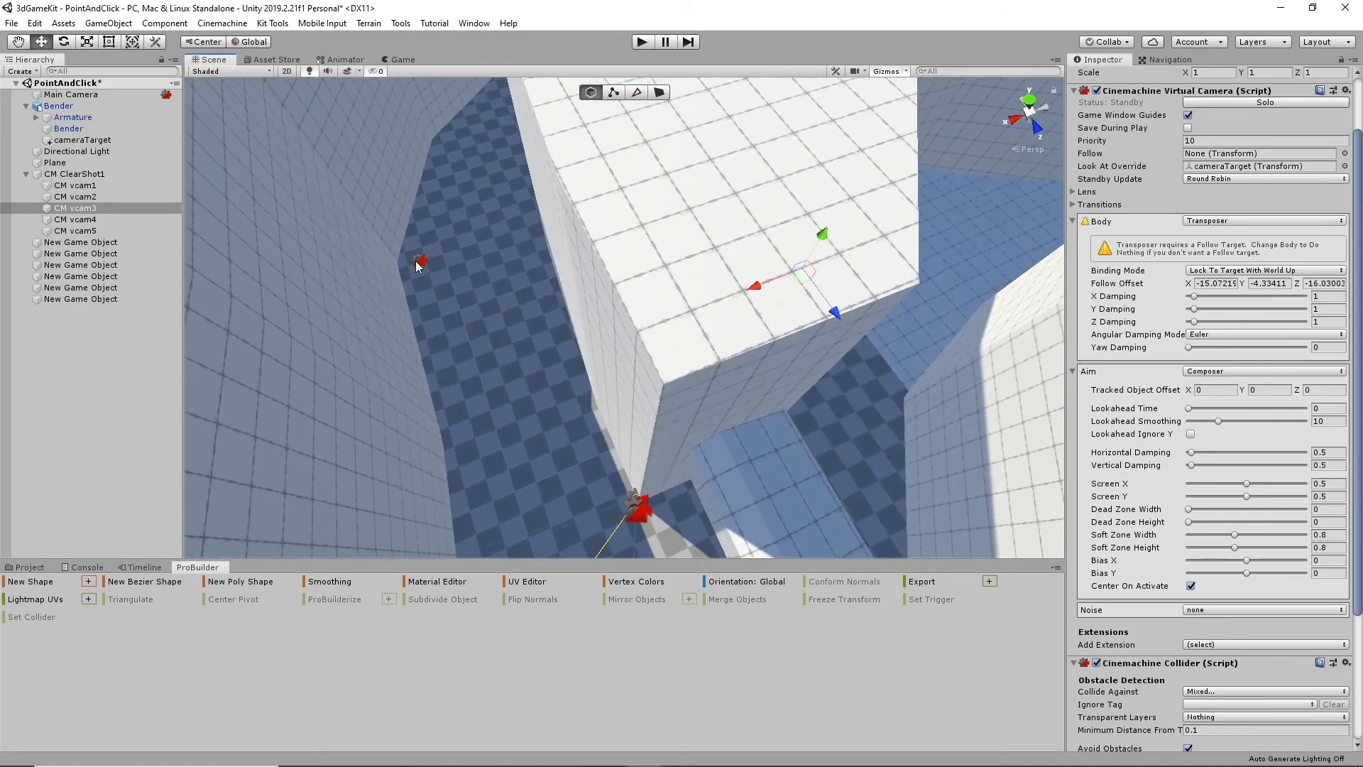
click(419, 261)
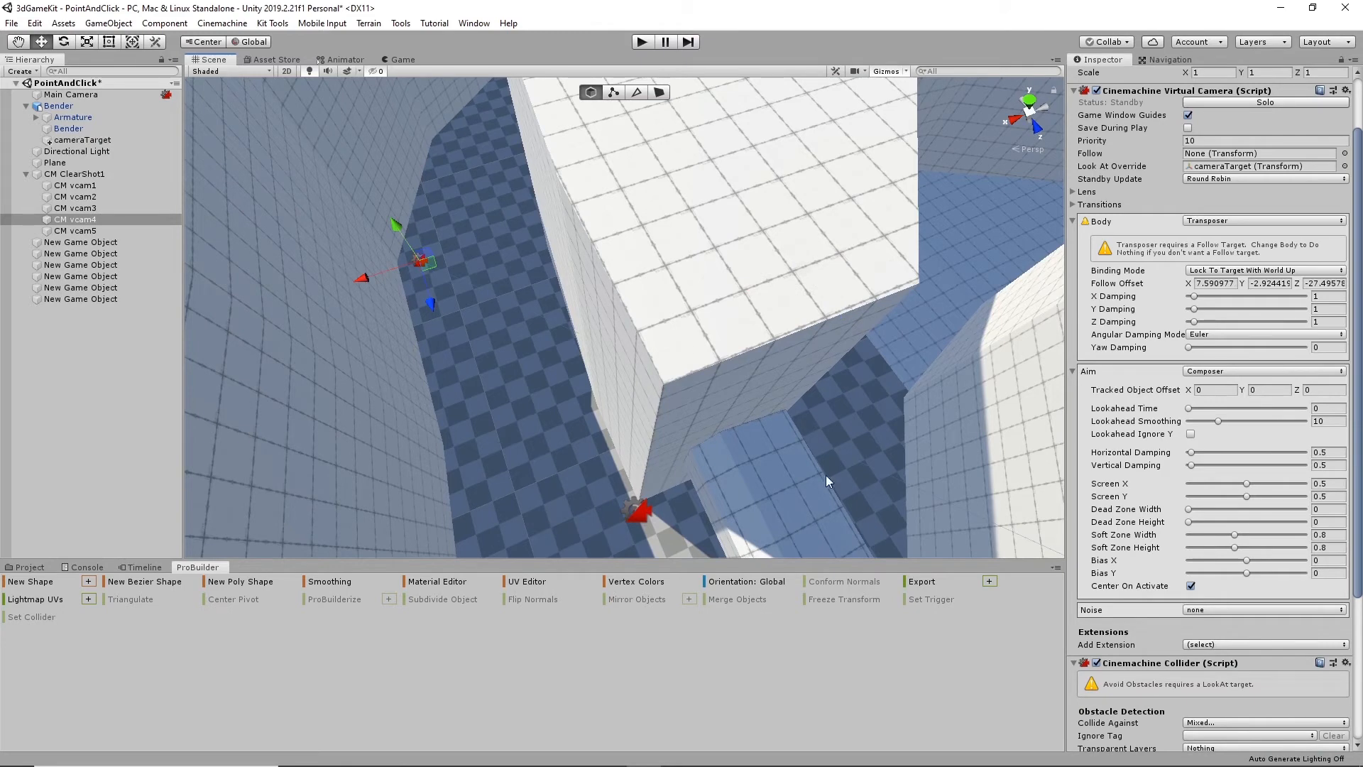
click(69, 219)
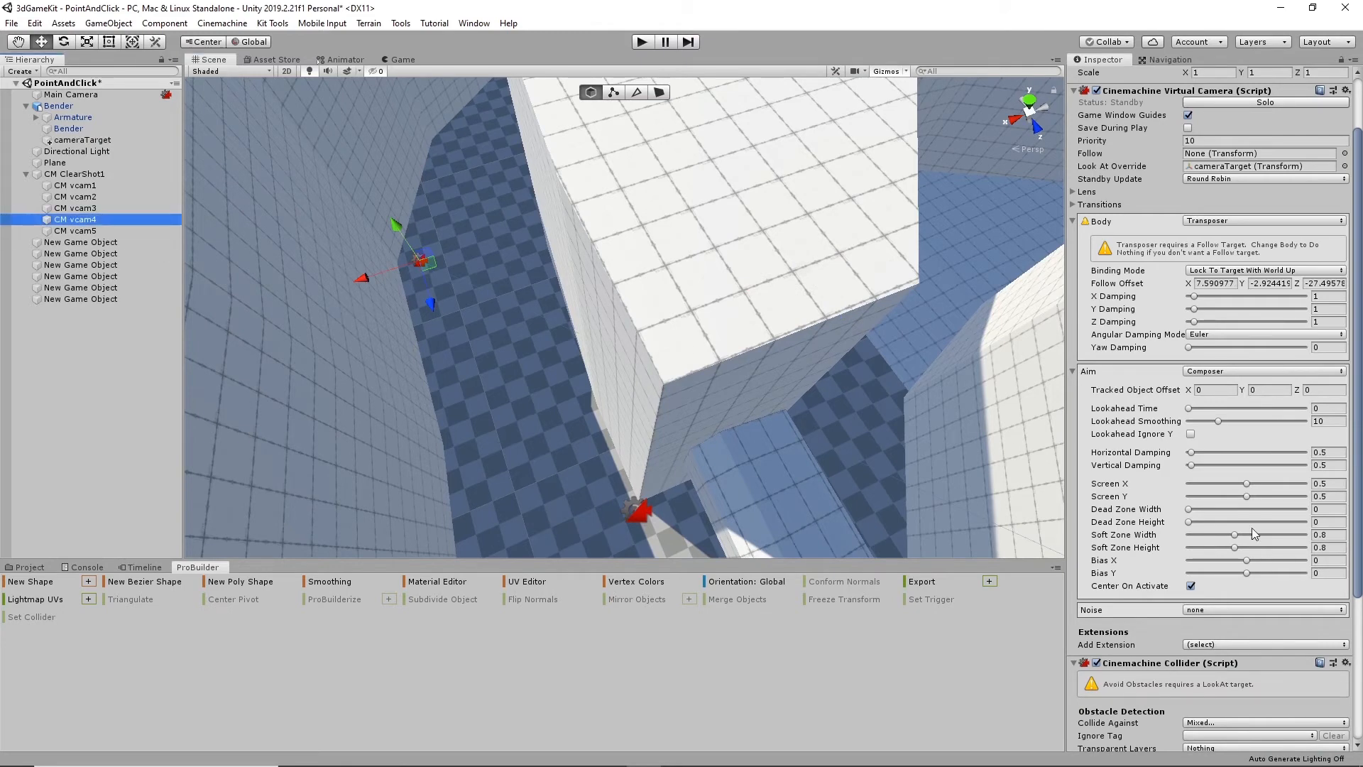
scroll(1302, 546, down, 8)
click(1312, 708)
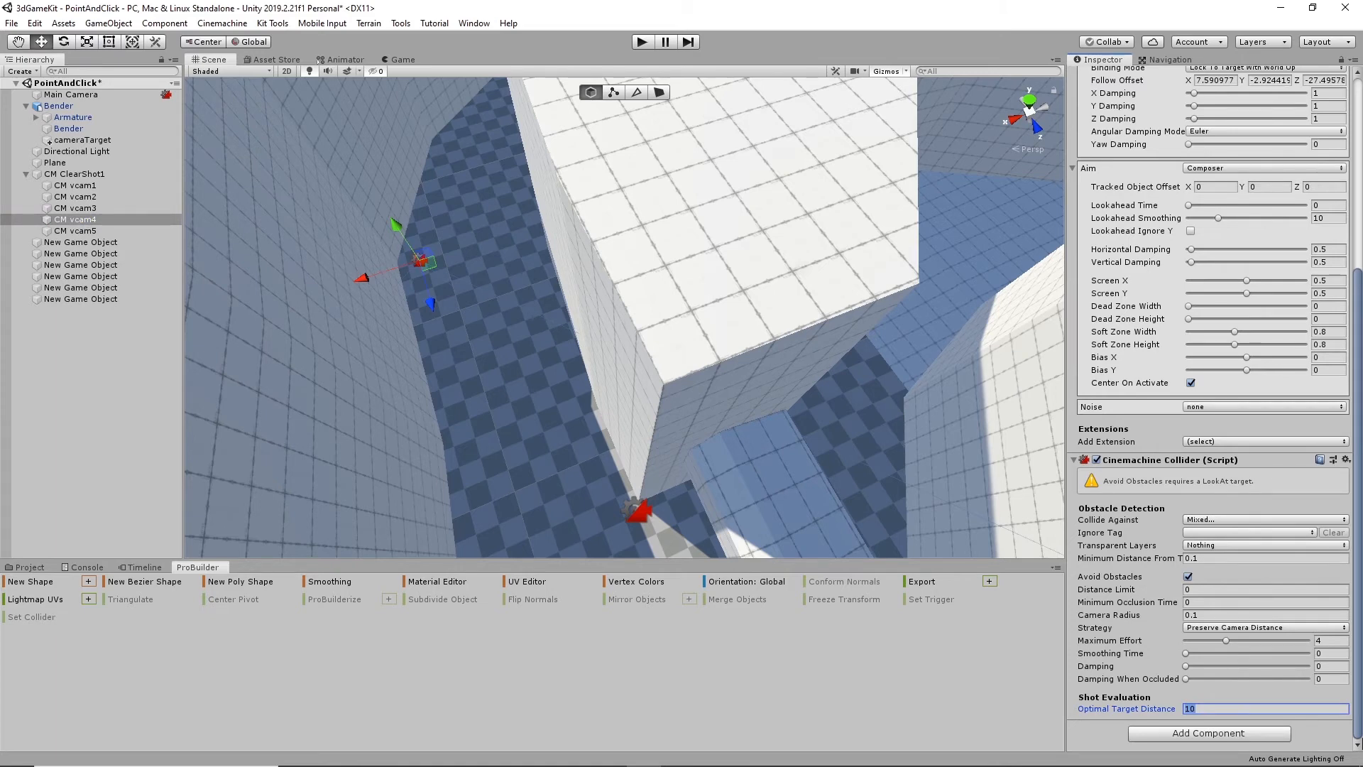
text(5)
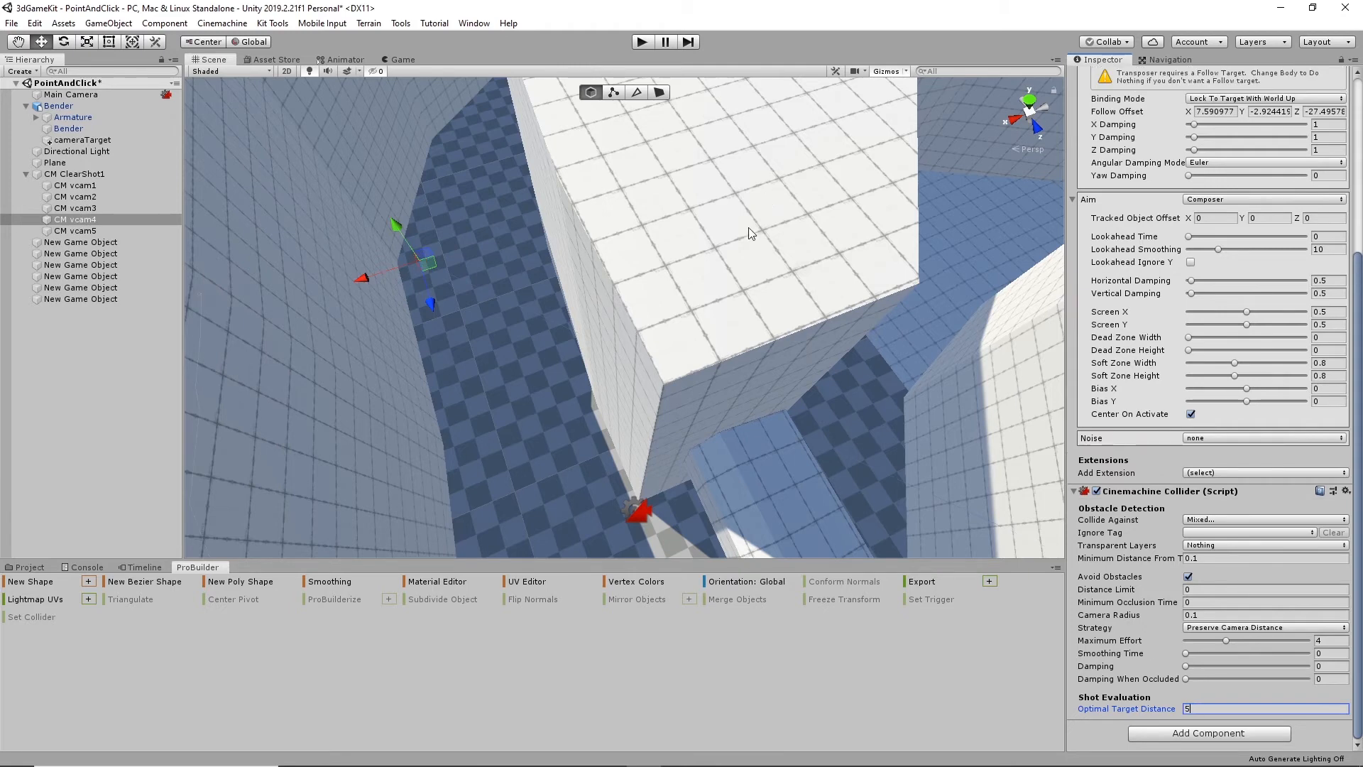
- Play-test the camera cuts while walking Bender from the entrance into the walled corridor and back out, and end the play test
click(641, 43)
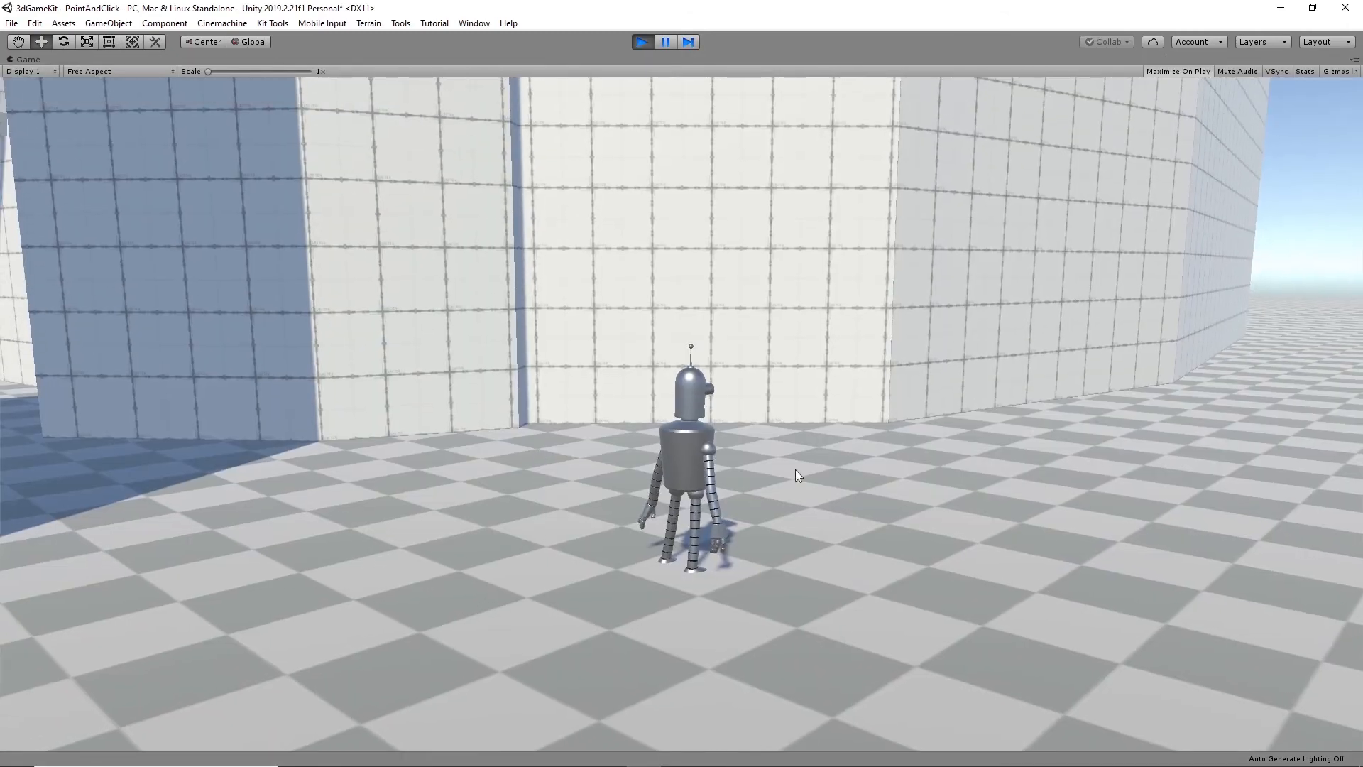
click(70, 453)
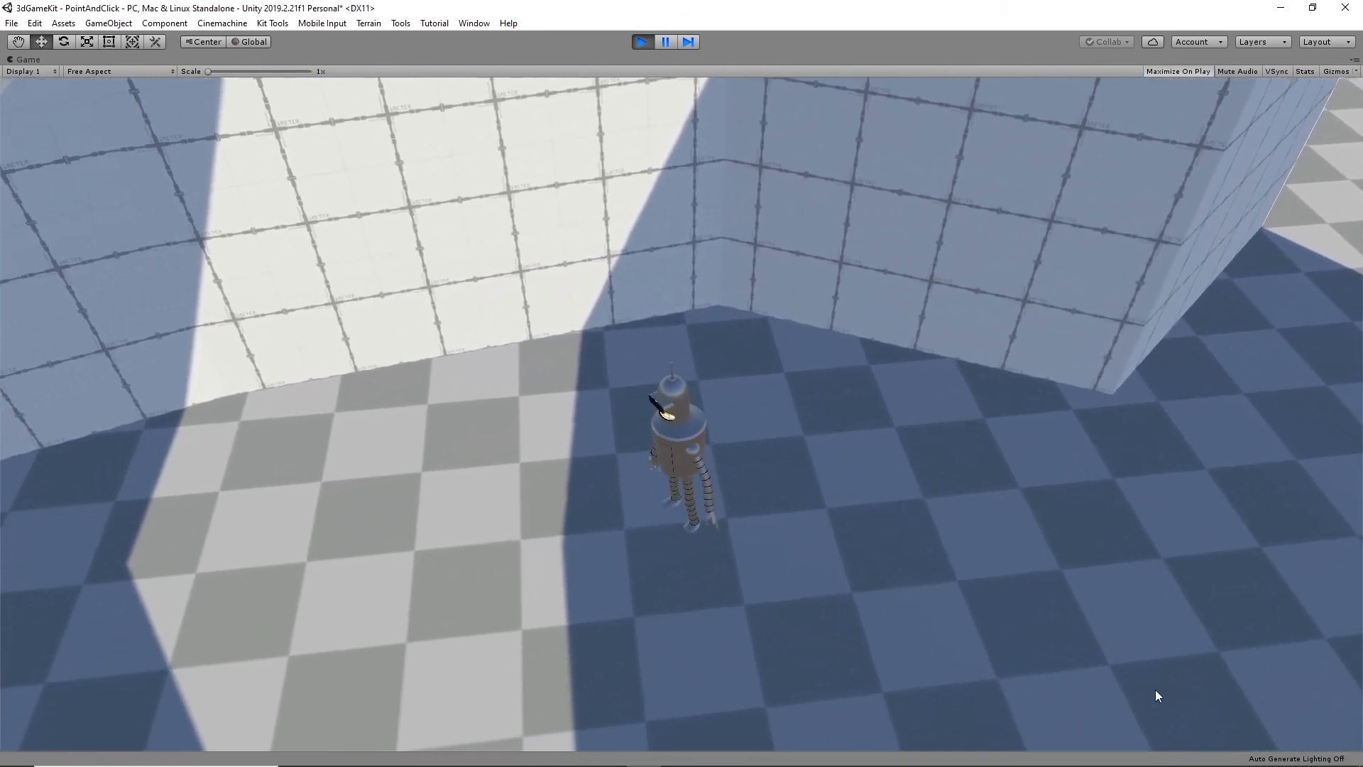
click(1156, 689)
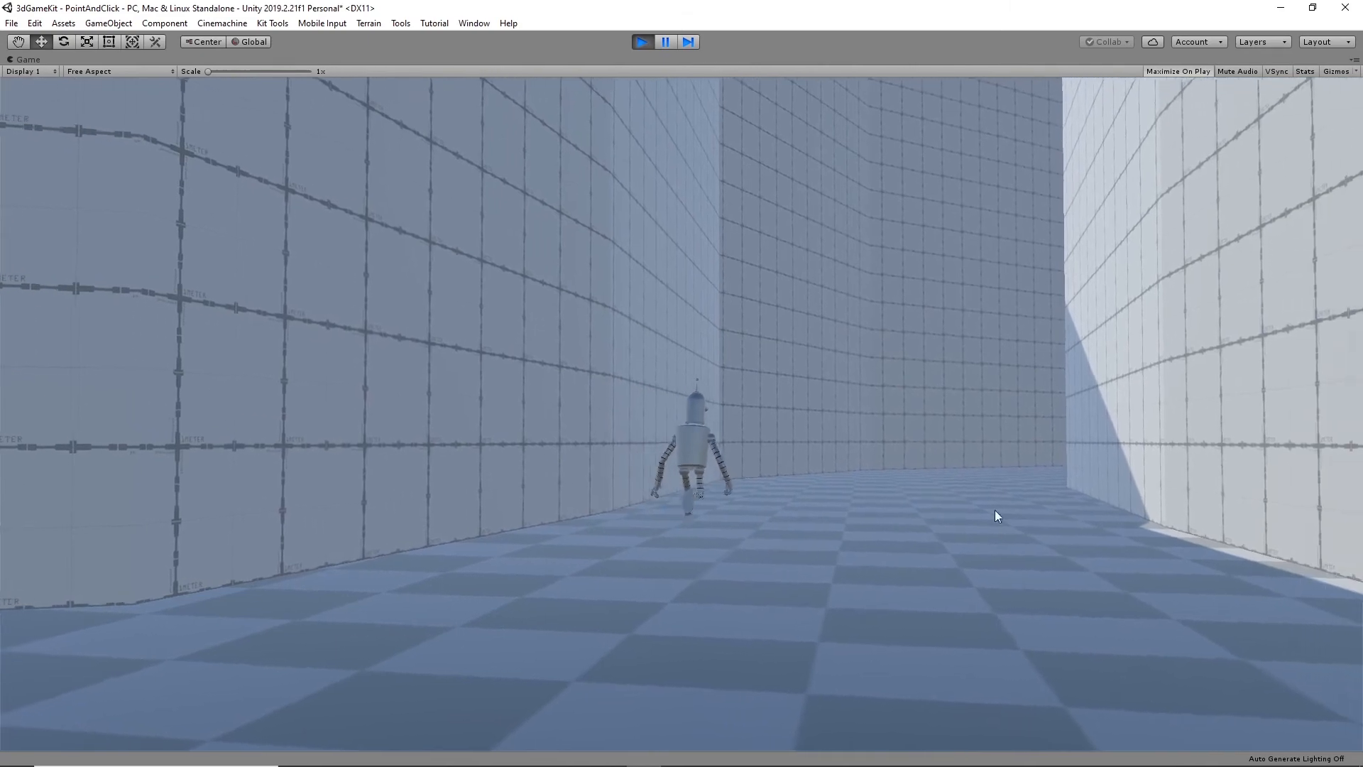
click(880, 471)
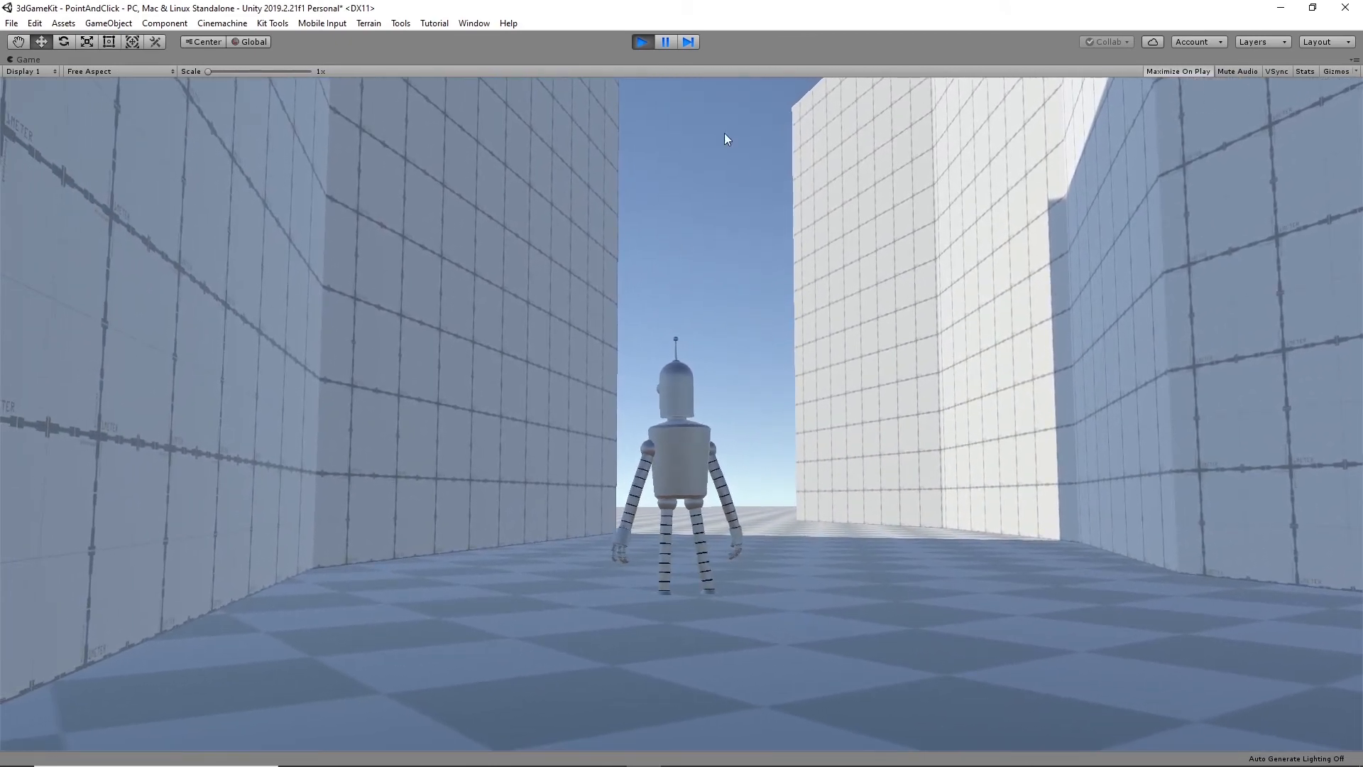
click(641, 44)
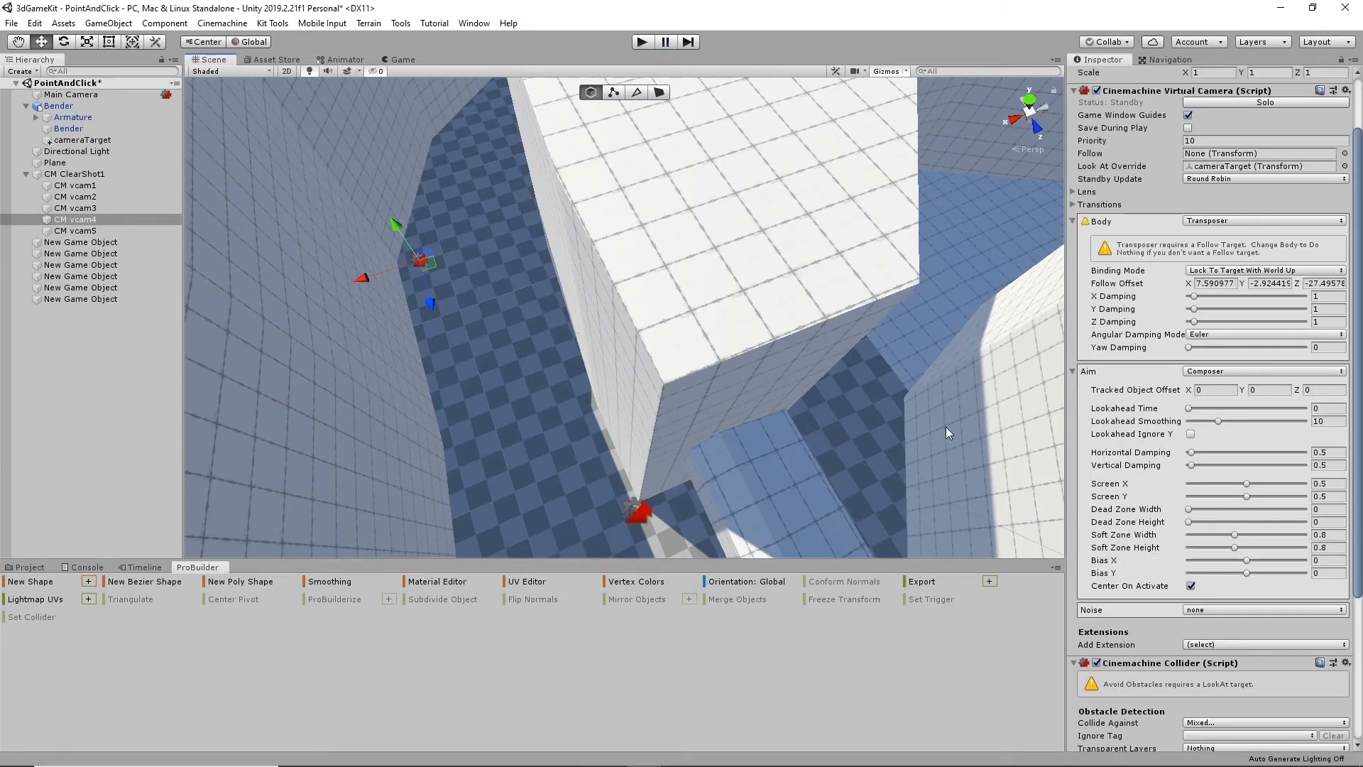
- Set the Cinemachine Collider strategy of CM vcam5, the camera by the corridor entrance, to Preserve Camera Distance
alt+drag(945, 427, 734, 408)
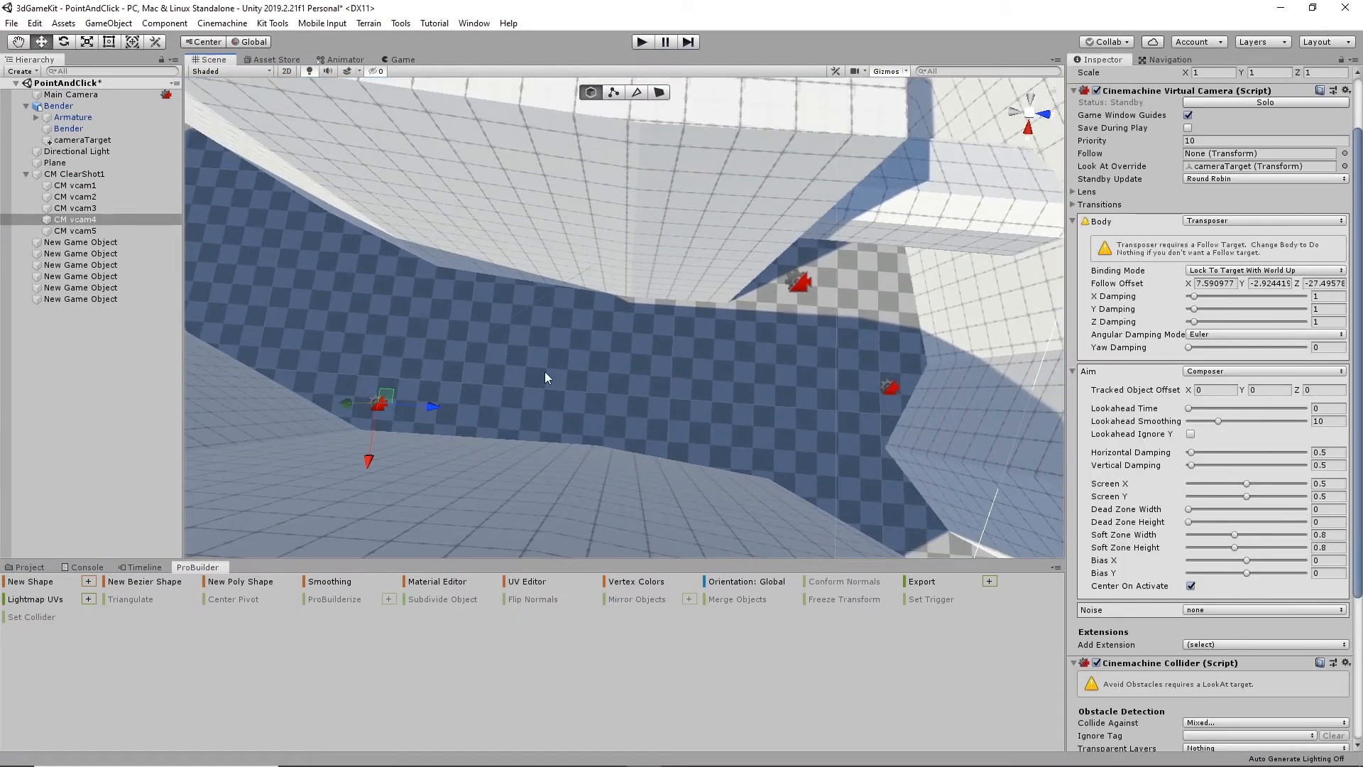
click(890, 387)
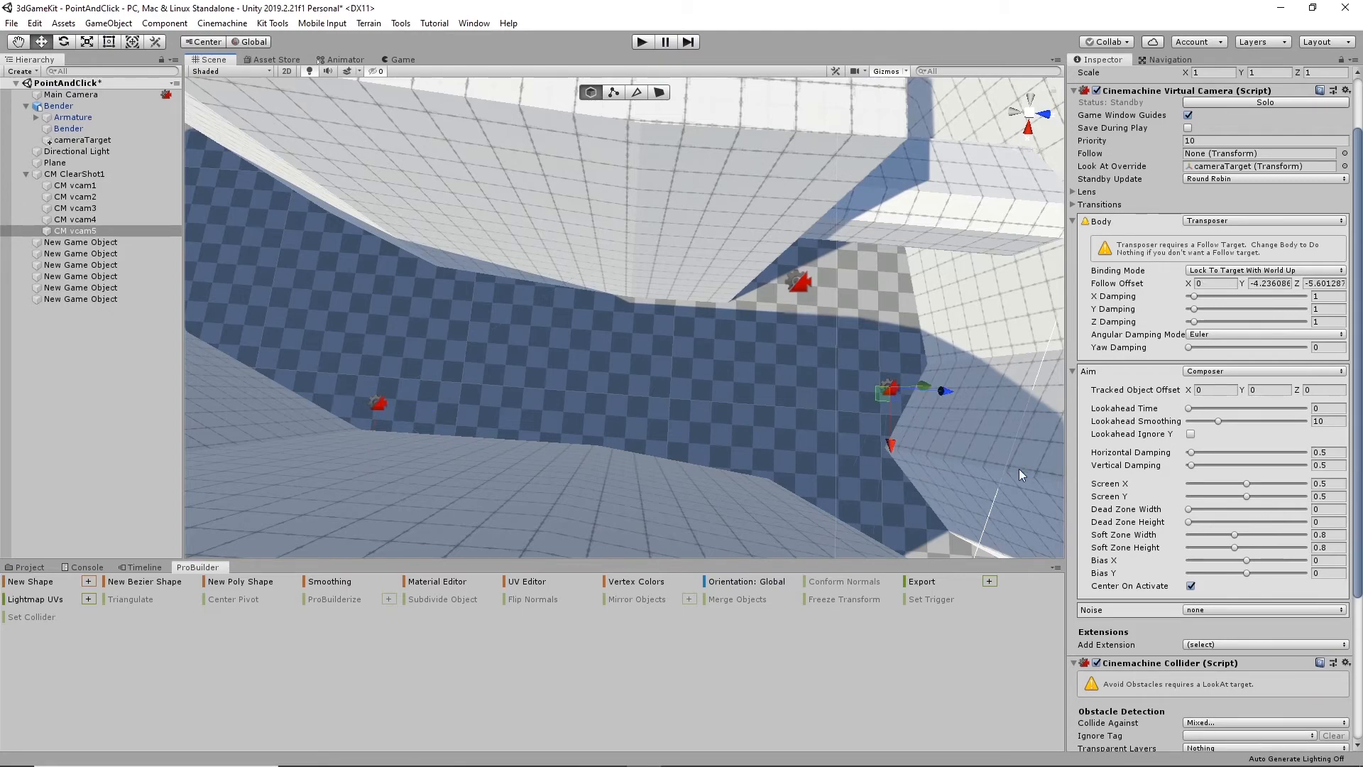
alt+drag(921, 489, 817, 462)
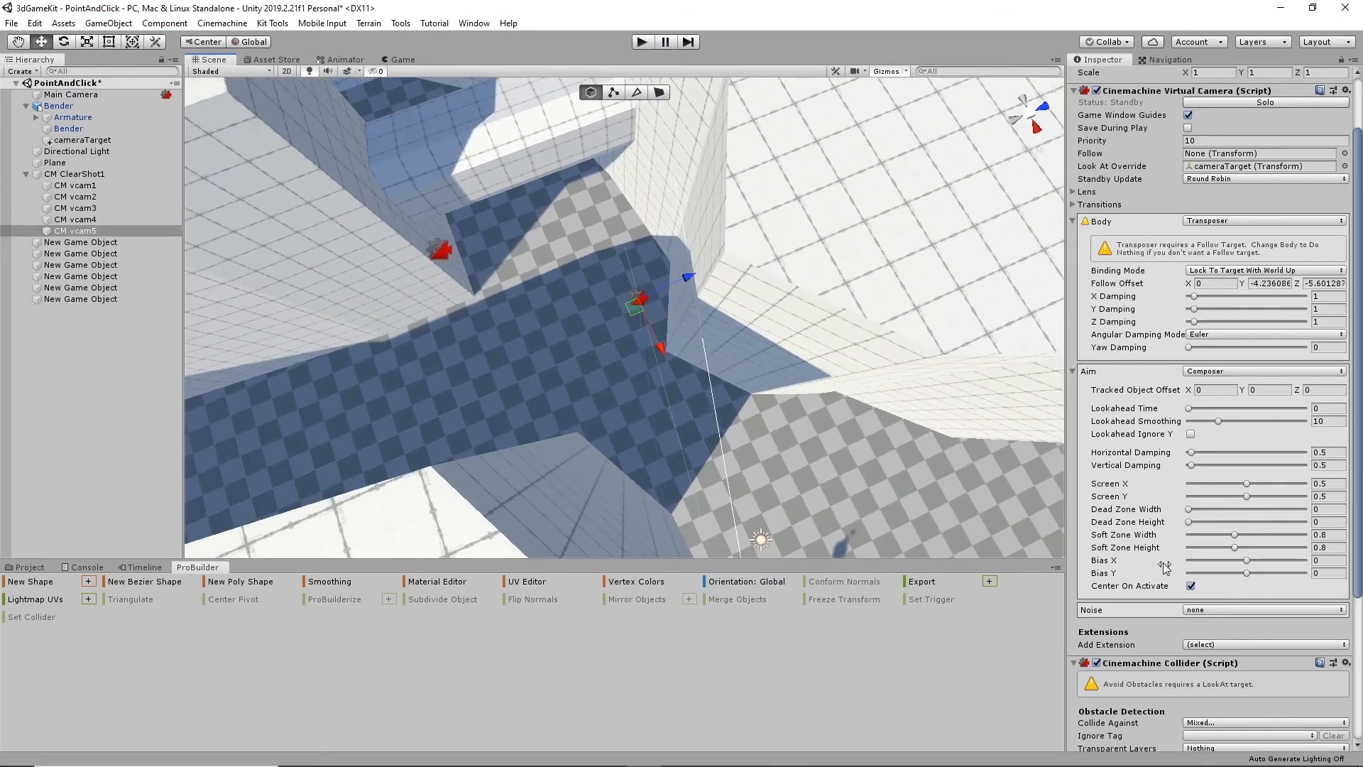
scroll(1164, 567, down, 3)
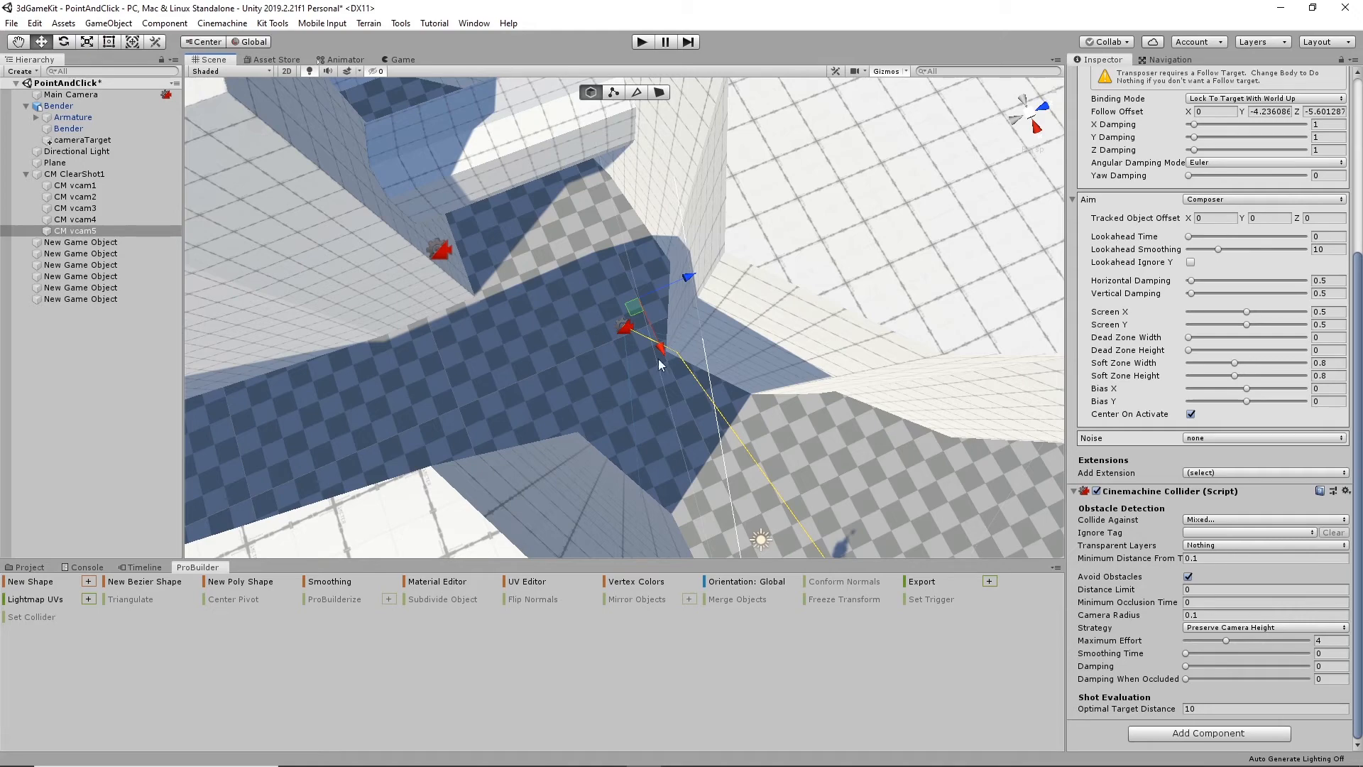
alt+drag(612, 440, 649, 331)
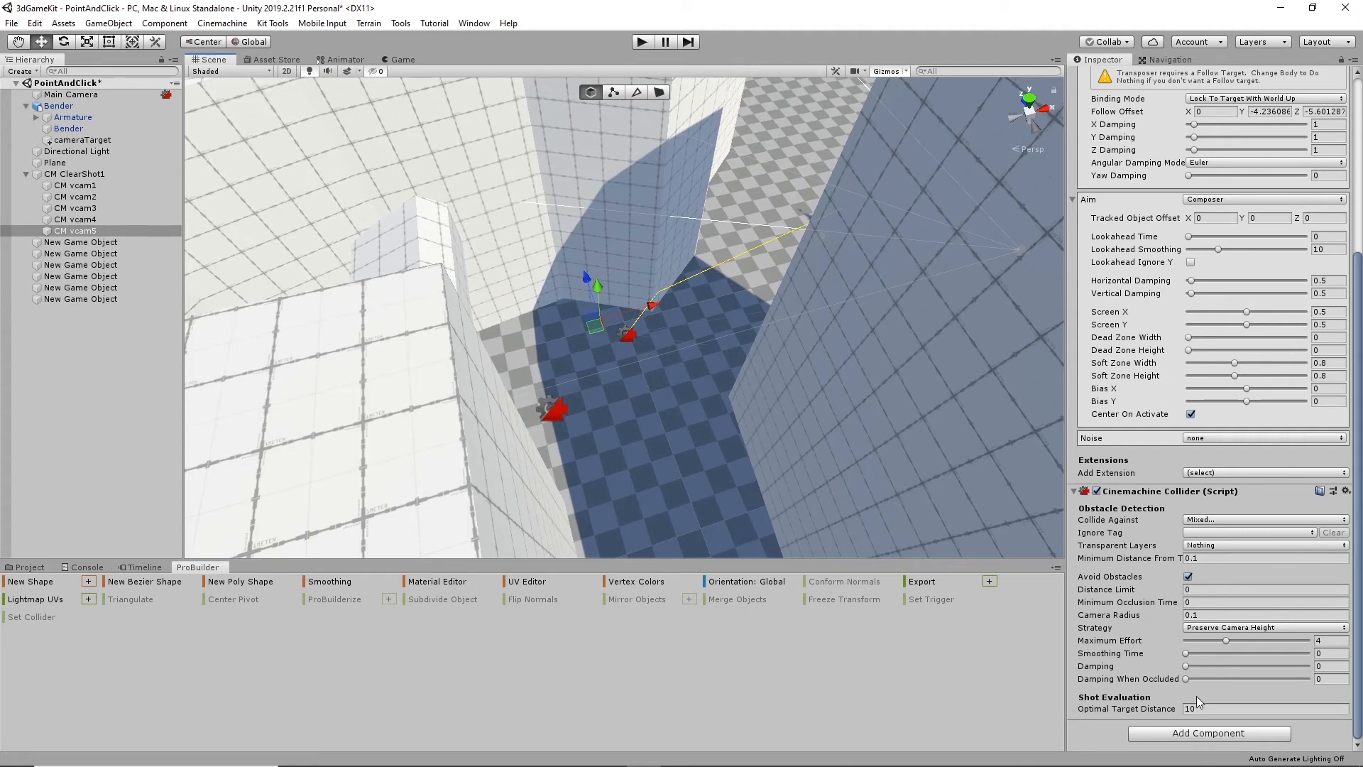
click(1238, 628)
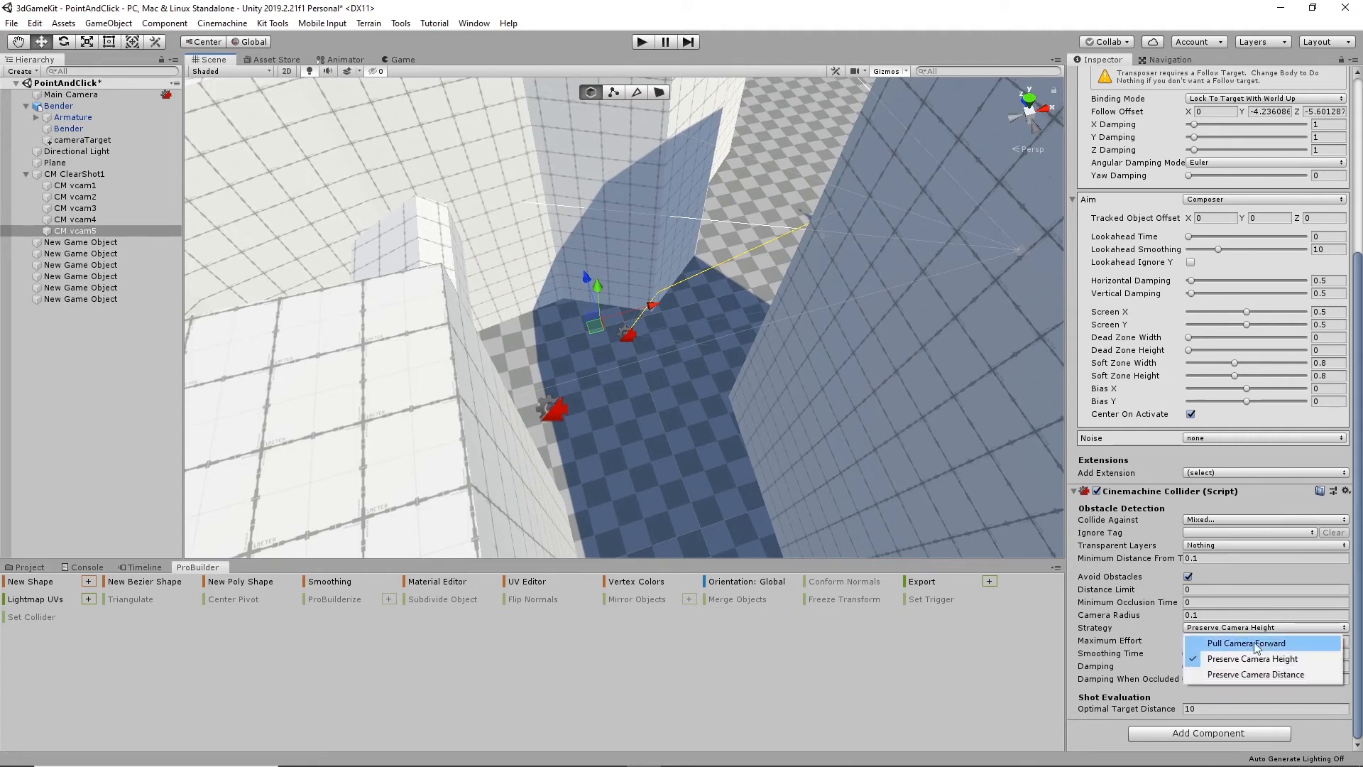
click(1274, 675)
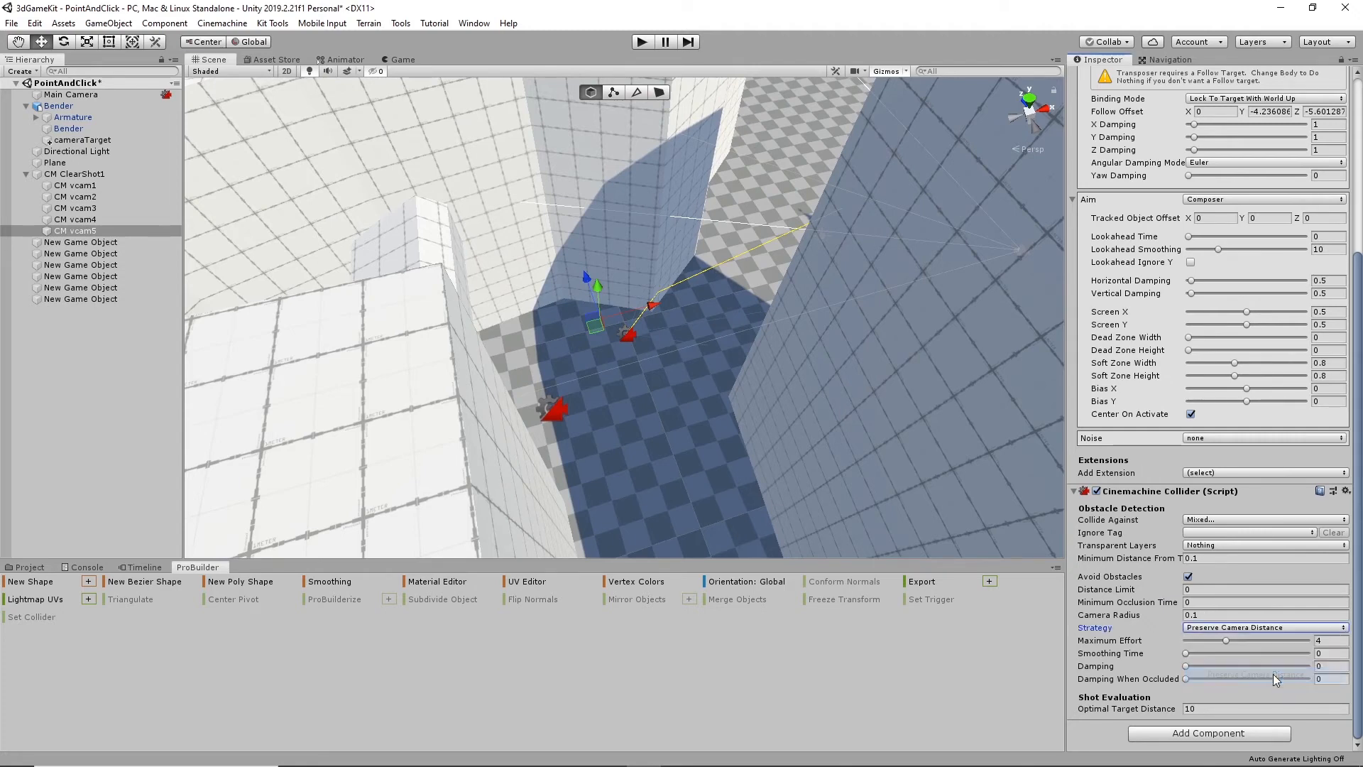
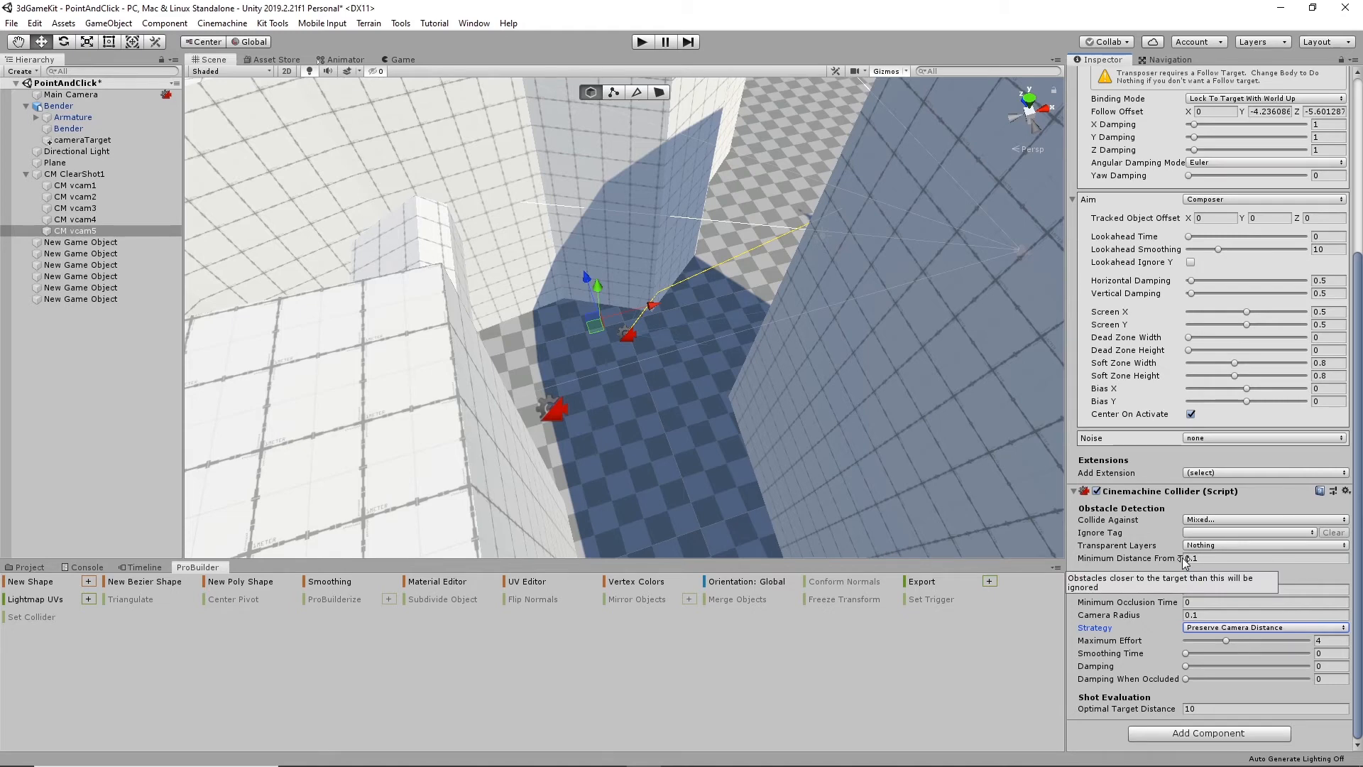
- Set the Min Duration of the CM ClearShot1 Cinemachine Clear Shot component to 3
scroll(1318, 580, up, 5)
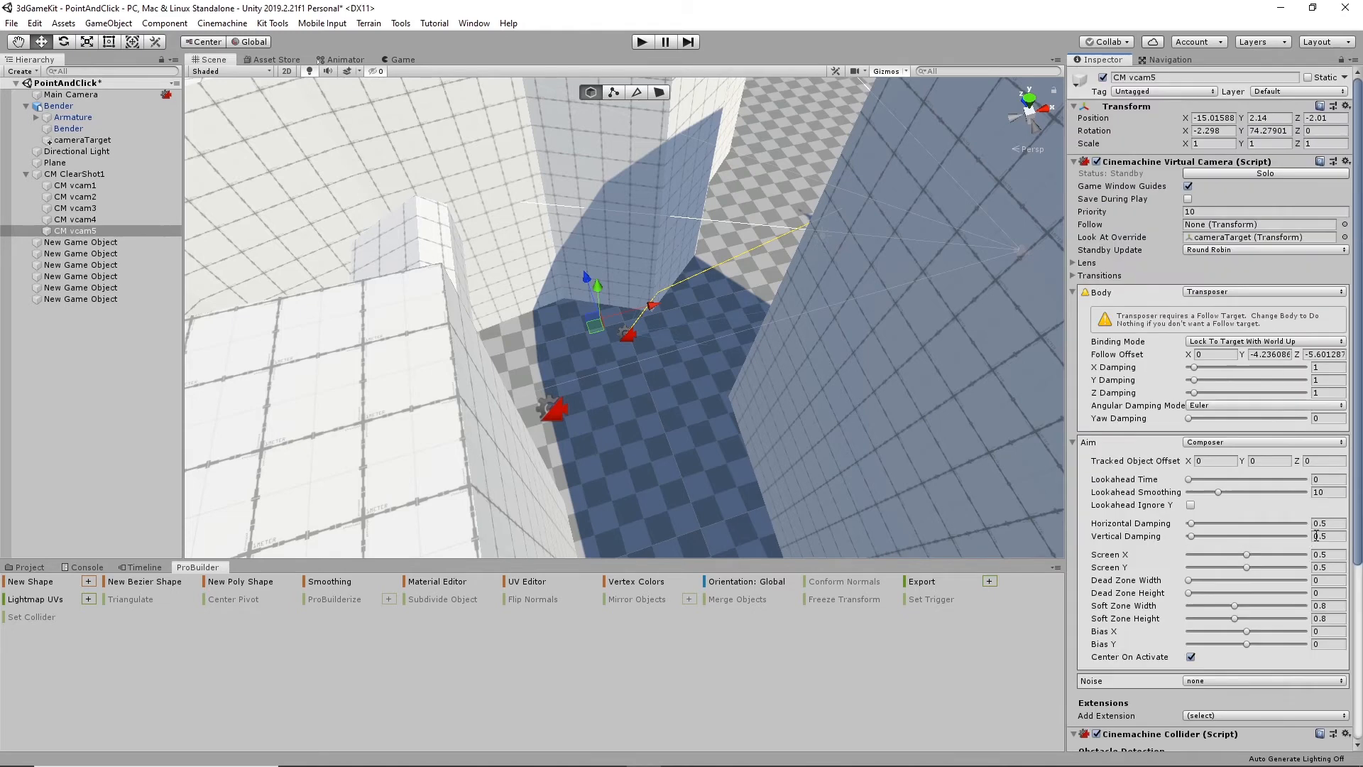
click(74, 174)
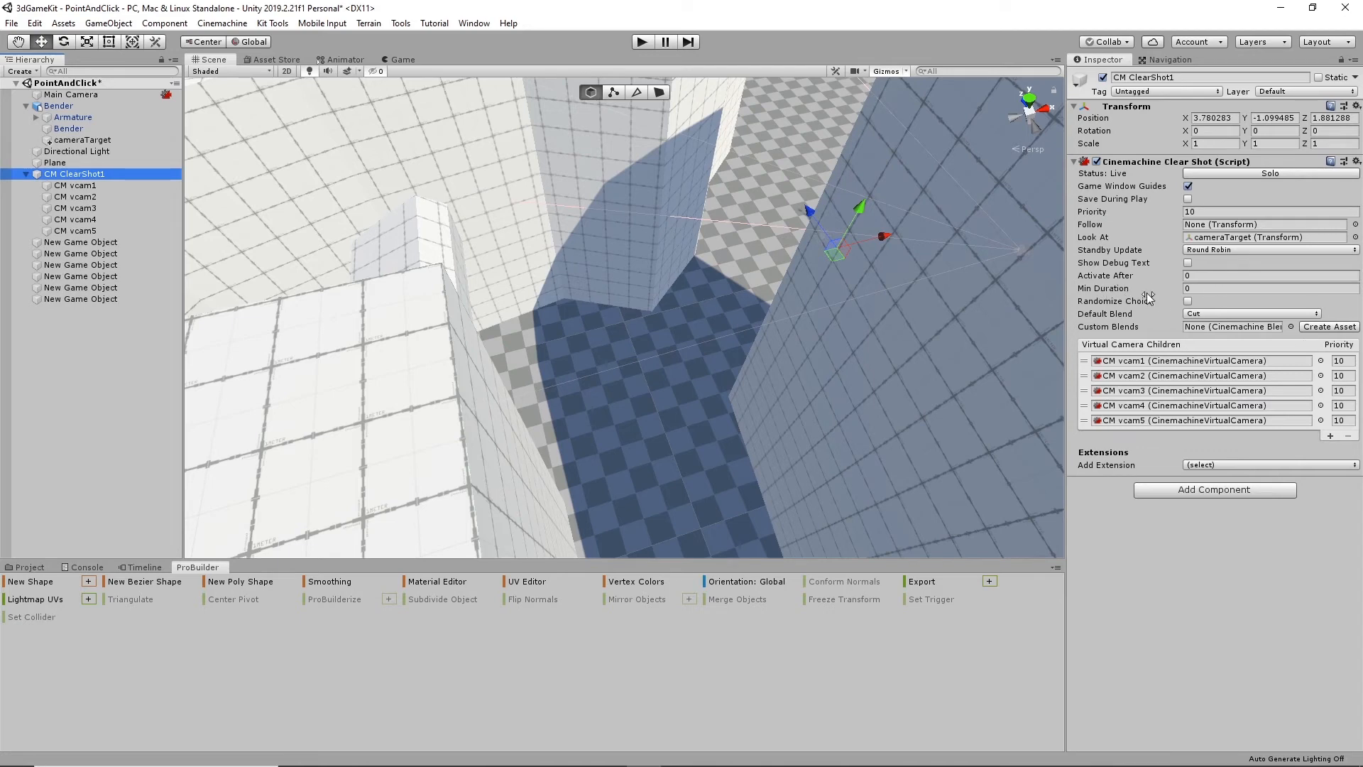
click(1210, 288)
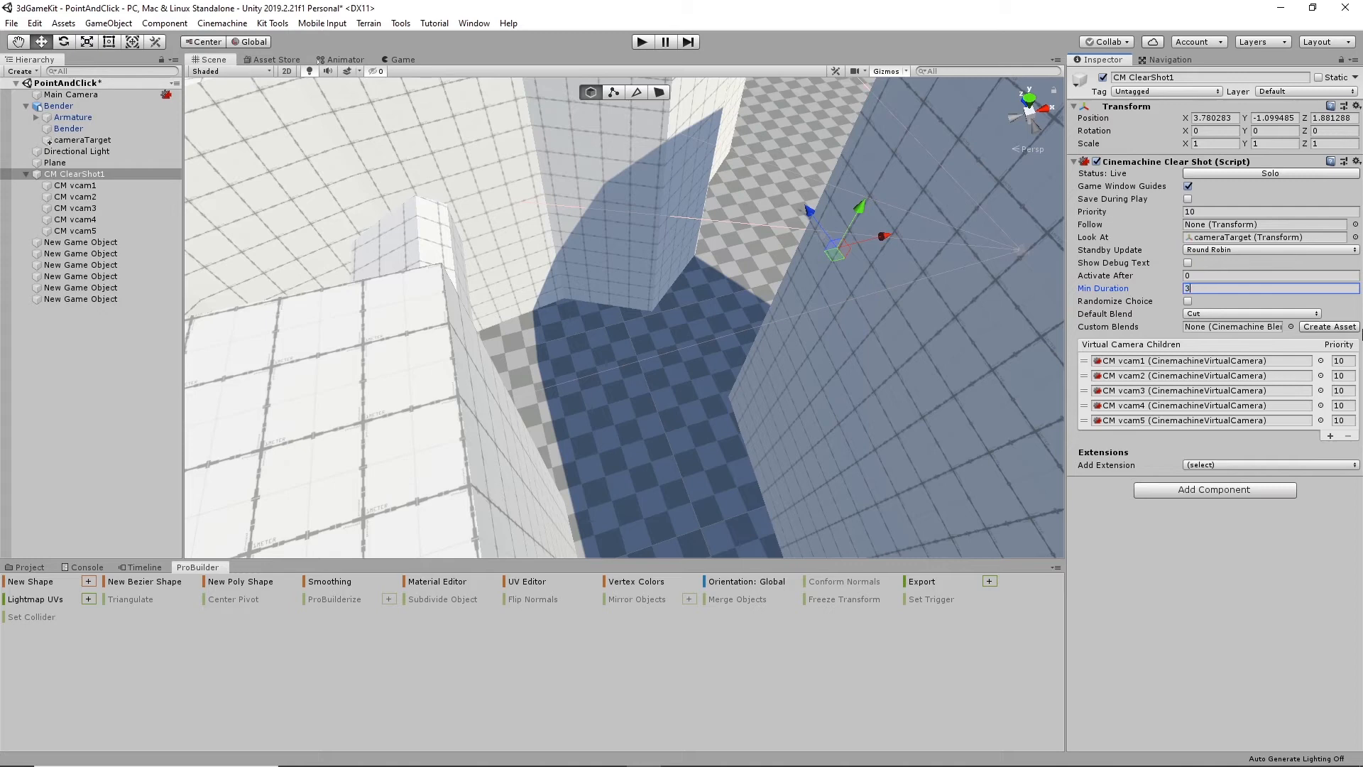
click(1240, 281)
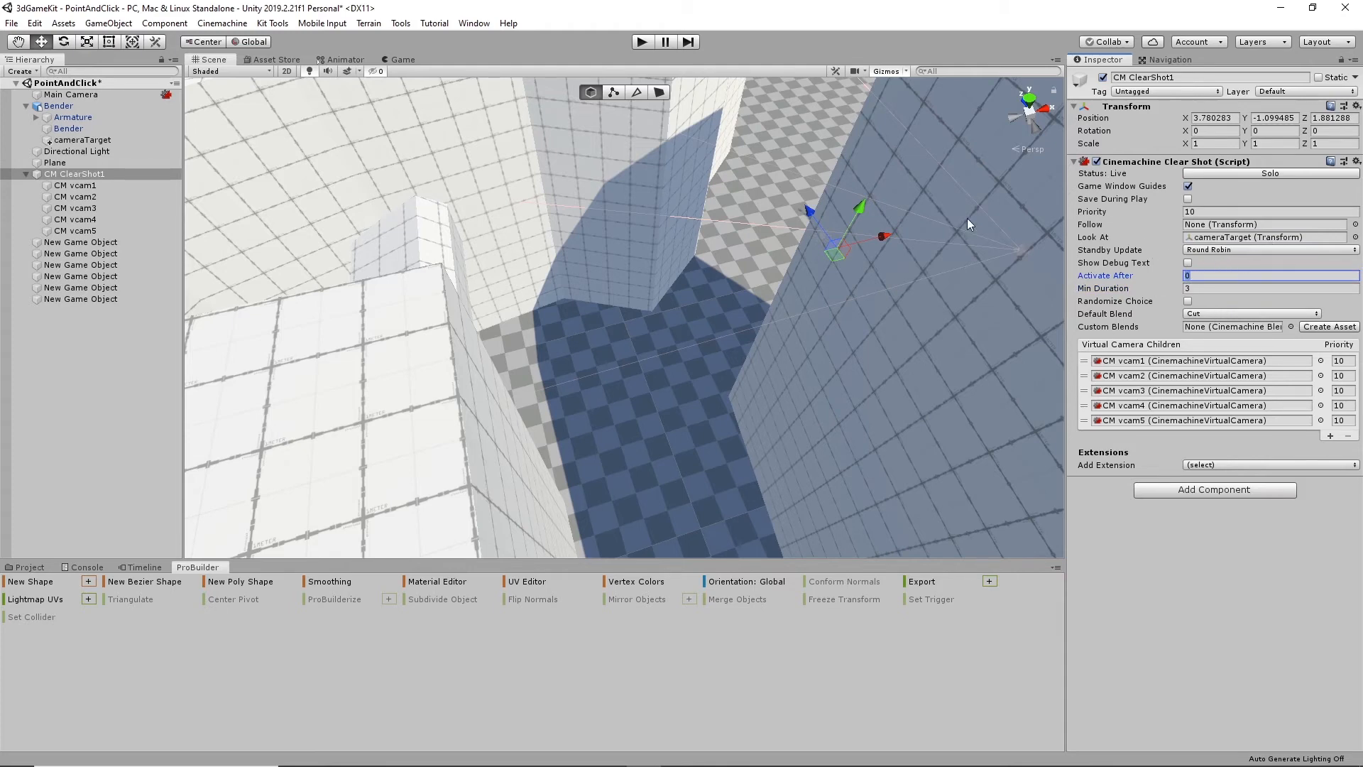
- Play-test the scene by walking the robot back and forth through the walled corridors to check the camera switching, and stop play mode
click(640, 43)
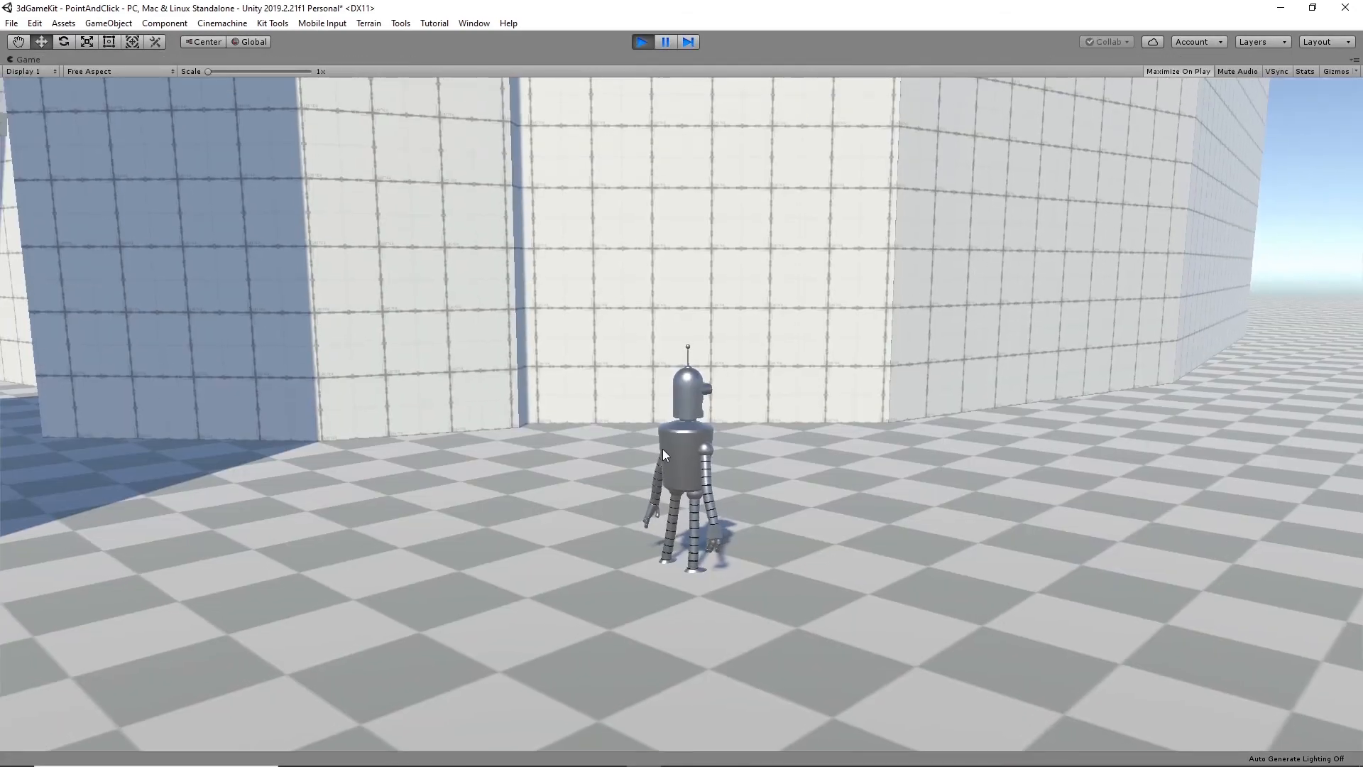
click(137, 458)
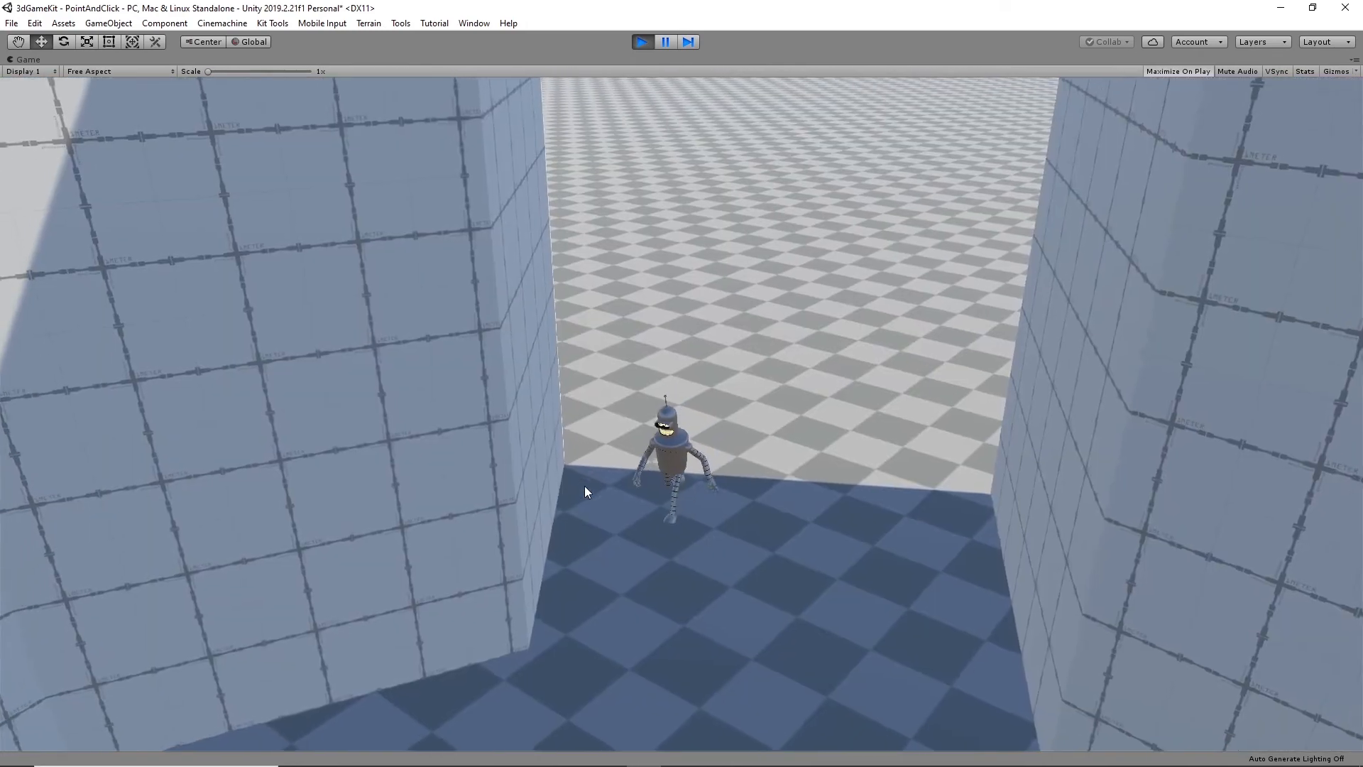
click(539, 676)
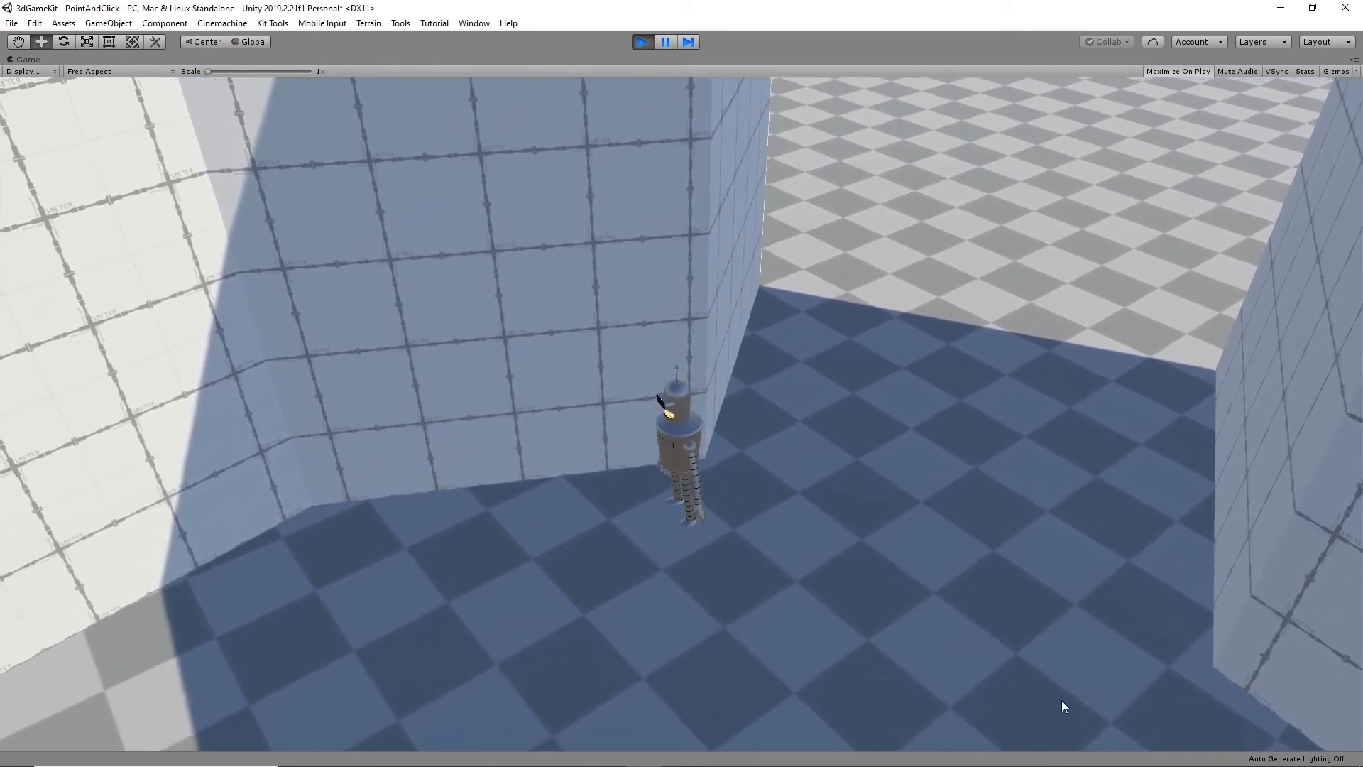
click(1062, 700)
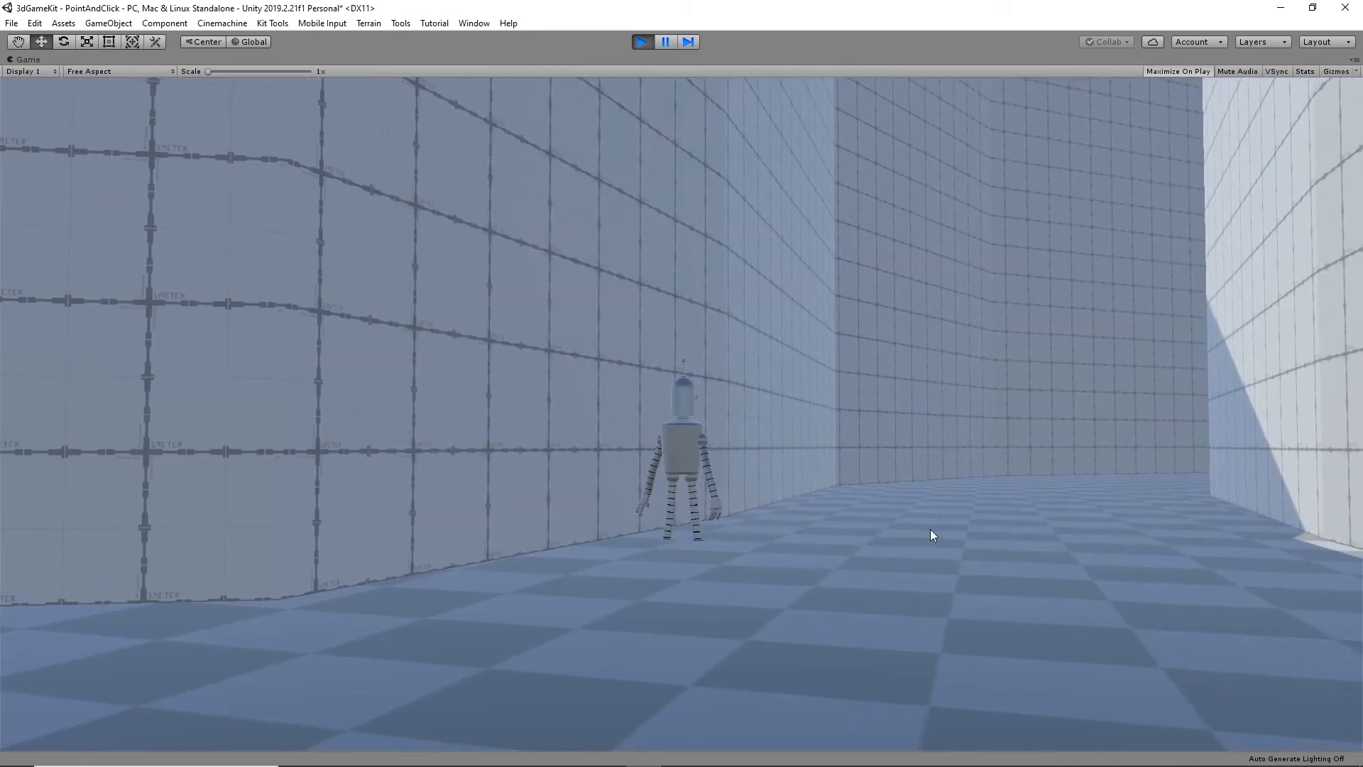
click(1065, 488)
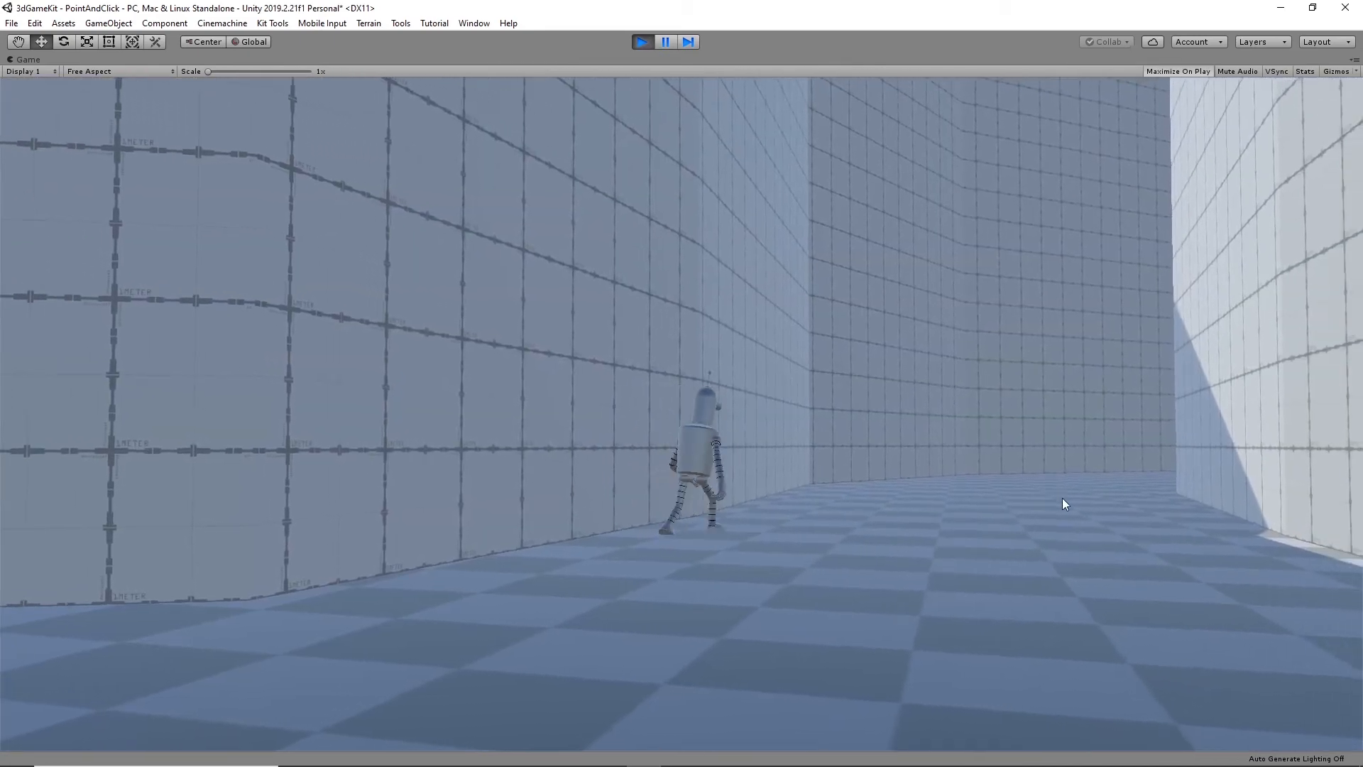
click(998, 612)
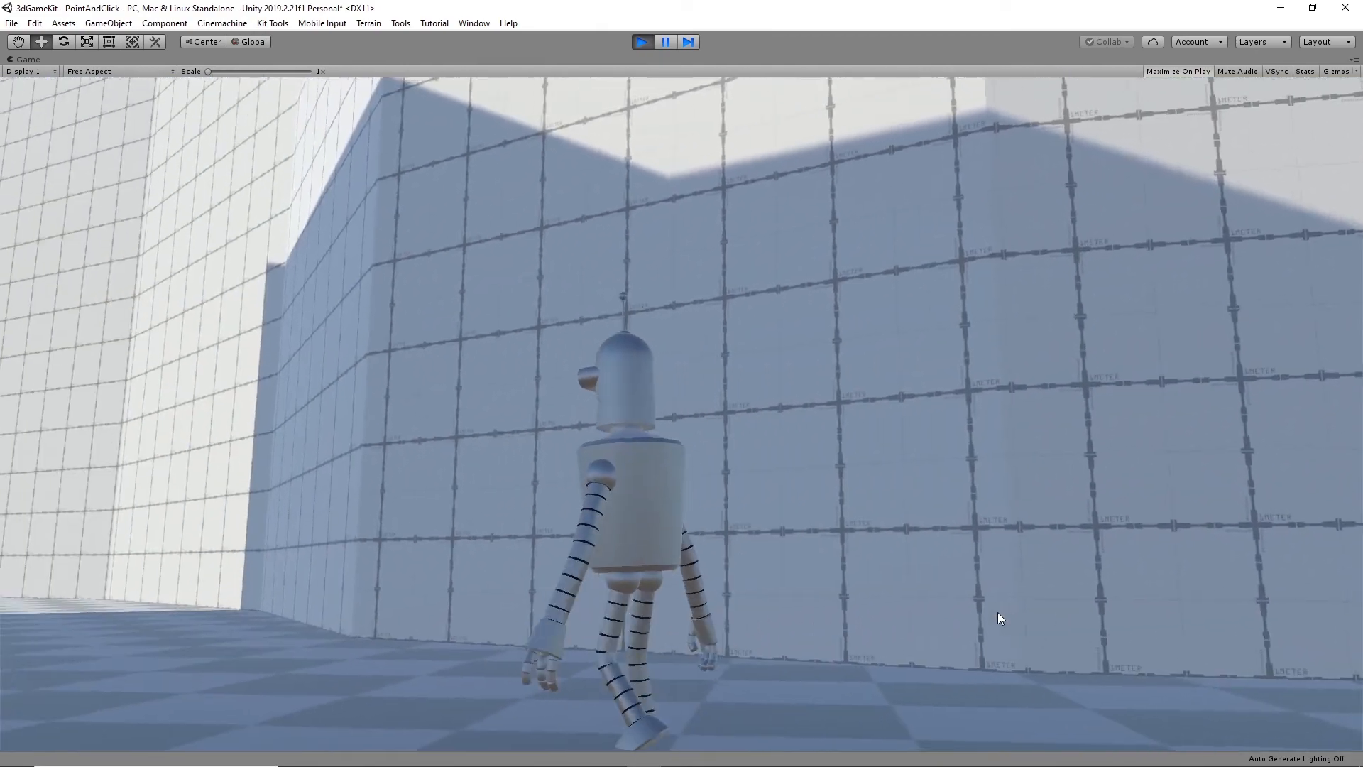
click(91, 650)
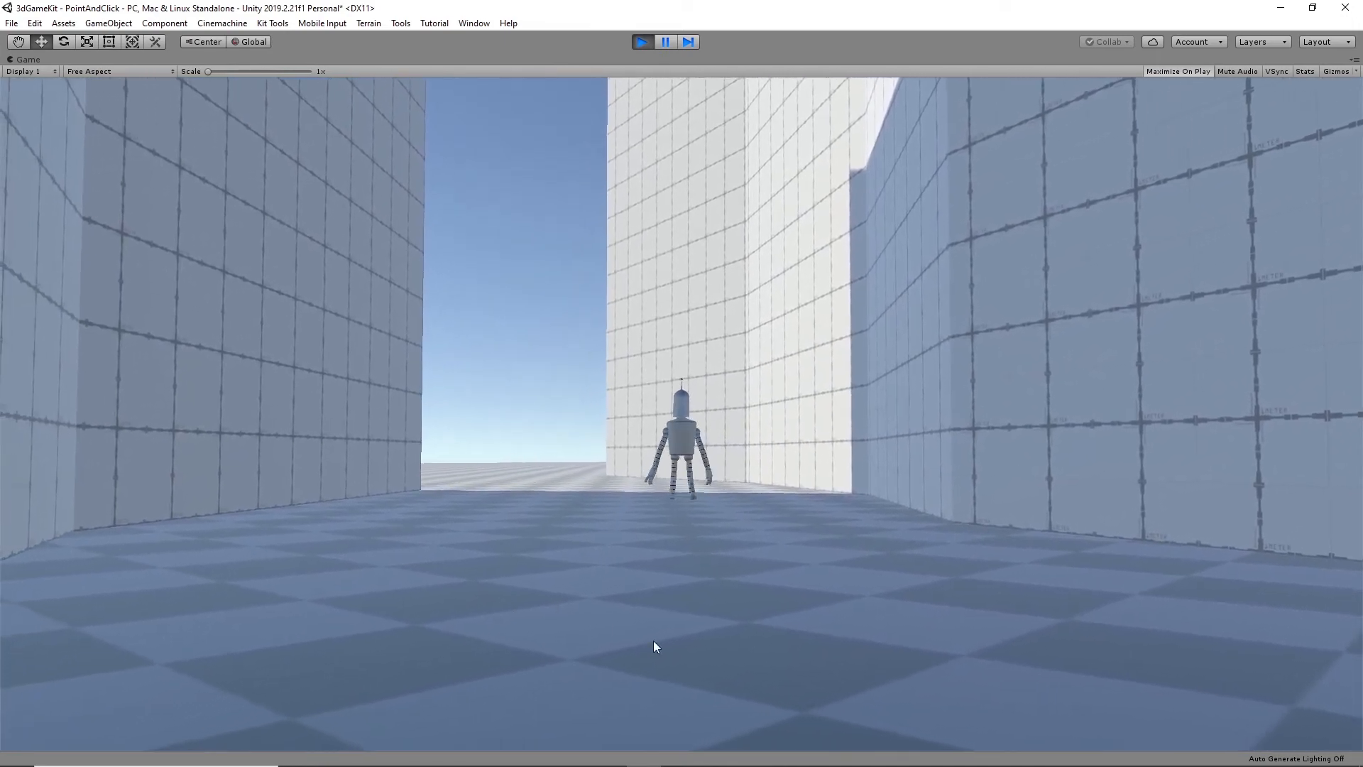
click(514, 484)
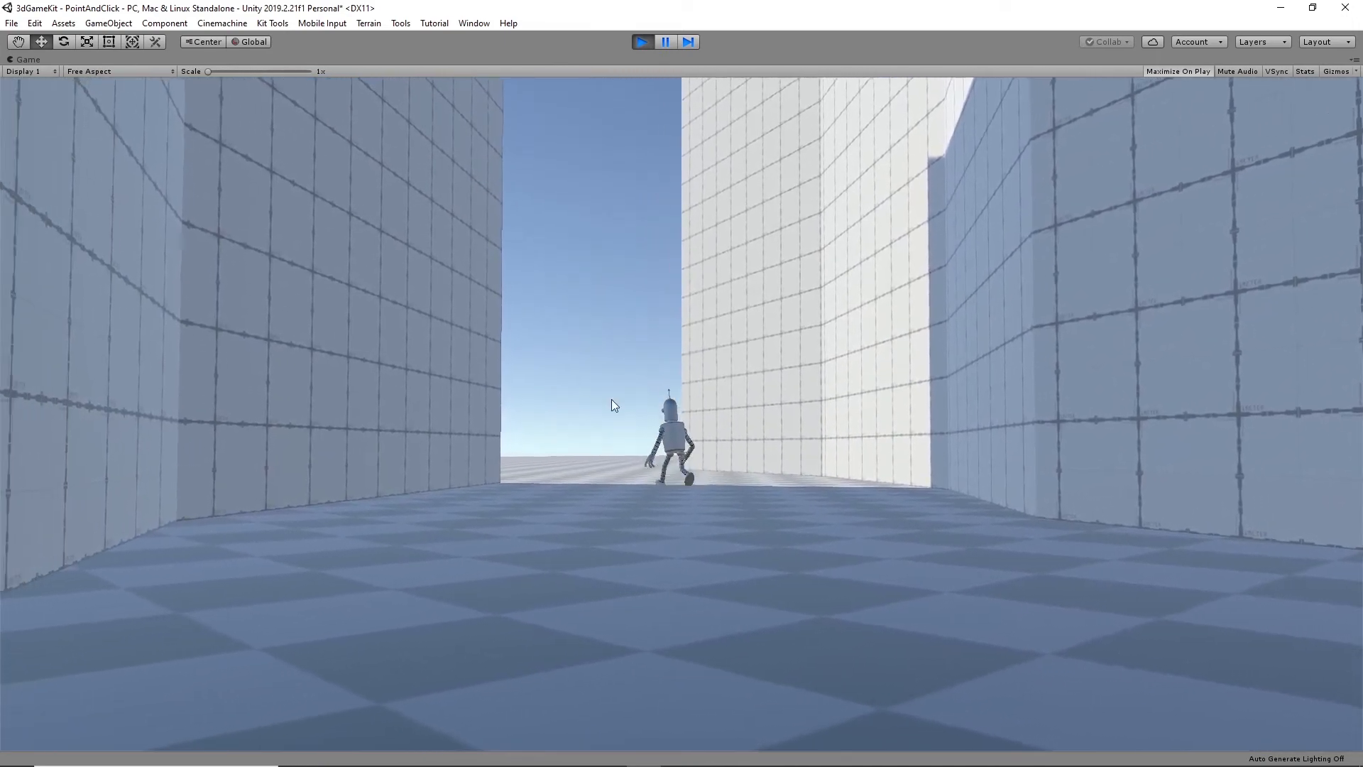
click(1013, 573)
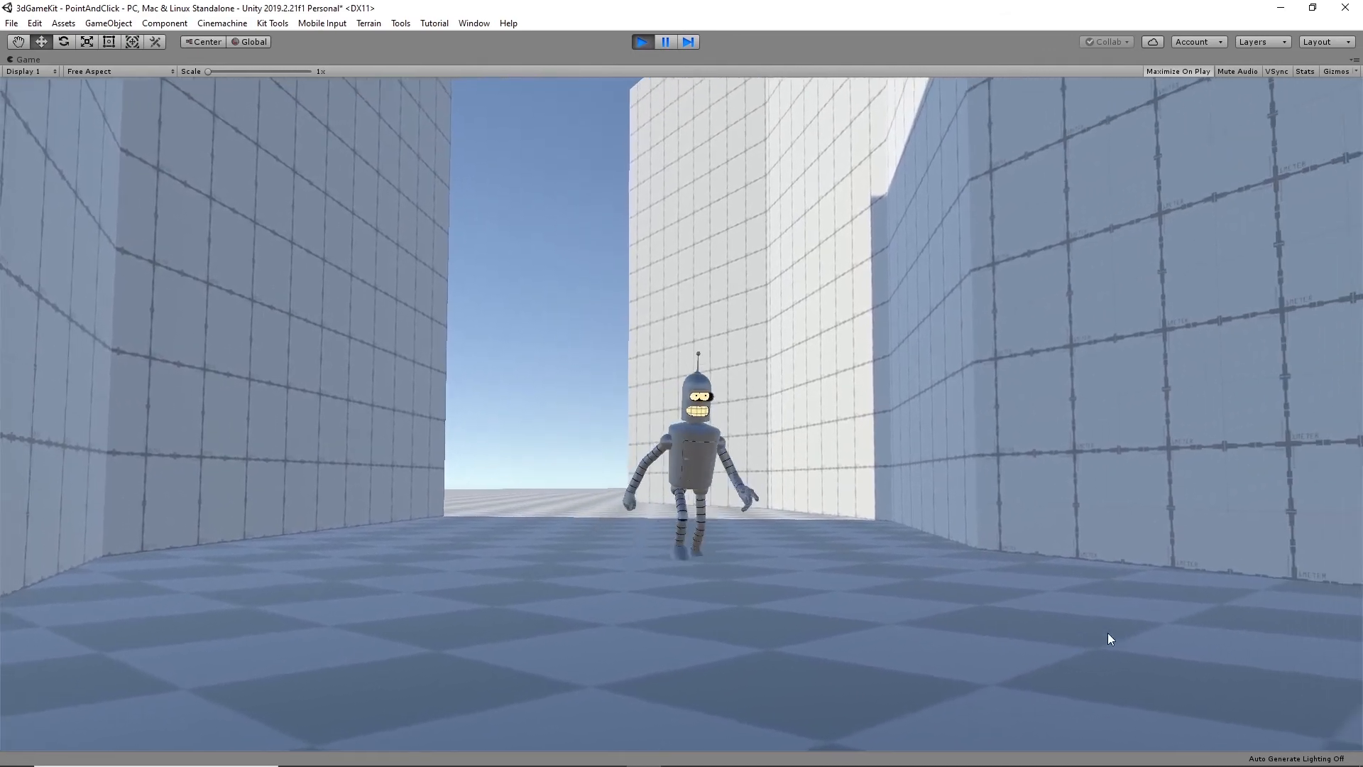
click(1212, 696)
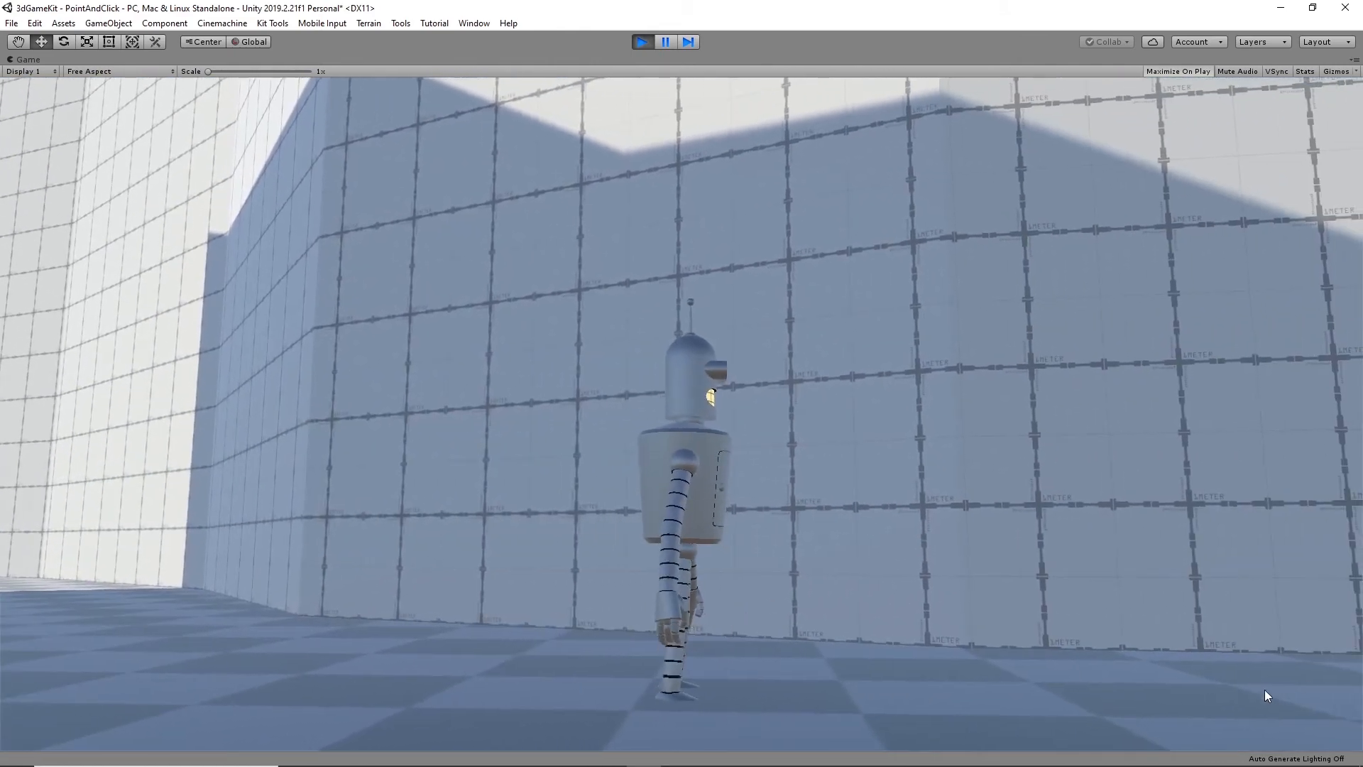
click(1265, 689)
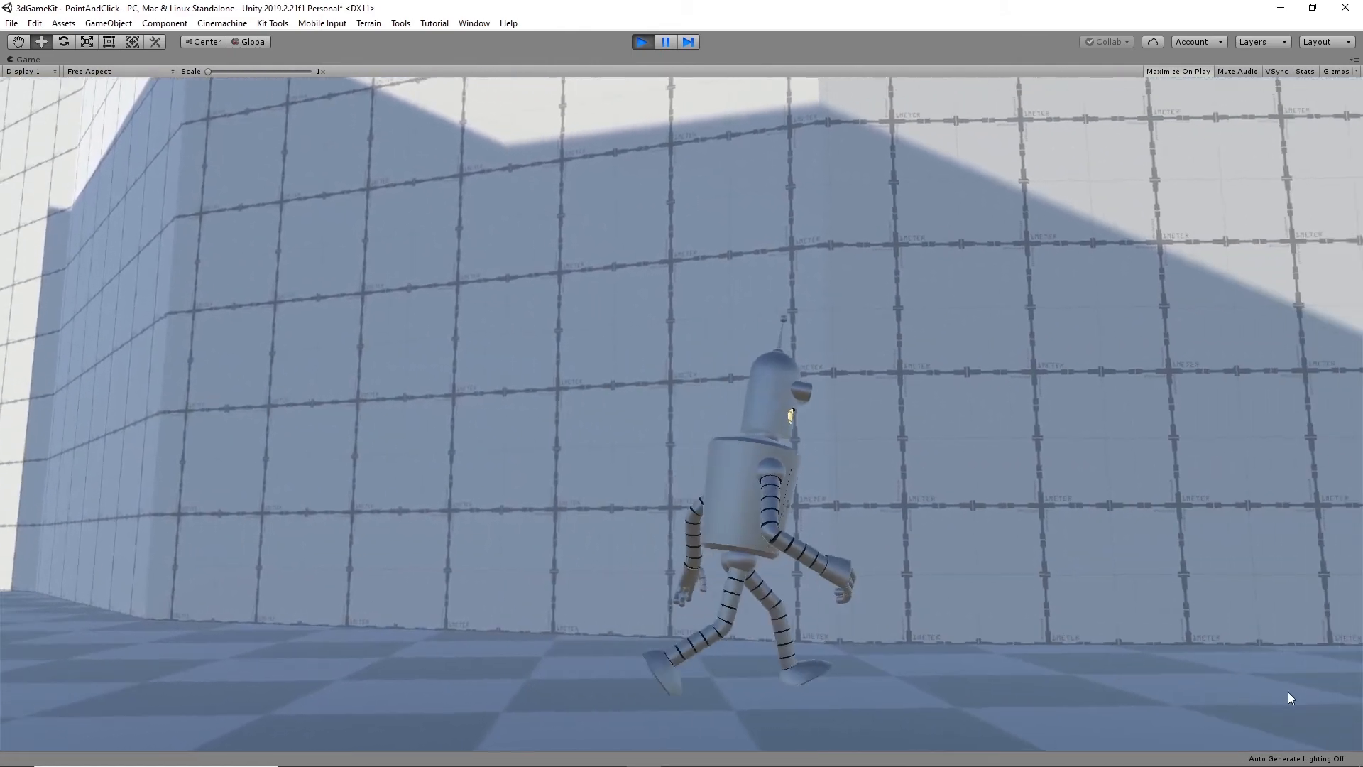
click(1271, 640)
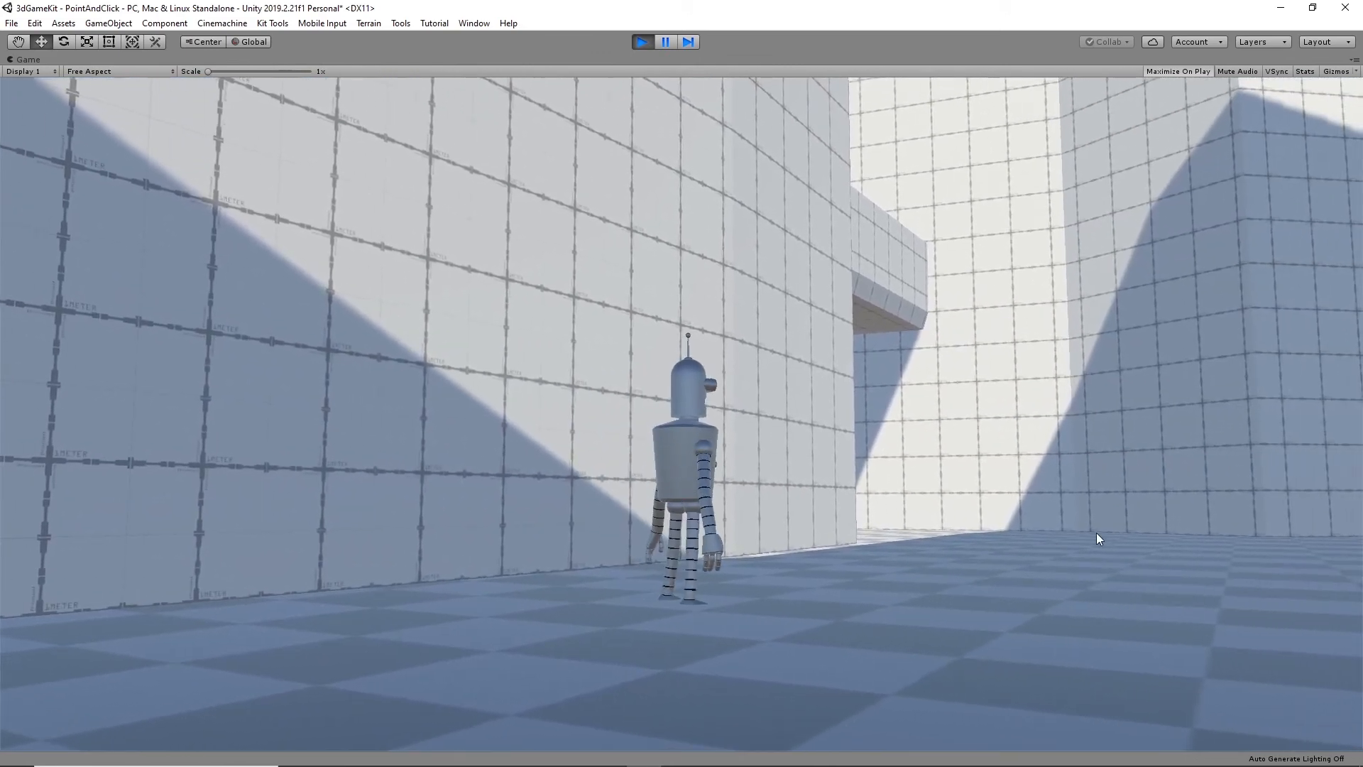
click(1097, 532)
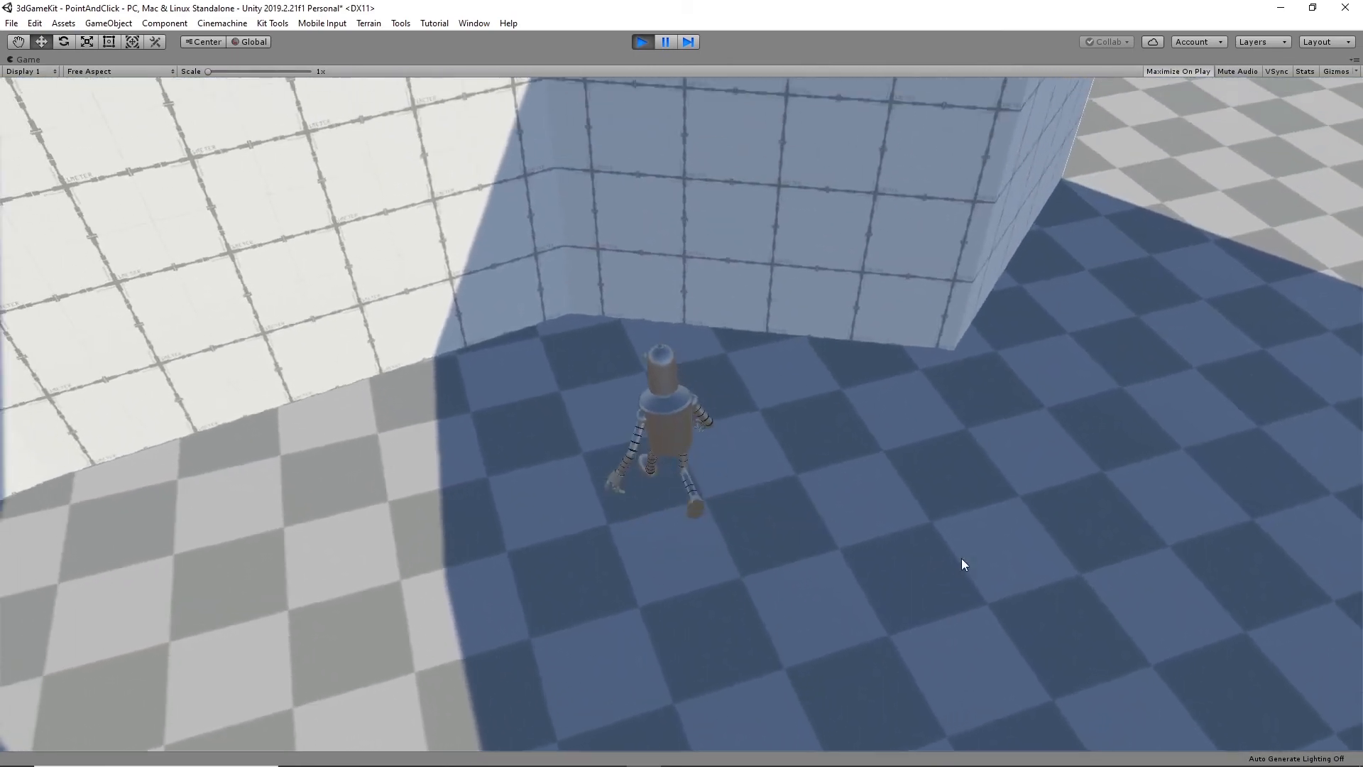
click(206, 667)
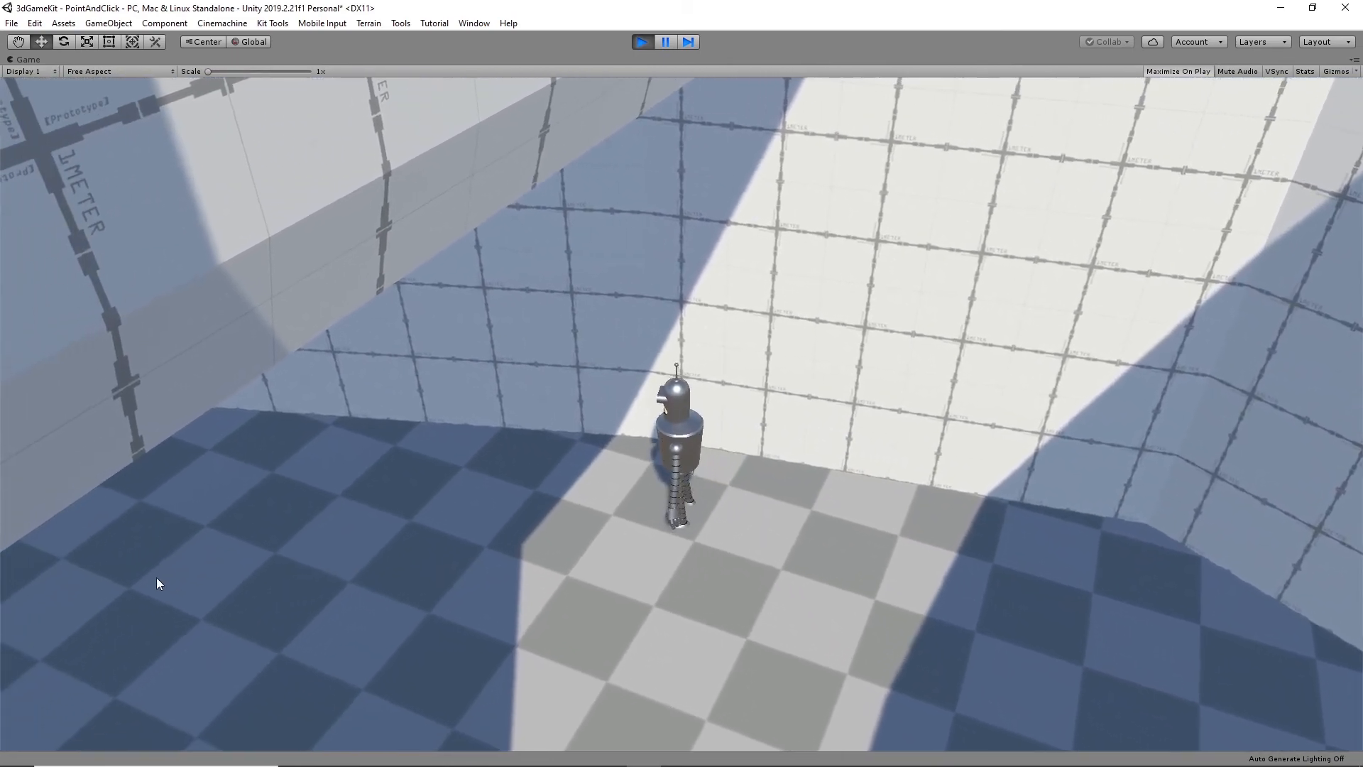
click(156, 578)
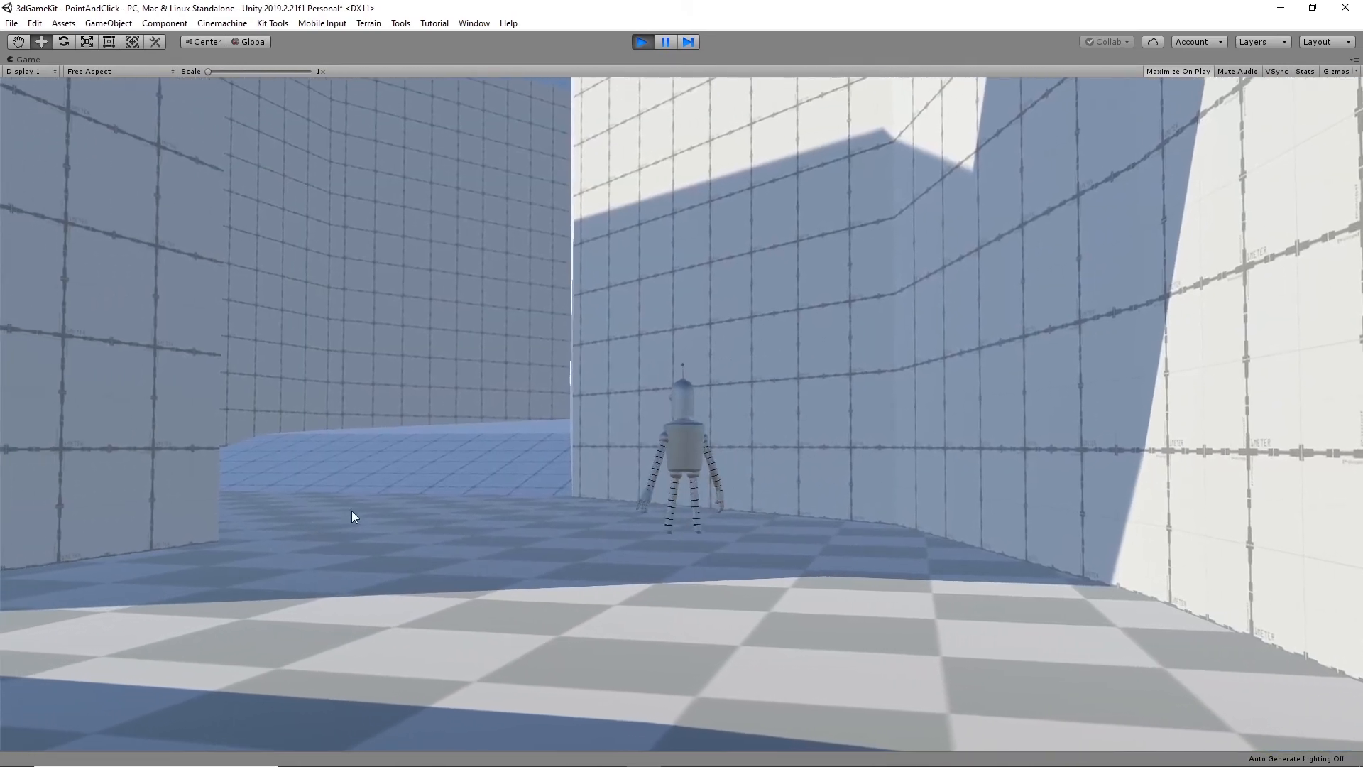
click(351, 512)
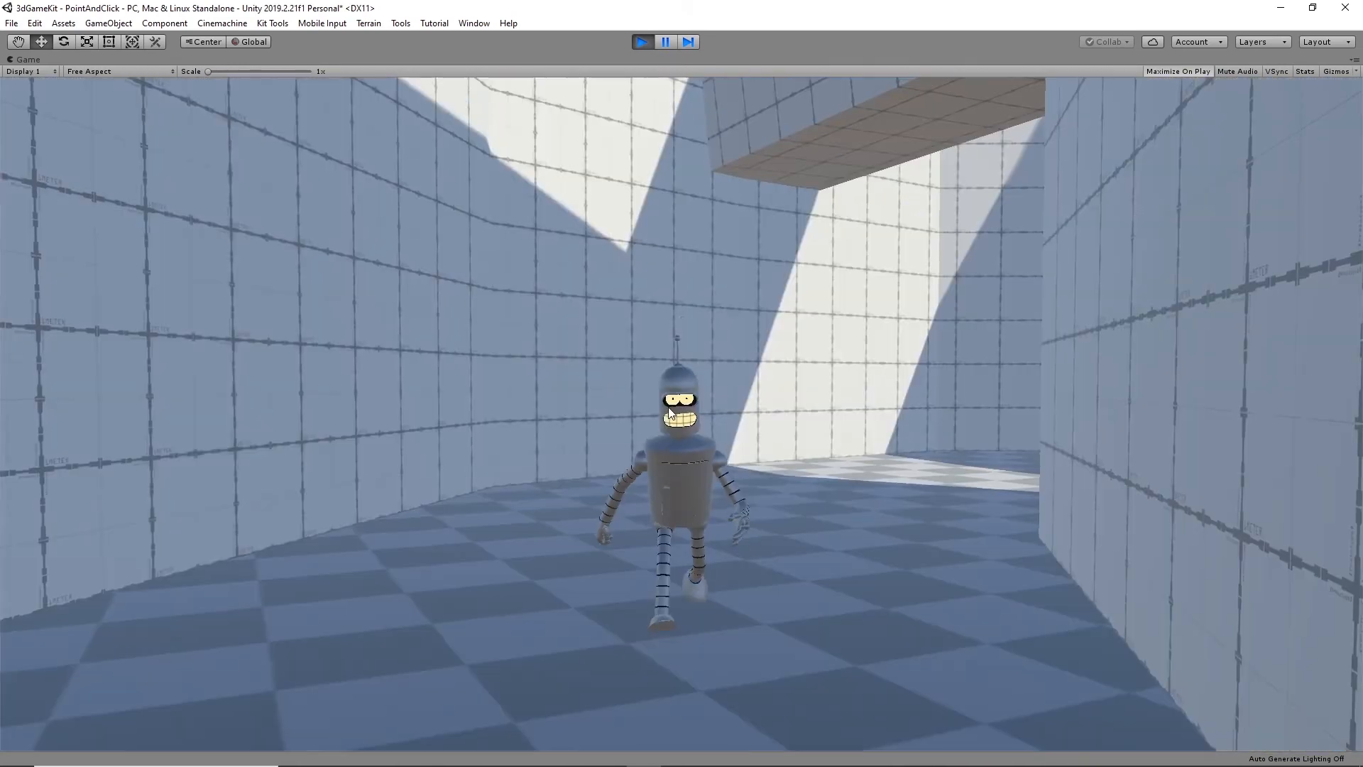
click(641, 42)
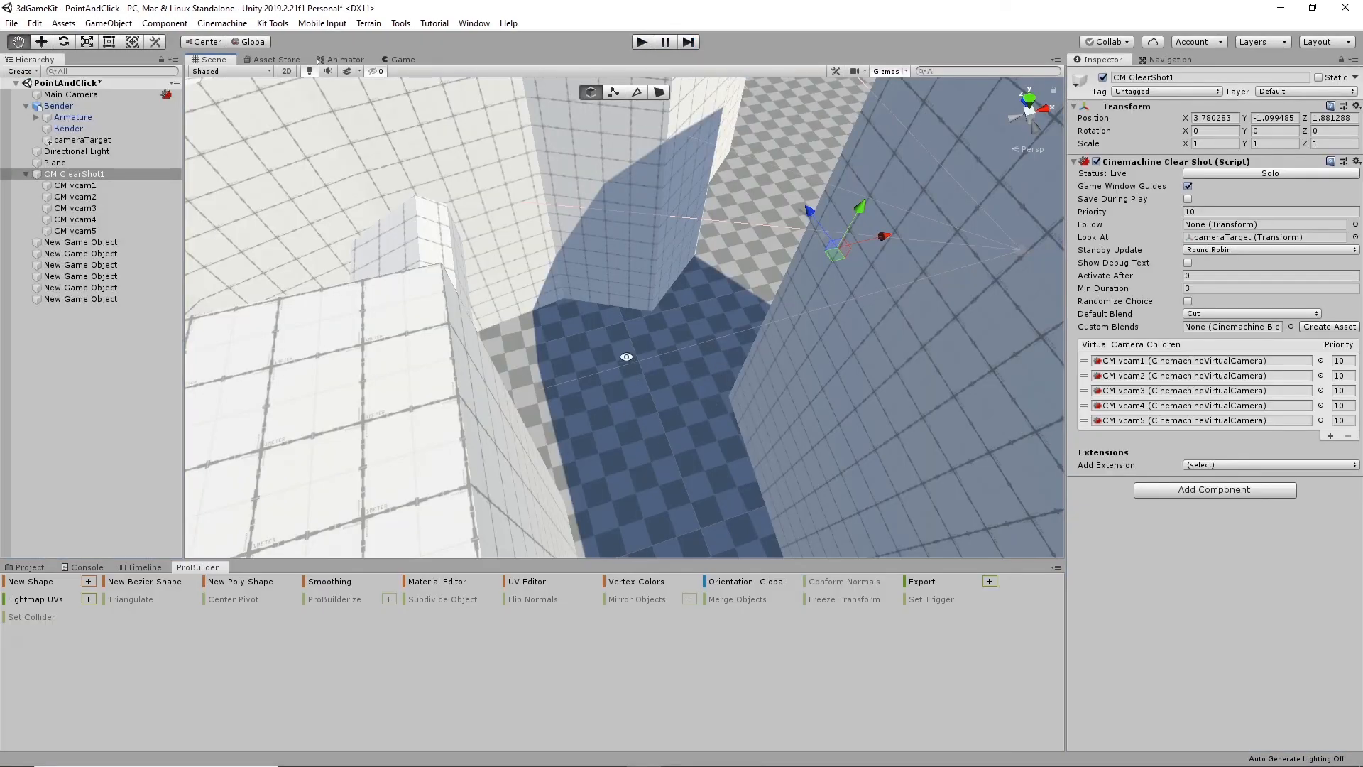
- Add a sixth virtual camera to the Virtual Camera Children of CM ClearShot1
alt+drag(627, 356, 671, 376)
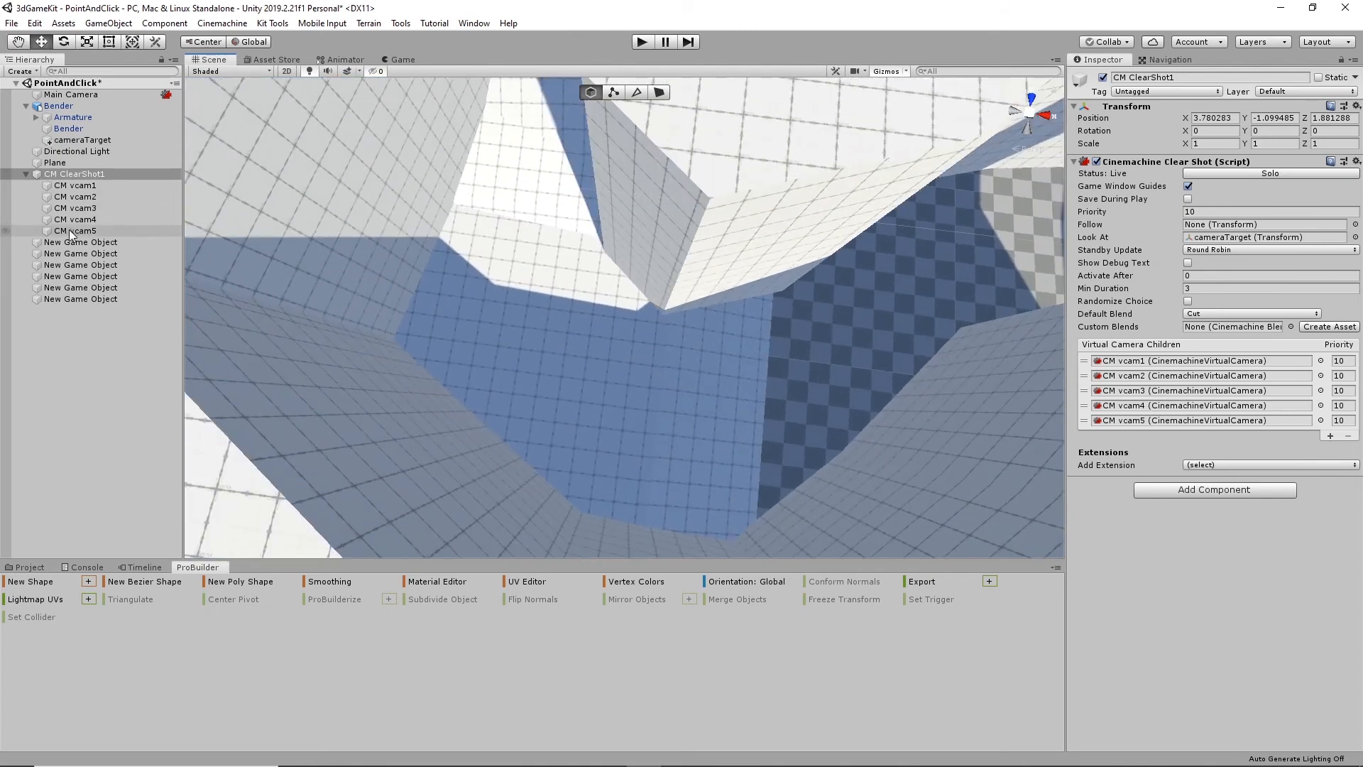
click(87, 176)
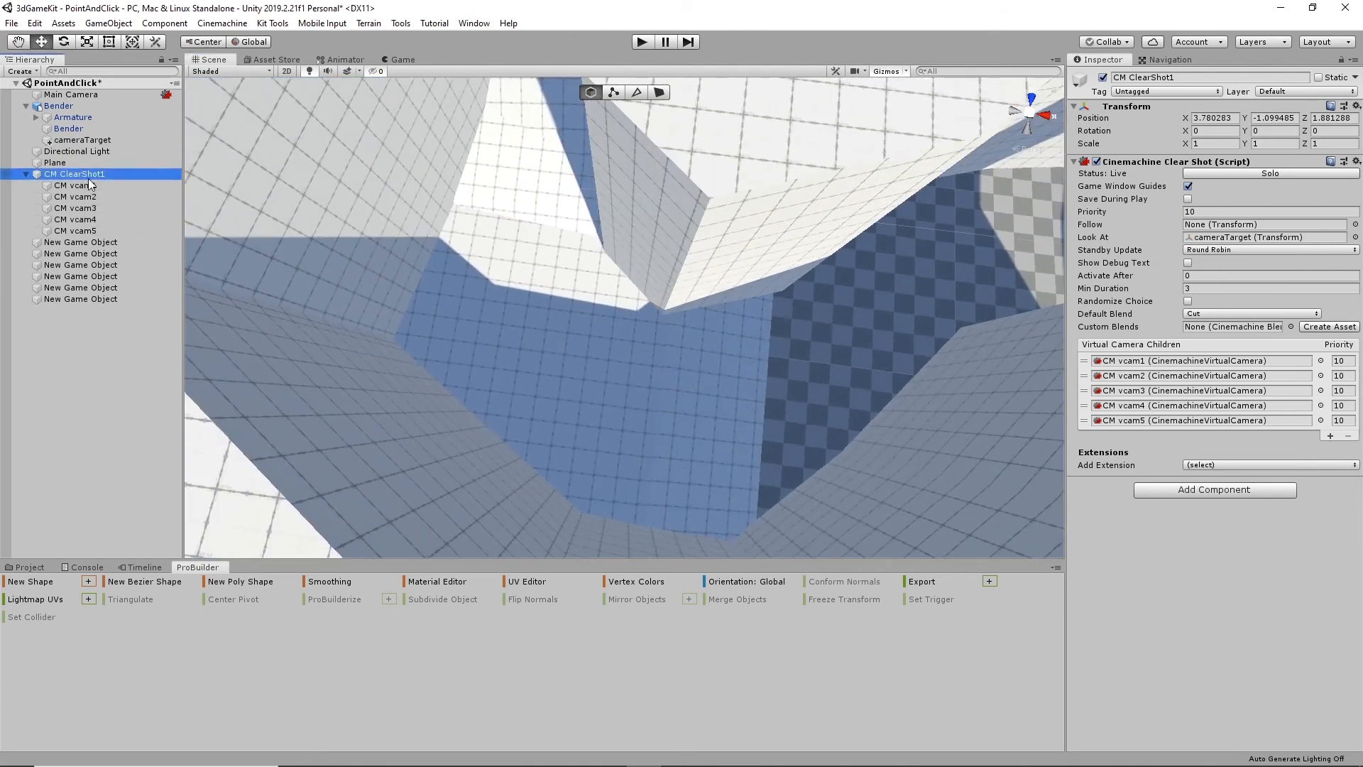
click(1330, 436)
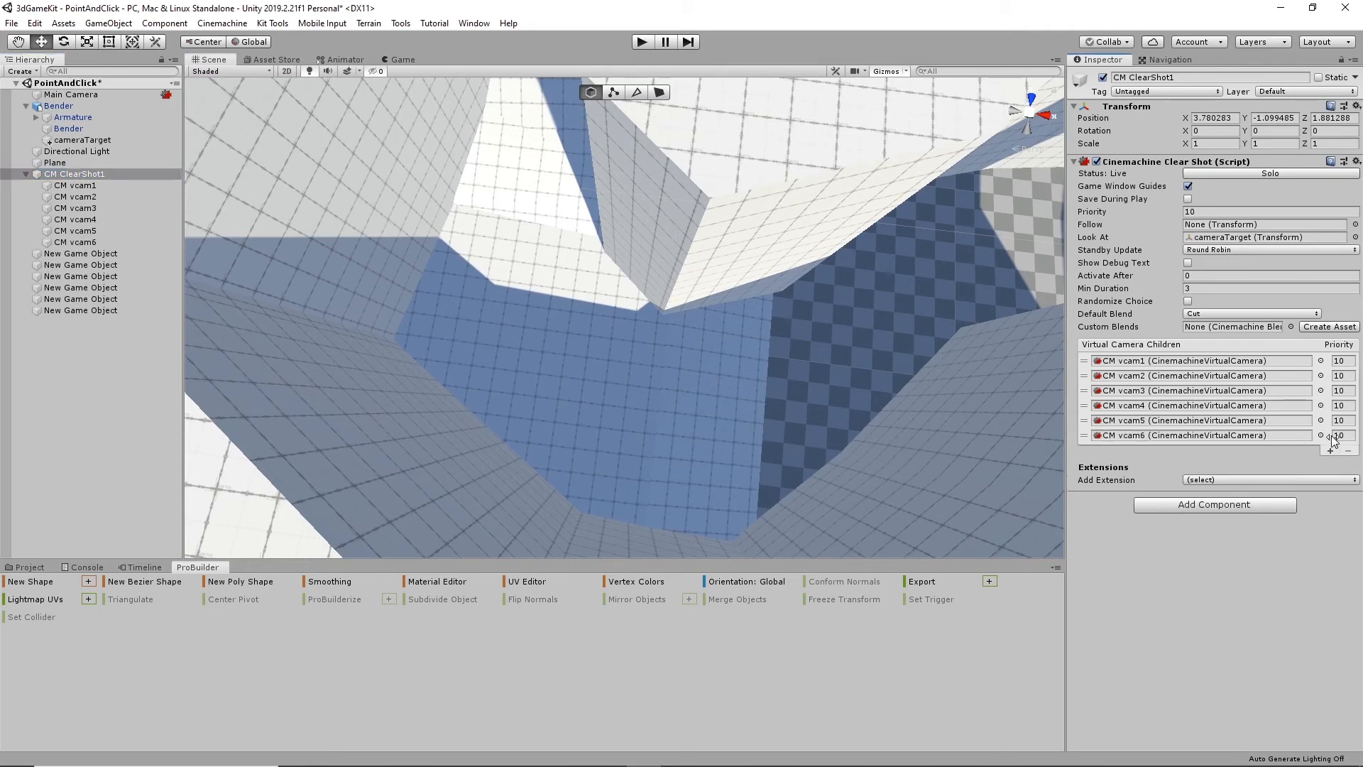
- Move CM vcam6 up against the tall wall at the end of the ramp, to a follow offset of about -7.18, 2.40, -2.36
click(75, 242)
alt+drag(612, 384, 453, 287)
drag(446, 241, 443, 238)
alt+drag(480, 295, 573, 271)
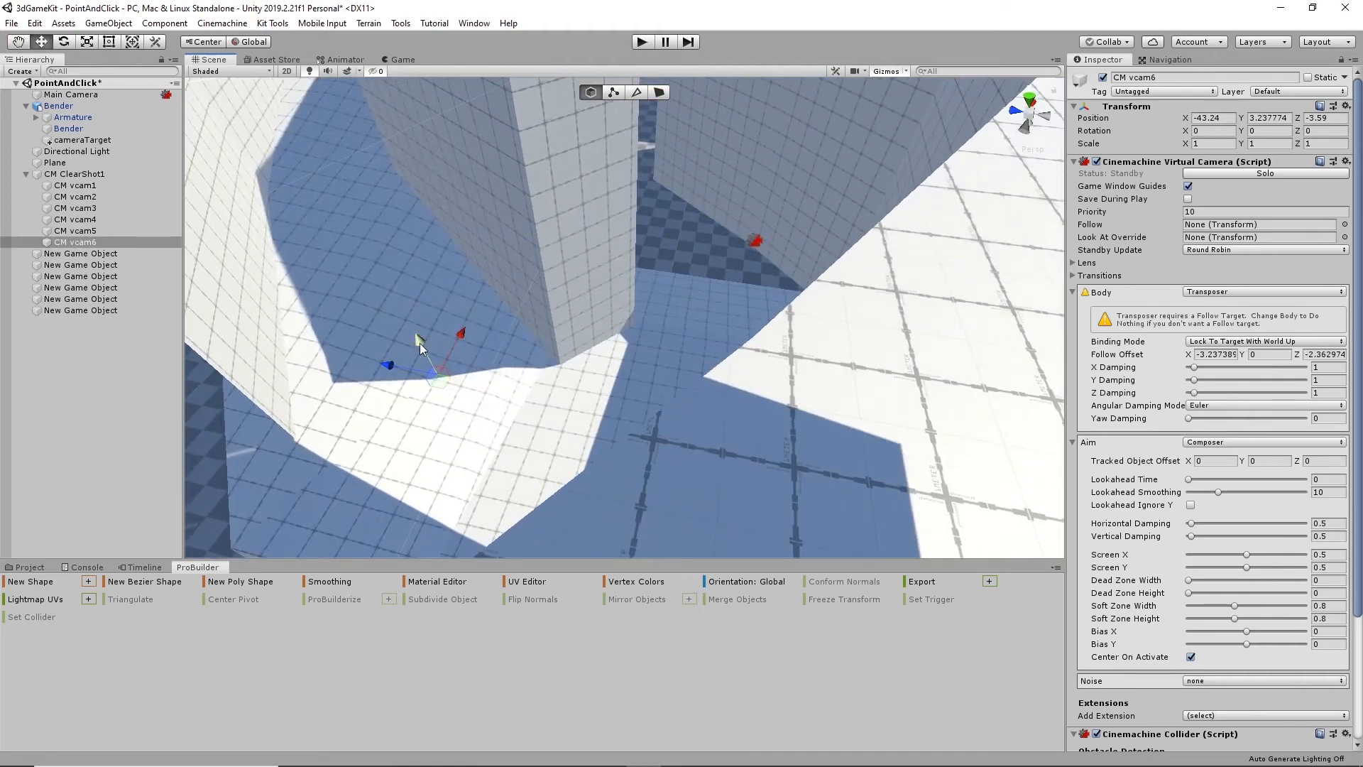
drag(420, 343, 408, 257)
alt+drag(430, 305, 497, 284)
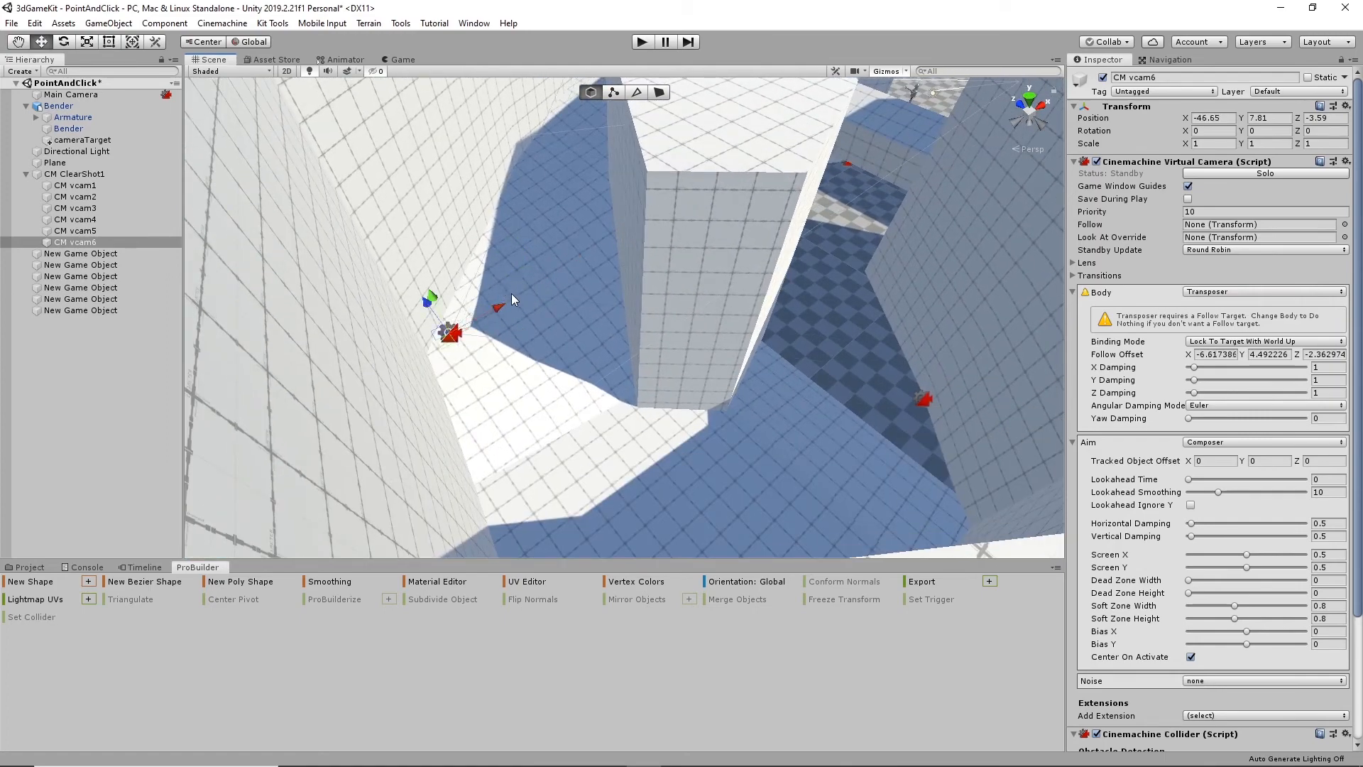
alt+drag(593, 369, 356, 344)
alt+drag(569, 288, 553, 355)
drag(521, 271, 524, 338)
alt+drag(543, 440, 719, 424)
- Add the Environment layer to Collide Against in CM vcam6's Cinemachine Collider and enable Avoid Obstacles
scroll(1205, 634, down, 5)
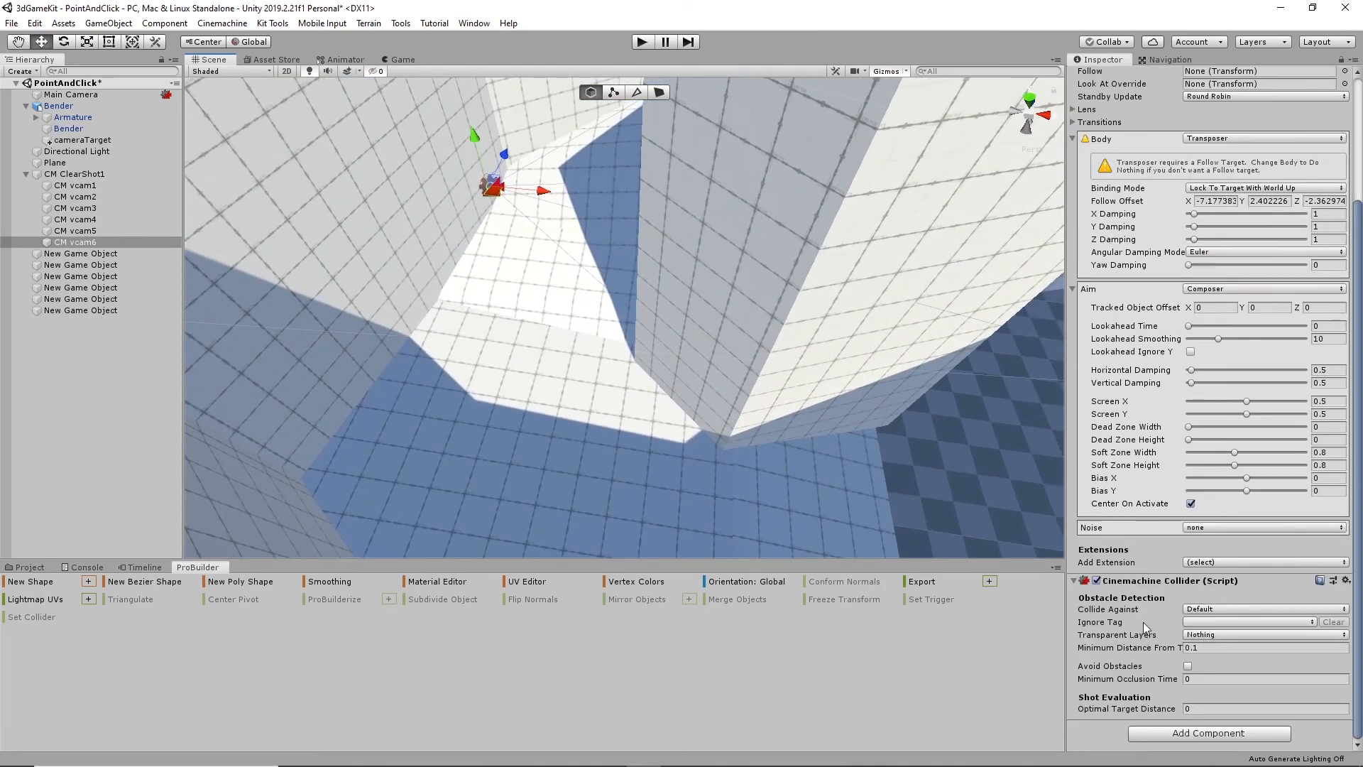
click(1212, 609)
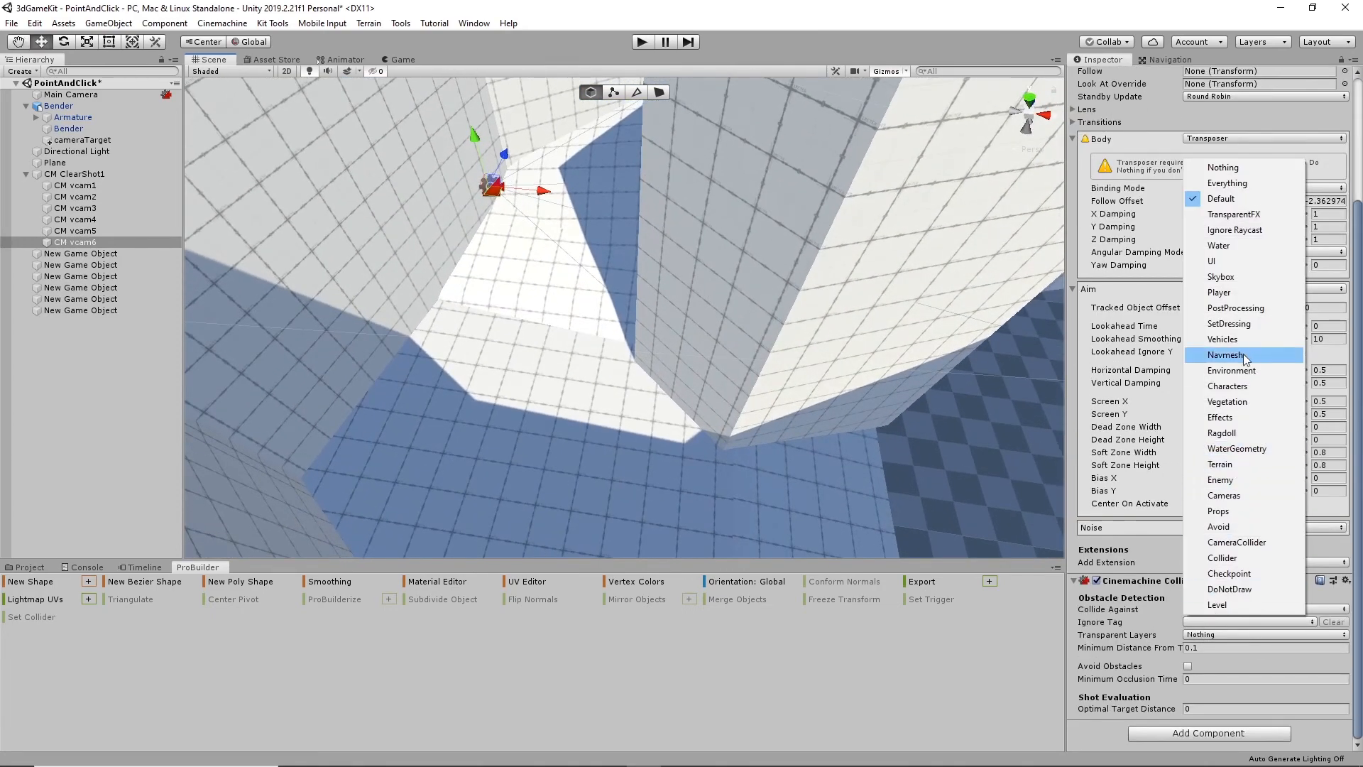
click(1244, 377)
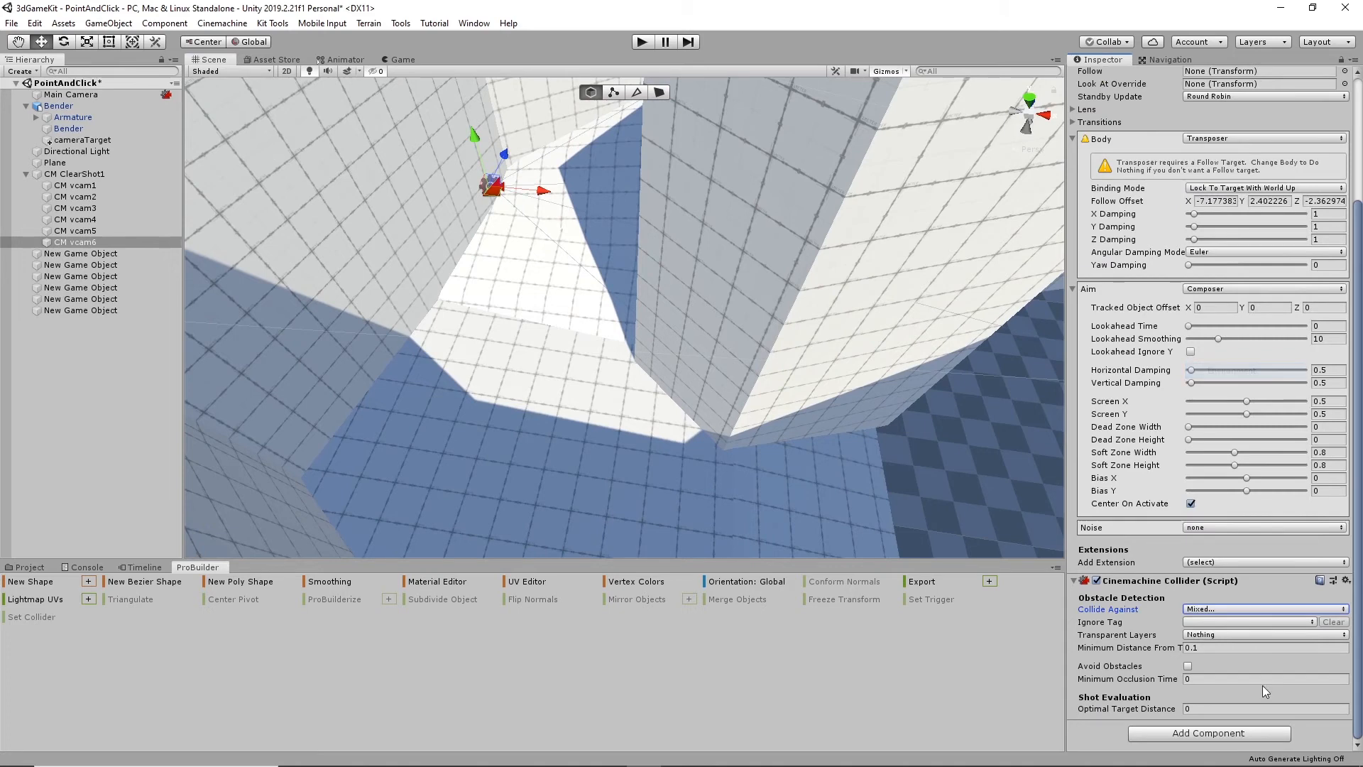
click(1186, 667)
scroll(1200, 706, down, 3)
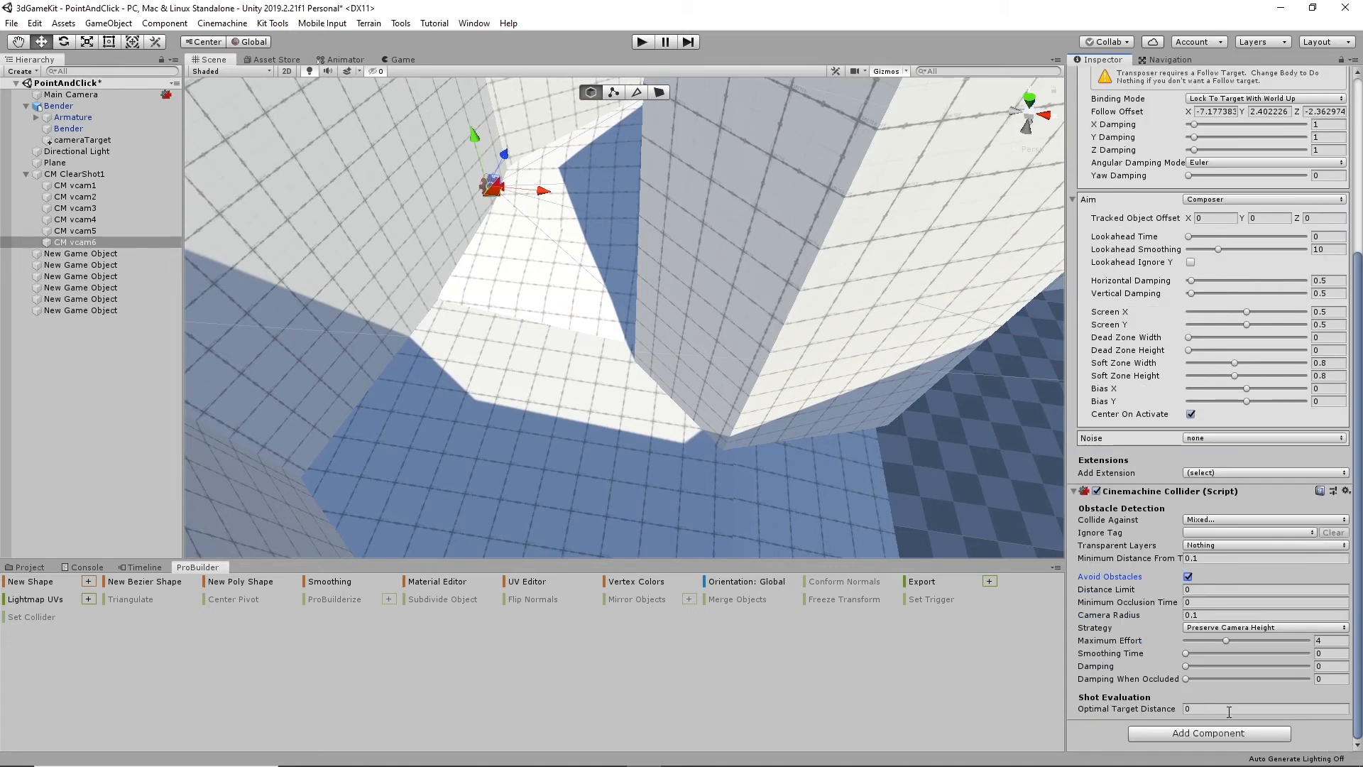
- Set CM vcam6's Optimal Target Distance to 5 and its collider Strategy to Preserve Camera Distance
click(1224, 710)
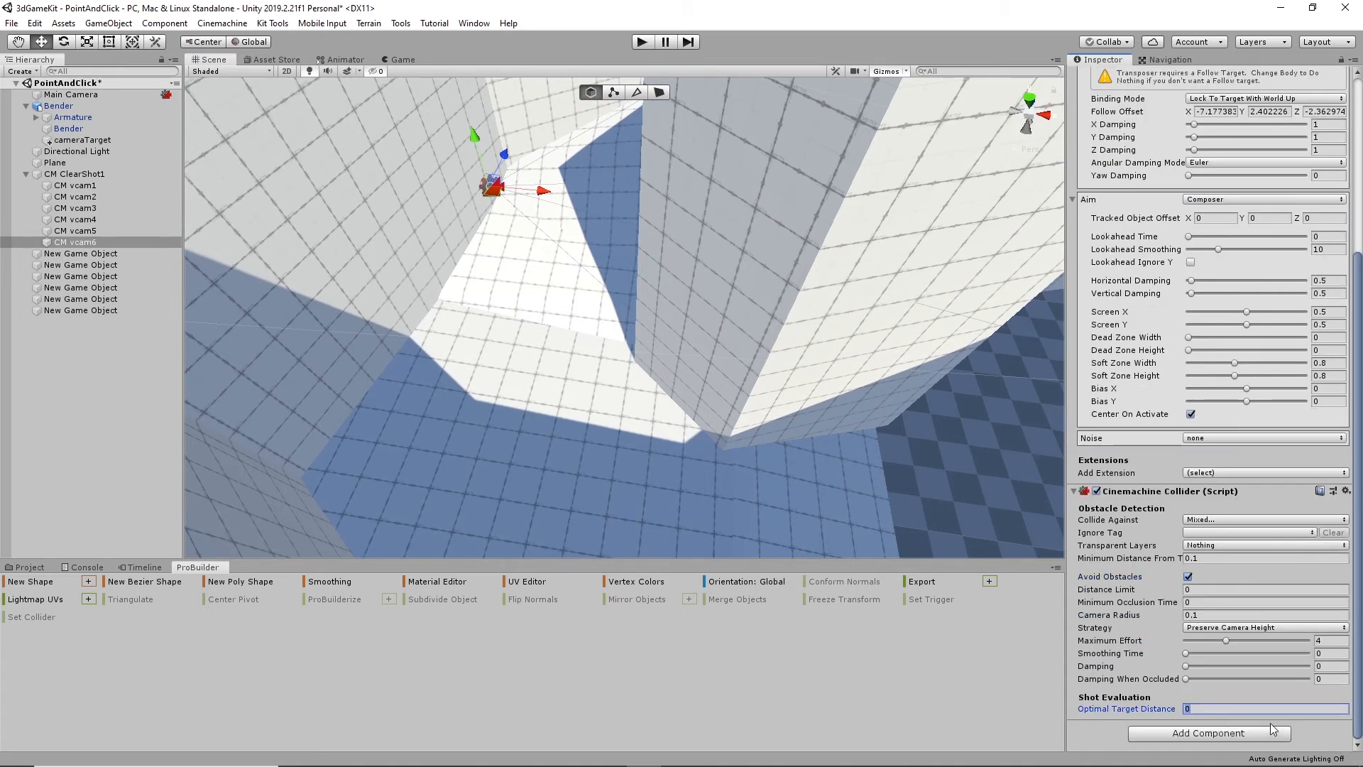
text(5)
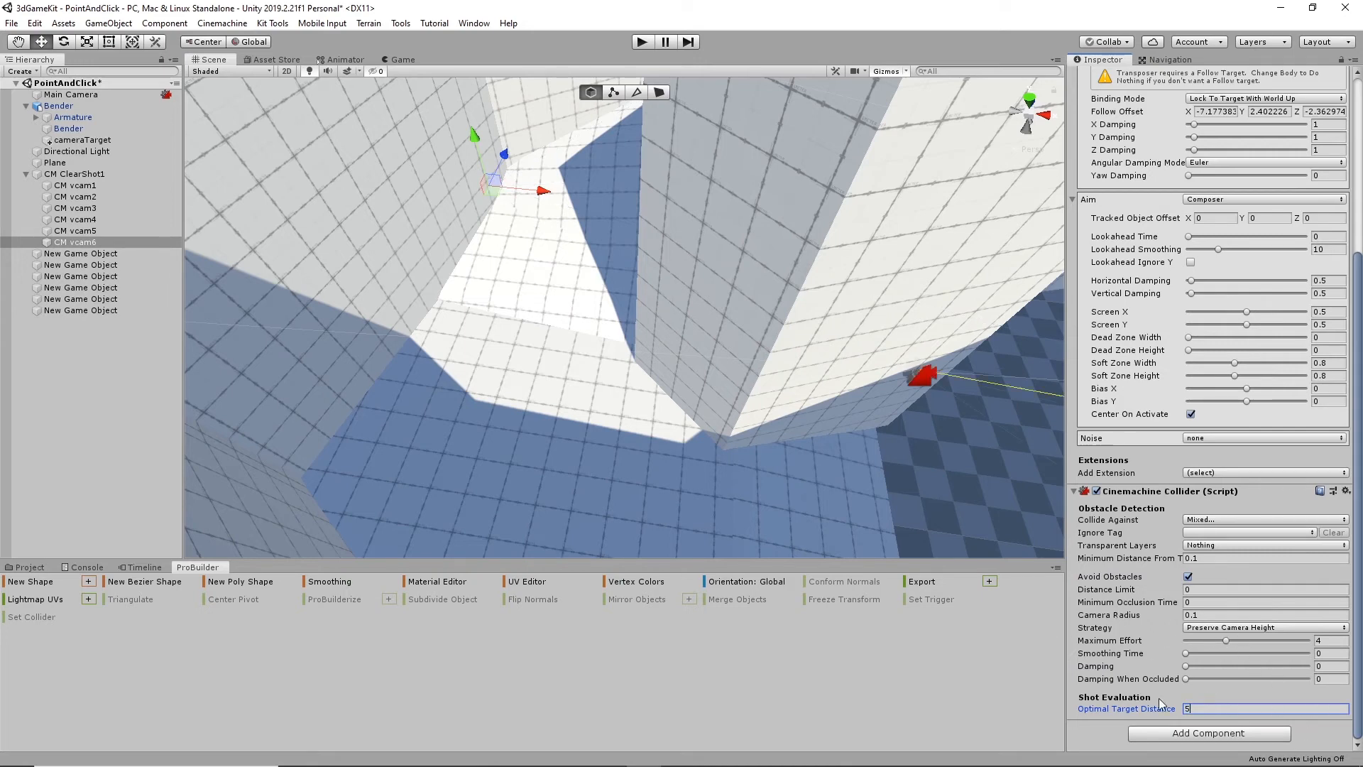
click(1251, 629)
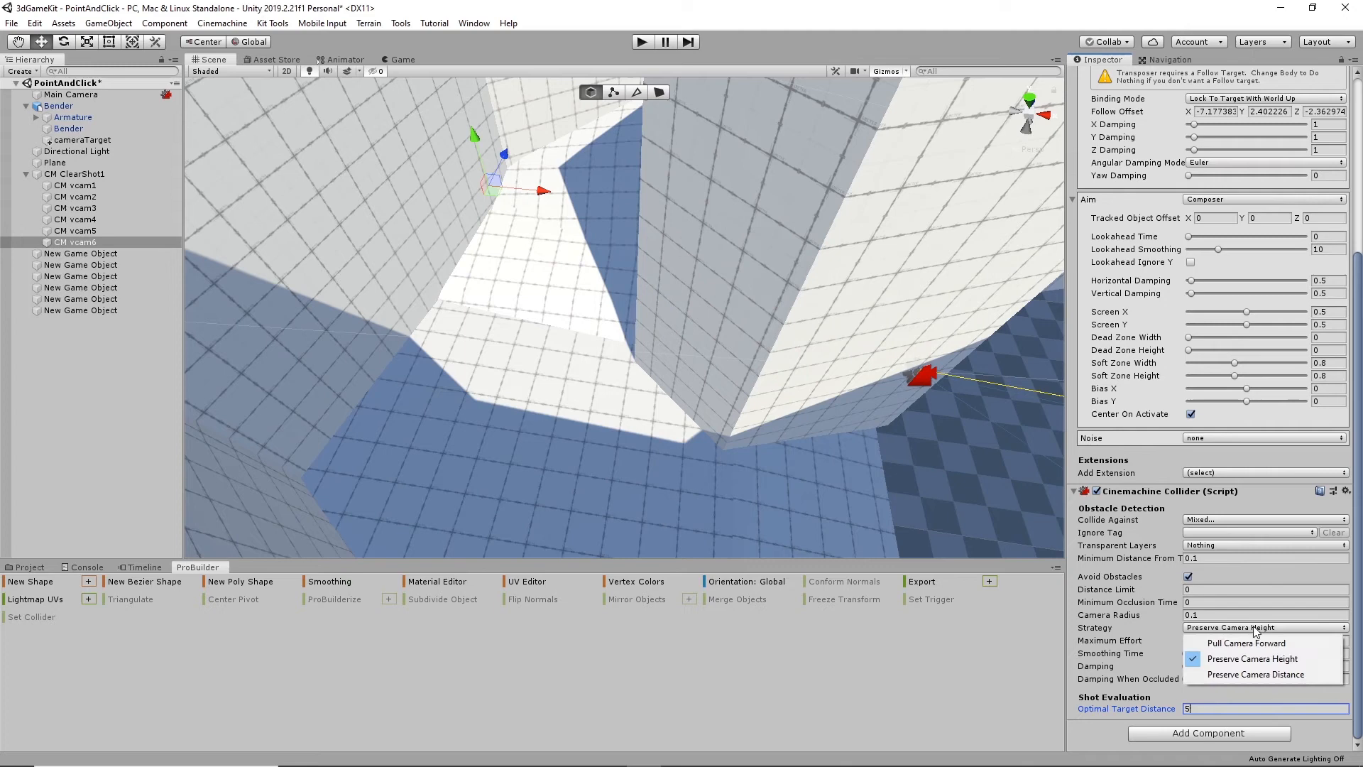
click(1258, 675)
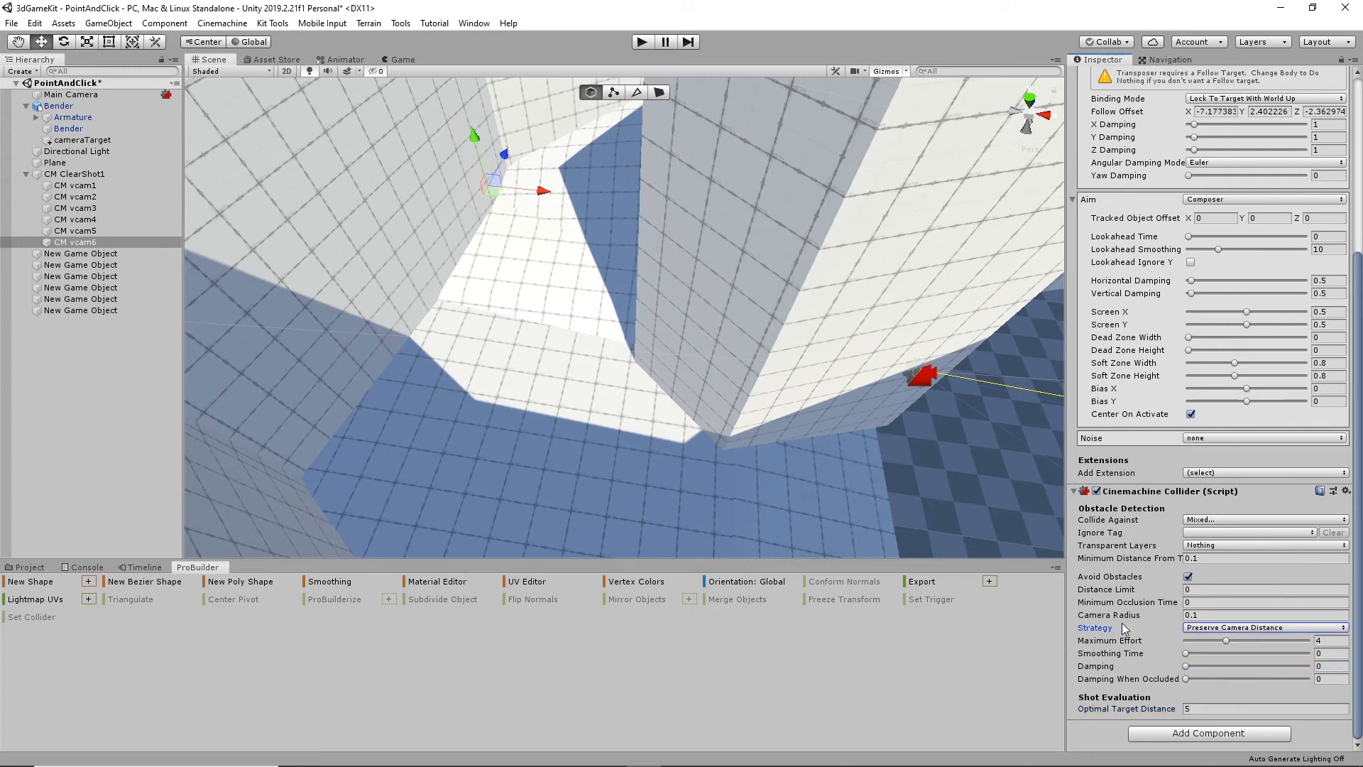
click(1280, 630)
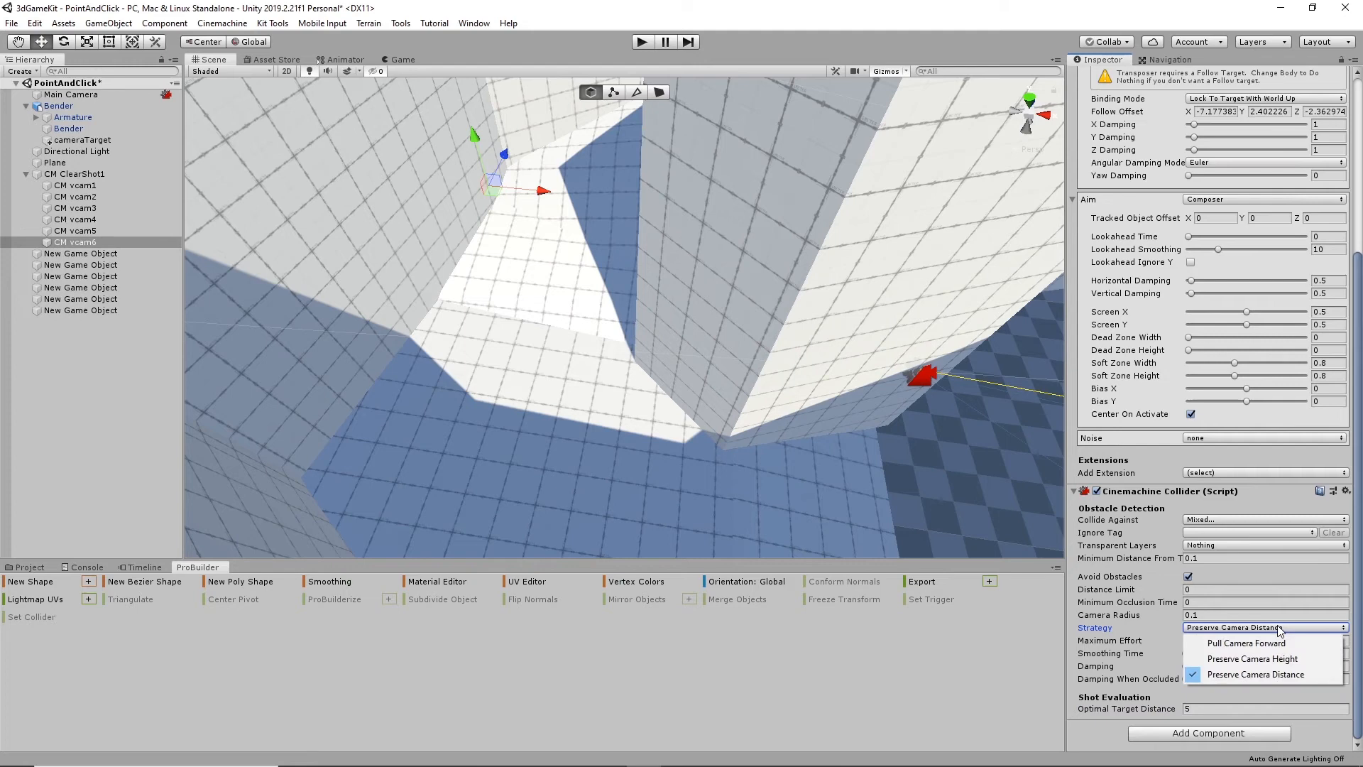
- Play-test the scene, walking the character across the checkered floor and through the passages between the walls to check the camera cuts
click(1108, 628)
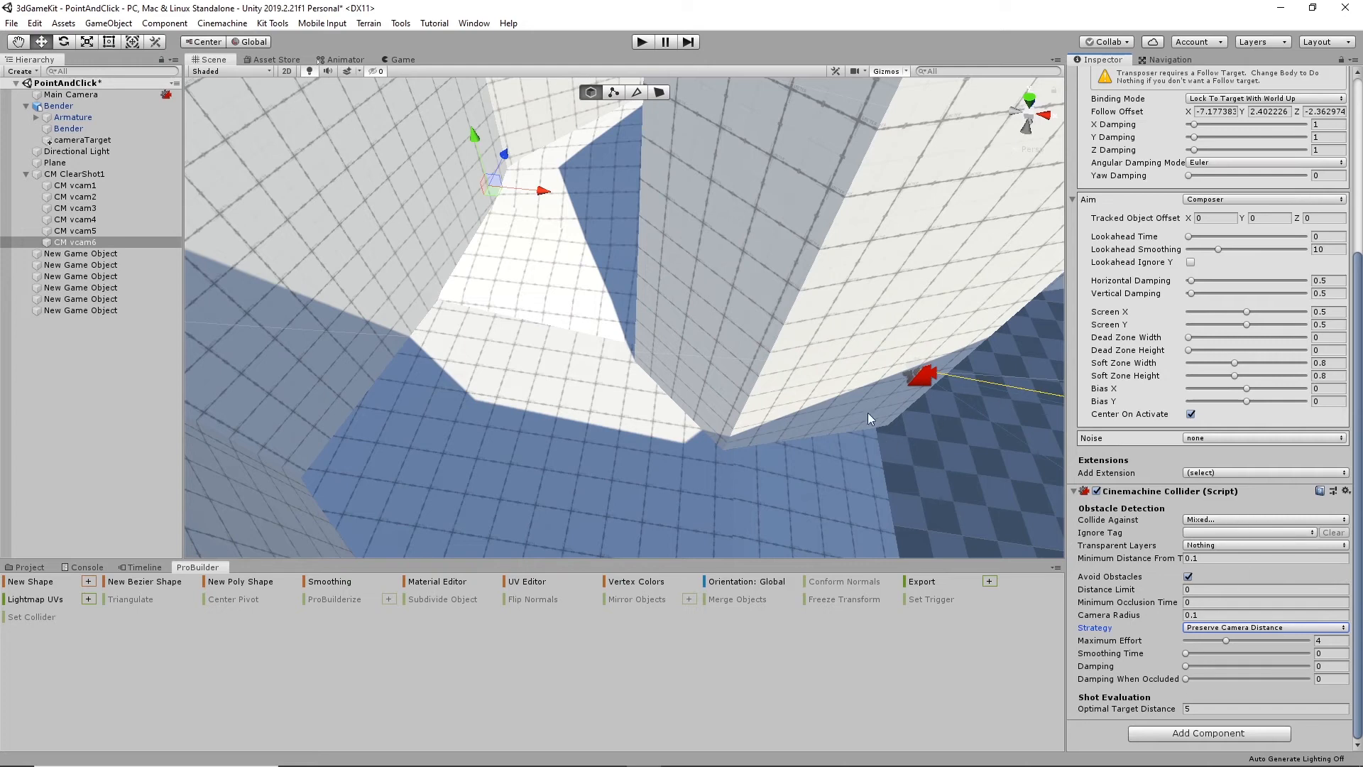
click(642, 42)
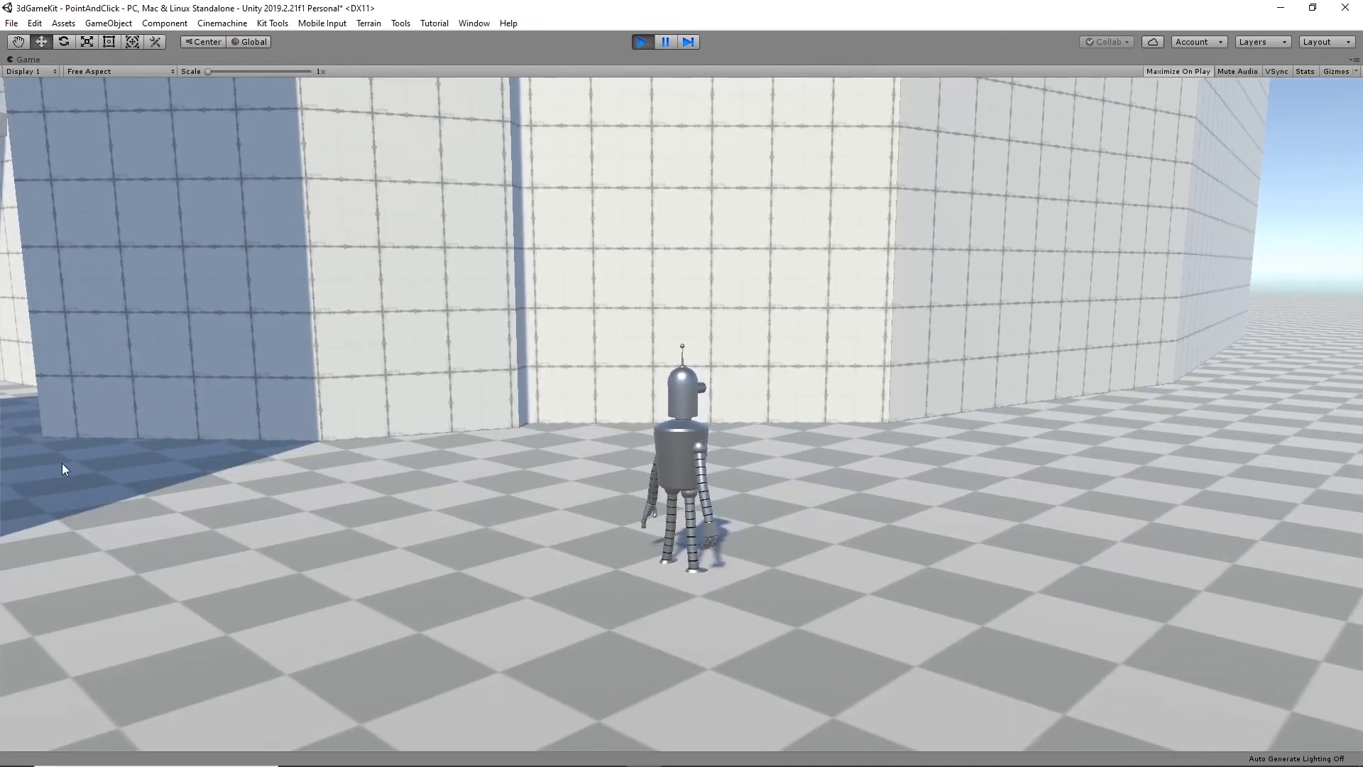
click(63, 466)
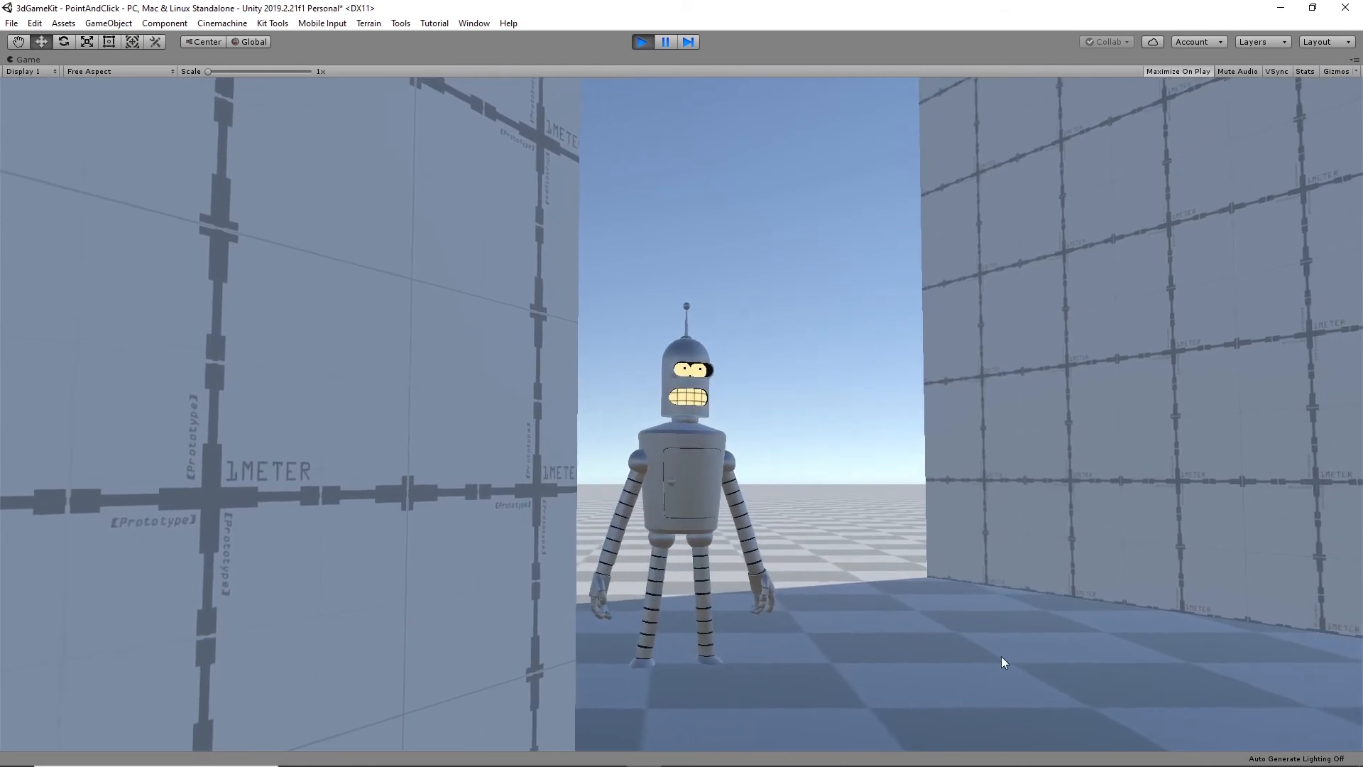
click(1004, 656)
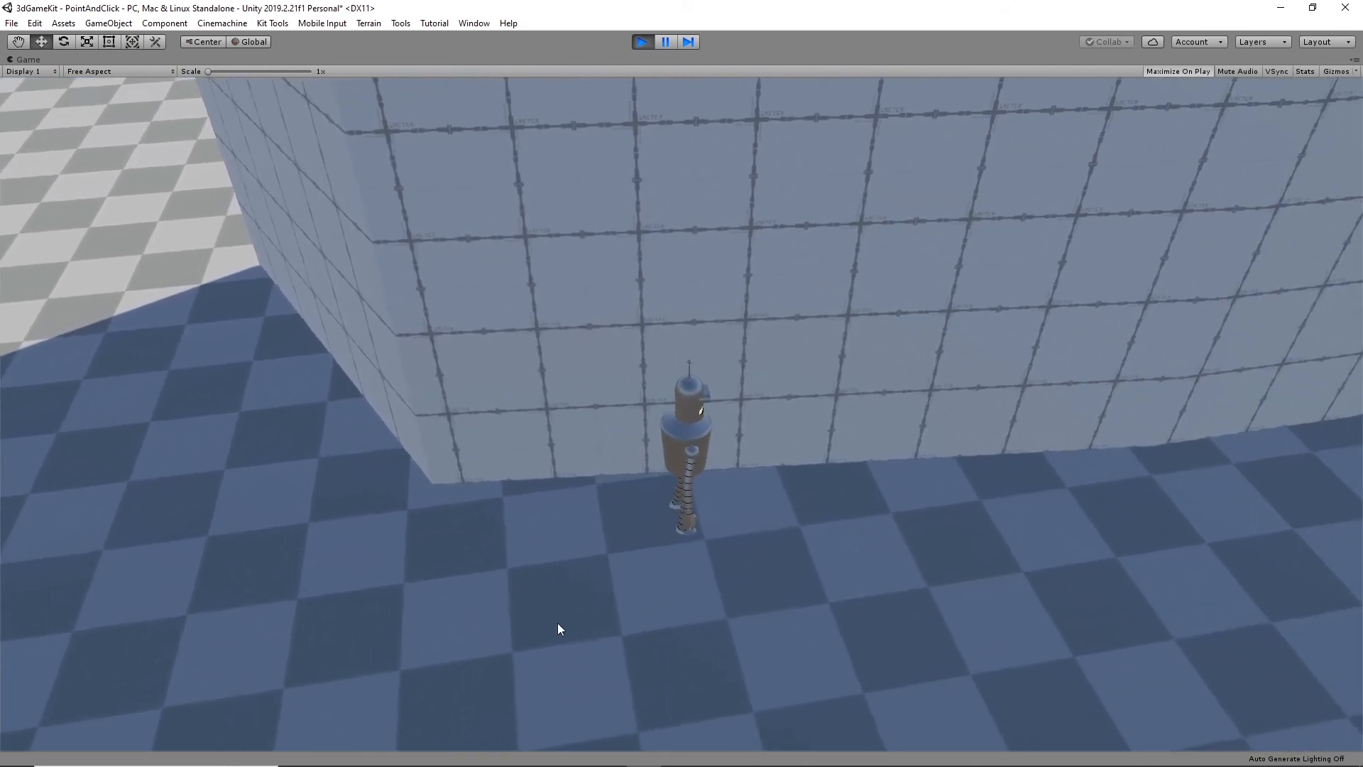
click(399, 629)
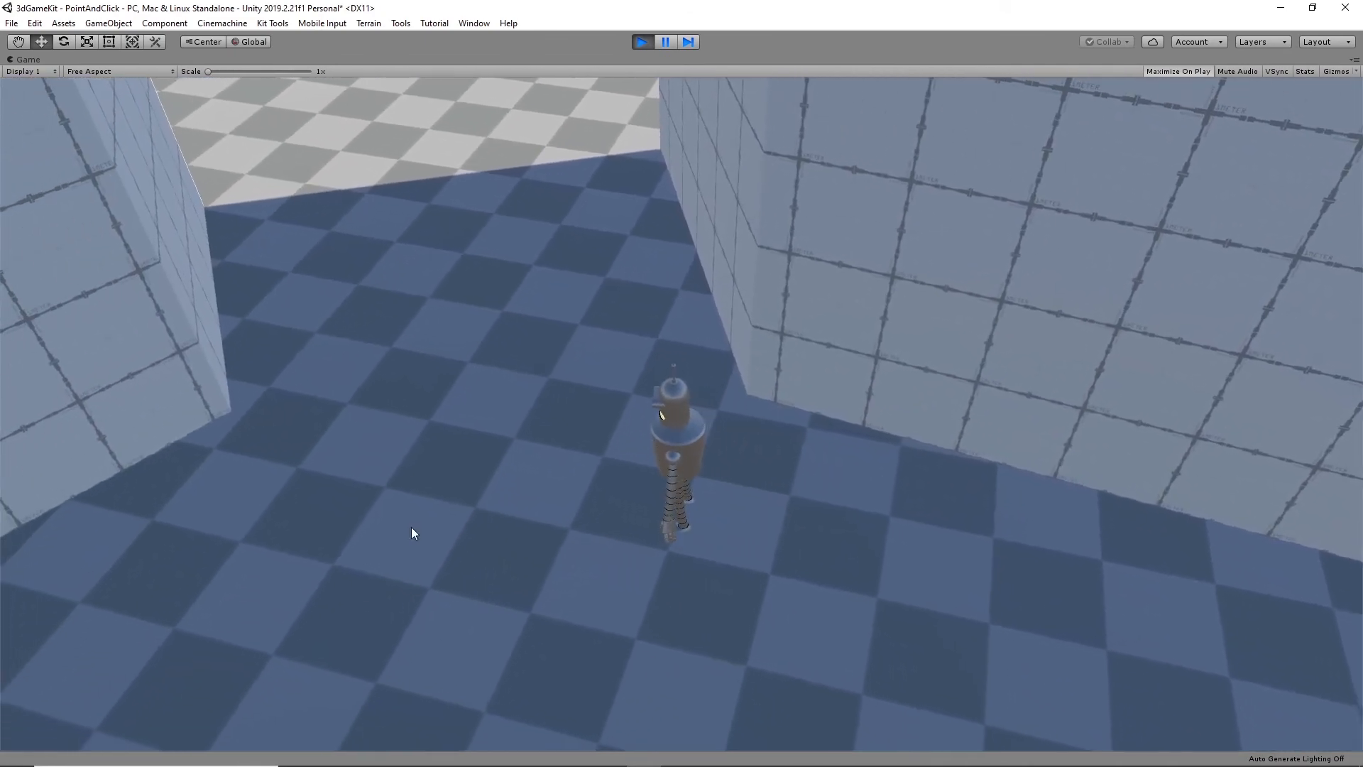
click(238, 586)
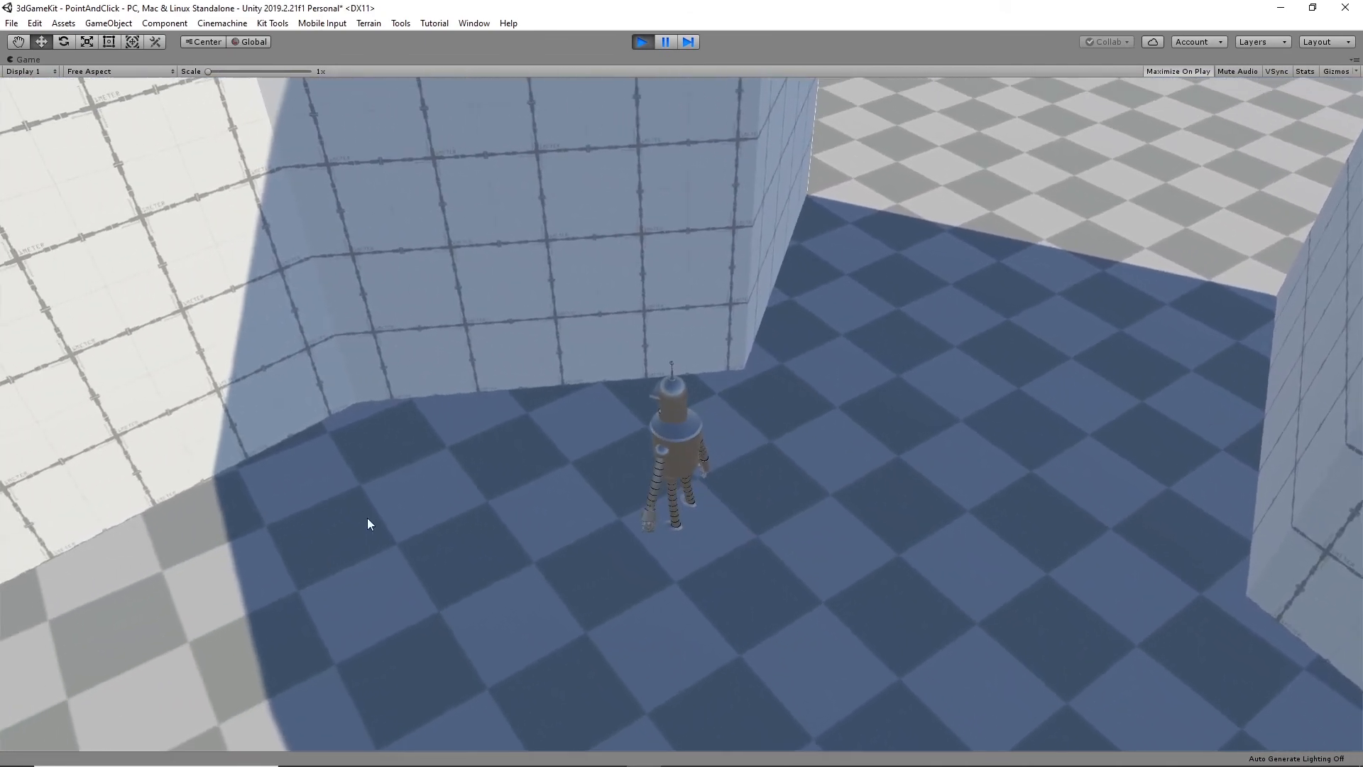
click(176, 676)
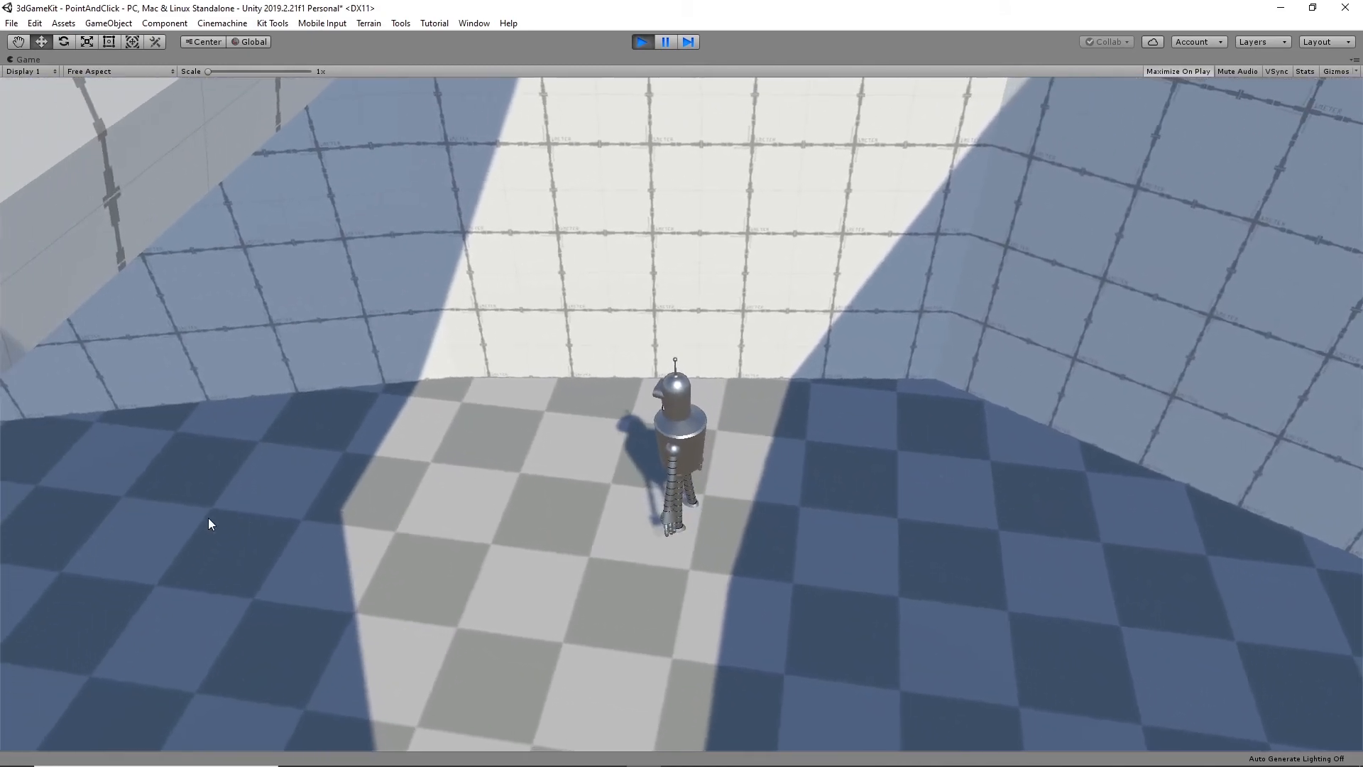
click(208, 517)
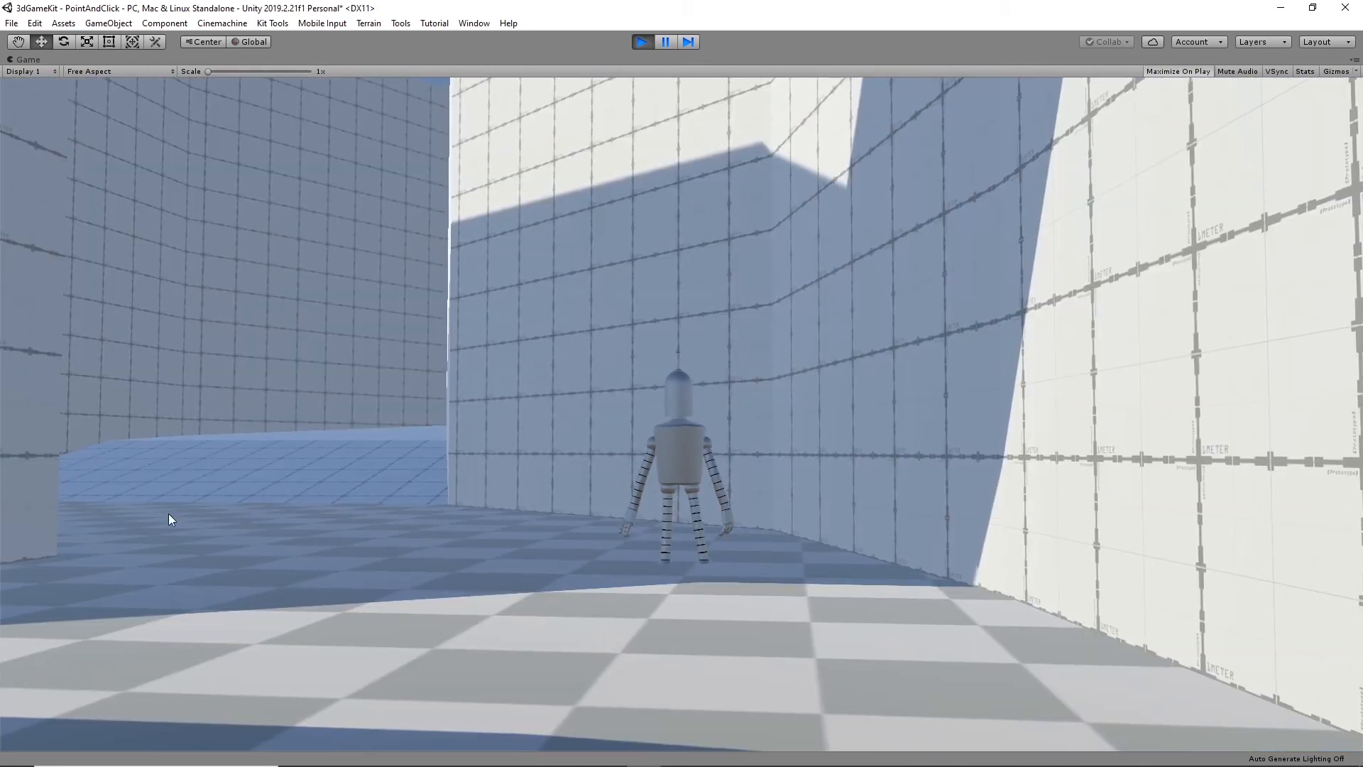
click(168, 513)
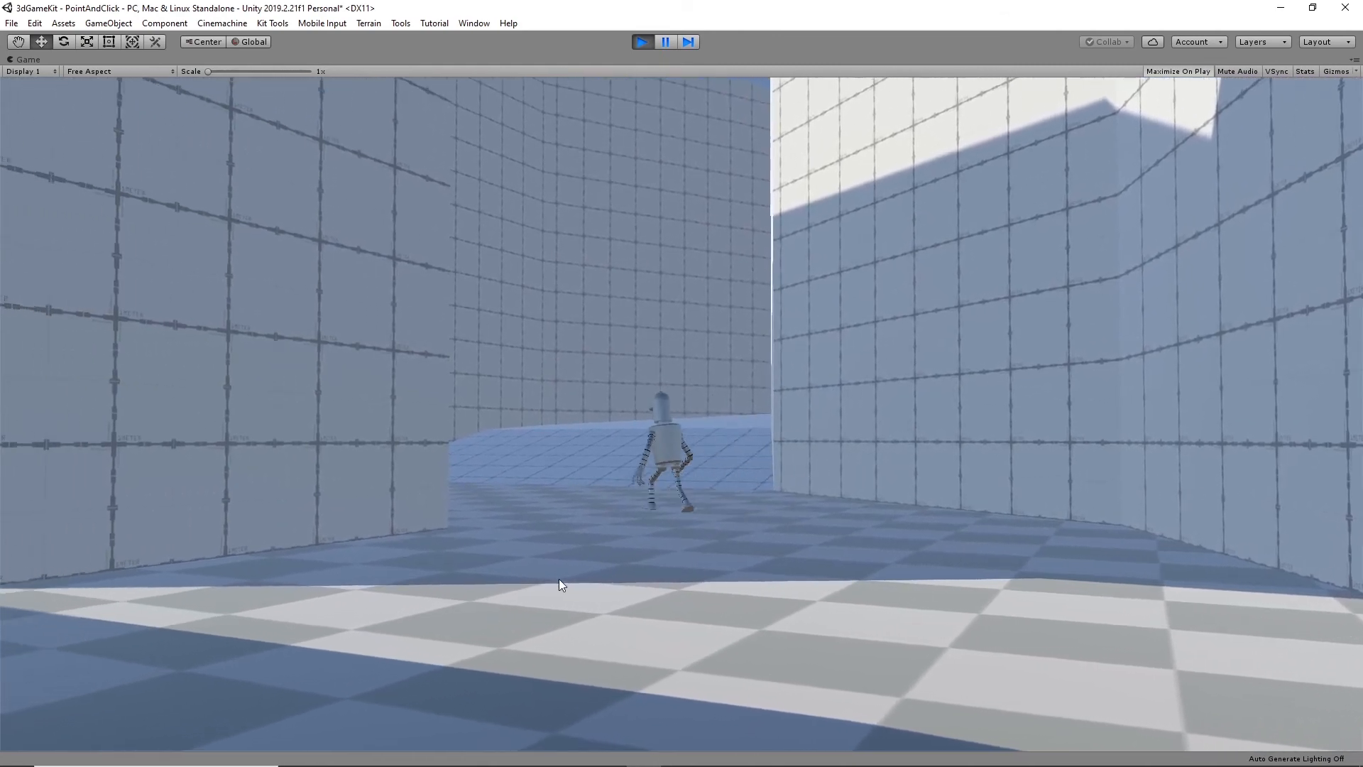
click(559, 584)
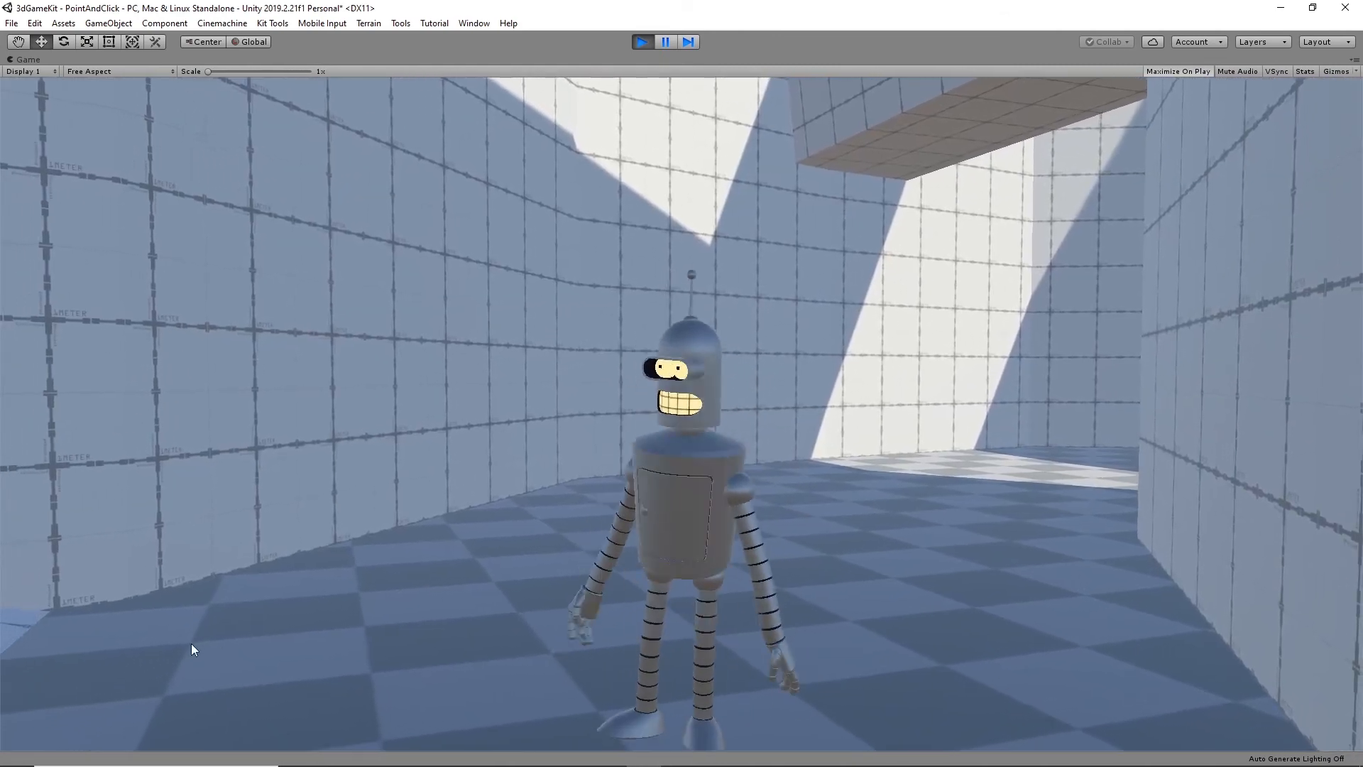
- Walk the character up and back along the sloped ramps to check the camera coverage, and stop the play test
click(191, 643)
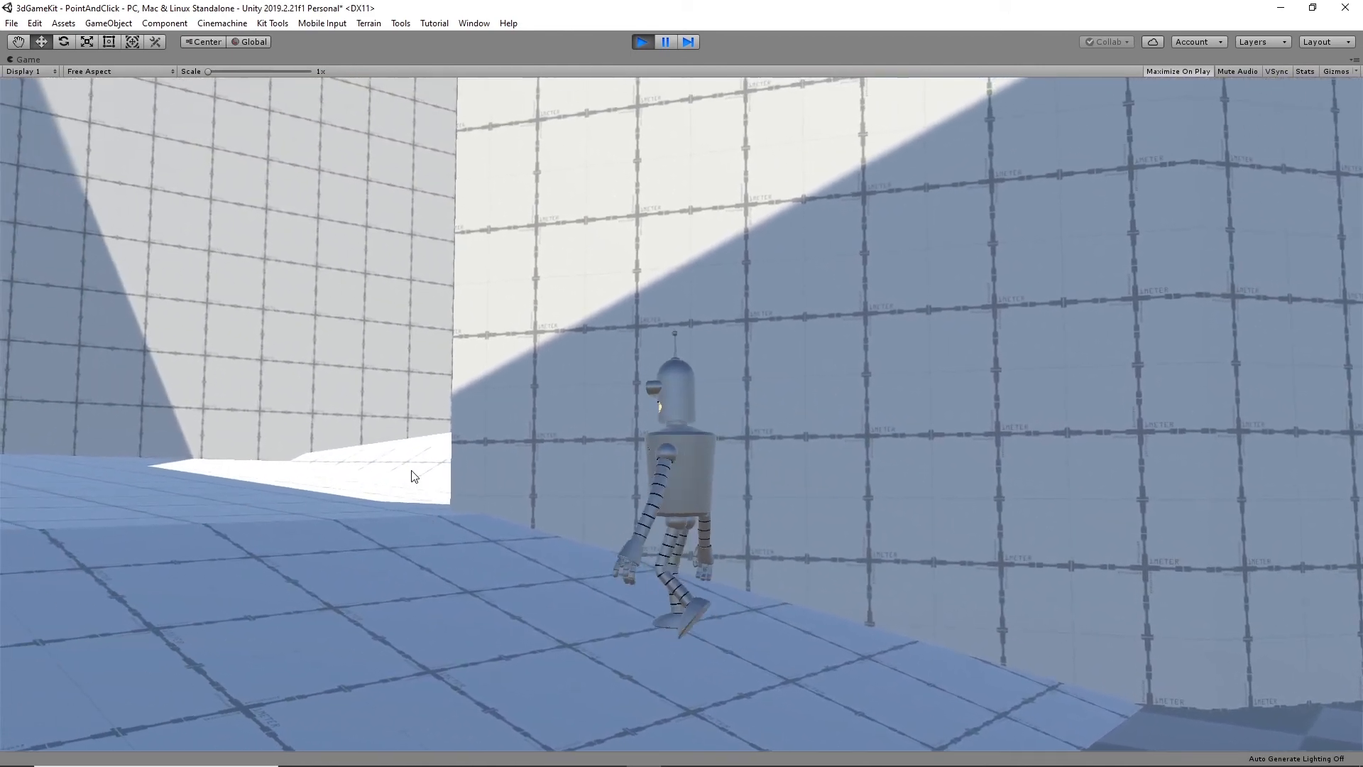
click(412, 471)
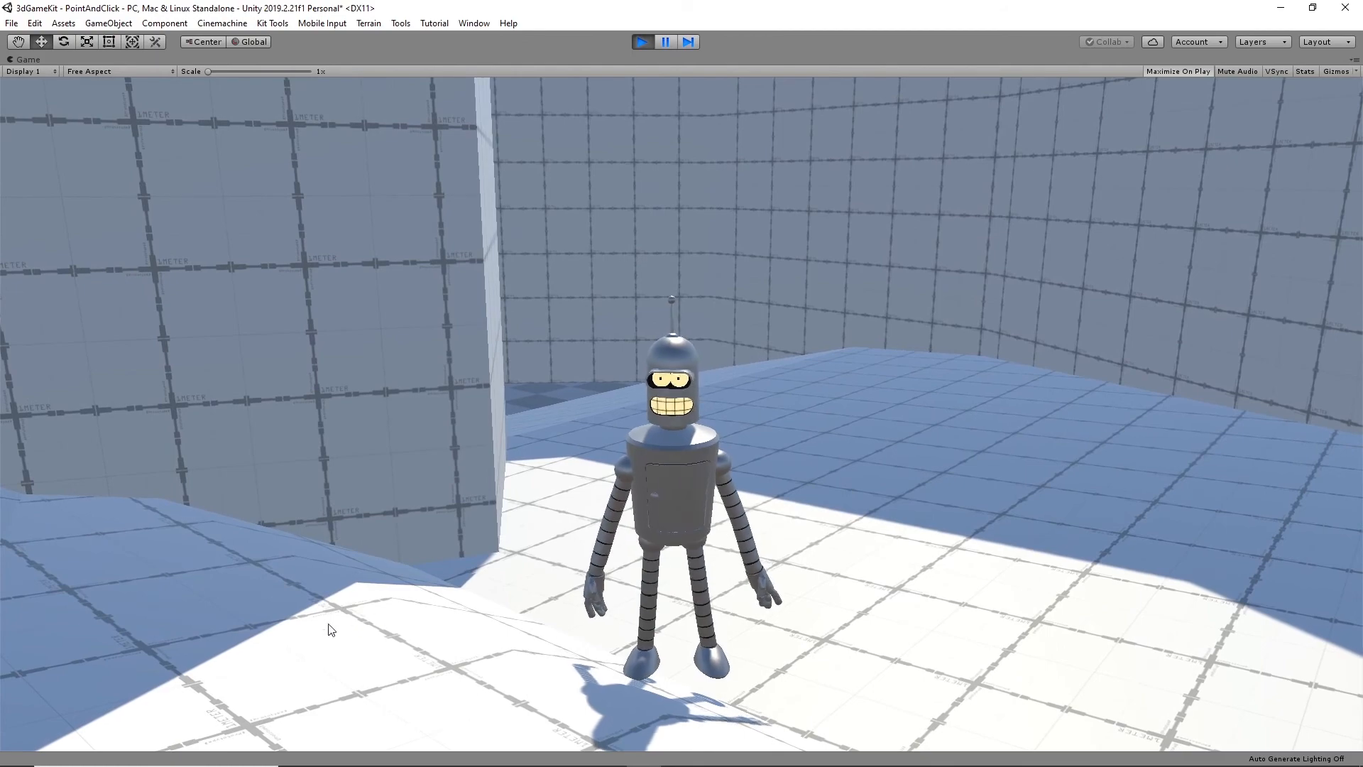
click(1086, 475)
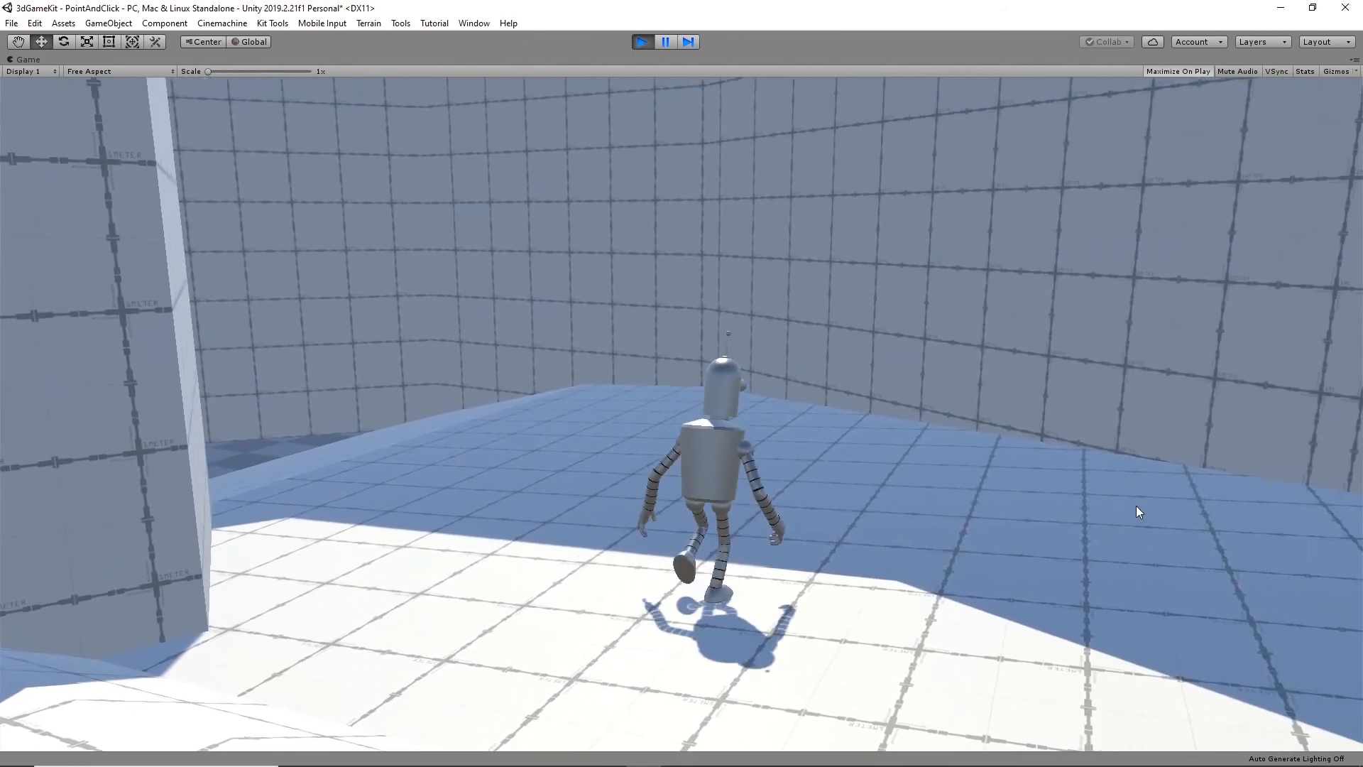
click(514, 514)
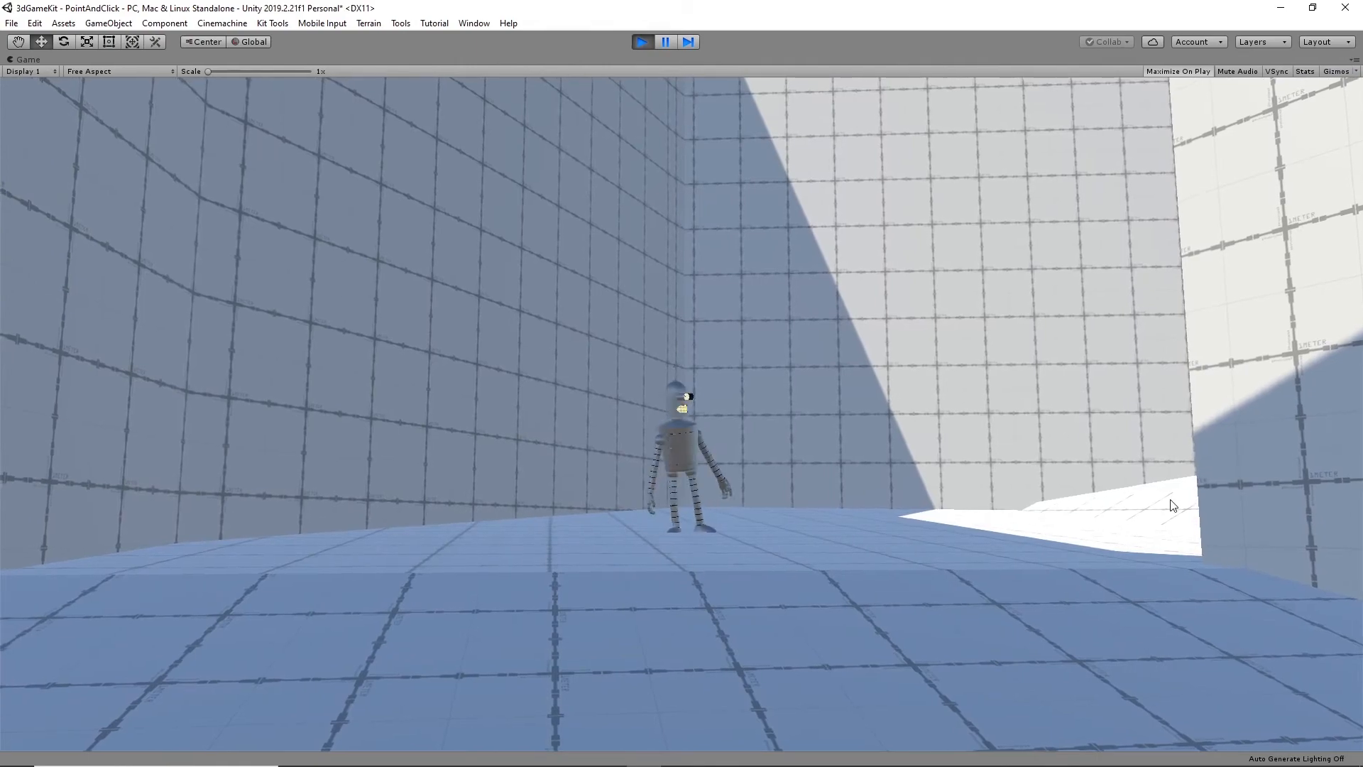
click(1173, 505)
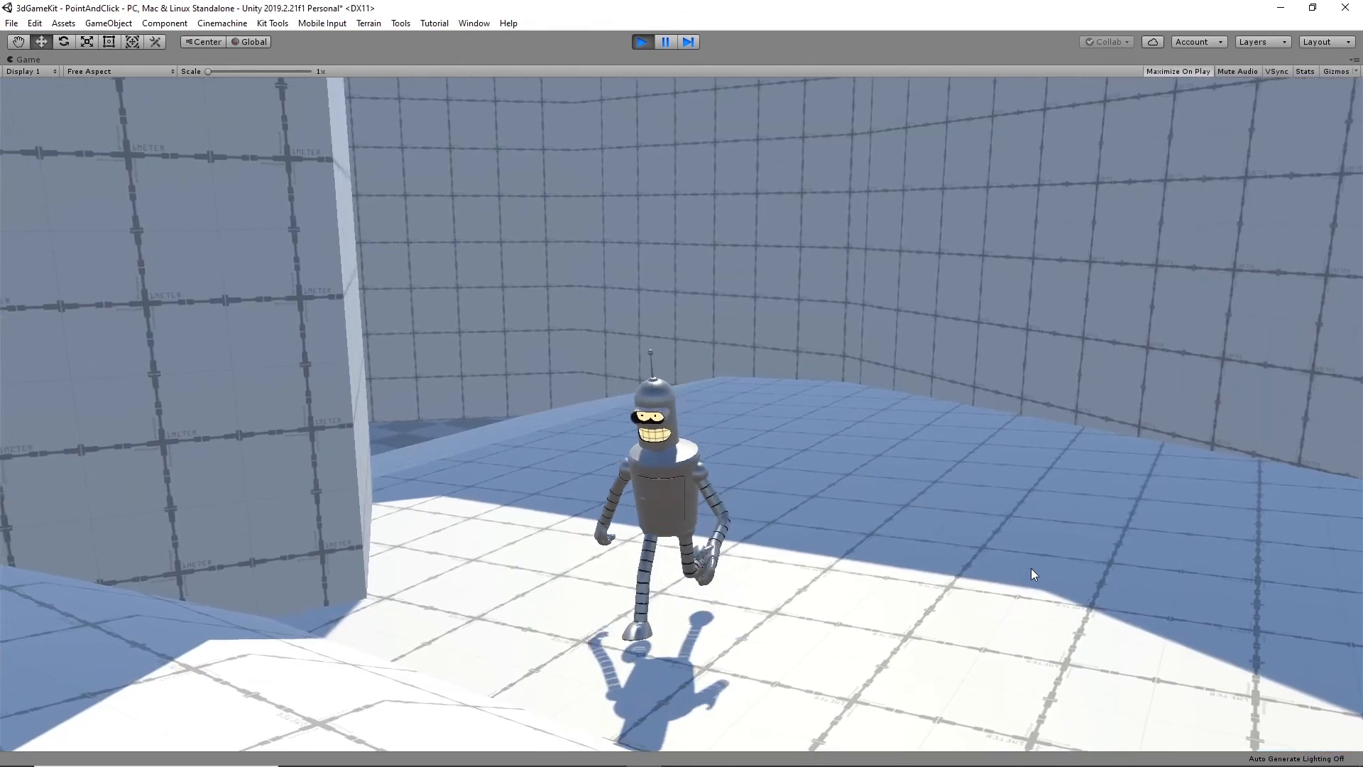
click(277, 586)
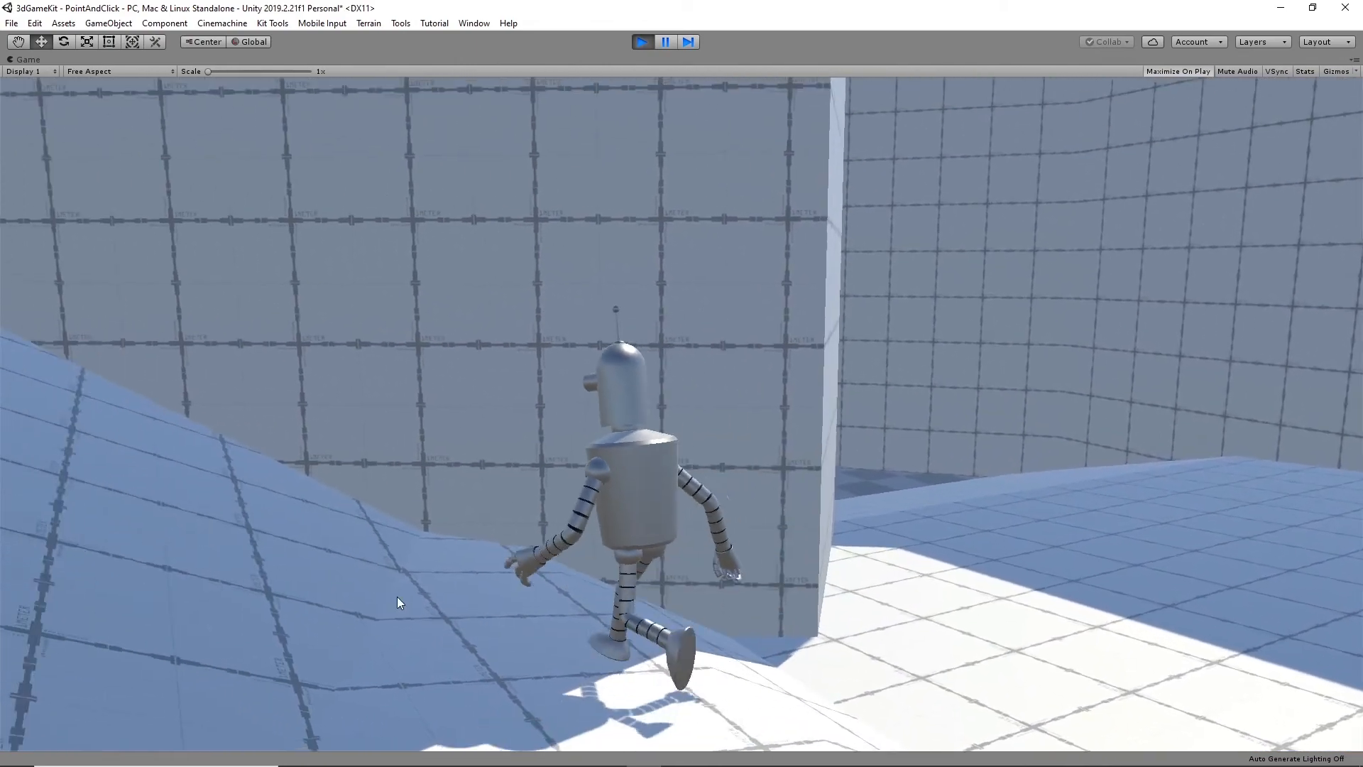
click(85, 371)
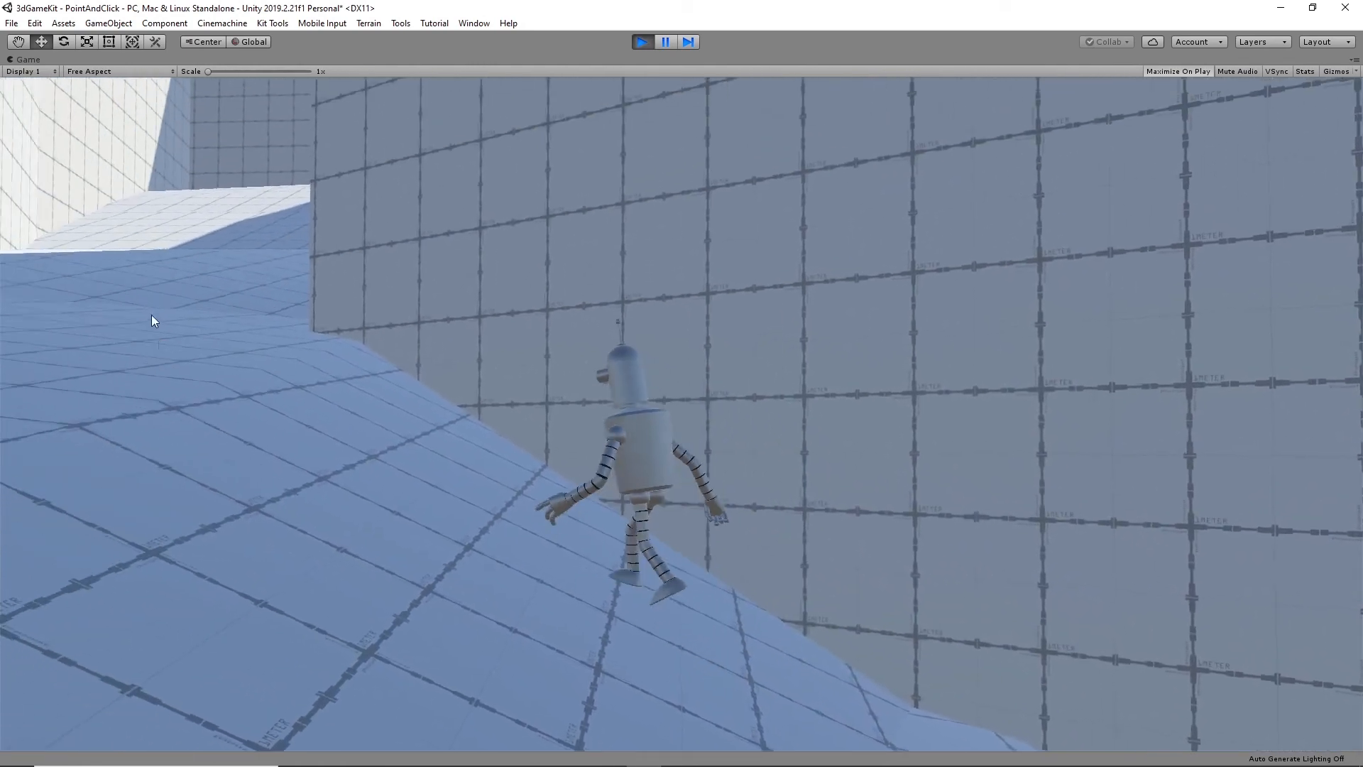
click(277, 405)
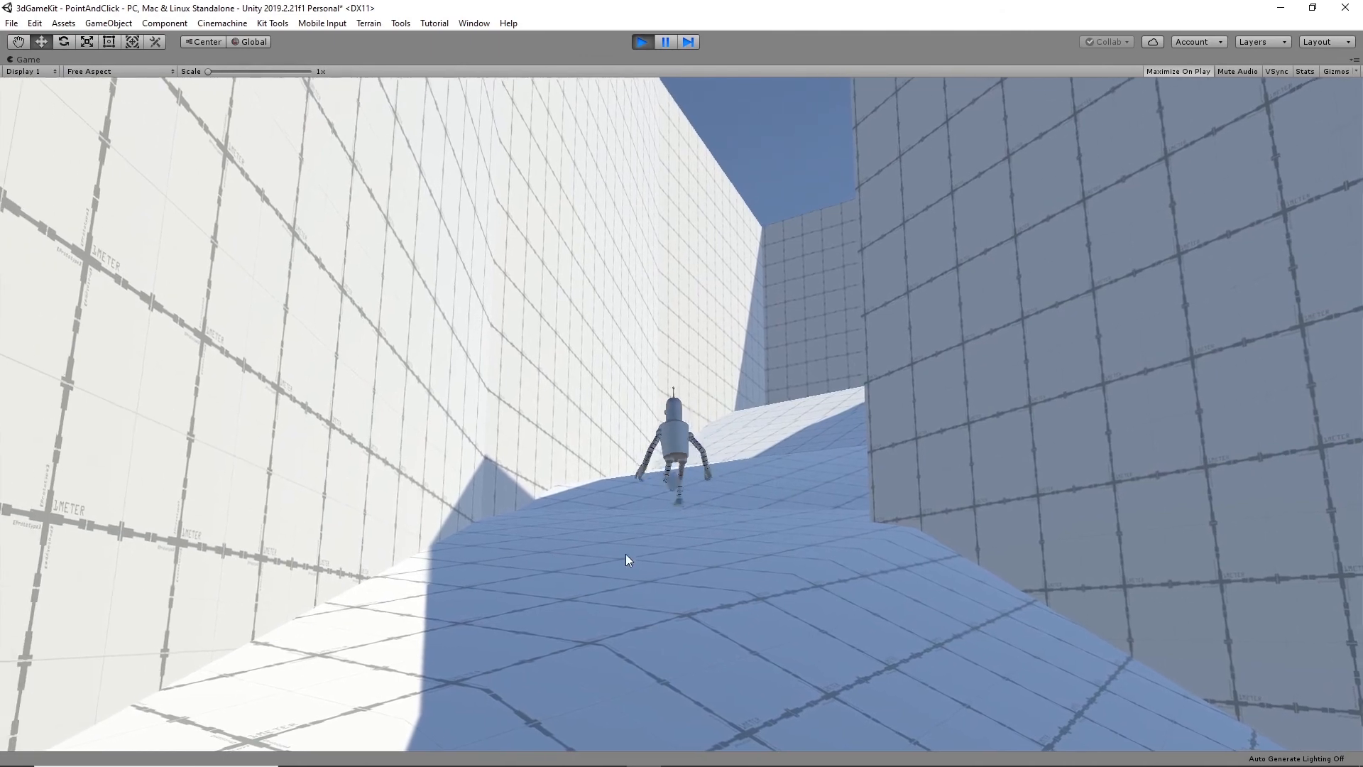
click(642, 42)
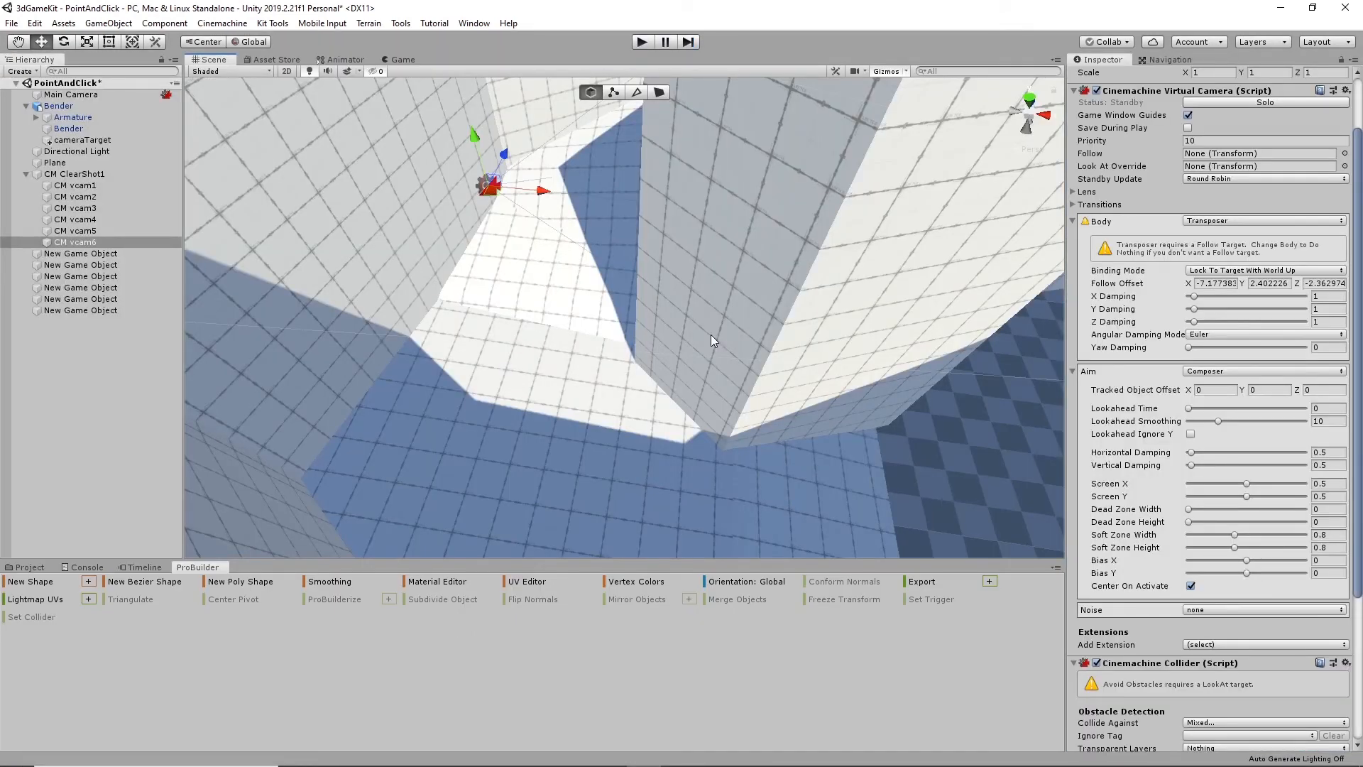
- Add a seventh virtual camera to the Virtual Camera Children of CM ClearShot1
alt+drag(450, 399, 669, 271)
alt+drag(565, 239, 663, 380)
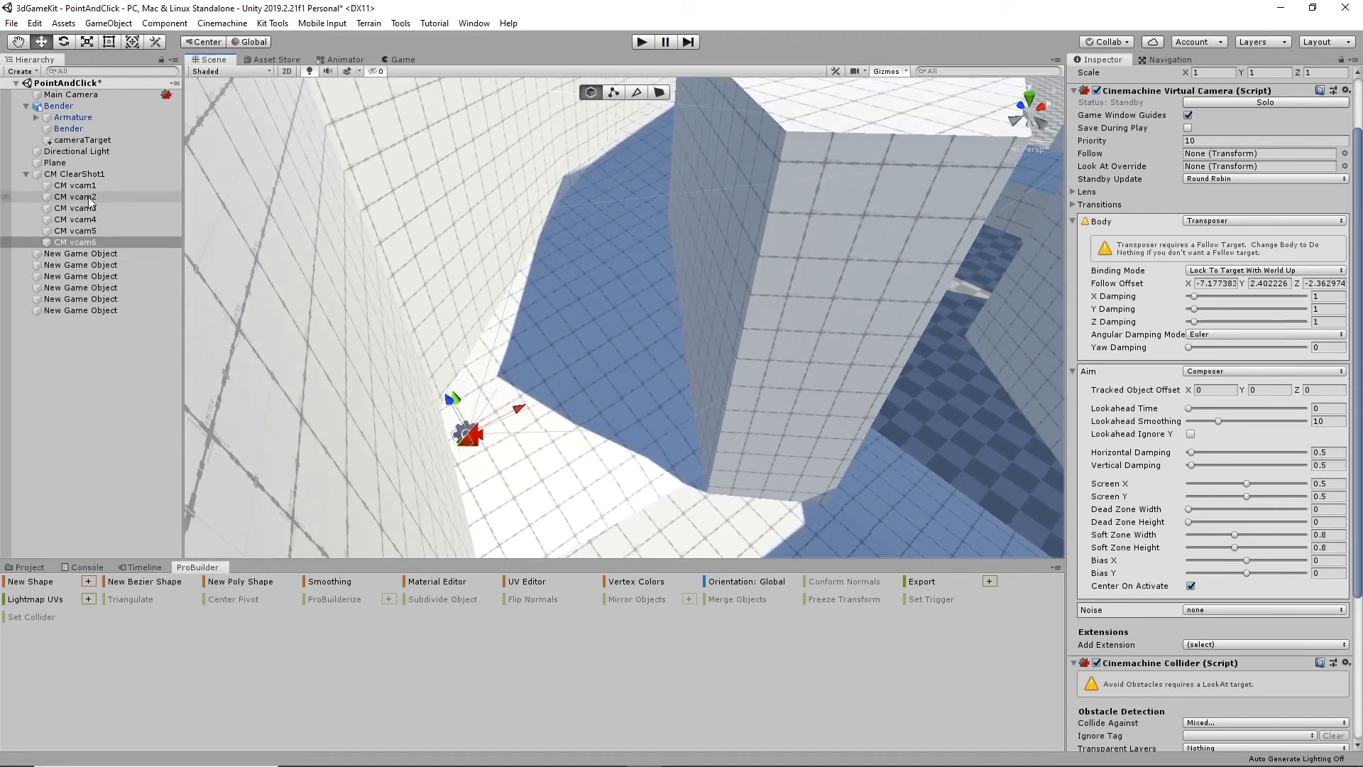
click(70, 174)
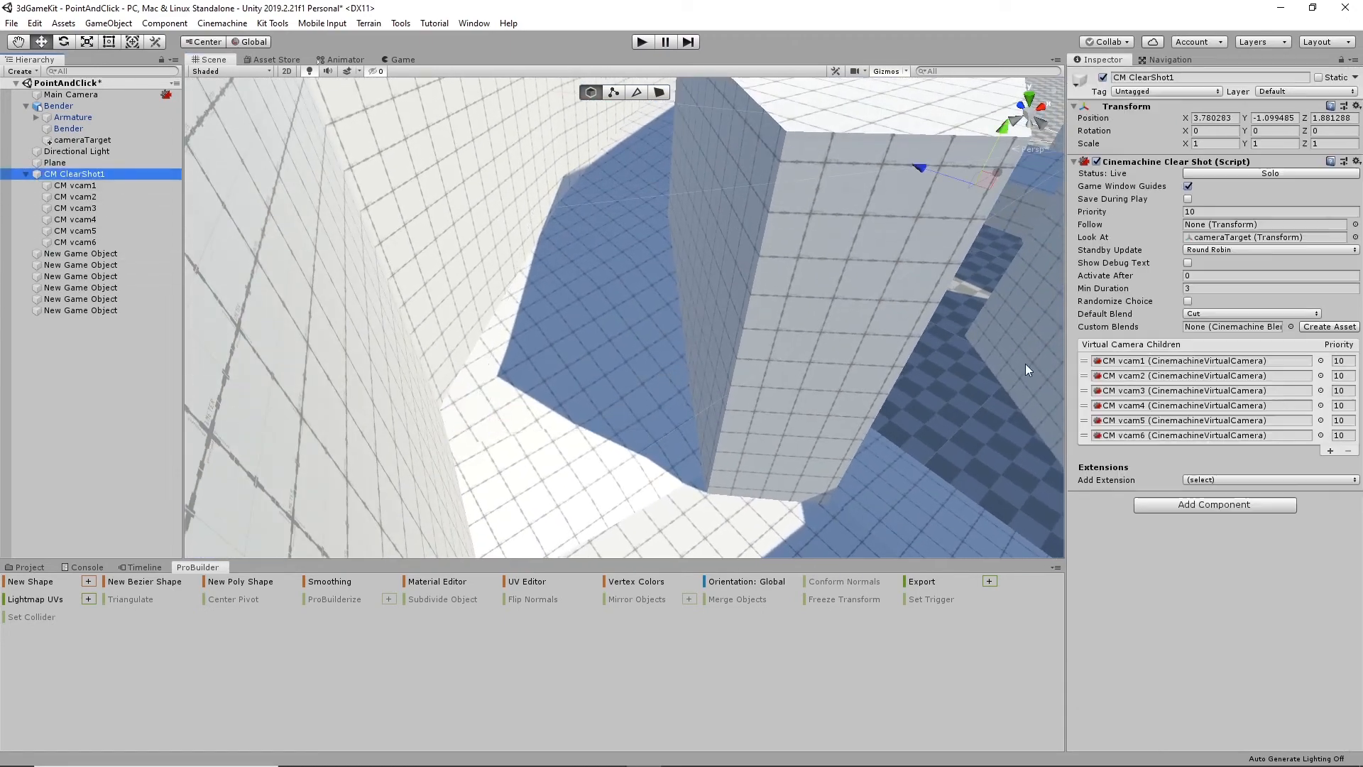
click(1330, 451)
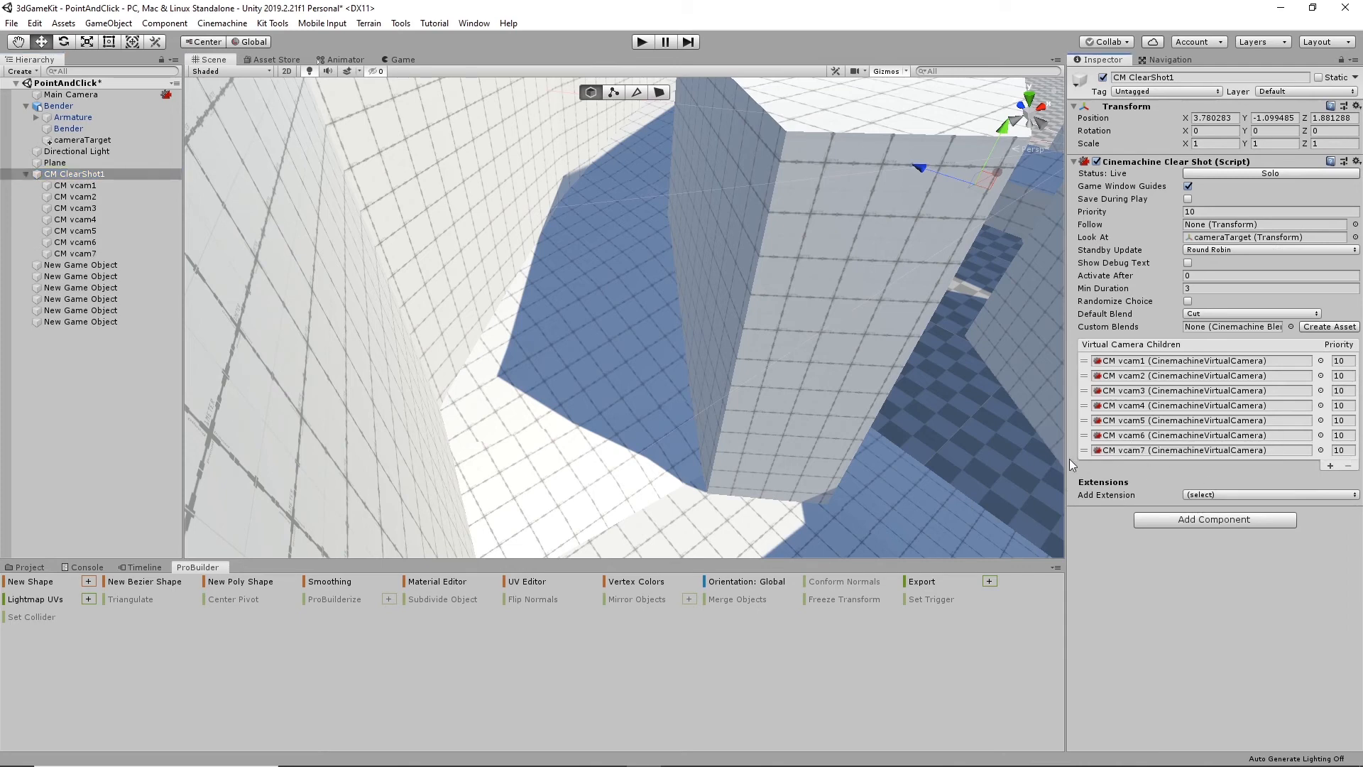
- Move CM vcam7 high above the shaded passage between the tall wall and the block, to a follow offset of about 7.50, 7.78, -3.21
click(77, 254)
alt+drag(538, 301, 563, 374)
click(70, 254)
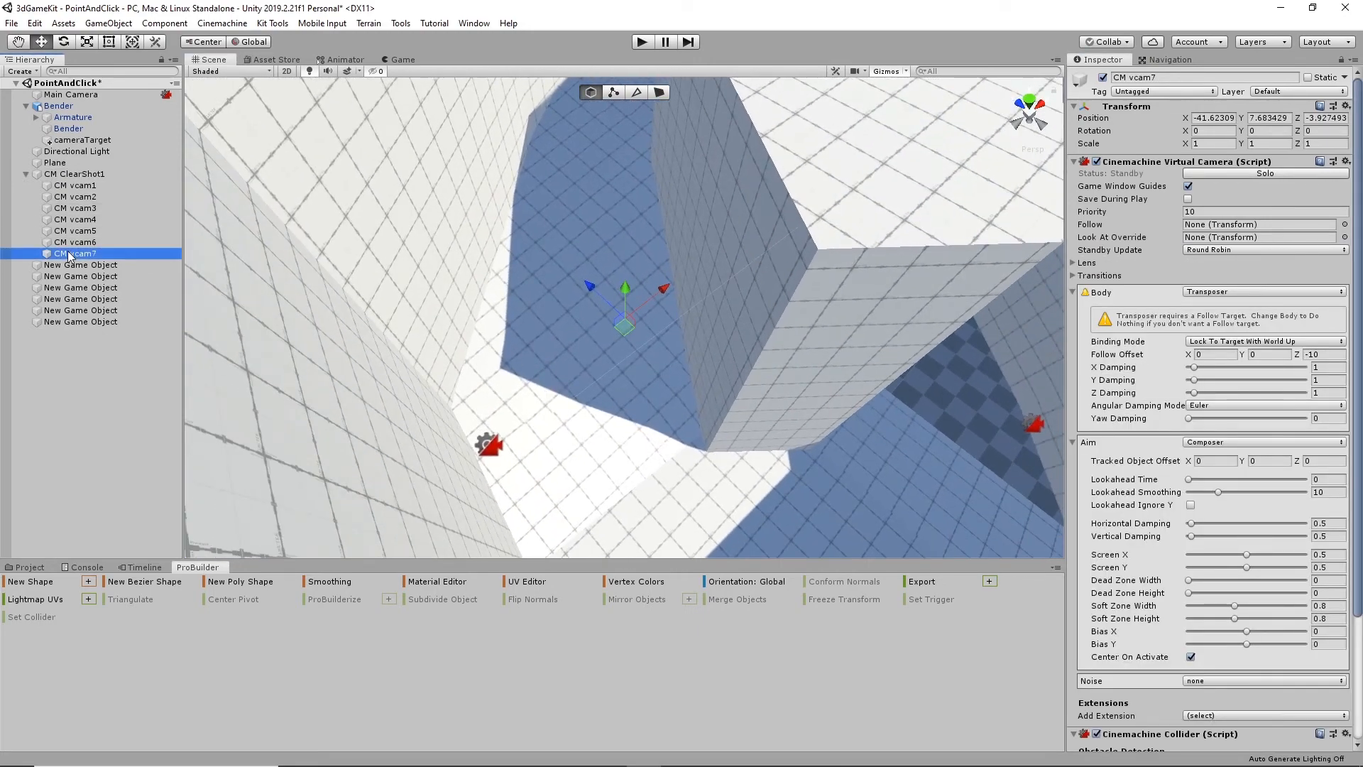
drag(588, 283, 524, 195)
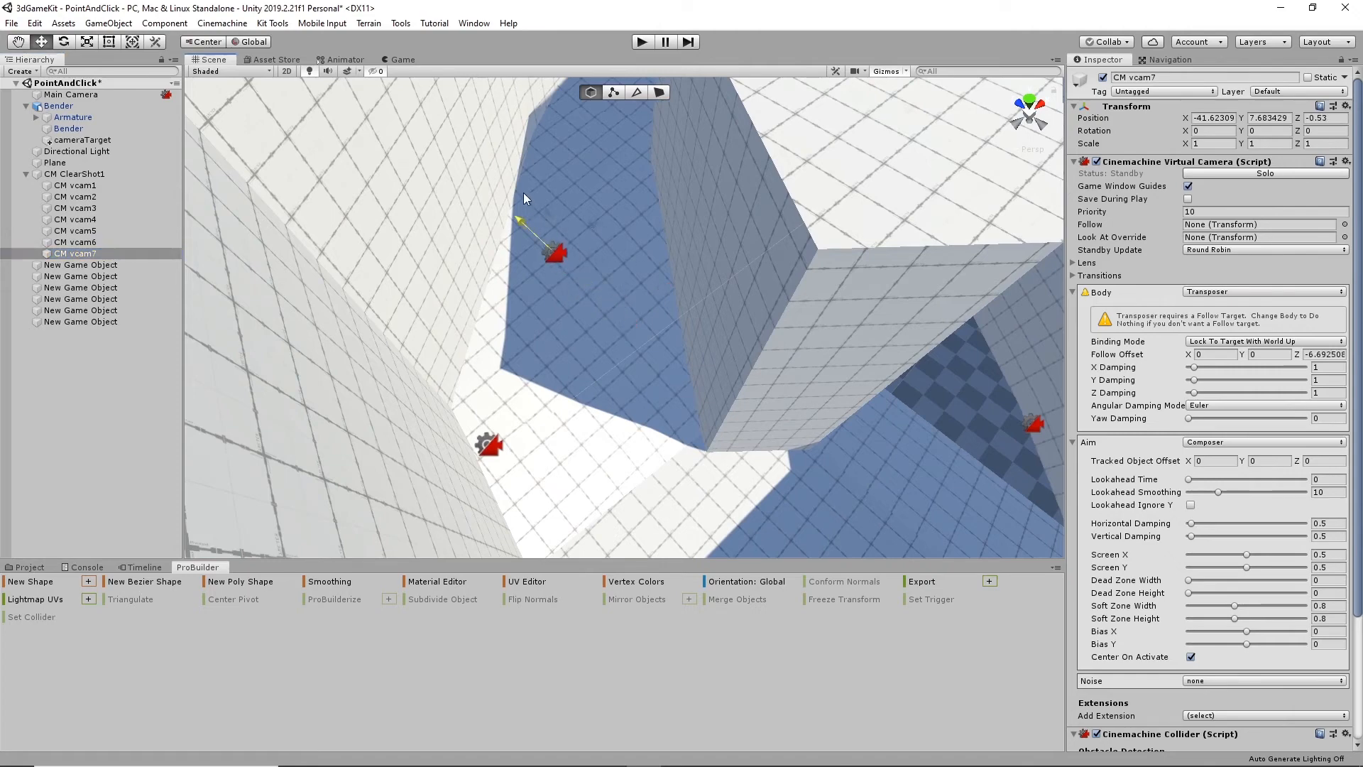
alt+drag(600, 308, 680, 360)
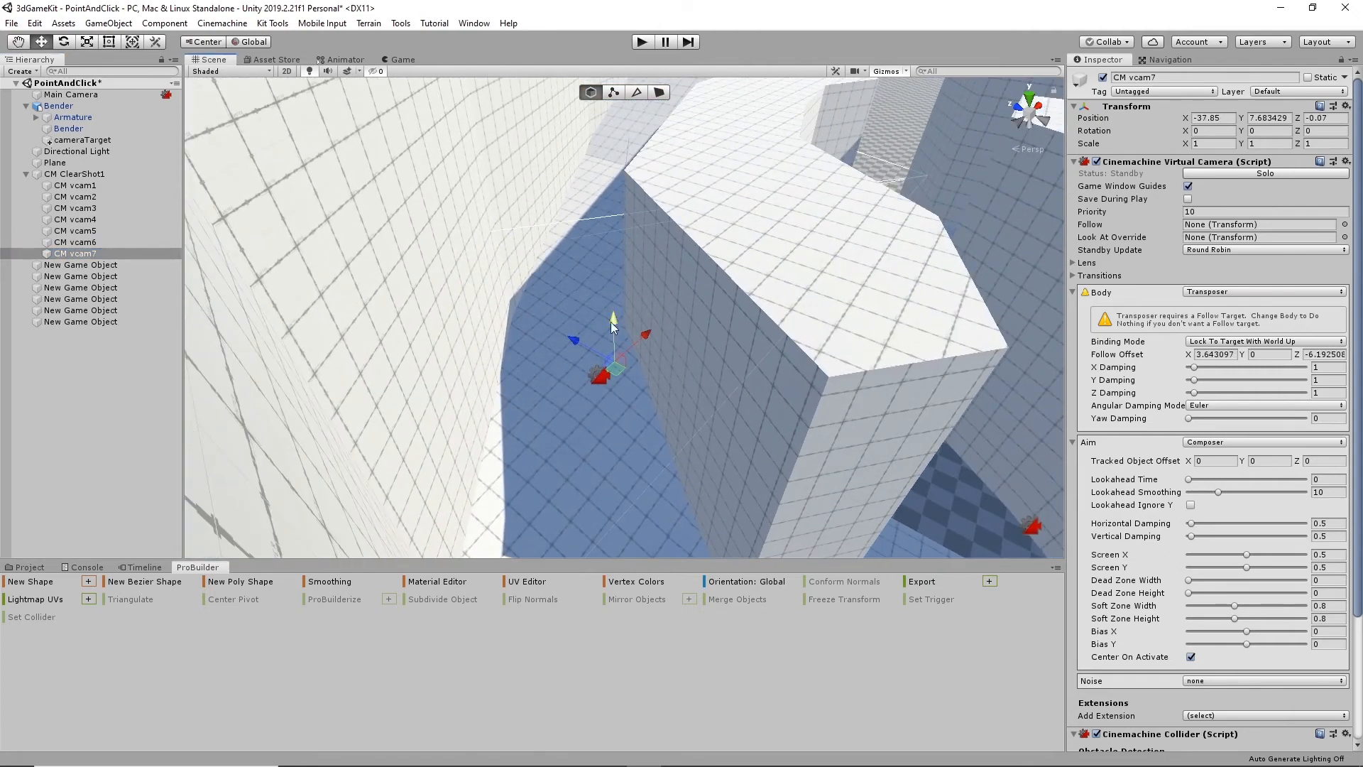
drag(615, 321, 757, 366)
drag(520, 305, 426, 326)
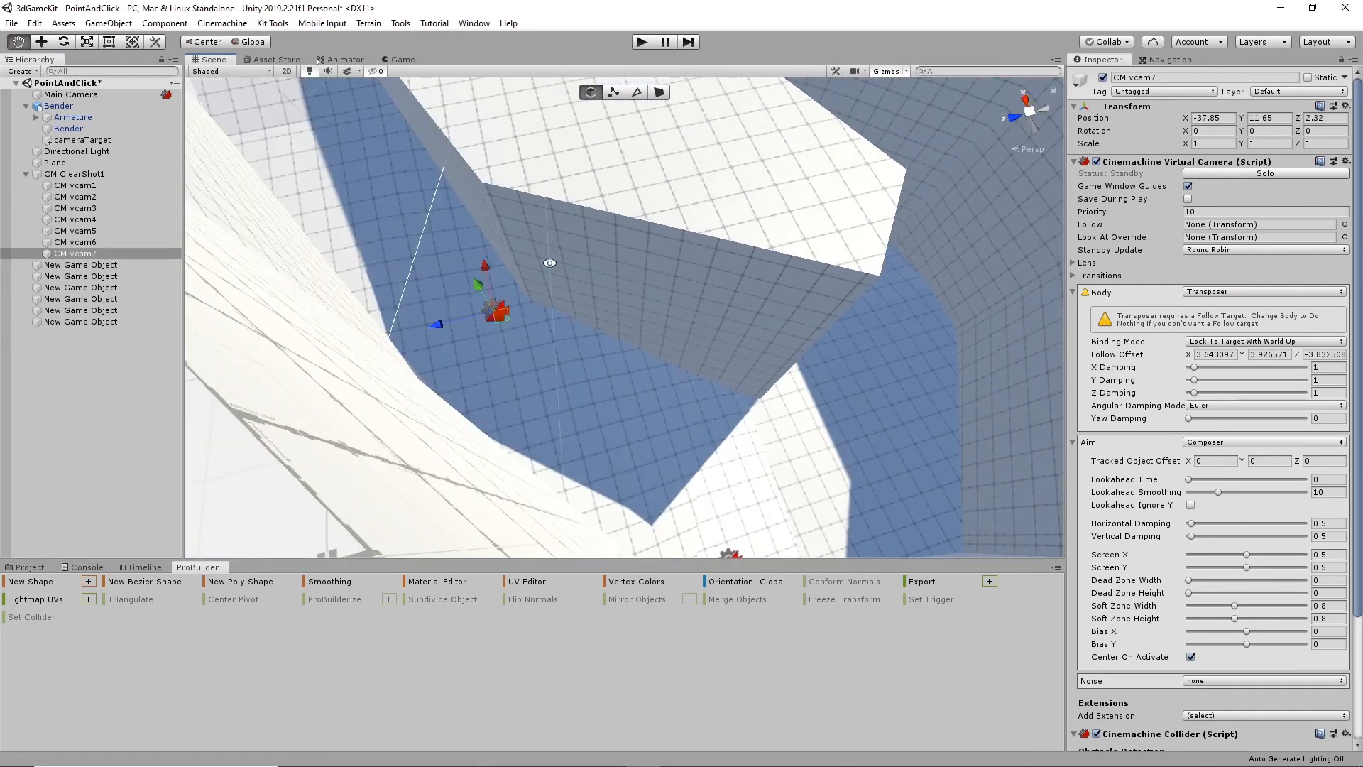
alt+drag(548, 263, 481, 289)
drag(541, 193, 573, 100)
alt+drag(574, 100, 628, 330)
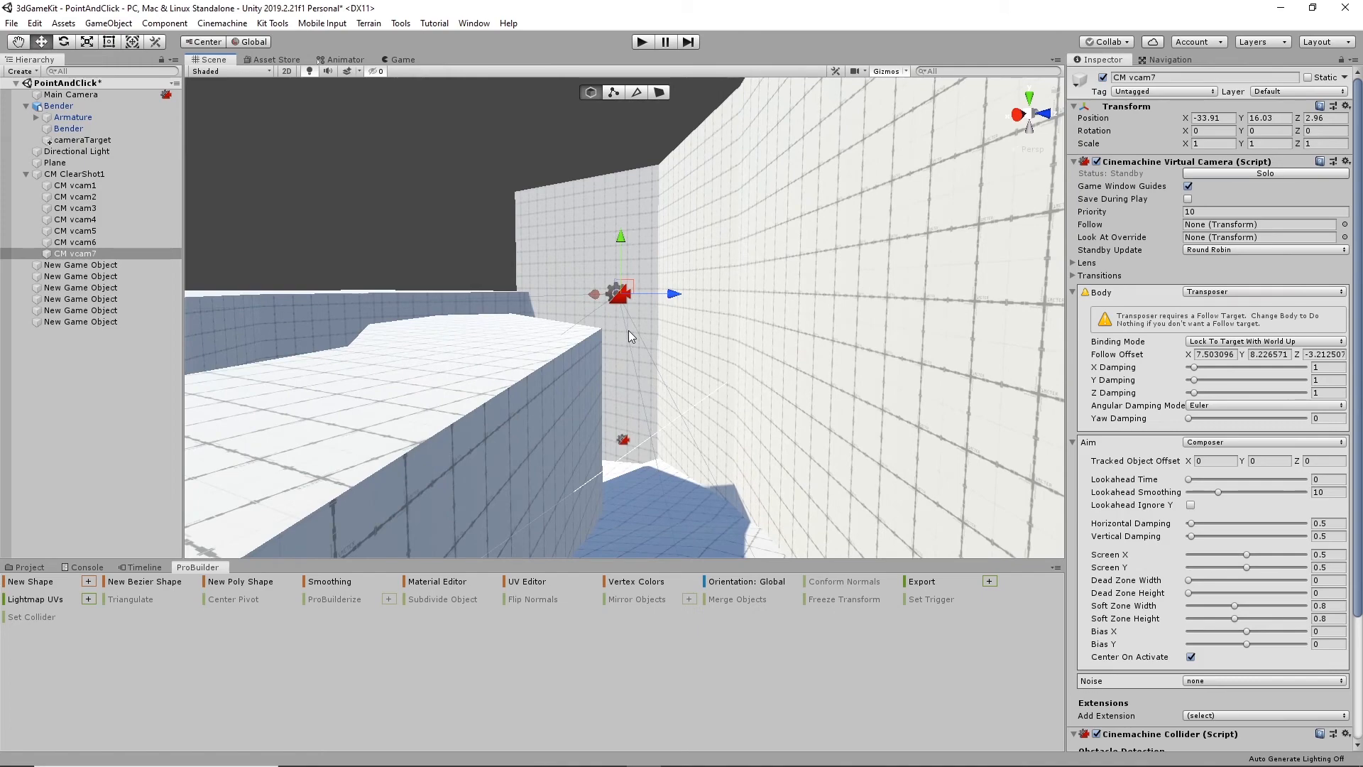
mouse_move(625, 231)
mouse_down()
mouse_move(762, 456)
mouse_move(632, 435)
mouse_move(855, 290)
mouse_move(833, 396)
mouse_move(717, 411)
mouse_move(606, 235)
mouse_up()
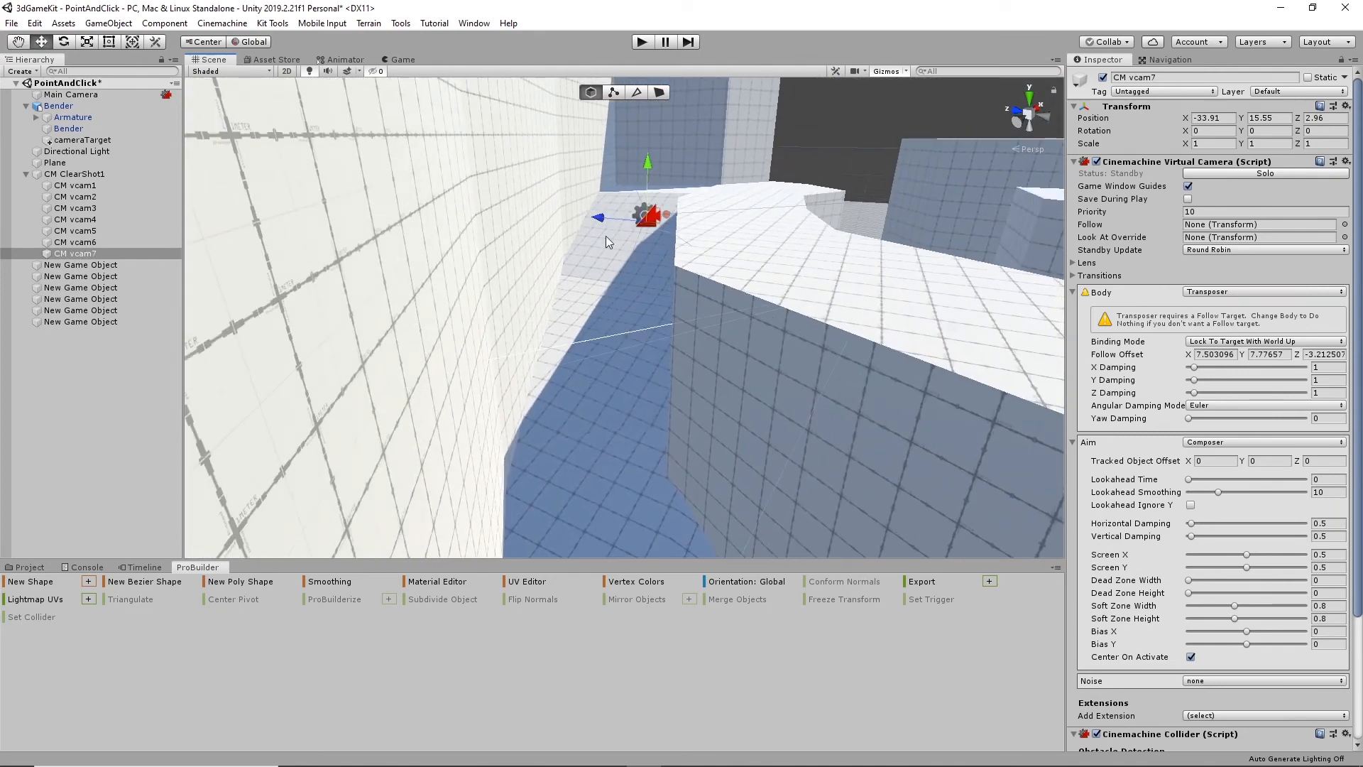
alt+drag(731, 359, 680, 292)
alt+drag(676, 370, 544, 420)
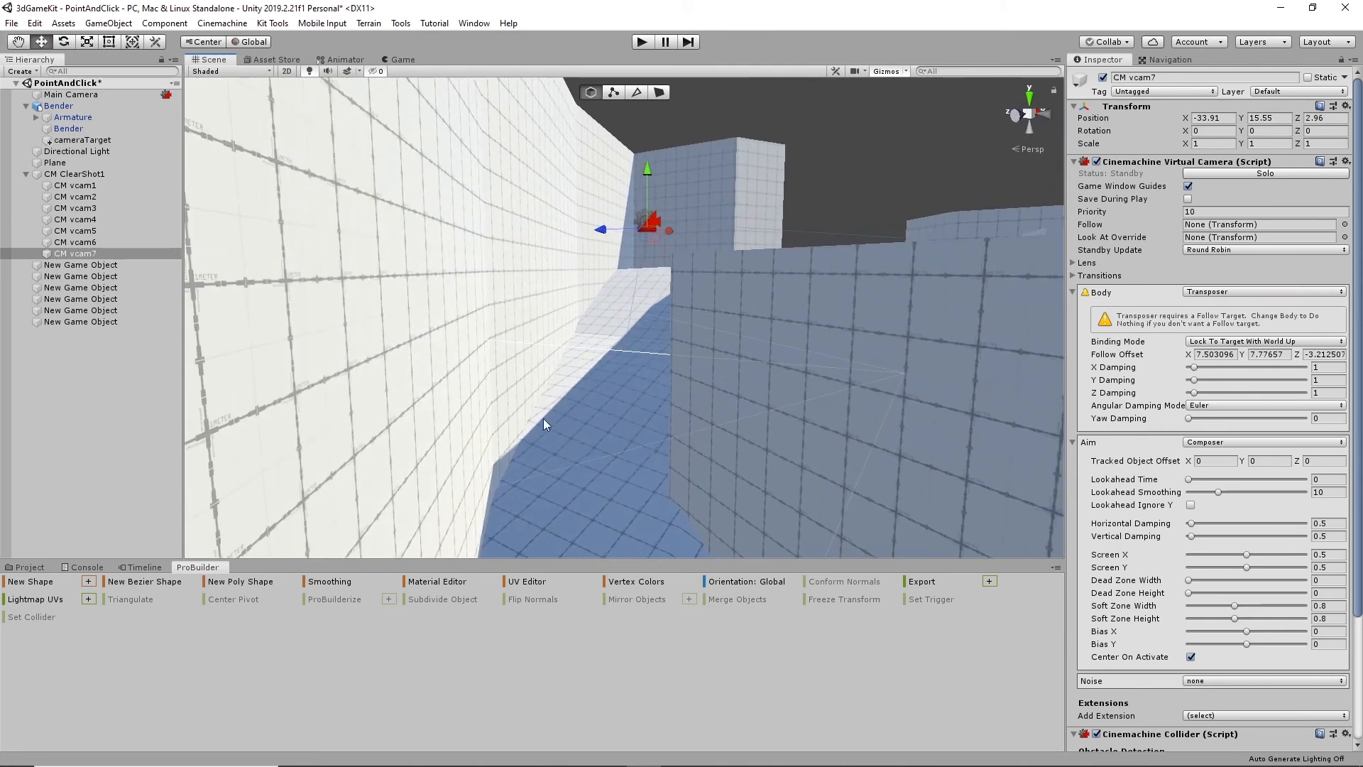
alt+drag(614, 377, 560, 451)
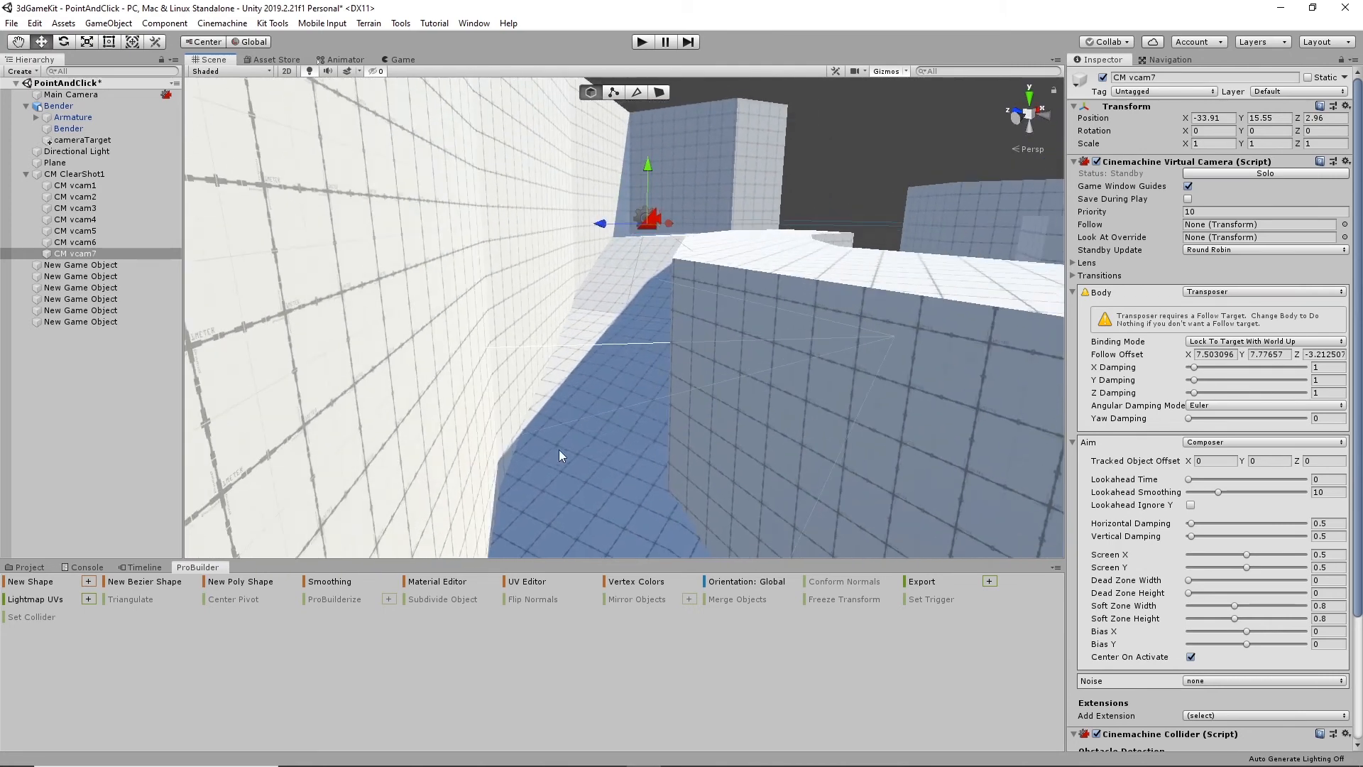
mouse_move(657, 436)
alt+mouse_down()
mouse_move(651, 383)
mouse_move(663, 447)
alt+mouse_up()
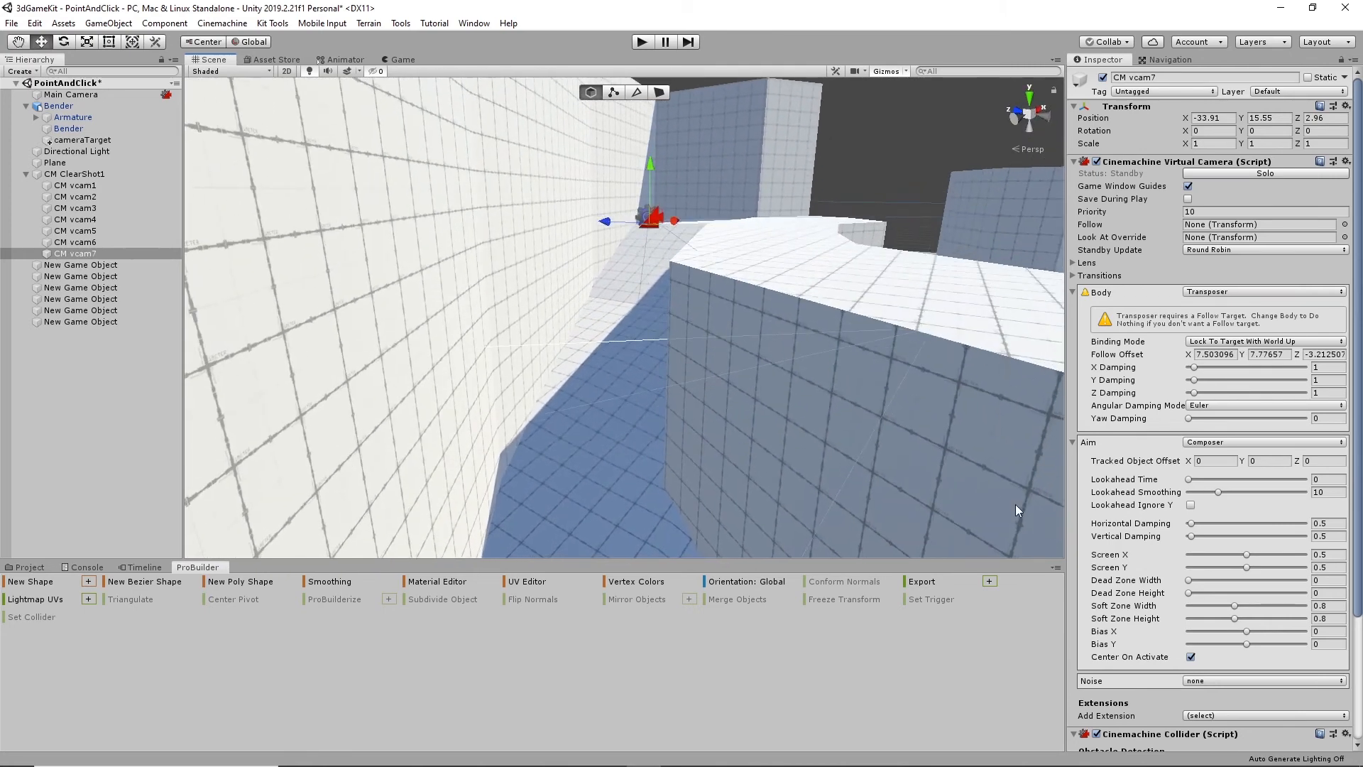
- Add the Environment layer to Collide Against in CM vcam7's Cinemachine Collider and enable Avoid Obstacles
scroll(1234, 608, down, 4)
click(1230, 610)
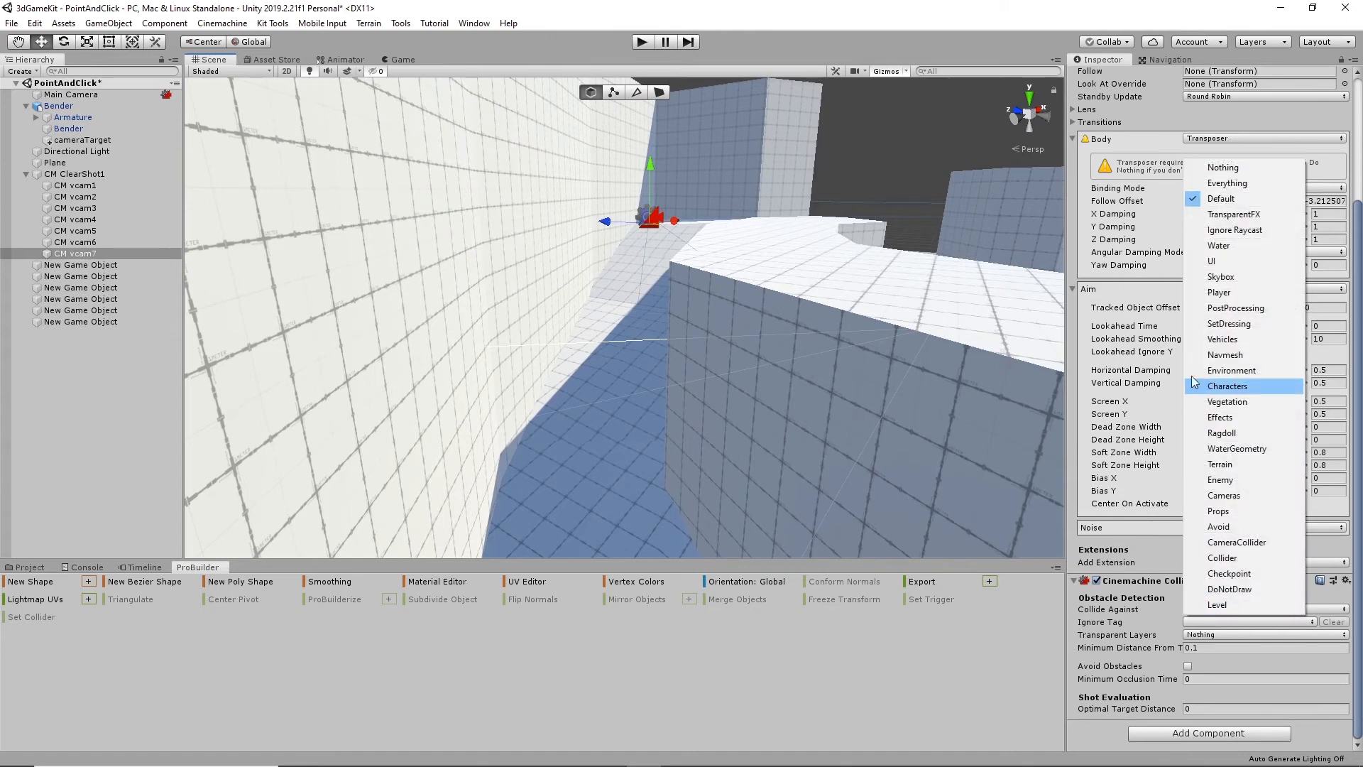
click(1255, 370)
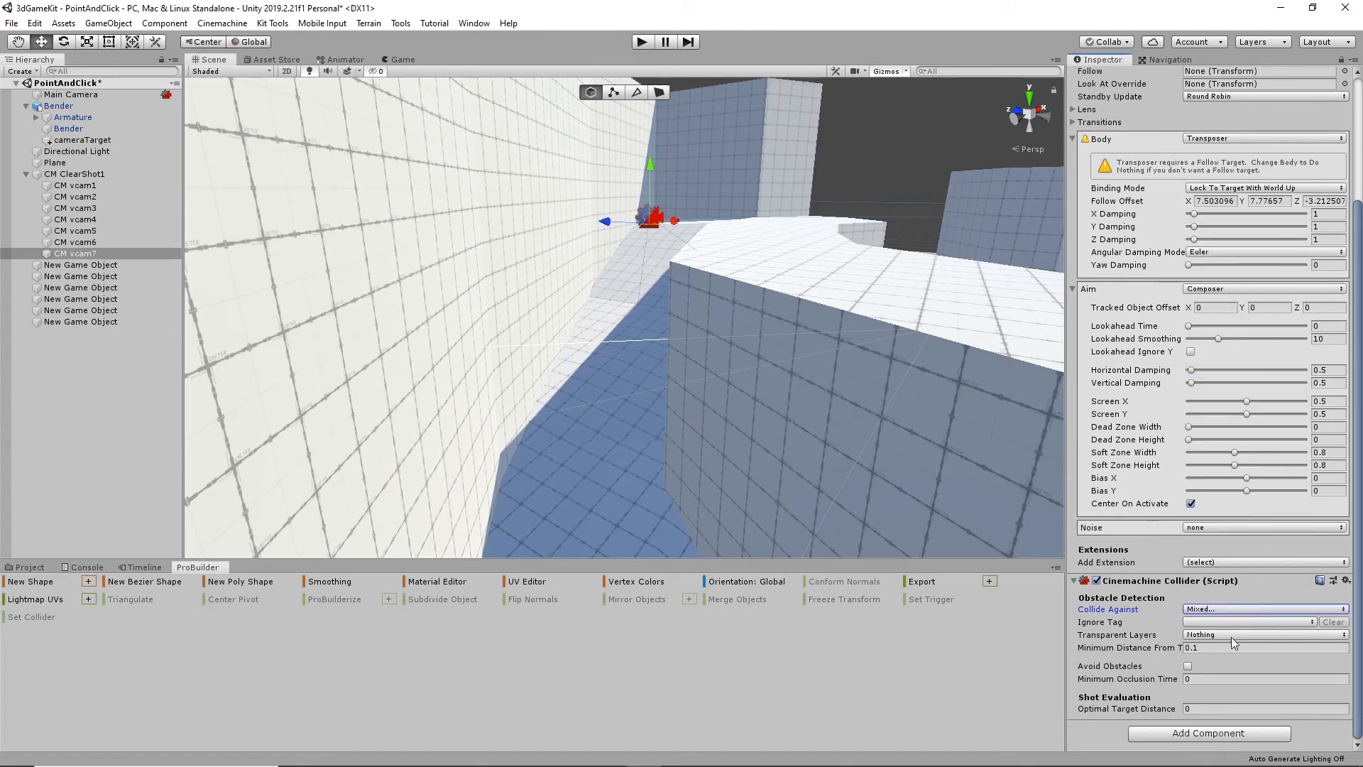
click(1188, 667)
- Set the Optimal Target Distance in CM vcam7's Cinemachine Collider to 5
scroll(1154, 672, down, 3)
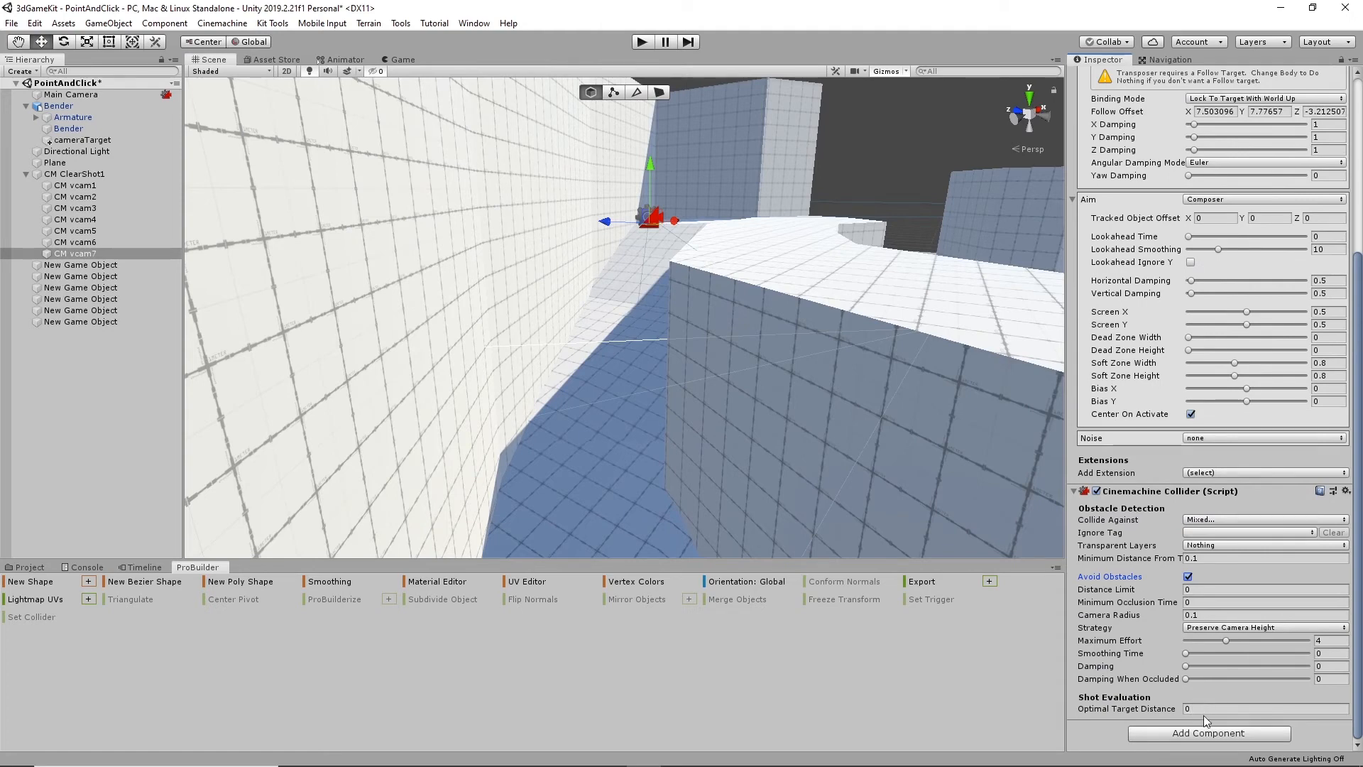
click(1207, 709)
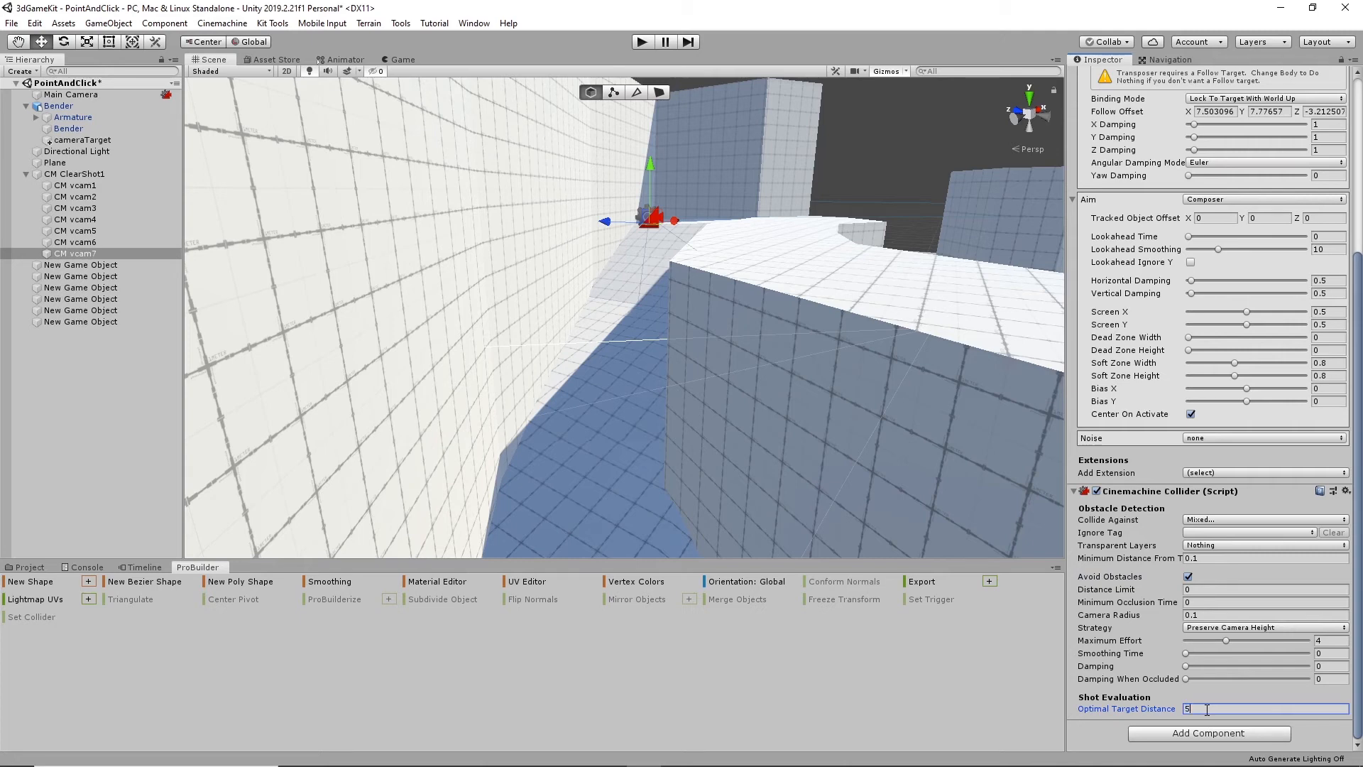
- Play-test the scene and walk the robot across the checkered floor into the shaded passage to check the camera cuts
click(1230, 558)
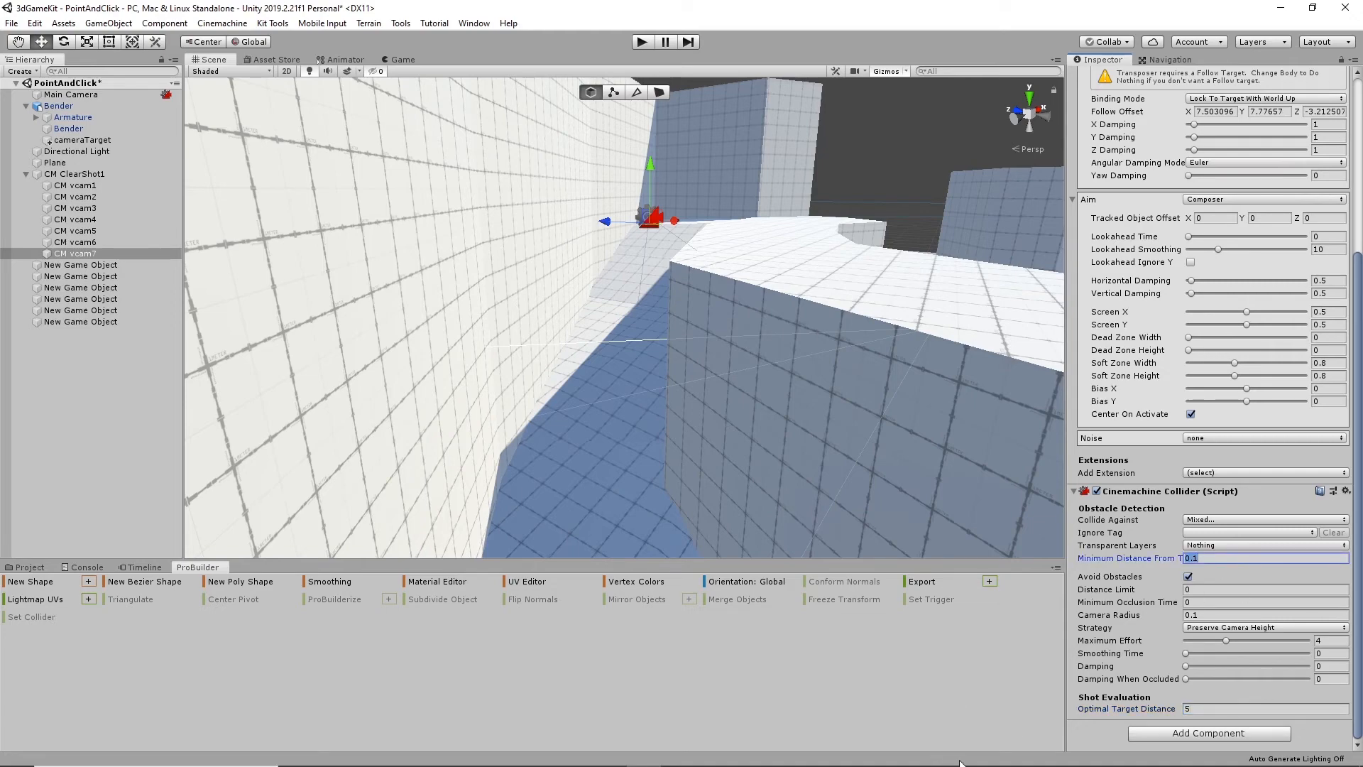
alt+drag(473, 391, 489, 357)
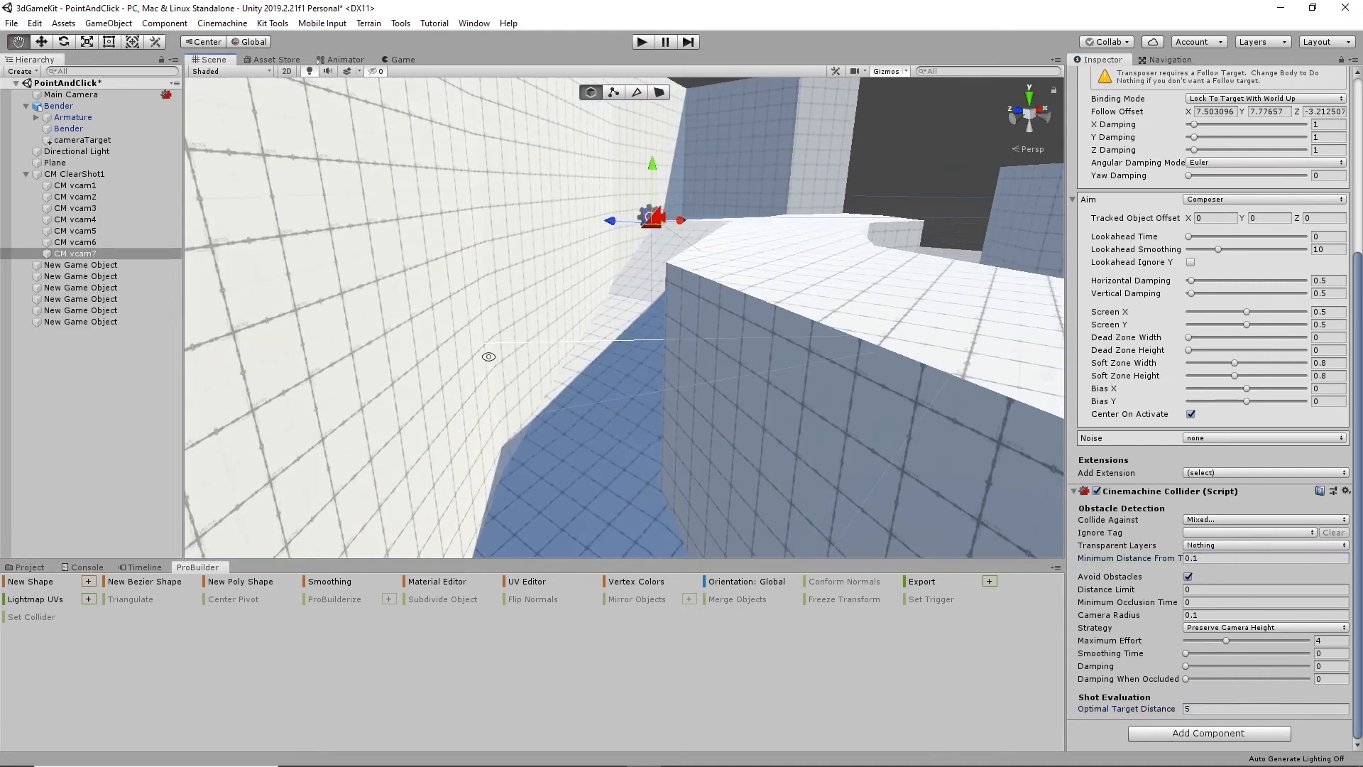
click(641, 43)
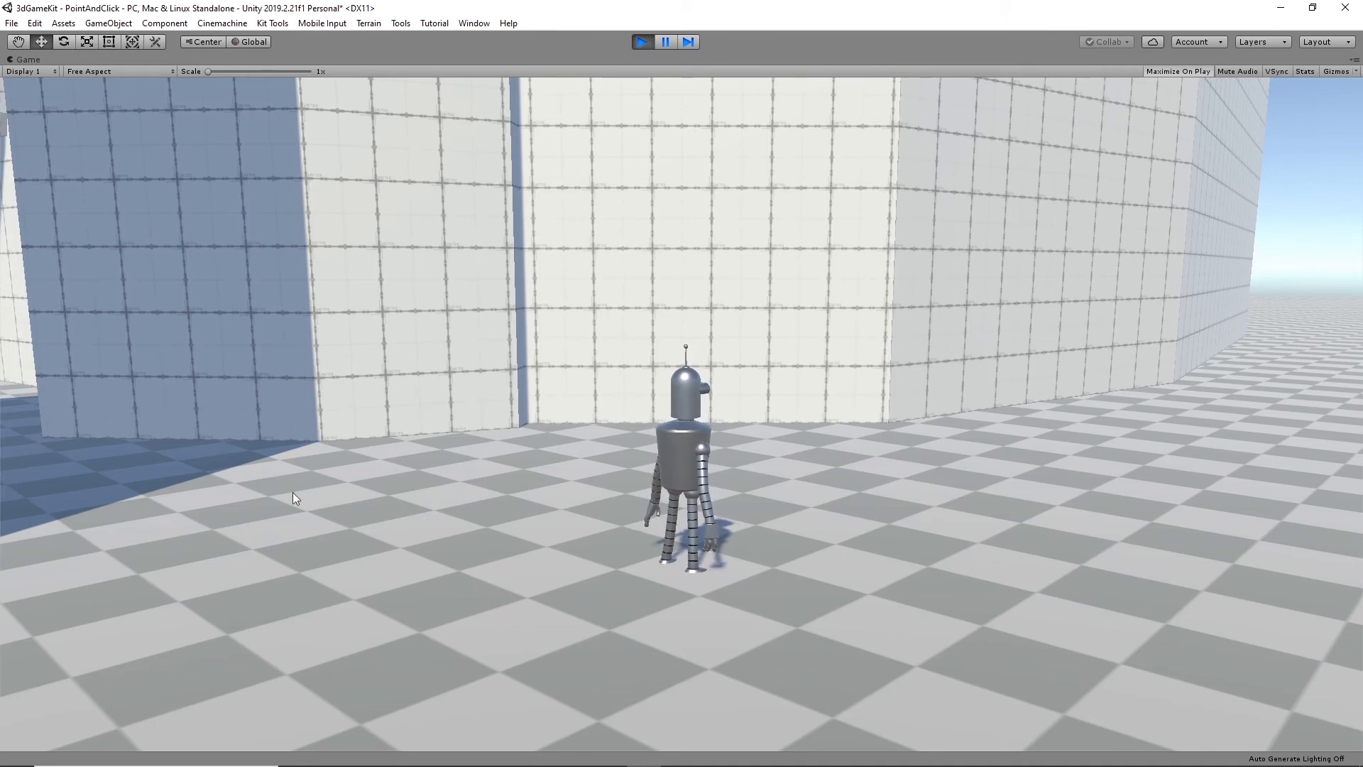
click(165, 465)
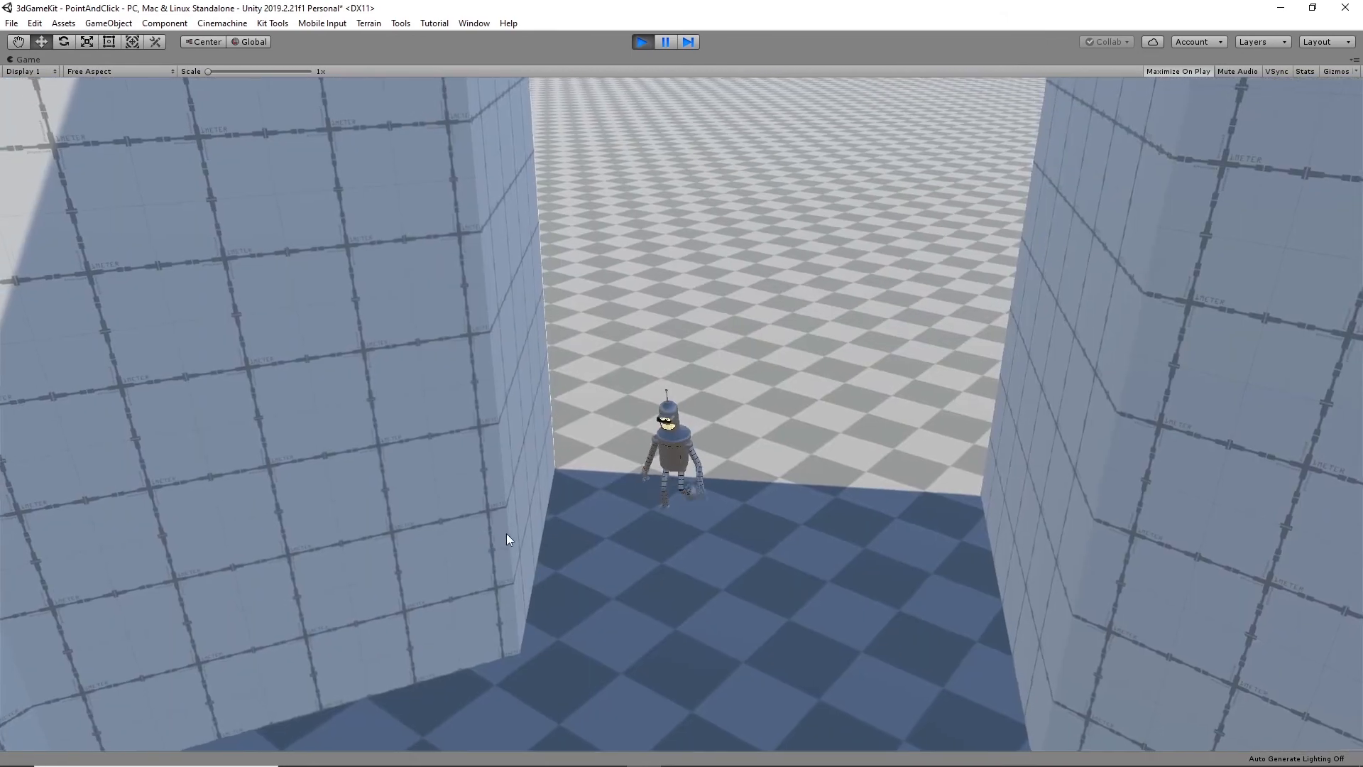
click(519, 698)
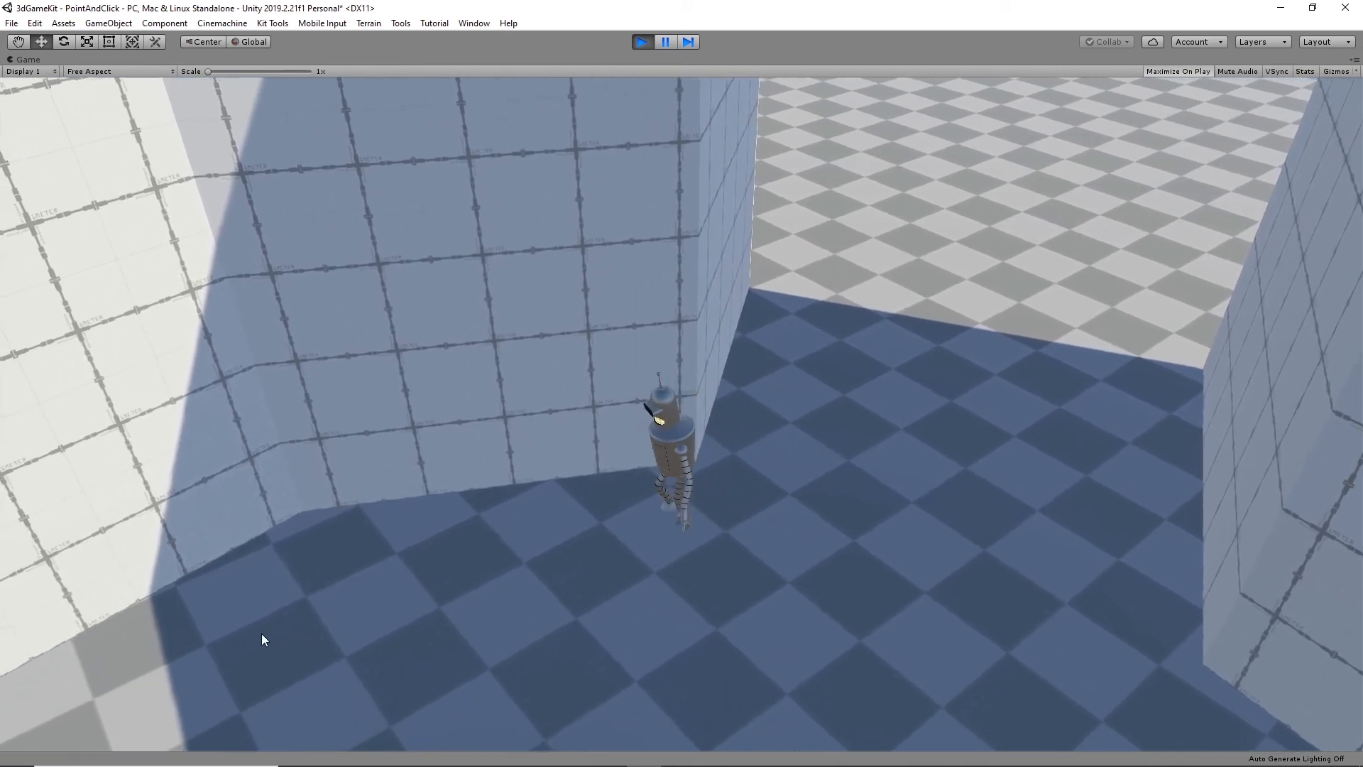
click(261, 633)
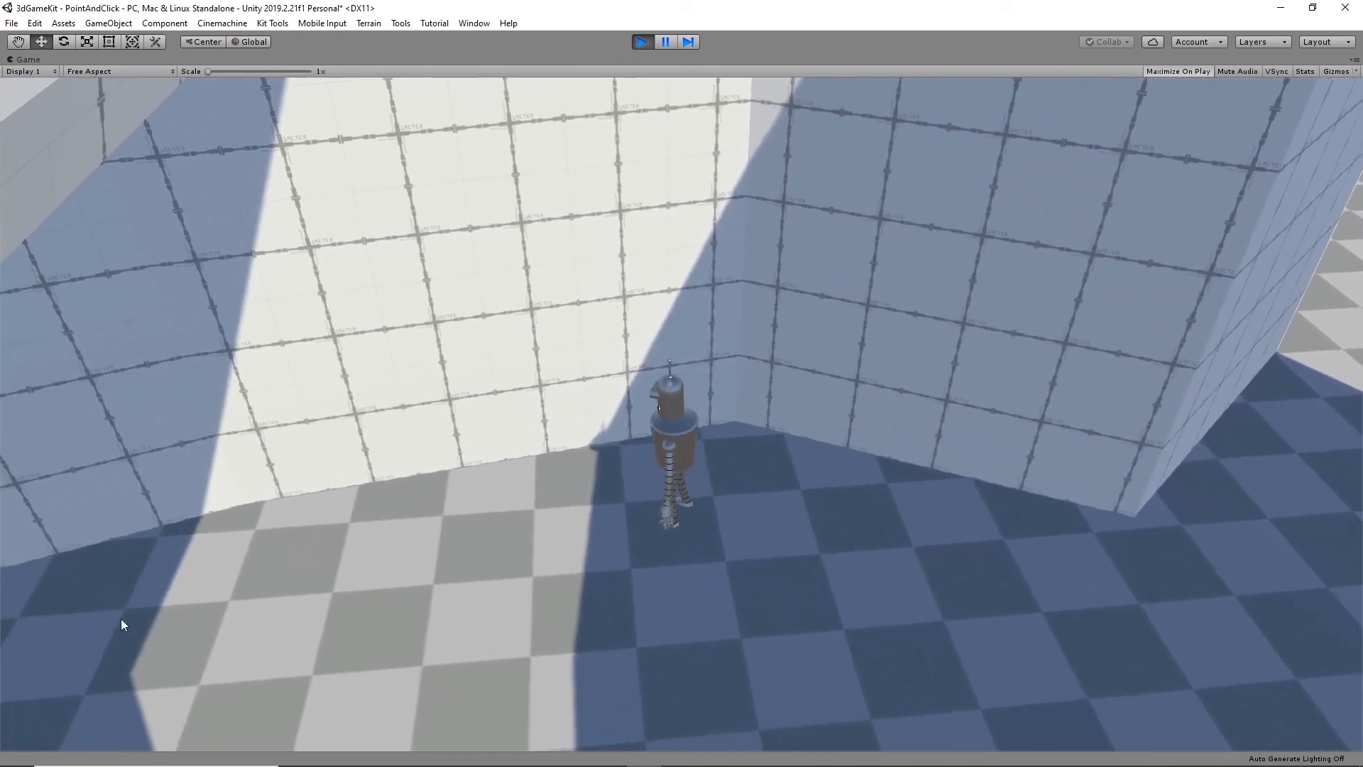
click(109, 619)
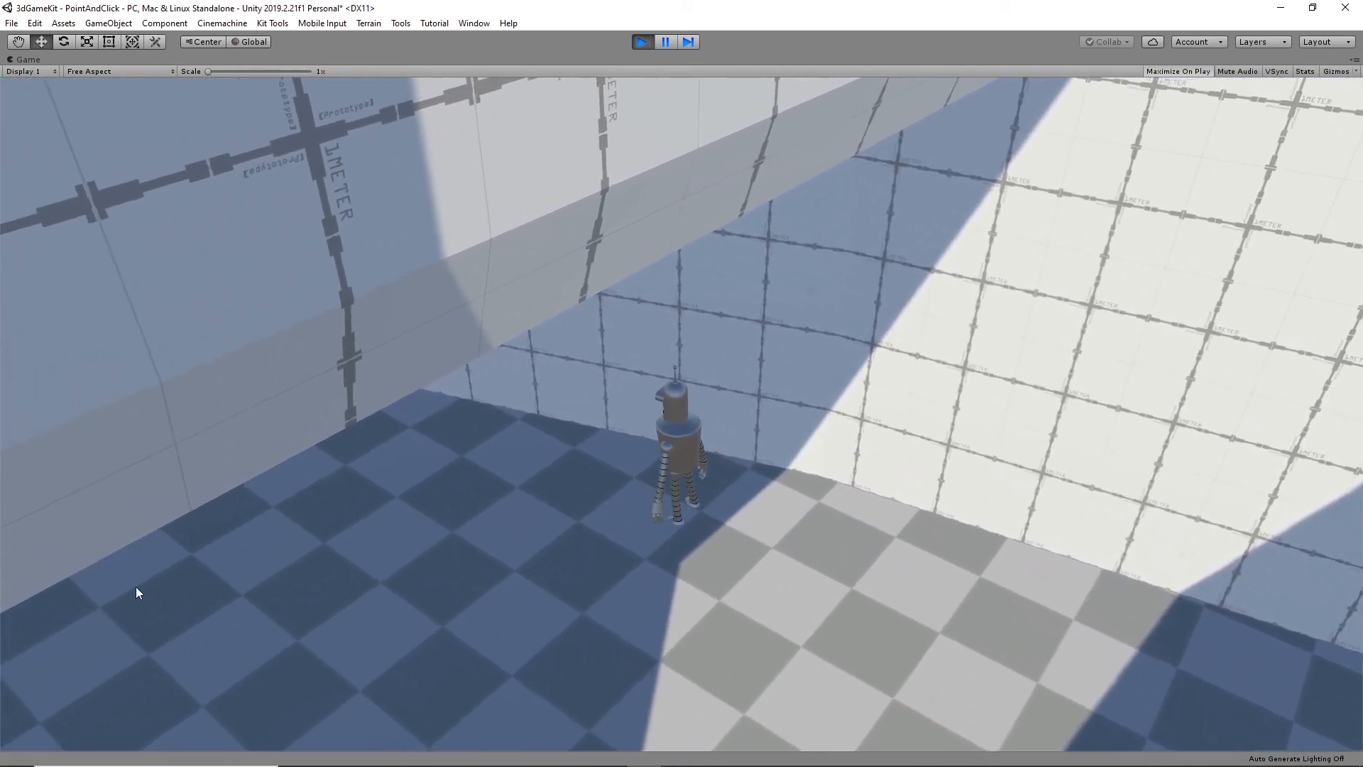
- Walk the robot up the ramps between the tall walls to check how the cameras cover the climb
click(127, 593)
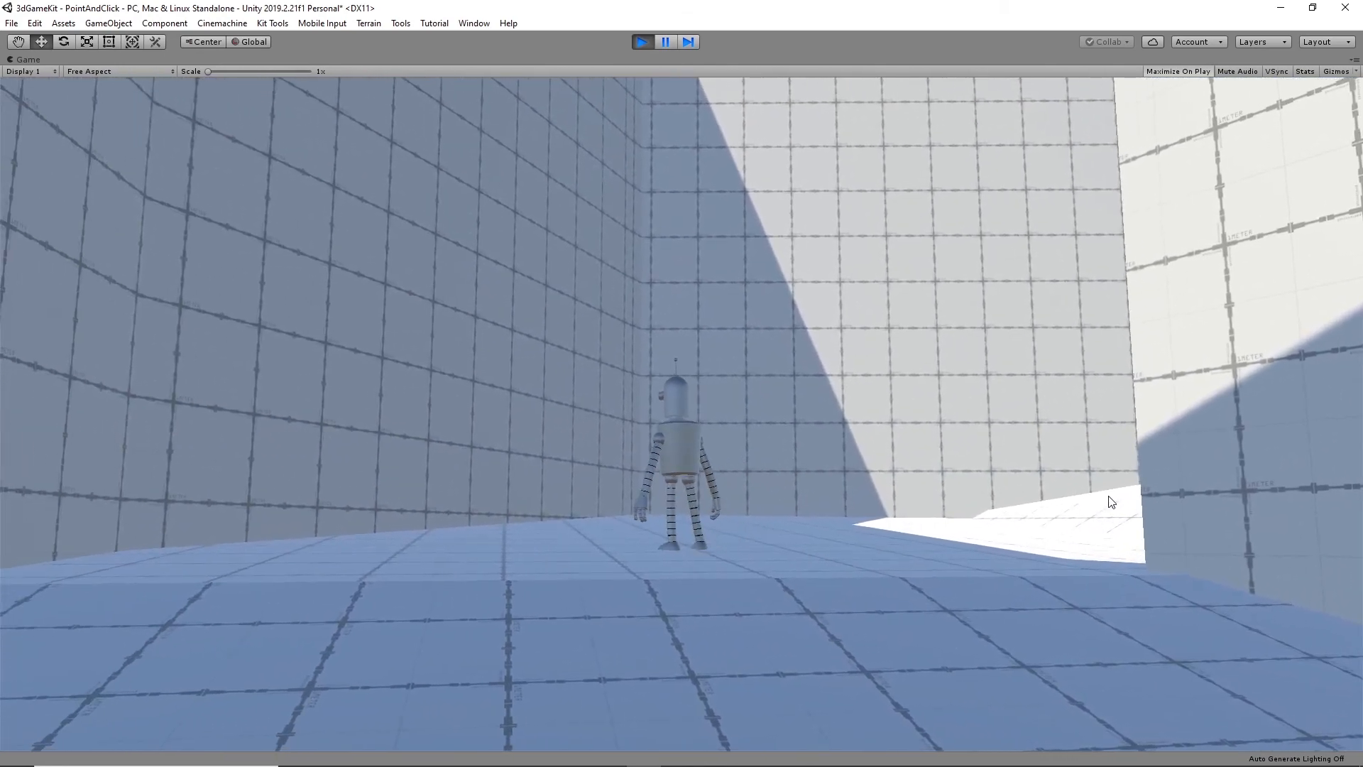
click(1107, 512)
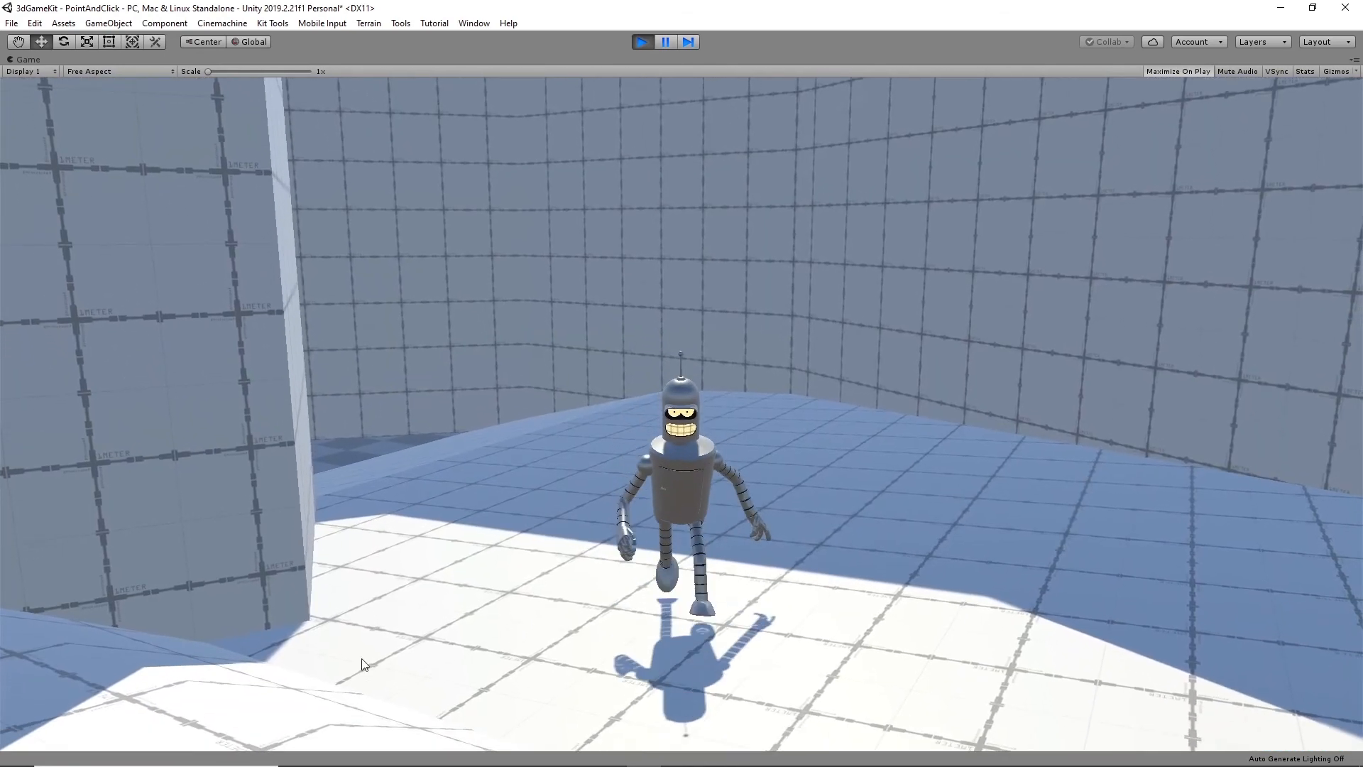
click(205, 671)
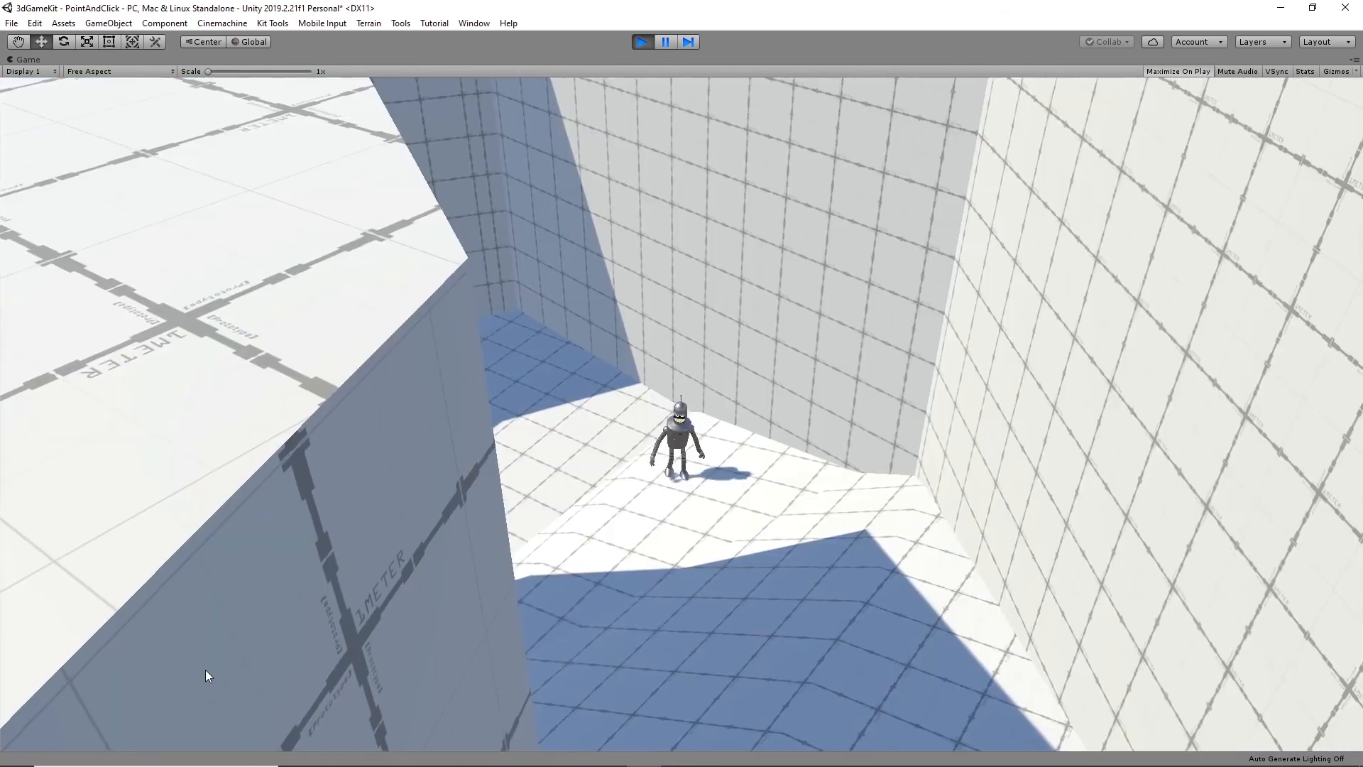
click(822, 590)
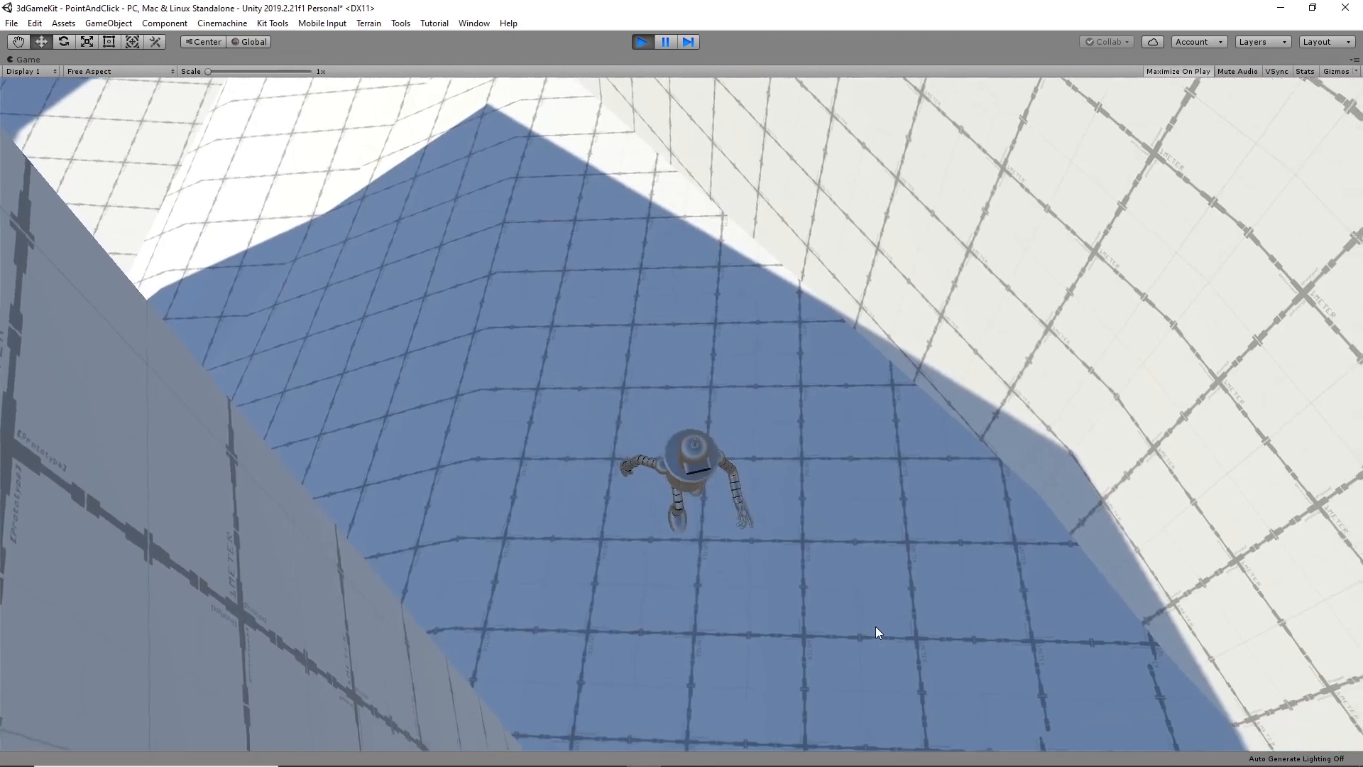
click(875, 626)
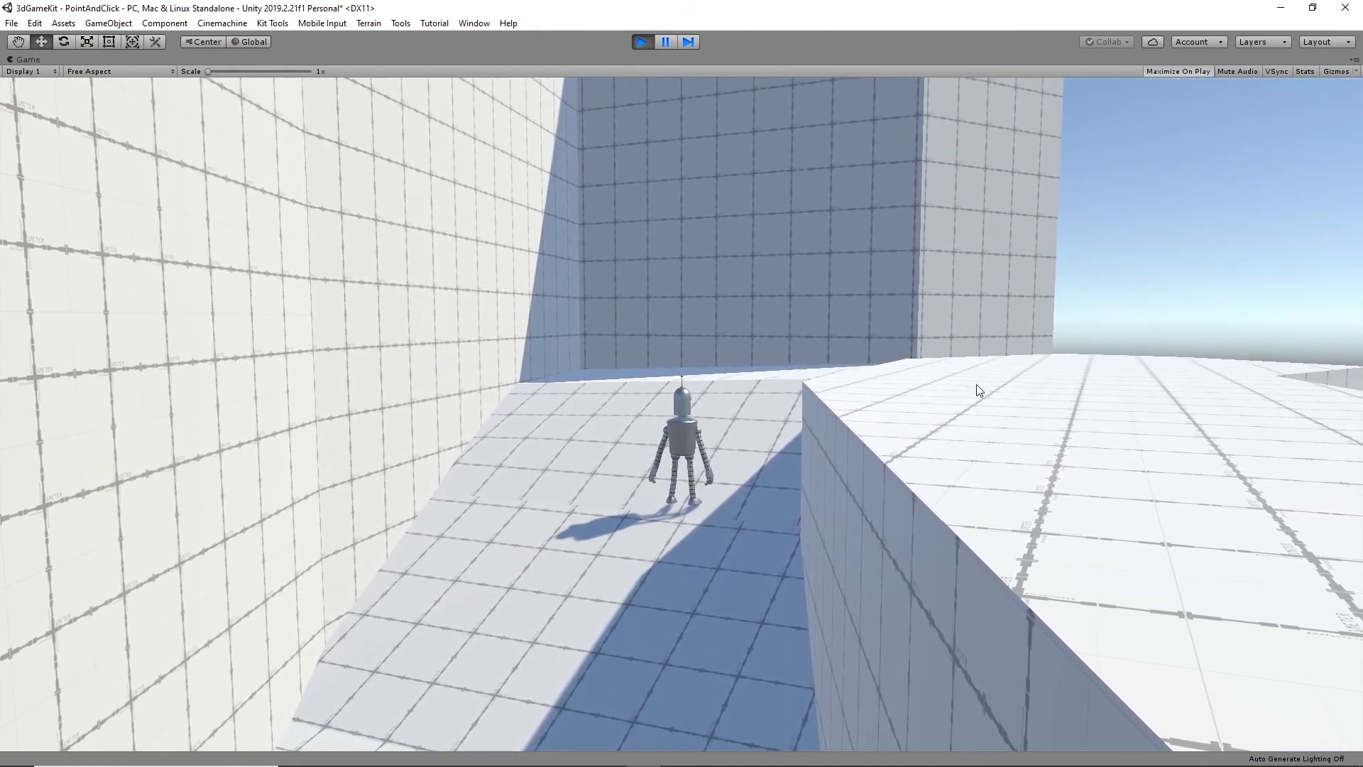
- Walk the robot around the upper white platform and its edges to check camera coverage, and end the play test
click(1151, 383)
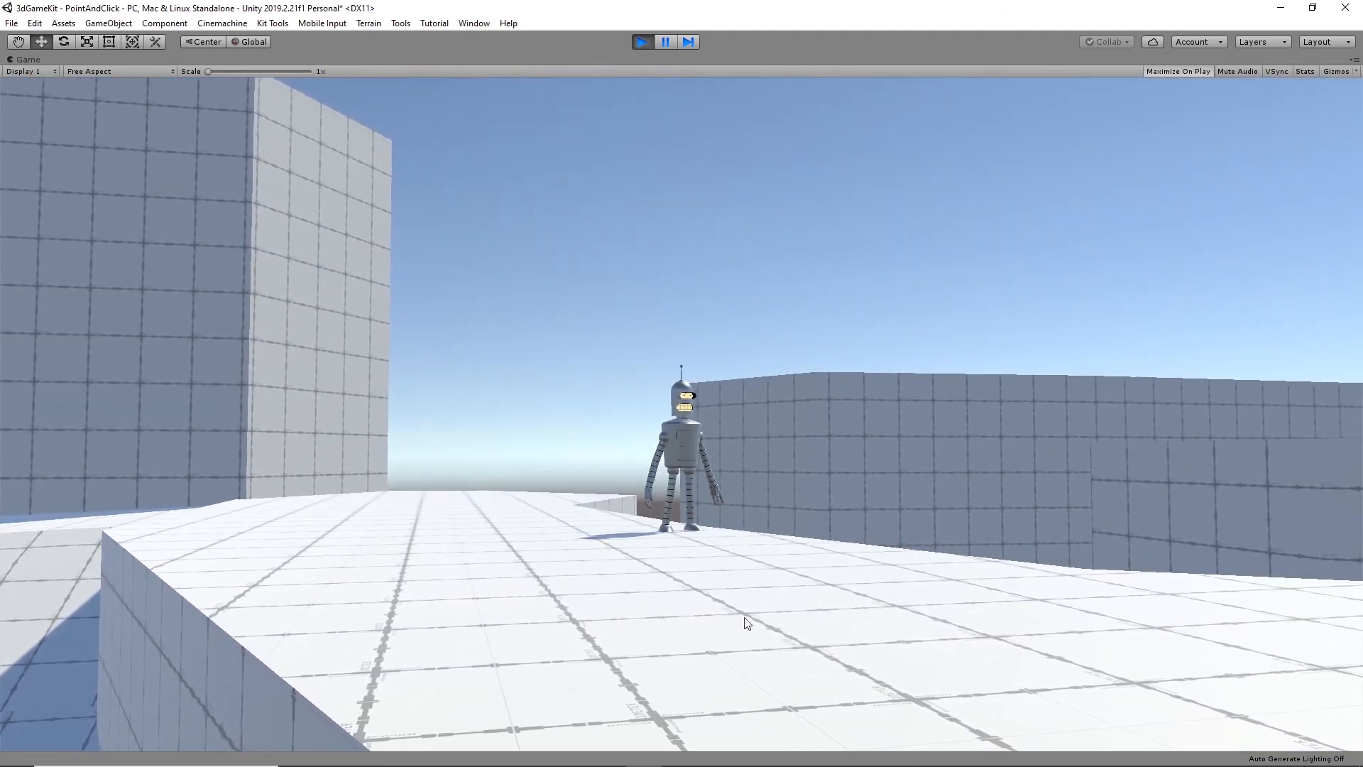
click(868, 646)
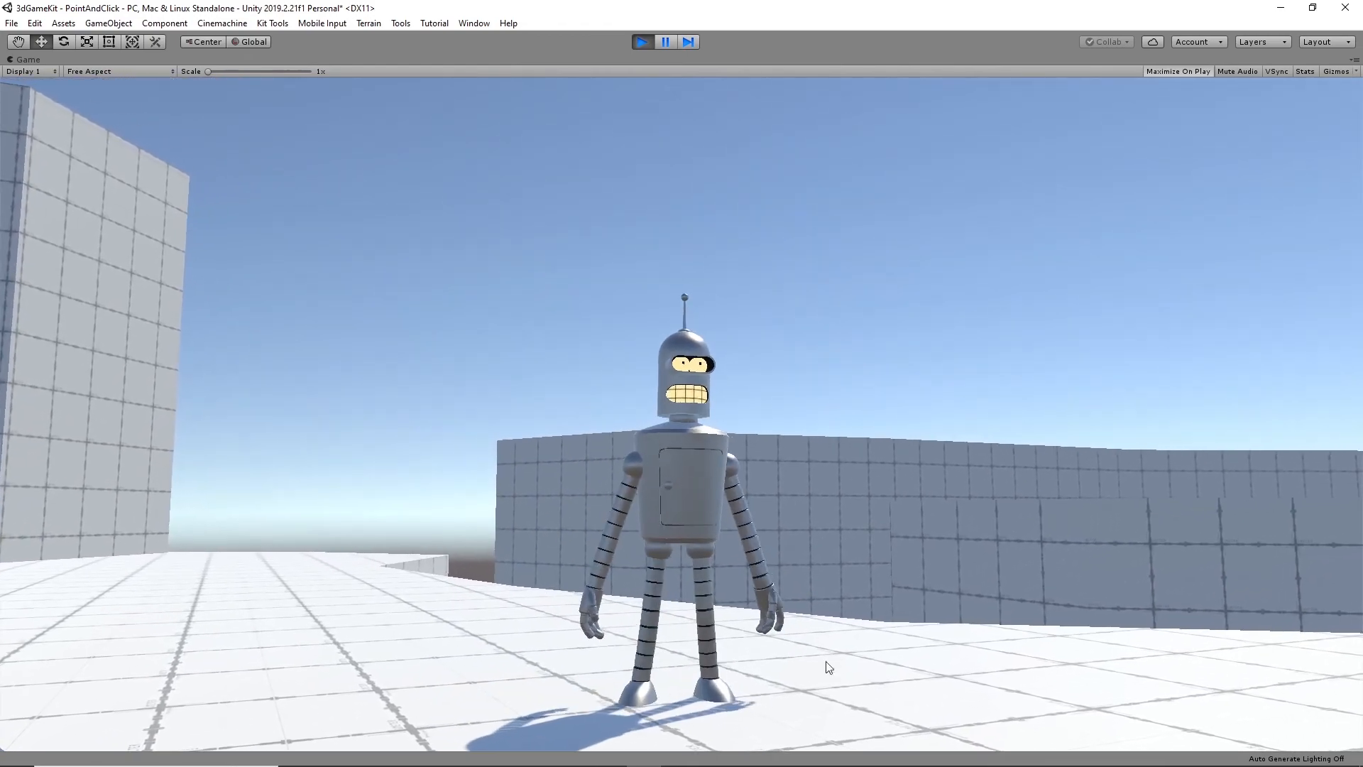
click(949, 631)
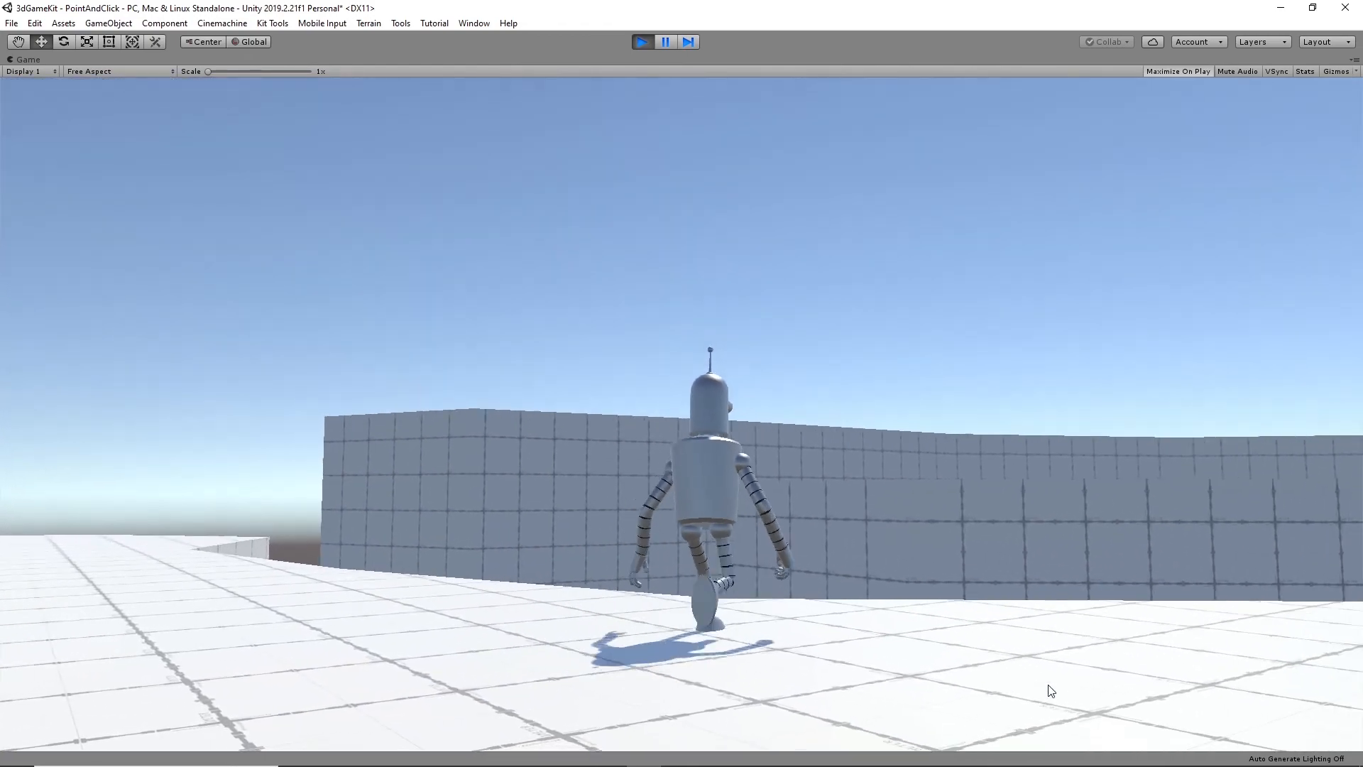
click(363, 575)
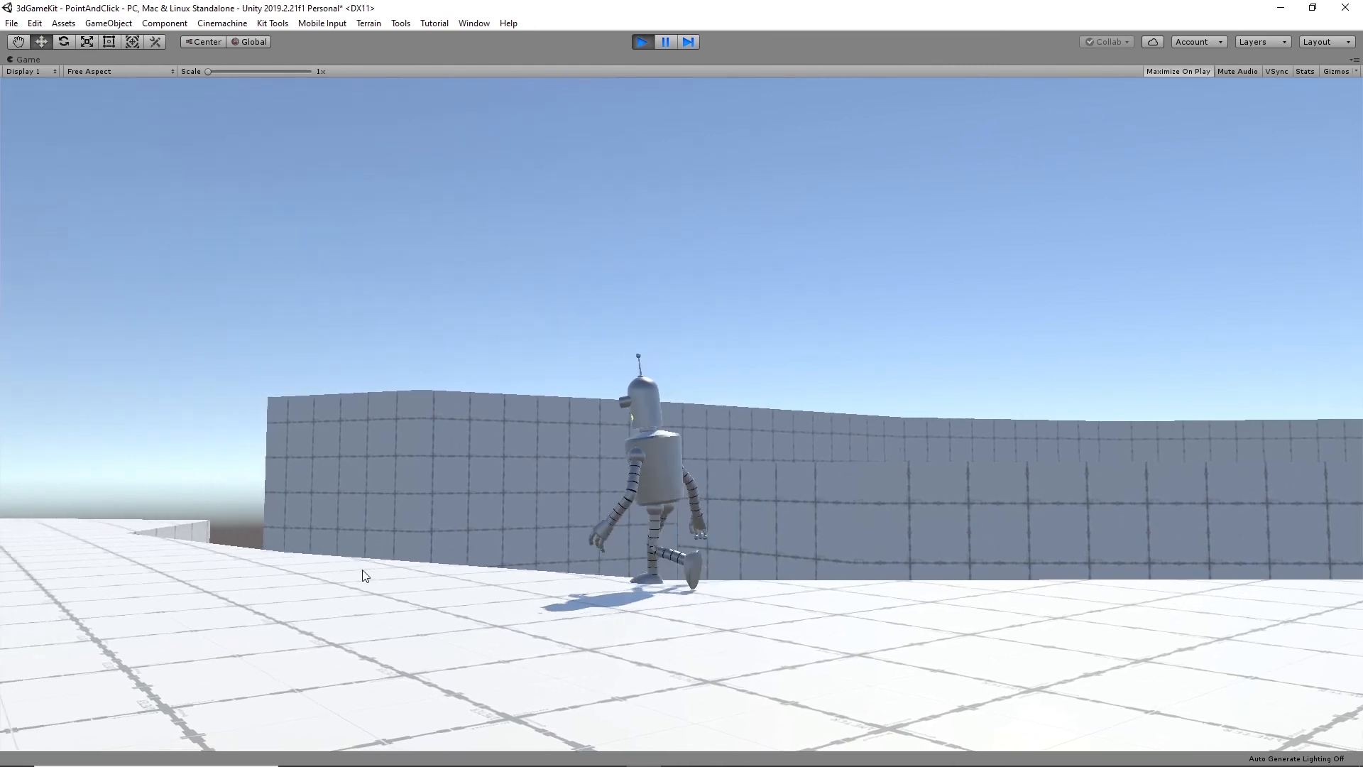
click(589, 543)
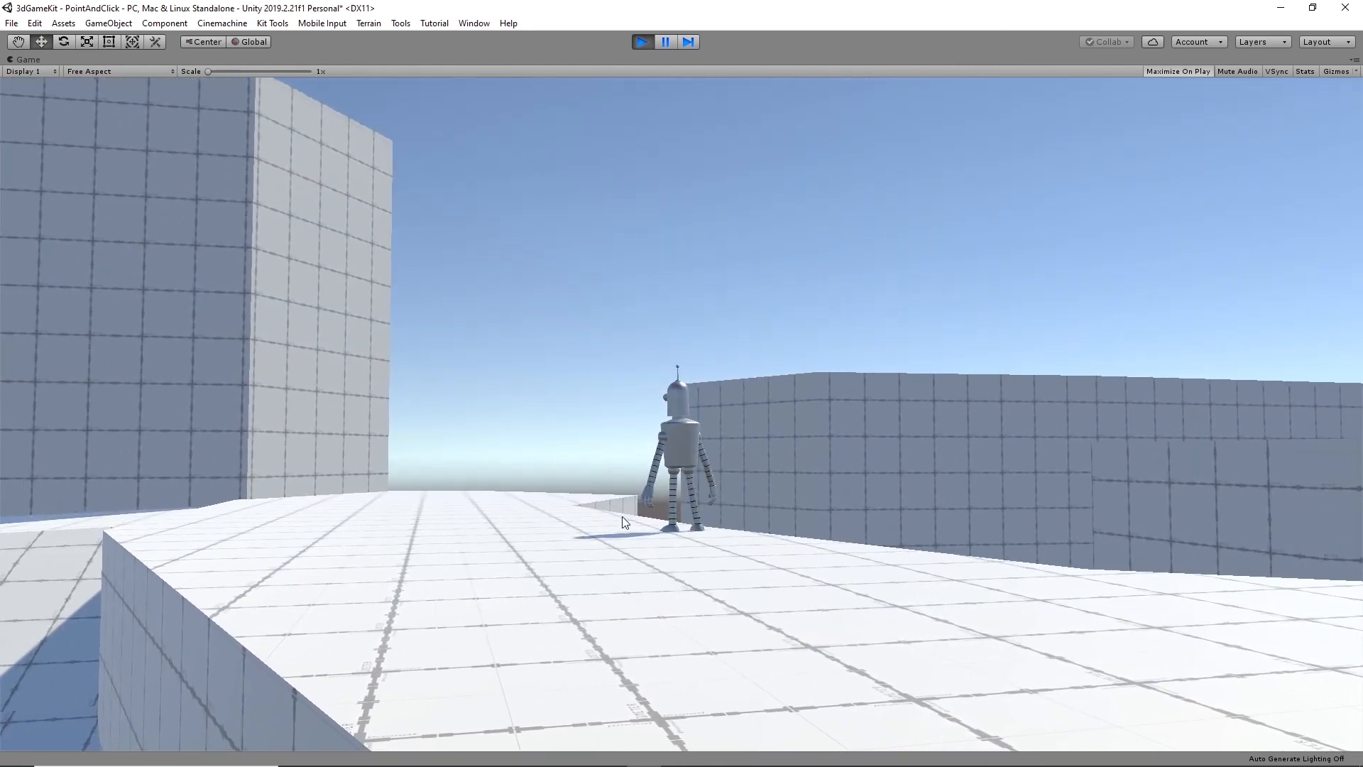
click(623, 517)
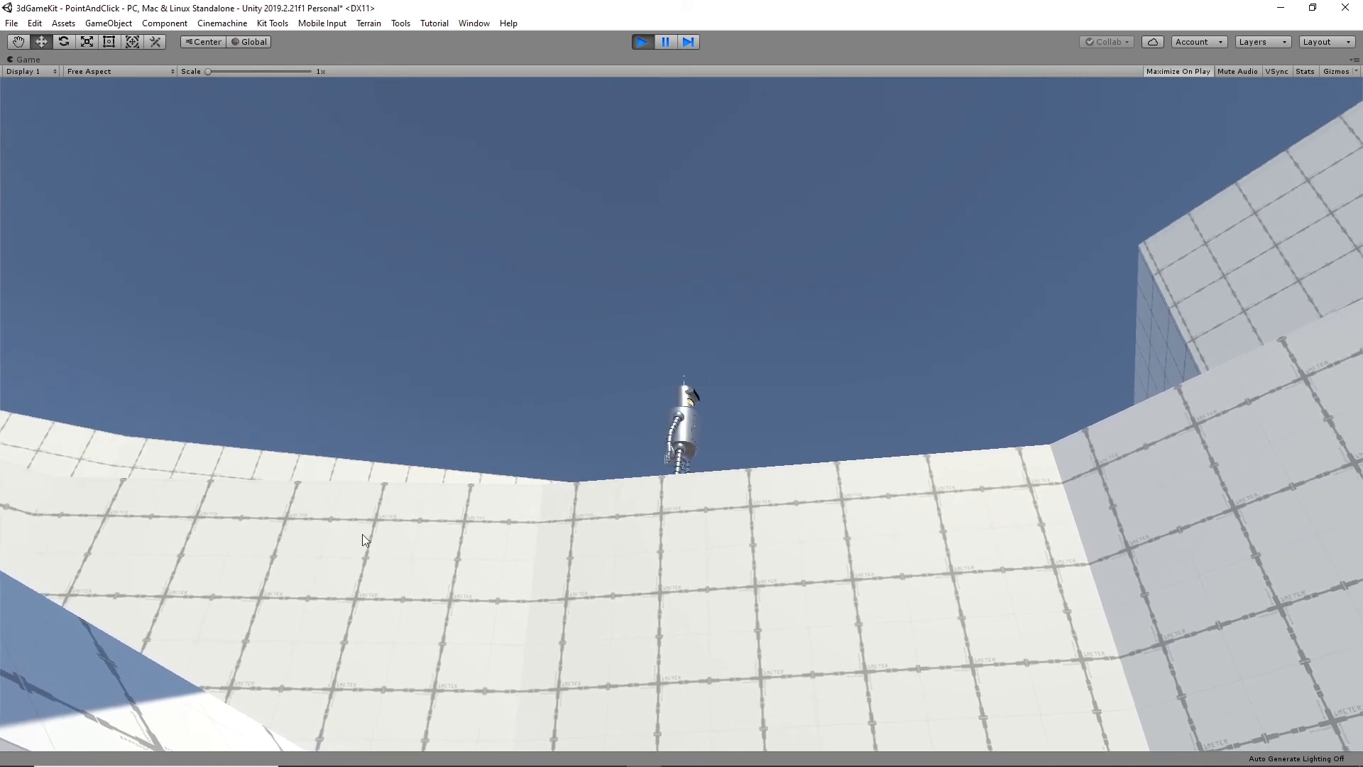
click(94, 498)
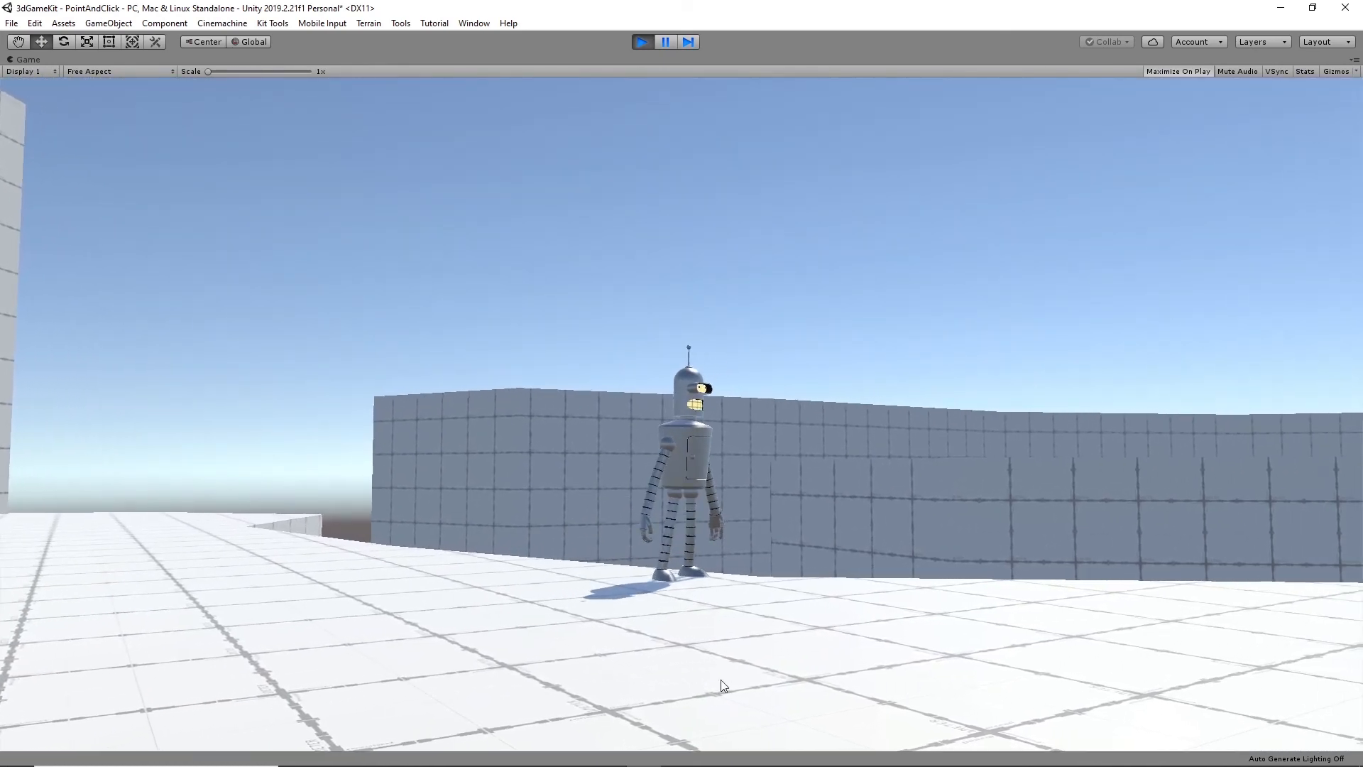
click(1079, 654)
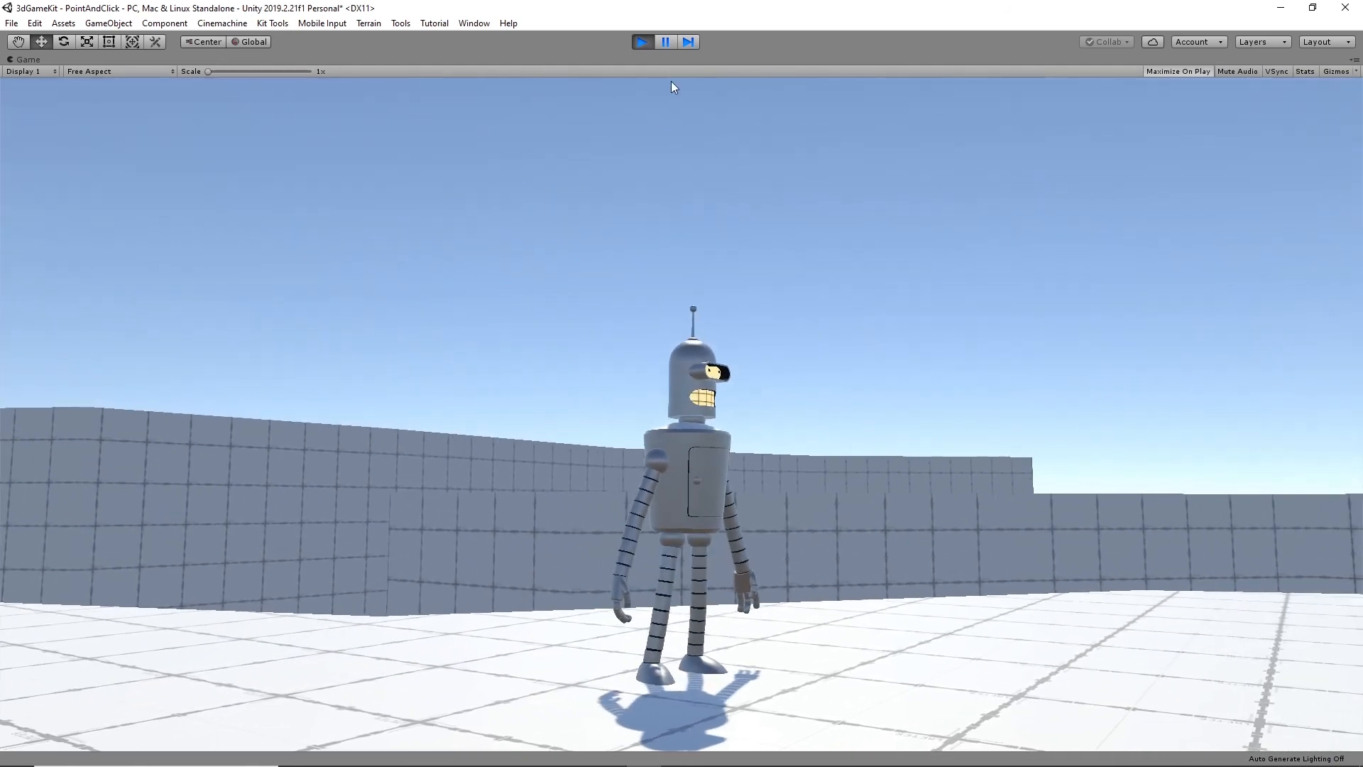
click(643, 42)
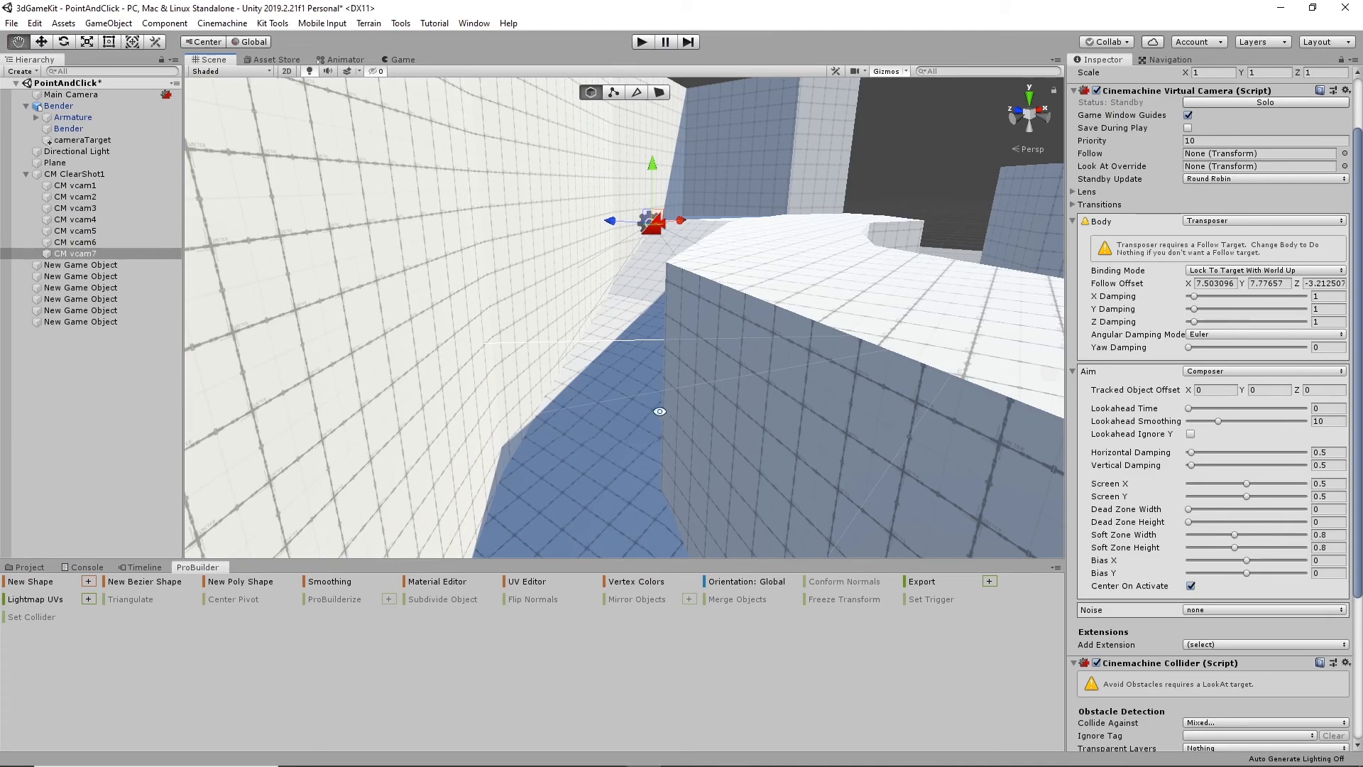
- Add an eighth virtual camera to the Virtual Camera Children of CM ClearShot1
alt+drag(660, 411, 813, 348)
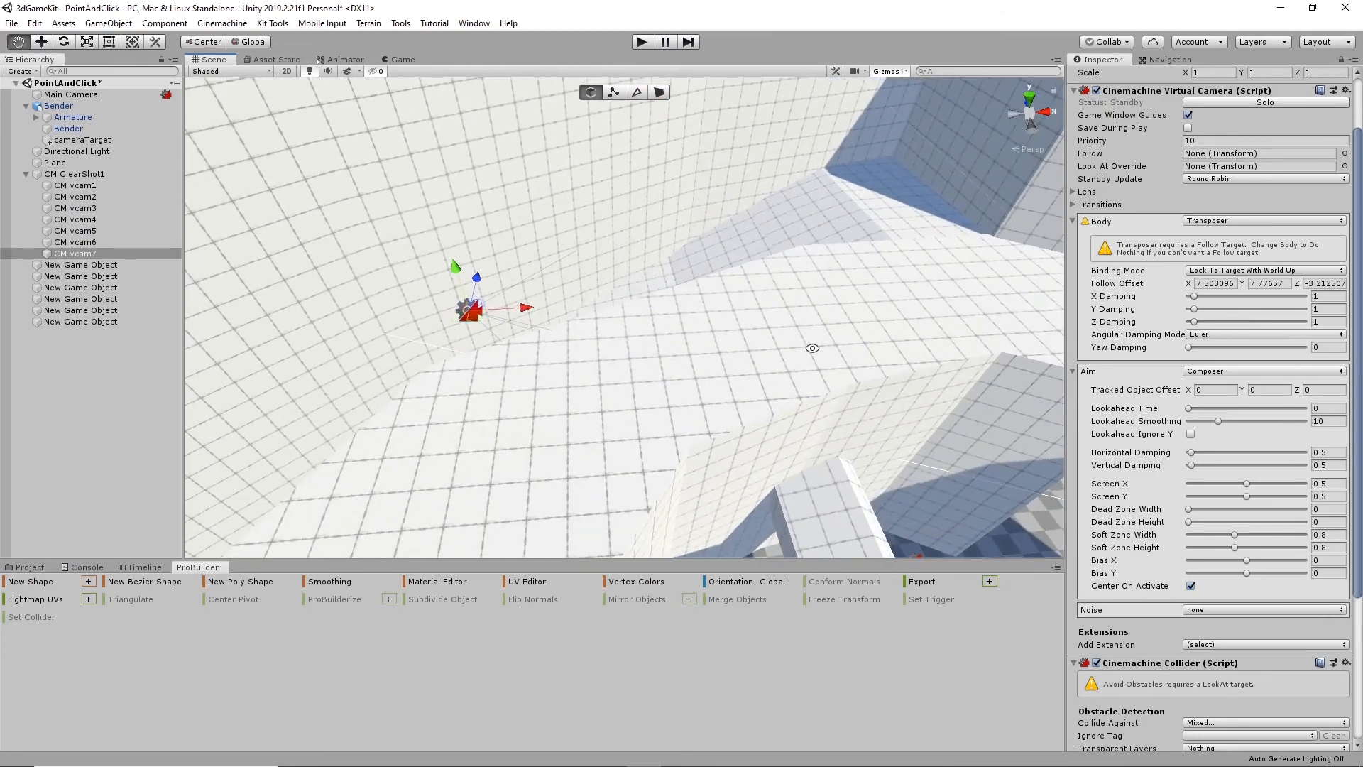
click(74, 174)
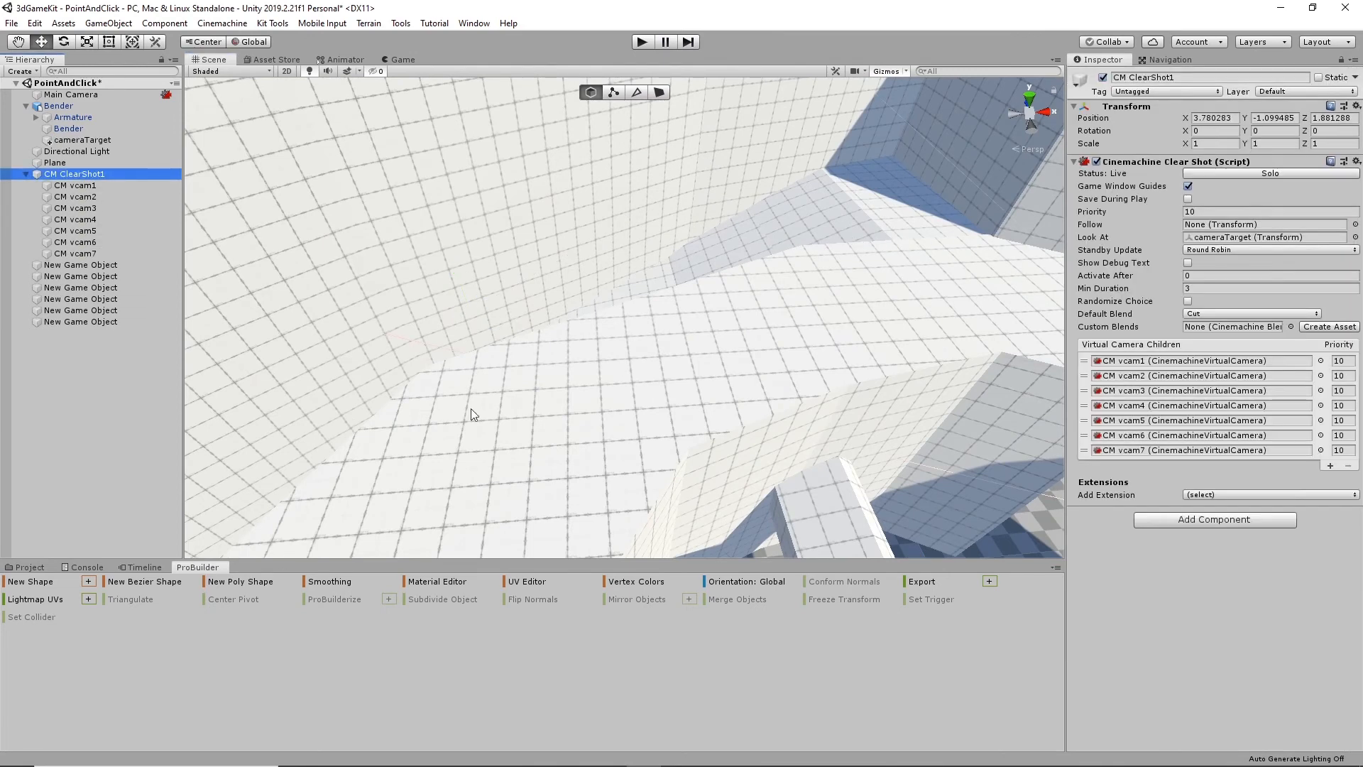
alt+drag(927, 359, 838, 341)
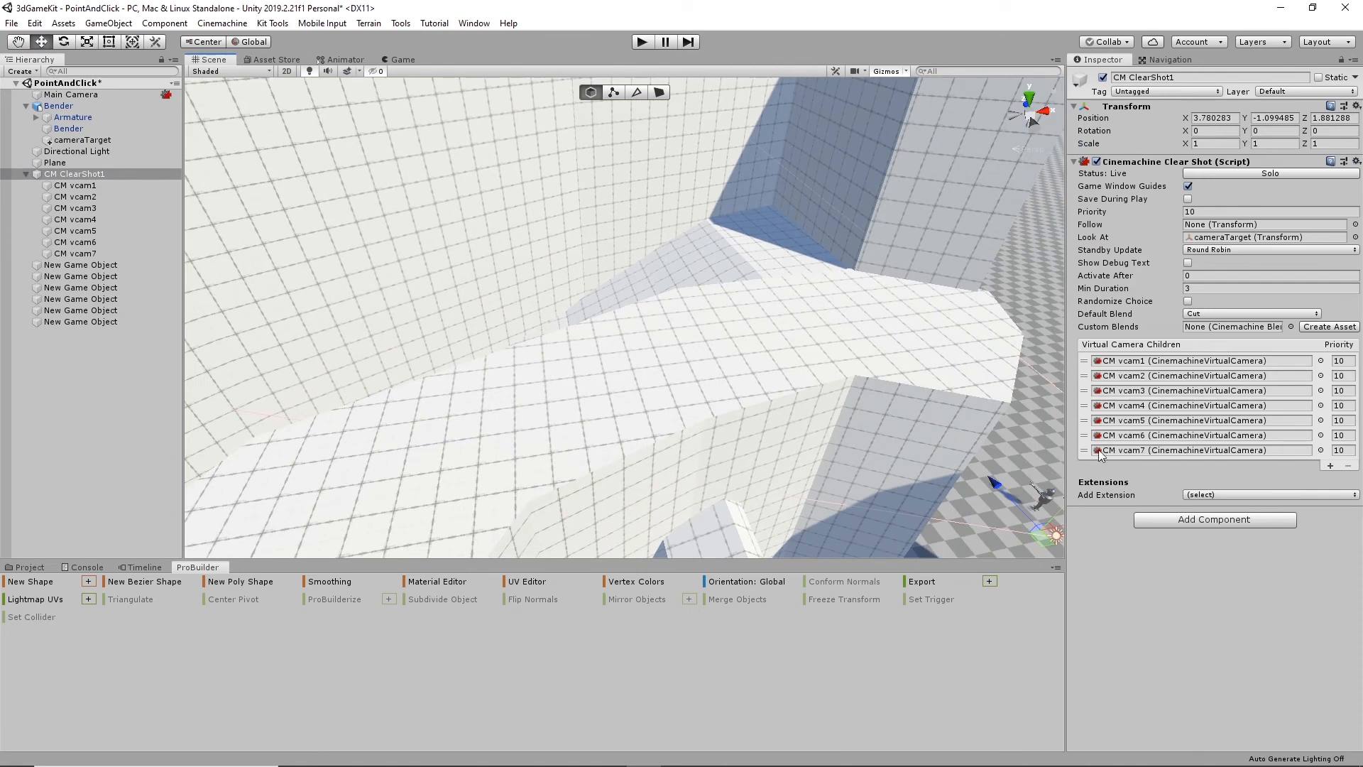
click(1330, 467)
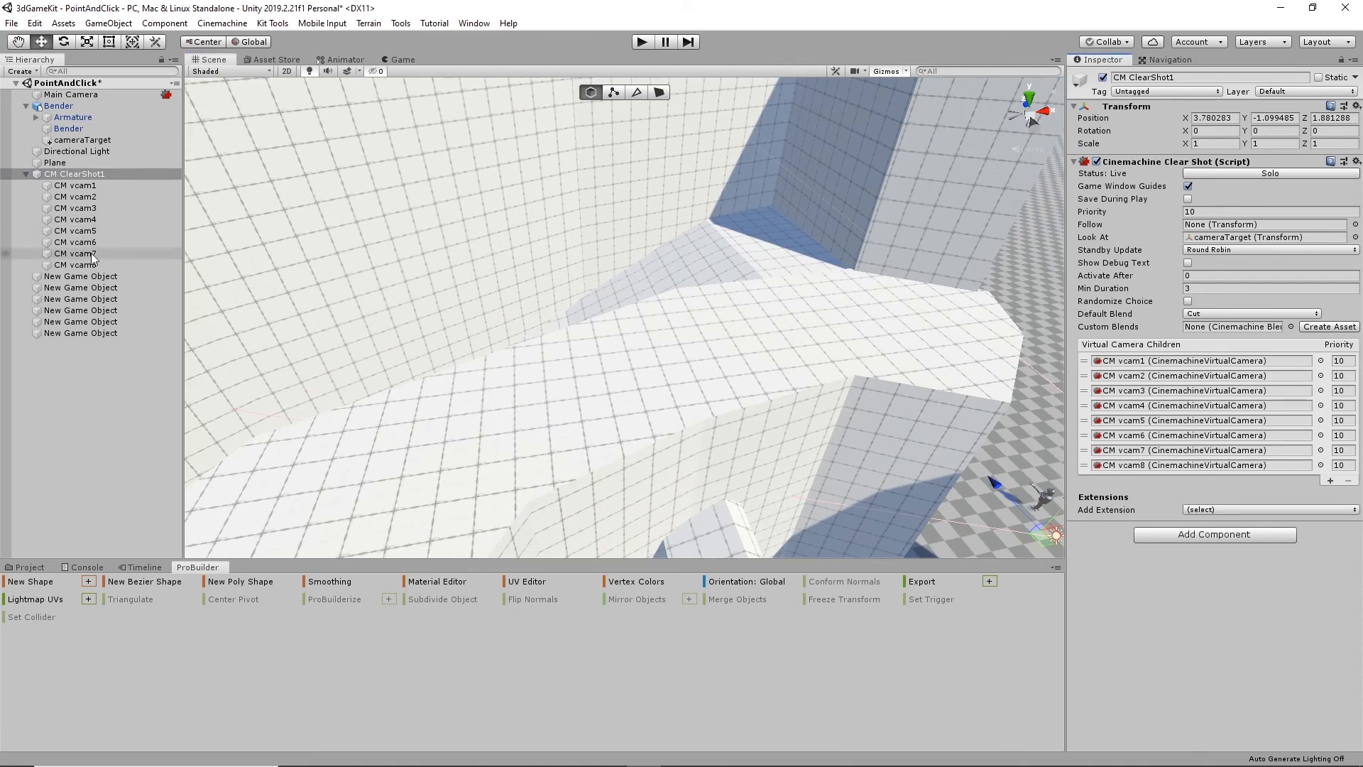
- Move CM vcam8 beside the tall wall above the upper white walkway, to a position of about -12.89, 16.63, 7.05
click(76, 265)
alt+drag(644, 343, 674, 336)
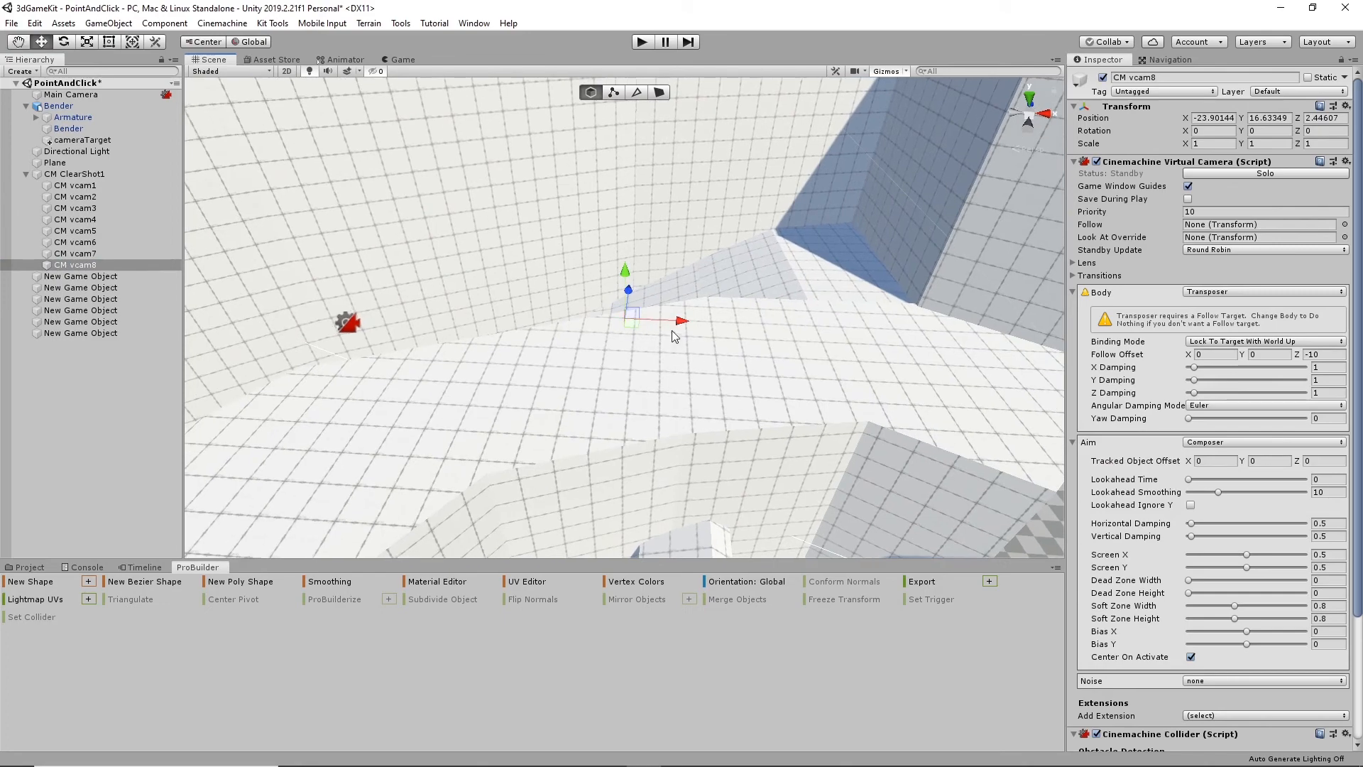
alt+drag(869, 406, 429, 393)
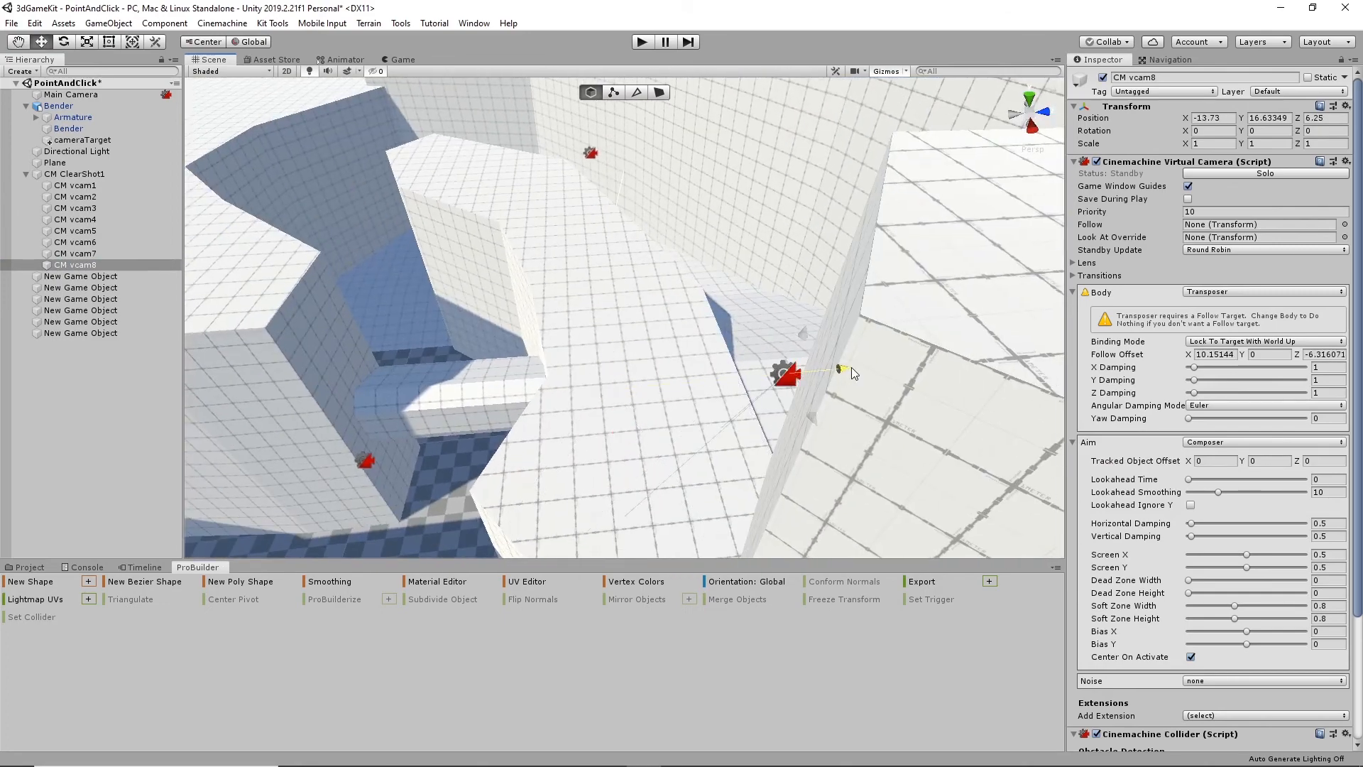
drag(850, 368, 856, 368)
alt+drag(632, 420, 490, 397)
- In CM vcam8's Cinemachine Collider, add Environment to Collide Against, enable Avoid Obstacles and set the Optimal Target Distance to 4
scroll(1178, 653, down, 6)
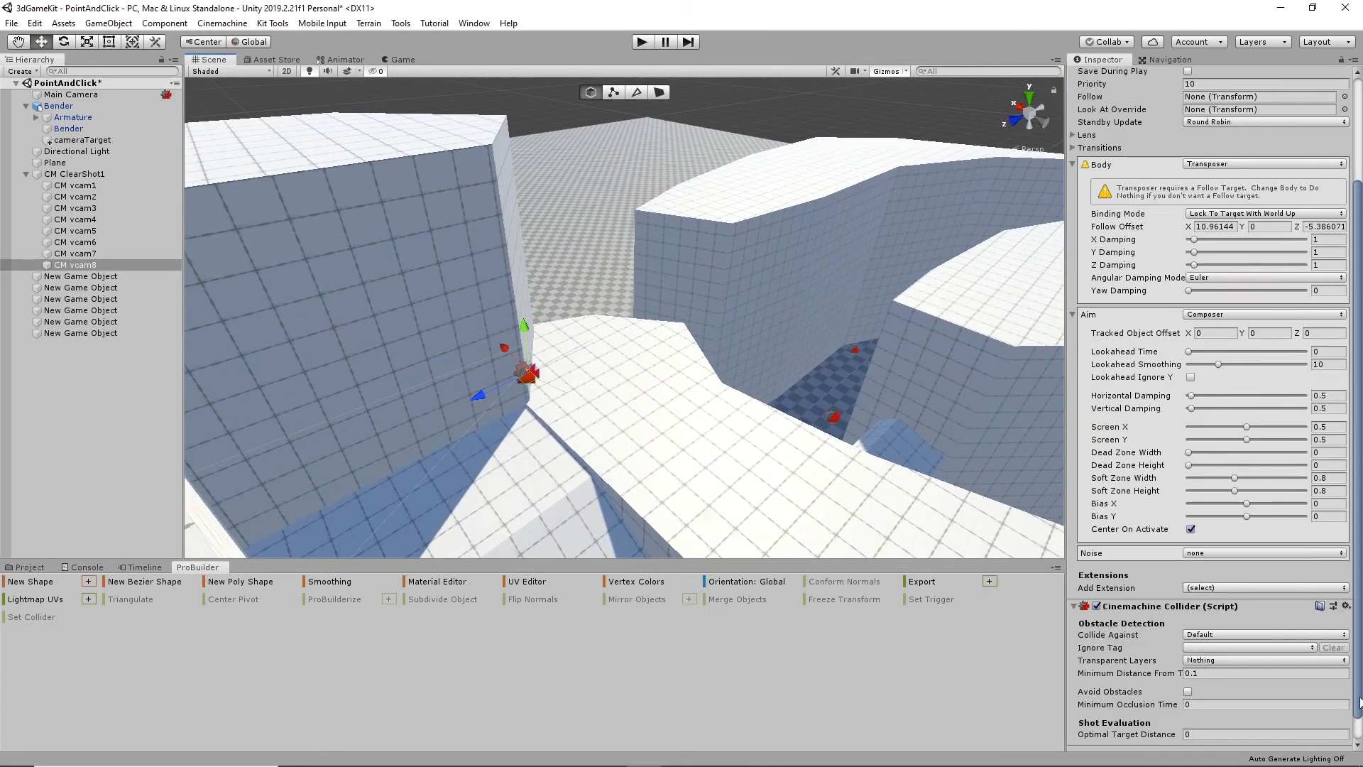
click(1249, 608)
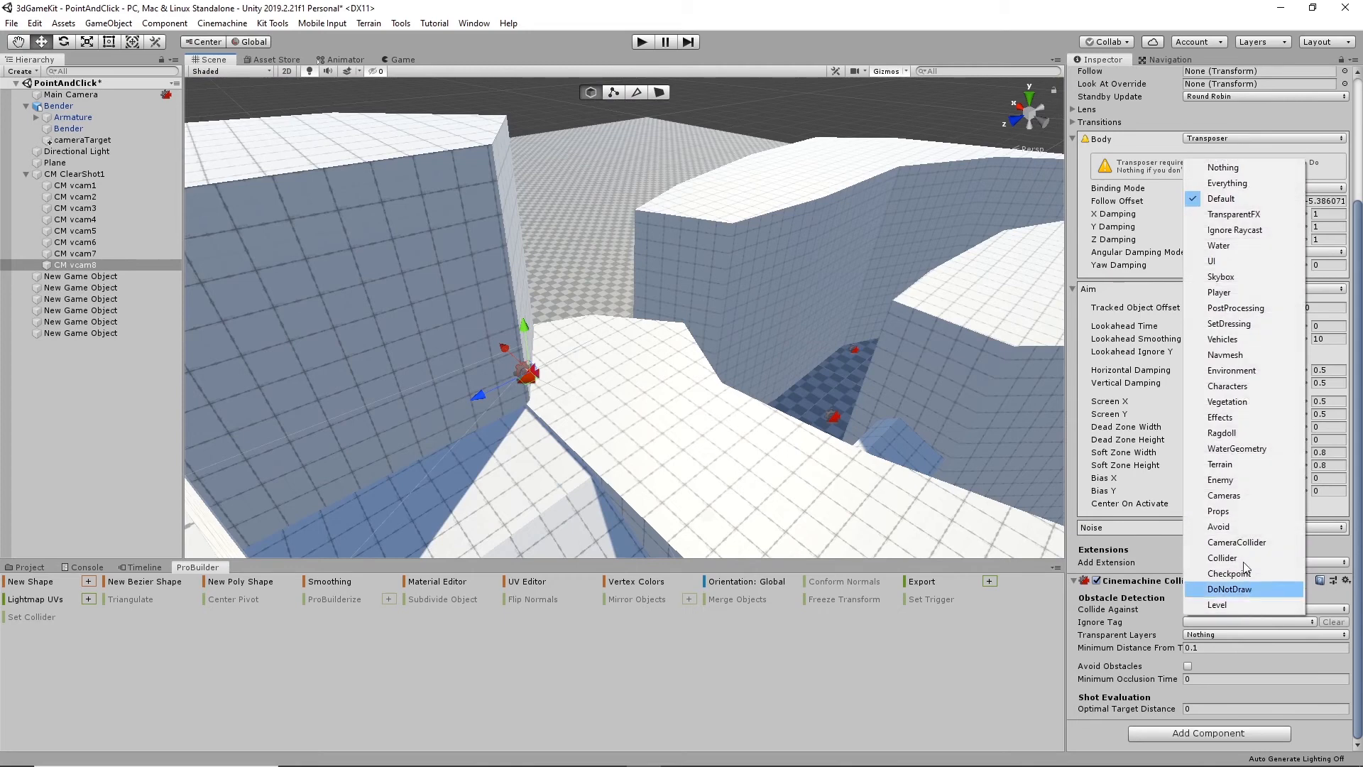
click(1228, 372)
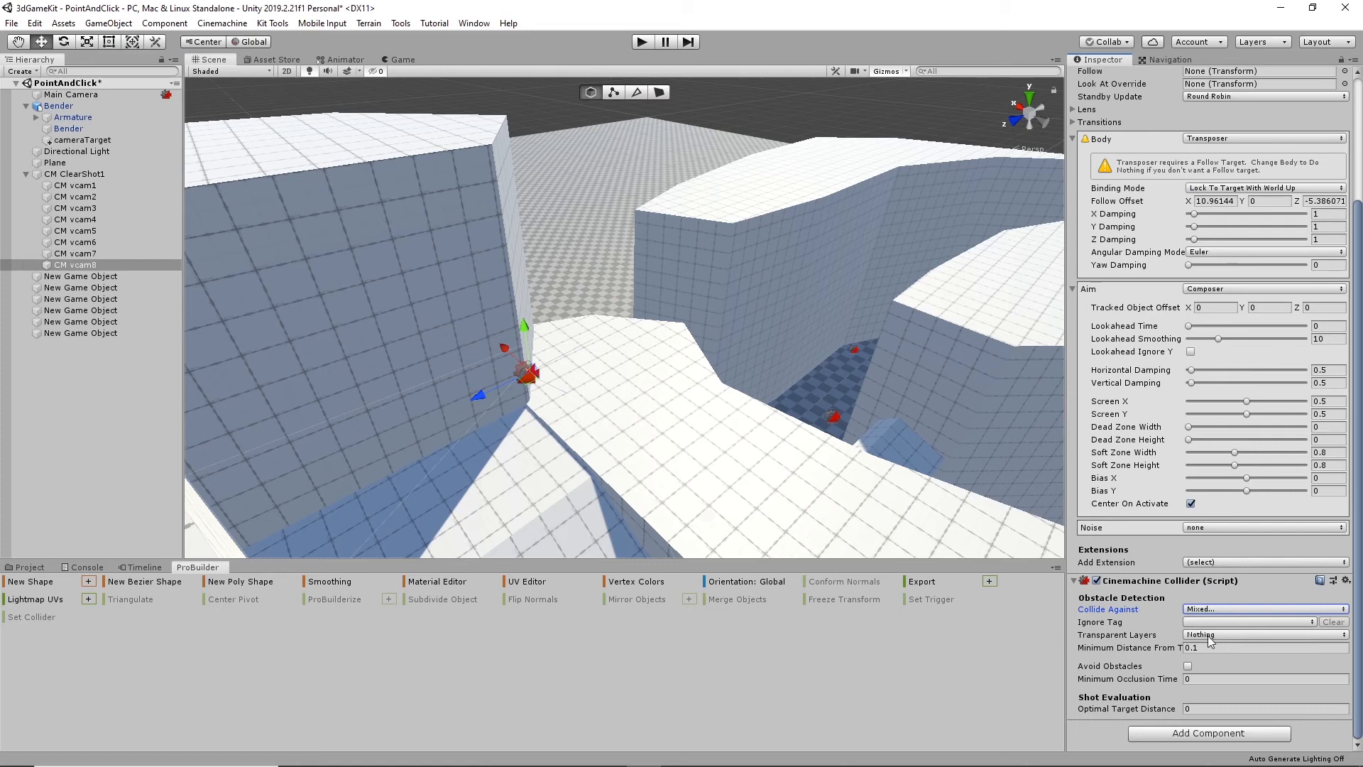
click(1216, 611)
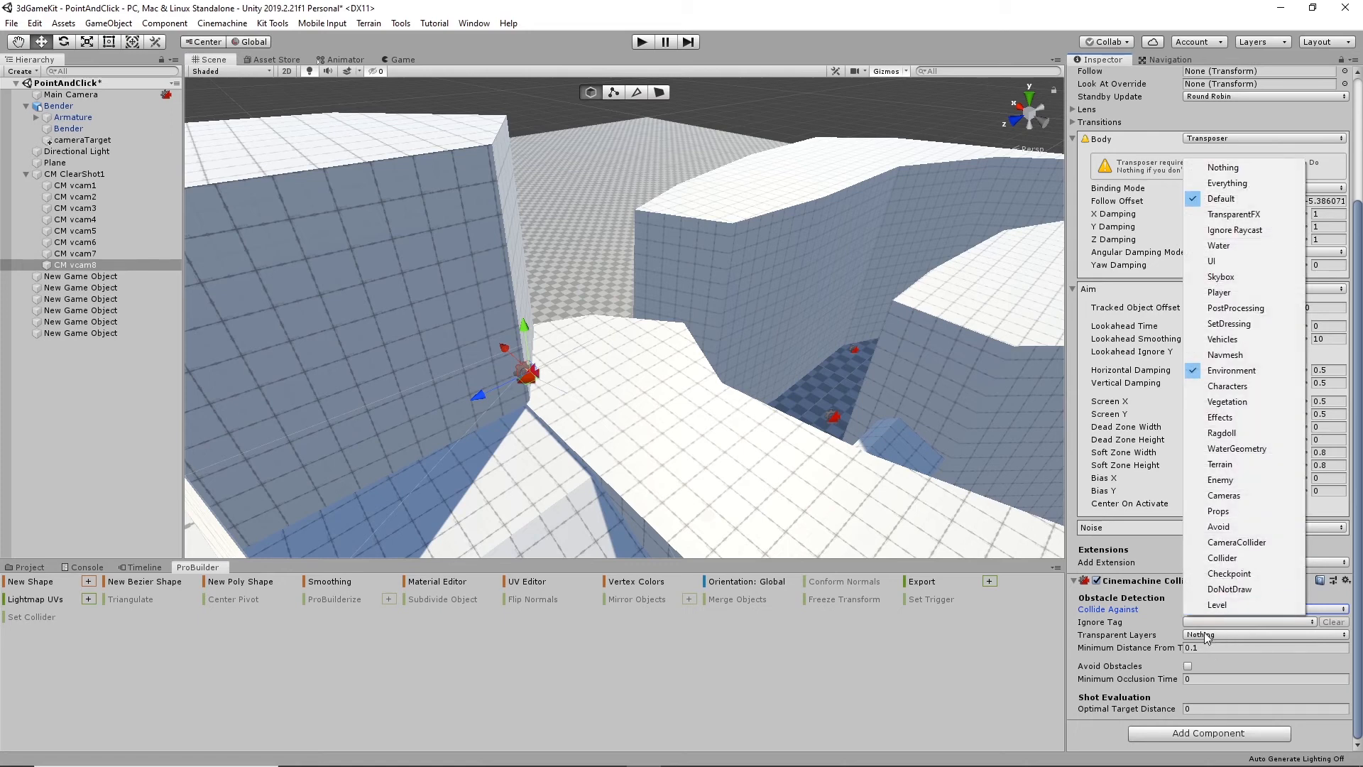
click(1206, 632)
click(1188, 666)
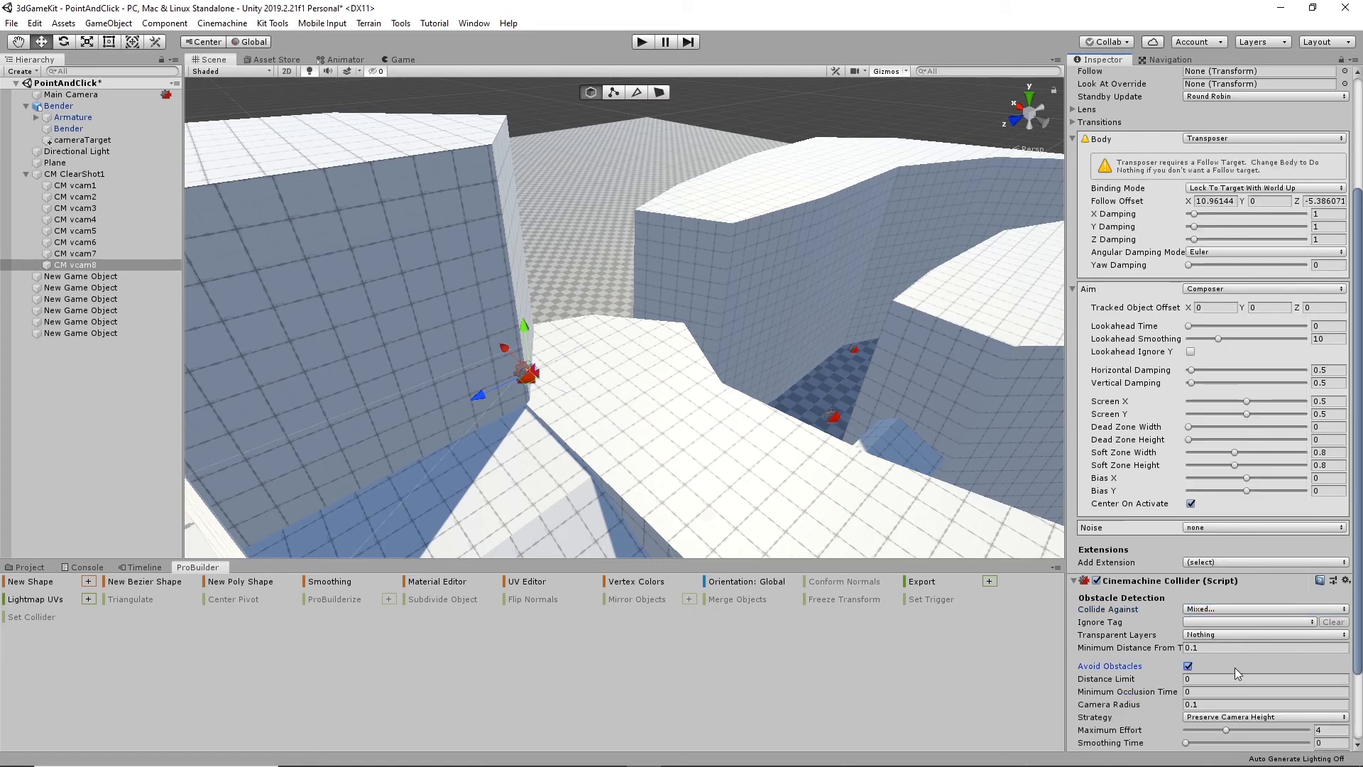
scroll(1234, 667, down, 3)
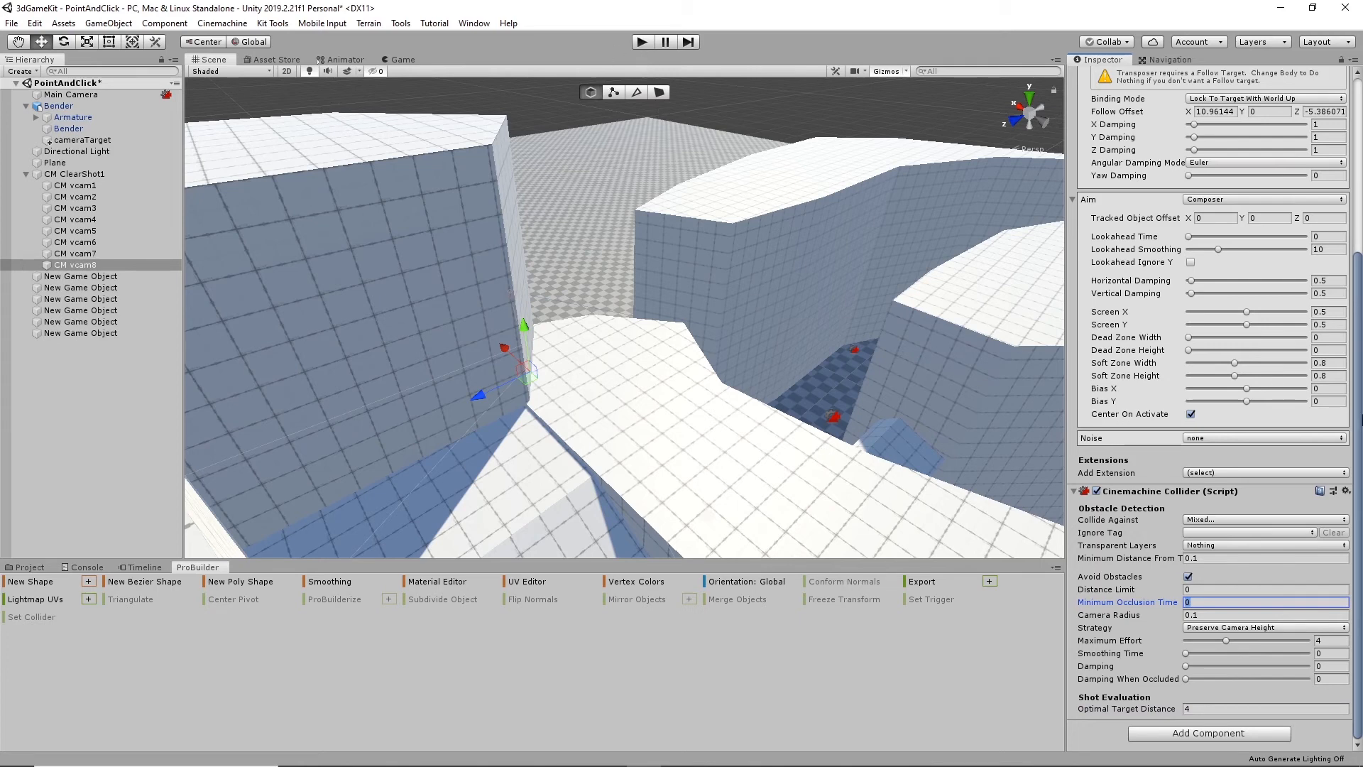
- Assign cameraTarget as the Look At Override of CM vcam8
scroll(1209, 420, up, 5)
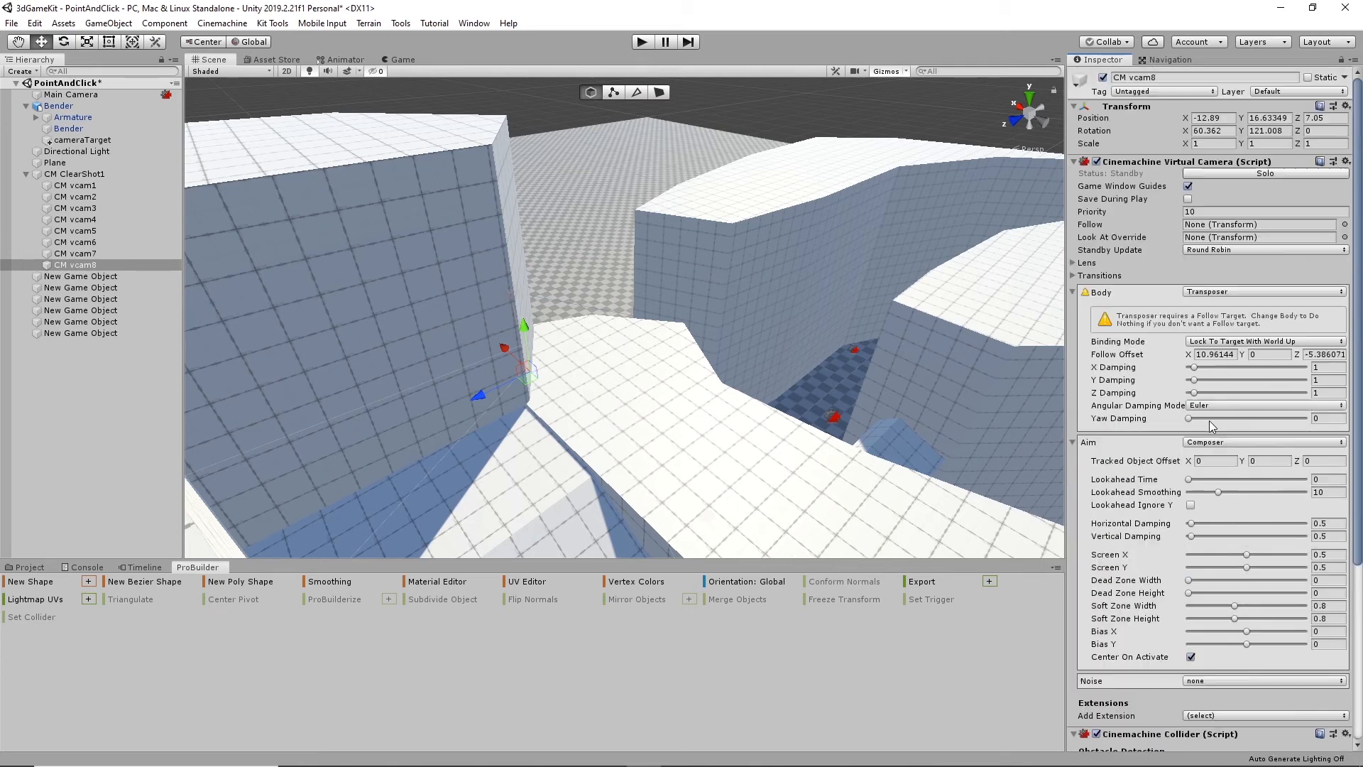
click(1345, 237)
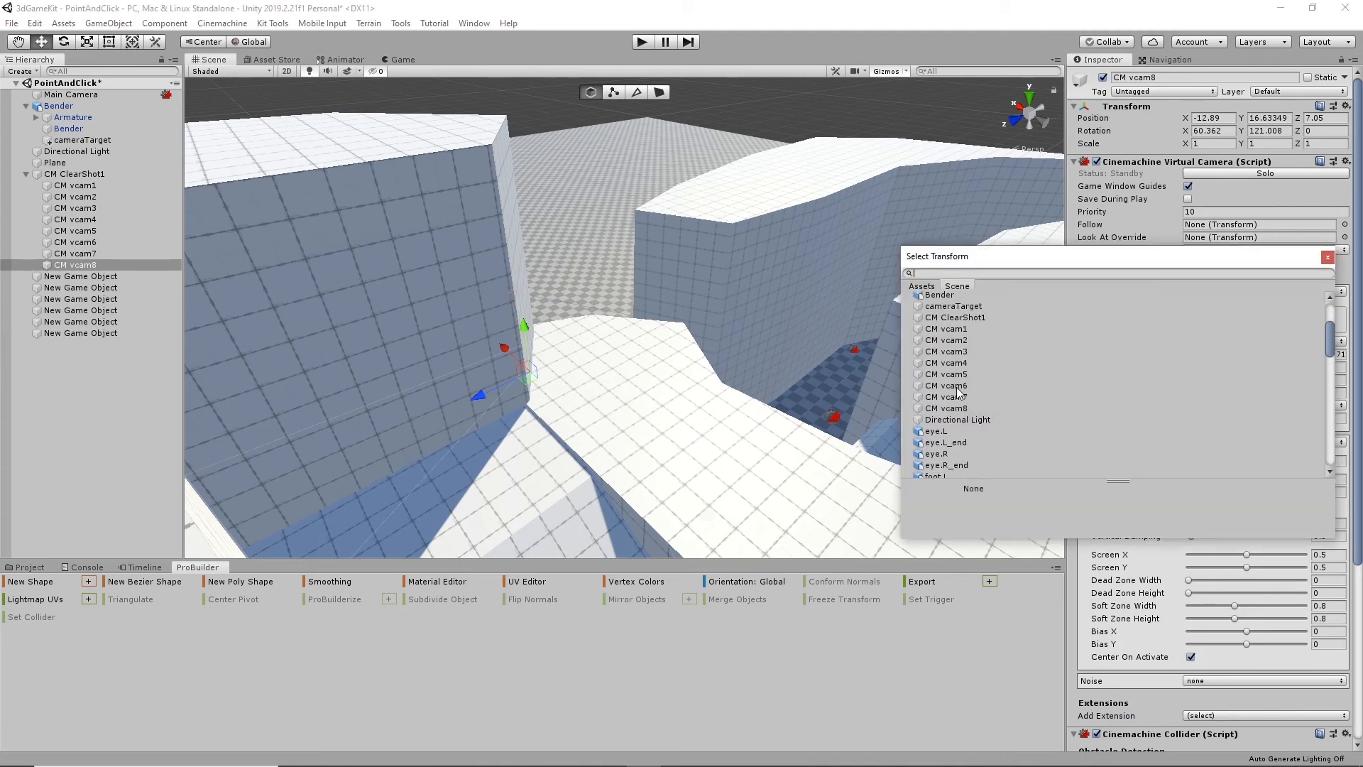
click(969, 308)
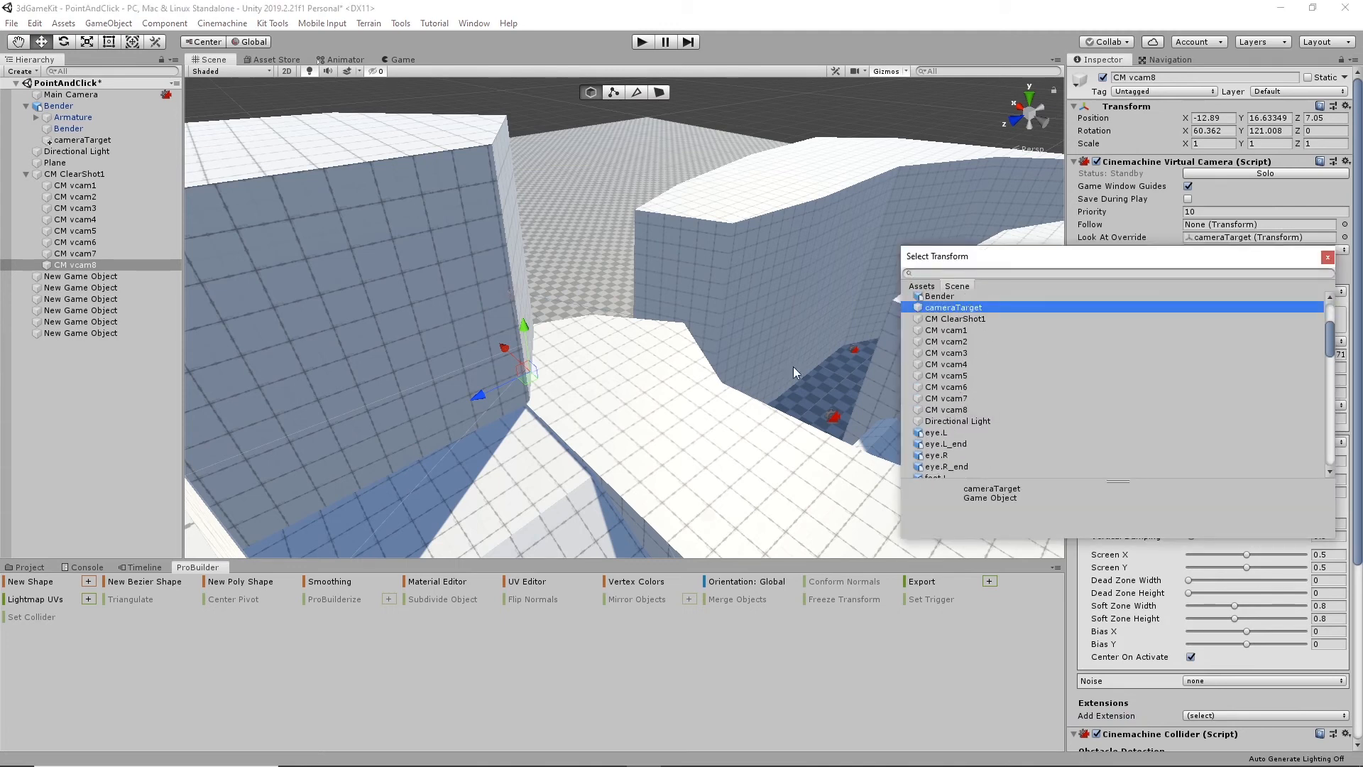
- Assign cameraTarget as the Look At Override of CM vcam7
right_click(662, 425)
right_drag(616, 431, 730, 392)
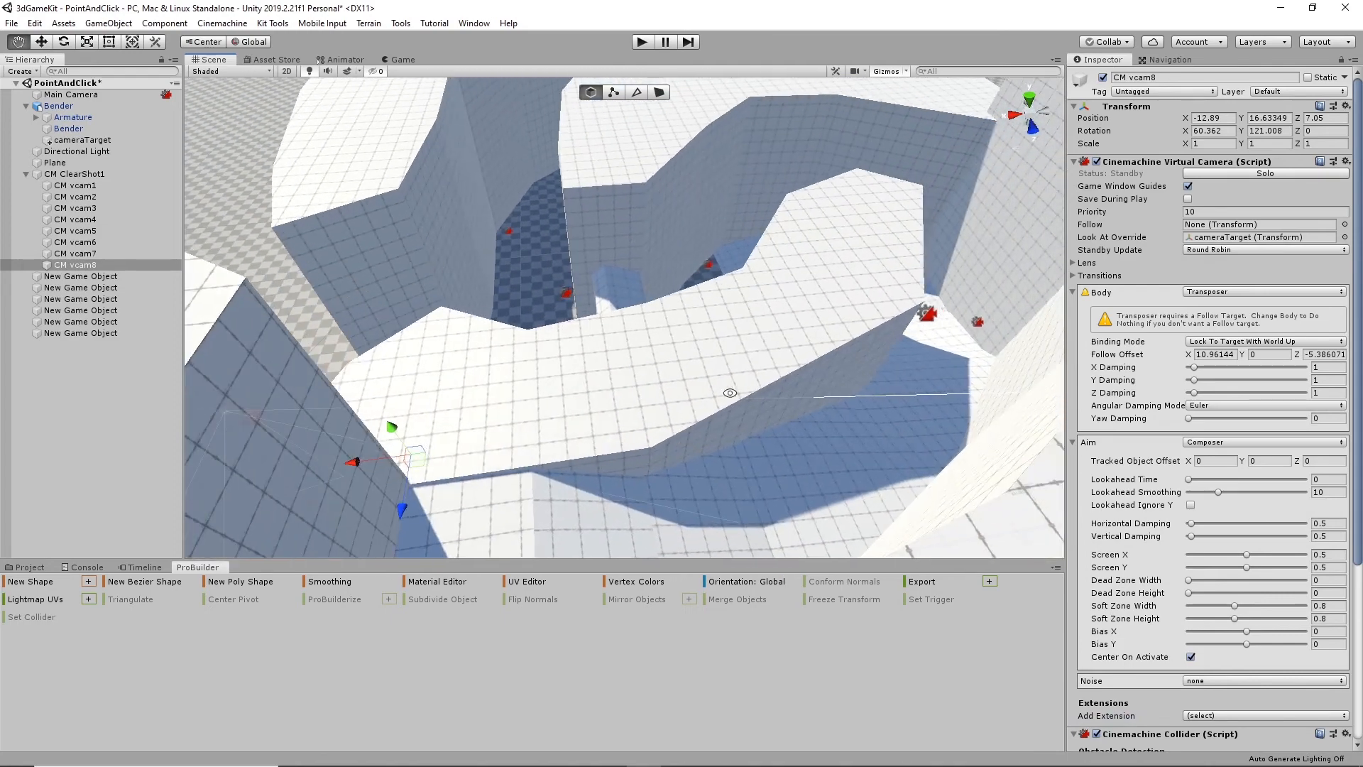
click(81, 253)
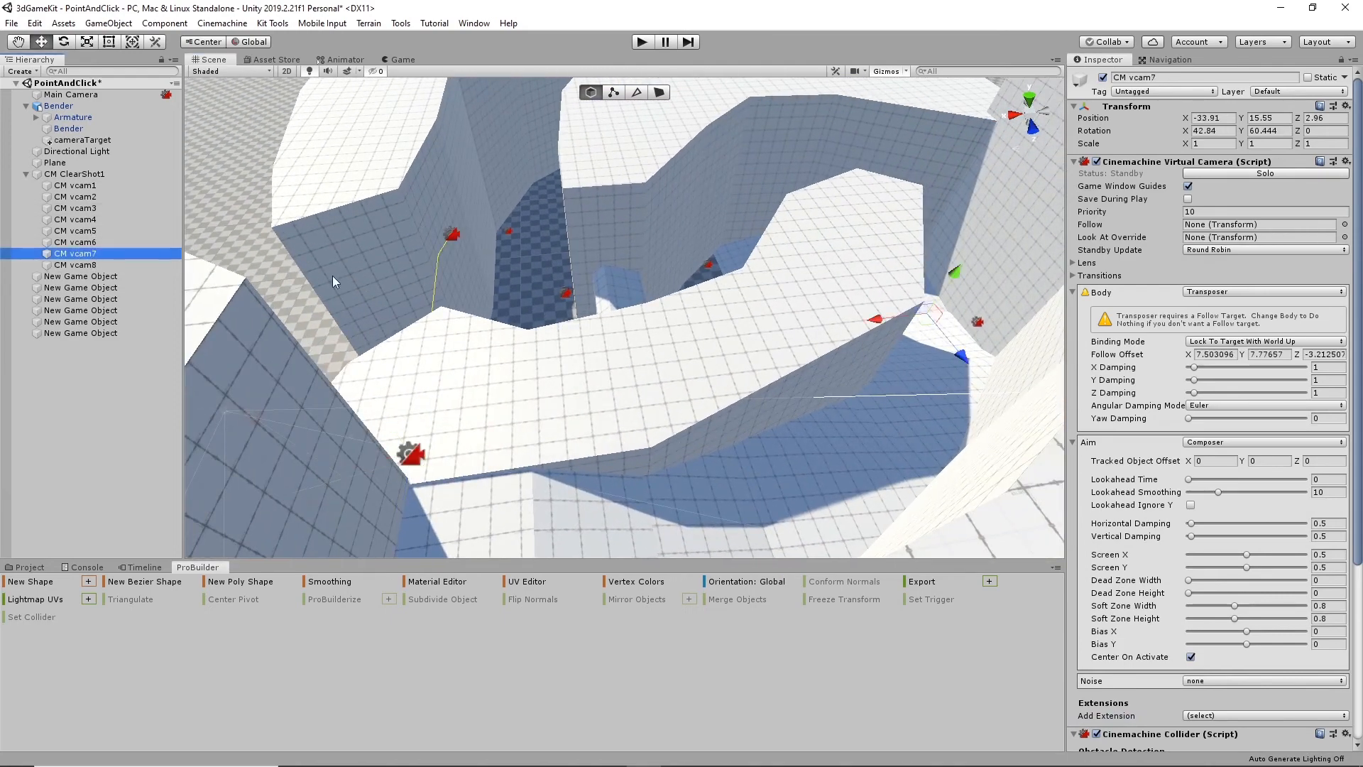
click(1344, 237)
scroll(995, 387, down, 5)
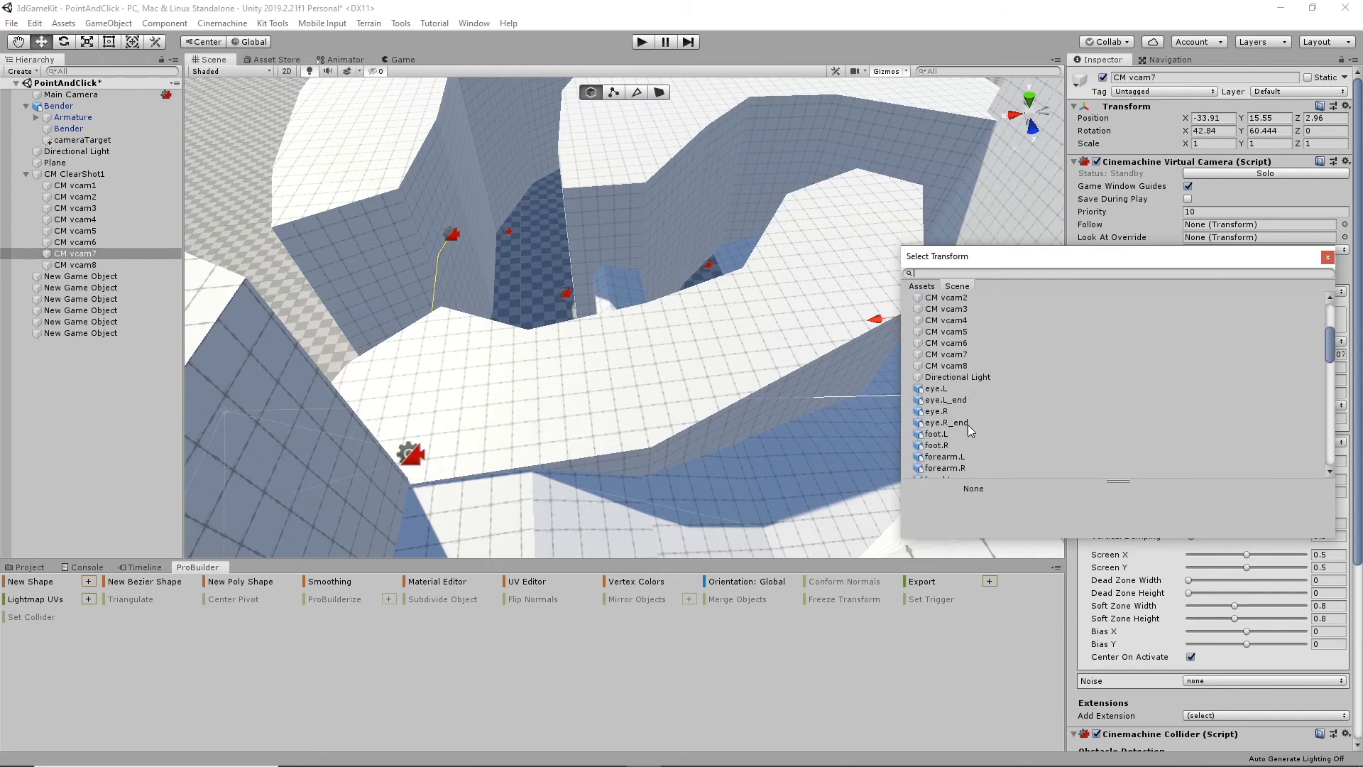
scroll(935, 420, up, 4)
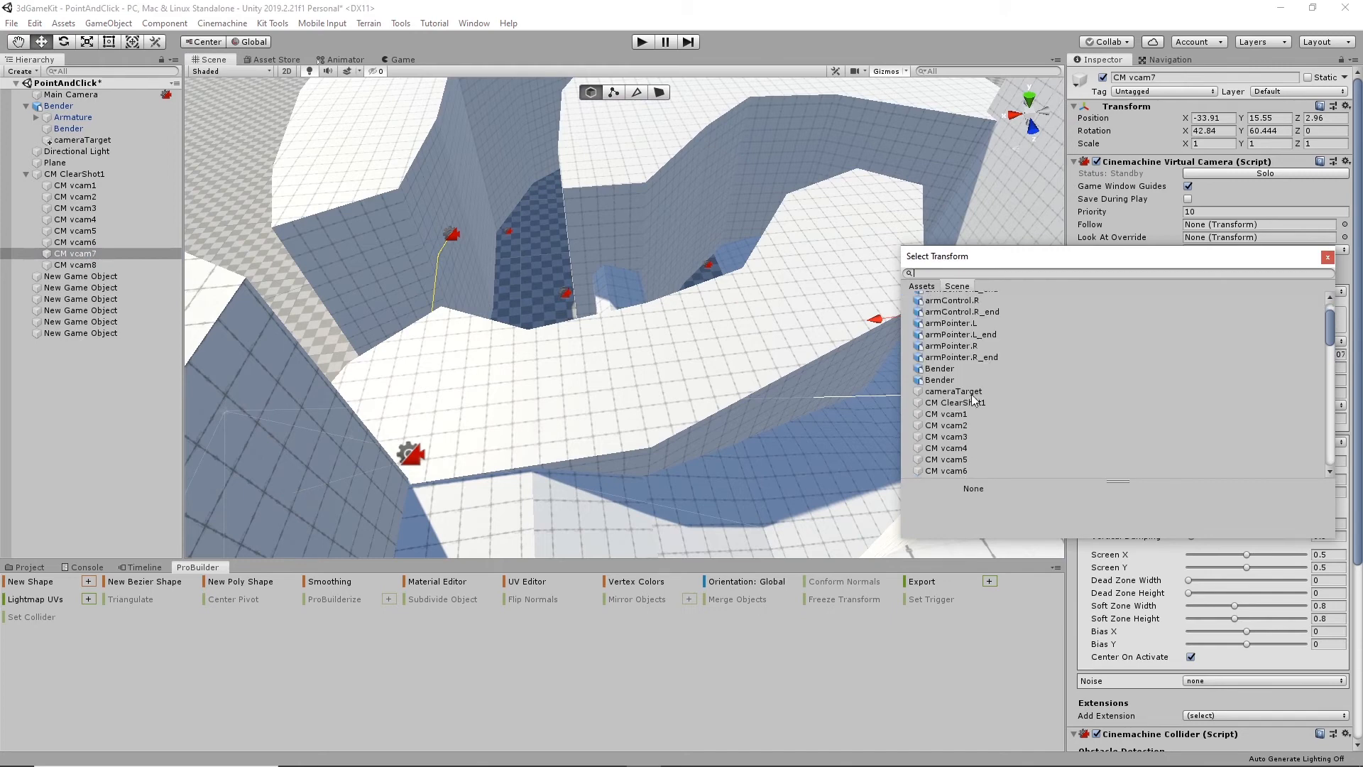
click(963, 392)
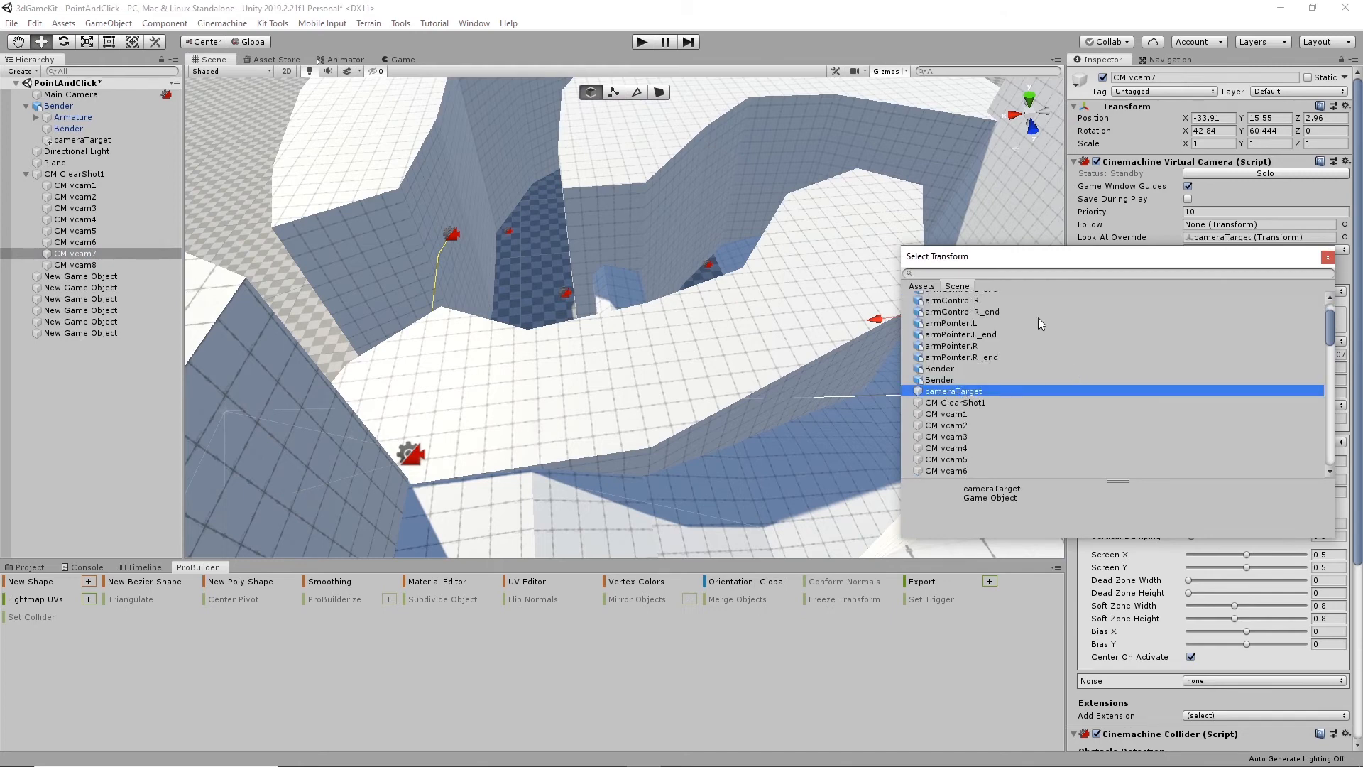
click(1327, 258)
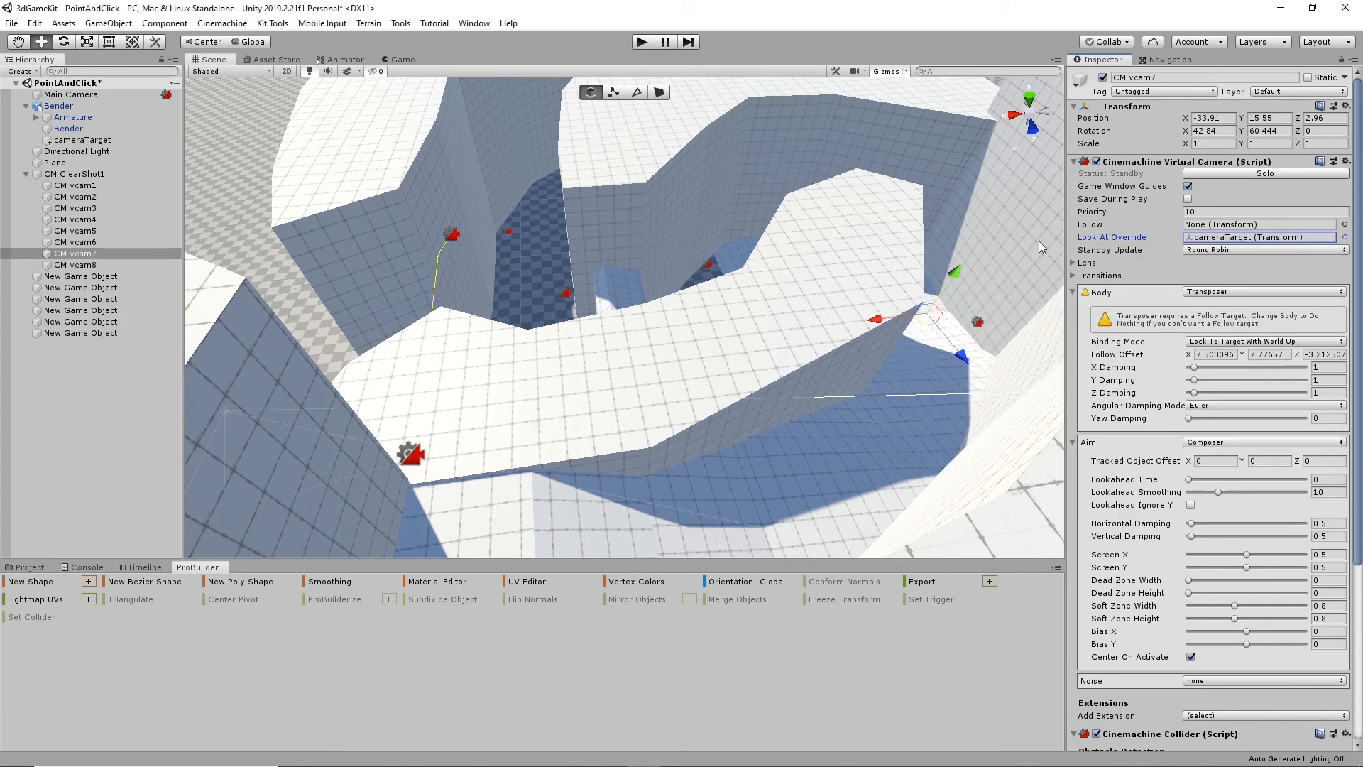
- Assign cameraTarget as the Look At Override of CM vcam6
click(78, 242)
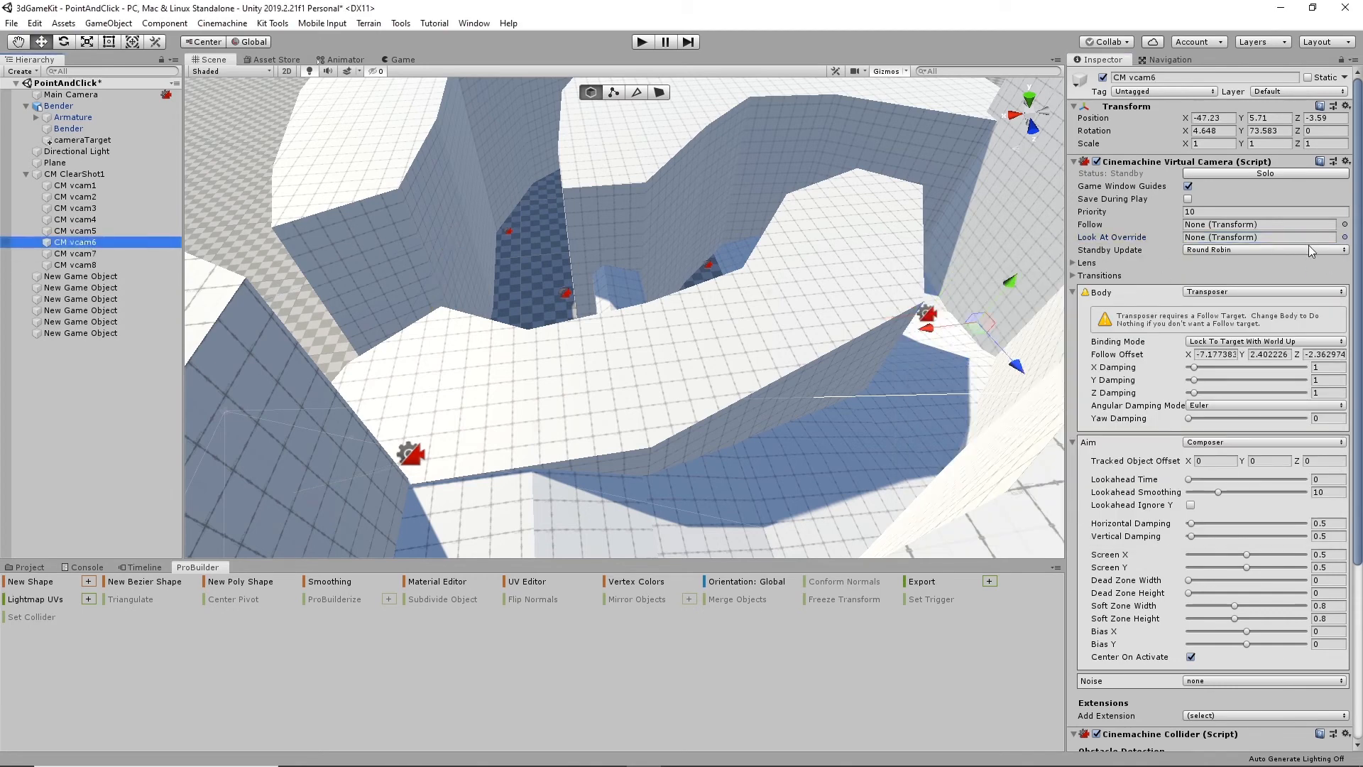
click(1343, 238)
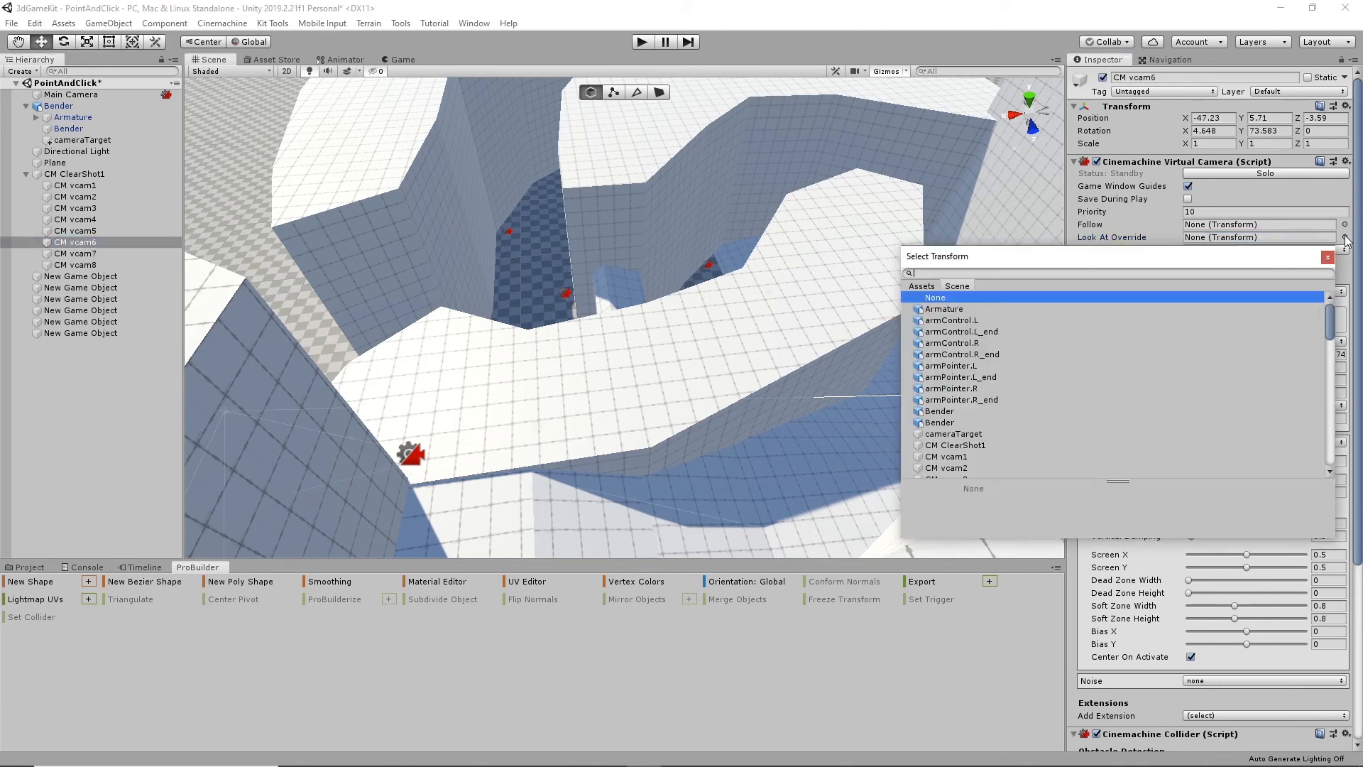
click(955, 434)
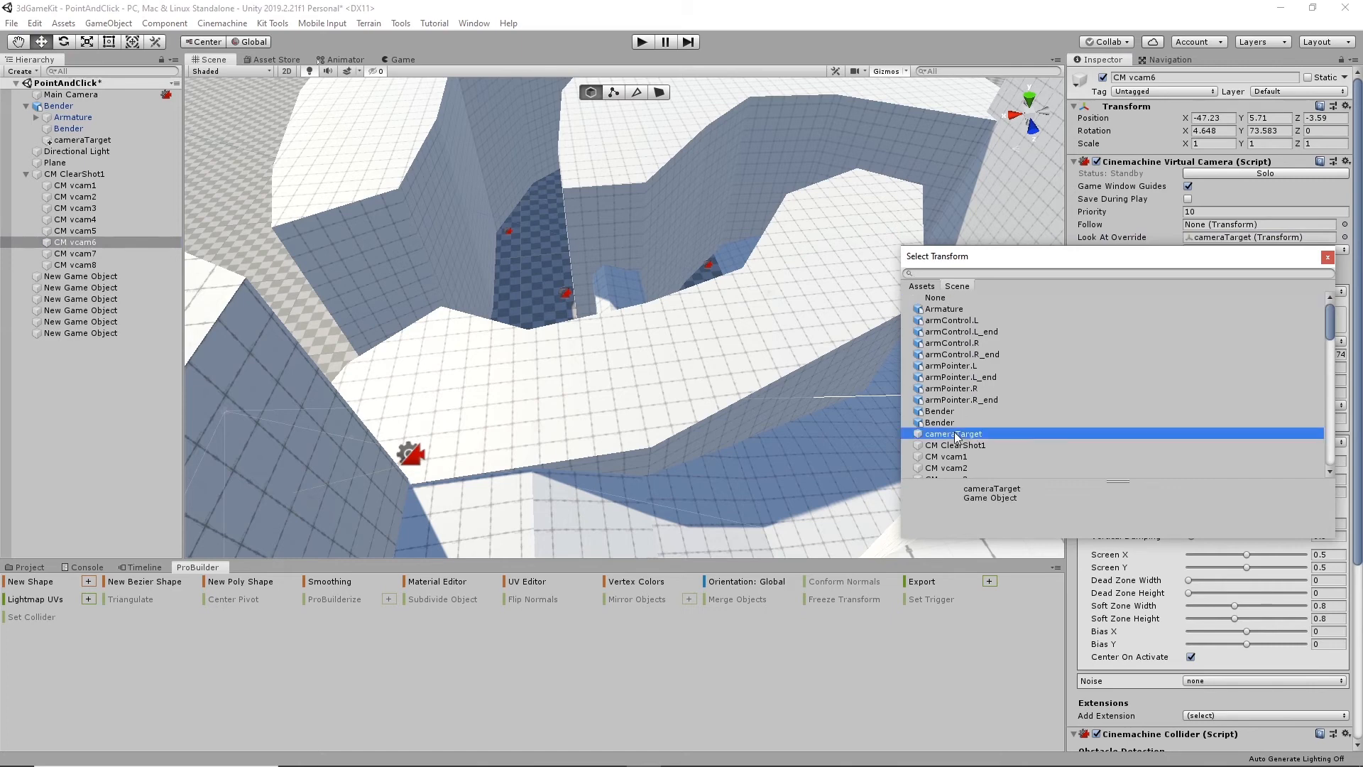
click(1326, 259)
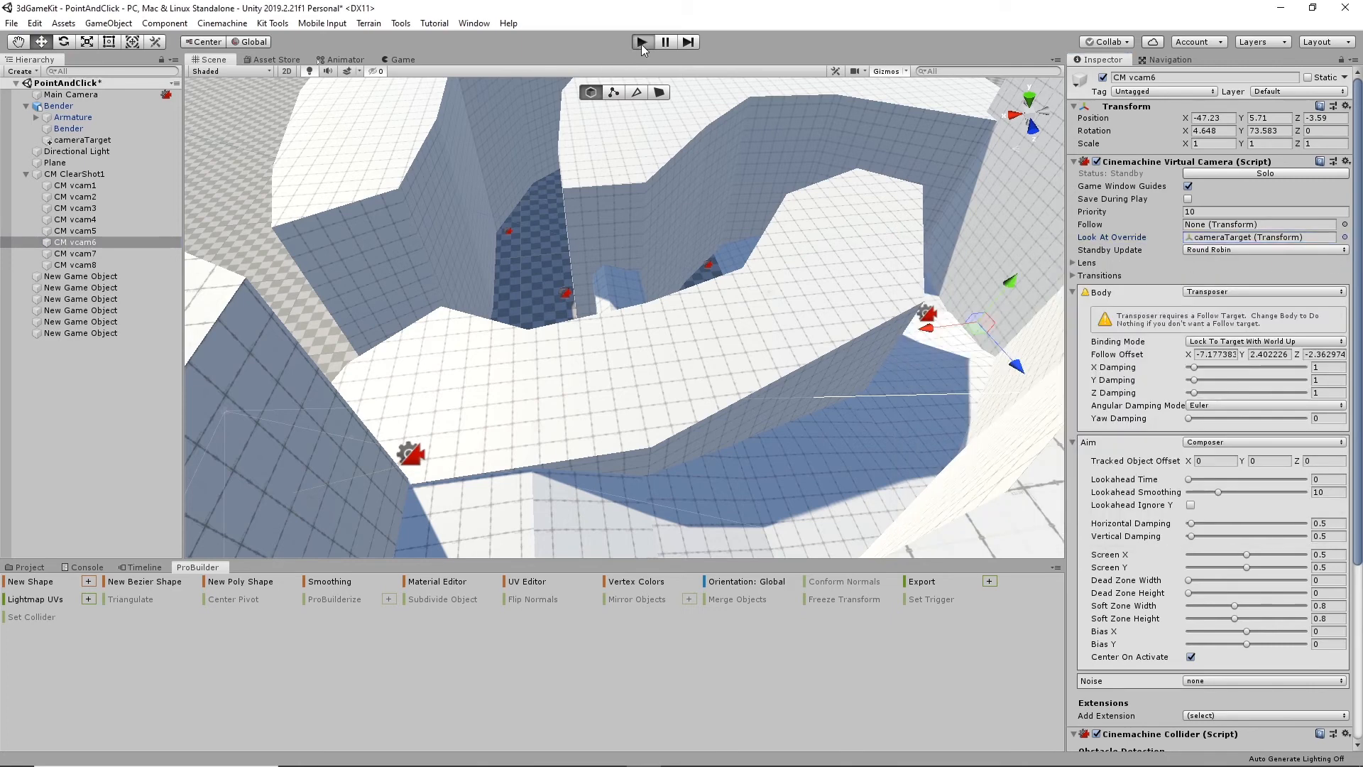
- Play the scene and walk the character from the open floor between the walls to the first ramp to test the camera switching
click(641, 43)
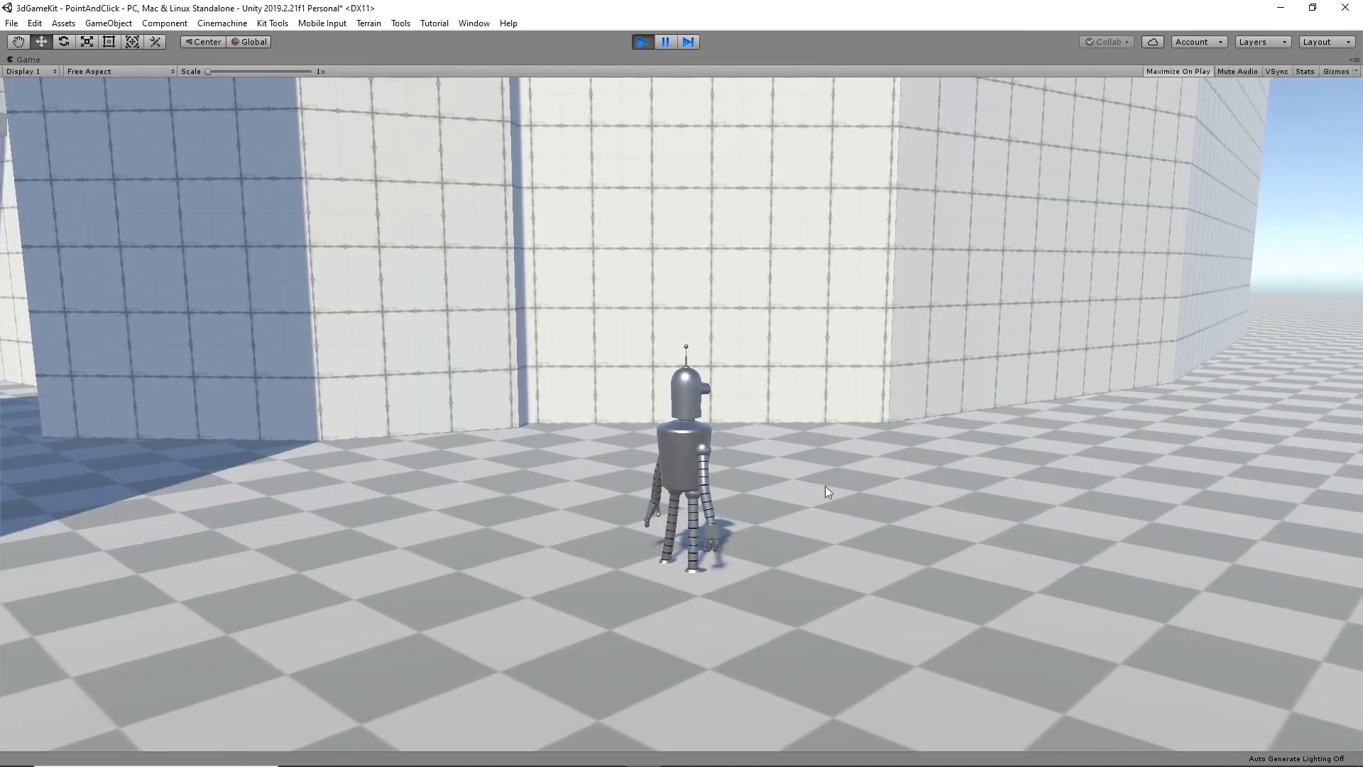
click(998, 501)
click(329, 547)
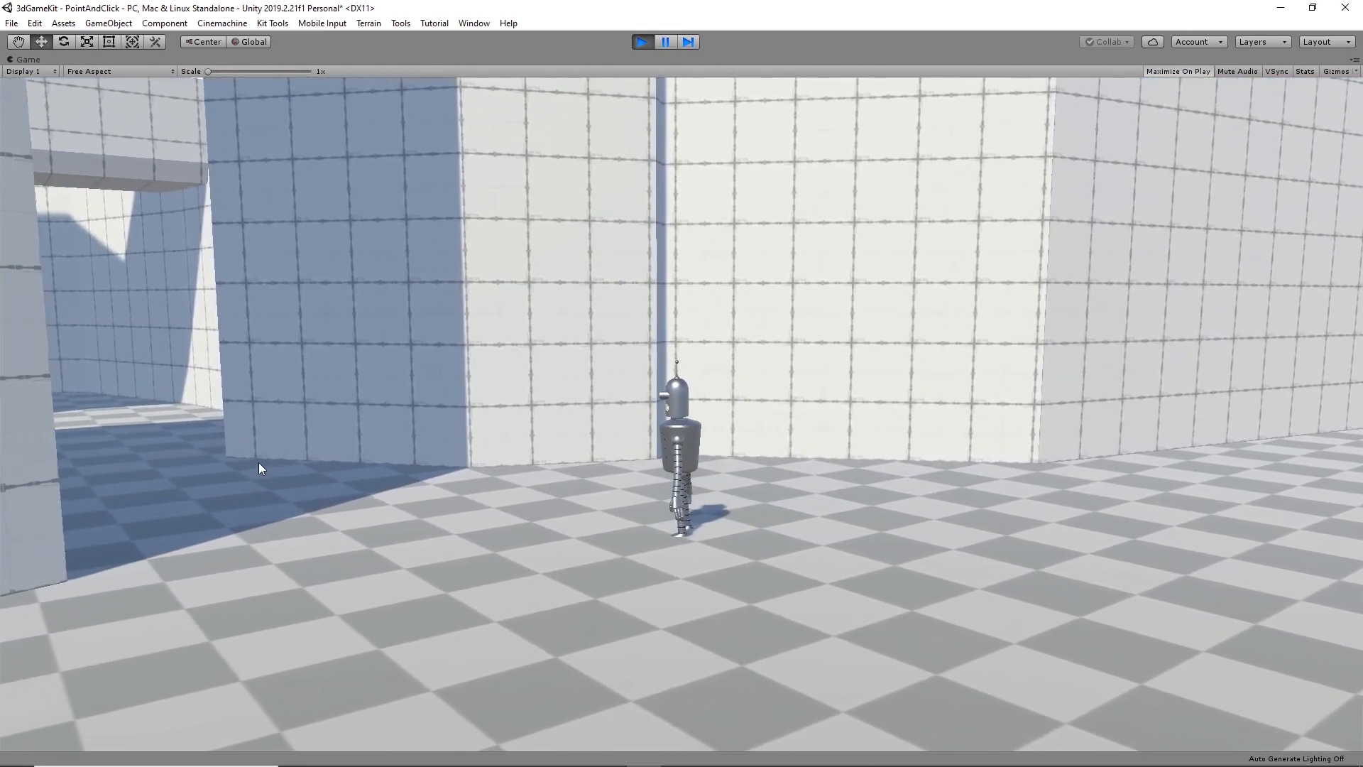
click(189, 431)
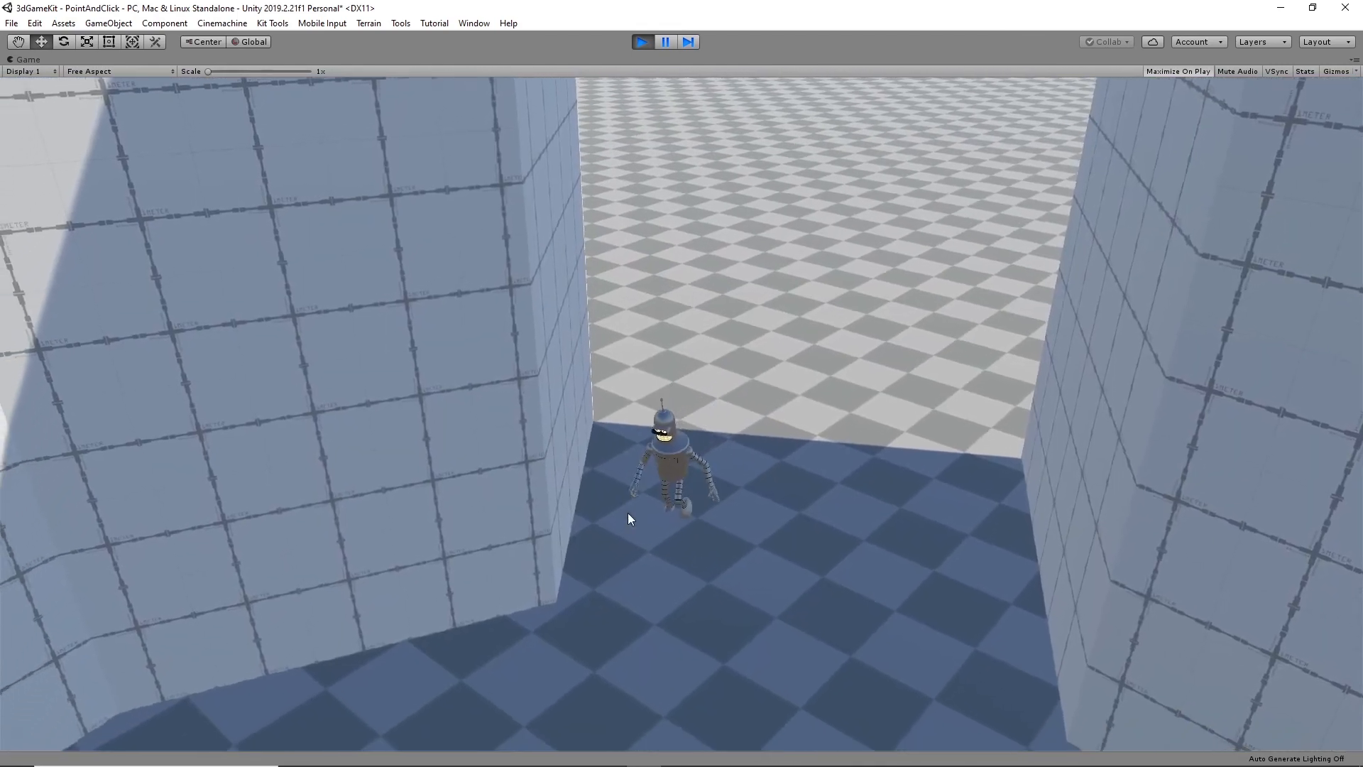
click(393, 630)
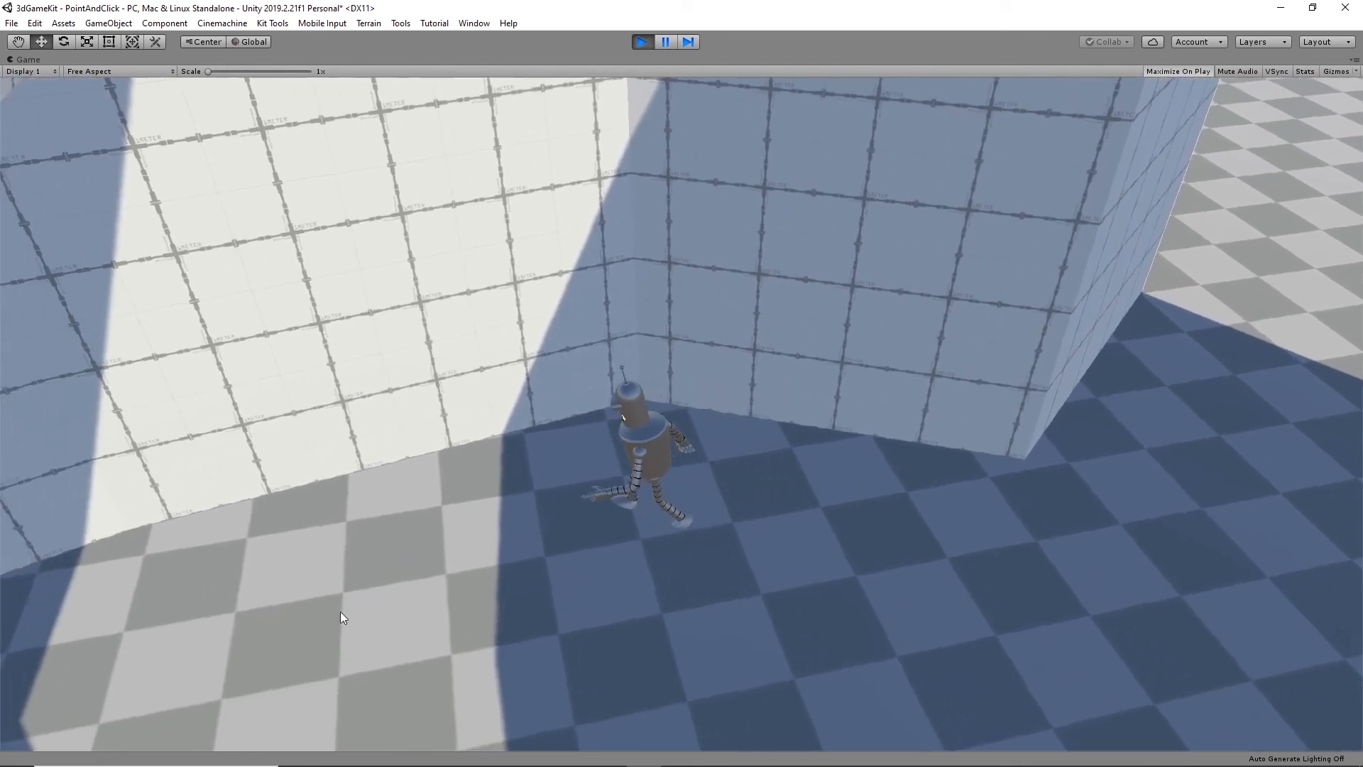
click(176, 589)
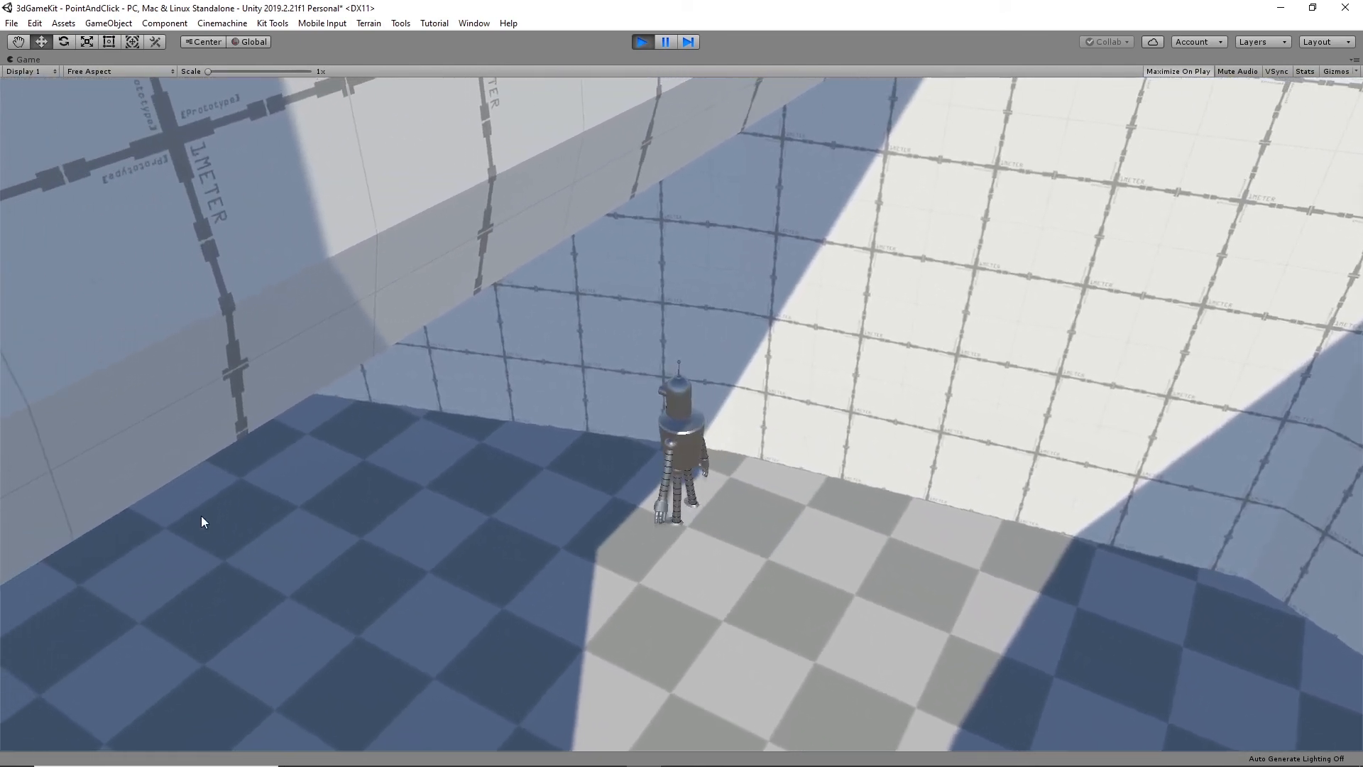
click(197, 516)
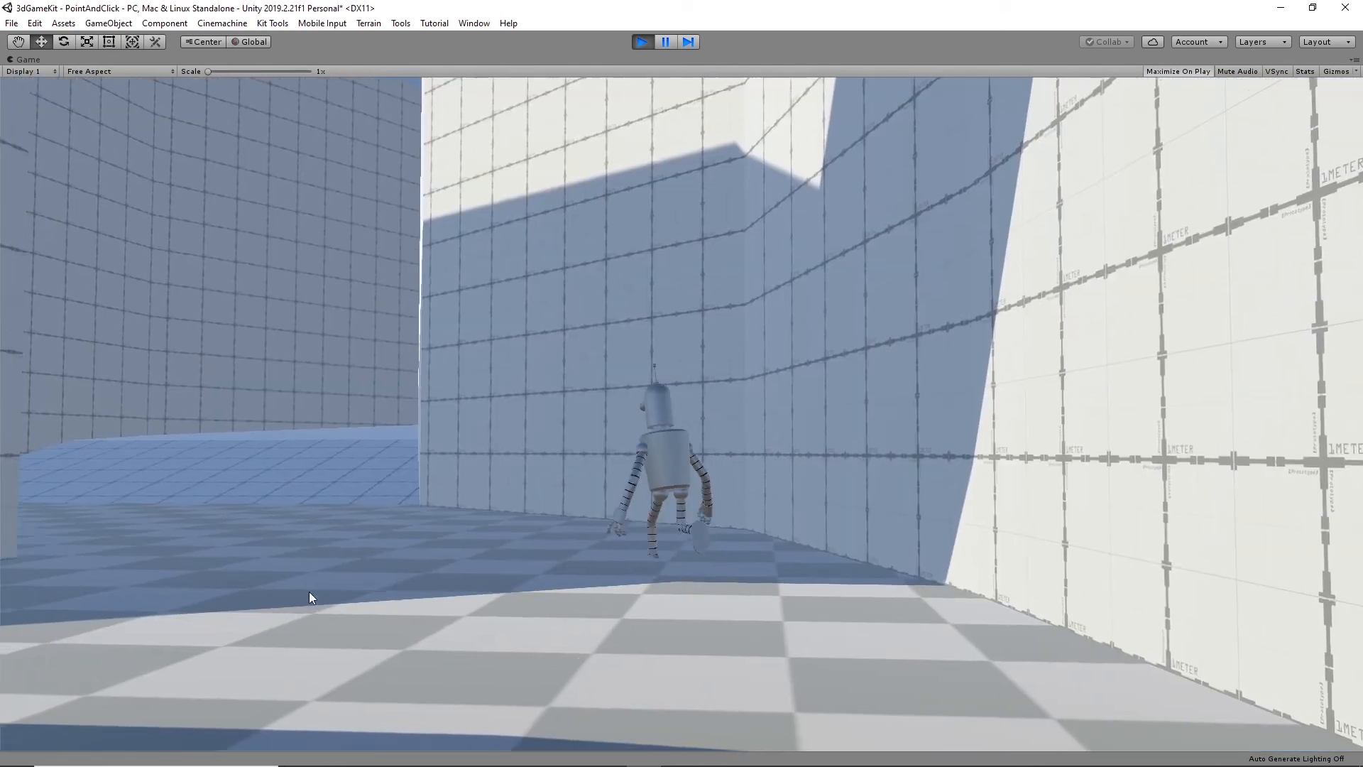
click(319, 455)
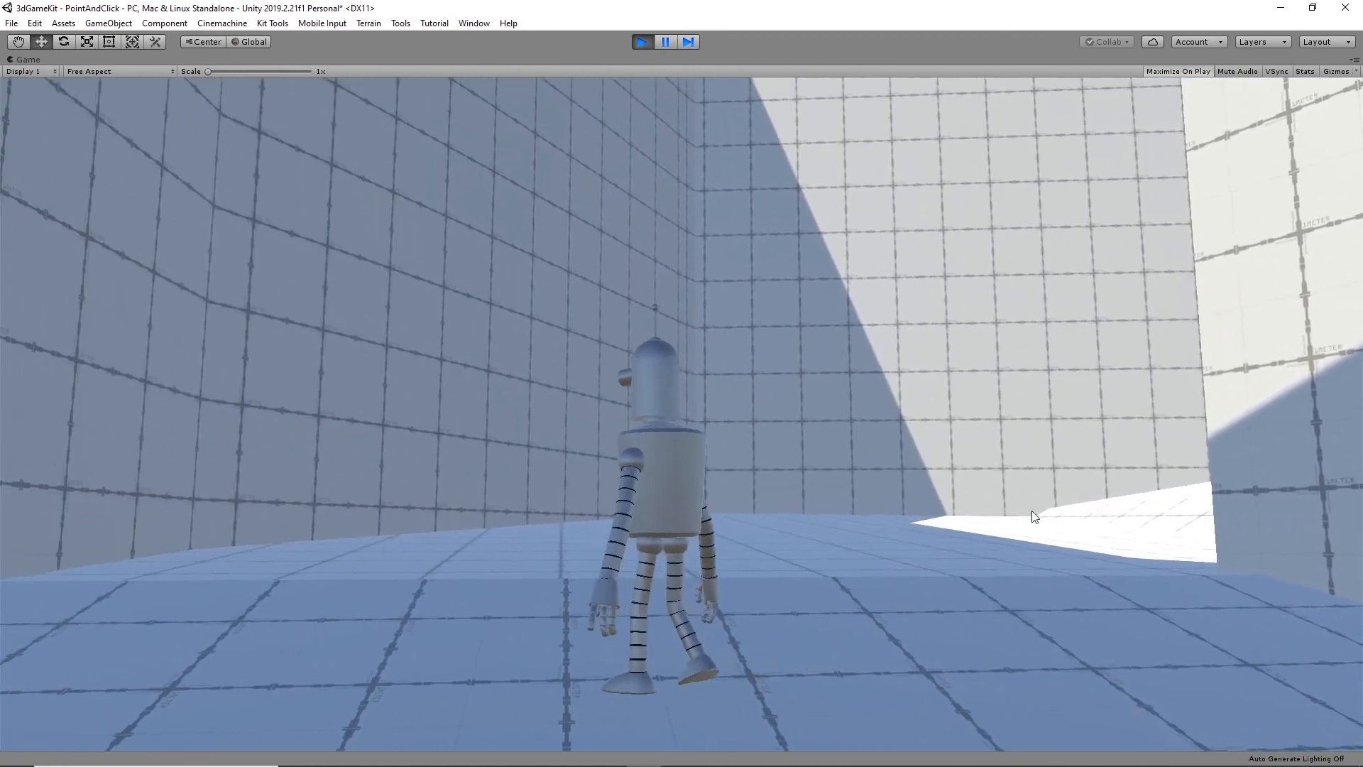
- Walk the character around the corner and up the ramps between the walls to test the camera coverage
click(1170, 564)
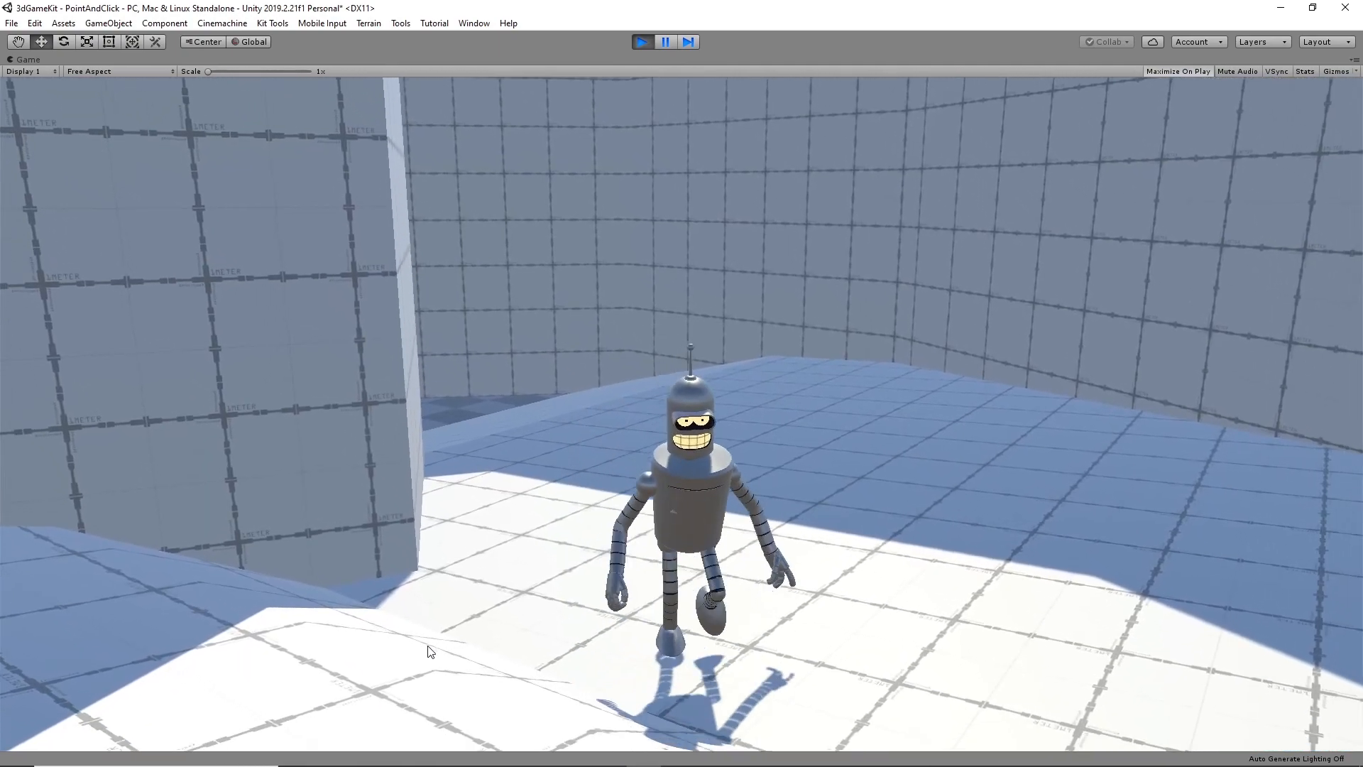
click(147, 634)
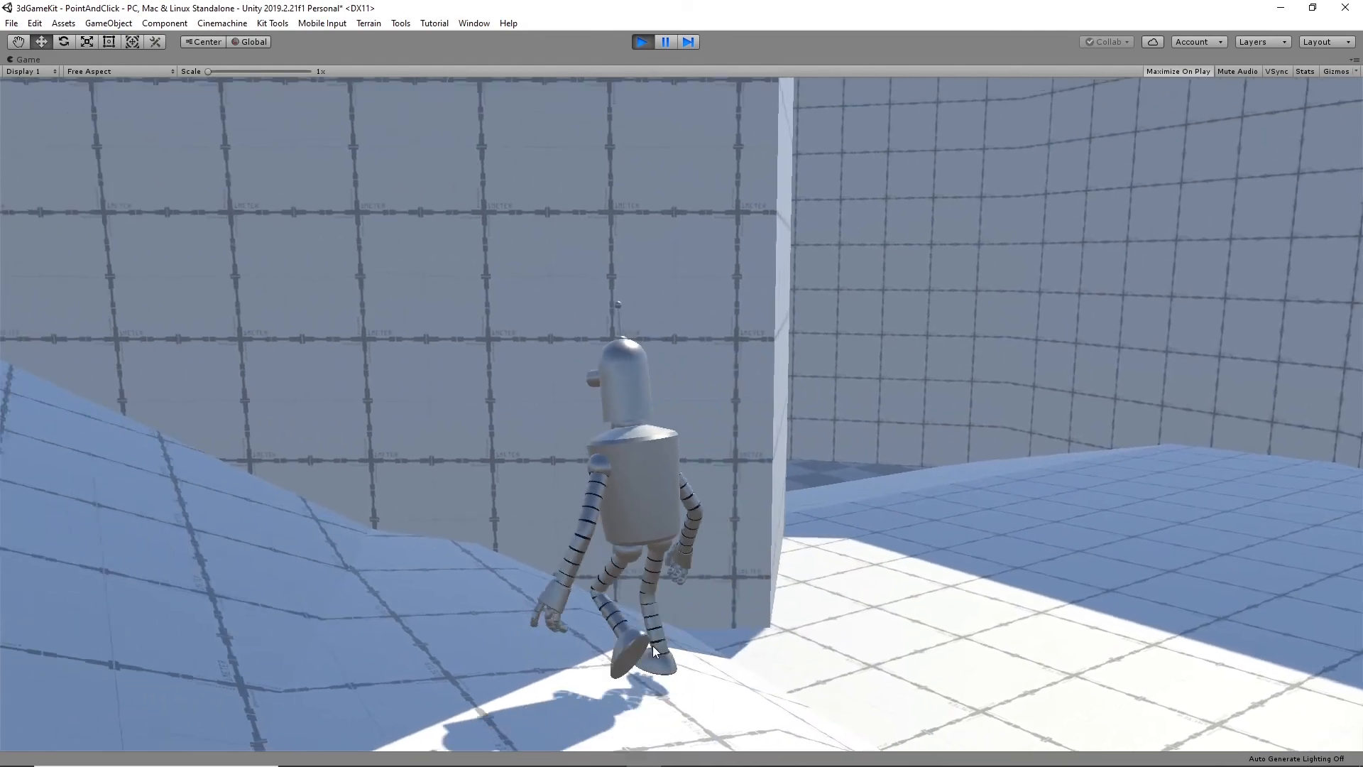
click(52, 410)
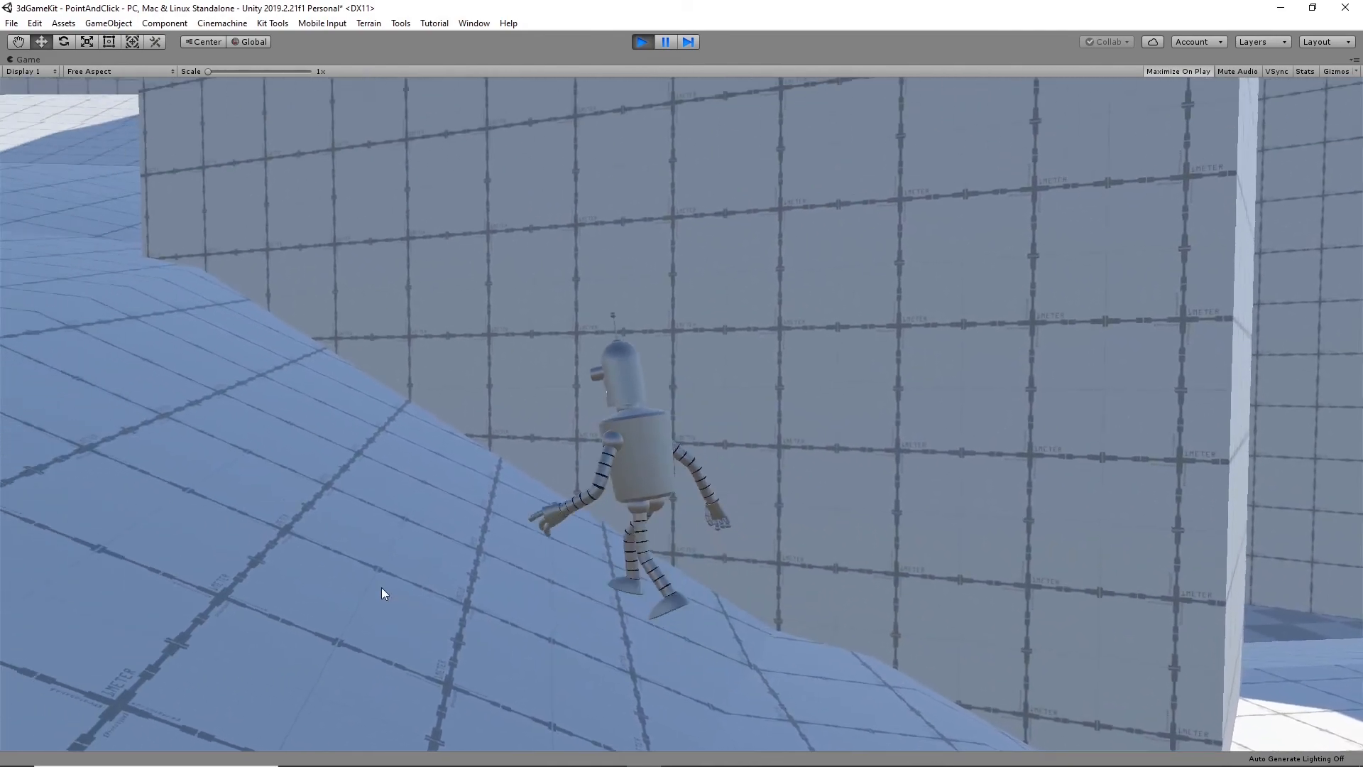
click(213, 343)
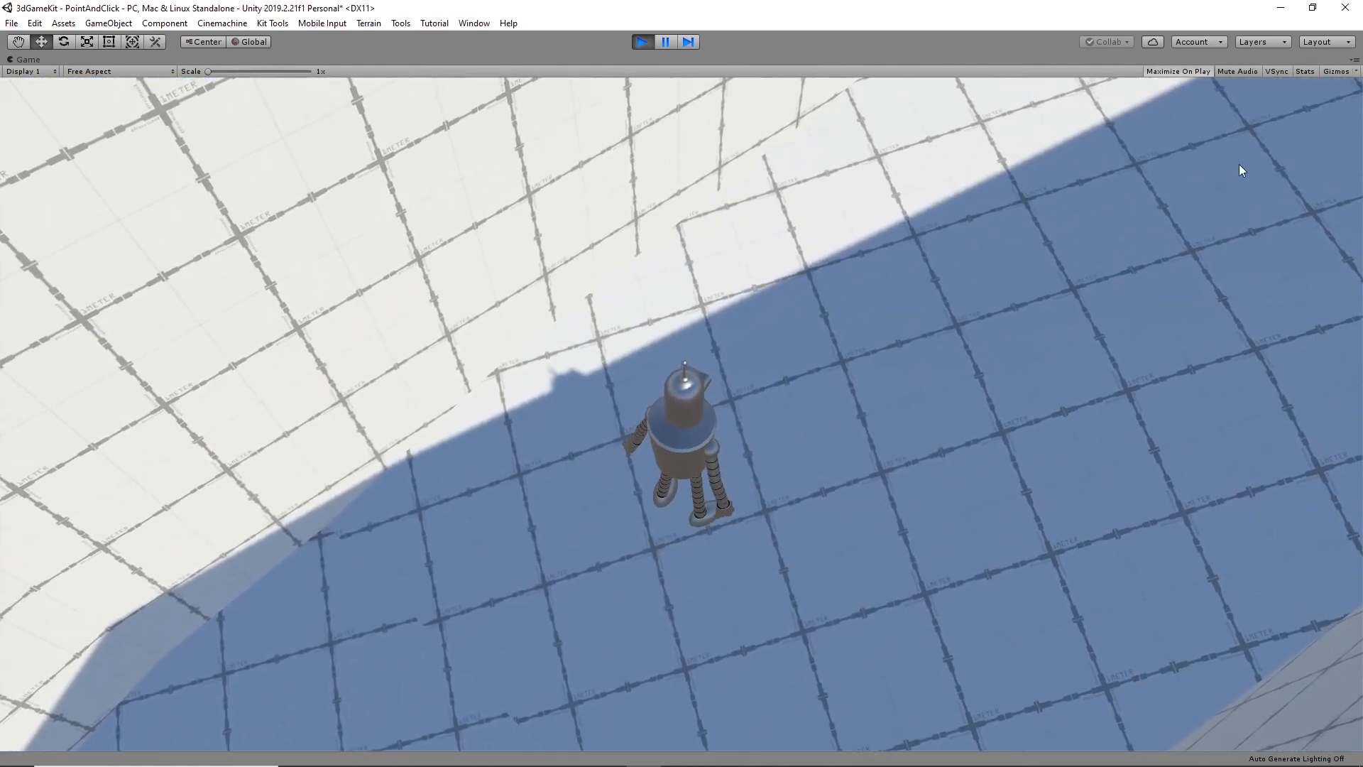
click(1241, 170)
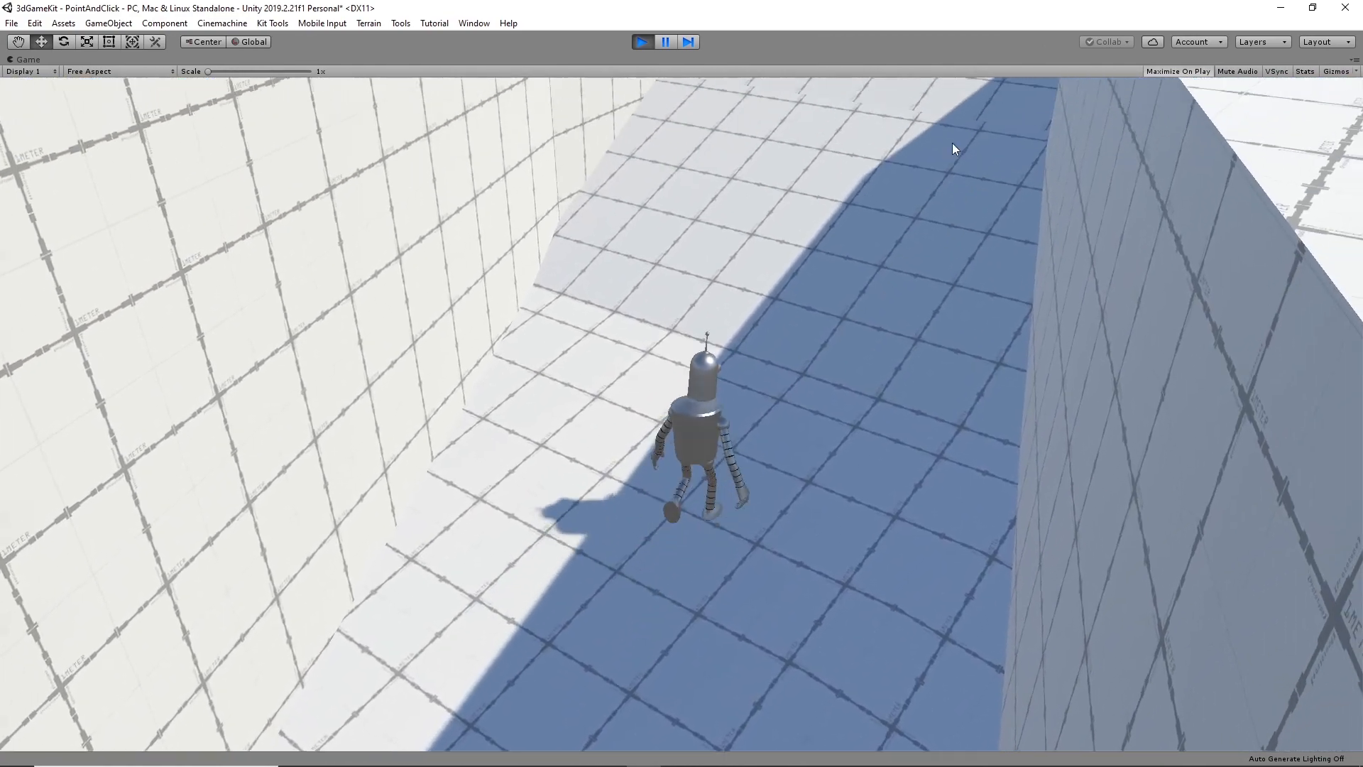
click(929, 90)
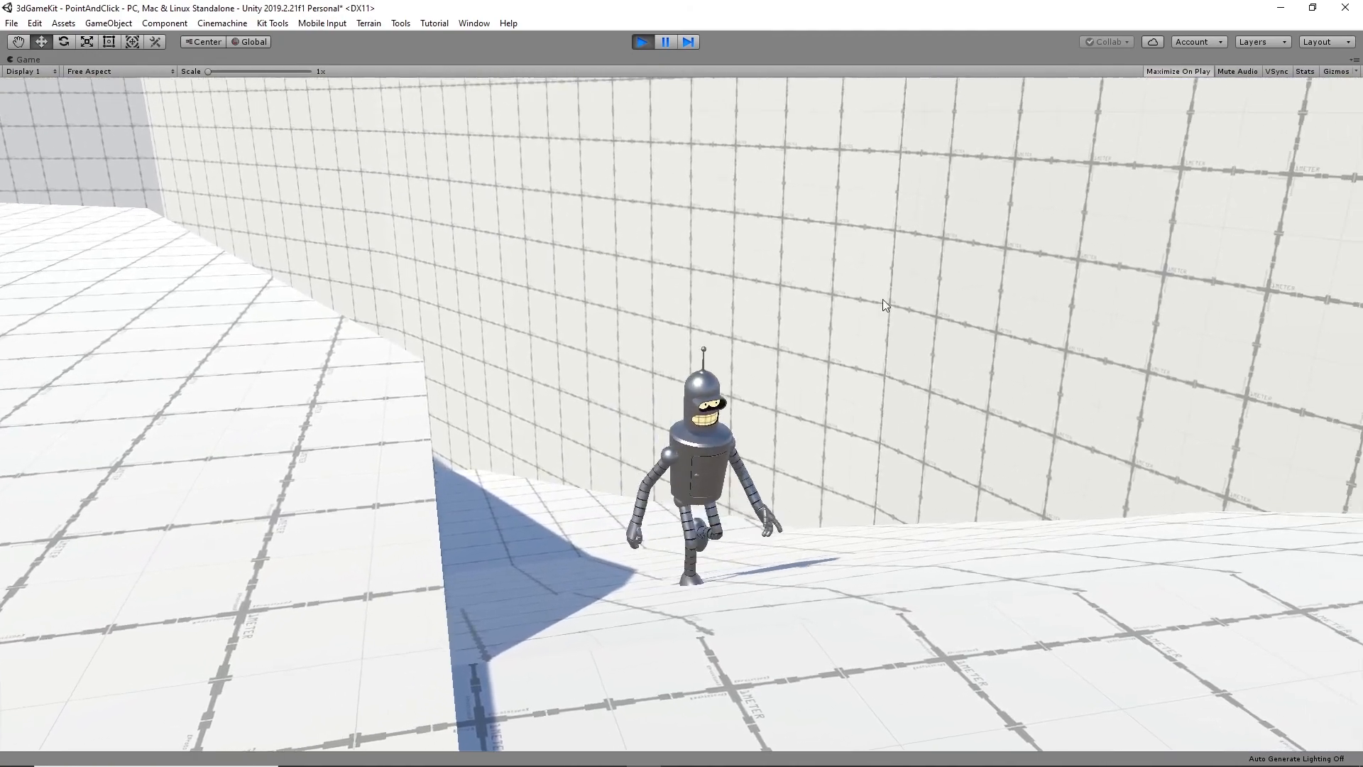
- Walk the character back and forth between the sunlit and shaded parts of the upper ramp to check the camera framing
click(1221, 582)
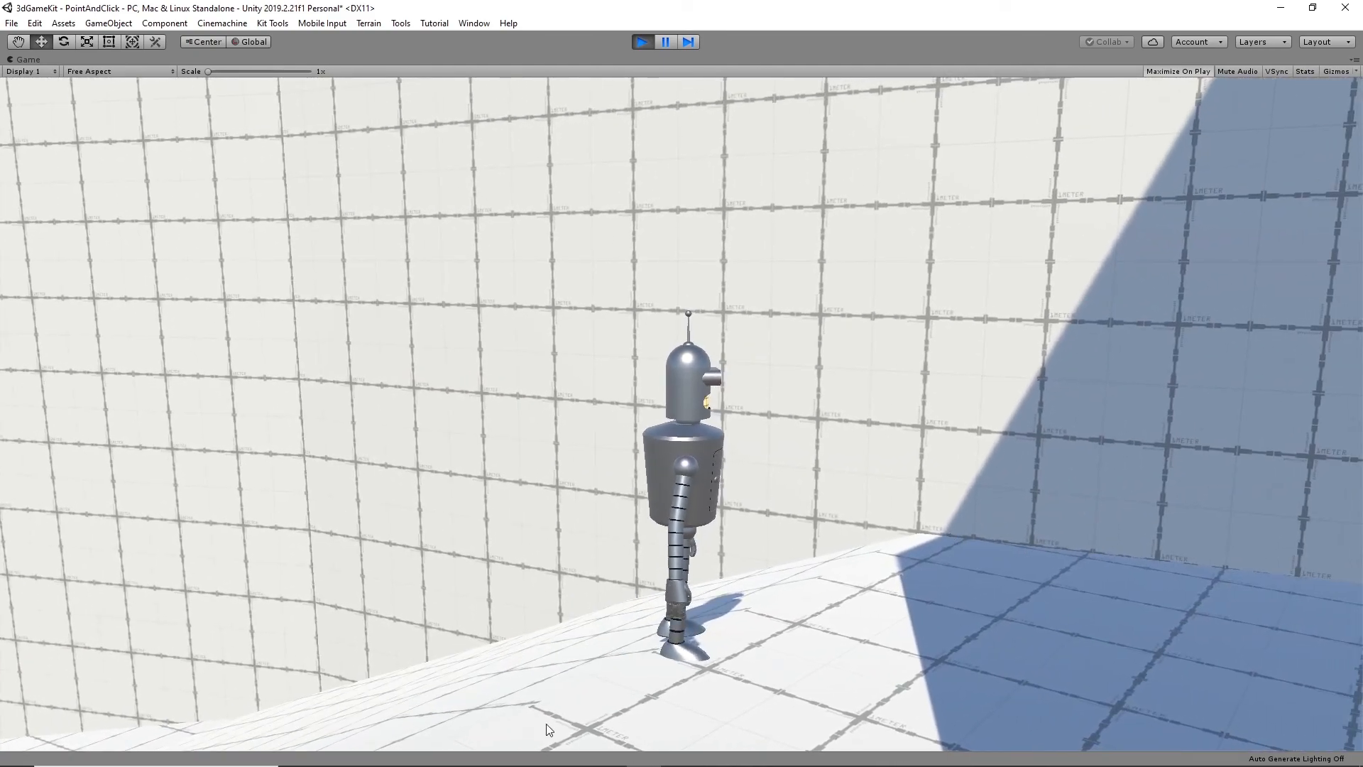
click(547, 725)
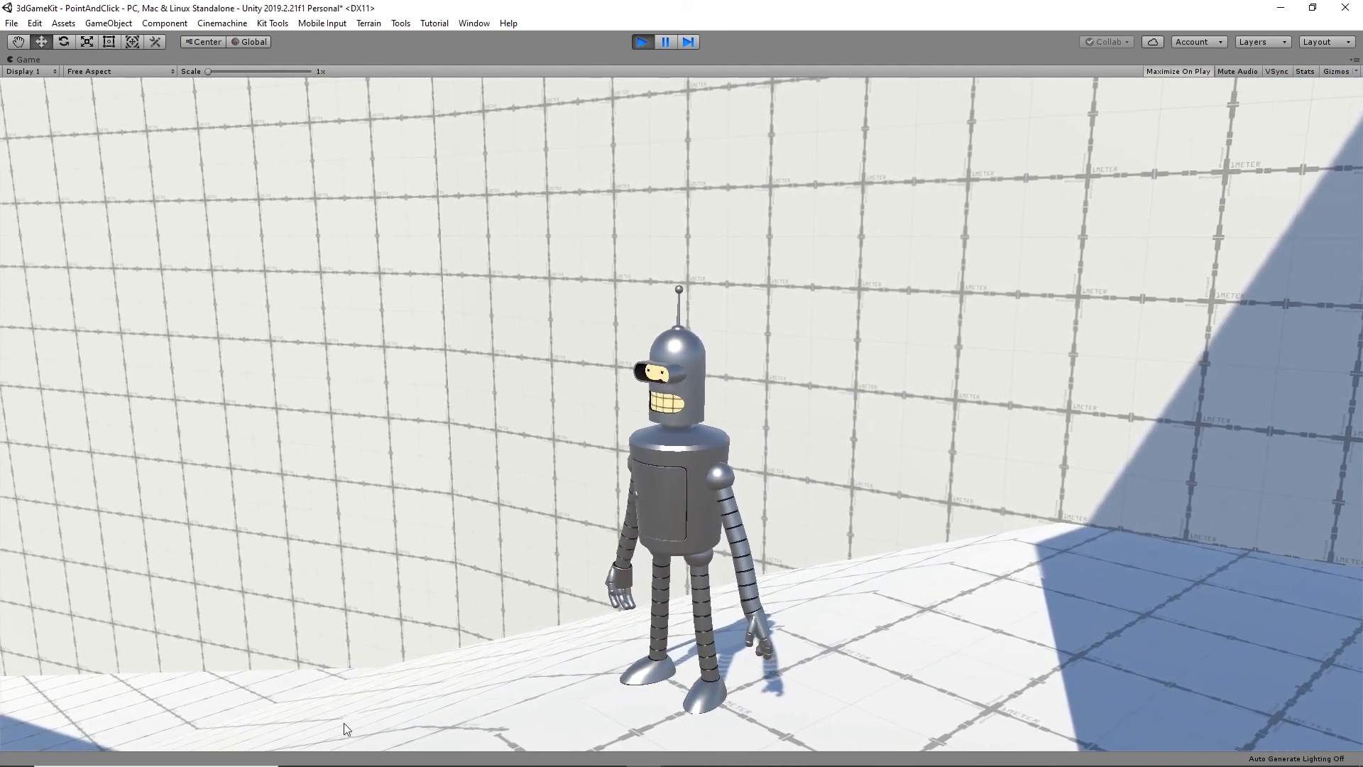
click(1194, 693)
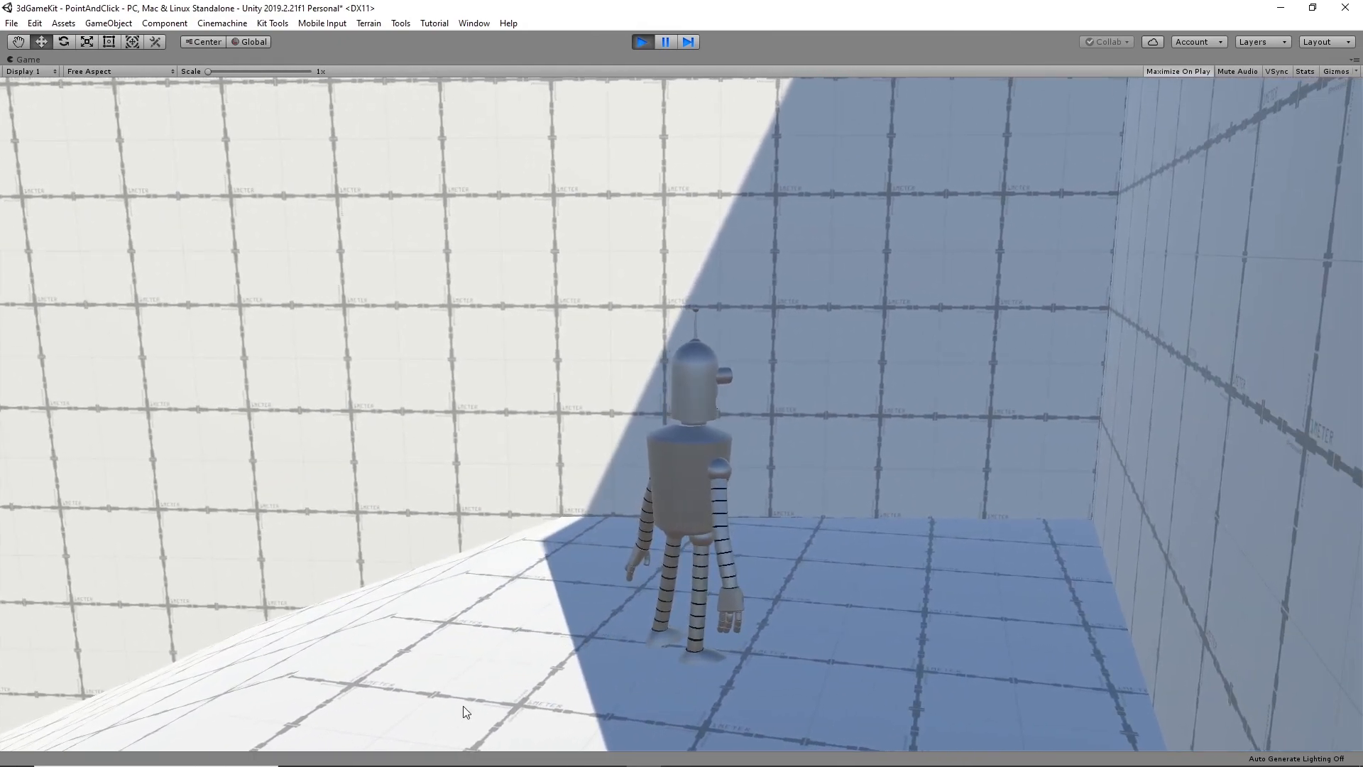
click(364, 736)
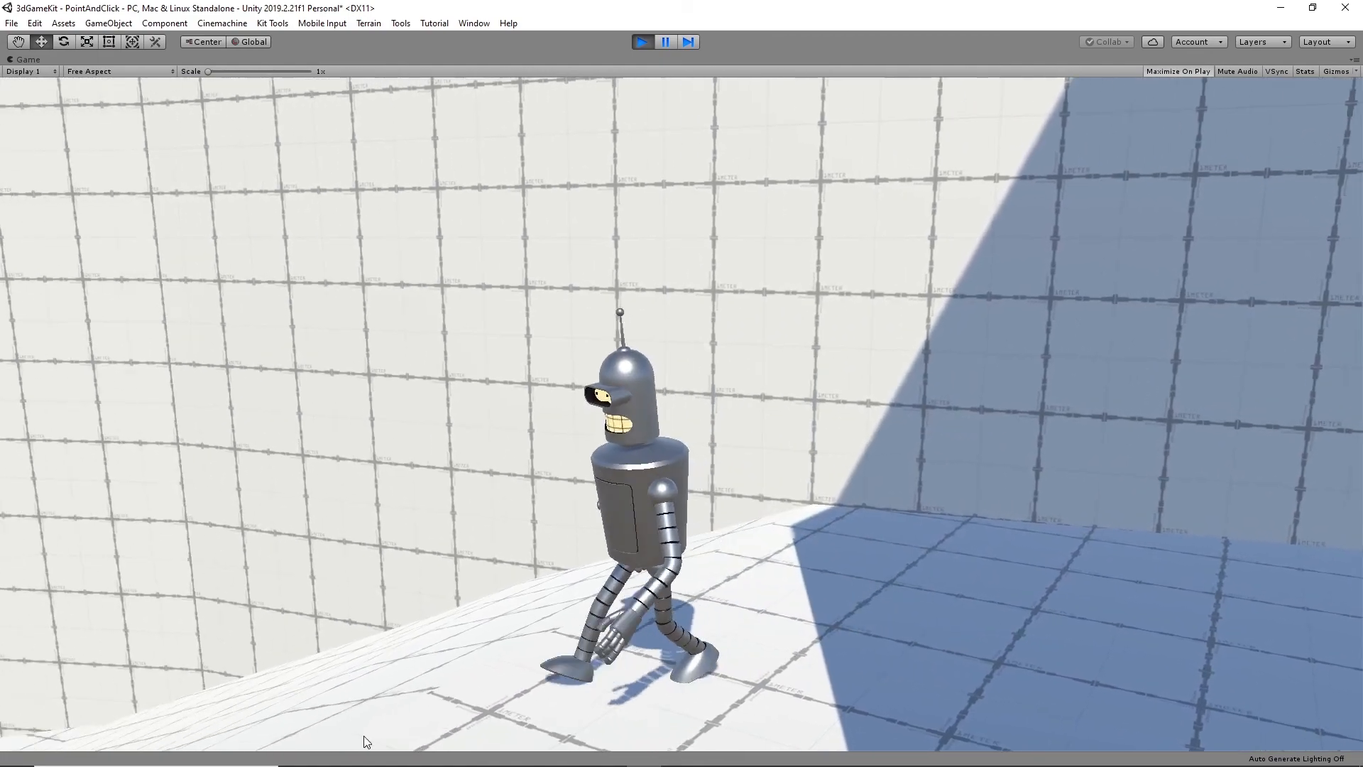
click(458, 728)
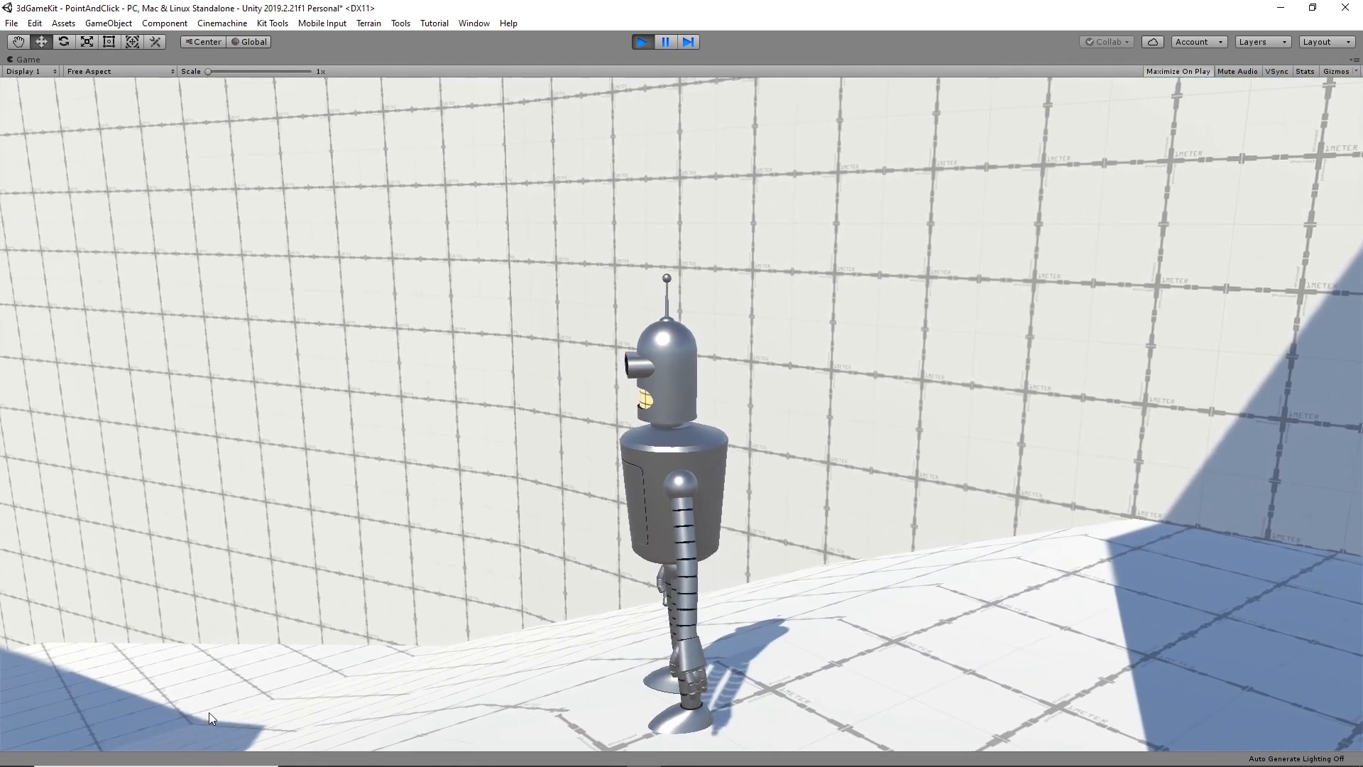
click(211, 744)
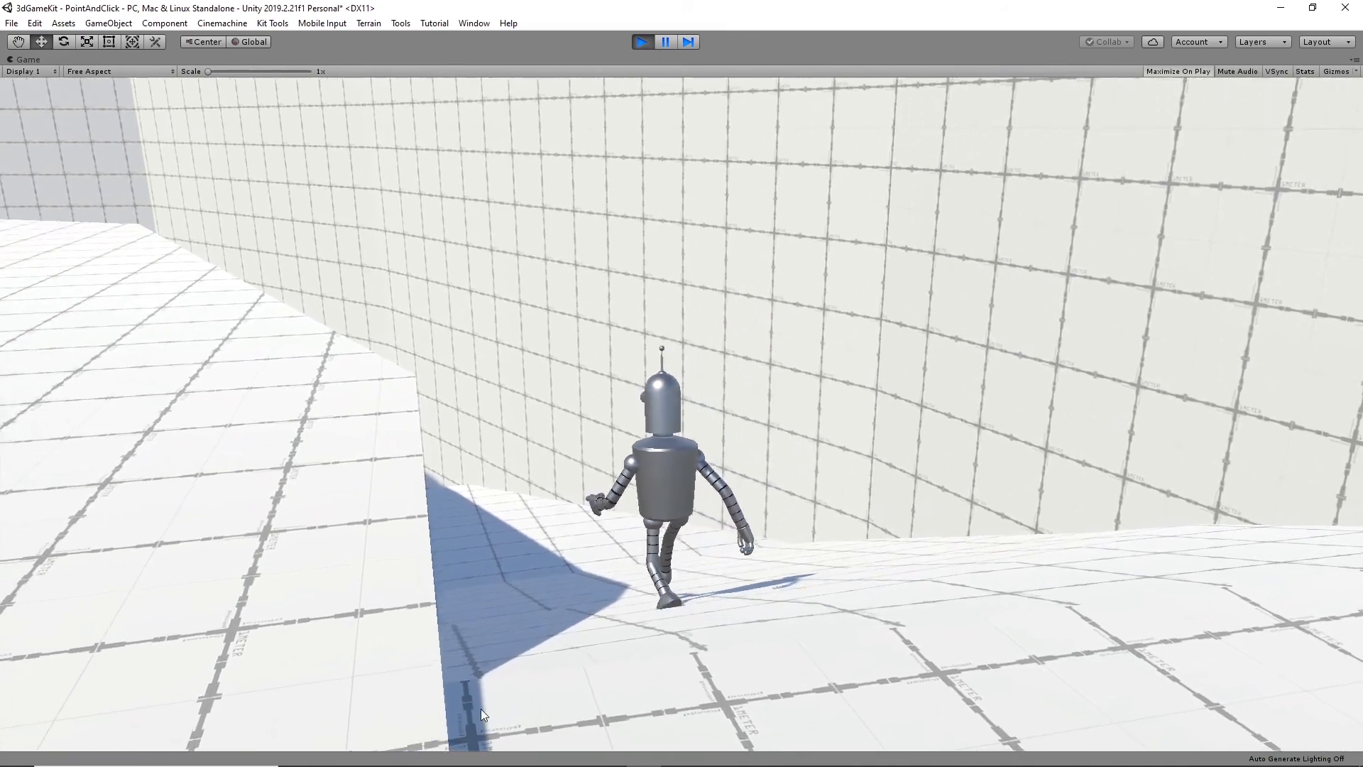
- Walk the character onto the upper white walkway and towards its edge, and stop the play test
click(85, 630)
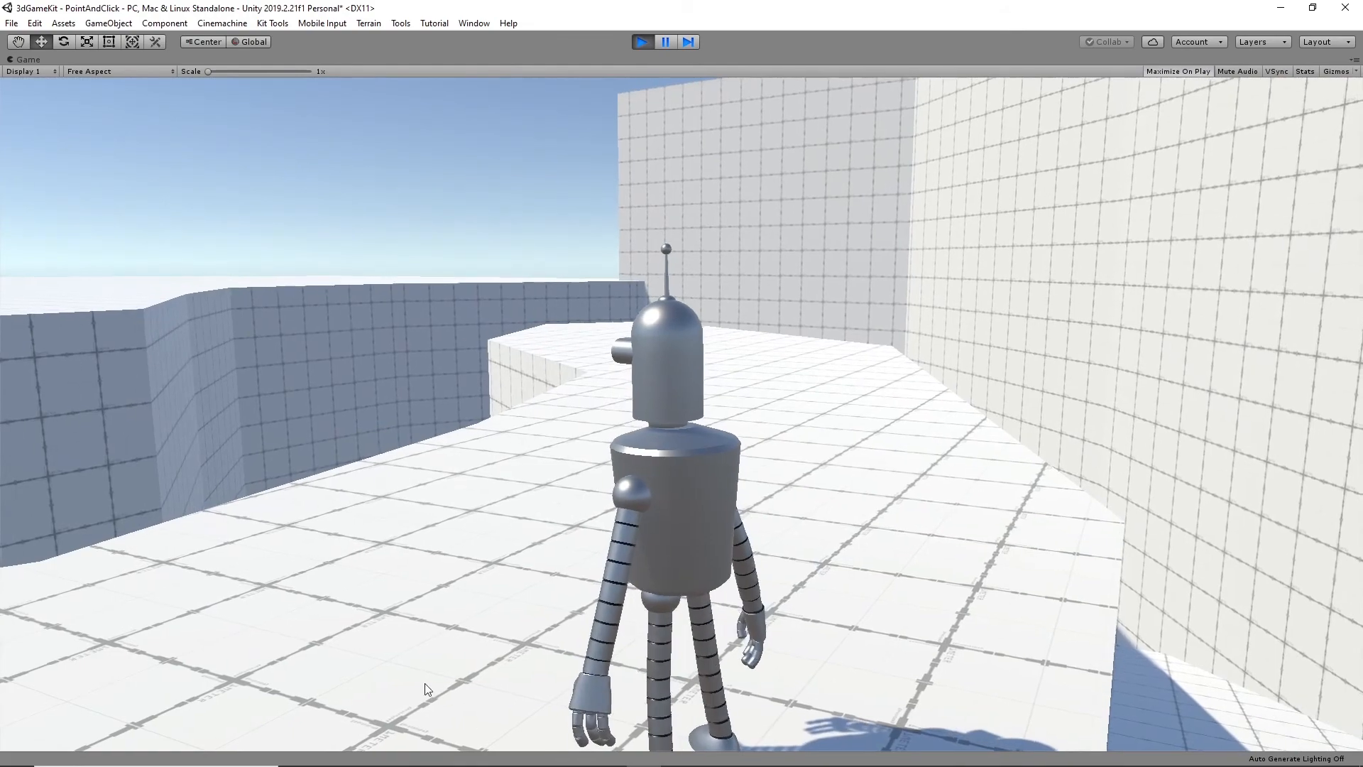
click(16, 668)
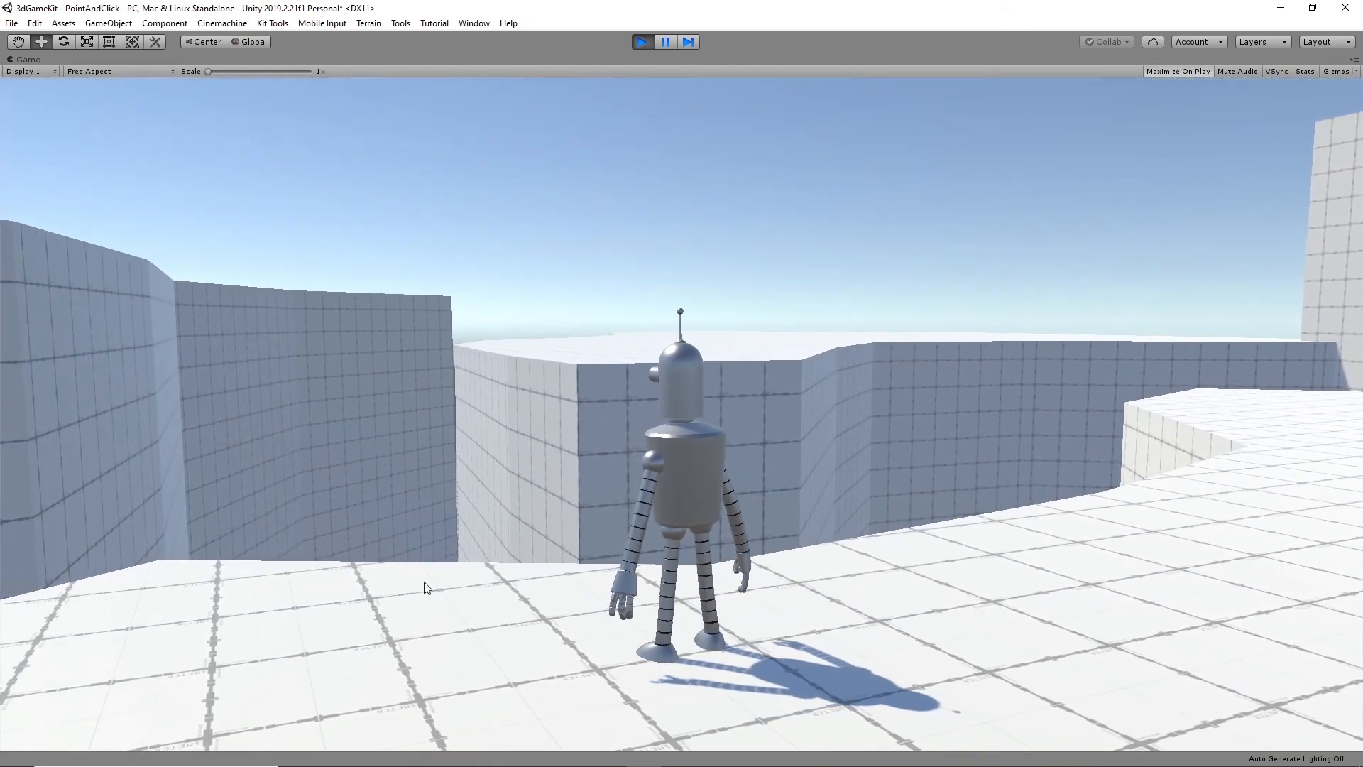
click(433, 578)
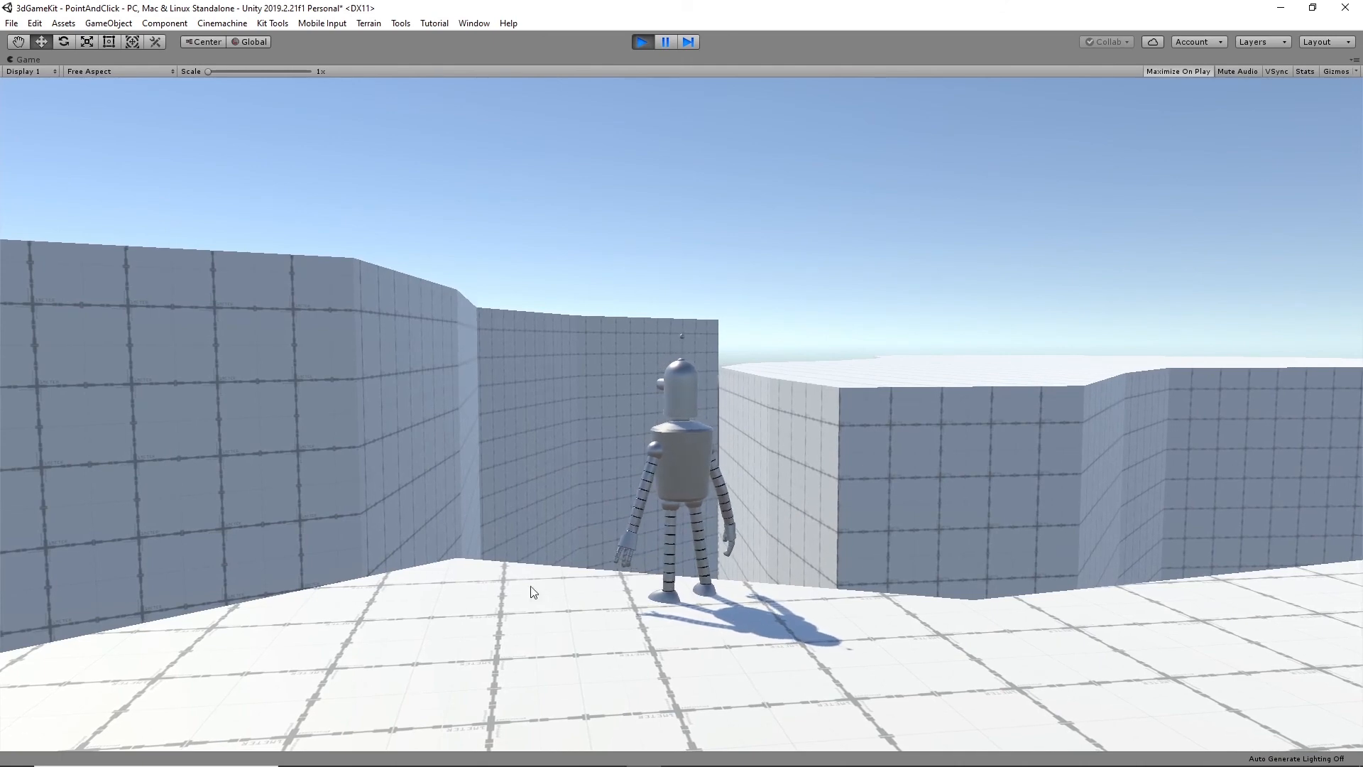
click(643, 42)
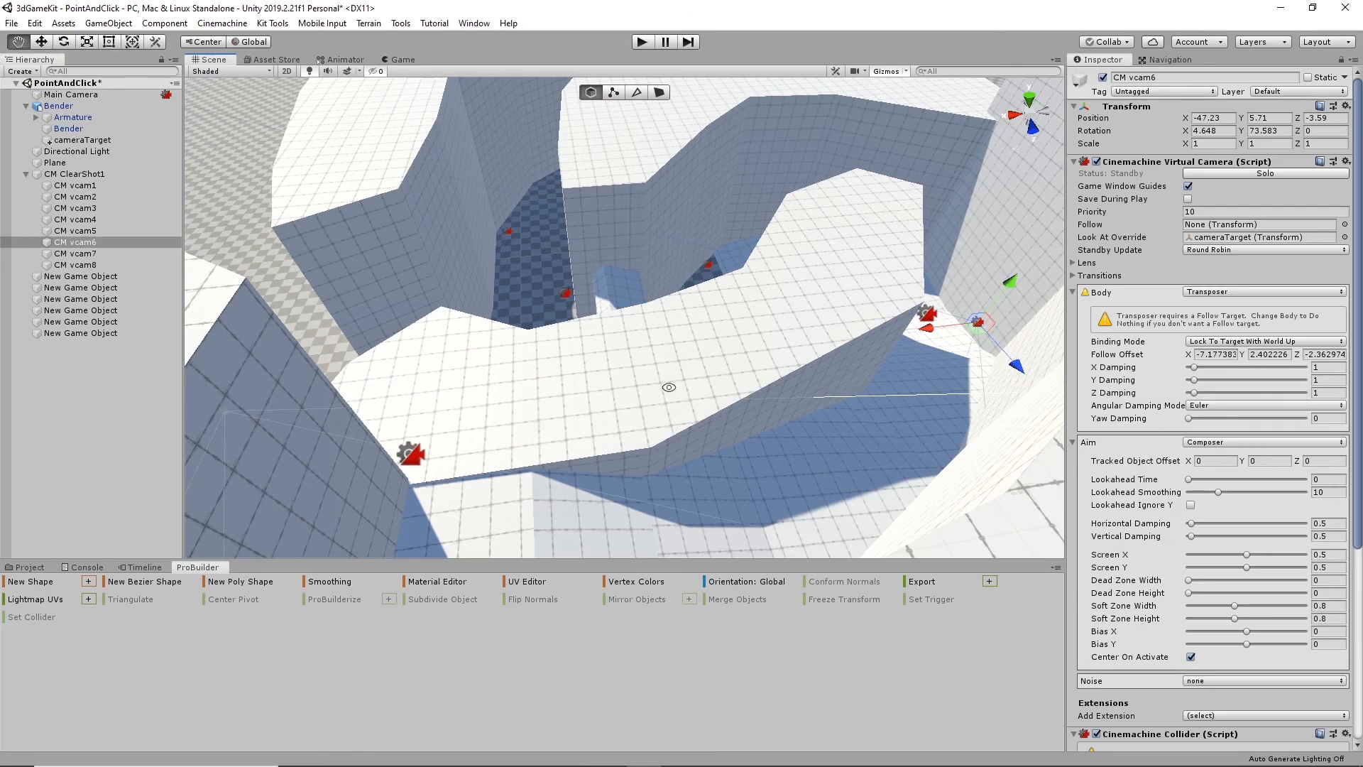
- Move CM vcam8 back into the walled corner beside the upper walkway and raise it, to position X -14.4, Y 18.93, Z 13.03
right_drag(669, 387, 583, 338)
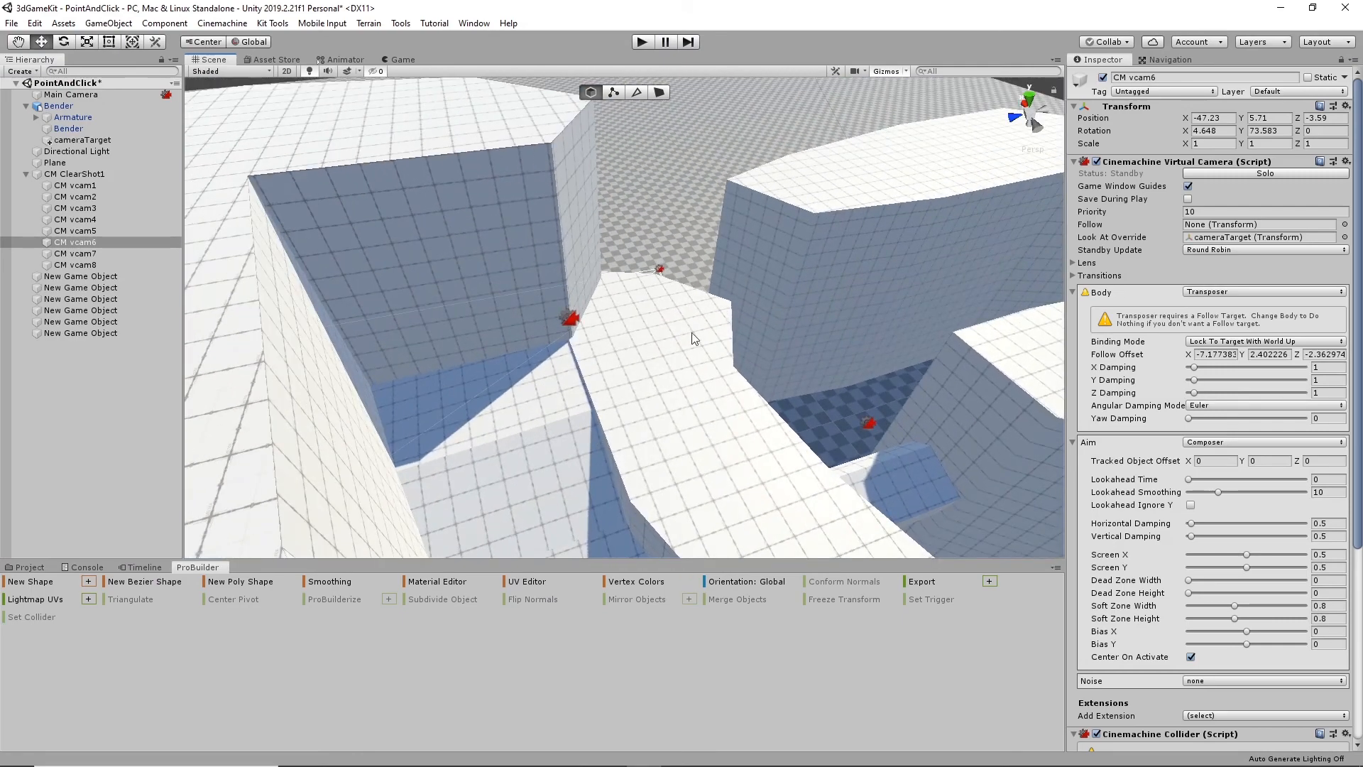
click(568, 315)
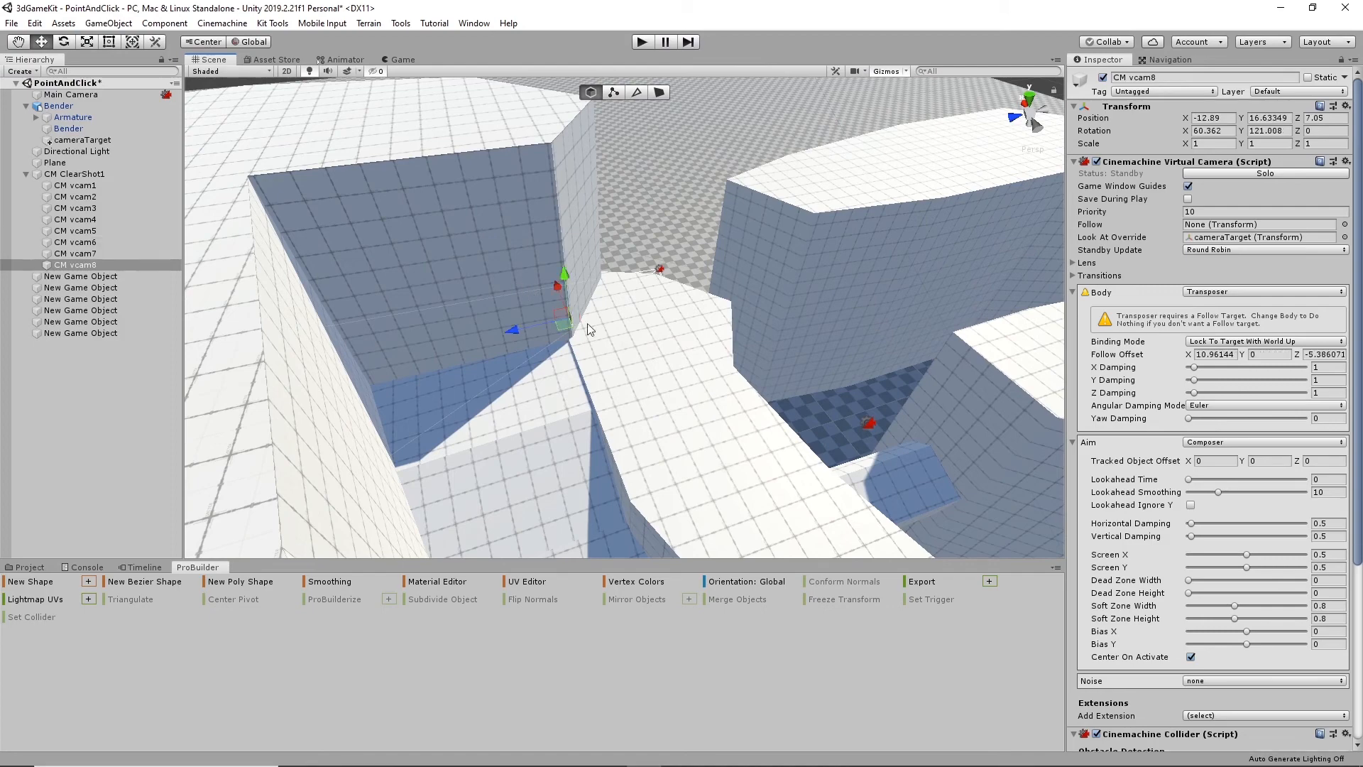
drag(525, 331, 486, 335)
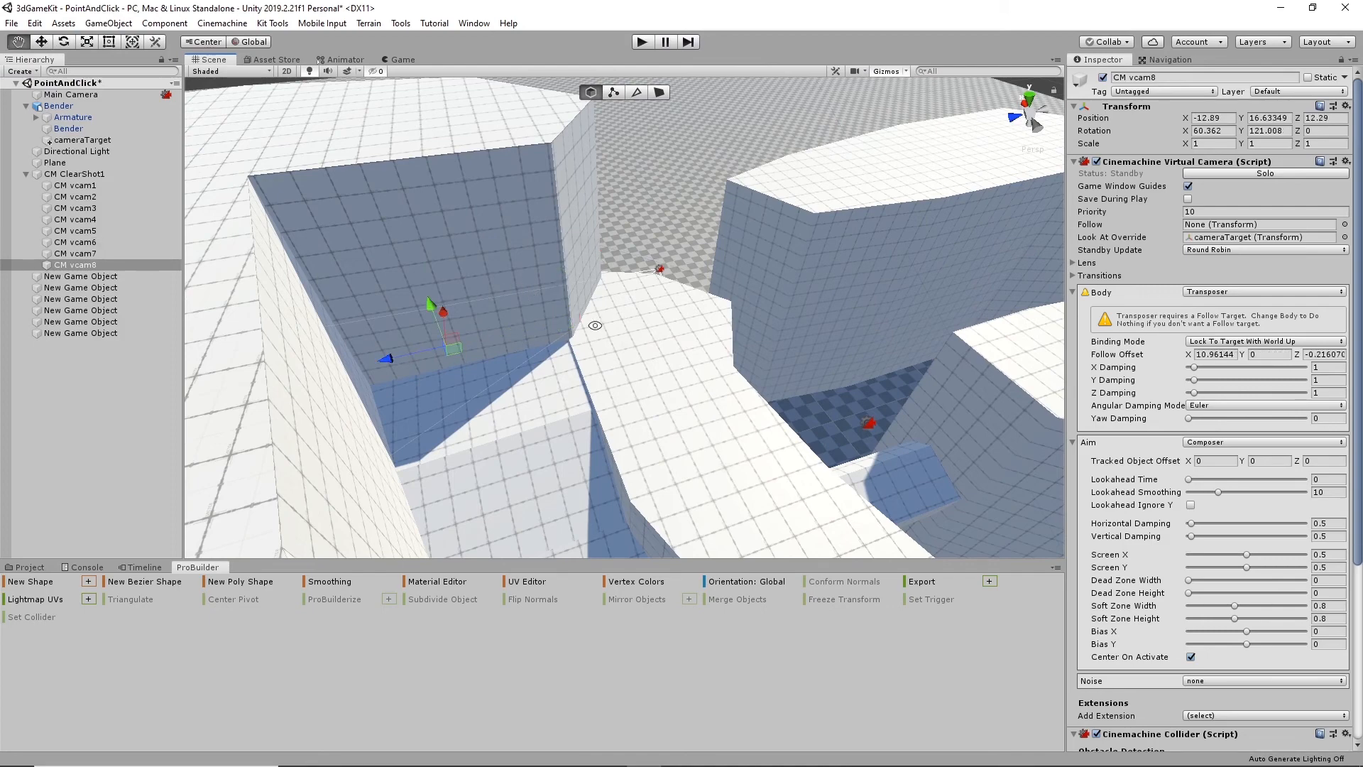
alt+drag(595, 326, 487, 465)
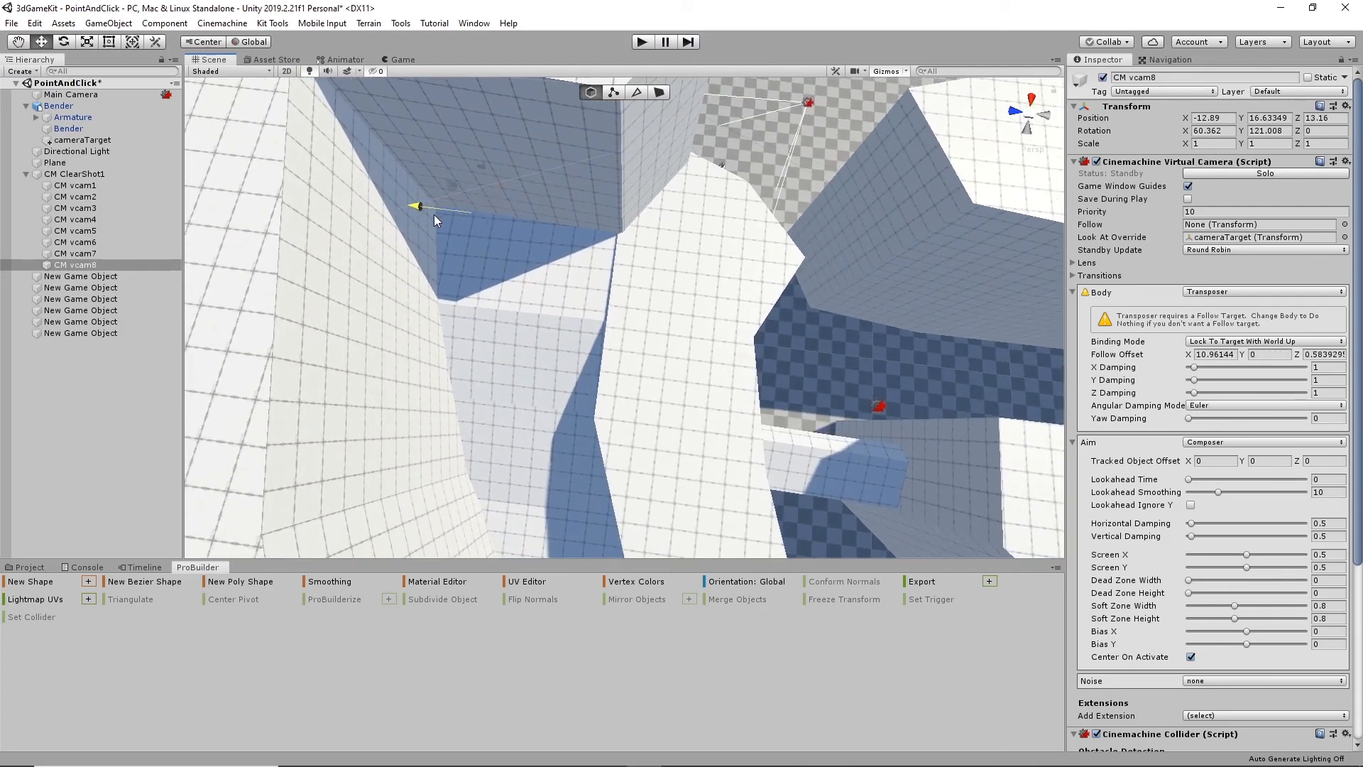
drag(434, 220, 415, 213)
drag(420, 243, 423, 243)
alt+drag(520, 297, 525, 167)
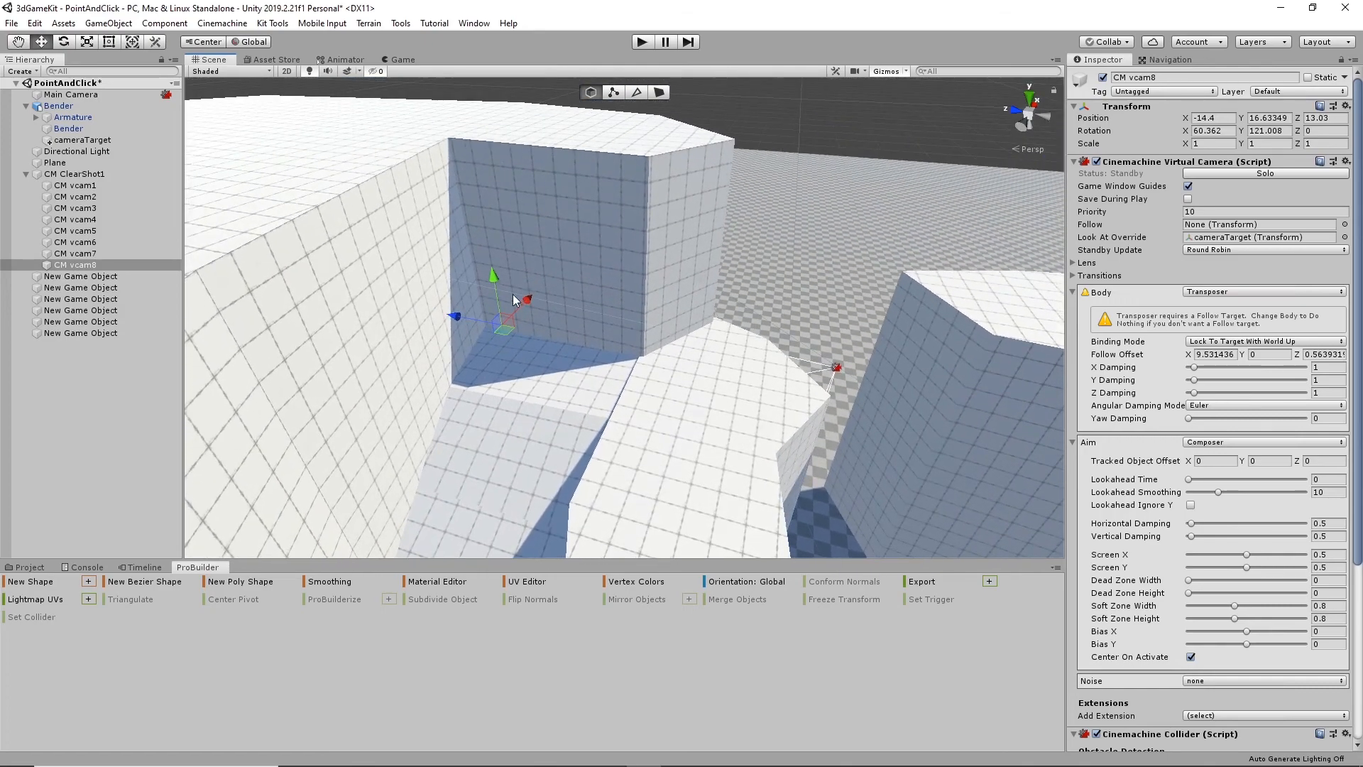
drag(491, 276, 636, 304)
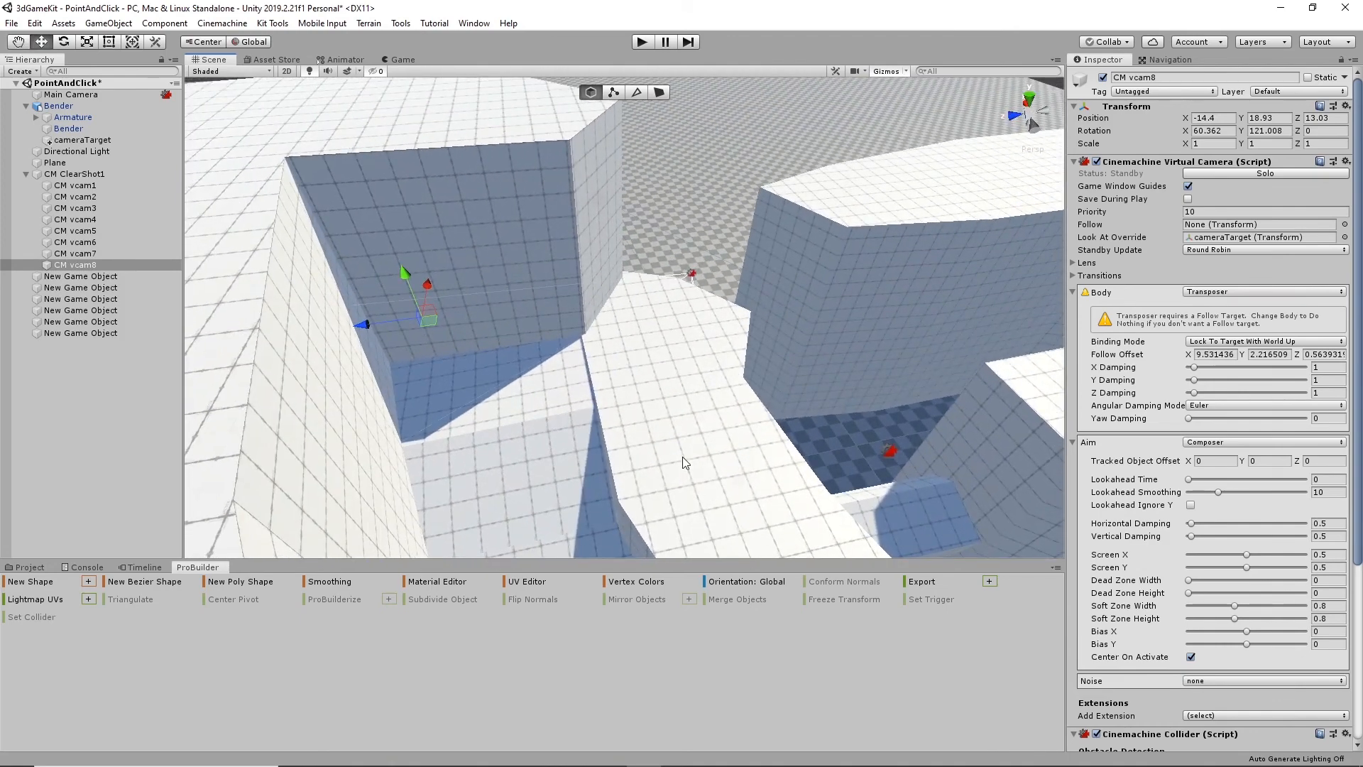
- Play the scene and walk the character from the open floor between the walls and up the first ramp to its sunlit part
click(643, 42)
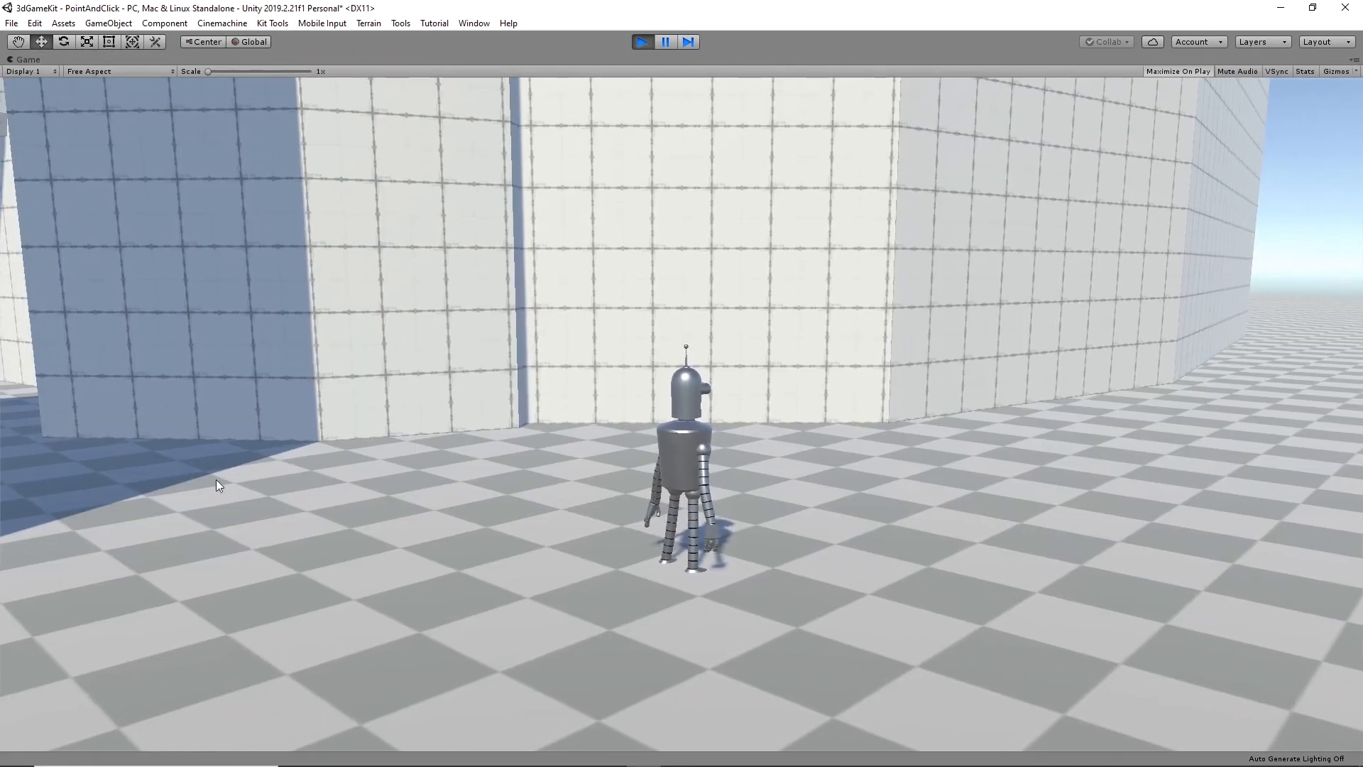
click(56, 448)
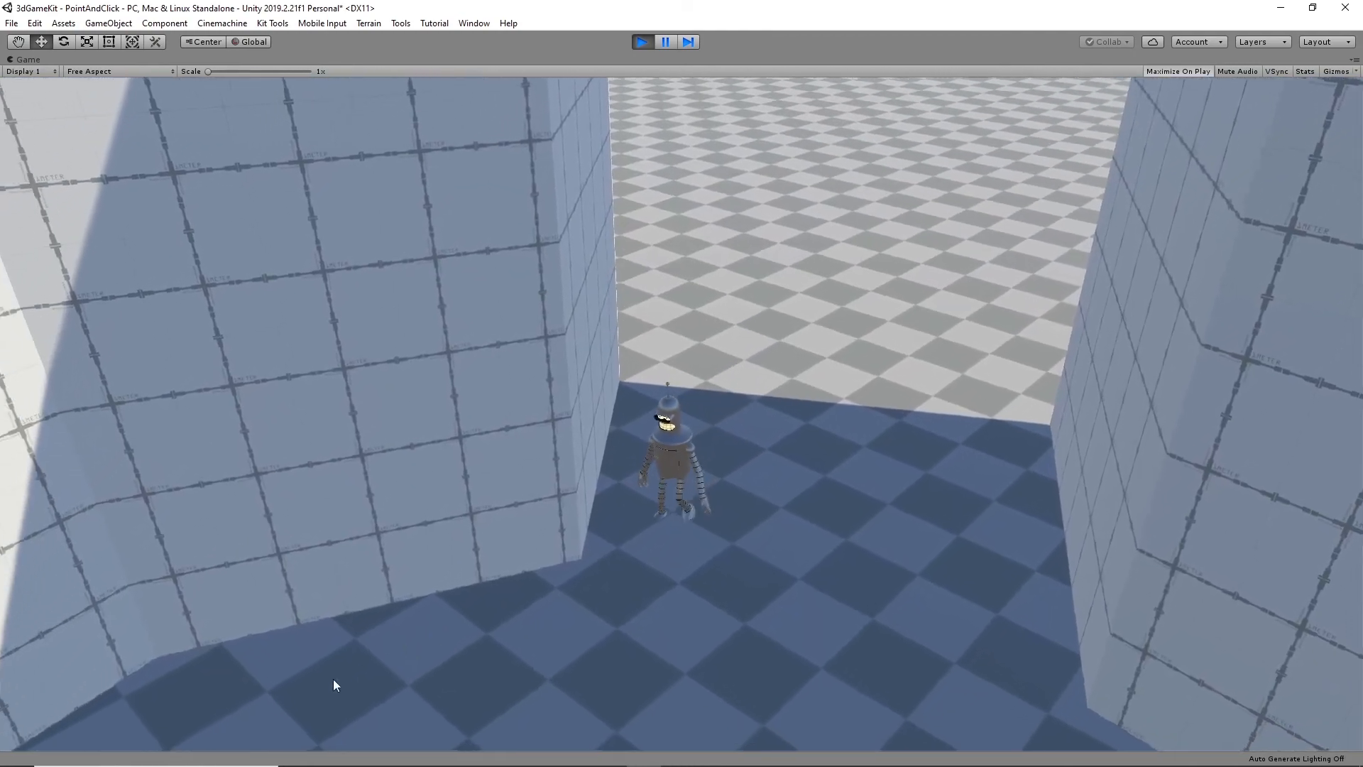
click(404, 660)
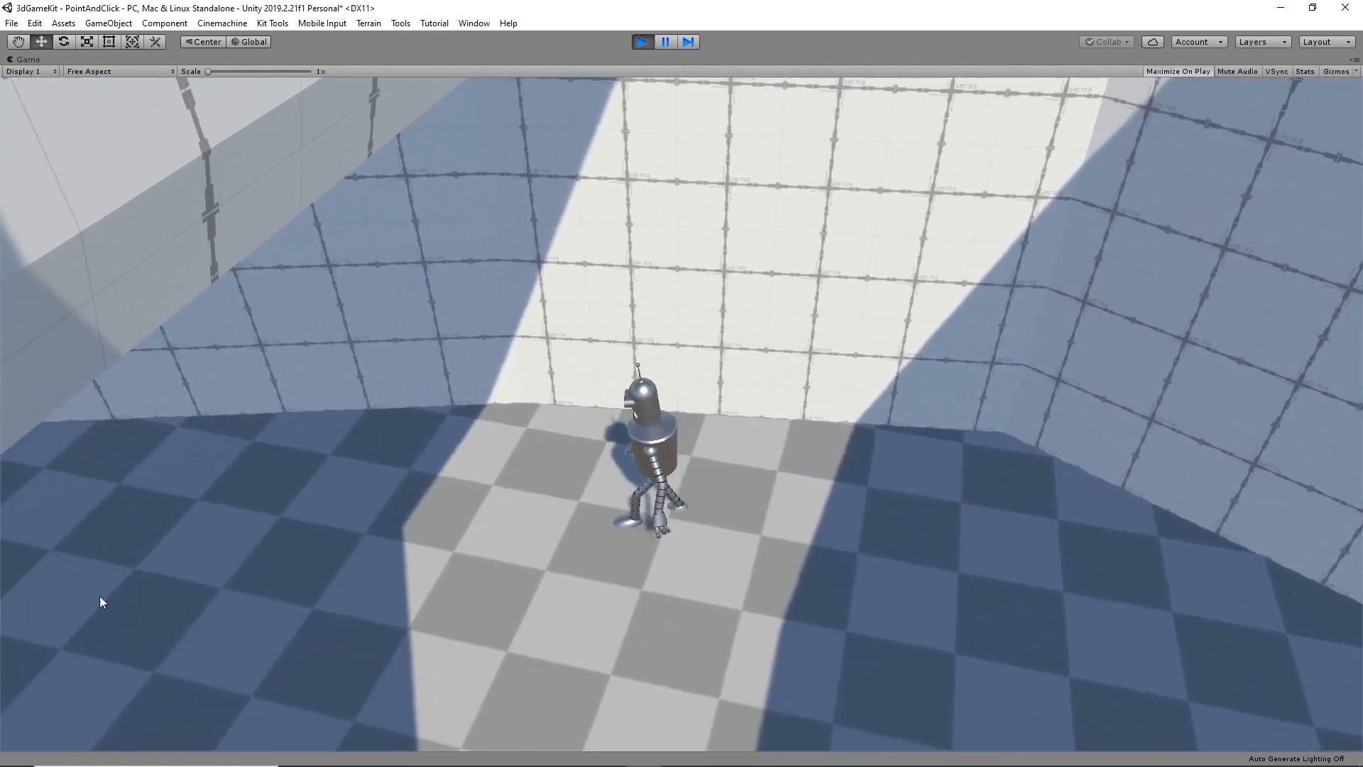
click(104, 521)
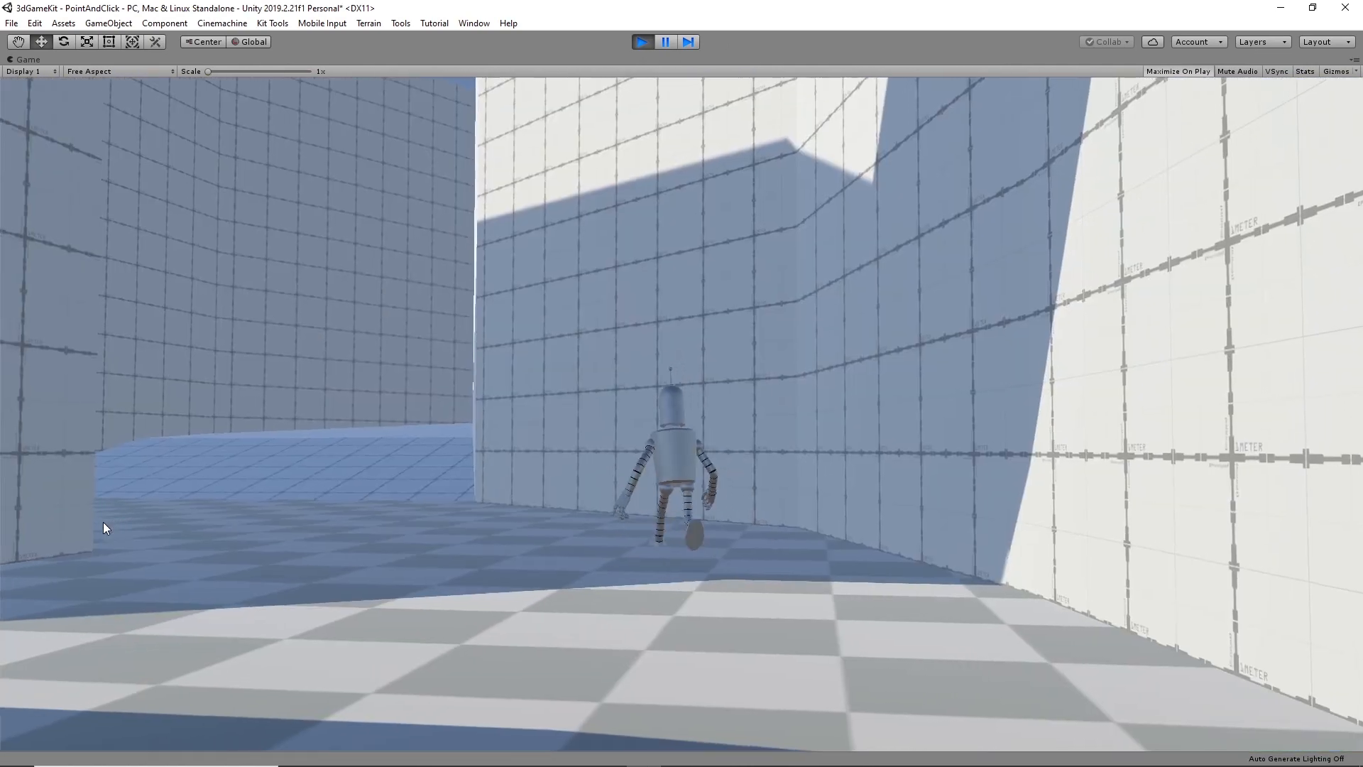
click(295, 481)
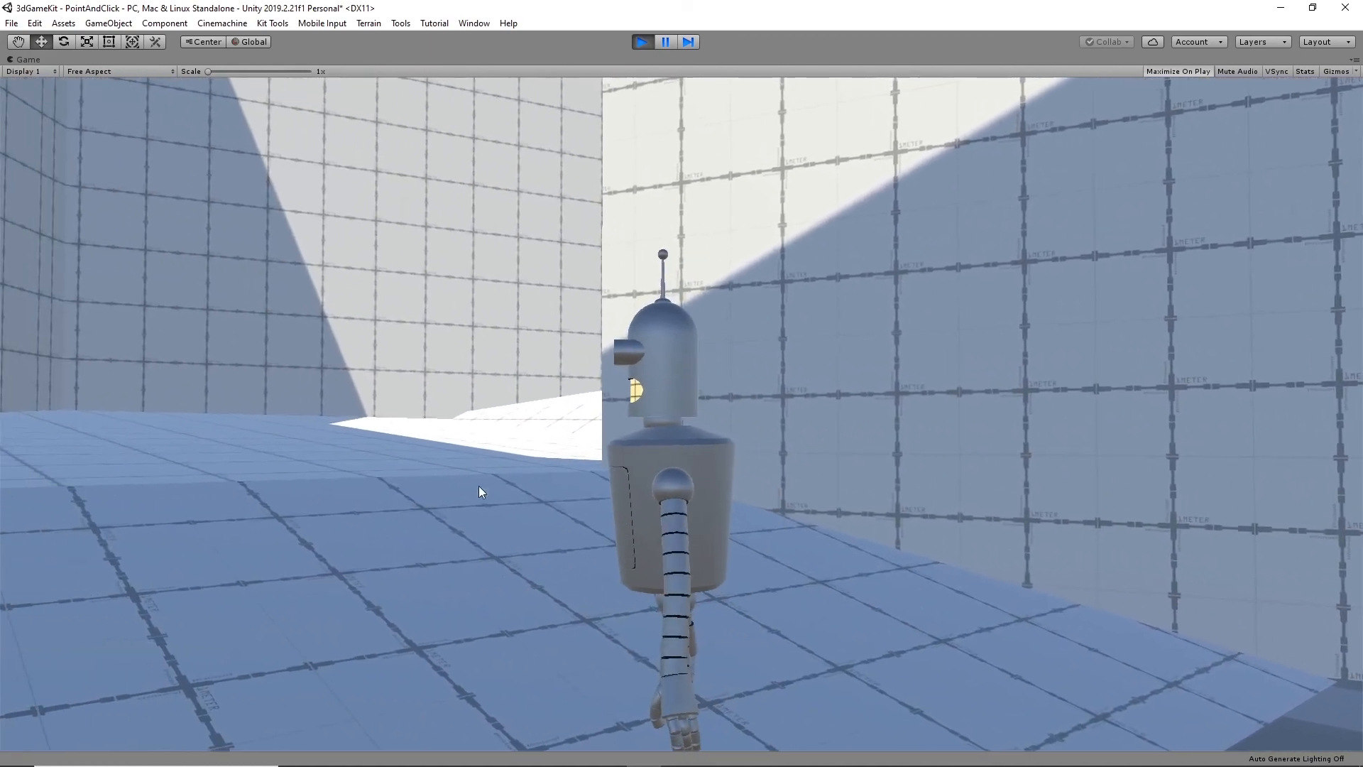
click(461, 441)
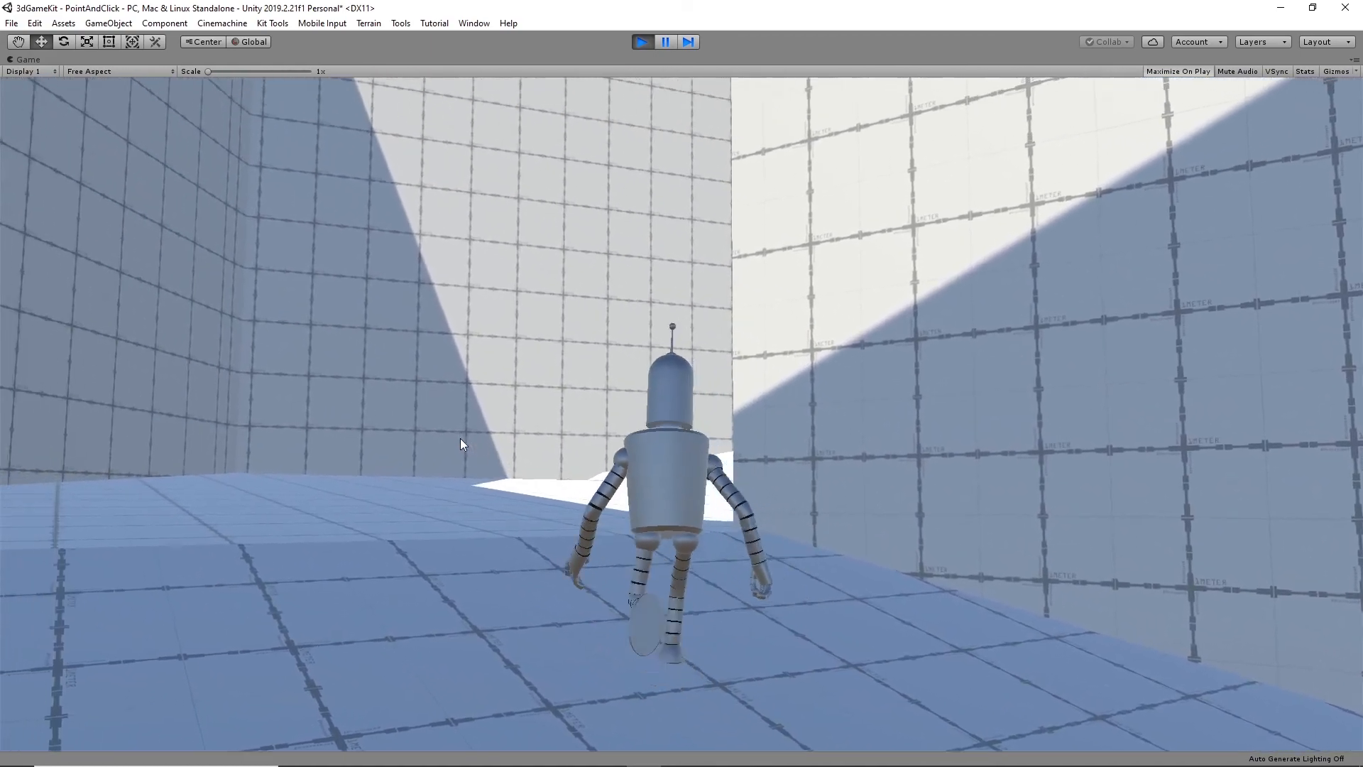
click(812, 541)
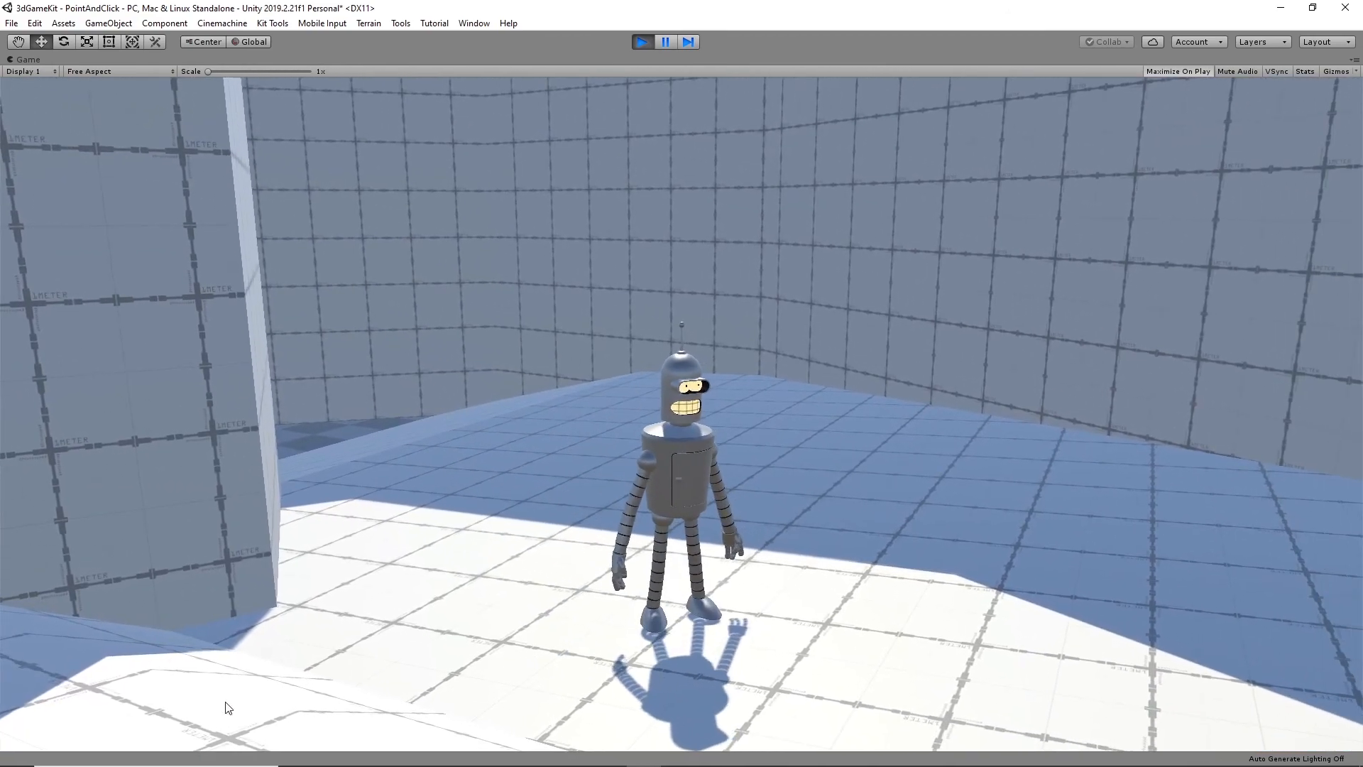
- Walk the character around the corner and up the shaded ramp between the high walls to check the camera switching
click(225, 705)
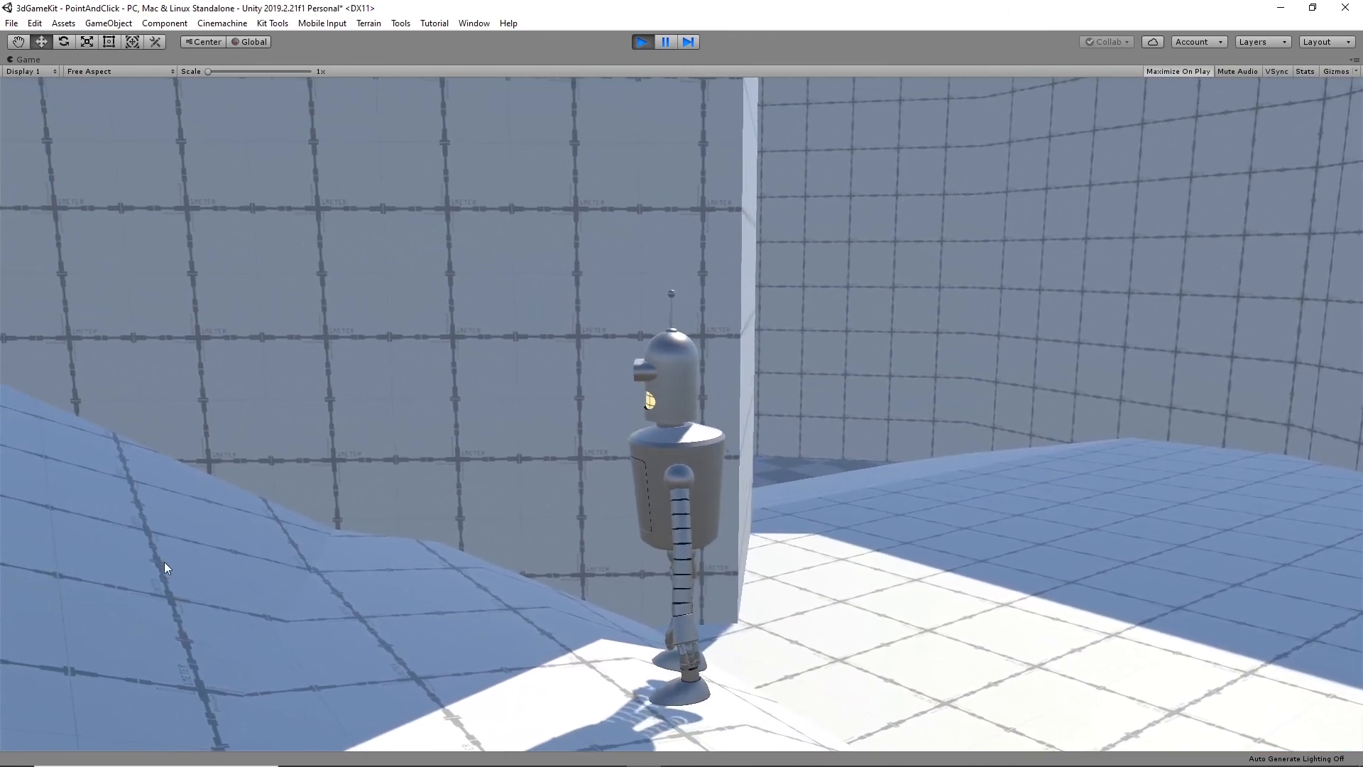
click(164, 561)
click(102, 306)
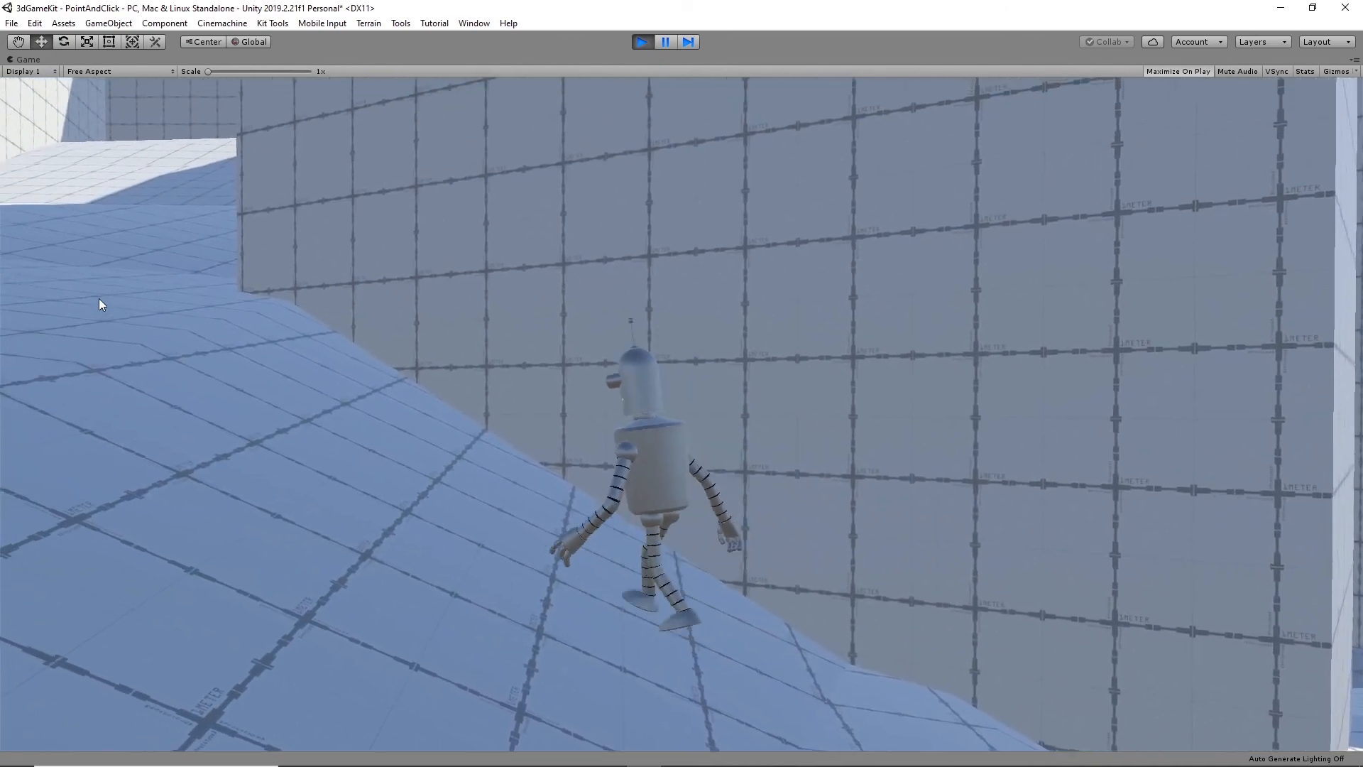
click(526, 317)
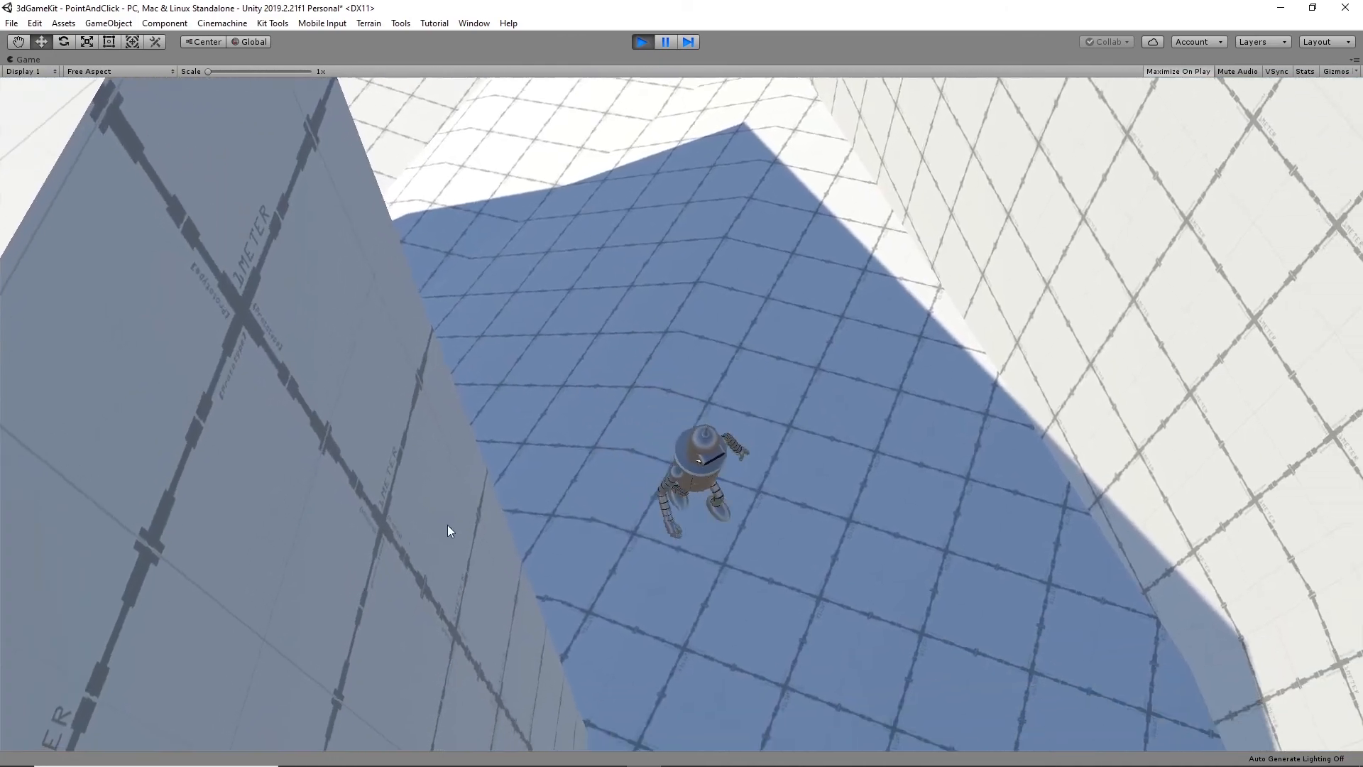
click(876, 641)
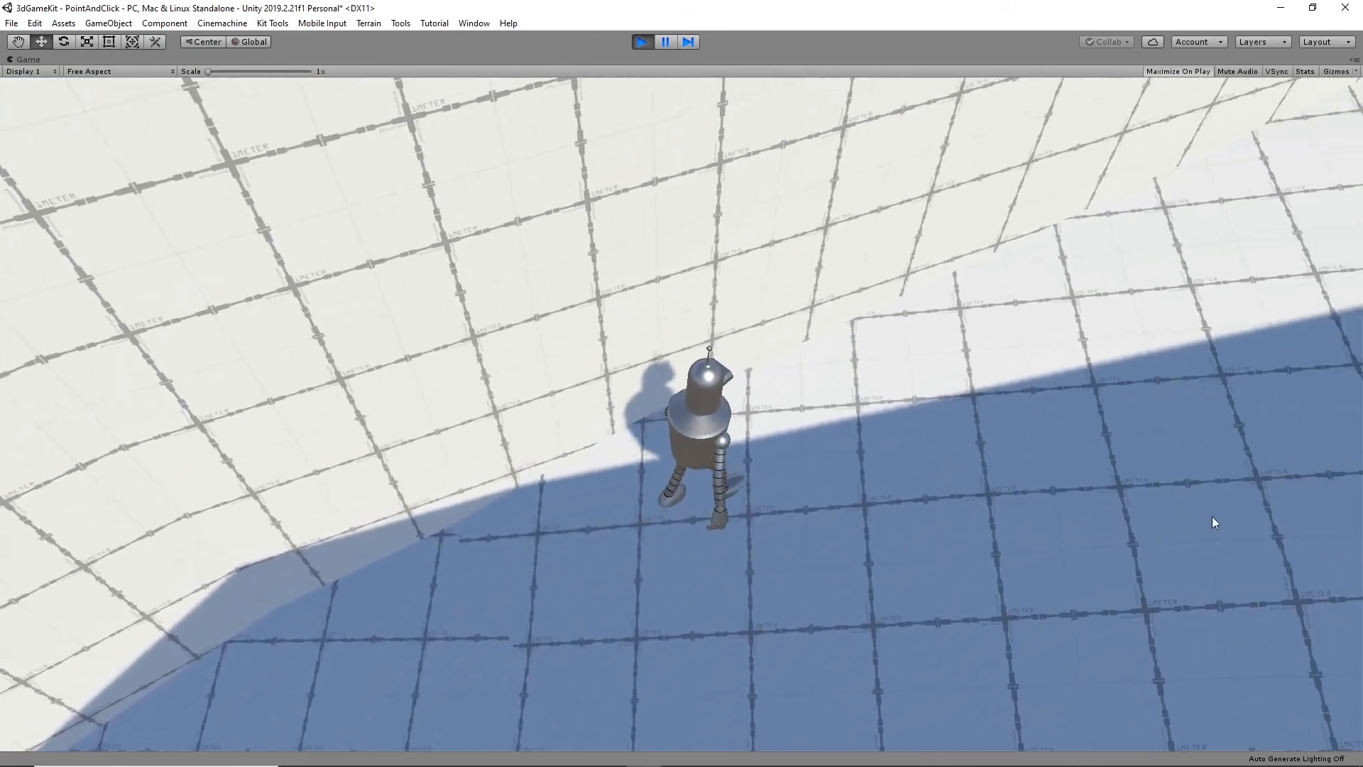
- Walk the character up the sunlit ramp to its top and onto the upper white walkway to test the repositioned camera
click(1180, 327)
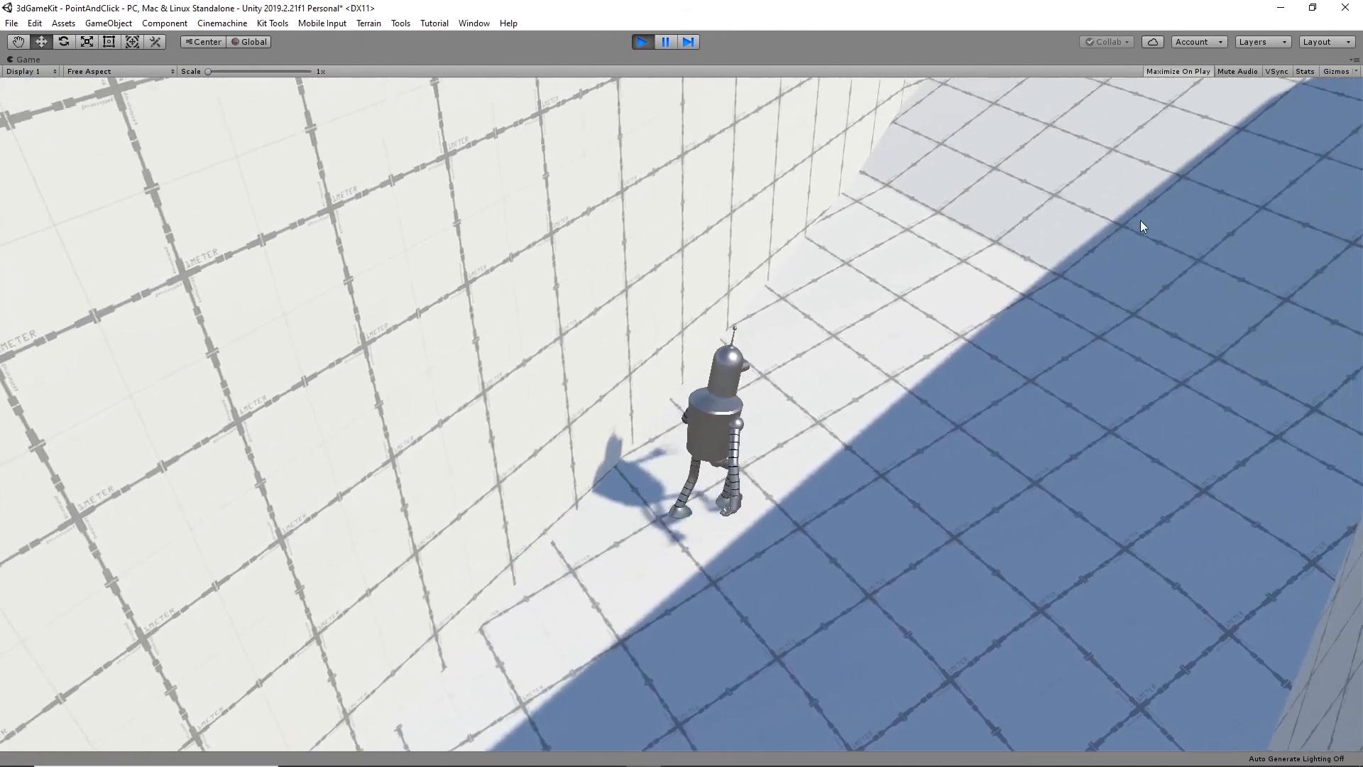
click(1113, 155)
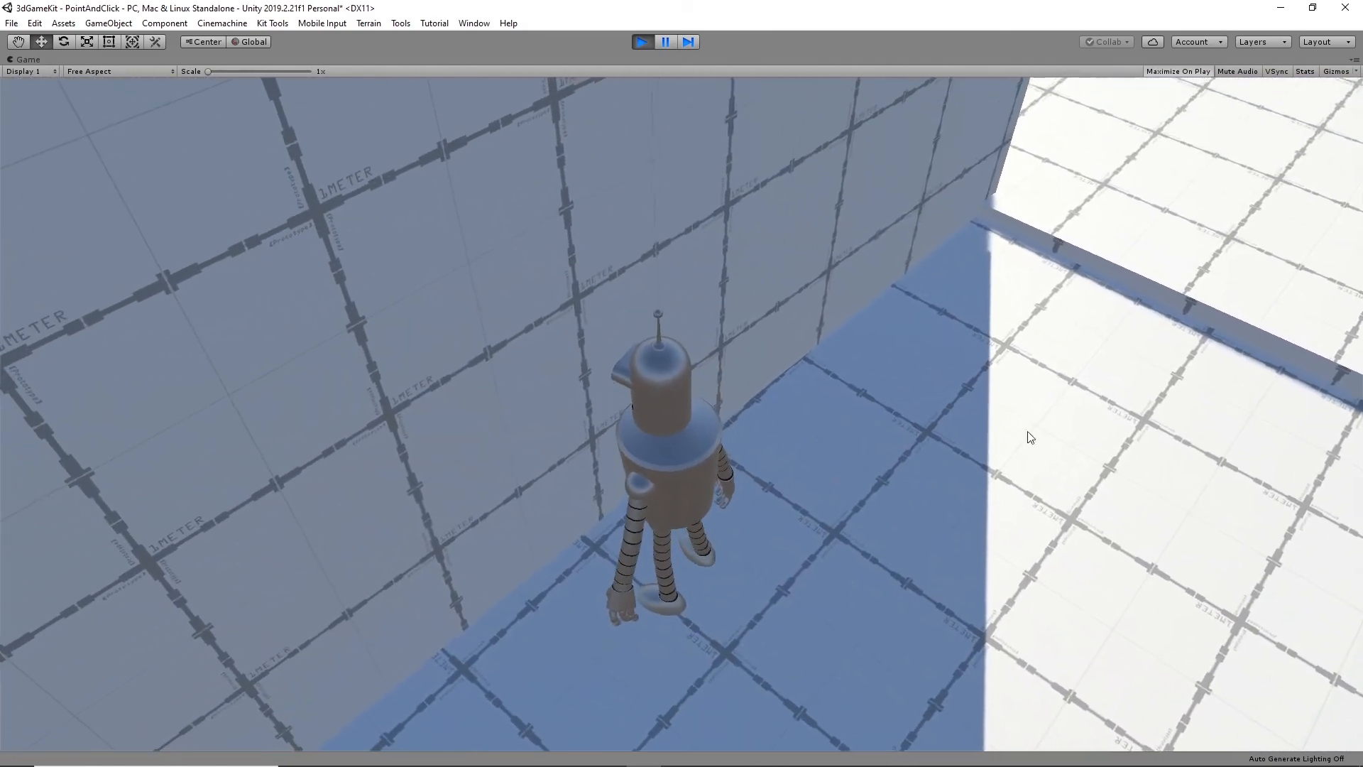
click(973, 663)
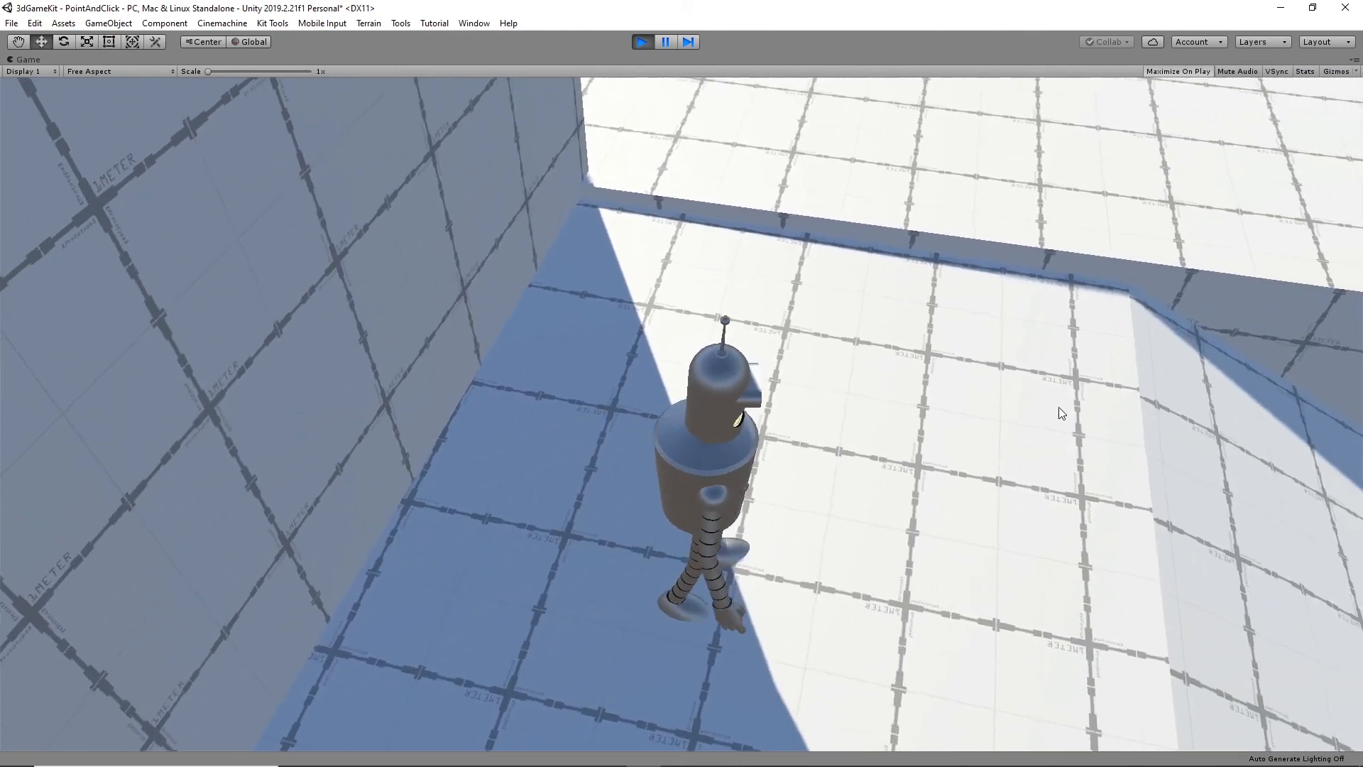
click(776, 163)
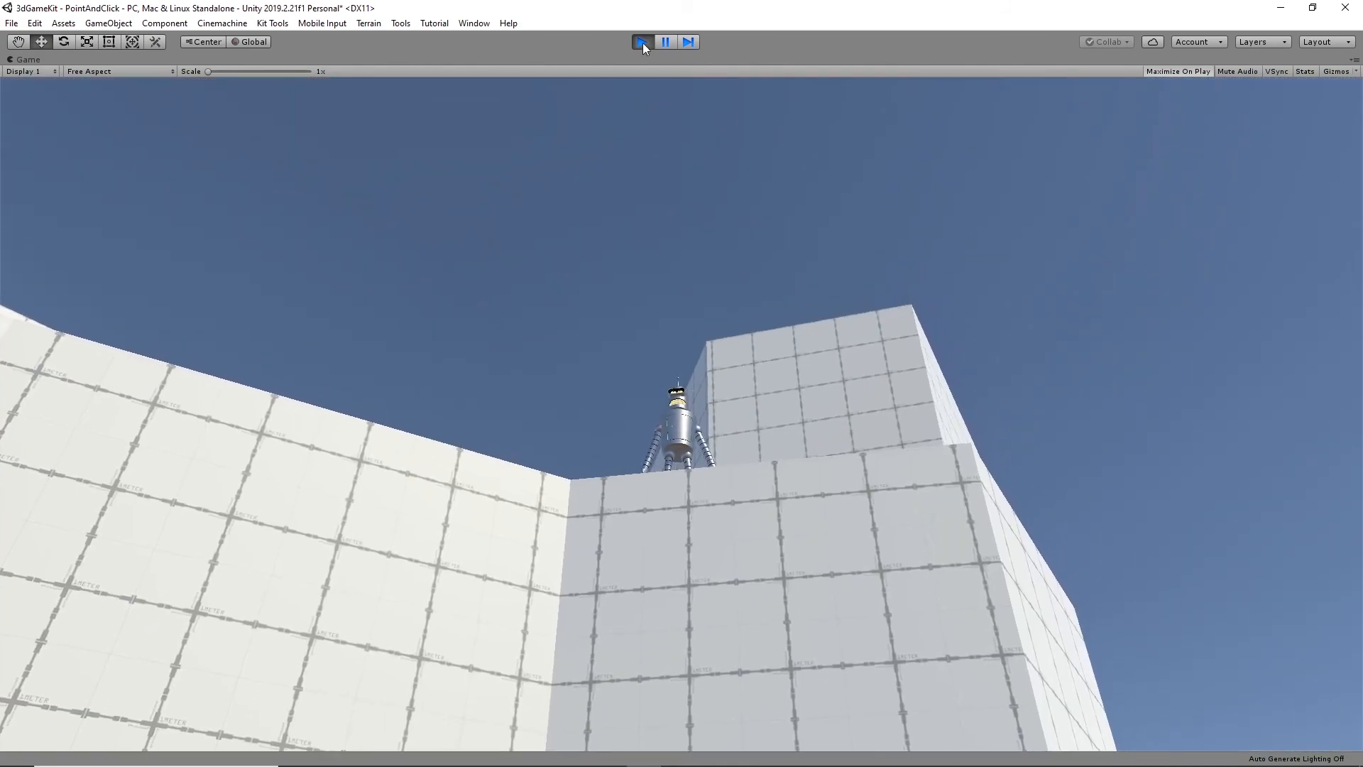
- Stop the play test and set the Optimal Target Distance of CM vcam8's Cinemachine Collider to 6
click(642, 43)
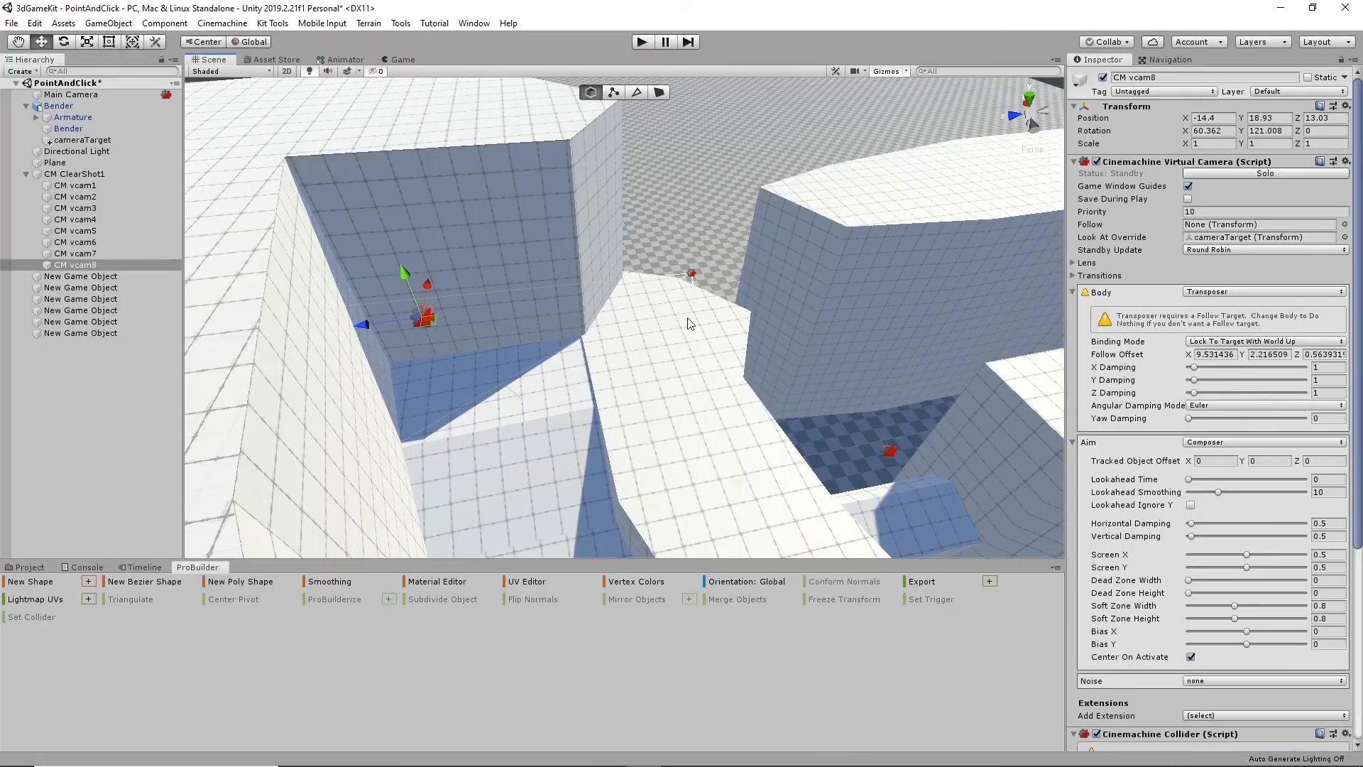
scroll(1293, 660, down, 5)
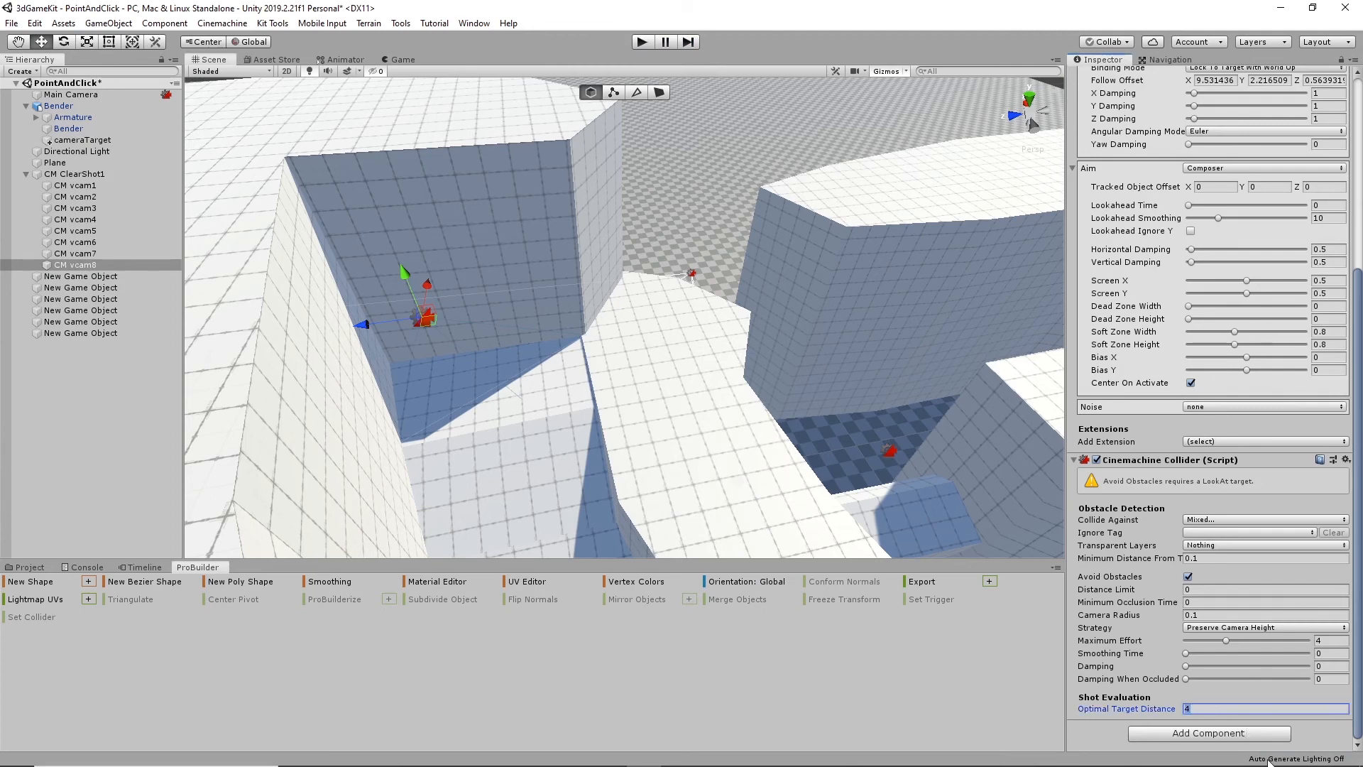
text(6)
- Play the scene again and walk the character from the open floor through the wall passage towards the first ramp
click(641, 44)
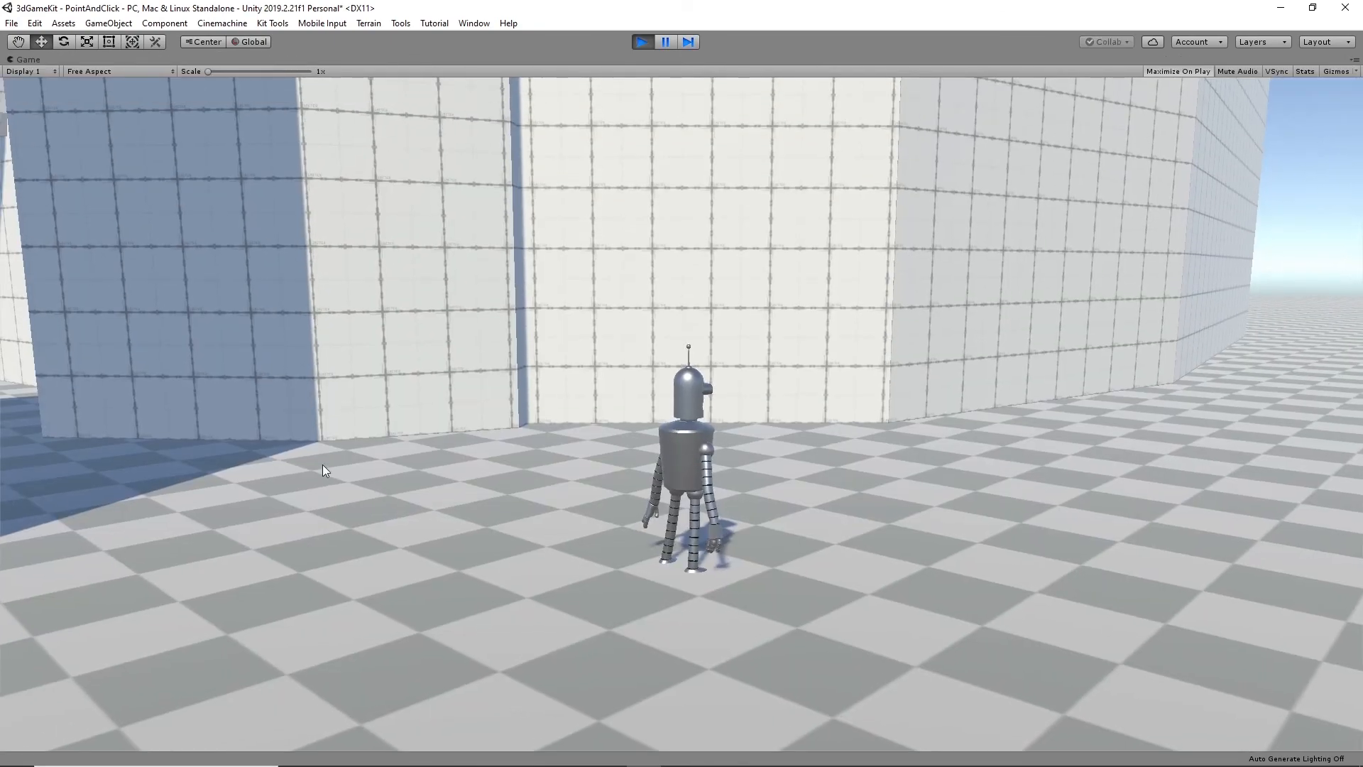
click(156, 458)
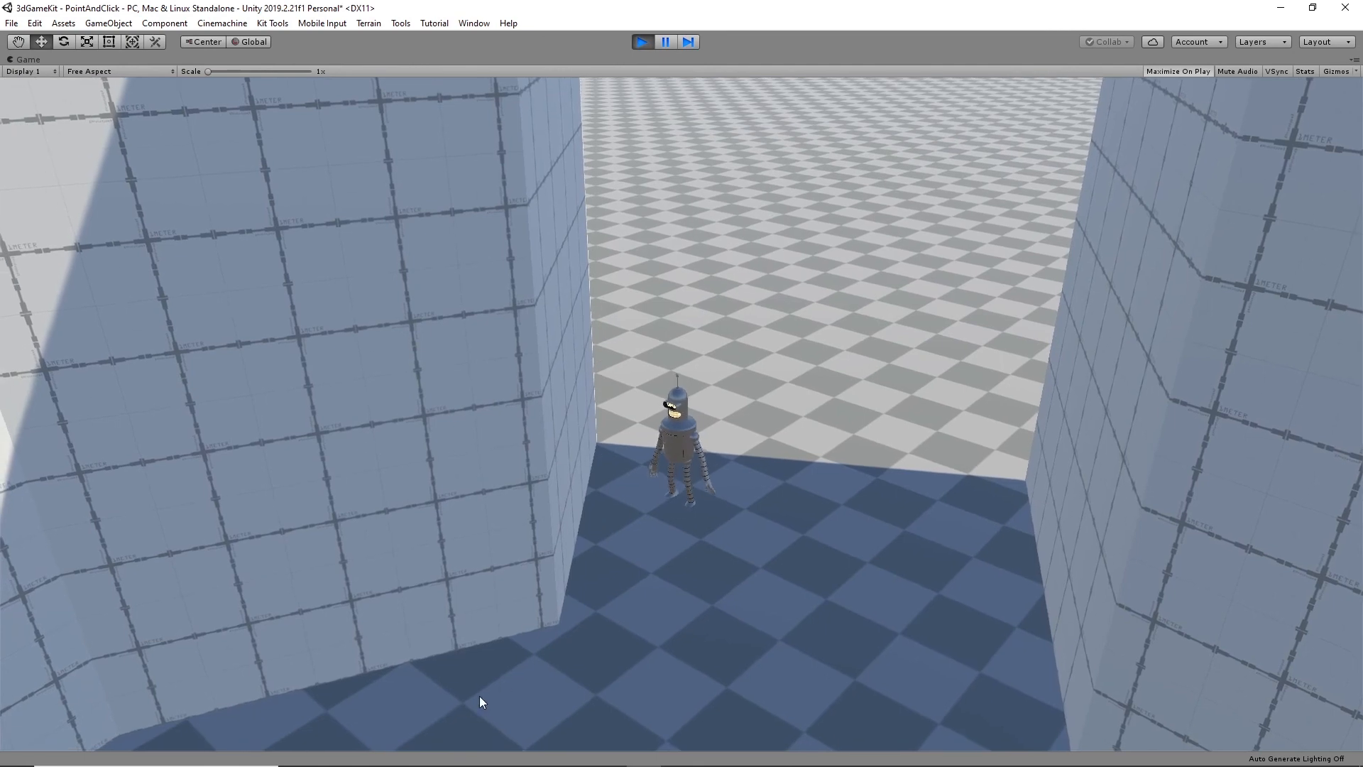
click(479, 697)
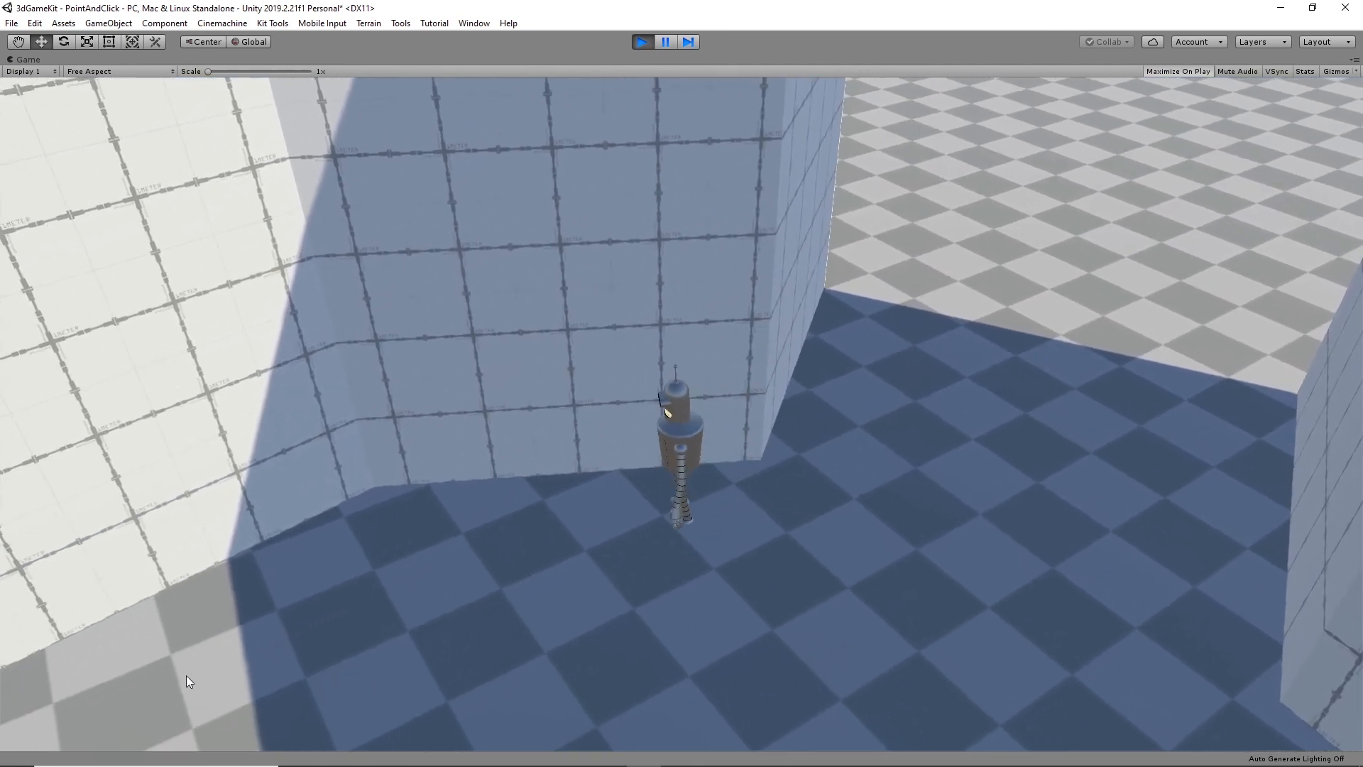
click(186, 675)
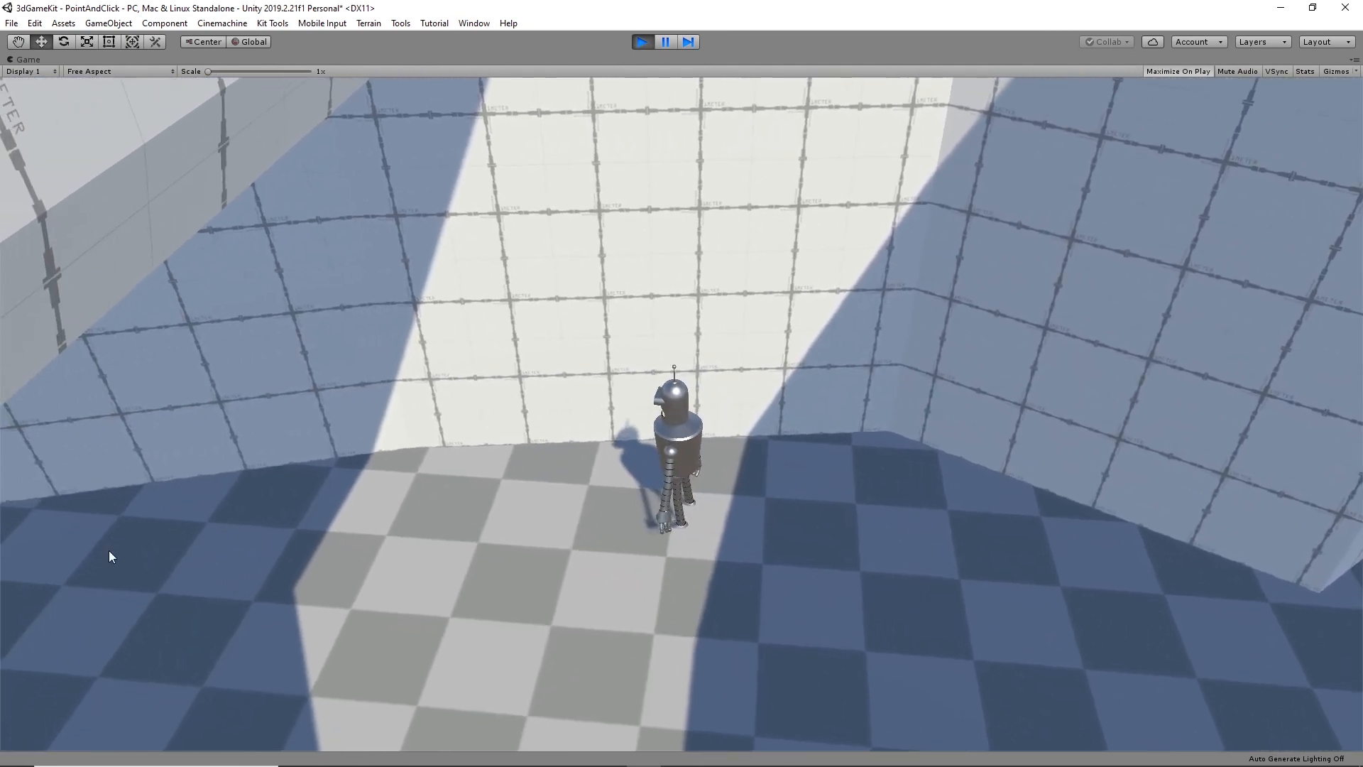
click(109, 548)
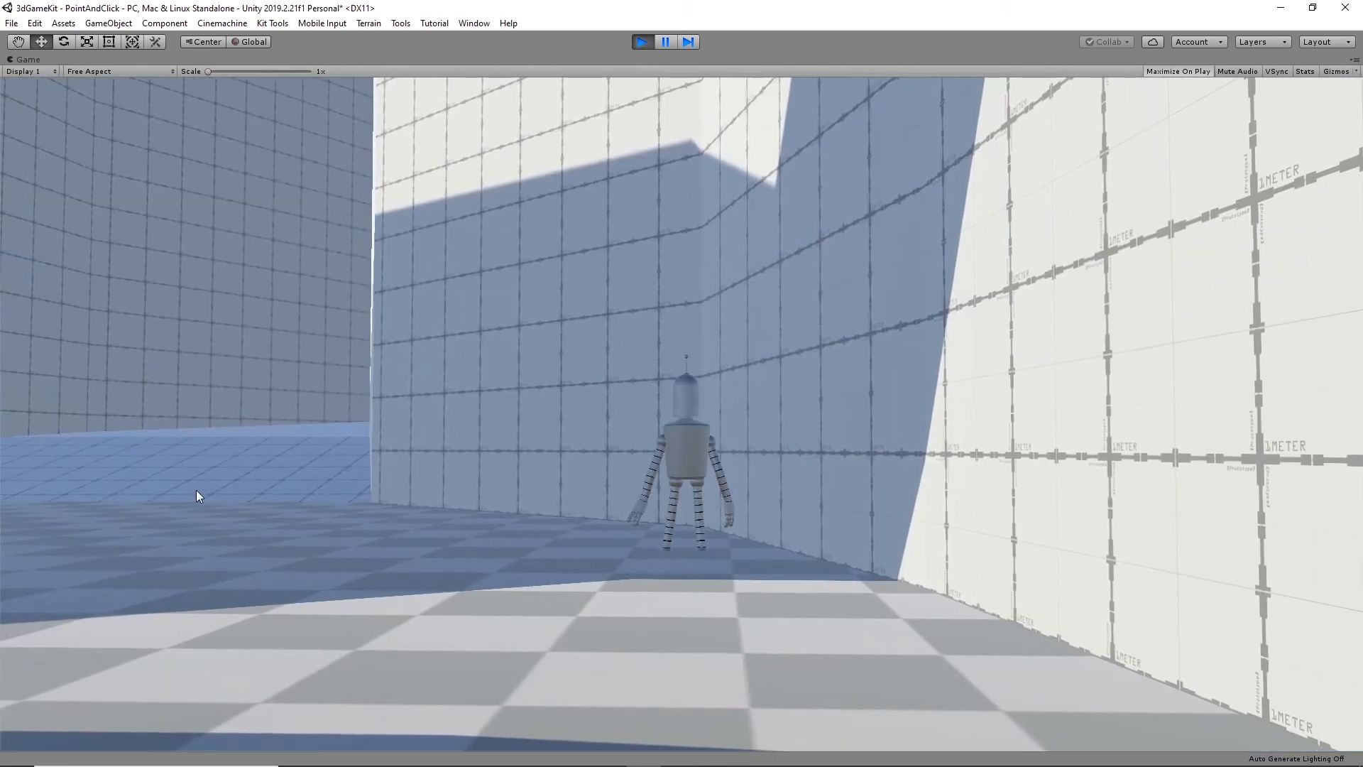
click(289, 605)
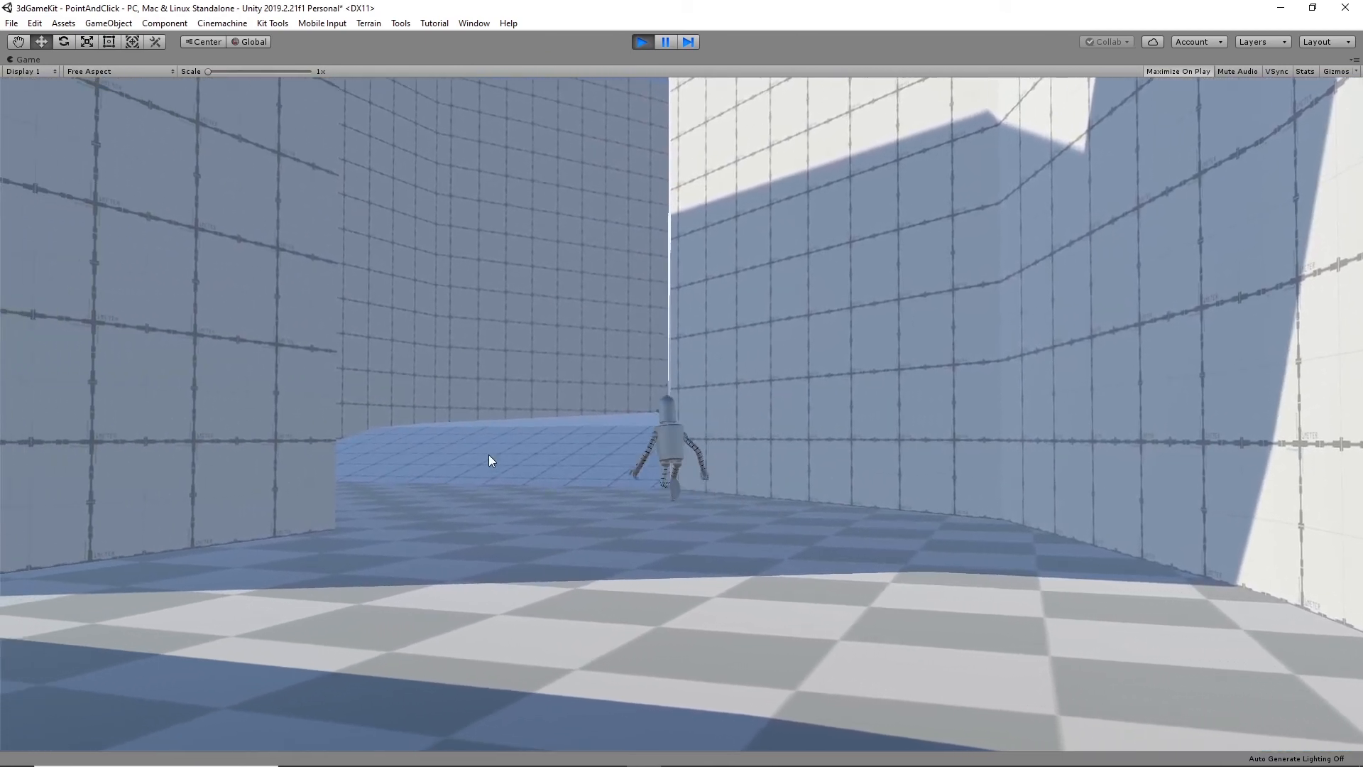
- Walk the character up the consecutive ramps to the top beside the white walkway to test the new target distance
click(488, 457)
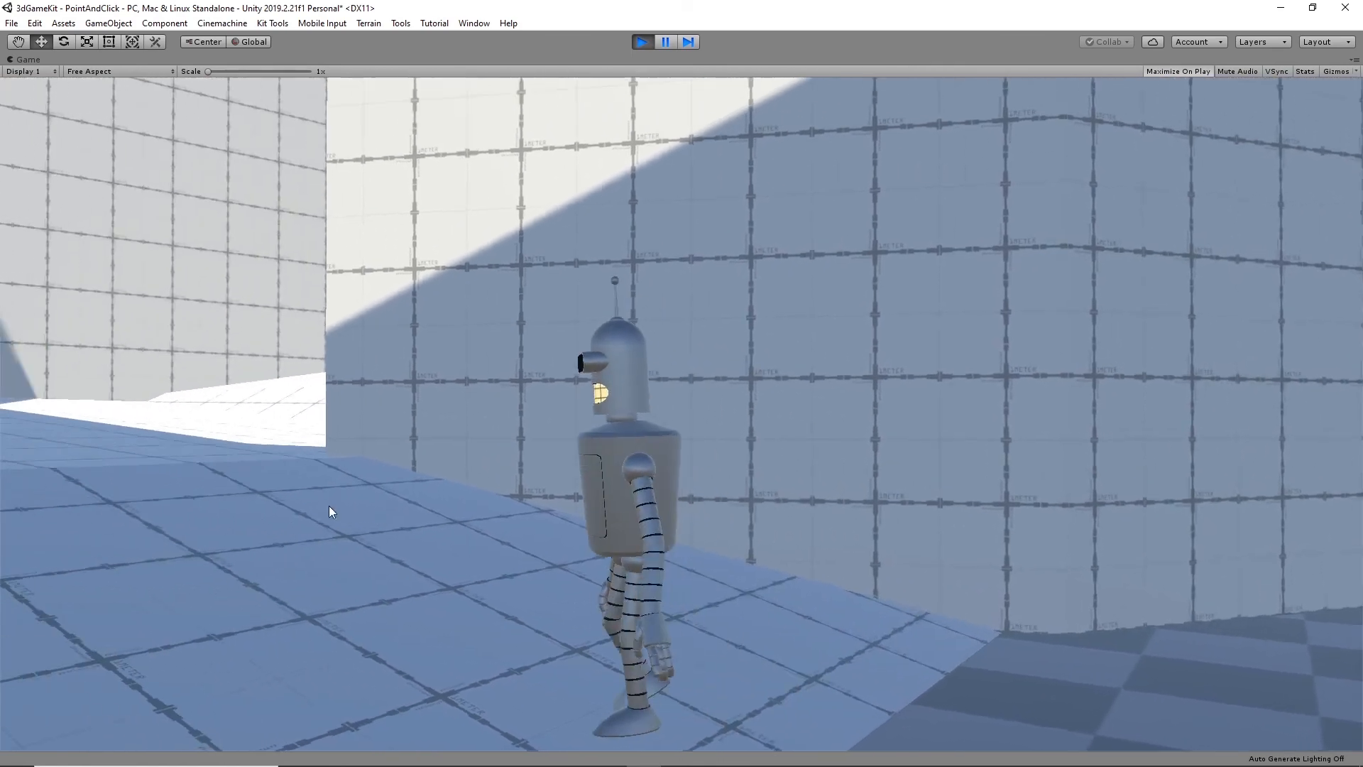
click(266, 438)
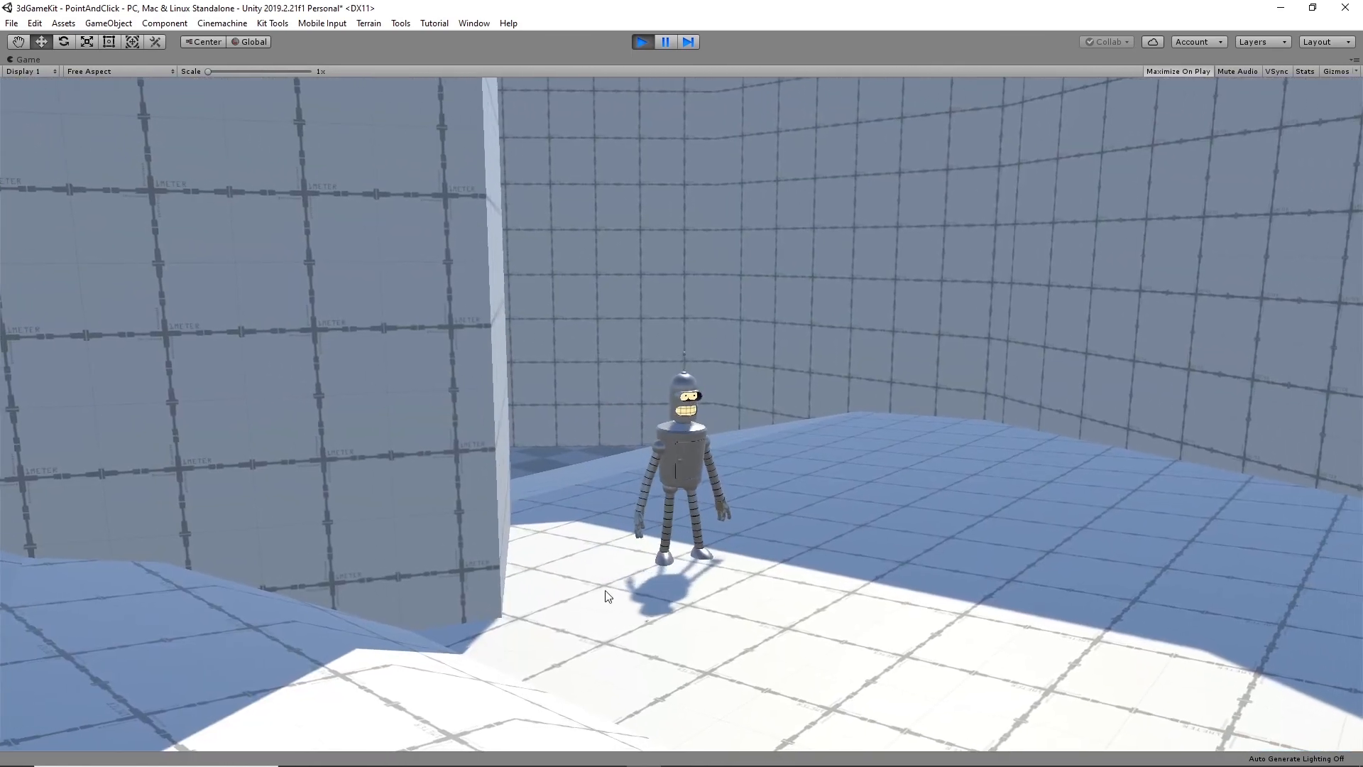
click(608, 596)
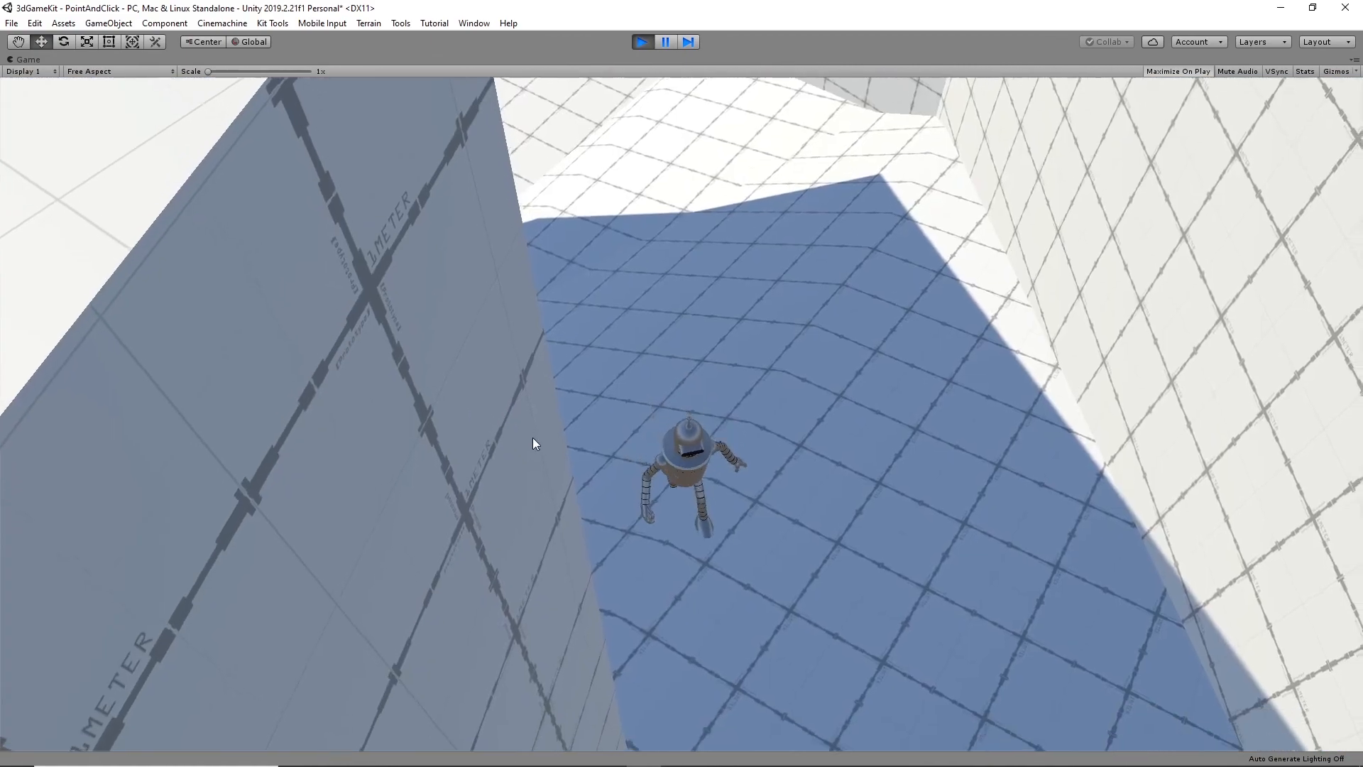
click(972, 641)
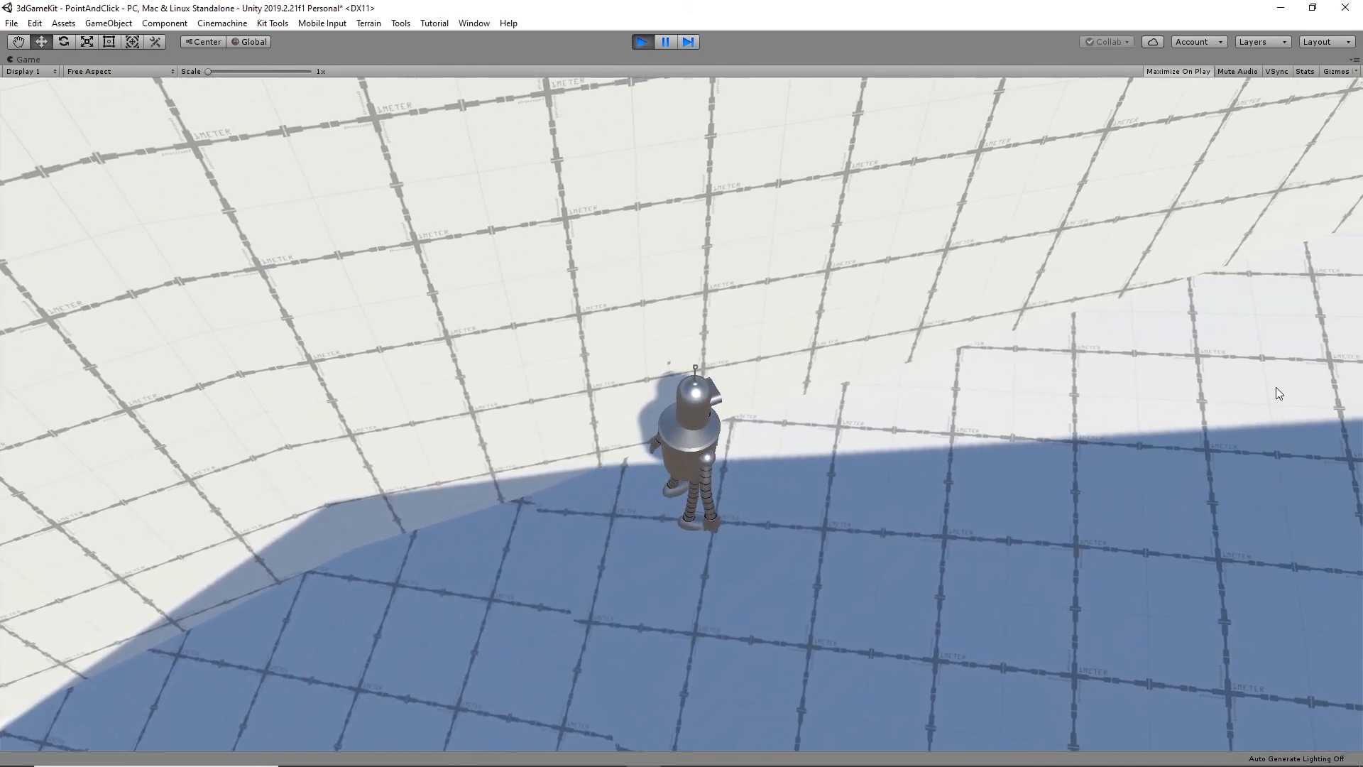
click(1288, 383)
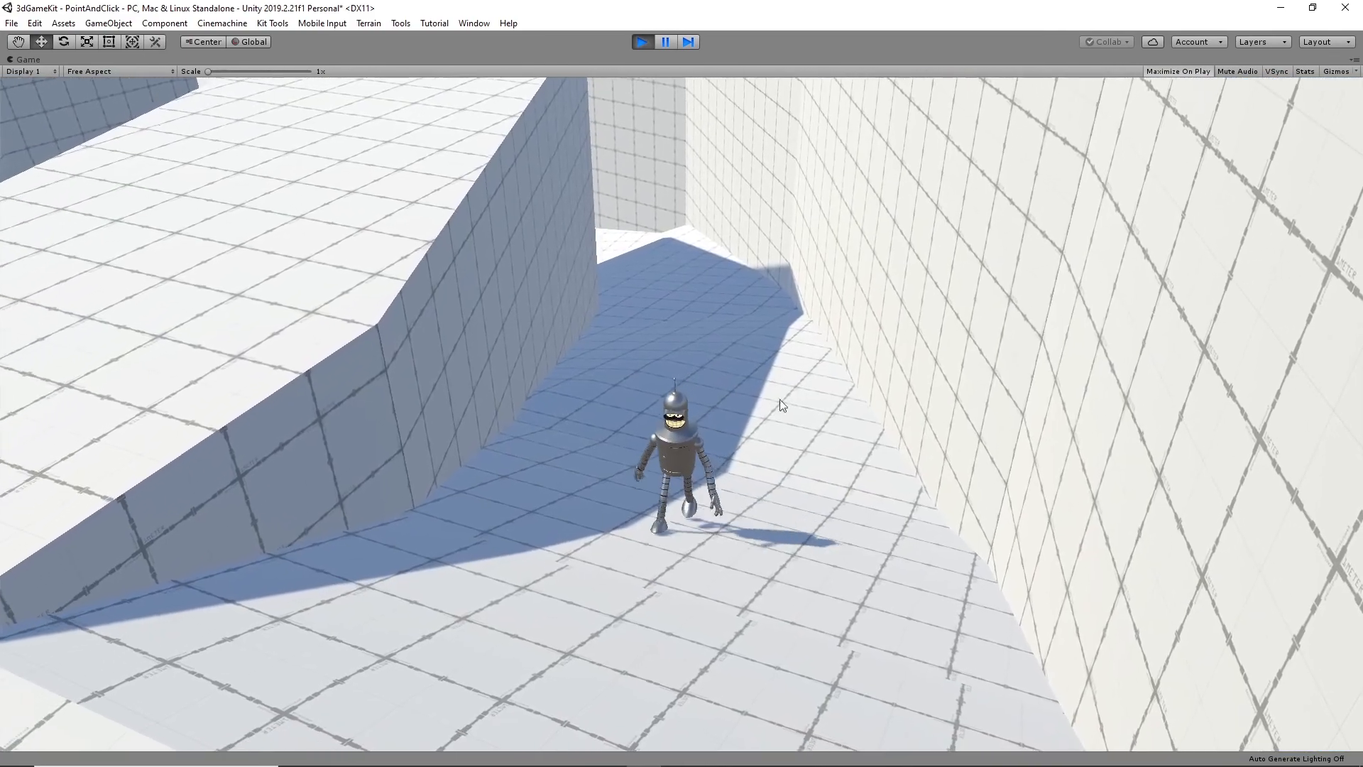
click(301, 648)
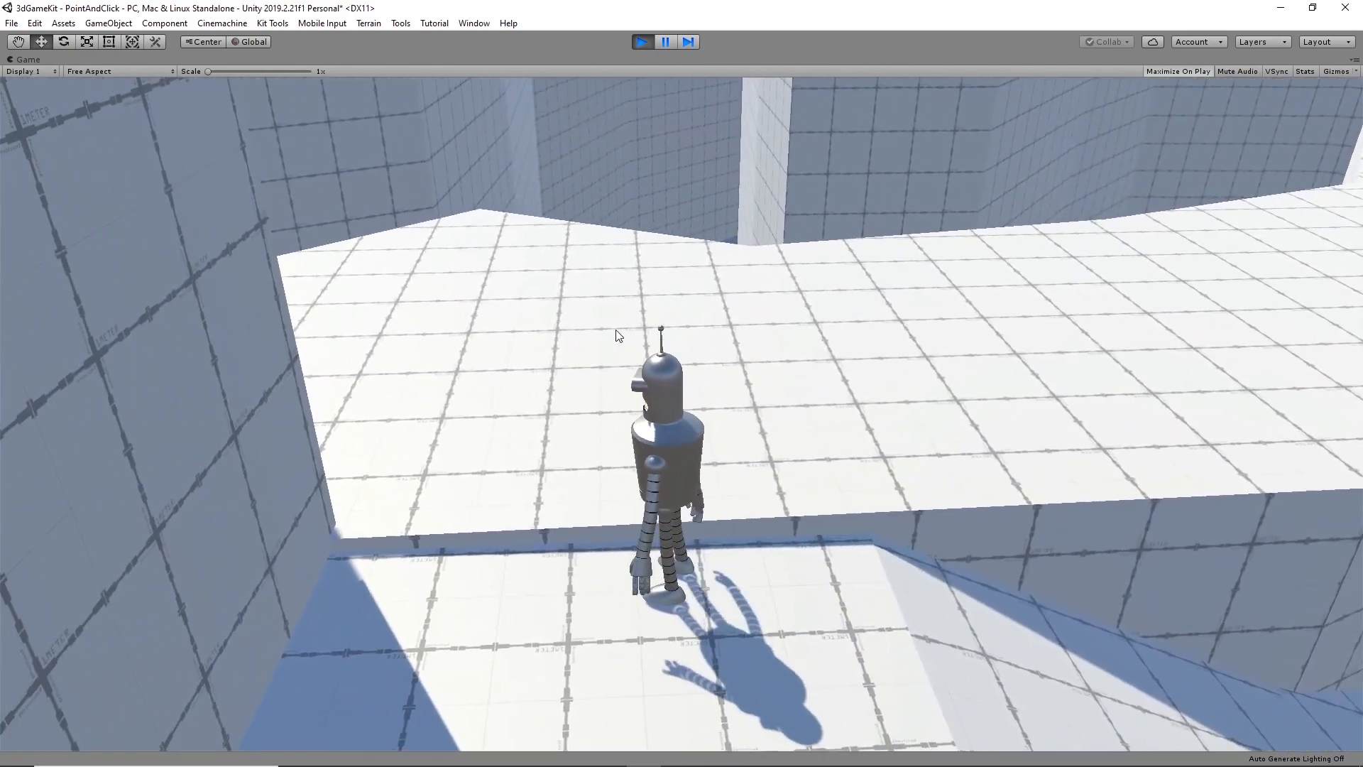
- Walk the character from the ramp top onto the upper white walkway and along it to the far edge
click(615, 251)
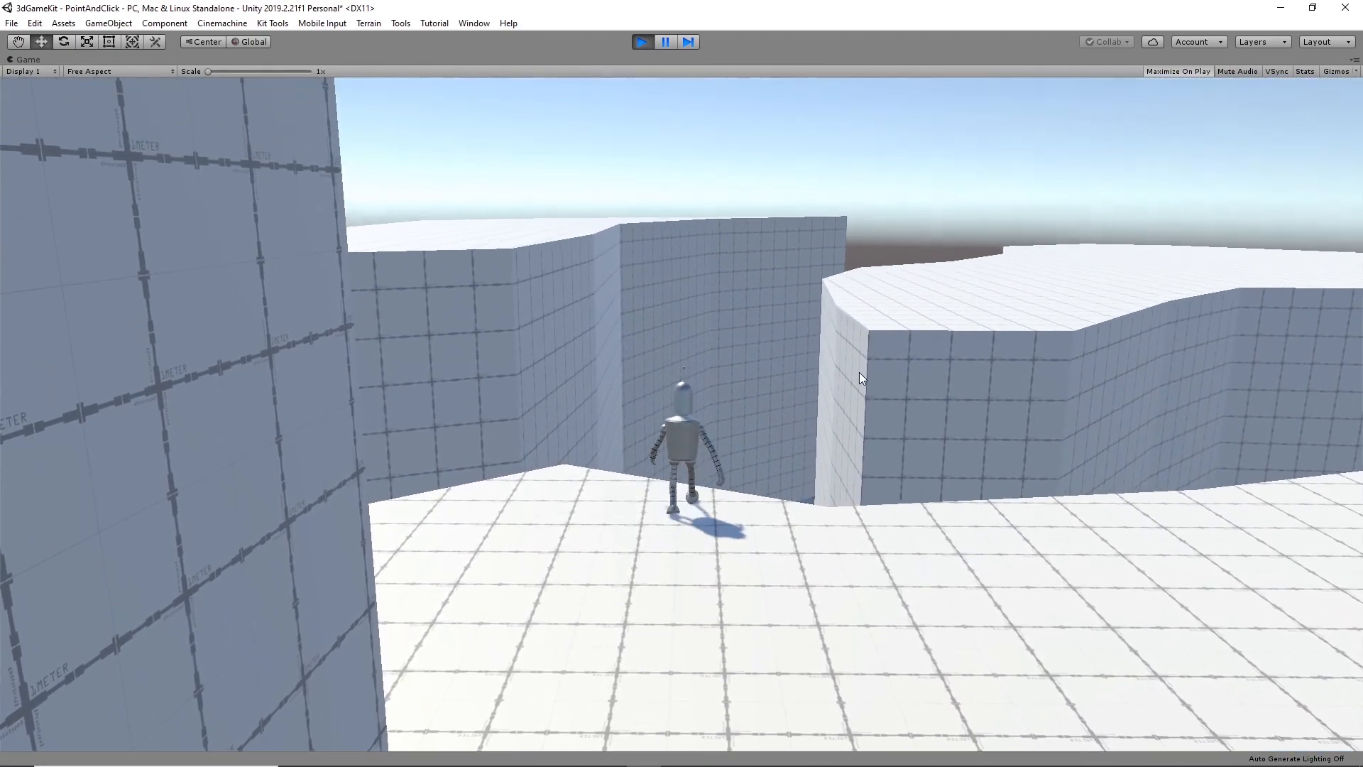
click(563, 547)
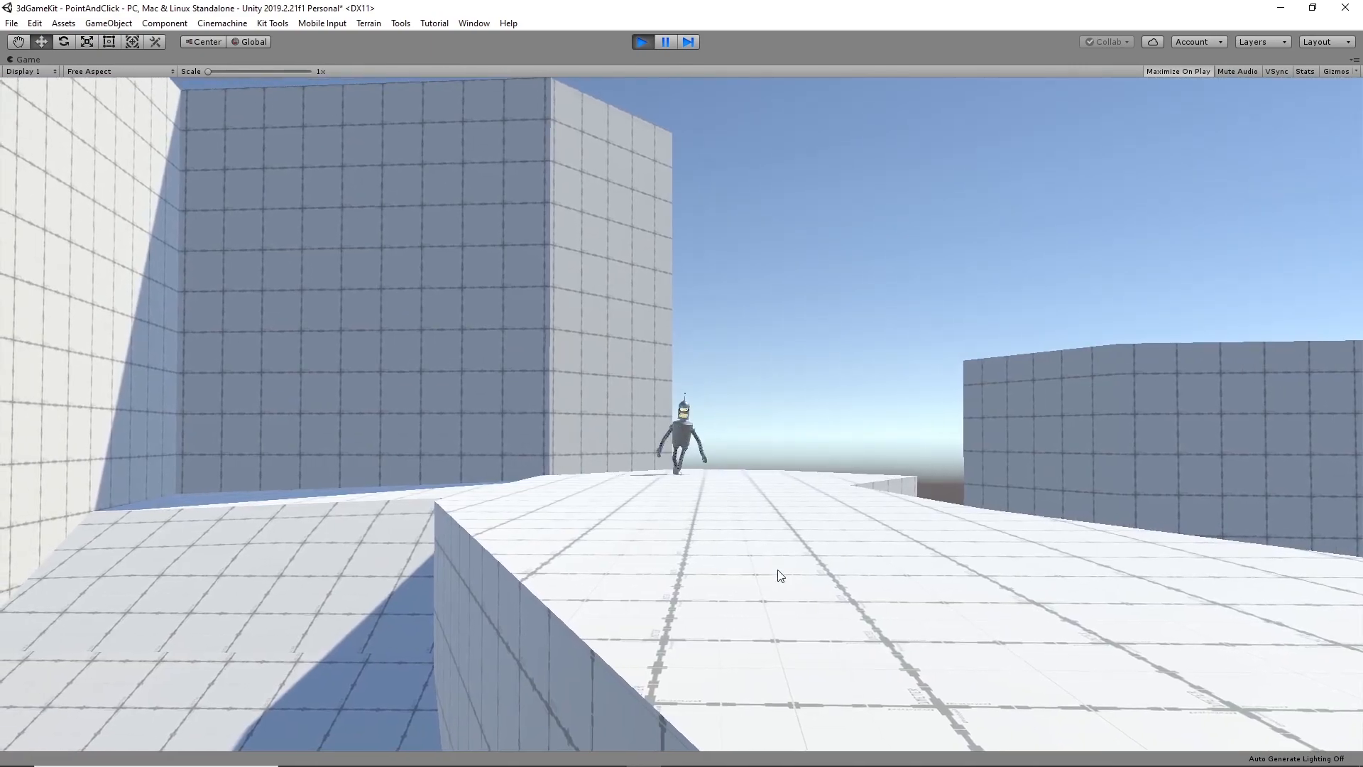
click(849, 593)
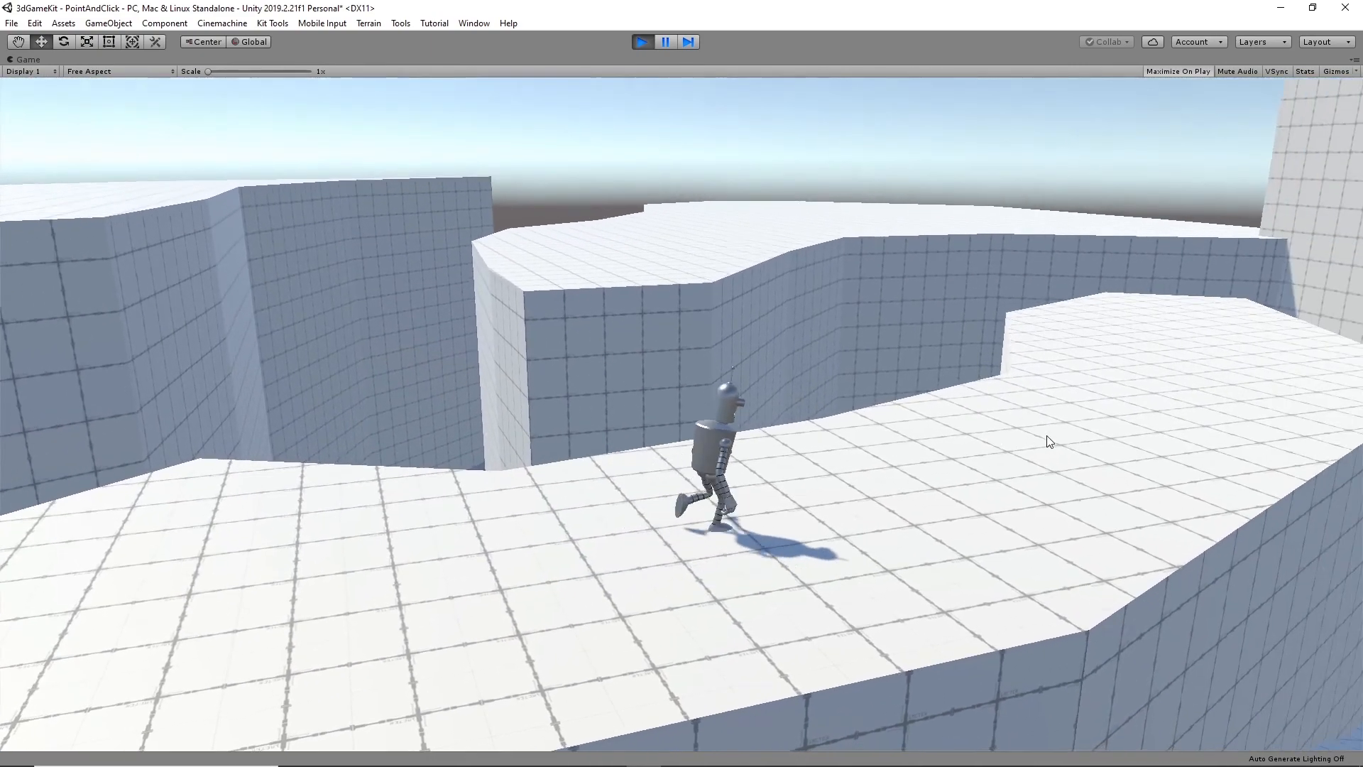
click(937, 365)
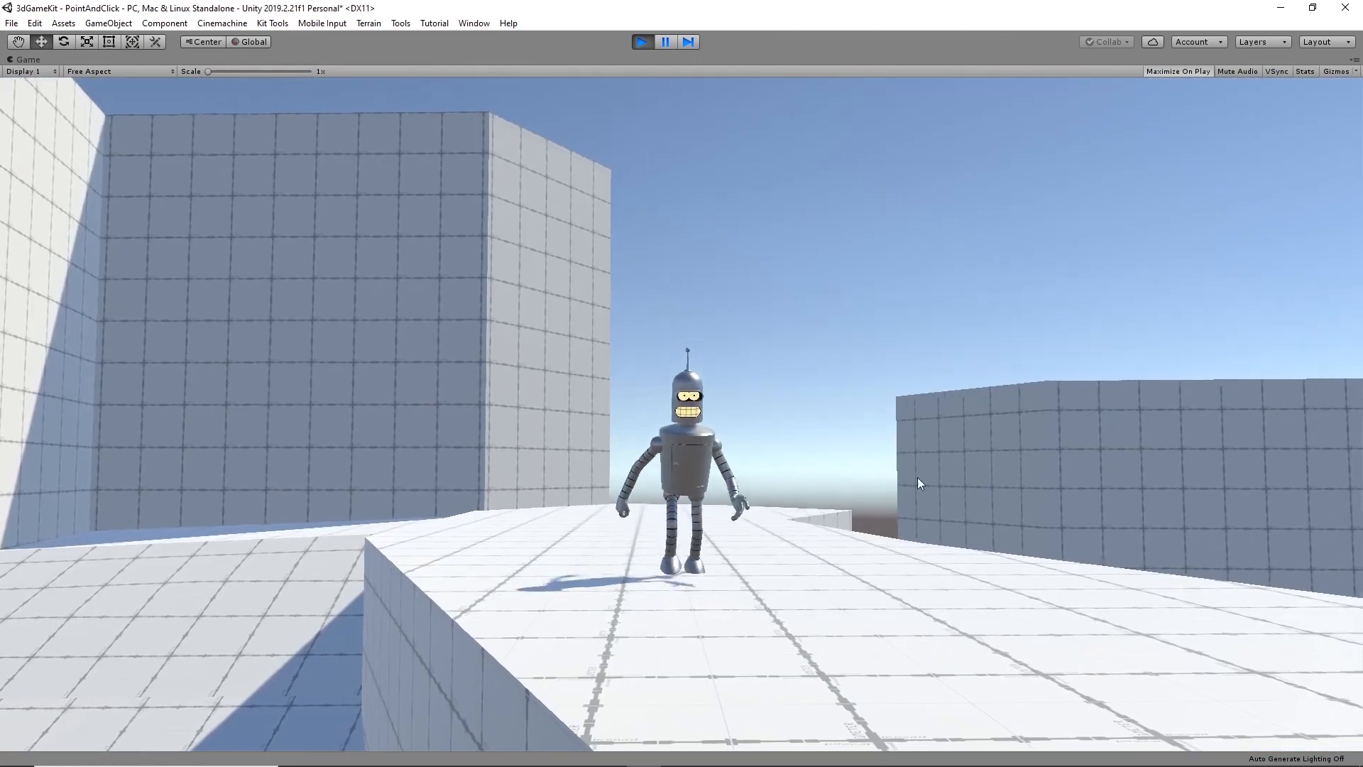
click(1058, 709)
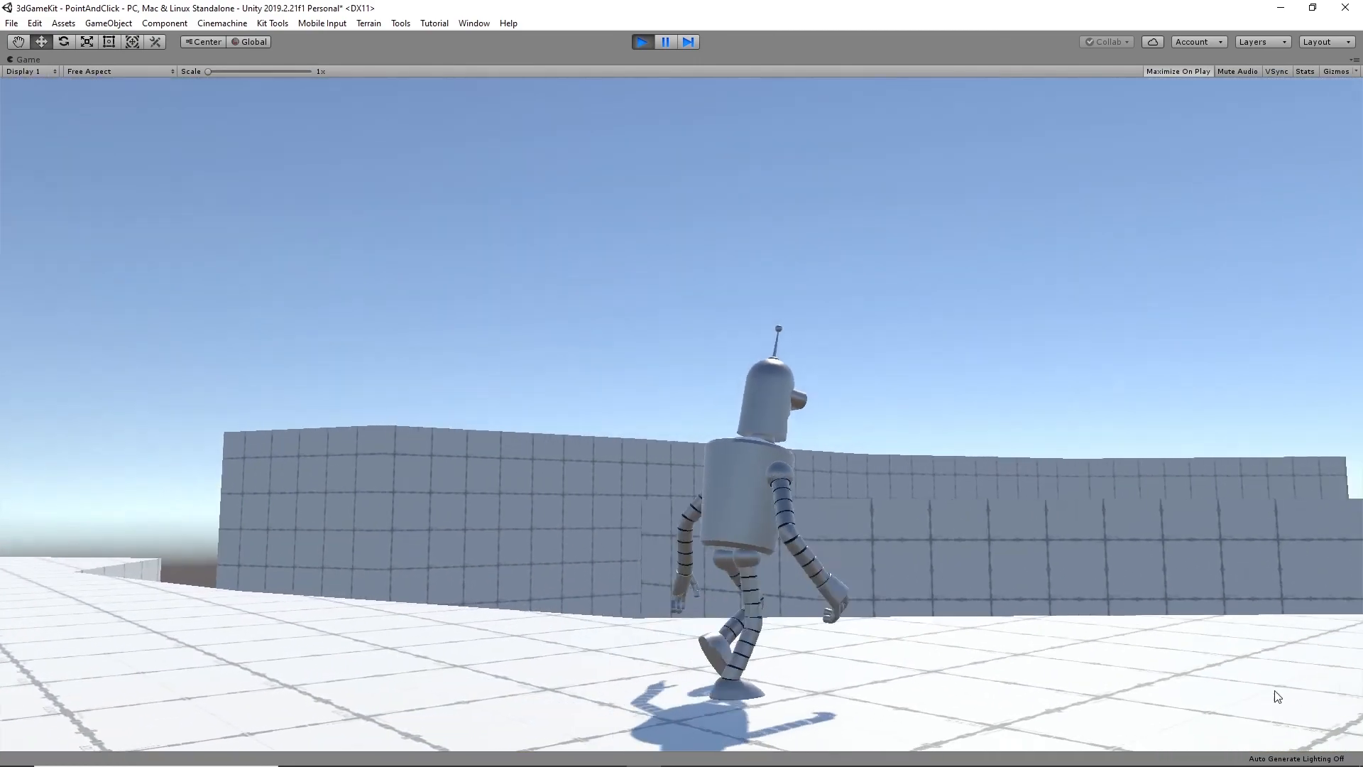
click(1307, 635)
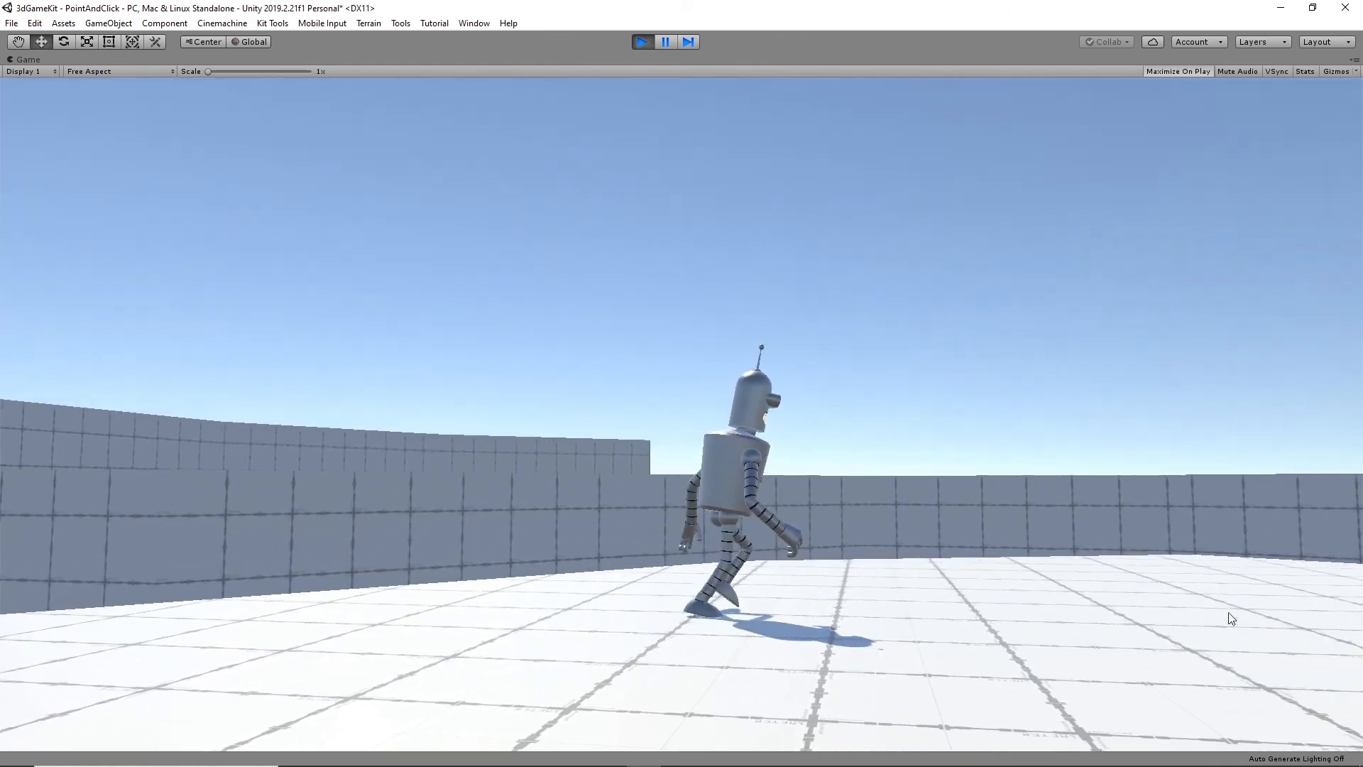
click(1278, 591)
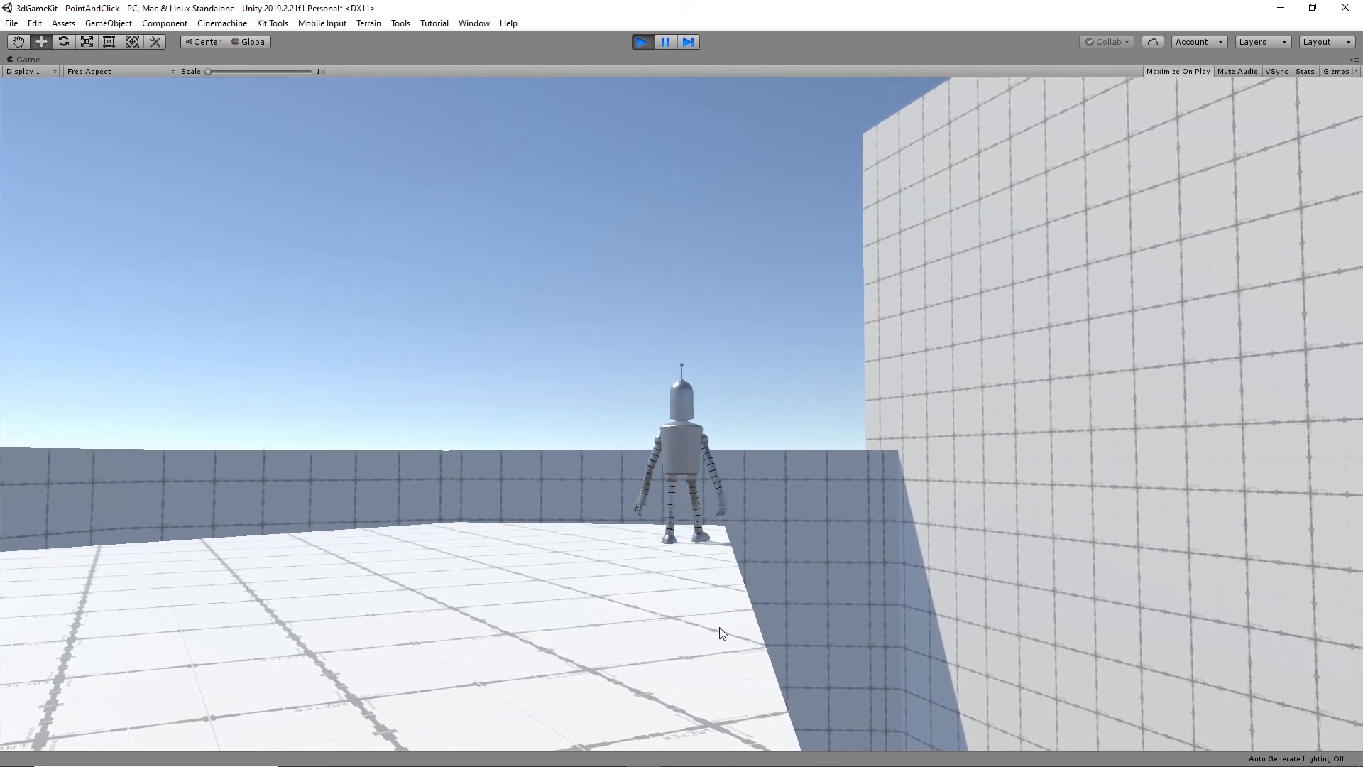
- Move the character to the walkway's corner and walk it back along the upper platform to test the camera switching
click(710, 541)
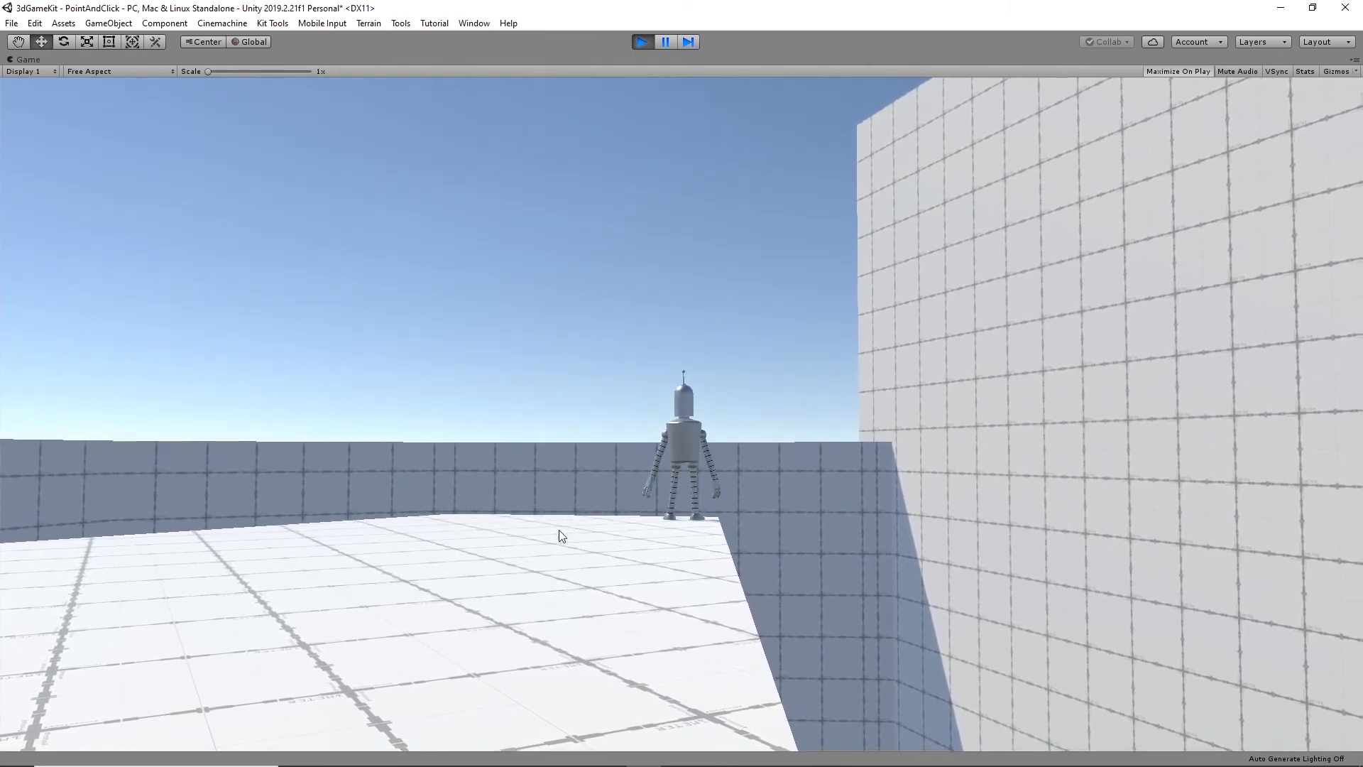
click(355, 544)
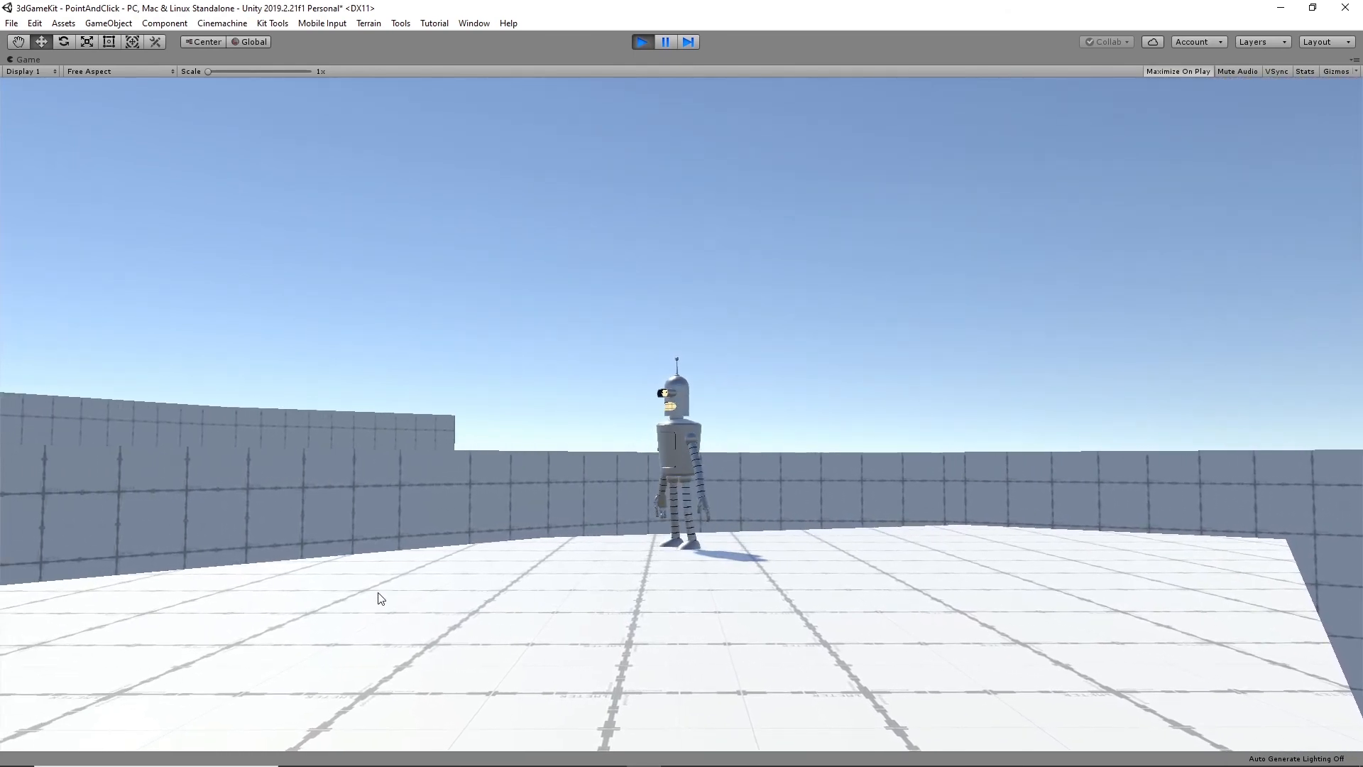
click(341, 607)
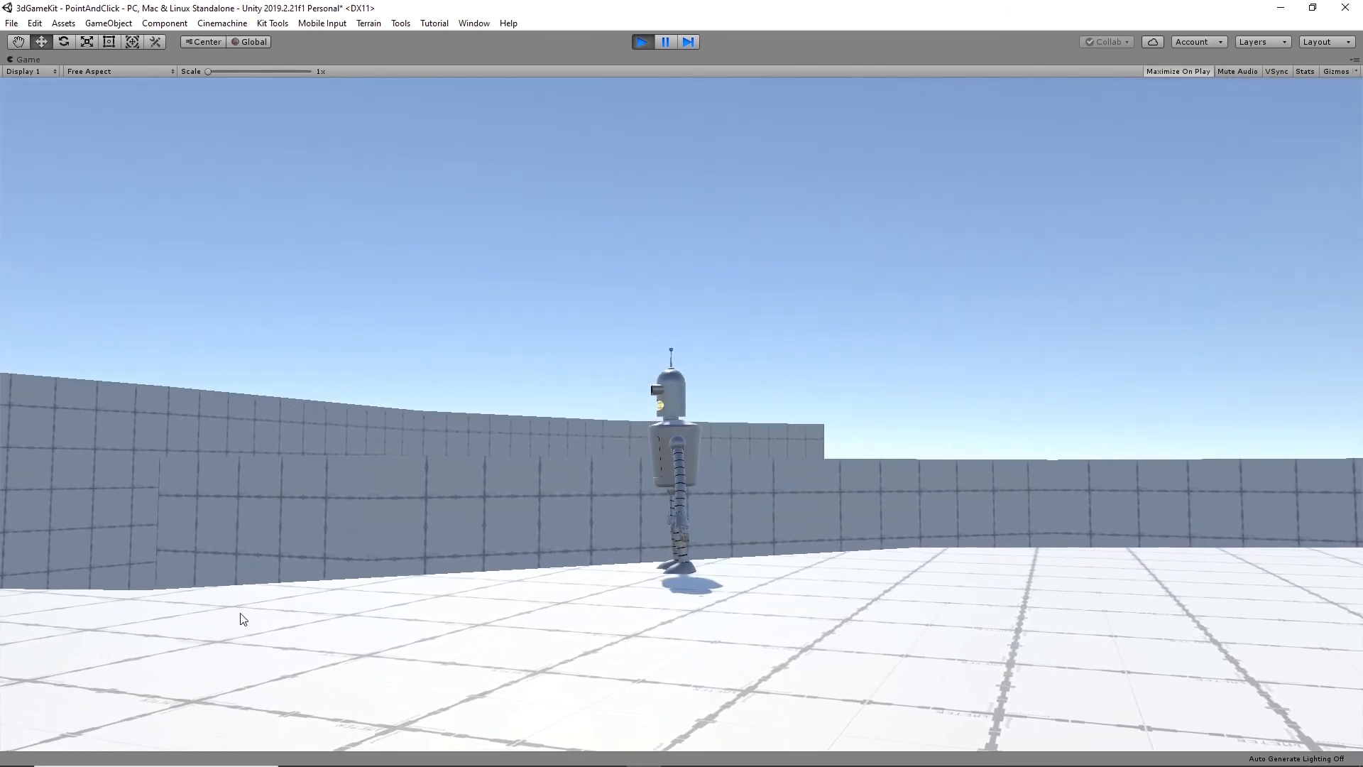
click(213, 595)
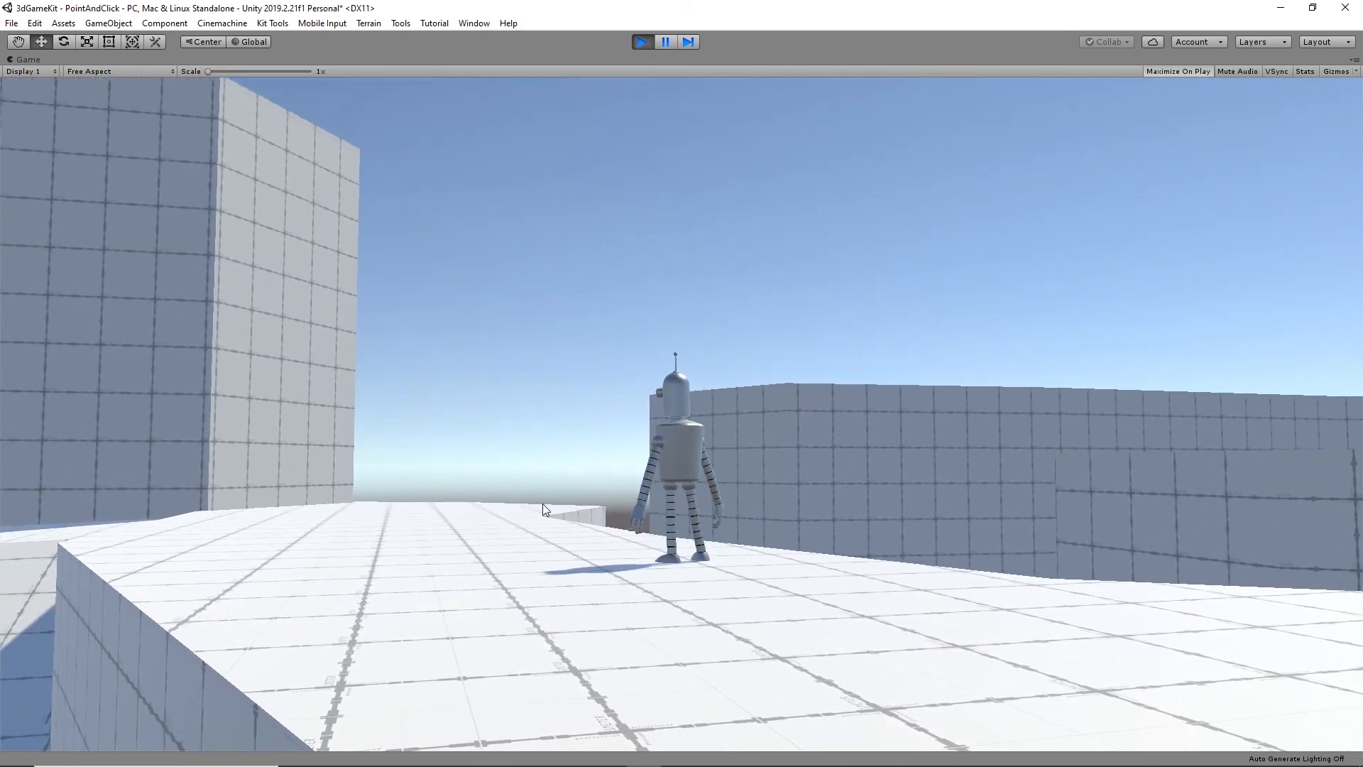
click(449, 527)
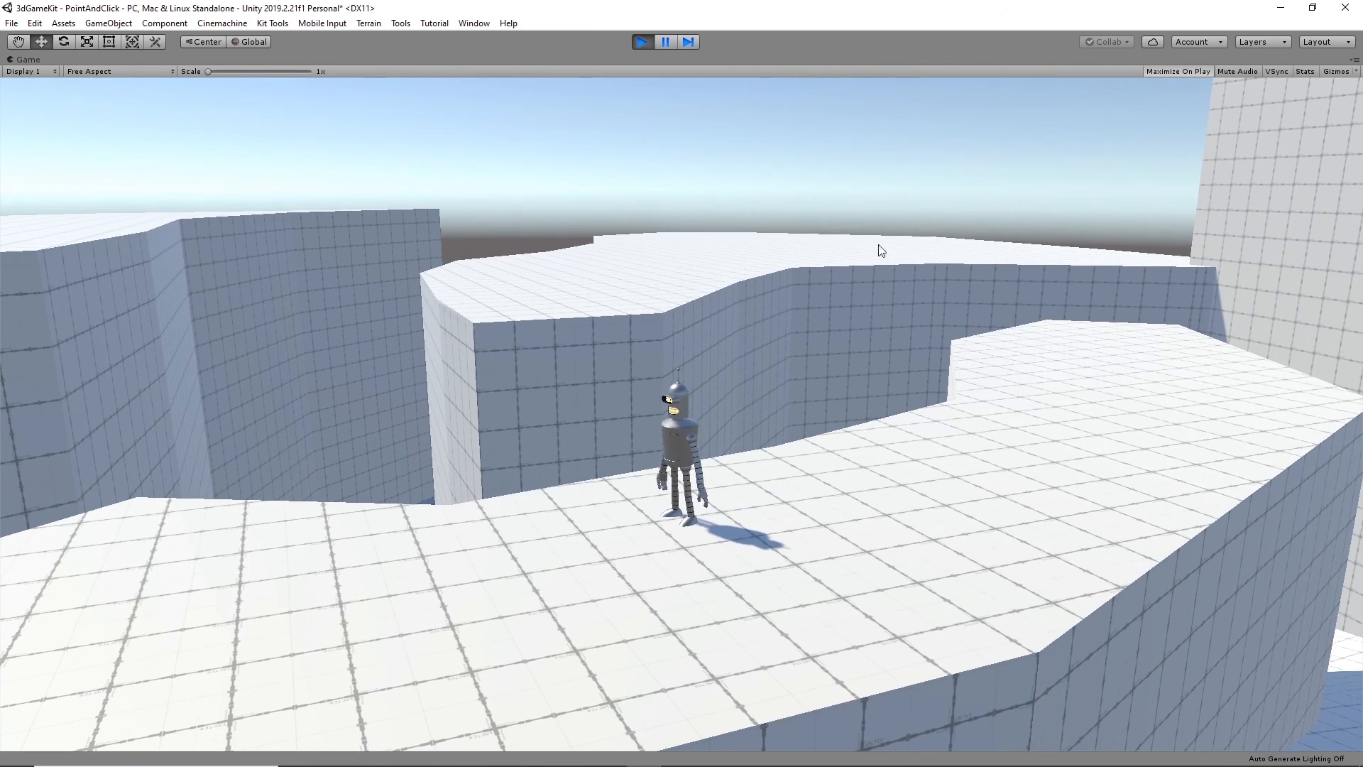
- Stop the play test and examine the upper walkway and the surrounding camera positions in the scene
click(642, 42)
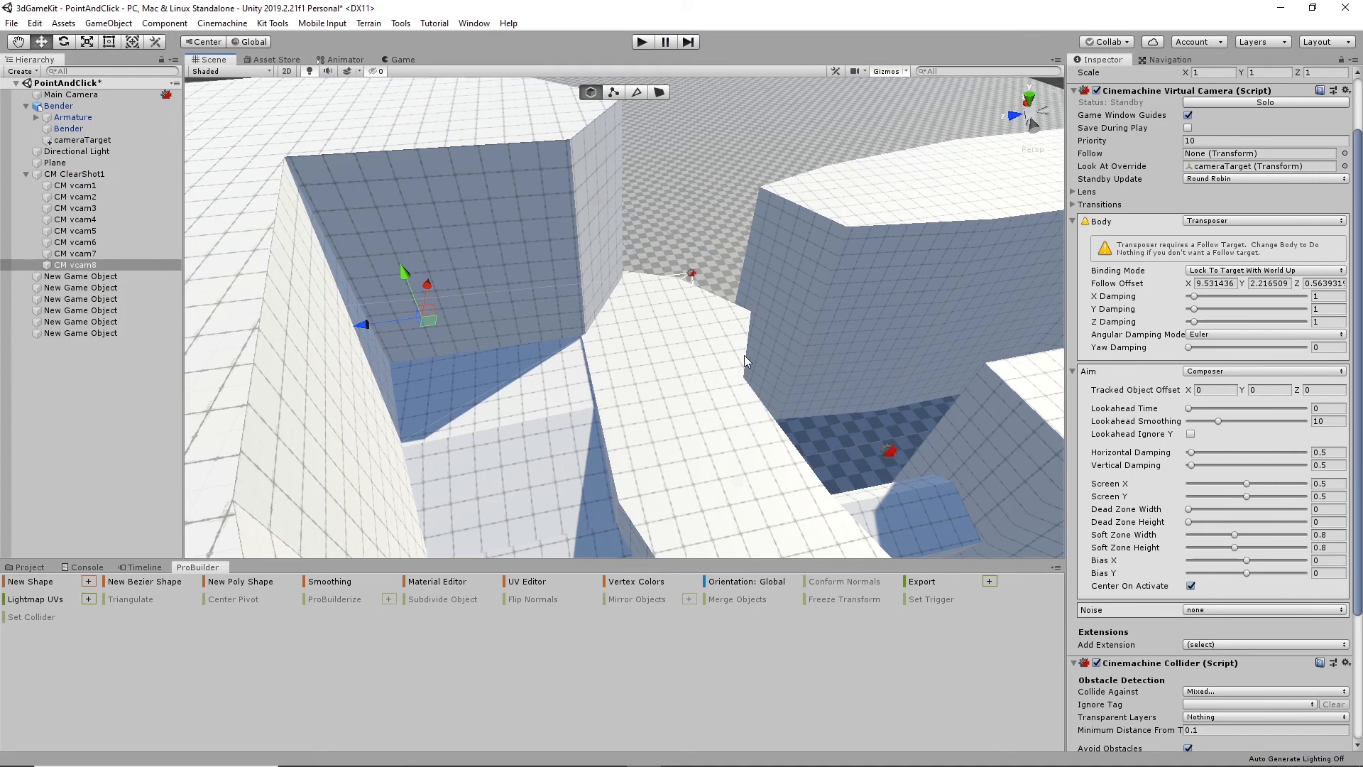
alt+drag(723, 424, 659, 410)
alt+middle_drag(696, 390, 593, 307)
alt+drag(592, 307, 684, 342)
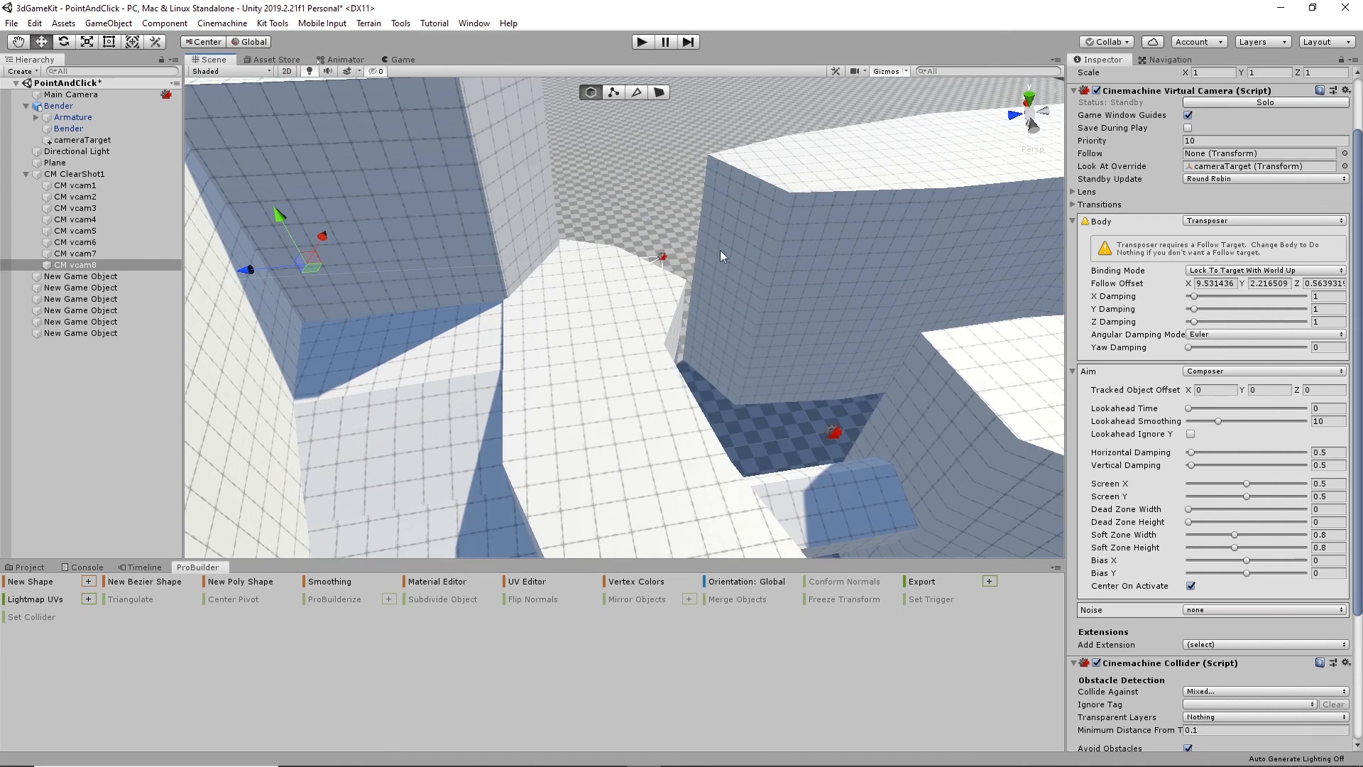
scroll(1164, 300, up, 3)
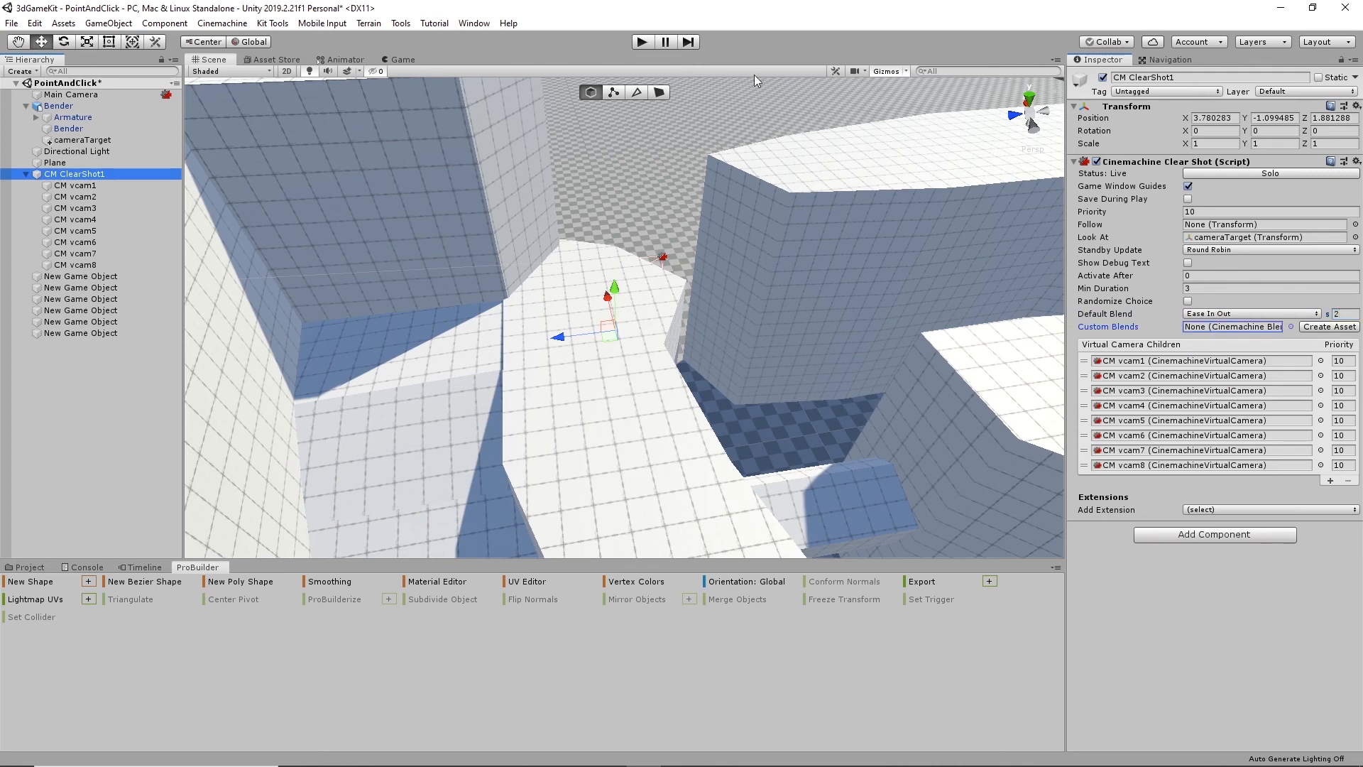
- Play the scene again and walk the character through the shaded wall passage onto the foot of the first ramp
click(641, 43)
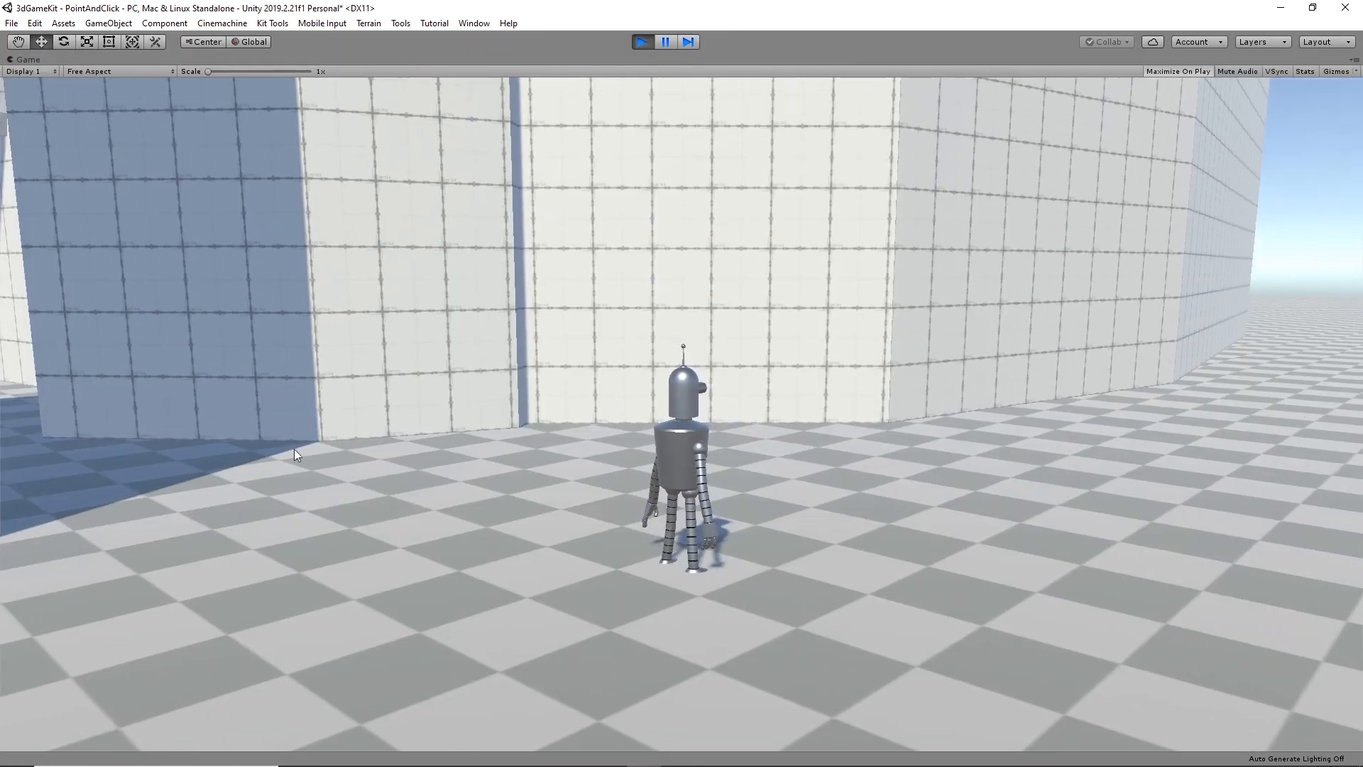
click(88, 464)
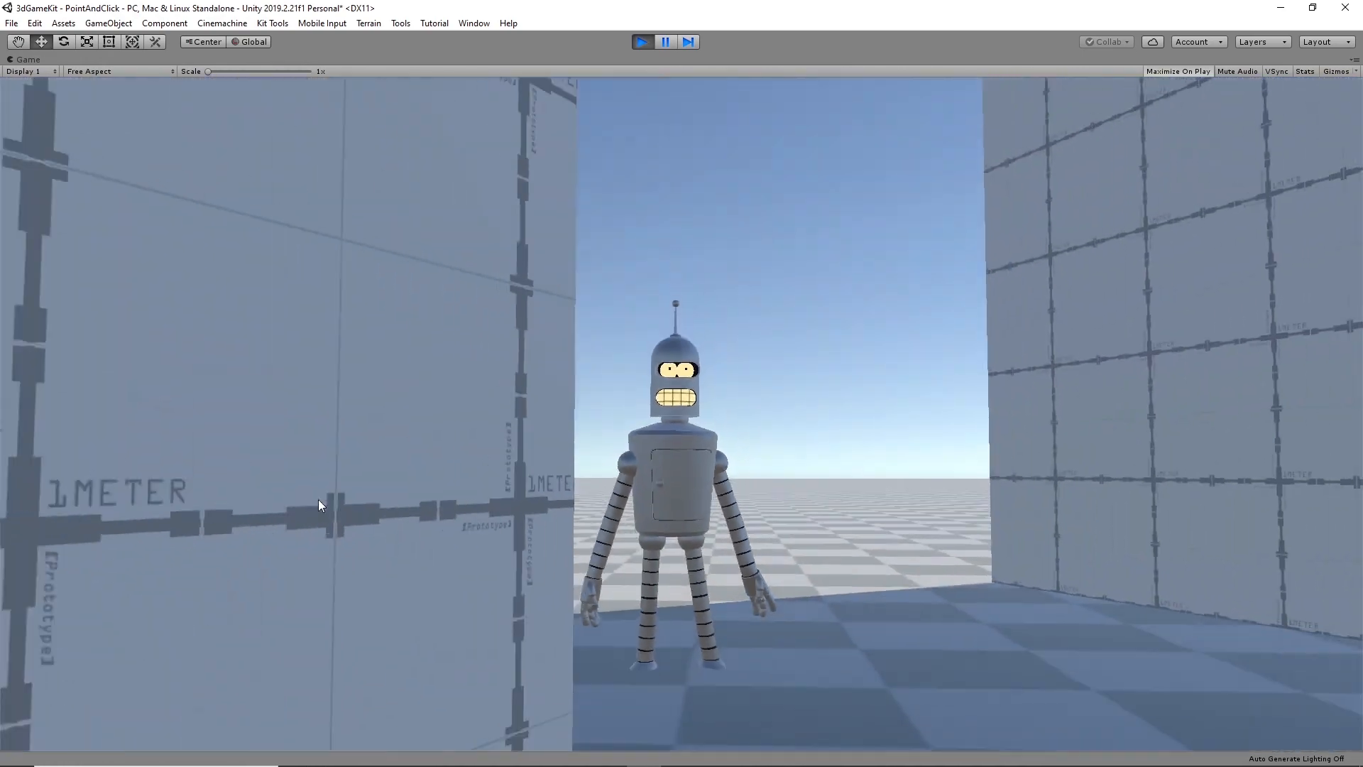
click(944, 713)
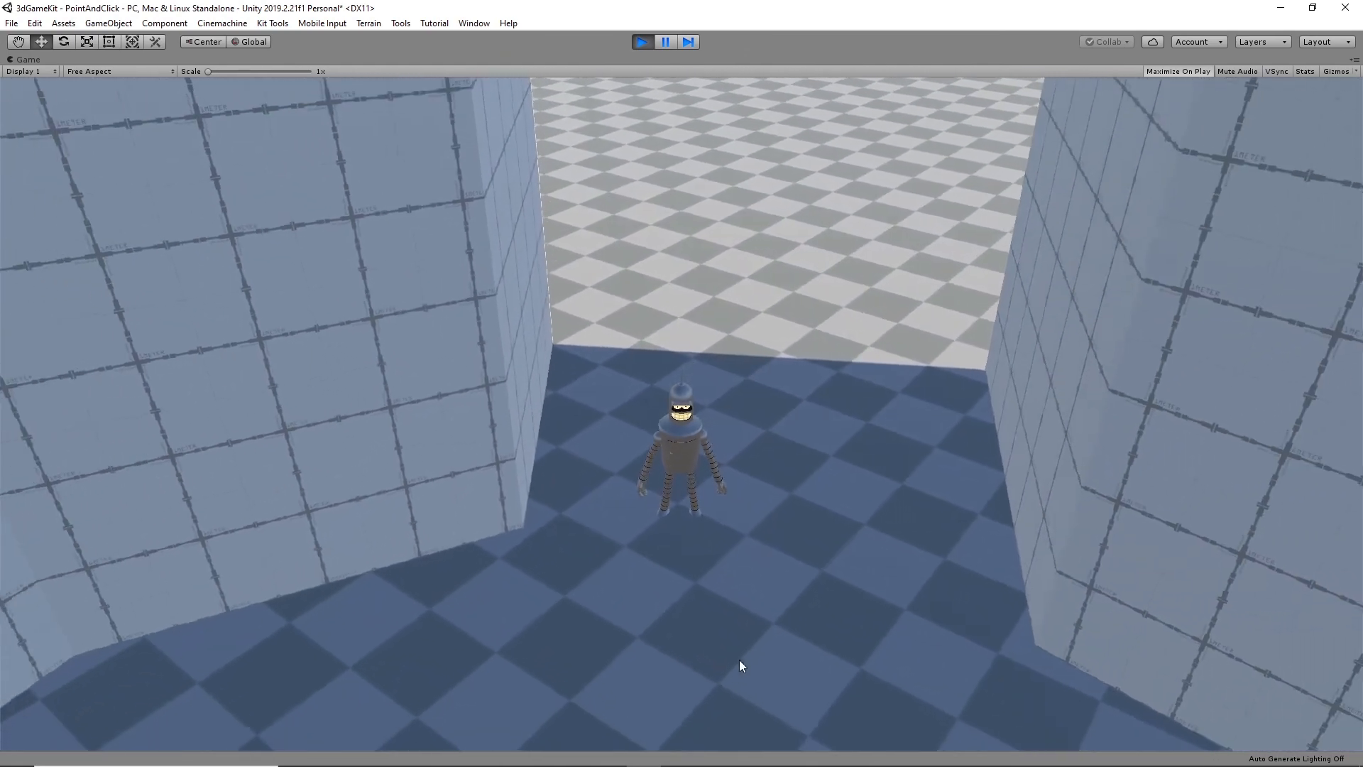
click(425, 651)
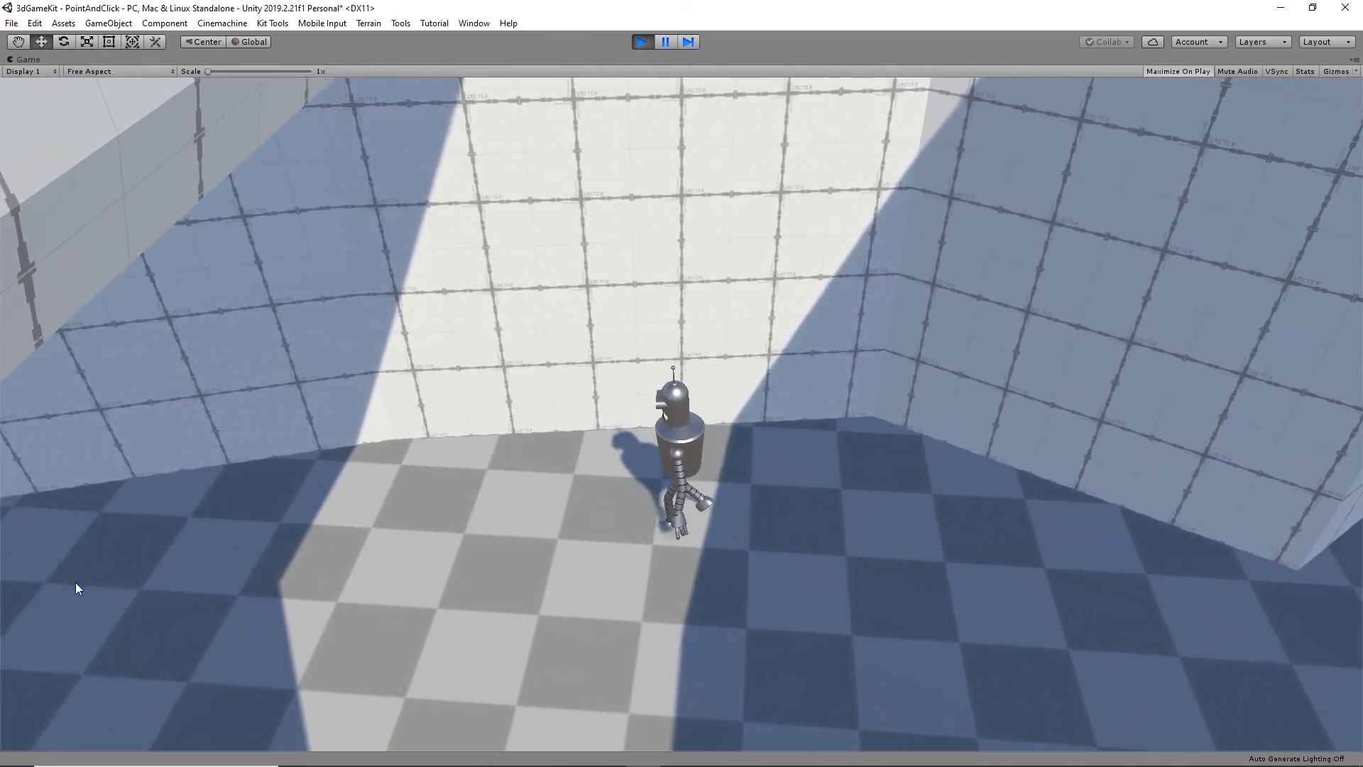
click(77, 587)
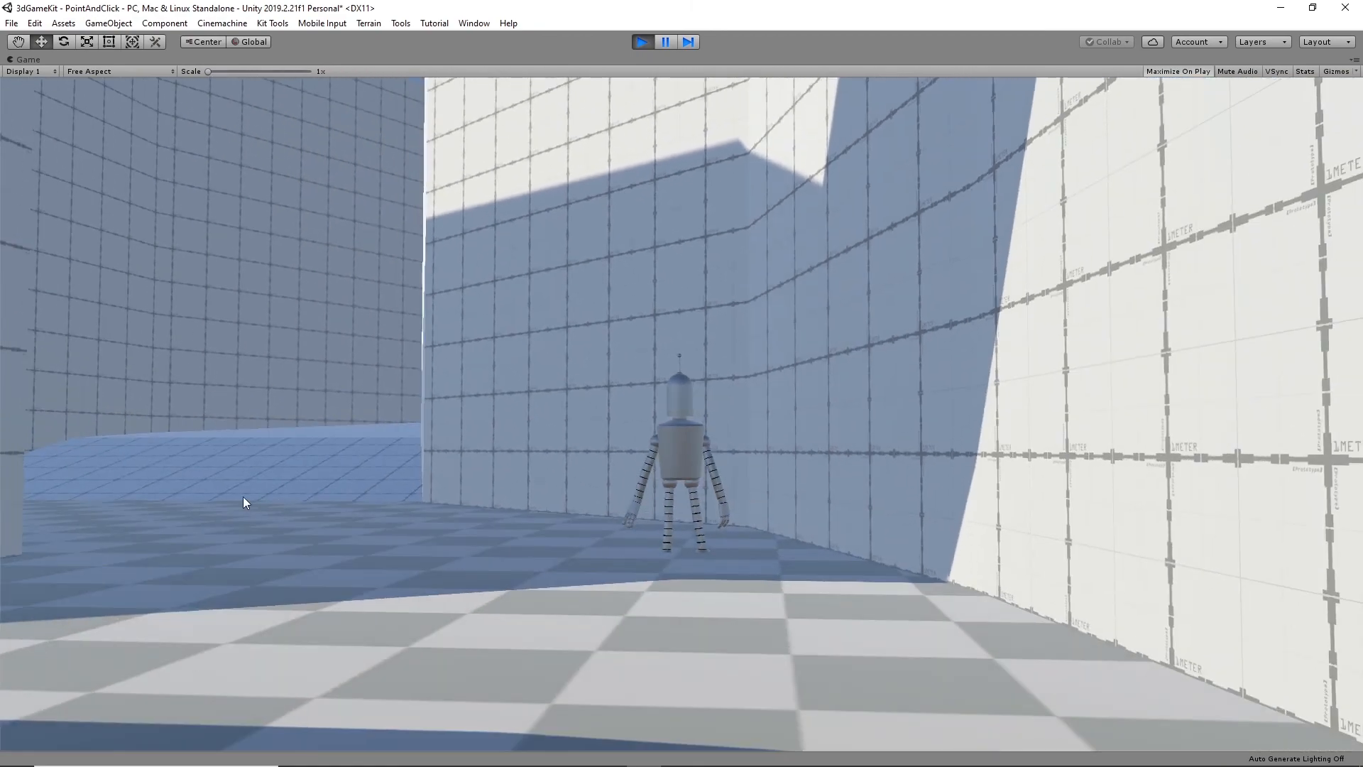
click(240, 496)
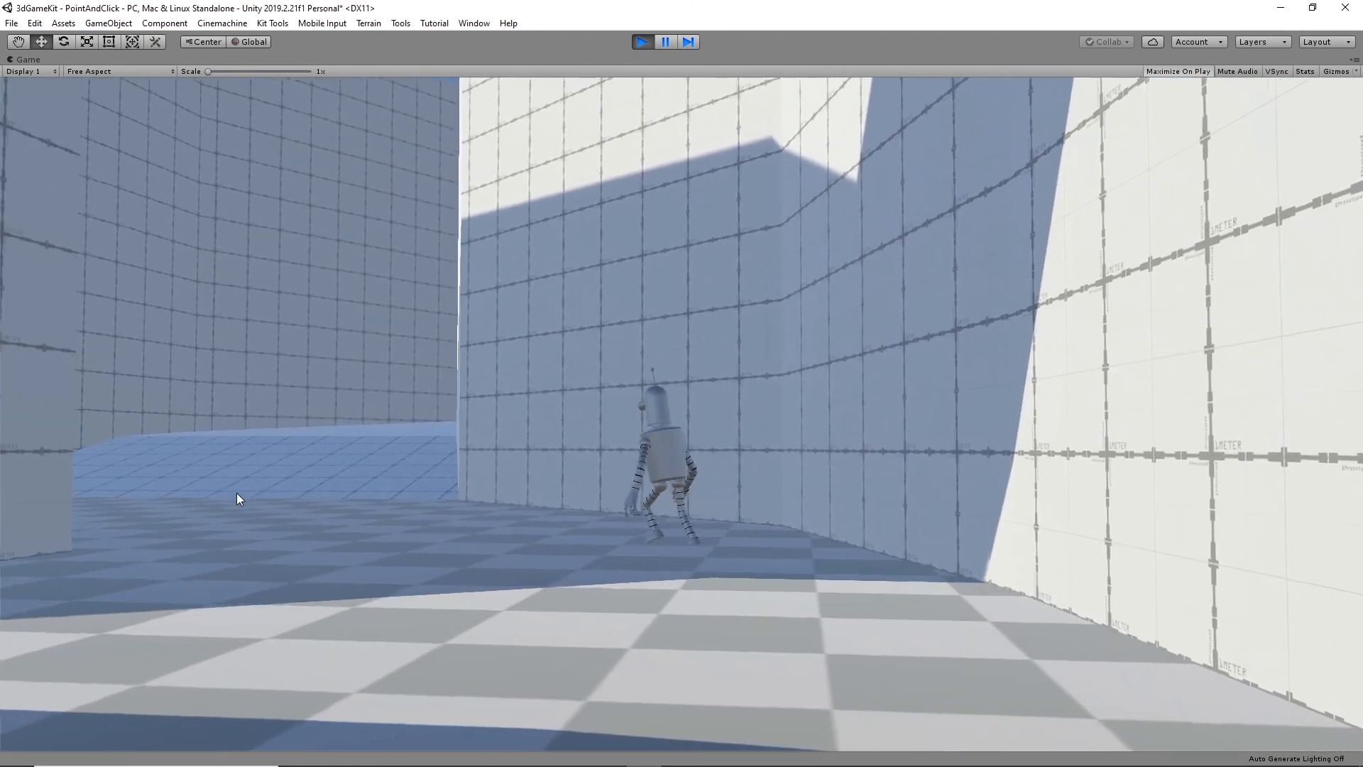
click(322, 612)
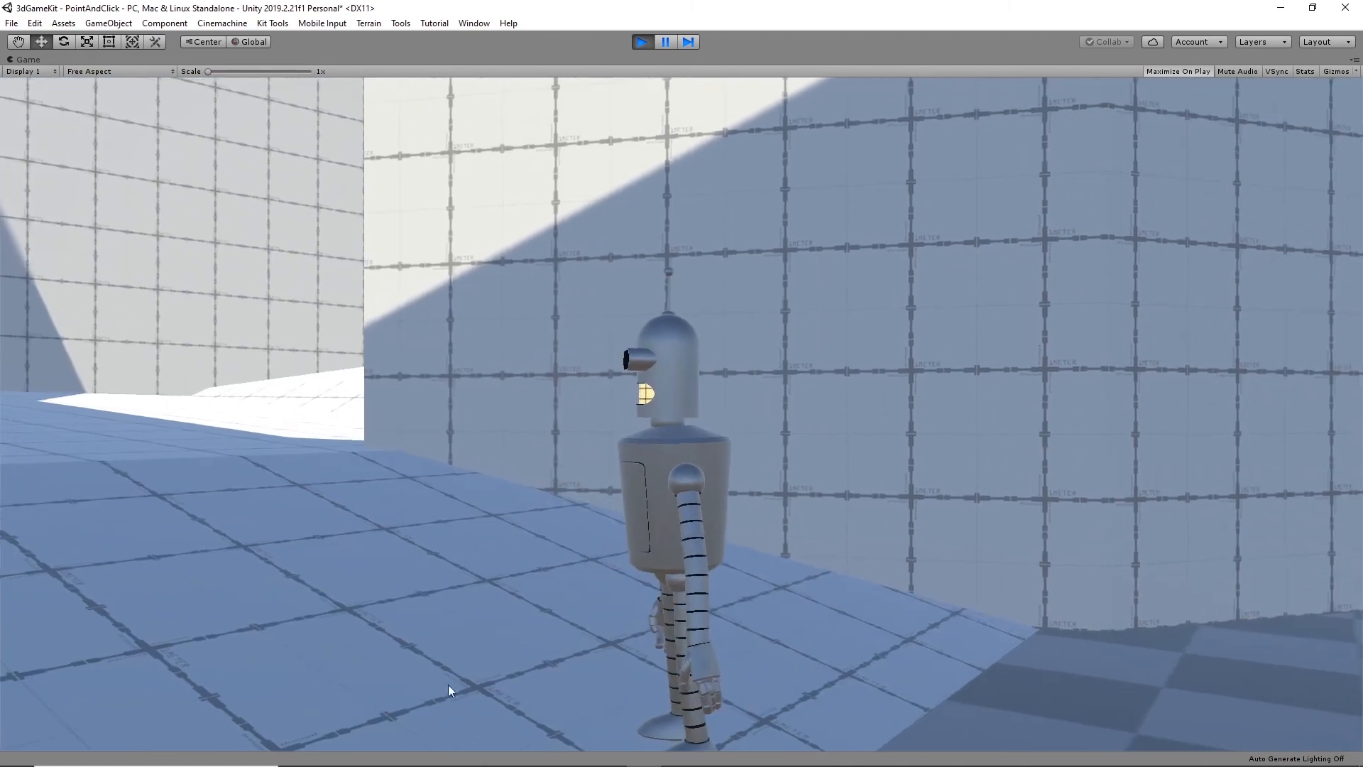
- Walk the character up the shaded and sunlit ramps to the top next to the upper walkway
click(235, 446)
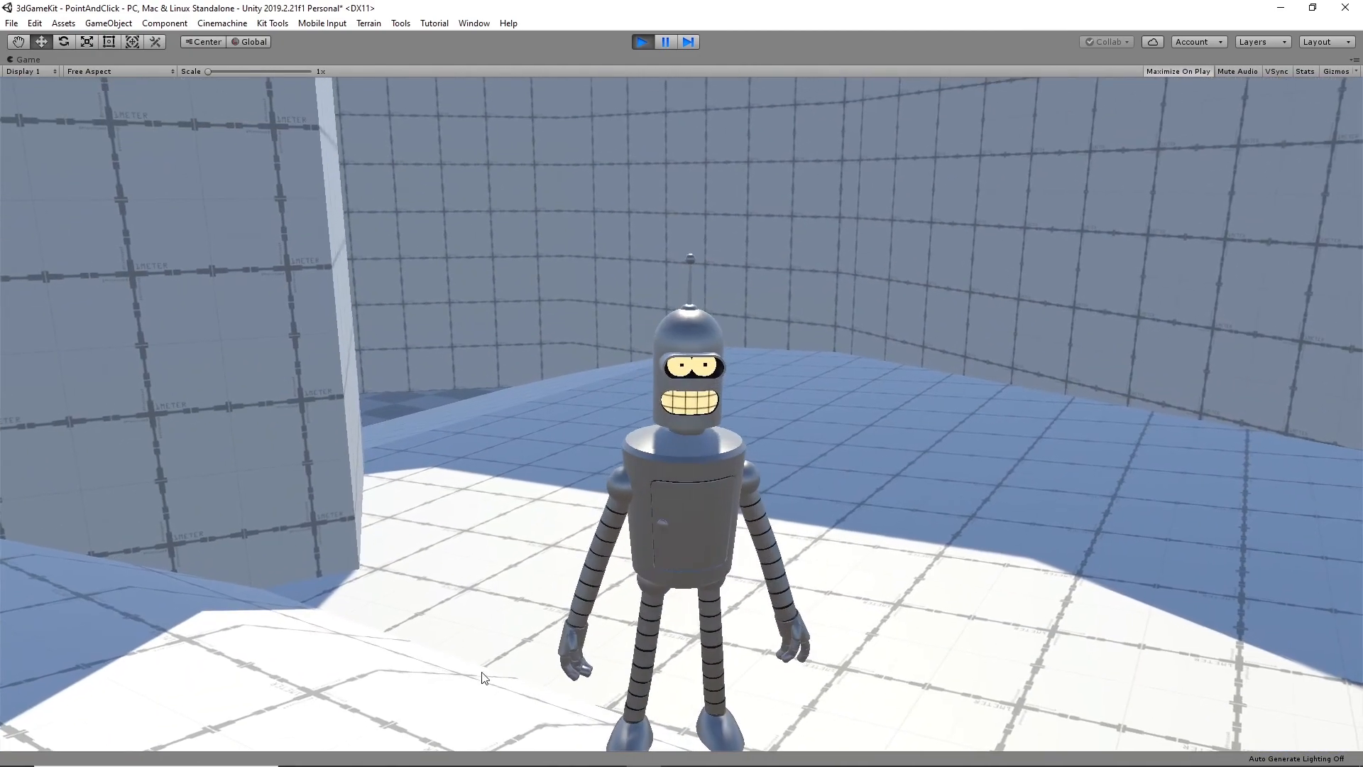
click(235, 708)
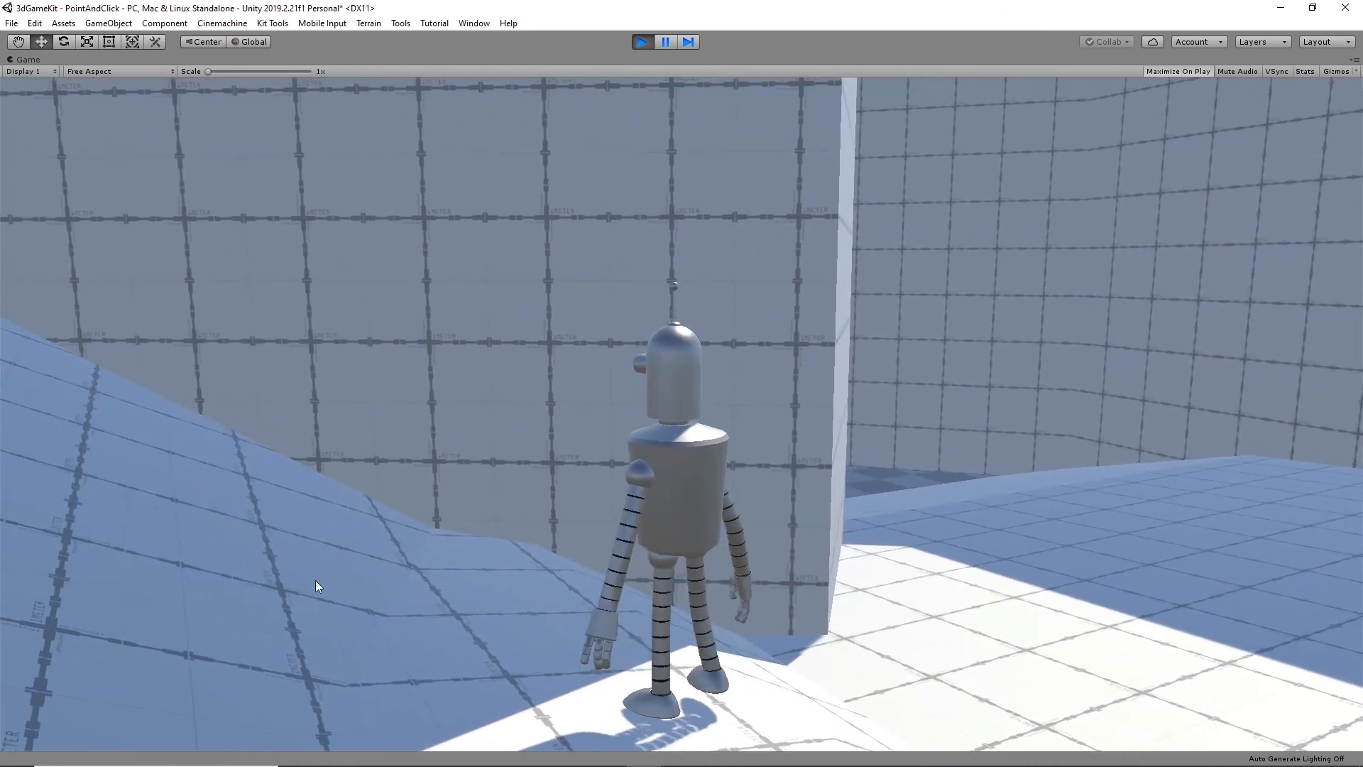
click(35, 432)
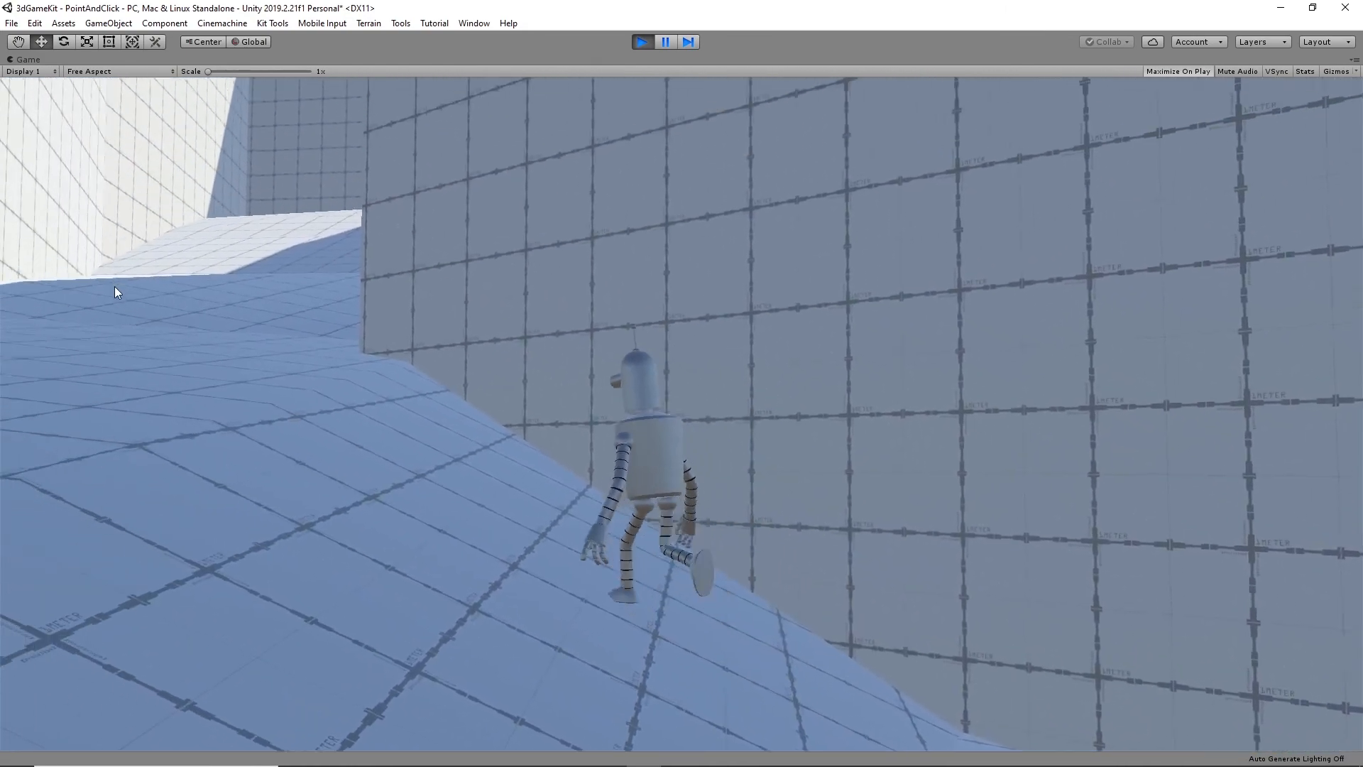
click(281, 370)
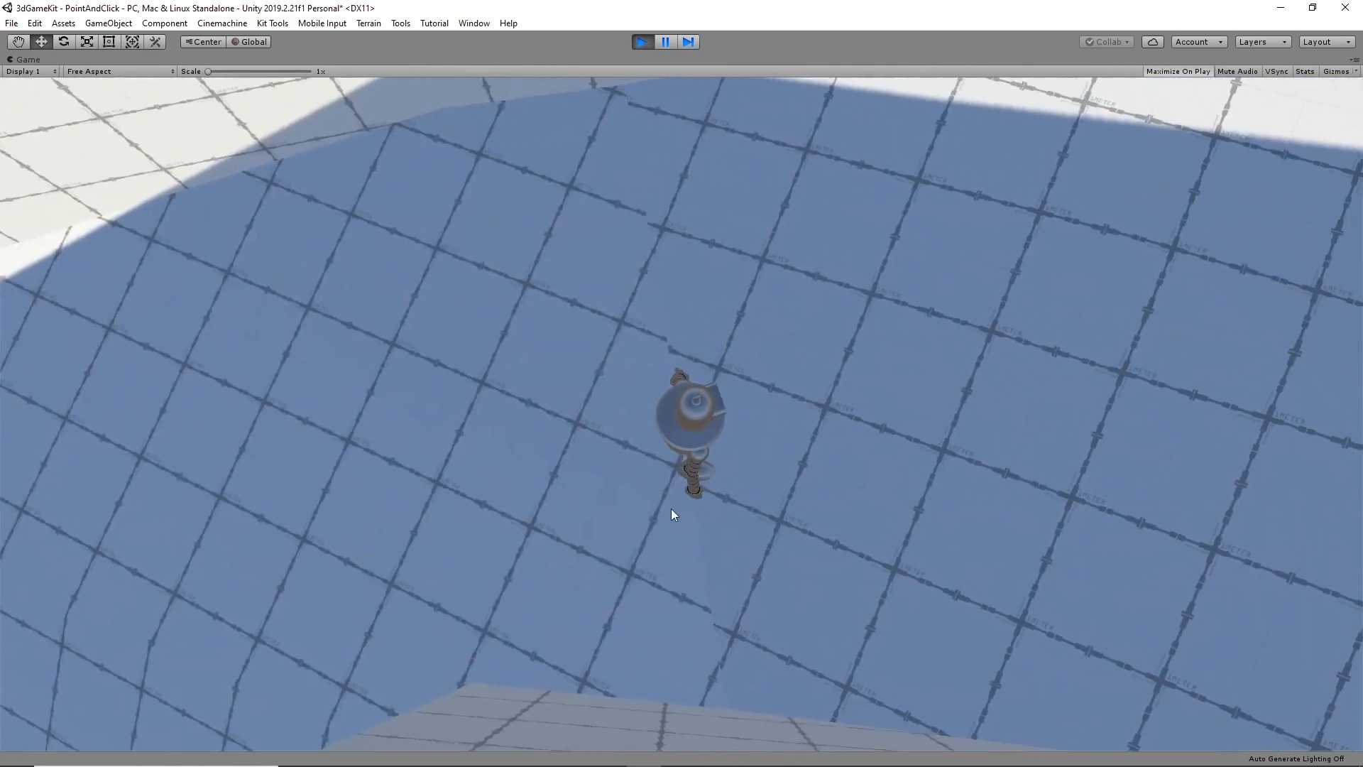
click(1144, 289)
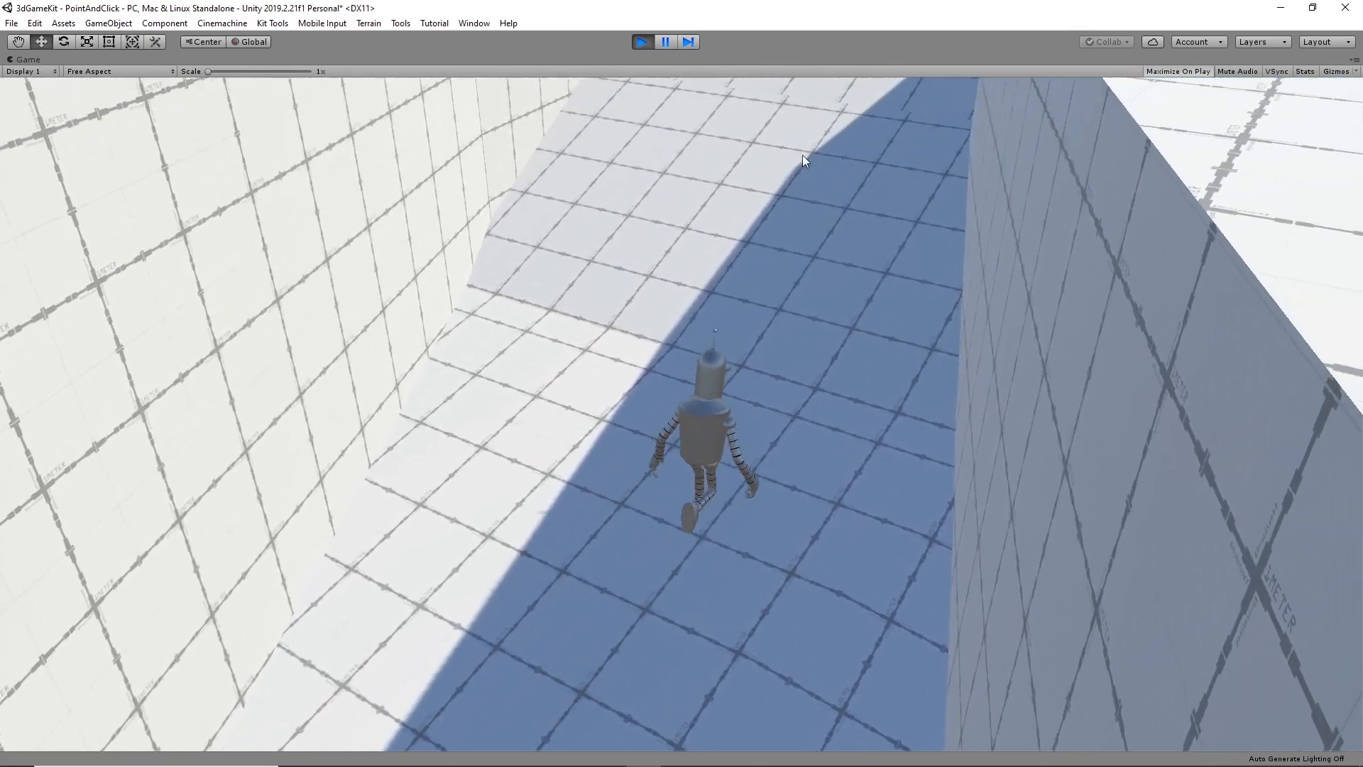
click(736, 160)
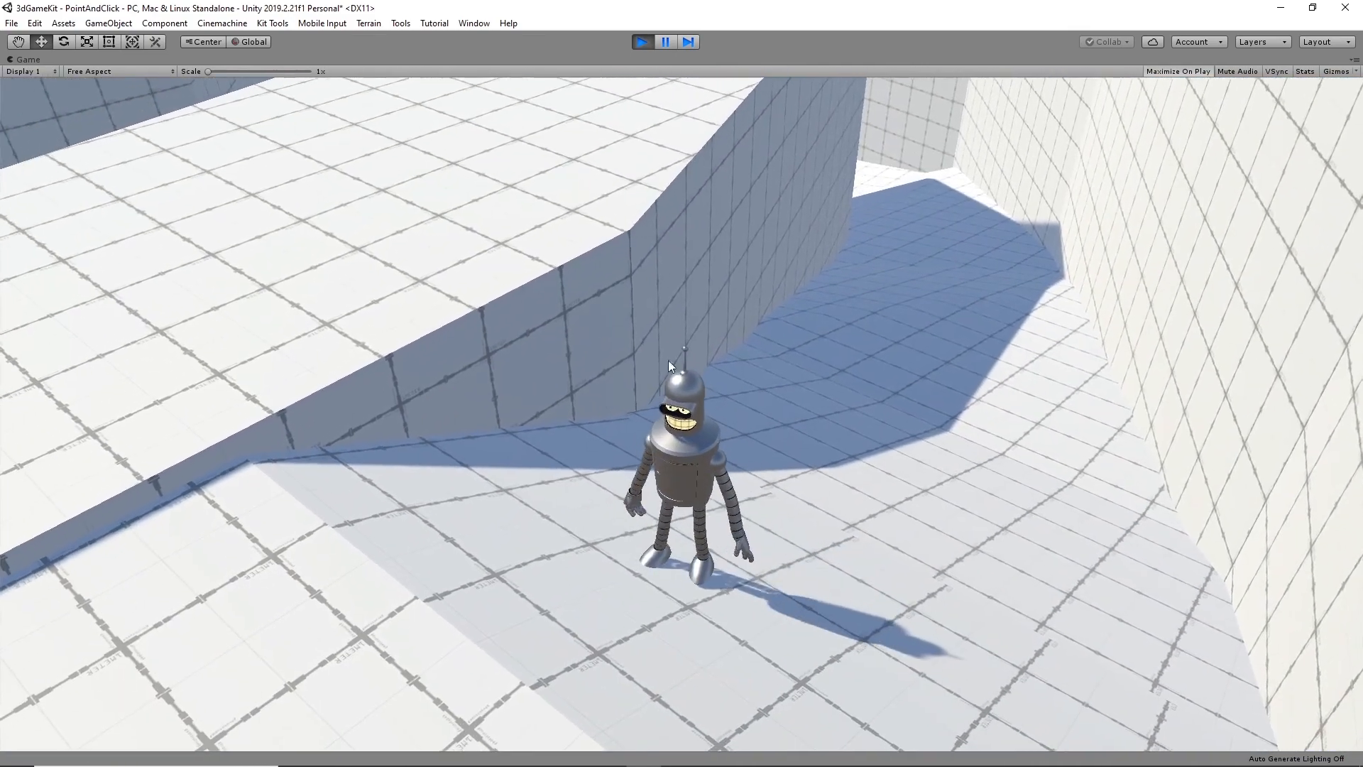
- Step the character onto the upper walkway and walk it towards the far end to check the camera blends
click(224, 496)
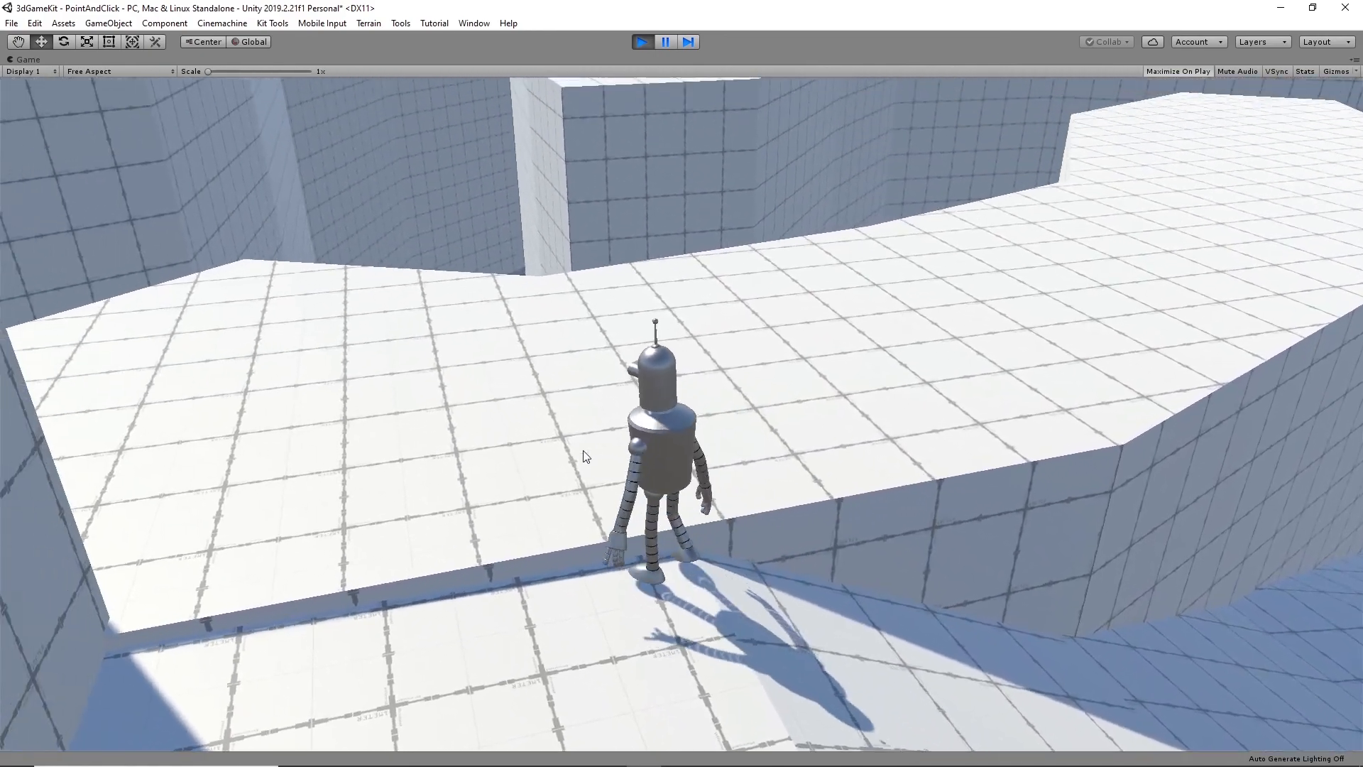
click(455, 368)
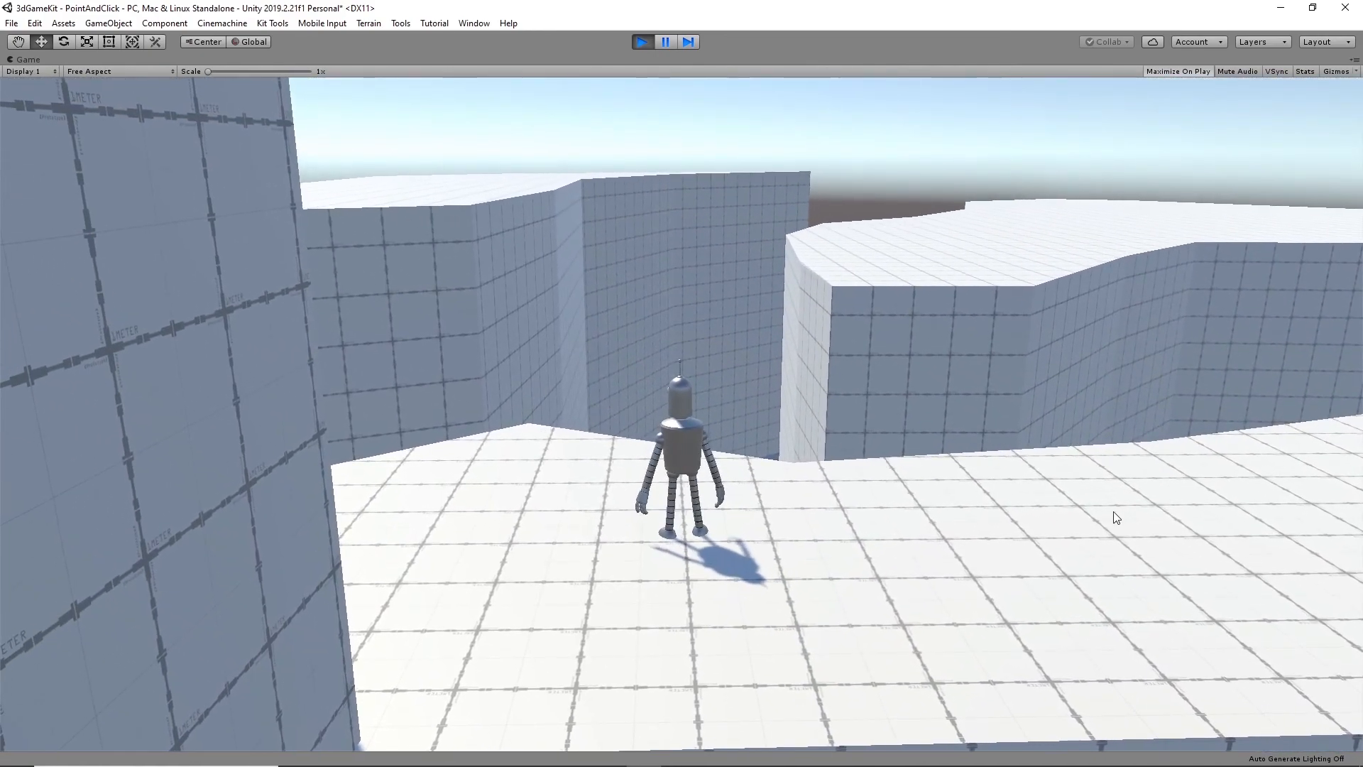
click(1116, 517)
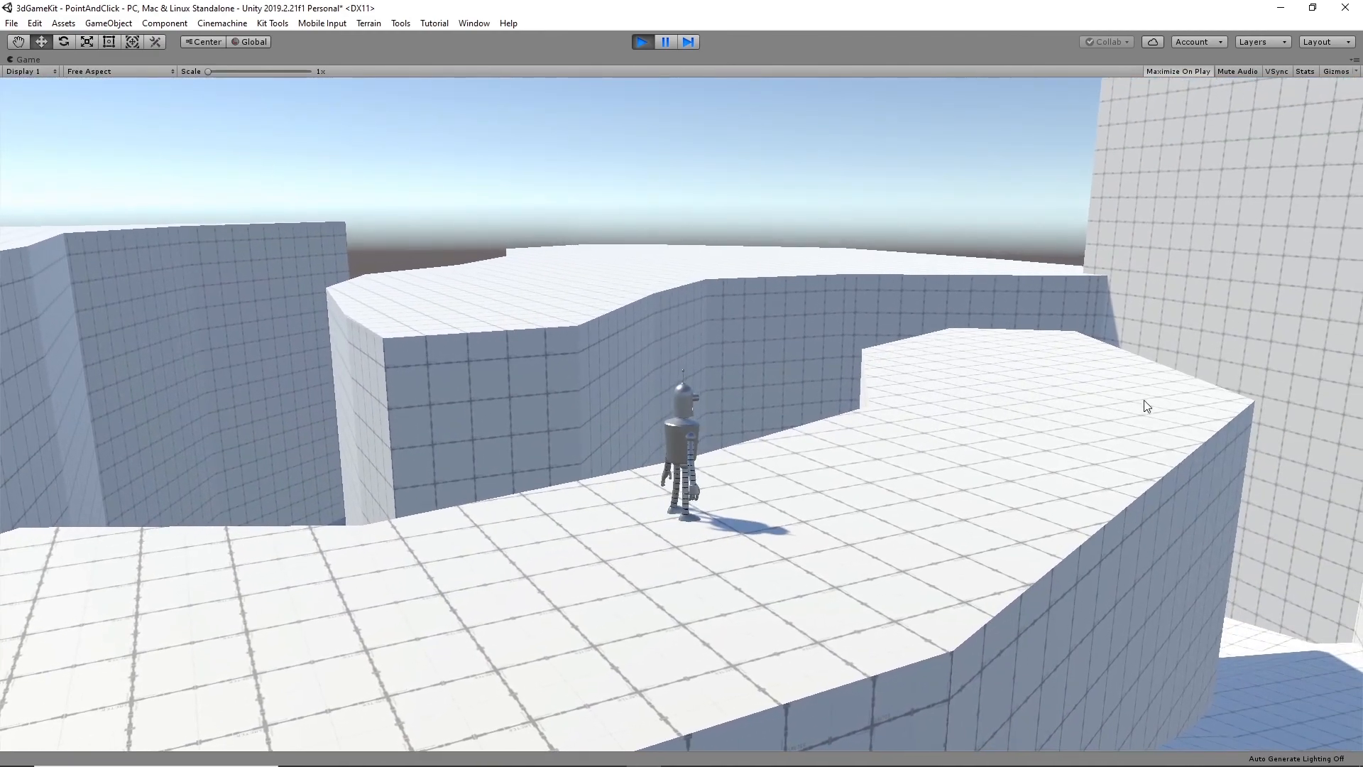
click(1144, 407)
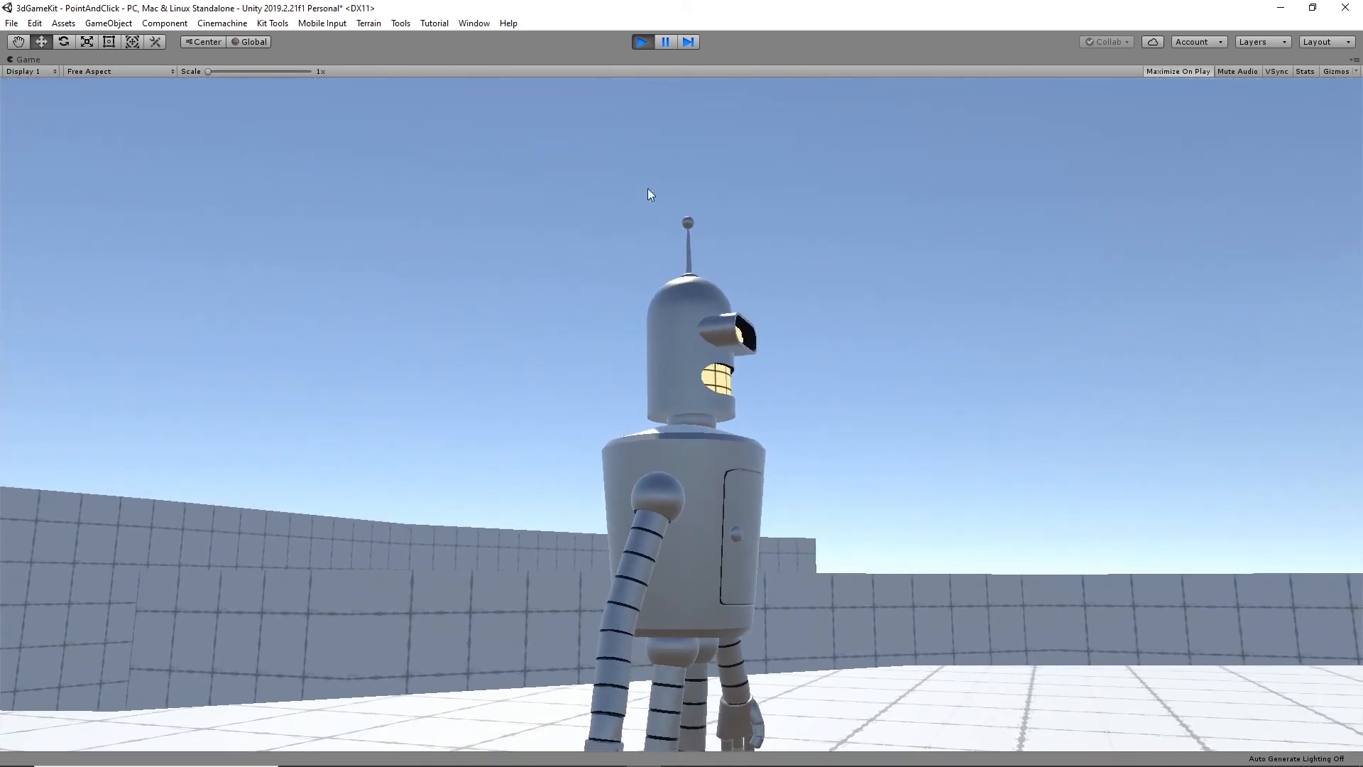
- Stop the play test and set the Default Blend of CM ClearShot1 to Cut
click(642, 41)
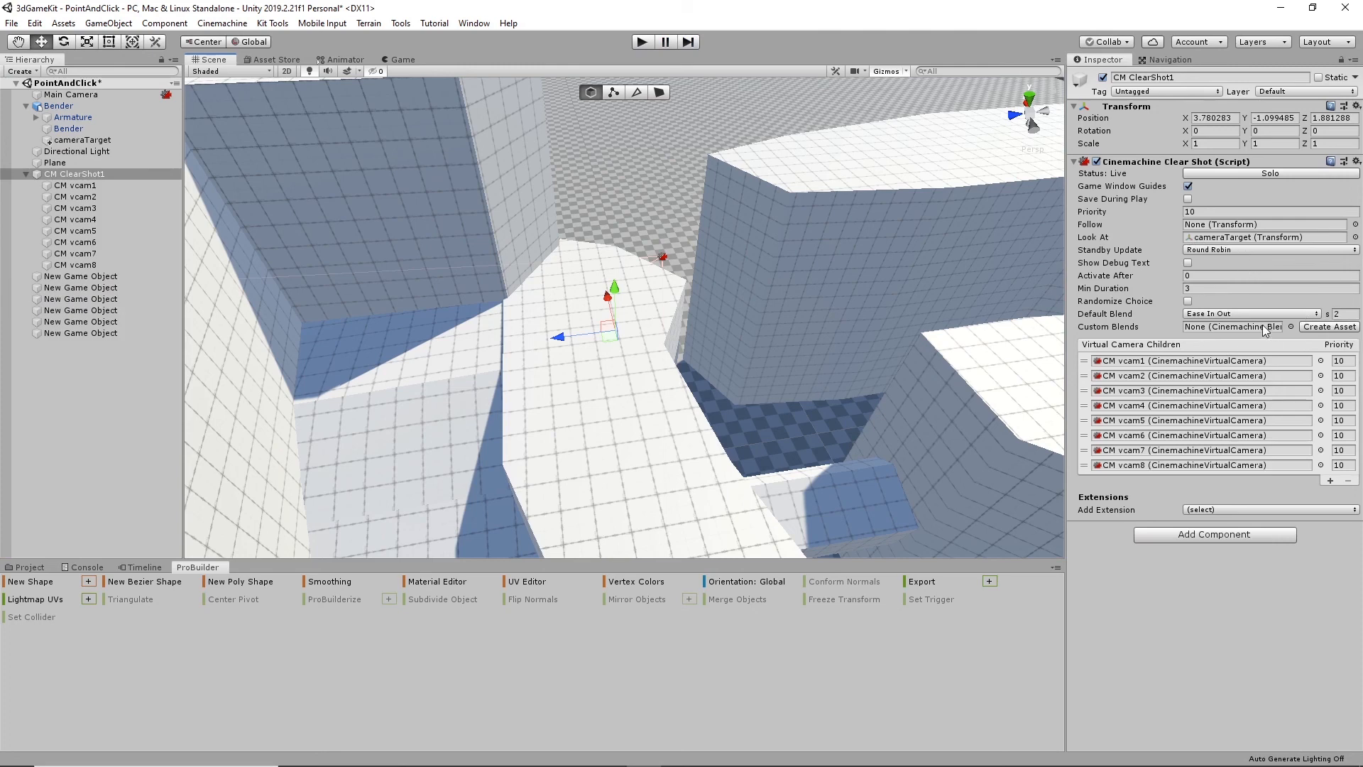
click(1238, 315)
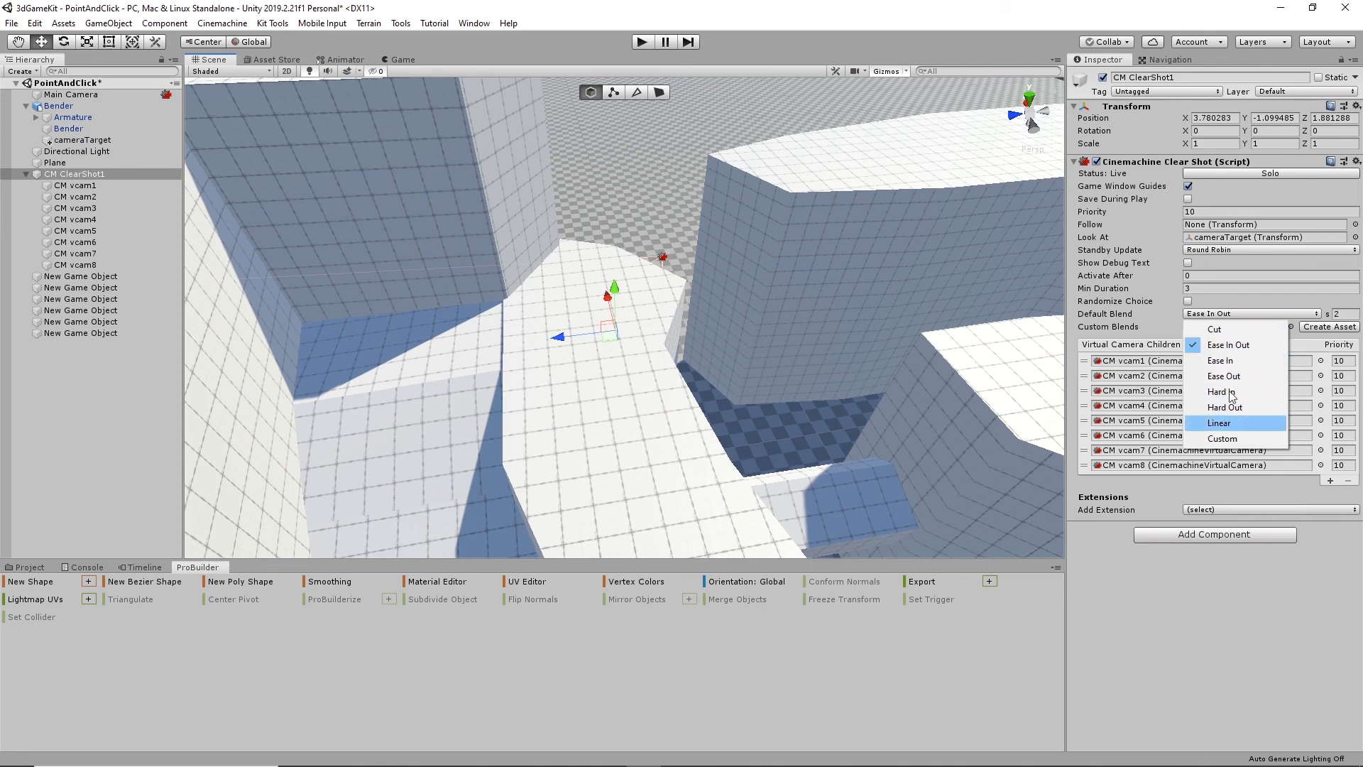
click(1223, 330)
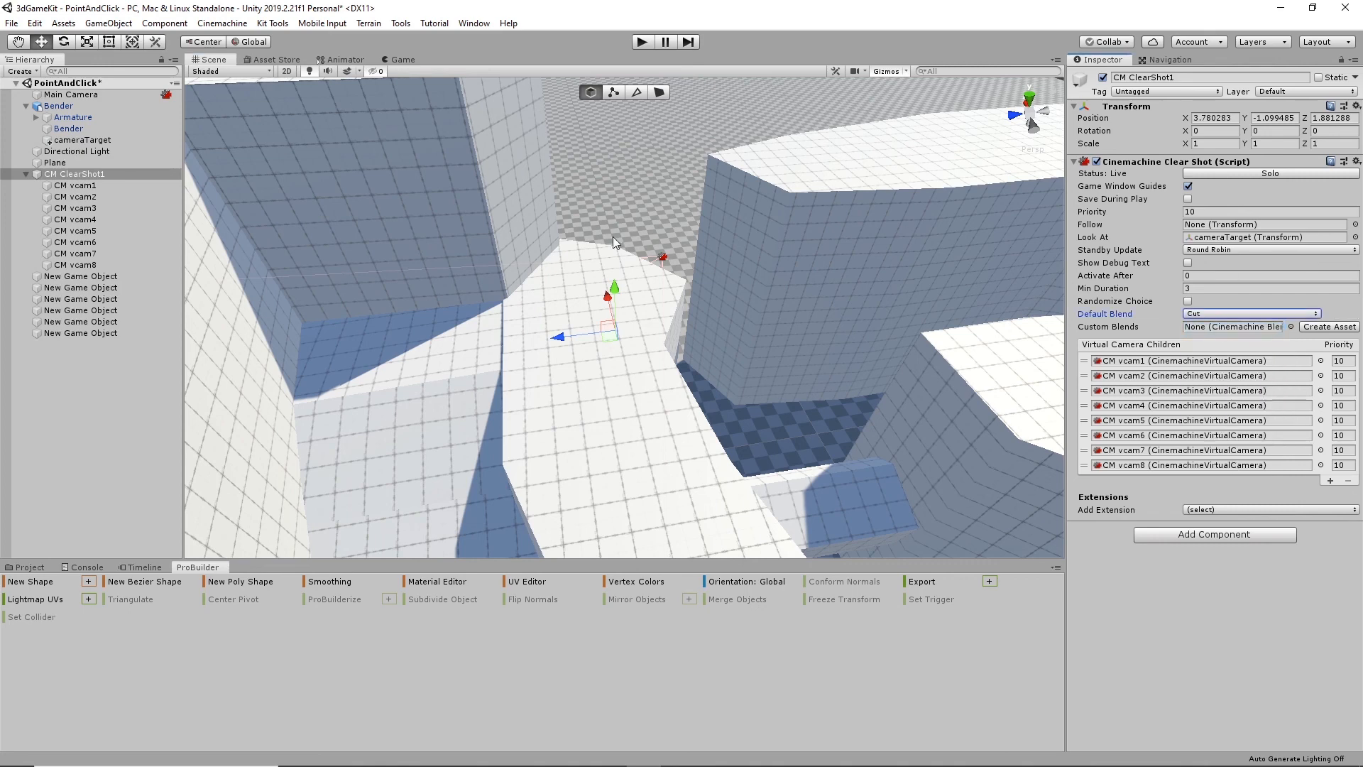
- Examine the level's walls, walkways and virtual camera placements from several angles
alt+drag(934, 297, 854, 366)
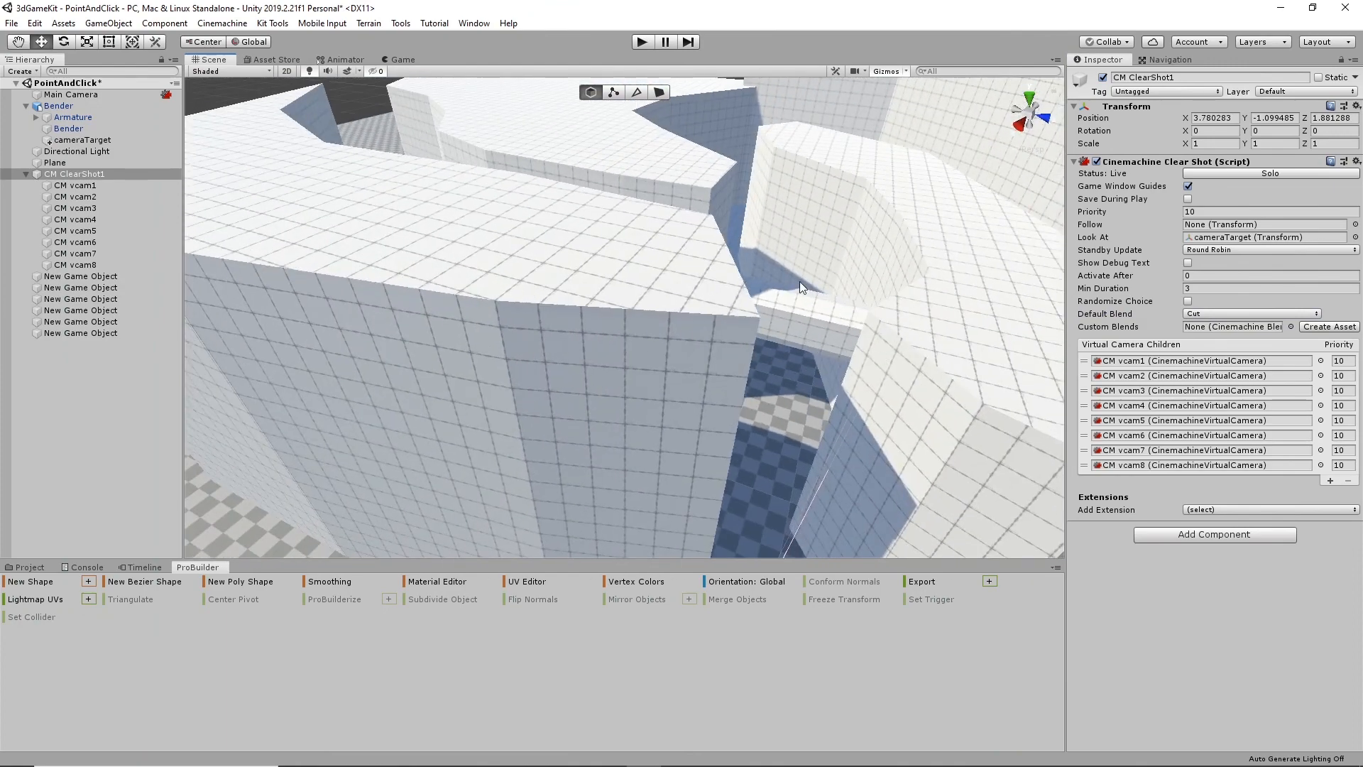
alt+drag(800, 281, 732, 285)
alt+drag(547, 280, 341, 326)
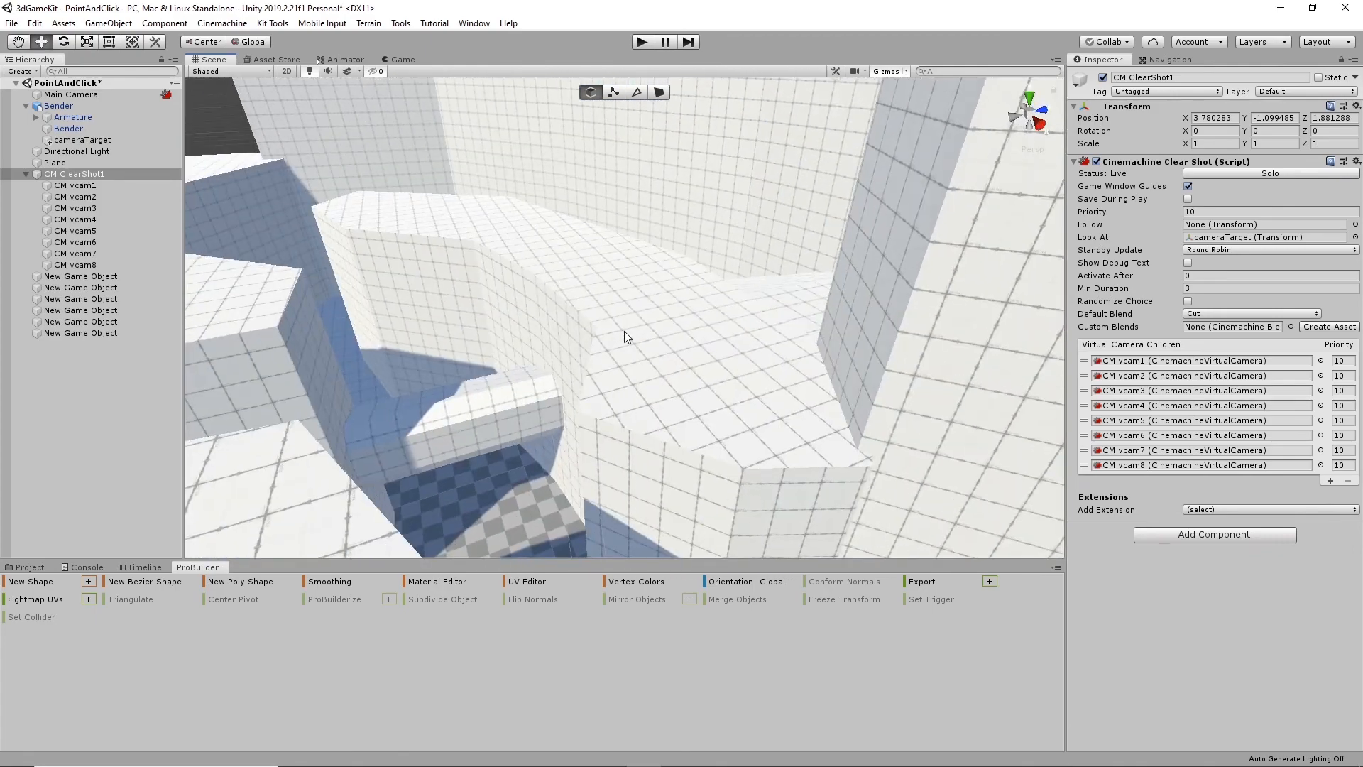
click(624, 330)
alt+drag(674, 334, 415, 358)
middle_drag(475, 331, 680, 320)
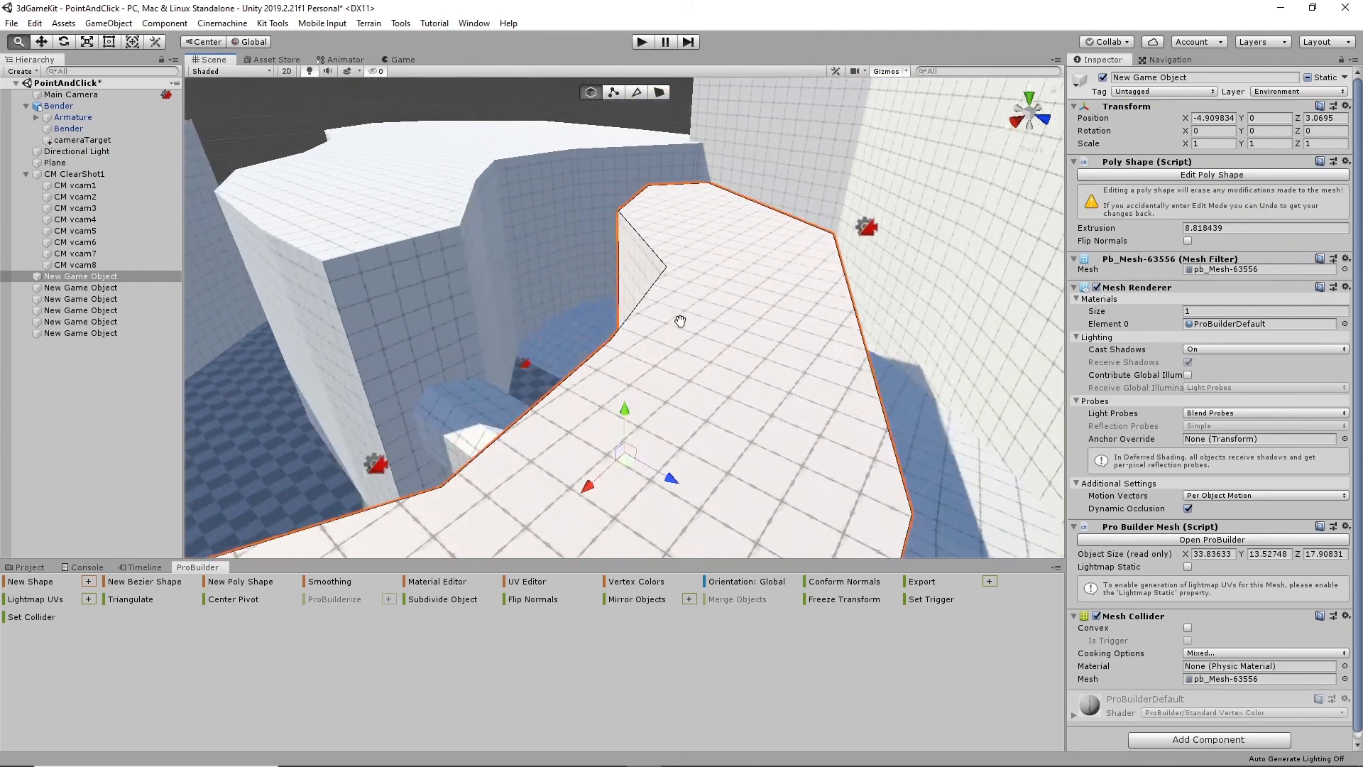
alt+drag(680, 321, 716, 391)
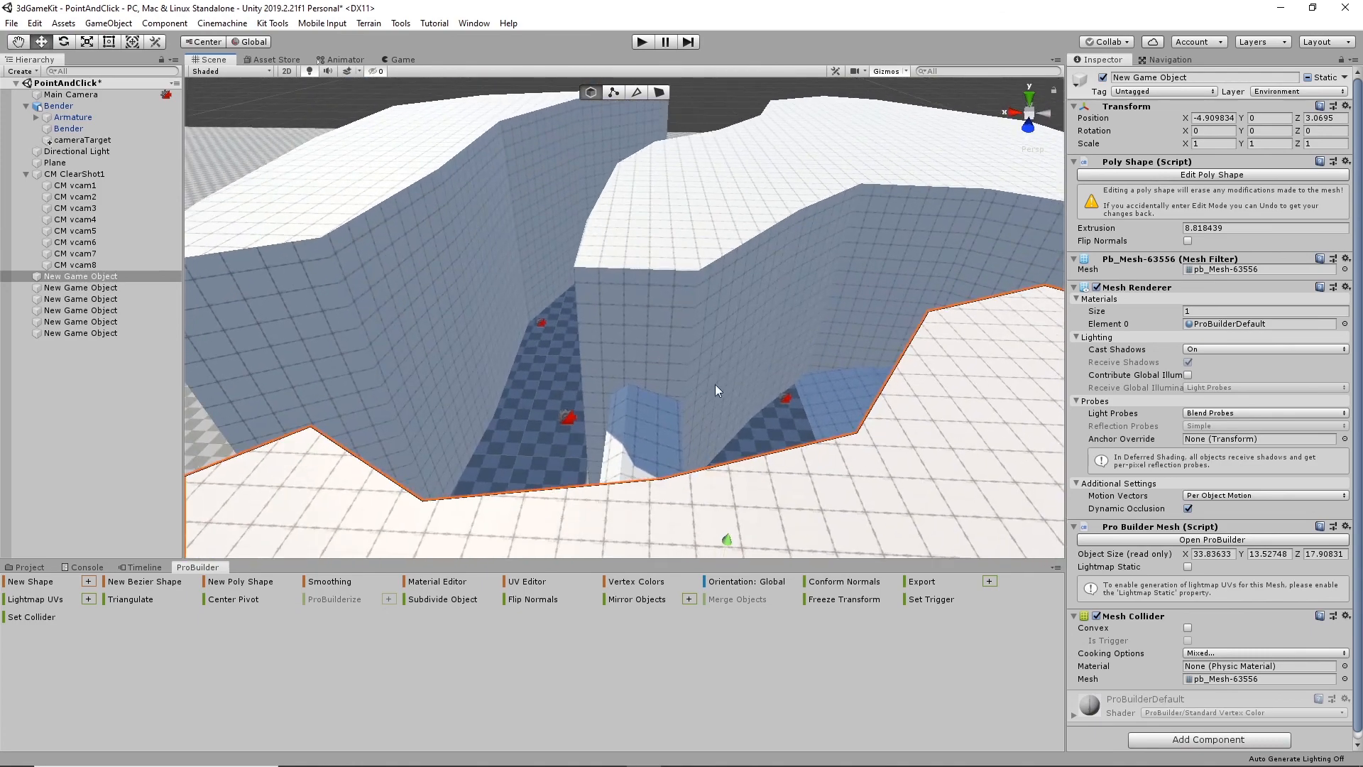
- Save the PointAndClick scene and the project
click(10, 23)
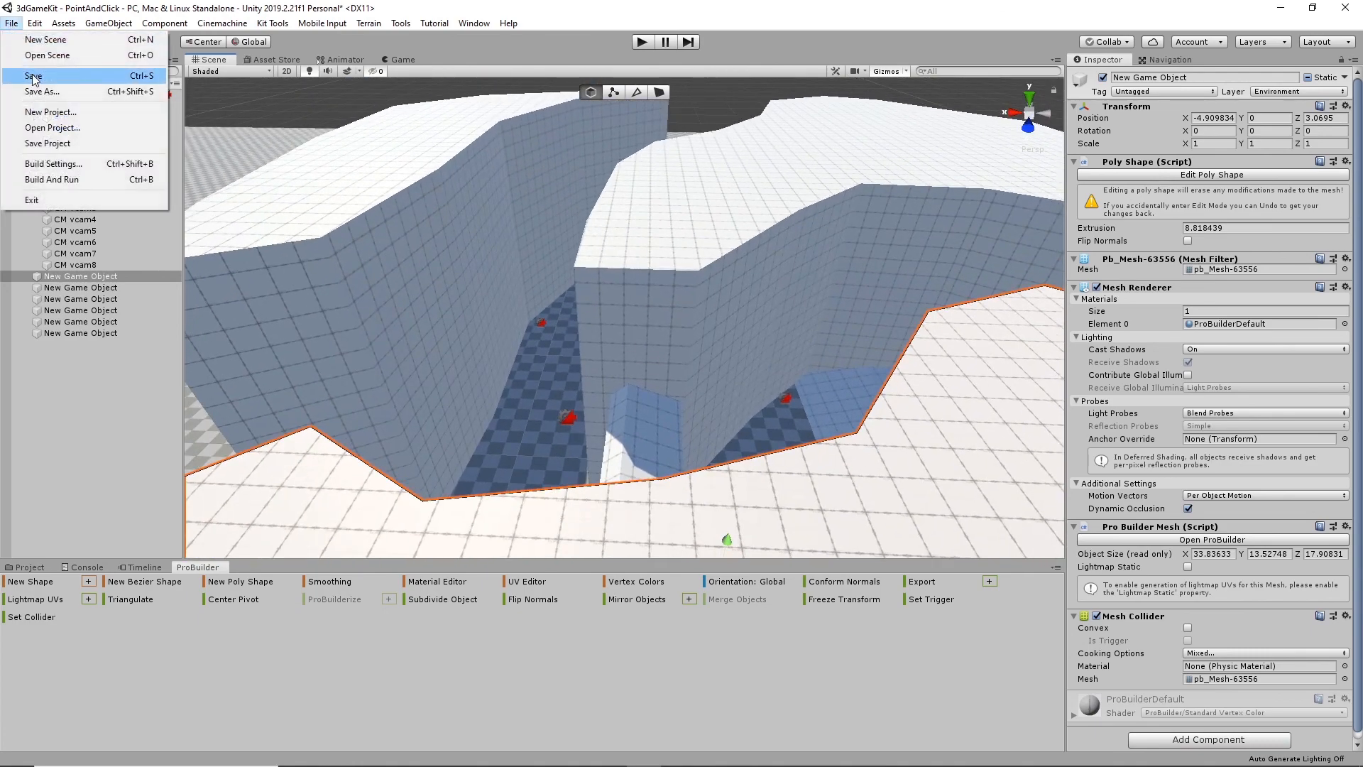
click(32, 78)
click(10, 25)
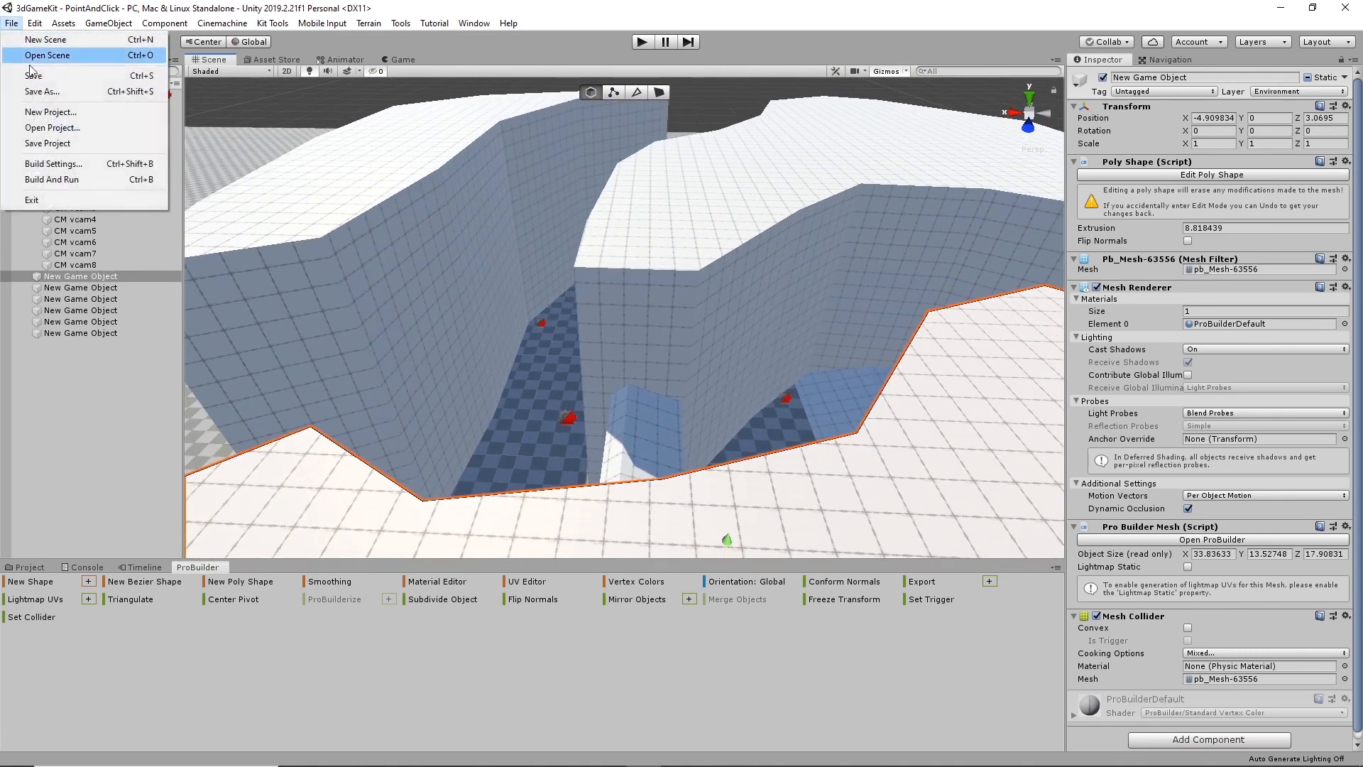
click(52, 145)
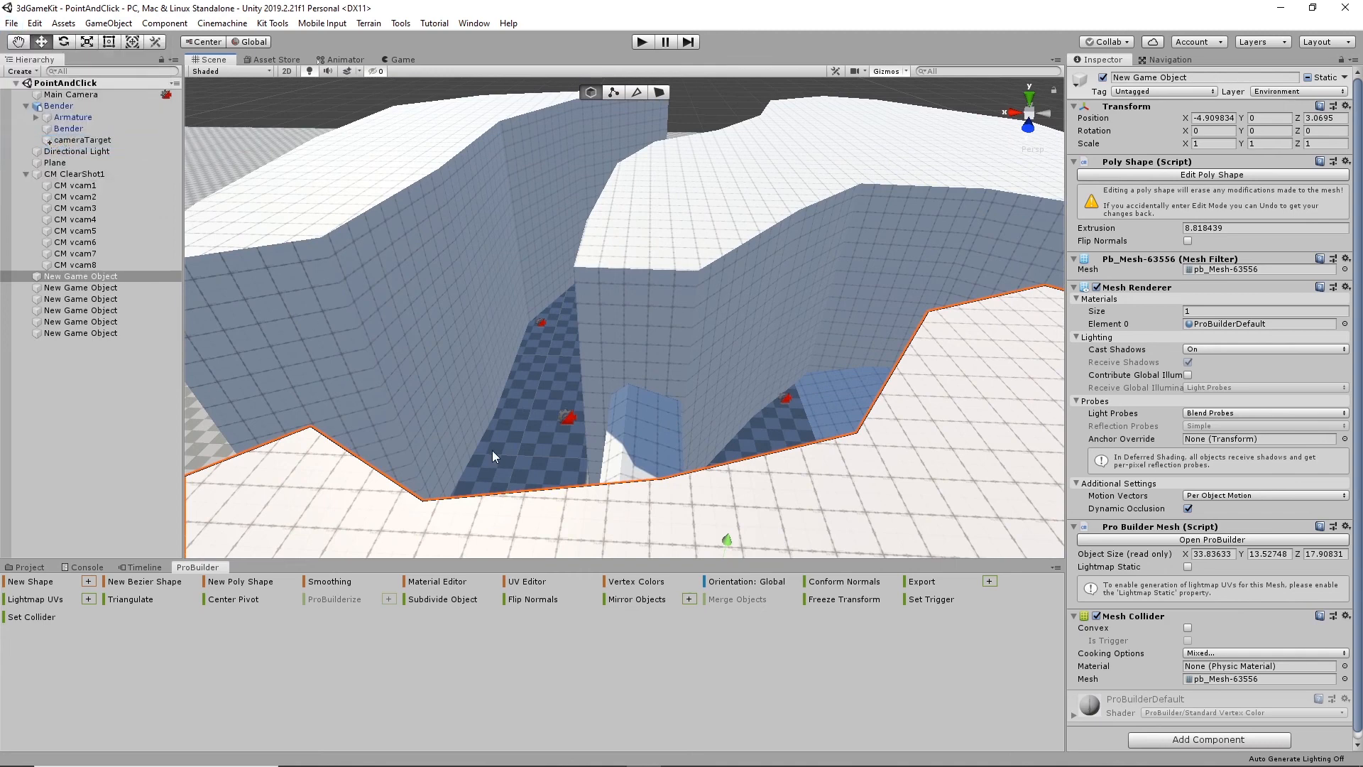
- Open the PlanetExpress scene from the project's Assets folder
click(27, 567)
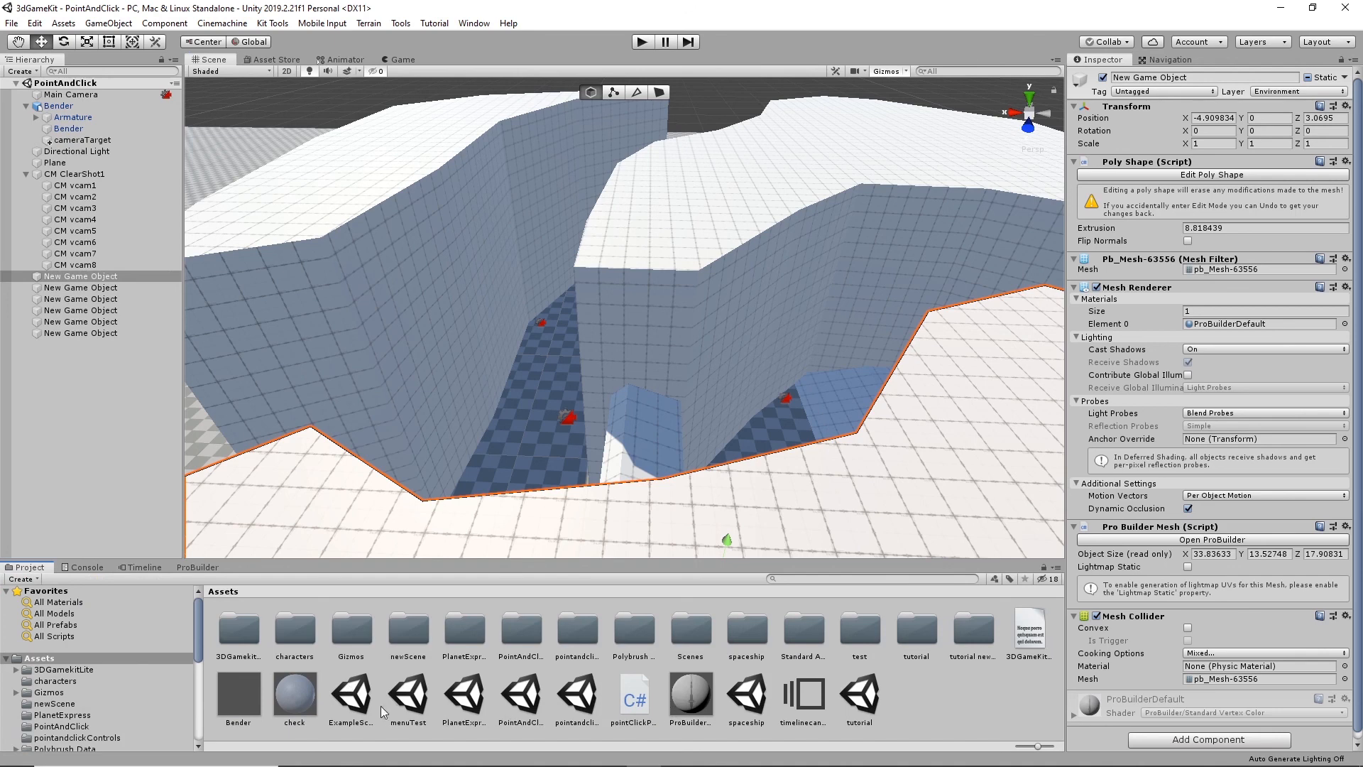
double_click(465, 696)
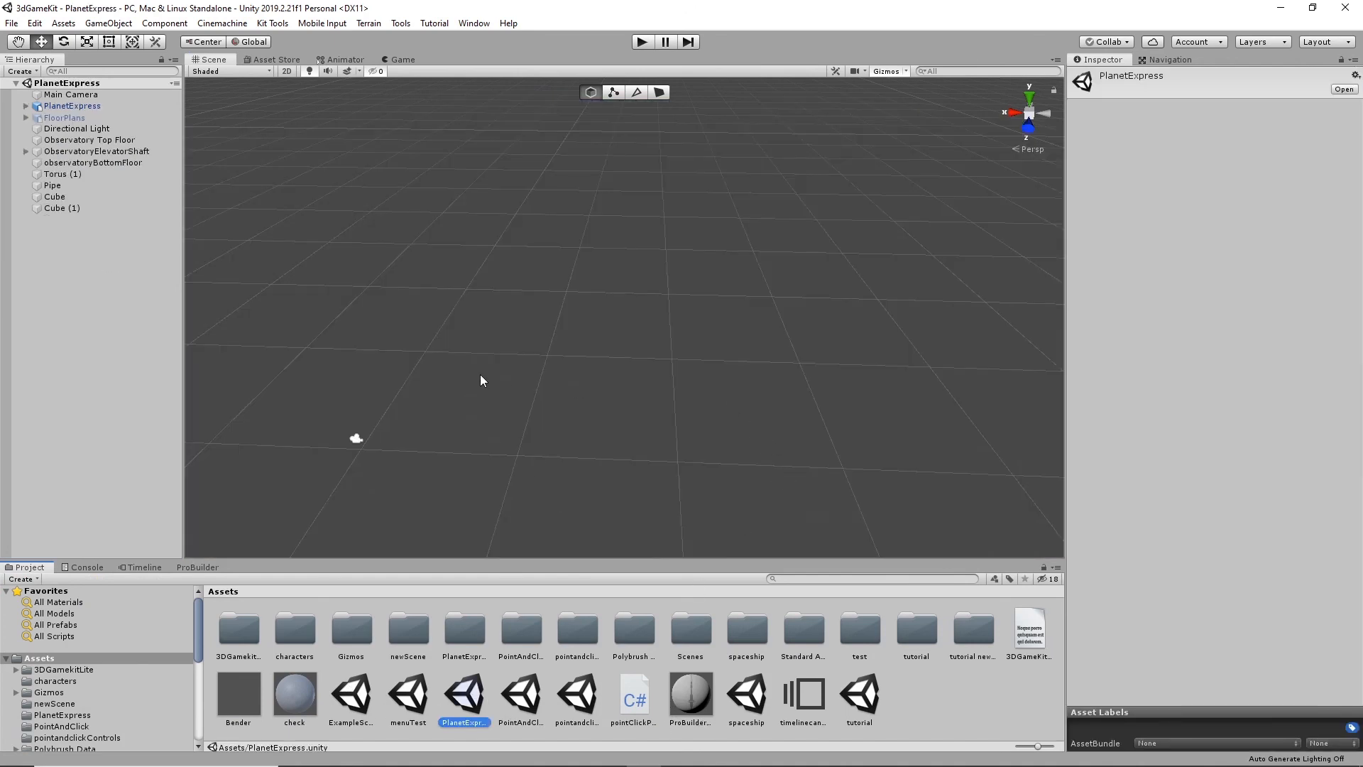
scroll(494, 325, down, 10)
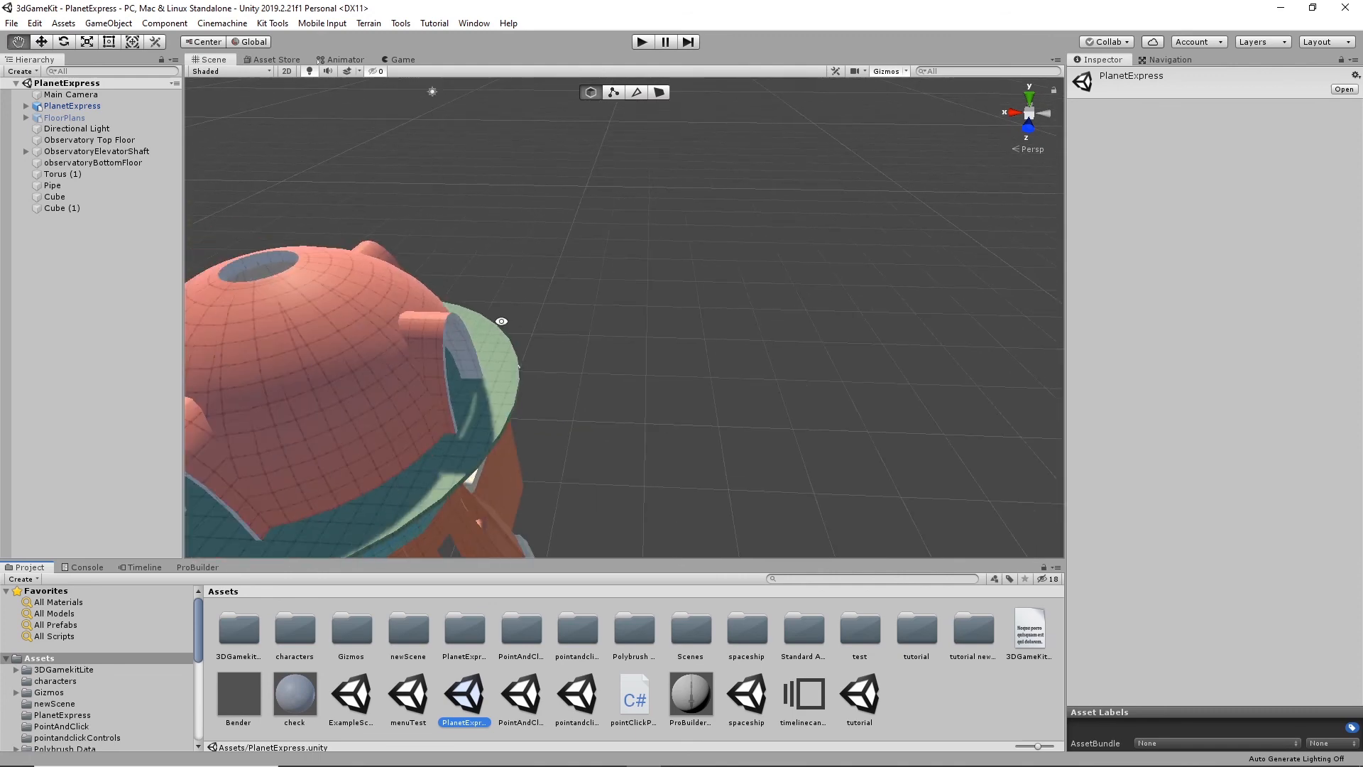
- Examine the PlanetExpress building's tower base, side walls, domed top and arched openings from all sides
alt+drag(497, 324, 805, 386)
scroll(591, 349, up, 6)
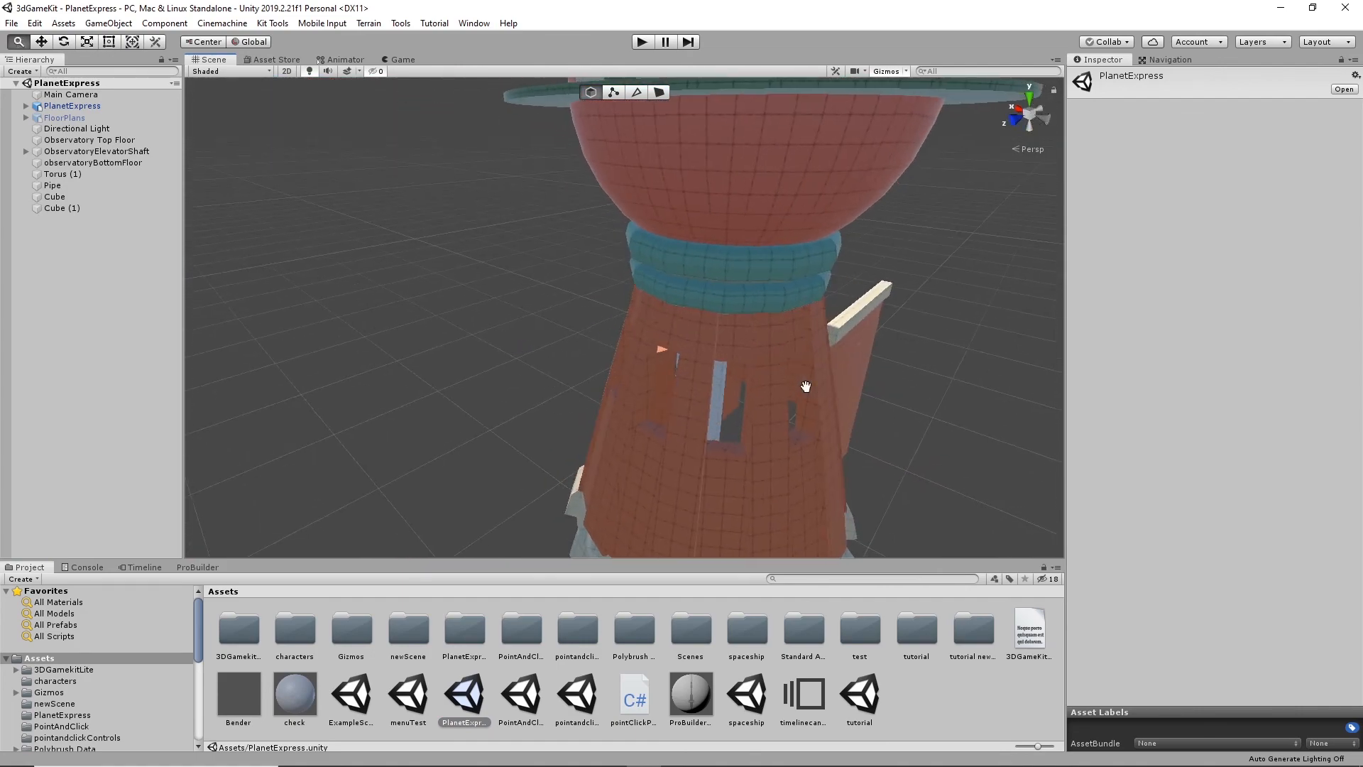
middle_drag(806, 386, 671, 319)
alt+drag(671, 320, 454, 266)
middle_drag(804, 398, 666, 310)
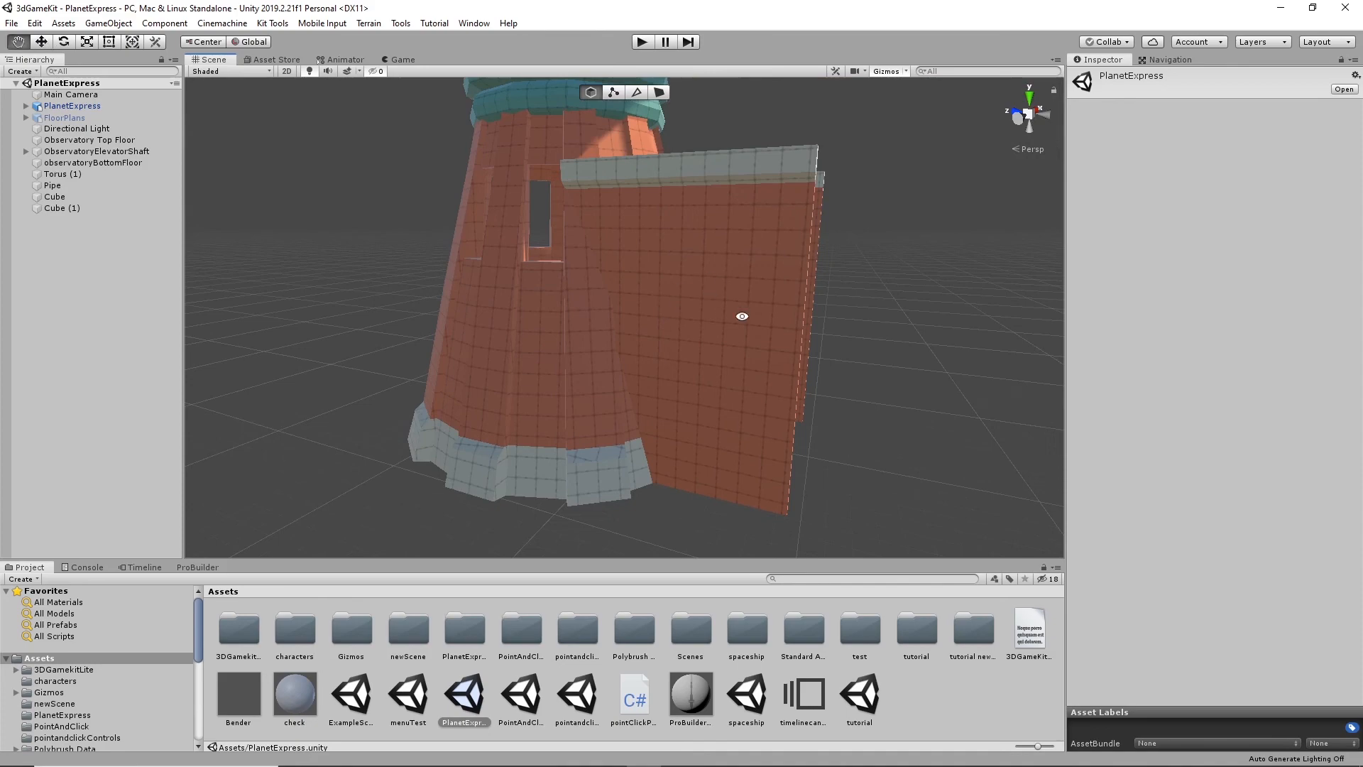
alt+drag(741, 316, 710, 362)
alt+drag(566, 296, 768, 299)
middle_drag(527, 288, 657, 456)
middle_drag(737, 207, 733, 387)
click(607, 238)
alt+drag(607, 238, 561, 417)
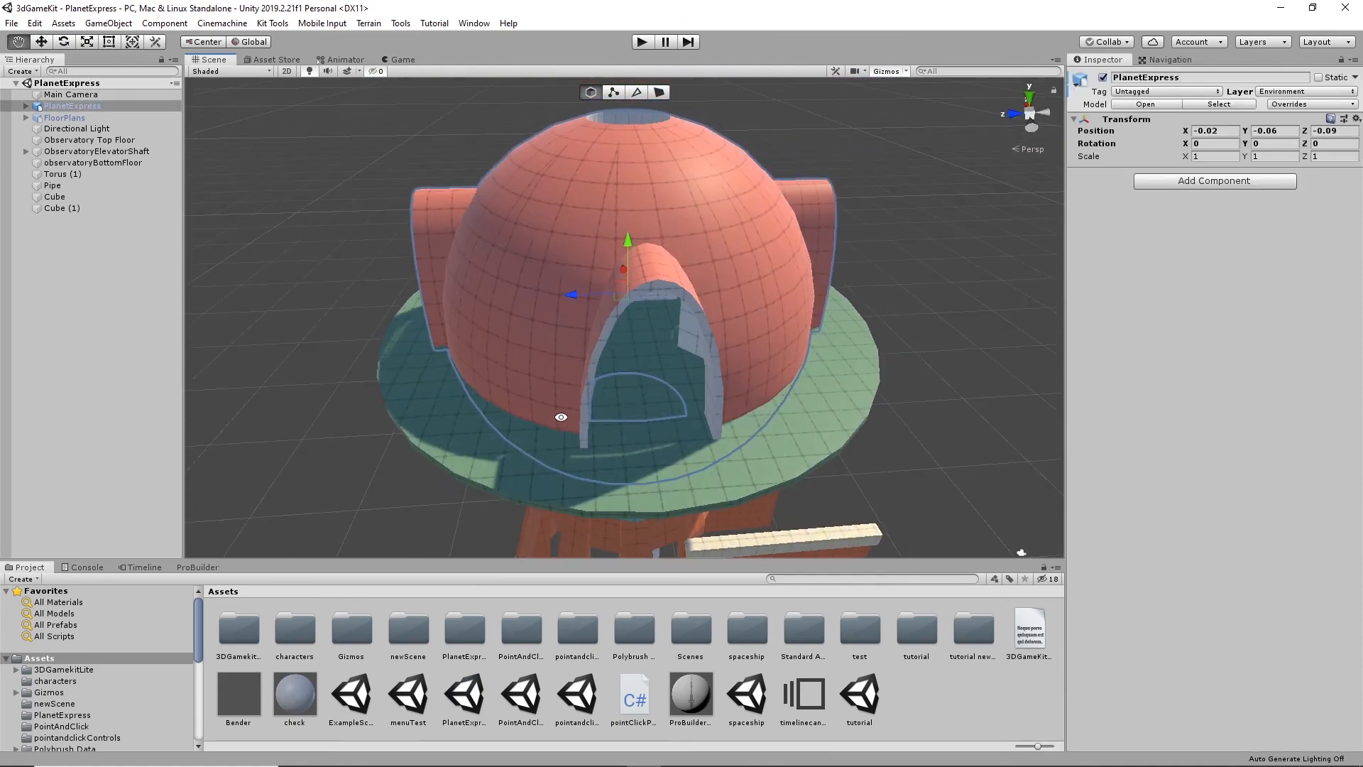
- Switch to Blender and examine the source sphere model with its arched openings
mouse_move(553, 766)
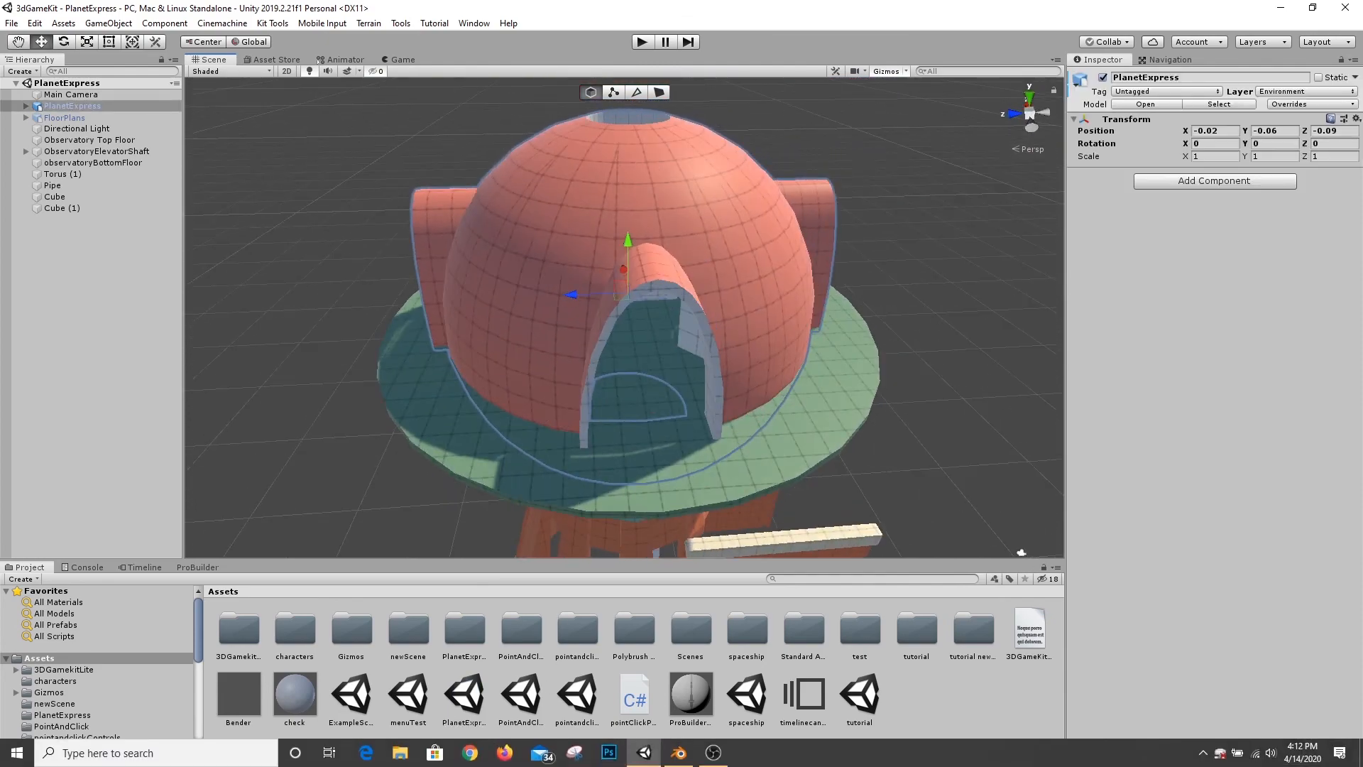
click(680, 754)
middle_drag(551, 517, 706, 383)
scroll(545, 479, up, 5)
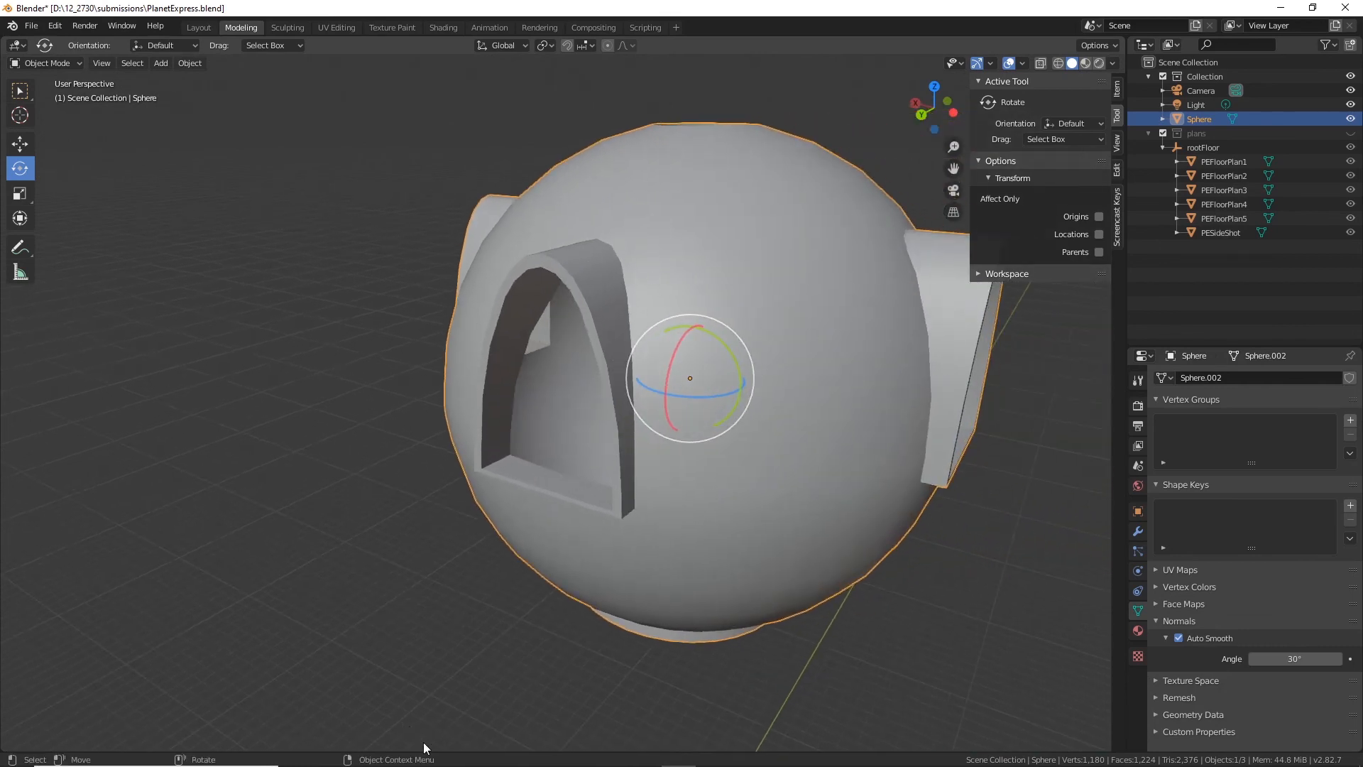
mouse_move(567, 744)
- Switch back to Unity, select the dome's default mesh under PlanetExpress and bring up the ProBuilder tools
mouse_move(741, 739)
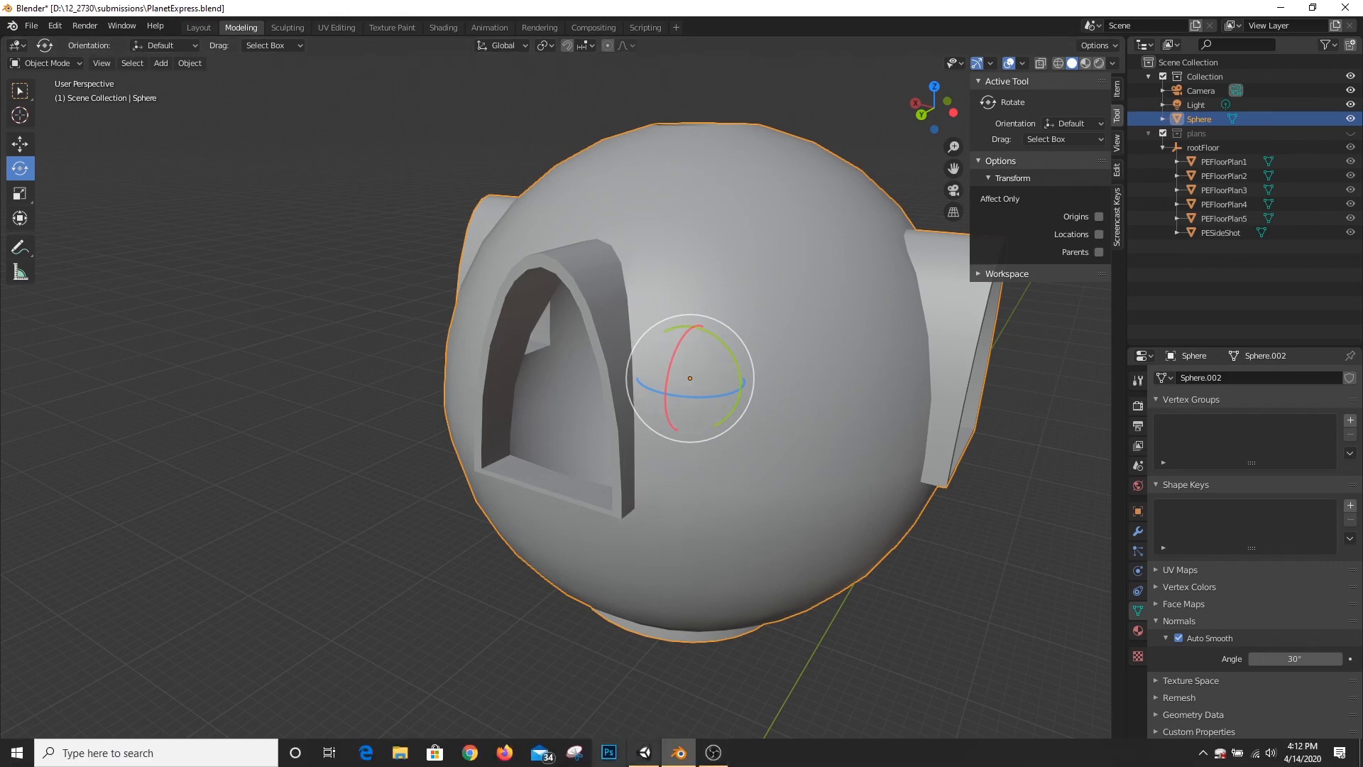
click(644, 752)
alt+drag(738, 377, 571, 343)
alt+drag(426, 312, 670, 393)
click(770, 247)
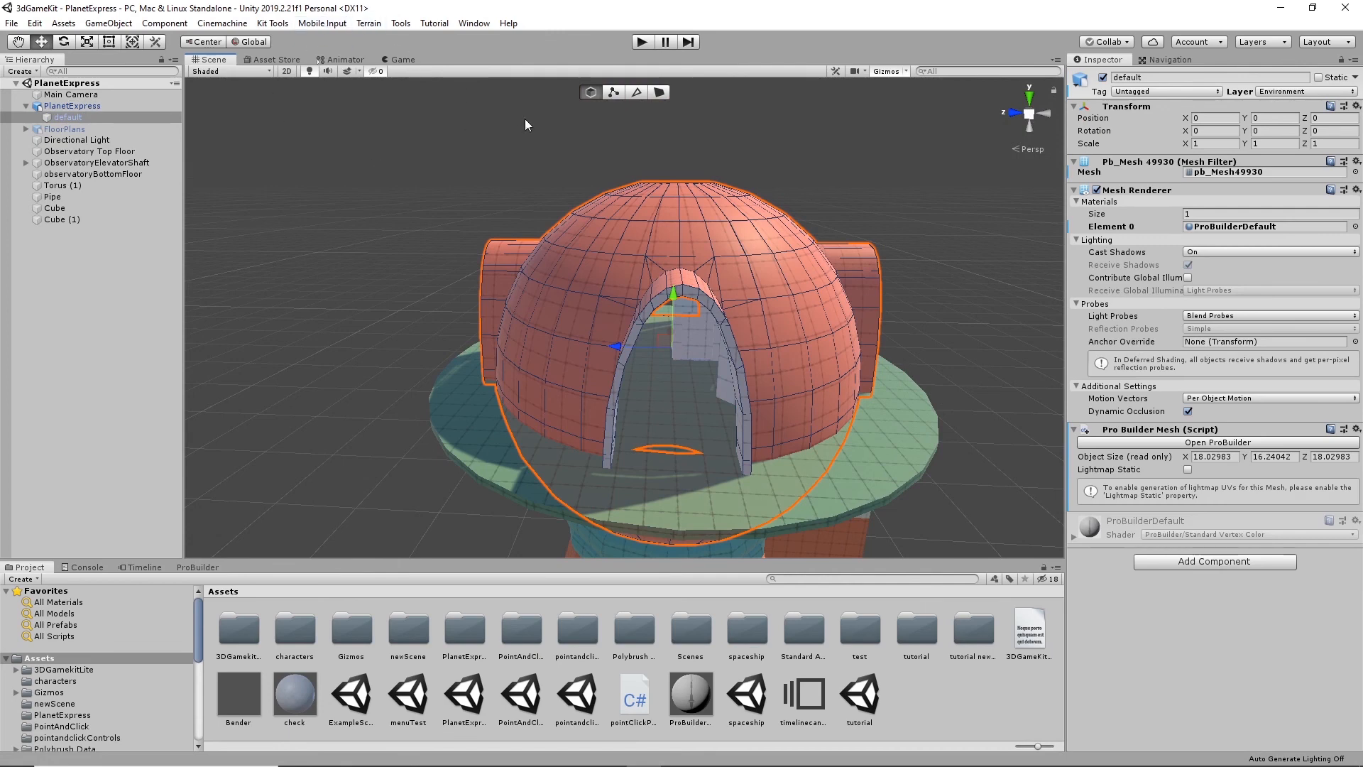
click(198, 567)
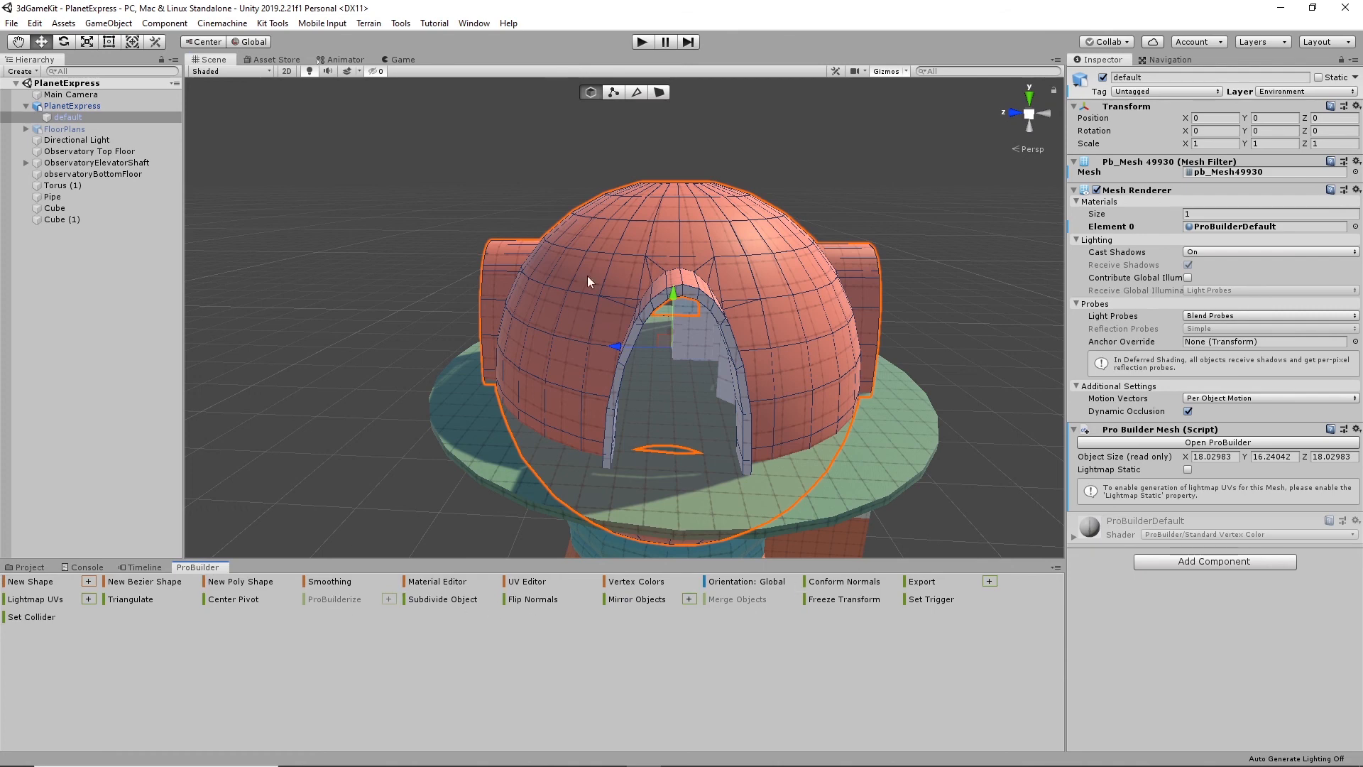
- Try extruding a single face low on the dome's wall outward between two arched openings, and undo the extrusion
alt+drag(811, 449, 555, 381)
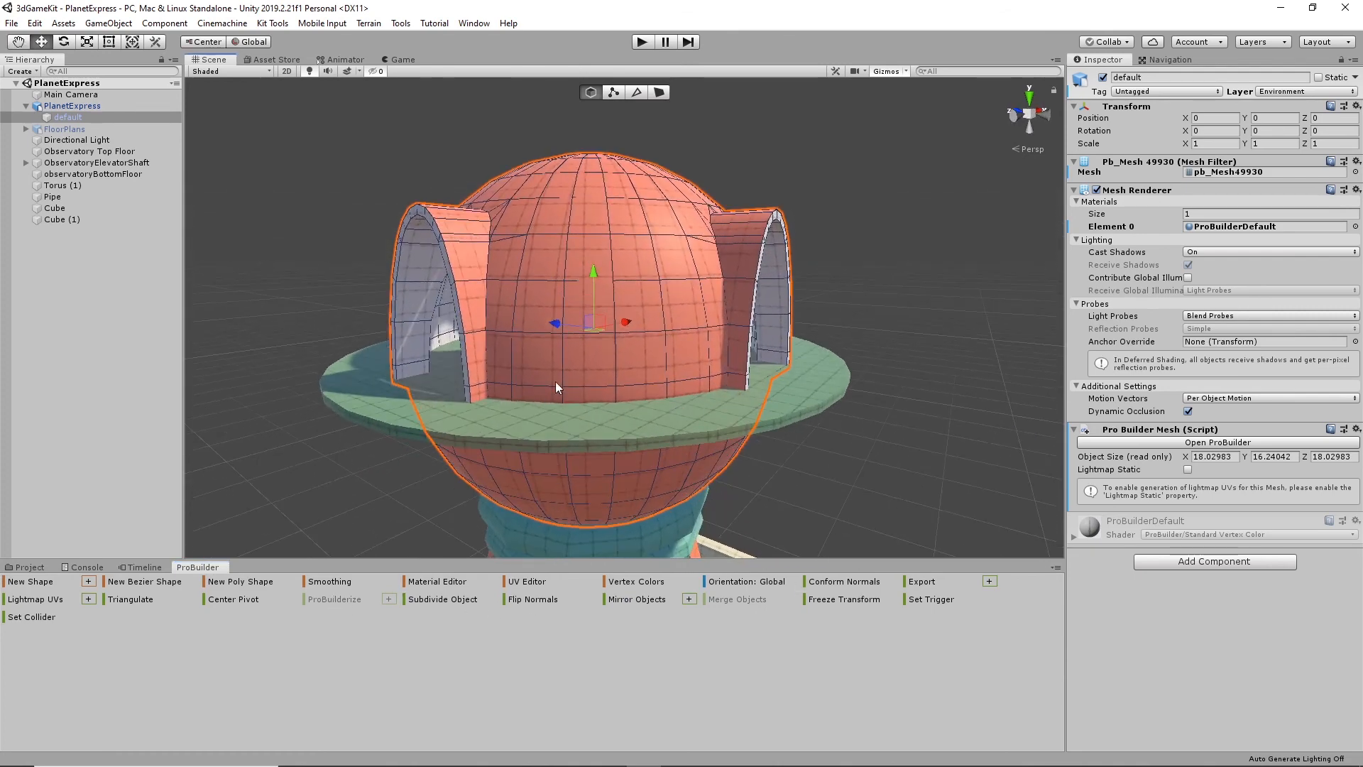
scroll(597, 407, up, 3)
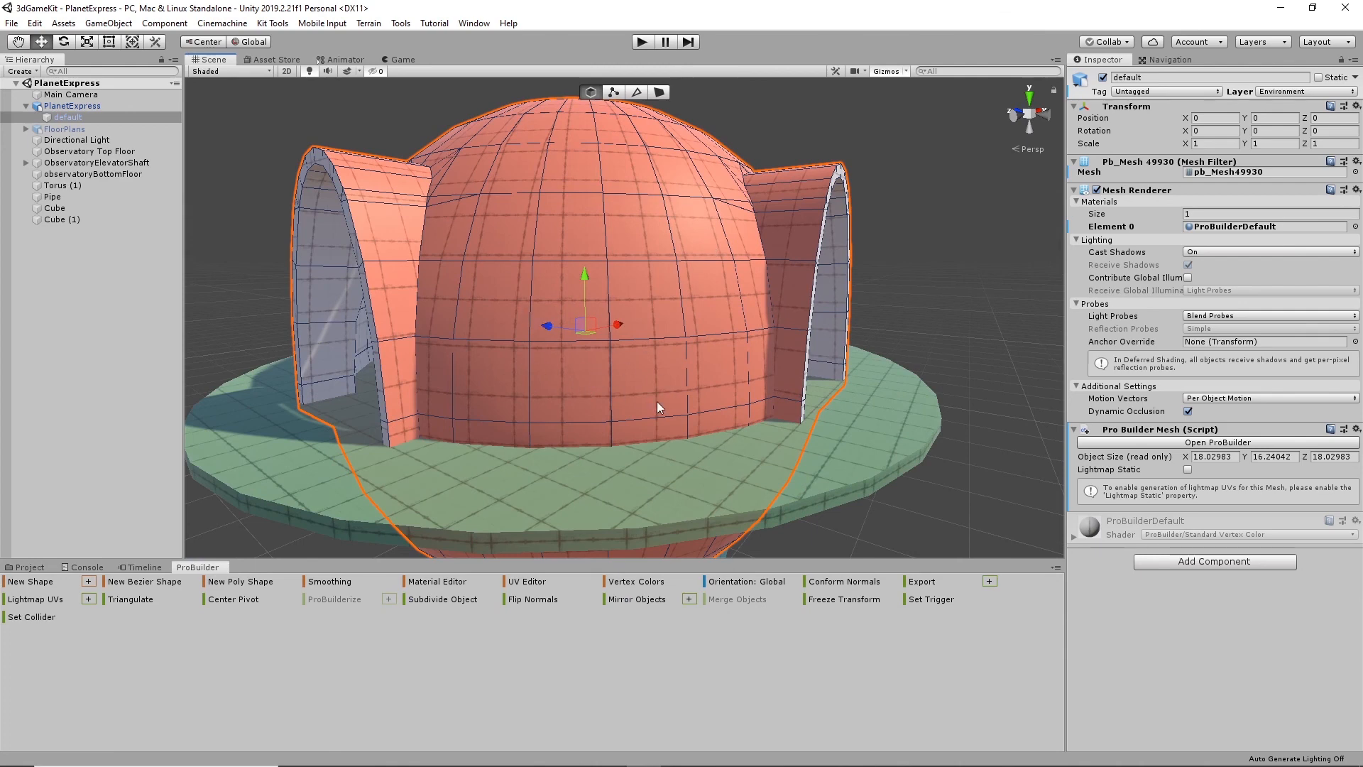
alt+drag(658, 402, 795, 388)
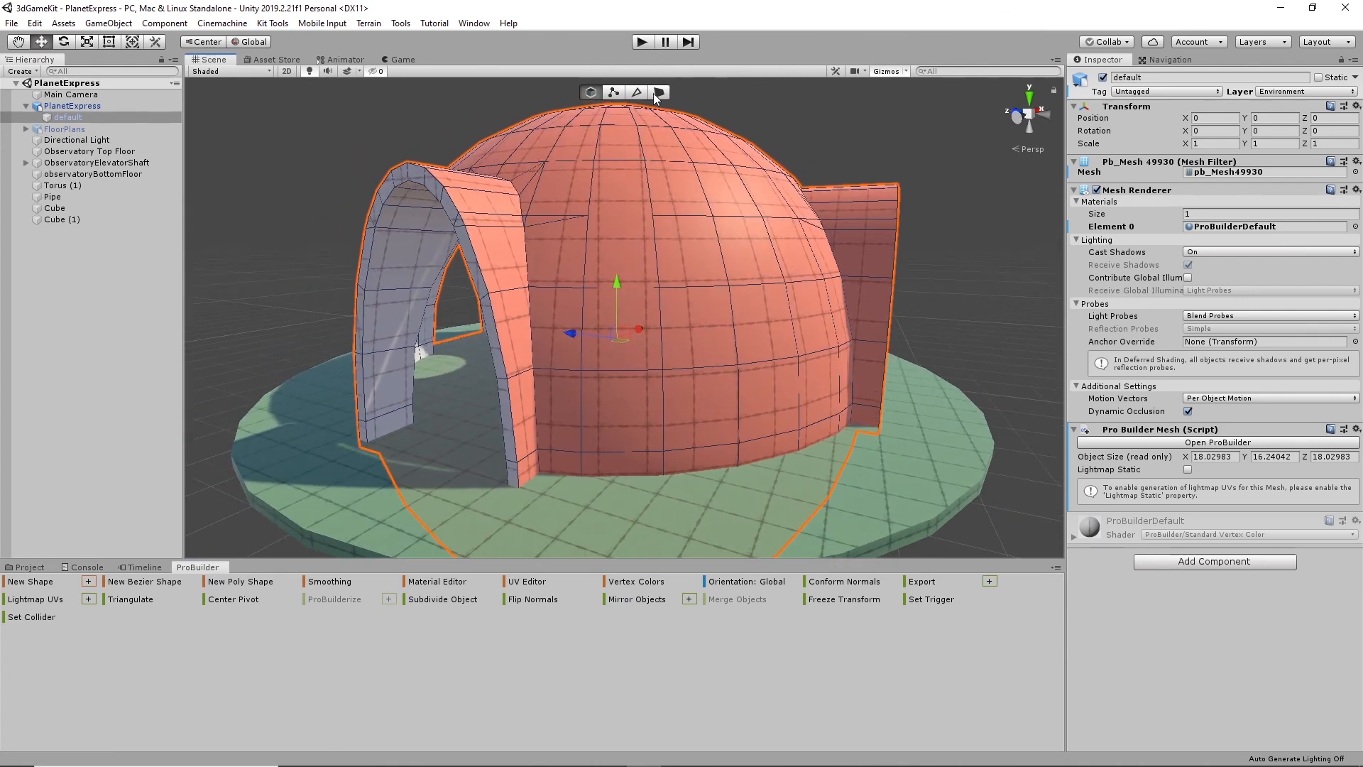
click(660, 94)
click(781, 409)
alt+drag(781, 408, 820, 456)
middle_drag(820, 456, 780, 434)
alt+drag(781, 434, 745, 430)
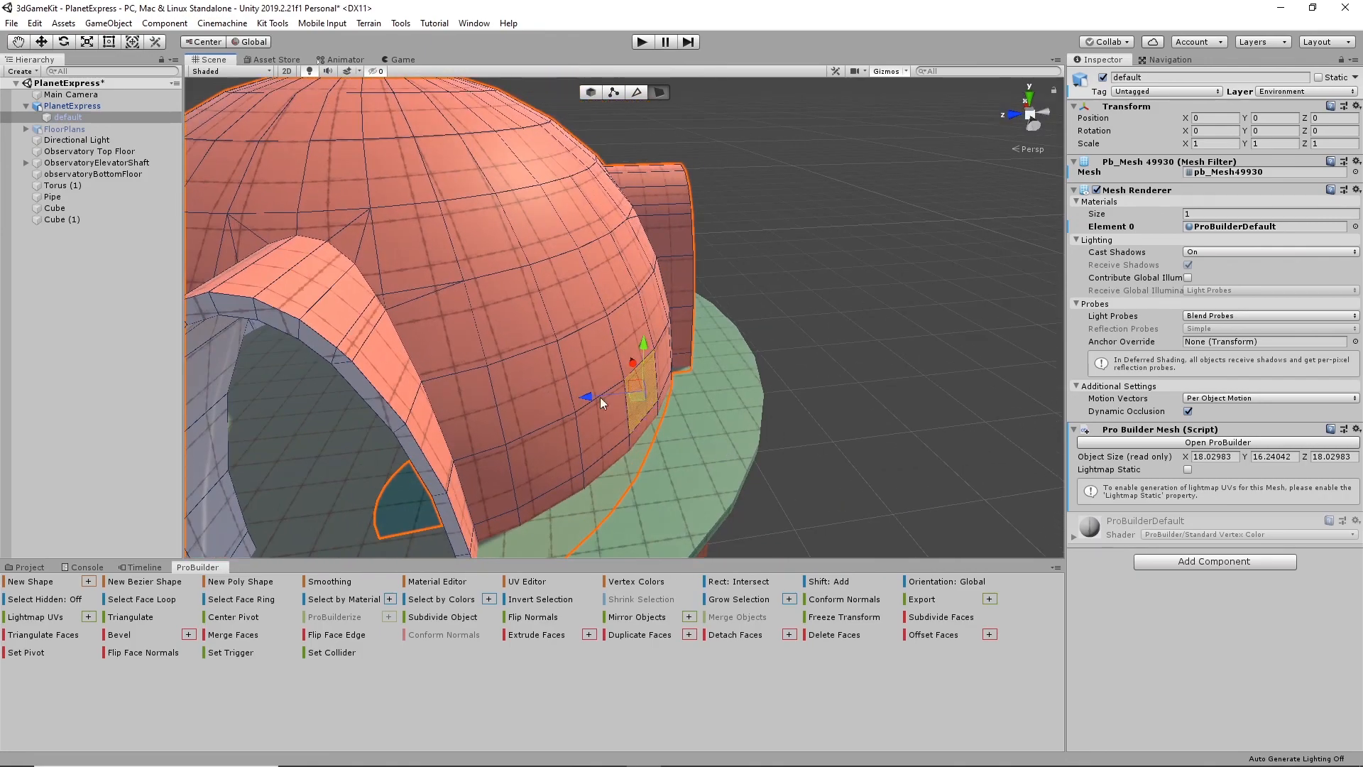
shift+drag(595, 394, 655, 410)
alt+drag(832, 444, 699, 385)
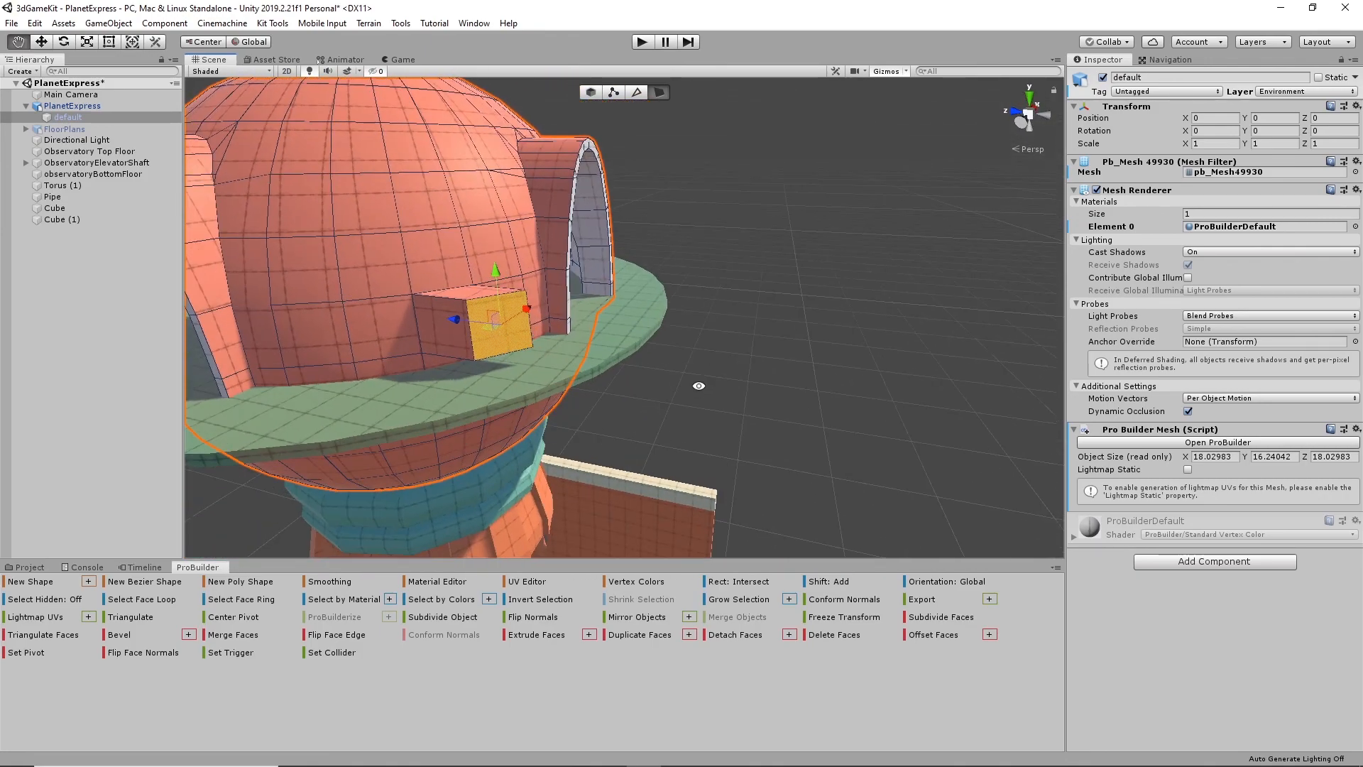
key(ctrl+z)
- Deselect the dome mesh and examine the dome, its arches, the platform and the tower walls below
alt+drag(706, 450, 595, 401)
middle_drag(594, 401, 683, 446)
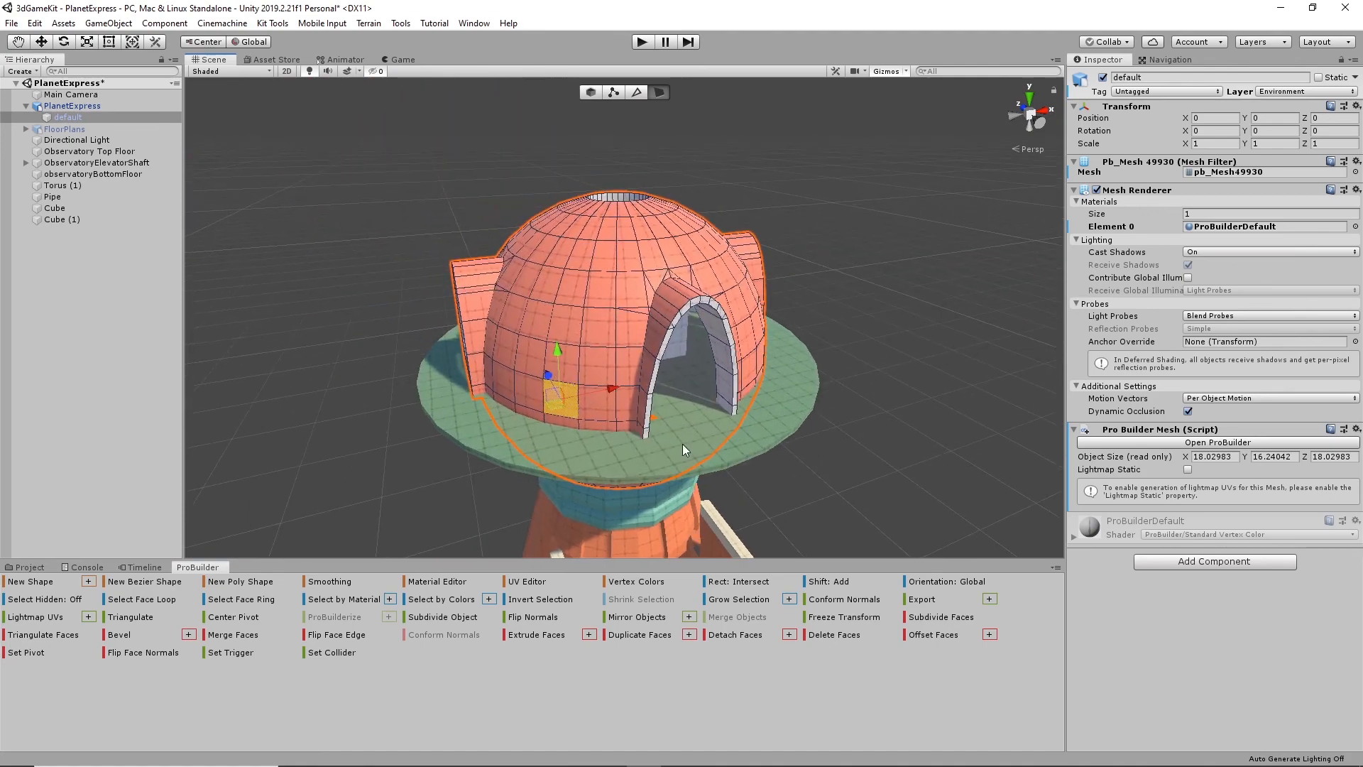
alt+drag(730, 388, 625, 497)
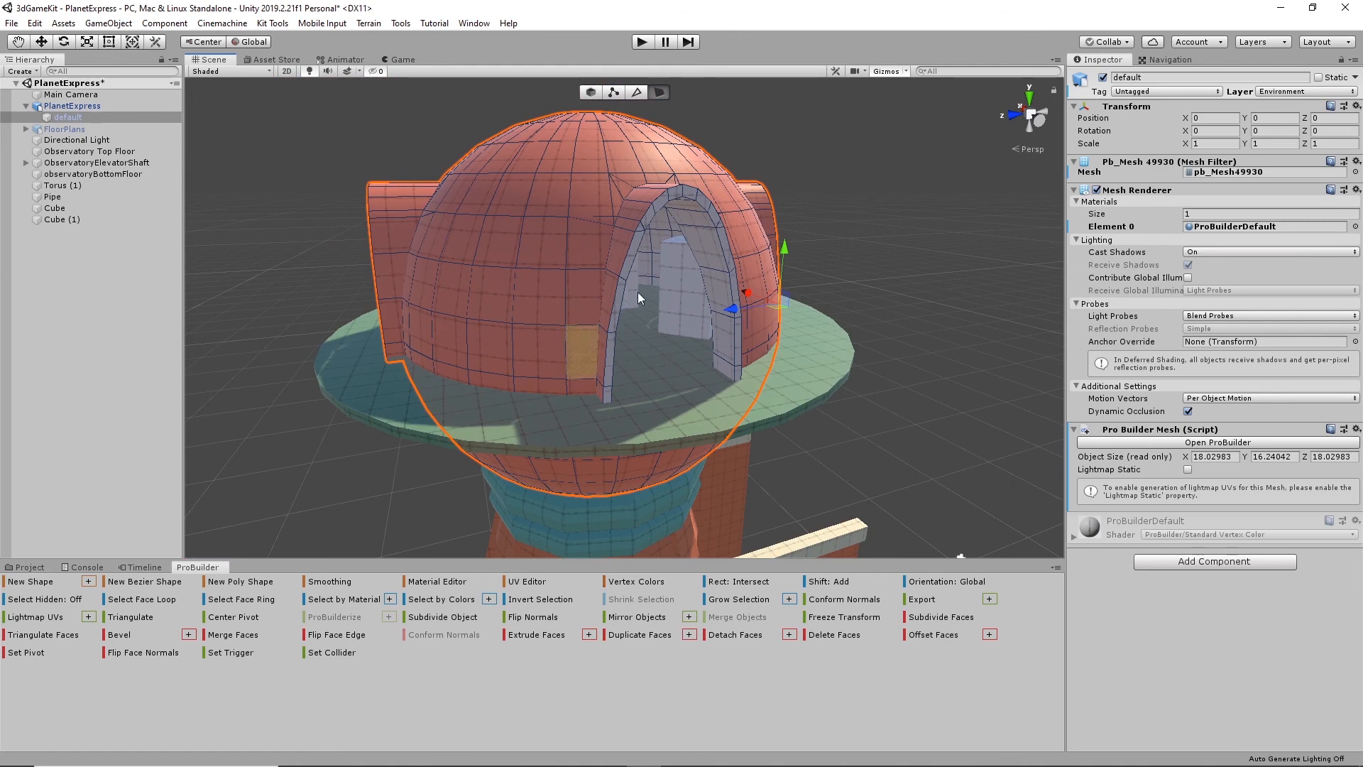
click(1001, 264)
alt+drag(786, 366, 731, 391)
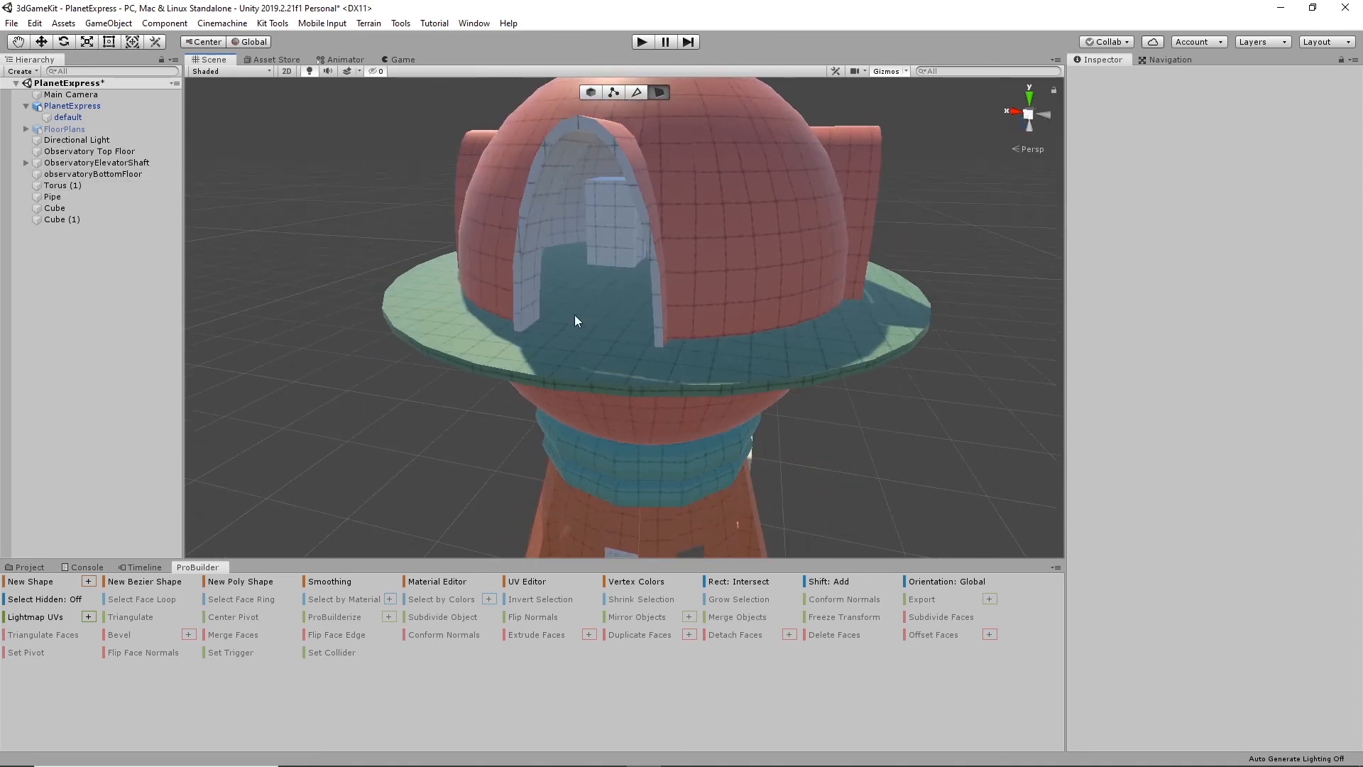
alt+drag(545, 298, 444, 404)
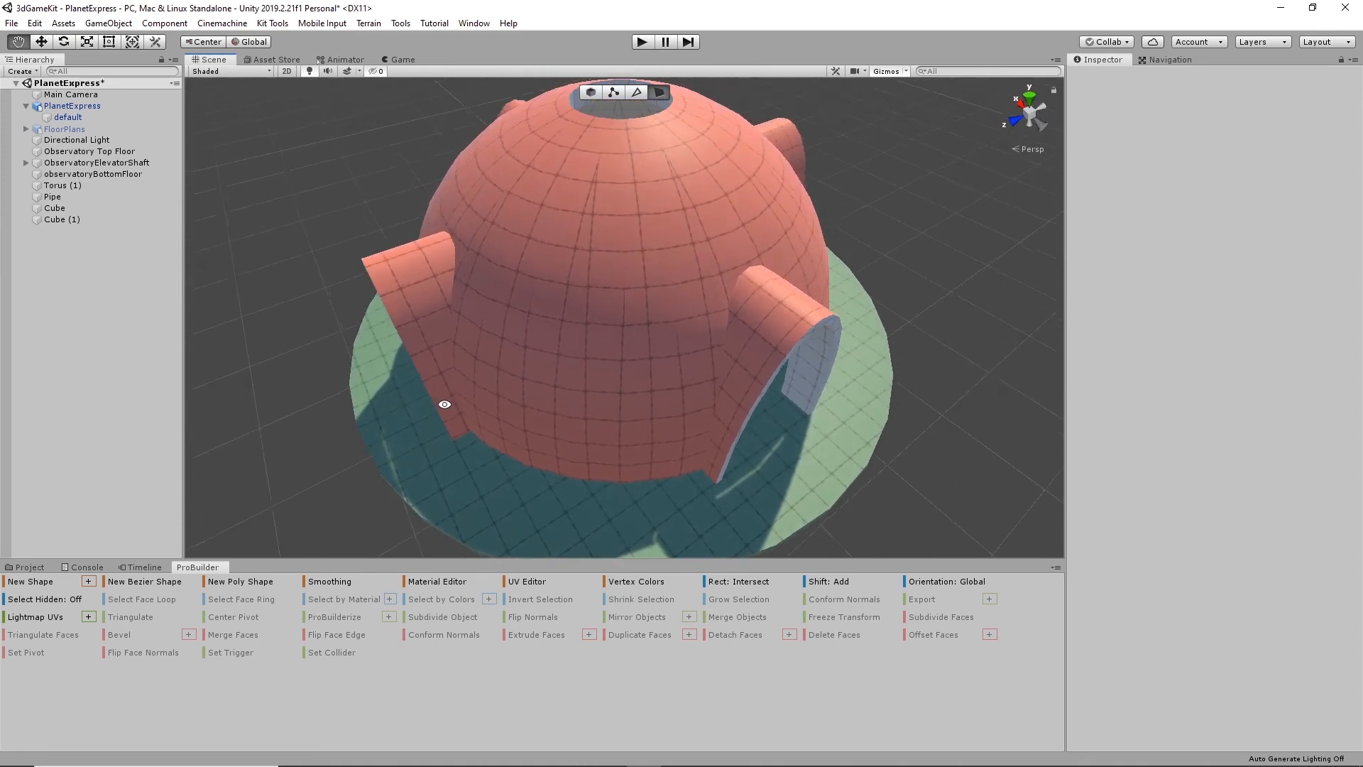
alt+drag(666, 300, 608, 320)
scroll(609, 321, up, 5)
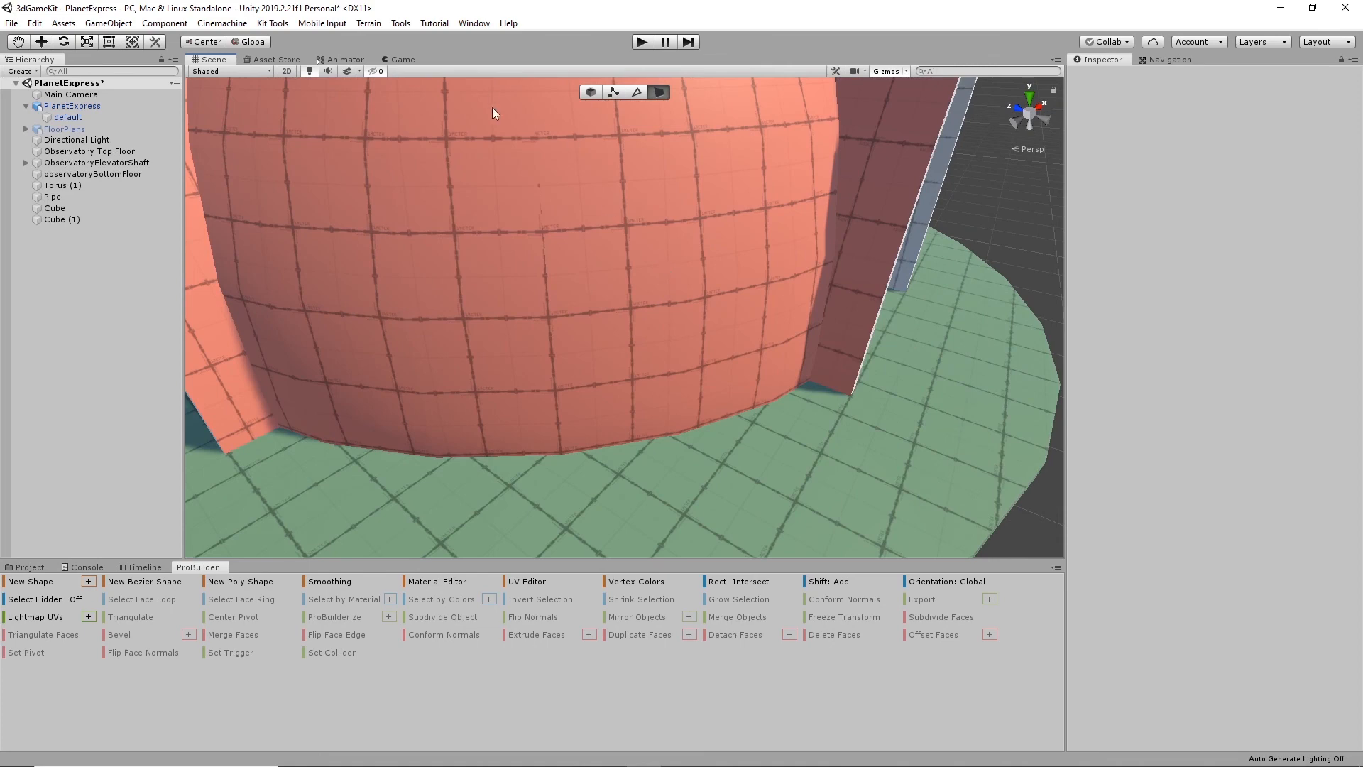
scroll(560, 324, down, 5)
alt+drag(401, 403, 462, 346)
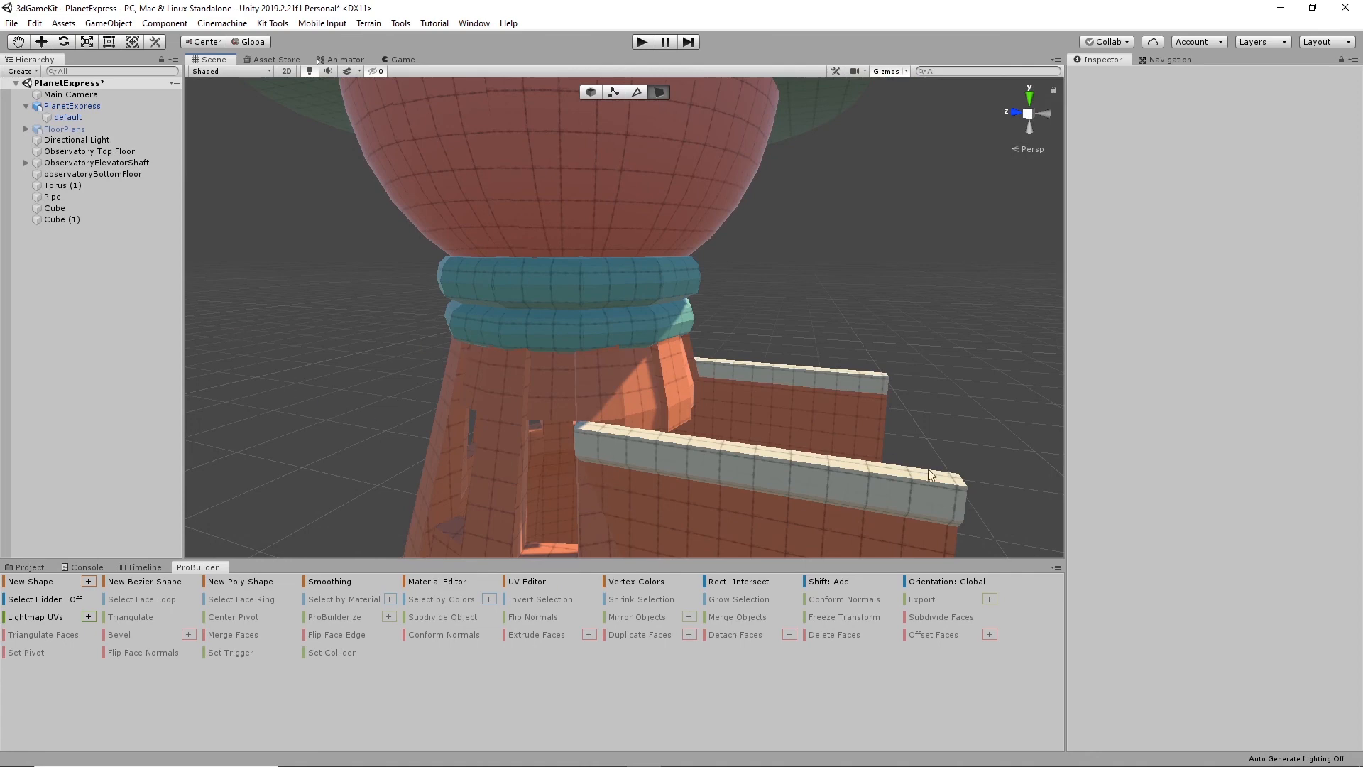
mouse_move(543, 762)
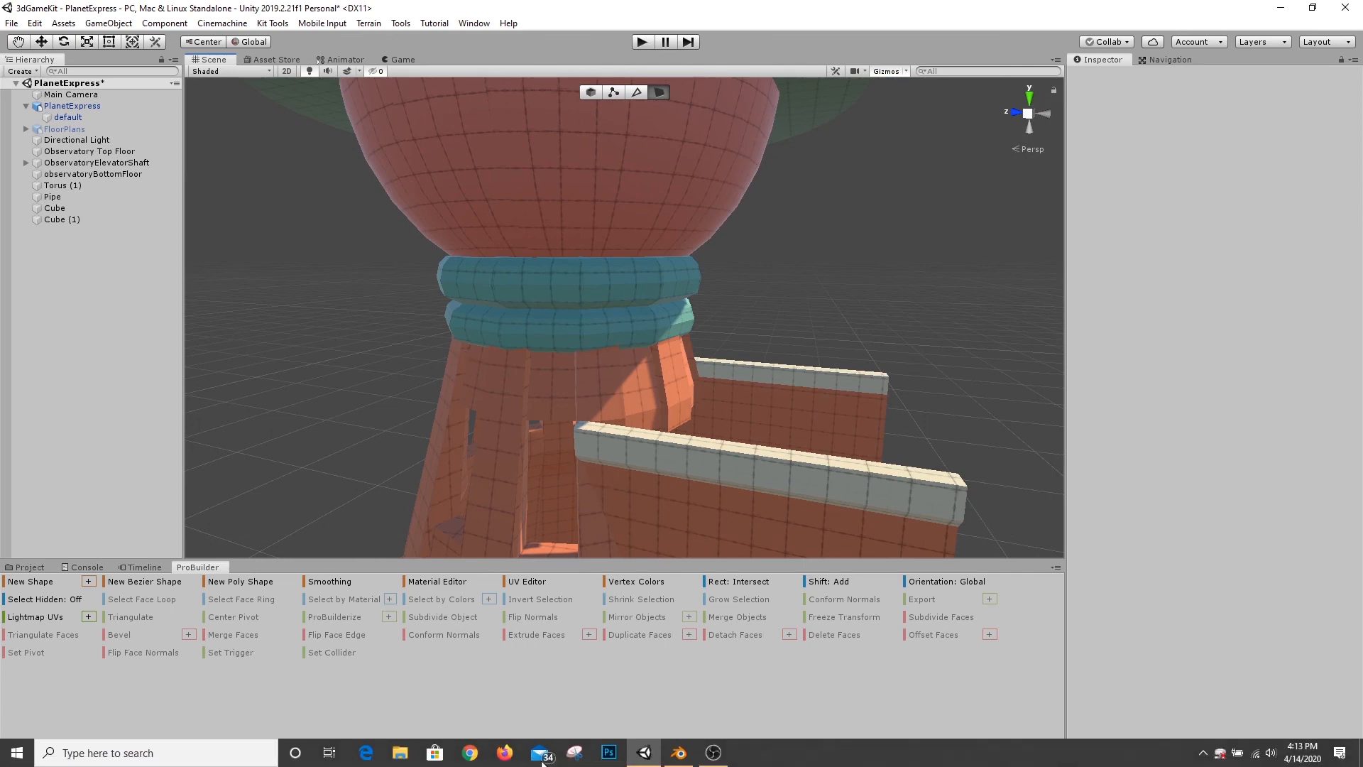